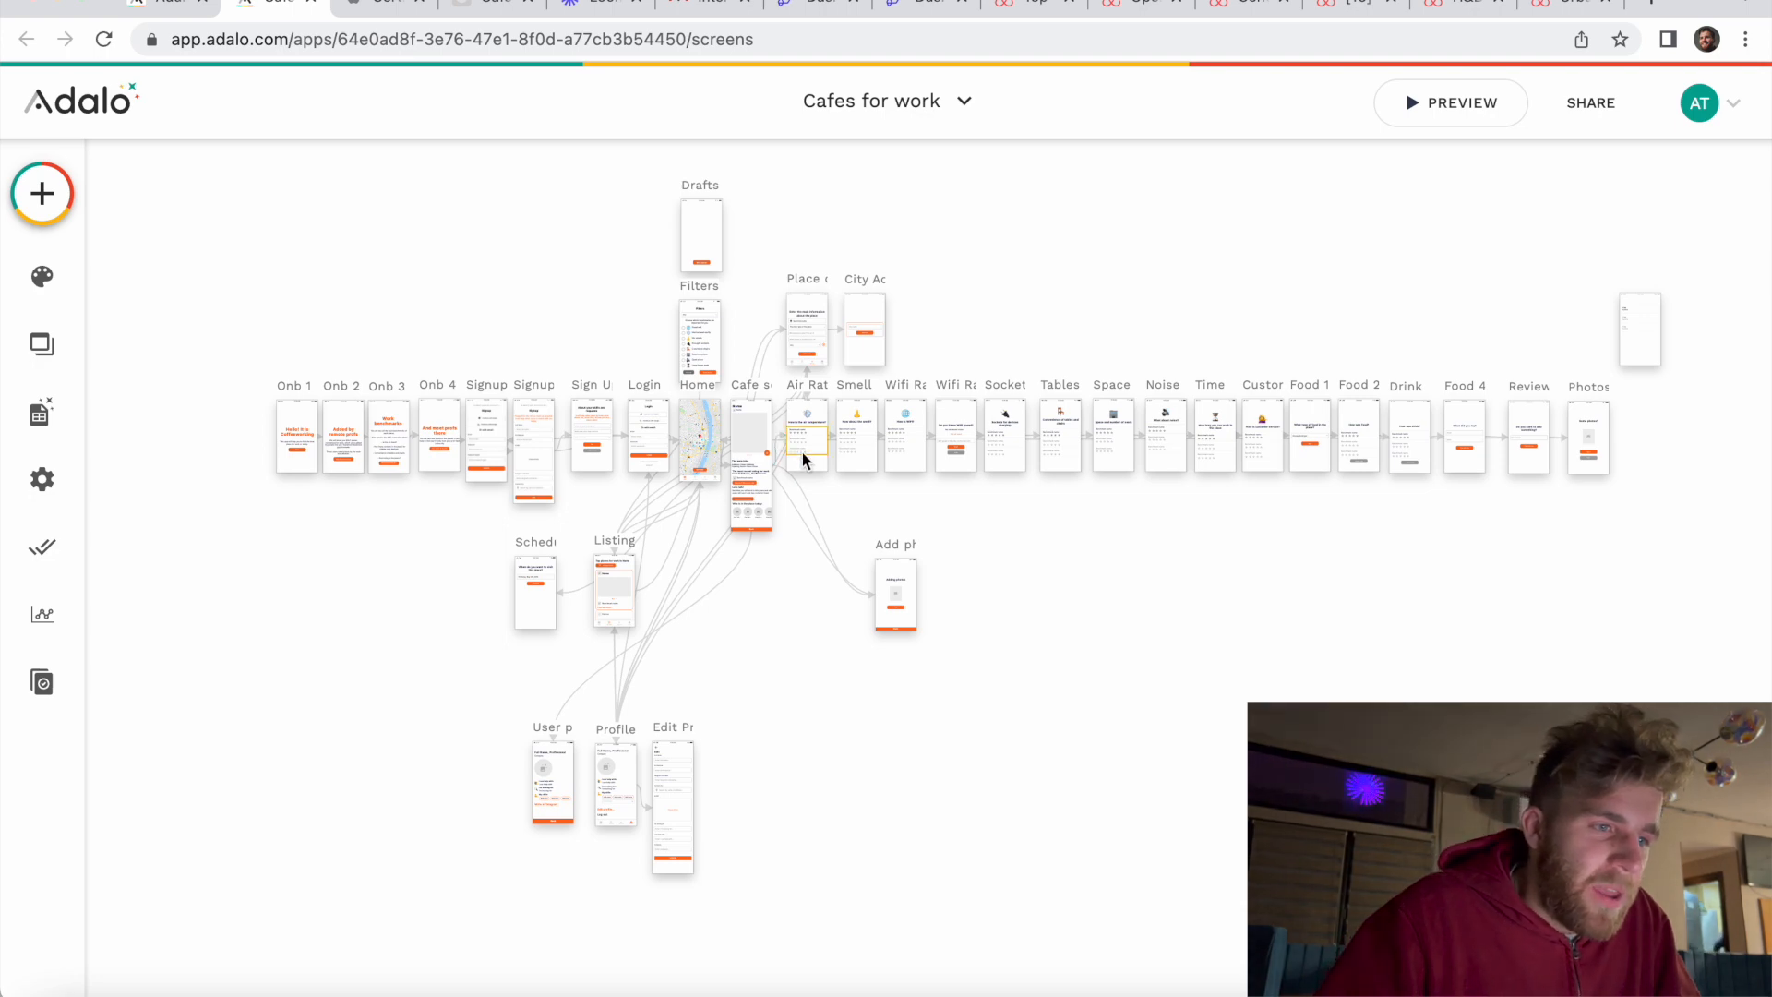
{"action": "scroll", "coordinate": [801, 452], "scroll_direction": "left", "scroll_amount": 1}
{"action": "scroll", "coordinate": [801, 453], "scroll_direction": "left", "scroll_amount": 1}
{"action": "scroll", "coordinate": [633, 476], "scroll_direction": "up", "scroll_amount": 3}
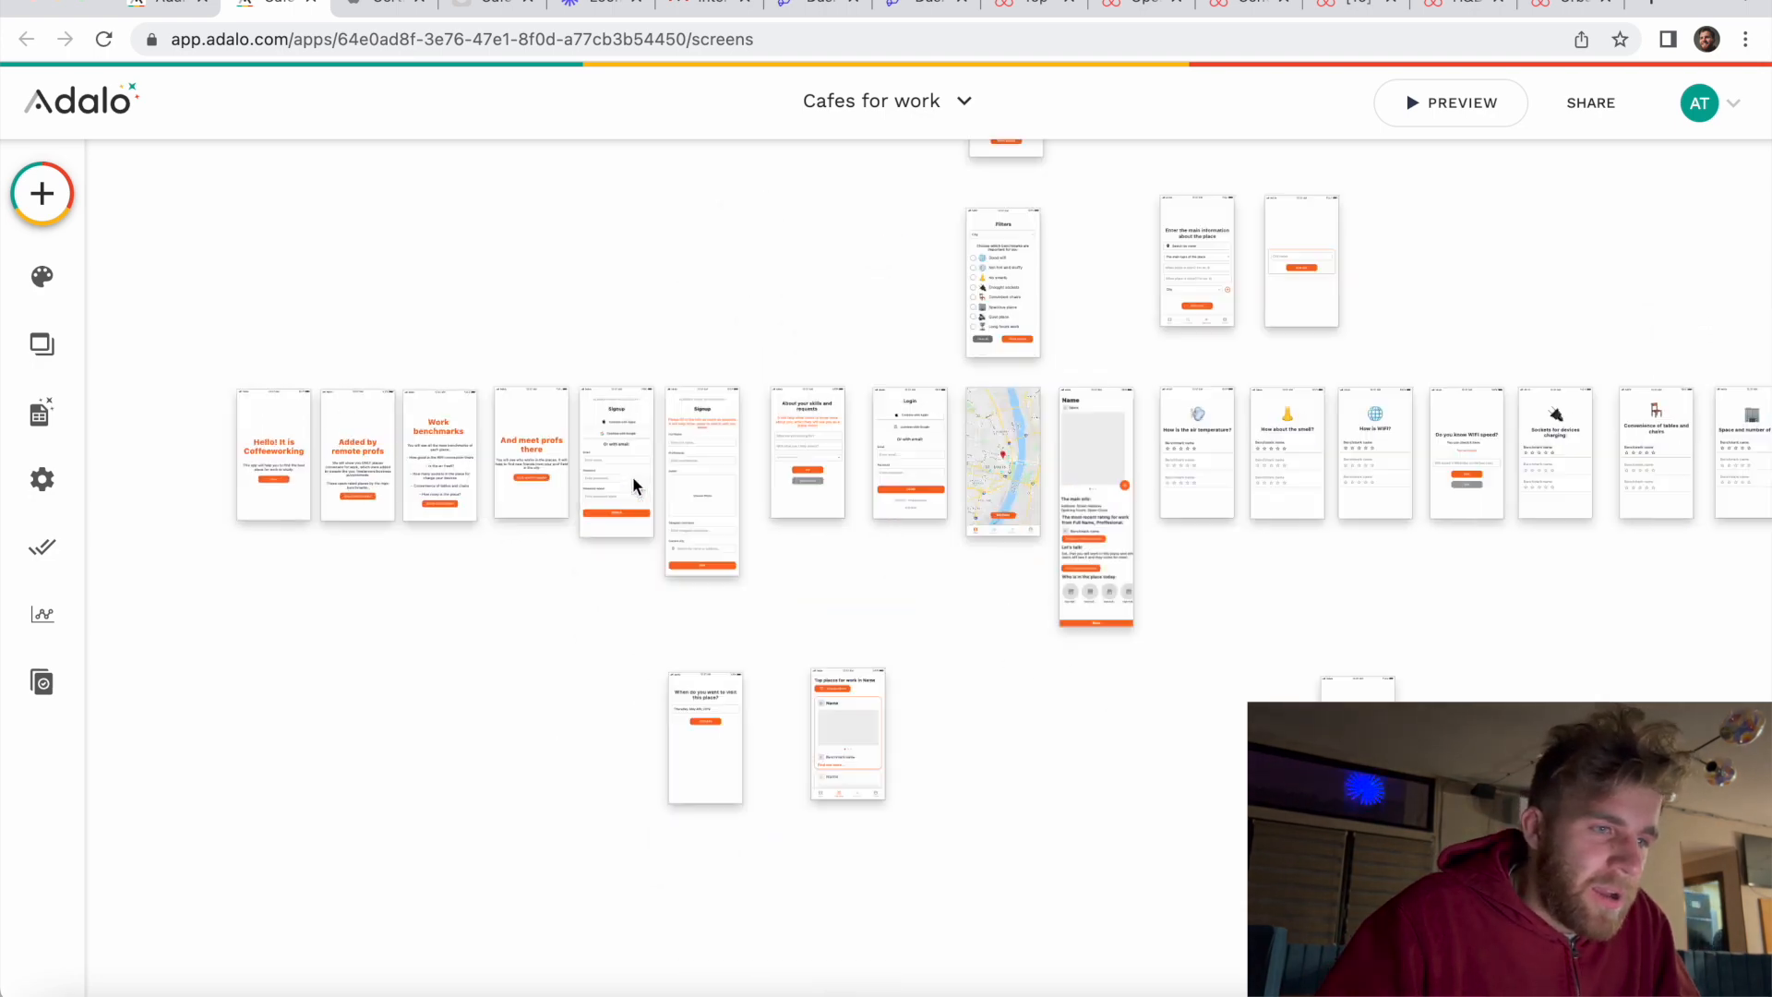
{"action": "scroll", "coordinate": [633, 476], "scroll_direction": "down", "scroll_amount": 3}
{"action": "scroll", "coordinate": [870, 526], "scroll_direction": "right", "scroll_amount": 2}
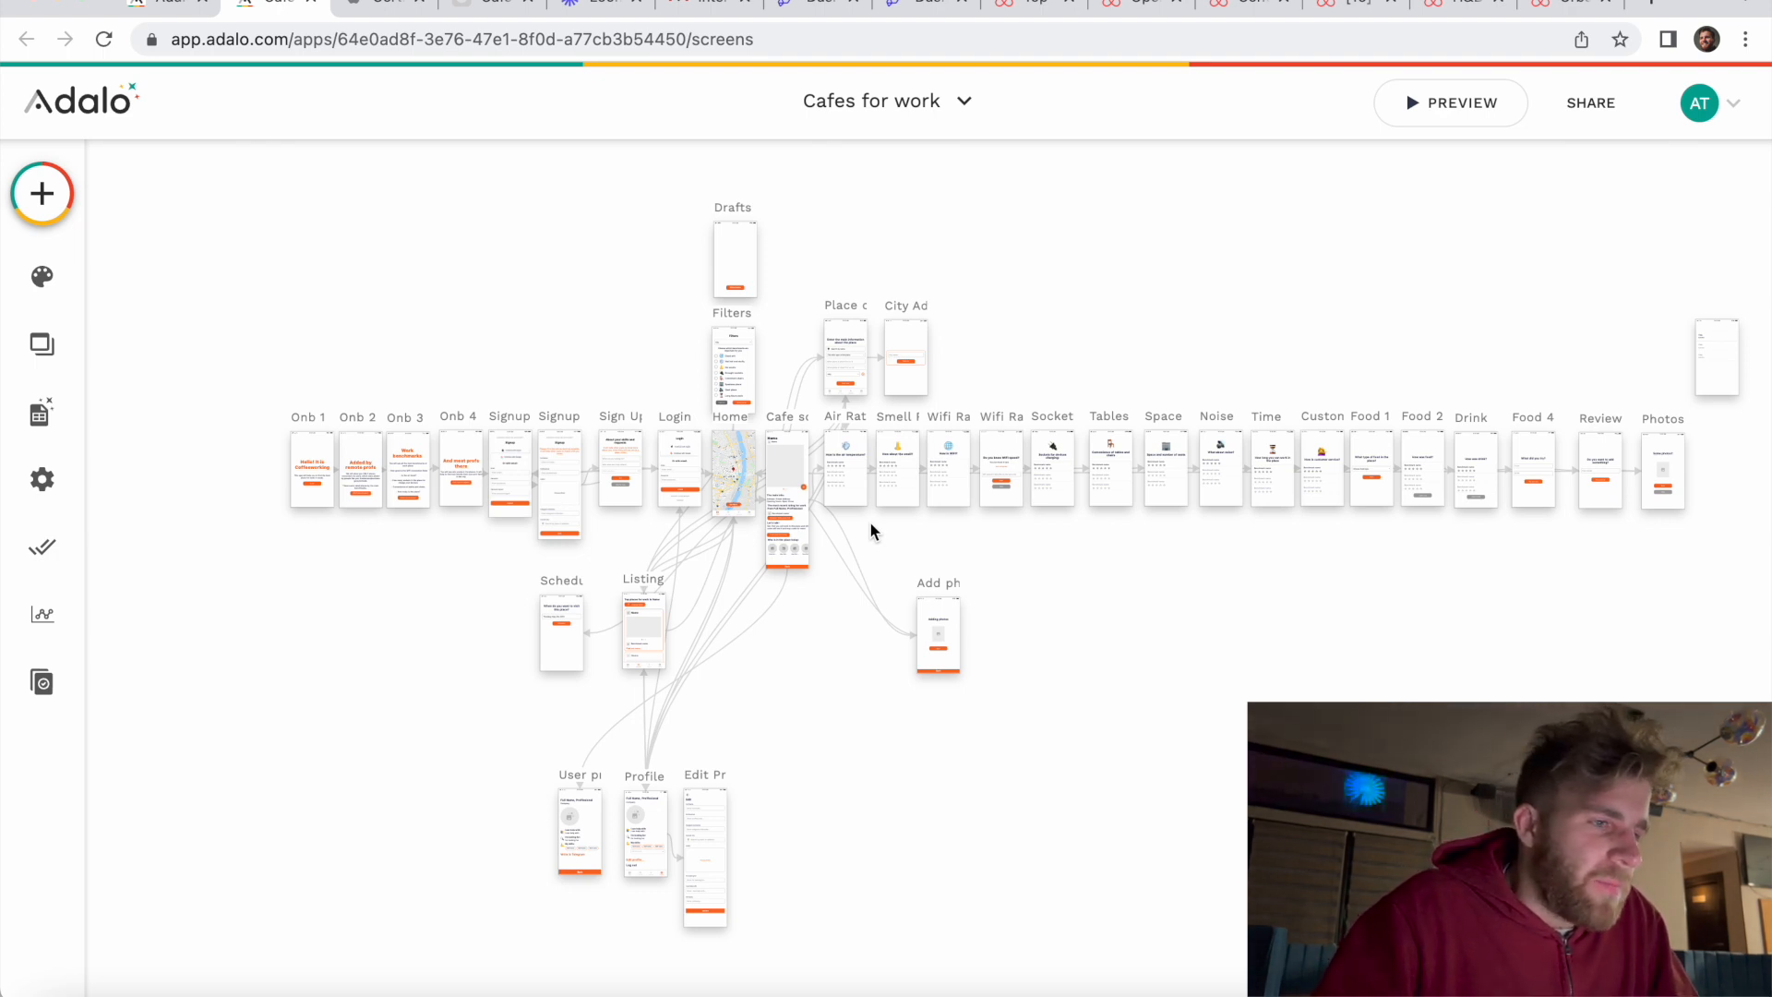
Step: Open the database collections and expand the Users collection to review its properties
{"action": "left_click", "coordinate": [41, 413]}
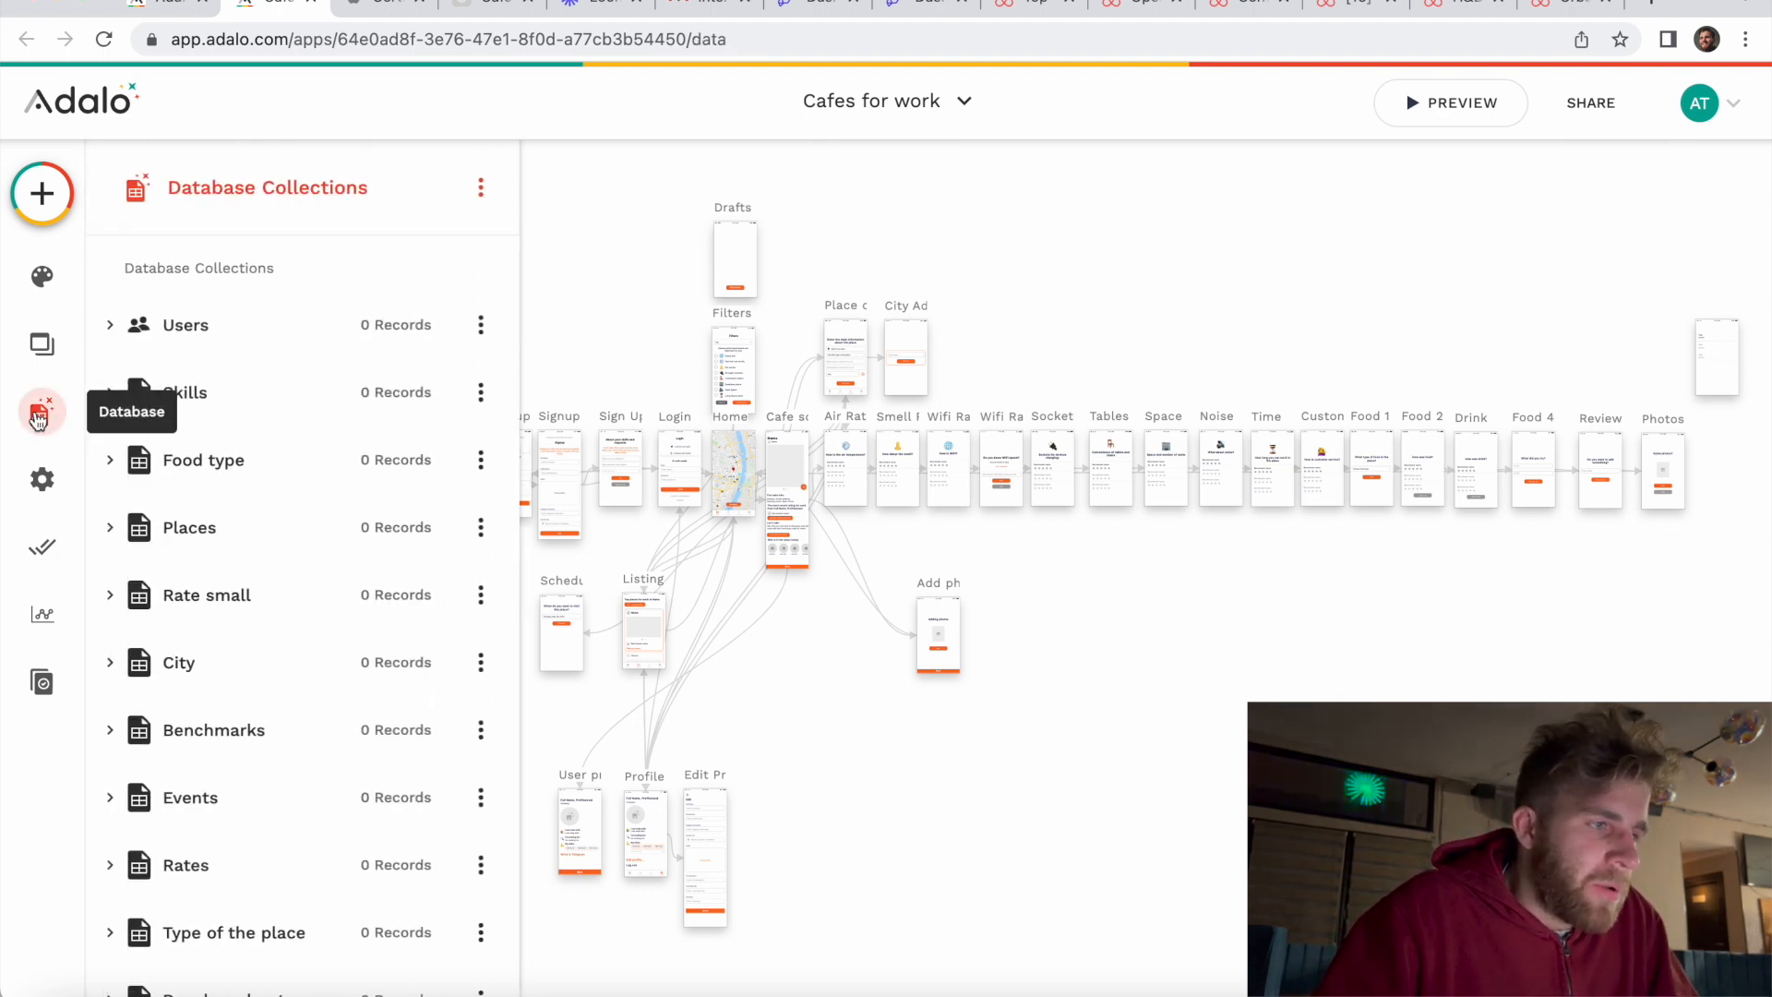
{"action": "left_click", "coordinate": [107, 330]}
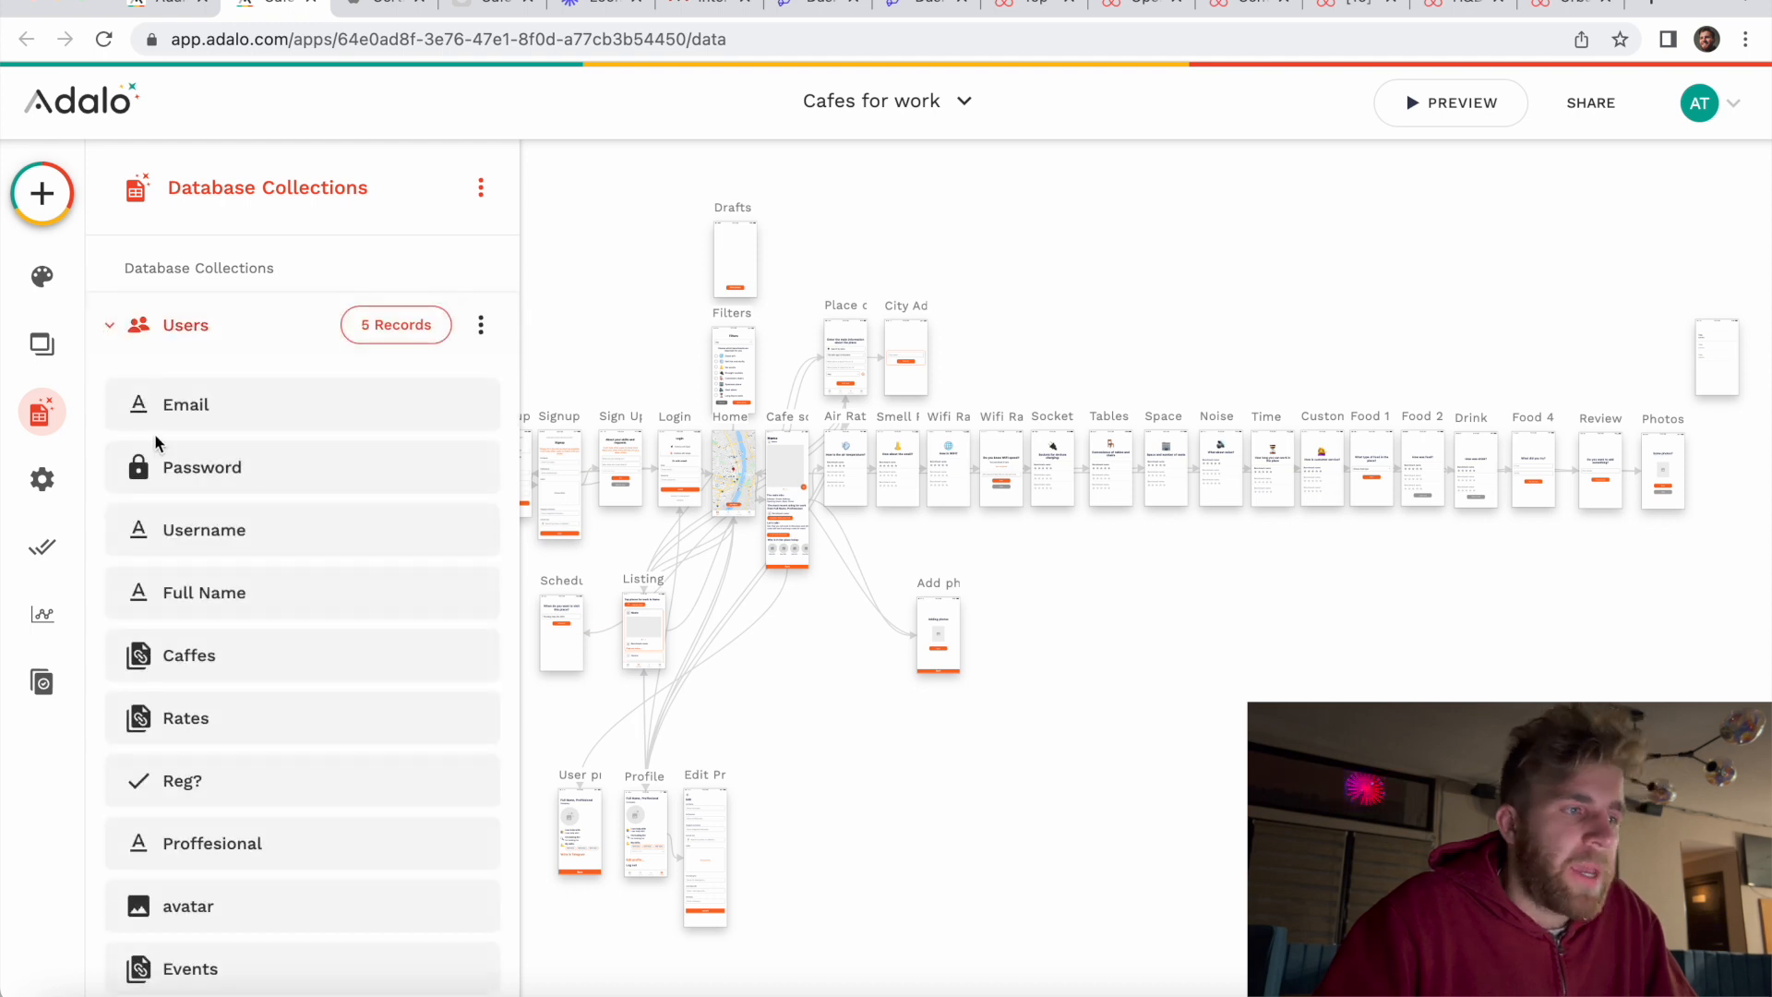
{"action": "scroll", "coordinate": [268, 434], "scroll_direction": "down", "scroll_amount": 1}
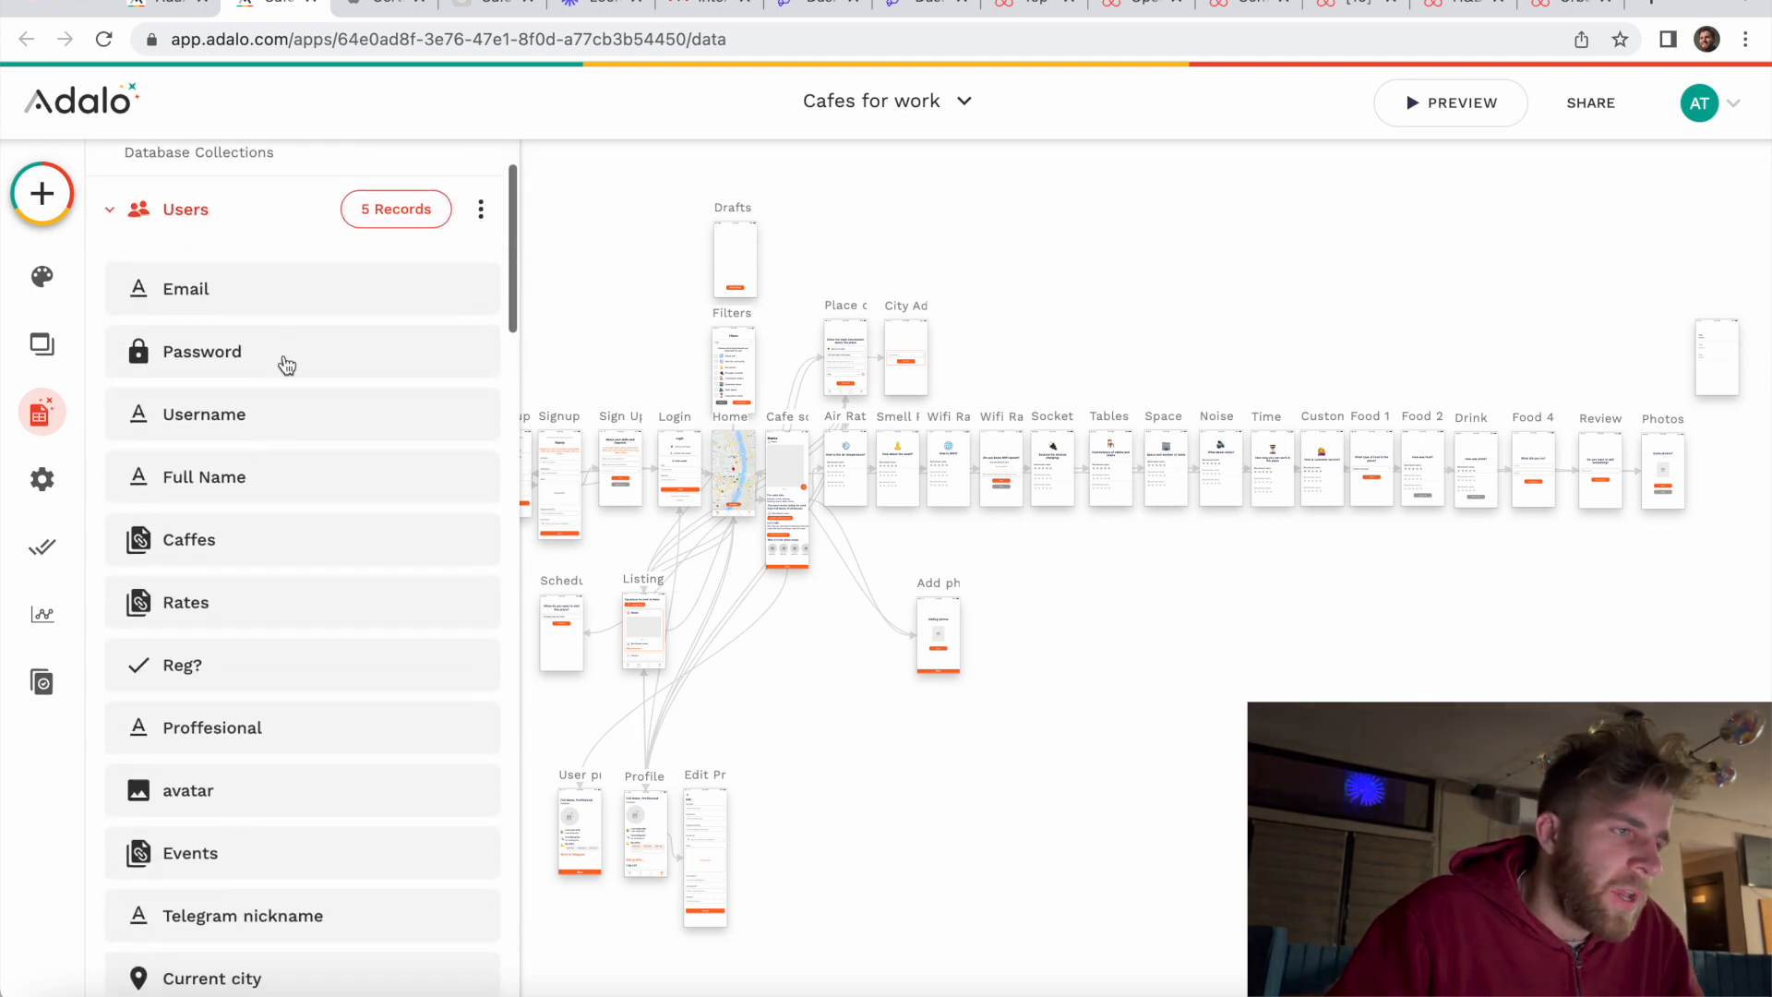
{"action": "scroll", "coordinate": [225, 343], "scroll_direction": "down", "scroll_amount": 1}
{"action": "scroll", "coordinate": [228, 342], "scroll_direction": "up", "scroll_amount": 1}
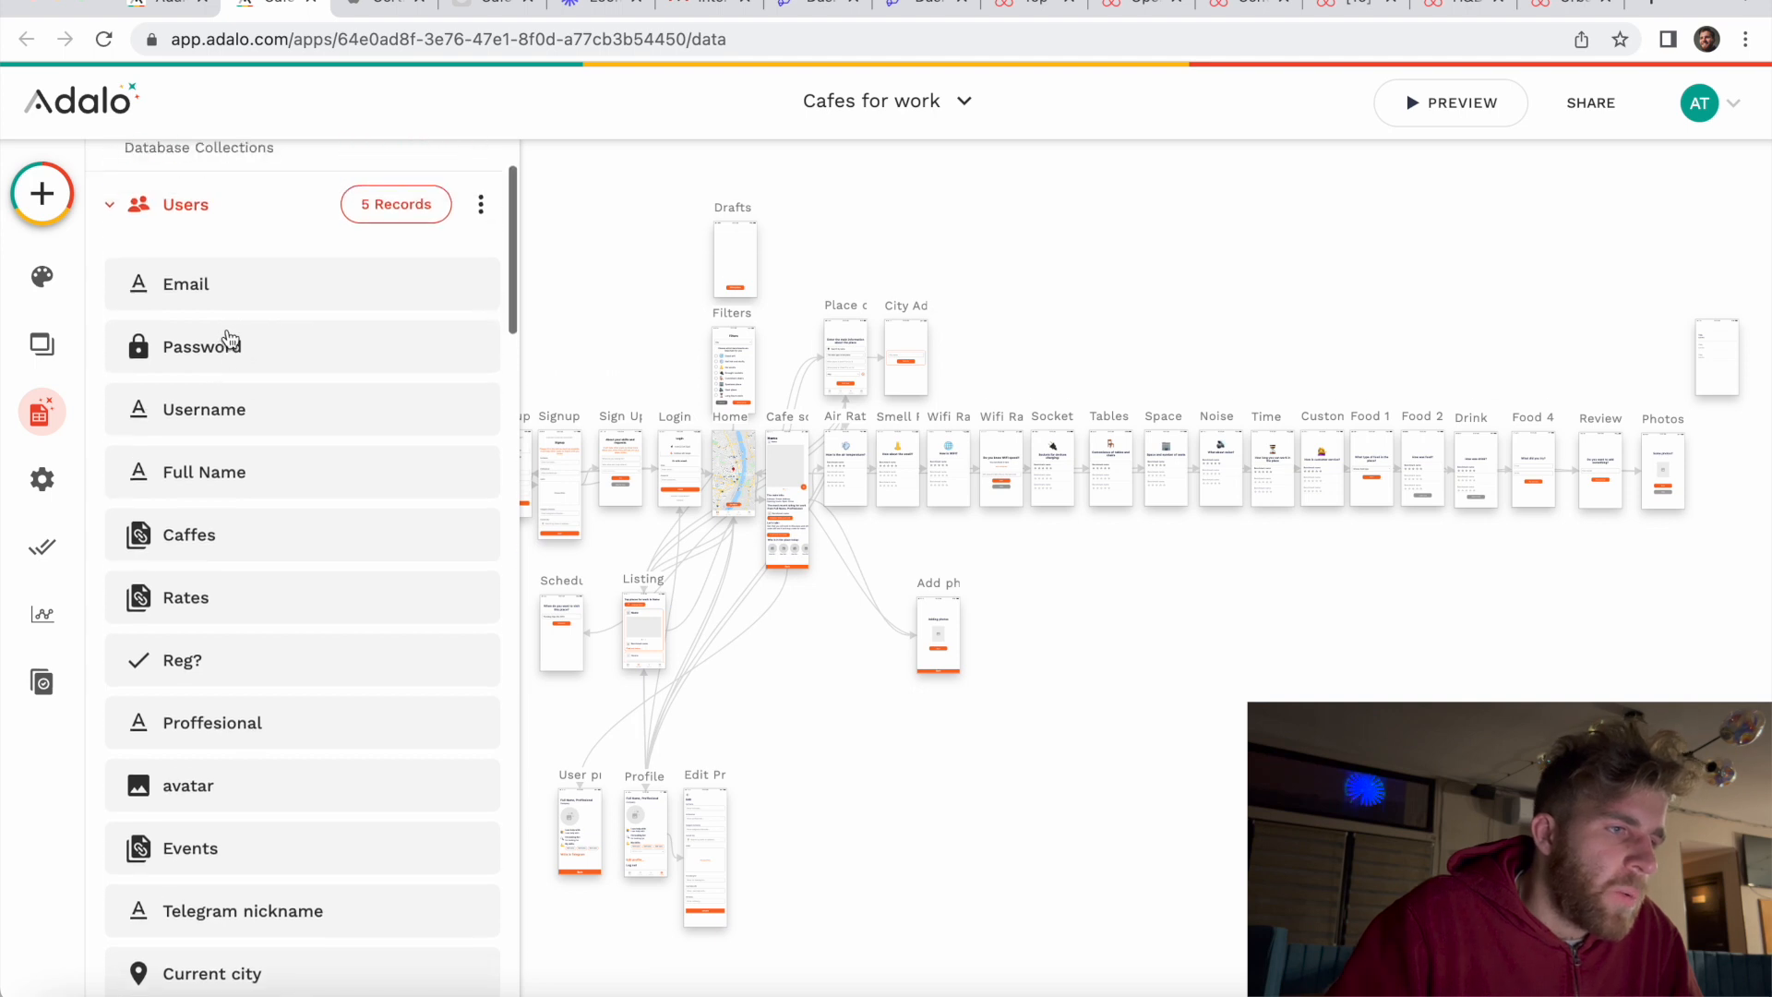
Step: Open a user record from the Users collection and examine its full name and linked Caffes fields
{"action": "left_click", "coordinate": [393, 215]}
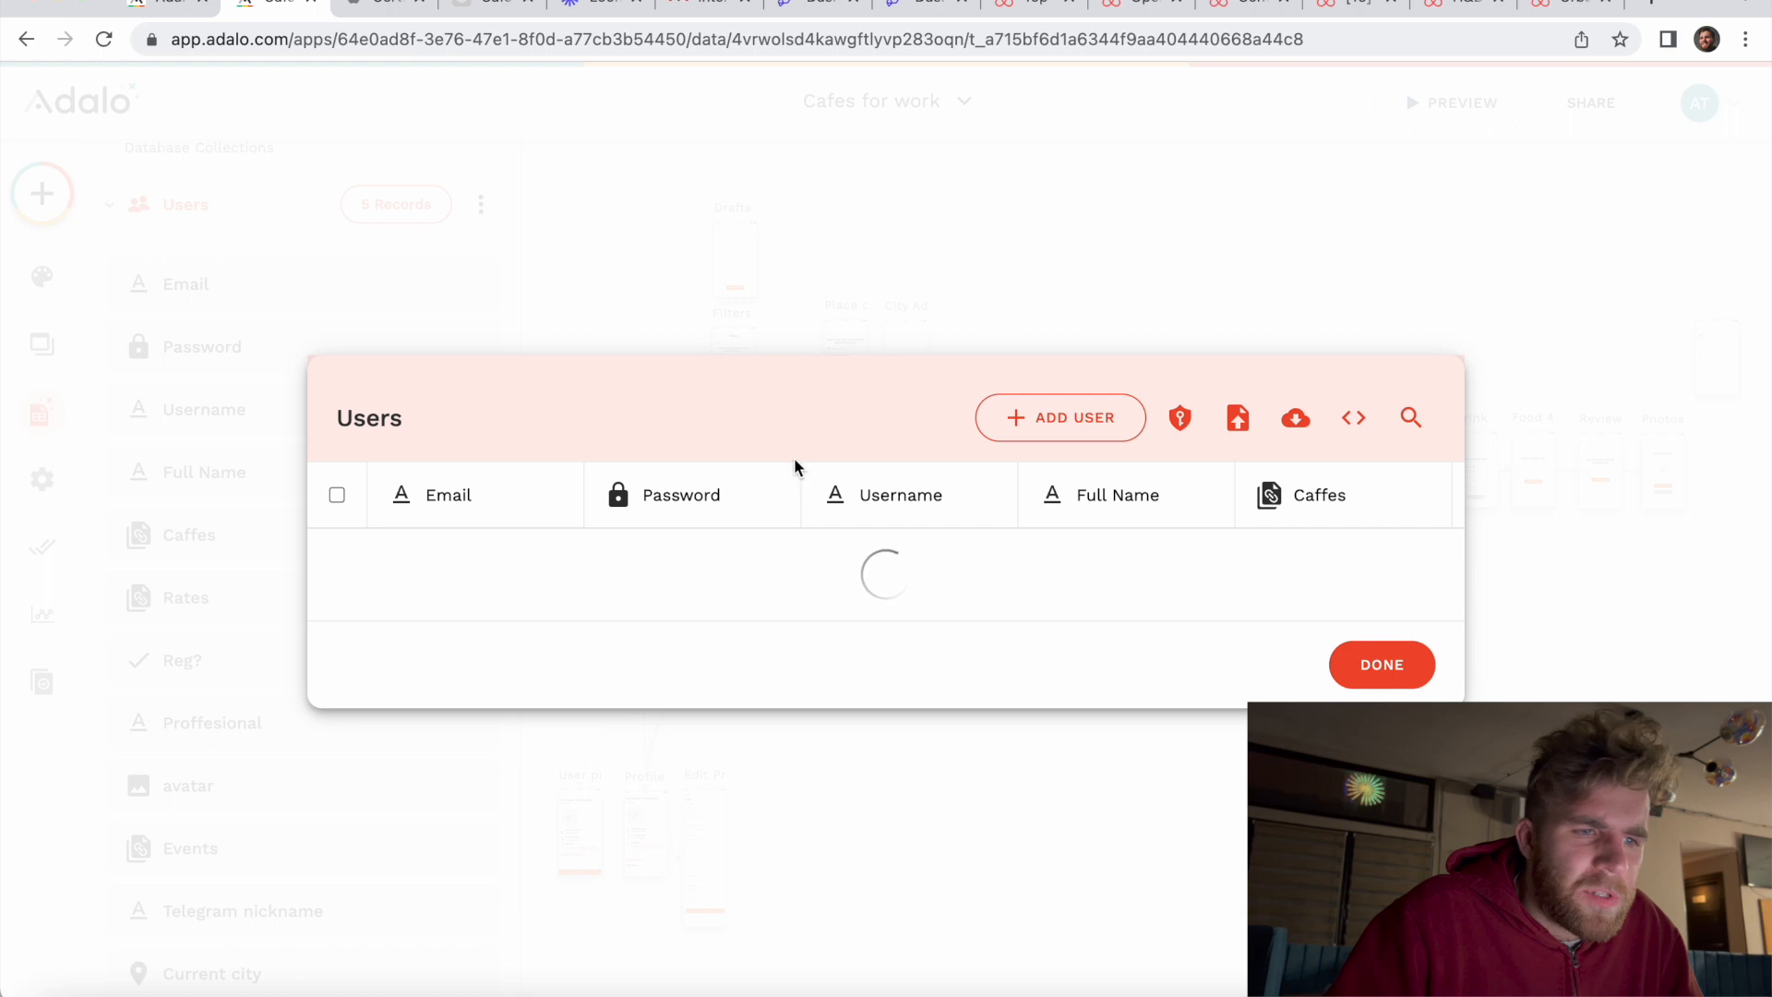
{"action": "left_click", "coordinate": [867, 402]}
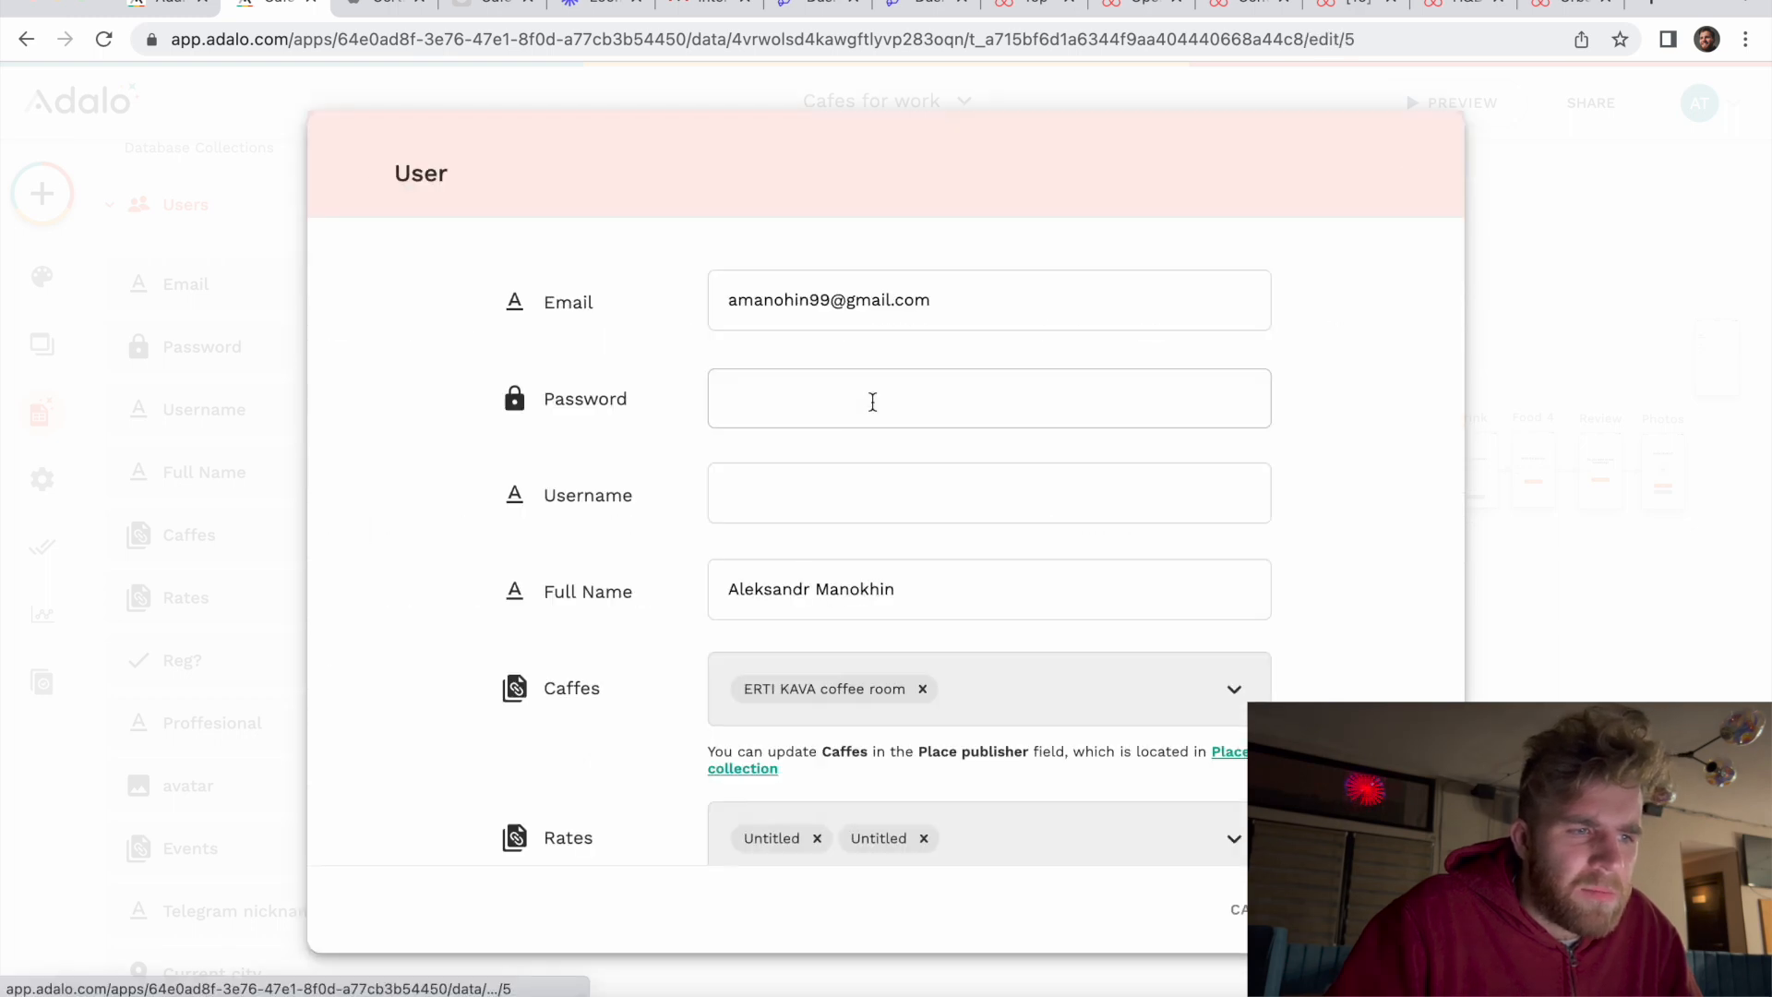
{"action": "scroll", "coordinate": [935, 484], "scroll_direction": "down", "scroll_amount": 3}
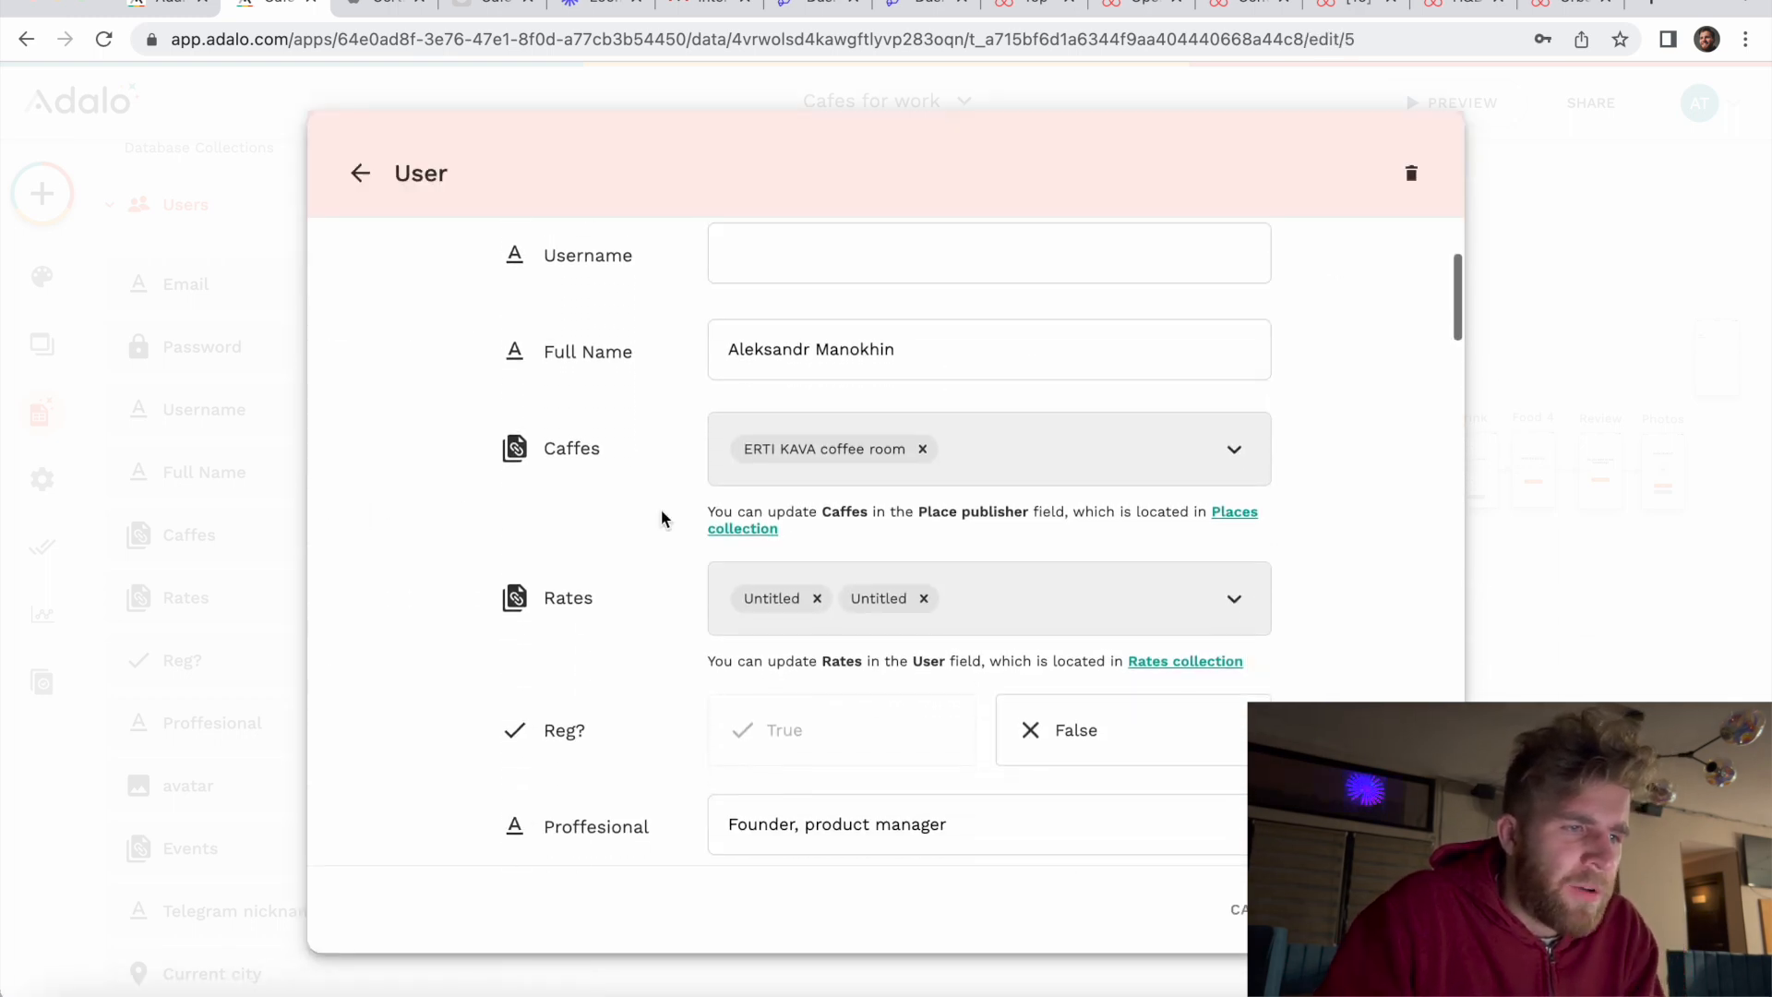
{"action": "scroll", "coordinate": [660, 517], "scroll_direction": "down", "scroll_amount": 1}
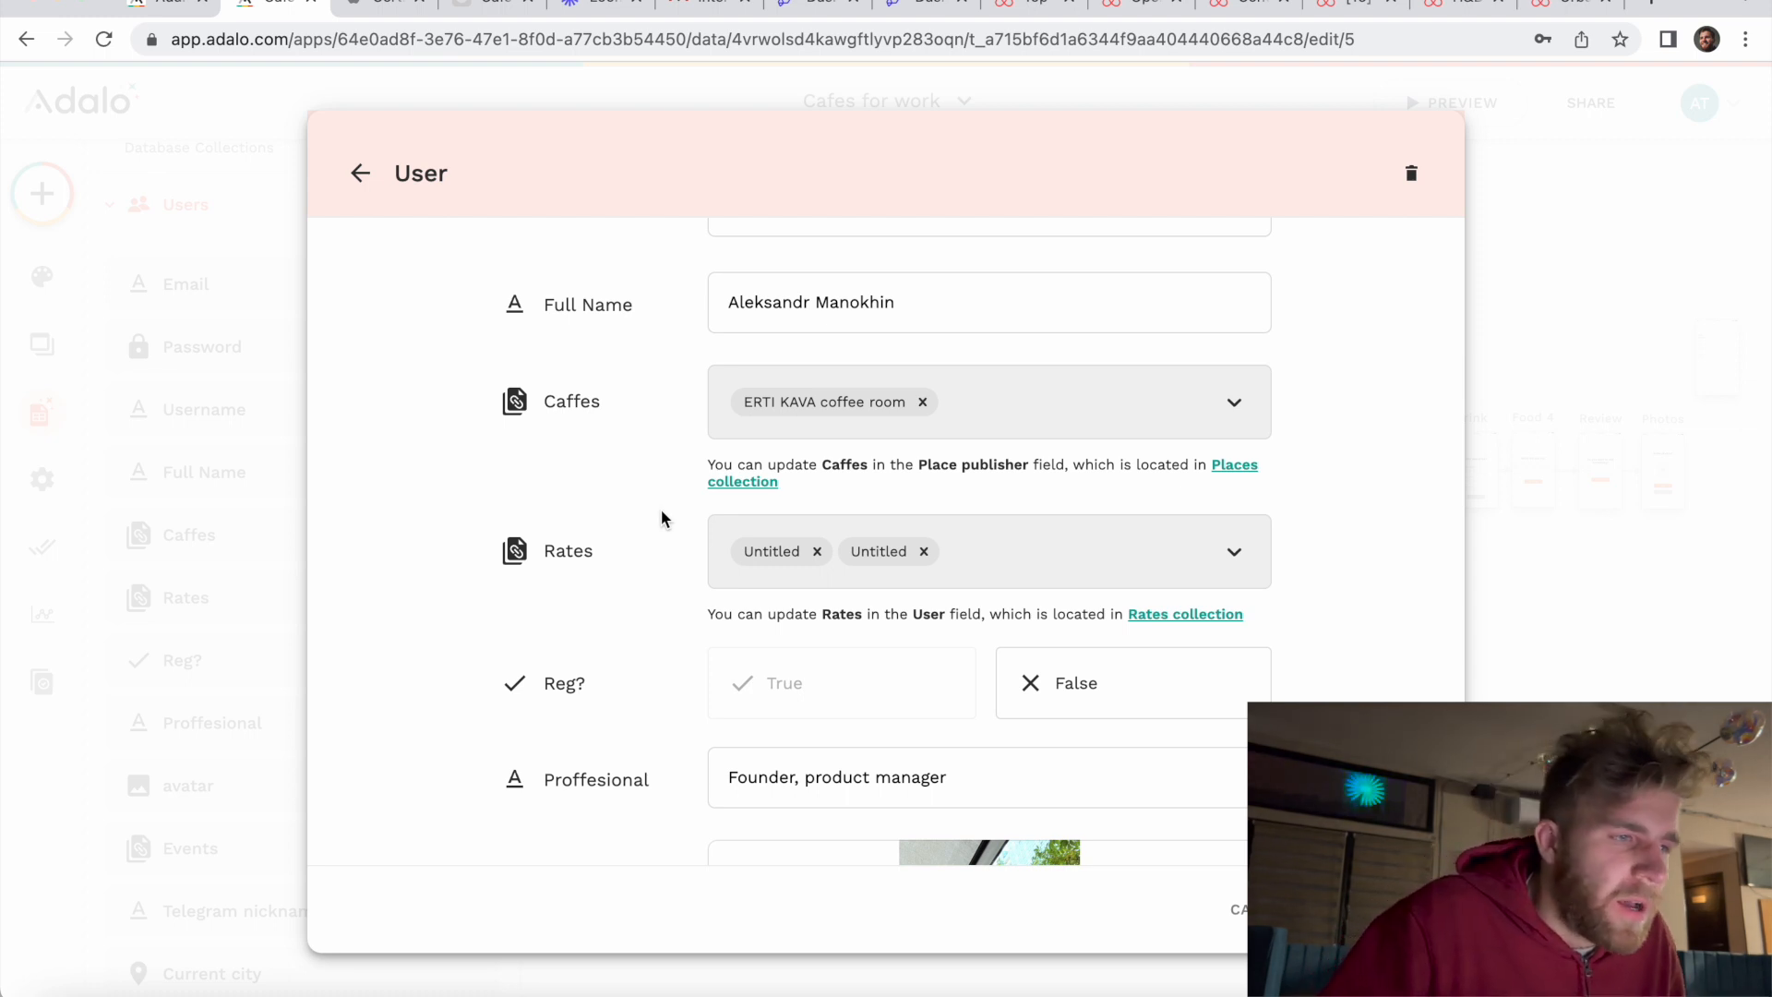
{"action": "scroll", "coordinate": [661, 513], "scroll_direction": "down", "scroll_amount": 1}
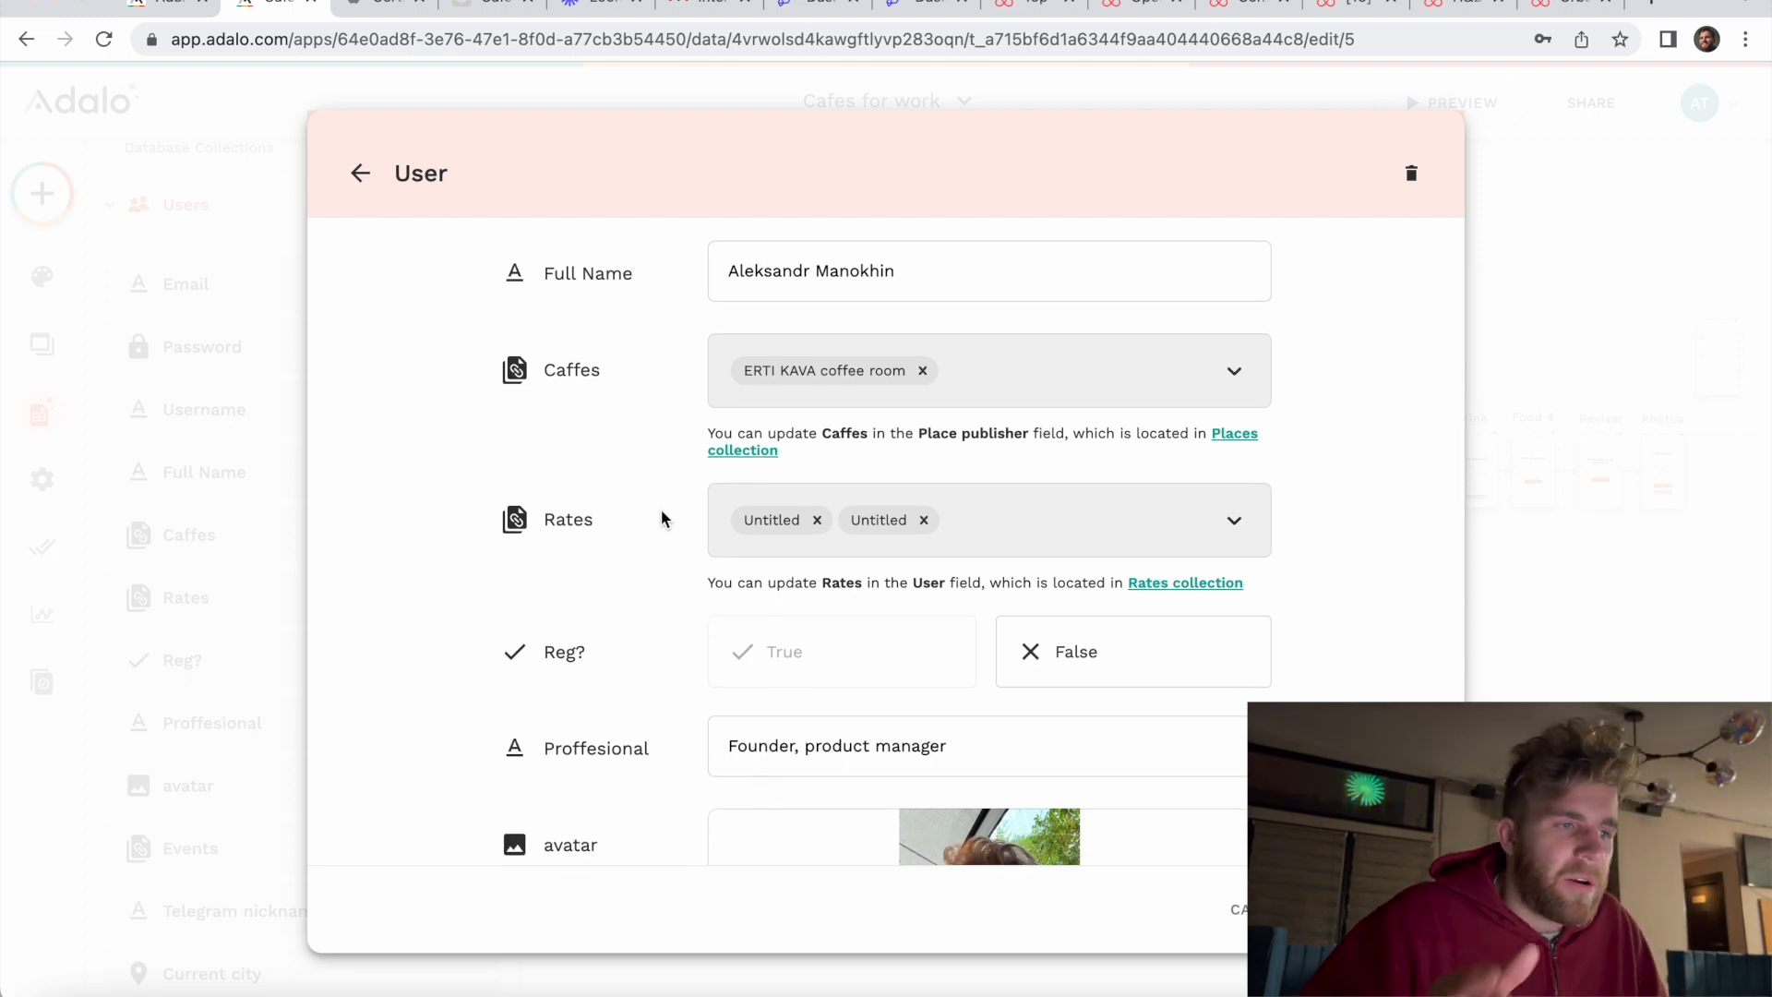
{"action": "scroll", "coordinate": [660, 518], "scroll_direction": "up", "scroll_amount": 1}
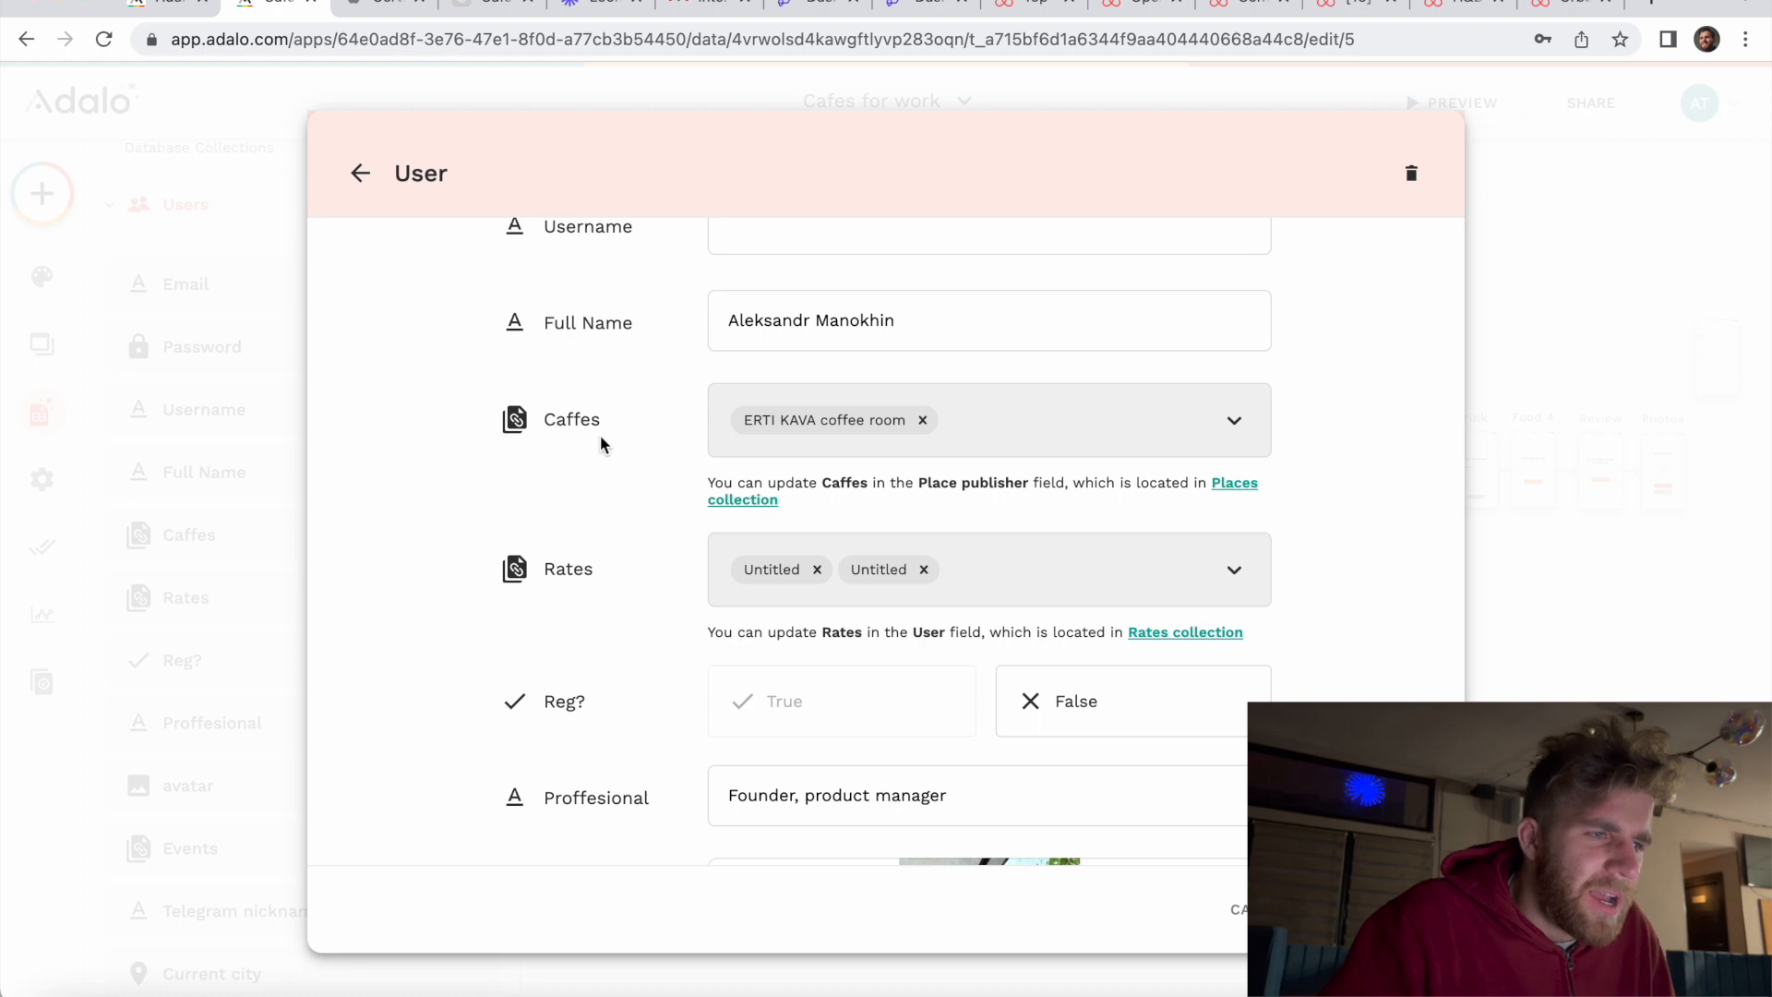
{"action": "scroll", "coordinate": [600, 435], "scroll_direction": "down", "scroll_amount": 1}
{"action": "scroll", "coordinate": [646, 425], "scroll_direction": "up", "scroll_amount": 1}
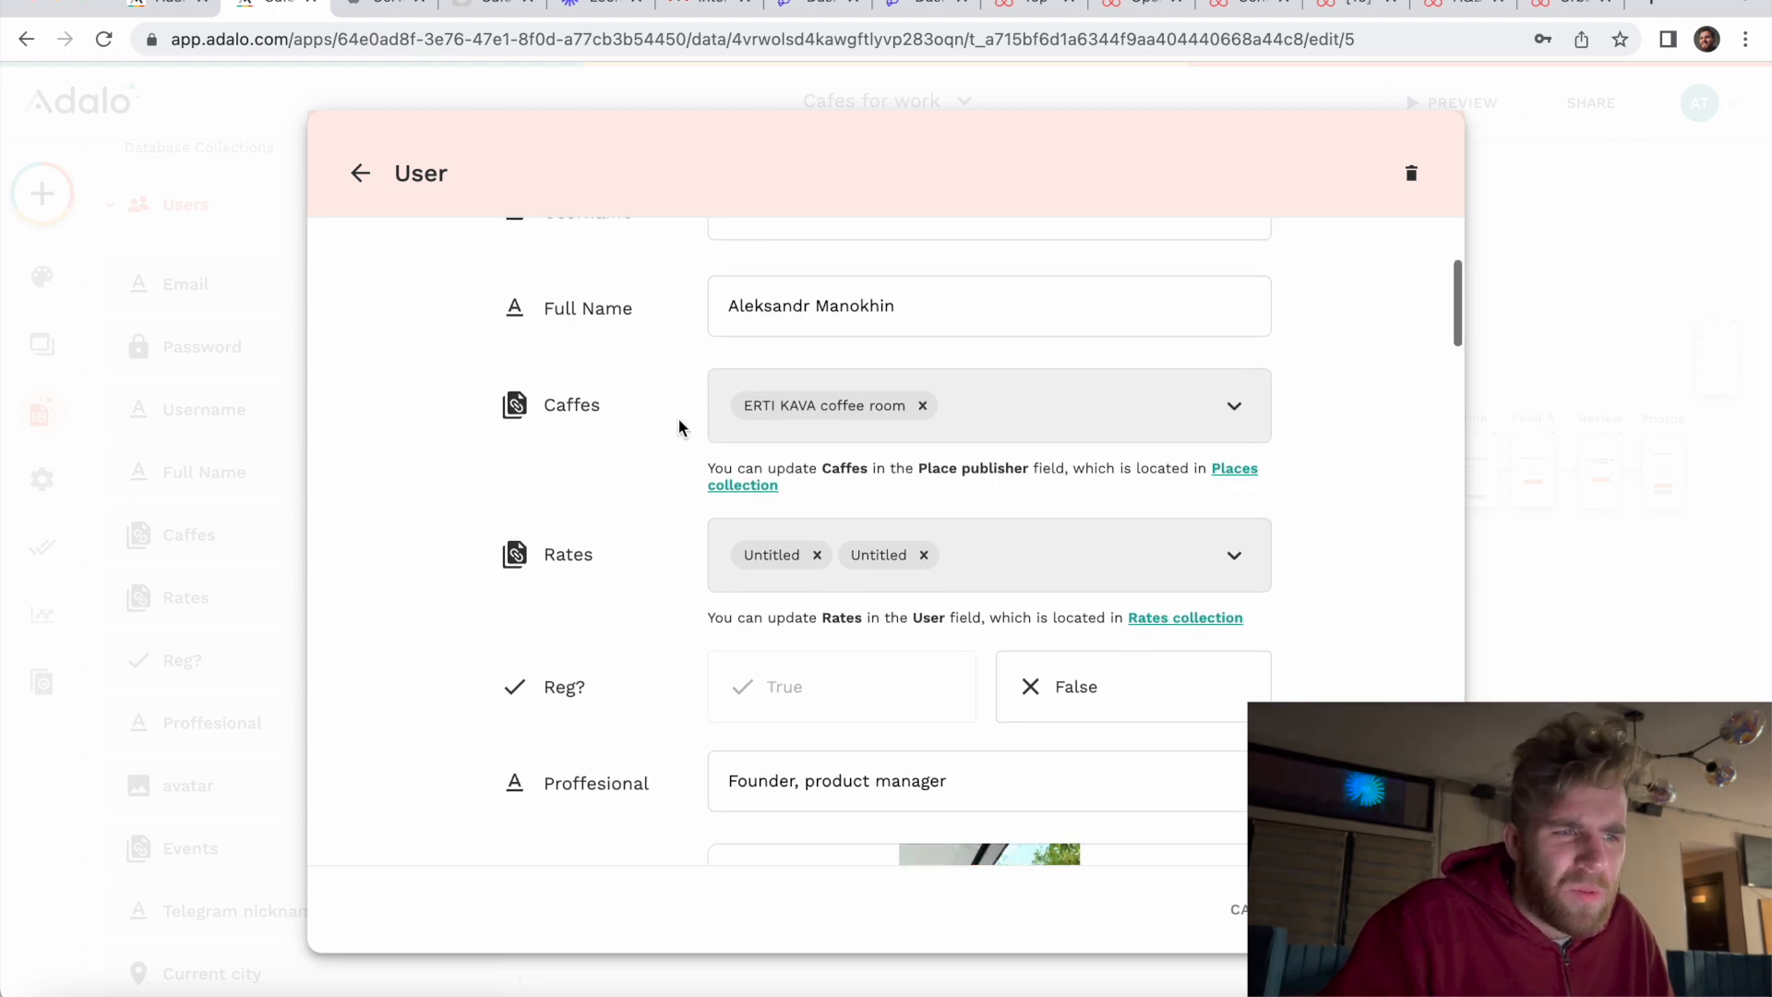
{"action": "scroll", "coordinate": [621, 411], "scroll_direction": "up", "scroll_amount": 1}
{"action": "scroll", "coordinate": [622, 412], "scroll_direction": "down", "scroll_amount": 2}
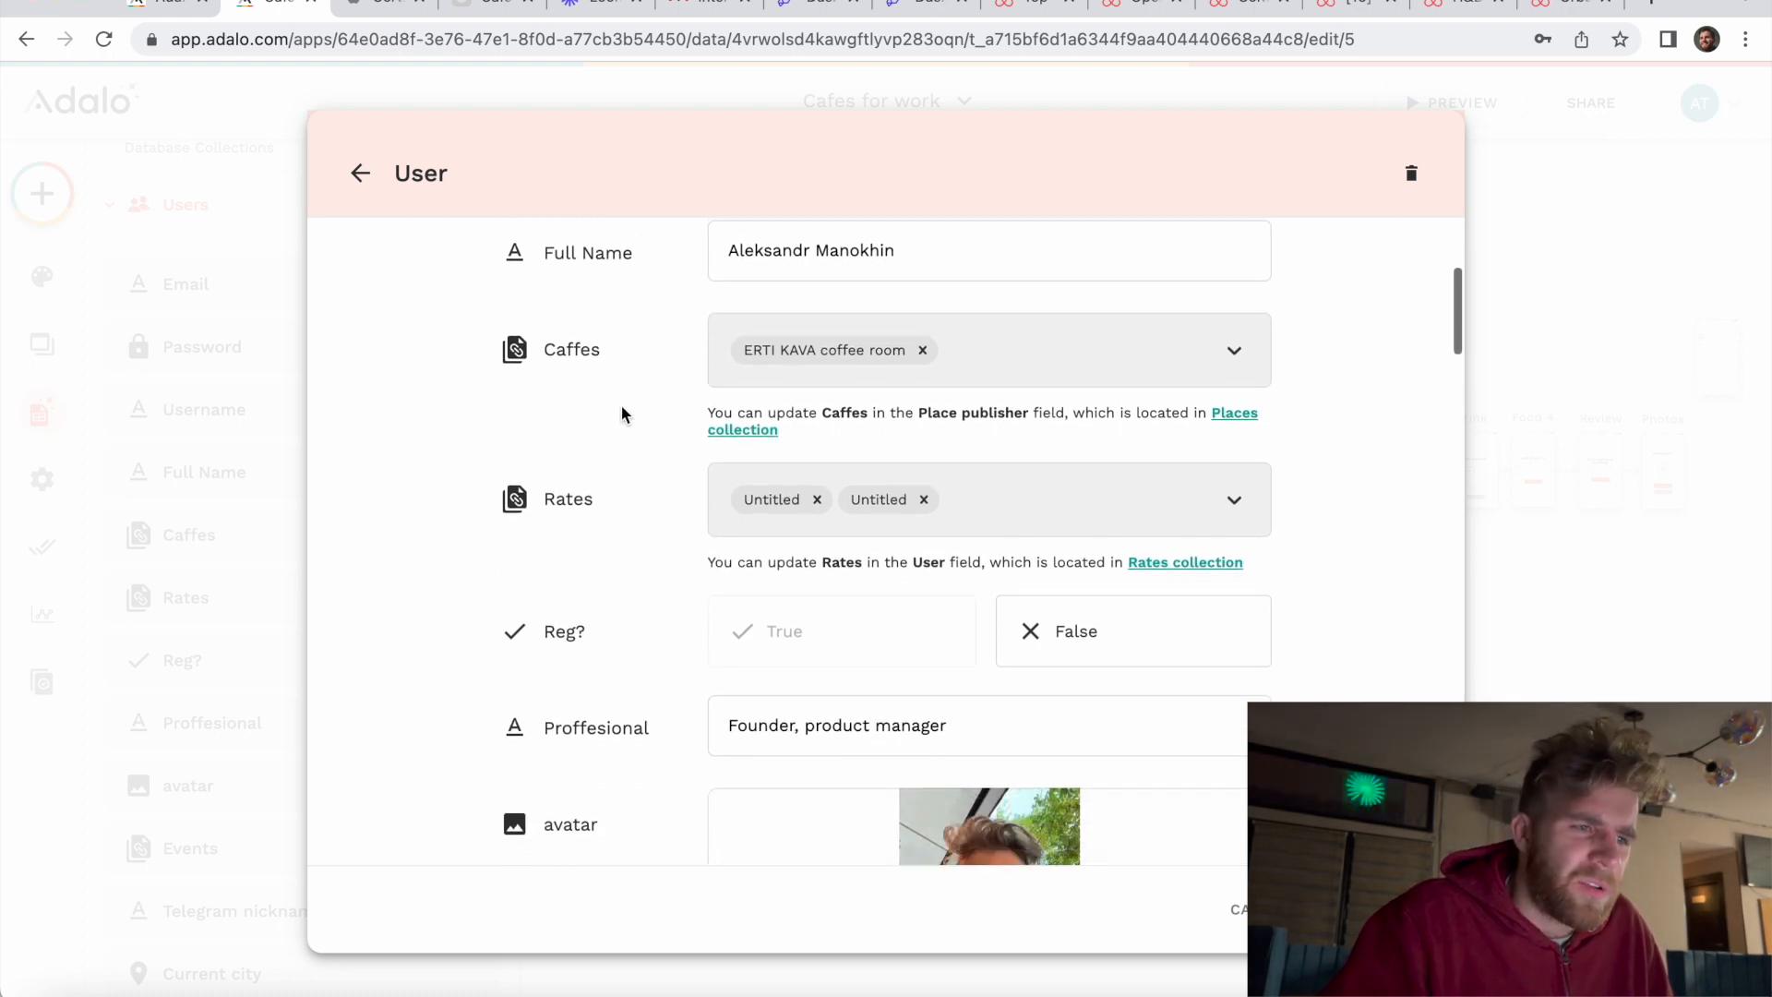
Step: Review the user record's Rates, Reg?, Proffesional and avatar fields
{"action": "scroll", "coordinate": [573, 374], "scroll_direction": "down", "scroll_amount": 2}
{"action": "scroll", "coordinate": [573, 374], "scroll_direction": "up", "scroll_amount": 2}
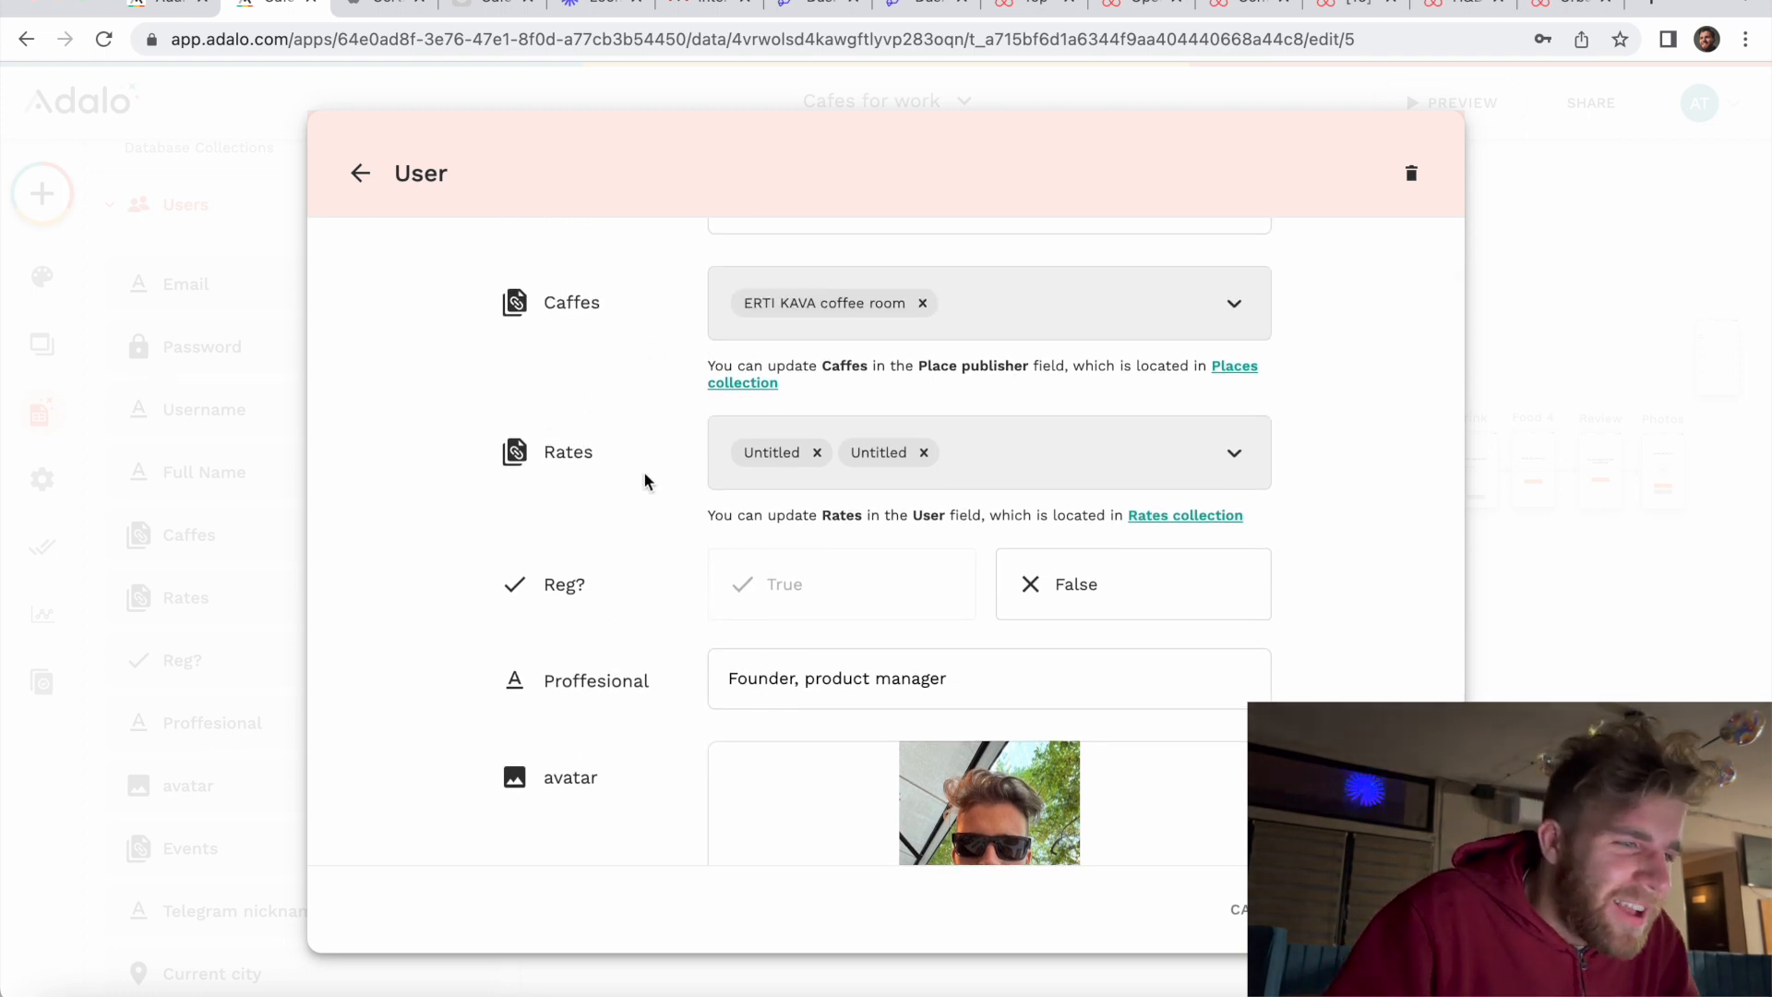
{"action": "scroll", "coordinate": [644, 475], "scroll_direction": "down", "scroll_amount": 1}
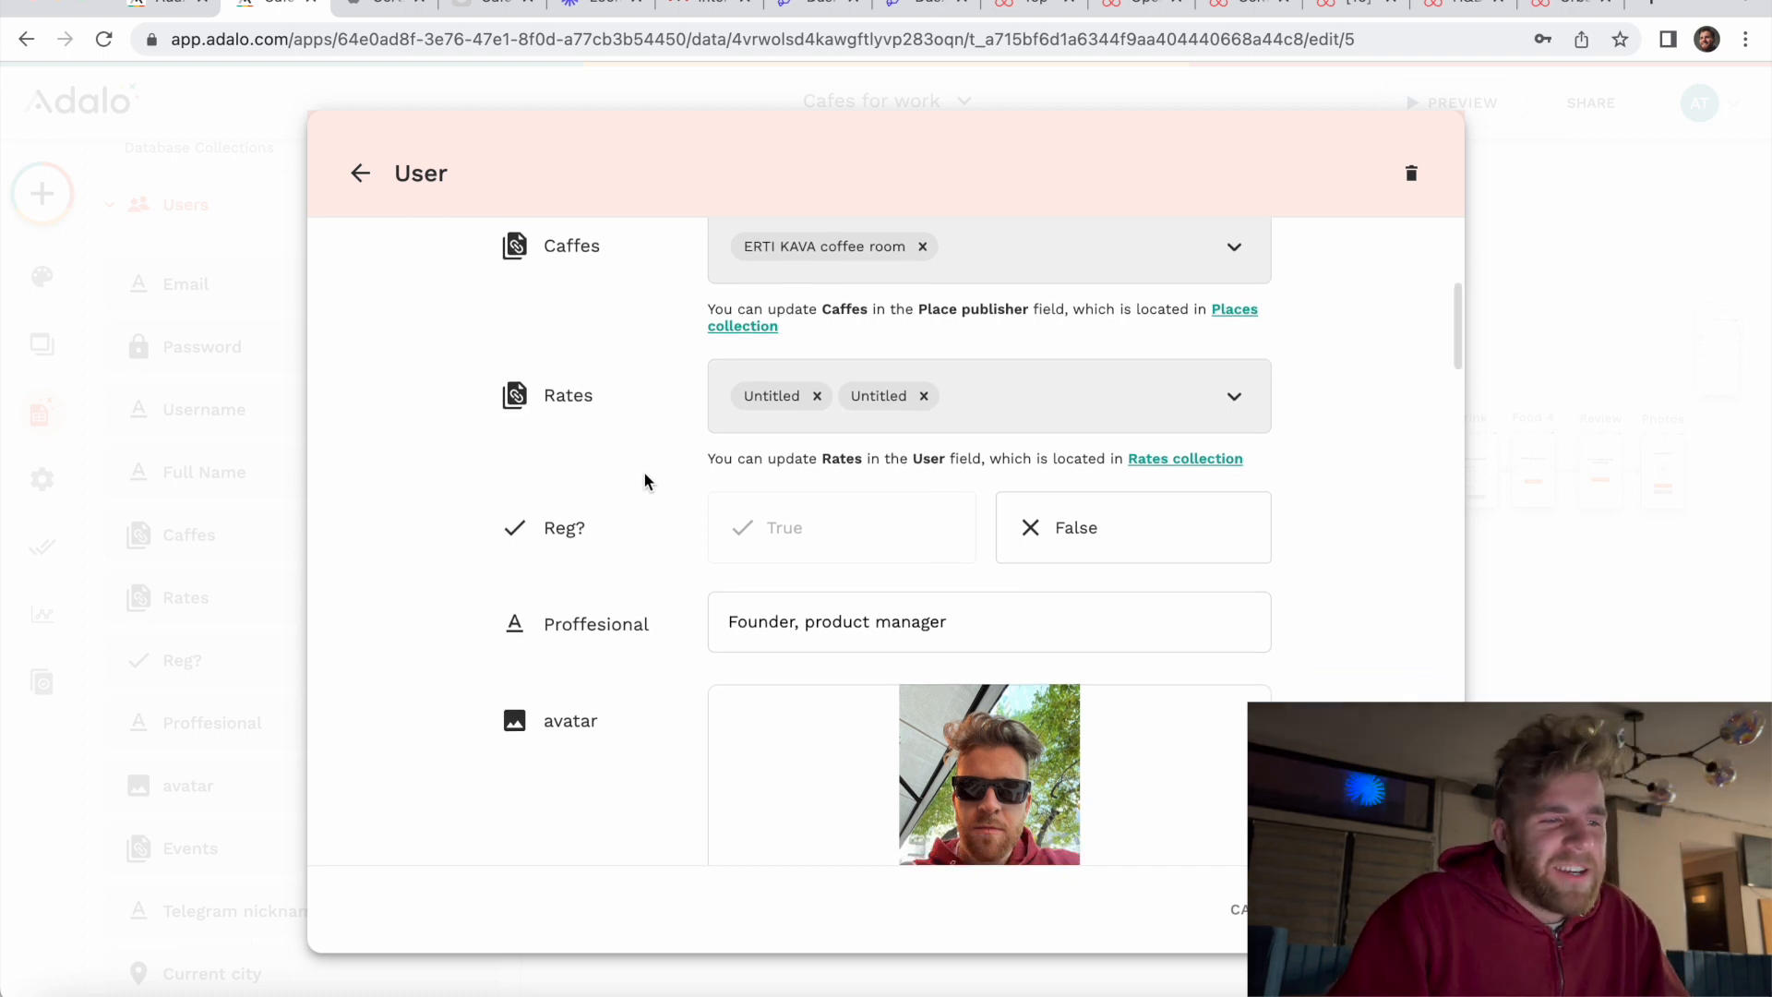
{"action": "scroll", "coordinate": [644, 474], "scroll_direction": "down", "scroll_amount": 1}
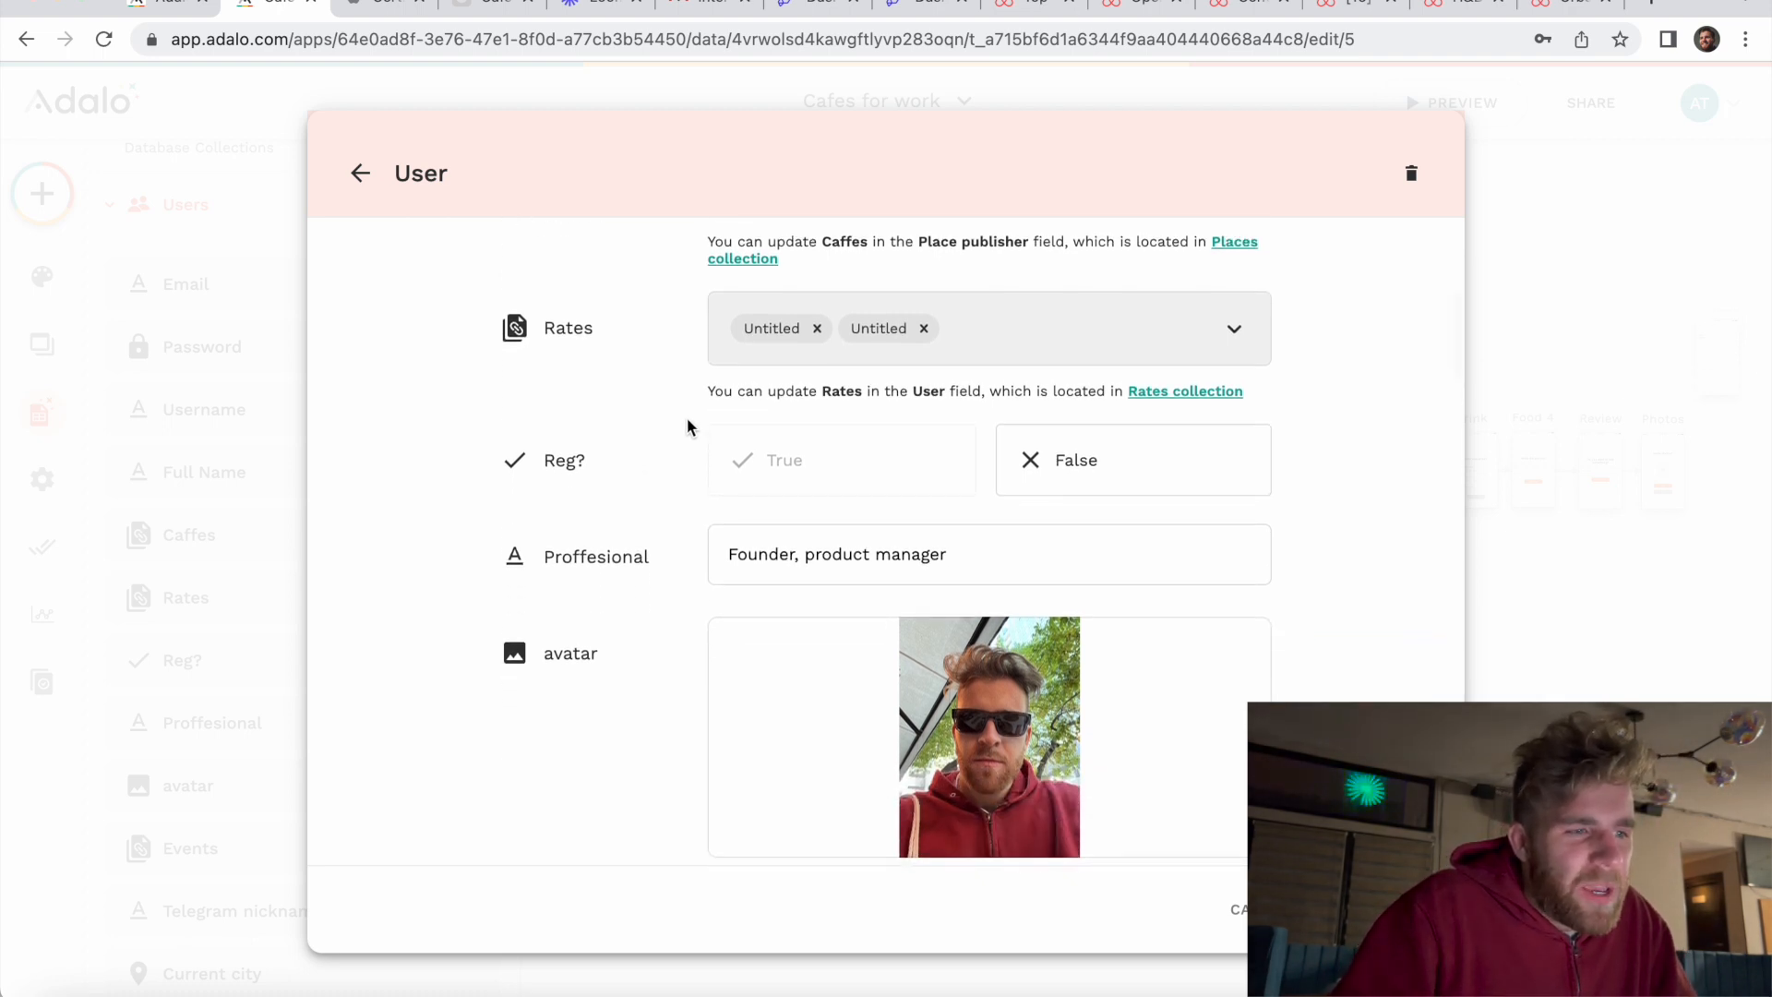
{"action": "scroll", "coordinate": [687, 419], "scroll_direction": "up", "scroll_amount": 1}
{"action": "scroll", "coordinate": [572, 395], "scroll_direction": "down", "scroll_amount": 1}
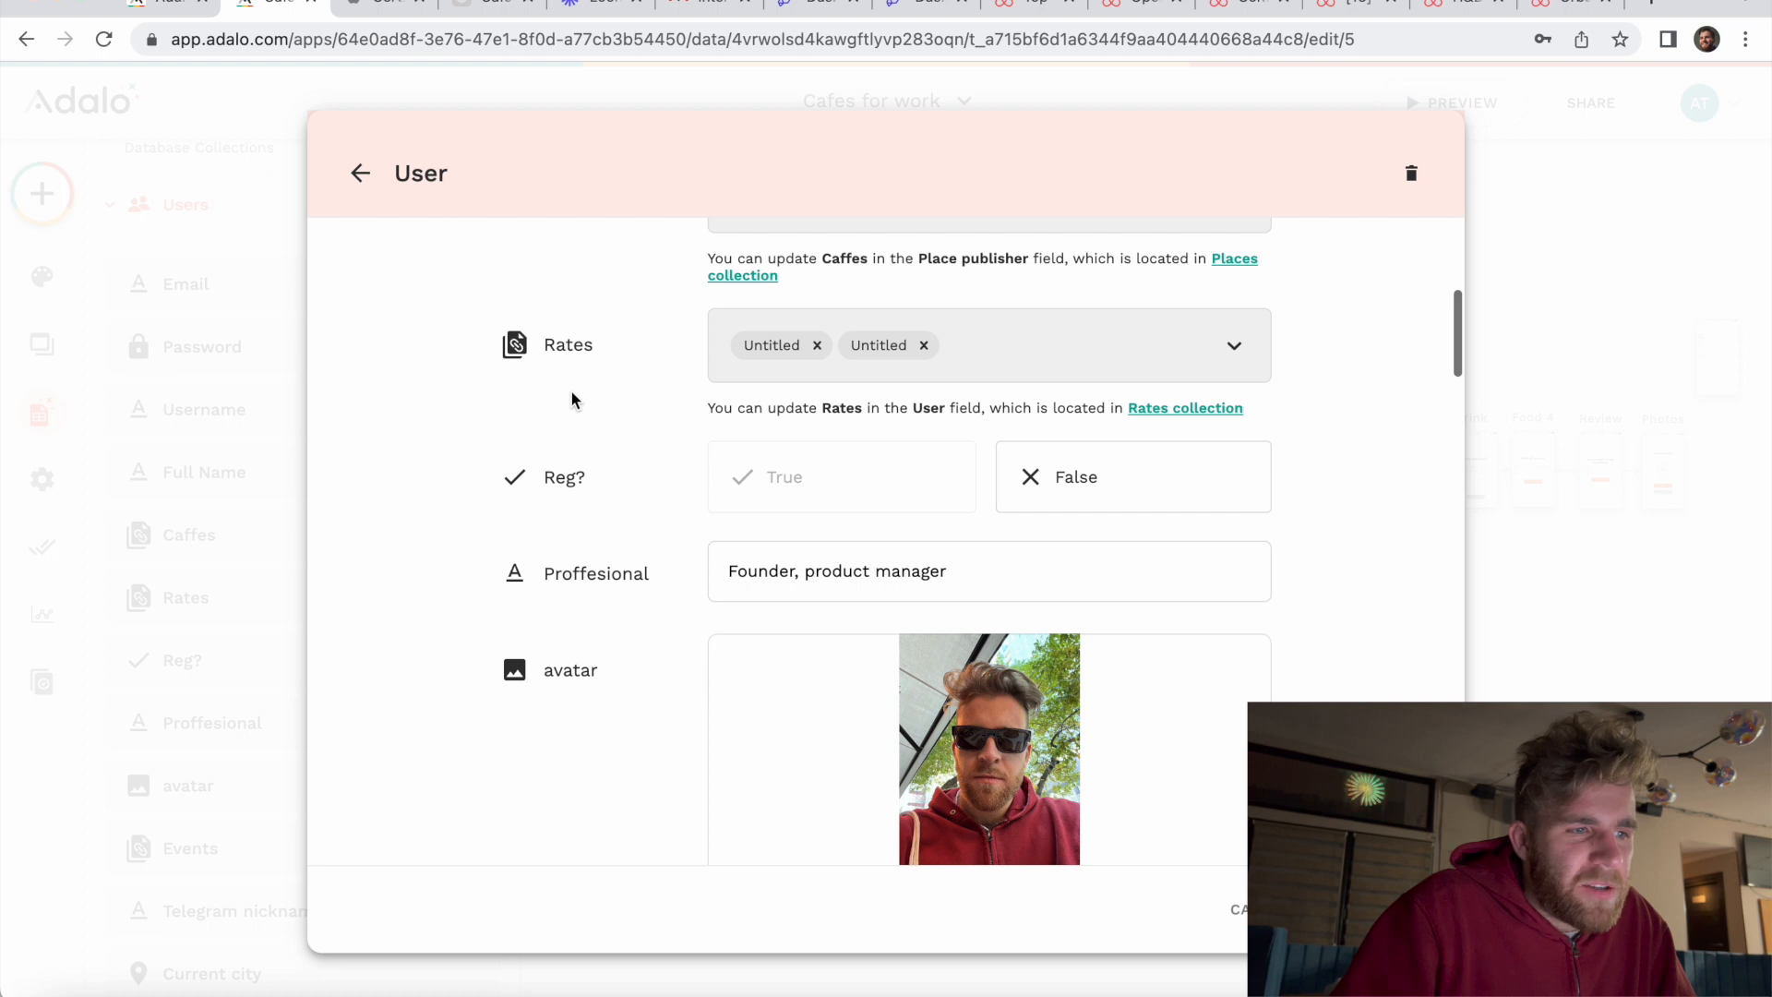
{"action": "scroll", "coordinate": [571, 393], "scroll_direction": "down", "scroll_amount": 1}
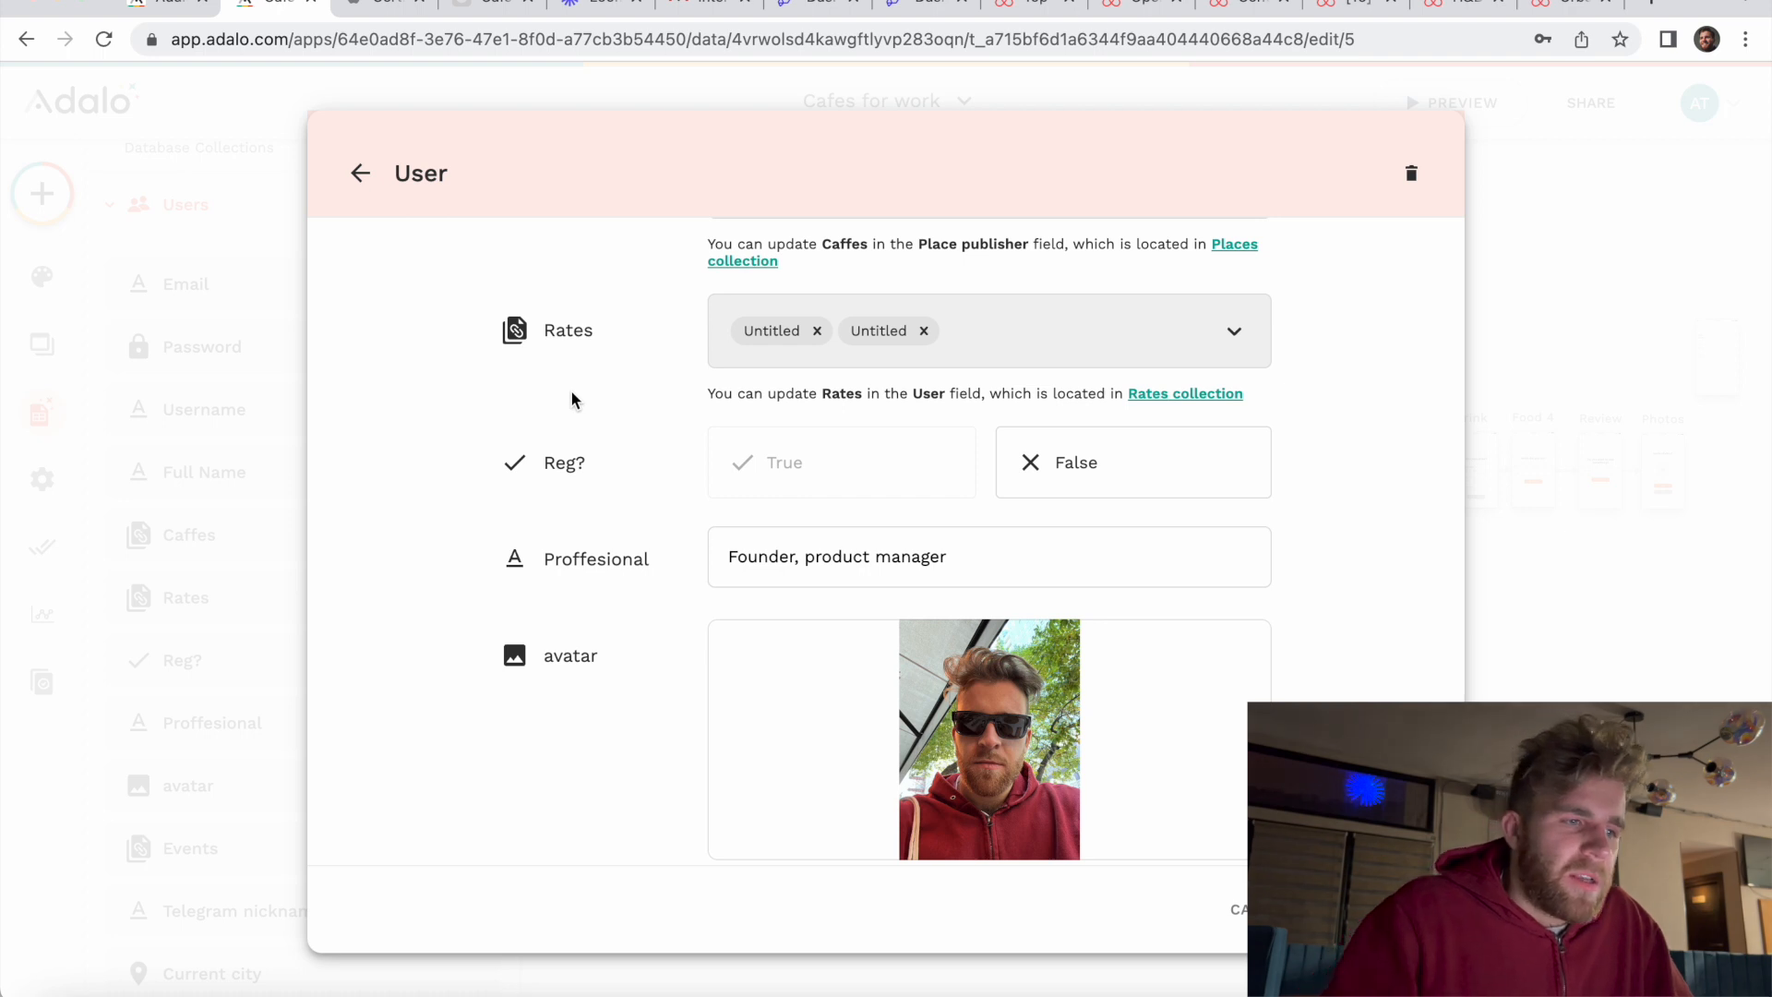
{"action": "scroll", "coordinate": [571, 393], "scroll_direction": "down", "scroll_amount": 3}
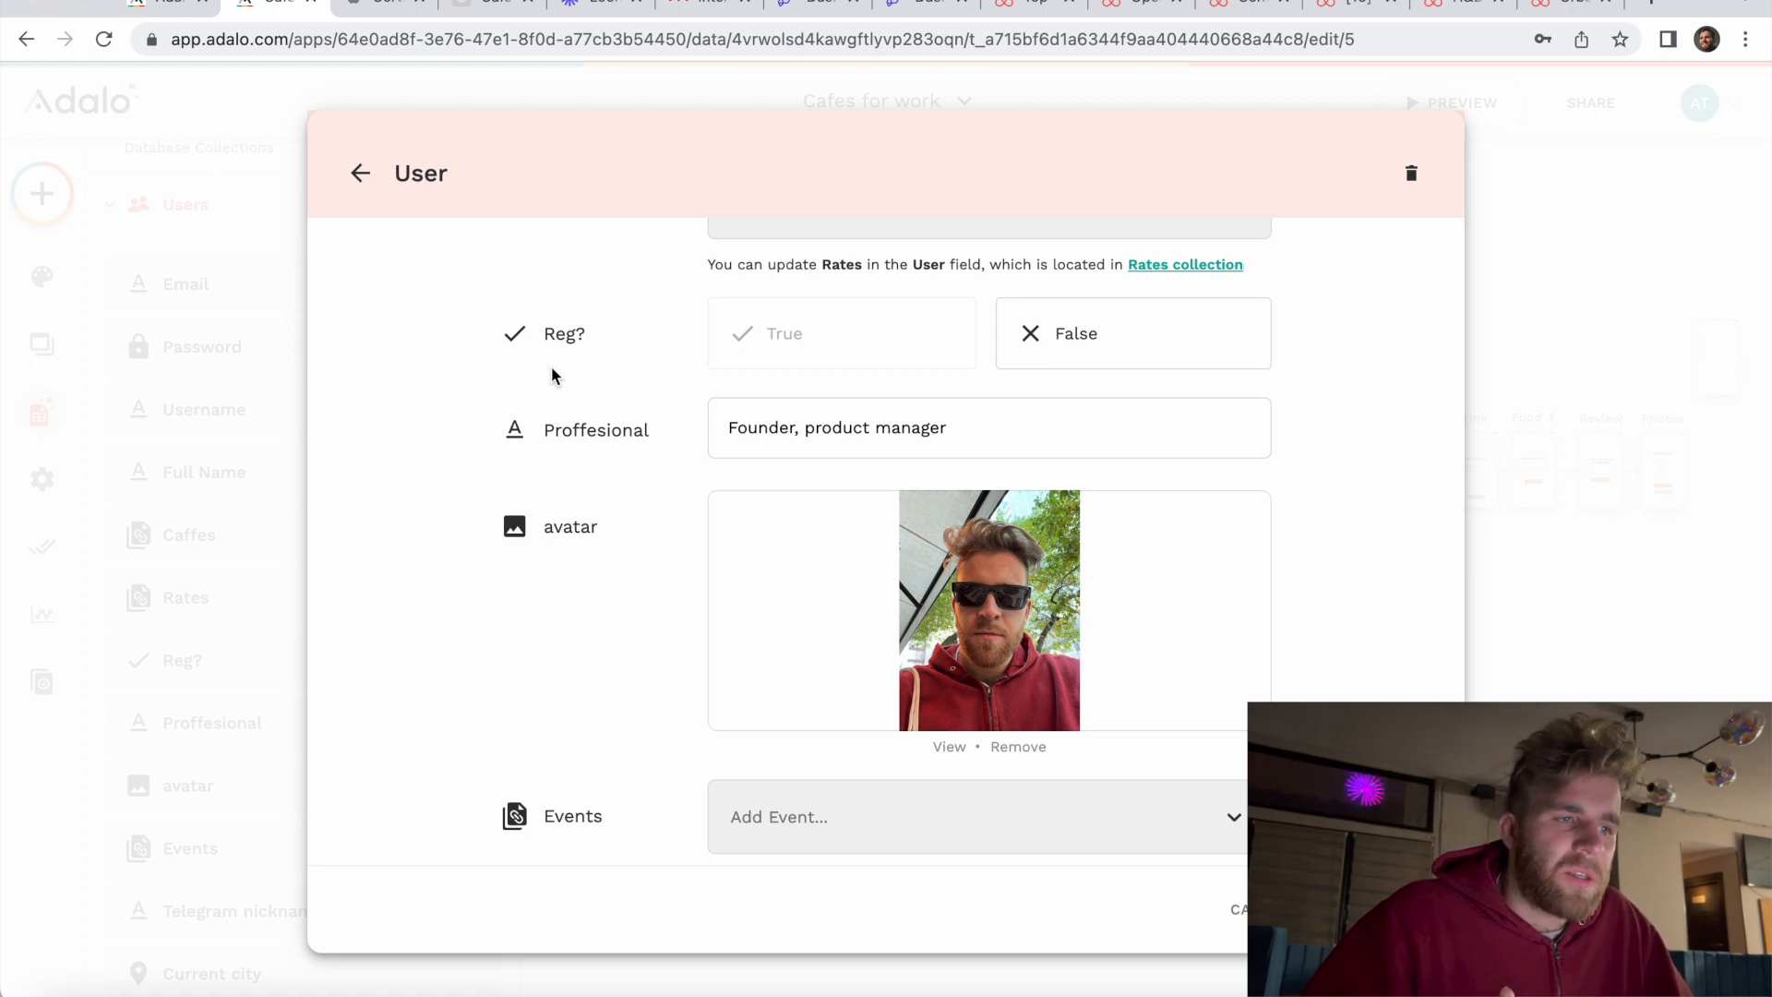
{"action": "scroll", "coordinate": [914, 443], "scroll_direction": "down", "scroll_amount": 1}
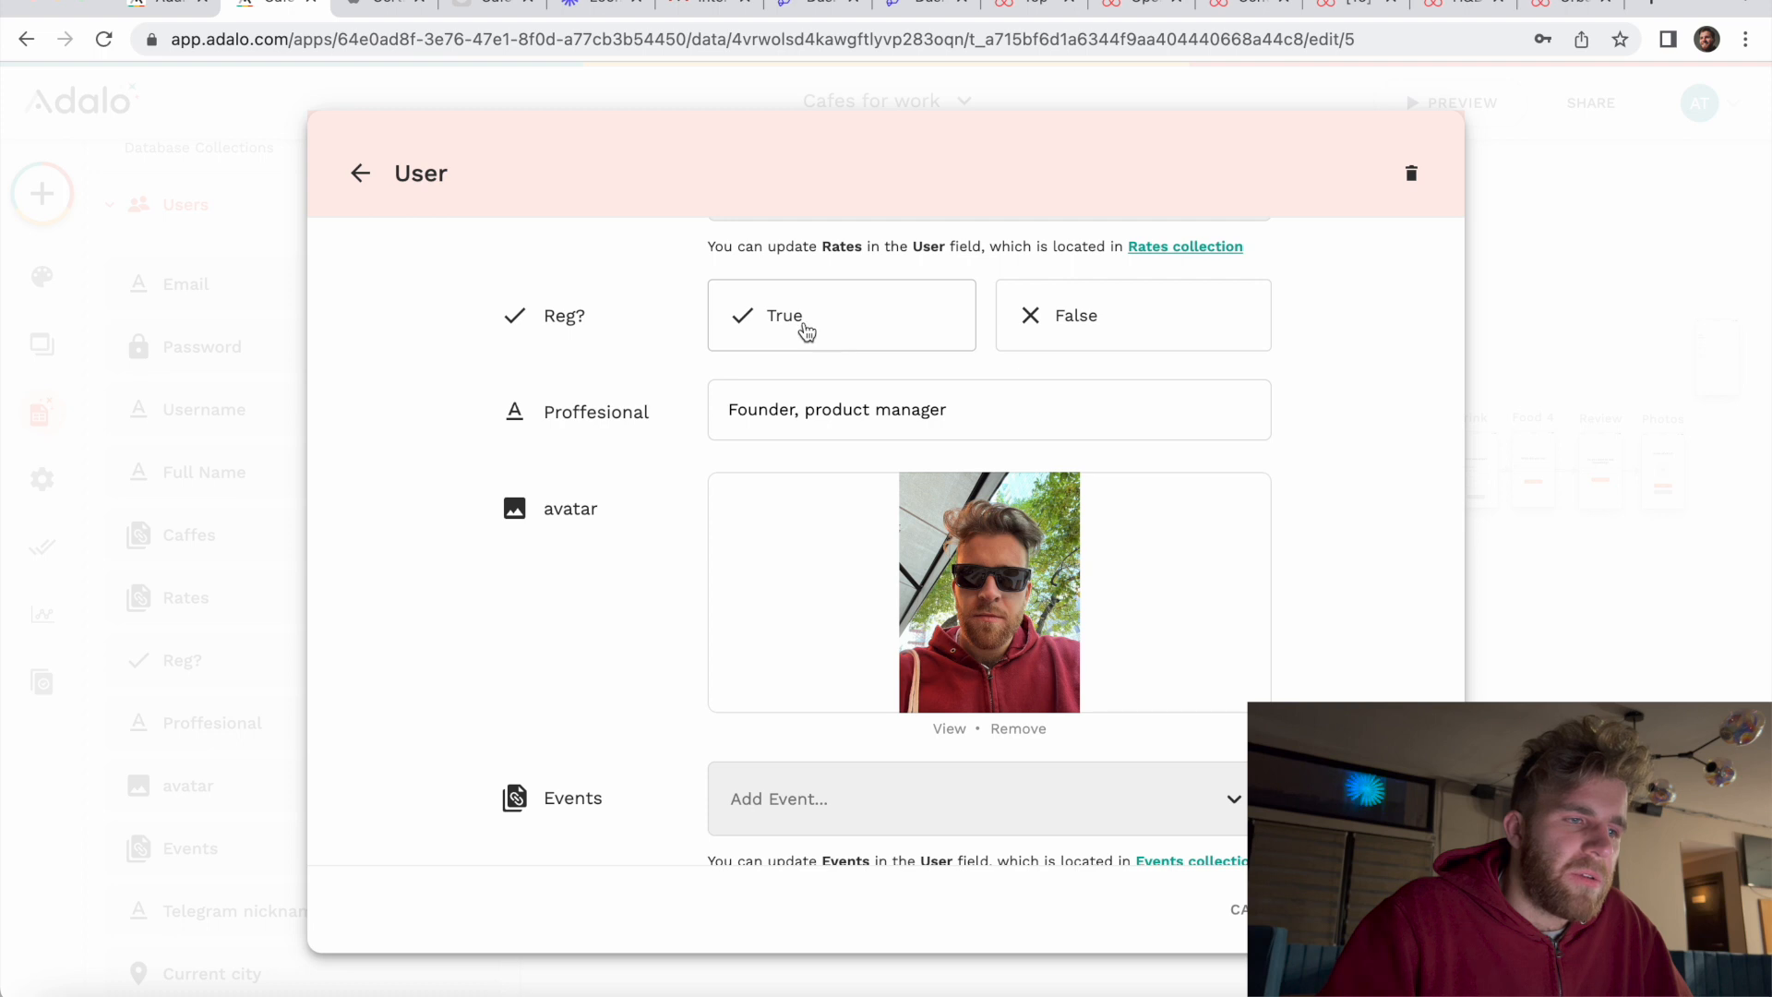
{"action": "scroll", "coordinate": [827, 335], "scroll_direction": "up", "scroll_amount": 1}
{"action": "scroll", "coordinate": [550, 554], "scroll_direction": "down", "scroll_amount": 3}
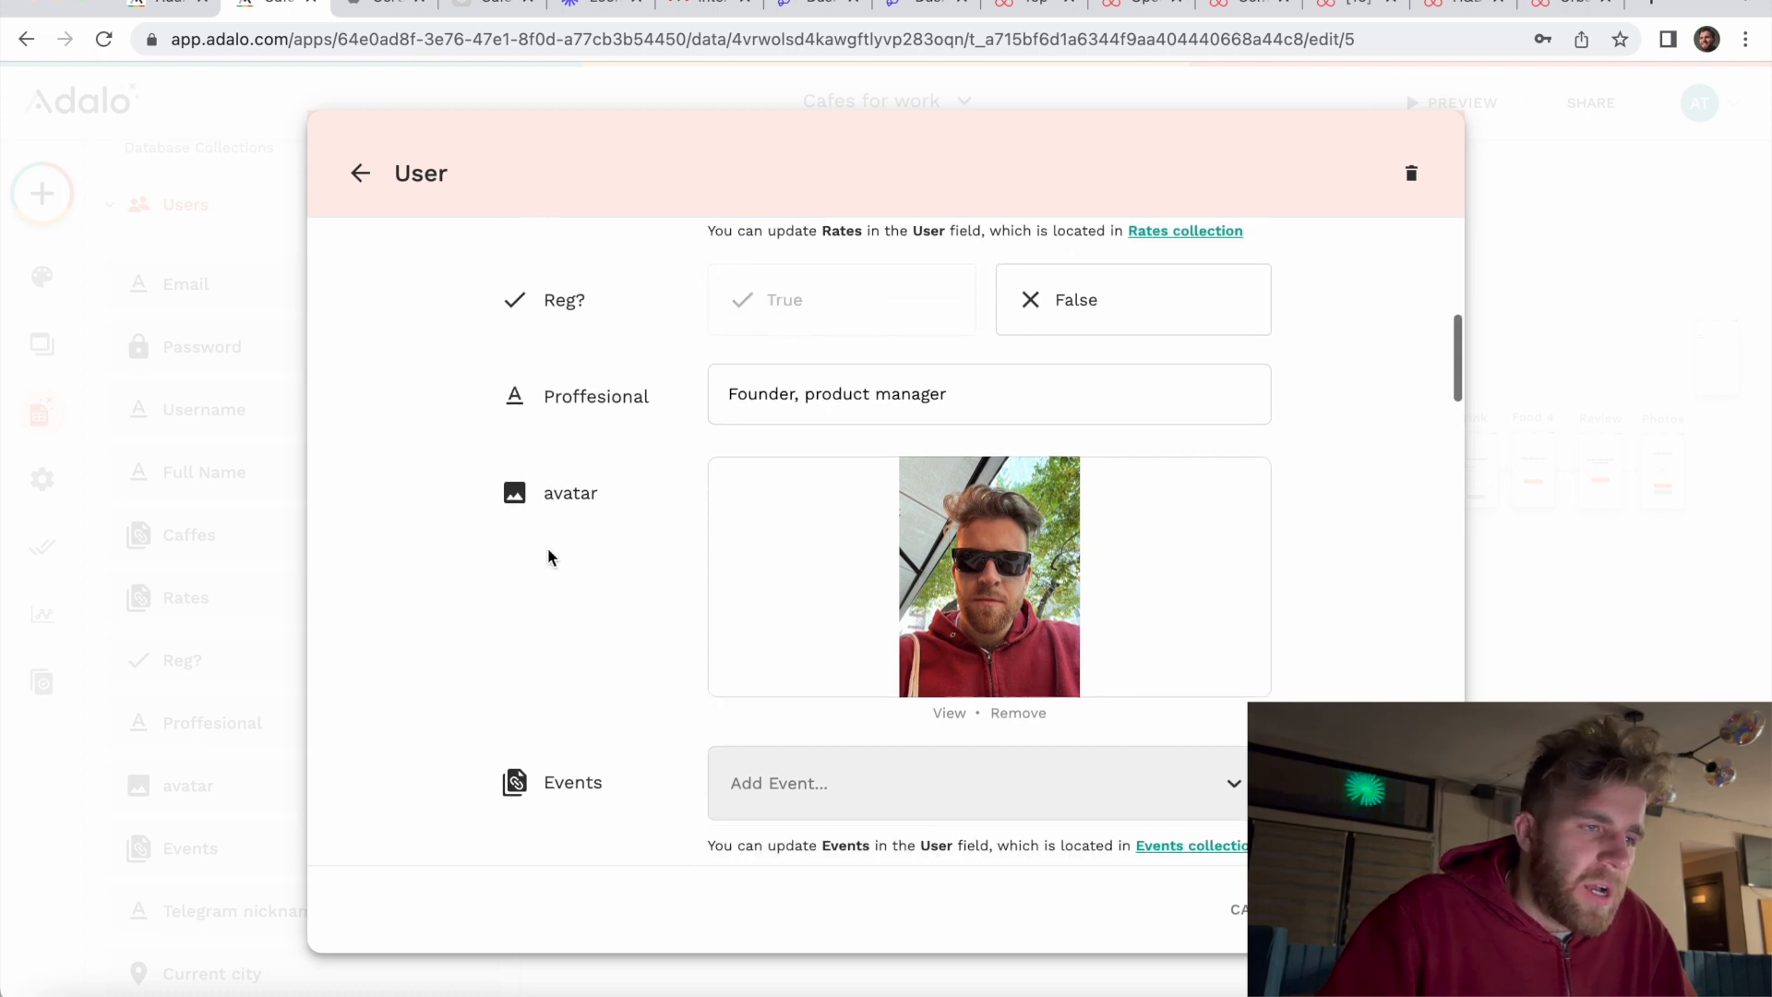
{"action": "scroll", "coordinate": [546, 558], "scroll_direction": "down", "scroll_amount": 1}
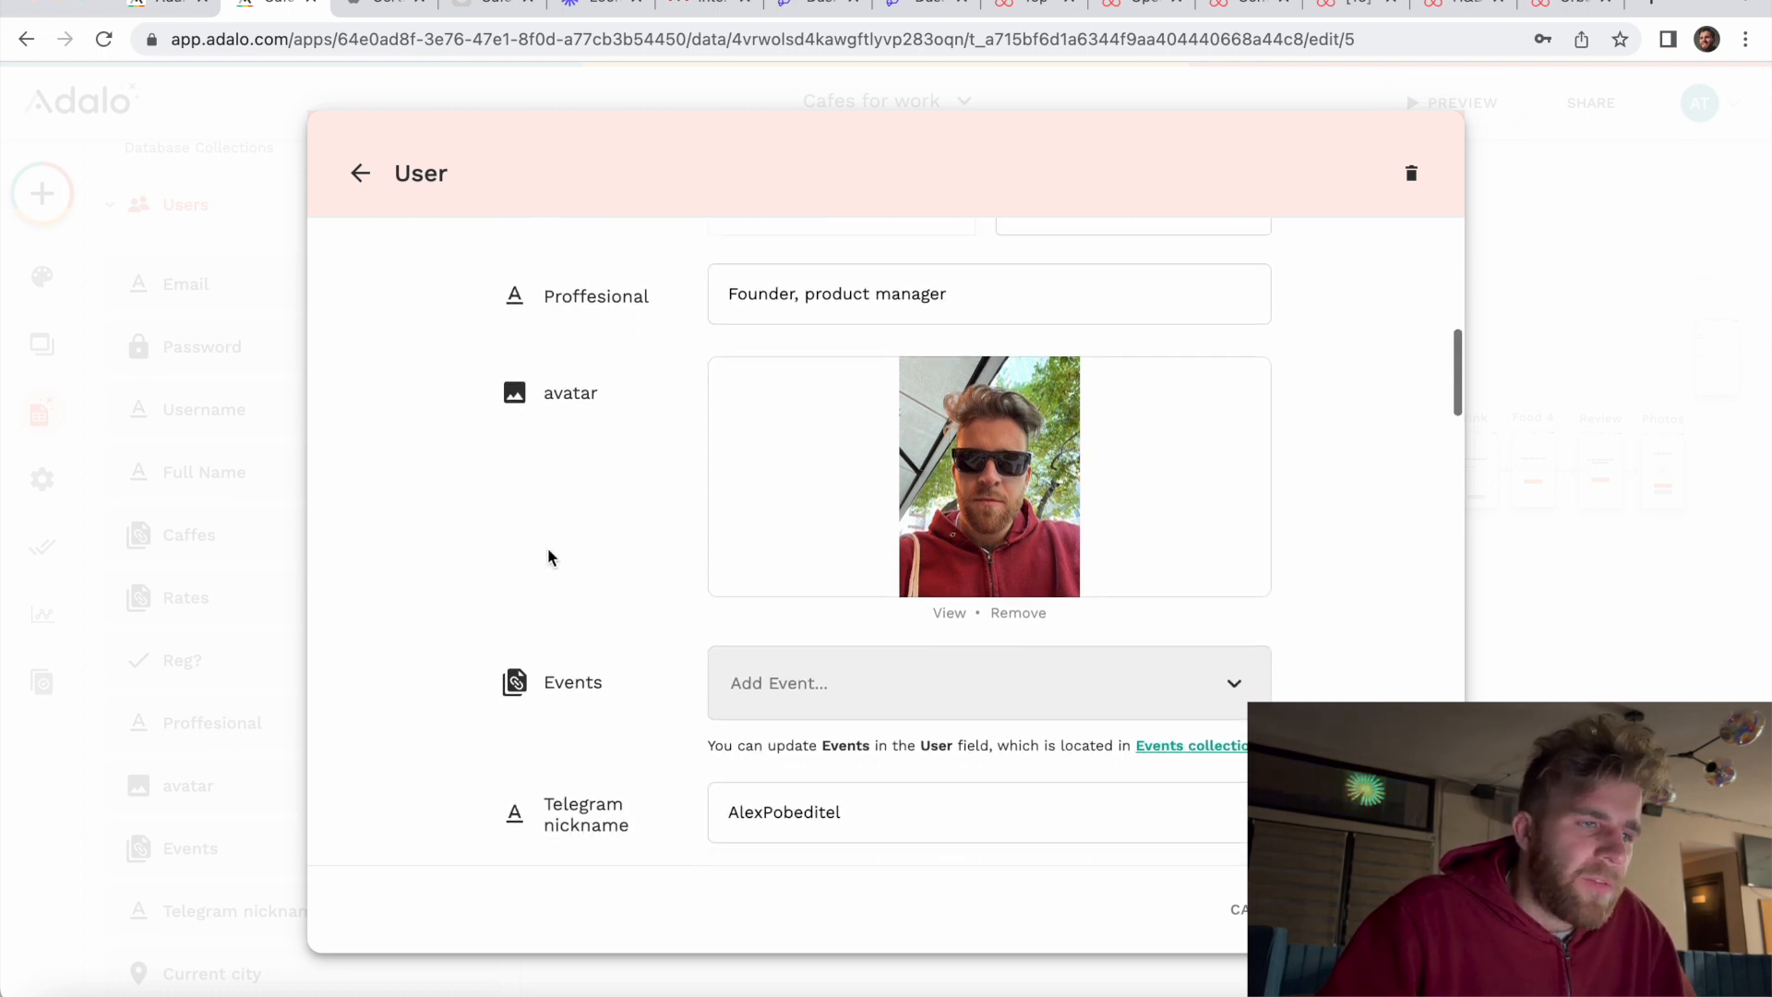
{"action": "triple_click", "coordinate": [860, 289]}
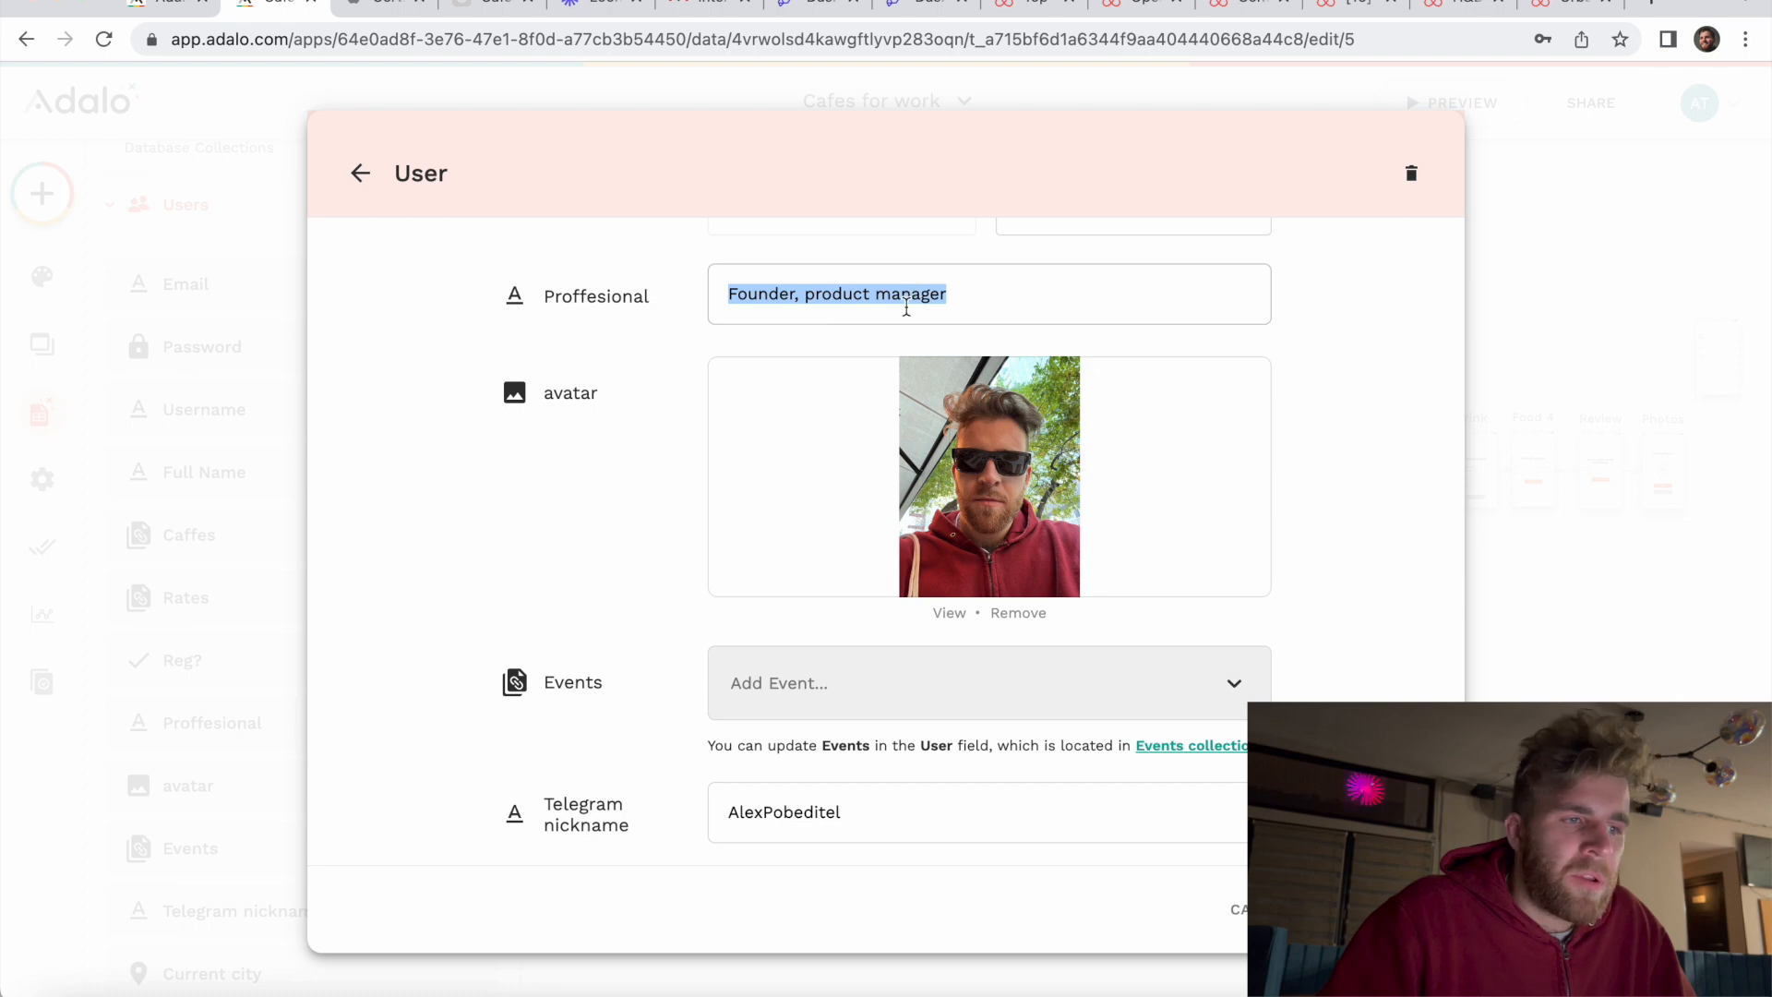
{"action": "scroll", "coordinate": [803, 545], "scroll_direction": "down", "scroll_amount": 6}
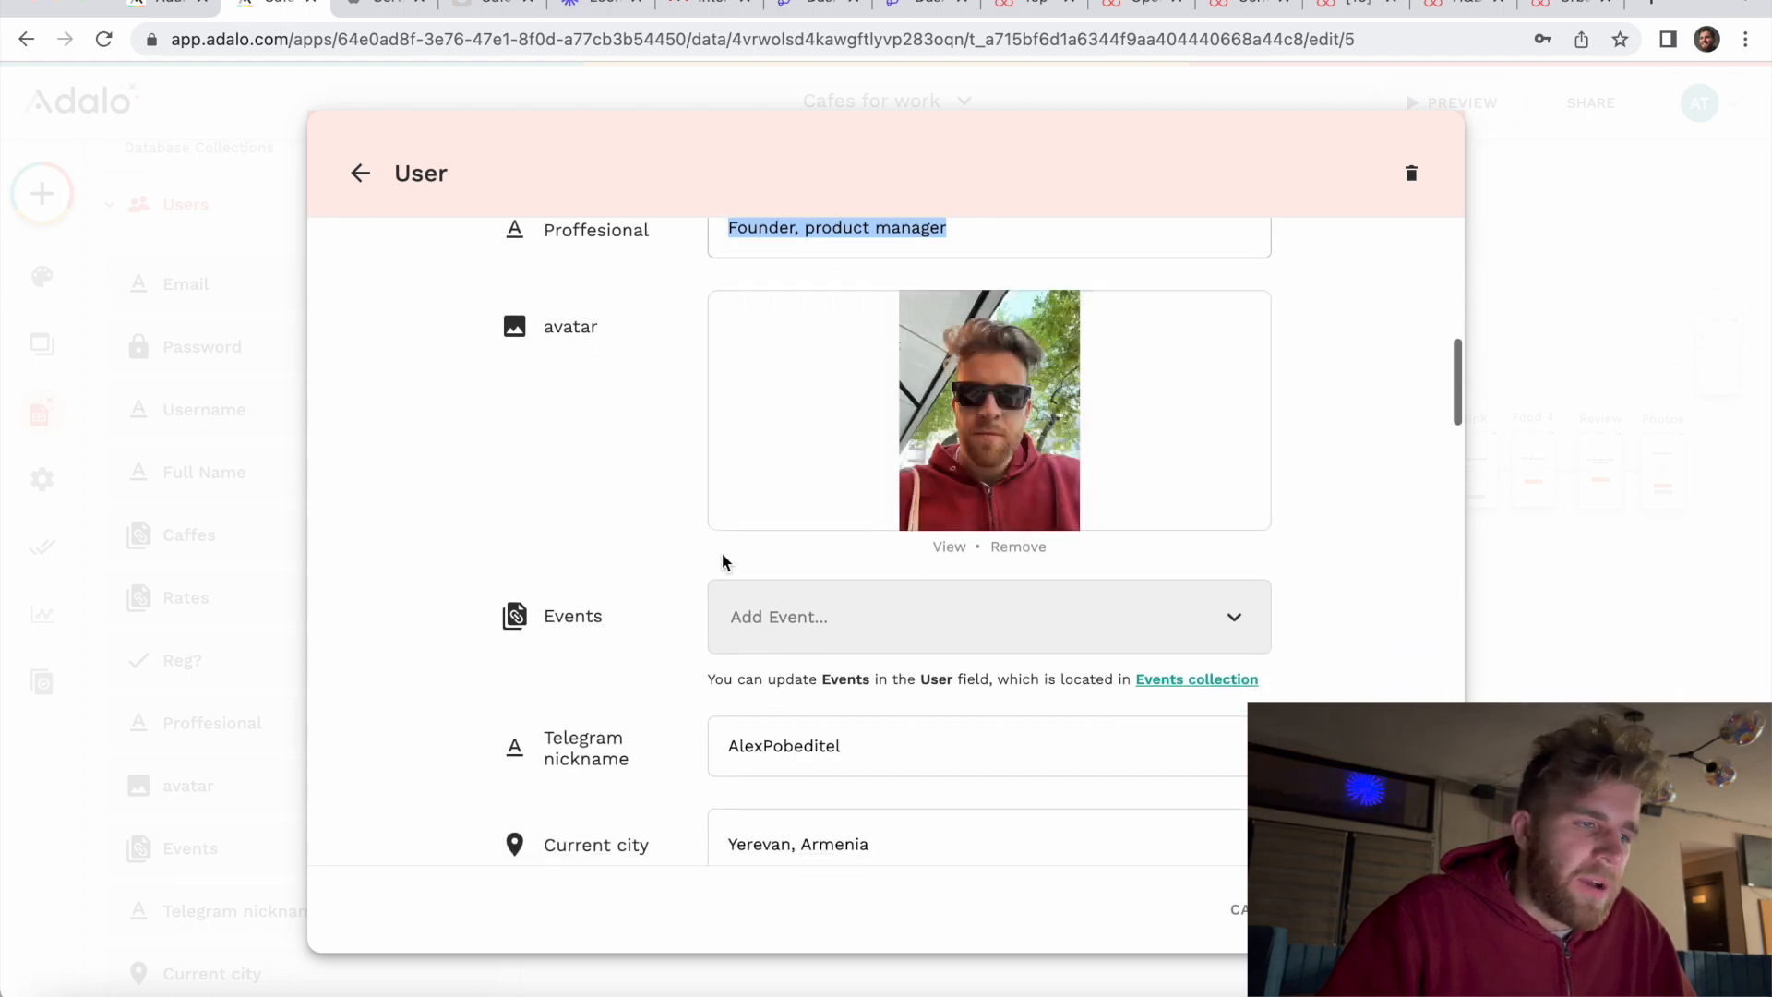
Step: Examine the Events, Telegram nickname and Current city fields of the user record
{"action": "scroll", "coordinate": [723, 553], "scroll_direction": "down", "scroll_amount": 3}
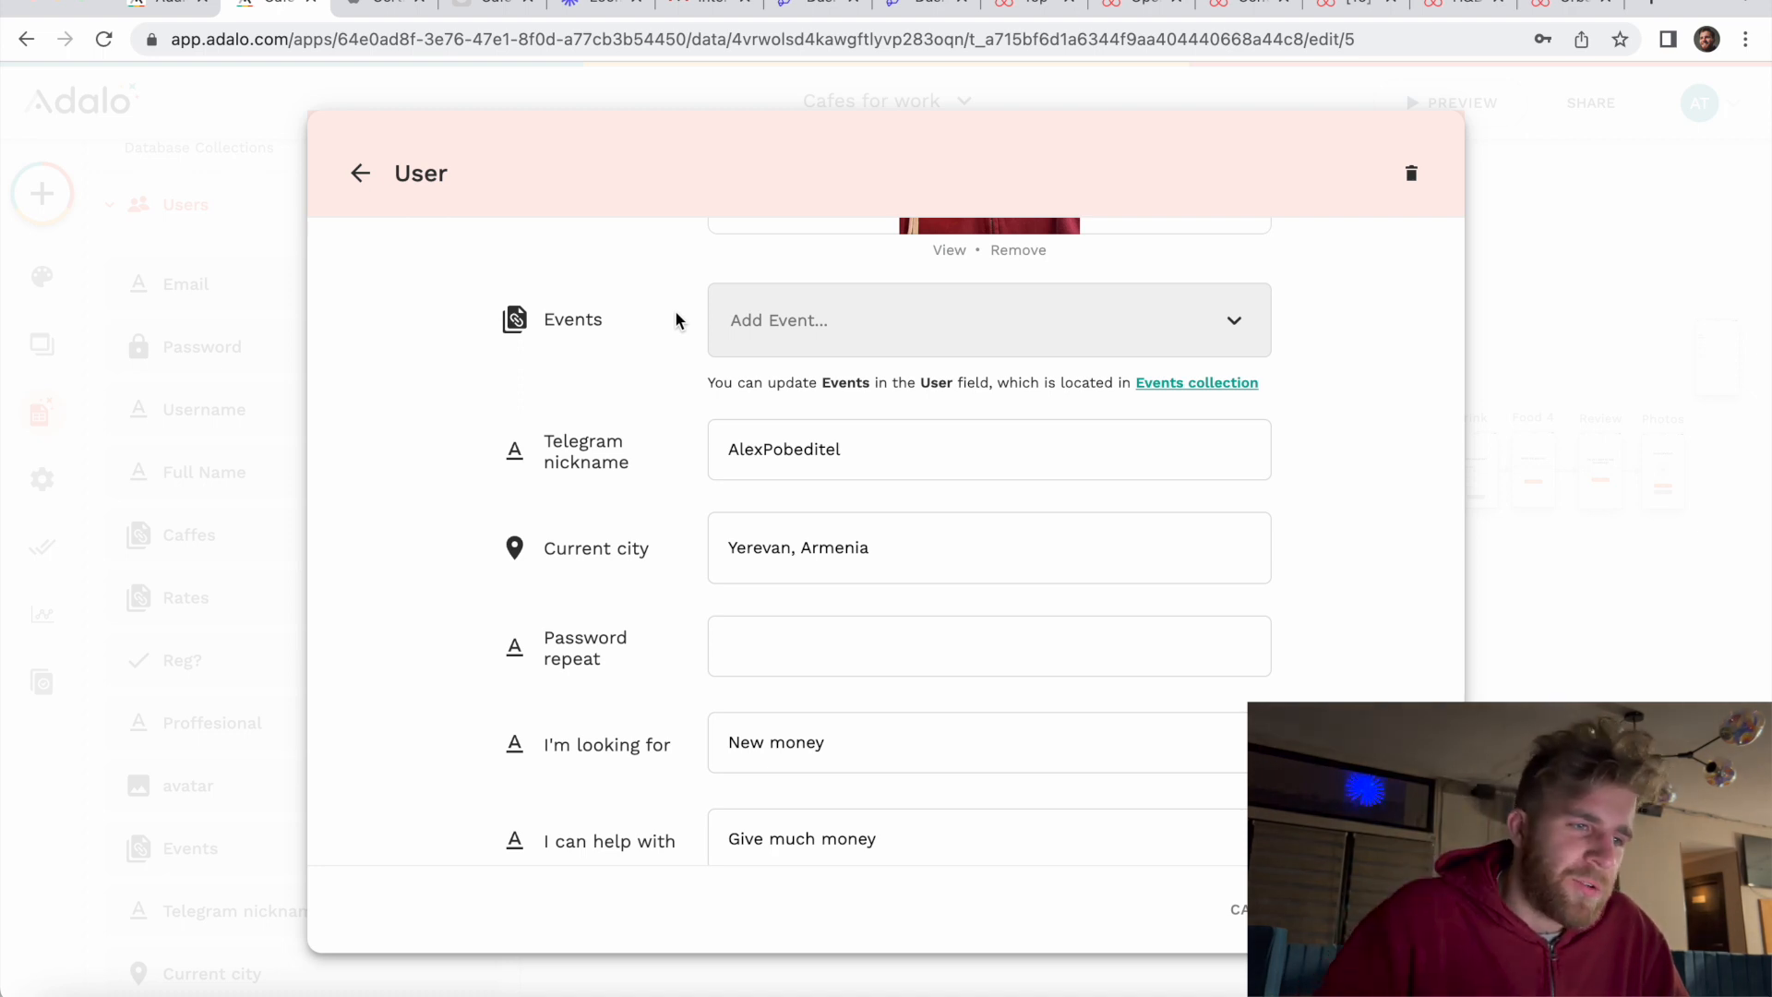
{"action": "scroll", "coordinate": [722, 514], "scroll_direction": "down", "scroll_amount": 3}
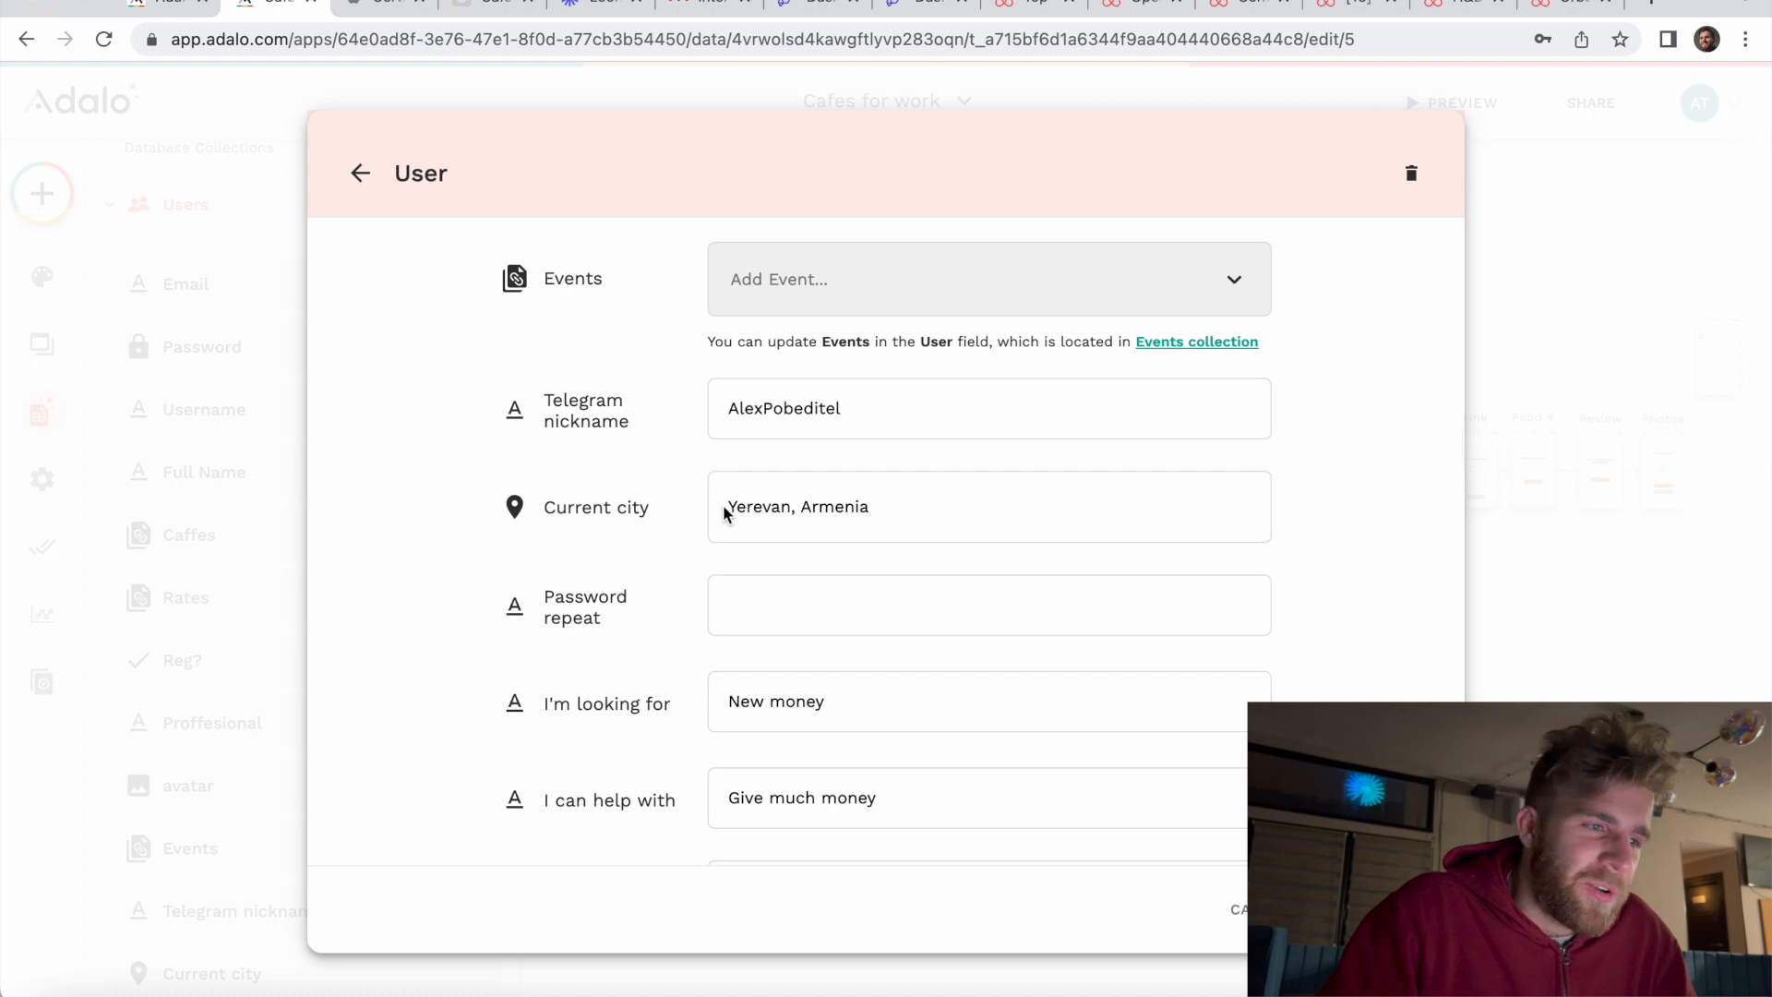
{"action": "scroll", "coordinate": [721, 508], "scroll_direction": "down", "scroll_amount": 1}
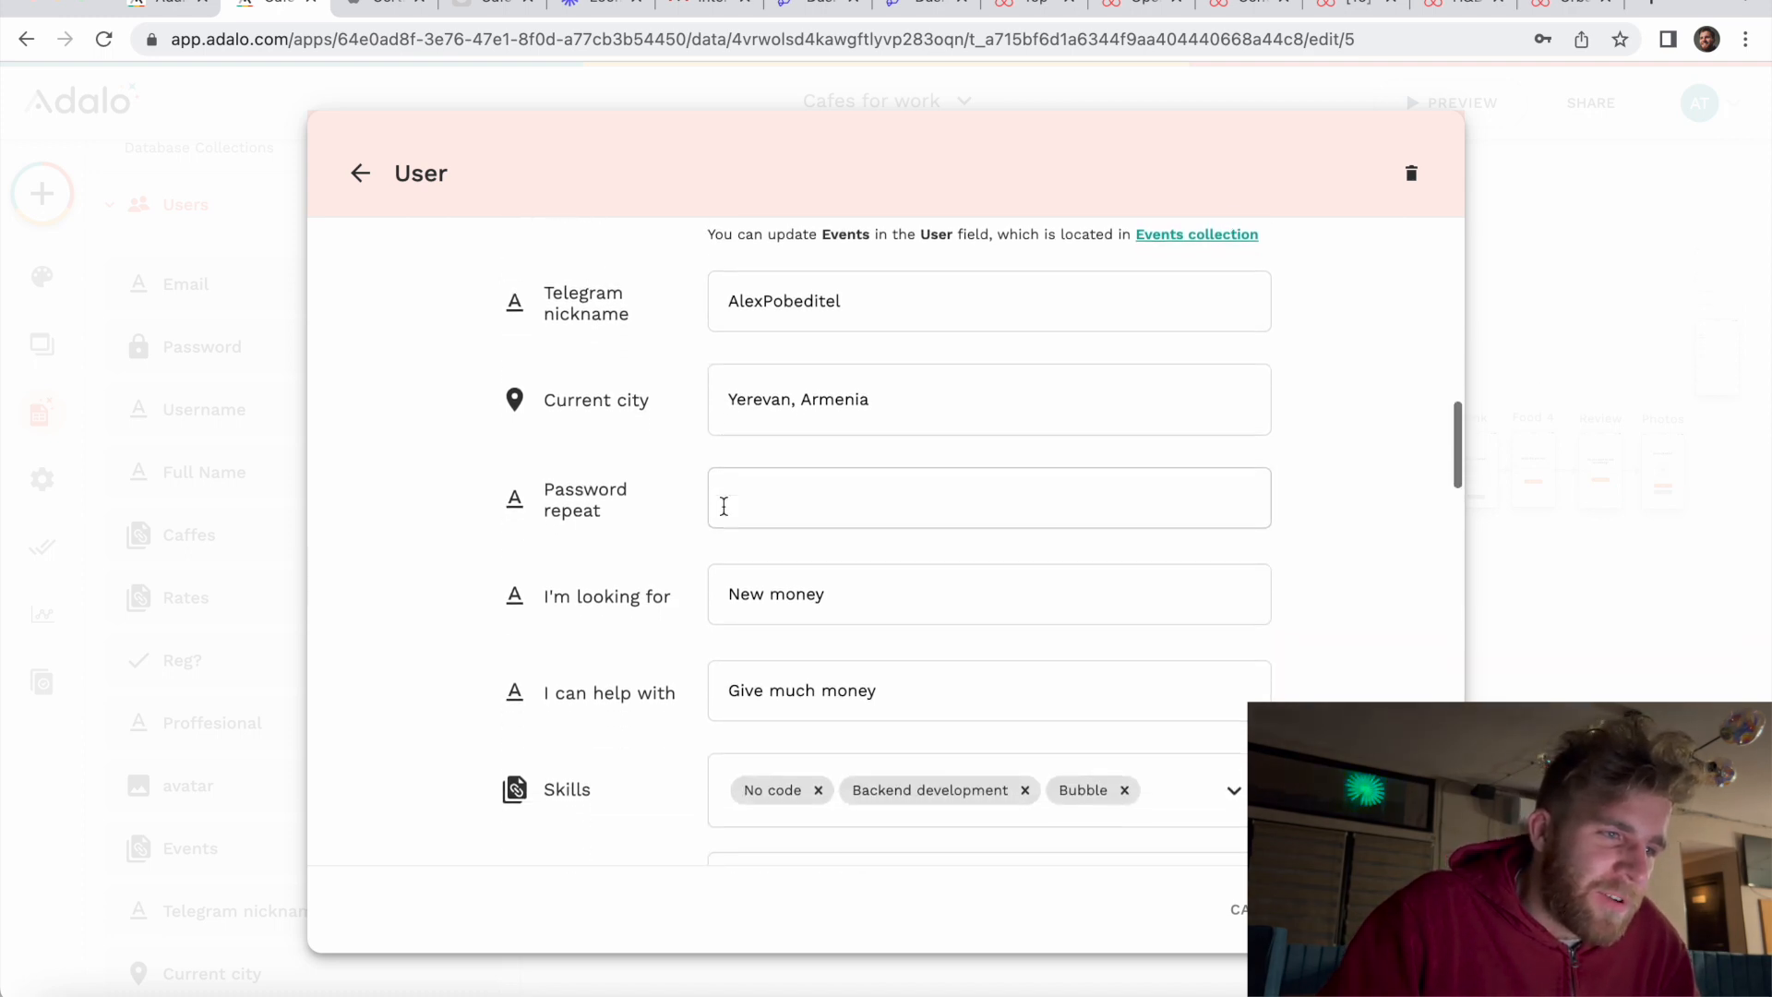
{"action": "left_click", "coordinate": [766, 320]}
{"action": "double_click", "coordinate": [765, 314]}
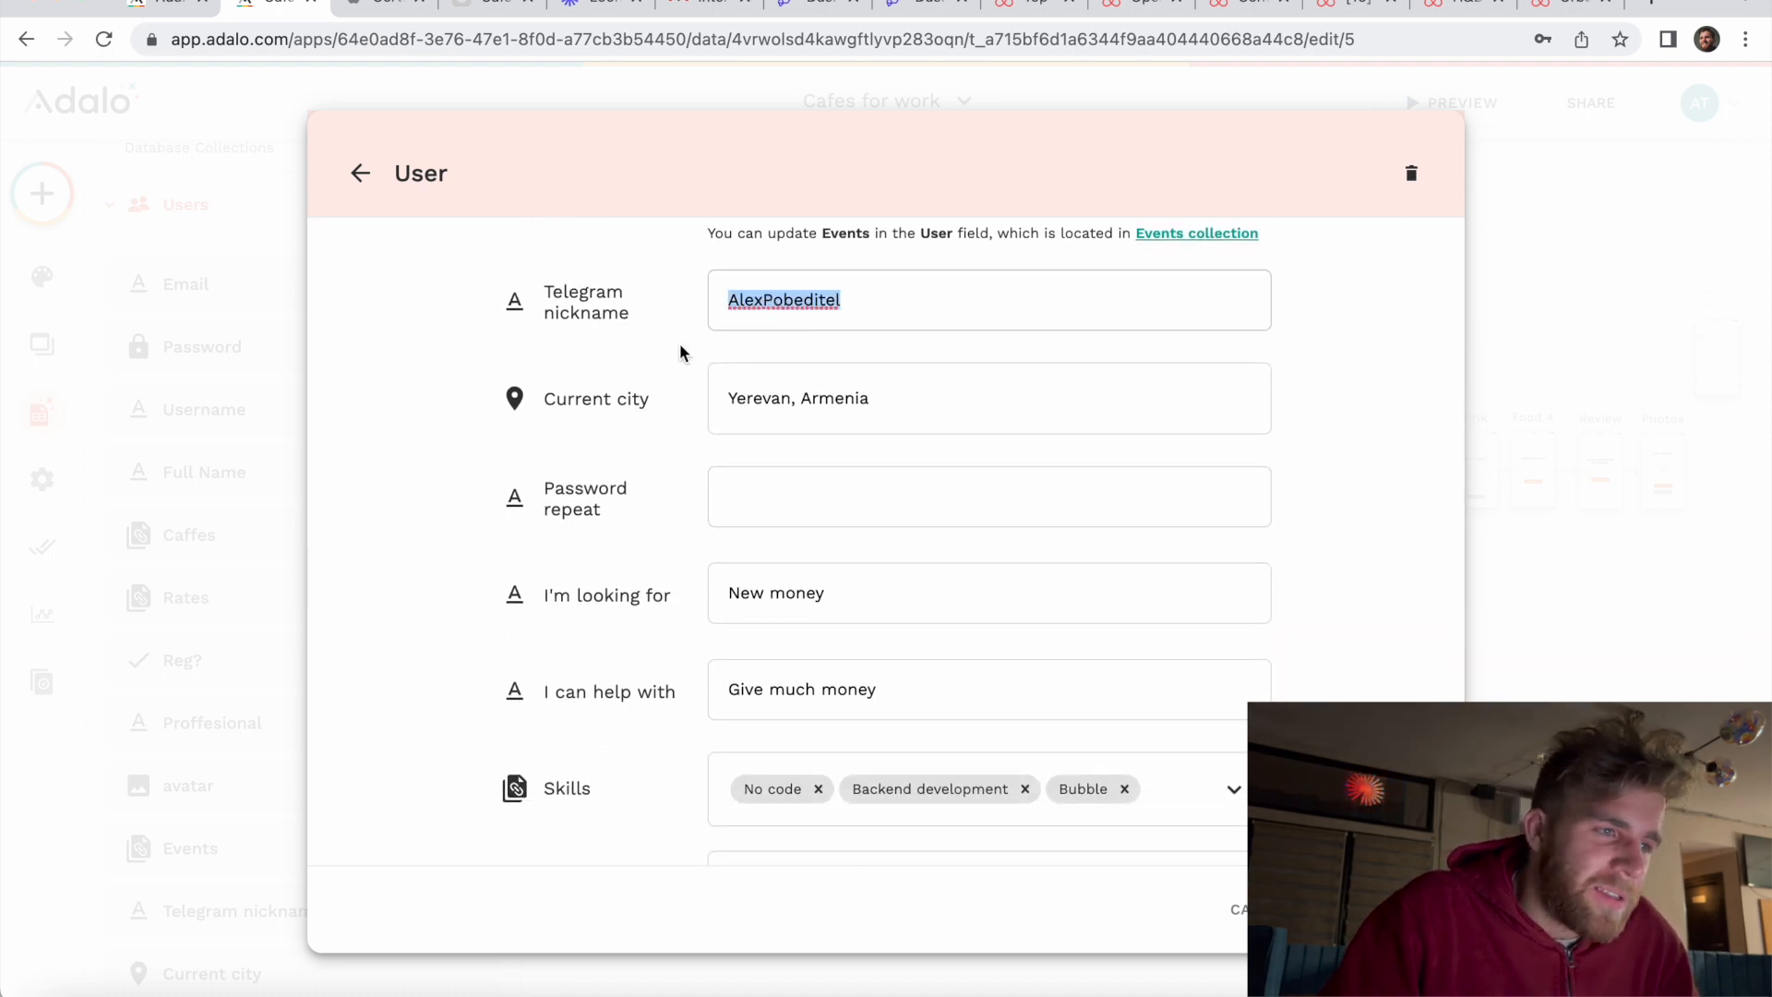
{"action": "scroll", "coordinate": [681, 348], "scroll_direction": "down", "scroll_amount": 1}
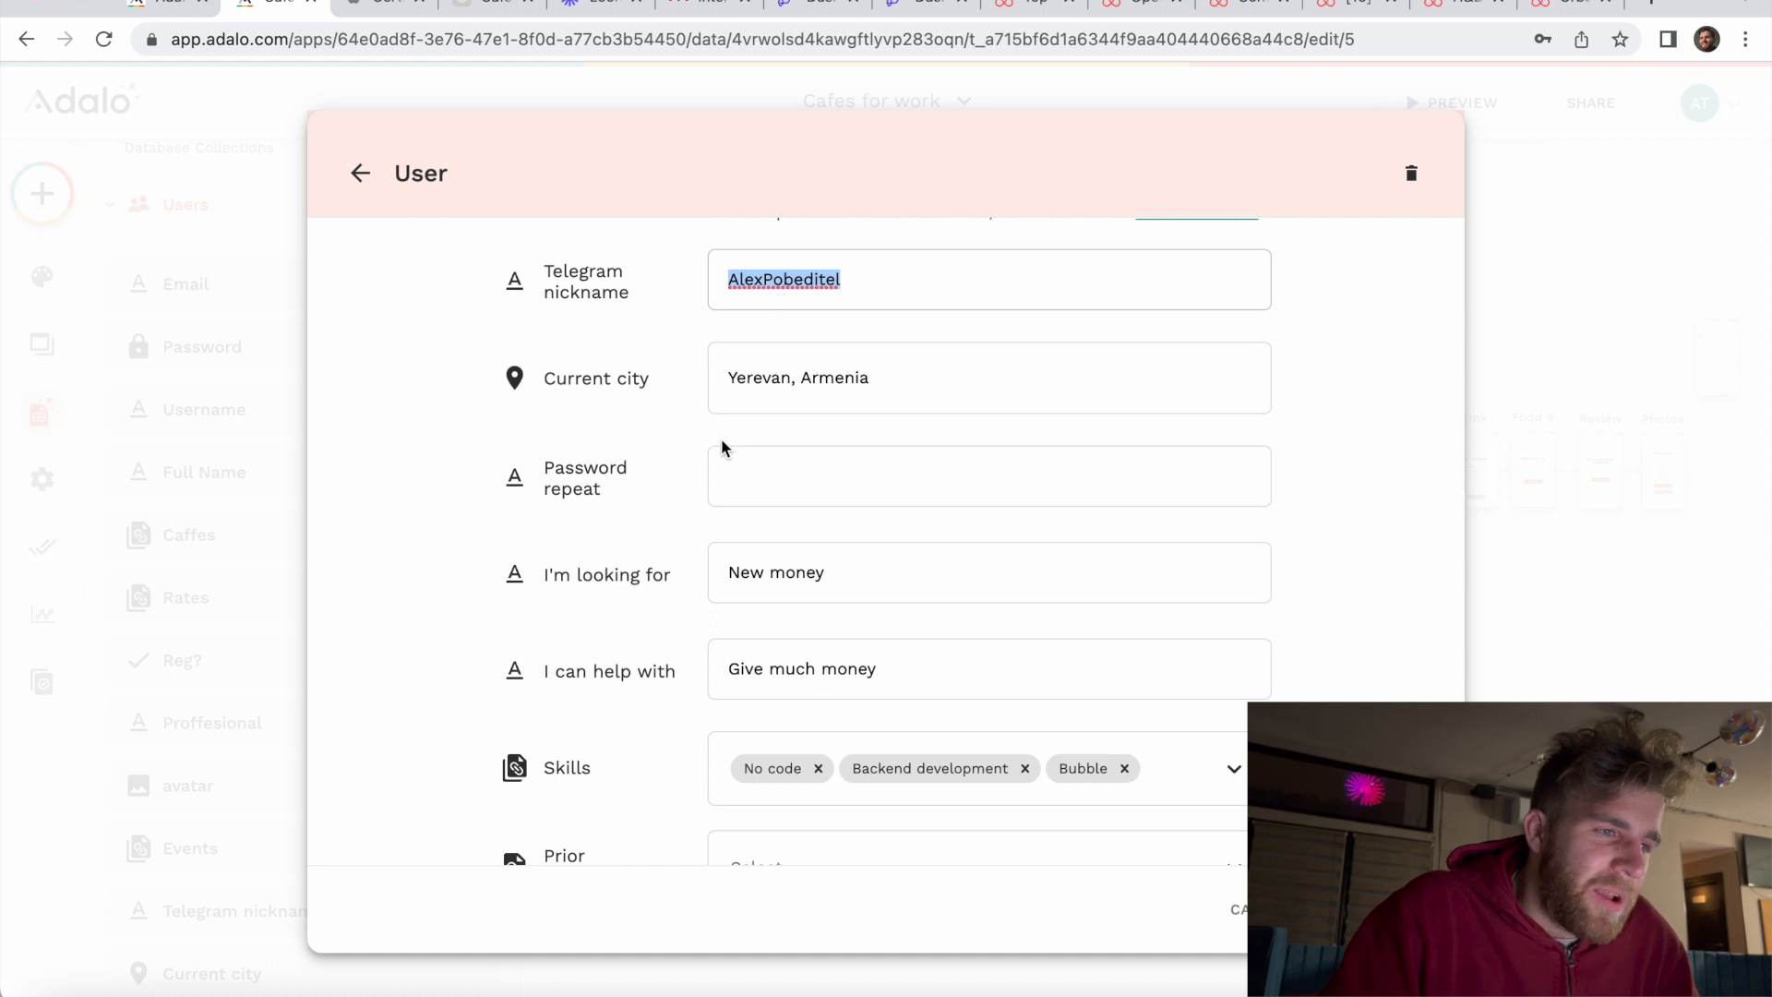
{"action": "scroll", "coordinate": [723, 448], "scroll_direction": "down", "scroll_amount": 2}
{"action": "scroll", "coordinate": [723, 448], "scroll_direction": "down", "scroll_amount": 1}
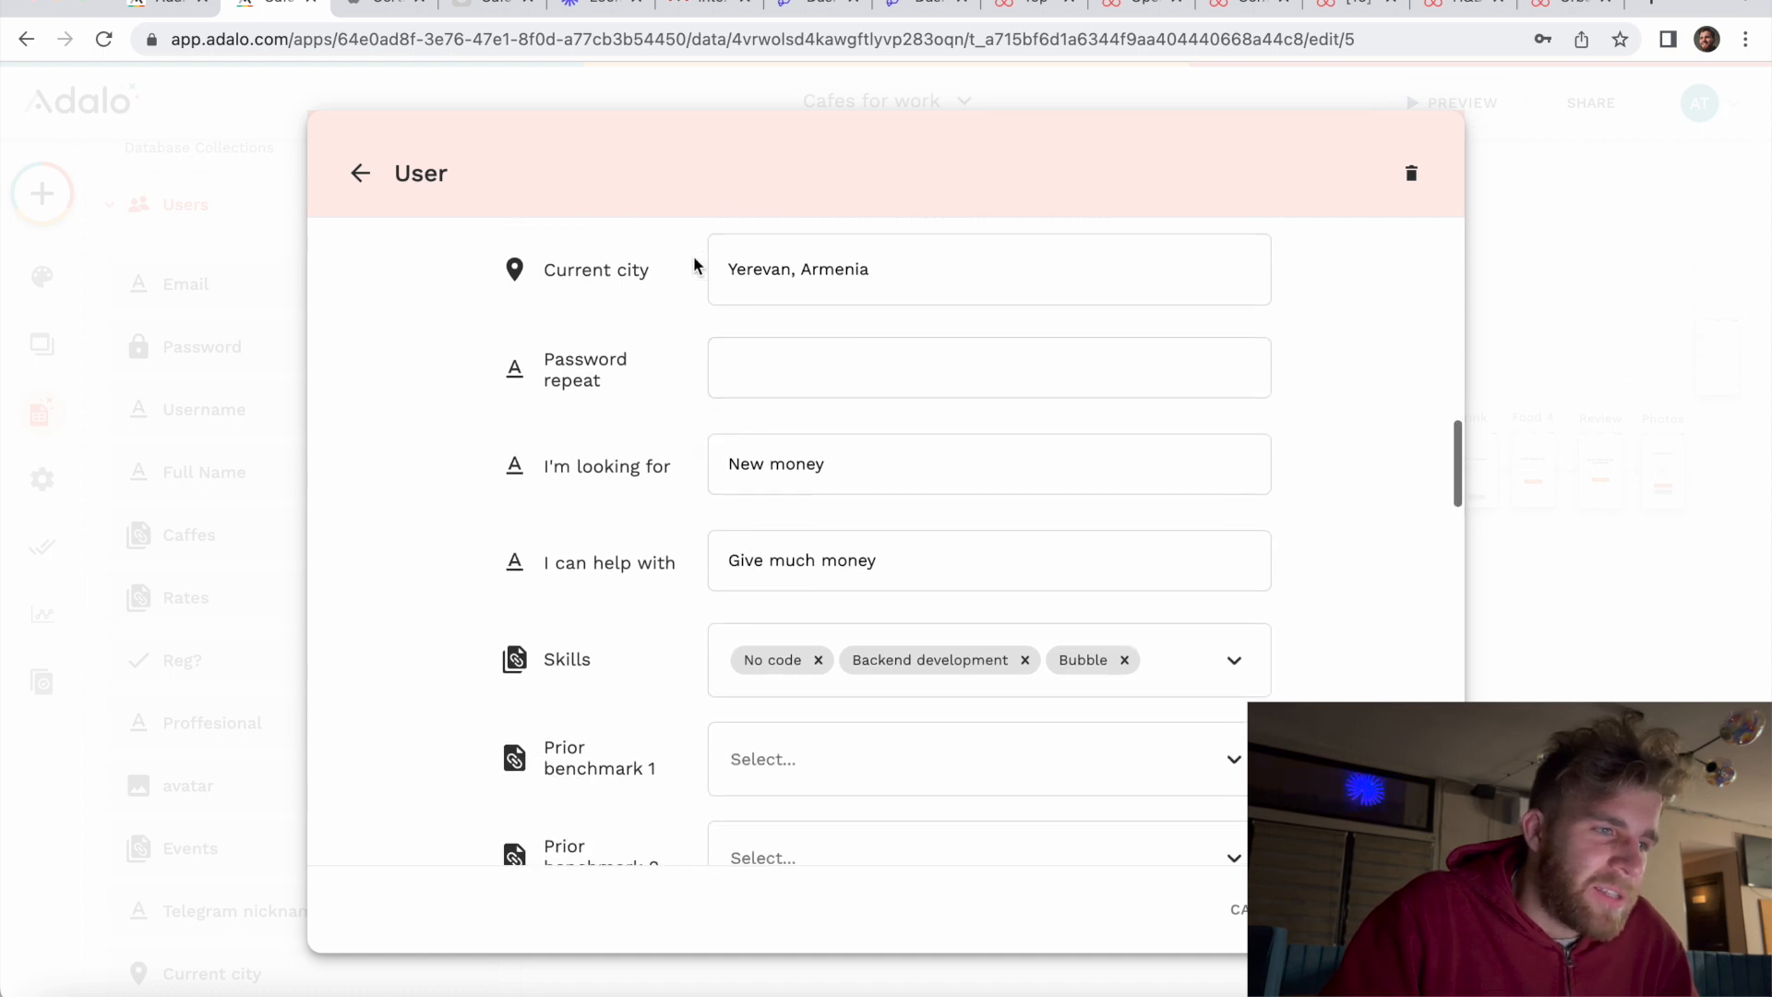
Step: Inspect the "I'm looking for", "I can help with" and Skills fields in the user record
{"action": "scroll", "coordinate": [686, 410], "scroll_direction": "down", "scroll_amount": 5}
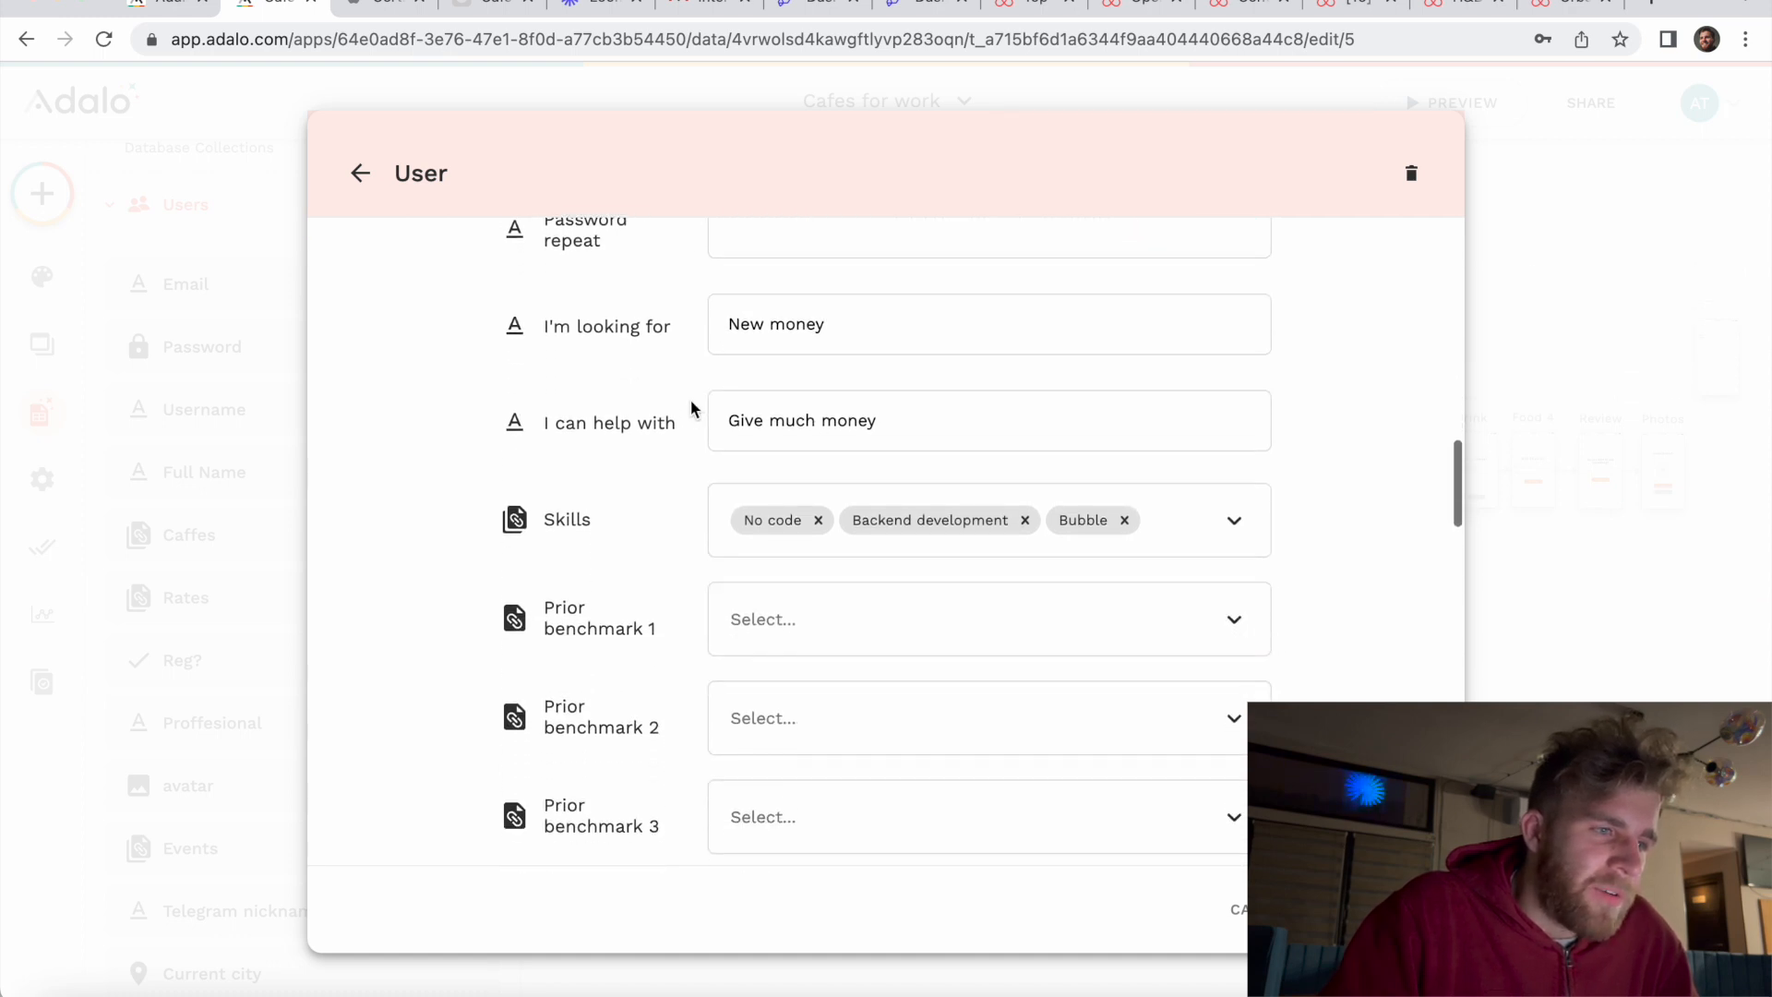
{"action": "triple_click", "coordinate": [765, 295]}
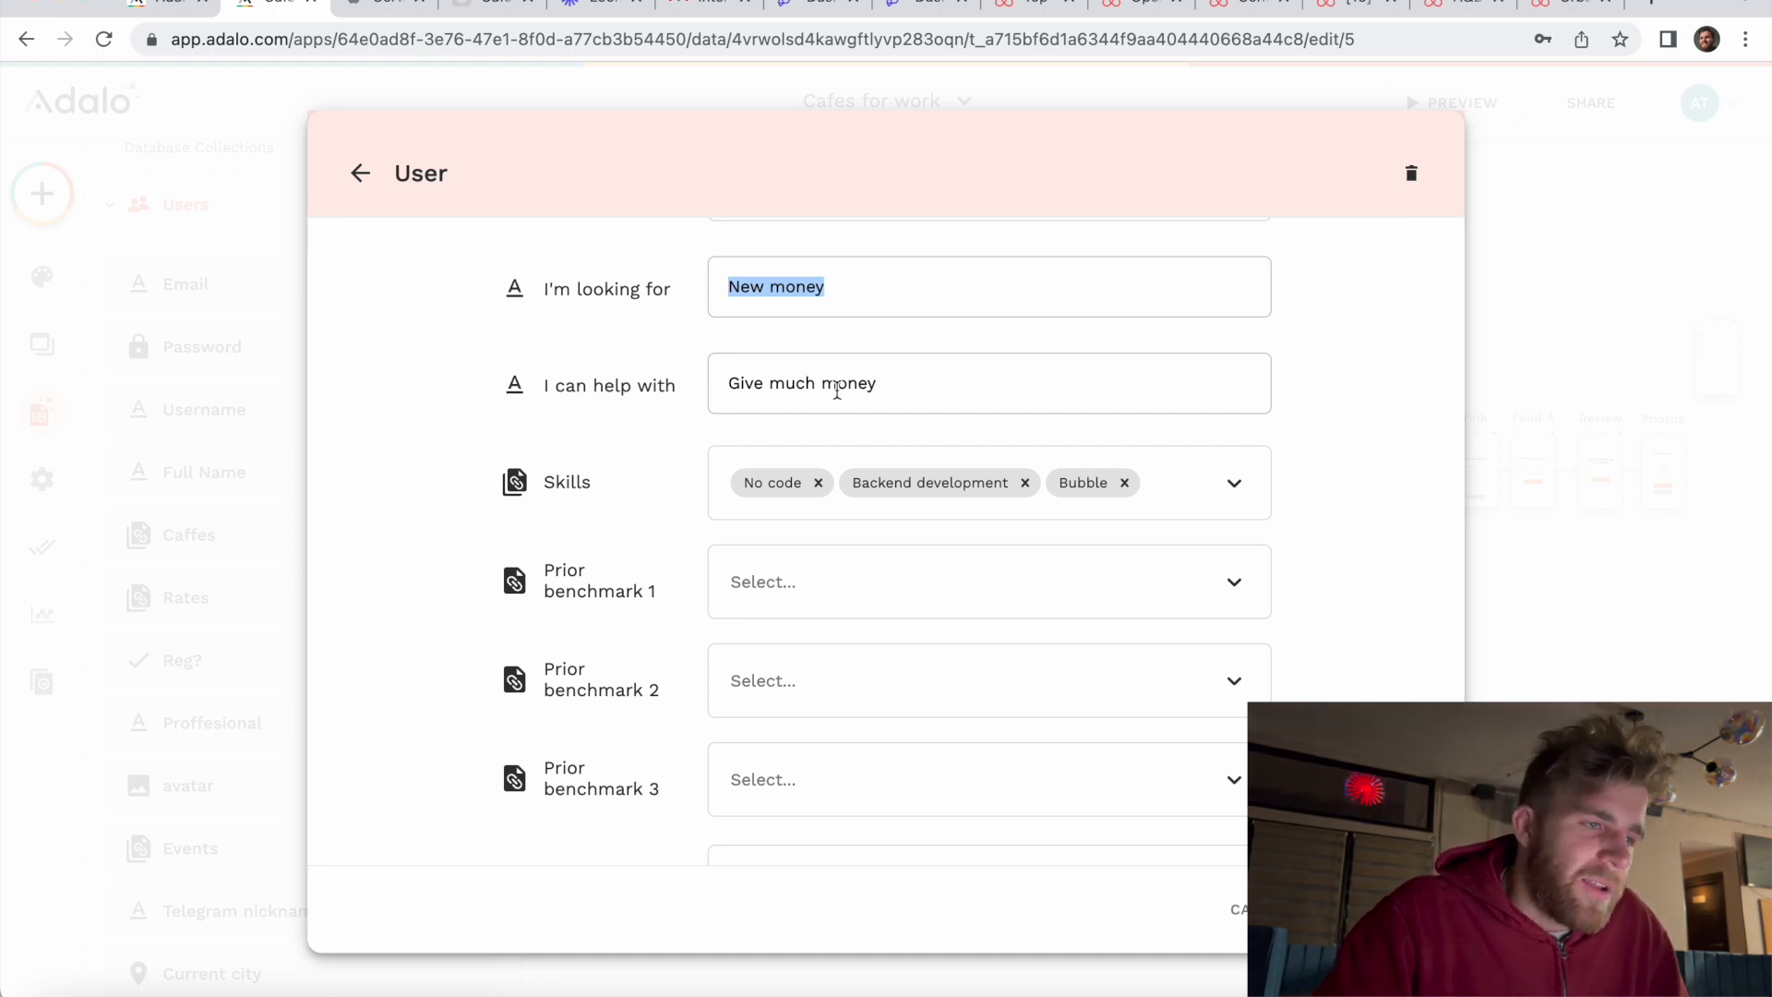
{"action": "scroll", "coordinate": [837, 390], "scroll_direction": "down", "scroll_amount": 2}
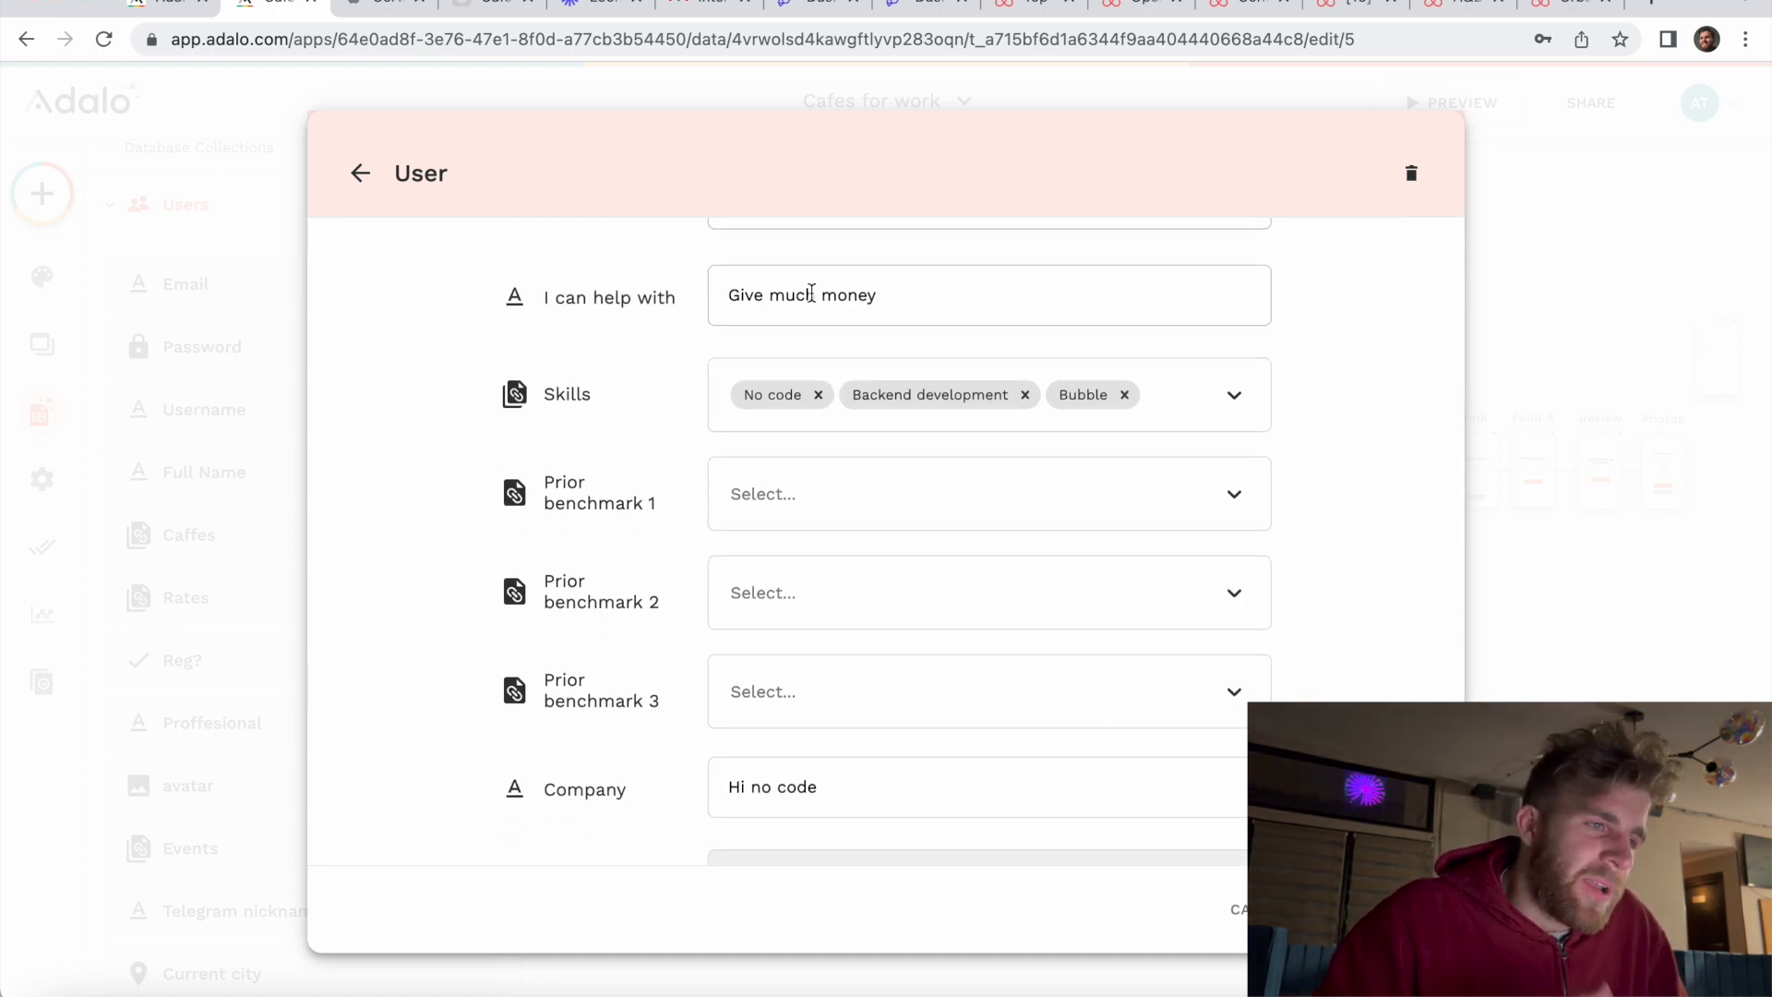
{"action": "triple_click", "coordinate": [811, 294]}
{"action": "scroll", "coordinate": [812, 292], "scroll_direction": "down", "scroll_amount": 1}
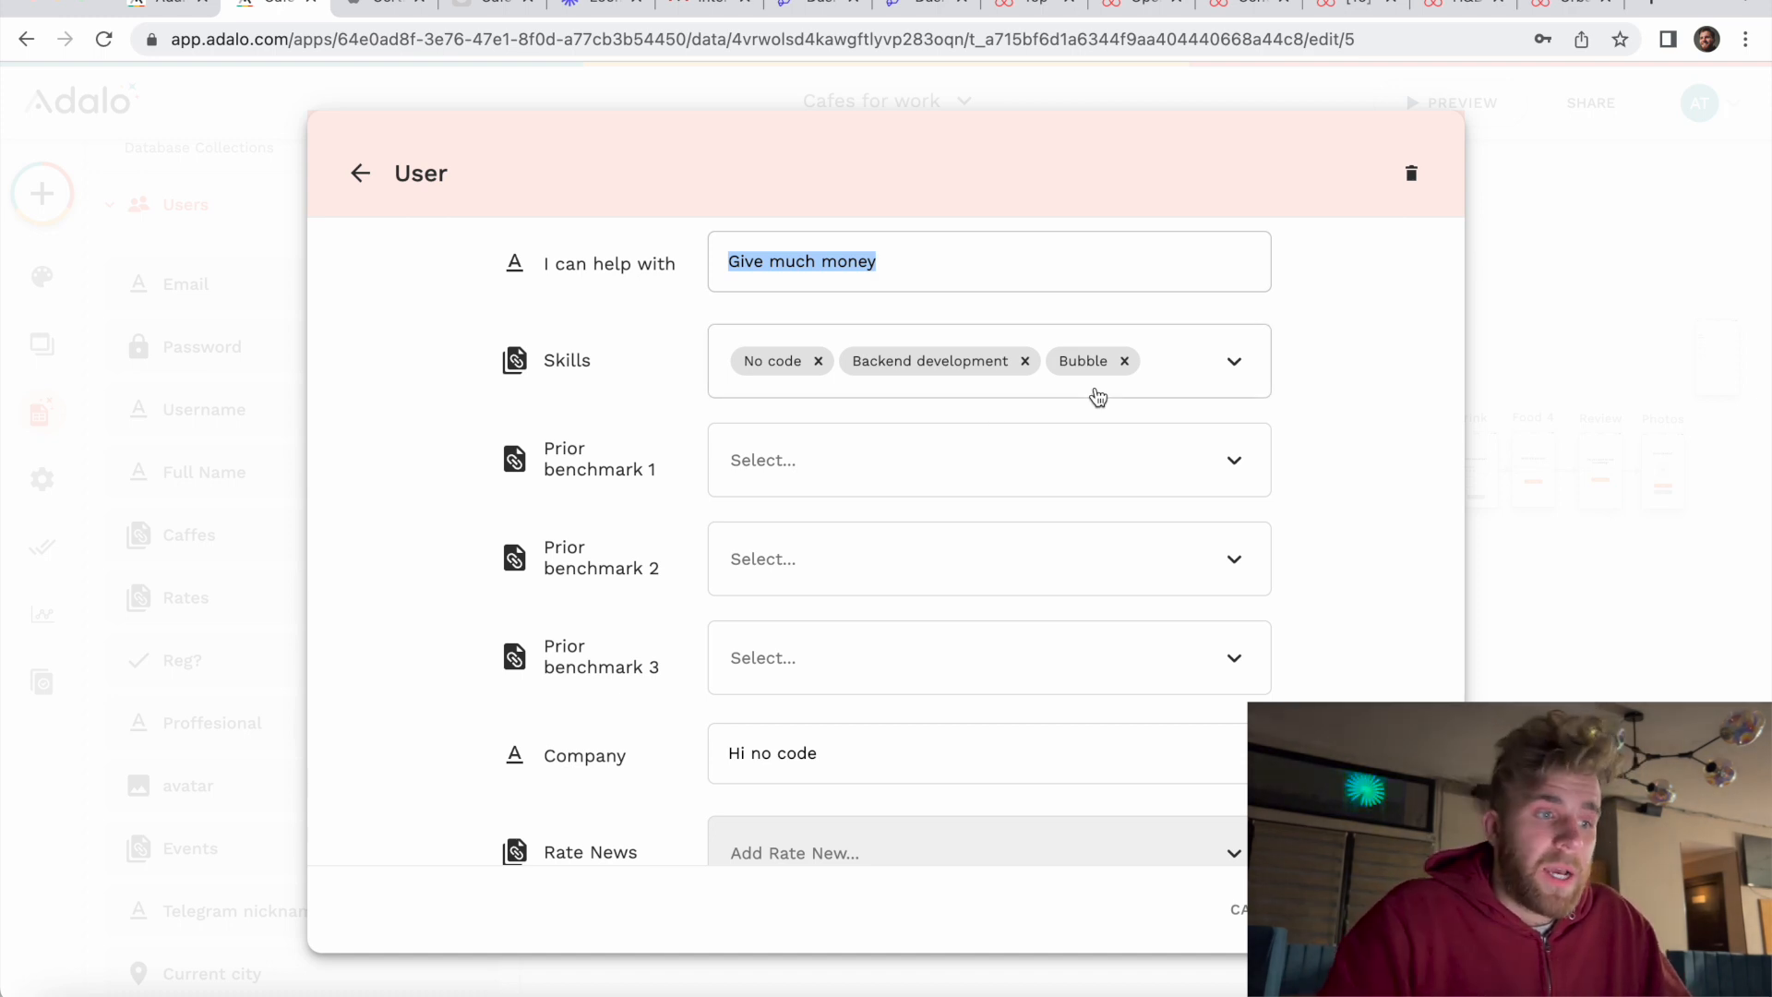
Step: Examine the Prior benchmark 1, 2 and 3 fields of the user record
{"action": "scroll", "coordinate": [1060, 450], "scroll_direction": "down", "scroll_amount": 3}
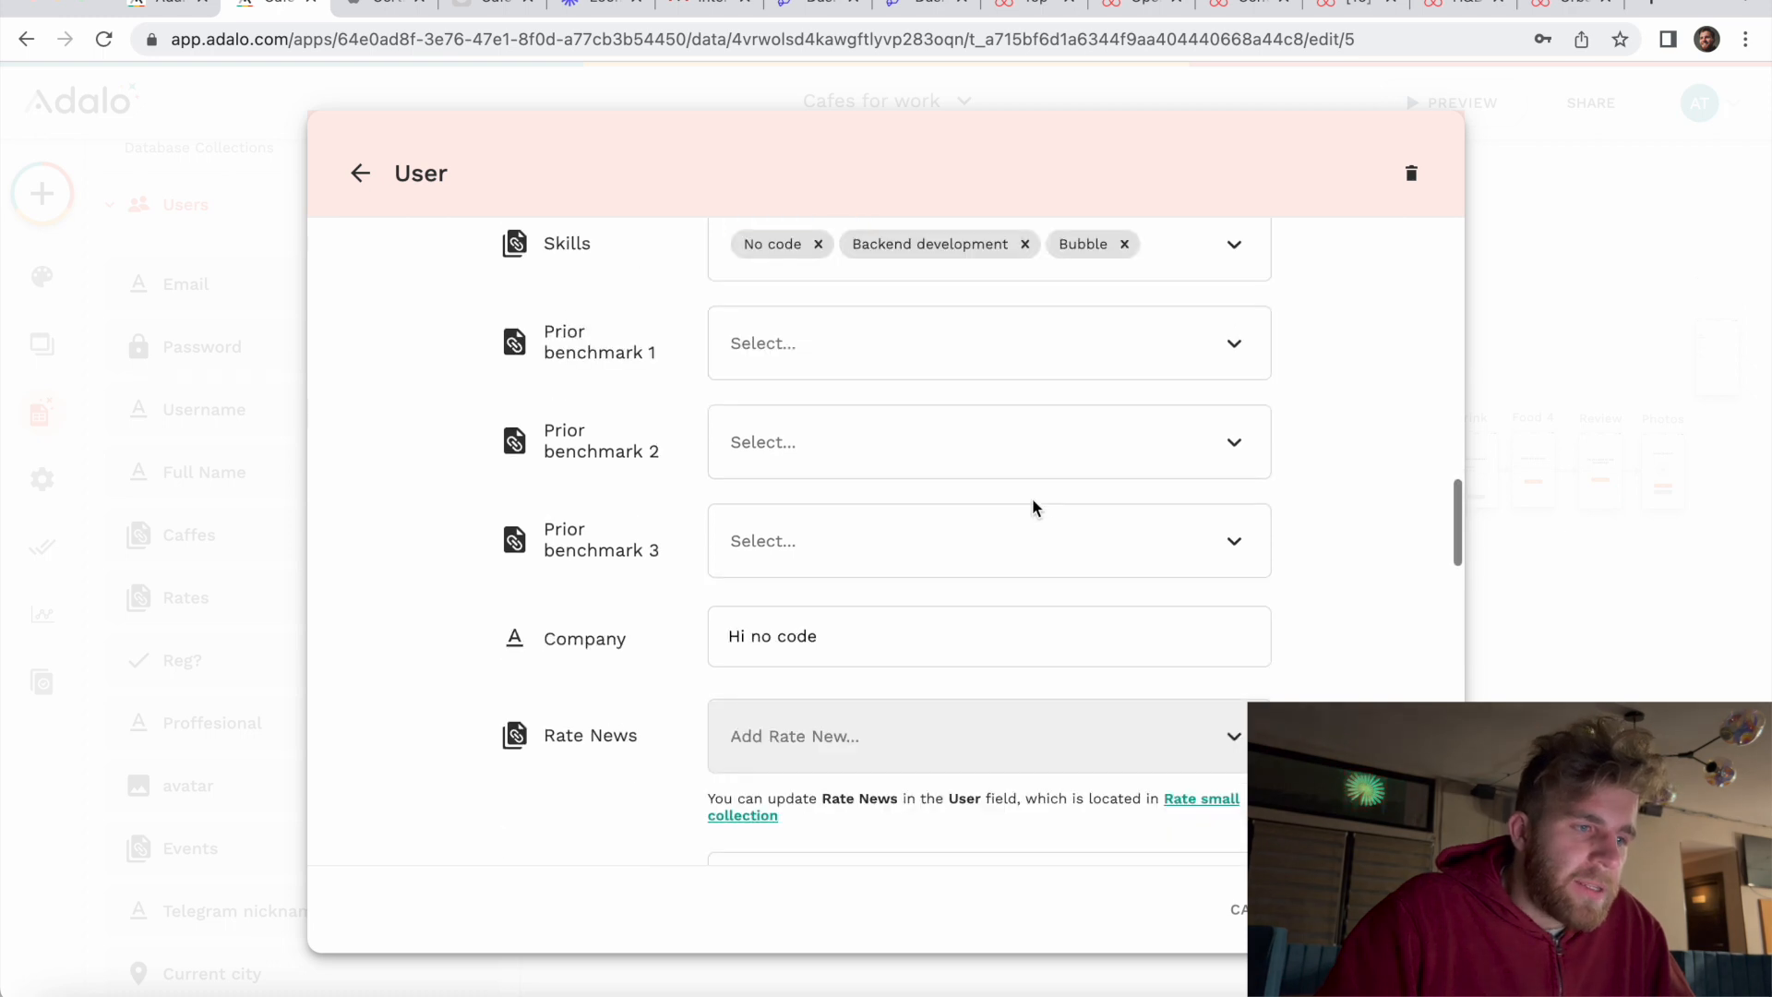
{"action": "scroll", "coordinate": [1031, 506], "scroll_direction": "down", "scroll_amount": 2}
{"action": "scroll", "coordinate": [821, 272], "scroll_direction": "up", "scroll_amount": 1}
{"action": "scroll", "coordinate": [859, 423], "scroll_direction": "up", "scroll_amount": 1}
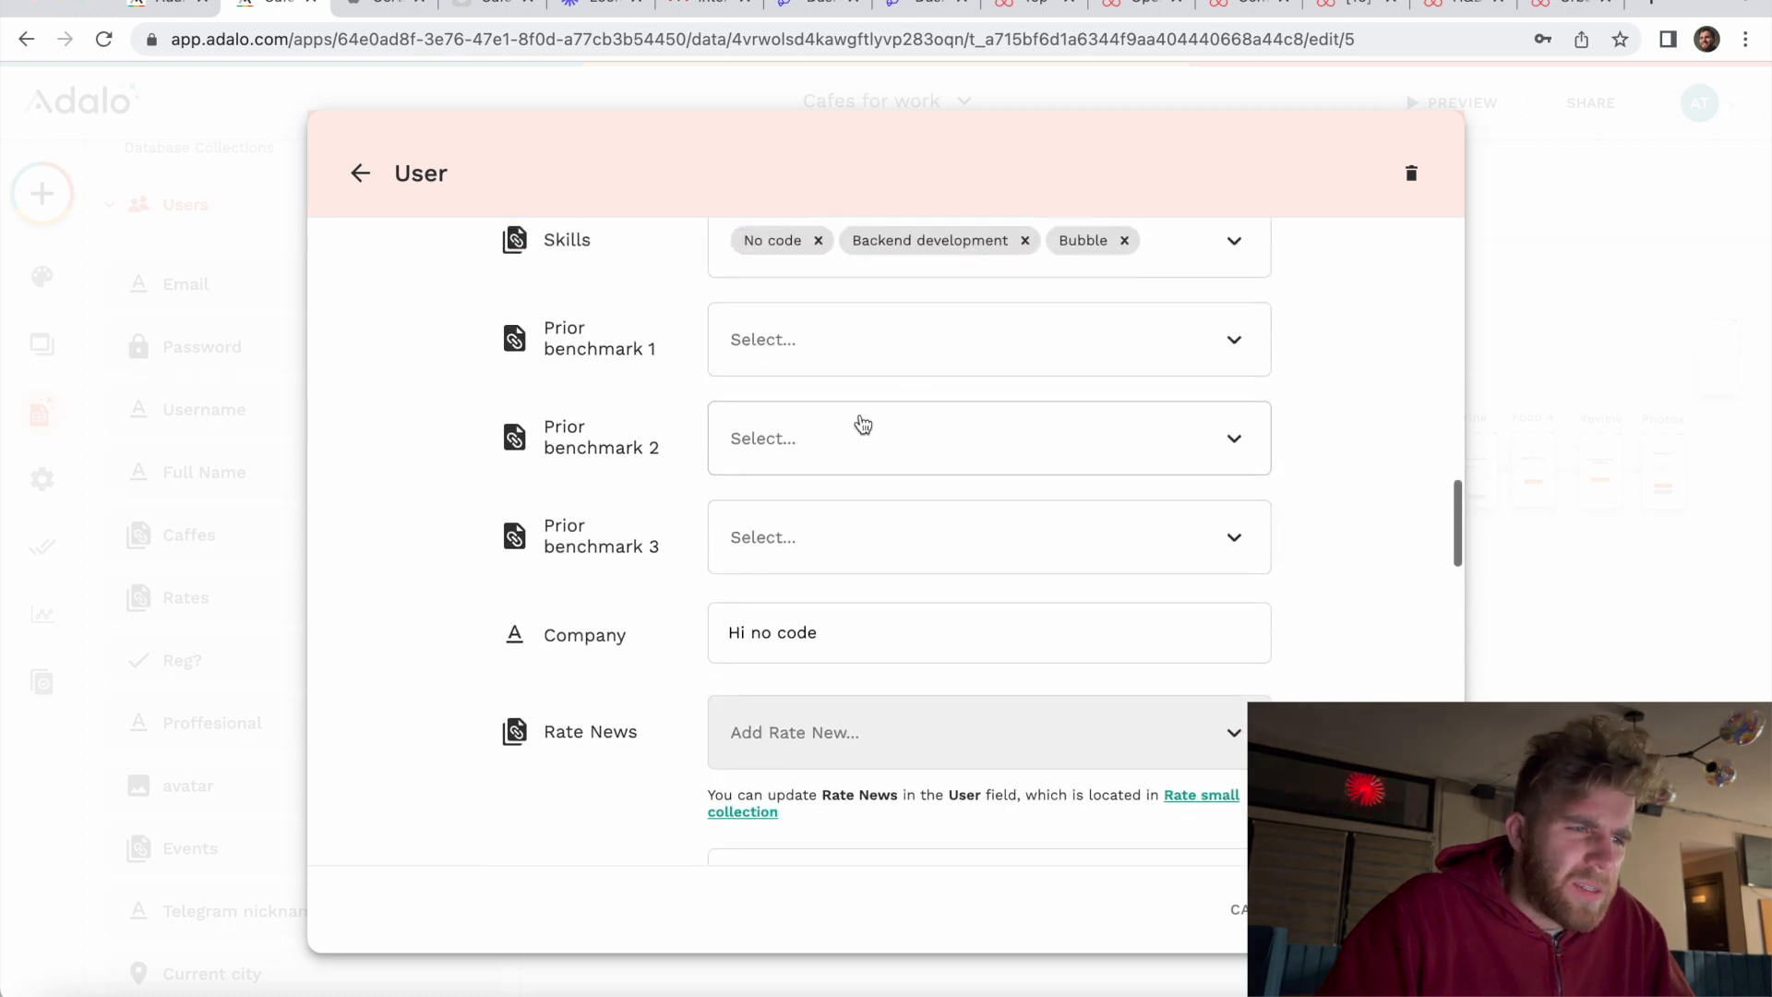
{"action": "scroll", "coordinate": [858, 424], "scroll_direction": "down", "scroll_amount": 2}
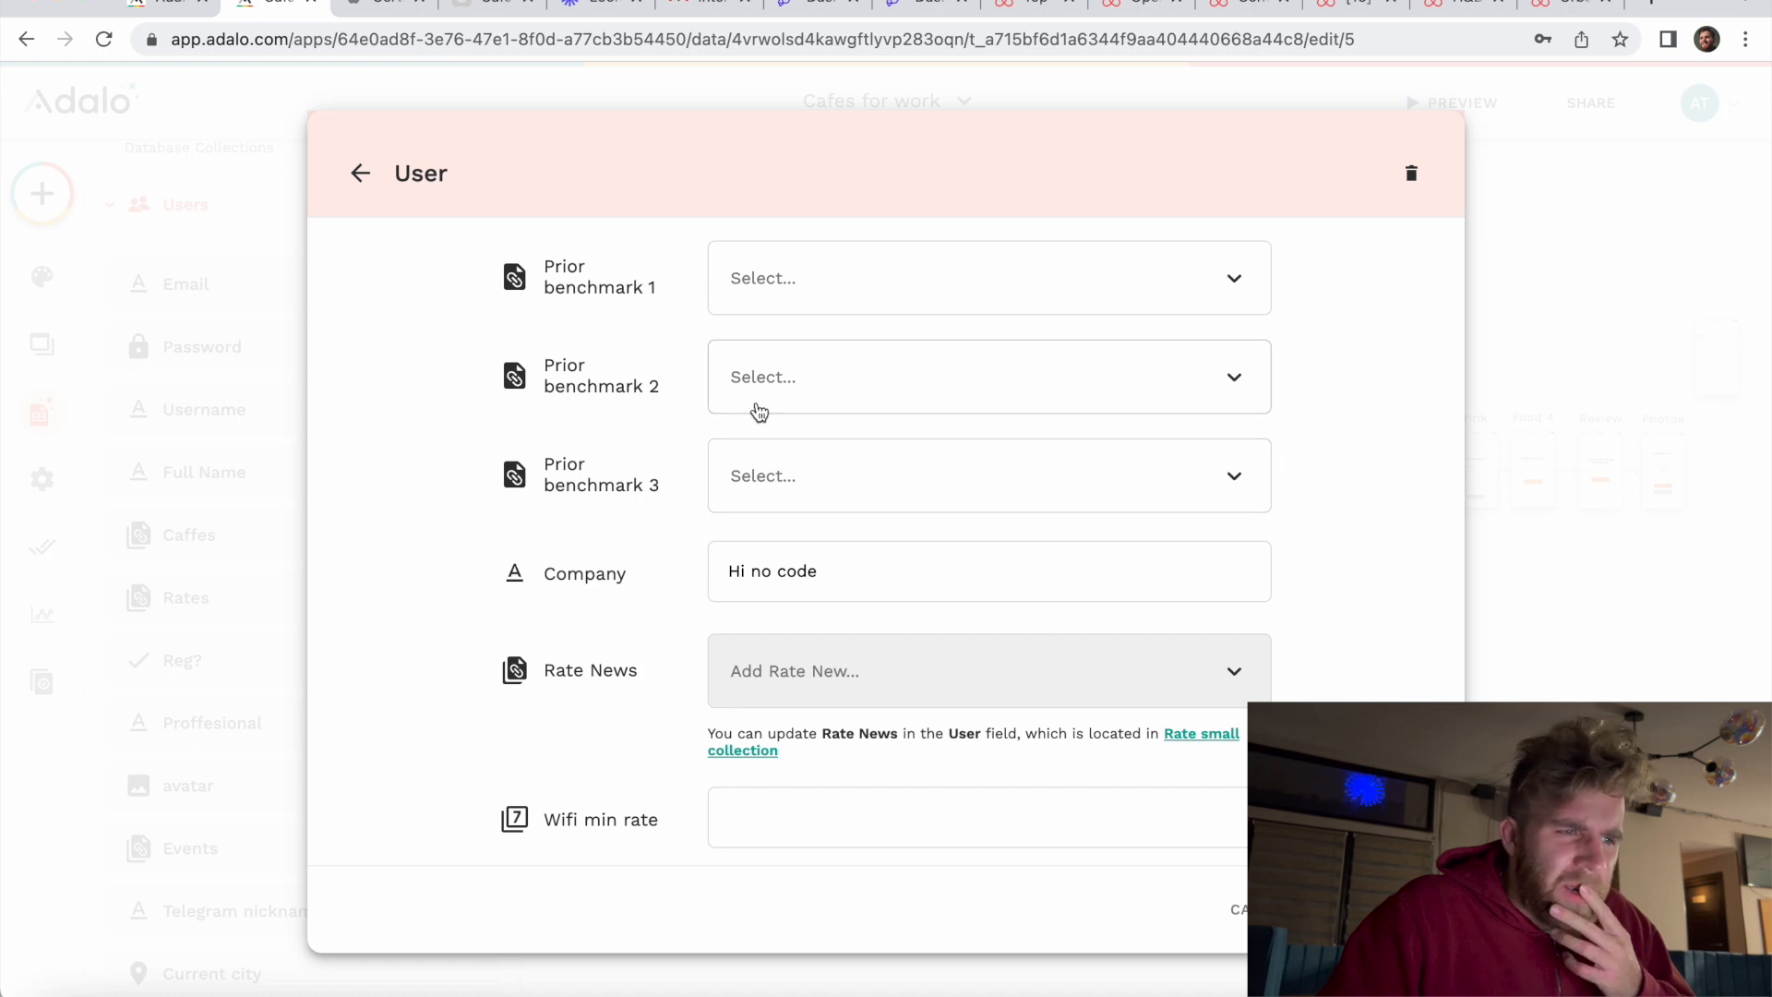
{"action": "scroll", "coordinate": [758, 411], "scroll_direction": "down", "scroll_amount": 1}
Step: Review the Company and Rate News fields of the user record
{"action": "scroll", "coordinate": [758, 412], "scroll_direction": "down", "scroll_amount": 4}
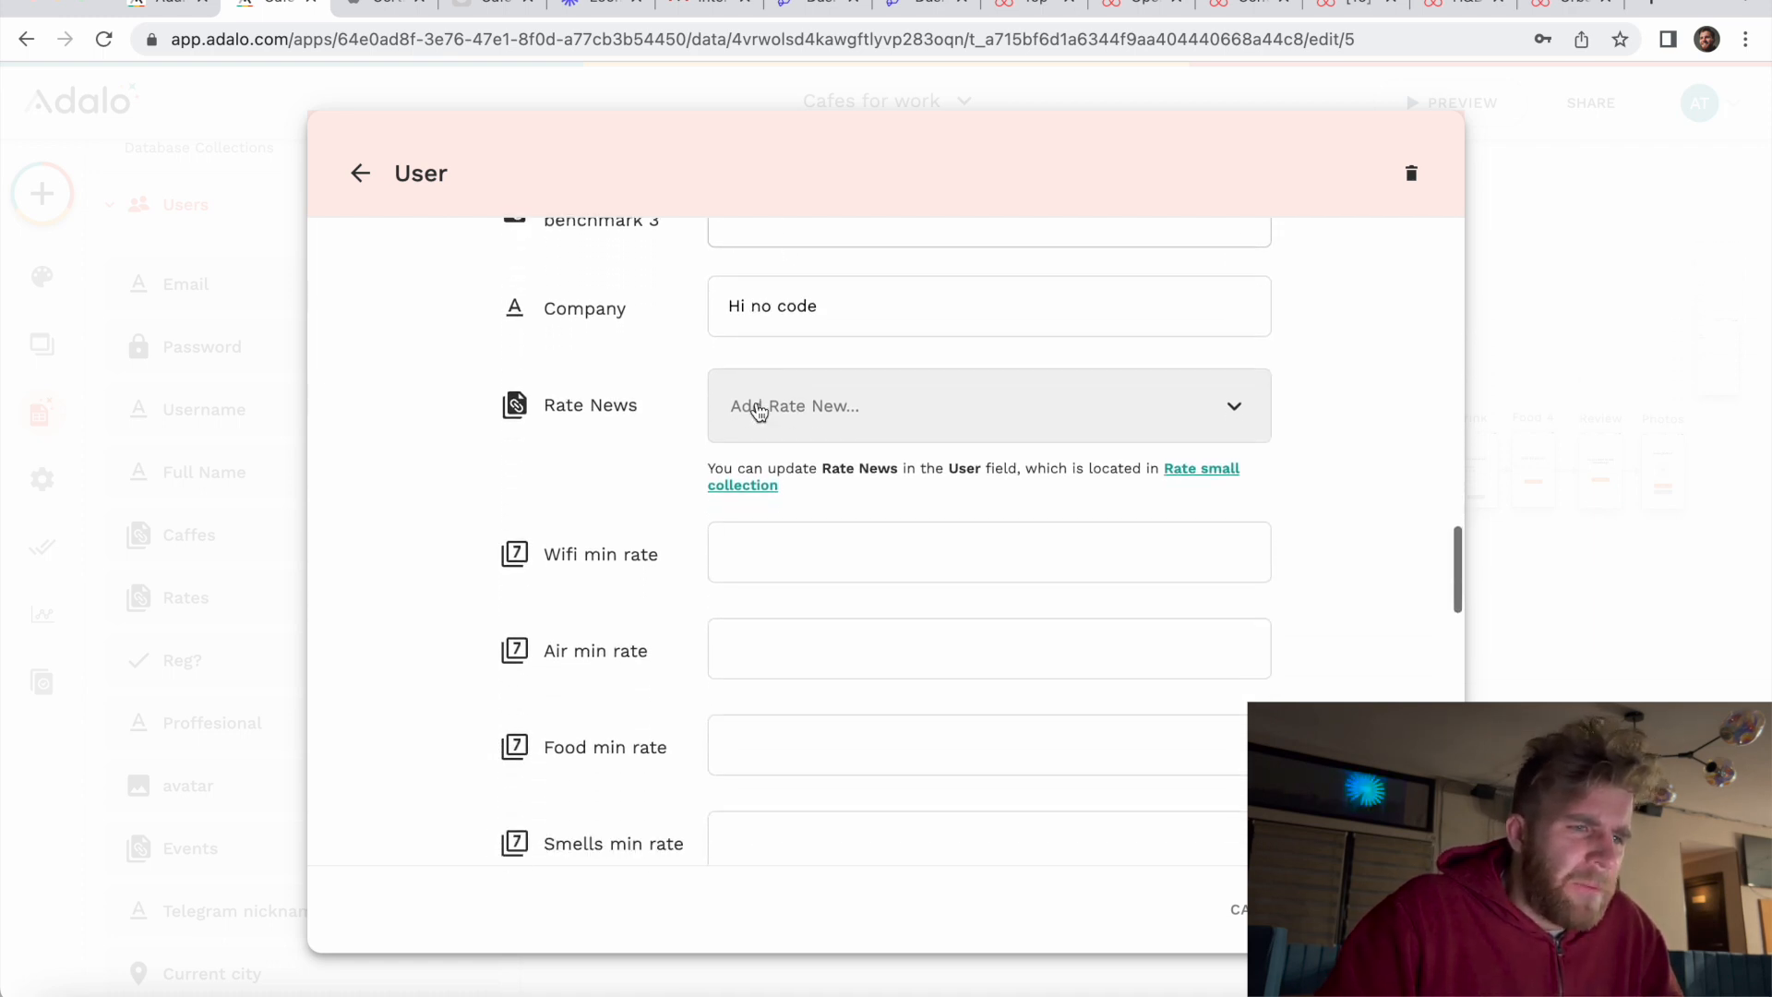
{"action": "scroll", "coordinate": [758, 412], "scroll_direction": "down", "scroll_amount": 1}
{"action": "triple_click", "coordinate": [865, 276]}
{"action": "scroll", "coordinate": [846, 395], "scroll_direction": "down", "scroll_amount": 1}
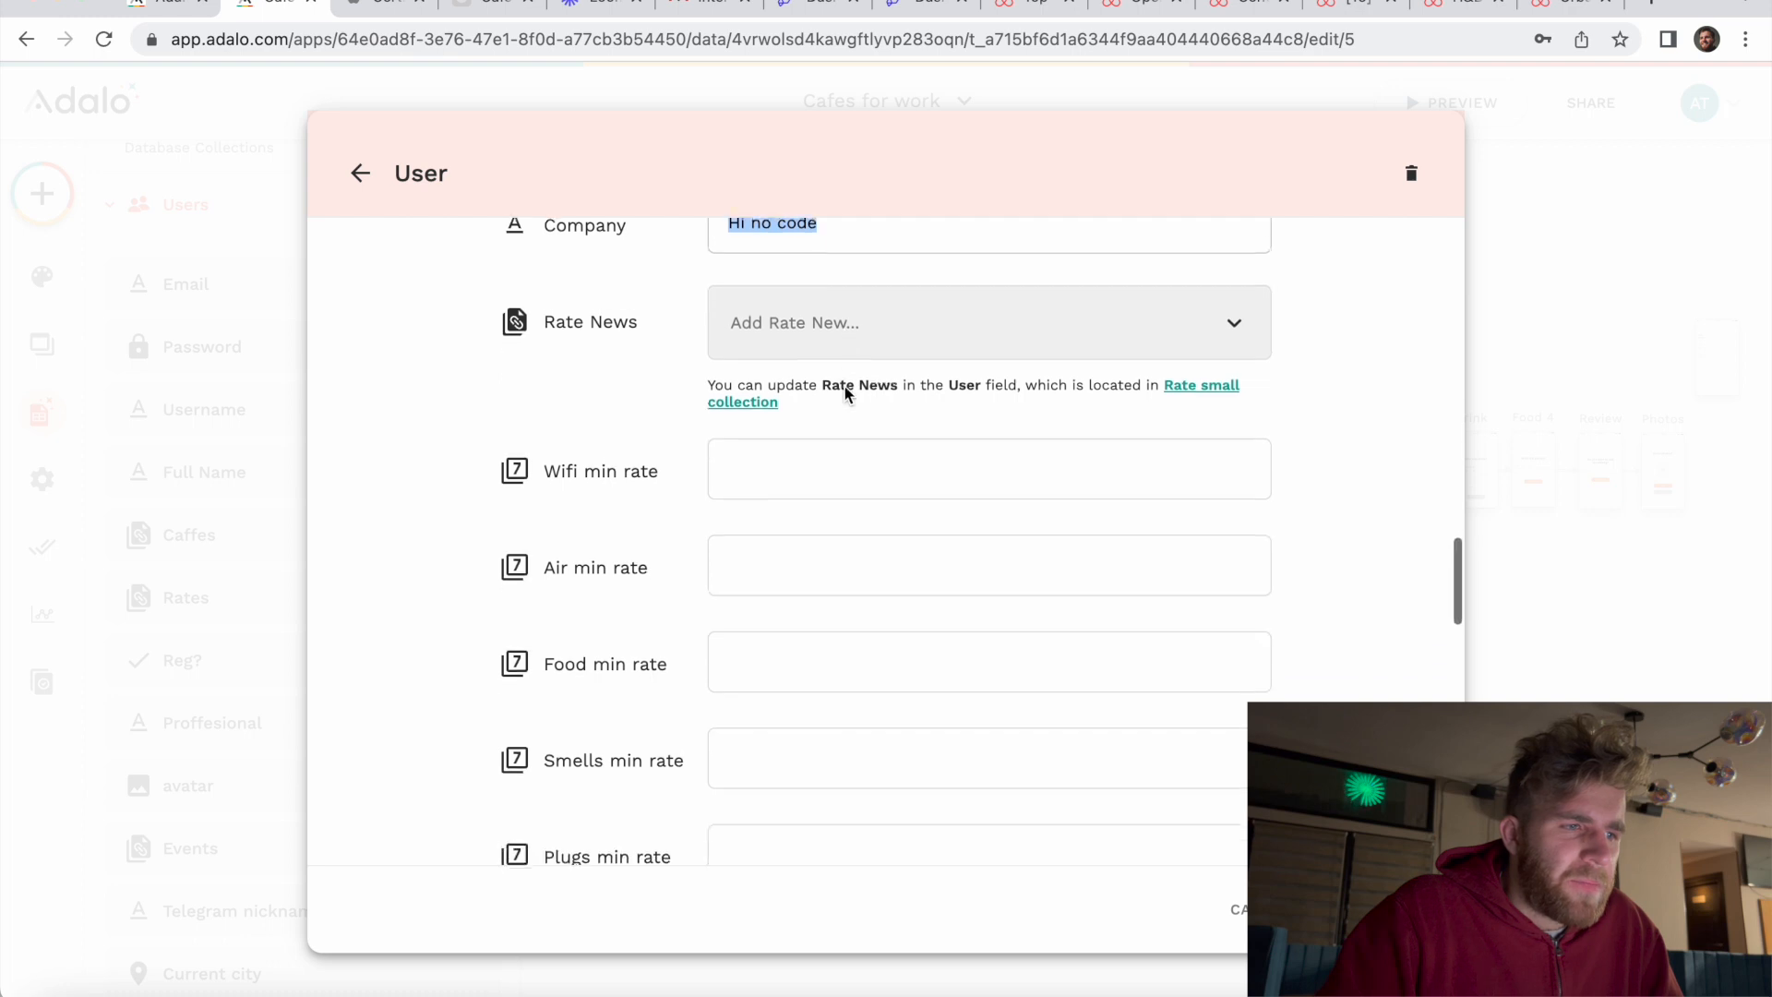
Step: Examine the Wifi, Air and Food min rate fields of the user record
{"action": "scroll", "coordinate": [846, 395], "scroll_direction": "down", "scroll_amount": 5}
{"action": "scroll", "coordinate": [845, 386], "scroll_direction": "up", "scroll_amount": 4}
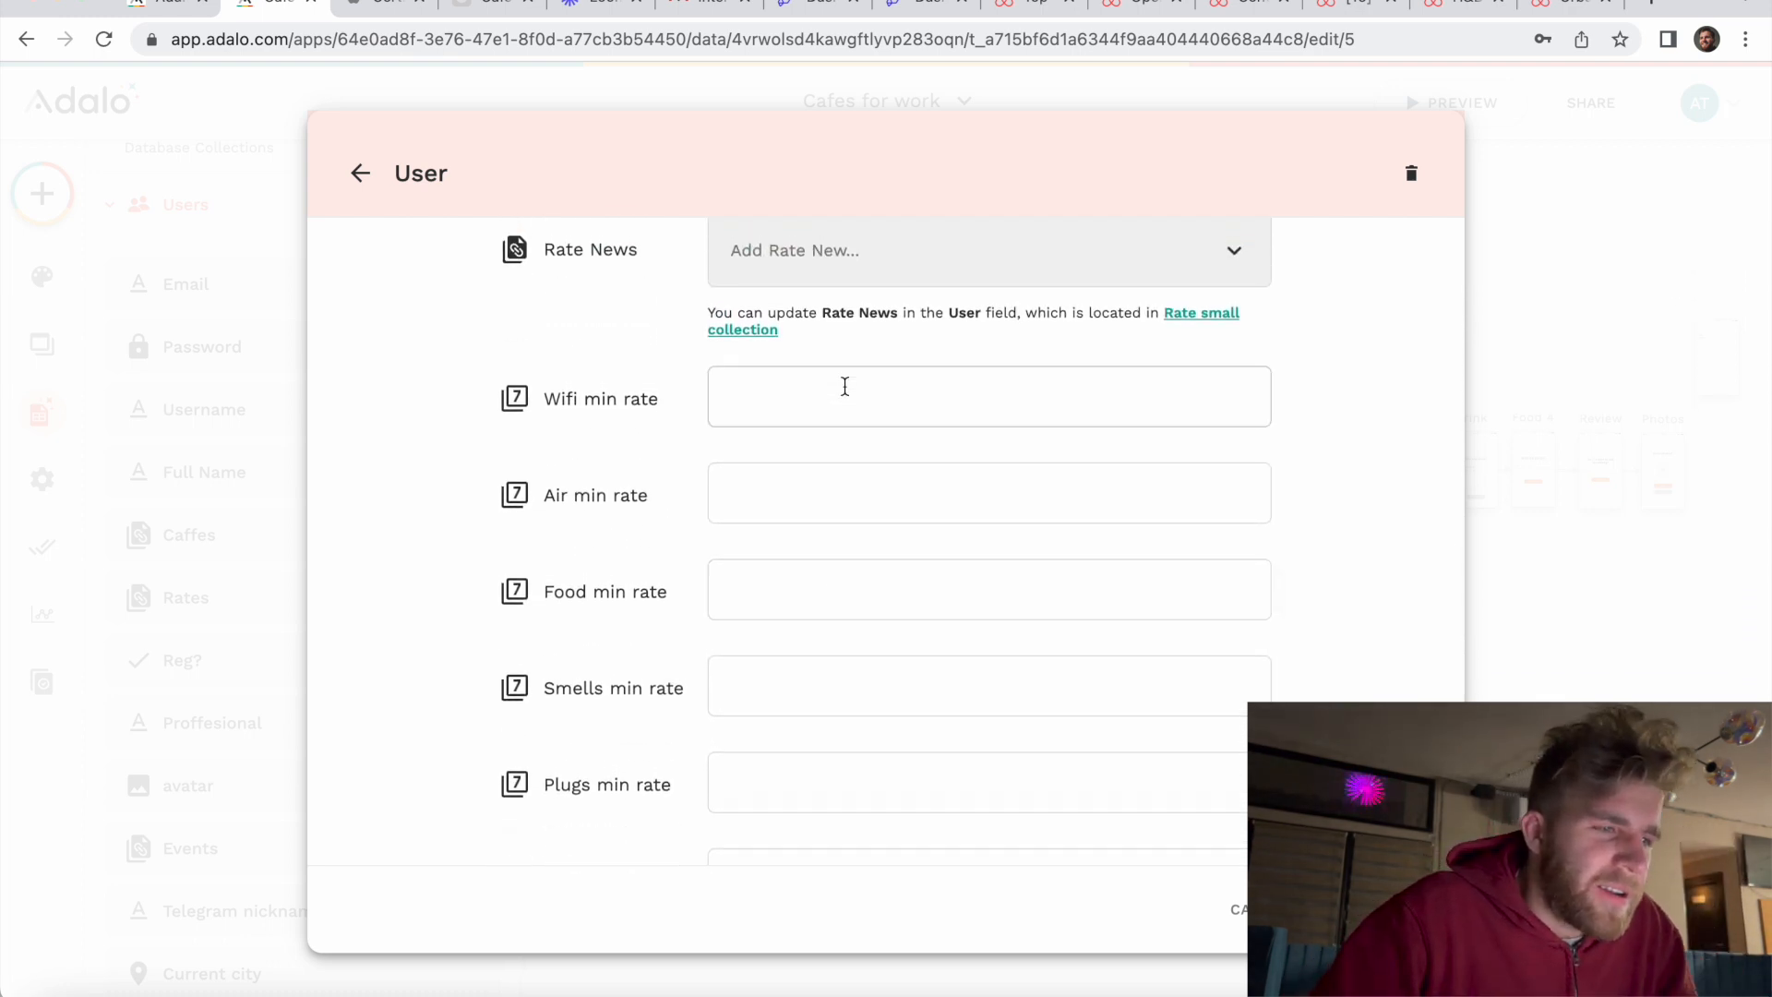
{"action": "scroll", "coordinate": [844, 386], "scroll_direction": "down", "scroll_amount": 2}
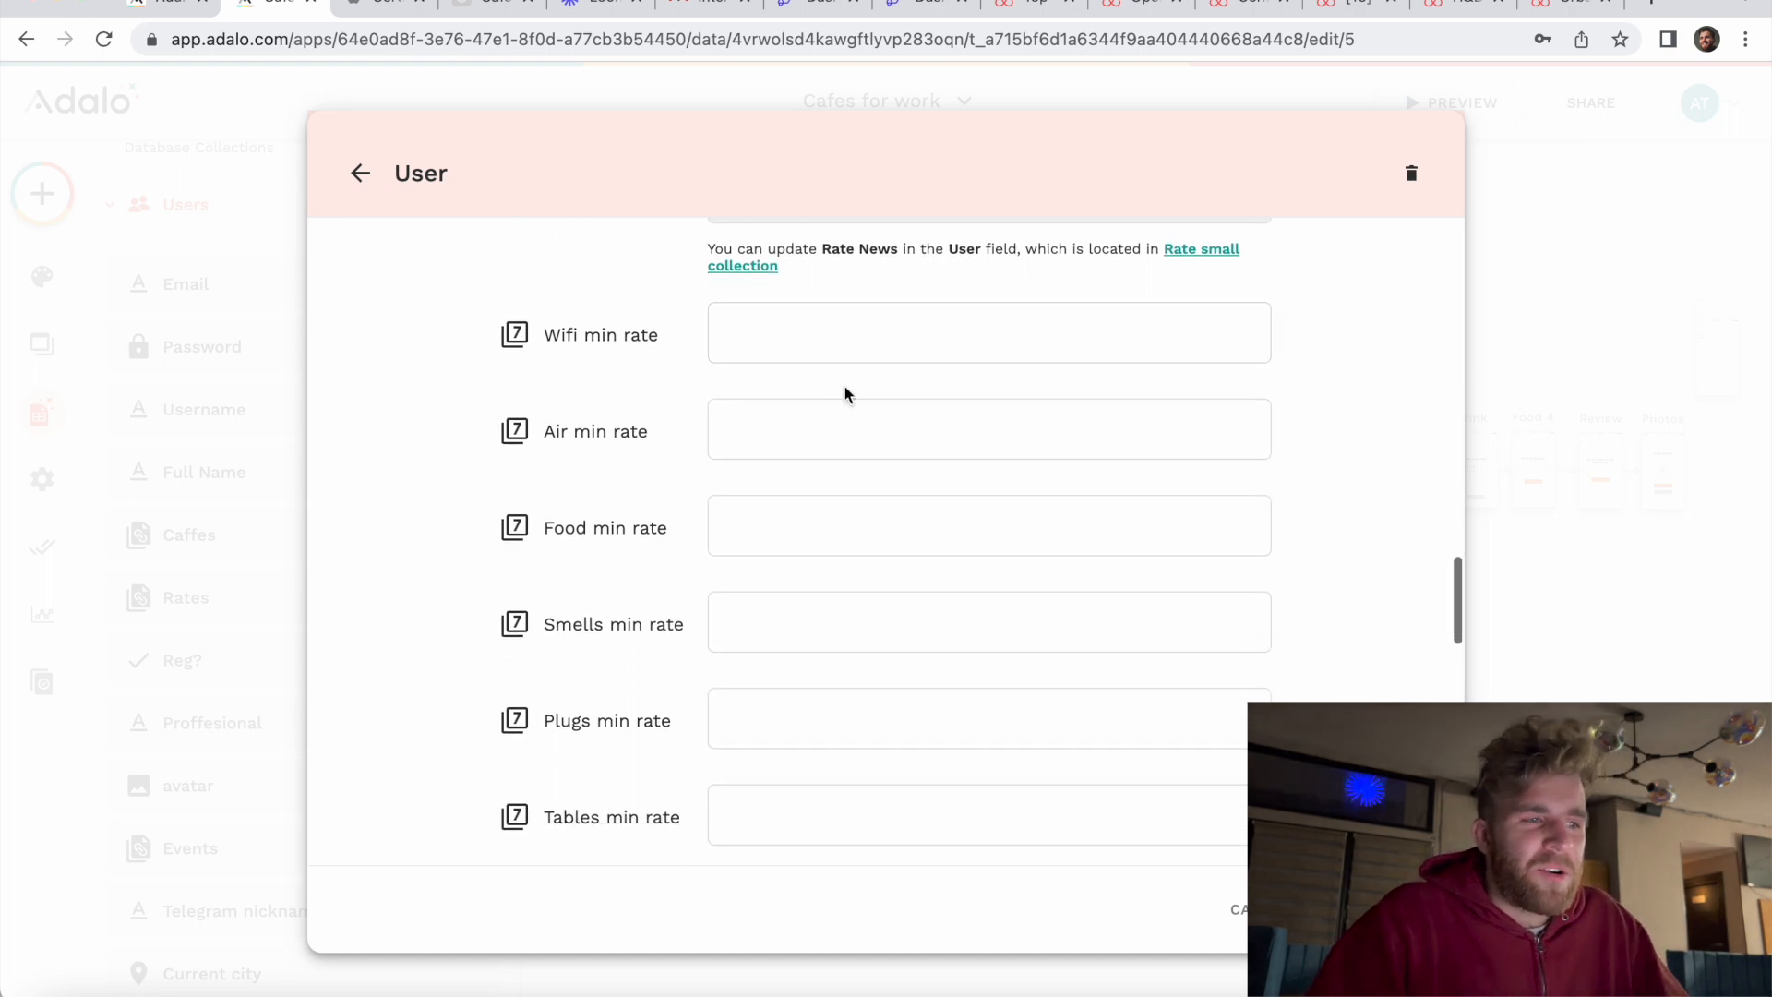
{"action": "scroll", "coordinate": [844, 386], "scroll_direction": "down", "scroll_amount": 1}
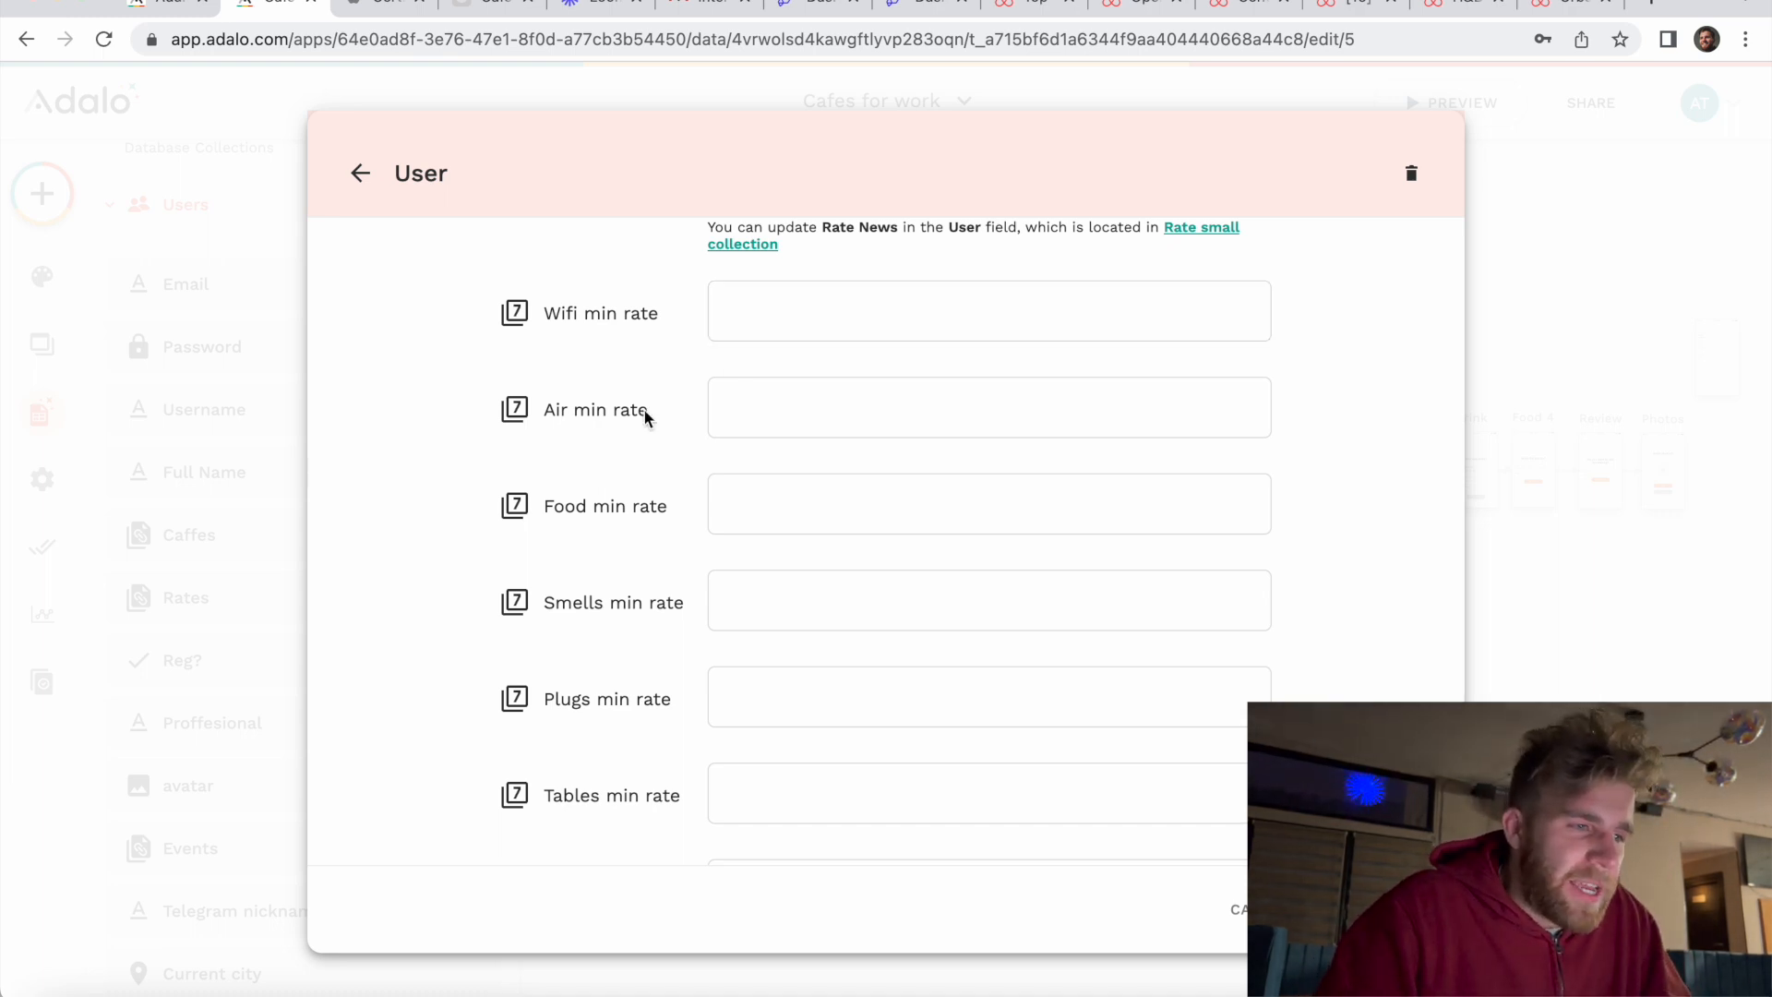
{"action": "scroll", "coordinate": [640, 417], "scroll_direction": "down", "scroll_amount": 2}
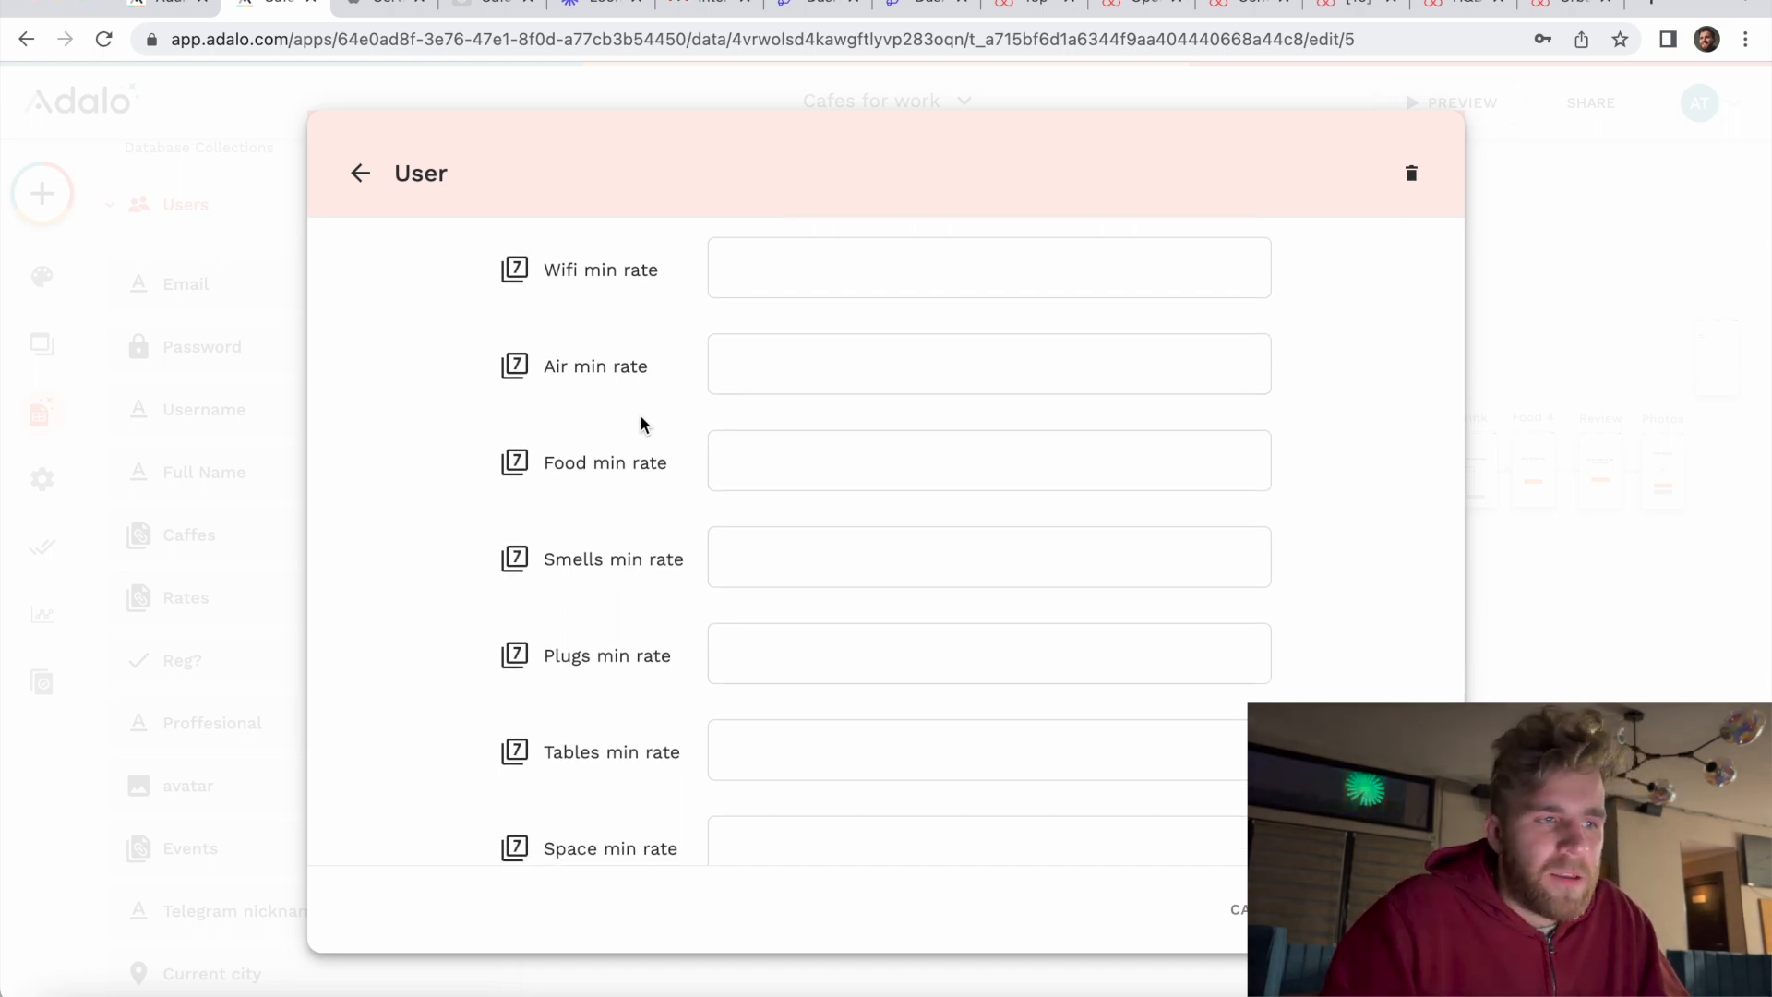
{"action": "scroll", "coordinate": [646, 286], "scroll_direction": "up", "scroll_amount": 2}
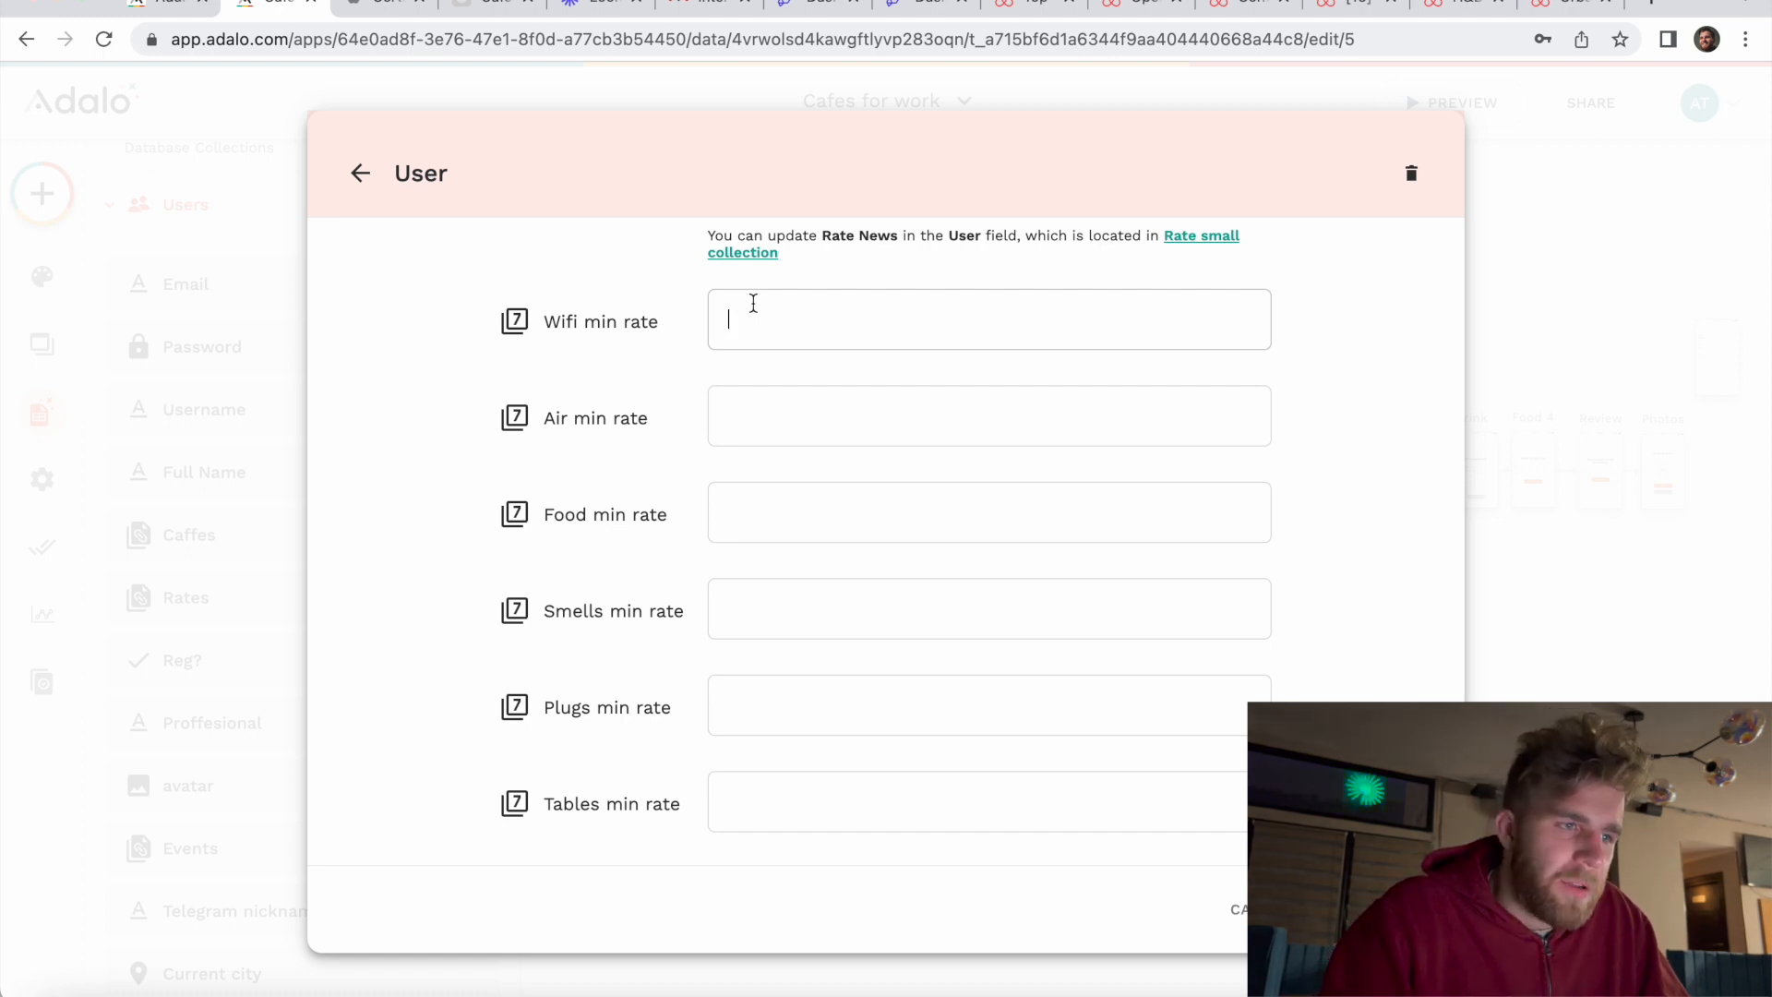
{"action": "scroll", "coordinate": [757, 451], "scroll_direction": "down", "scroll_amount": 2}
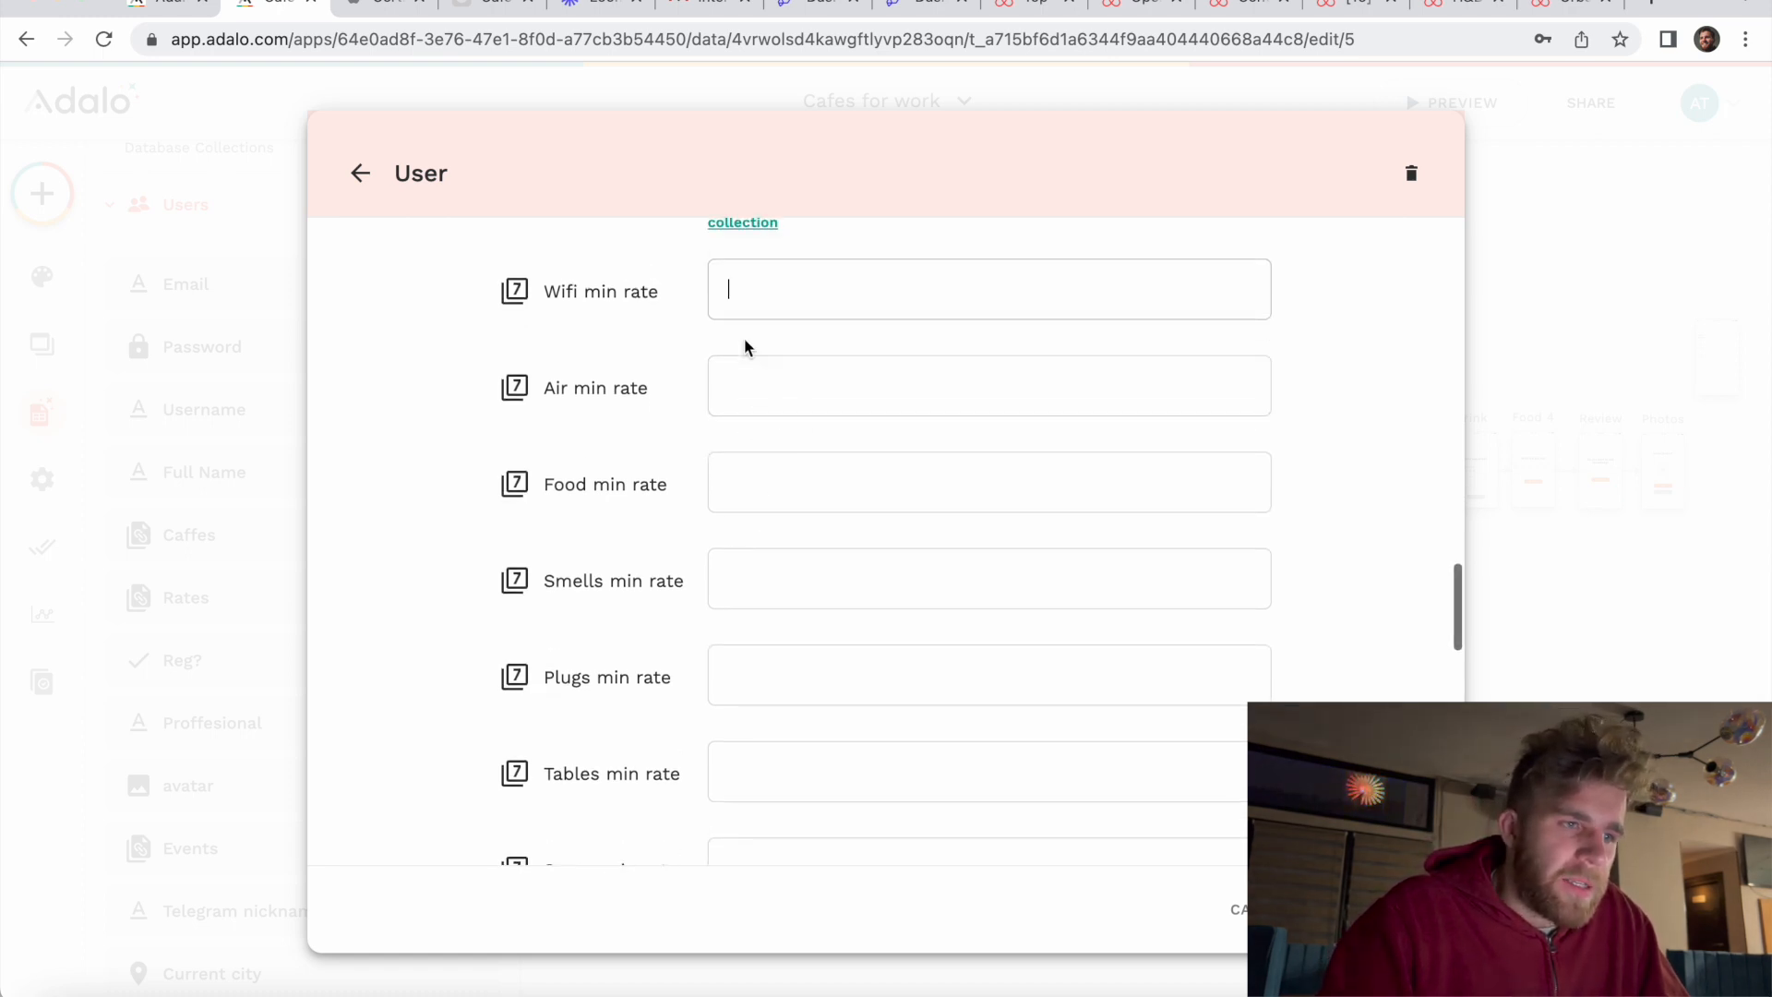
{"action": "left_click", "coordinate": [795, 392]}
{"action": "left_click", "coordinate": [789, 494]}
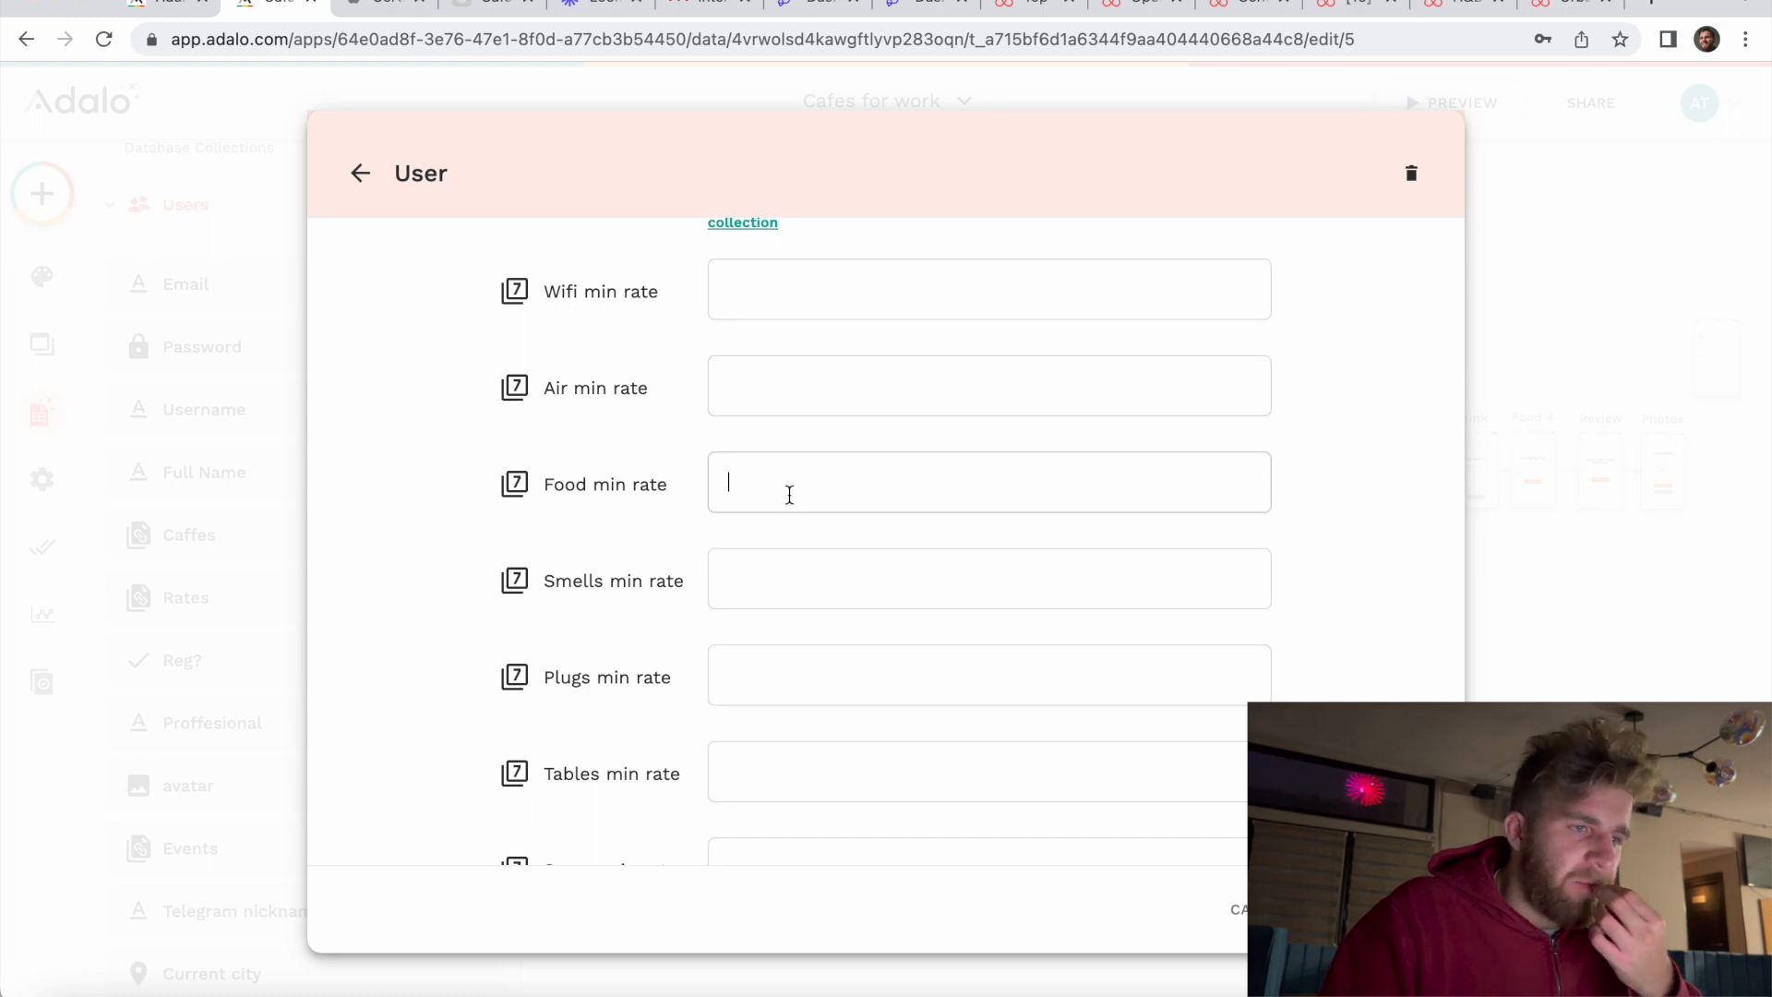
Step: Look through the remaining min rate fields, from Smells and Plugs to Noice and Time
{"action": "scroll", "coordinate": [829, 552], "scroll_direction": "down", "scroll_amount": 3}
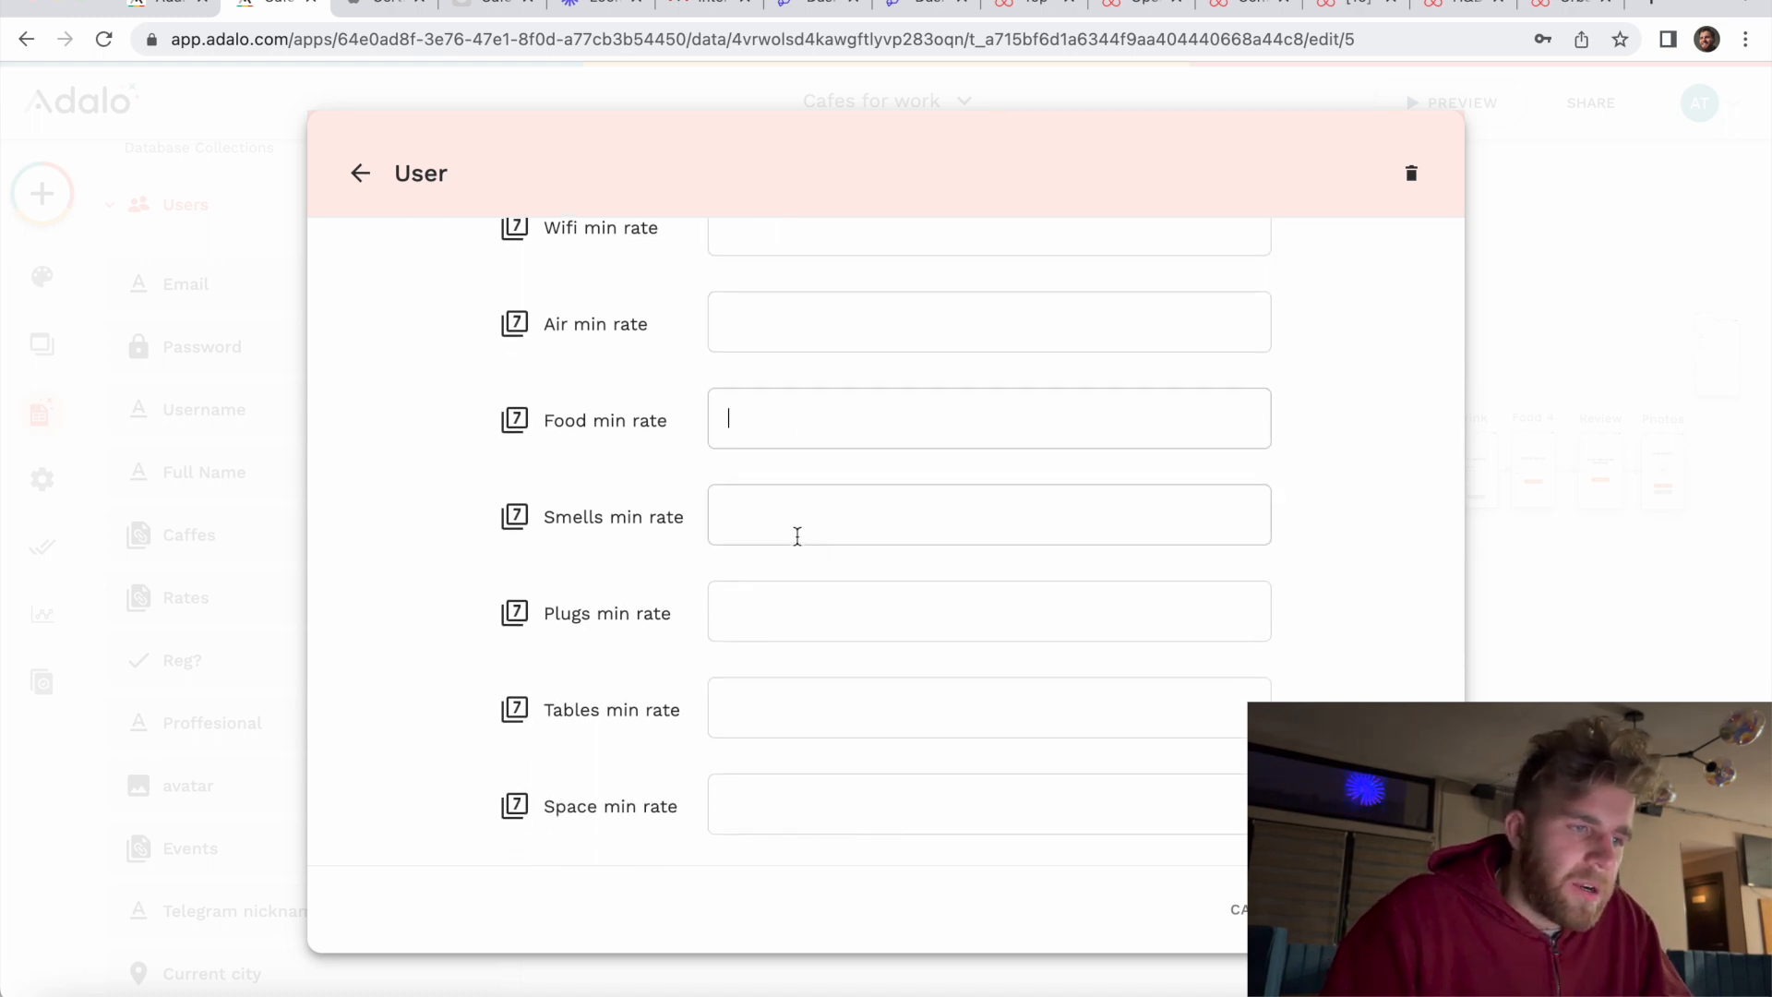
{"action": "scroll", "coordinate": [796, 533], "scroll_direction": "down", "scroll_amount": 3}
{"action": "left_click", "coordinate": [795, 533]}
{"action": "scroll", "coordinate": [796, 532], "scroll_direction": "down", "scroll_amount": 8}
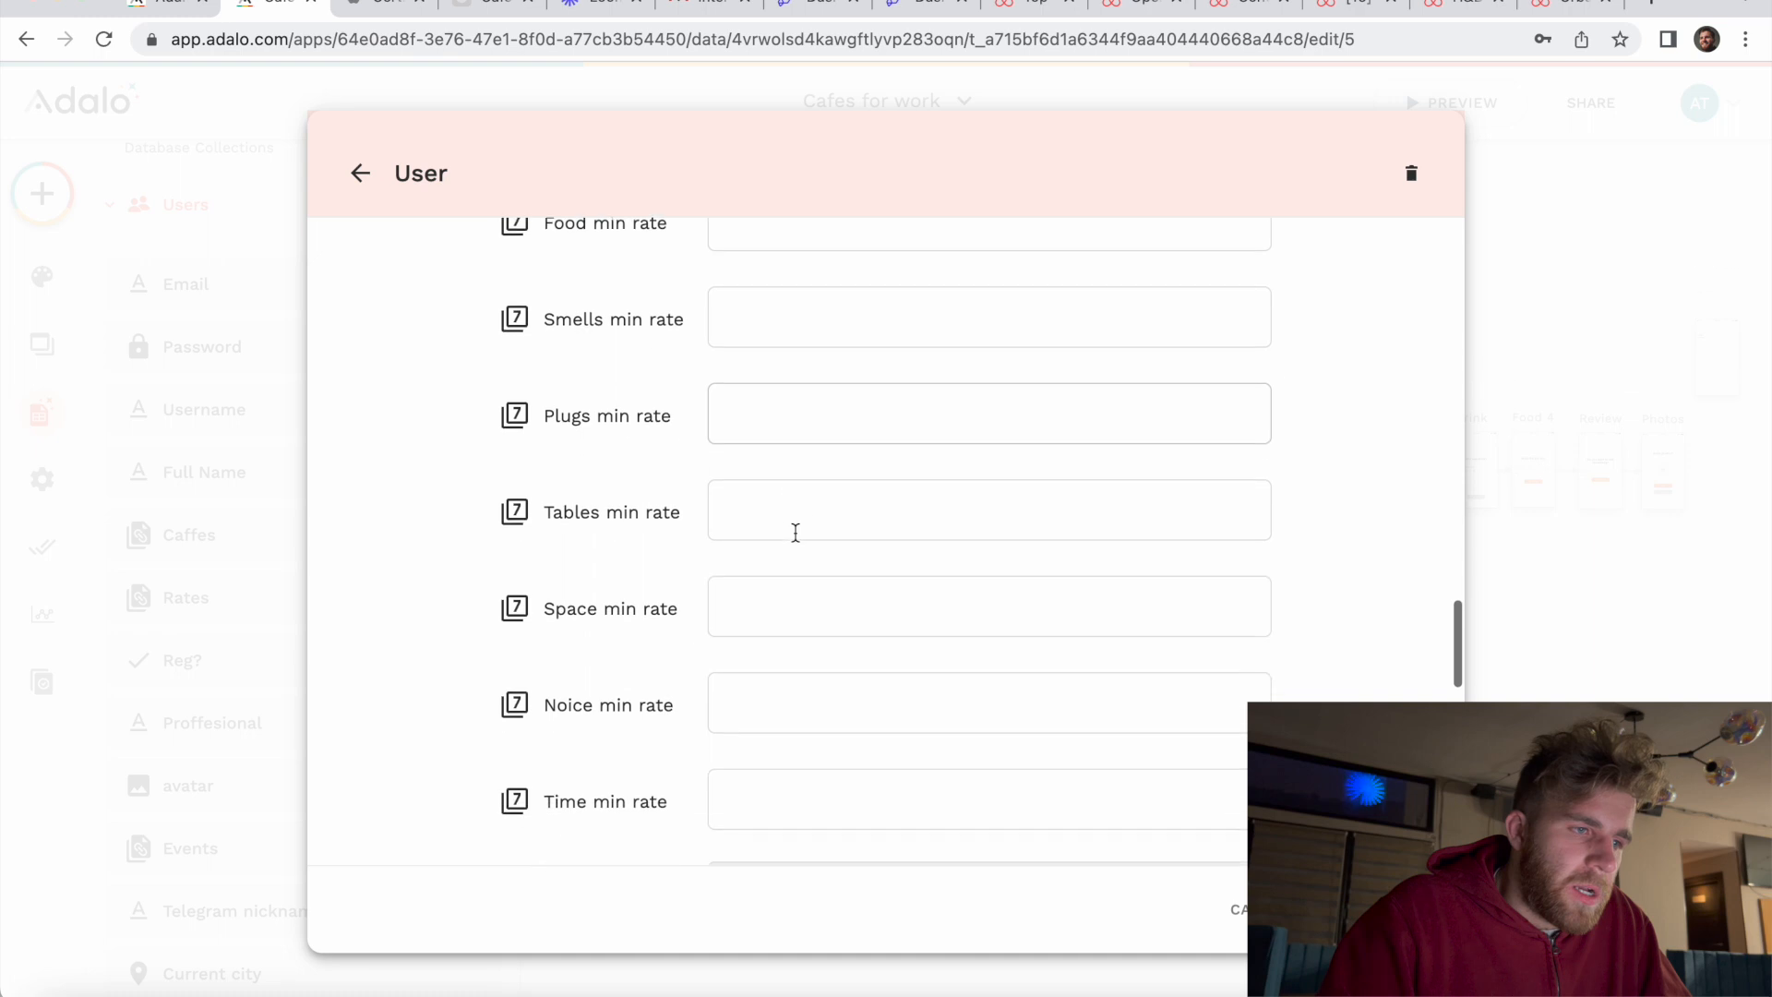
{"action": "scroll", "coordinate": [796, 532], "scroll_direction": "up", "scroll_amount": 5}
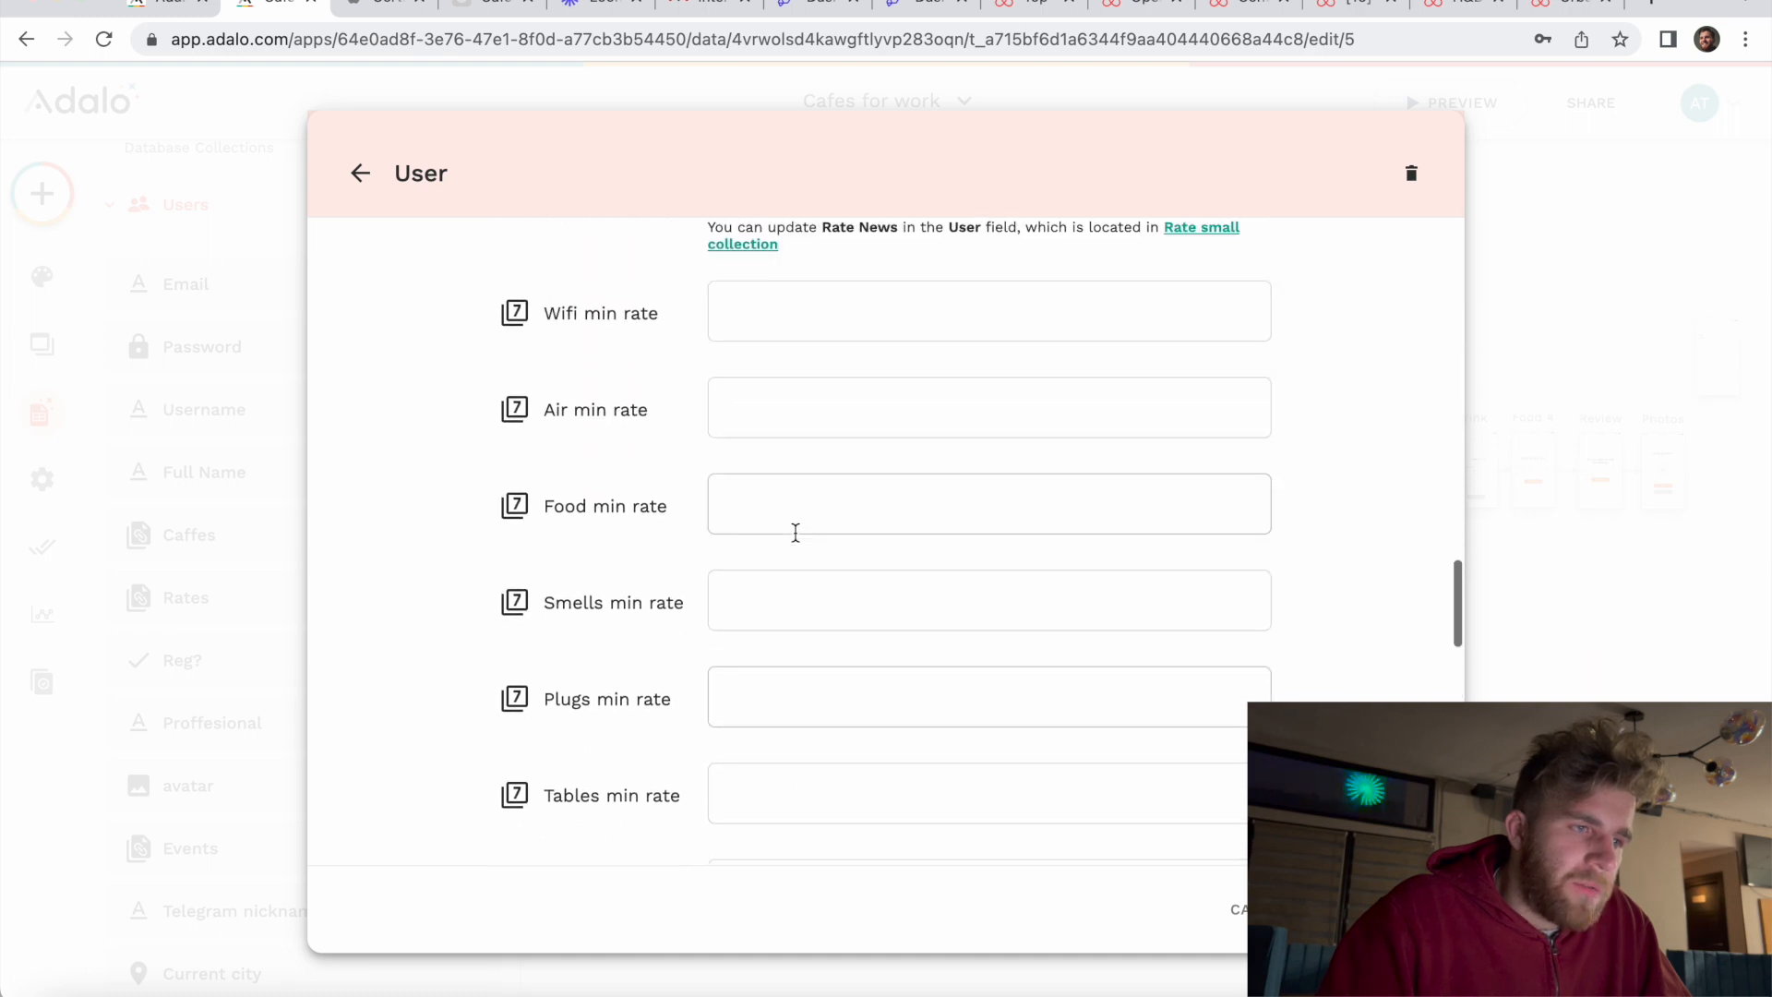
{"action": "scroll", "coordinate": [795, 532], "scroll_direction": "down", "scroll_amount": 6}
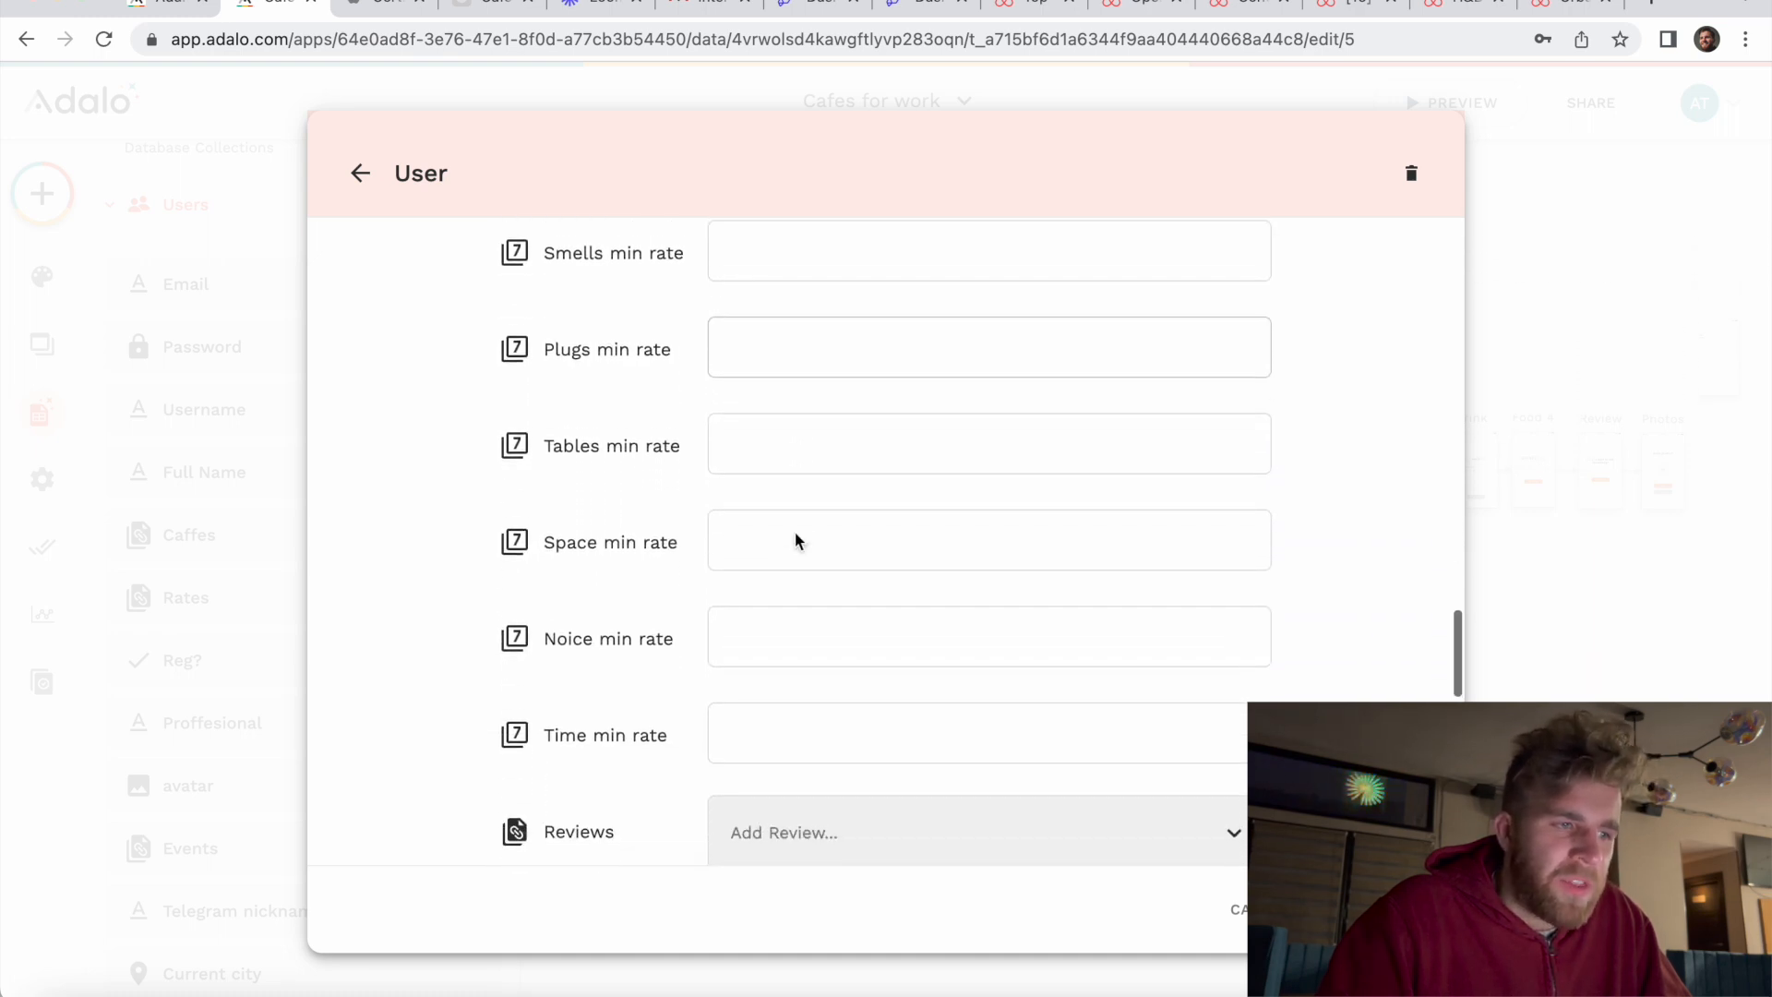
Step: Inspect the Reviews and City fields of the user record
{"action": "scroll", "coordinate": [772, 426], "scroll_direction": "down", "scroll_amount": 3}
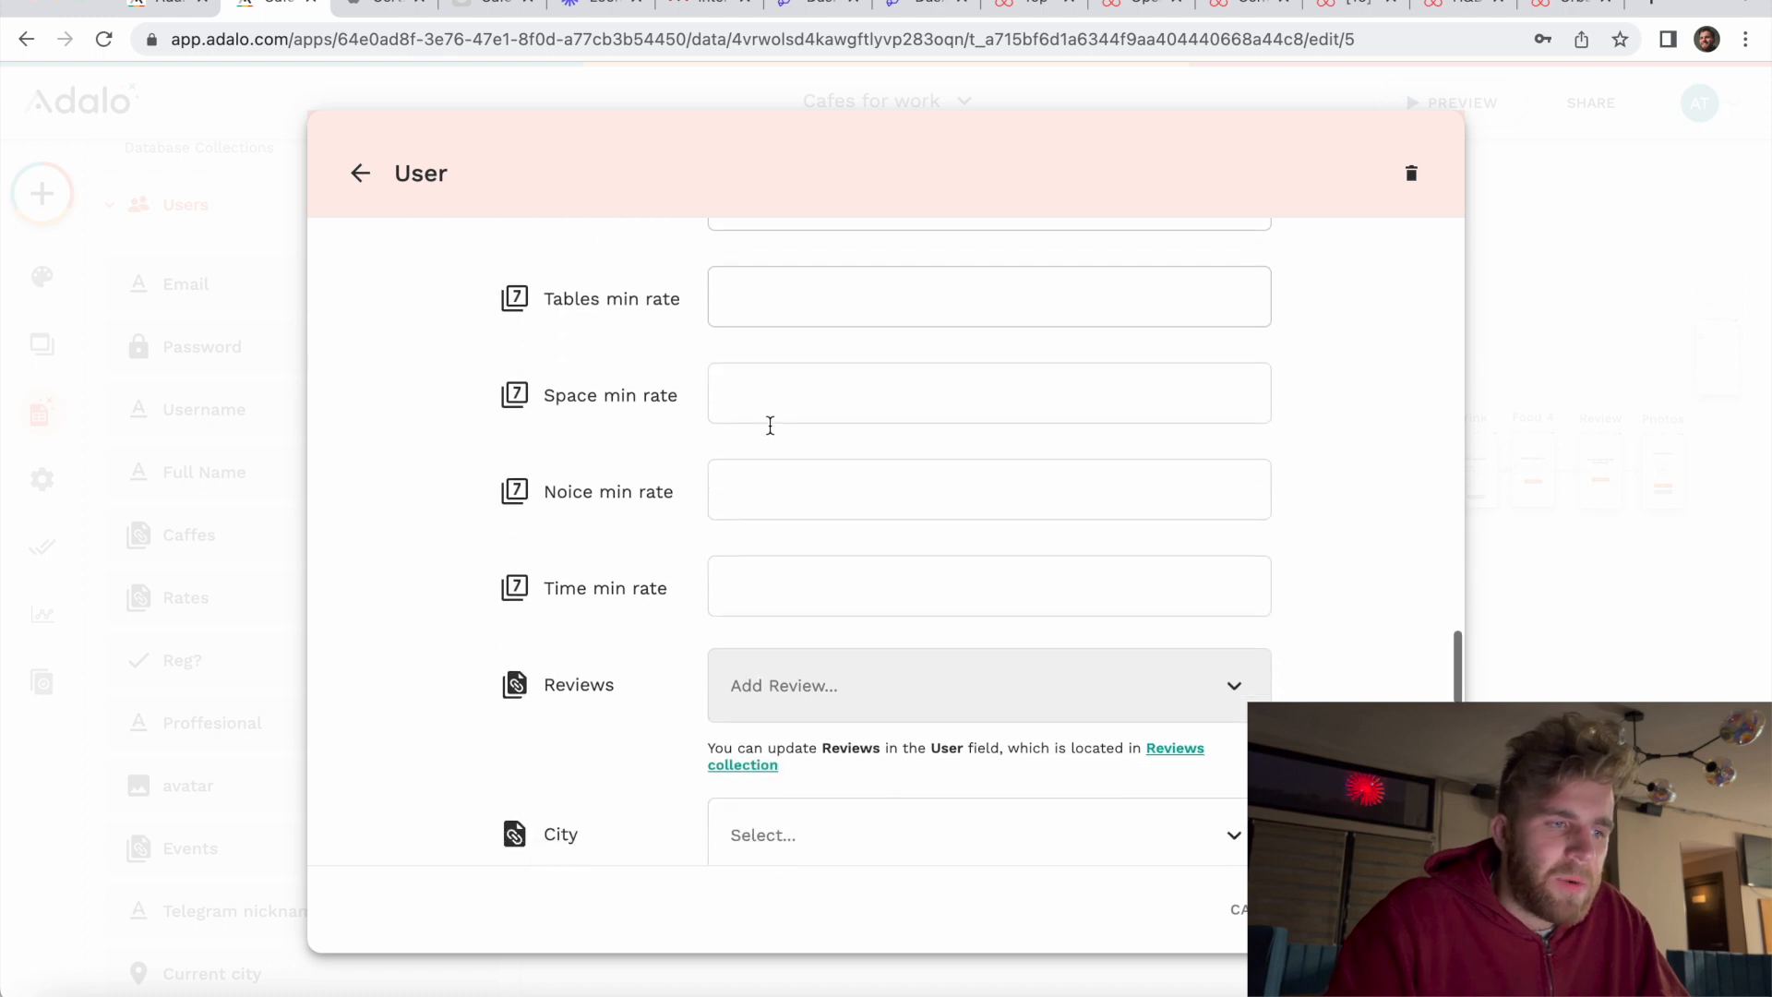
{"action": "scroll", "coordinate": [770, 424], "scroll_direction": "down", "scroll_amount": 5}
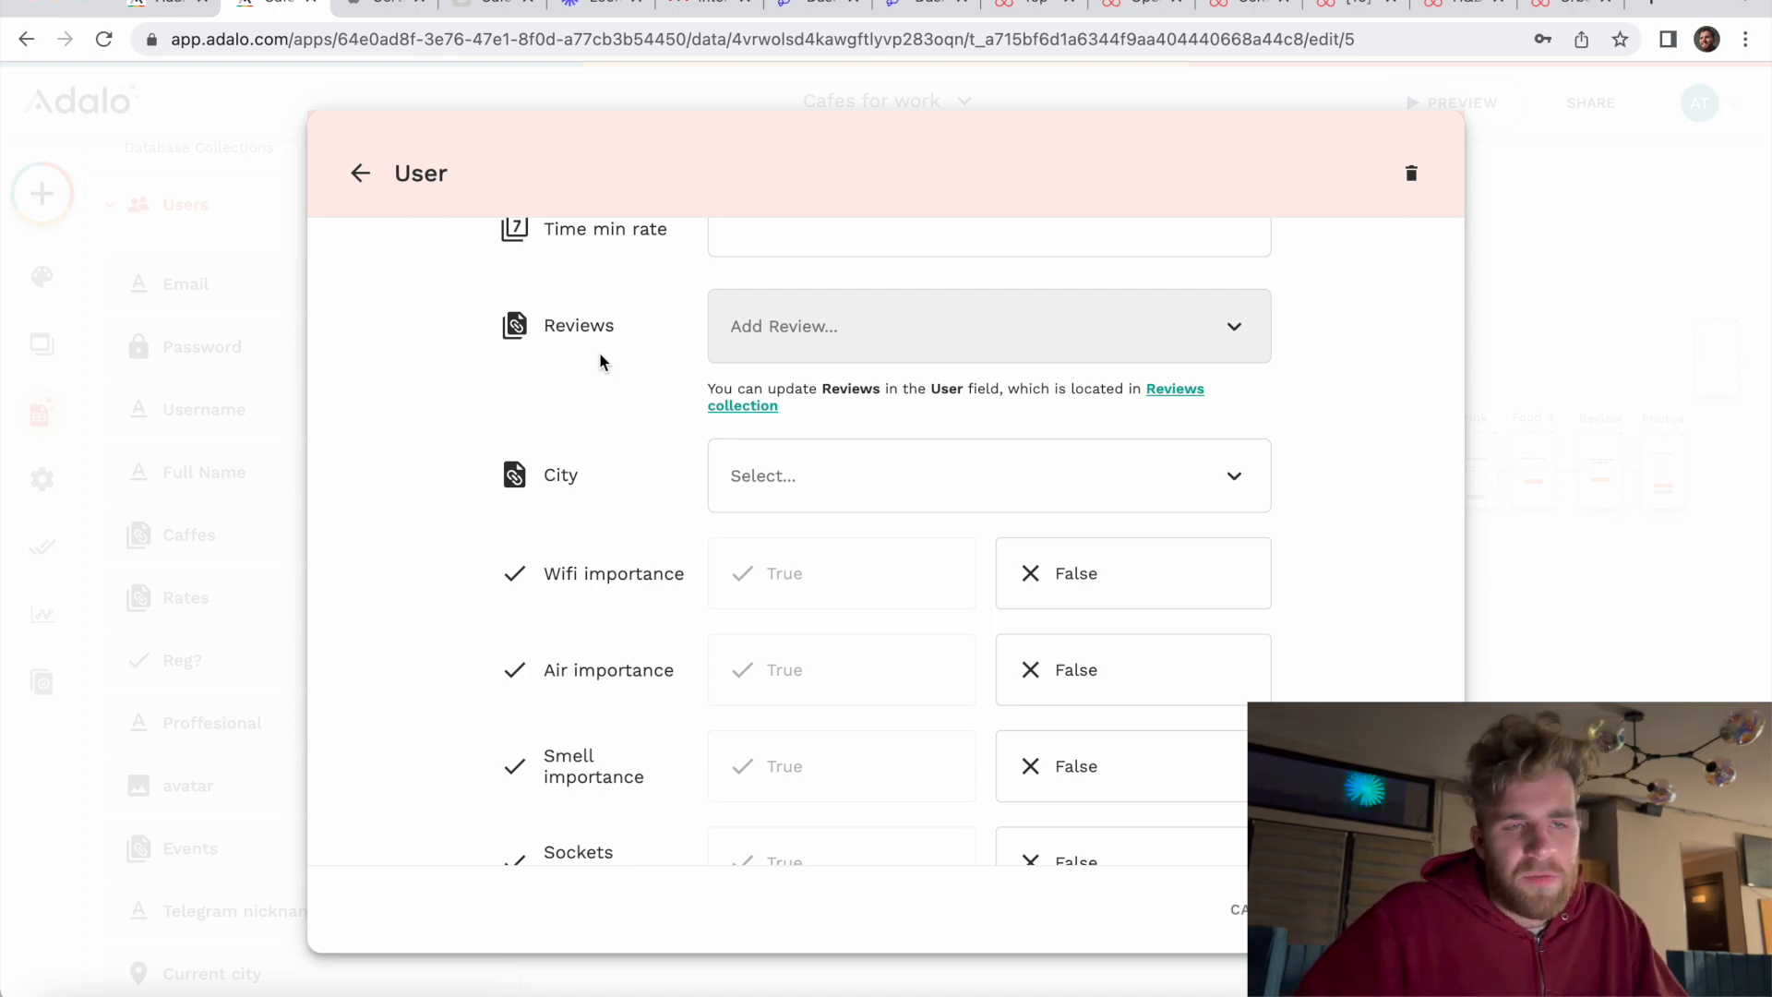
{"action": "scroll", "coordinate": [600, 362], "scroll_direction": "down", "scroll_amount": 2}
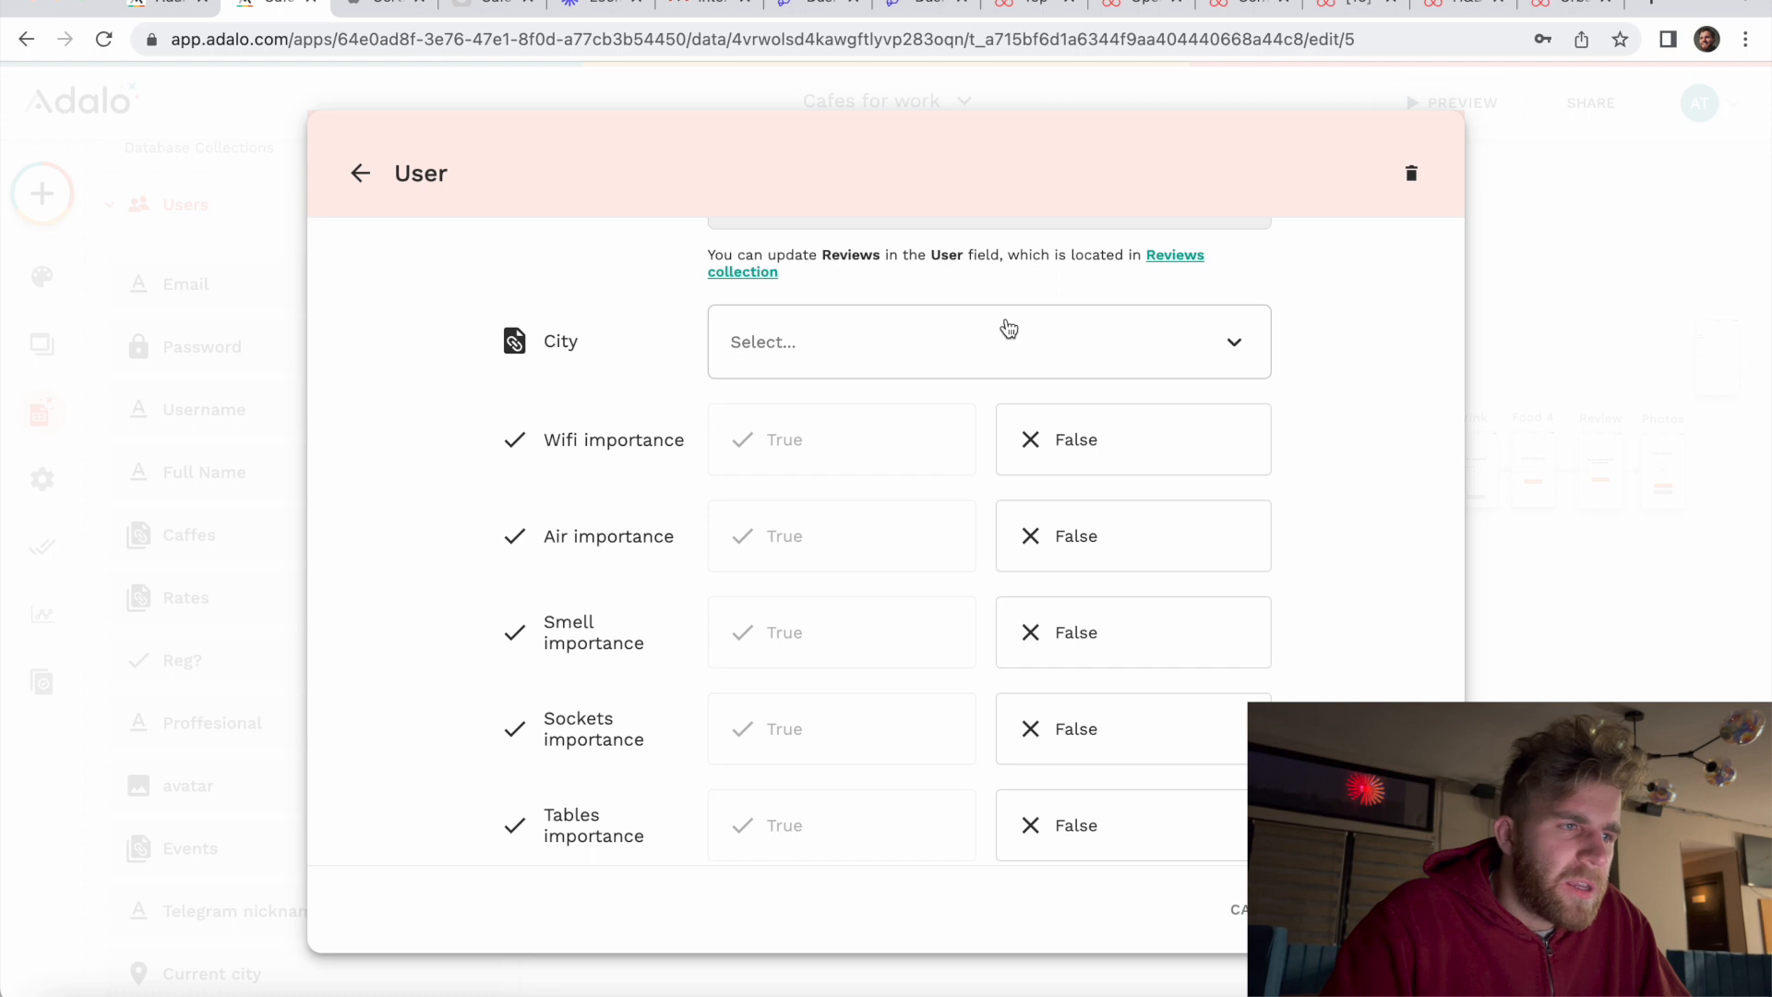
Step: Return to the Users collection, open the second user record and review its profile fields down to Skills
{"action": "left_click", "coordinate": [359, 175]}
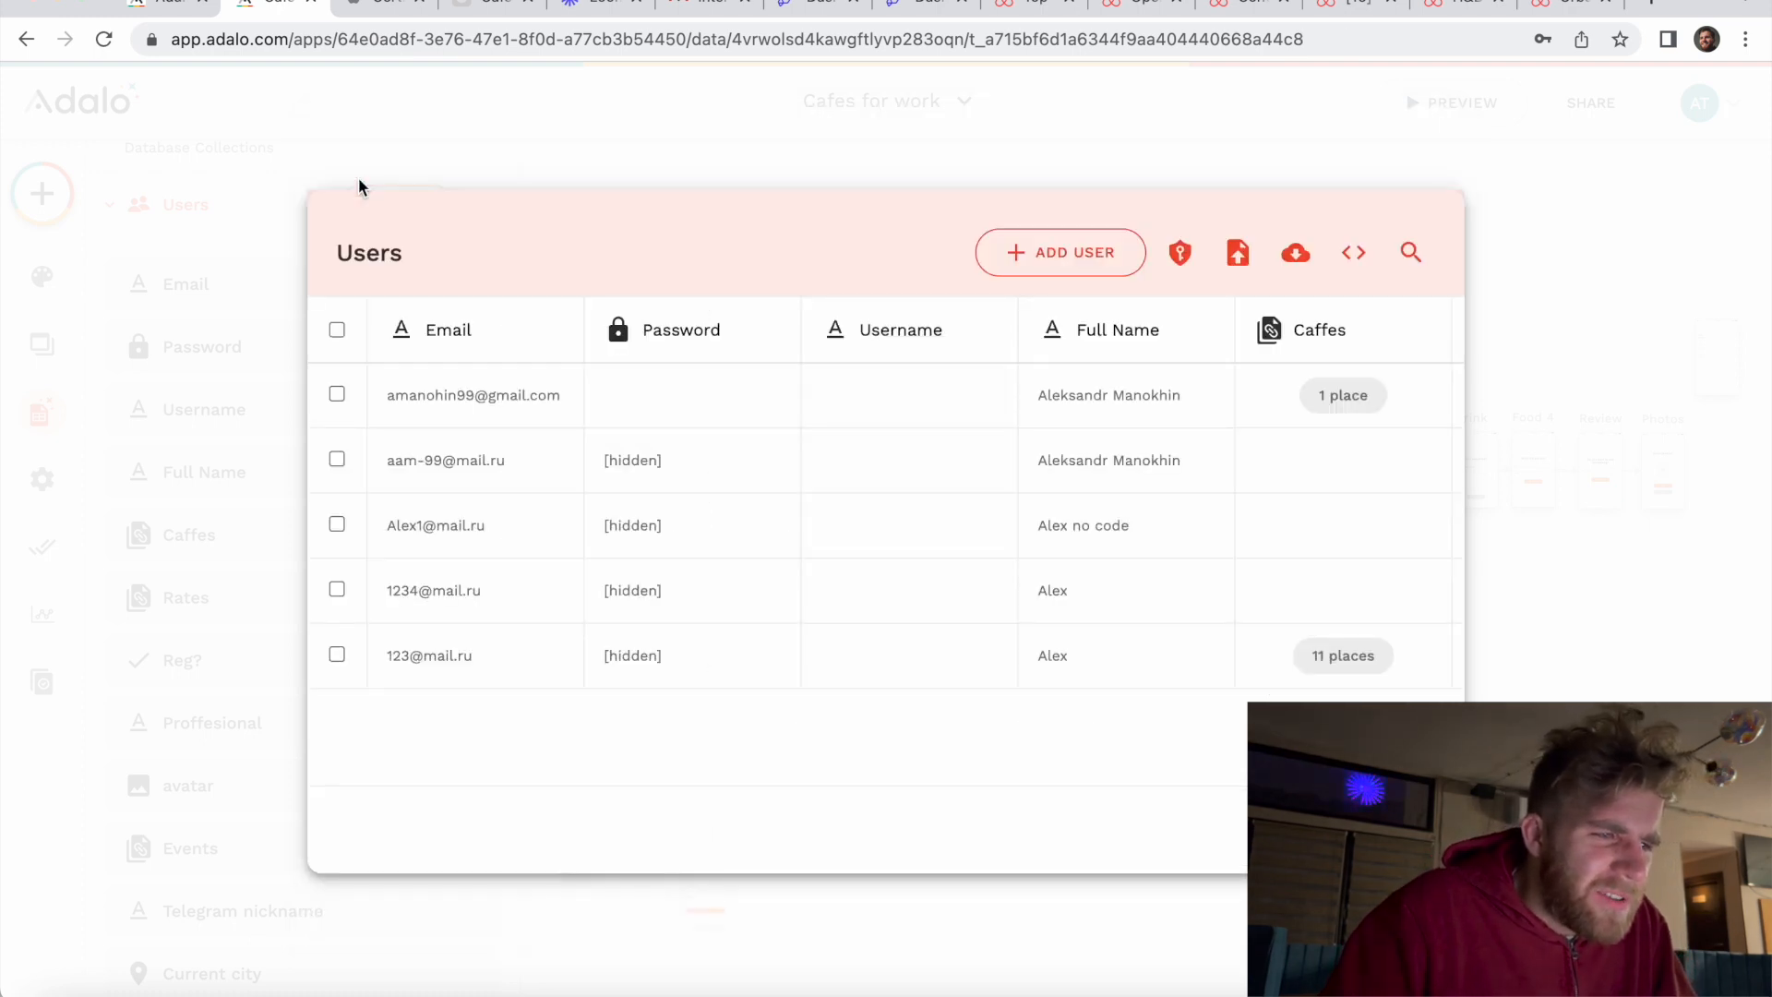
{"action": "left_click", "coordinate": [507, 490]}
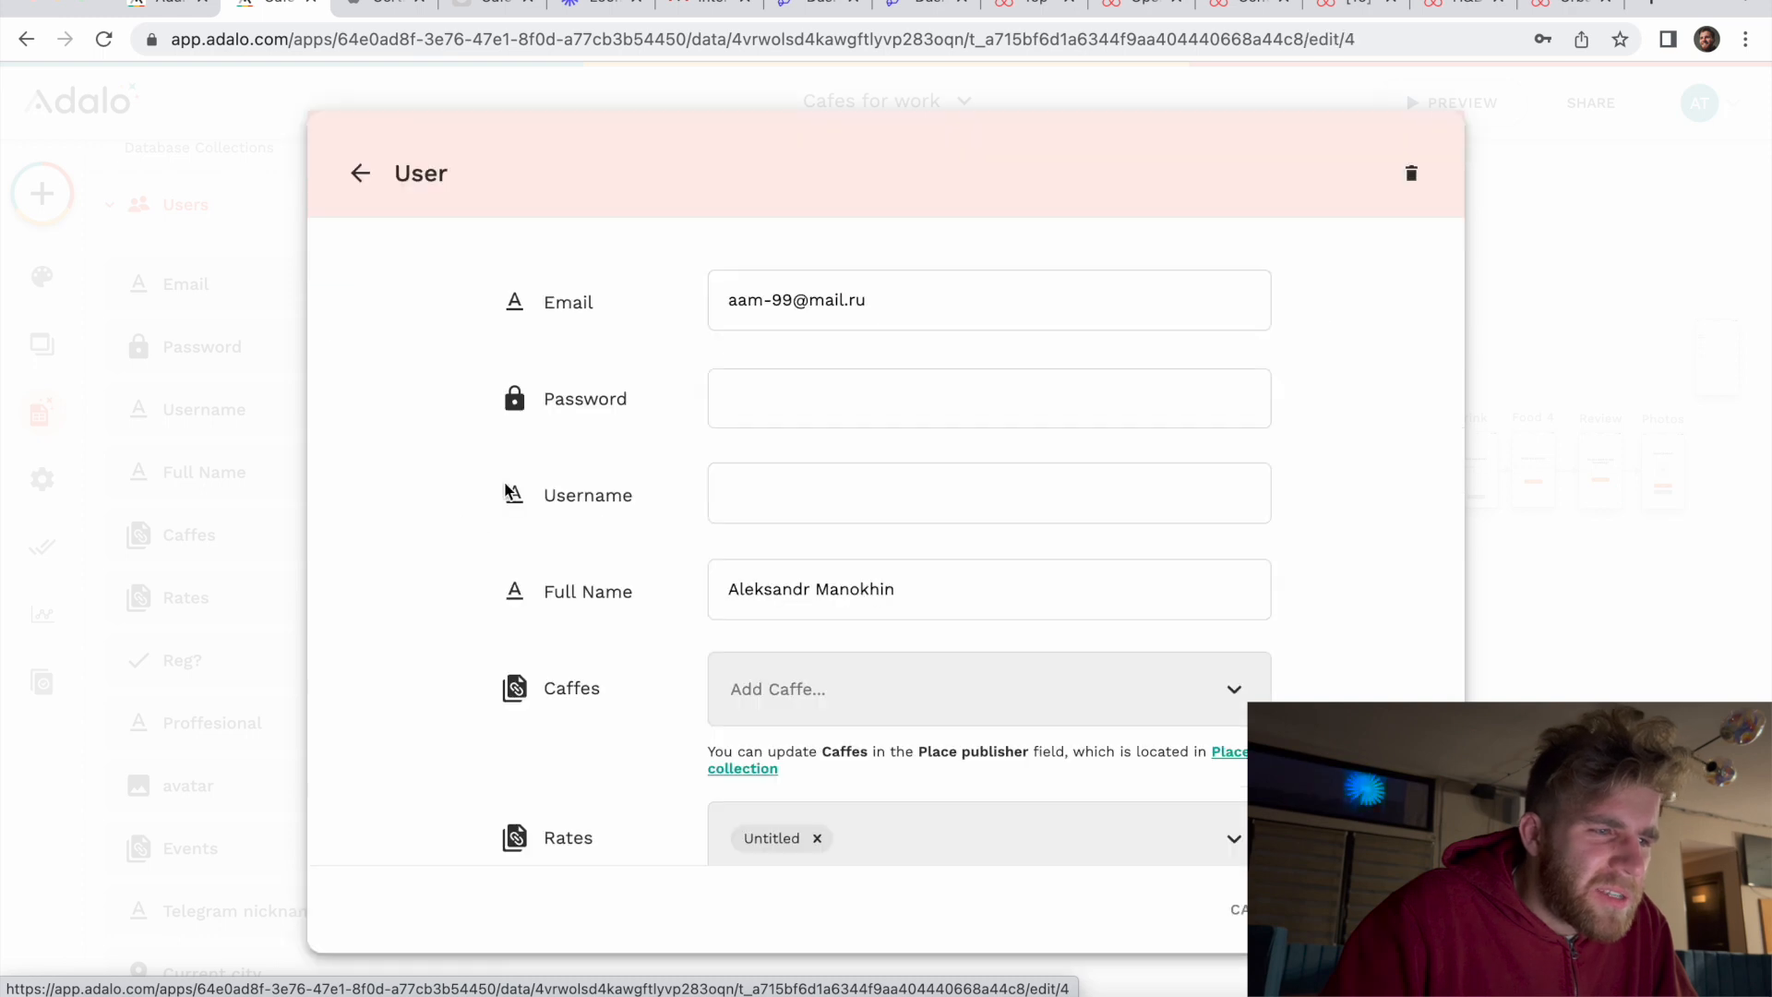
{"action": "scroll", "coordinate": [729, 563], "scroll_direction": "down", "scroll_amount": 1}
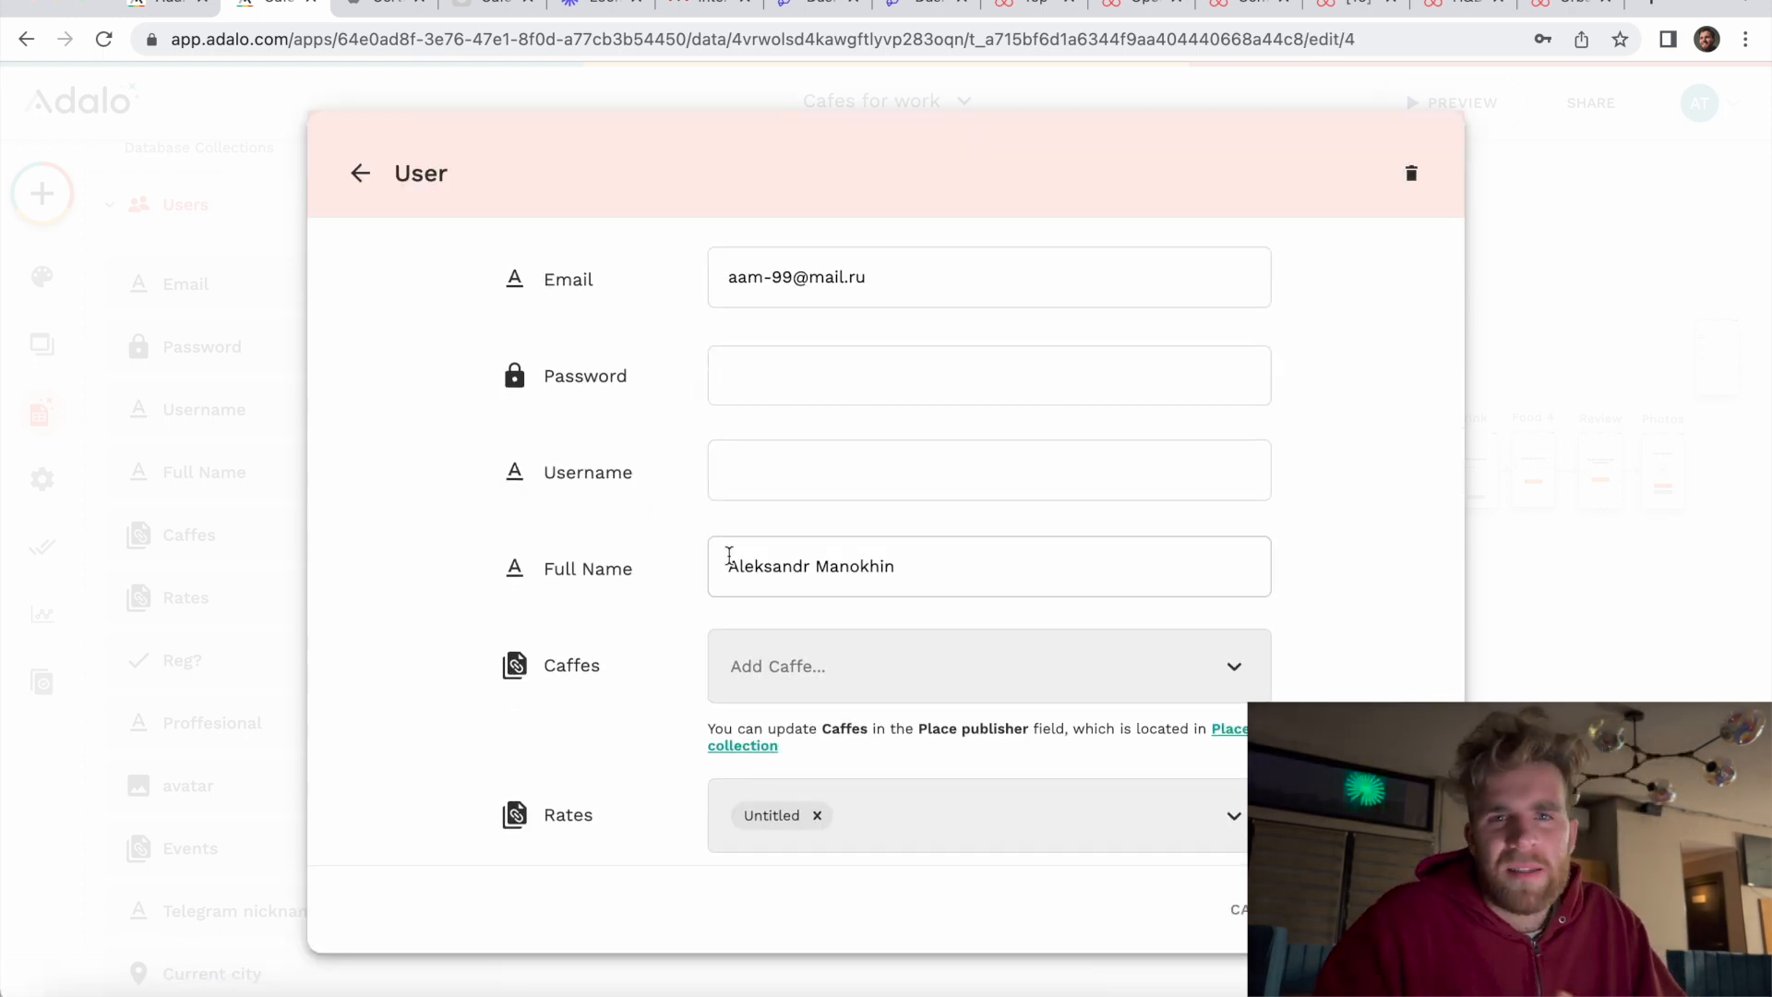
{"action": "scroll", "coordinate": [749, 663], "scroll_direction": "down", "scroll_amount": 8}
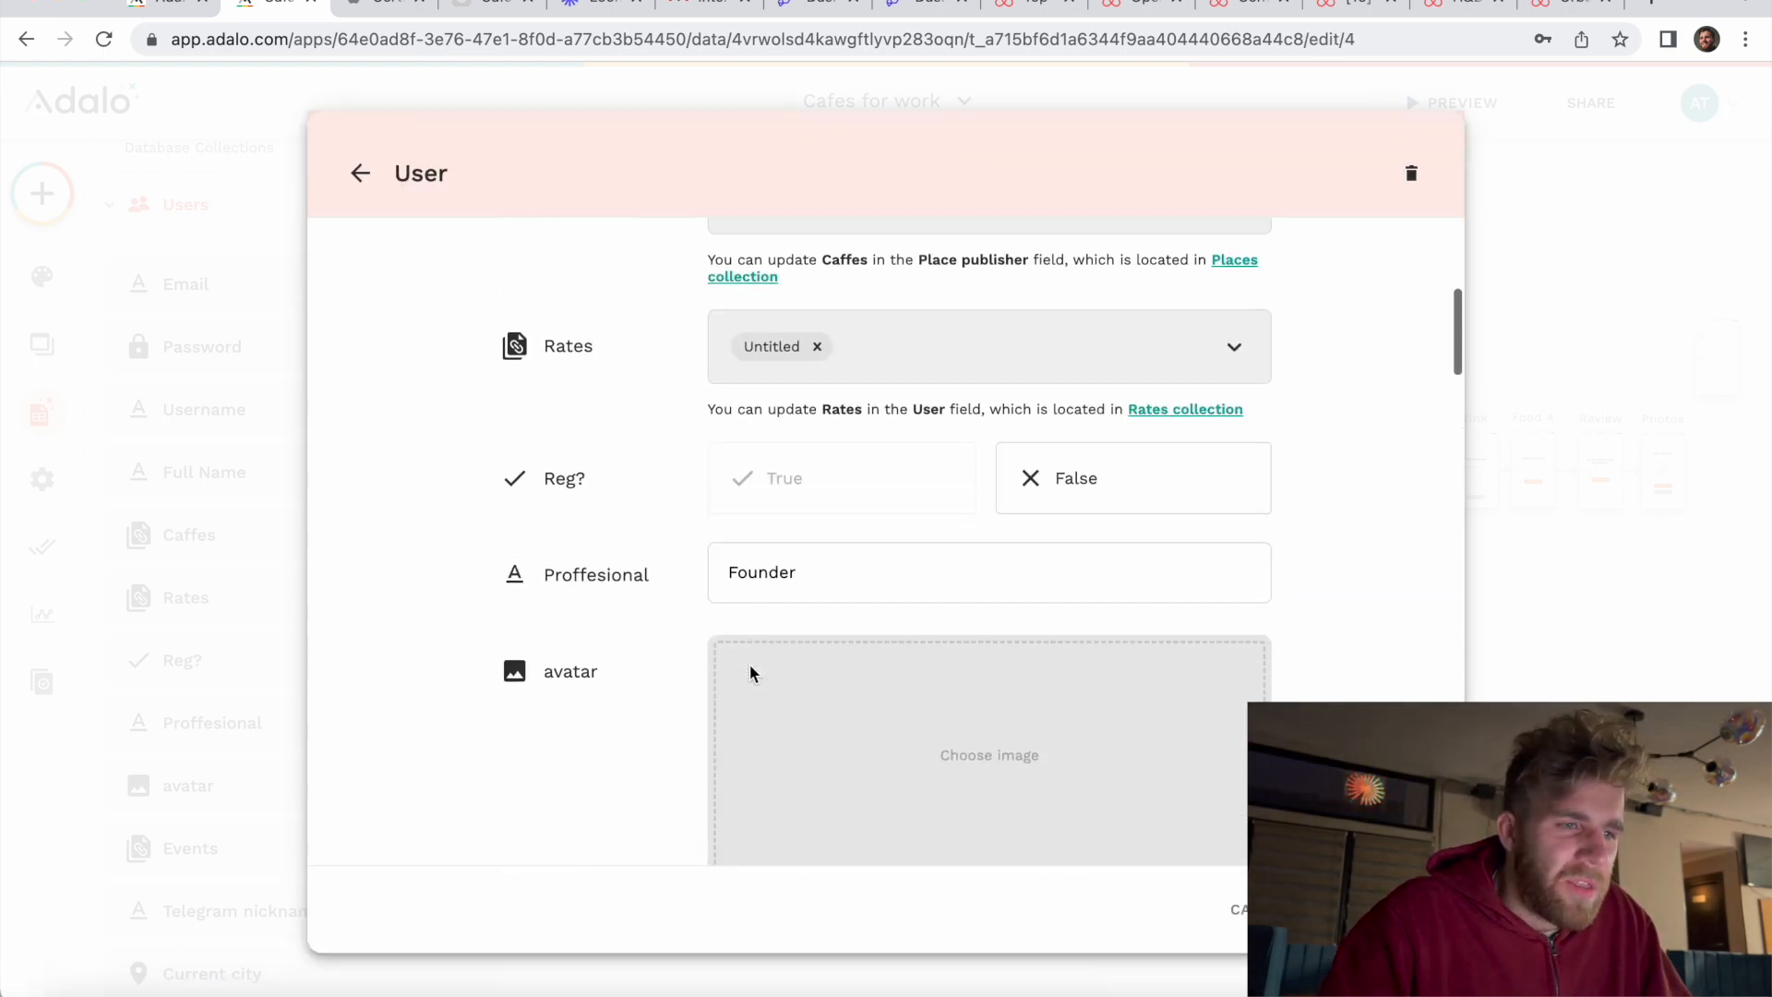
{"action": "scroll", "coordinate": [750, 662], "scroll_direction": "down", "scroll_amount": 8}
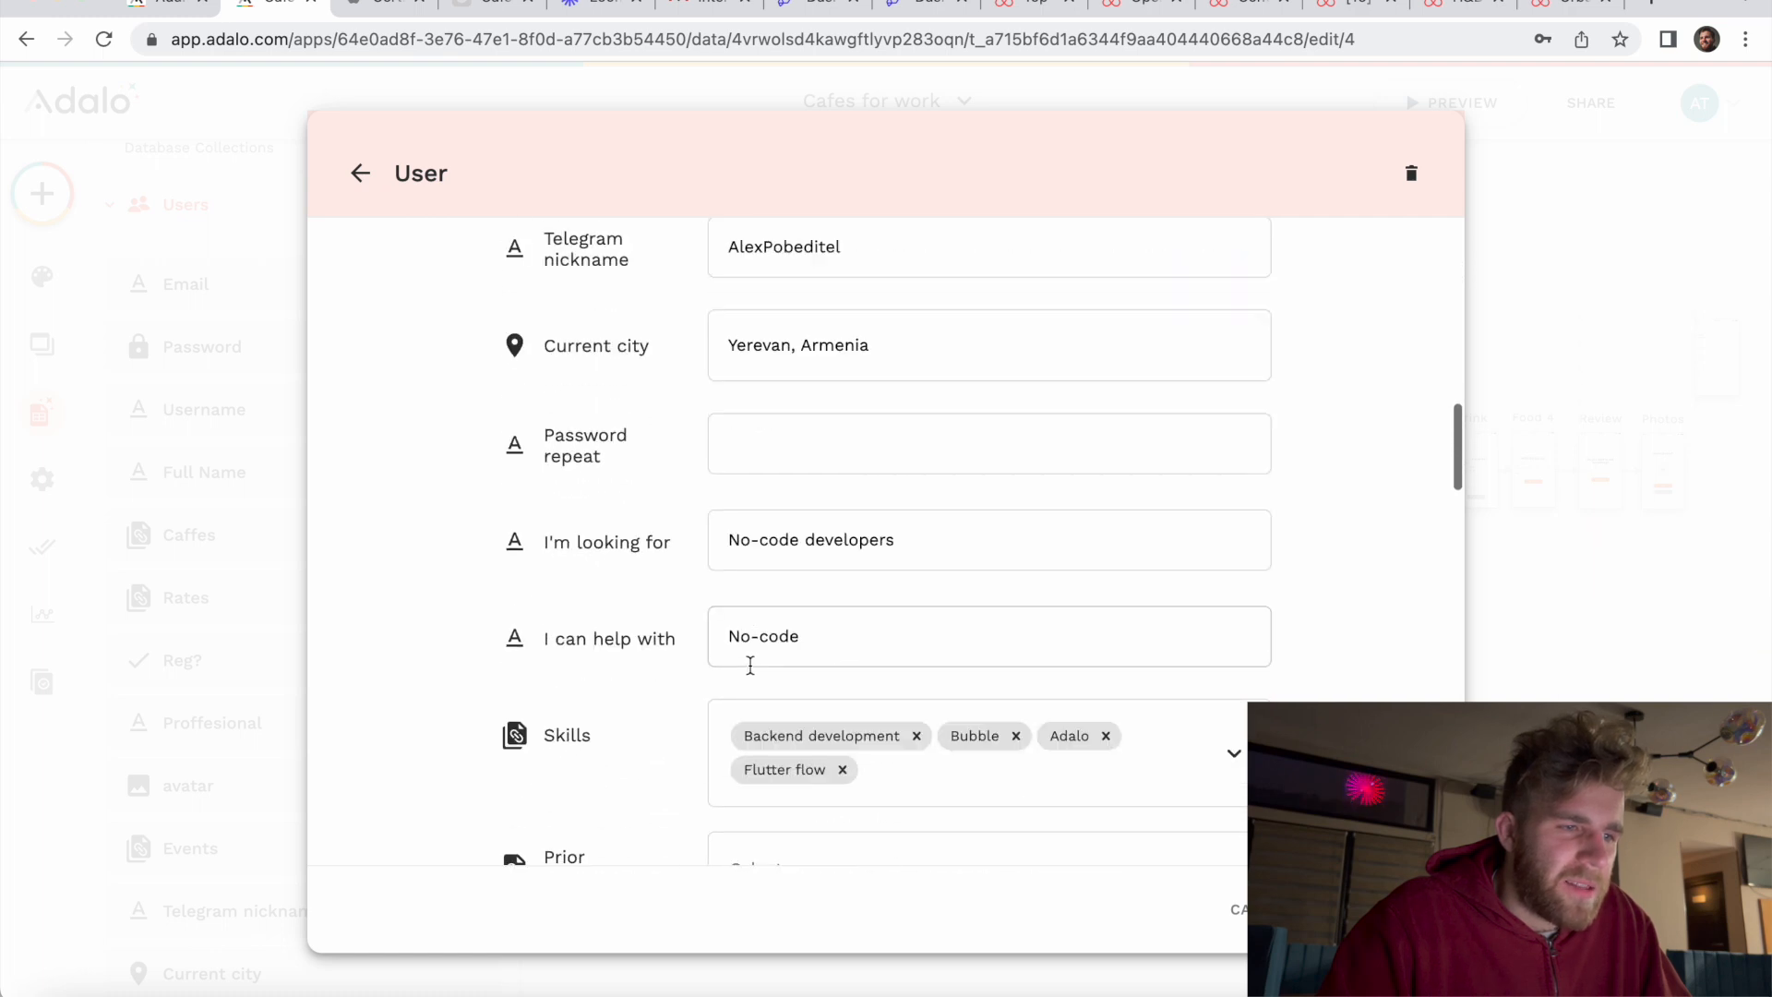
{"action": "scroll", "coordinate": [750, 673], "scroll_direction": "down", "scroll_amount": 5}
{"action": "scroll", "coordinate": [751, 672], "scroll_direction": "up", "scroll_amount": 3}
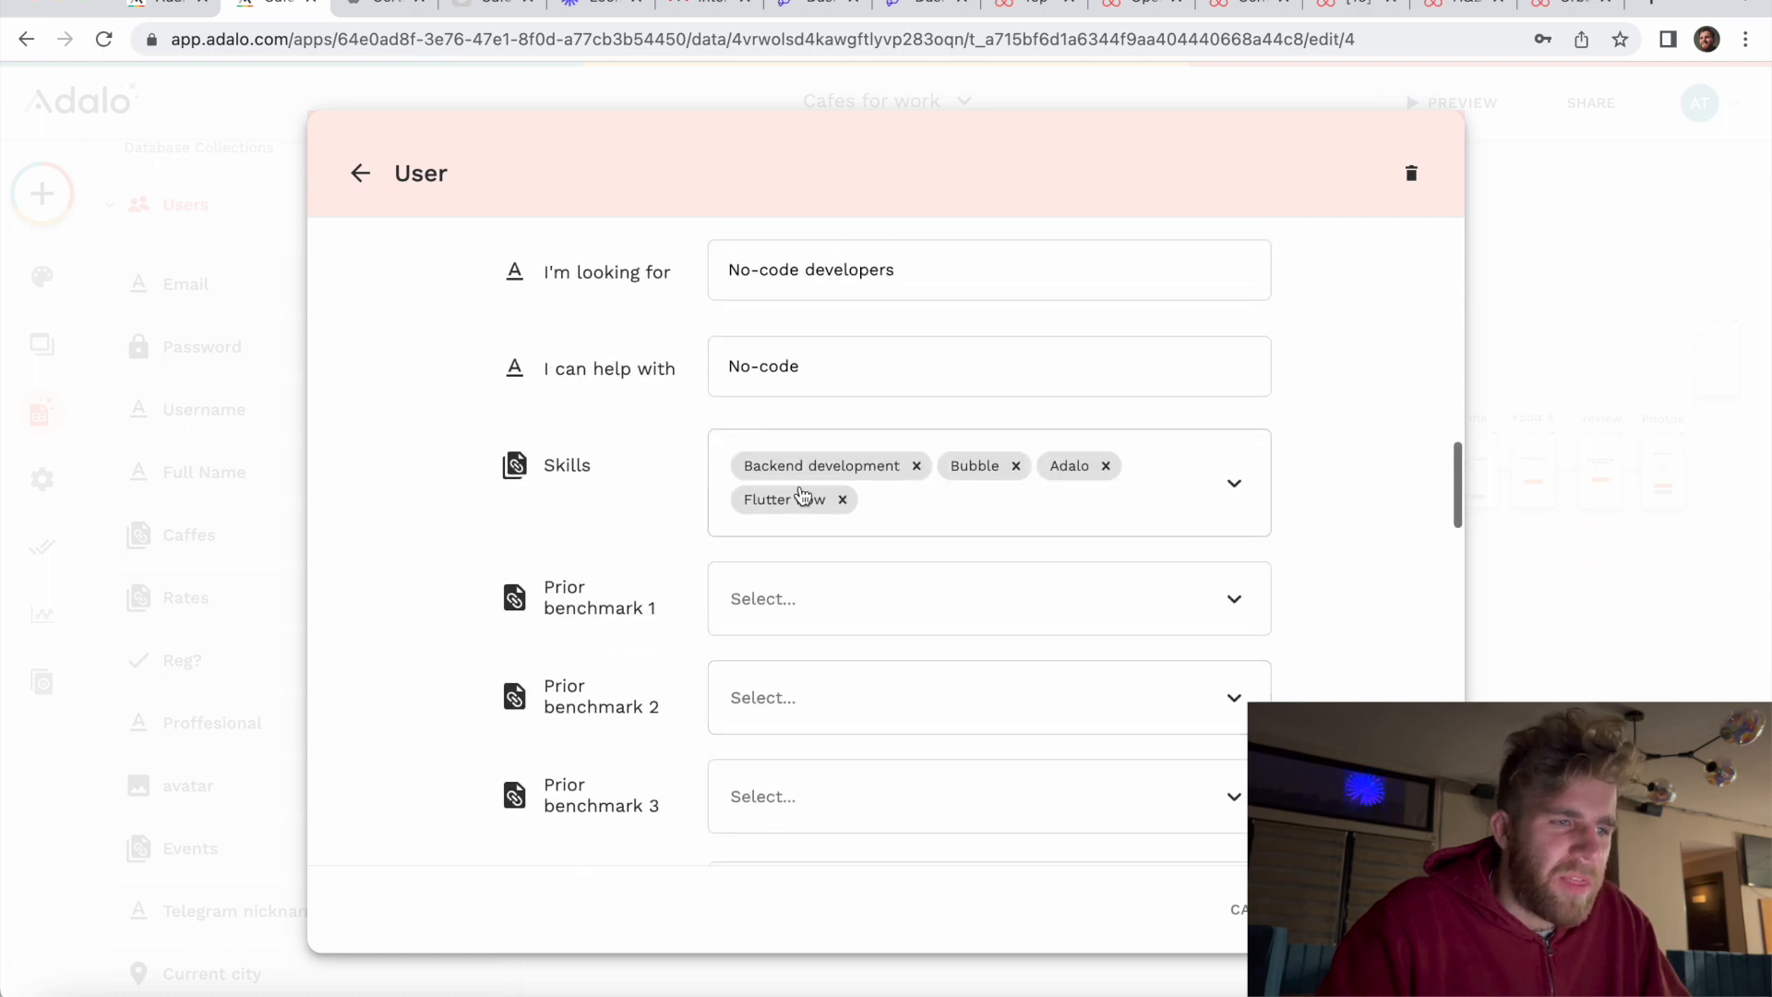
Step: Examine the Rate News, Reviews and City fields of the second user record
{"action": "scroll", "coordinate": [799, 489], "scroll_direction": "down", "scroll_amount": 10}
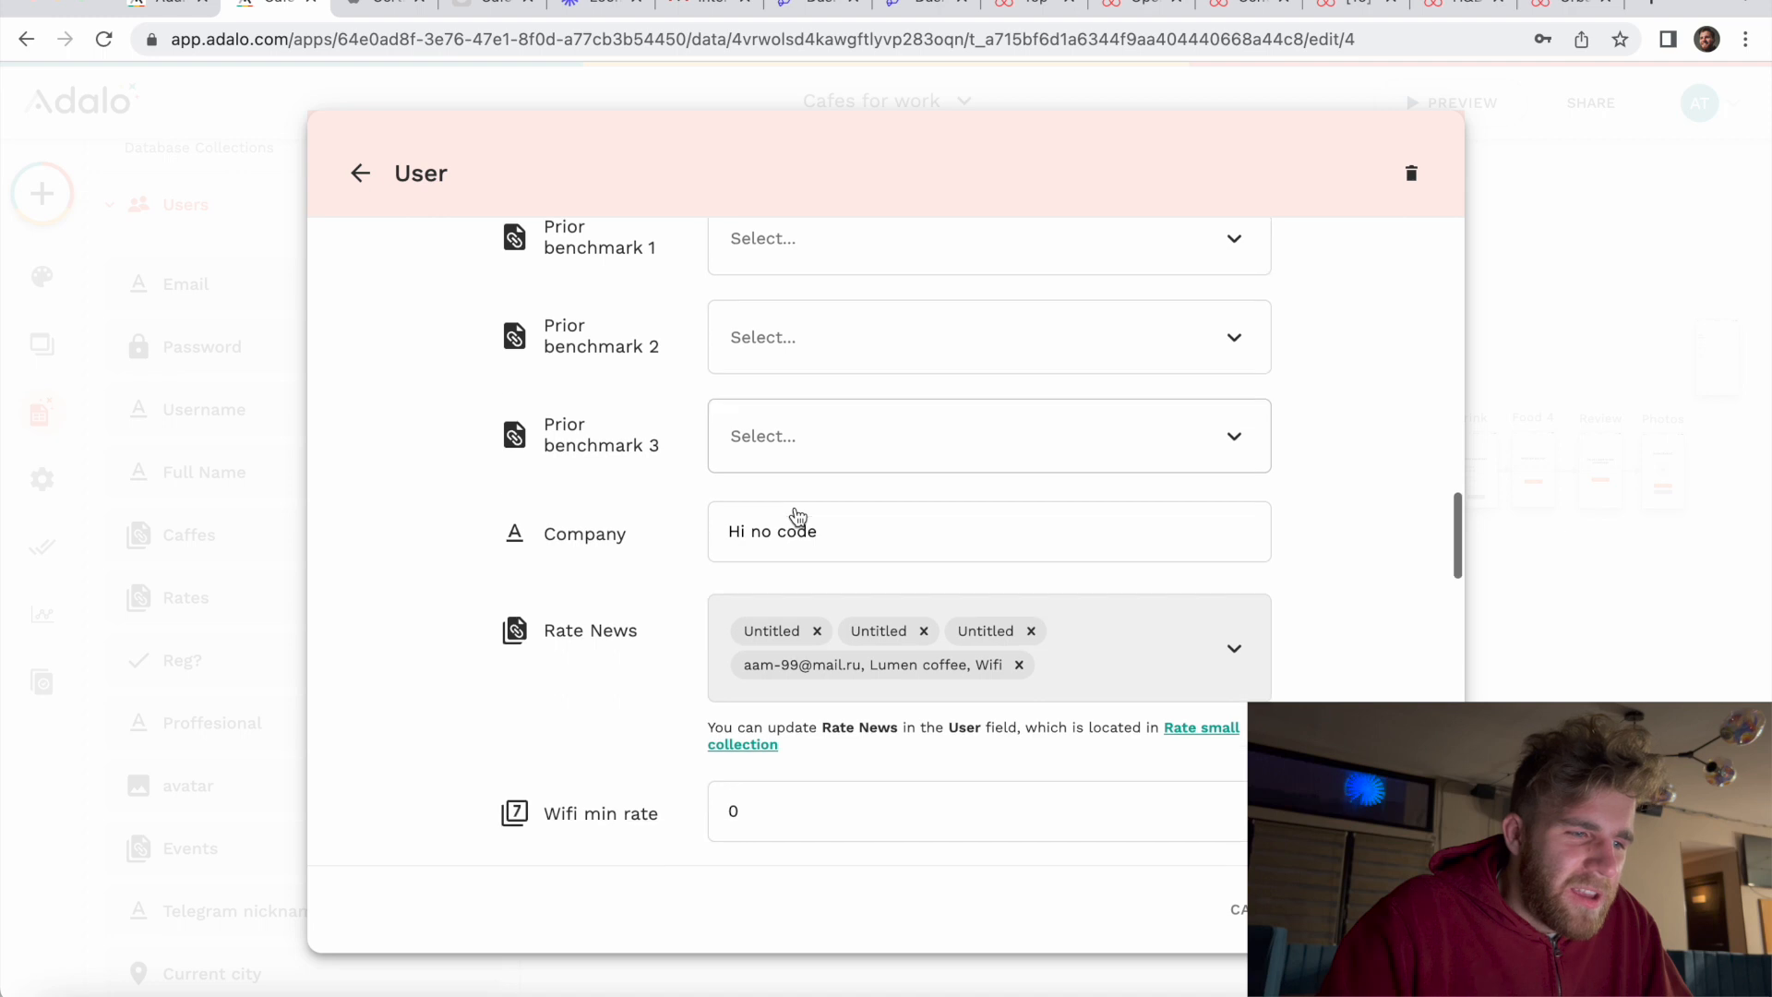
{"action": "scroll", "coordinate": [798, 516], "scroll_direction": "down", "scroll_amount": 7}
{"action": "scroll", "coordinate": [796, 506], "scroll_direction": "down", "scroll_amount": 3}
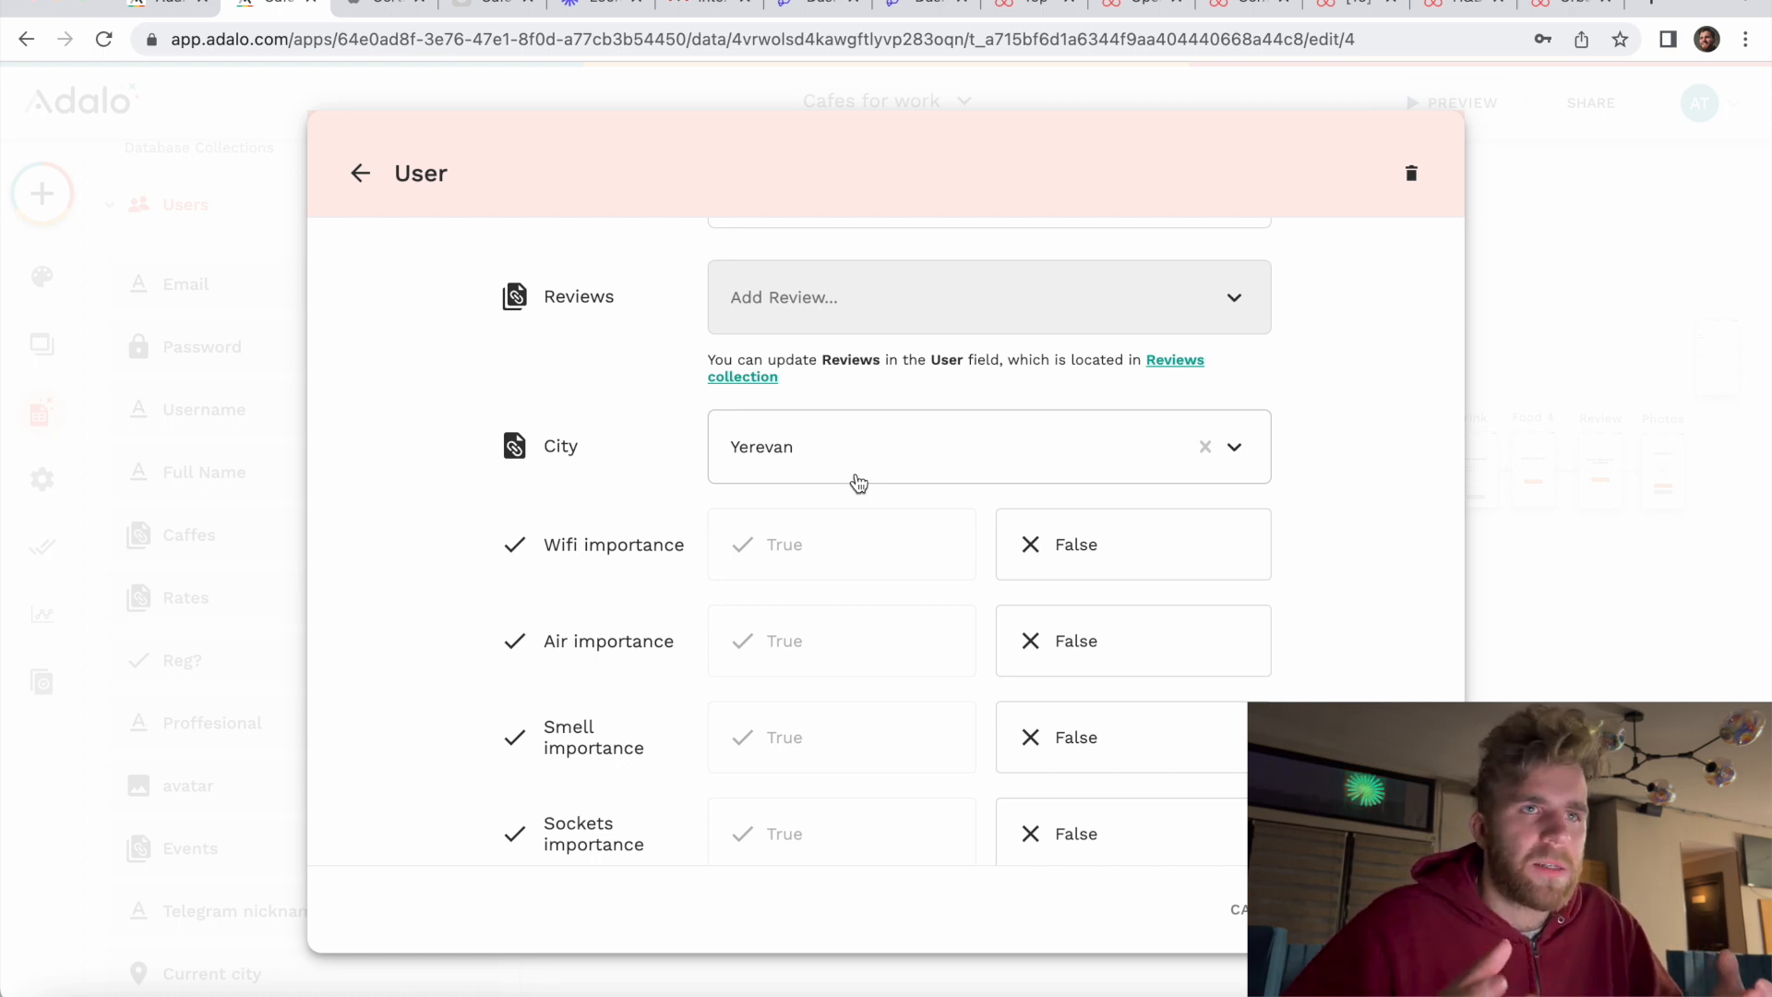
Step: Look over the Wifi, Air, Smell and Sockets importance fields below City
{"action": "scroll", "coordinate": [822, 583], "scroll_direction": "down", "scroll_amount": 2}
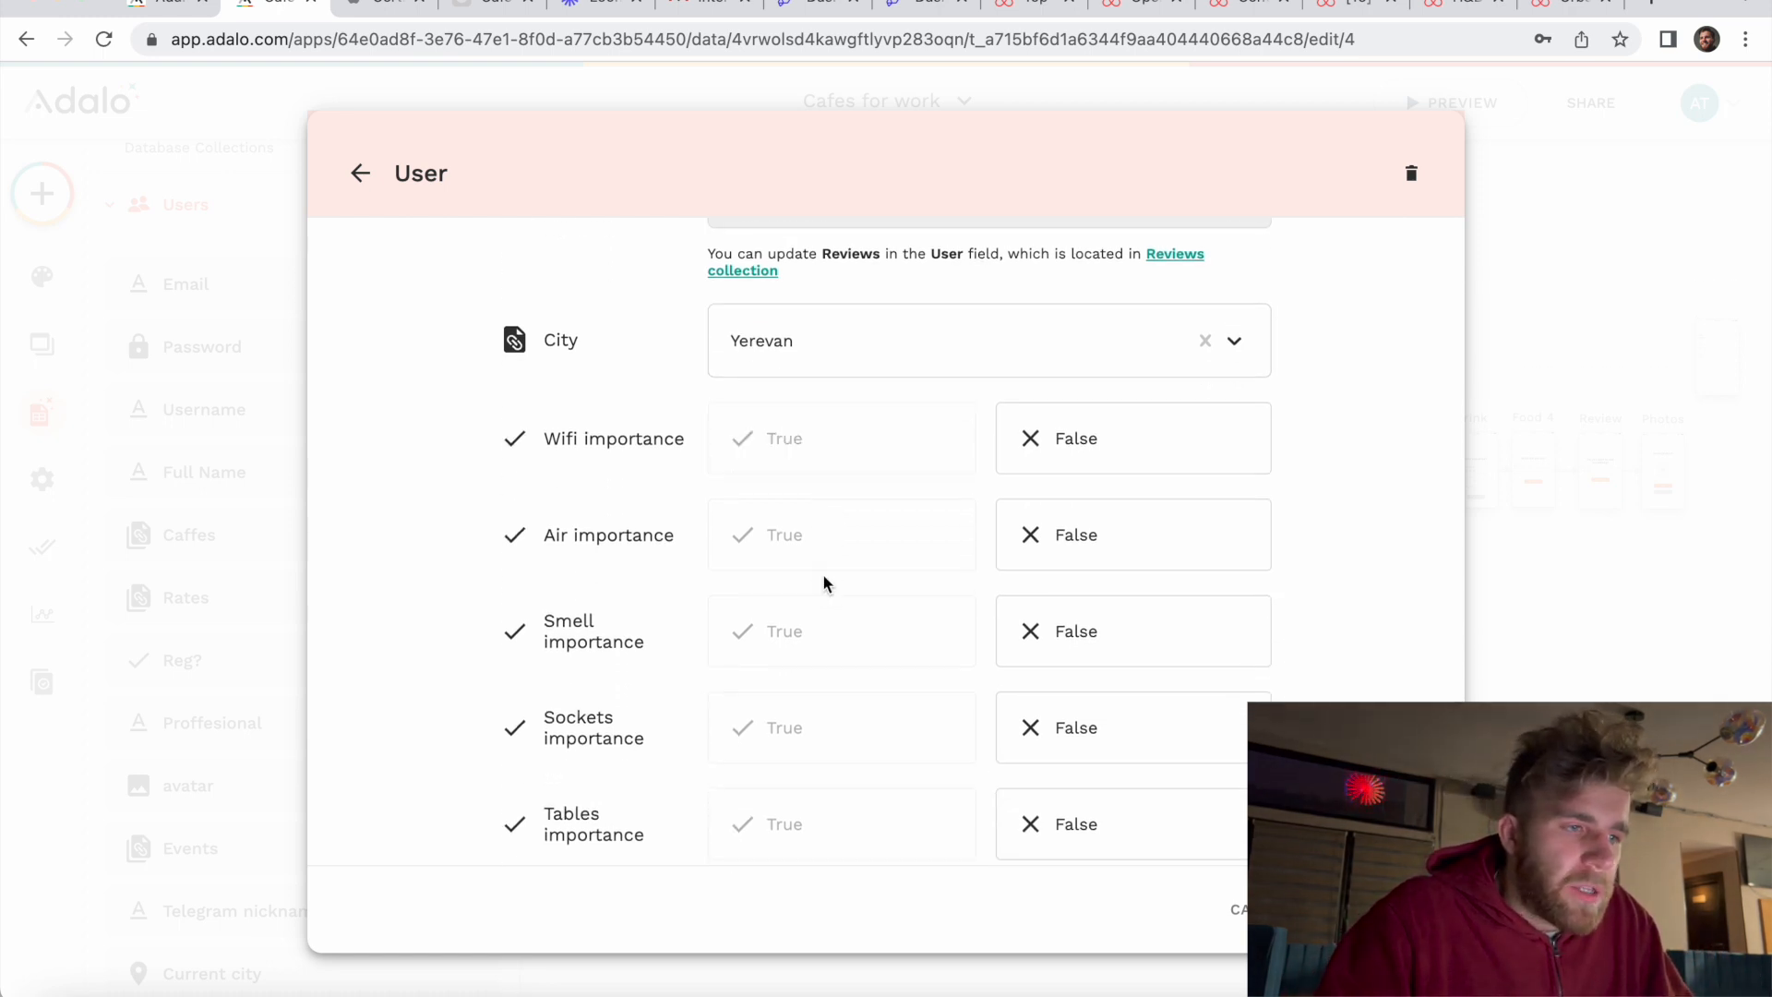
{"action": "scroll", "coordinate": [824, 584], "scroll_direction": "down", "scroll_amount": 1}
{"action": "scroll", "coordinate": [703, 462], "scroll_direction": "down", "scroll_amount": 3}
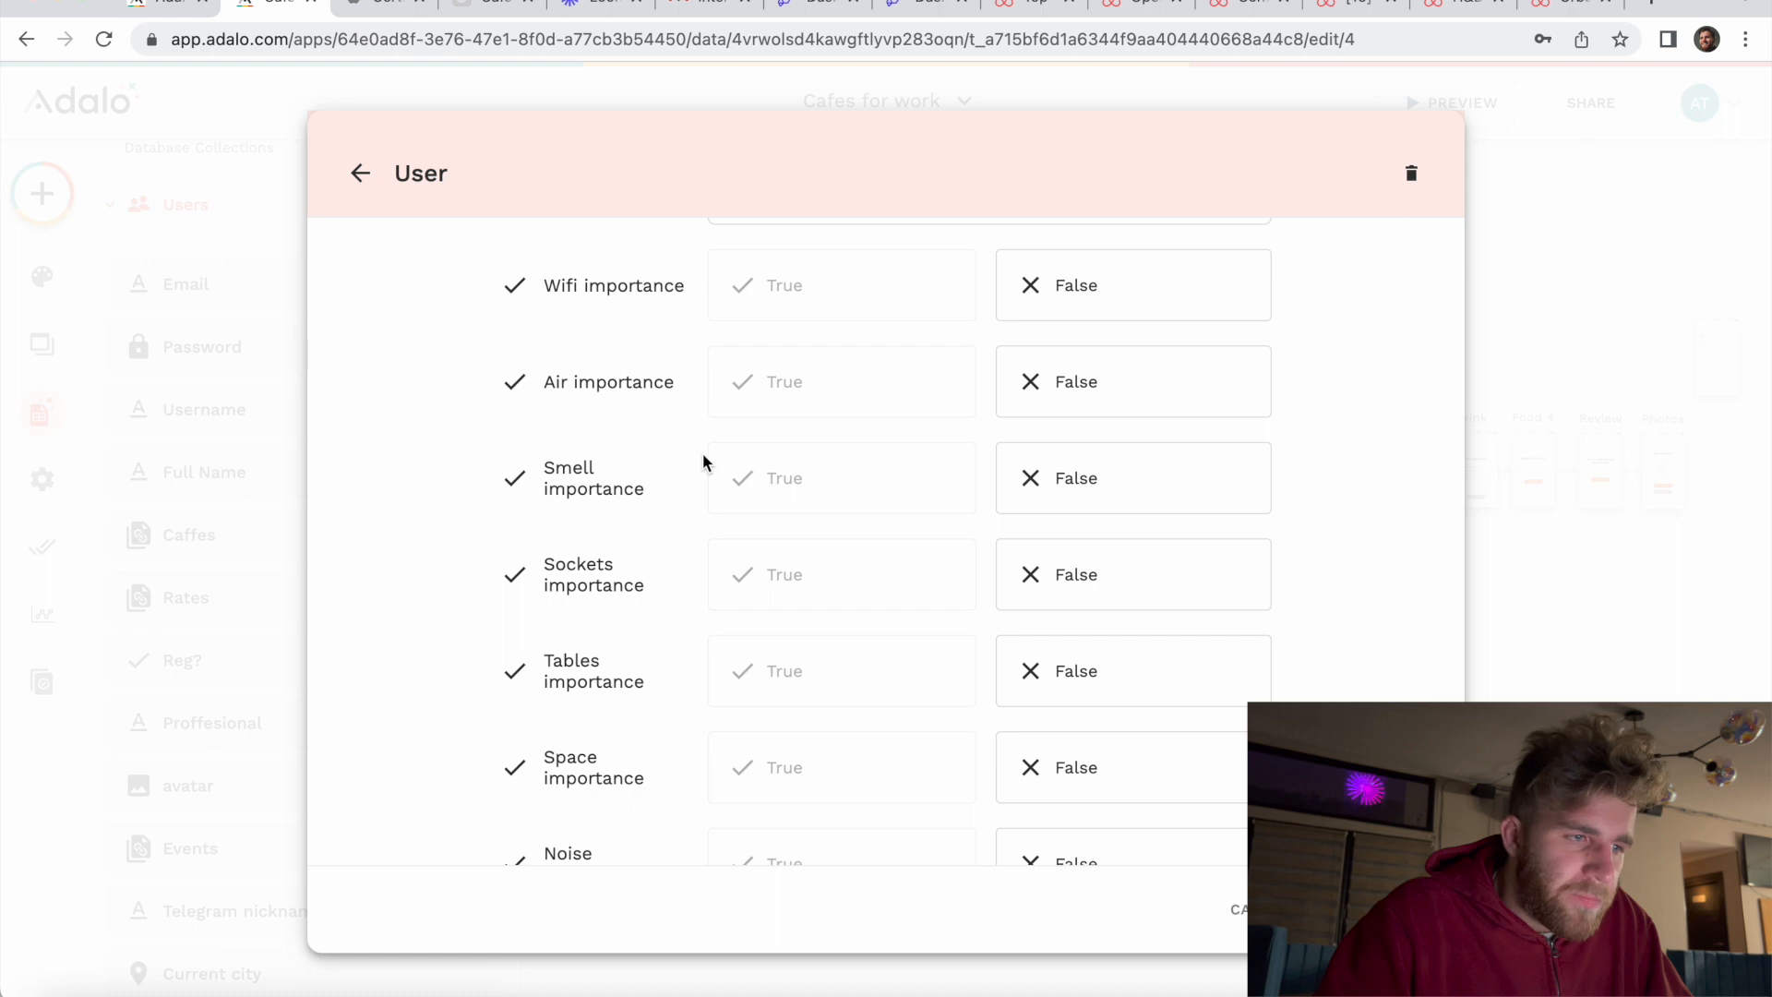
Step: Go back to the second user record's min rate fields and check their values
{"action": "scroll", "coordinate": [704, 462], "scroll_direction": "up", "scroll_amount": 10}
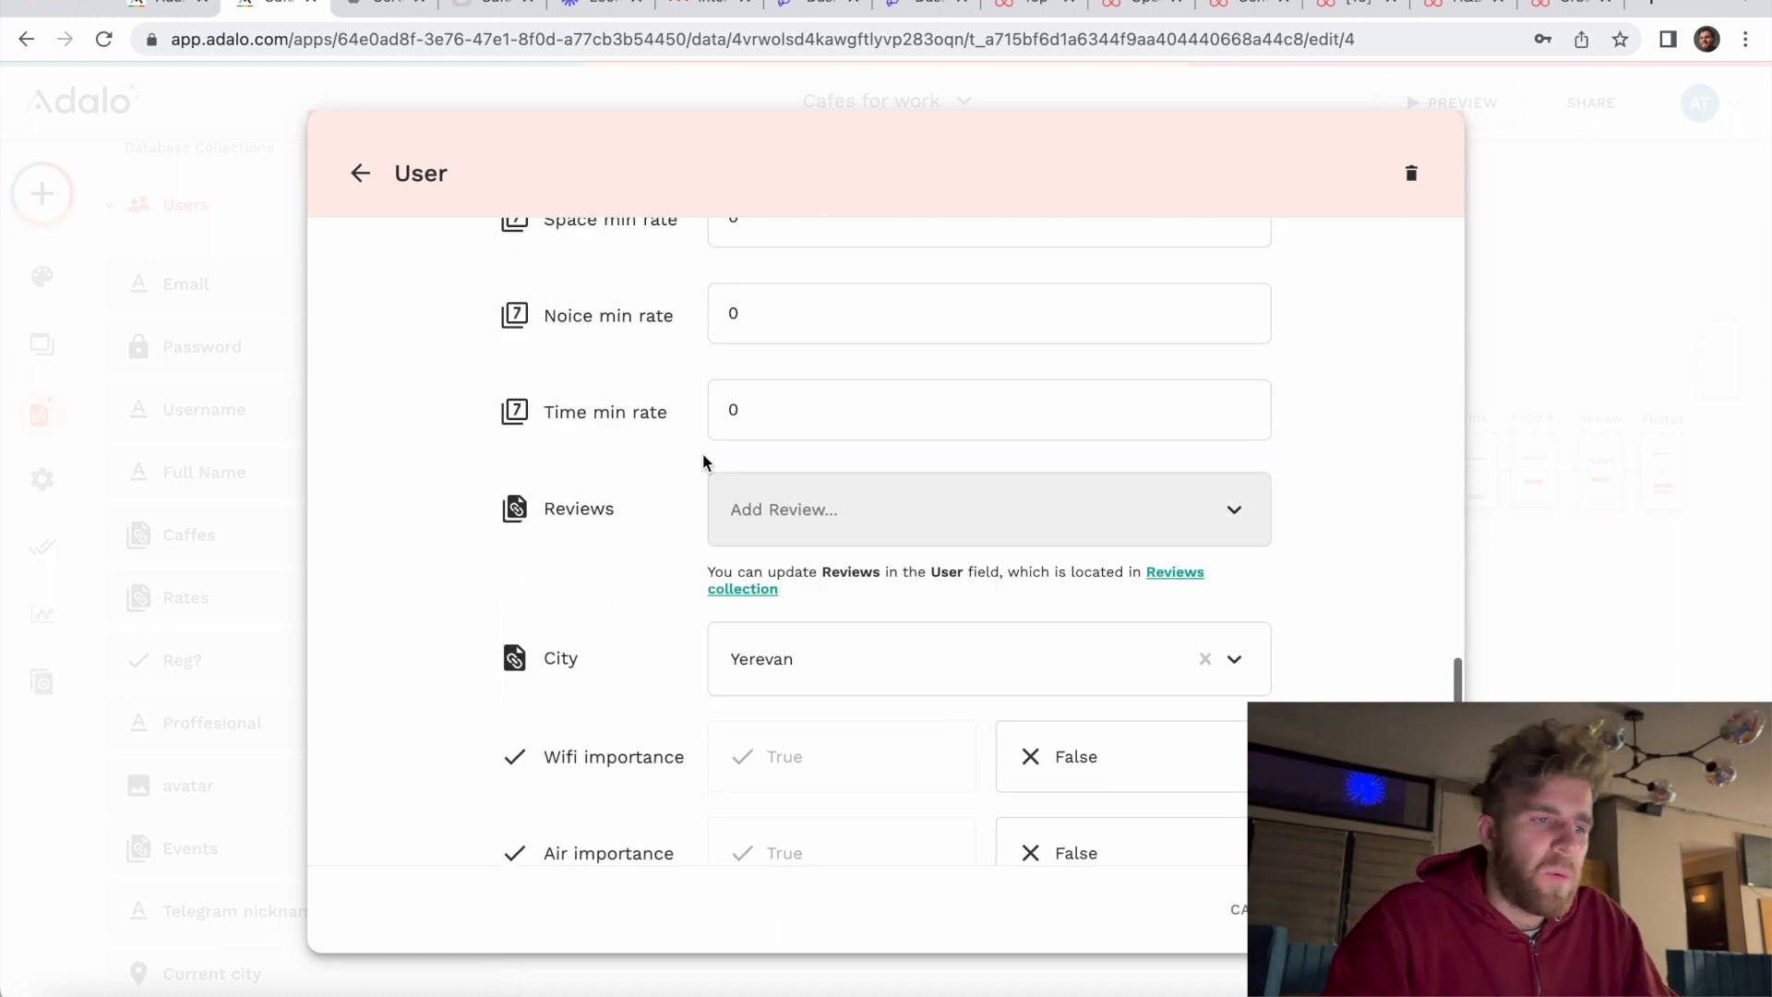
{"action": "scroll", "coordinate": [713, 544], "scroll_direction": "up", "scroll_amount": 2}
{"action": "scroll", "coordinate": [714, 544], "scroll_direction": "down", "scroll_amount": 2}
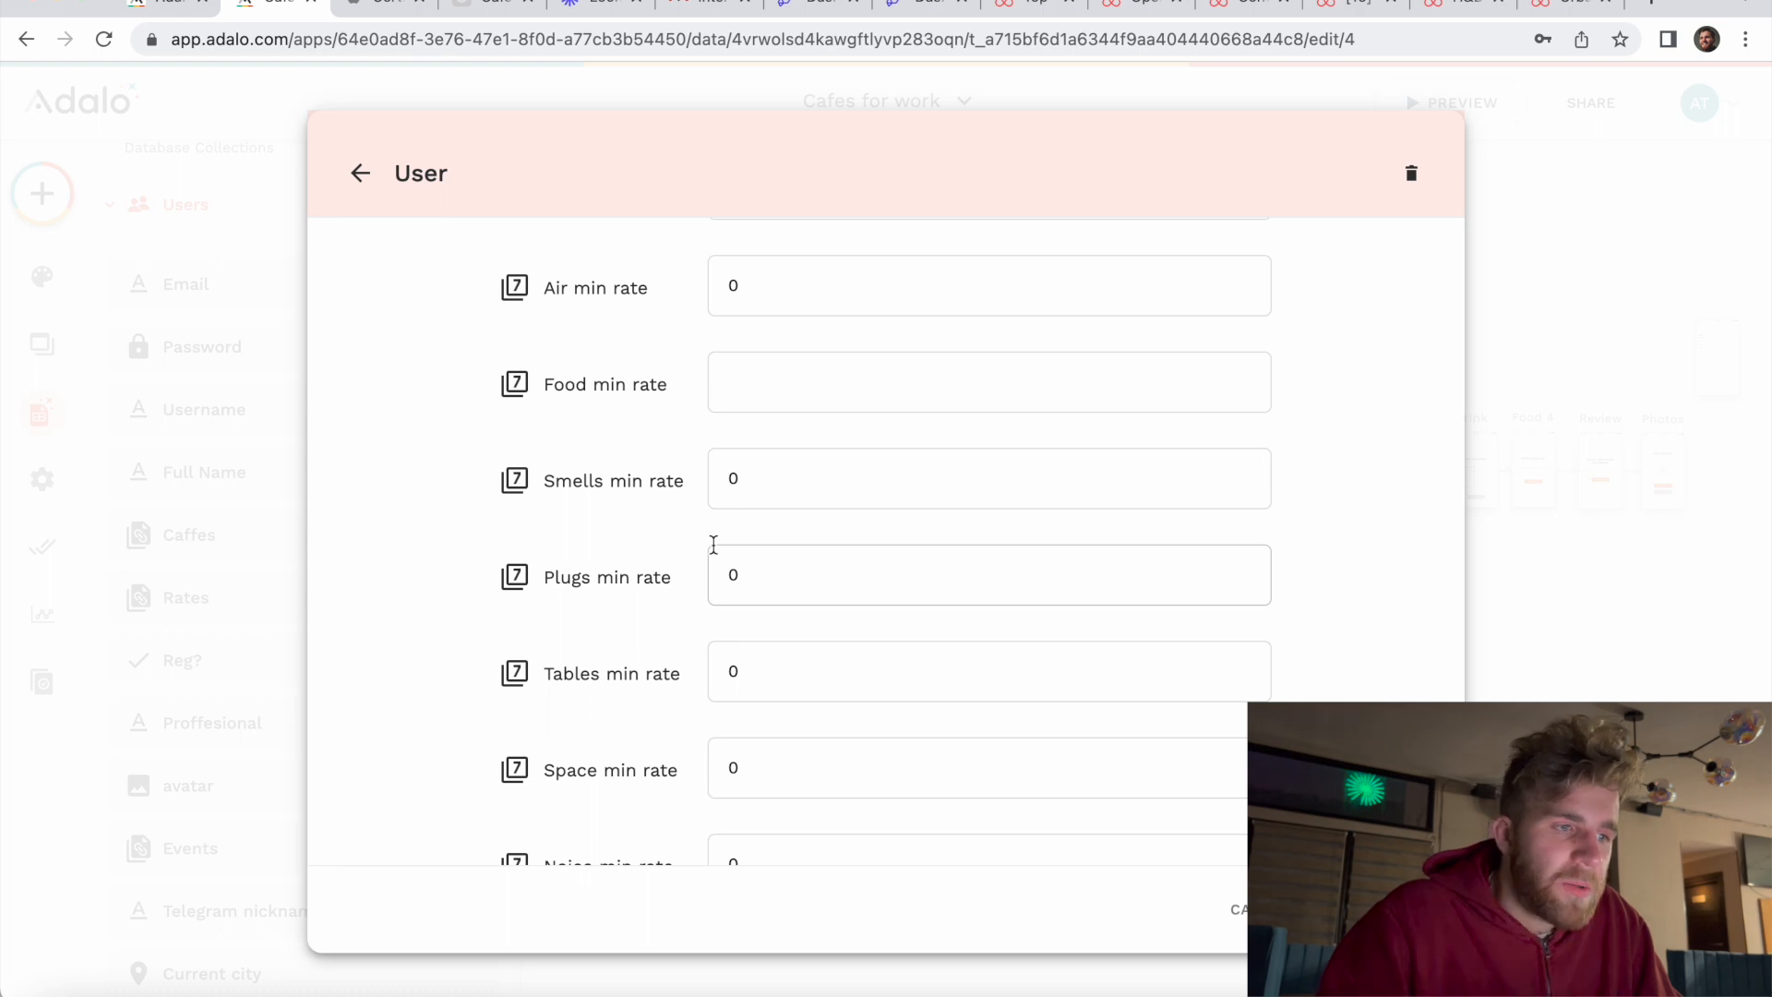
Step: Review the full set of true/false importance fields, from Wifi importance through Food and Drink importance
{"action": "scroll", "coordinate": [713, 545], "scroll_direction": "down", "scroll_amount": 10}
{"action": "scroll", "coordinate": [716, 554], "scroll_direction": "up", "scroll_amount": 2}
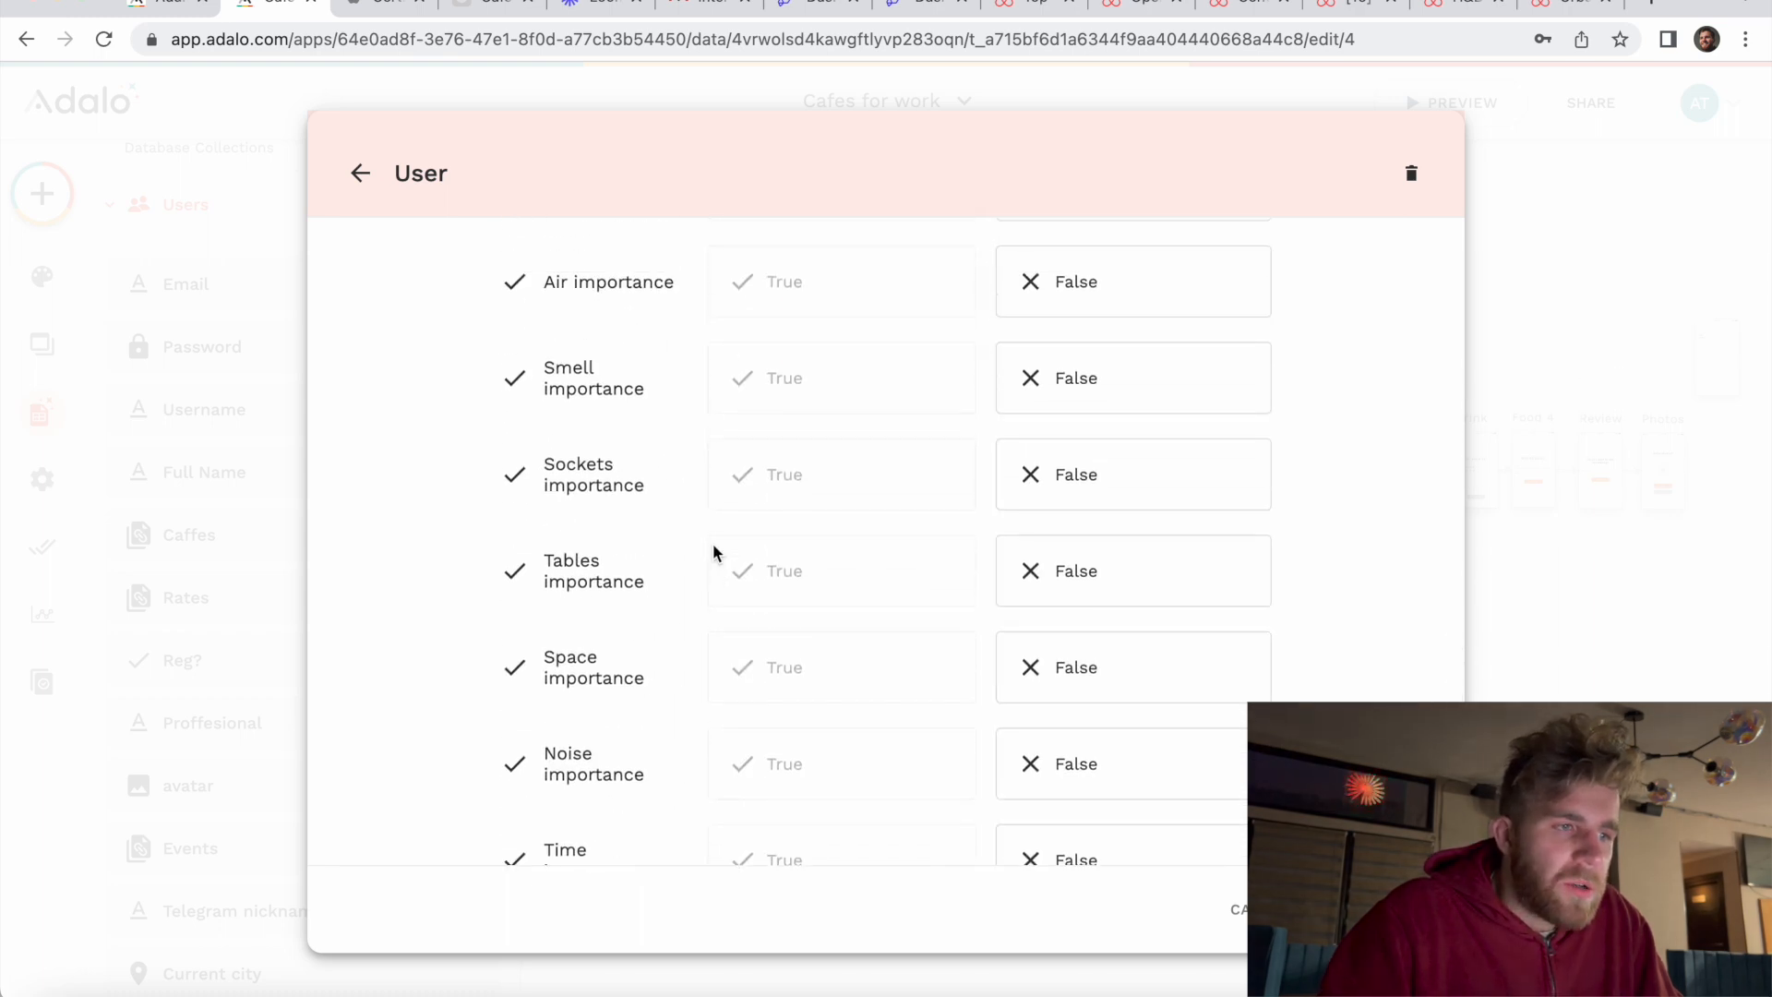
{"action": "scroll", "coordinate": [710, 396], "scroll_direction": "up", "scroll_amount": 1}
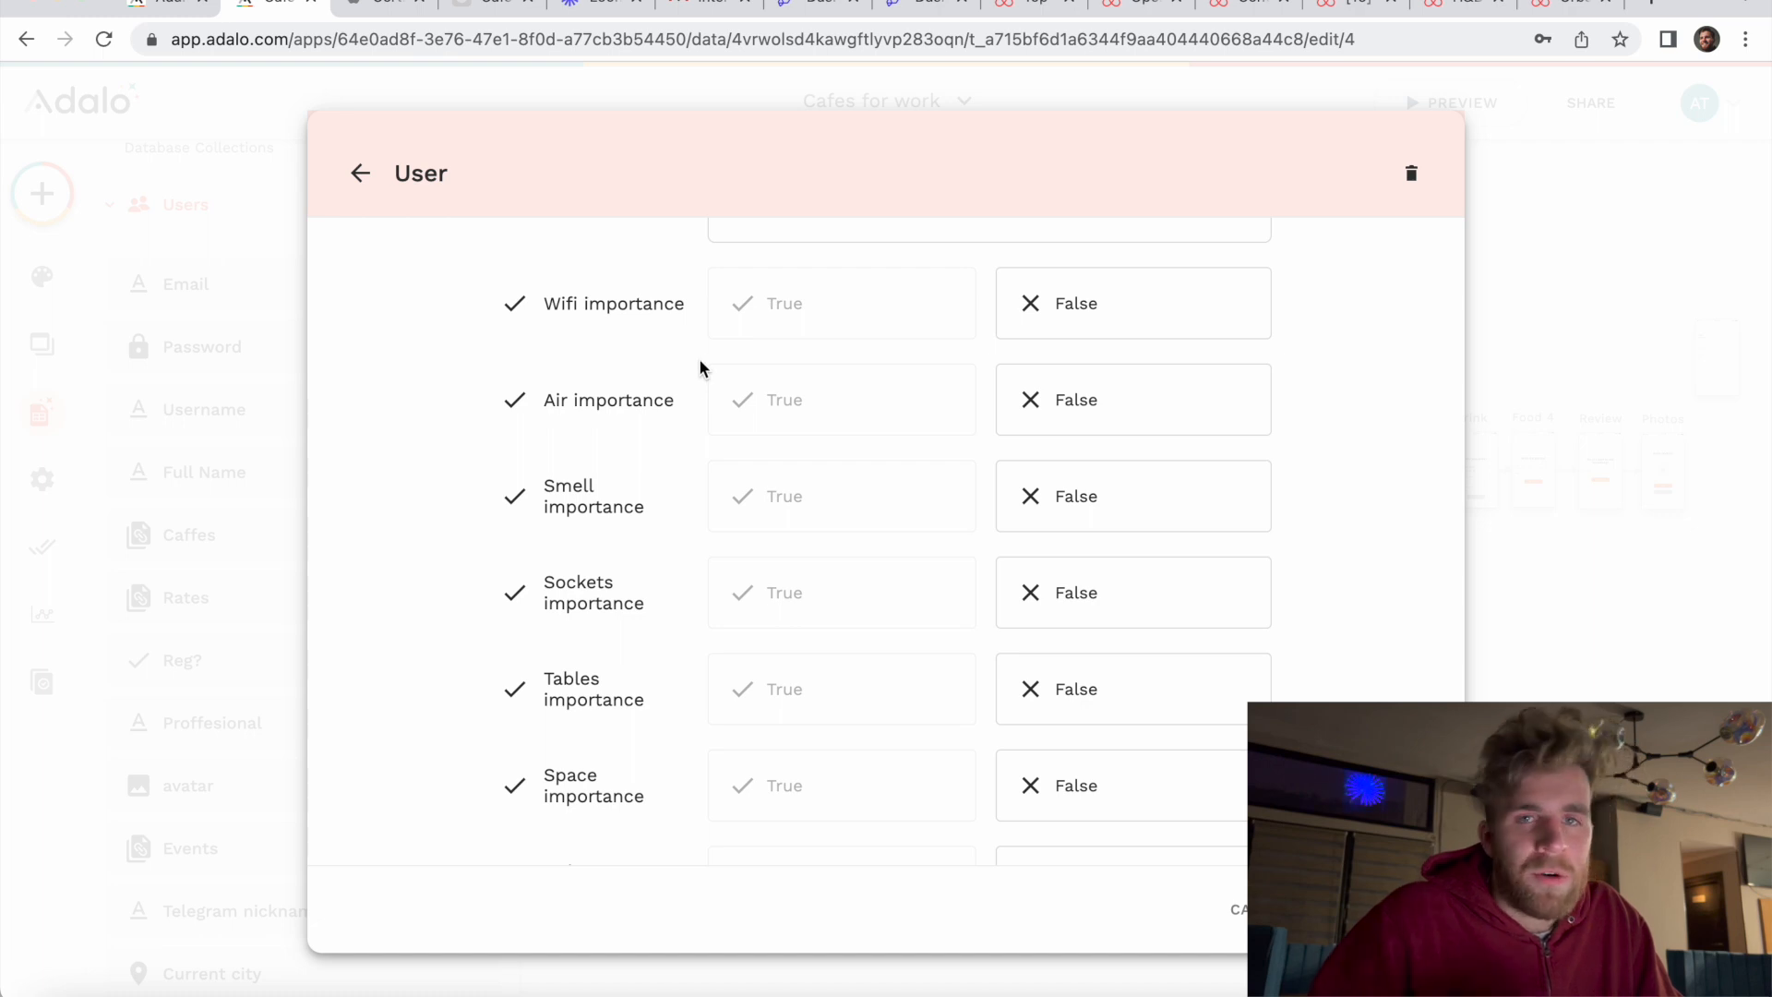
{"action": "scroll", "coordinate": [699, 368], "scroll_direction": "down", "scroll_amount": 5}
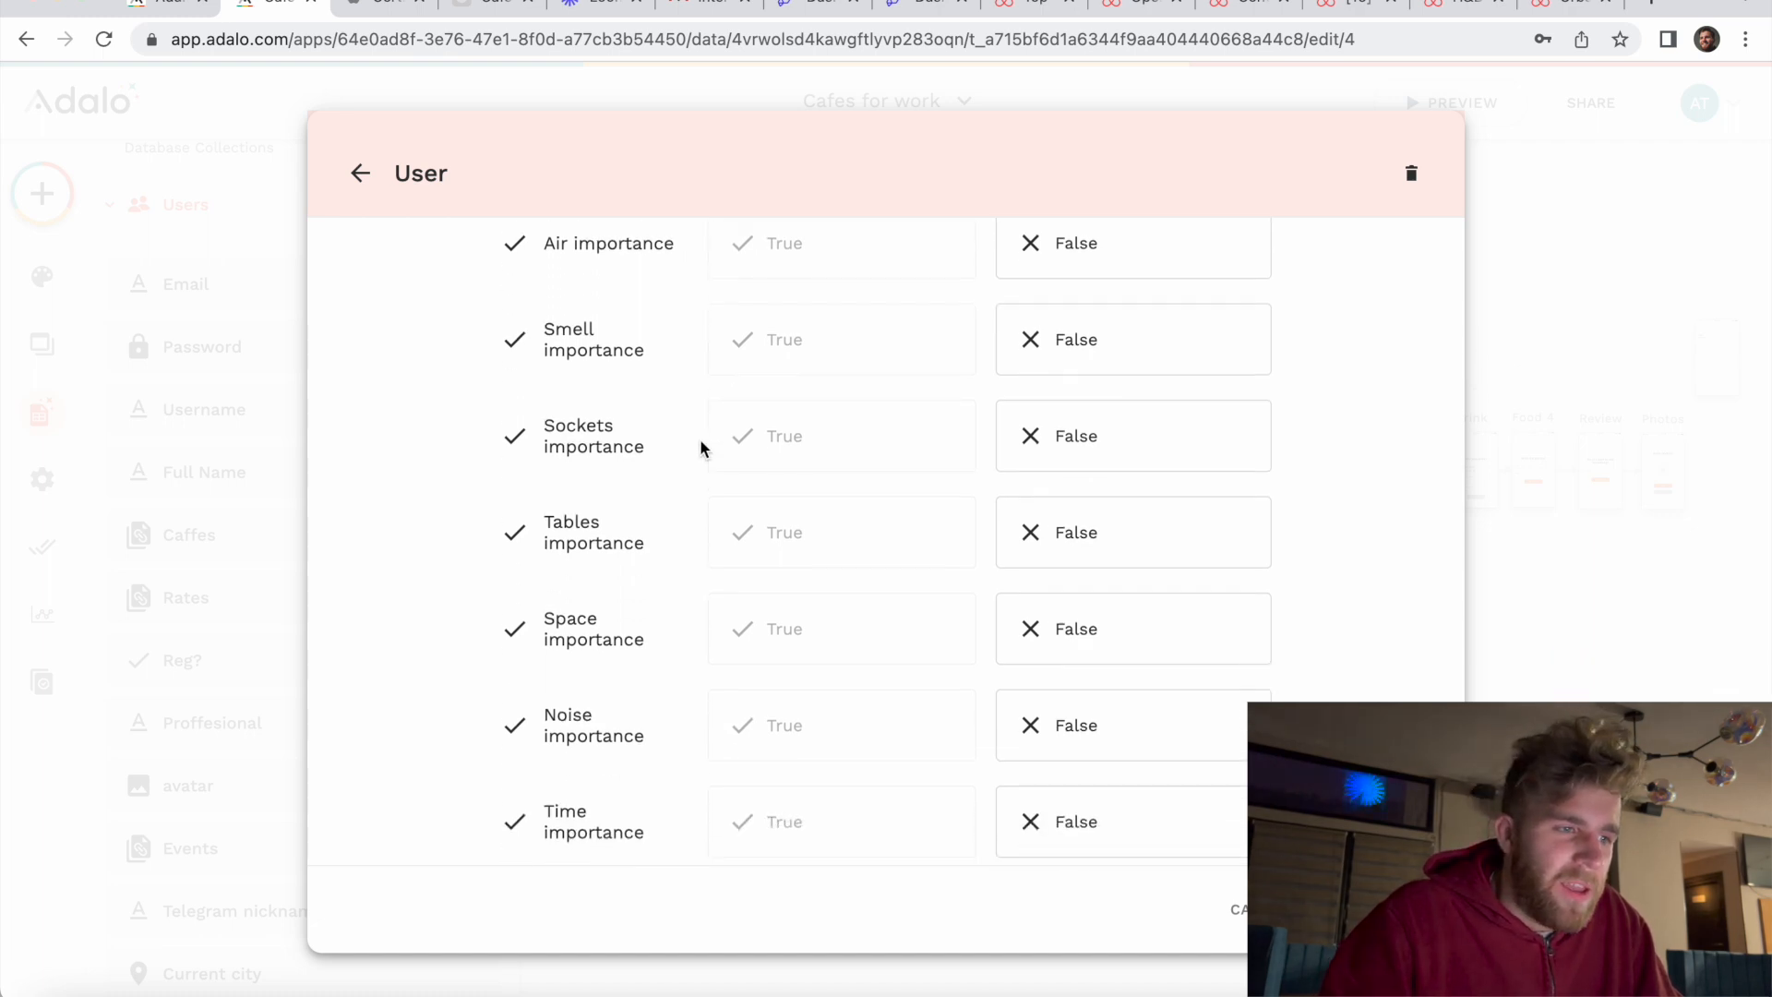
{"action": "left_click", "coordinate": [743, 491]}
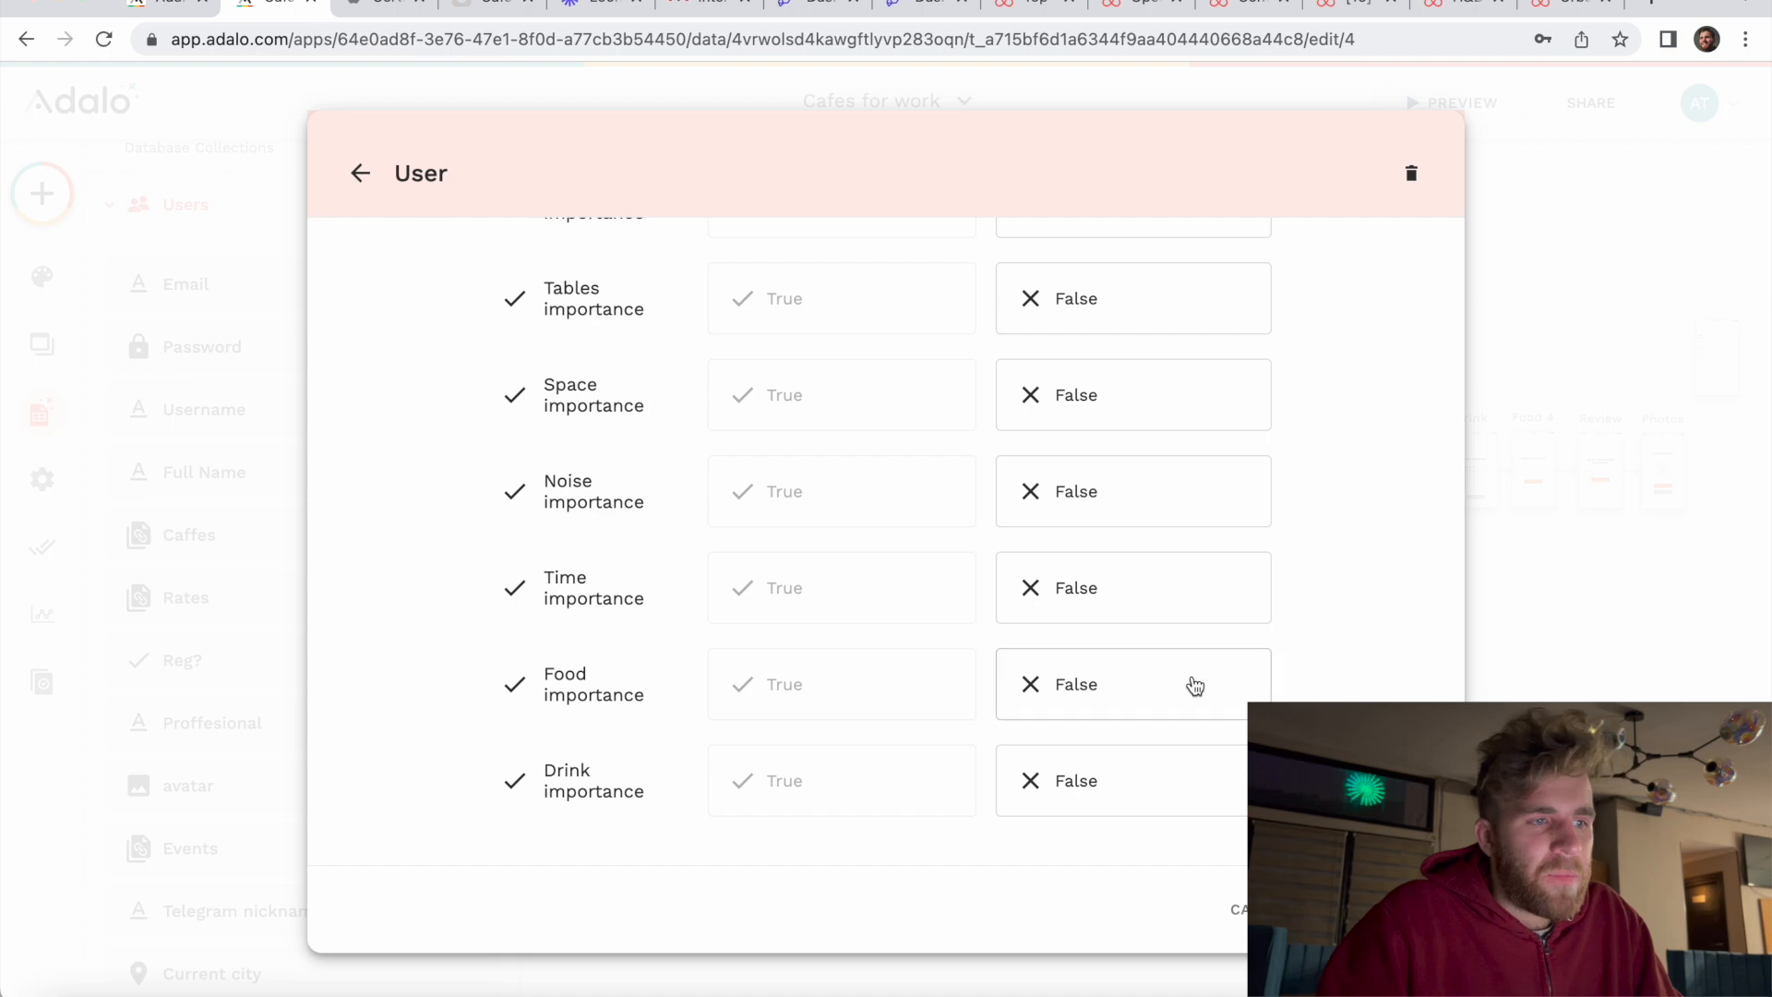
Step: Leave the user record, collapse the Users collection and look through the remaining database collections
{"action": "scroll", "coordinate": [1191, 681], "scroll_direction": "up", "scroll_amount": 20}
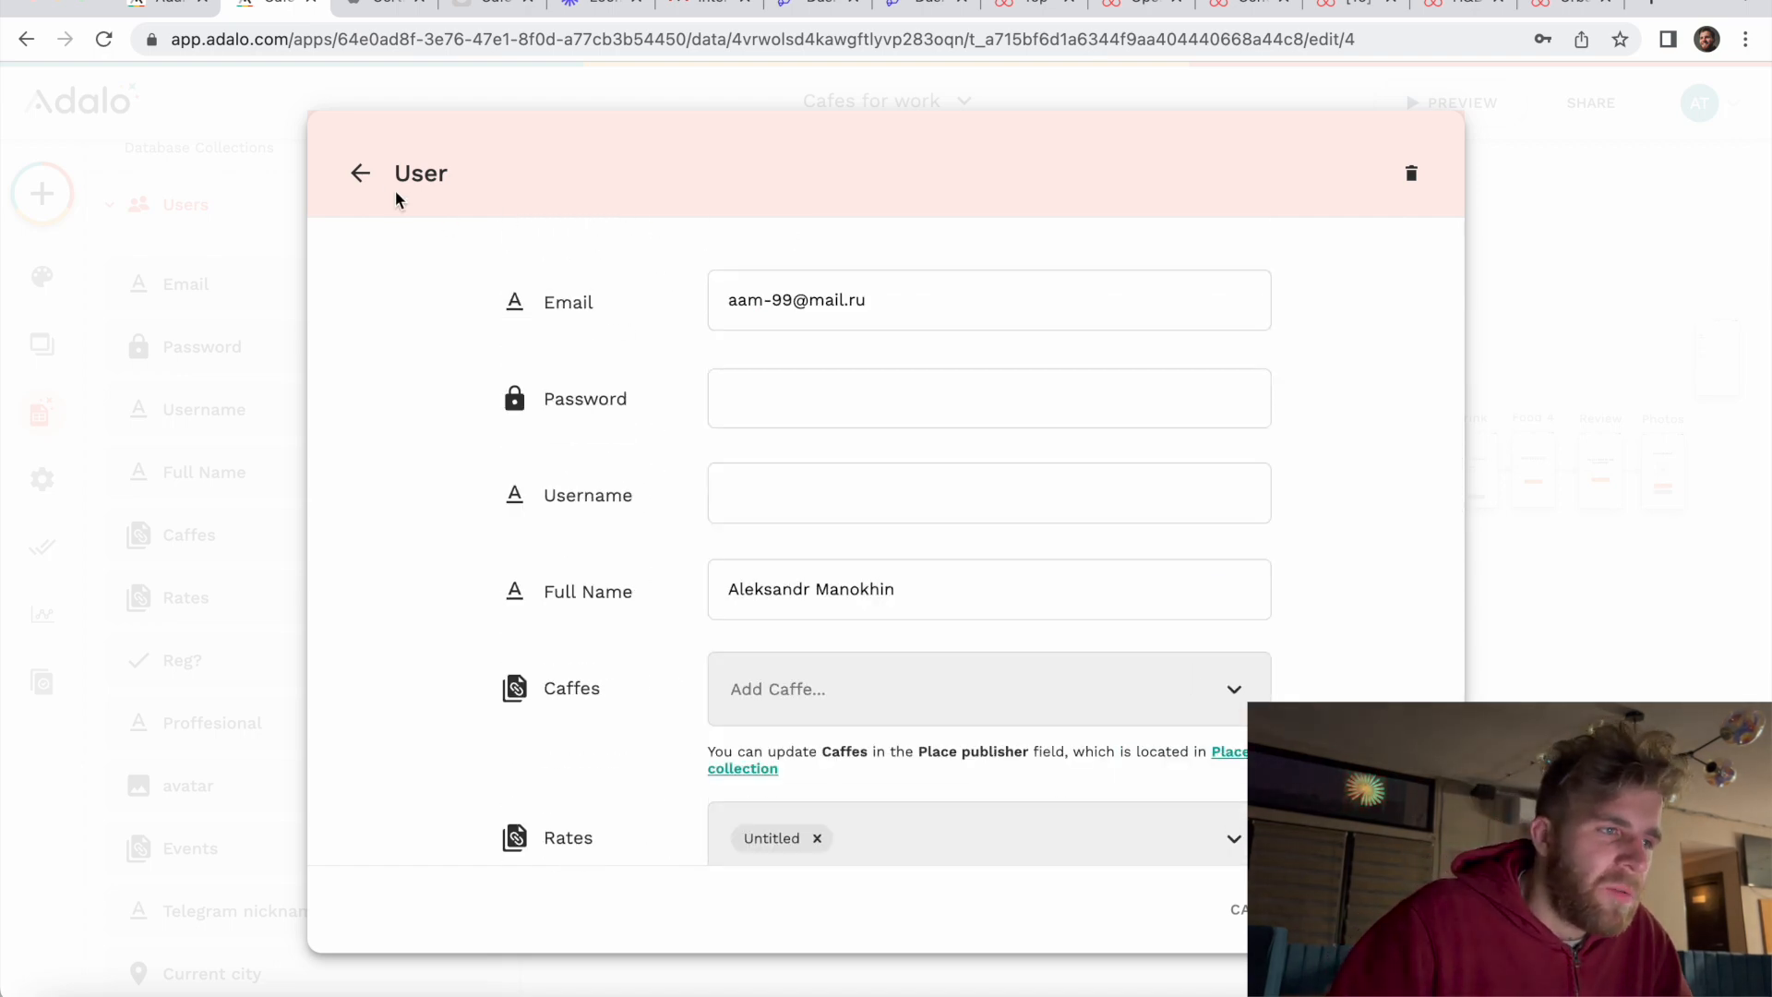
{"action": "left_click", "coordinate": [362, 173]}
{"action": "left_click", "coordinate": [340, 161]}
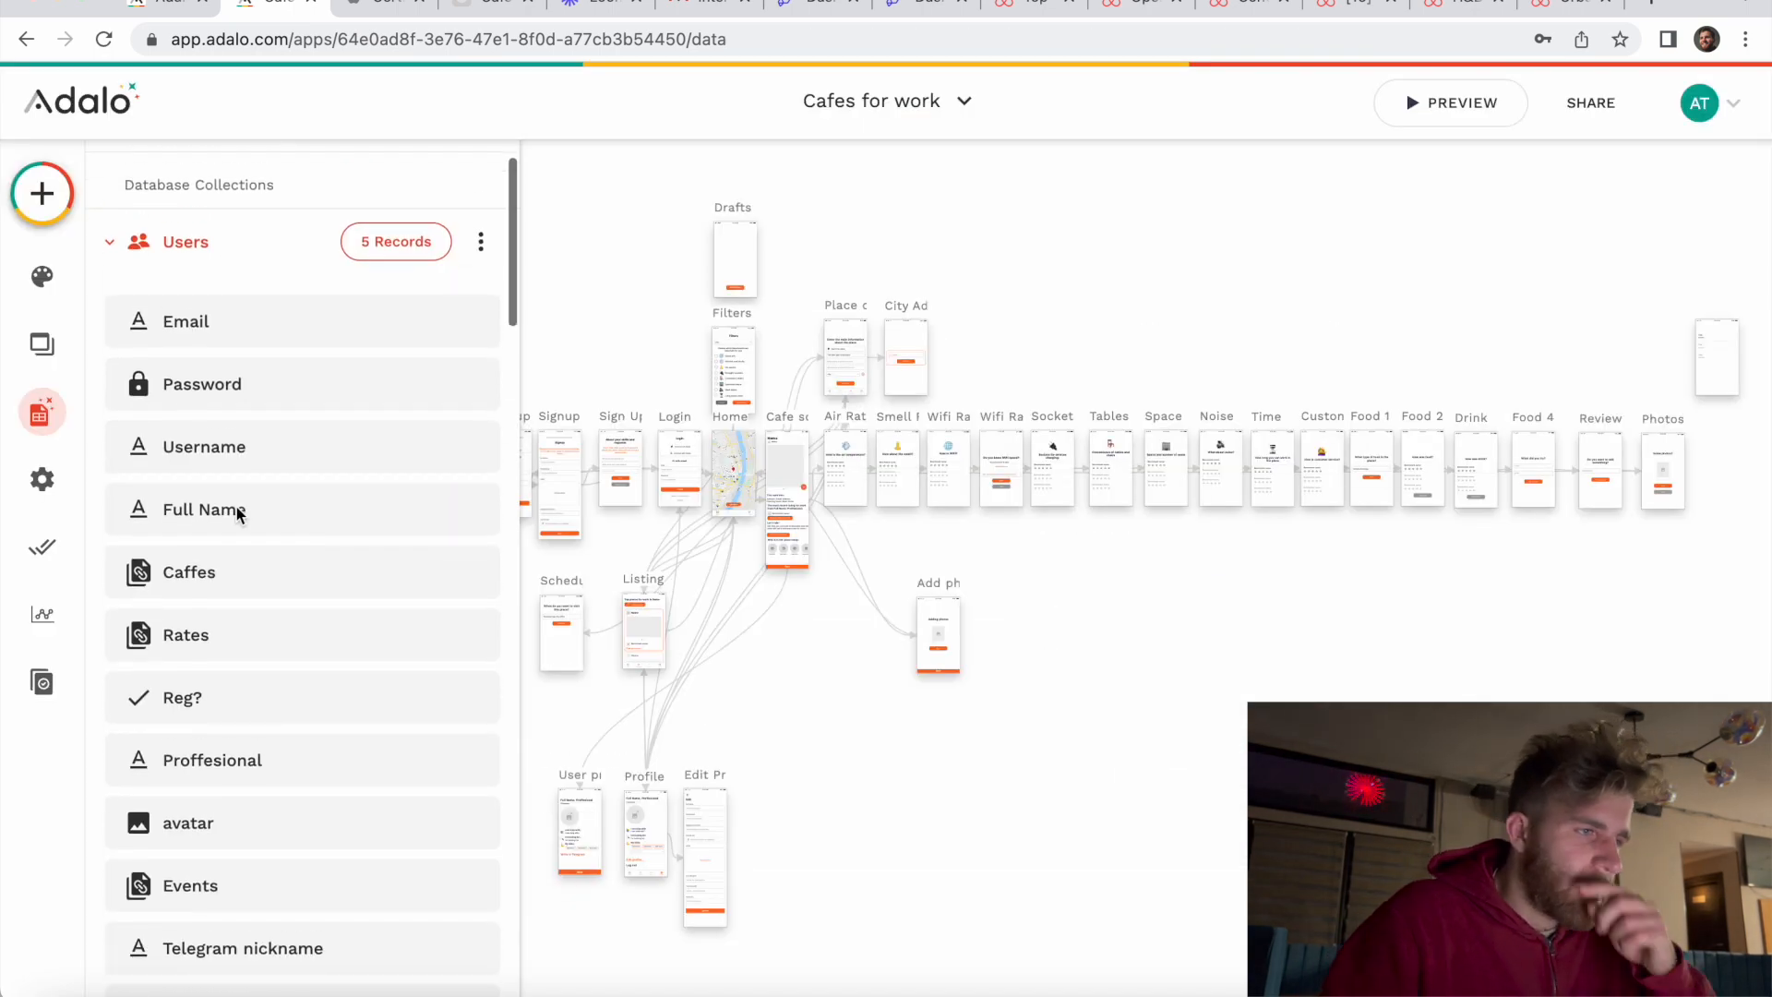
{"action": "left_click", "coordinate": [111, 258]}
{"action": "scroll", "coordinate": [217, 637], "scroll_direction": "down", "scroll_amount": 7}
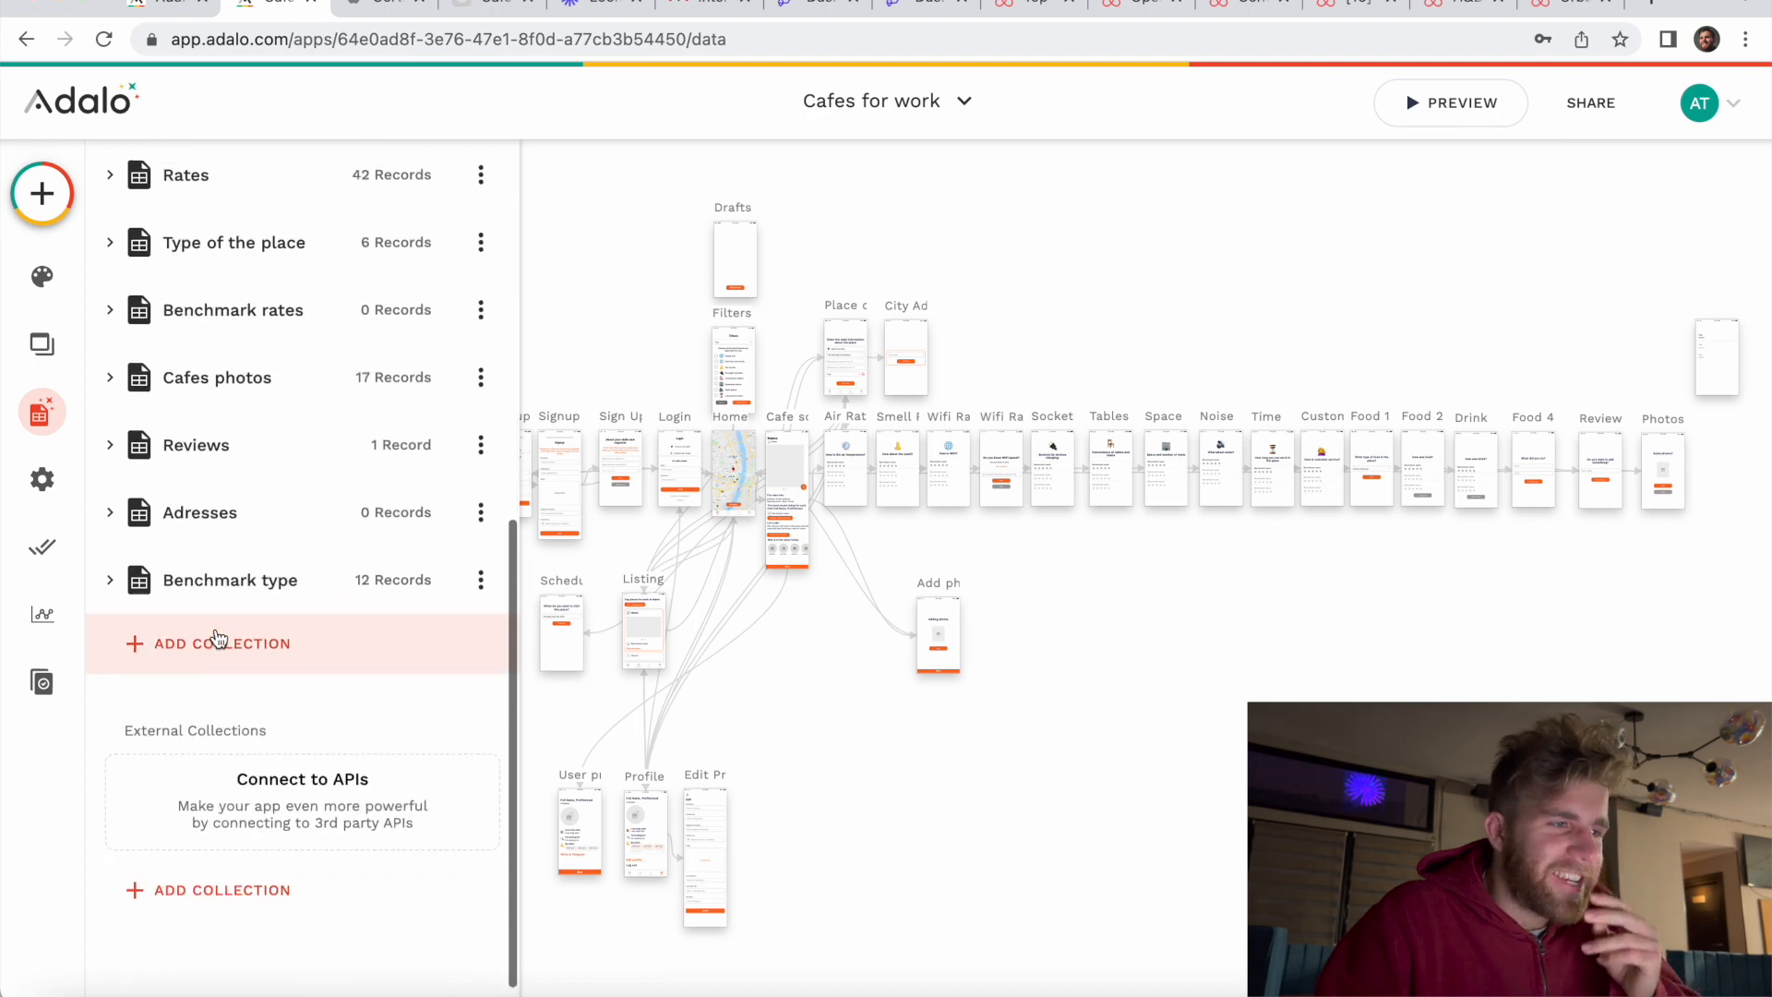
Step: Expand the Skills collection, review its records and linked users, and collapse it again
{"action": "scroll", "coordinate": [218, 636], "scroll_direction": "up", "scroll_amount": 7}
{"action": "left_click", "coordinate": [112, 406]}
{"action": "scroll", "coordinate": [143, 522], "scroll_direction": "down", "scroll_amount": 1}
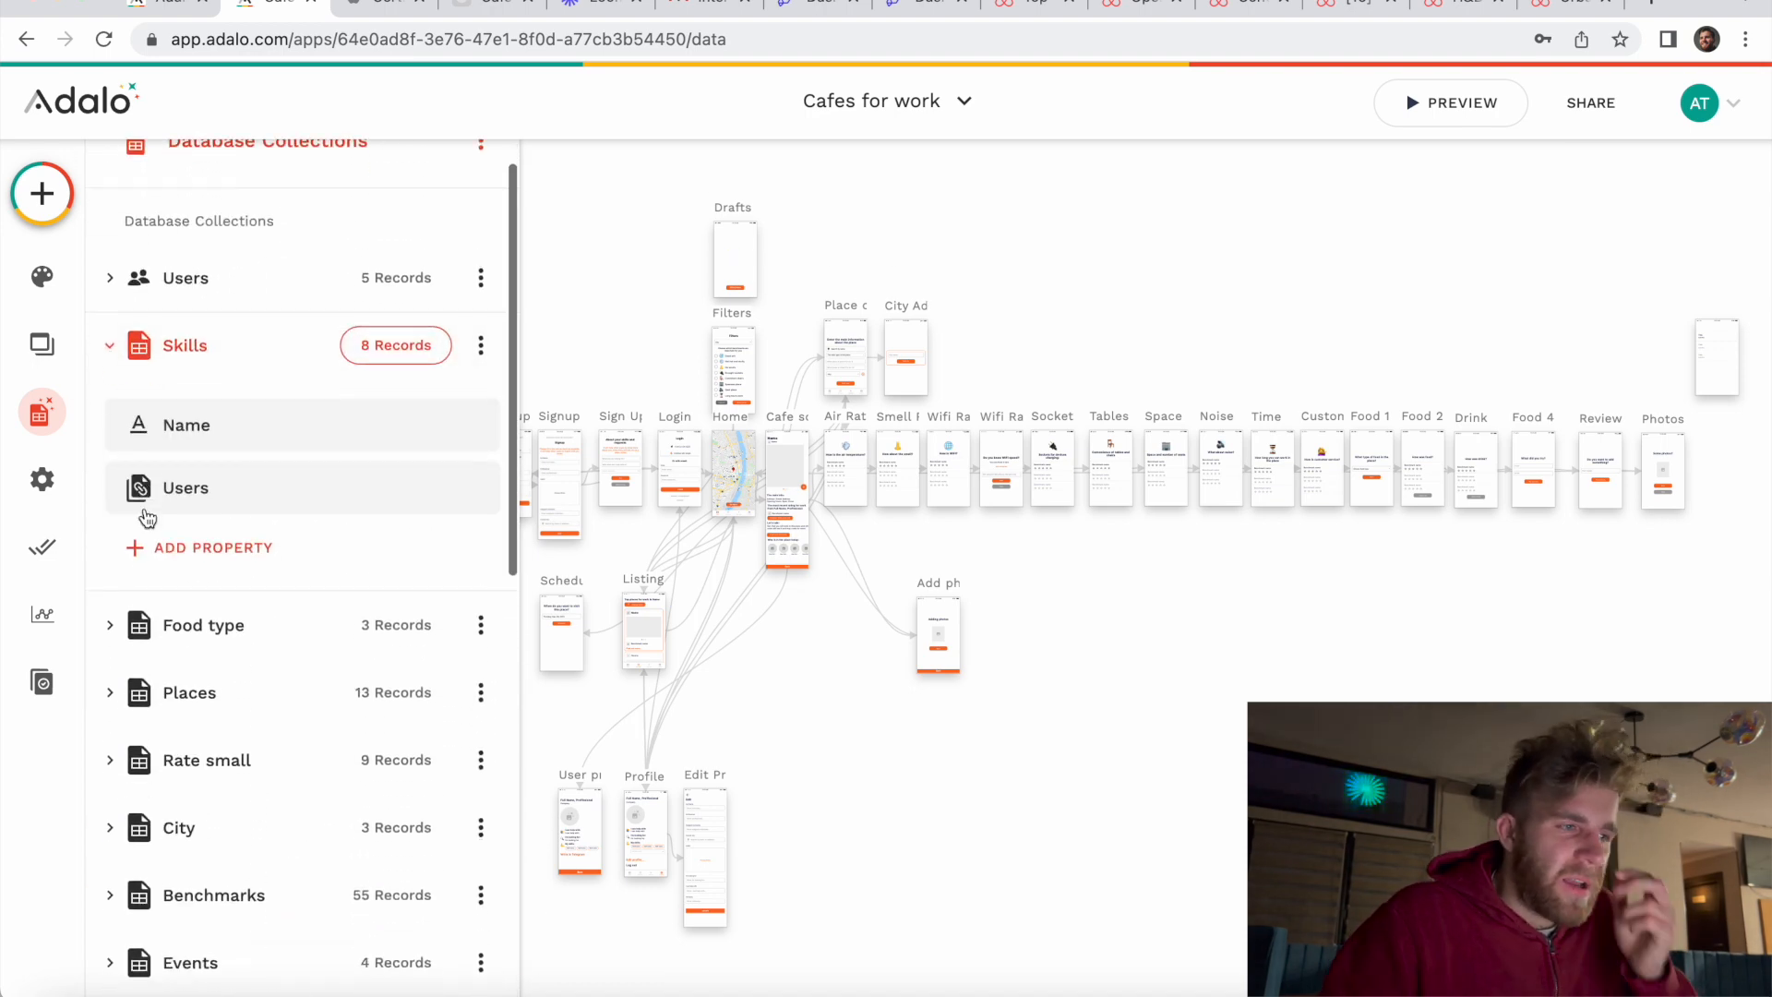
{"action": "left_click", "coordinate": [395, 345]}
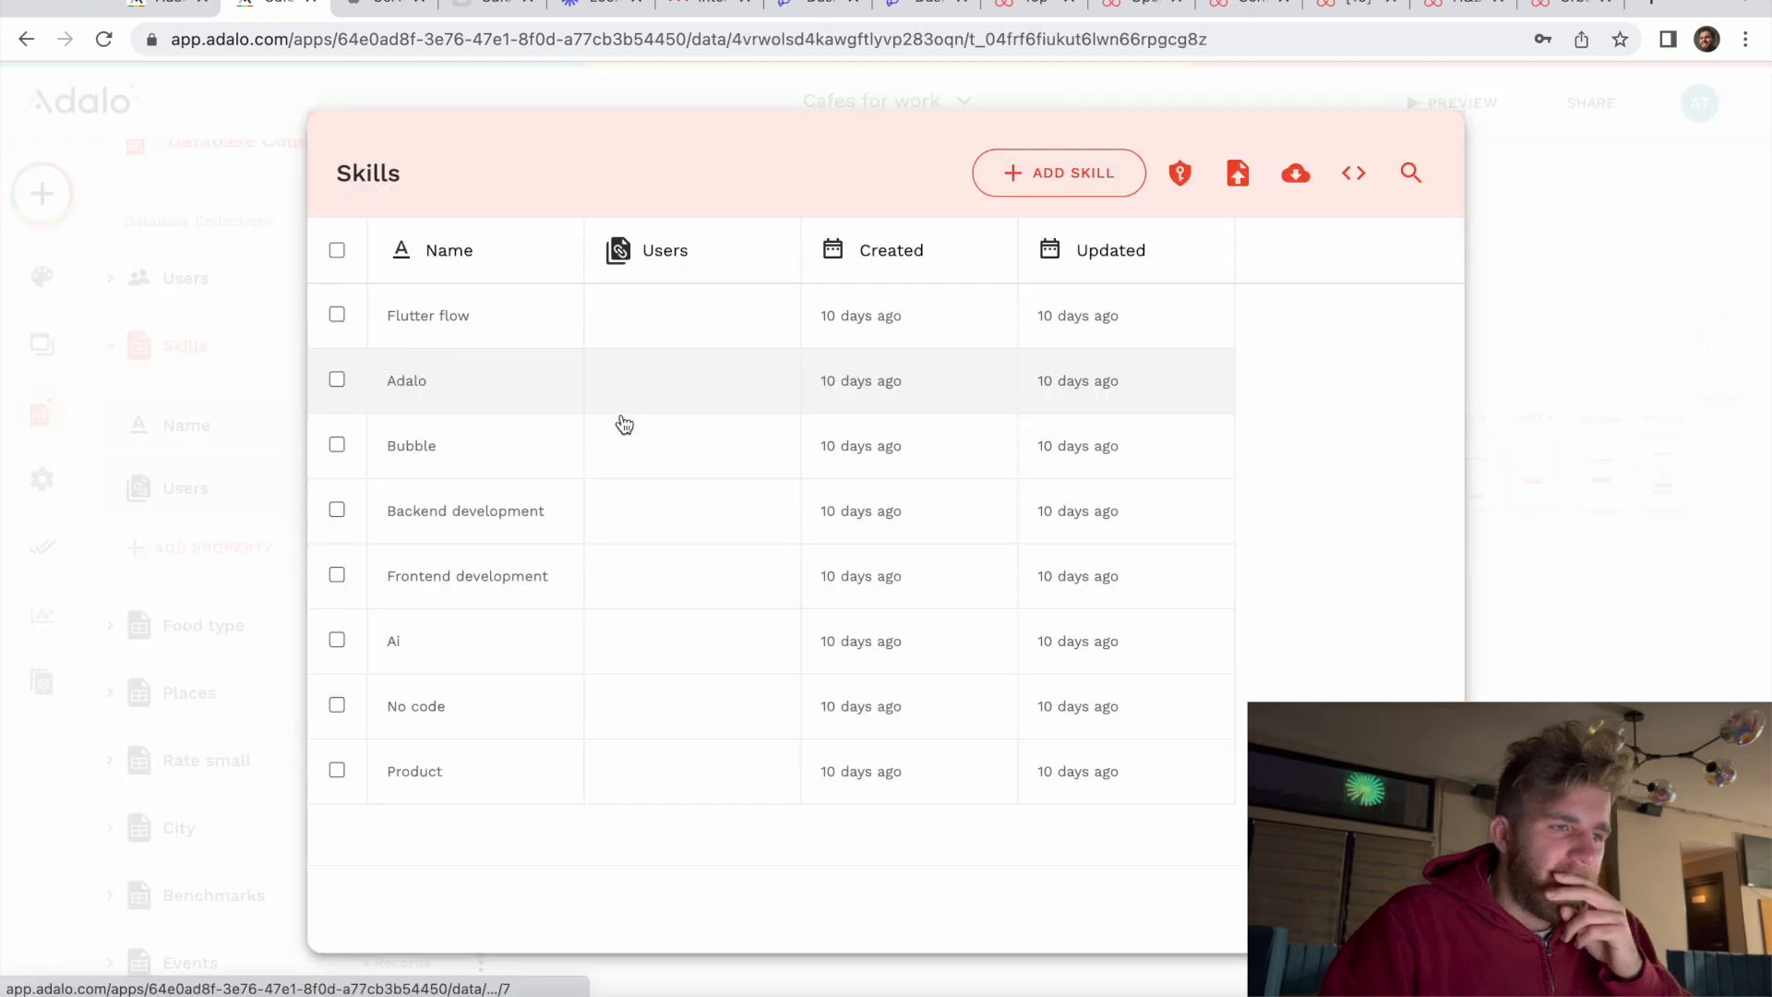
{"action": "scroll", "coordinate": [673, 729], "scroll_direction": "down", "scroll_amount": 1}
{"action": "scroll", "coordinate": [671, 732], "scroll_direction": "up", "scroll_amount": 1}
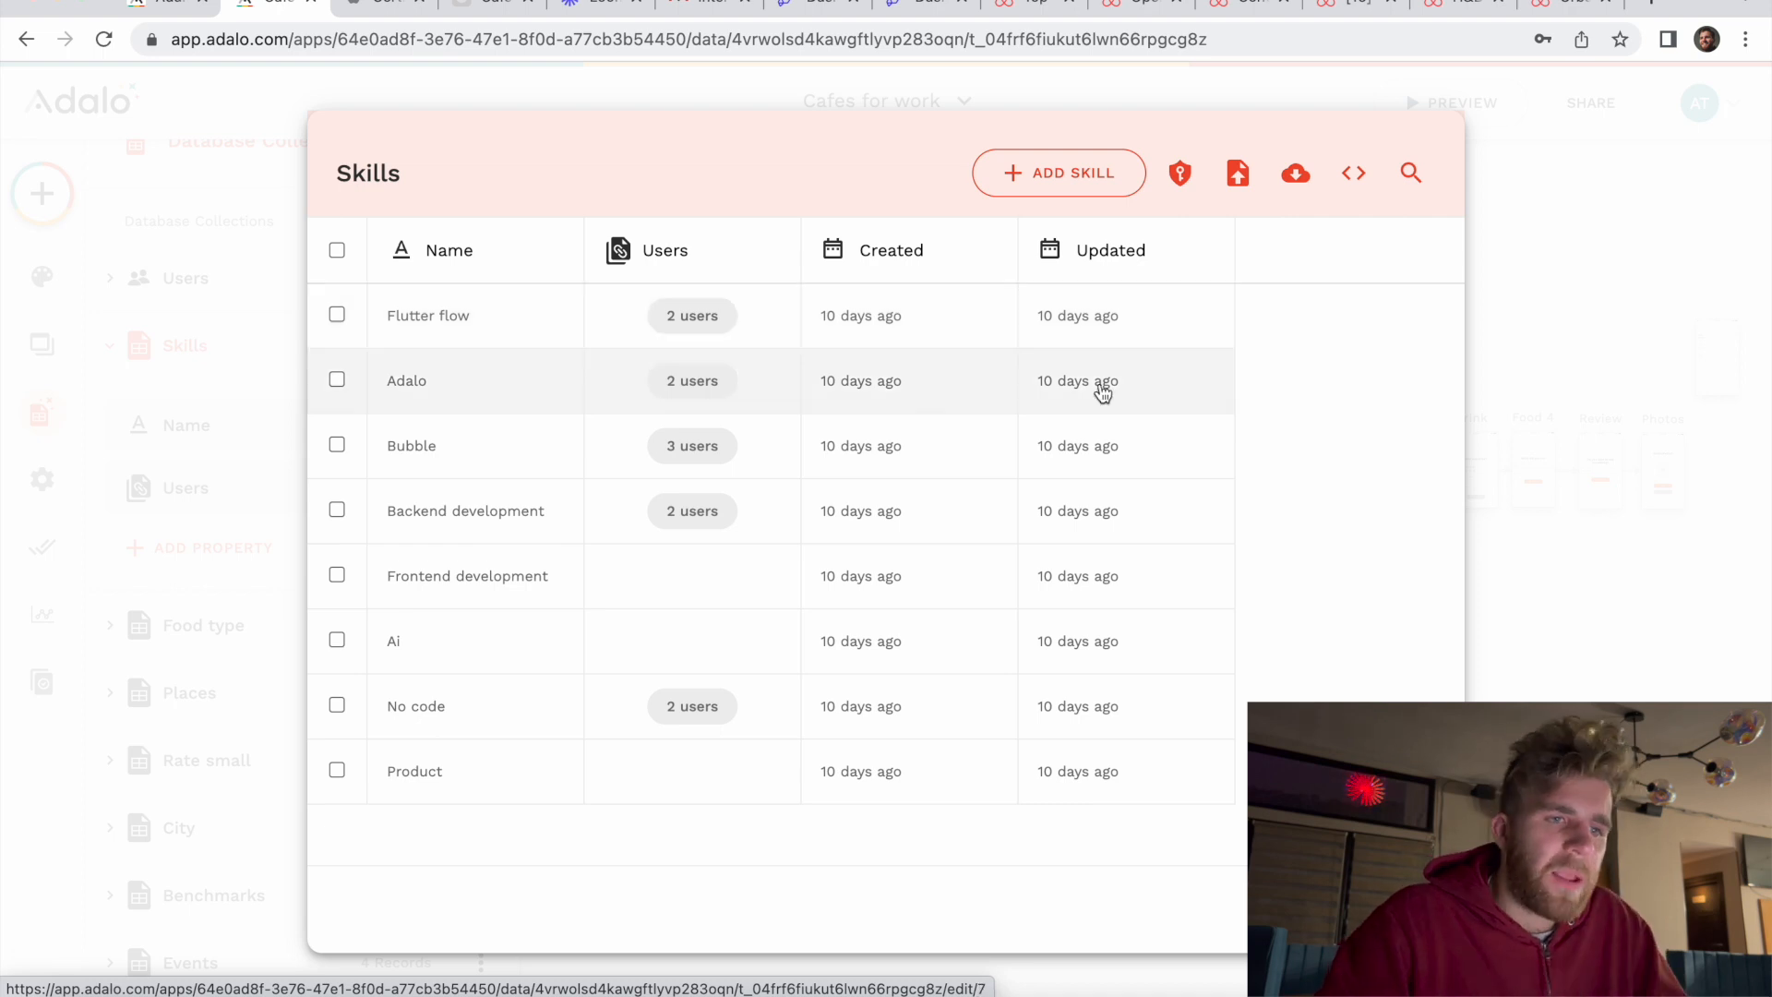
{"action": "left_click", "coordinate": [1548, 405]}
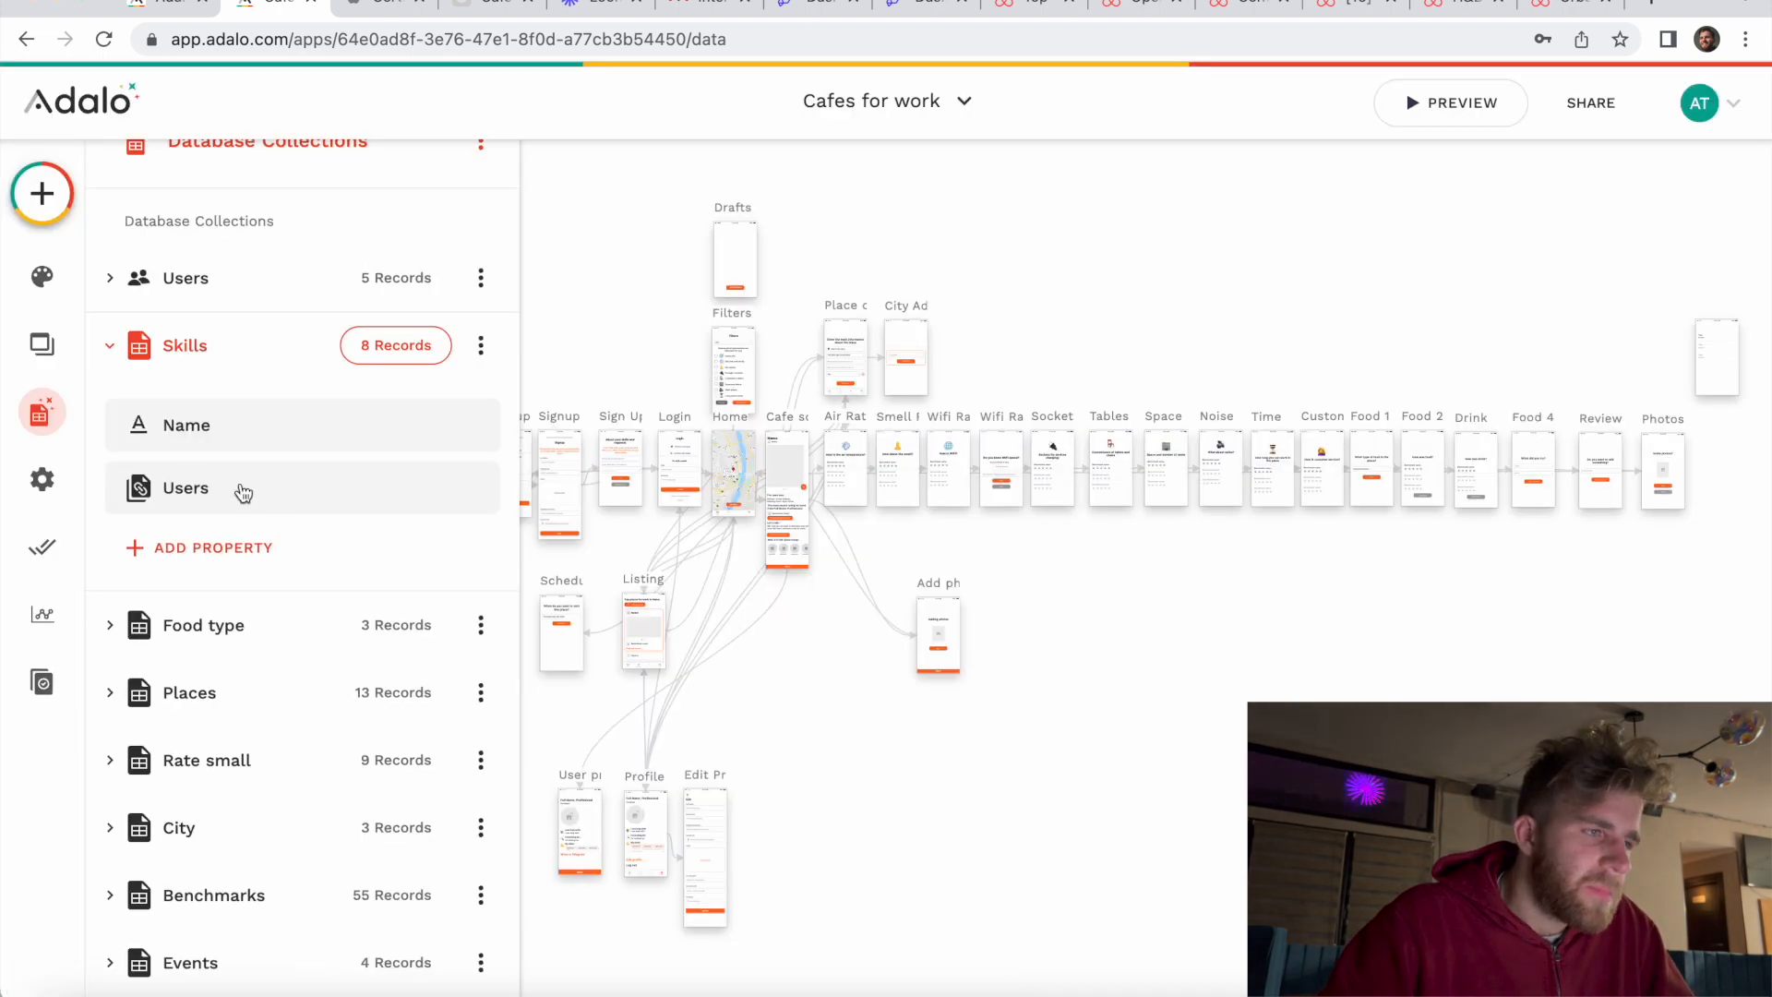
{"action": "left_click", "coordinate": [109, 345]}
Step: Review the Food type collection's properties and records, widening the Name column to read the full names
{"action": "scroll", "coordinate": [198, 633], "scroll_direction": "down", "scroll_amount": 1}
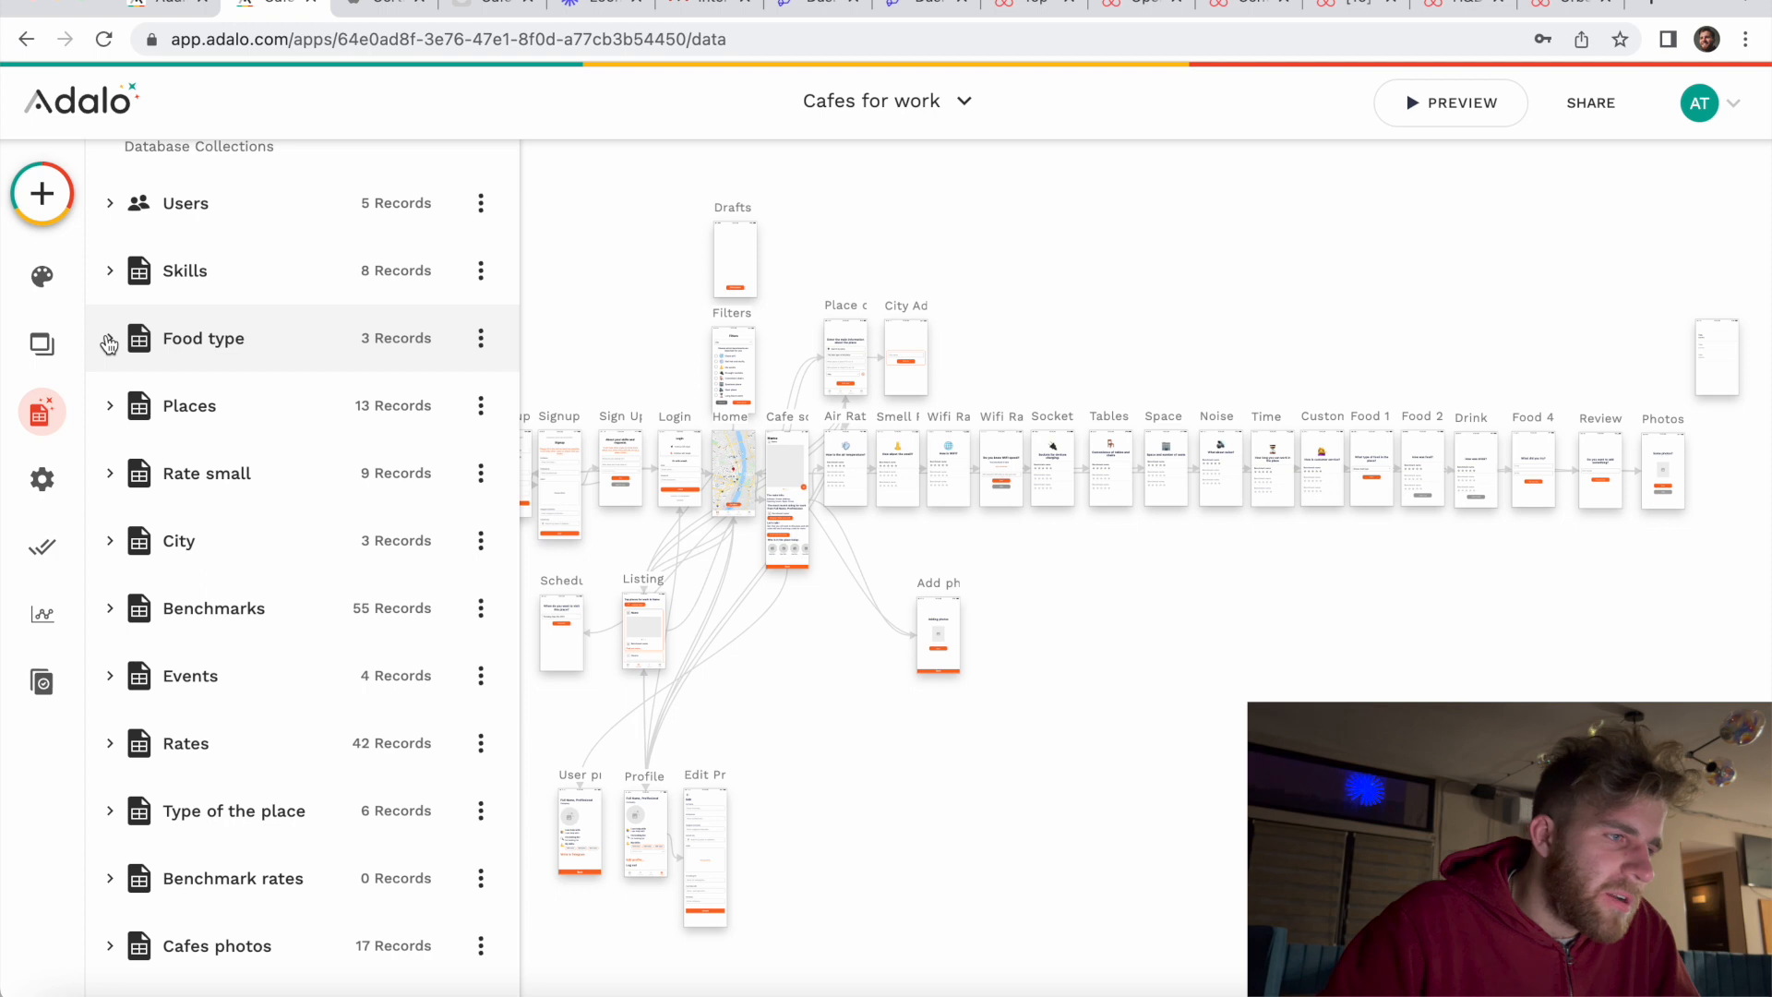
{"action": "left_click", "coordinate": [109, 343]}
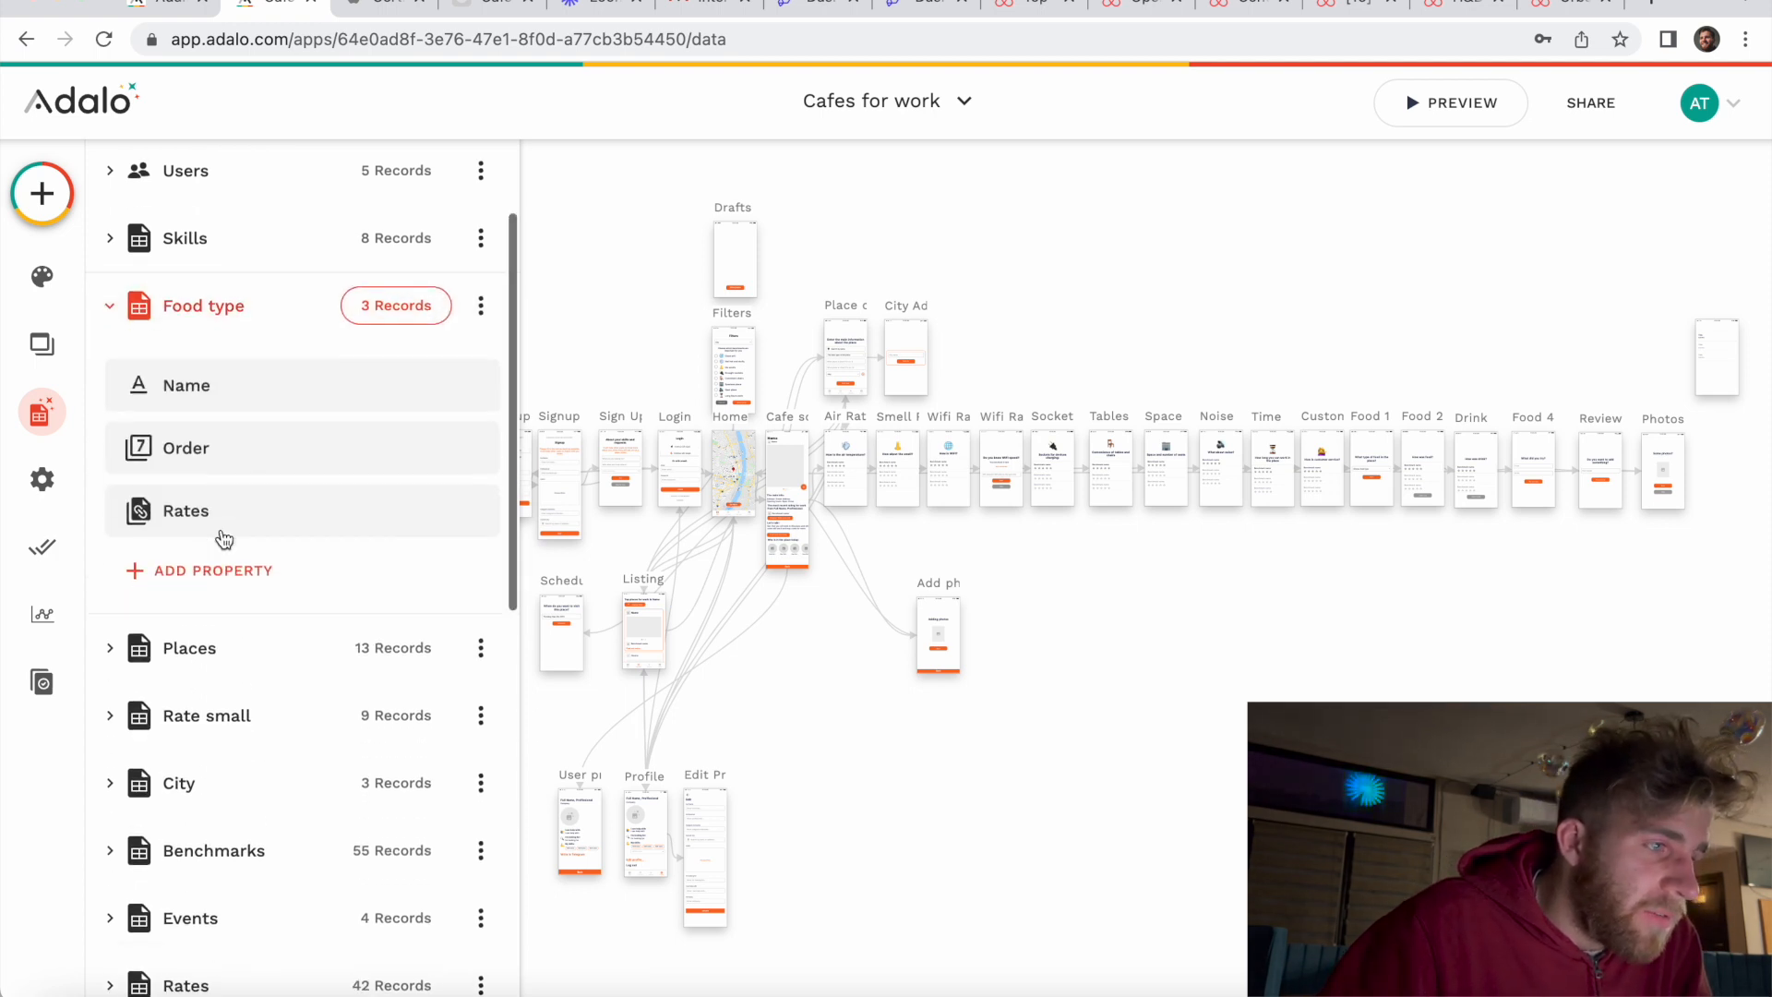
{"action": "scroll", "coordinate": [223, 539], "scroll_direction": "down", "scroll_amount": 1}
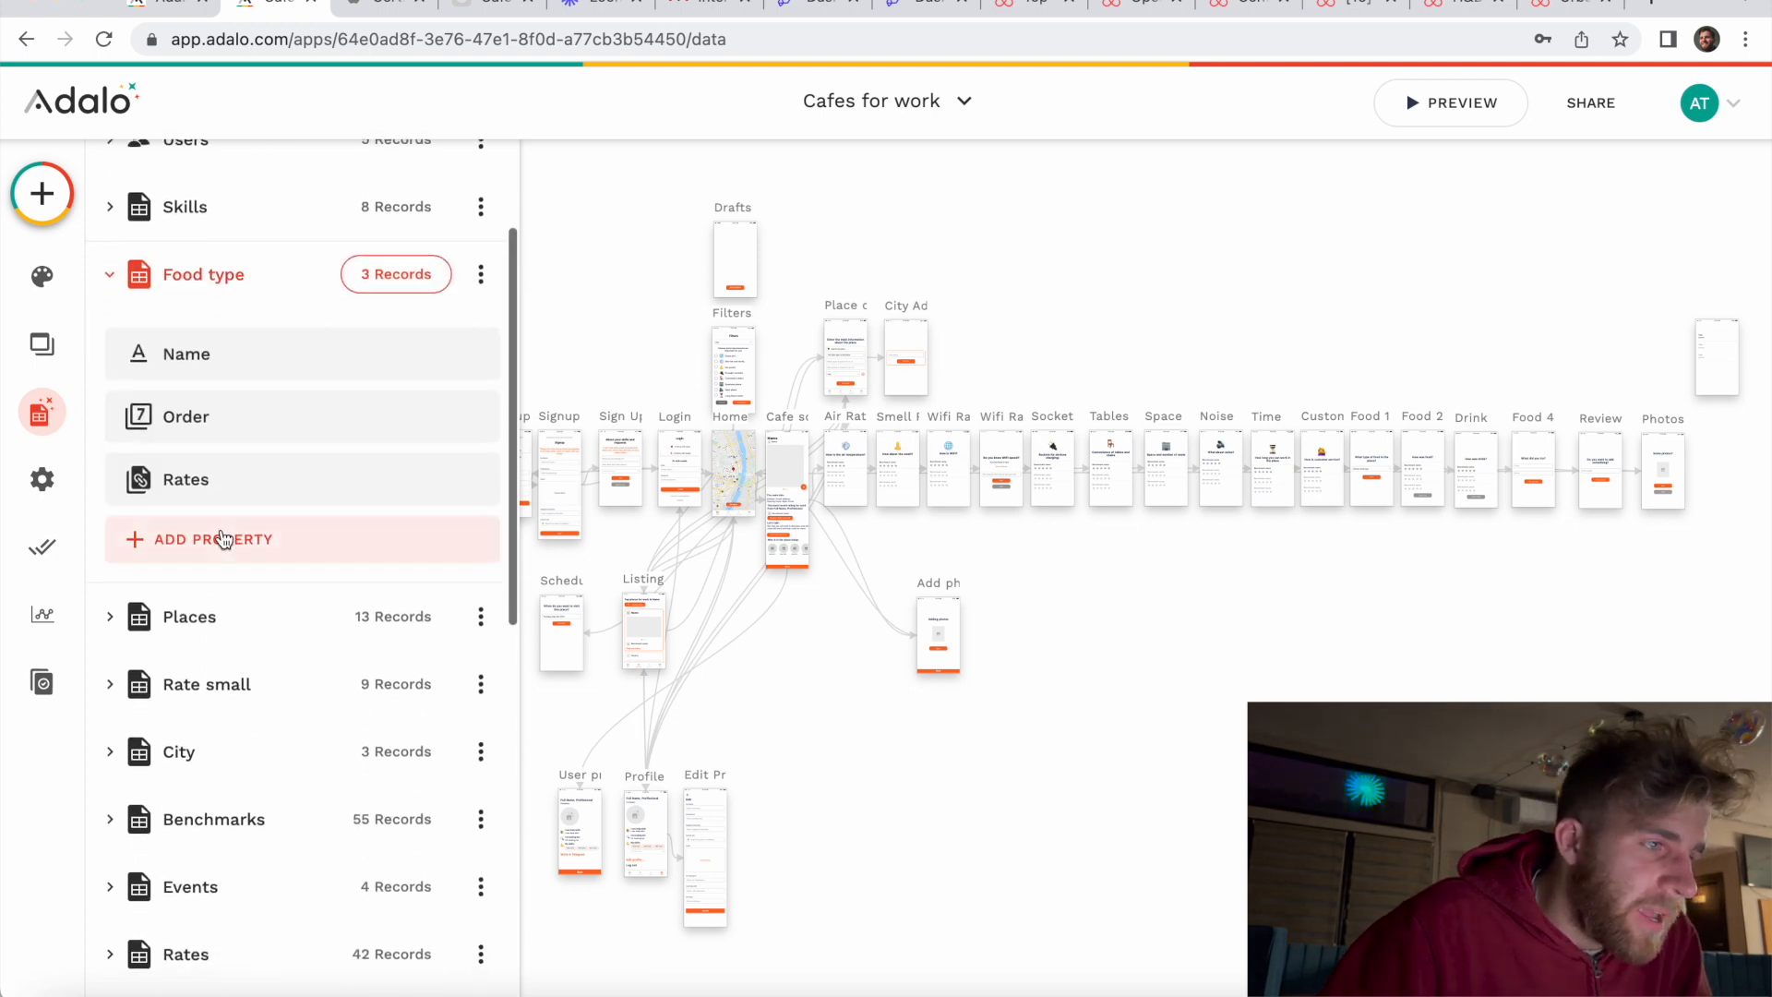
{"action": "left_click", "coordinate": [399, 277]}
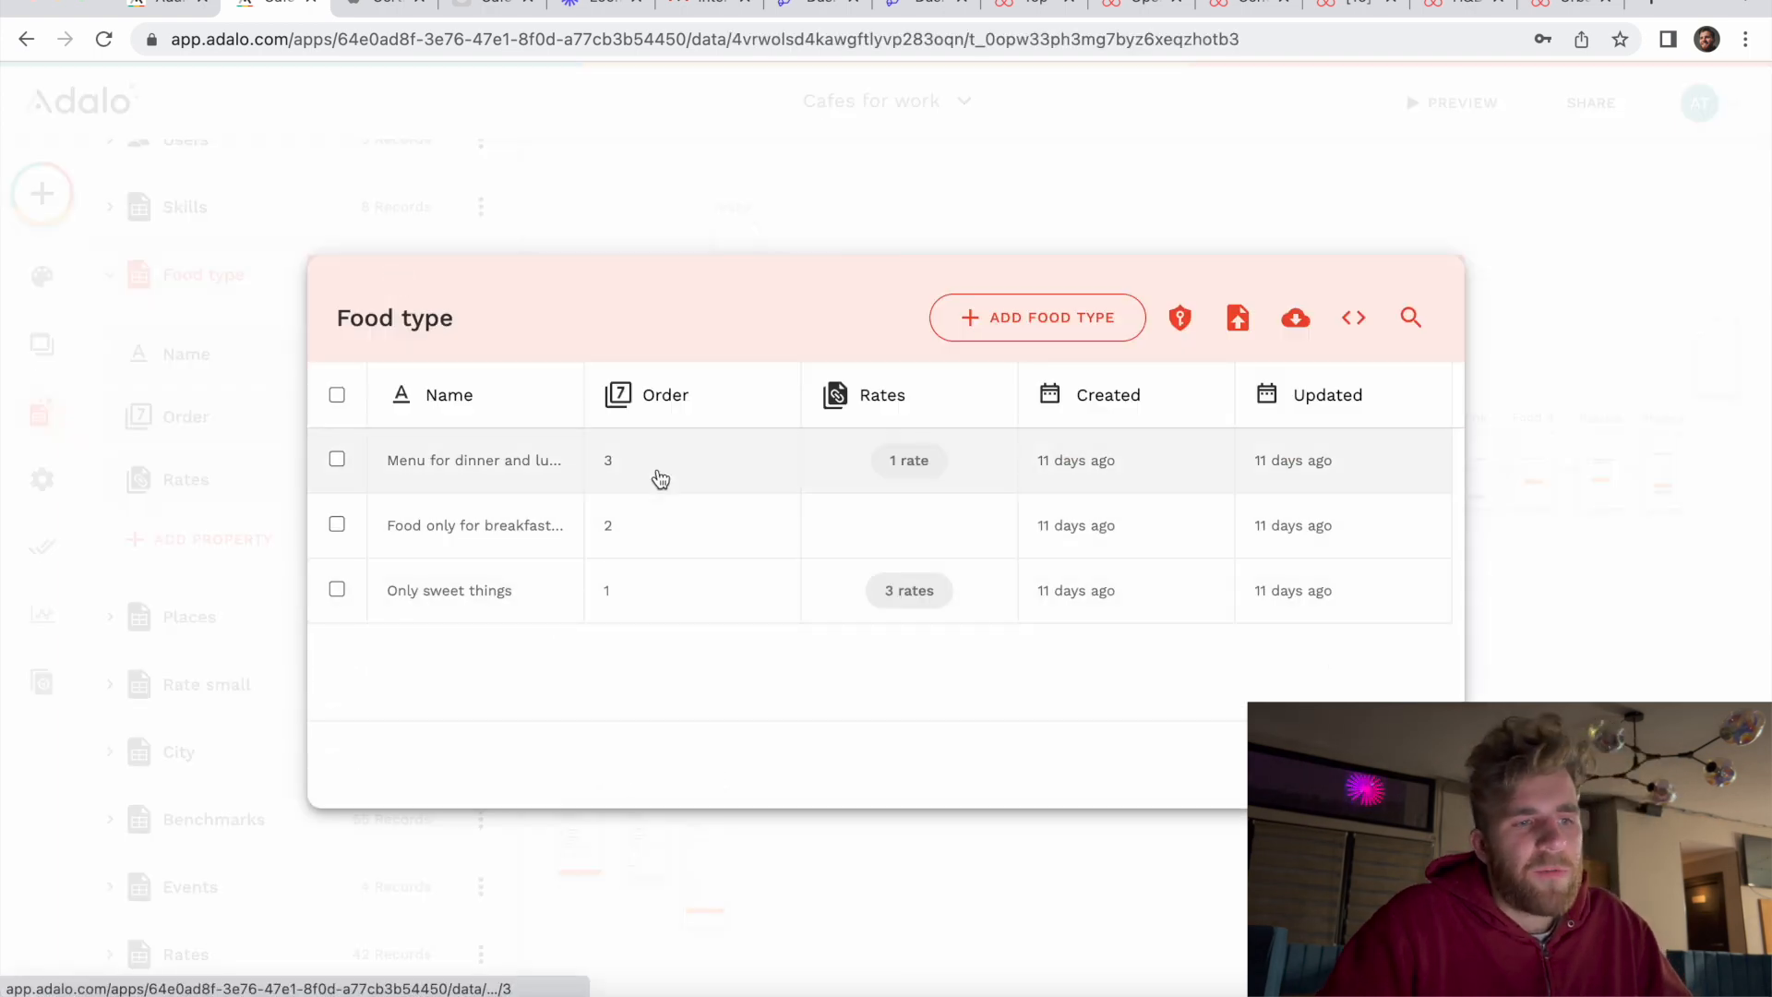
{"action": "left_click_drag", "start_coordinate": [585, 394], "coordinate": [675, 398]}
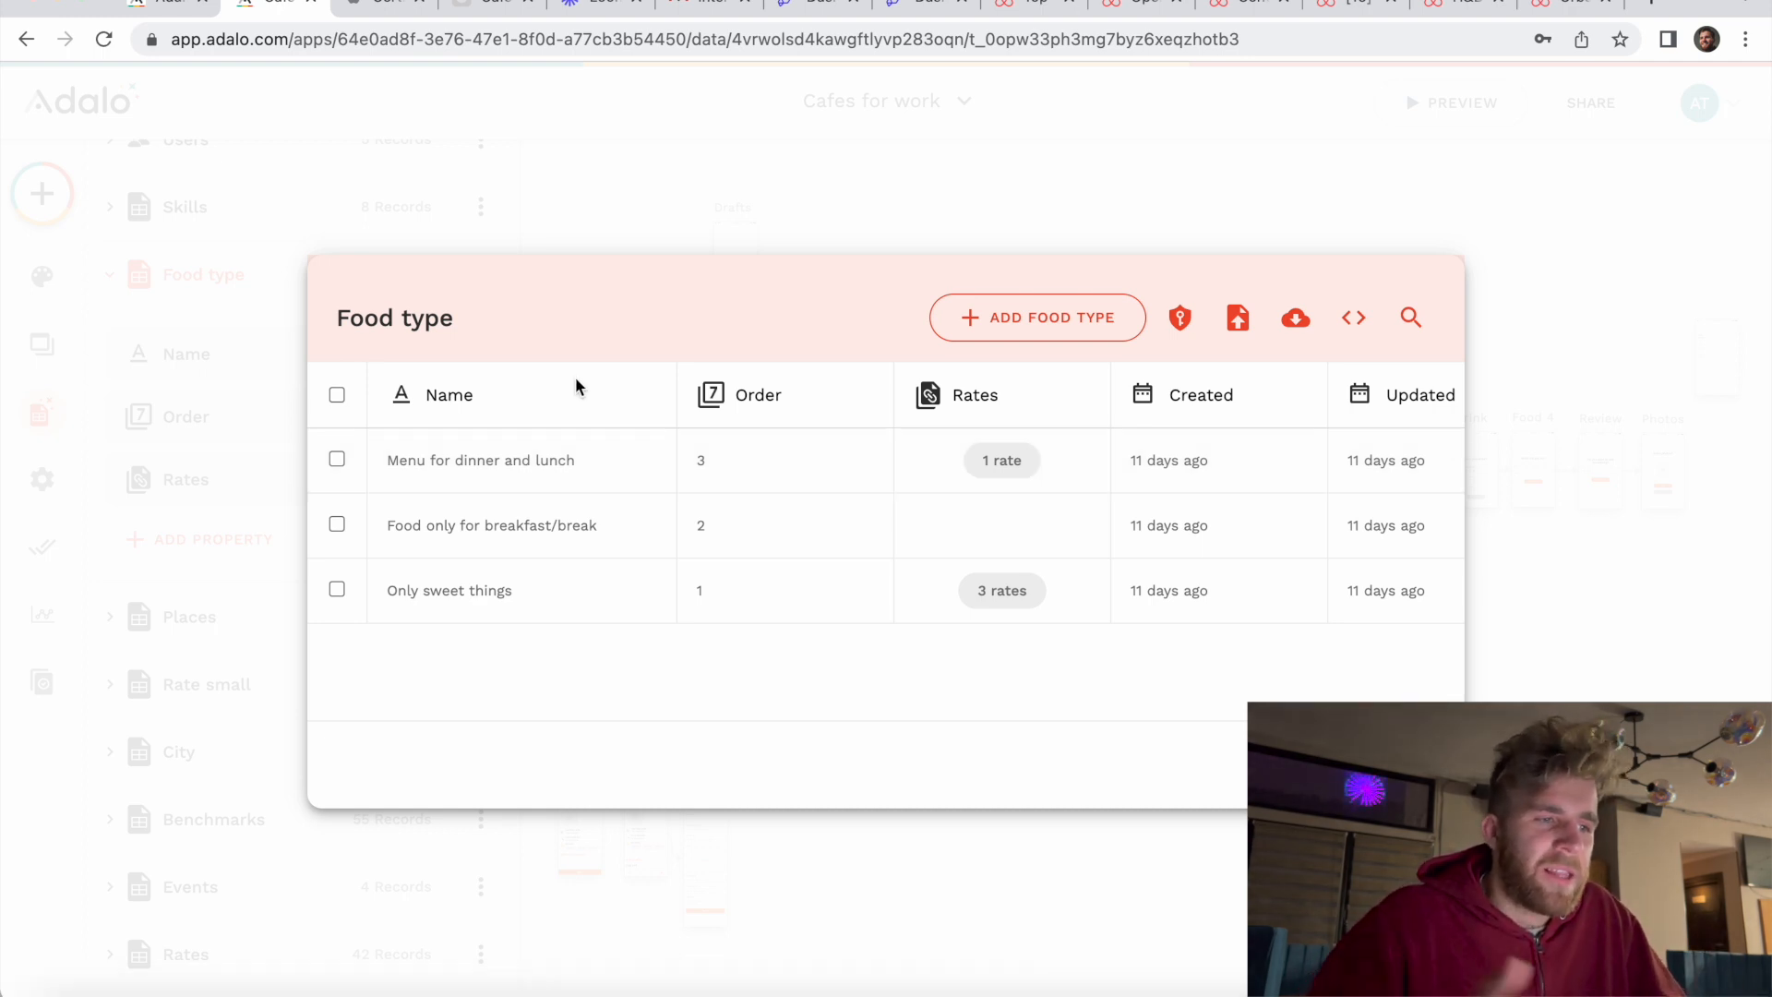
{"action": "scroll", "coordinate": [258, 494], "scroll_direction": "down", "scroll_amount": 1}
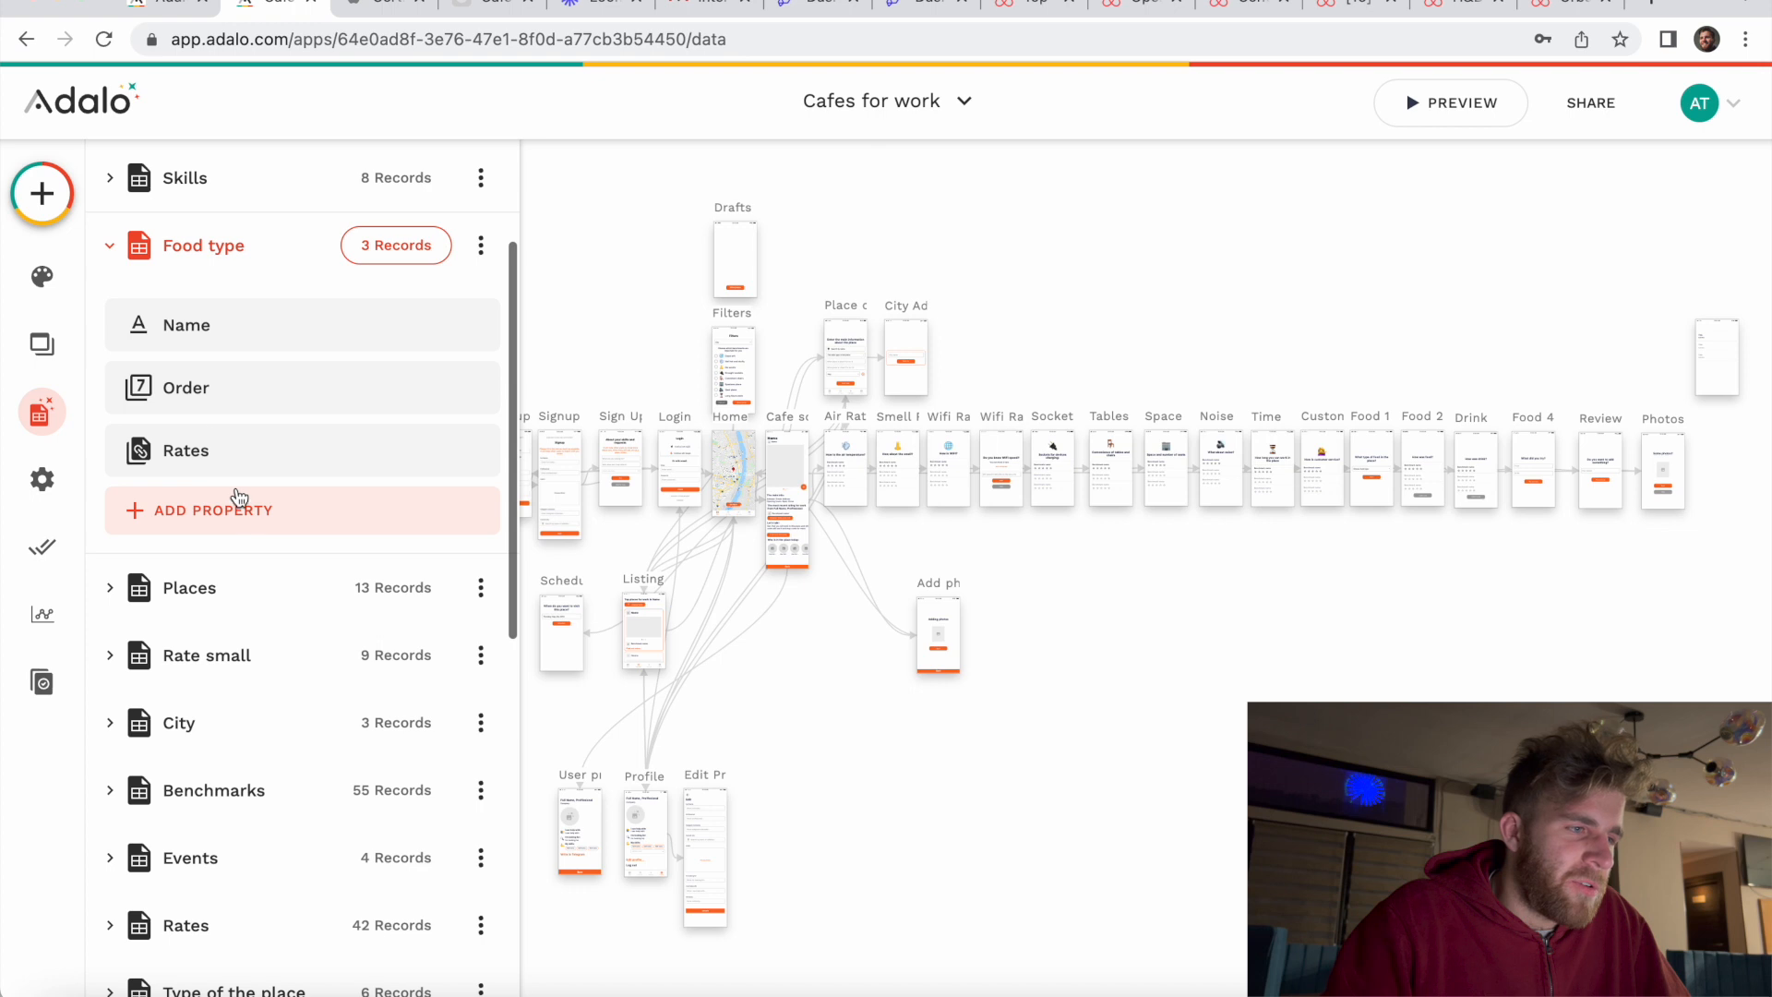
Step: Expand the Places collection, open its records and skim the fields of the eleven.window place
{"action": "scroll", "coordinate": [138, 535], "scroll_direction": "down", "scroll_amount": 2}
{"action": "left_click", "coordinate": [108, 500]}
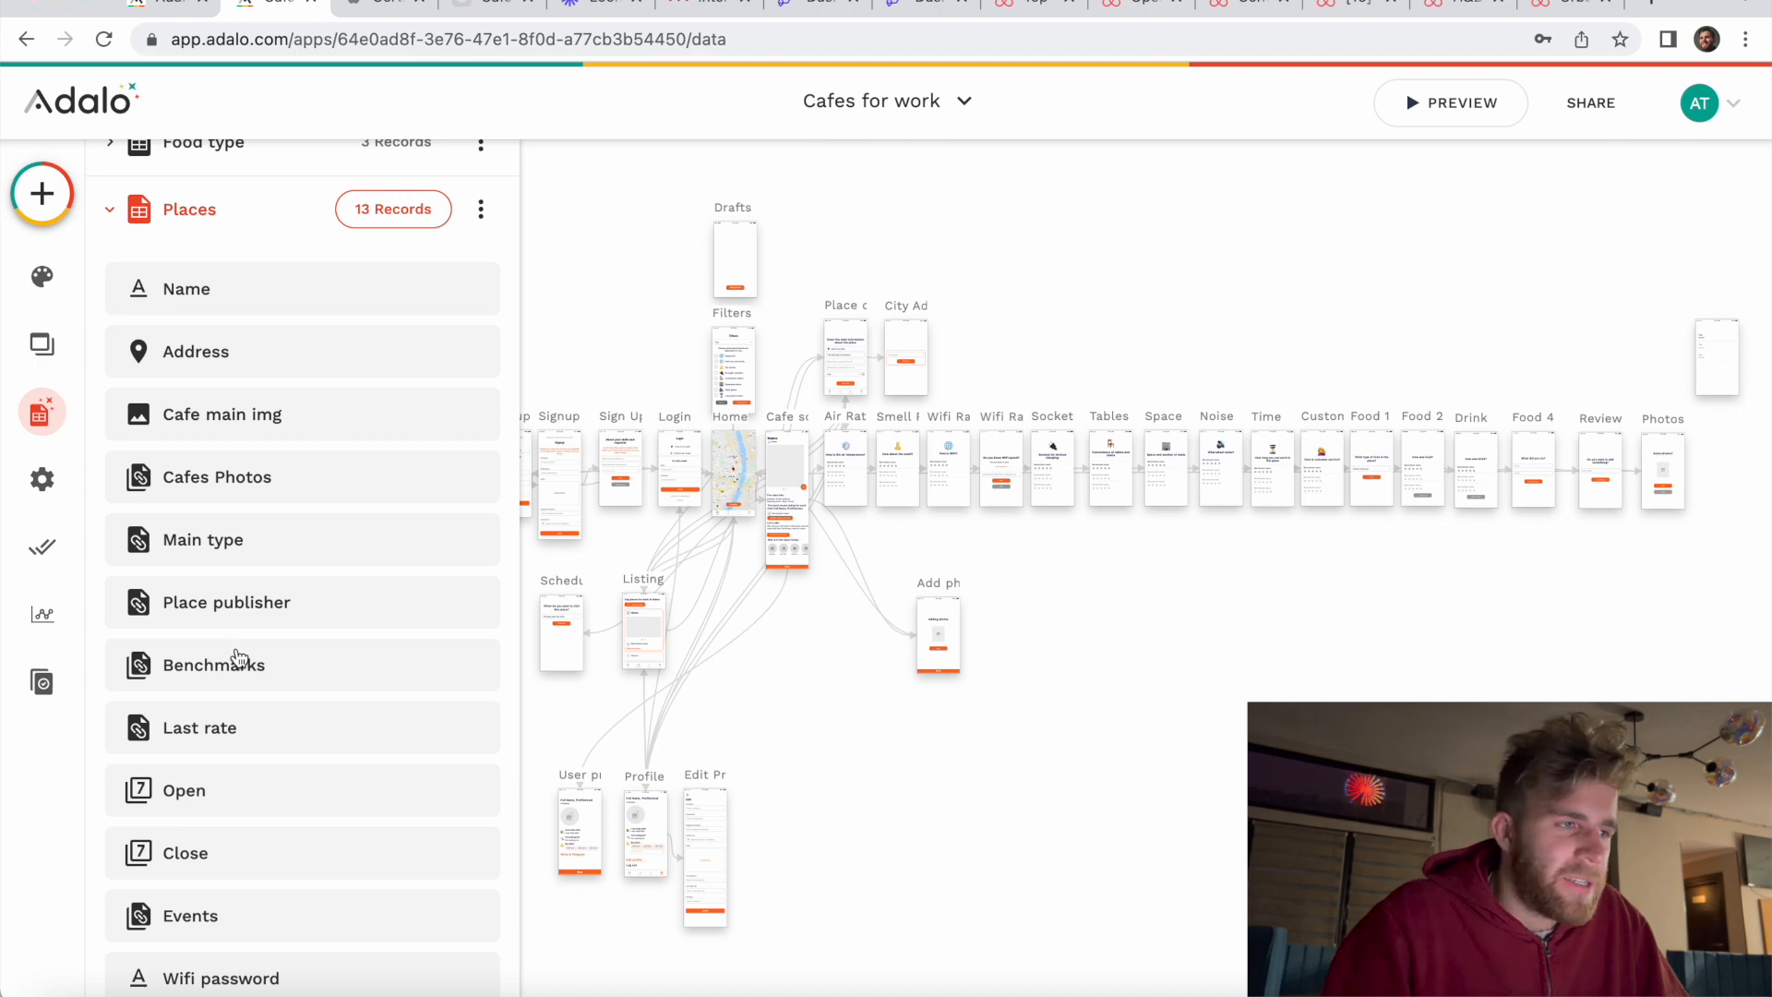
{"action": "left_click", "coordinate": [395, 221]}
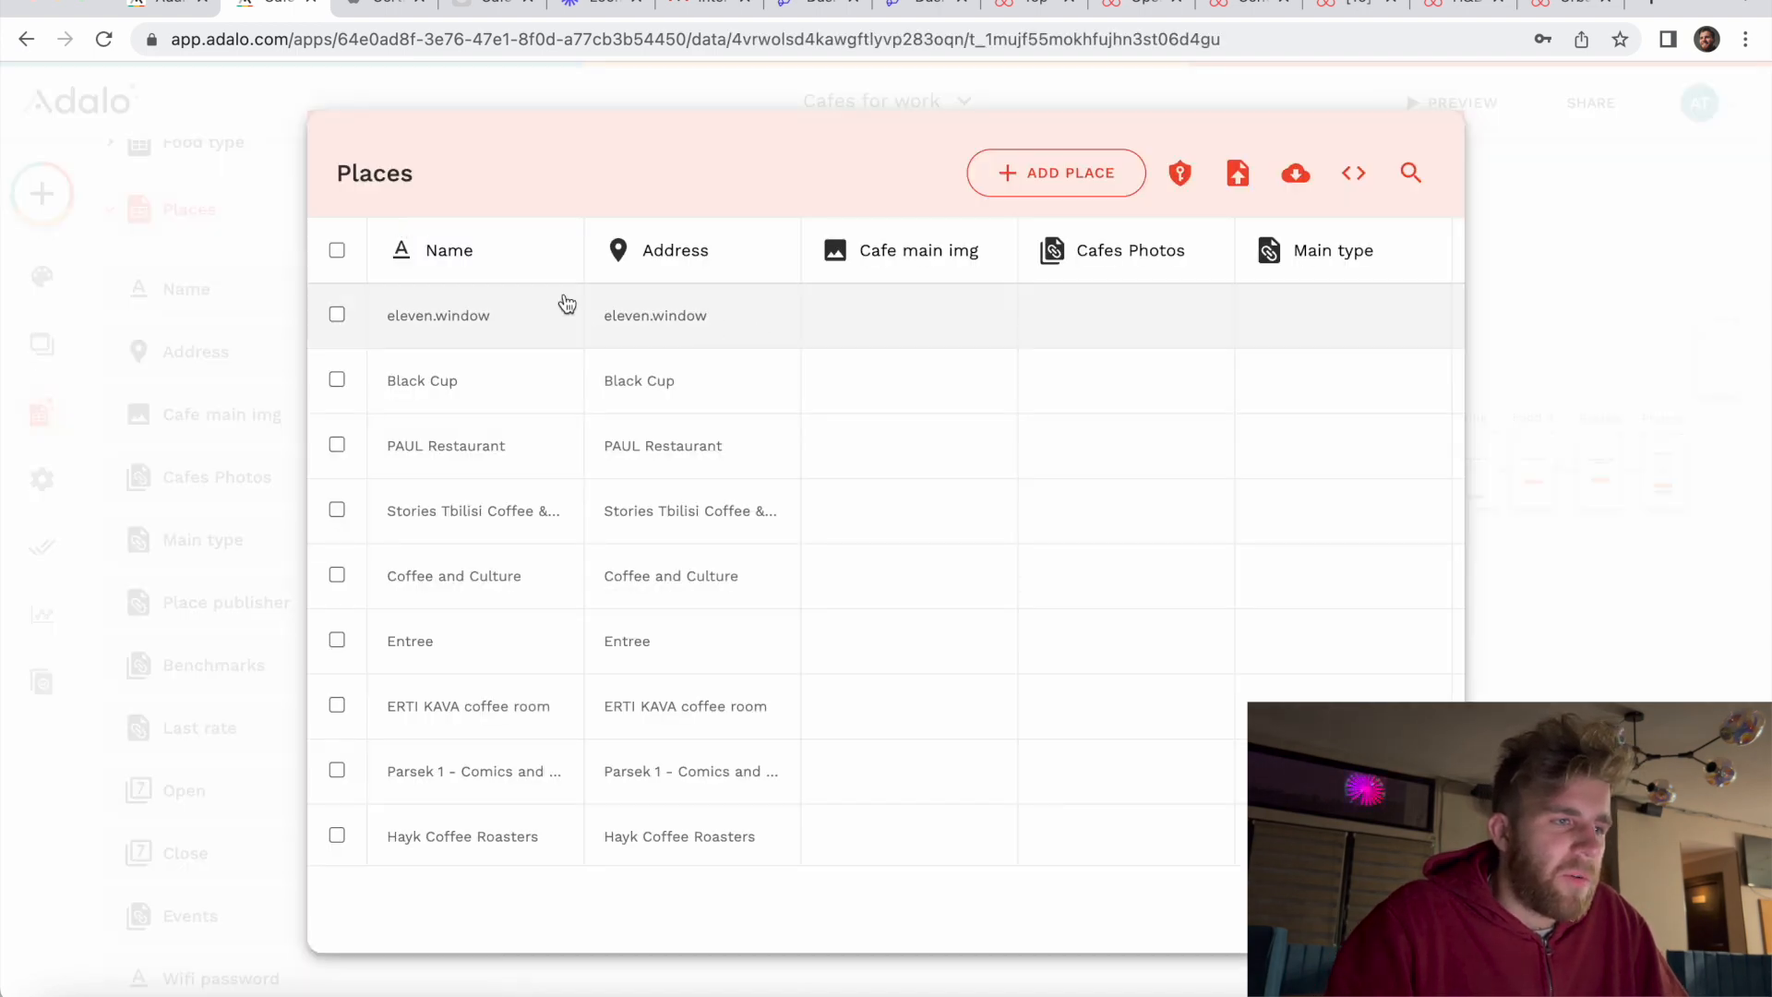
{"action": "left_click", "coordinate": [485, 333]}
{"action": "scroll", "coordinate": [721, 480], "scroll_direction": "down", "scroll_amount": 10}
{"action": "scroll", "coordinate": [720, 481], "scroll_direction": "down", "scroll_amount": 10}
{"action": "scroll", "coordinate": [721, 480], "scroll_direction": "up", "scroll_amount": 20}
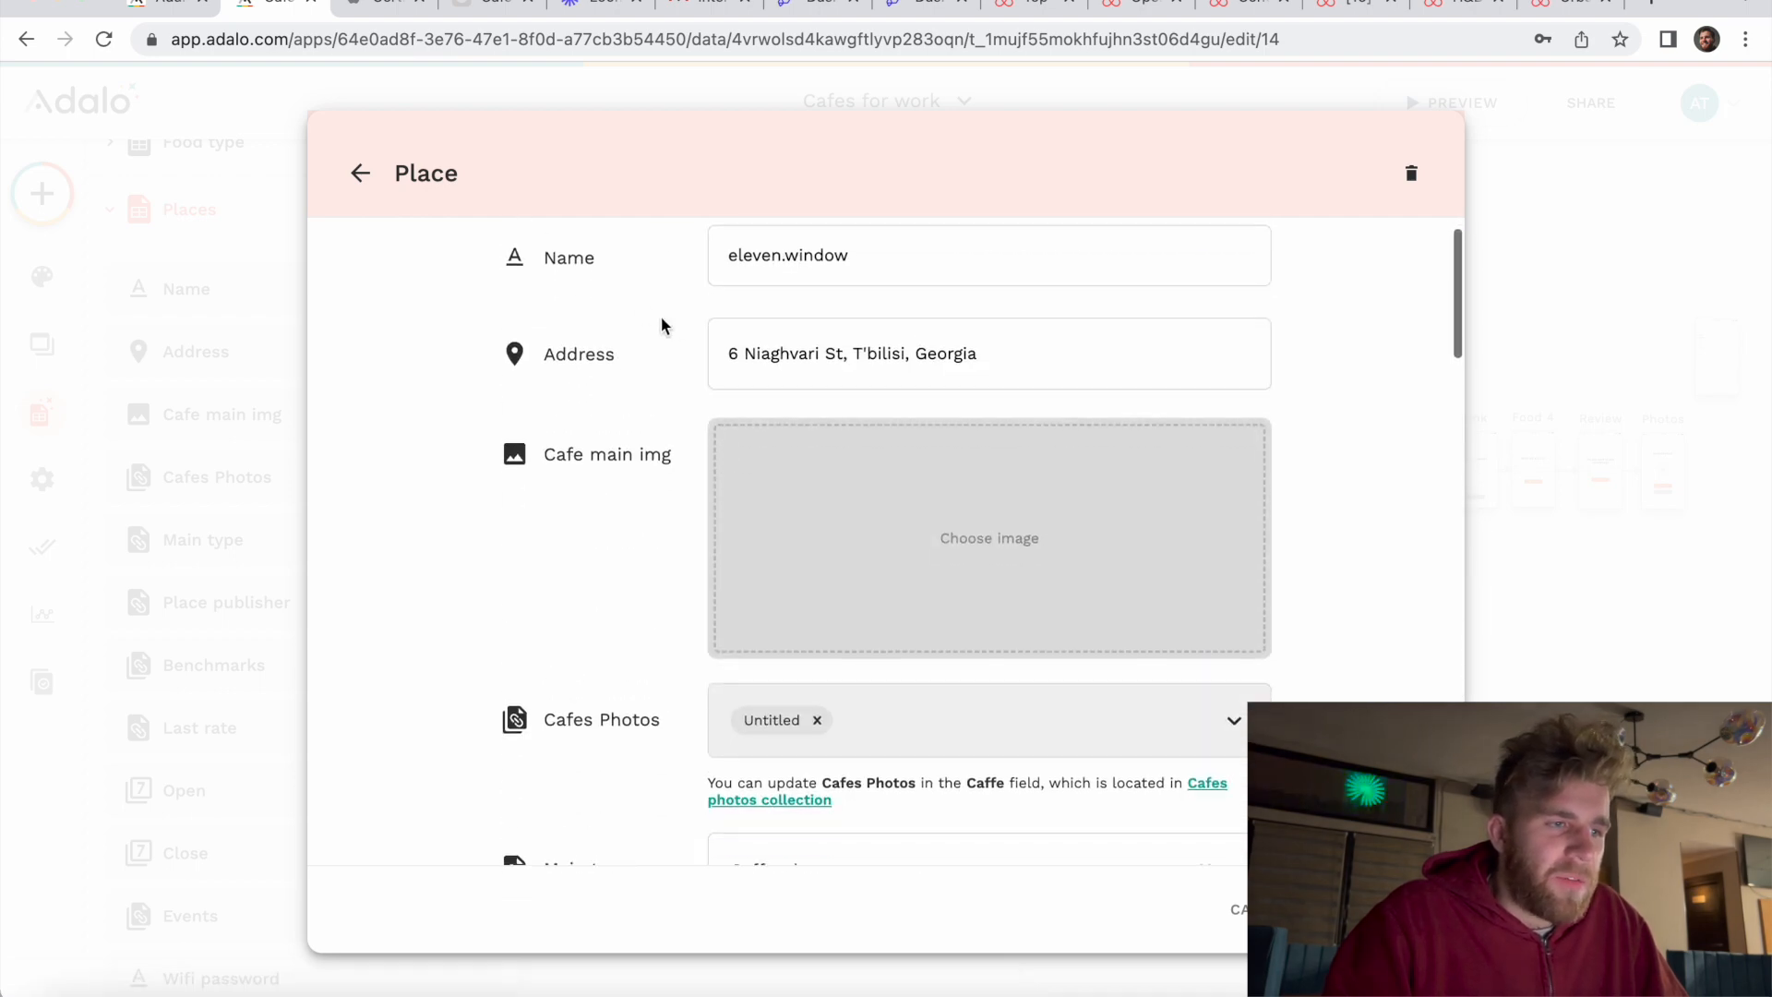
{"action": "scroll", "coordinate": [642, 427], "scroll_direction": "down", "scroll_amount": 3}
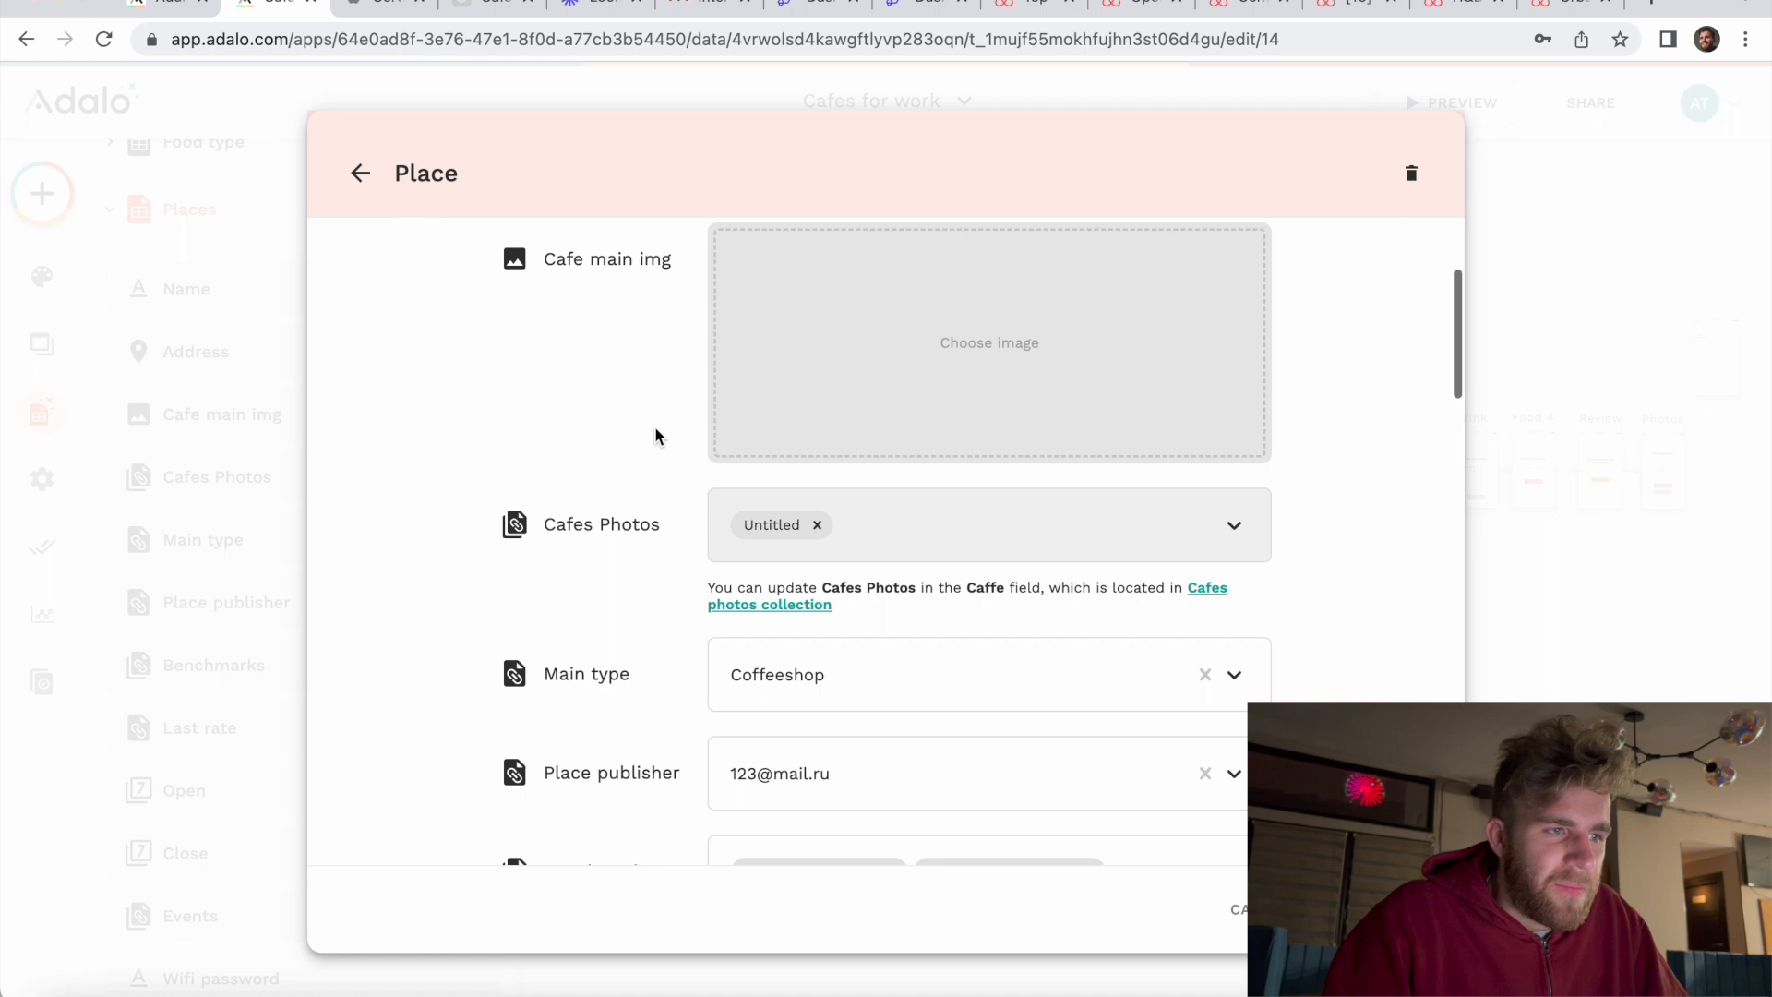
{"action": "scroll", "coordinate": [656, 434], "scroll_direction": "up", "scroll_amount": 1}
{"action": "left_click", "coordinate": [1599, 301]}
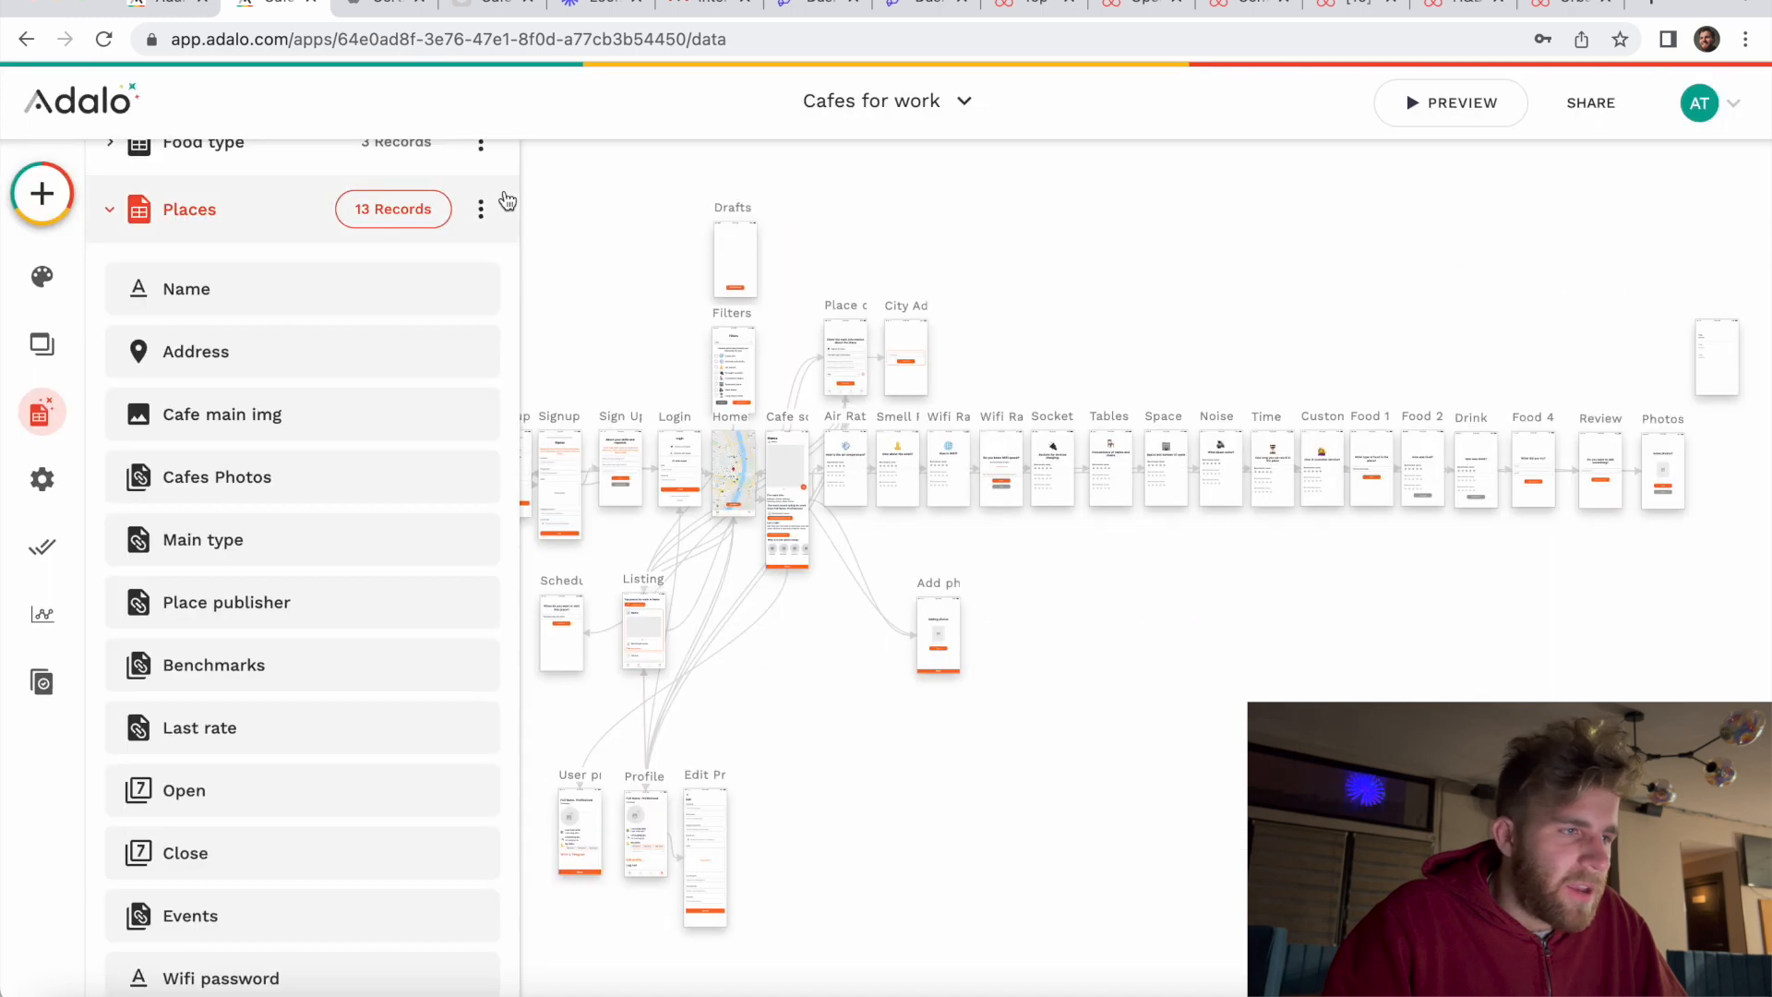
Step: Reopen the eleven.window place record and review its fields from Address and Cafe main img through Benchmarks
{"action": "left_click", "coordinate": [411, 220]}
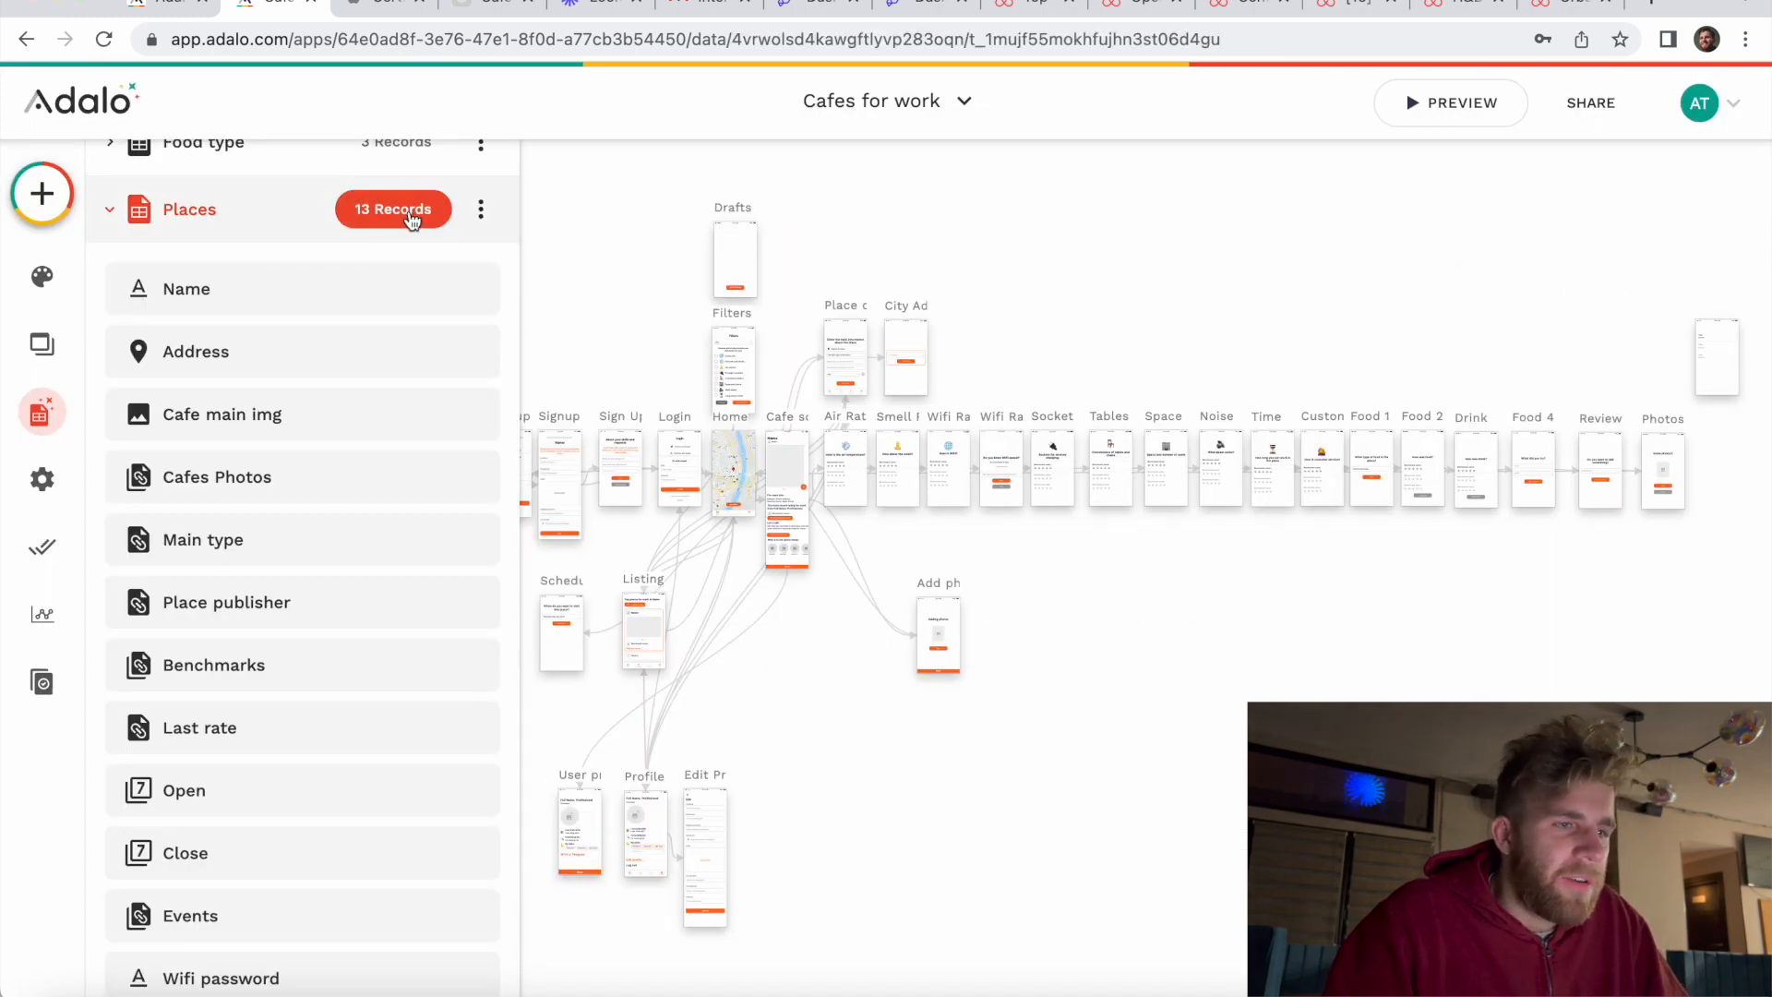
{"action": "left_click", "coordinate": [616, 304]}
{"action": "scroll", "coordinate": [782, 493], "scroll_direction": "down", "scroll_amount": 1}
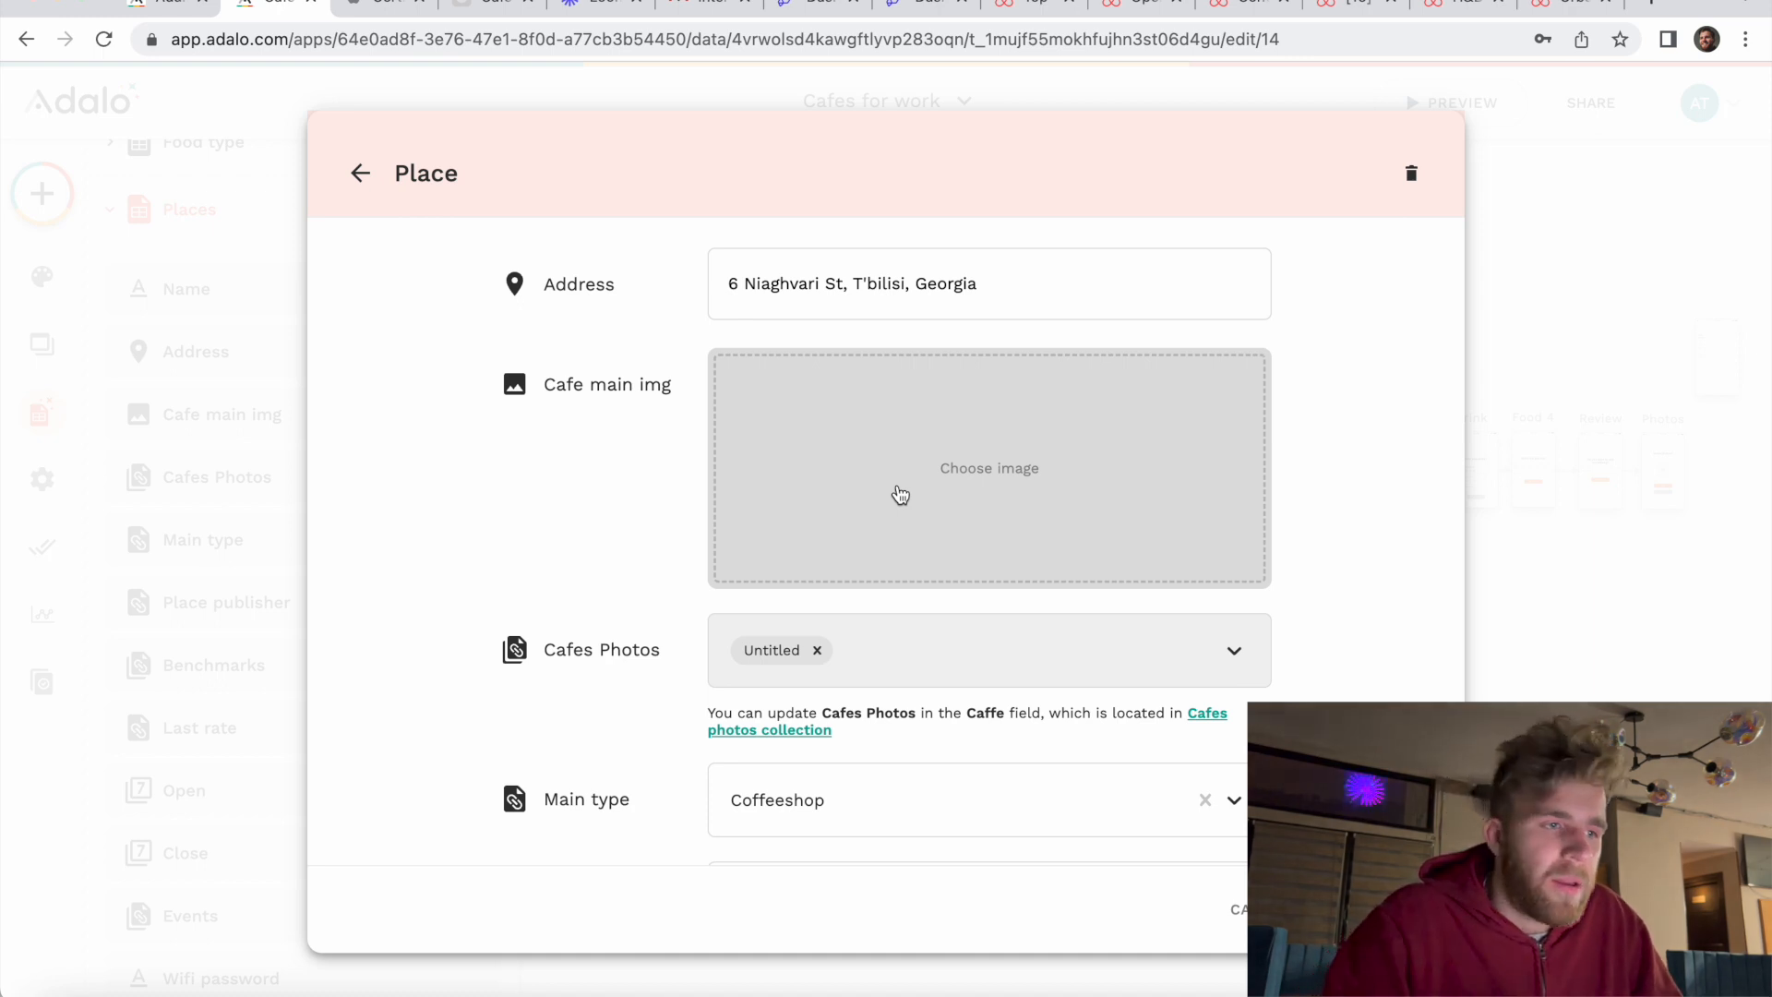
{"action": "scroll", "coordinate": [882, 564], "scroll_direction": "down", "scroll_amount": 3}
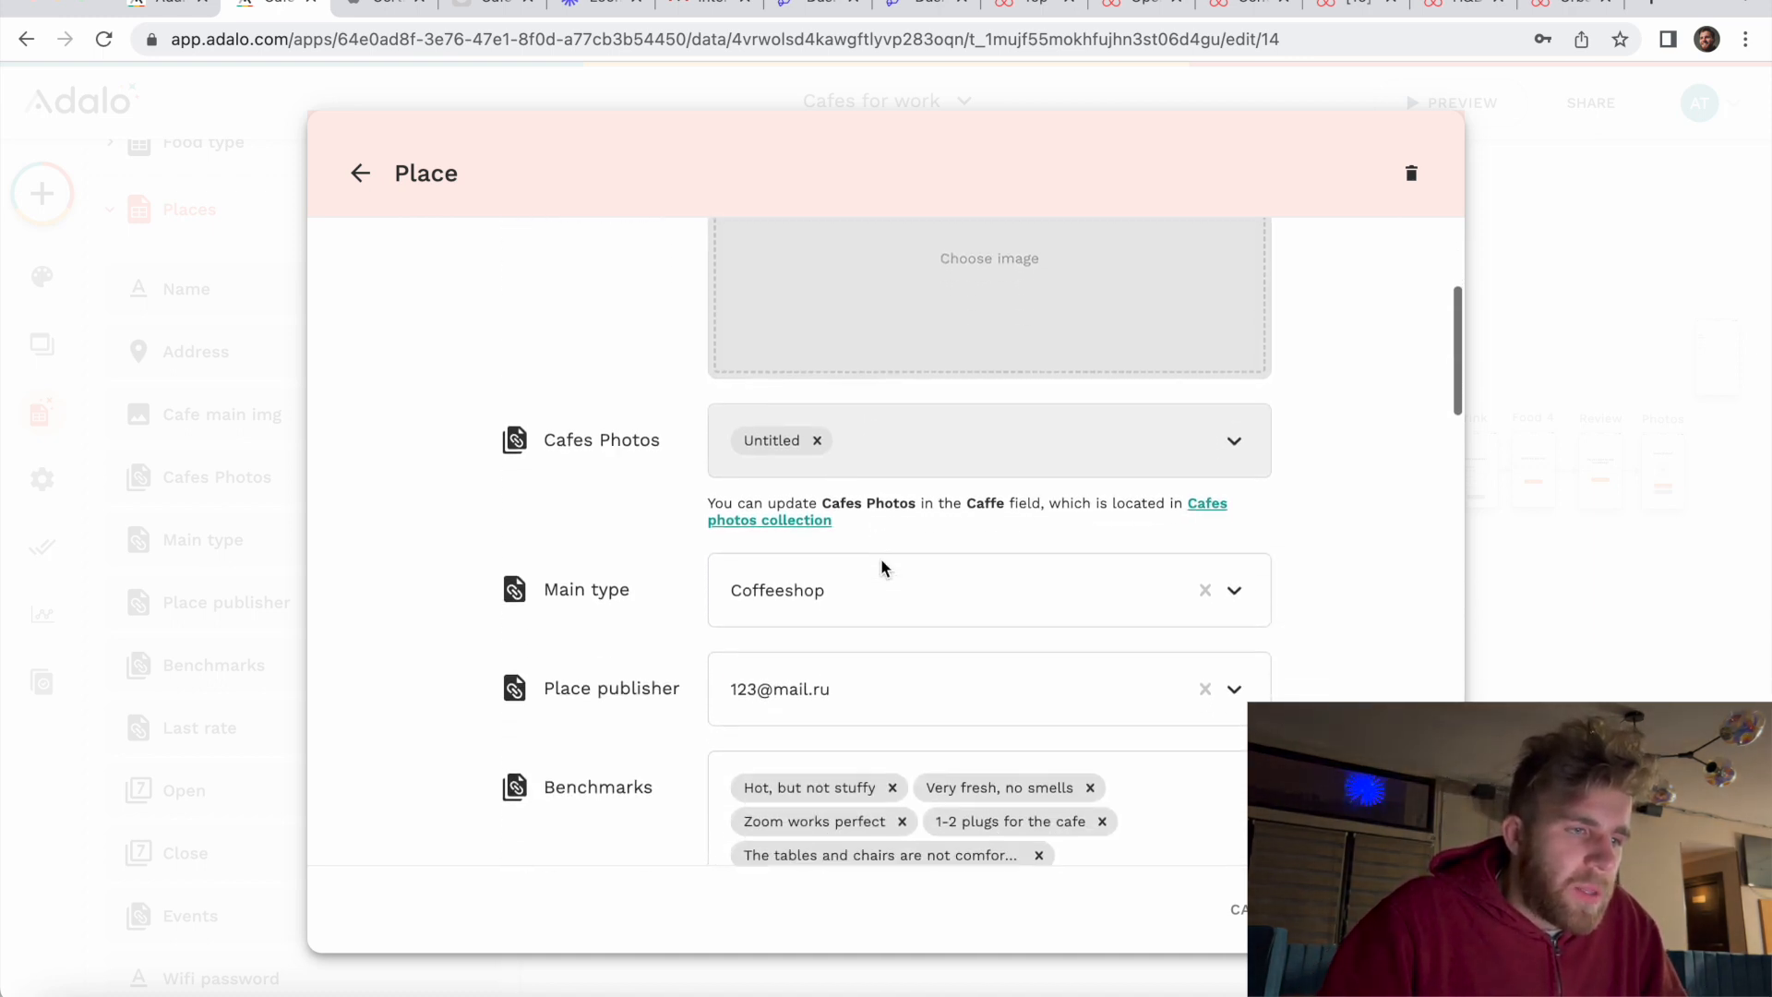
{"action": "scroll", "coordinate": [880, 557], "scroll_direction": "down", "scroll_amount": 2}
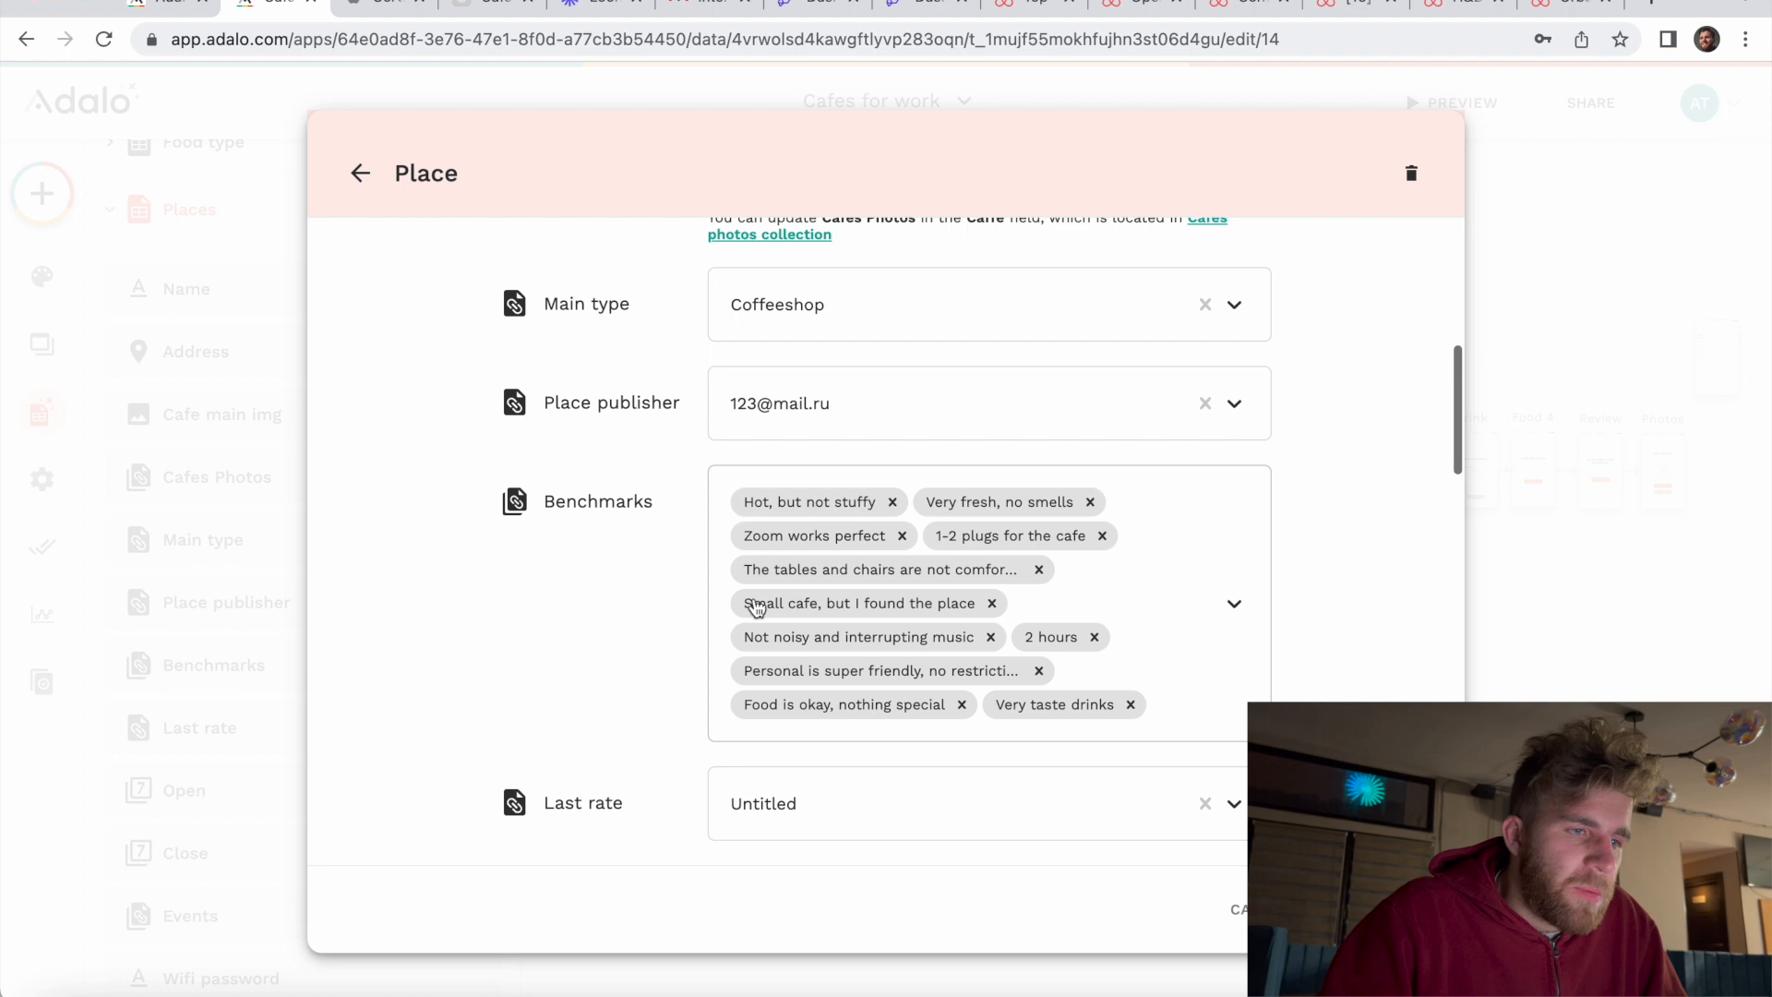
{"action": "scroll", "coordinate": [923, 614], "scroll_direction": "up", "scroll_amount": 1}
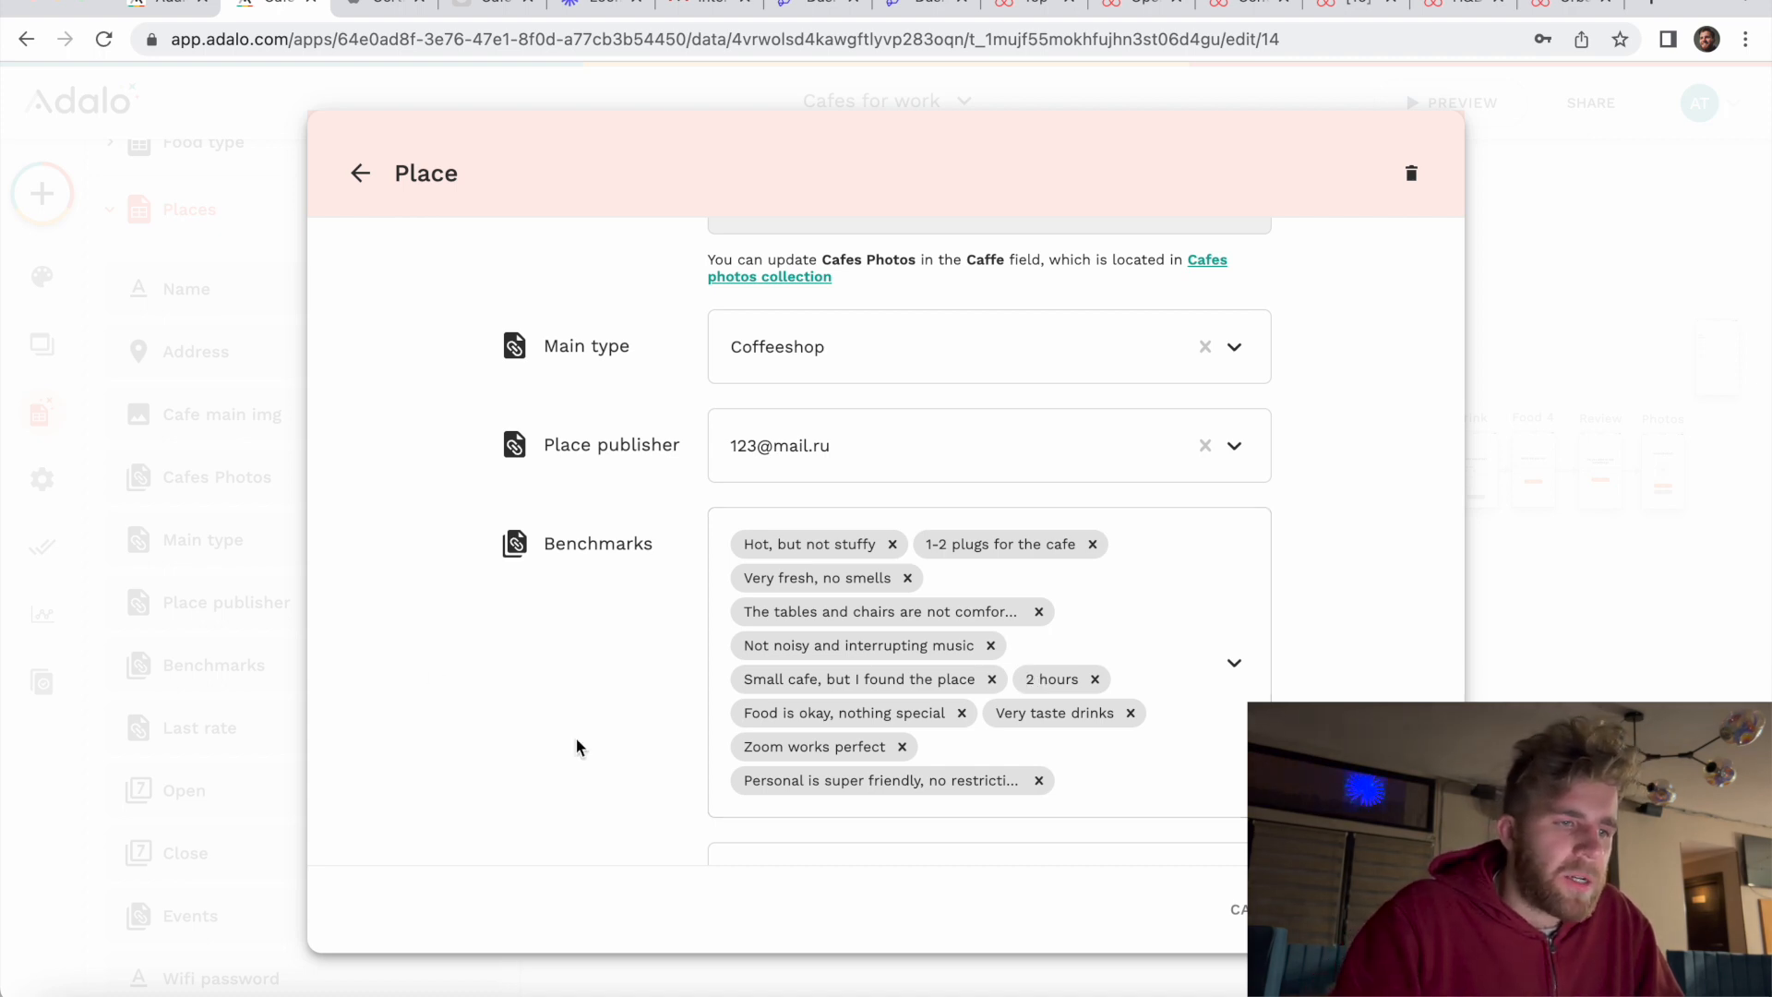
Step: Examine how the place's Main type, Place publisher, Benchmarks and Last rate fields are filled
{"action": "scroll", "coordinate": [651, 688], "scroll_direction": "down", "scroll_amount": 2}
{"action": "scroll", "coordinate": [624, 563], "scroll_direction": "down", "scroll_amount": 1}
{"action": "scroll", "coordinate": [625, 563], "scroll_direction": "up", "scroll_amount": 1}
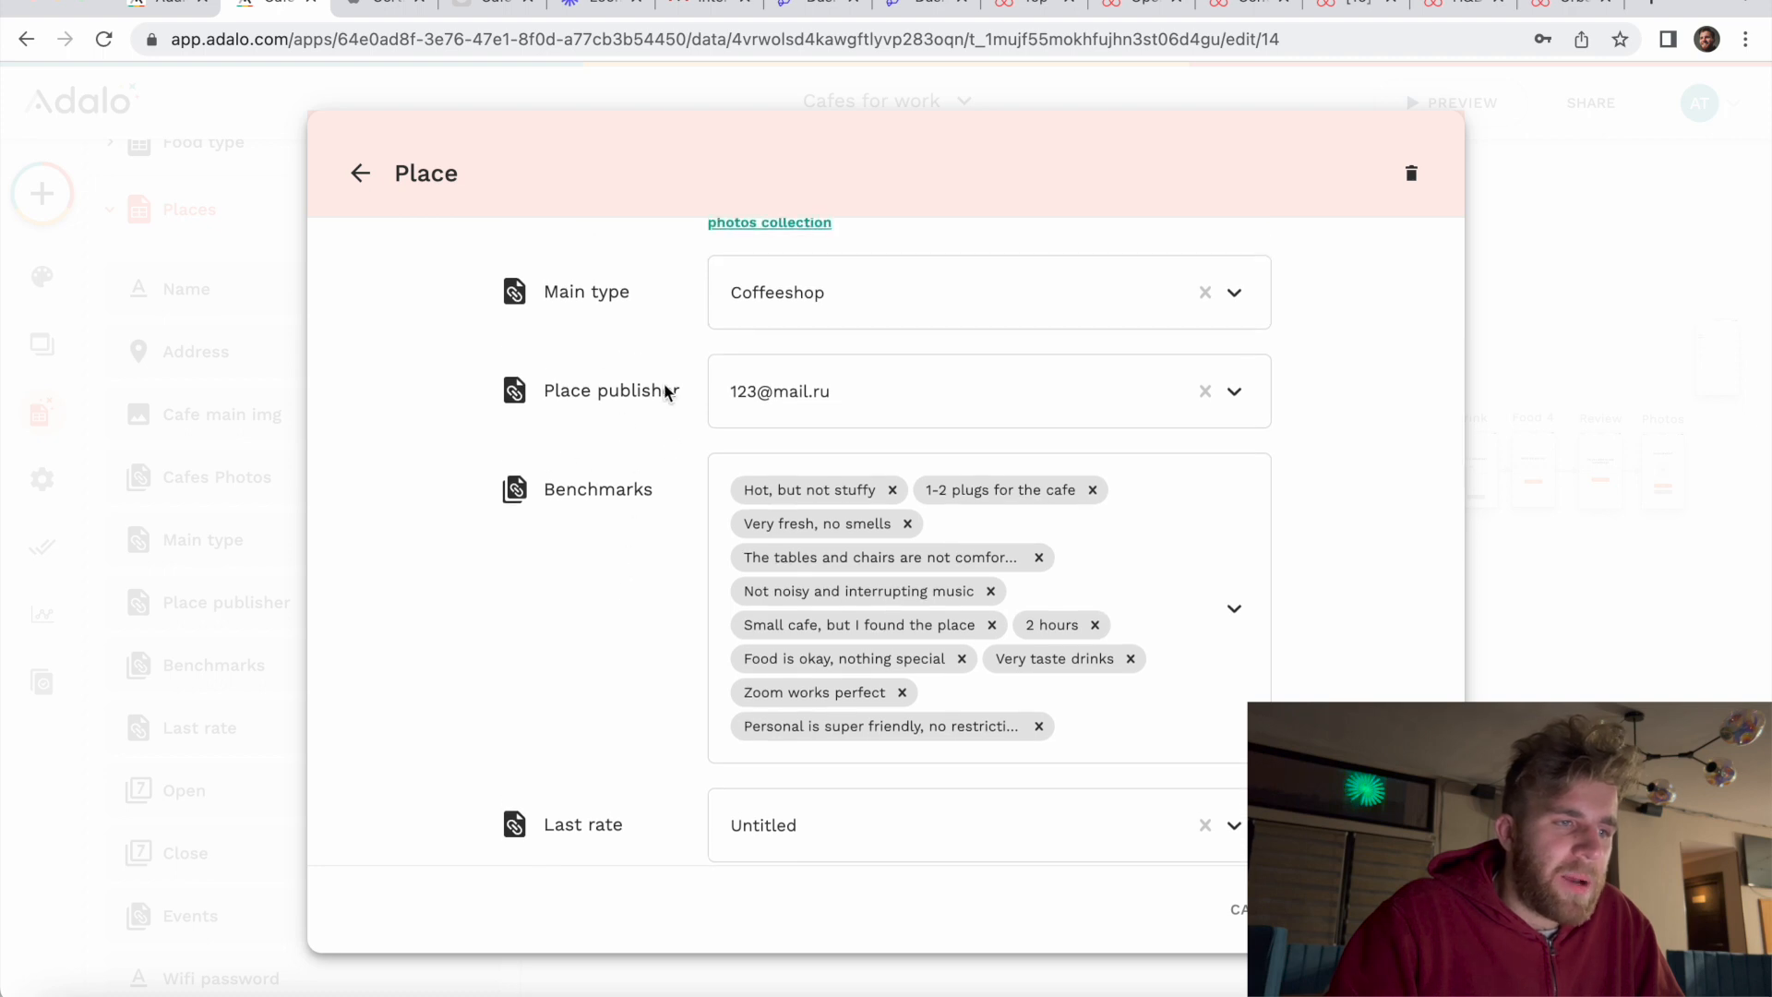
{"action": "scroll", "coordinate": [590, 421], "scroll_direction": "up", "scroll_amount": 1}
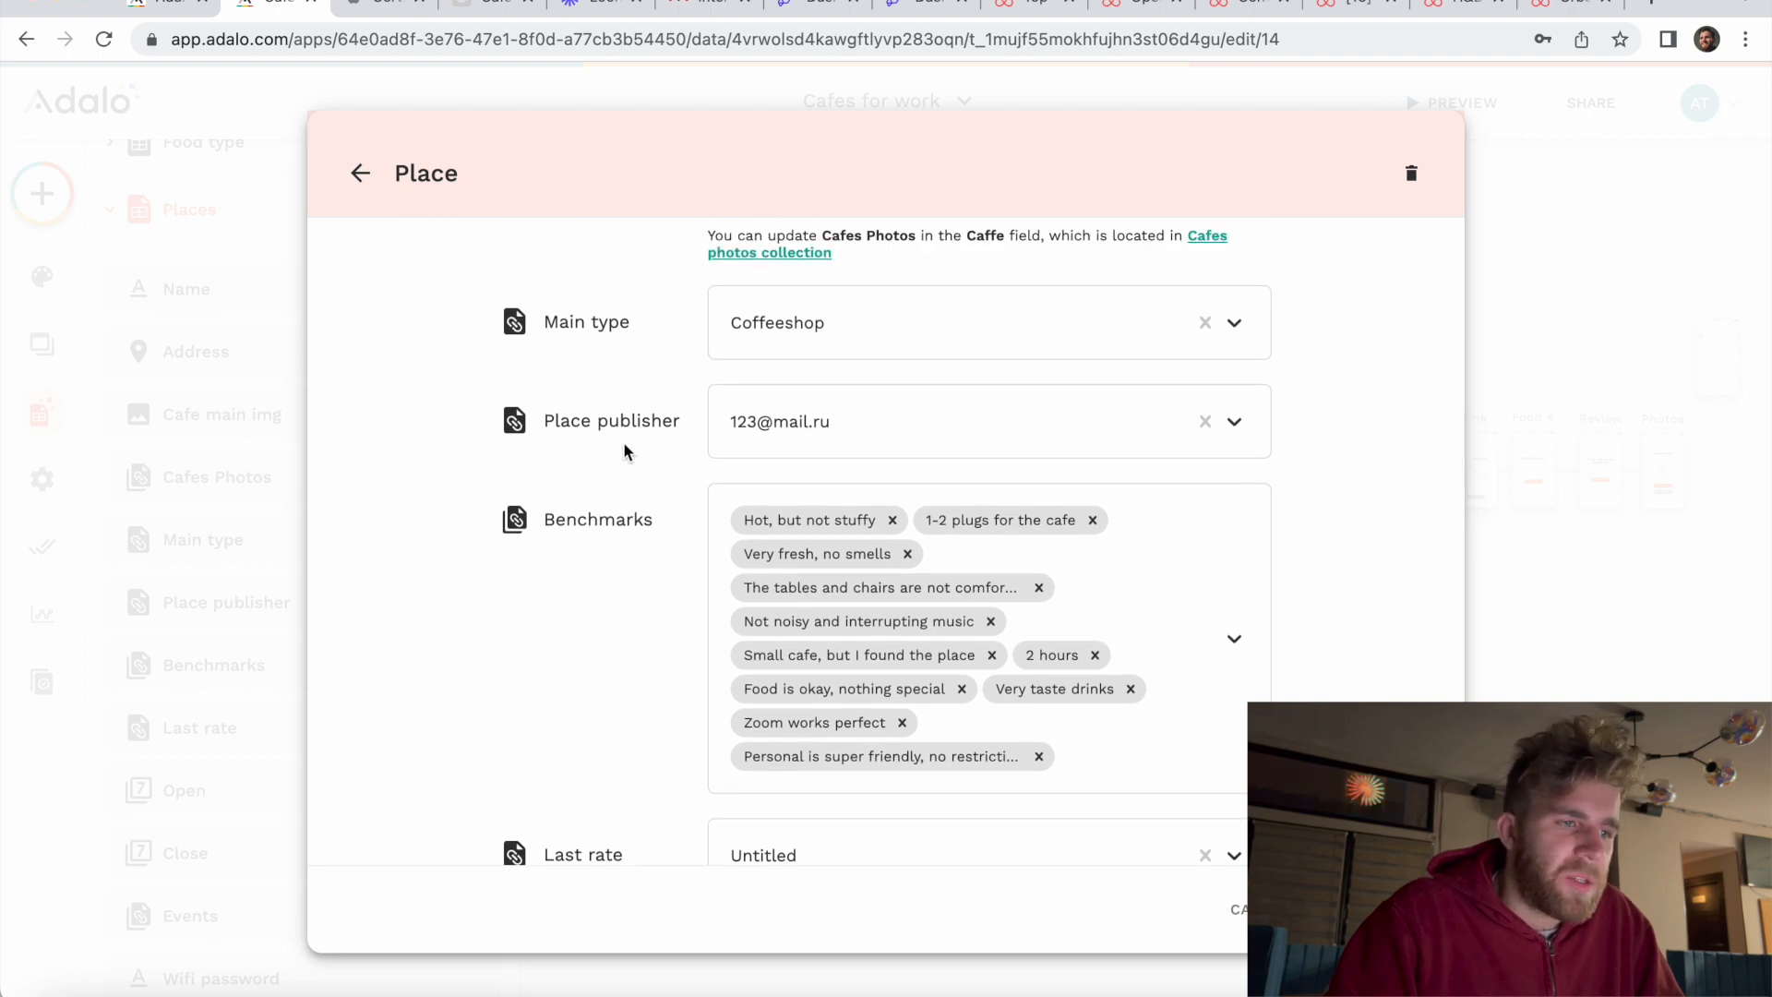
{"action": "scroll", "coordinate": [649, 457], "scroll_direction": "down", "scroll_amount": 1}
{"action": "scroll", "coordinate": [650, 461], "scroll_direction": "up", "scroll_amount": 1}
{"action": "scroll", "coordinate": [655, 472], "scroll_direction": "down", "scroll_amount": 1}
{"action": "scroll", "coordinate": [657, 478], "scroll_direction": "down", "scroll_amount": 1}
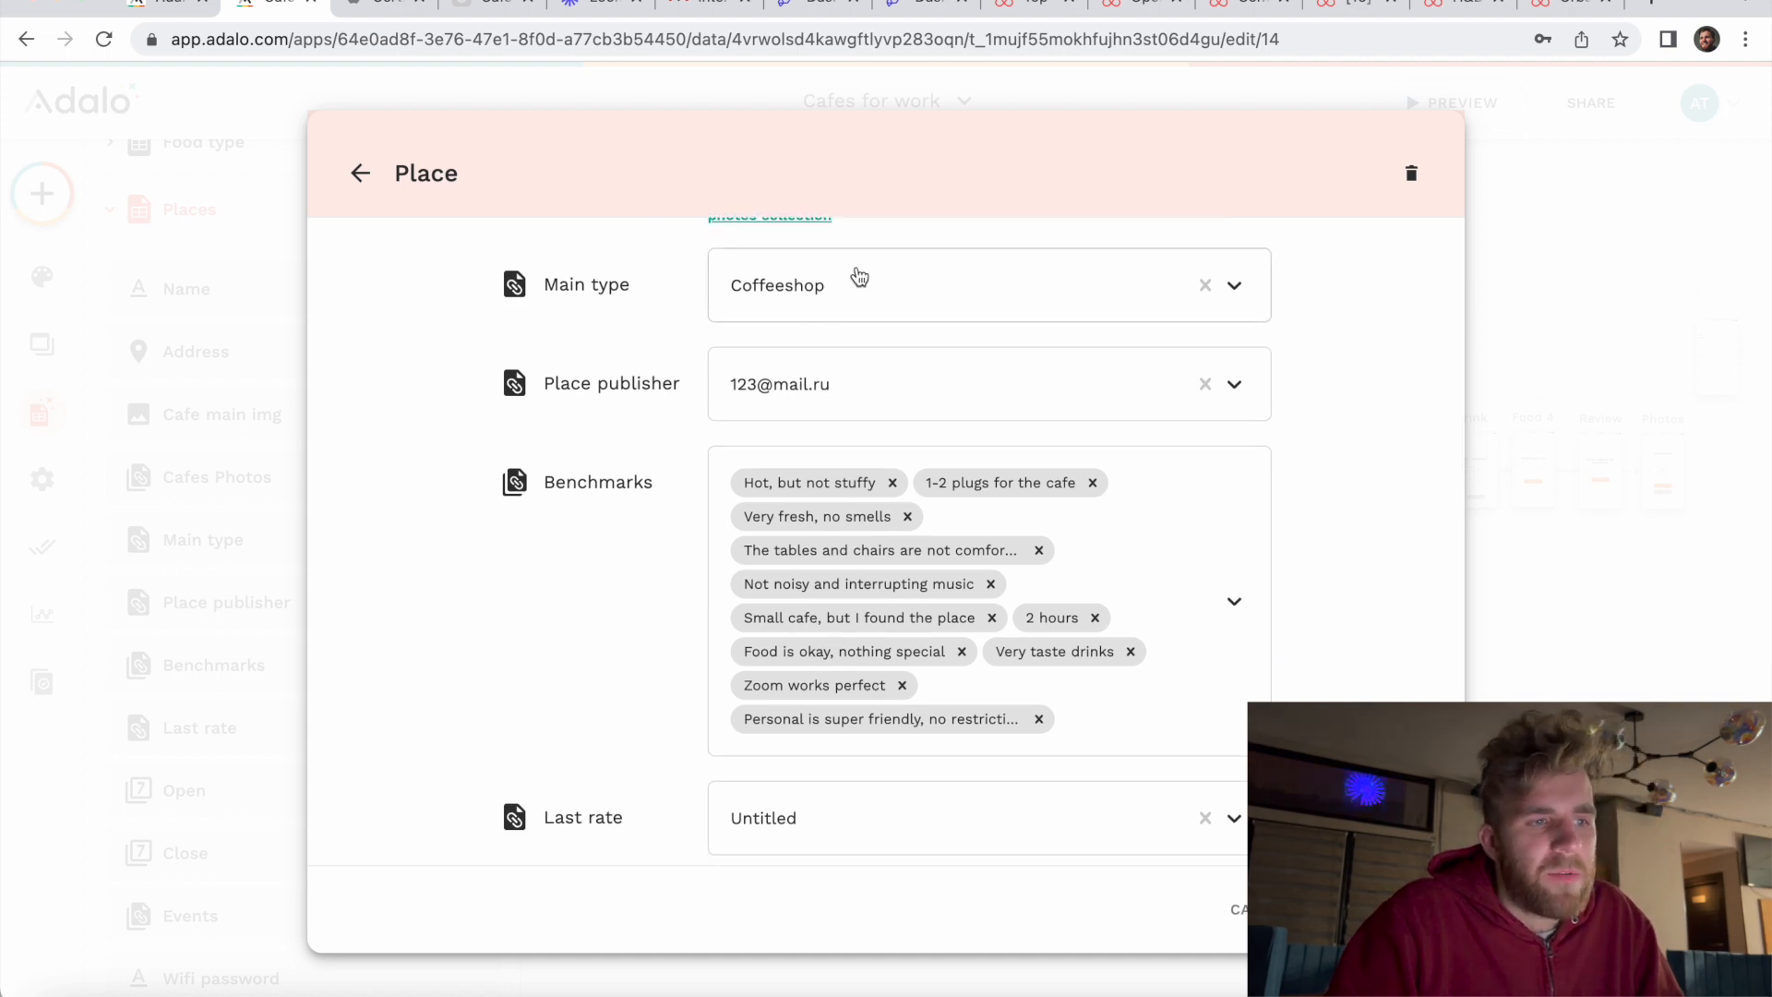
Step: Check which options are available for the eleven.window place's Main type
{"action": "scroll", "coordinate": [886, 388], "scroll_direction": "down", "scroll_amount": 5}
{"action": "scroll", "coordinate": [878, 400], "scroll_direction": "up", "scroll_amount": 8}
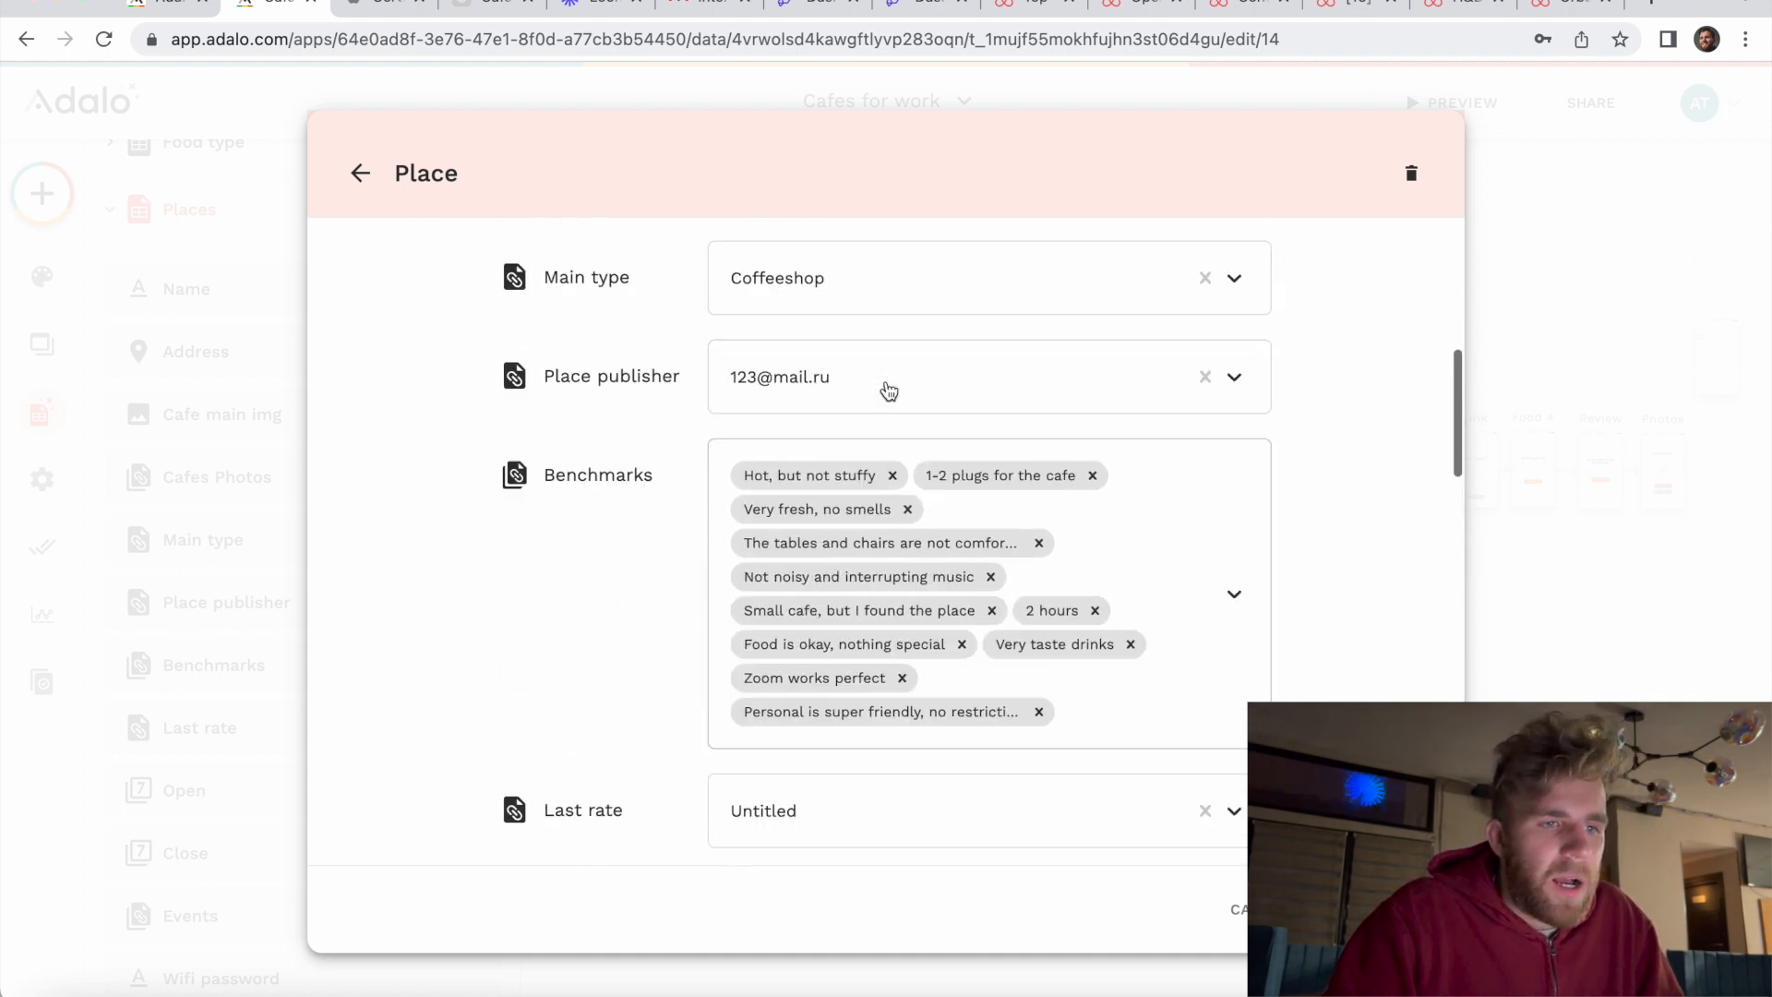
{"action": "left_click", "coordinate": [1236, 413]}
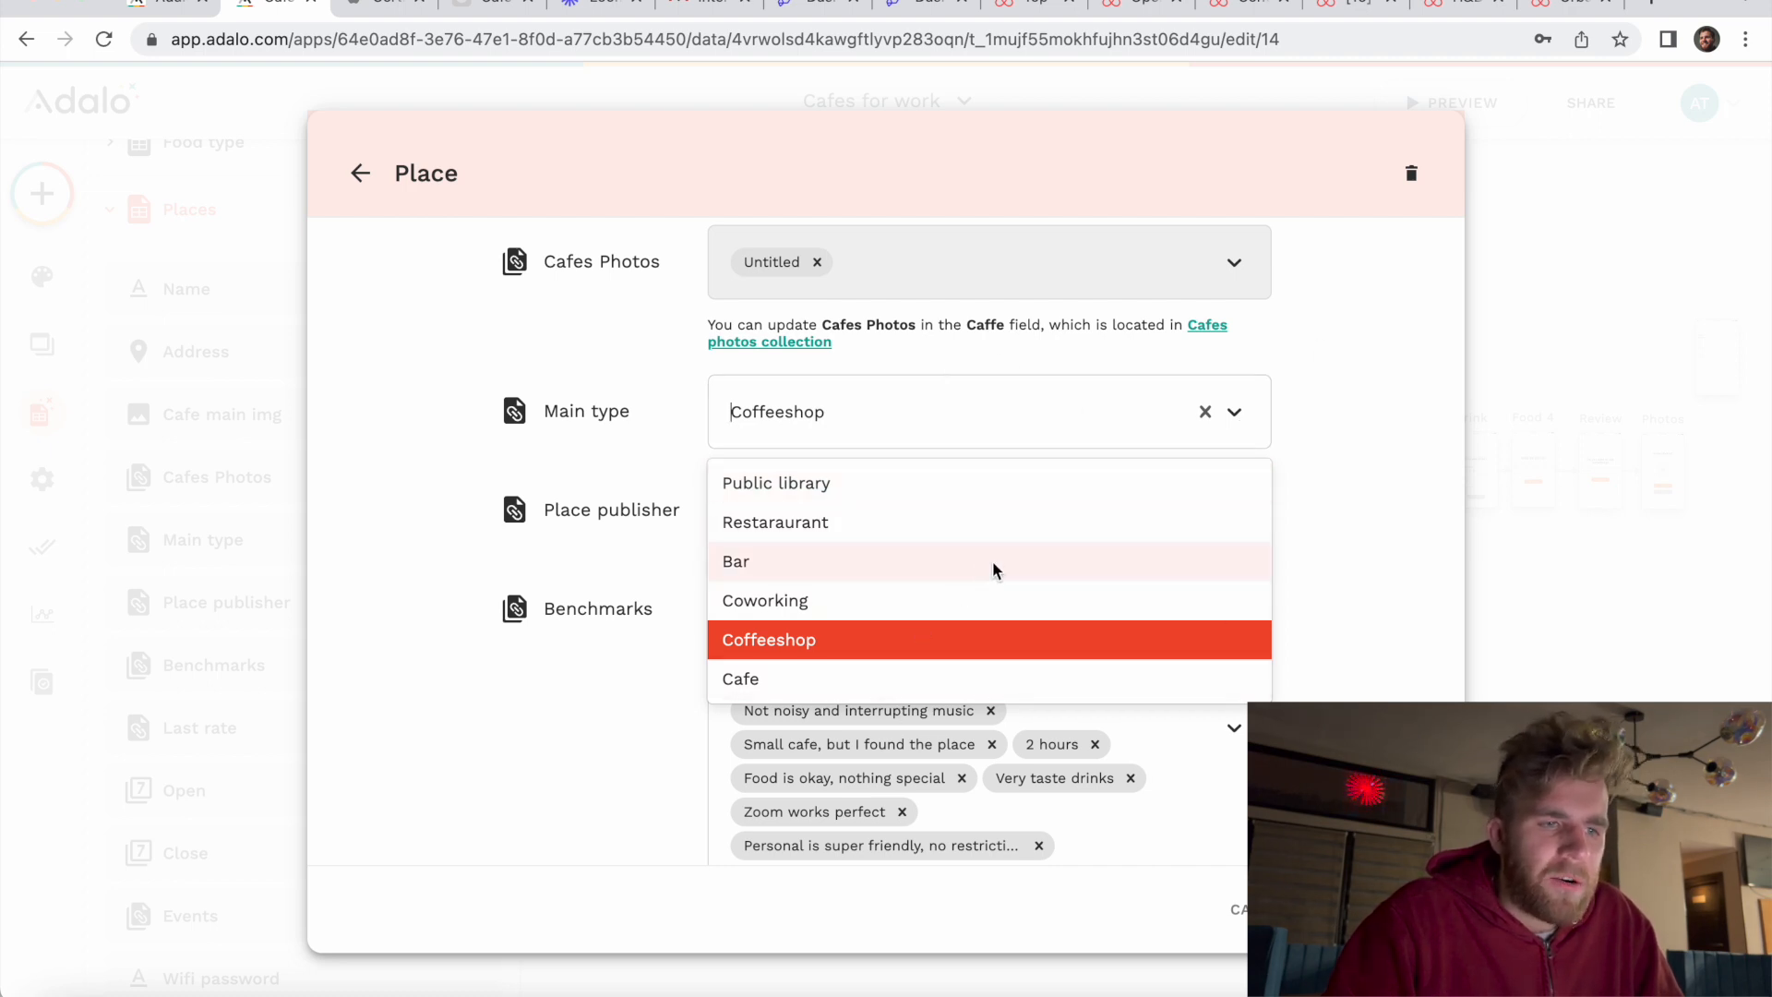
{"action": "left_click", "coordinate": [1366, 504]}
Step: Review the place's Last rate, Open, Close, Events and Wifi password fields
{"action": "scroll", "coordinate": [1249, 599], "scroll_direction": "down", "scroll_amount": 7}
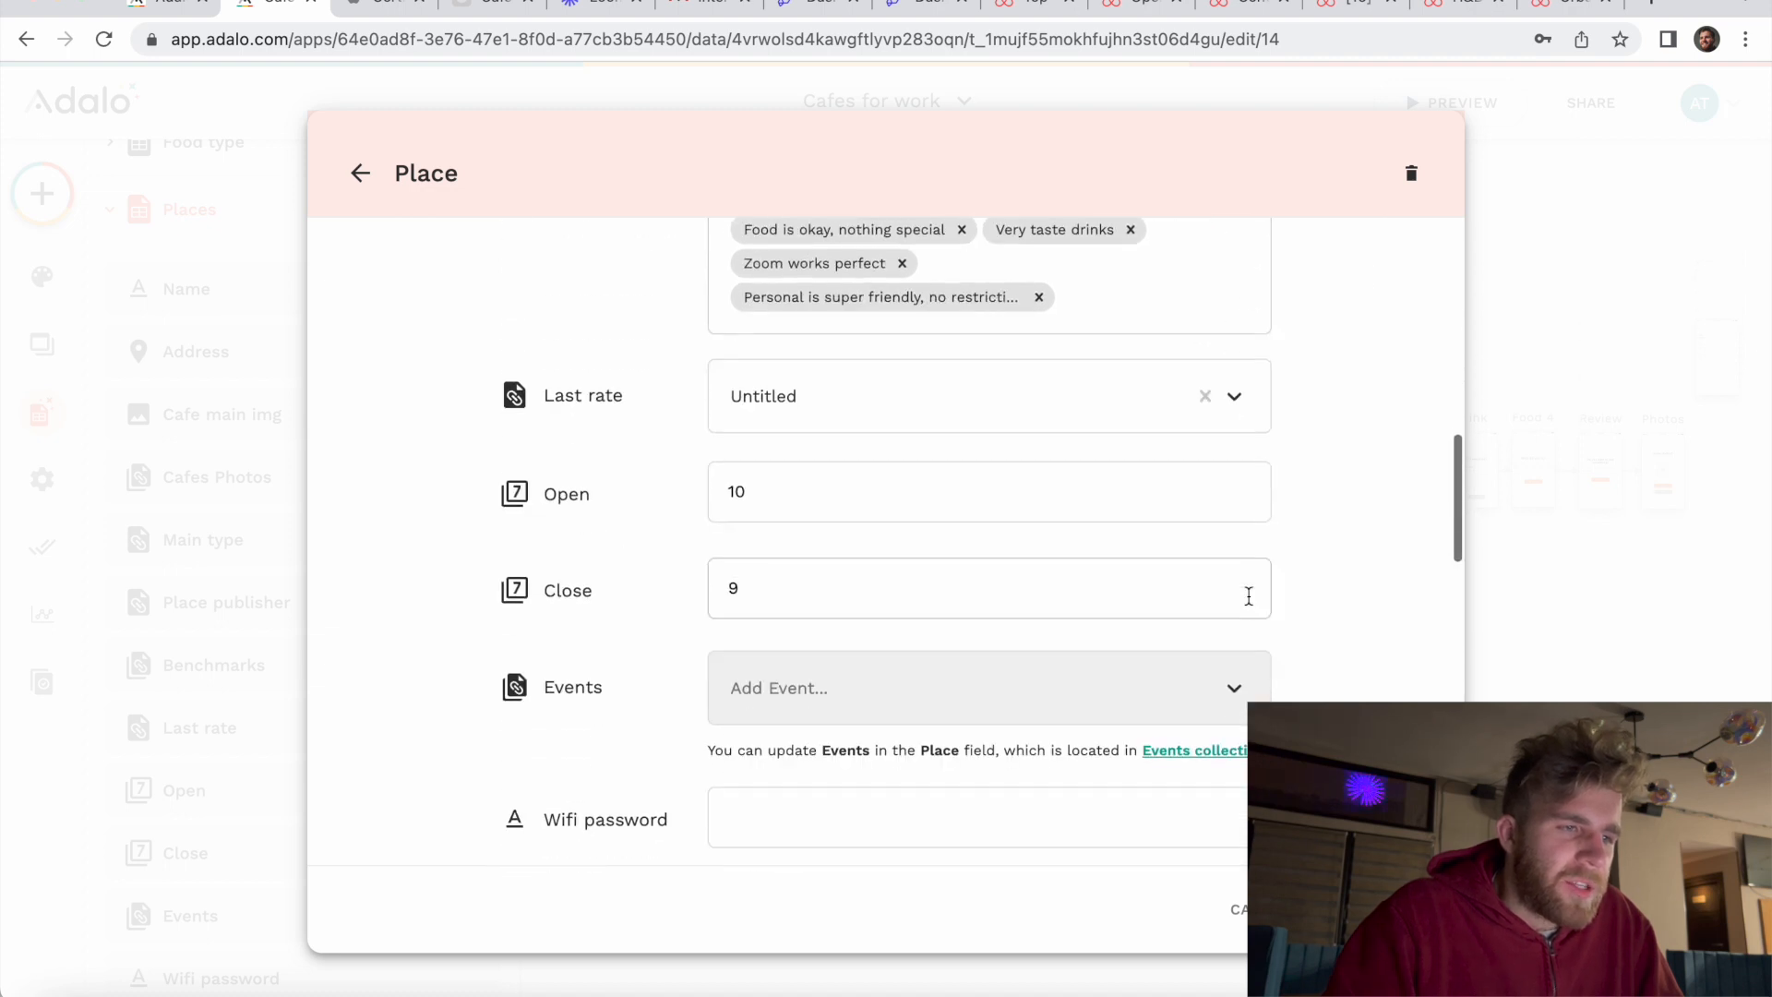
{"action": "scroll", "coordinate": [1249, 596], "scroll_direction": "down", "scroll_amount": 1}
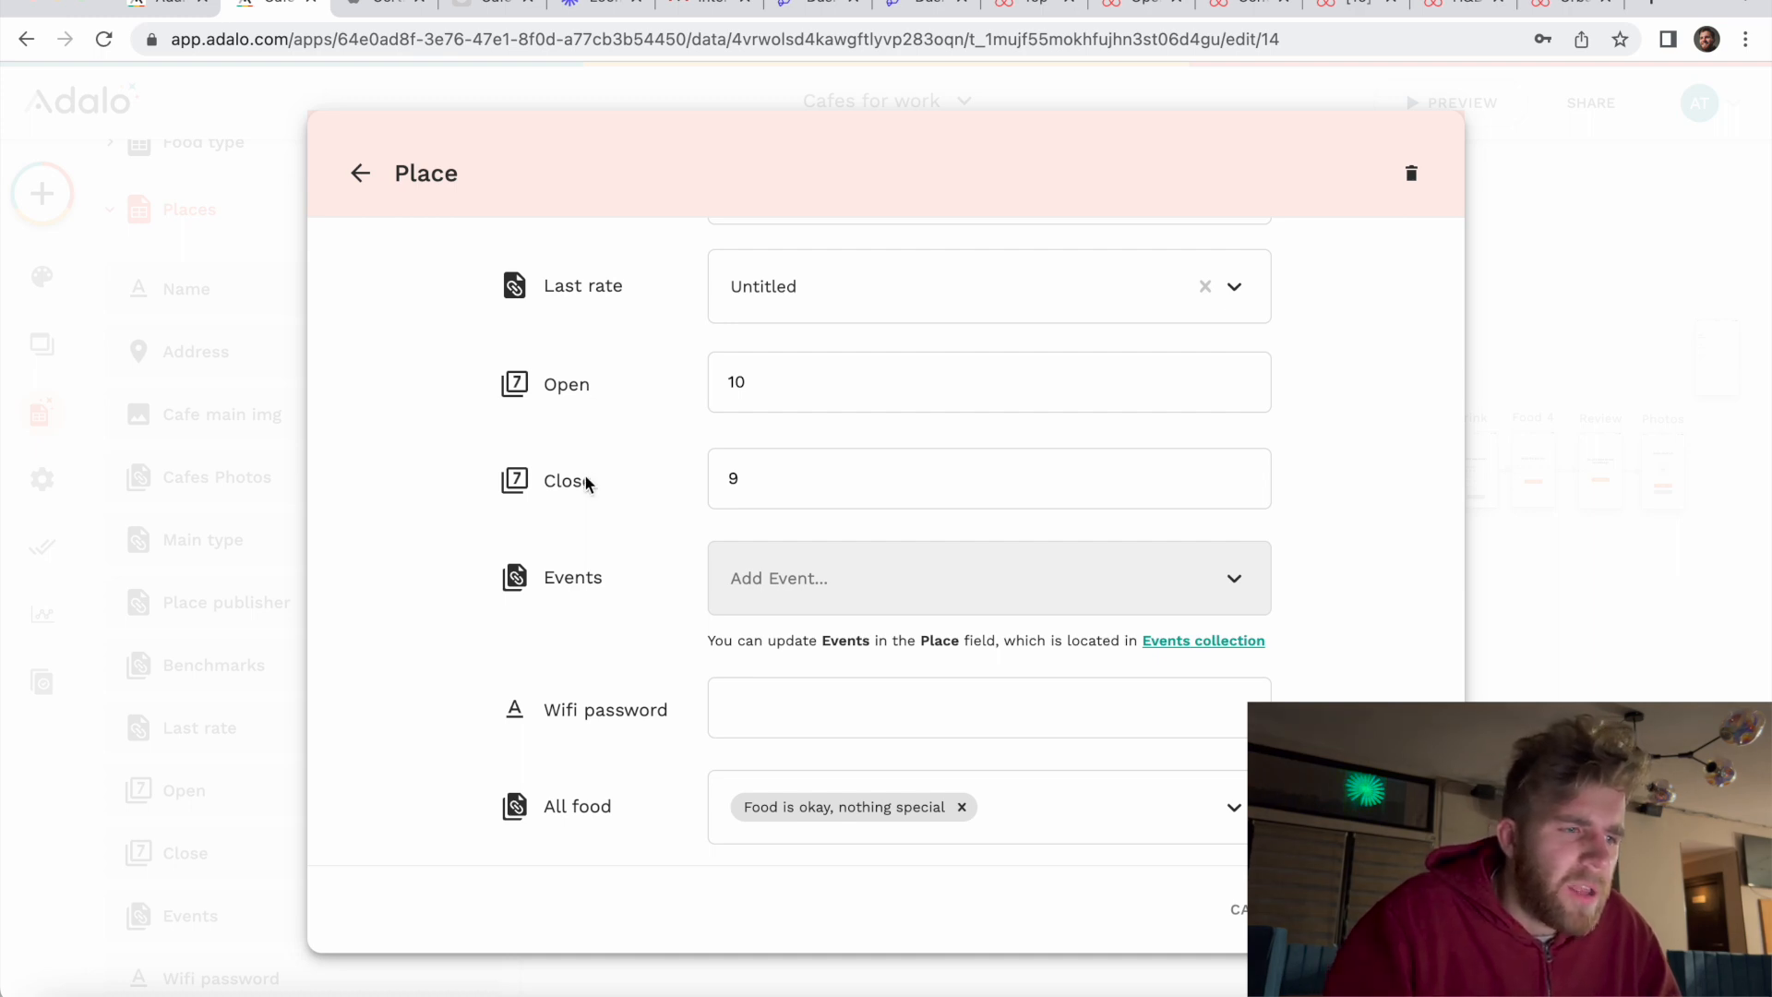
{"action": "scroll", "coordinate": [585, 479], "scroll_direction": "down", "scroll_amount": 2}
Step: Examine the place's per-category benchmark fields, from All food and All WiFI through All plugs and All tables
{"action": "scroll", "coordinate": [585, 479], "scroll_direction": "down", "scroll_amount": 4}
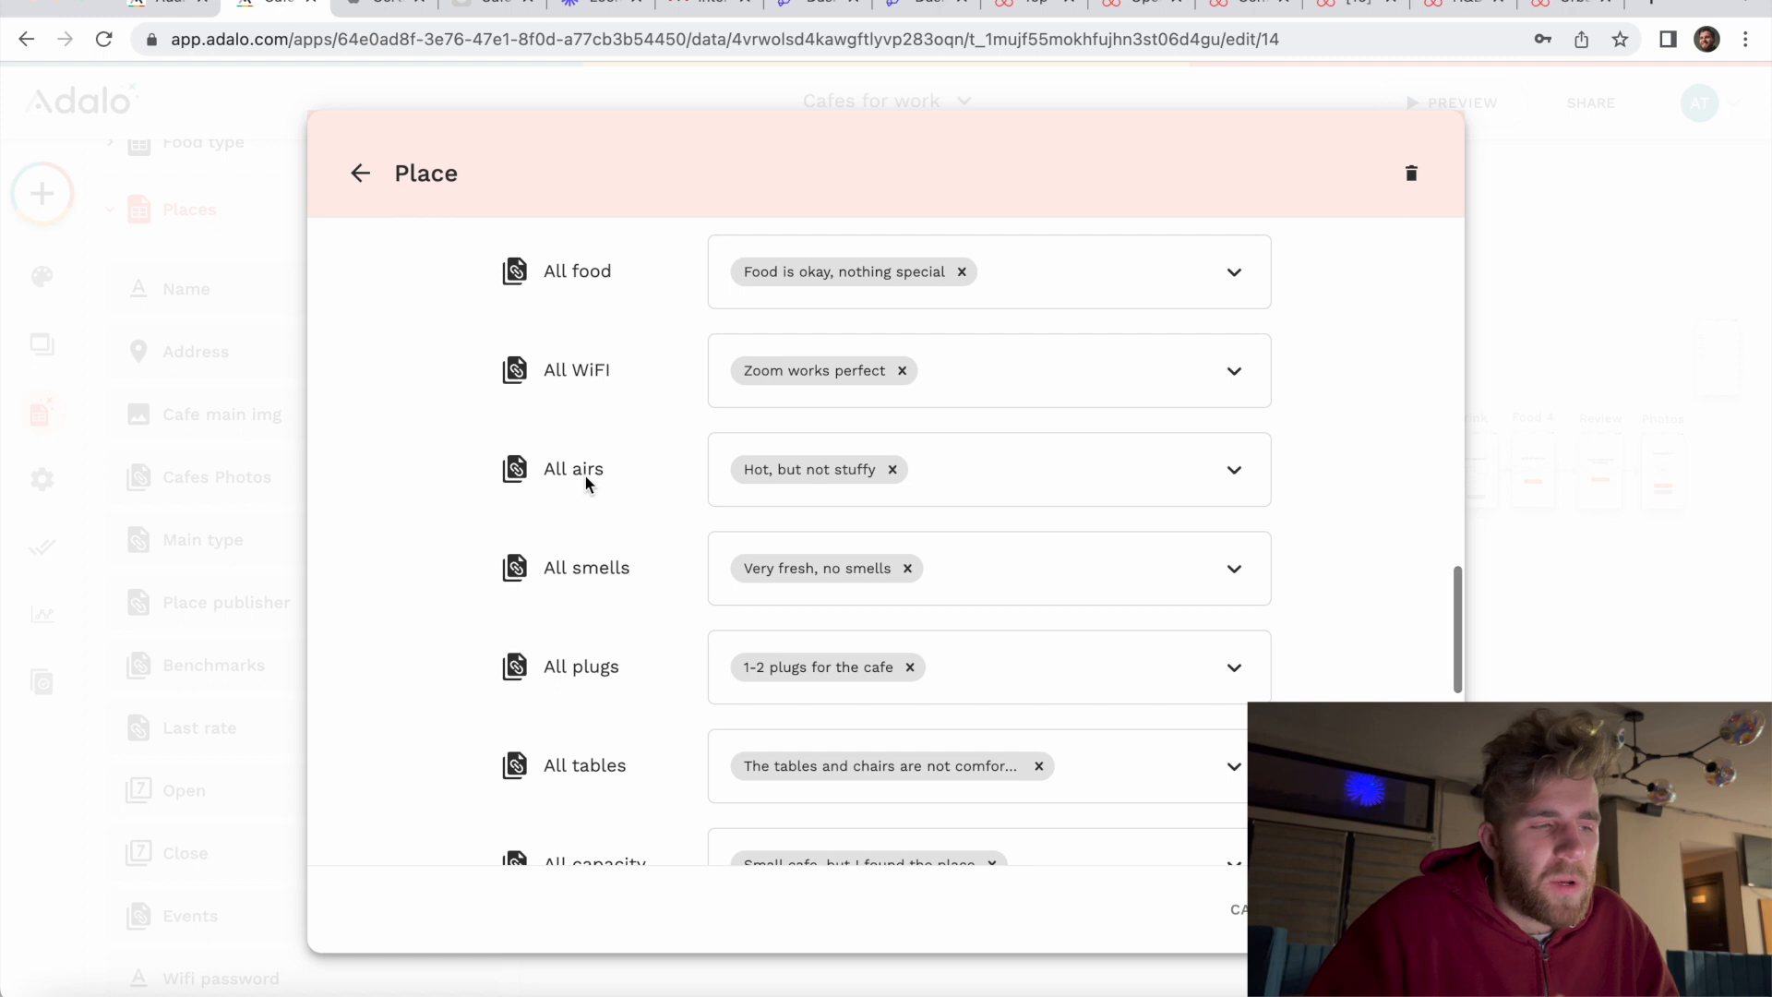
{"action": "scroll", "coordinate": [622, 489], "scroll_direction": "up", "scroll_amount": 1}
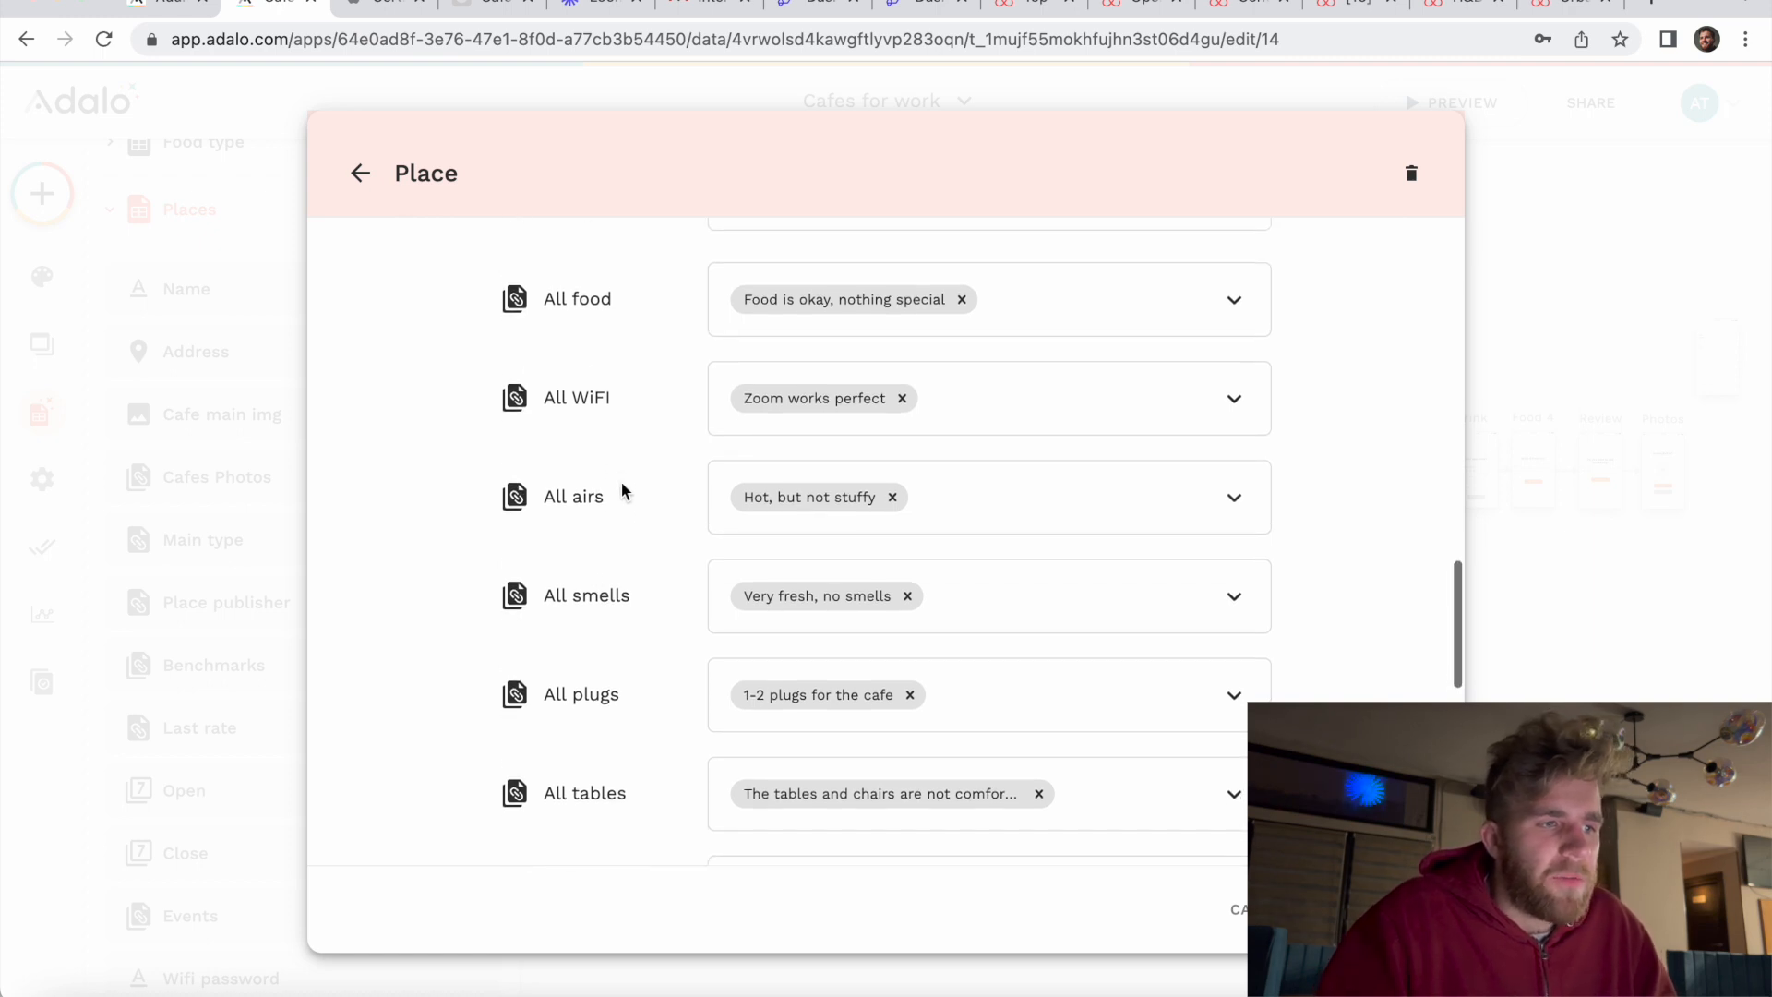
{"action": "scroll", "coordinate": [622, 489], "scroll_direction": "down", "scroll_amount": 1}
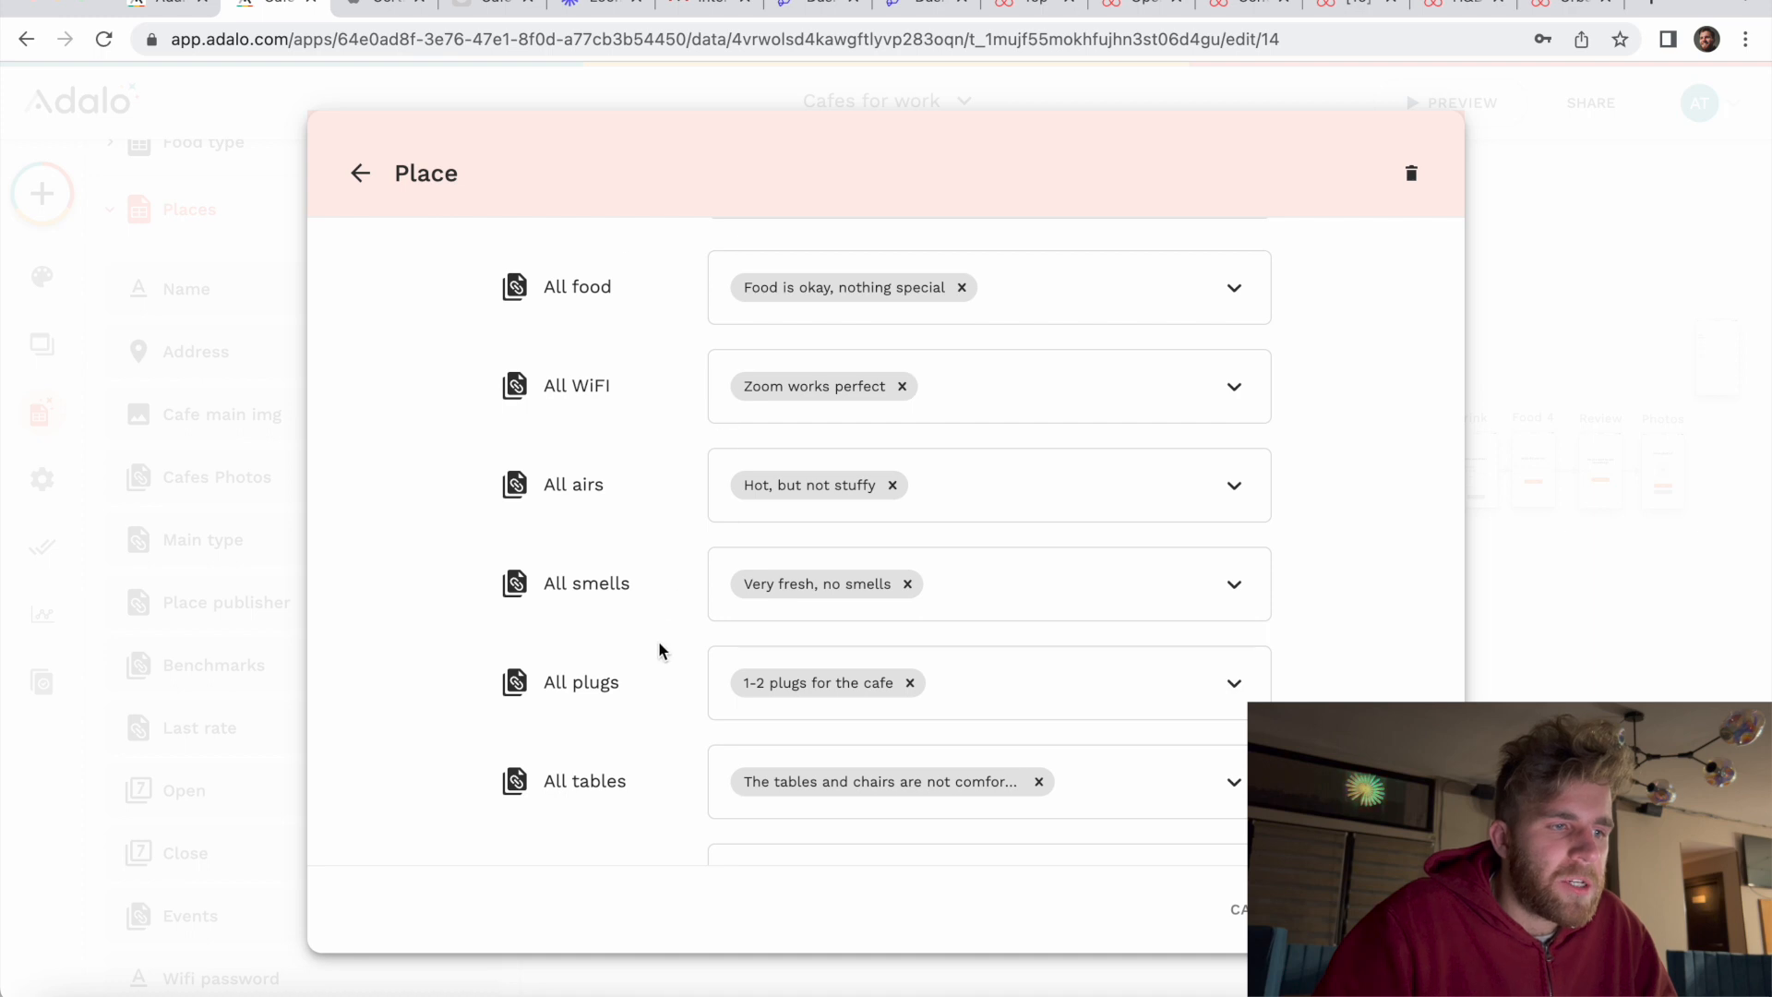
{"action": "scroll", "coordinate": [660, 645], "scroll_direction": "down", "scroll_amount": 1}
{"action": "scroll", "coordinate": [607, 341], "scroll_direction": "up", "scroll_amount": 1}
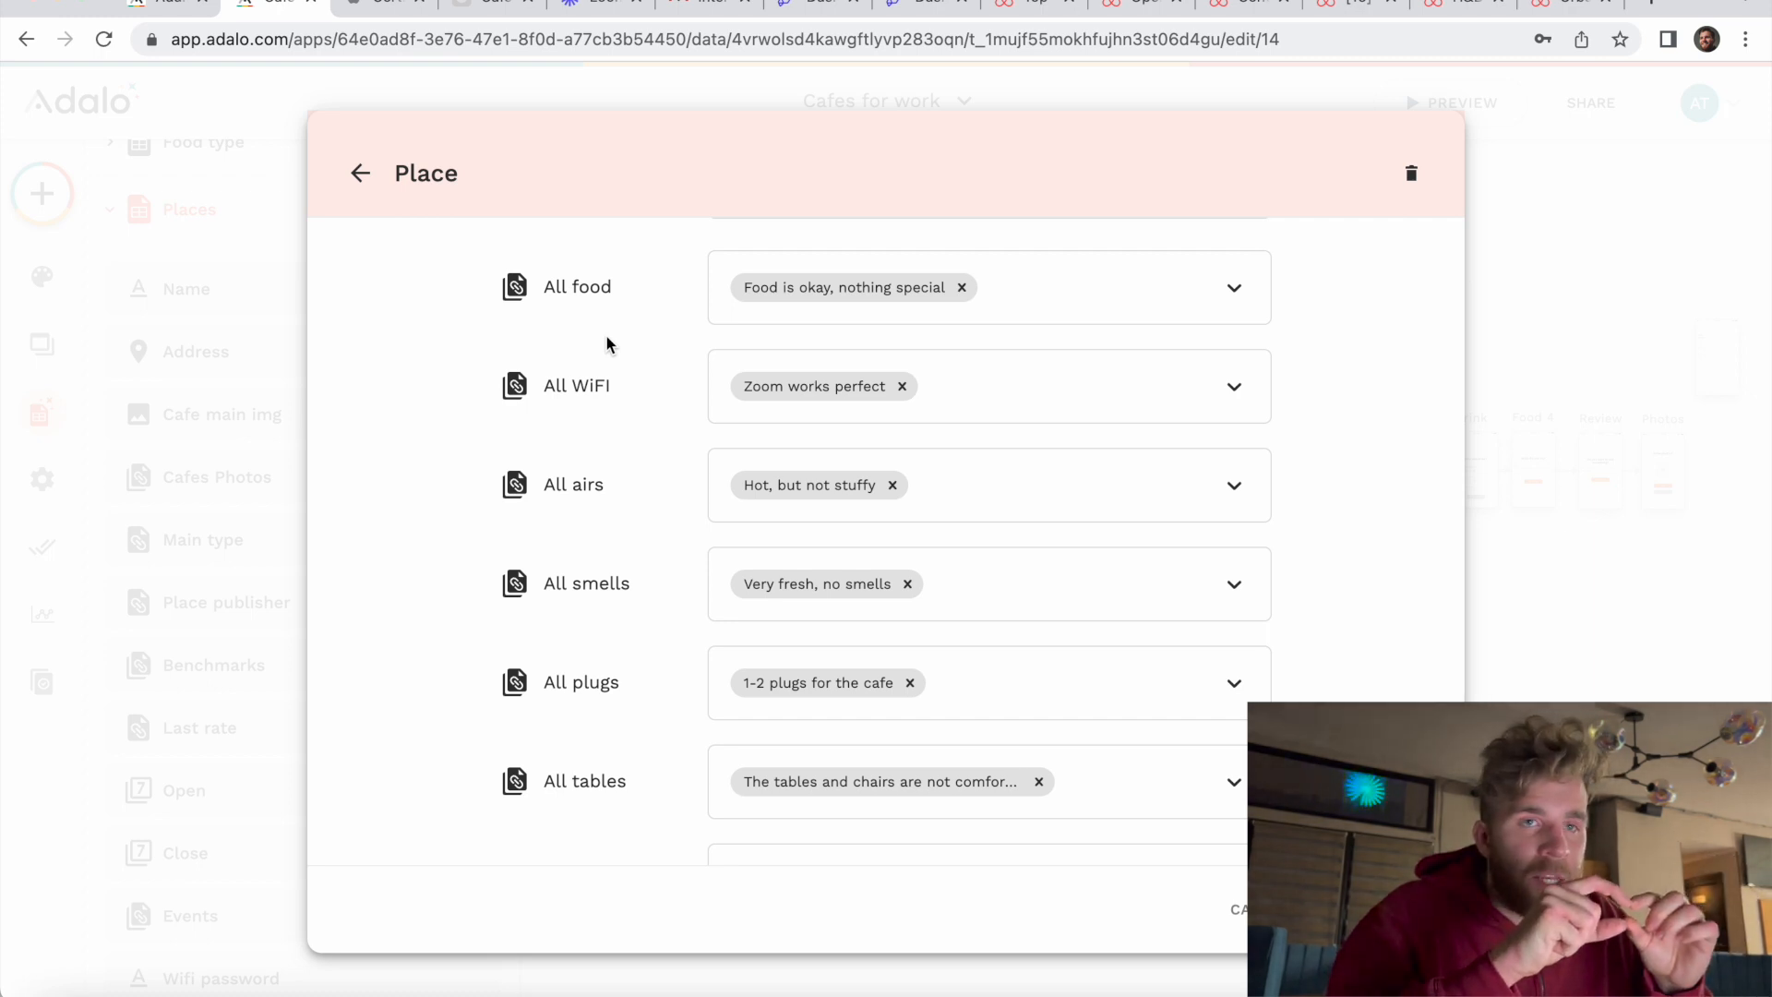
{"action": "scroll", "coordinate": [539, 346], "scroll_direction": "up", "scroll_amount": 1}
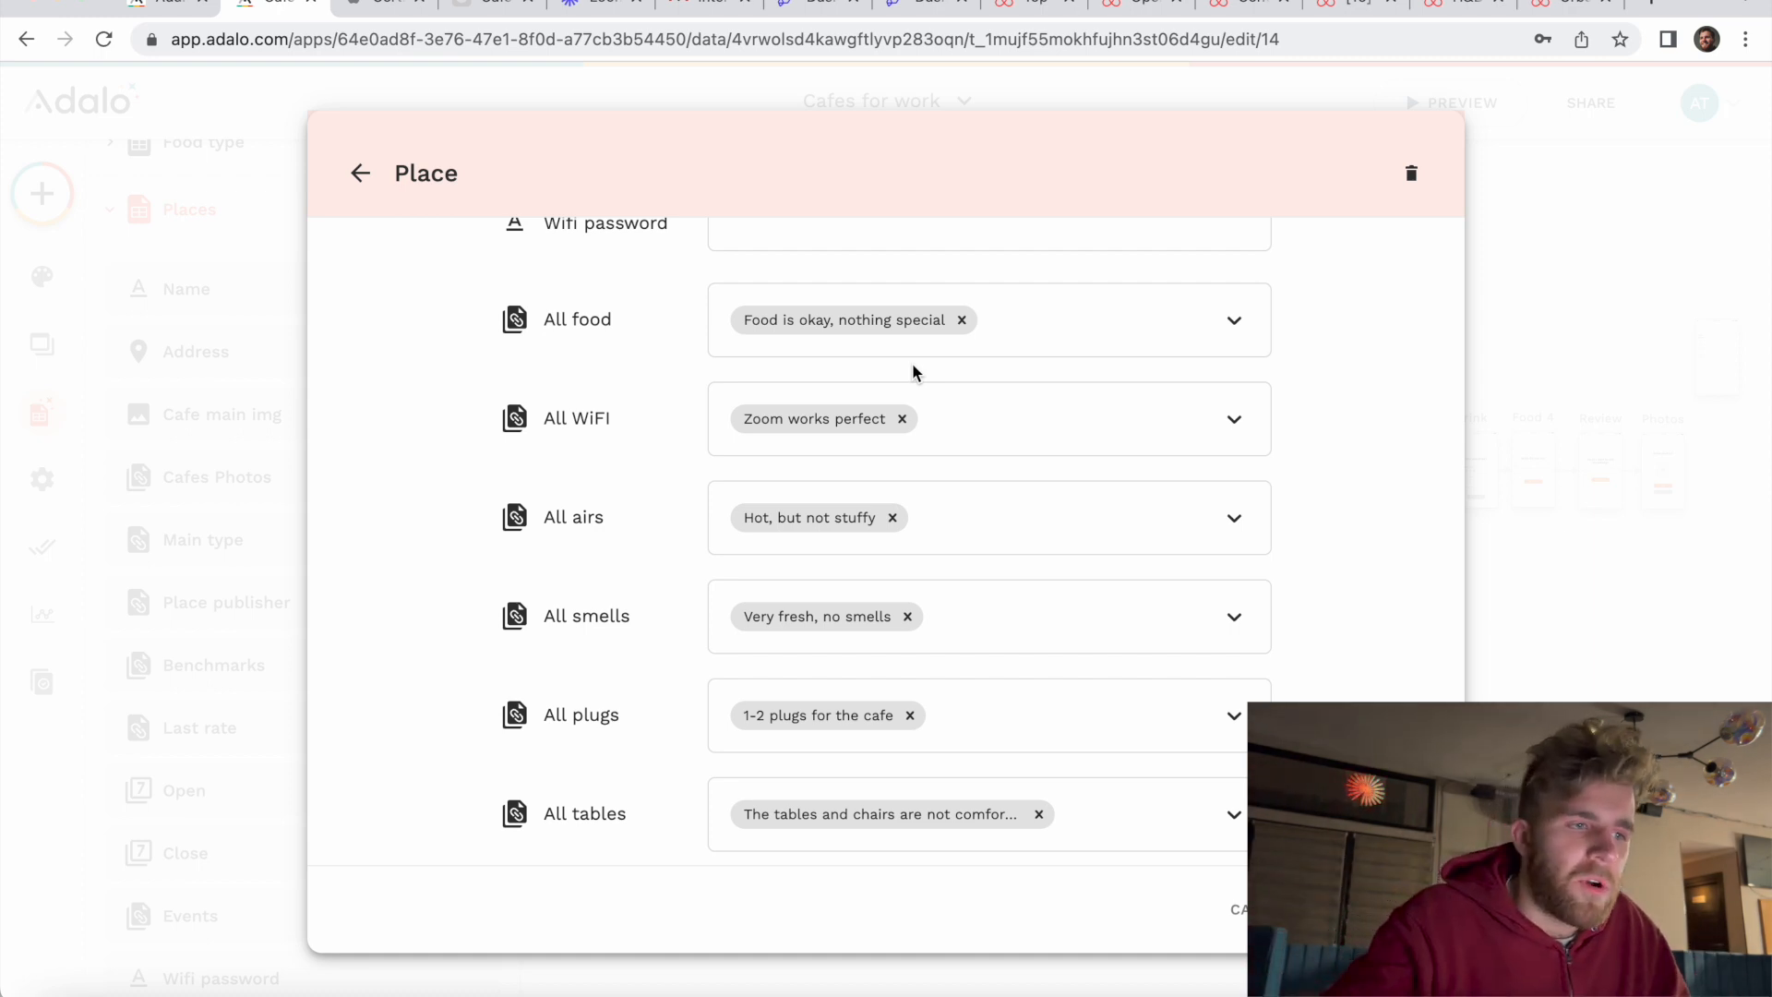
Step: Review the place's remaining fields from All capacity and All time work through Reviews, All drinks and City, and close the record and collection
{"action": "scroll", "coordinate": [886, 420], "scroll_direction": "down", "scroll_amount": 1}
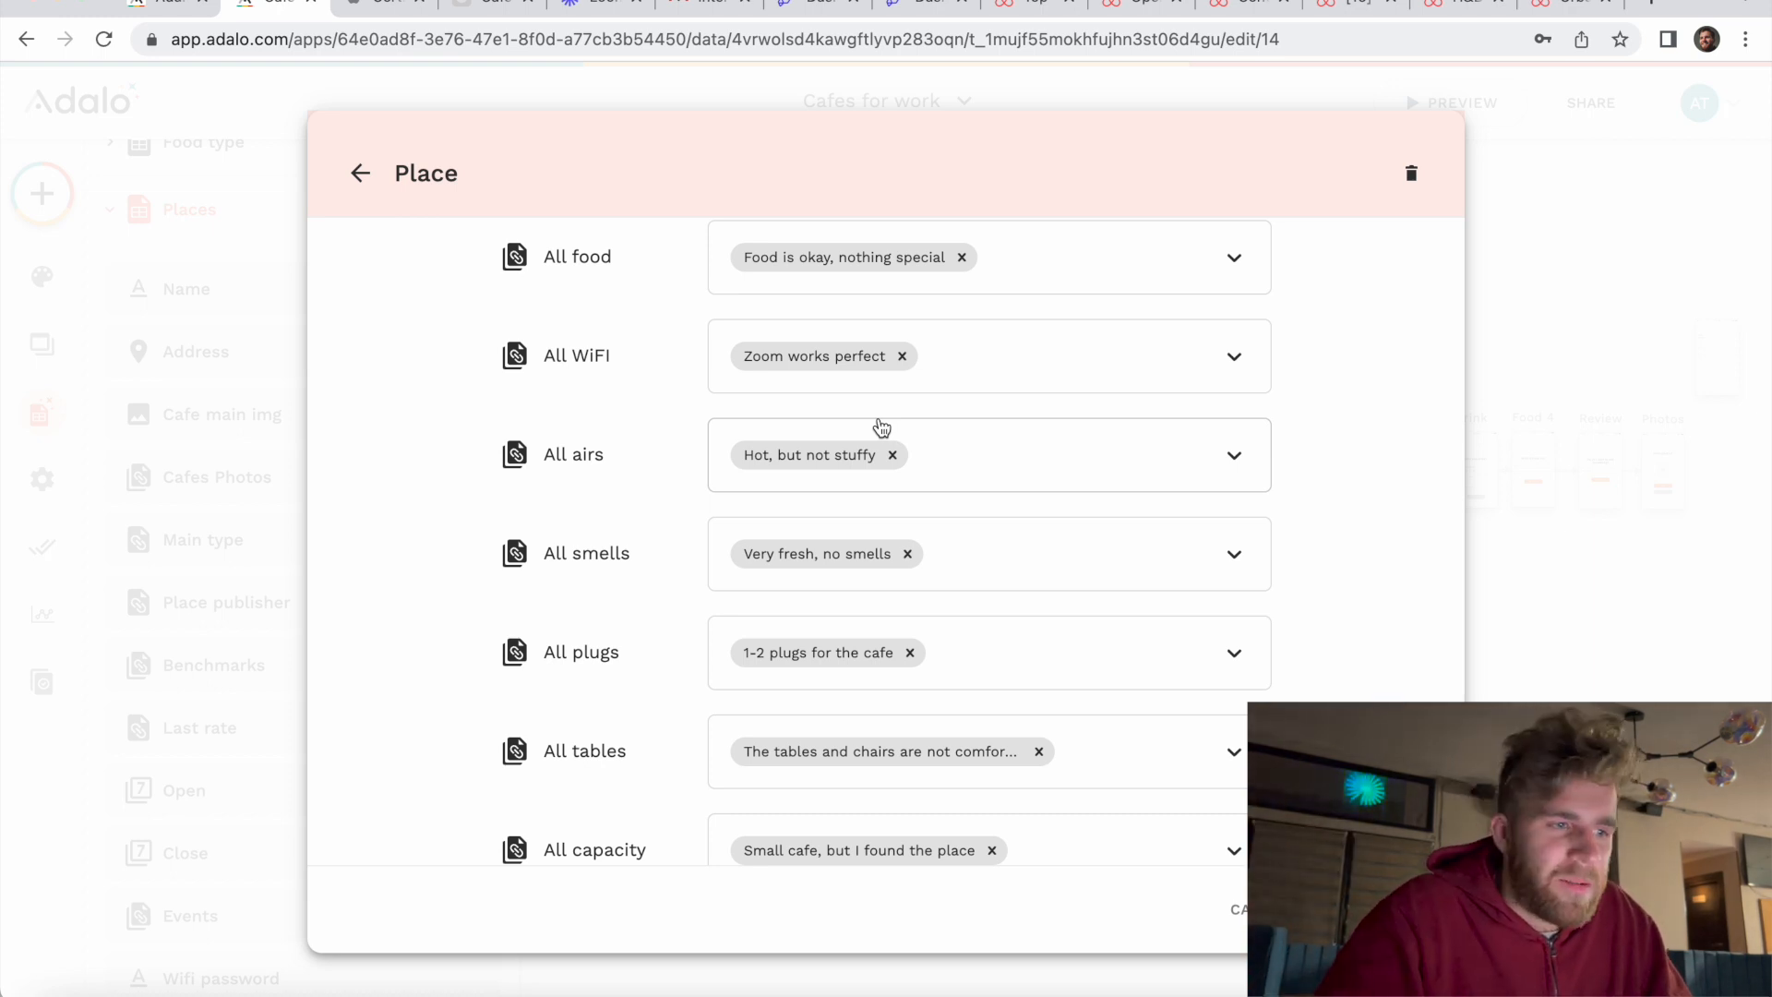
{"action": "scroll", "coordinate": [895, 454], "scroll_direction": "down", "scroll_amount": 7}
{"action": "scroll", "coordinate": [895, 467], "scroll_direction": "up", "scroll_amount": 5}
{"action": "scroll", "coordinate": [895, 466], "scroll_direction": "down", "scroll_amount": 6}
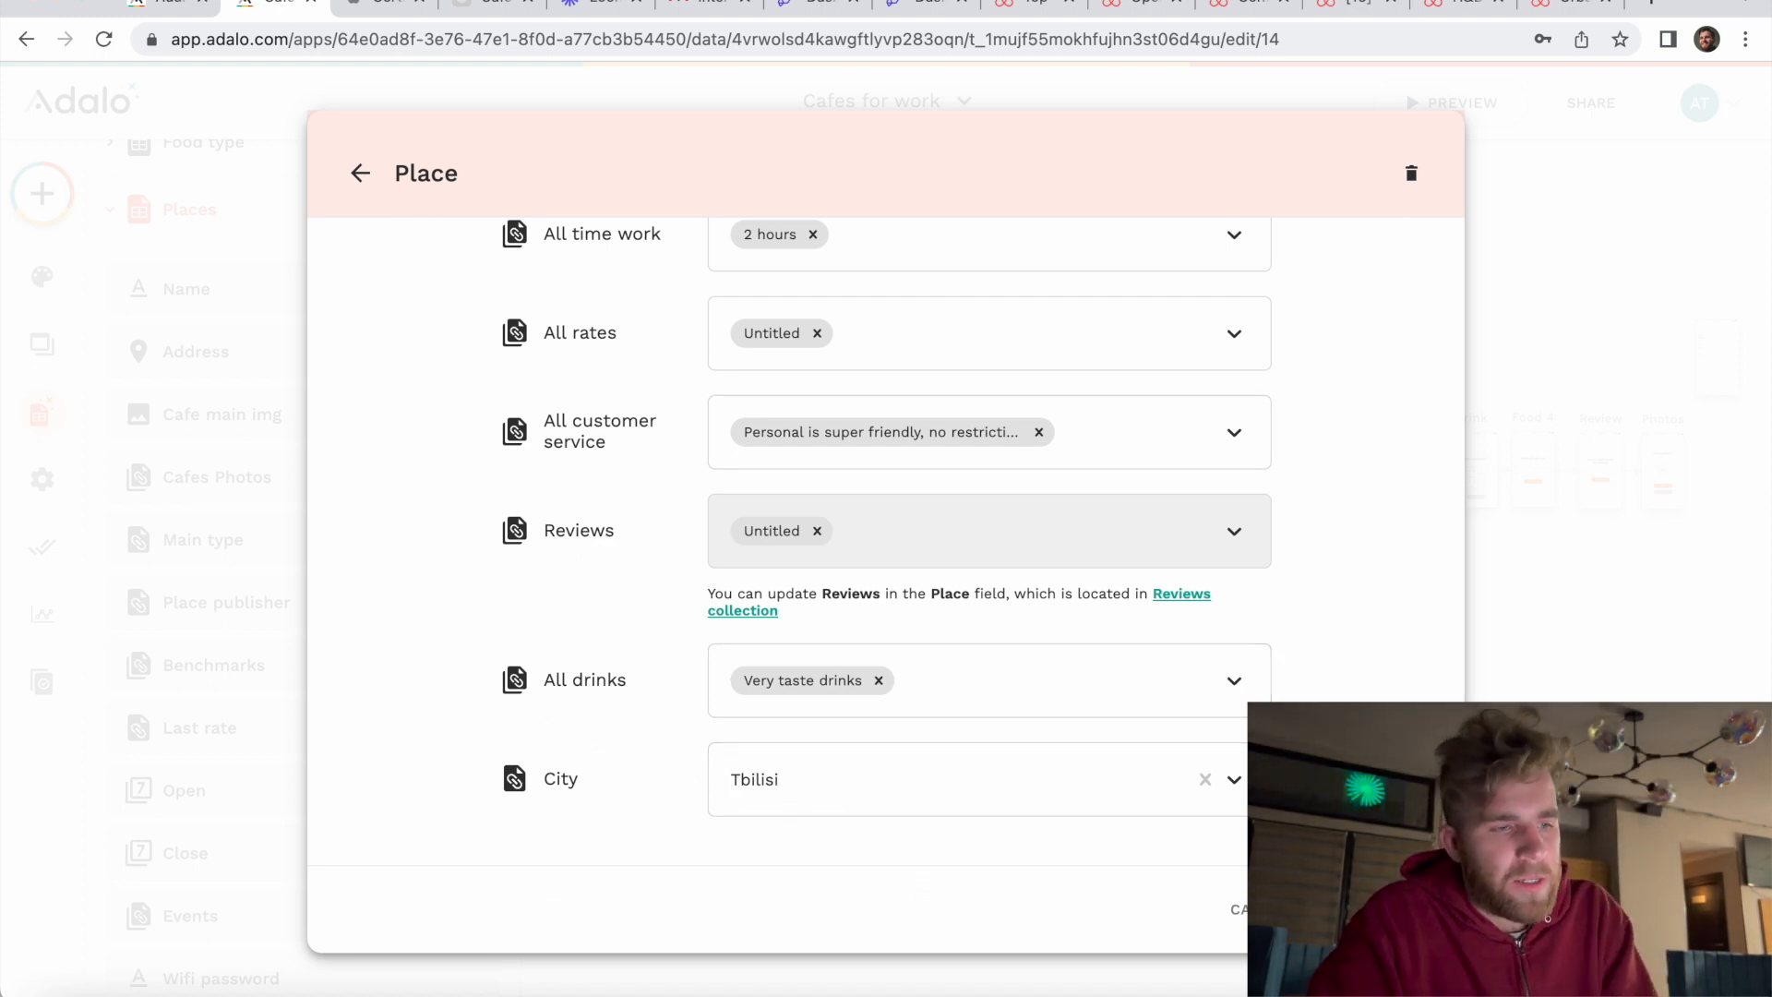
{"action": "left_click", "coordinate": [1373, 909]}
{"action": "left_click", "coordinate": [283, 536]}
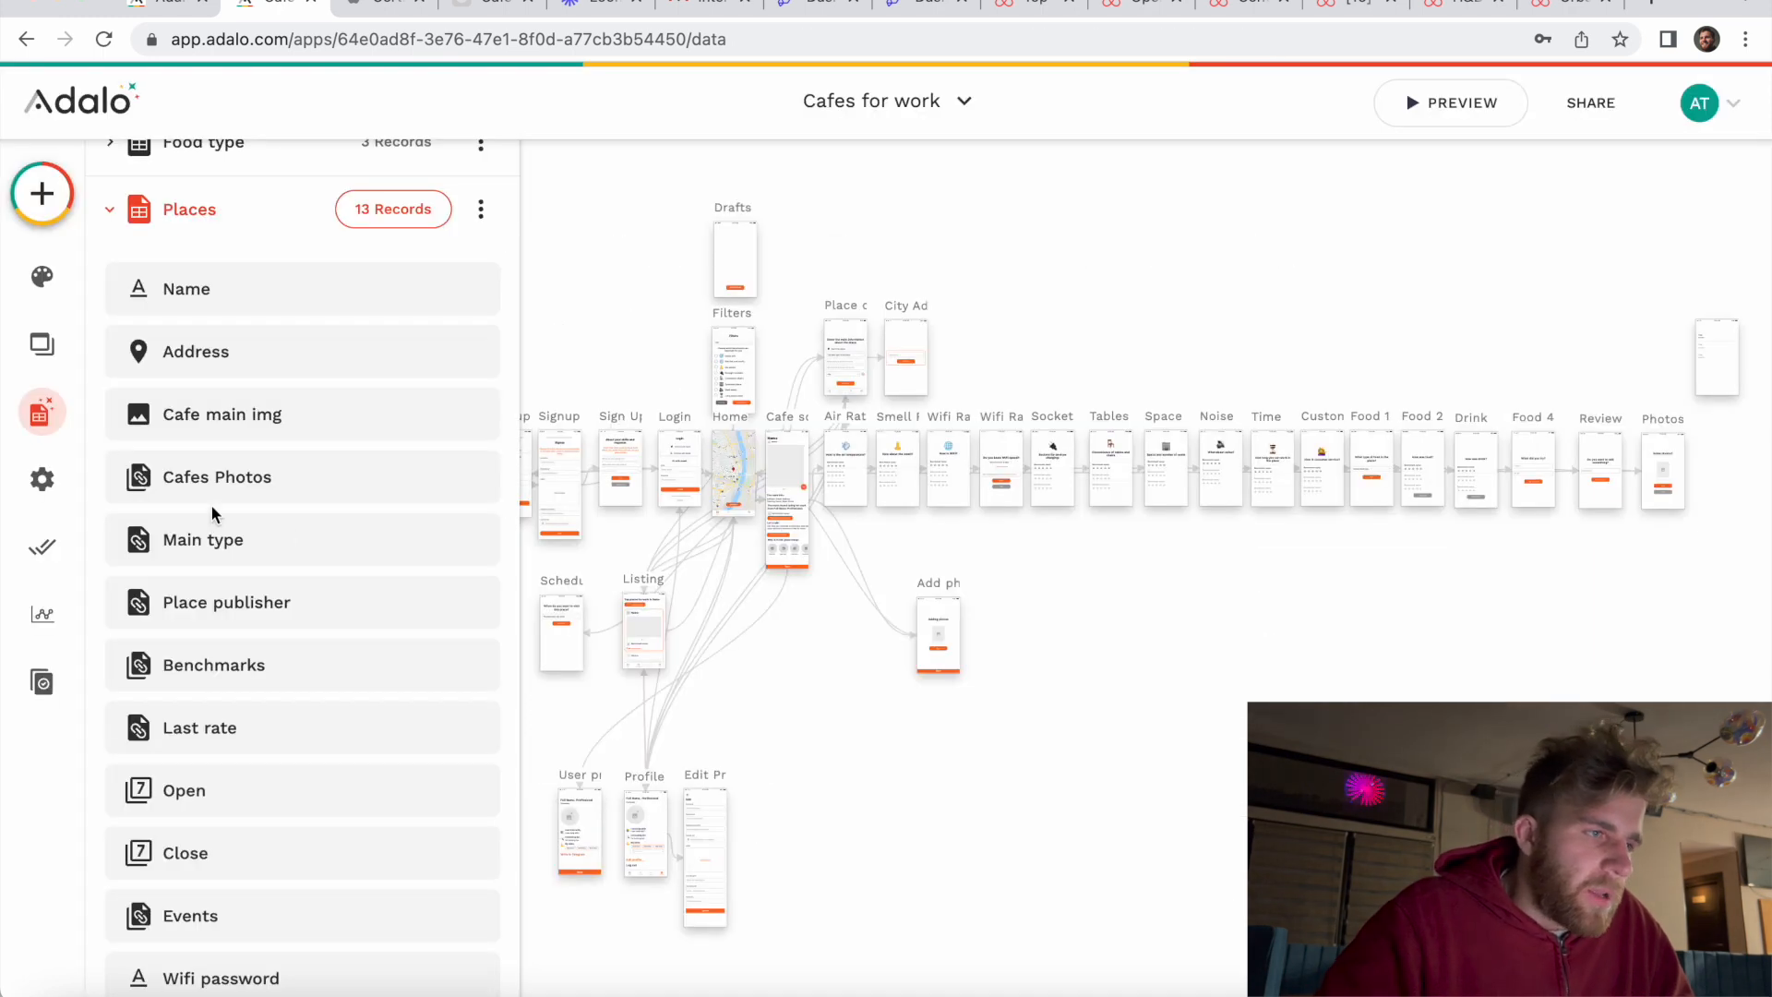
{"action": "left_click", "coordinate": [111, 212]}
Step: Check which properties the Rate small collection contains
{"action": "scroll", "coordinate": [185, 494], "scroll_direction": "down", "scroll_amount": 1}
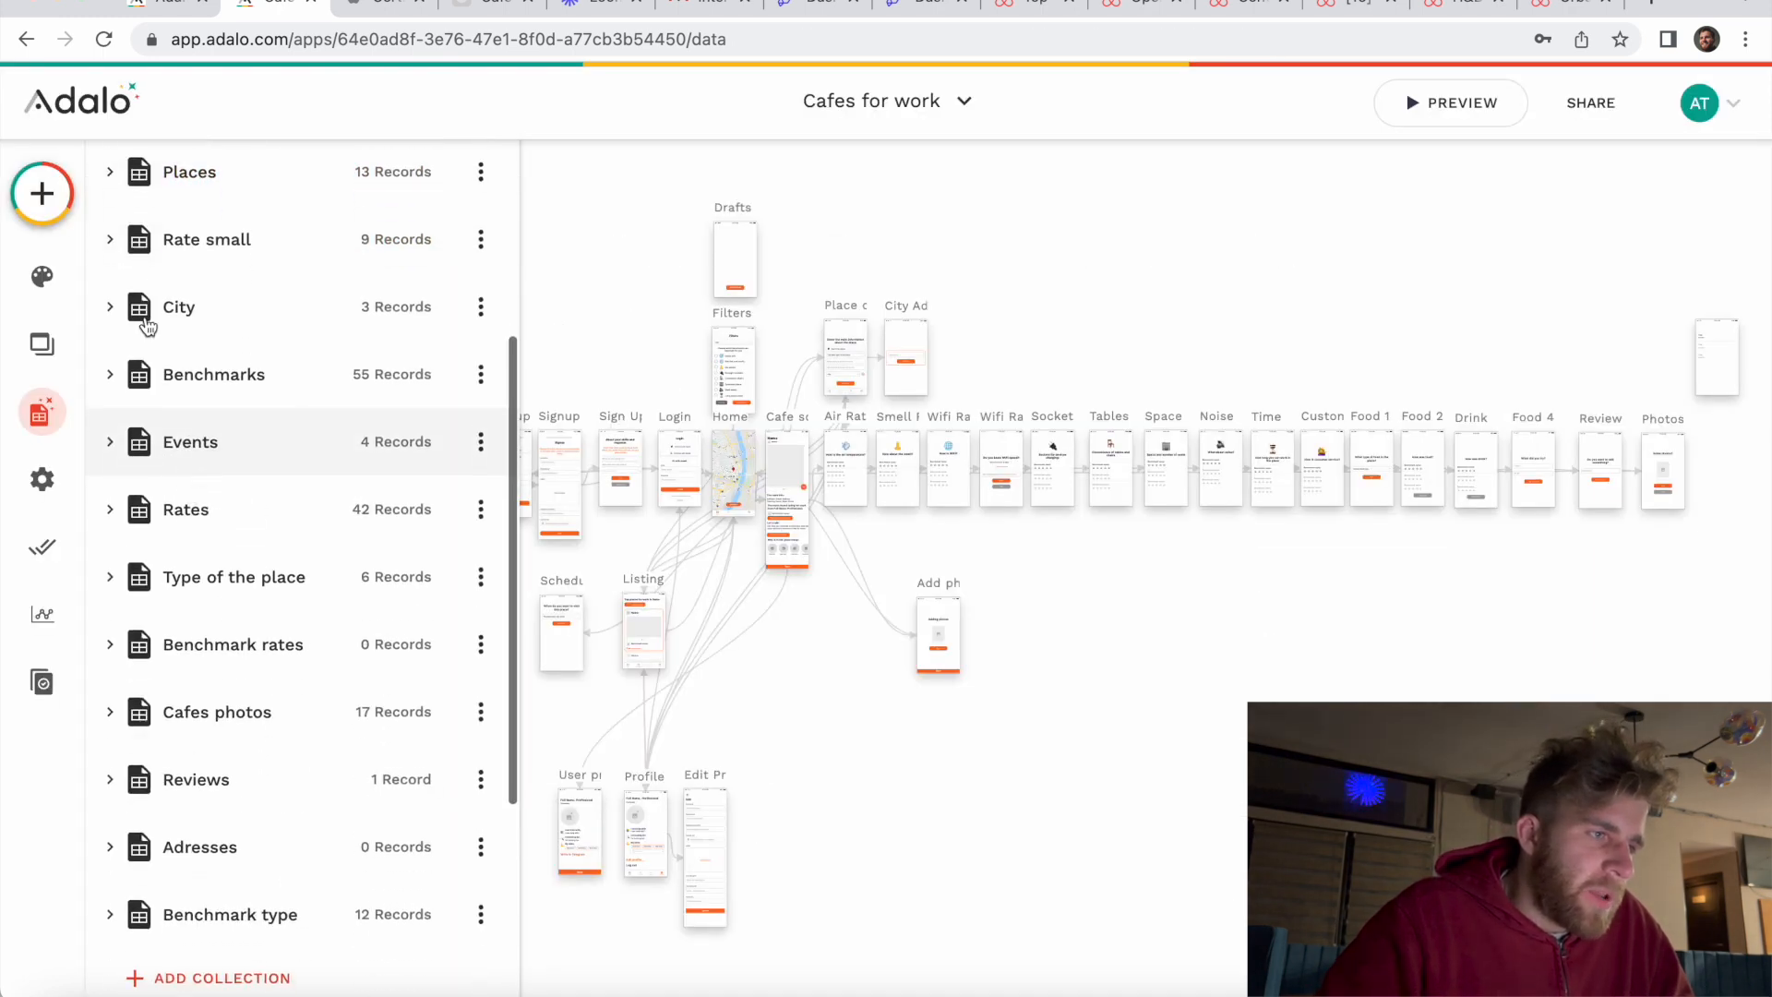
{"action": "left_click", "coordinate": [124, 270]}
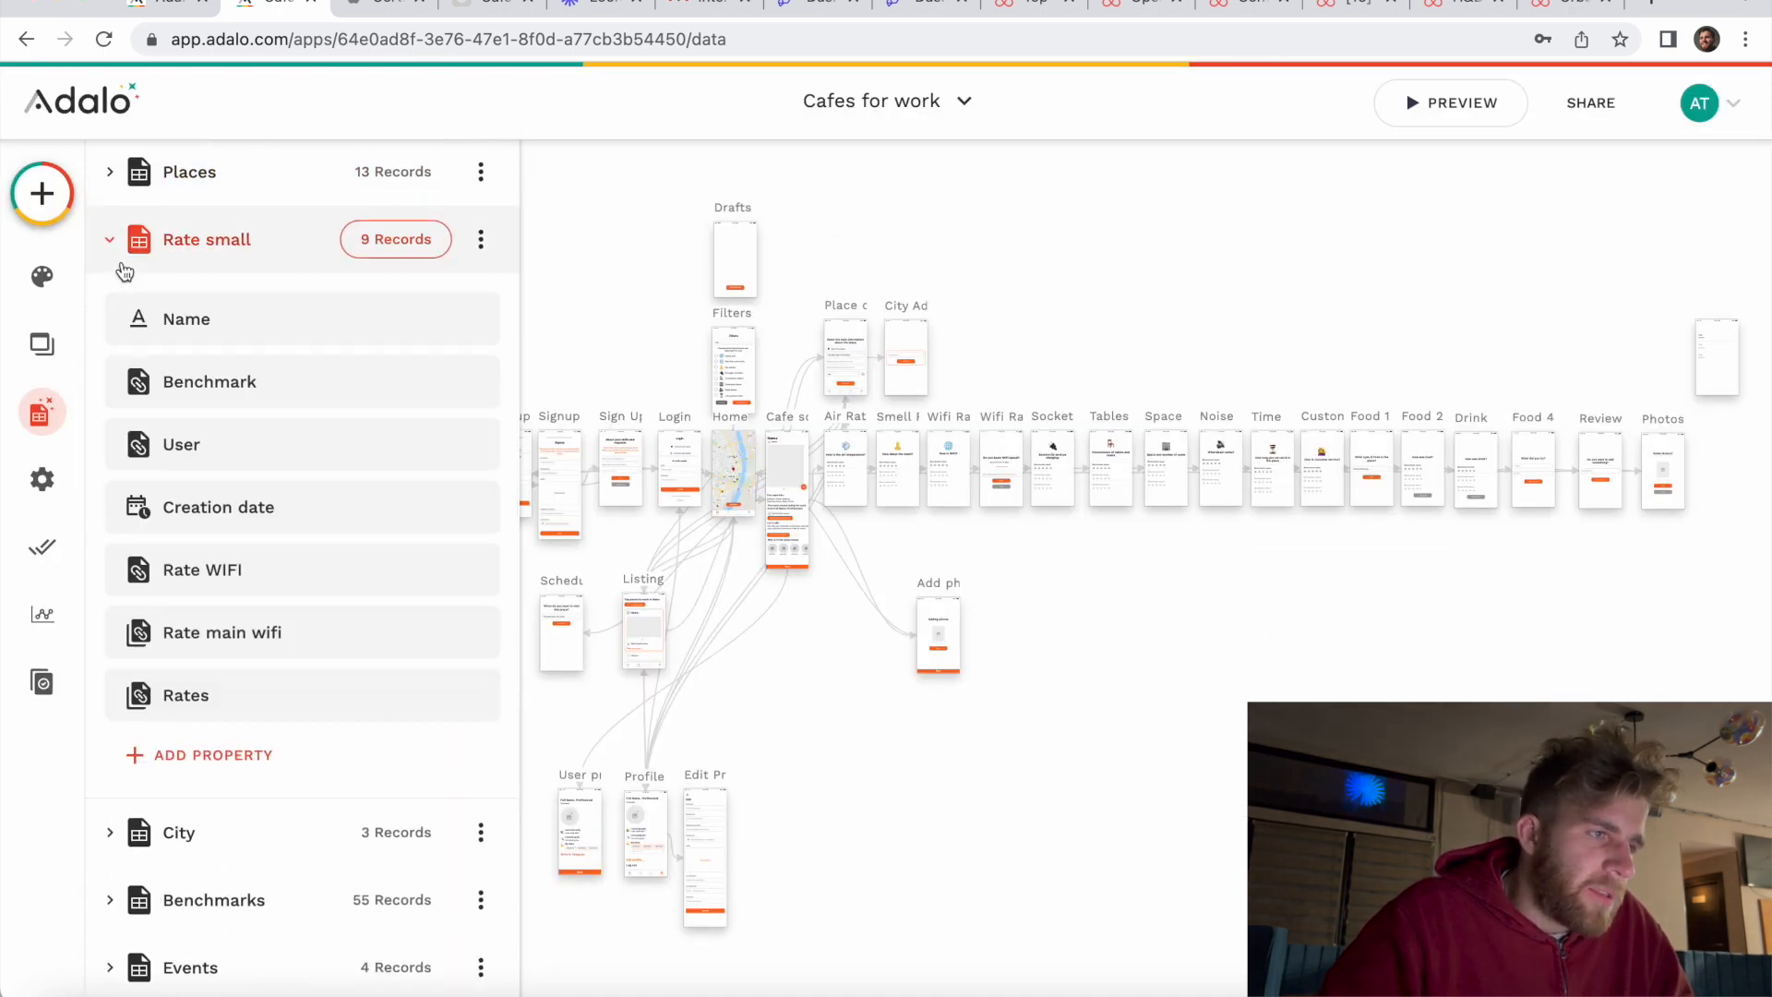
{"action": "left_click", "coordinate": [198, 252]}
Step: Try to delete the Rate small collection
{"action": "left_click", "coordinate": [479, 241]}
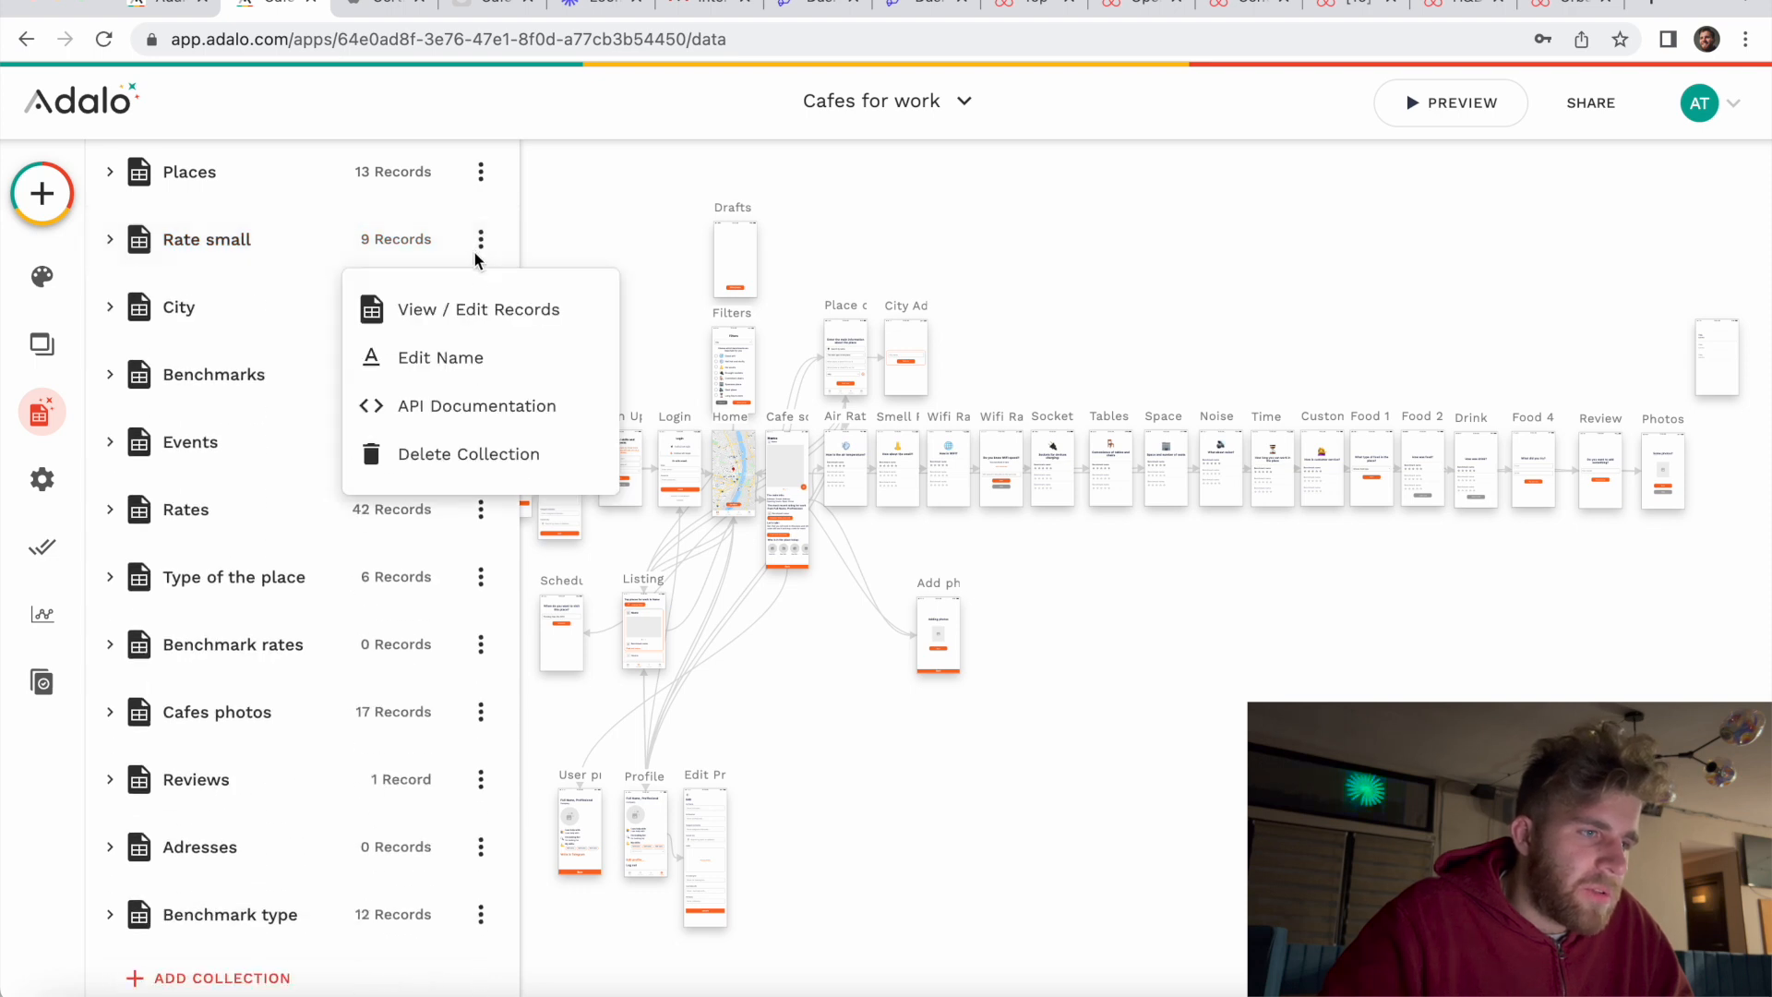
{"action": "left_click", "coordinate": [472, 454]}
{"action": "left_click", "coordinate": [980, 304]}
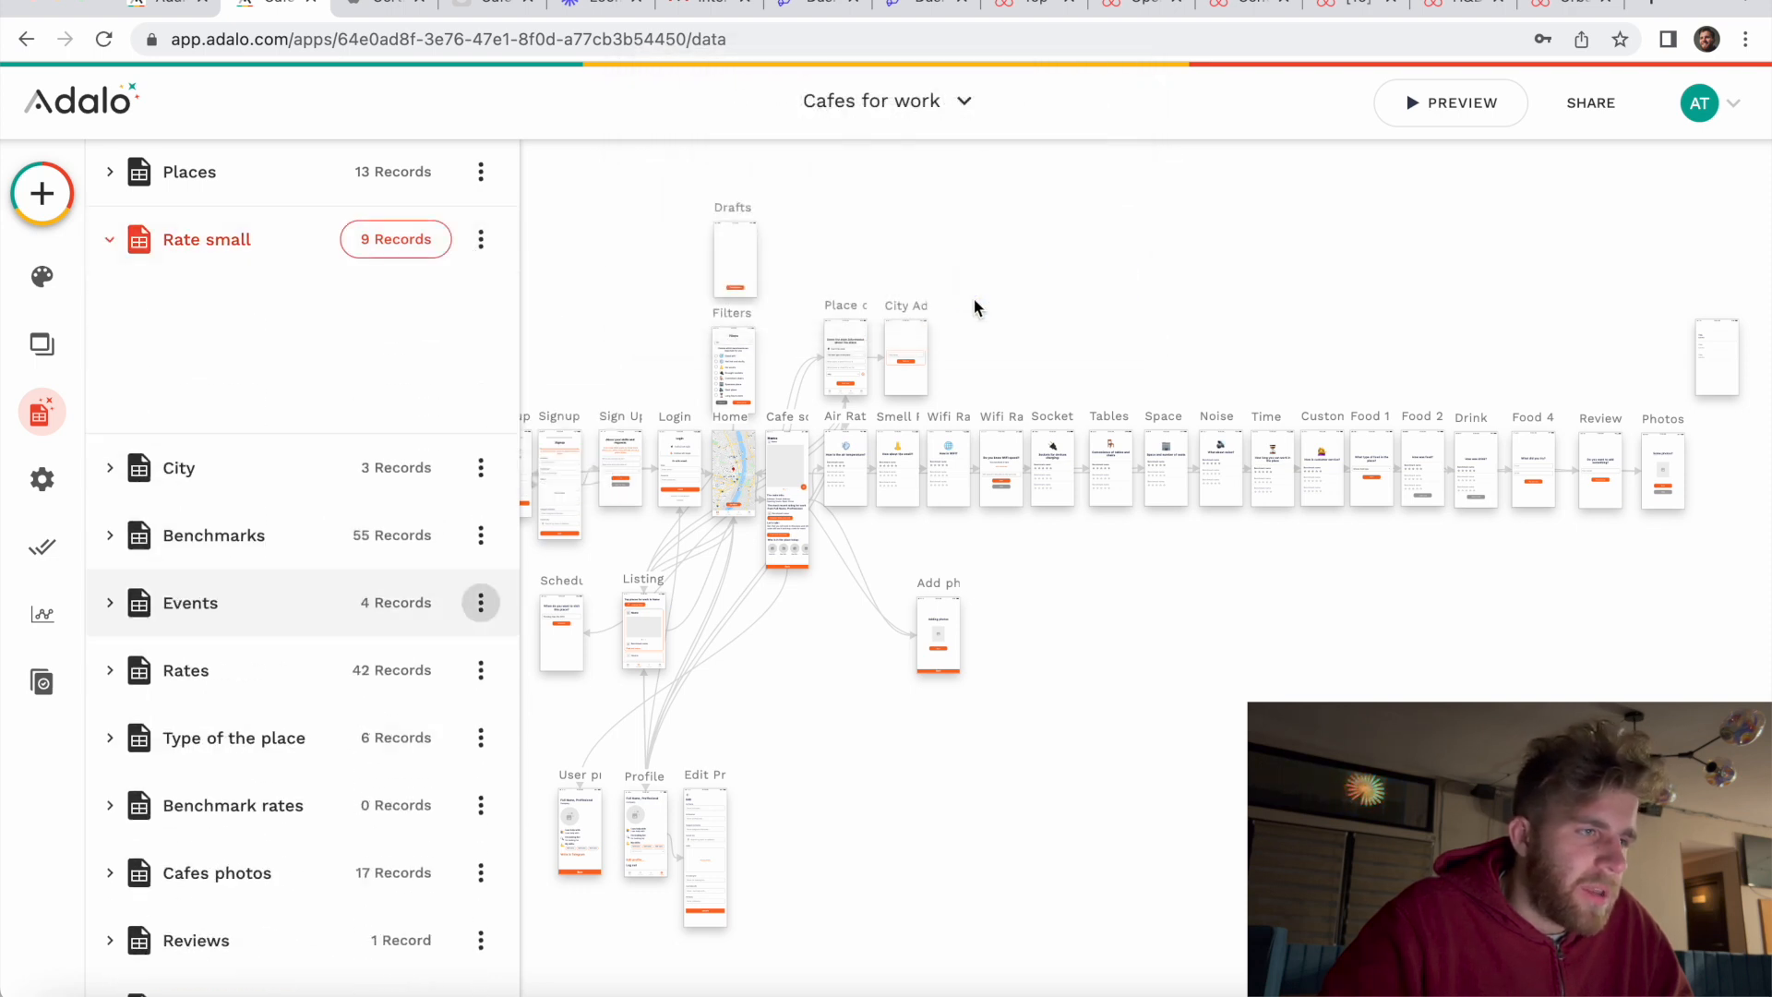
{"action": "left_click", "coordinate": [109, 259]}
Step: Review the City collection's properties and its records, including the City address, Places and Current city columns
{"action": "scroll", "coordinate": [182, 393], "scroll_direction": "down", "scroll_amount": 2}
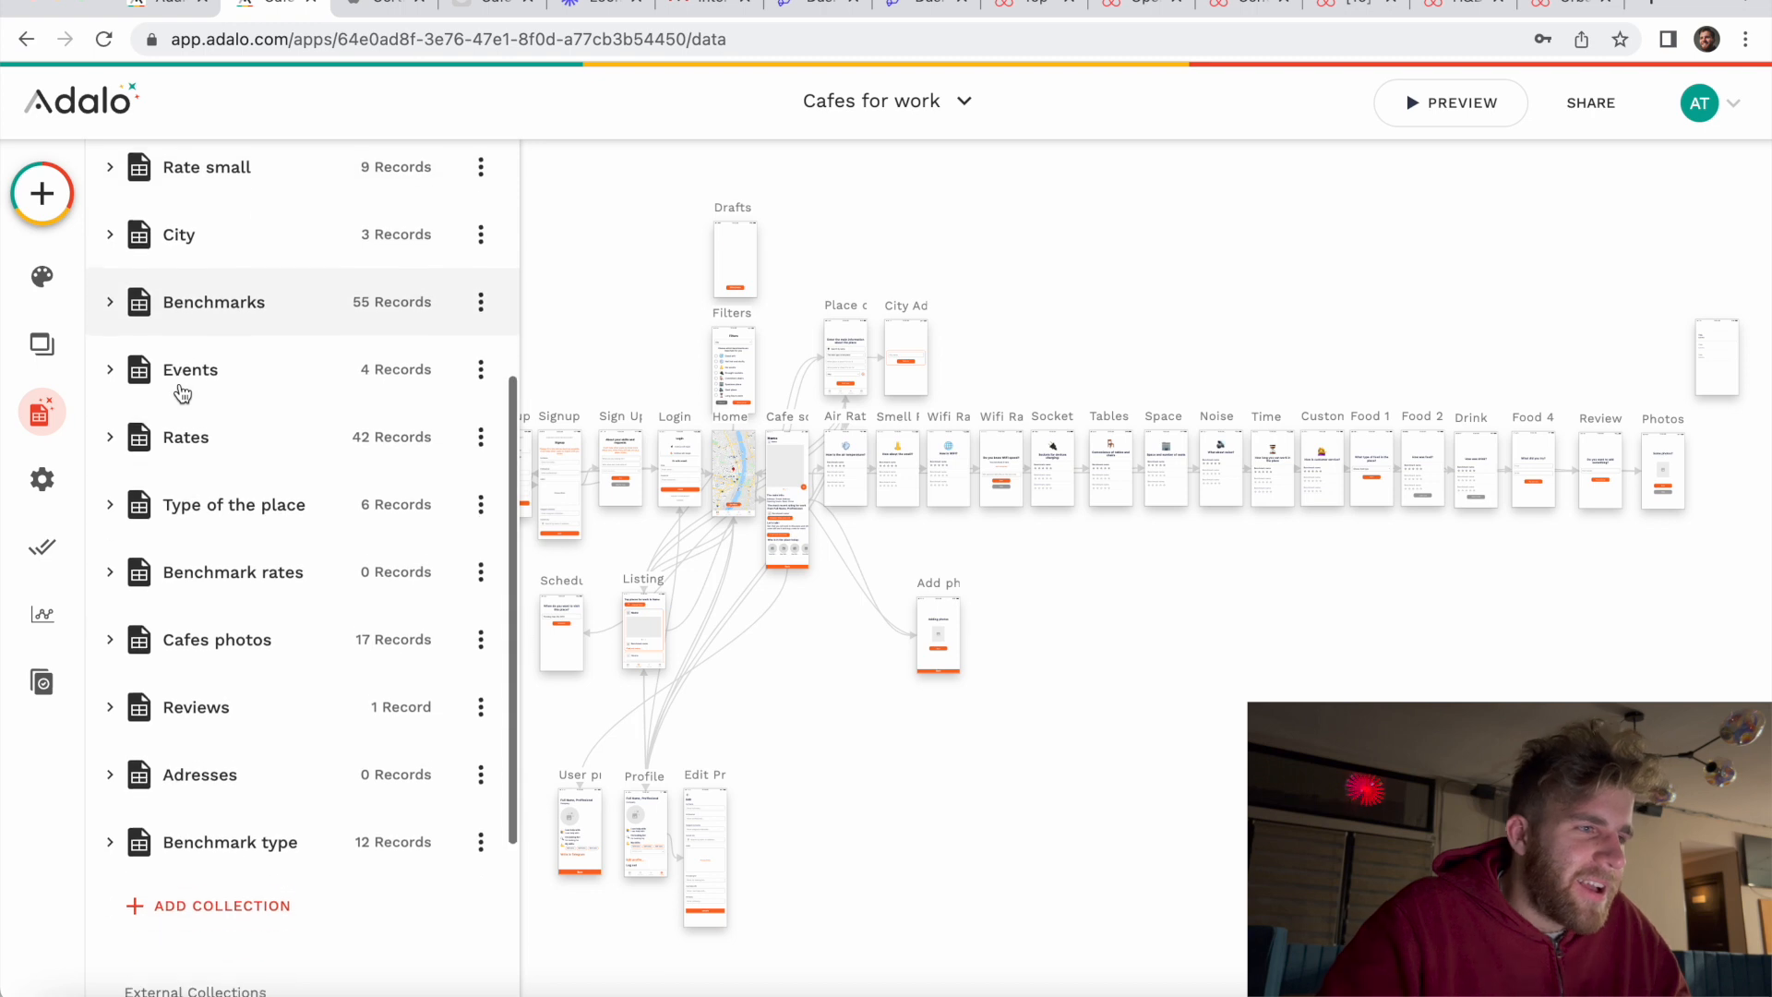
{"action": "left_click", "coordinate": [110, 233]}
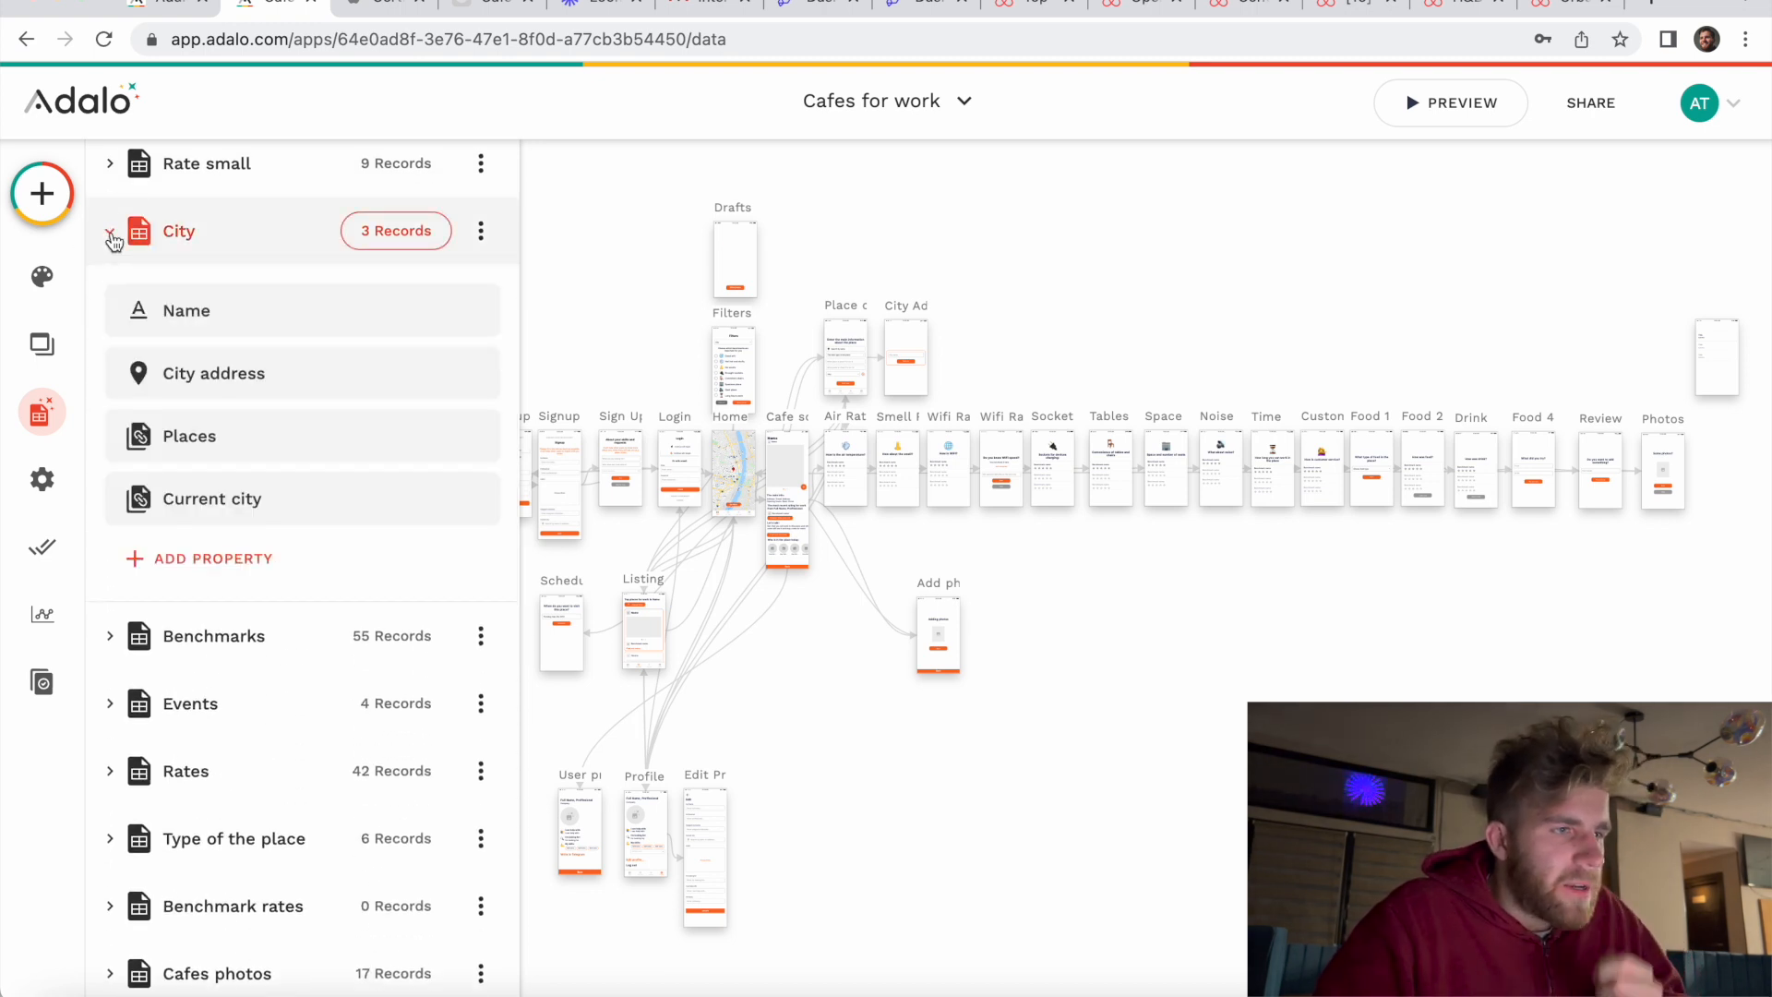
{"action": "left_click", "coordinate": [411, 232]}
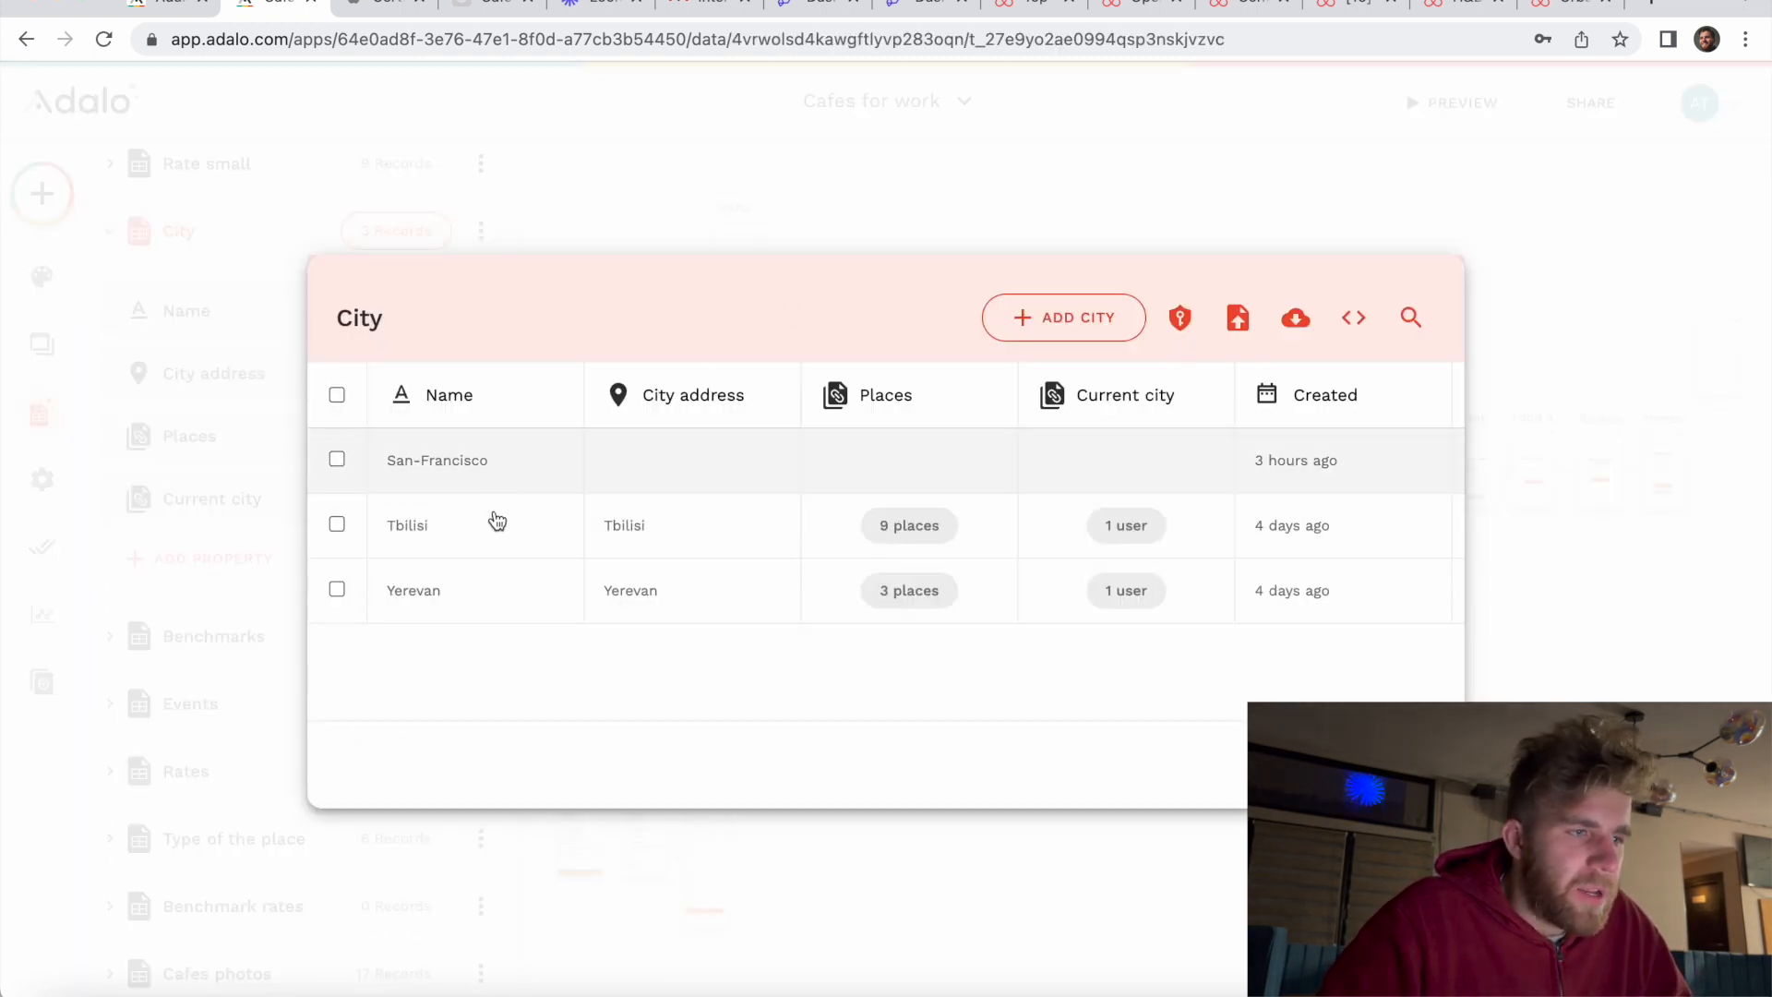
{"action": "scroll", "coordinate": [640, 561], "scroll_direction": "right", "scroll_amount": 4}
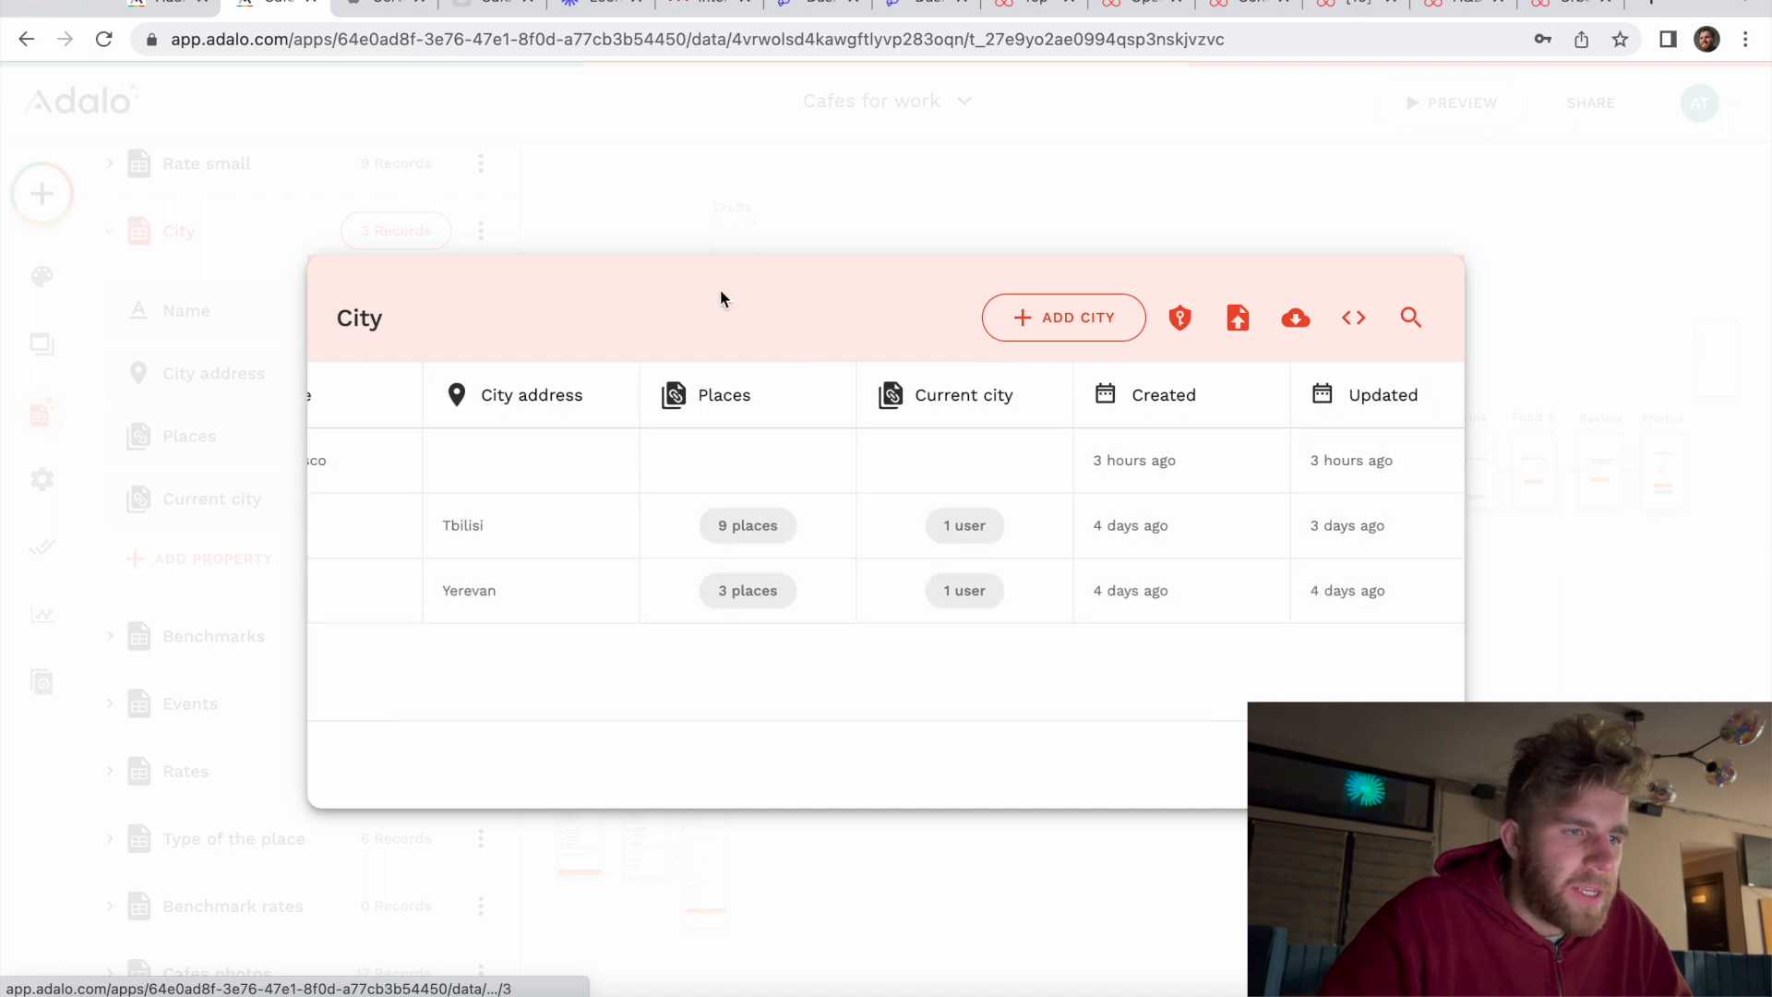
{"action": "scroll", "coordinate": [720, 492], "scroll_direction": "left", "scroll_amount": 1}
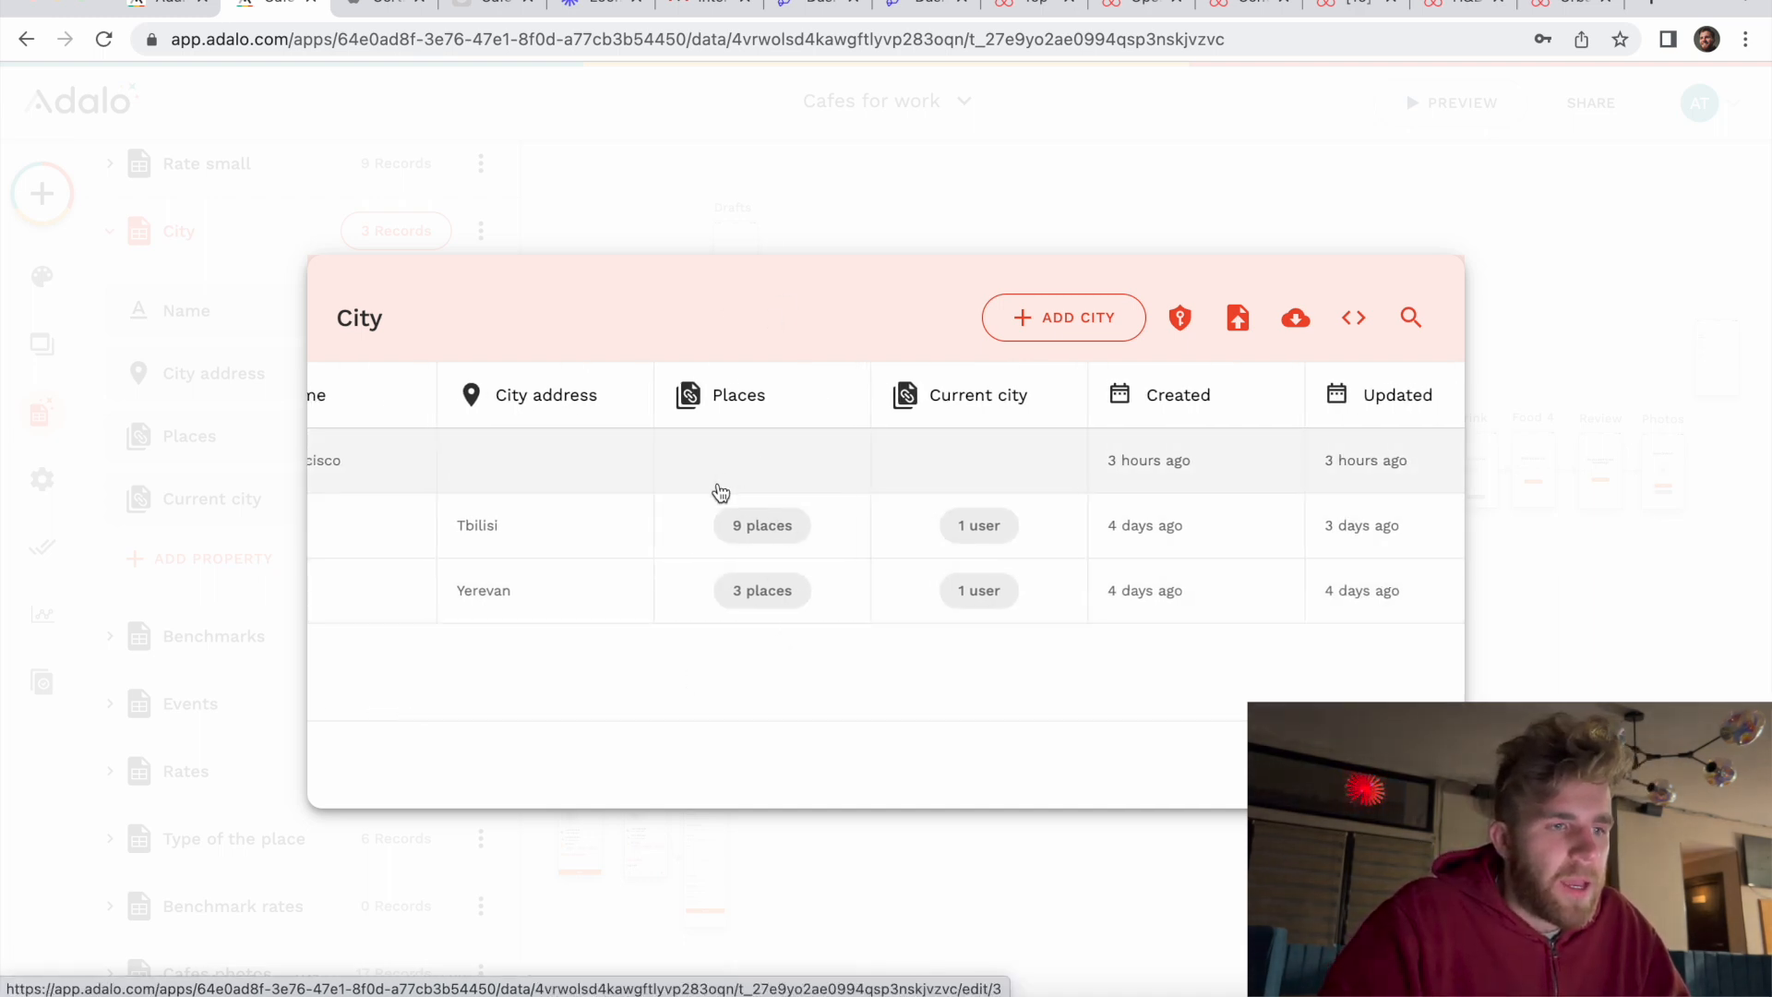
{"action": "scroll", "coordinate": [721, 492], "scroll_direction": "left", "scroll_amount": 1}
{"action": "scroll", "coordinate": [721, 491], "scroll_direction": "right", "scroll_amount": 3}
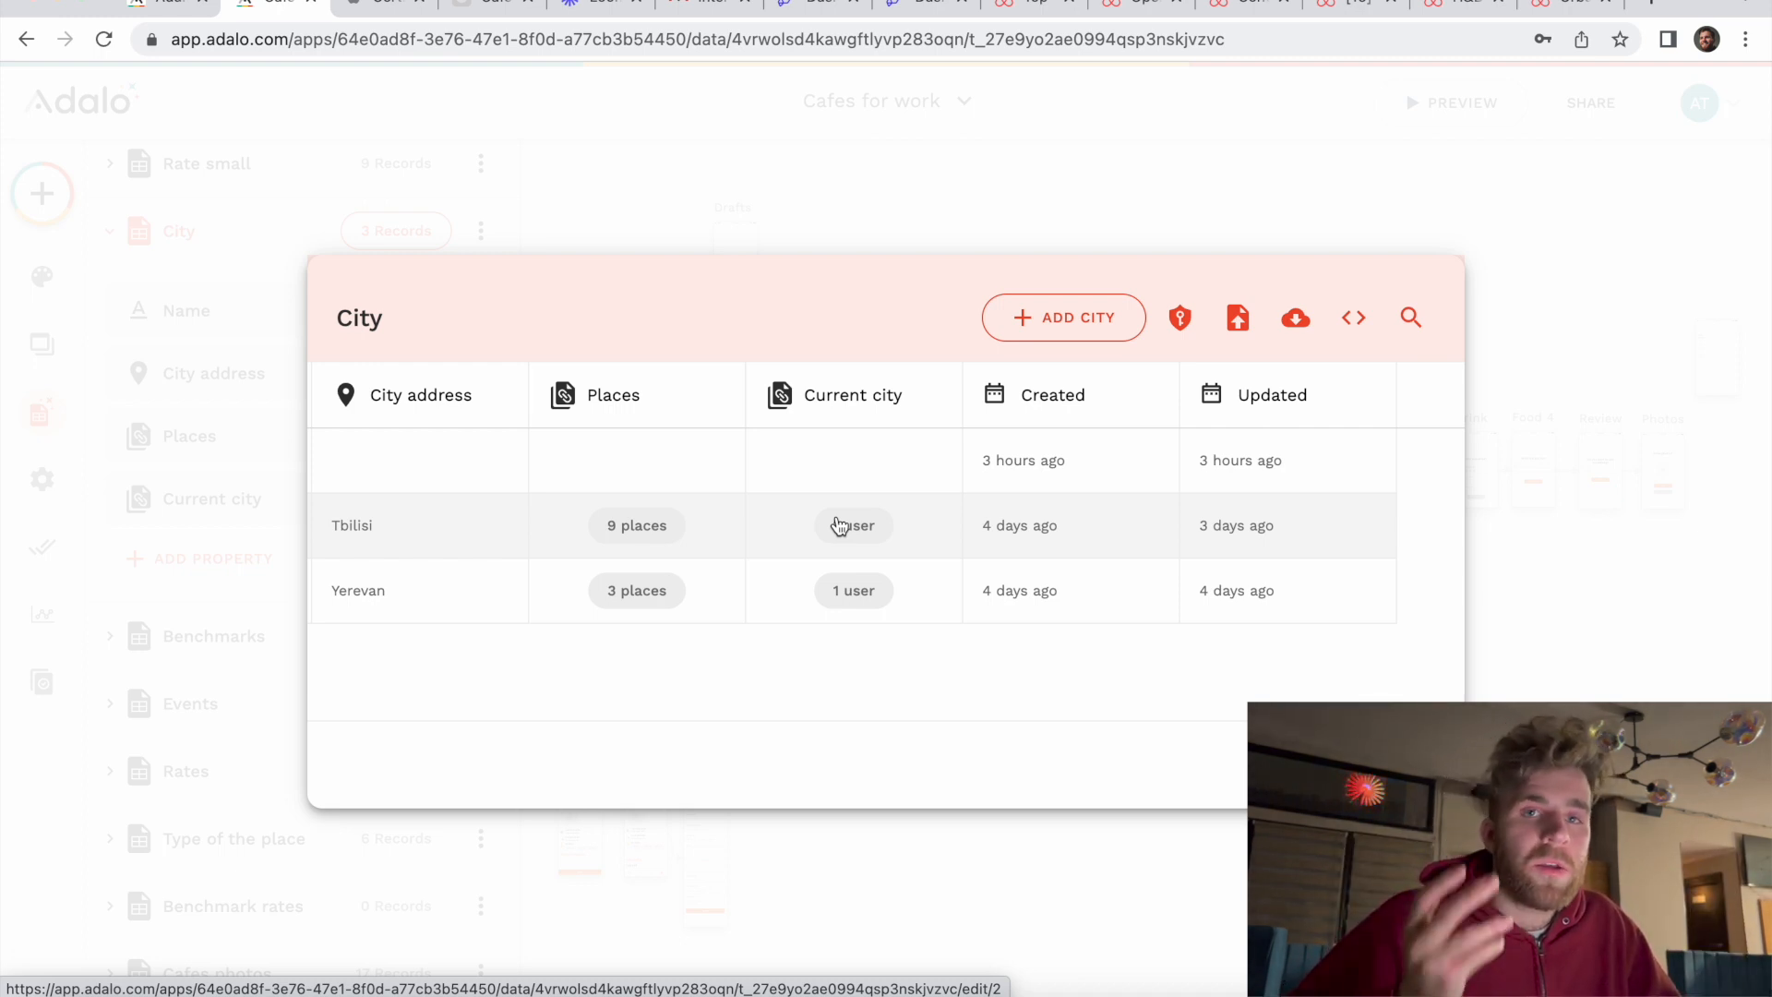
{"action": "left_click", "coordinate": [779, 226]}
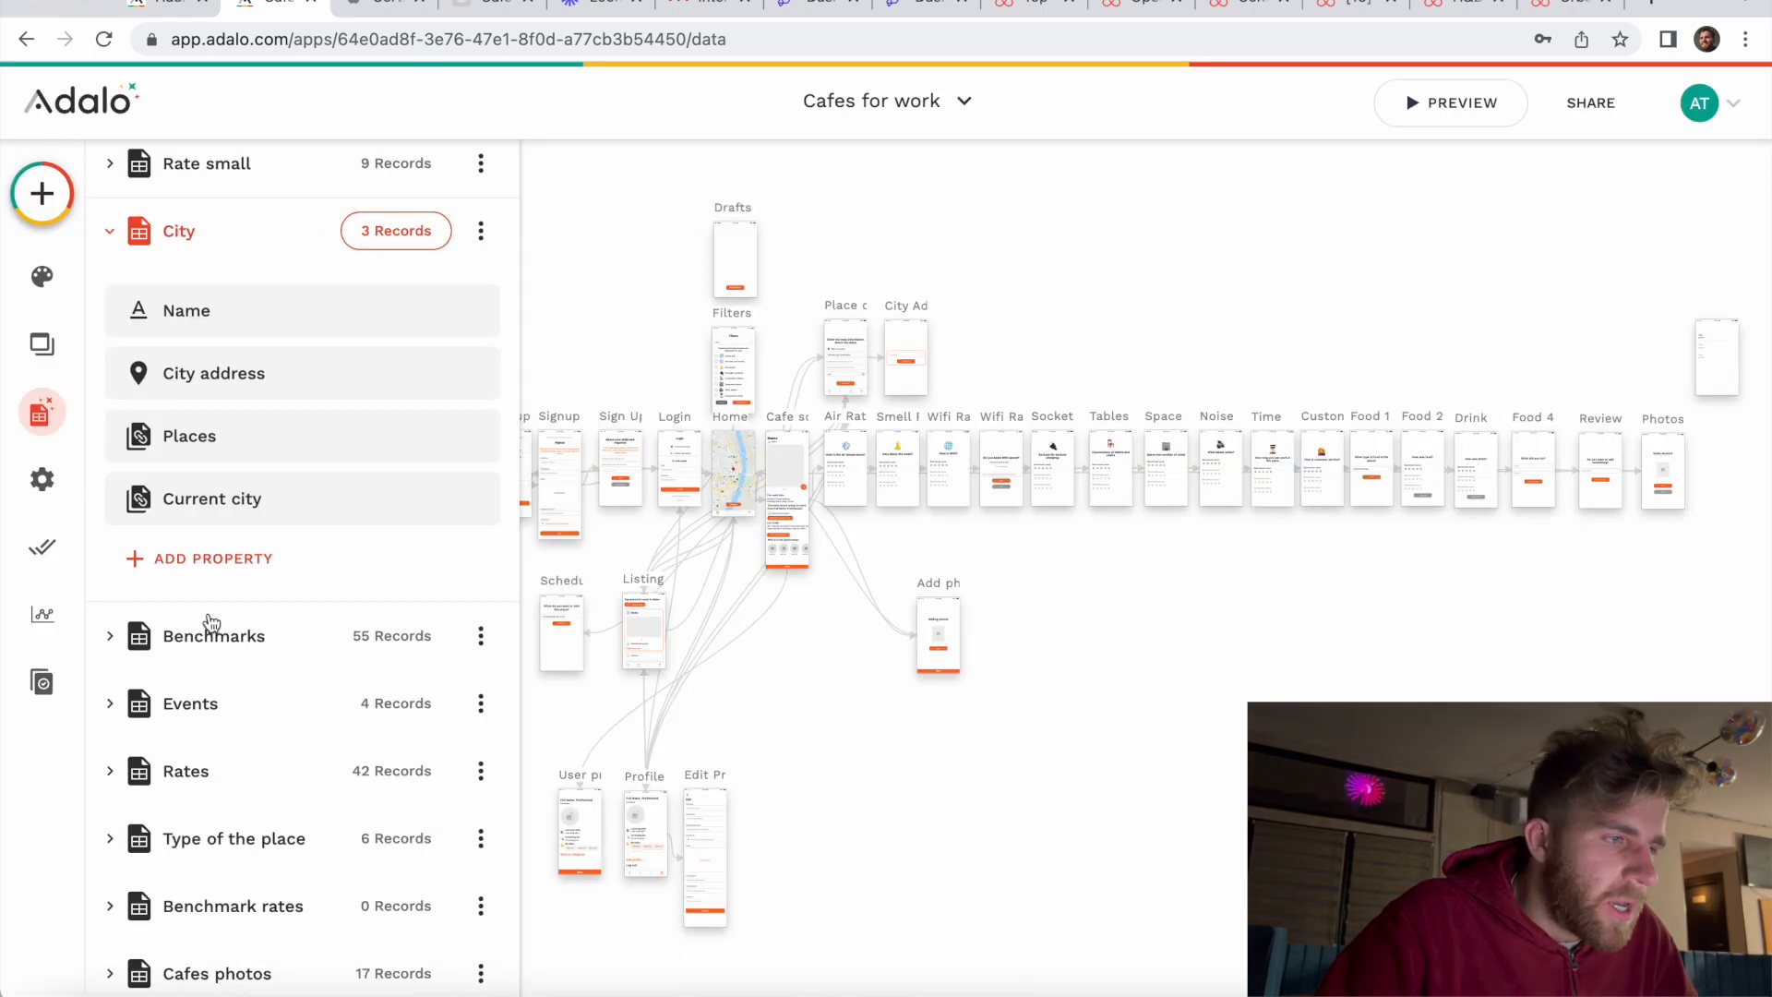
Step: Review the properties of the Benchmarks collection and open its records
{"action": "scroll", "coordinate": [212, 607], "scroll_direction": "down", "scroll_amount": 1}
{"action": "scroll", "coordinate": [229, 582], "scroll_direction": "down", "scroll_amount": 5}
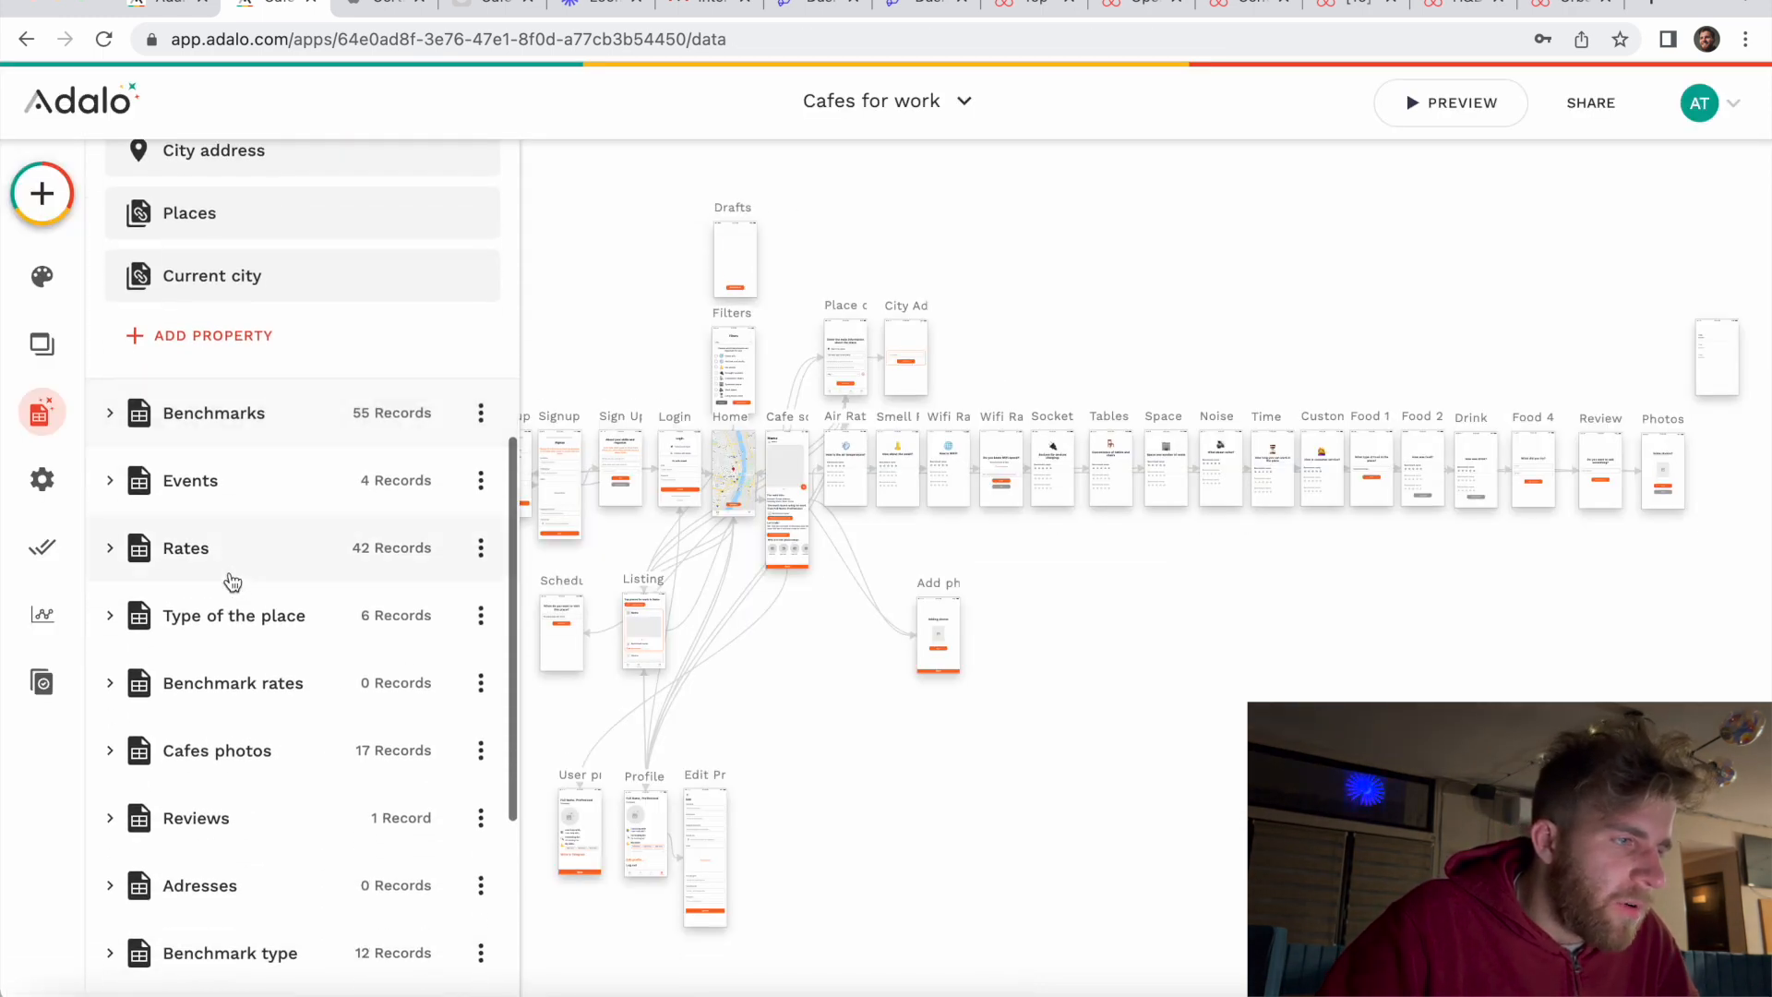
{"action": "left_click", "coordinate": [118, 374]}
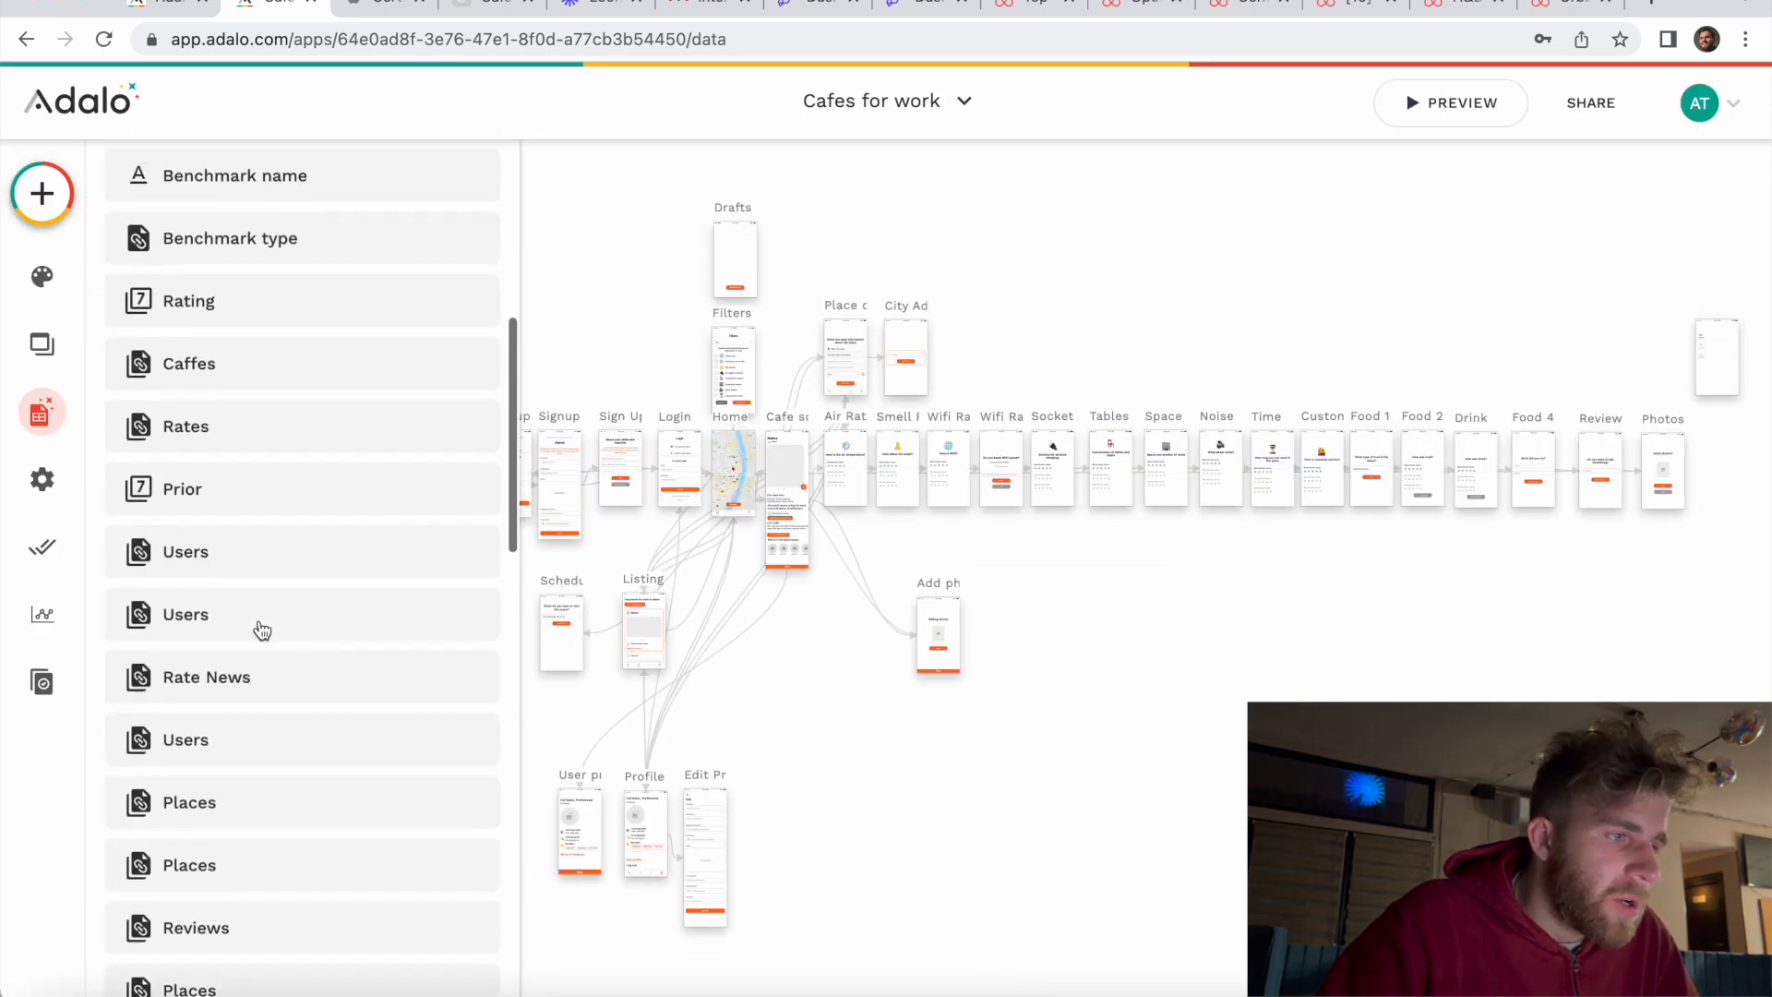
{"action": "scroll", "coordinate": [214, 661], "scroll_direction": "down", "scroll_amount": 1}
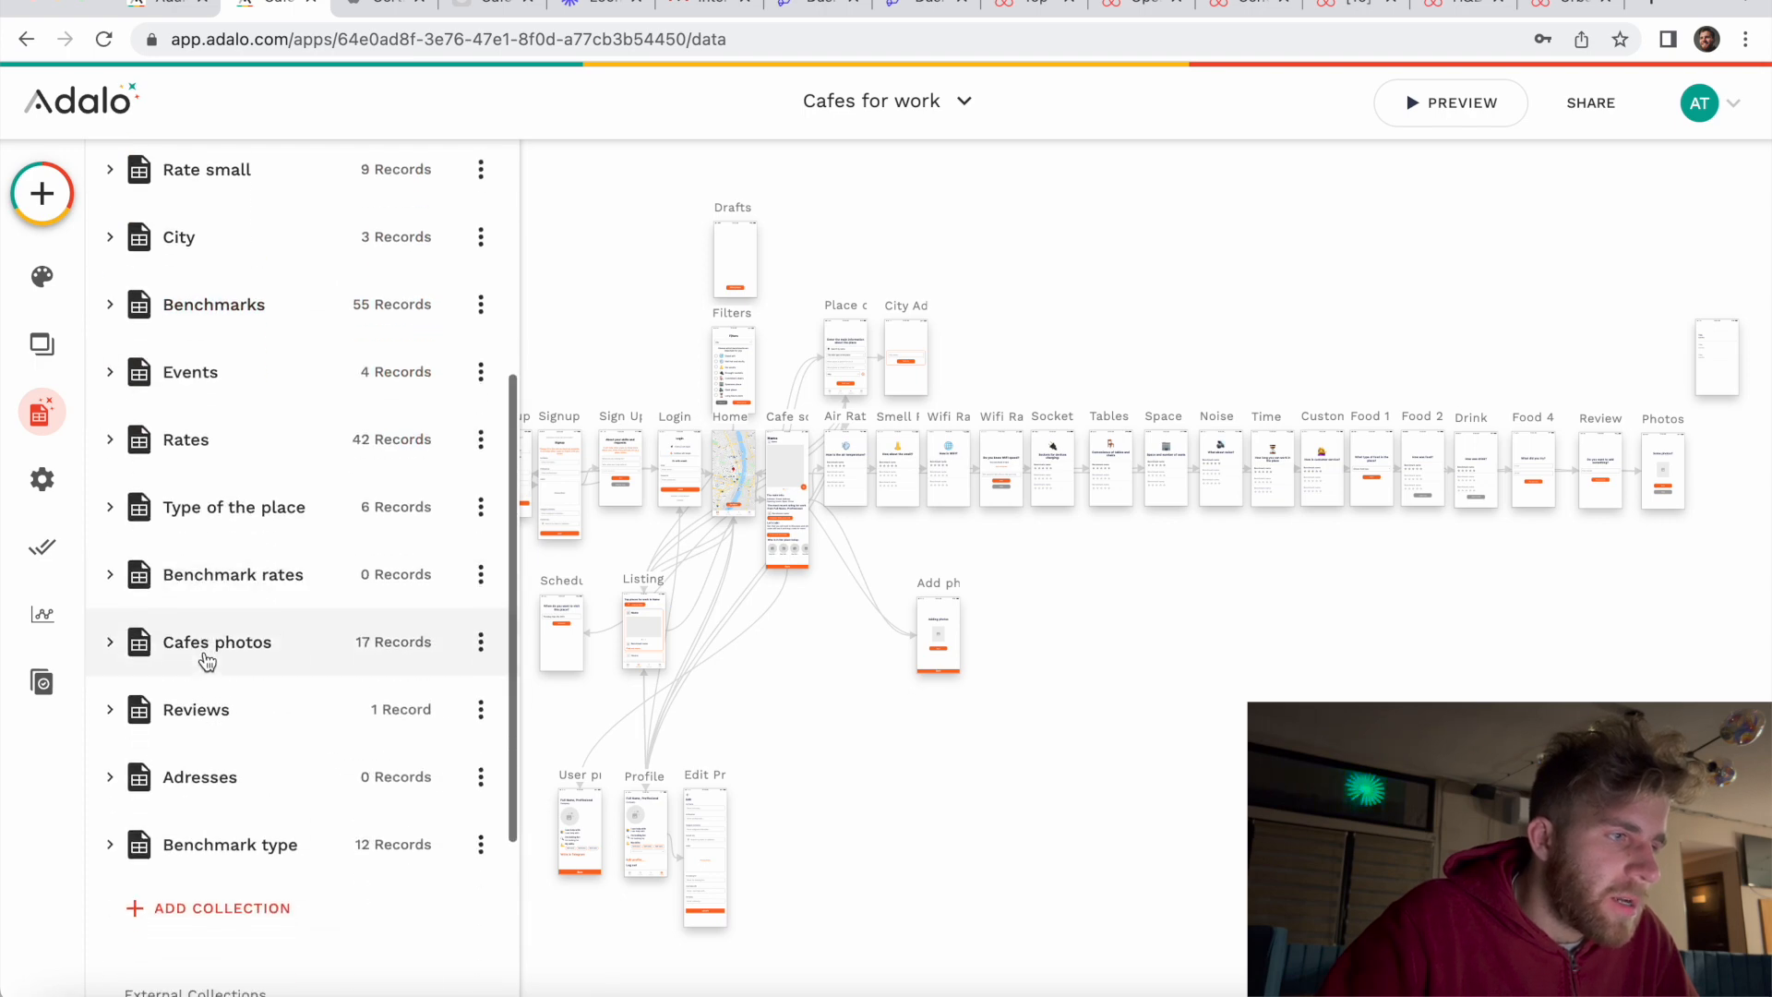
{"action": "left_click", "coordinate": [112, 312]}
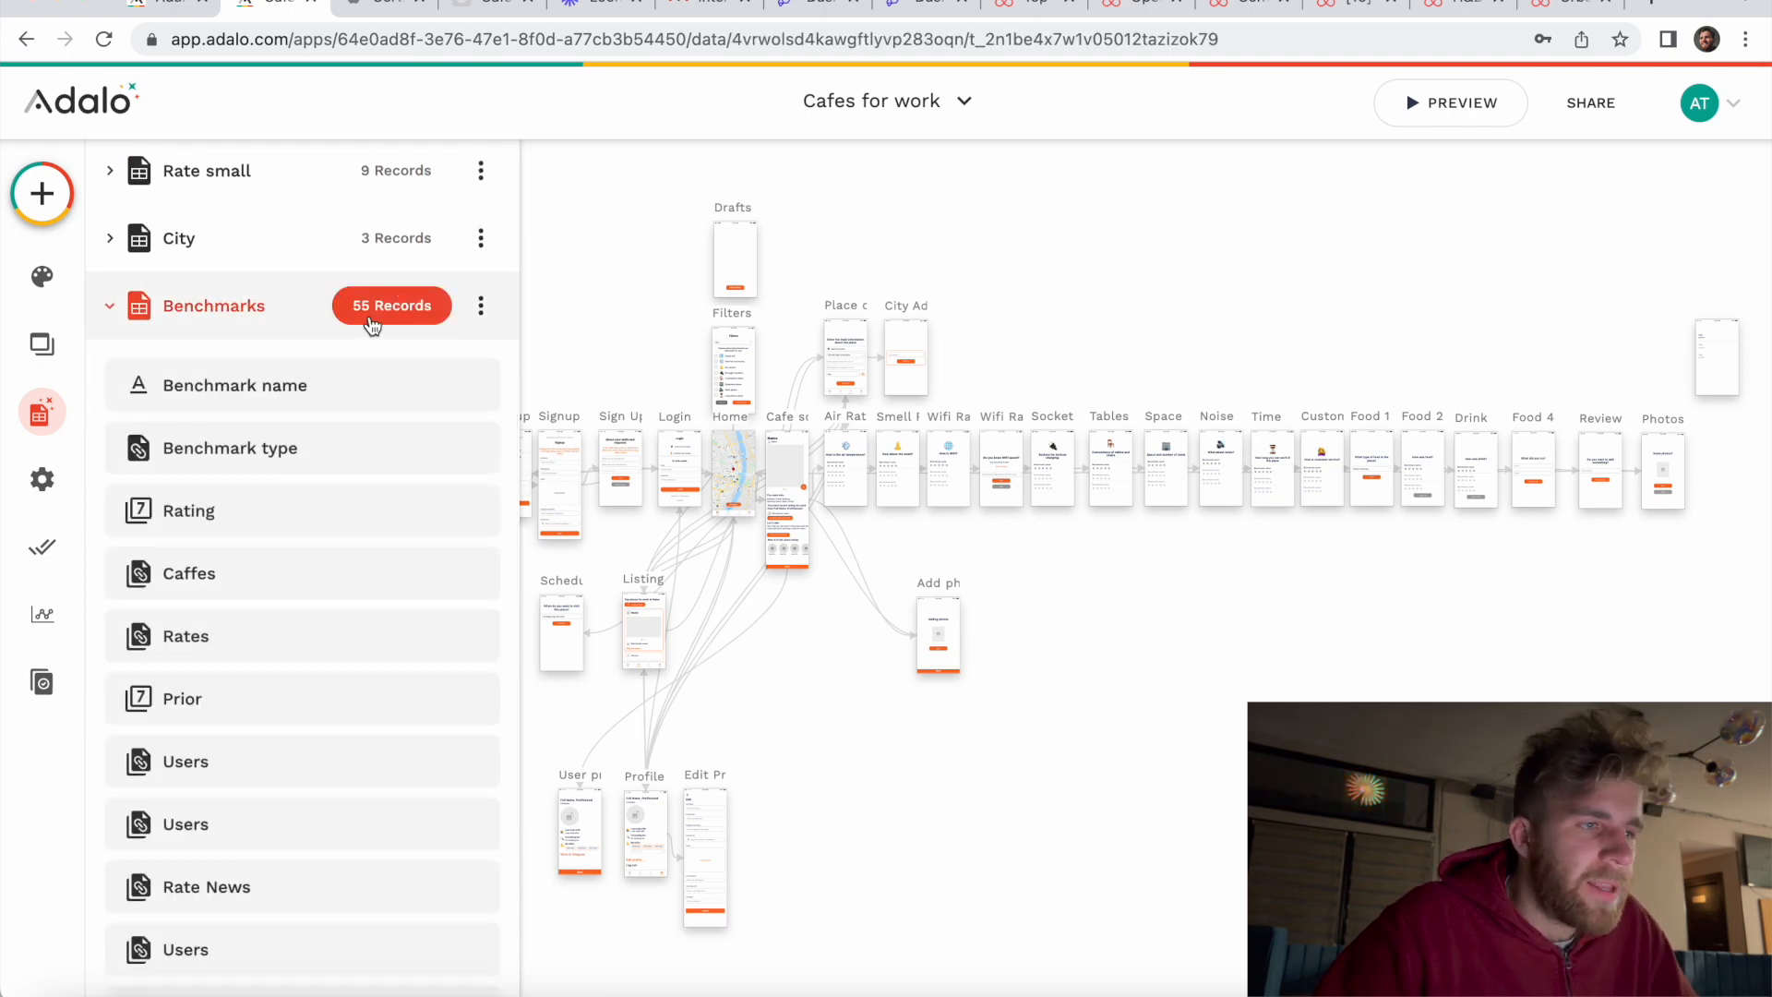
{"action": "left_click", "coordinate": [375, 314]}
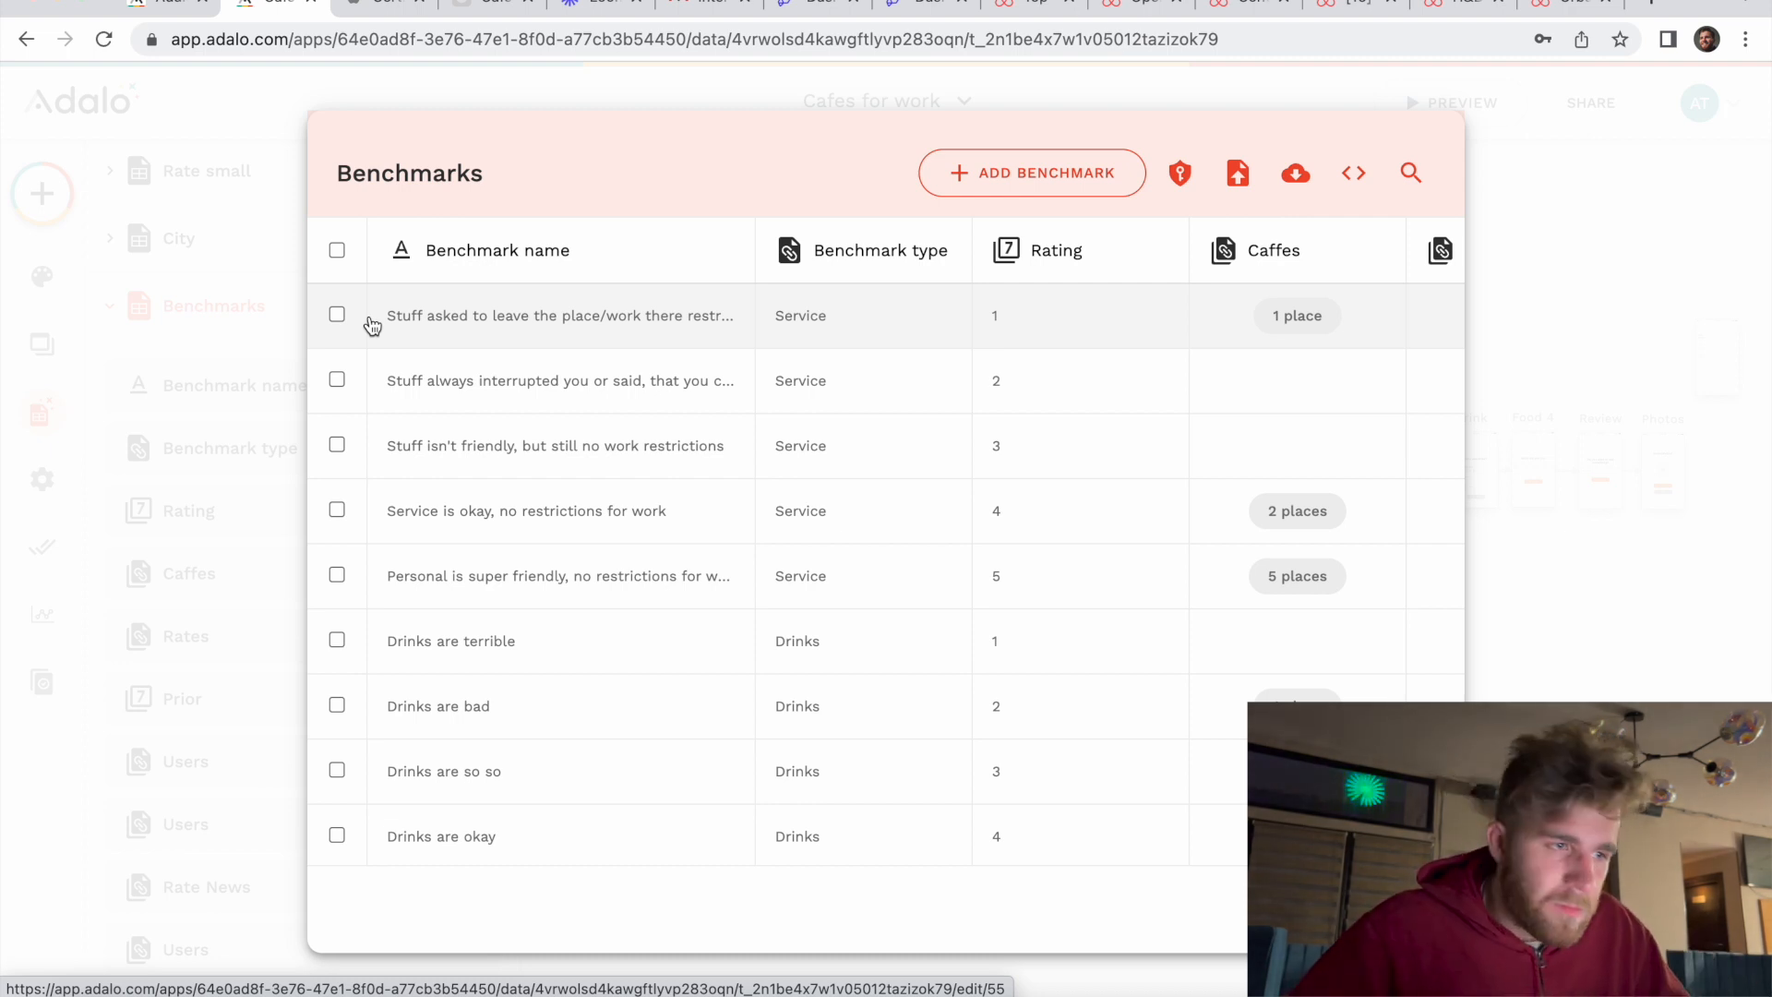
Step: Examine how the benchmarks are named, typed and rated, from Service, Drinks and Food through Sockets, Wifi and Air
{"action": "scroll", "coordinate": [668, 662], "scroll_direction": "down", "scroll_amount": 5}
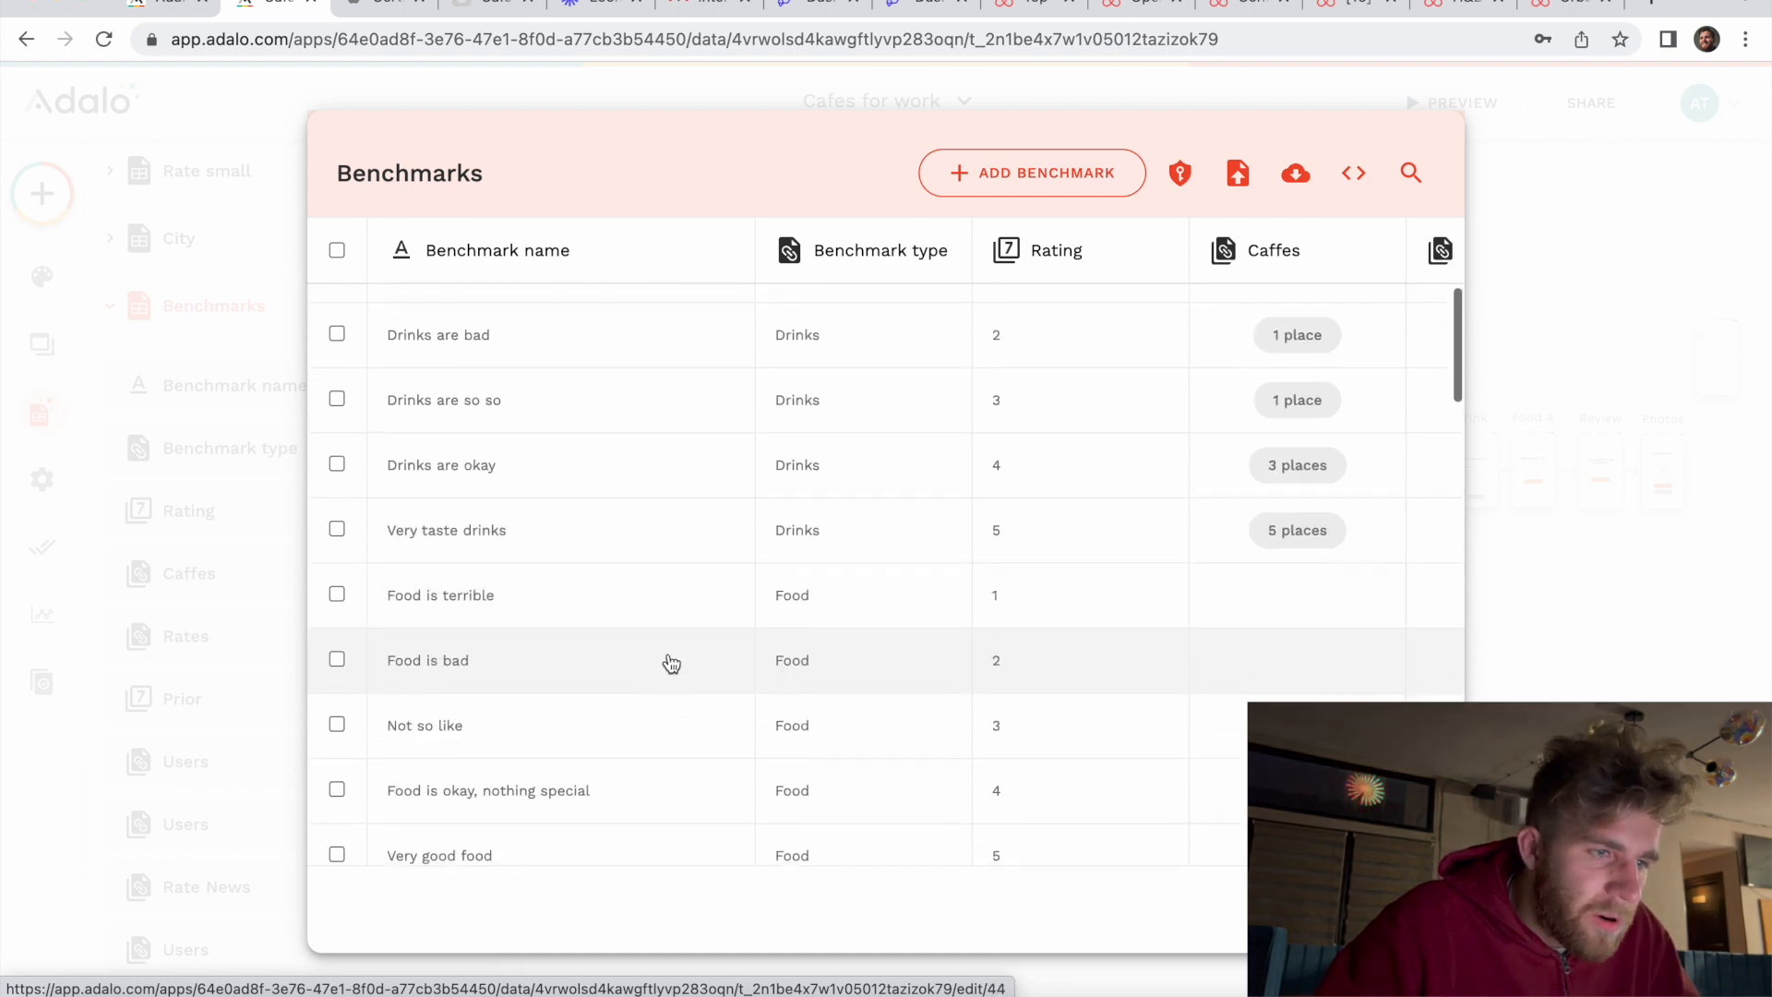
{"action": "scroll", "coordinate": [668, 655], "scroll_direction": "down", "scroll_amount": 10}
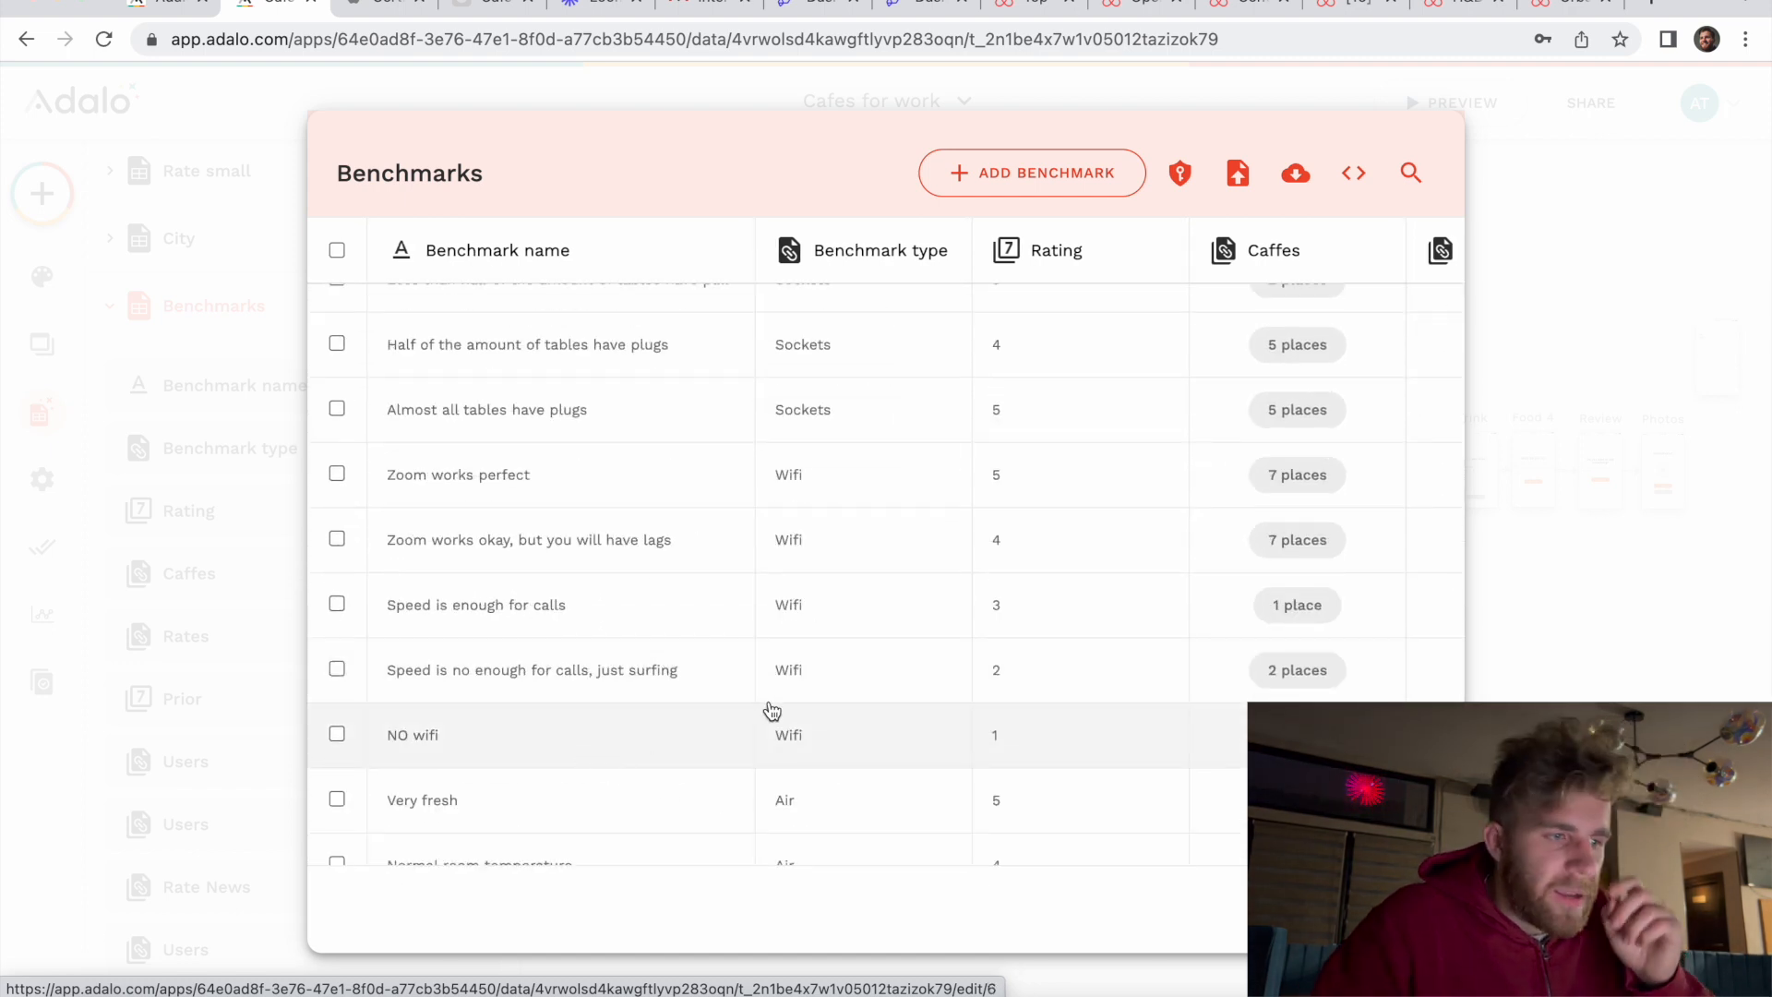
{"action": "scroll", "coordinate": [618, 757], "scroll_direction": "down", "scroll_amount": 1}
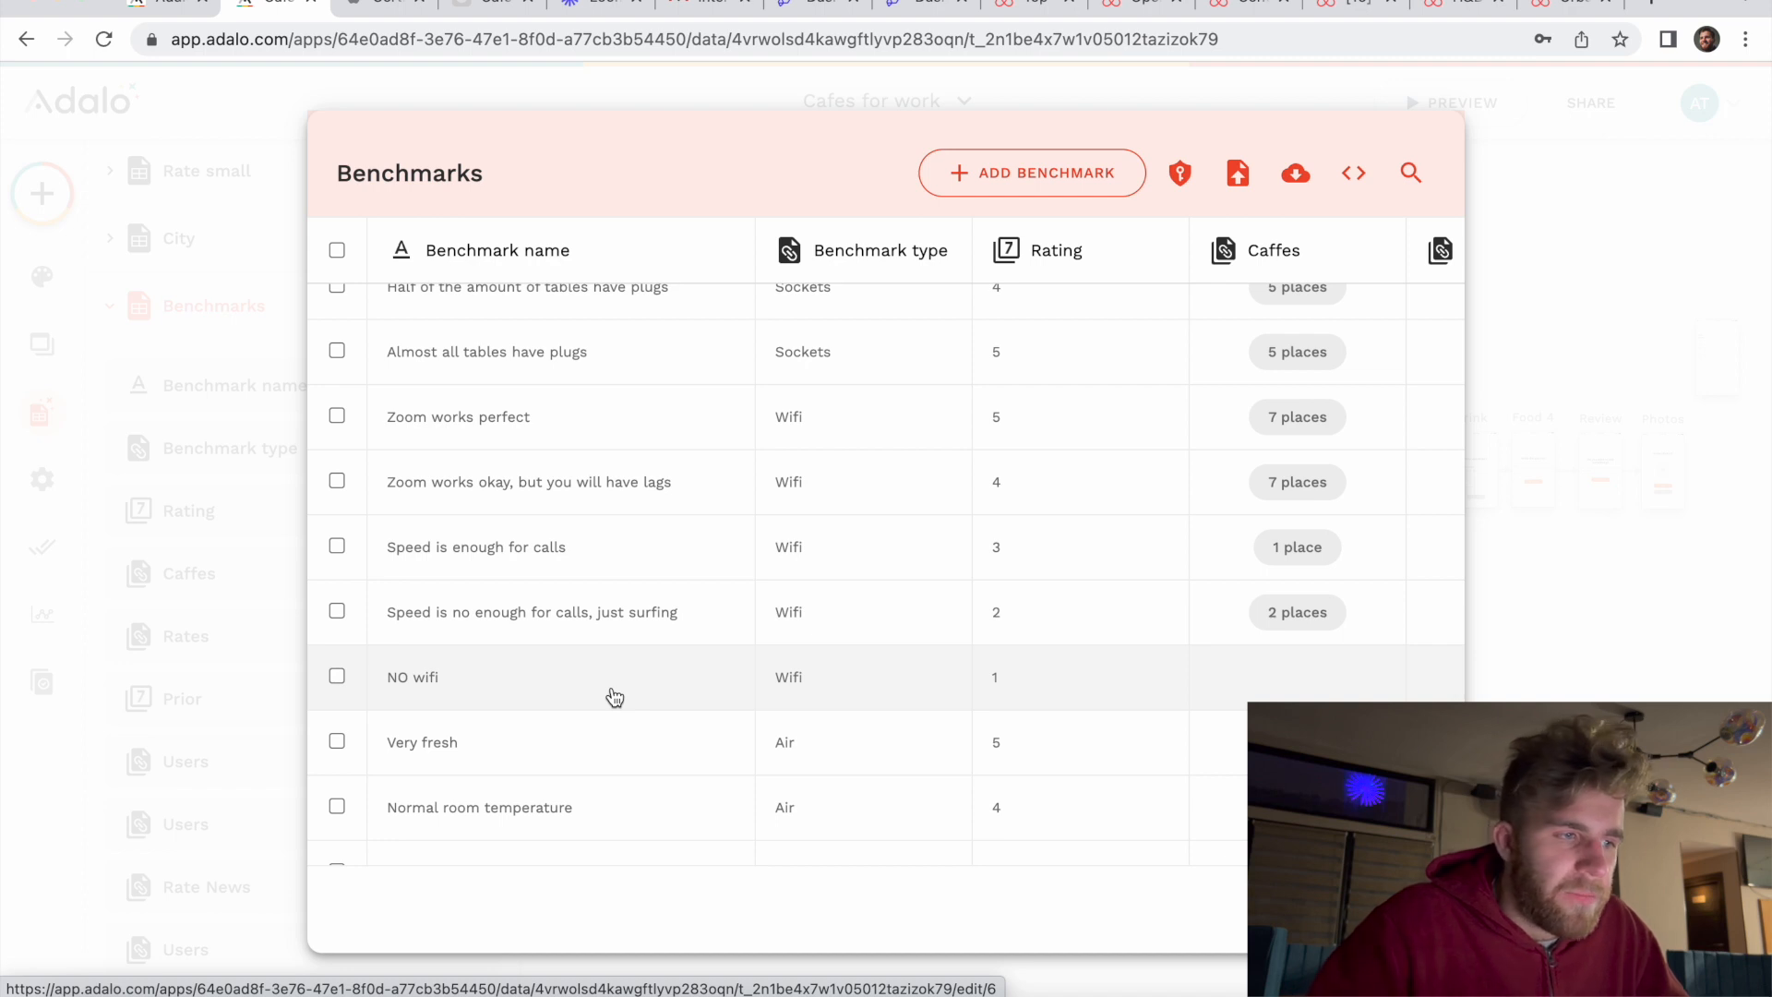
{"action": "scroll", "coordinate": [615, 697], "scroll_direction": "up", "scroll_amount": 1}
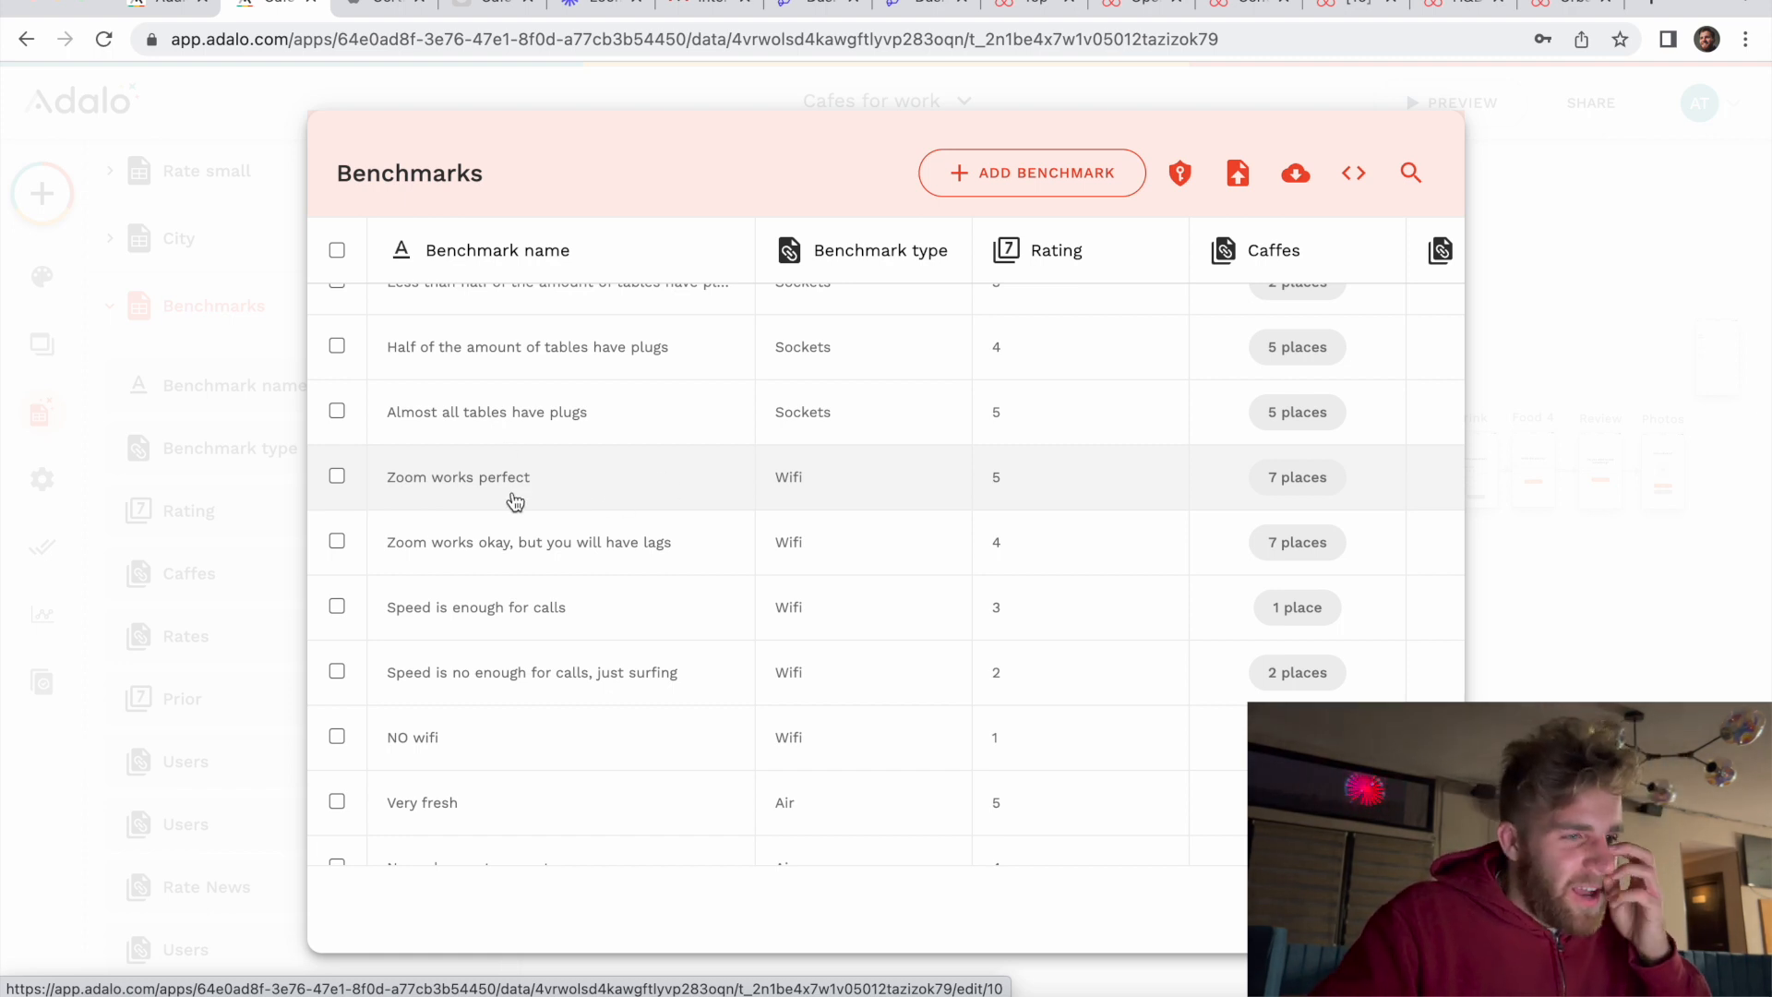
{"action": "scroll", "coordinate": [515, 501], "scroll_direction": "down", "scroll_amount": 5}
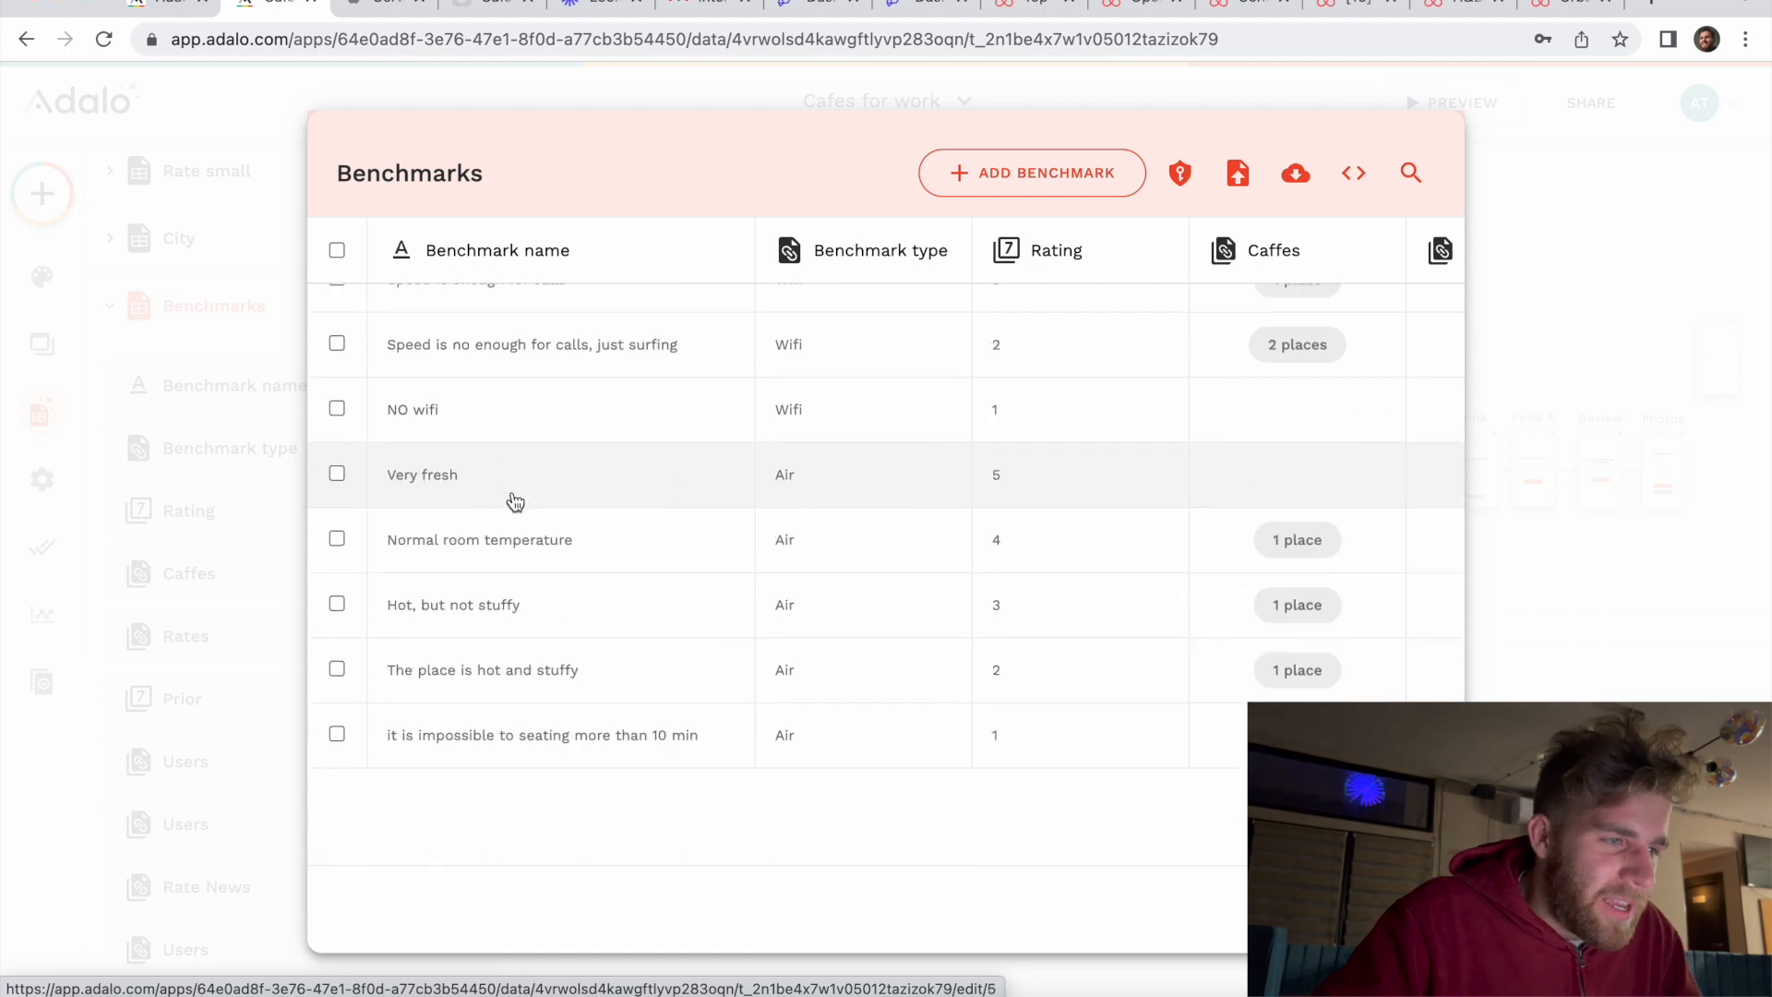
{"action": "scroll", "coordinate": [513, 503], "scroll_direction": "up", "scroll_amount": 1}
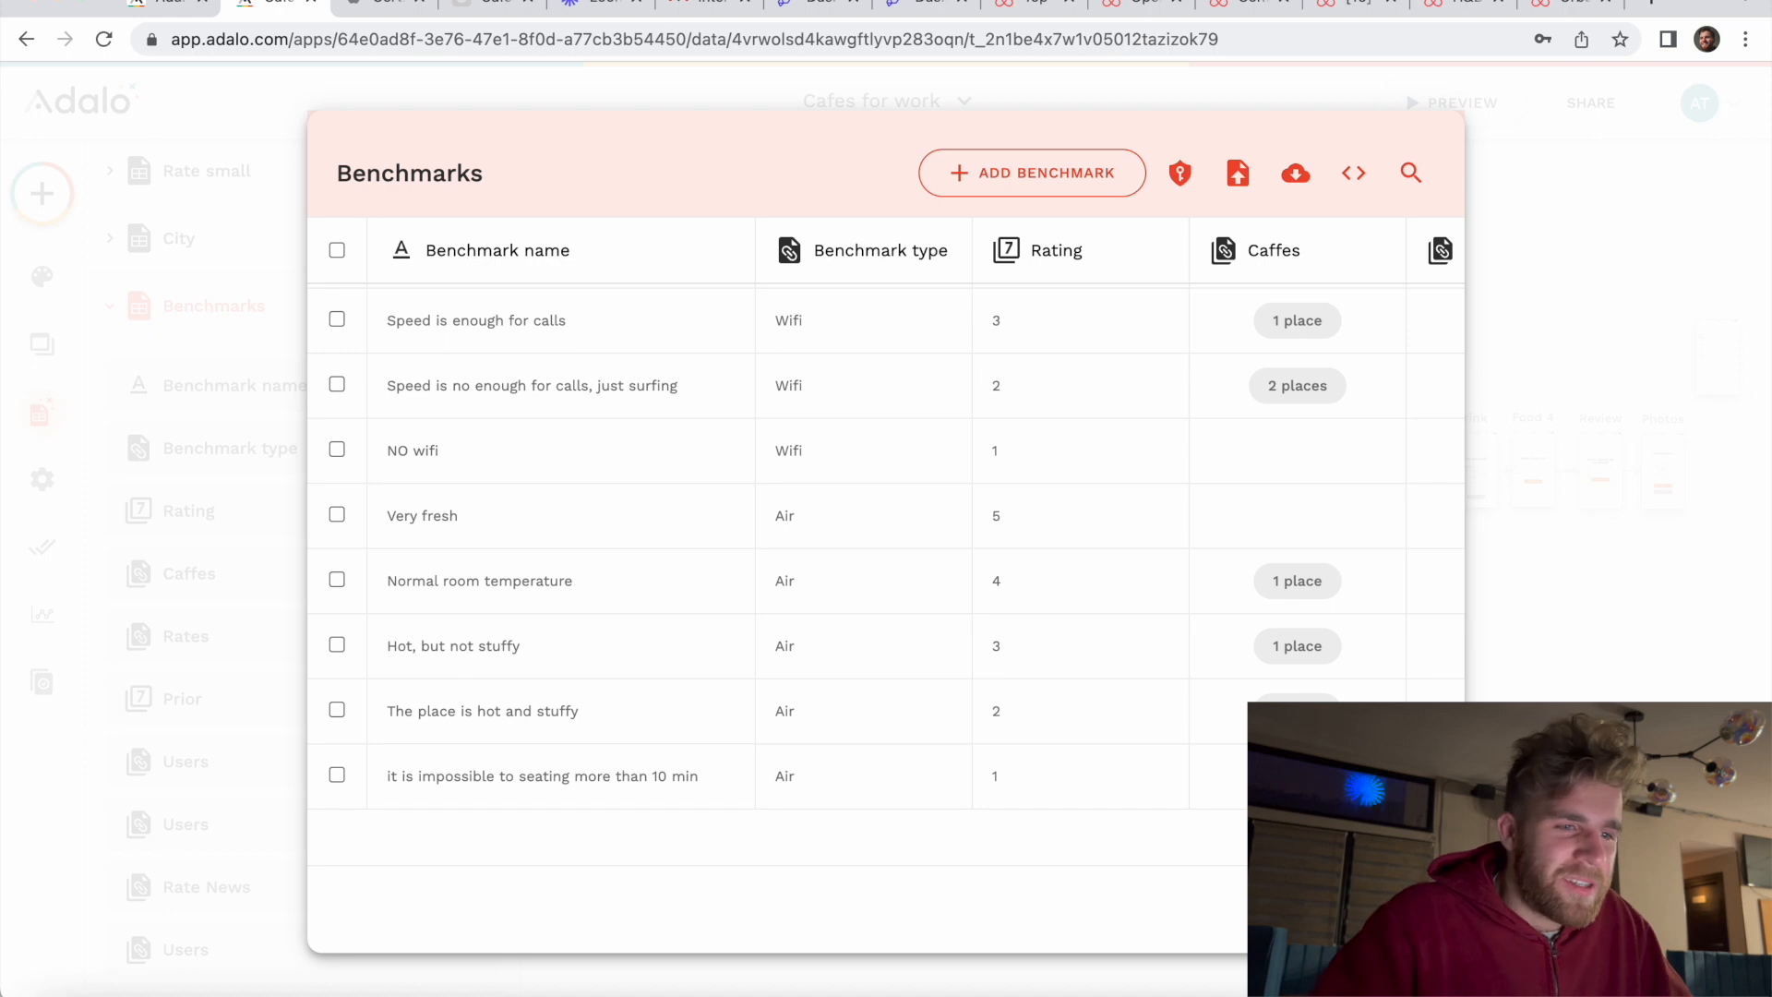
{"action": "key", "text": "Escape"}
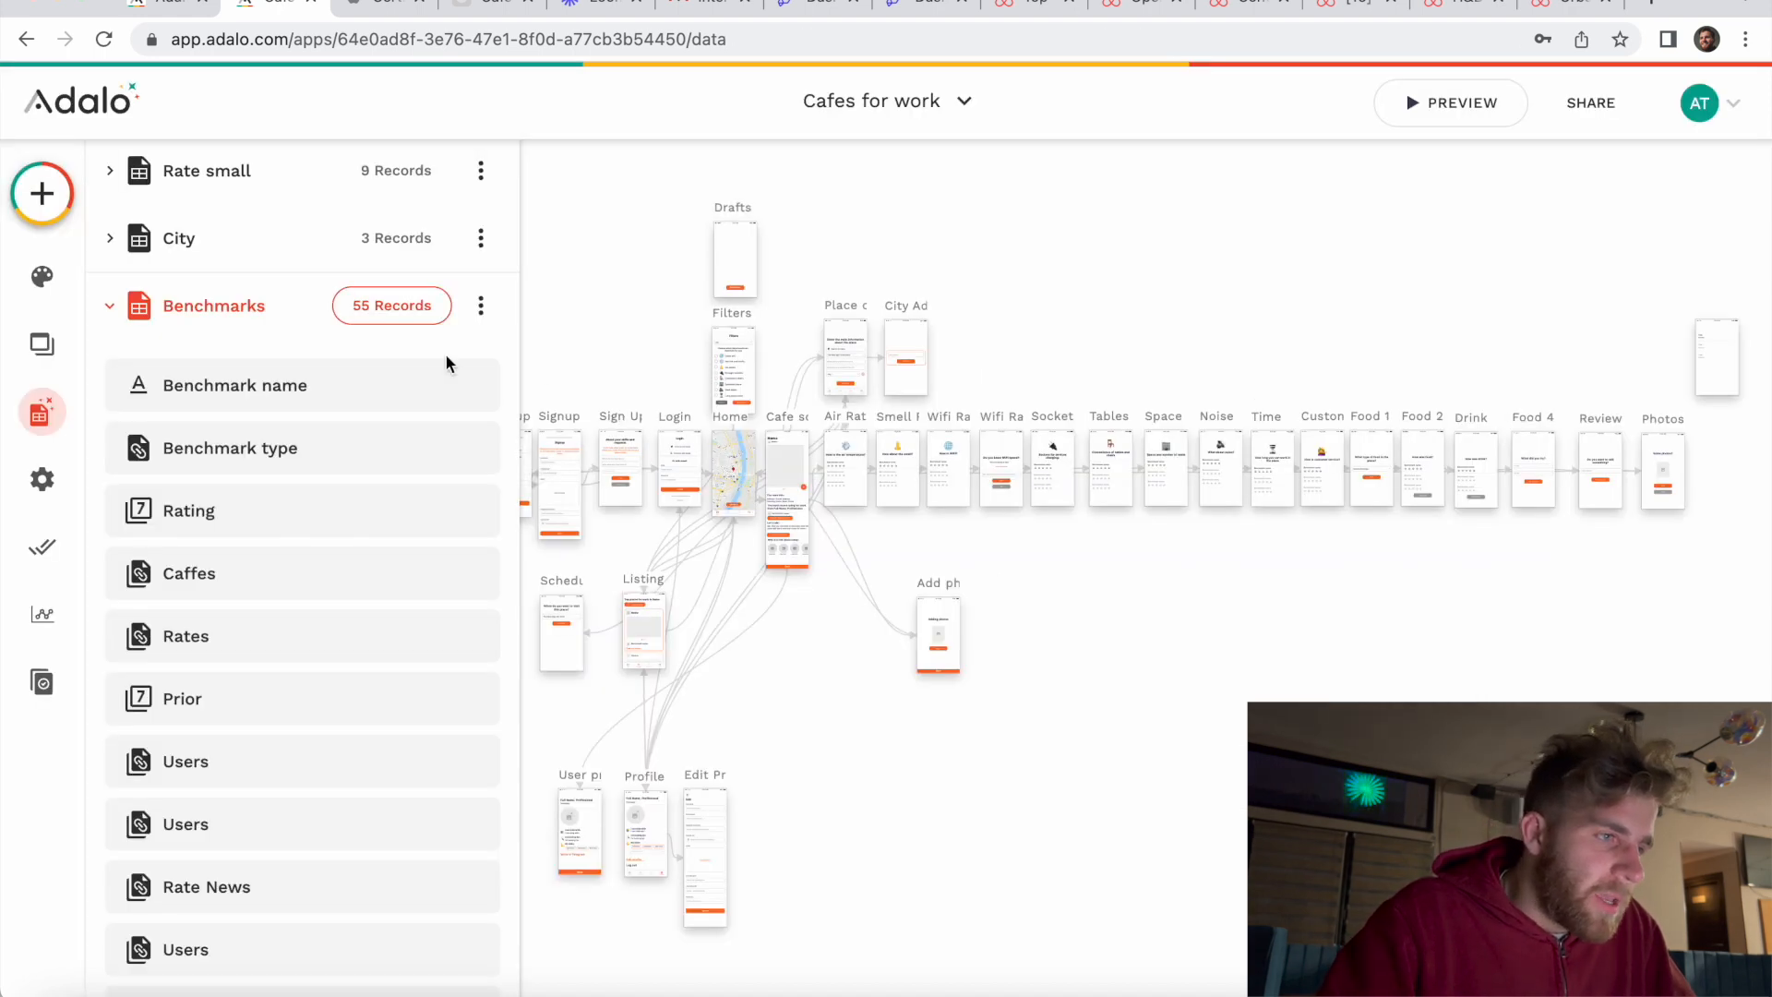
Step: Reopen the Benchmarks records and compare their Benchmark type, Rating, Caffes and Rates columns
{"action": "left_click", "coordinate": [372, 317]}
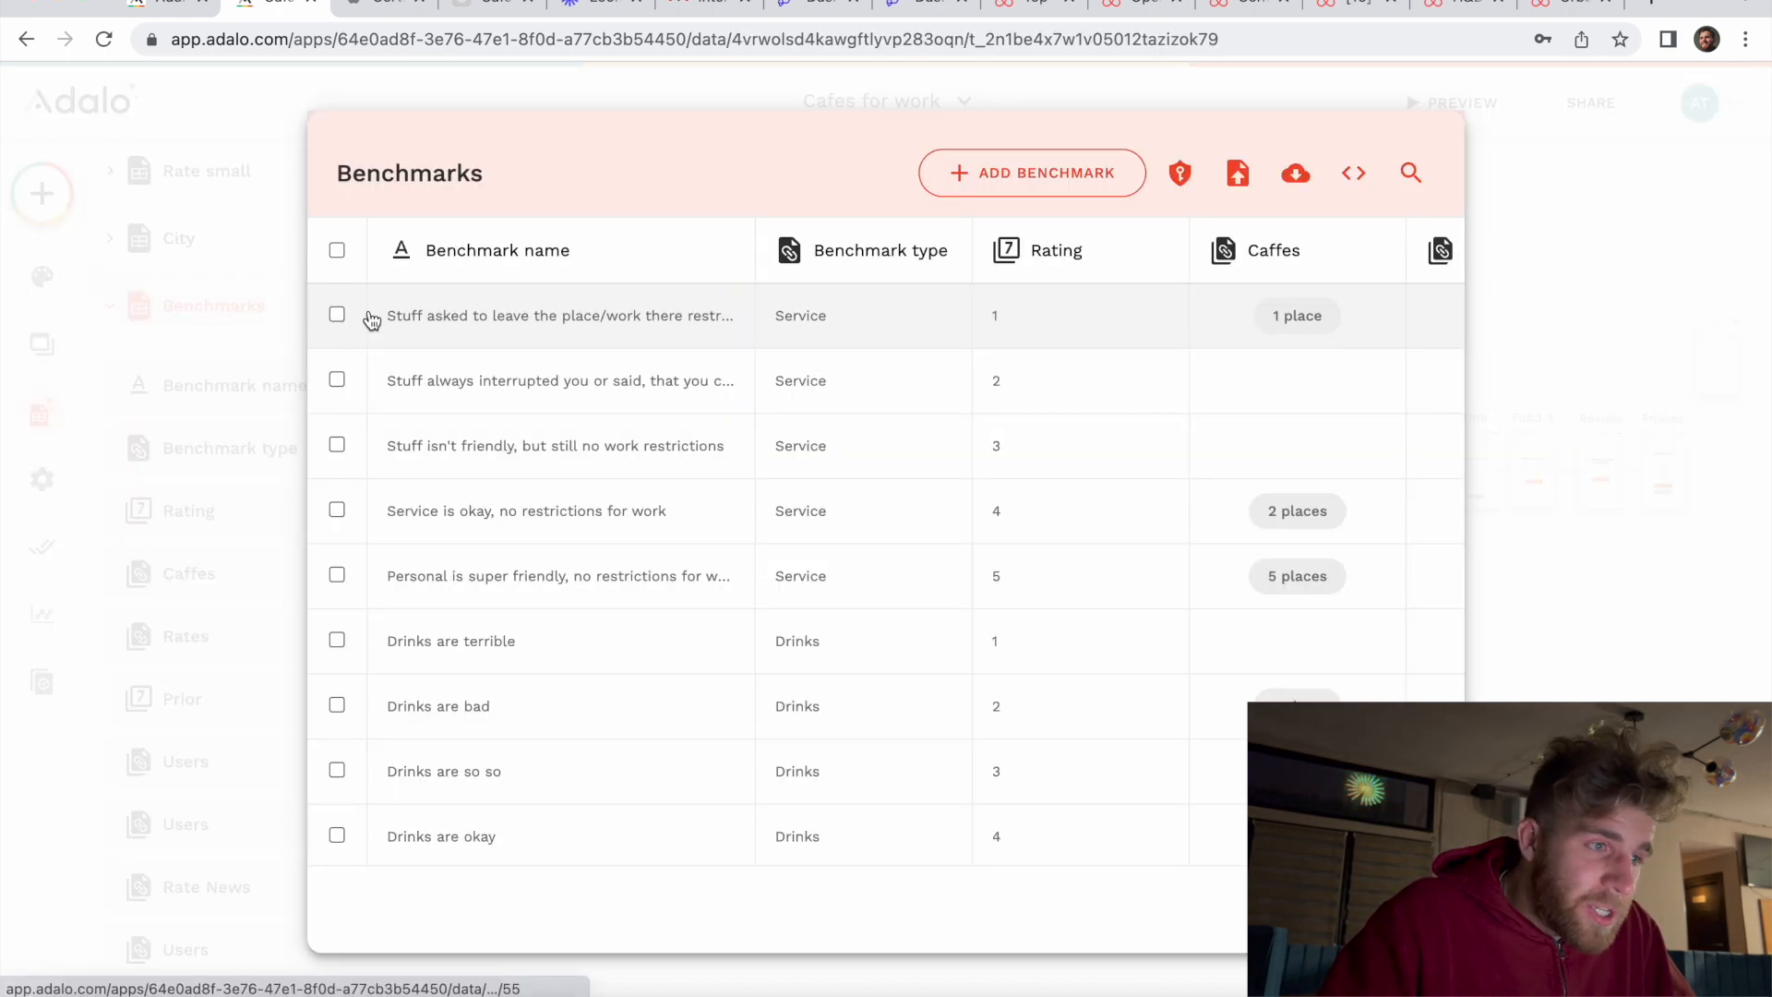
{"action": "scroll", "coordinate": [772, 343], "scroll_direction": "right", "scroll_amount": 3}
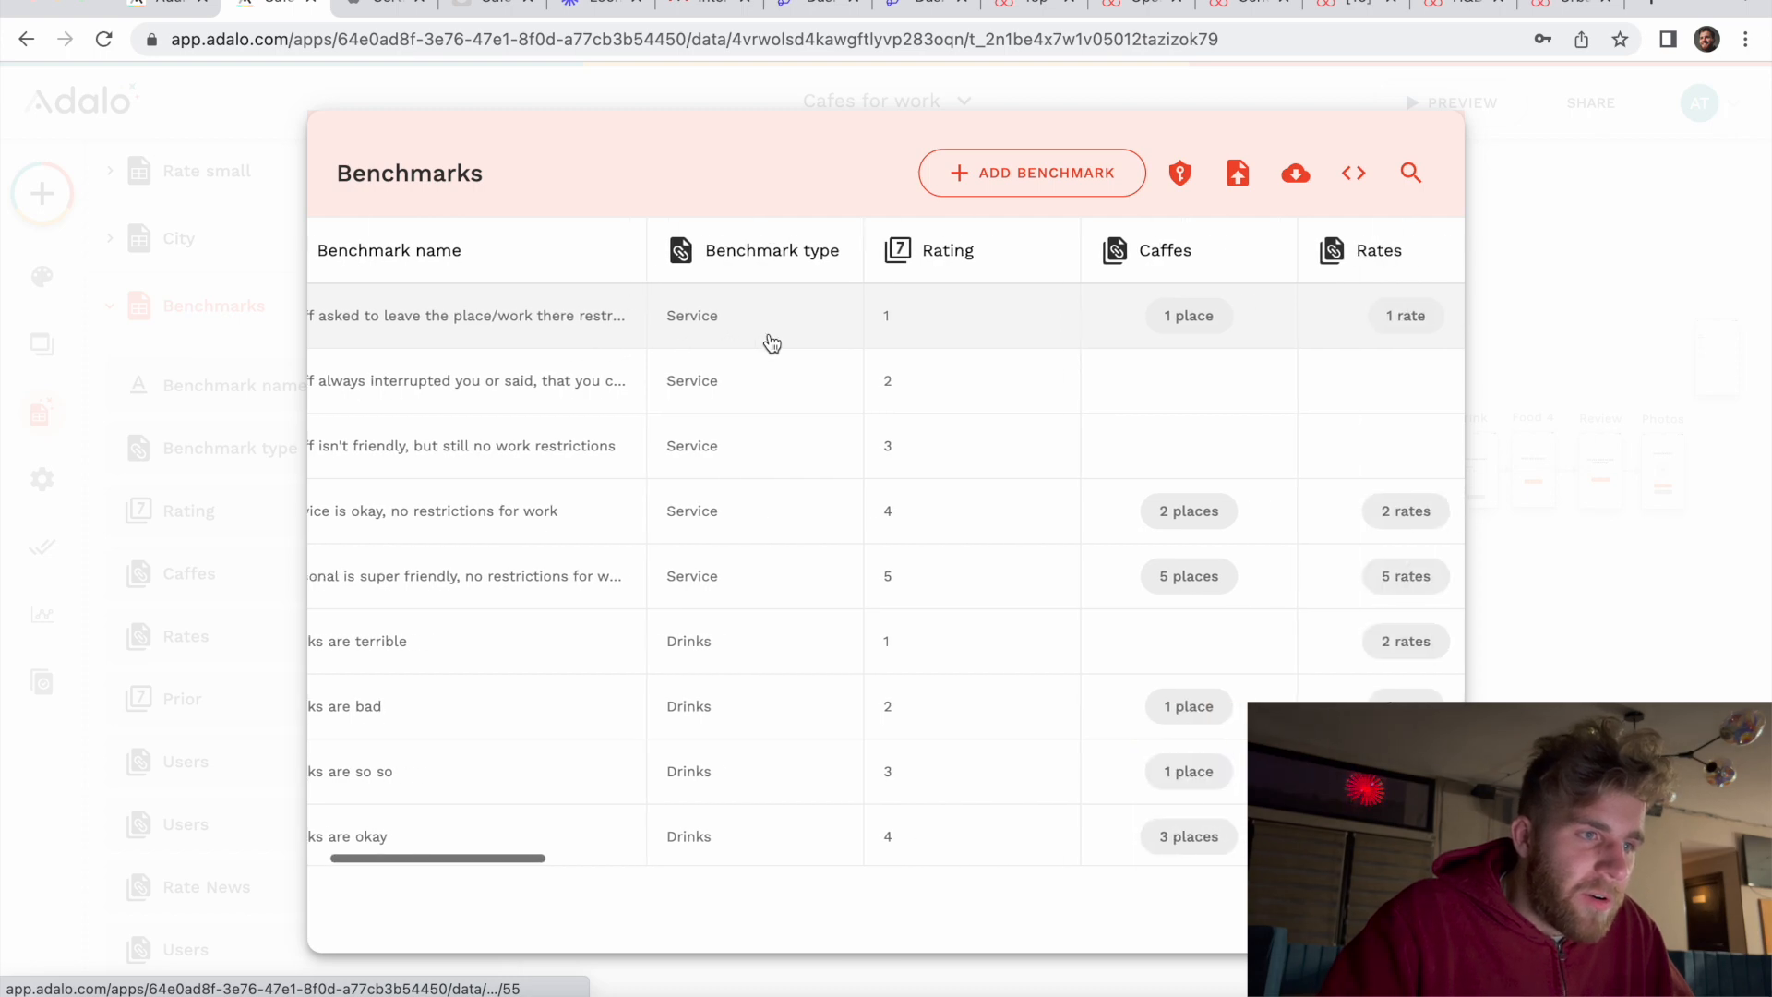
{"action": "scroll", "coordinate": [775, 343], "scroll_direction": "left", "scroll_amount": 3}
{"action": "scroll", "coordinate": [783, 343], "scroll_direction": "right", "scroll_amount": 3}
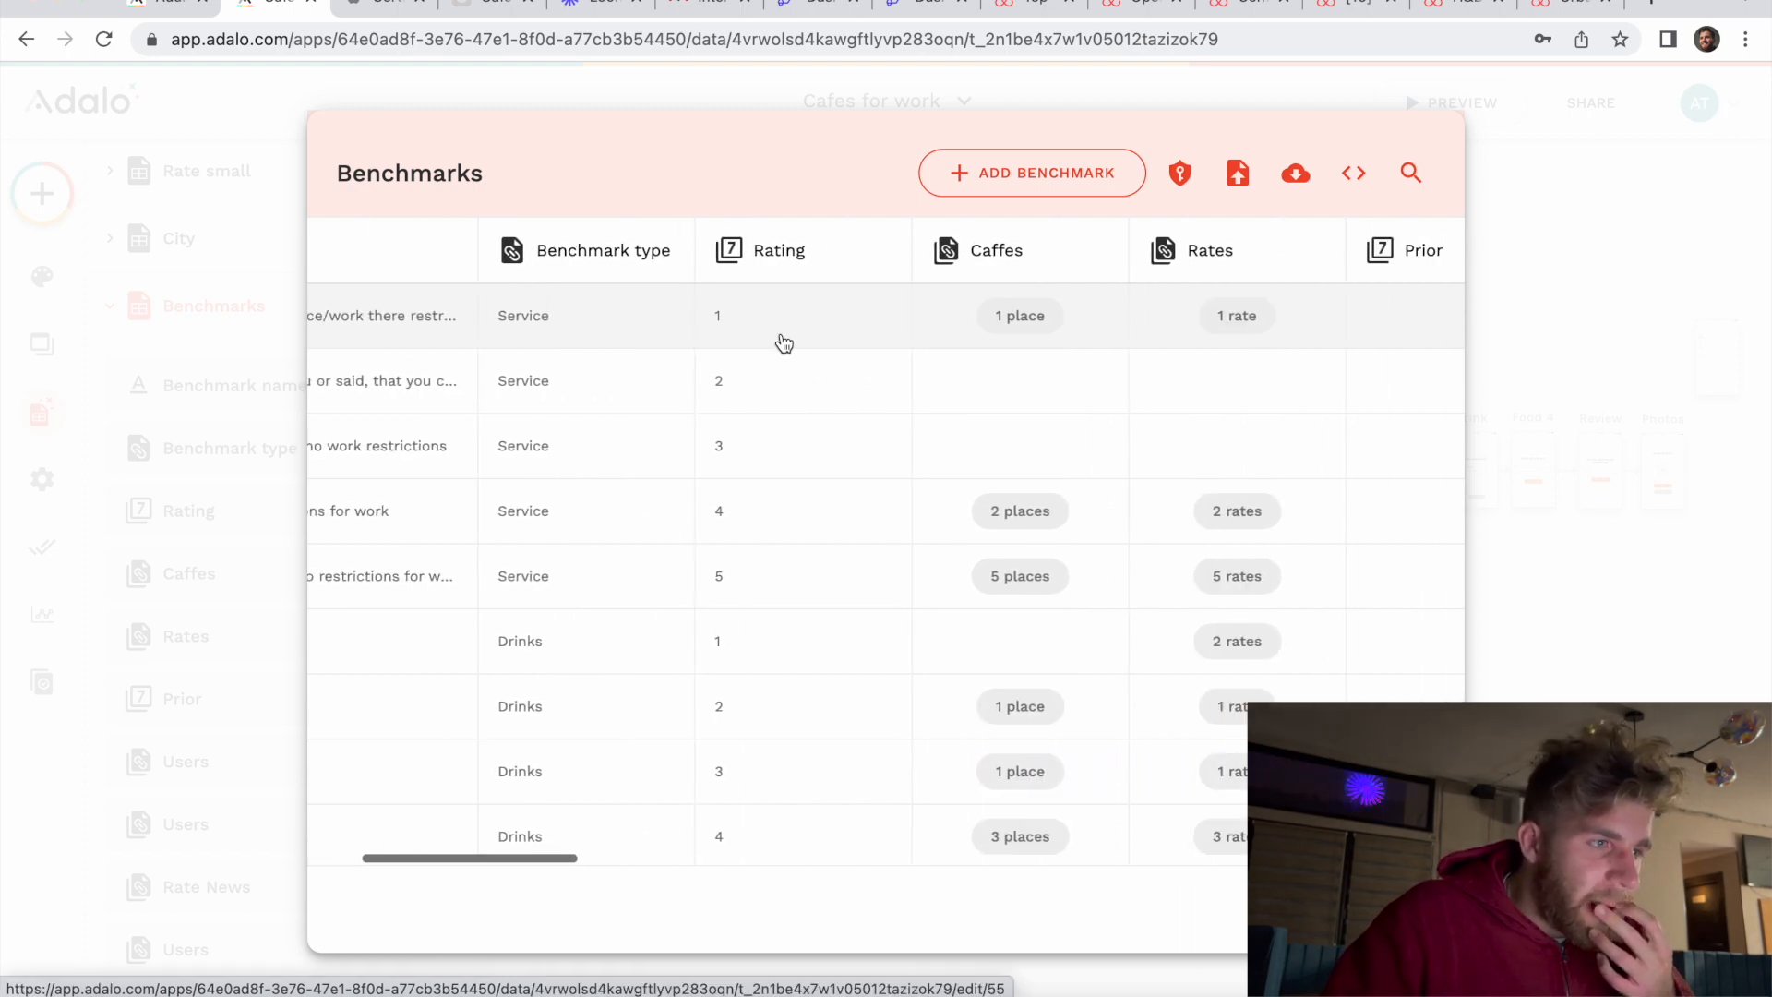
{"action": "left_click", "coordinate": [194, 297]}
{"action": "left_click", "coordinate": [398, 308]}
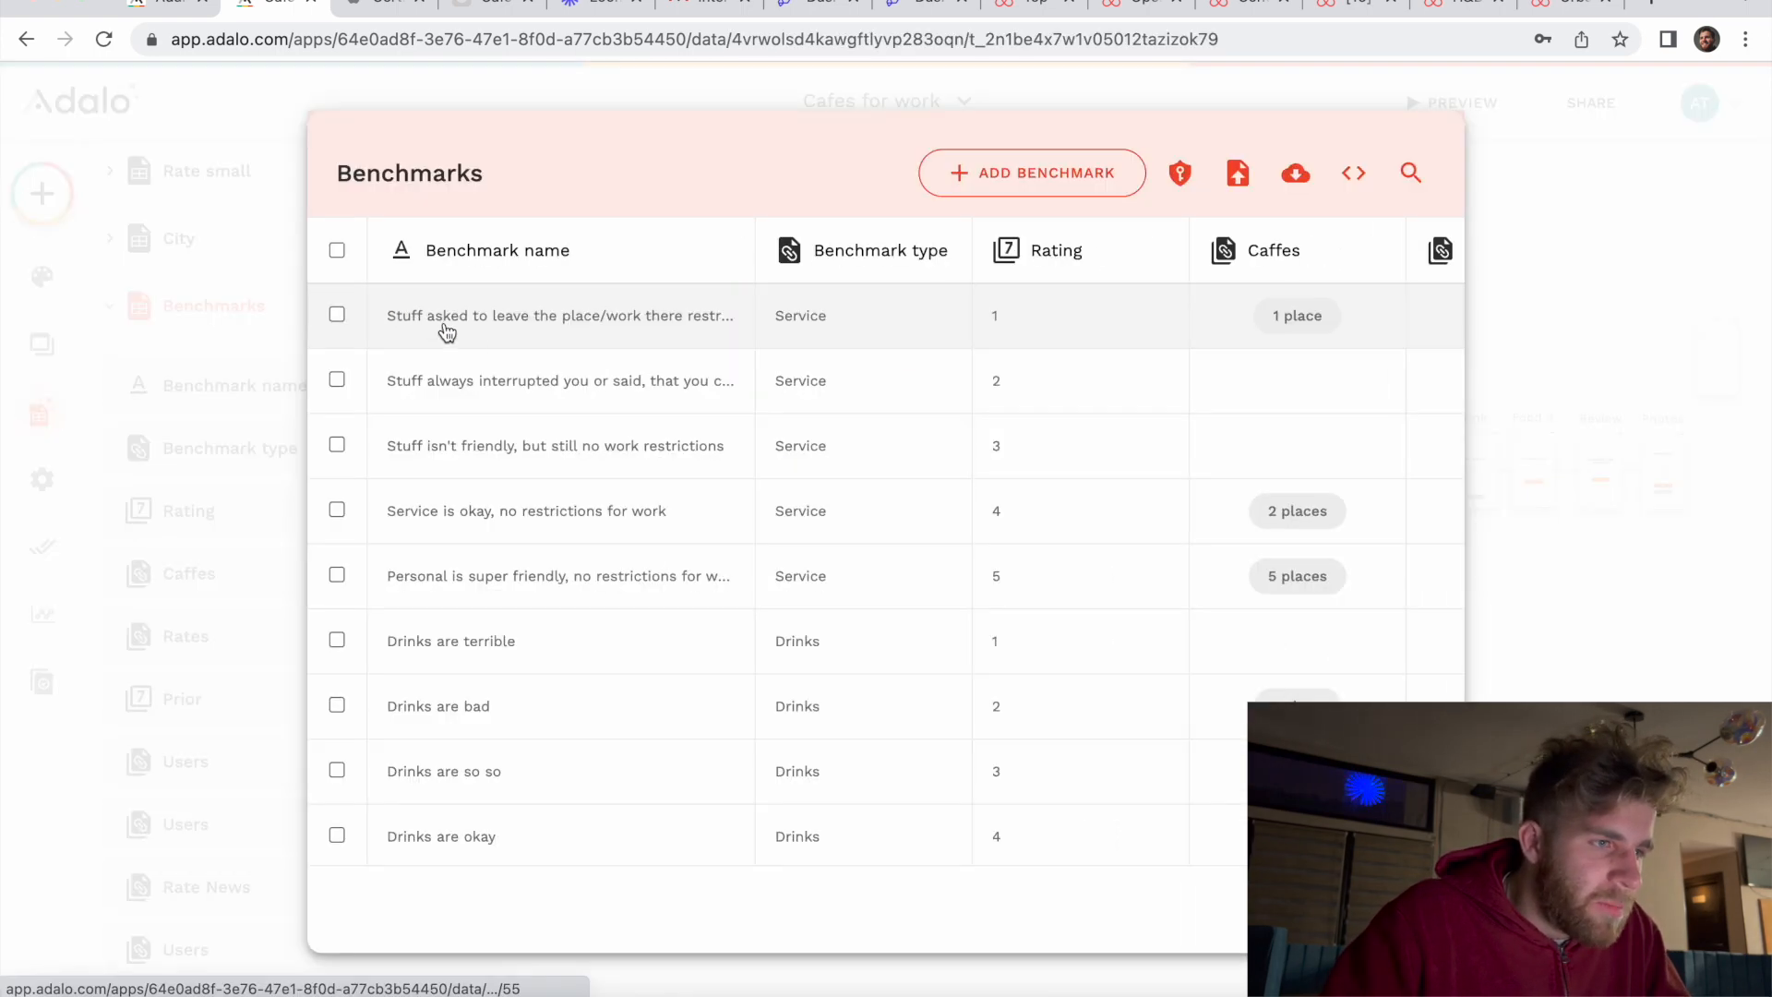
{"action": "scroll", "coordinate": [701, 356], "scroll_direction": "right", "scroll_amount": 5}
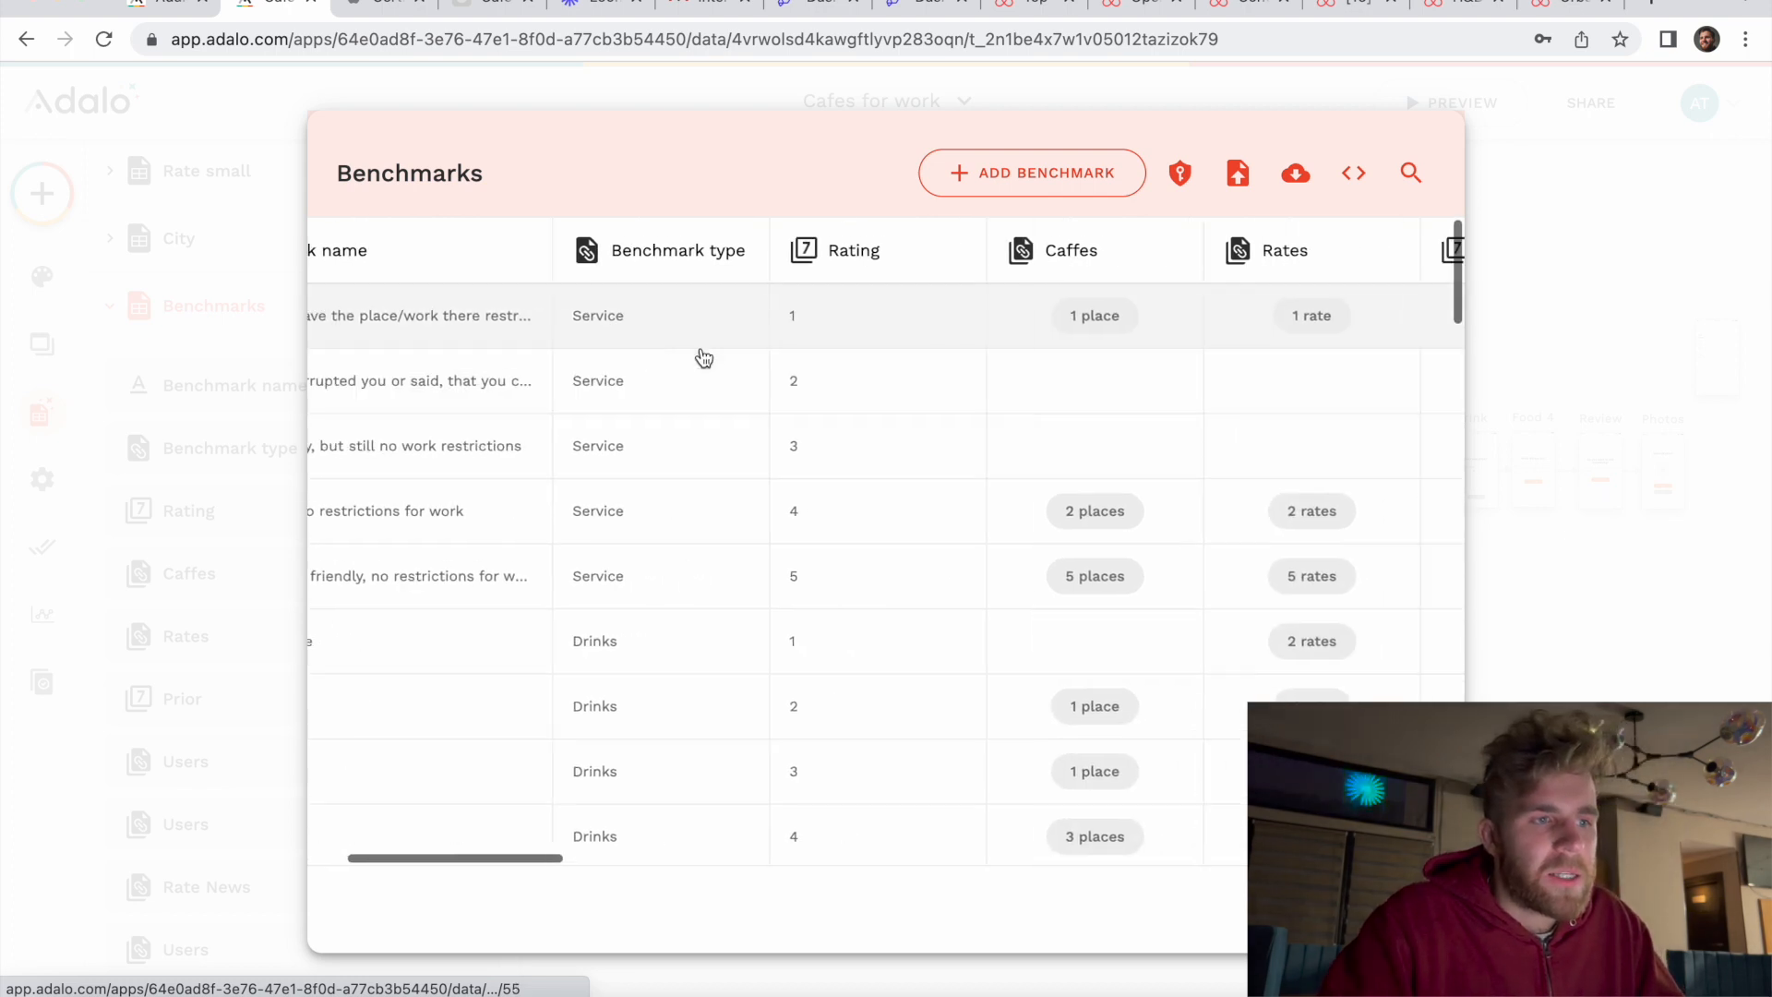
{"action": "scroll", "coordinate": [703, 358], "scroll_direction": "left", "scroll_amount": 5}
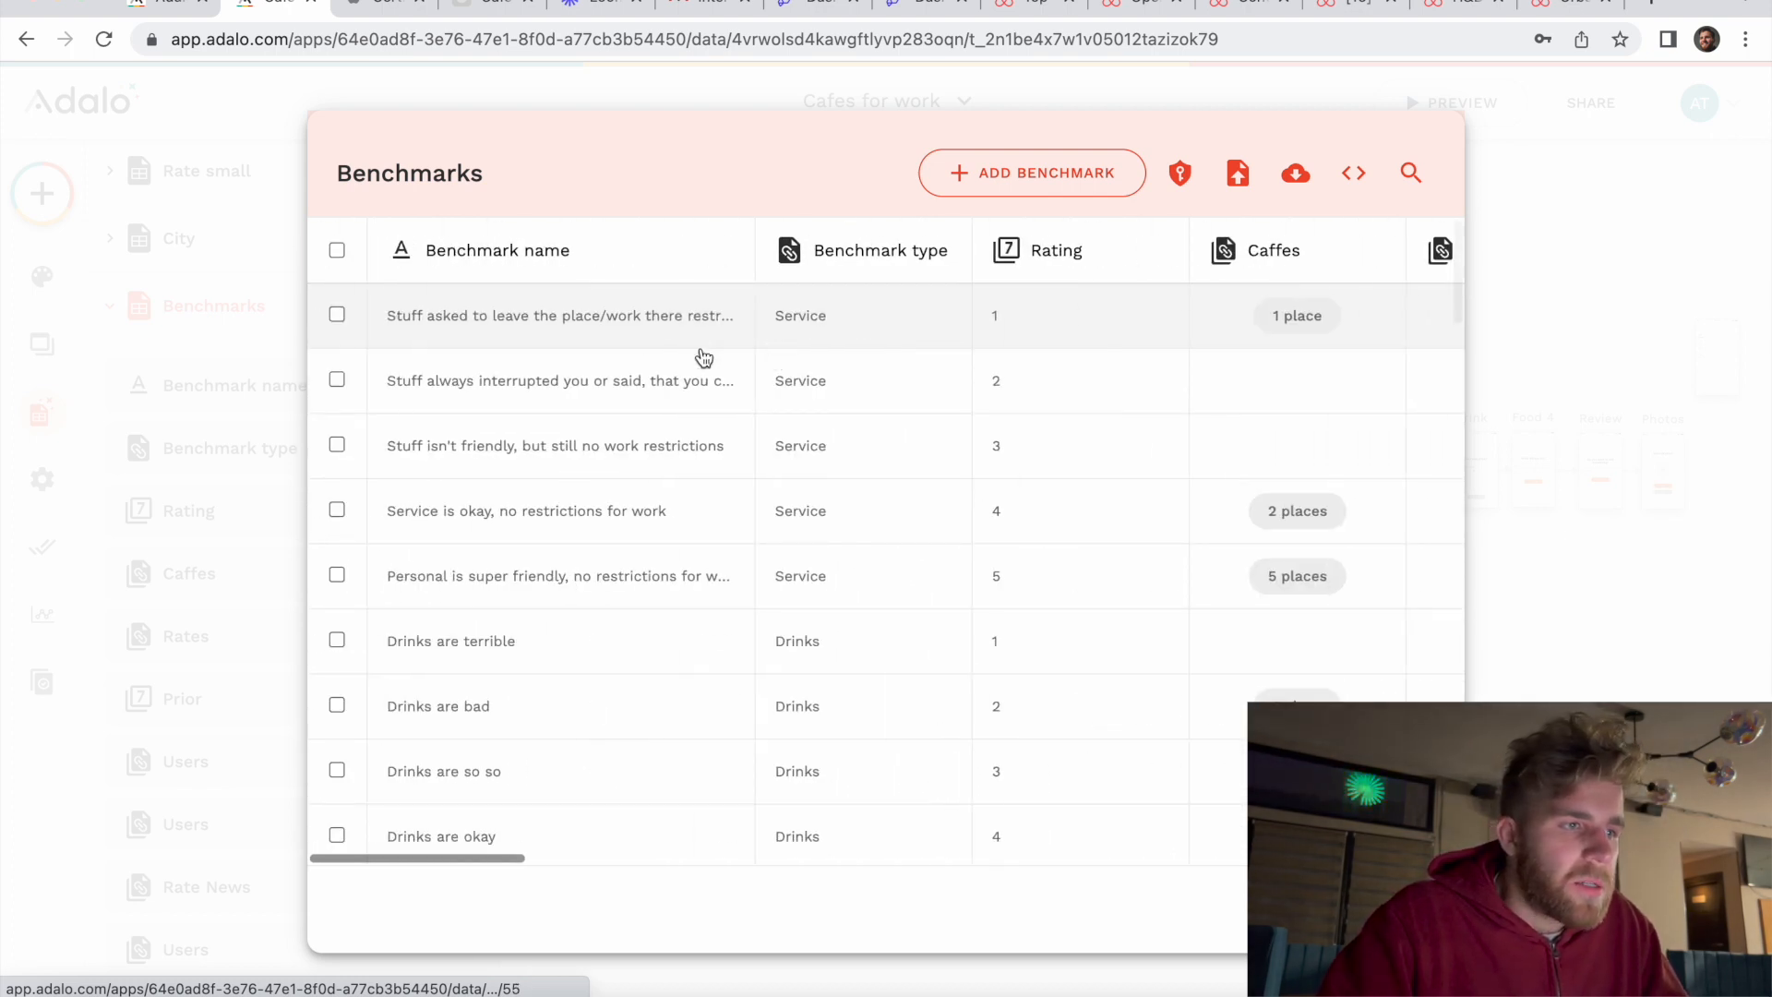
Step: Inspect the Service benchmark about staff asking to leave the place, and return to the records to view the columns through Prior and Users
{"action": "left_click", "coordinate": [592, 330]}
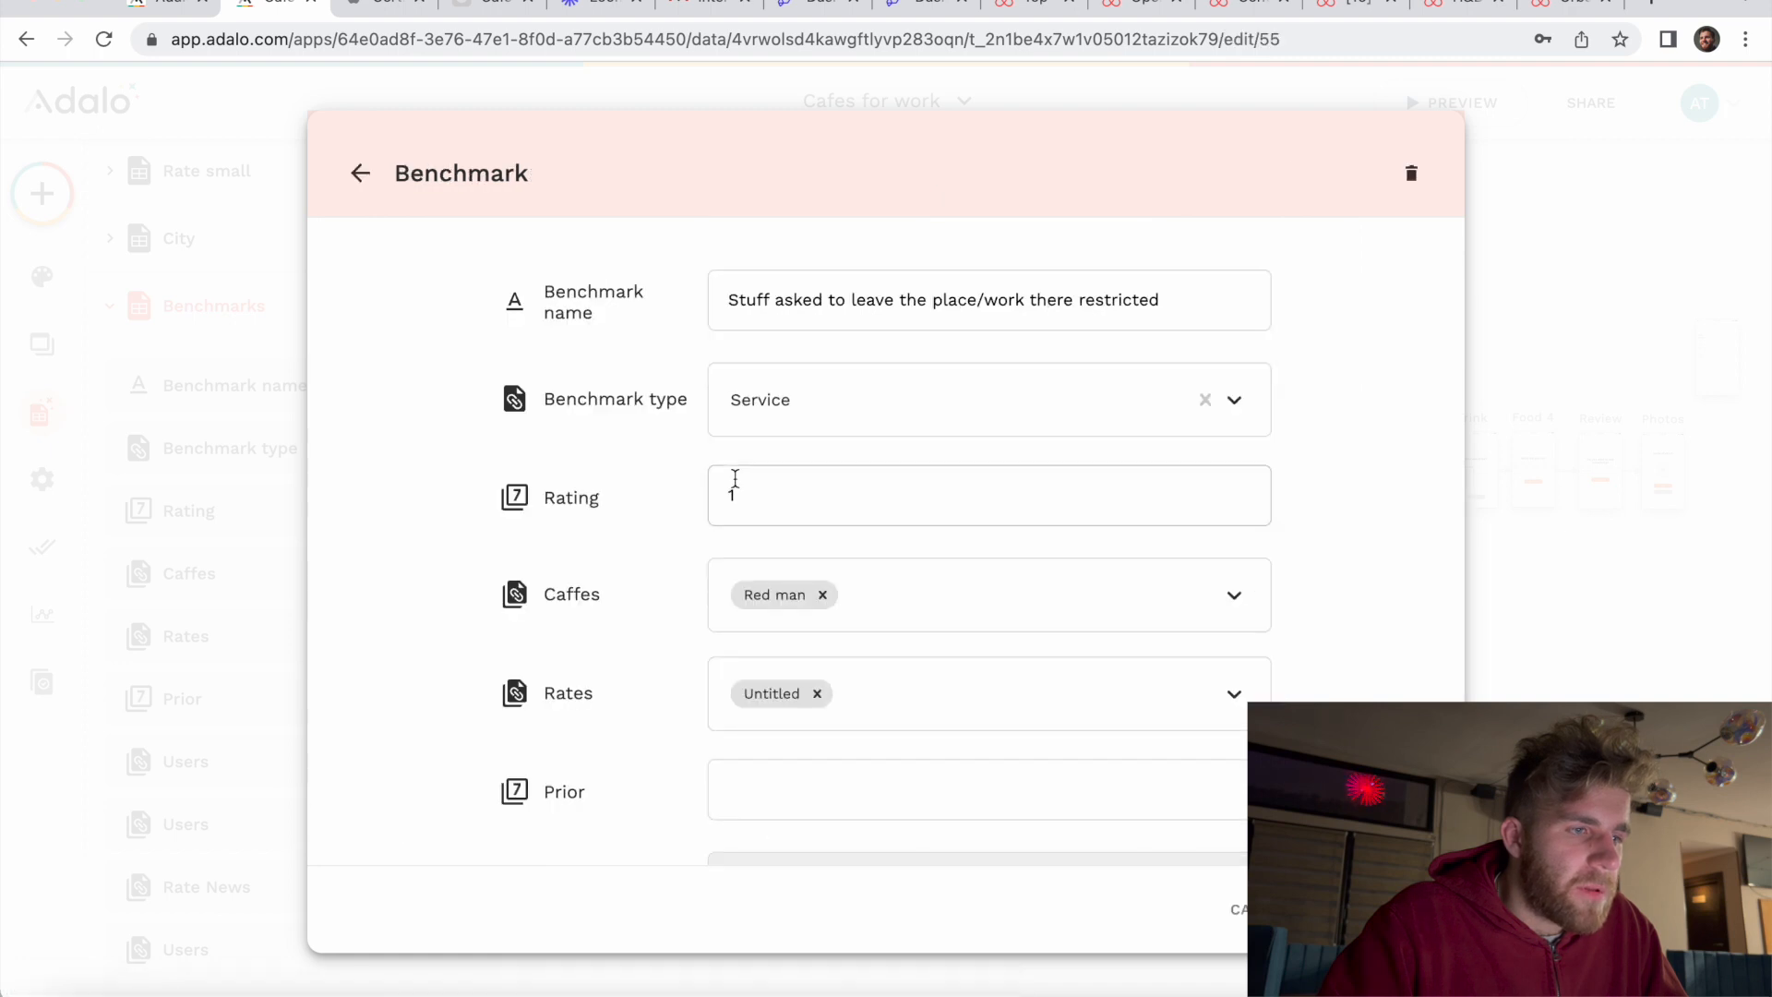
{"action": "left_click", "coordinate": [360, 175]}
{"action": "scroll", "coordinate": [696, 372], "scroll_direction": "right", "scroll_amount": 5}
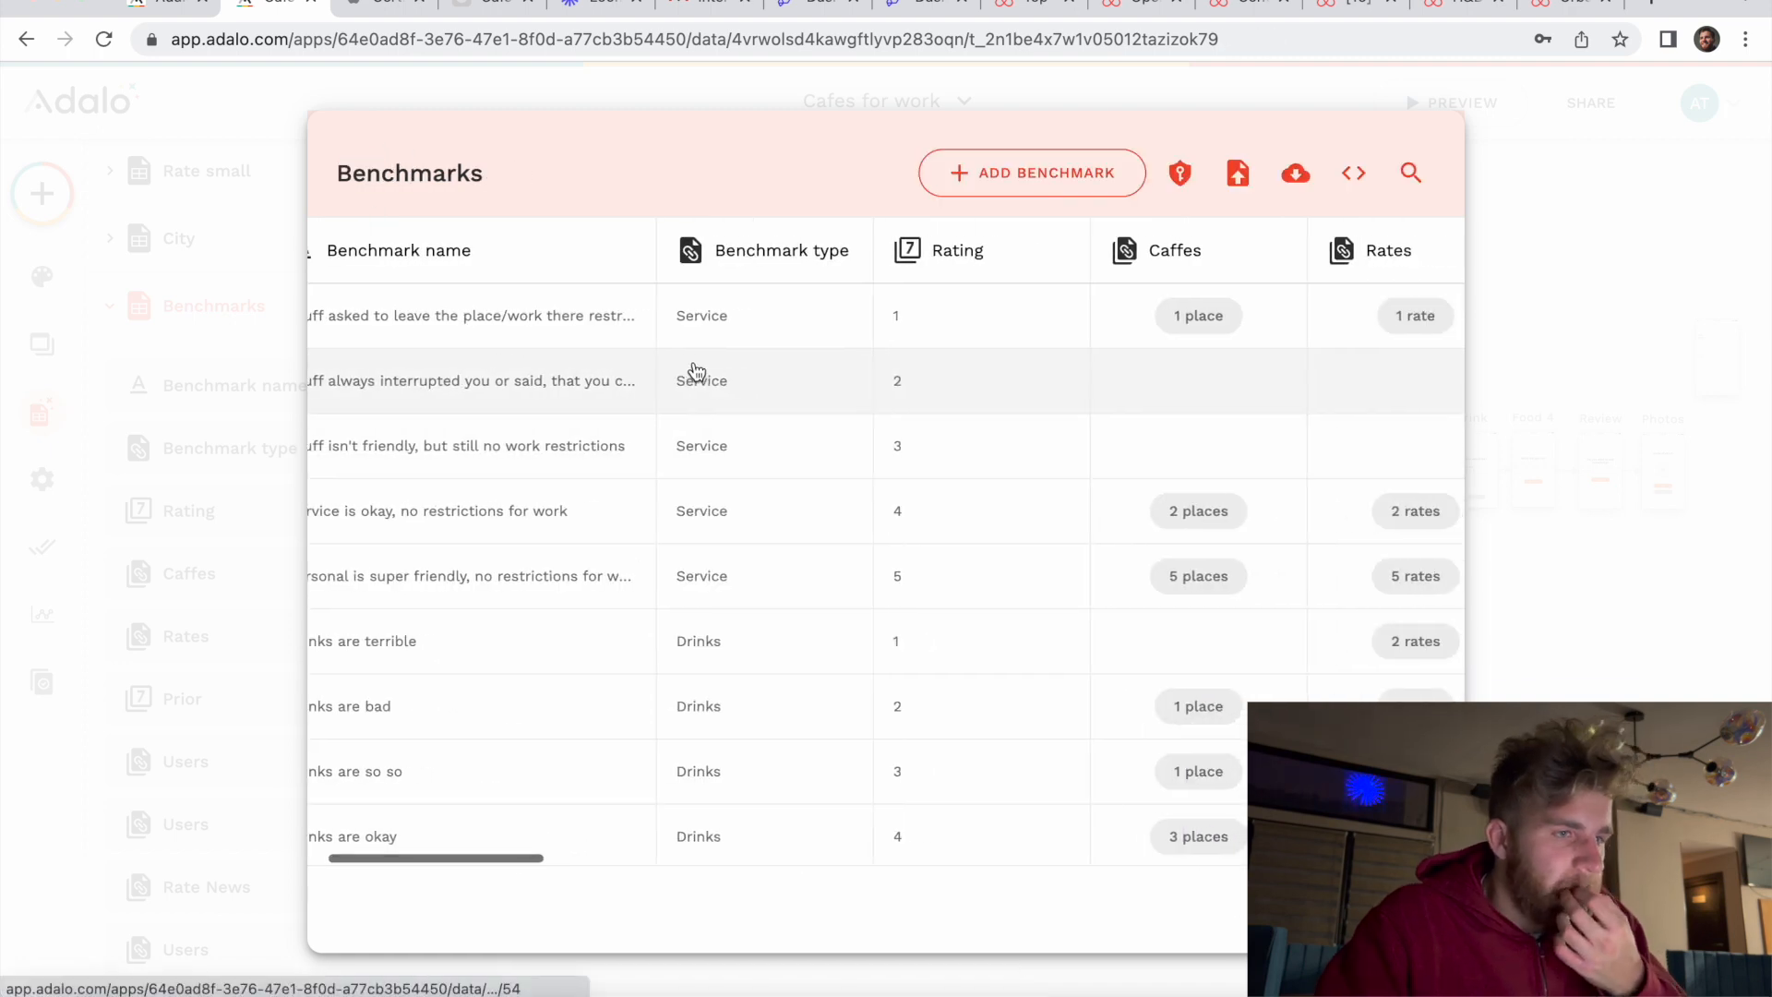
{"action": "scroll", "coordinate": [690, 305], "scroll_direction": "right", "scroll_amount": 5}
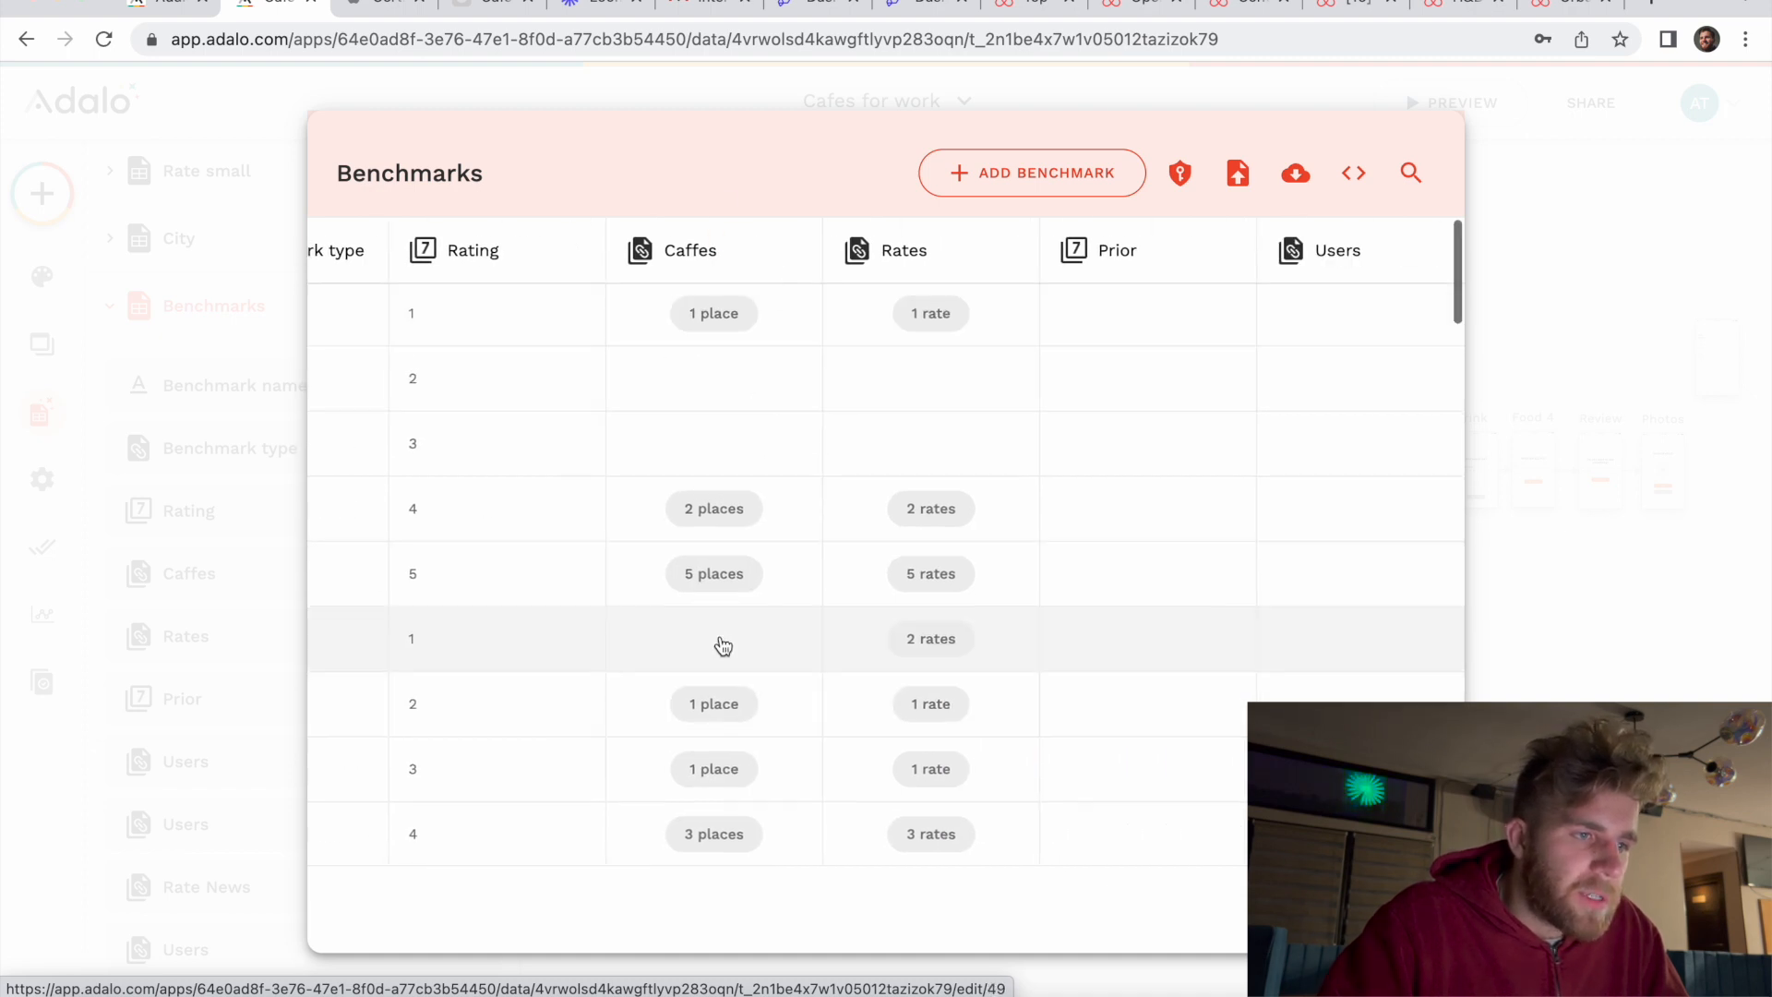
Step: Compare the linked places and rates across the Benchmarks records in the Caffes and Rates columns
{"action": "scroll", "coordinate": [719, 645], "scroll_direction": "down", "scroll_amount": 10}
{"action": "scroll", "coordinate": [722, 645], "scroll_direction": "up", "scroll_amount": 10}
{"action": "scroll", "coordinate": [722, 645], "scroll_direction": "right", "scroll_amount": 3}
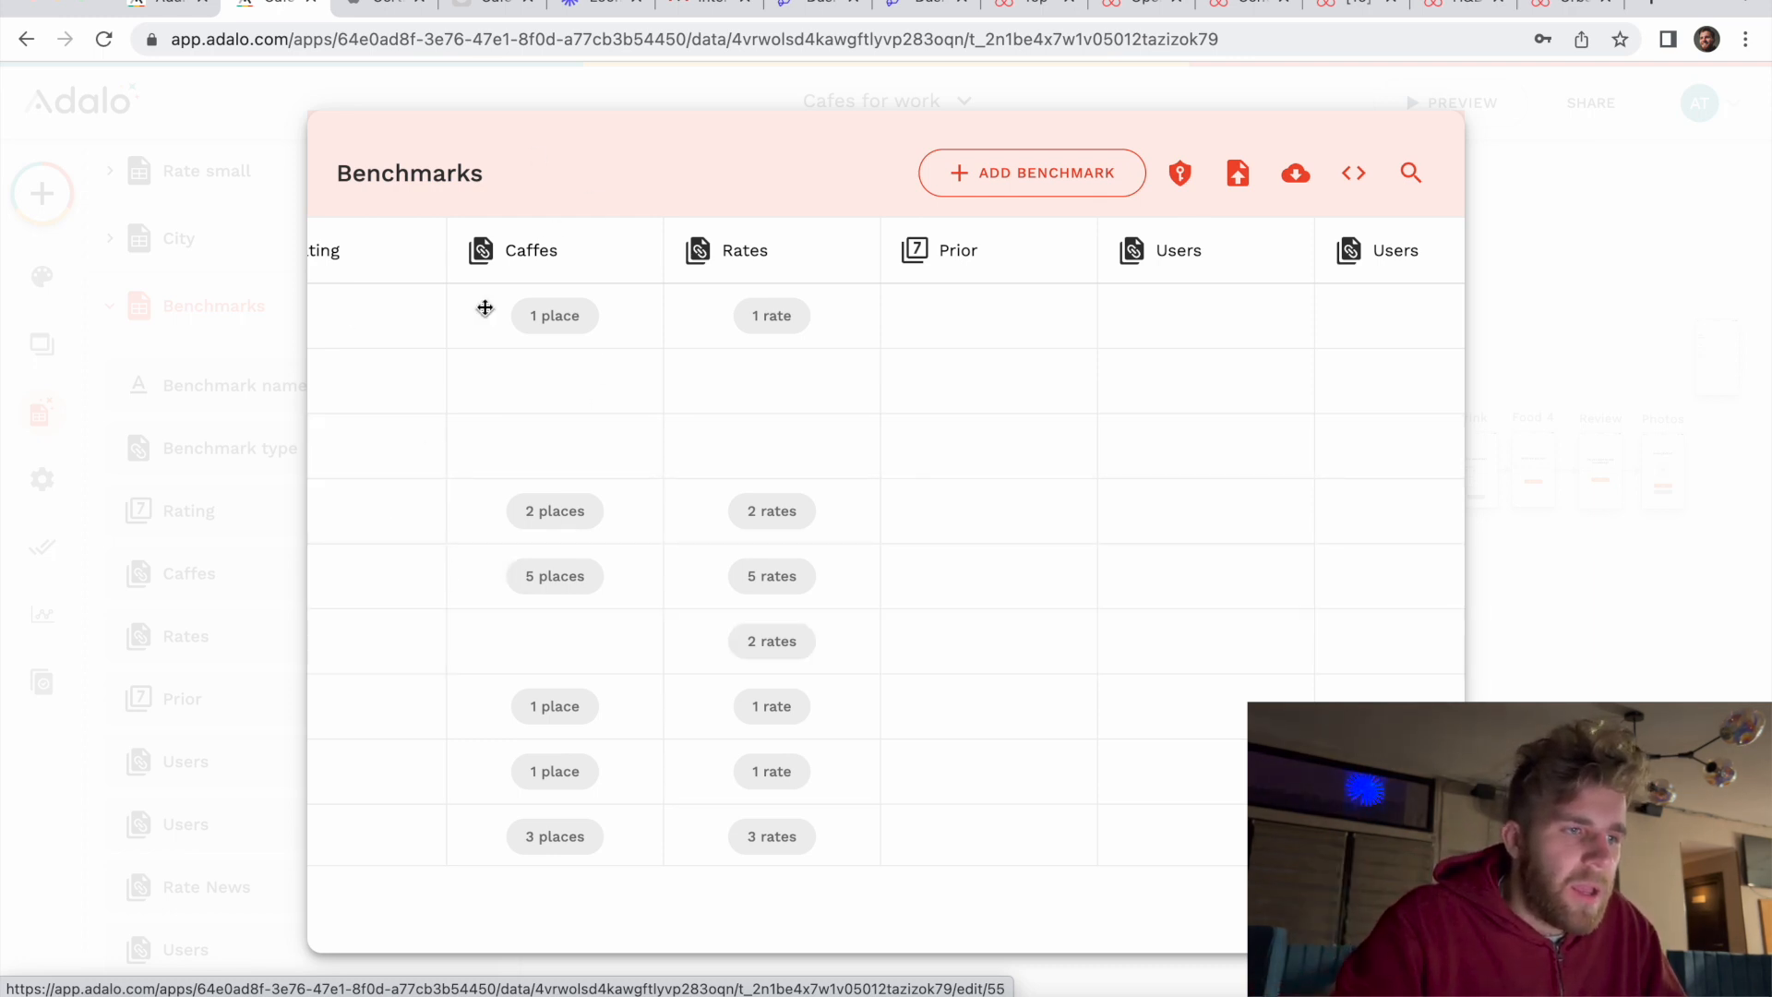
{"action": "scroll", "coordinate": [543, 426], "scroll_direction": "down", "scroll_amount": 1}
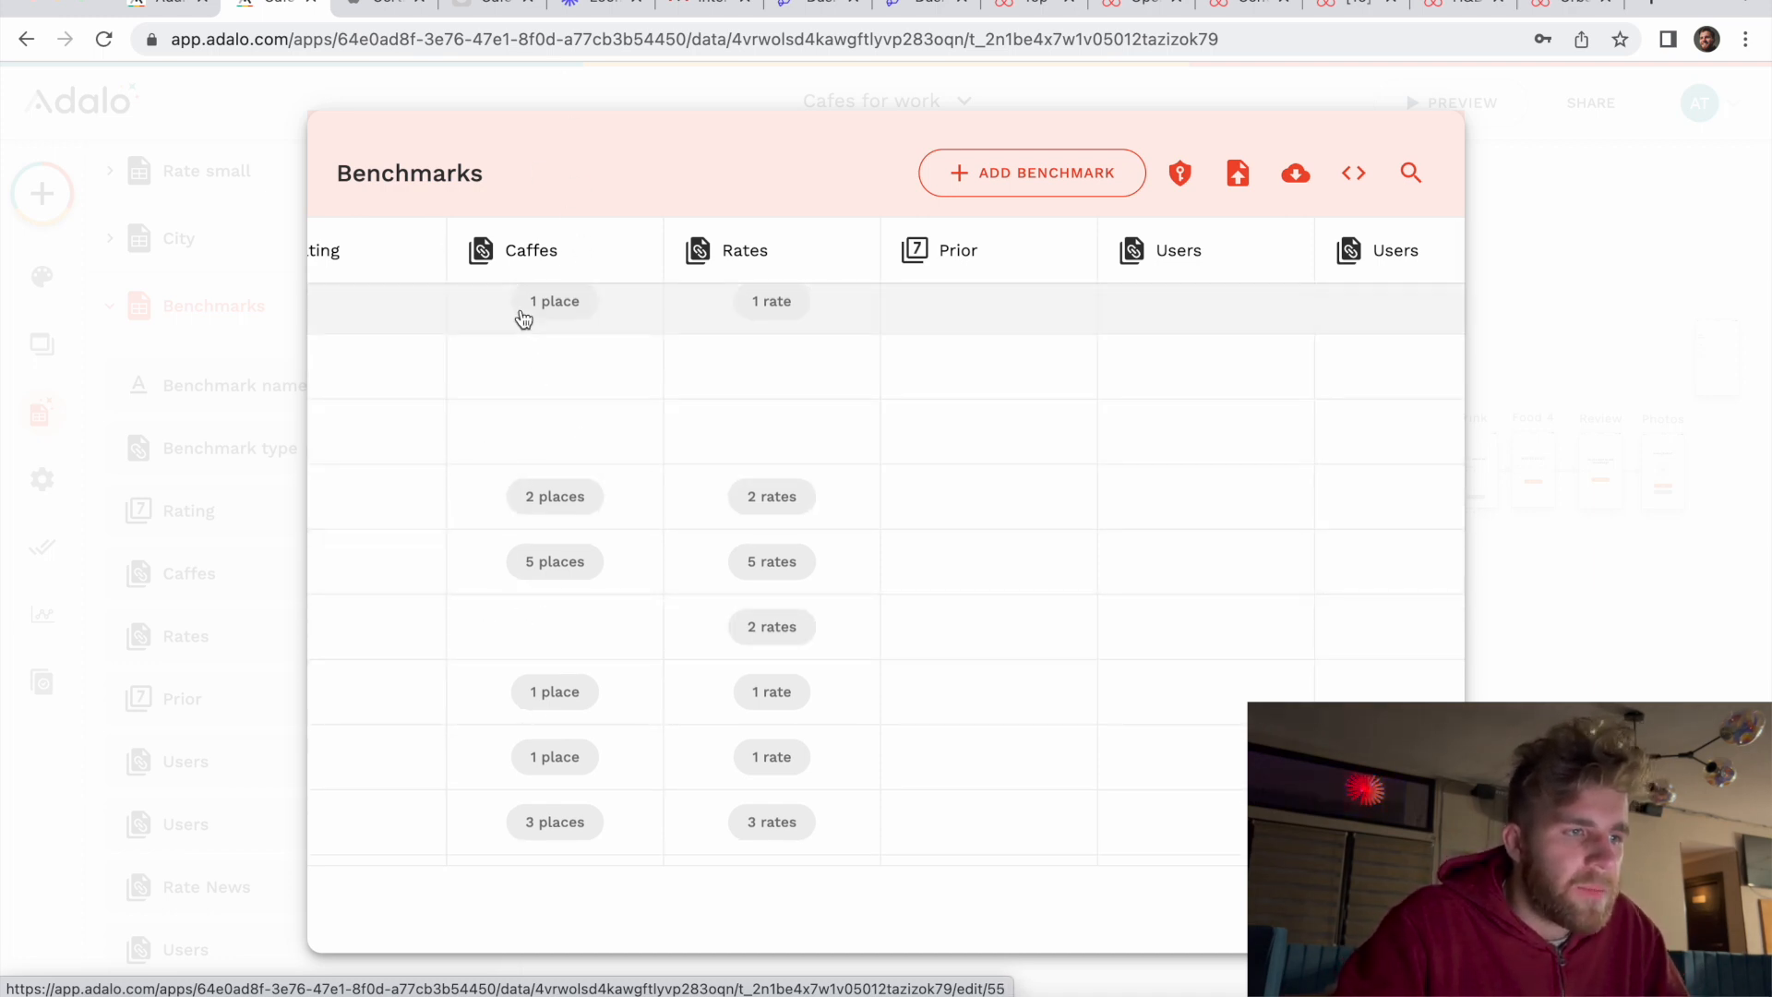
{"action": "scroll", "coordinate": [760, 526], "scroll_direction": "right", "scroll_amount": 3}
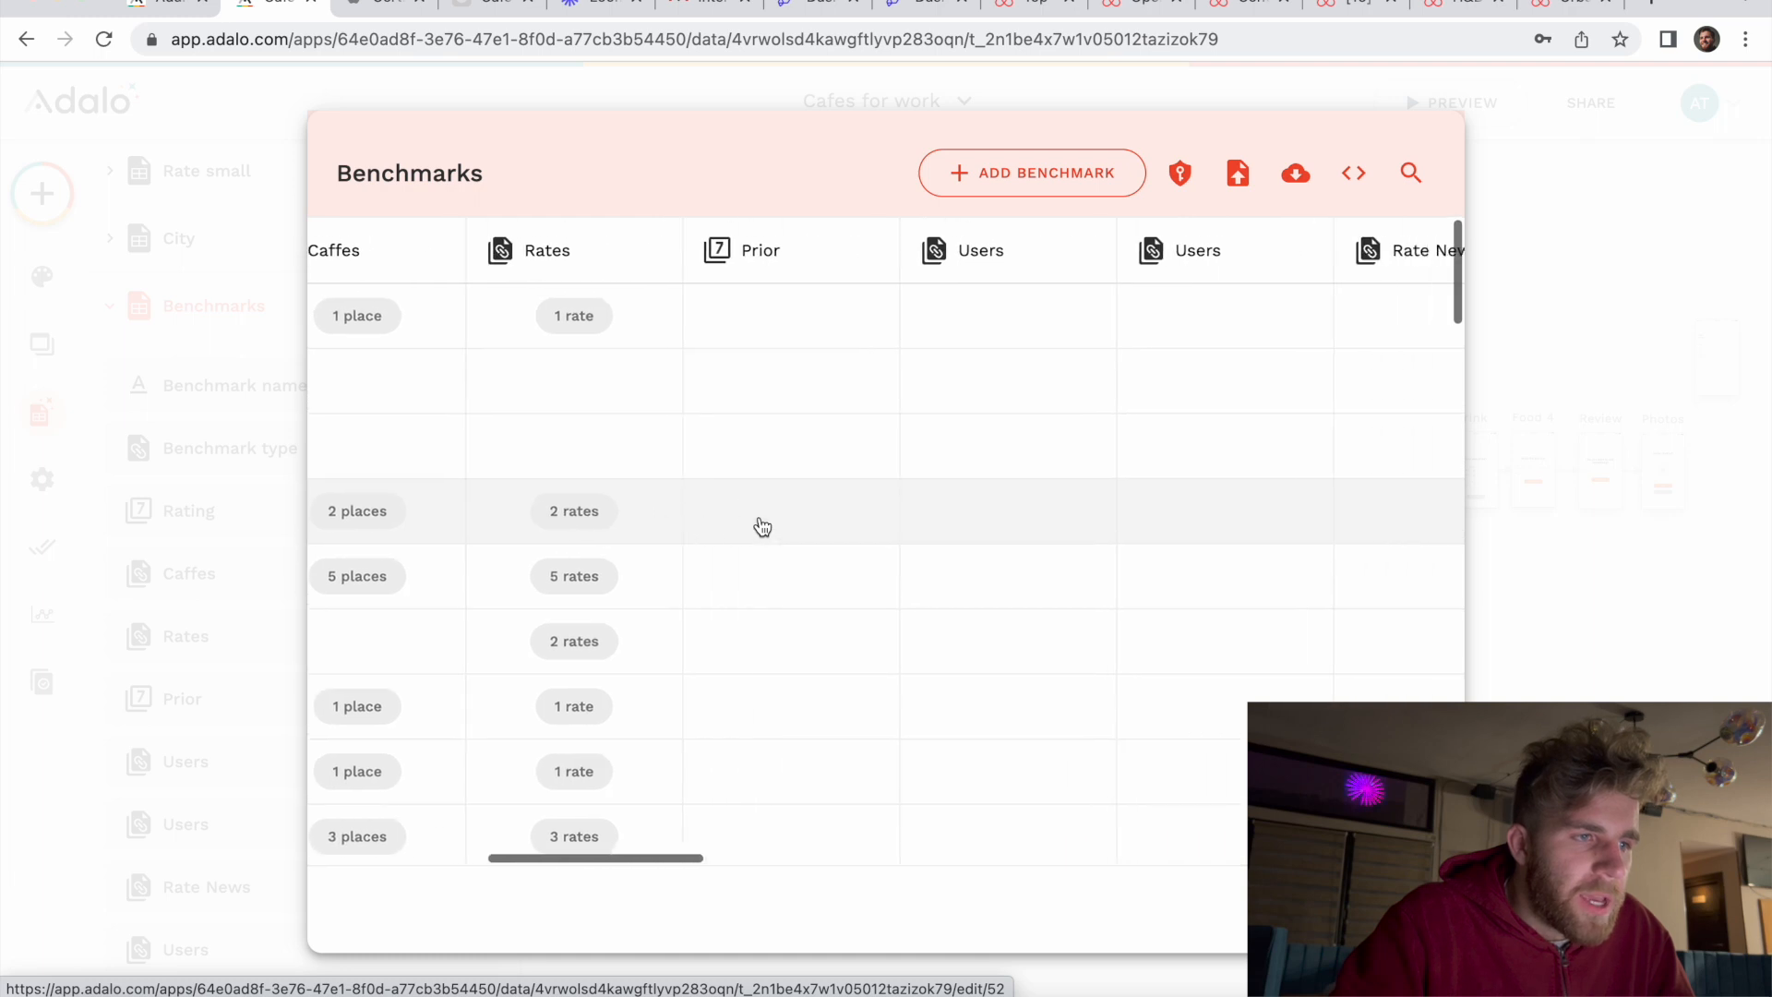
{"action": "scroll", "coordinate": [629, 672], "scroll_direction": "down", "scroll_amount": 5}
{"action": "scroll", "coordinate": [630, 672], "scroll_direction": "up", "scroll_amount": 2}
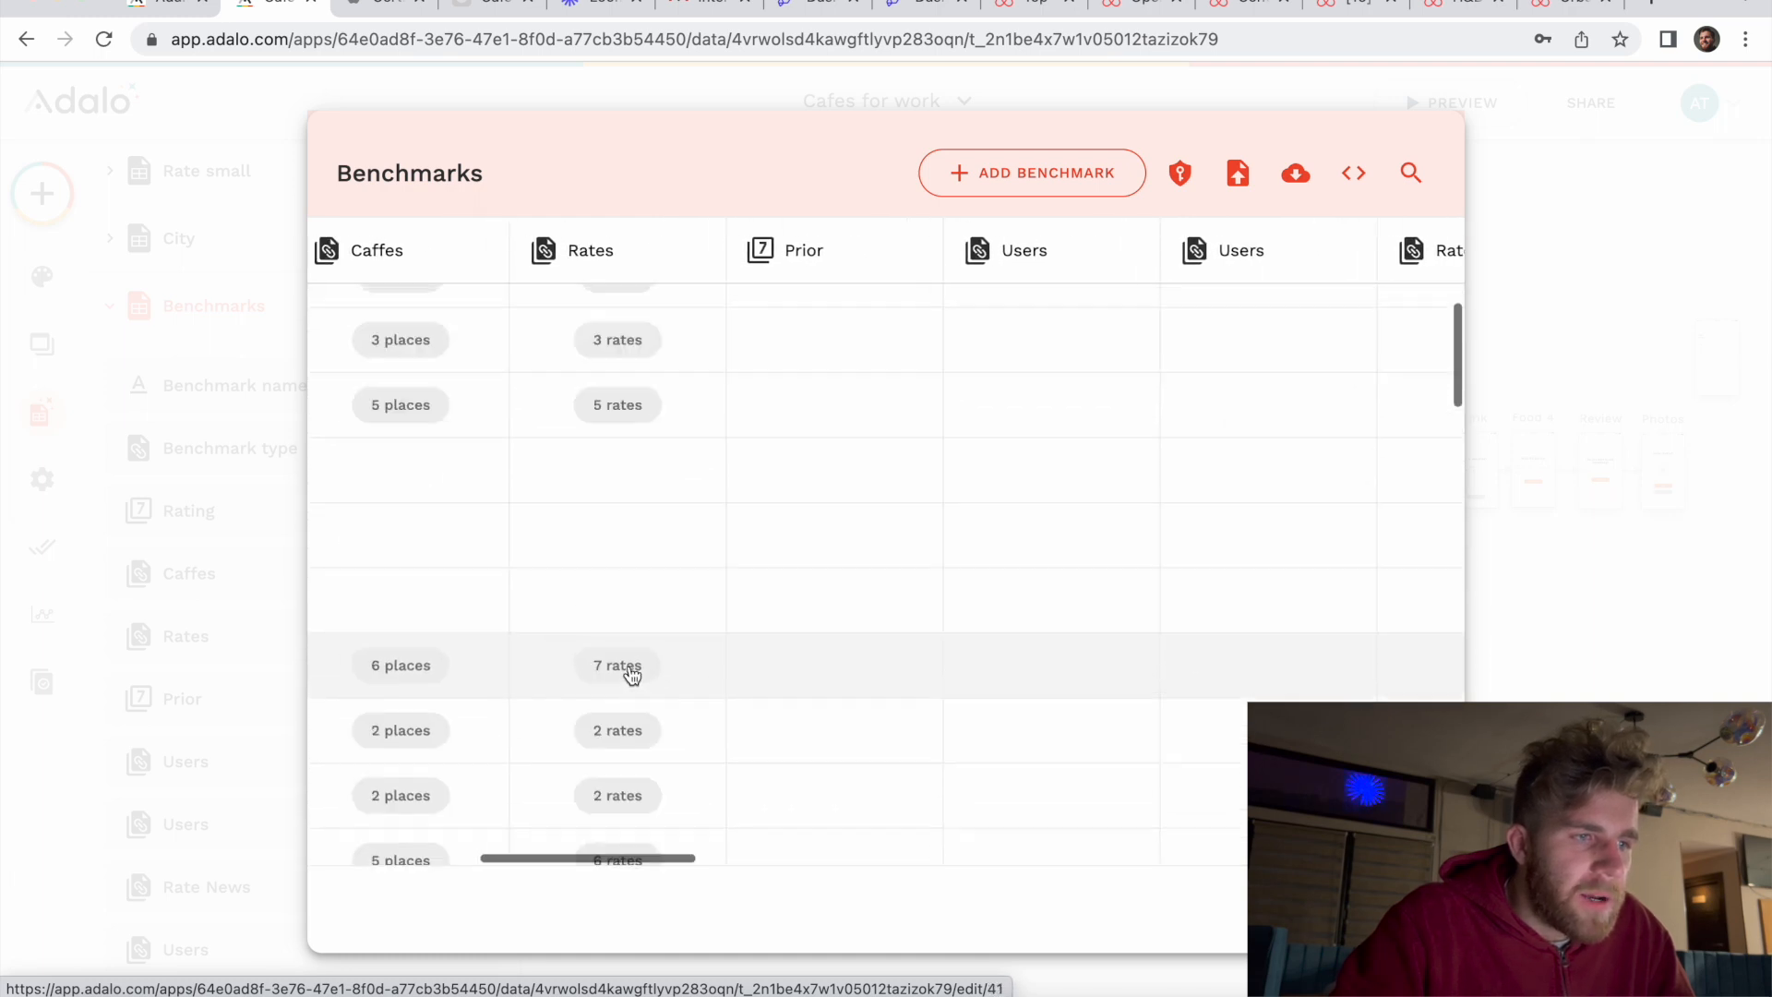
{"action": "scroll", "coordinate": [764, 403], "scroll_direction": "up", "scroll_amount": 3}
Step: Review the remaining Benchmarks columns, from Users and Rate News through Places, Reviews, Created and Updated, and close and collapse the collection
{"action": "scroll", "coordinate": [799, 408], "scroll_direction": "right", "scroll_amount": 5}
{"action": "scroll", "coordinate": [801, 409], "scroll_direction": "right", "scroll_amount": 5}
{"action": "scroll", "coordinate": [800, 409], "scroll_direction": "left", "scroll_amount": 5}
{"action": "scroll", "coordinate": [801, 408], "scroll_direction": "right", "scroll_amount": 5}
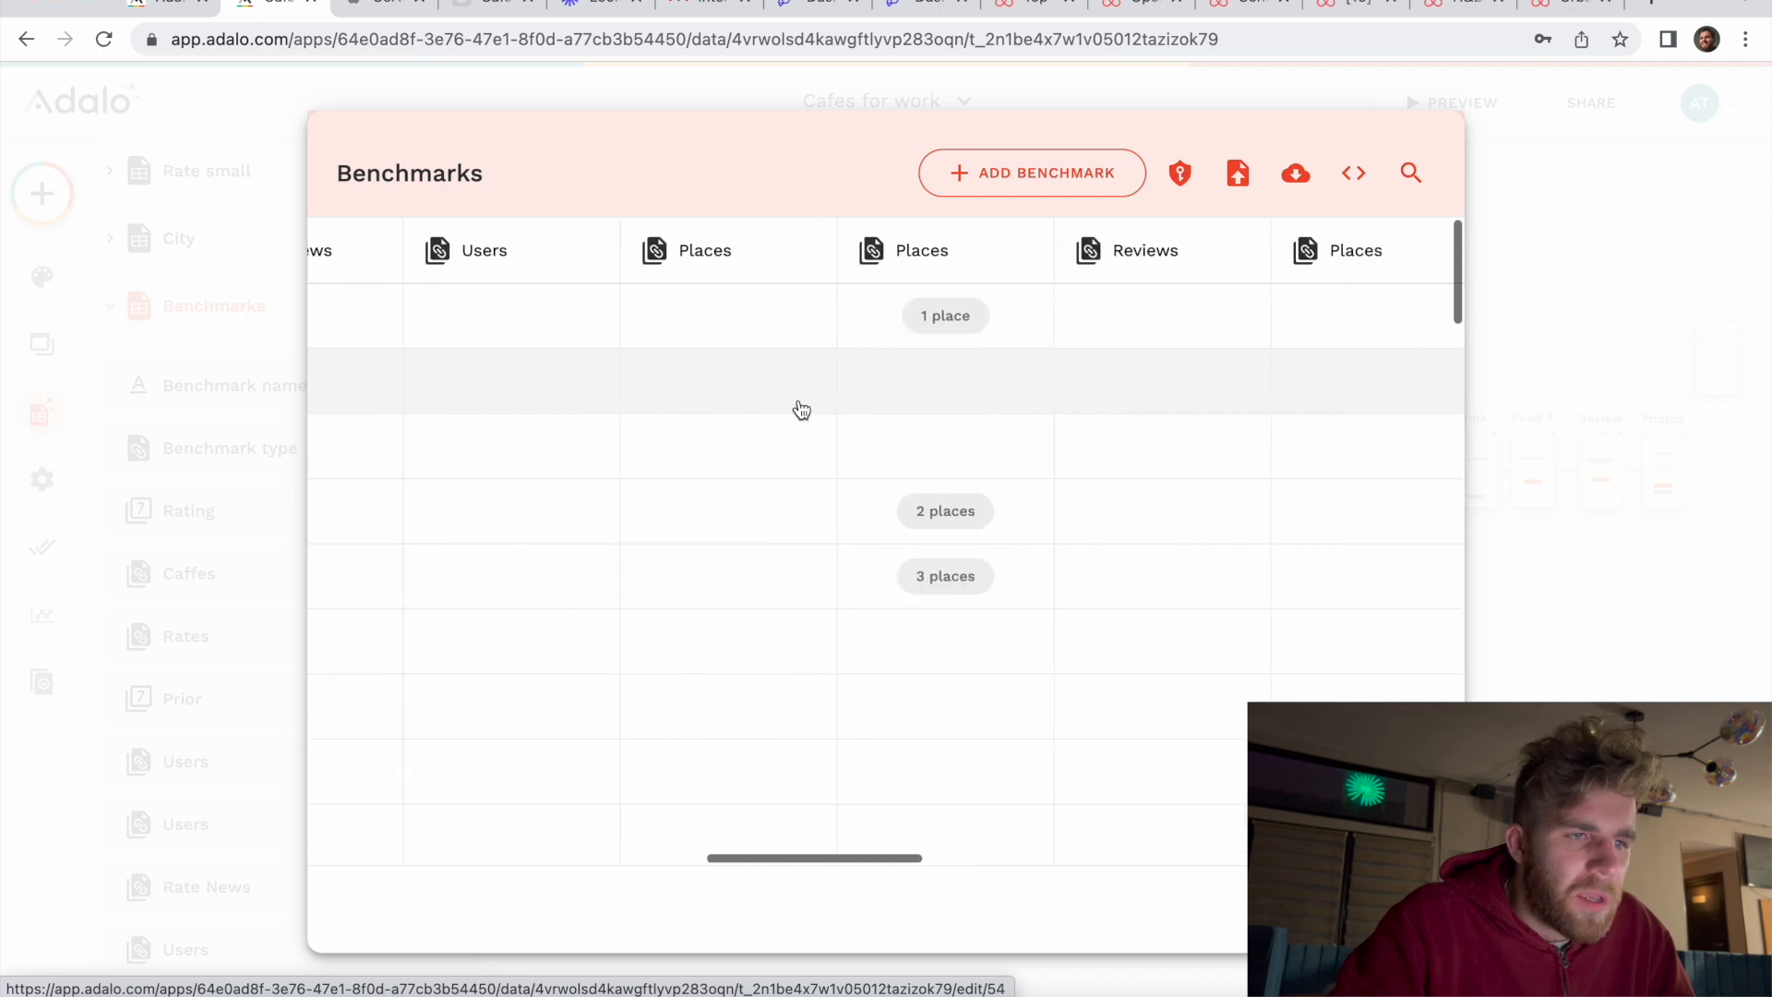
{"action": "scroll", "coordinate": [801, 408], "scroll_direction": "right", "scroll_amount": 6}
{"action": "scroll", "coordinate": [801, 409], "scroll_direction": "left", "scroll_amount": 4}
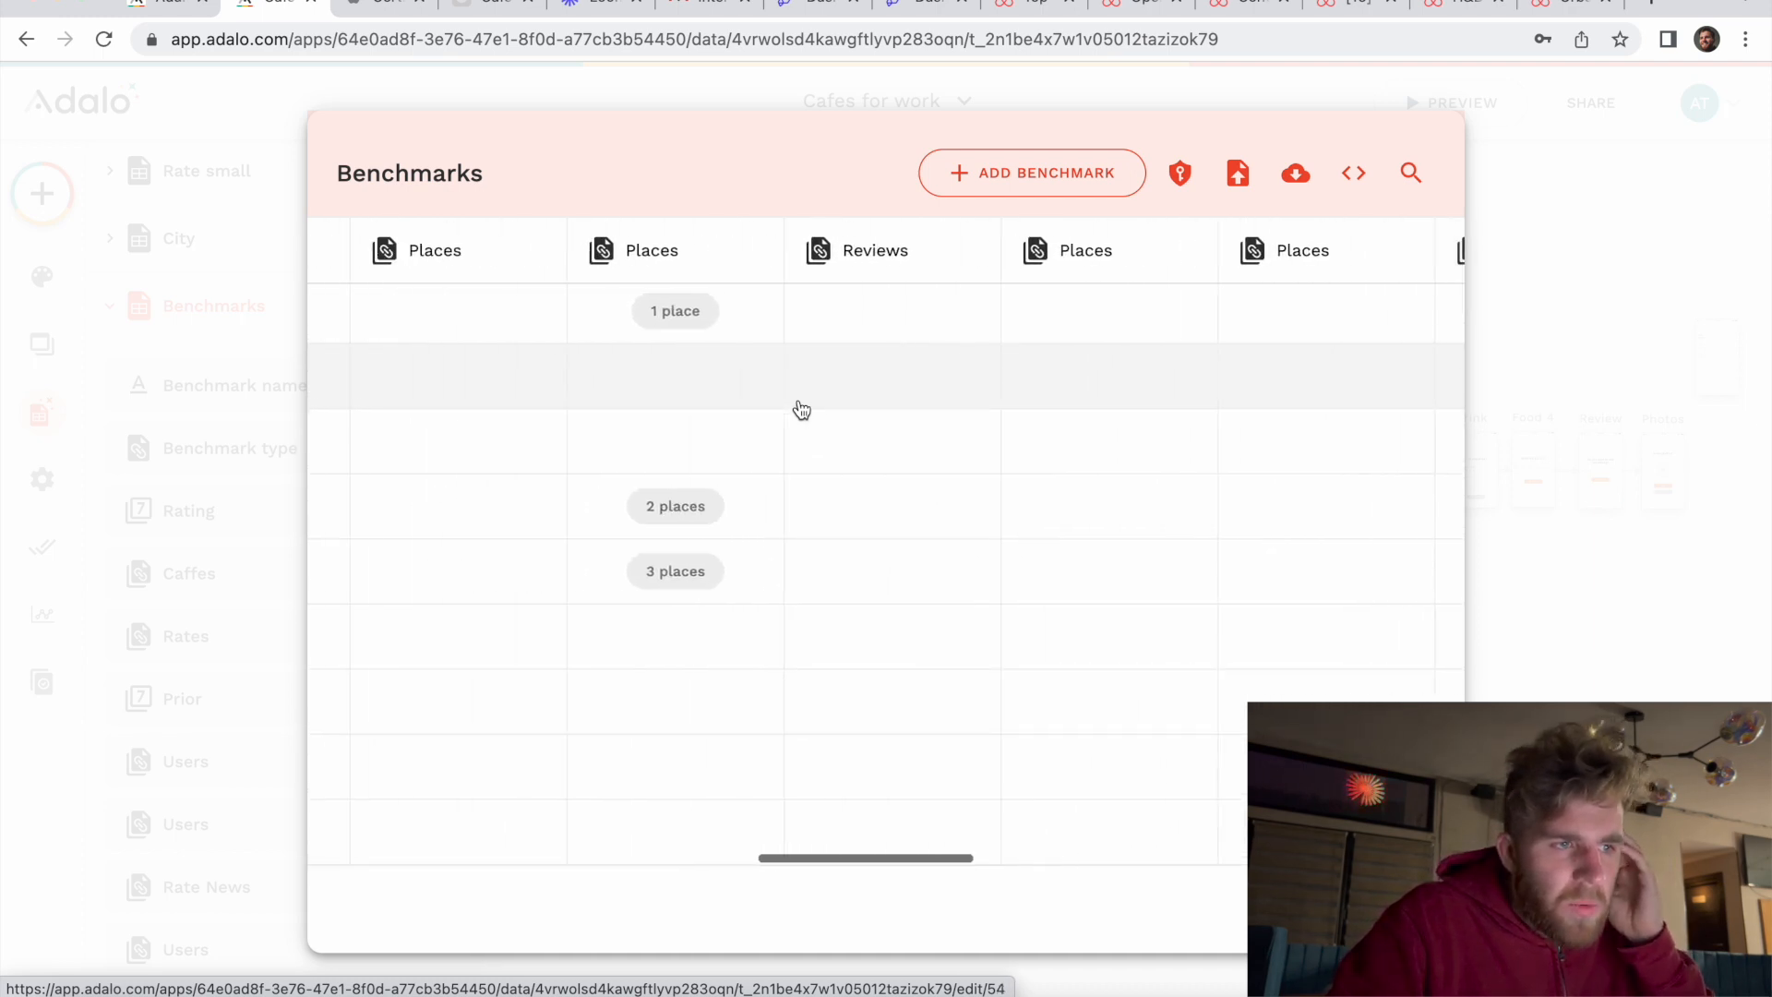
{"action": "scroll", "coordinate": [801, 409], "scroll_direction": "right", "scroll_amount": 5}
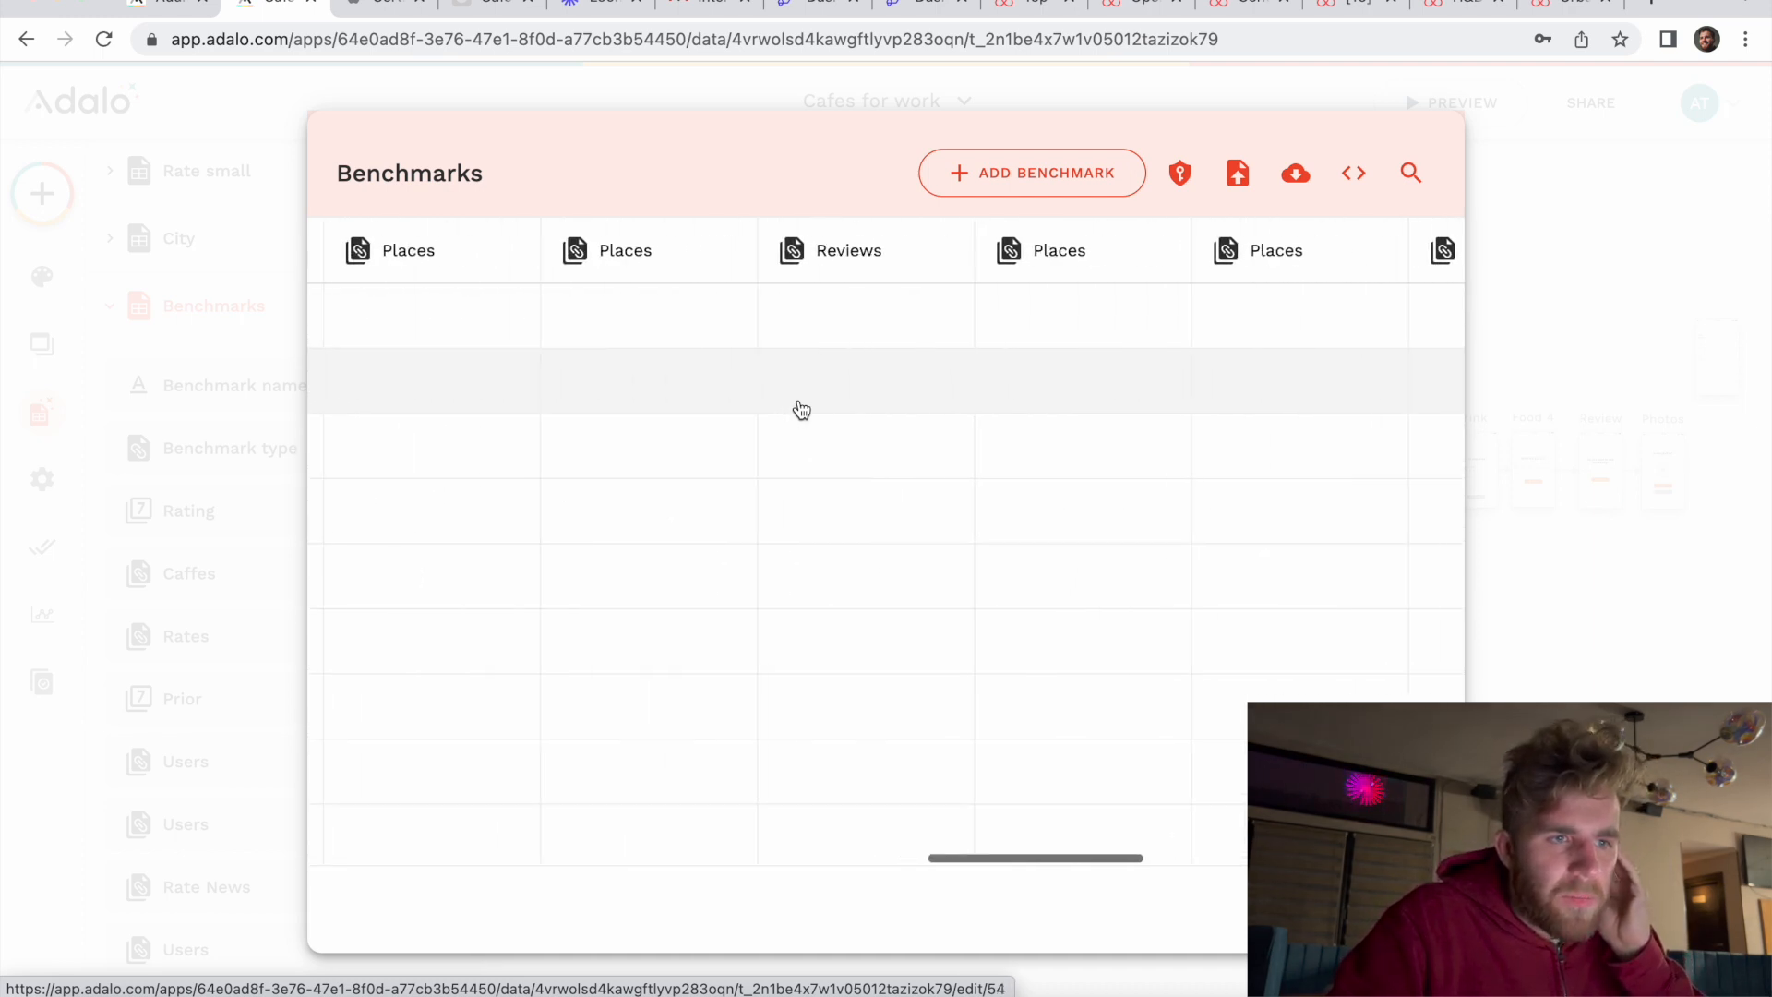
{"action": "scroll", "coordinate": [801, 409], "scroll_direction": "right", "scroll_amount": 3}
{"action": "scroll", "coordinate": [801, 409], "scroll_direction": "left", "scroll_amount": 3}
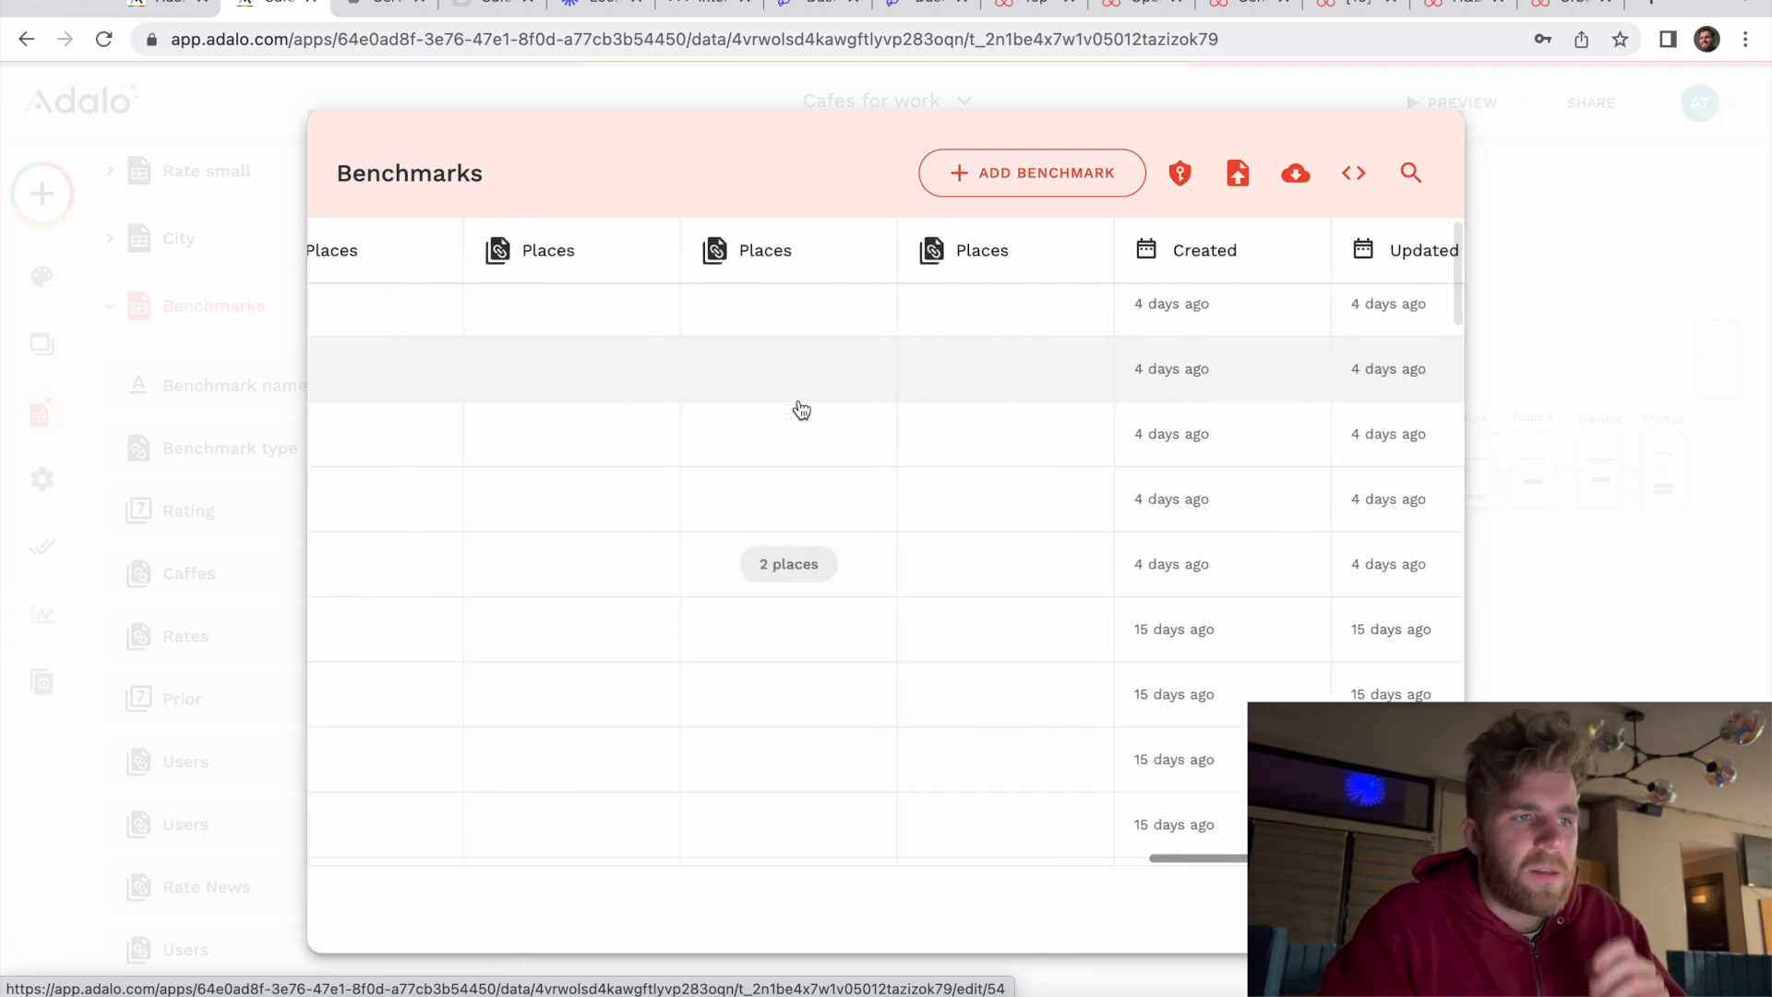
{"action": "scroll", "coordinate": [797, 407], "scroll_direction": "left", "scroll_amount": 8}
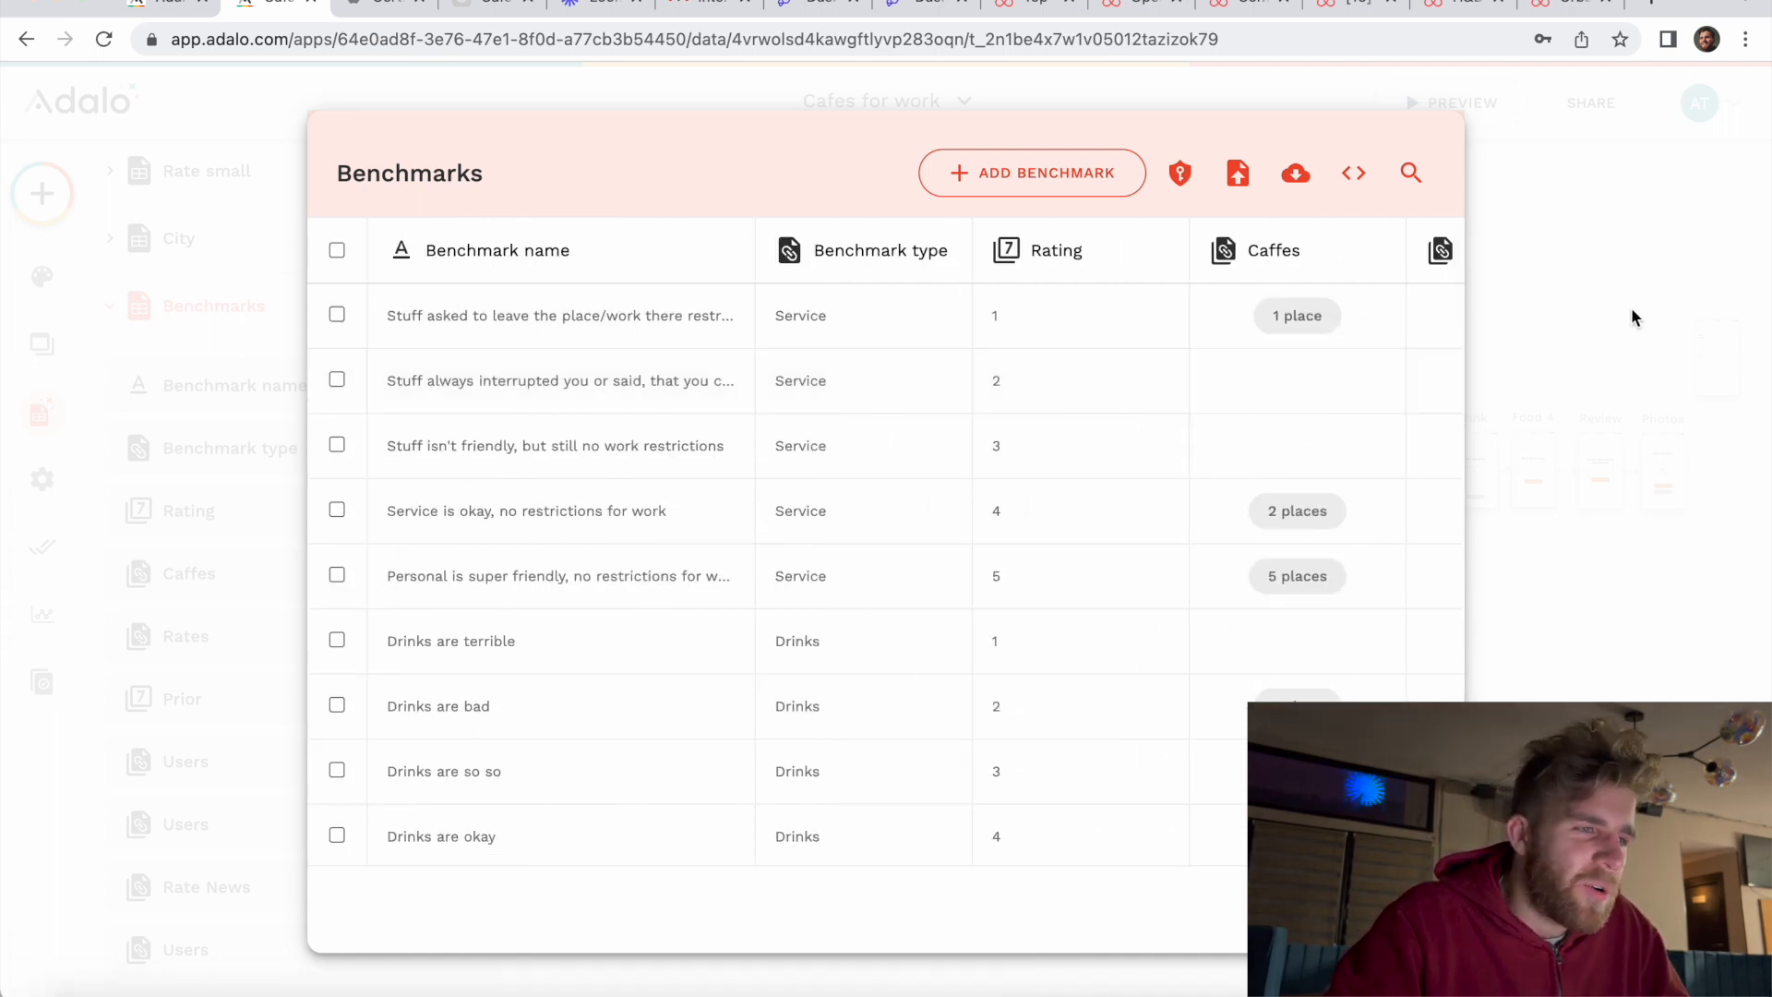
{"action": "left_click", "coordinate": [1630, 306]}
{"action": "left_click", "coordinate": [136, 326]}
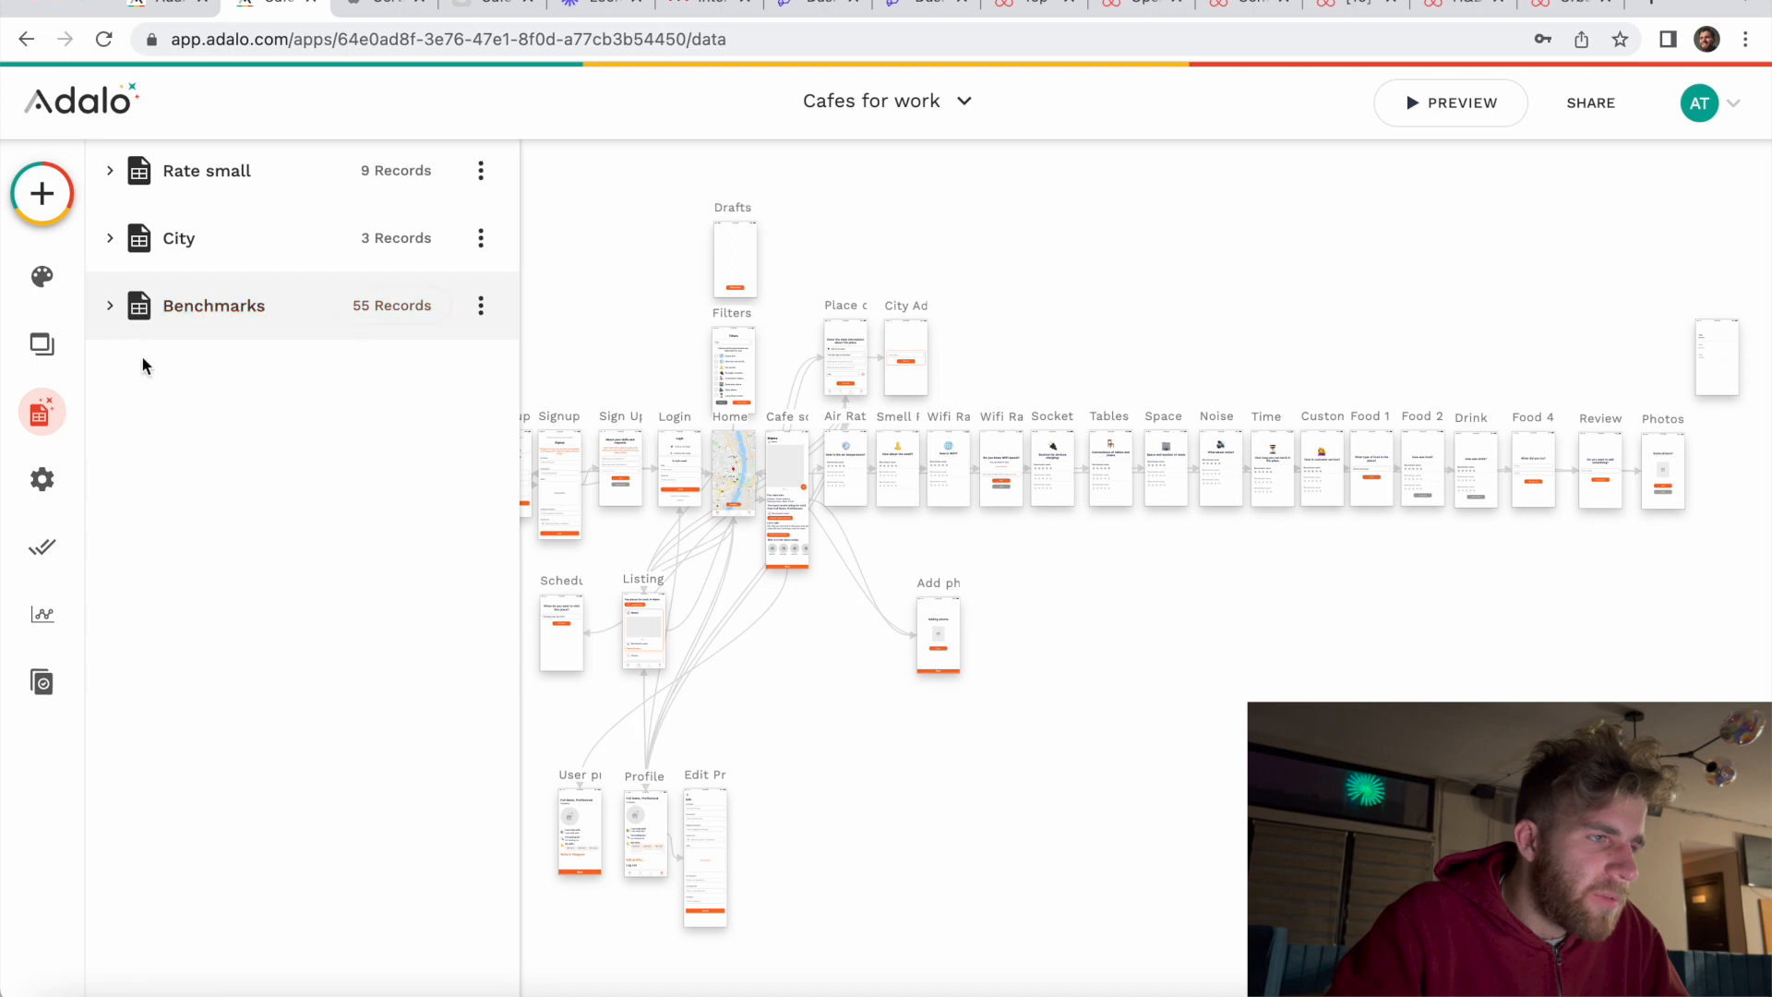
Step: Expand the Events collection and review its records by Place, User, Event date, Created and Updated
{"action": "scroll", "coordinate": [197, 506], "scroll_direction": "down", "scroll_amount": 2}
{"action": "left_click", "coordinate": [108, 330]}
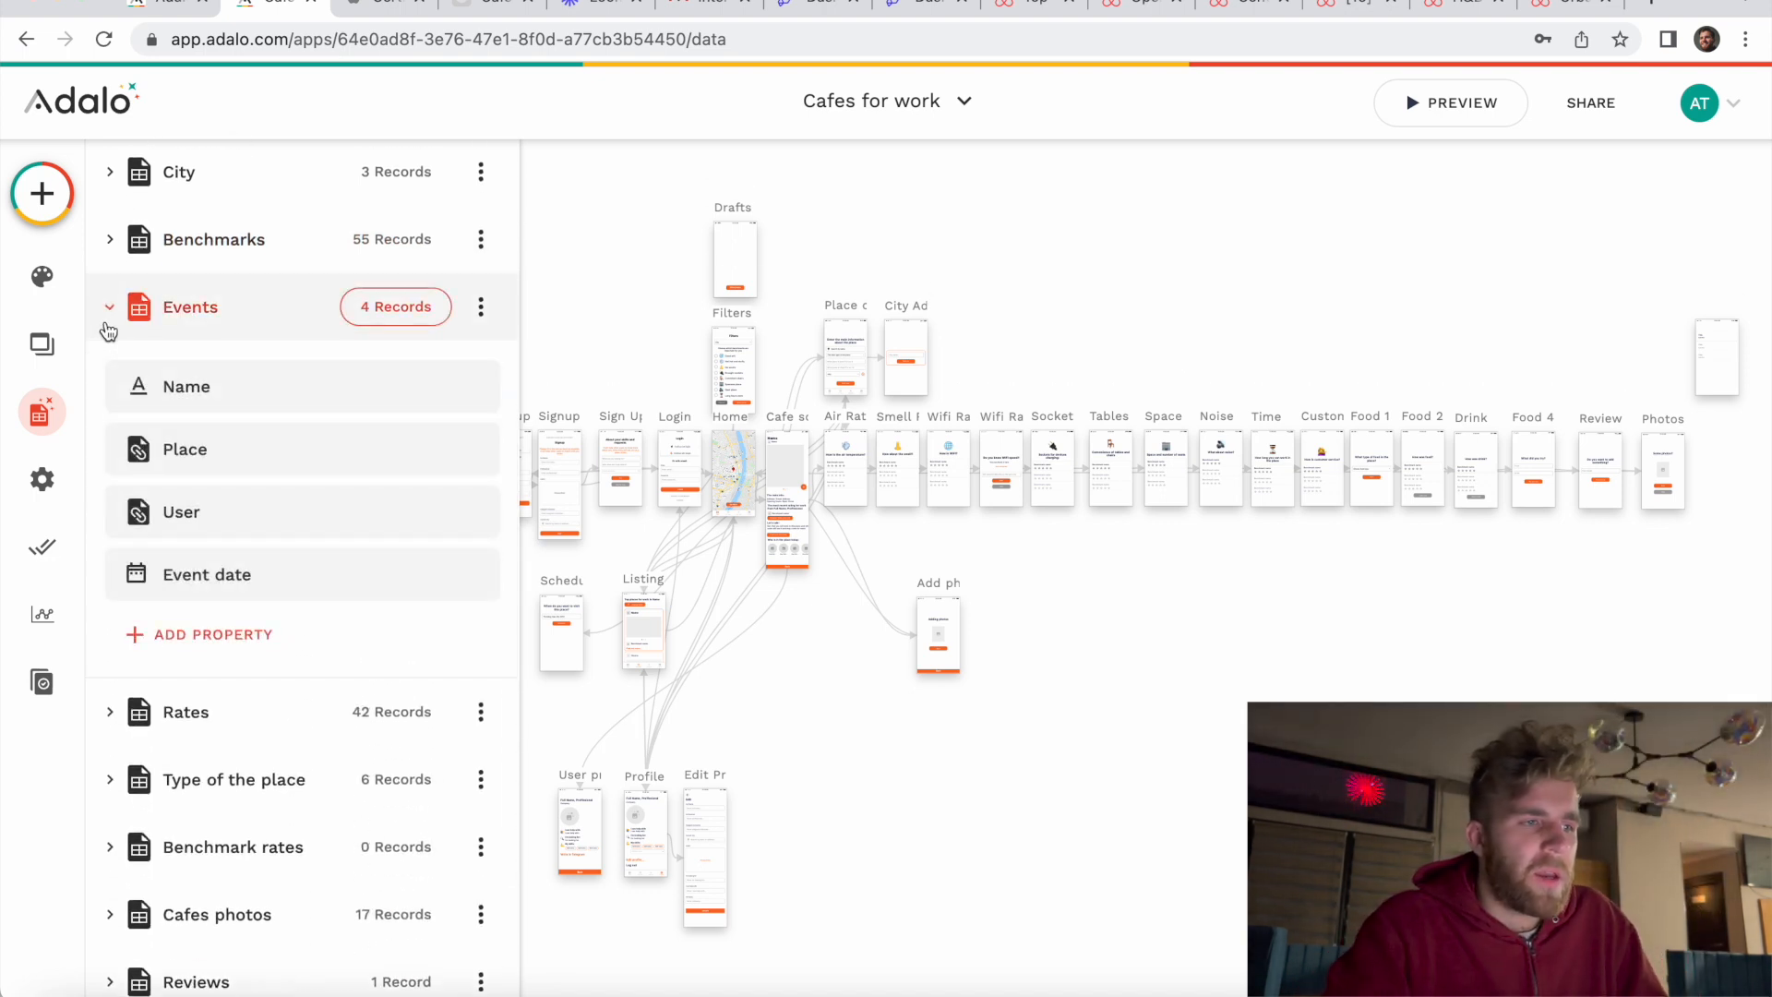
{"action": "left_click", "coordinate": [358, 307]}
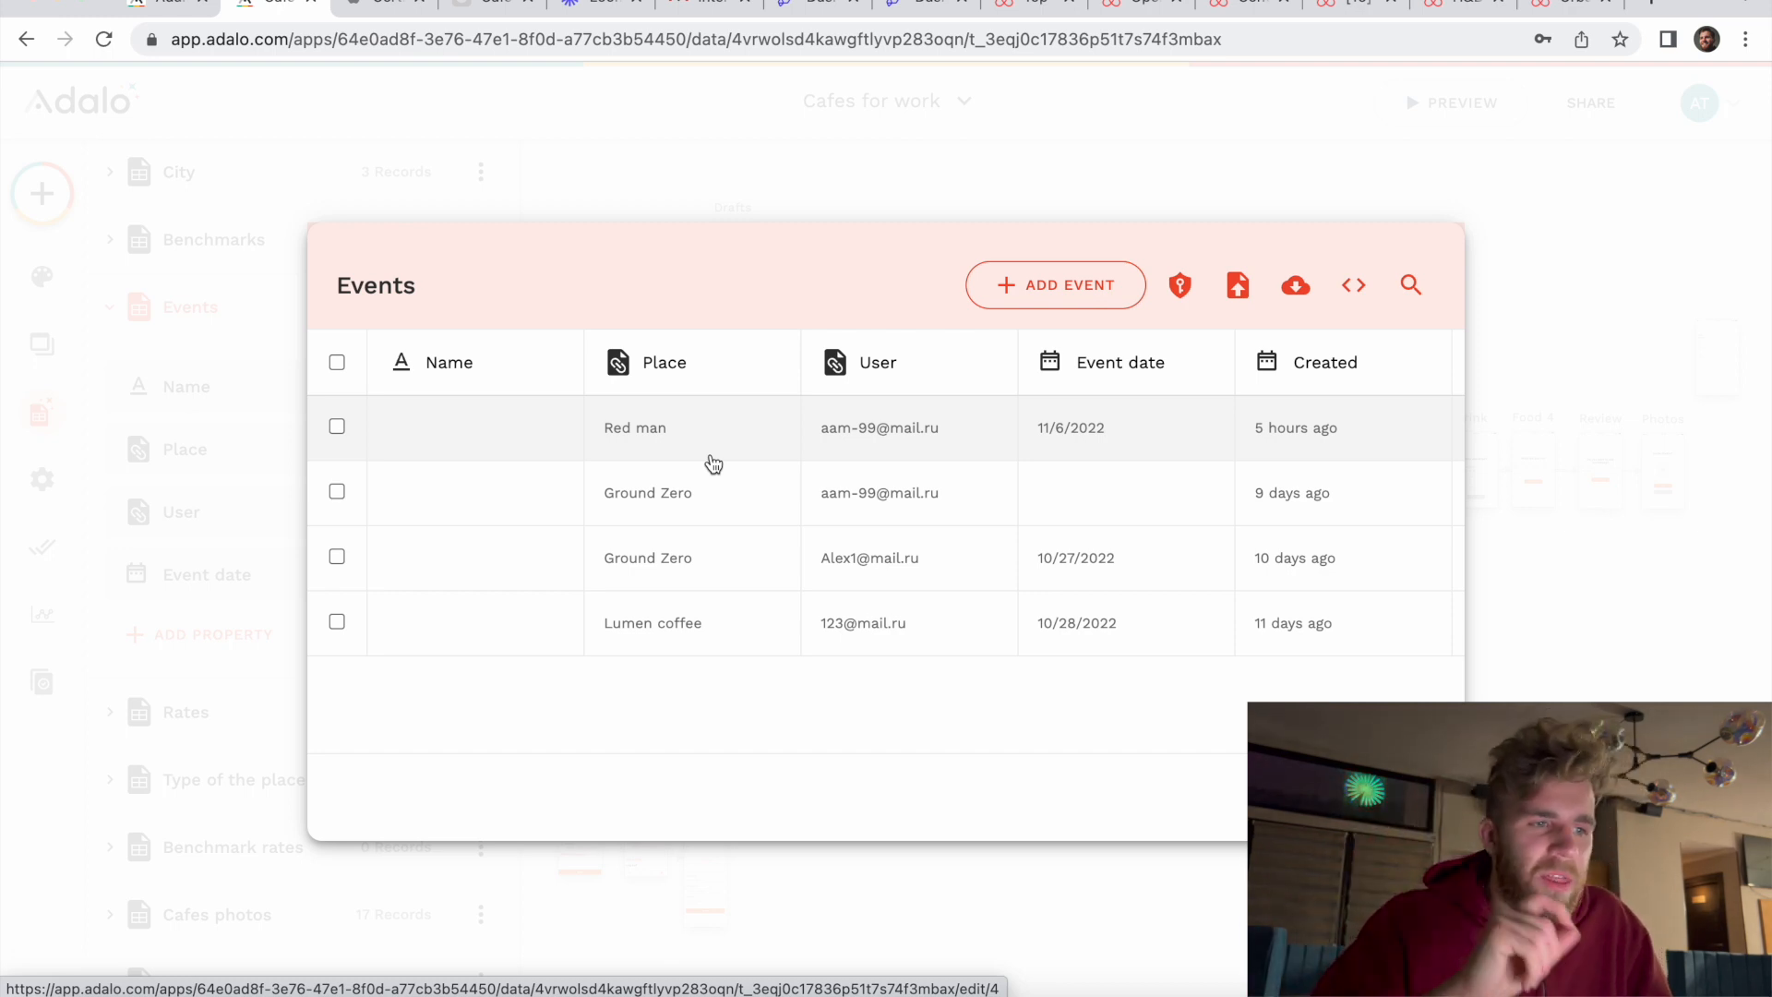
{"action": "scroll", "coordinate": [1107, 432], "scroll_direction": "right", "scroll_amount": 3}
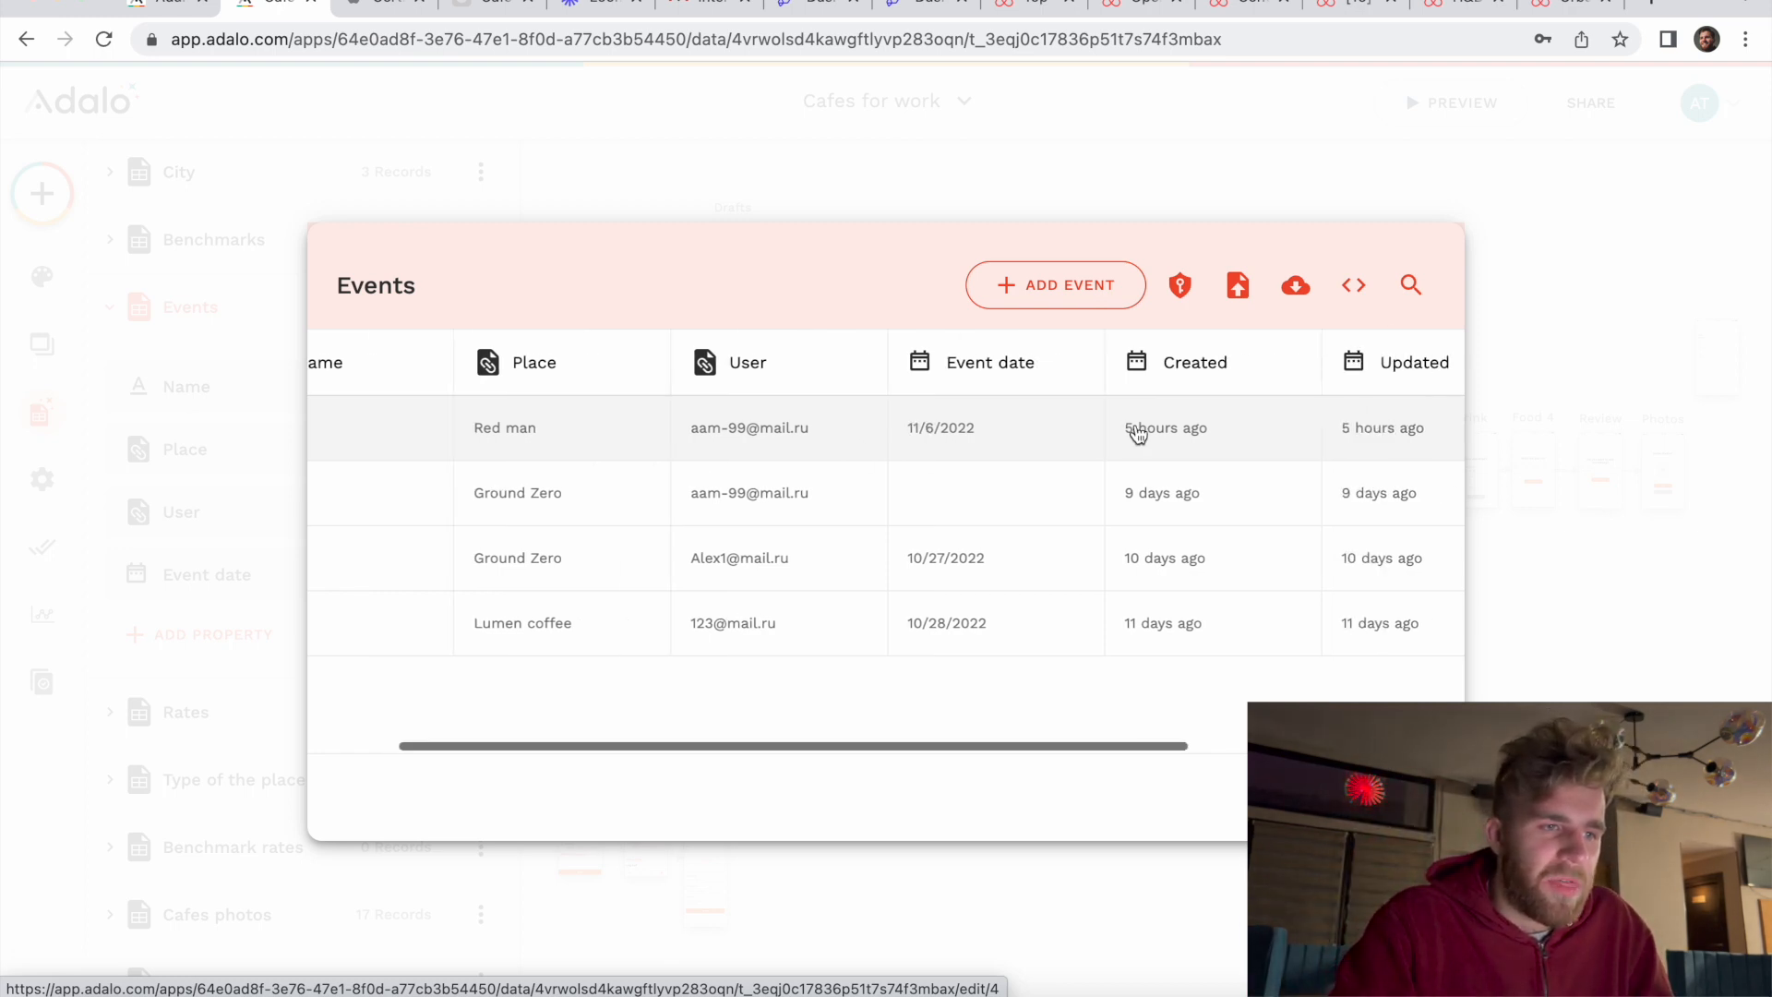
{"action": "scroll", "coordinate": [1061, 526], "scroll_direction": "right", "scroll_amount": 3}
{"action": "scroll", "coordinate": [959, 617], "scroll_direction": "left", "scroll_amount": 5}
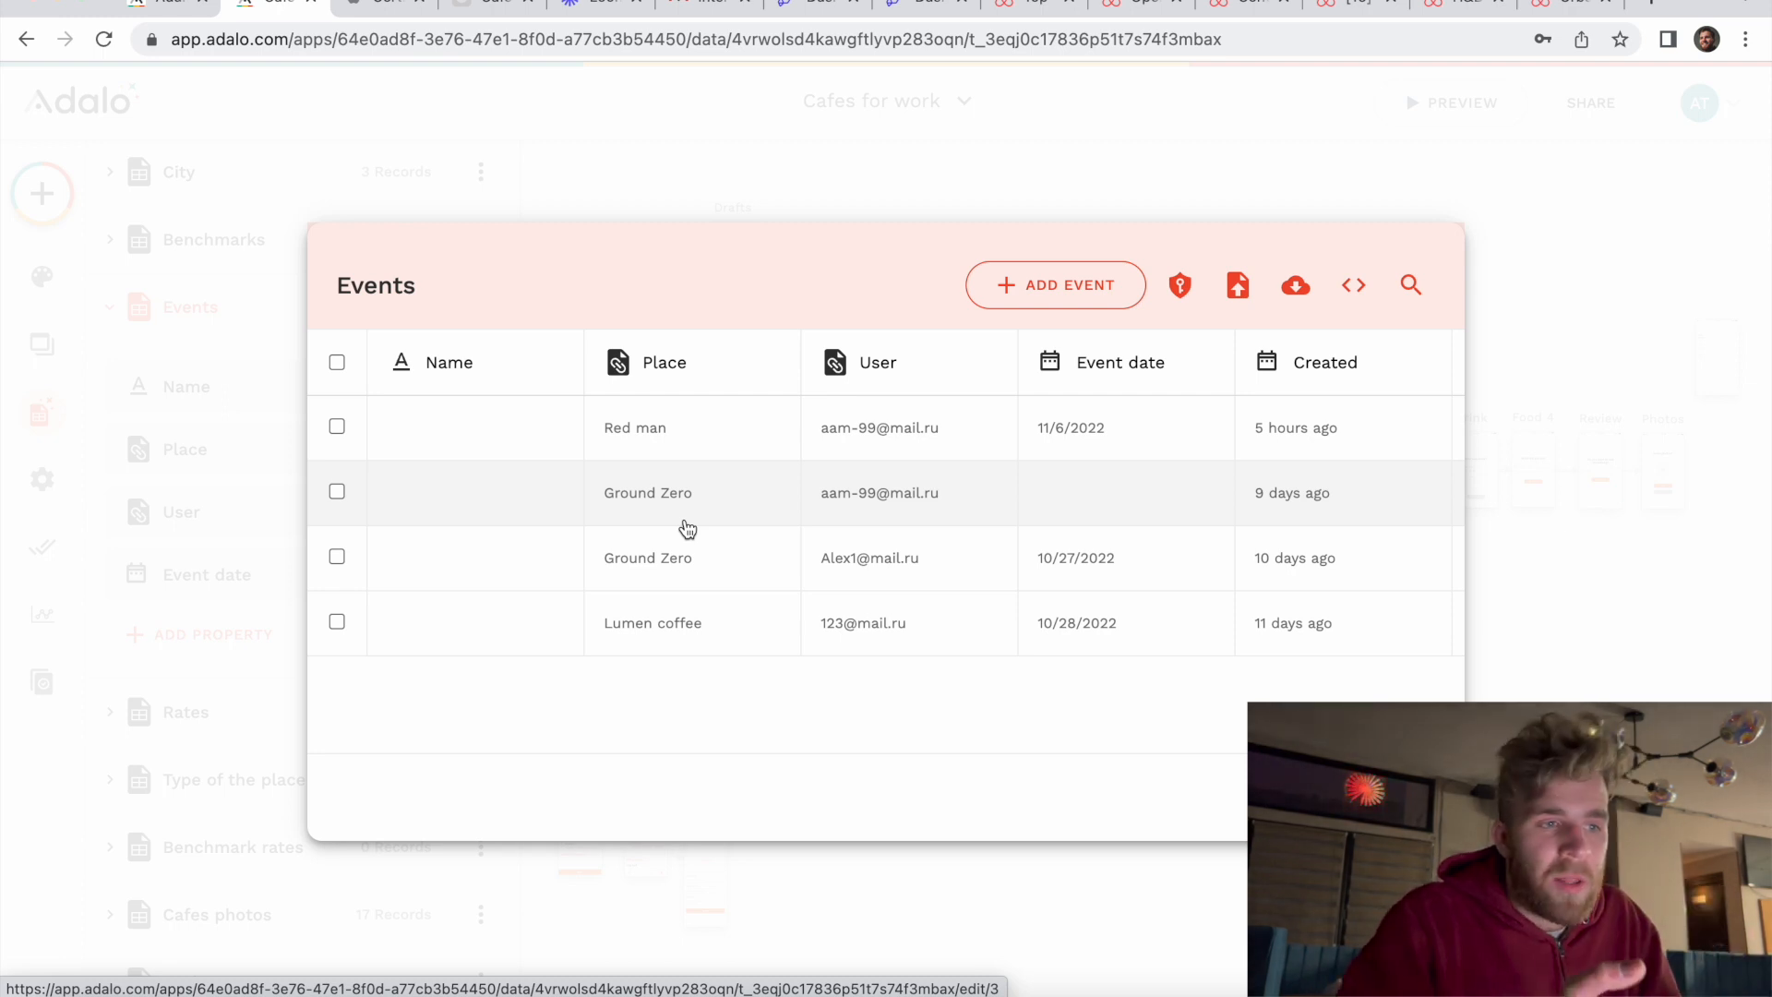
{"action": "left_click", "coordinate": [885, 176]}
Step: Open the Rates records and examine their User, WIFI speed, Benchmarks and Places columns
{"action": "scroll", "coordinate": [380, 665], "scroll_direction": "down", "scroll_amount": 5}
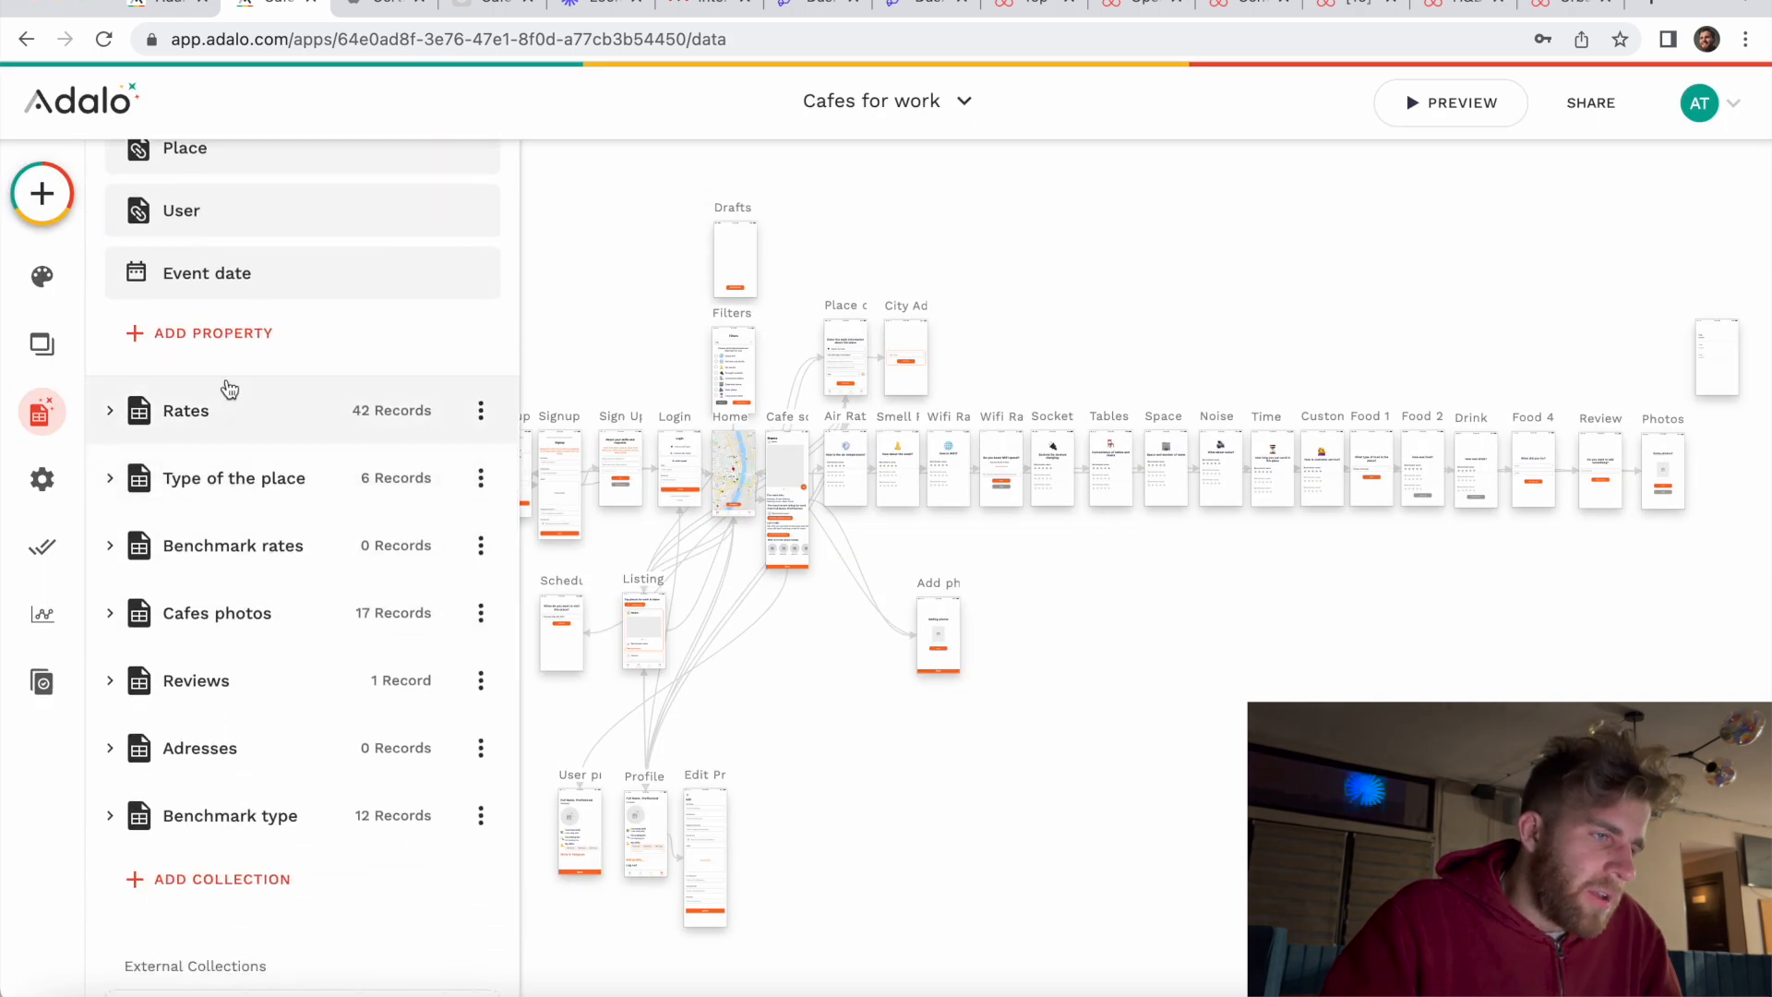
{"action": "left_click", "coordinate": [391, 412]}
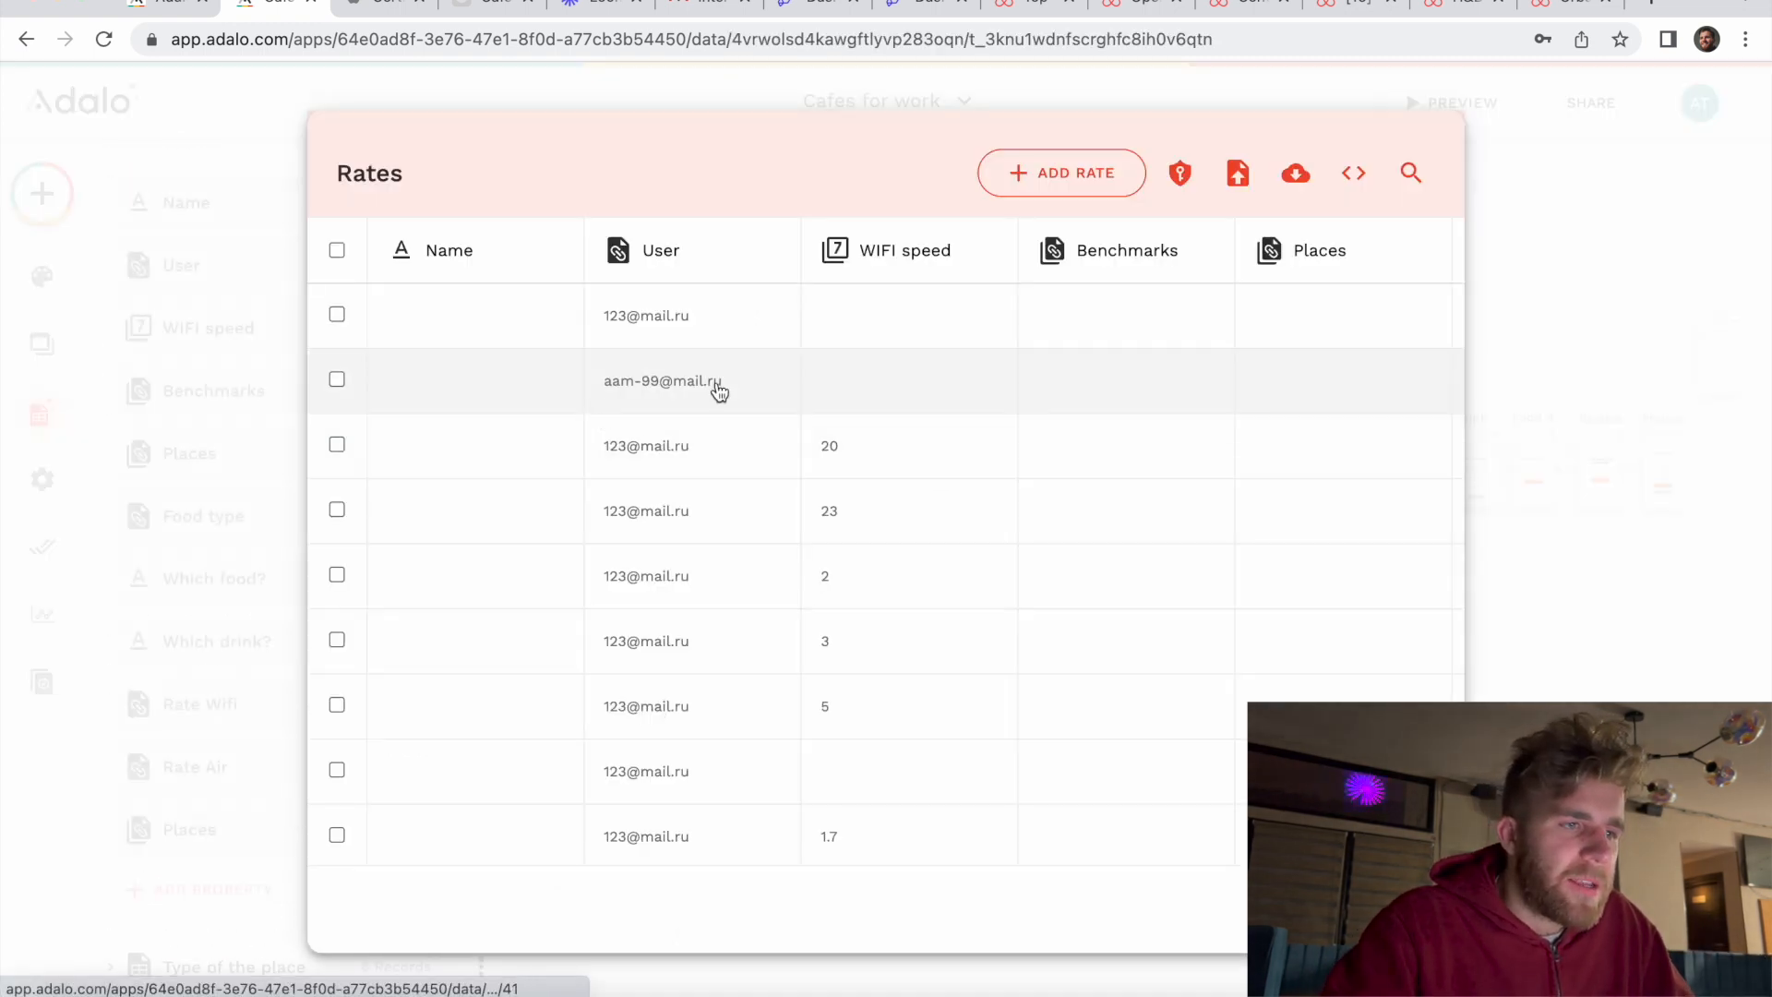
{"action": "scroll", "coordinate": [831, 379], "scroll_direction": "right", "scroll_amount": 5}
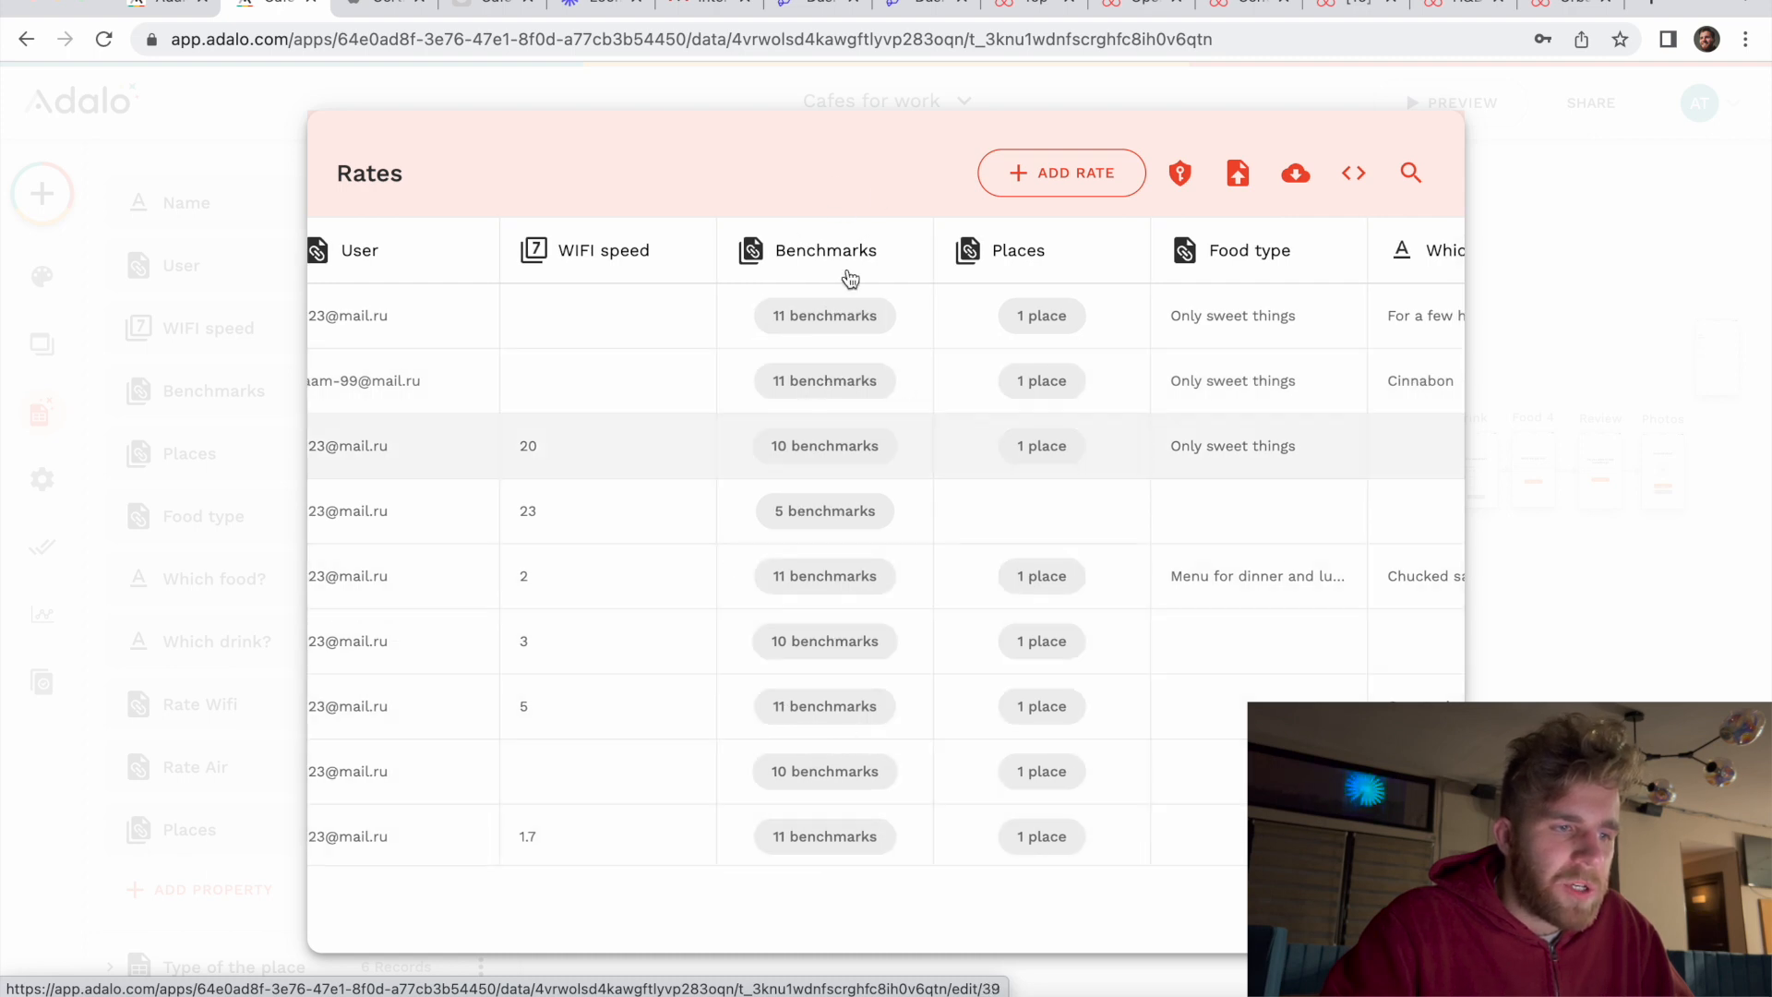
{"action": "scroll", "coordinate": [882, 317], "scroll_direction": "right", "scroll_amount": 5}
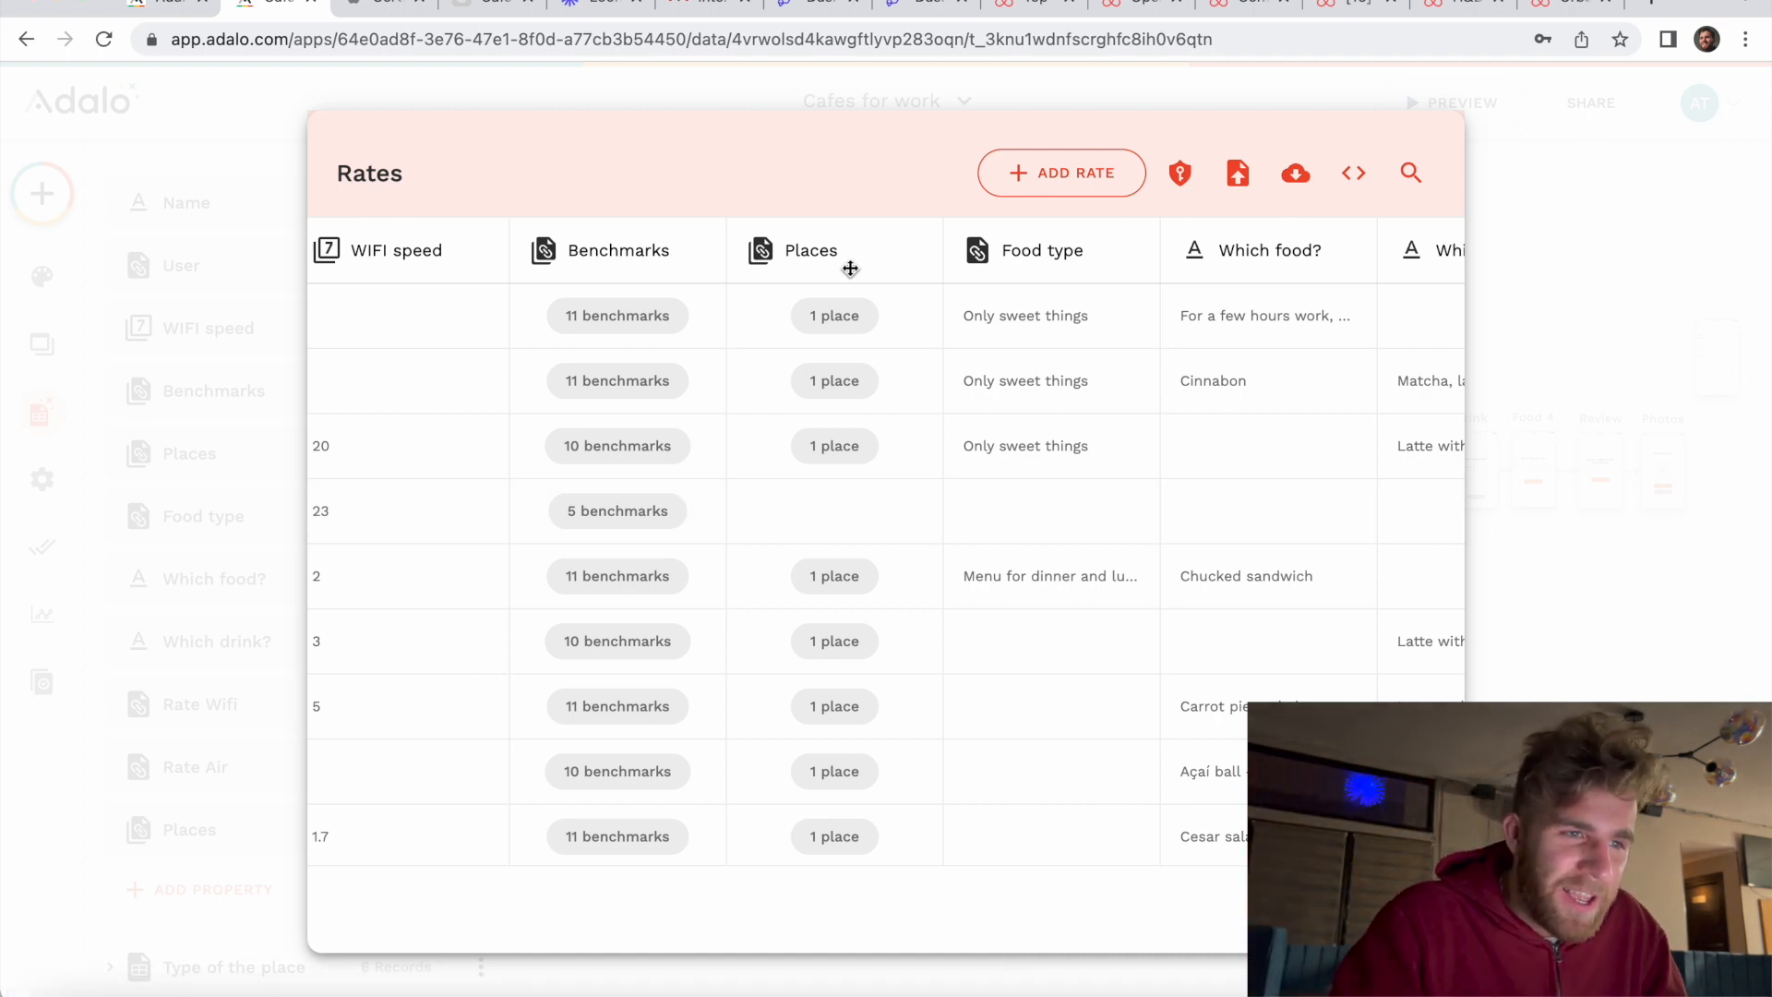
{"action": "scroll", "coordinate": [849, 269], "scroll_direction": "right", "scroll_amount": 5}
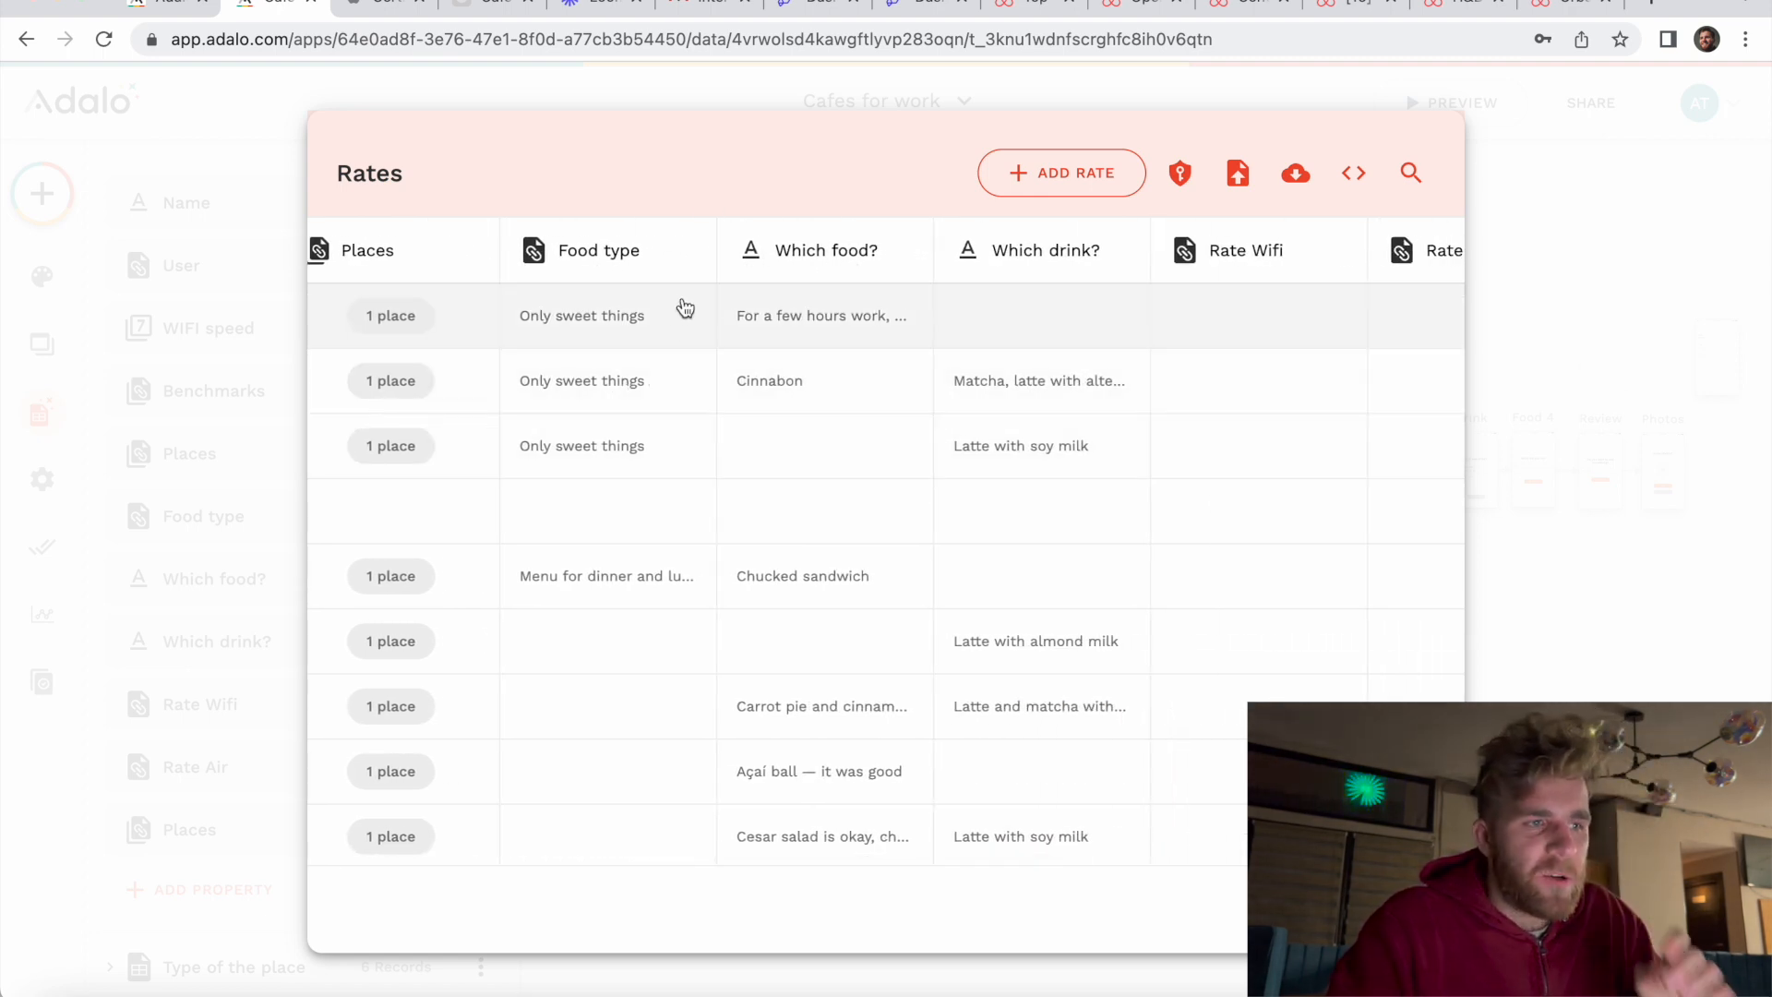
Step: Examine the food and drink answers in the Rates records under Food type, Which food? and Which drink?
{"action": "scroll", "coordinate": [617, 374], "scroll_direction": "left", "scroll_amount": 1}
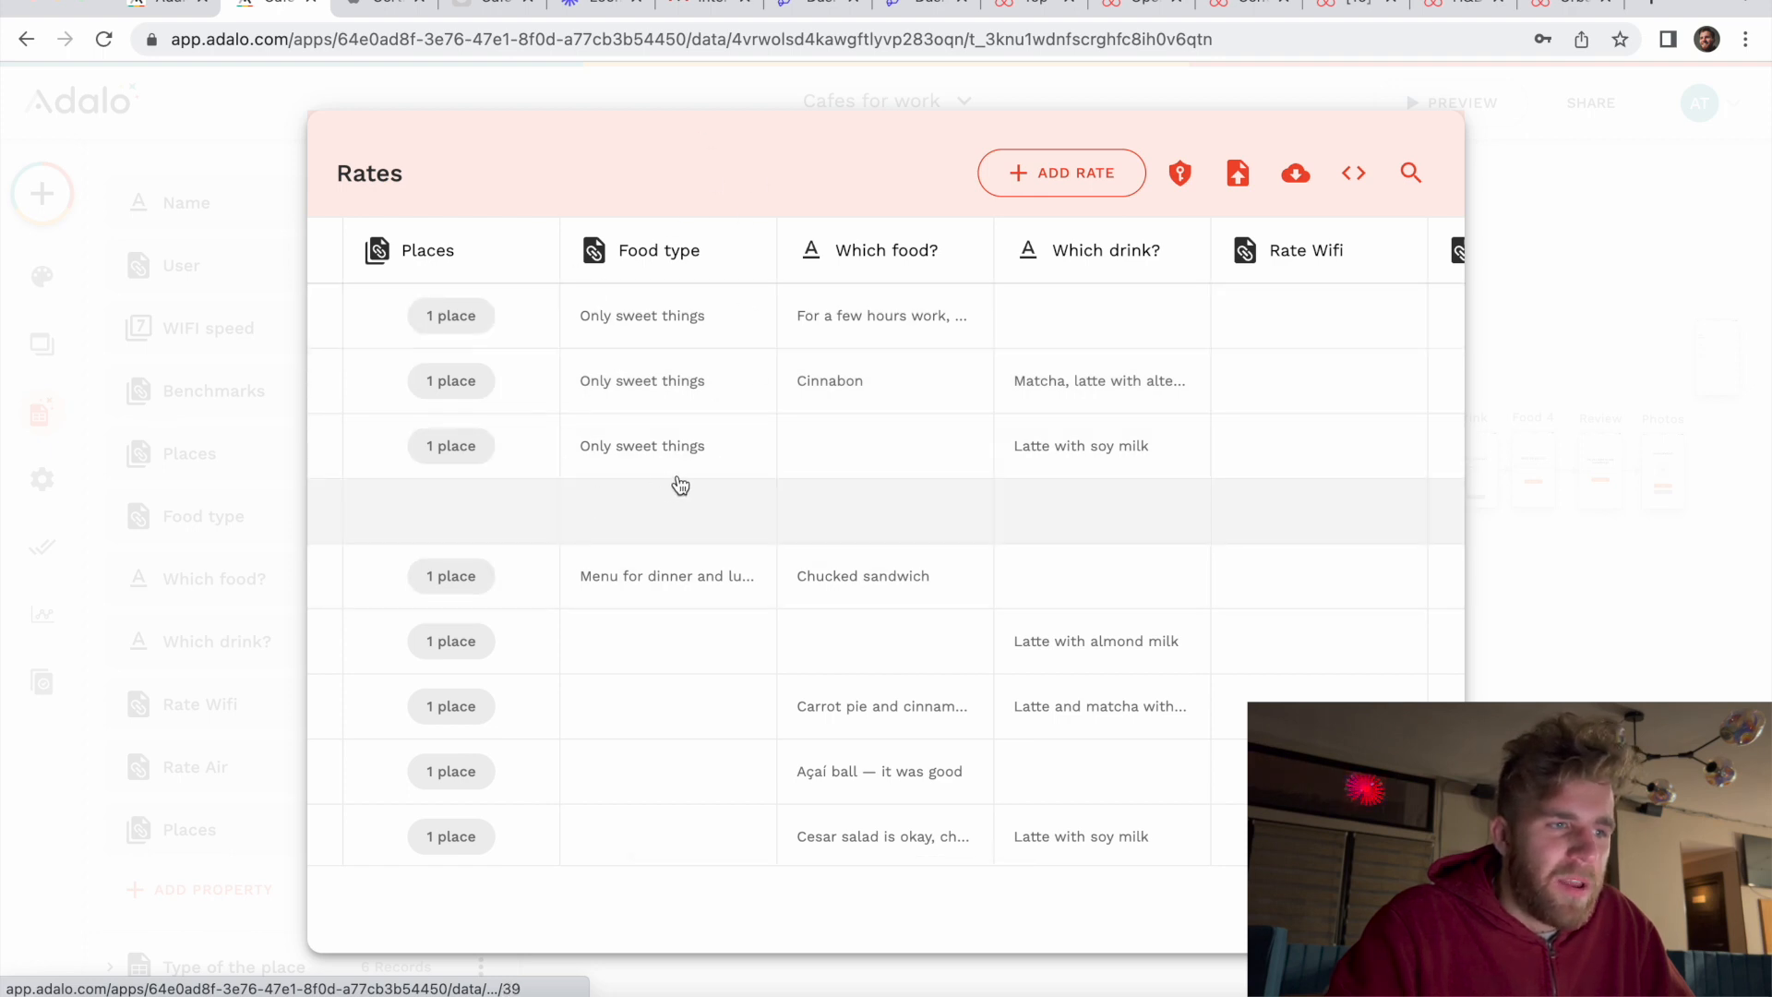
{"action": "scroll", "coordinate": [678, 485], "scroll_direction": "right", "scroll_amount": 1}
{"action": "scroll", "coordinate": [678, 486], "scroll_direction": "down", "scroll_amount": 1}
{"action": "scroll", "coordinate": [683, 486], "scroll_direction": "up", "scroll_amount": 1}
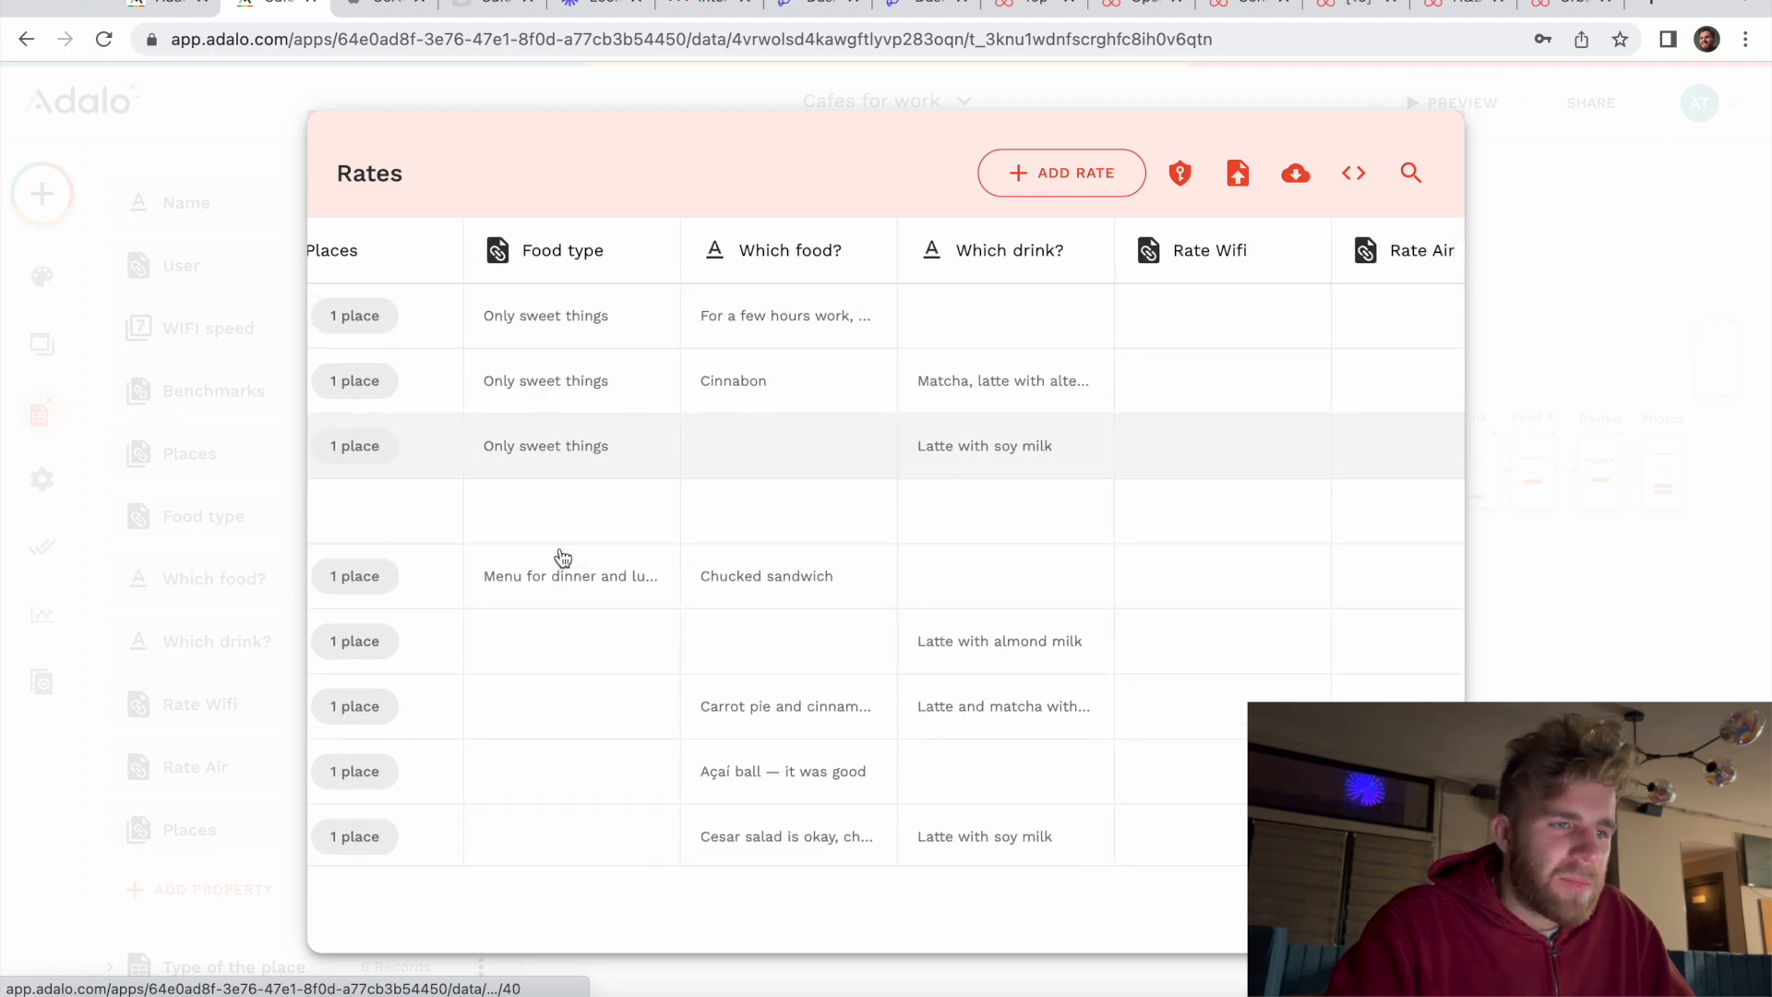
{"action": "scroll", "coordinate": [627, 554], "scroll_direction": "right", "scroll_amount": 3}
{"action": "scroll", "coordinate": [653, 644], "scroll_direction": "right", "scroll_amount": 1}
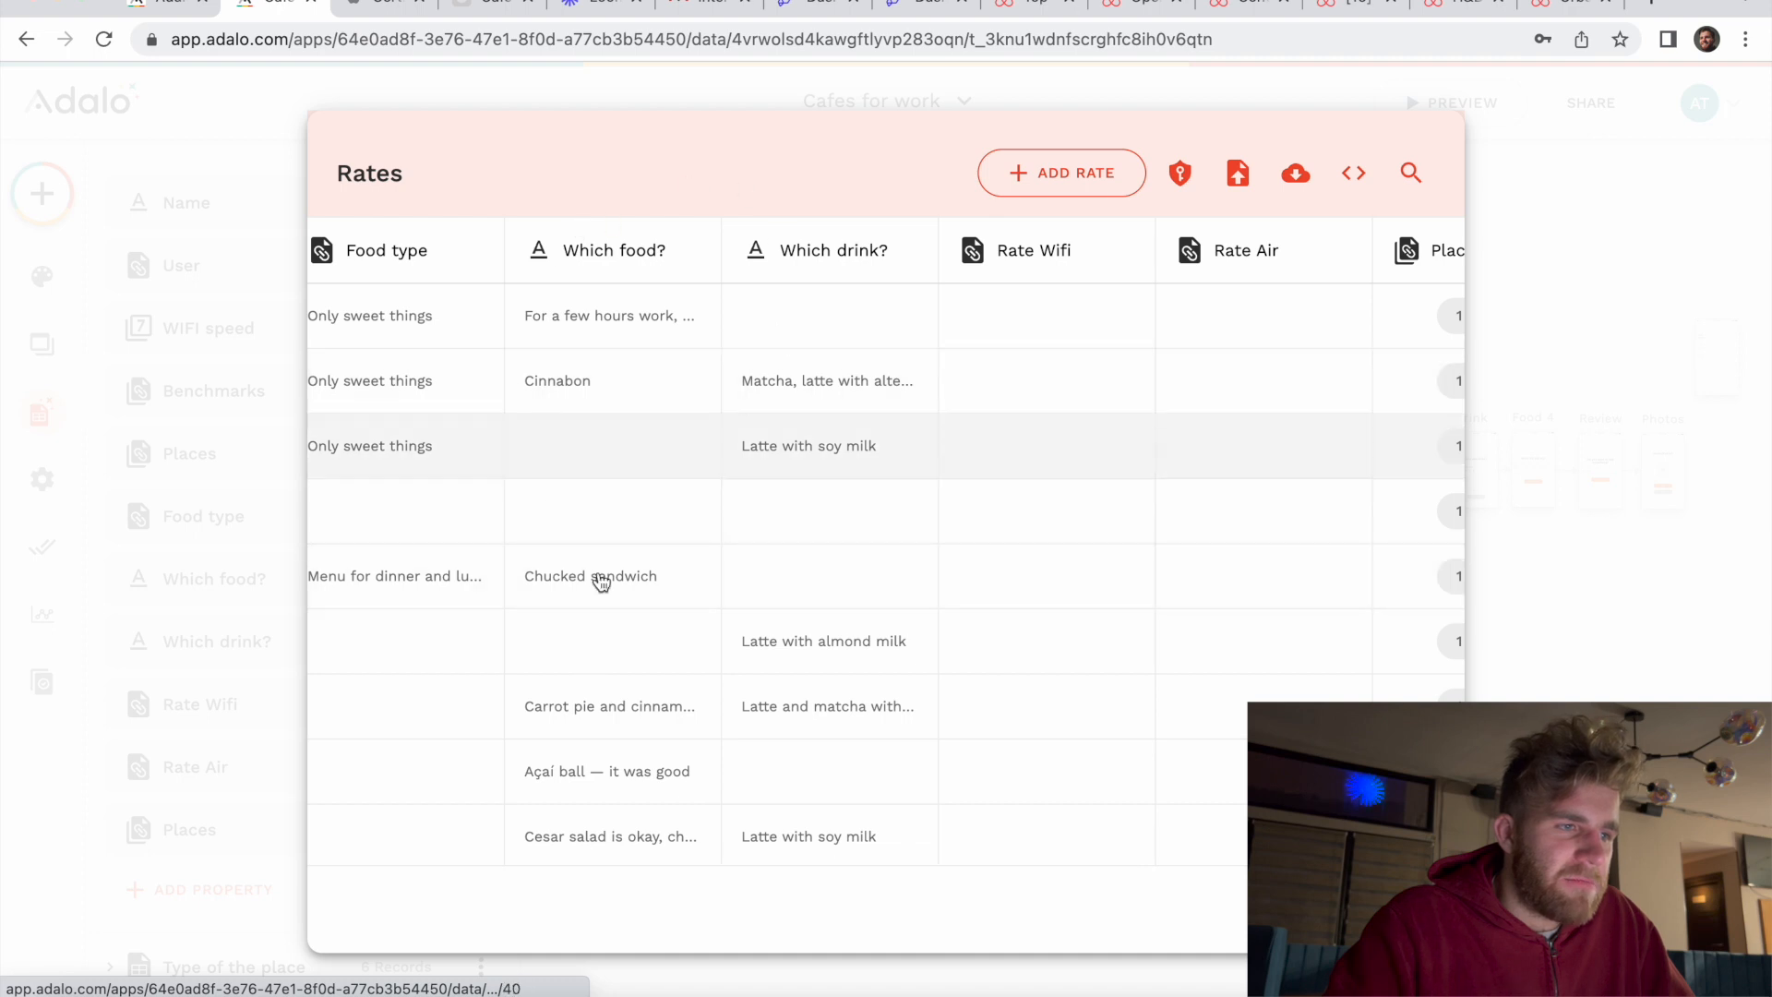
{"action": "scroll", "coordinate": [739, 490], "scroll_direction": "right", "scroll_amount": 1}
{"action": "scroll", "coordinate": [739, 490], "scroll_direction": "left", "scroll_amount": 2}
{"action": "scroll", "coordinate": [699, 547], "scroll_direction": "down", "scroll_amount": 4}
{"action": "scroll", "coordinate": [697, 546], "scroll_direction": "down", "scroll_amount": 2}
{"action": "scroll", "coordinate": [803, 554], "scroll_direction": "up", "scroll_amount": 6}
{"action": "scroll", "coordinate": [767, 357], "scroll_direction": "right", "scroll_amount": 2}
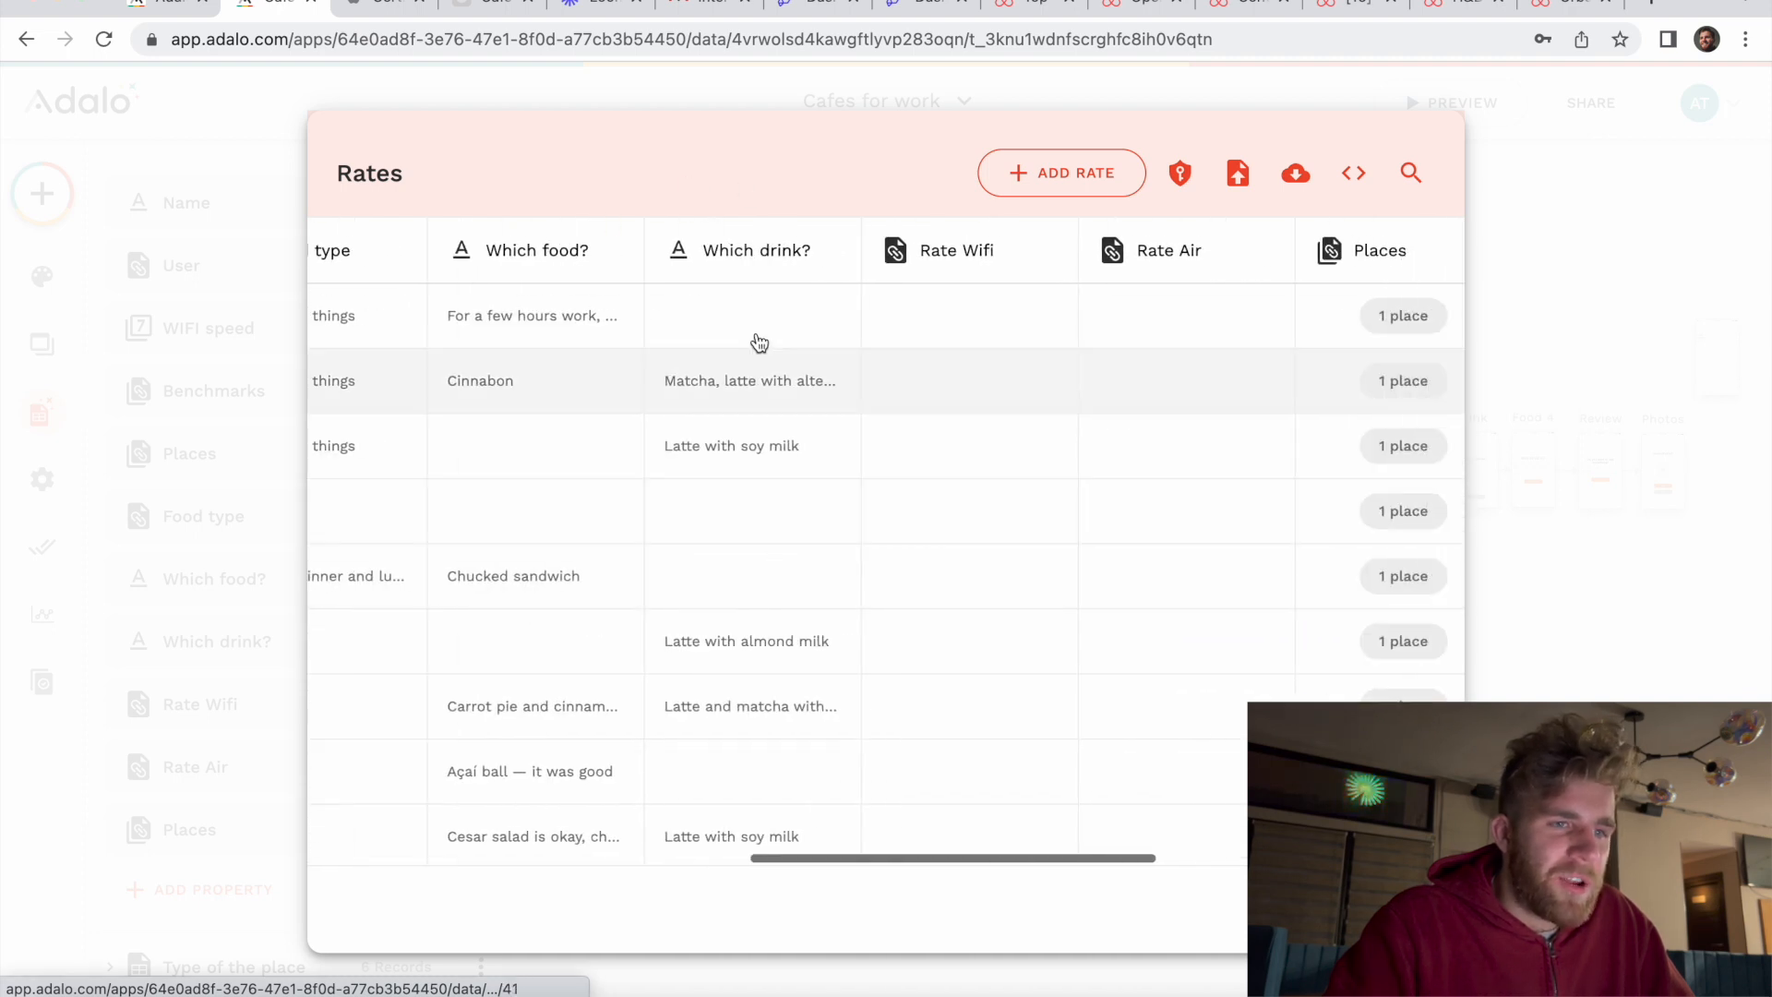
Step: View the Rates columns from Rate Wifi and Rate Air through Updated, and close the records and collapse the collection
{"action": "scroll", "coordinate": [1036, 455], "scroll_direction": "right", "scroll_amount": 6}
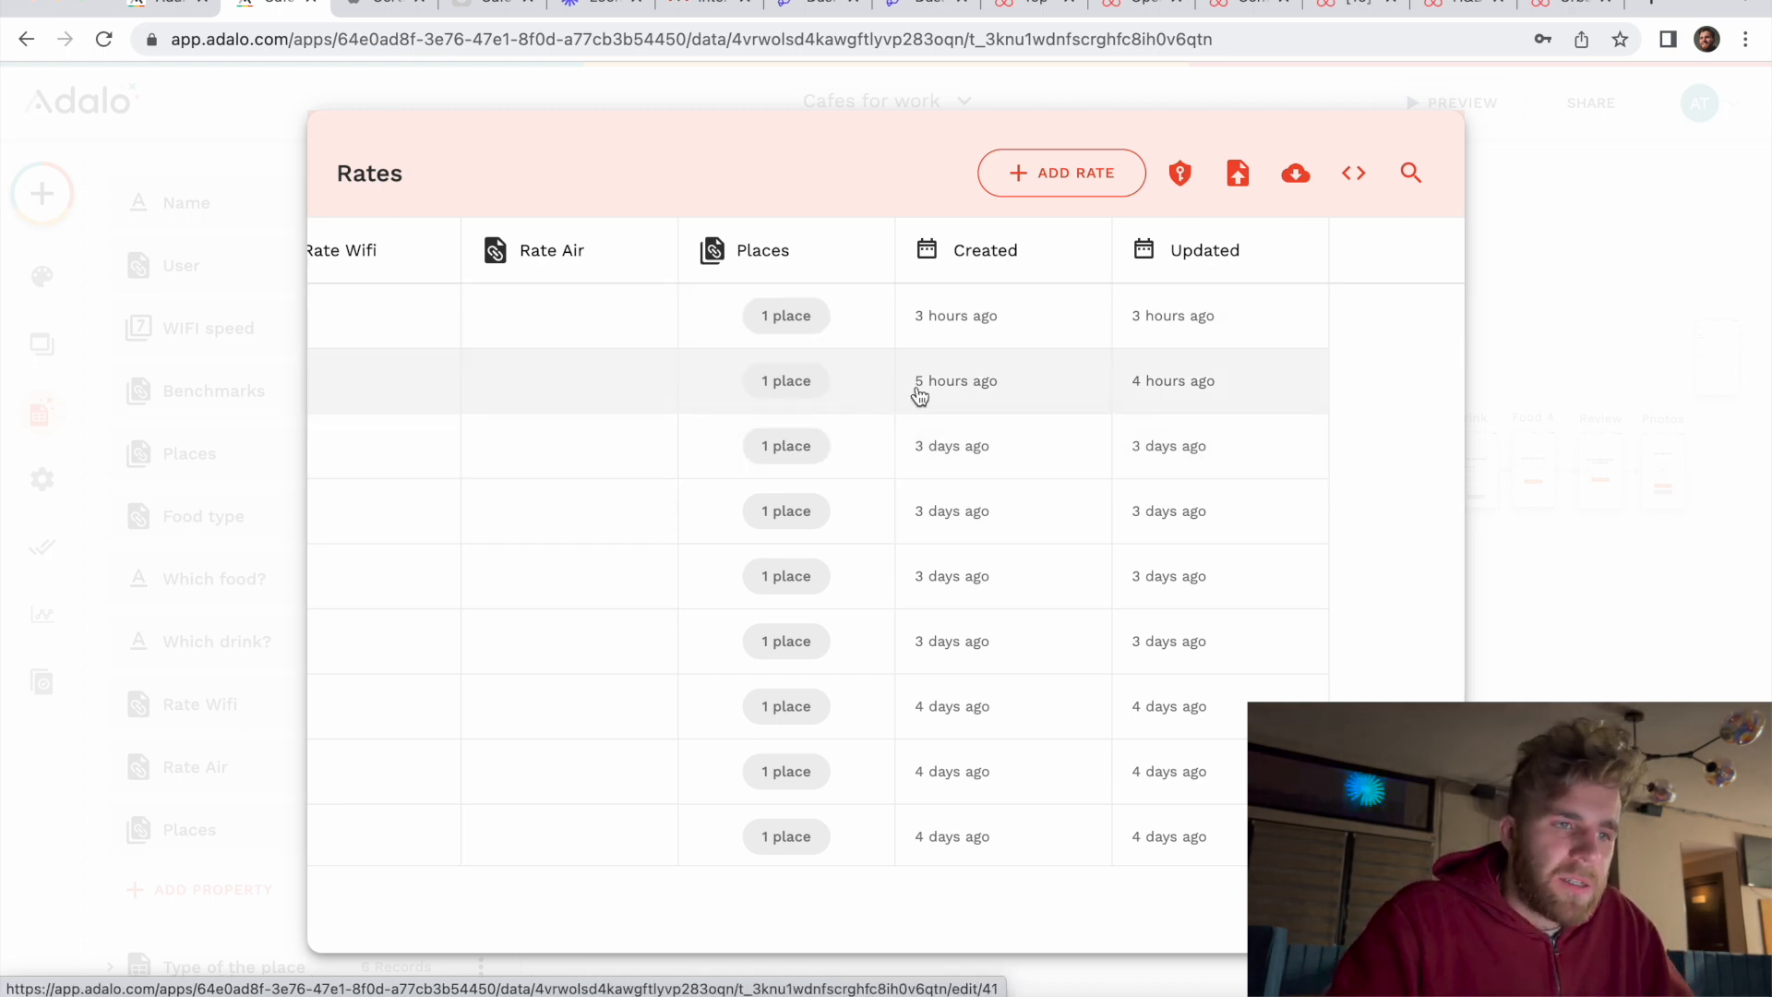
{"action": "scroll", "coordinate": [923, 393], "scroll_direction": "right", "scroll_amount": 2}
{"action": "scroll", "coordinate": [932, 395], "scroll_direction": "left", "scroll_amount": 10}
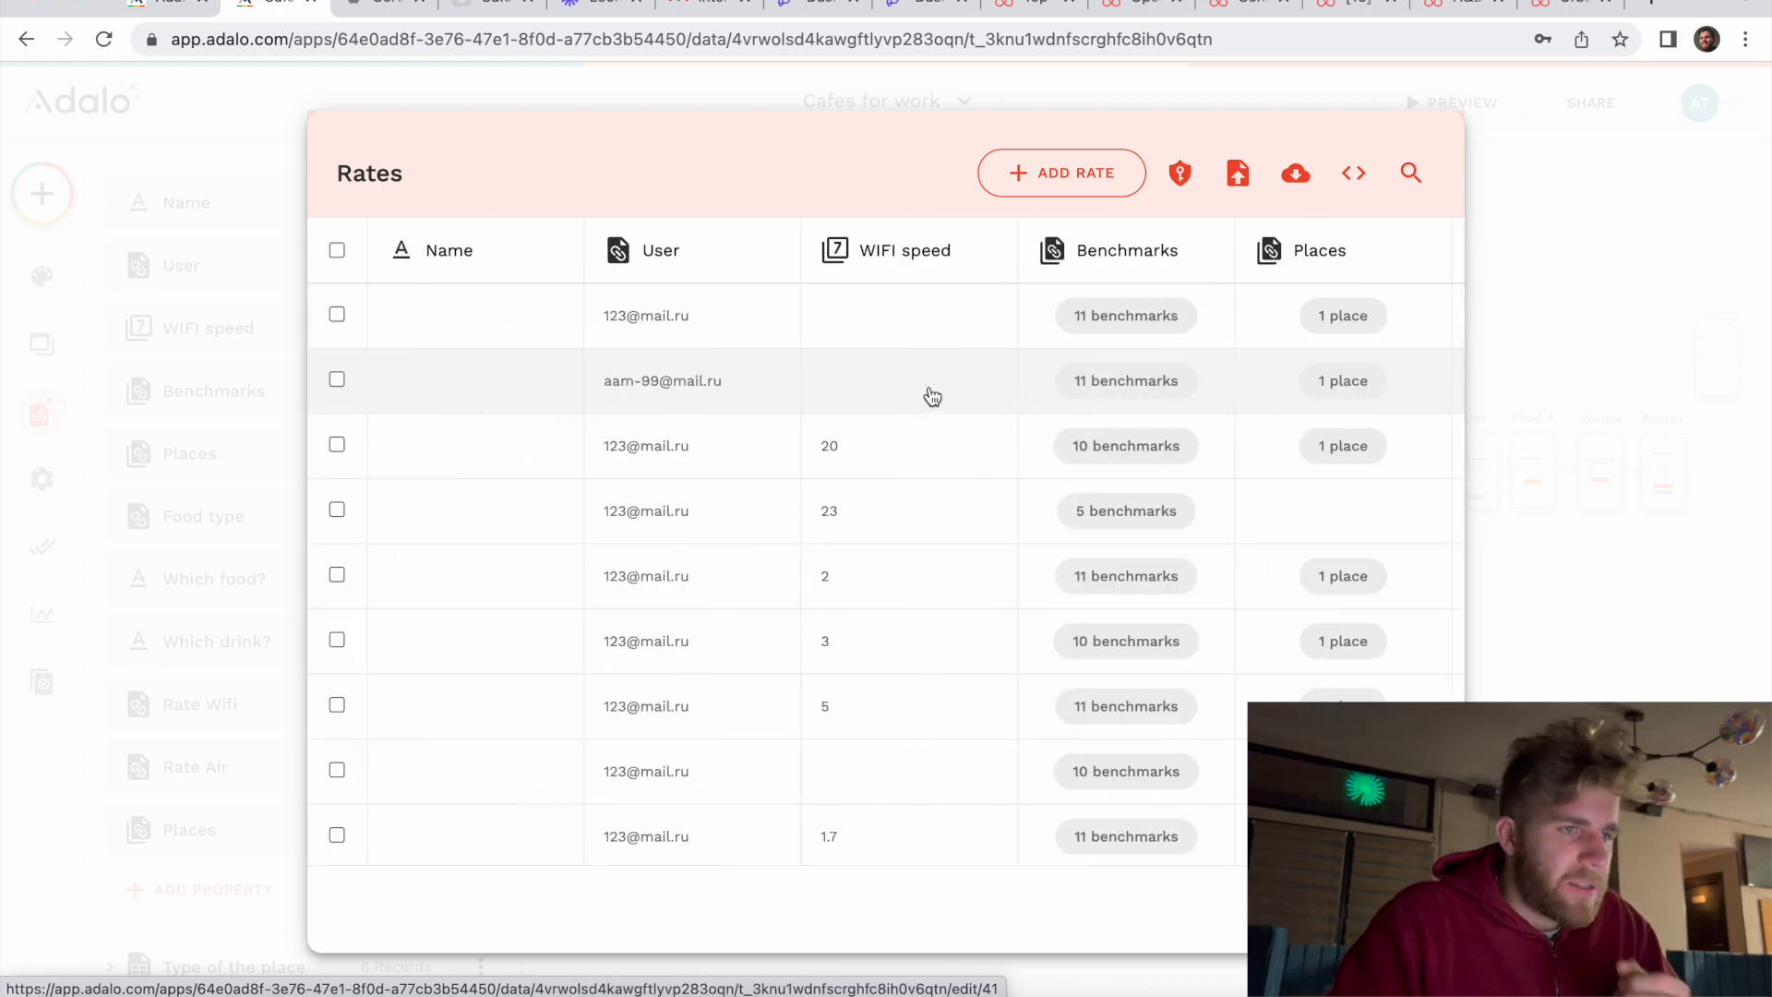
{"action": "left_click", "coordinate": [1599, 463]}
{"action": "scroll", "coordinate": [260, 554], "scroll_direction": "down", "scroll_amount": 3}
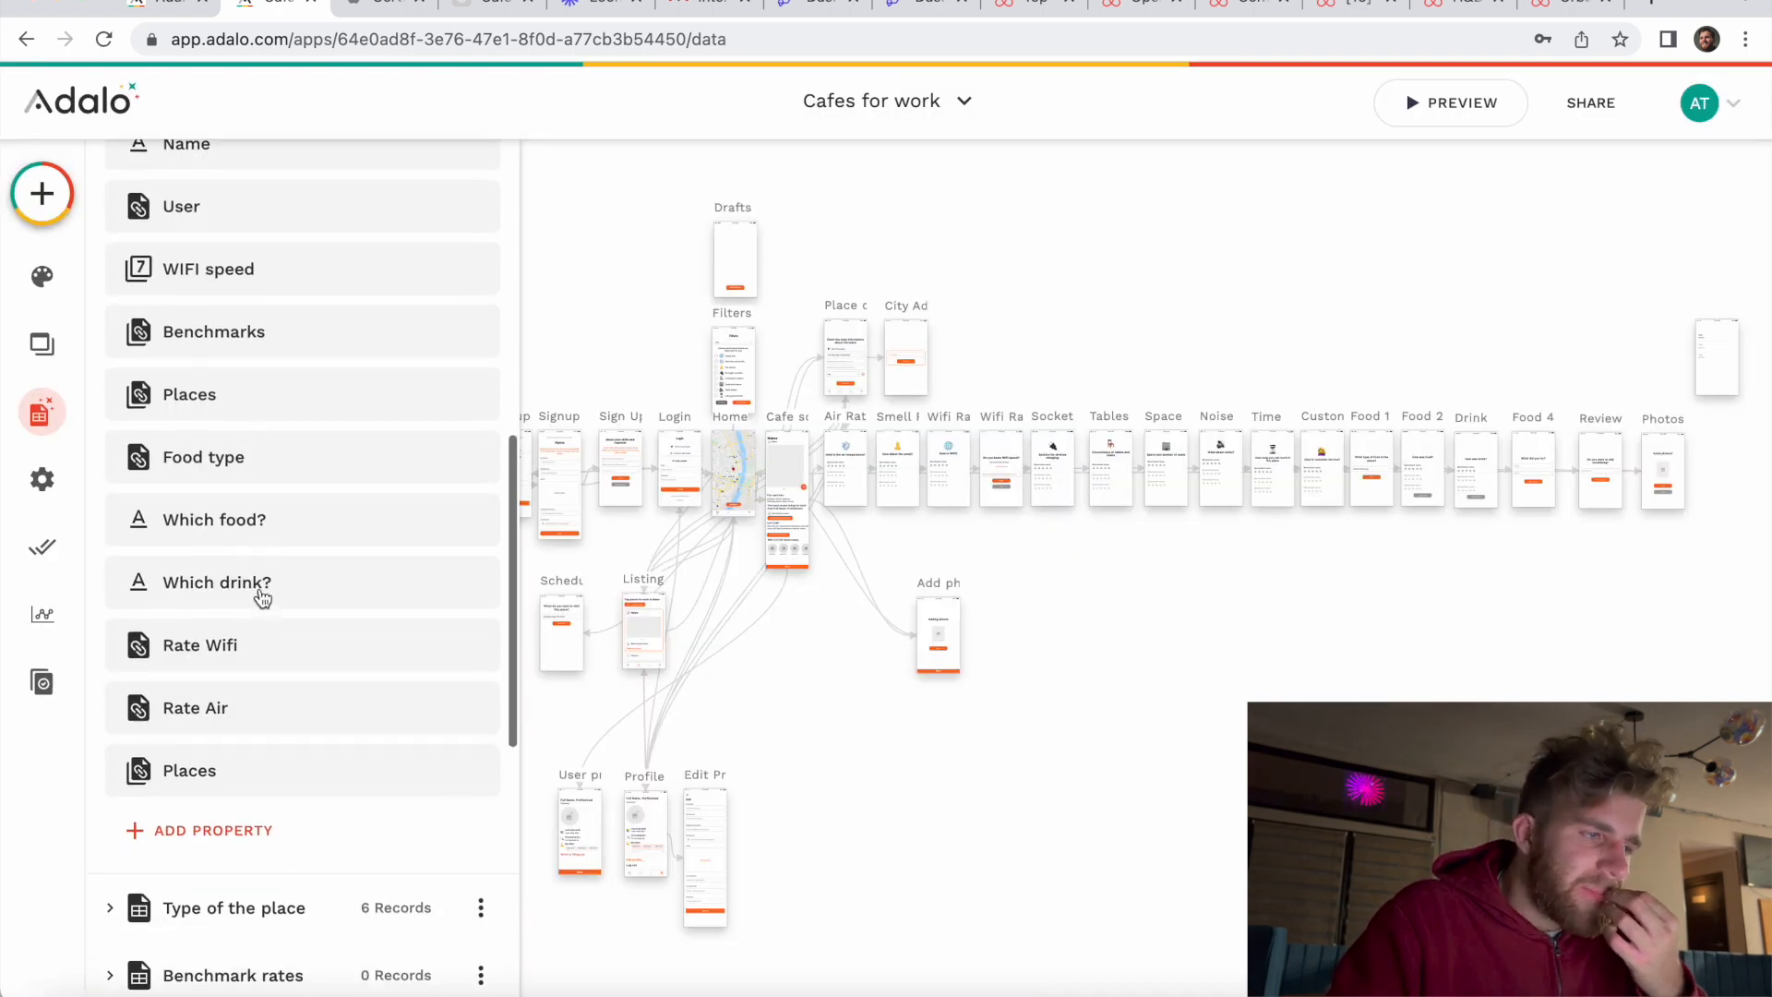
{"action": "scroll", "coordinate": [258, 602], "scroll_direction": "up", "scroll_amount": 7}
{"action": "left_click", "coordinate": [105, 493]}
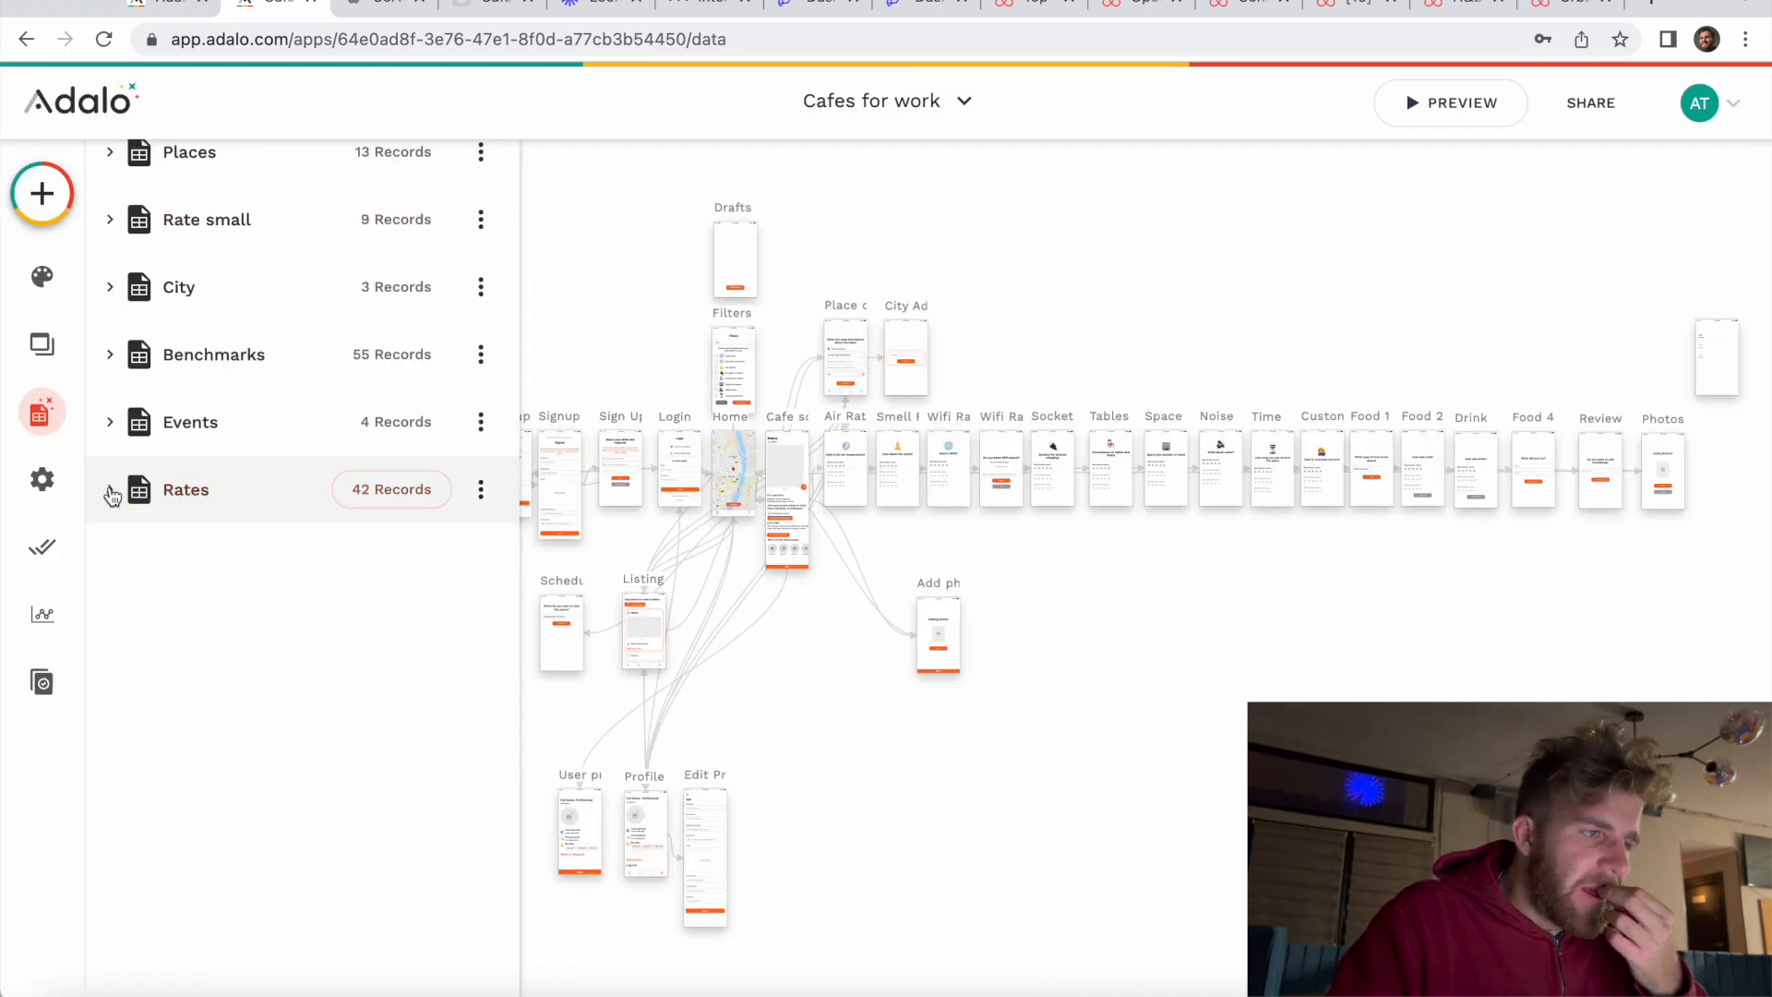
Step: Open the Type of the place records and review their Name, Main type and Map pin columns
{"action": "scroll", "coordinate": [198, 581], "scroll_direction": "down", "scroll_amount": 1}
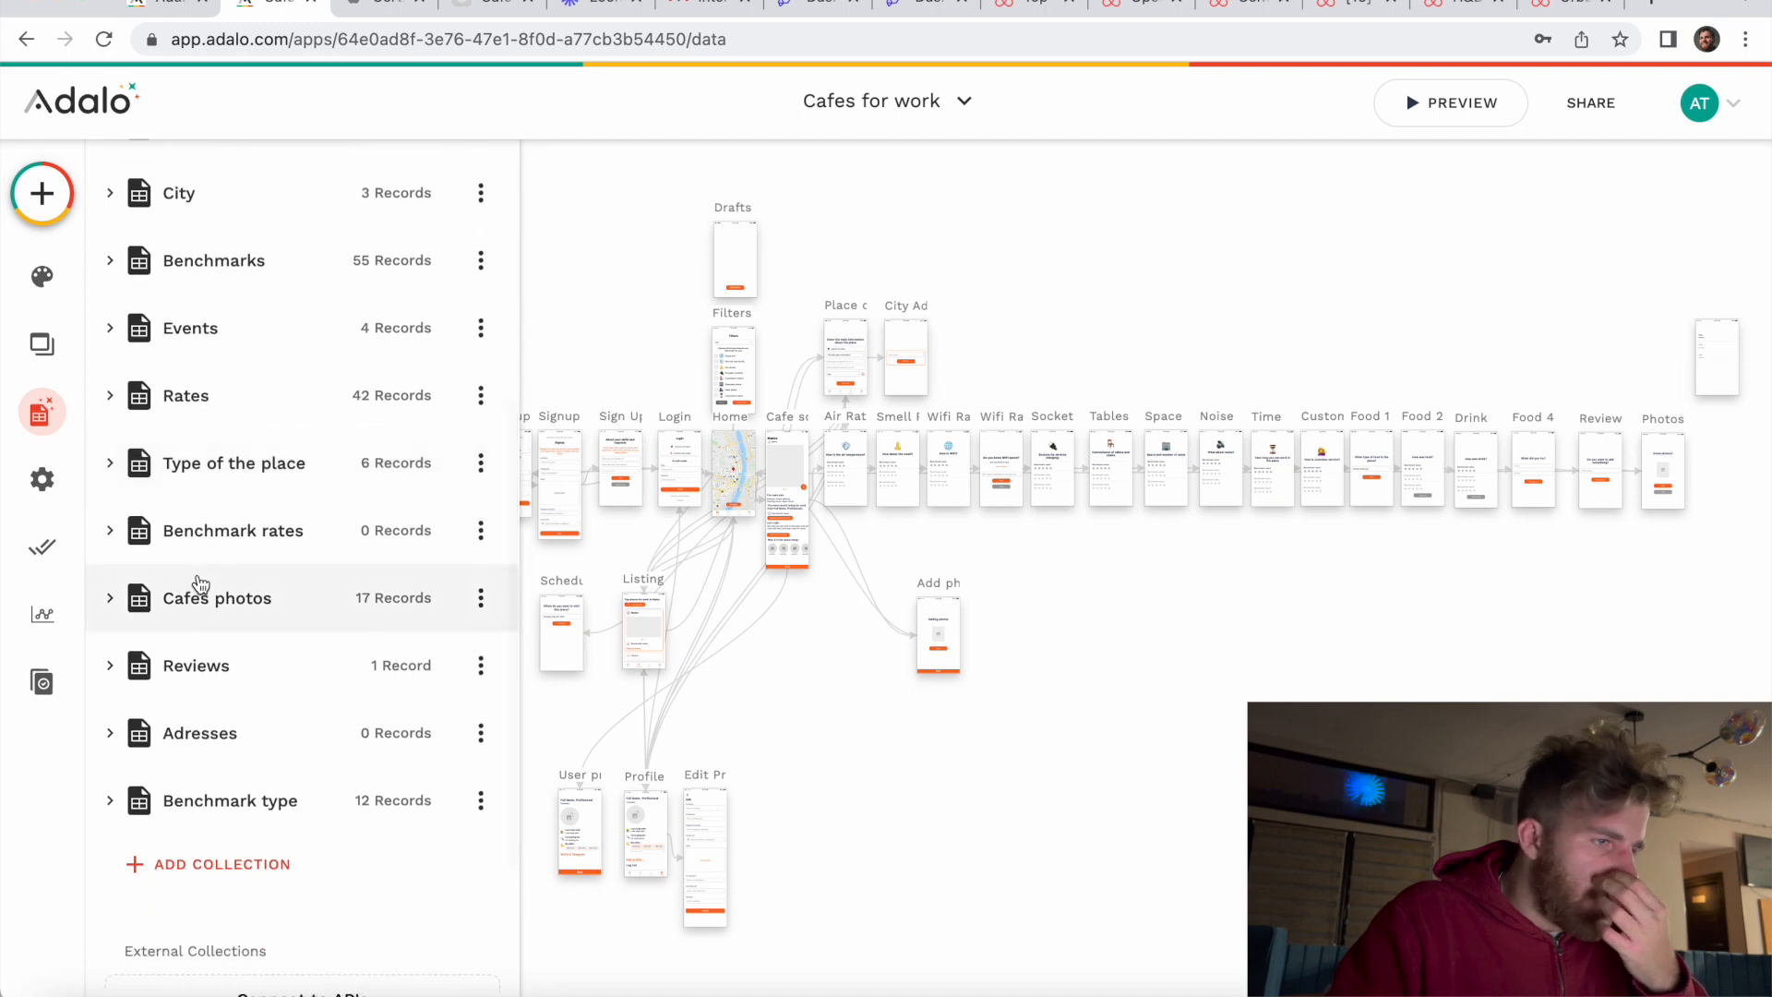
{"action": "scroll", "coordinate": [242, 530], "scroll_direction": "down", "scroll_amount": 1}
{"action": "left_click", "coordinate": [380, 435]}
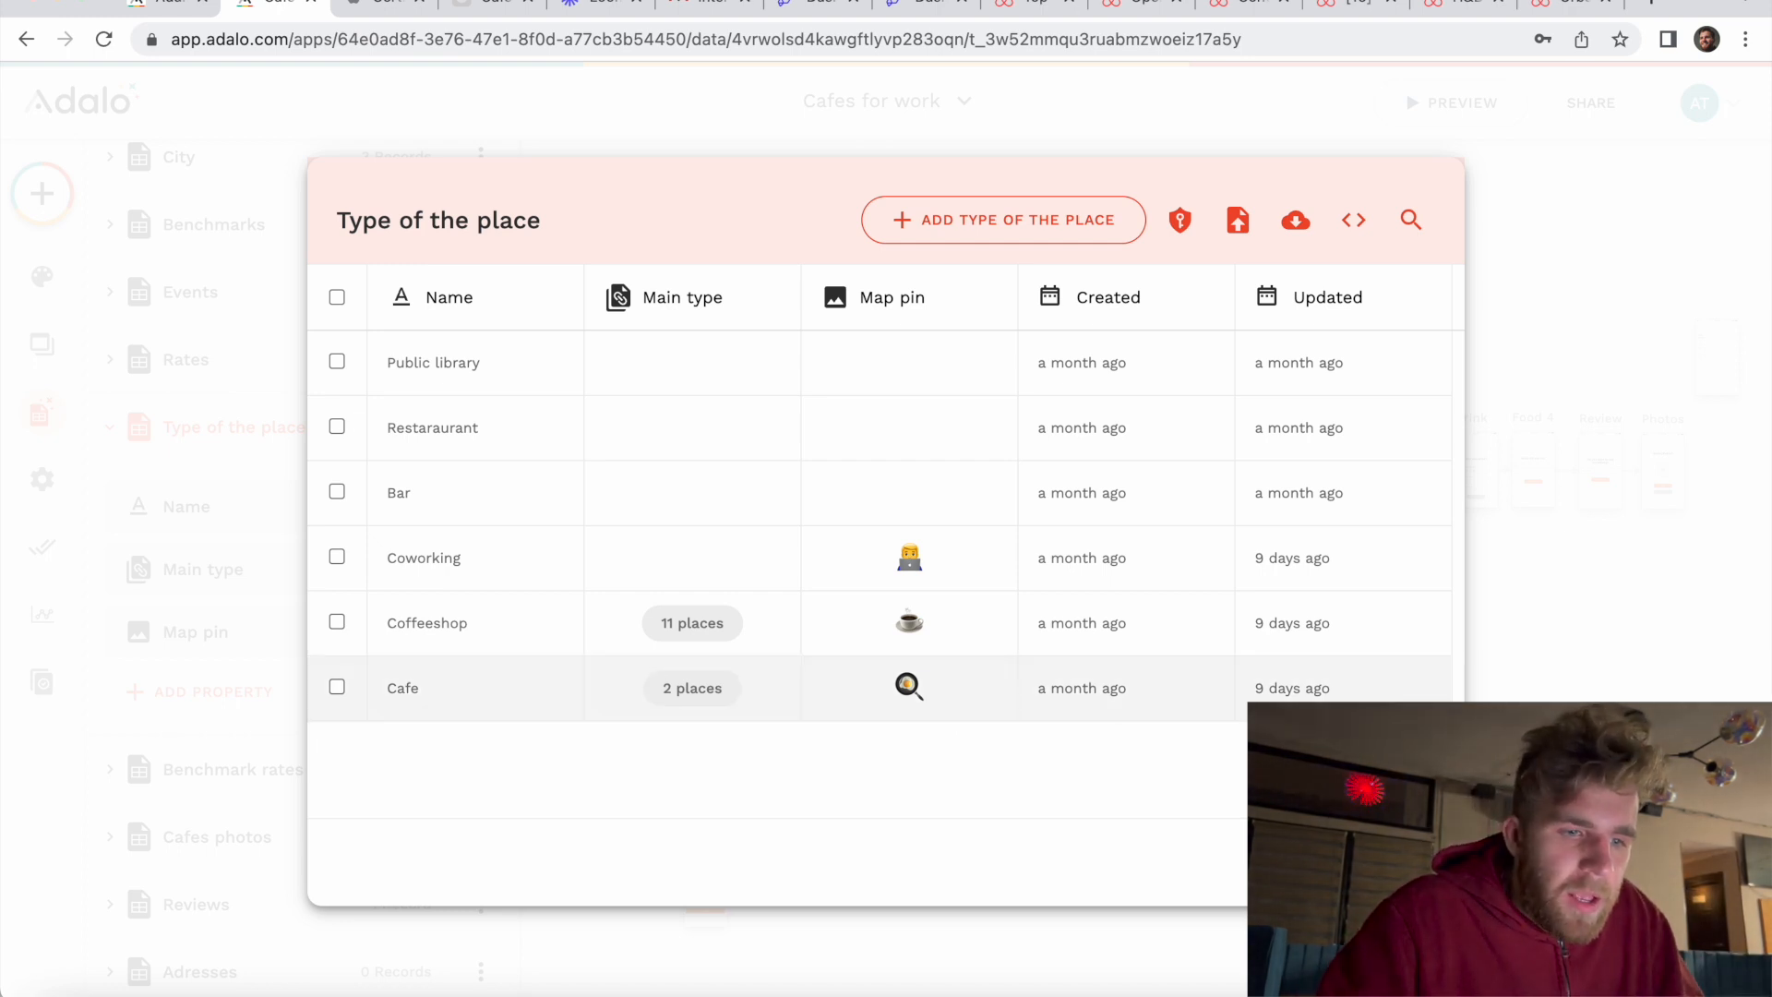
{"action": "key", "text": "Escape"}
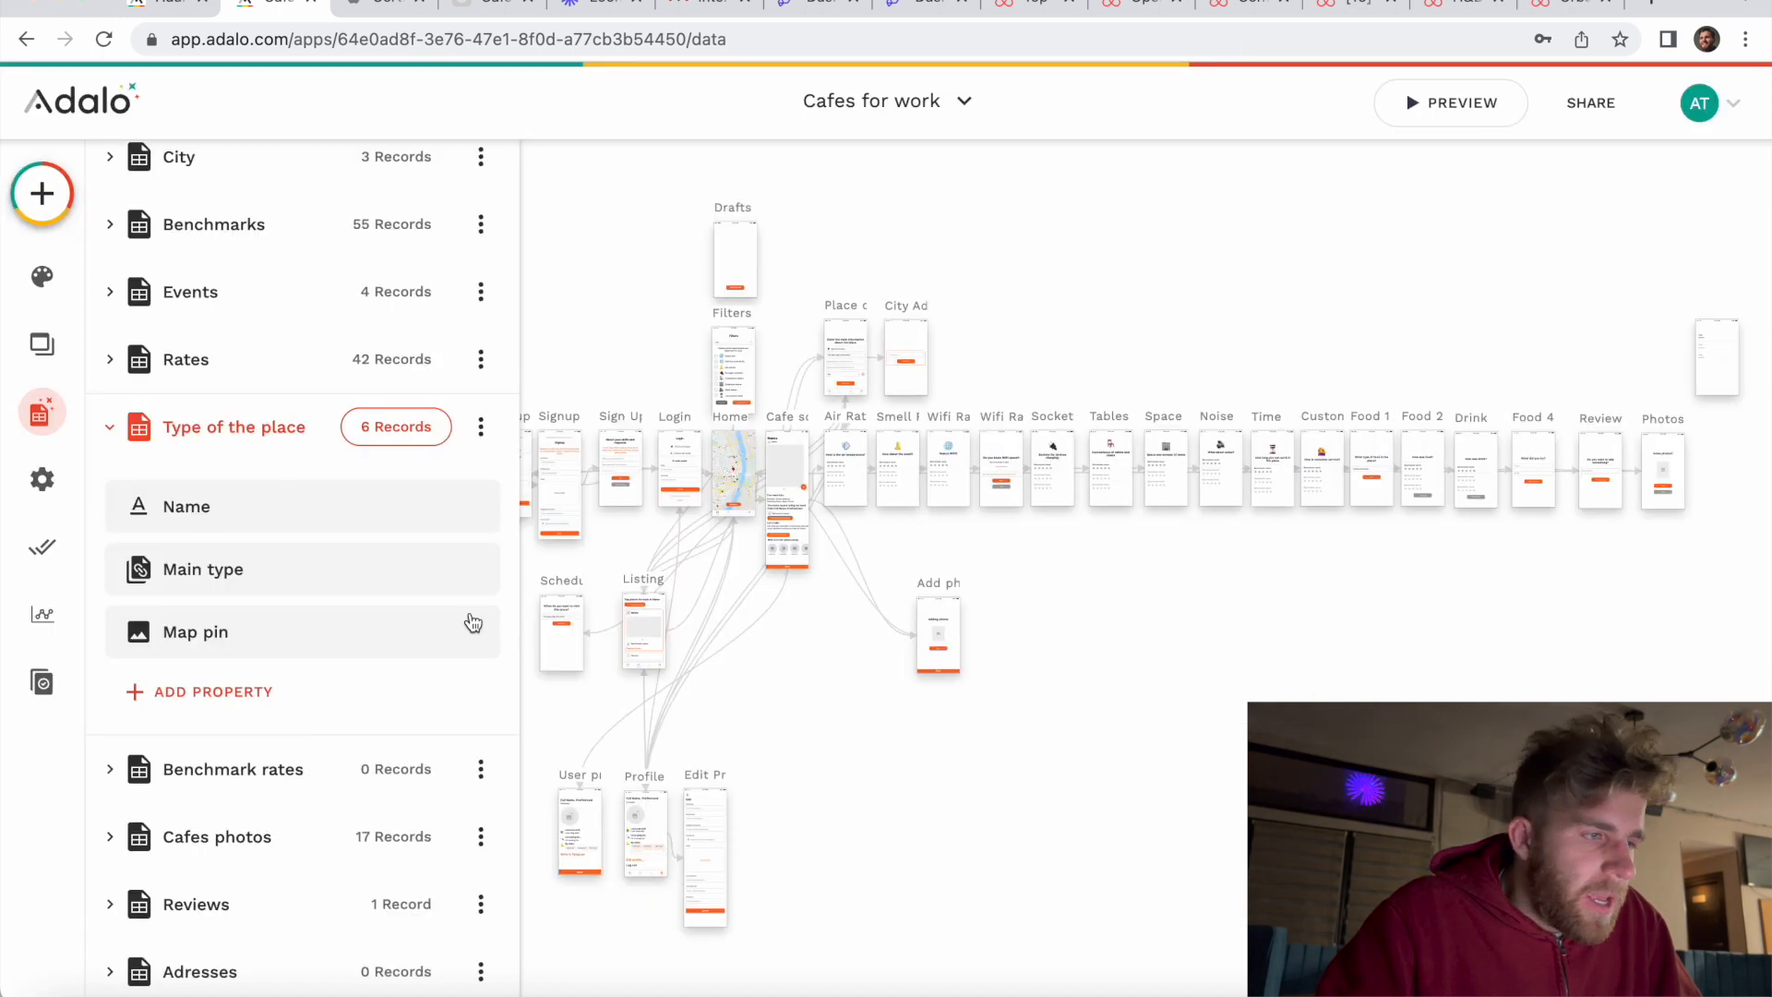
Step: Briefly expand the Benchmark rates and Reviews collections and collapse them again
{"action": "scroll", "coordinate": [391, 750], "scroll_direction": "down", "scroll_amount": 3}
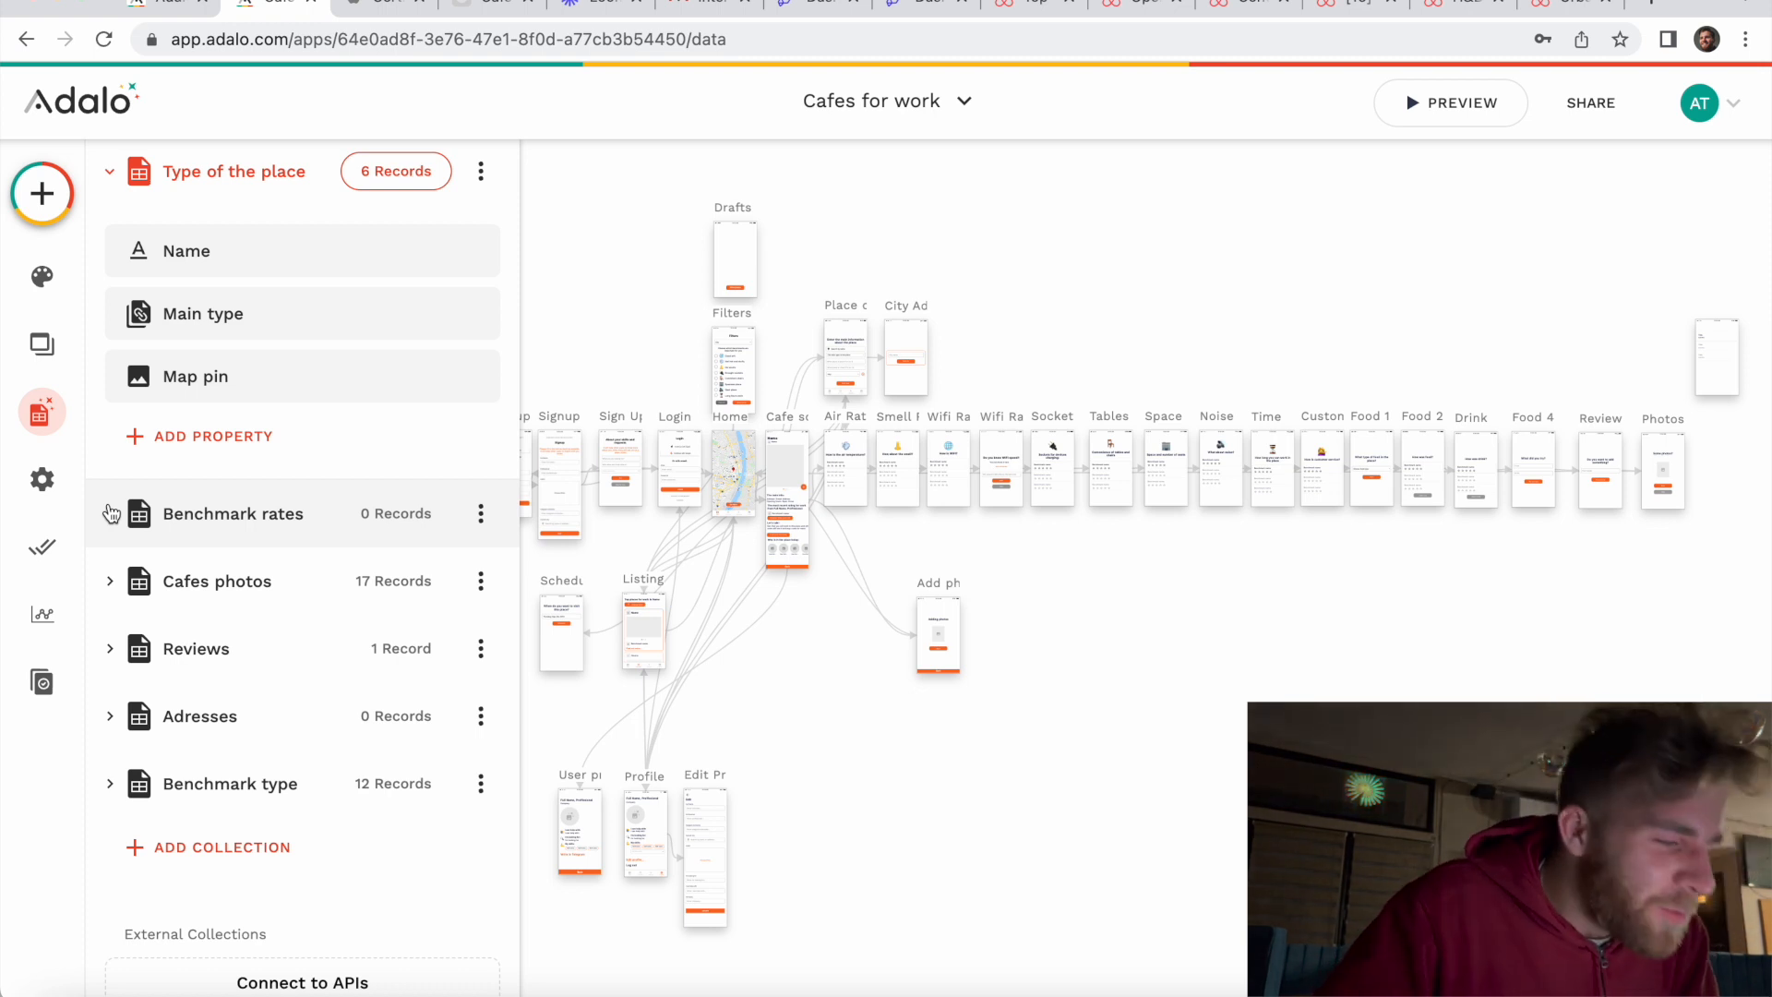
{"action": "scroll", "coordinate": [109, 513], "scroll_direction": "down", "scroll_amount": 1}
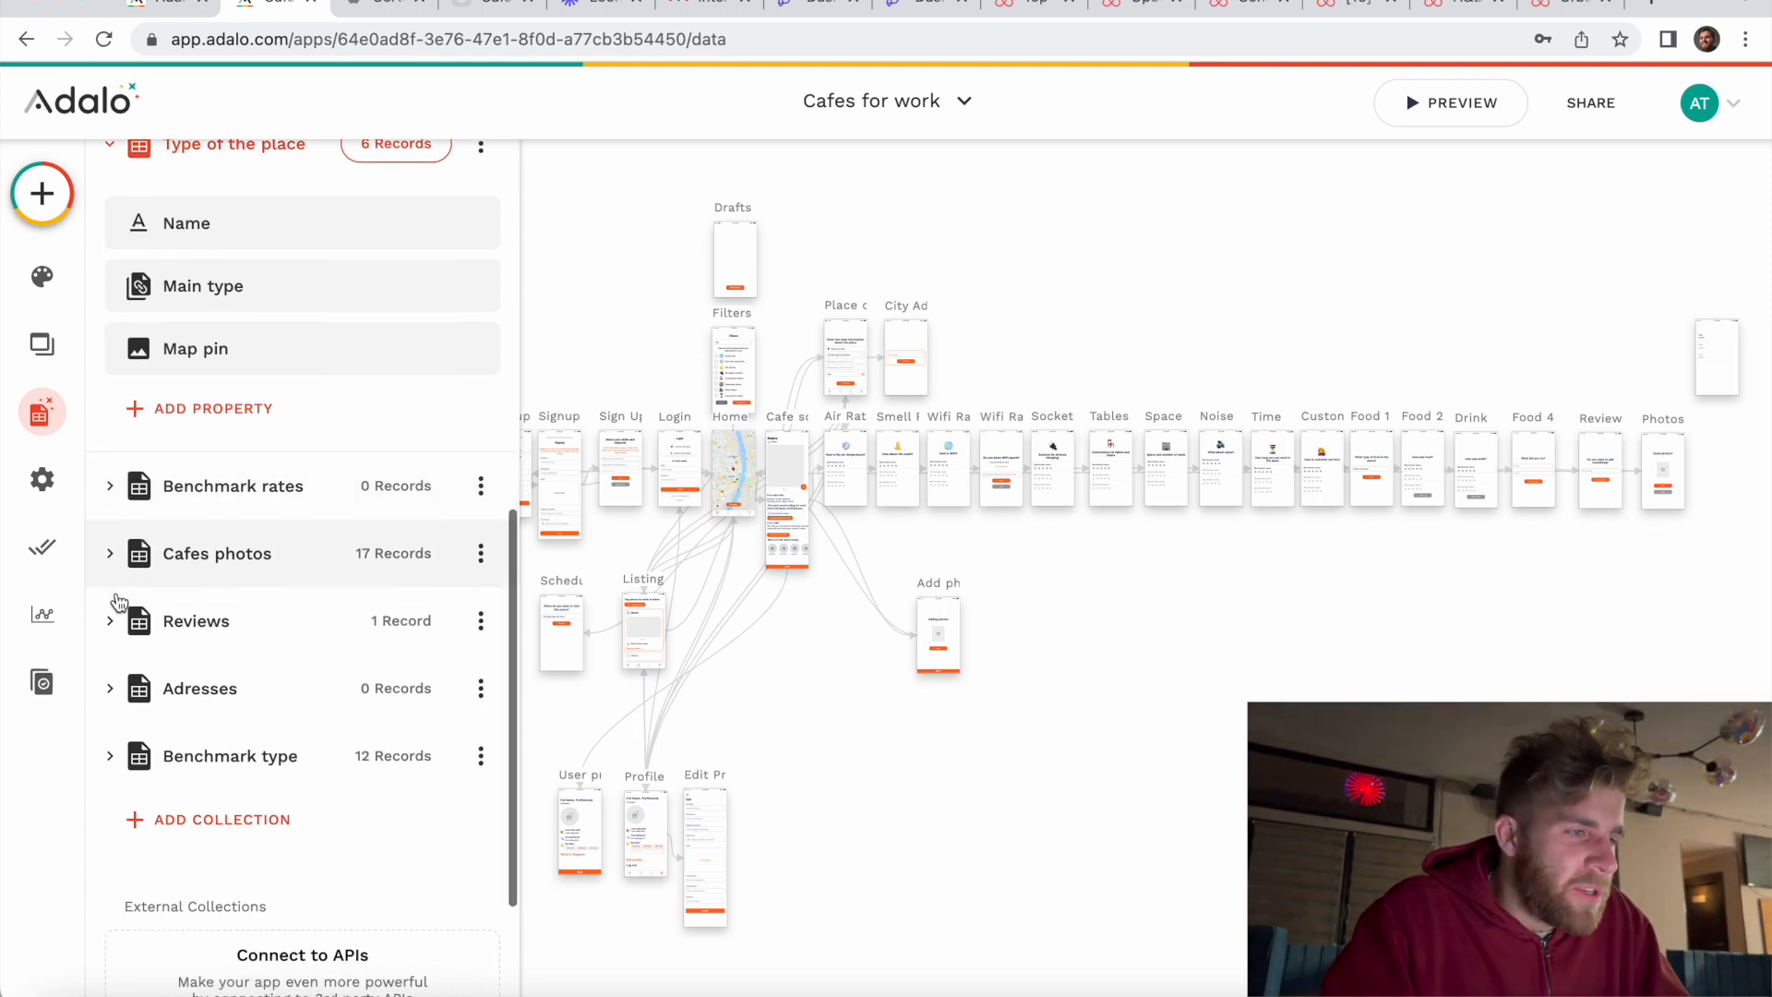
{"action": "left_click", "coordinate": [113, 496]}
{"action": "left_click", "coordinate": [112, 496]}
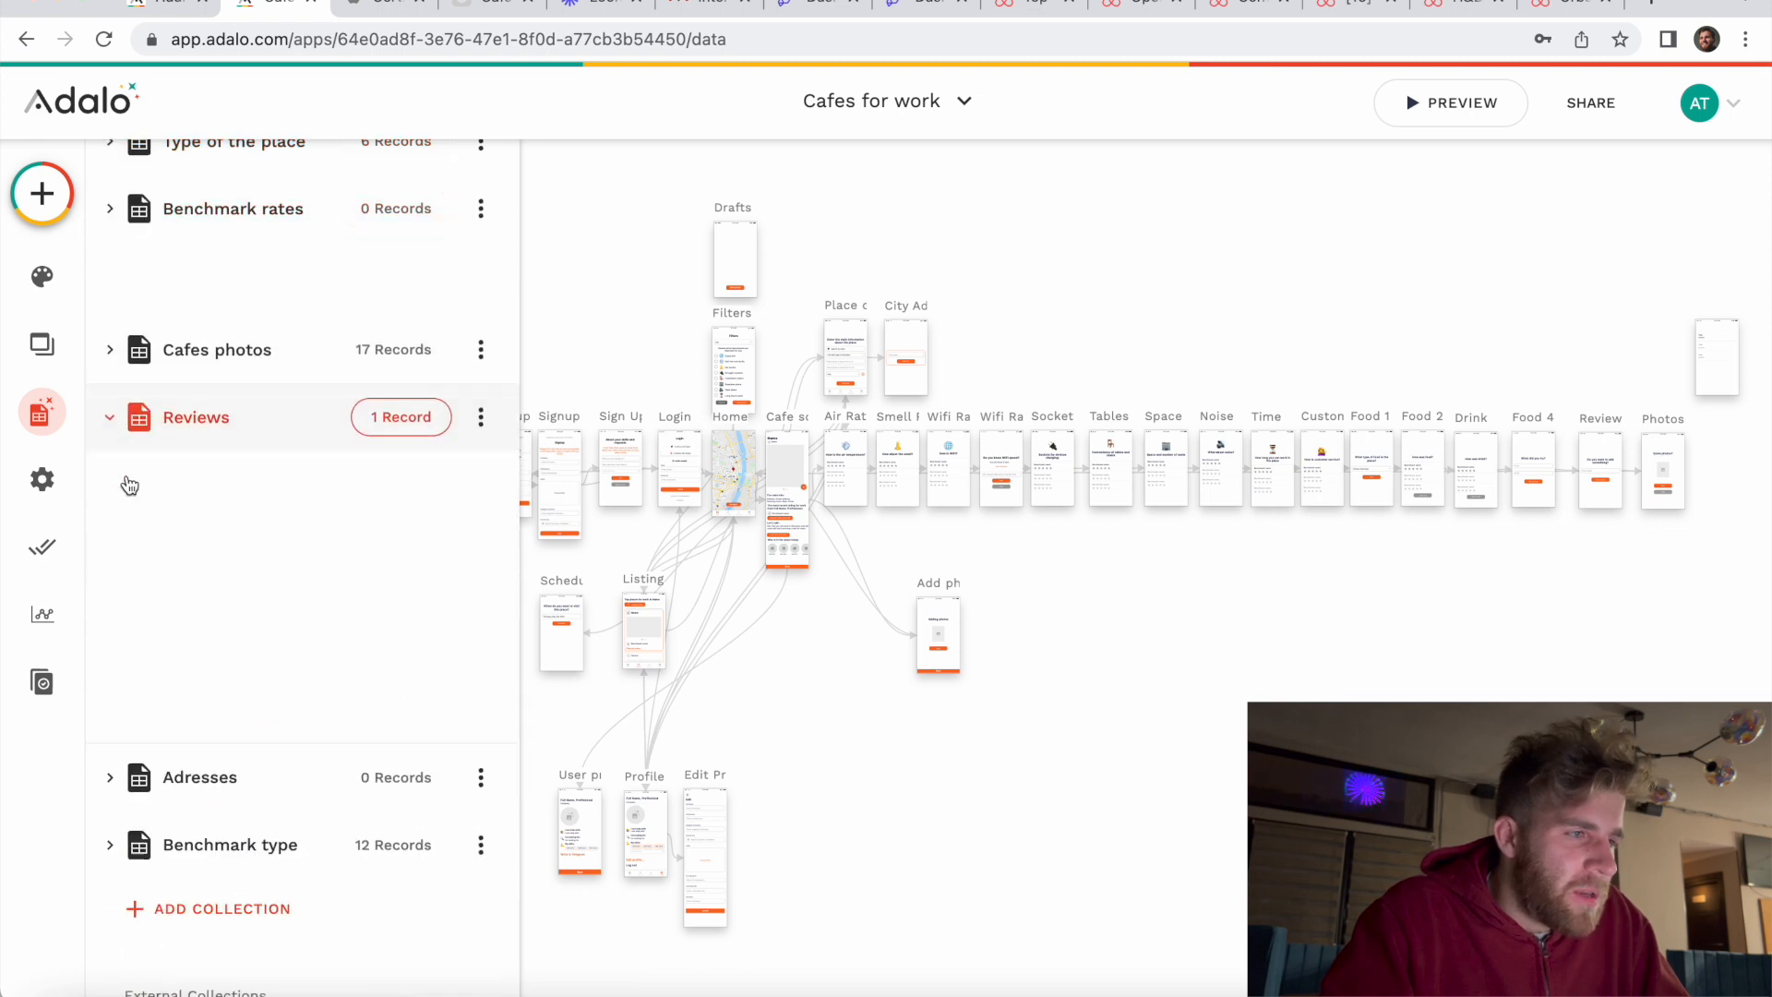
{"action": "left_click", "coordinate": [119, 224]}
{"action": "left_click", "coordinate": [108, 240]}
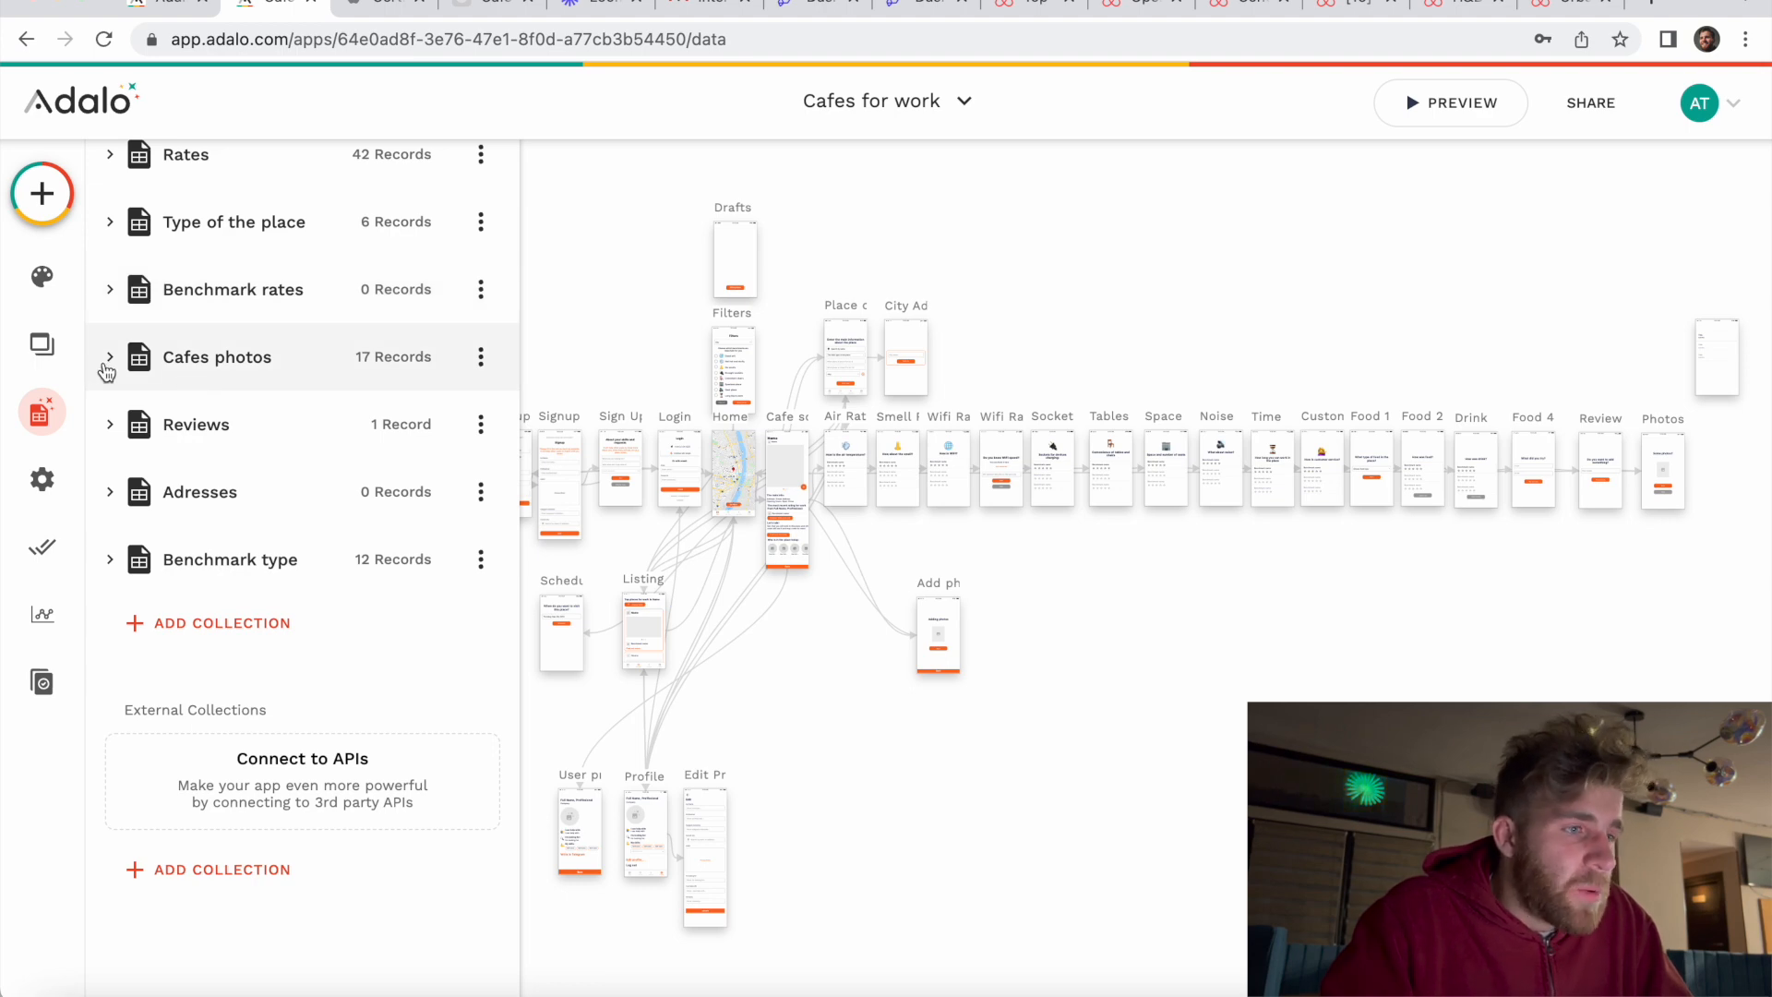
Step: Open the Cafes photos records, review the Cafe photo, Caffe, Created and Updated columns, and close the records
{"action": "left_click", "coordinate": [397, 356]}
{"action": "scroll", "coordinate": [613, 490], "scroll_direction": "down", "scroll_amount": 2}
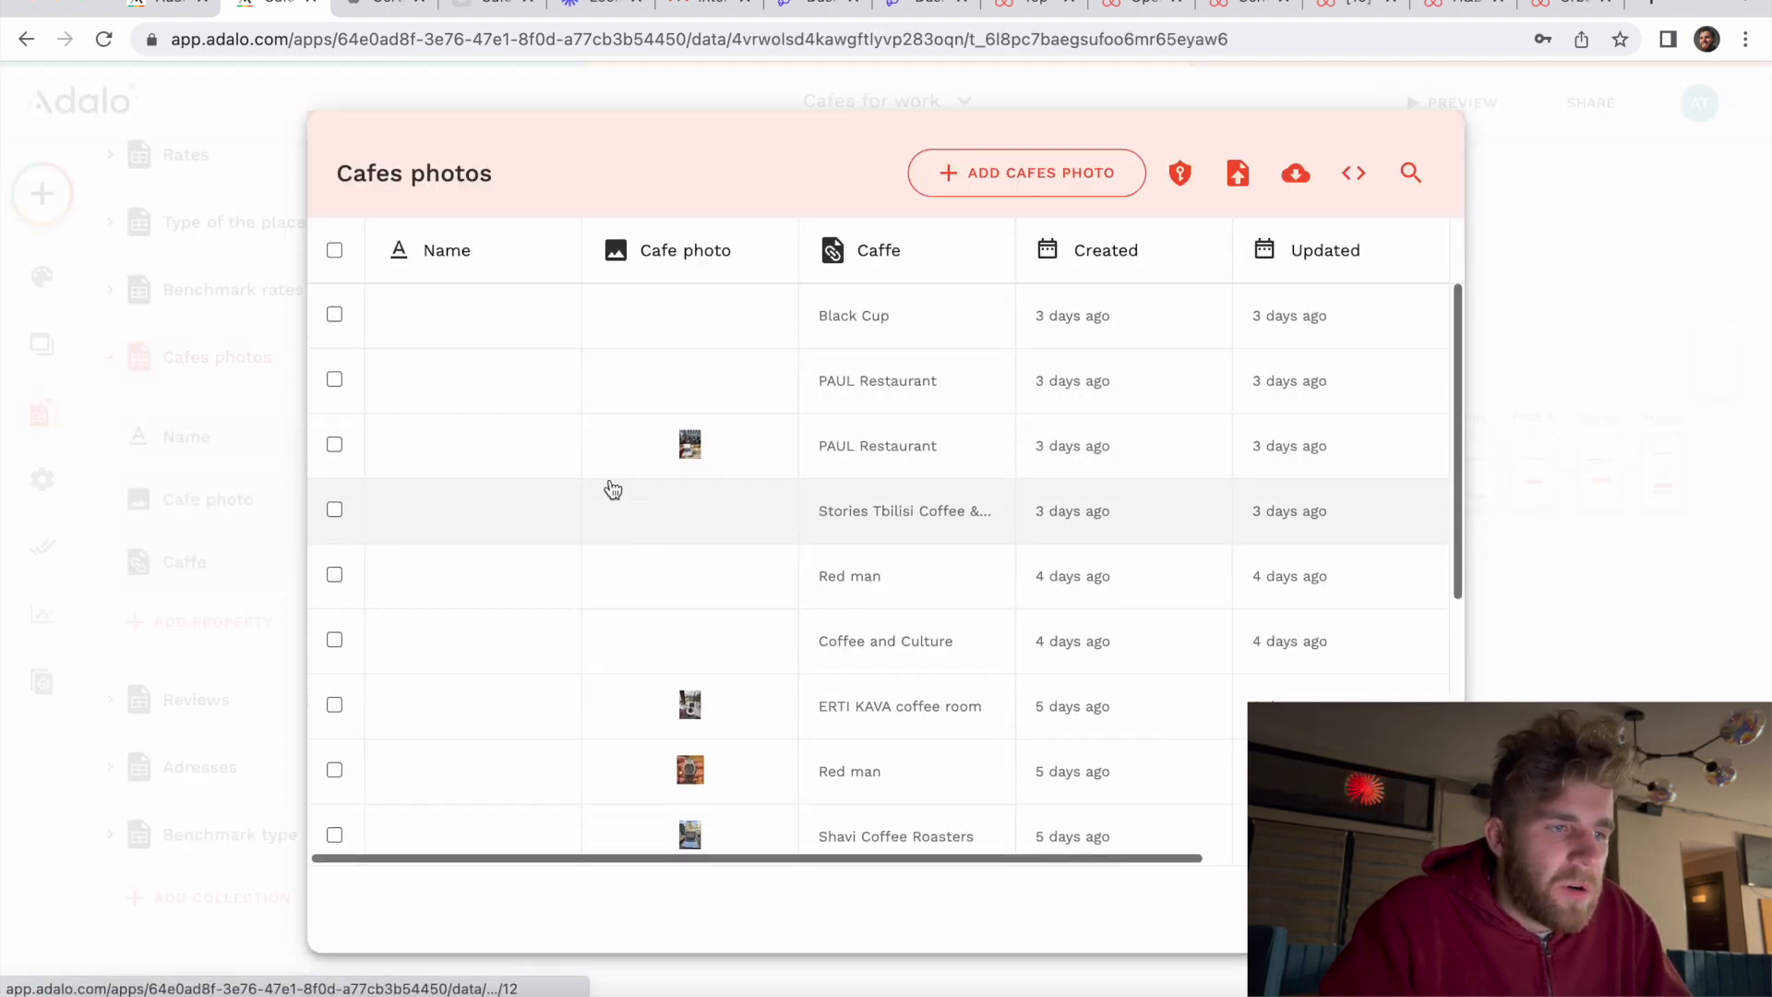
{"action": "scroll", "coordinate": [613, 489], "scroll_direction": "down", "scroll_amount": 5}
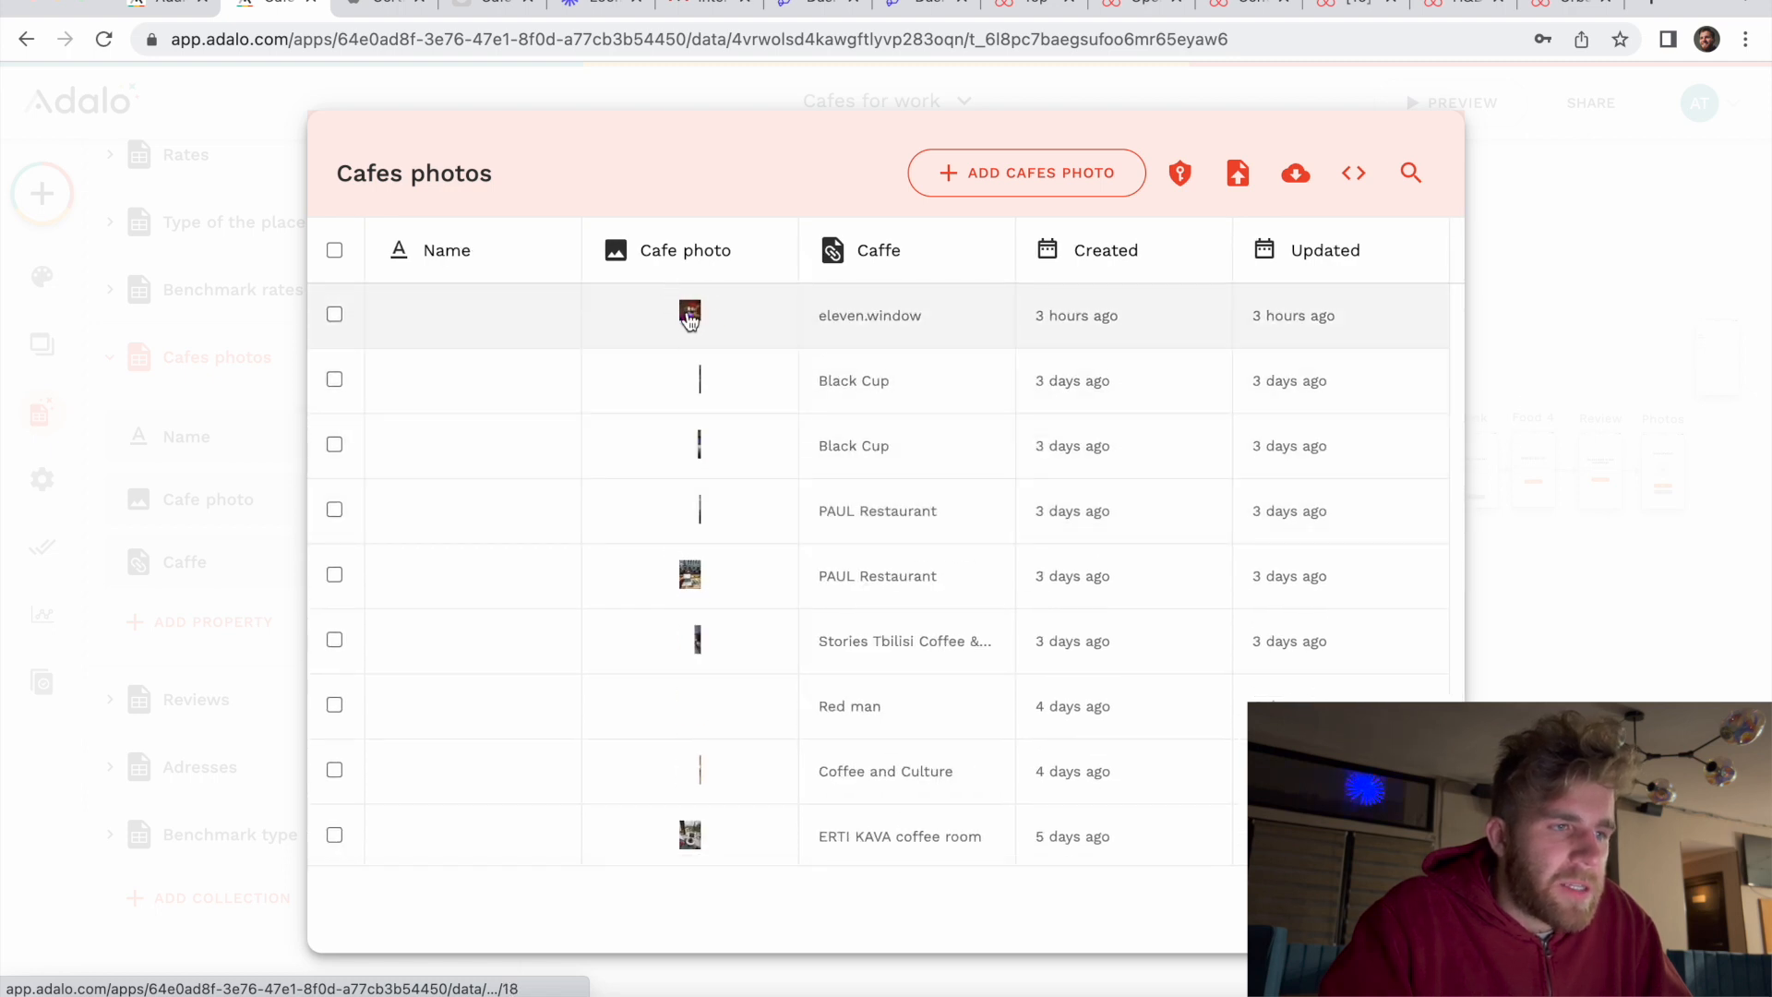
{"action": "scroll", "coordinate": [812, 350], "scroll_direction": "right", "scroll_amount": 5}
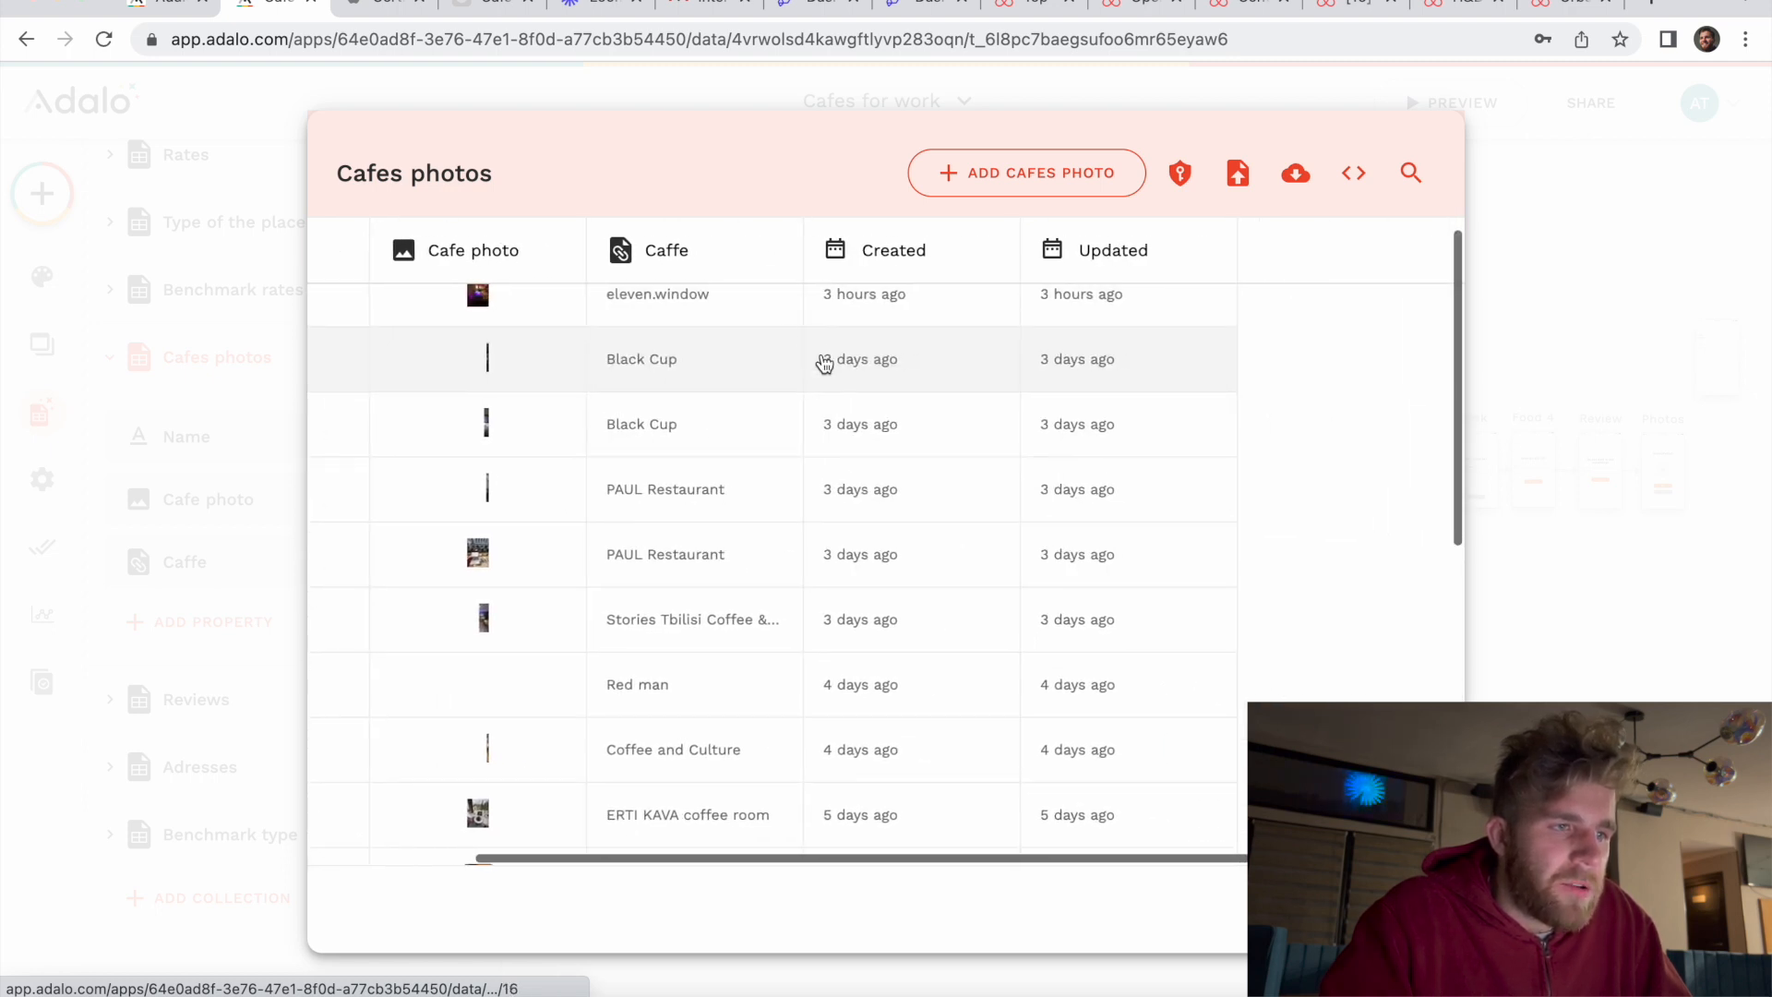
{"action": "scroll", "coordinate": [822, 364], "scroll_direction": "up", "scroll_amount": 1}
{"action": "scroll", "coordinate": [821, 364], "scroll_direction": "left", "scroll_amount": 1}
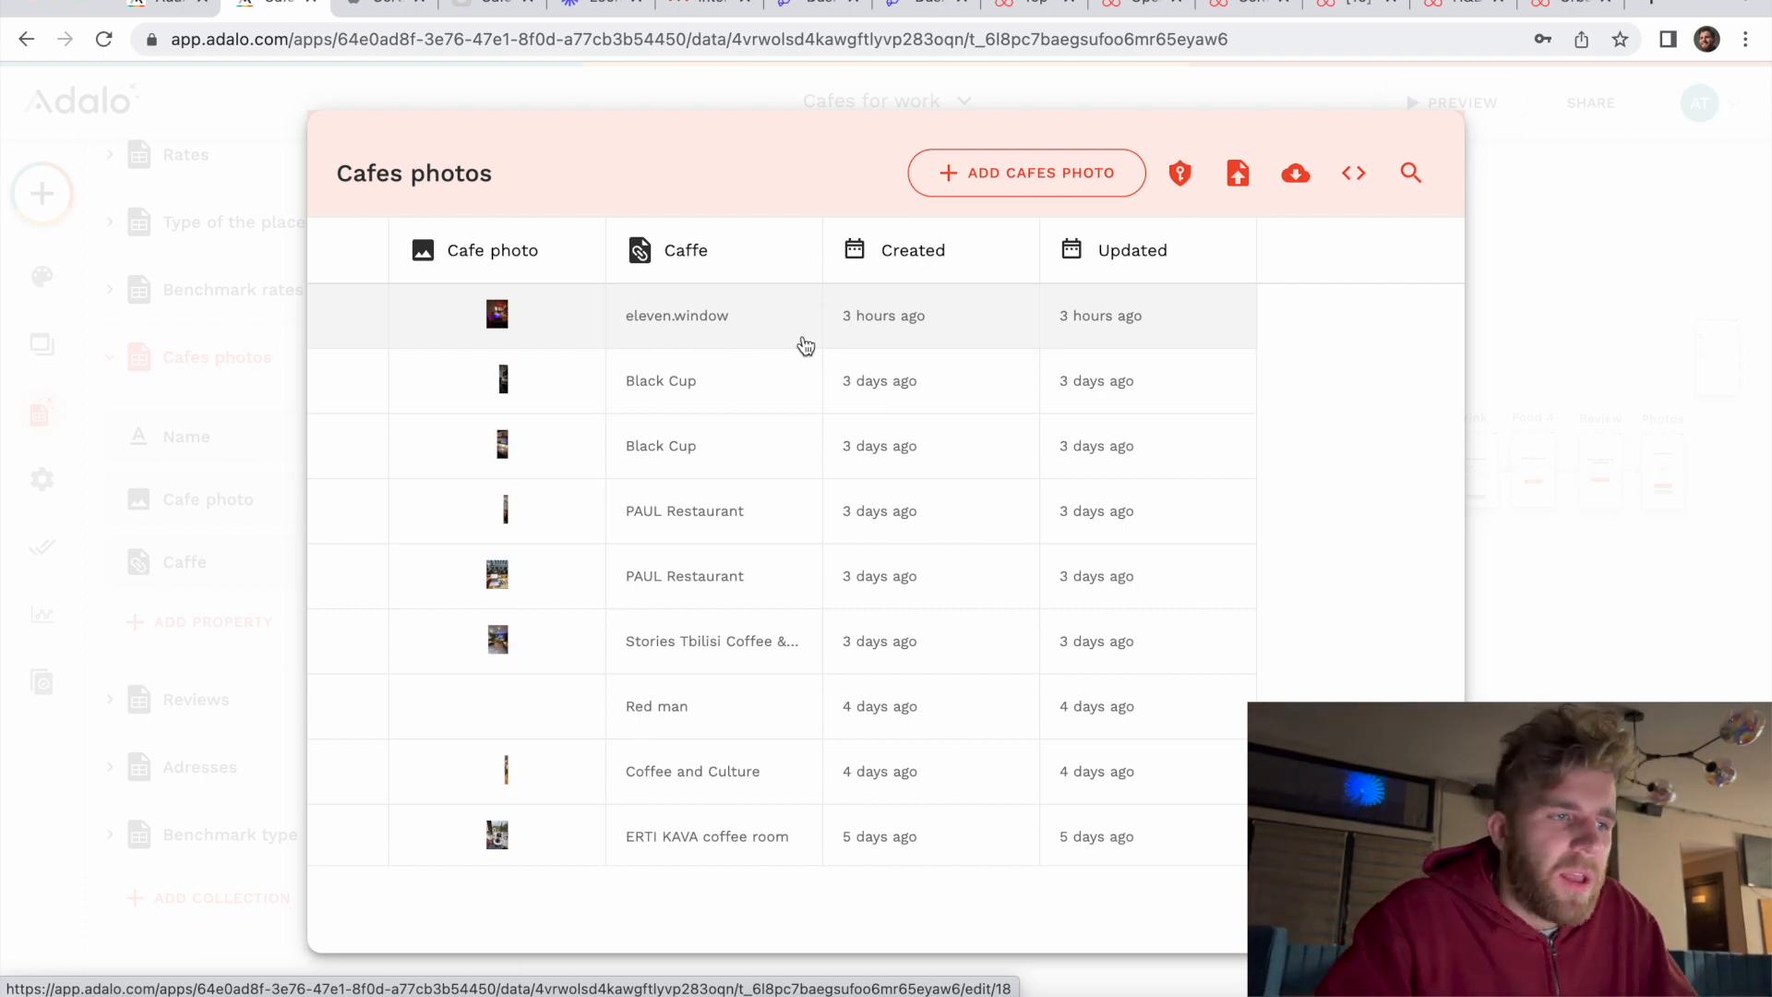
{"action": "scroll", "coordinate": [1049, 341], "scroll_direction": "left", "scroll_amount": 2}
{"action": "left_click", "coordinate": [1627, 315]}
Step: Open the Reviews records and review the Place, User, Rate food and Rate drink columns
{"action": "scroll", "coordinate": [289, 634], "scroll_direction": "down", "scroll_amount": 2}
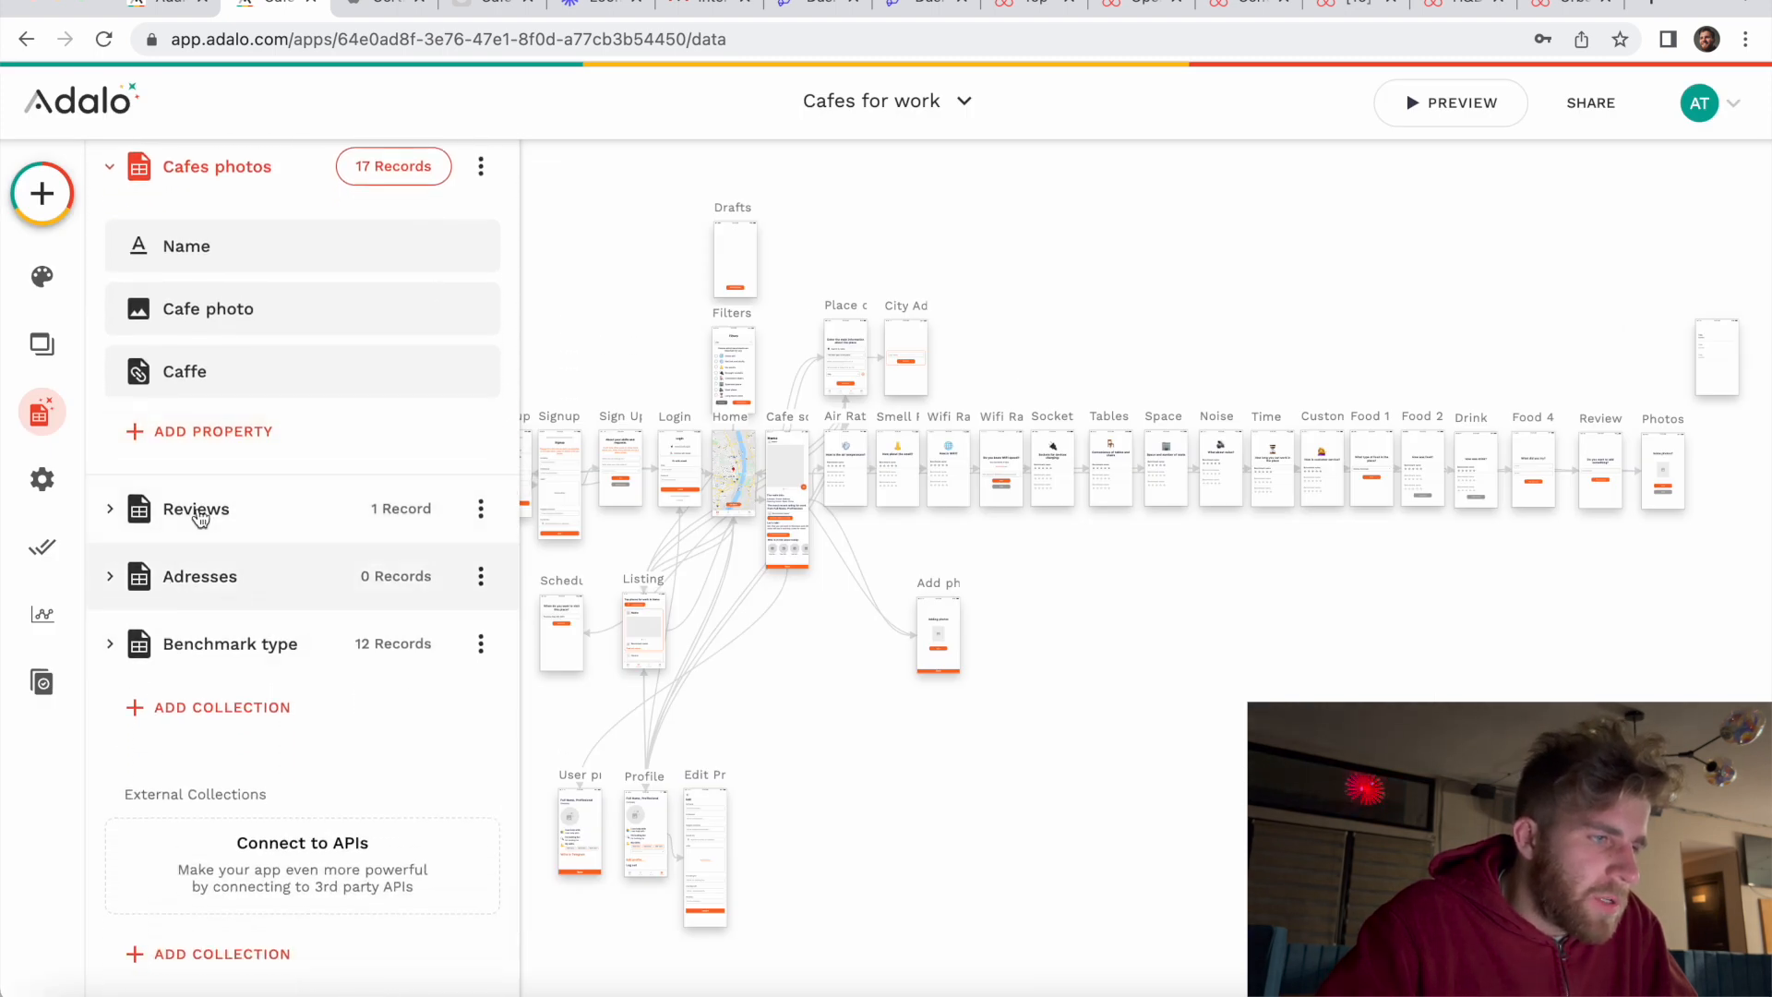
{"action": "left_click", "coordinate": [131, 513]}
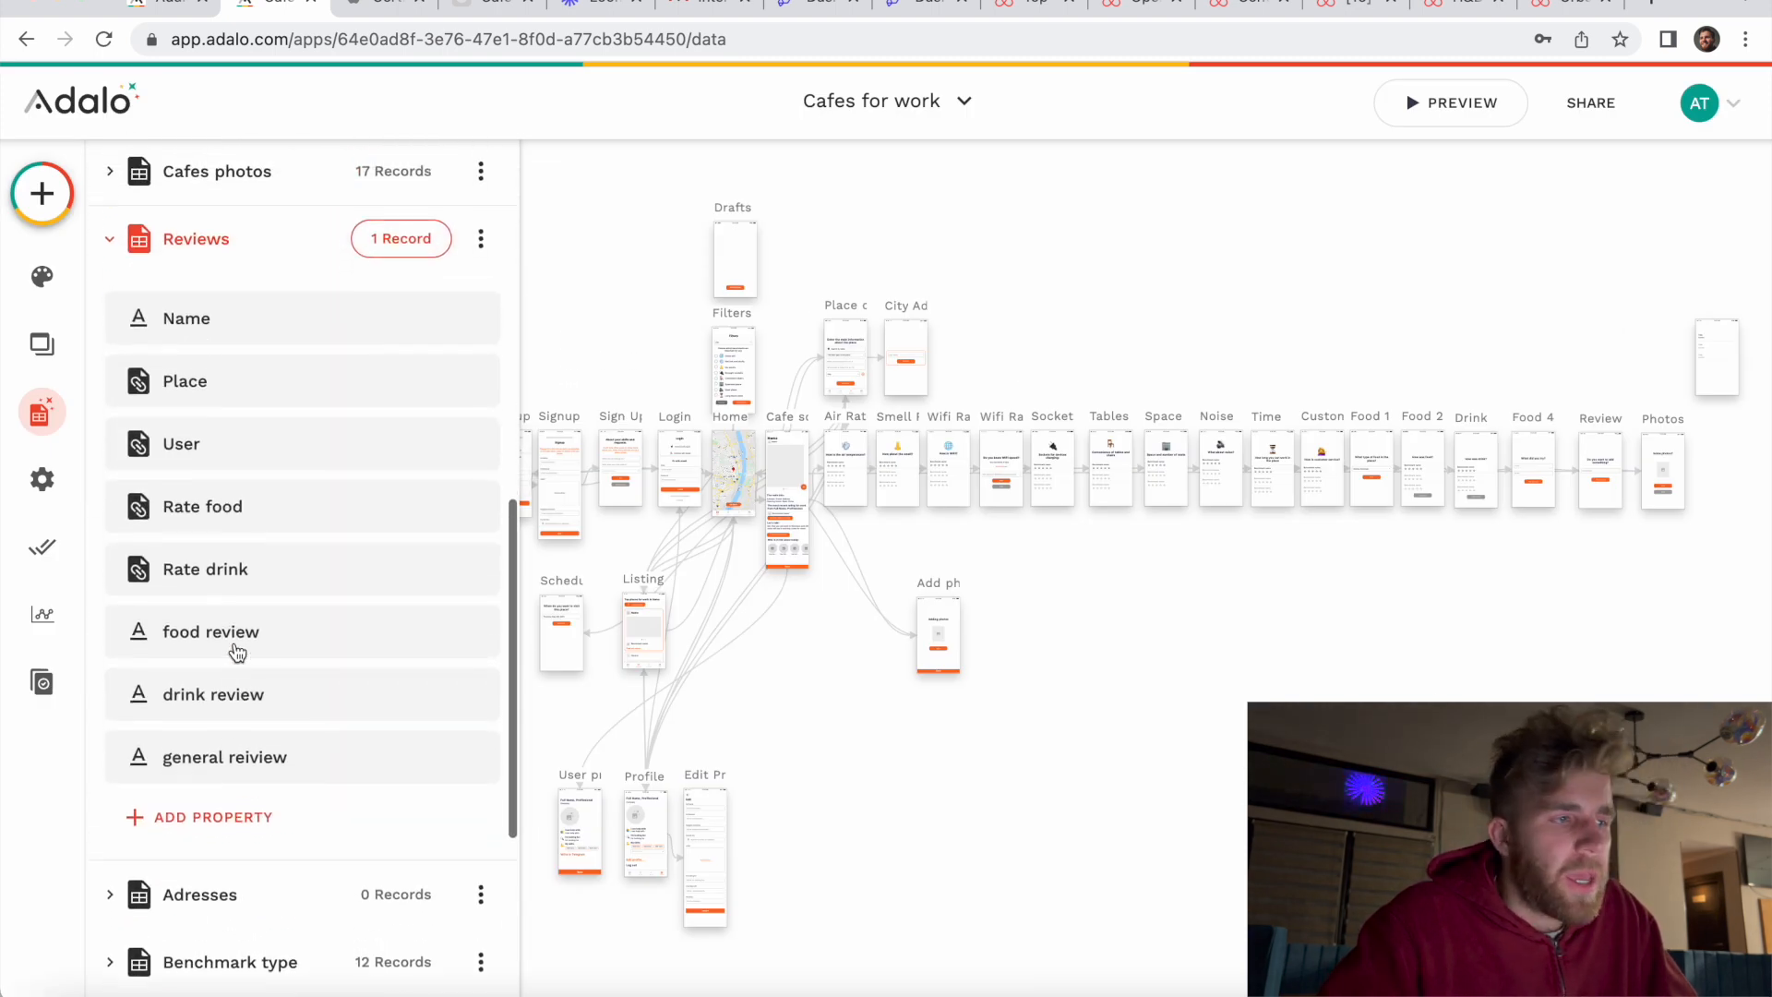
{"action": "left_click", "coordinate": [388, 244]}
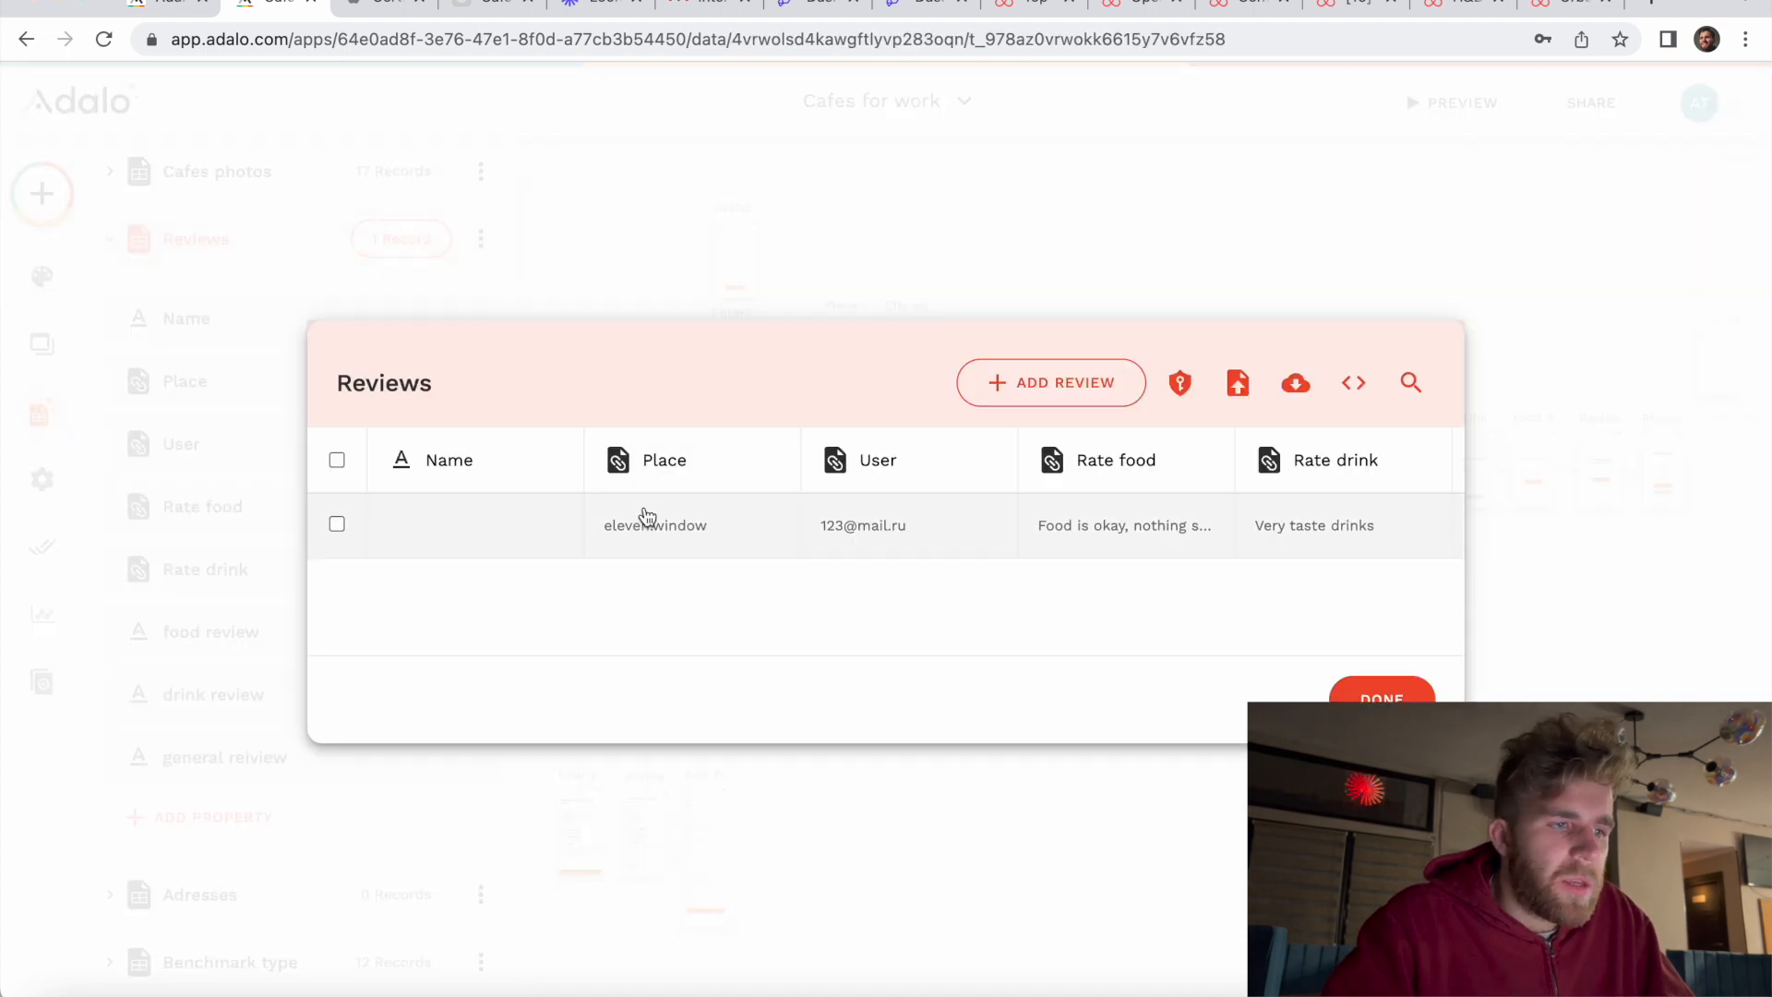
{"action": "scroll", "coordinate": [766, 519], "scroll_direction": "right", "scroll_amount": 1}
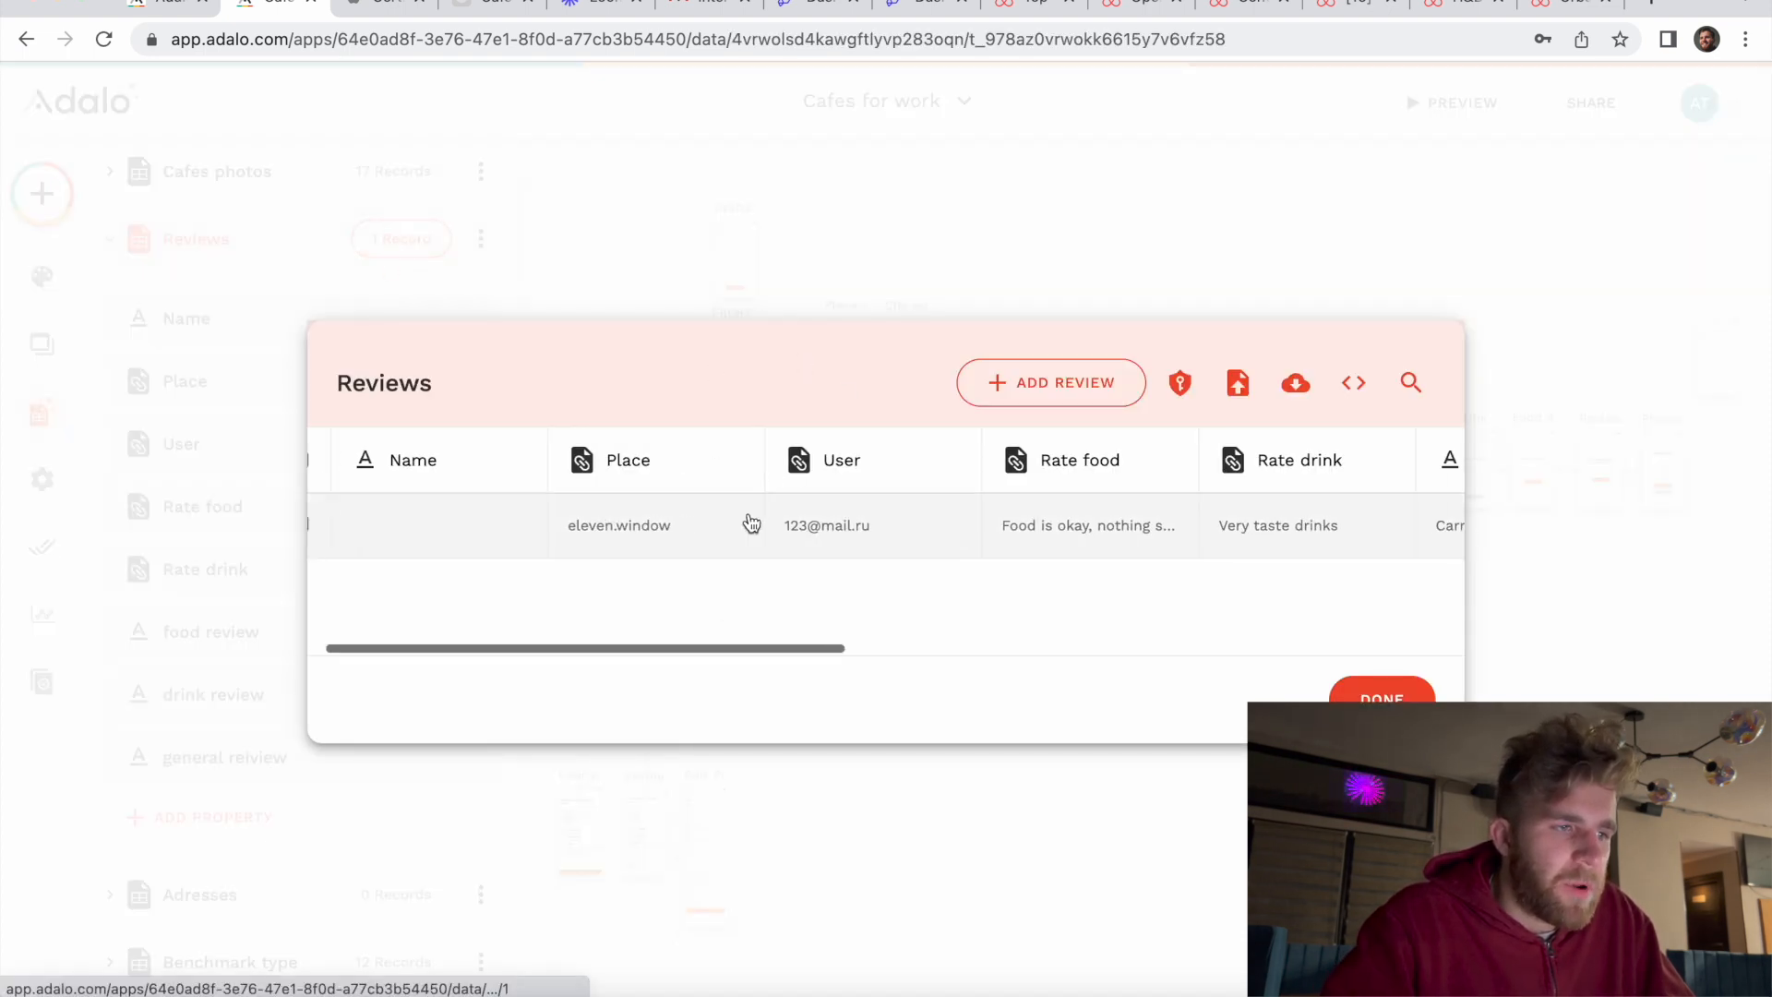
{"action": "scroll", "coordinate": [688, 595], "scroll_direction": "left", "scroll_amount": 1}
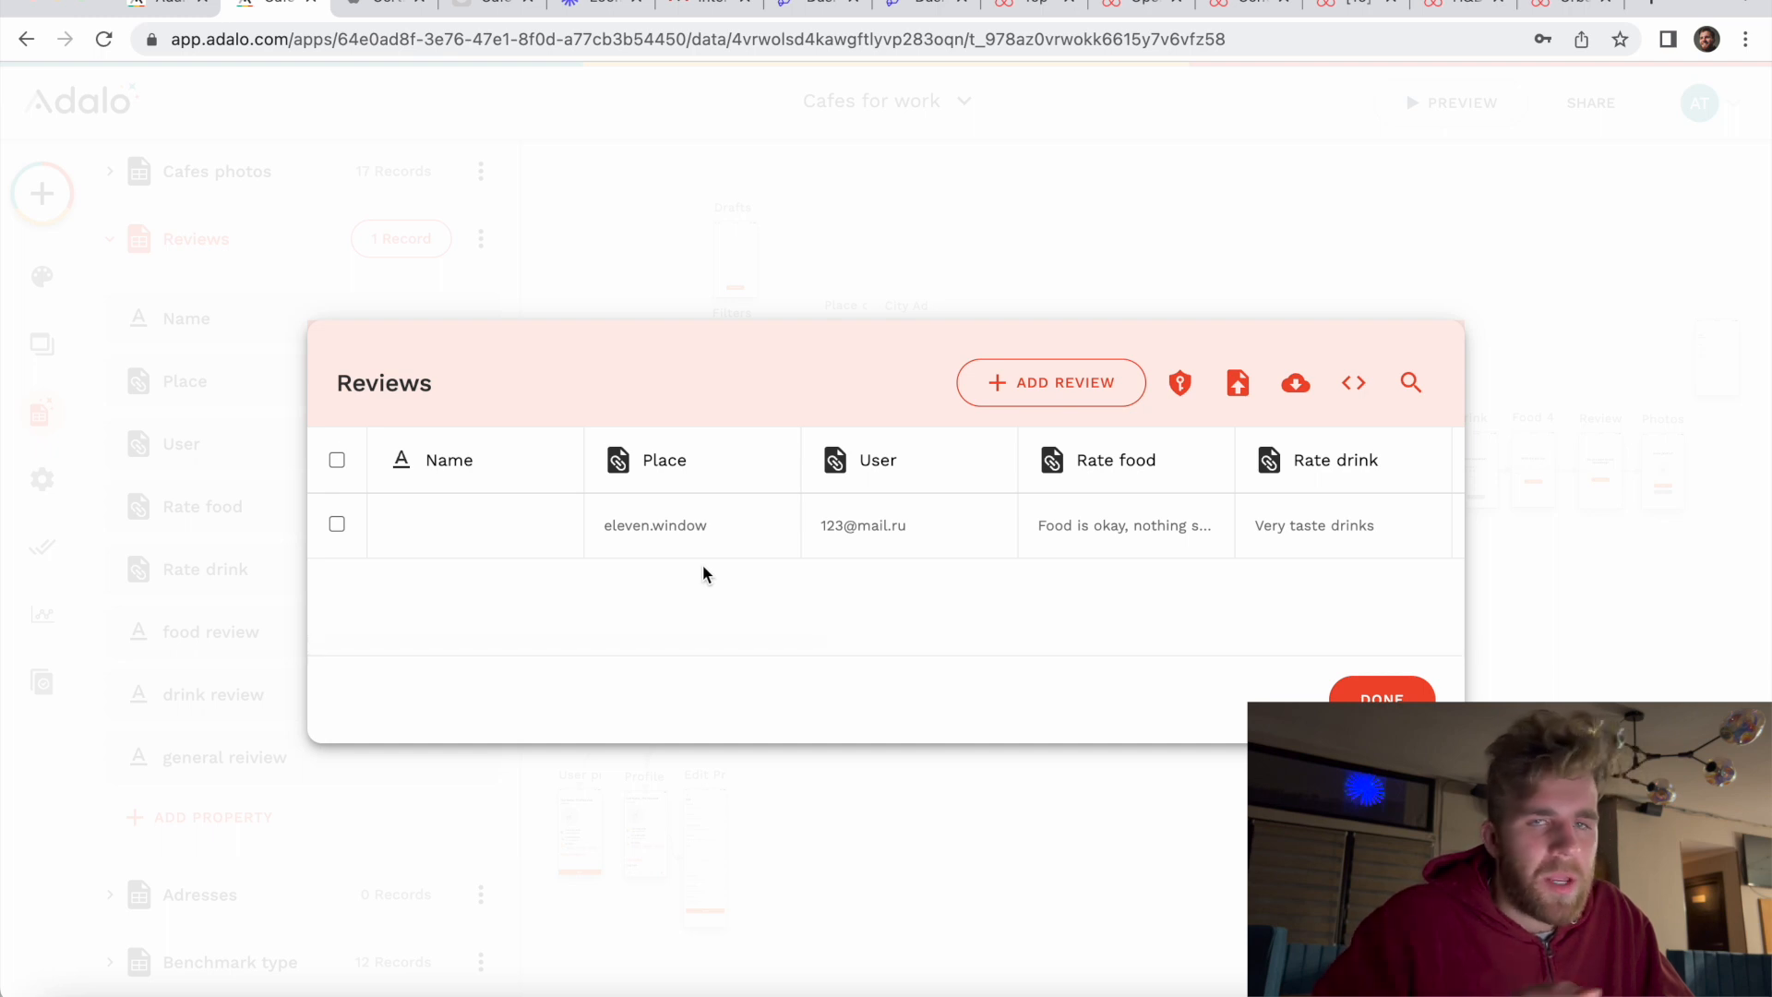
{"action": "scroll", "coordinate": [803, 574], "scroll_direction": "right", "scroll_amount": 3}
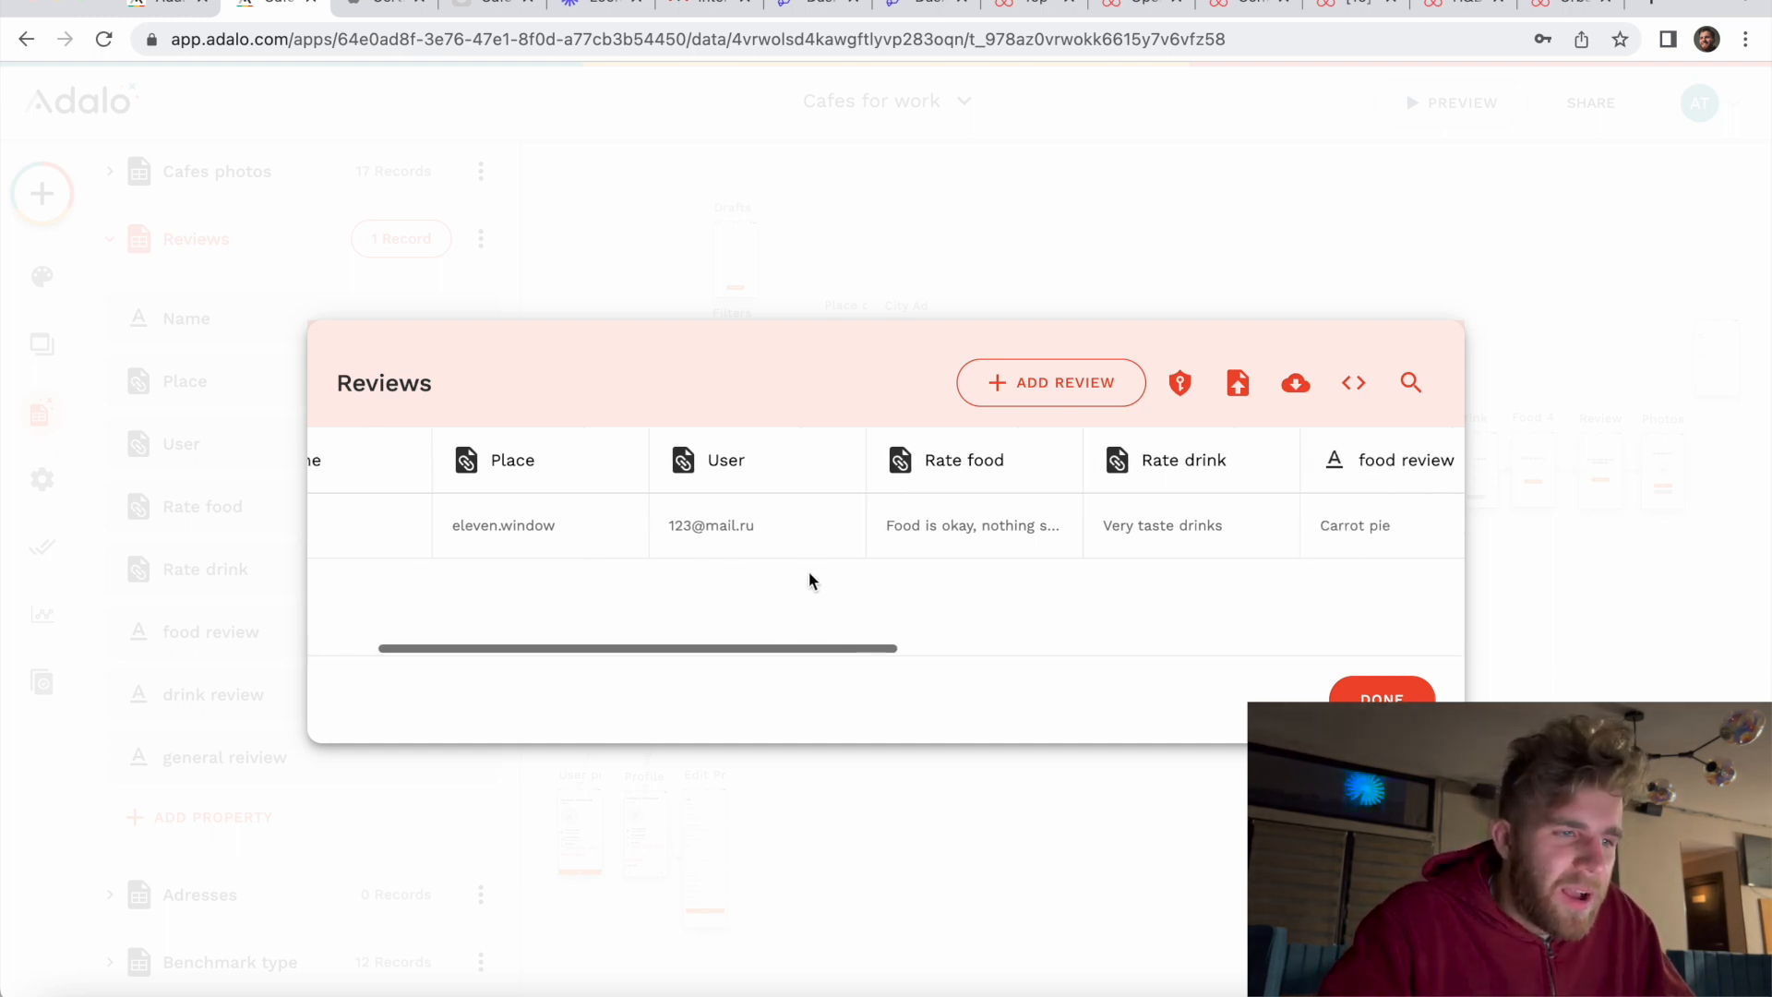
{"action": "scroll", "coordinate": [729, 558], "scroll_direction": "left", "scroll_amount": 2}
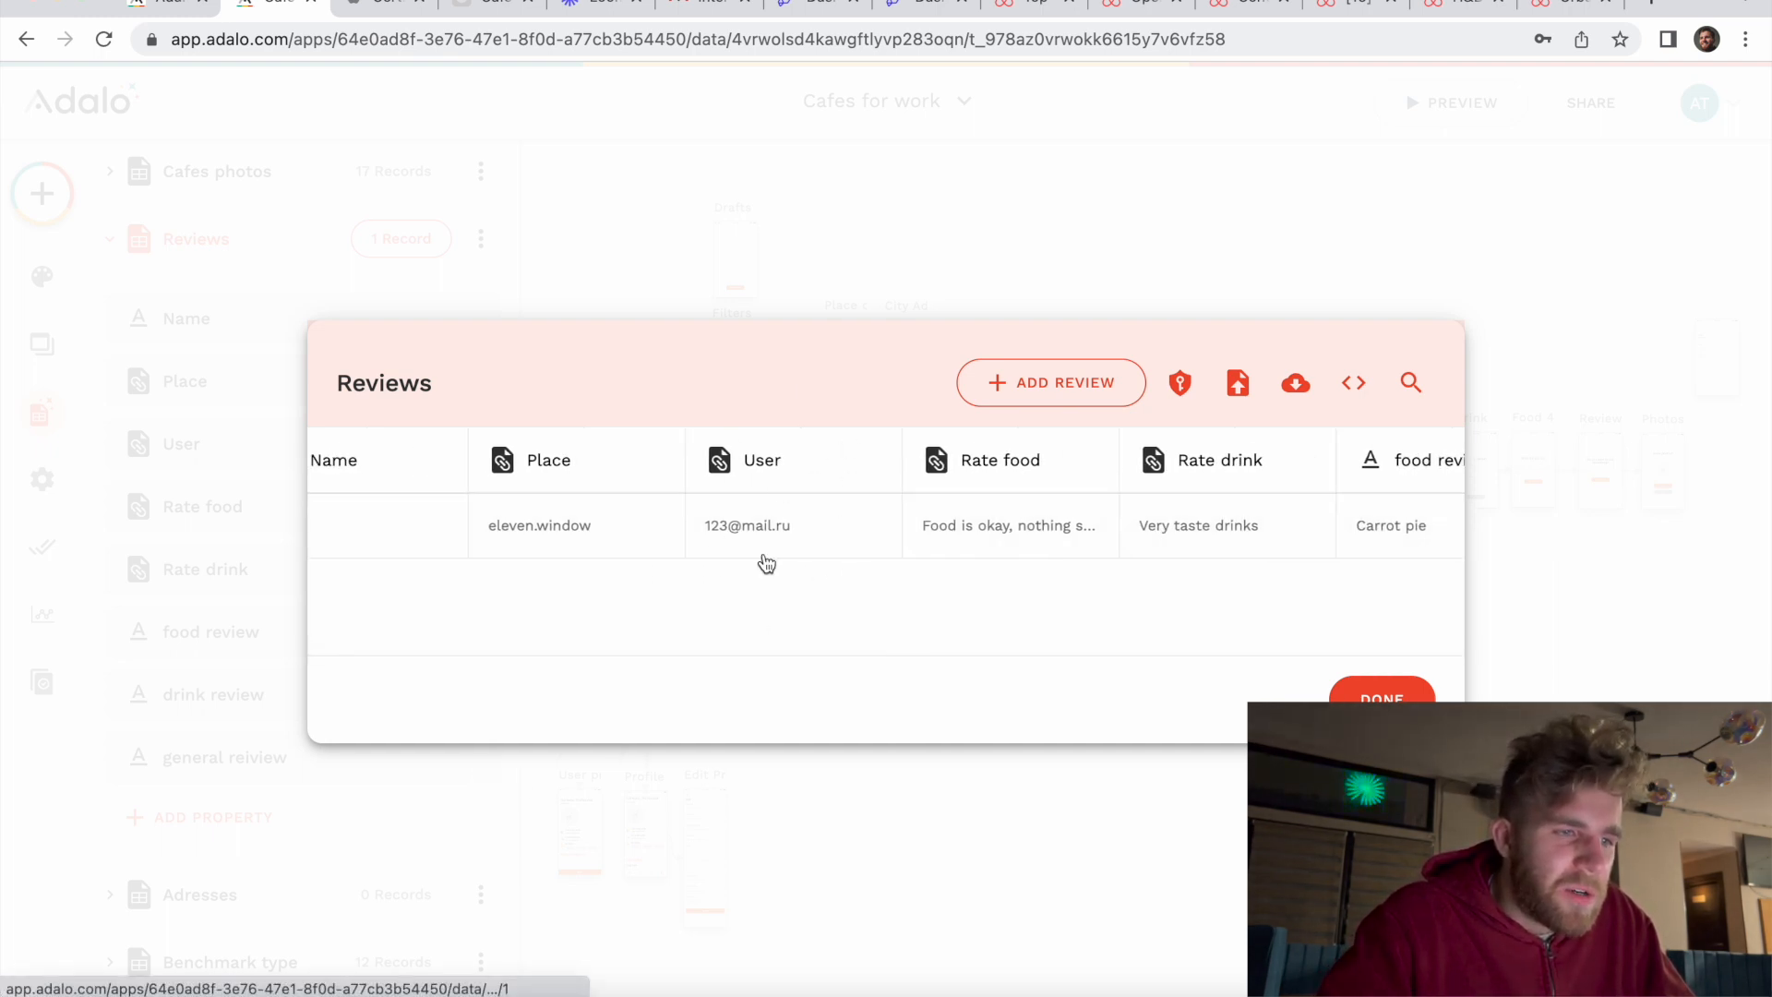
{"action": "scroll", "coordinate": [787, 514], "scroll_direction": "left", "scroll_amount": 2}
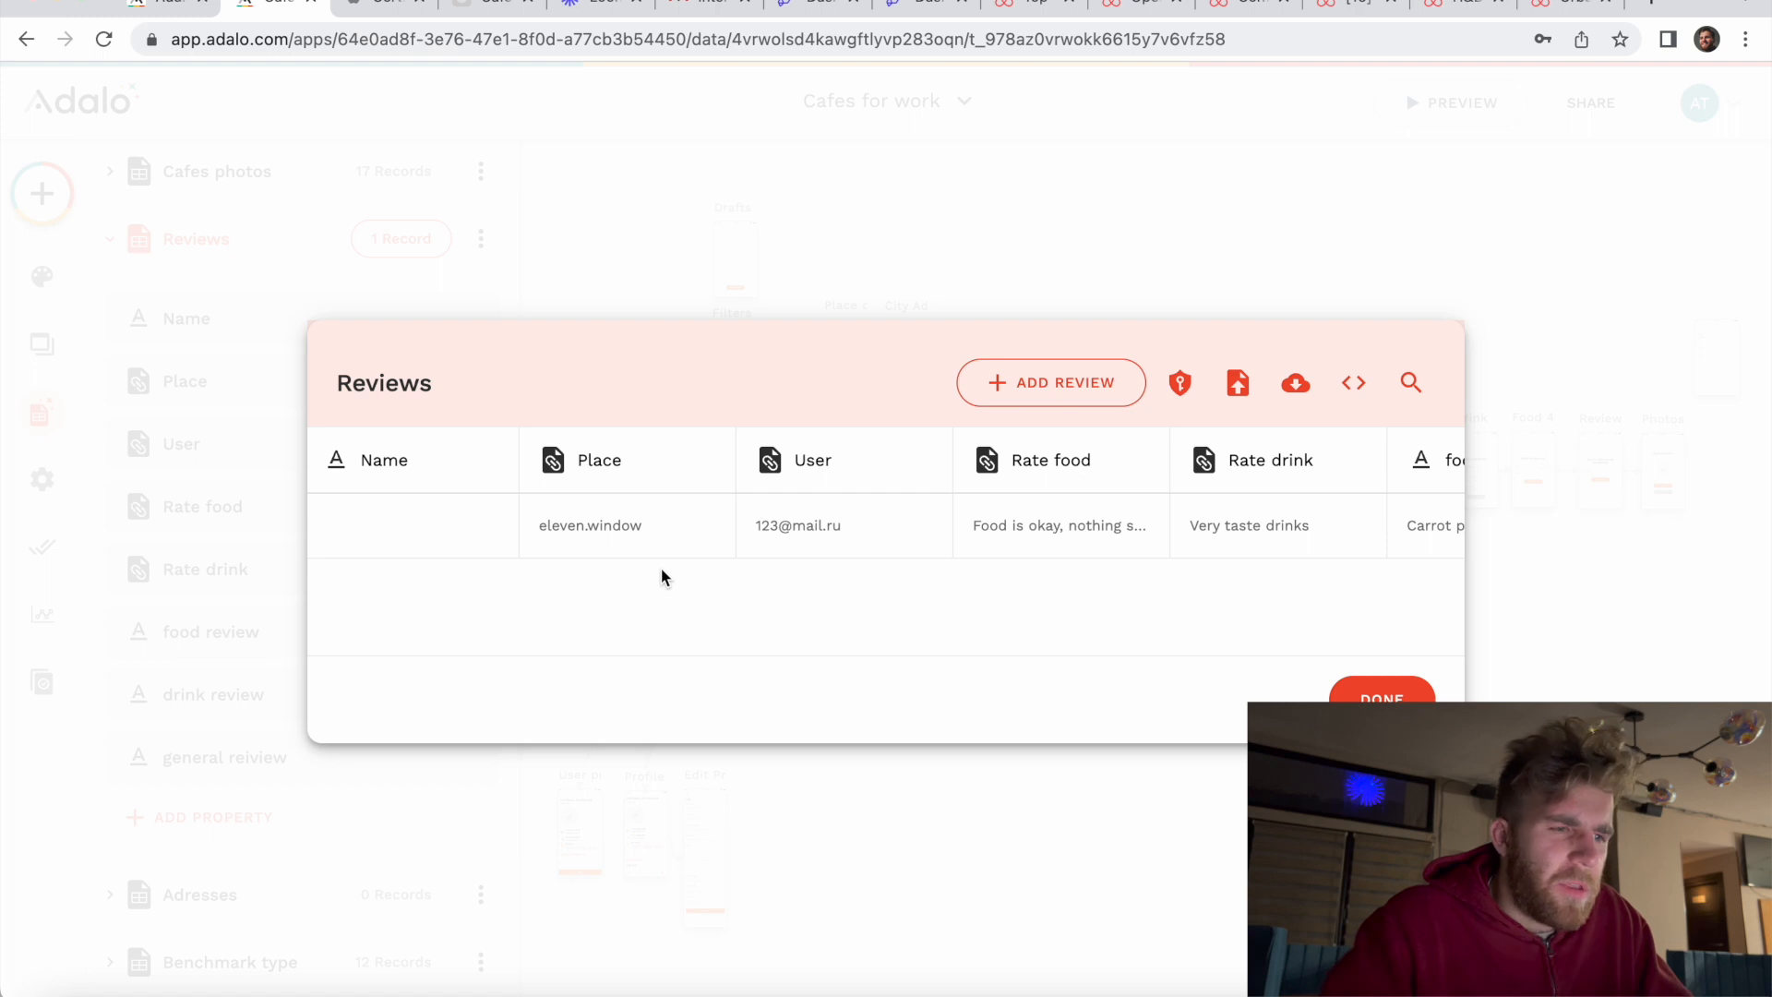
{"action": "scroll", "coordinate": [605, 565], "scroll_direction": "right", "scroll_amount": 3}
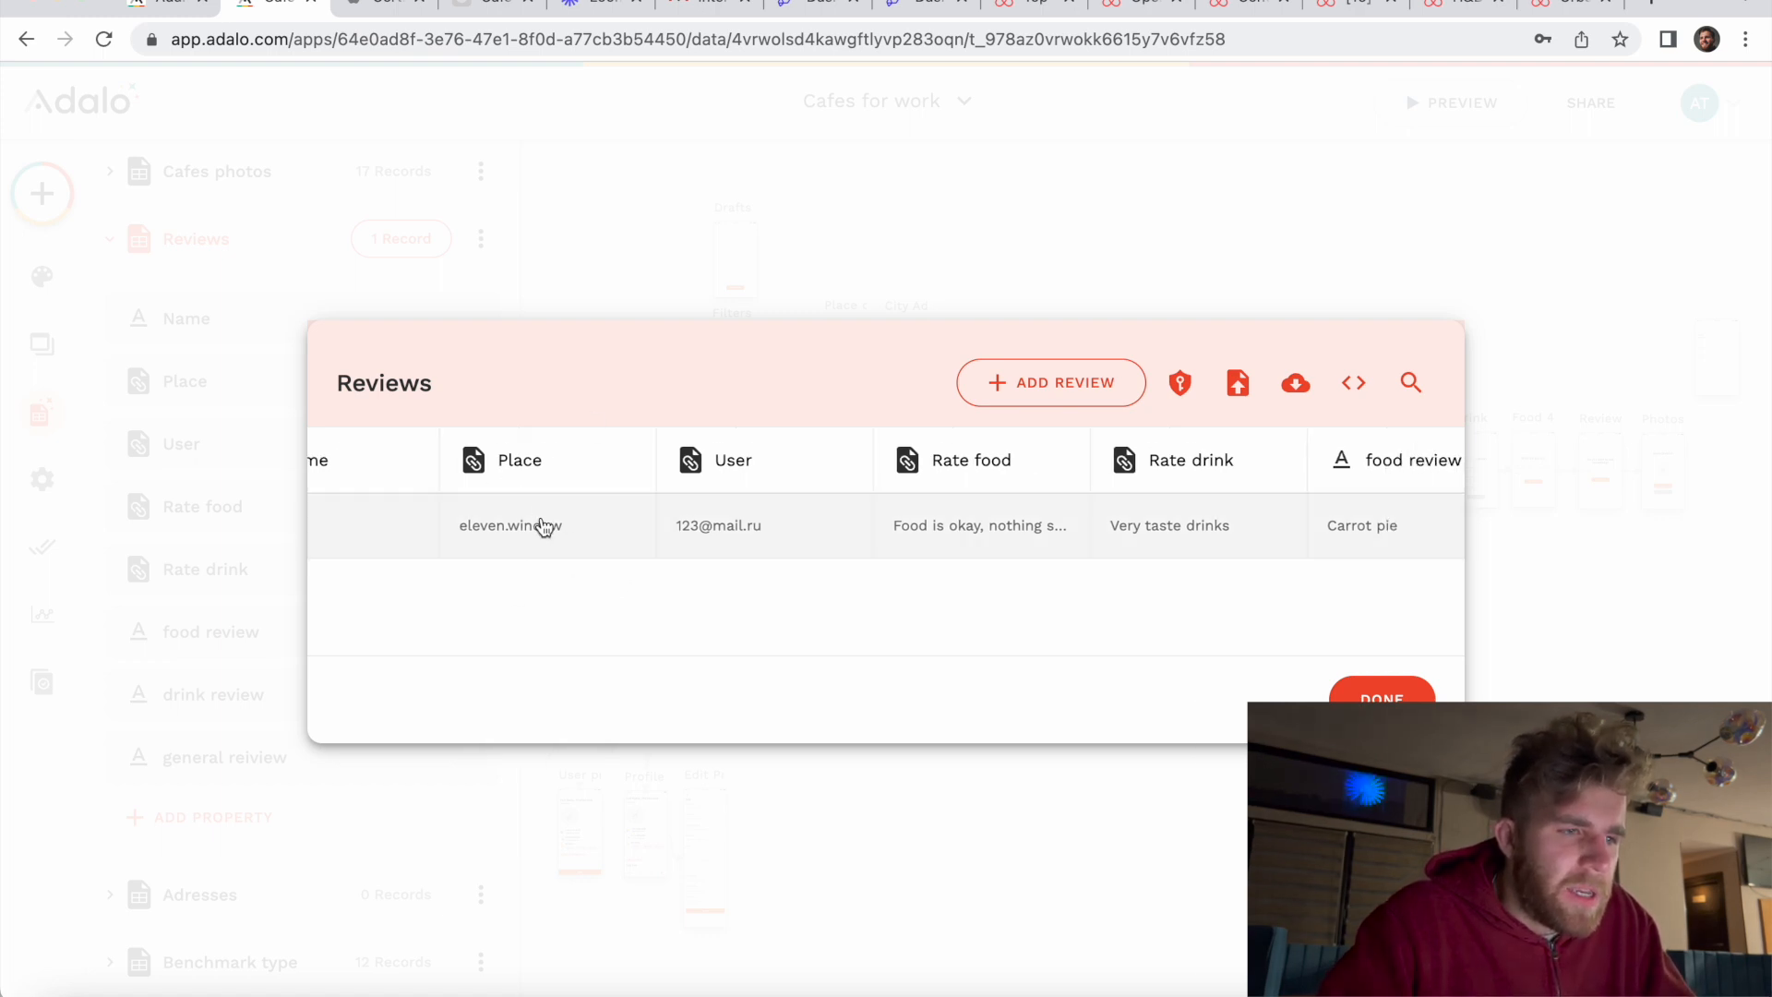
{"action": "scroll", "coordinate": [544, 526], "scroll_direction": "right", "scroll_amount": 2}
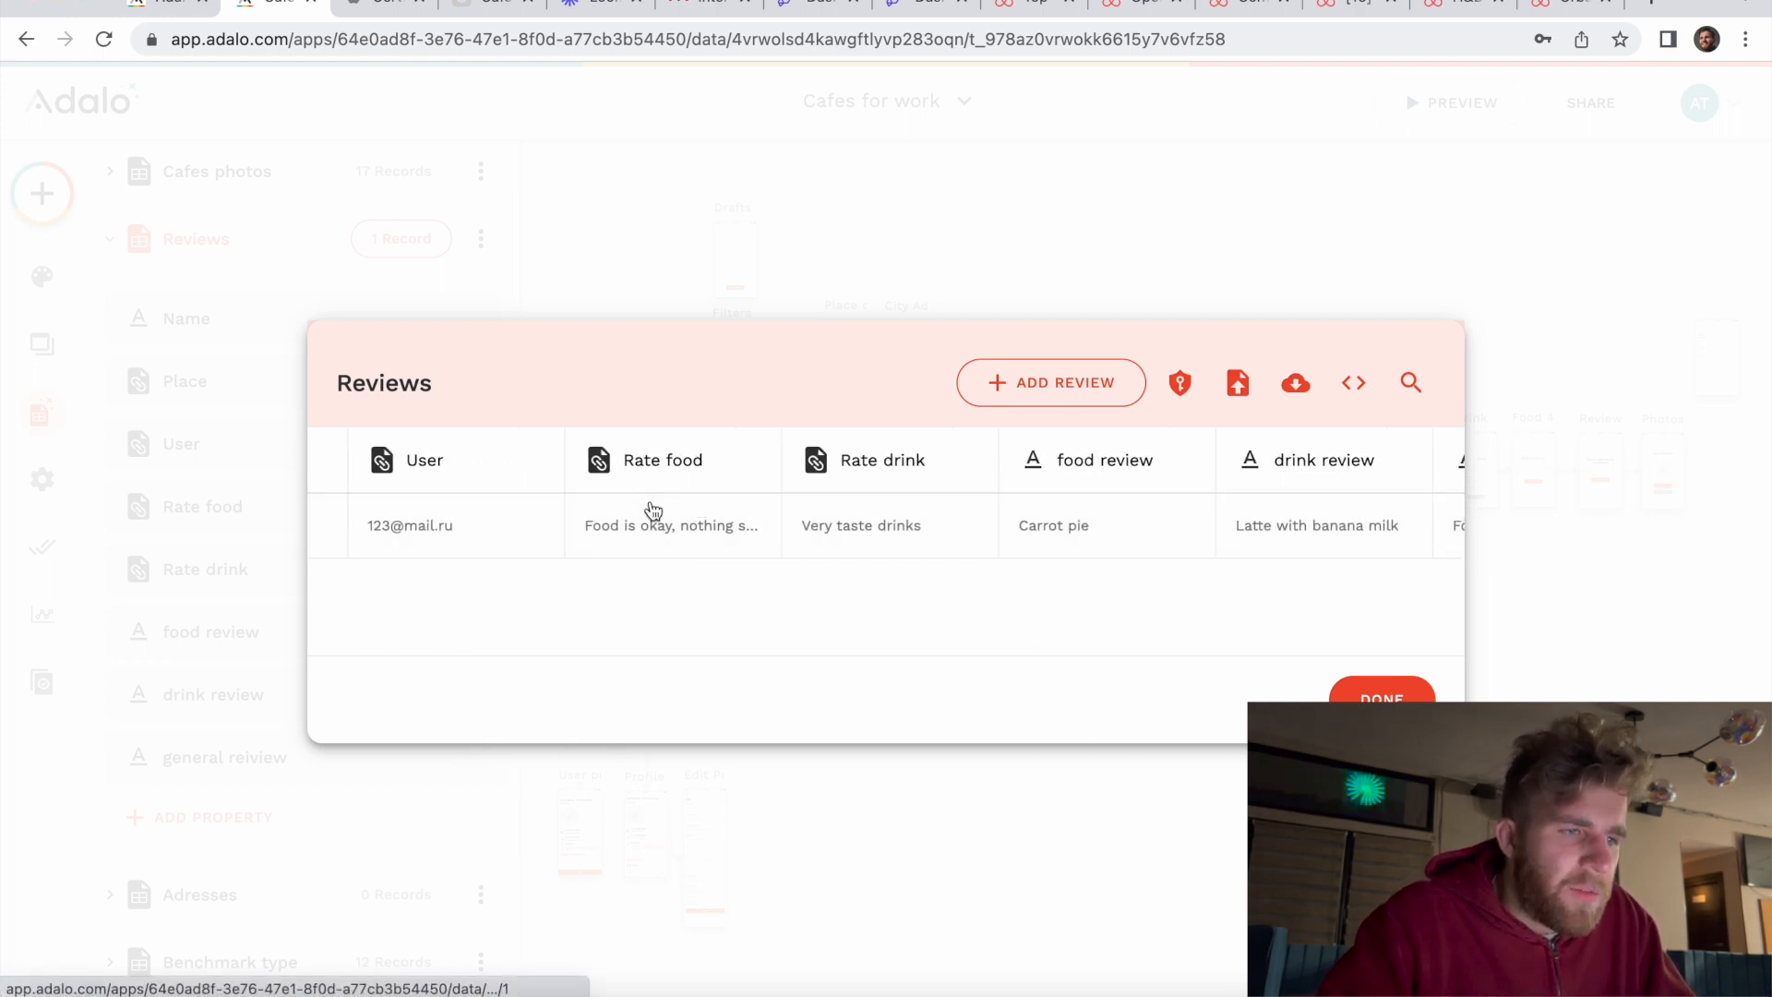
Step: Widen the Rate food, food review and general reiview columns to read the review texts, and close the records and collapse Reviews
{"action": "left_click_drag", "start_coordinate": [782, 447], "coordinate": [1001, 461]}
{"action": "scroll", "coordinate": [950, 460], "scroll_direction": "right", "scroll_amount": 2}
{"action": "scroll", "coordinate": [1015, 464], "scroll_direction": "right", "scroll_amount": 3}
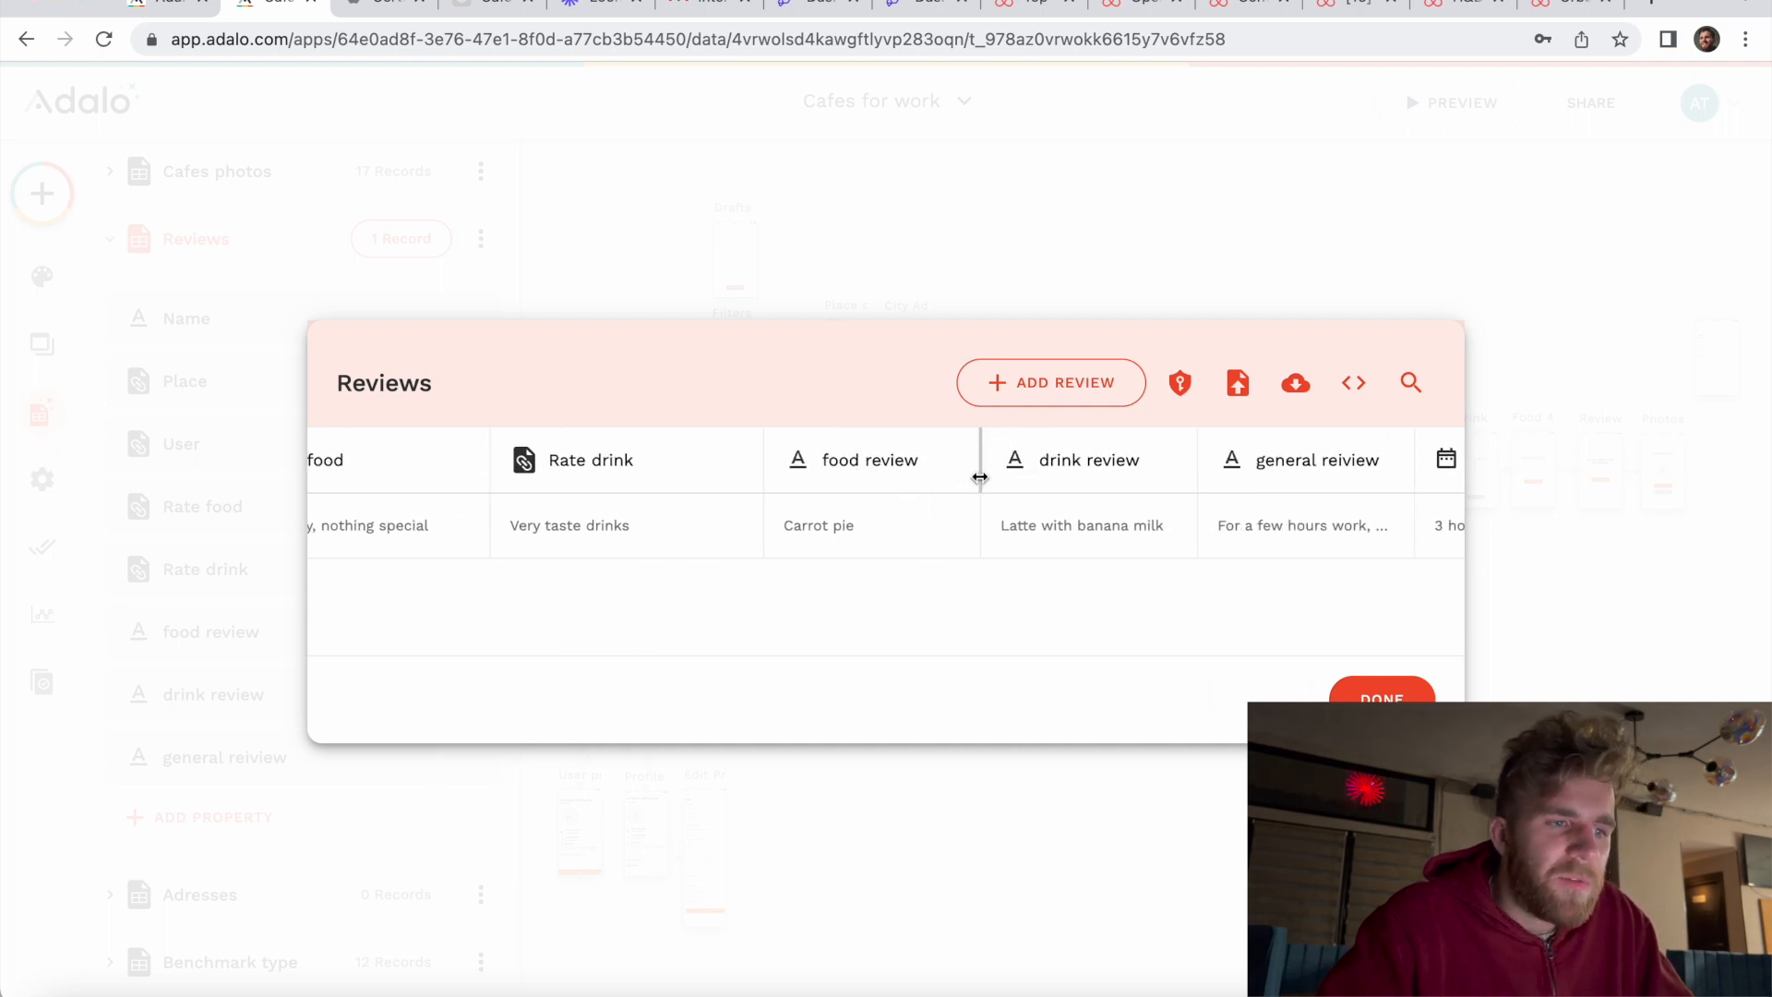
{"action": "left_click_drag", "start_coordinate": [979, 476], "coordinate": [998, 475]}
{"action": "scroll", "coordinate": [996, 474], "scroll_direction": "right", "scroll_amount": 3}
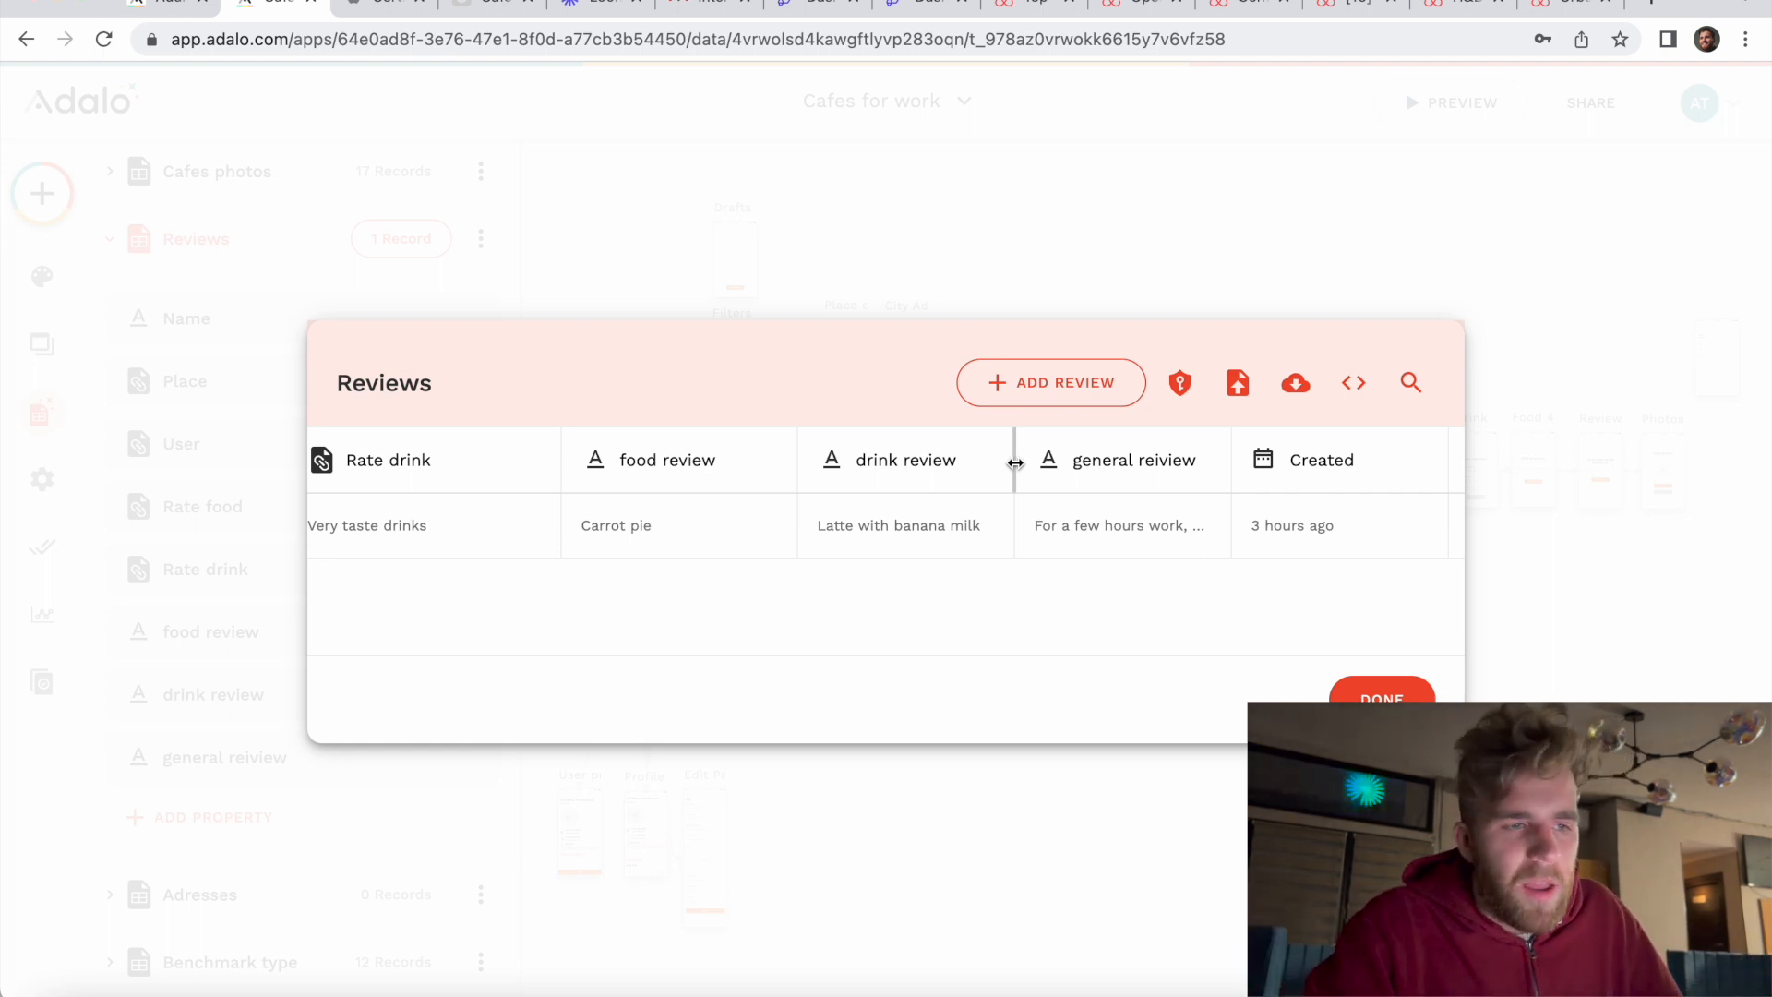
{"action": "scroll", "coordinate": [1049, 480], "scroll_direction": "right", "scroll_amount": 2}
{"action": "left_click_drag", "start_coordinate": [1127, 461], "coordinate": [1269, 456]}
{"action": "scroll", "coordinate": [1269, 459], "scroll_direction": "right", "scroll_amount": 5}
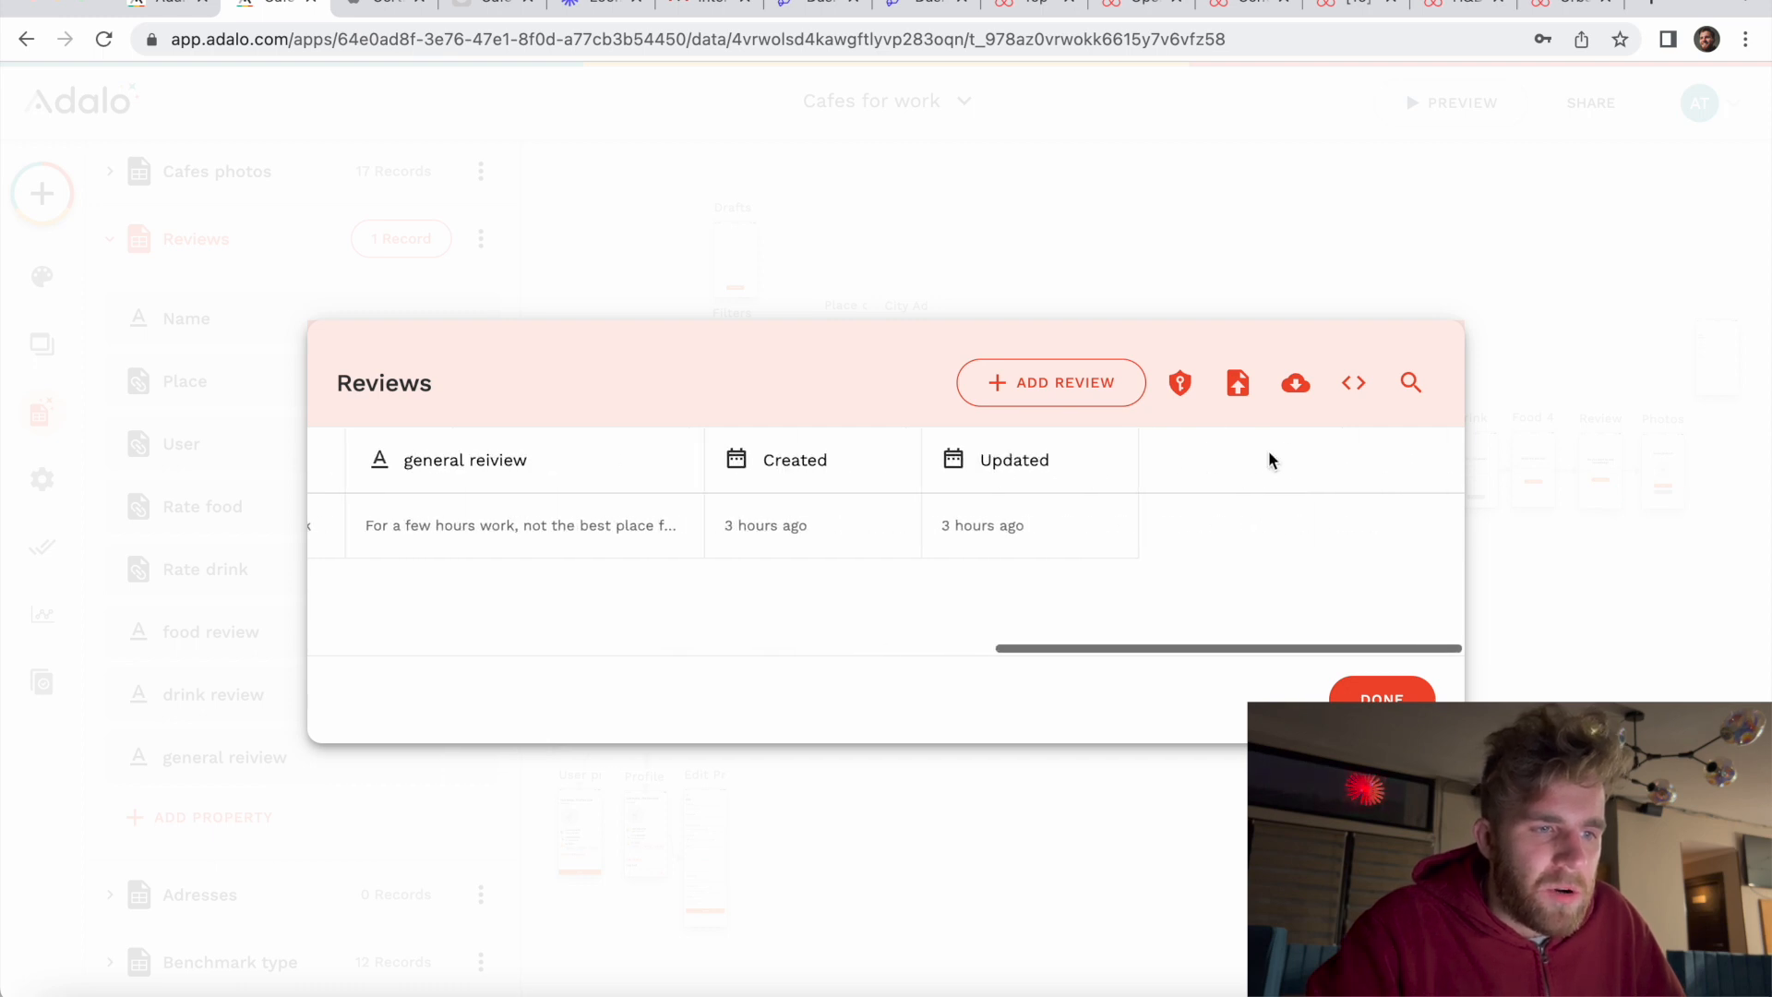
{"action": "left_click", "coordinate": [1381, 696]}
{"action": "left_click", "coordinate": [111, 242]}
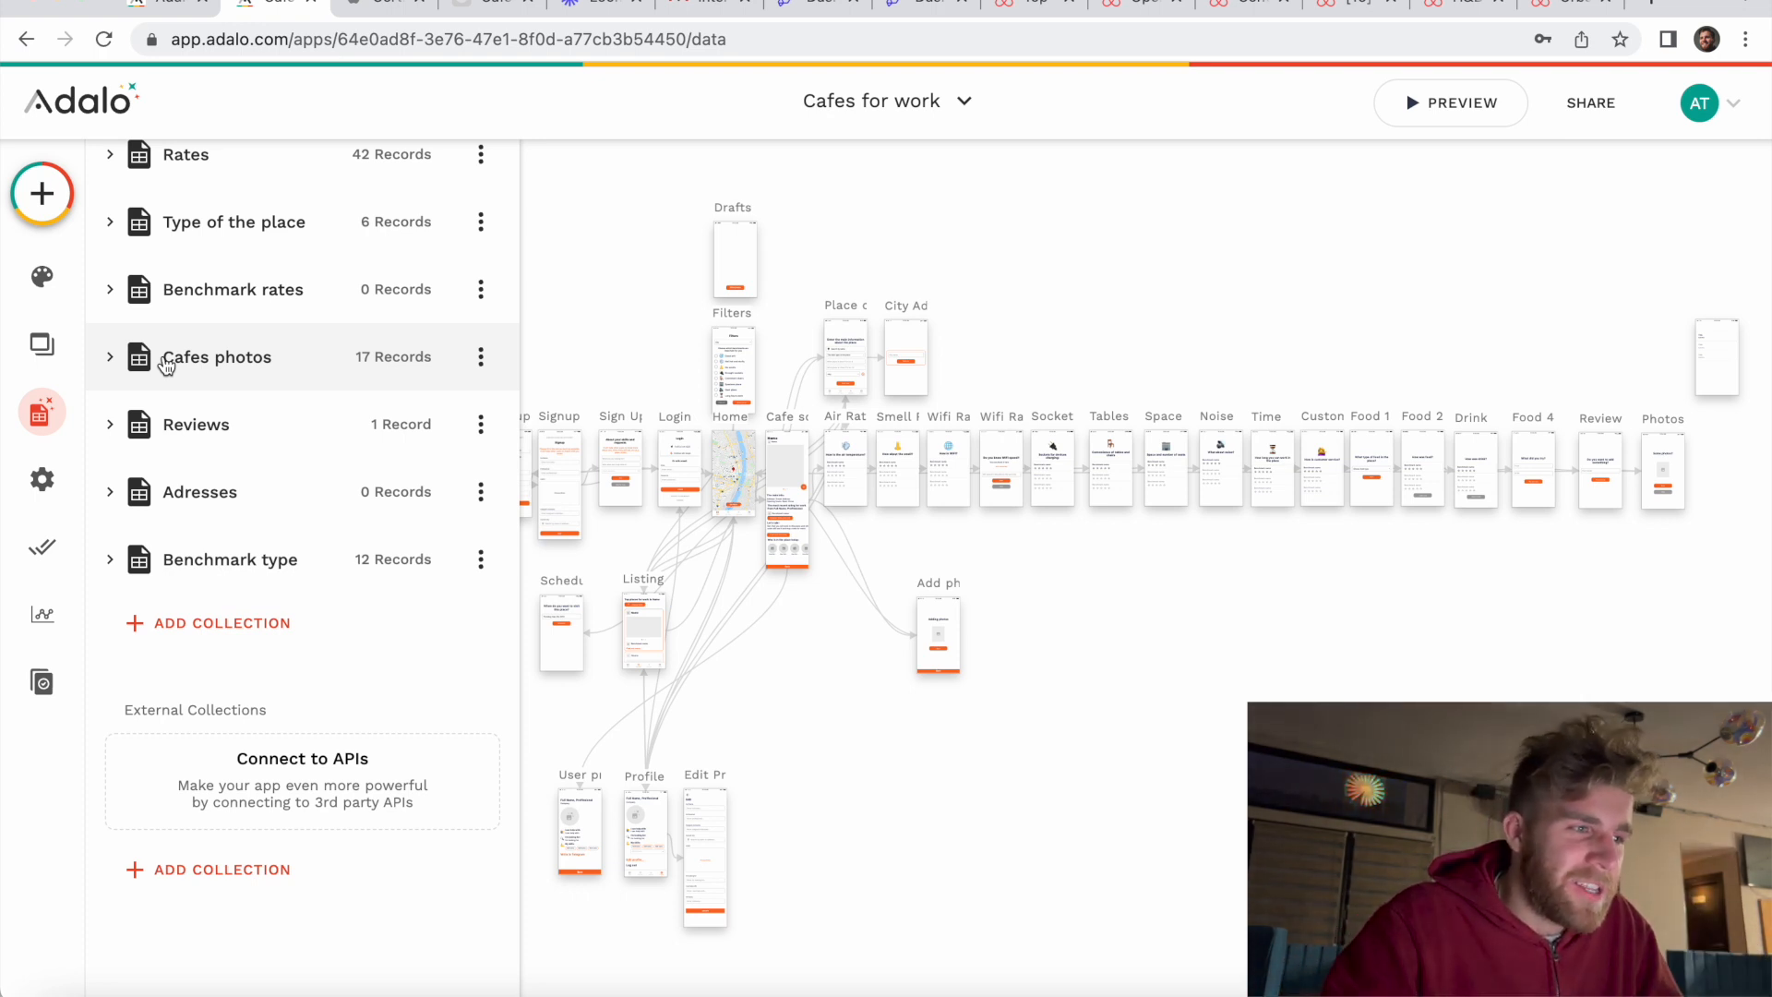
Step: Expand the Adresses collection to view its Name and Adress properties
{"action": "scroll", "coordinate": [166, 364], "scroll_direction": "up", "scroll_amount": 1}
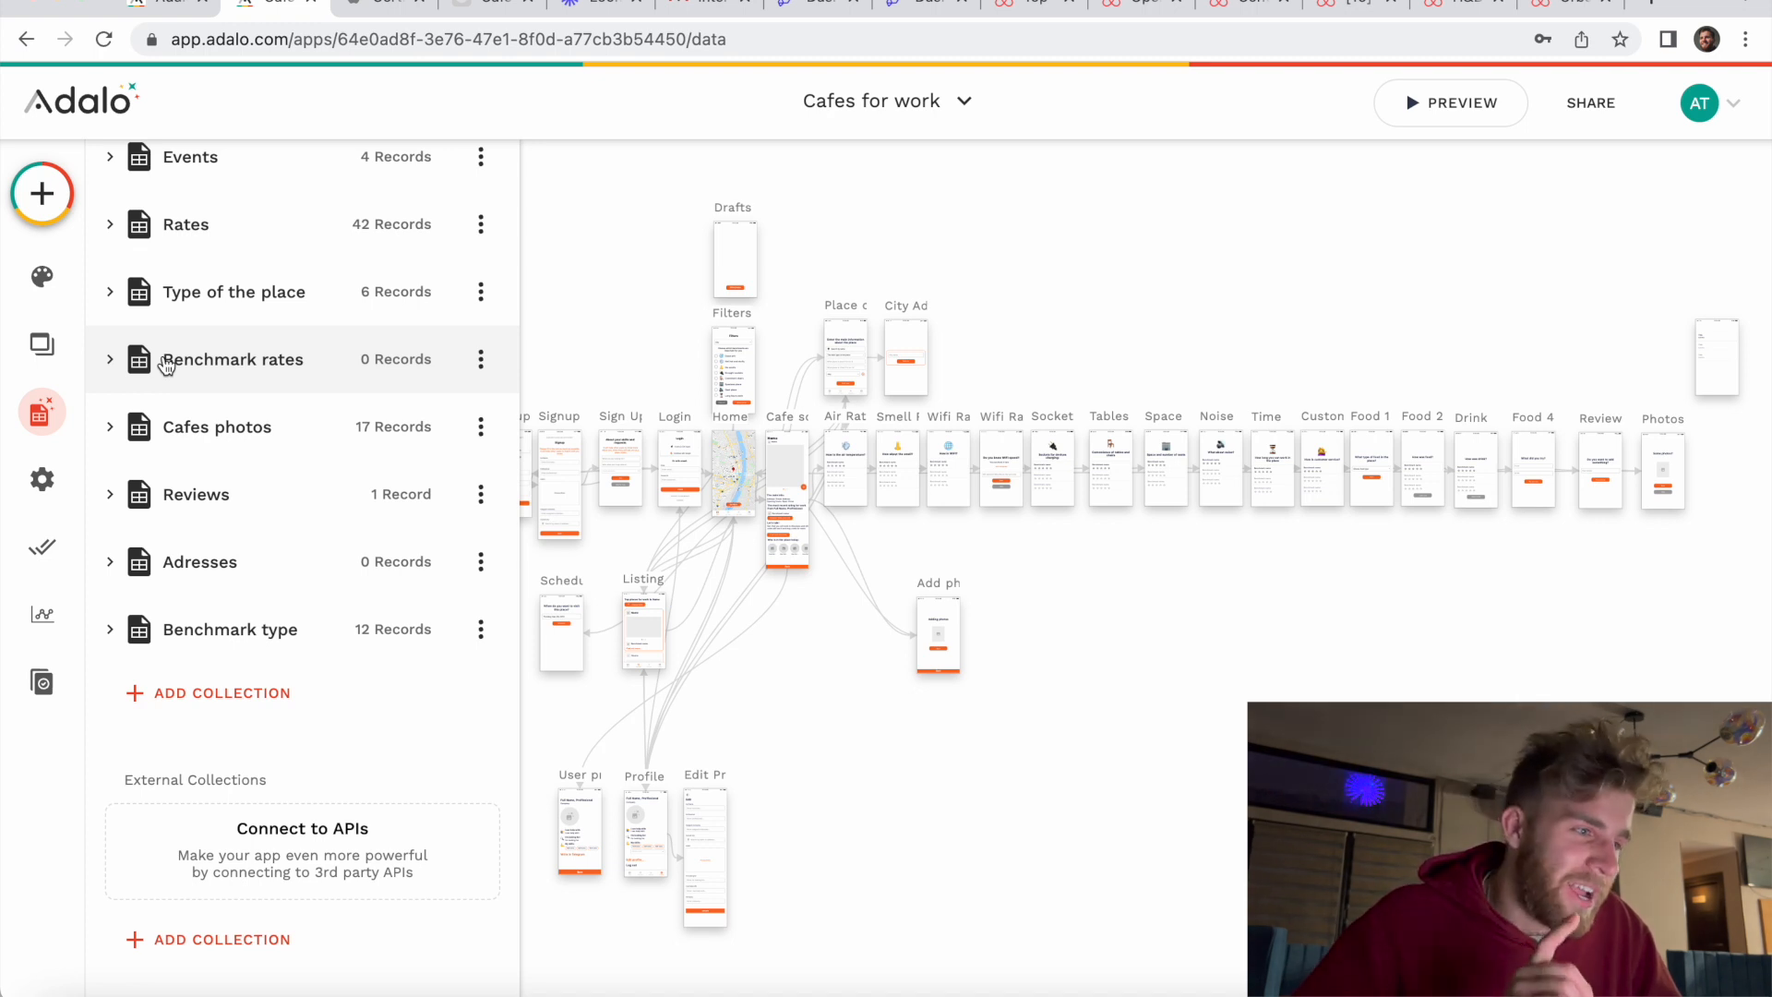
{"action": "scroll", "coordinate": [144, 526], "scroll_direction": "down", "scroll_amount": 1}
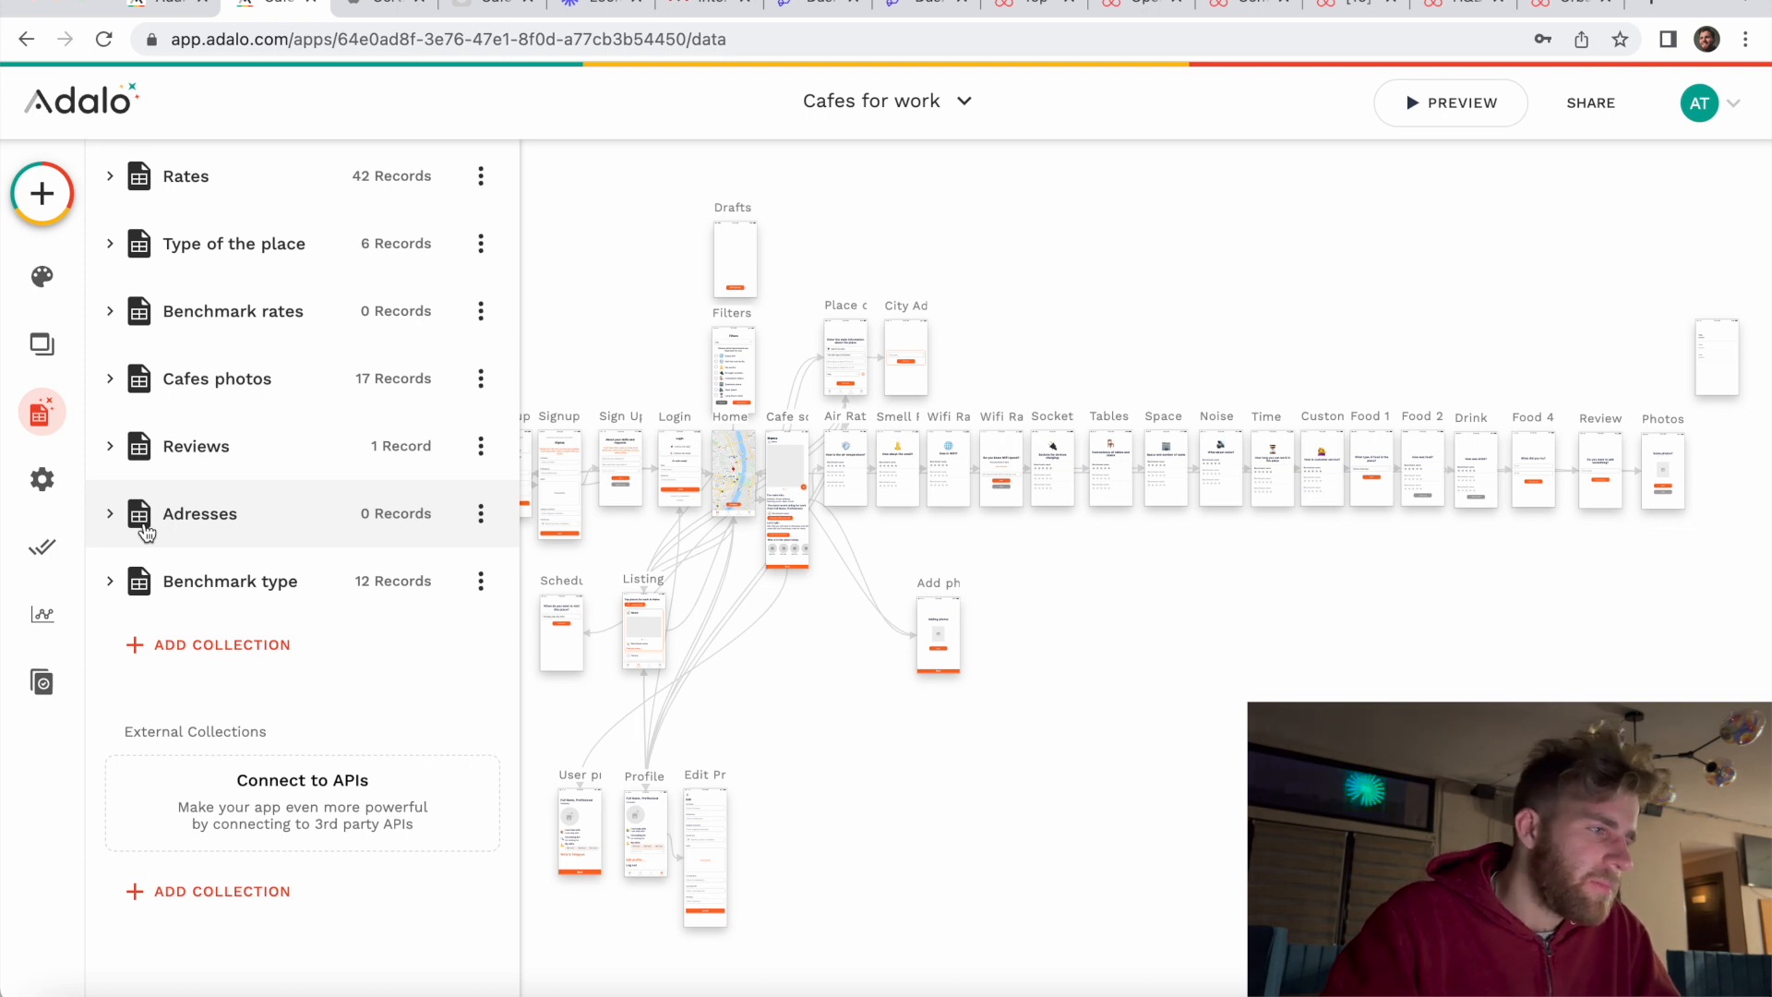
{"action": "scroll", "coordinate": [145, 530], "scroll_direction": "down", "scroll_amount": 1}
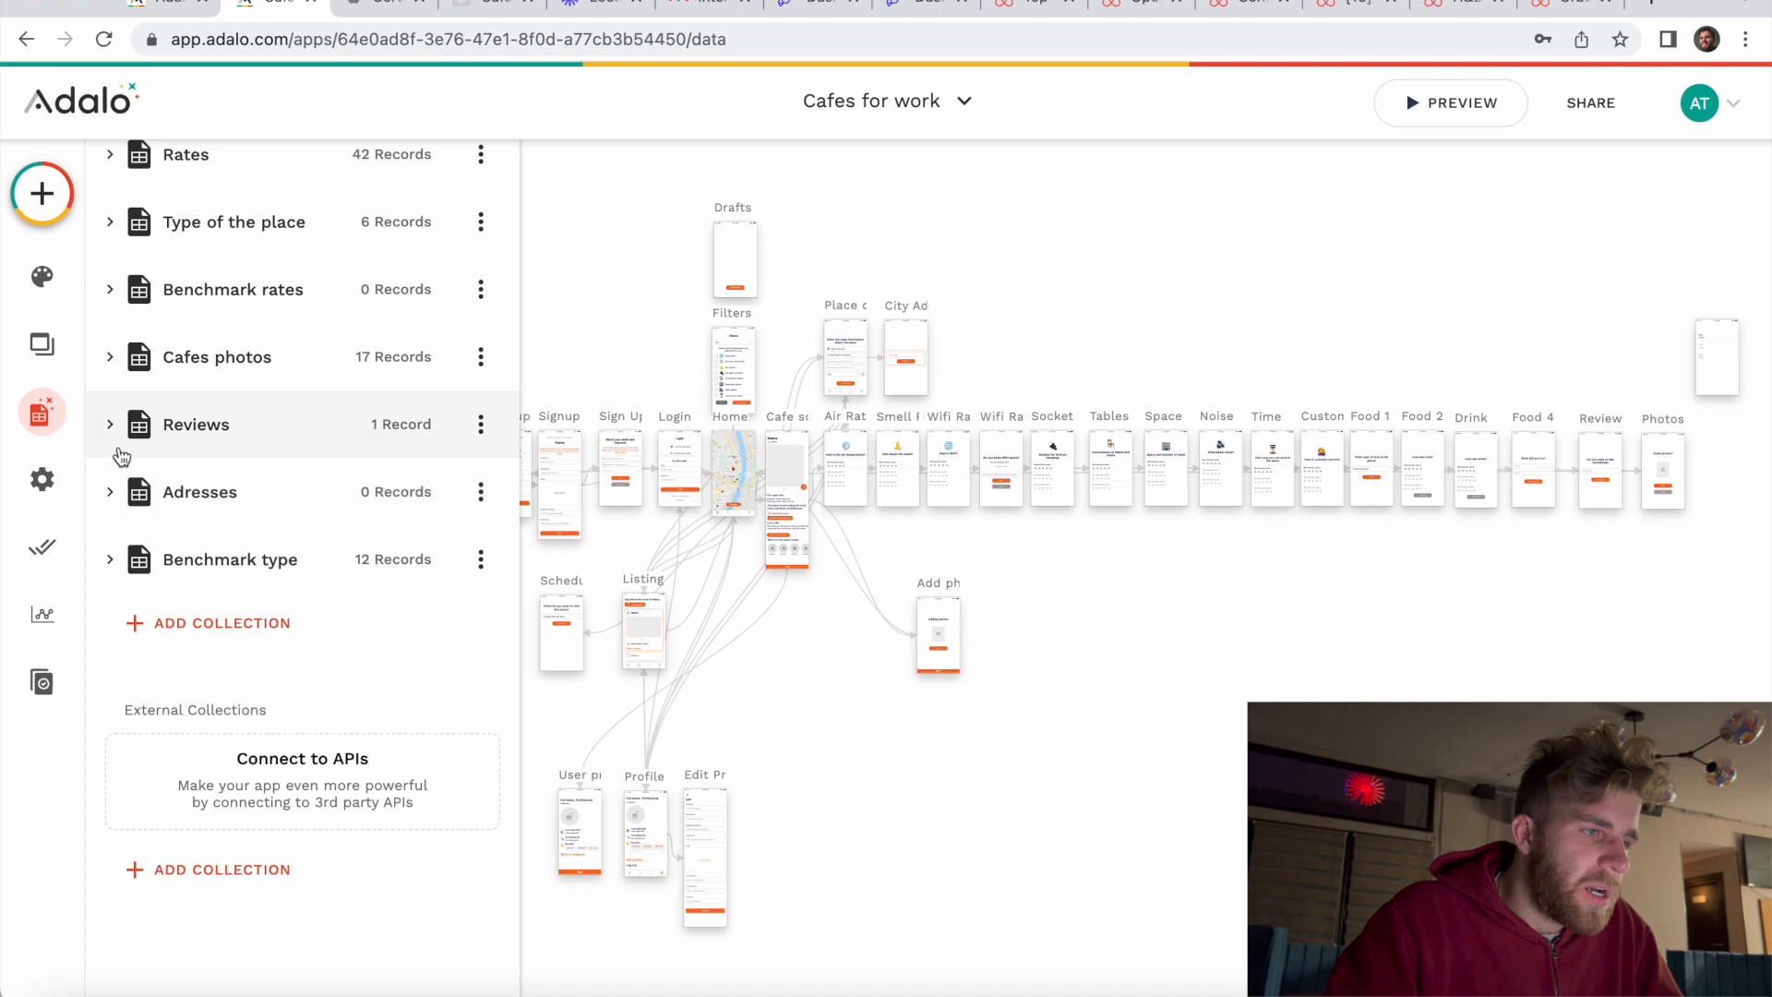
{"action": "left_click", "coordinate": [112, 499]}
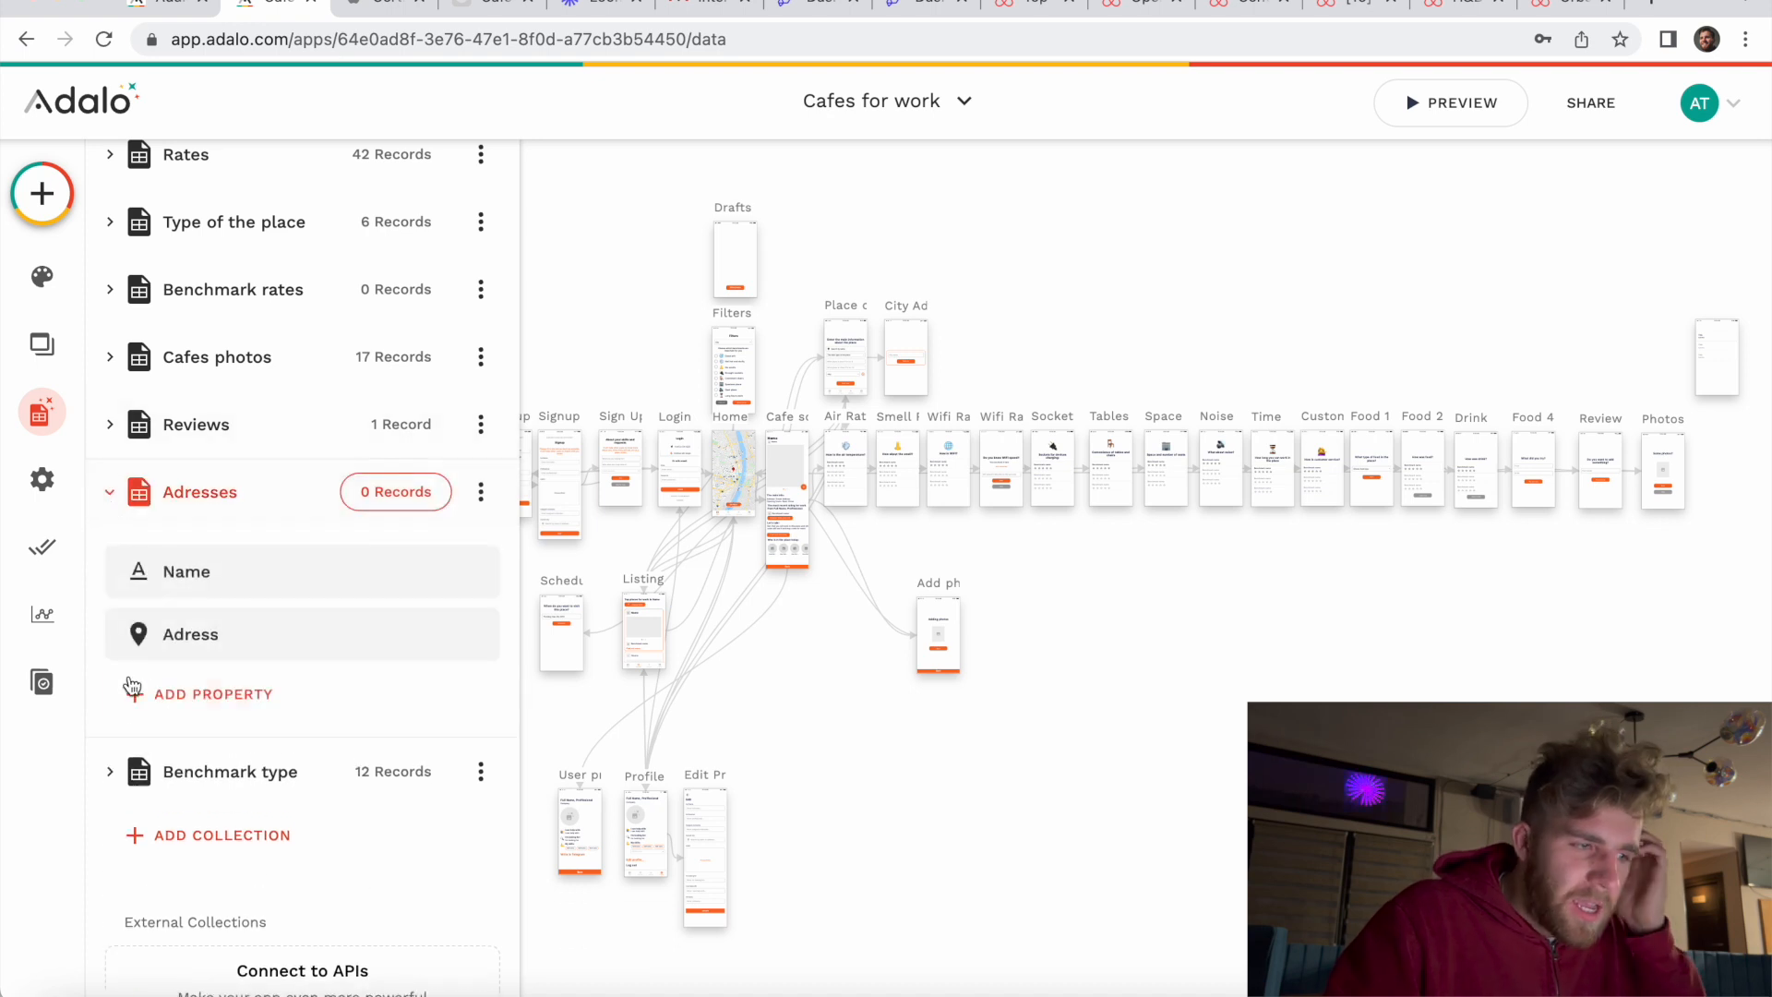
{"action": "scroll", "coordinate": [107, 793], "scroll_direction": "down", "scroll_amount": 1}
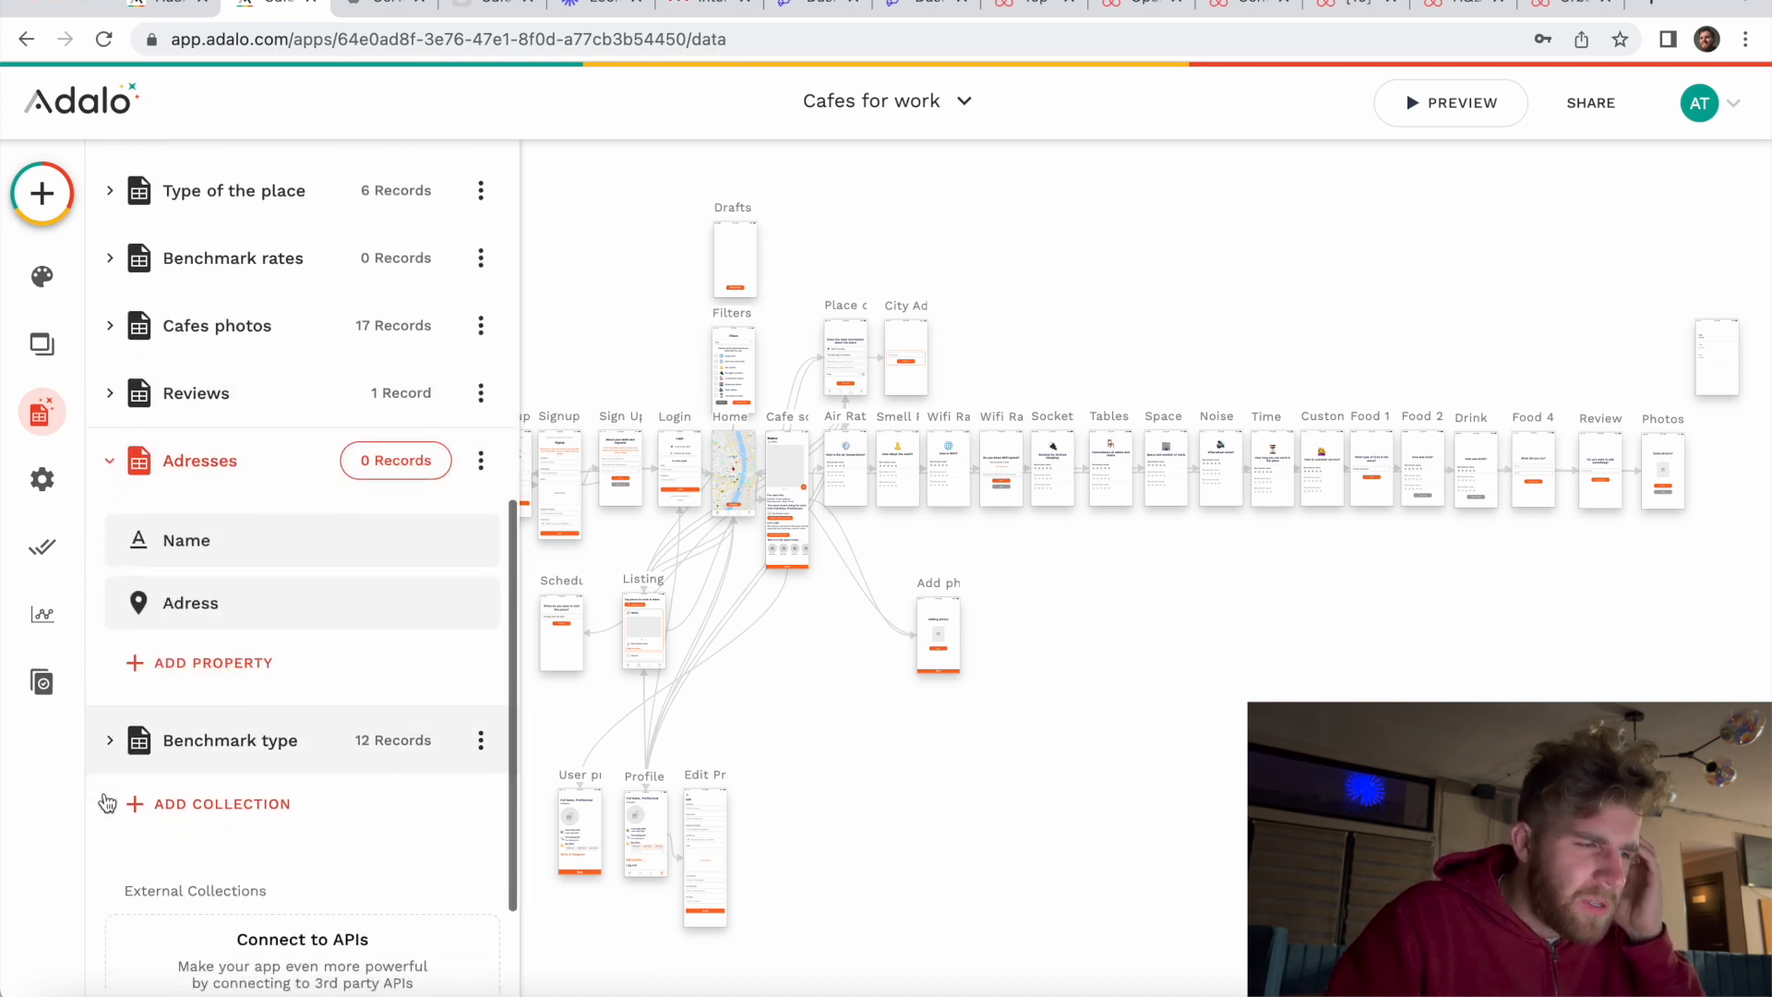
Step: Open the Benchmark type records and review the Name, Benchmarks, Name in the list and Bech img columns
{"action": "left_click", "coordinate": [111, 755]}
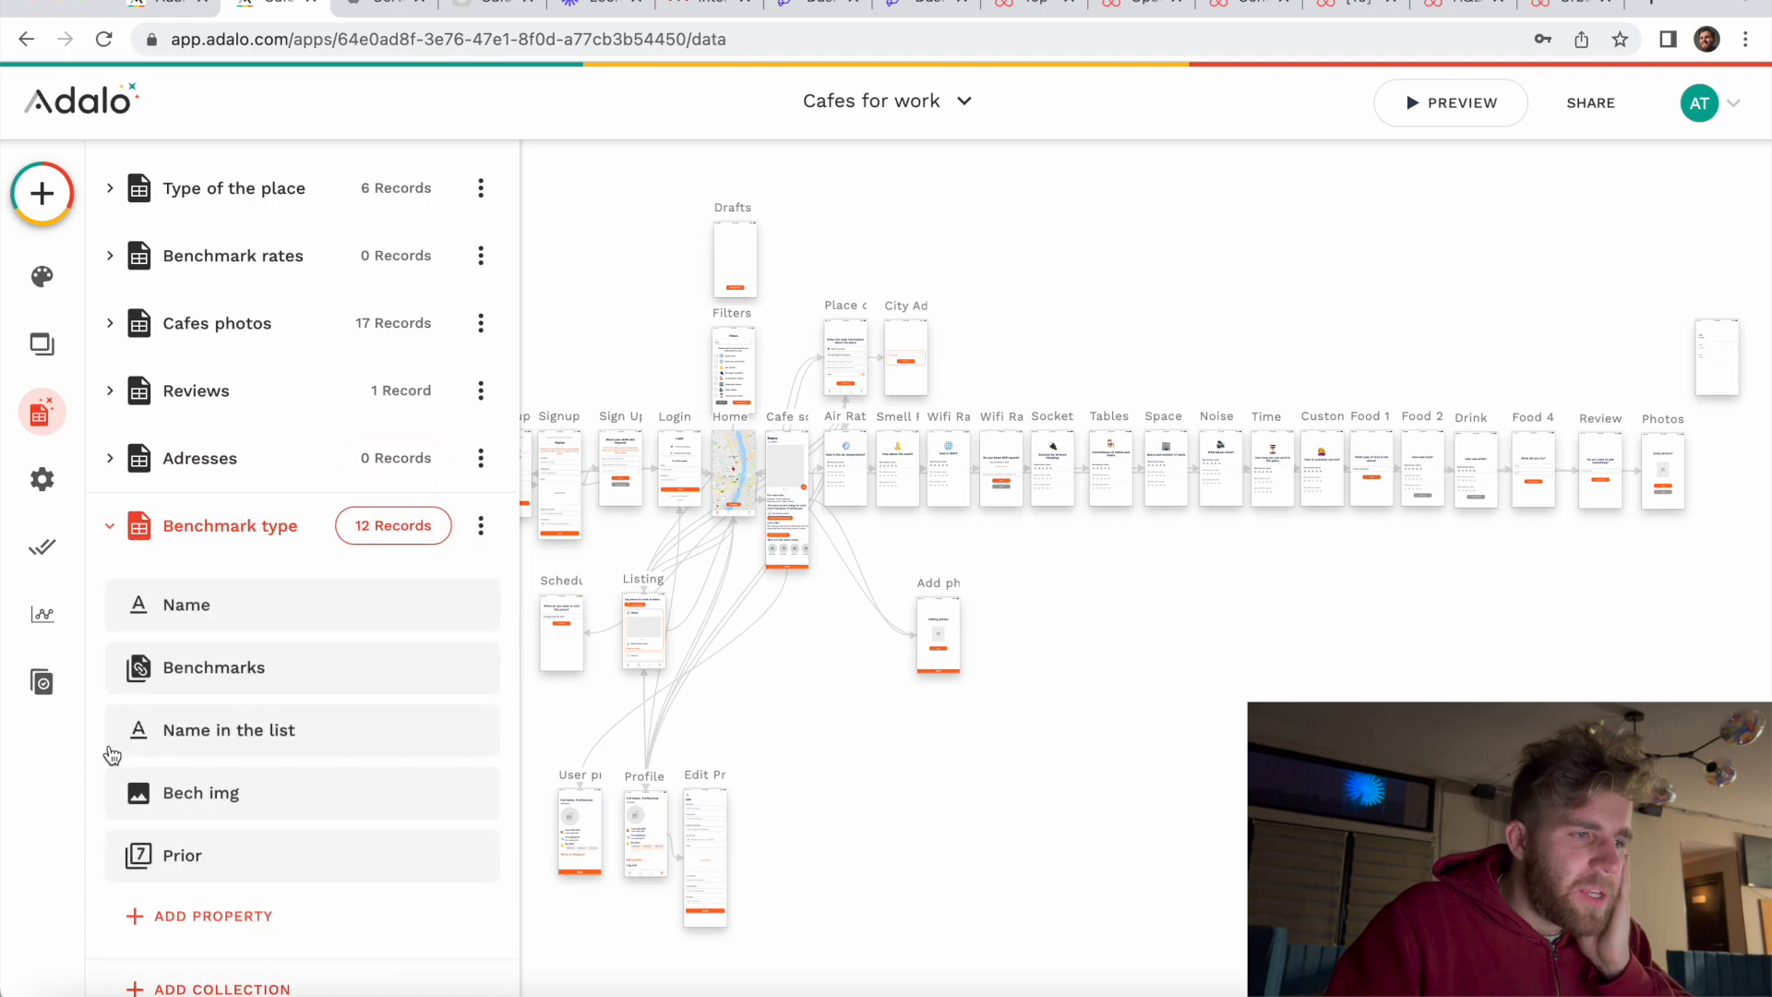
{"action": "left_click", "coordinate": [393, 524]}
{"action": "scroll", "coordinate": [646, 591], "scroll_direction": "down", "scroll_amount": 3}
{"action": "scroll", "coordinate": [664, 580], "scroll_direction": "up", "scroll_amount": 3}
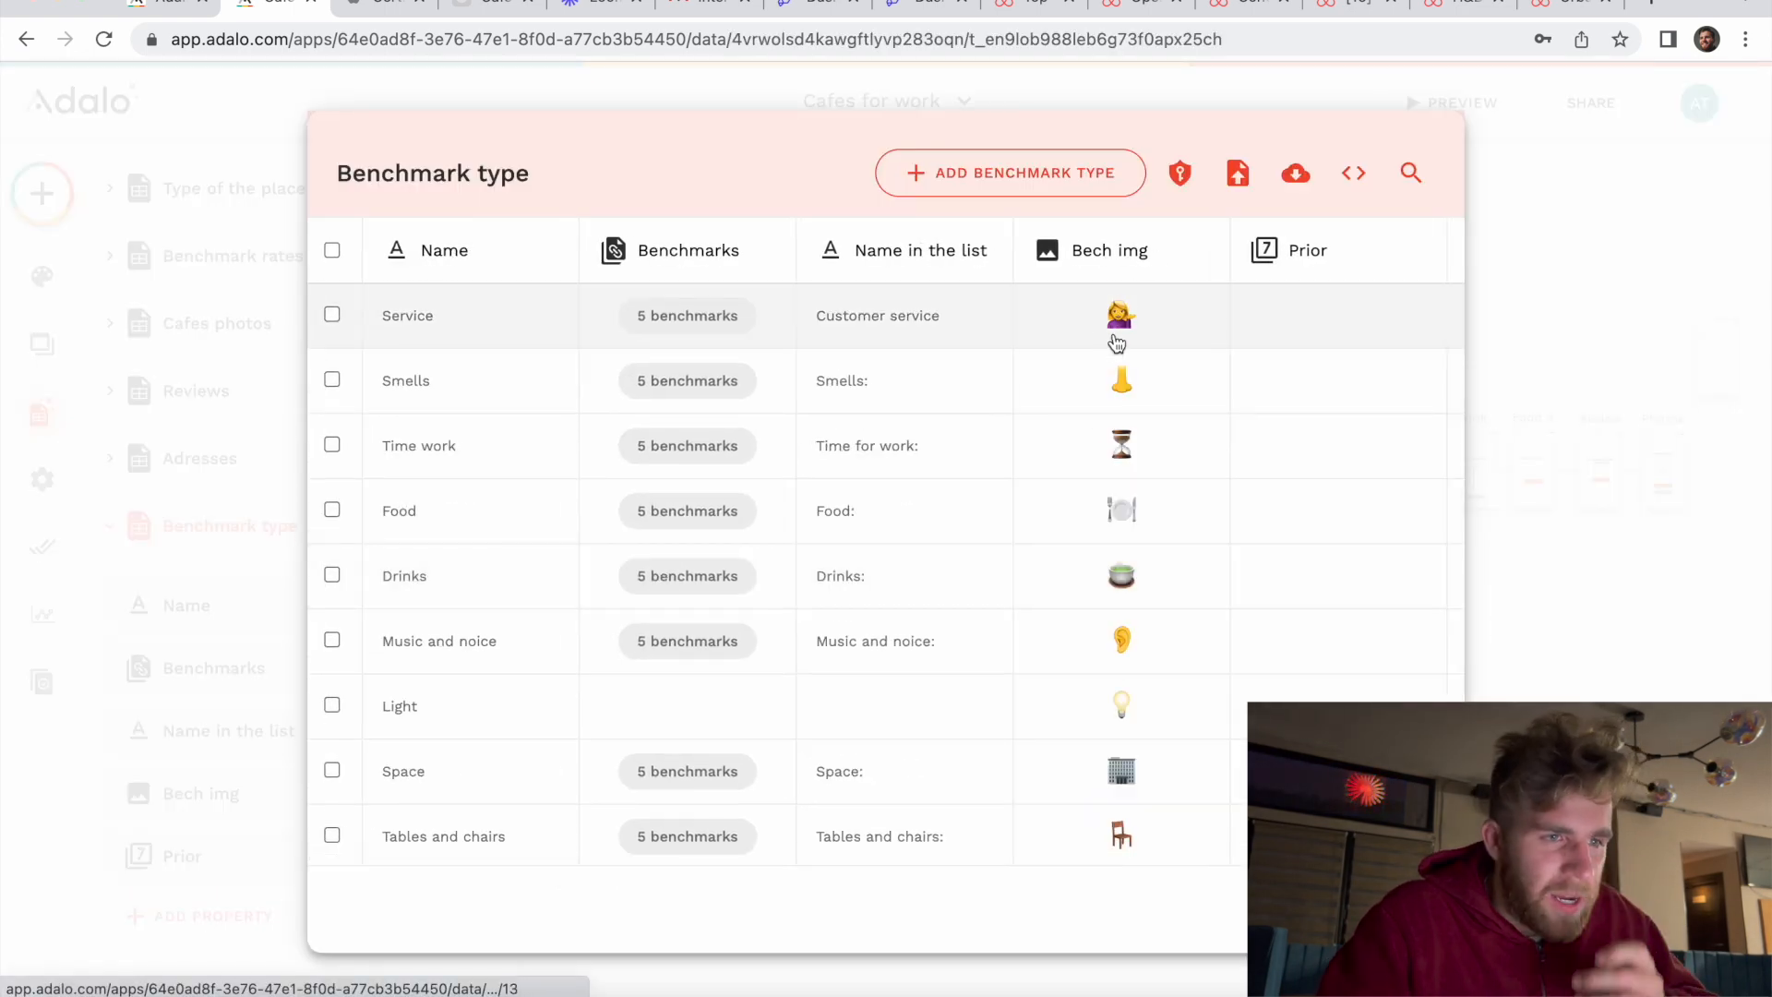
{"action": "scroll", "coordinate": [1116, 342], "scroll_direction": "left", "scroll_amount": 1}
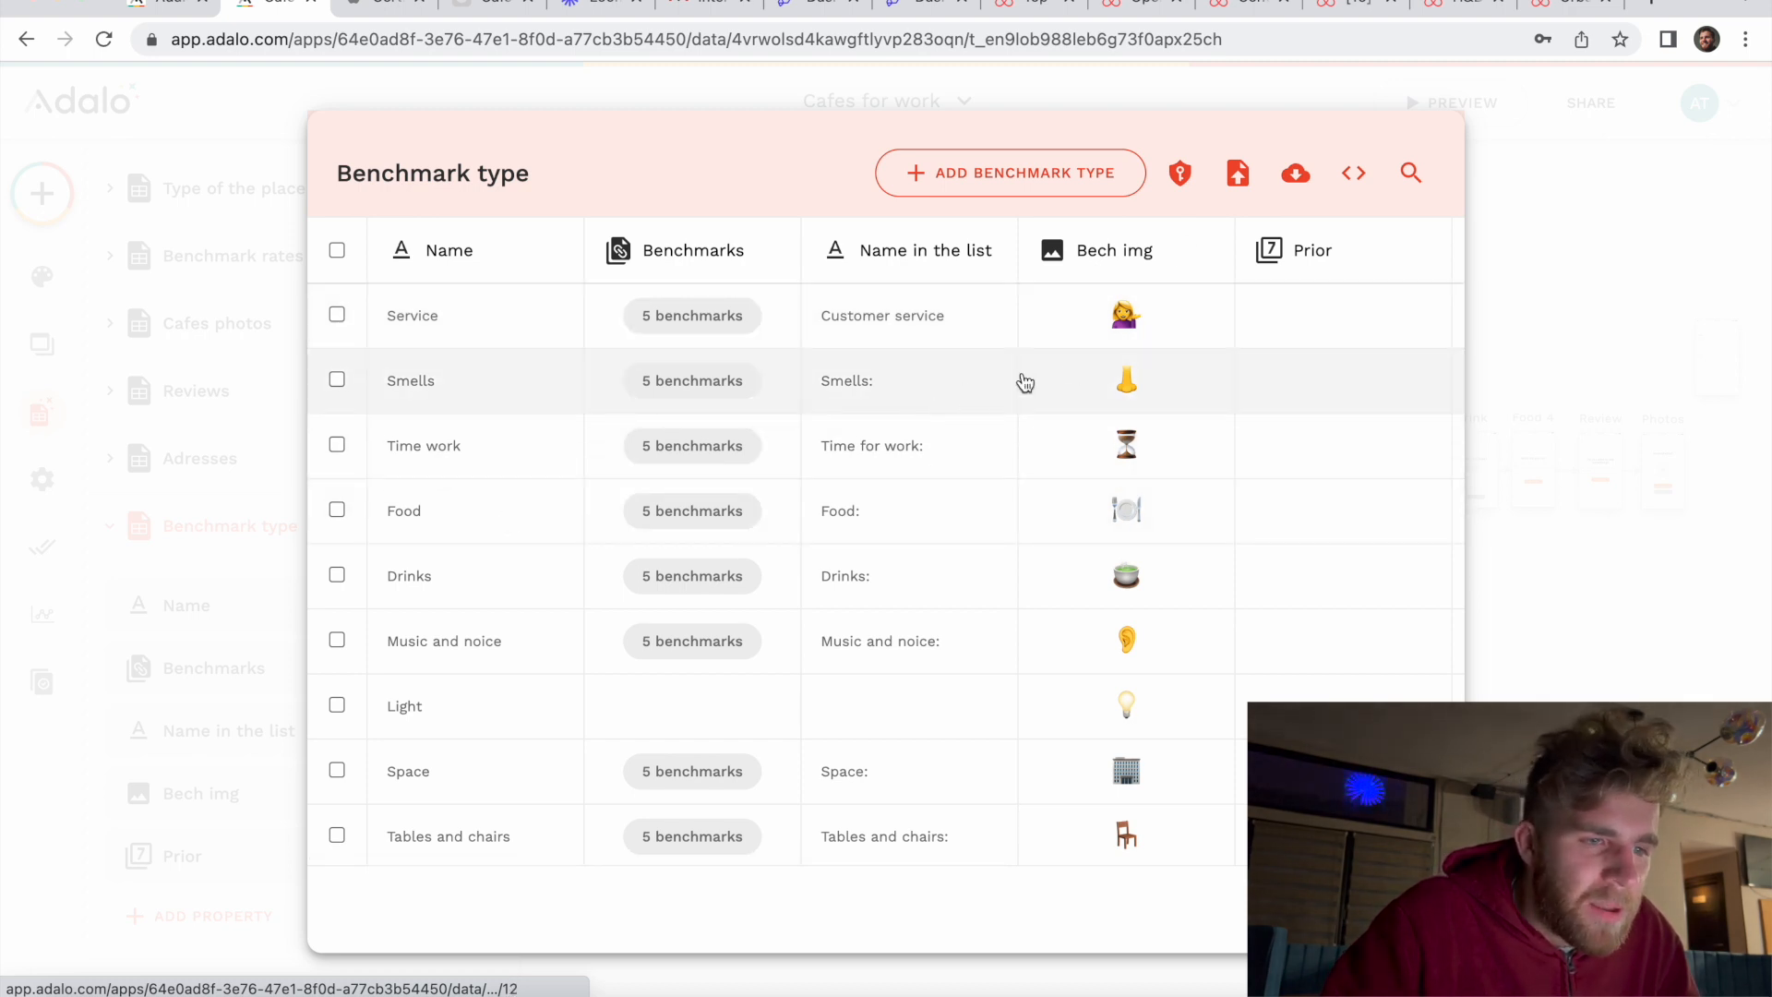
{"action": "scroll", "coordinate": [1119, 569], "scroll_direction": "down", "scroll_amount": 5}
{"action": "scroll", "coordinate": [1108, 554], "scroll_direction": "up", "scroll_amount": 5}
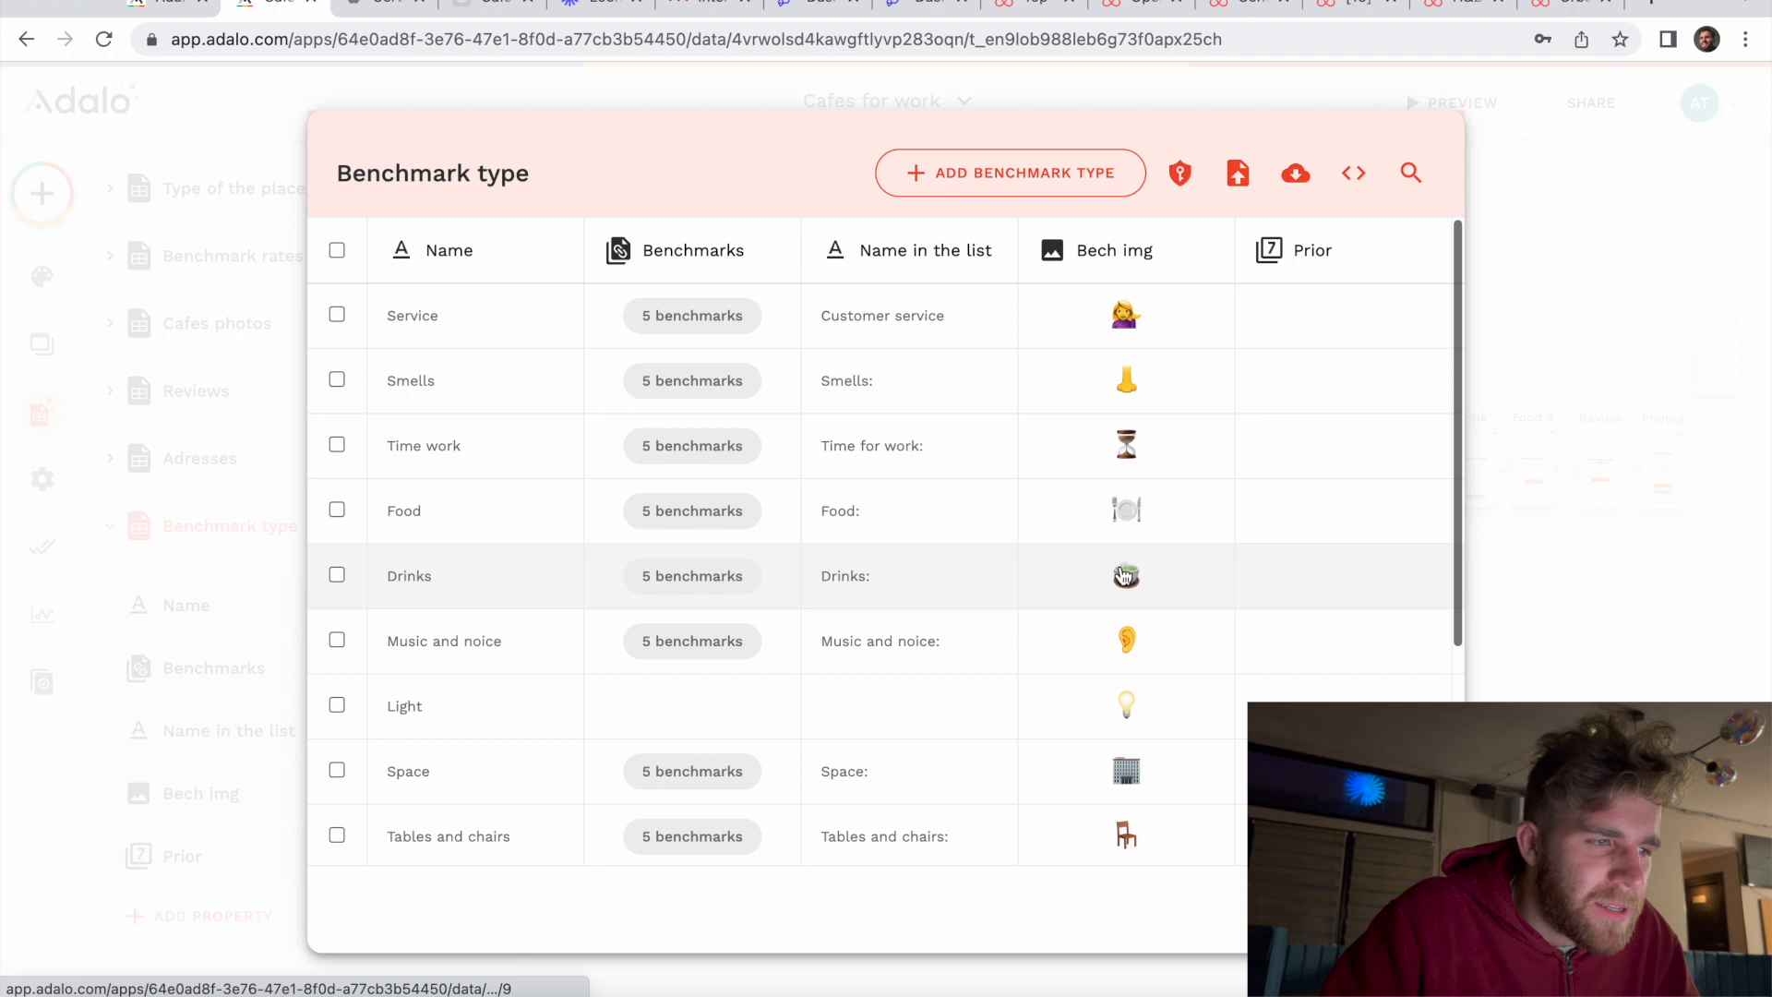
Step: Examine the benchmark types and their images from Service to Air, close the records, and collapse the collection to return to the full collections list
{"action": "scroll", "coordinate": [495, 422], "scroll_direction": "down", "scroll_amount": 1}
{"action": "scroll", "coordinate": [495, 423], "scroll_direction": "down", "scroll_amount": 4}
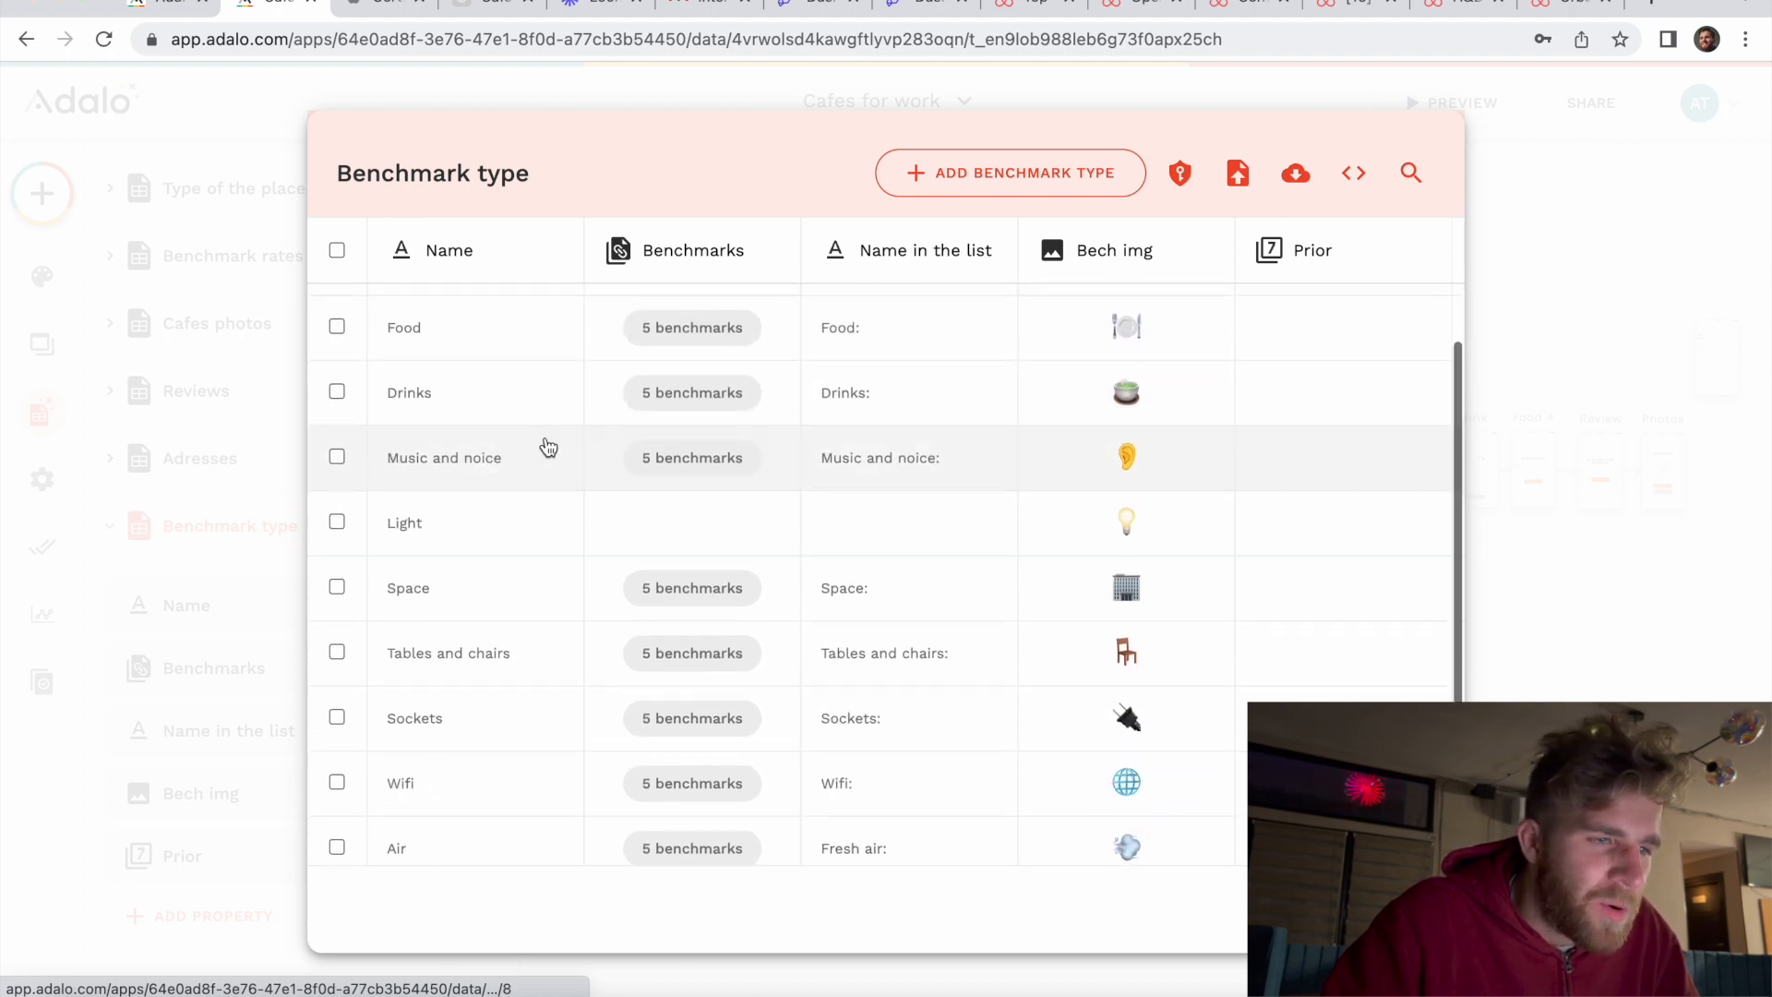
{"action": "scroll", "coordinate": [1200, 600], "scroll_direction": "down", "scroll_amount": 3}
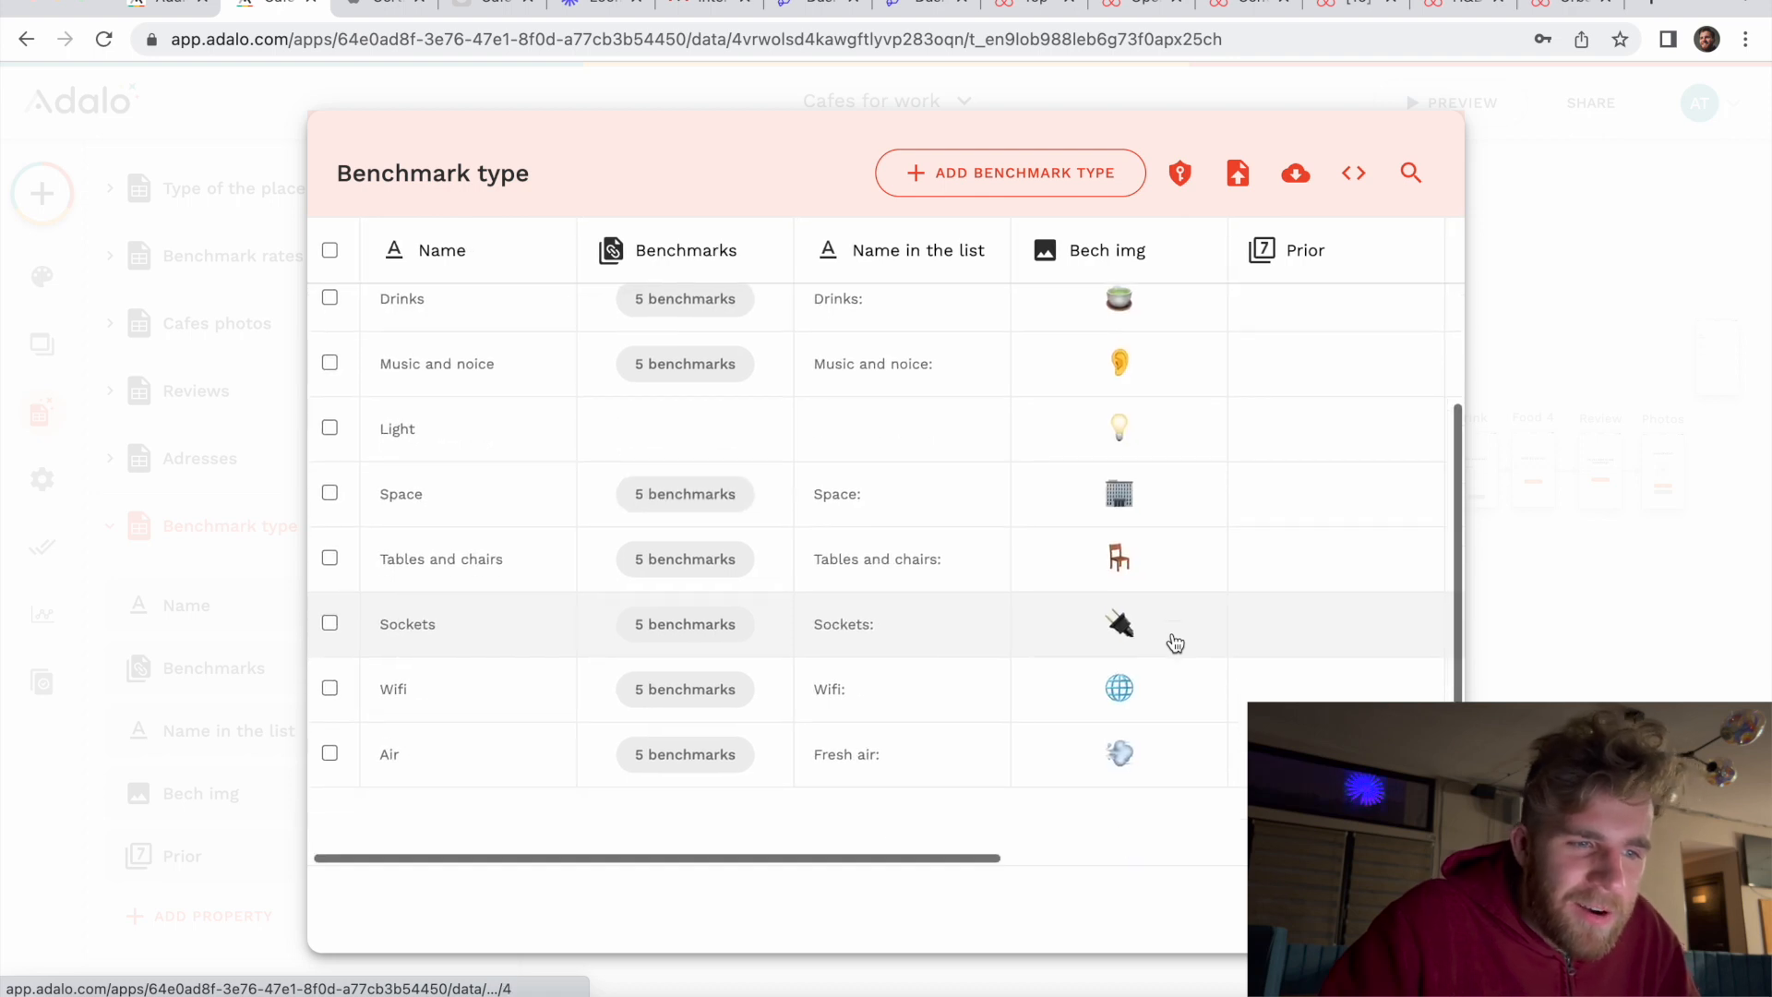
{"action": "scroll", "coordinate": [1171, 680], "scroll_direction": "up", "scroll_amount": 1}
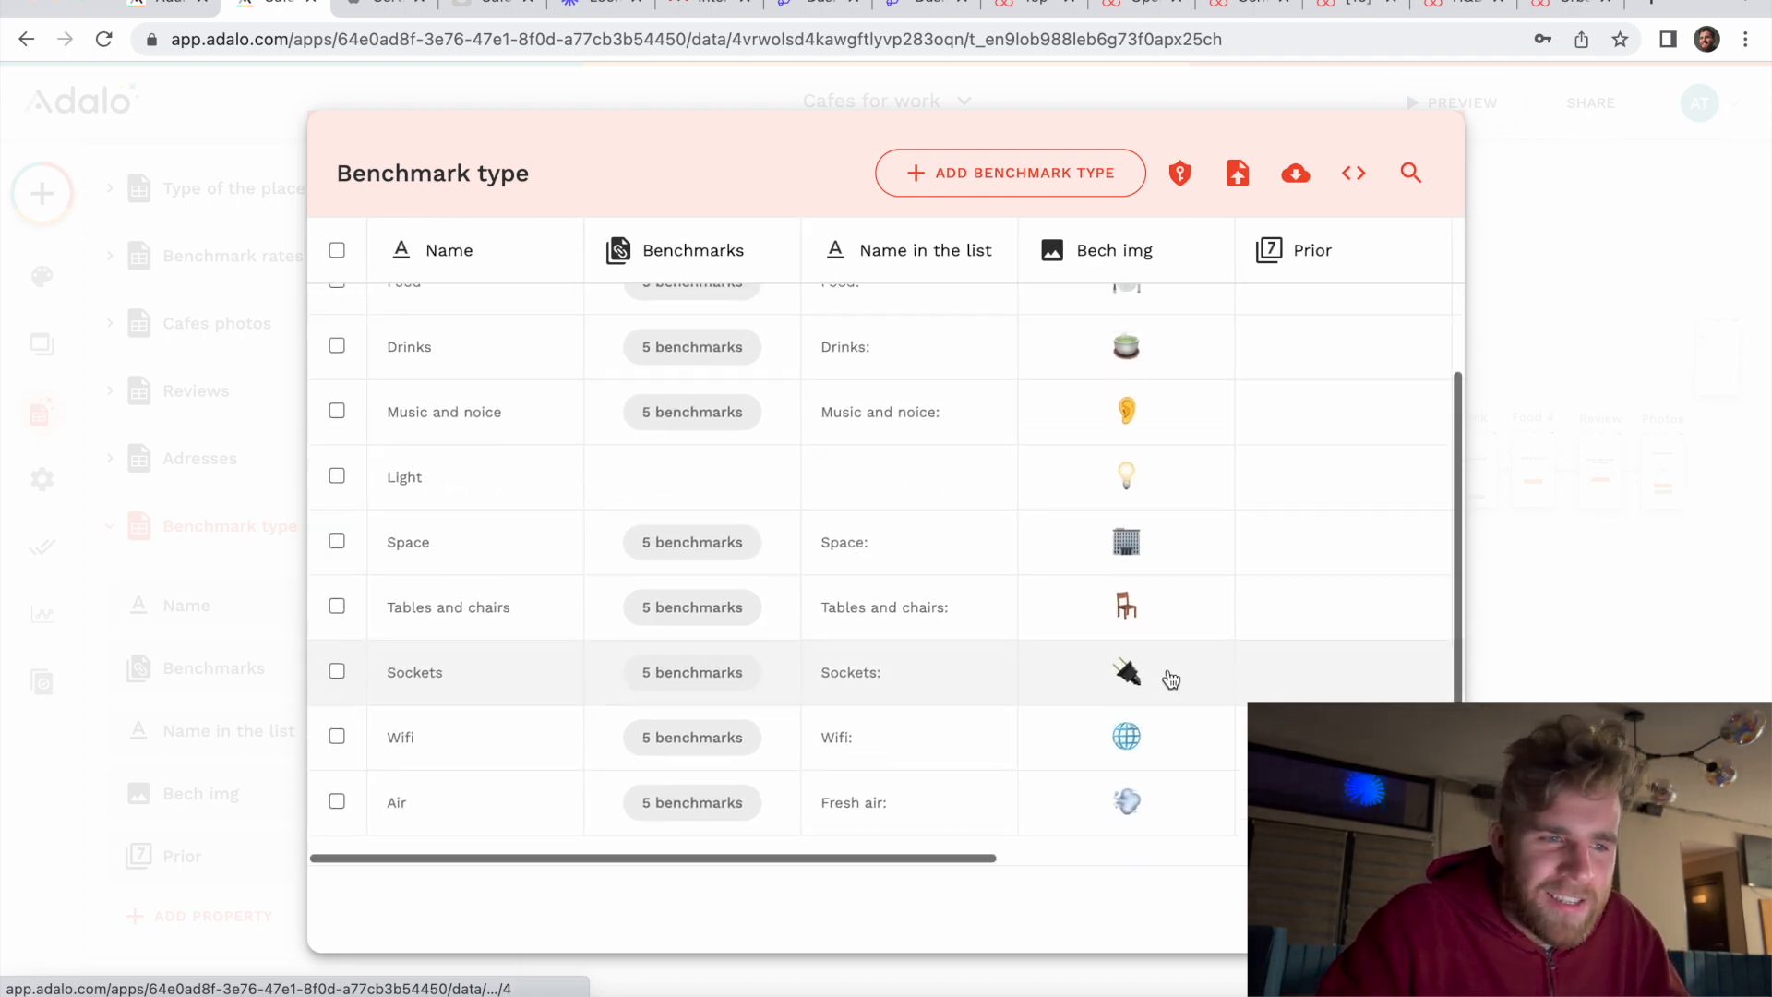
{"action": "scroll", "coordinate": [1171, 678], "scroll_direction": "up", "scroll_amount": 3}
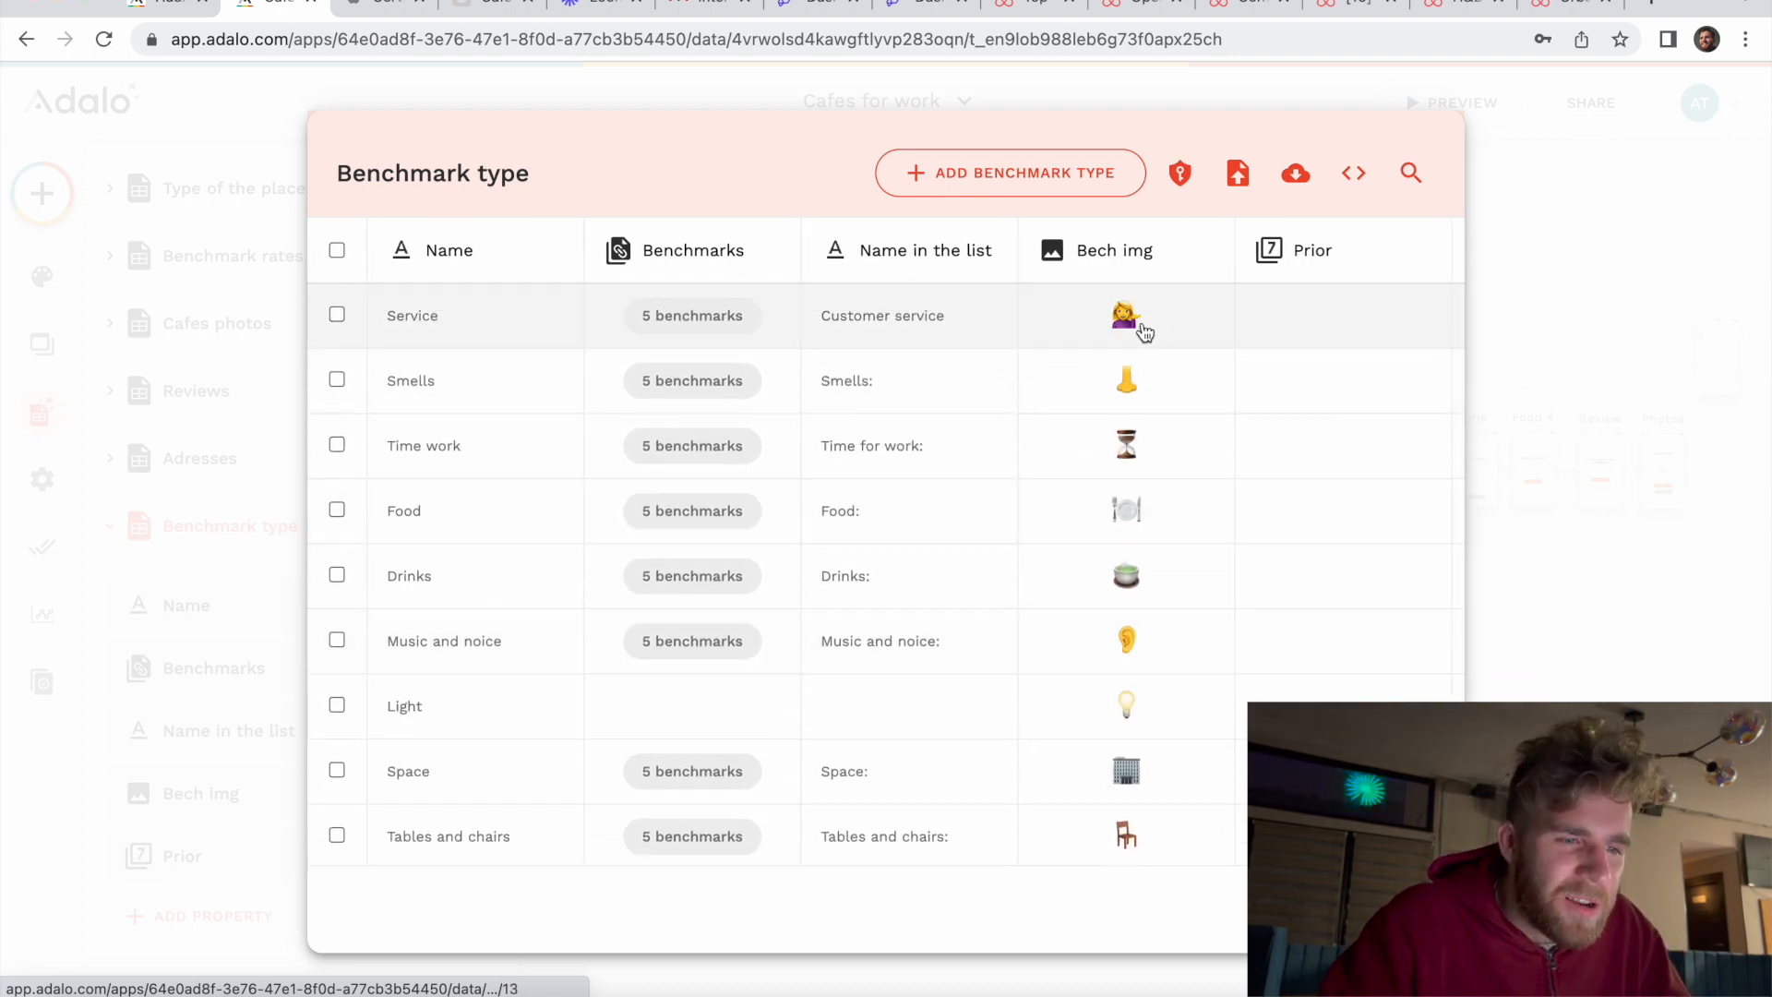
{"action": "scroll", "coordinate": [1175, 554], "scroll_direction": "down", "scroll_amount": 1}
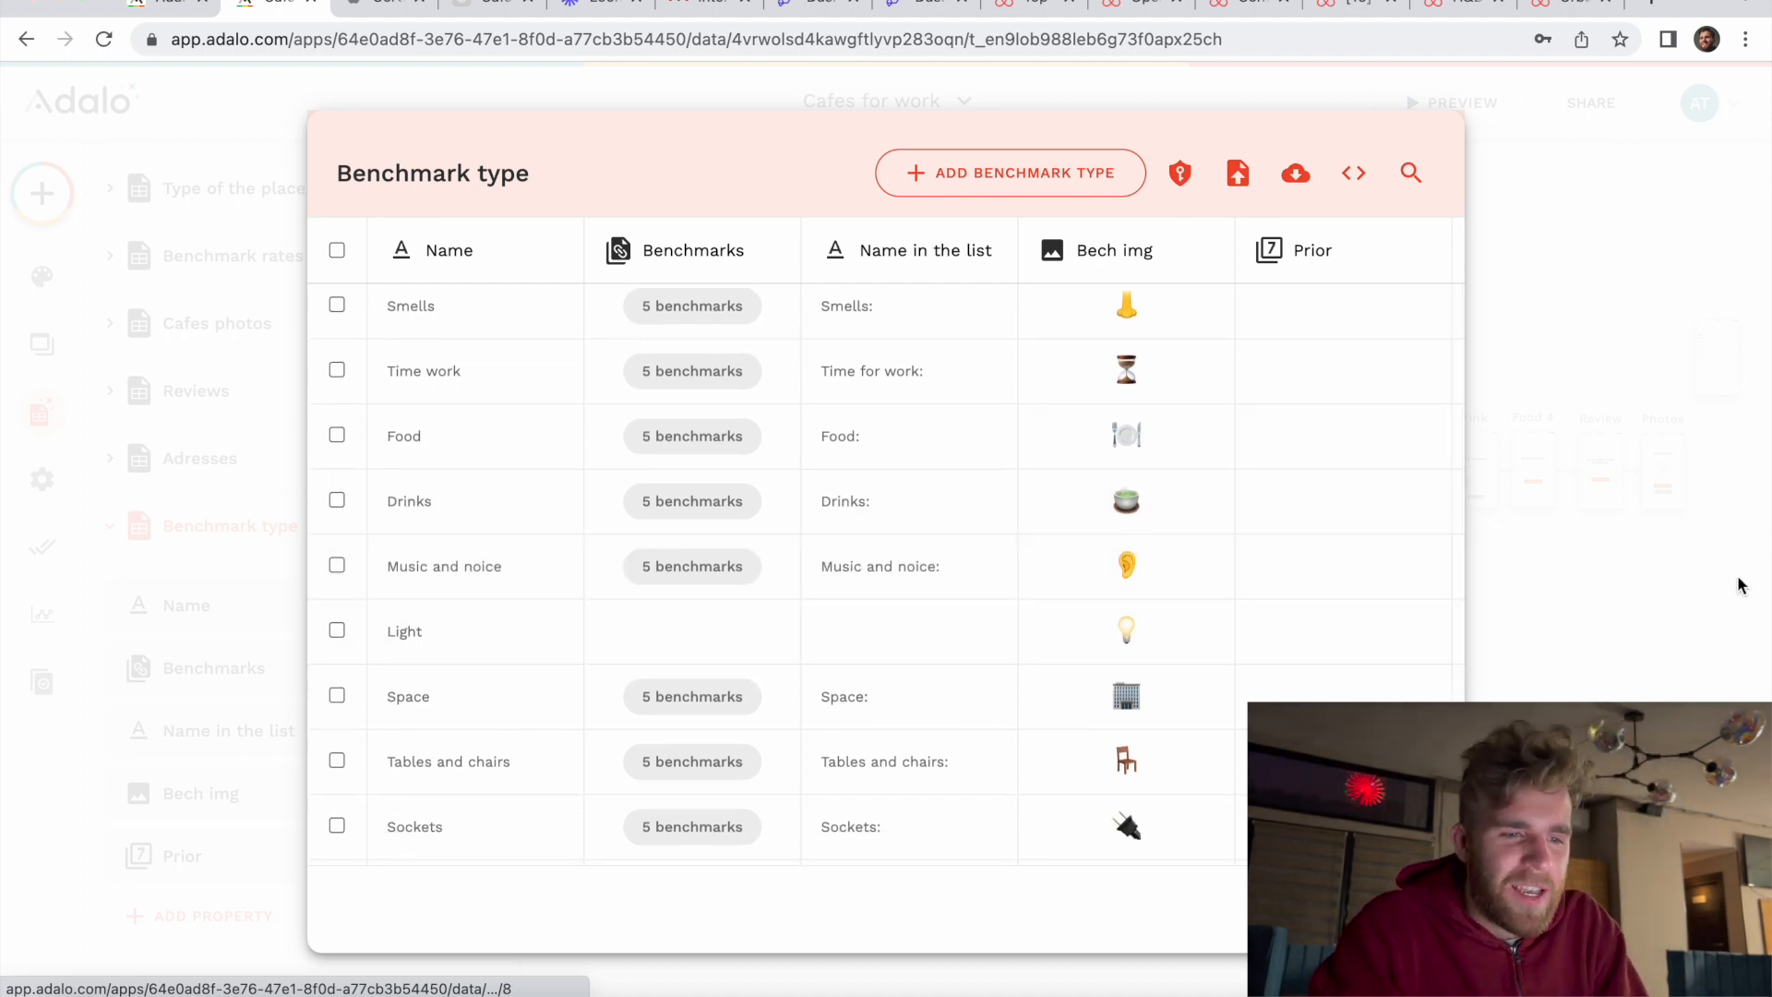
{"action": "left_click", "coordinate": [1766, 551]}
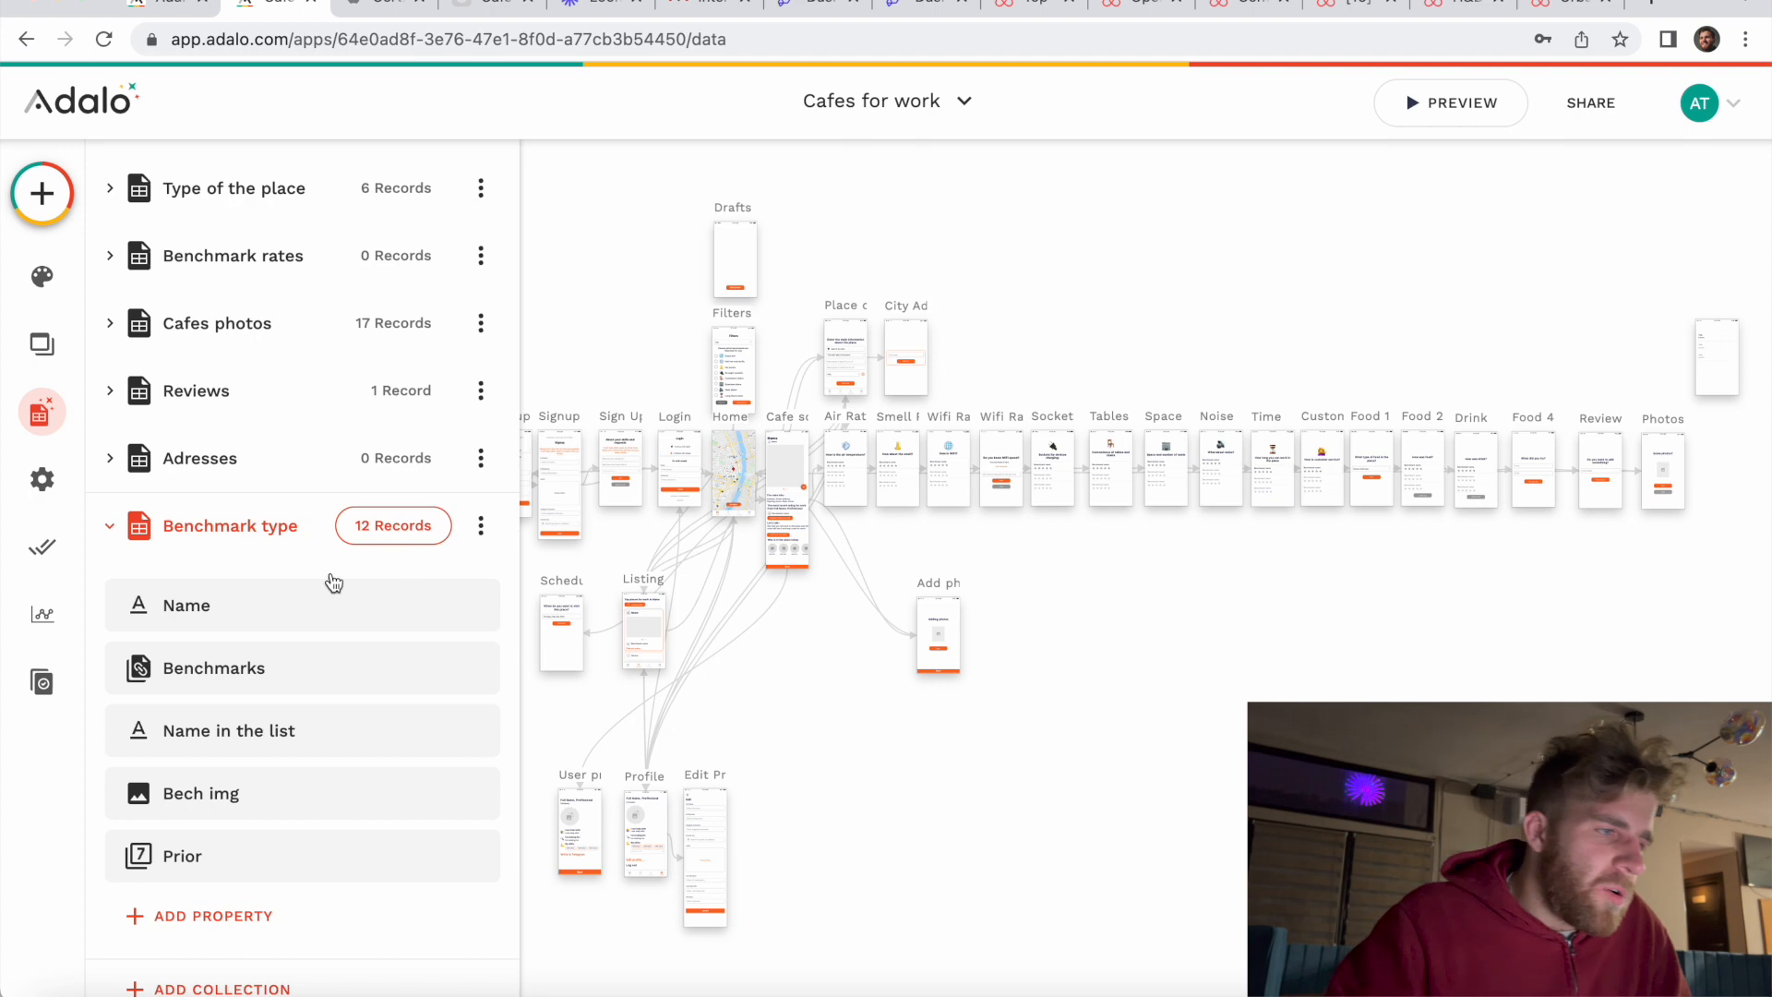
{"action": "left_click", "coordinate": [112, 530]}
{"action": "scroll", "coordinate": [249, 554], "scroll_direction": "up", "scroll_amount": 5}
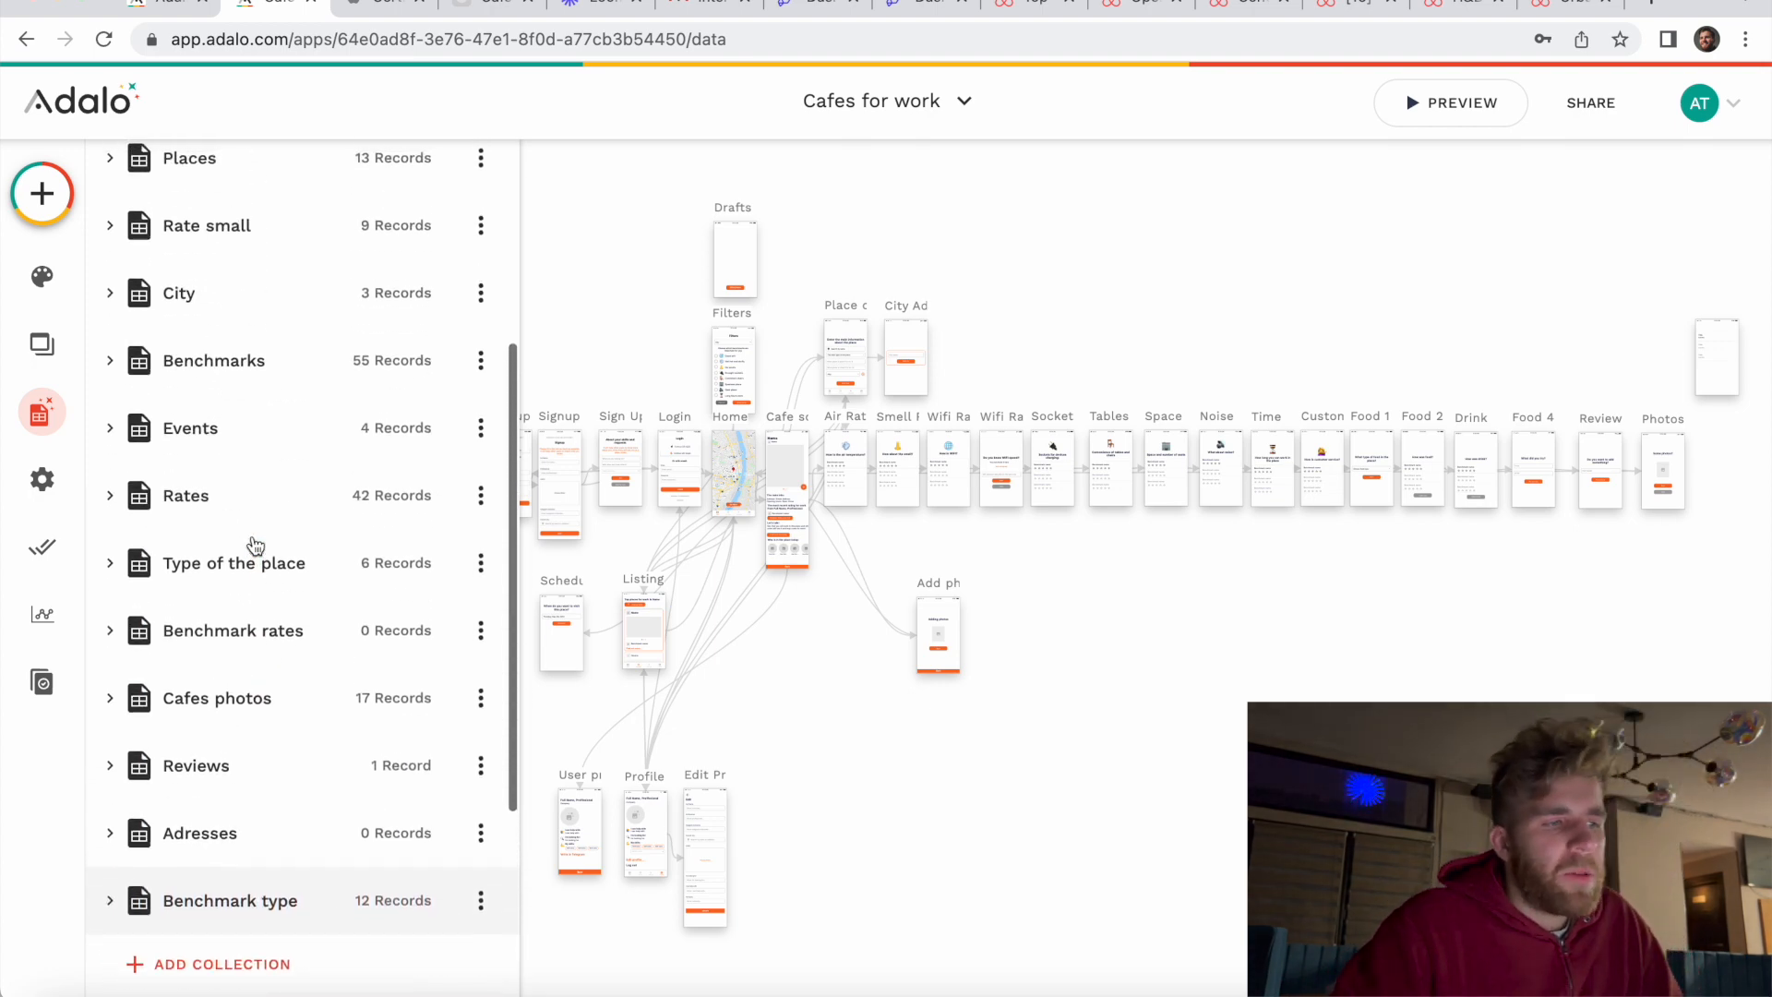
{"action": "scroll", "coordinate": [255, 545], "scroll_direction": "up", "scroll_amount": 5}
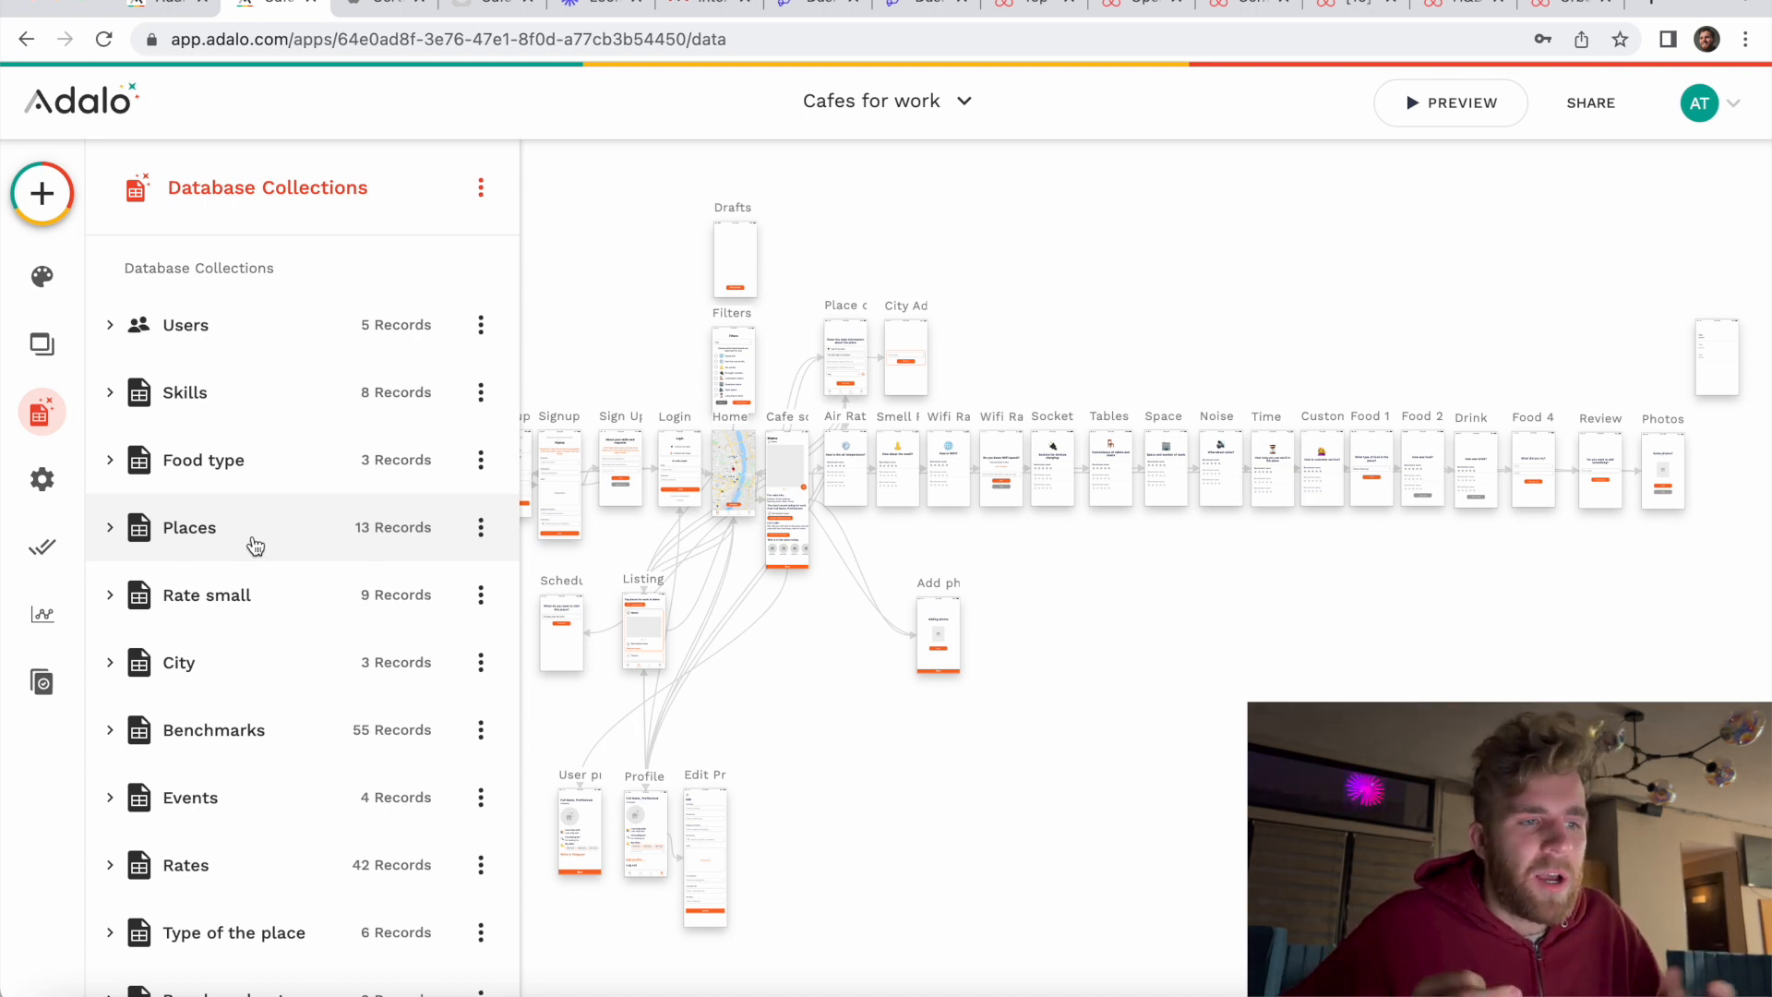
Step: Close the database collections and view the onboarding screens Onb 1 to Onb 4 on the canvas
{"action": "left_click", "coordinate": [1067, 368]}
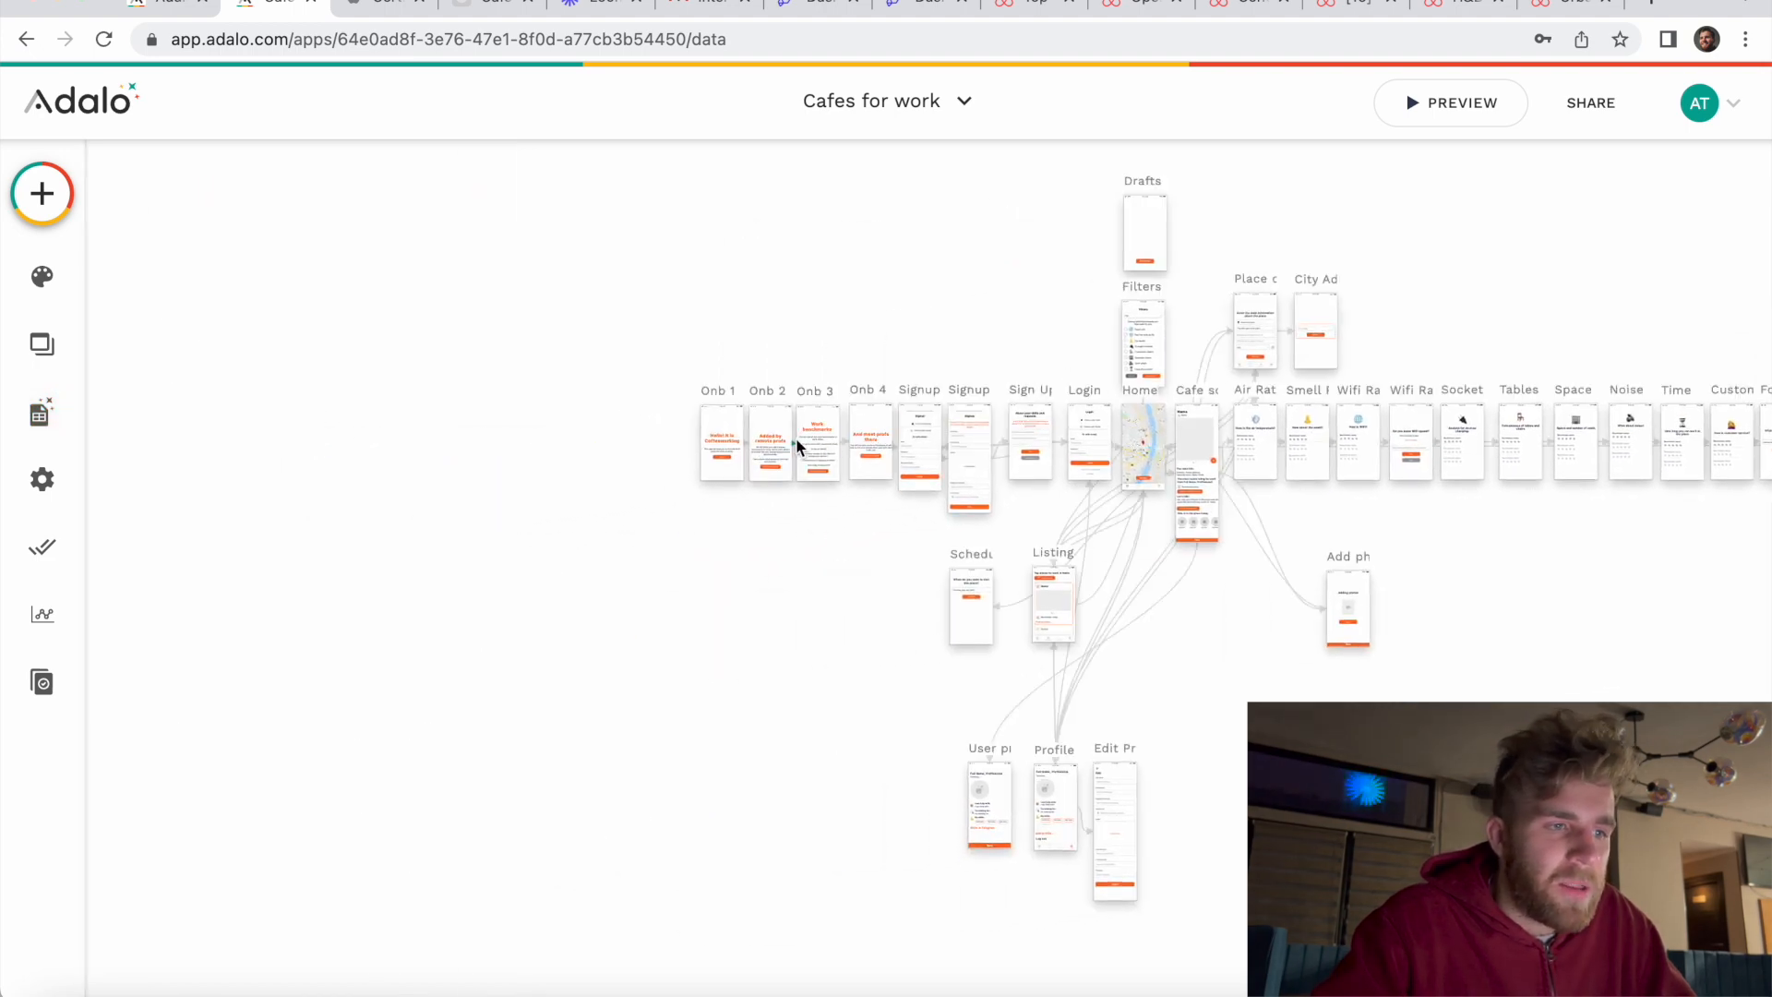
{"action": "scroll", "coordinate": [795, 440], "scroll_direction": "up", "scroll_amount": 5}
{"action": "scroll", "coordinate": [796, 438], "scroll_direction": "down", "scroll_amount": 3}
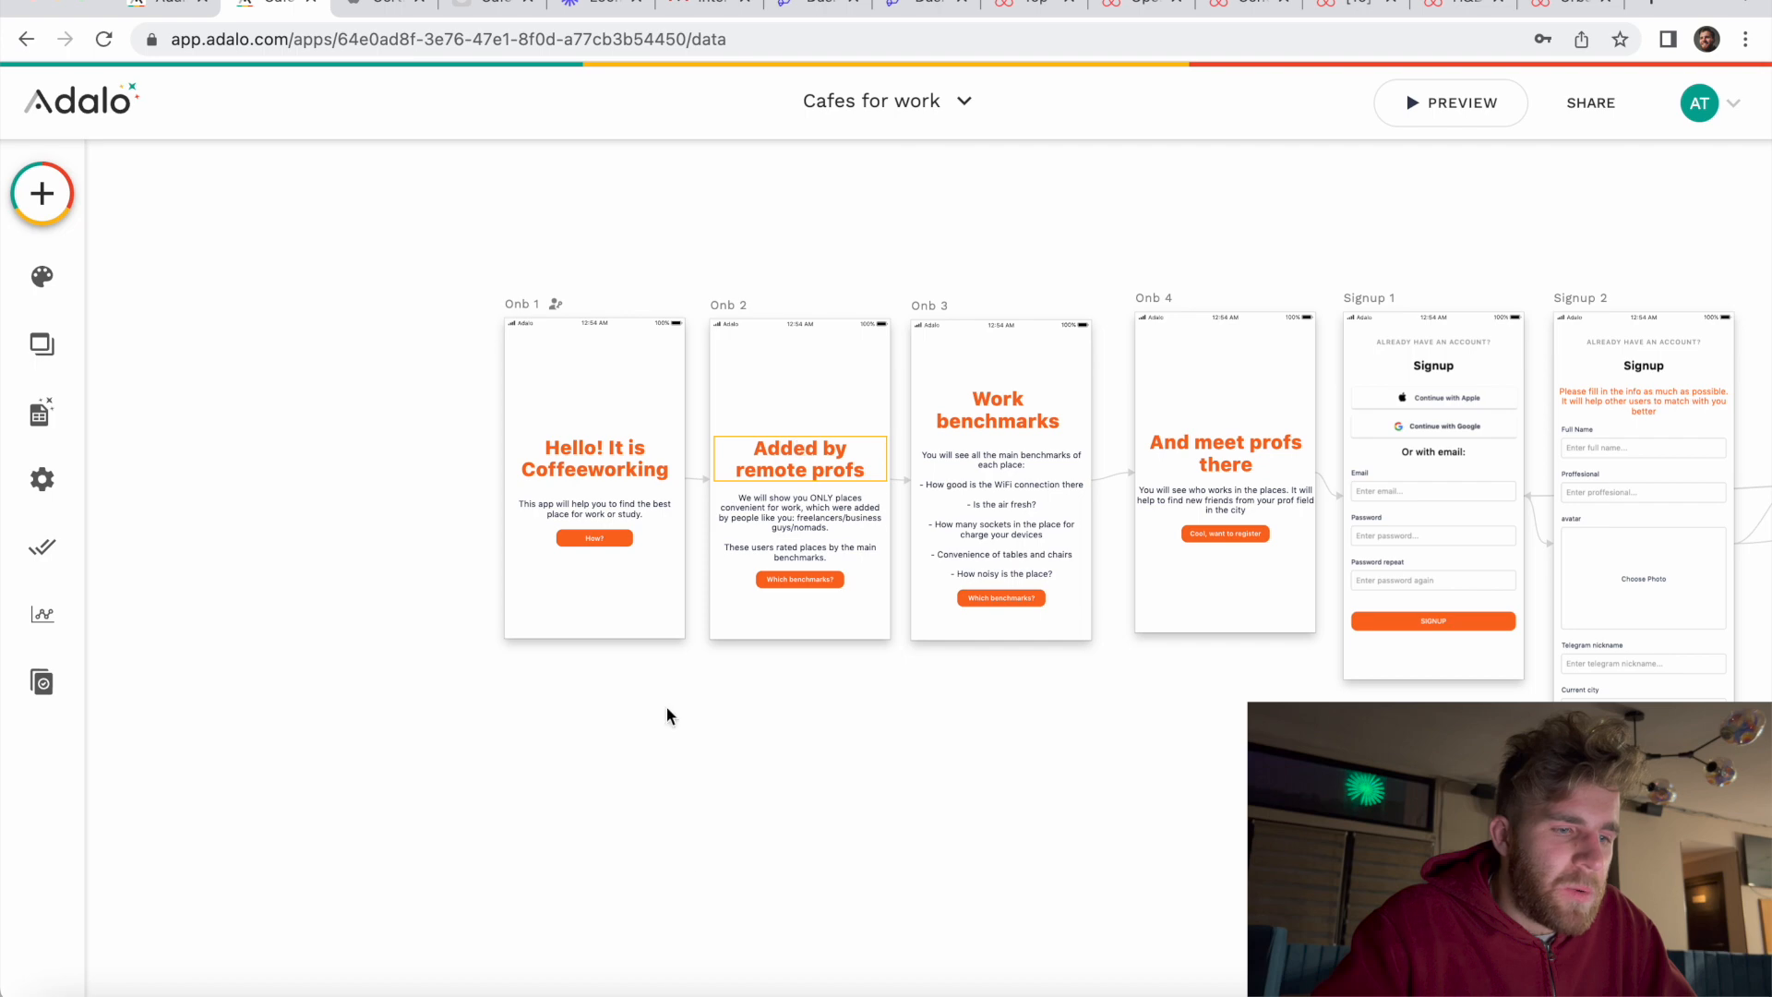
Step: Switch to the Cafework board in Miro, examine the onboarding and sign-up part of the User flow, and return to Adalo
{"action": "left_click", "coordinate": [1097, 964]}
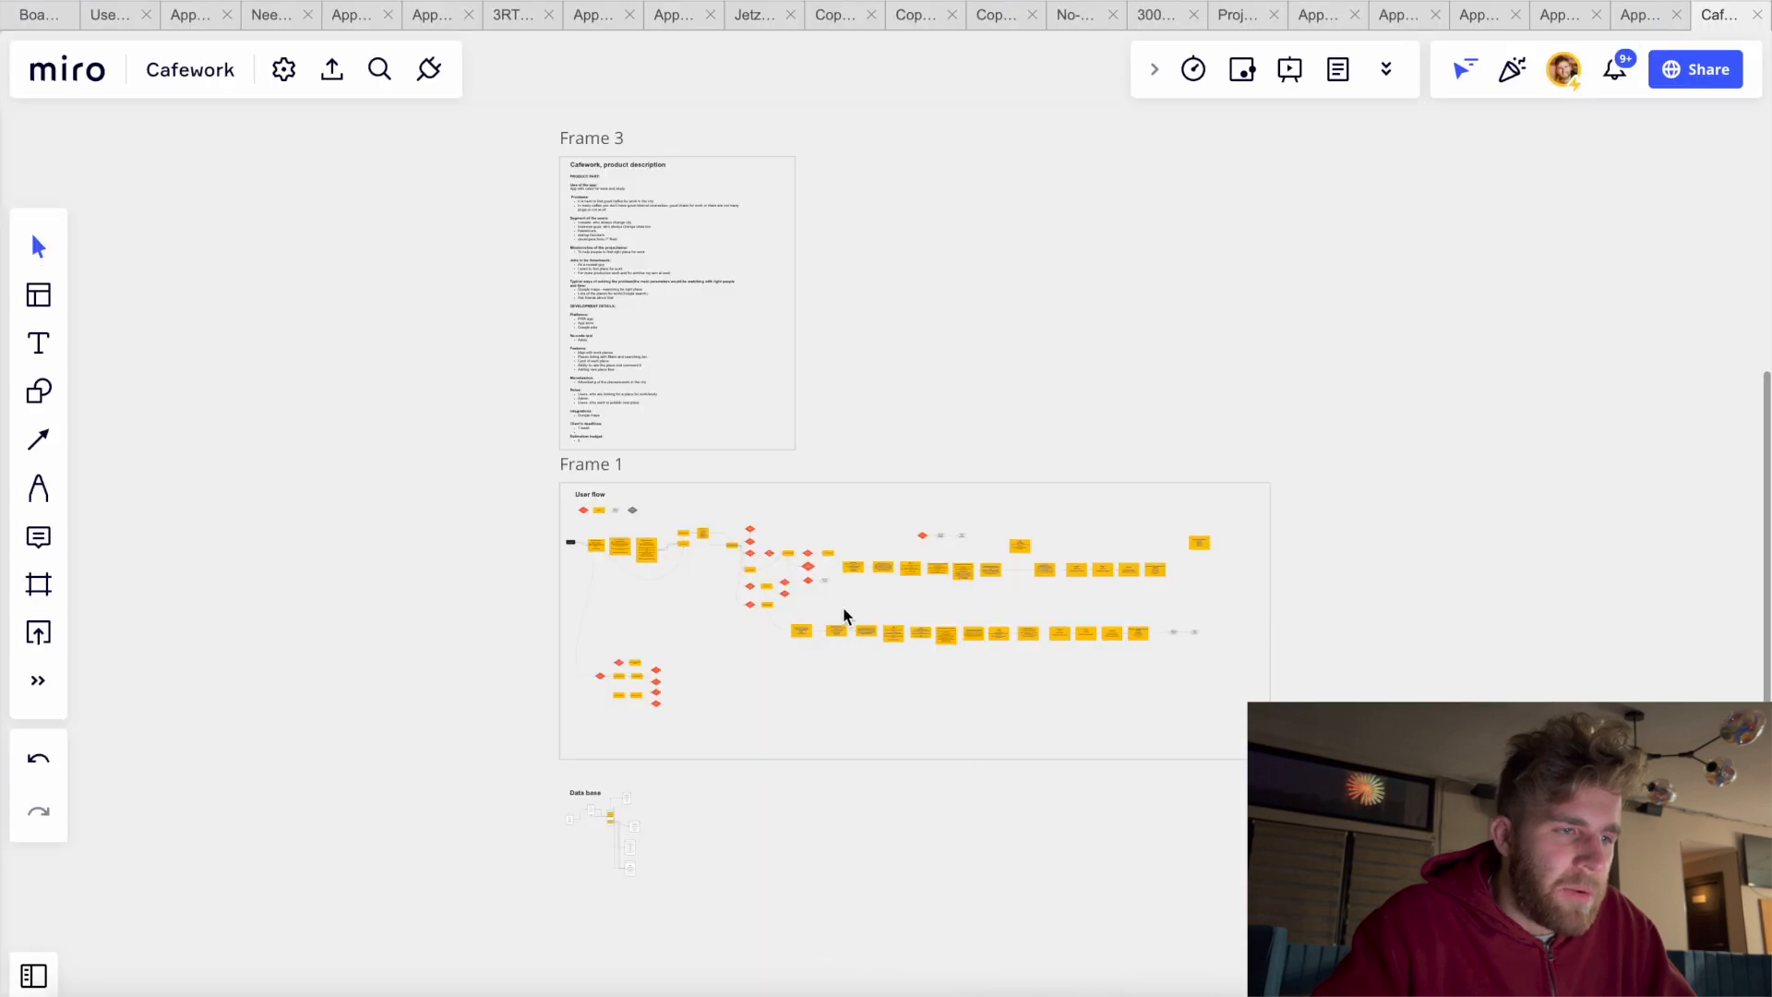
{"action": "scroll", "coordinate": [716, 575], "scroll_direction": "up", "scroll_amount": 5}
{"action": "scroll", "coordinate": [716, 575], "scroll_direction": "up", "scroll_amount": 3}
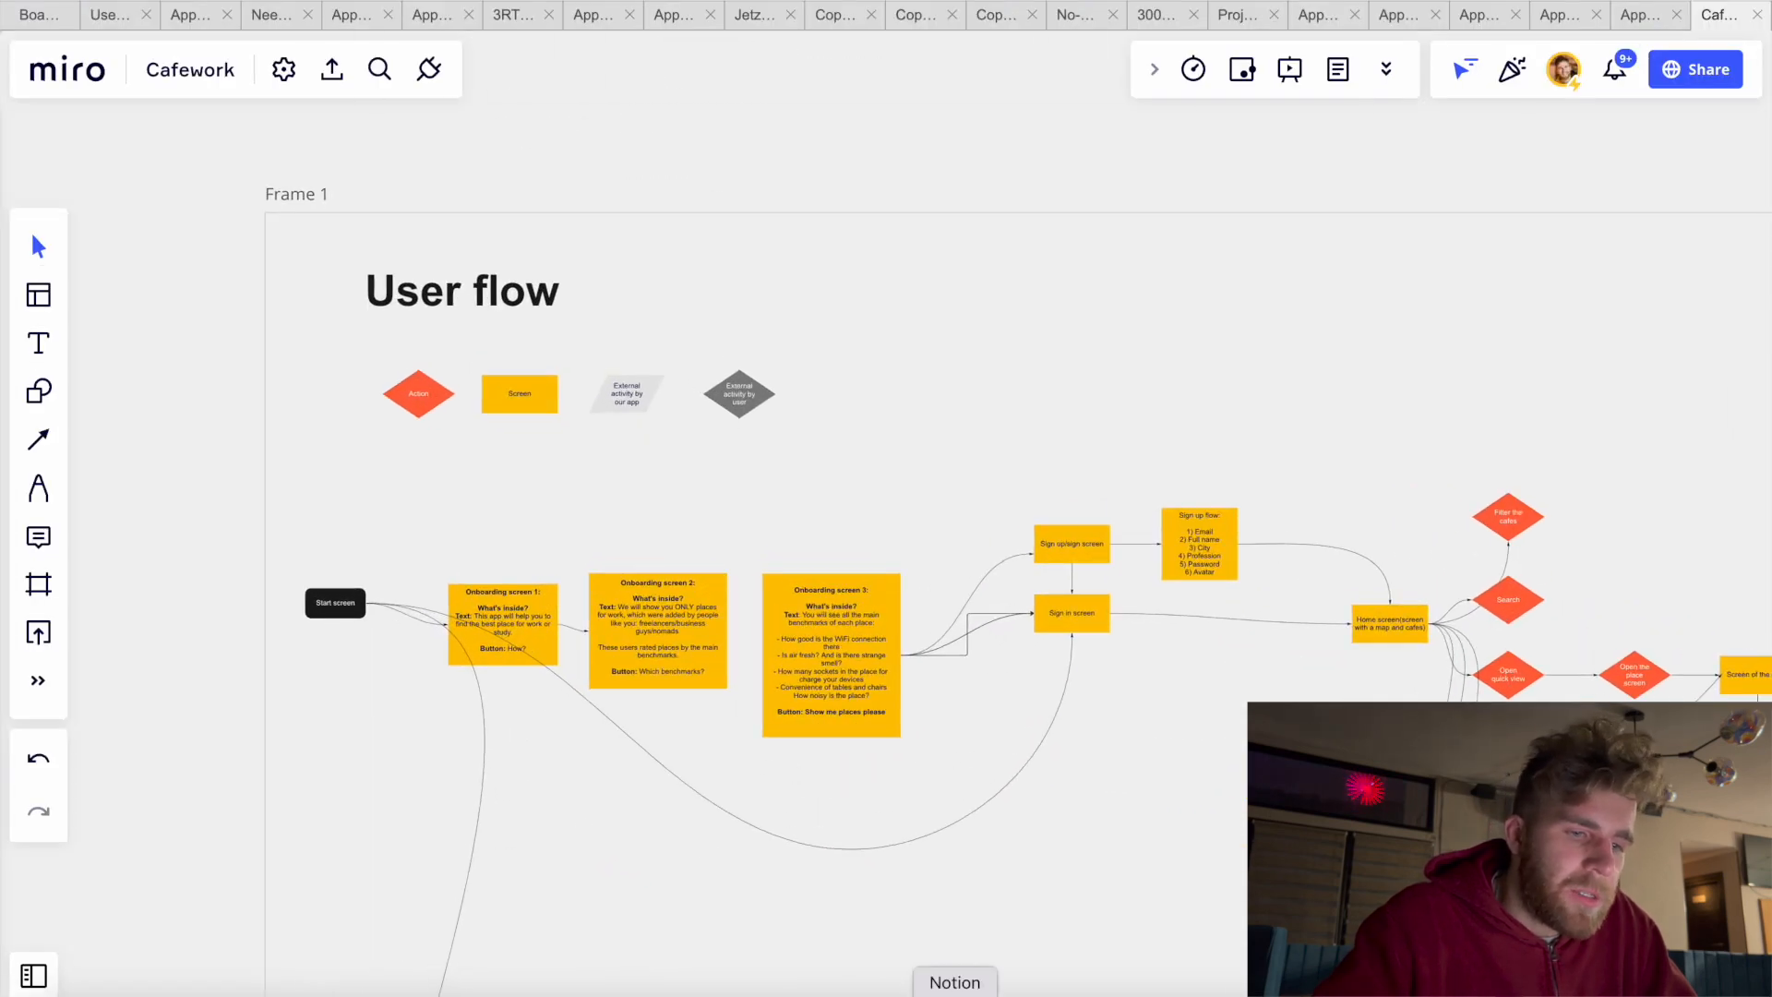
{"action": "left_click", "coordinate": [1040, 964]}
Step: Read through the onboarding screens Onb 1 to Onb 4 up to the Signup screens
{"action": "scroll", "coordinate": [945, 492], "scroll_direction": "right", "scroll_amount": 2}
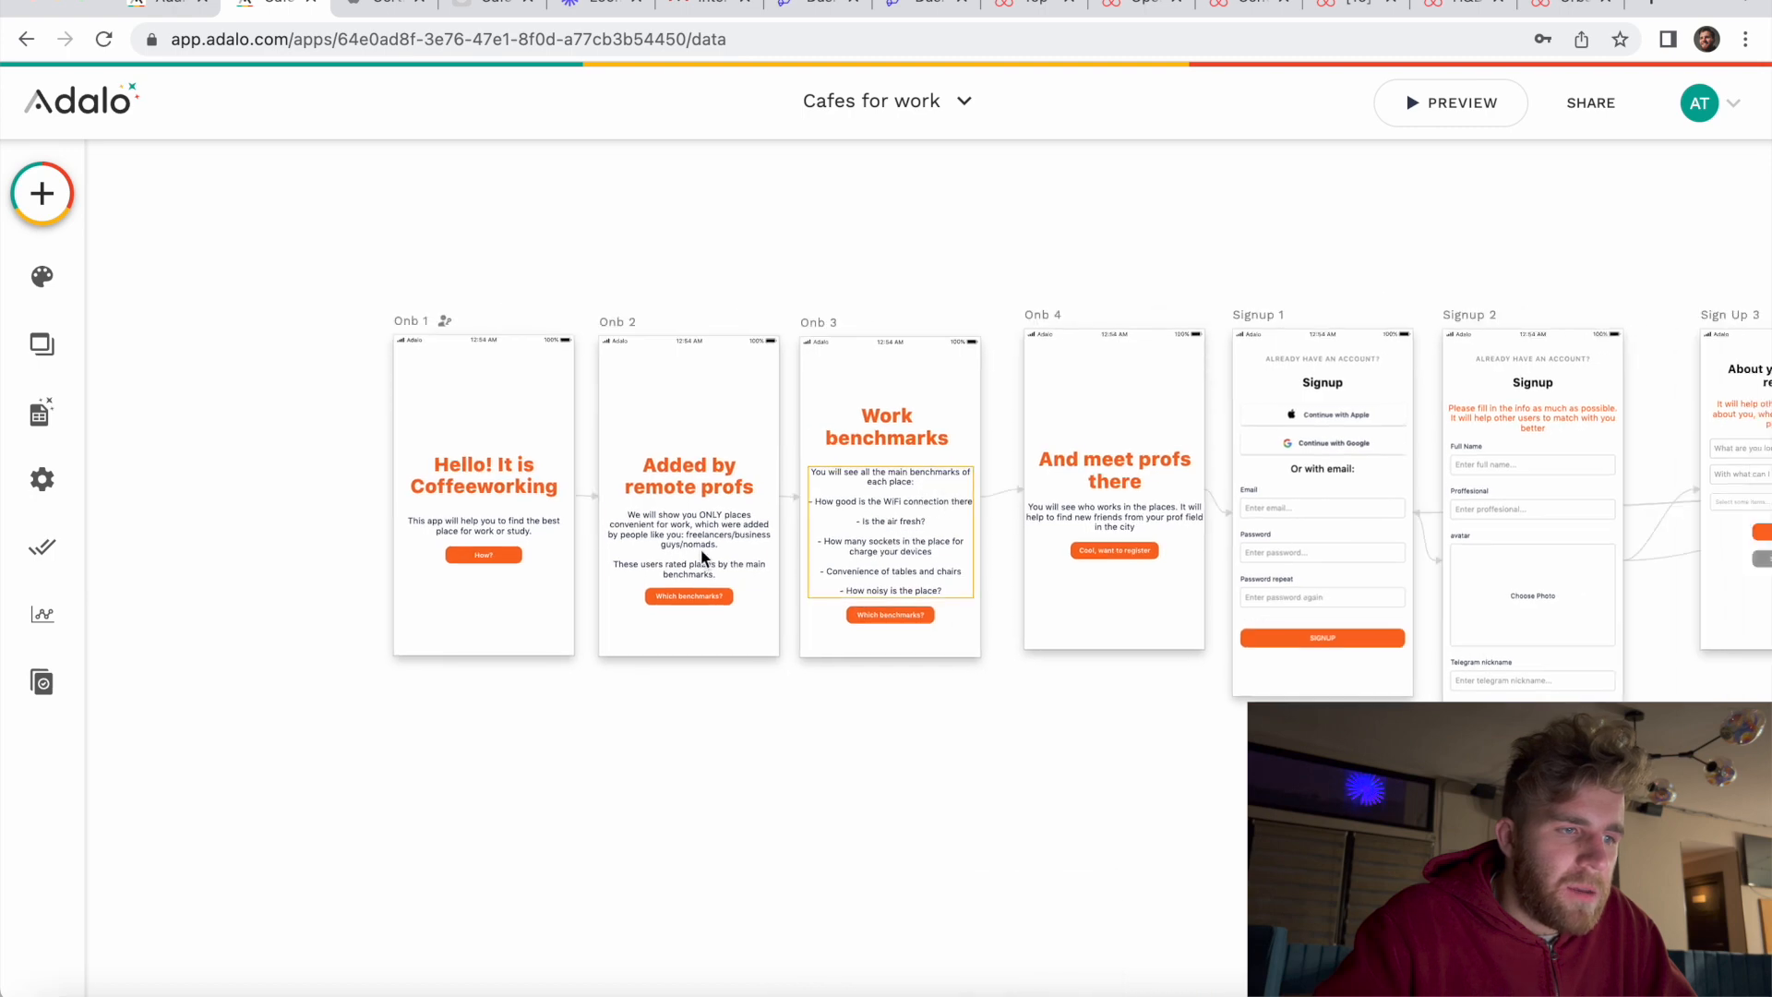
{"action": "scroll", "coordinate": [665, 561], "scroll_direction": "up", "scroll_amount": 1}
{"action": "scroll", "coordinate": [664, 565], "scroll_direction": "right", "scroll_amount": 2}
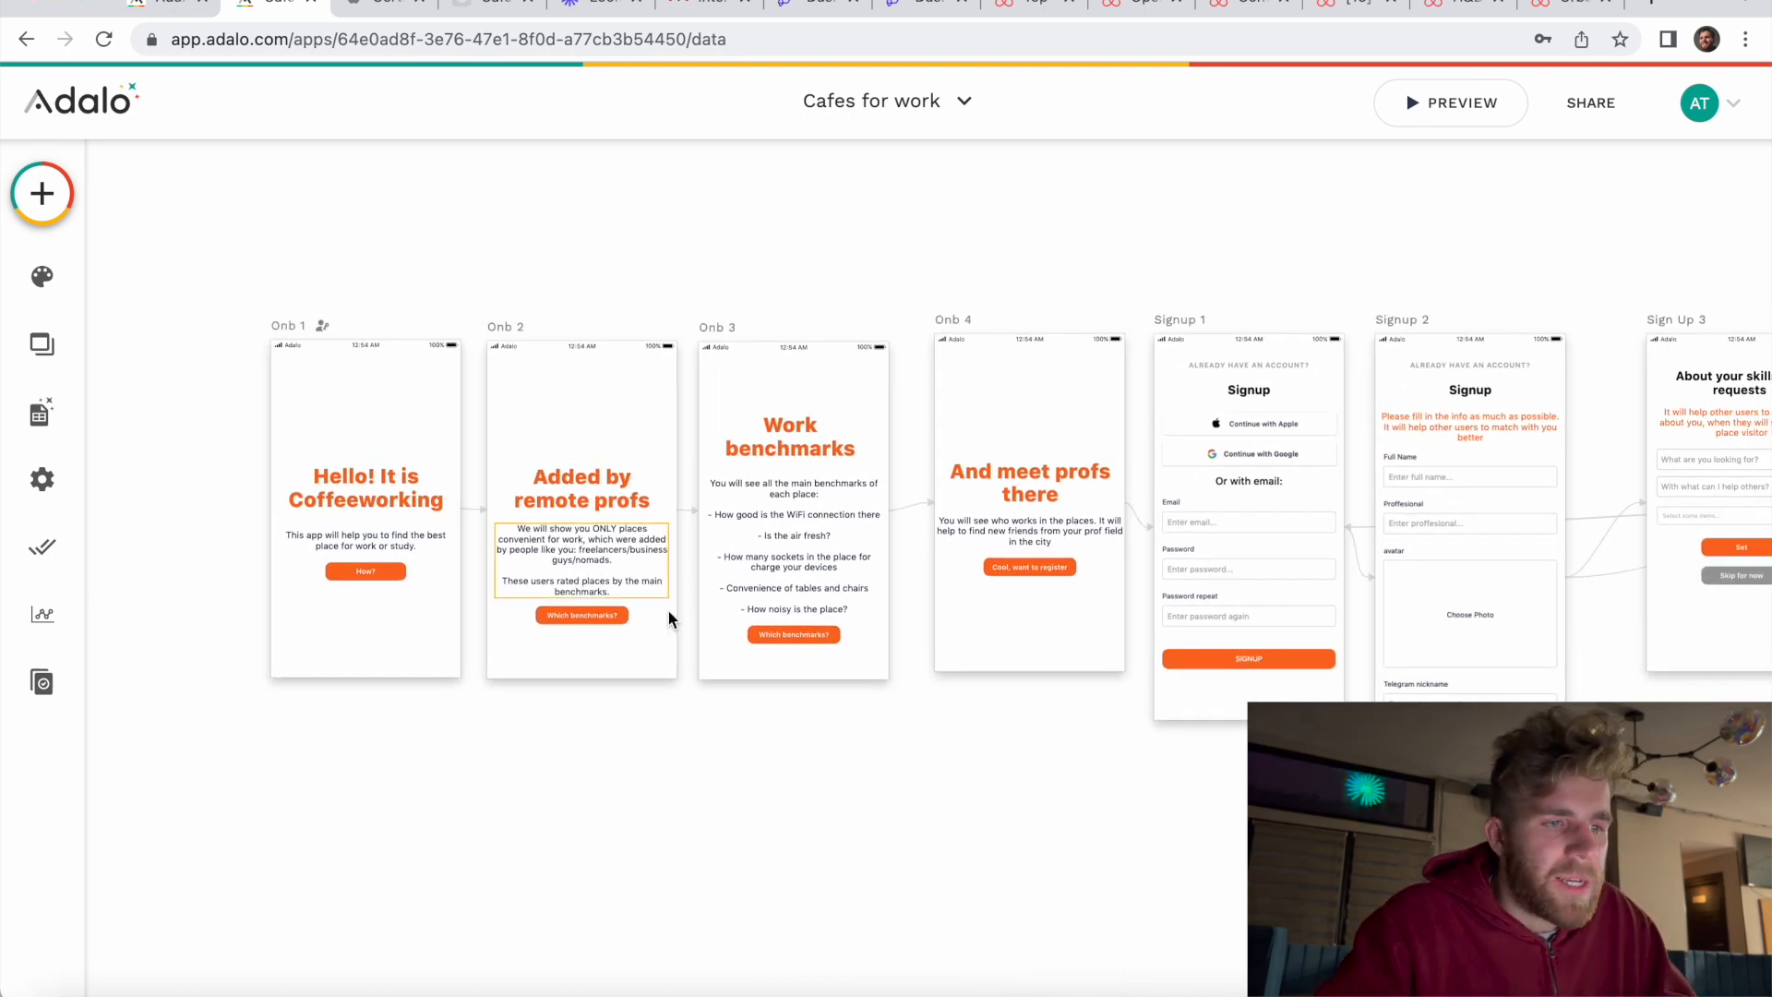
{"action": "scroll", "coordinate": [794, 657], "scroll_direction": "right", "scroll_amount": 2}
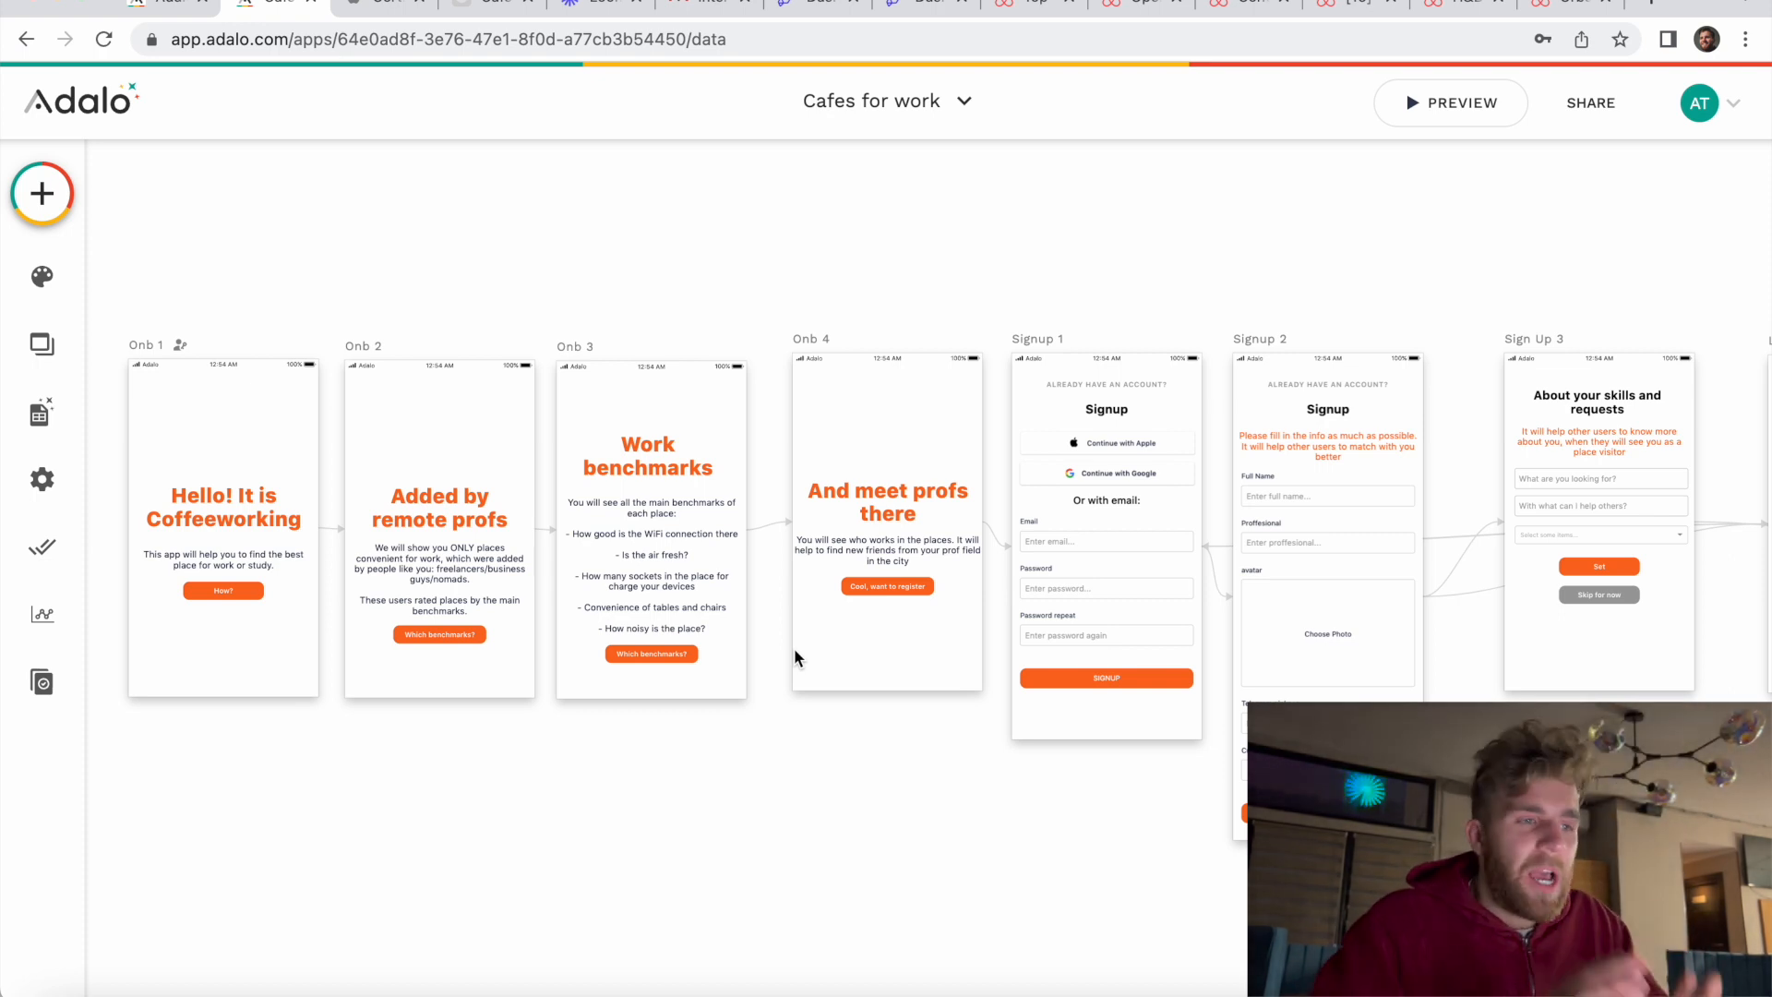
{"action": "scroll", "coordinate": [793, 655], "scroll_direction": "right", "scroll_amount": 5}
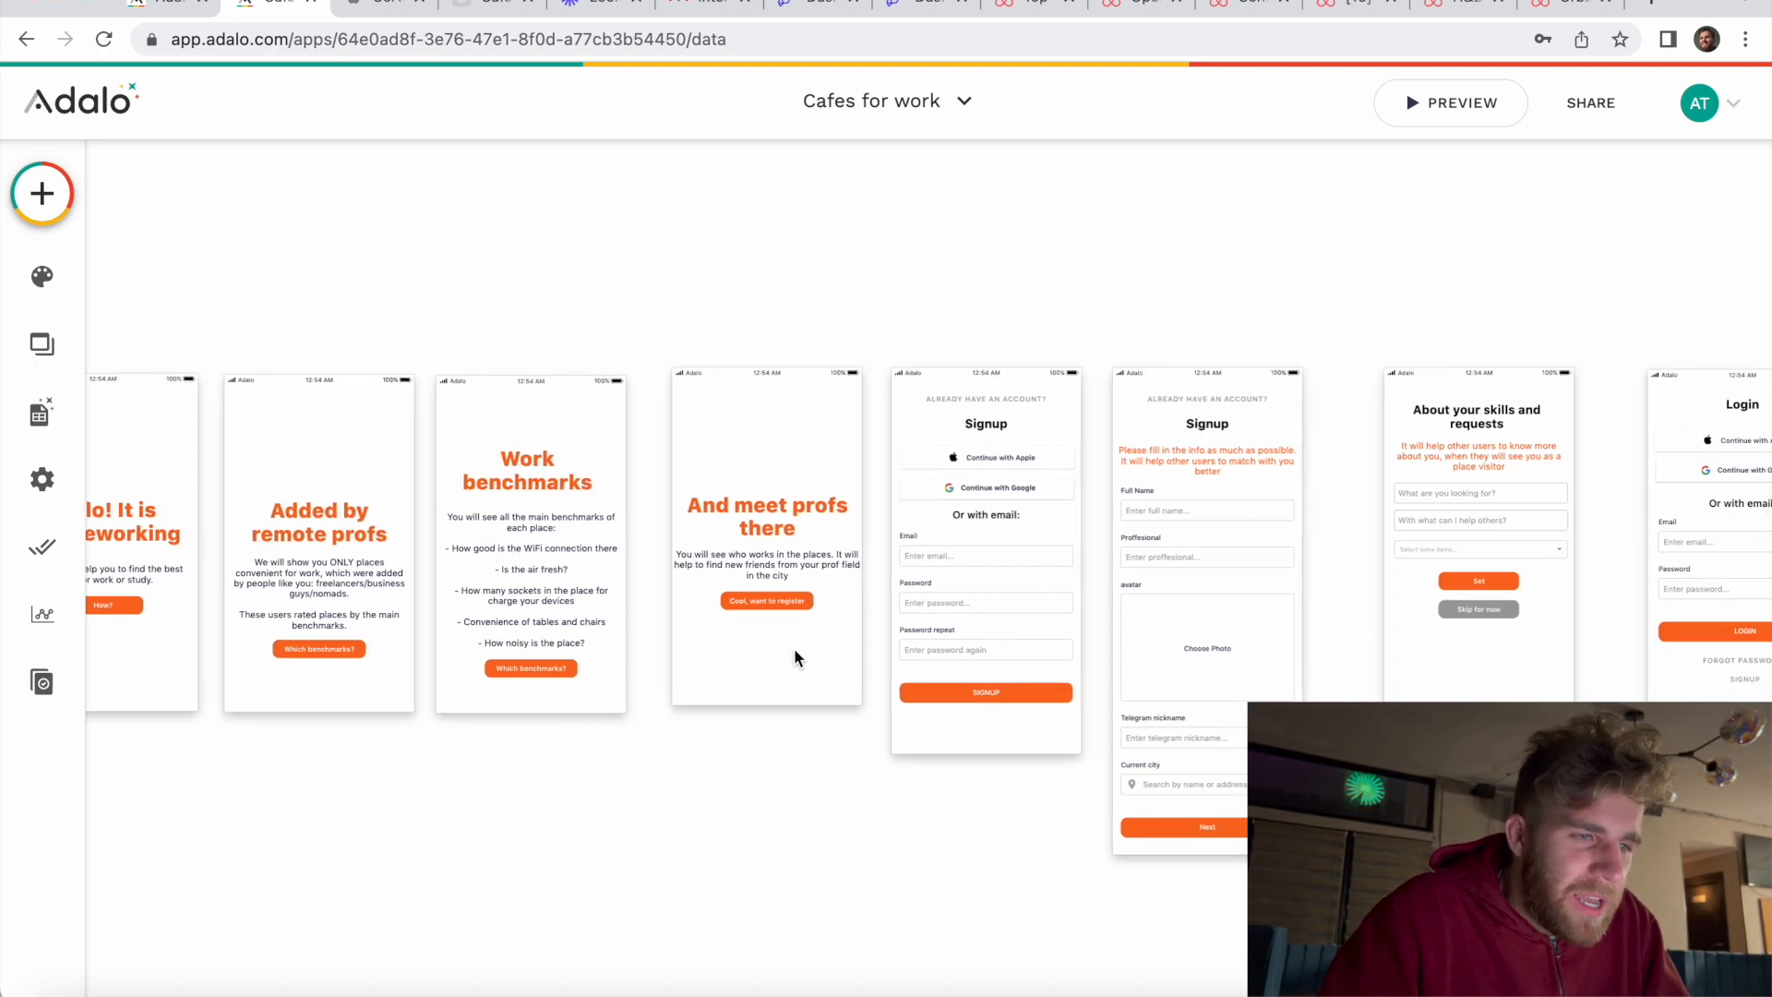
Step: Inspect the Apple Sign-In and Google Sign-In settings of the two social login buttons on the Signup 1 screen
{"action": "scroll", "coordinate": [793, 648], "scroll_direction": "up", "scroll_amount": 5}
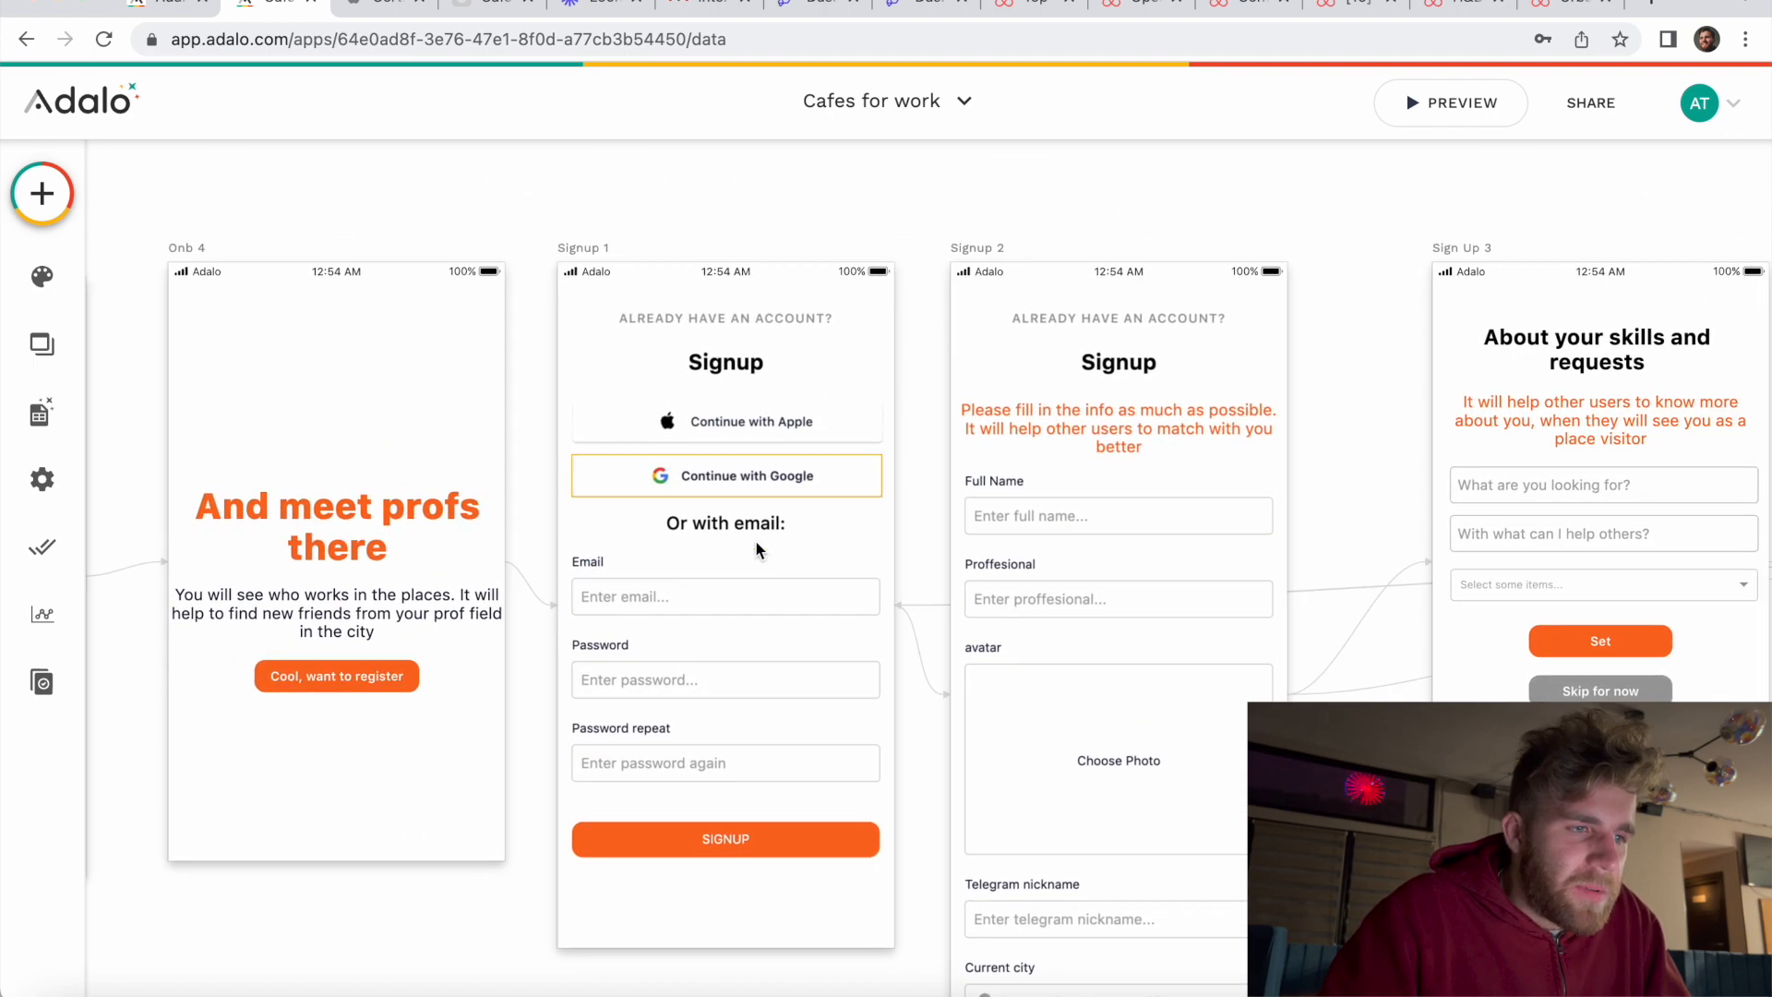
{"action": "left_click", "coordinate": [756, 422]}
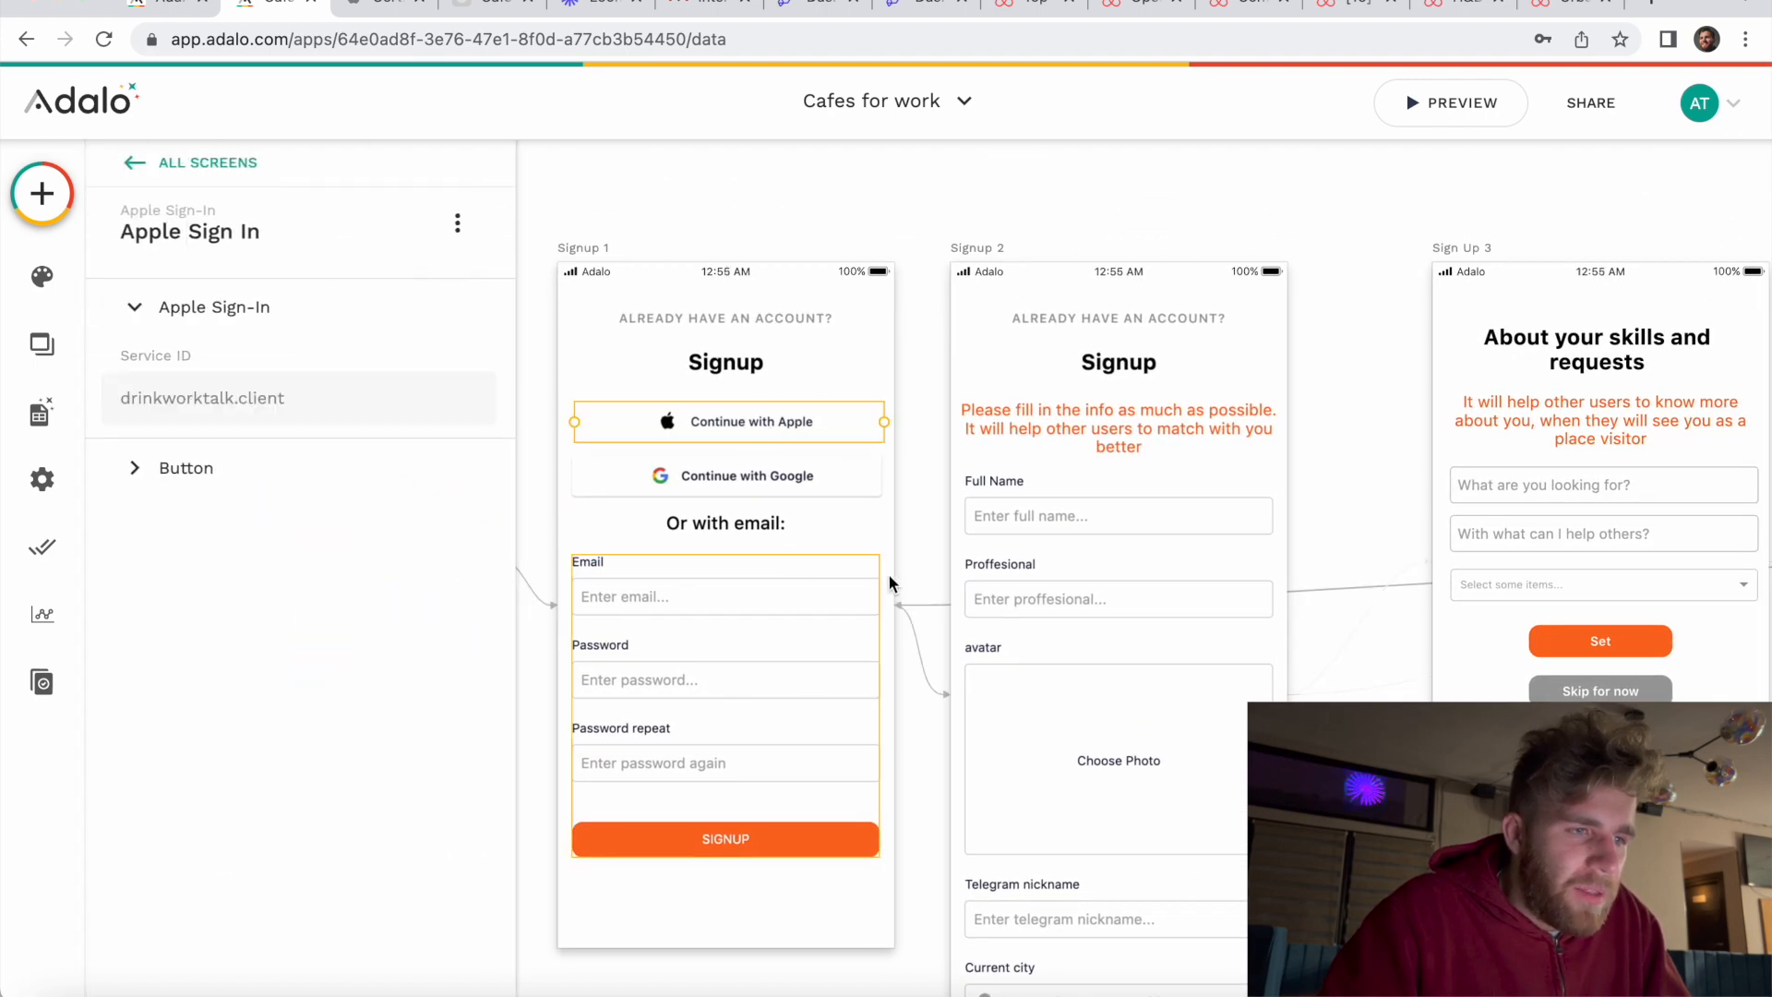
{"action": "left_click", "coordinate": [761, 472]}
{"action": "scroll", "coordinate": [794, 516], "scroll_direction": "left", "scroll_amount": 1}
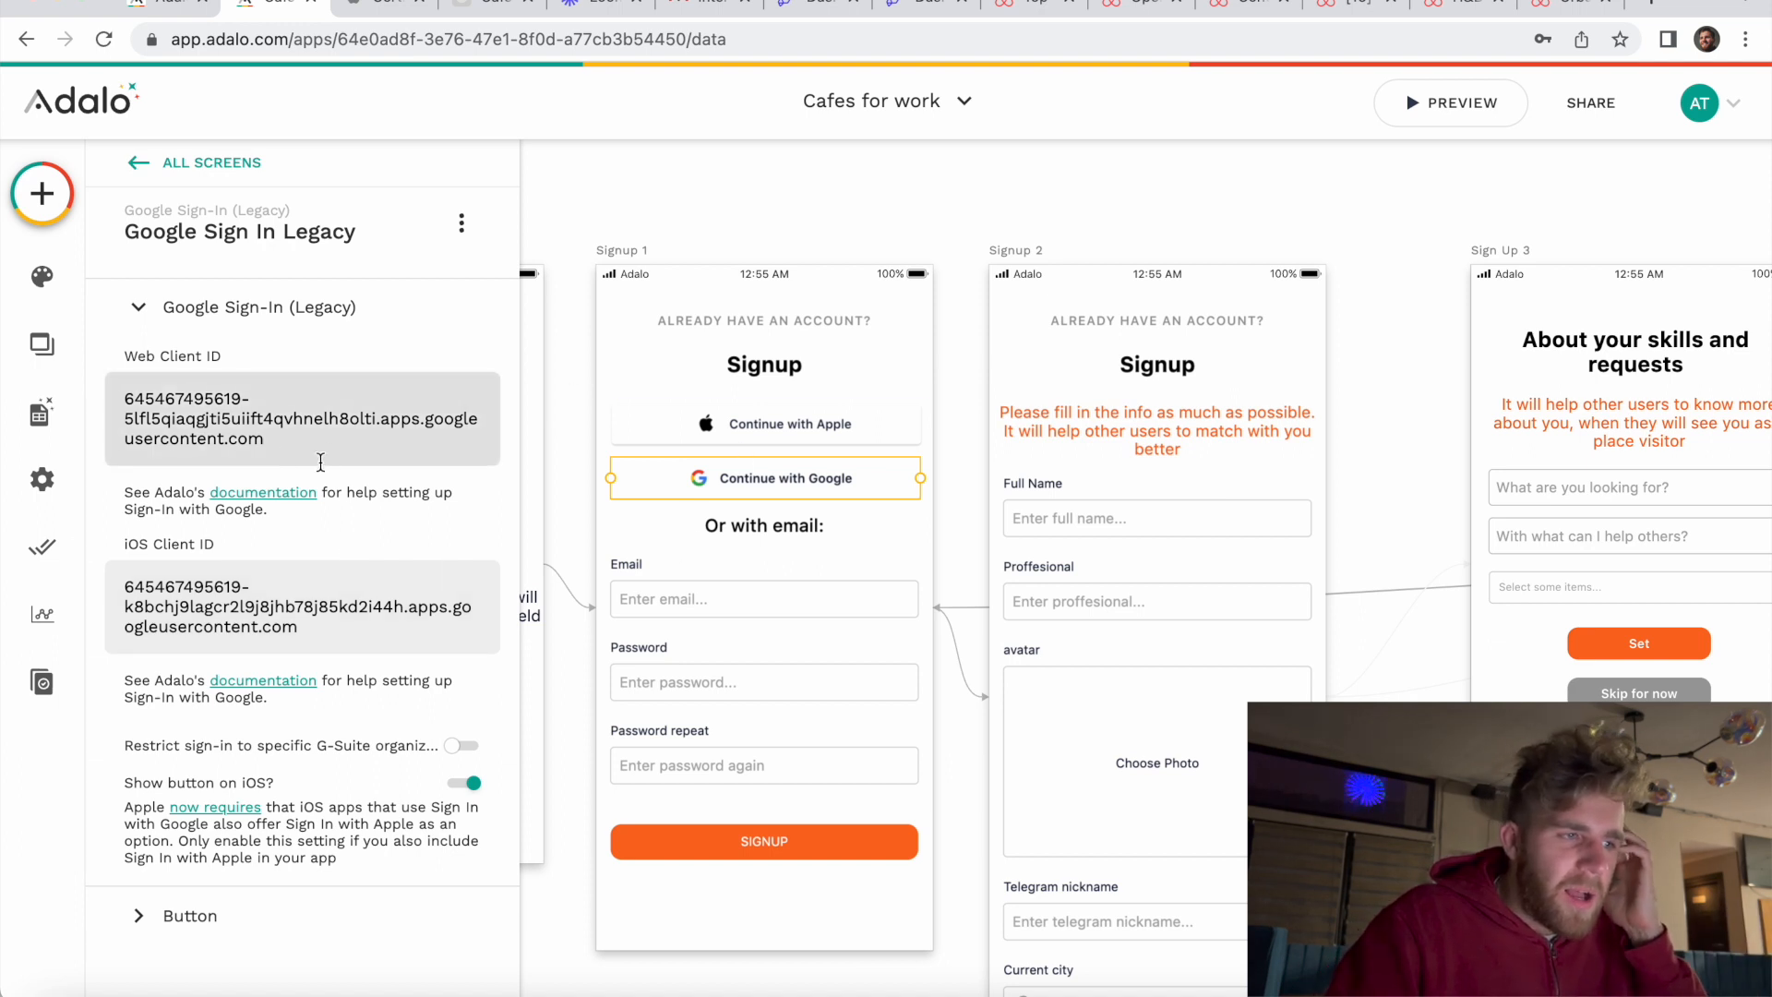
Step: Open the Web Client ID documentation for Google sign-in and return to the Cafes for work app
{"action": "left_click", "coordinate": [277, 492]}
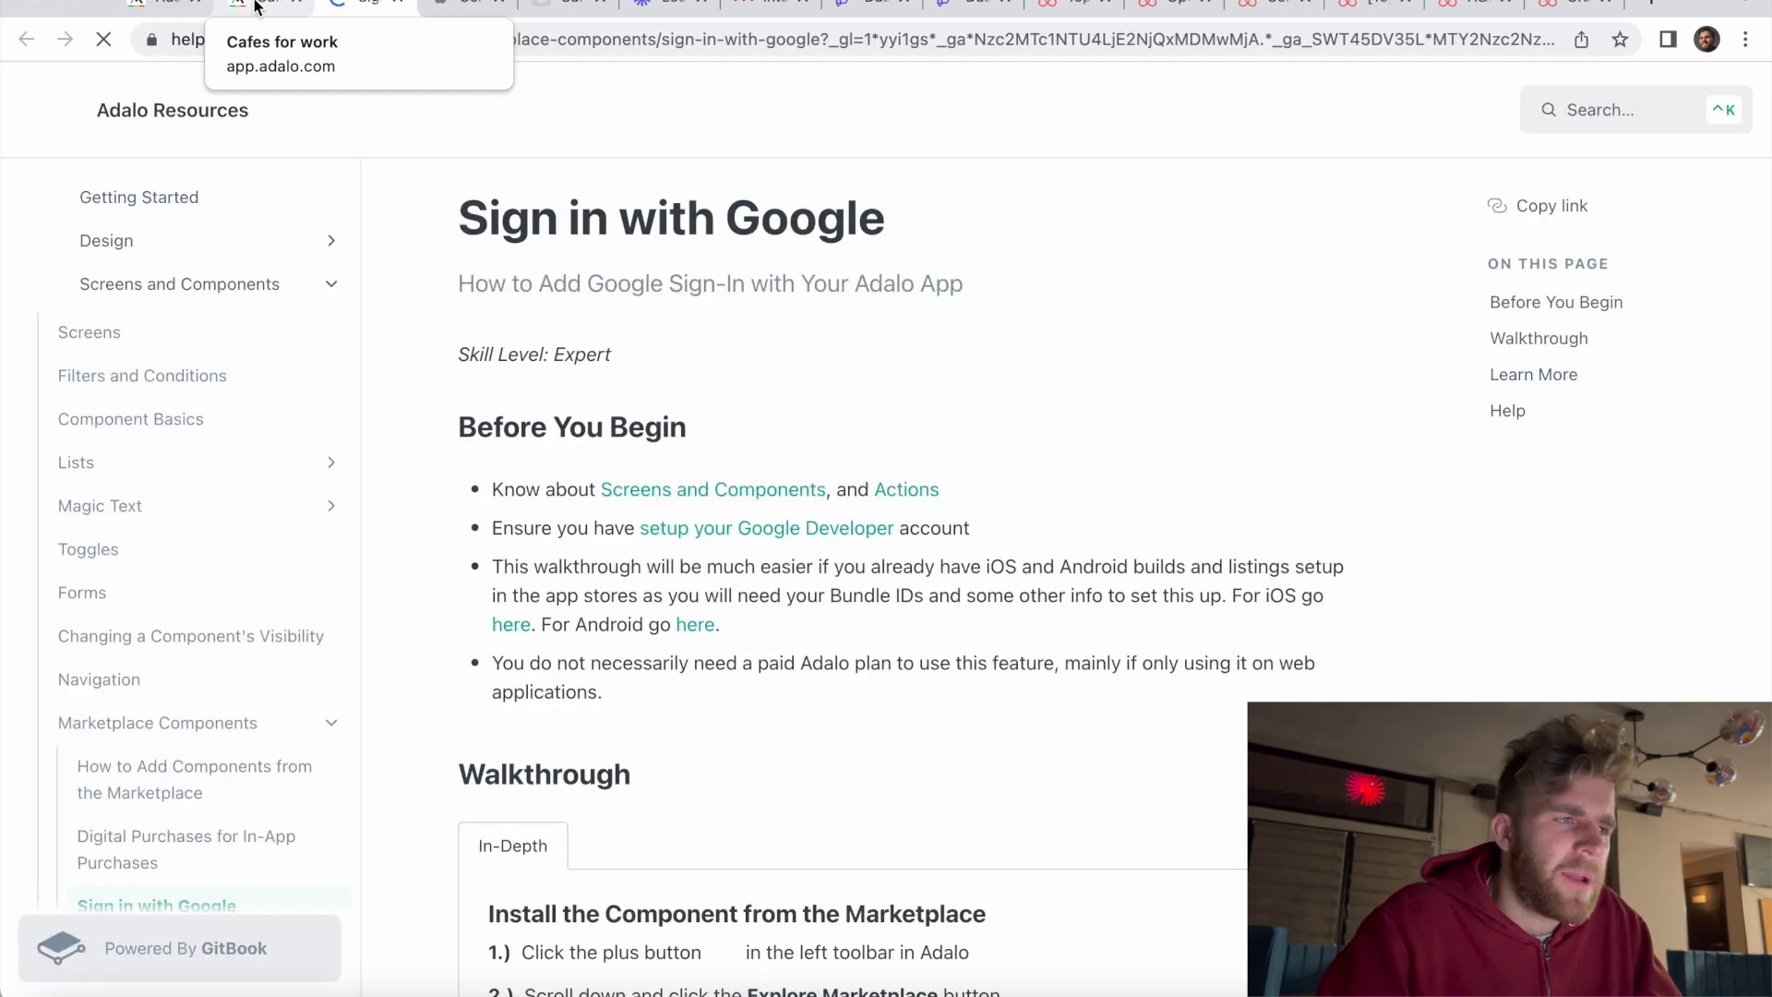
{"action": "left_click", "coordinate": [257, 8]}
{"action": "scroll", "coordinate": [823, 485], "scroll_direction": "left", "scroll_amount": 1}
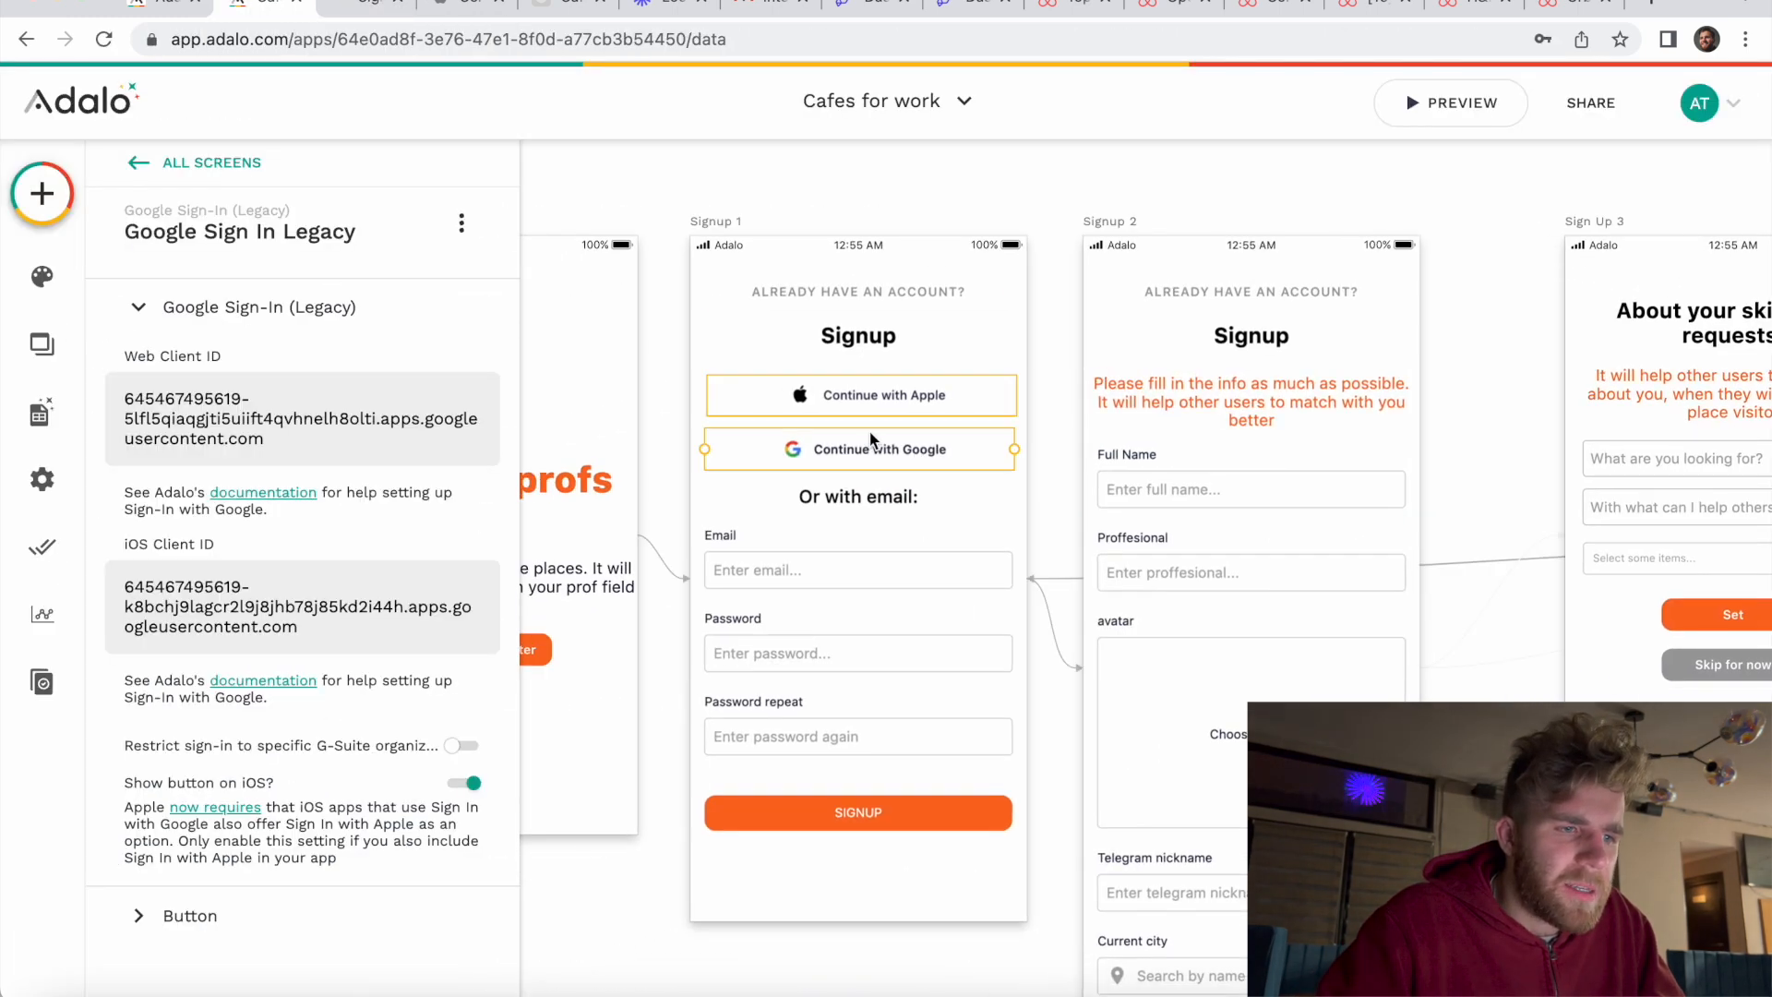
Step: Close the Google sign-in settings and examine the email signup form on the Signup 1 screen
{"action": "scroll", "coordinate": [889, 479], "scroll_direction": "down", "scroll_amount": 1}
{"action": "left_click", "coordinate": [1040, 358]}
{"action": "scroll", "coordinate": [943, 565], "scroll_direction": "down", "scroll_amount": 1}
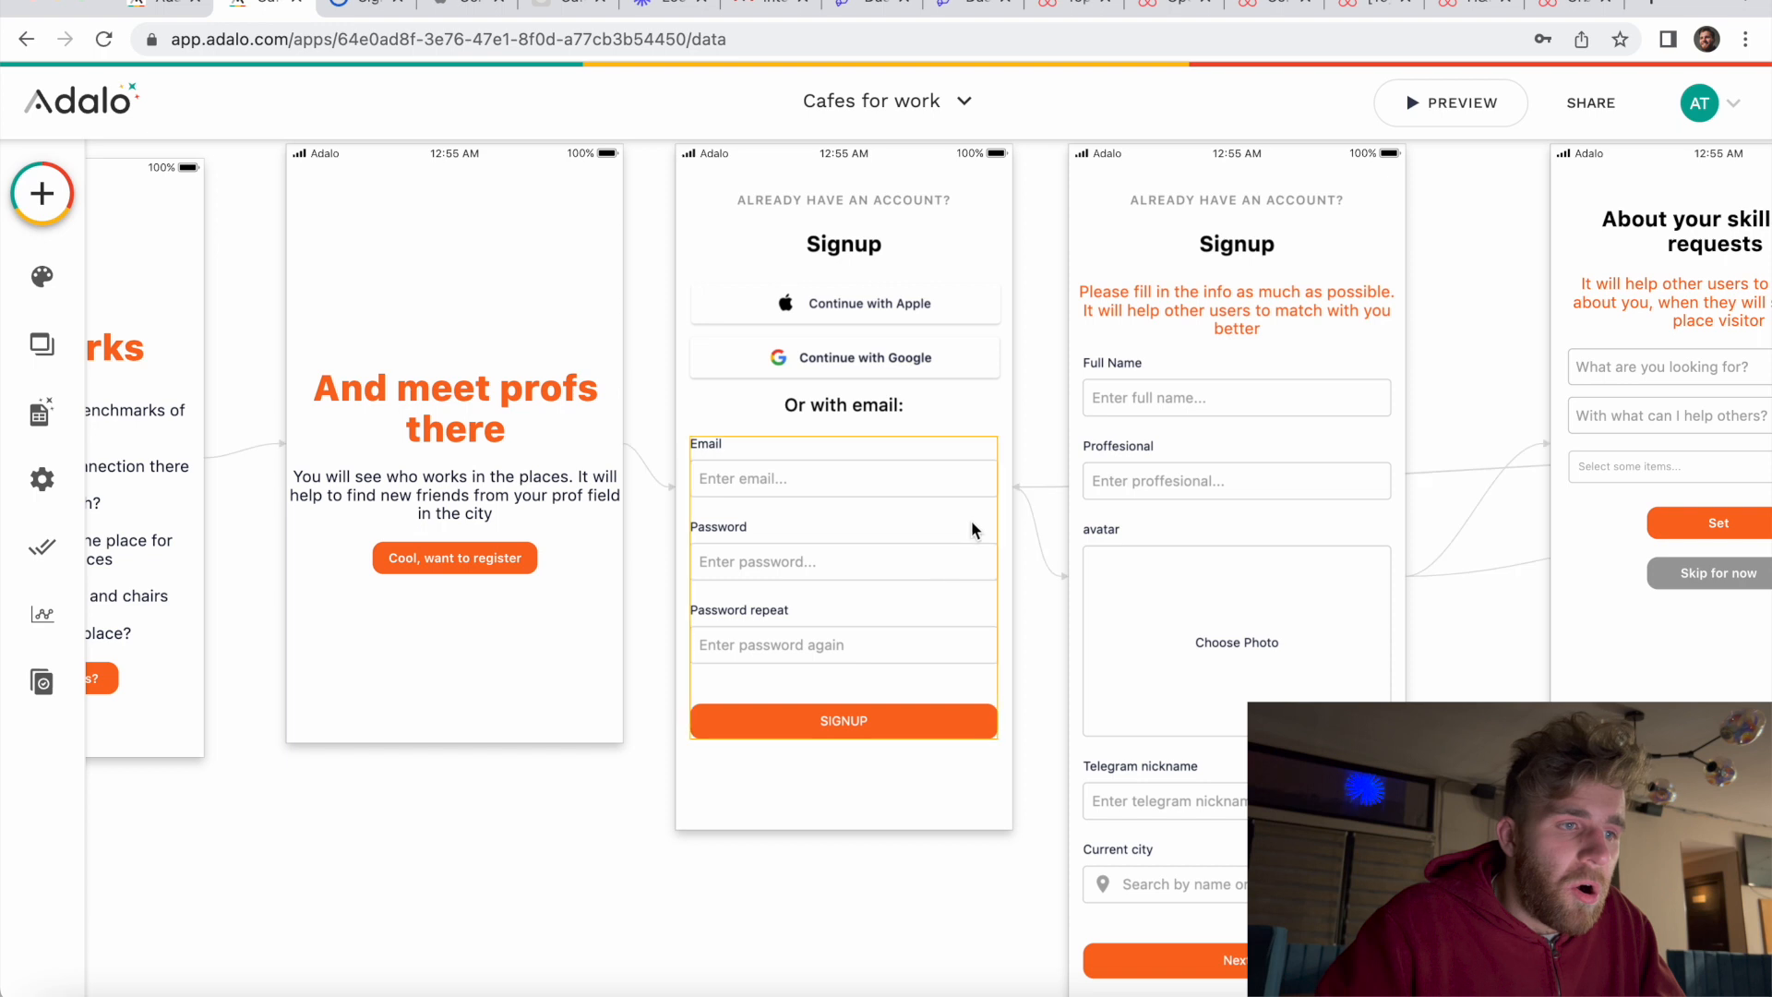
{"action": "scroll", "coordinate": [853, 452], "scroll_direction": "up", "scroll_amount": 1}
{"action": "scroll", "coordinate": [853, 453], "scroll_direction": "right", "scroll_amount": 1}
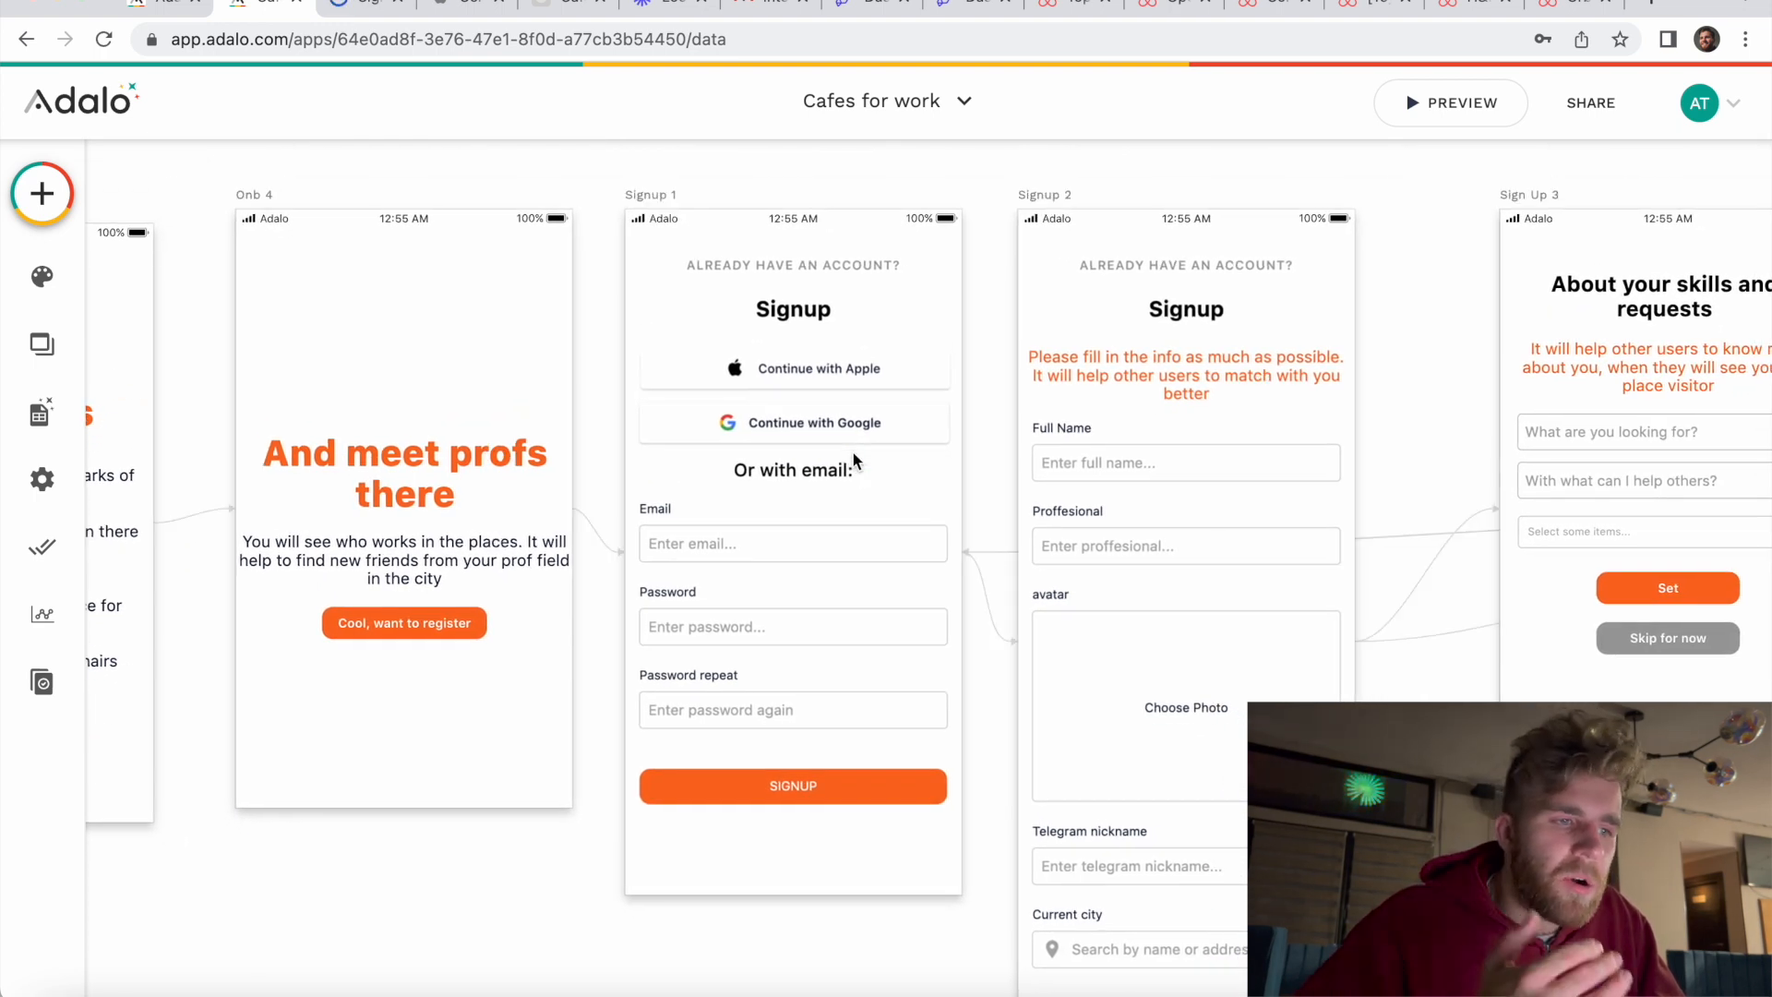
Step: Examine the Signup 2 profile fields and the Sign Up 3 skills and requests screen alongside Signup 1
{"action": "scroll", "coordinate": [830, 637], "scroll_direction": "up", "scroll_amount": 1}
{"action": "scroll", "coordinate": [830, 636], "scroll_direction": "right", "scroll_amount": 1}
{"action": "scroll", "coordinate": [822, 667], "scroll_direction": "down", "scroll_amount": 3}
{"action": "scroll", "coordinate": [823, 666], "scroll_direction": "right", "scroll_amount": 7}
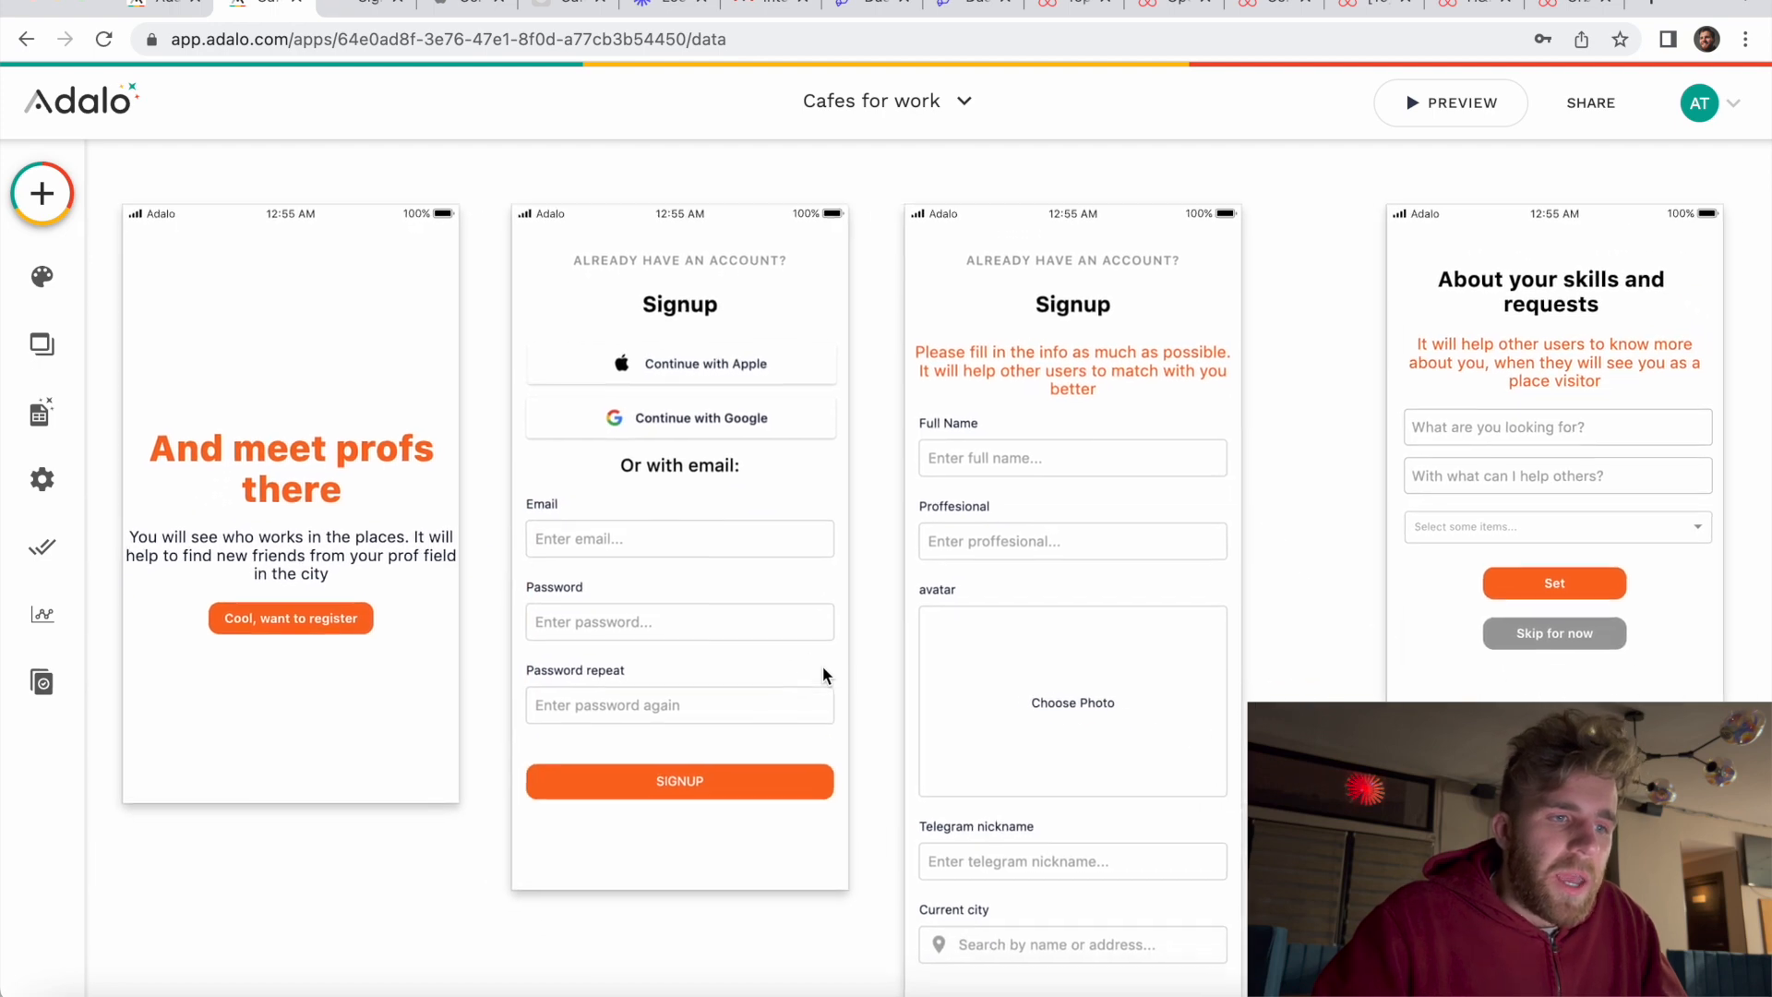
{"action": "scroll", "coordinate": [822, 667], "scroll_direction": "up", "scroll_amount": 1}
{"action": "scroll", "coordinate": [822, 666], "scroll_direction": "left", "scroll_amount": 1}
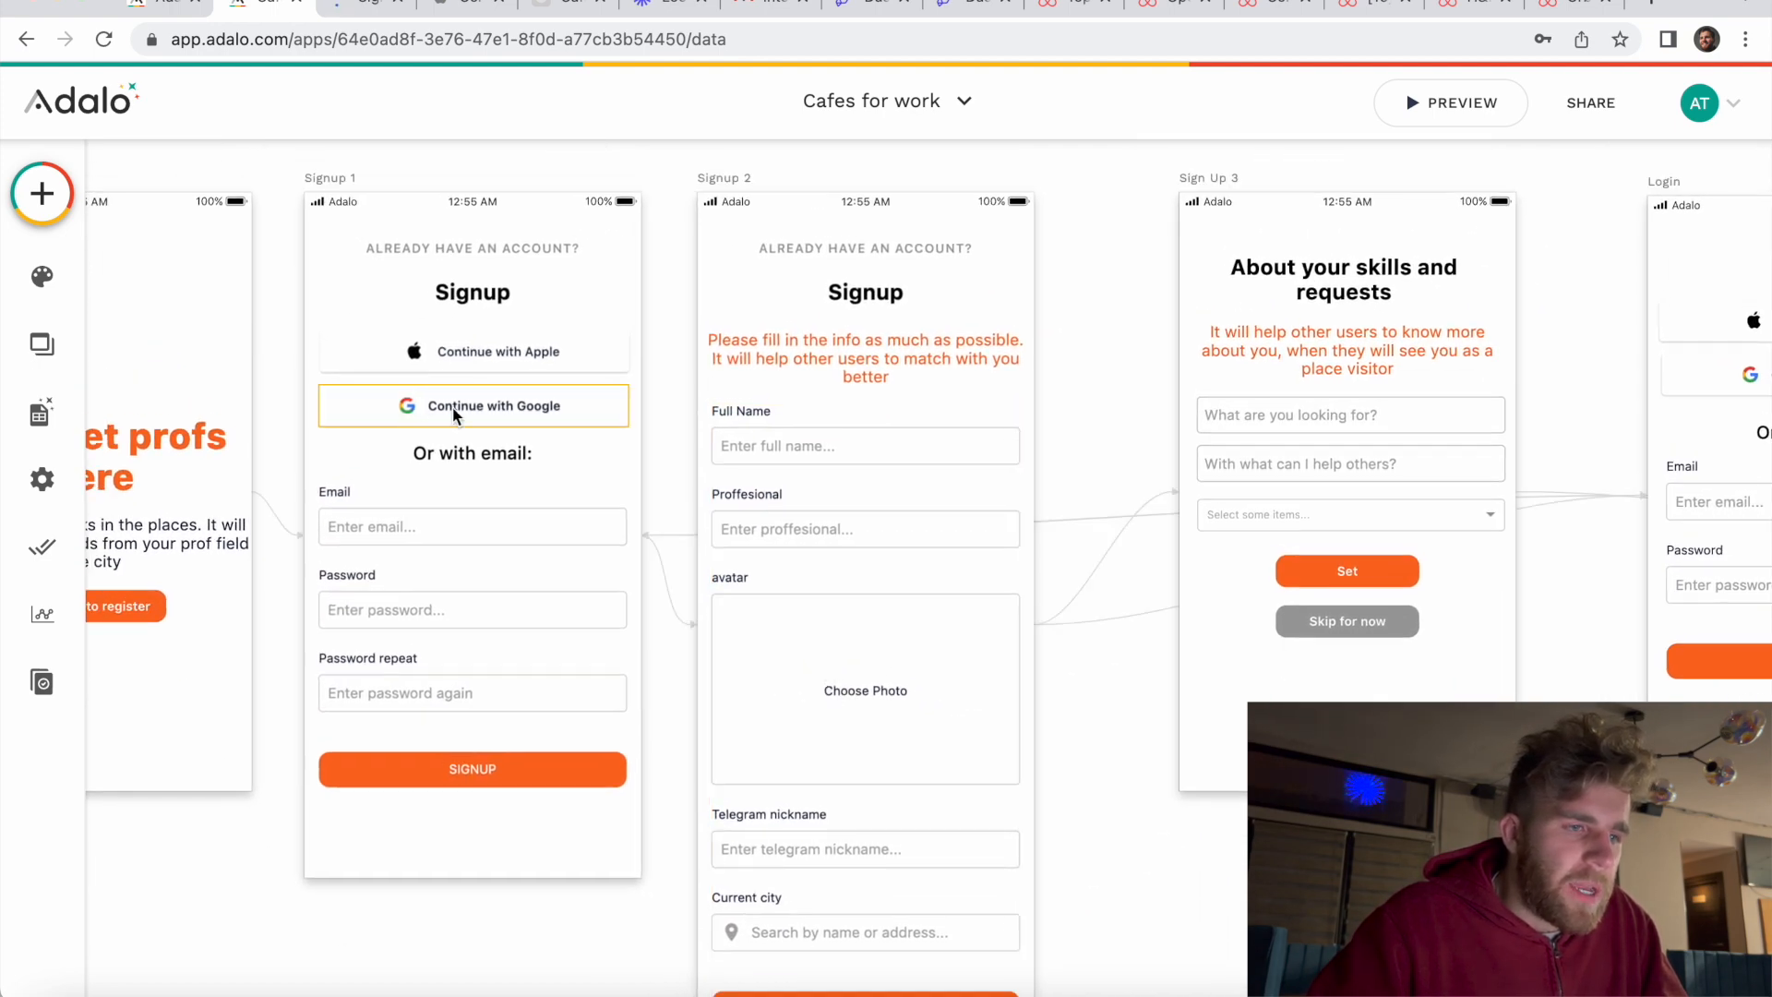
{"action": "scroll", "coordinate": [738, 462], "scroll_direction": "down", "scroll_amount": 1}
{"action": "scroll", "coordinate": [738, 462], "scroll_direction": "right", "scroll_amount": 1}
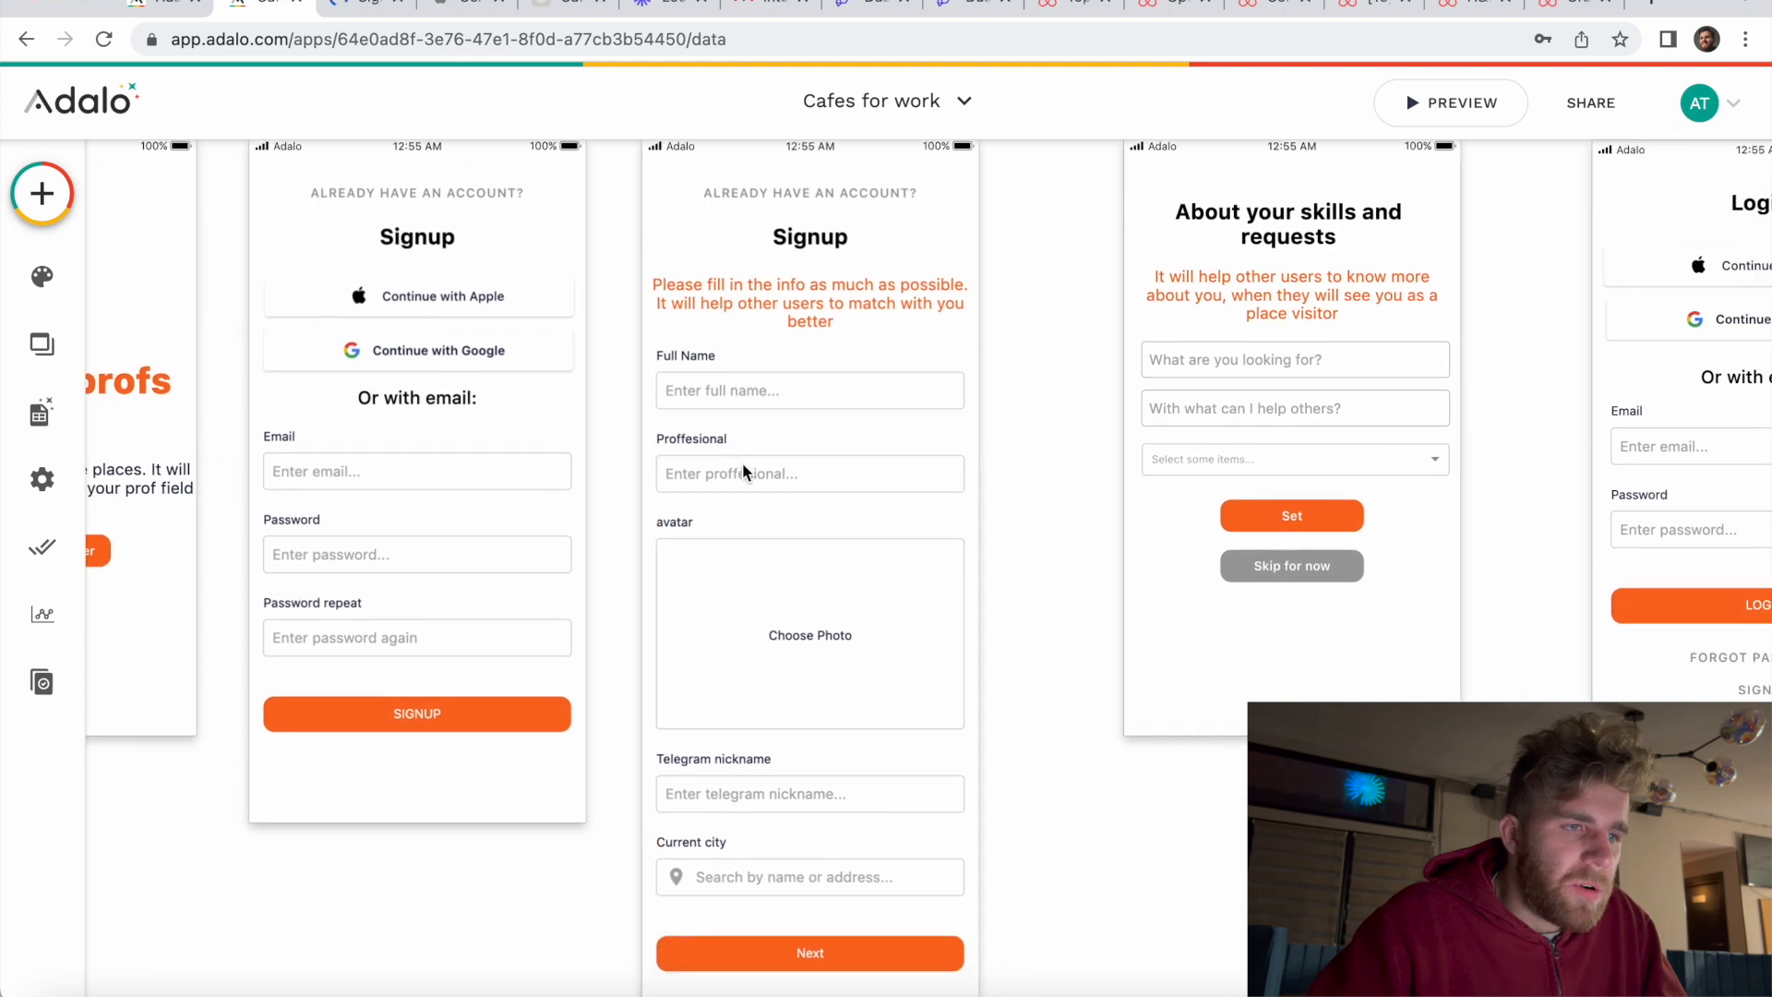
{"action": "scroll", "coordinate": [444, 476], "scroll_direction": "right", "scroll_amount": 3}
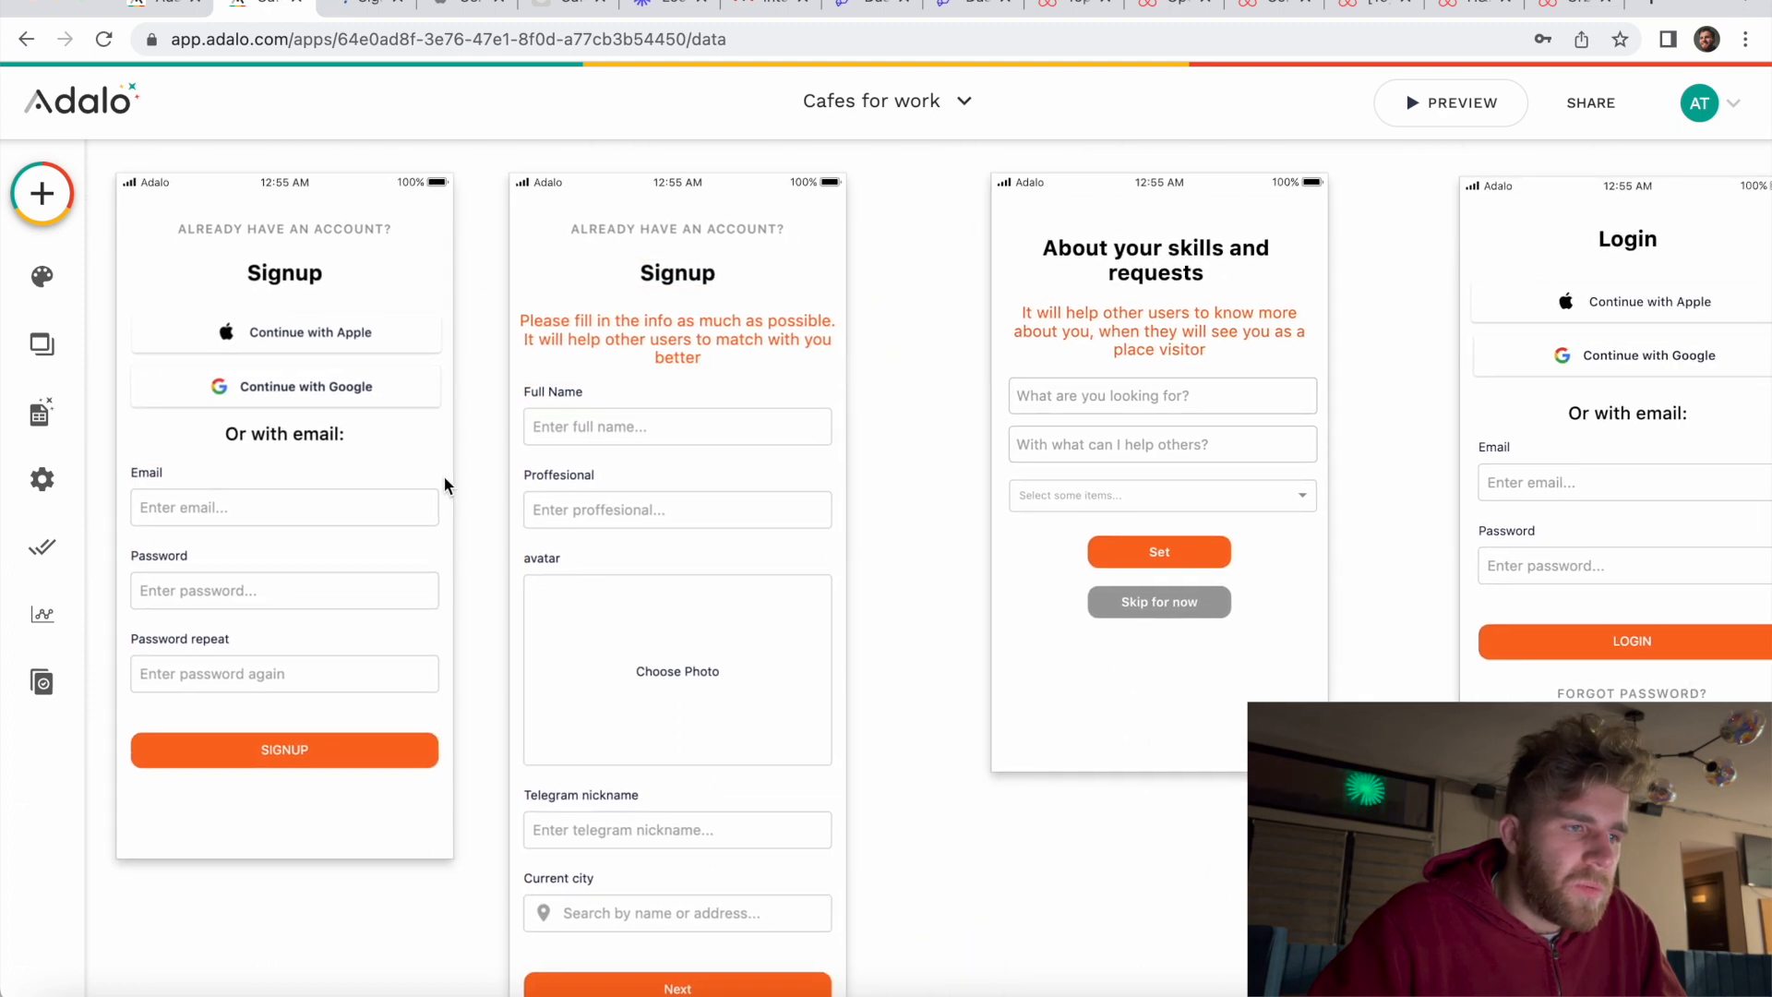
{"action": "scroll", "coordinate": [445, 476], "scroll_direction": "up", "scroll_amount": 1}
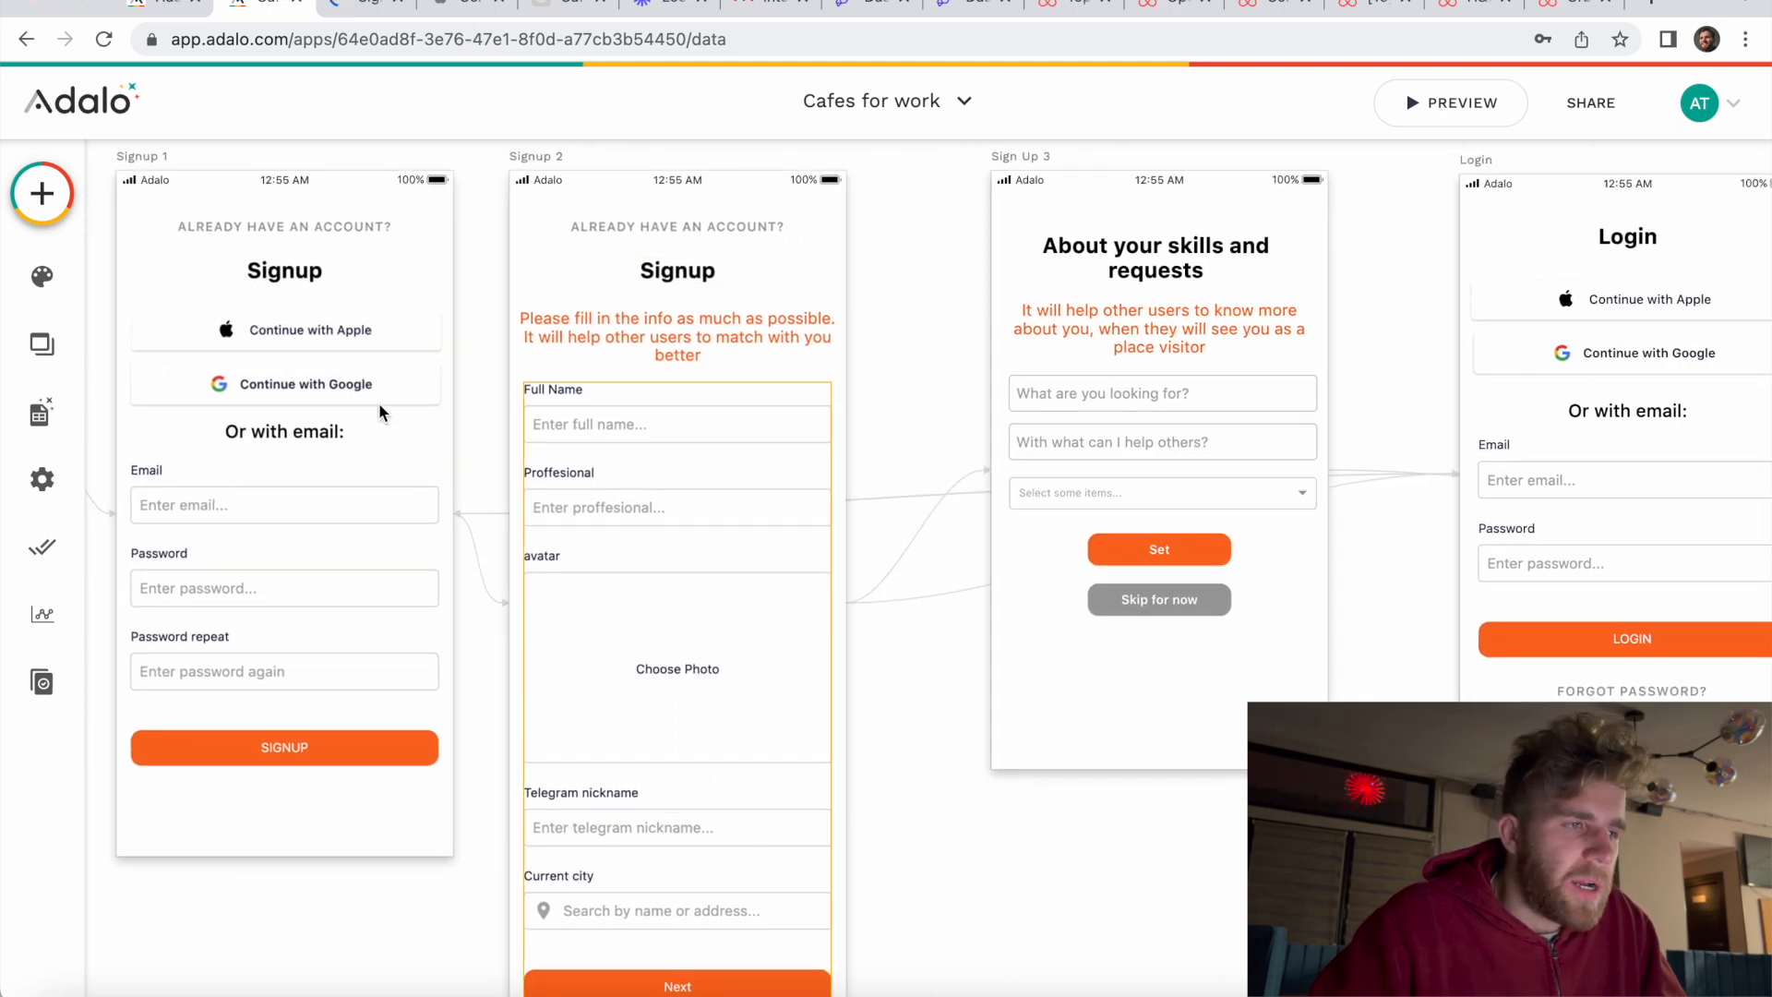
Step: Open the Signup 2 form's settings and review its data collection, its form action and its list of fields
{"action": "scroll", "coordinate": [722, 488], "scroll_direction": "down", "scroll_amount": 2}
{"action": "scroll", "coordinate": [722, 487], "scroll_direction": "left", "scroll_amount": 1}
{"action": "left_click", "coordinate": [722, 487]}
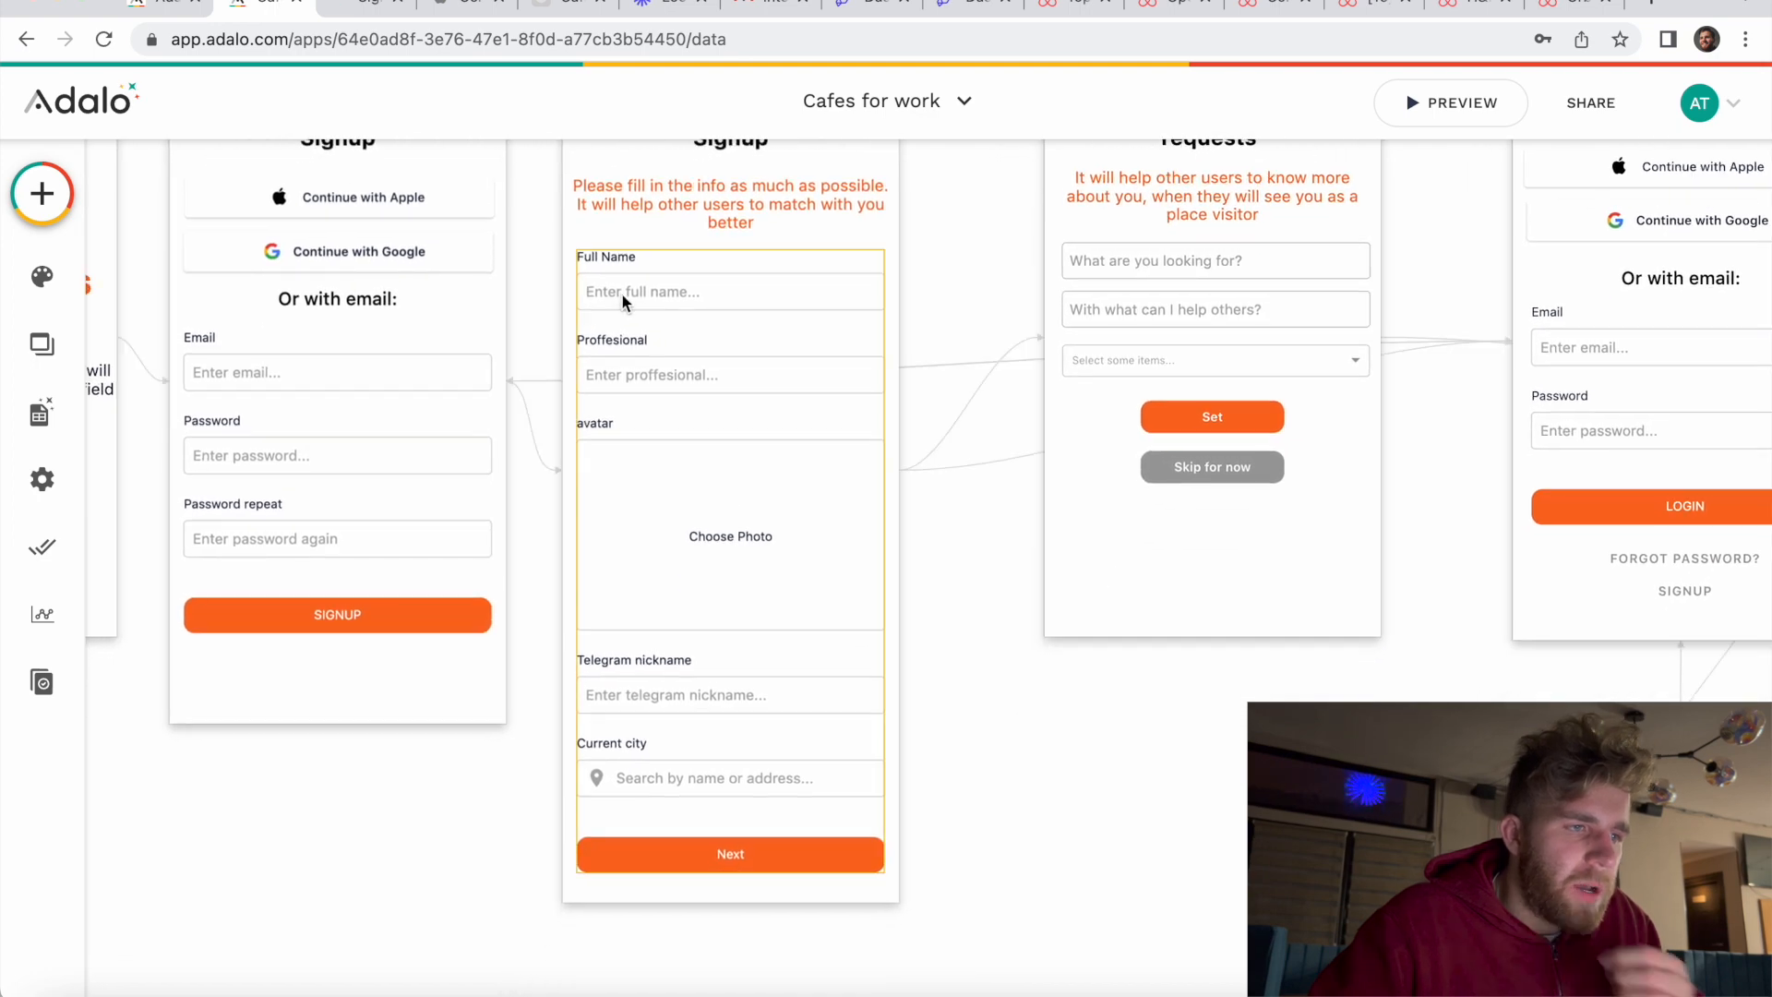
{"action": "left_click", "coordinate": [147, 291]}
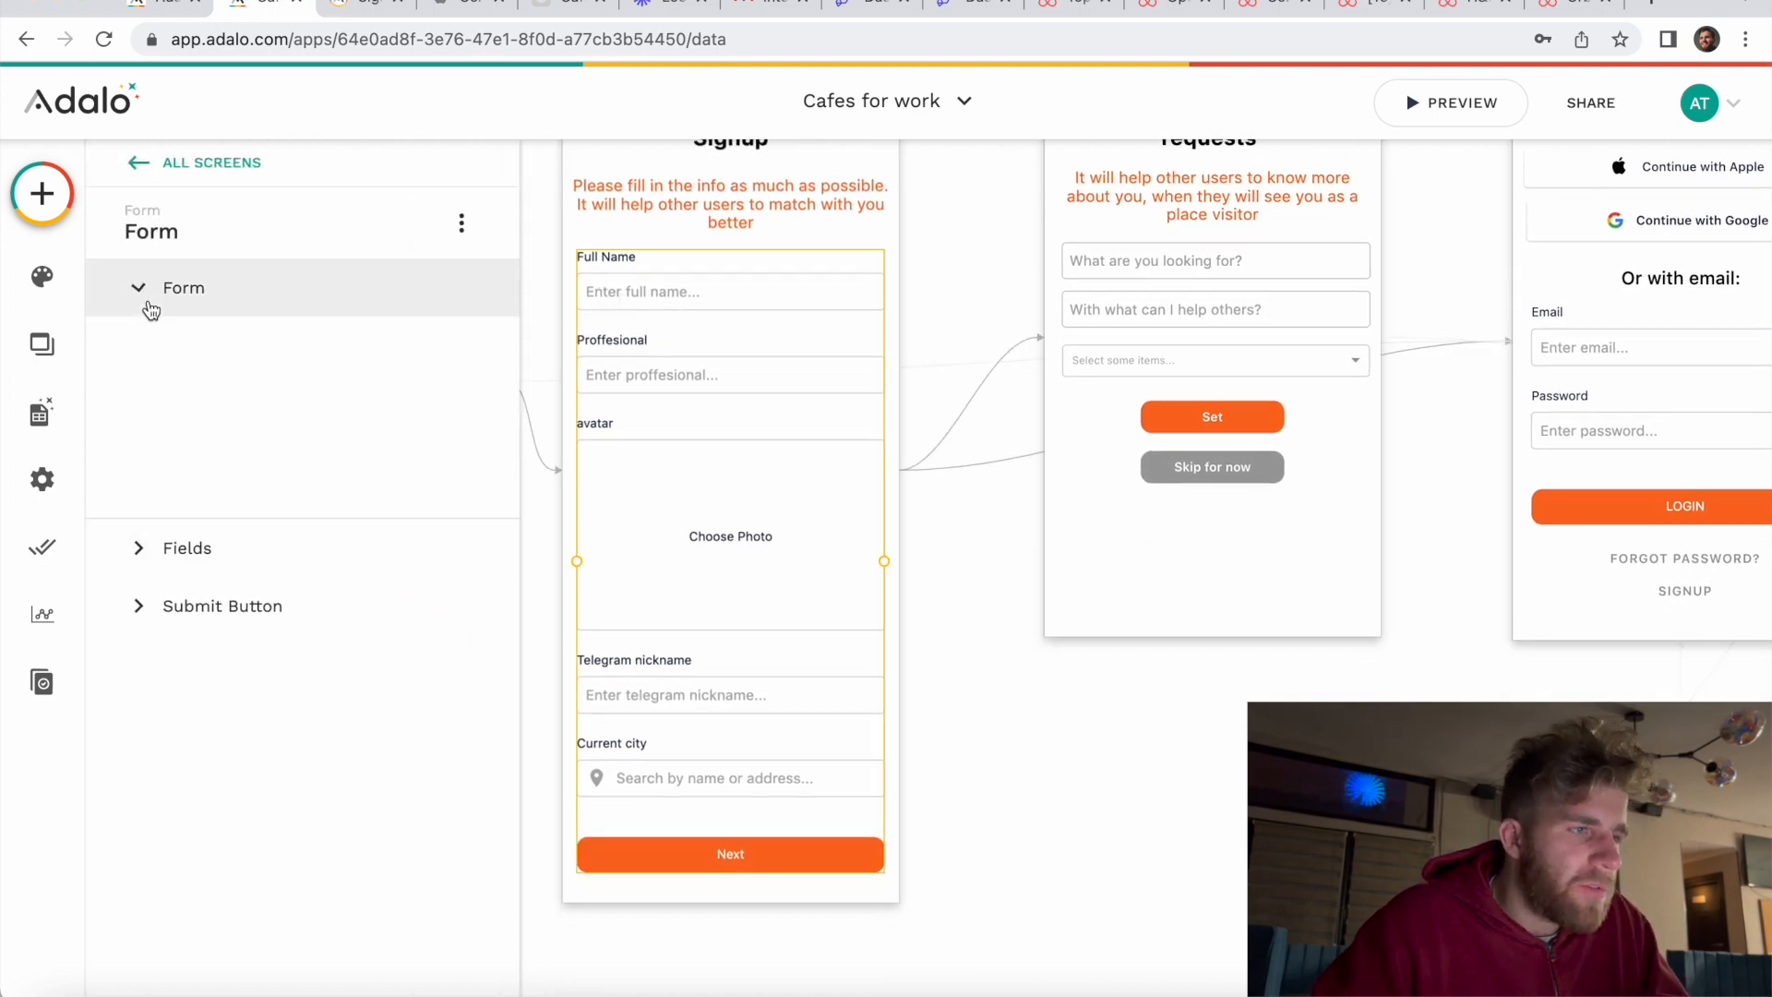
{"action": "left_click", "coordinate": [143, 284]}
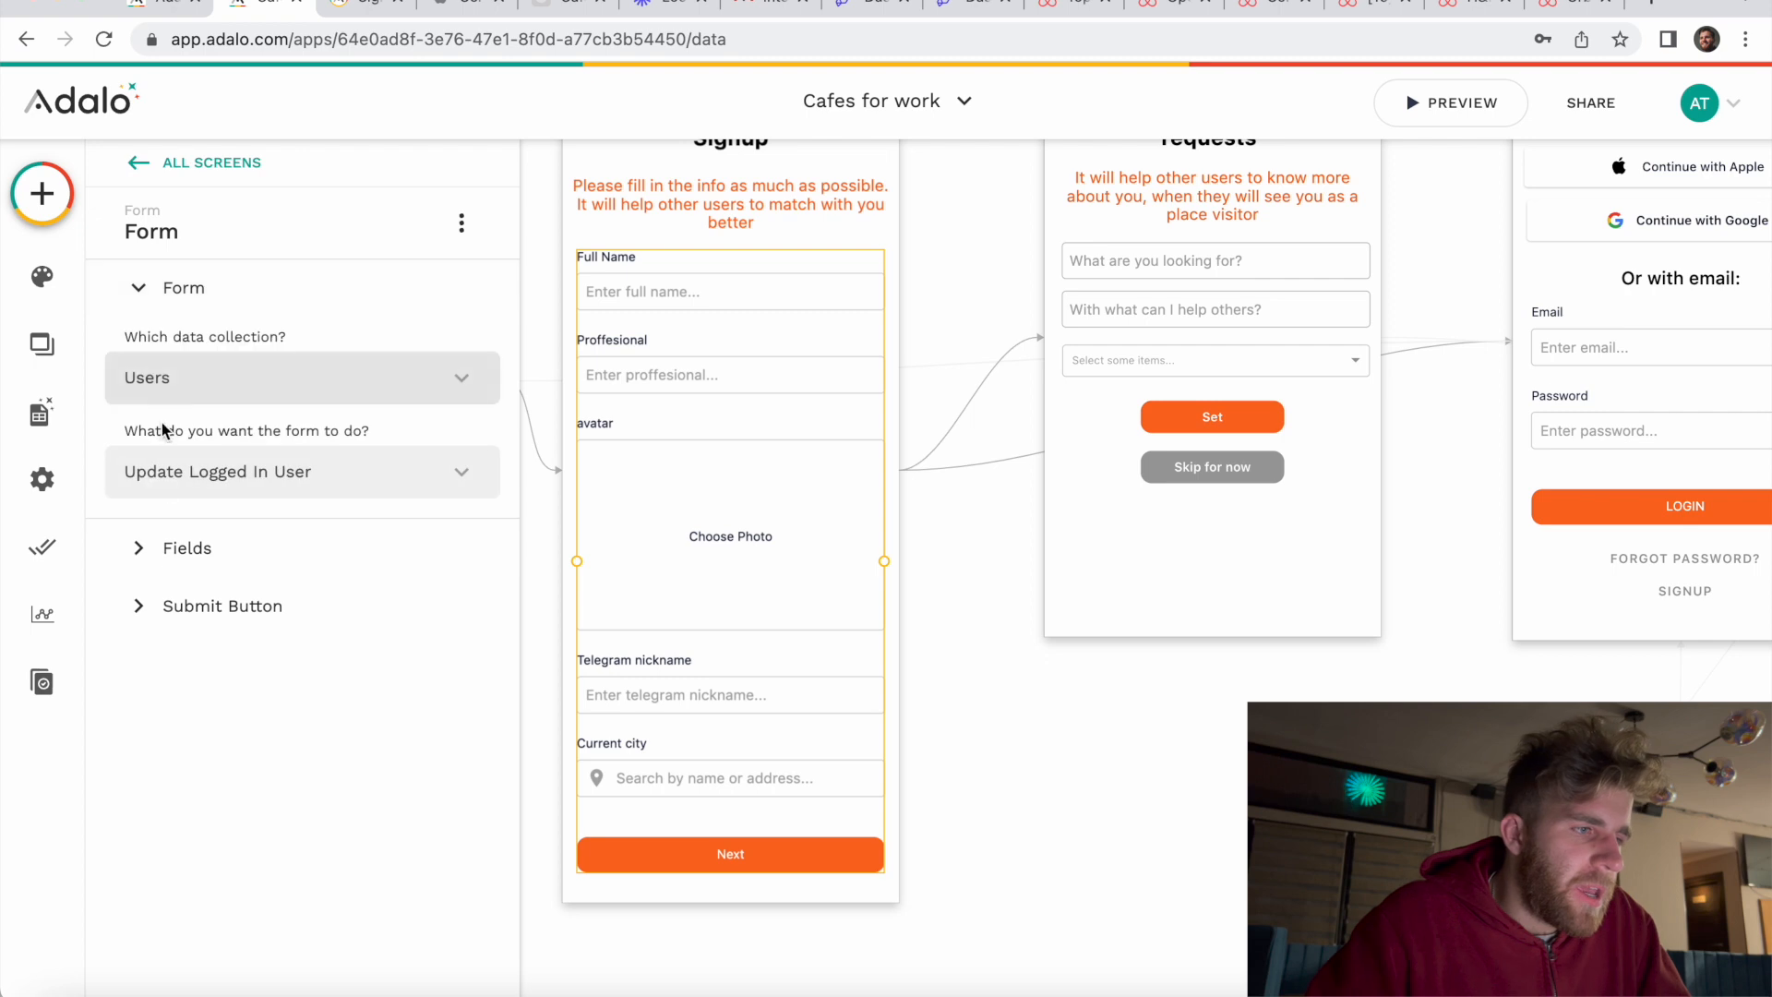
{"action": "left_click", "coordinate": [185, 541]}
{"action": "scroll", "coordinate": [219, 658], "scroll_direction": "down", "scroll_amount": 1}
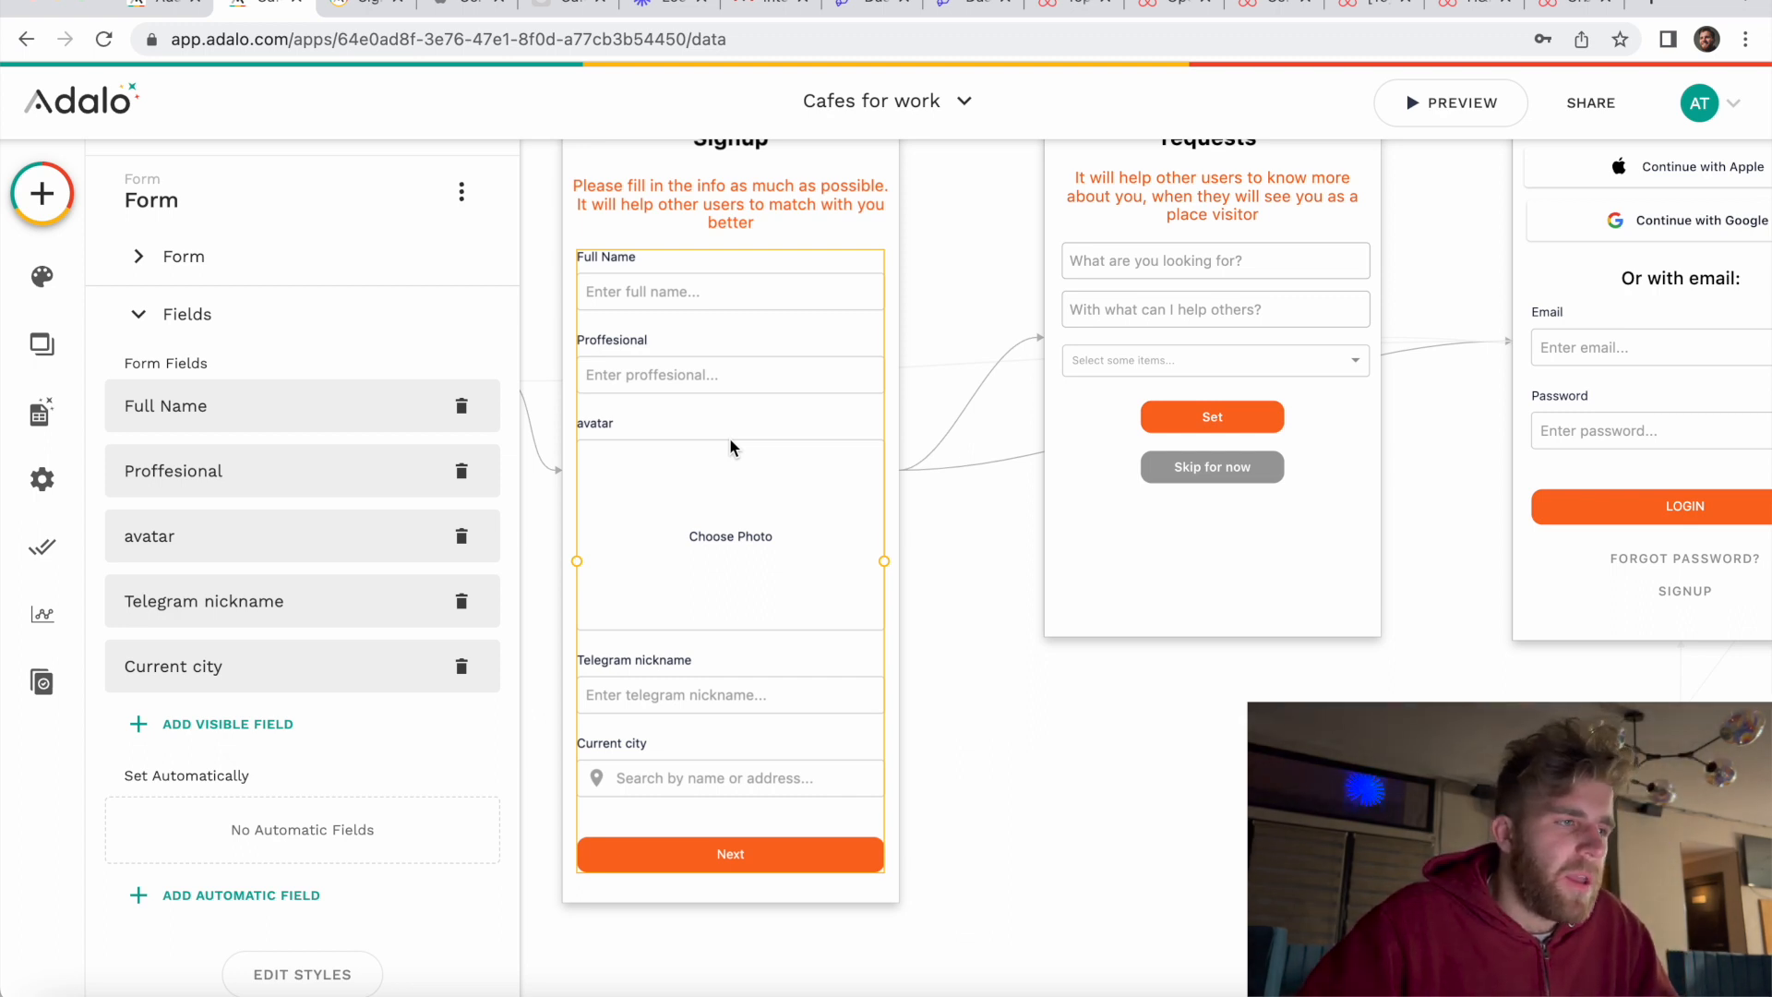
Step: Look at the available components, reselect the Signup 2 form, and check its data collection setting
{"action": "left_click", "coordinate": [43, 196]}
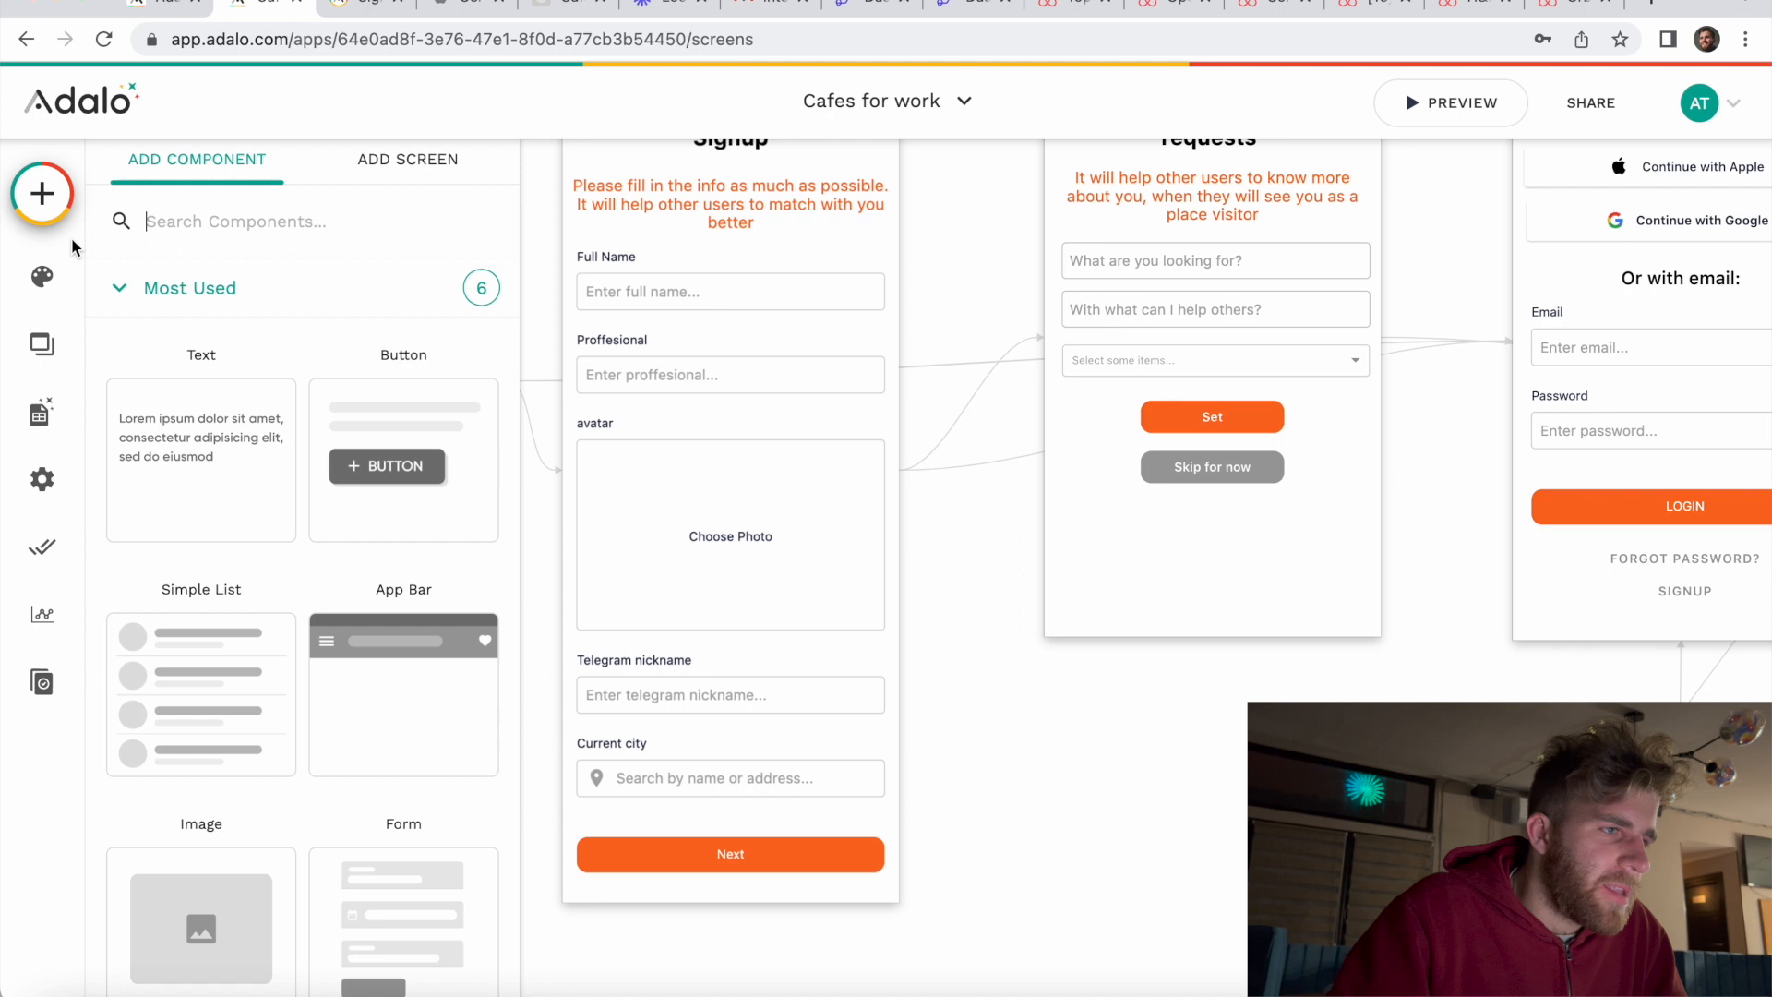
{"action": "left_click", "coordinate": [755, 358]}
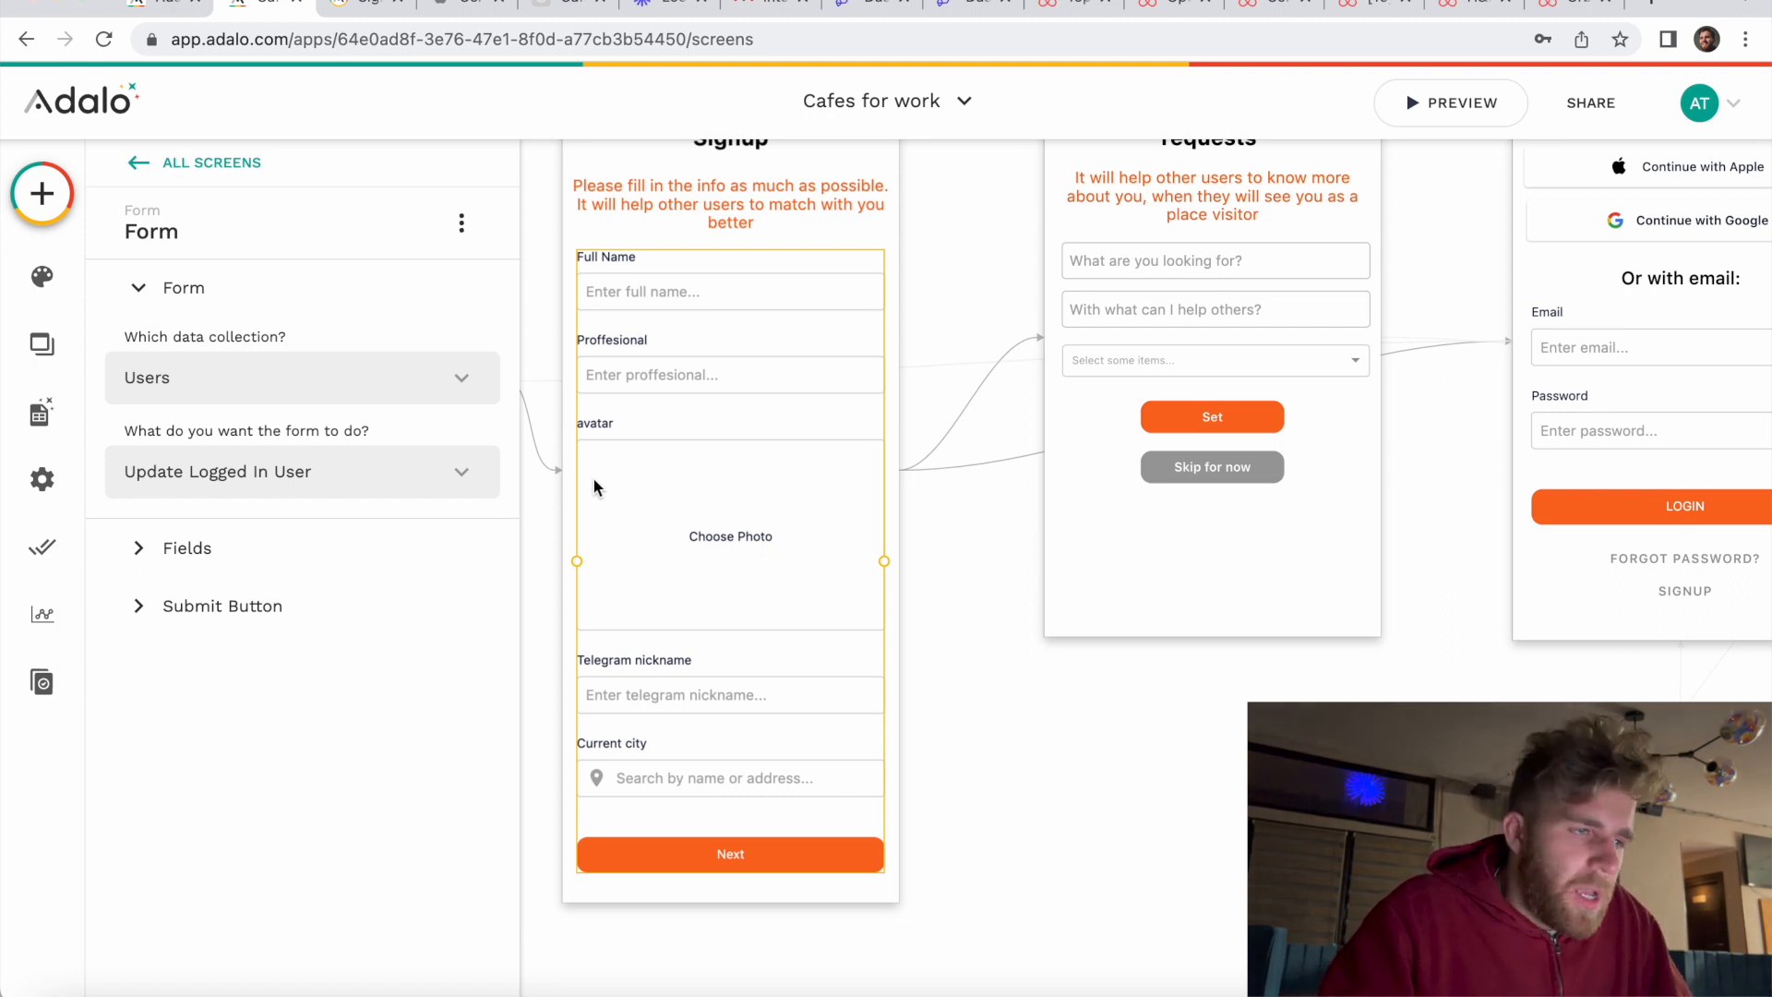
{"action": "left_click", "coordinate": [455, 374]}
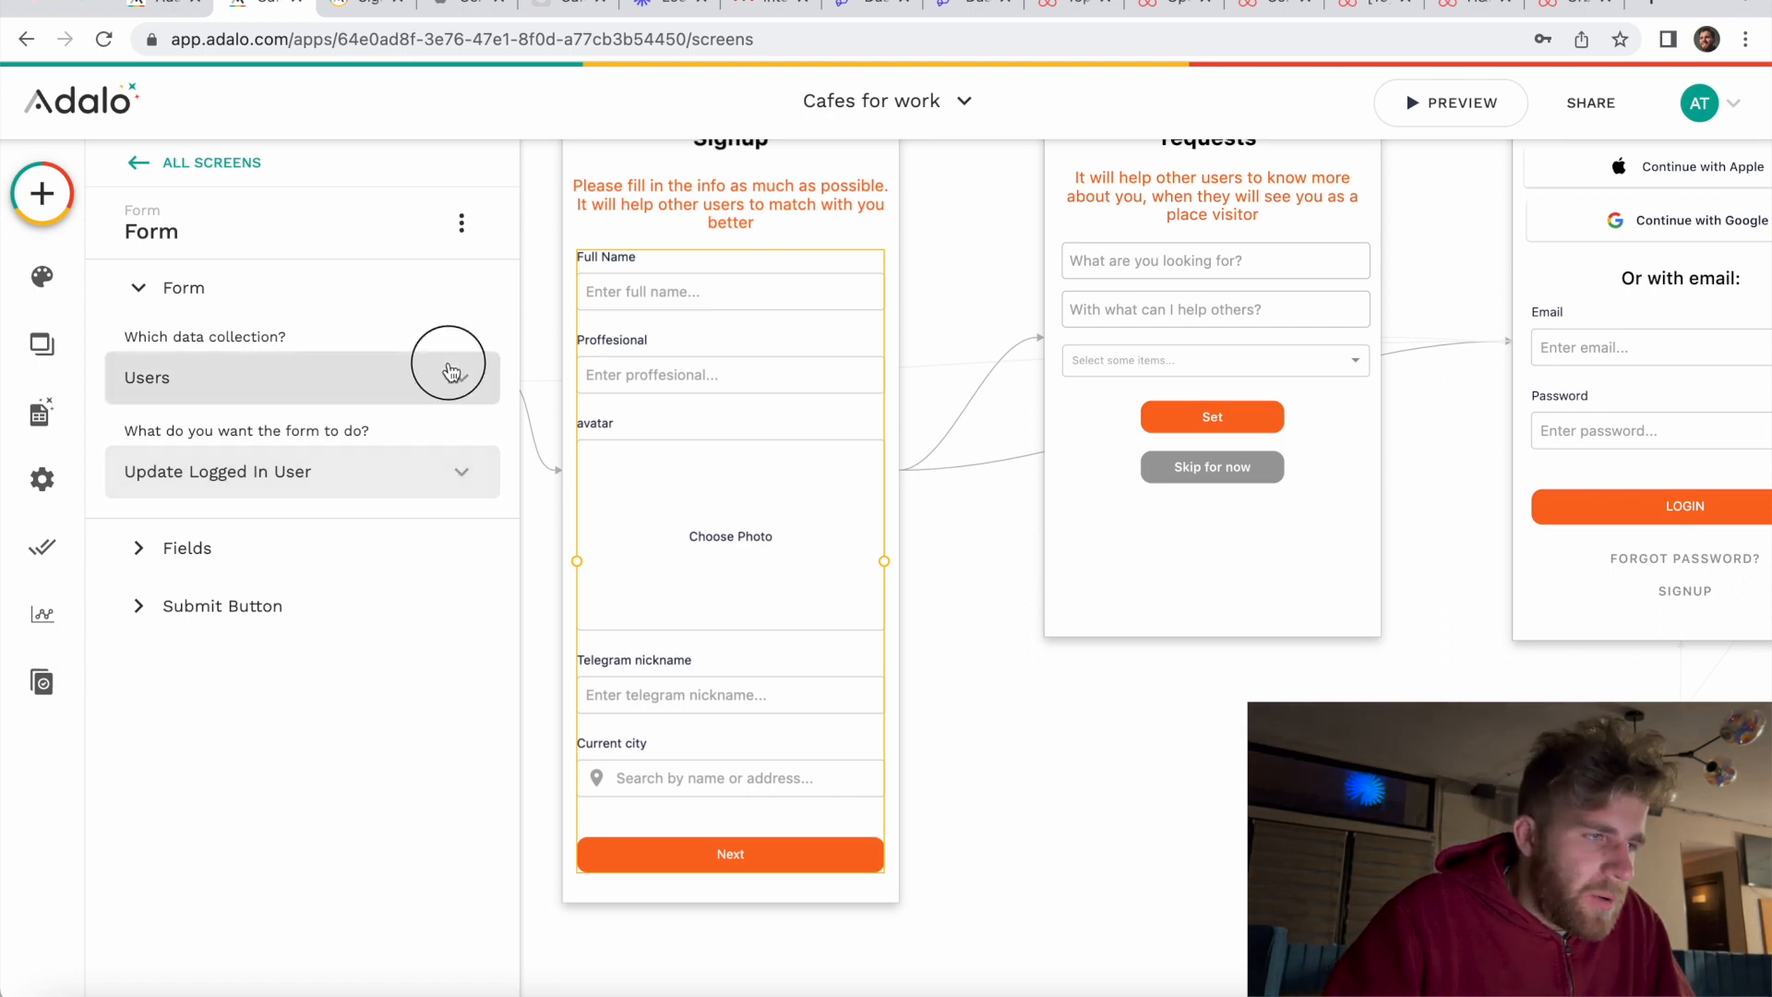
{"action": "left_click", "coordinate": [452, 369]}
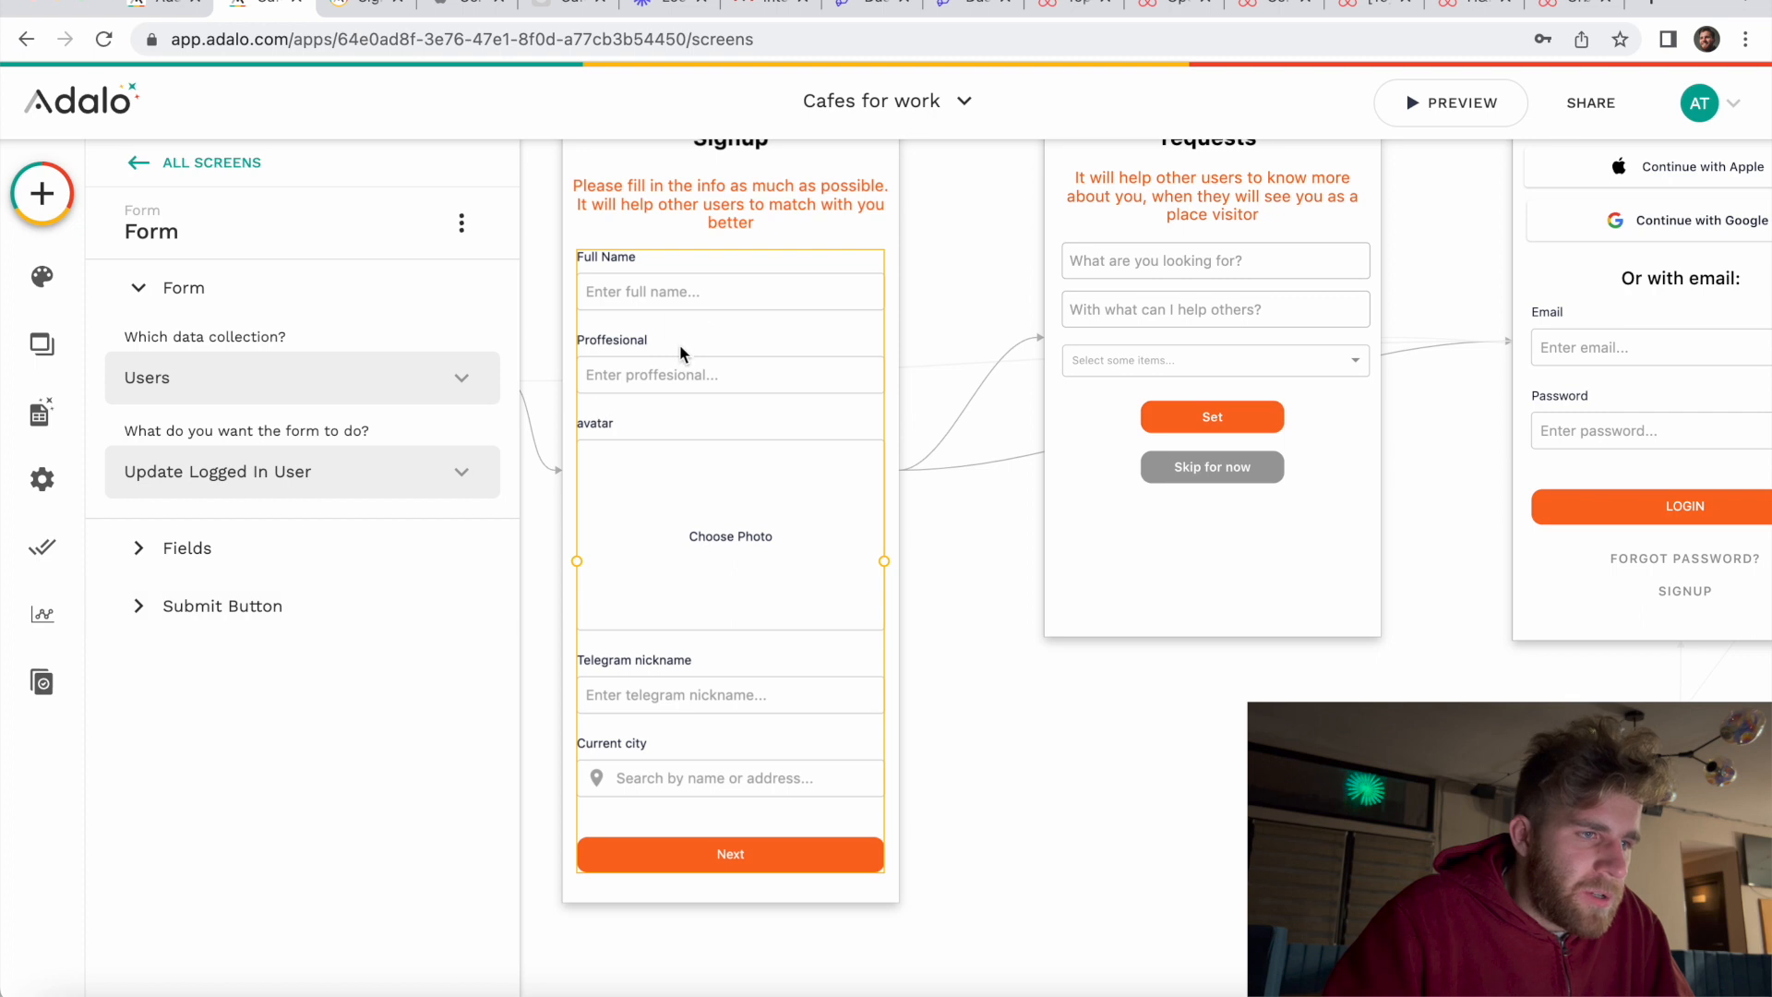
Step: Review the Signup 2 form down to its Next button and inspect the submit button's click actions
{"action": "scroll", "coordinate": [642, 339], "scroll_direction": "down", "scroll_amount": 1}
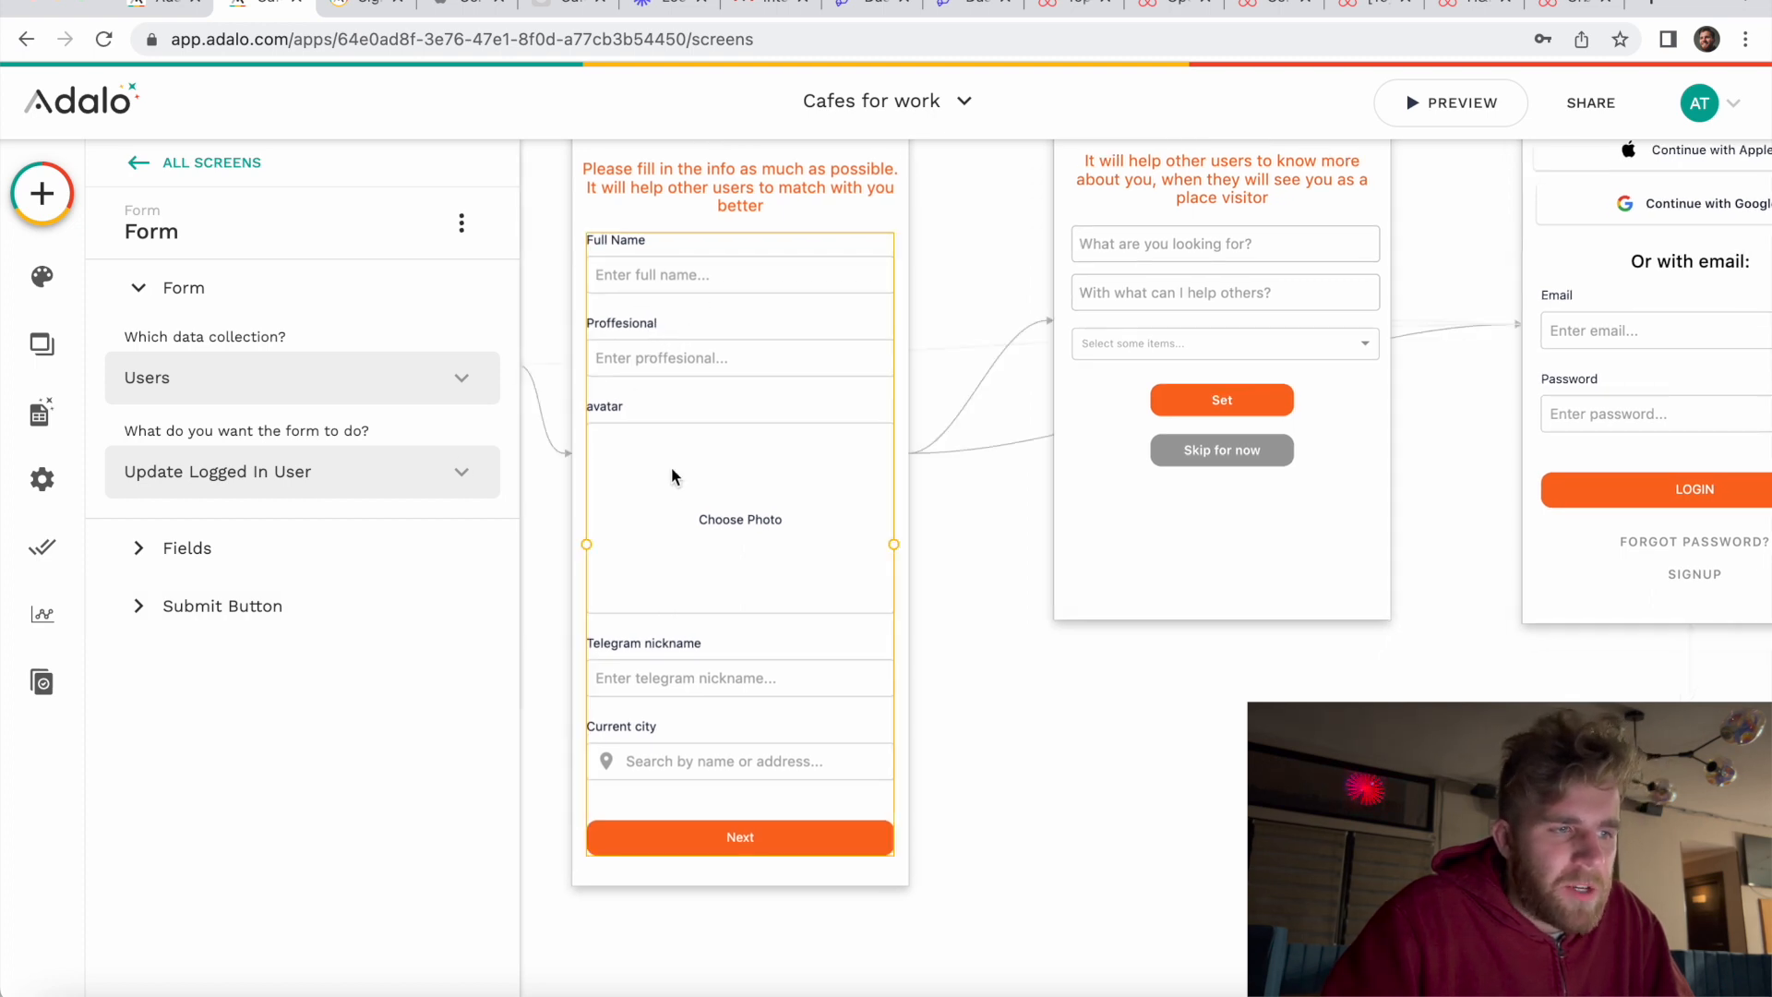
{"action": "scroll", "coordinate": [672, 467], "scroll_direction": "down", "scroll_amount": 2}
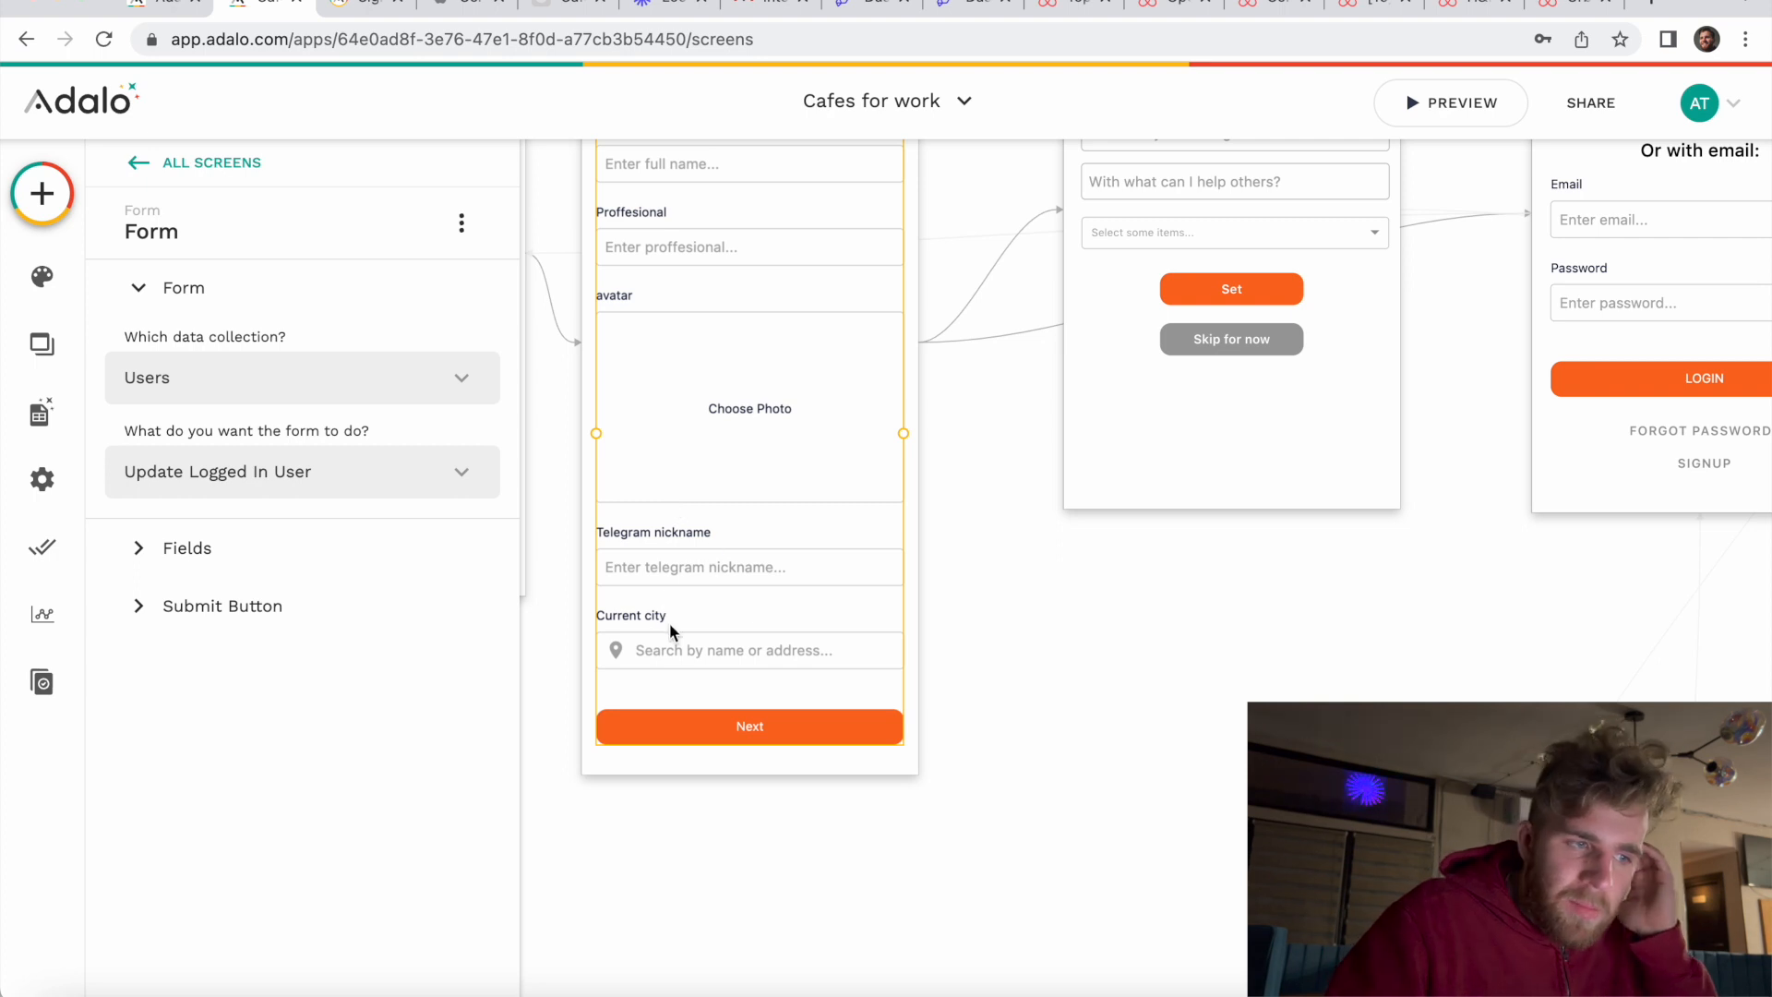
{"action": "scroll", "coordinate": [764, 711], "scroll_direction": "up", "scroll_amount": 5}
{"action": "scroll", "coordinate": [764, 710], "scroll_direction": "right", "scroll_amount": 3}
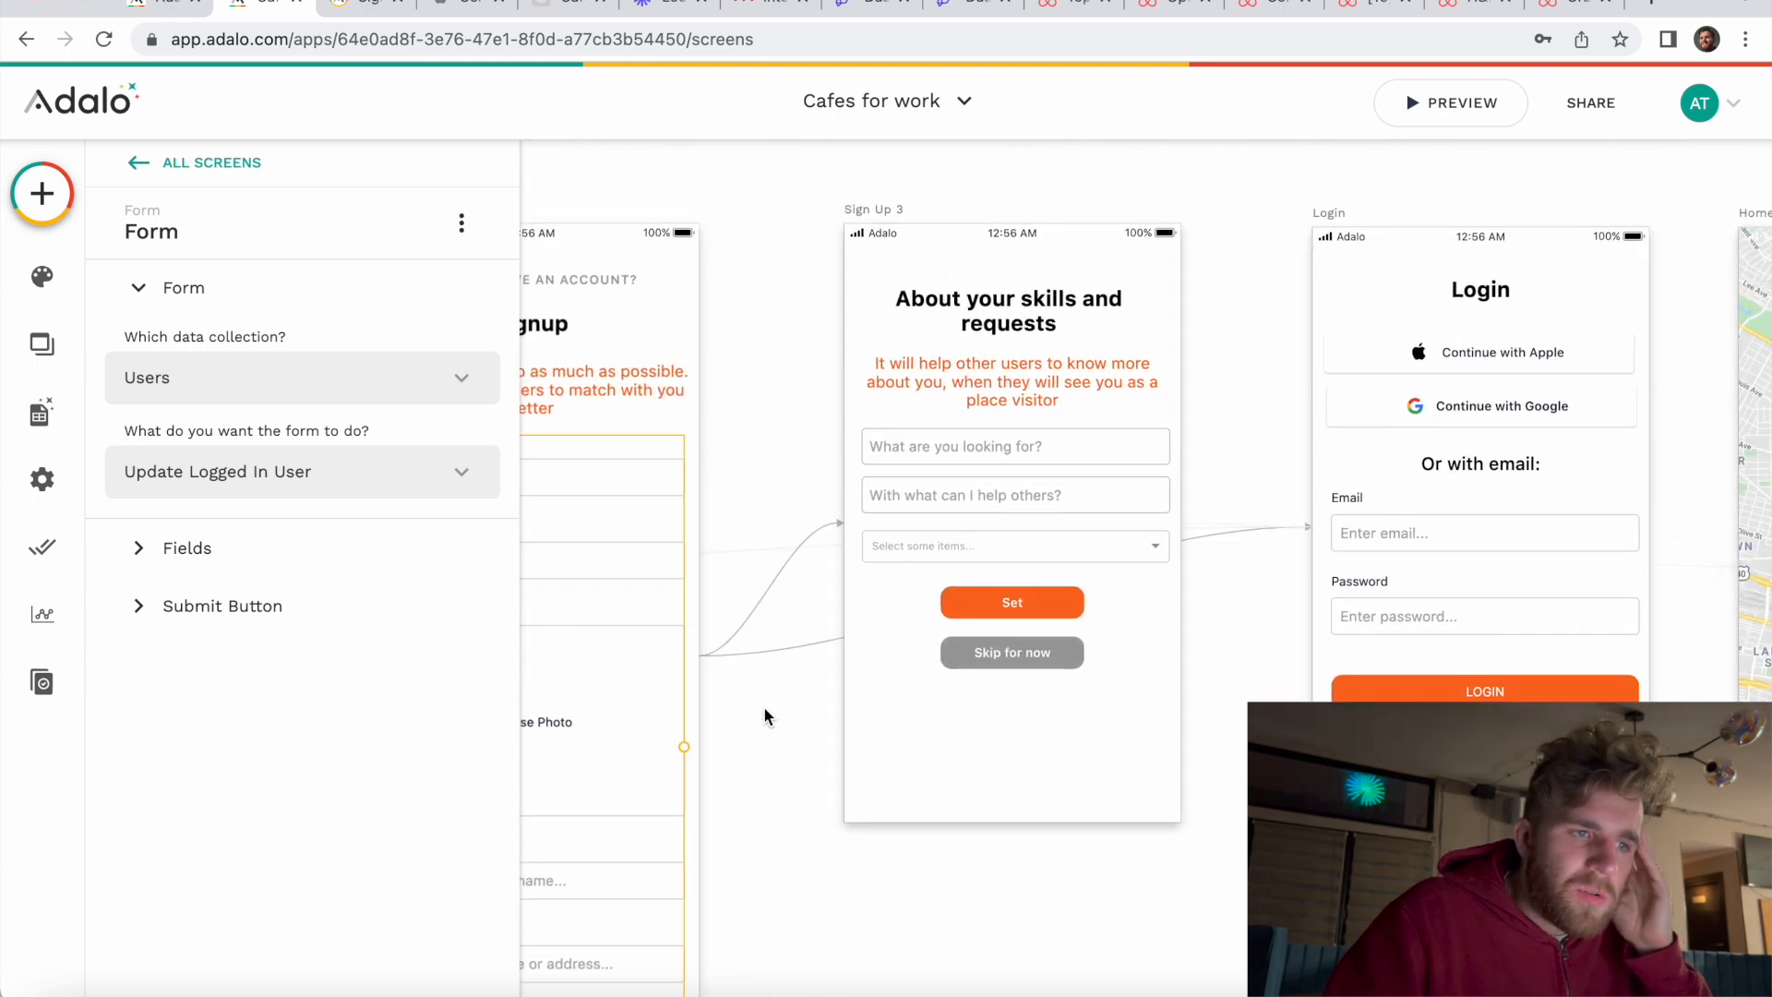
{"action": "scroll", "coordinate": [764, 710], "scroll_direction": "right", "scroll_amount": 1}
{"action": "scroll", "coordinate": [764, 711], "scroll_direction": "down", "scroll_amount": 4}
{"action": "scroll", "coordinate": [764, 711], "scroll_direction": "left", "scroll_amount": 3}
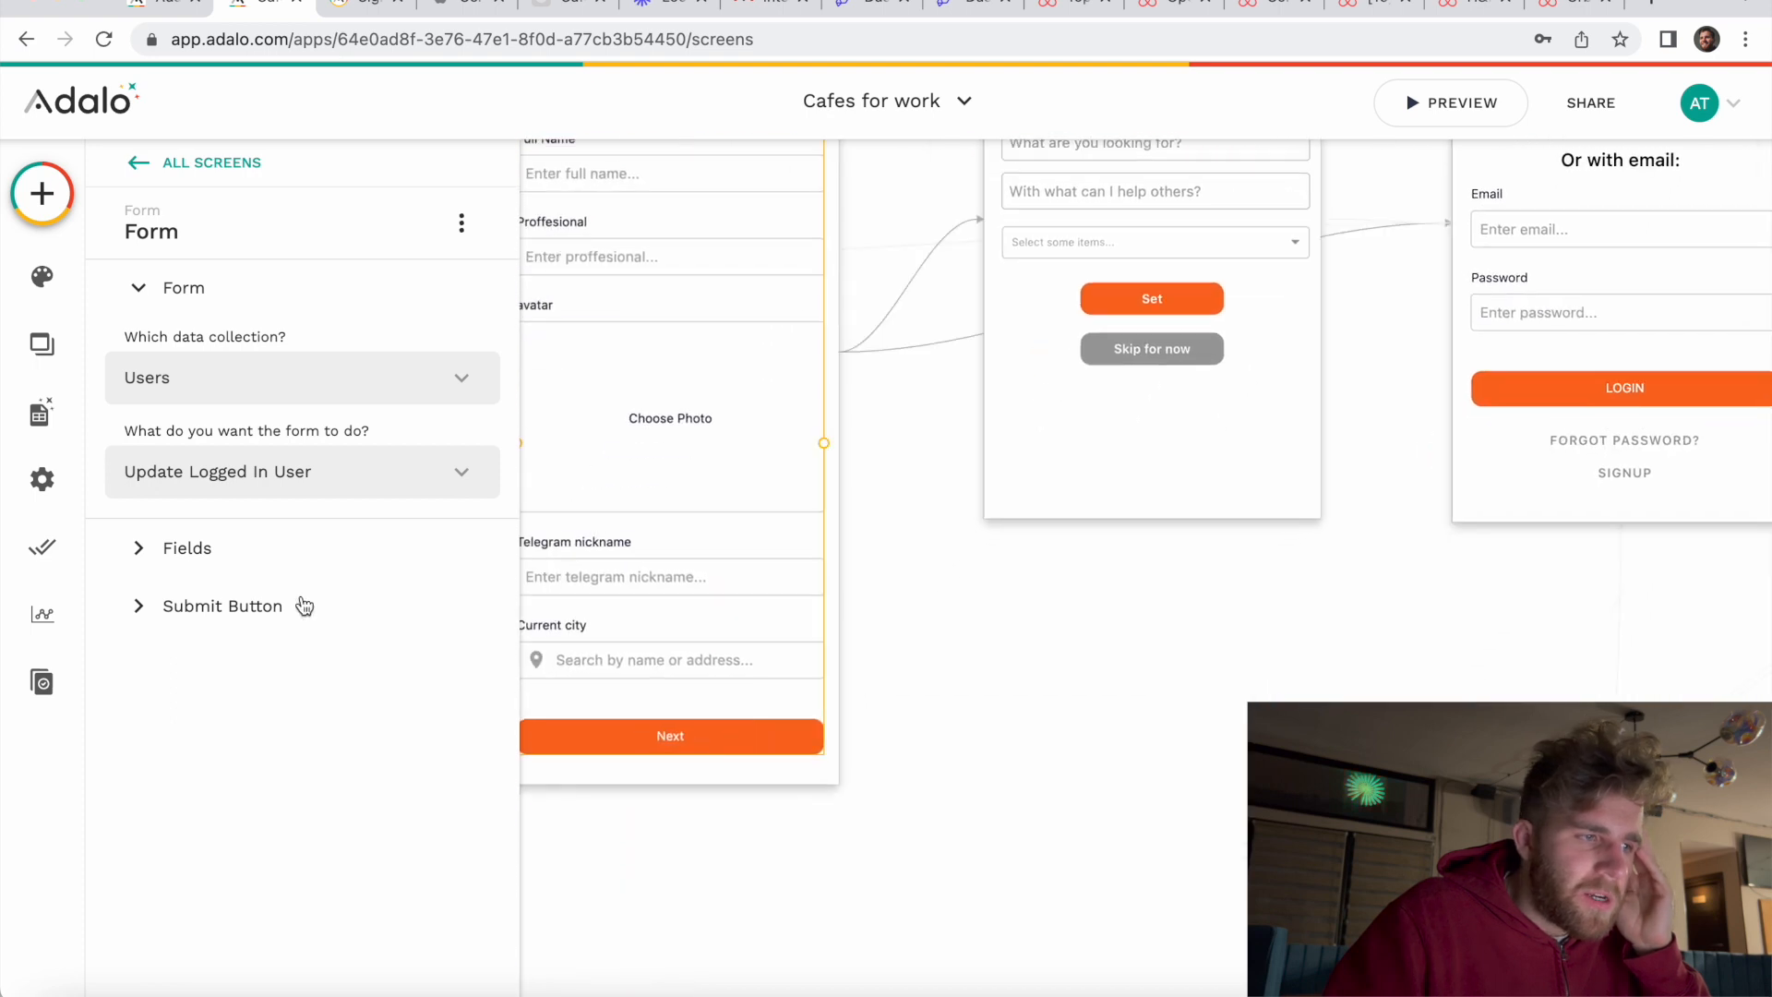
{"action": "left_click", "coordinate": [246, 605]}
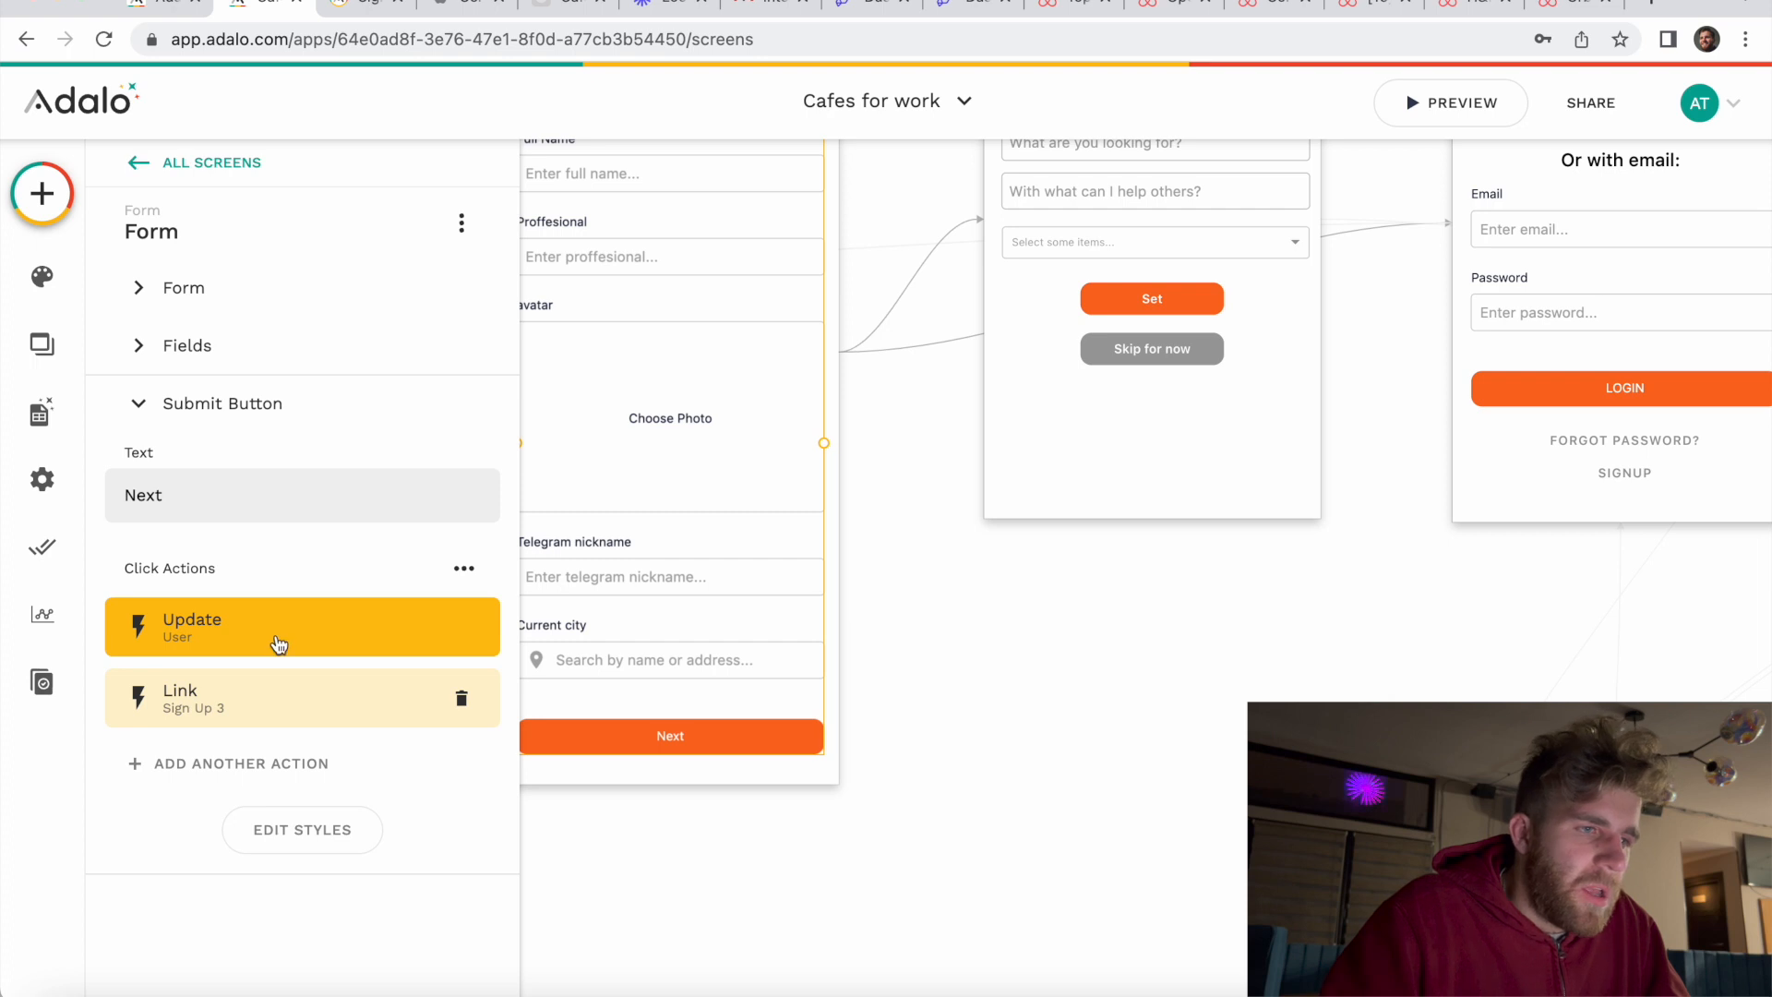
Step: Check the click actions of the Signup 1 form's SIGNUP button and reopen the Continue with Google button's settings
{"action": "scroll", "coordinate": [711, 568], "scroll_direction": "left", "scroll_amount": 6}
{"action": "left_click", "coordinate": [821, 544]}
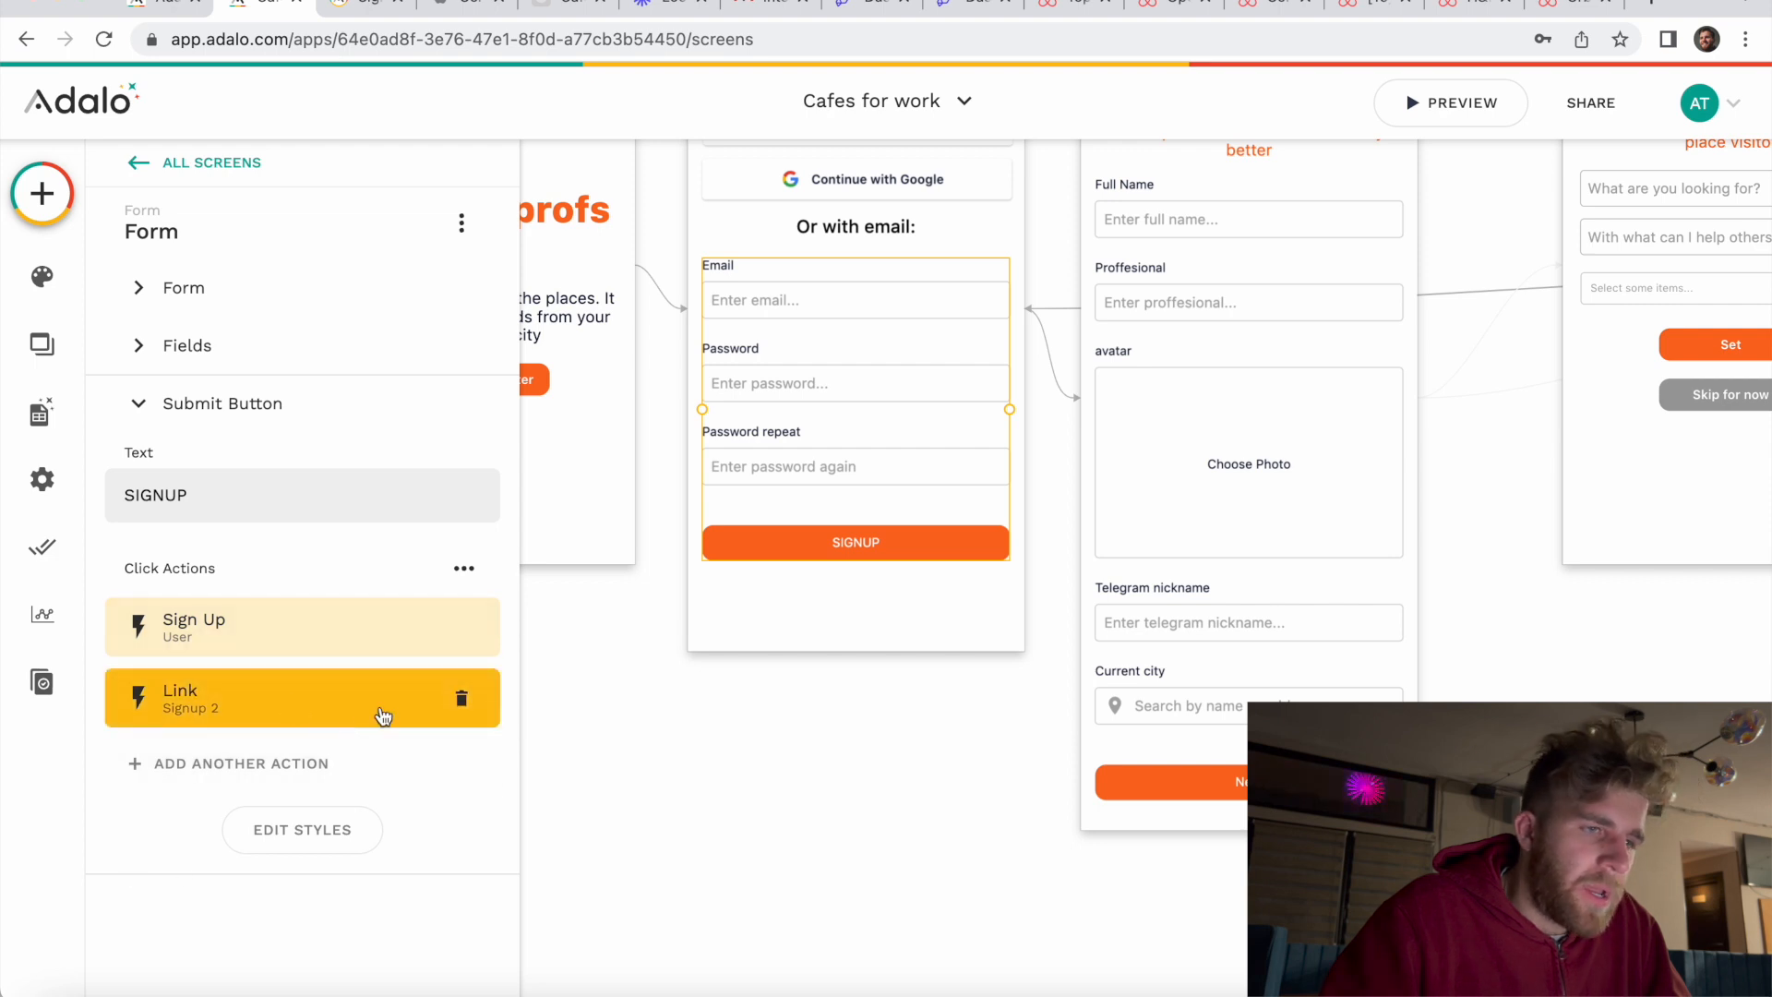
{"action": "scroll", "coordinate": [706, 628], "scroll_direction": "up", "scroll_amount": 3}
{"action": "left_click", "coordinate": [770, 297]}
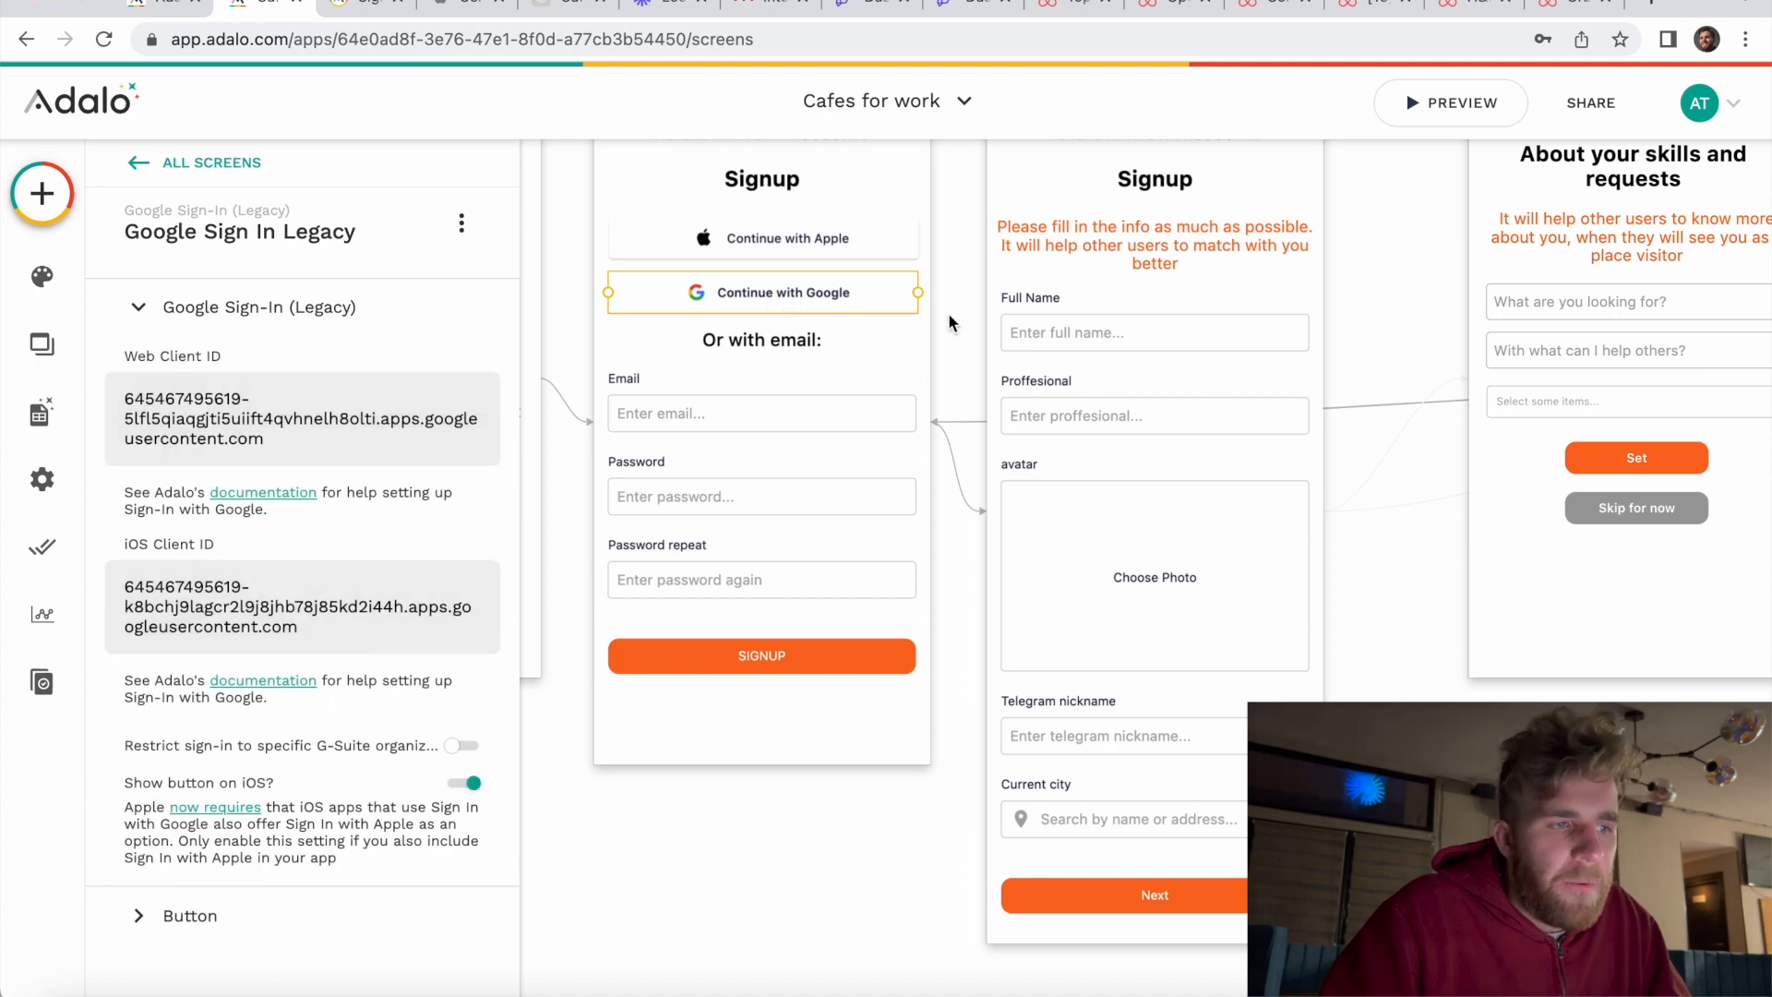
Step: Review the Continue with Google button's appearance settings and its additional actions after login or signup
{"action": "scroll", "coordinate": [922, 415], "scroll_direction": "right", "scroll_amount": 2}
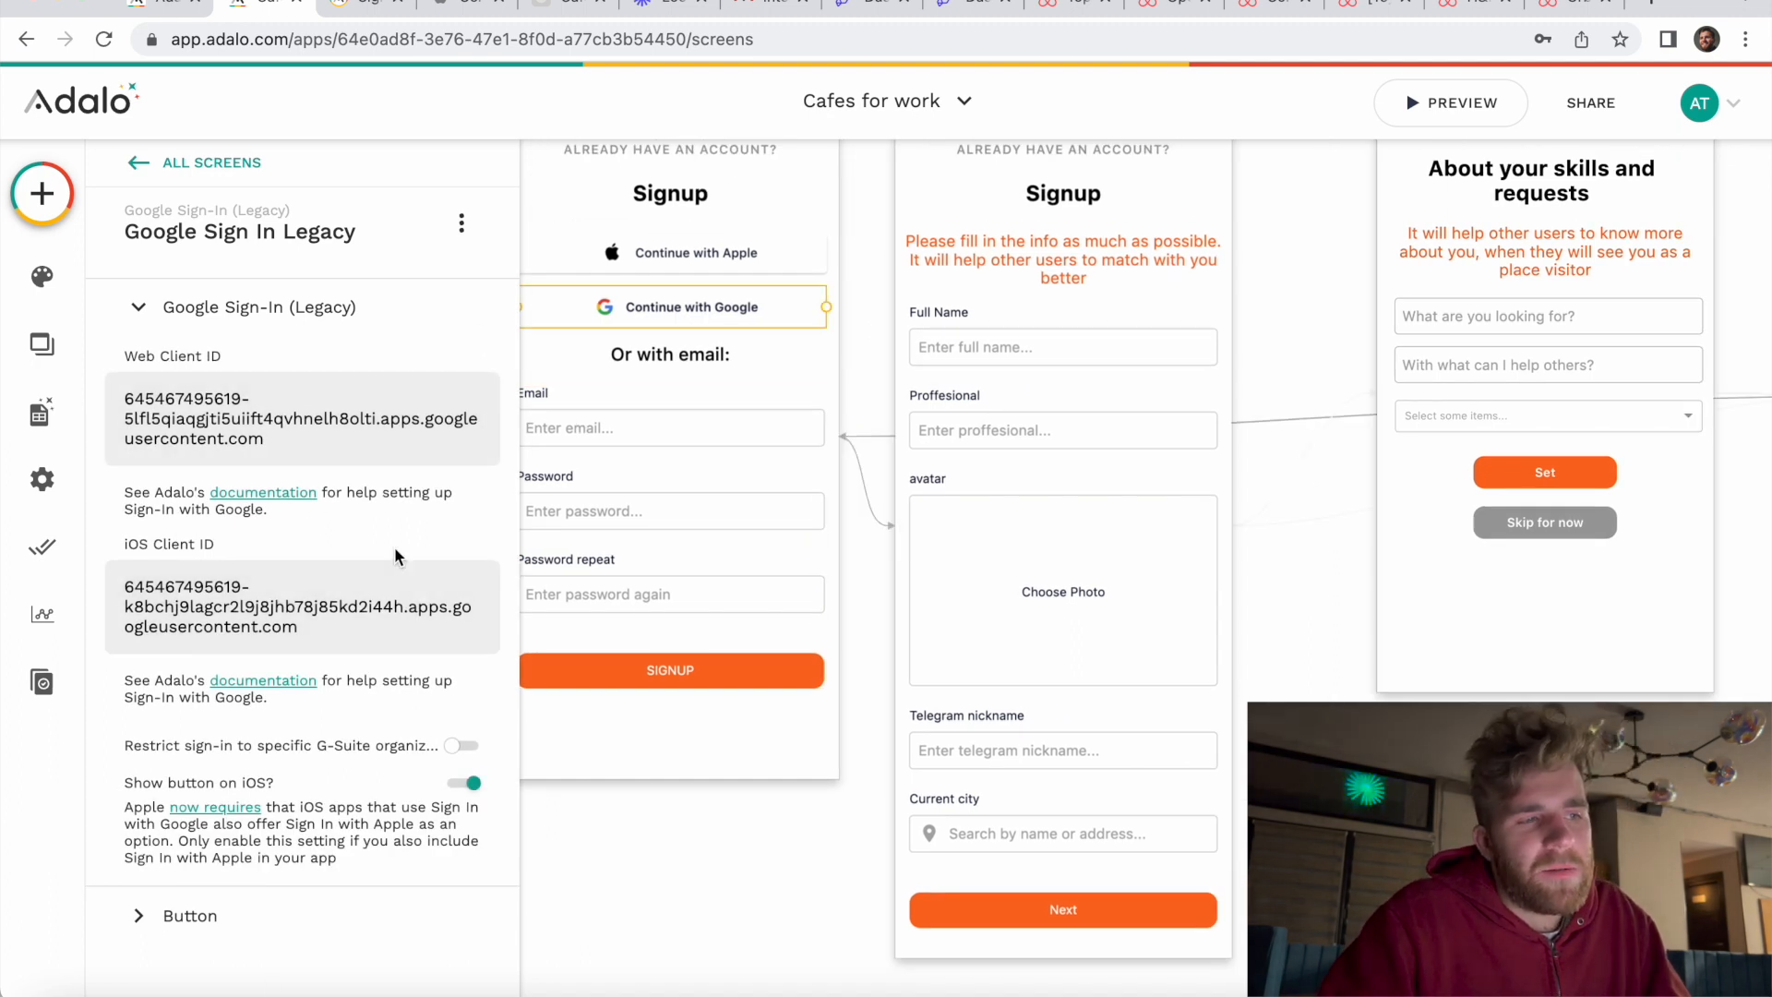
{"action": "scroll", "coordinate": [729, 235], "scroll_direction": "up", "scroll_amount": 1}
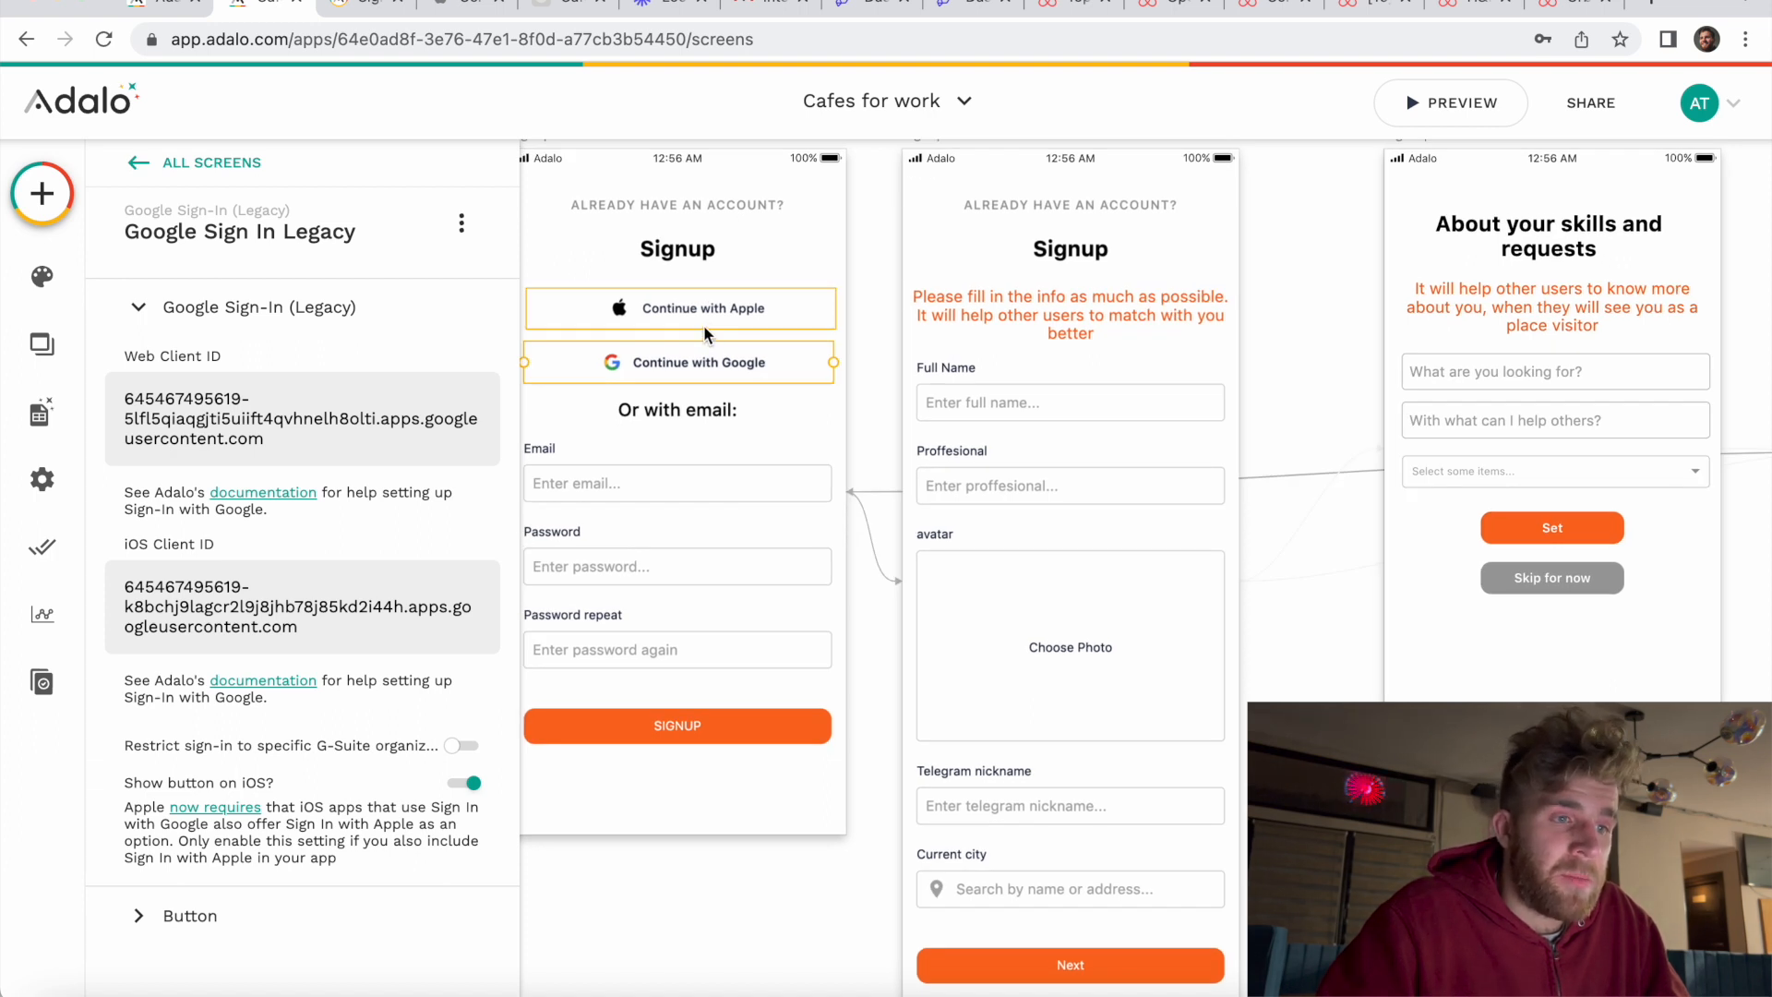
{"action": "scroll", "coordinate": [889, 496], "scroll_direction": "down", "scroll_amount": 3}
{"action": "scroll", "coordinate": [890, 497], "scroll_direction": "right", "scroll_amount": 3}
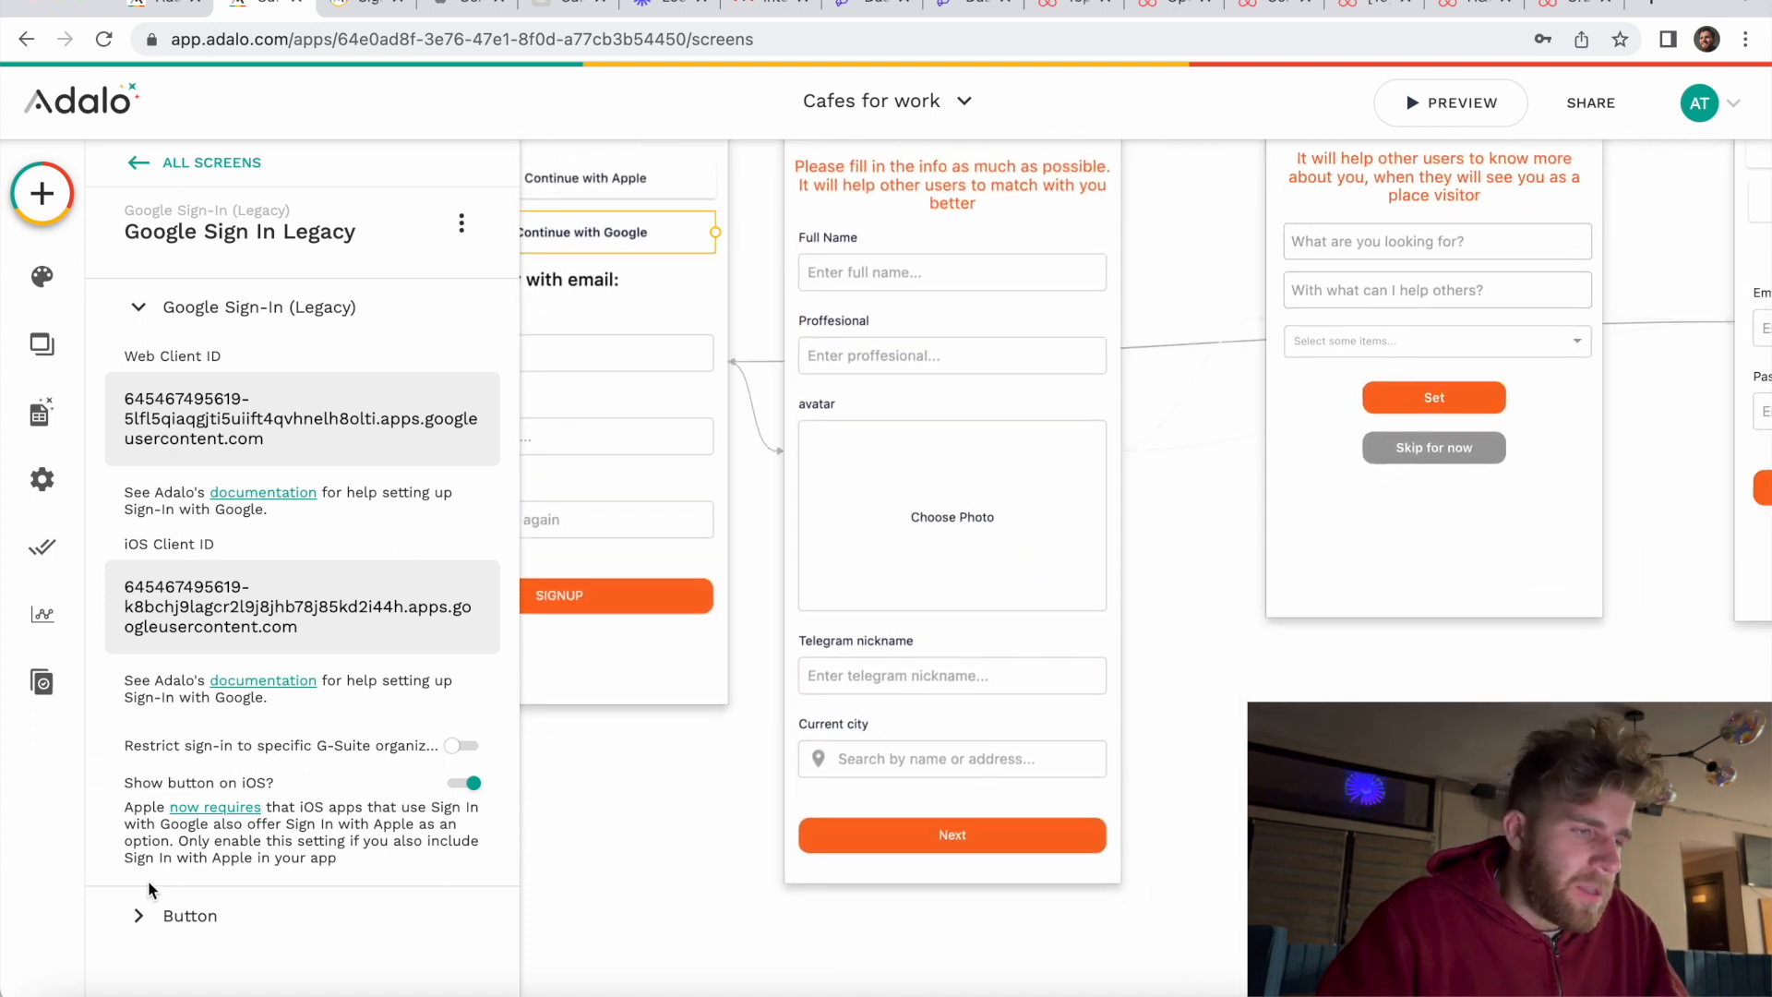
{"action": "left_click", "coordinate": [184, 916]}
{"action": "scroll", "coordinate": [364, 655], "scroll_direction": "down", "scroll_amount": 2}
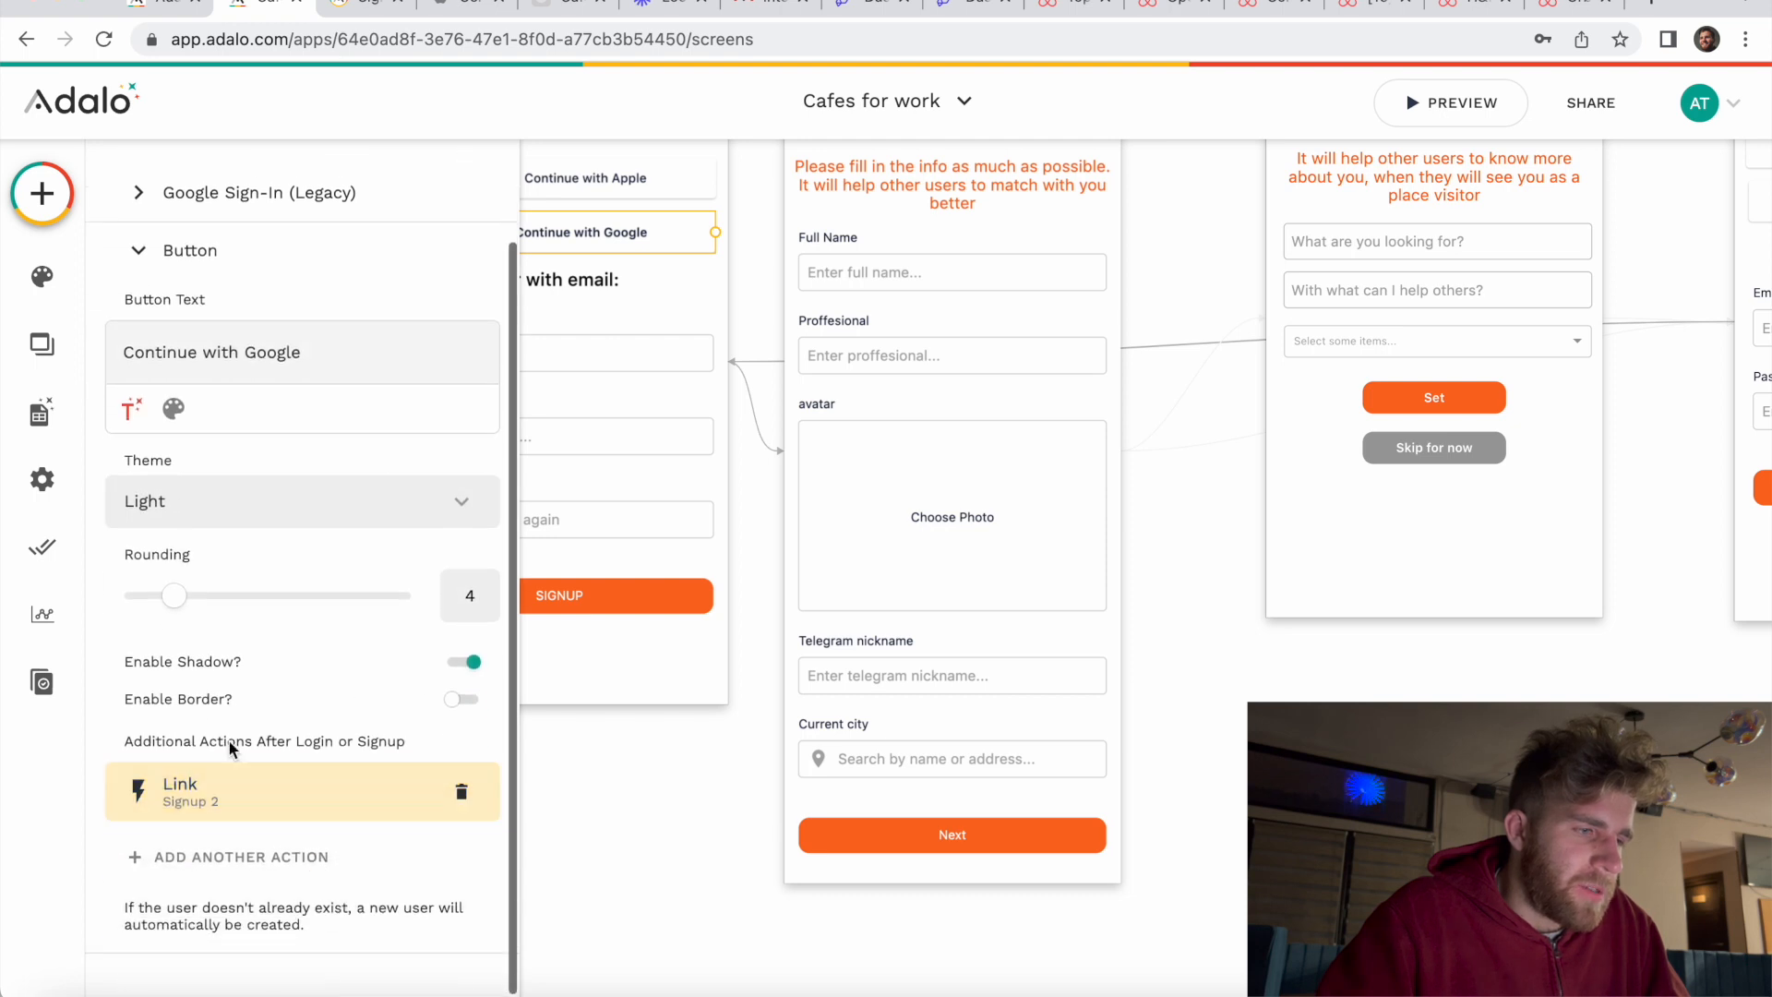
Step: Select the Signup 2 form and inspect its submit button's Update User and Link to Sign Up 3 actions
{"action": "scroll", "coordinate": [858, 508], "scroll_direction": "up", "scroll_amount": 5}
{"action": "scroll", "coordinate": [859, 507], "scroll_direction": "right", "scroll_amount": 2}
{"action": "scroll", "coordinate": [783, 507], "scroll_direction": "down", "scroll_amount": 4}
{"action": "left_click", "coordinate": [827, 810]}
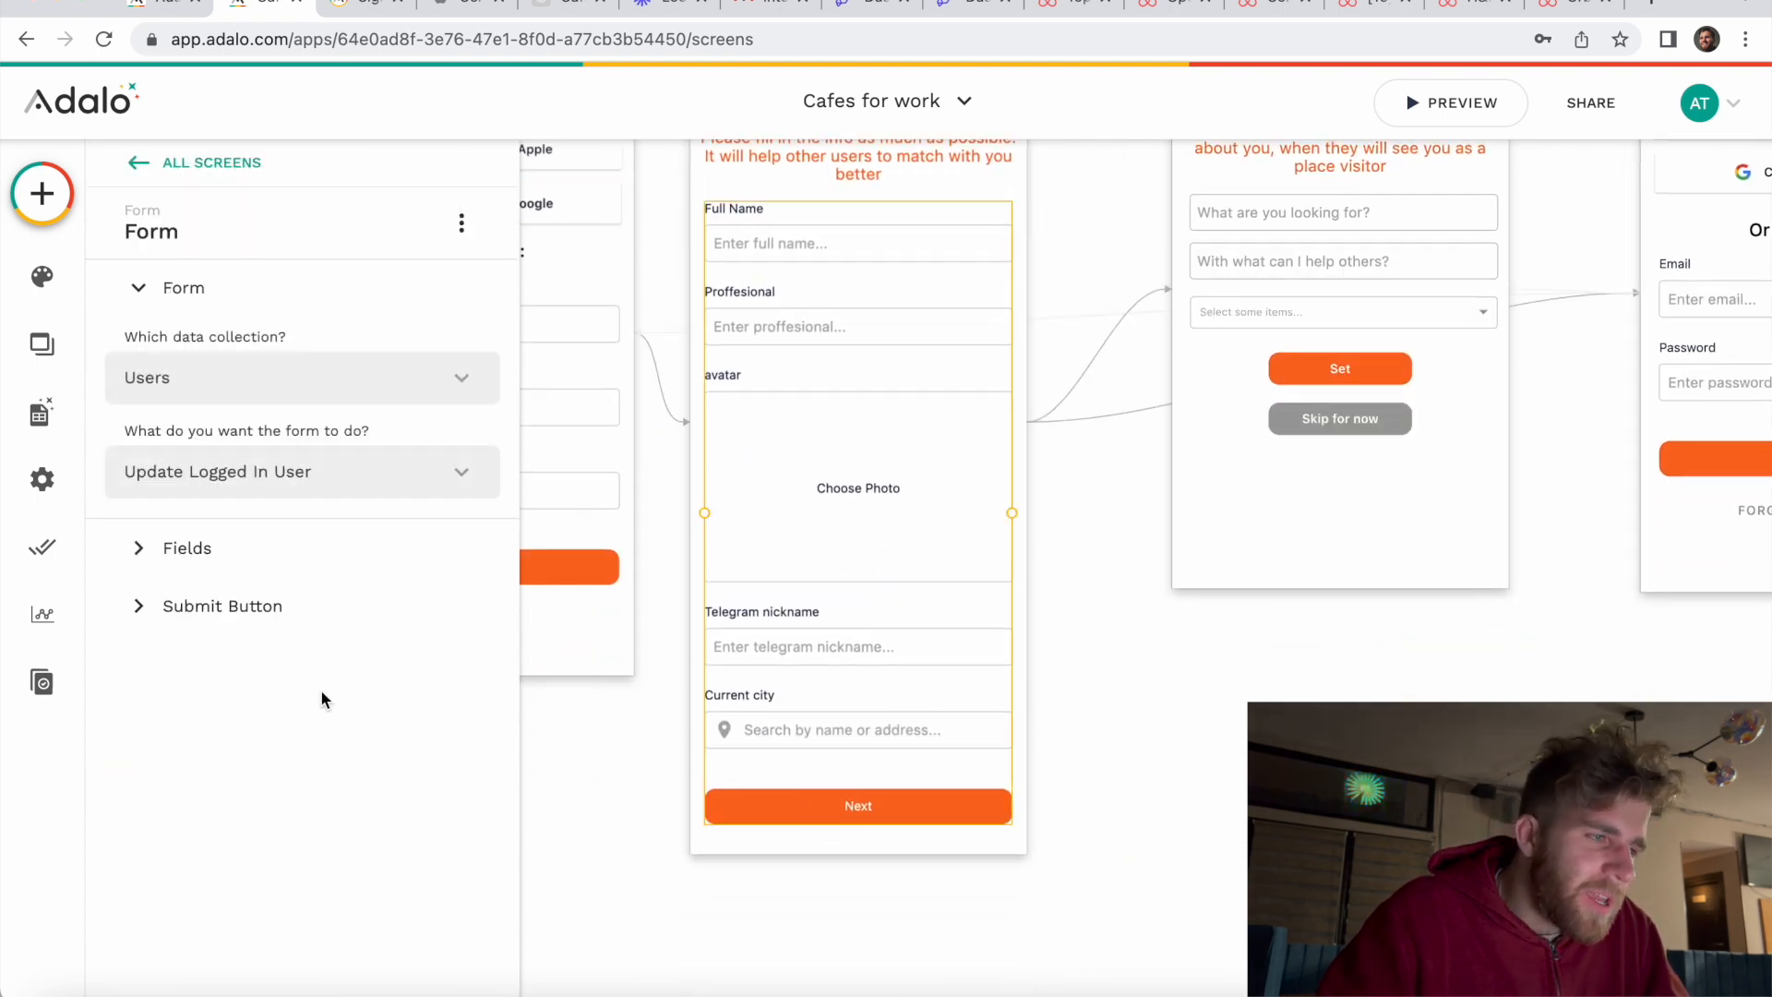
{"action": "left_click", "coordinate": [336, 611]}
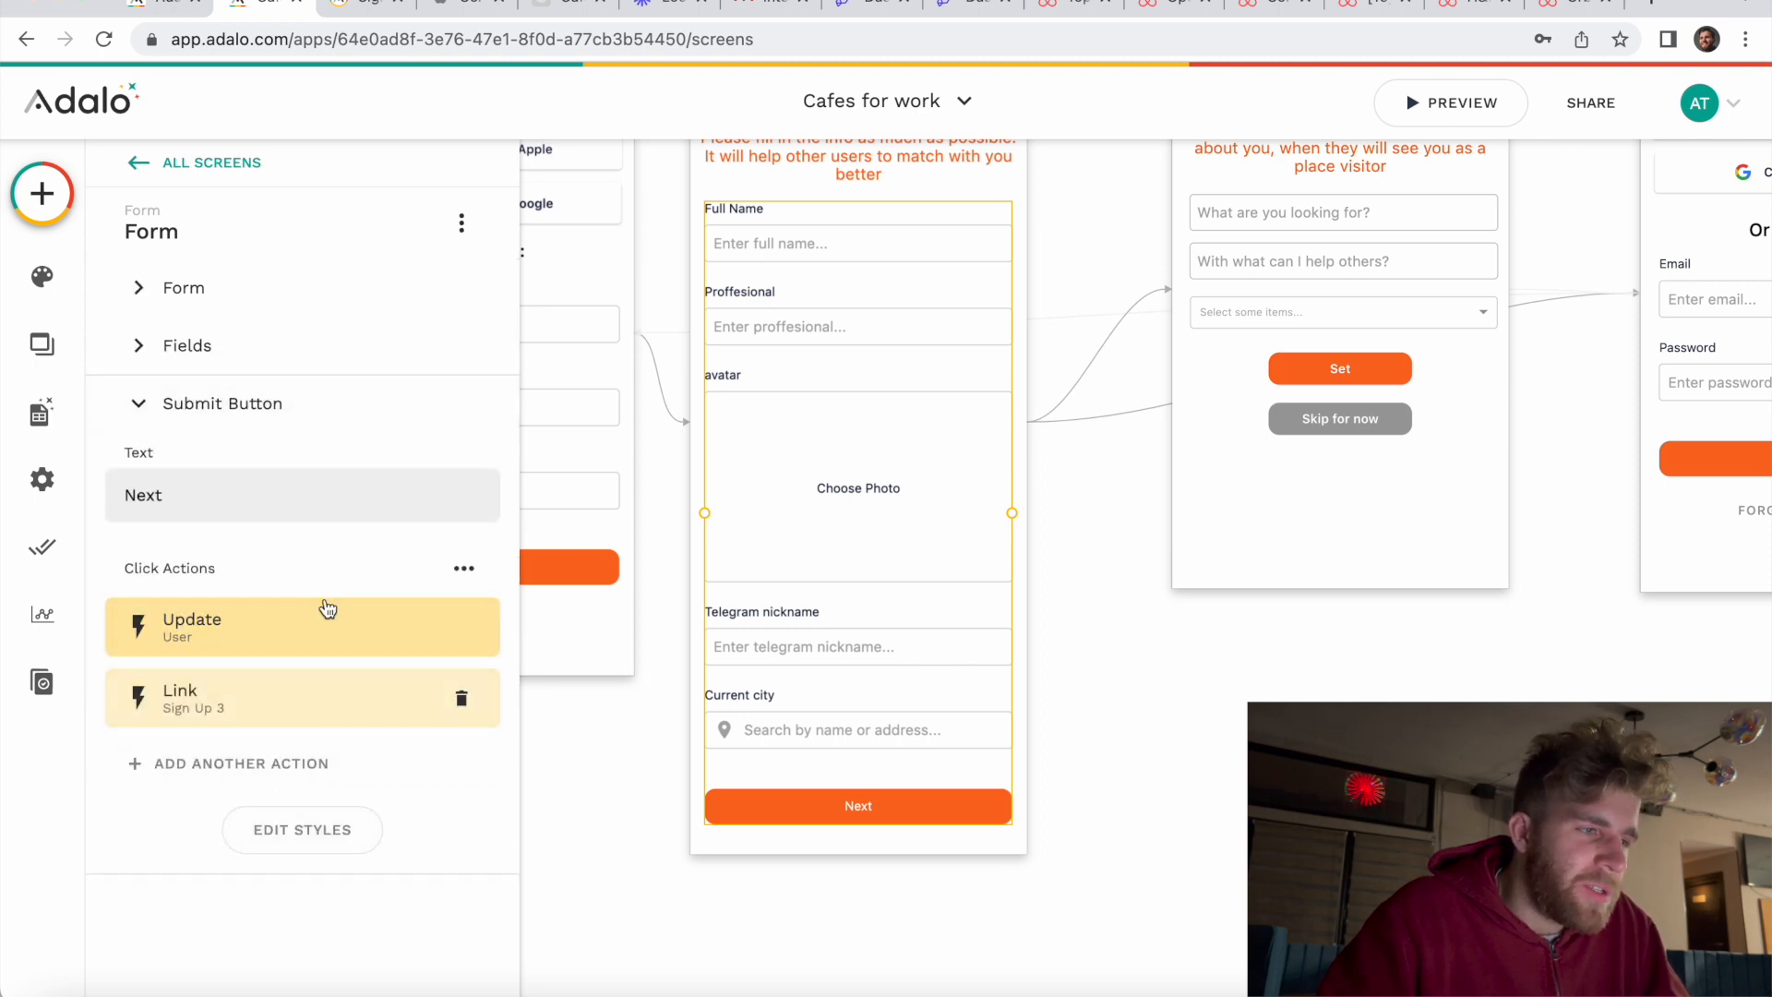
{"action": "left_click", "coordinate": [303, 645]}
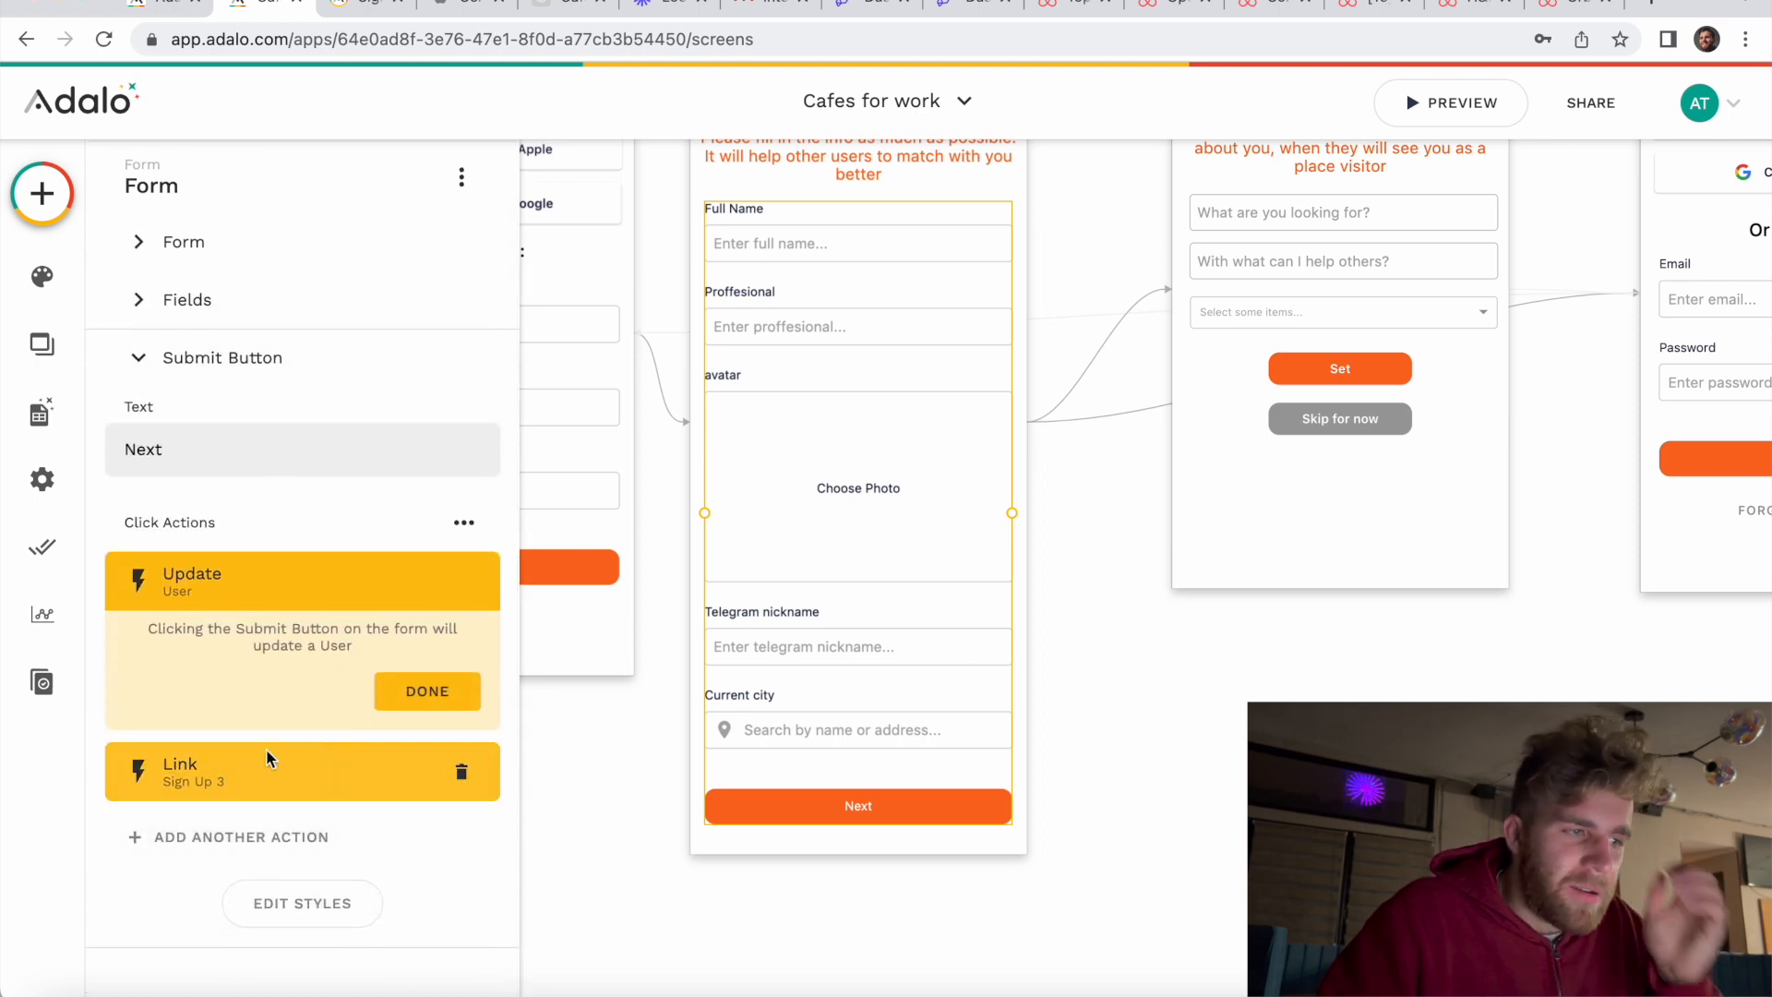
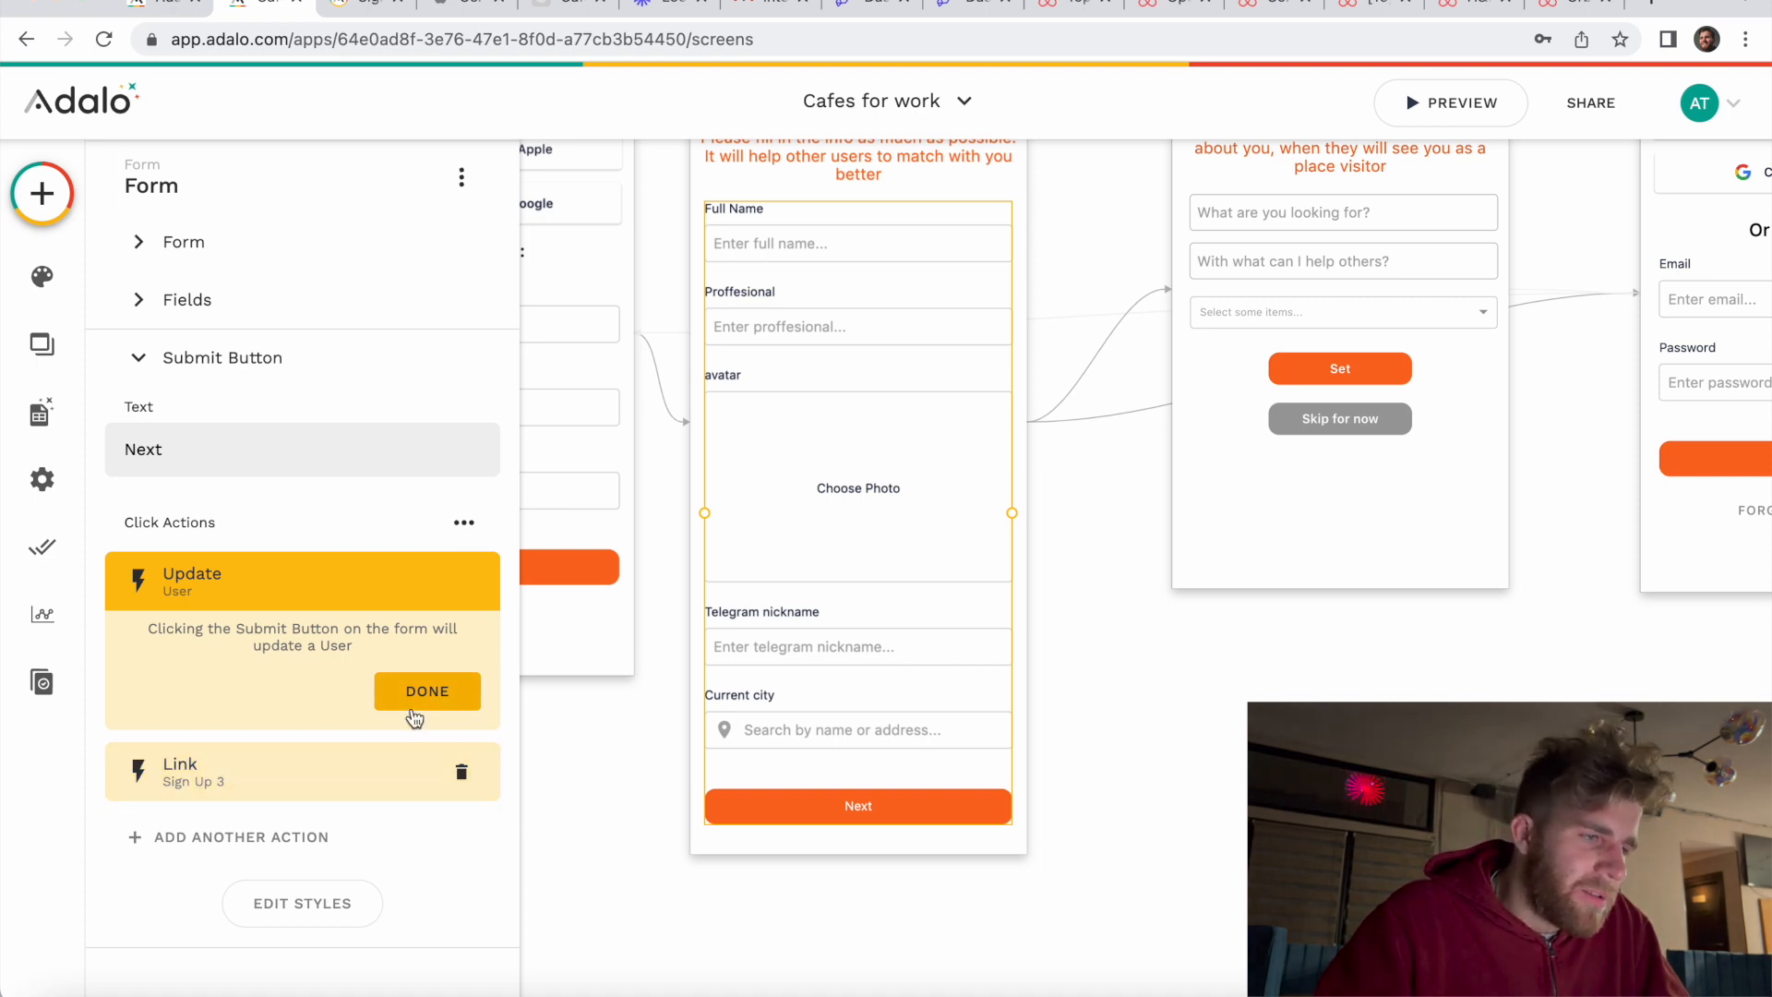
{"action": "left_click", "coordinate": [336, 771]}
Step: Inspect the two text fields and the multi-select skills dropdown on the Sign Up 3 screen
{"action": "scroll", "coordinate": [989, 557], "scroll_direction": "up", "scroll_amount": 3}
{"action": "scroll", "coordinate": [989, 557], "scroll_direction": "right", "scroll_amount": 3}
{"action": "scroll", "coordinate": [989, 561], "scroll_direction": "up", "scroll_amount": 2}
{"action": "scroll", "coordinate": [989, 561], "scroll_direction": "right", "scroll_amount": 4}
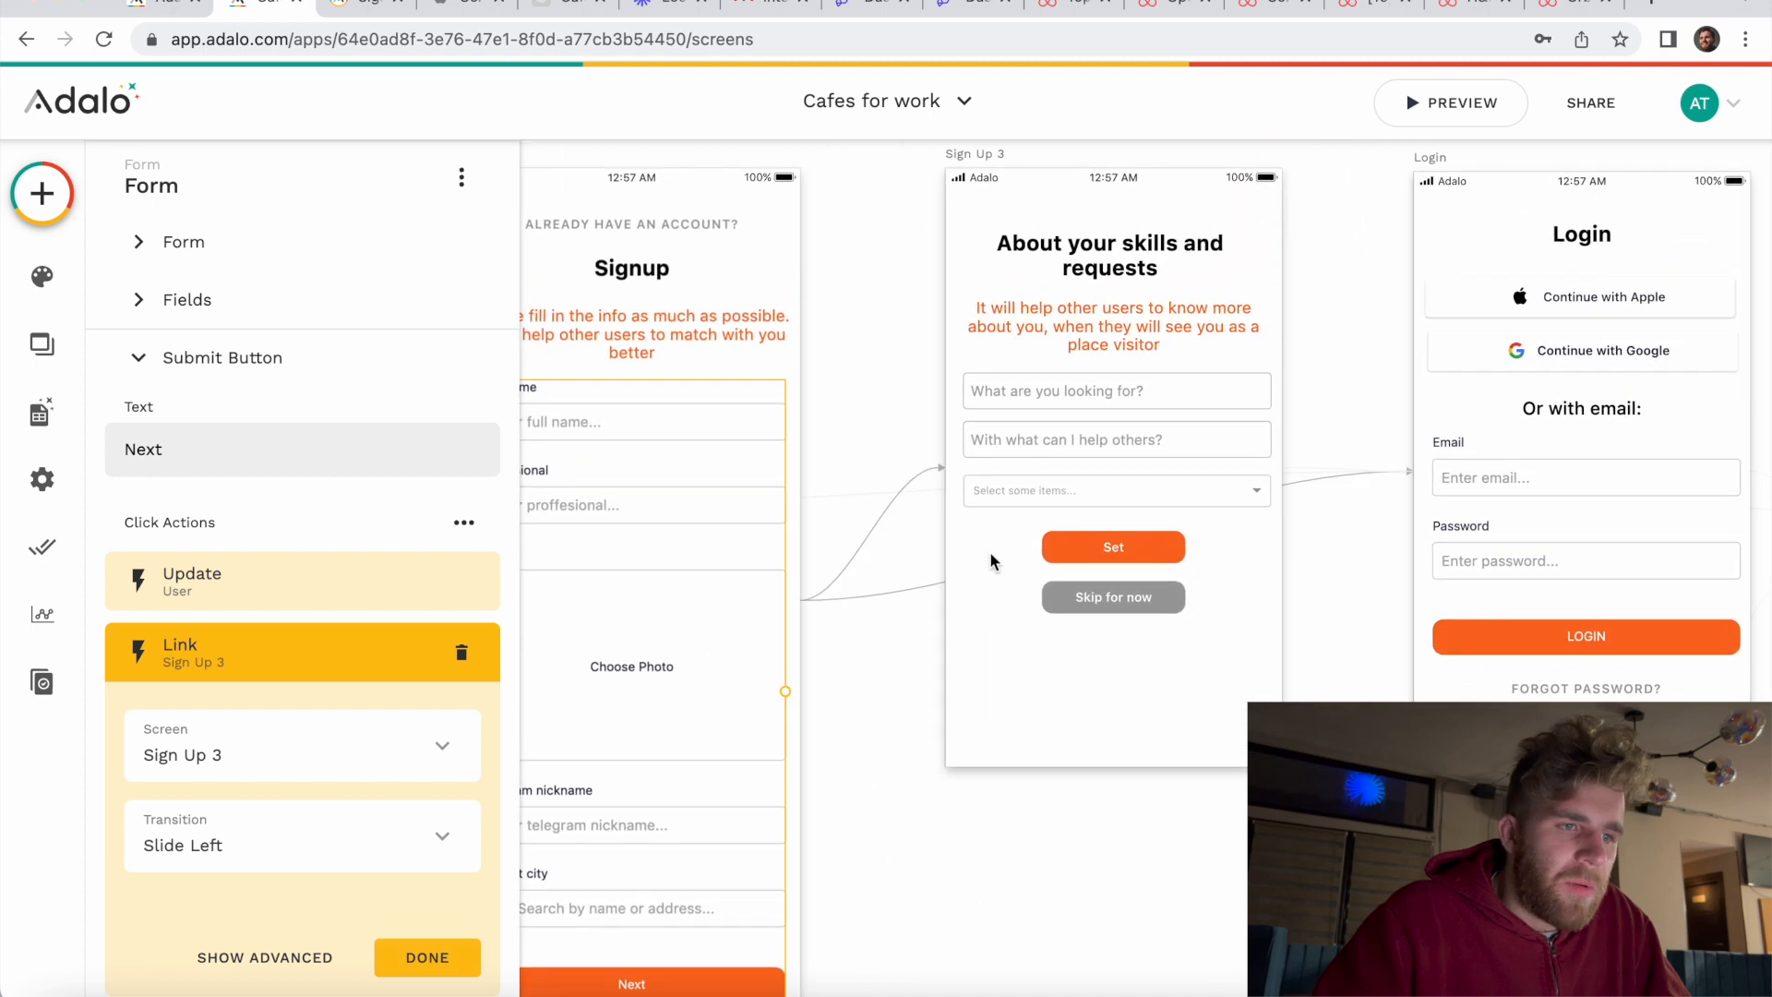
{"action": "left_click", "coordinate": [1107, 426]}
{"action": "left_click", "coordinate": [1022, 466]}
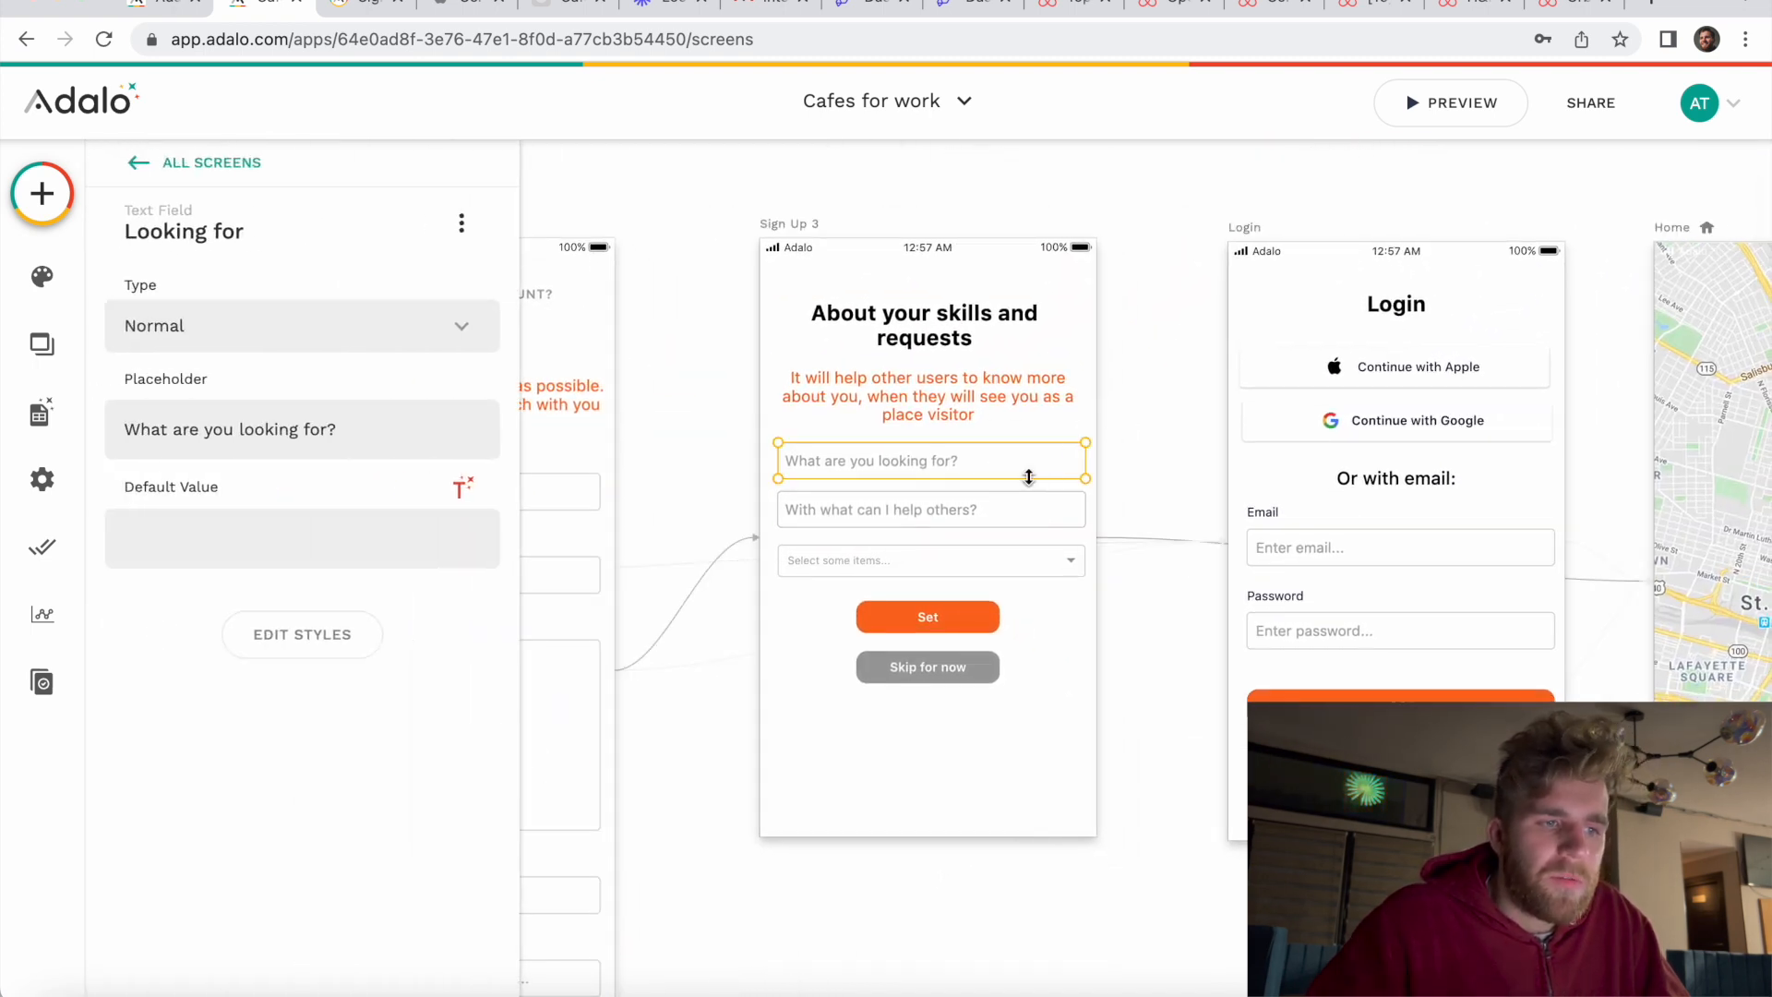
{"action": "scroll", "coordinate": [1028, 476], "scroll_direction": "down", "scroll_amount": 1}
{"action": "scroll", "coordinate": [1028, 476], "scroll_direction": "right", "scroll_amount": 1}
{"action": "left_click", "coordinate": [1008, 466]}
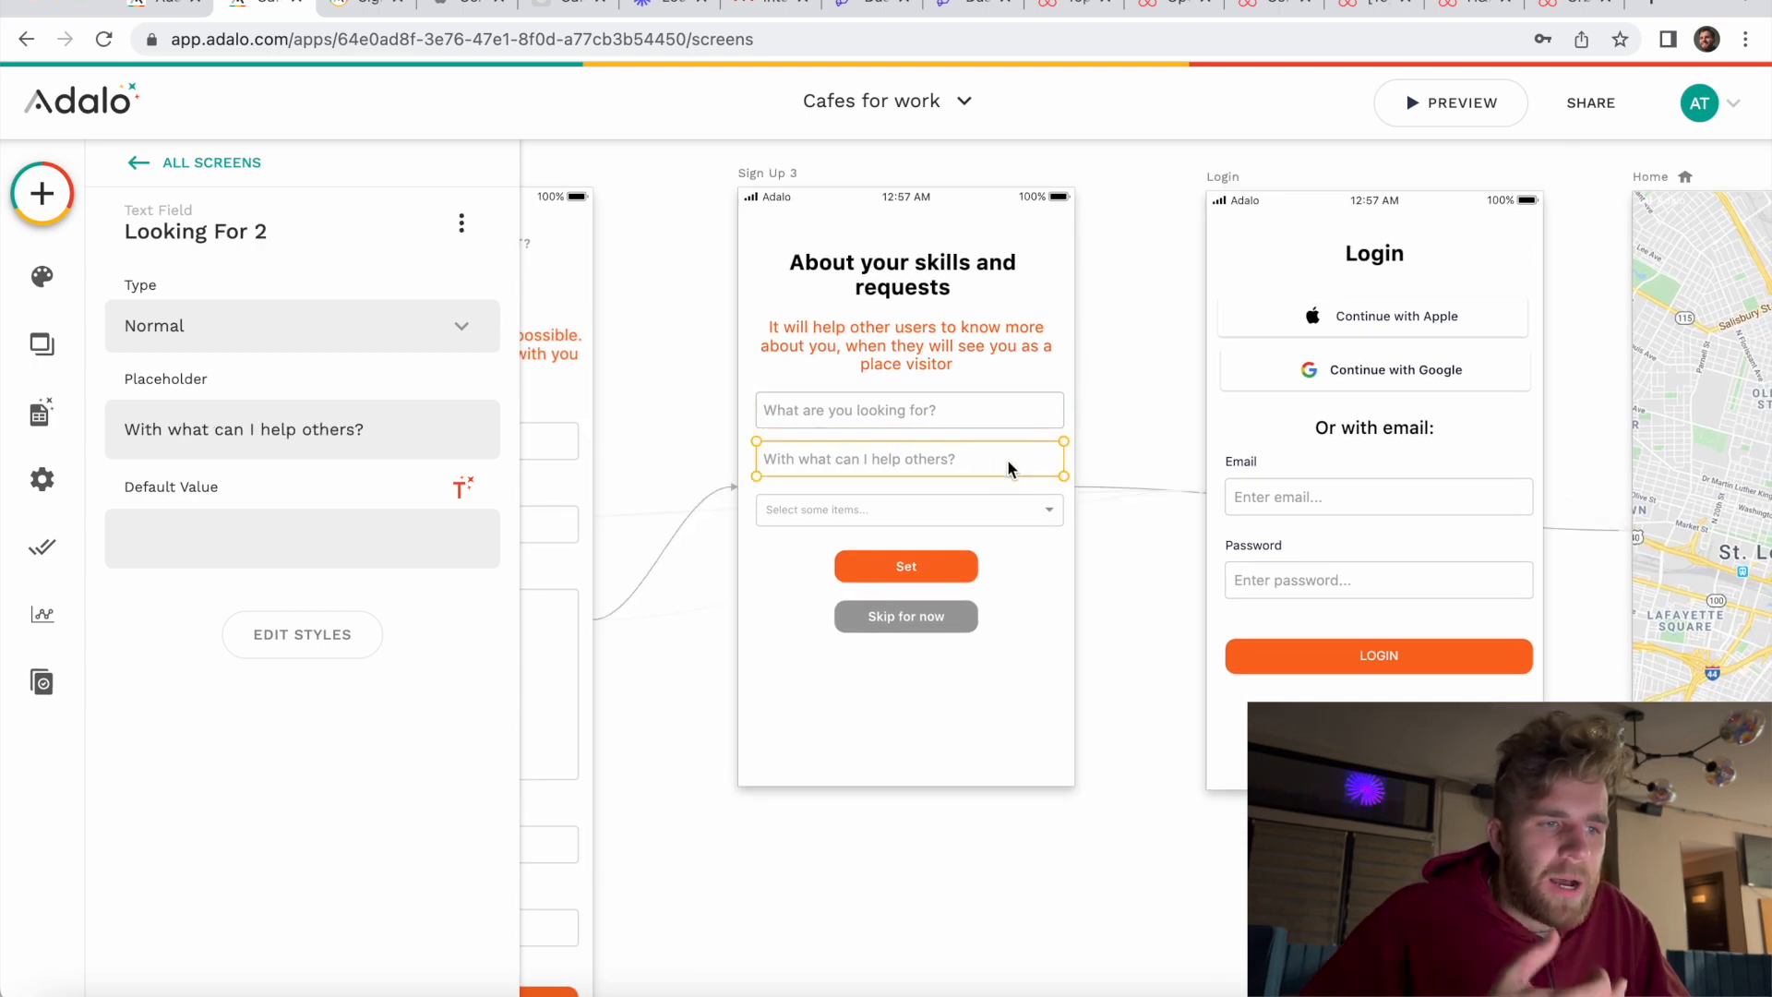
{"action": "scroll", "coordinate": [1006, 457], "scroll_direction": "down", "scroll_amount": 1}
{"action": "scroll", "coordinate": [1006, 458], "scroll_direction": "right", "scroll_amount": 1}
{"action": "left_click", "coordinate": [991, 439]}
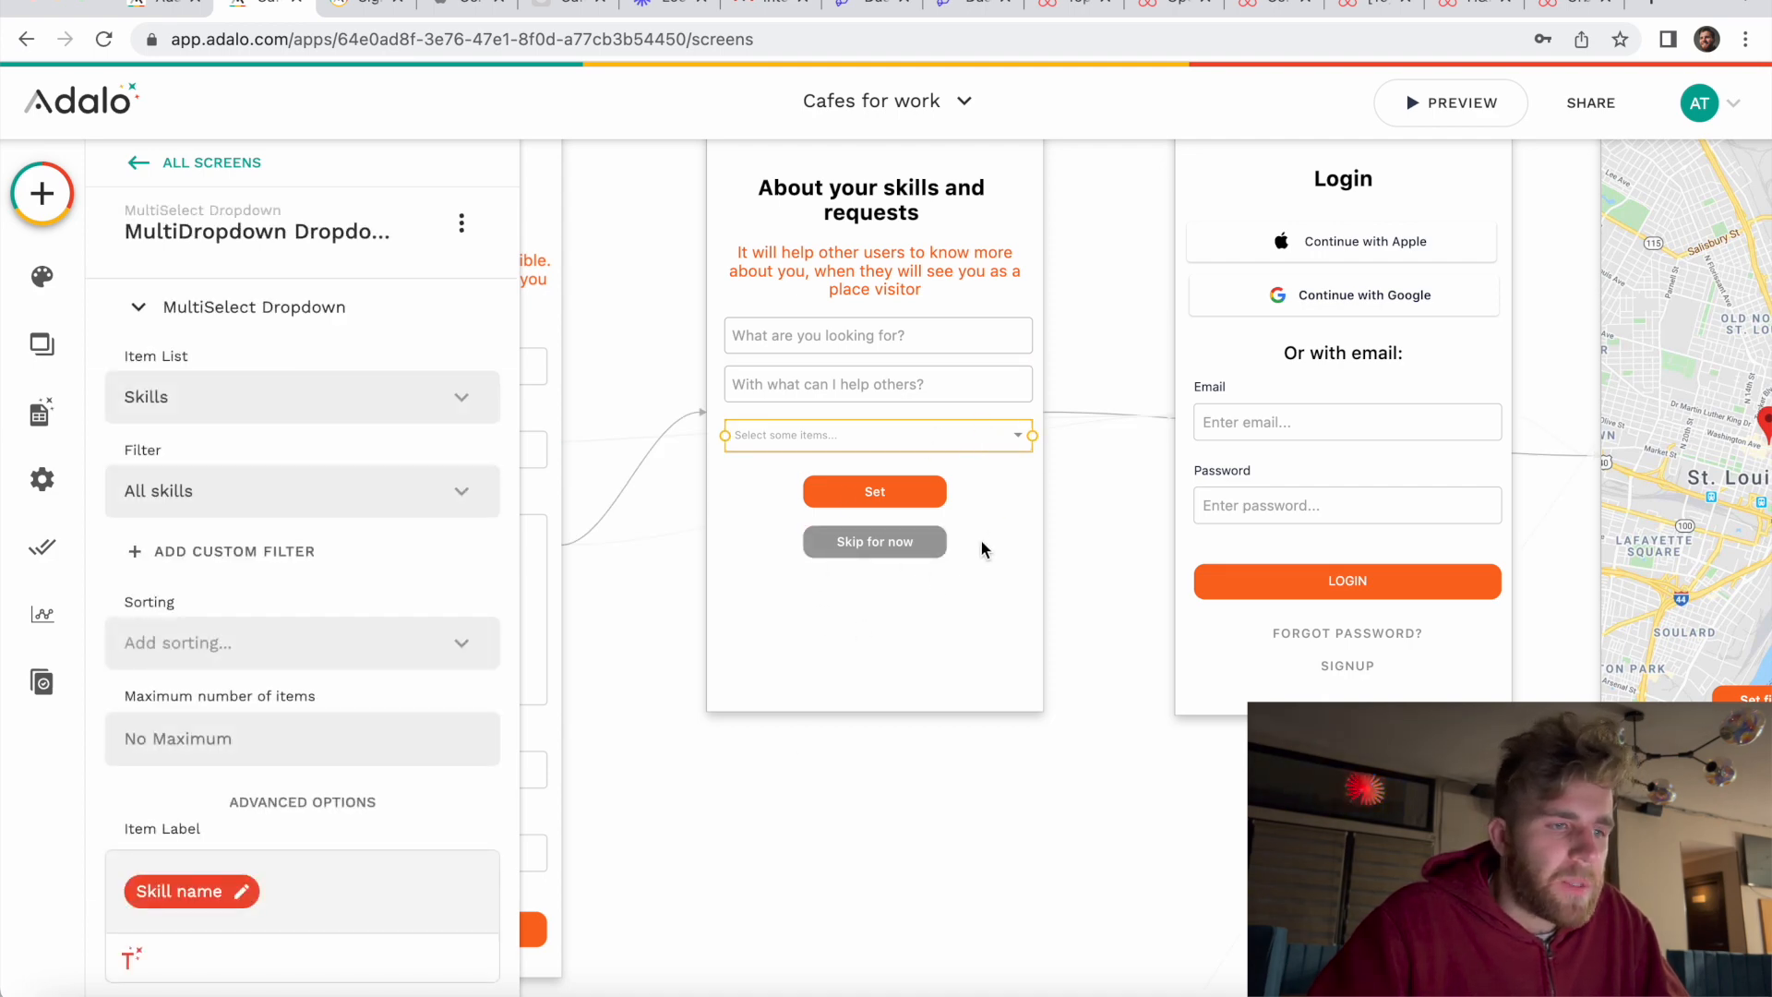
Step: Check the settings of the Set button on the Sign Up 3 screen
{"action": "left_click", "coordinate": [877, 484]}
{"action": "scroll", "coordinate": [937, 614], "scroll_direction": "up", "scroll_amount": 3}
{"action": "scroll", "coordinate": [937, 613], "scroll_direction": "right", "scroll_amount": 4}
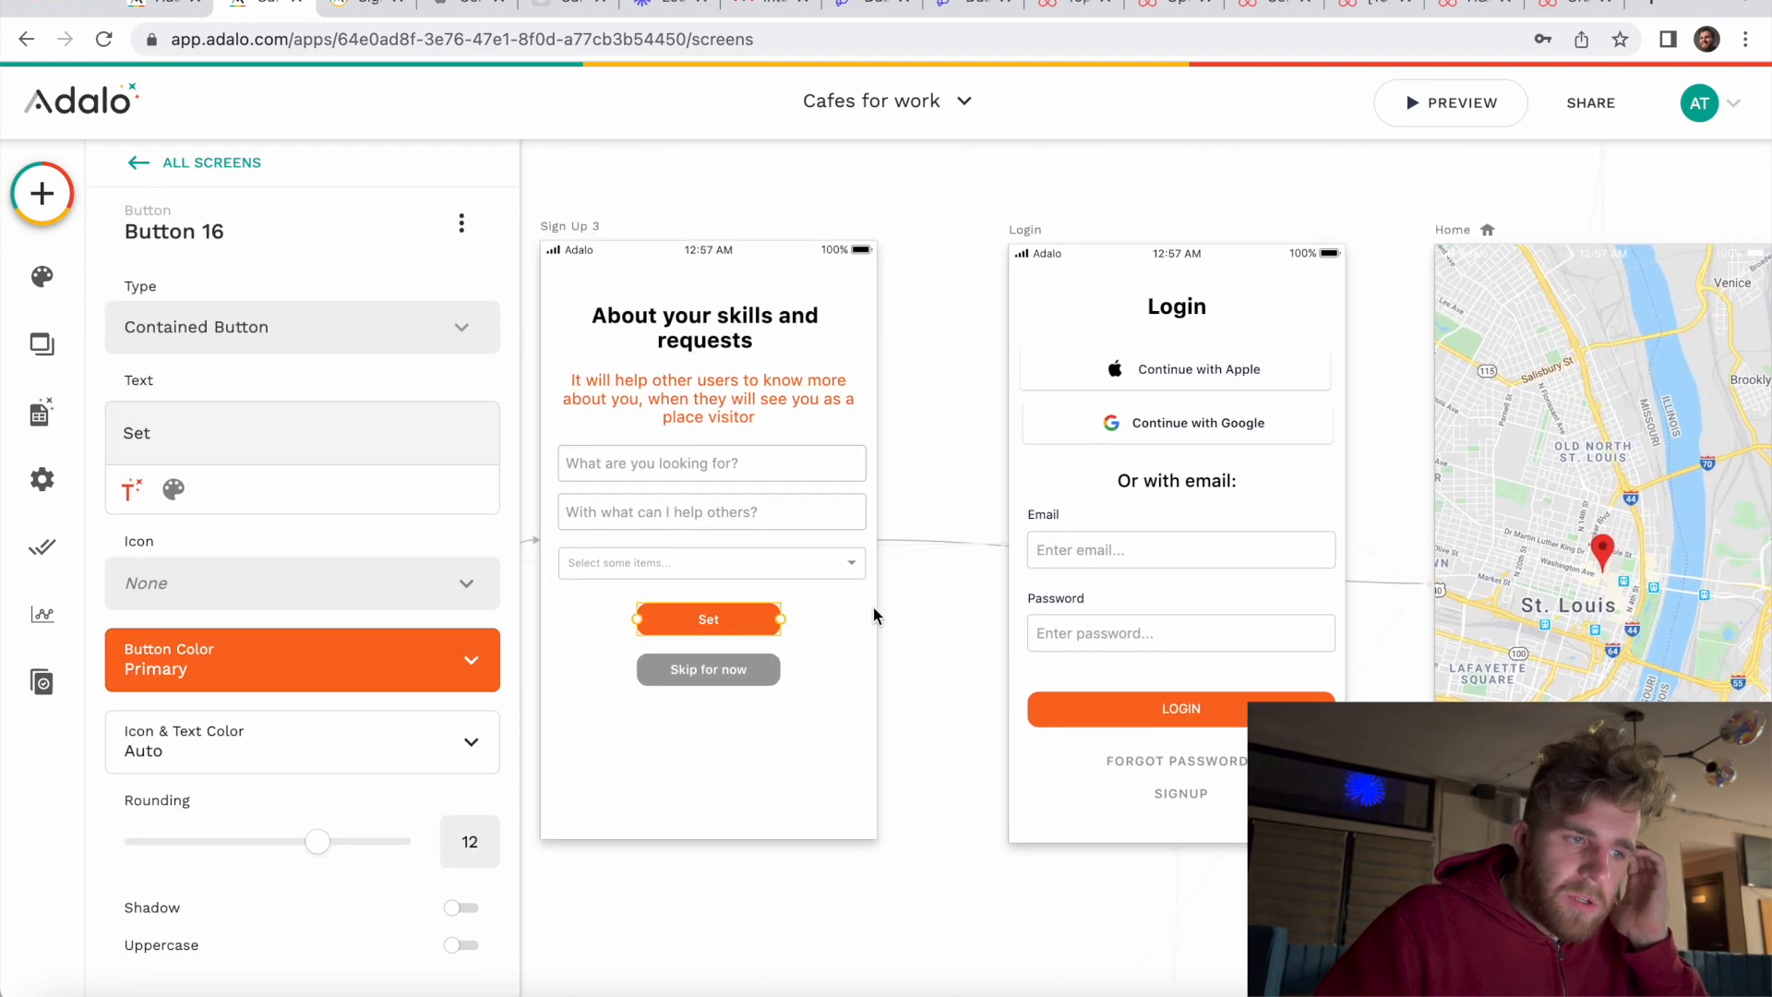
{"action": "scroll", "coordinate": [755, 664], "scroll_direction": "right", "scroll_amount": 3}
{"action": "scroll", "coordinate": [755, 664], "scroll_direction": "up", "scroll_amount": 1}
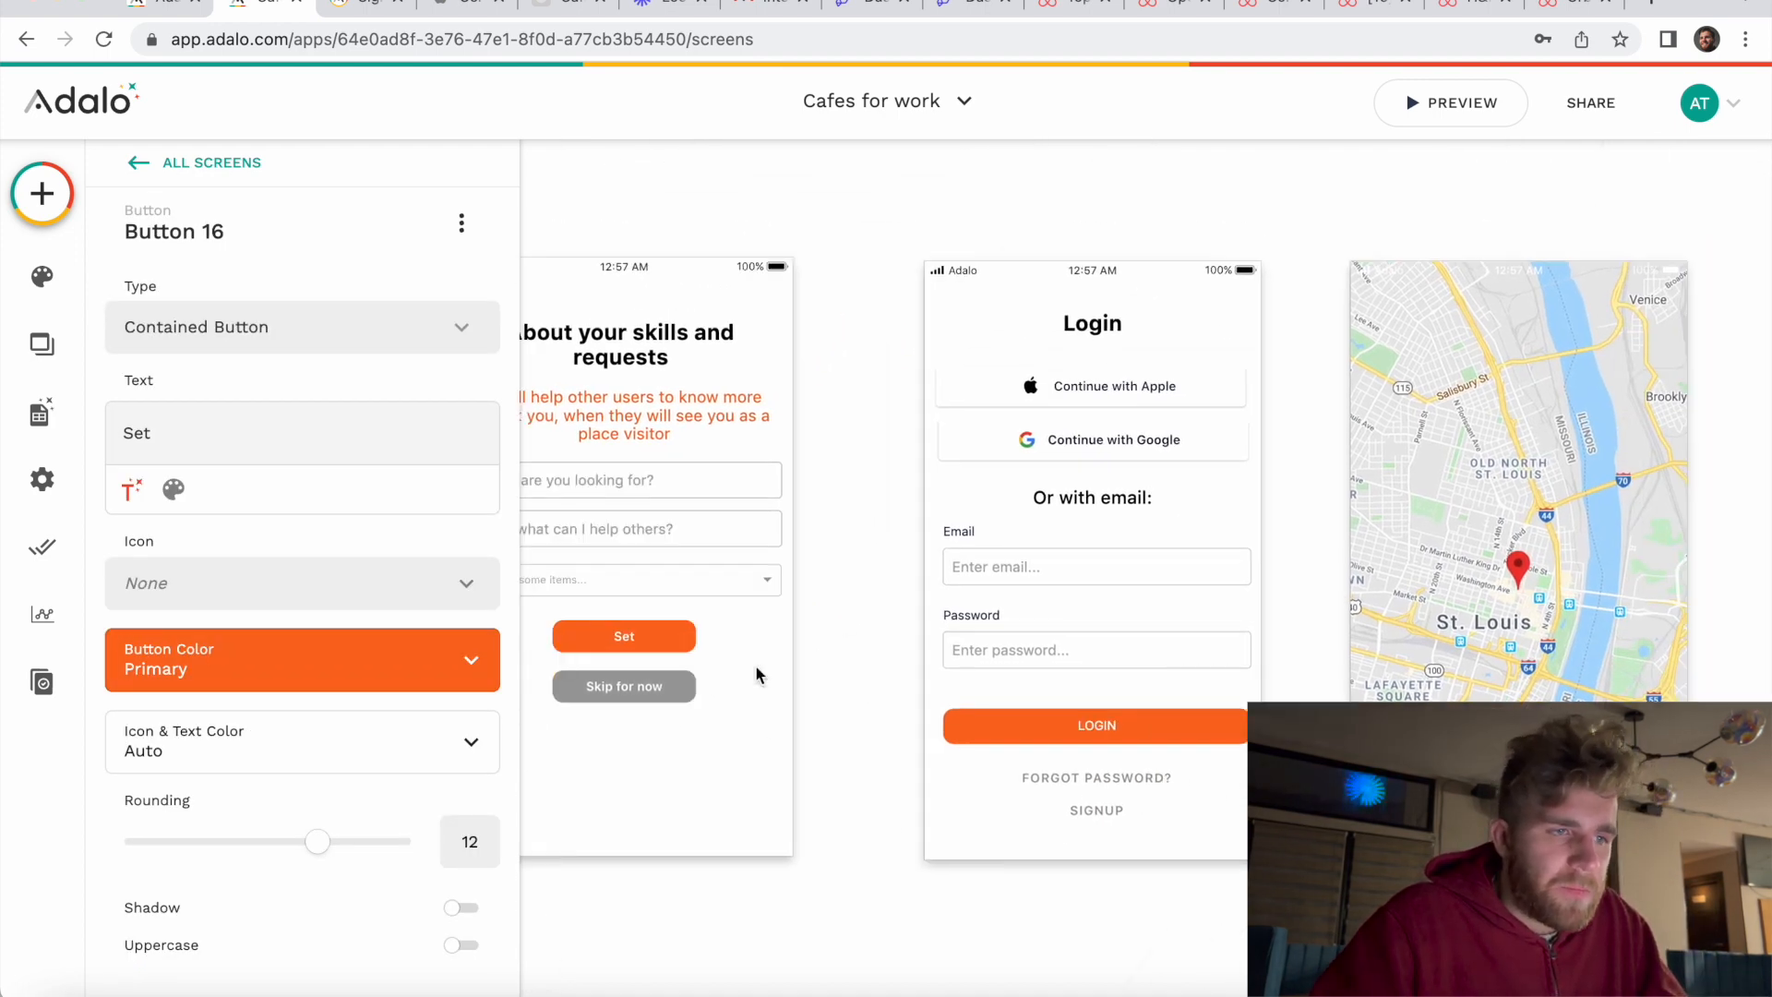
Step: Look over the Login screen, then select the Home screen and review its list of components
{"action": "scroll", "coordinate": [877, 613], "scroll_direction": "right", "scroll_amount": 2}
{"action": "scroll", "coordinate": [878, 613], "scroll_direction": "right", "scroll_amount": 4}
{"action": "scroll", "coordinate": [877, 613], "scroll_direction": "down", "scroll_amount": 1}
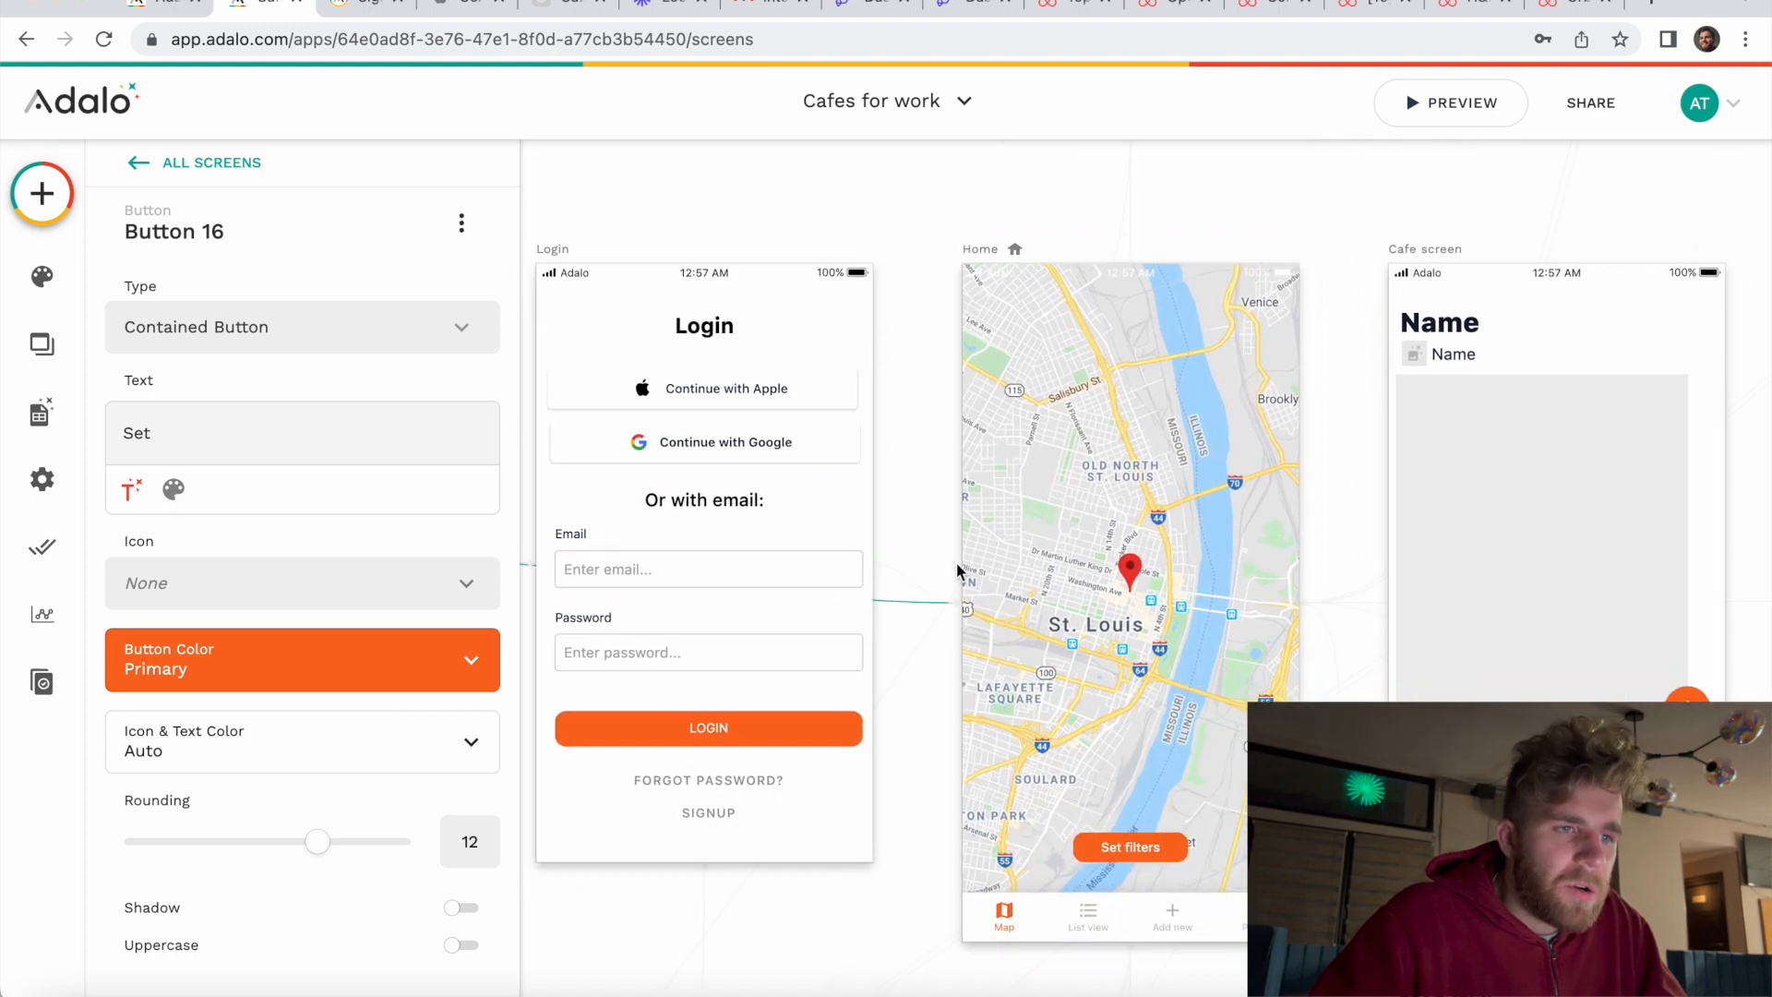
{"action": "scroll", "coordinate": [943, 426], "scroll_direction": "left", "scroll_amount": 2}
{"action": "scroll", "coordinate": [943, 419], "scroll_direction": "left", "scroll_amount": 5}
{"action": "scroll", "coordinate": [943, 418], "scroll_direction": "down", "scroll_amount": 1}
{"action": "scroll", "coordinate": [943, 419], "scroll_direction": "right", "scroll_amount": 6}
{"action": "scroll", "coordinate": [943, 419], "scroll_direction": "up", "scroll_amount": 2}
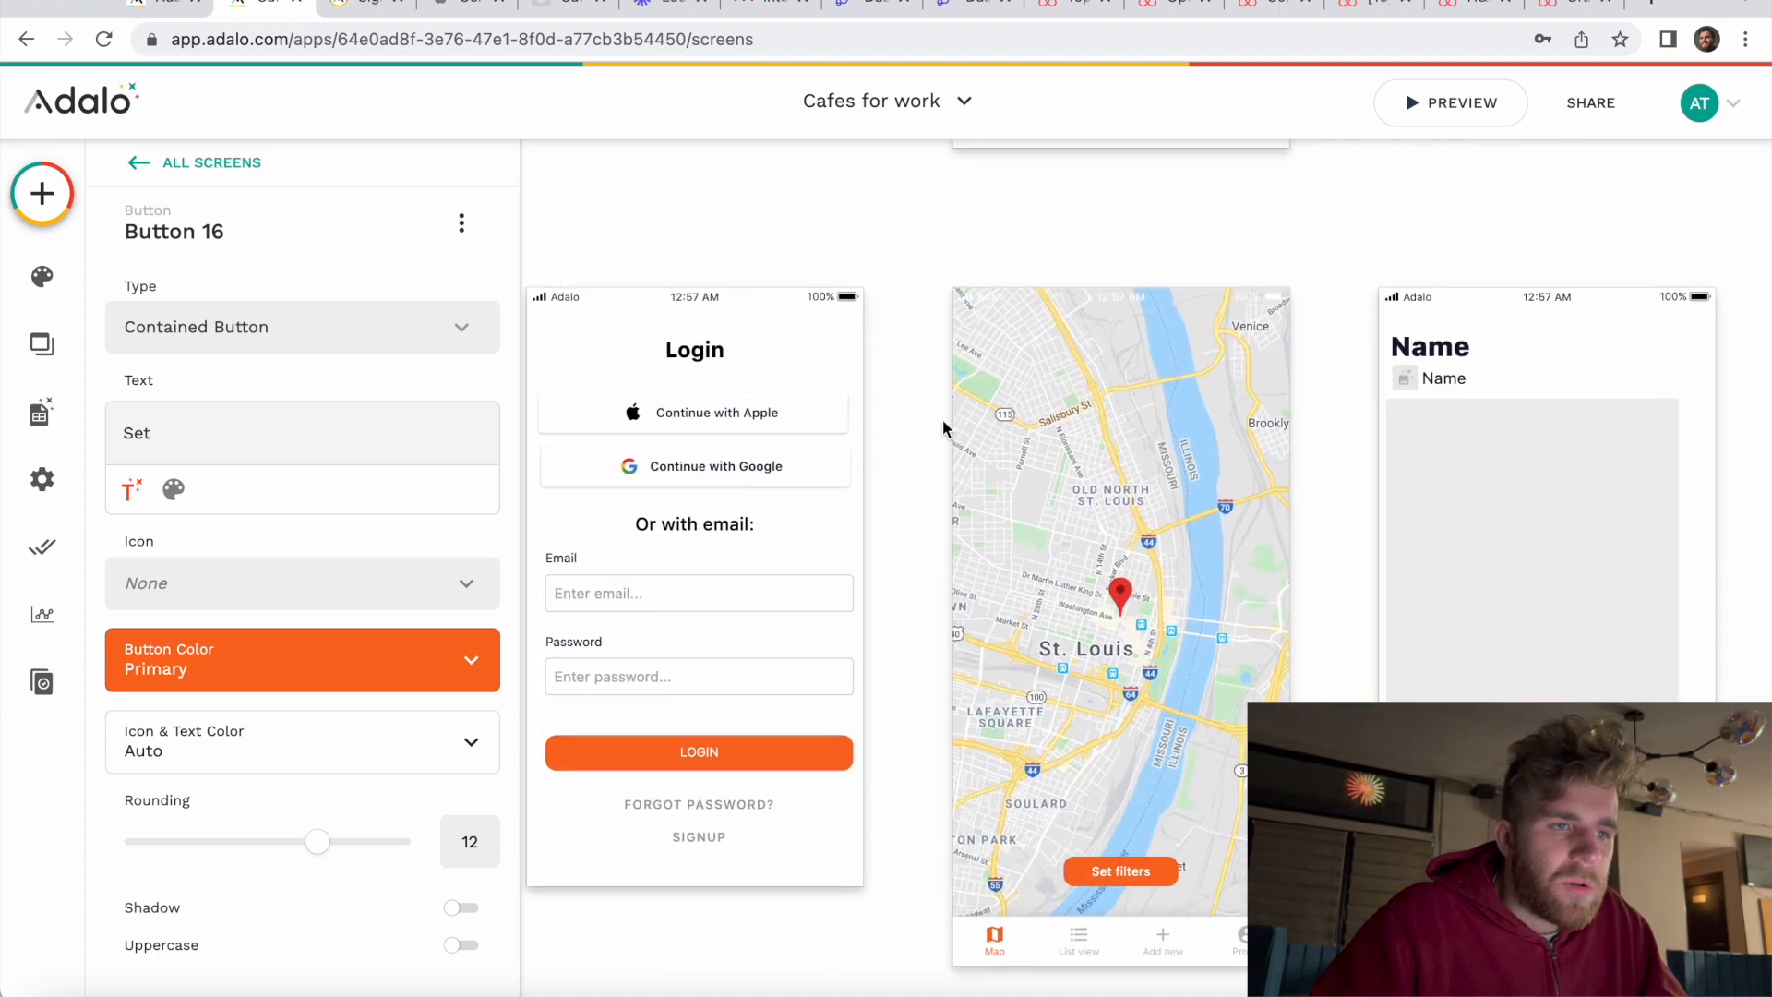
{"action": "left_click", "coordinate": [993, 286]}
{"action": "scroll", "coordinate": [923, 471], "scroll_direction": "right", "scroll_amount": 2}
{"action": "scroll", "coordinate": [923, 470], "scroll_direction": "down", "scroll_amount": 1}
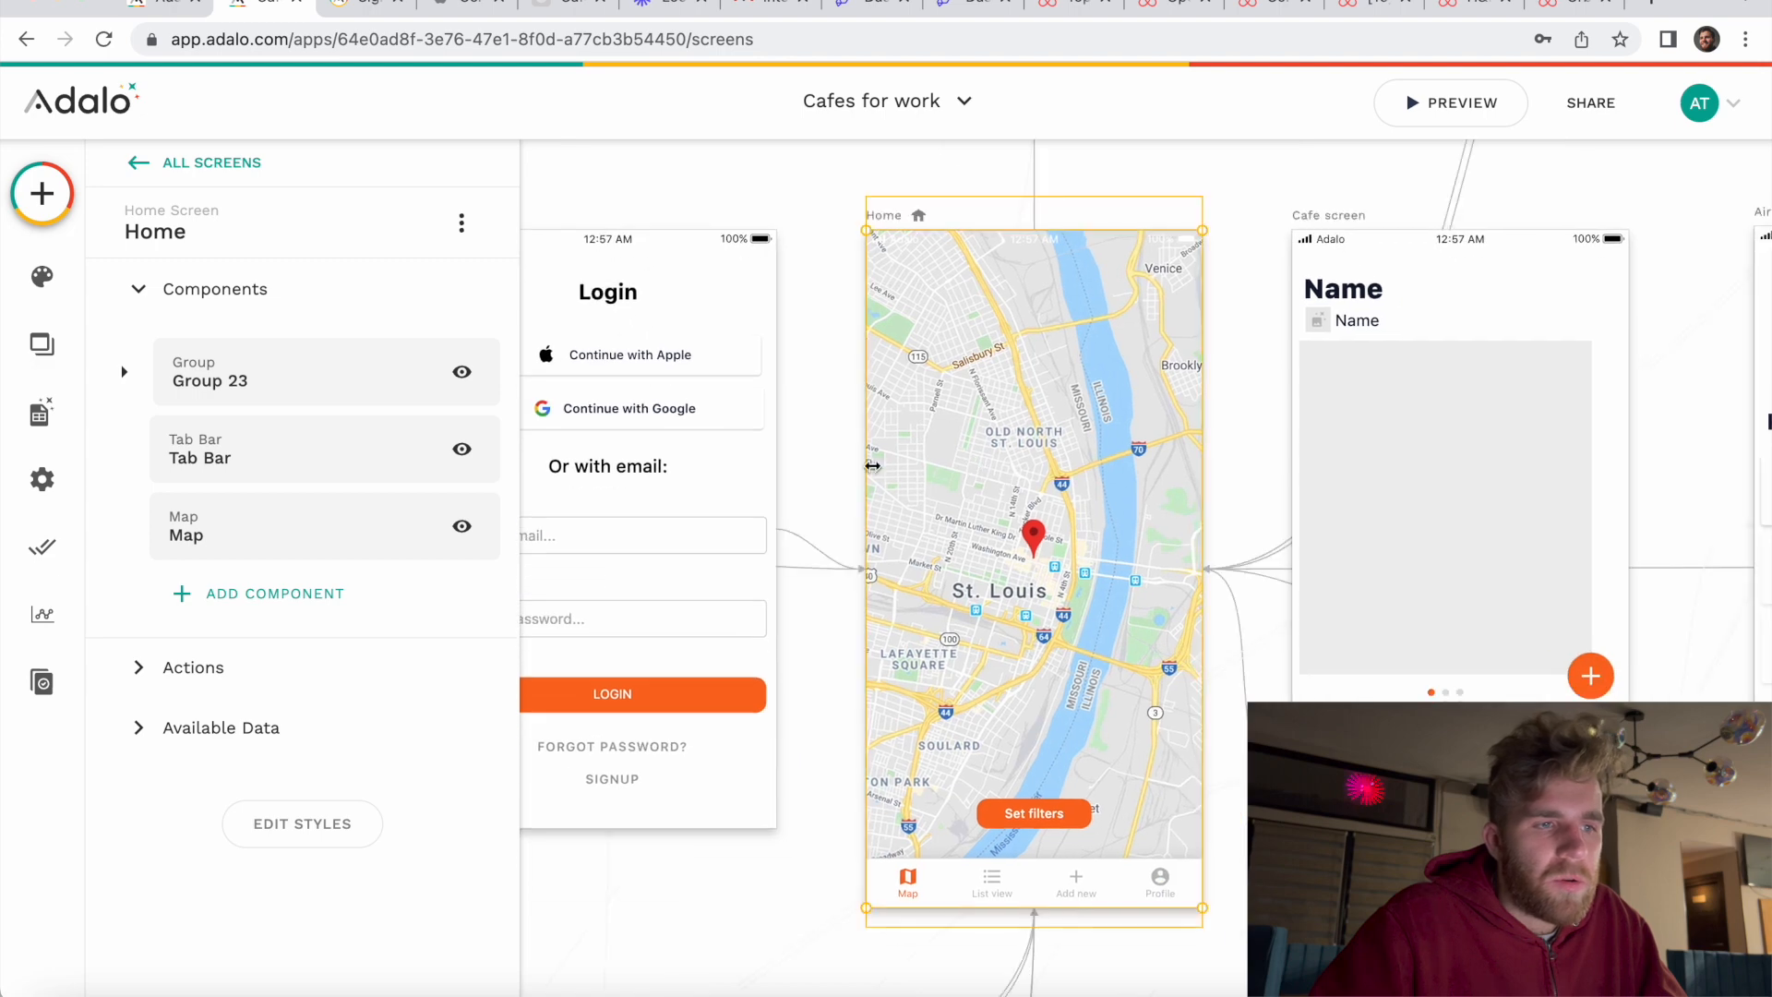
{"action": "scroll", "coordinate": [1024, 663], "scroll_direction": "right", "scroll_amount": 2}
{"action": "scroll", "coordinate": [1025, 662], "scroll_direction": "down", "scroll_amount": 1}
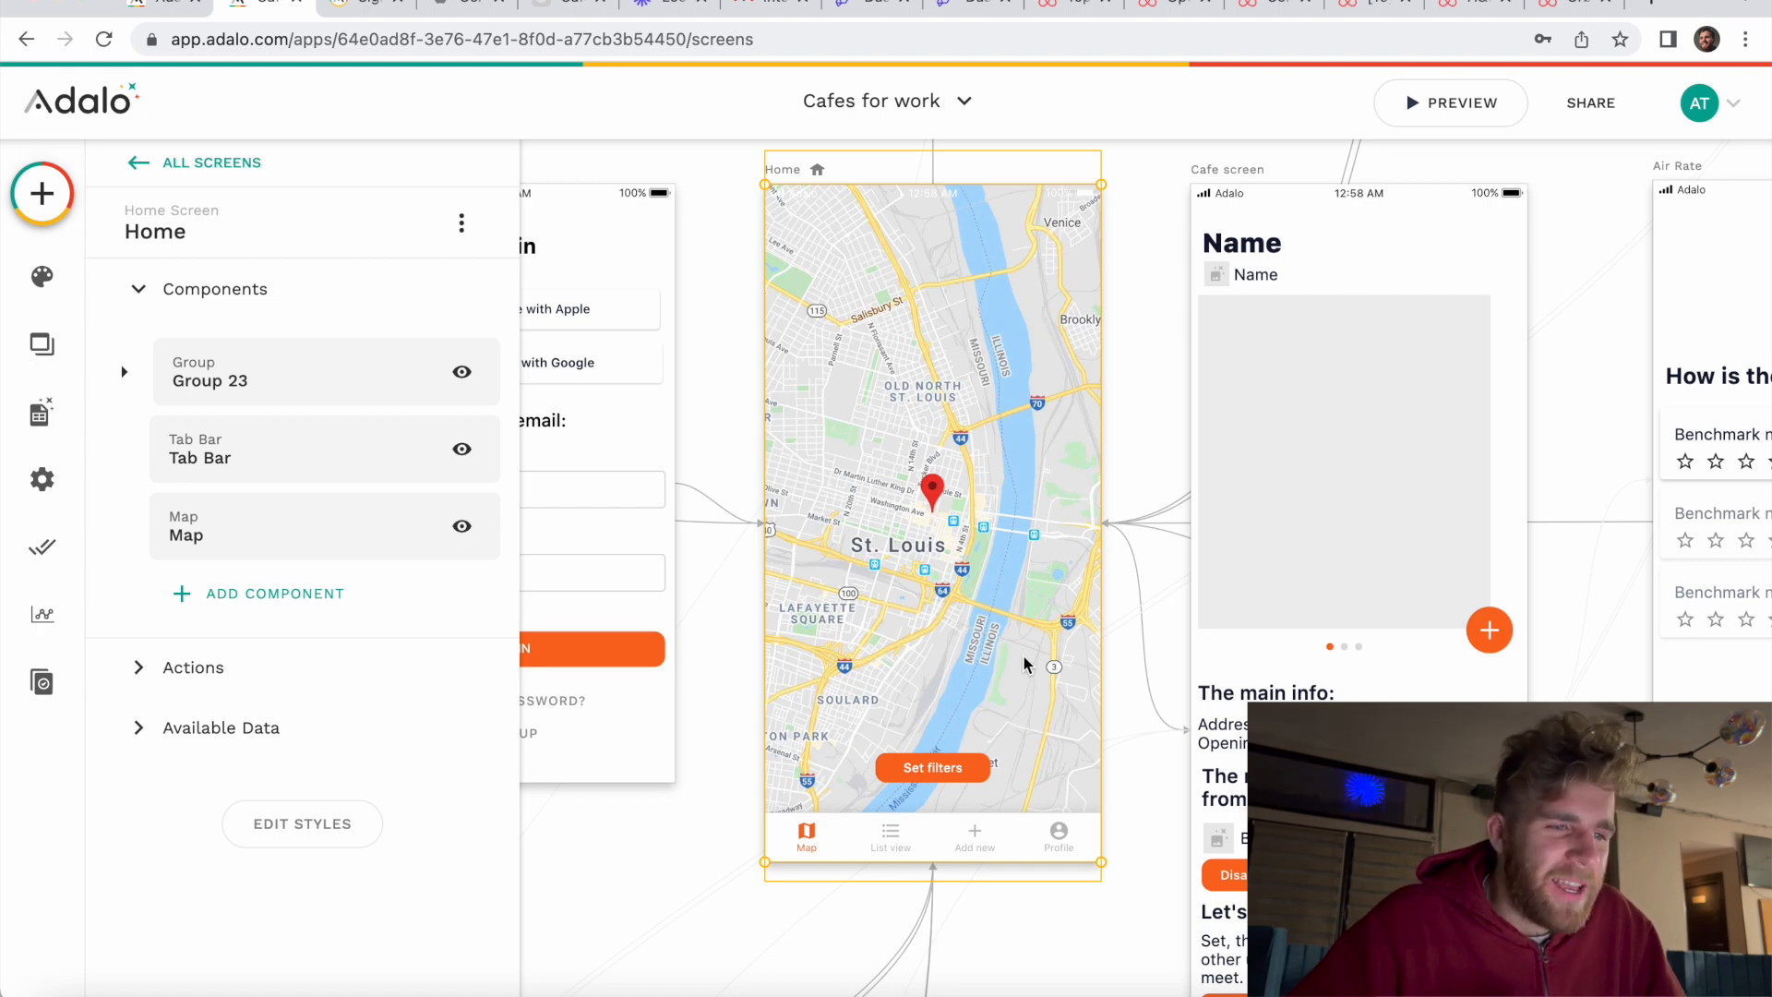
Step: Open the Home screen's Map component and review its marker settings and custom filter
{"action": "left_click", "coordinate": [999, 607]}
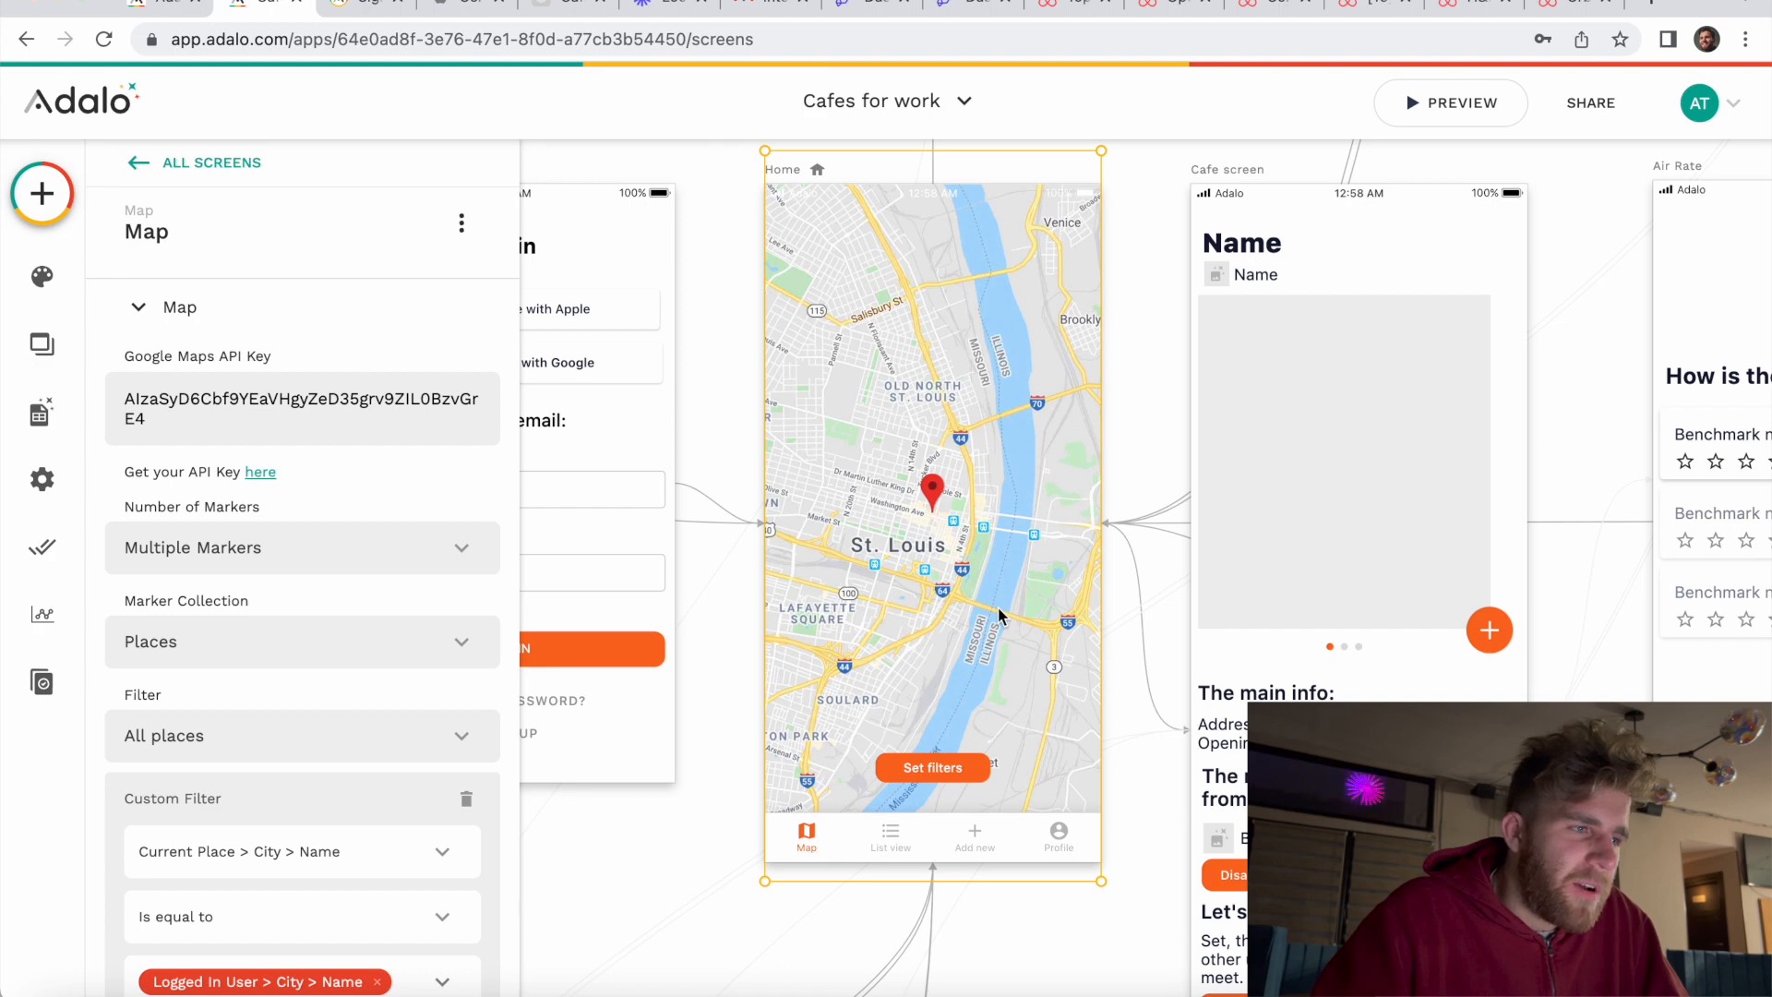
{"action": "scroll", "coordinate": [330, 544], "scroll_direction": "down", "scroll_amount": 3}
{"action": "scroll", "coordinate": [329, 544], "scroll_direction": "up", "scroll_amount": 2}
{"action": "scroll", "coordinate": [329, 544], "scroll_direction": "up", "scroll_amount": 1}
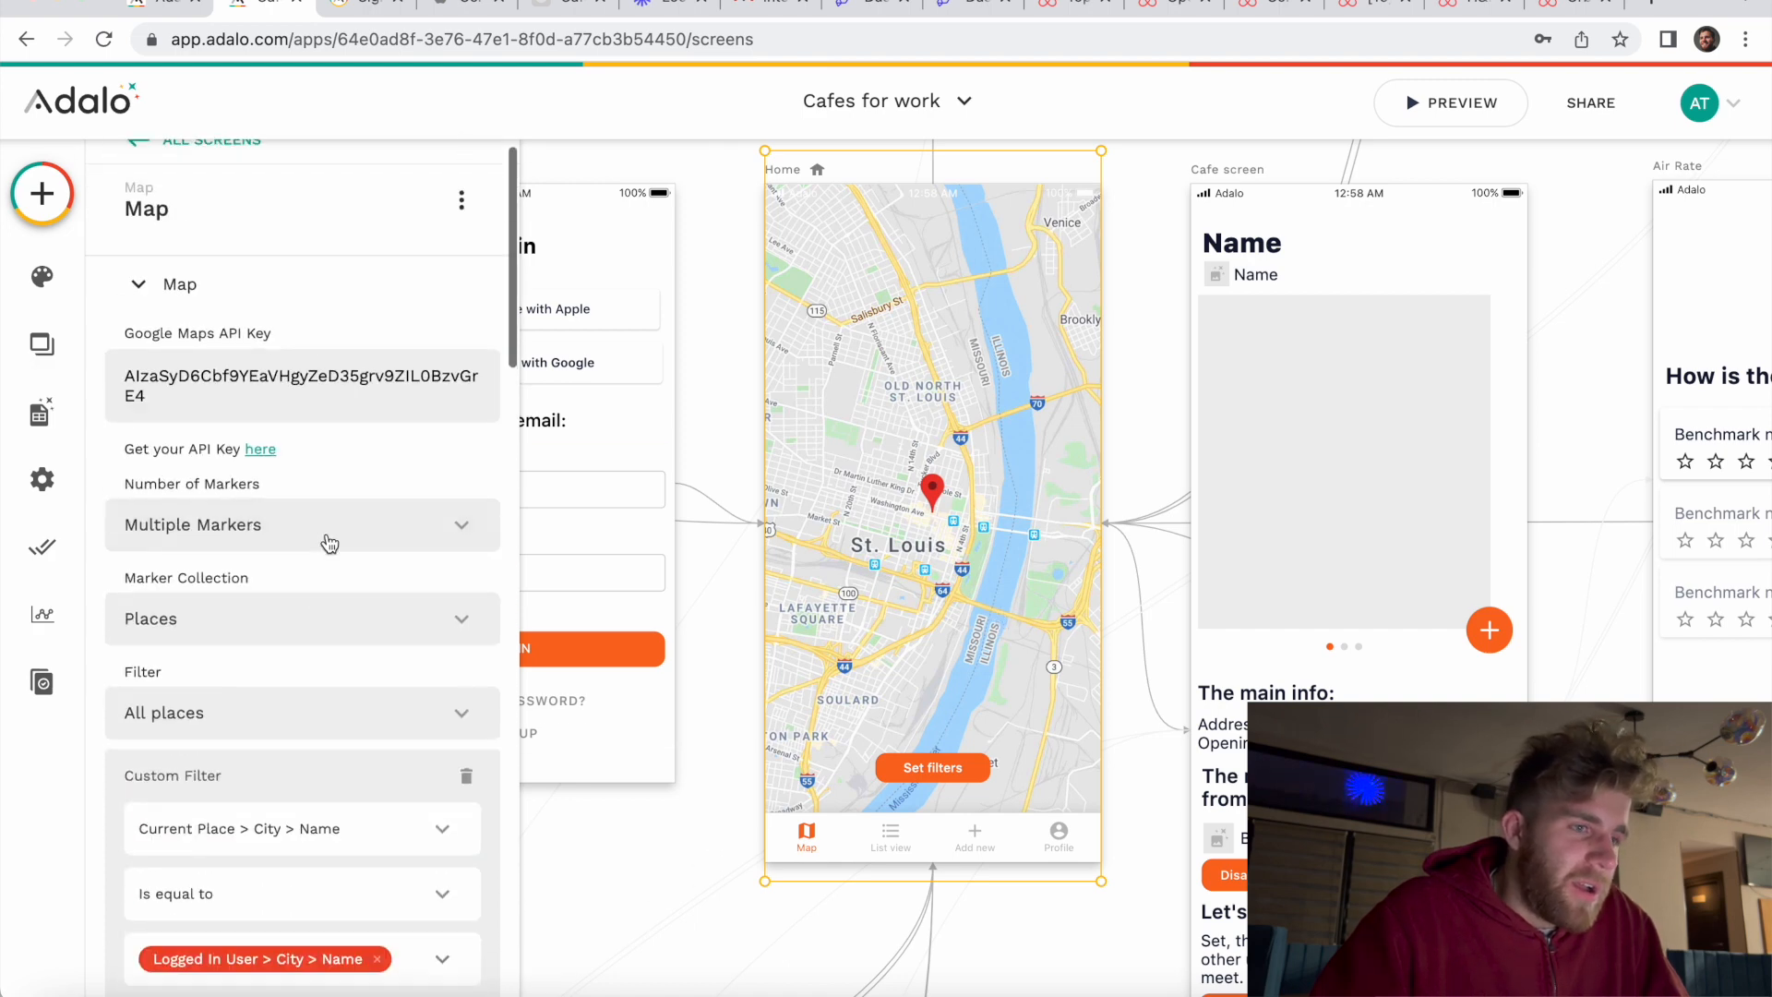
Step: Return to the Login screen, review its list of components, and look at the benchmark filter screen above Home
{"action": "scroll", "coordinate": [745, 483], "scroll_direction": "left", "scroll_amount": 5}
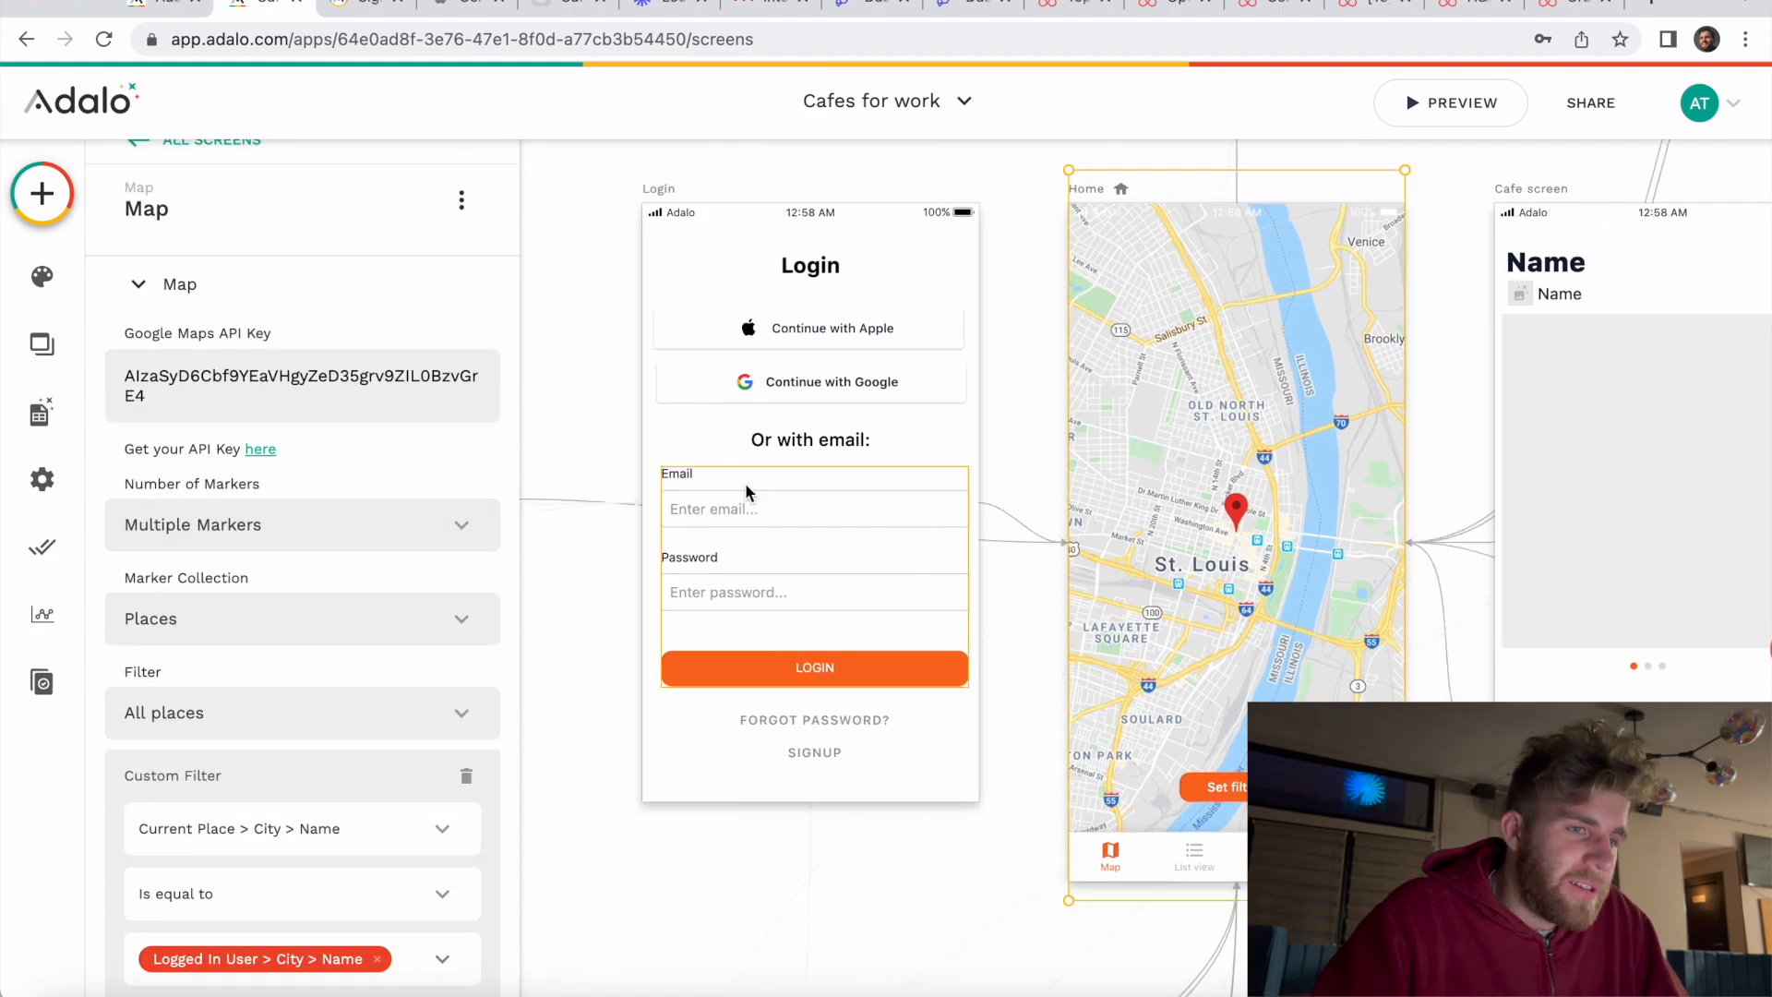
{"action": "scroll", "coordinate": [745, 484], "scroll_direction": "right", "scroll_amount": 5}
{"action": "scroll", "coordinate": [745, 483], "scroll_direction": "left", "scroll_amount": 5}
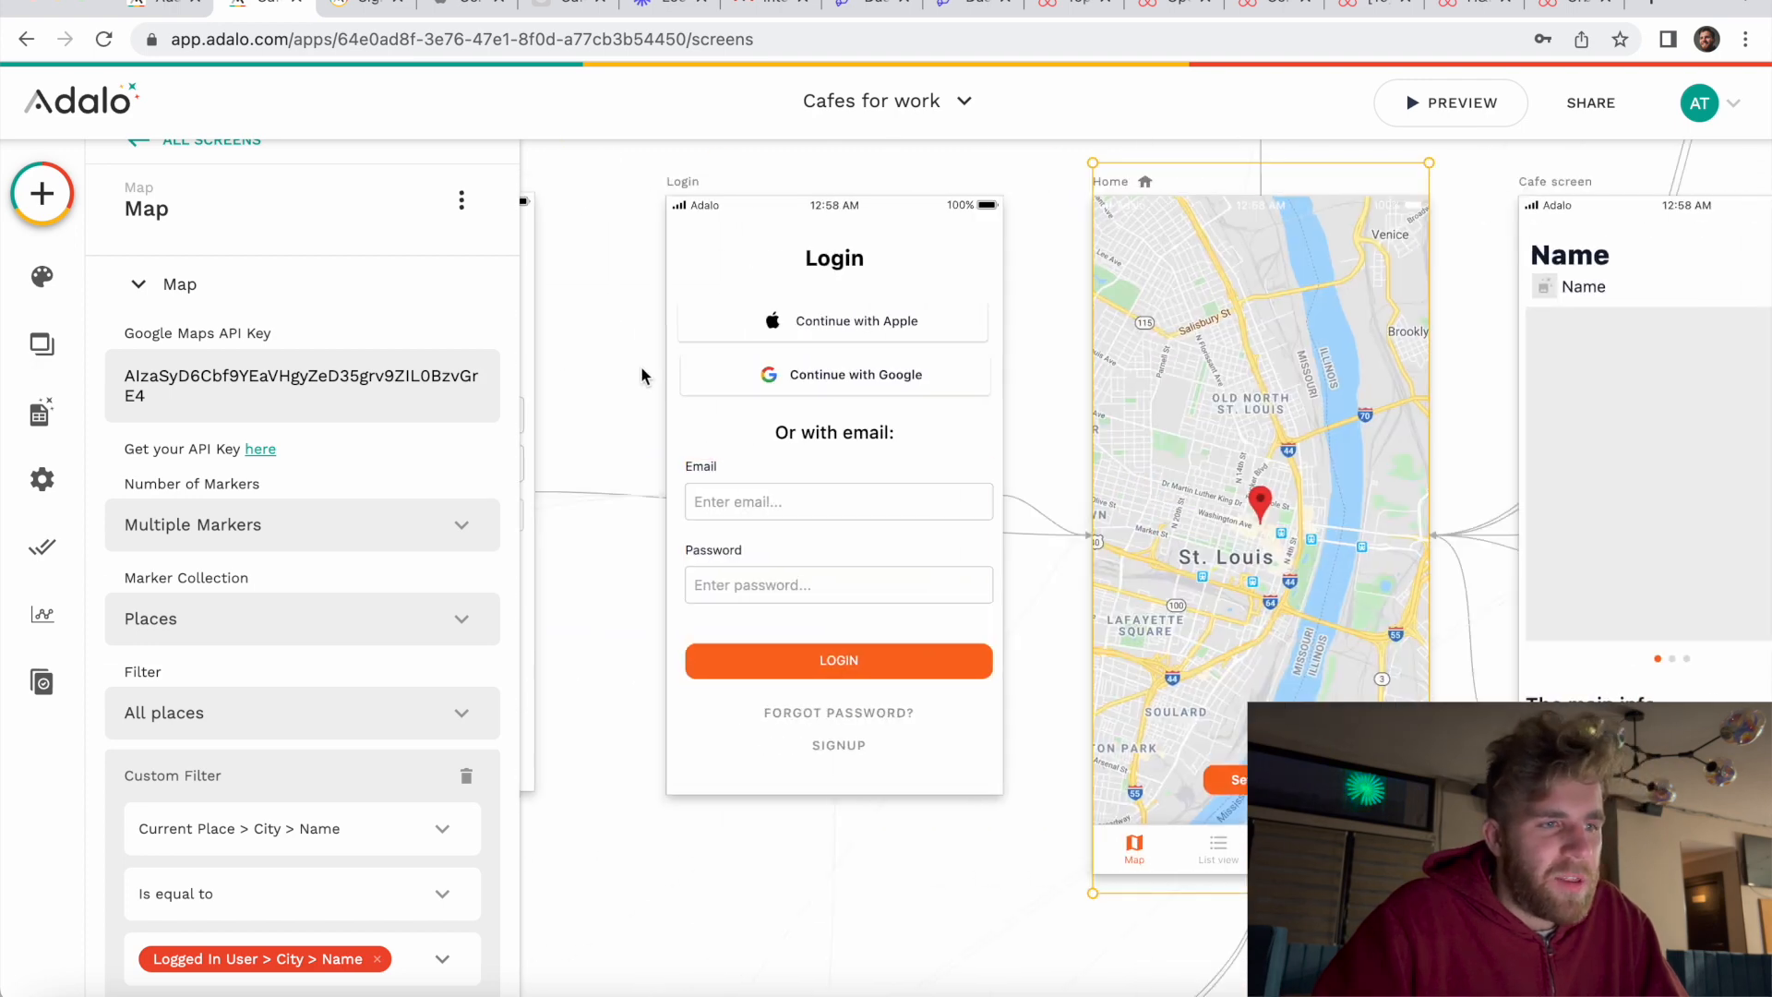
{"action": "scroll", "coordinate": [640, 375], "scroll_direction": "up", "scroll_amount": 2}
{"action": "left_click", "coordinate": [640, 374]}
{"action": "scroll", "coordinate": [640, 375], "scroll_direction": "left", "scroll_amount": 4}
{"action": "left_click", "coordinate": [863, 292]}
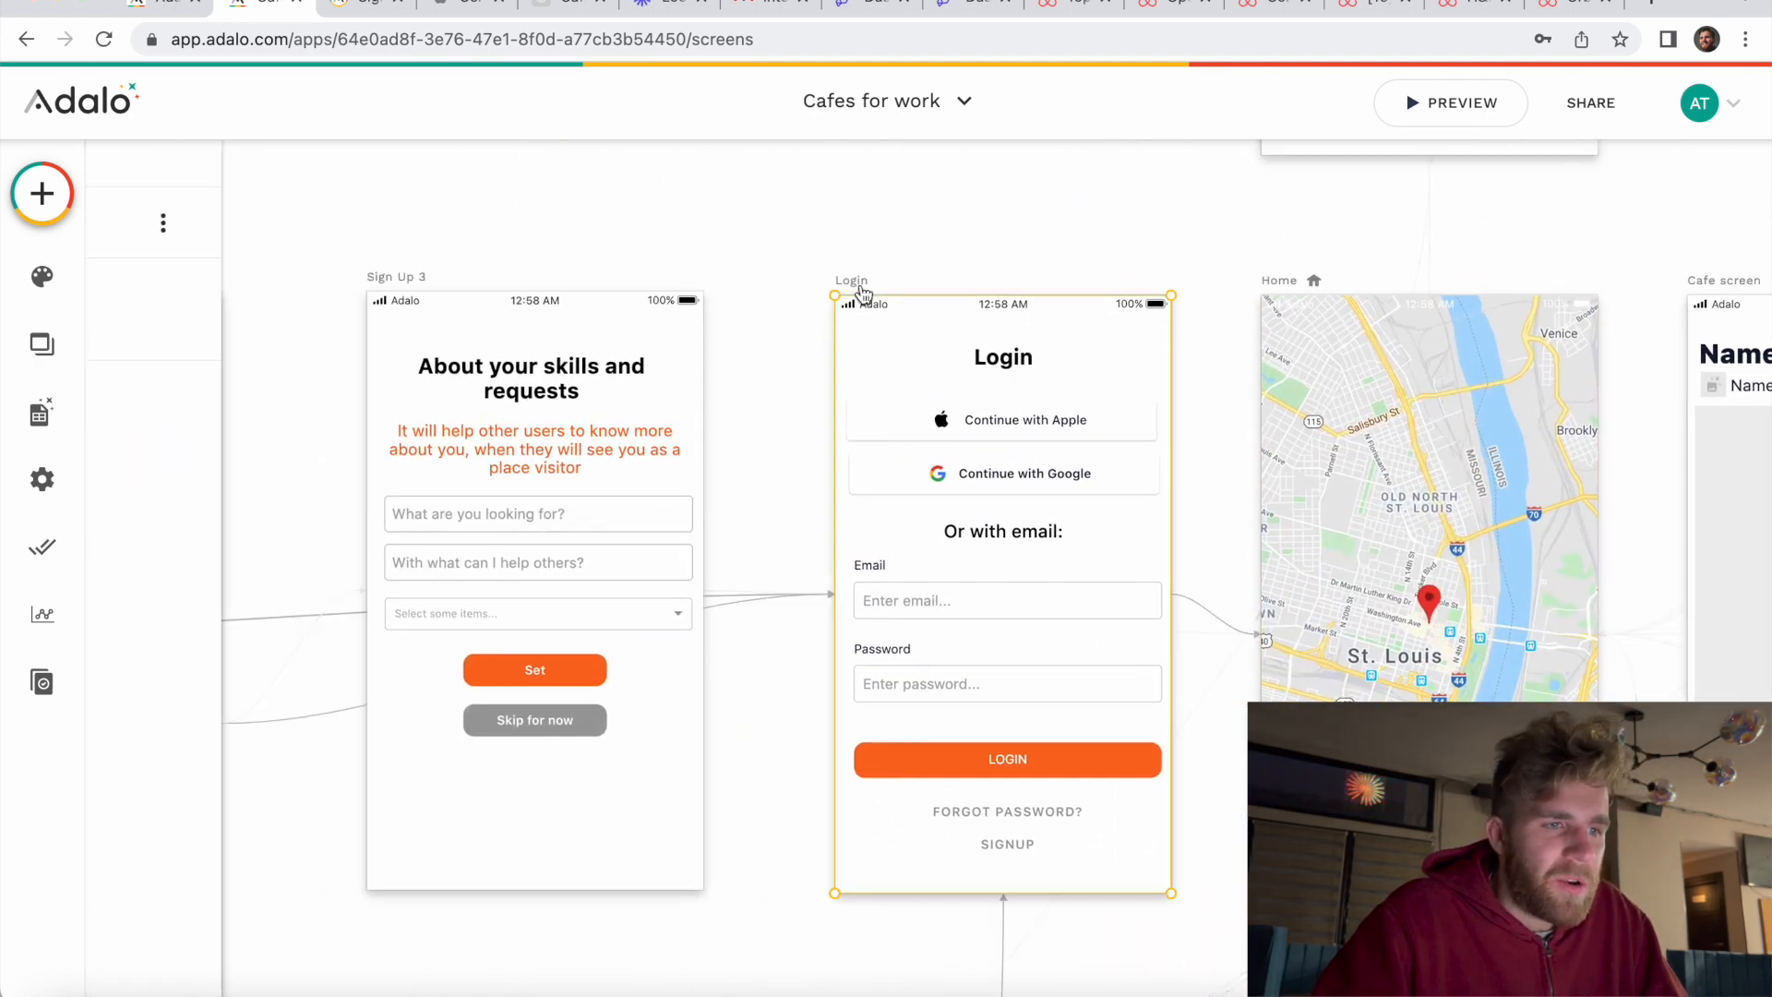
{"action": "scroll", "coordinate": [978, 544], "scroll_direction": "up", "scroll_amount": 6}
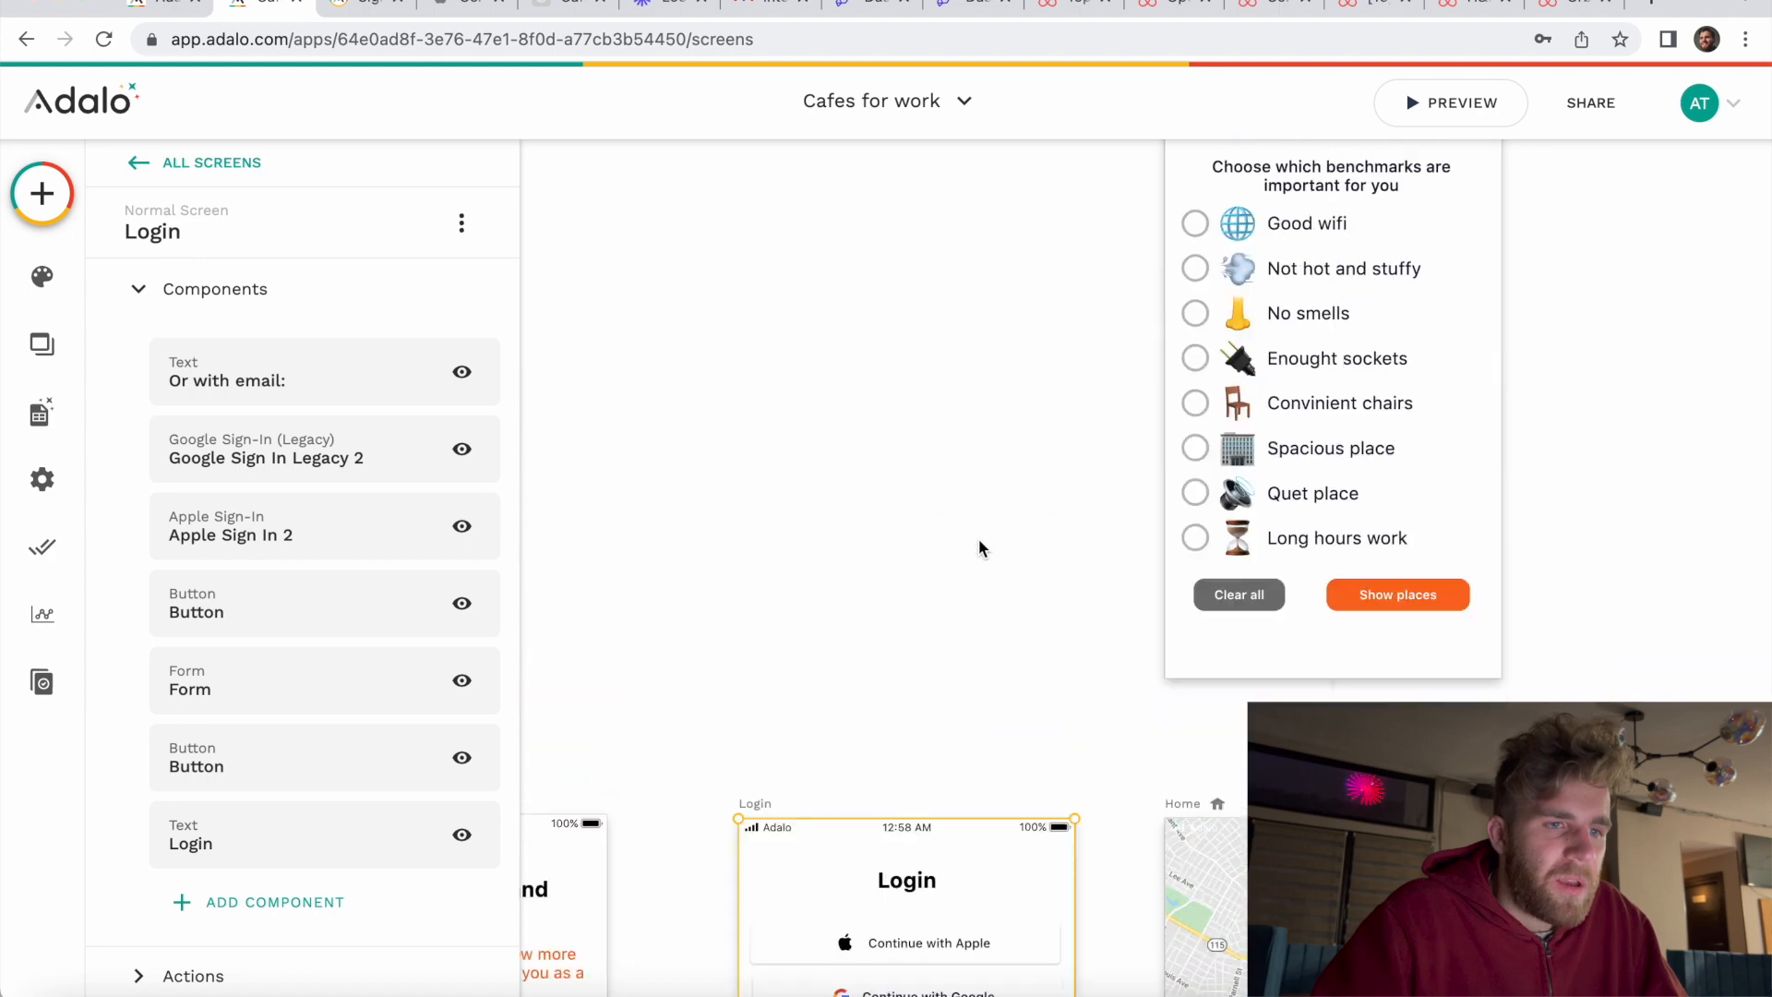
Step: Reopen the Home map's settings and read its marker collection and custom filter conditions through to the last one
{"action": "scroll", "coordinate": [978, 544], "scroll_direction": "down", "scroll_amount": 6}
{"action": "scroll", "coordinate": [978, 545], "scroll_direction": "right", "scroll_amount": 3}
{"action": "left_click", "coordinate": [1006, 499]}
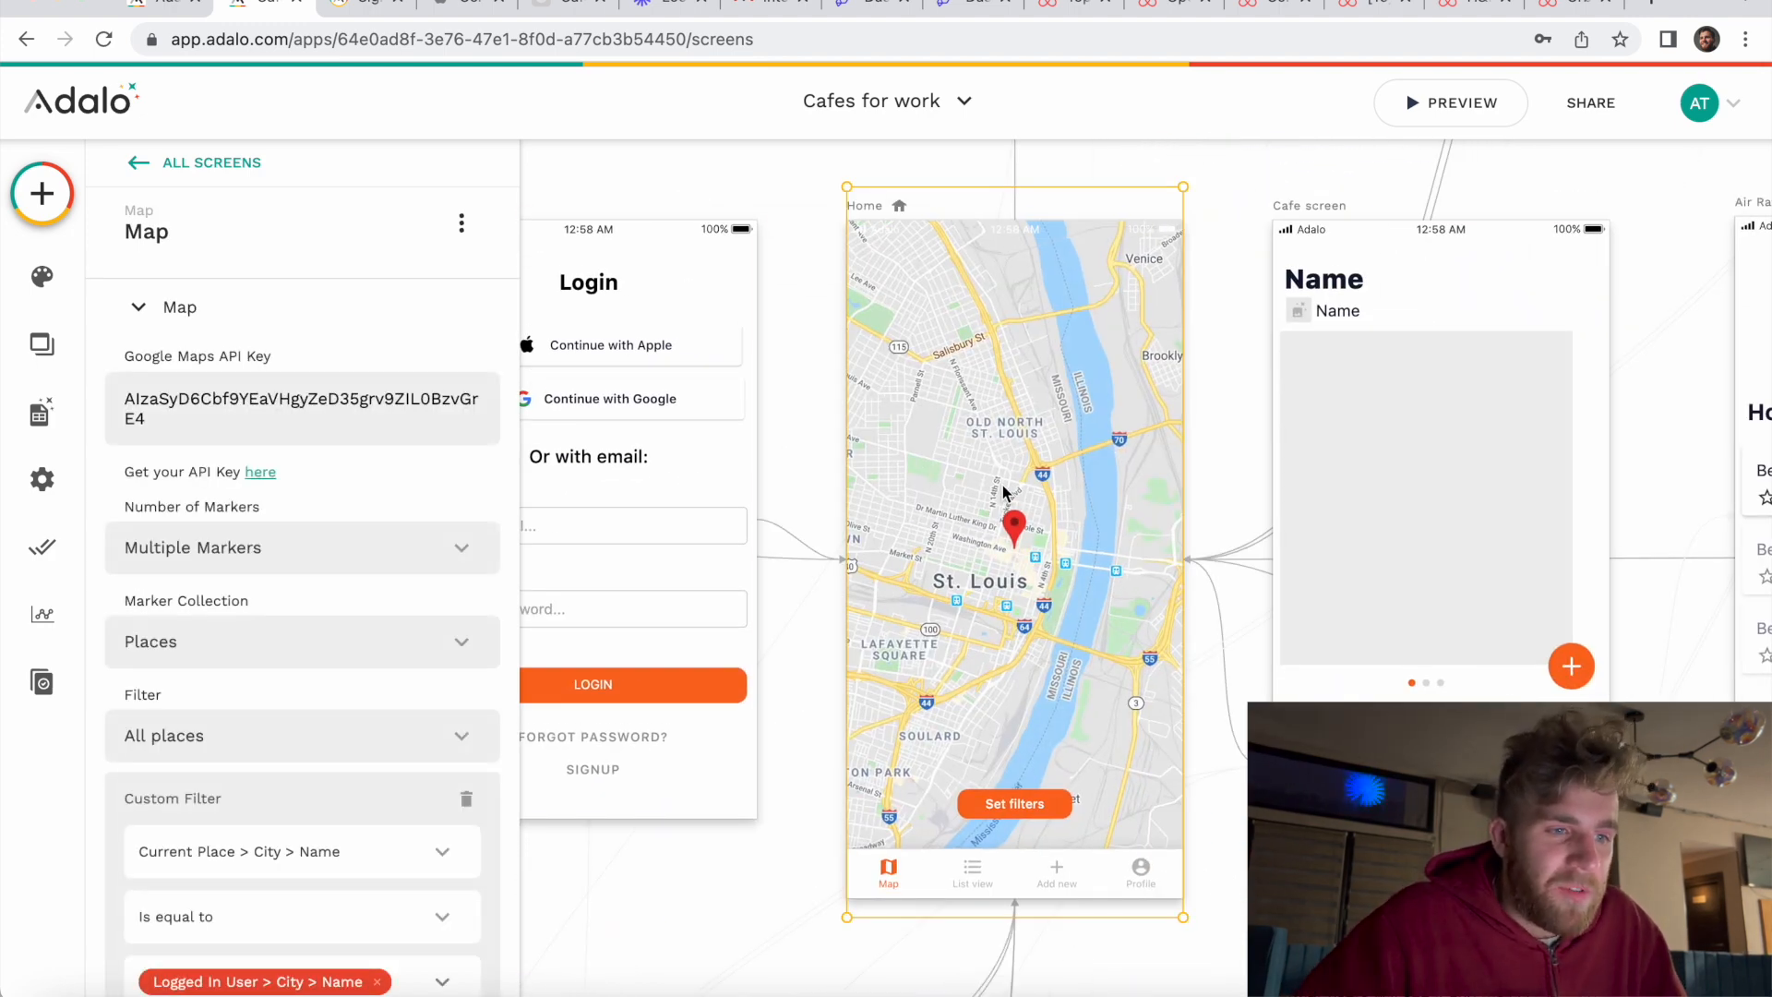
{"action": "scroll", "coordinate": [188, 489], "scroll_direction": "down", "scroll_amount": 2}
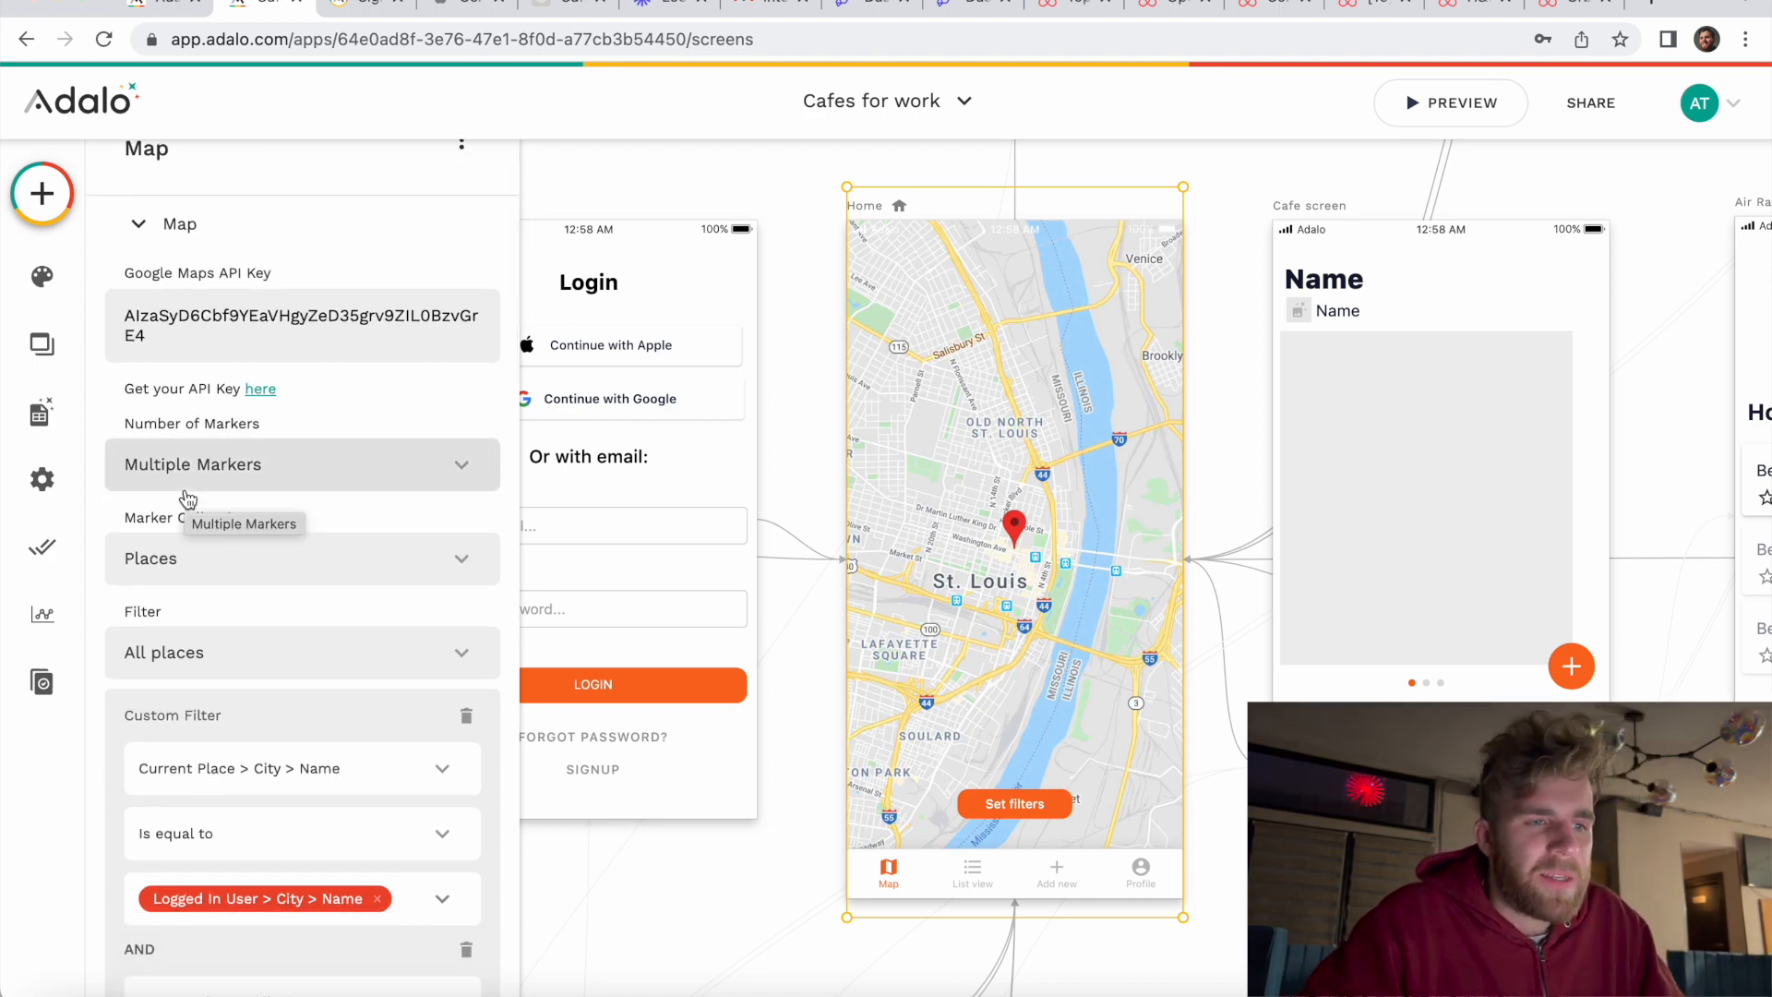
{"action": "scroll", "coordinate": [188, 498], "scroll_direction": "down", "scroll_amount": 3}
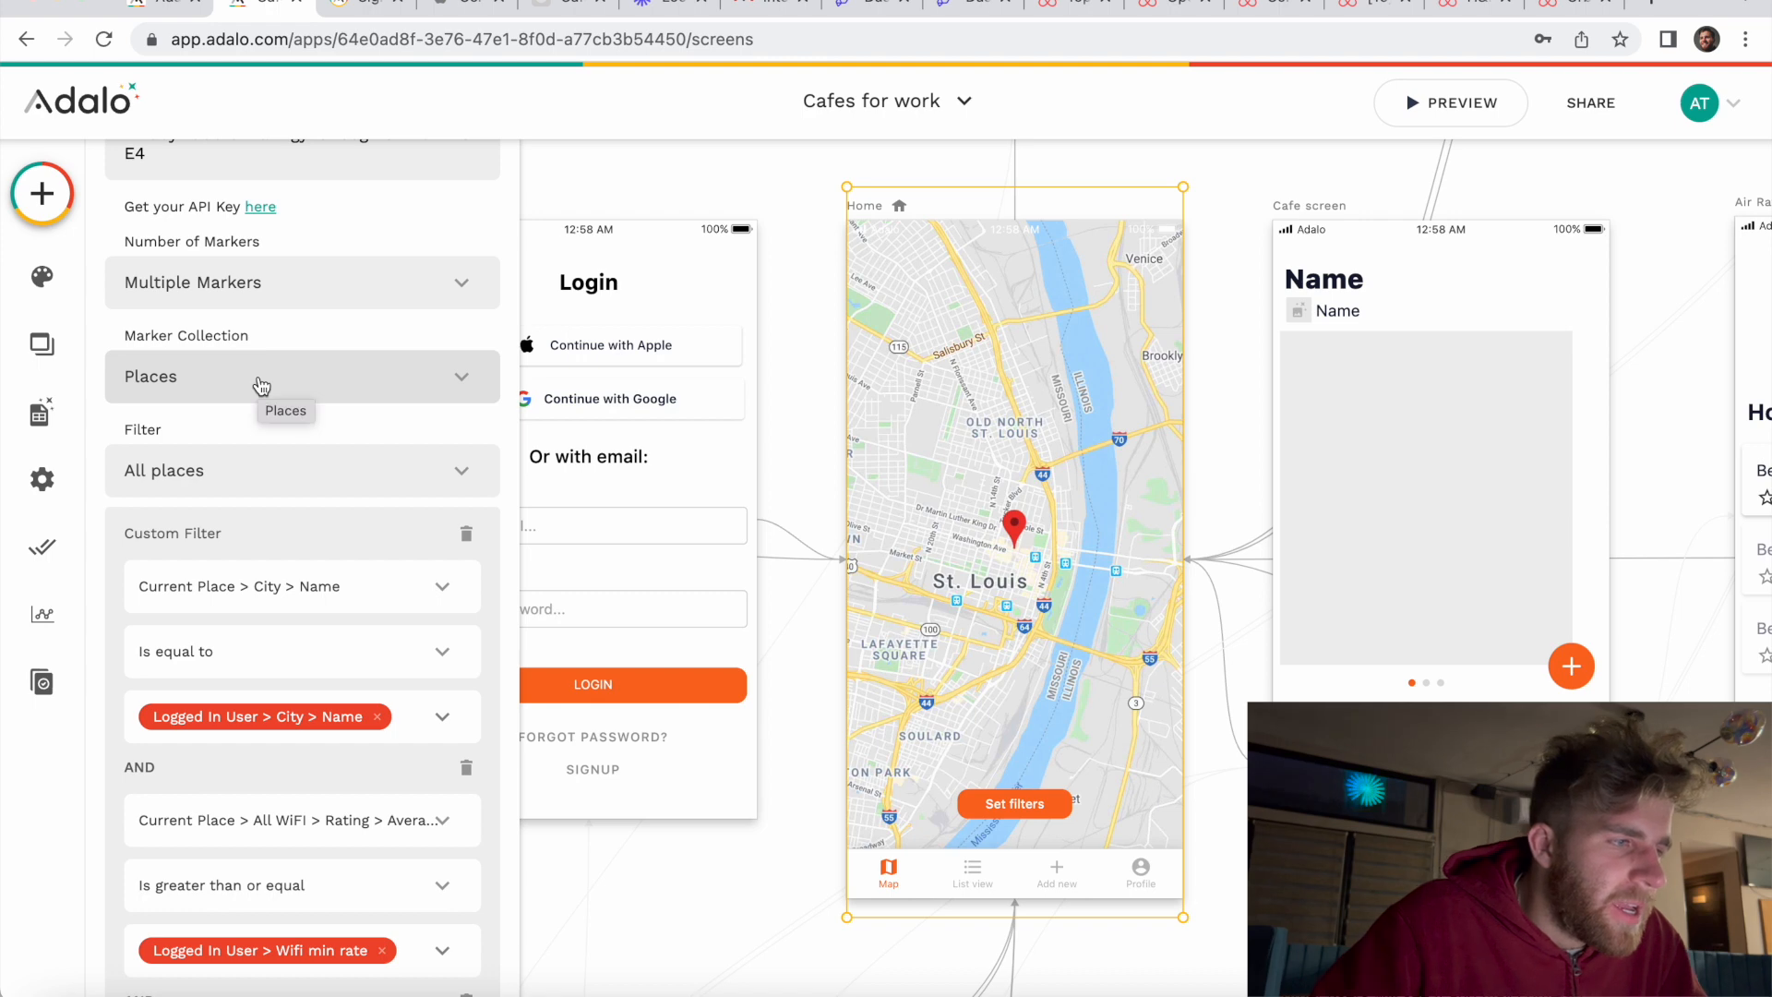
{"action": "scroll", "coordinate": [261, 386], "scroll_direction": "down", "scroll_amount": 1}
{"action": "scroll", "coordinate": [253, 404], "scroll_direction": "down", "scroll_amount": 1}
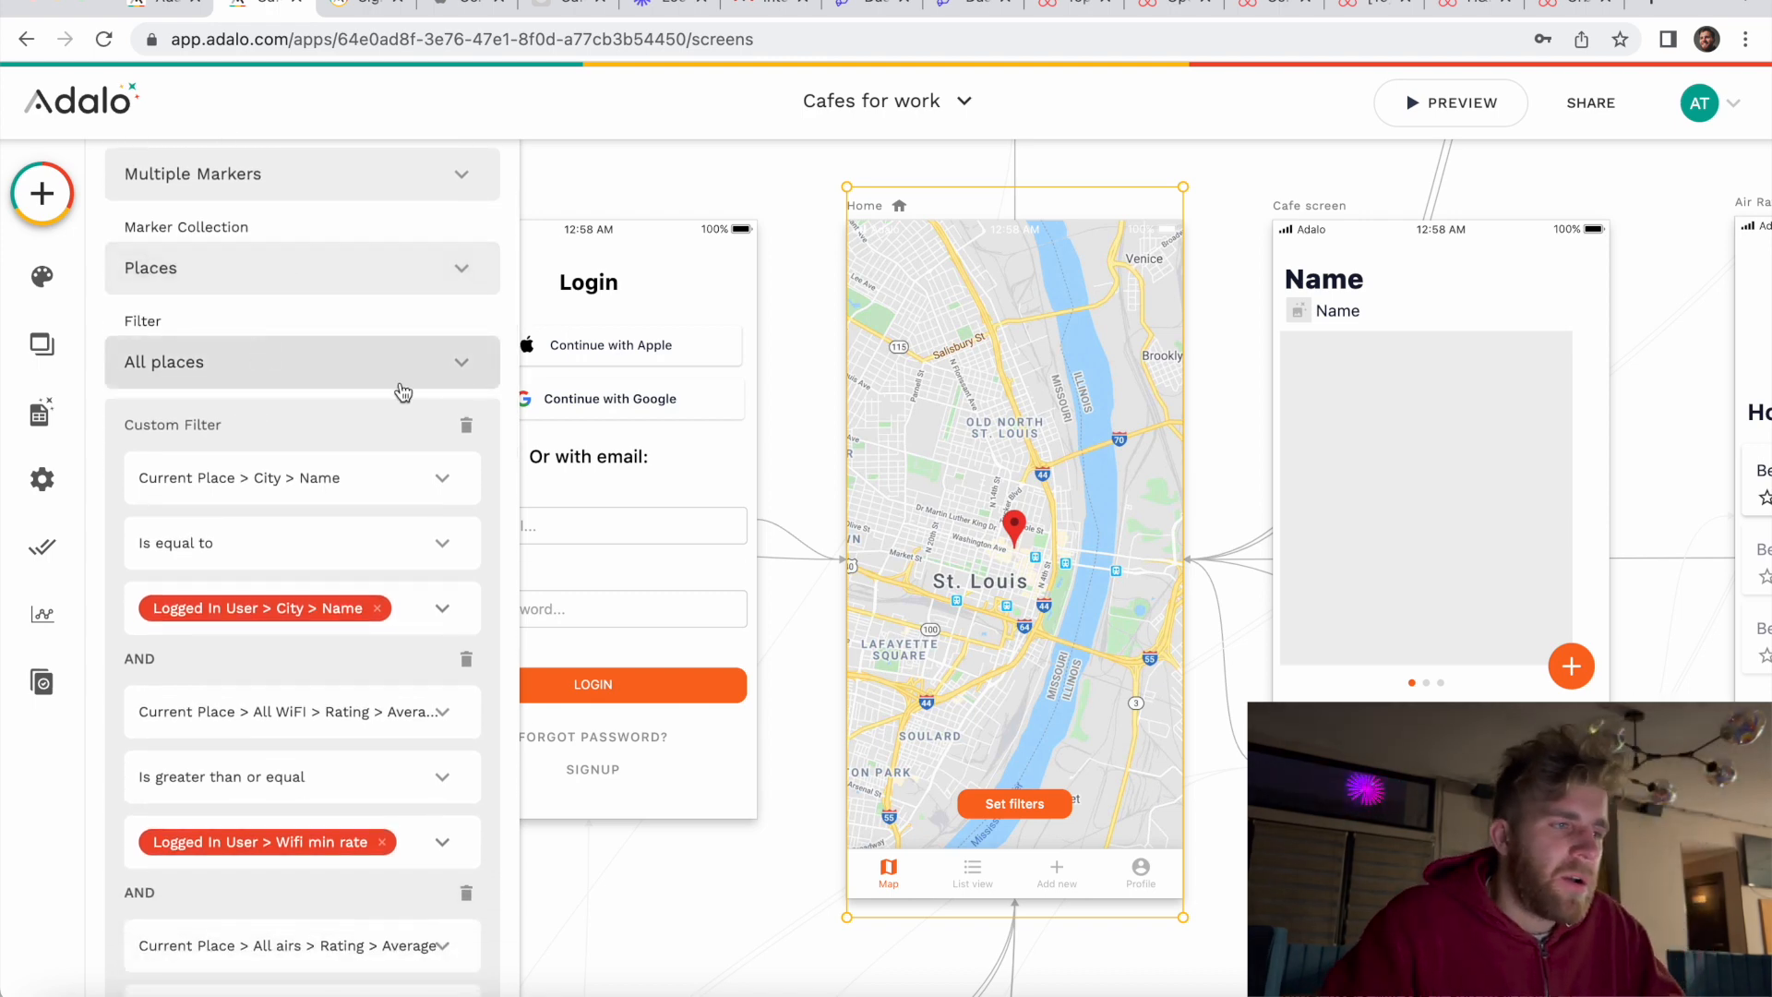
{"action": "scroll", "coordinate": [435, 374], "scroll_direction": "down", "scroll_amount": 1}
{"action": "scroll", "coordinate": [435, 368], "scroll_direction": "down", "scroll_amount": 5}
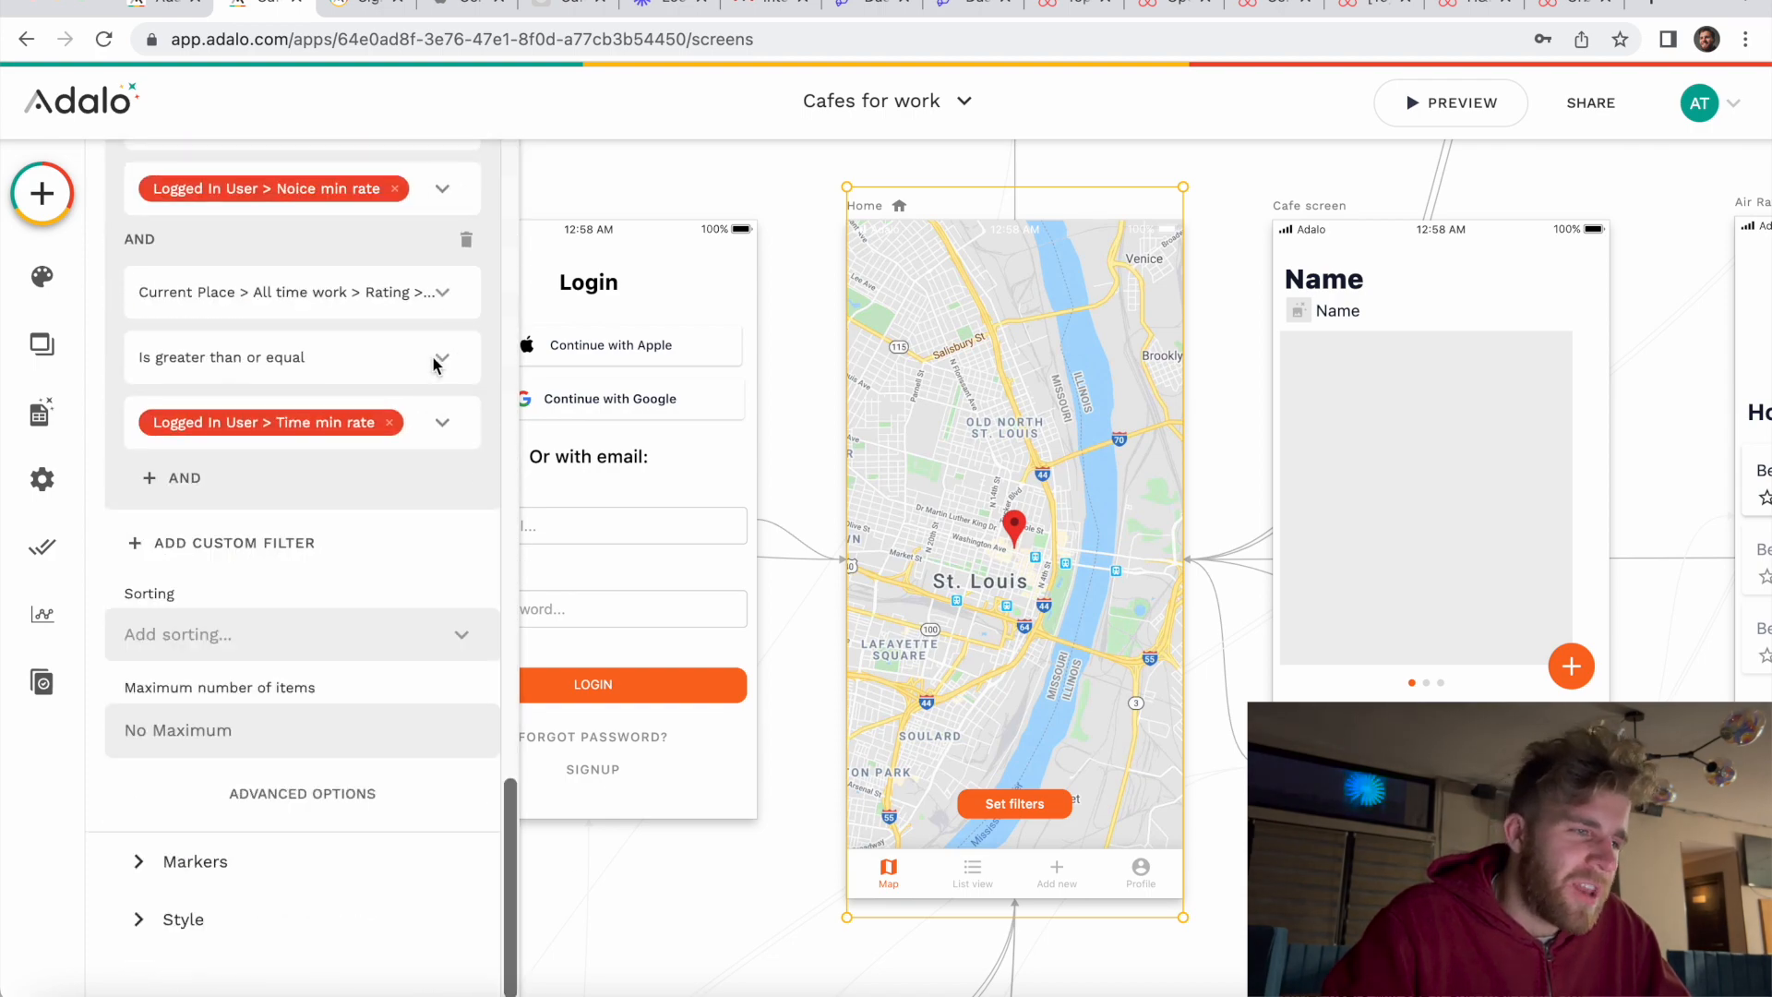
Step: Go back over the map's custom filter, comparing the city condition with the minimum rating conditions for each benchmark
{"action": "scroll", "coordinate": [435, 365], "scroll_direction": "up", "scroll_amount": 6}
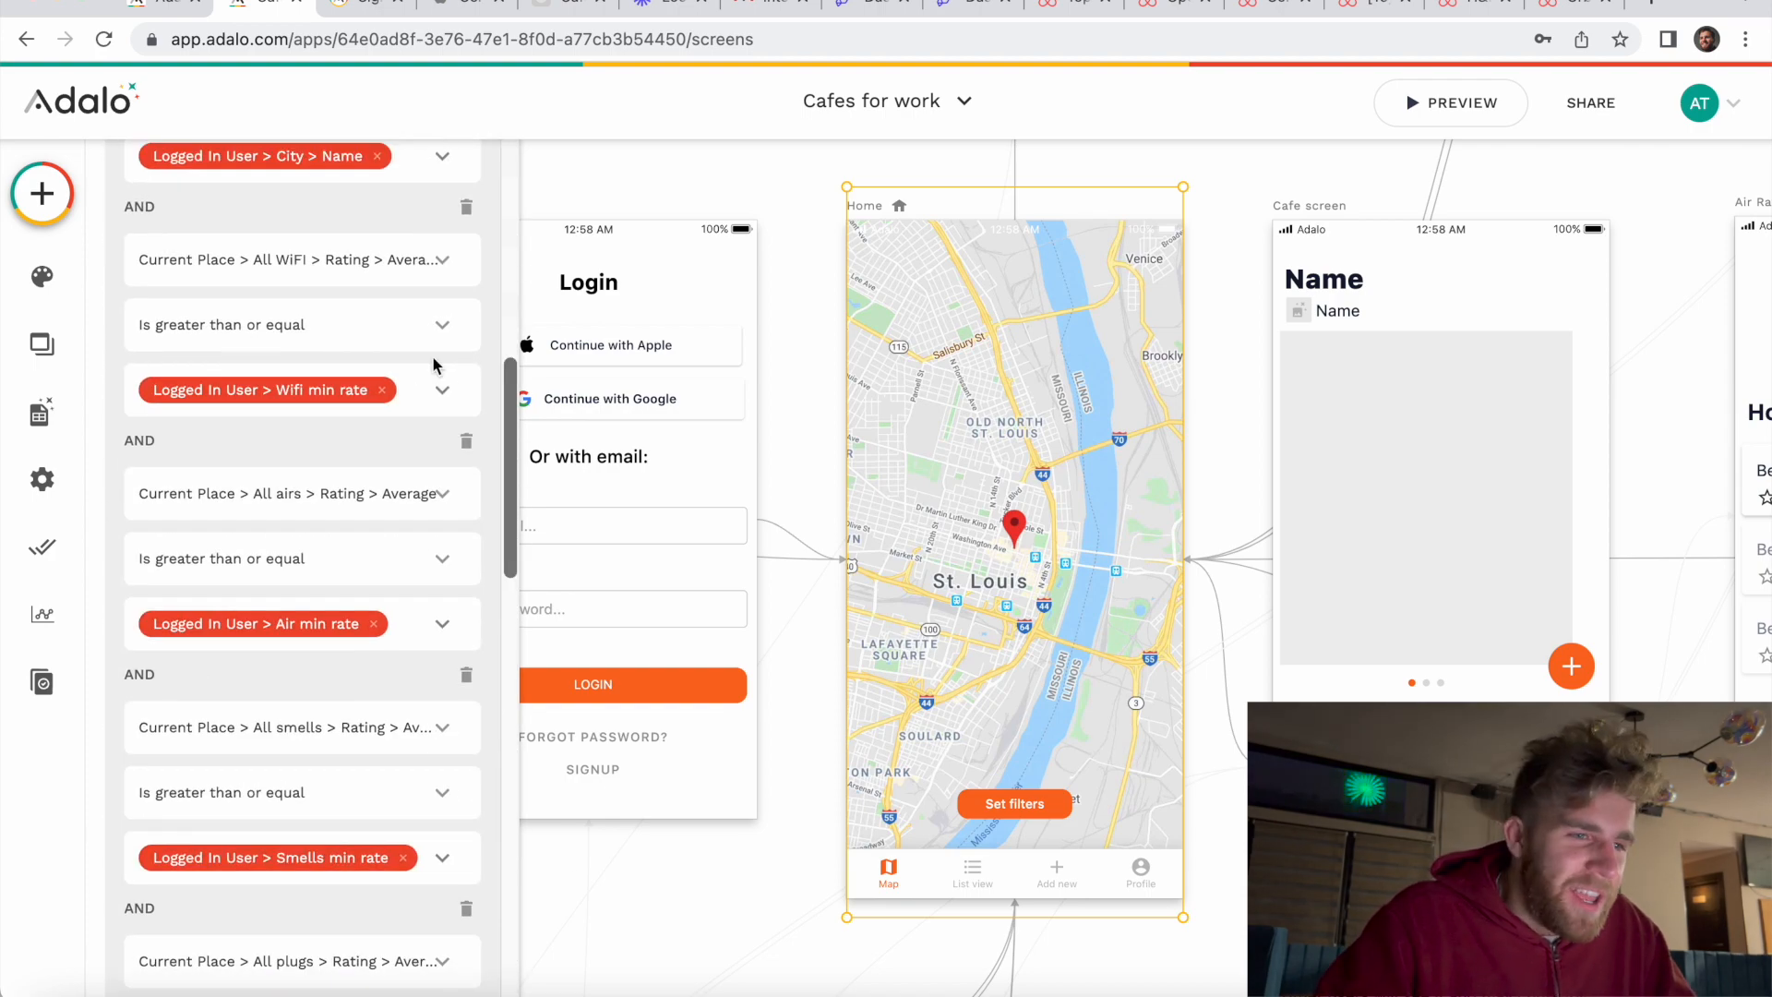
{"action": "scroll", "coordinate": [434, 364], "scroll_direction": "up", "scroll_amount": 6}
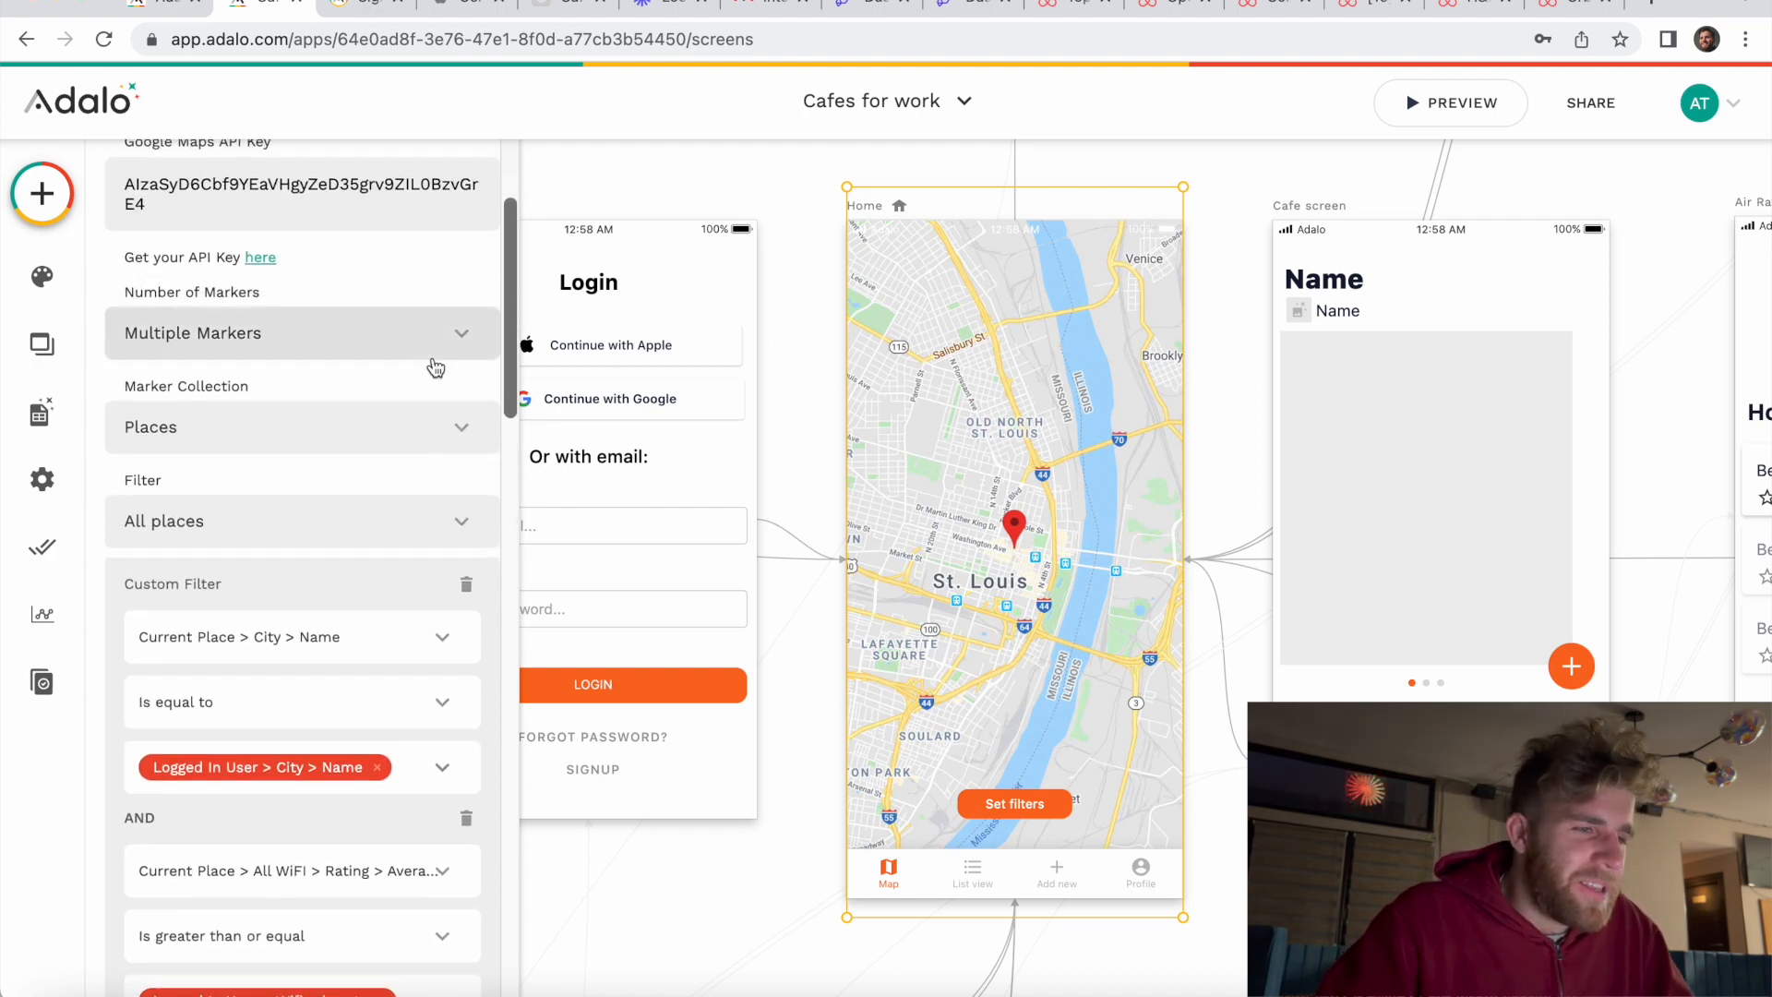
{"action": "scroll", "coordinate": [388, 471], "scroll_direction": "down", "scroll_amount": 1}
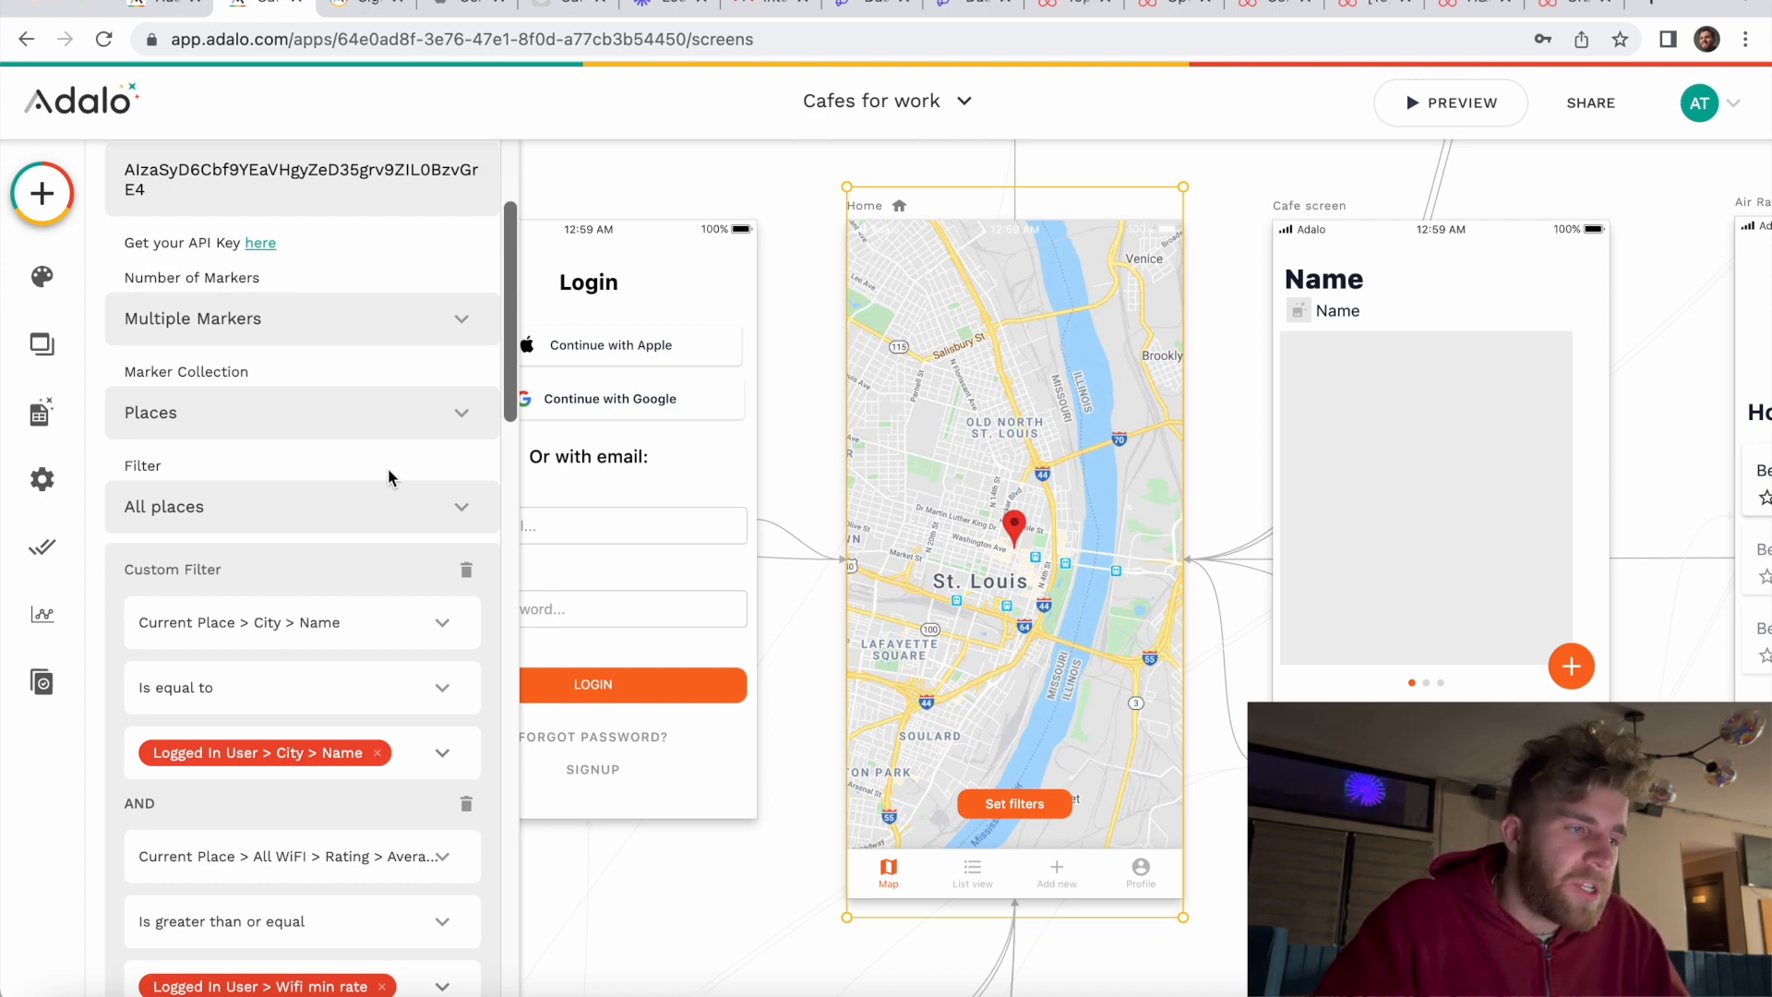
{"action": "scroll", "coordinate": [389, 470], "scroll_direction": "down", "scroll_amount": 15}
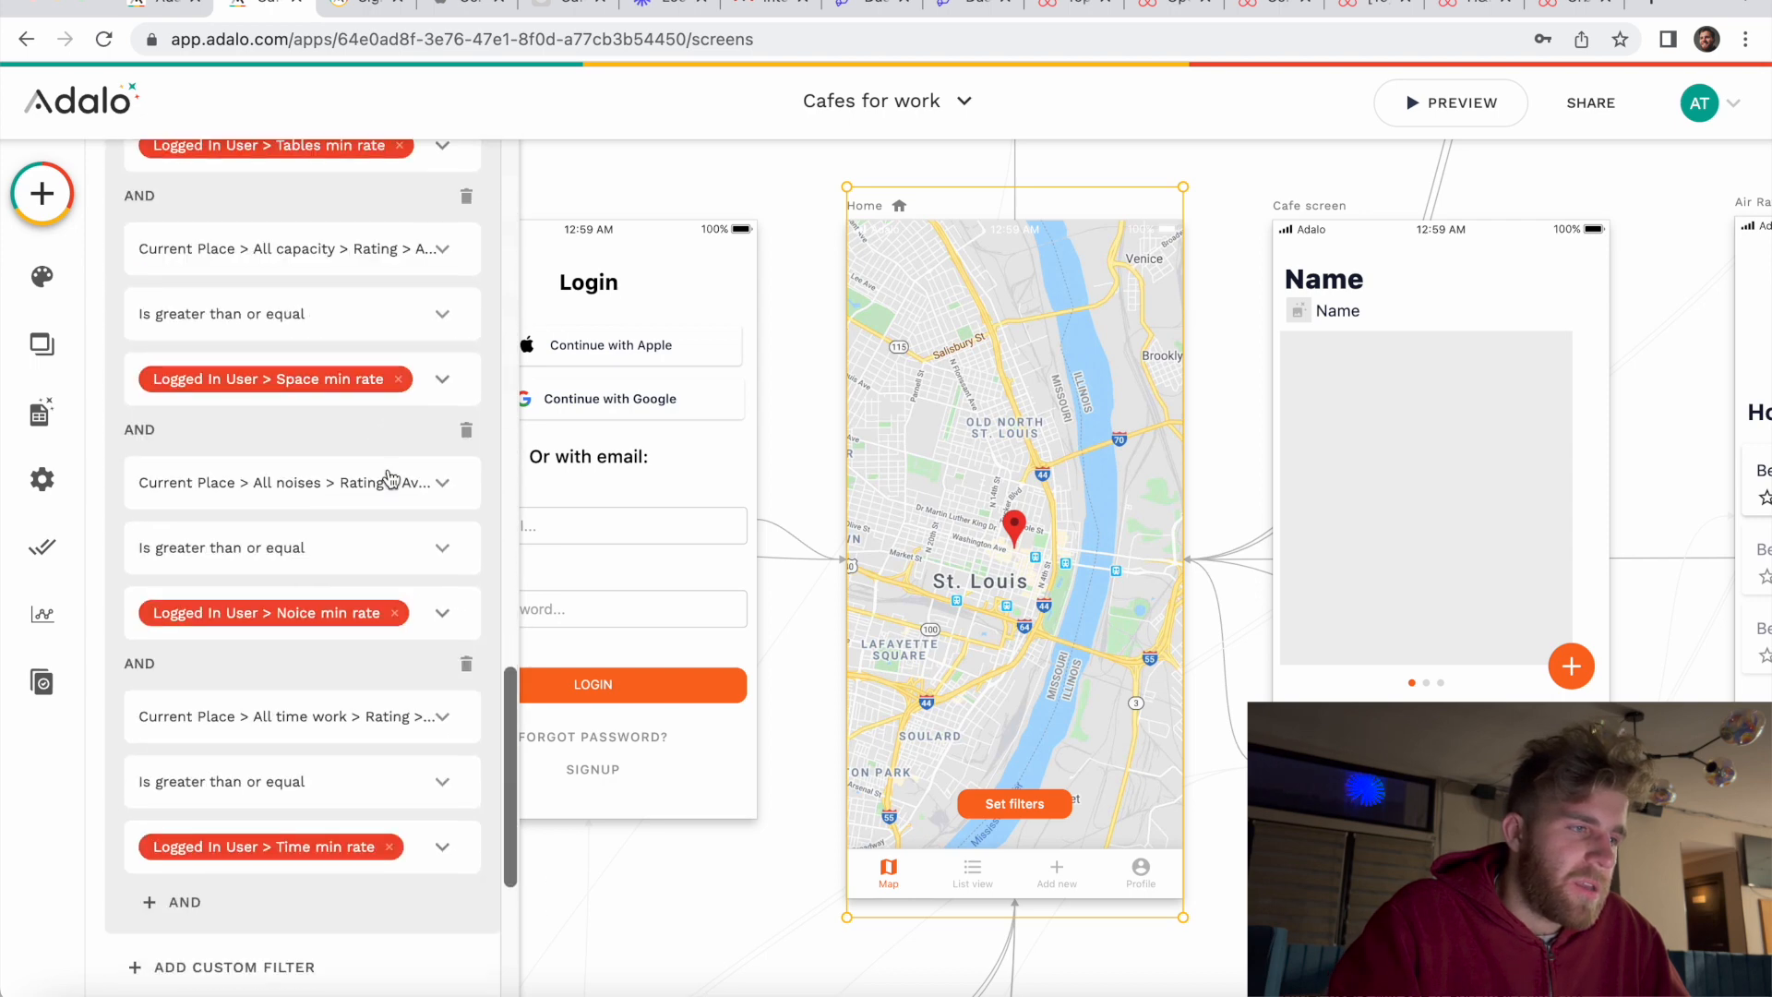
{"action": "scroll", "coordinate": [334, 436], "scroll_direction": "up", "scroll_amount": 4}
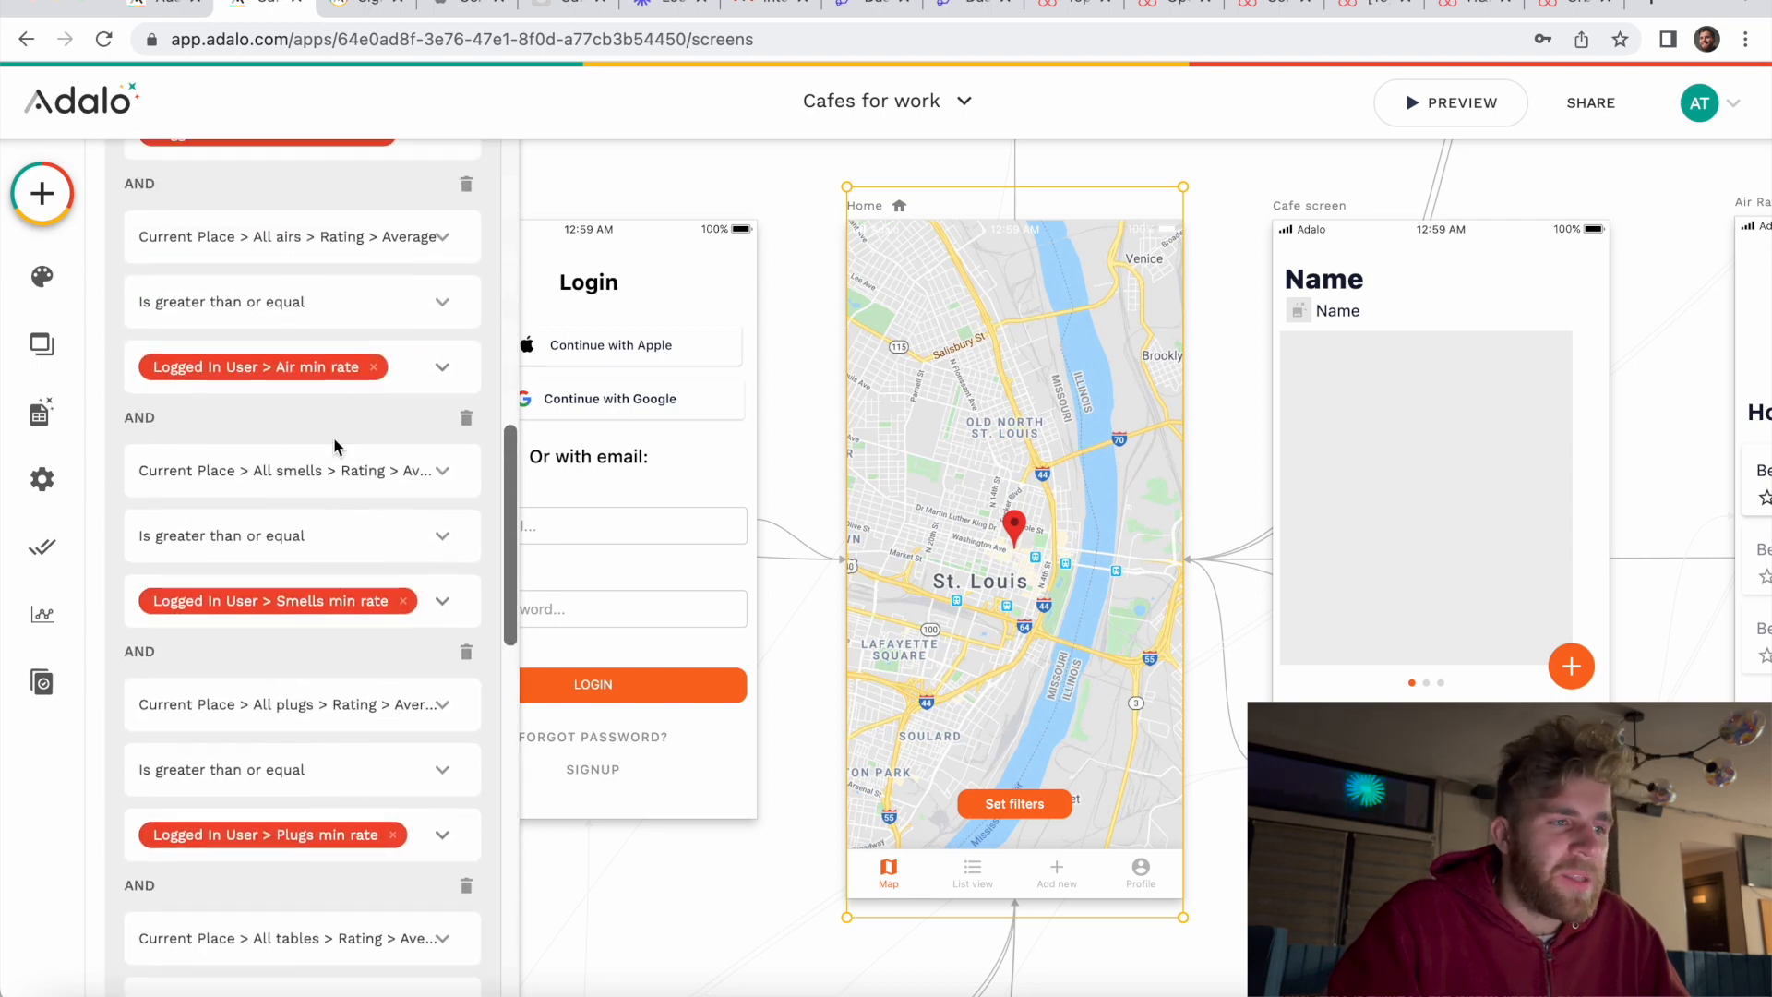
{"action": "scroll", "coordinate": [334, 435], "scroll_direction": "up", "scroll_amount": 3}
{"action": "scroll", "coordinate": [337, 448], "scroll_direction": "up", "scroll_amount": 5}
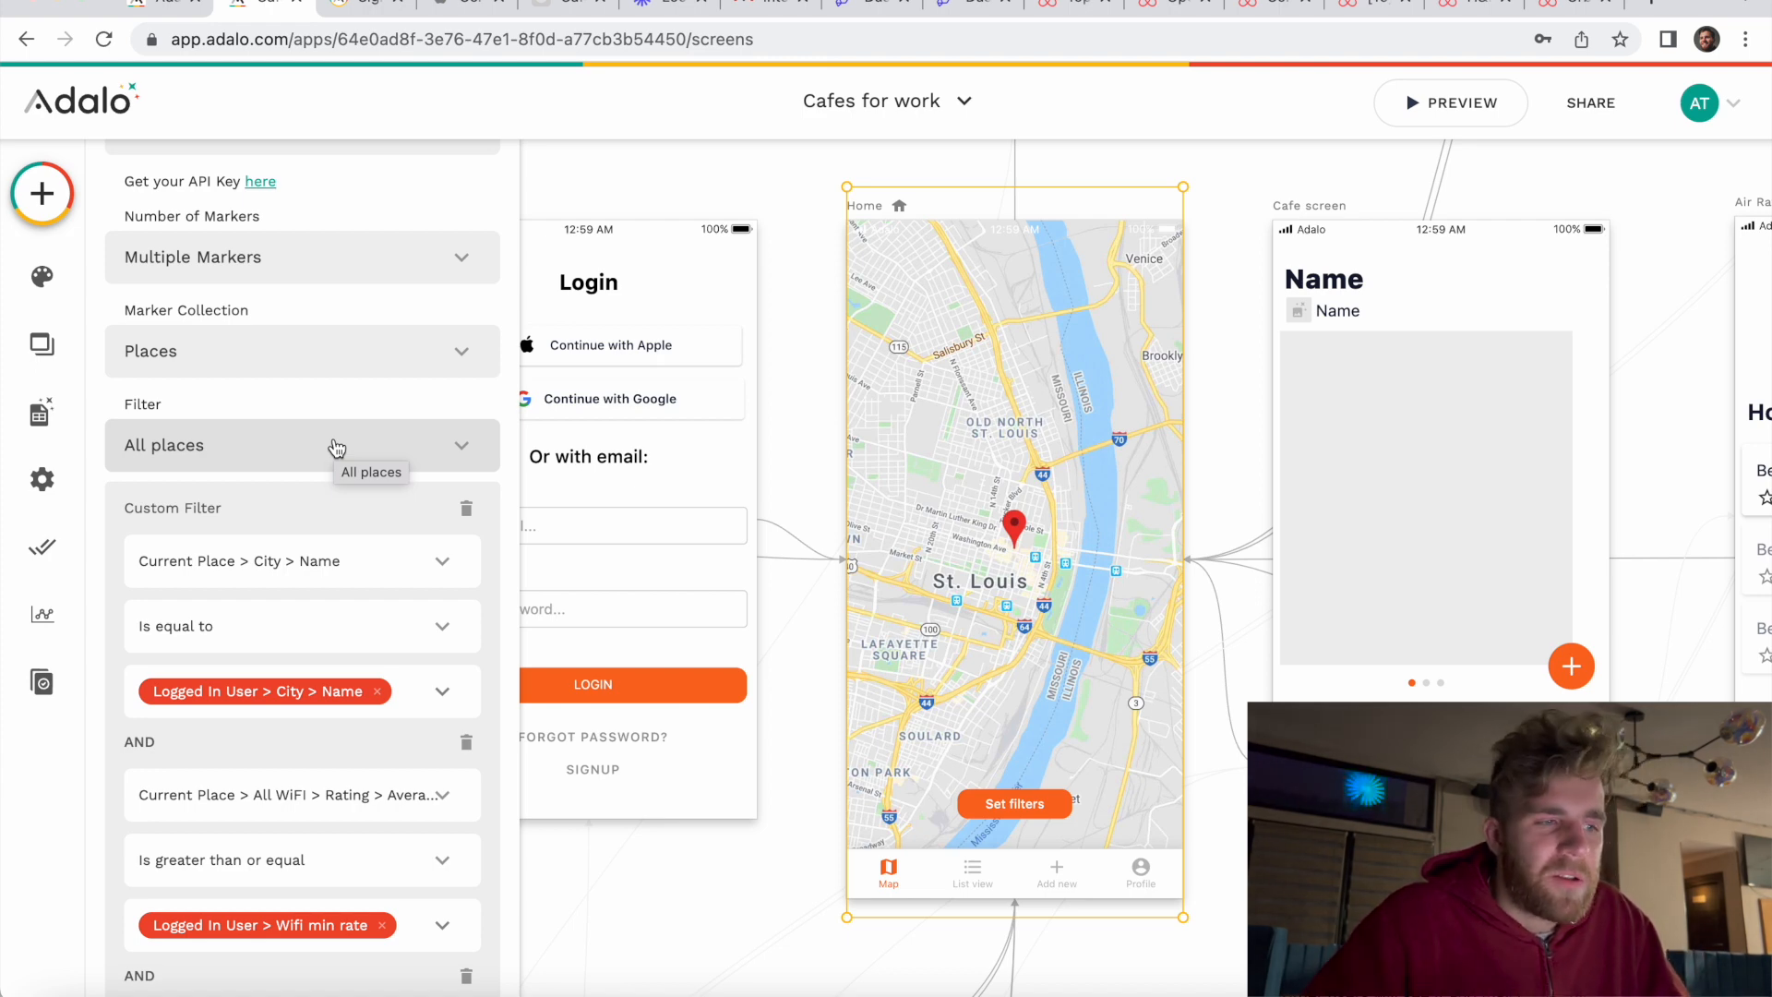
Step: Examine the map's city condition, matching the current place's city name against the logged-in user's city name
{"action": "scroll", "coordinate": [331, 596], "scroll_direction": "down", "scroll_amount": 3}
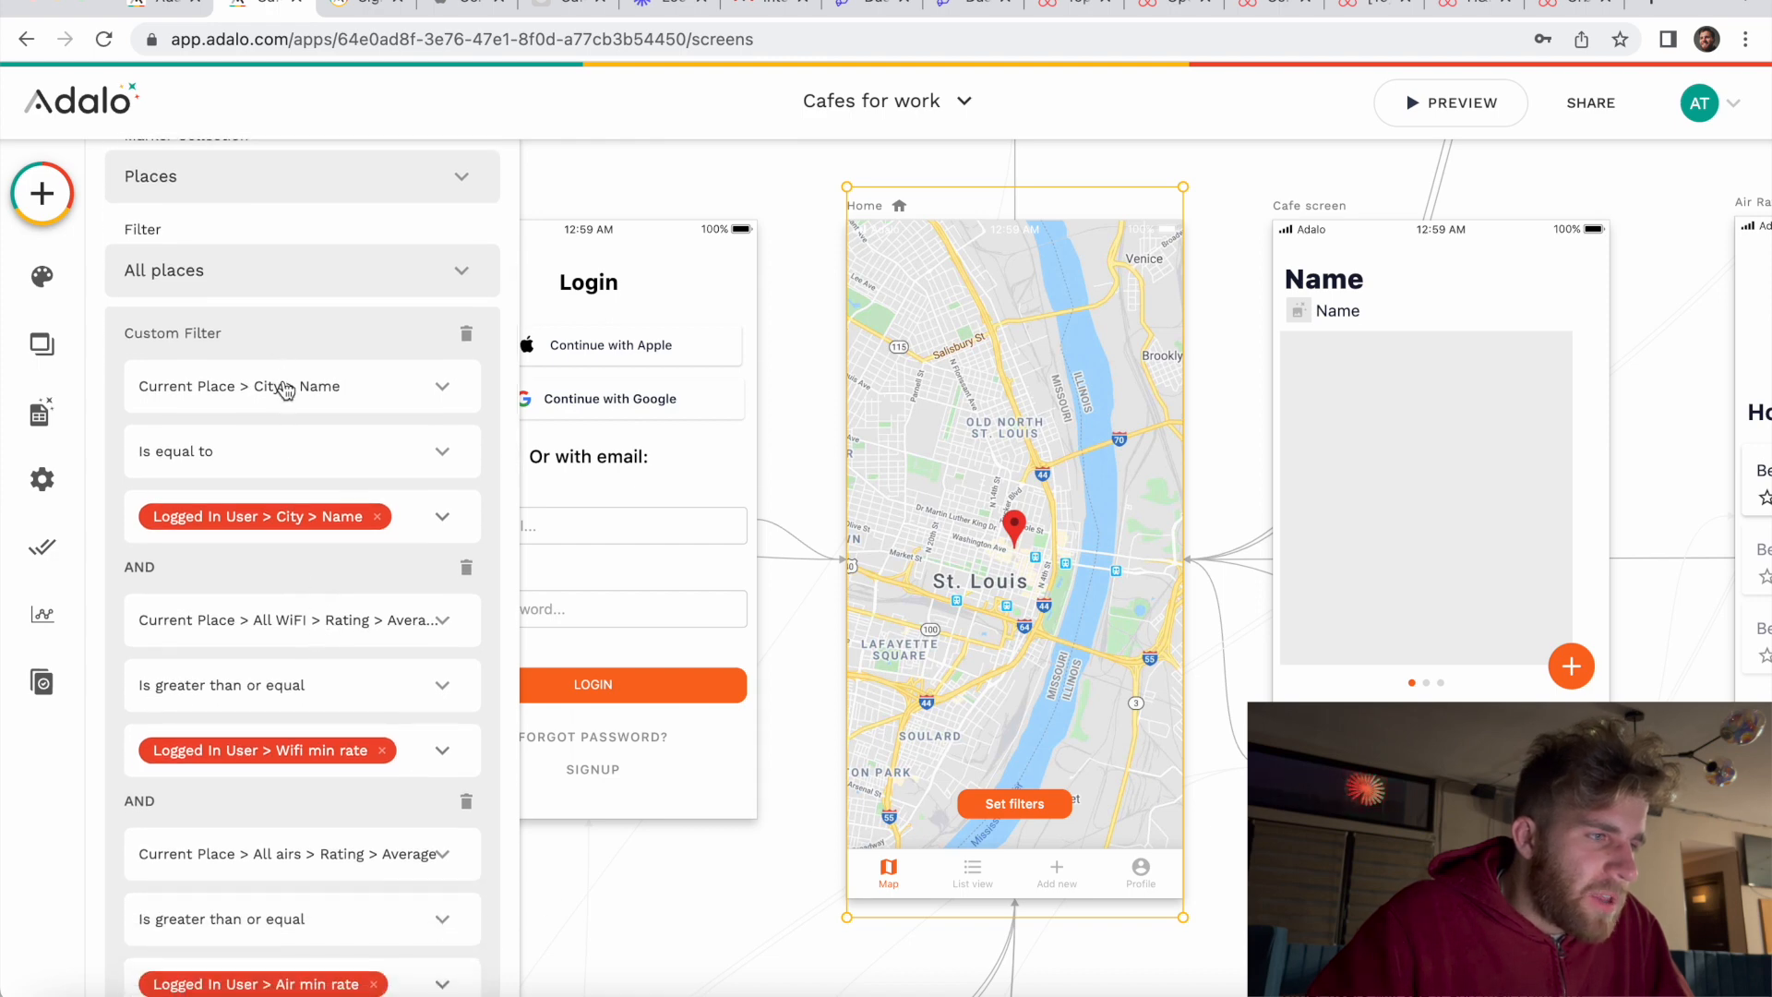
{"action": "scroll", "coordinate": [286, 391], "scroll_direction": "up", "scroll_amount": 1}
{"action": "scroll", "coordinate": [286, 391], "scroll_direction": "down", "scroll_amount": 1}
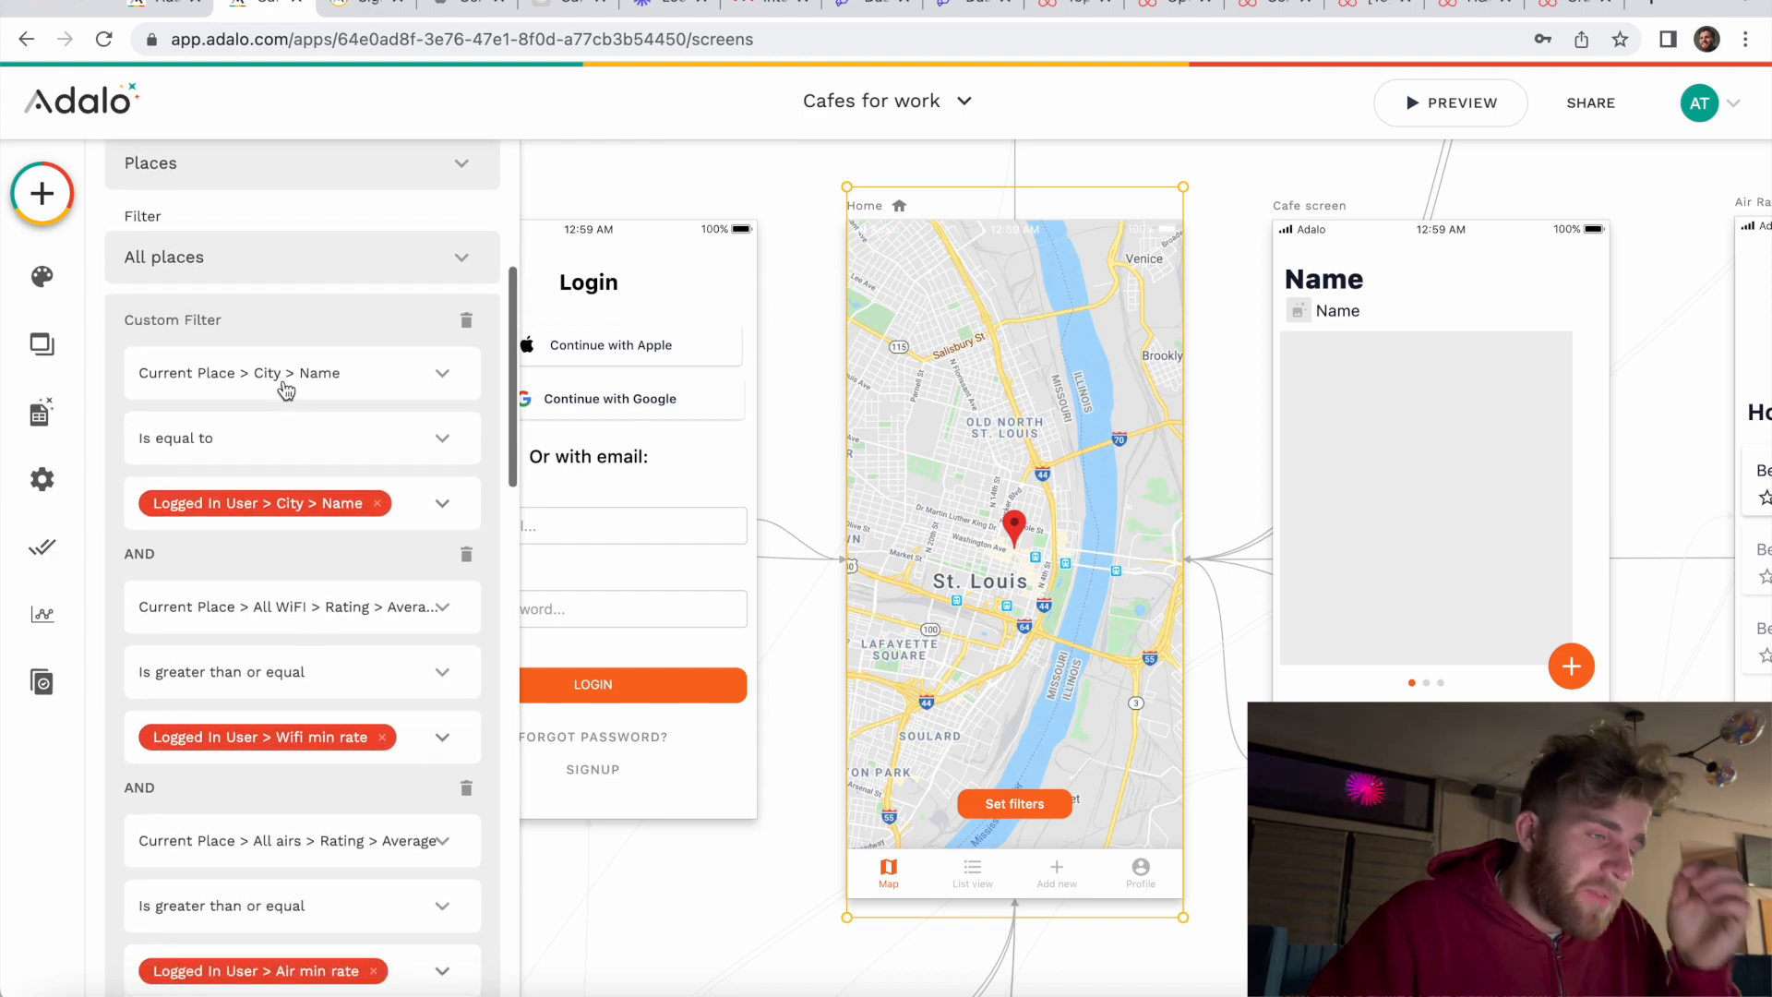
{"action": "scroll", "coordinate": [286, 391], "scroll_direction": "down", "scroll_amount": 2}
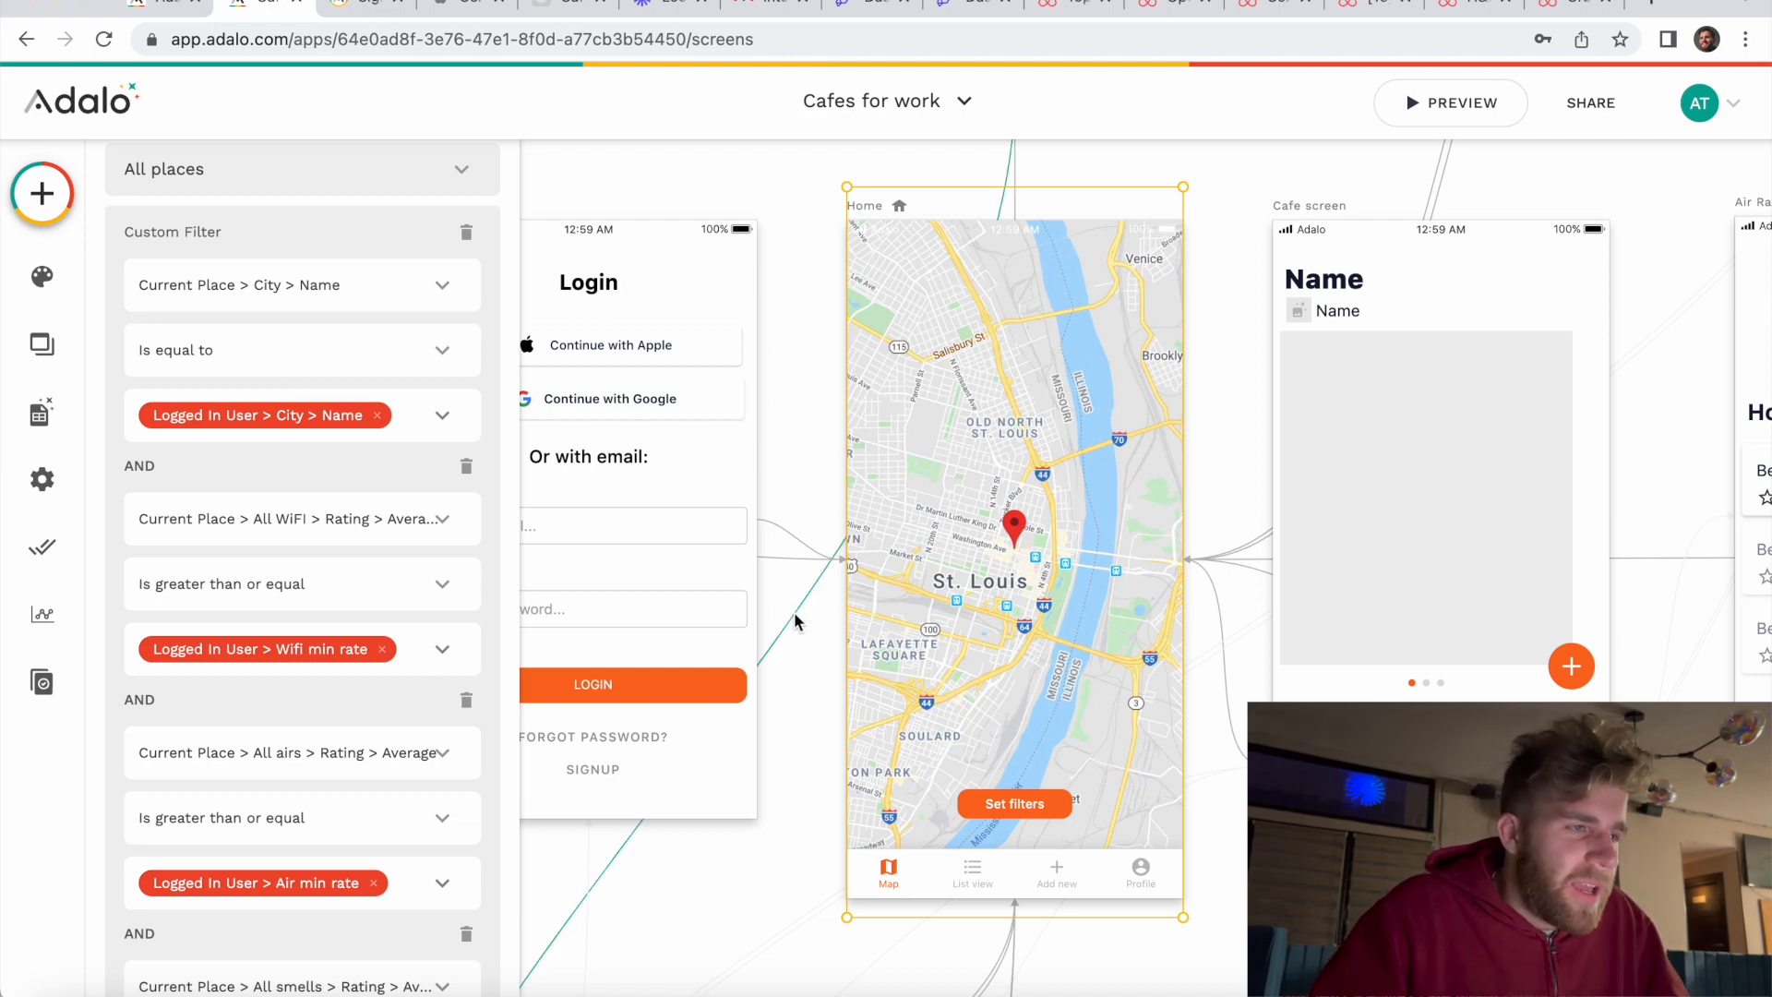
{"action": "scroll", "coordinate": [718, 501], "scroll_direction": "up", "scroll_amount": 2}
{"action": "scroll", "coordinate": [718, 501], "scroll_direction": "down", "scroll_amount": 1}
{"action": "scroll", "coordinate": [717, 501], "scroll_direction": "right", "scroll_amount": 1}
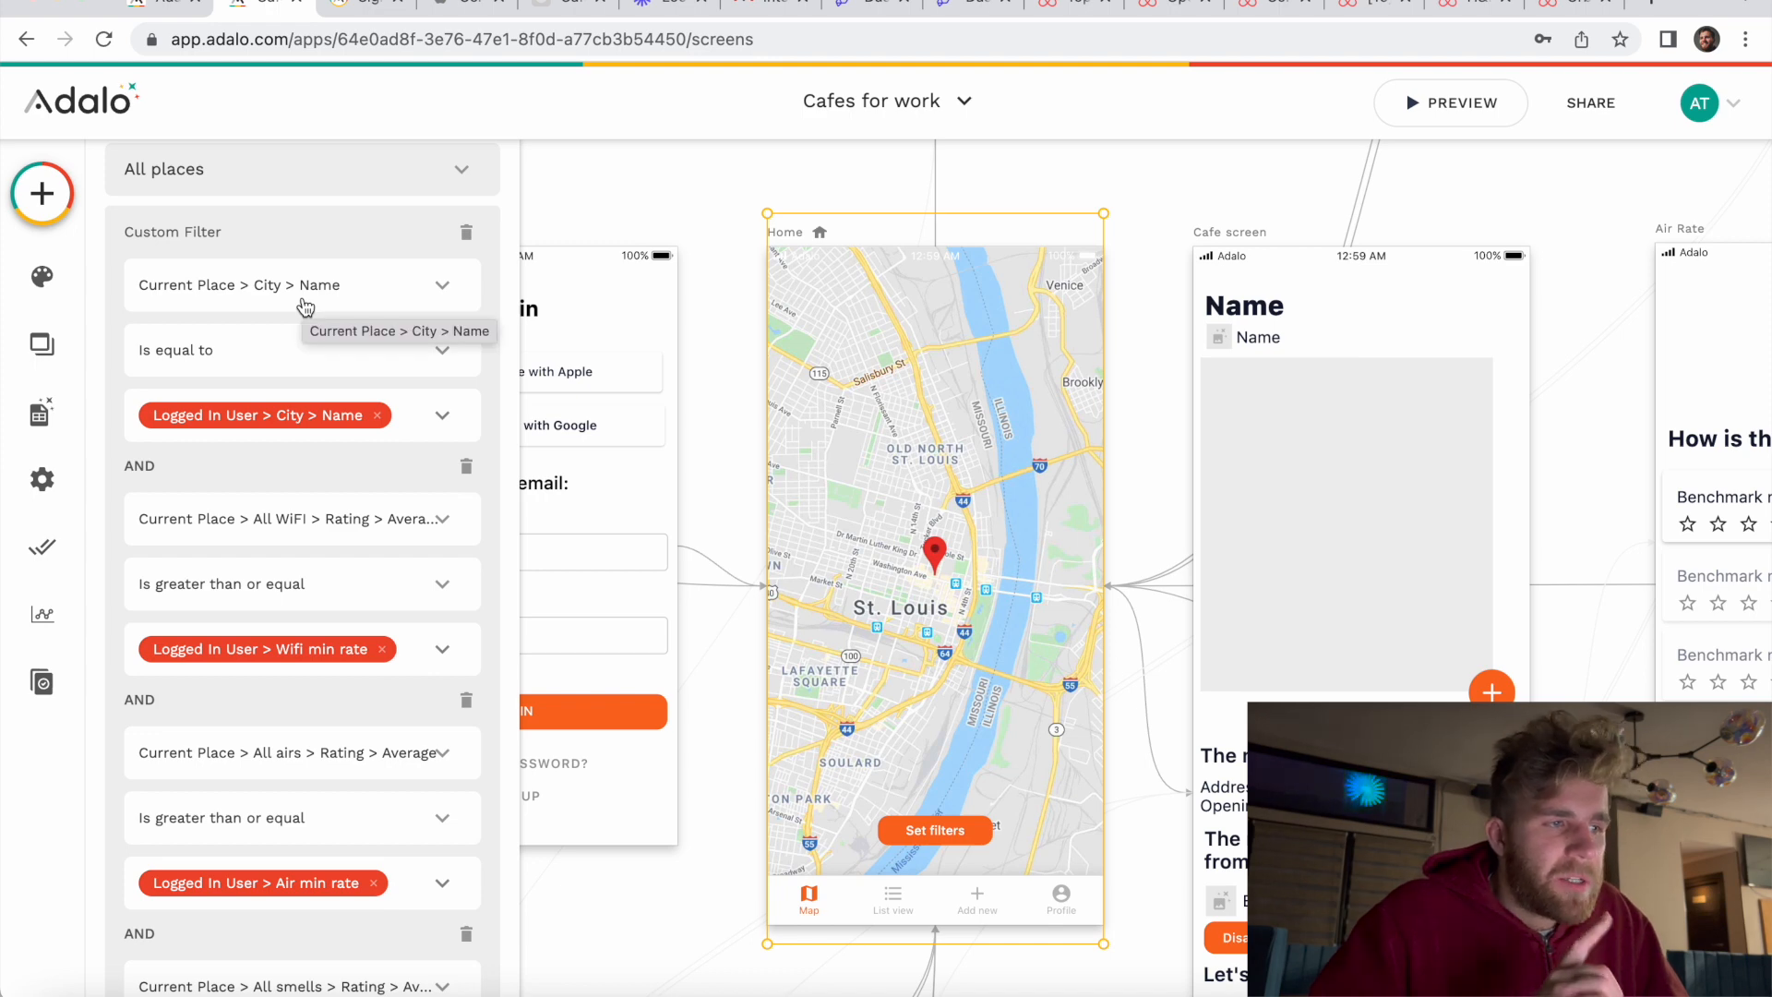
{"action": "scroll", "coordinate": [368, 537], "scroll_direction": "up", "scroll_amount": 1}
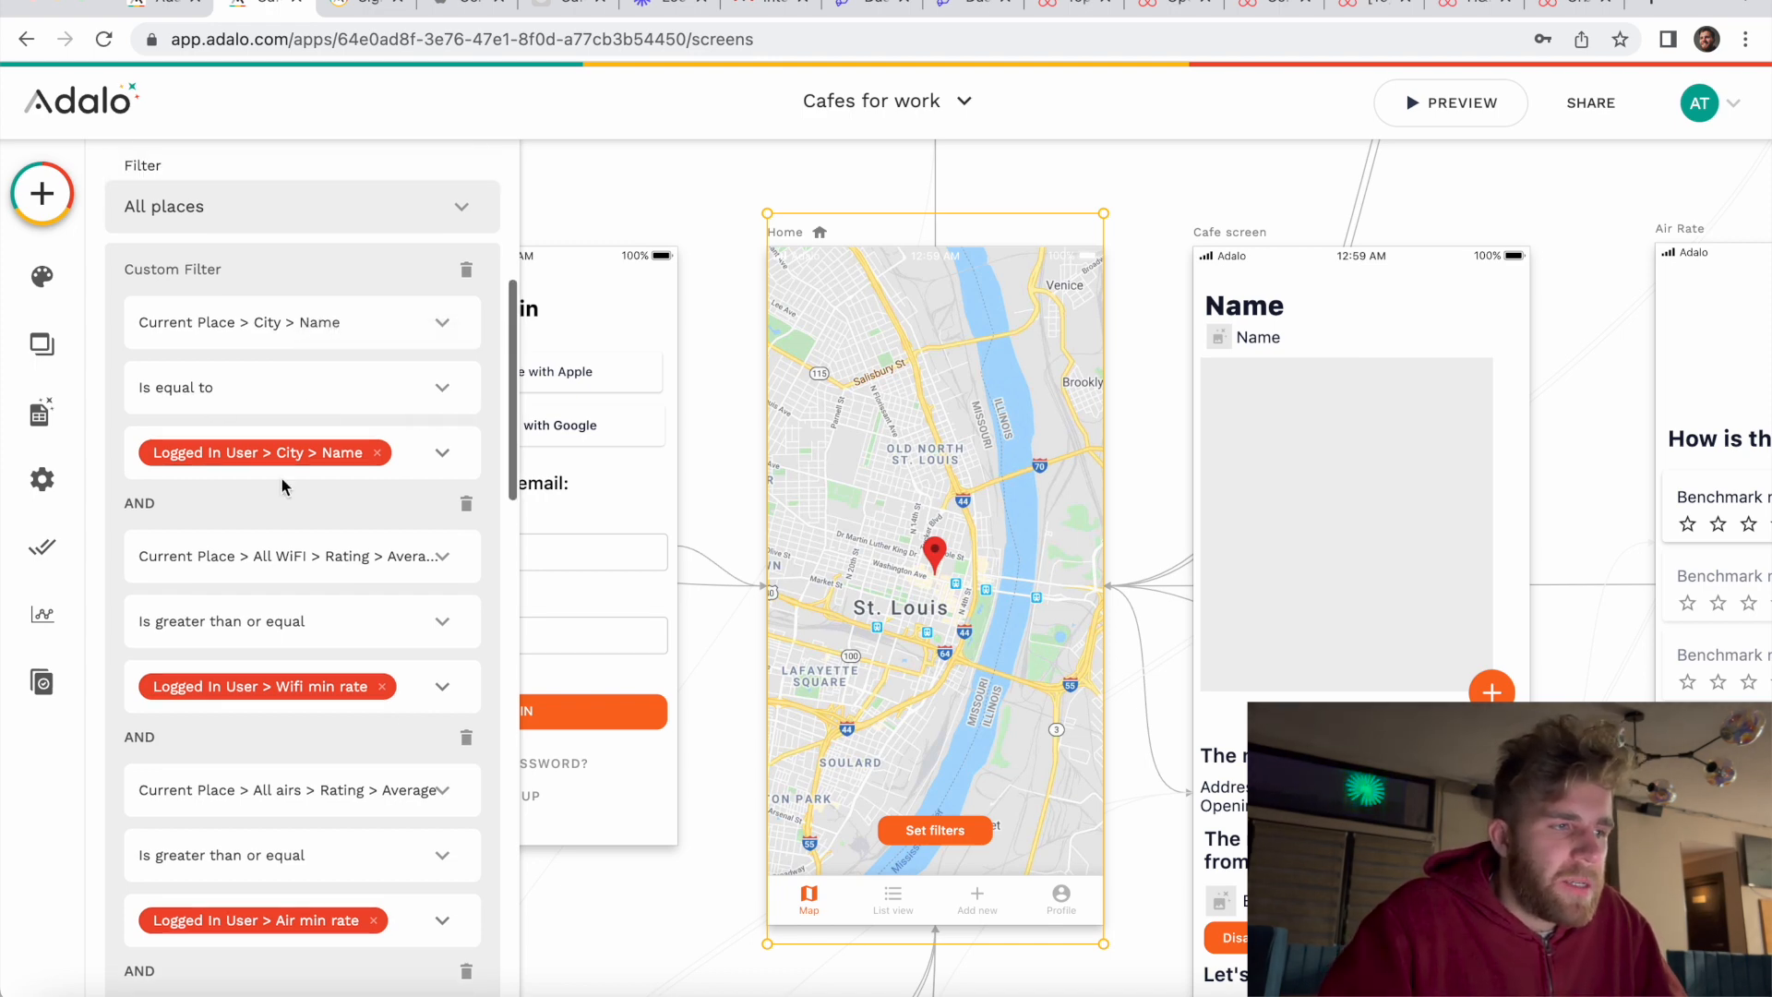
{"action": "scroll", "coordinate": [224, 359], "scroll_direction": "down", "scroll_amount": 1}
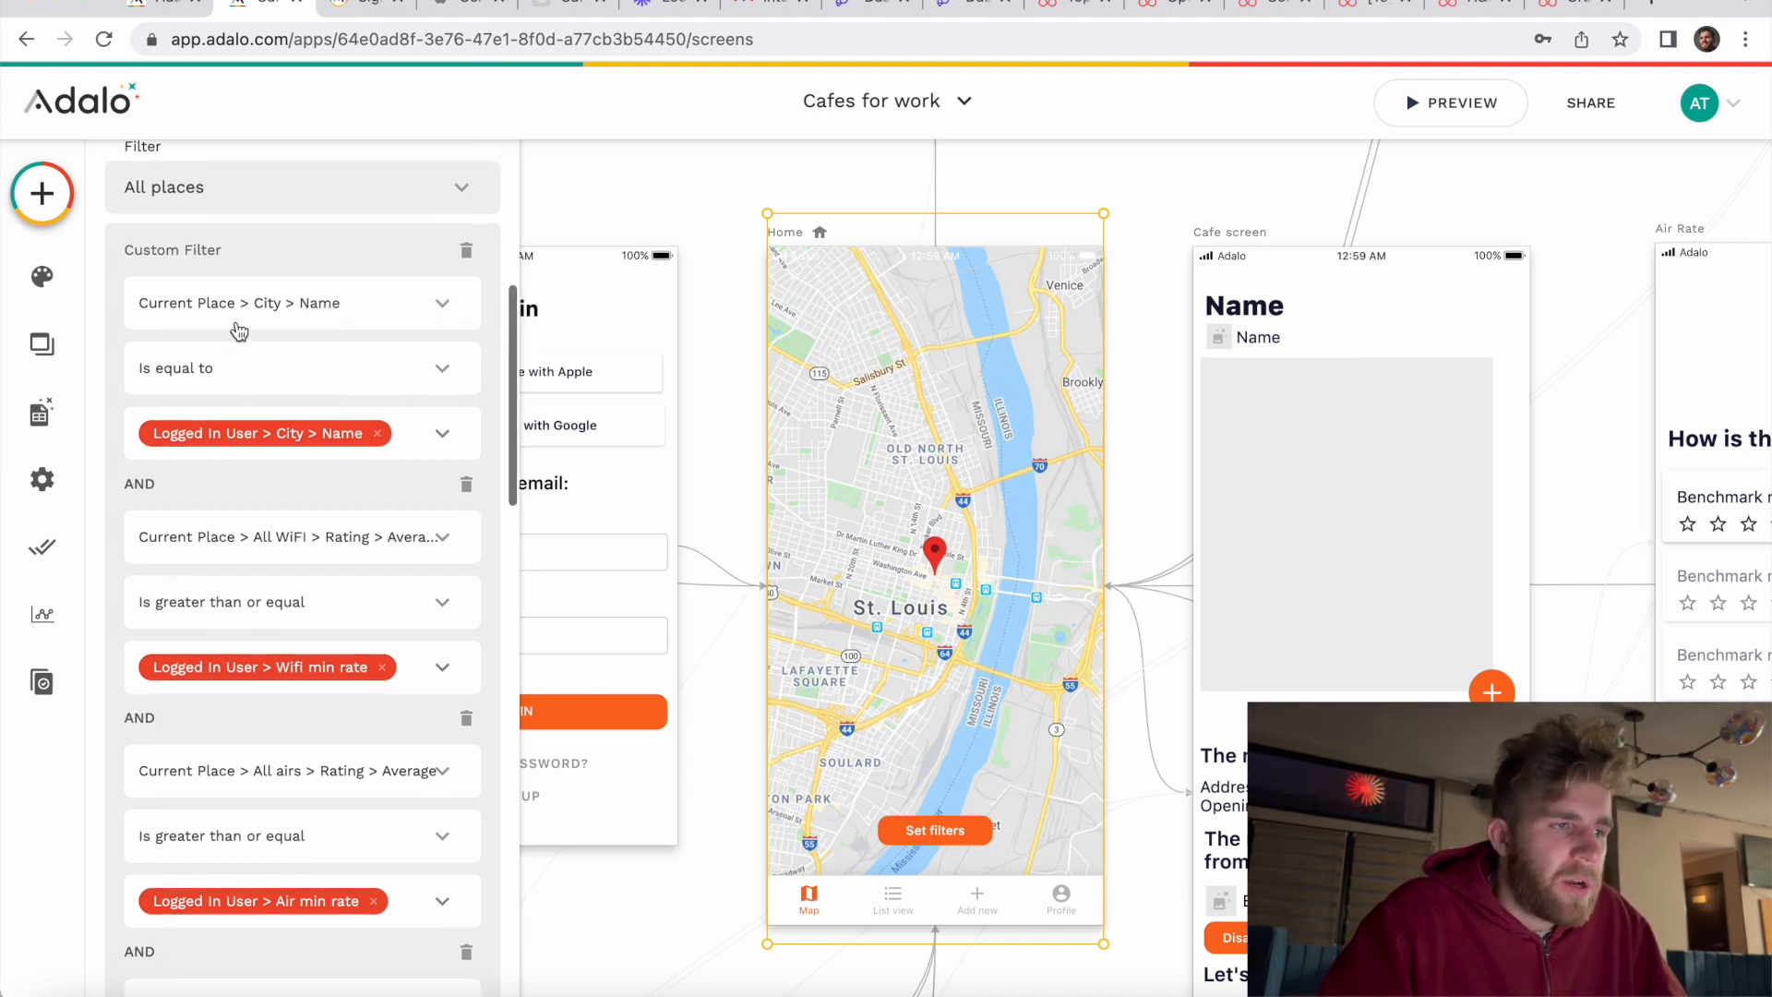
Step: Review the custom filter's WiFi and air conditions, which compare average ratings with the logged-in user's minimum rates
{"action": "scroll", "coordinate": [186, 384], "scroll_direction": "down", "scroll_amount": 2}
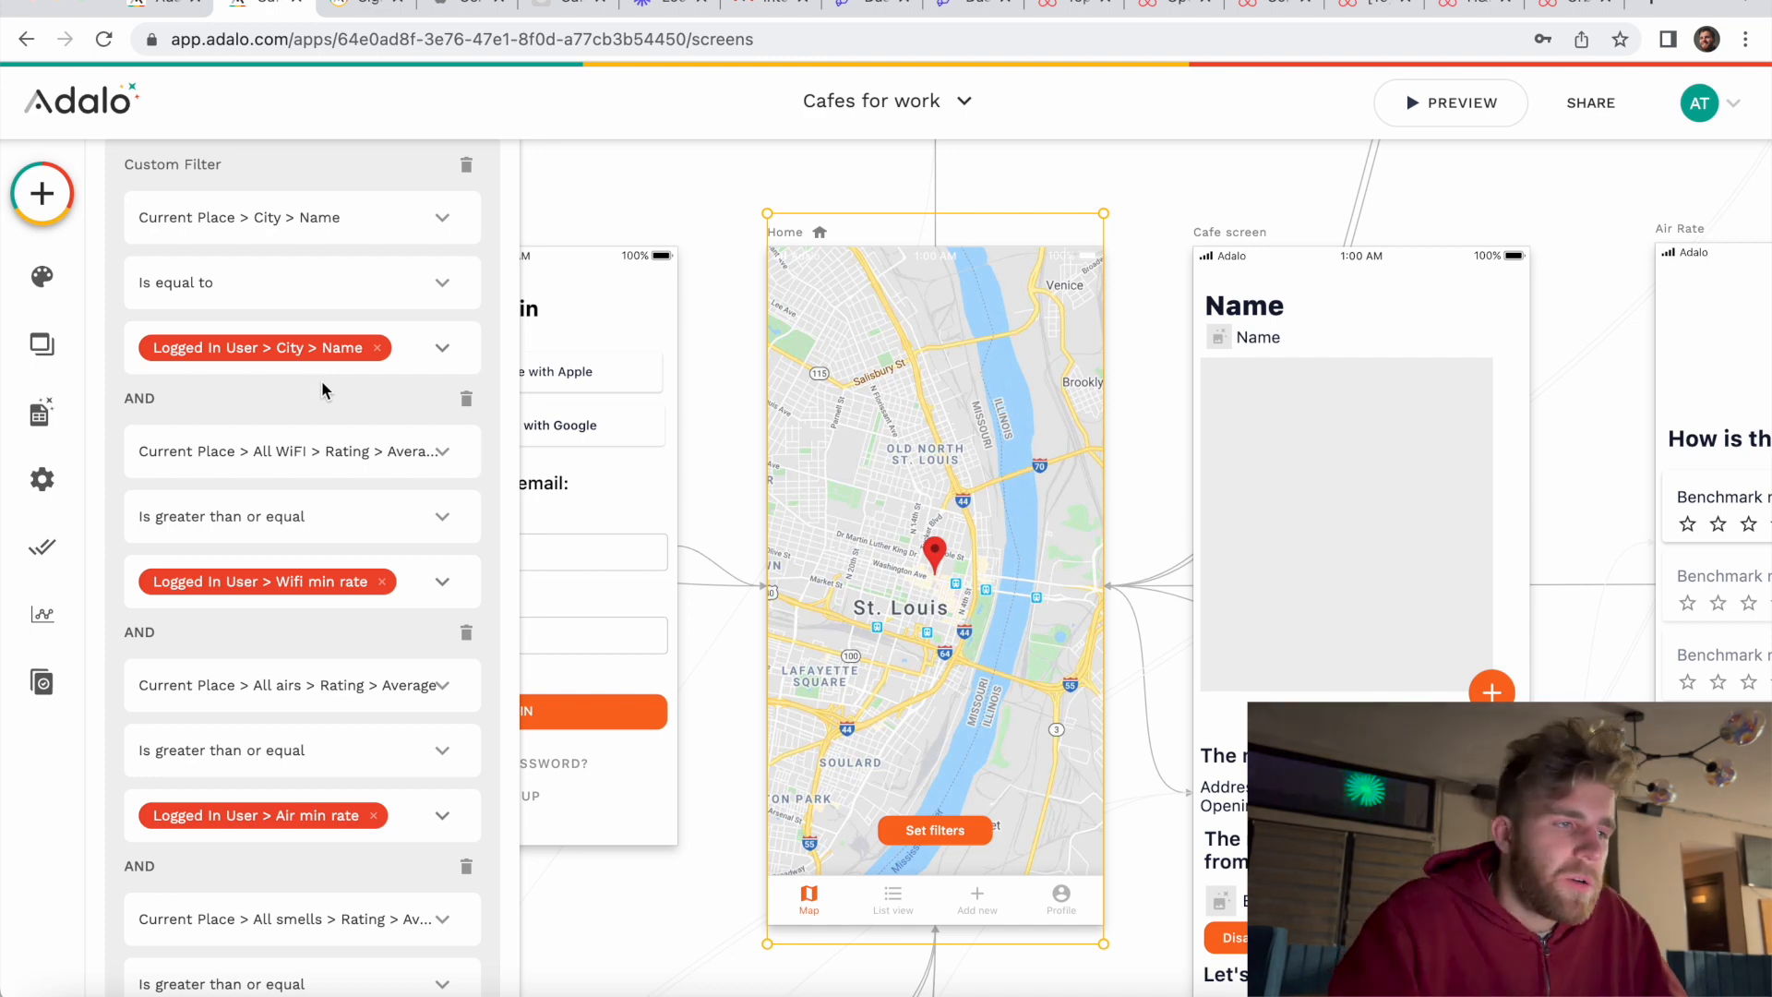
{"action": "scroll", "coordinate": [321, 386], "scroll_direction": "down", "scroll_amount": 1}
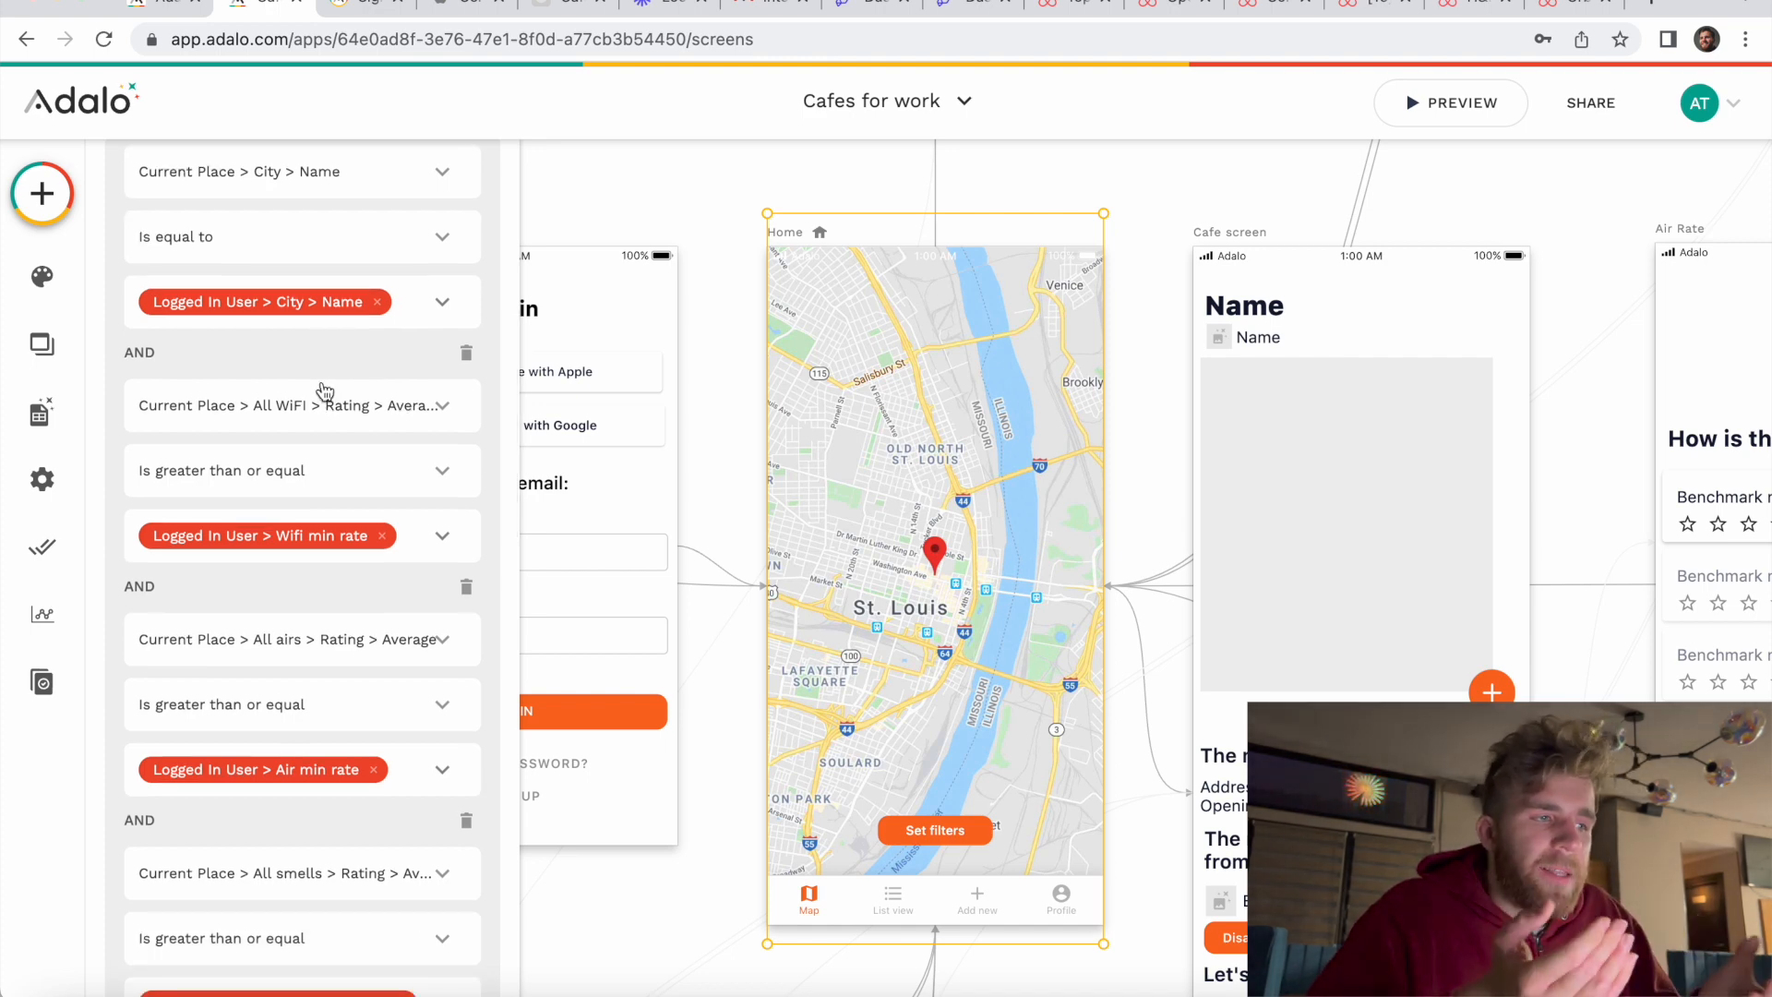
{"action": "scroll", "coordinate": [321, 391], "scroll_direction": "down", "scroll_amount": 2}
{"action": "scroll", "coordinate": [287, 476], "scroll_direction": "down", "scroll_amount": 1}
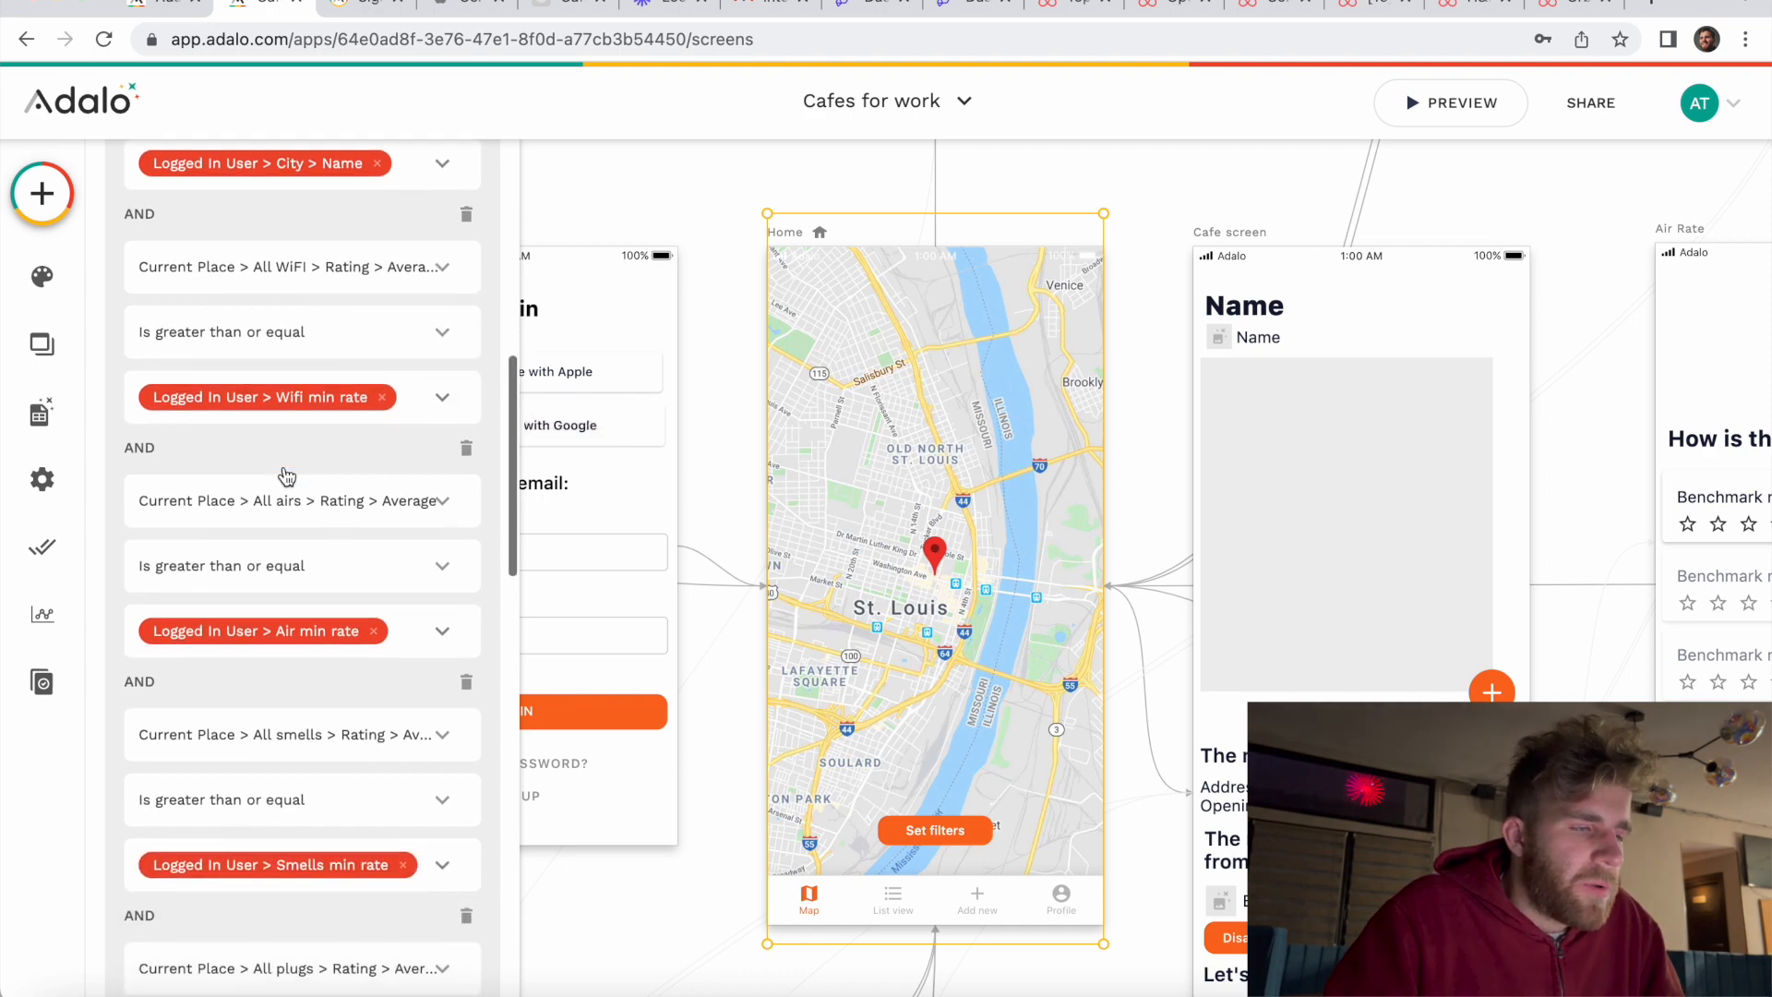
{"action": "scroll", "coordinate": [319, 434], "scroll_direction": "down", "scroll_amount": 1}
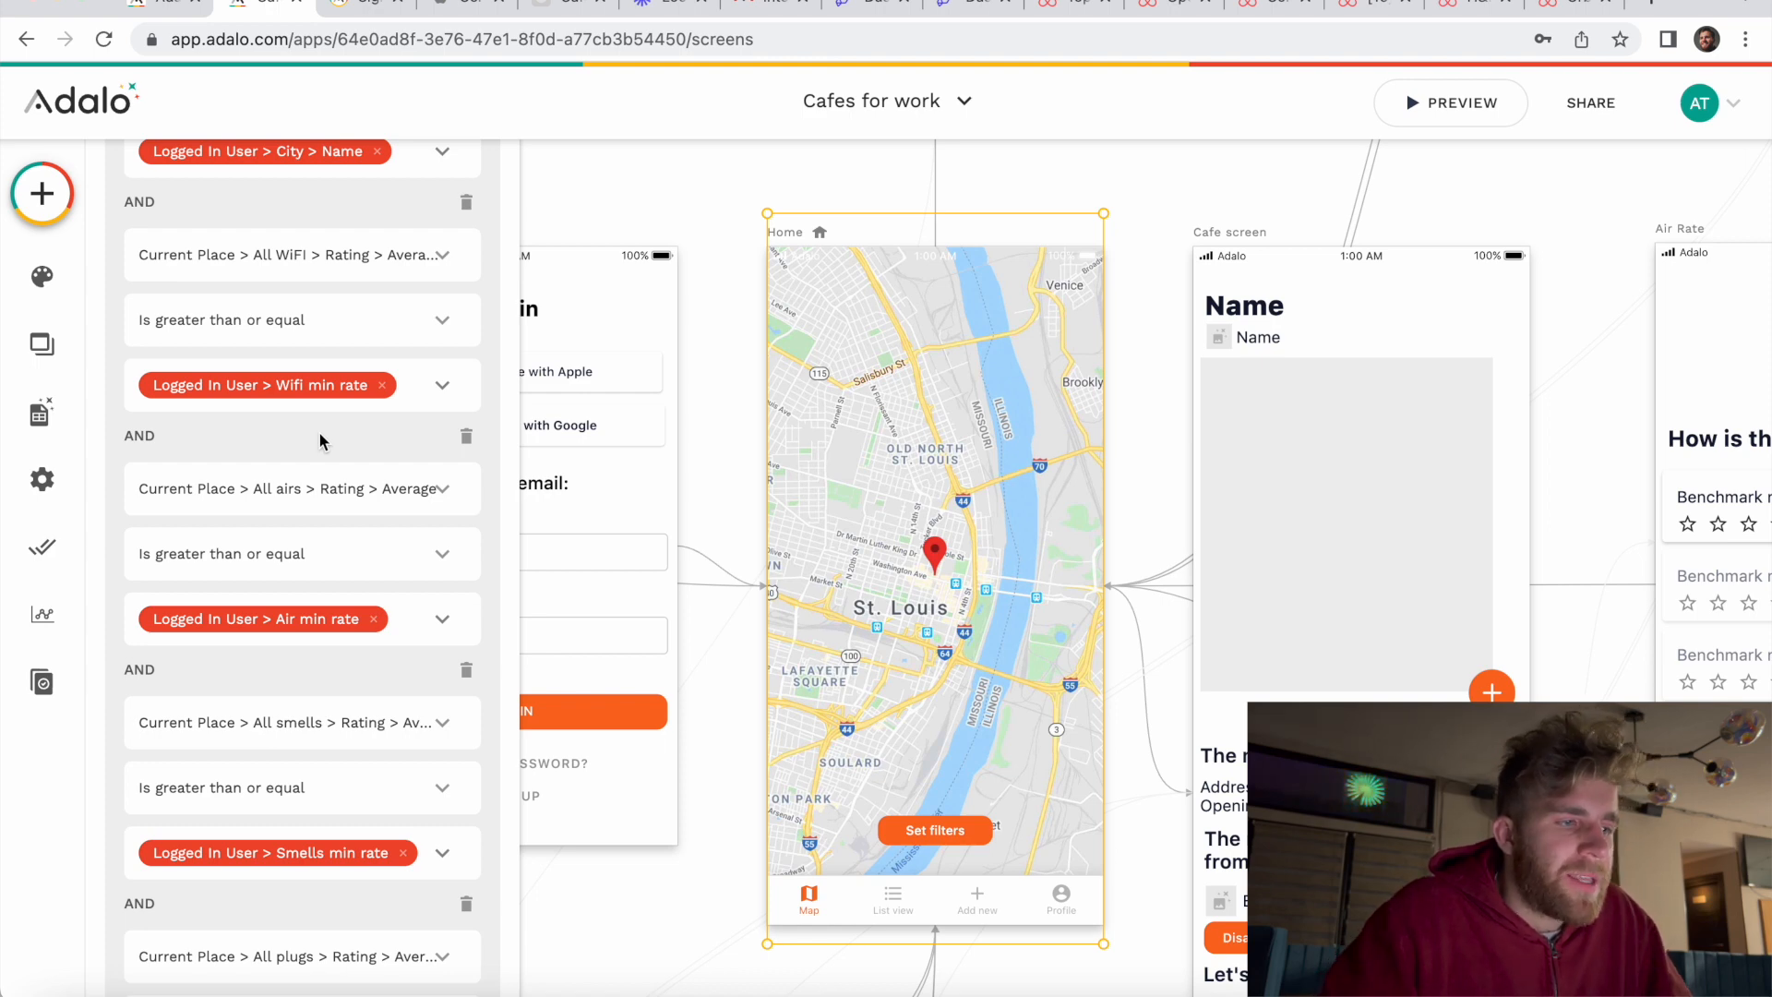
{"action": "scroll", "coordinate": [319, 434], "scroll_direction": "down", "scroll_amount": 1}
{"action": "scroll", "coordinate": [319, 434], "scroll_direction": "up", "scroll_amount": 1}
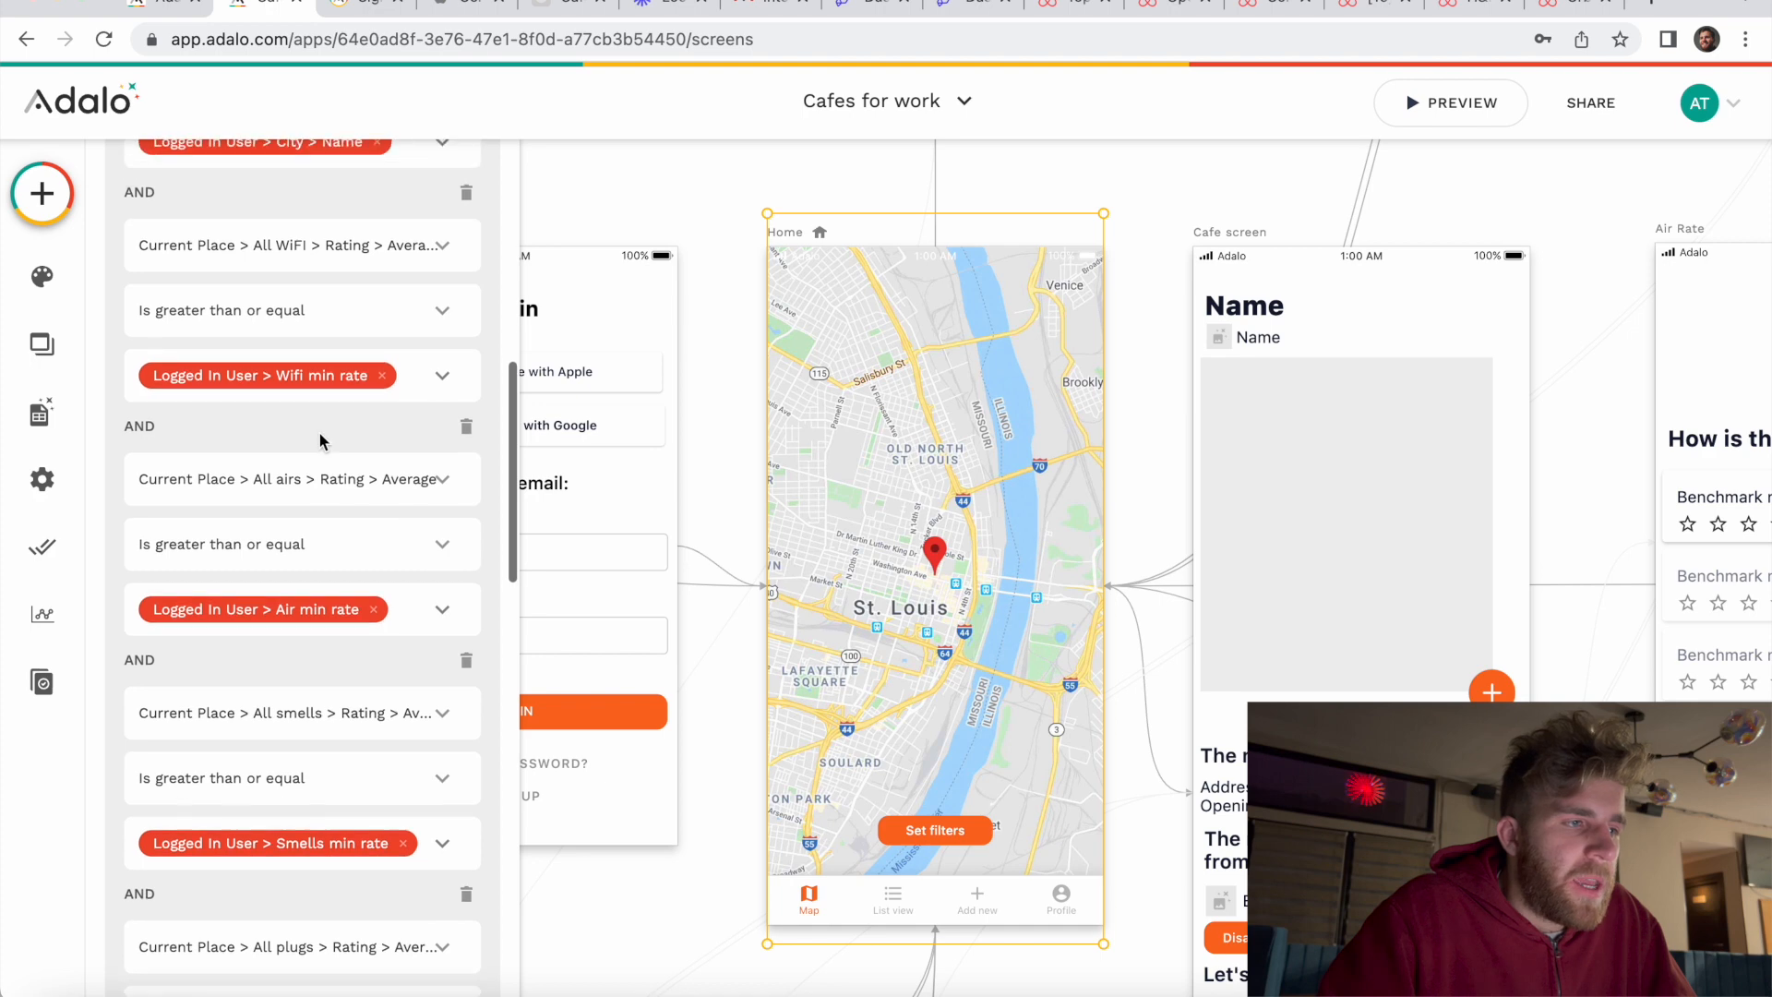
Step: Browse the place properties and benchmark relationships available for the WiFi condition, and close the list without choosing one
{"action": "left_click", "coordinate": [388, 258]}
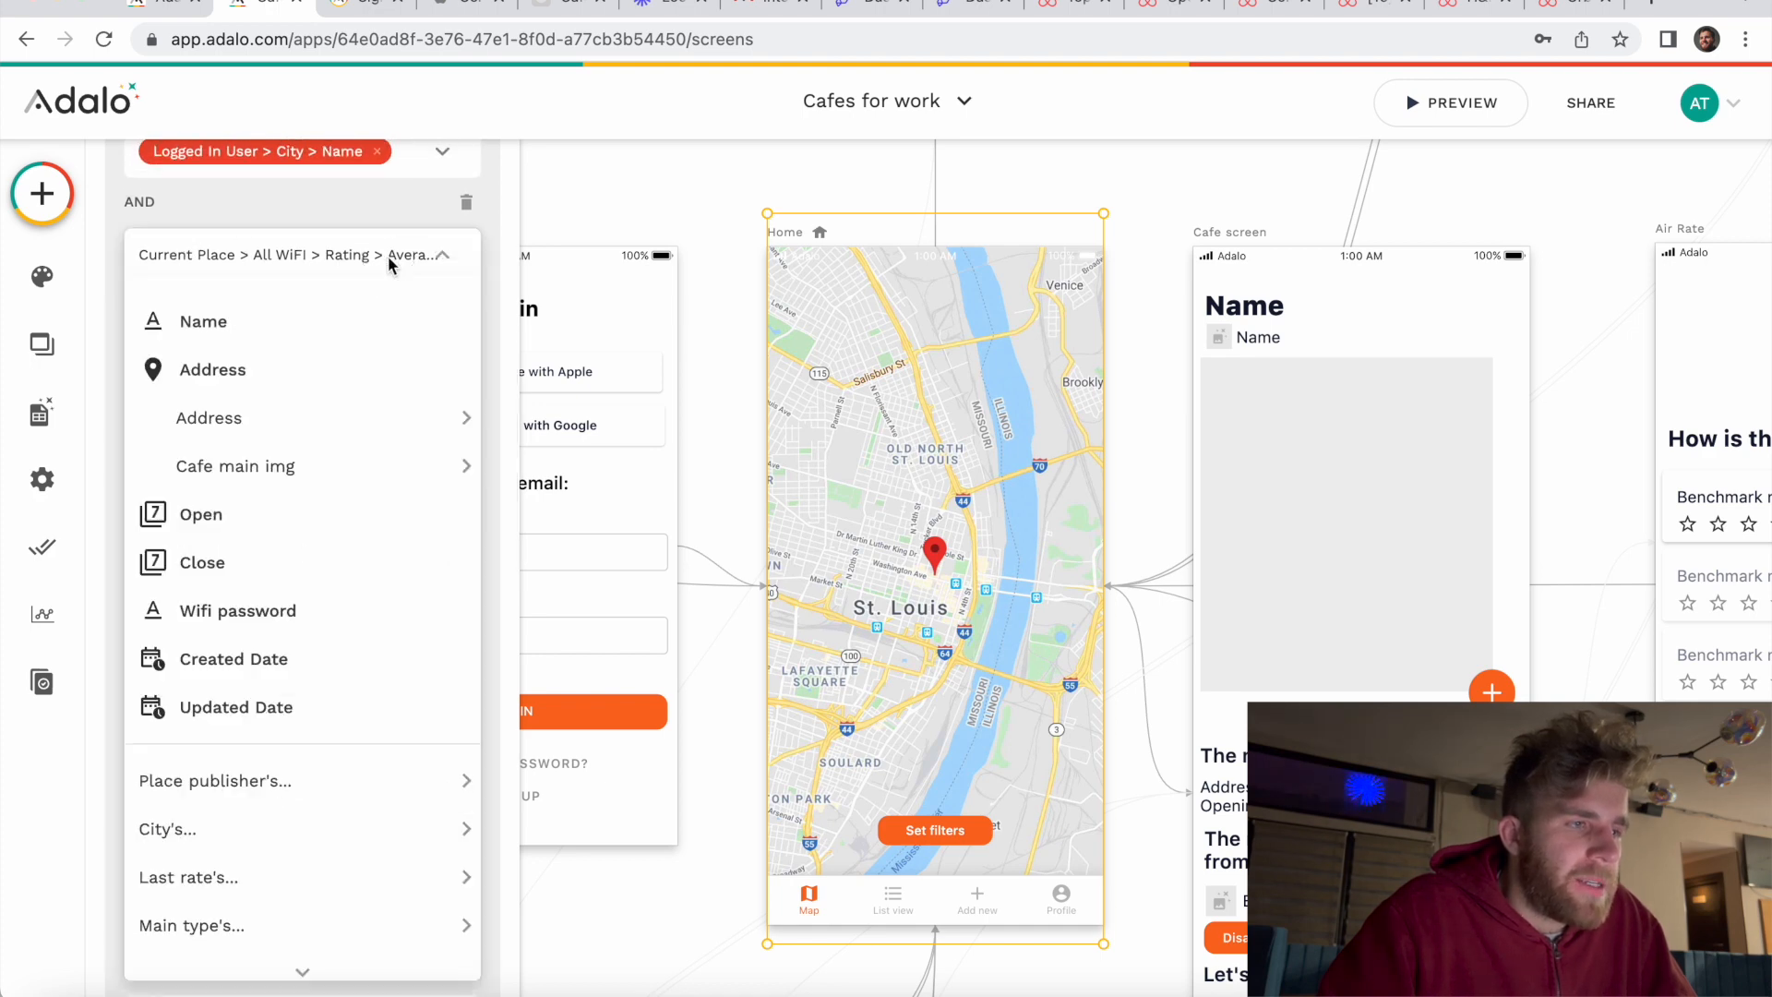
{"action": "scroll", "coordinate": [347, 442], "scroll_direction": "down", "scroll_amount": 5}
{"action": "mouse_move", "coordinate": [346, 457]}
{"action": "scroll", "coordinate": [346, 458], "scroll_direction": "up", "scroll_amount": 10}
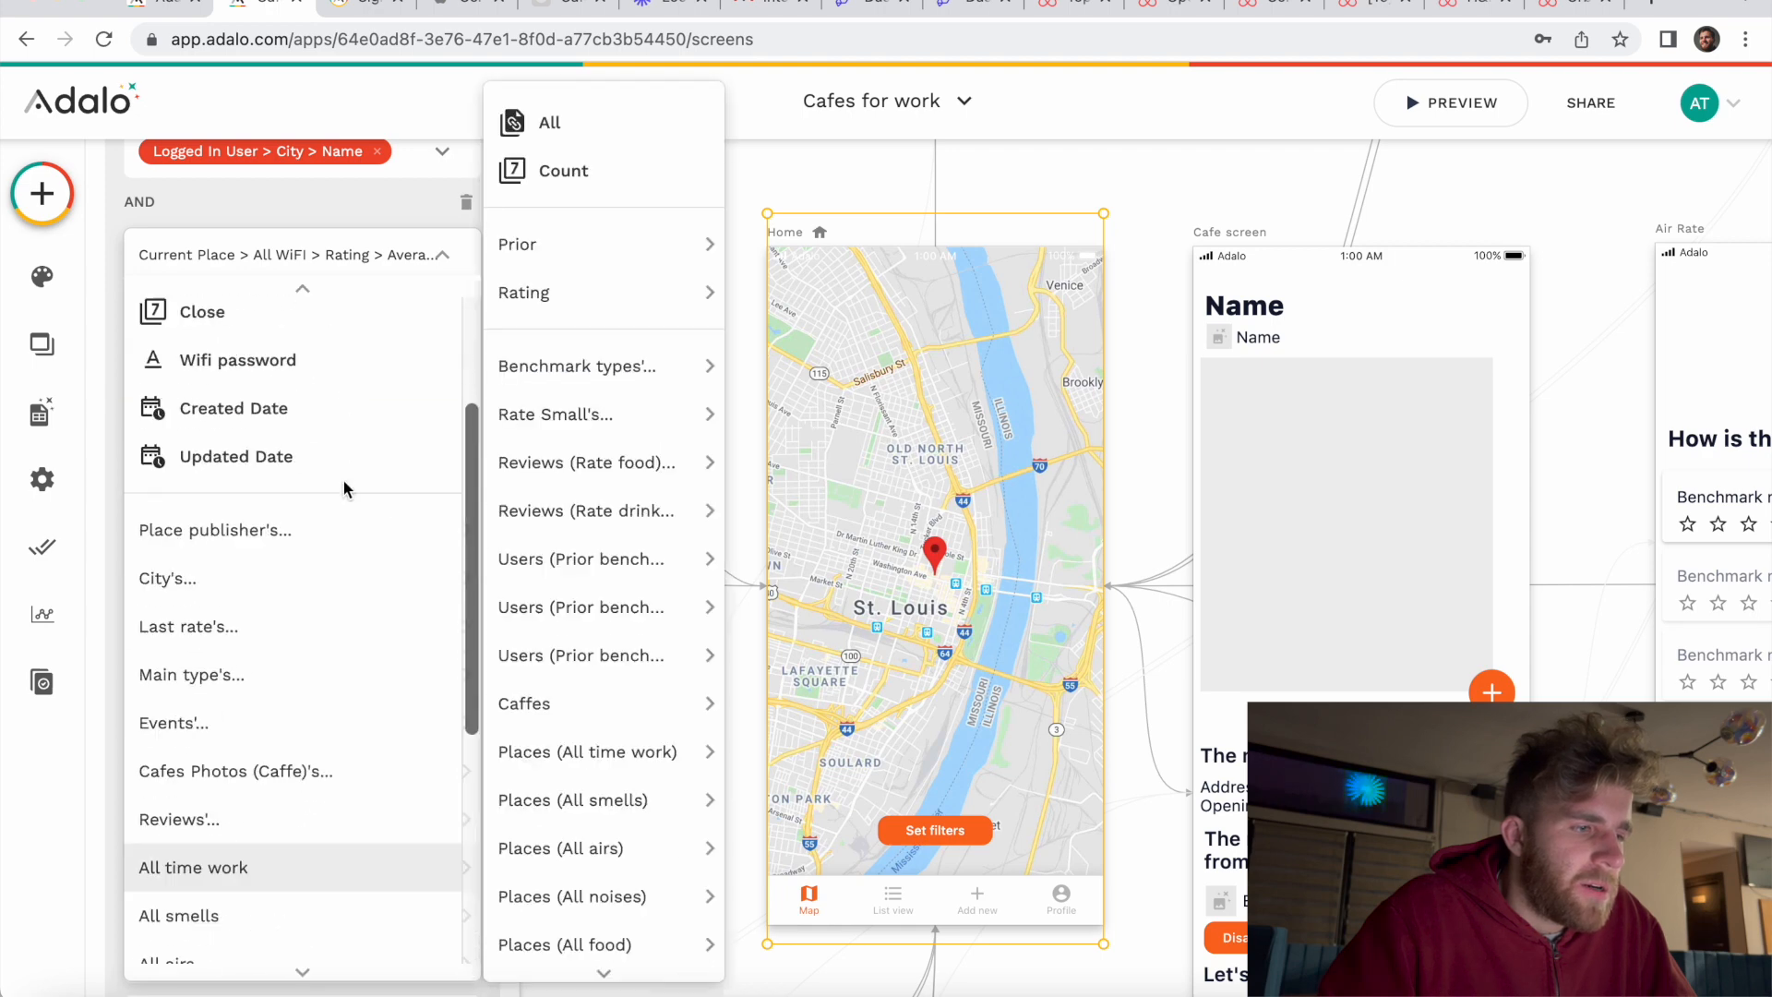
{"action": "scroll", "coordinate": [315, 506], "scroll_direction": "down", "scroll_amount": 10}
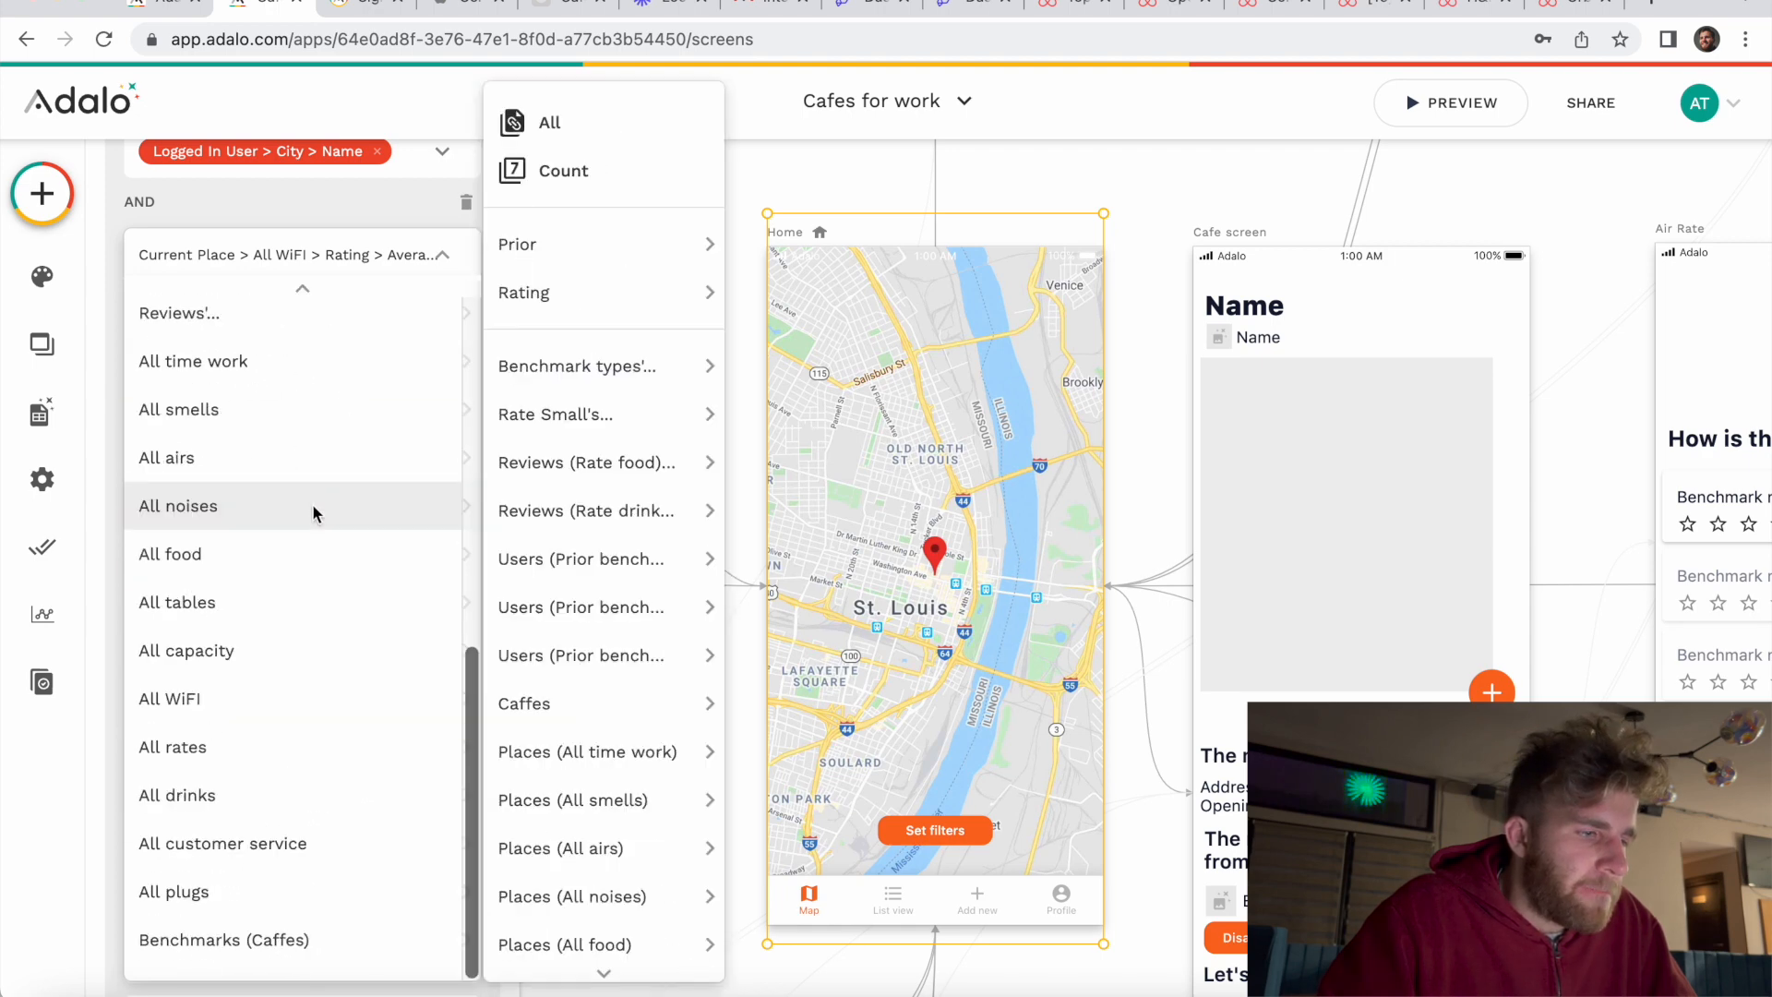
{"action": "scroll", "coordinate": [314, 554], "scroll_direction": "up", "scroll_amount": 5}
{"action": "scroll", "coordinate": [315, 561], "scroll_direction": "up", "scroll_amount": 2}
{"action": "scroll", "coordinate": [315, 561], "scroll_direction": "down", "scroll_amount": 7}
{"action": "mouse_move", "coordinate": [316, 561]}
{"action": "scroll", "coordinate": [317, 561], "scroll_direction": "up", "scroll_amount": 2}
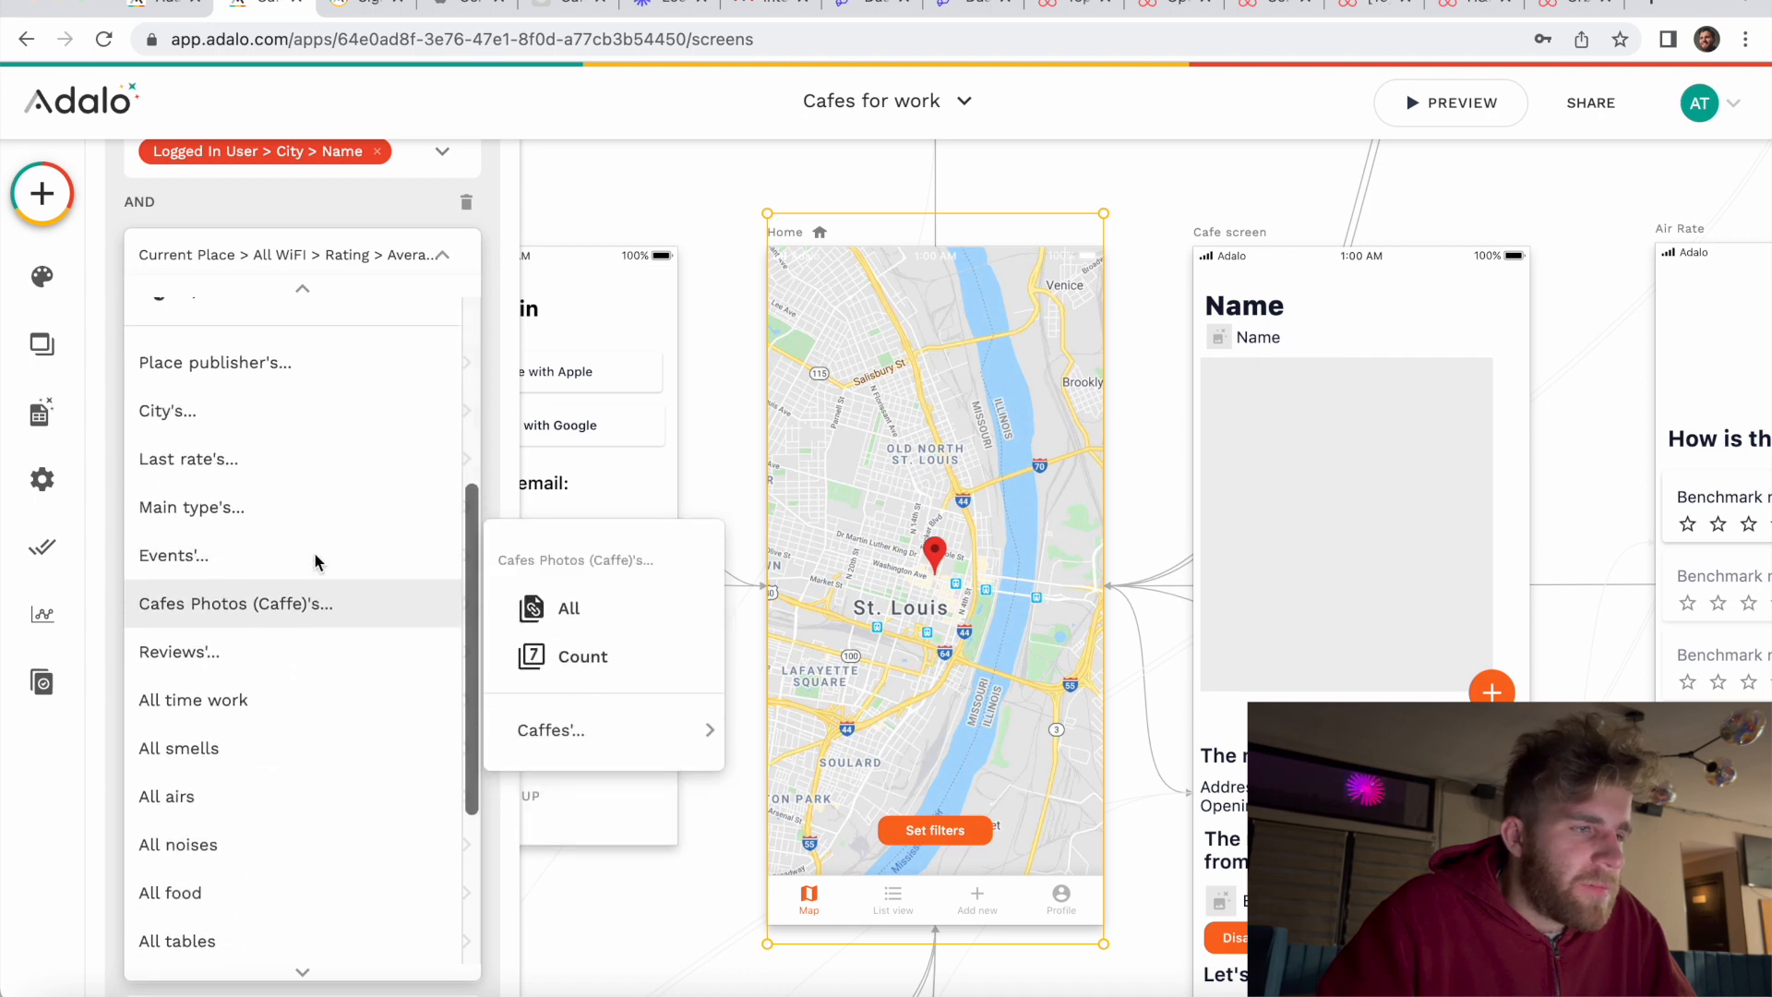
{"action": "scroll", "coordinate": [316, 558], "scroll_direction": "down", "scroll_amount": 3}
{"action": "mouse_move", "coordinate": [295, 595]}
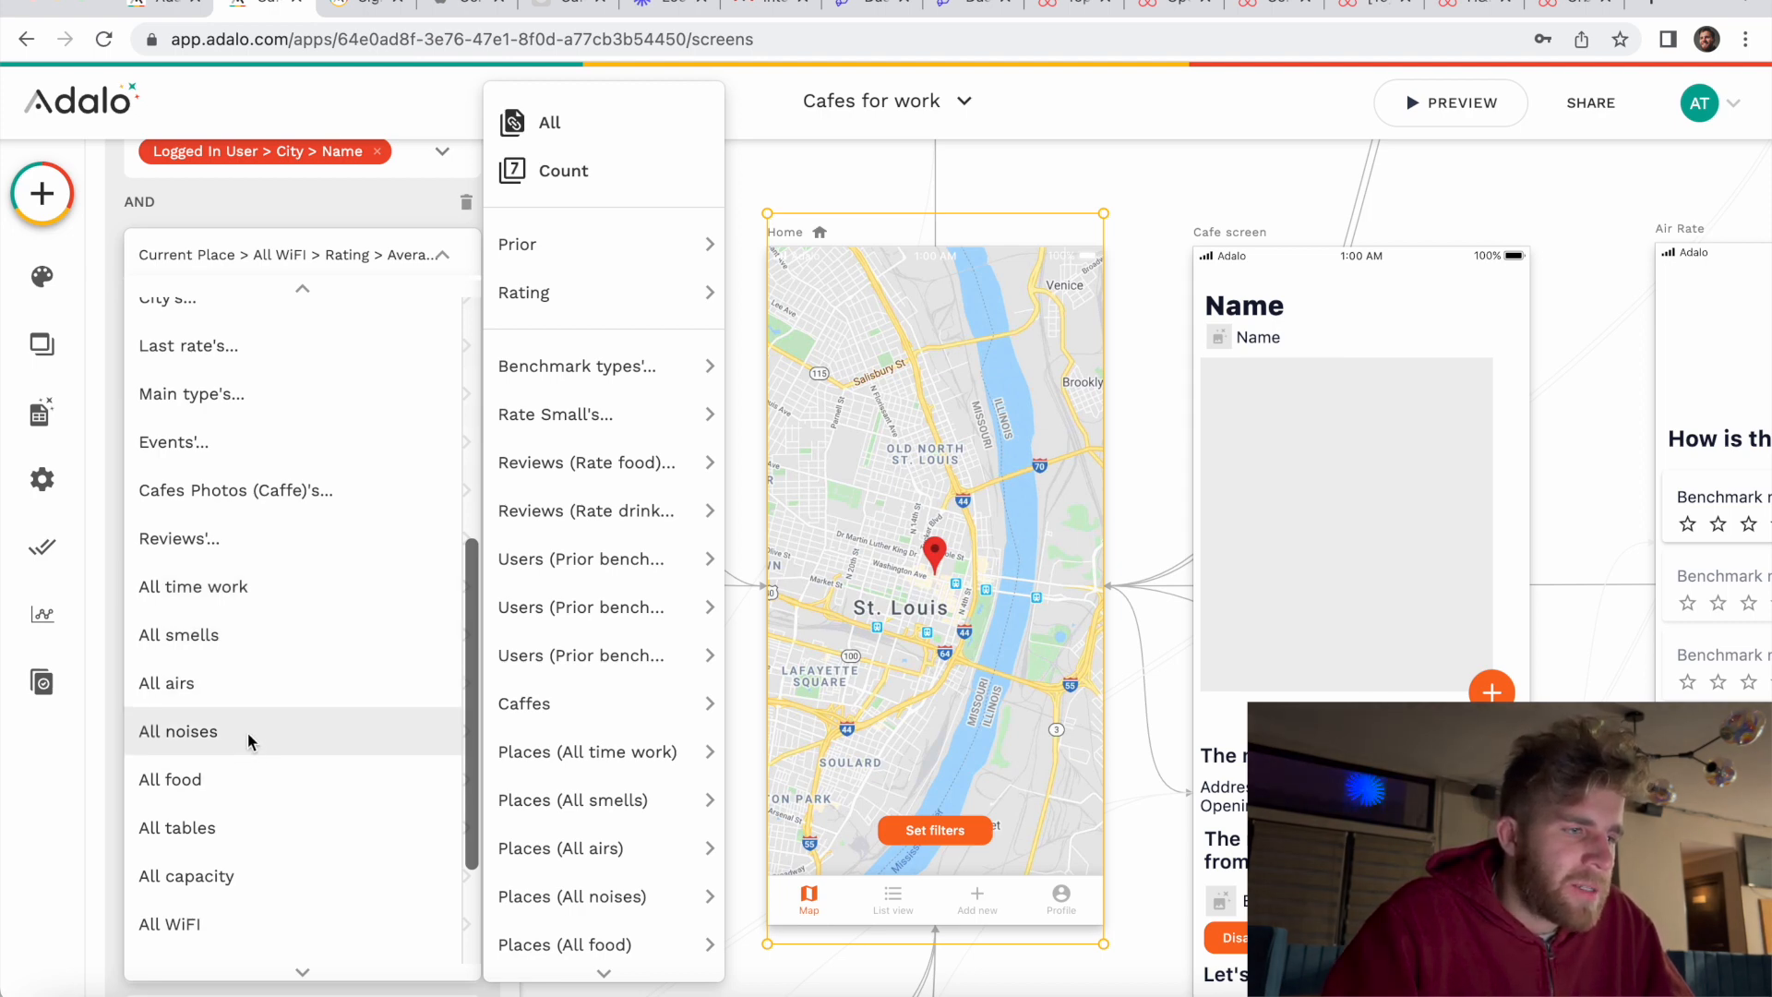
{"action": "left_click", "coordinate": [318, 200]}
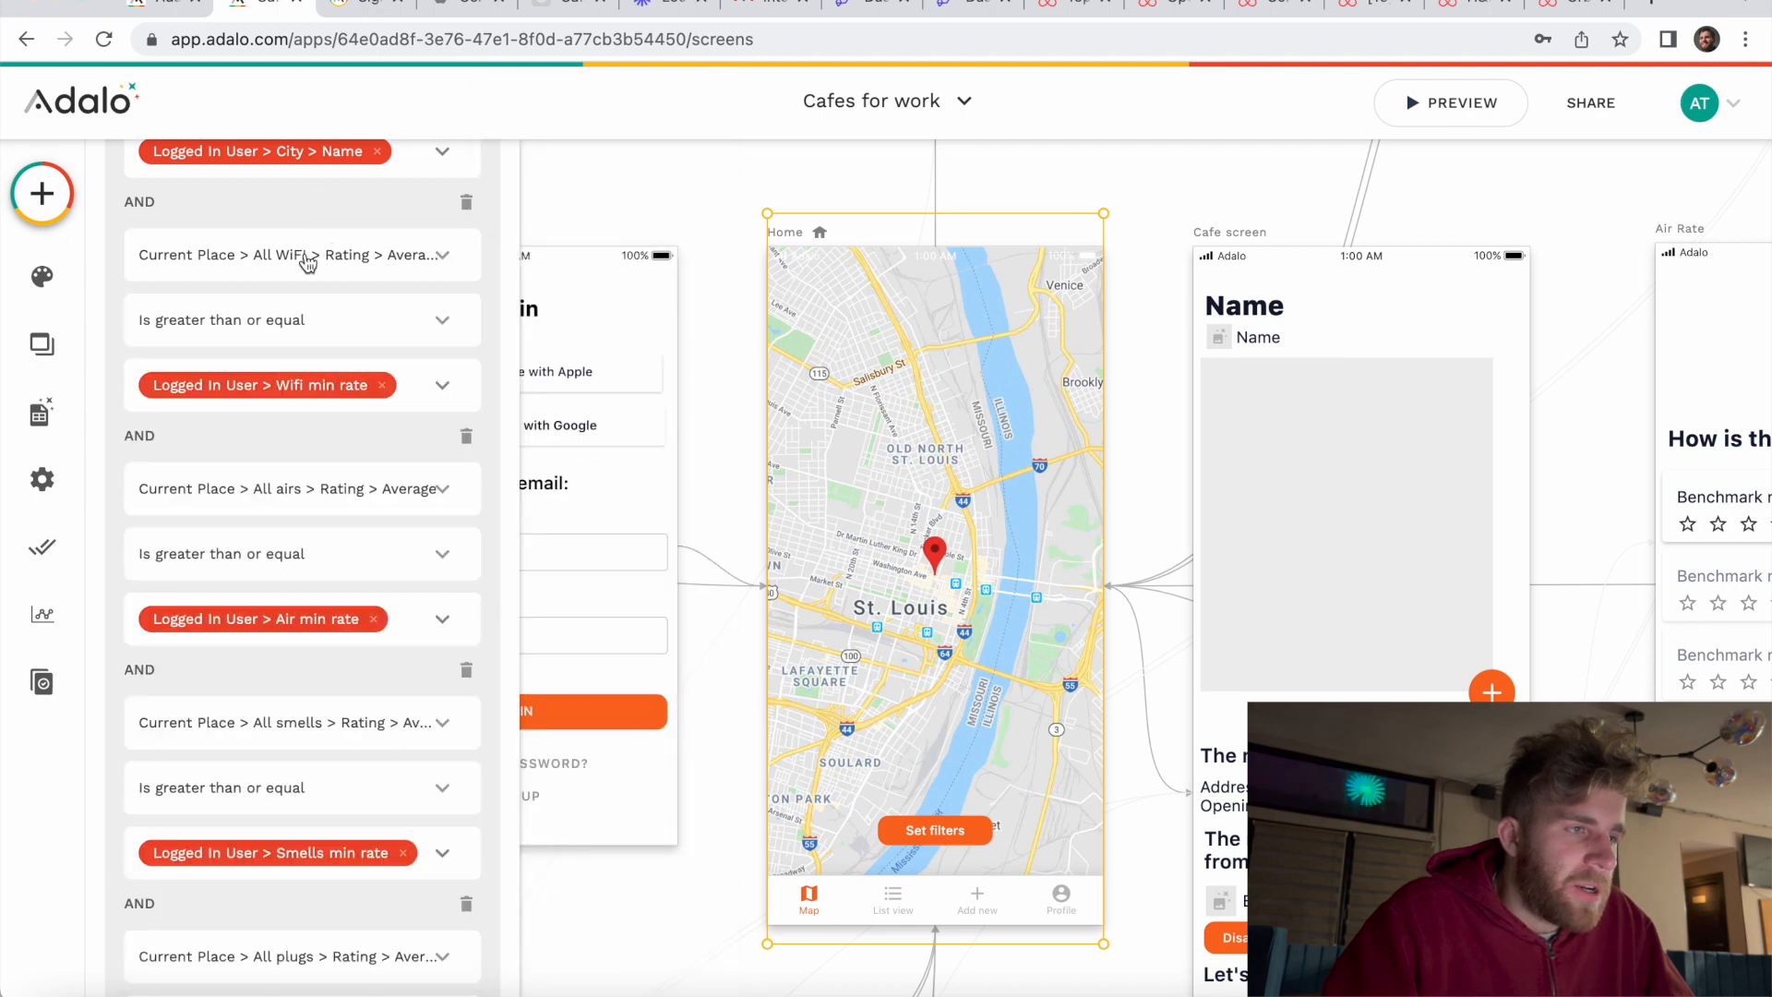
Step: Set the WiFi condition's compared value to the current place's All WiFI > Rating > Average
{"action": "scroll", "coordinate": [305, 268], "scroll_direction": "up", "scroll_amount": 1}
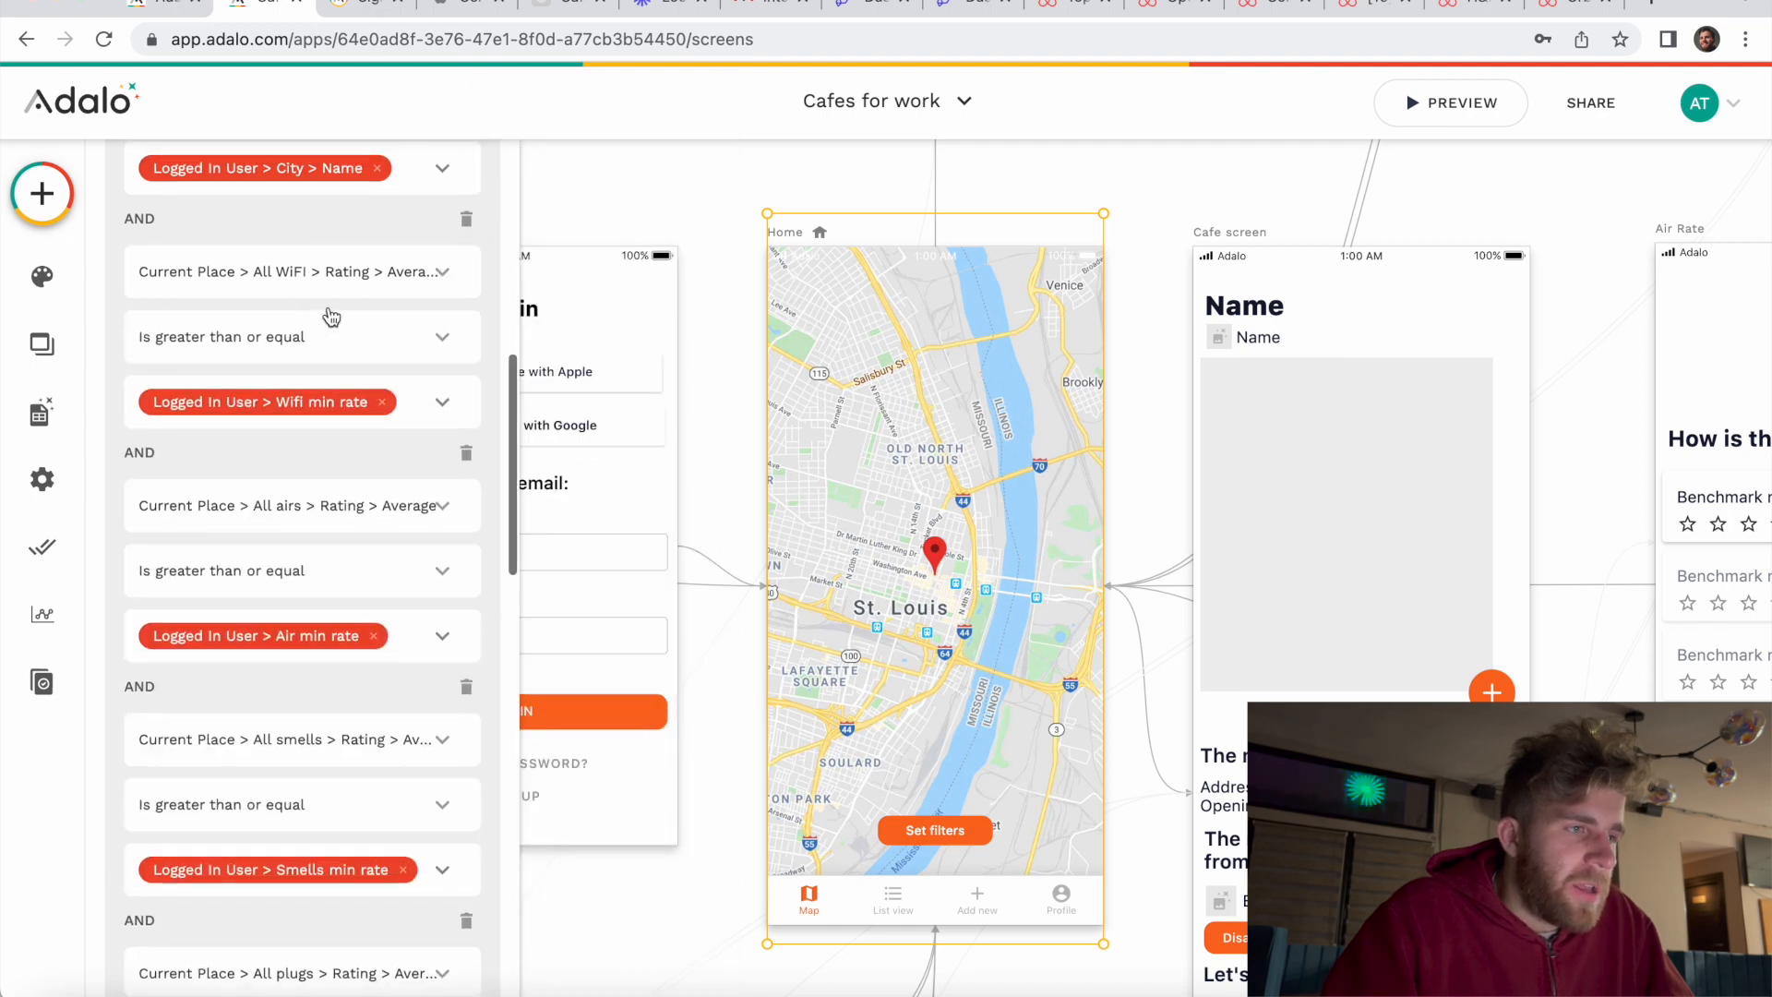
{"action": "left_click", "coordinate": [368, 282]}
{"action": "scroll", "coordinate": [313, 664], "scroll_direction": "down", "scroll_amount": 5}
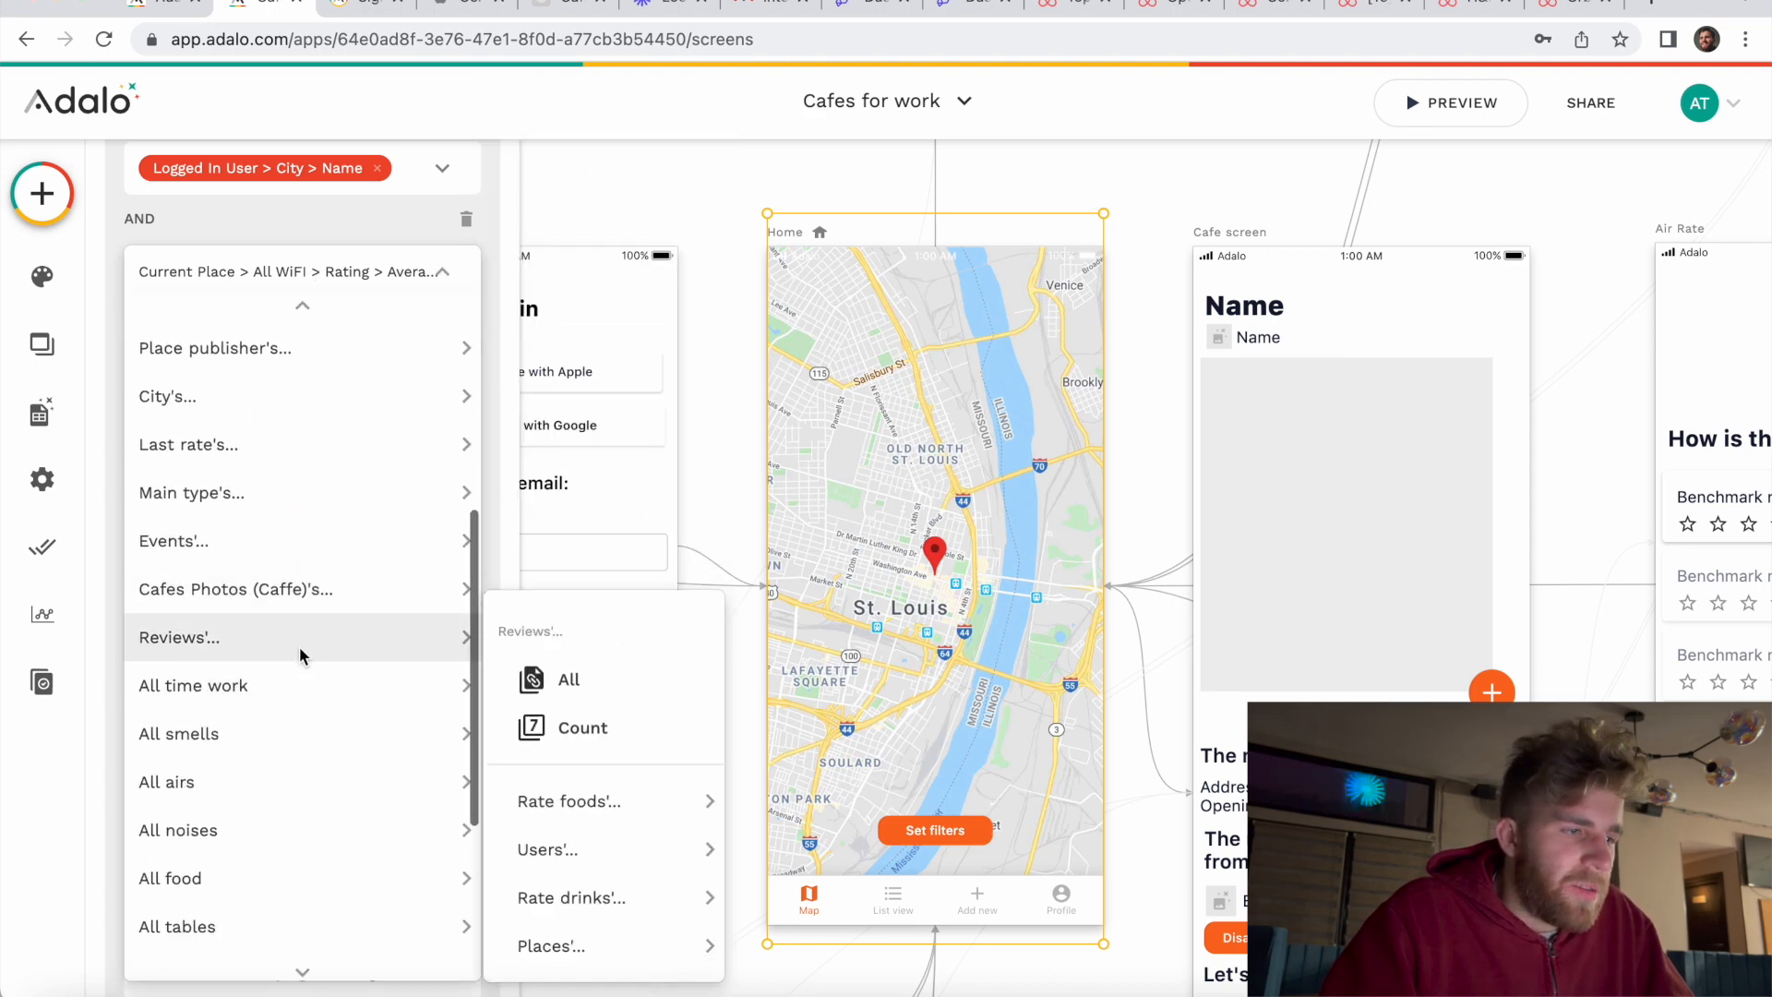
{"action": "scroll", "coordinate": [279, 734], "scroll_direction": "down", "scroll_amount": 3}
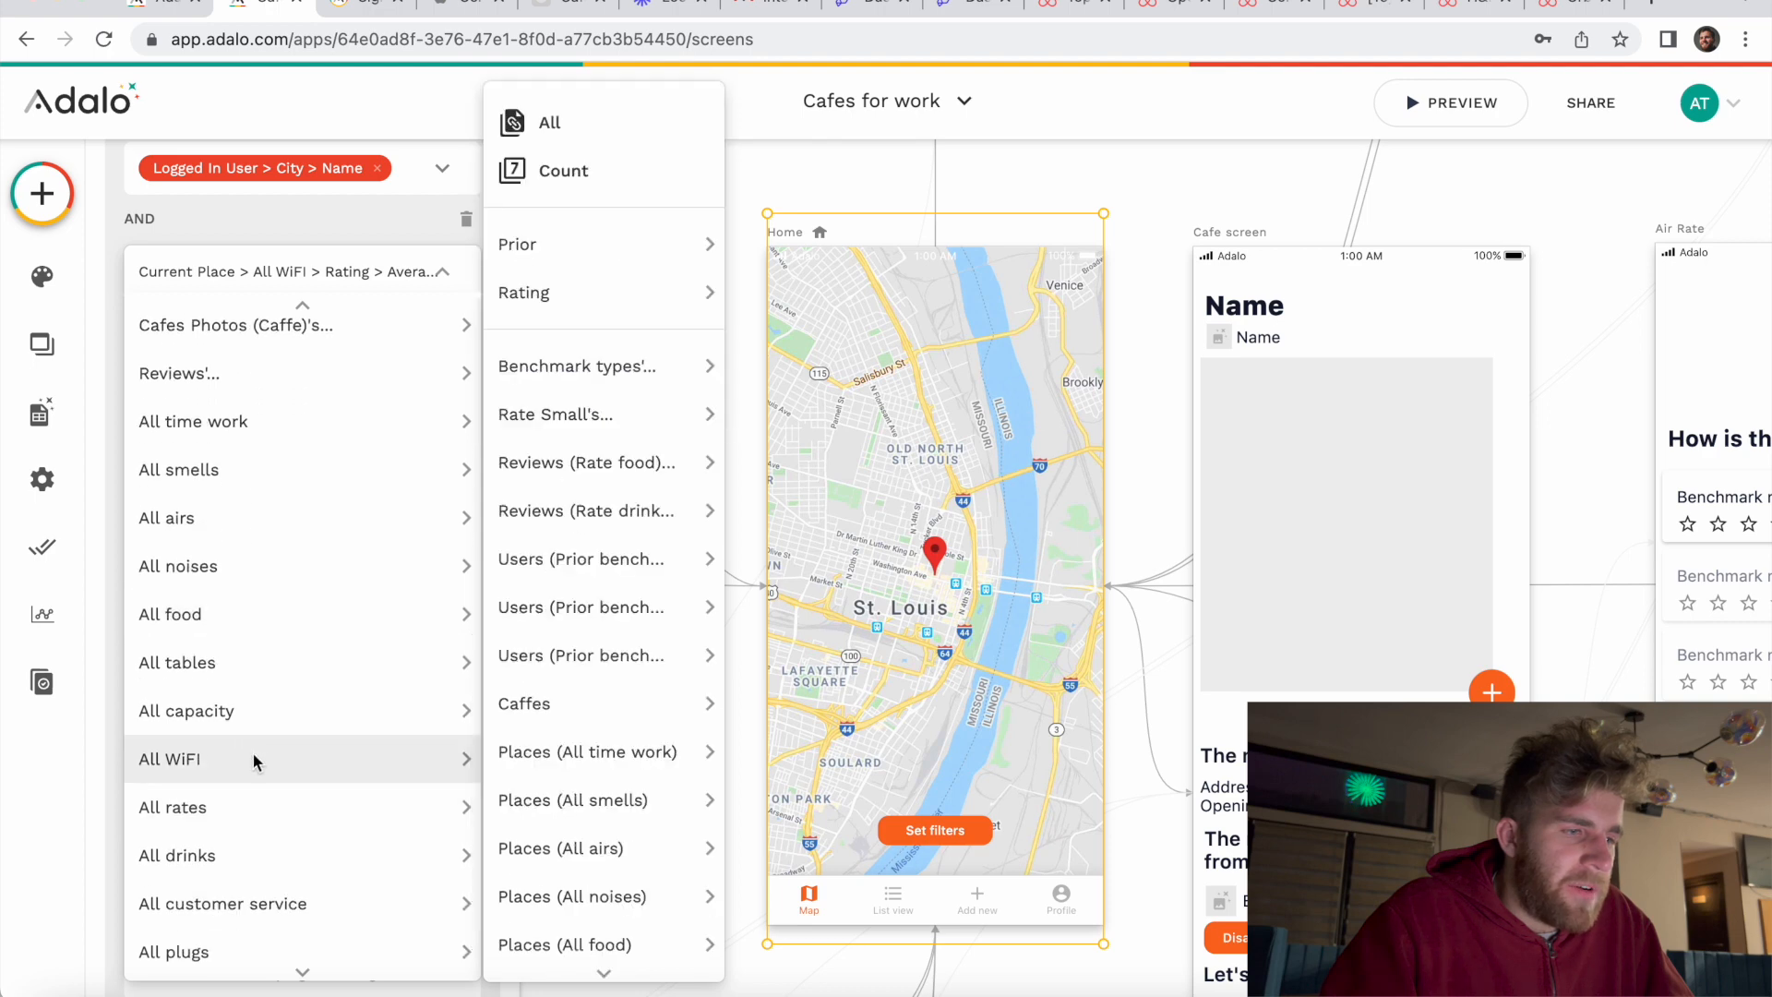
{"action": "mouse_move", "coordinate": [632, 347]}
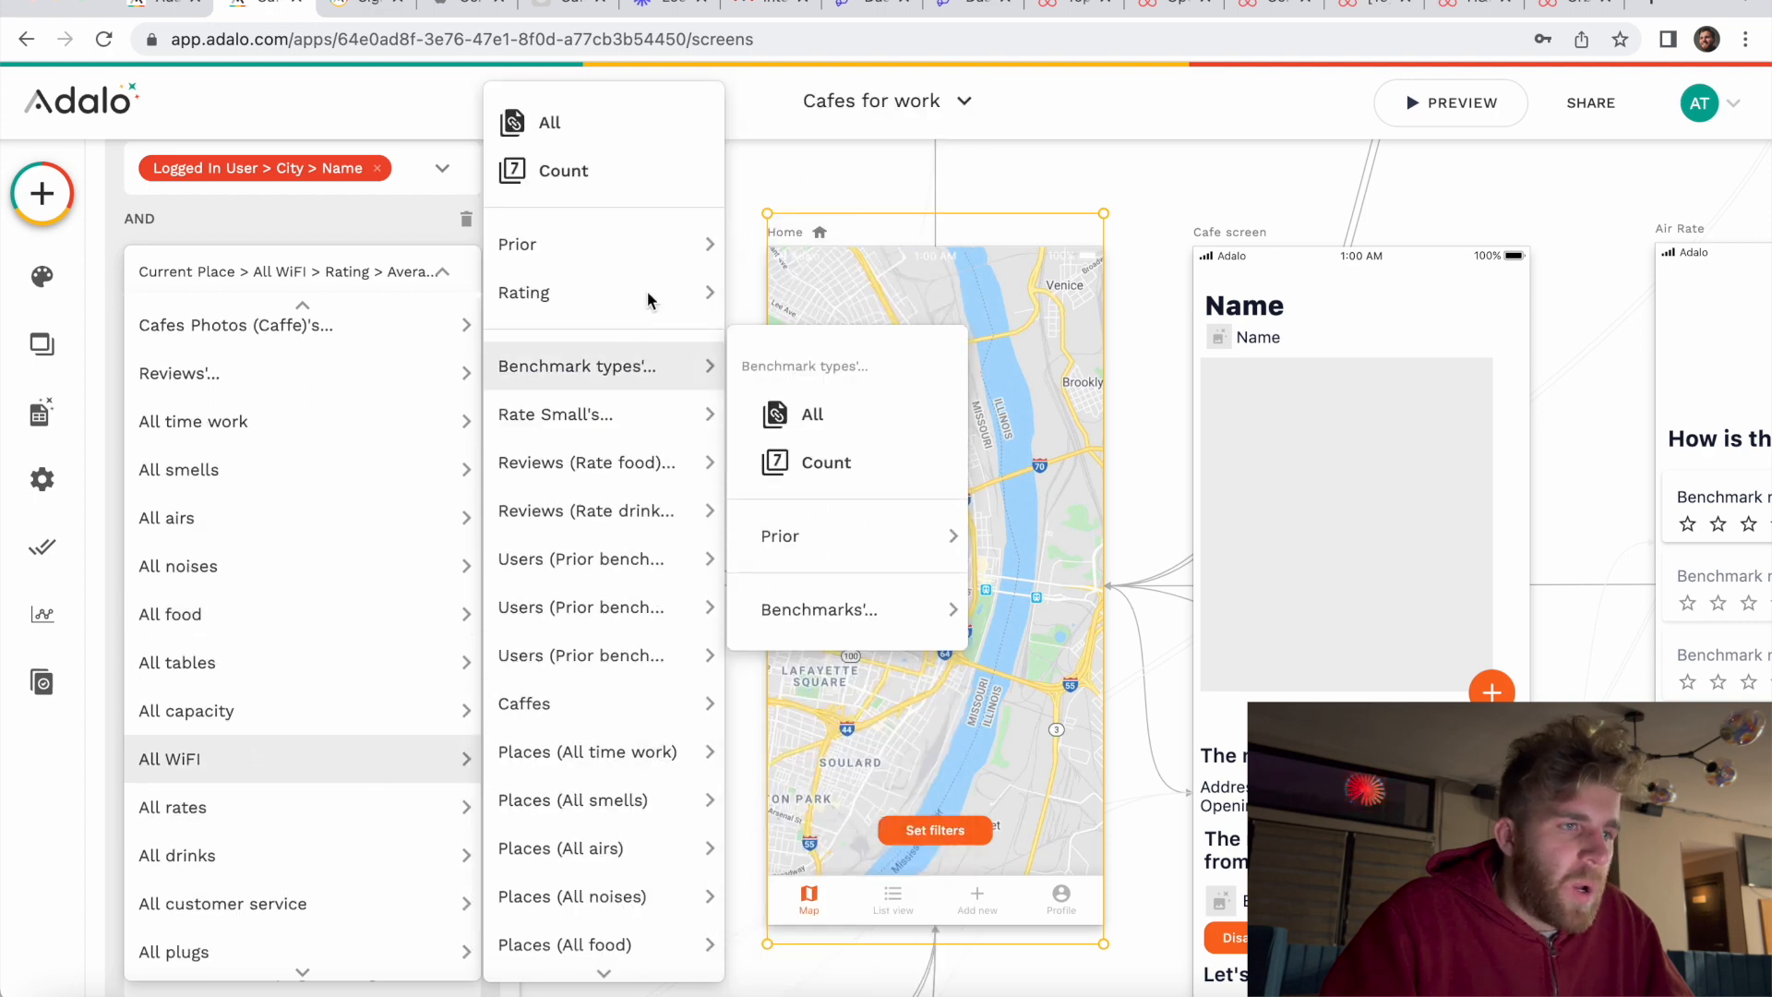
{"action": "mouse_move", "coordinate": [608, 278]}
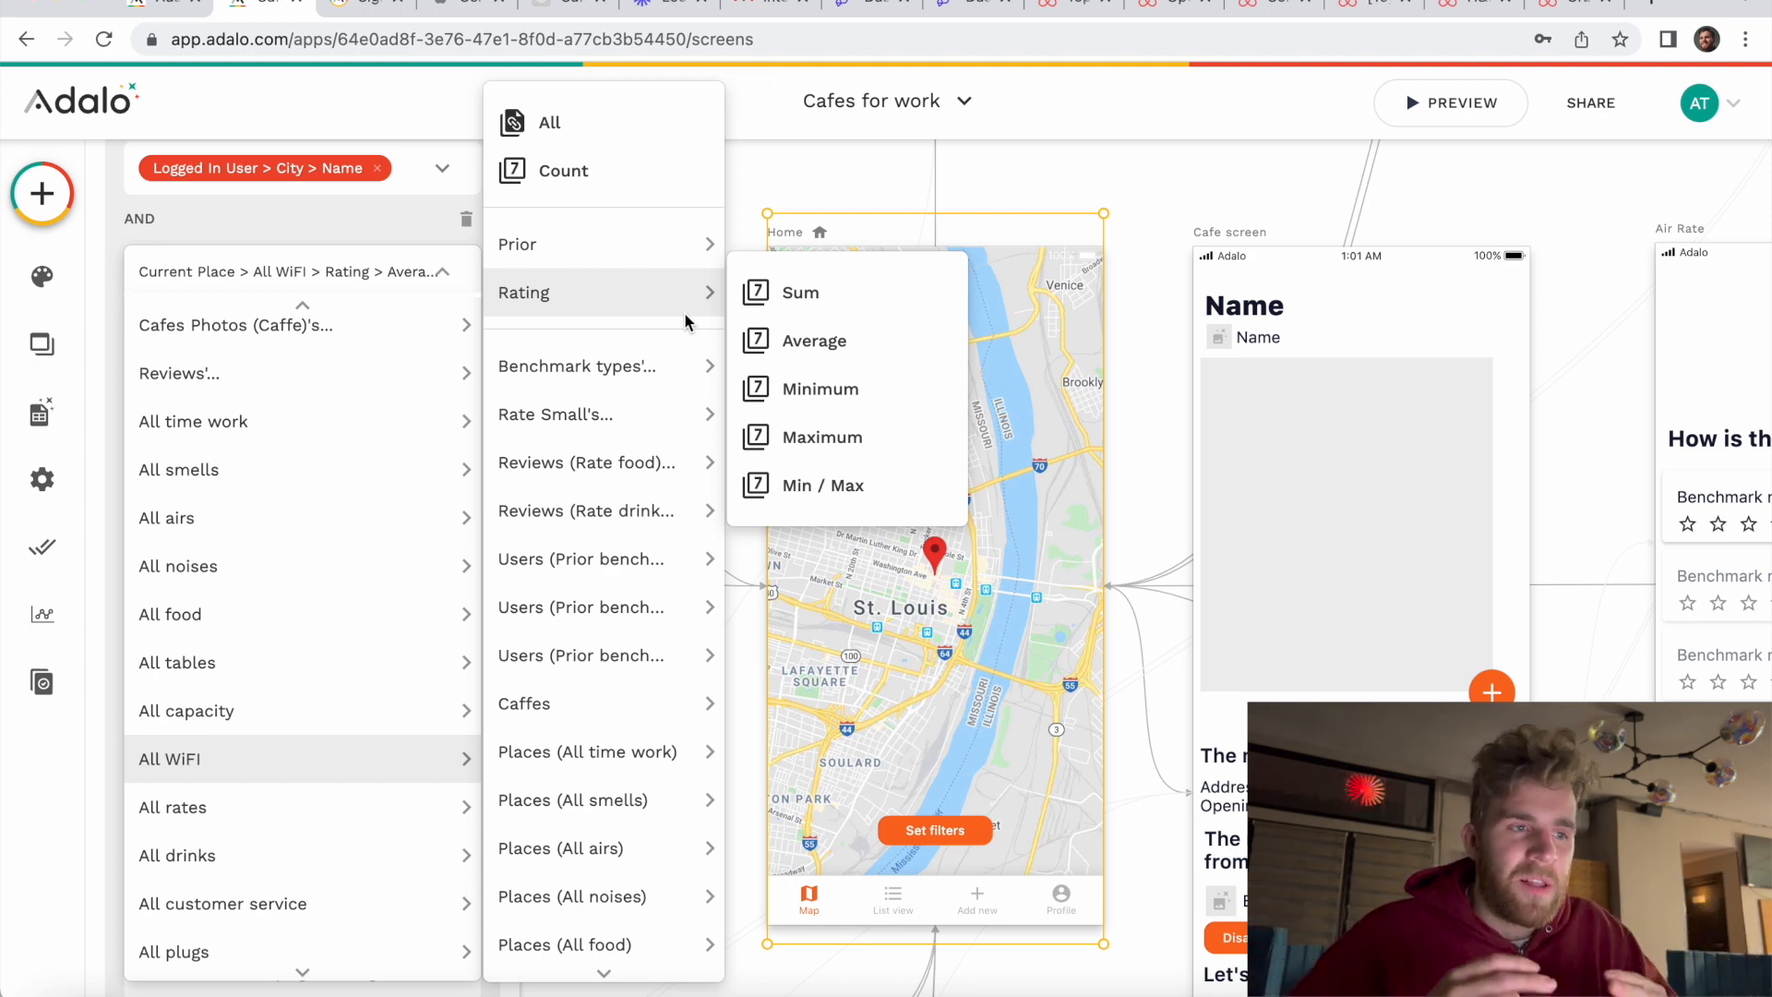
{"action": "left_click", "coordinate": [789, 358]}
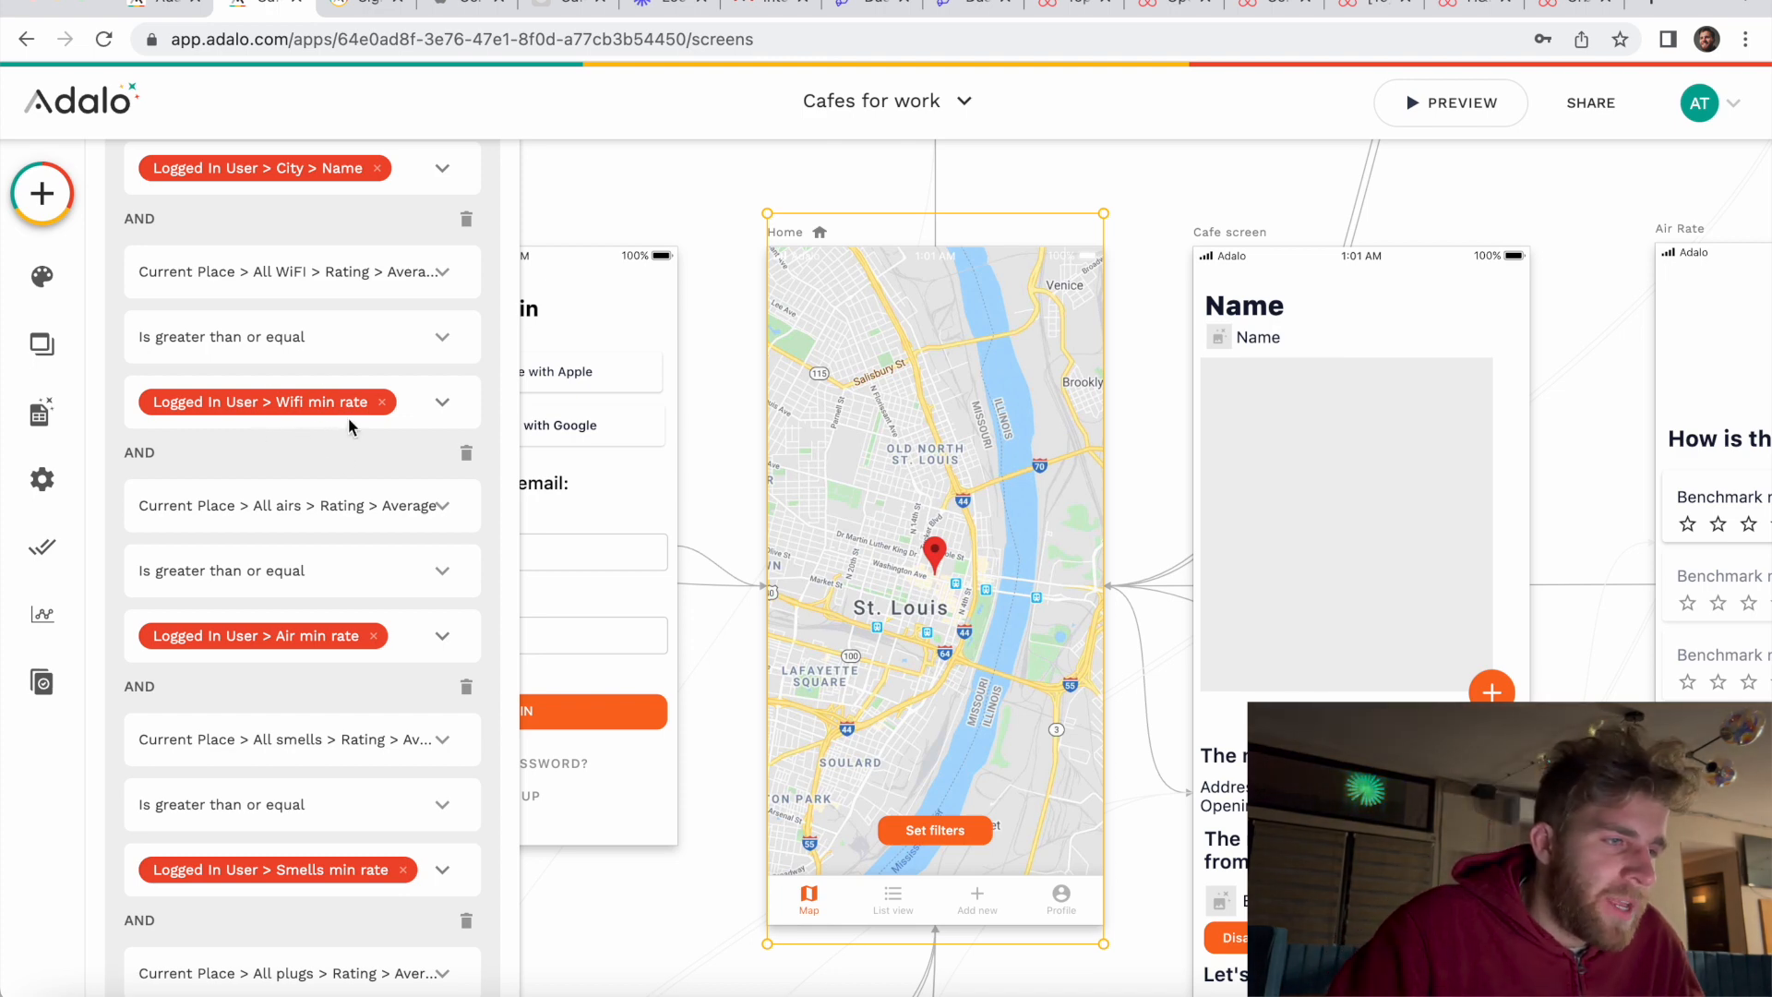
Step: Read the remaining minimum rating conditions of the map's custom filter, from air through to time work
{"action": "scroll", "coordinate": [347, 417], "scroll_direction": "down", "scroll_amount": 1}
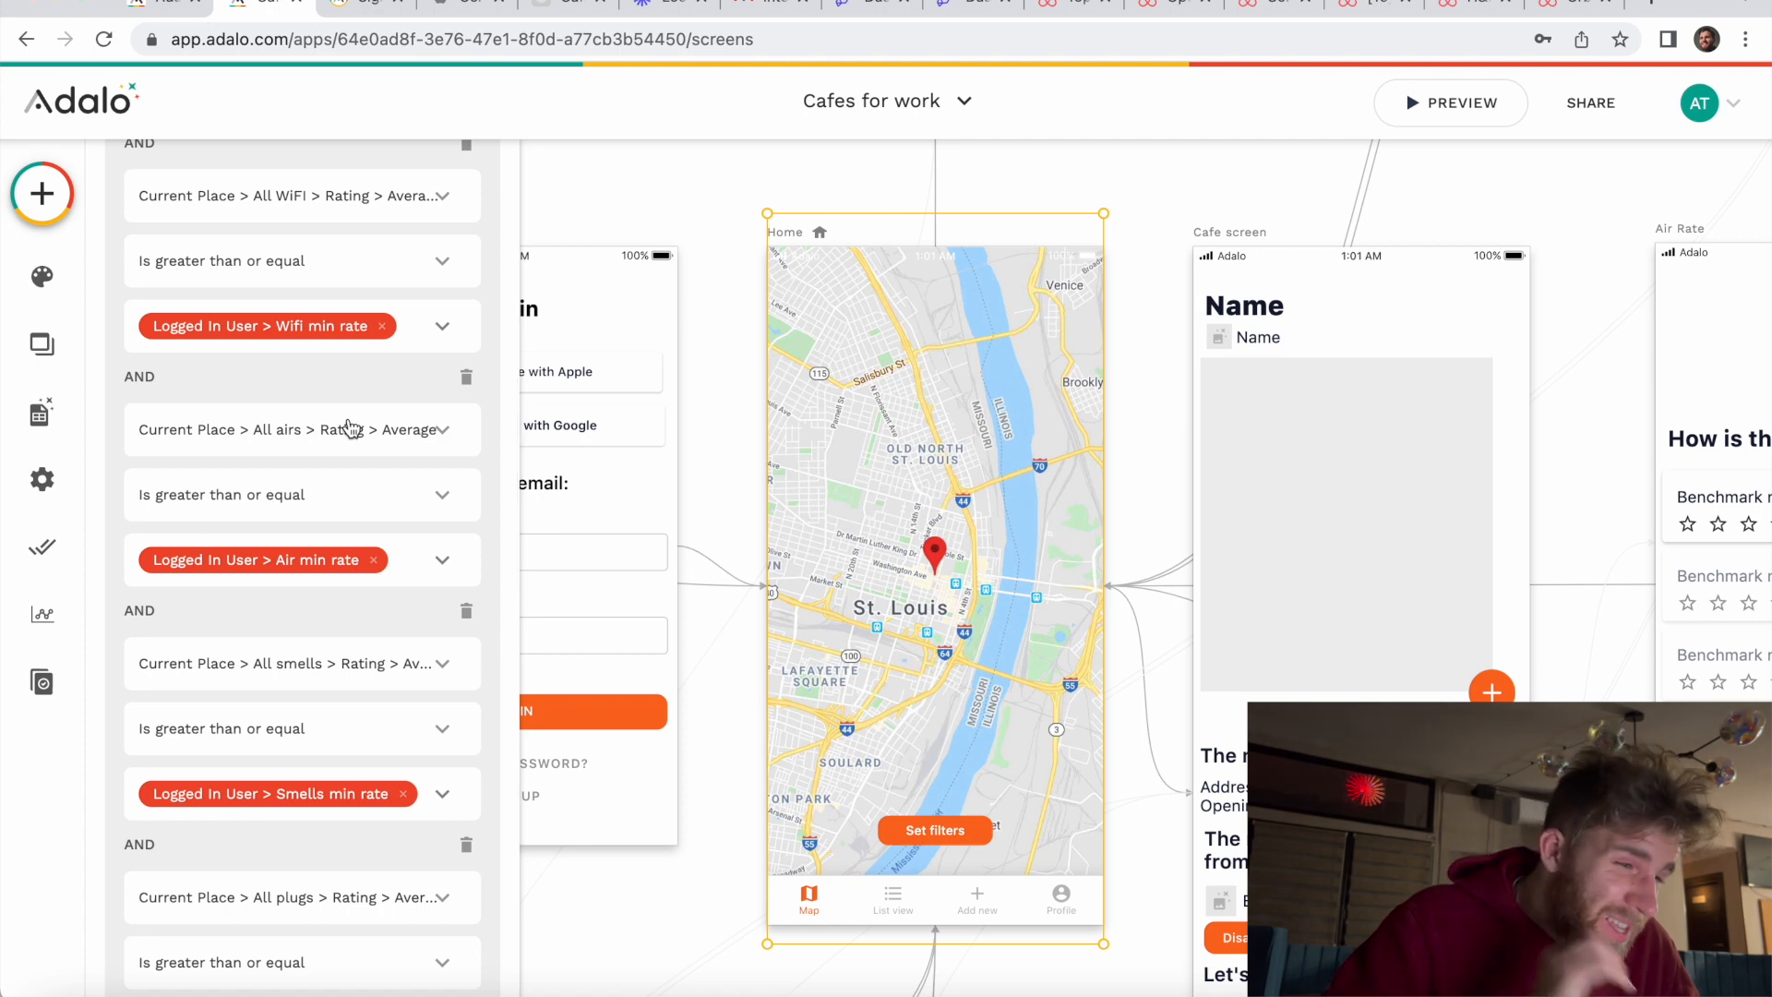
{"action": "scroll", "coordinate": [347, 426], "scroll_direction": "down", "scroll_amount": 3}
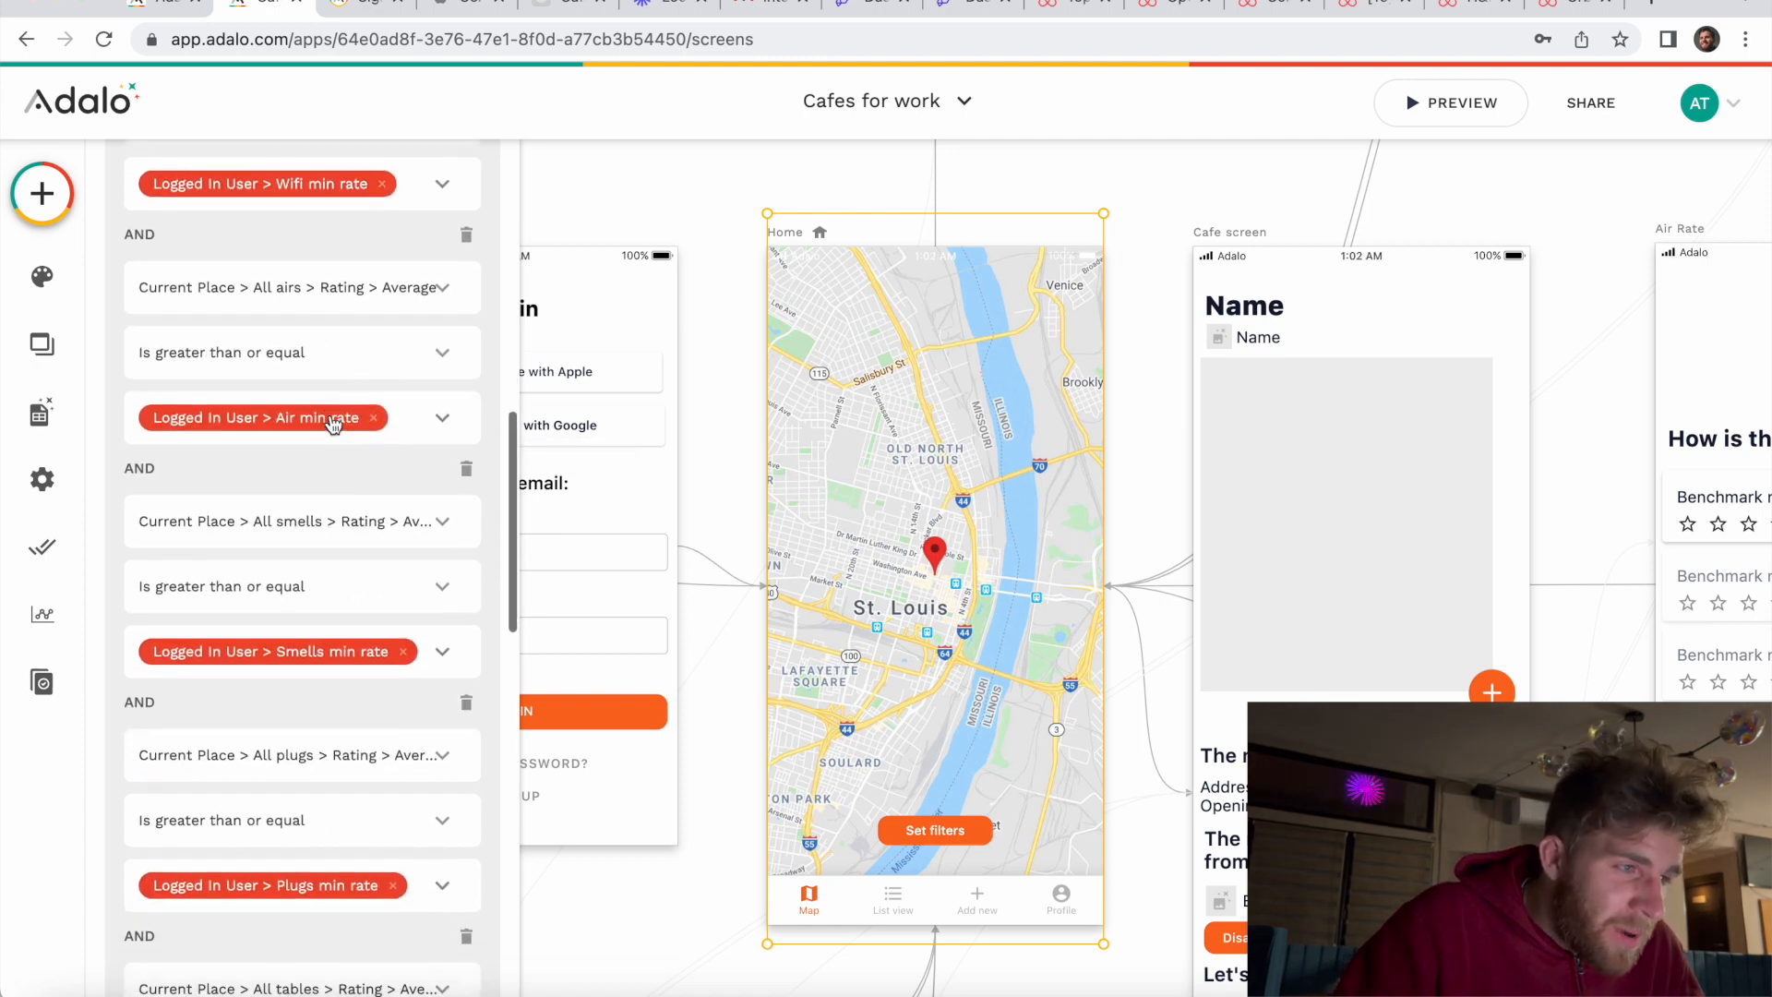
{"action": "scroll", "coordinate": [334, 445], "scroll_direction": "down", "scroll_amount": 3}
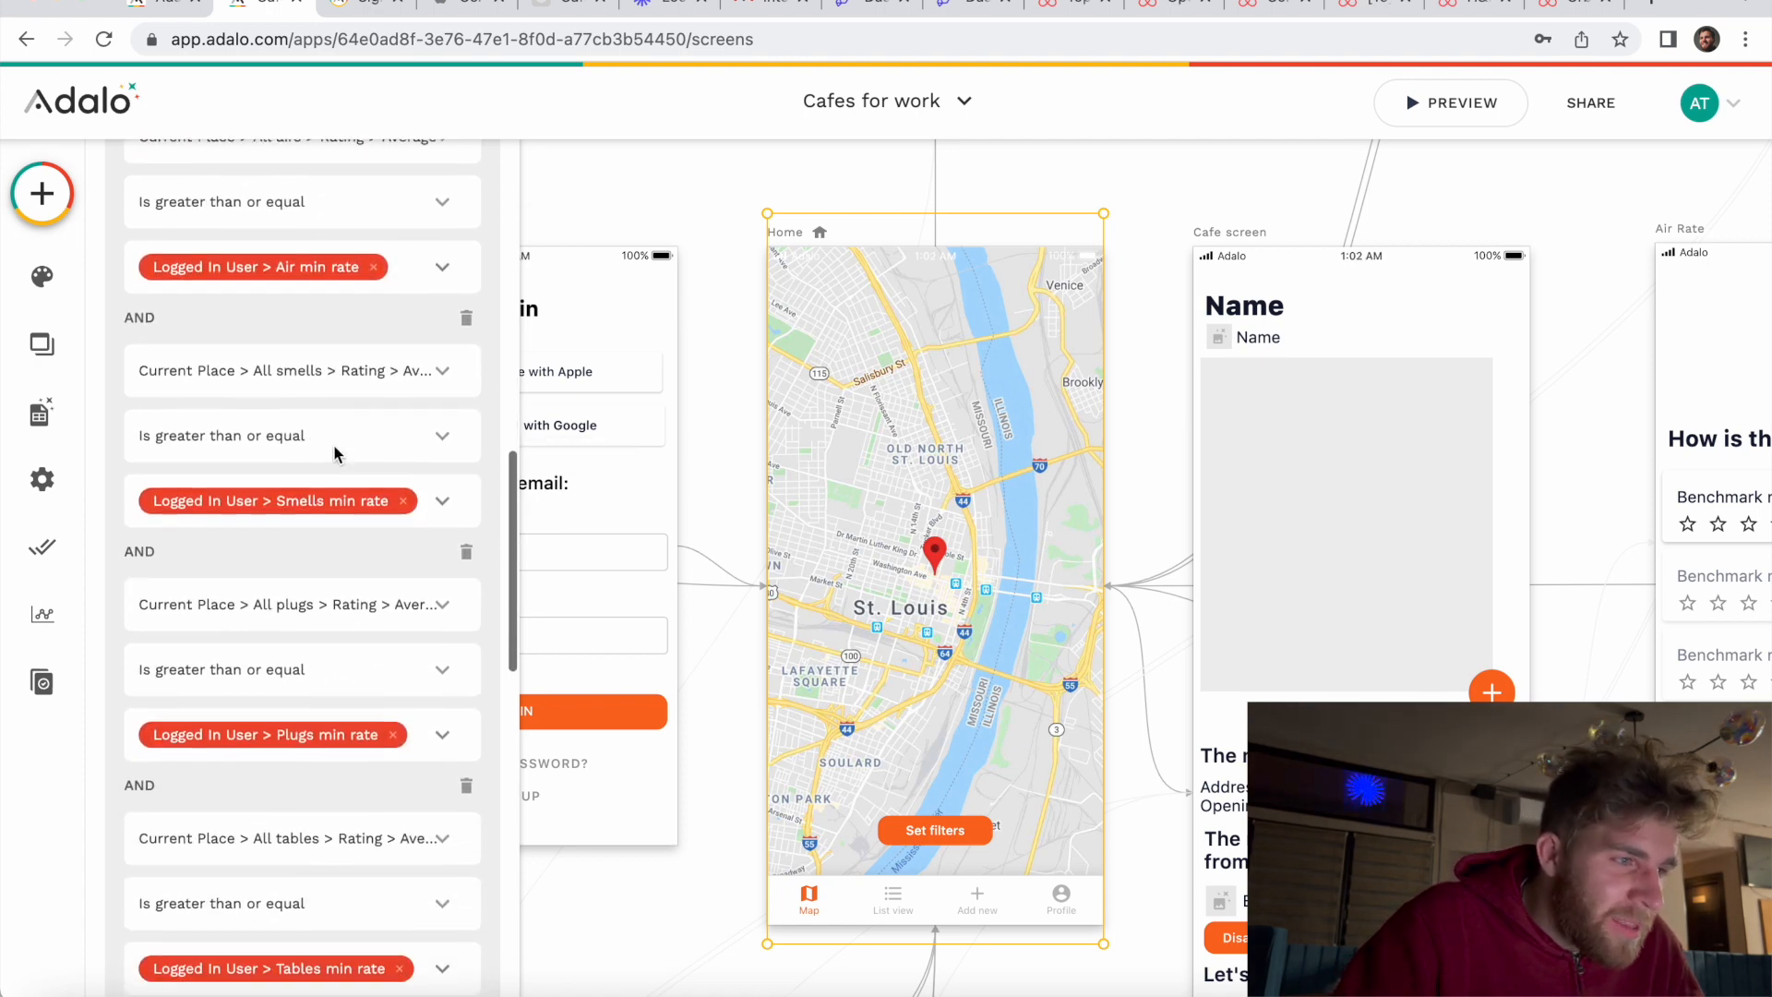
{"action": "scroll", "coordinate": [327, 507], "scroll_direction": "down", "scroll_amount": 3}
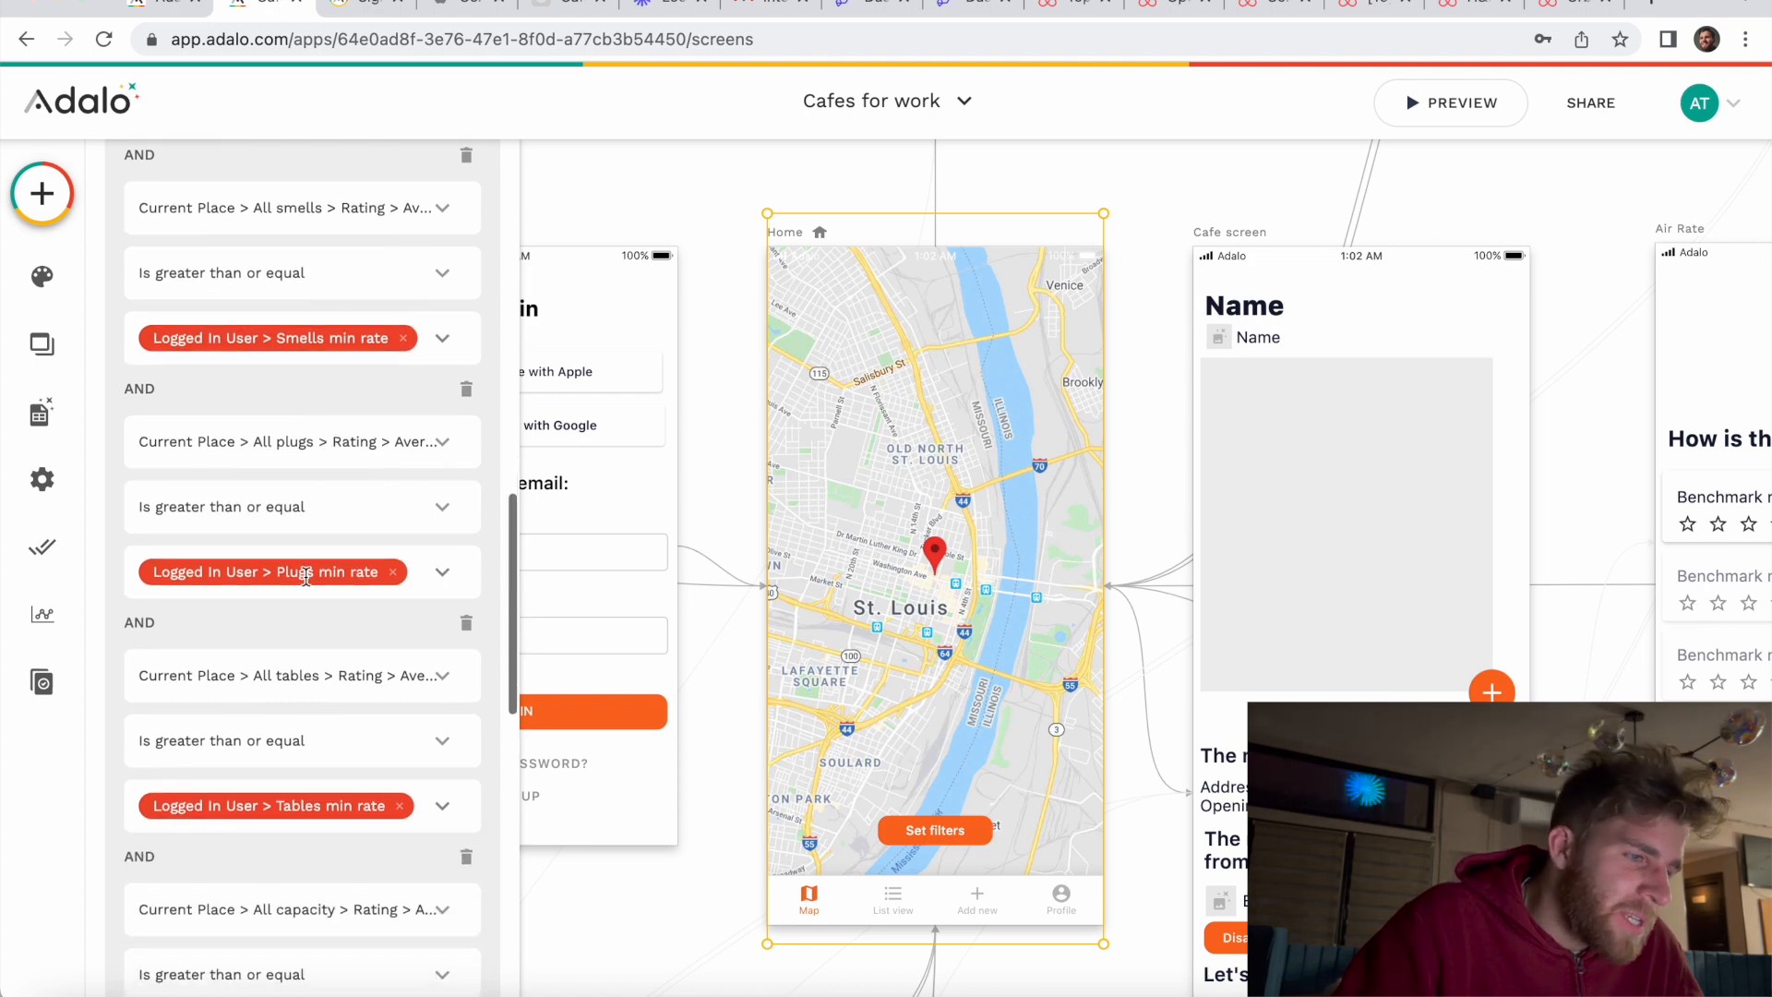
{"action": "scroll", "coordinate": [306, 576], "scroll_direction": "down", "scroll_amount": 20}
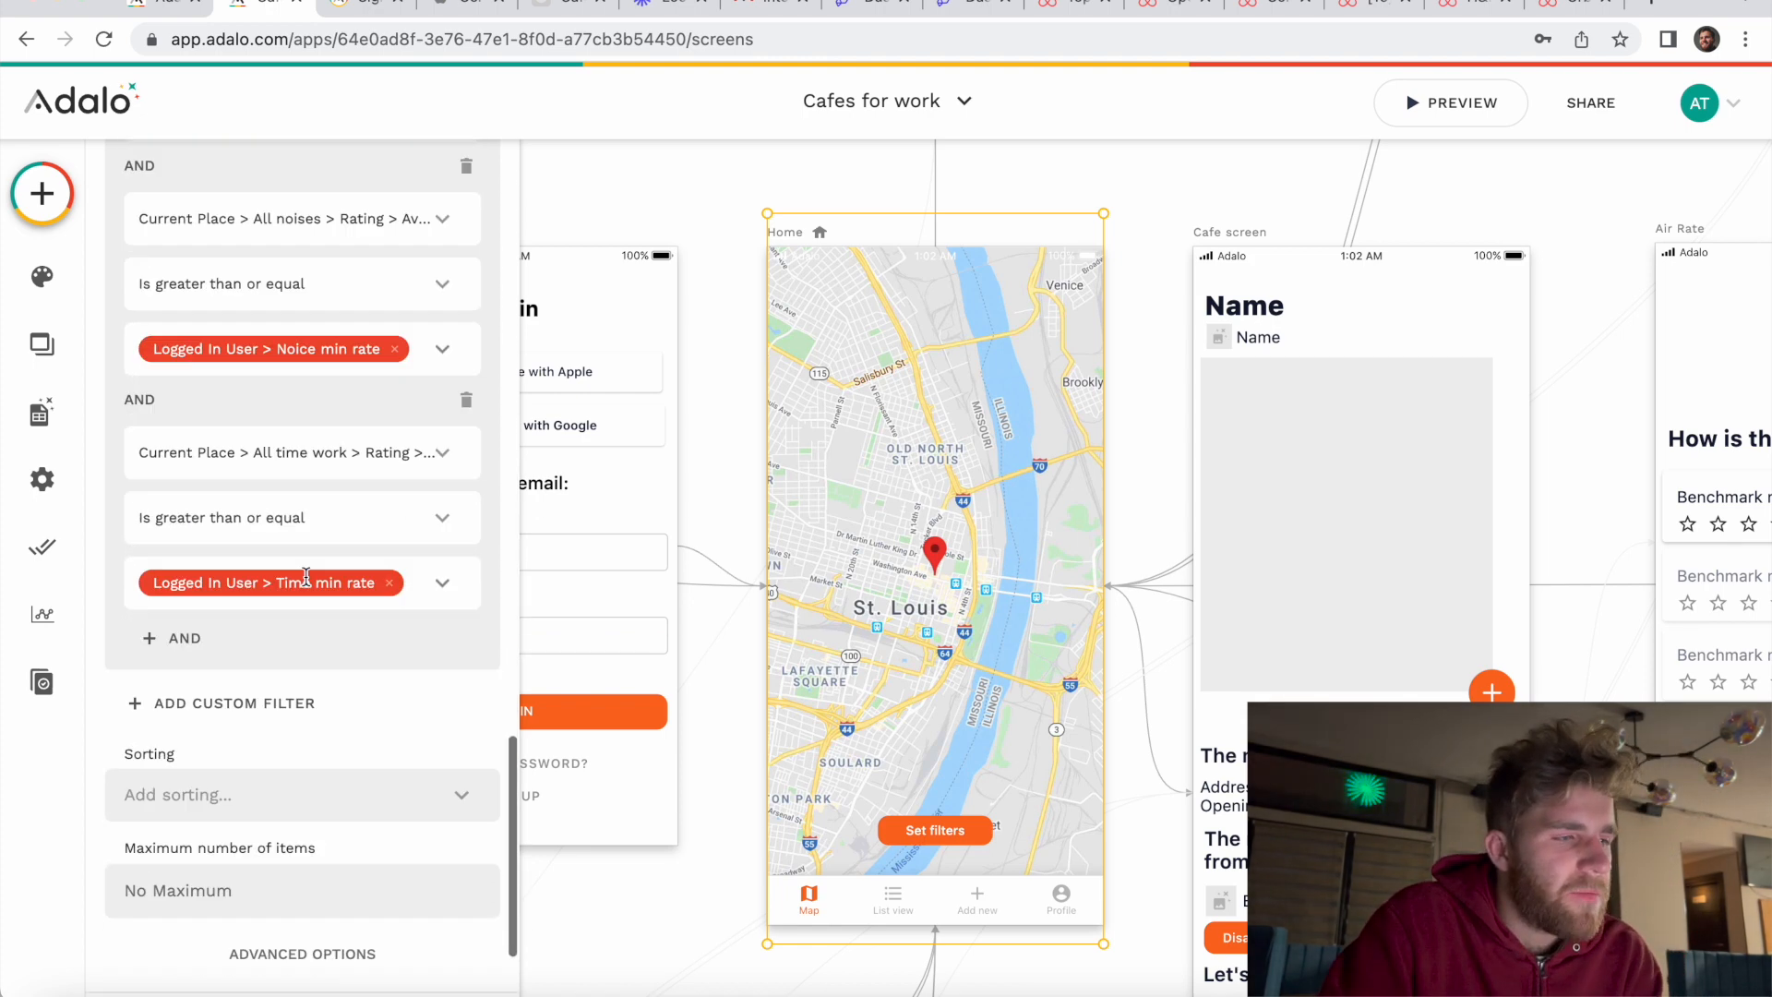
Step: Examine the minimum-rating conditions in the custom filter of the Home screen's map
{"action": "scroll", "coordinate": [306, 576], "scroll_direction": "up", "scroll_amount": 3}
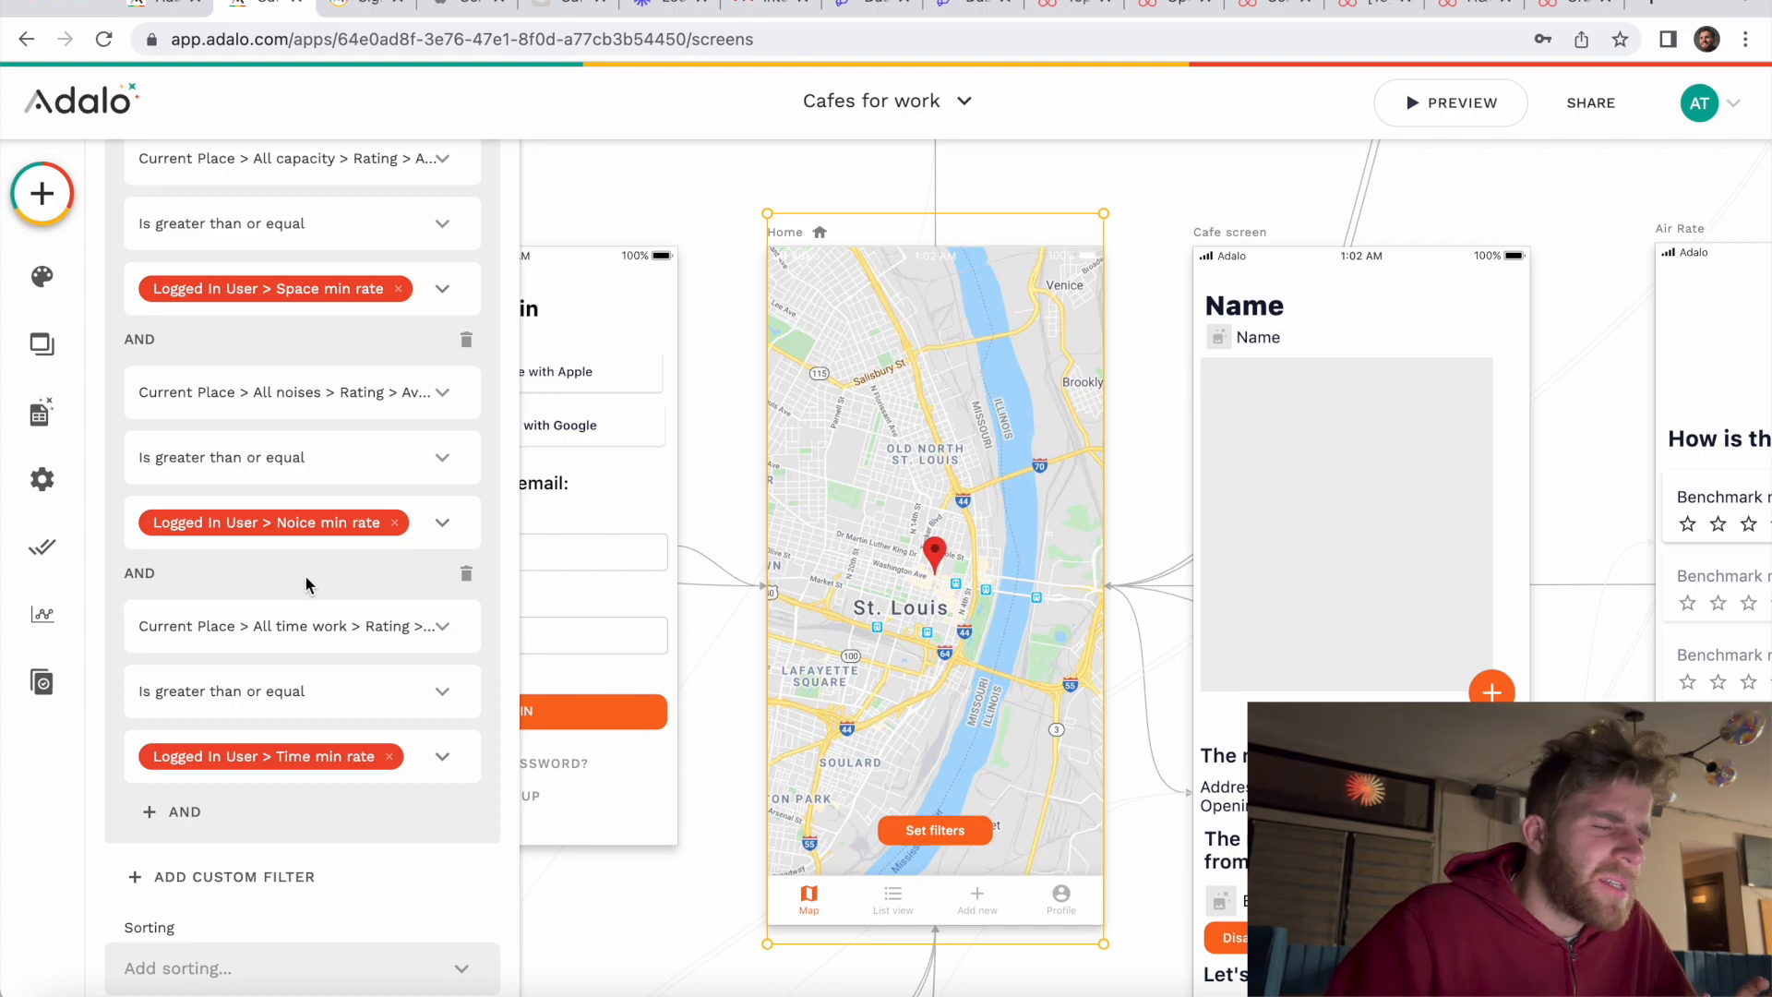
{"action": "scroll", "coordinate": [306, 578], "scroll_direction": "up", "scroll_amount": 15}
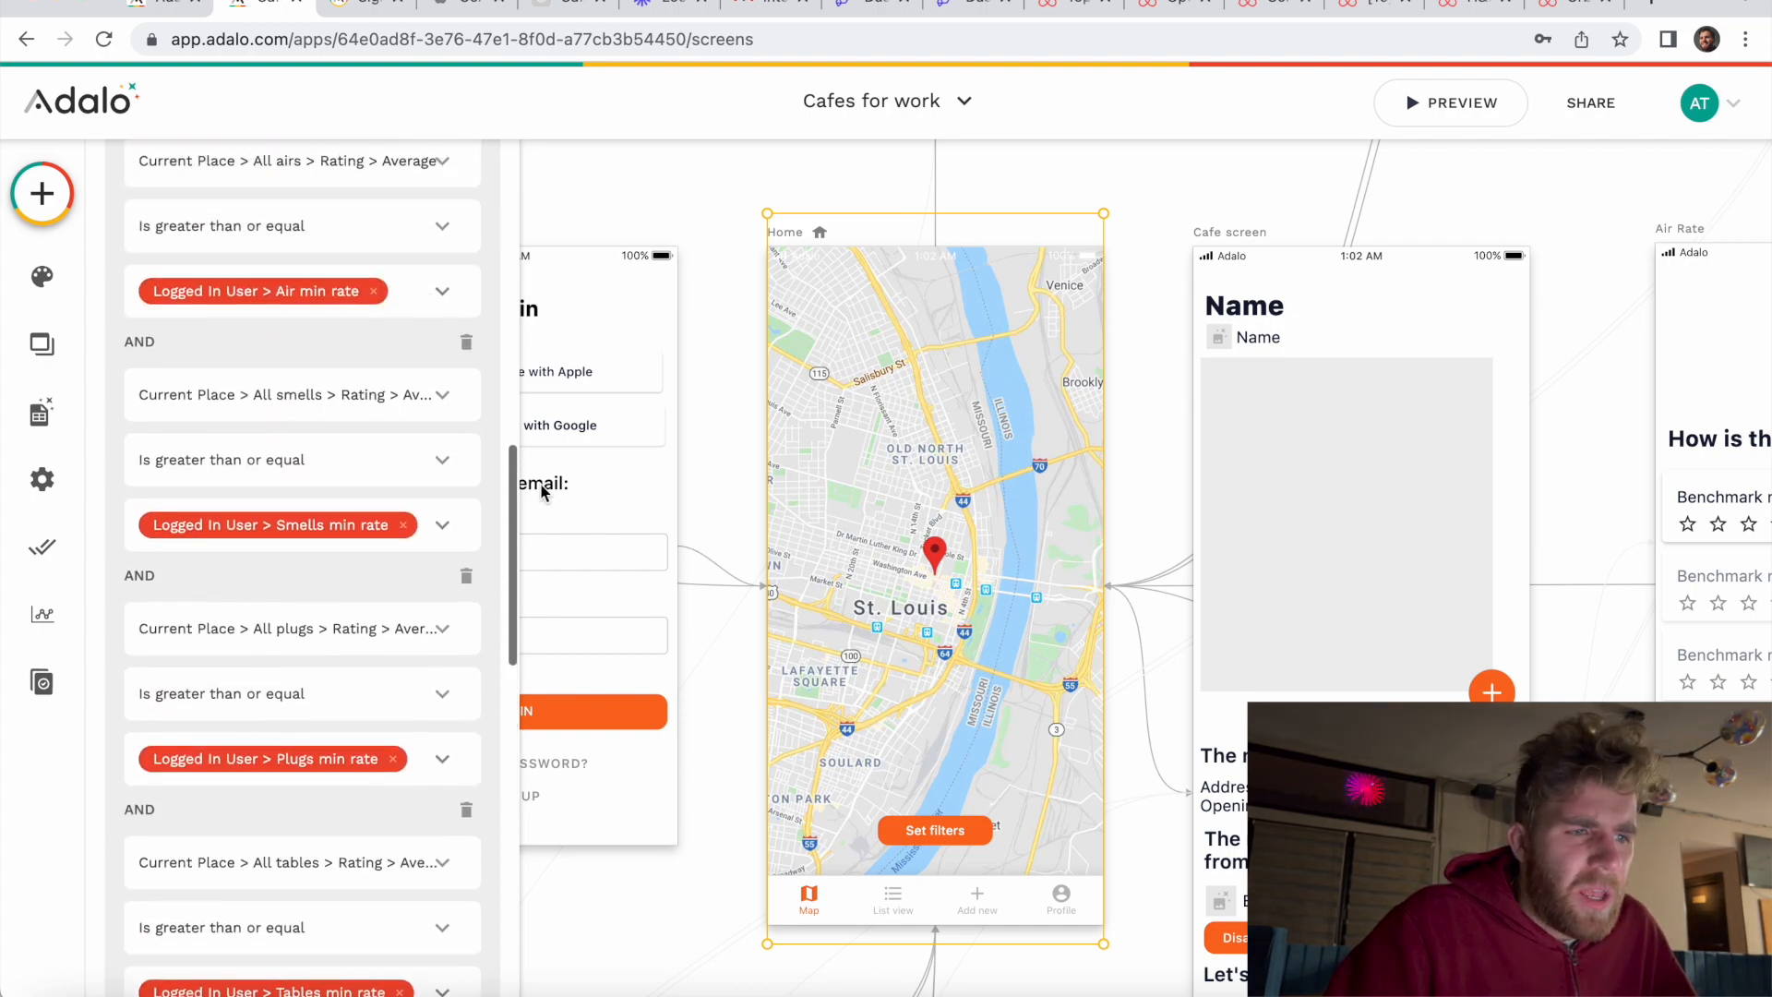
{"action": "left_click", "coordinate": [745, 350]}
{"action": "scroll", "coordinate": [800, 410], "scroll_direction": "up", "scroll_amount": 5}
{"action": "scroll", "coordinate": [800, 409], "scroll_direction": "down", "scroll_amount": 6}
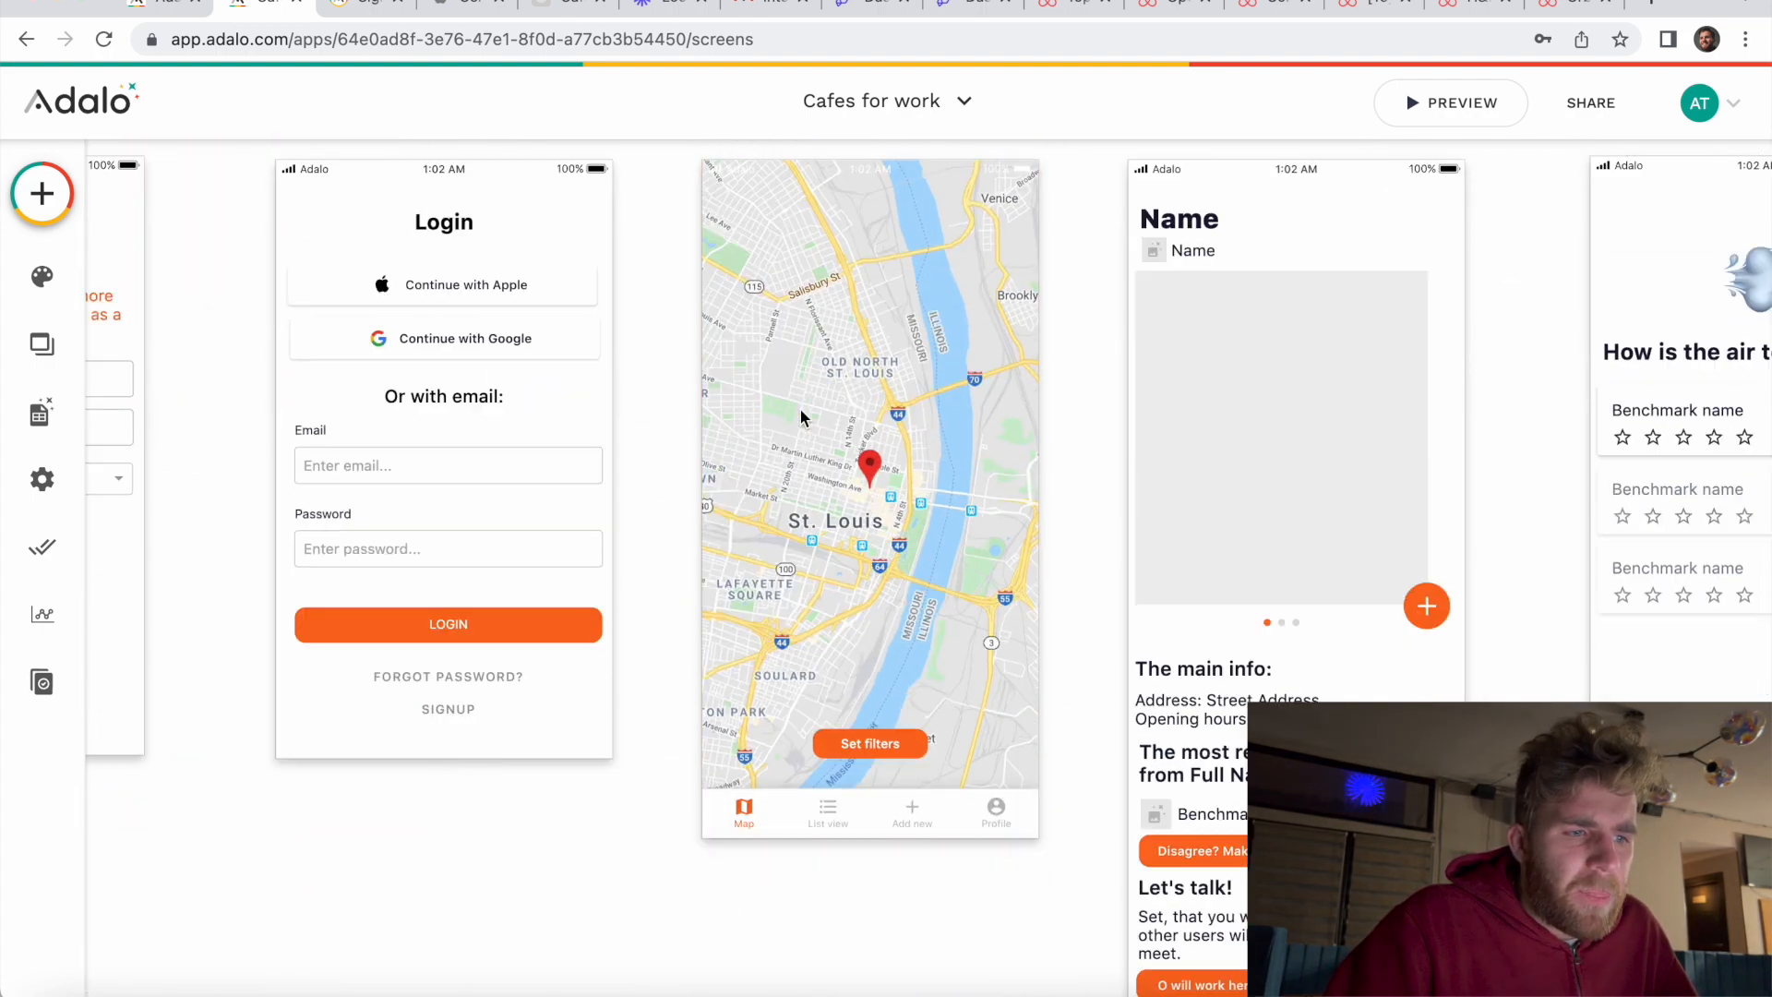
Step: Open the Home map's settings and examine the city and wifi conditions of its custom filter
{"action": "scroll", "coordinate": [800, 410], "scroll_direction": "up", "scroll_amount": 1}
{"action": "left_click", "coordinate": [839, 723]}
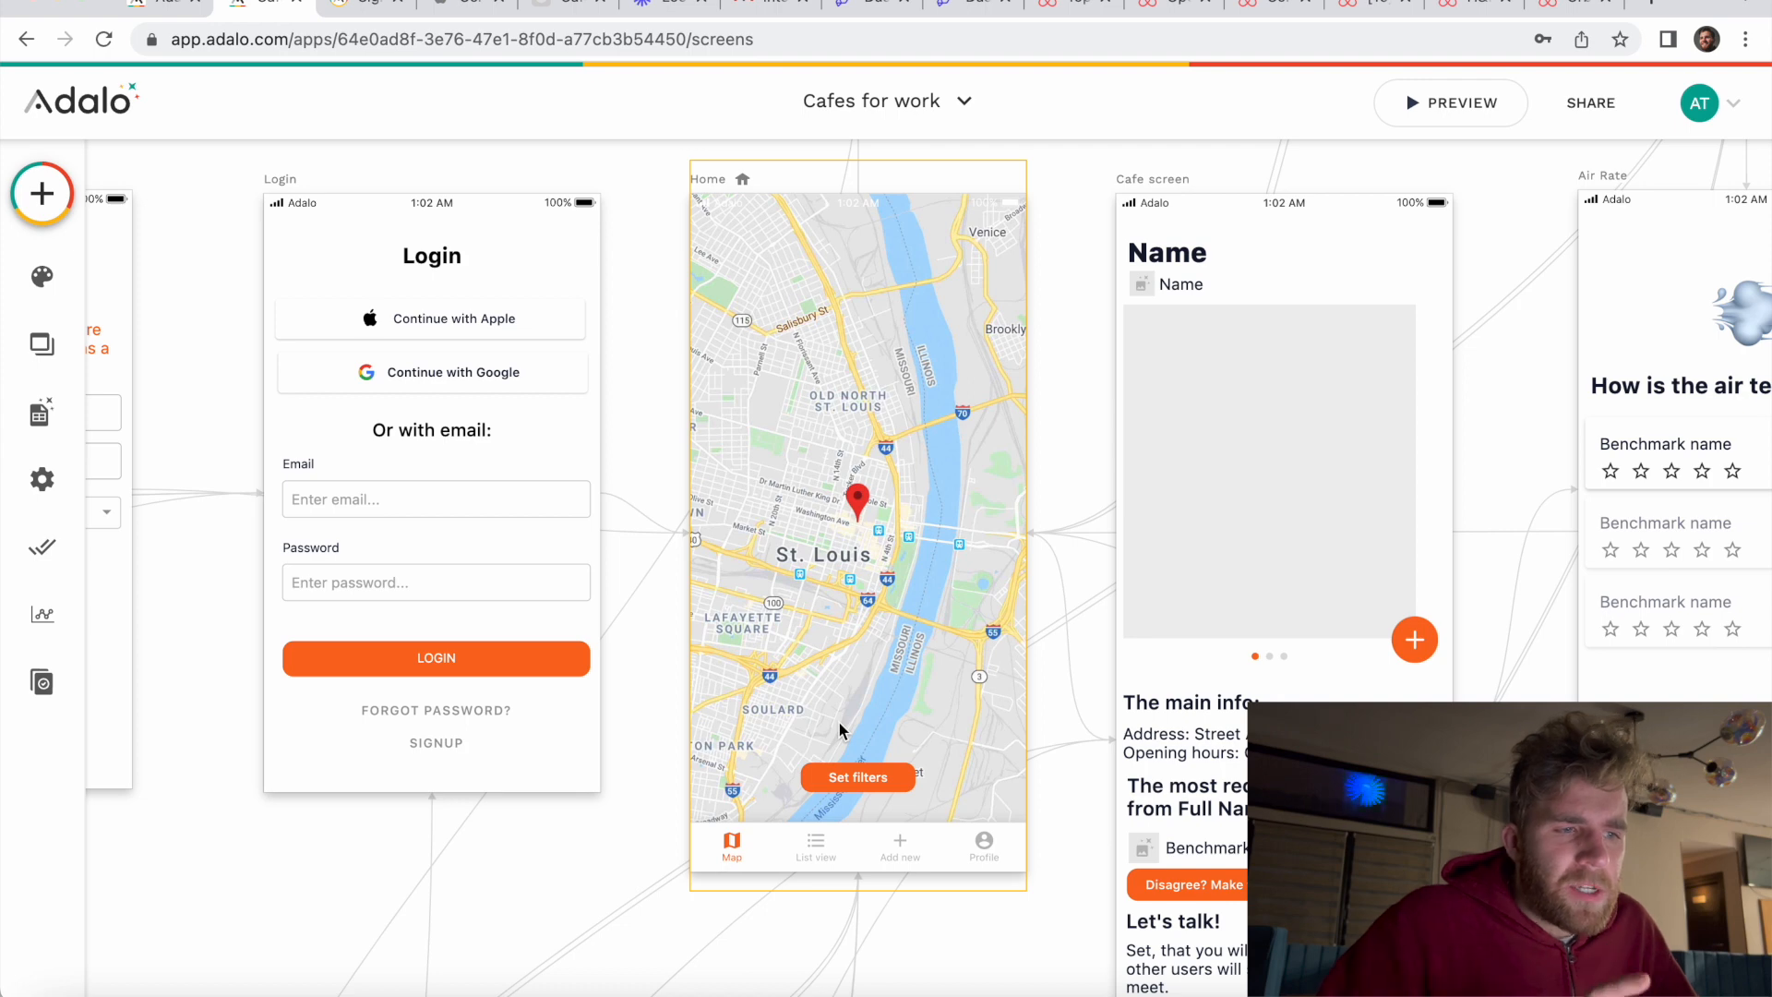
{"action": "scroll", "coordinate": [839, 723], "scroll_direction": "up", "scroll_amount": 5}
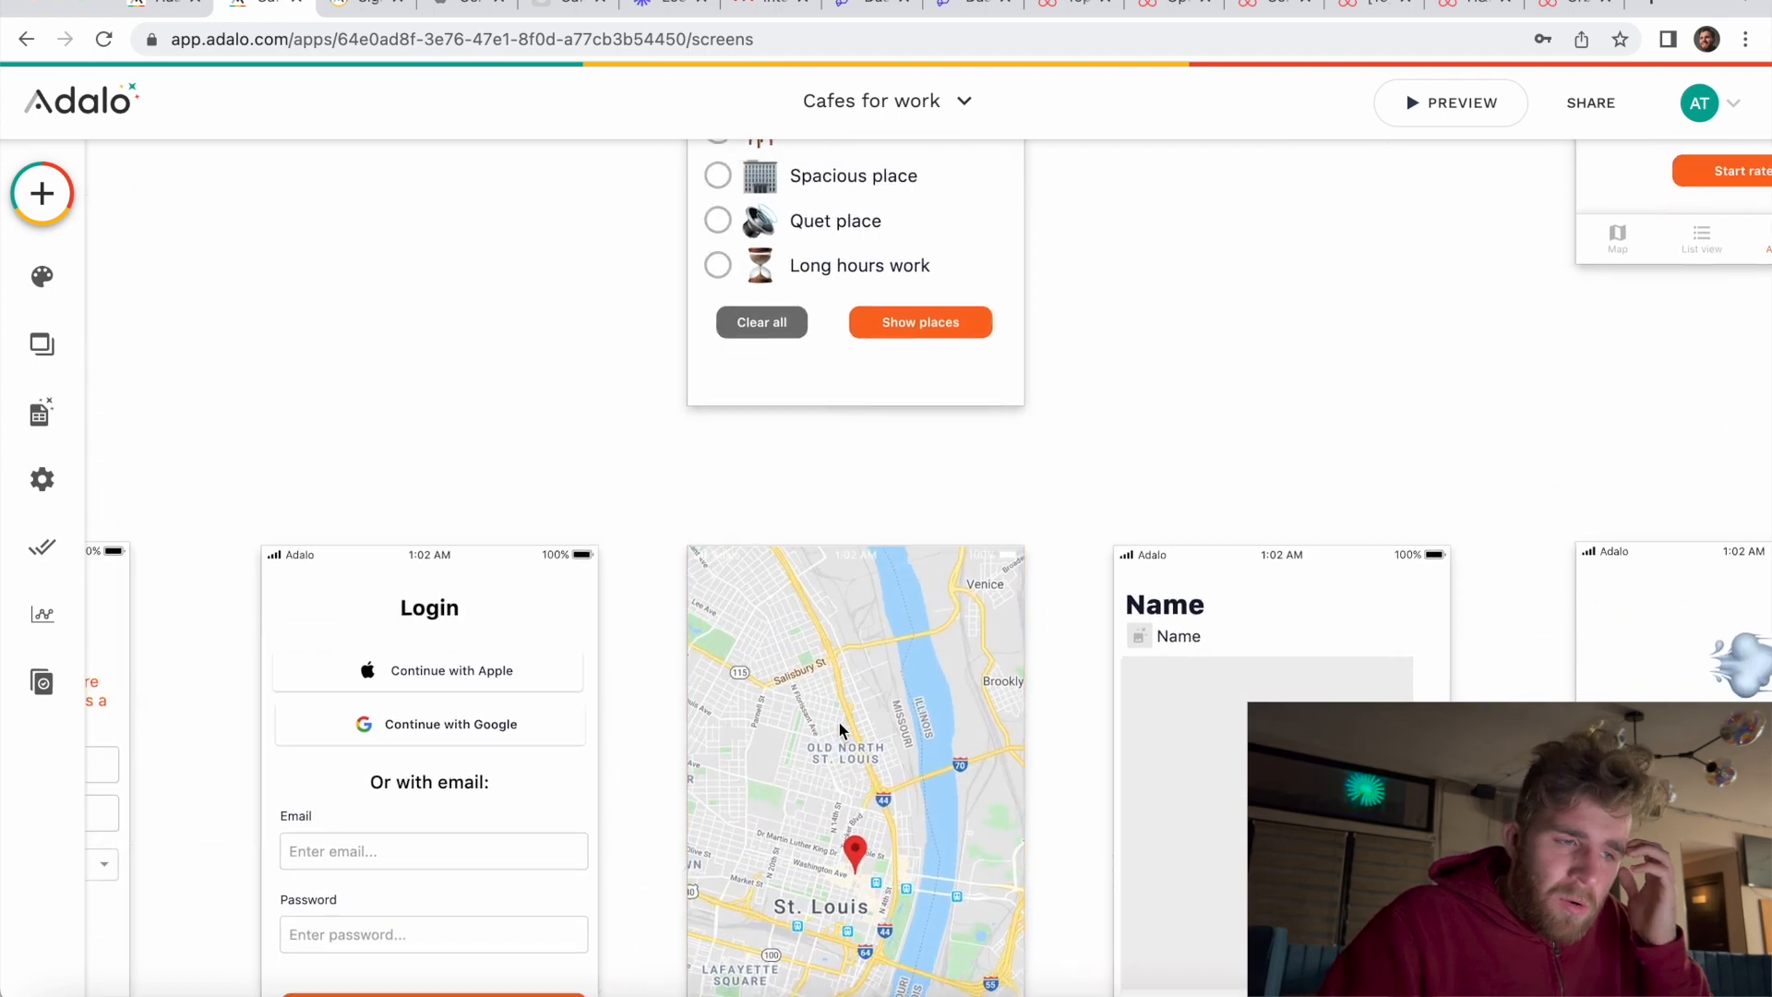
{"action": "scroll", "coordinate": [838, 723], "scroll_direction": "down", "scroll_amount": 6}
{"action": "left_click", "coordinate": [855, 729]}
{"action": "scroll", "coordinate": [261, 633], "scroll_direction": "down", "scroll_amount": 5}
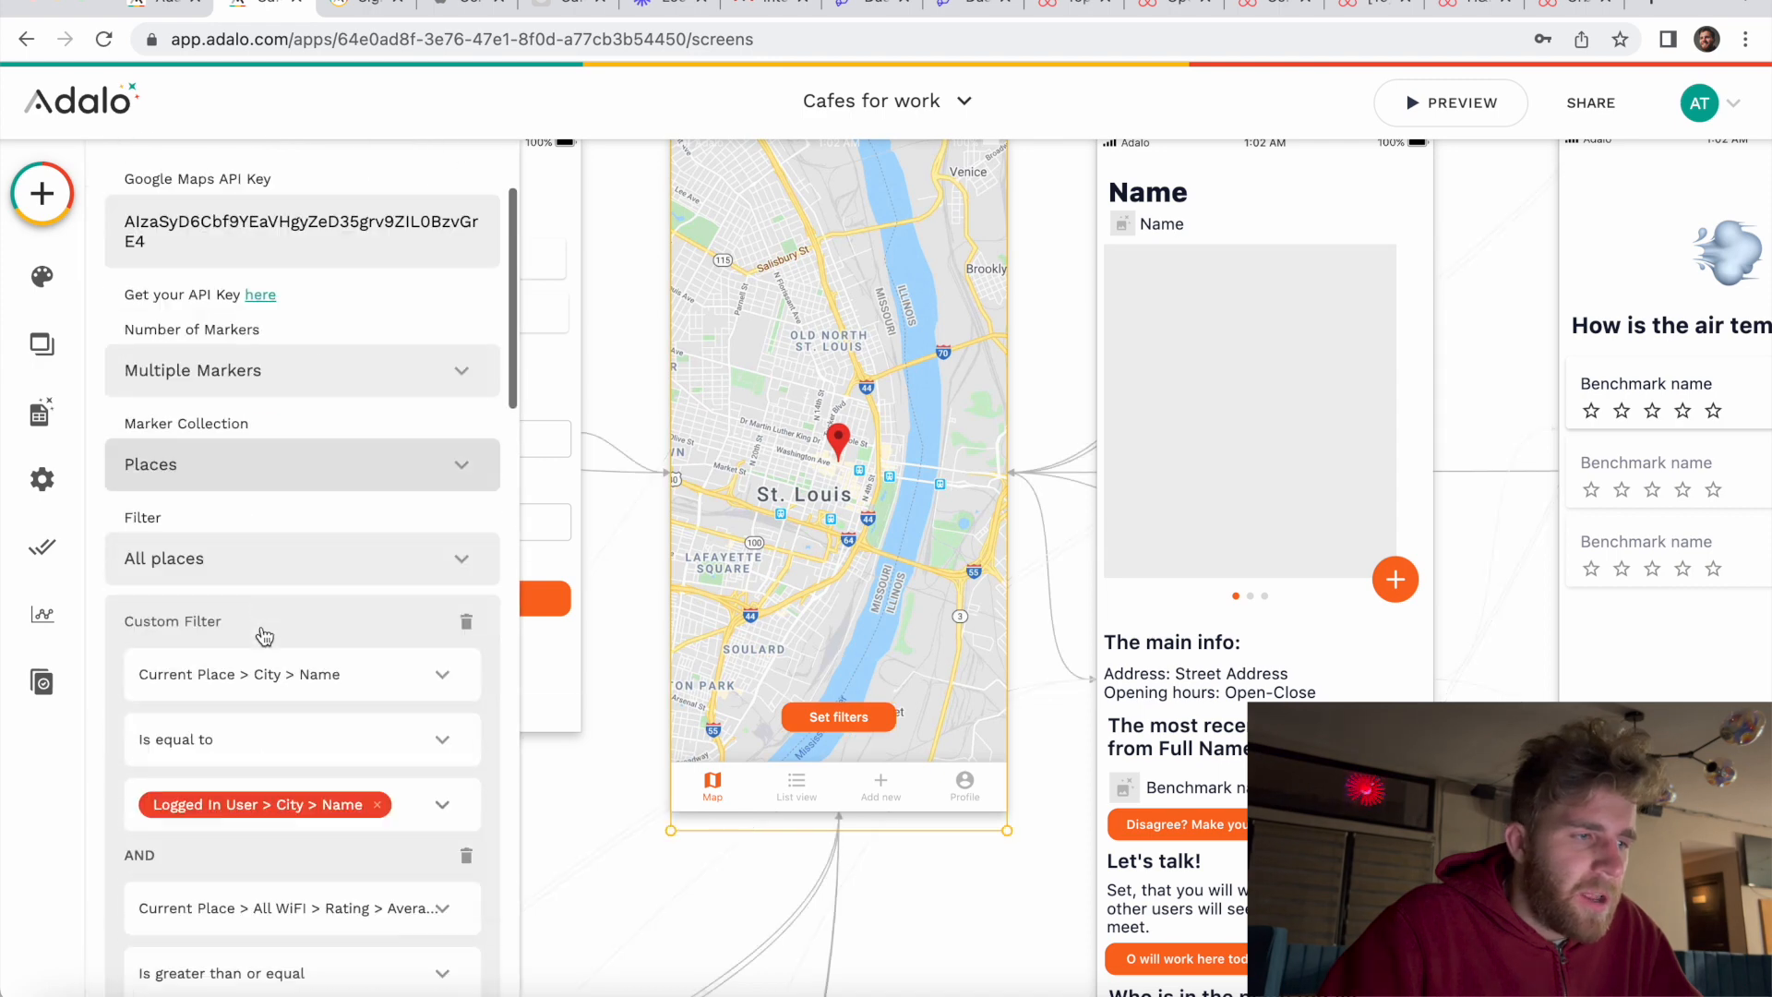
{"action": "scroll", "coordinate": [467, 609], "scroll_direction": "down", "scroll_amount": 1}
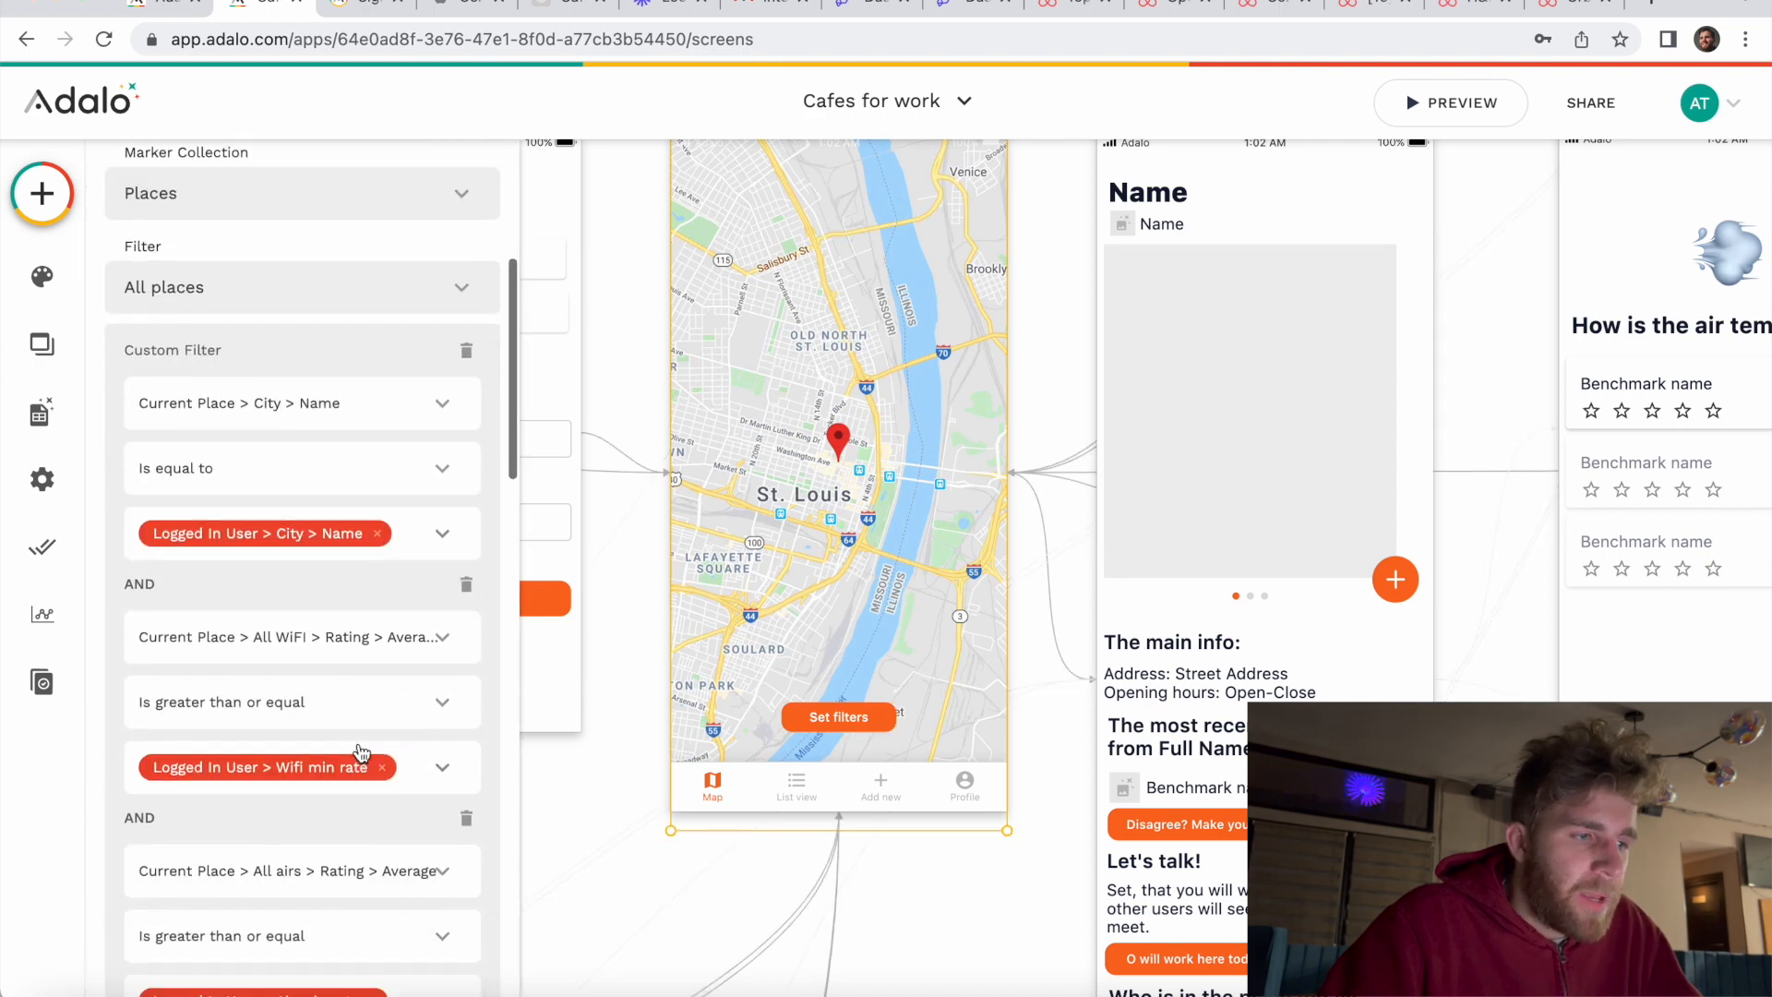
Step: Inspect the Set filters button group on the Home screen and go to the Filters screen
{"action": "left_click", "coordinate": [585, 628]}
{"action": "scroll", "coordinate": [773, 567], "scroll_direction": "up", "scroll_amount": 5}
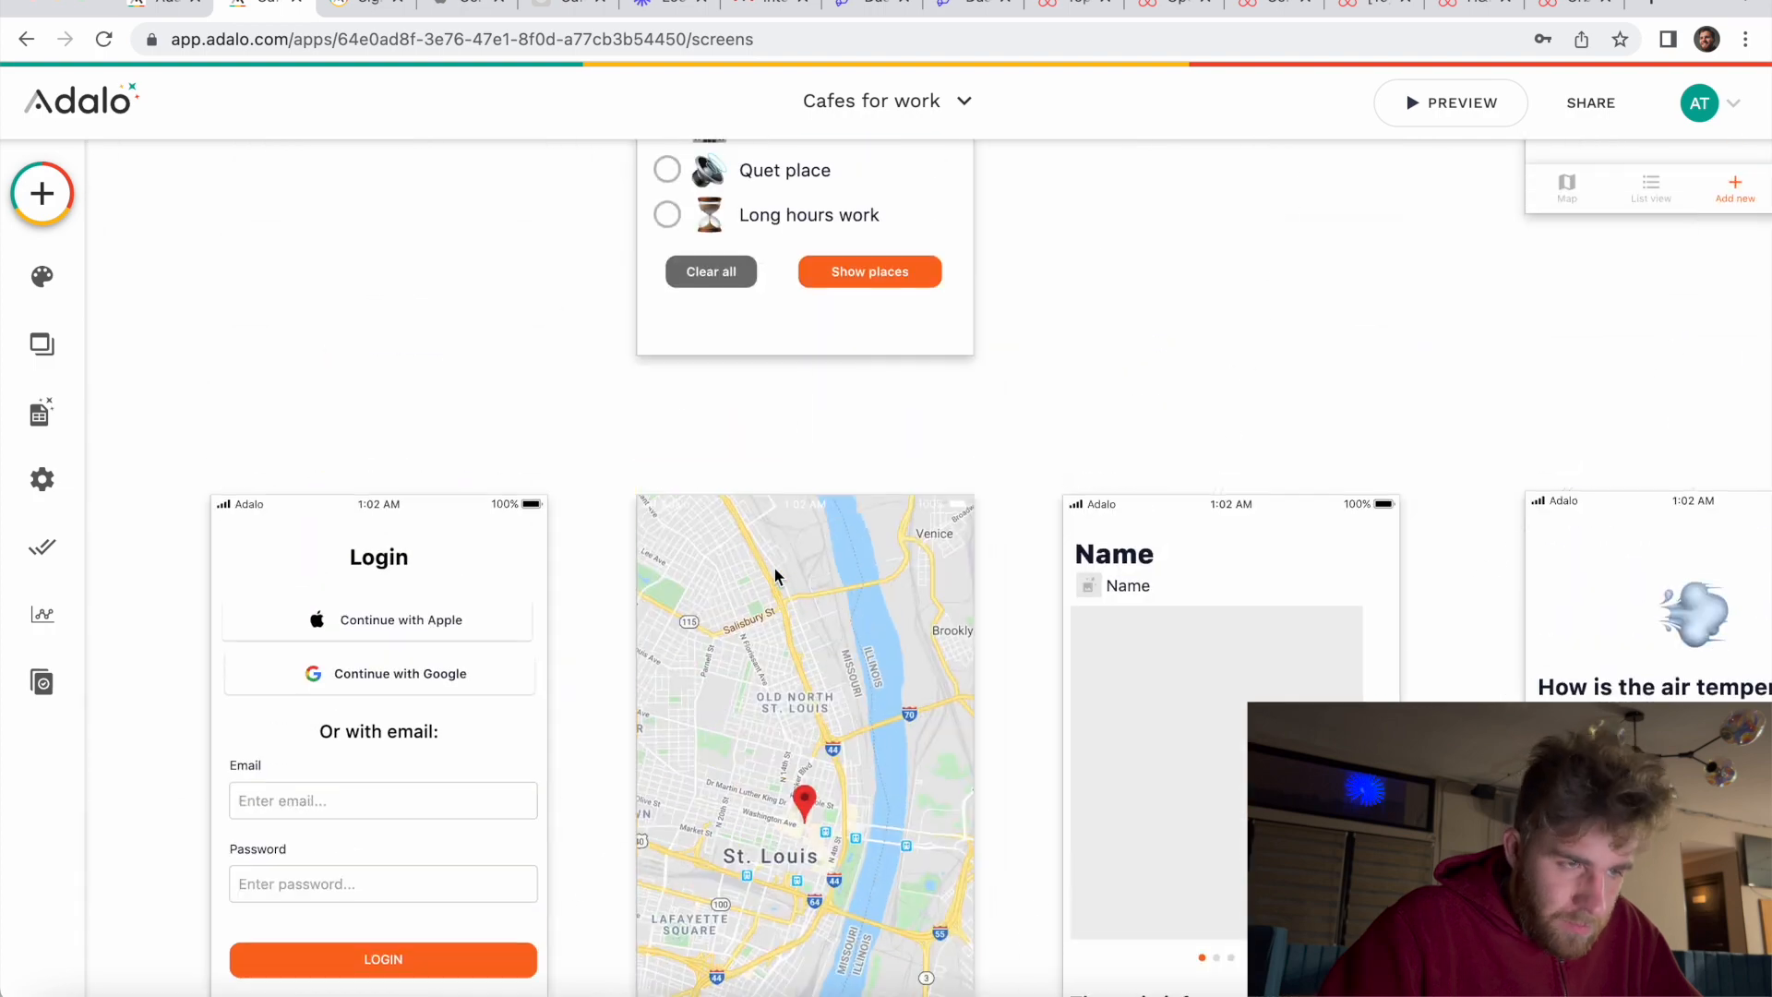
{"action": "scroll", "coordinate": [773, 567], "scroll_direction": "down", "scroll_amount": 6}
{"action": "left_click", "coordinate": [814, 646]}
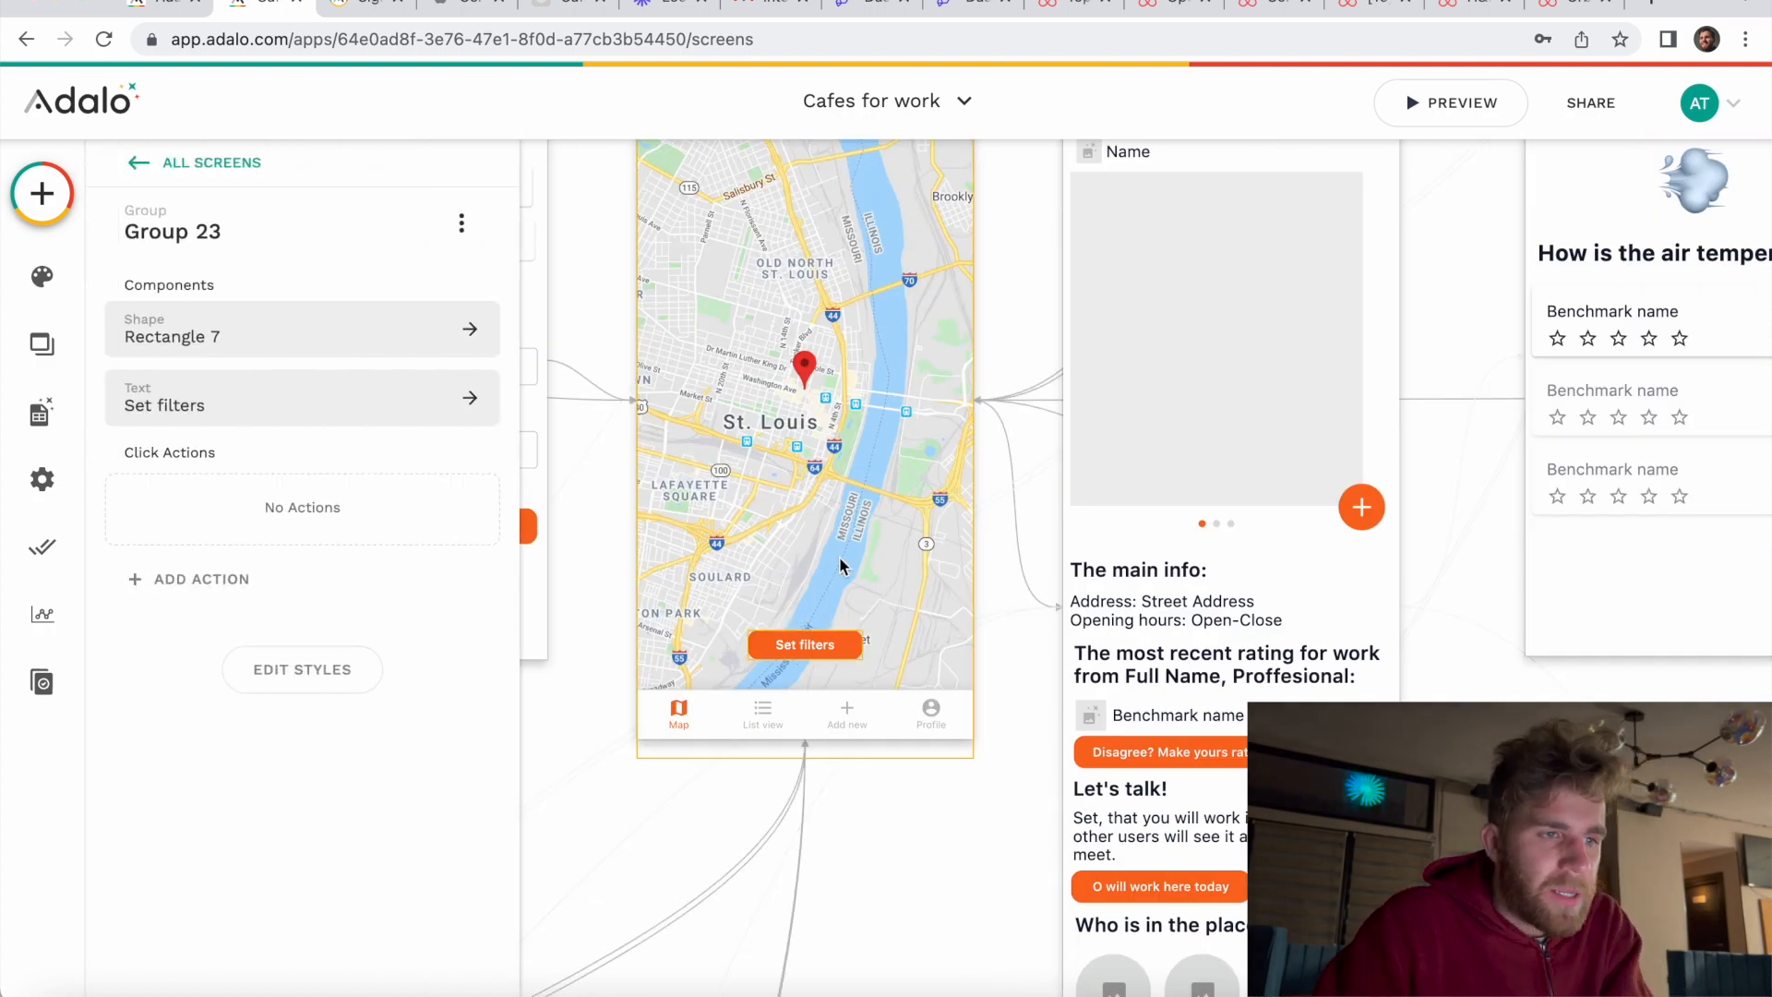
{"action": "scroll", "coordinate": [839, 562], "scroll_direction": "up", "scroll_amount": 6}
{"action": "scroll", "coordinate": [839, 562], "scroll_direction": "left", "scroll_amount": 1}
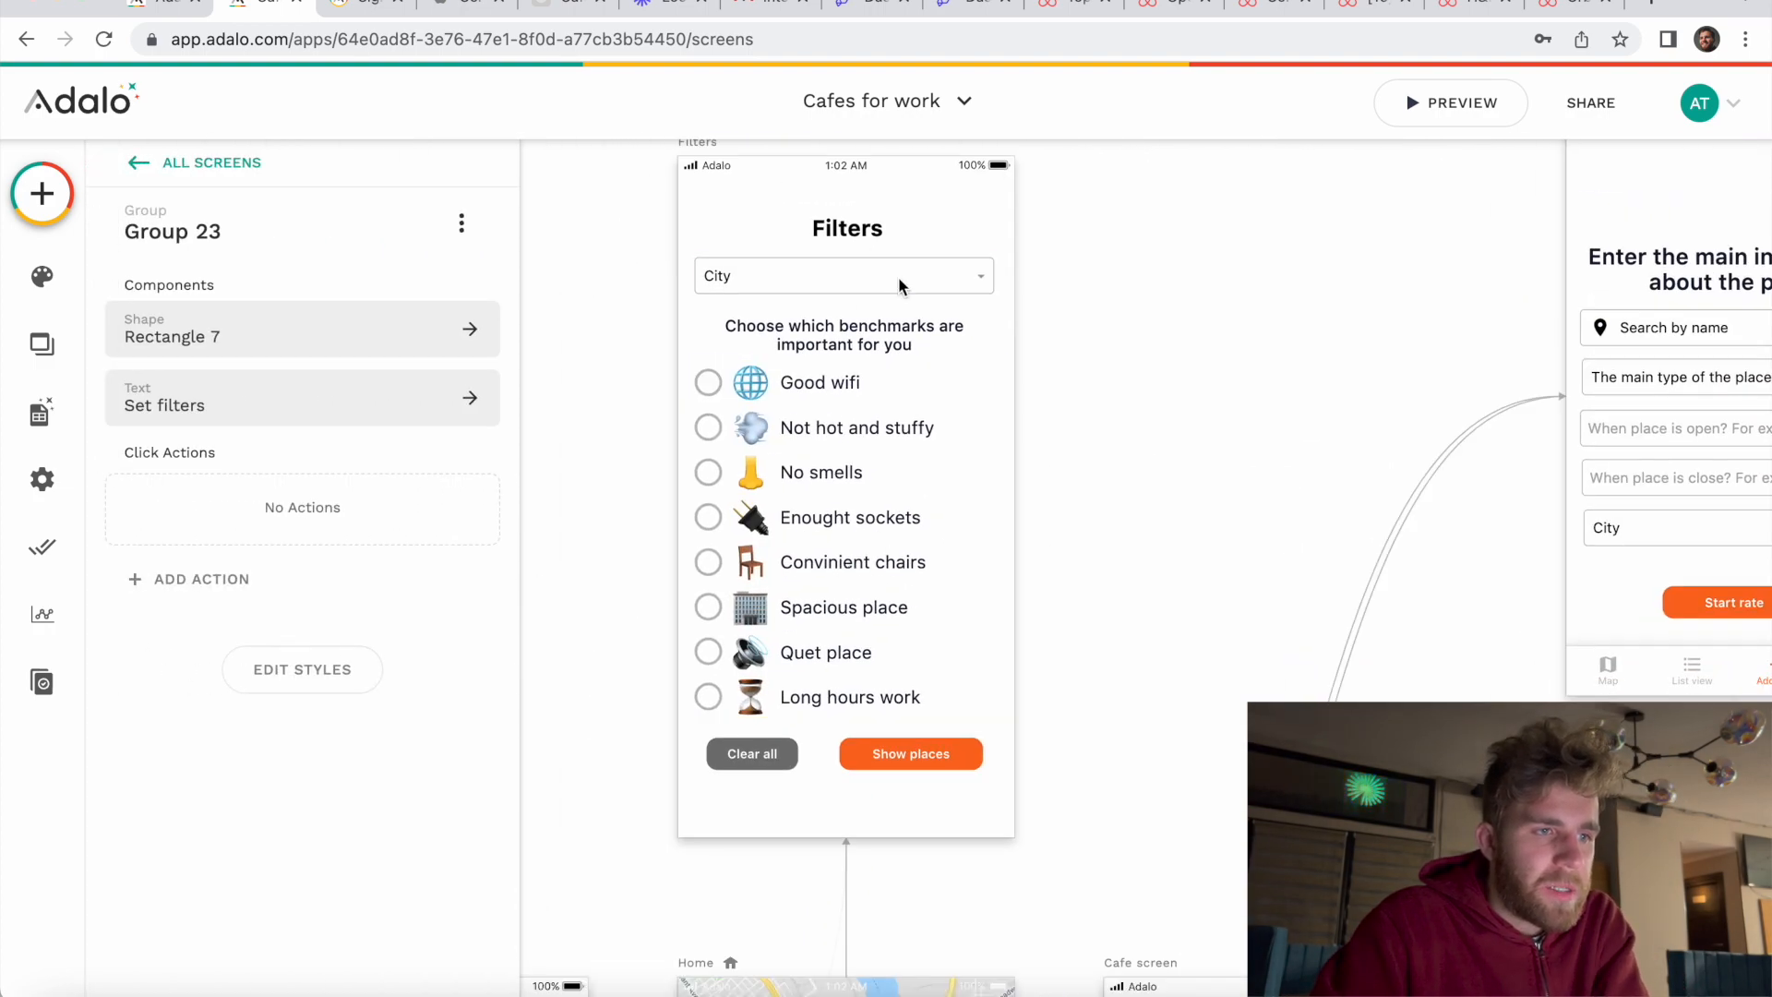
Step: Inspect the benchmark option groups on the Filters screen, from Good wifi through Enought sockets
{"action": "scroll", "coordinate": [886, 376], "scroll_direction": "up", "scroll_amount": 1}
{"action": "left_click", "coordinate": [810, 425]}
{"action": "left_click", "coordinate": [816, 431]}
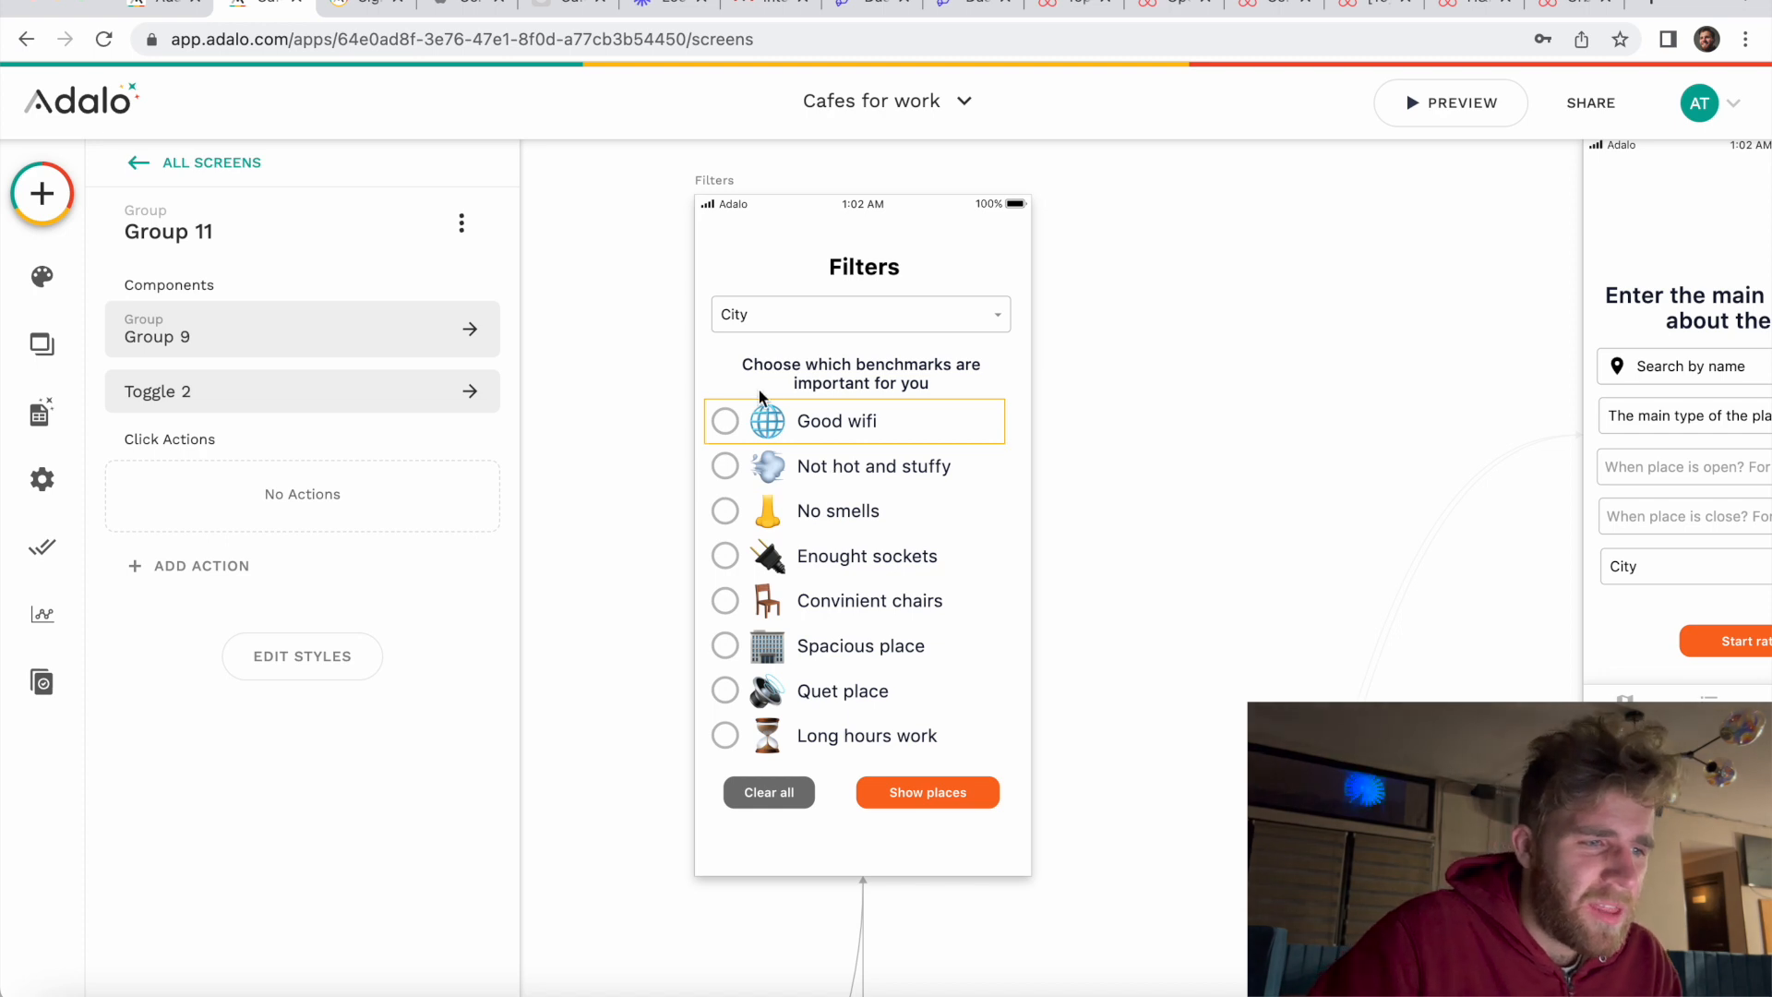
{"action": "left_click", "coordinate": [829, 465]}
{"action": "left_click", "coordinate": [812, 526]}
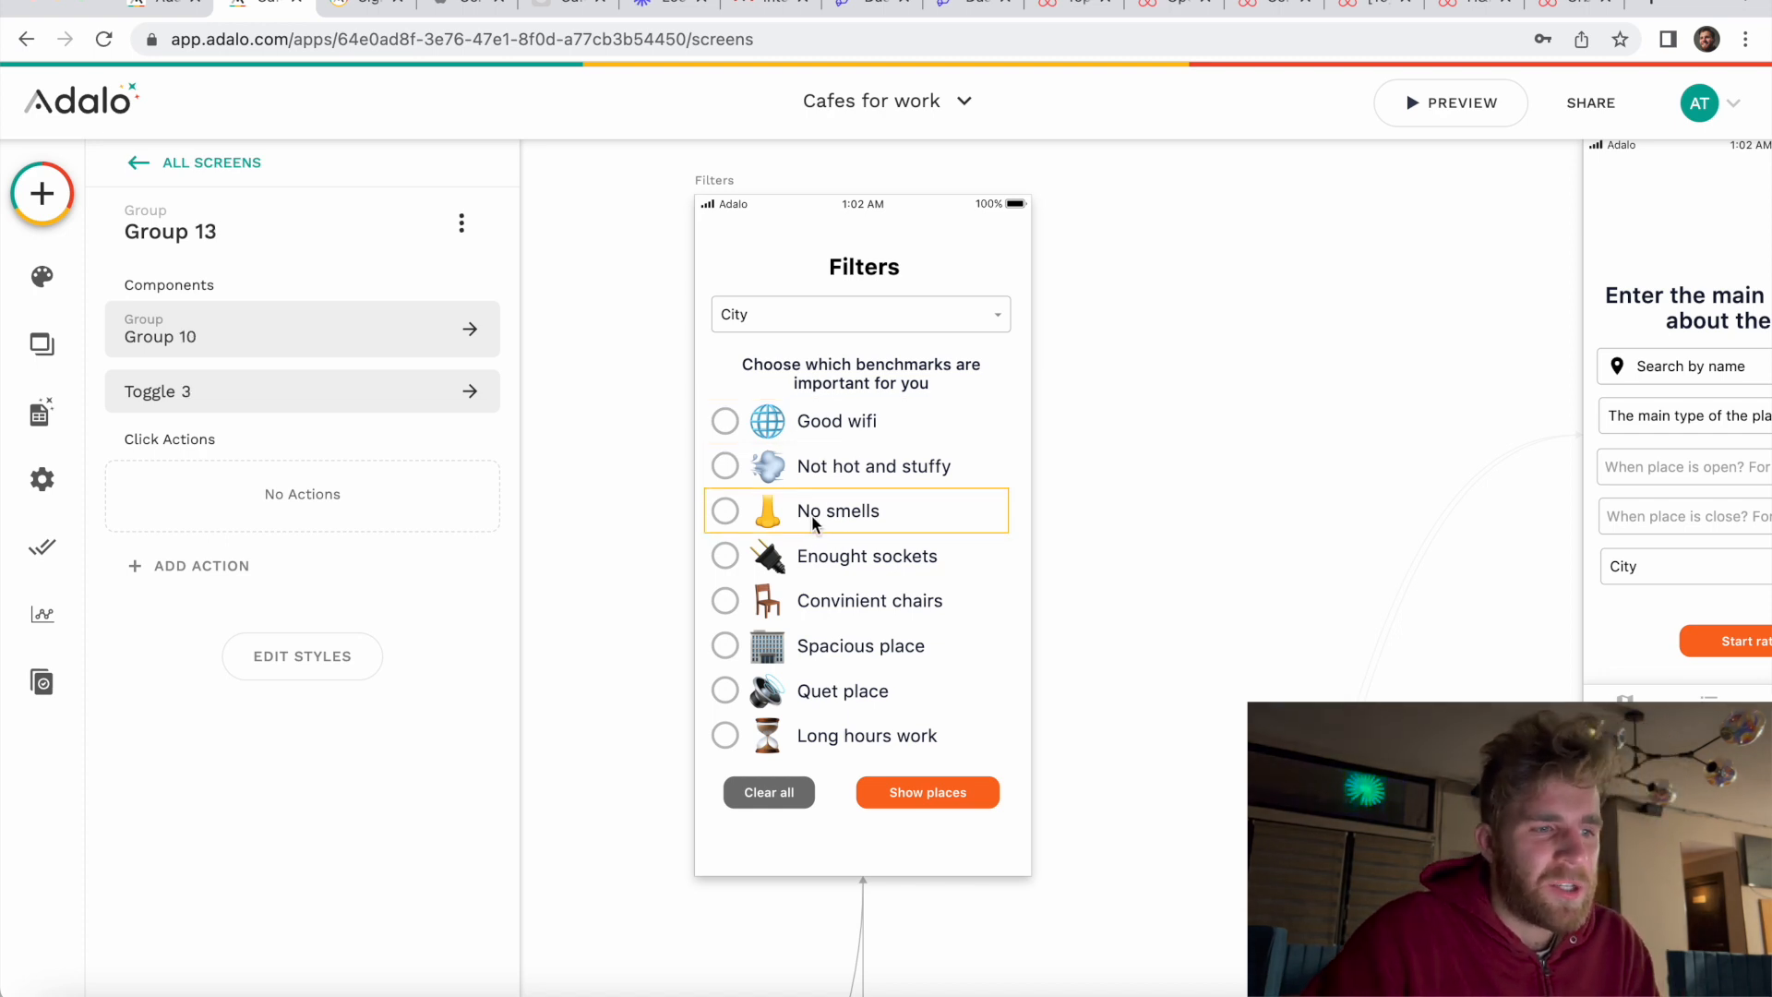
{"action": "left_click", "coordinate": [857, 566]}
{"action": "left_click", "coordinate": [856, 564]}
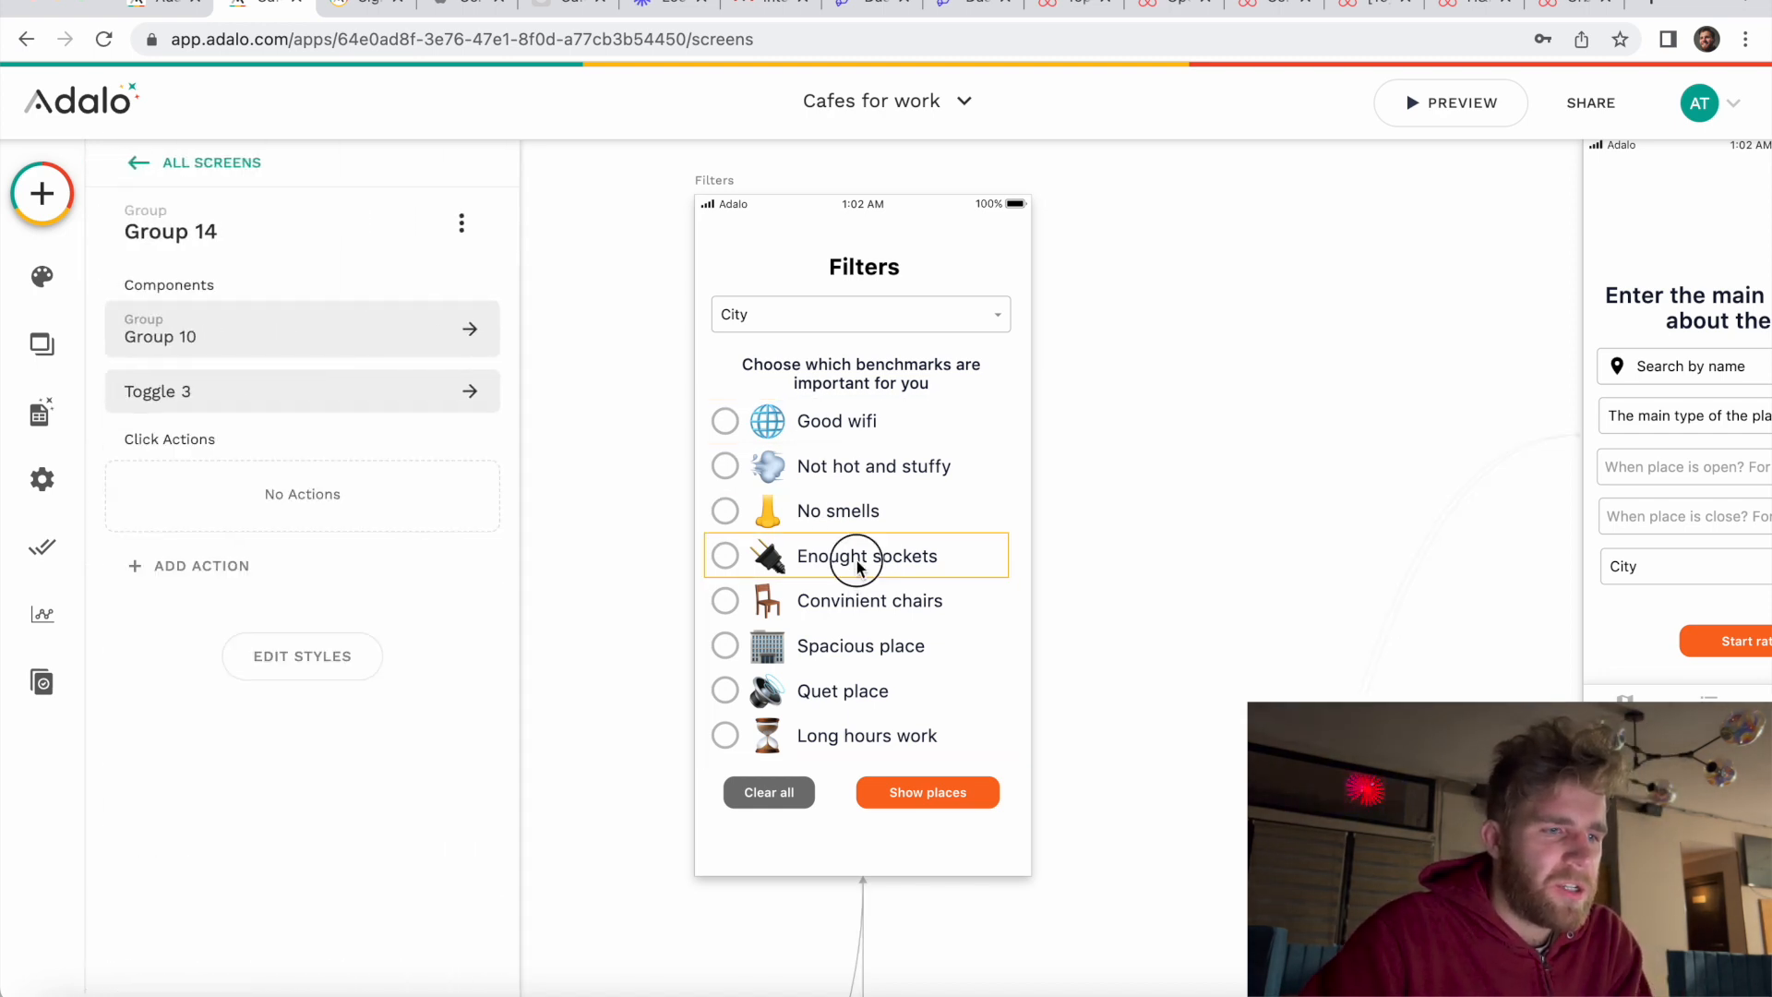
{"action": "left_click", "coordinate": [832, 517]}
{"action": "left_click", "coordinate": [852, 468]}
{"action": "left_click", "coordinate": [842, 425]}
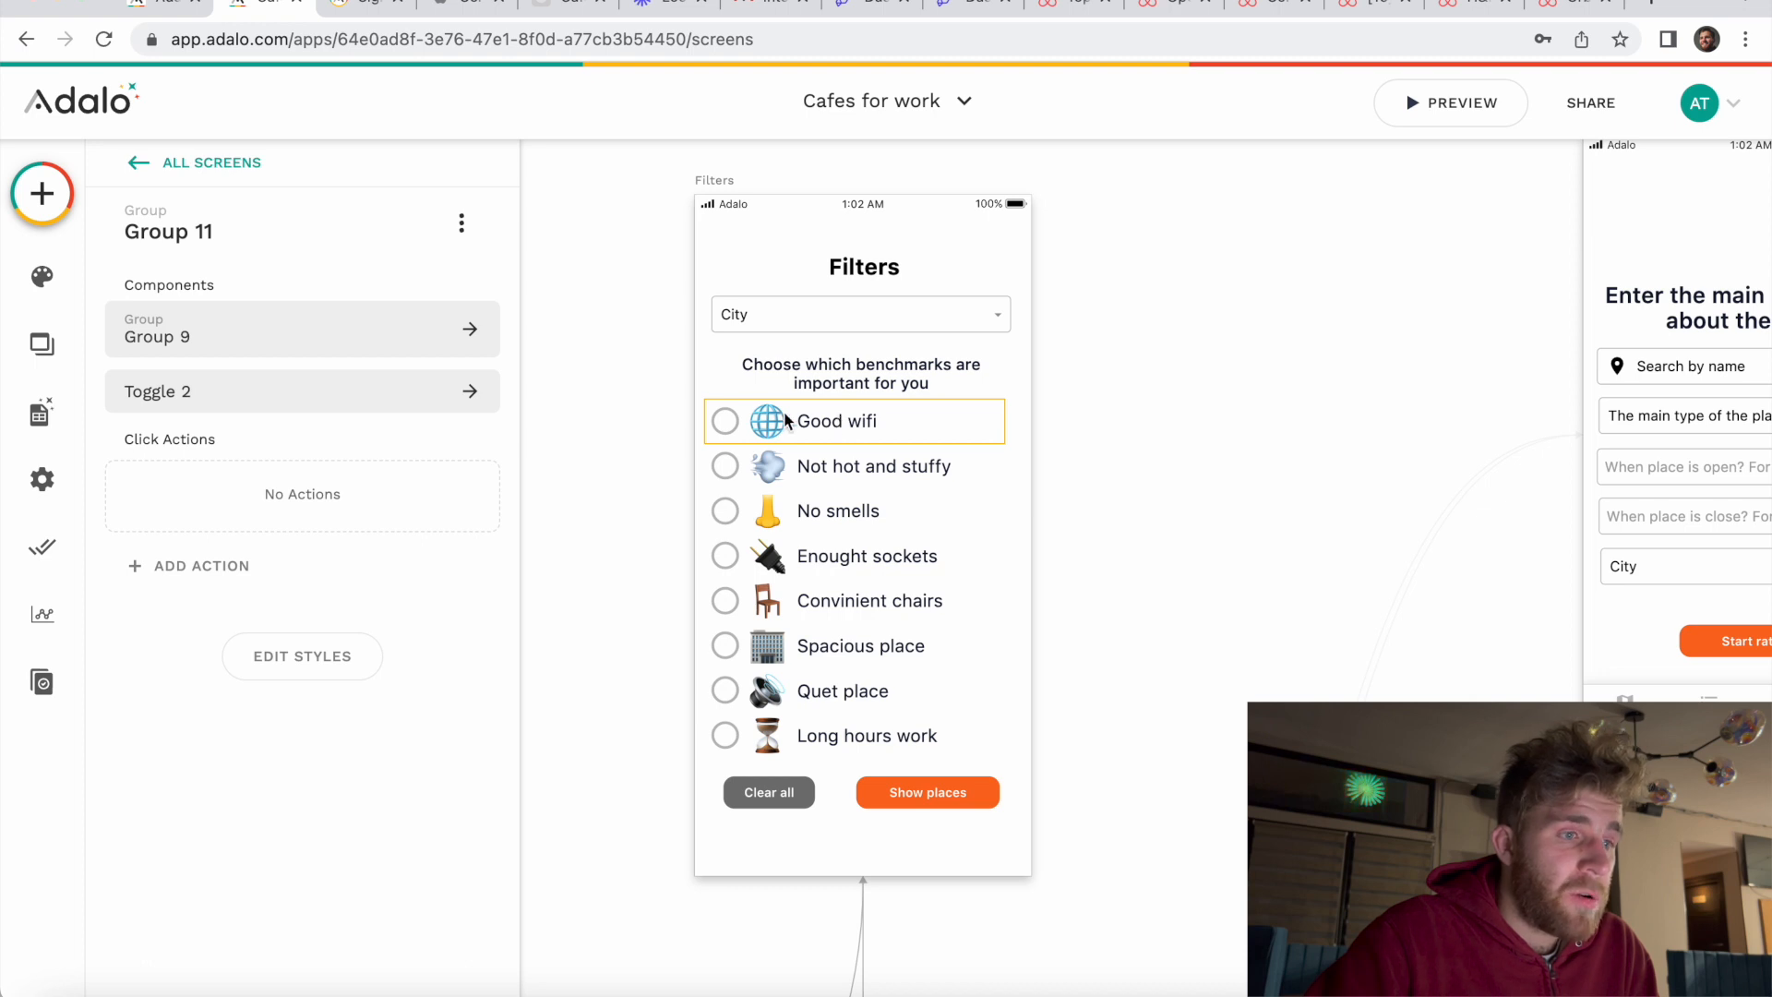
Step: Examine the Good wifi toggle's settings and the Logged In User importance properties it can be linked to
{"action": "left_click", "coordinate": [725, 422]}
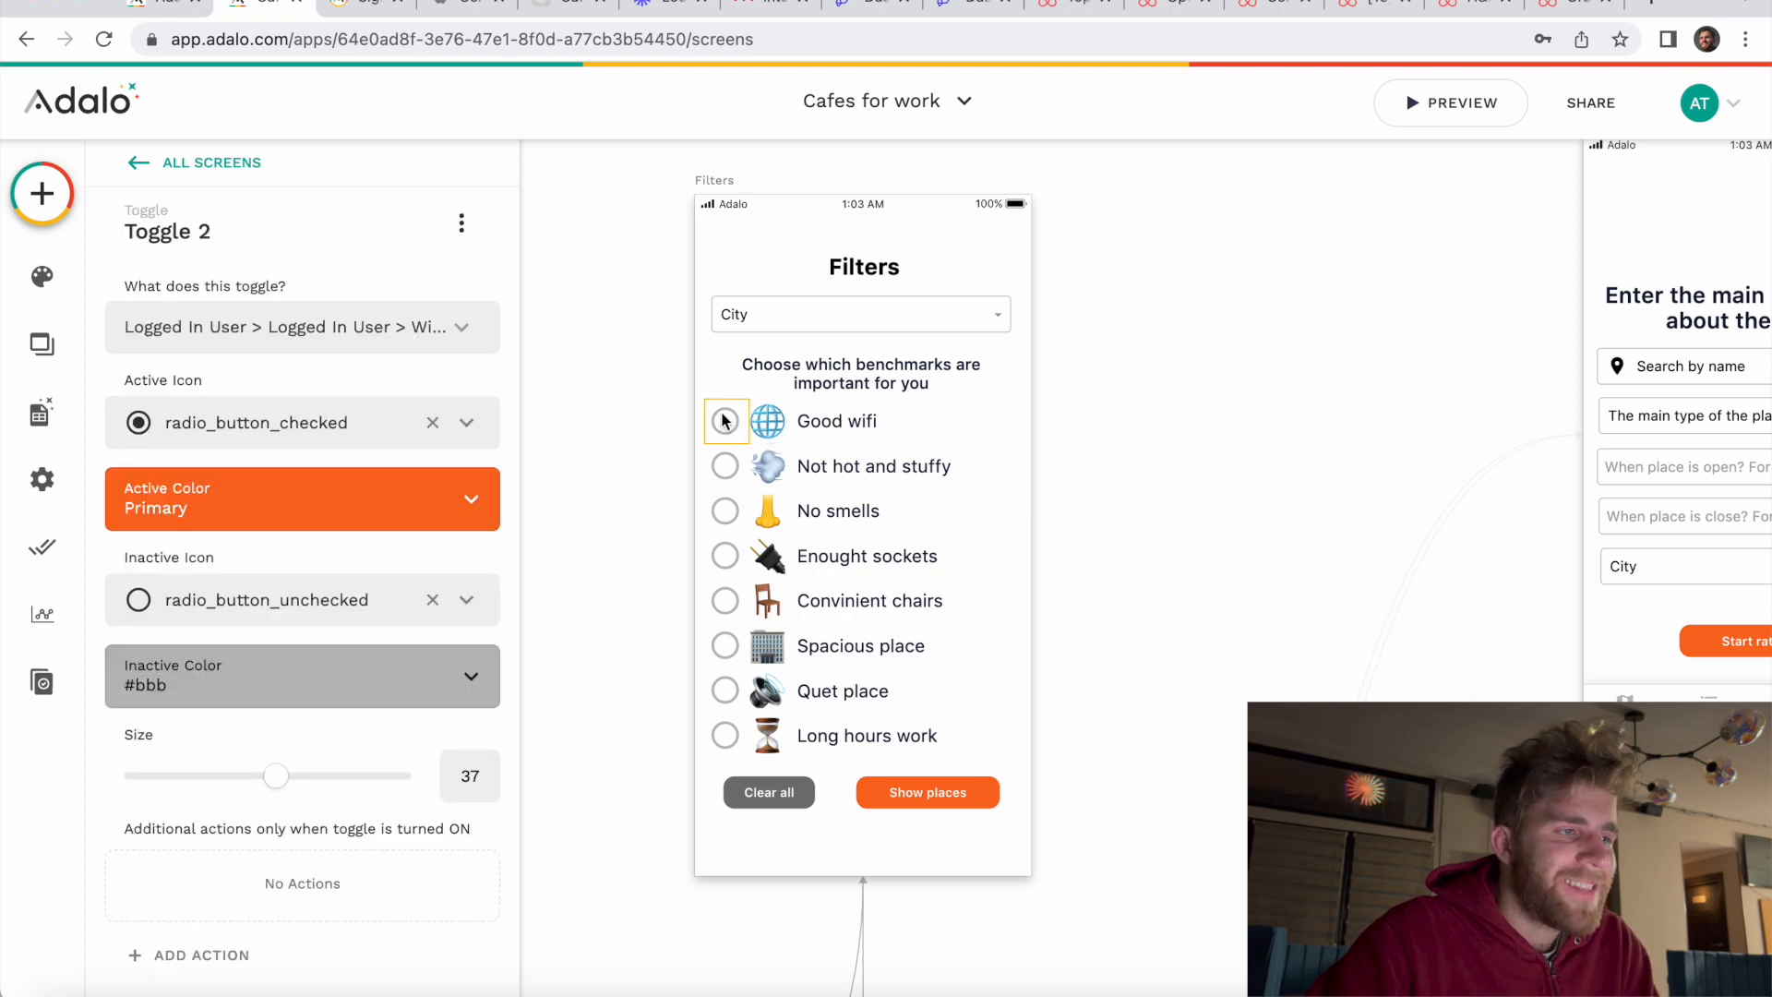
{"action": "left_click", "coordinate": [360, 332]}
{"action": "mouse_move", "coordinate": [375, 402]}
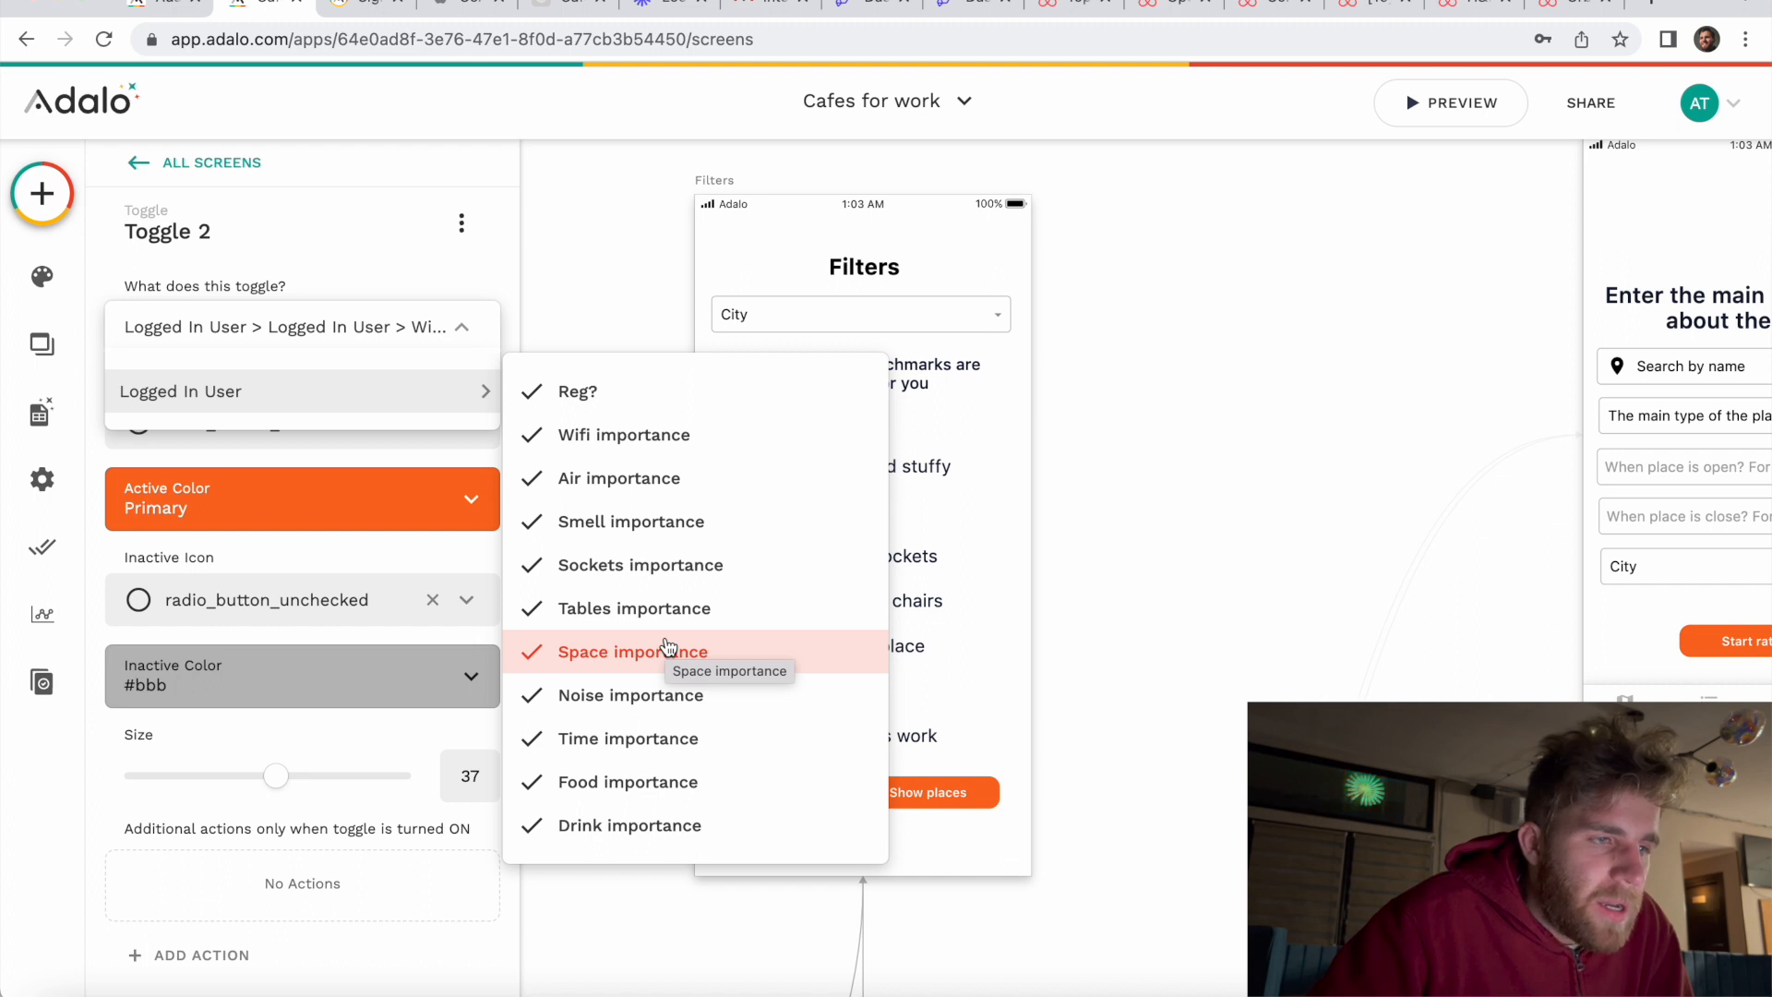
{"action": "left_click", "coordinate": [510, 253]}
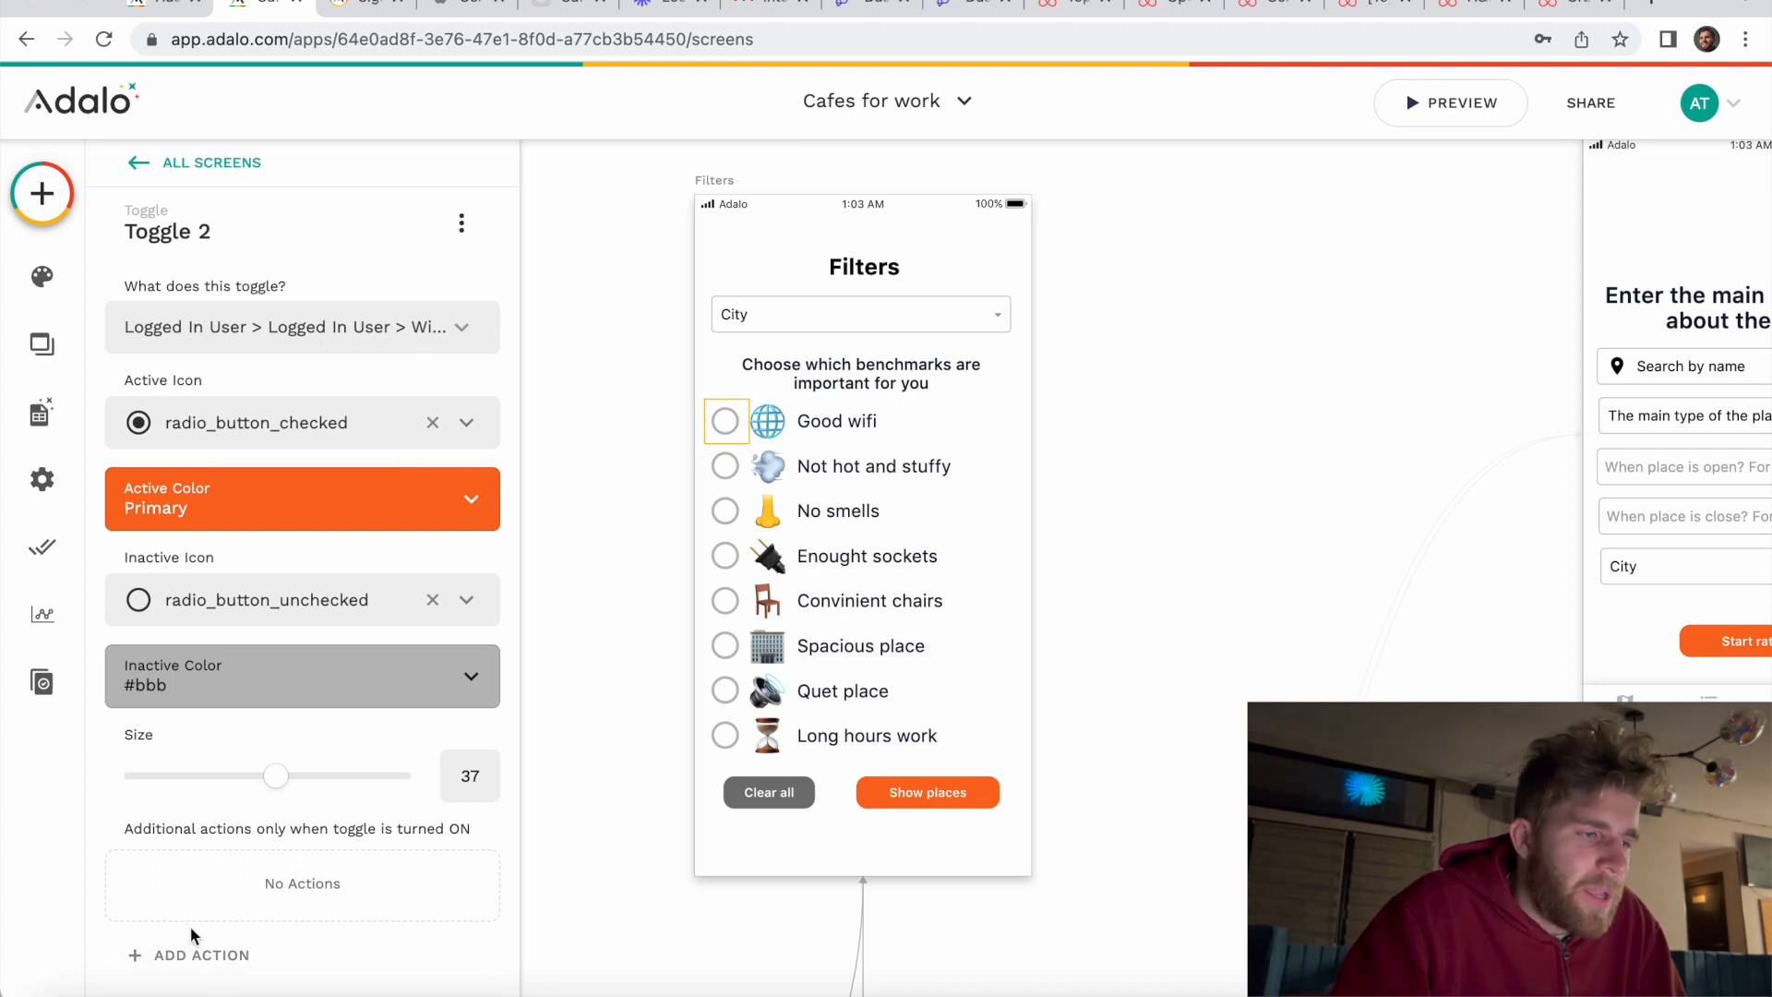
{"action": "scroll", "coordinate": [269, 900], "scroll_direction": "down", "scroll_amount": 2}
{"action": "scroll", "coordinate": [268, 895], "scroll_direction": "down", "scroll_amount": 6}
{"action": "scroll", "coordinate": [269, 898], "scroll_direction": "up", "scroll_amount": 8}
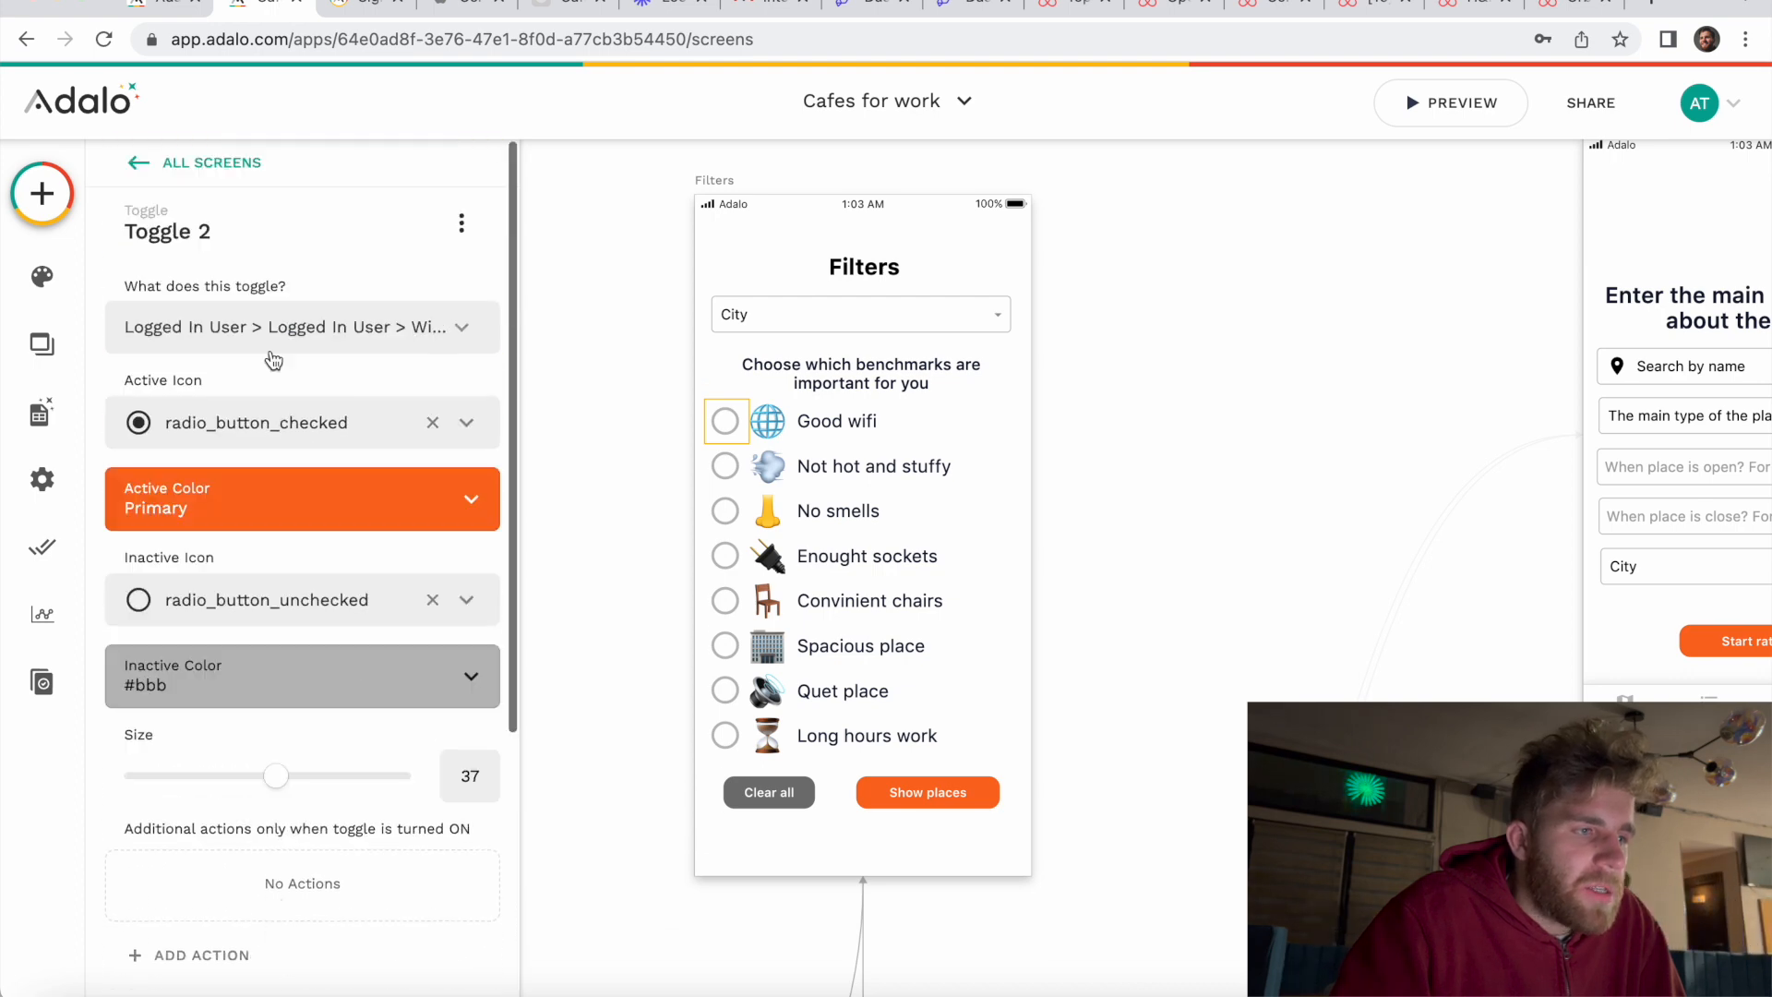
{"action": "left_click", "coordinate": [332, 330]}
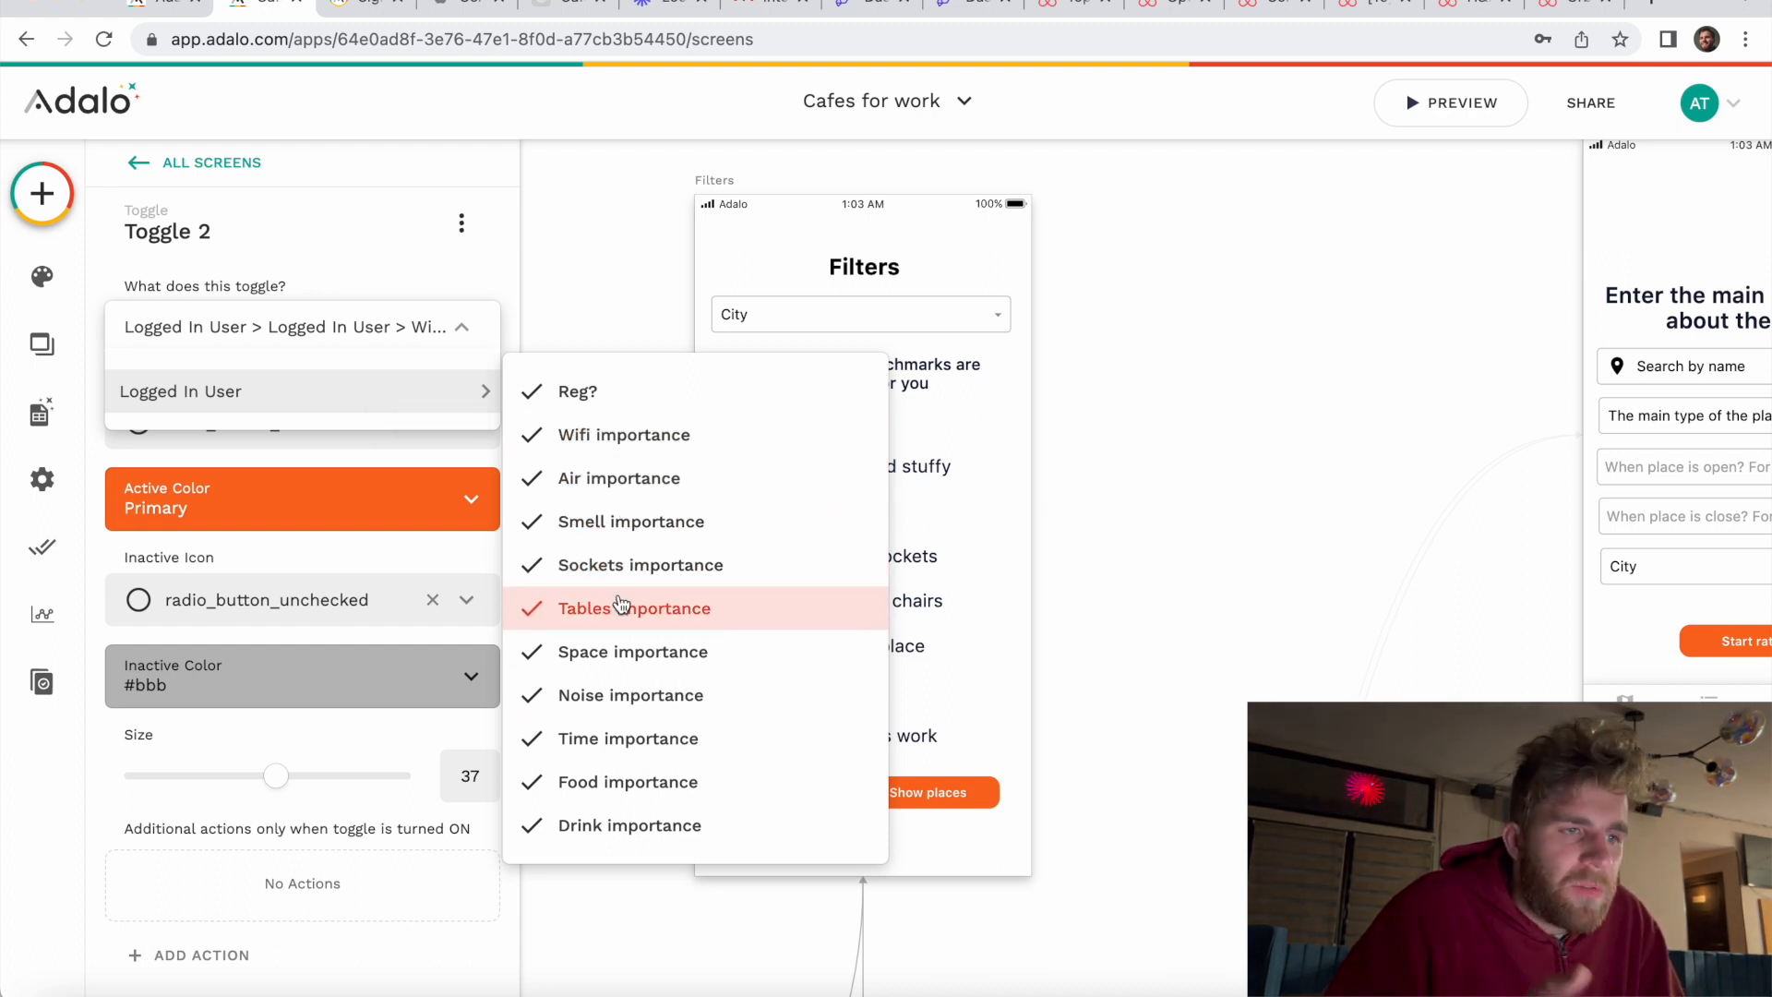
{"action": "left_click", "coordinate": [1149, 560]}
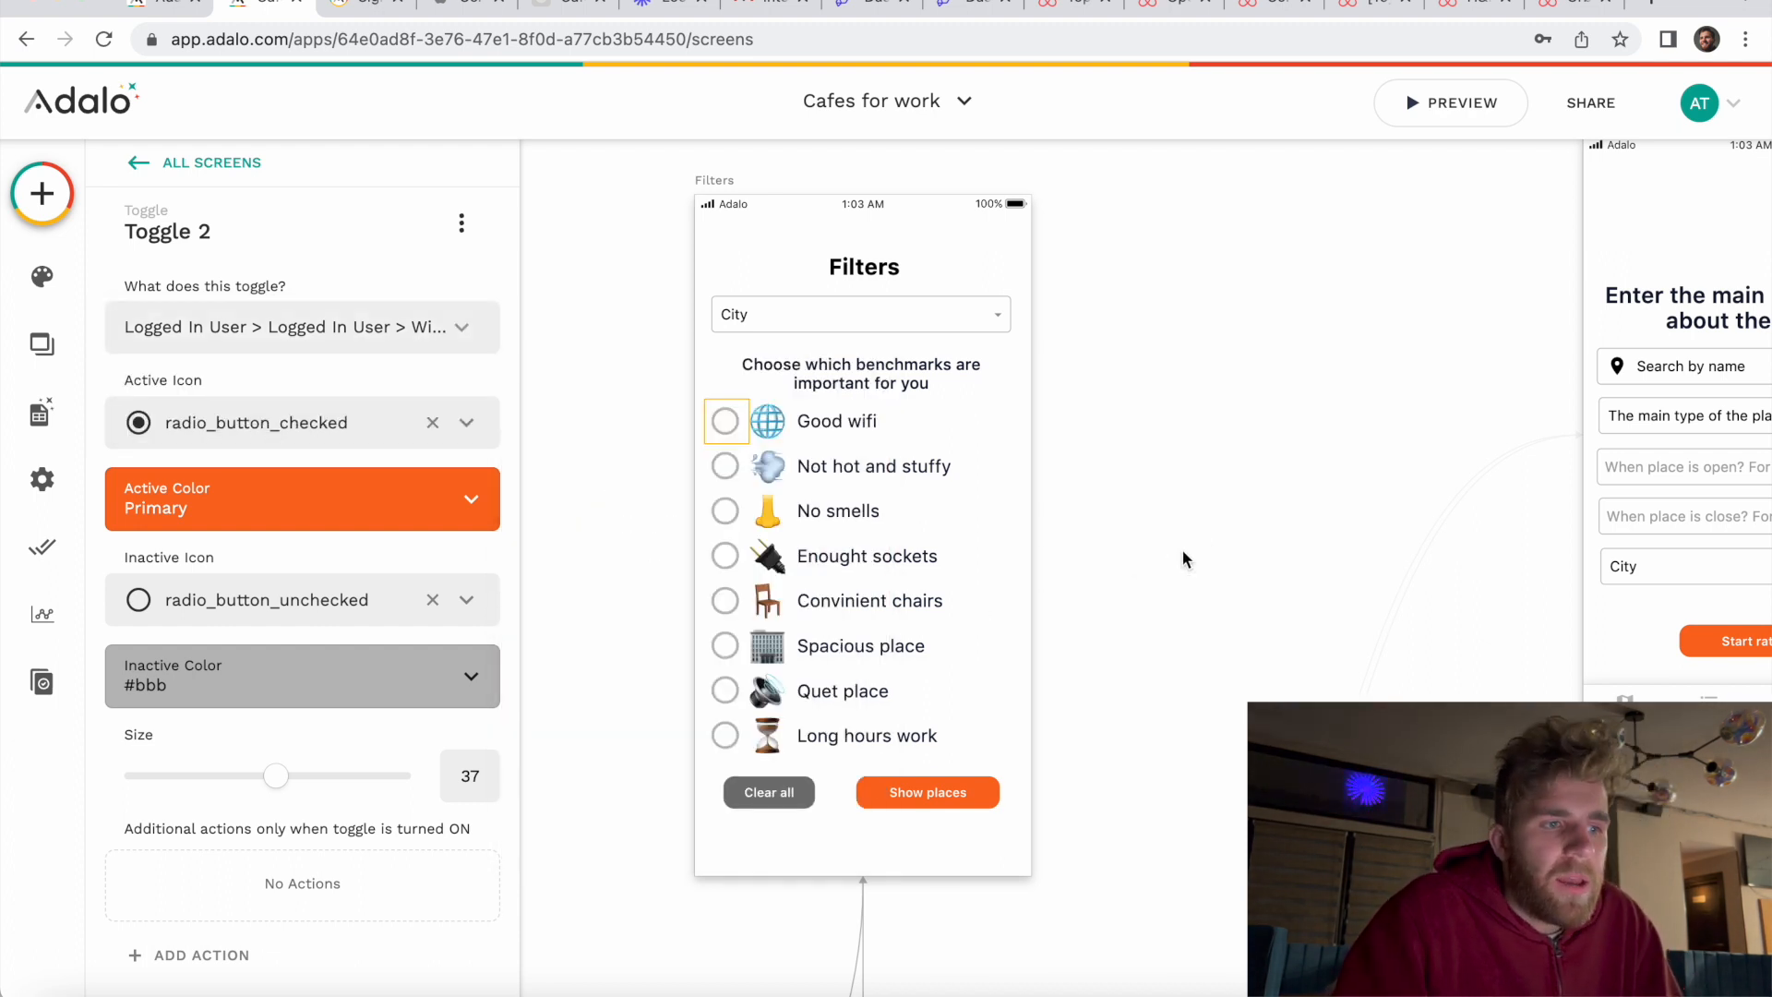
Step: Check which user property each toggle controls, from Not hot and stuffy through Quet place
{"action": "left_click", "coordinate": [727, 472]}
{"action": "left_click", "coordinate": [727, 472]}
{"action": "left_click", "coordinate": [728, 512]}
{"action": "left_click", "coordinate": [727, 515]}
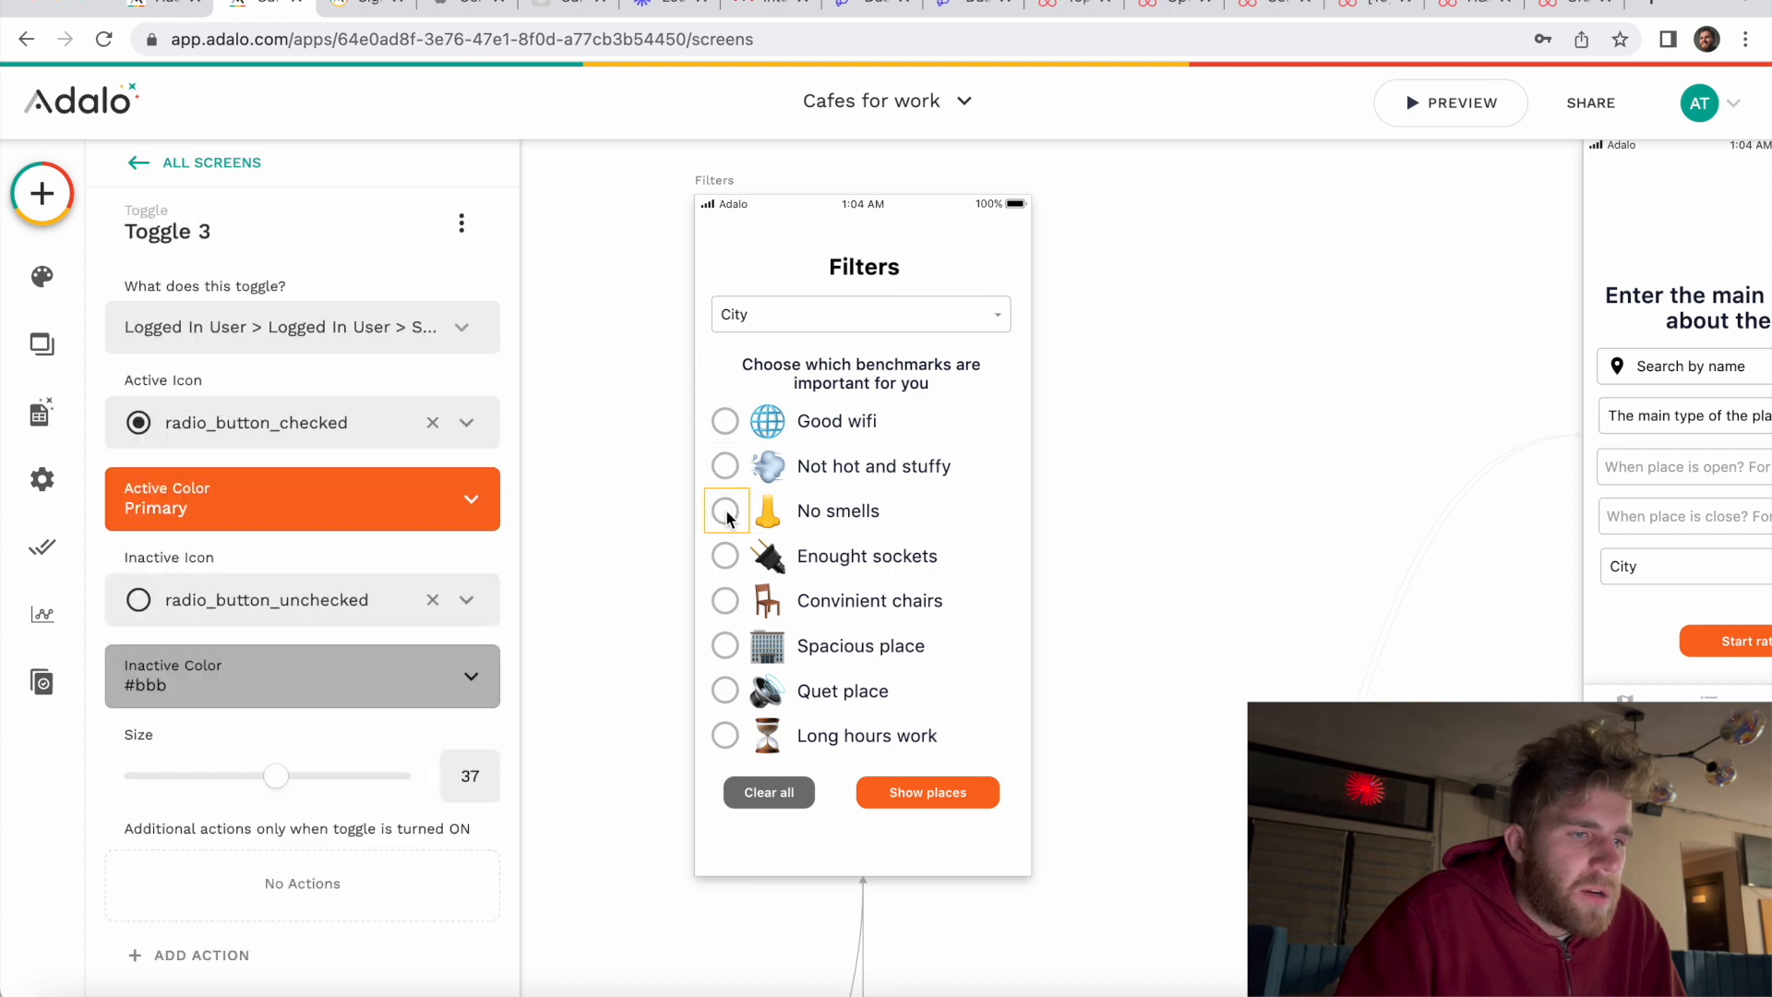
{"action": "left_click", "coordinate": [726, 557]}
{"action": "left_click", "coordinate": [725, 558]}
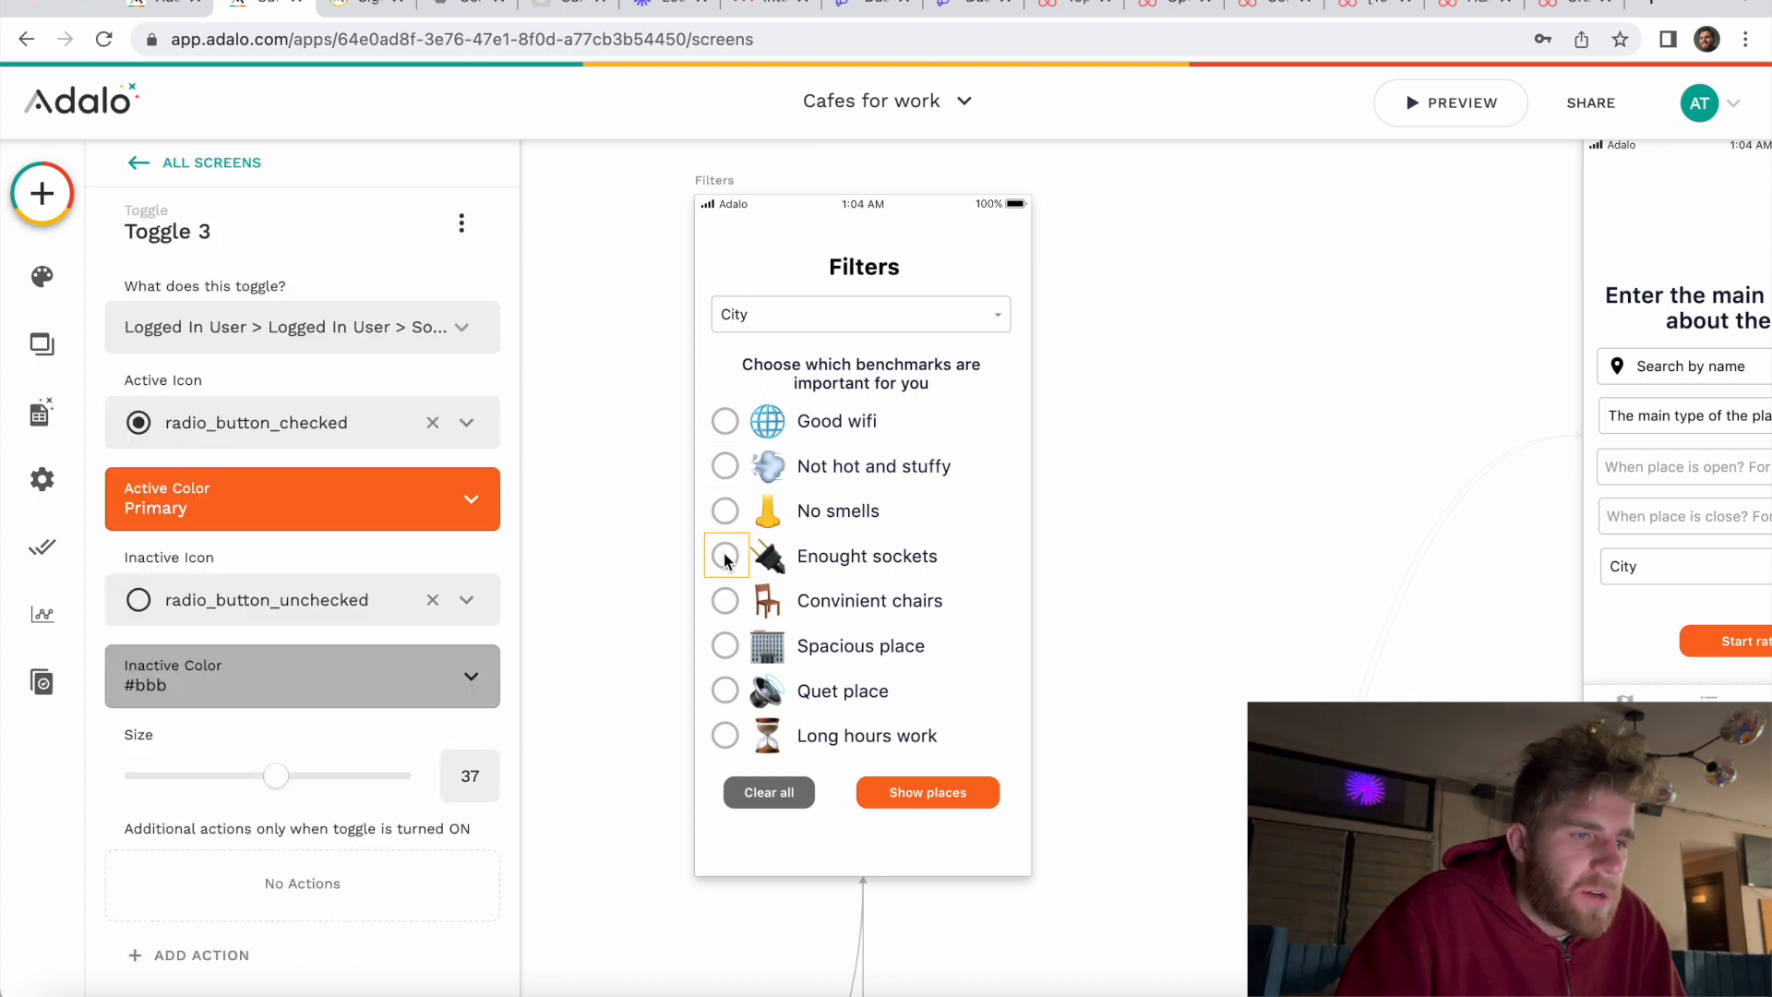
{"action": "left_click", "coordinate": [726, 602]}
{"action": "left_click", "coordinate": [727, 606]}
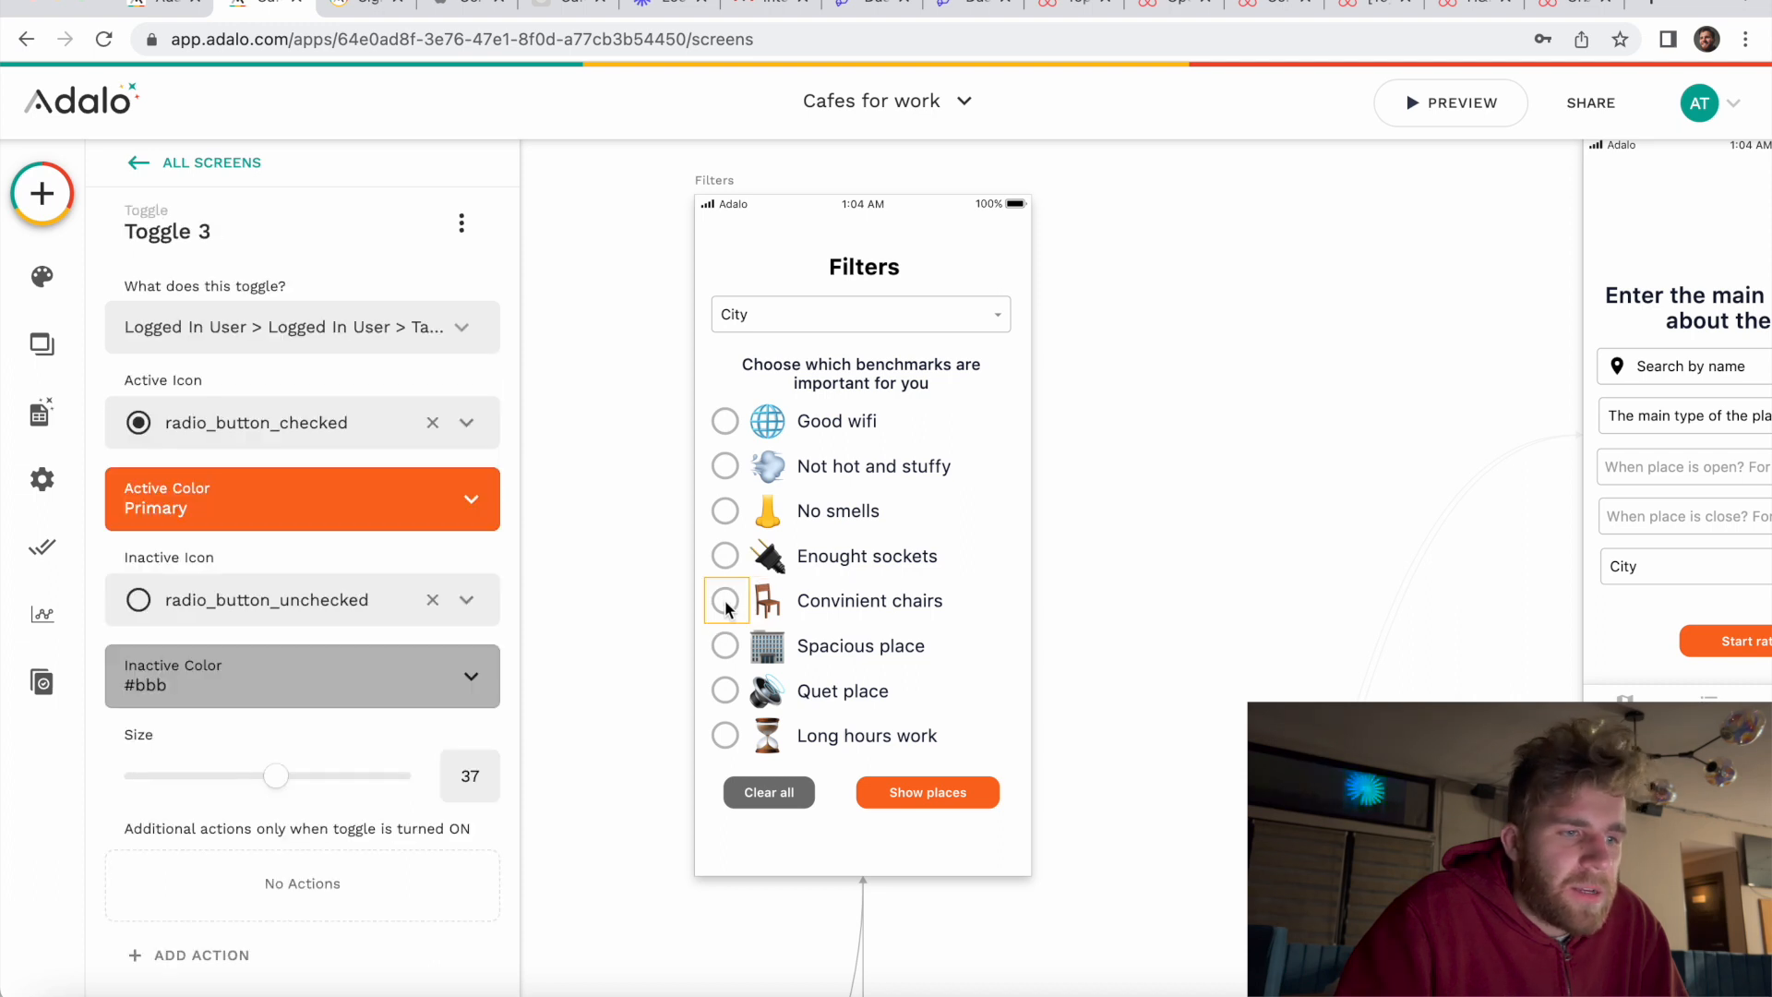
{"action": "double_click", "coordinate": [725, 645]}
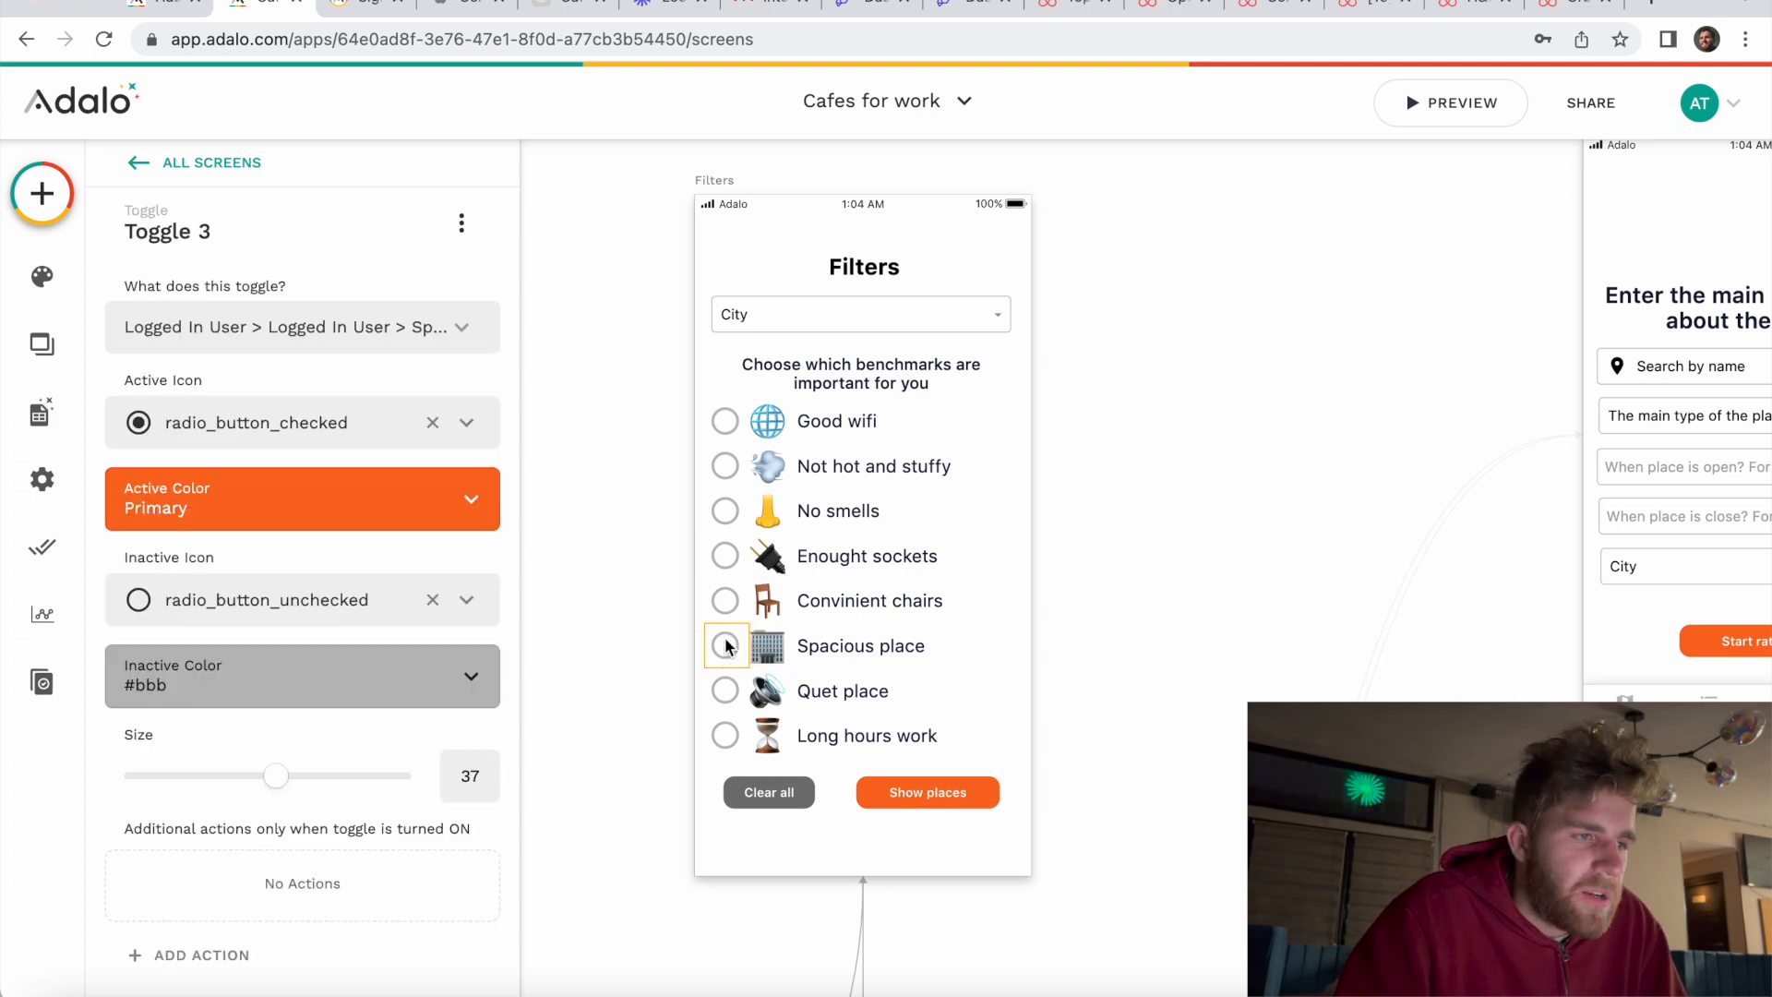
{"action": "left_click", "coordinate": [729, 692]}
{"action": "left_click", "coordinate": [730, 694]}
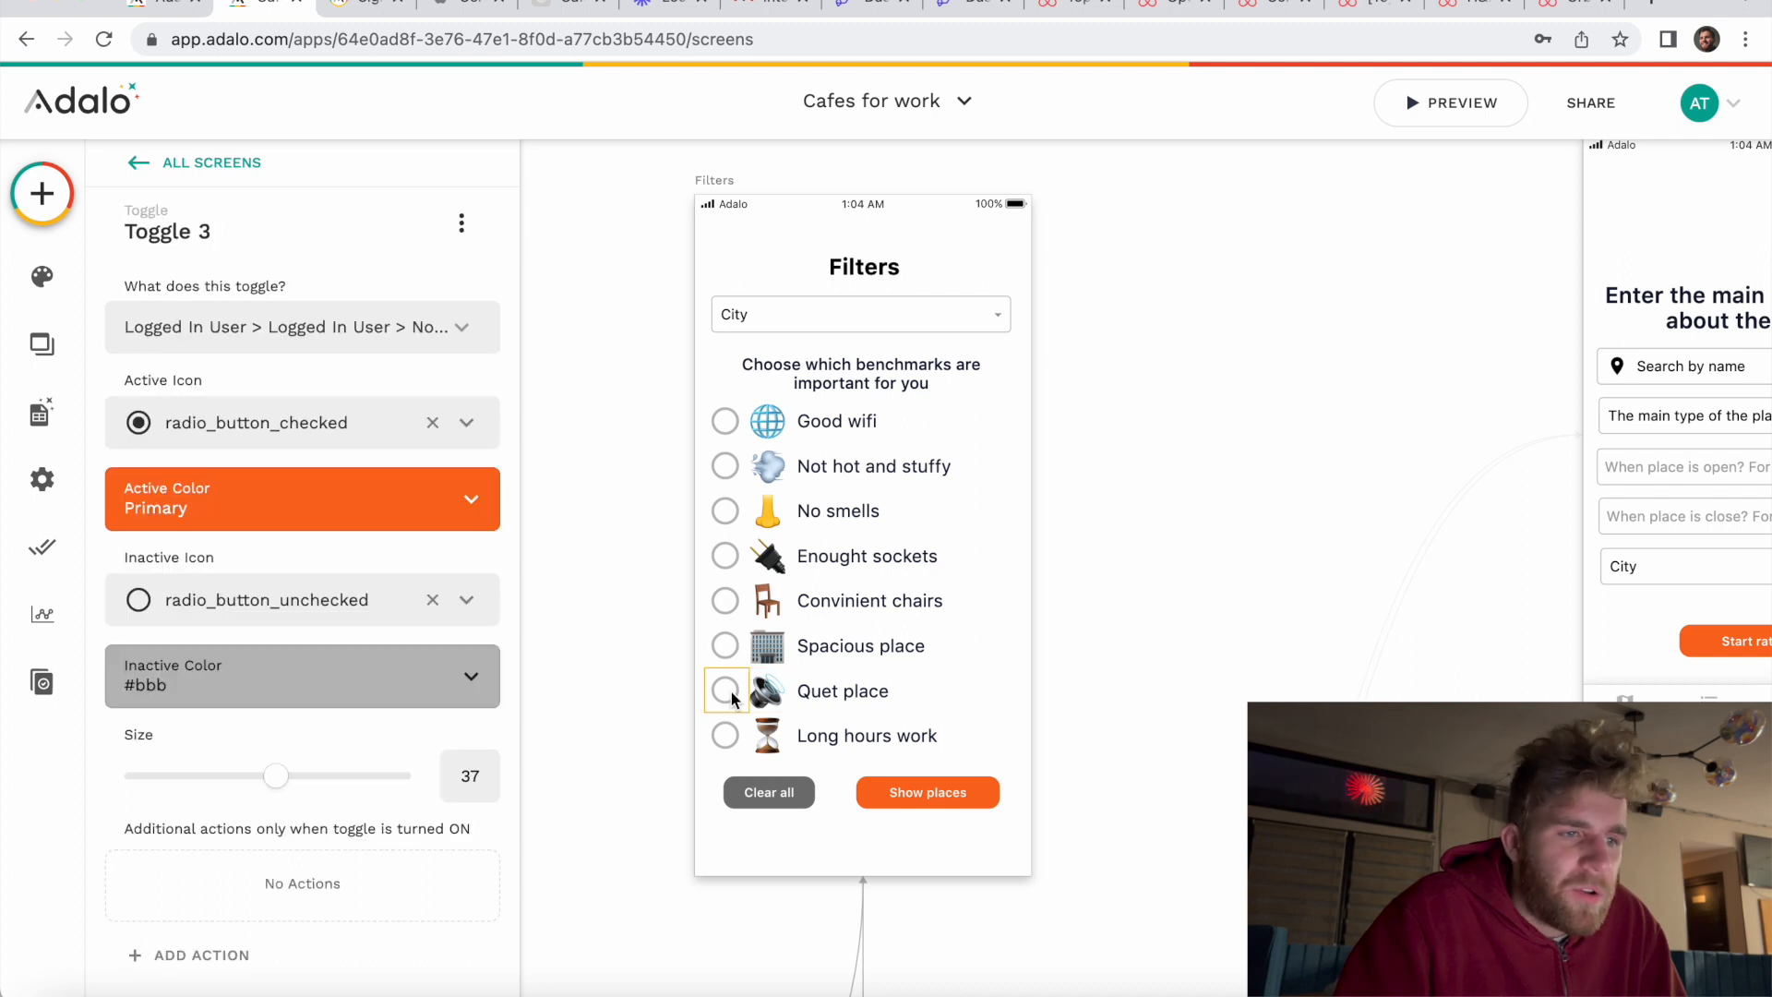
{"action": "left_click", "coordinate": [1223, 579]}
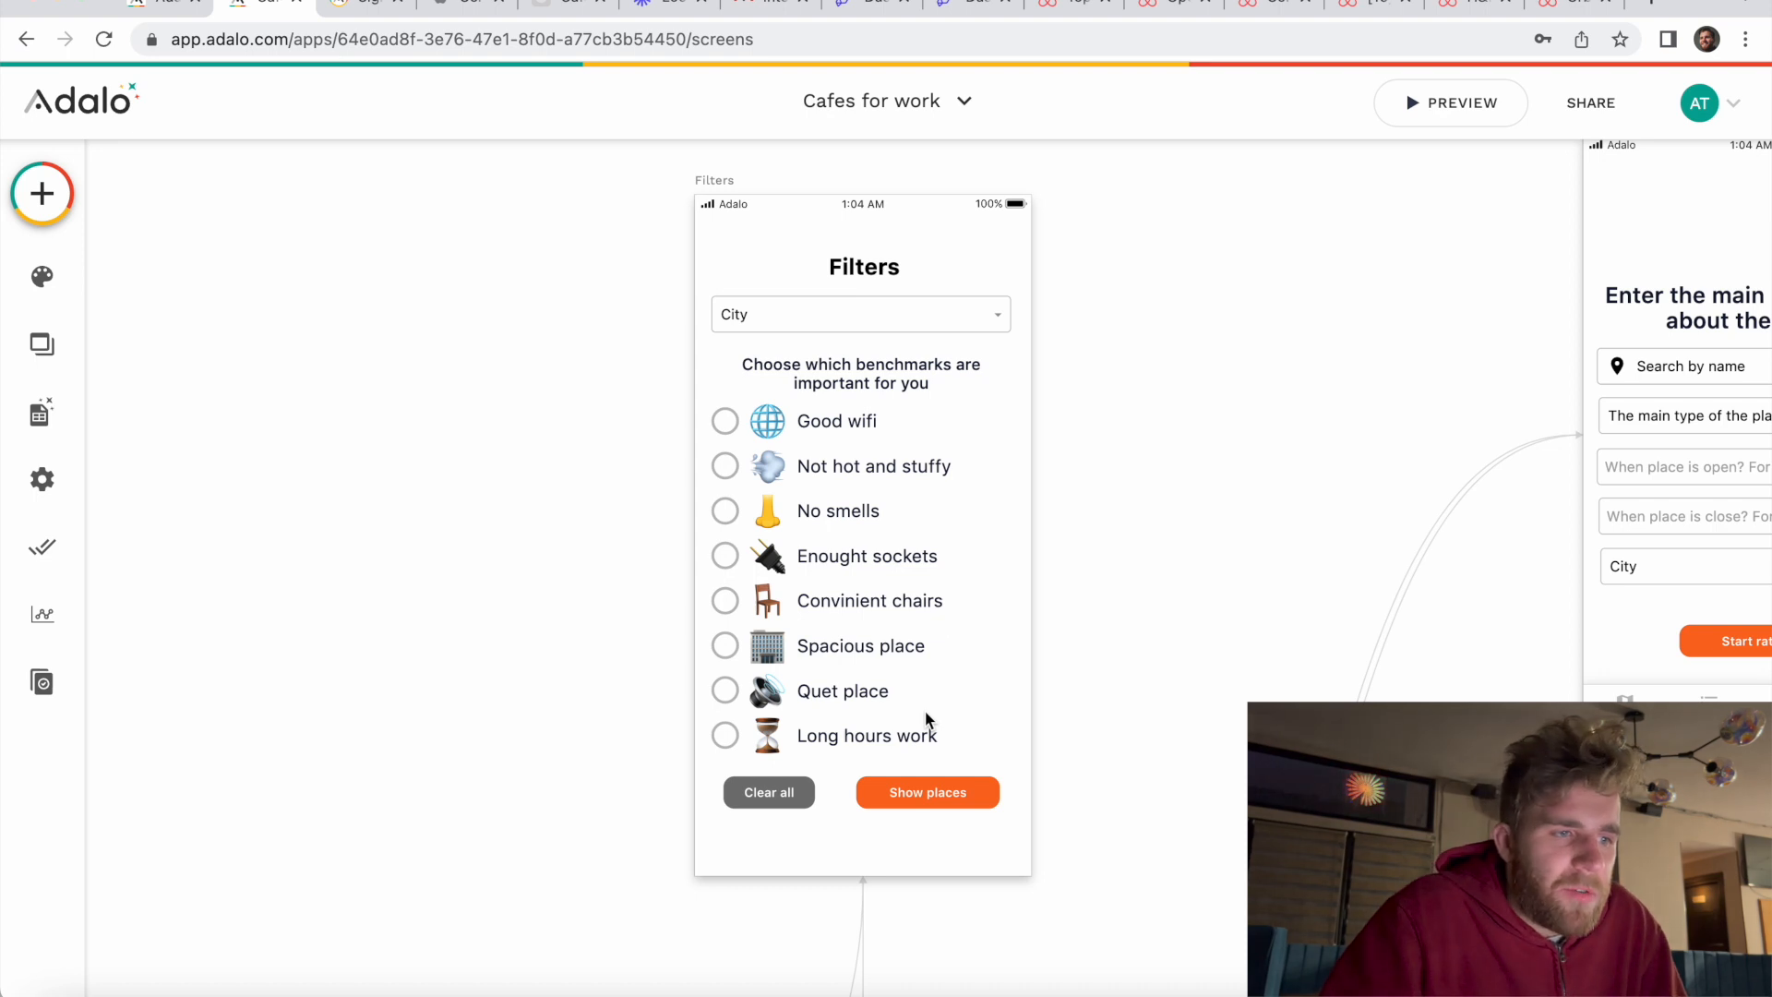
Step: Select the Show places button on the Filters screen and review its list of click actions
{"action": "scroll", "coordinate": [842, 780], "scroll_direction": "down", "scroll_amount": 1}
{"action": "left_click", "coordinate": [900, 743]}
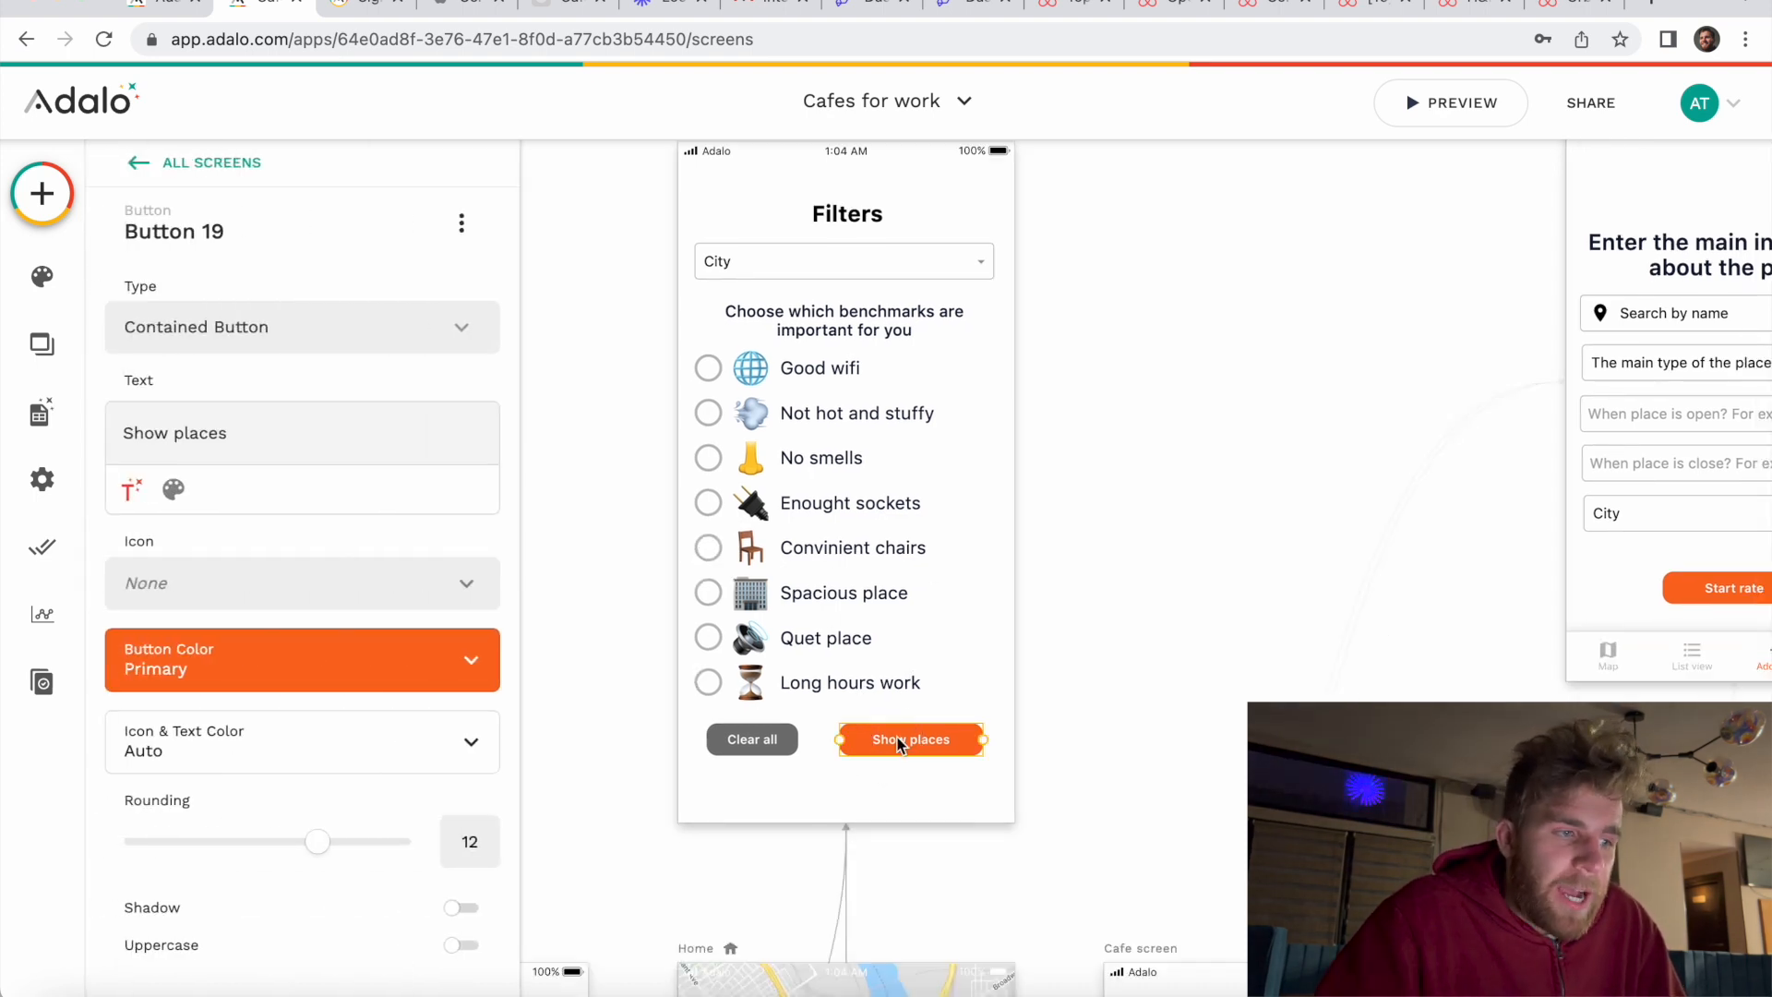
{"action": "scroll", "coordinate": [435, 756], "scroll_direction": "down", "scroll_amount": 15}
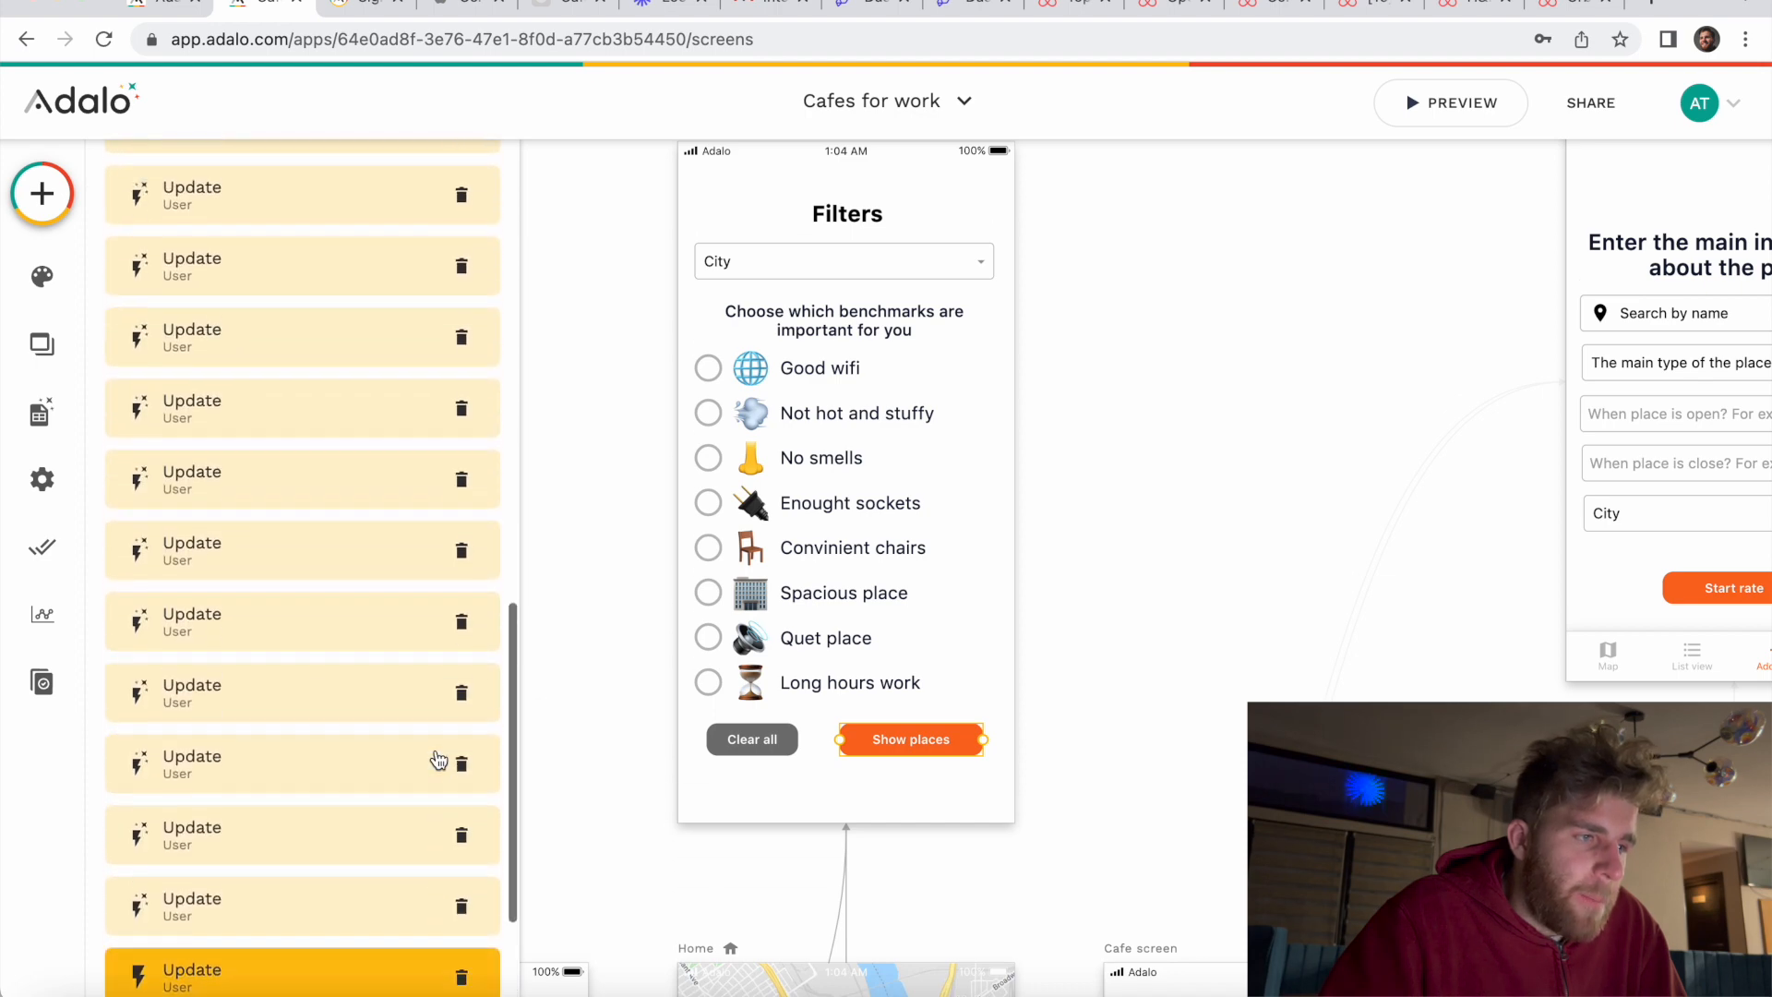
{"action": "scroll", "coordinate": [438, 759], "scroll_direction": "down", "scroll_amount": 3}
{"action": "scroll", "coordinate": [438, 758], "scroll_direction": "up", "scroll_amount": 6}
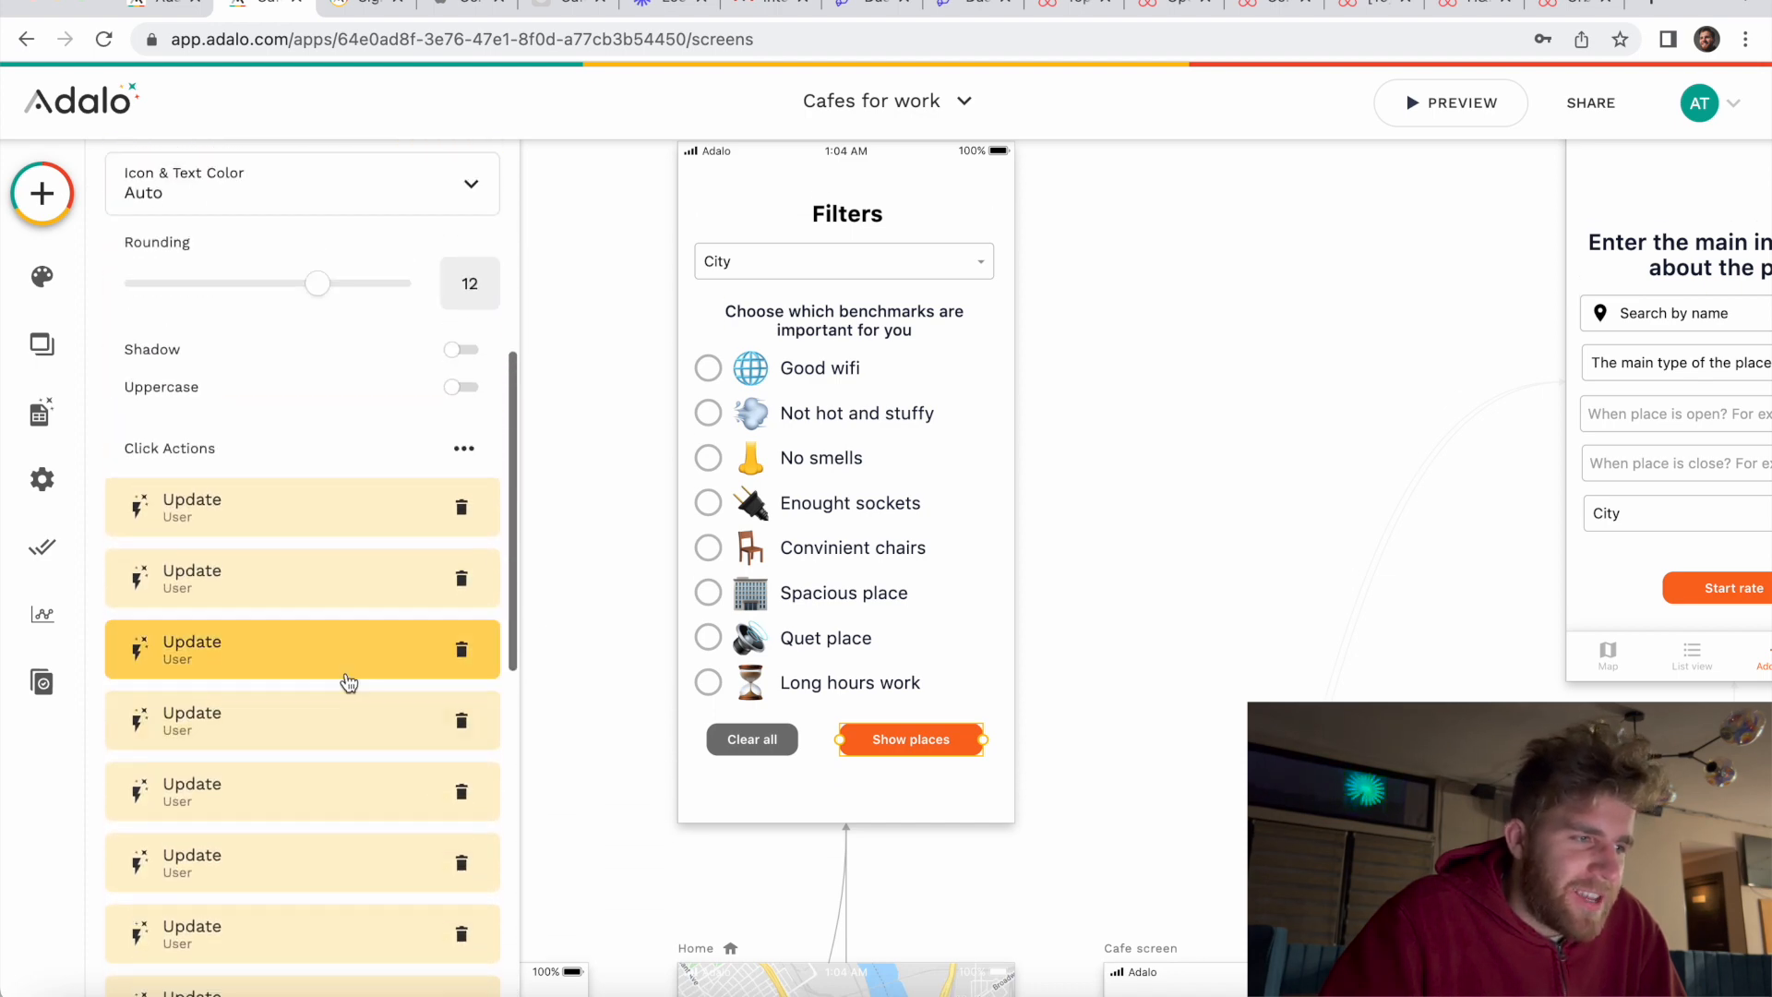
{"action": "scroll", "coordinate": [348, 683], "scroll_direction": "down", "scroll_amount": 6}
{"action": "scroll", "coordinate": [348, 682], "scroll_direction": "up", "scroll_amount": 5}
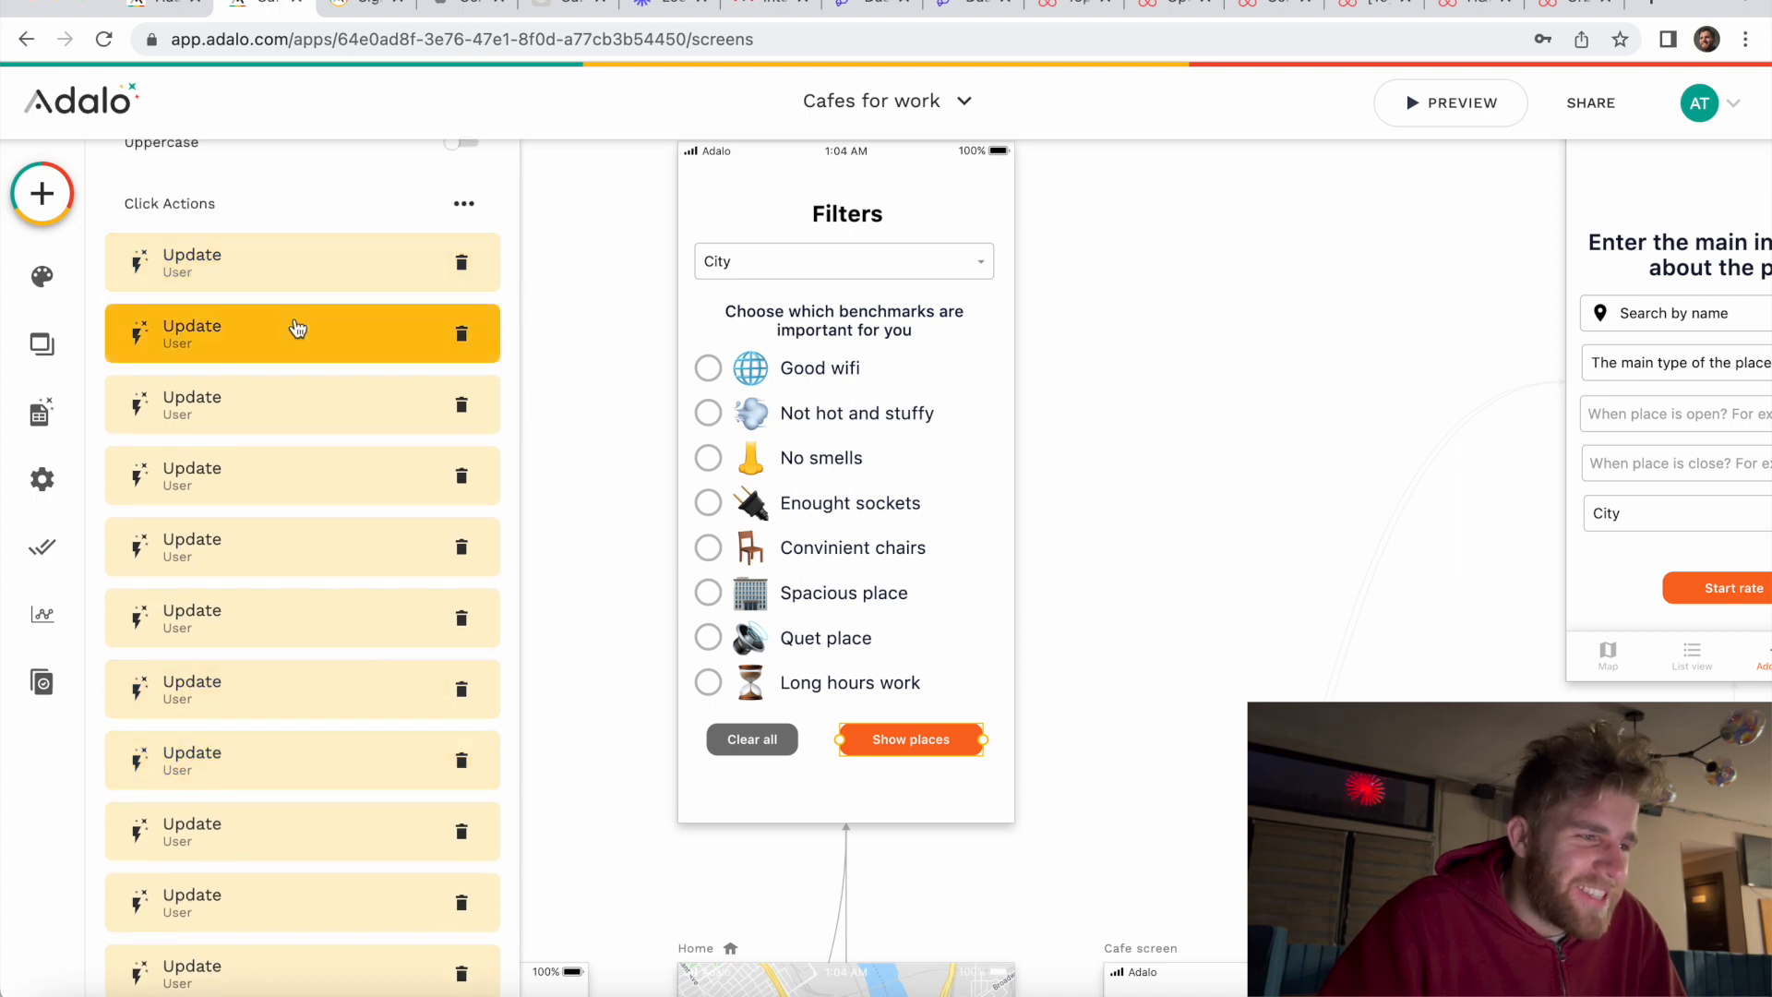
{"action": "scroll", "coordinate": [297, 327], "scroll_direction": "down", "scroll_amount": 1}
{"action": "scroll", "coordinate": [297, 327], "scroll_direction": "up", "scroll_amount": 2}
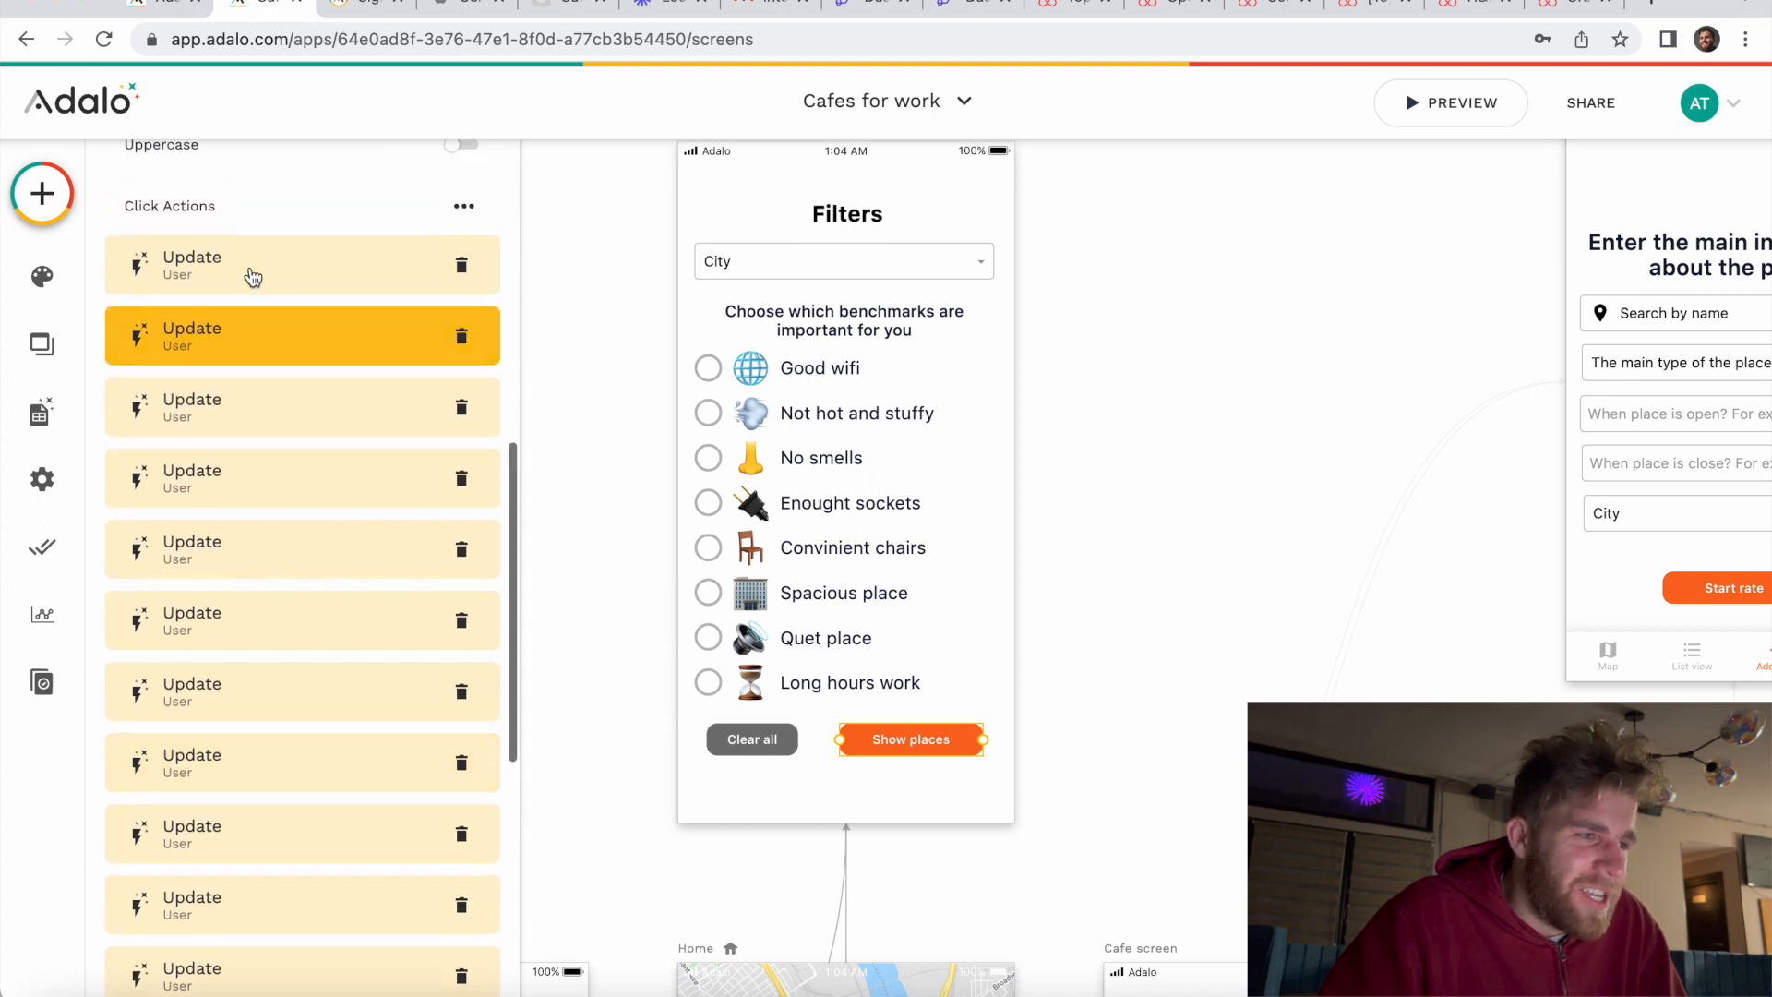
Step: Open the first Update User action of the Show places button and examine its fields, including Wifi min rate
{"action": "left_click", "coordinate": [250, 274]}
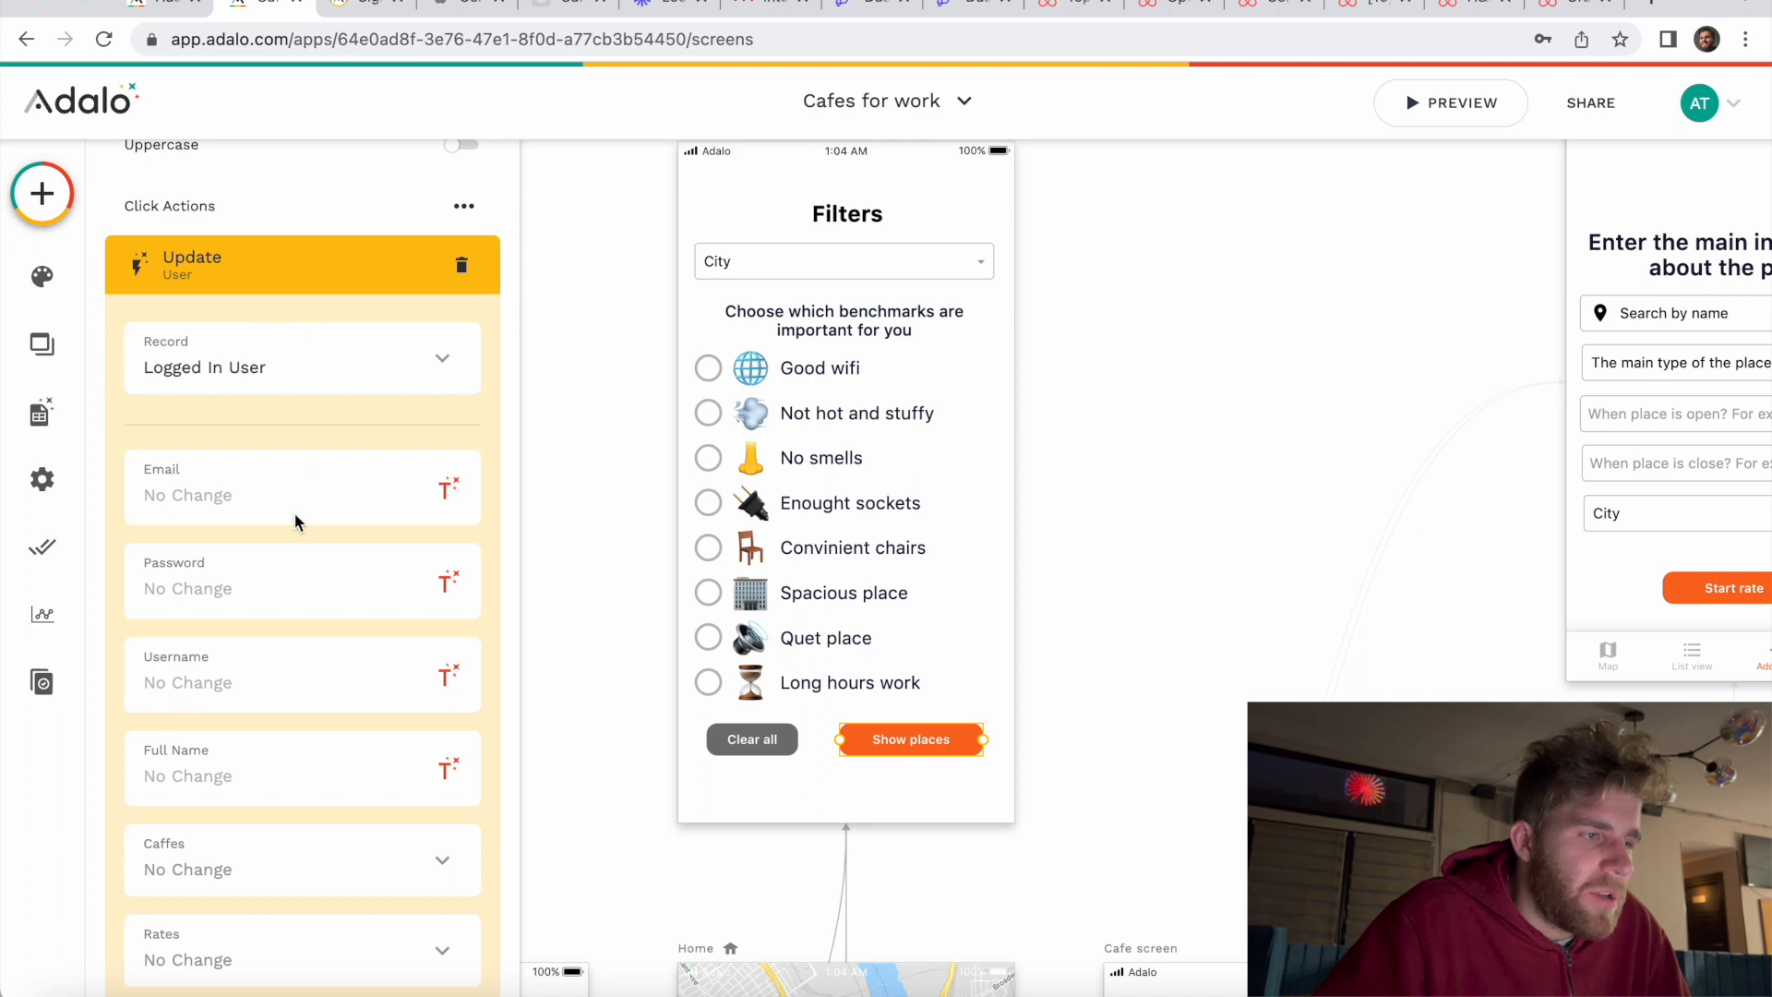
{"action": "scroll", "coordinate": [294, 518], "scroll_direction": "down", "scroll_amount": 6}
{"action": "scroll", "coordinate": [296, 515], "scroll_direction": "down", "scroll_amount": 2}
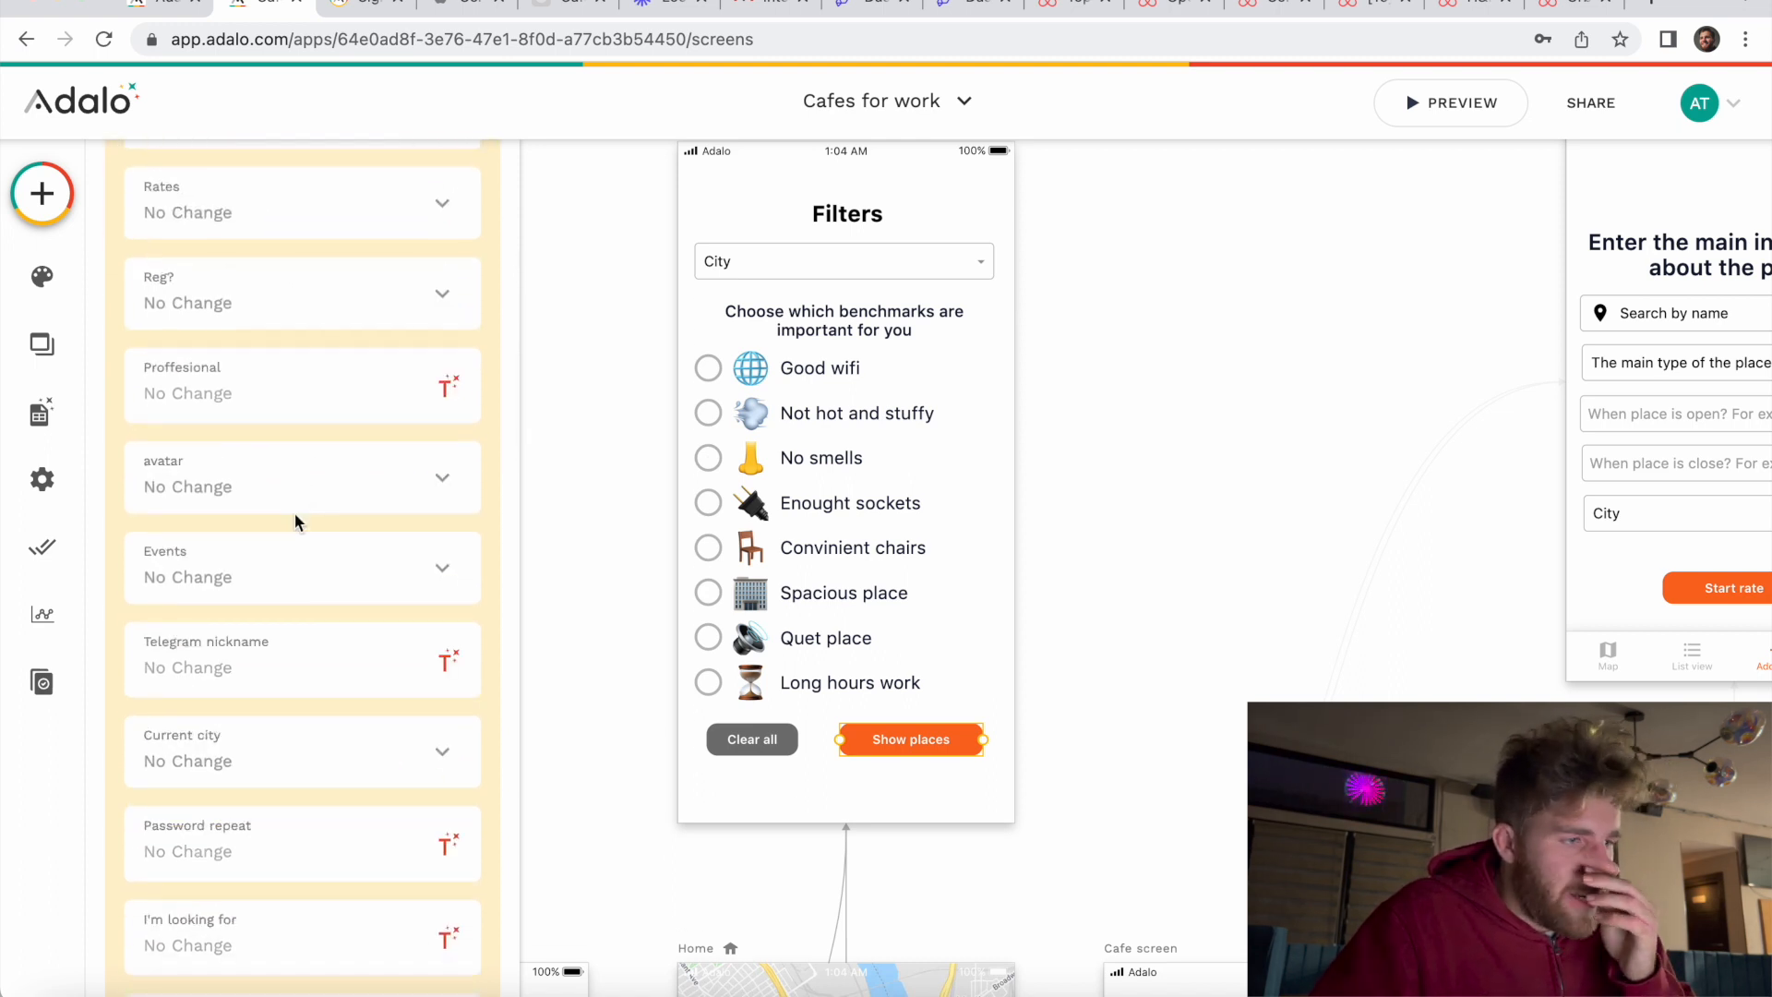
{"action": "scroll", "coordinate": [295, 513], "scroll_direction": "down", "scroll_amount": 5}
{"action": "scroll", "coordinate": [295, 513], "scroll_direction": "down", "scroll_amount": 8}
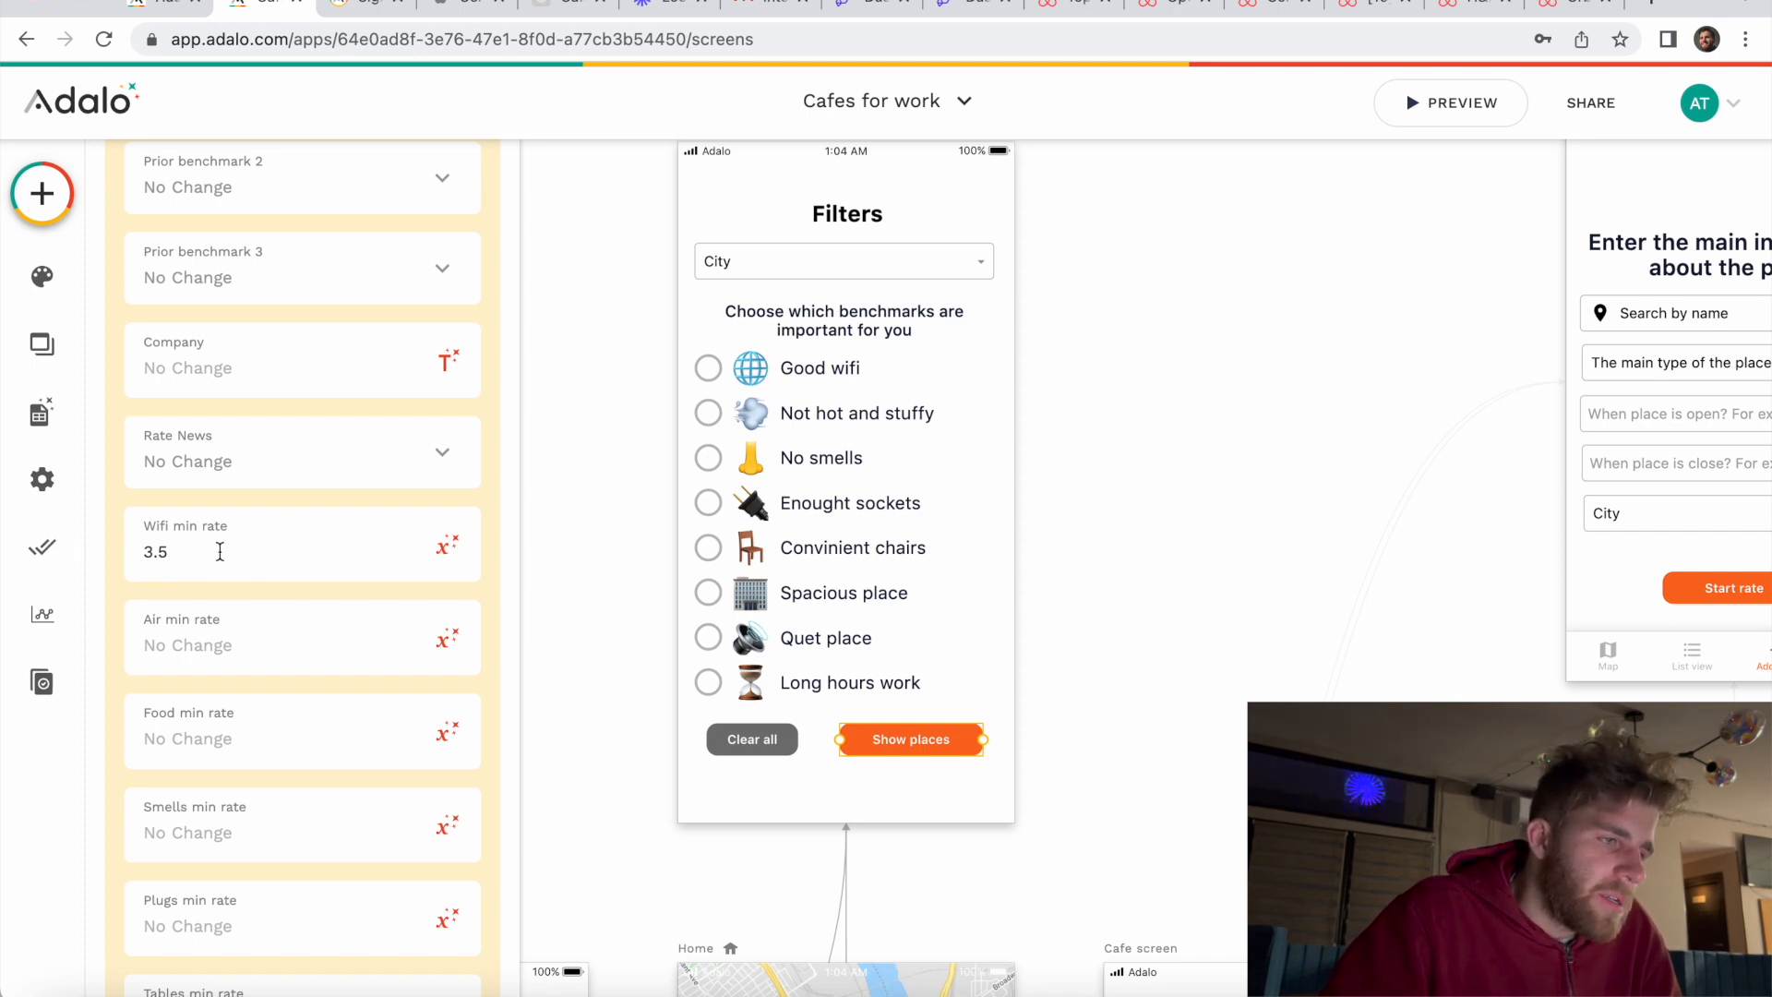
{"action": "scroll", "coordinate": [226, 554], "scroll_direction": "up", "scroll_amount": 10}
{"action": "scroll", "coordinate": [226, 554], "scroll_direction": "up", "scroll_amount": 10}
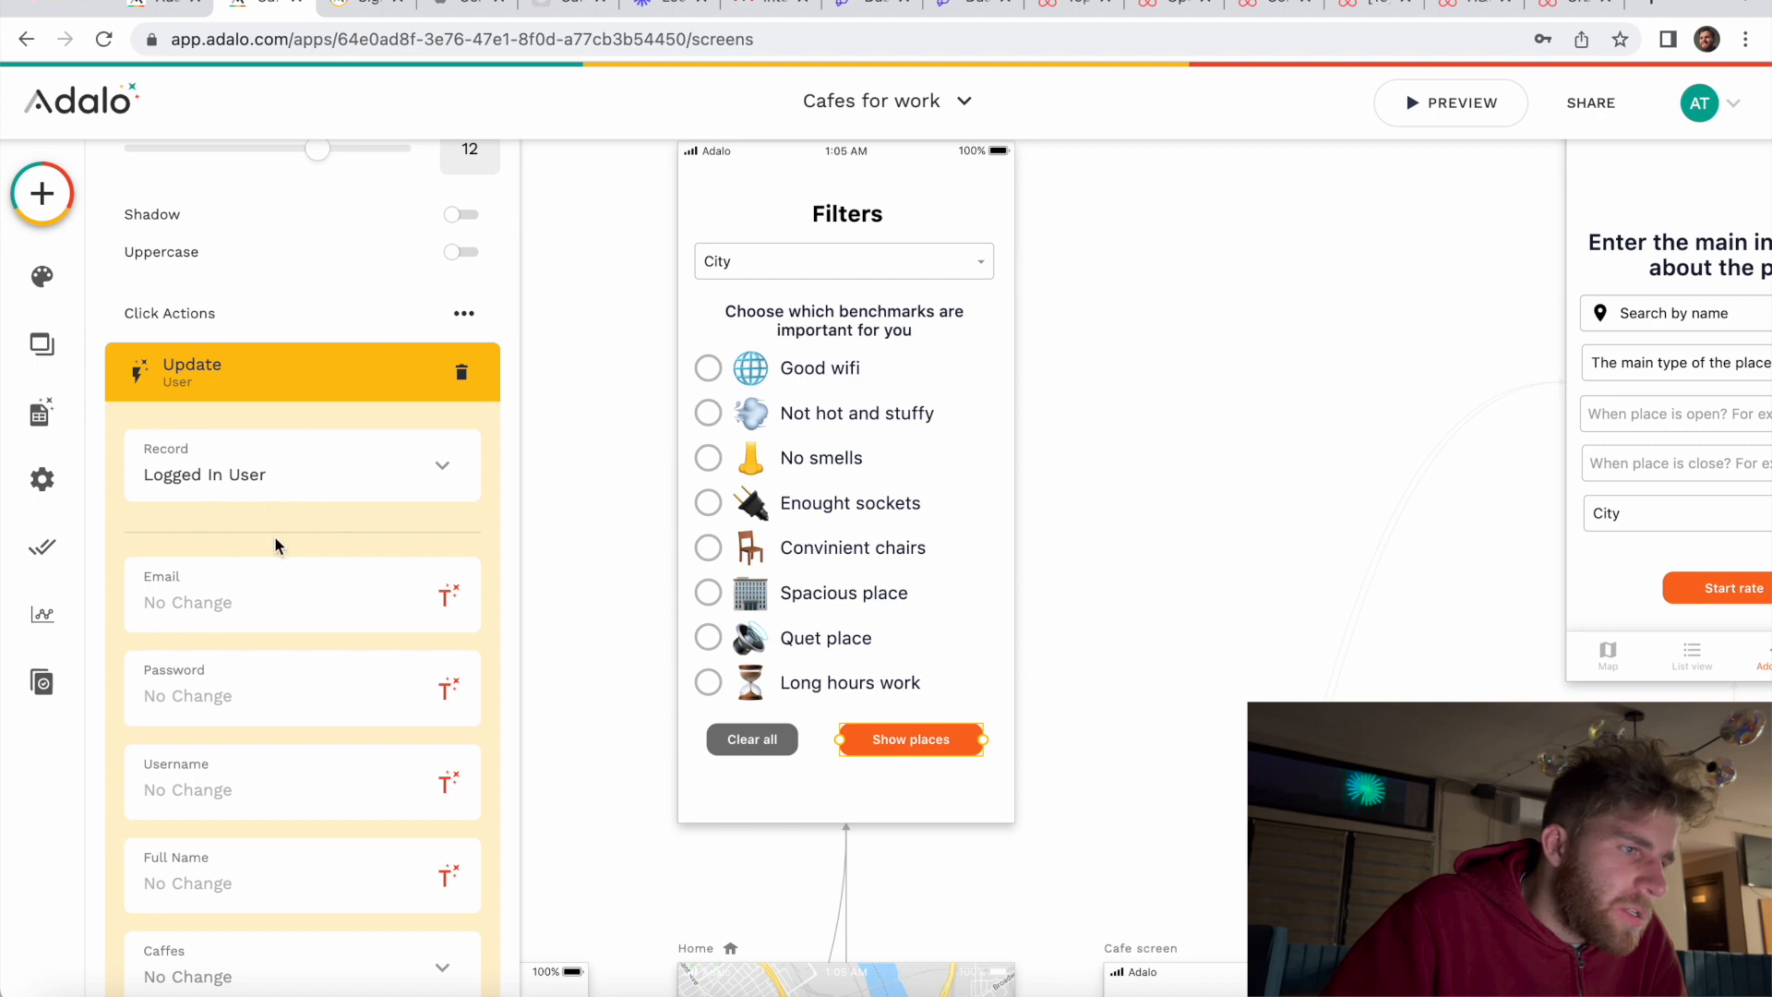
Step: Check the Wifi min rate value and the other minimum rate fields in the first Update User action
{"action": "scroll", "coordinate": [274, 545], "scroll_direction": "down", "scroll_amount": 15}
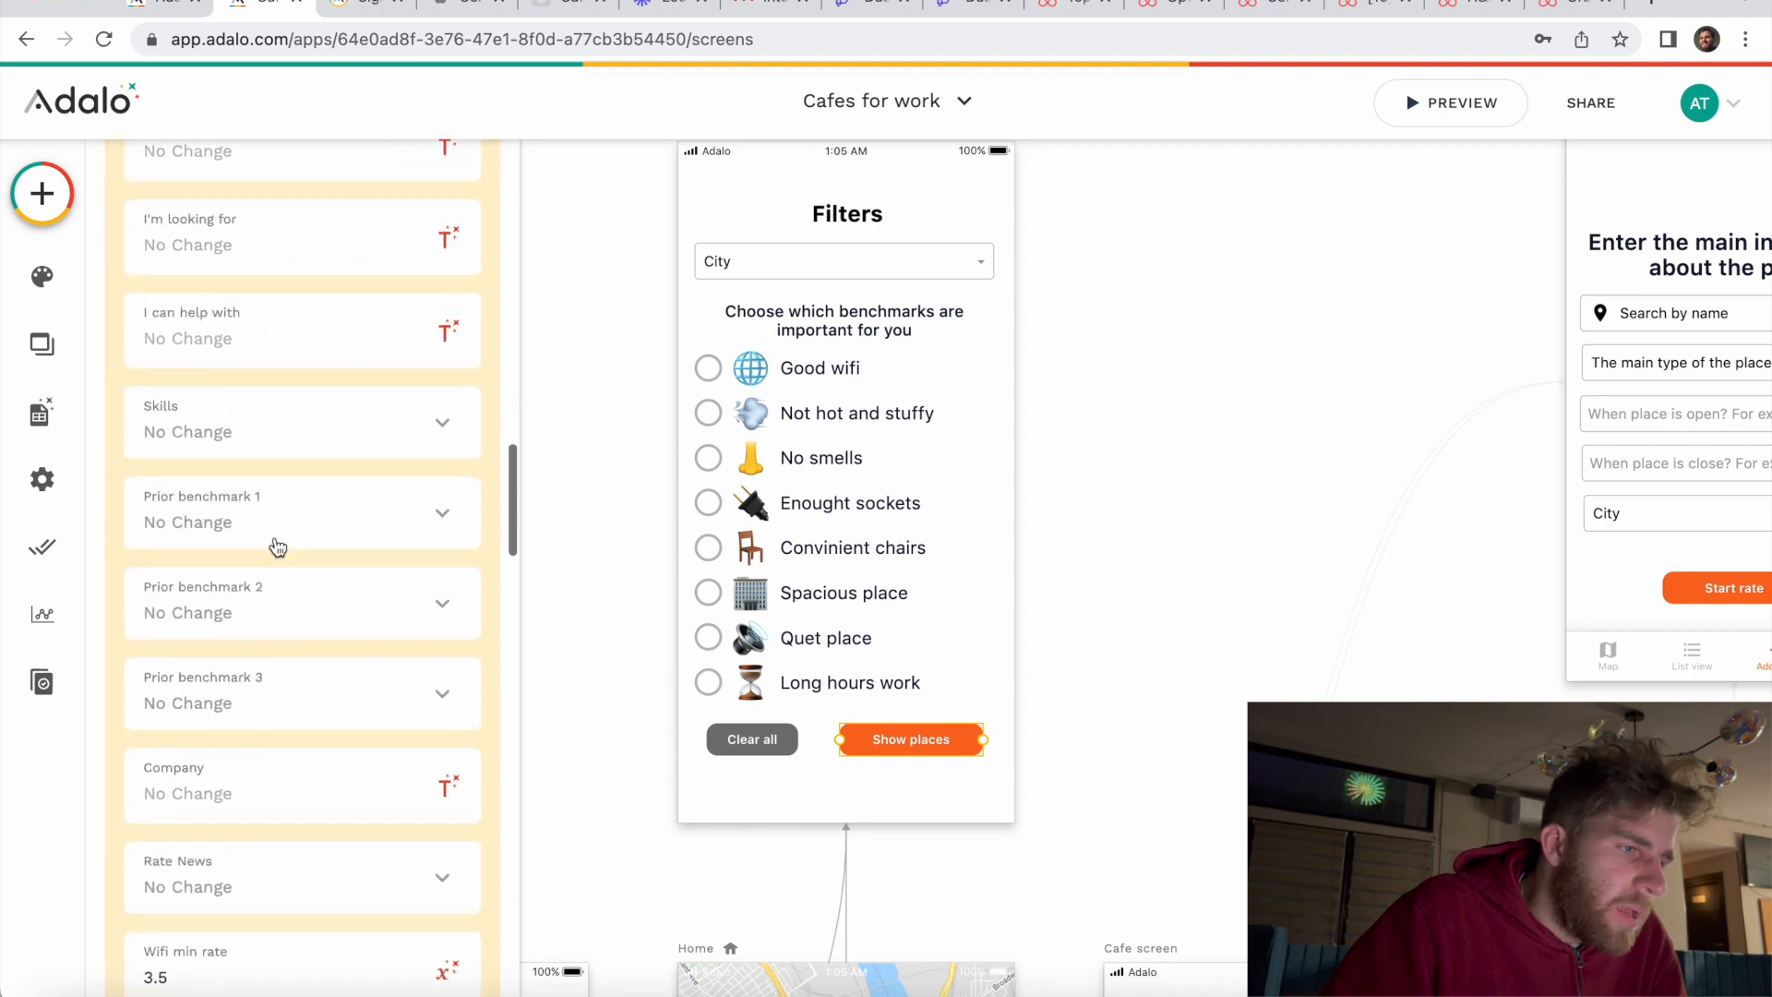
{"action": "scroll", "coordinate": [274, 545], "scroll_direction": "down", "scroll_amount": 5}
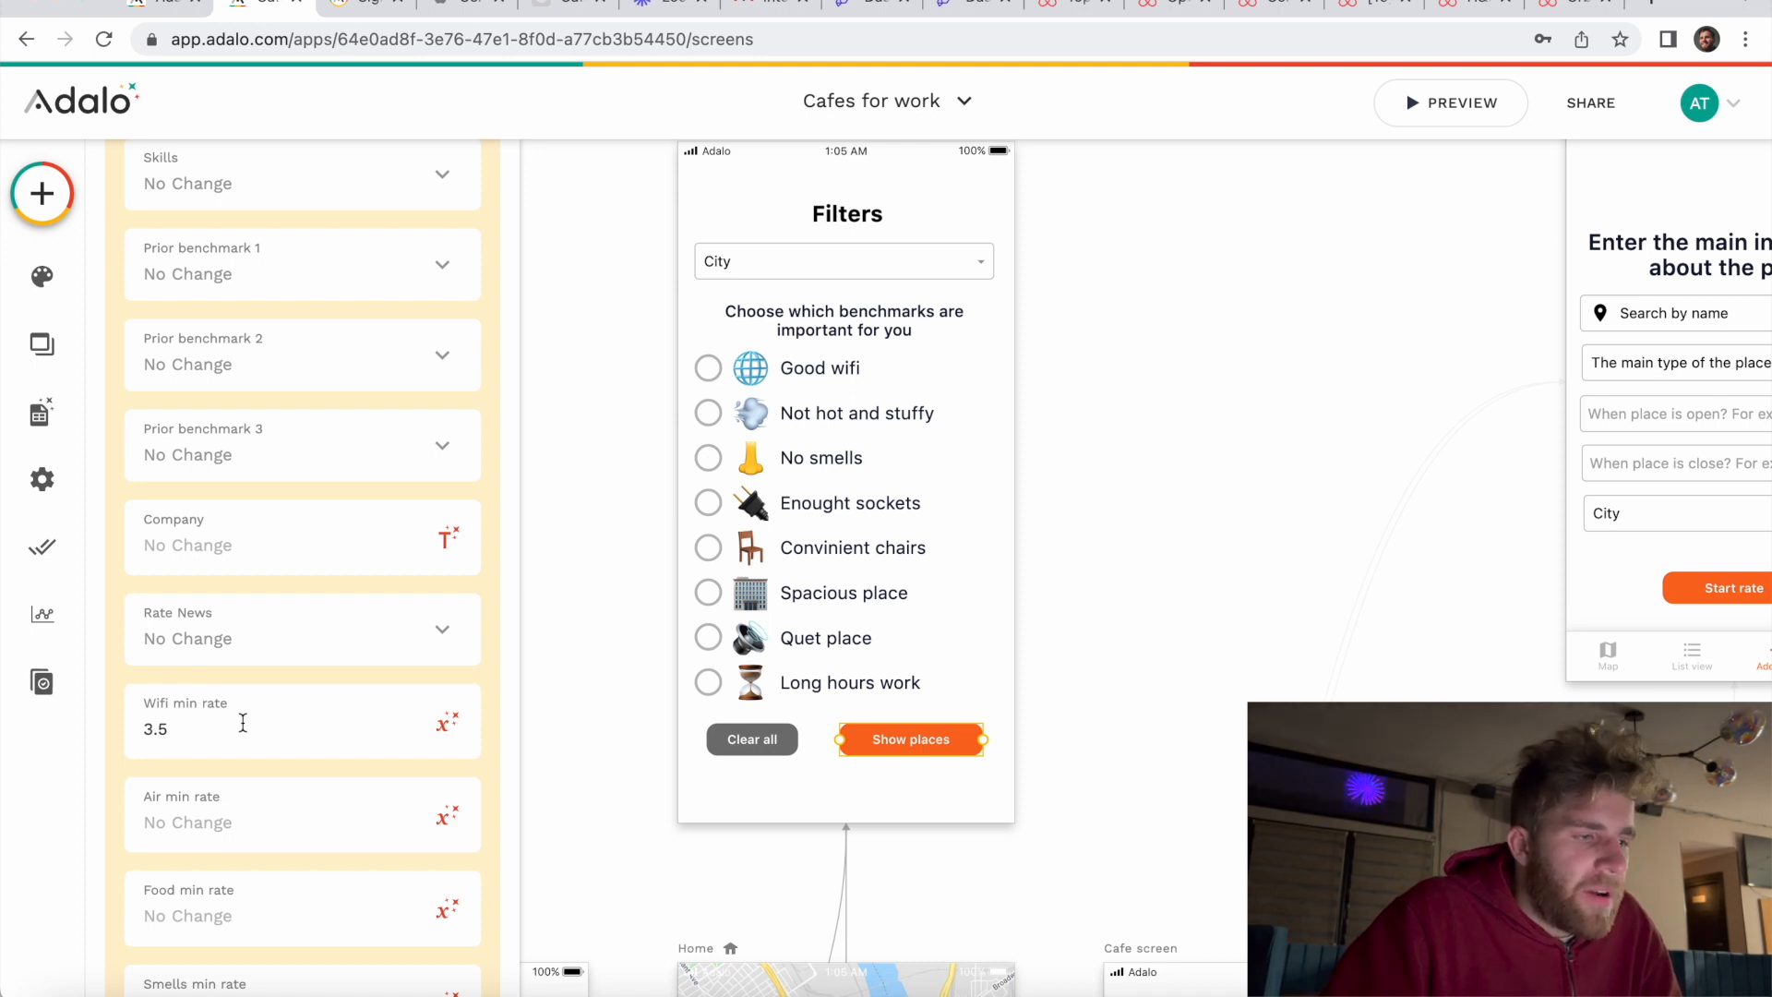
{"action": "left_click", "coordinate": [207, 735]}
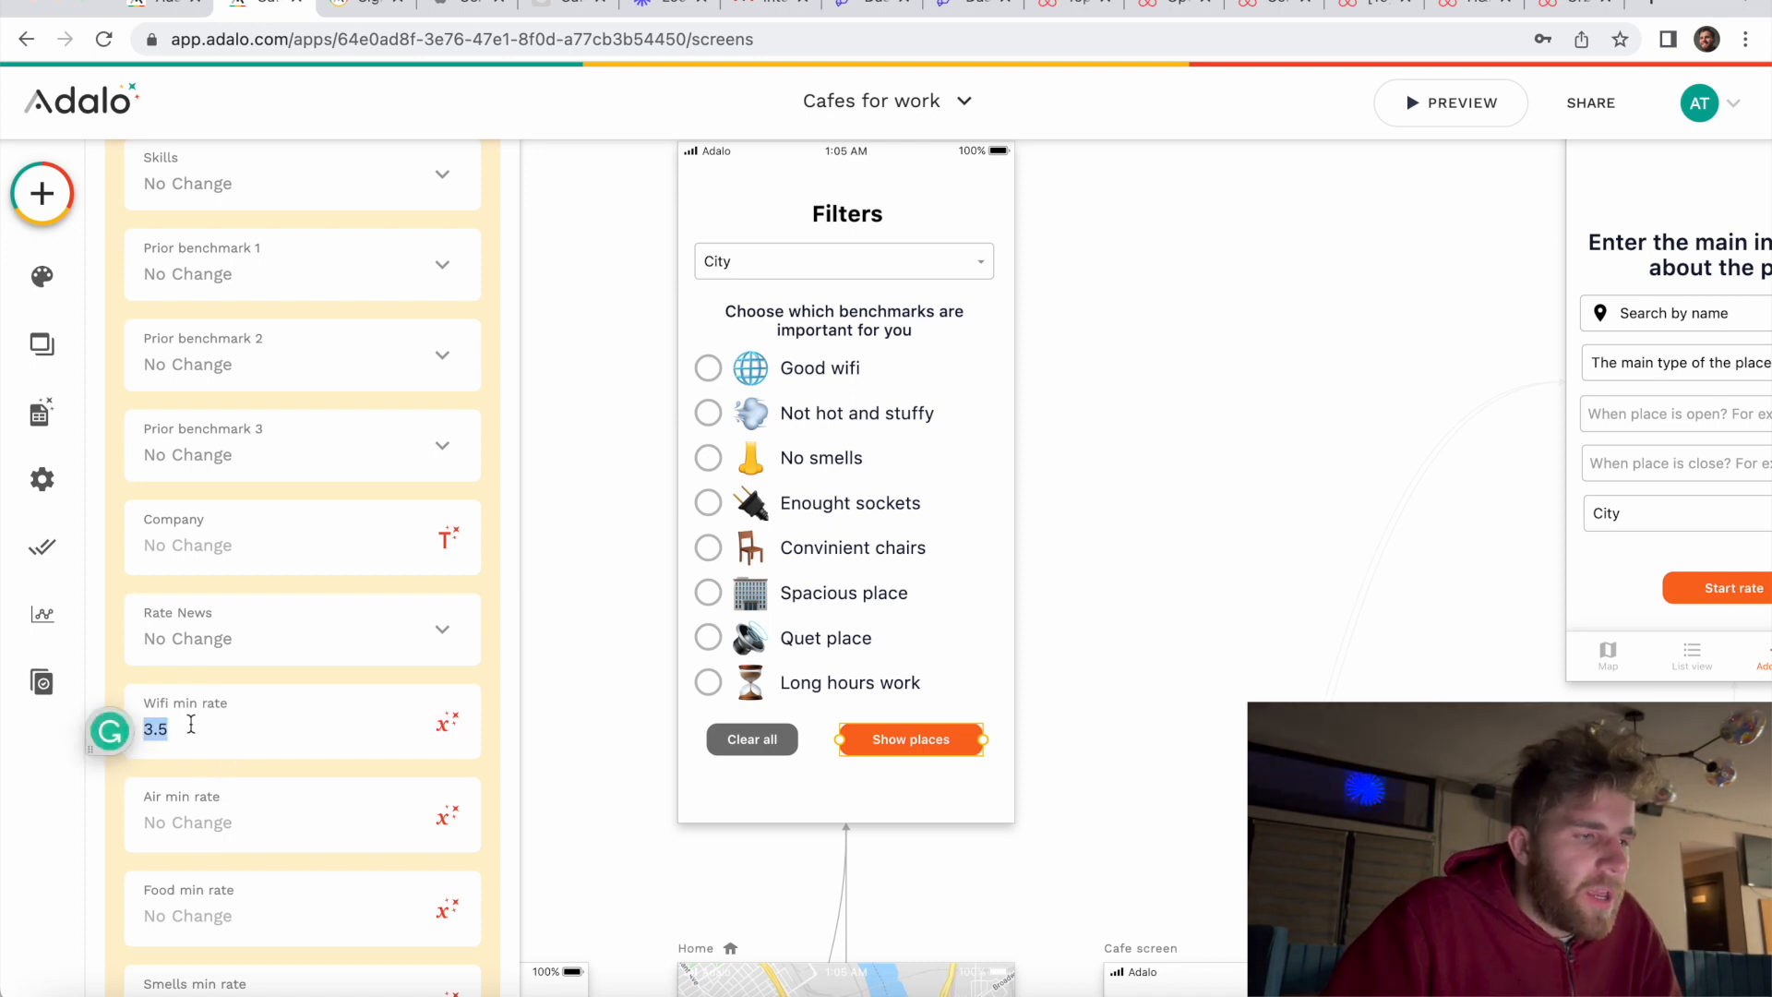
{"action": "scroll", "coordinate": [207, 746], "scroll_direction": "down", "scroll_amount": 3}
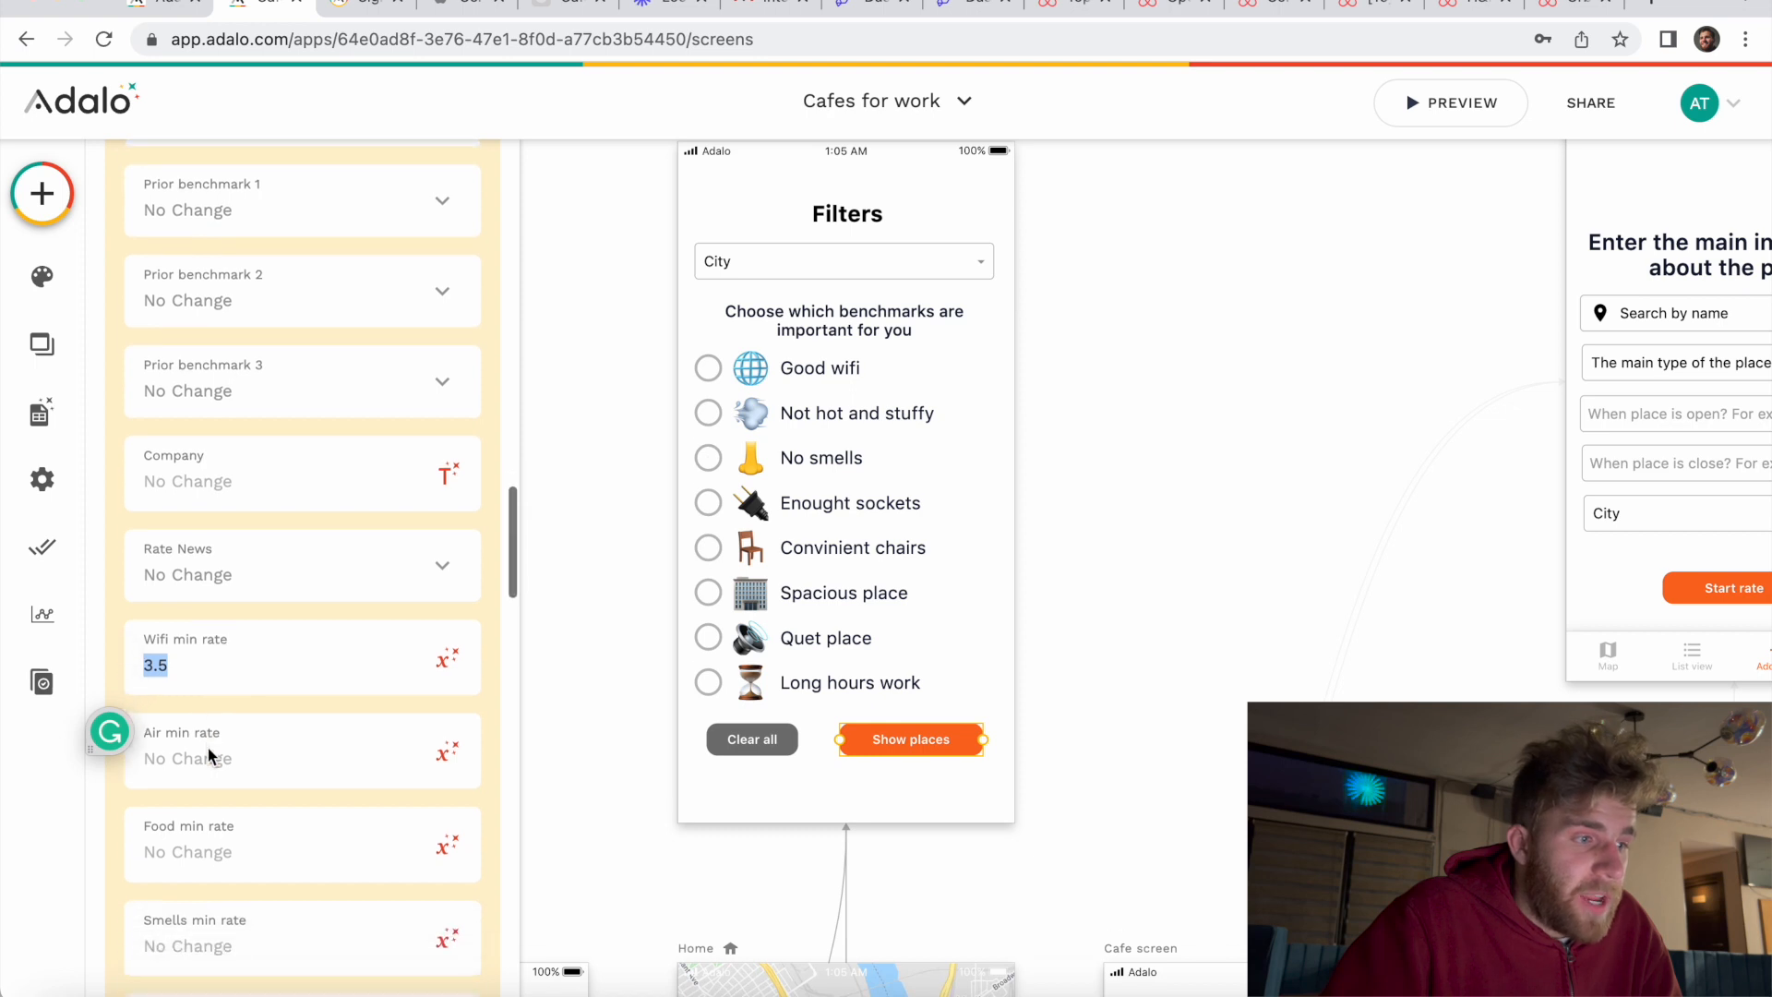
{"action": "scroll", "coordinate": [207, 747], "scroll_direction": "down", "scroll_amount": 3}
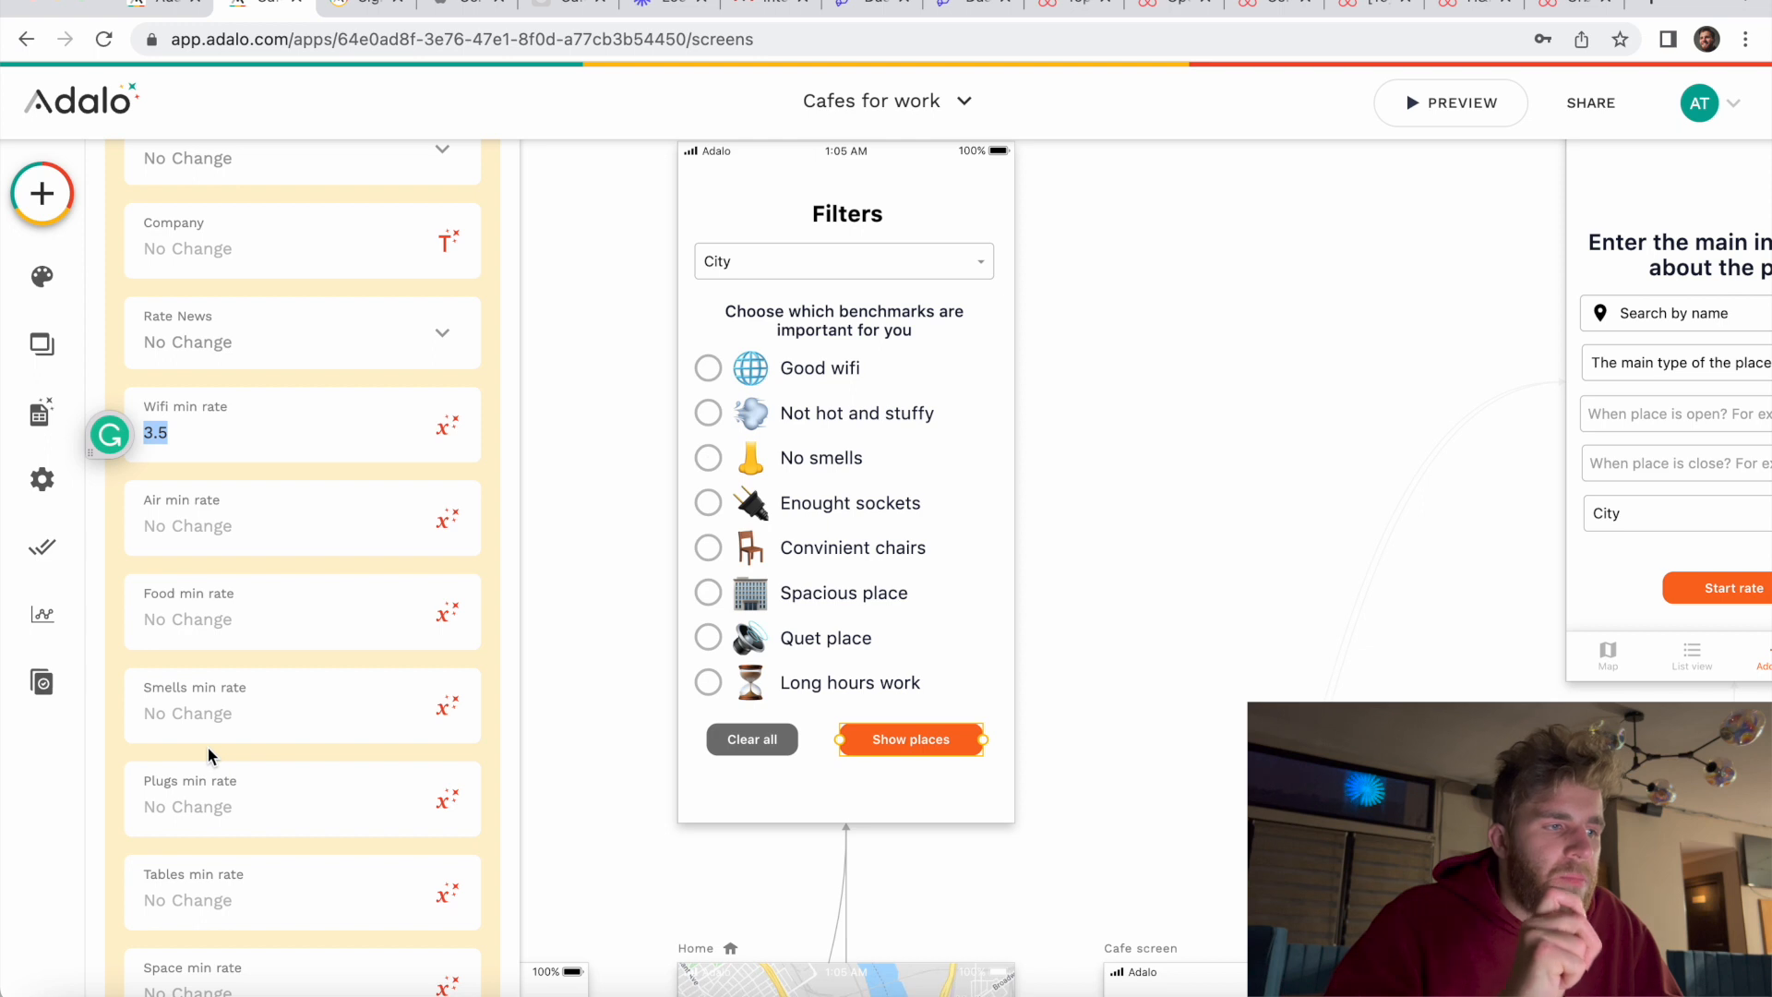
Step: Show the first Update User action's advanced settings, check when it happens, and close the action
{"action": "scroll", "coordinate": [208, 747], "scroll_direction": "down", "scroll_amount": 15}
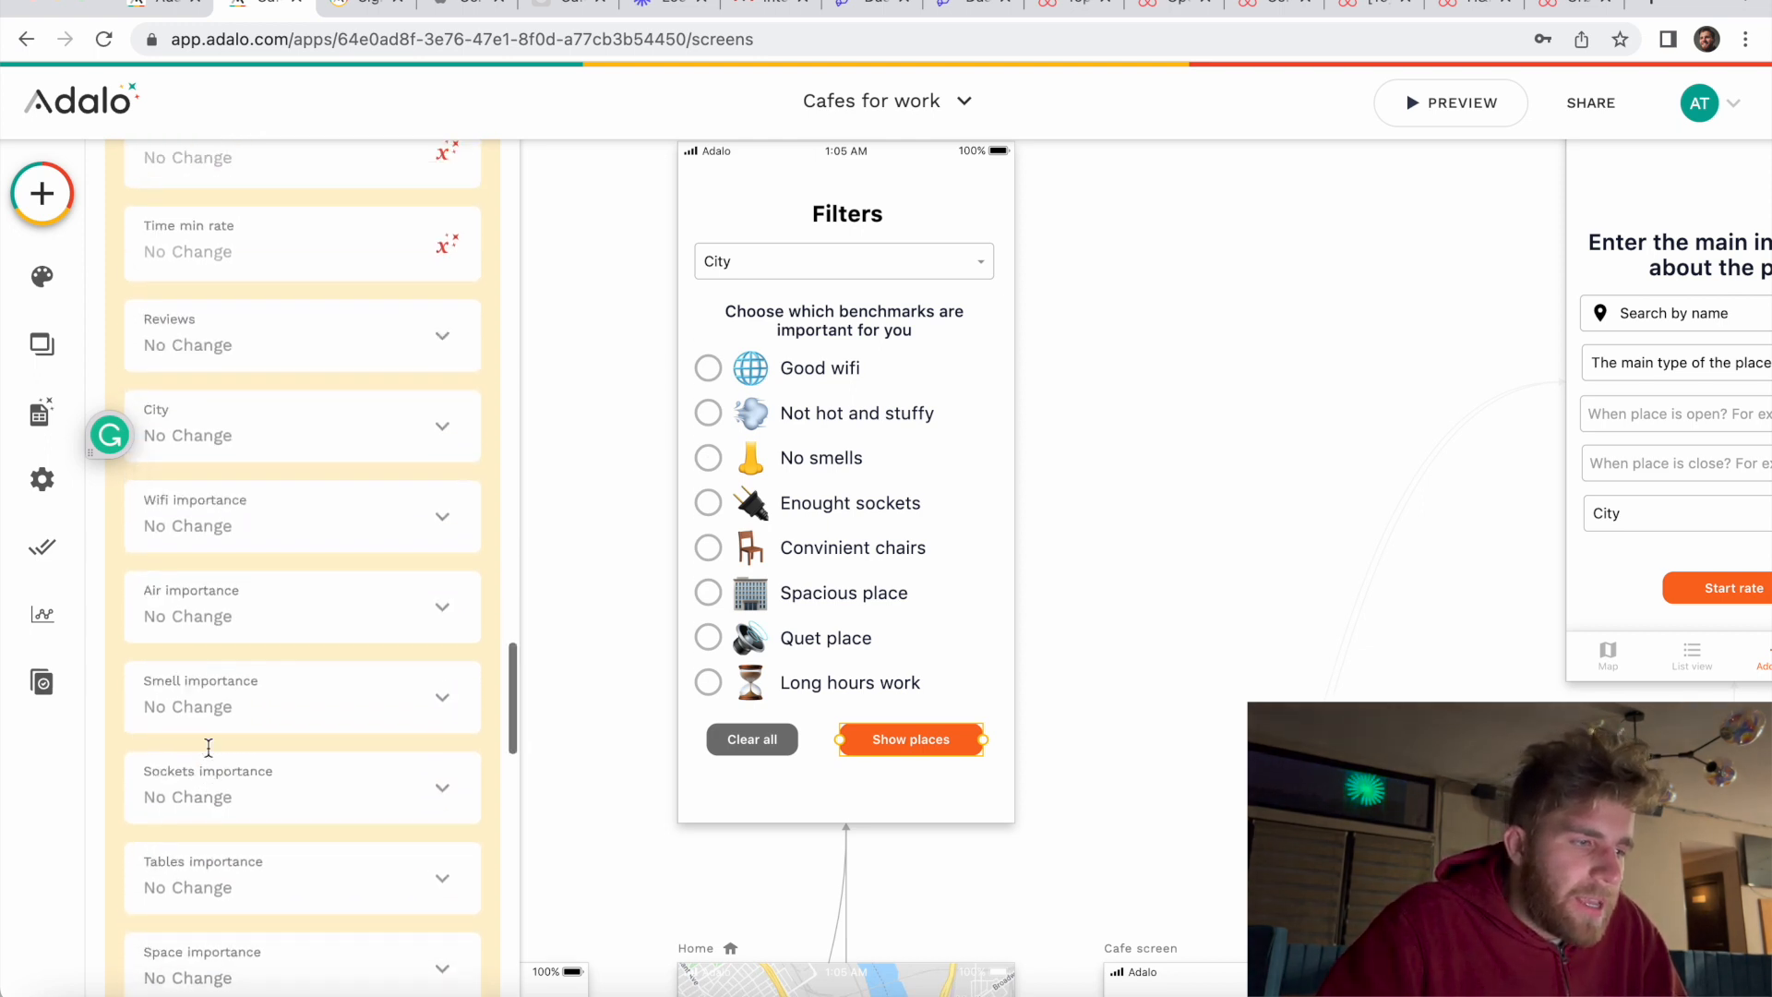
{"action": "left_click", "coordinate": [251, 645]}
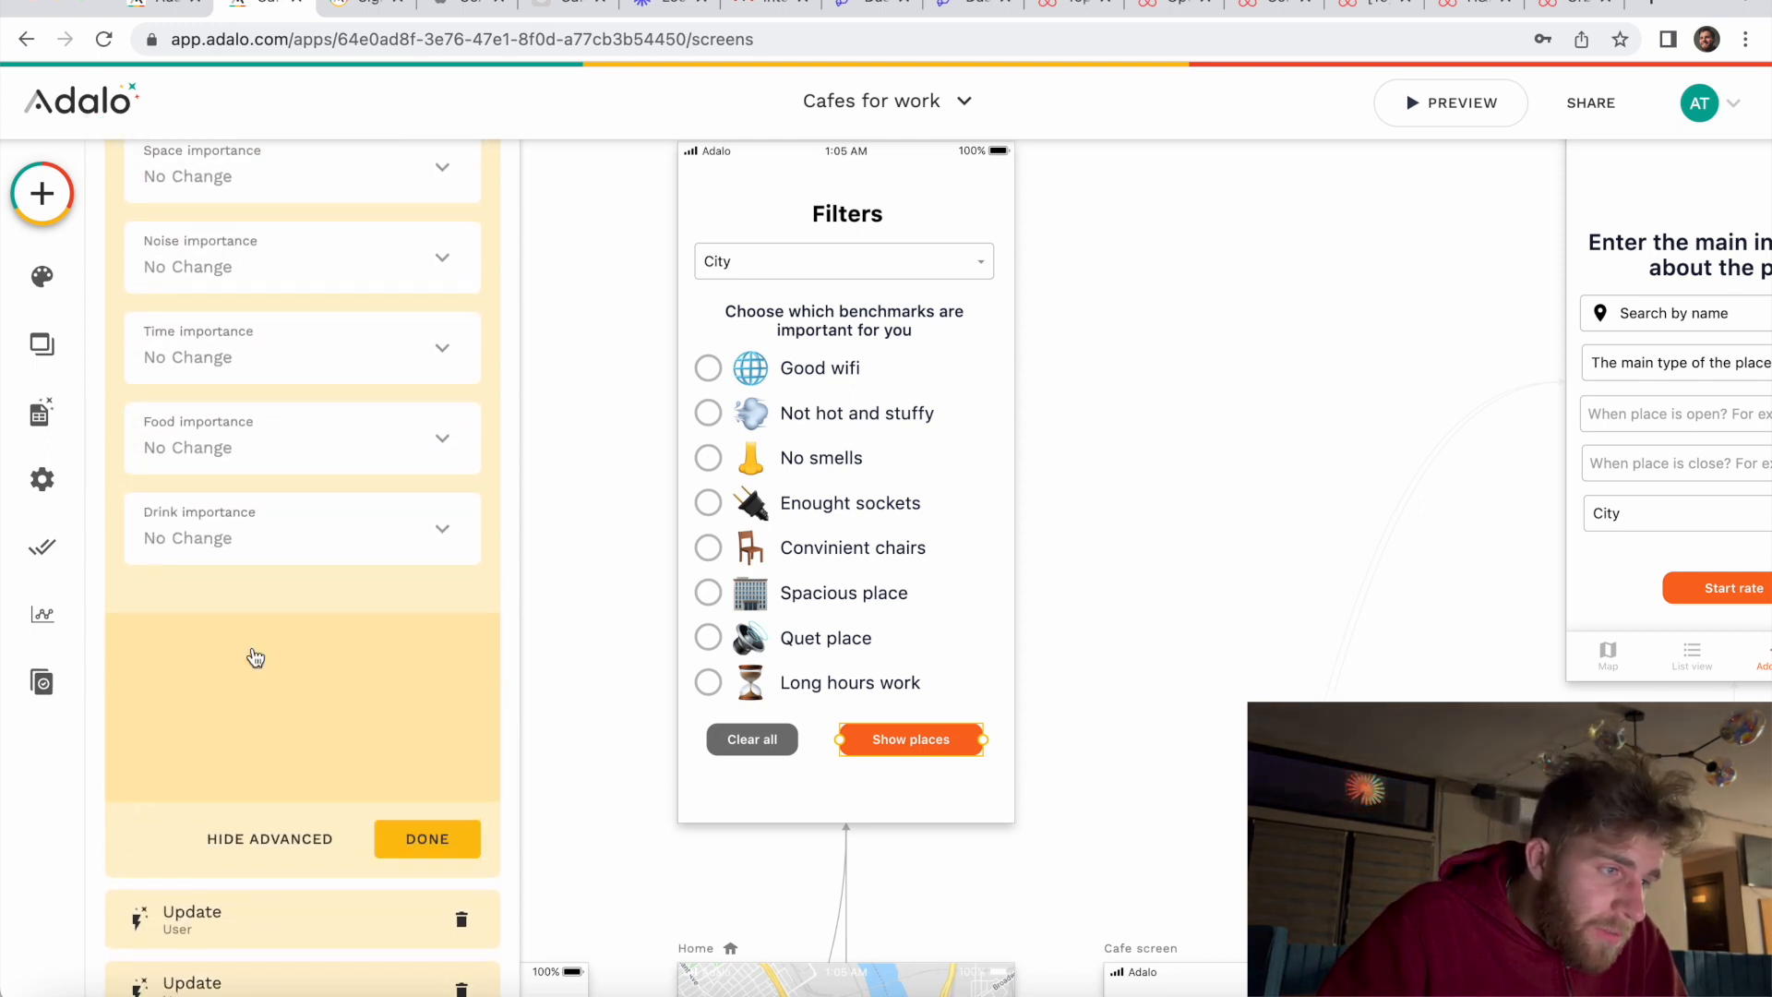
{"action": "scroll", "coordinate": [273, 738], "scroll_direction": "down", "scroll_amount": 1}
{"action": "scroll", "coordinate": [277, 683], "scroll_direction": "down", "scroll_amount": 3}
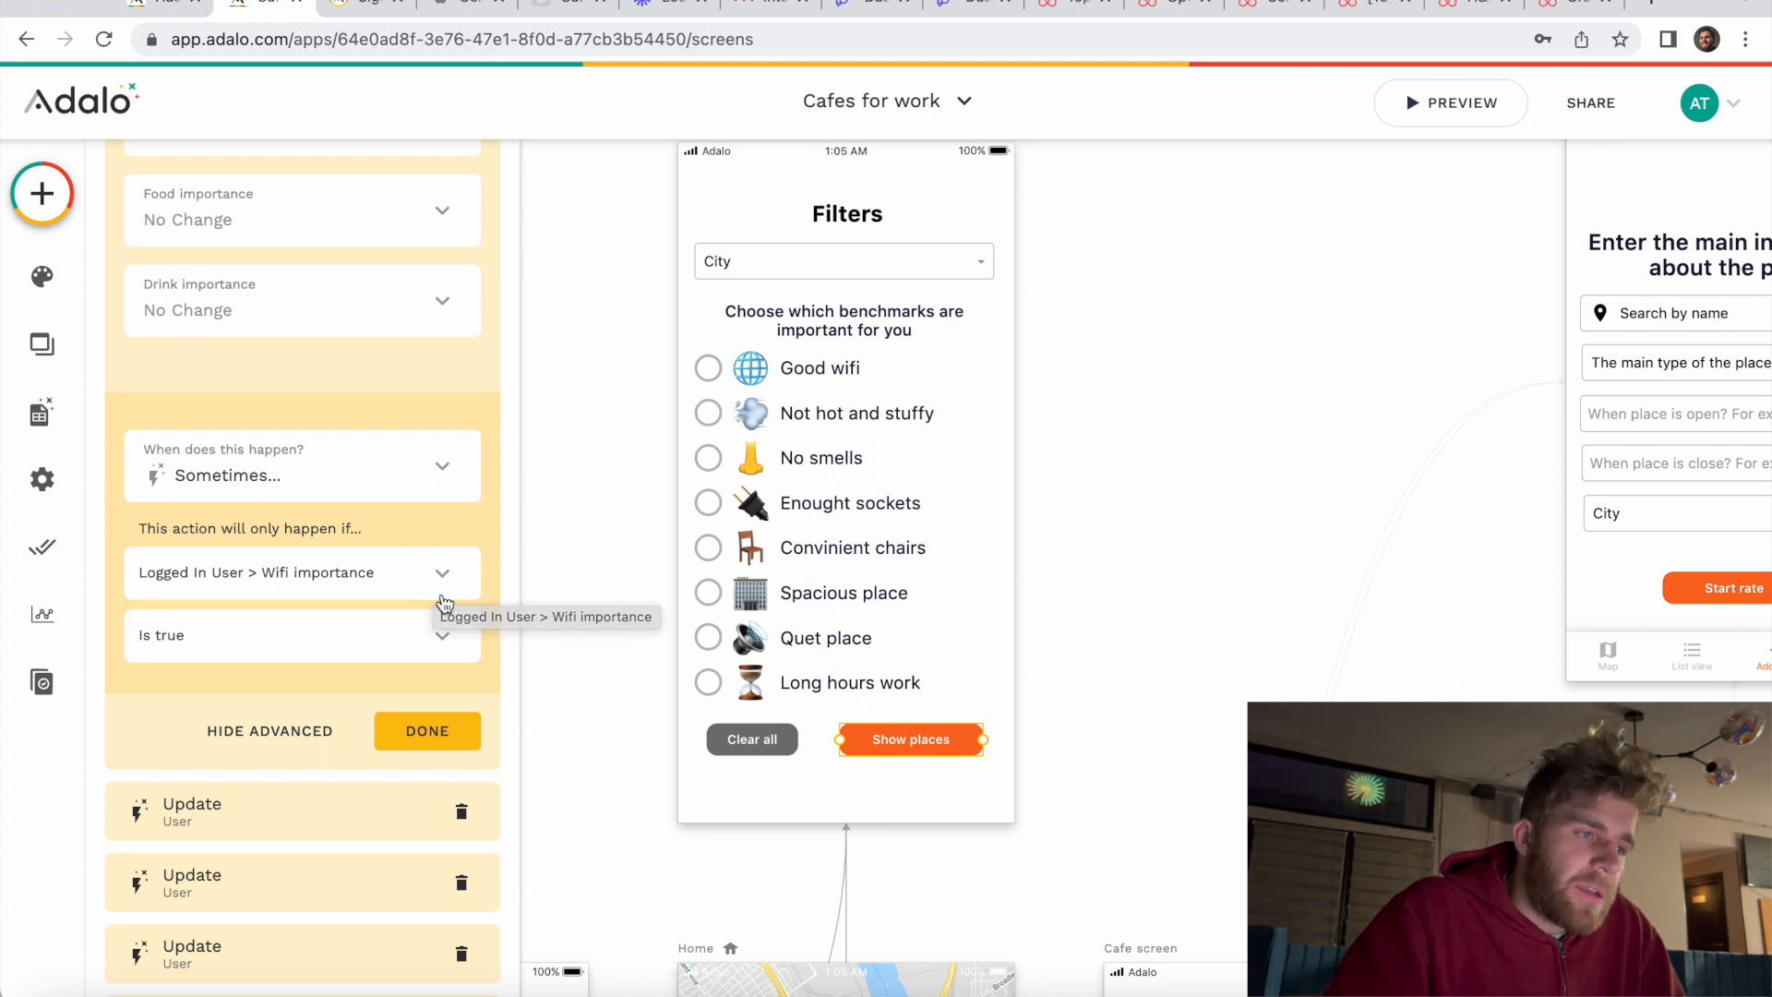
{"action": "left_click", "coordinate": [434, 730]}
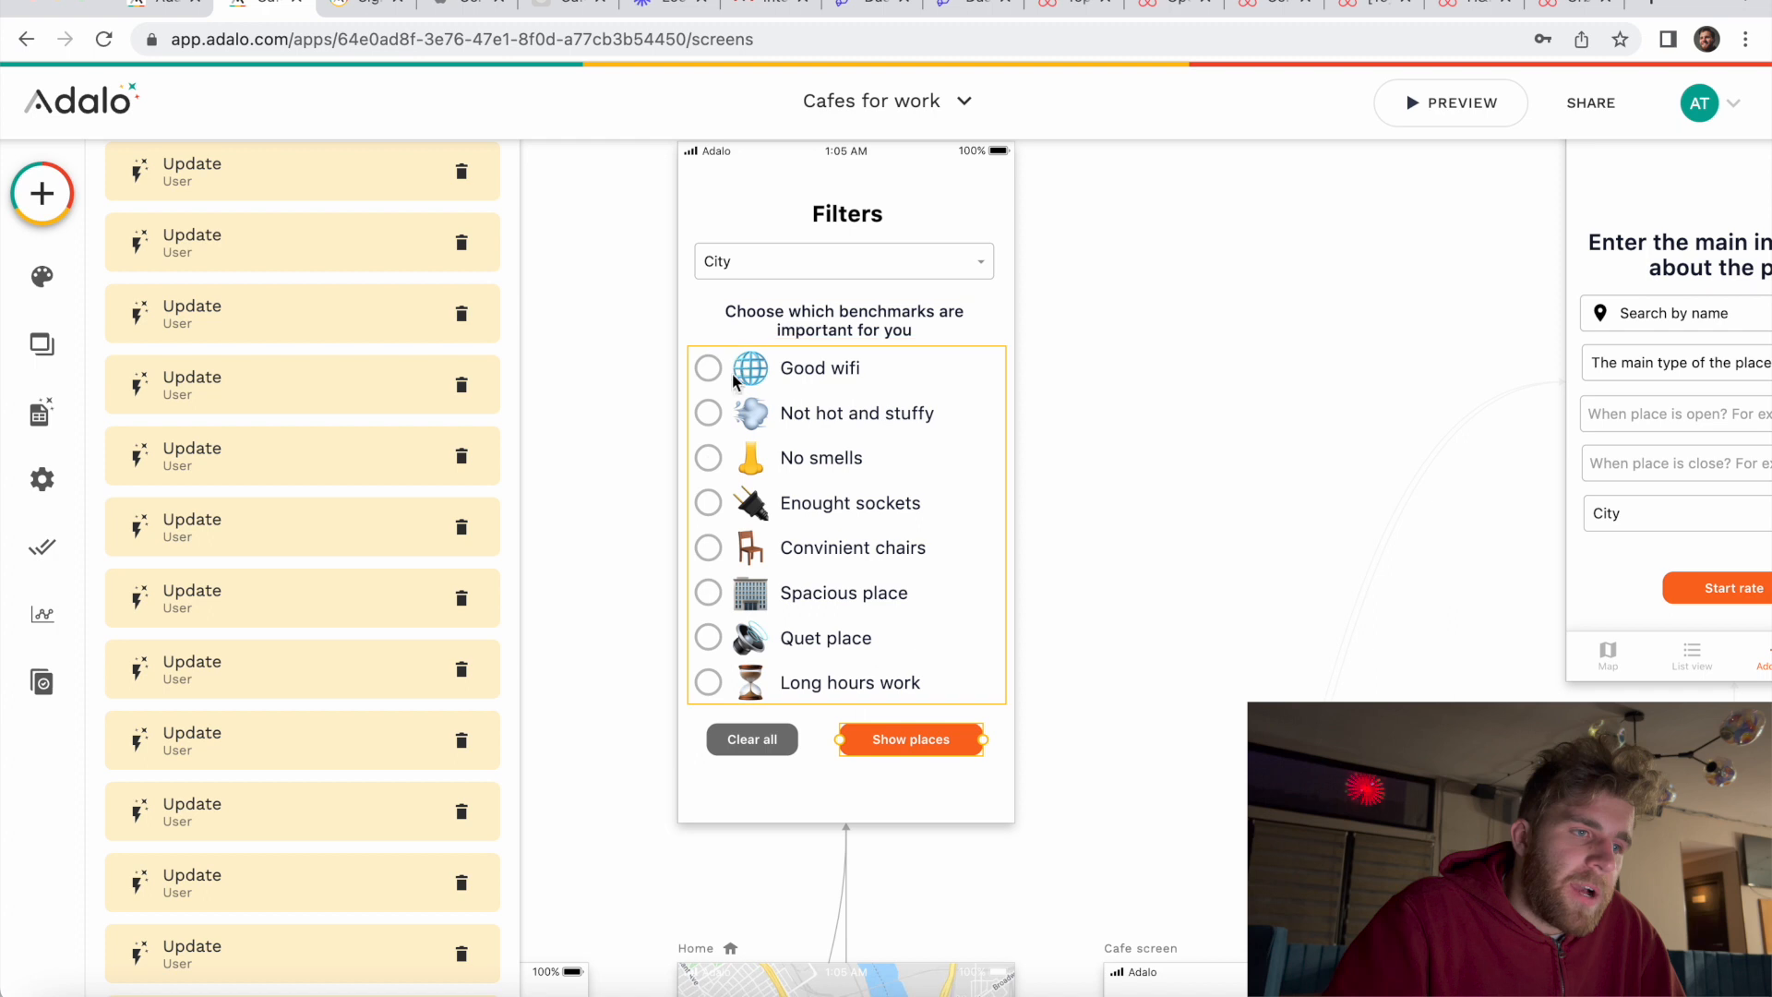
Step: Inspect the toggles for Good wifi, Not hot and stuffy, No smells and Enought sockets on the Filters screen
{"action": "left_click", "coordinate": [722, 374]}
{"action": "left_click", "coordinate": [715, 375]}
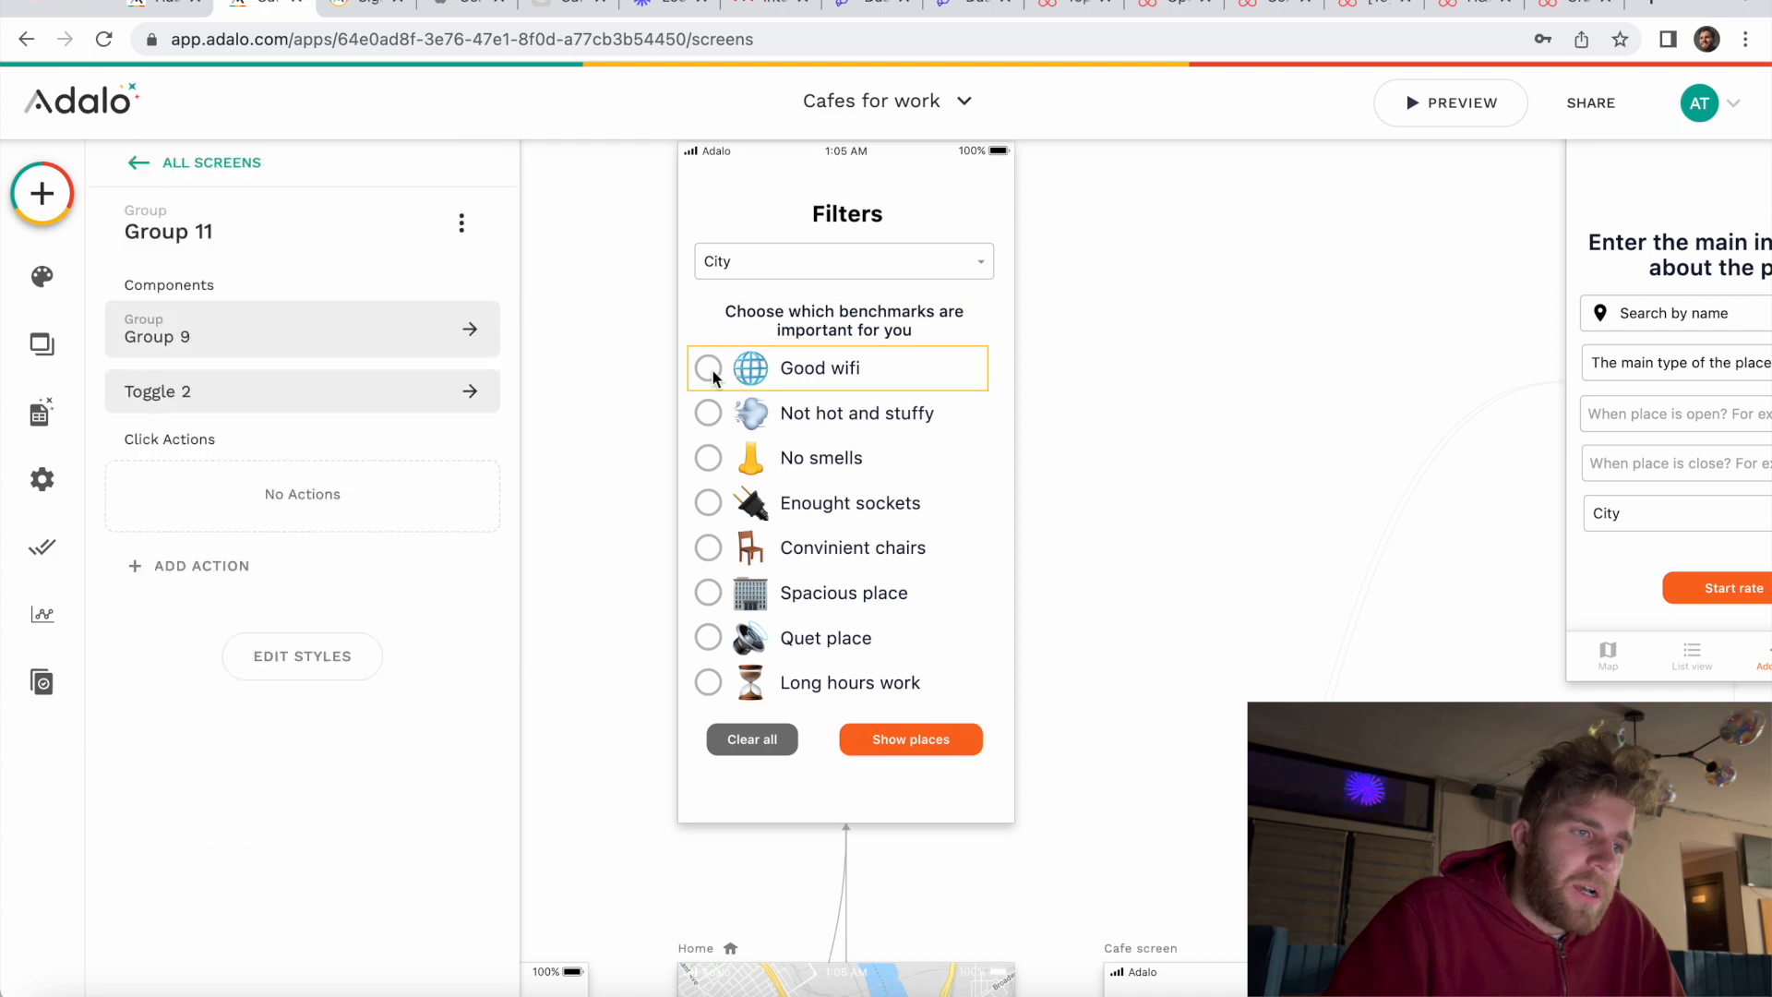
{"action": "left_click", "coordinate": [719, 378]}
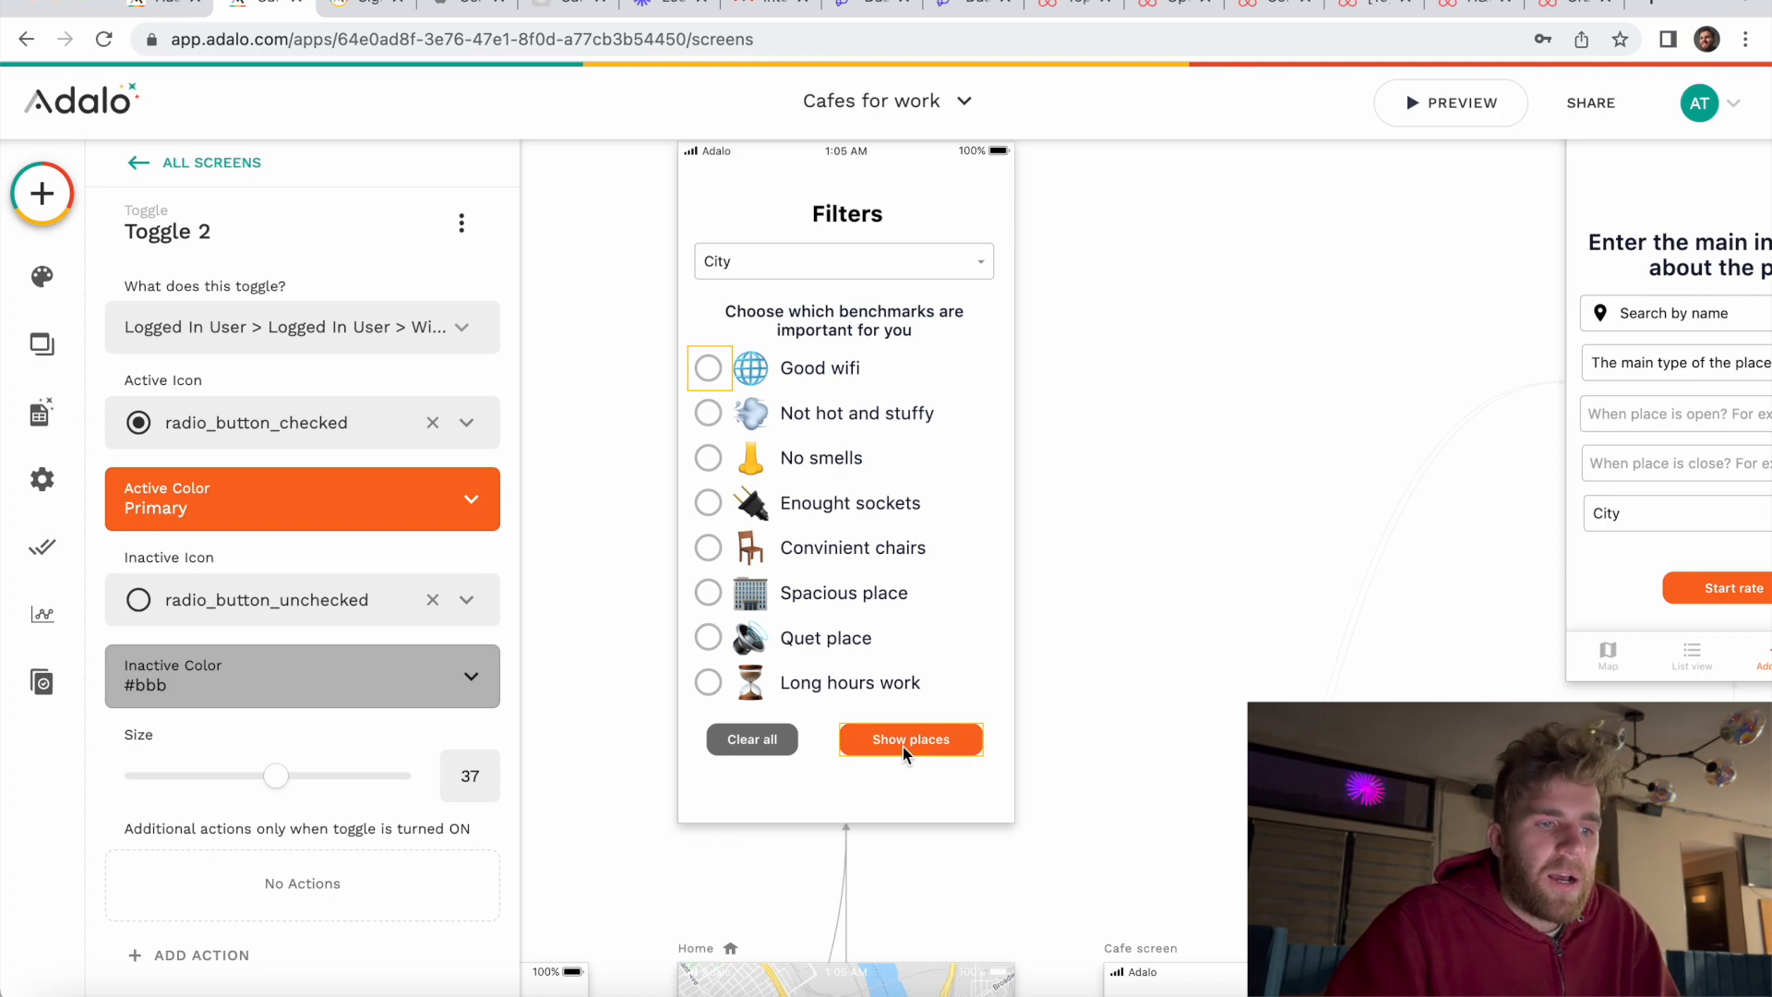
{"action": "left_click", "coordinate": [709, 415]}
{"action": "left_click", "coordinate": [708, 412]}
{"action": "double_click", "coordinate": [708, 459]}
{"action": "left_click", "coordinate": [719, 506]}
{"action": "left_click", "coordinate": [720, 505]}
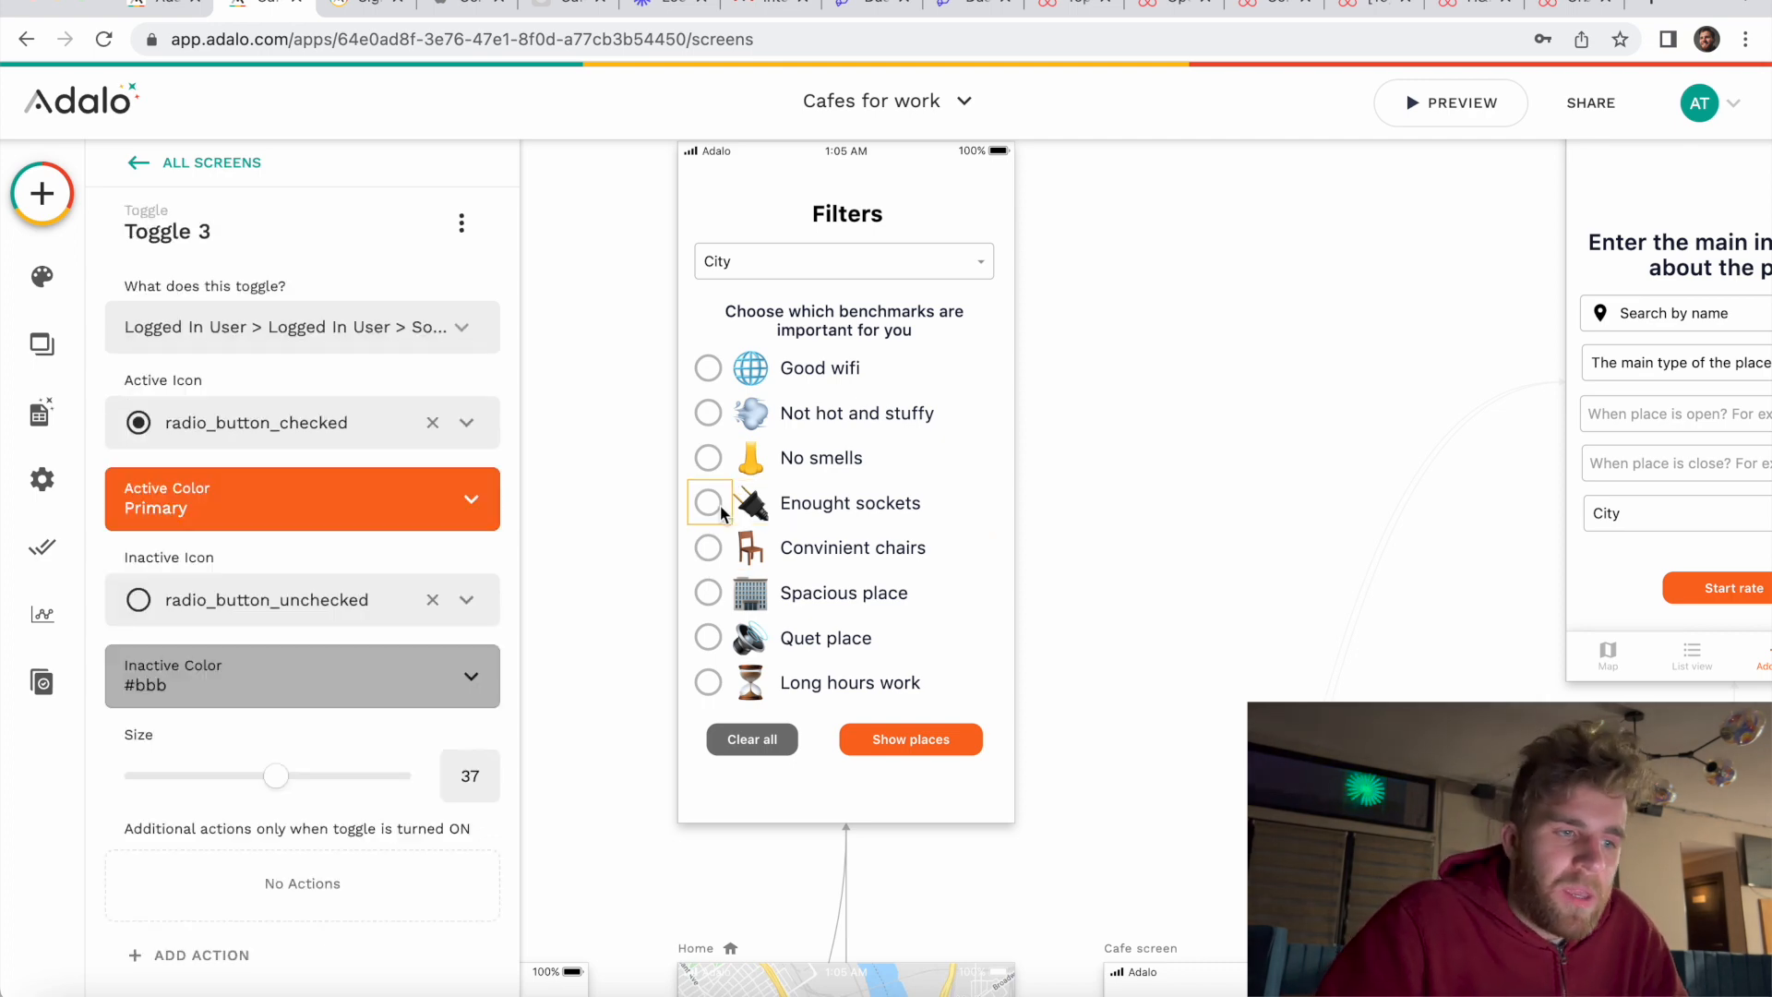
Step: Open the fifth Update User action of the Show places button, check its Smells min rate, and collapse it
{"action": "left_click", "coordinate": [893, 744]}
{"action": "scroll", "coordinate": [384, 770], "scroll_direction": "down", "scroll_amount": 3}
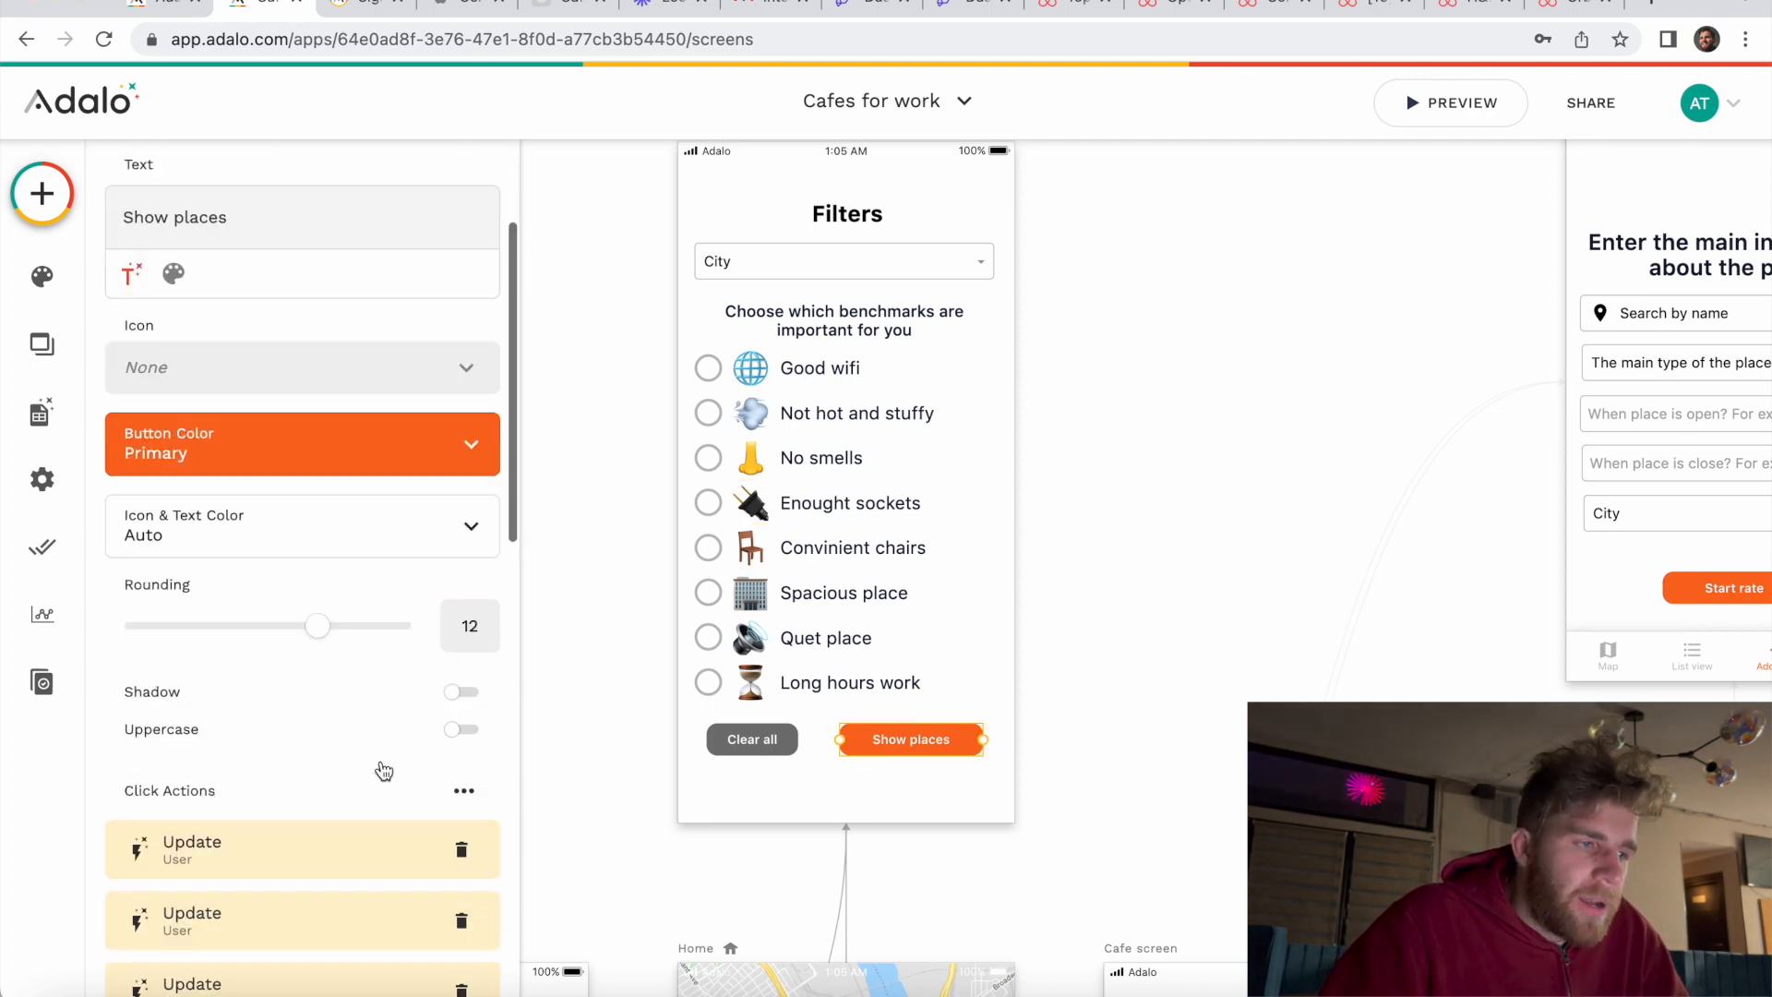
{"action": "scroll", "coordinate": [384, 770], "scroll_direction": "down", "scroll_amount": 5}
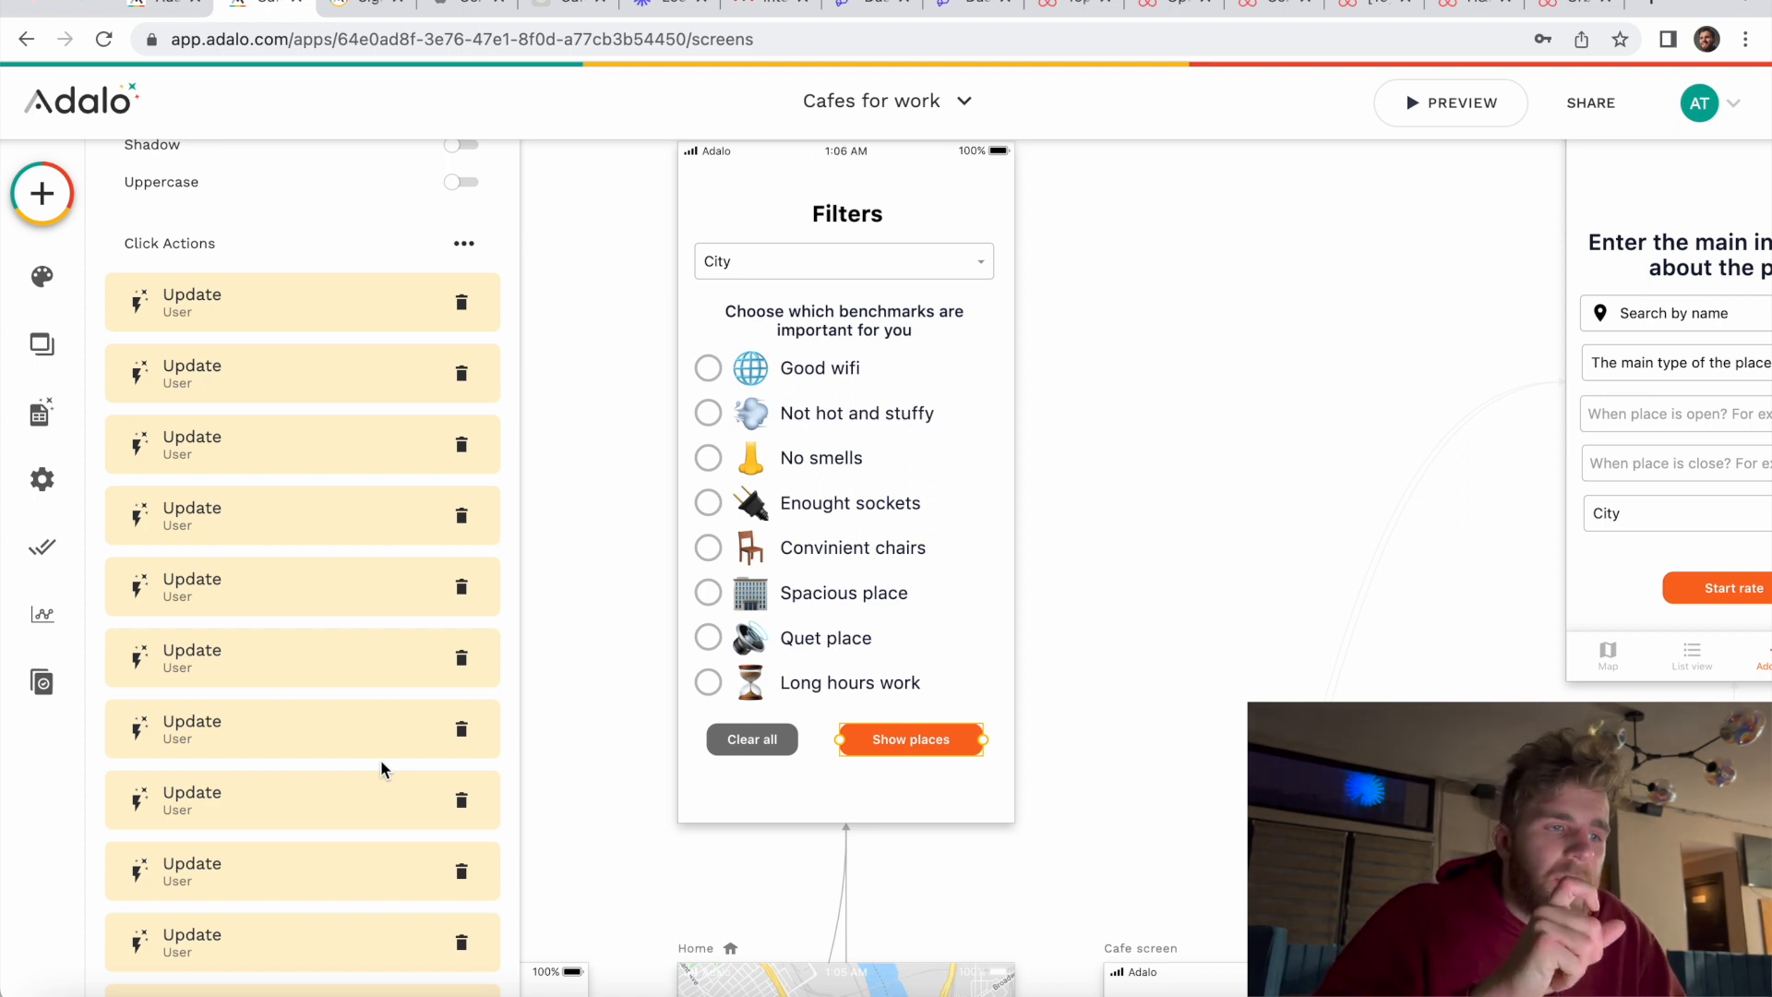
{"action": "left_click", "coordinate": [275, 622]}
{"action": "scroll", "coordinate": [285, 787], "scroll_direction": "down", "scroll_amount": 10}
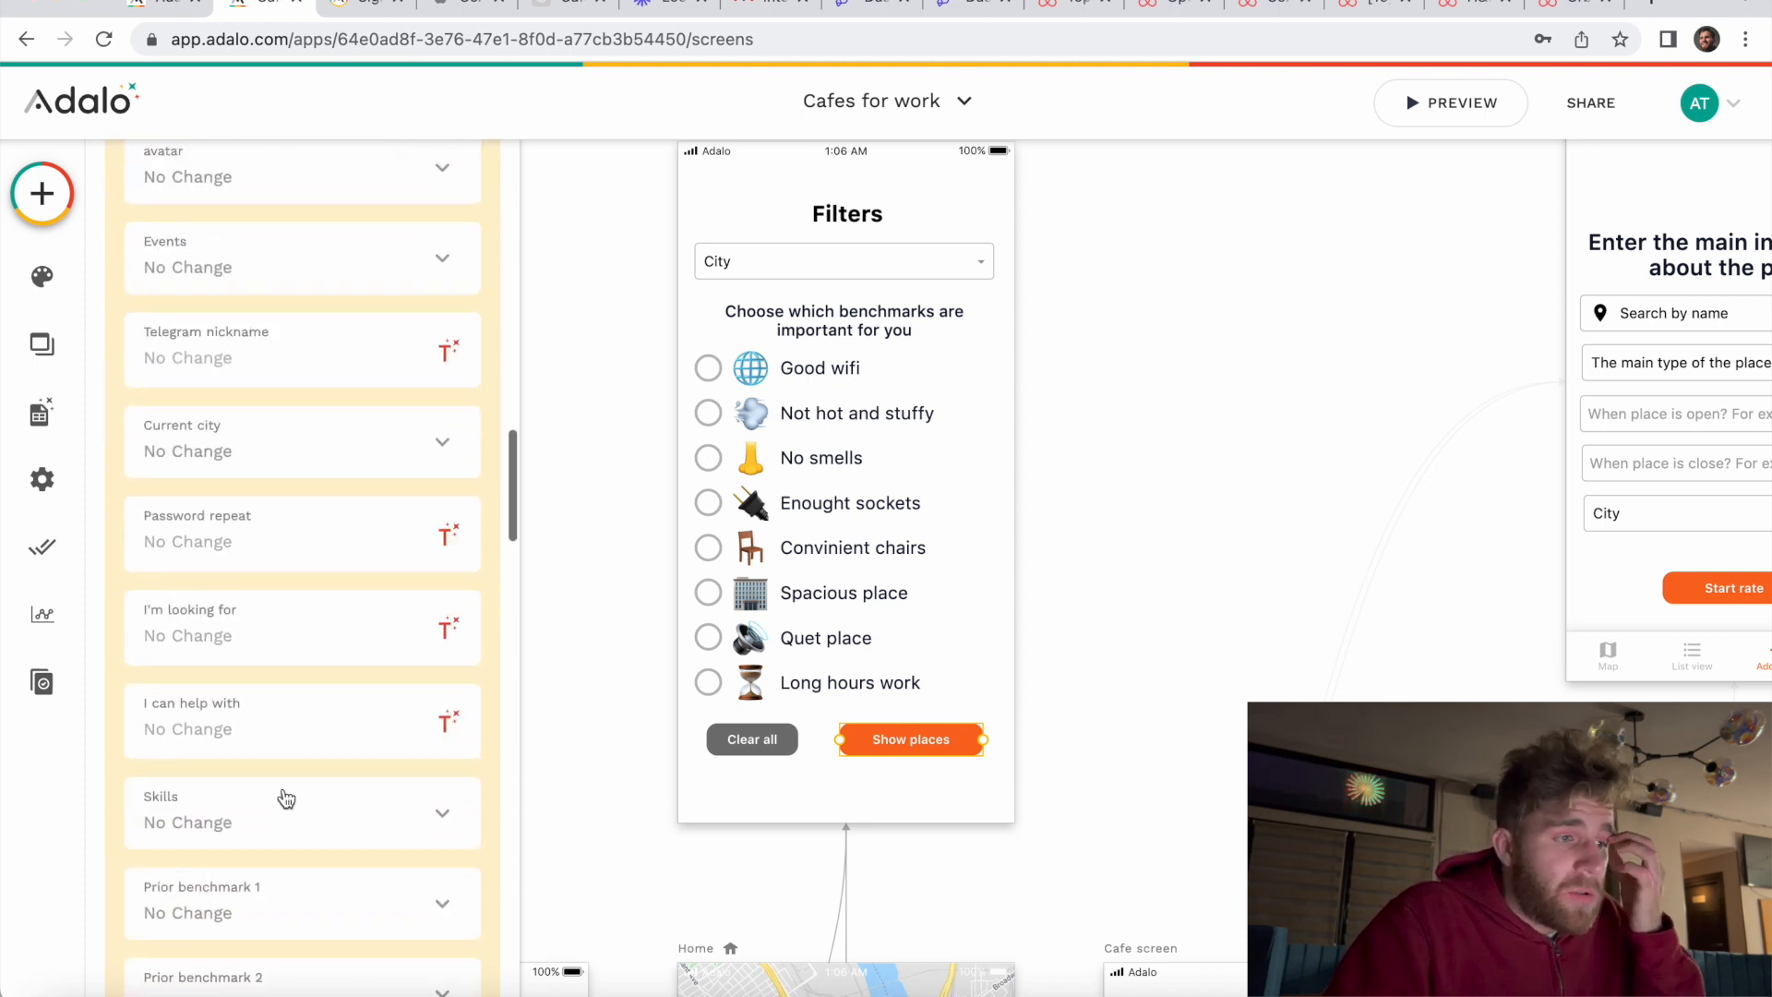
{"action": "scroll", "coordinate": [285, 794], "scroll_direction": "down", "scroll_amount": 8}
{"action": "scroll", "coordinate": [283, 786], "scroll_direction": "up", "scroll_amount": 2}
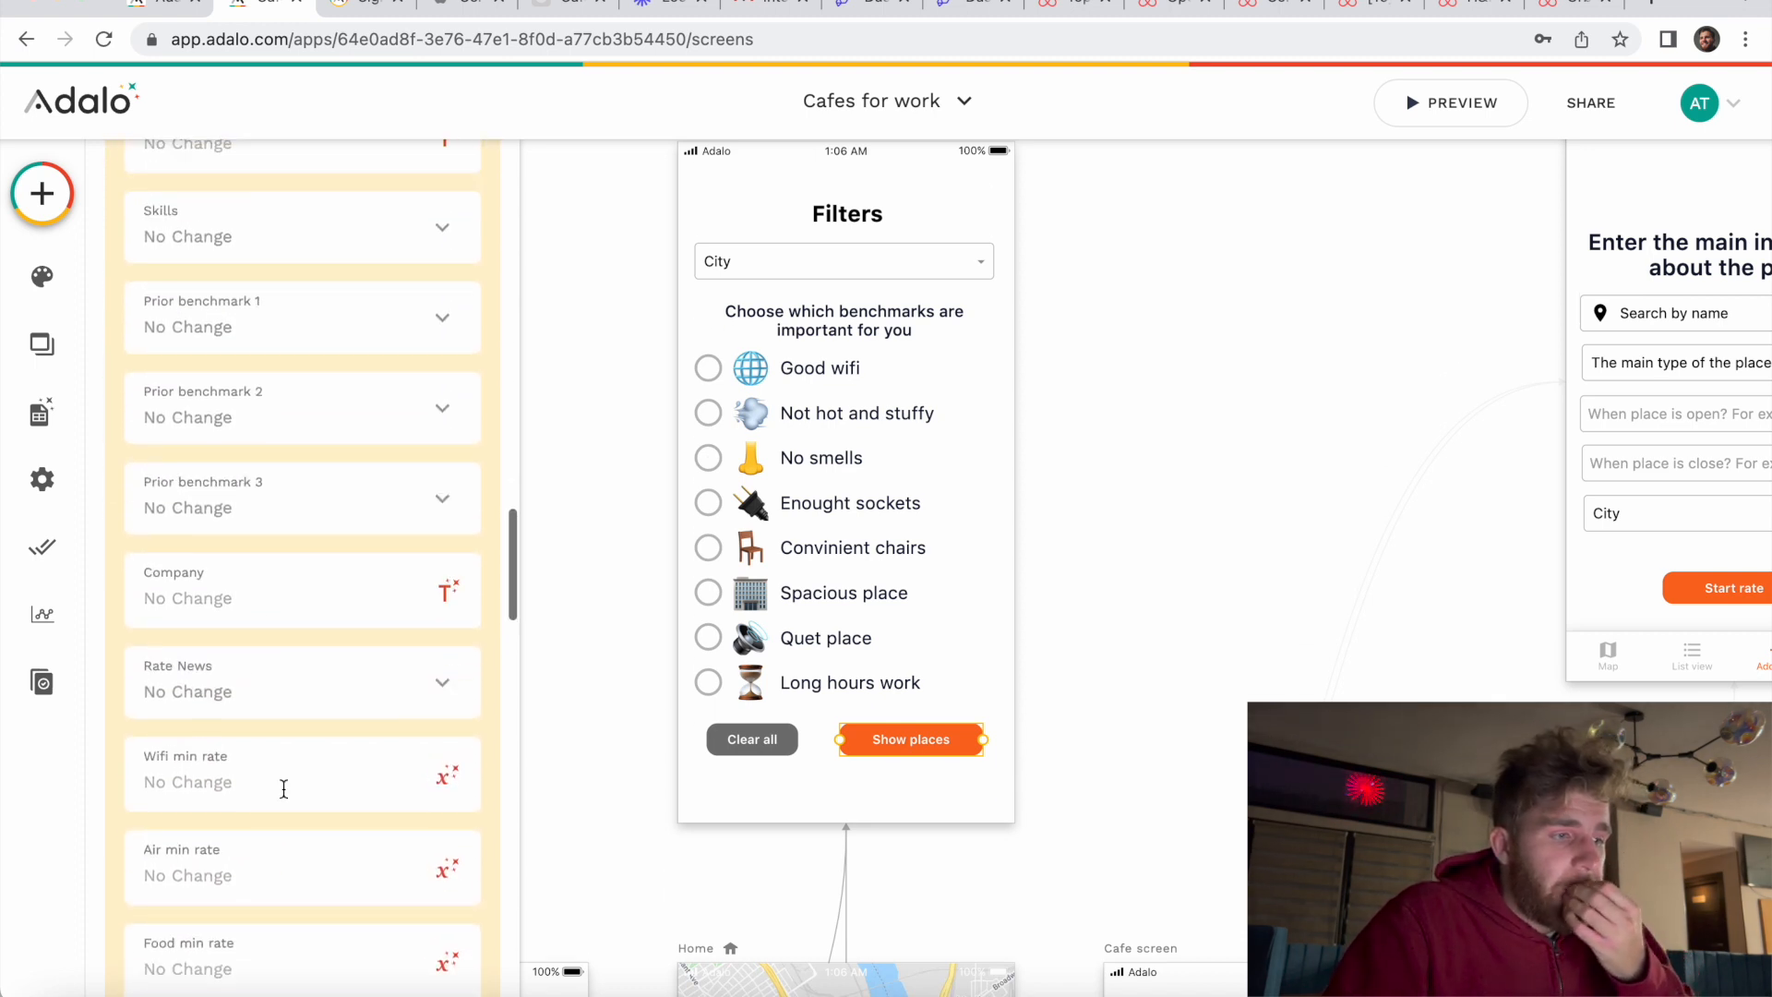
{"action": "scroll", "coordinate": [283, 789], "scroll_direction": "down", "scroll_amount": 6}
{"action": "double_click", "coordinate": [211, 535]}
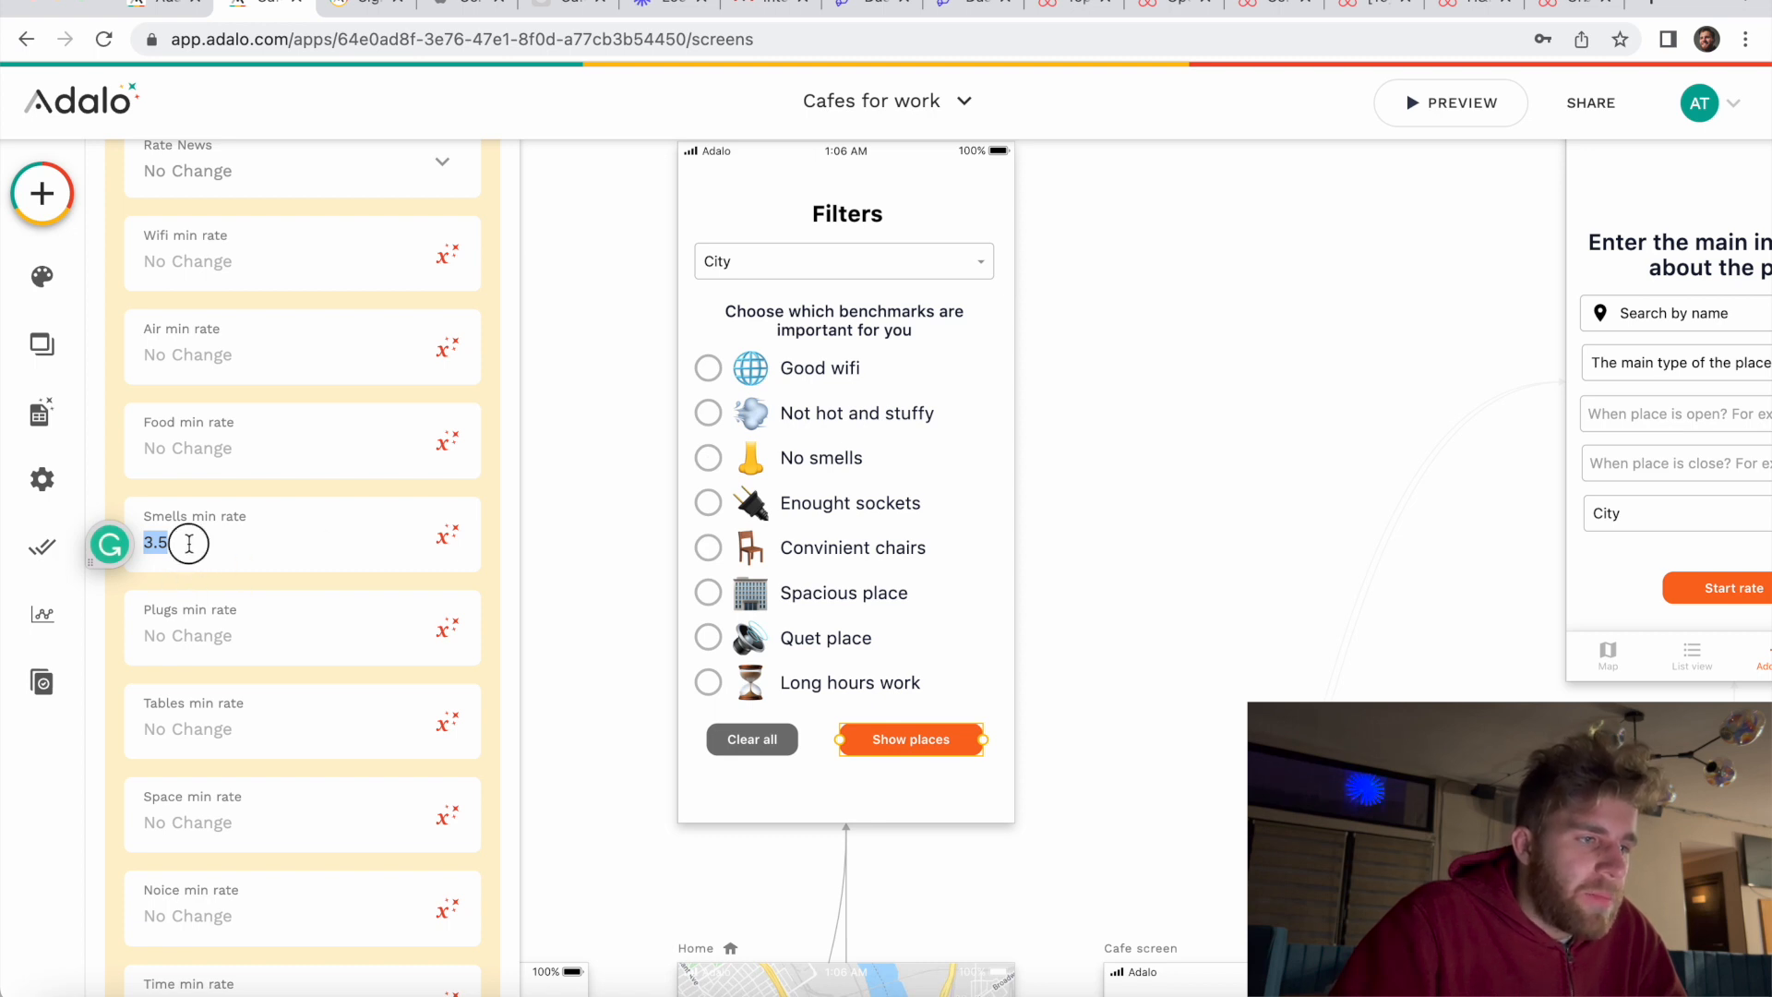
{"action": "scroll", "coordinate": [189, 544], "scroll_direction": "up", "scroll_amount": 20}
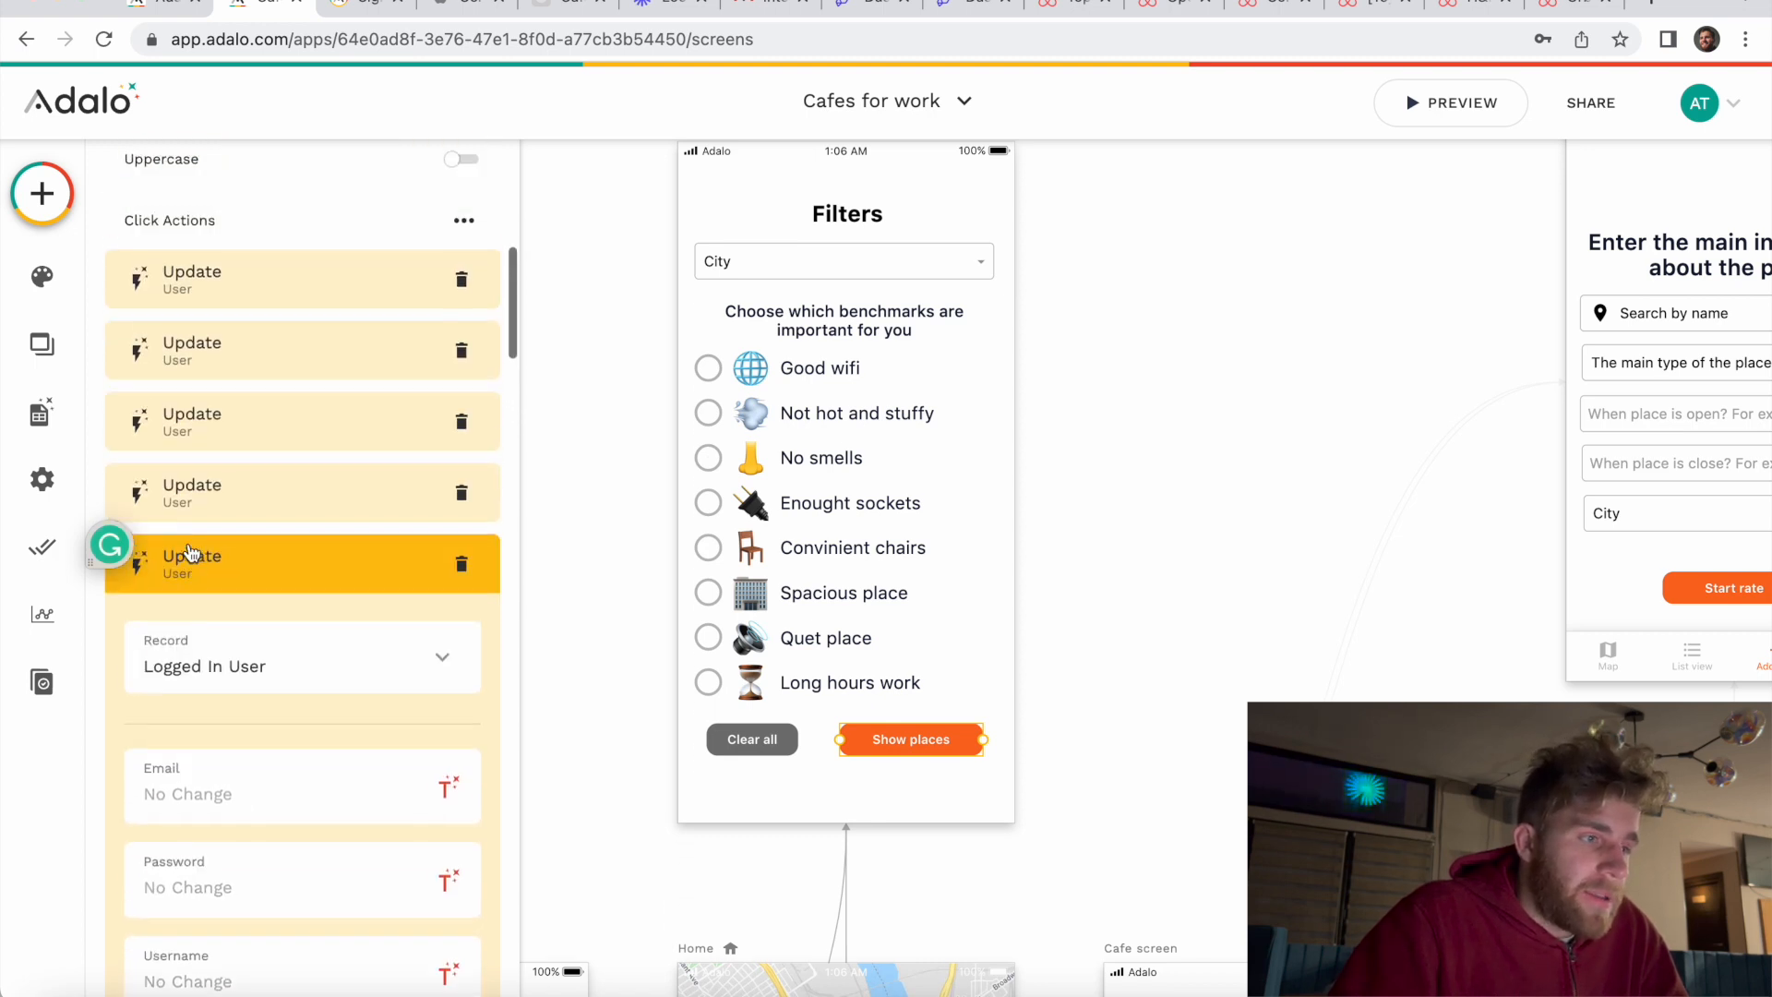
{"action": "scroll", "coordinate": [189, 552], "scroll_direction": "up", "scroll_amount": 1}
{"action": "left_click", "coordinate": [192, 620]}
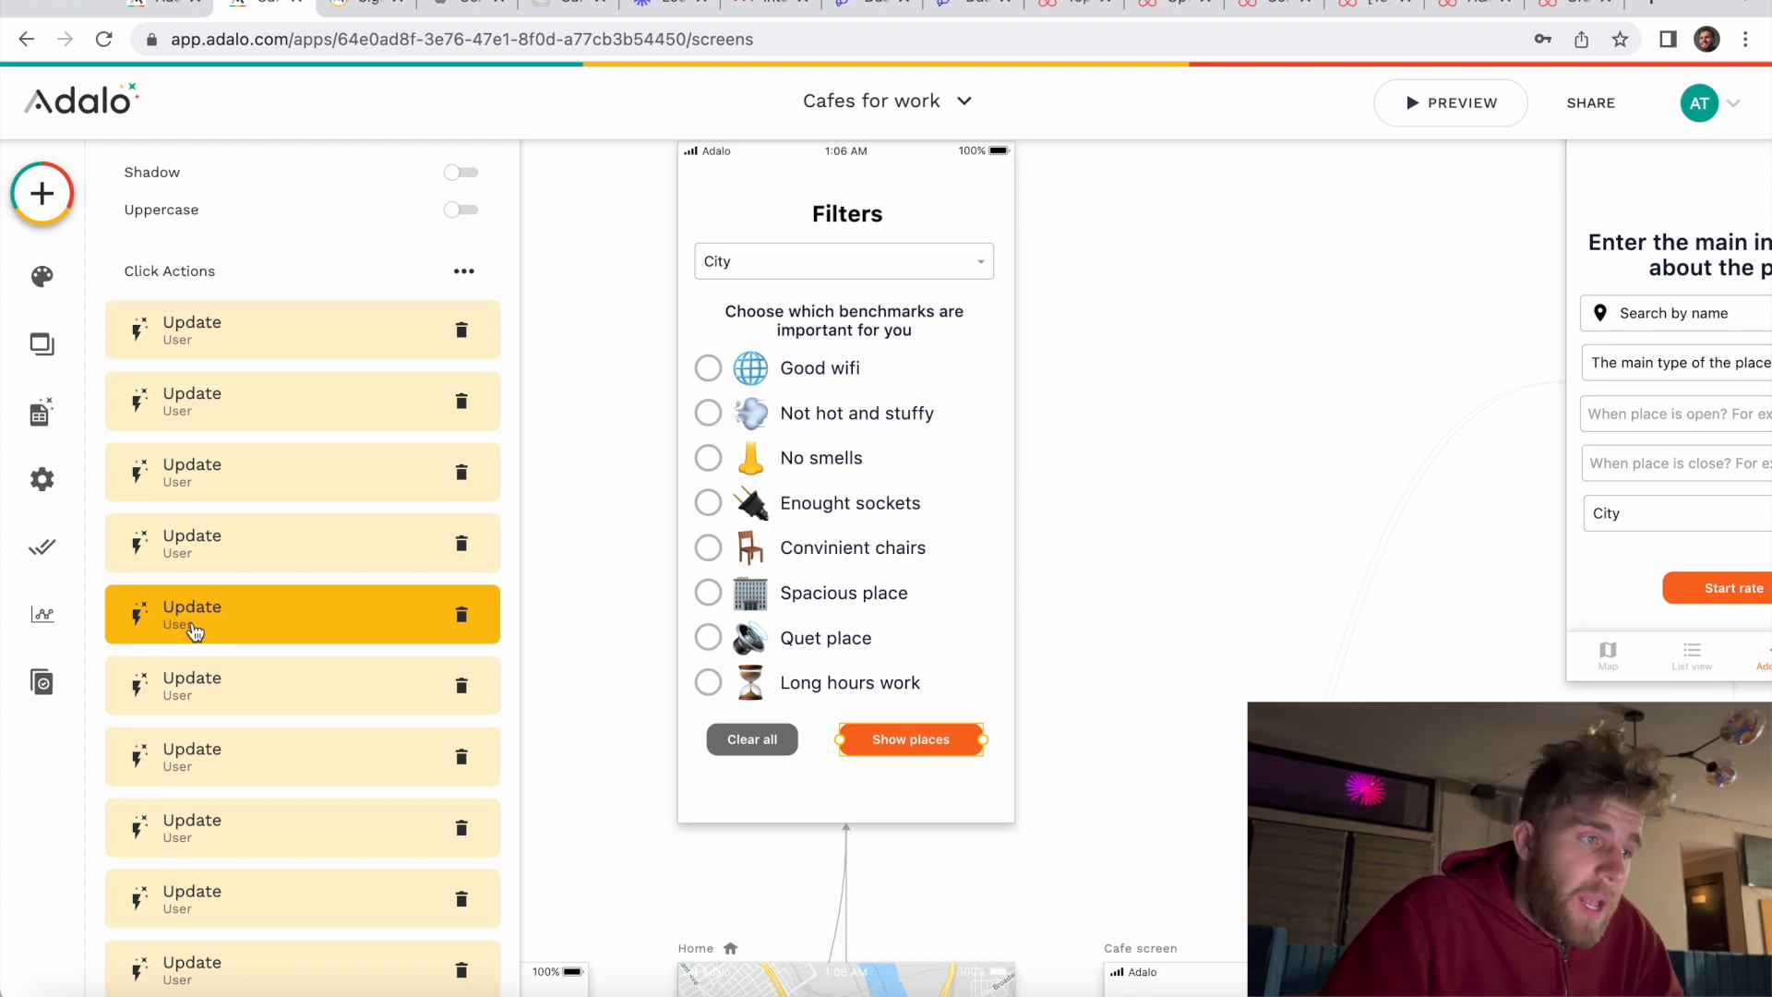
Step: Open the second Update User action of the Show places button and check its Wifi min rate value
{"action": "left_click", "coordinate": [175, 423]}
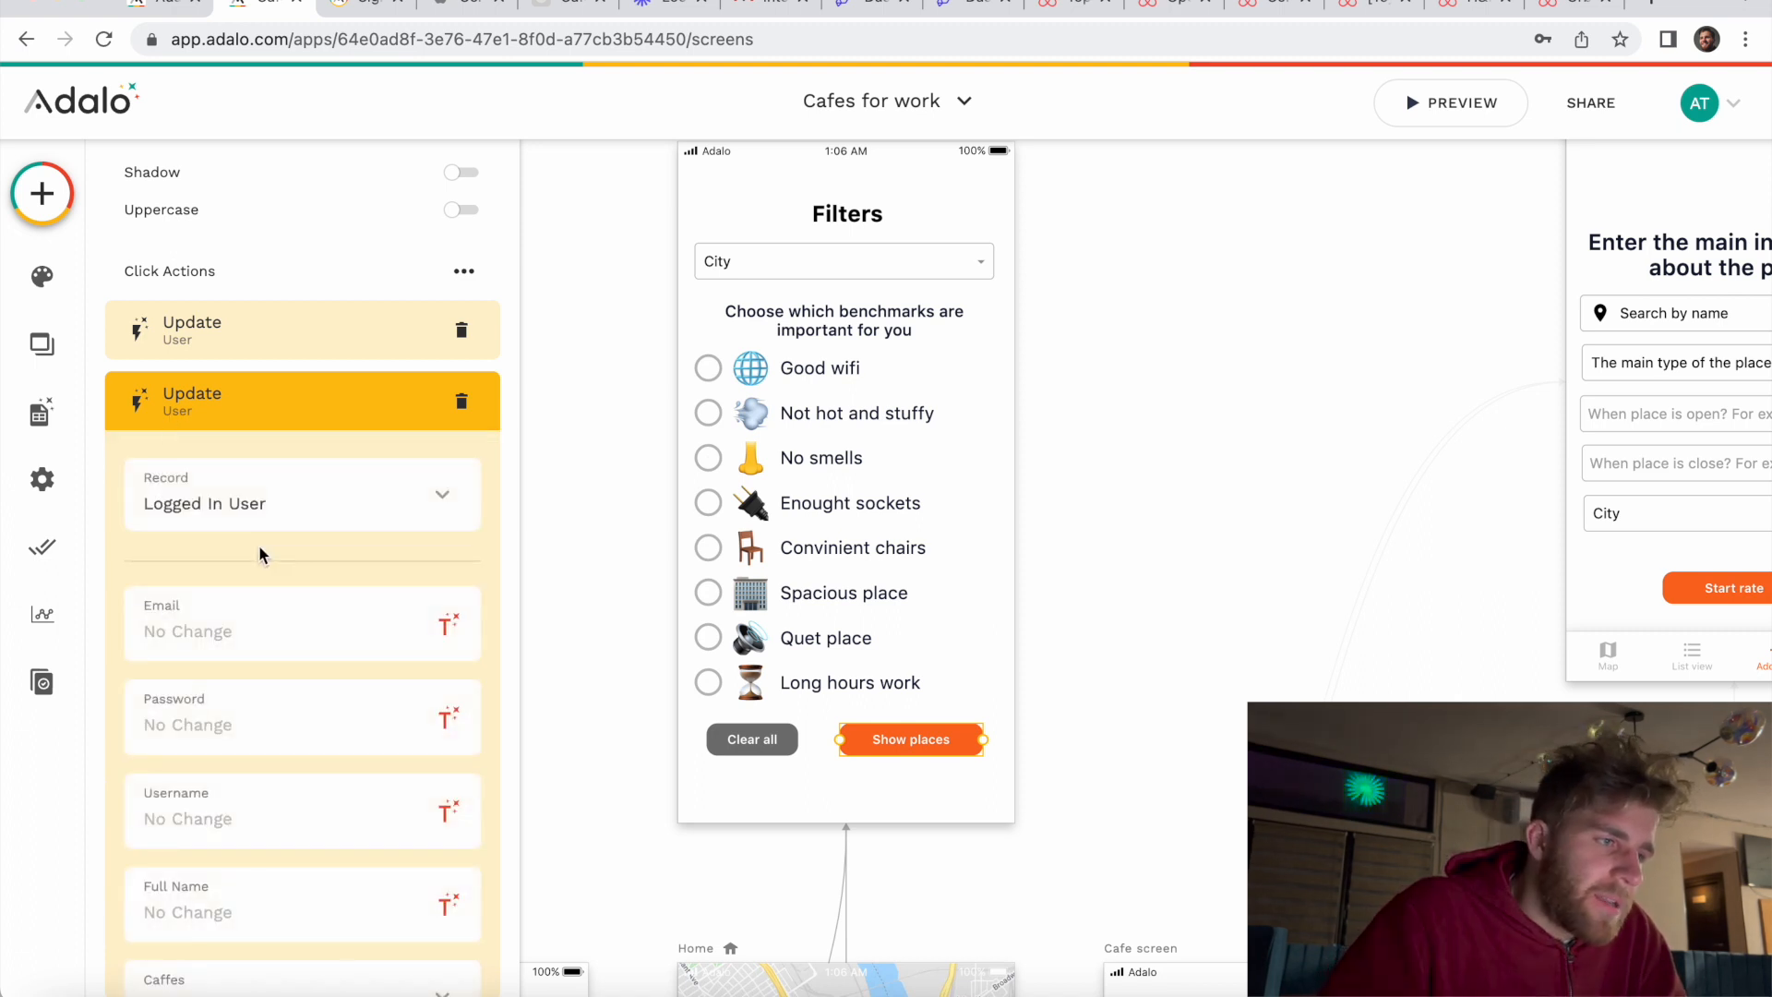
{"action": "scroll", "coordinate": [260, 552], "scroll_direction": "down", "scroll_amount": 5}
{"action": "scroll", "coordinate": [259, 552], "scroll_direction": "down", "scroll_amount": 19}
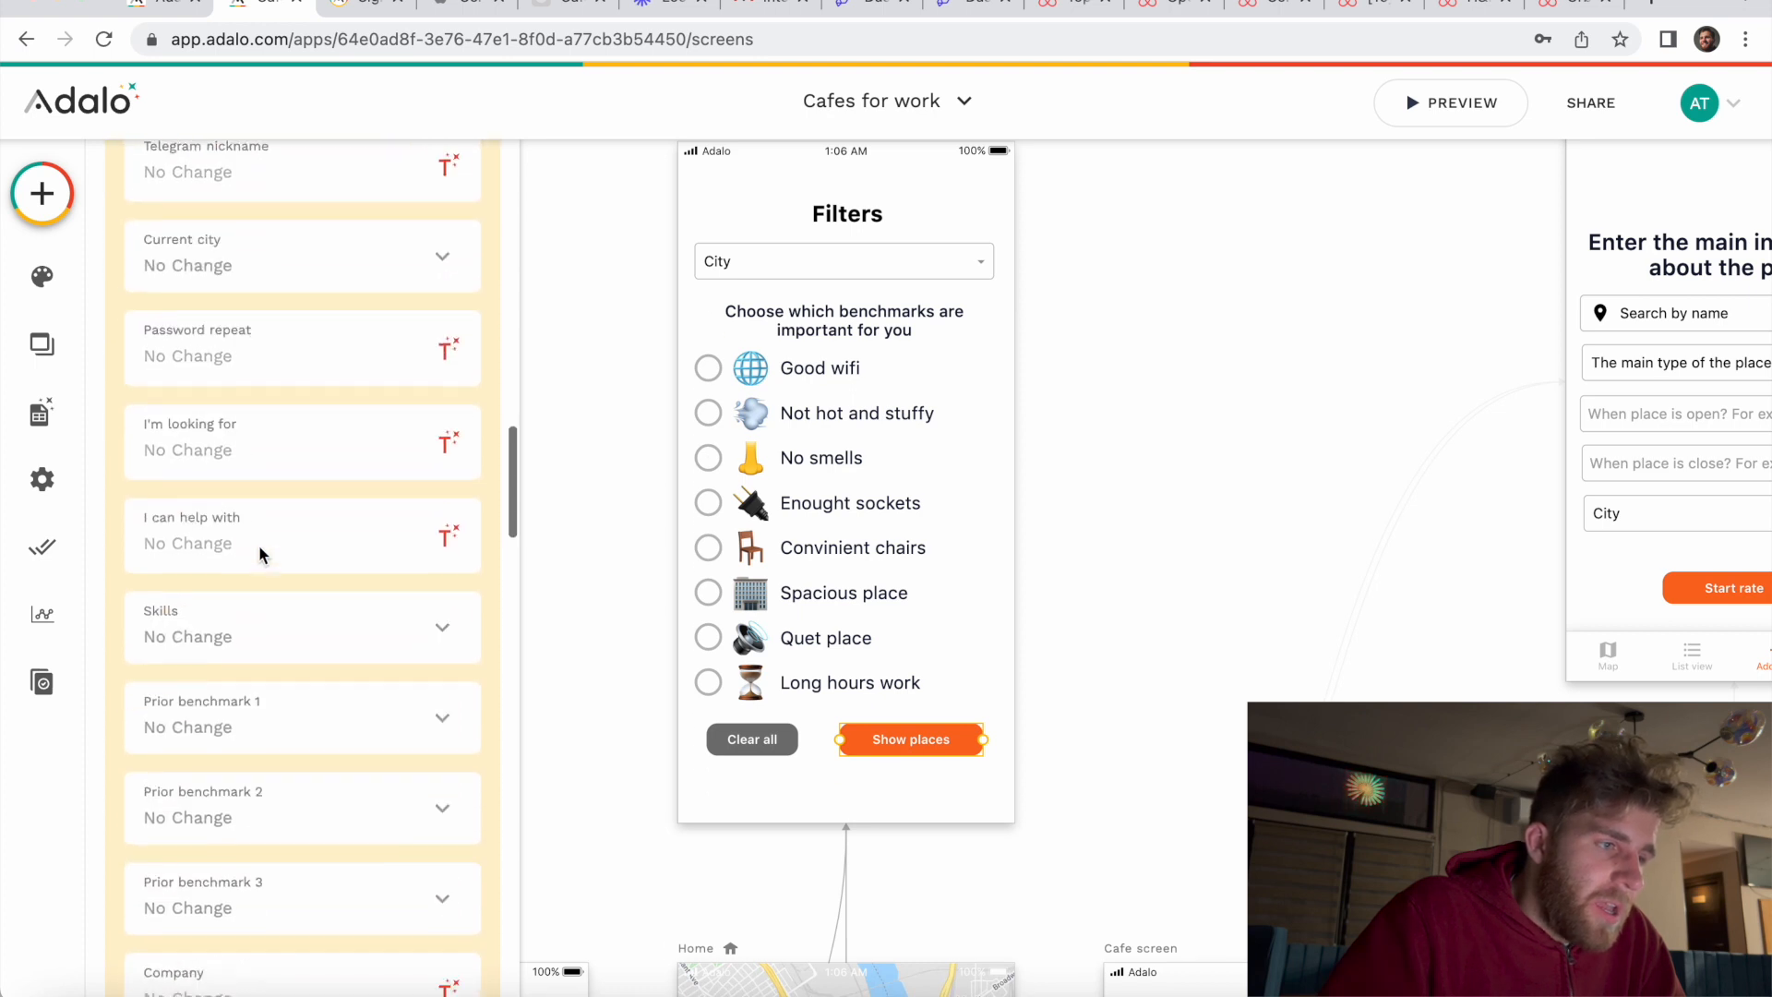
{"action": "scroll", "coordinate": [259, 552], "scroll_direction": "up", "scroll_amount": 11}
{"action": "scroll", "coordinate": [258, 552], "scroll_direction": "up", "scroll_amount": 13}
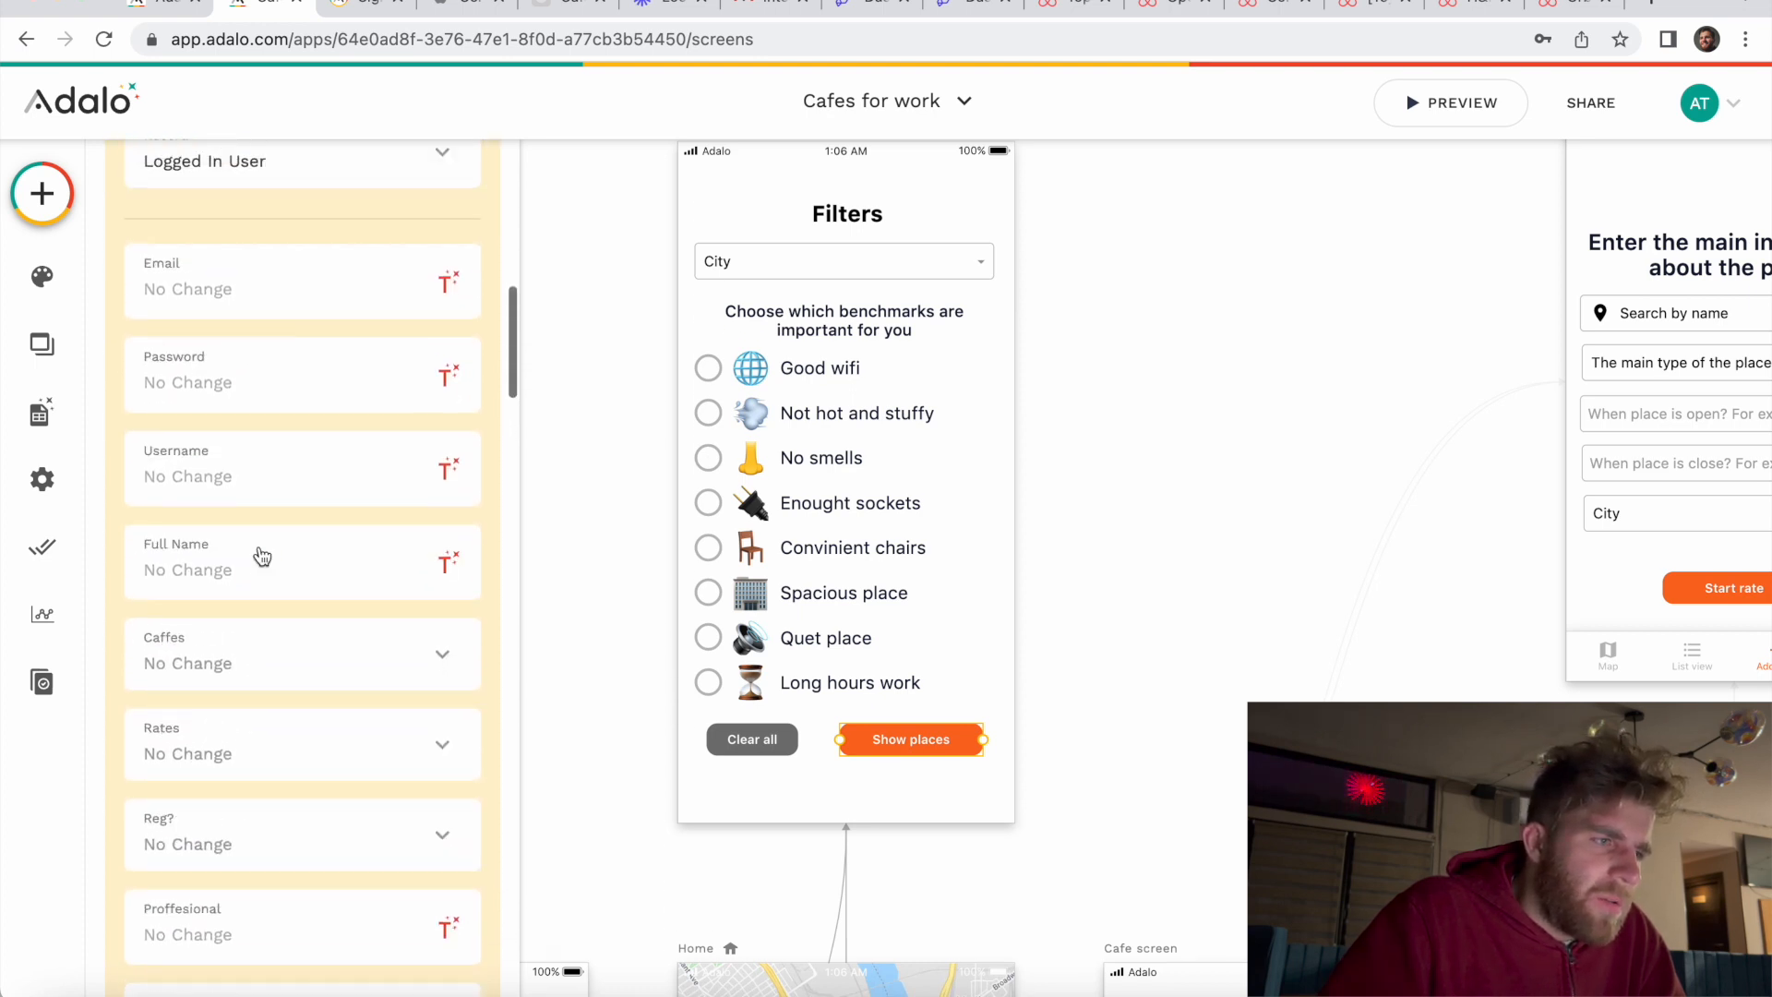
{"action": "left_click", "coordinate": [226, 274]}
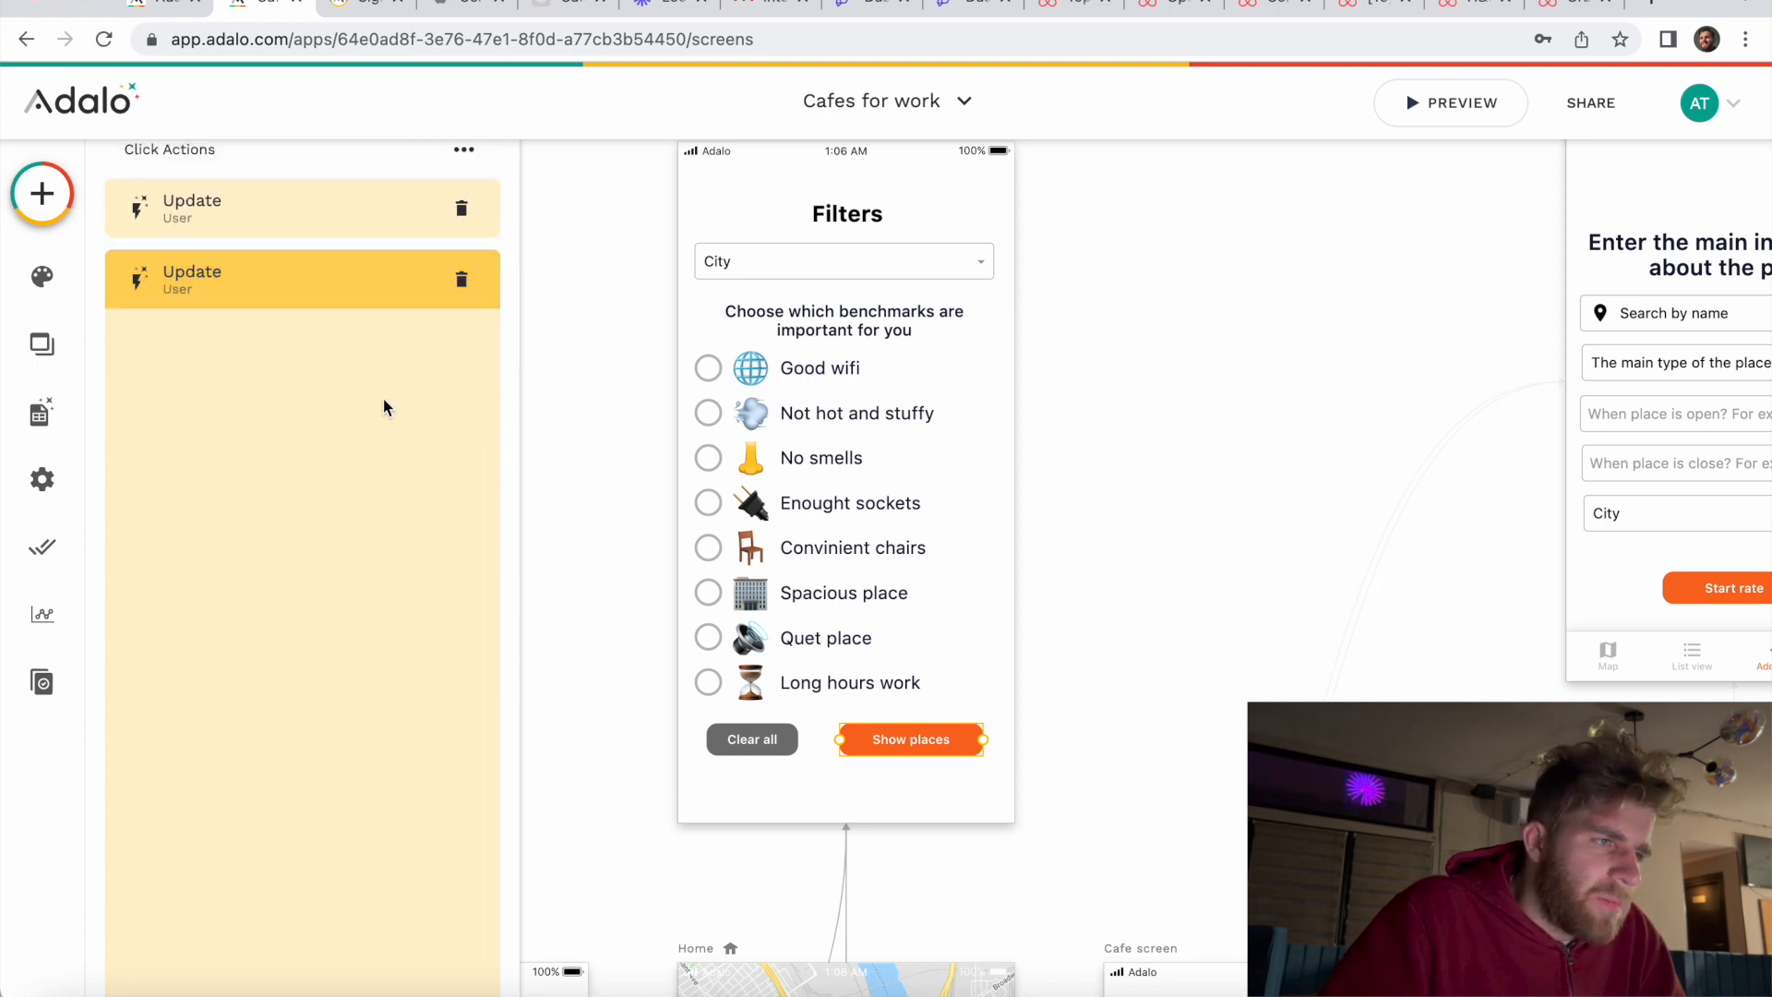
{"action": "left_click", "coordinate": [268, 278]}
{"action": "scroll", "coordinate": [273, 569], "scroll_direction": "down", "scroll_amount": 10}
{"action": "scroll", "coordinate": [275, 572], "scroll_direction": "down", "scroll_amount": 5}
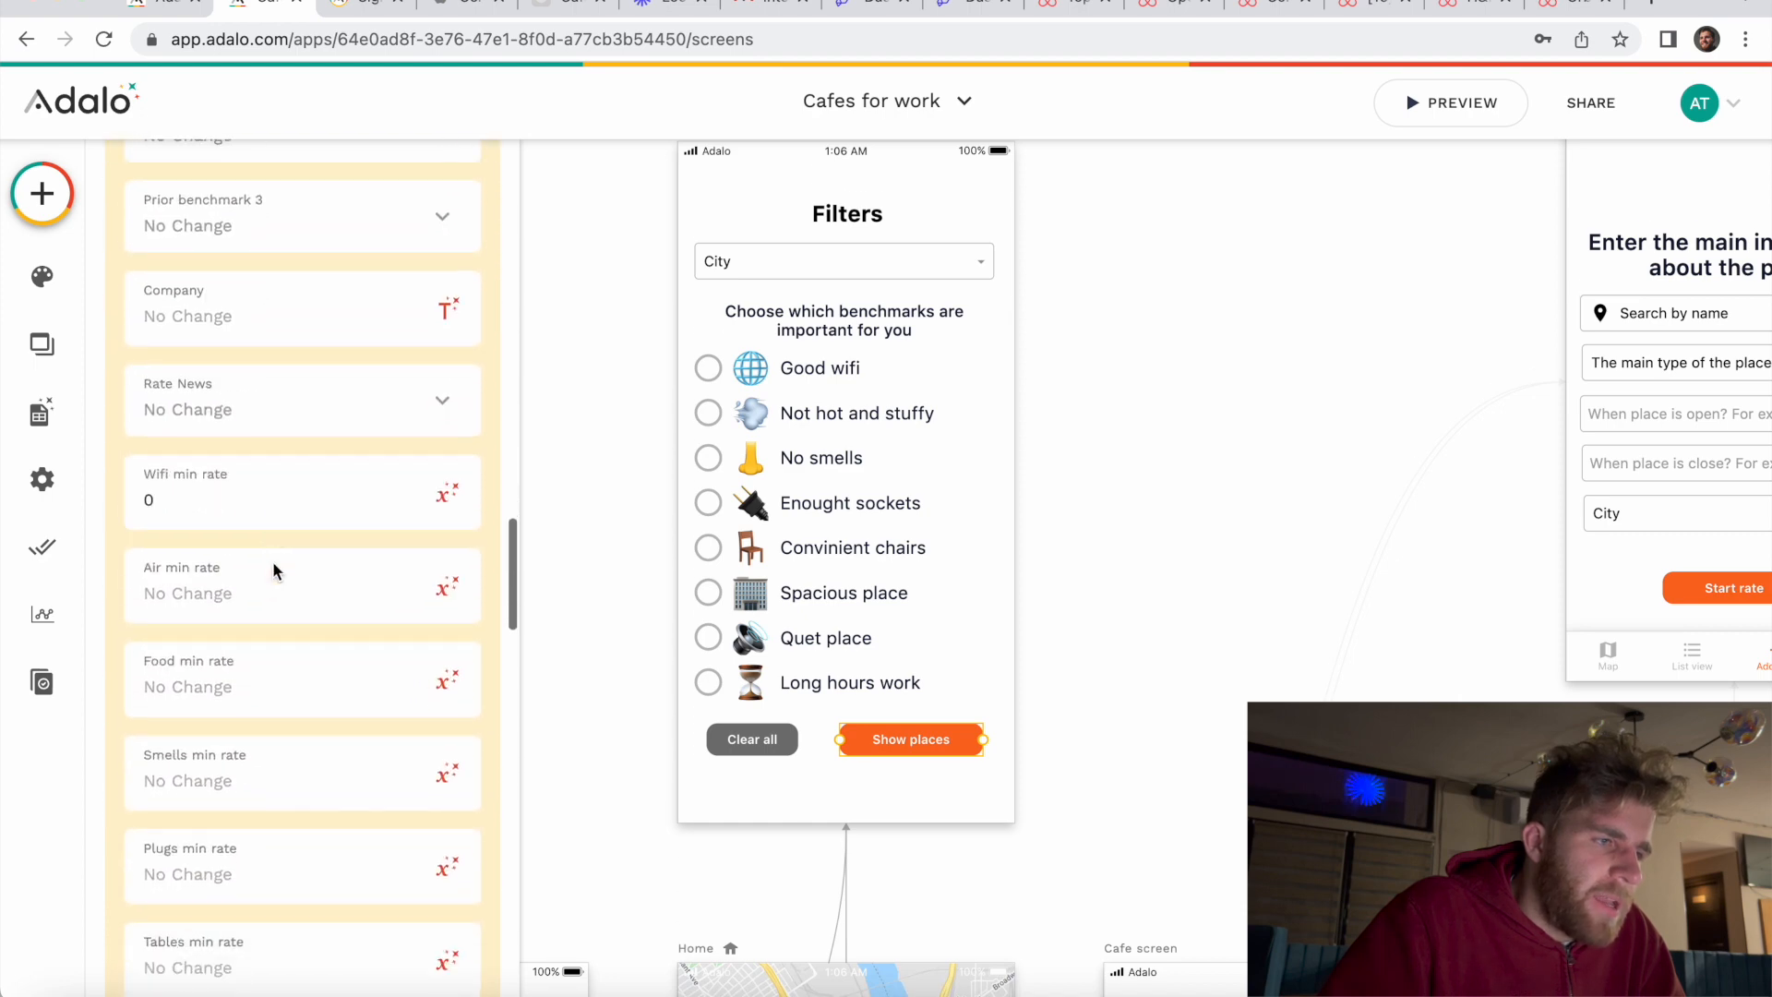
{"action": "left_click", "coordinate": [242, 478]}
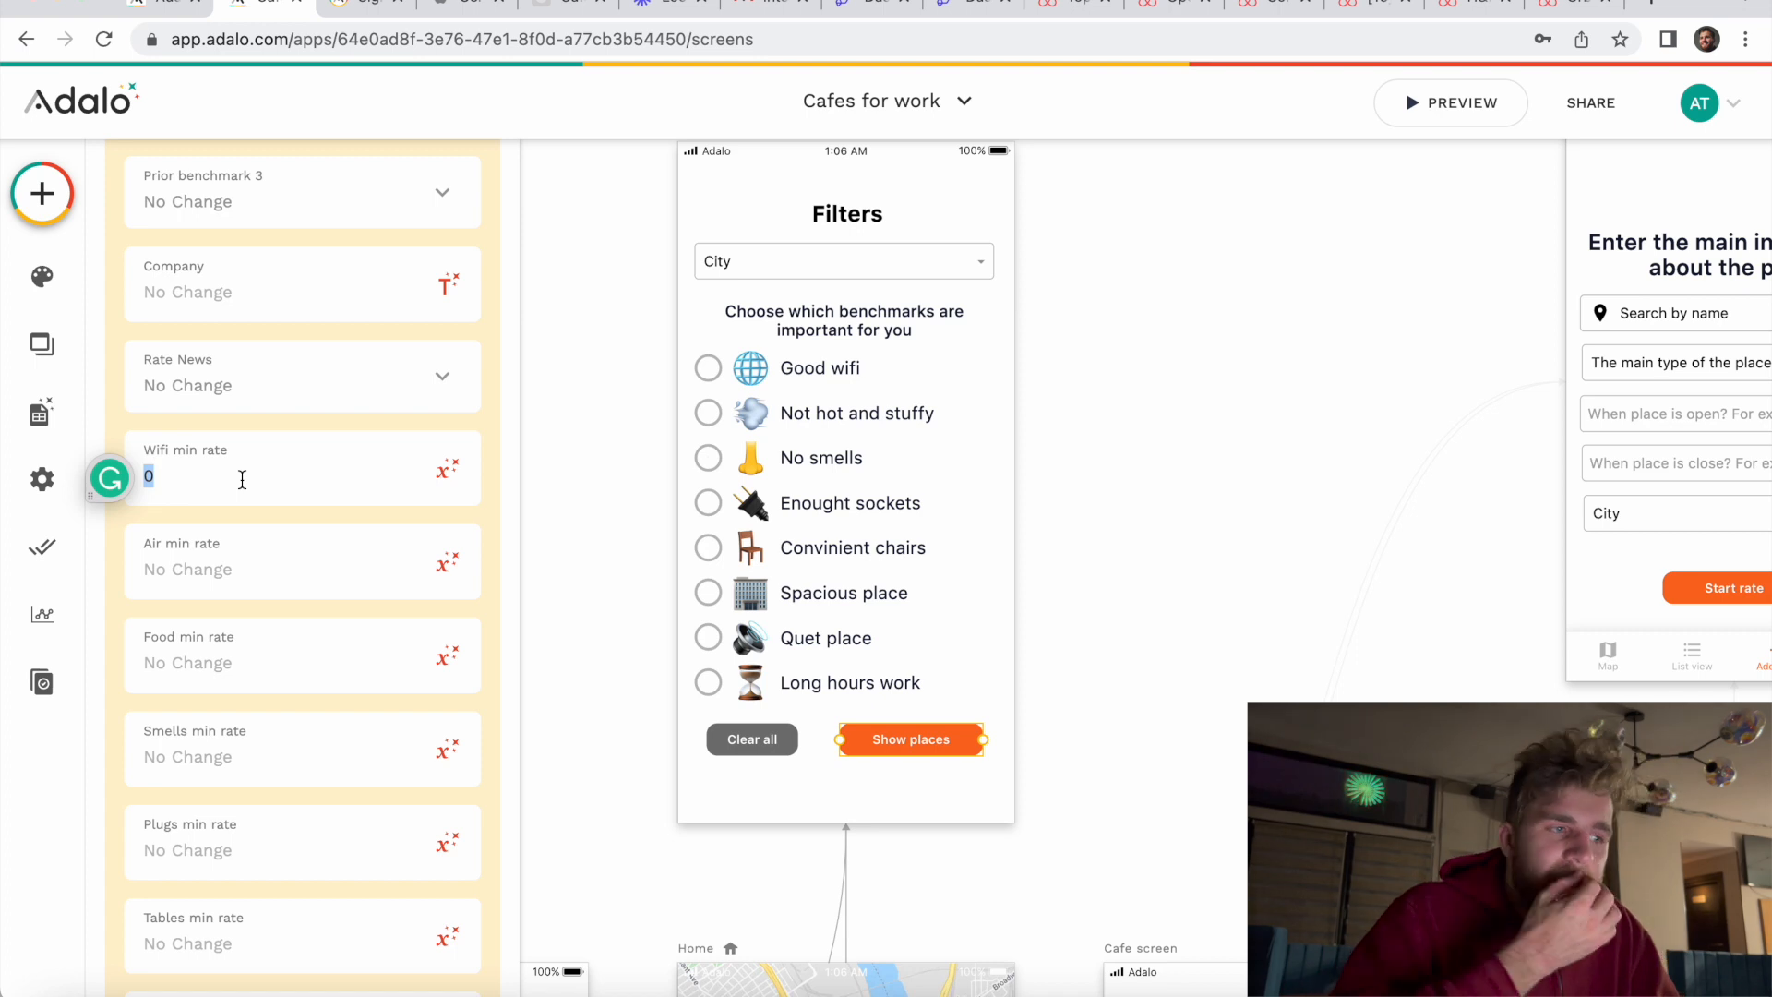
{"action": "left_click", "coordinate": [242, 480]}
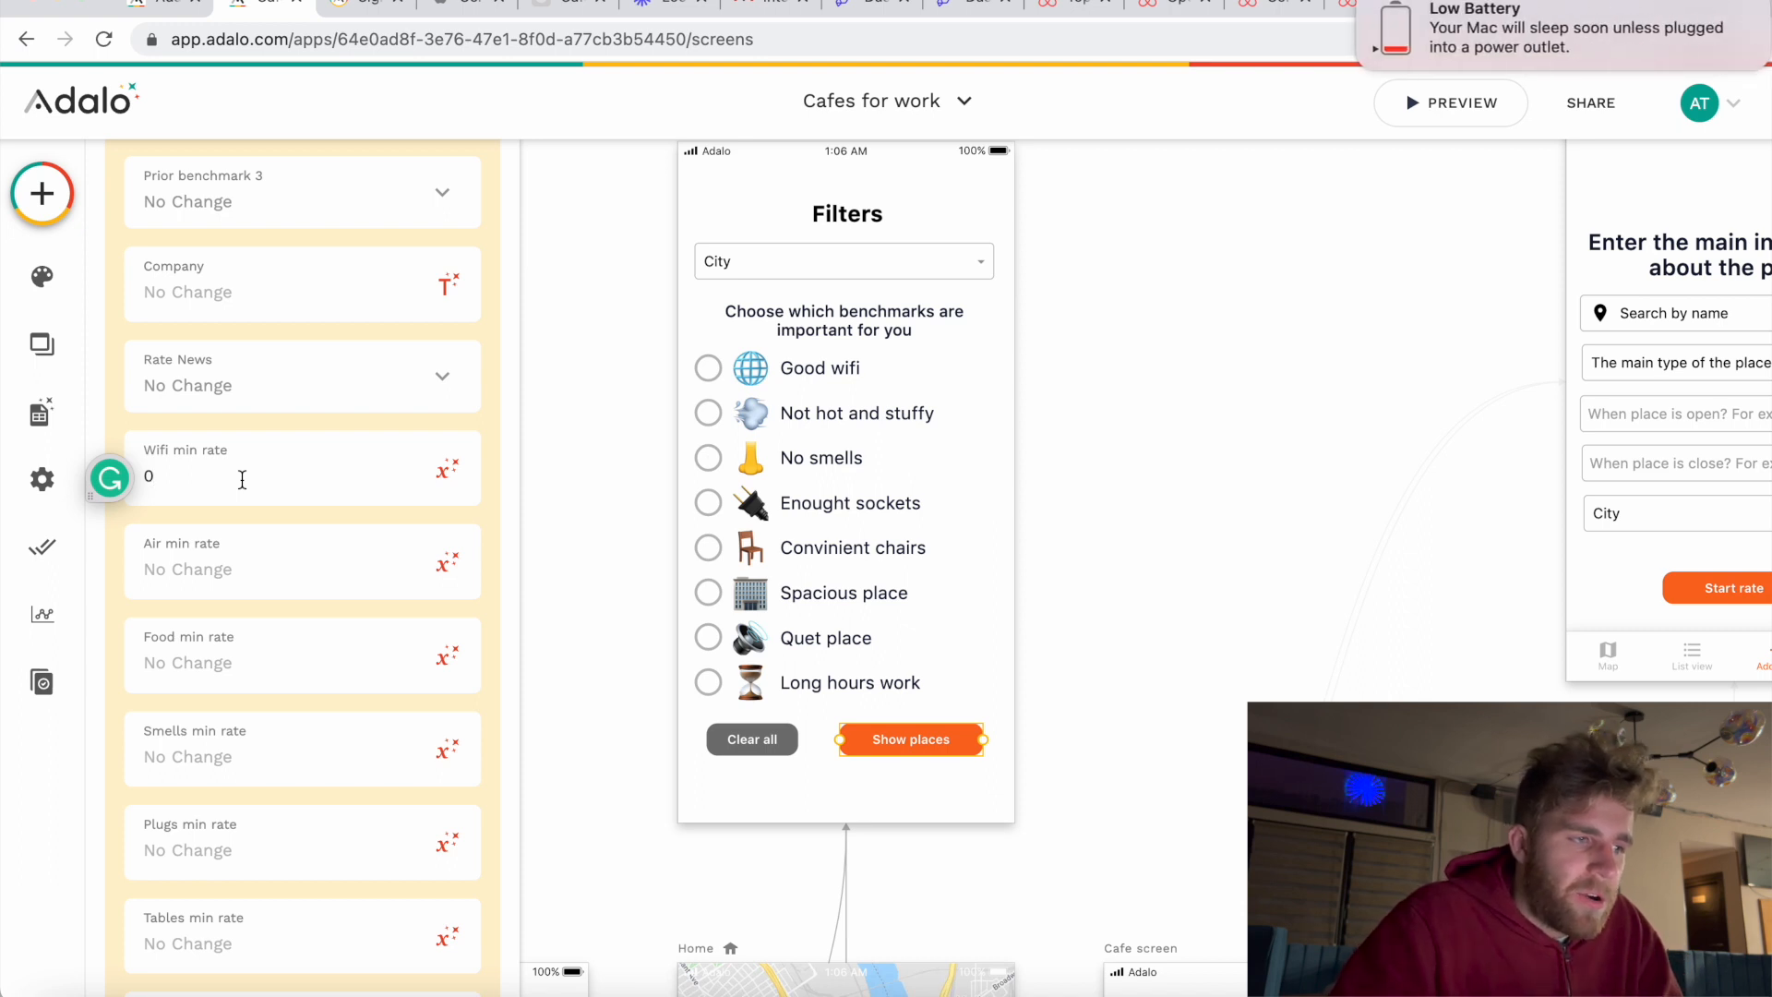
Step: Show the second Update User action's advanced settings, check its Wifi importance condition, and close the action
{"action": "scroll", "coordinate": [242, 480], "scroll_direction": "down", "scroll_amount": 5}
{"action": "scroll", "coordinate": [244, 487], "scroll_direction": "down", "scroll_amount": 10}
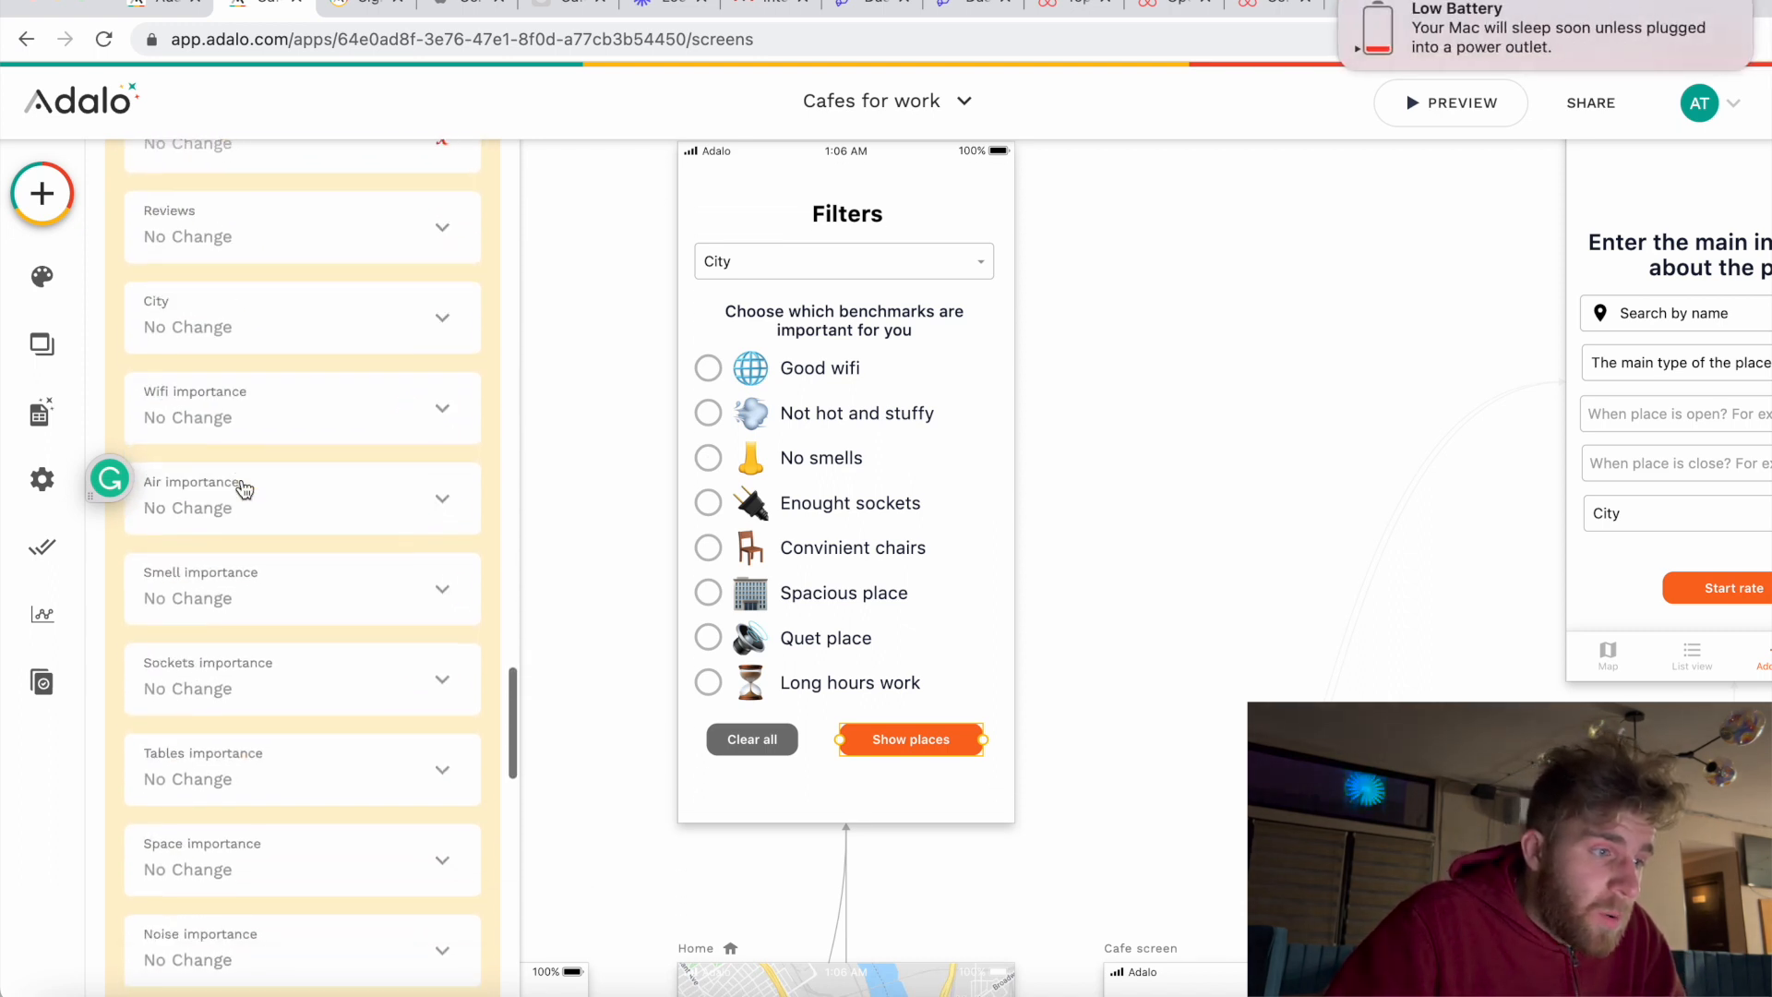
{"action": "left_click", "coordinate": [267, 767]}
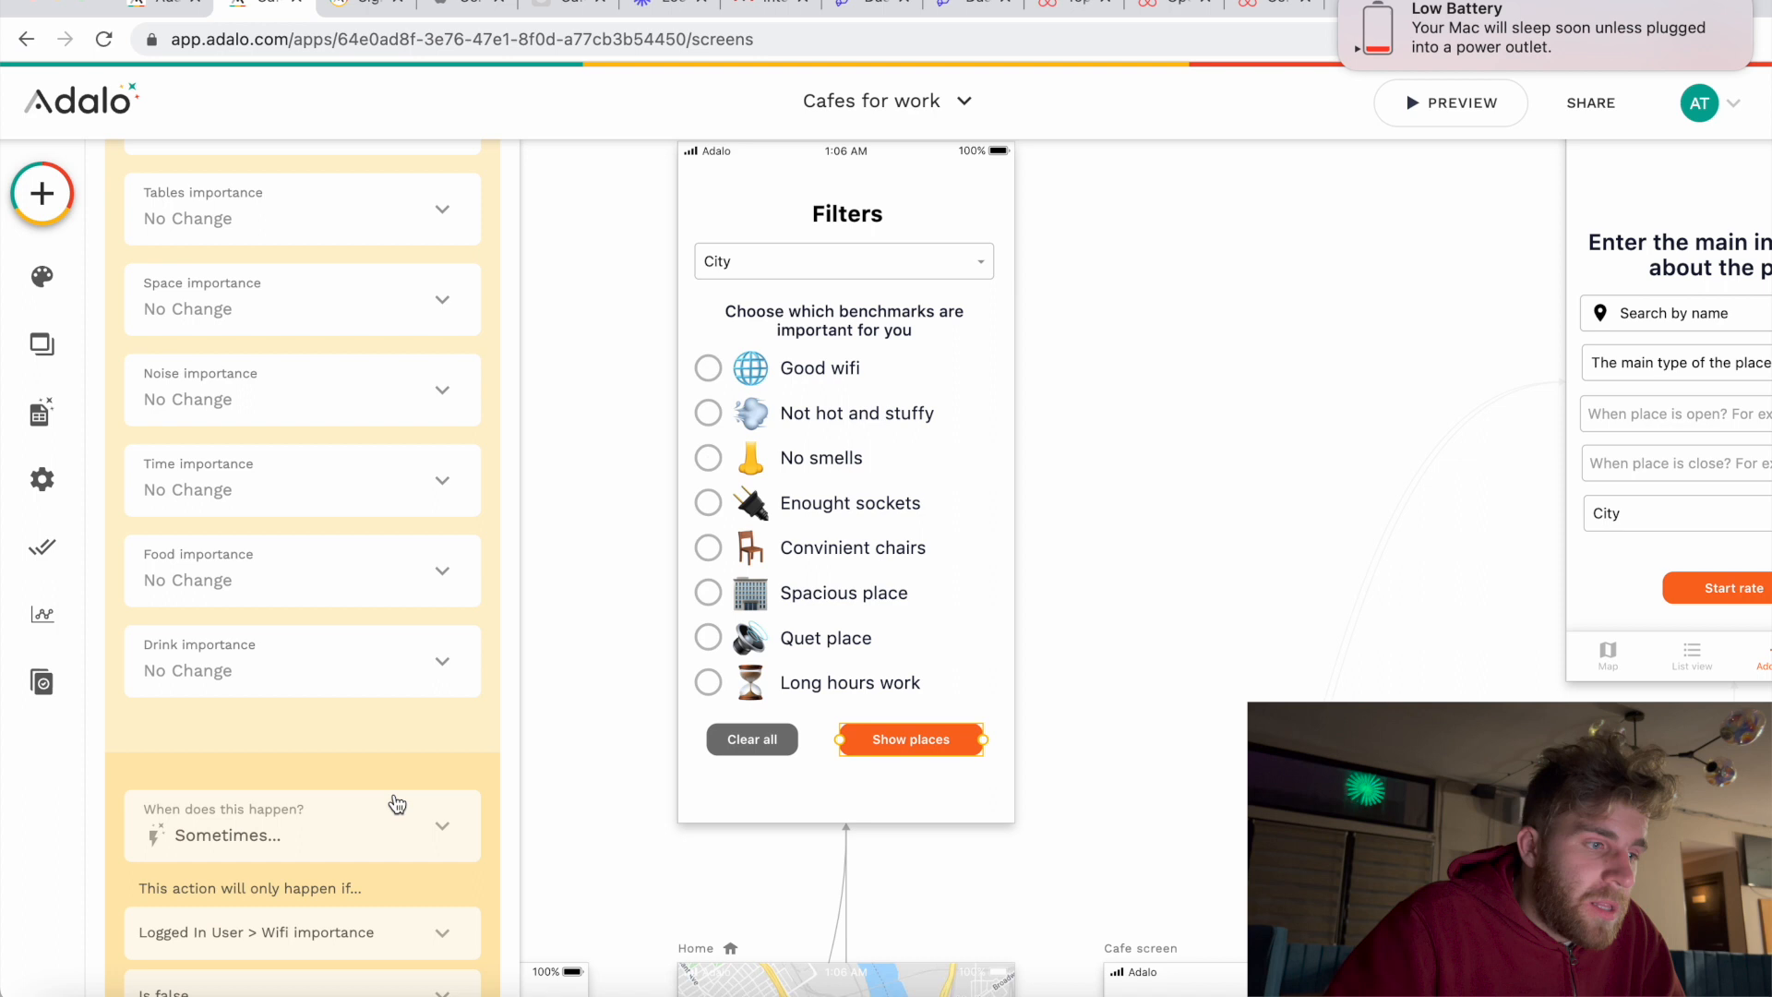
{"action": "scroll", "coordinate": [393, 792], "scroll_direction": "down", "scroll_amount": 3}
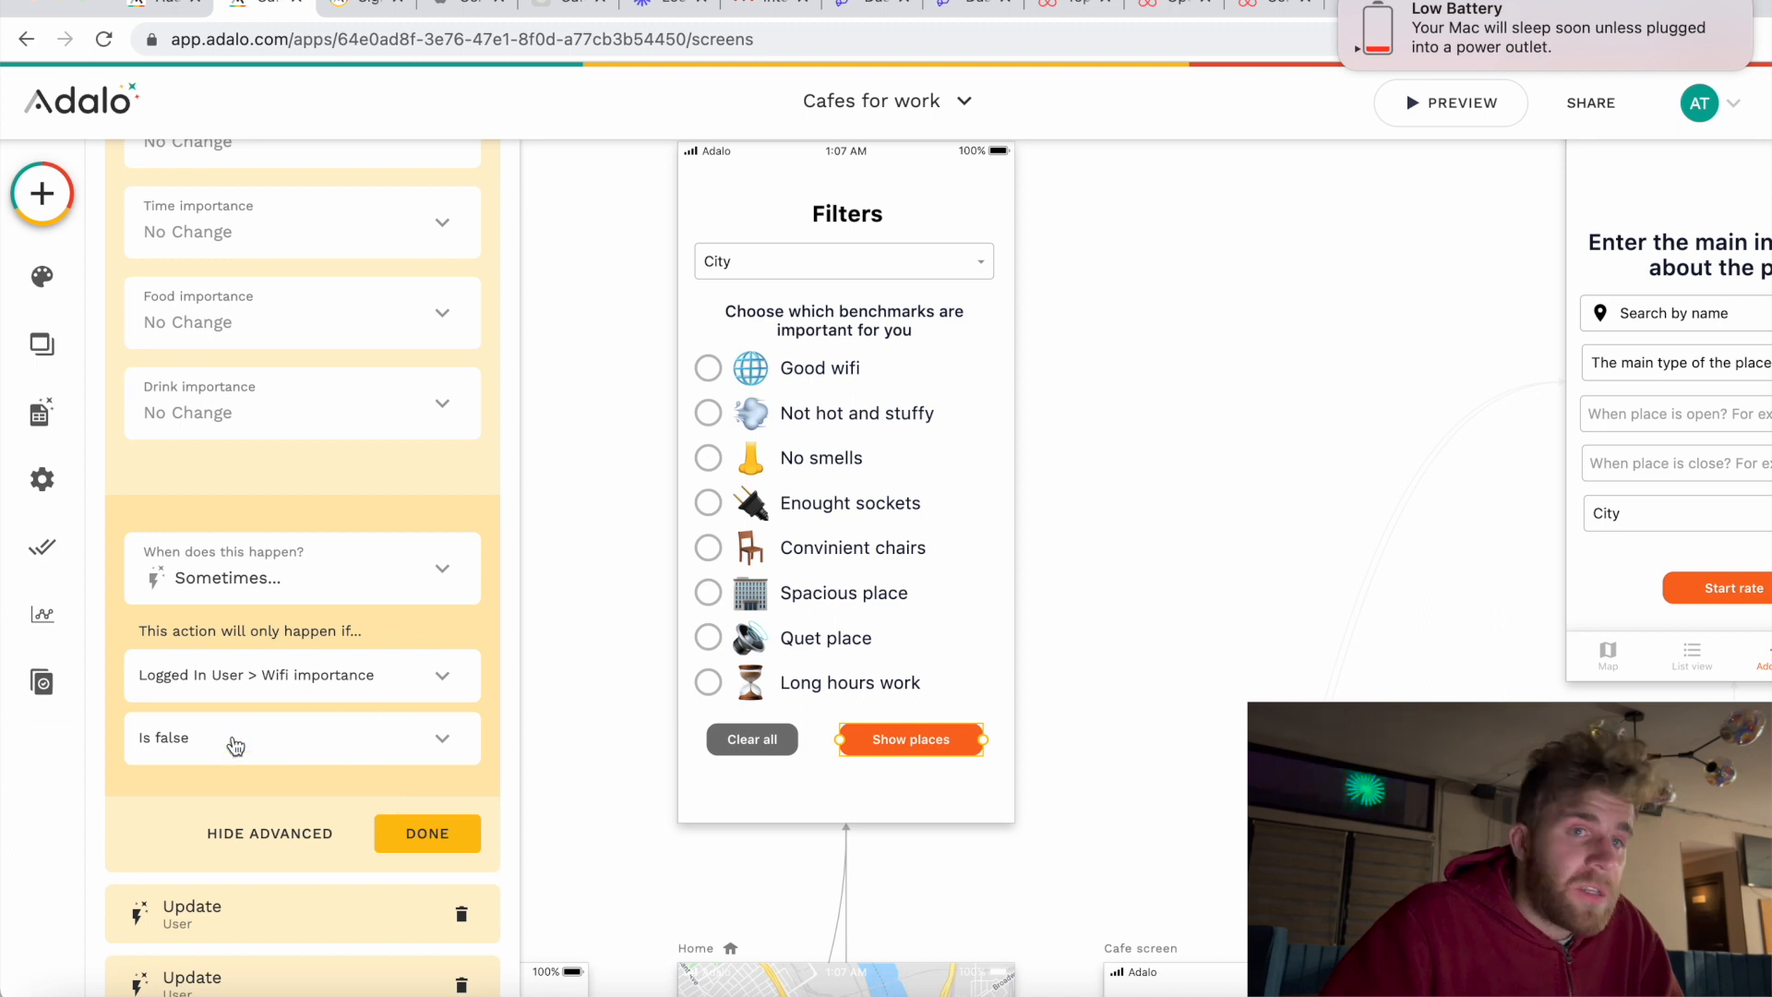
{"action": "left_click", "coordinate": [1144, 2]}
{"action": "left_click", "coordinate": [1144, 2]}
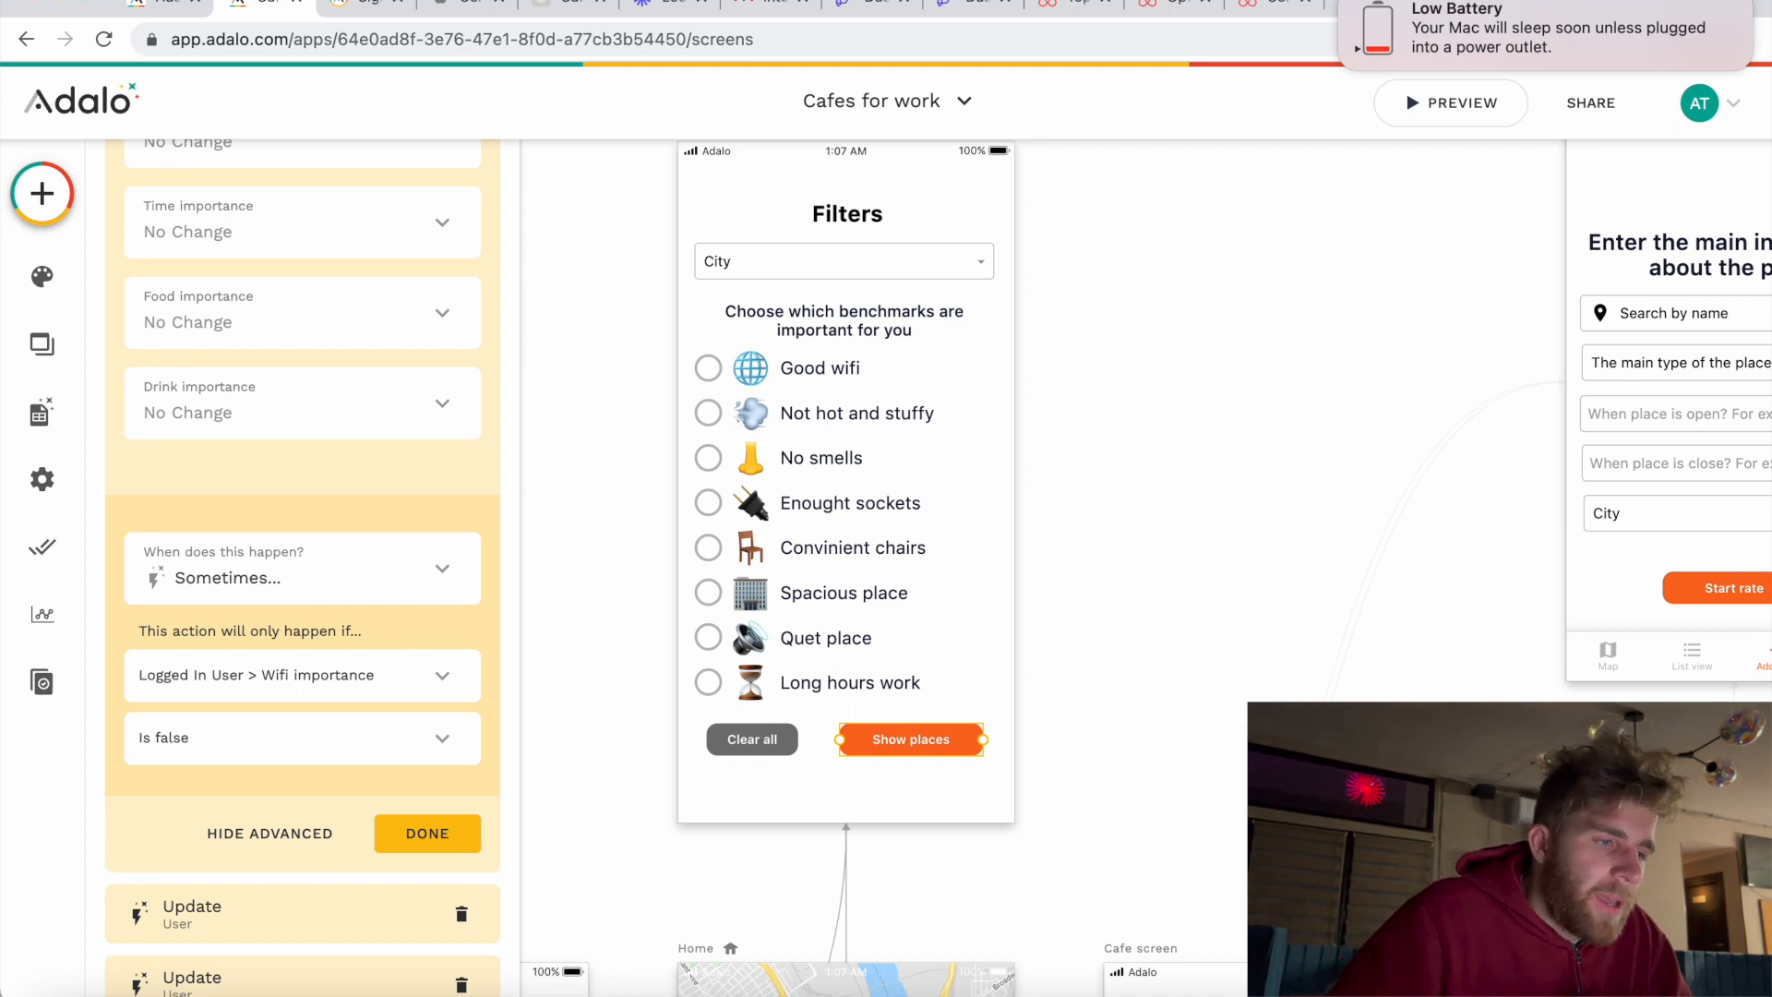
{"action": "left_click", "coordinate": [430, 835]}
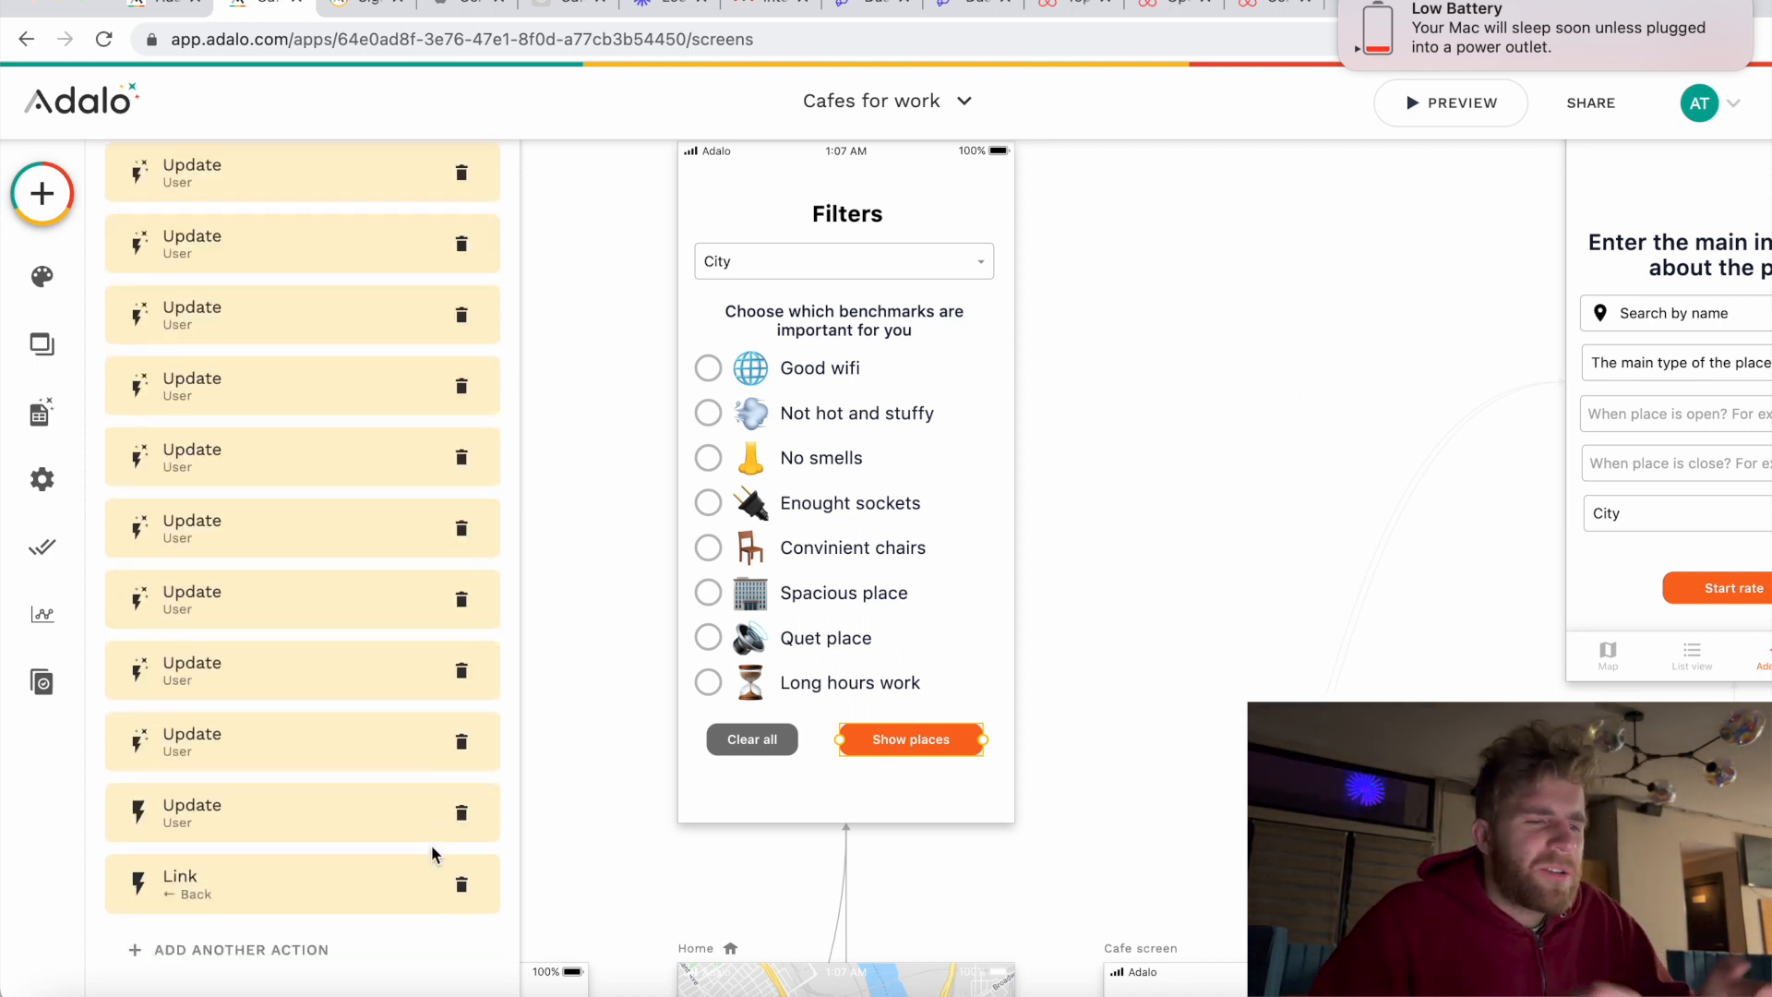
Step: Review the full list of Show places click actions
{"action": "scroll", "coordinate": [281, 692], "scroll_direction": "up", "scroll_amount": 10}
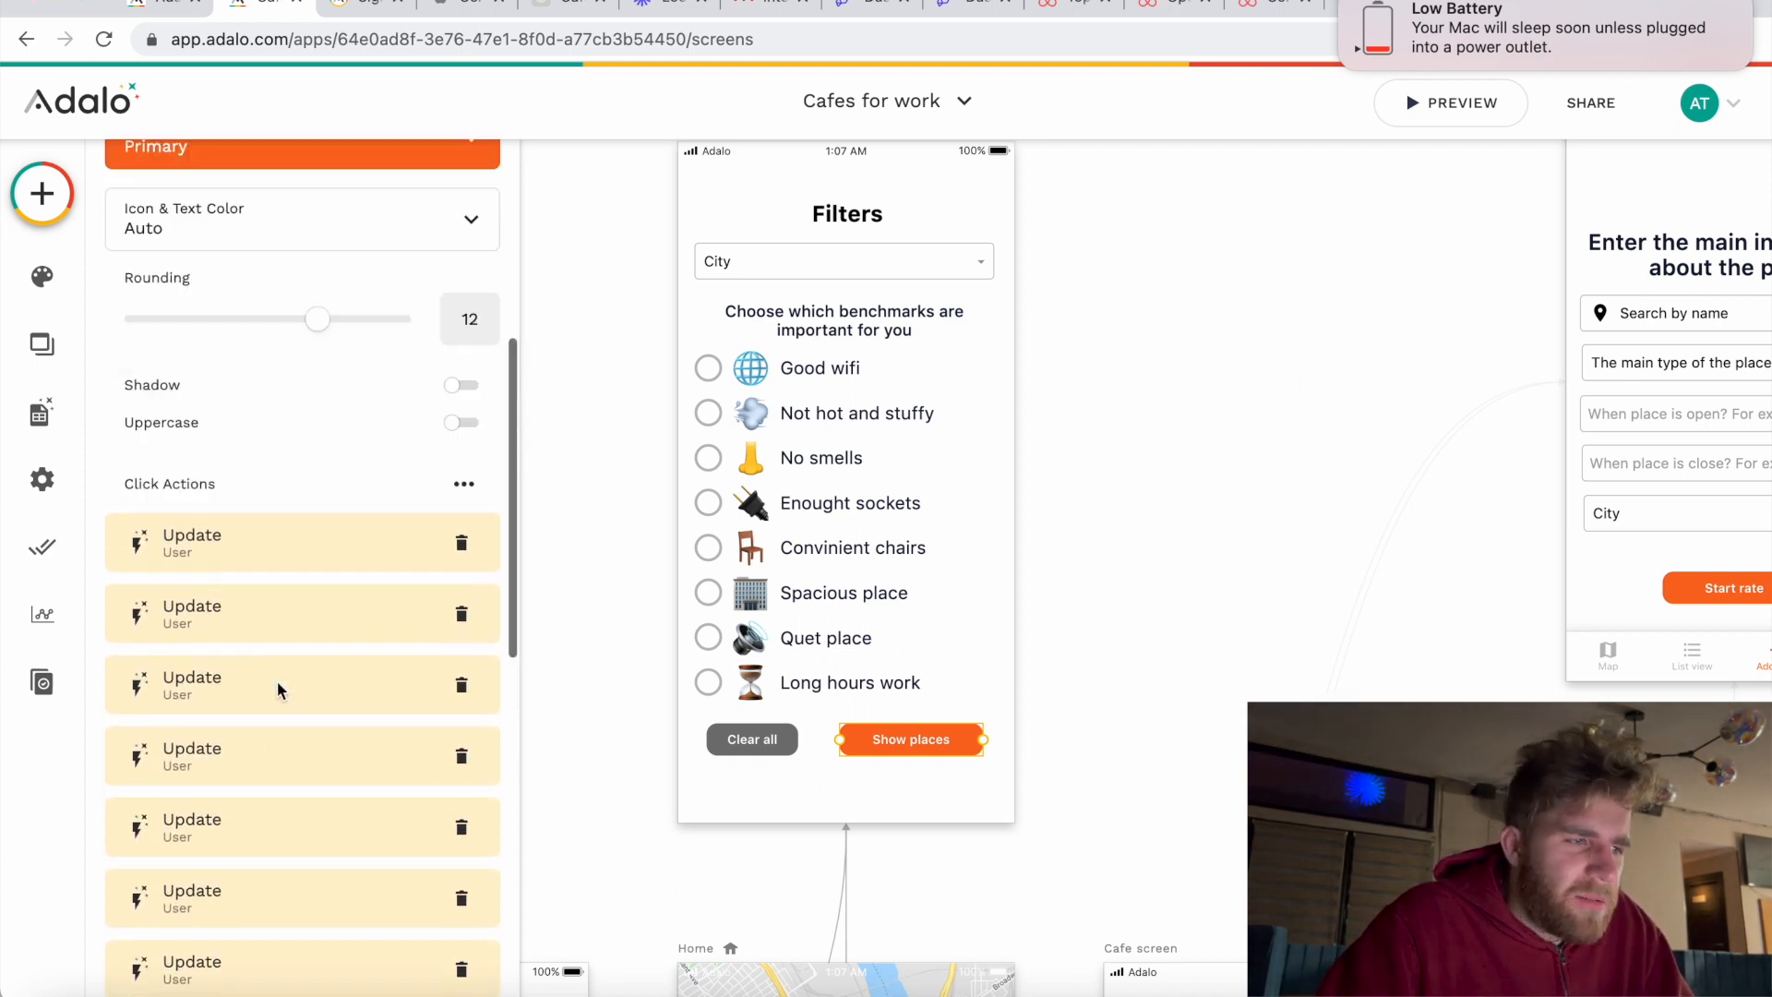
{"action": "scroll", "coordinate": [281, 692], "scroll_direction": "down", "scroll_amount": 6}
{"action": "scroll", "coordinate": [279, 692], "scroll_direction": "down", "scroll_amount": 1}
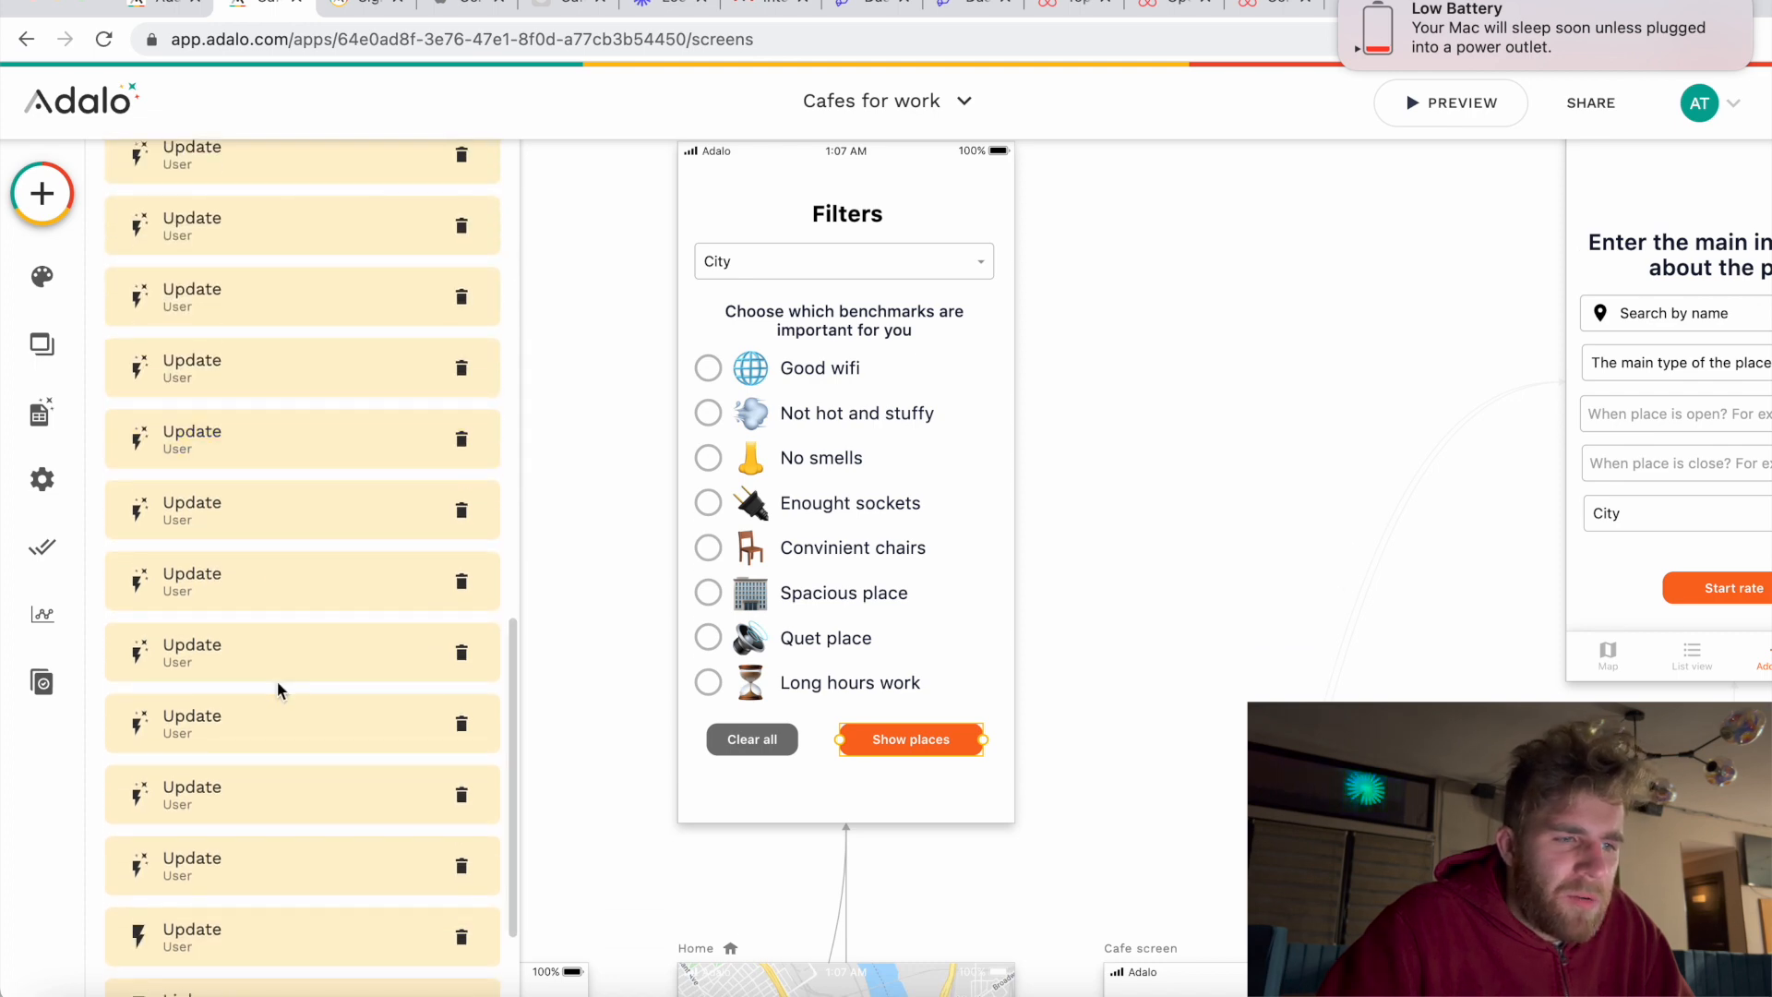
Step: Deselect the Show places button and view the Home screen with its map and Set filters button
{"action": "left_click", "coordinate": [1088, 540]}
{"action": "scroll", "coordinate": [910, 552], "scroll_direction": "down", "scroll_amount": 3}
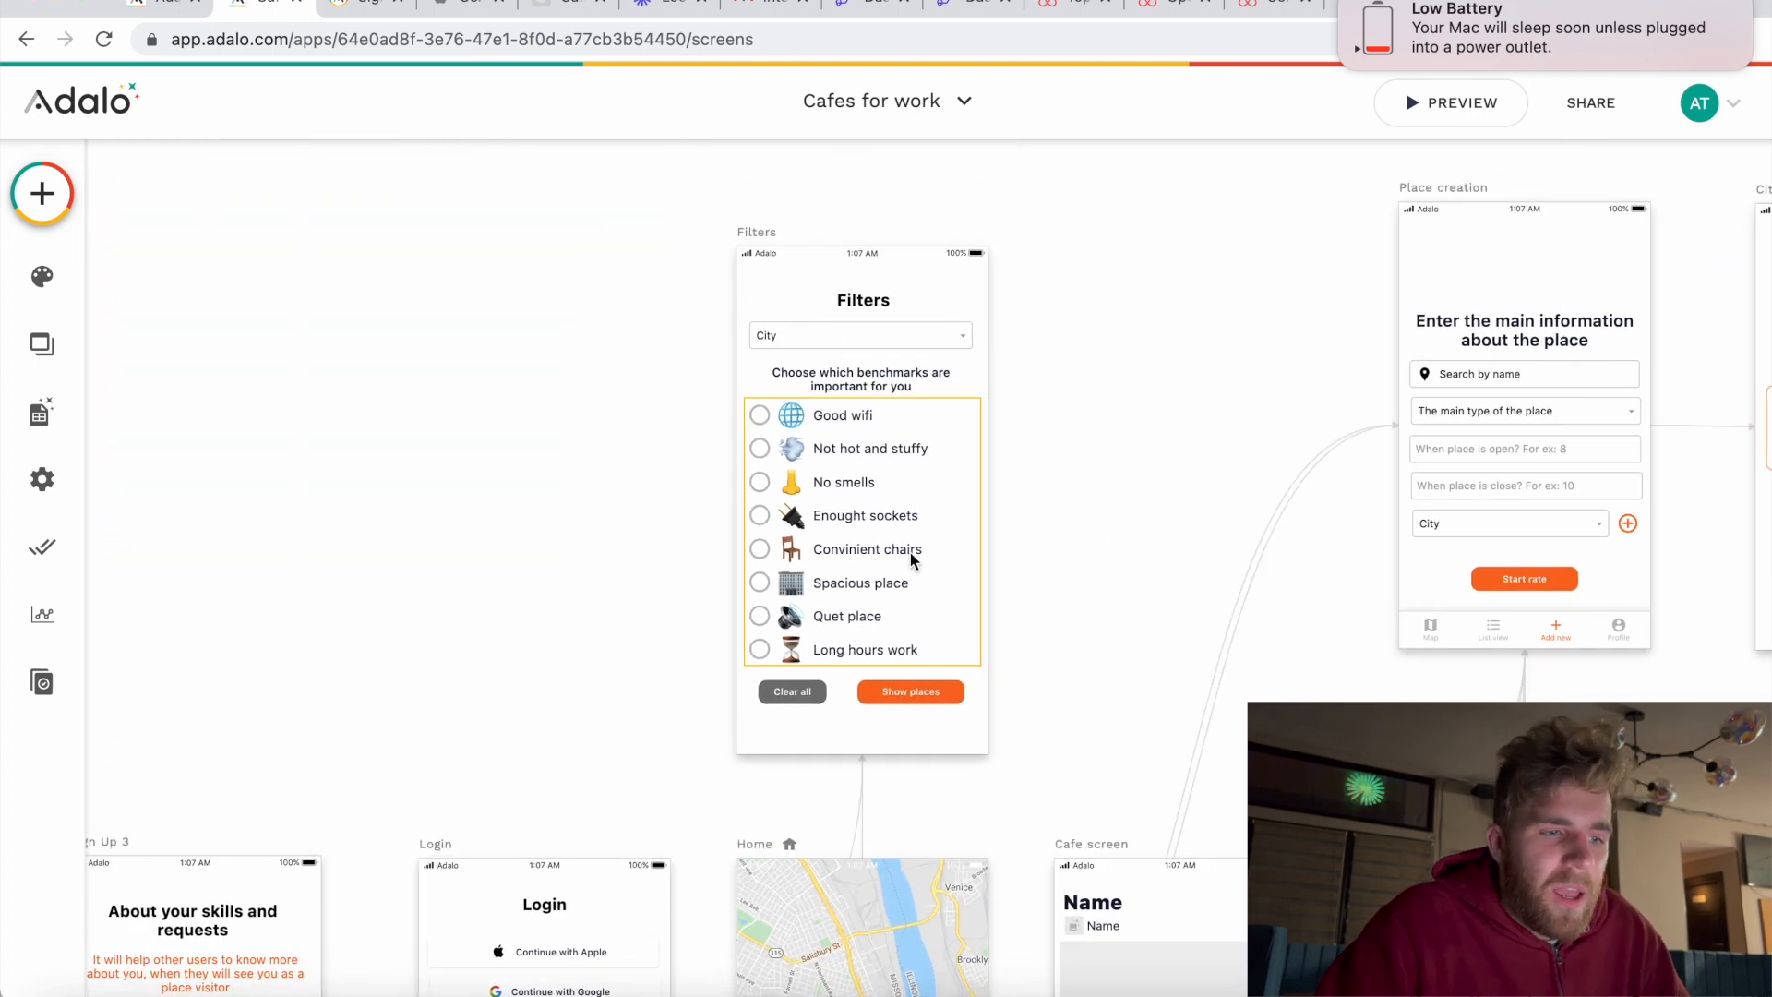
{"action": "scroll", "coordinate": [910, 552], "scroll_direction": "down", "scroll_amount": 7}
{"action": "scroll", "coordinate": [910, 552], "scroll_direction": "up", "scroll_amount": 1}
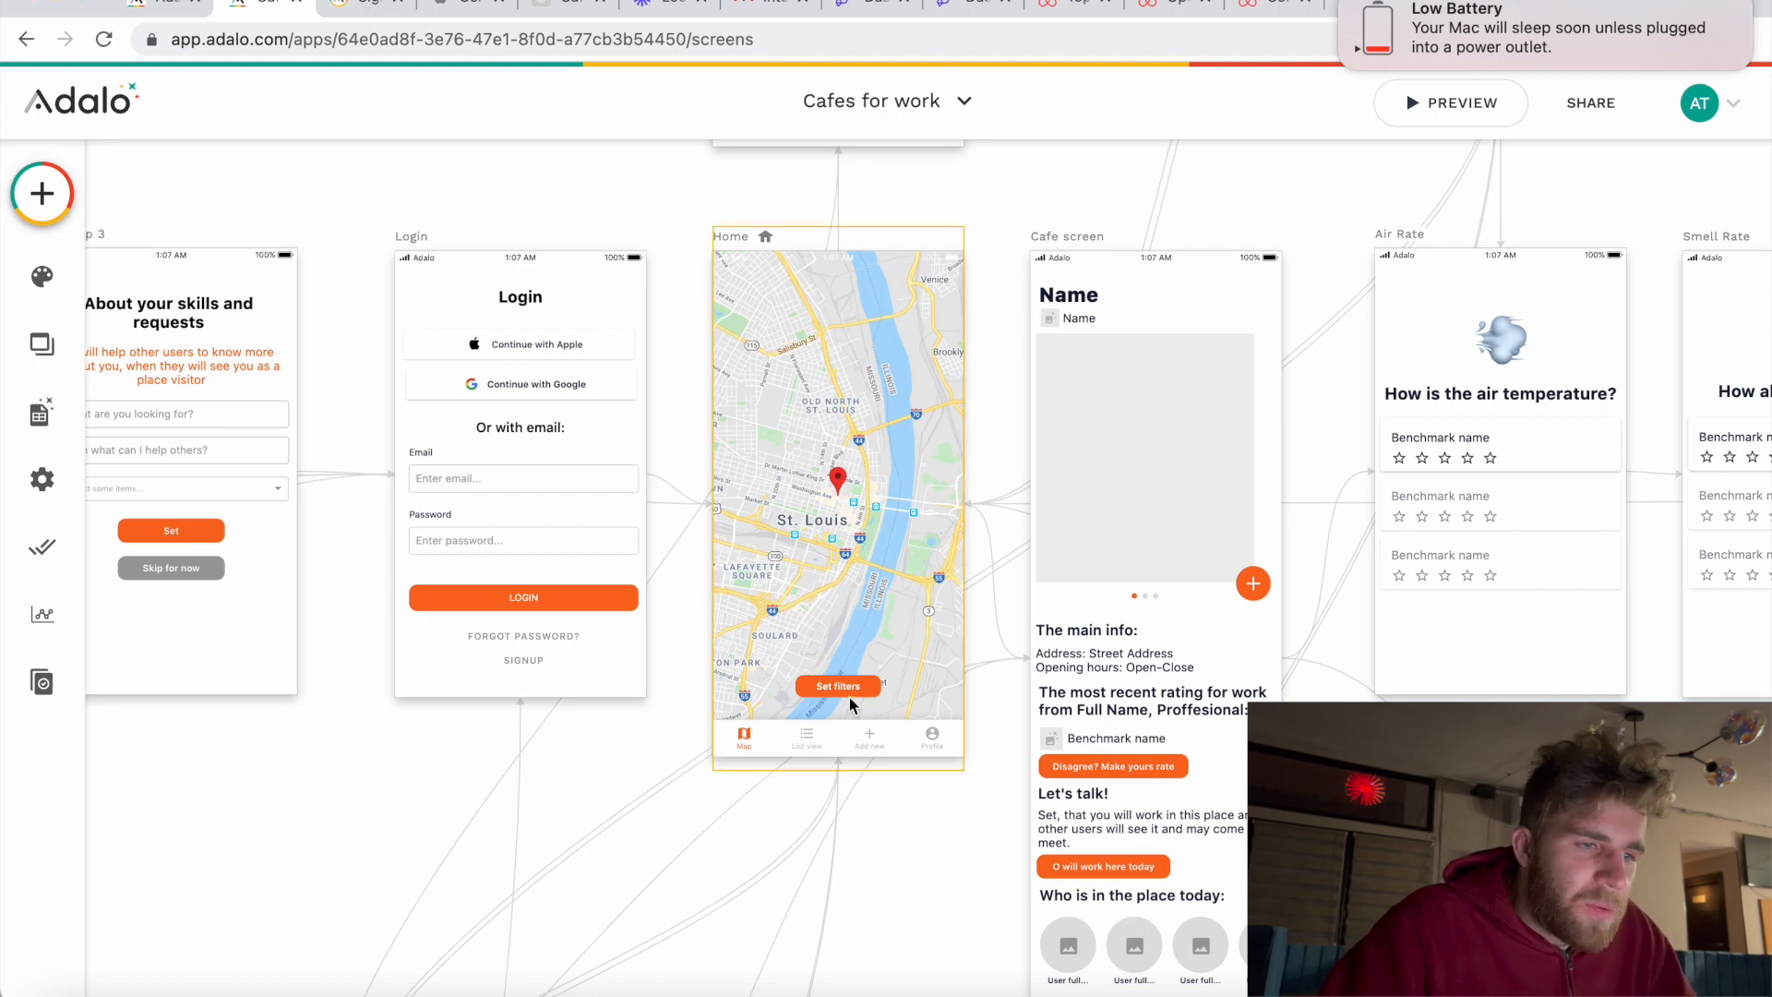
Step: Inspect the Home screen's Set filters group and the Show places button, comparing the Filters and Home screens
{"action": "left_click", "coordinate": [846, 683]}
{"action": "scroll", "coordinate": [845, 688], "scroll_direction": "up", "scroll_amount": 3}
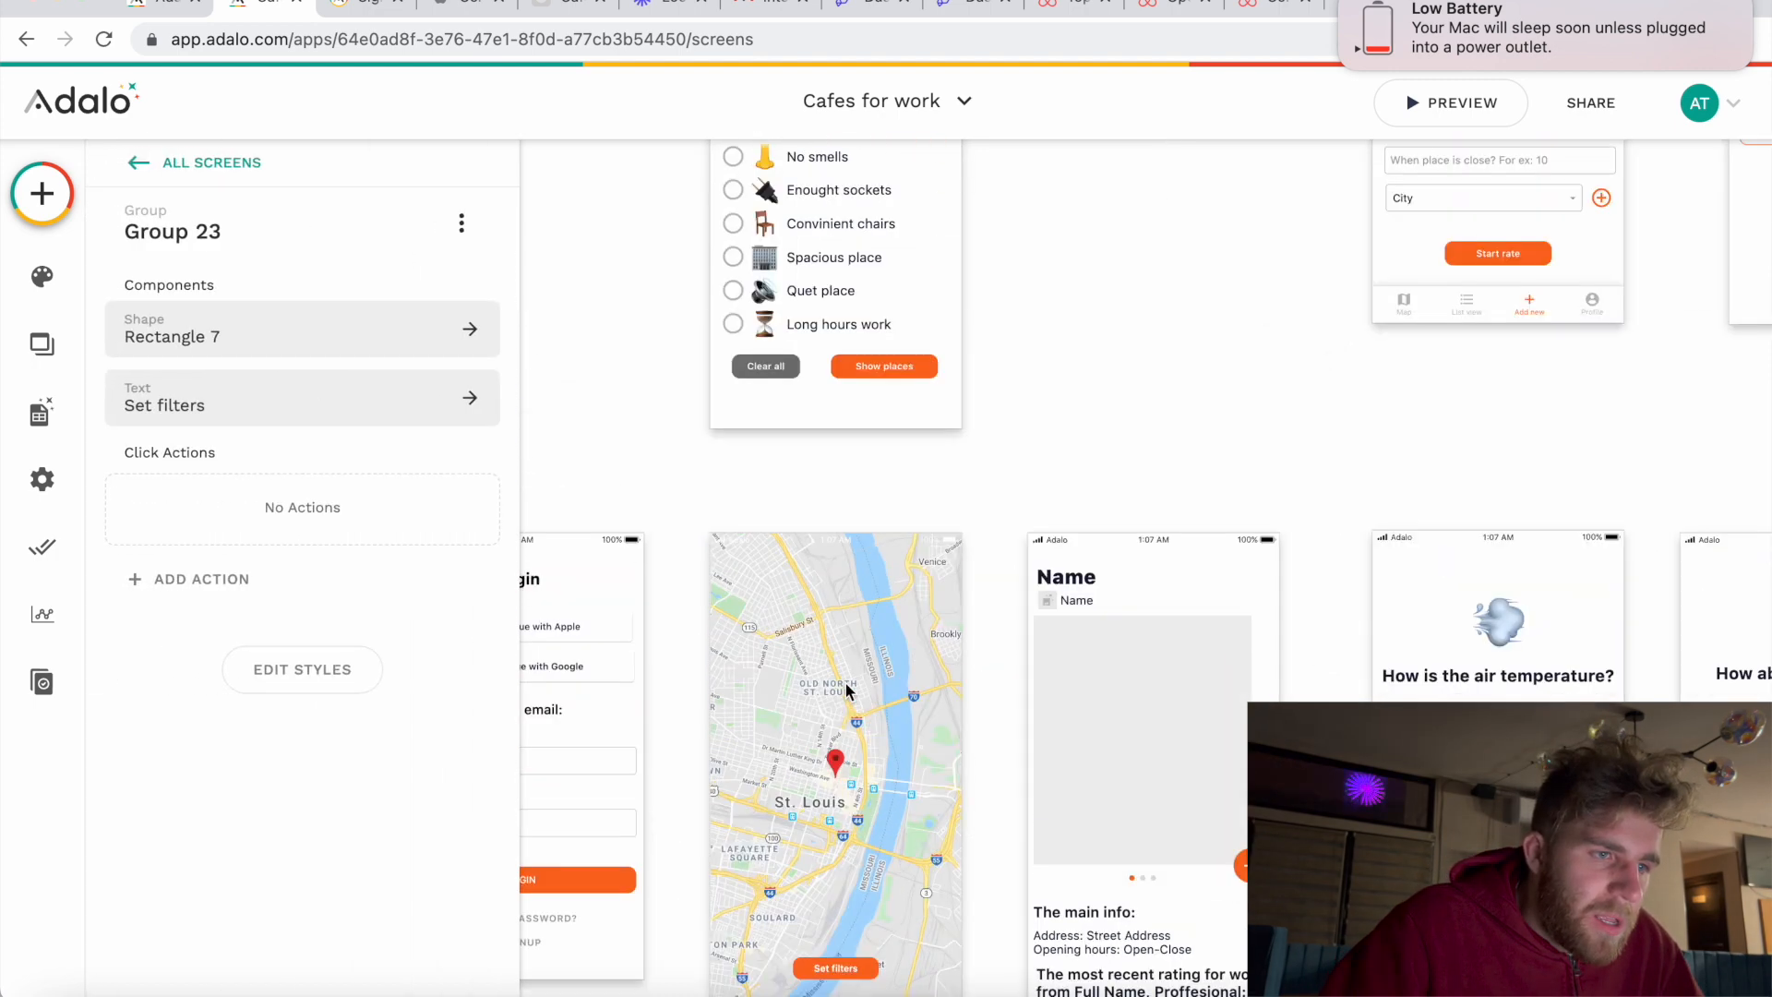
{"action": "scroll", "coordinate": [854, 572], "scroll_direction": "up", "scroll_amount": 3}
{"action": "left_click", "coordinate": [880, 616]}
{"action": "scroll", "coordinate": [881, 702], "scroll_direction": "down", "scroll_amount": 6}
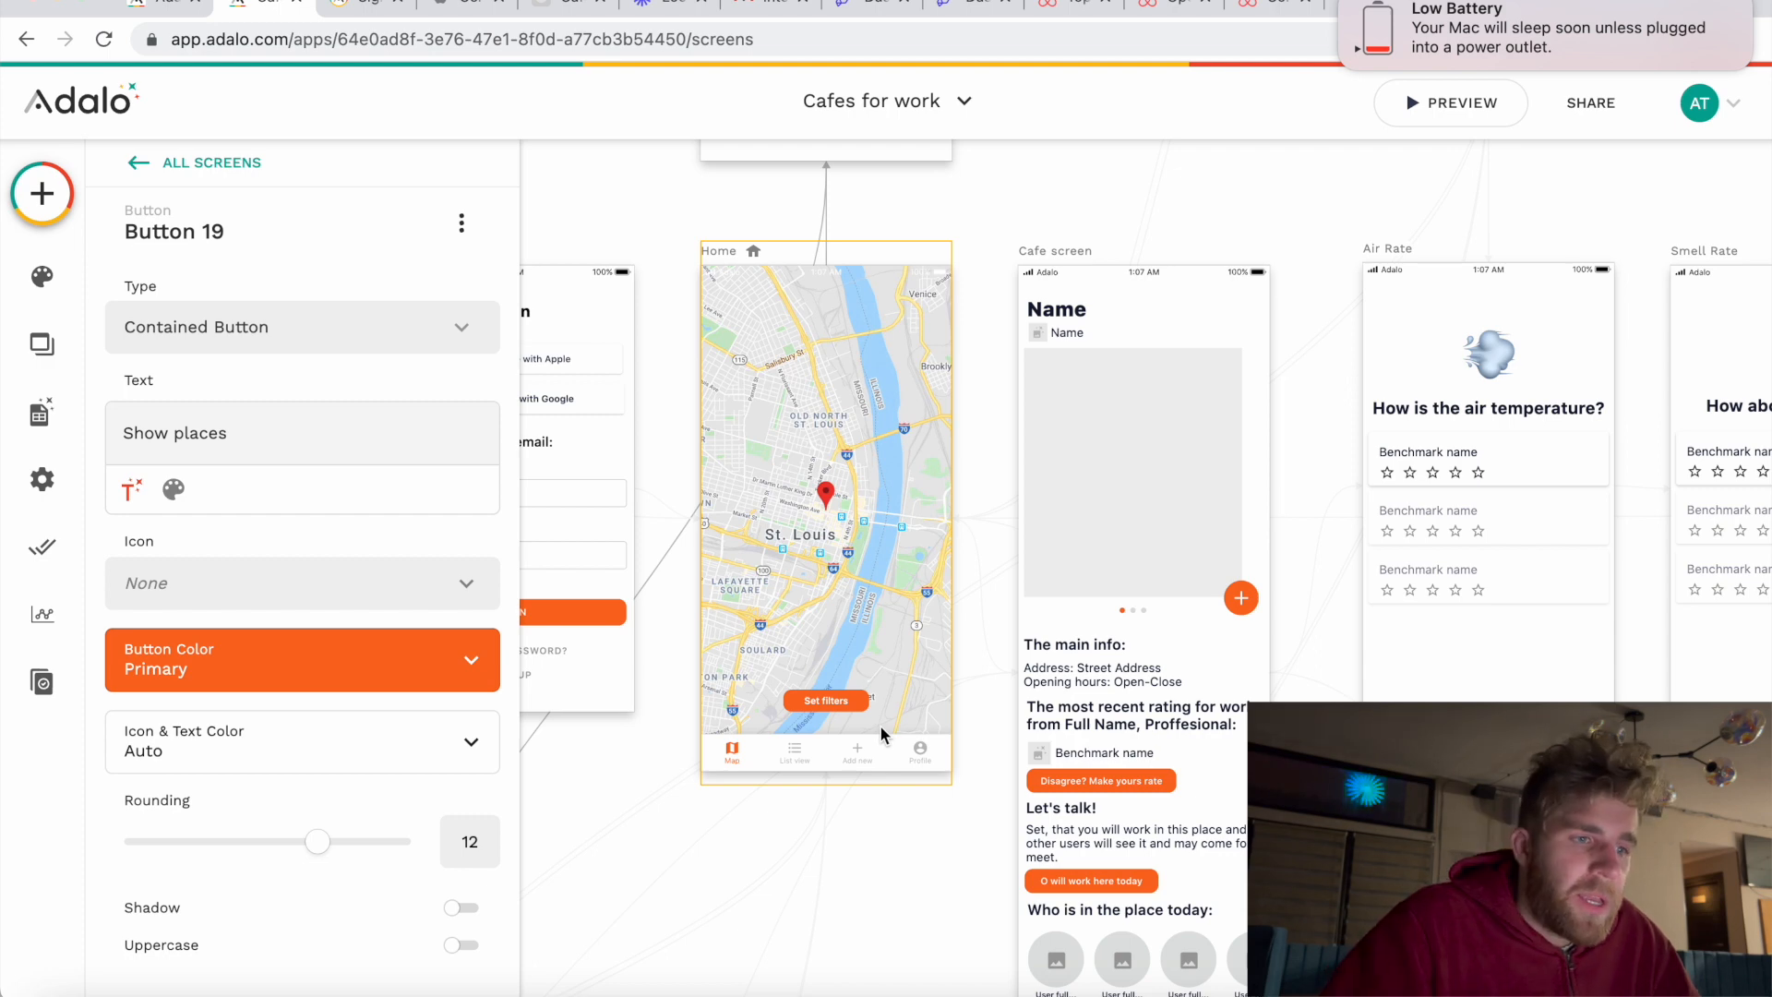
{"action": "scroll", "coordinate": [853, 490], "scroll_direction": "up", "scroll_amount": 6}
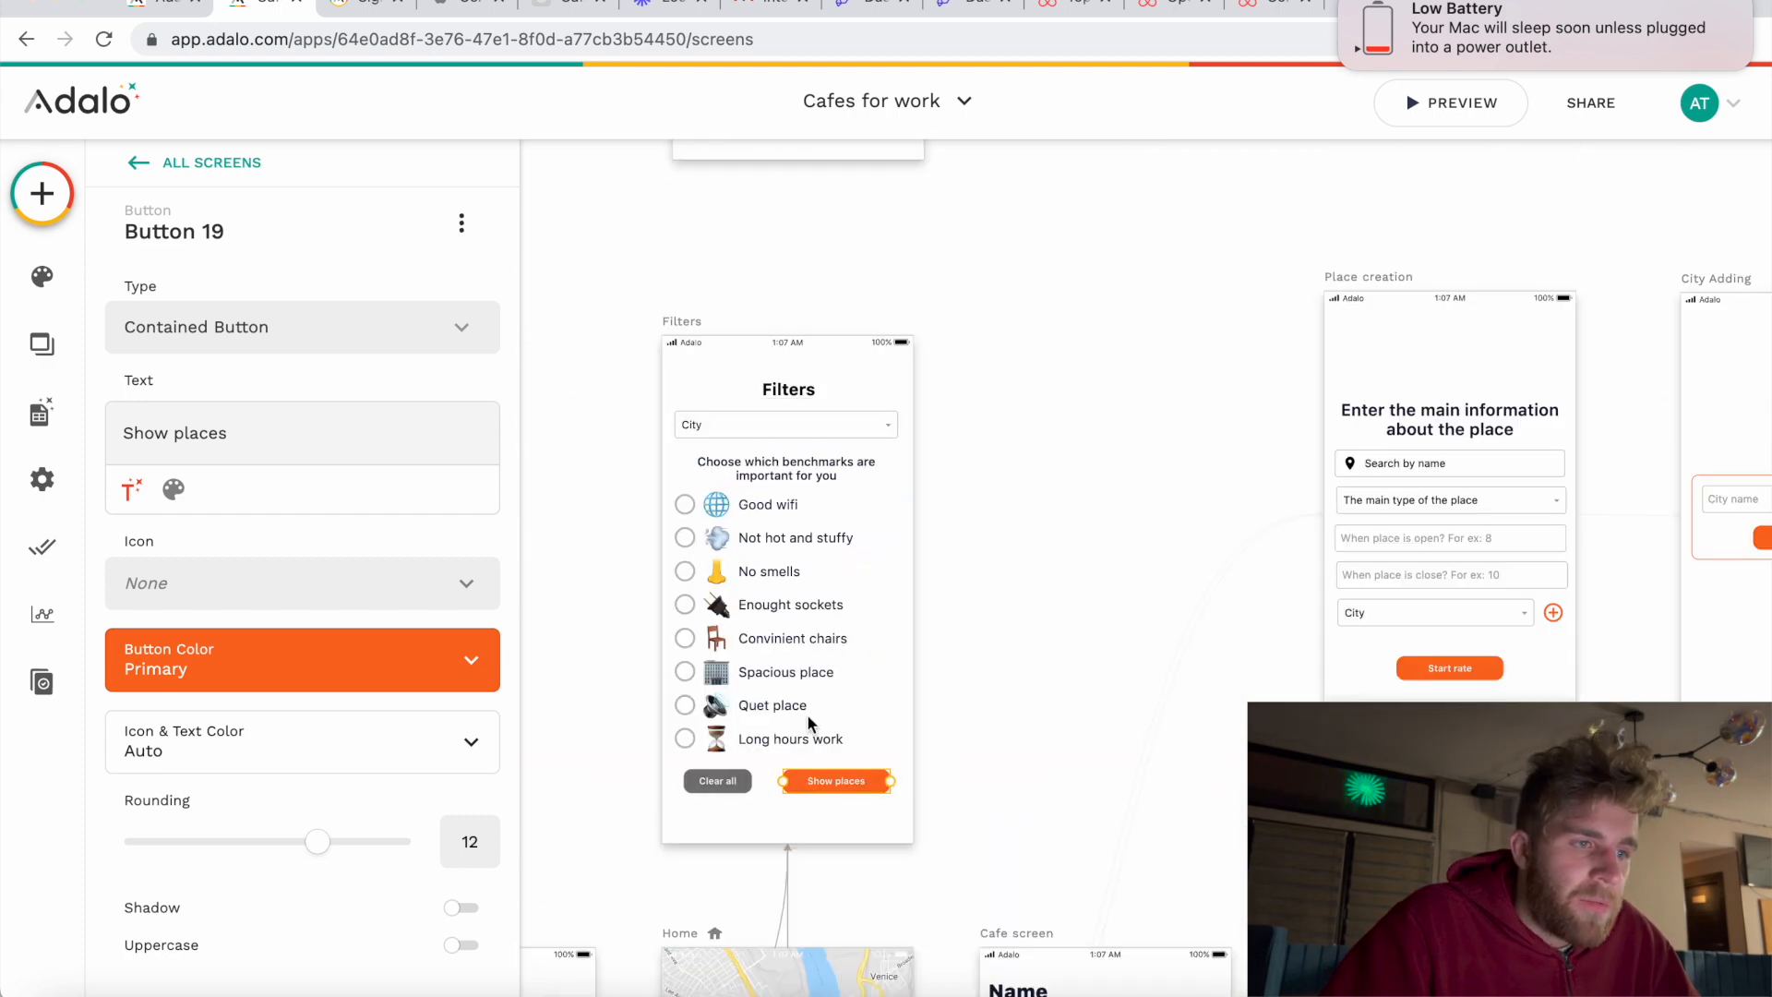
{"action": "scroll", "coordinate": [808, 717], "scroll_direction": "down", "scroll_amount": 6}
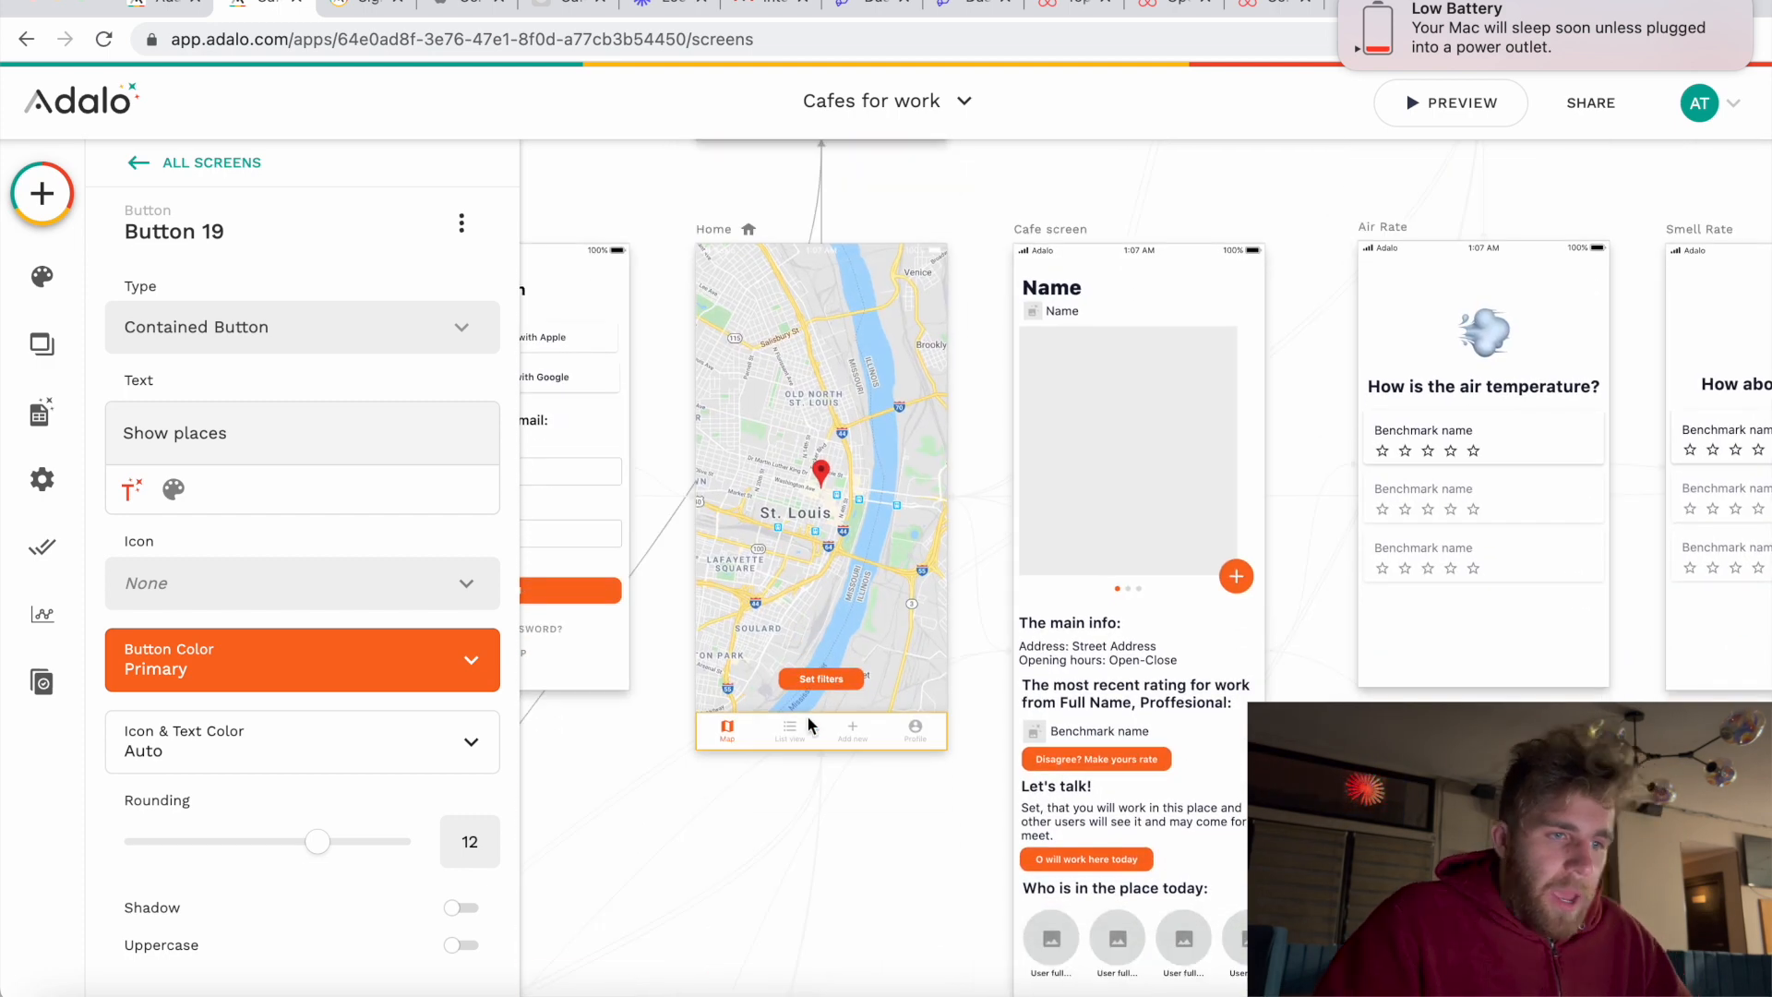
Step: Open the Cafe screen's image slider and review its image collection and filter settings
{"action": "scroll", "coordinate": [892, 717], "scroll_direction": "right", "scroll_amount": 3}
{"action": "scroll", "coordinate": [1002, 436], "scroll_direction": "up", "scroll_amount": 1}
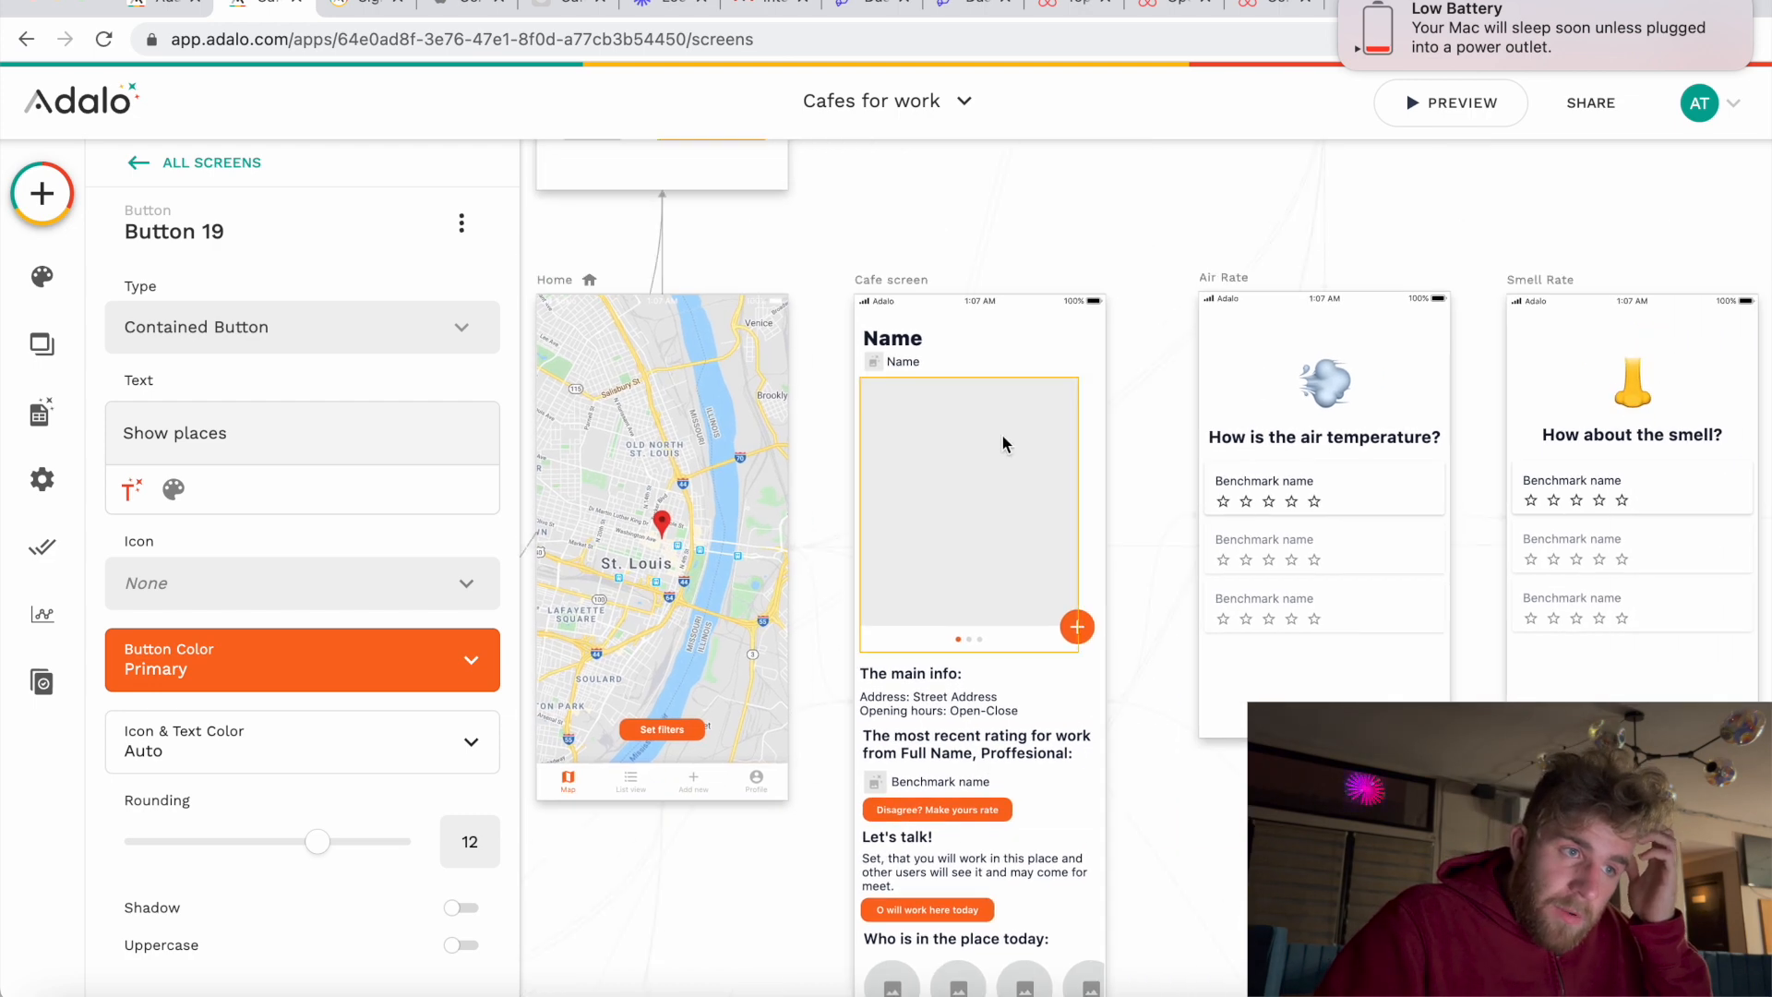
{"action": "scroll", "coordinate": [1002, 436], "scroll_direction": "up", "scroll_amount": 3}
{"action": "scroll", "coordinate": [1002, 436], "scroll_direction": "up", "scroll_amount": 1}
{"action": "scroll", "coordinate": [1002, 535], "scroll_direction": "right", "scroll_amount": 1}
{"action": "scroll", "coordinate": [1002, 535], "scroll_direction": "down", "scroll_amount": 1}
{"action": "left_click", "coordinate": [951, 504]}
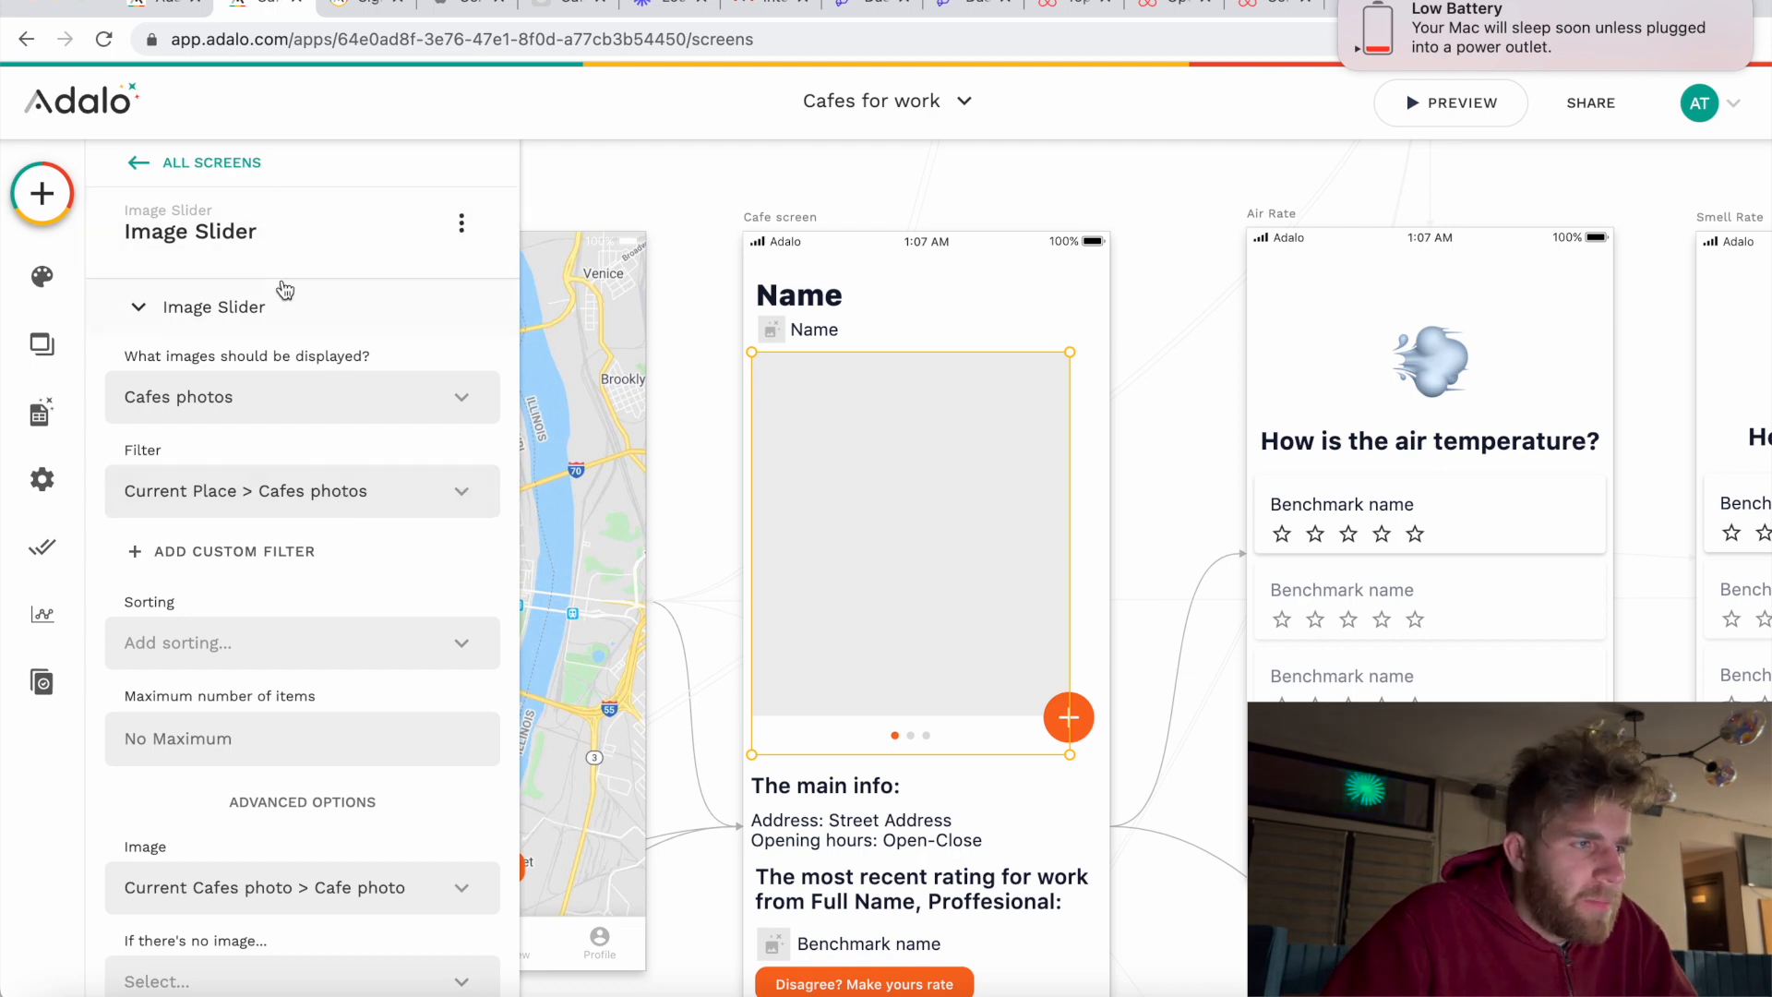
{"action": "scroll", "coordinate": [273, 458], "scroll_direction": "down", "scroll_amount": 2}
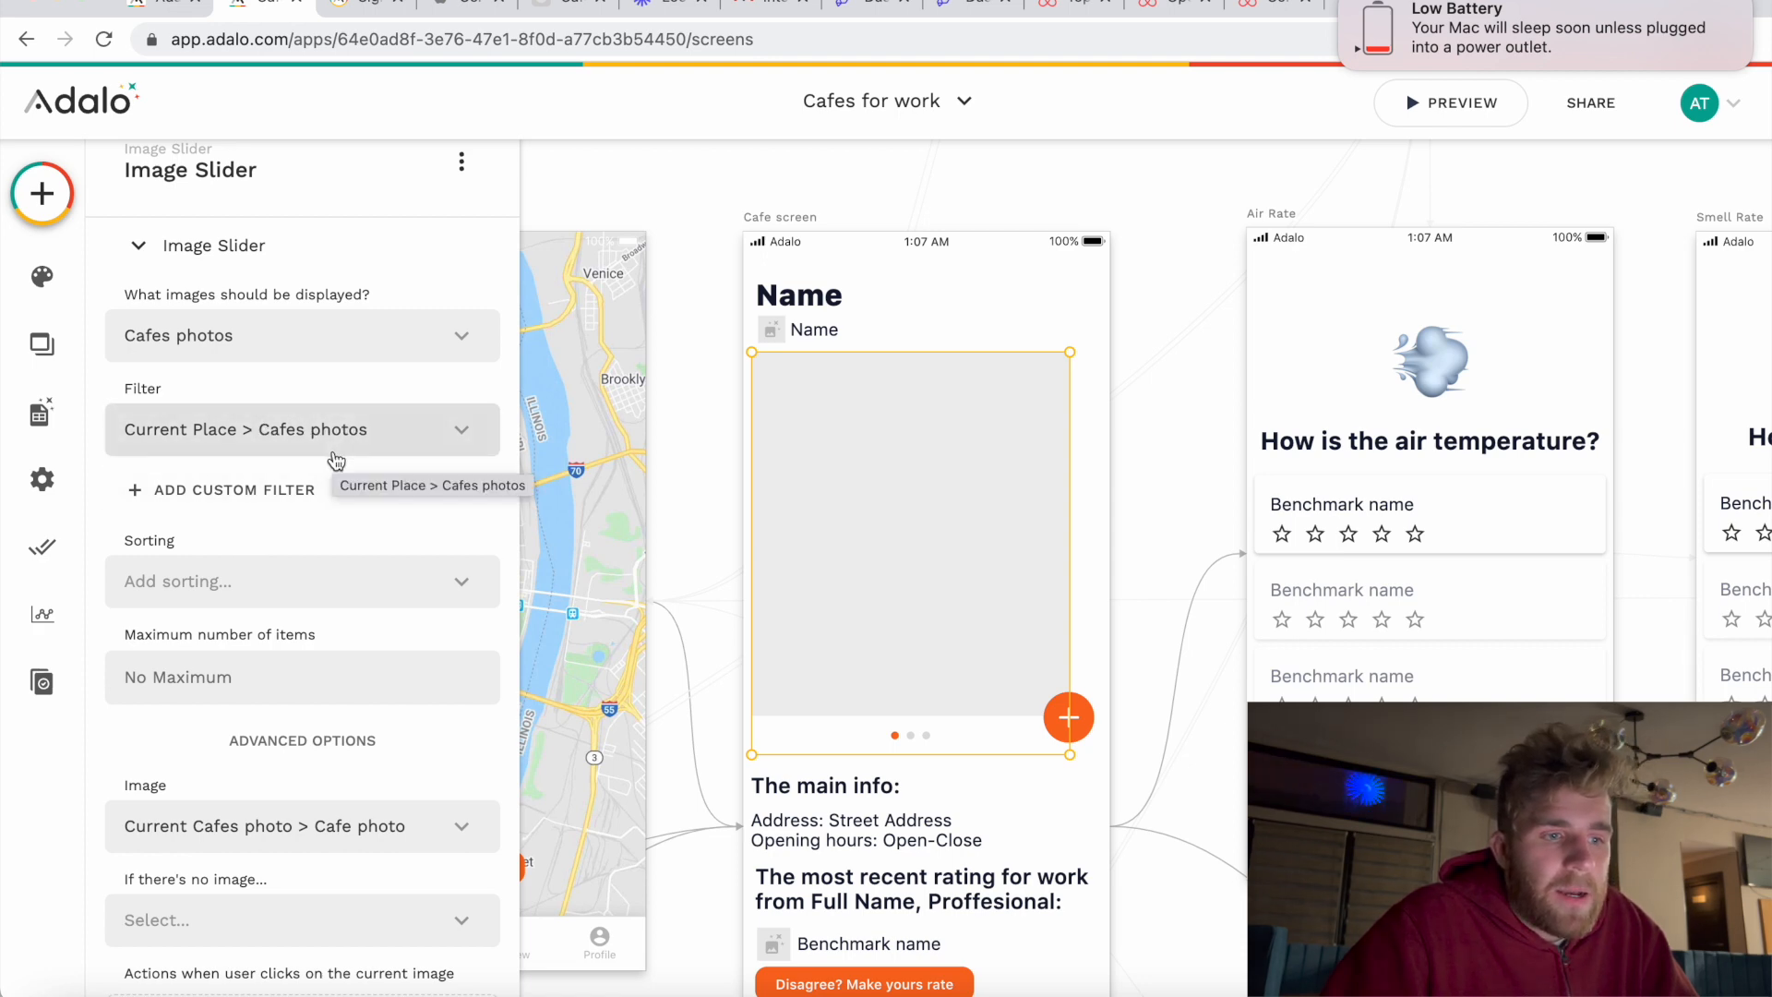
{"action": "scroll", "coordinate": [801, 617], "scroll_direction": "down", "scroll_amount": 2}
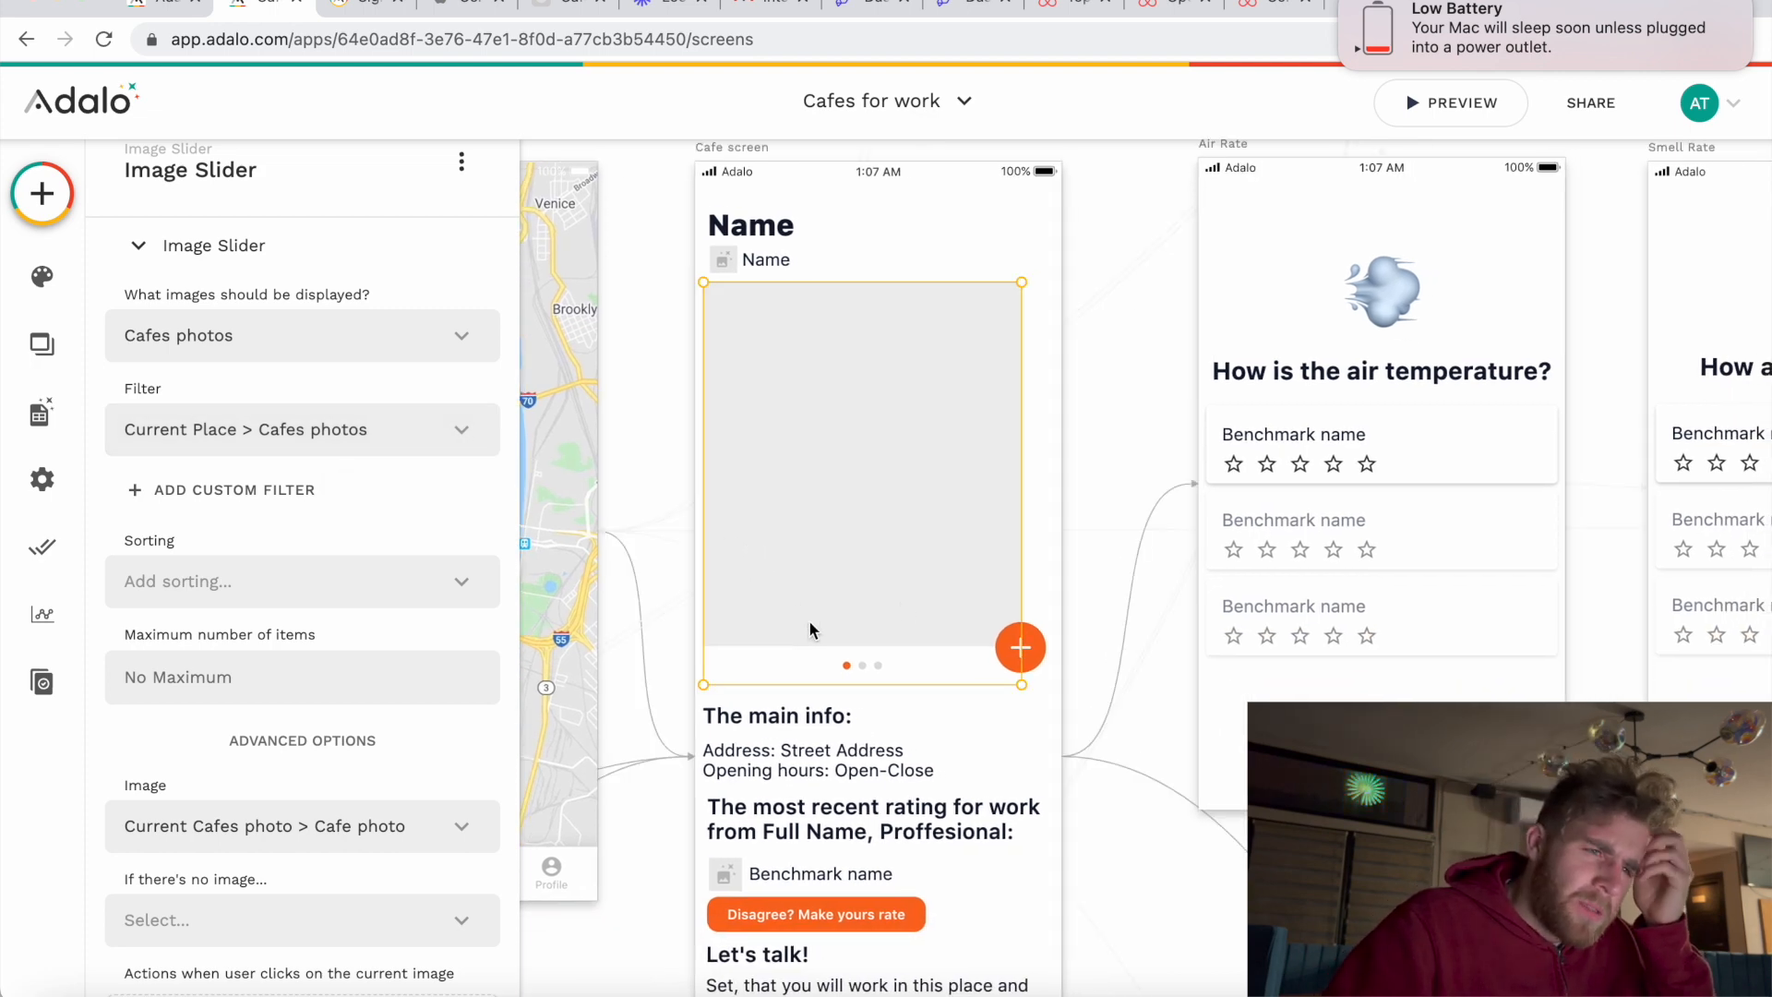
Step: Open the database collections, expand Cafes photos to check its properties, and collapse it again
{"action": "left_click", "coordinate": [40, 414]}
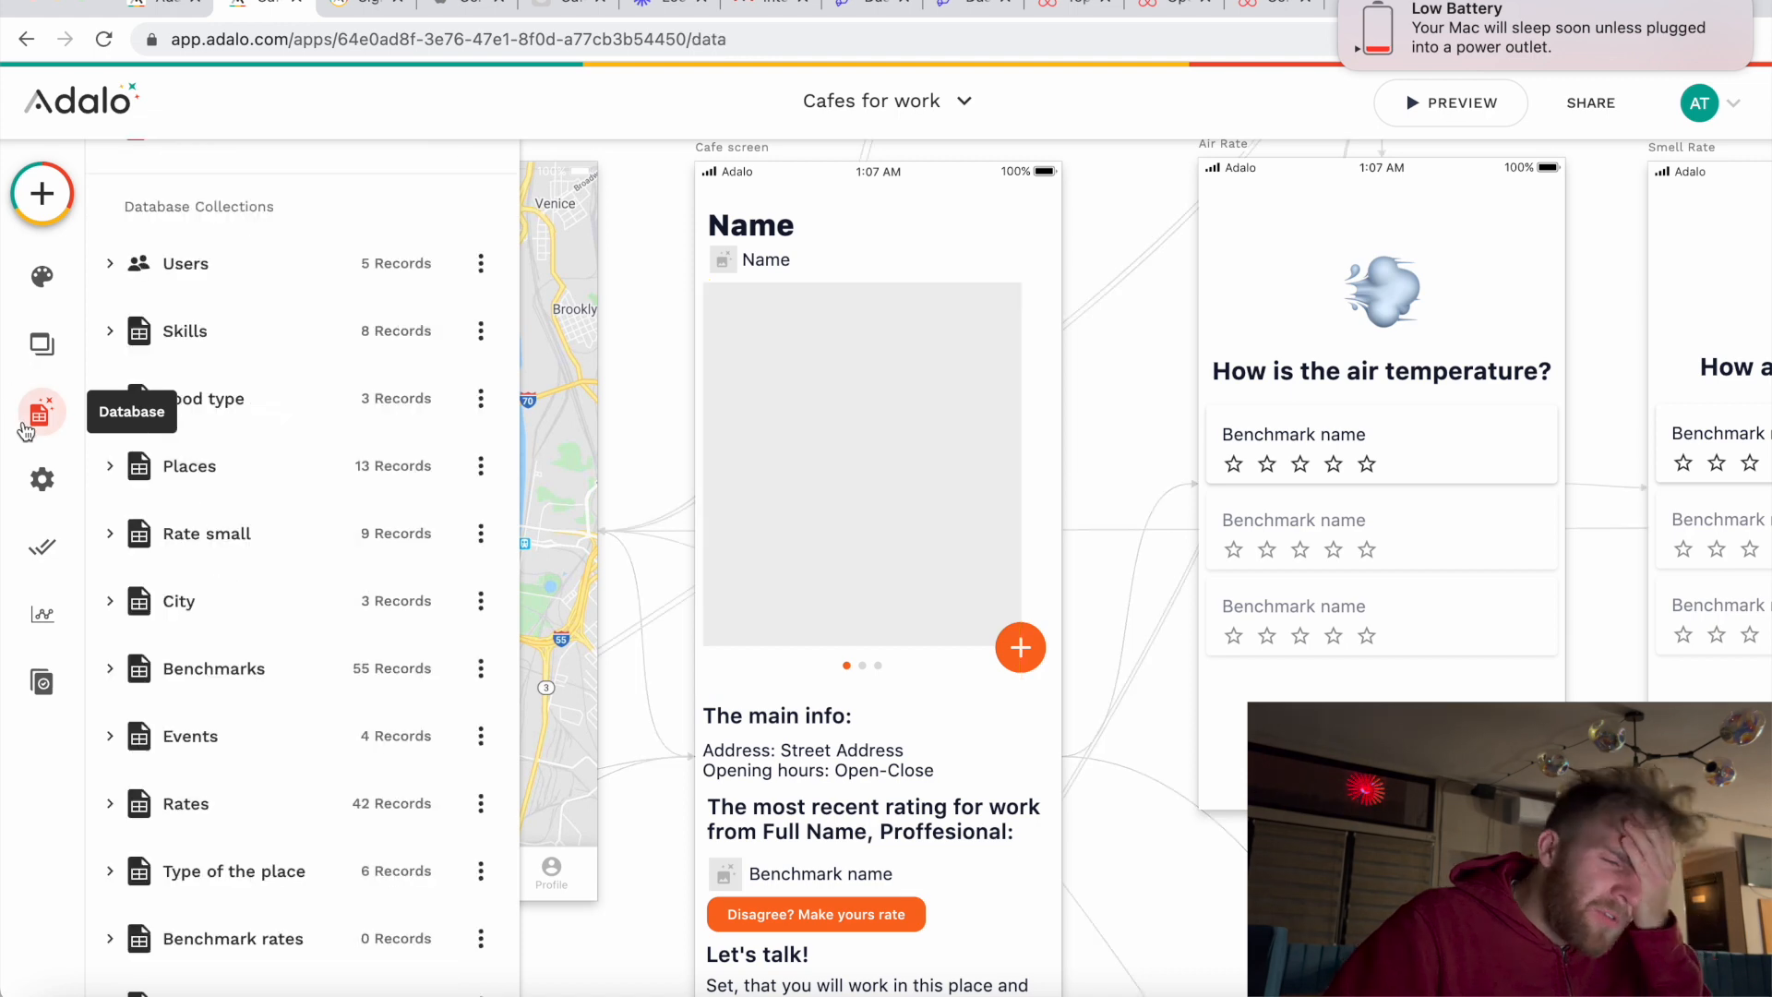
{"action": "scroll", "coordinate": [104, 498], "scroll_direction": "down", "scroll_amount": 7}
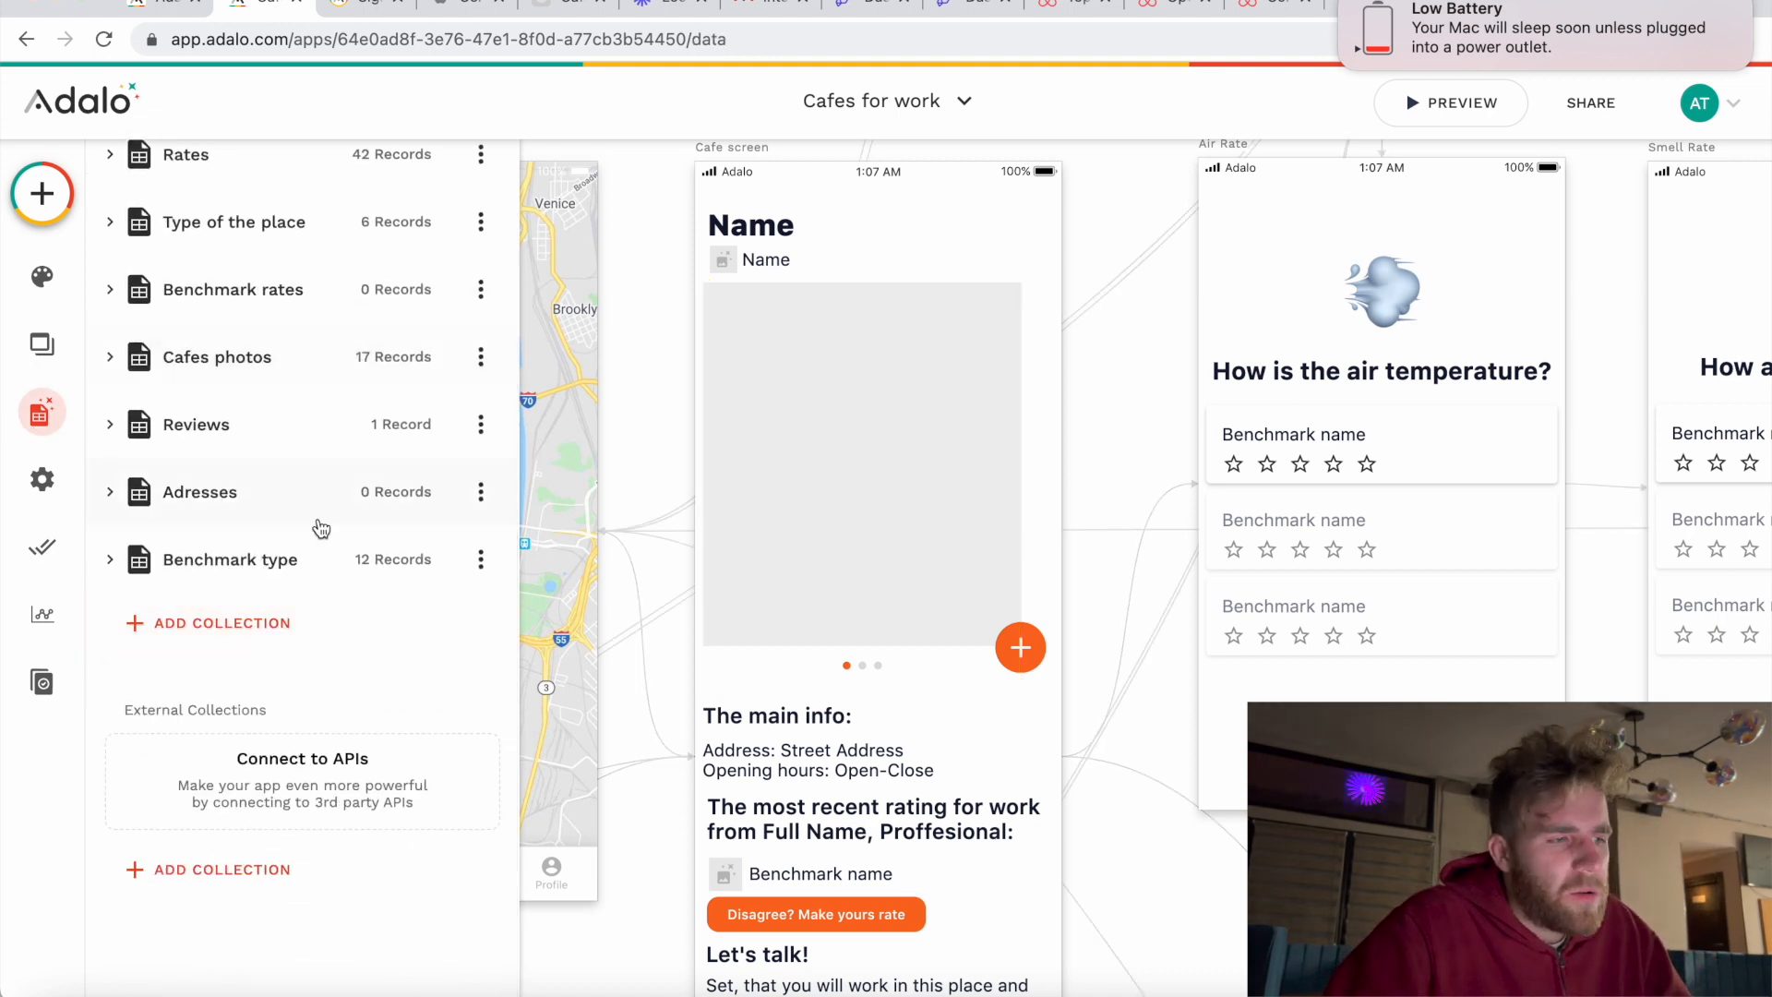
{"action": "scroll", "coordinate": [239, 555], "scroll_direction": "up", "scroll_amount": 1}
{"action": "left_click", "coordinate": [105, 388]}
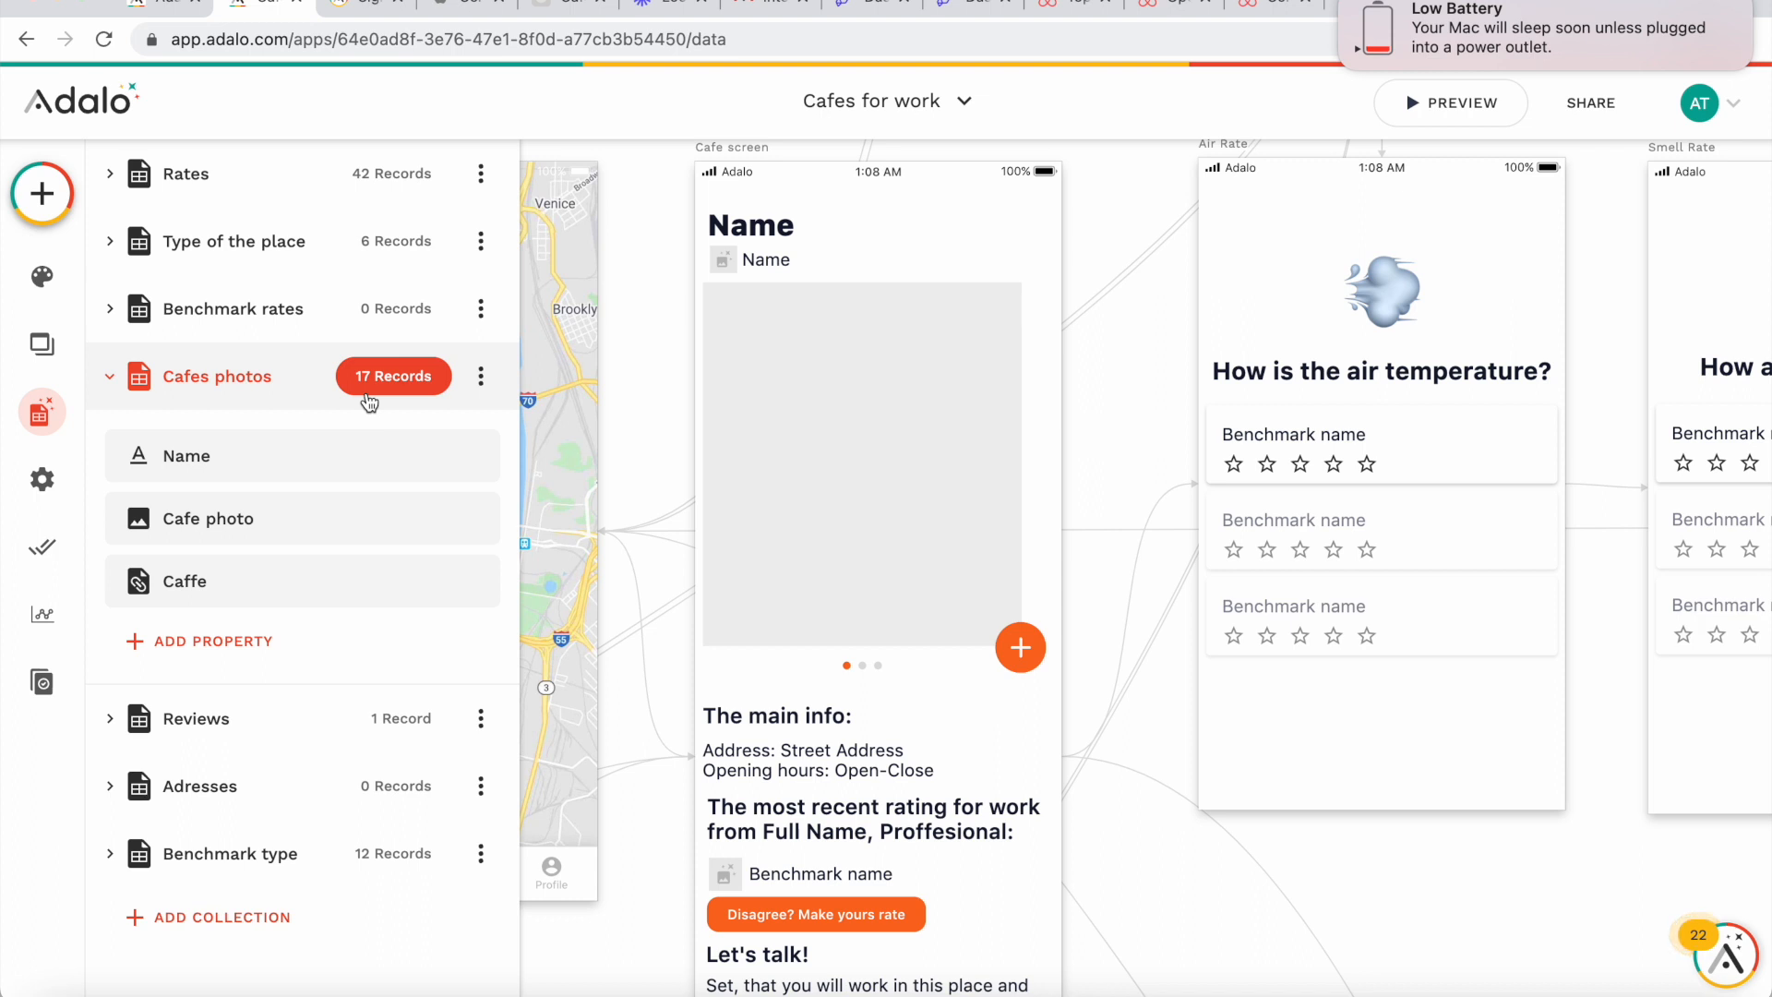
{"action": "left_click", "coordinate": [110, 381]}
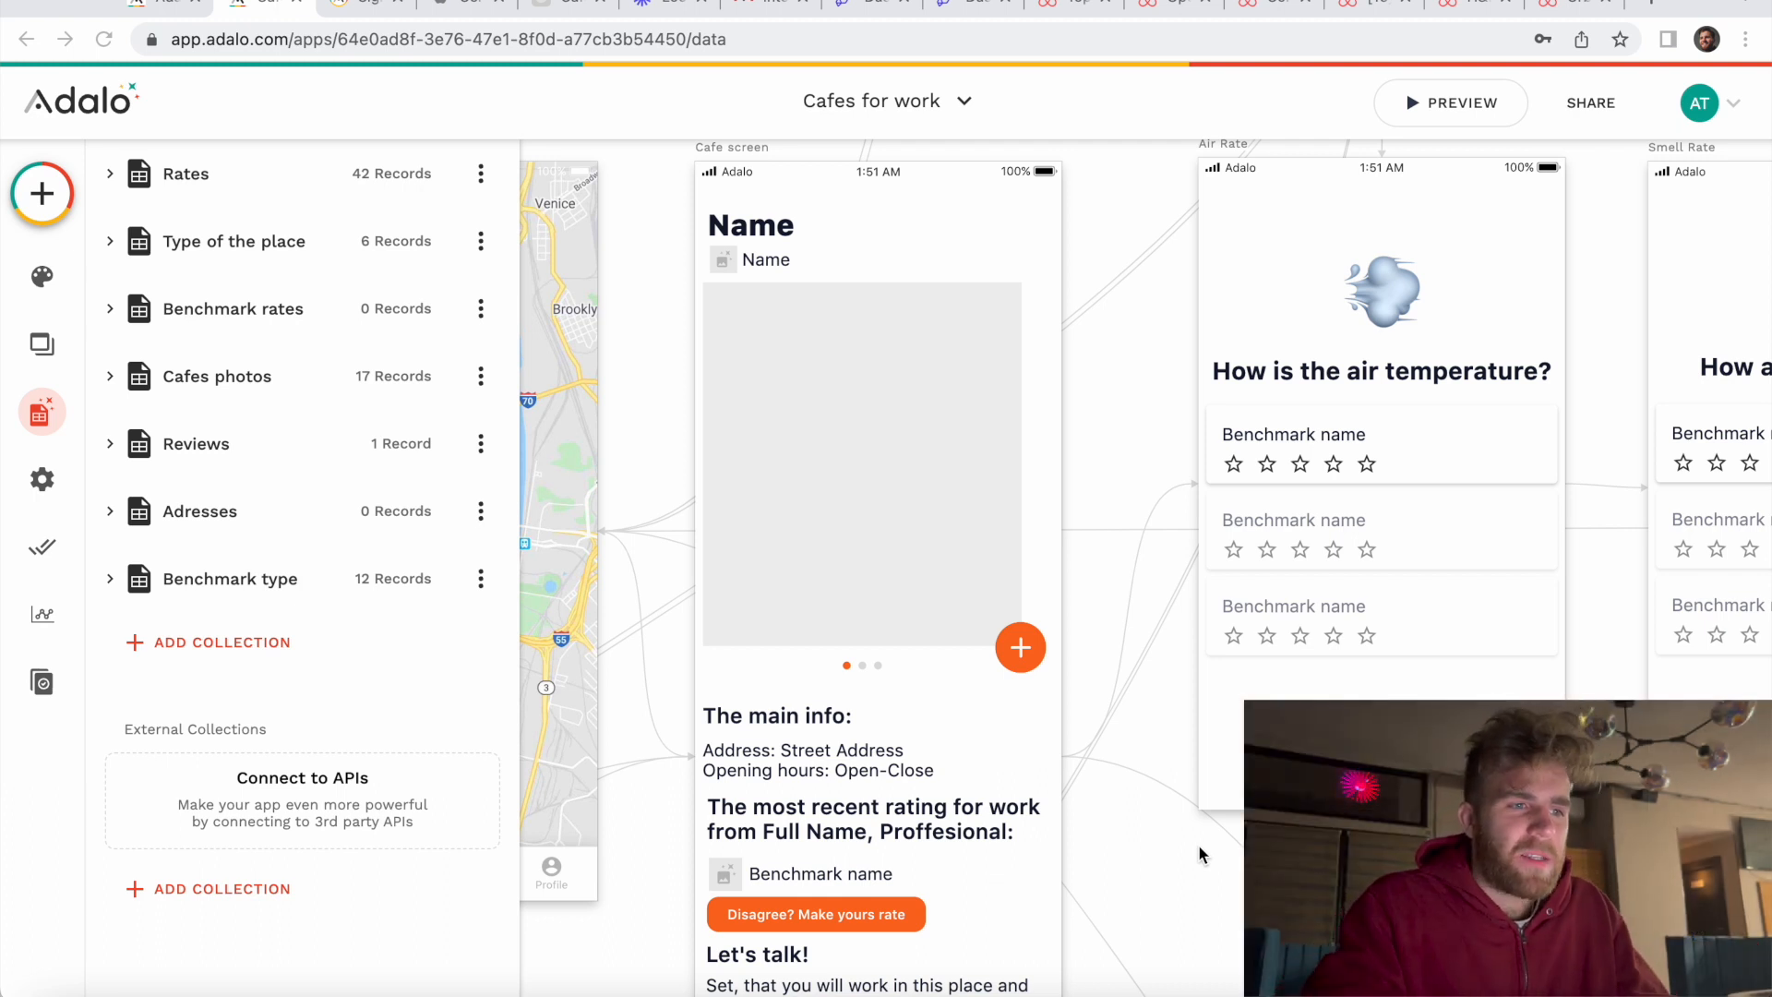
Step: Reopen the settings of the image slider on the Cafe screen
{"action": "scroll", "coordinate": [886, 478], "scroll_direction": "up", "scroll_amount": 2}
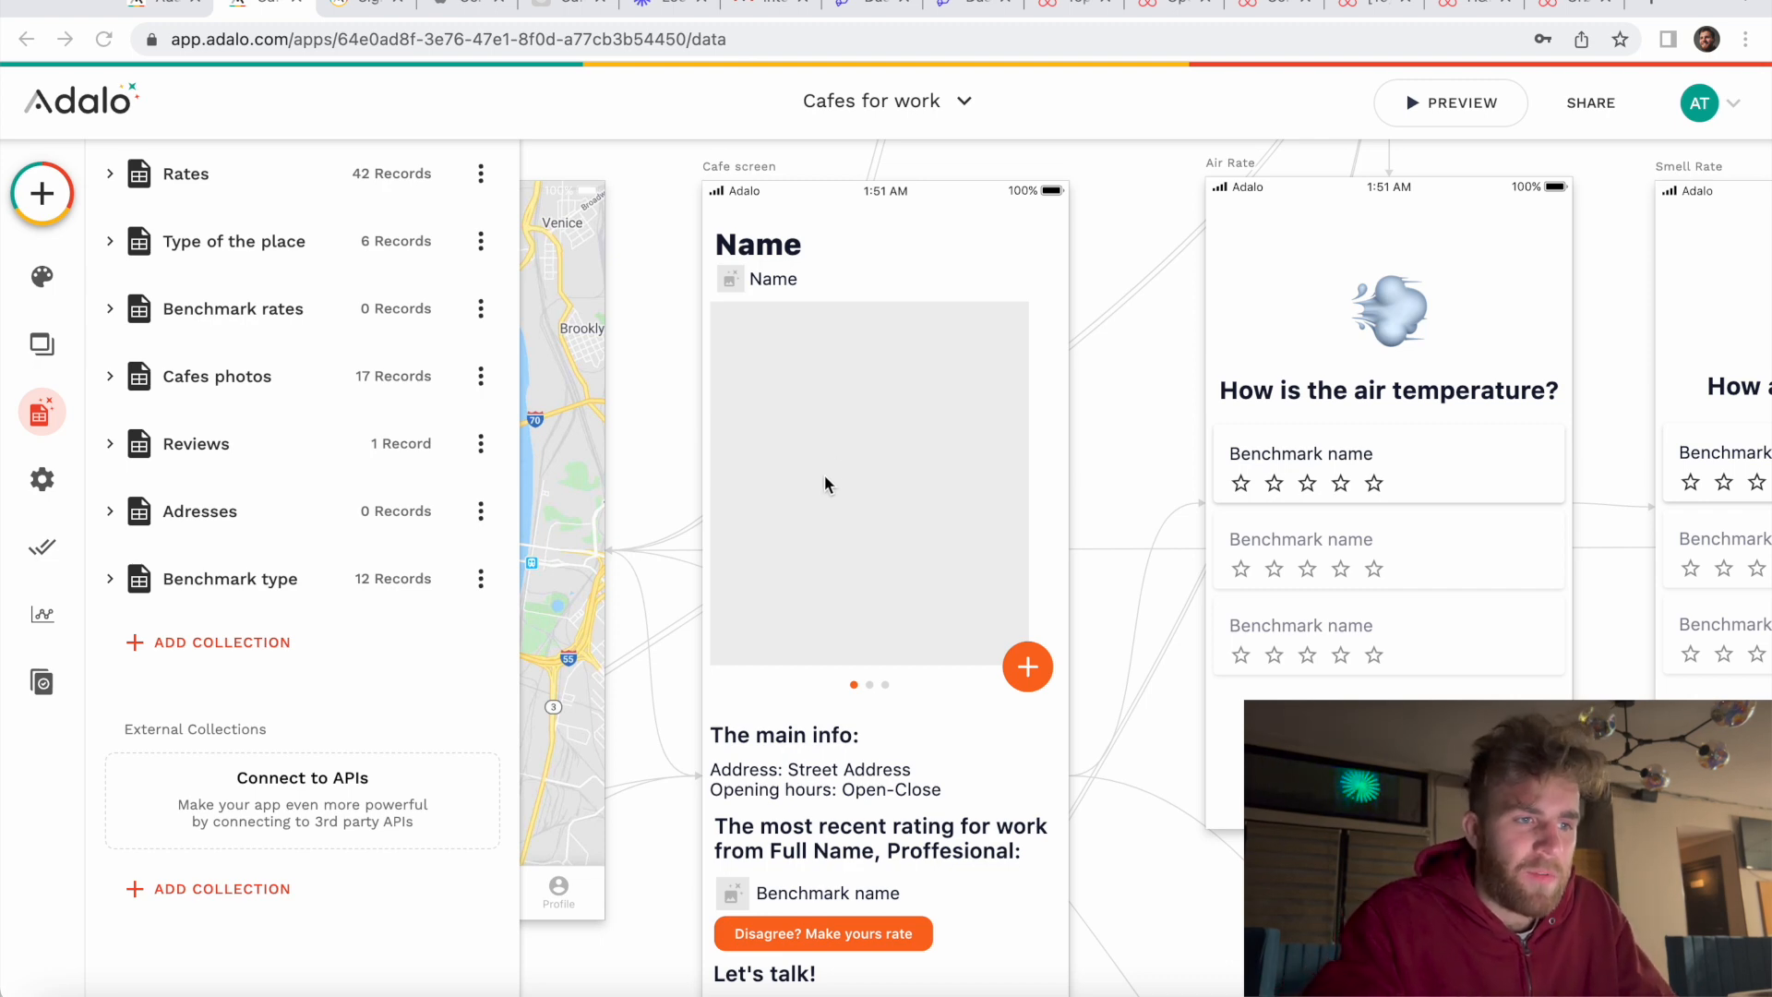
{"action": "scroll", "coordinate": [876, 544], "scroll_direction": "down", "scroll_amount": 1}
{"action": "left_click", "coordinate": [865, 577]}
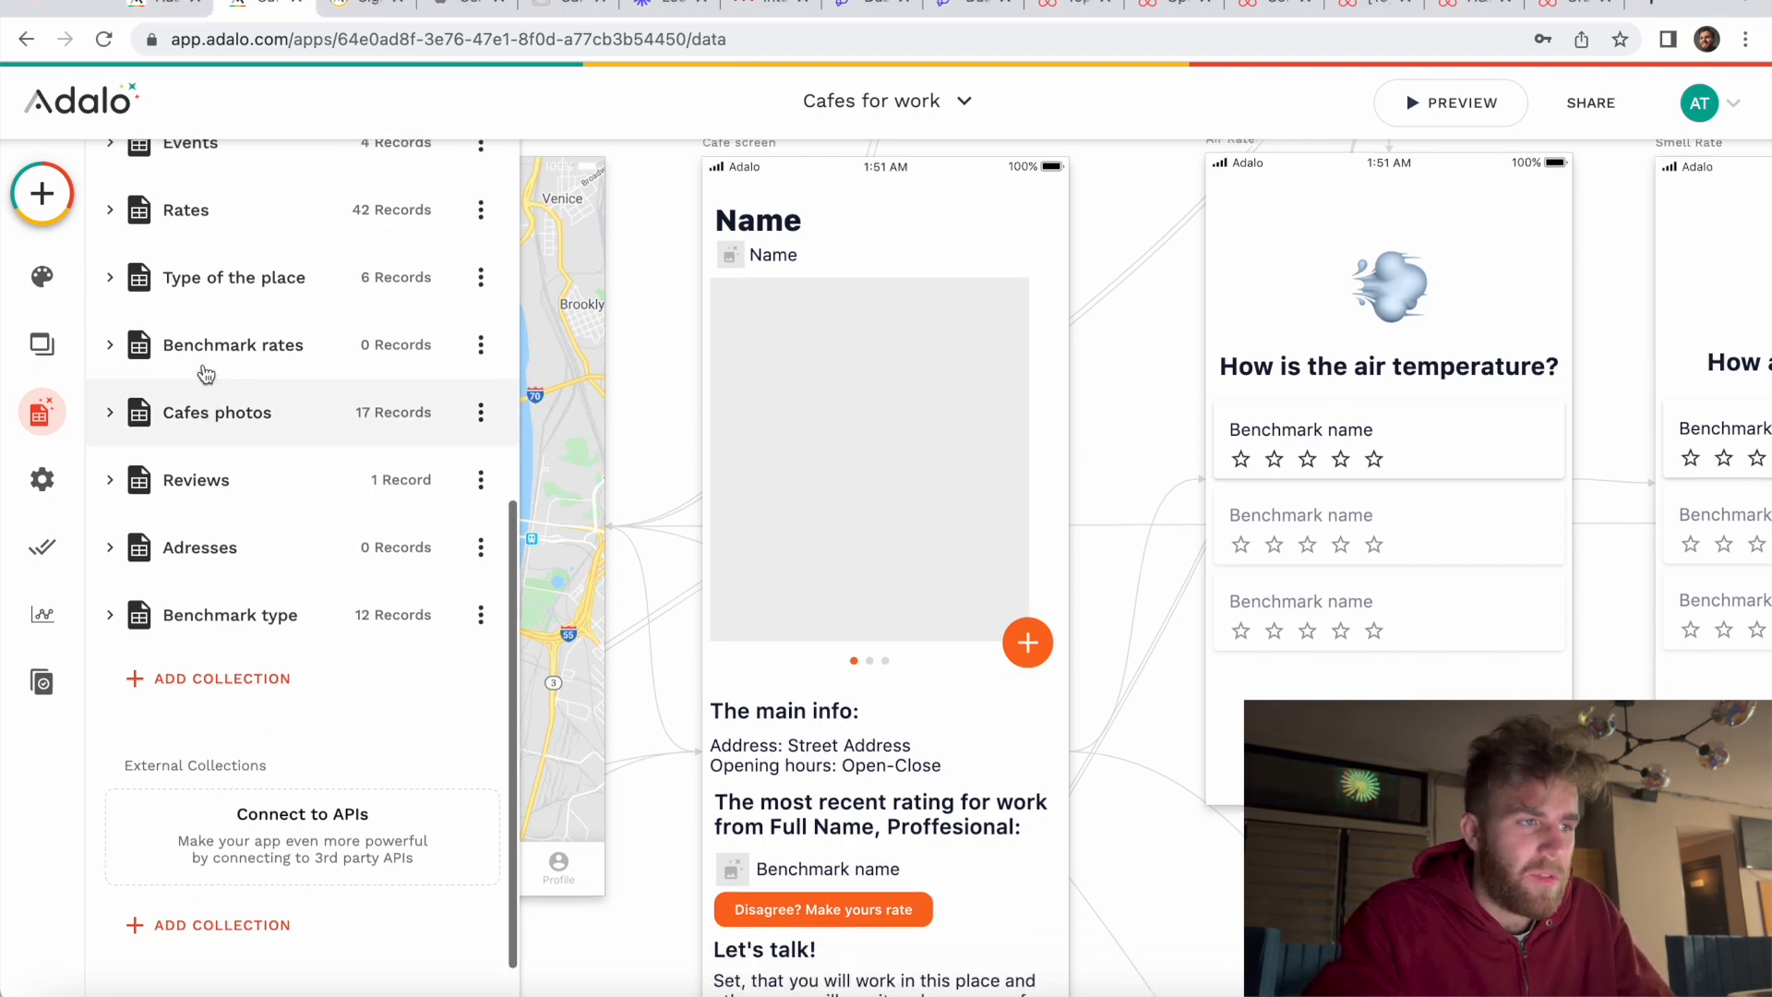
{"action": "scroll", "coordinate": [1075, 602], "scroll_direction": "down", "scroll_amount": 2}
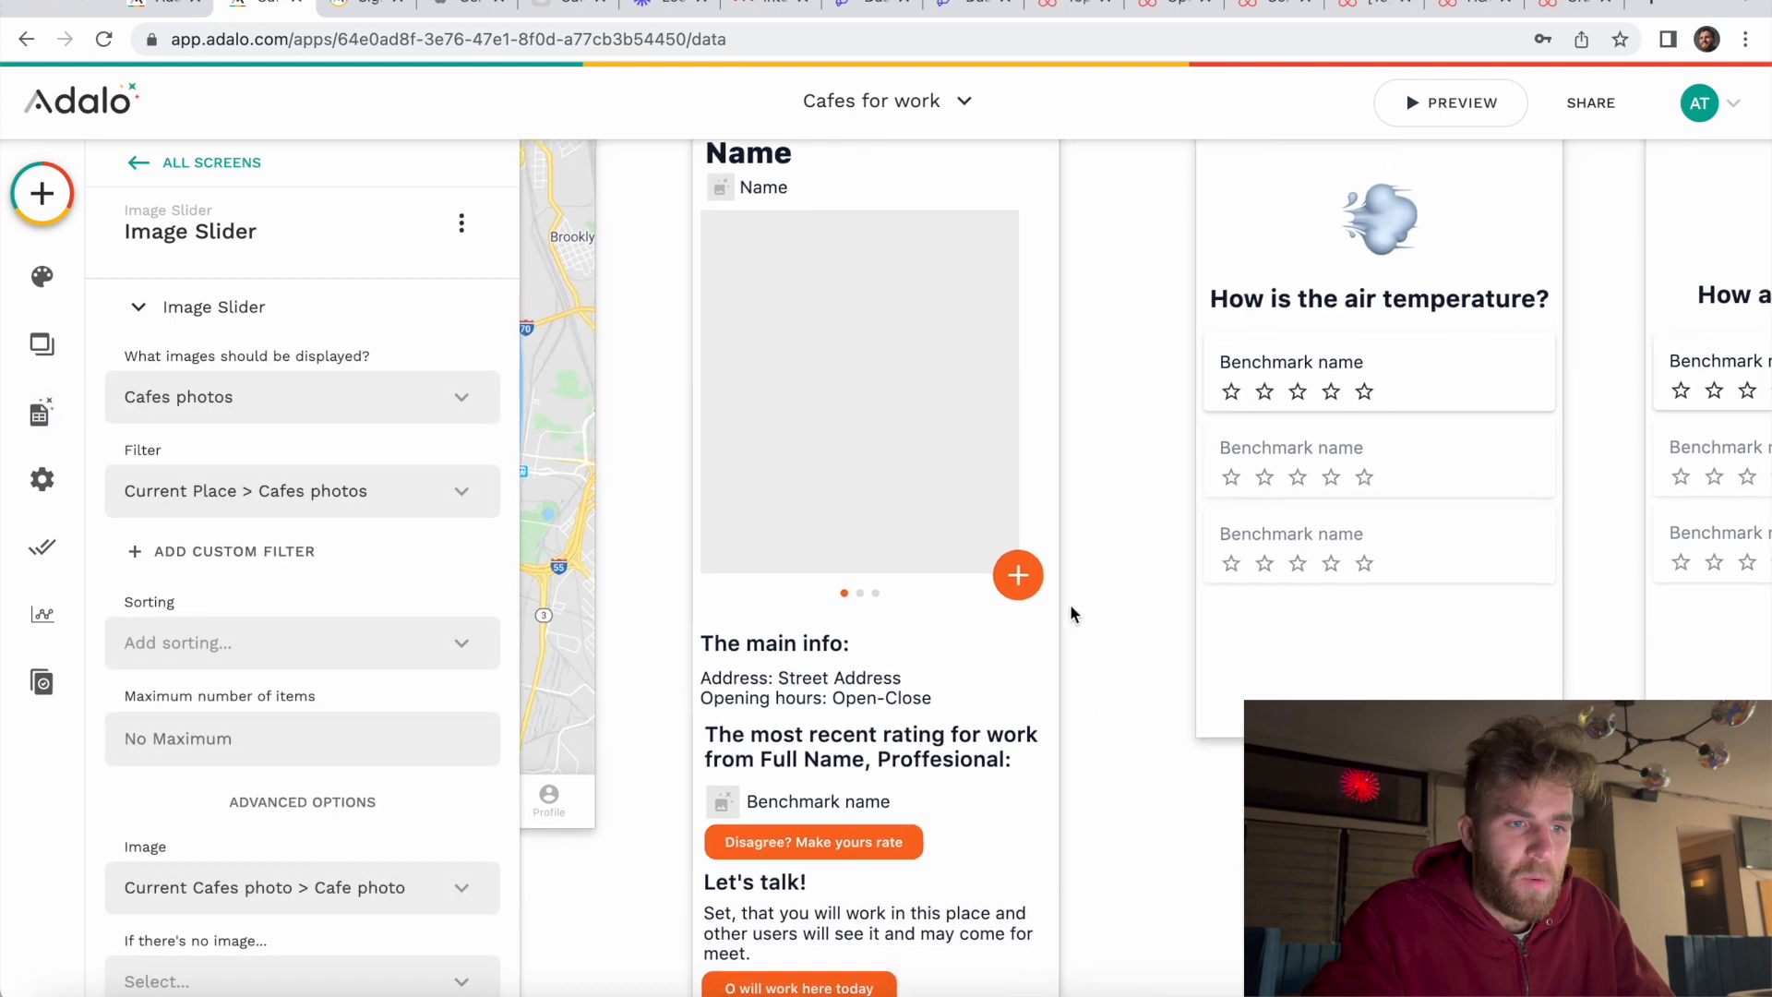
Step: Select the plus image below the Cafe screen's slider, check its link, and find the linked Add photo screen
{"action": "left_click", "coordinate": [1036, 589]}
{"action": "scroll", "coordinate": [1038, 646], "scroll_direction": "down", "scroll_amount": 10}
{"action": "scroll", "coordinate": [1038, 646], "scroll_direction": "right", "scroll_amount": 5}
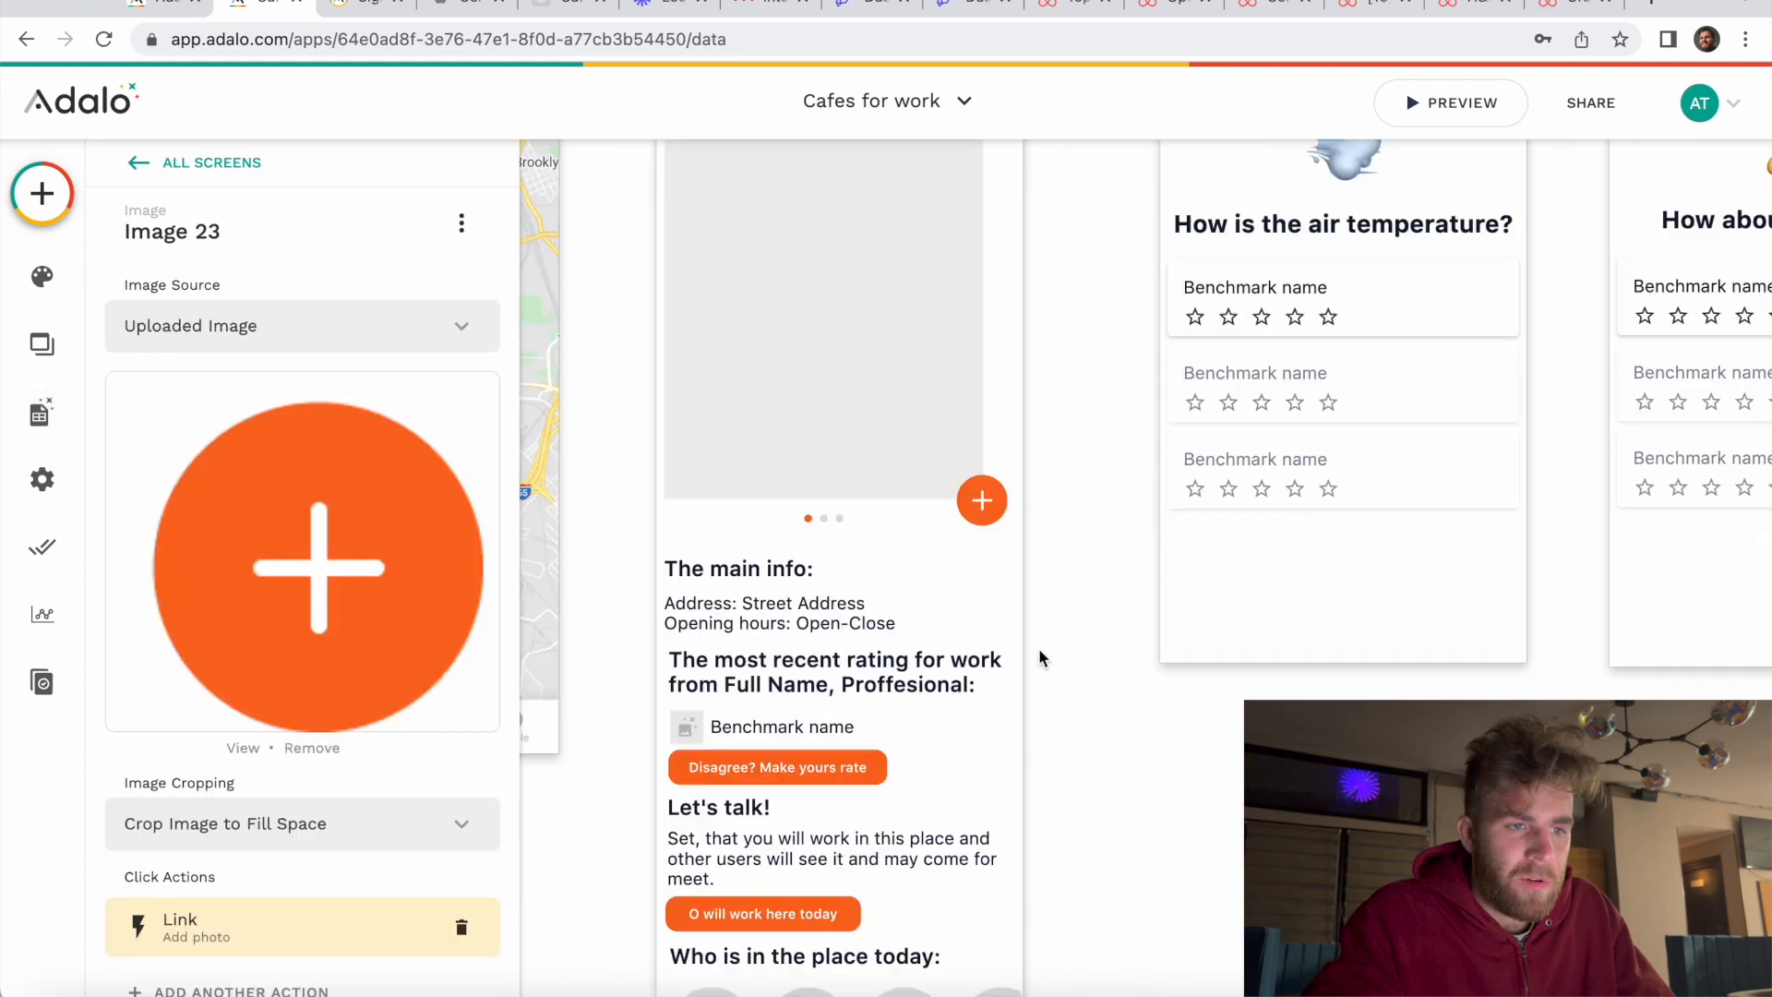
{"action": "scroll", "coordinate": [1038, 657], "scroll_direction": "right", "scroll_amount": 10}
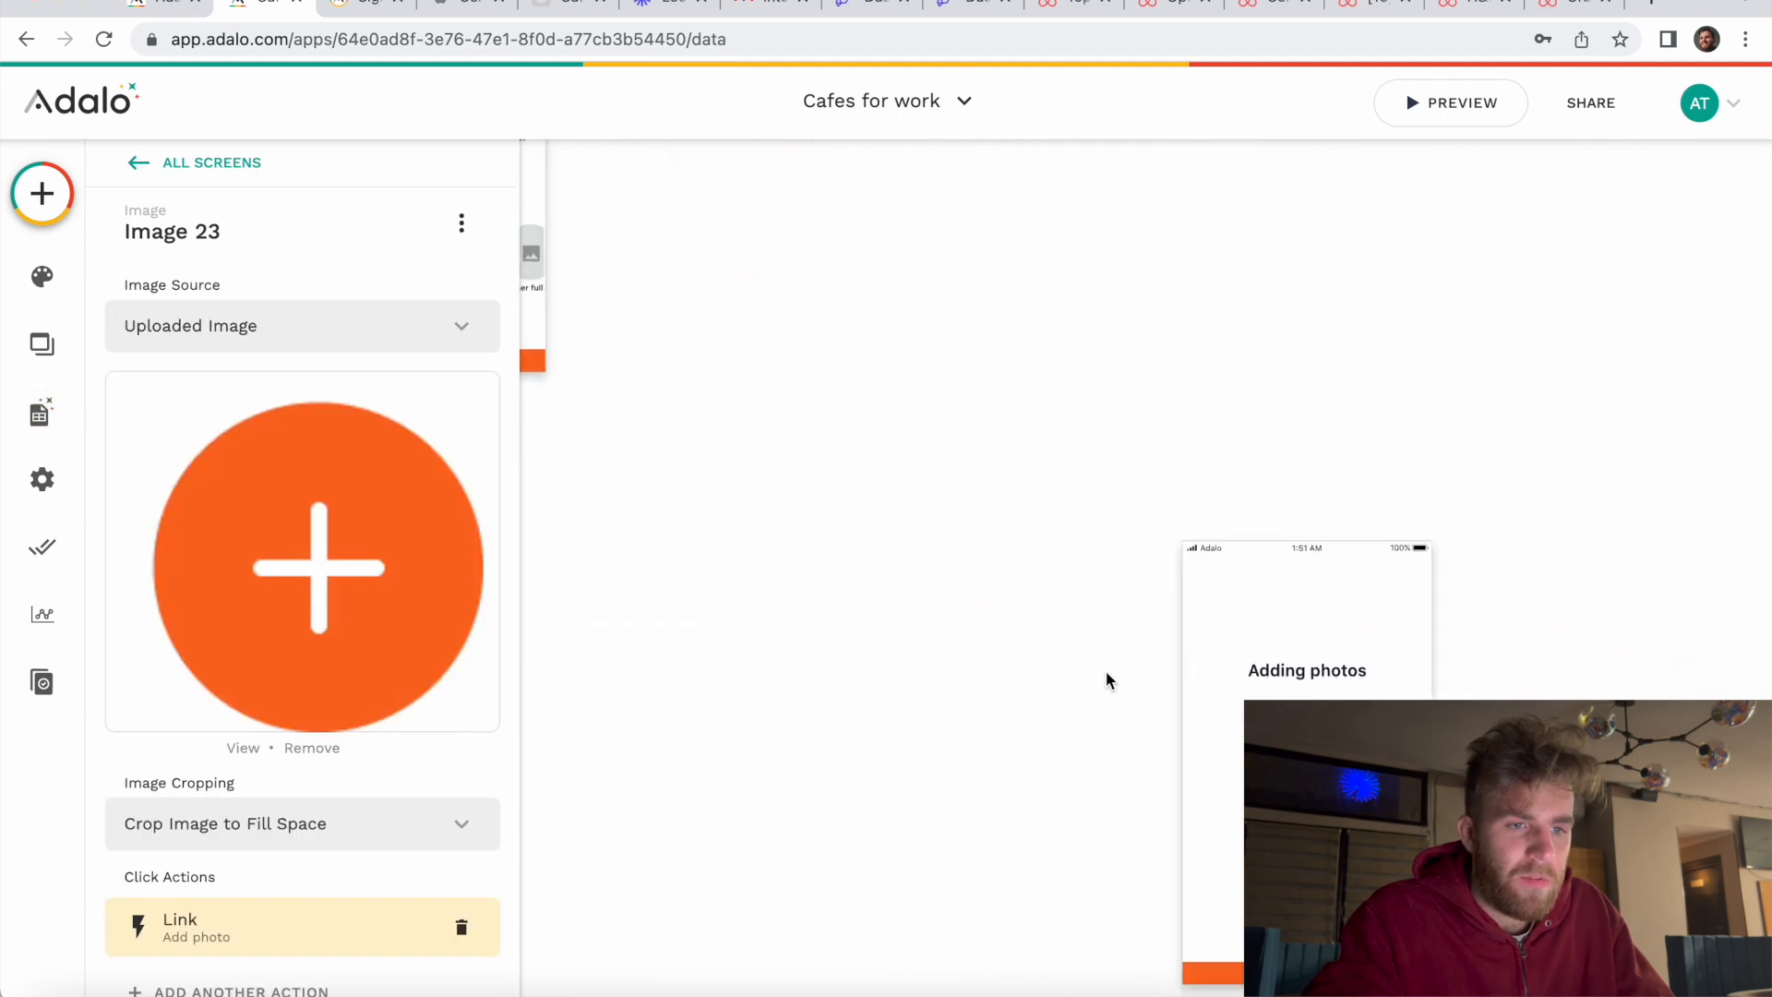
{"action": "scroll", "coordinate": [1107, 681], "scroll_direction": "down", "scroll_amount": 2}
{"action": "scroll", "coordinate": [1232, 712], "scroll_direction": "up", "scroll_amount": 5}
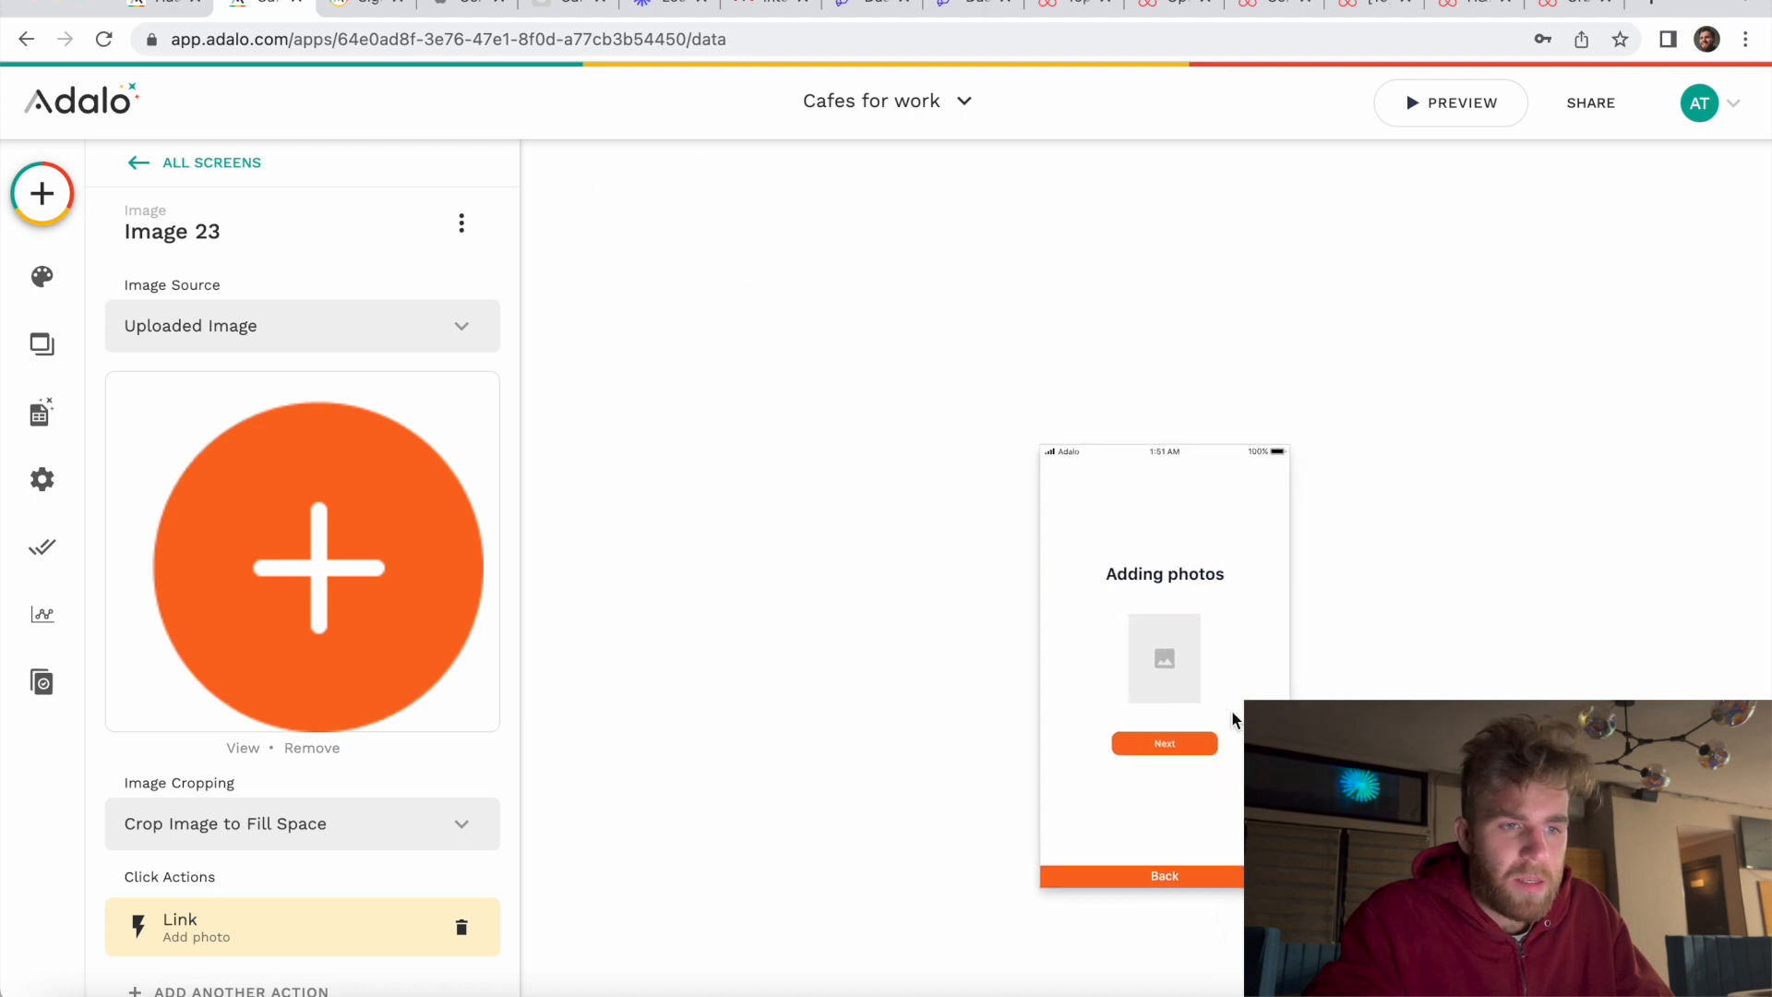
Step: Set the Add photo screen's image picker to a rounding of 54 and a size of 130 by 130
{"action": "left_click", "coordinate": [1141, 658]}
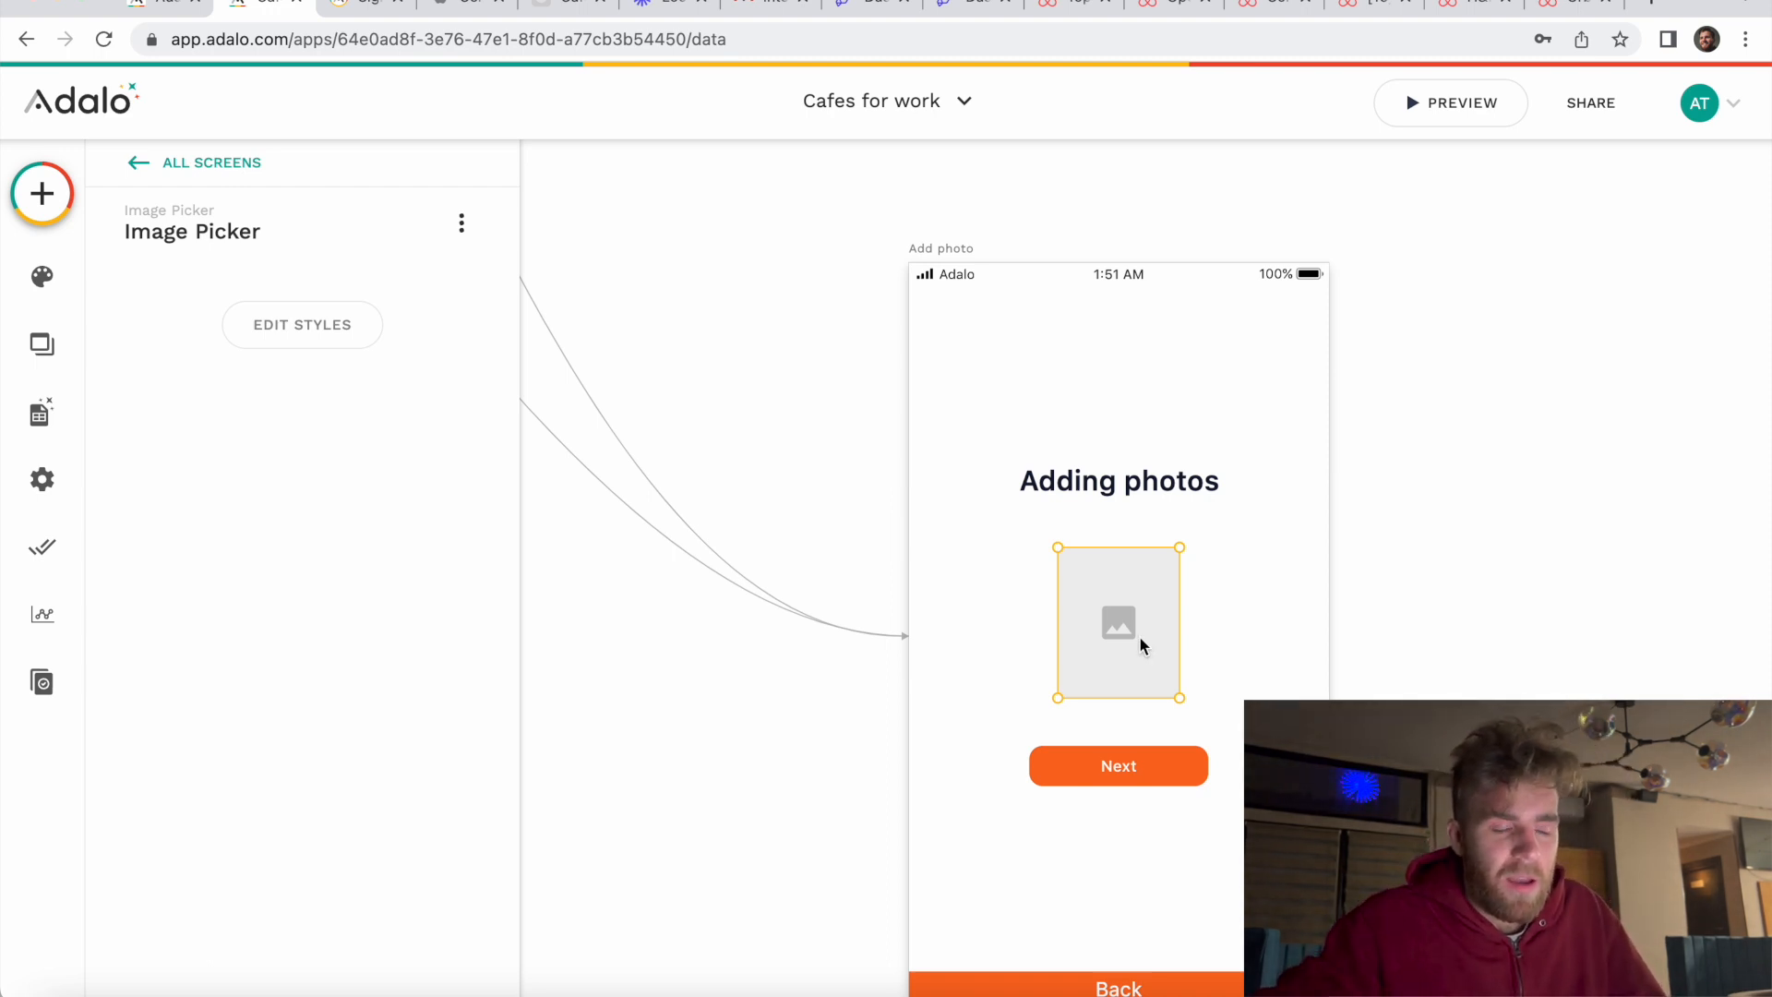
{"action": "left_click", "coordinate": [299, 334]}
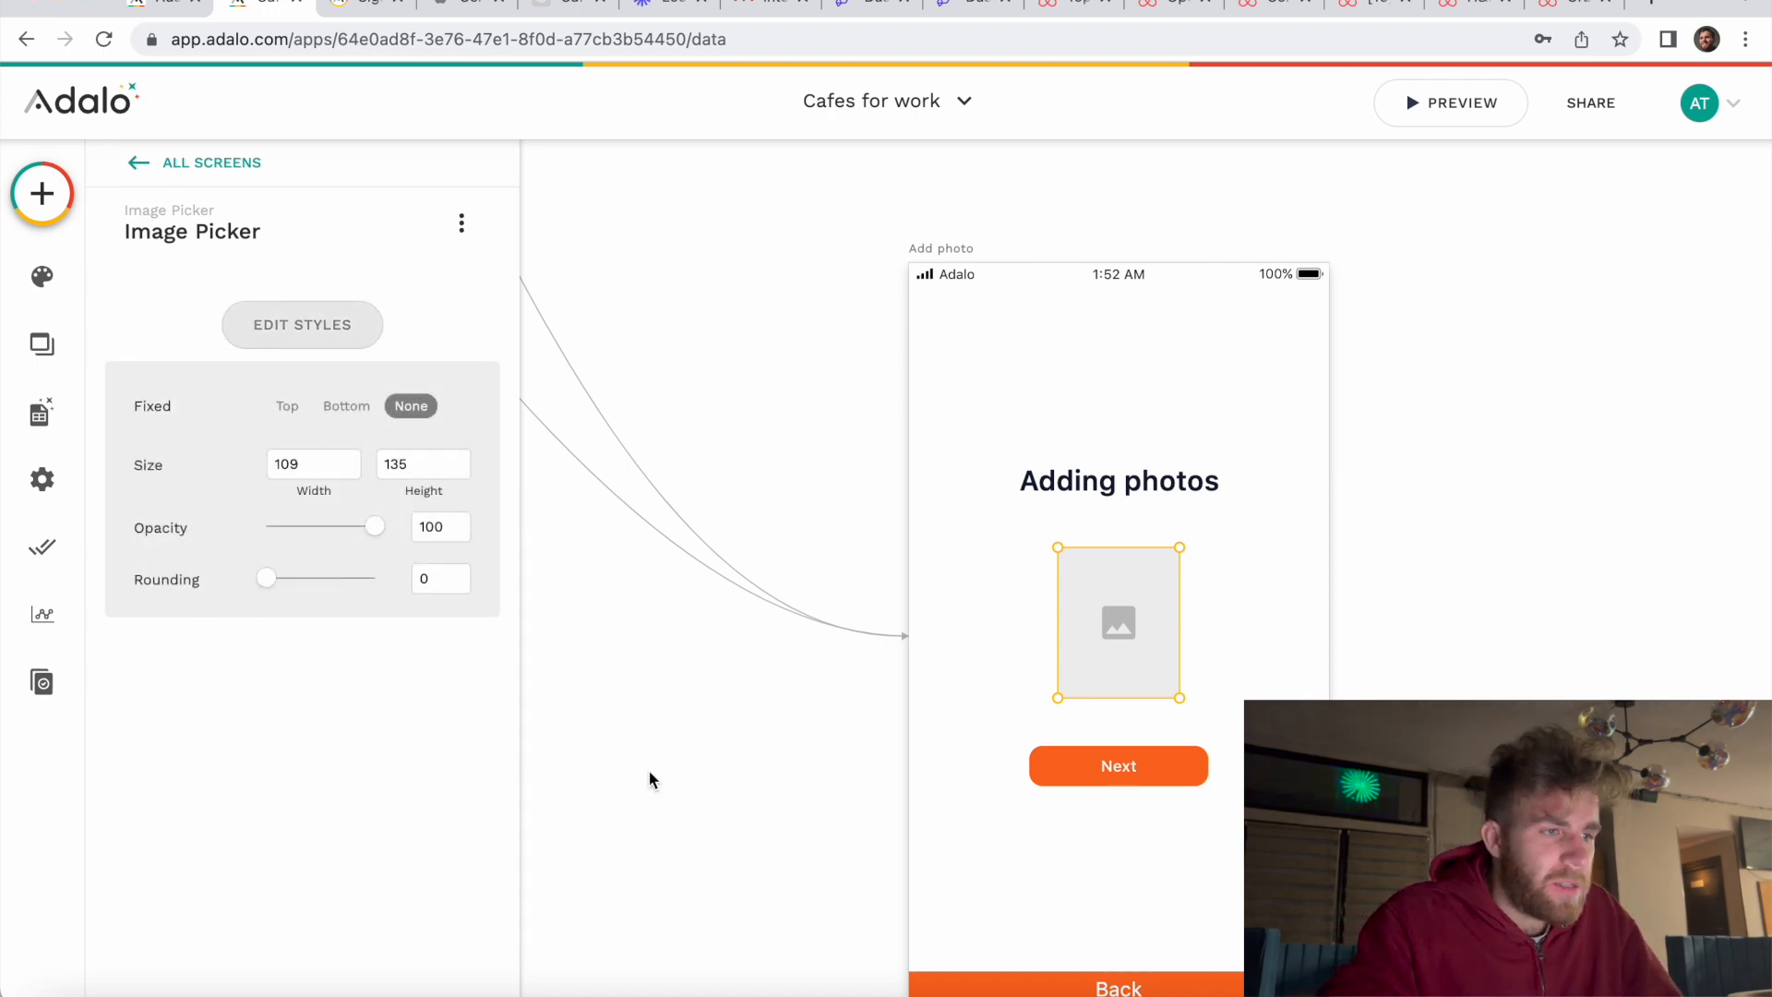
{"action": "left_click_drag", "start_coordinate": [265, 581], "coordinate": [518, 589]}
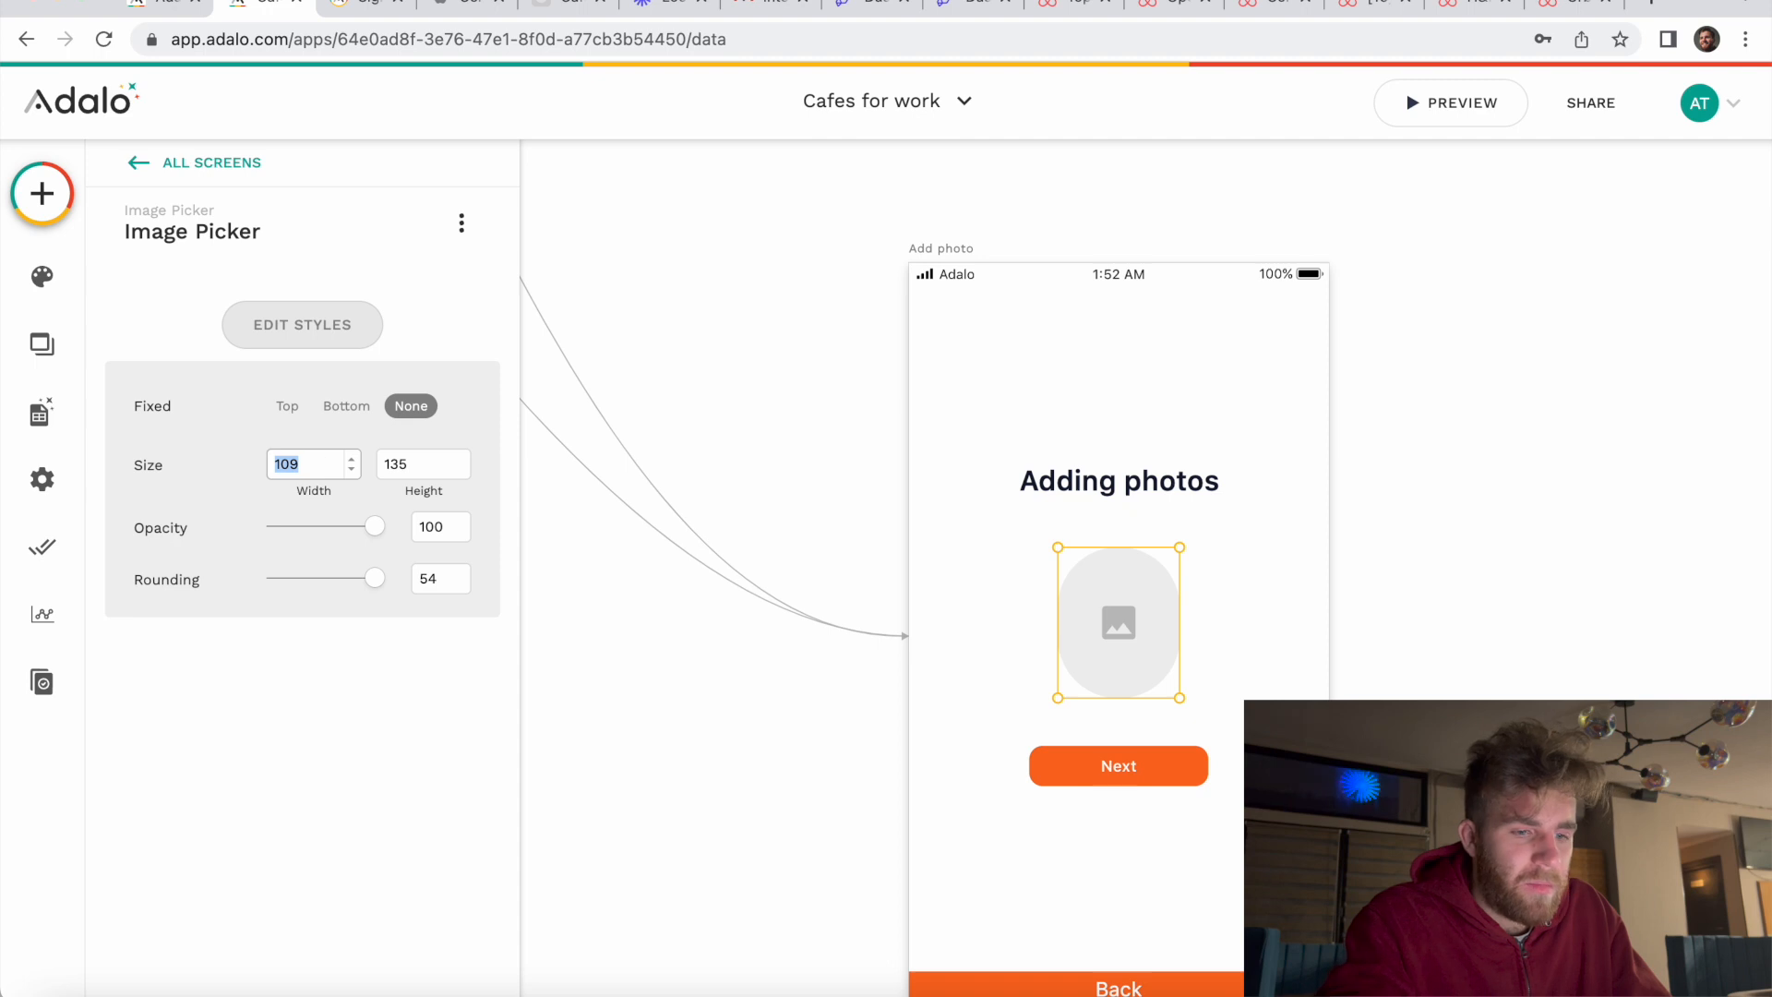
{"action": "type", "text": "130"}
{"action": "double_click", "coordinate": [419, 452]}
{"action": "type", "text": "130"}
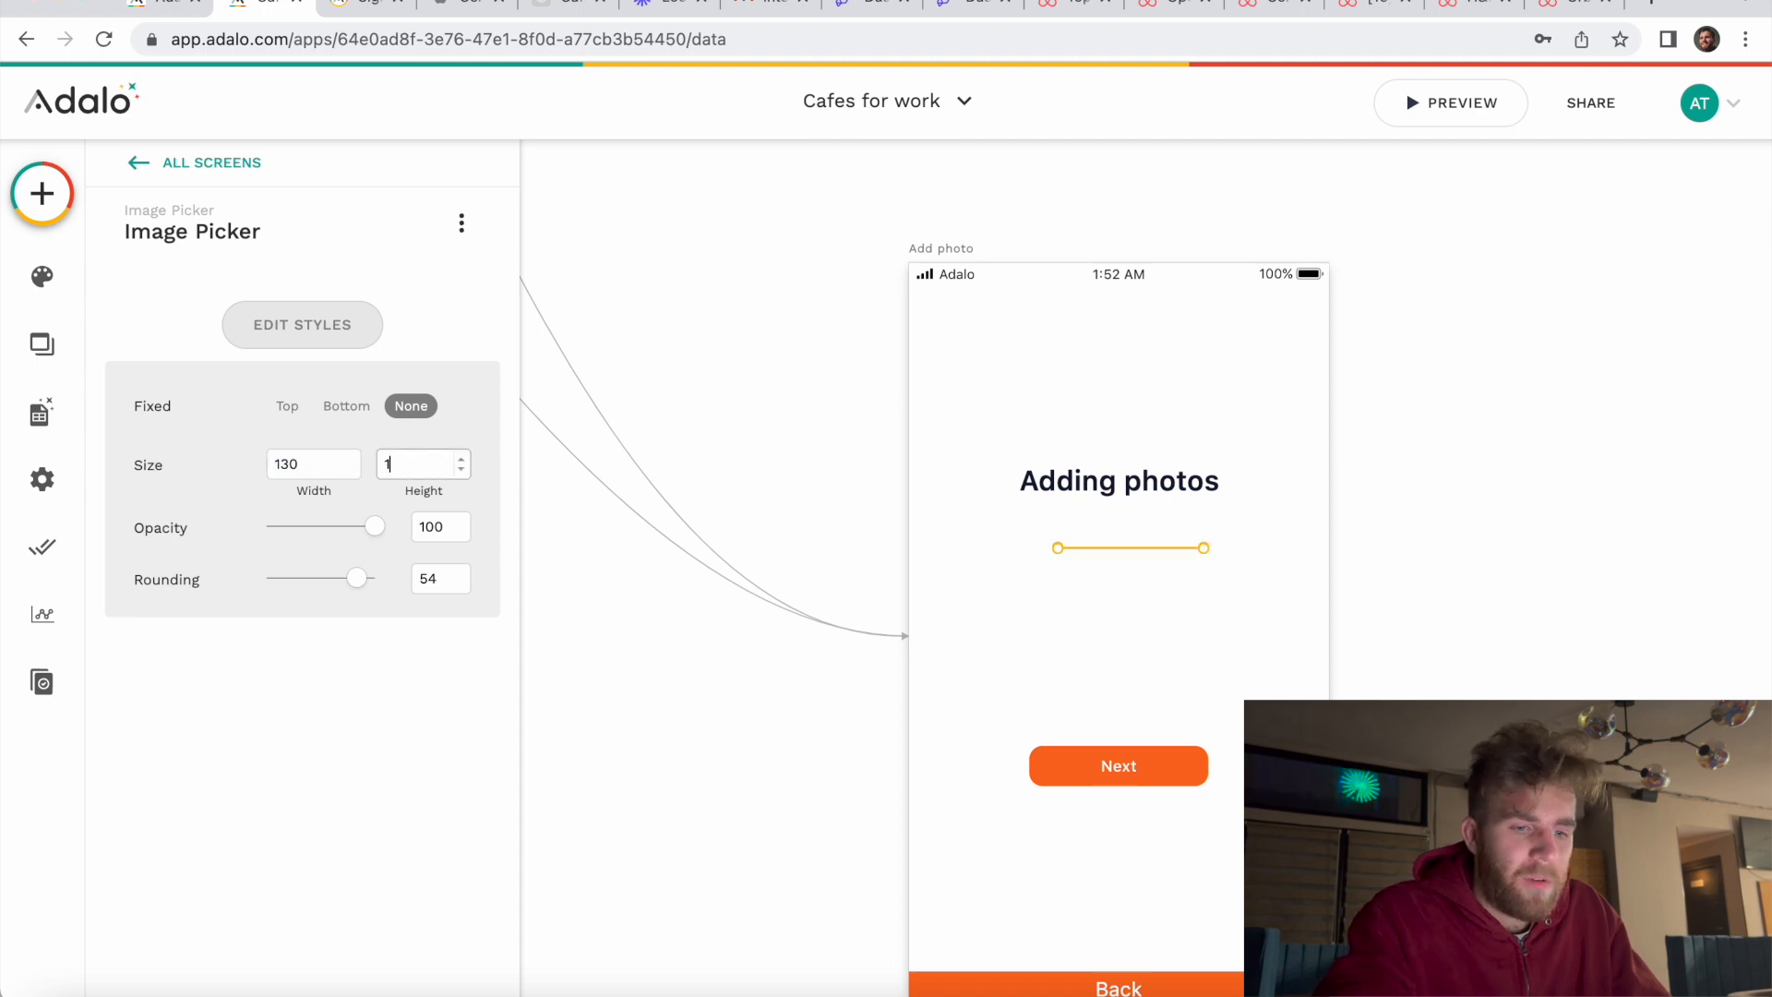
{"action": "left_click", "coordinate": [1268, 591]}
Step: Raise the resized image picker's rounding to its maximum so that it forms a circle
{"action": "left_click", "coordinate": [1099, 653]}
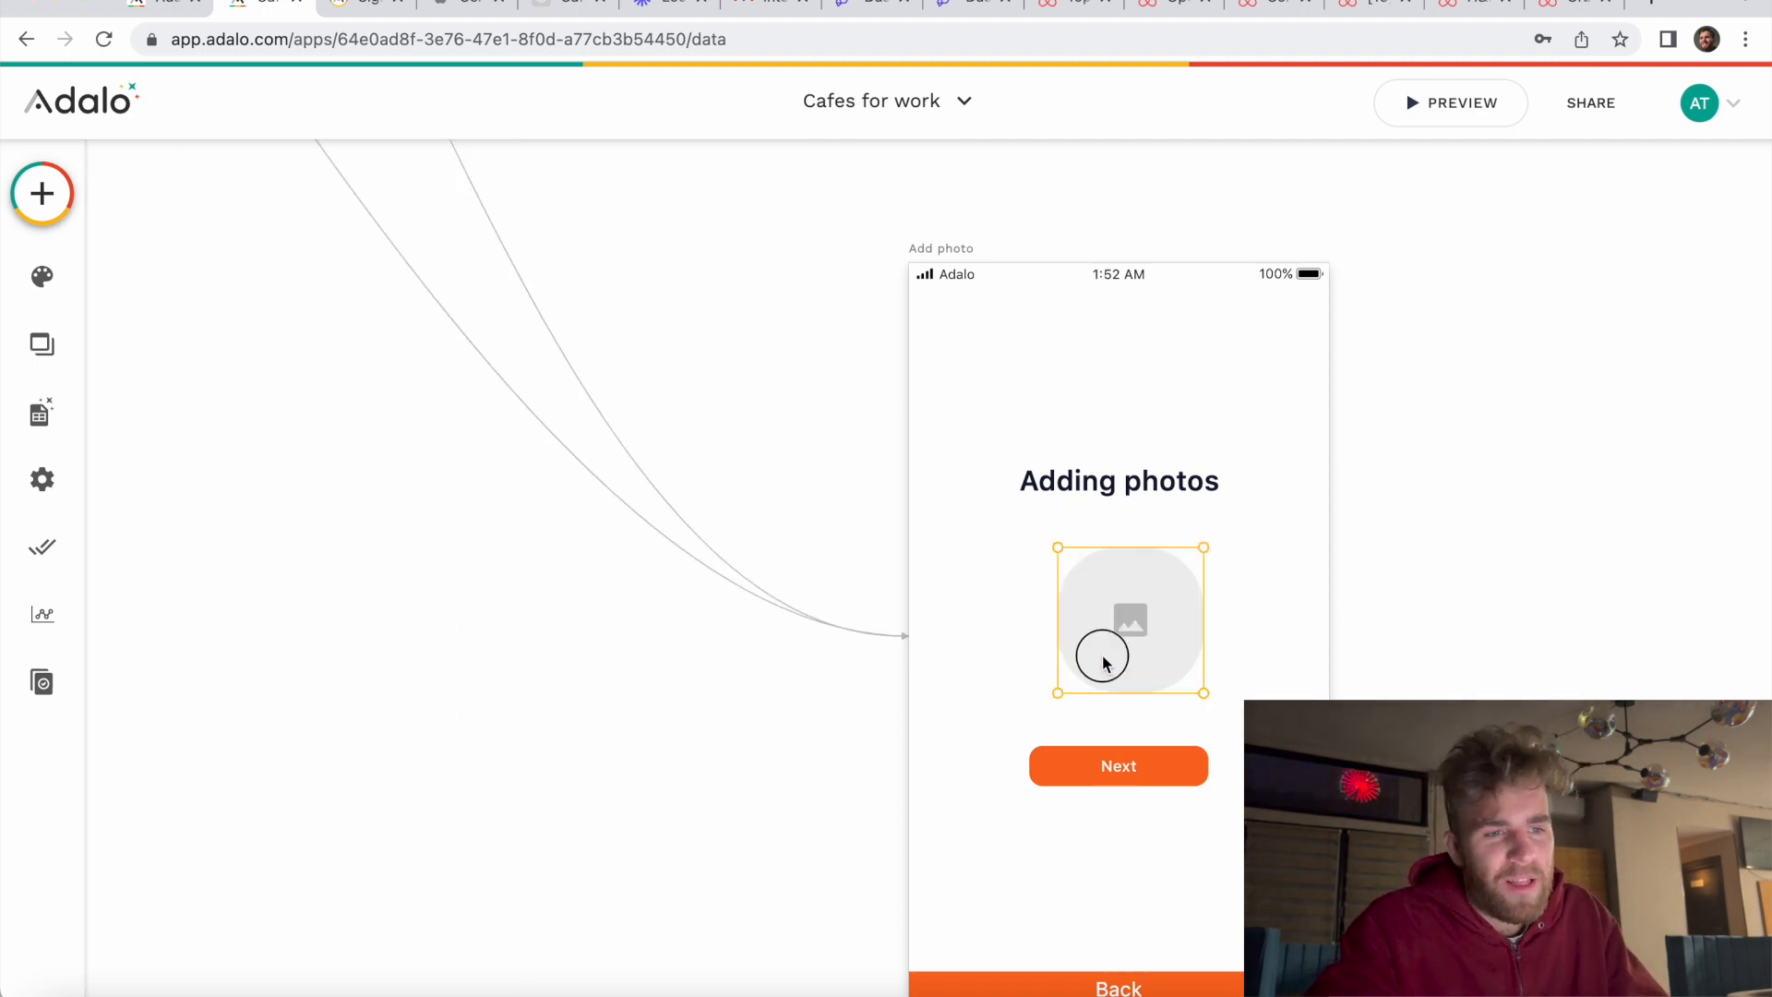
{"action": "left_click", "coordinate": [312, 310]}
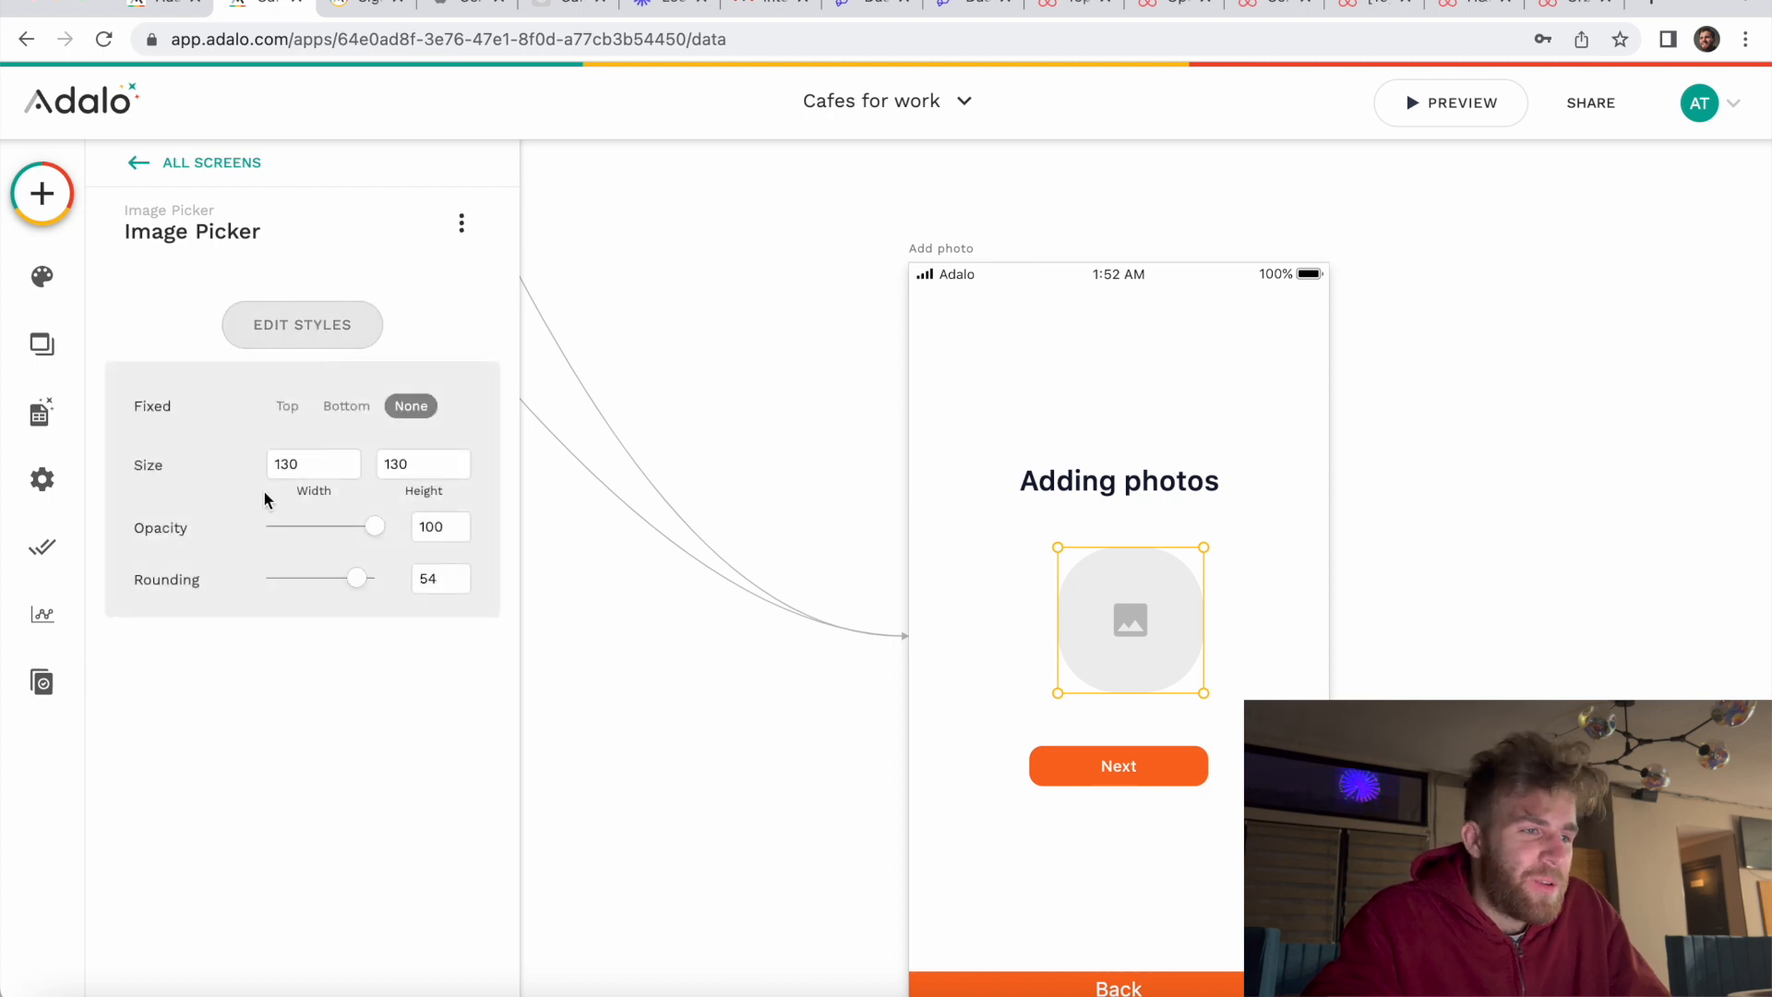
{"action": "left_click_drag", "start_coordinate": [360, 581], "coordinate": [373, 581]}
{"action": "left_click", "coordinate": [449, 587]}
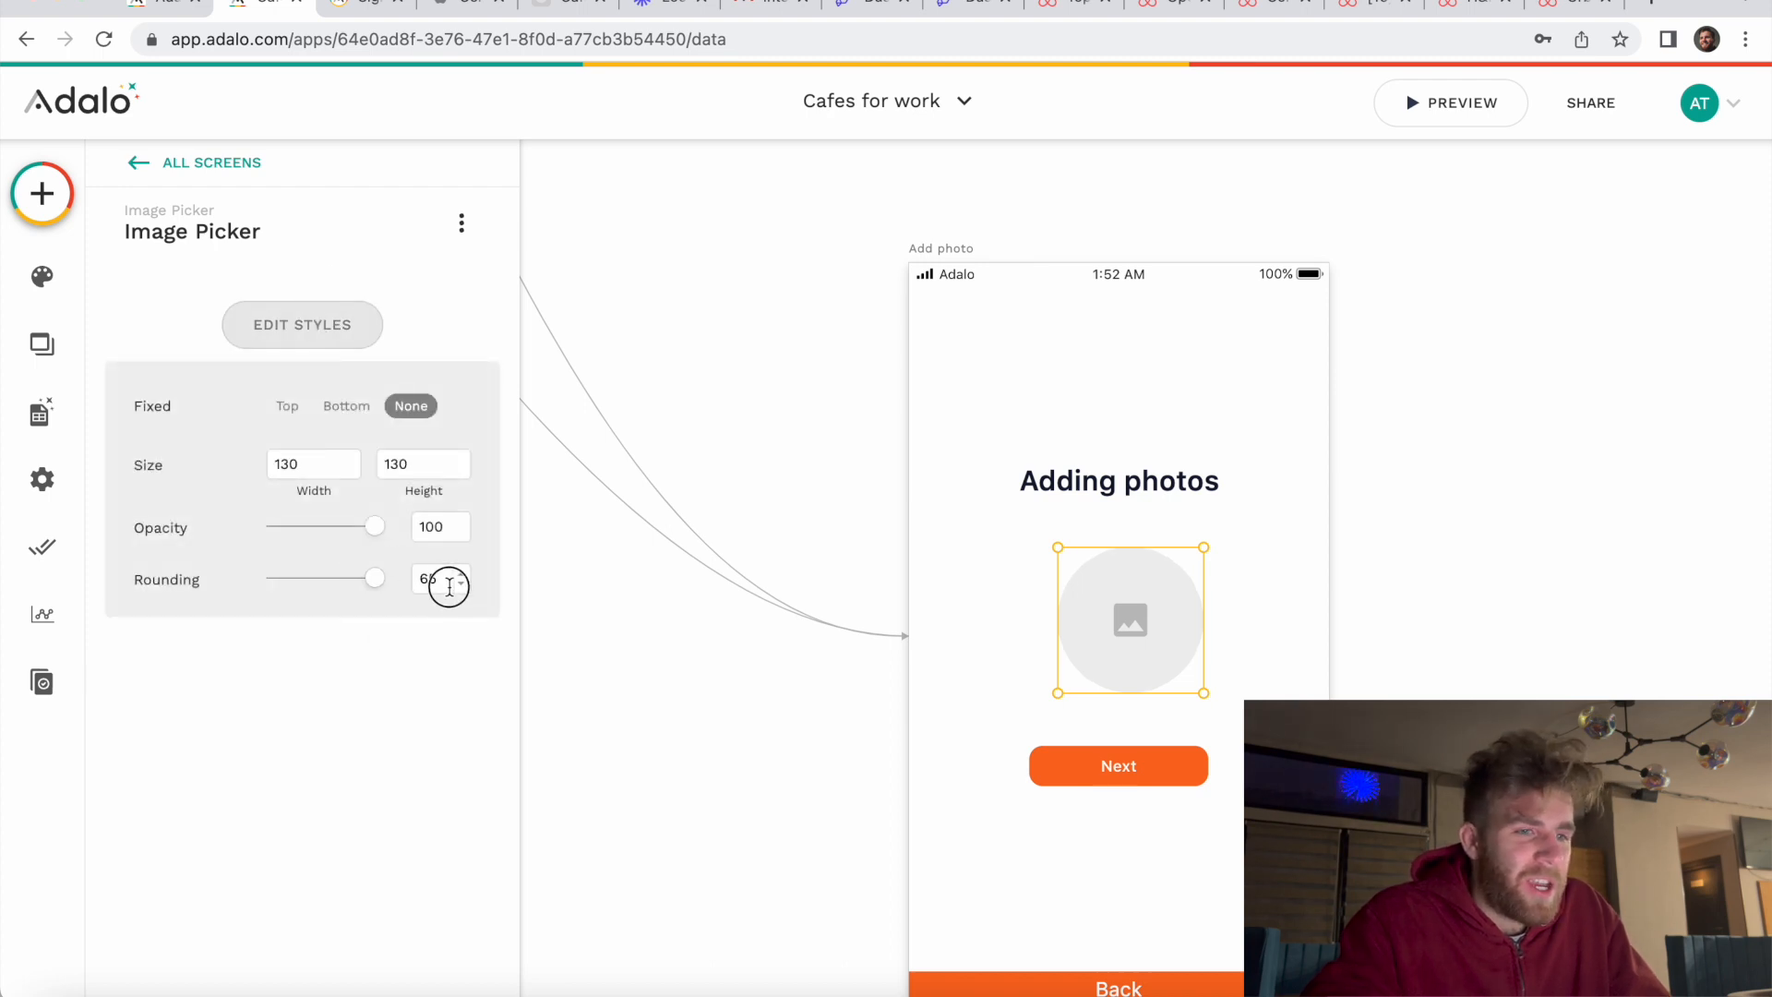
{"action": "left_click", "coordinate": [681, 729]}
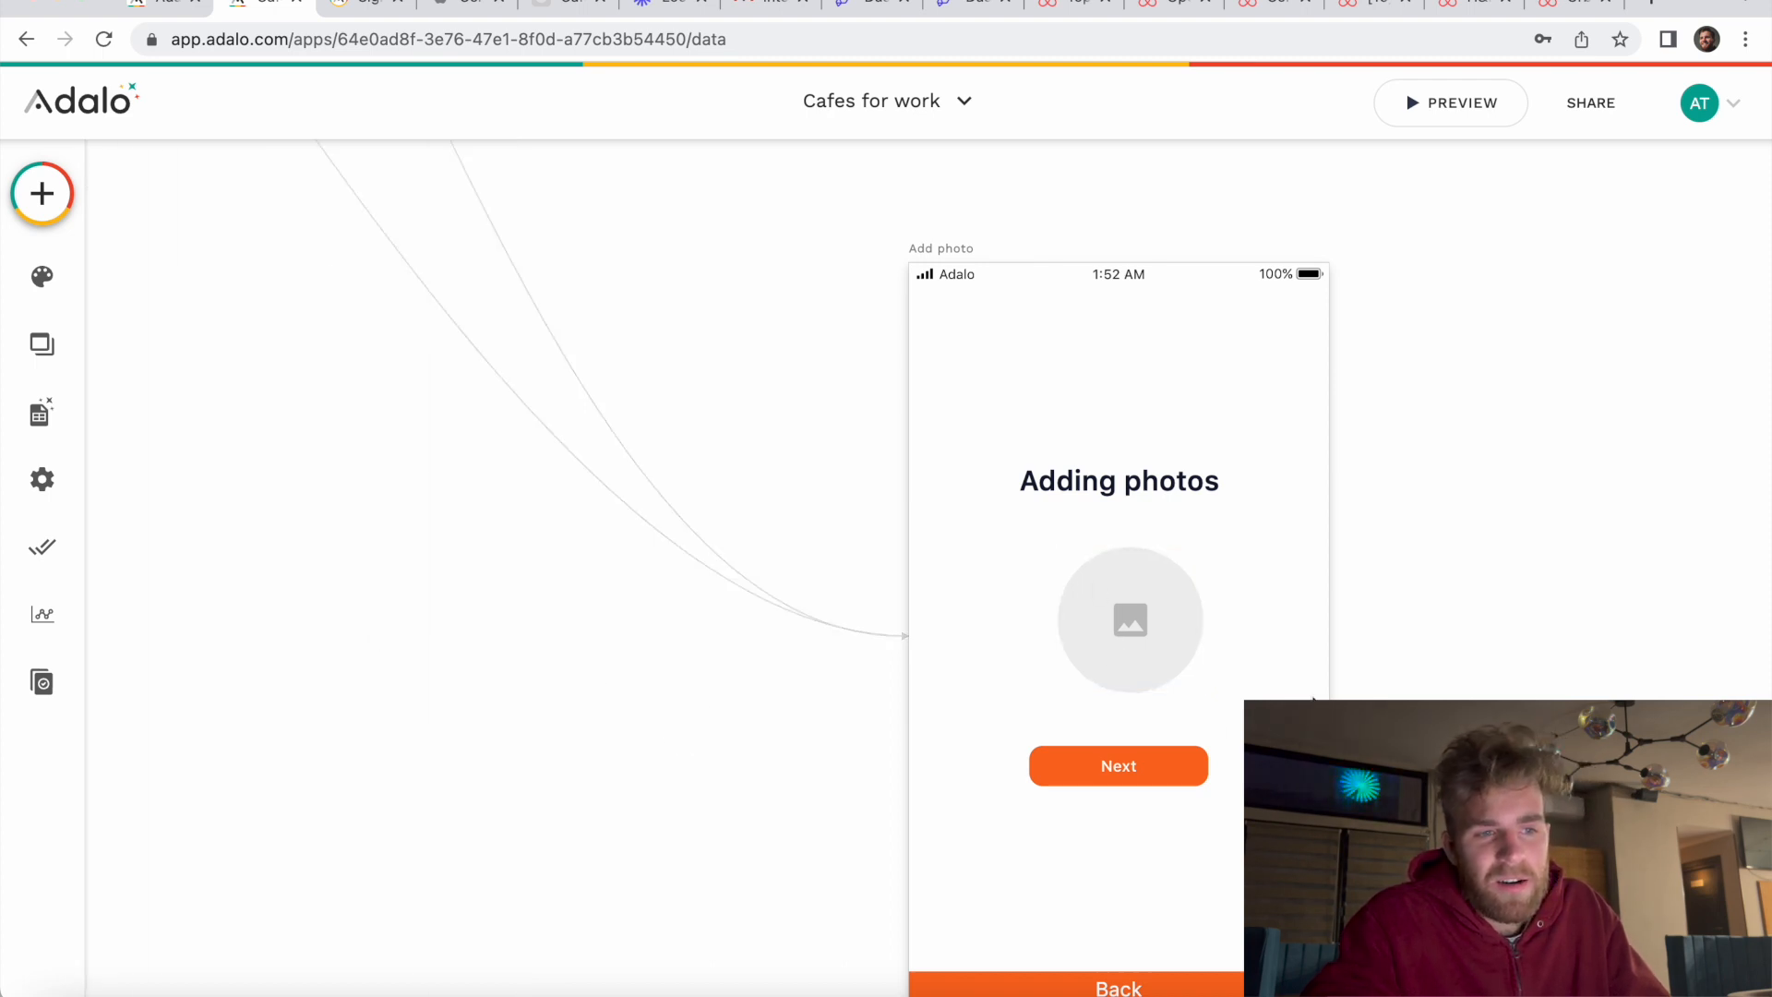
Step: Shift the Next button slightly so that it is centred under the round image picker
{"action": "left_click", "coordinate": [1180, 768]}
{"action": "left_click_drag", "start_coordinate": [1179, 765], "coordinate": [1179, 766]}
{"action": "left_click", "coordinate": [1458, 731]}
{"action": "scroll", "coordinate": [1458, 731], "scroll_direction": "down", "scroll_amount": 2}
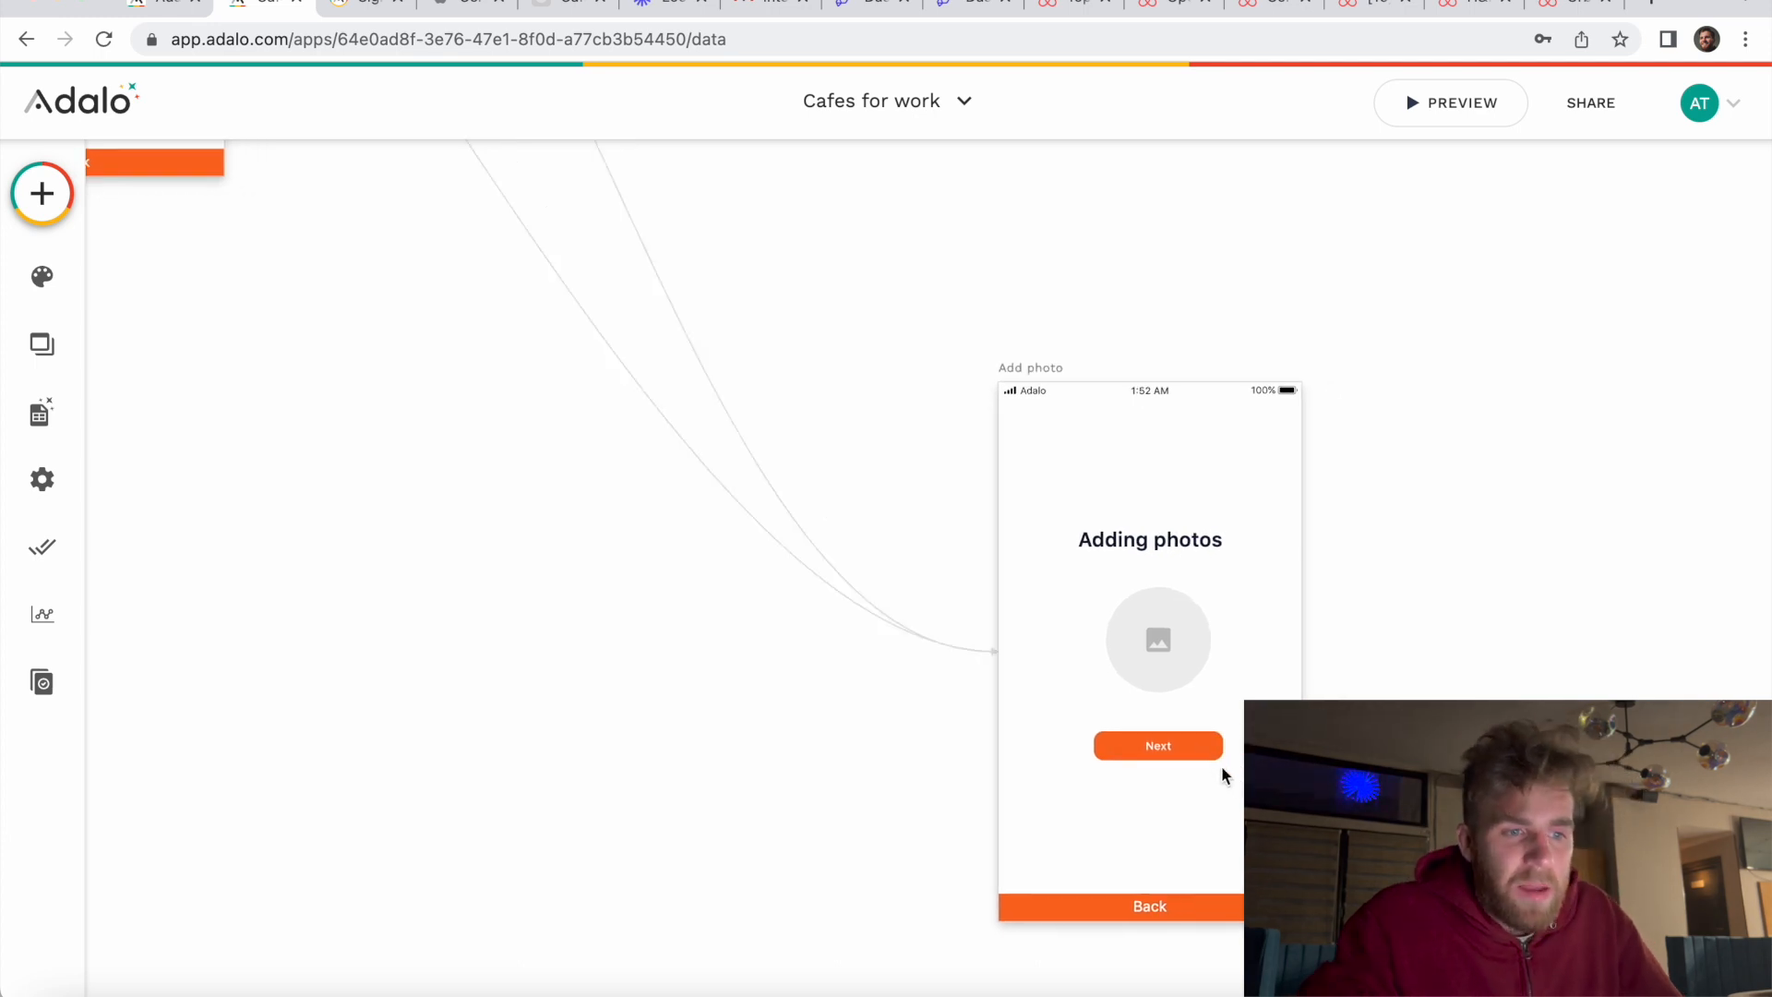
Step: Select the Next button on the Add photo screen and review its click actions
{"action": "left_click", "coordinate": [1201, 752]}
{"action": "scroll", "coordinate": [366, 674], "scroll_direction": "down", "scroll_amount": 4}
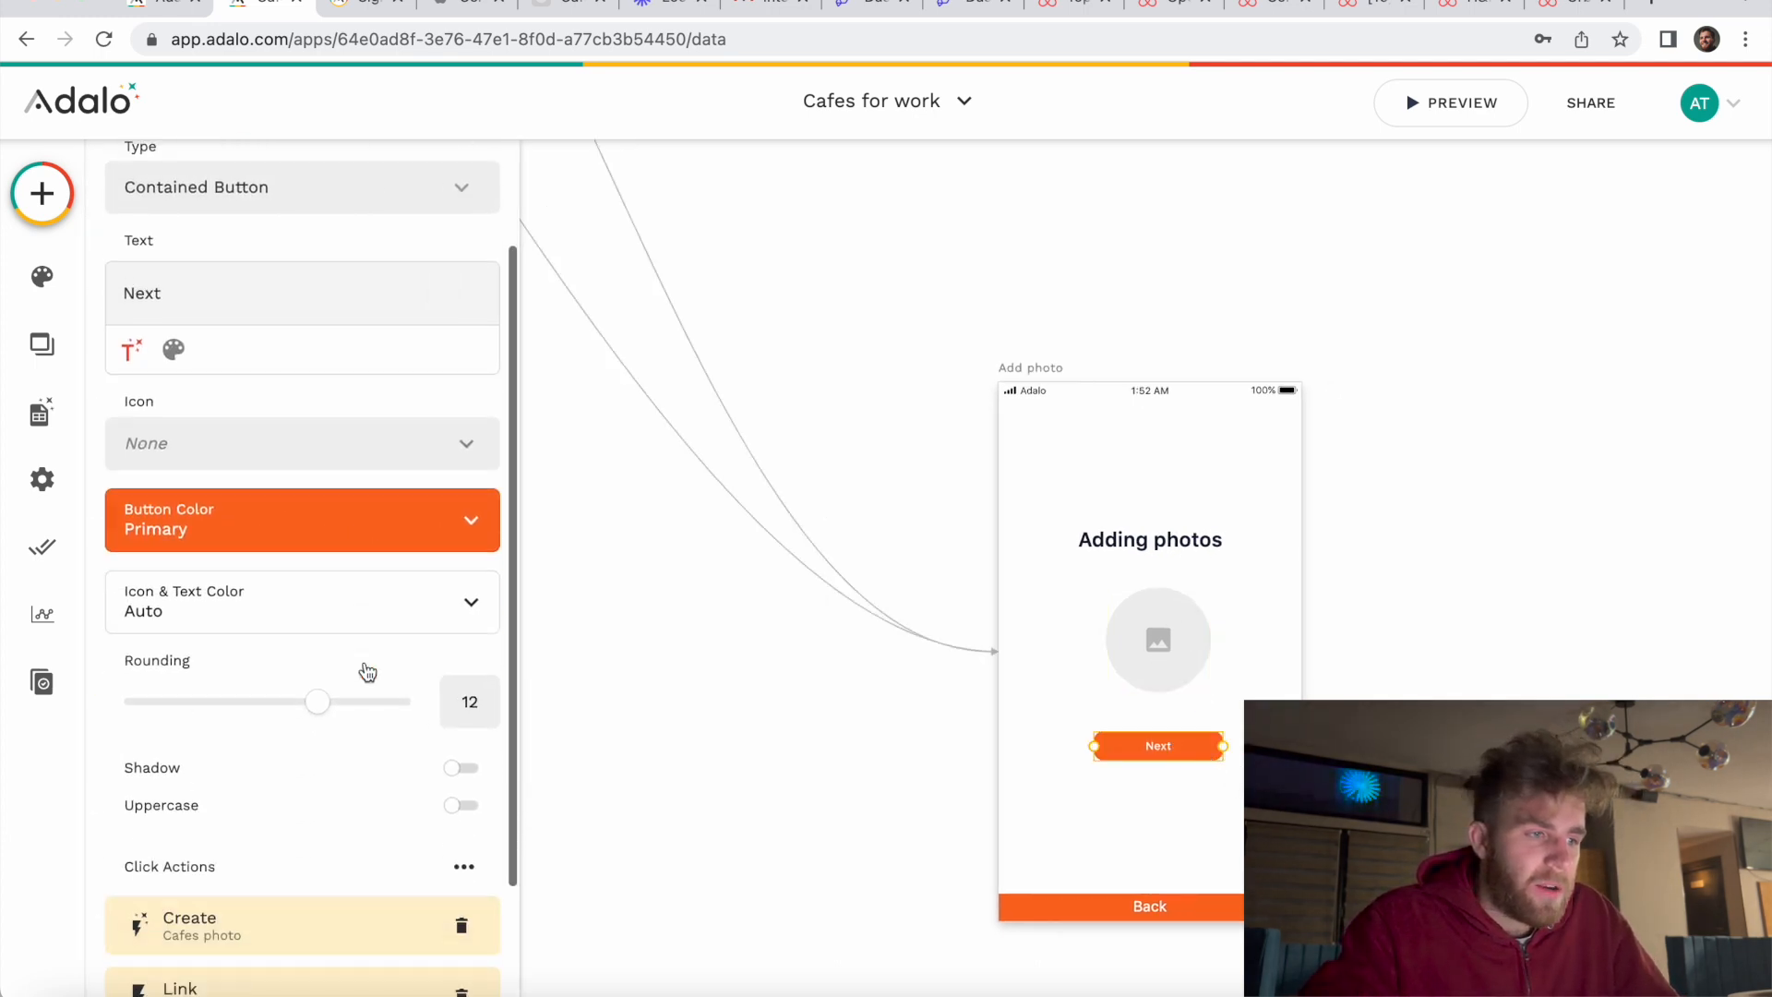
{"action": "scroll", "coordinate": [716, 611], "scroll_direction": "up", "scroll_amount": 10}
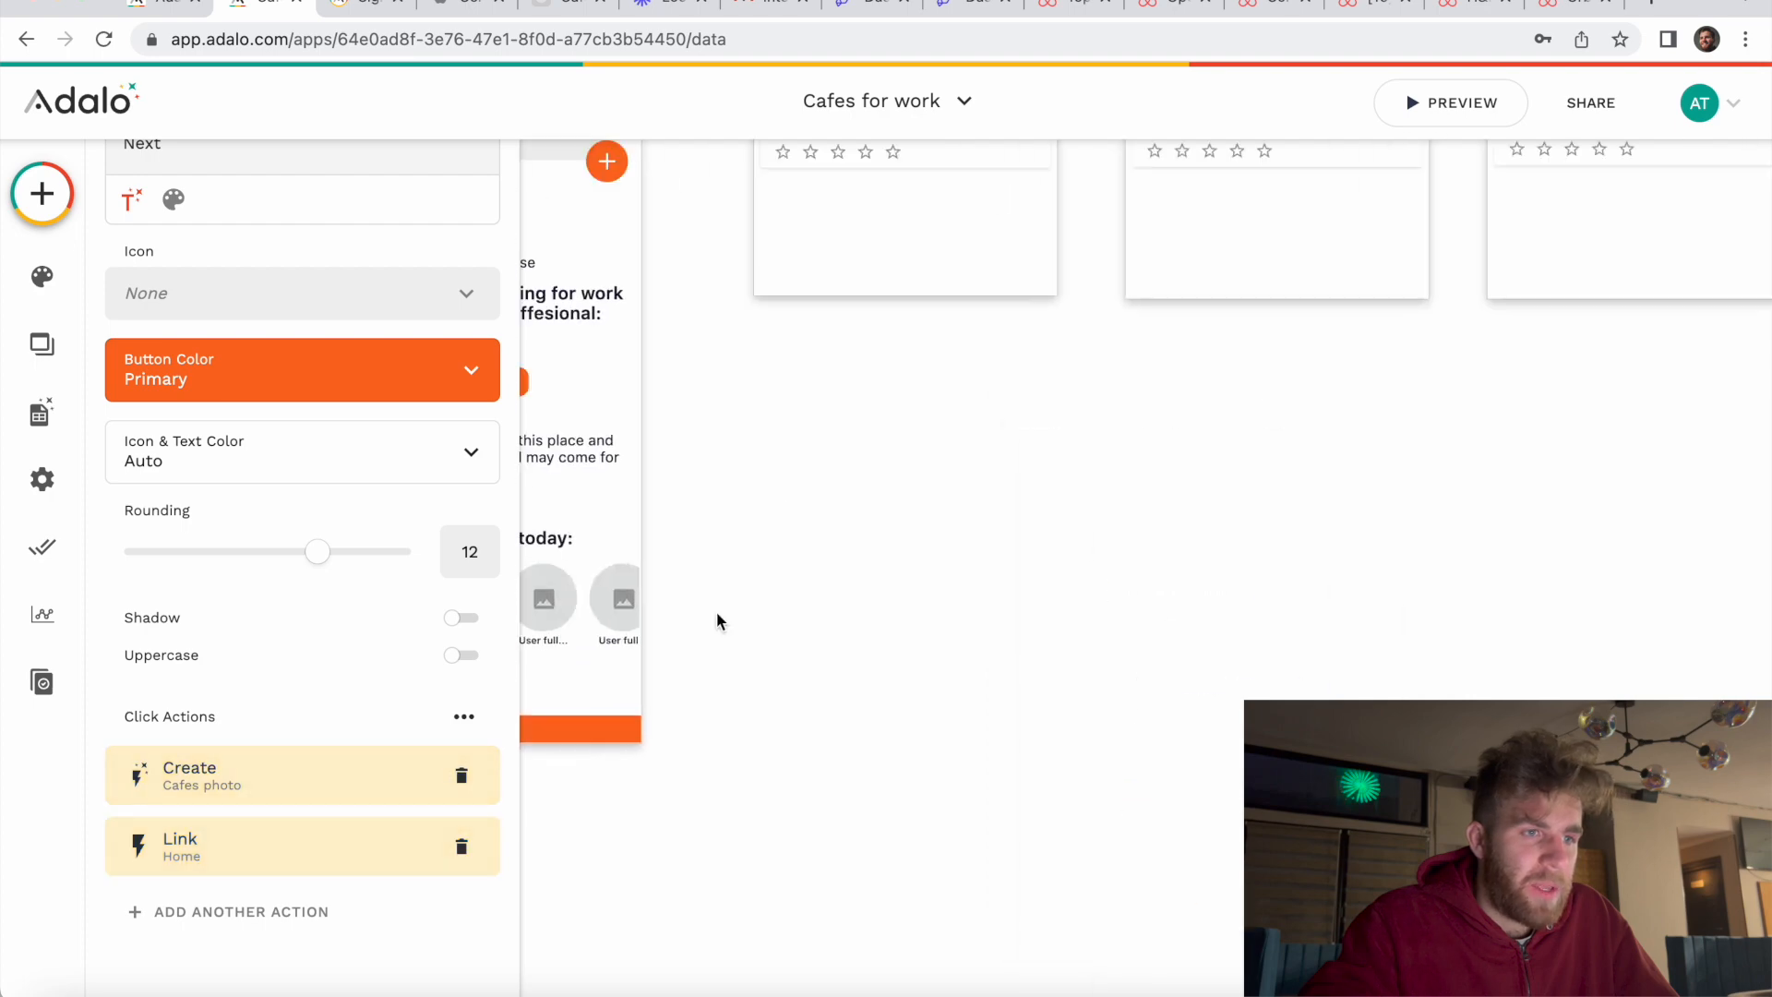
{"action": "scroll", "coordinate": [724, 277], "scroll_direction": "up", "scroll_amount": 3}
{"action": "scroll", "coordinate": [800, 550], "scroll_direction": "down", "scroll_amount": 10}
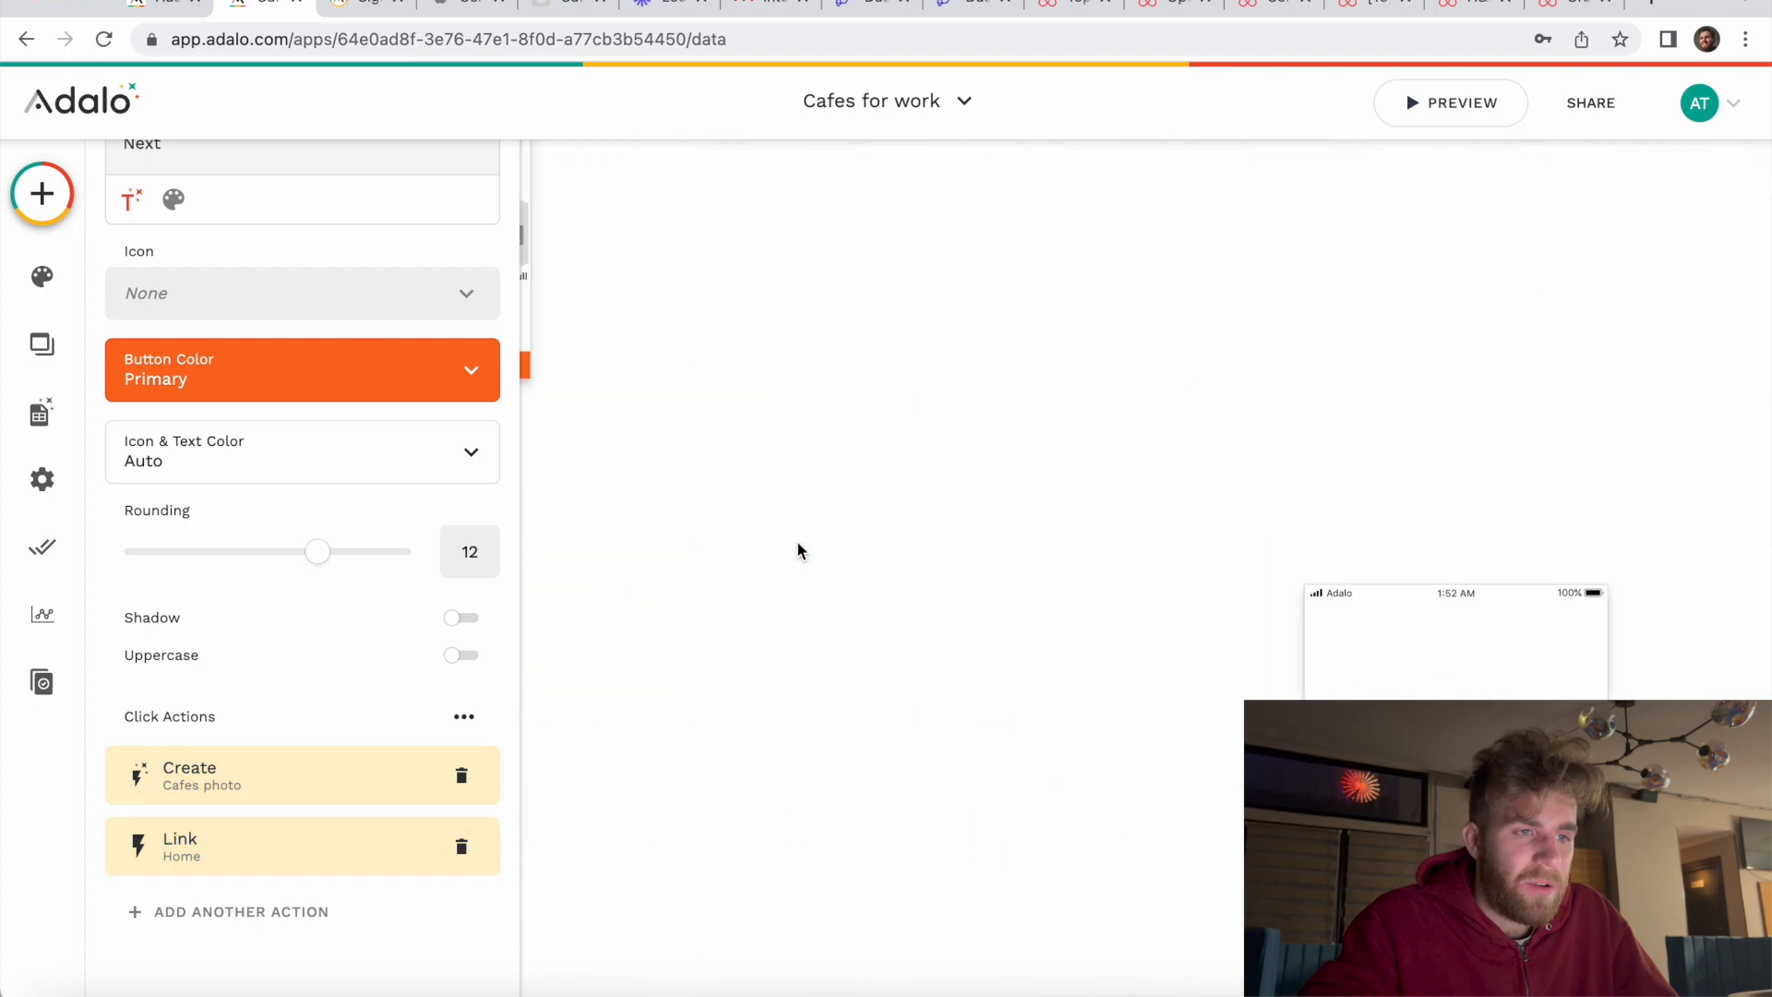
{"action": "scroll", "coordinate": [798, 550], "scroll_direction": "right", "scroll_amount": 3}
{"action": "scroll", "coordinate": [798, 550], "scroll_direction": "down", "scroll_amount": 2}
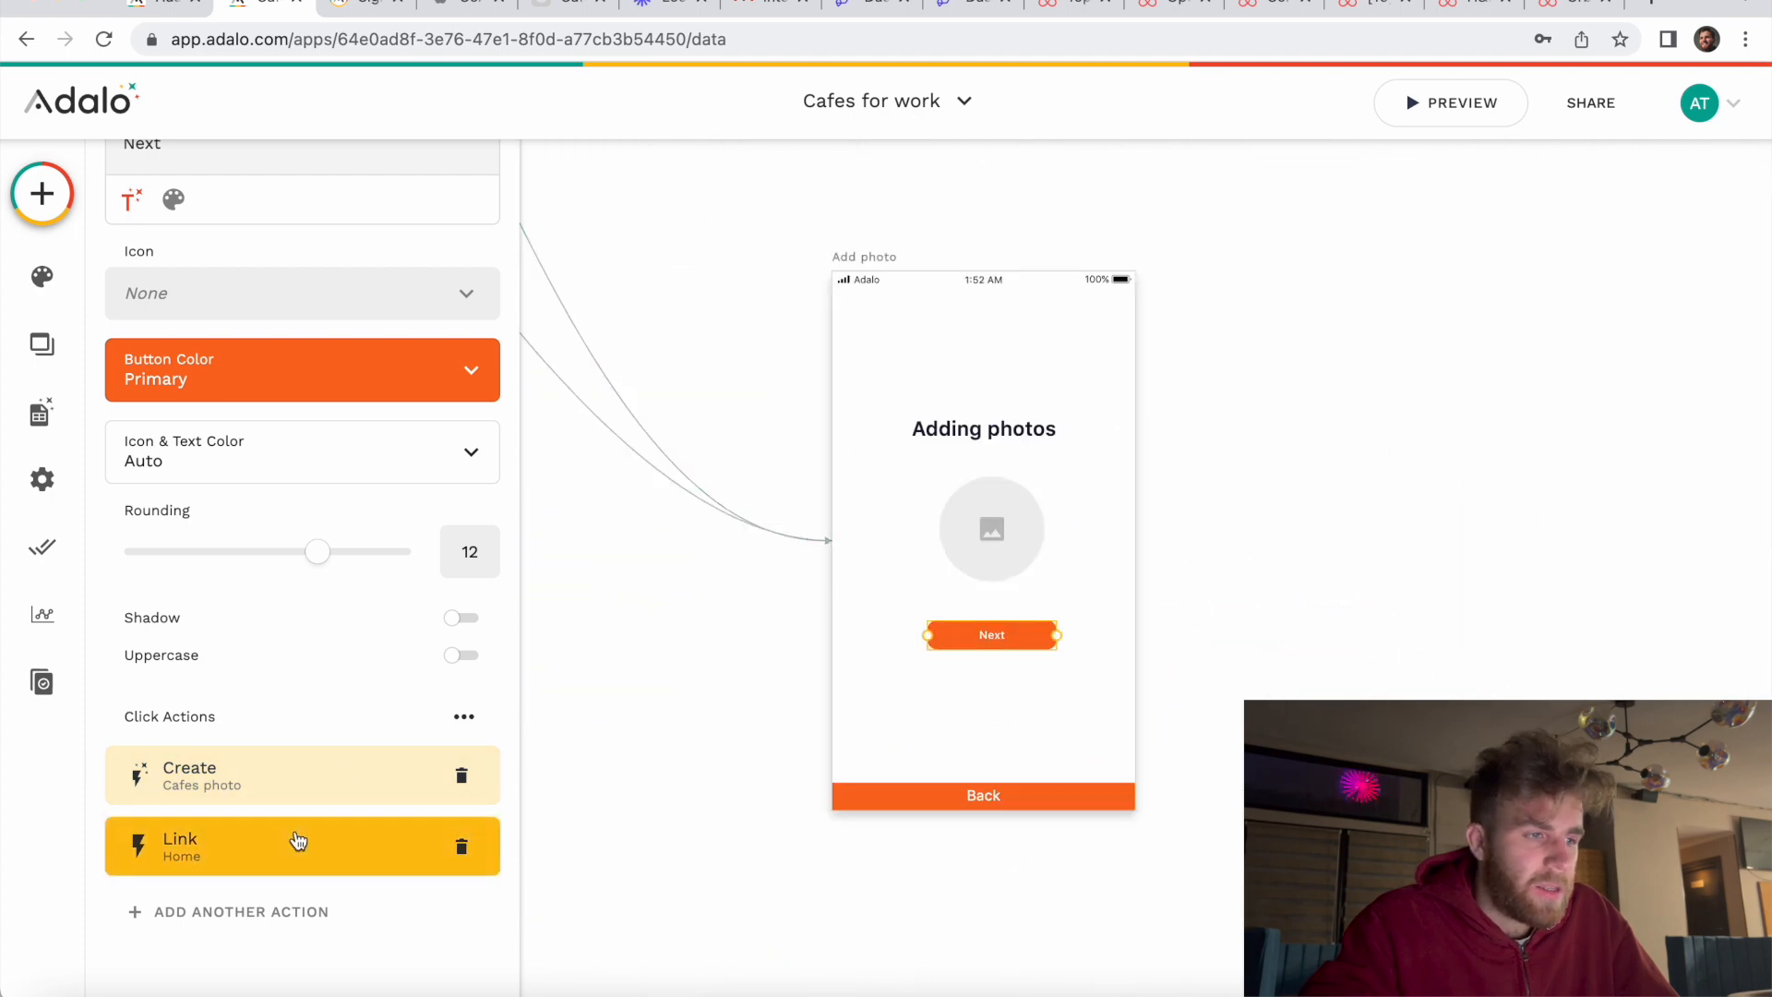
Step: Review the Next button's Create Cafes photo action, checking the source choices for its Cafe photo and Caffe fields
{"action": "left_click", "coordinate": [283, 795]}
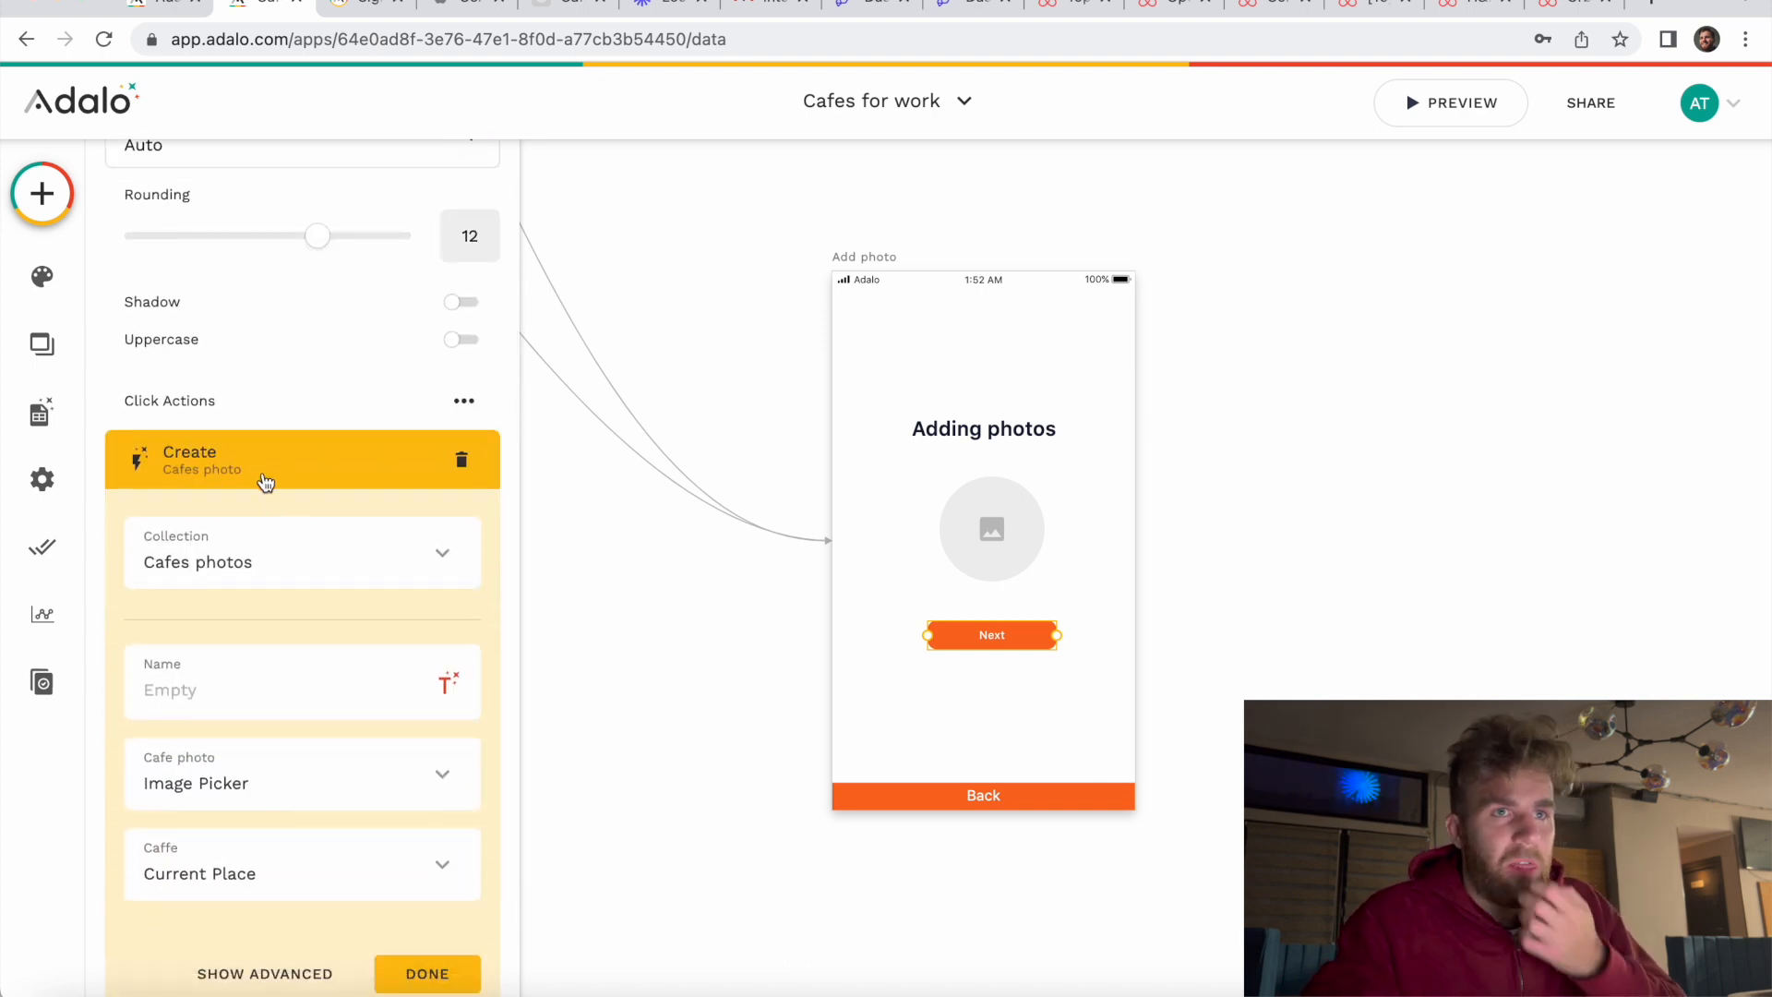
{"action": "scroll", "coordinate": [276, 609], "scroll_direction": "down", "scroll_amount": 1}
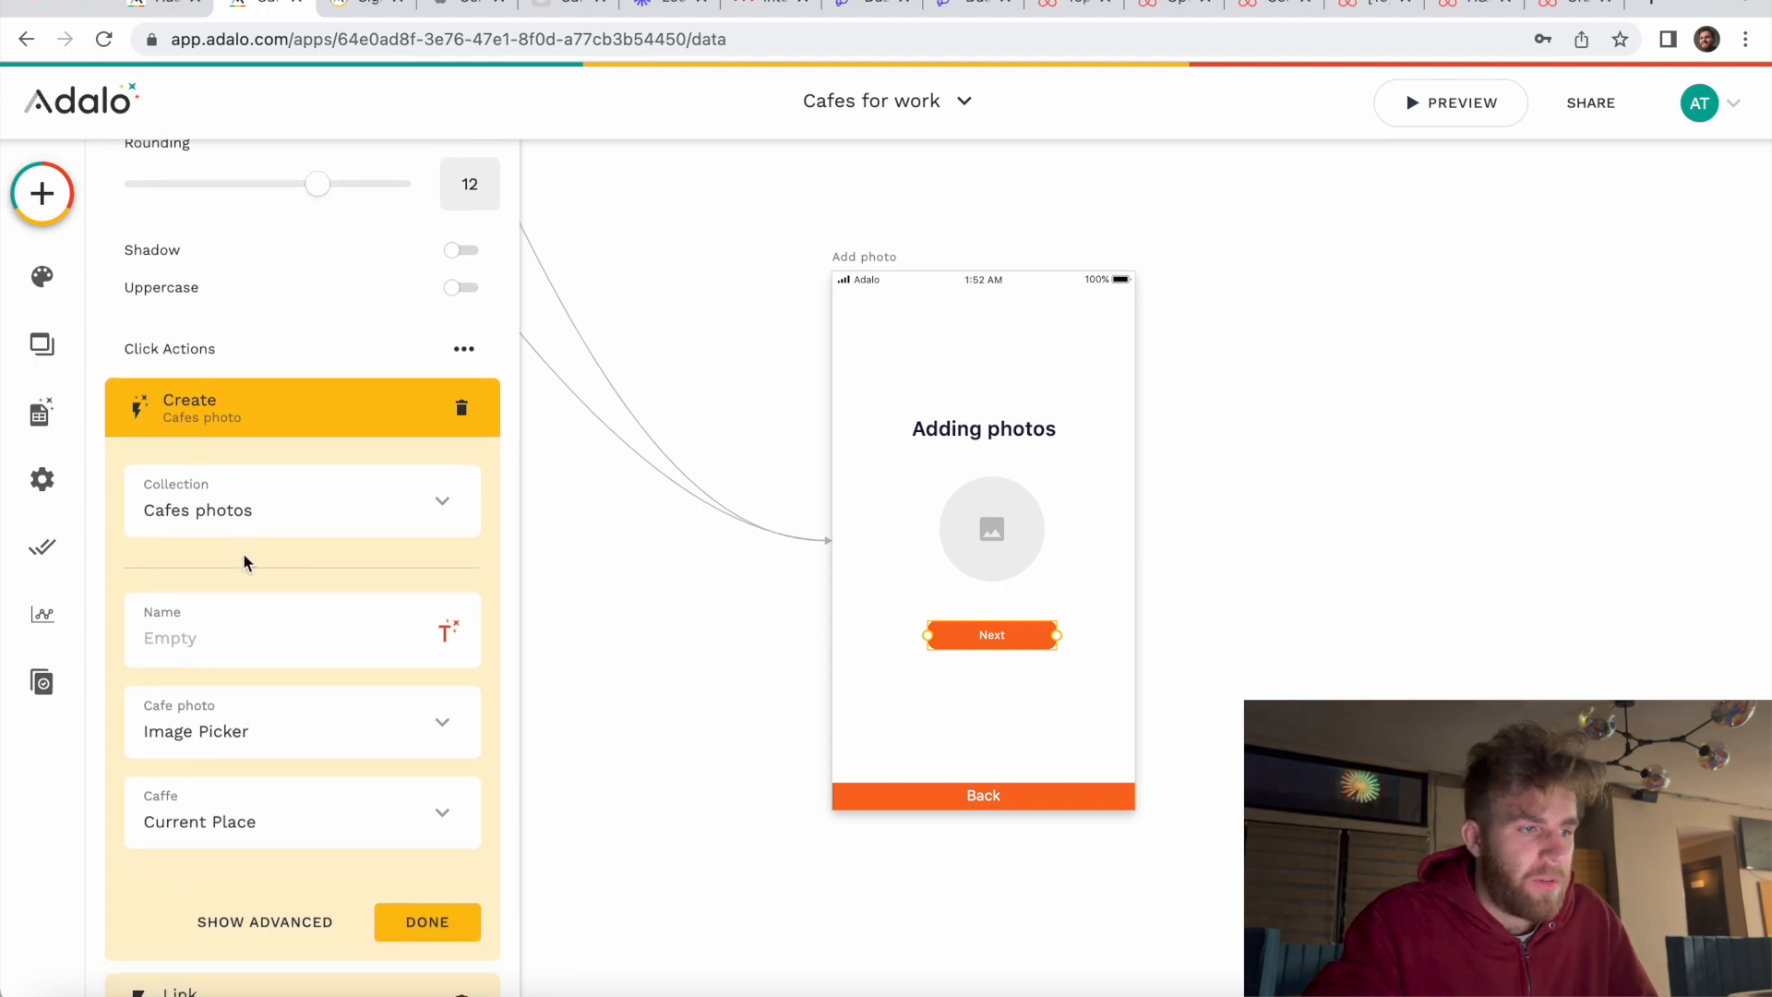
{"action": "scroll", "coordinate": [244, 556], "scroll_direction": "down", "scroll_amount": 1}
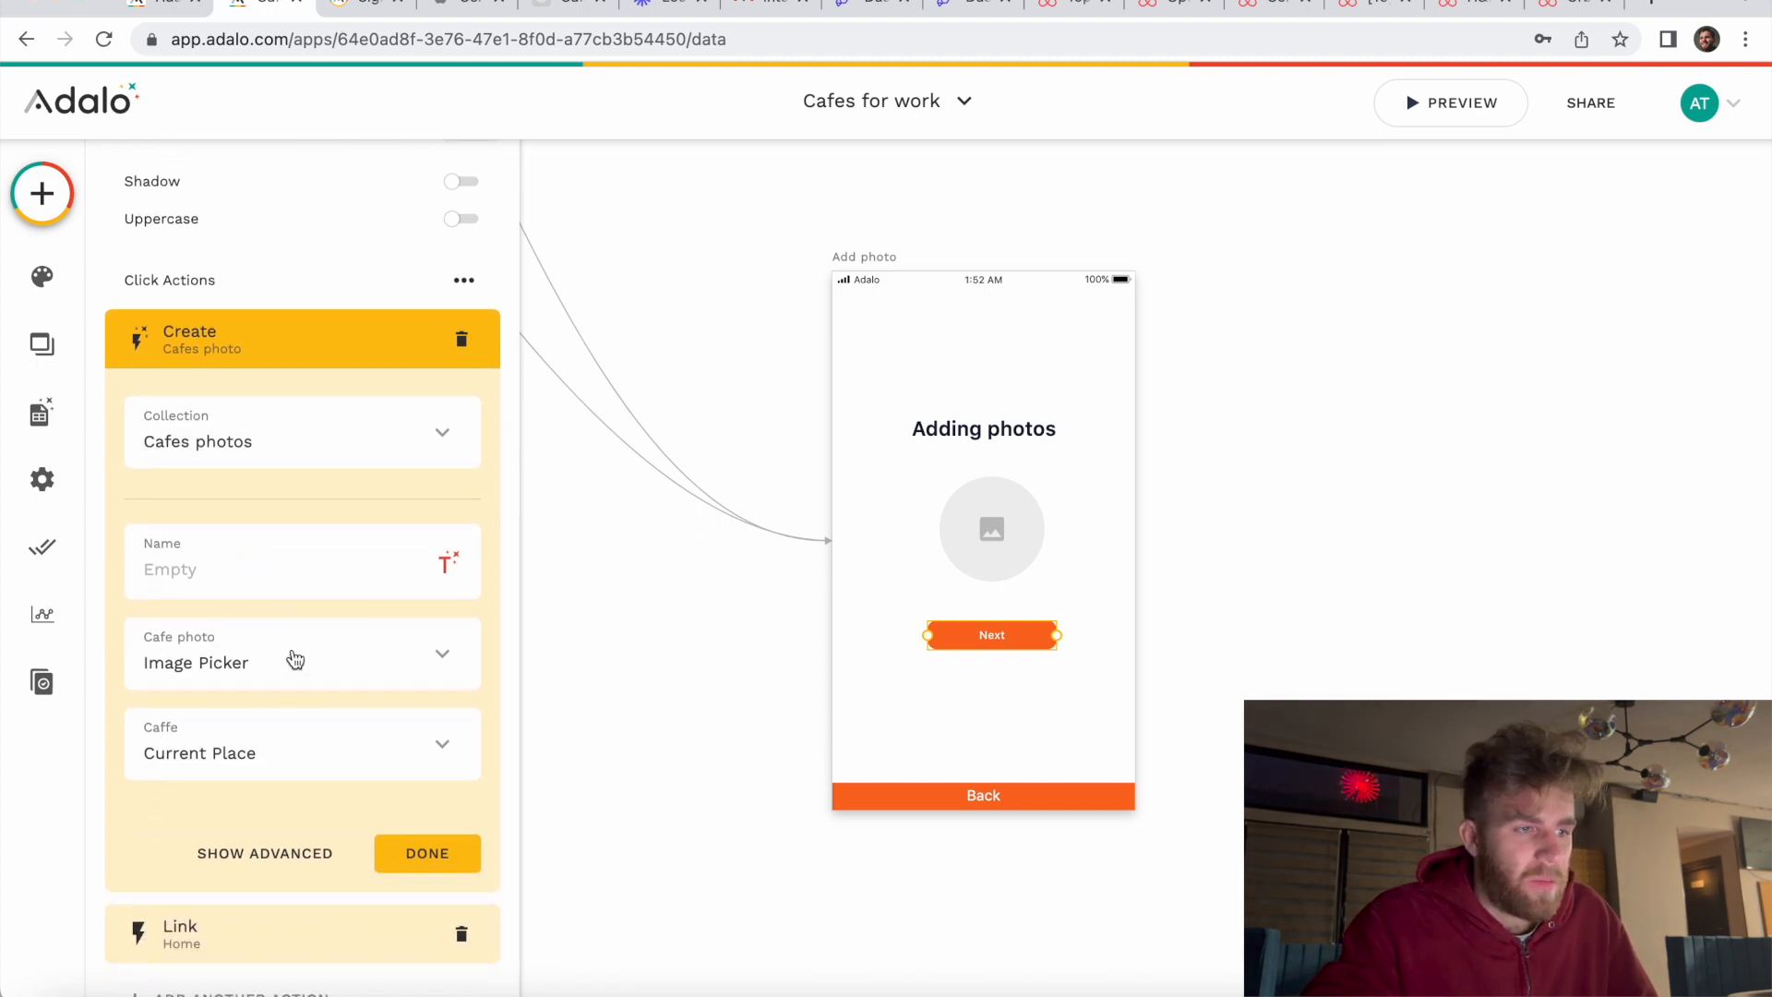
{"action": "left_click", "coordinate": [415, 654]}
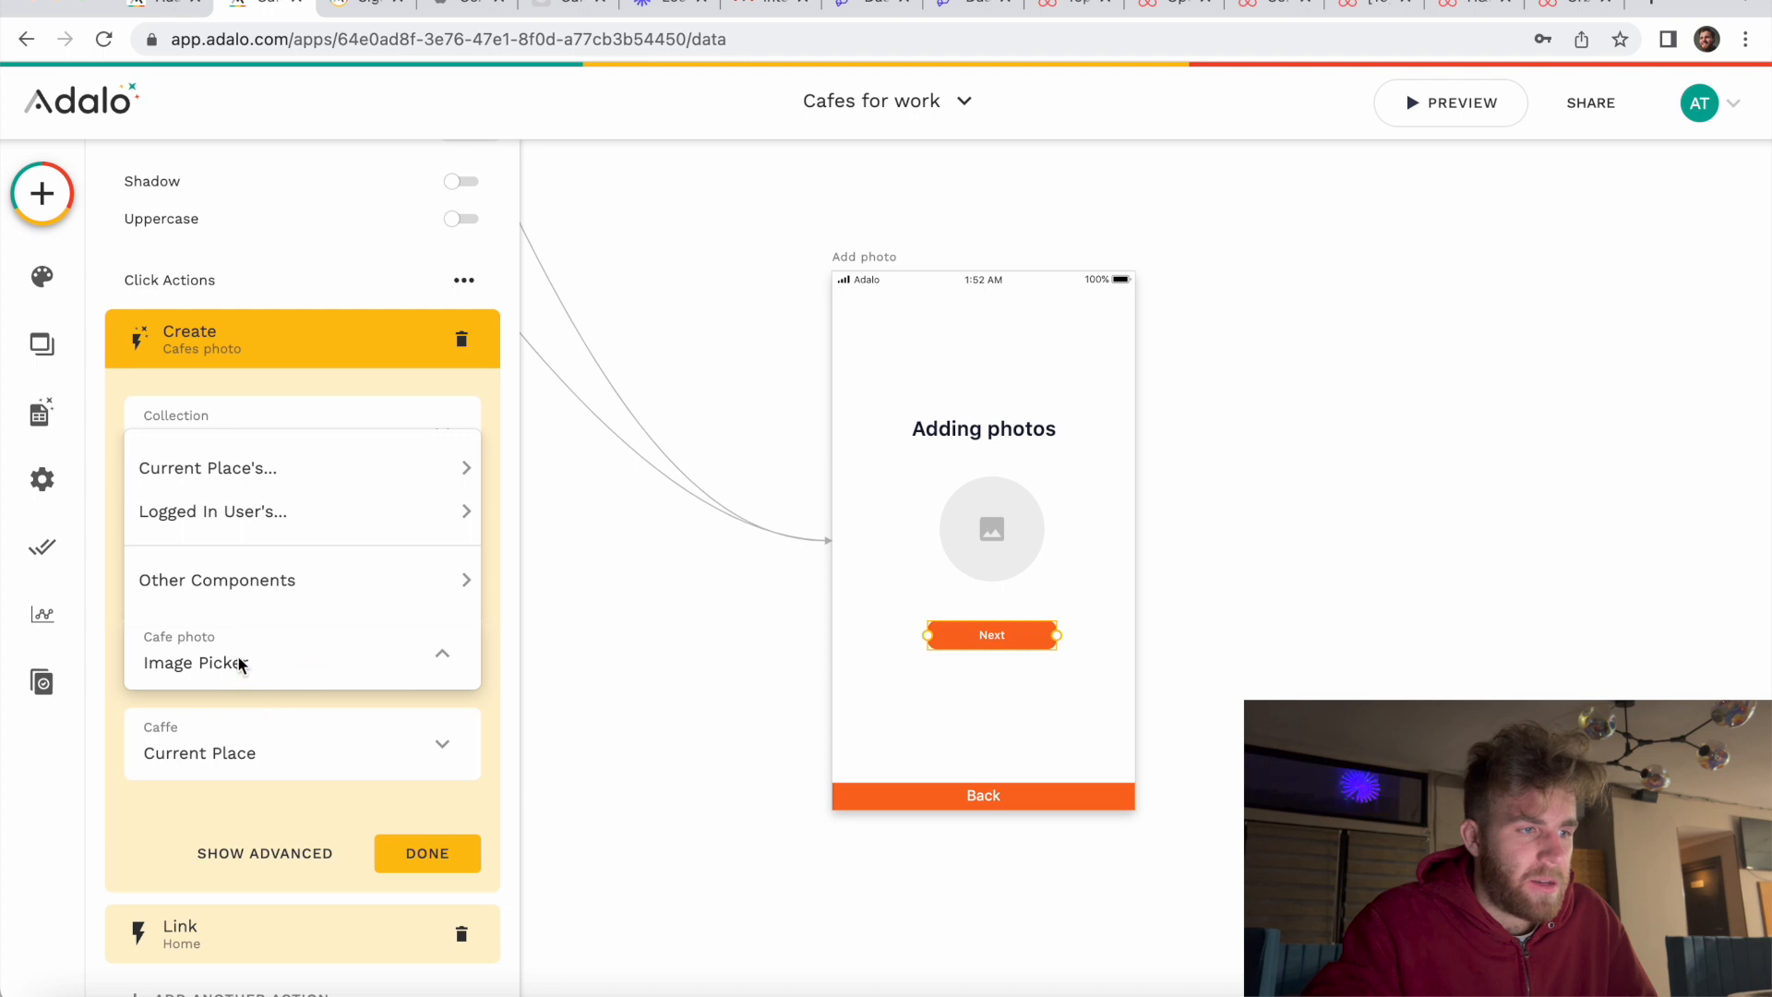
{"action": "left_click", "coordinate": [238, 657]}
{"action": "left_click", "coordinate": [414, 666]}
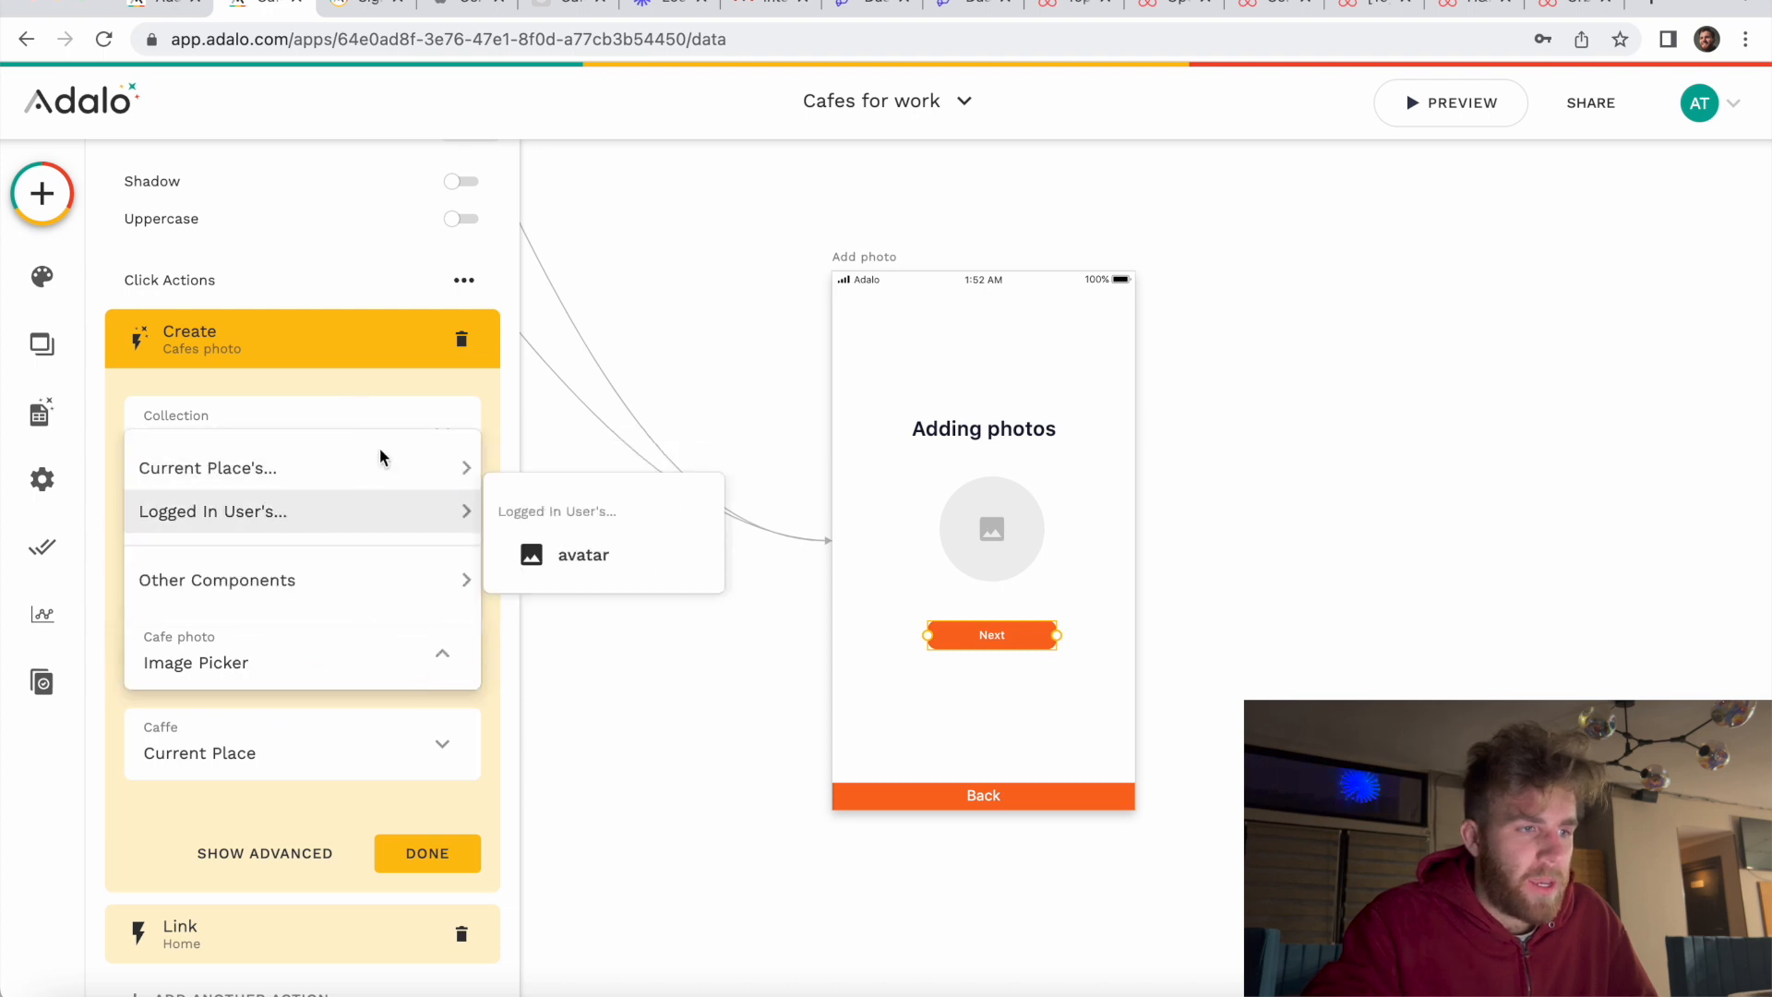
{"action": "mouse_move", "coordinate": [355, 604]}
{"action": "left_click", "coordinate": [601, 581]}
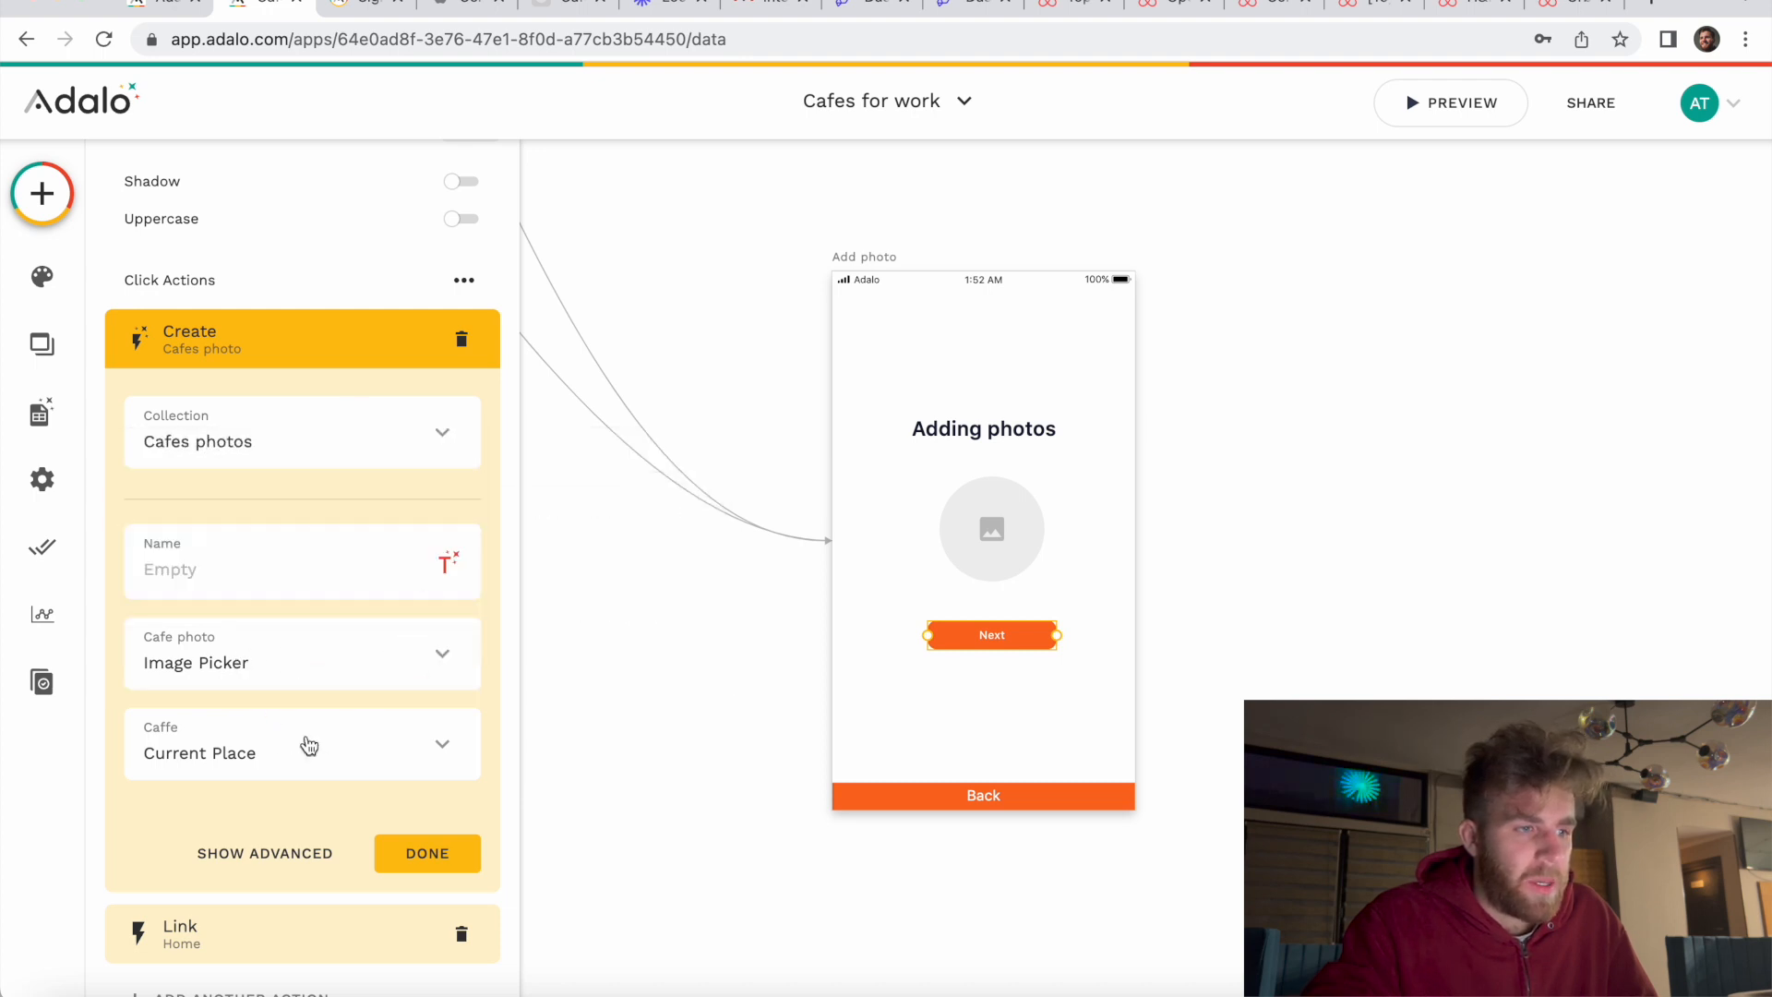
{"action": "left_click", "coordinate": [454, 742]}
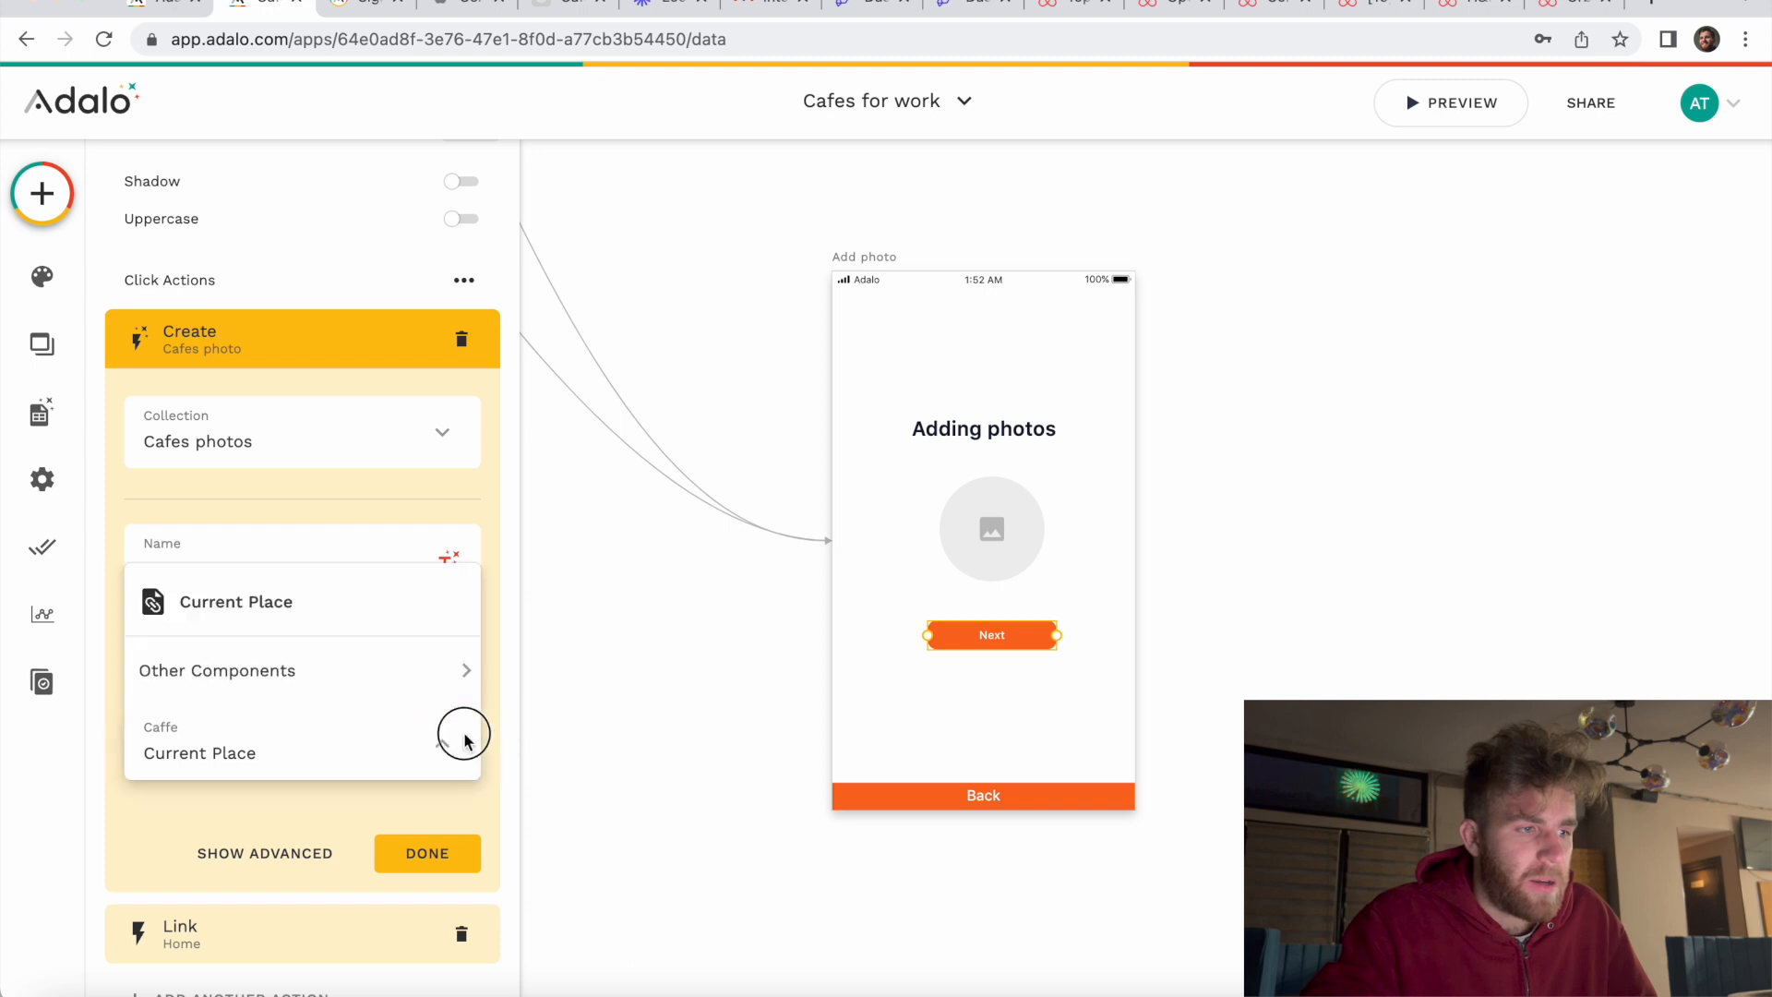
{"action": "left_click", "coordinate": [451, 853]}
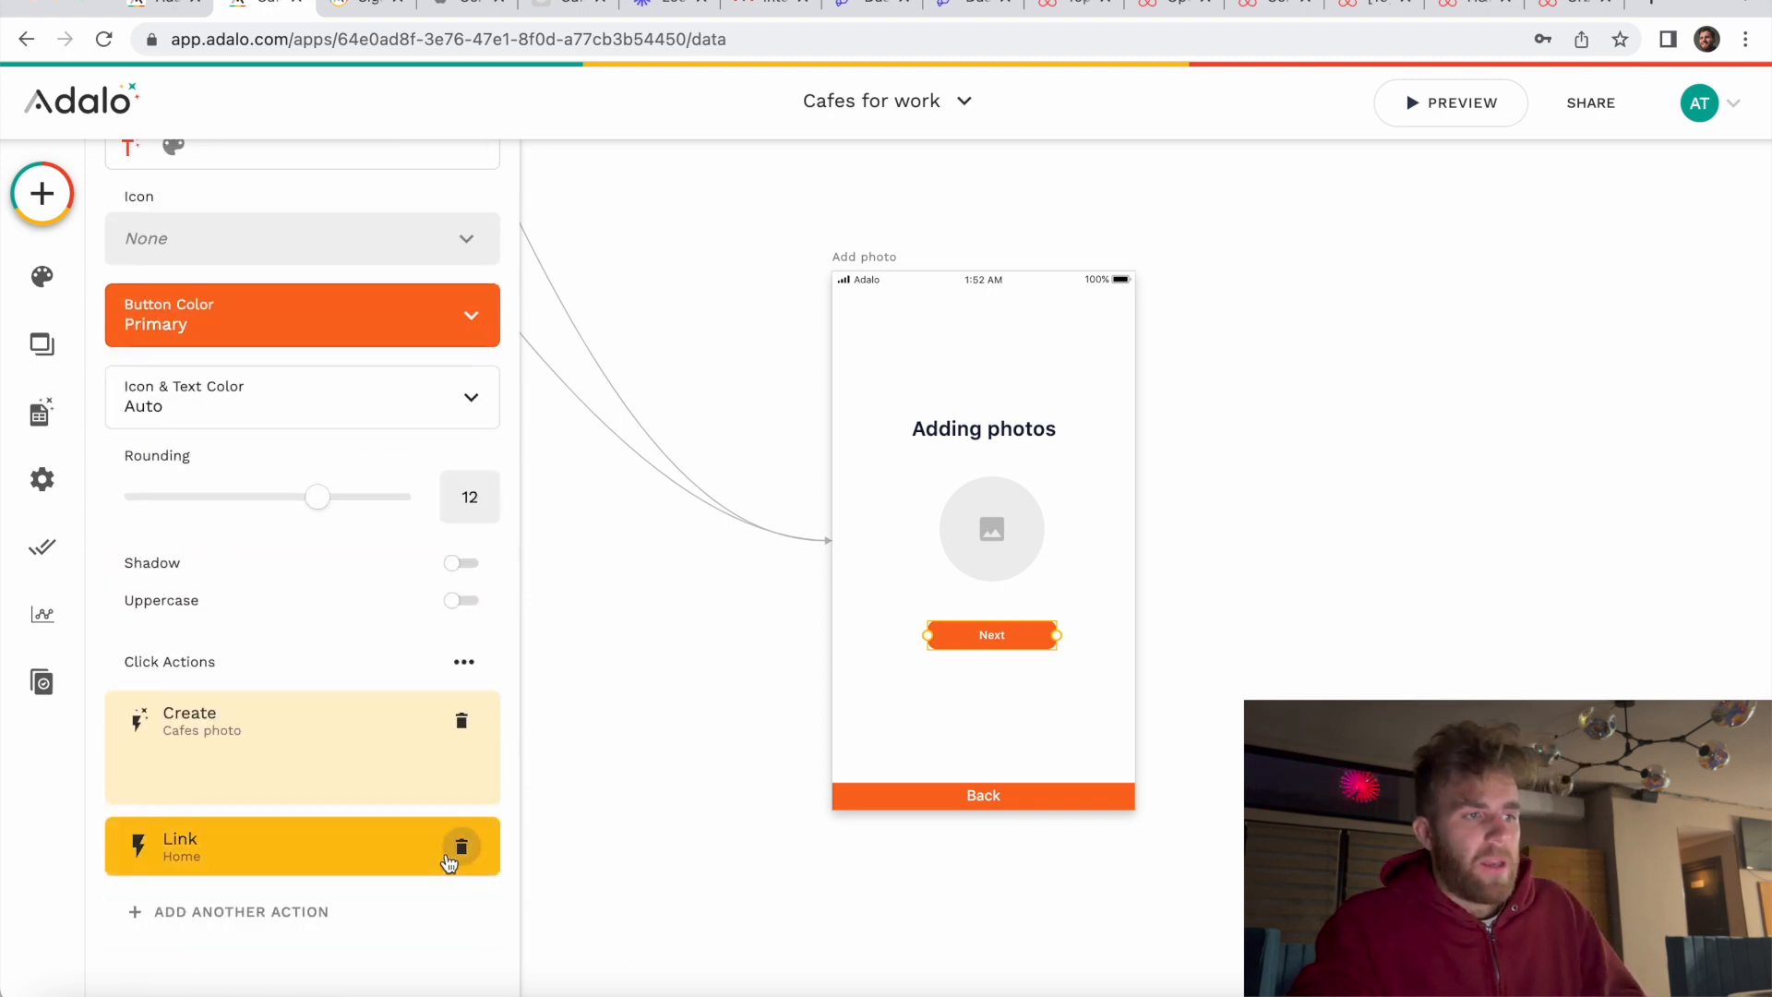
Step: Set the Next button's Link action on the Add photo screen to return Back instead of going to Home
{"action": "left_click", "coordinate": [332, 858]}
{"action": "scroll", "coordinate": [348, 873], "scroll_direction": "down", "scroll_amount": 2}
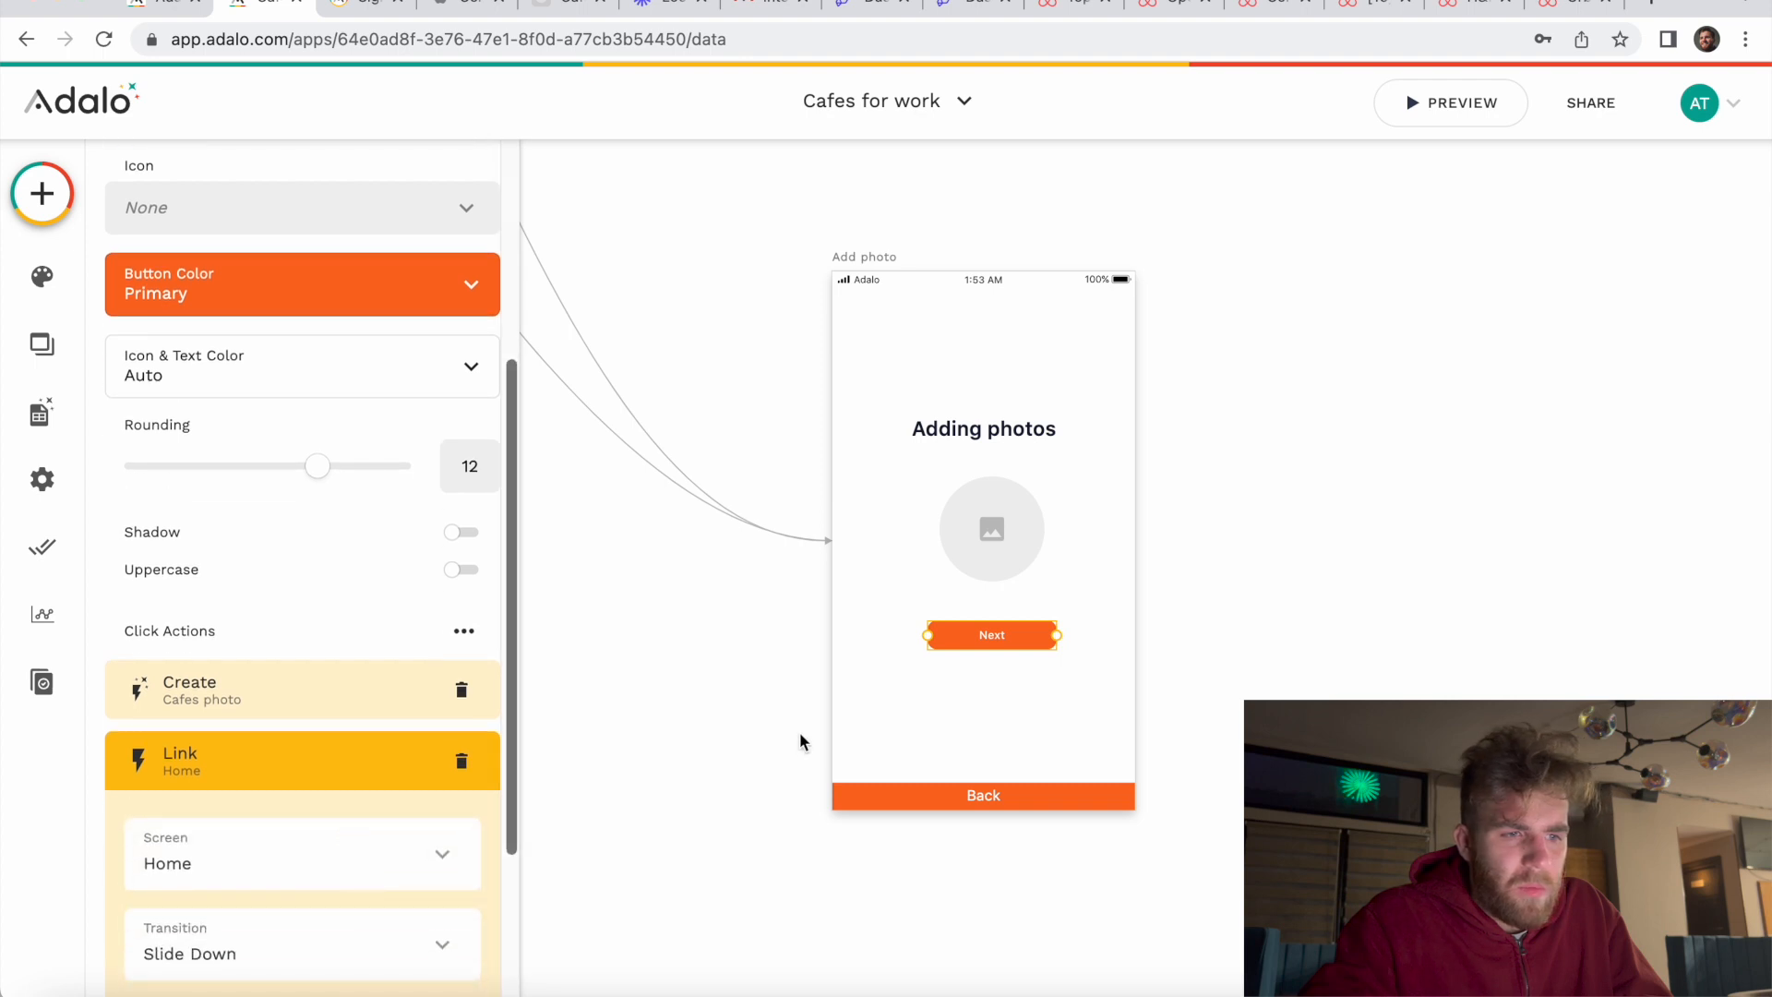
{"action": "left_click", "coordinate": [943, 699]}
{"action": "left_click", "coordinate": [1000, 633]}
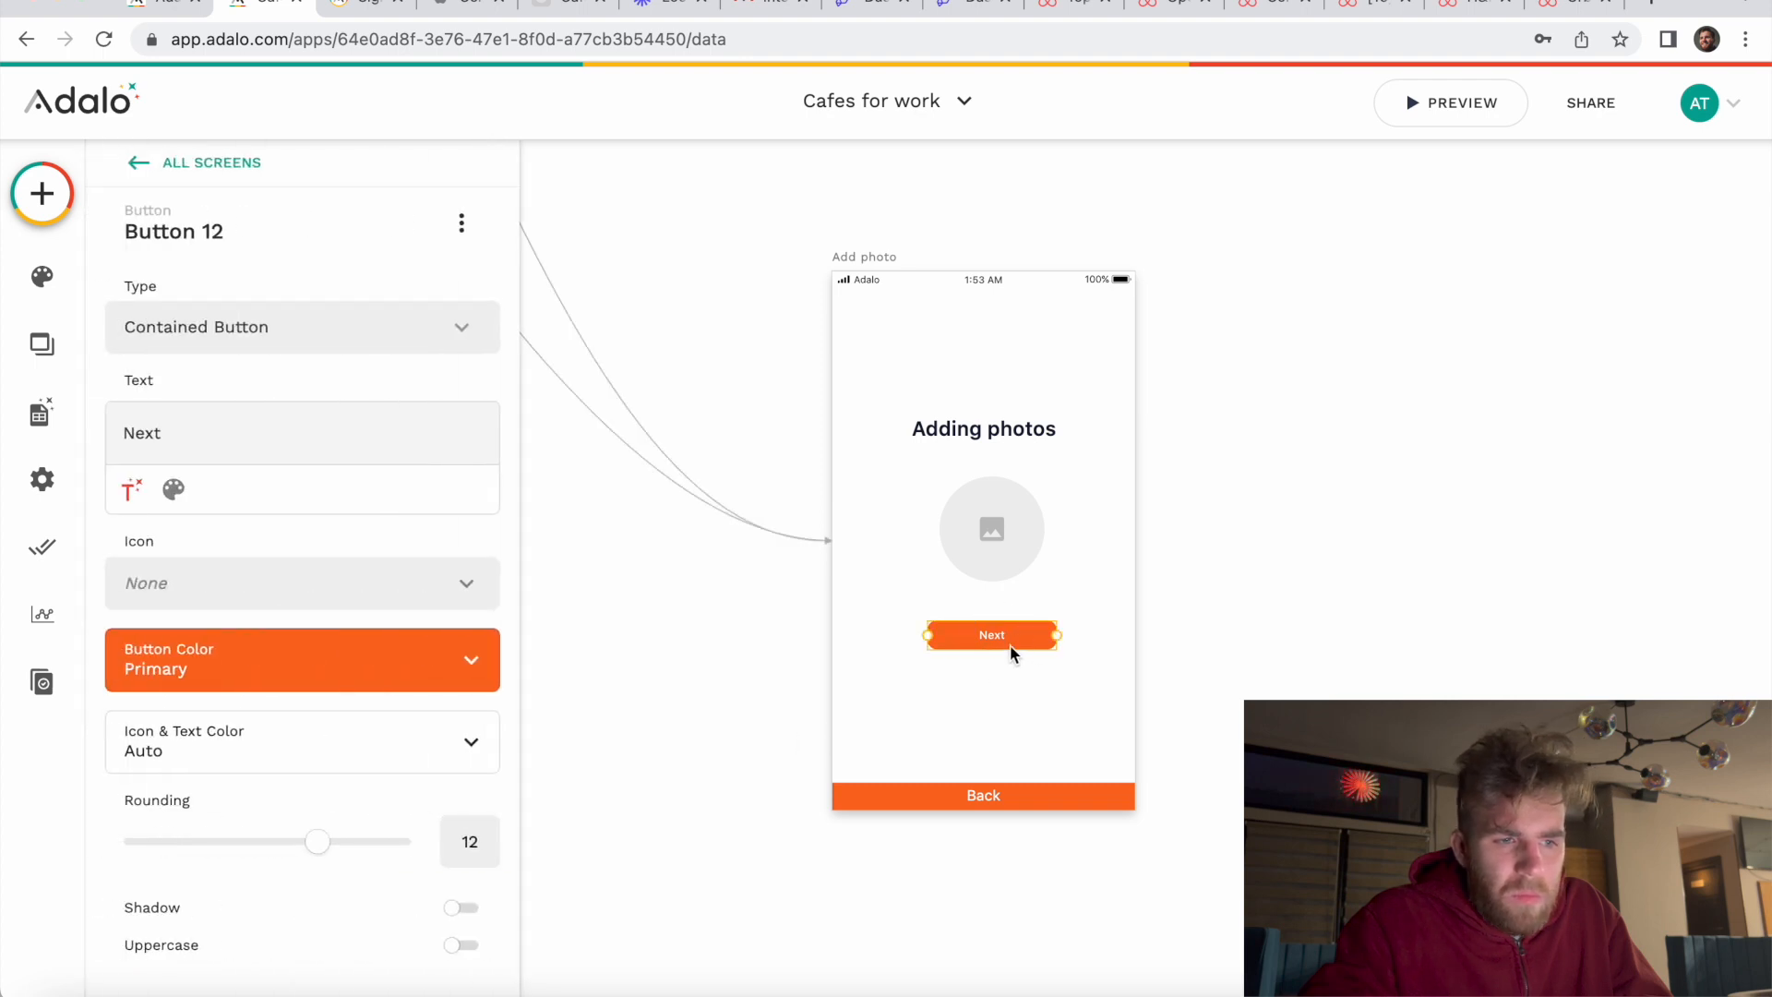
{"action": "scroll", "coordinate": [203, 759], "scroll_direction": "down", "scroll_amount": 6}
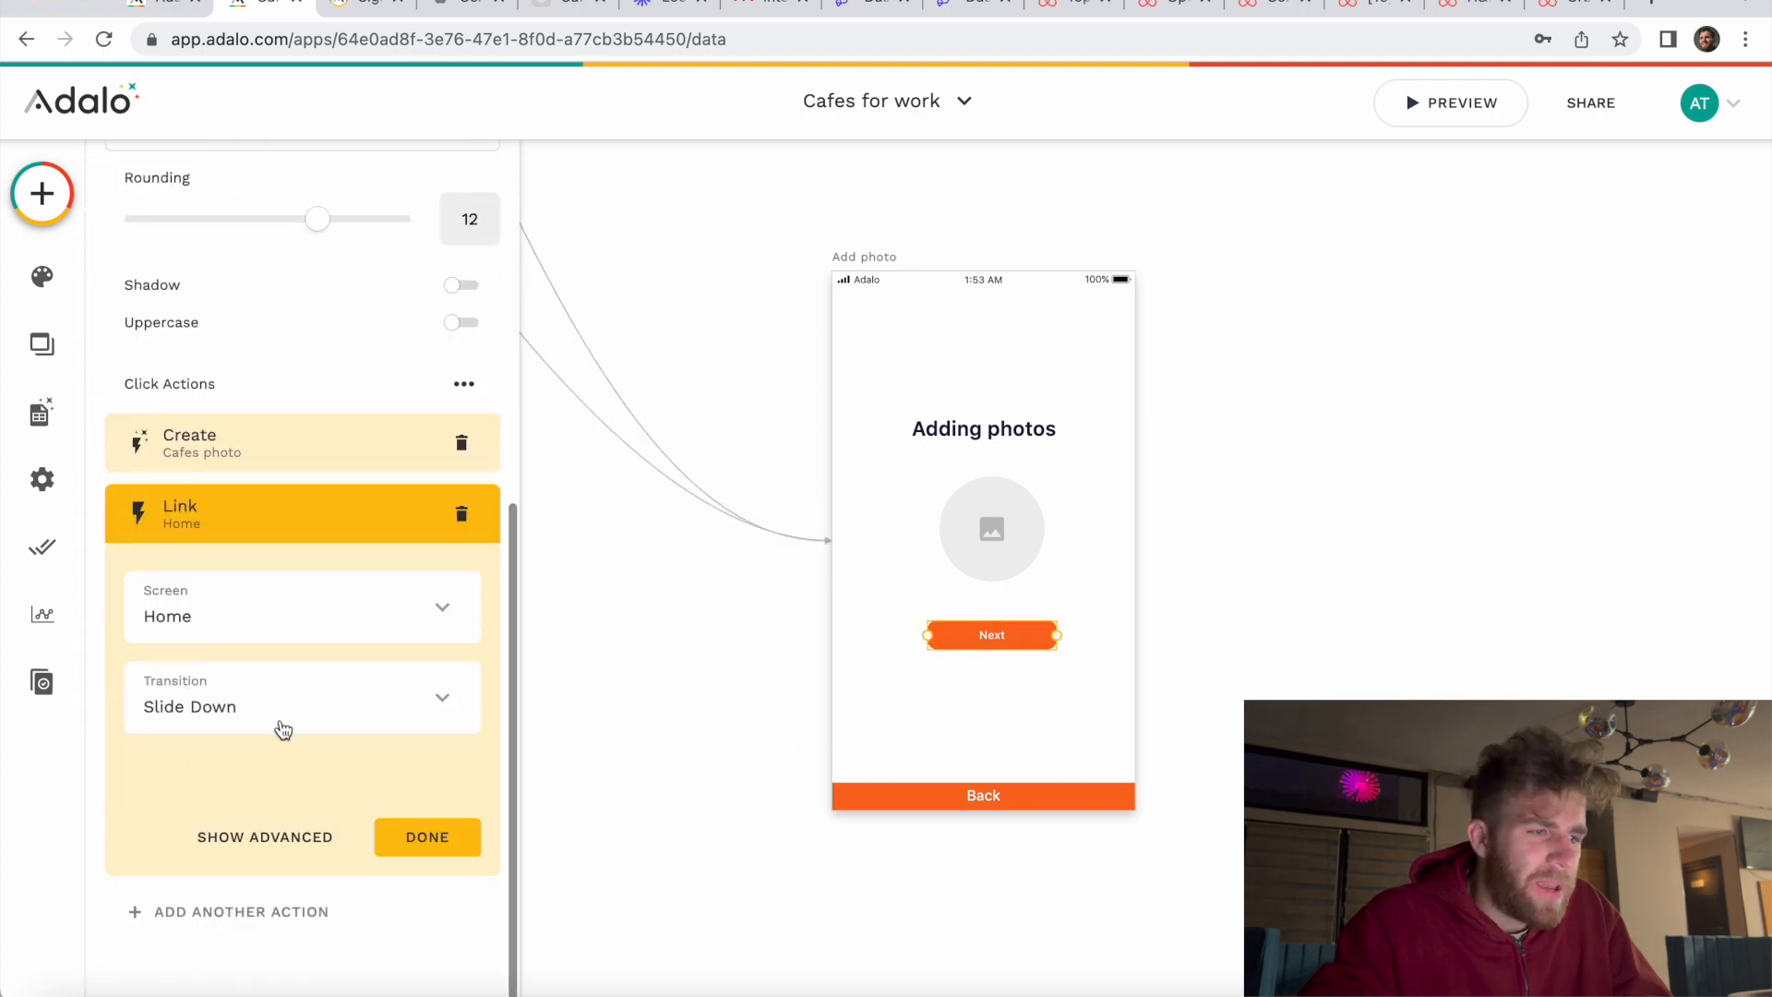
{"action": "left_click", "coordinate": [434, 604]}
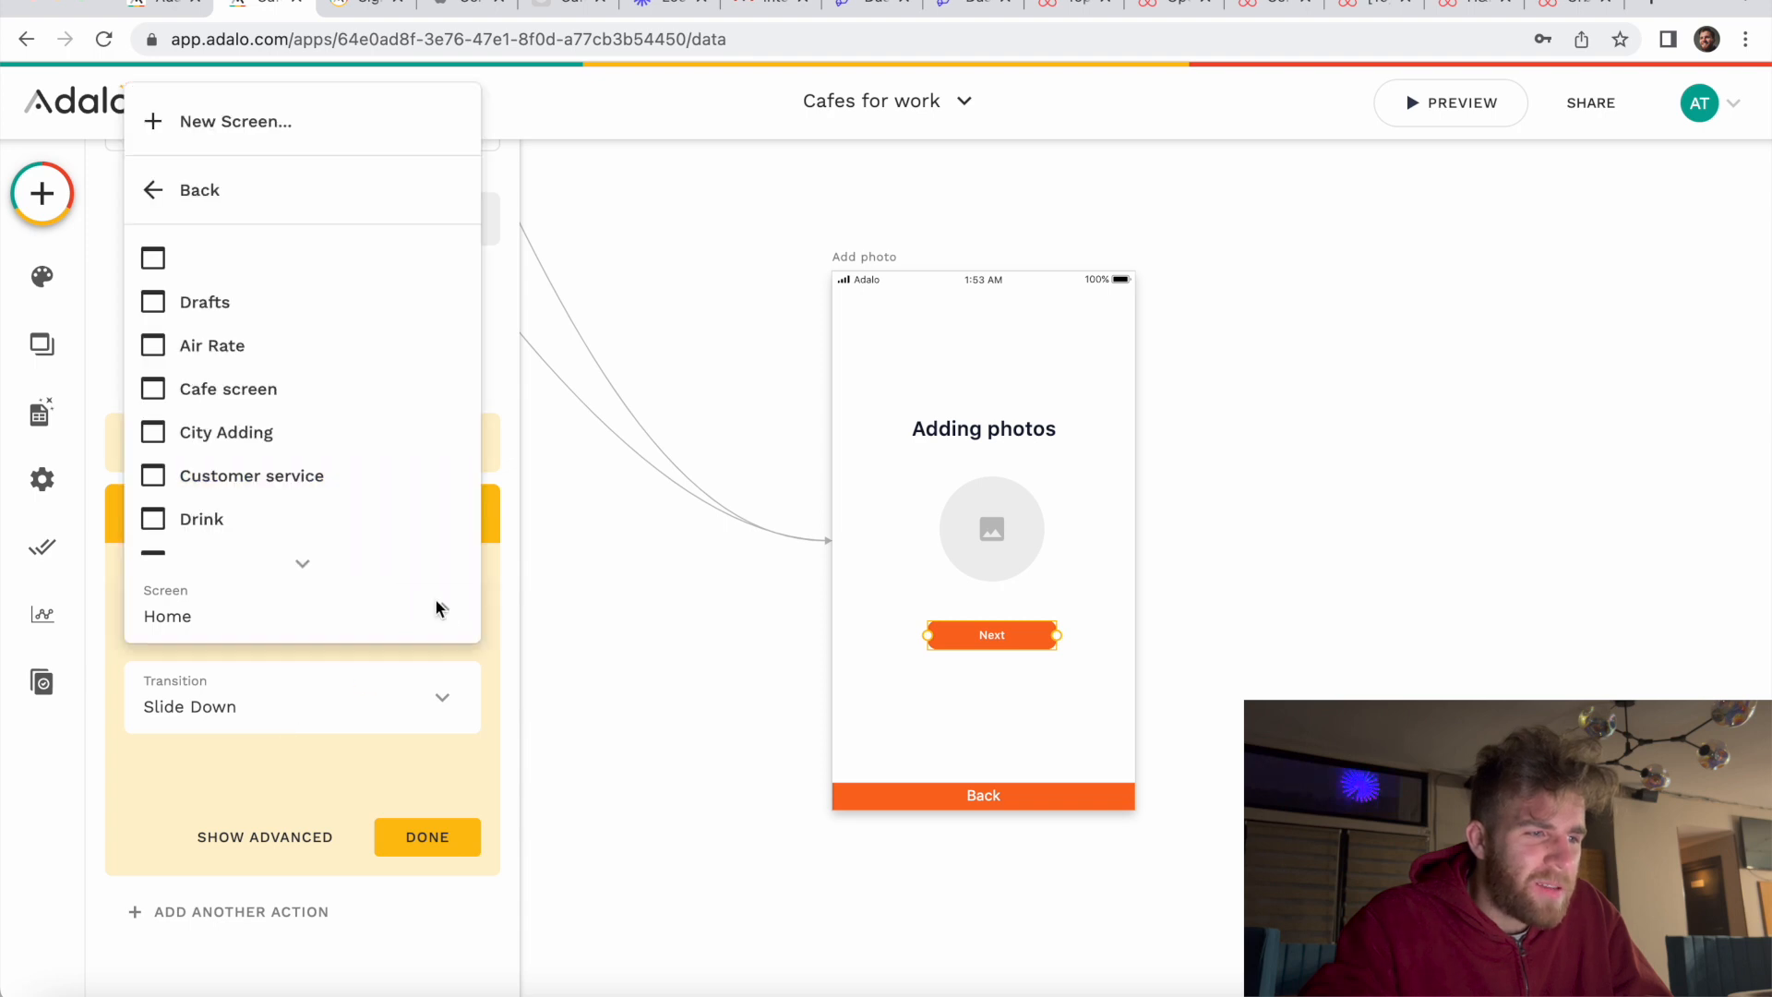
{"action": "left_click", "coordinate": [259, 189]}
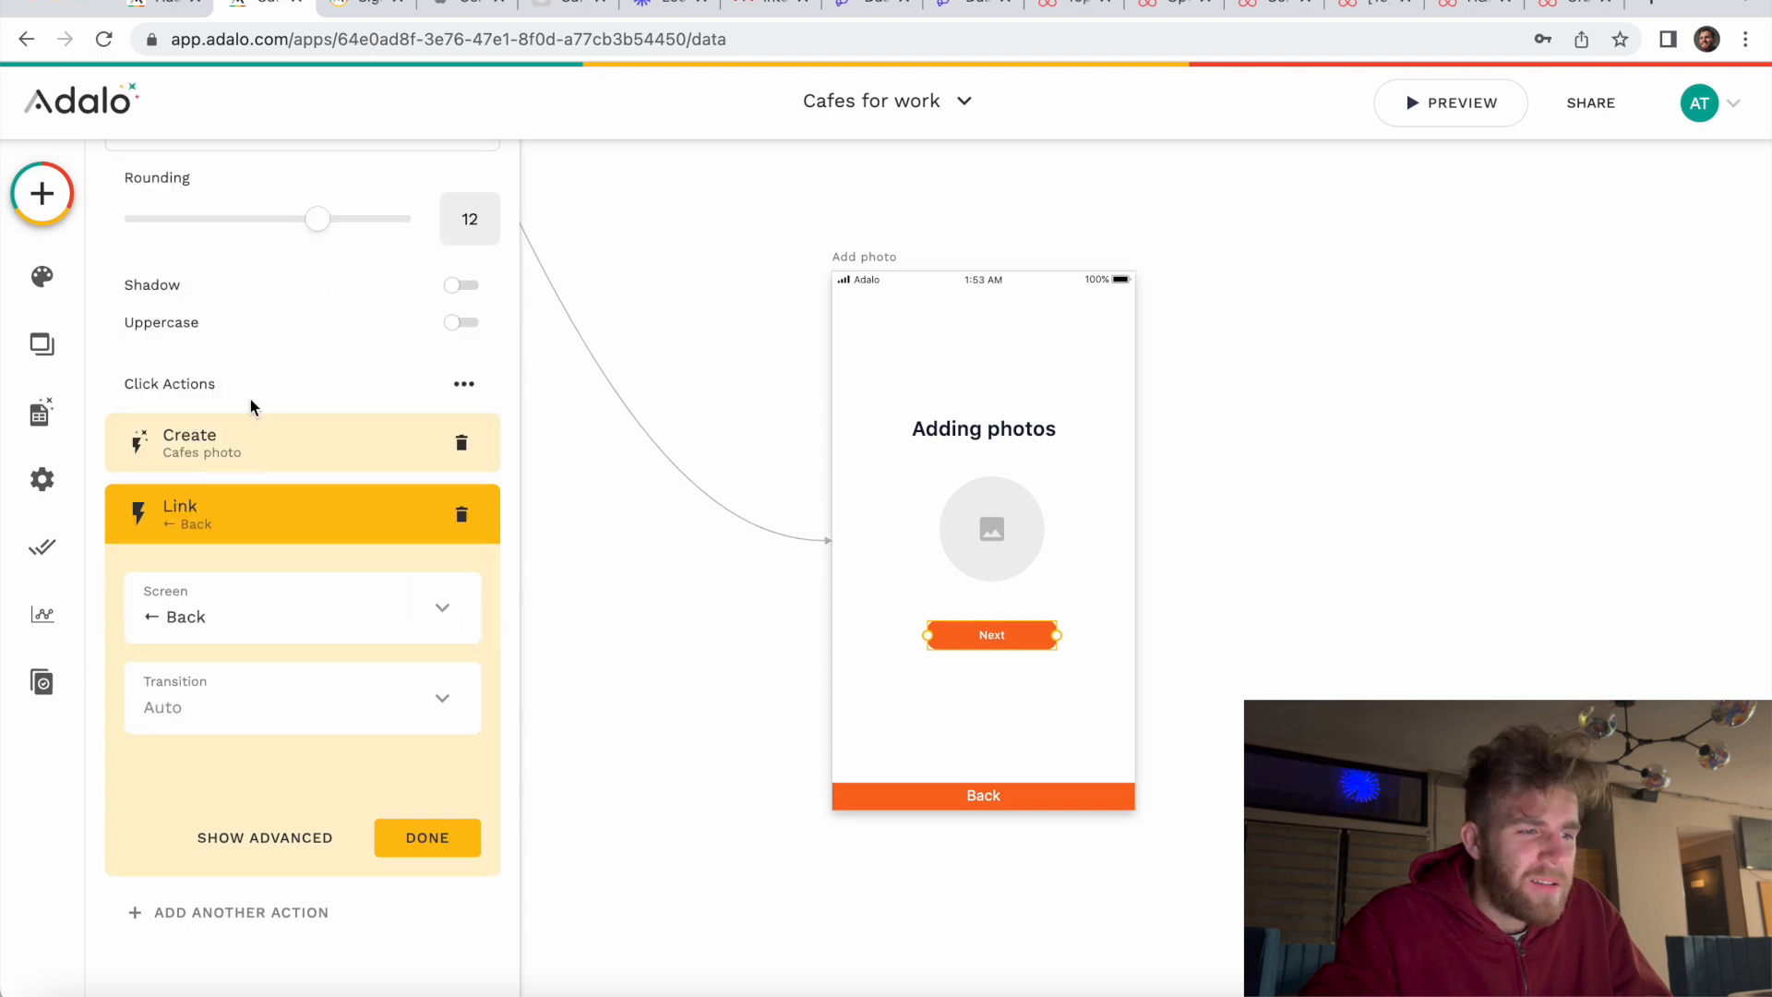
{"action": "left_click", "coordinate": [423, 857]}
{"action": "left_click", "coordinate": [678, 810]}
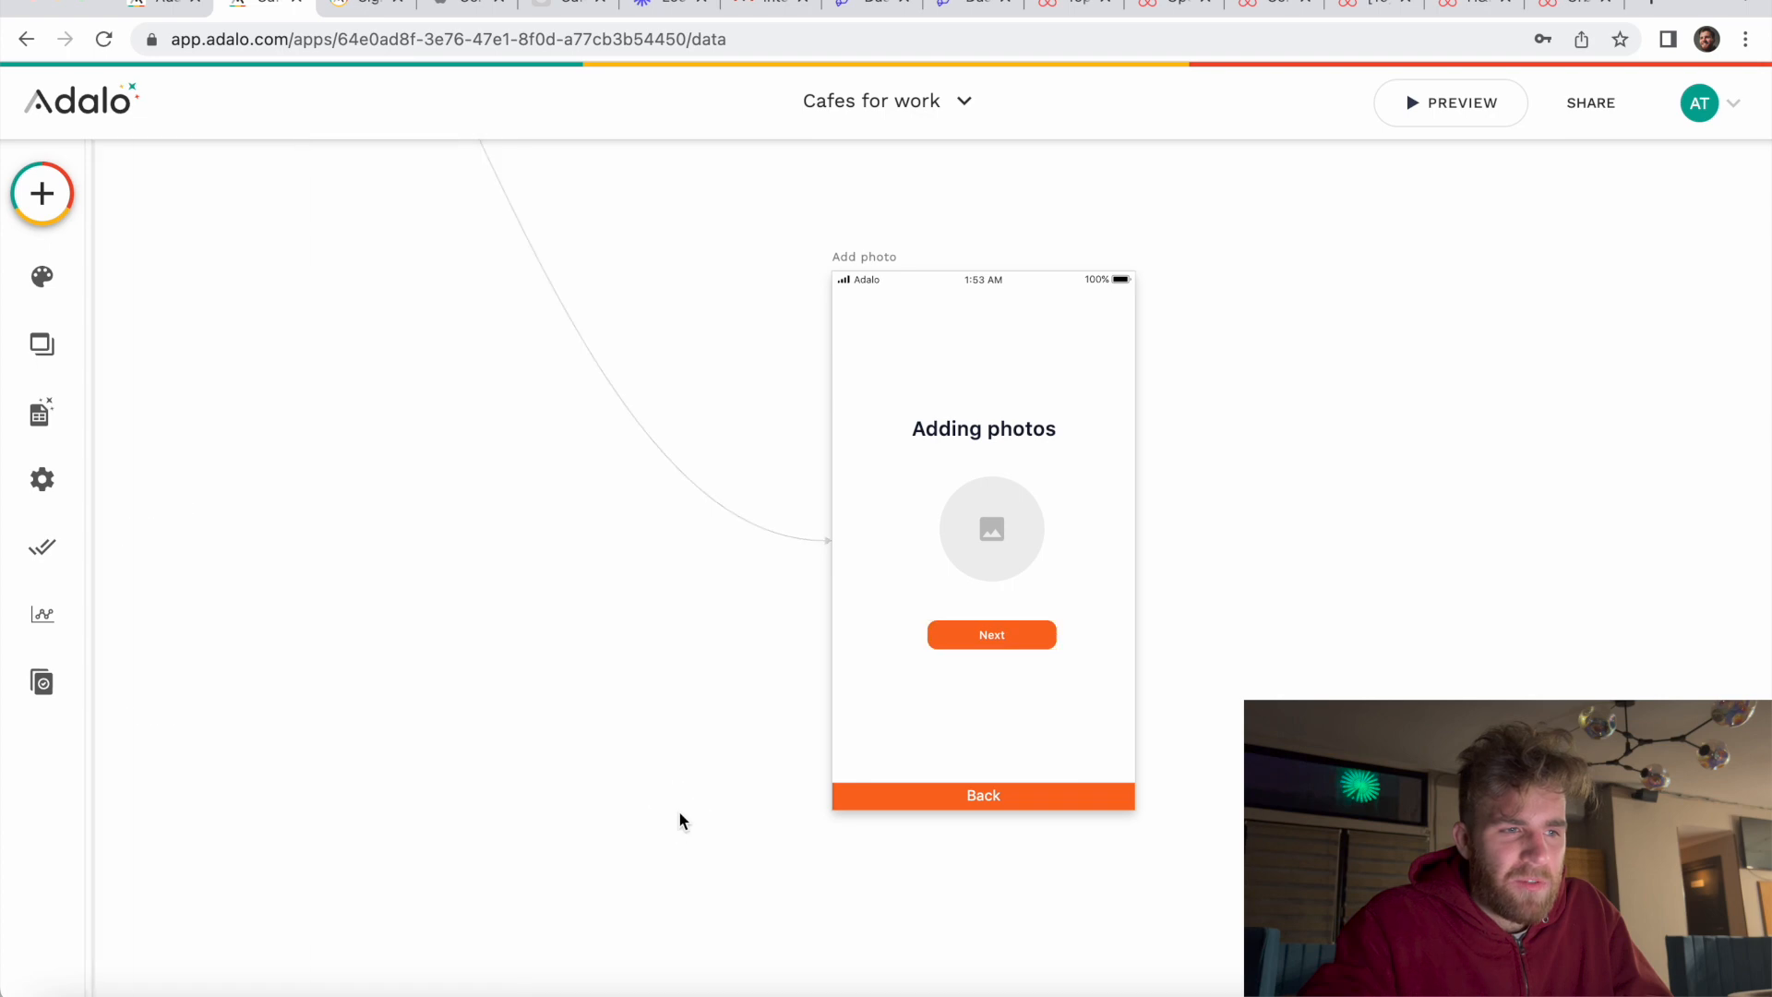
Step: Select the Back bar on the Add photo screen to check its click action
{"action": "scroll", "coordinate": [679, 812], "scroll_direction": "up", "scroll_amount": 9}
{"action": "scroll", "coordinate": [528, 607], "scroll_direction": "down", "scroll_amount": 10}
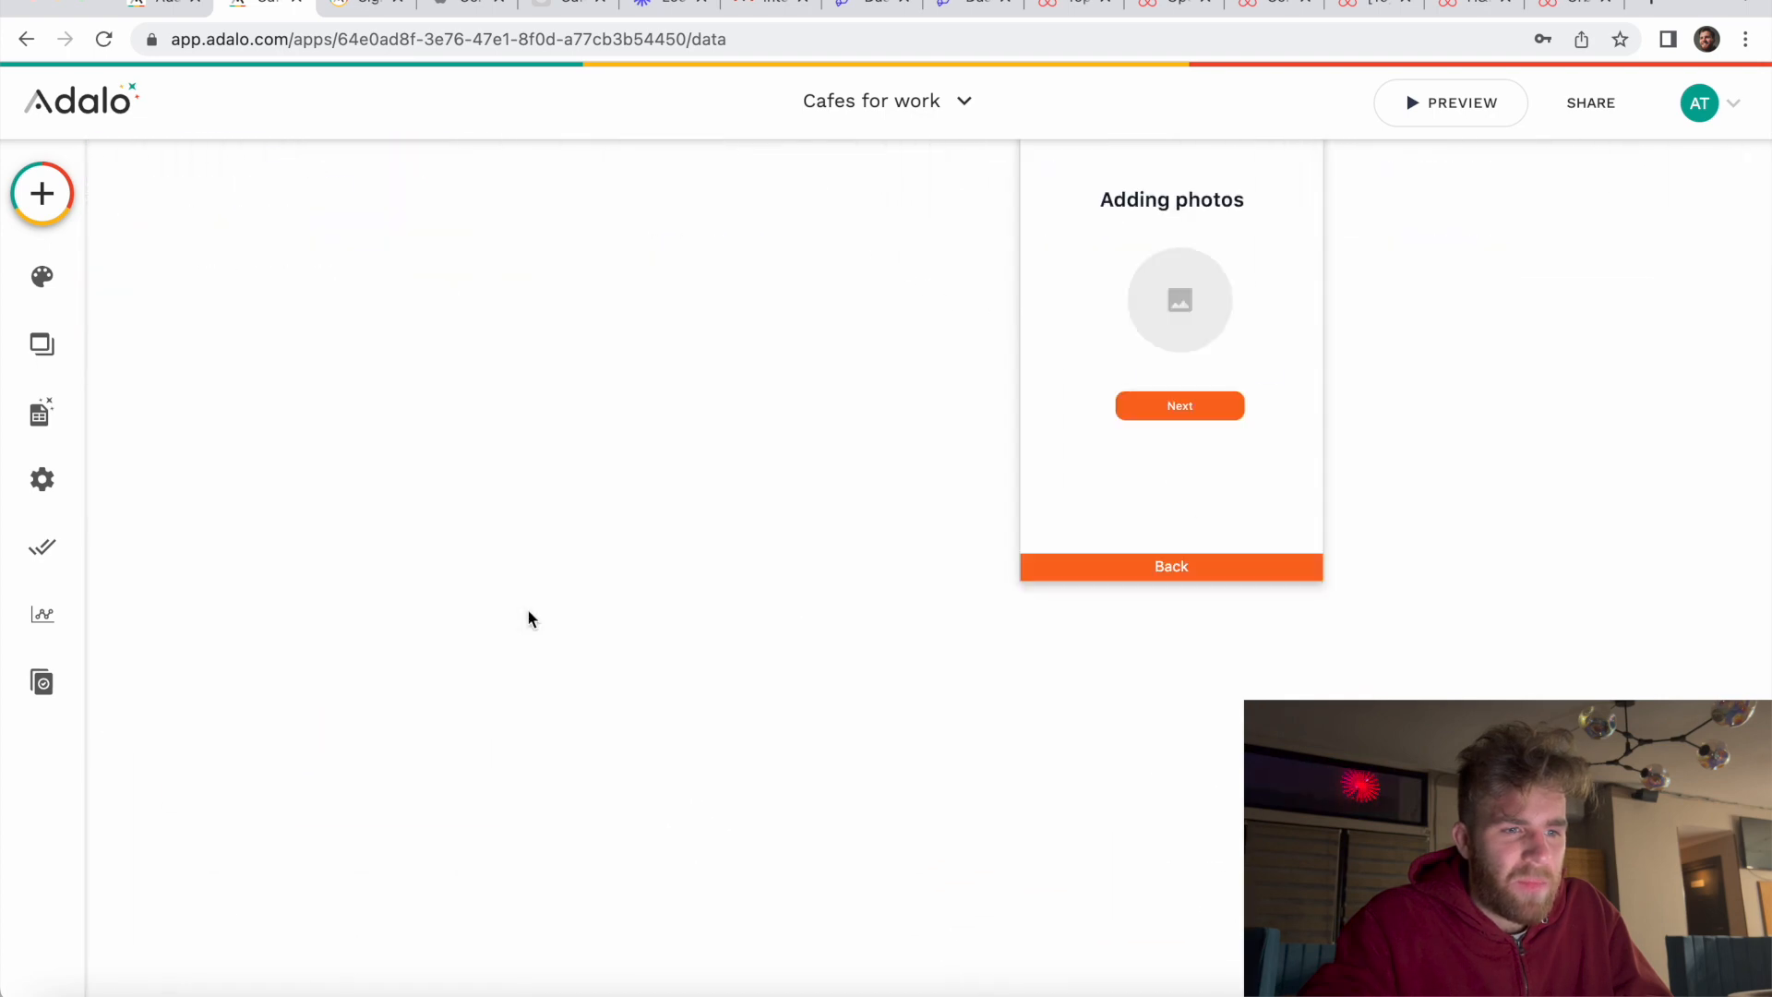
{"action": "left_click", "coordinate": [1091, 562]}
{"action": "scroll", "coordinate": [1137, 611], "scroll_direction": "down", "scroll_amount": 5}
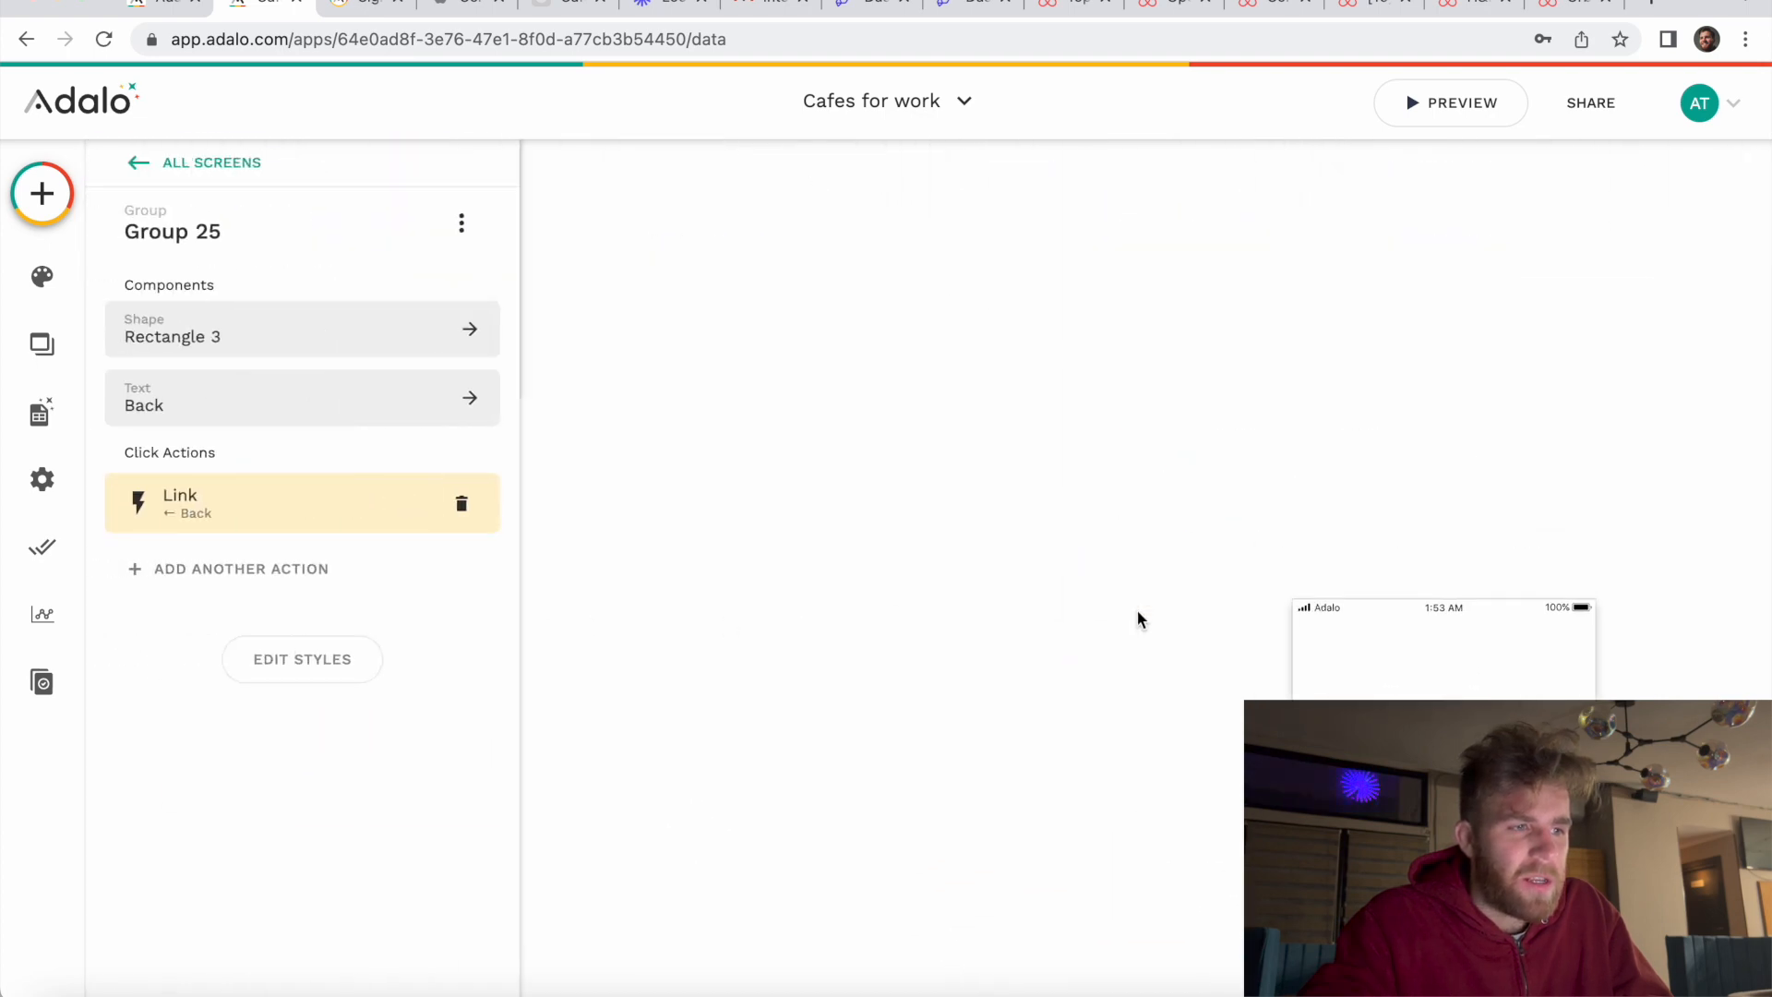
Step: Inspect the main info group and the most recent rating group on the Cafe screen
{"action": "scroll", "coordinate": [1137, 611], "scroll_direction": "down", "scroll_amount": 5}
{"action": "scroll", "coordinate": [1137, 611], "scroll_direction": "left", "scroll_amount": 2}
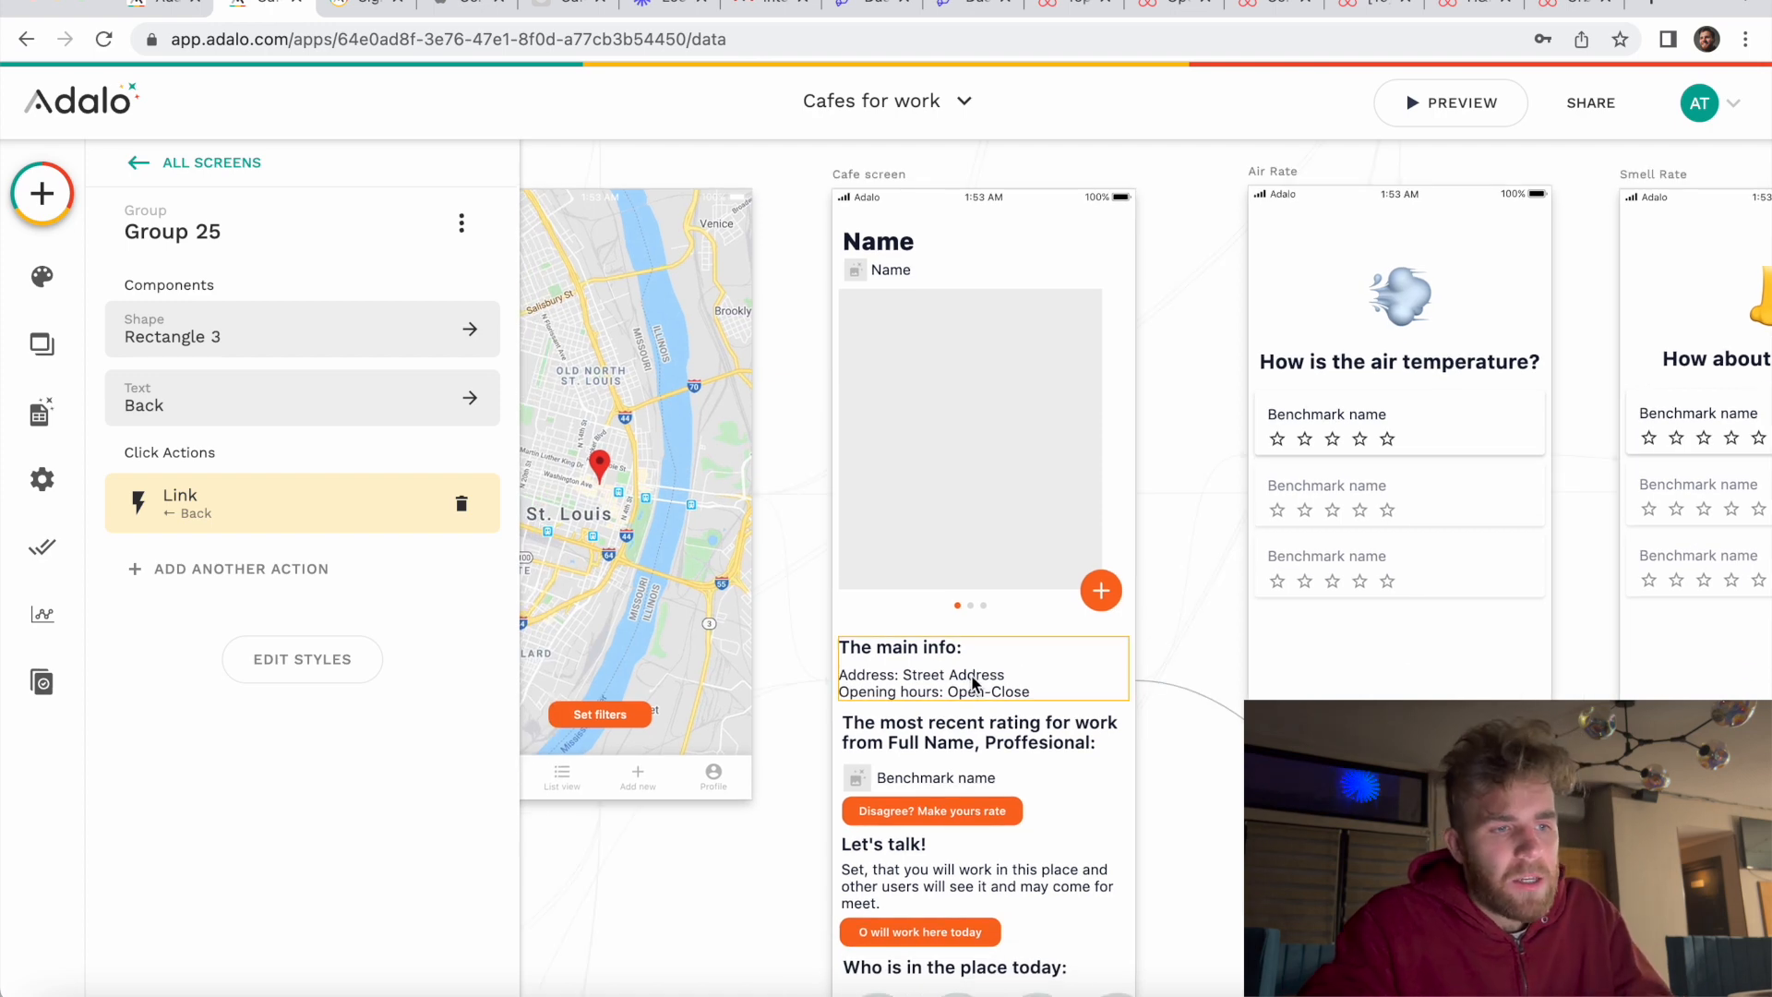
{"action": "scroll", "coordinate": [974, 683], "scroll_direction": "up", "scroll_amount": 3}
{"action": "left_click", "coordinate": [930, 695]}
{"action": "scroll", "coordinate": [934, 729], "scroll_direction": "down", "scroll_amount": 3}
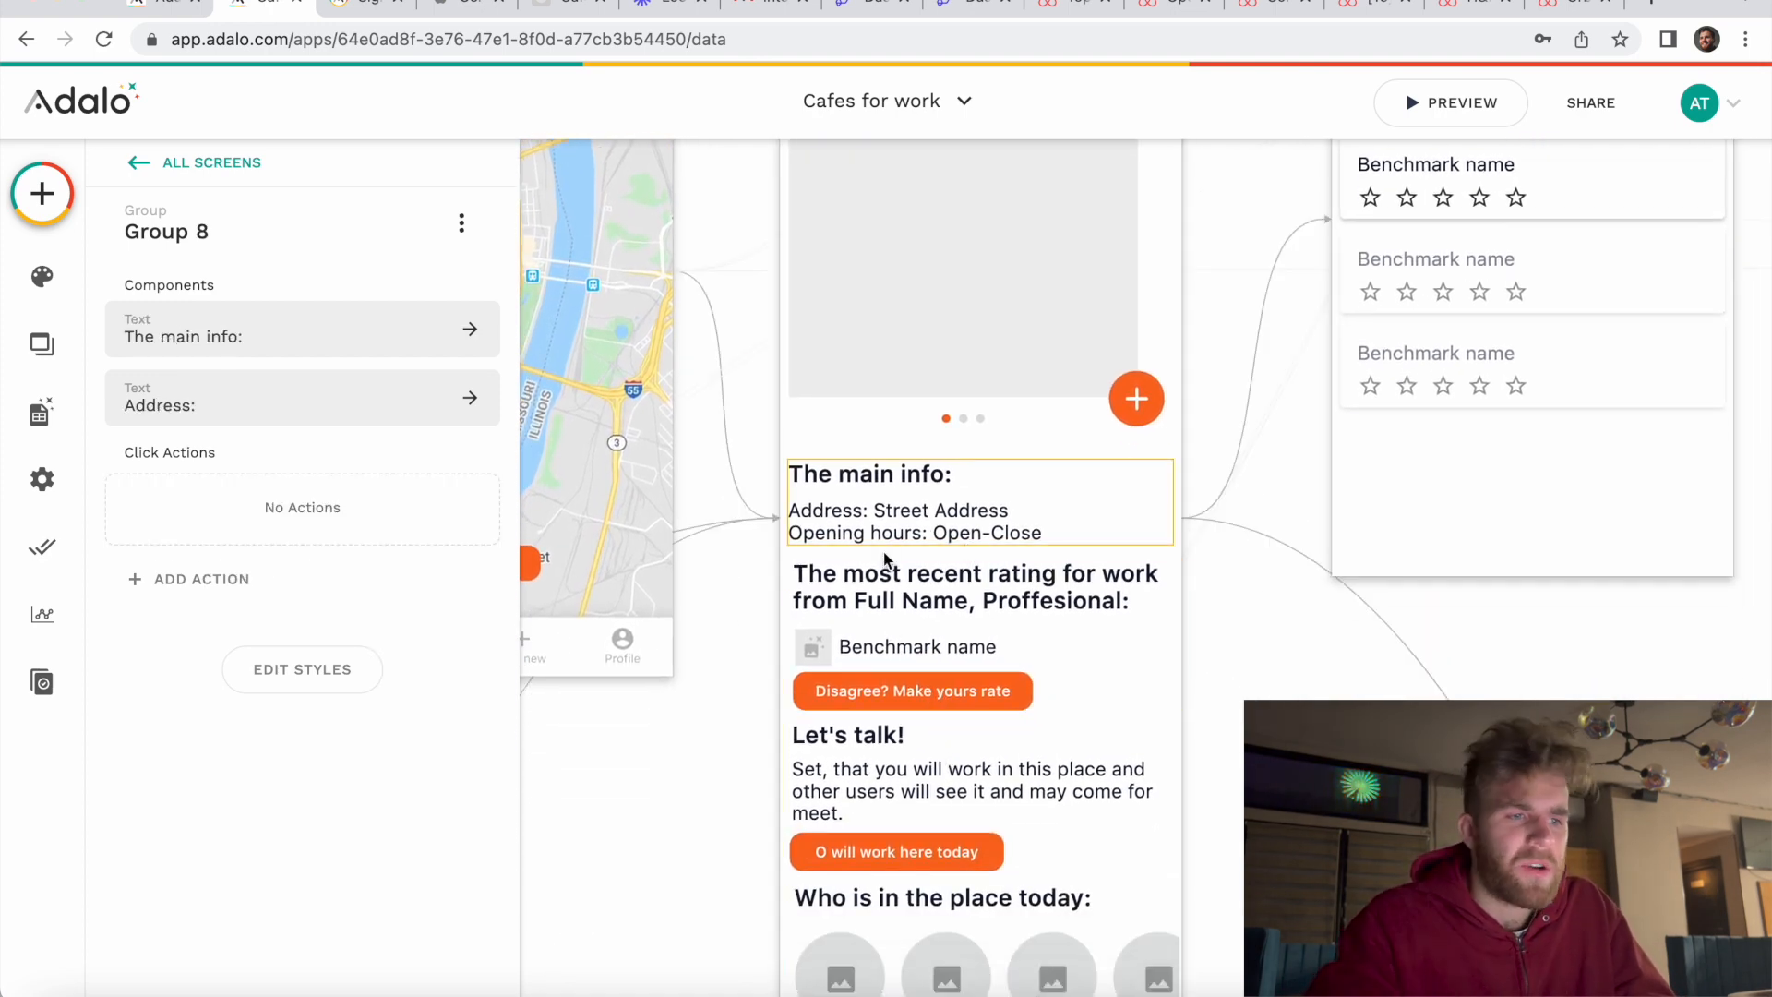
{"action": "scroll", "coordinate": [938, 574], "scroll_direction": "down", "scroll_amount": 2}
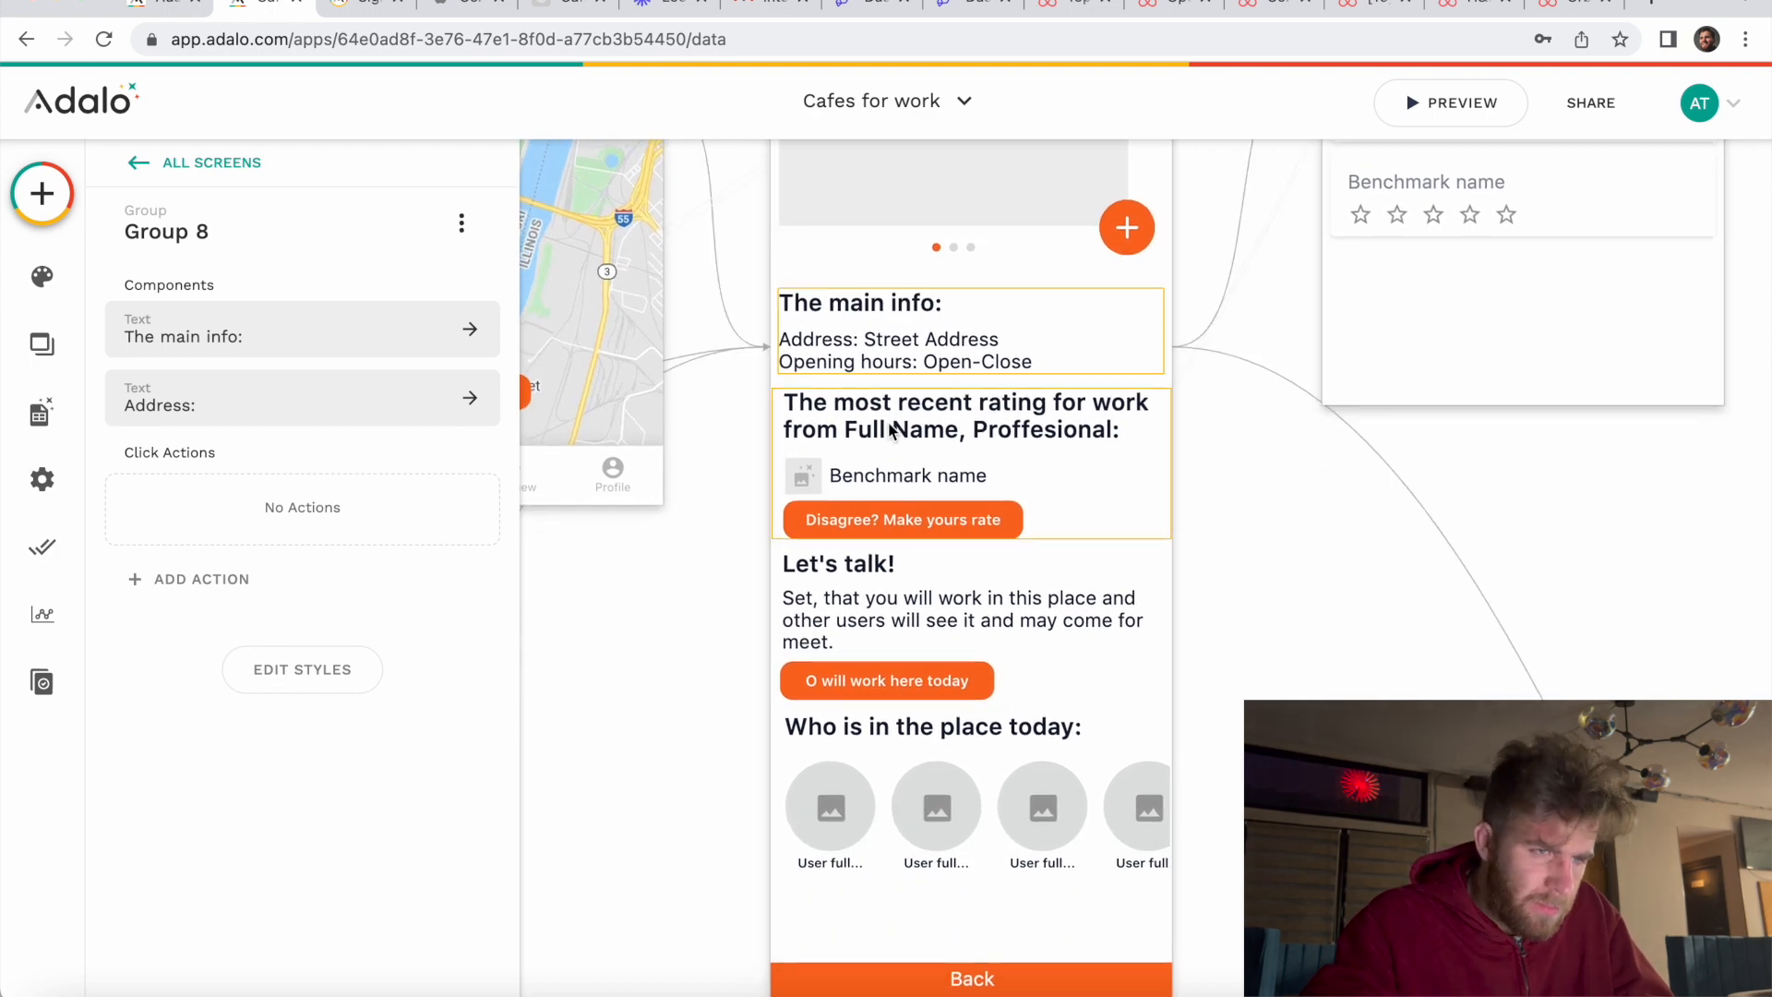
{"action": "left_click", "coordinate": [892, 432]}
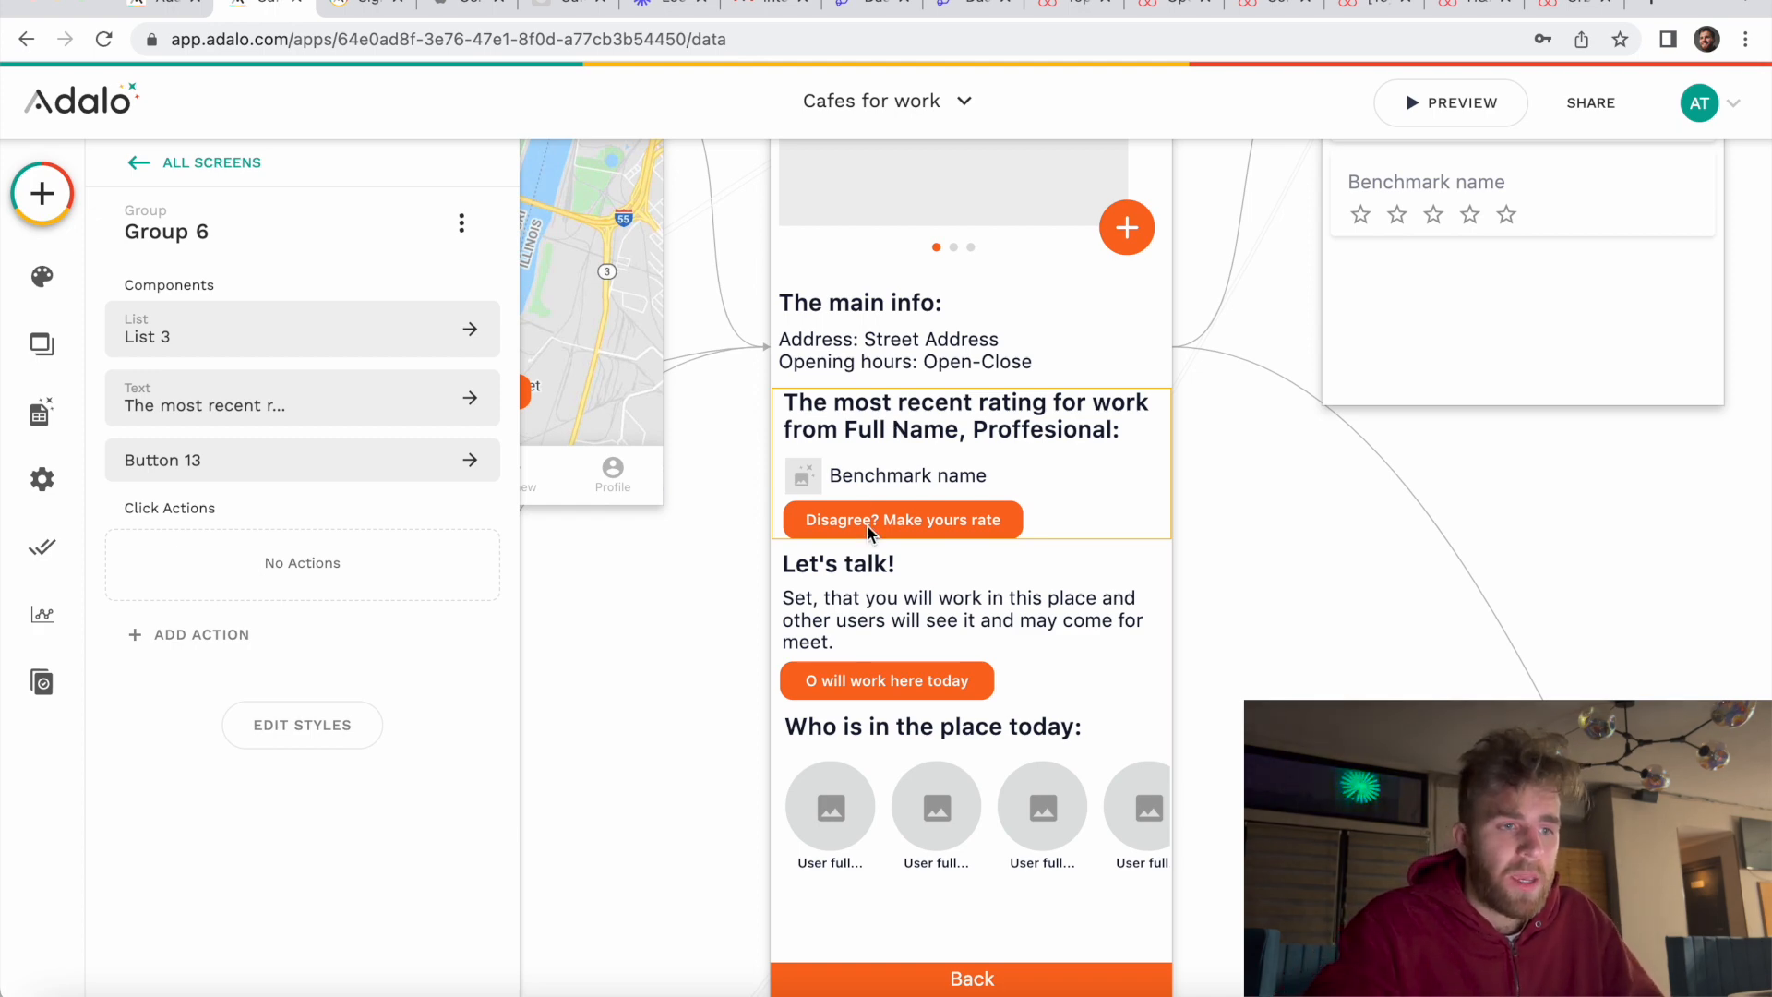
Step: Set the filter of the Benchmarks list in the Cafe screen's recent rating group to all Benchmarks of the Current Place's Last rate
{"action": "left_click", "coordinate": [895, 476]}
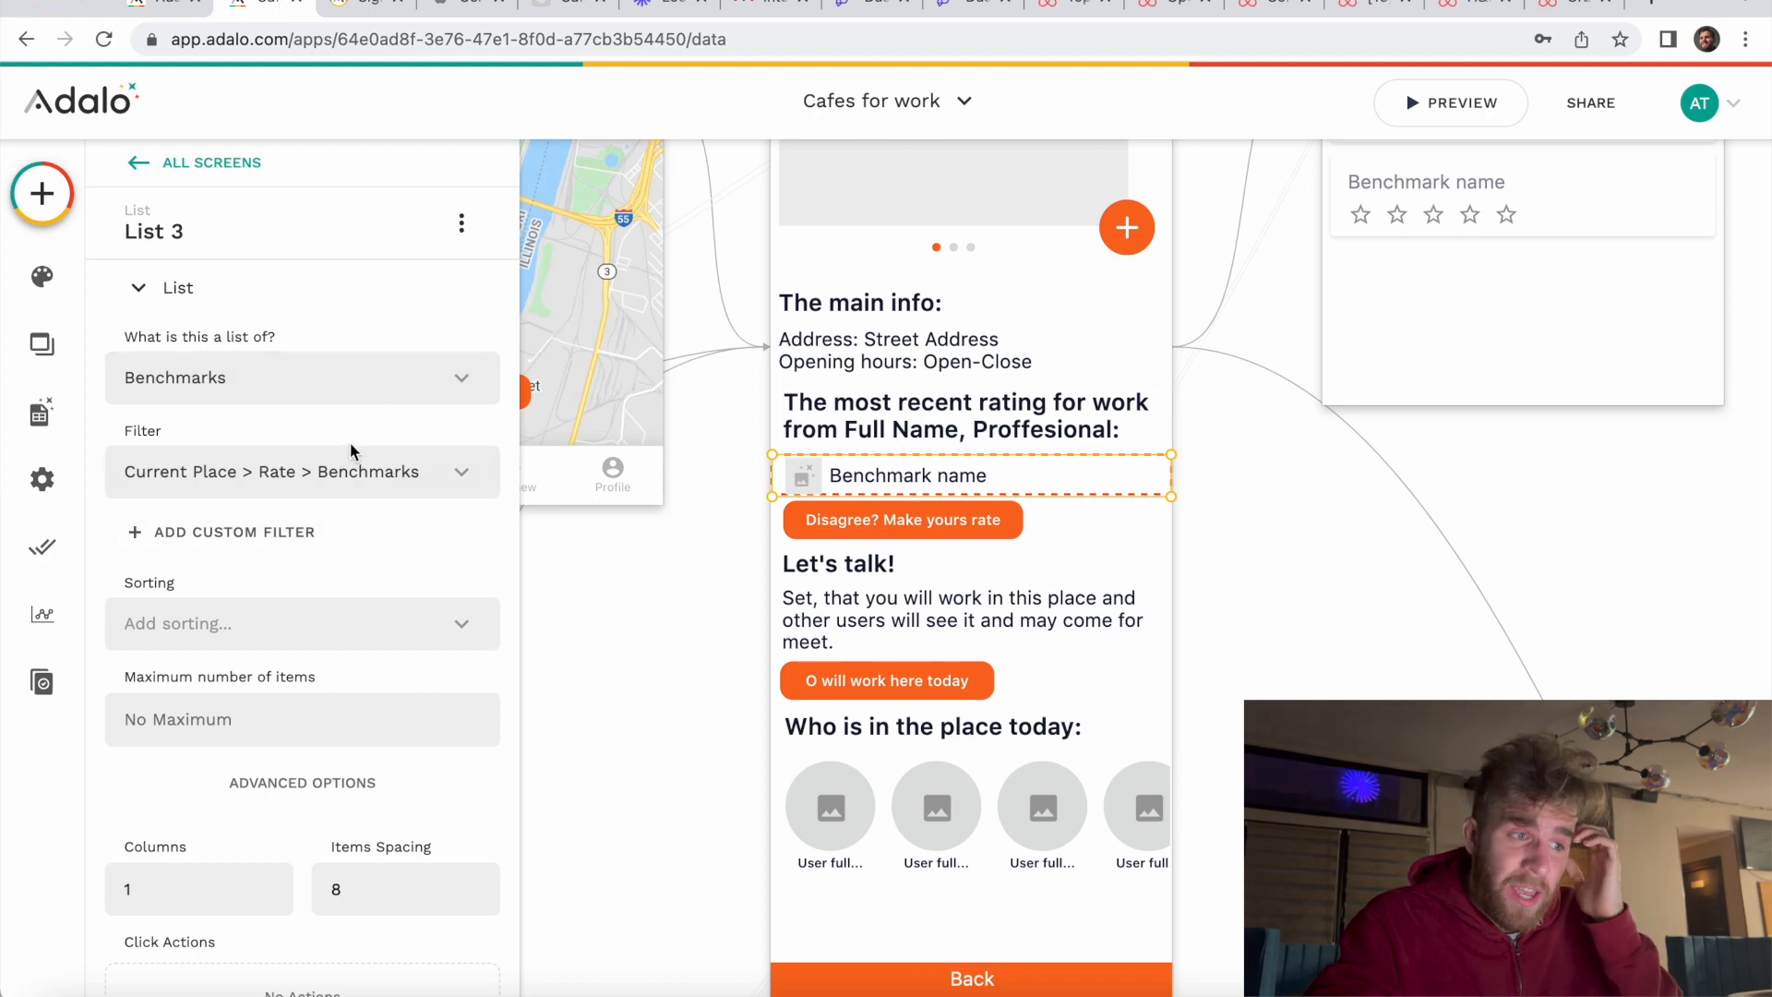
{"action": "left_click", "coordinate": [368, 472]}
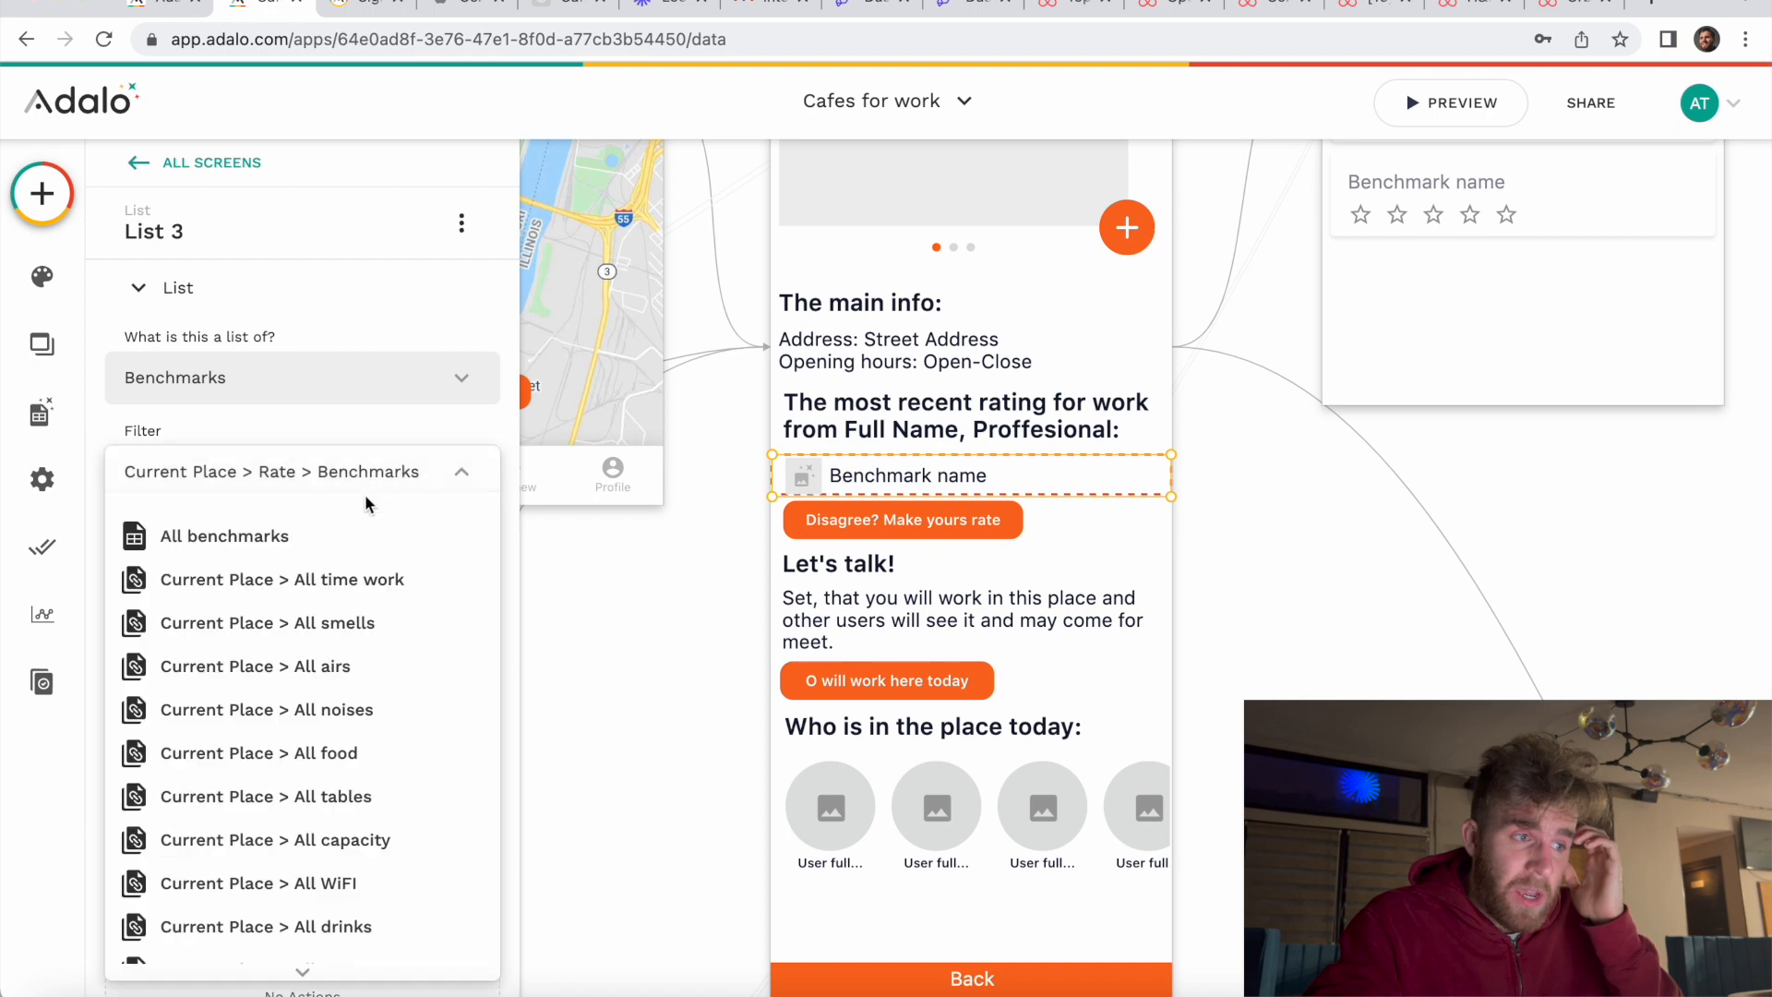
{"action": "scroll", "coordinate": [351, 517], "scroll_direction": "down", "scroll_amount": 2}
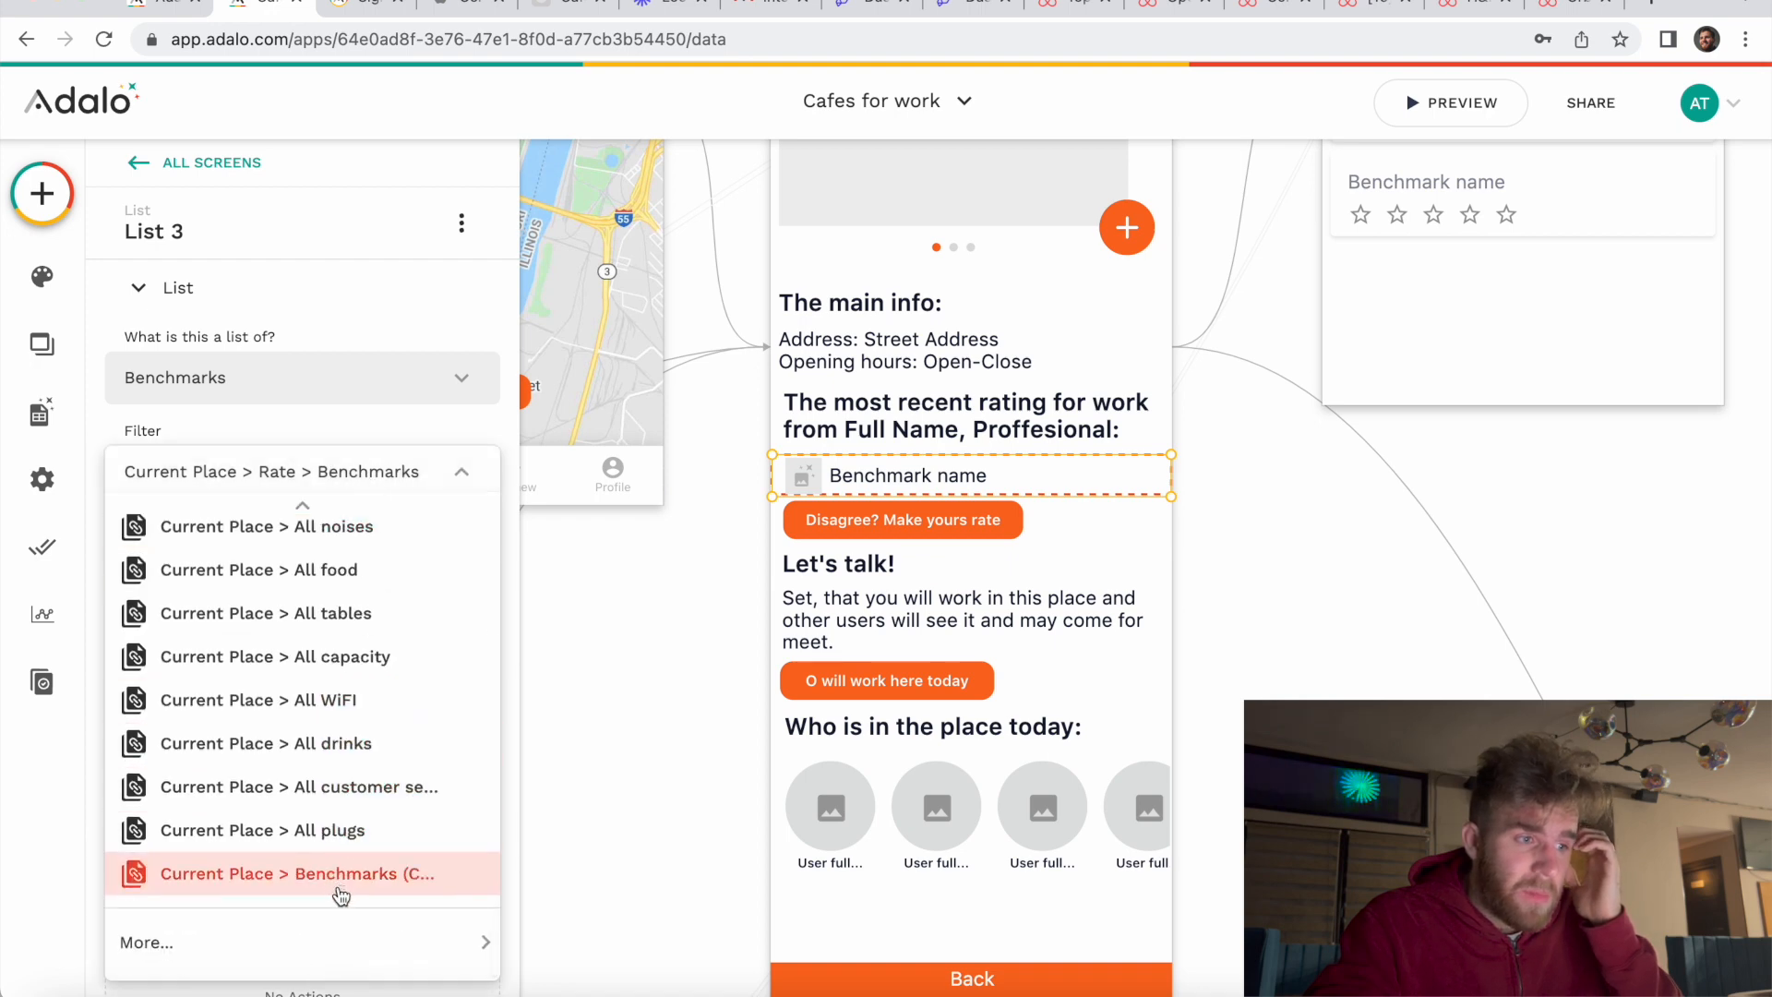
{"action": "mouse_move", "coordinate": [331, 943]}
{"action": "mouse_move", "coordinate": [588, 810]}
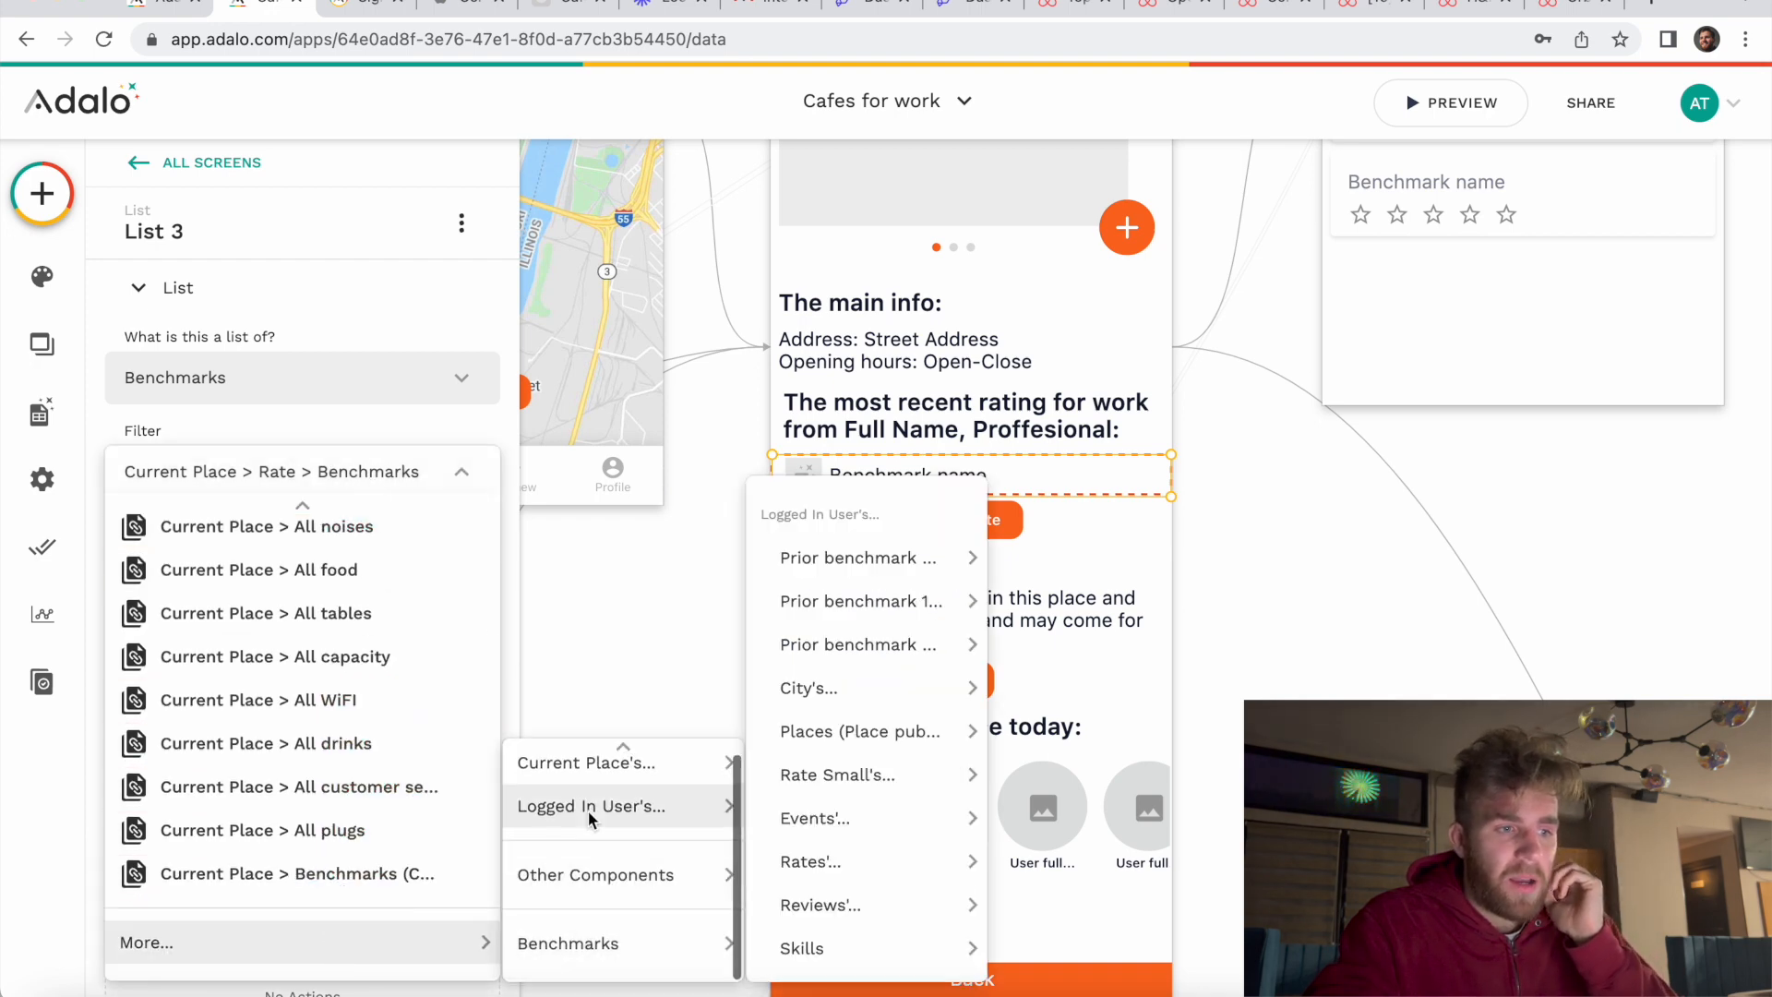
{"action": "scroll", "coordinate": [589, 800], "scroll_direction": "up", "scroll_amount": 1}
{"action": "mouse_move", "coordinate": [583, 778]}
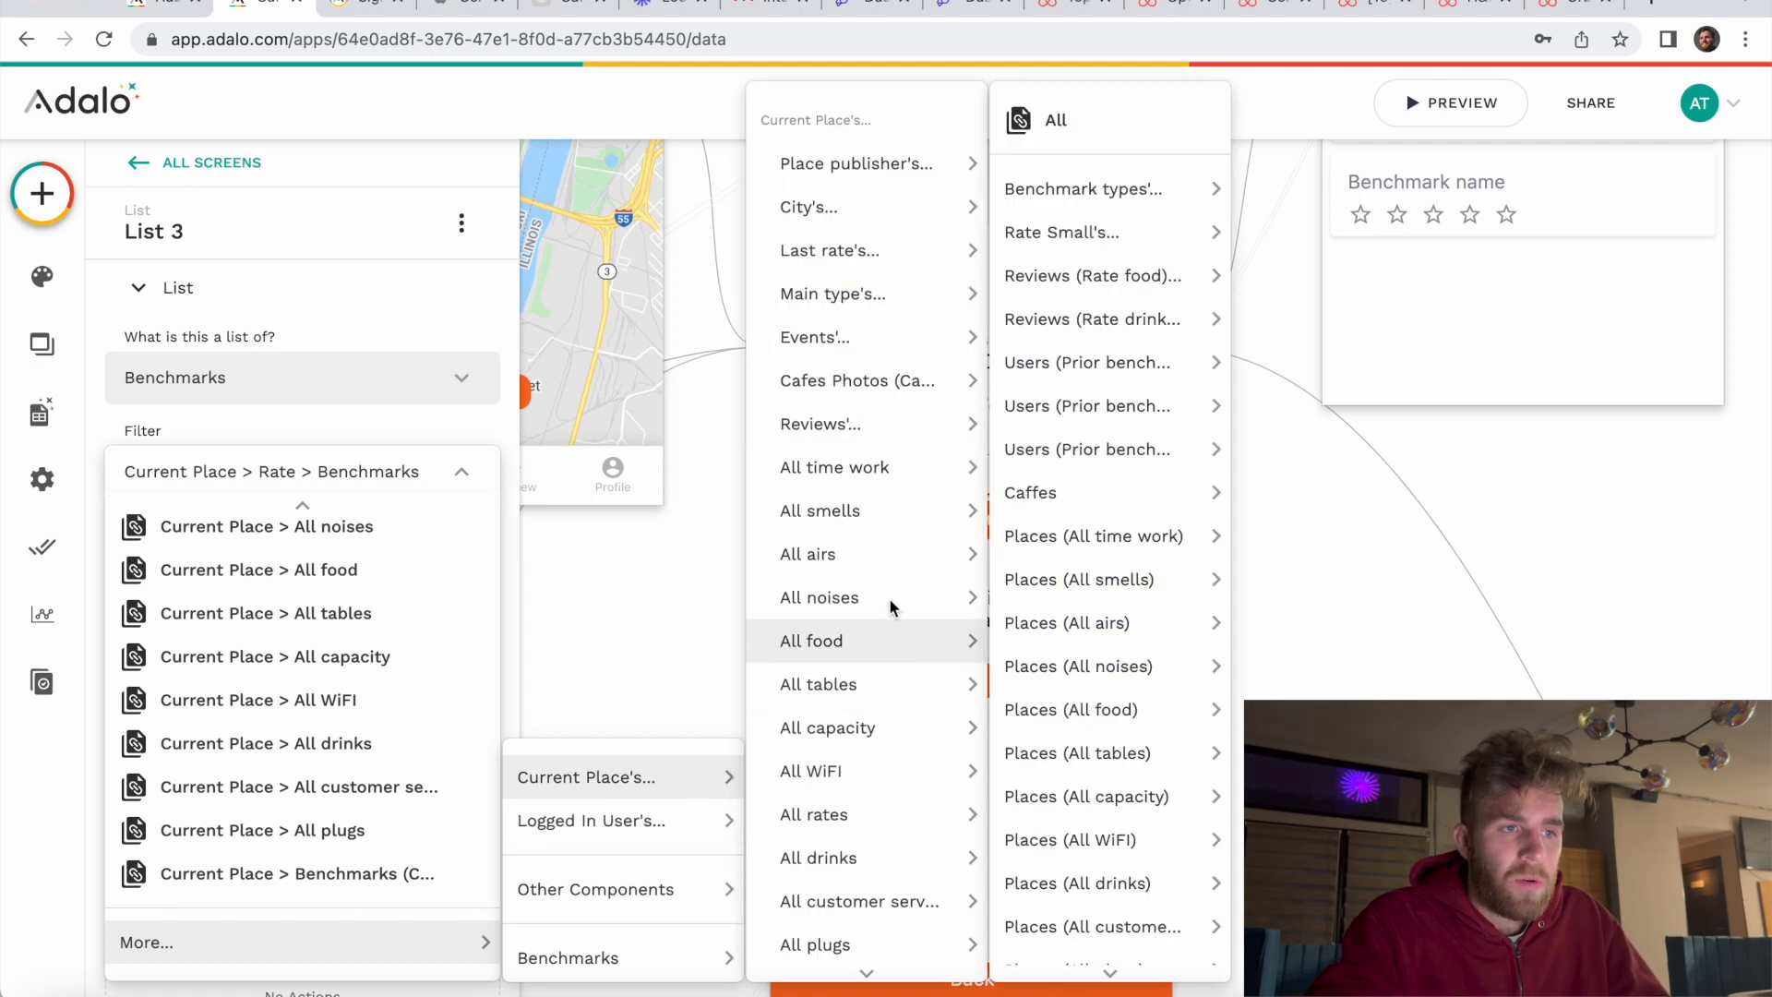
{"action": "mouse_move", "coordinate": [853, 255]}
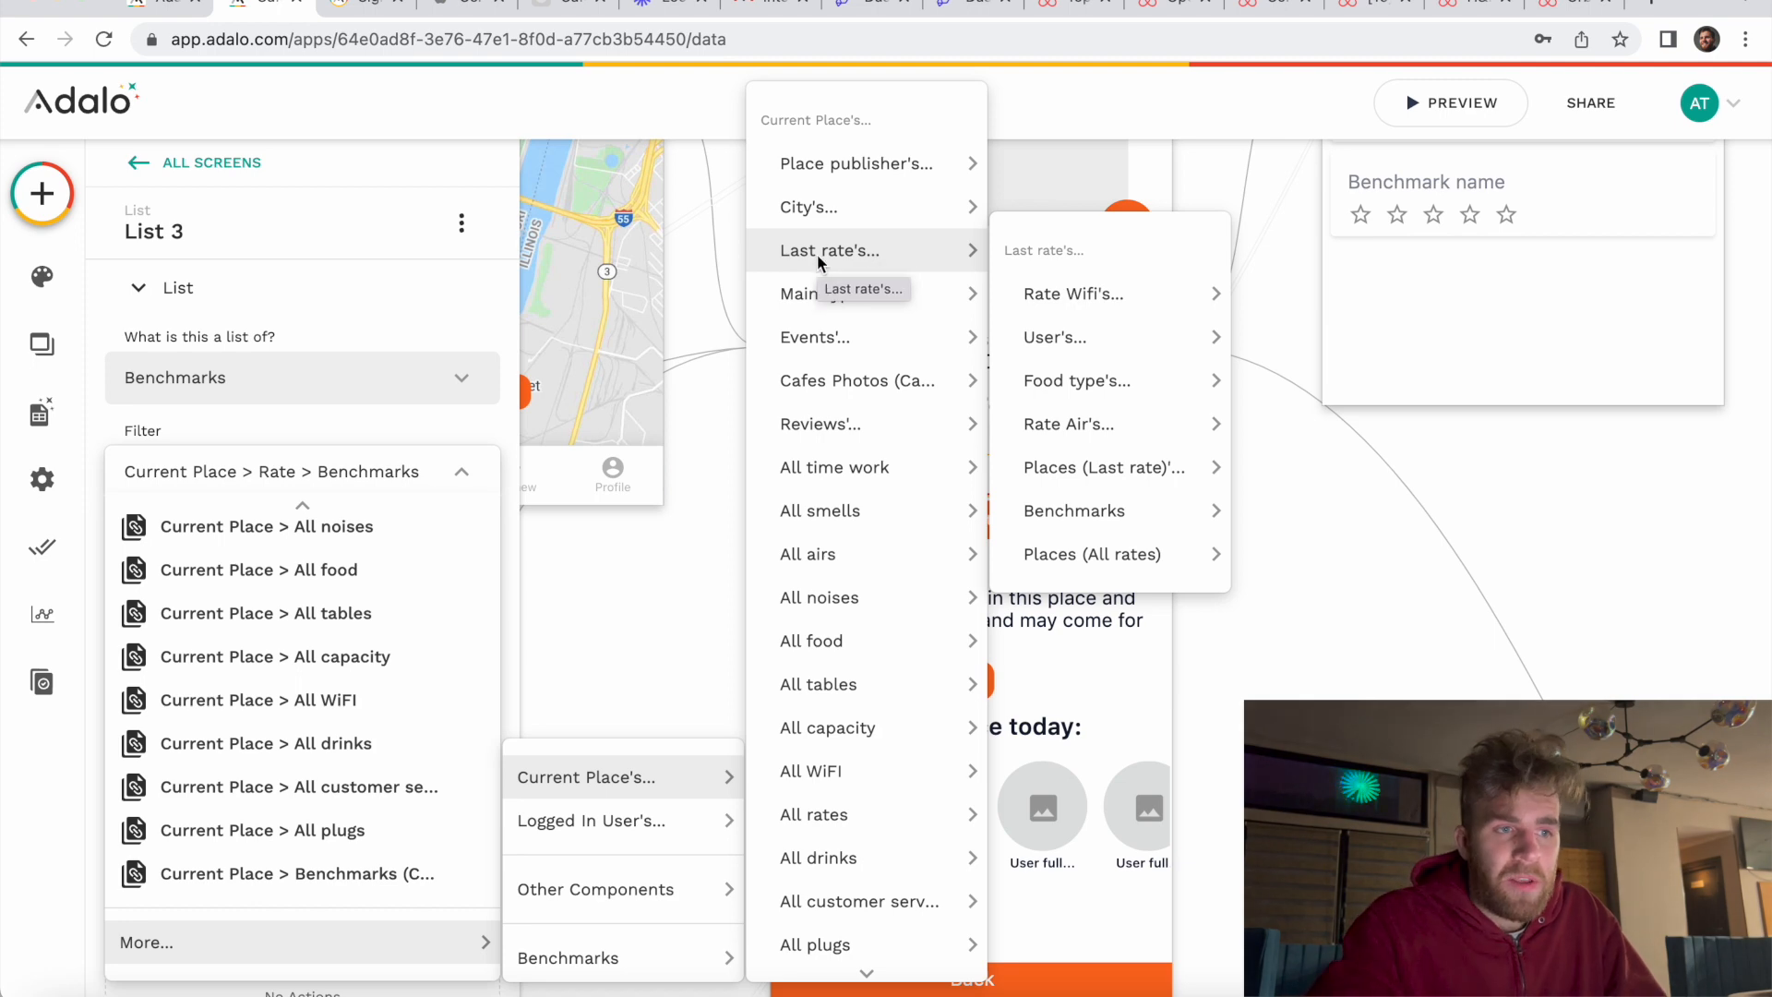
{"action": "mouse_move", "coordinate": [898, 707]}
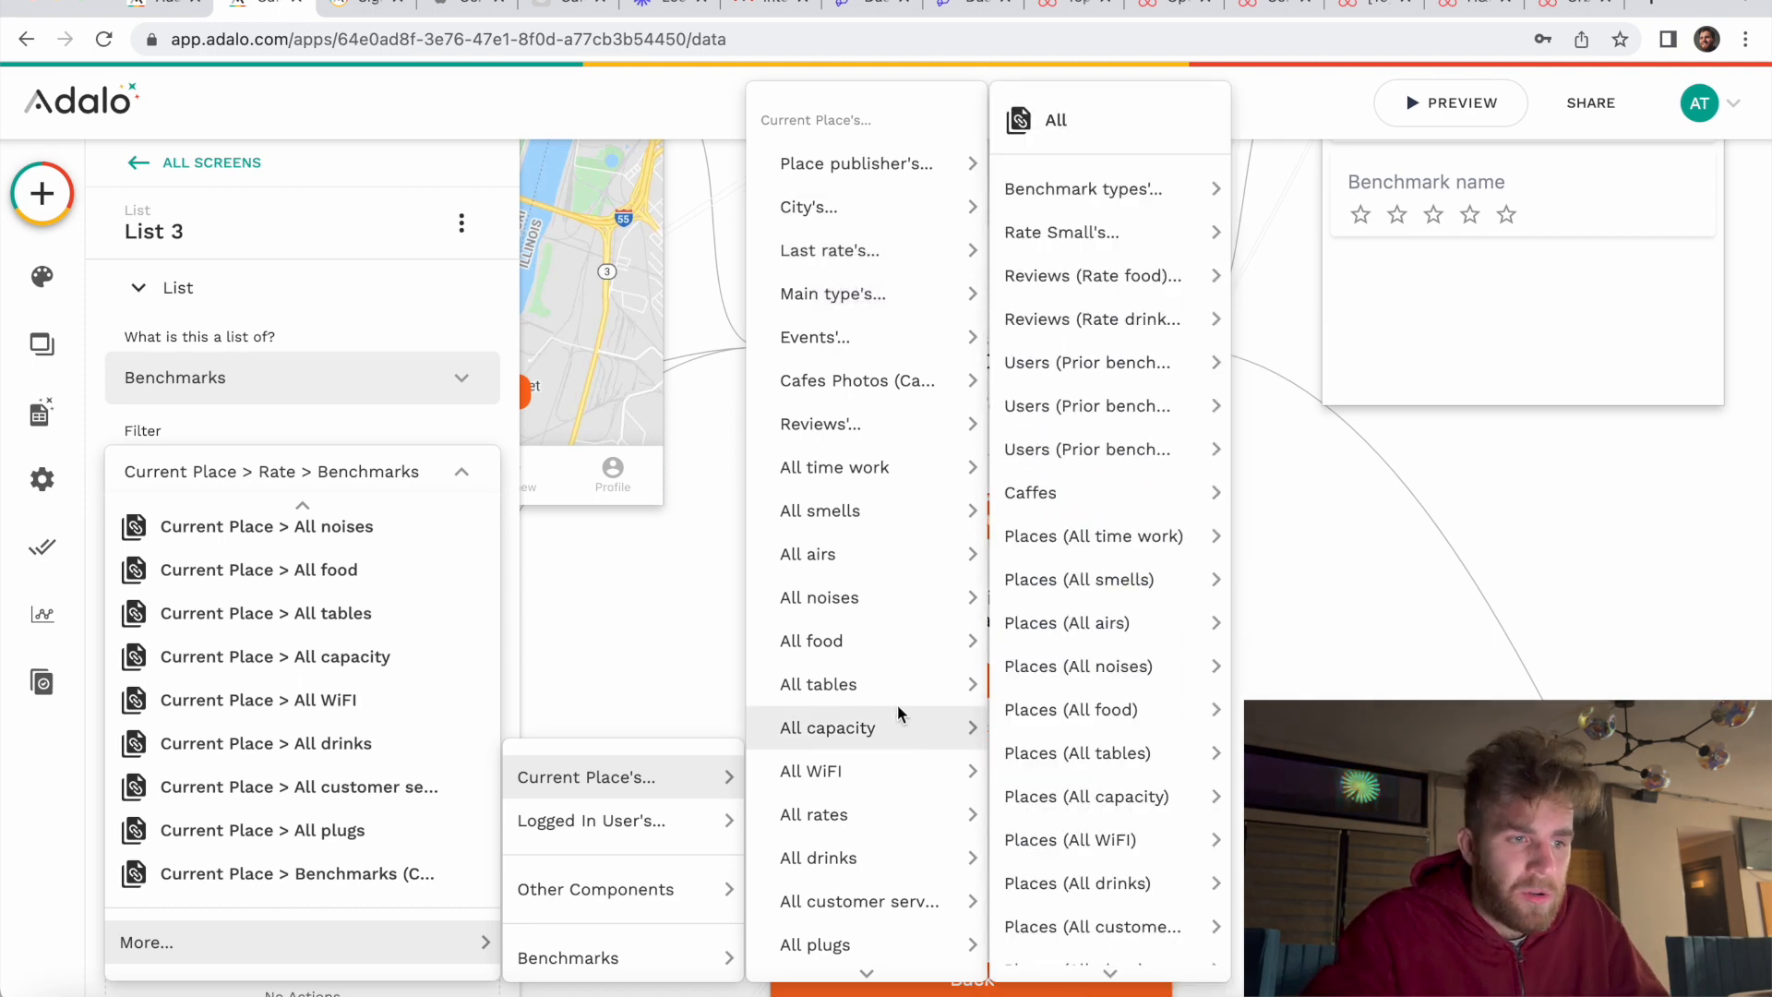
{"action": "scroll", "coordinate": [850, 788], "scroll_direction": "down", "scroll_amount": 1}
{"action": "mouse_move", "coordinate": [846, 771]}
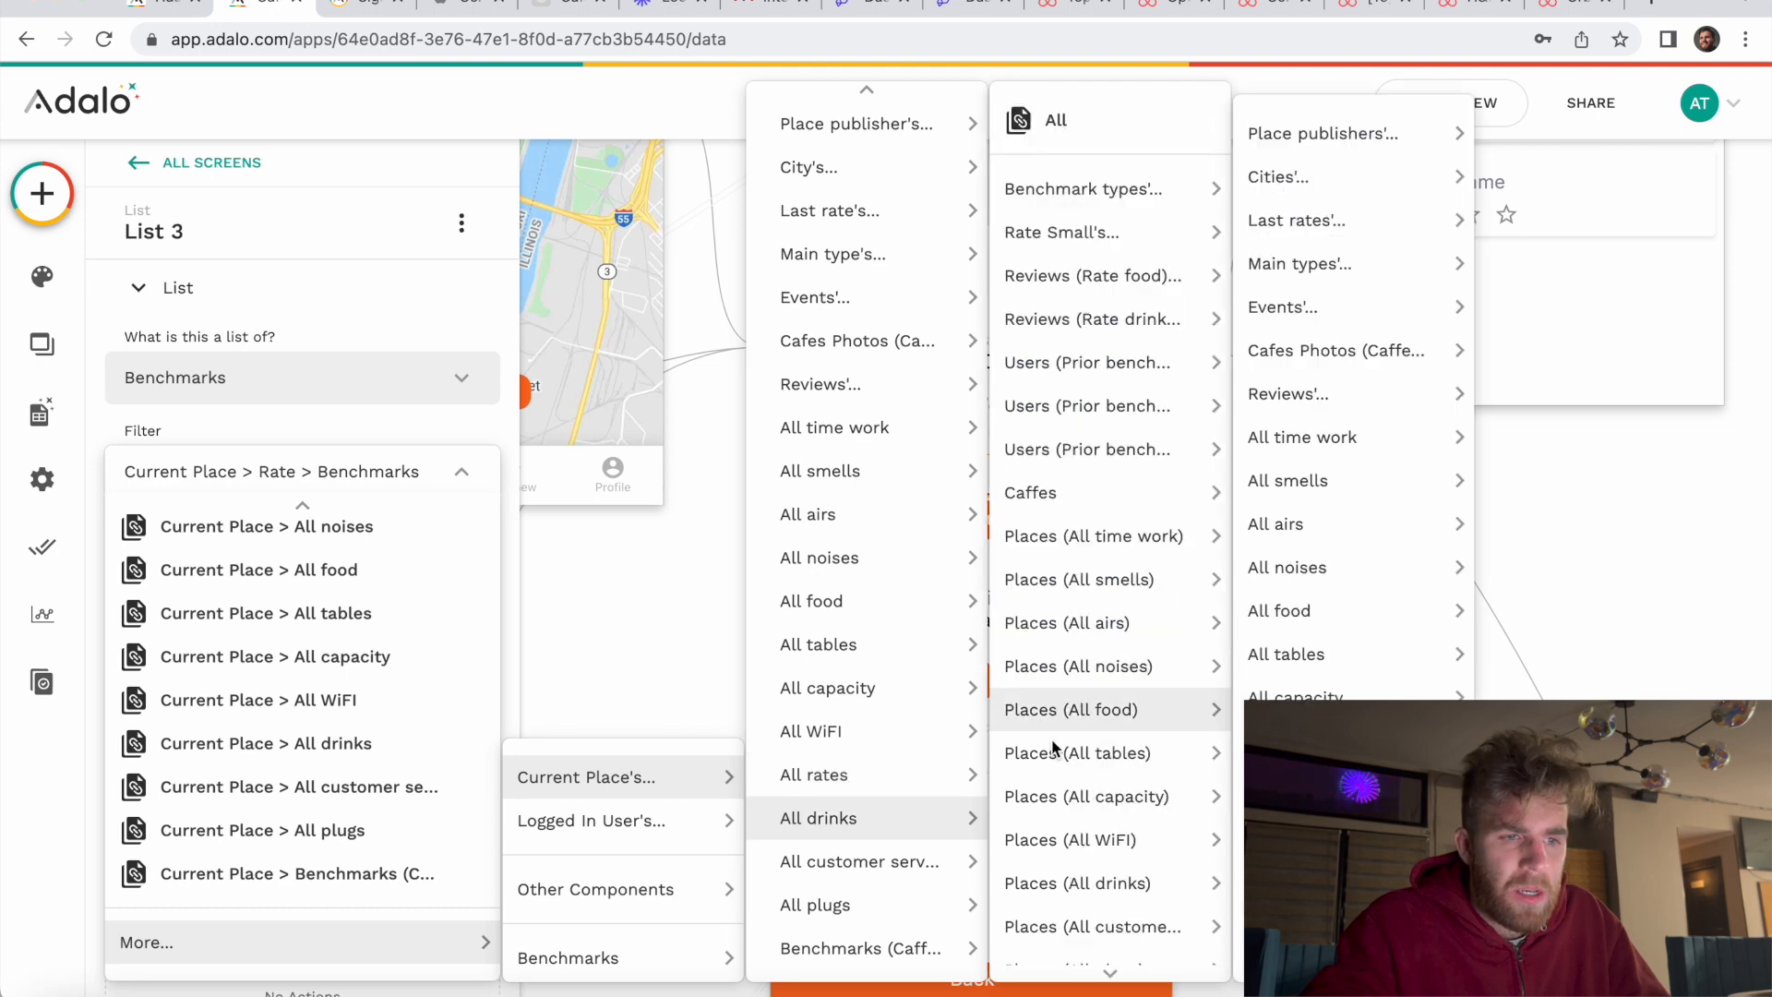
{"action": "scroll", "coordinate": [934, 784], "scroll_direction": "up", "scroll_amount": 1}
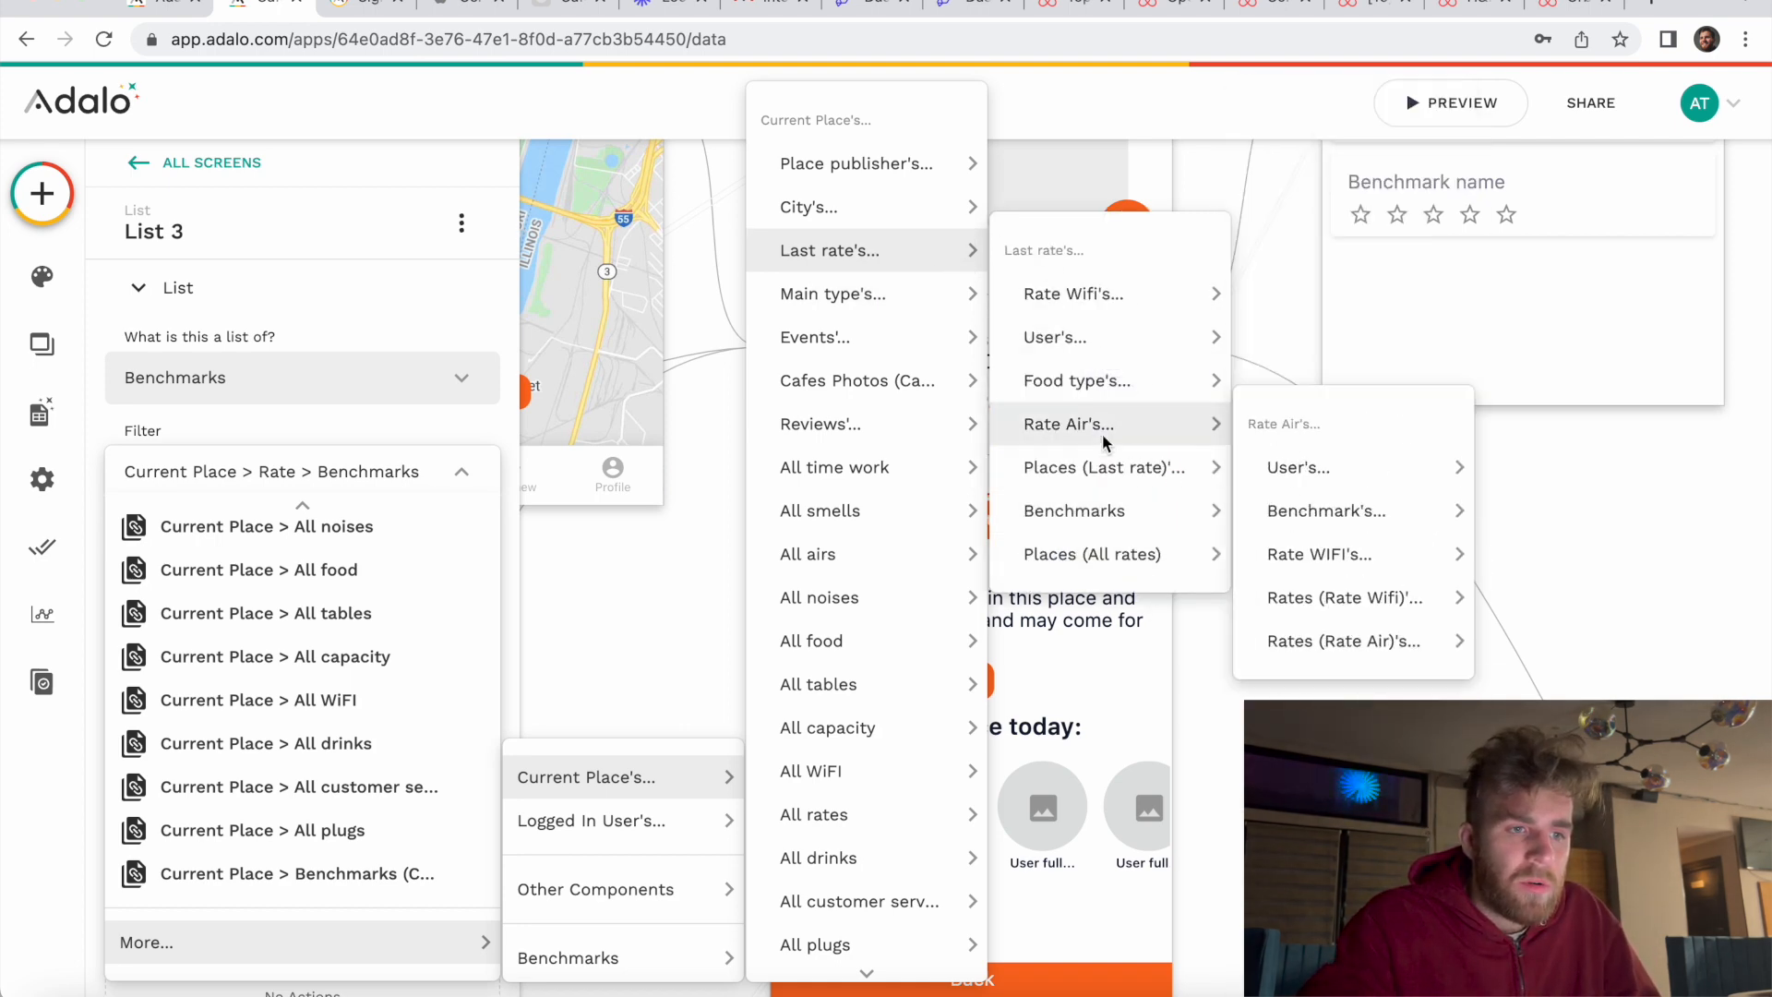
{"action": "mouse_move", "coordinate": [1107, 510]}
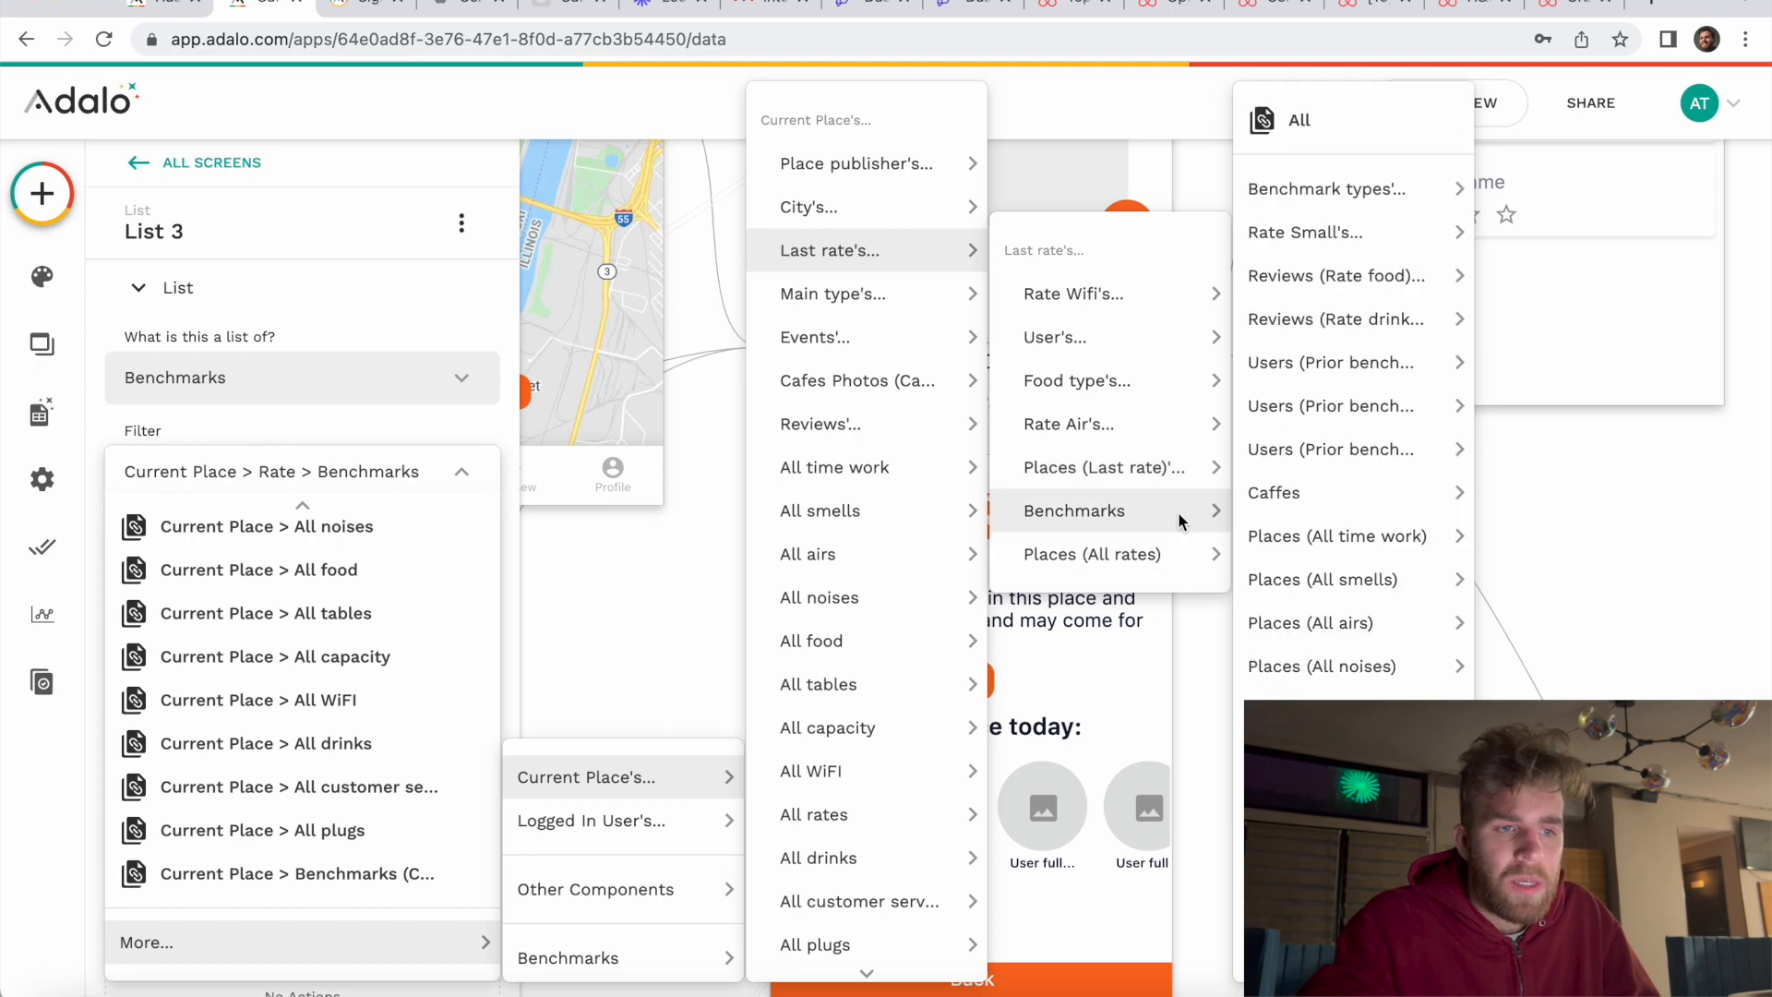
{"action": "left_click", "coordinate": [1359, 123]}
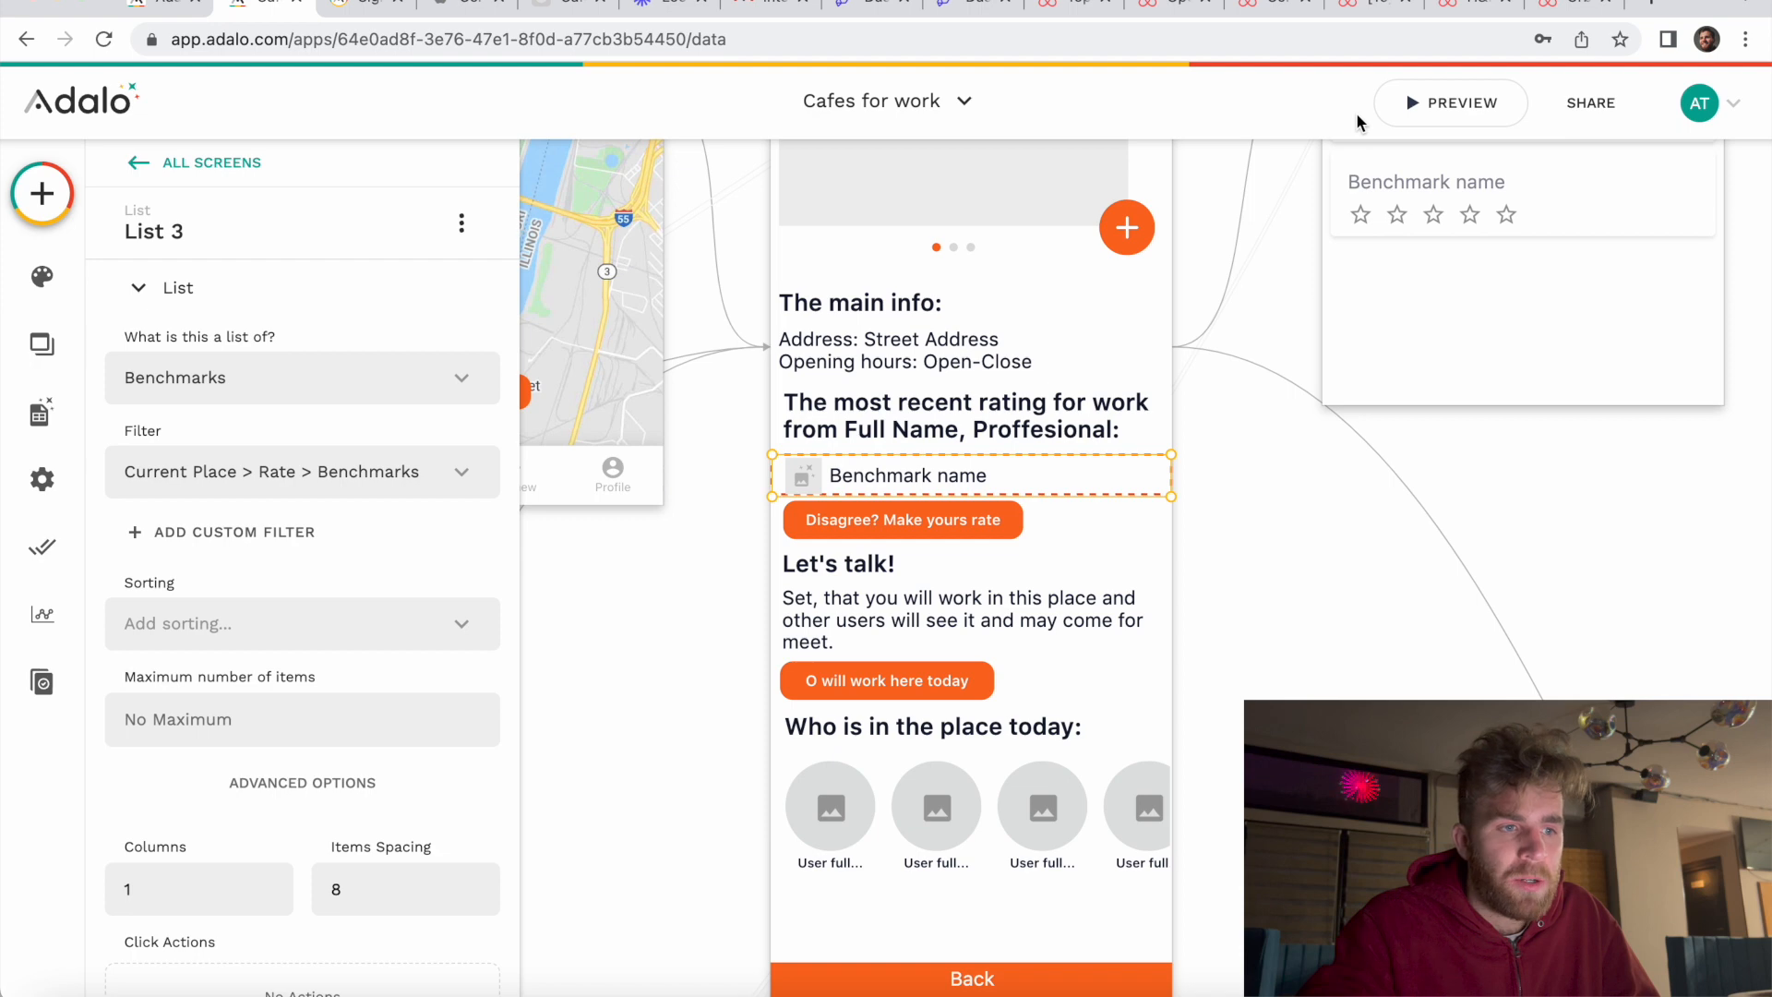
Step: Reselect the Benchmarks list under the most recent rating heading and review its filter, sorting and item settings
{"action": "left_click", "coordinate": [1286, 512]}
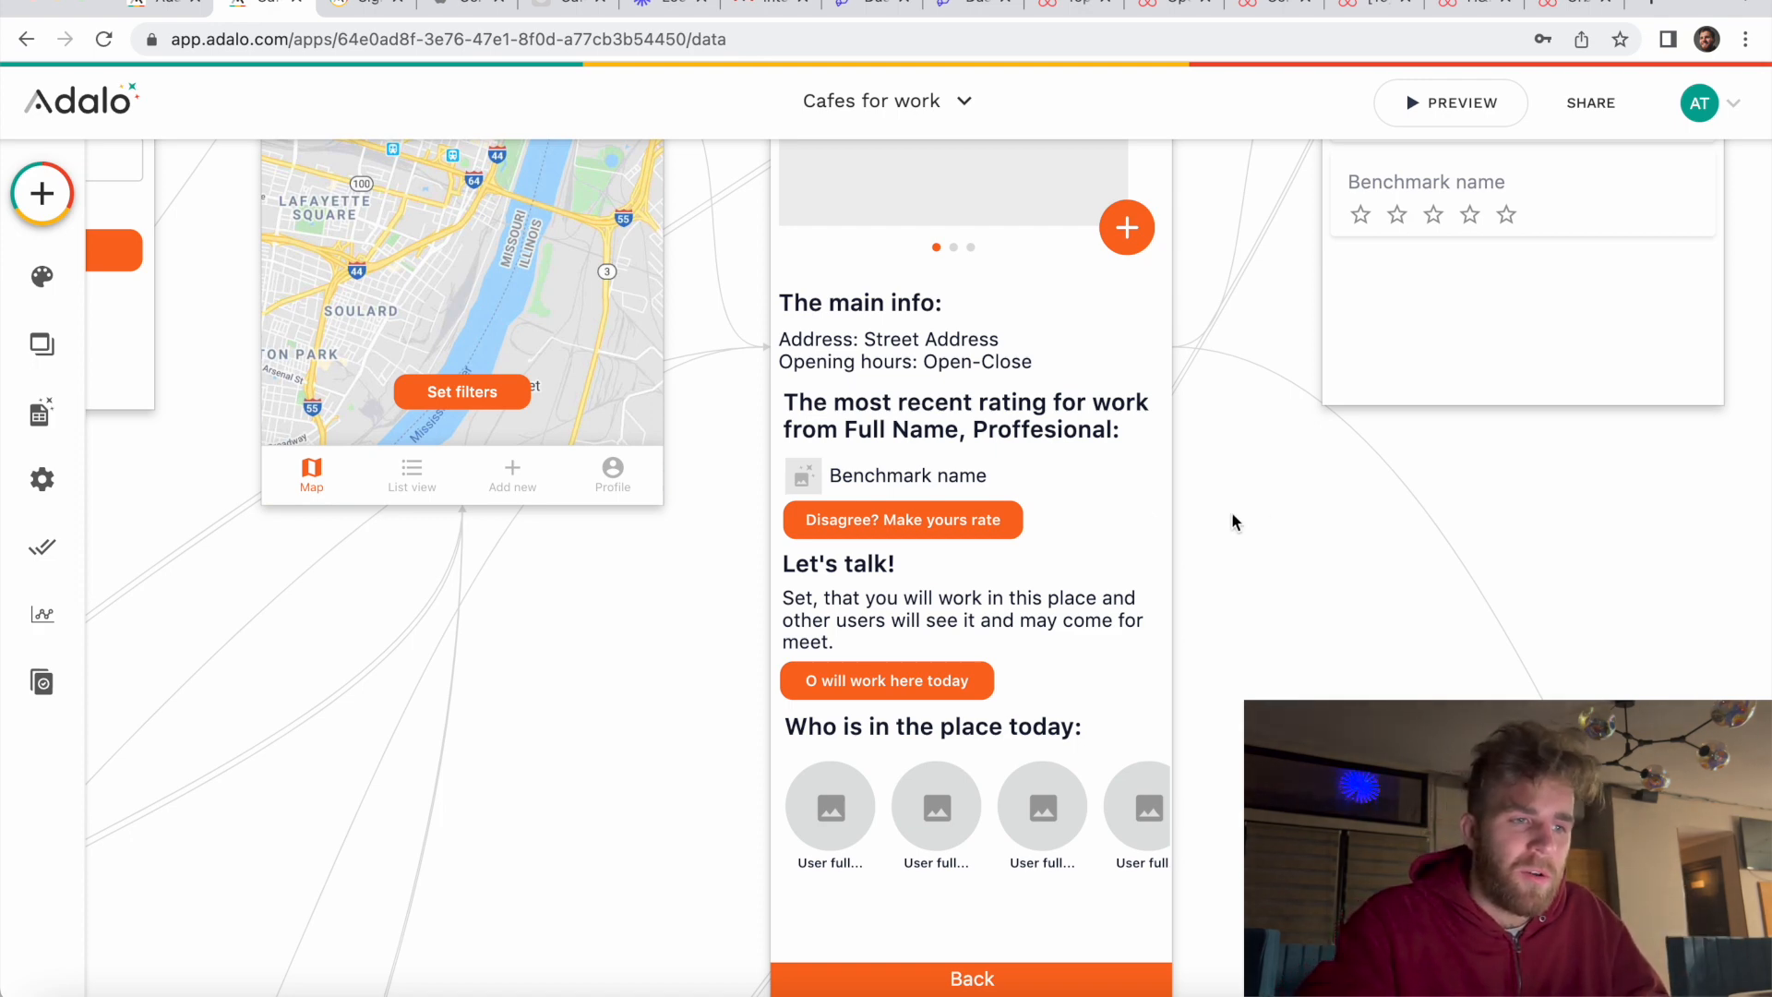
{"action": "left_click", "coordinate": [944, 478]}
{"action": "left_click", "coordinate": [945, 478]}
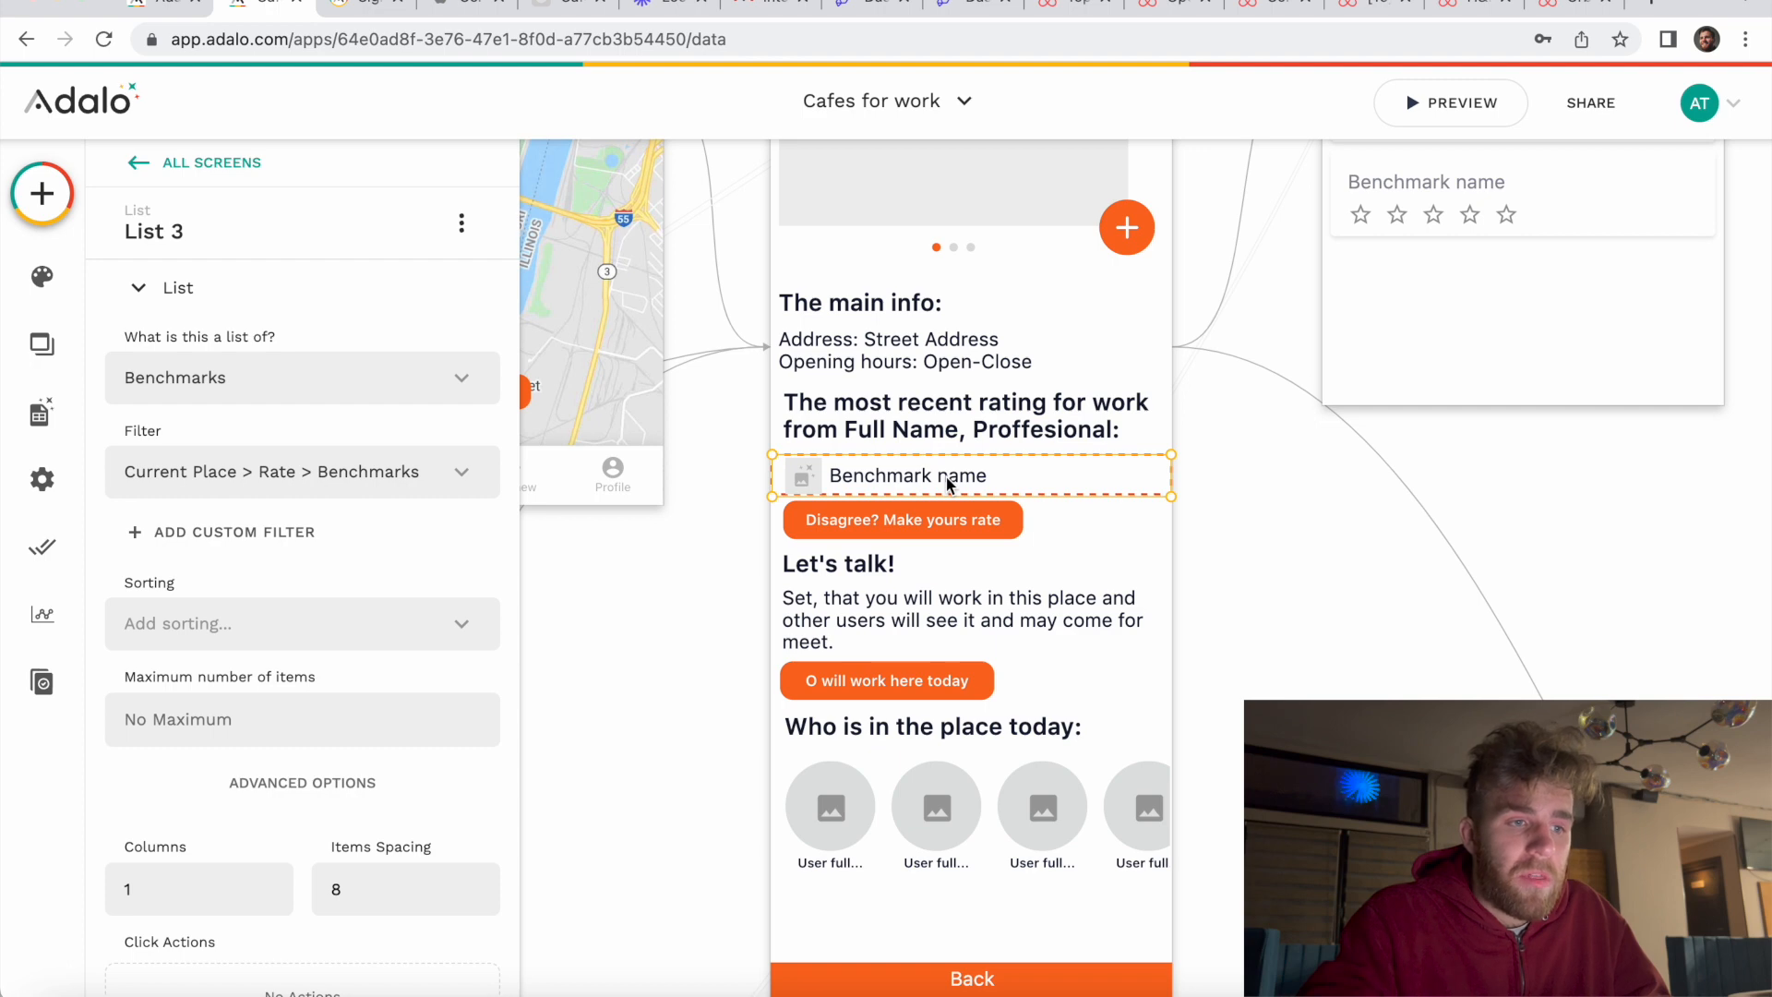
{"action": "left_click", "coordinate": [1275, 513]}
{"action": "left_click", "coordinate": [946, 484]}
{"action": "left_click", "coordinate": [947, 480]}
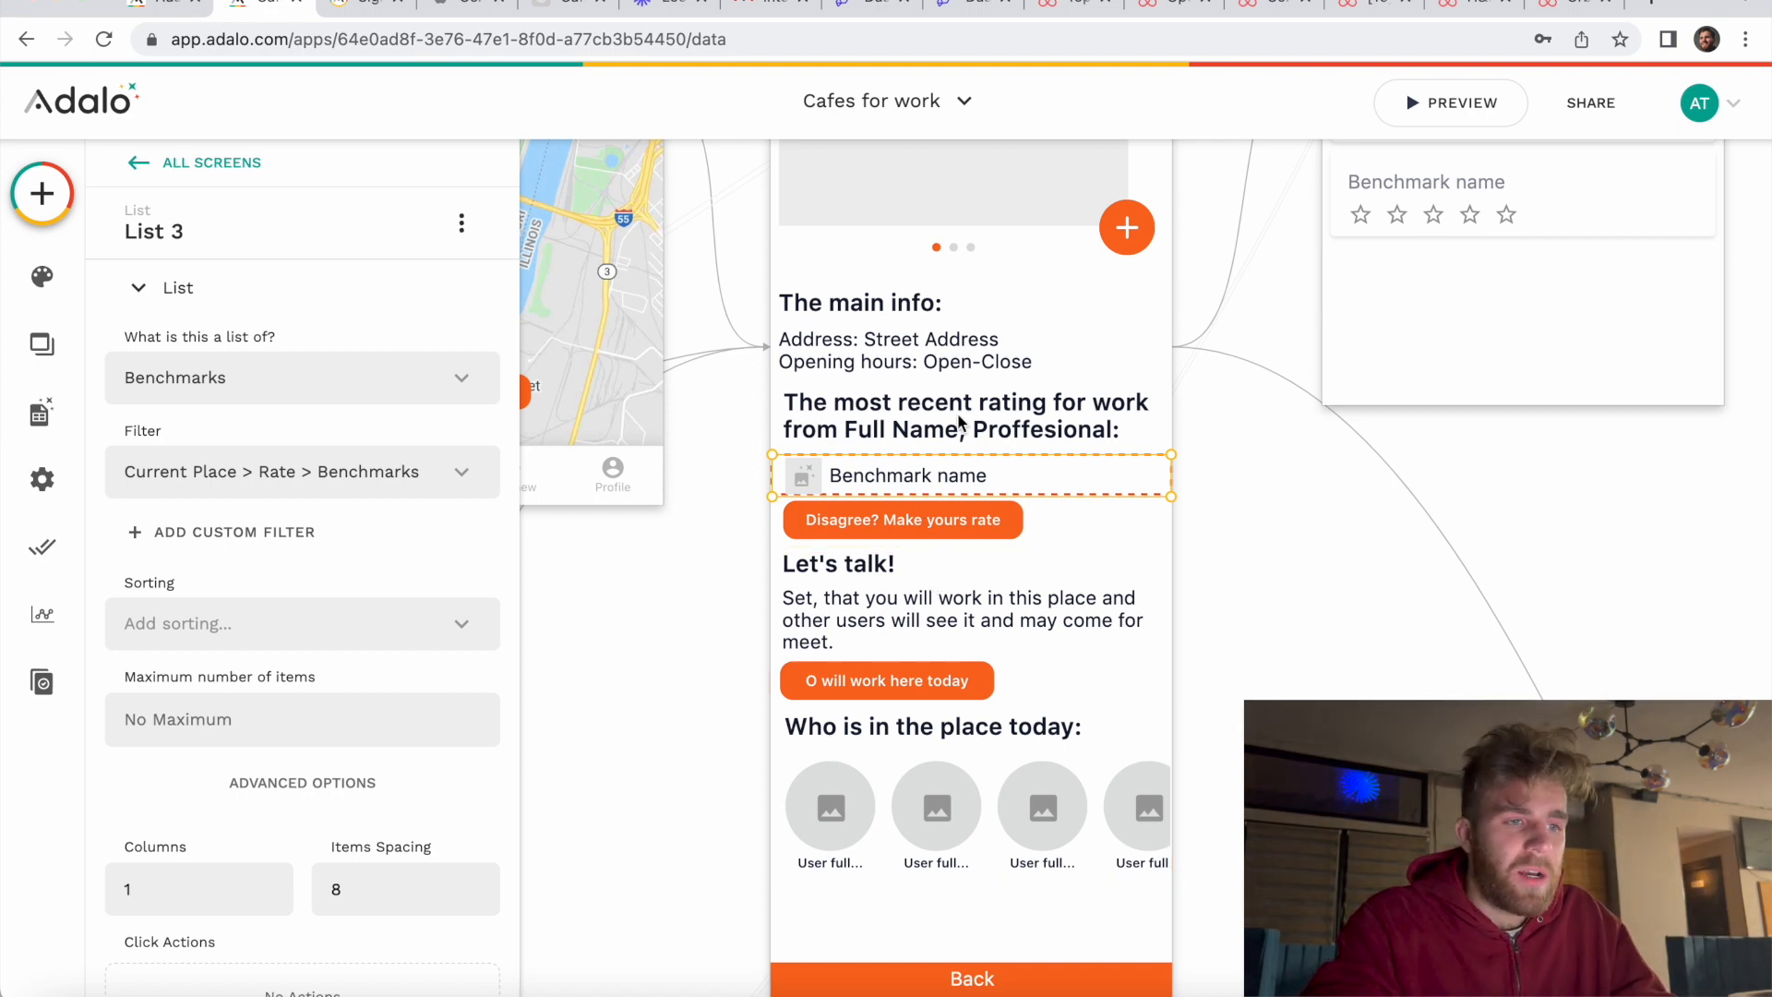
{"action": "scroll", "coordinate": [388, 490], "scroll_direction": "down", "scroll_amount": 2}
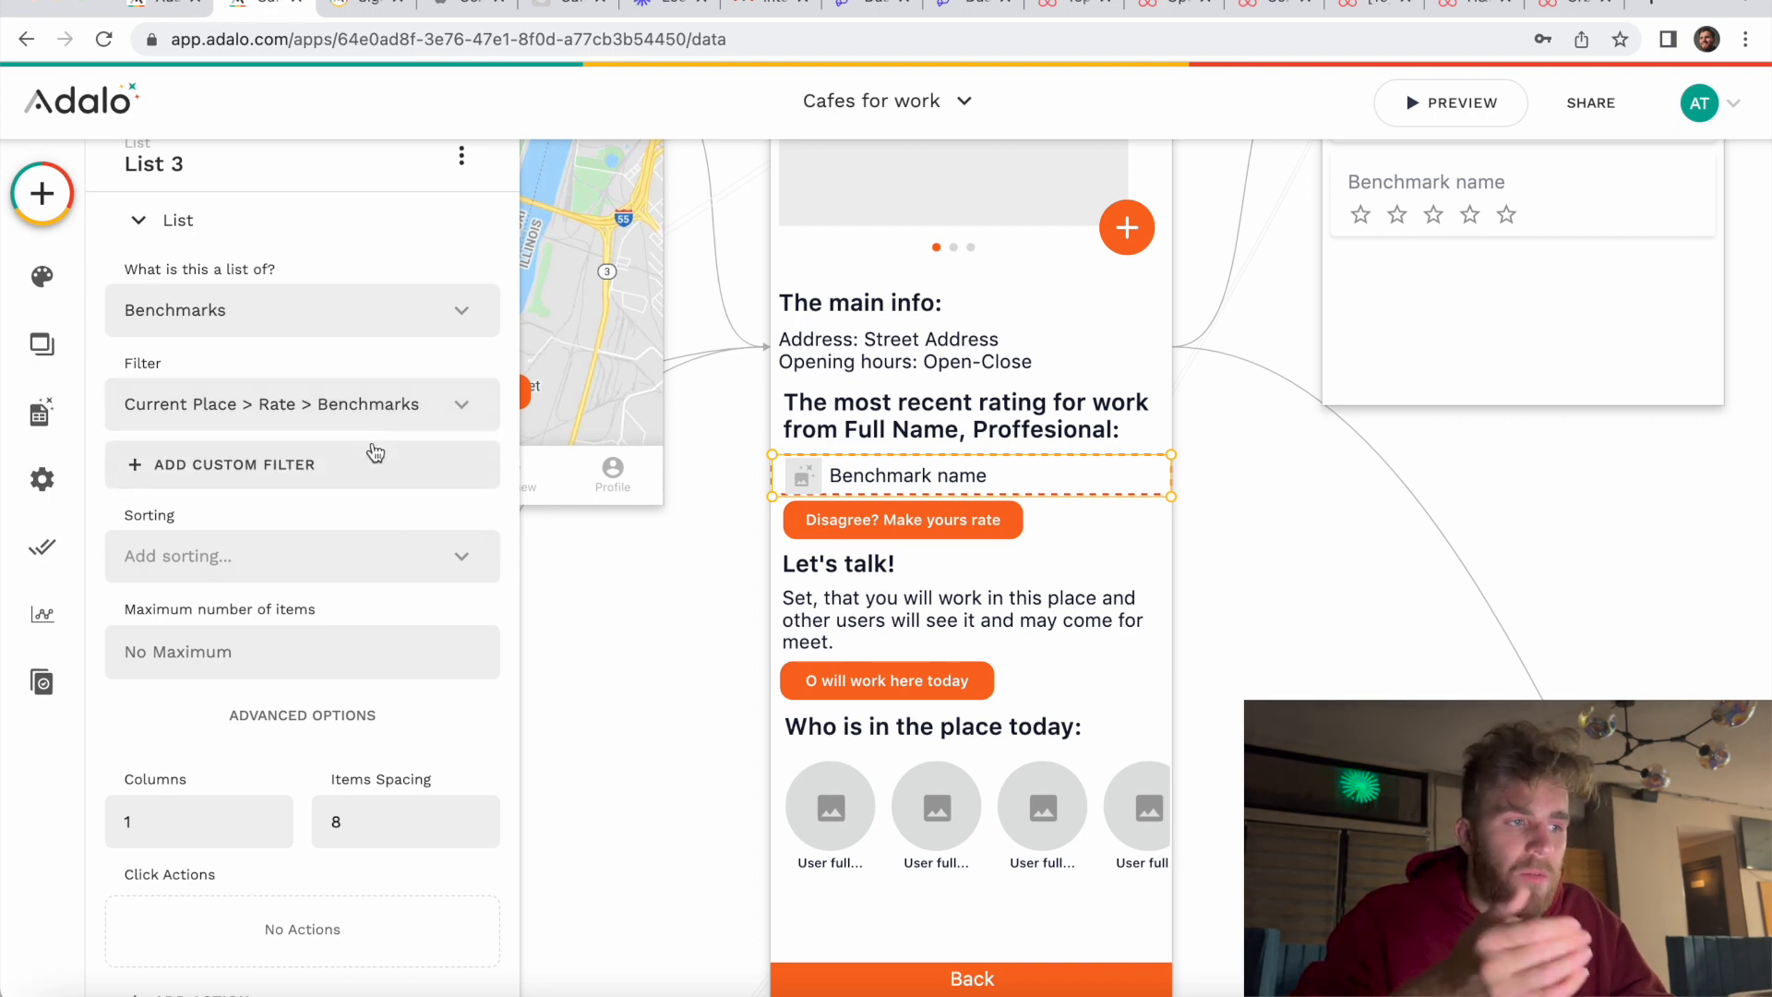
Step: Review the Benchmarks list's advanced options and component section, and check the source of its benchmark image
{"action": "scroll", "coordinate": [393, 439], "scroll_direction": "down", "scroll_amount": 1}
{"action": "scroll", "coordinate": [397, 433], "scroll_direction": "down", "scroll_amount": 5}
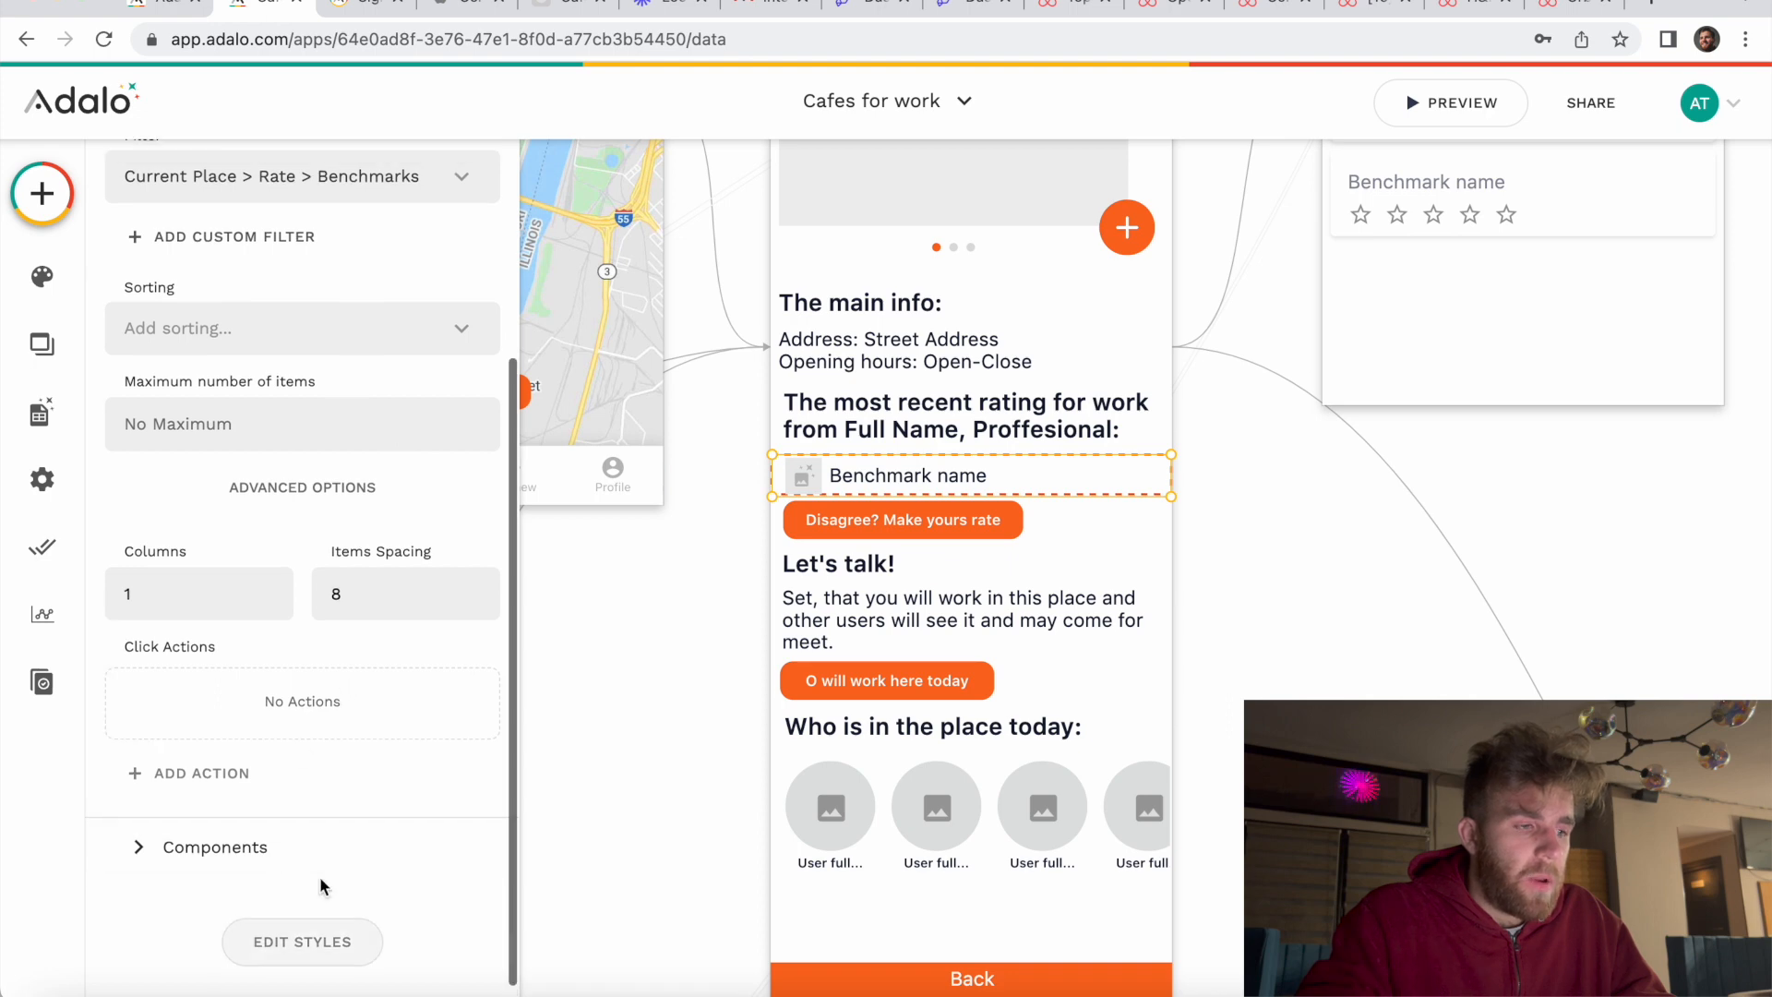
{"action": "left_click", "coordinate": [254, 863]}
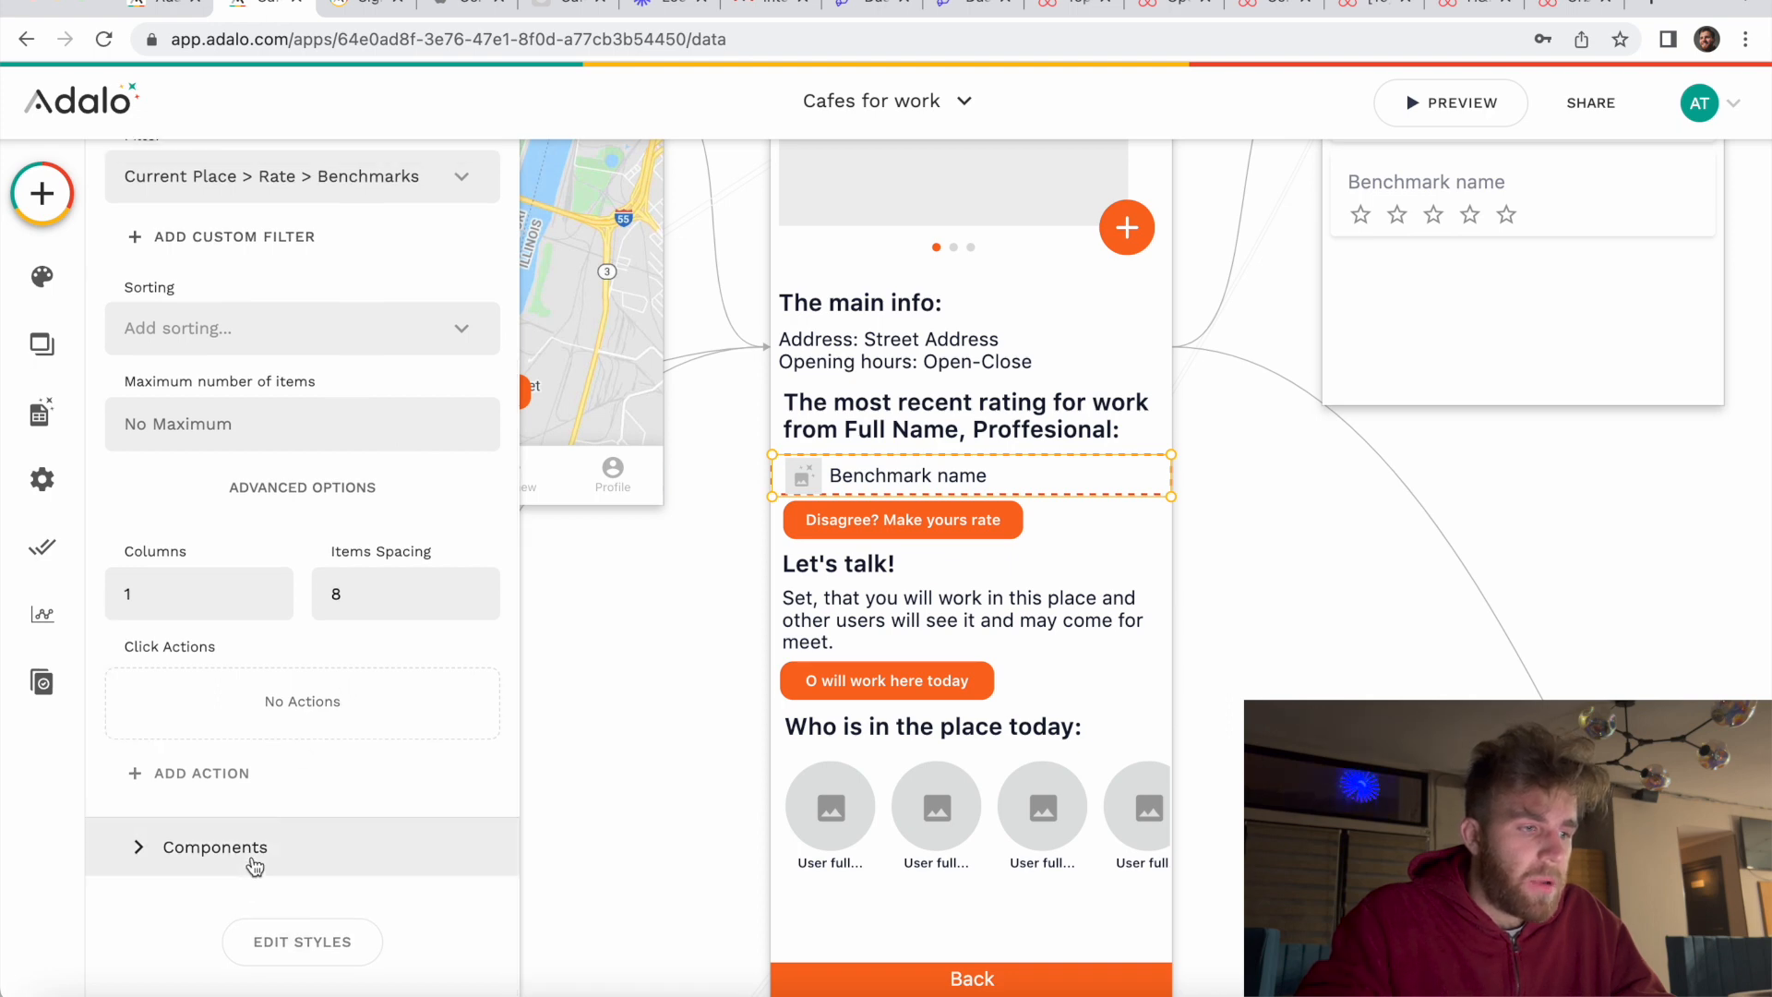
{"action": "left_click", "coordinate": [252, 347]}
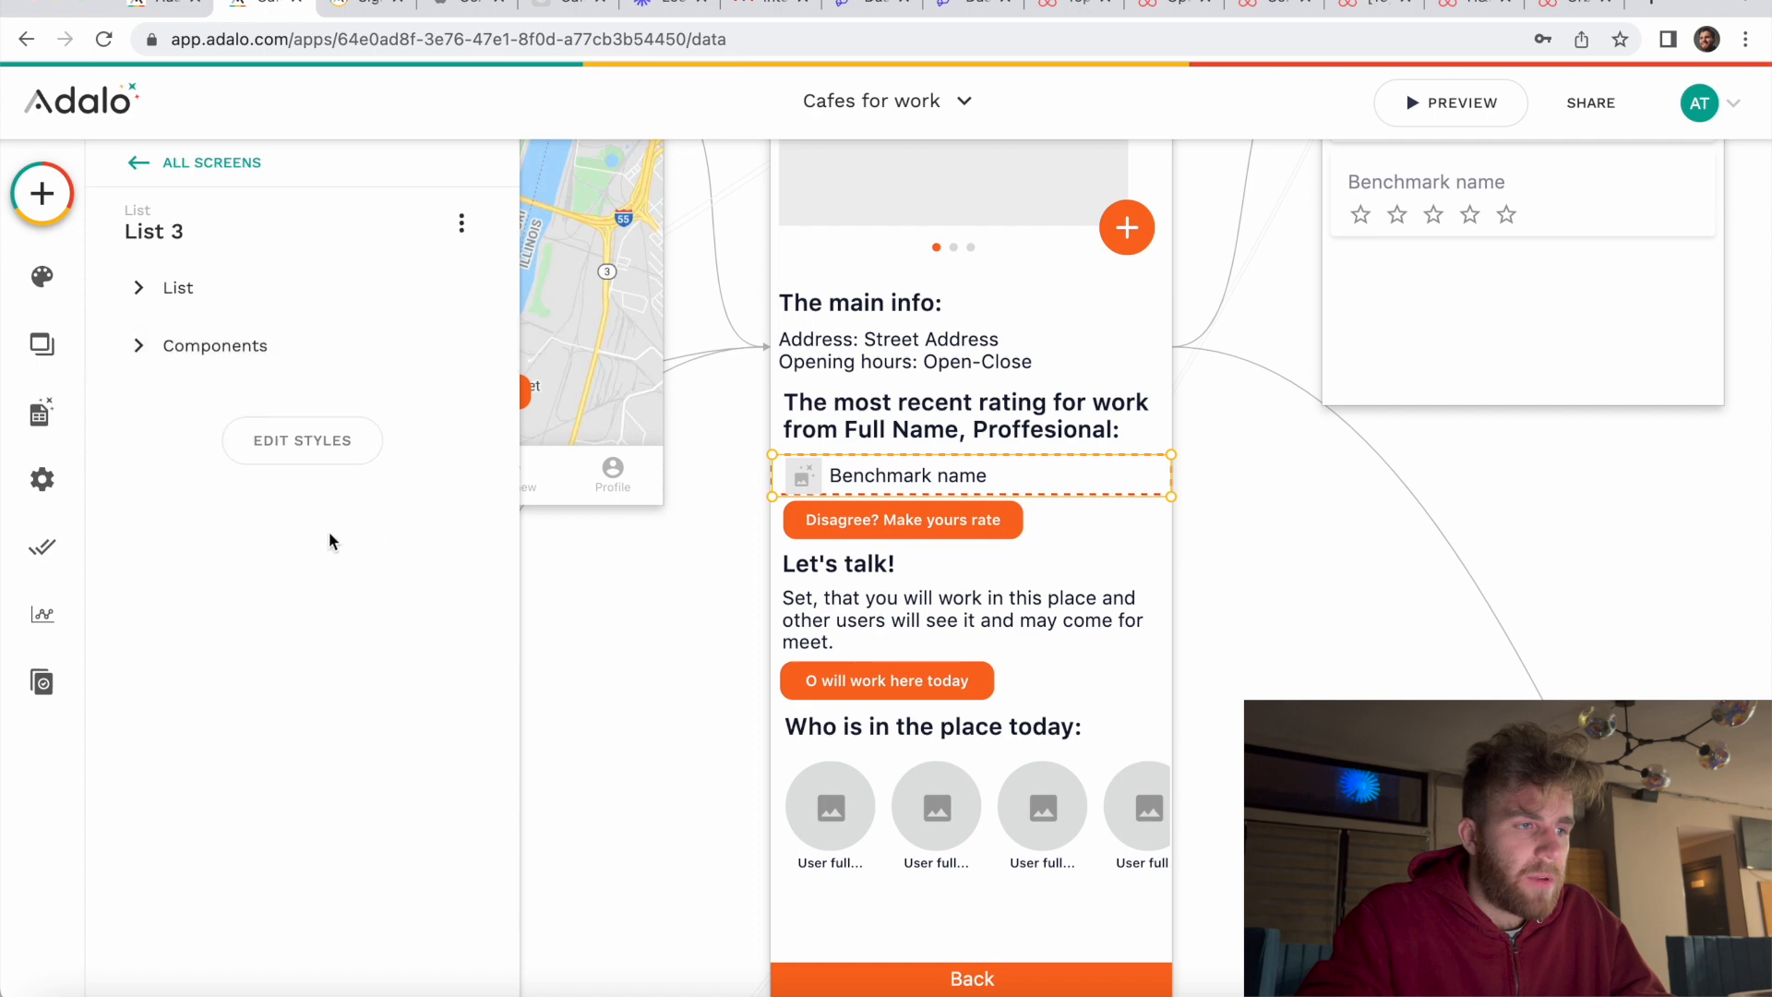
{"action": "left_click", "coordinate": [910, 477]}
{"action": "left_click", "coordinate": [797, 473]}
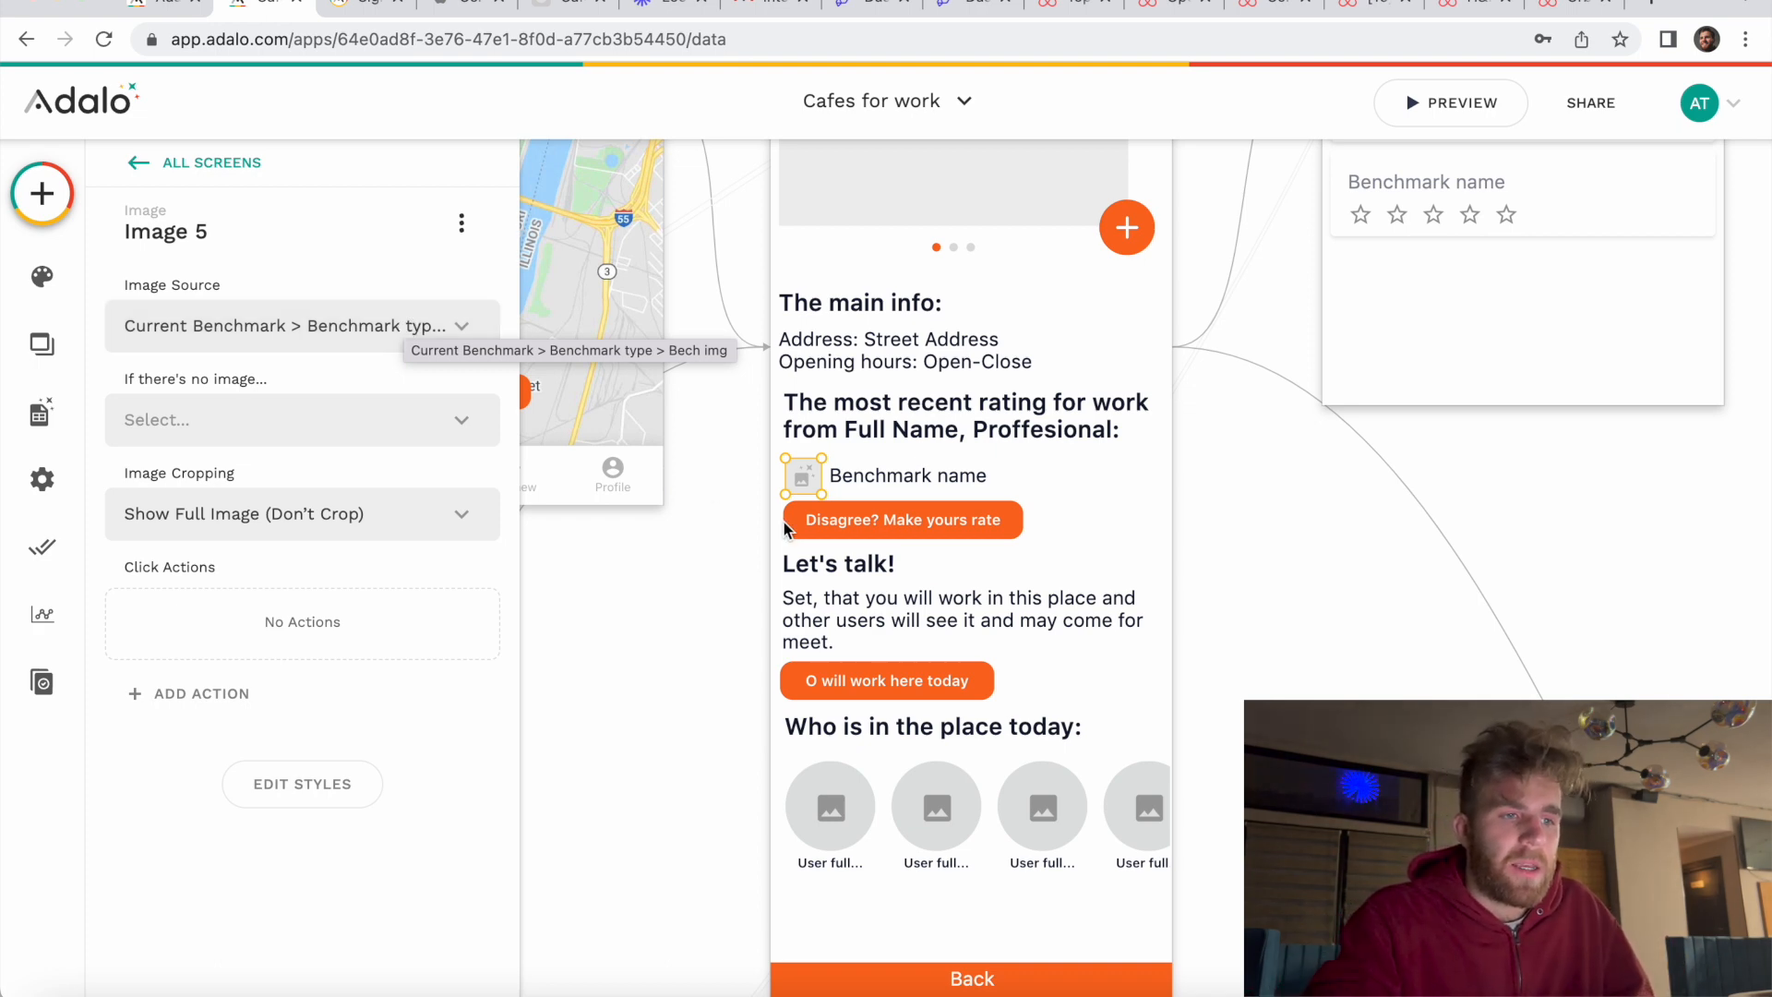
Step: Inspect the Benchmarks list again and the most recent rating heading with its user full name and profession fields
{"action": "left_click", "coordinate": [854, 495]}
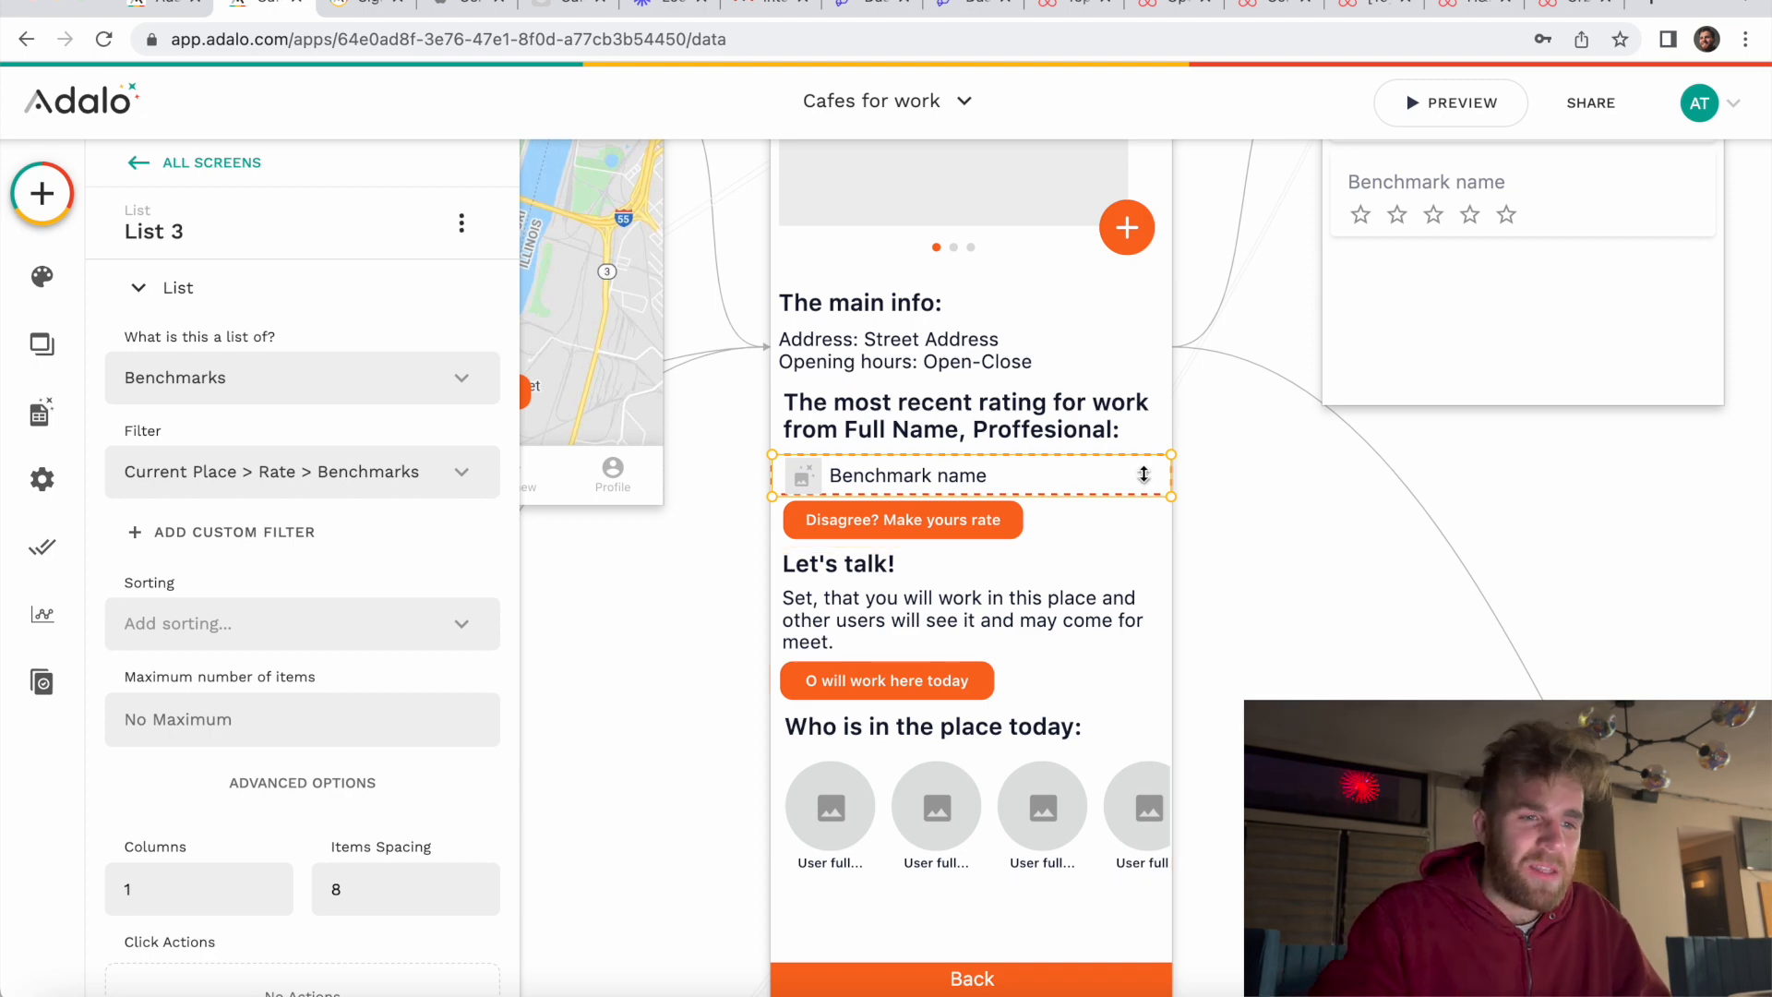
{"action": "left_click", "coordinate": [1238, 537]}
{"action": "left_click", "coordinate": [902, 487]}
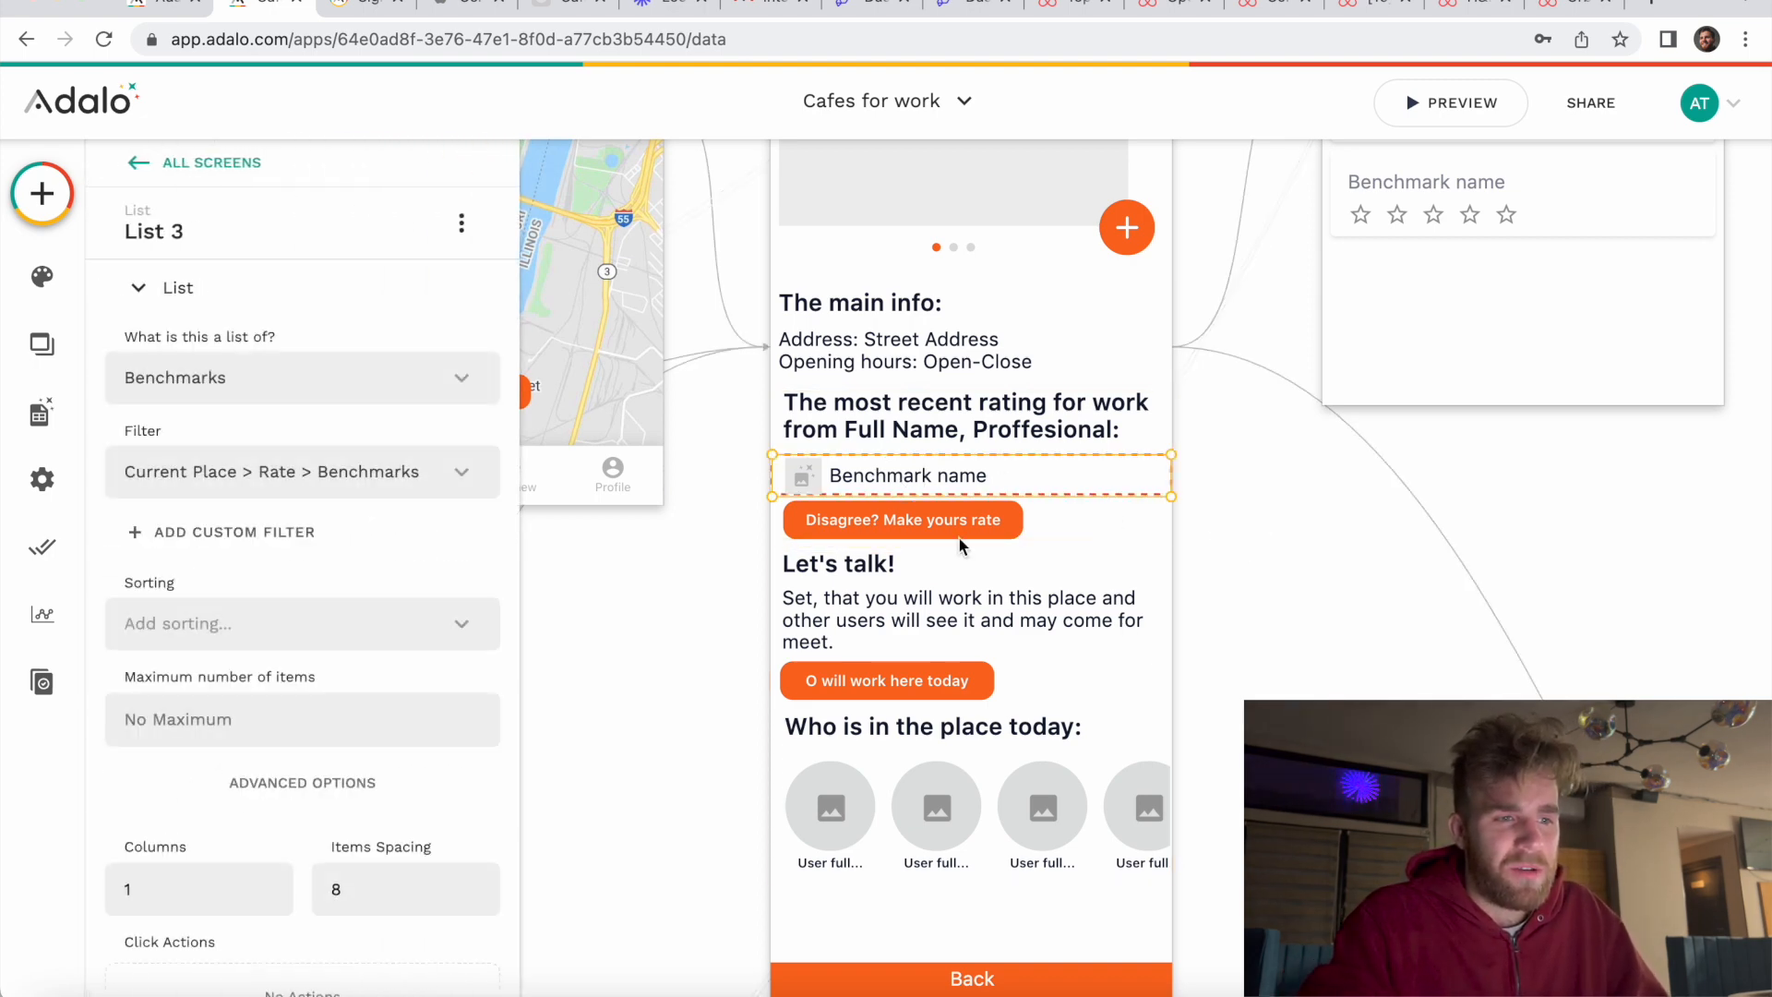
{"action": "left_click", "coordinate": [1026, 434]}
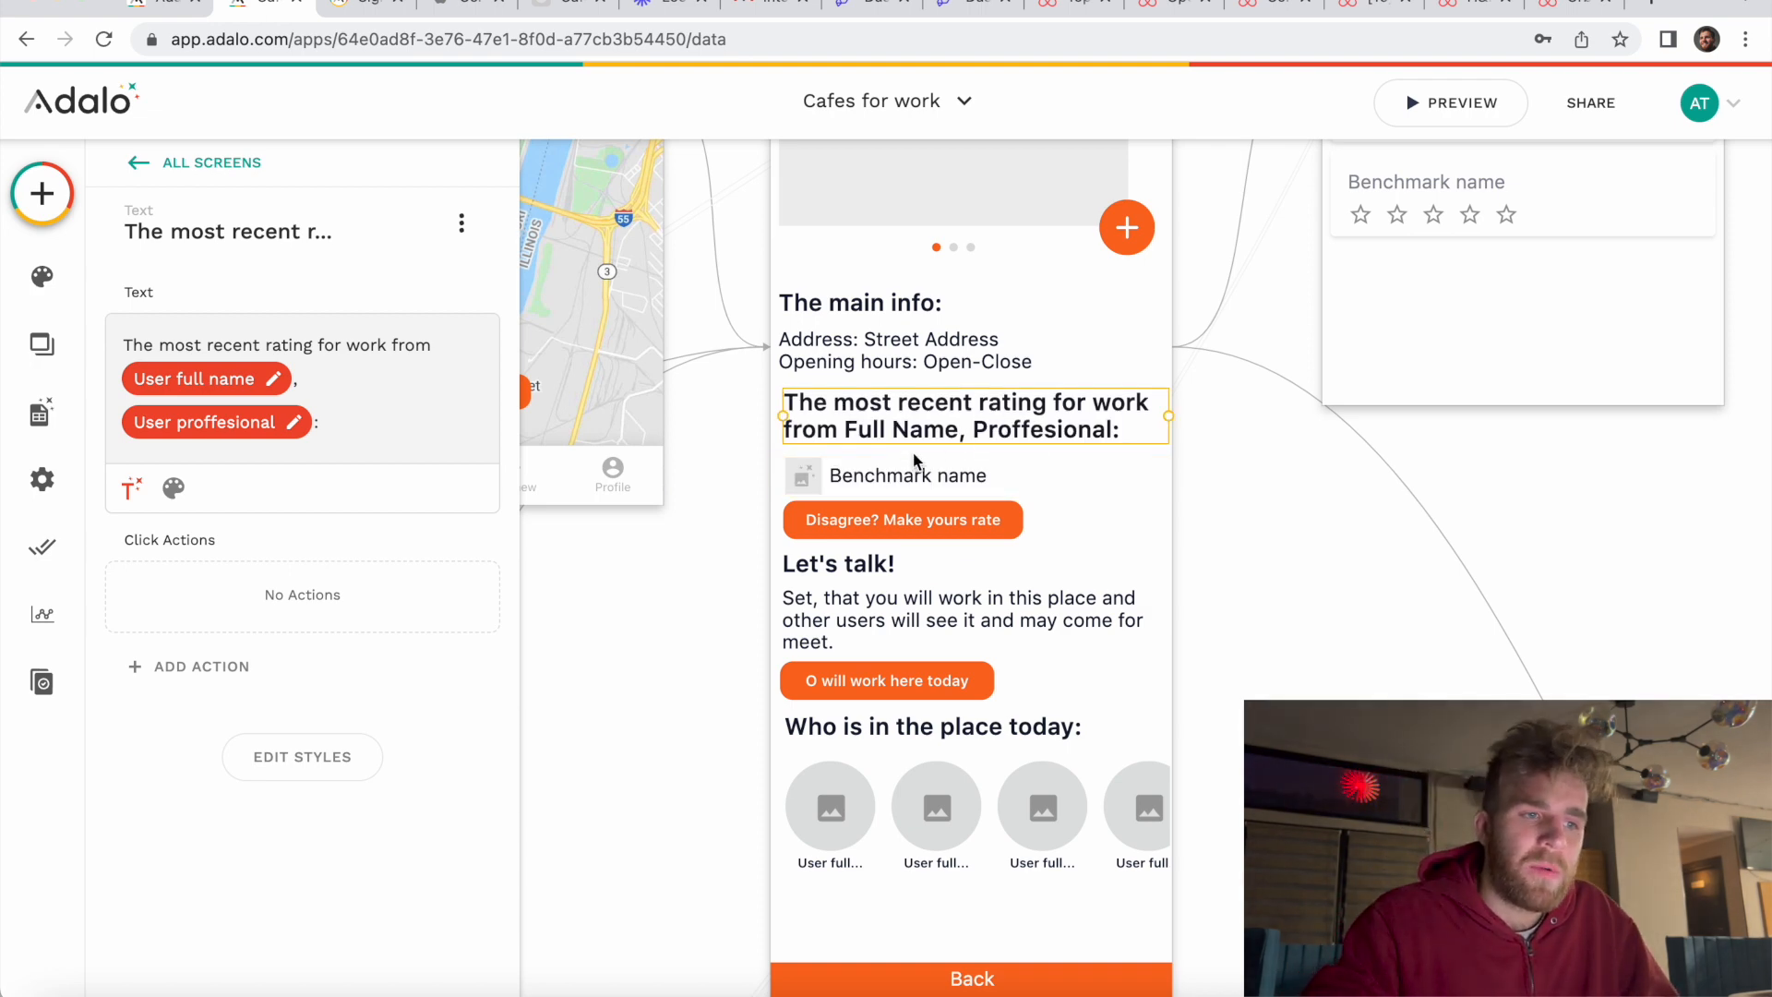
{"action": "scroll", "coordinate": [917, 556], "scroll_direction": "down", "scroll_amount": 2}
{"action": "scroll", "coordinate": [917, 556], "scroll_direction": "down", "scroll_amount": 1}
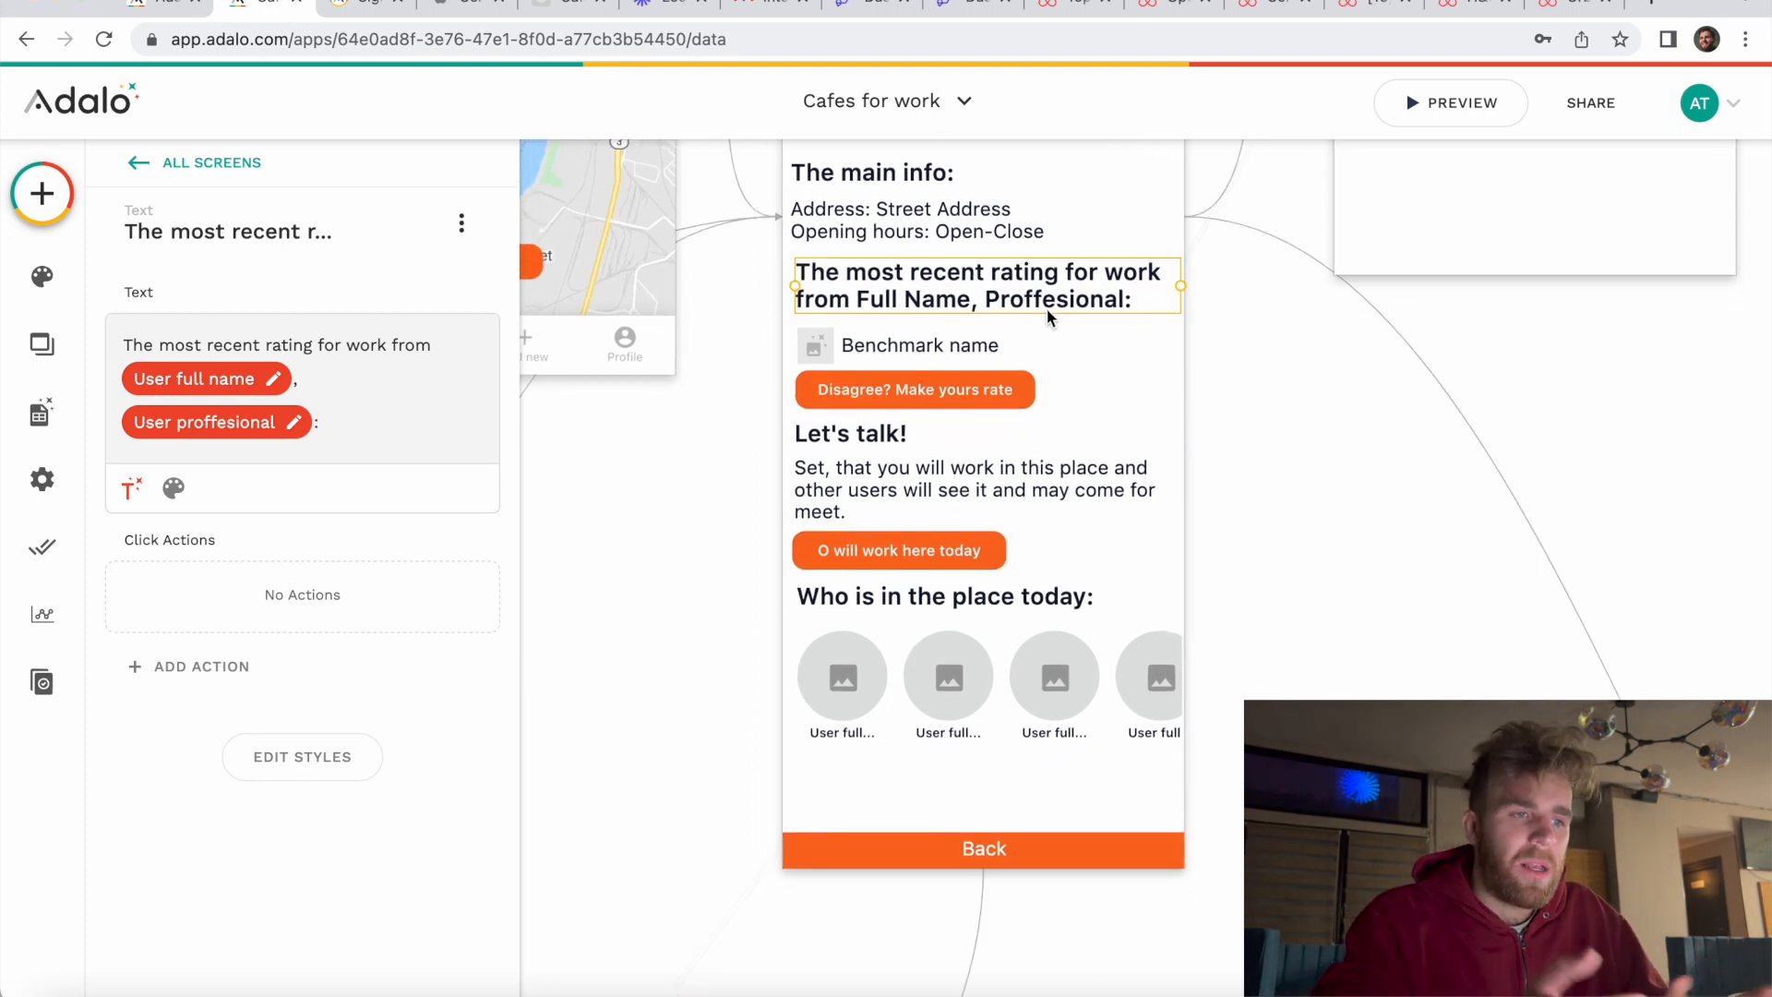
Step: Inspect the "Disagree? Make yours rate" button and look over the chain of rating screens from Air Rate onward
{"action": "left_click", "coordinate": [938, 343]}
{"action": "left_click", "coordinate": [939, 390]}
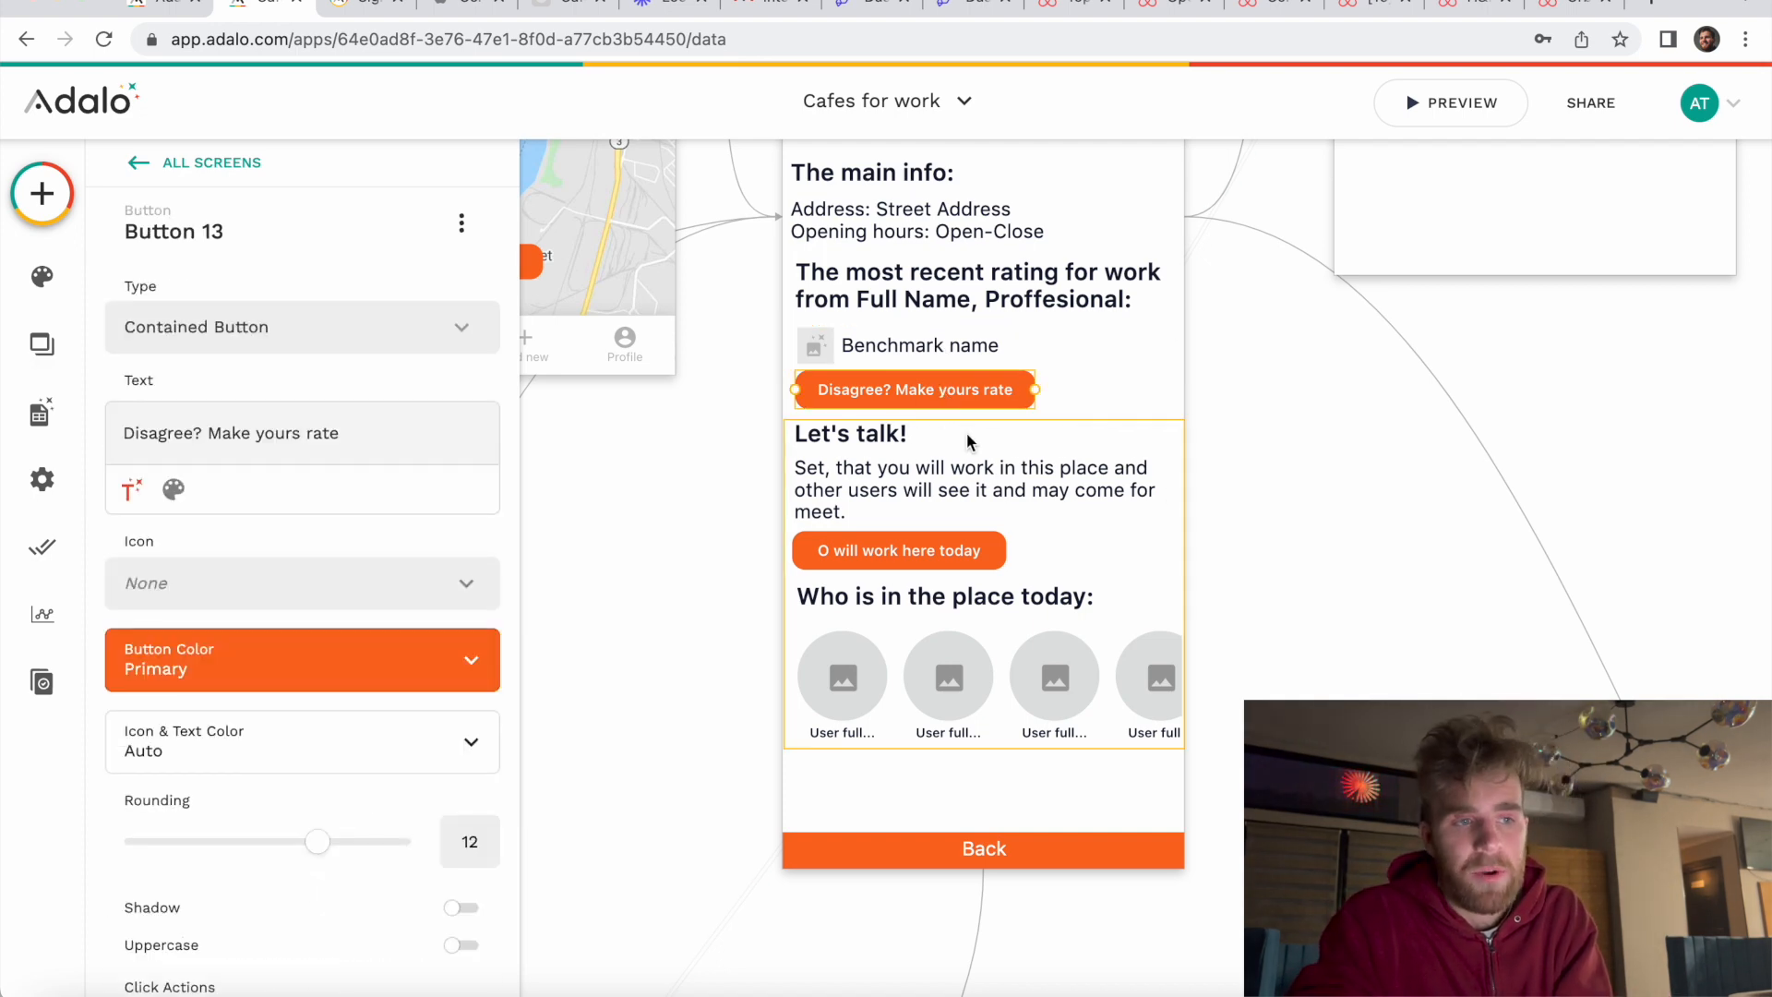
{"action": "scroll", "coordinate": [966, 432], "scroll_direction": "down", "scroll_amount": 5}
{"action": "scroll", "coordinate": [961, 449], "scroll_direction": "right", "scroll_amount": 5}
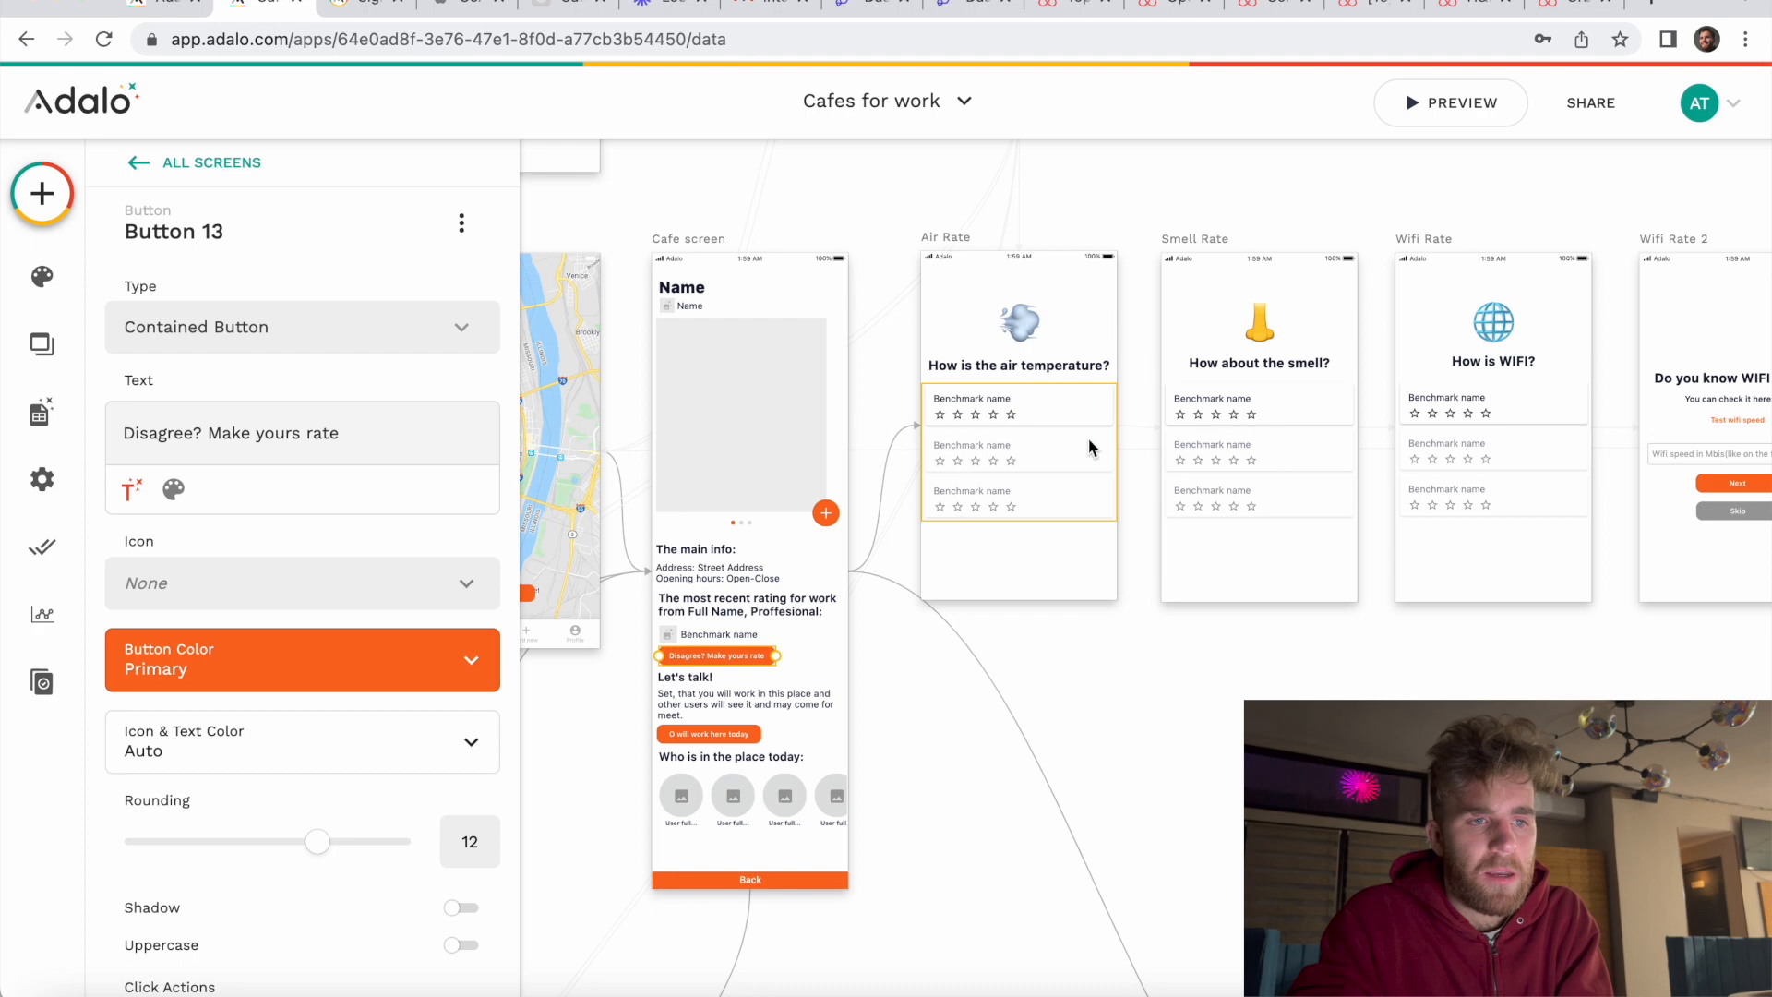
{"action": "scroll", "coordinate": [1162, 420], "scroll_direction": "right", "scroll_amount": 15}
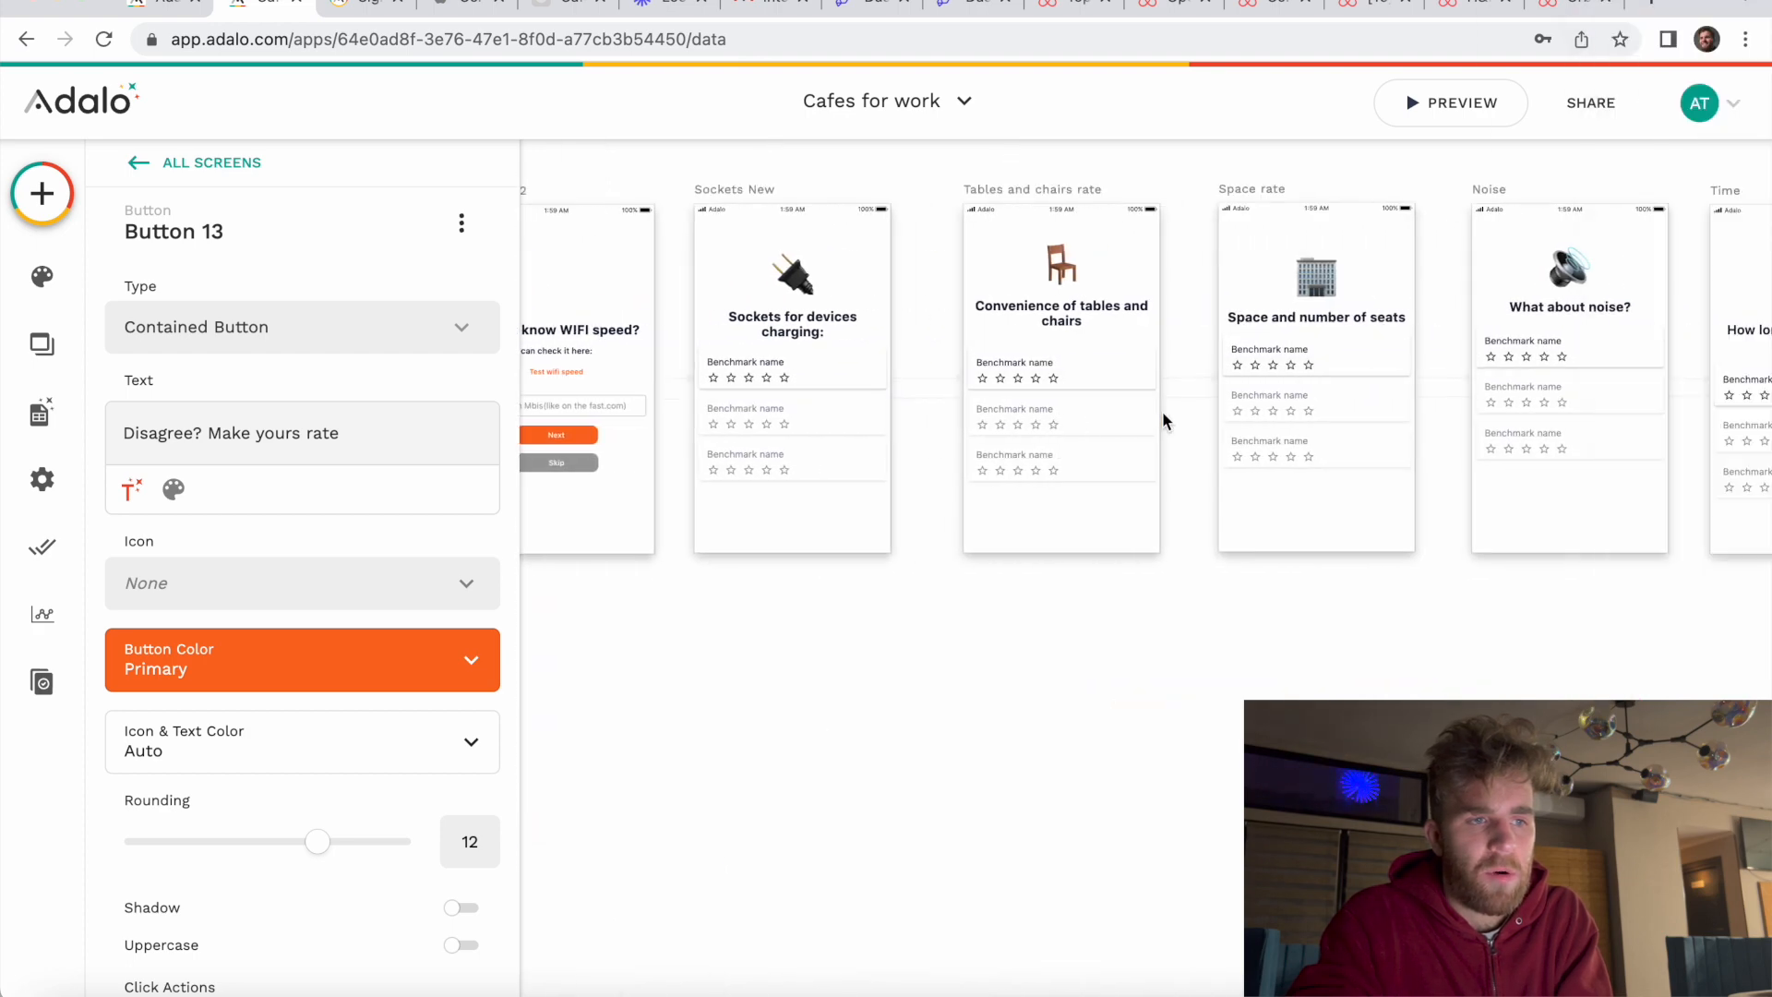
{"action": "left_click", "coordinate": [1053, 617]}
{"action": "scroll", "coordinate": [1054, 617], "scroll_direction": "left", "scroll_amount": 15}
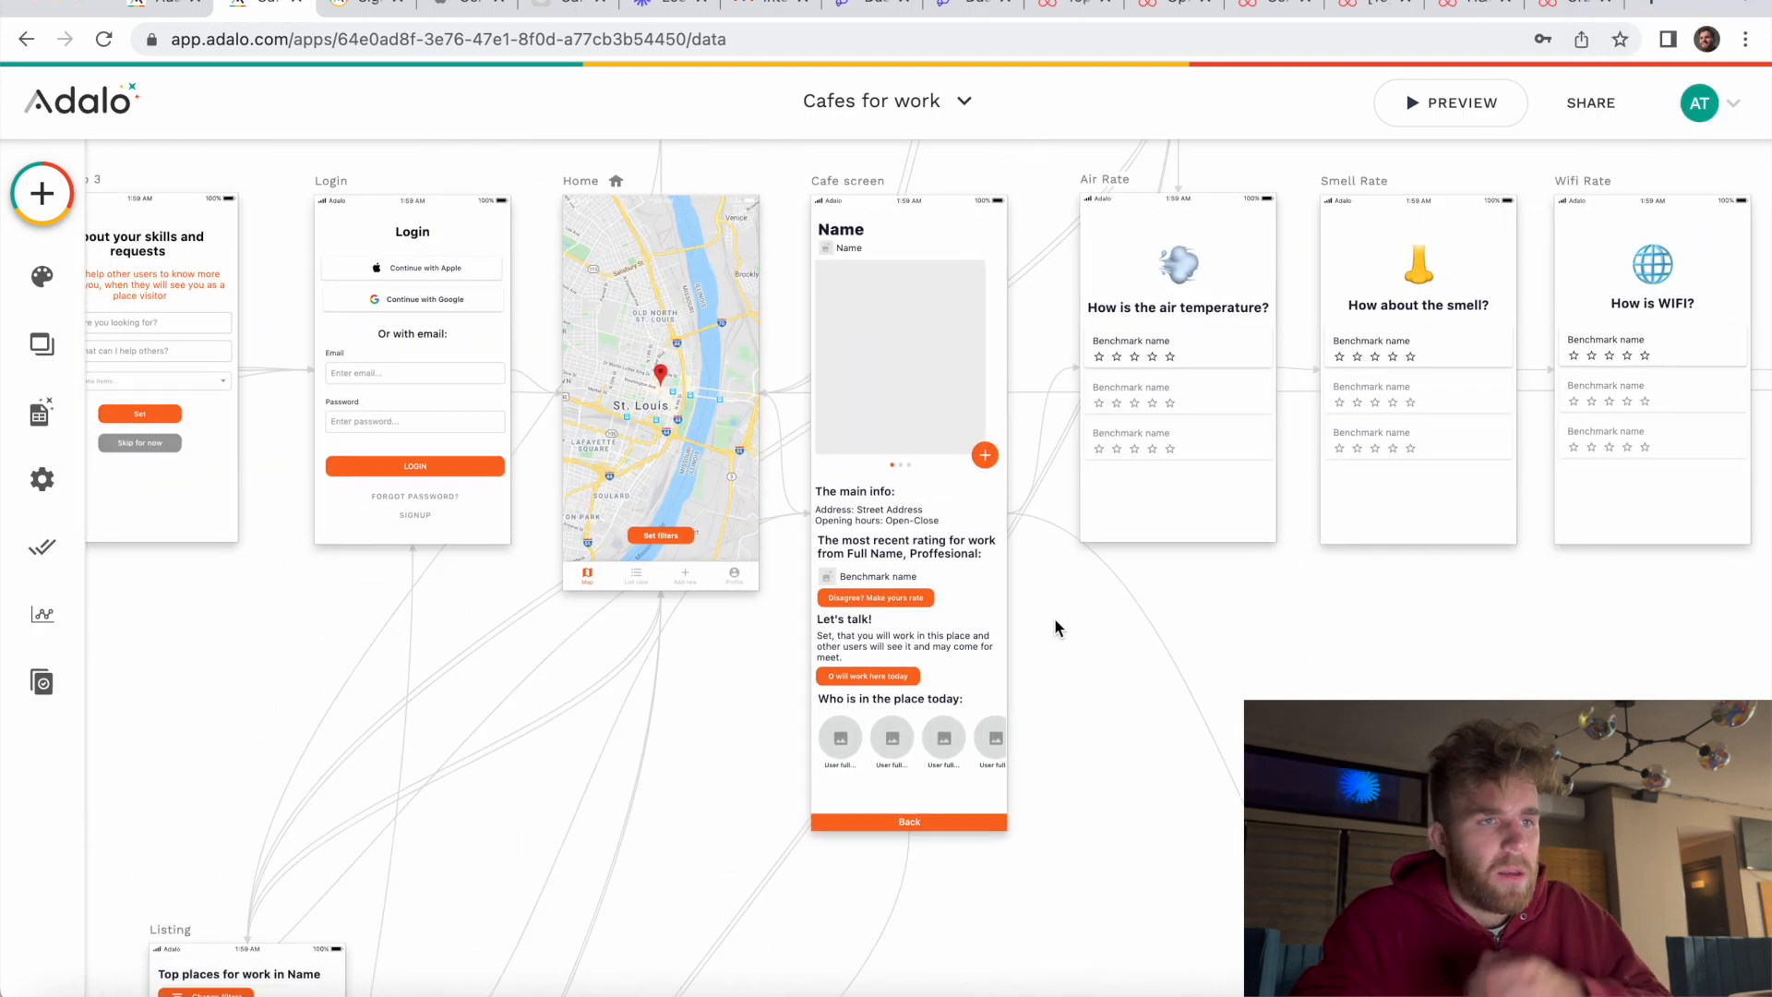
Step: Correct the text of the Let's talk section's button on the Cafe screen to "I will work here today"
{"action": "scroll", "coordinate": [949, 657], "scroll_direction": "up", "scroll_amount": 5}
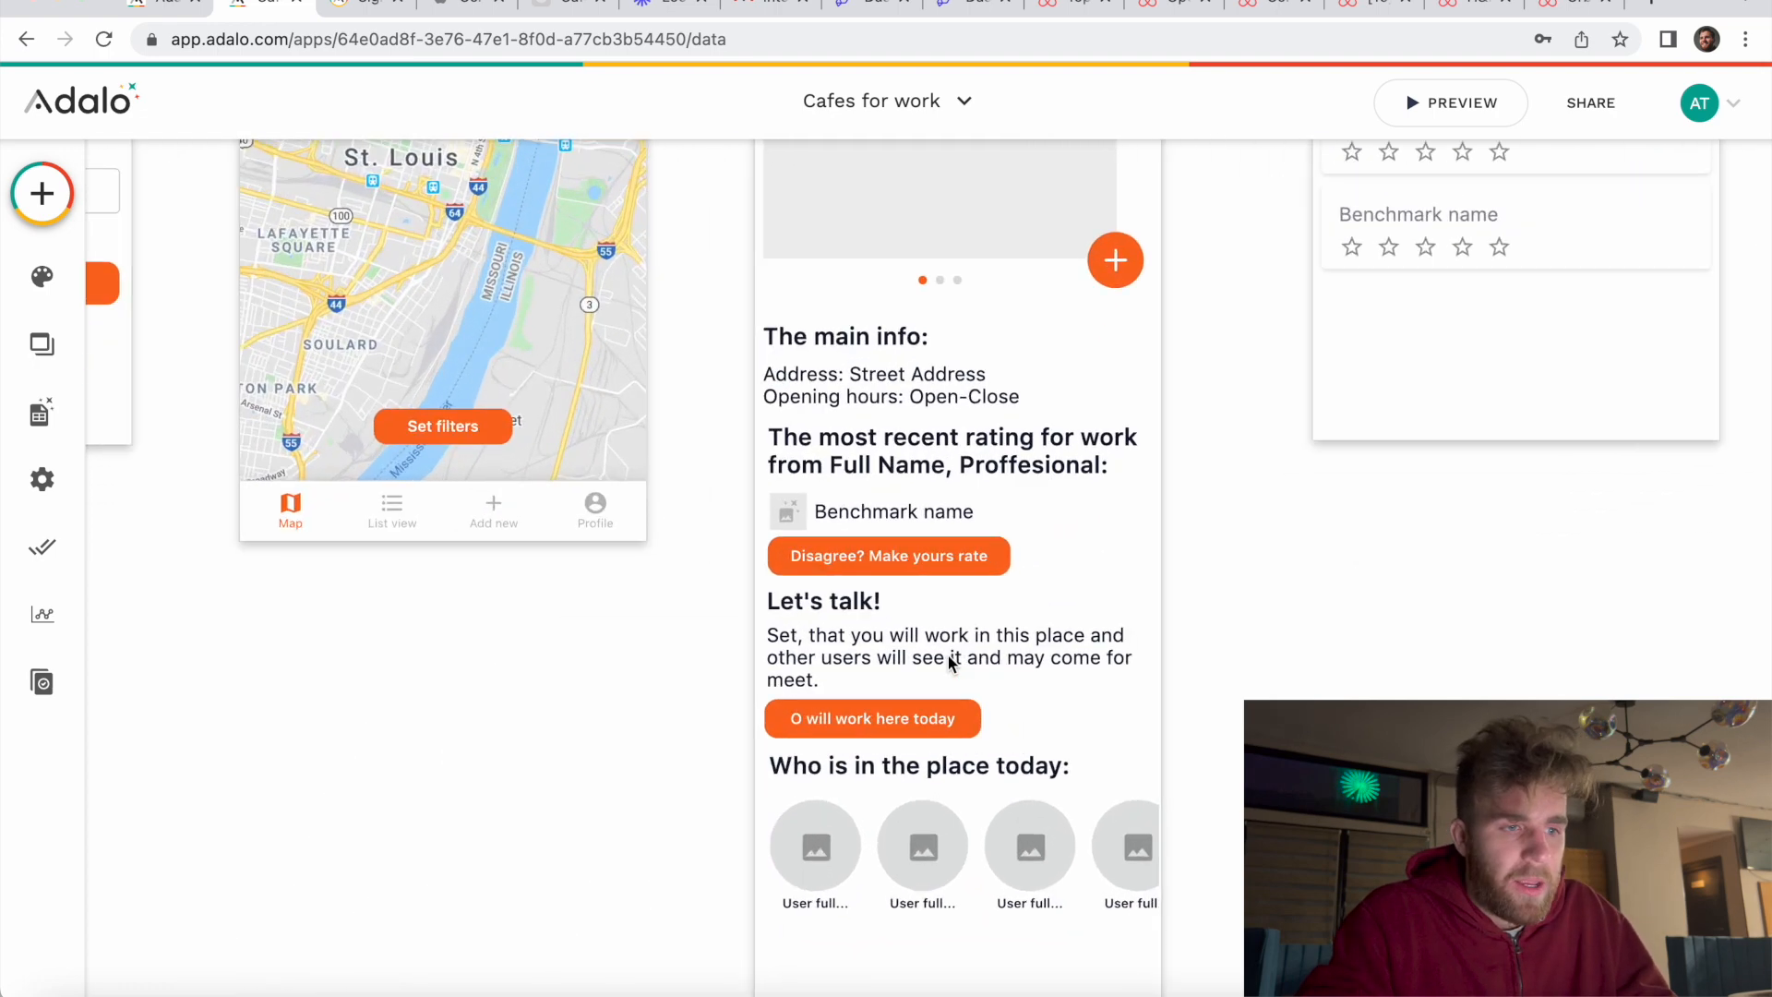
{"action": "scroll", "coordinate": [949, 655], "scroll_direction": "up", "scroll_amount": 3}
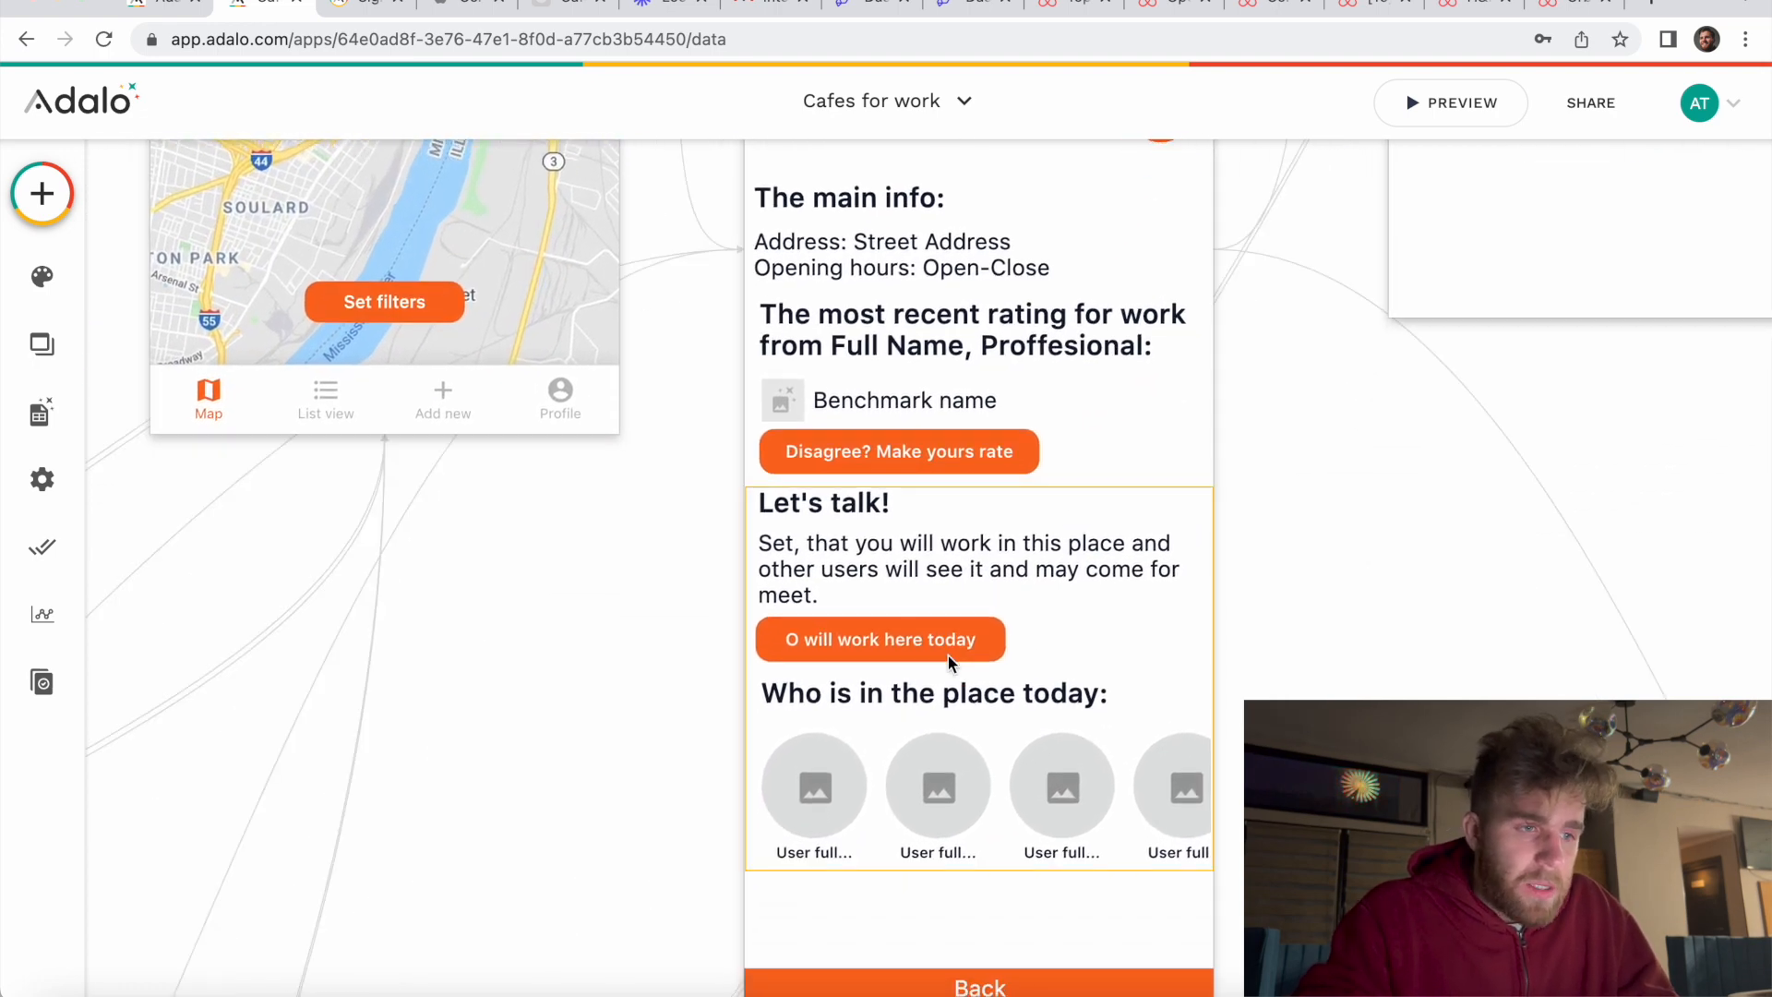
{"action": "left_click", "coordinate": [858, 642]}
{"action": "left_click", "coordinate": [858, 642]}
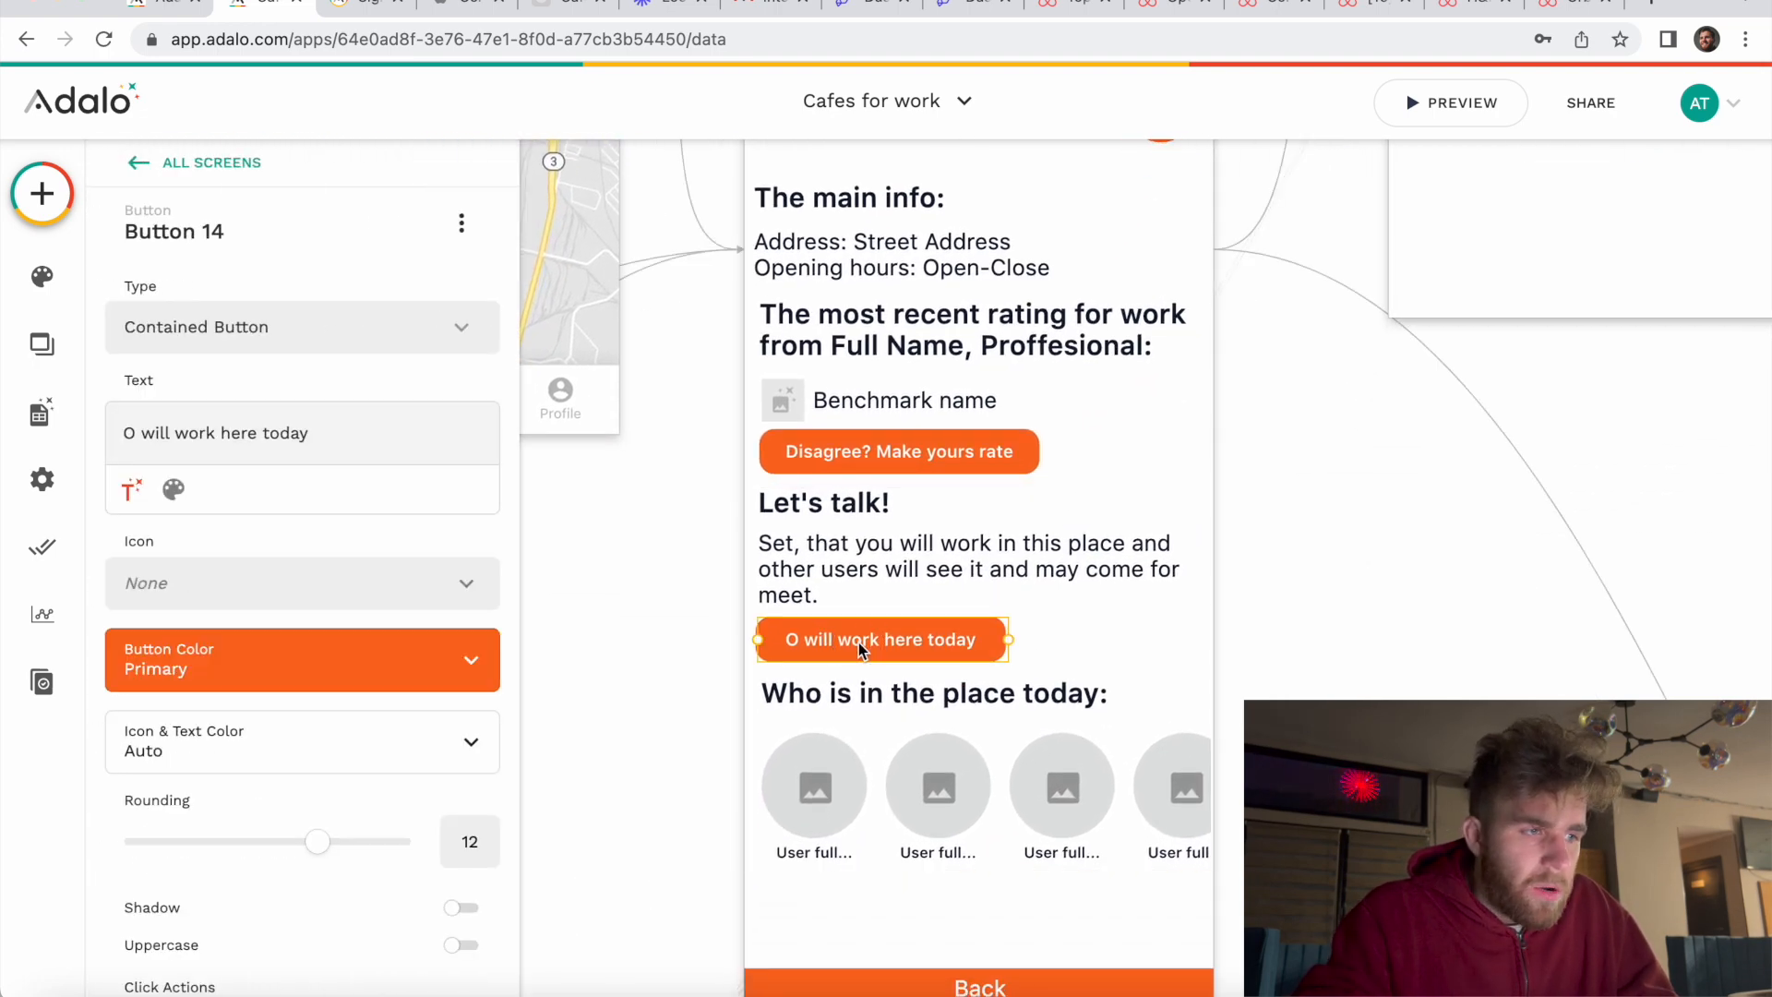
{"action": "left_click", "coordinate": [161, 424]}
{"action": "type", "text": "I"}
{"action": "left_click", "coordinate": [649, 585]}
Step: Inspect the Let's talk group and the Events filter of the Avatar List under "Who is in the place today"
{"action": "scroll", "coordinate": [963, 606], "scroll_direction": "down", "scroll_amount": 1}
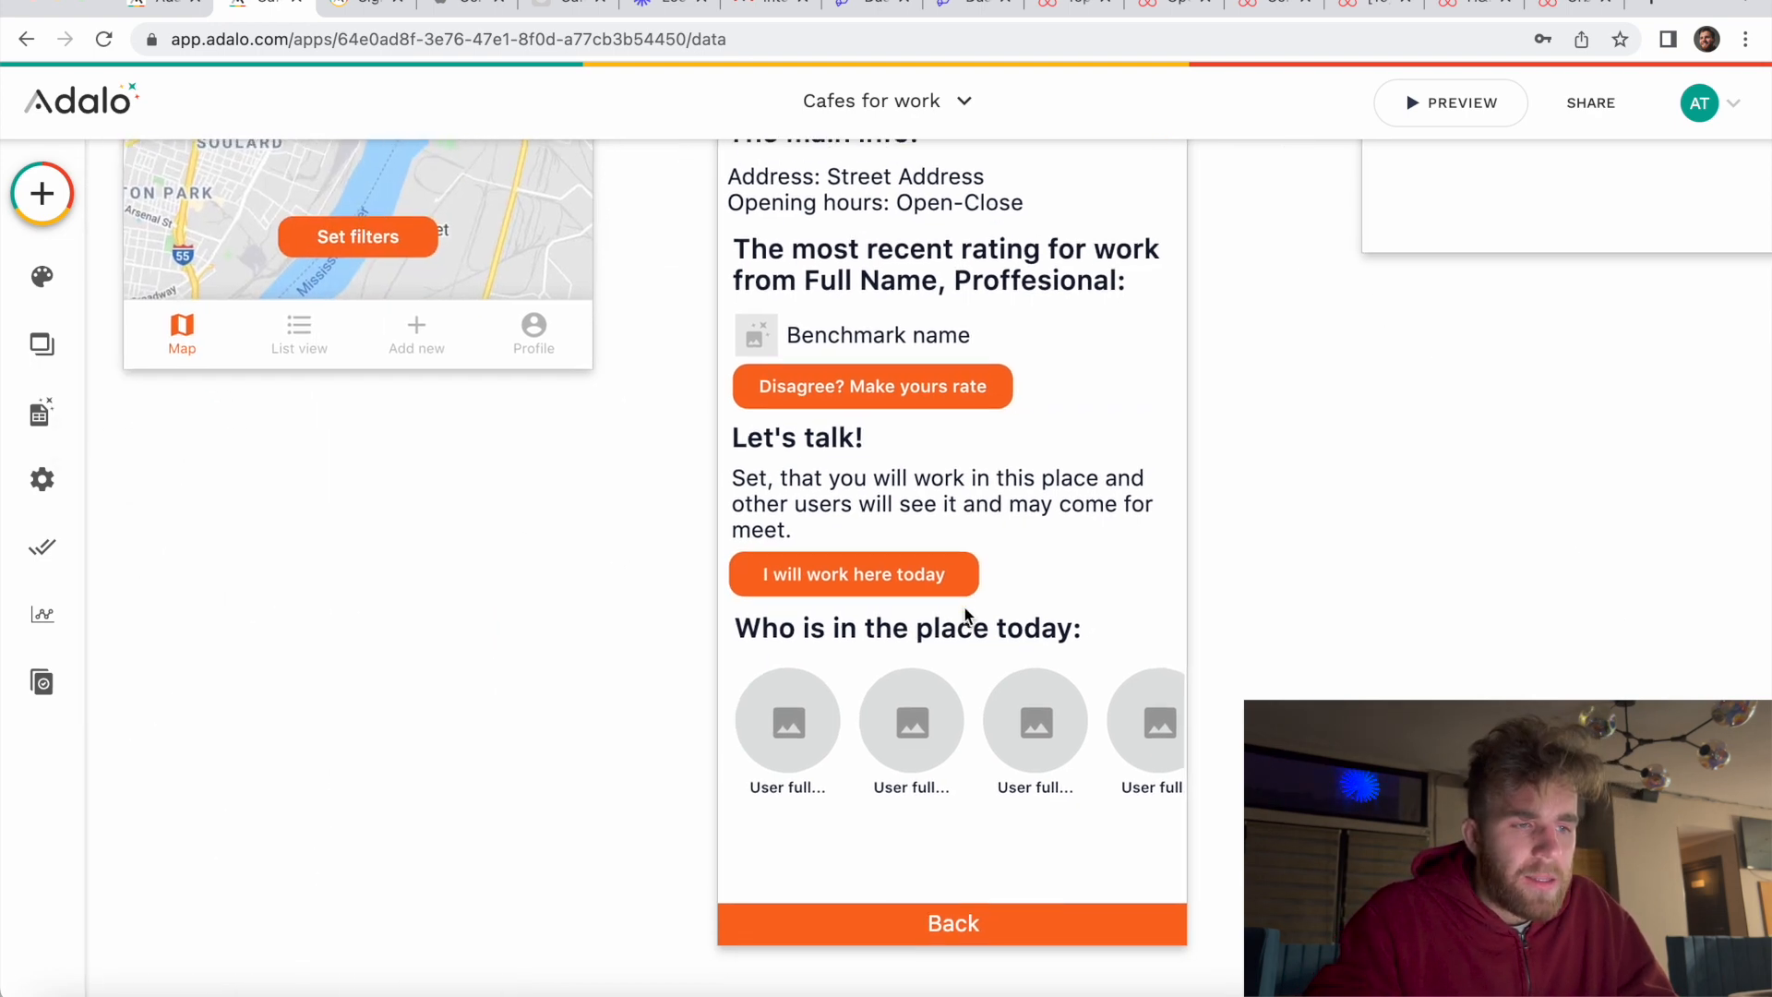
{"action": "left_click", "coordinate": [829, 470]}
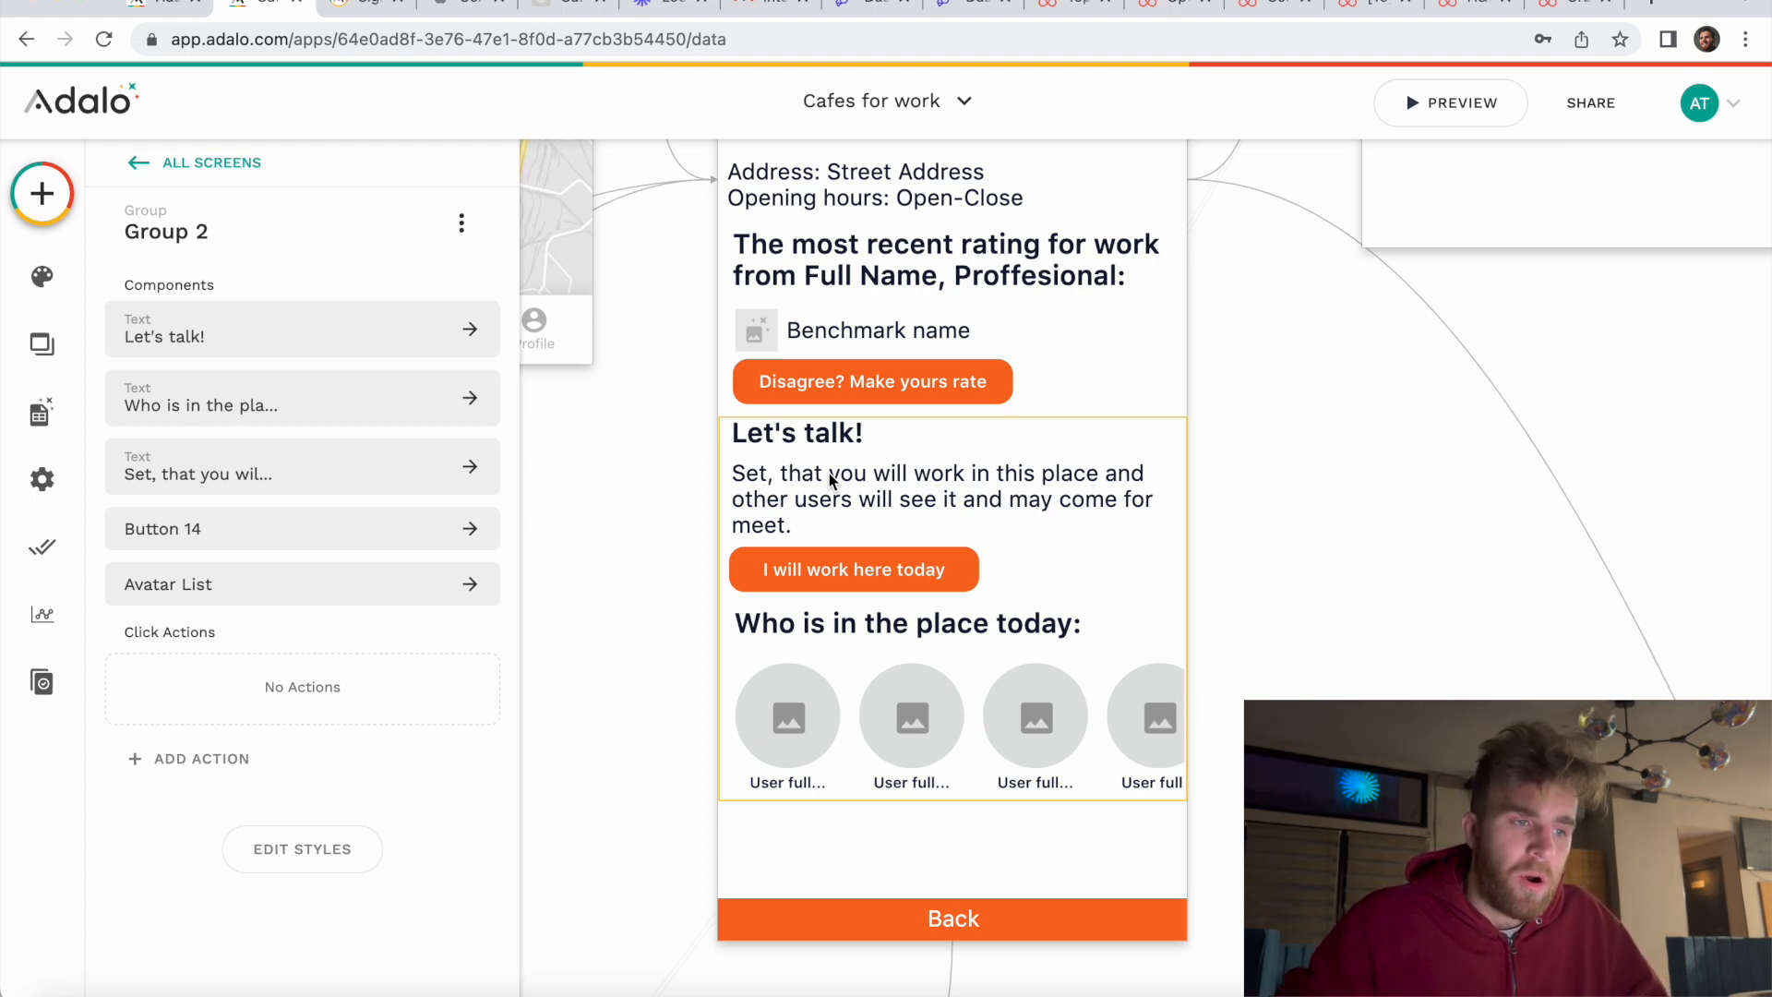
{"action": "left_click", "coordinate": [829, 723]}
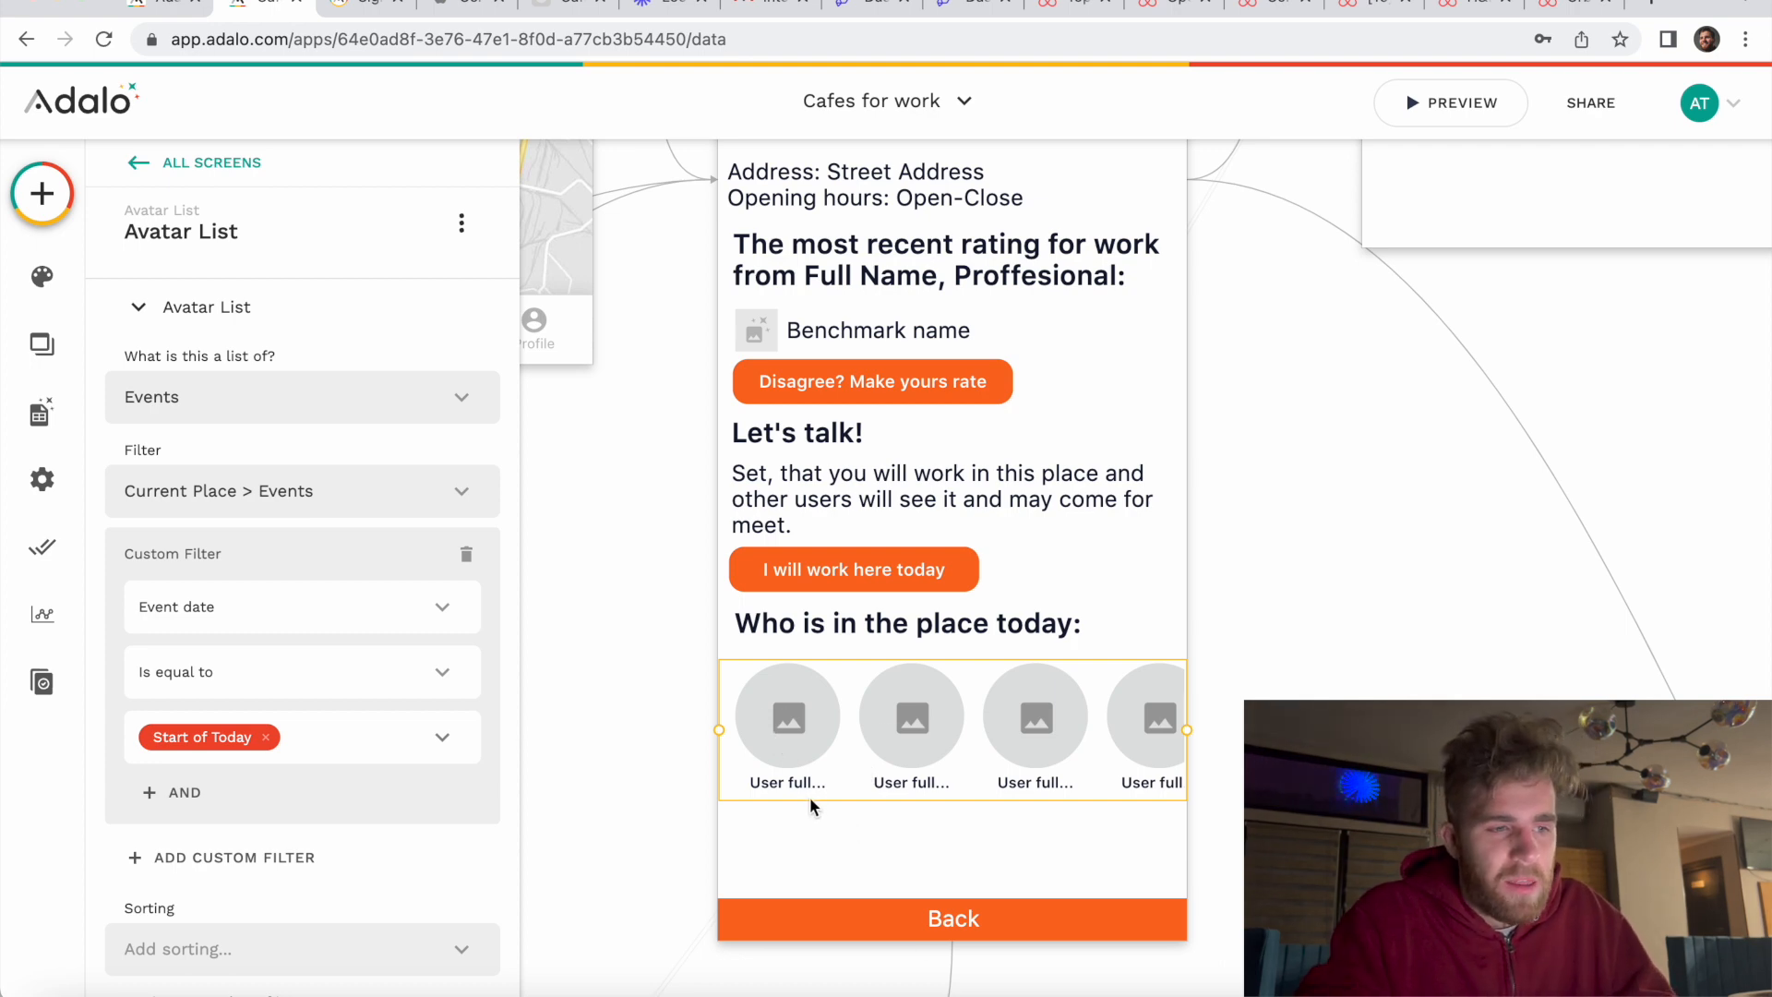
{"action": "scroll", "coordinate": [812, 804], "scroll_direction": "down", "scroll_amount": 1}
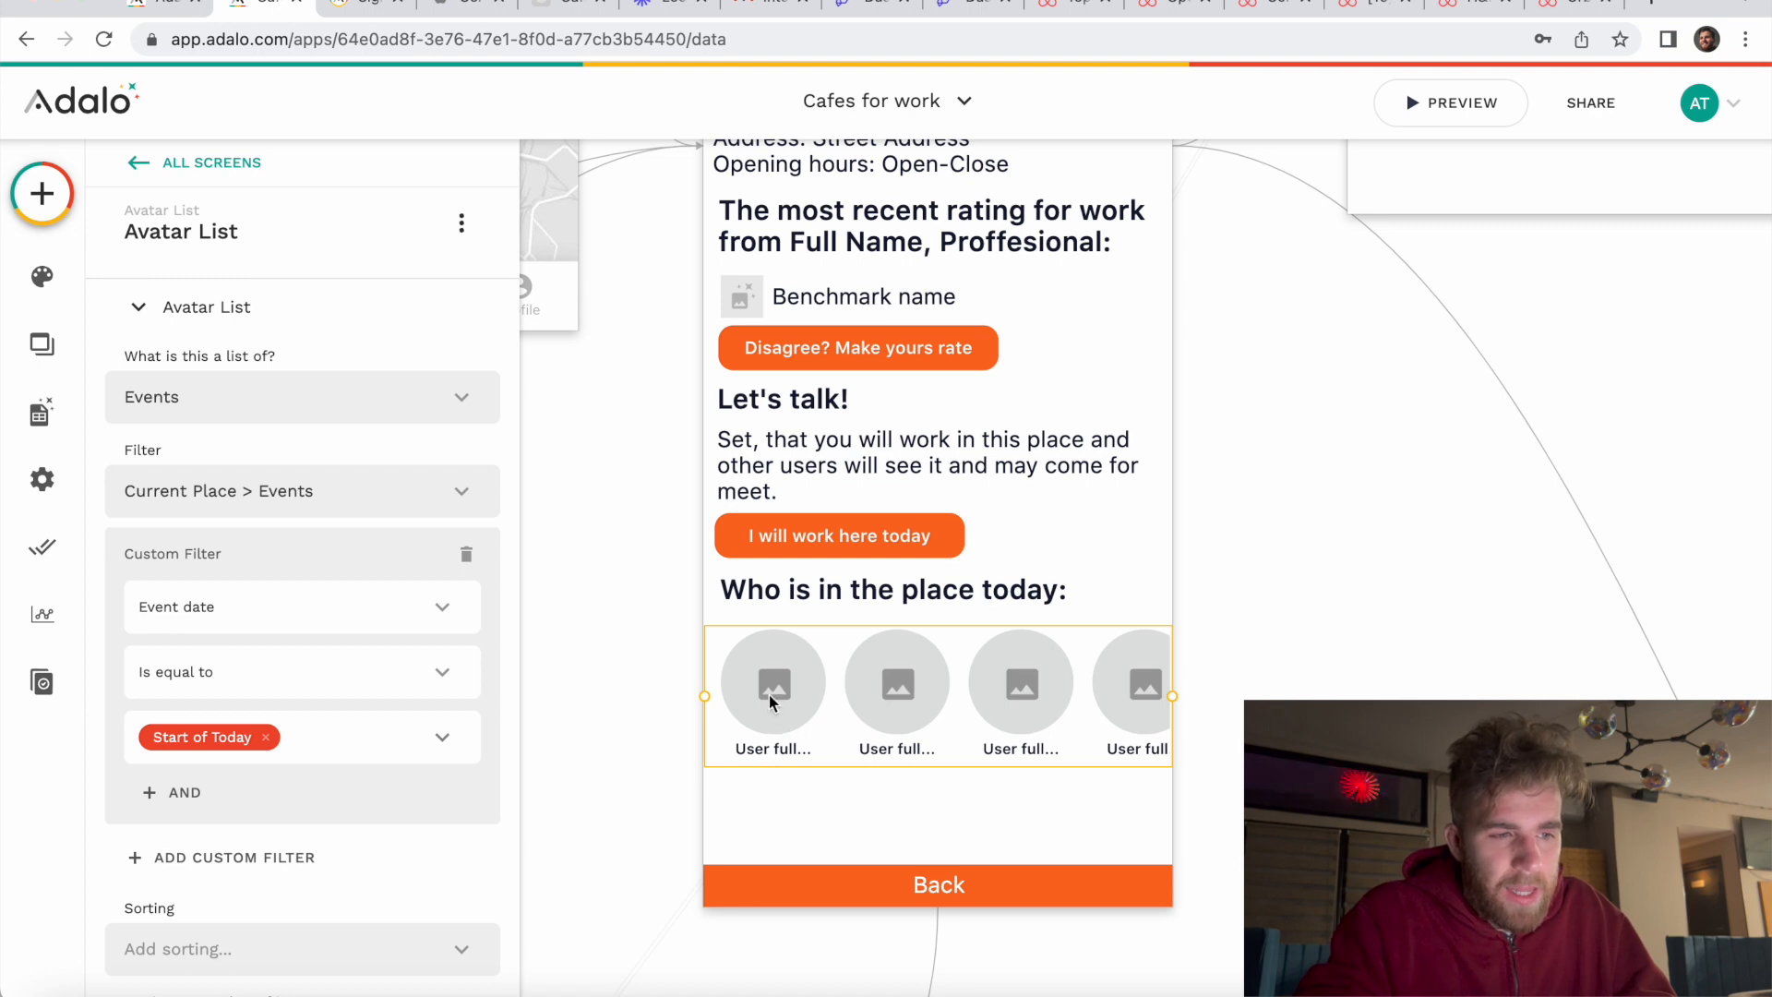
{"action": "scroll", "coordinate": [768, 694], "scroll_direction": "down", "scroll_amount": 1}
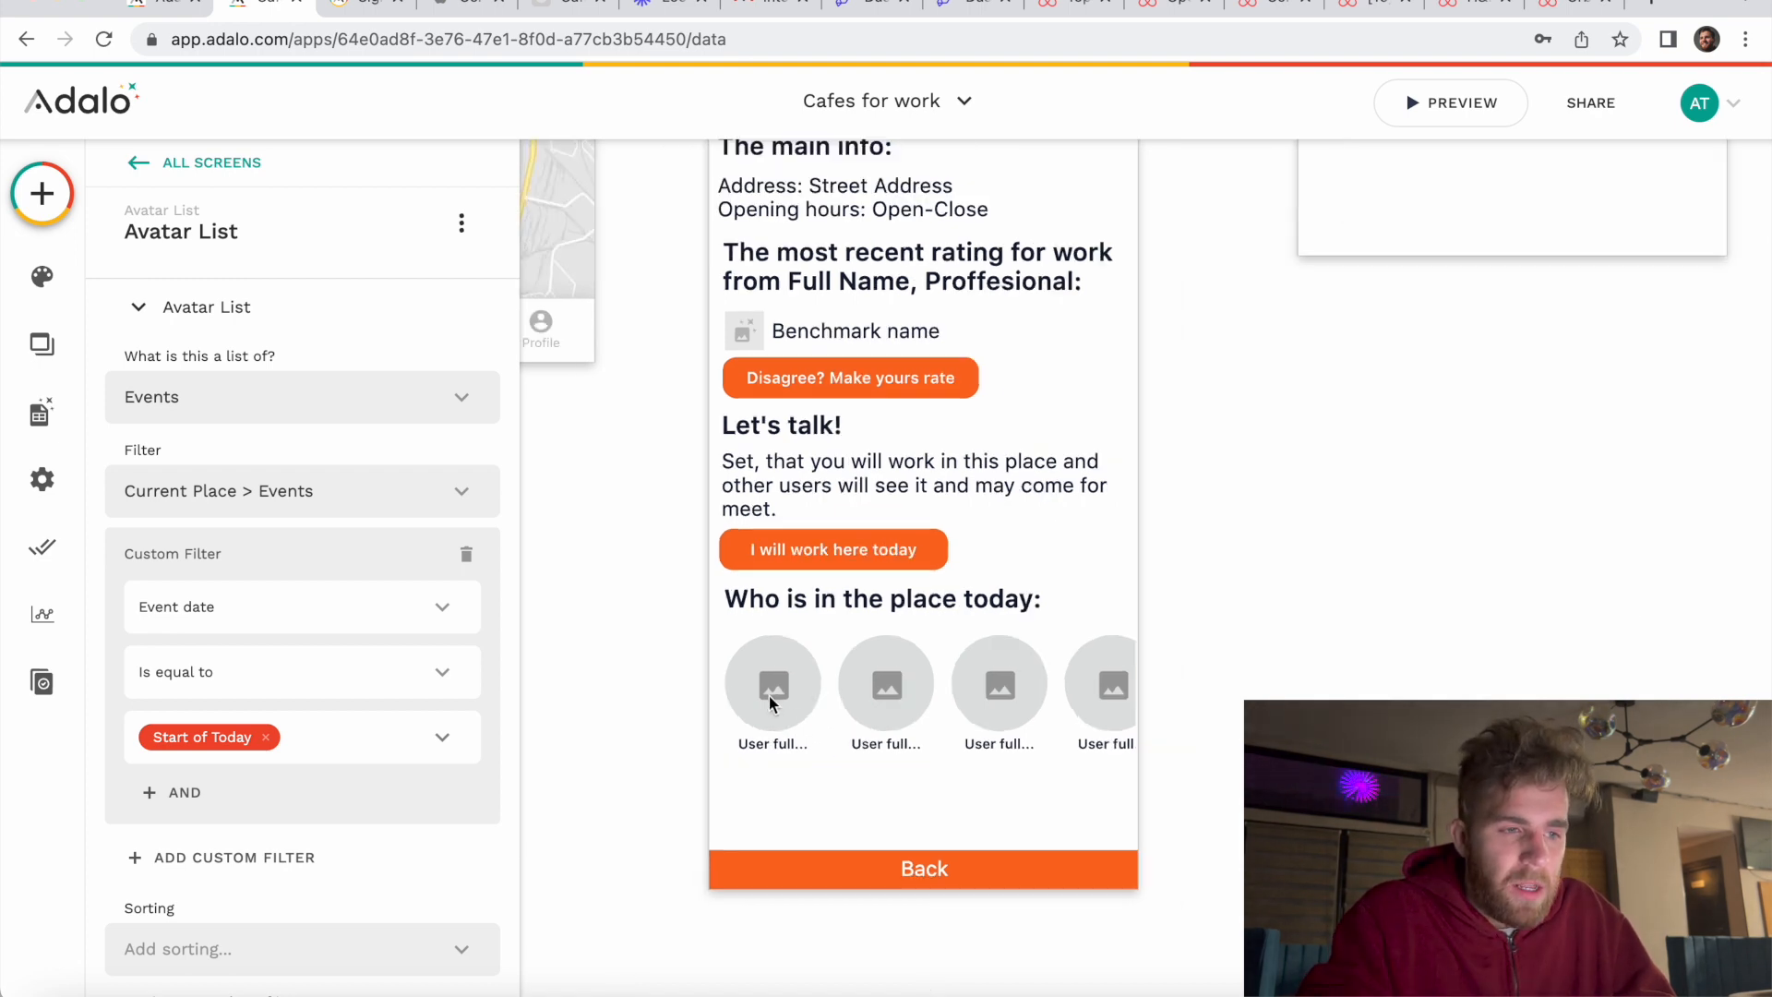
Step: Examine the Profile screen's name, avatar, help, request and skills sections down to the profile editing and logout links
{"action": "scroll", "coordinate": [768, 696], "scroll_direction": "down", "scroll_amount": 3}
{"action": "scroll", "coordinate": [768, 696], "scroll_direction": "right", "scroll_amount": 5}
{"action": "scroll", "coordinate": [1005, 773], "scroll_direction": "down", "scroll_amount": 5}
{"action": "scroll", "coordinate": [1005, 773], "scroll_direction": "up", "scroll_amount": 4}
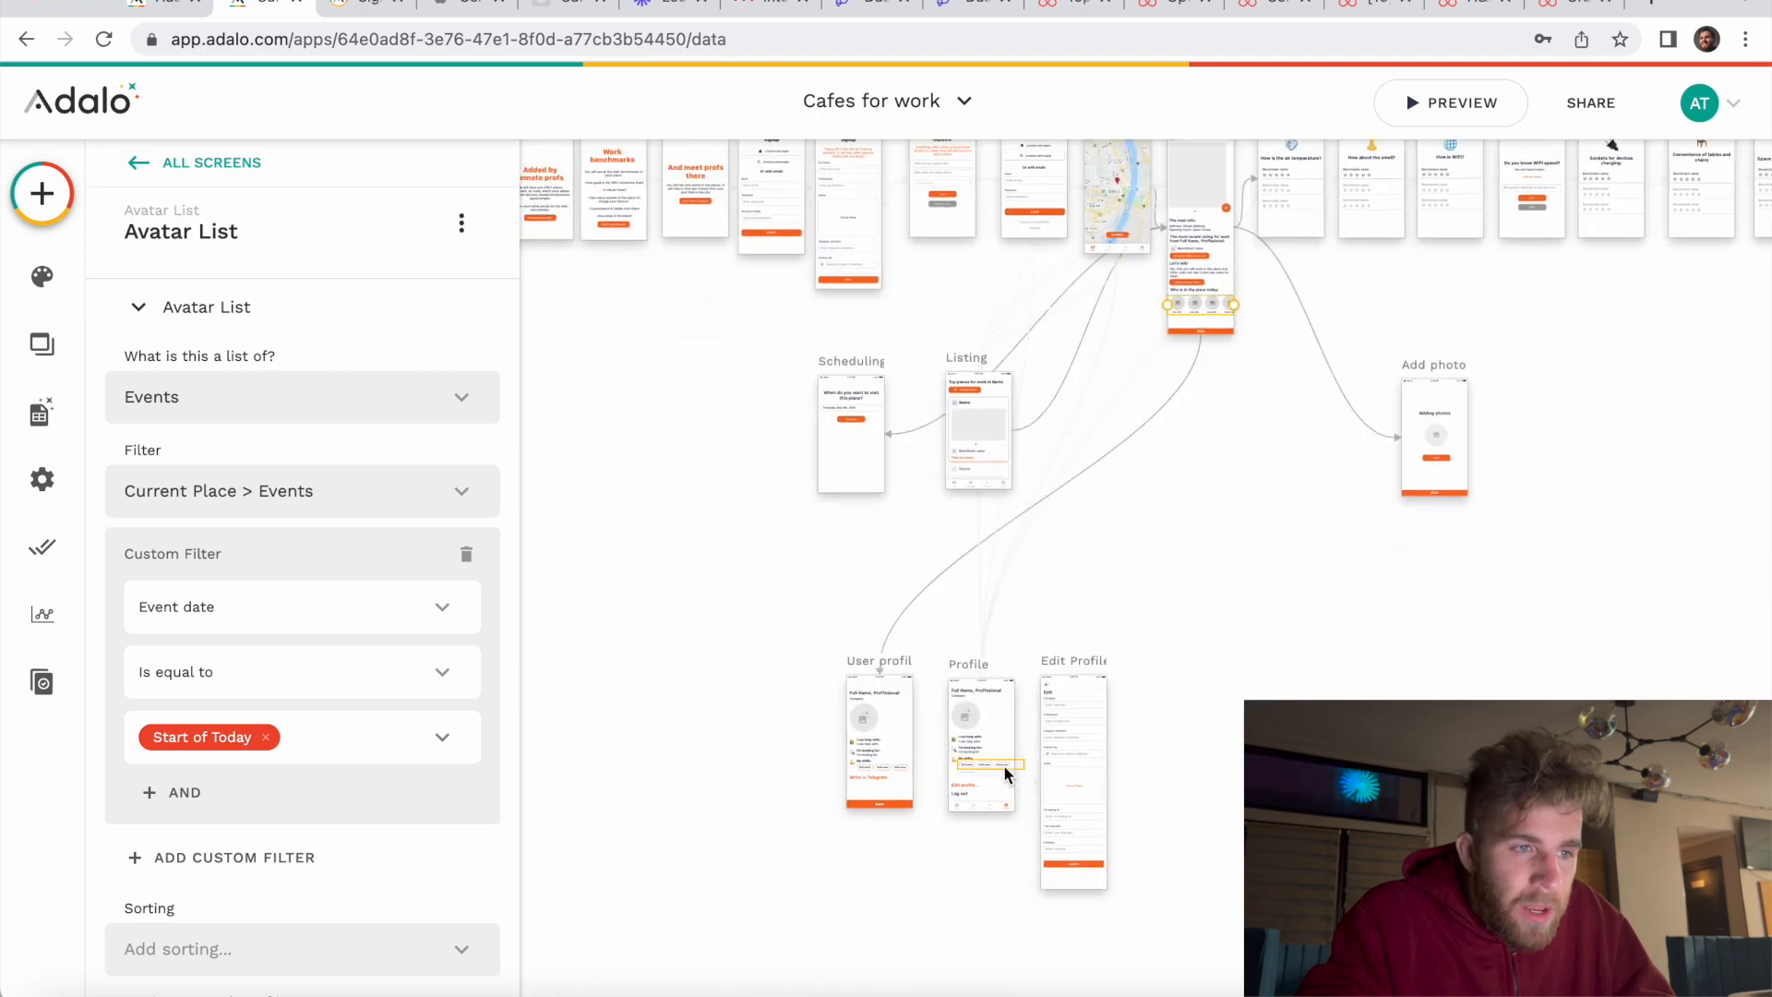
{"action": "scroll", "coordinate": [953, 784], "scroll_direction": "up", "scroll_amount": 5}
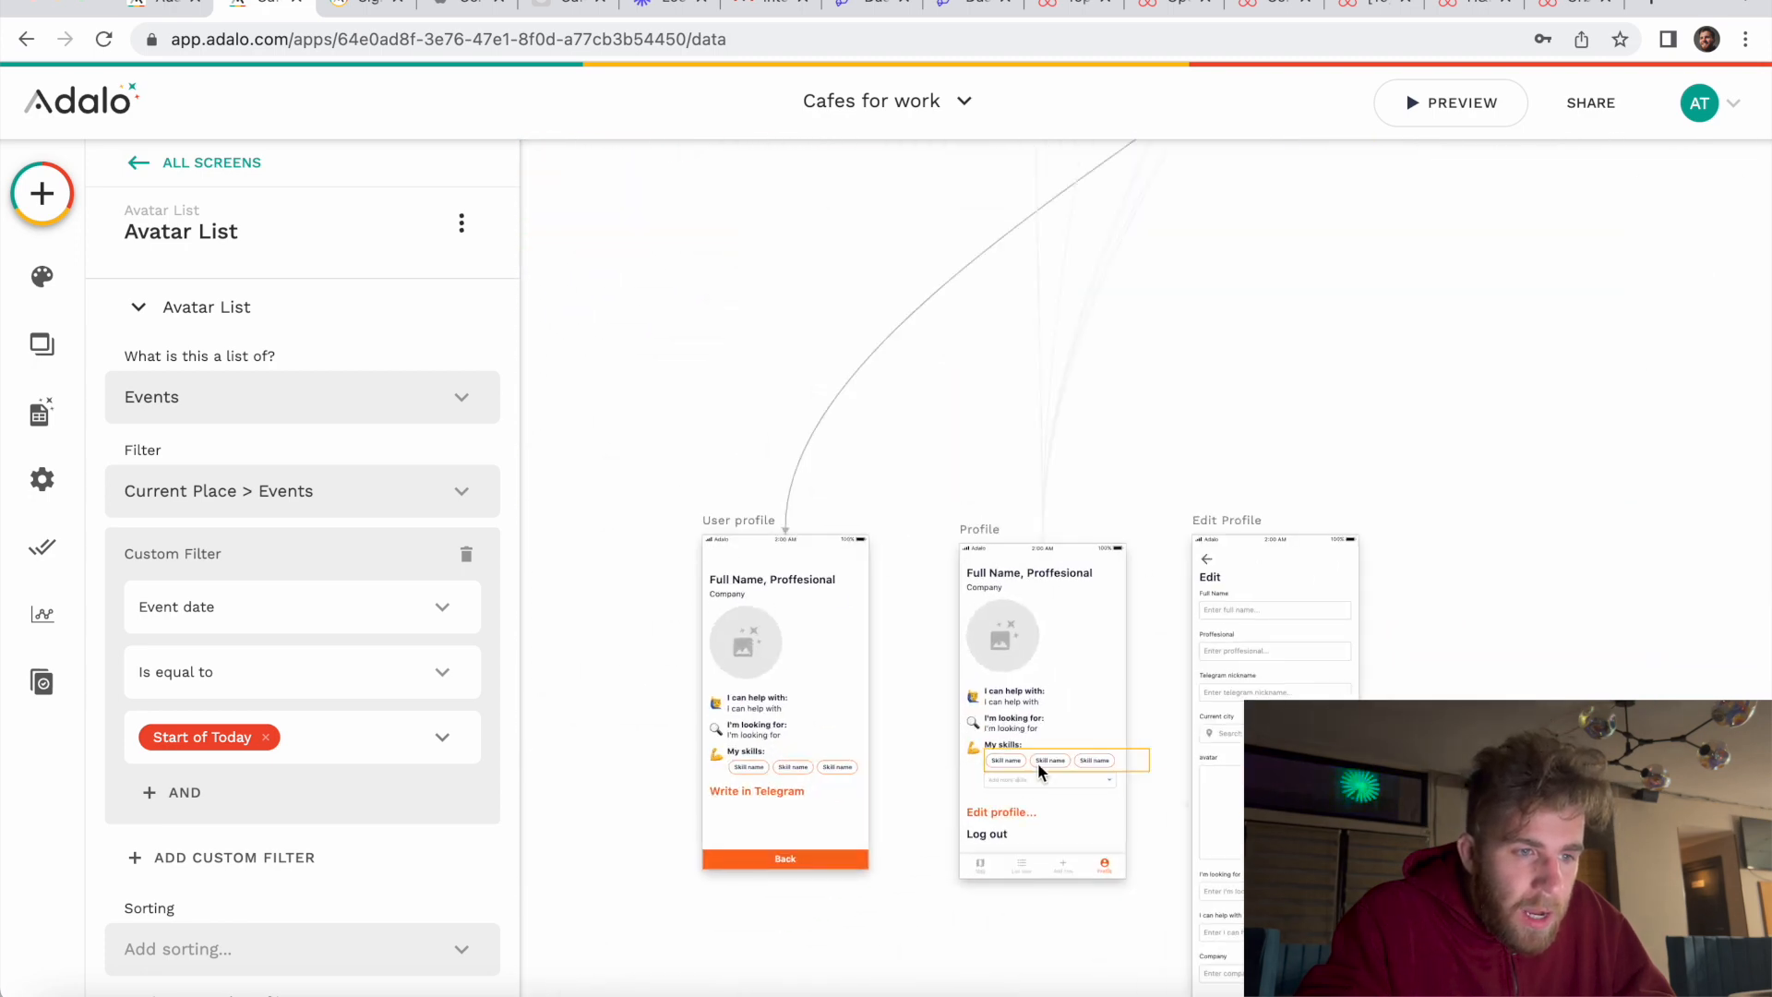
{"action": "scroll", "coordinate": [1023, 308], "scroll_direction": "up", "scroll_amount": 5}
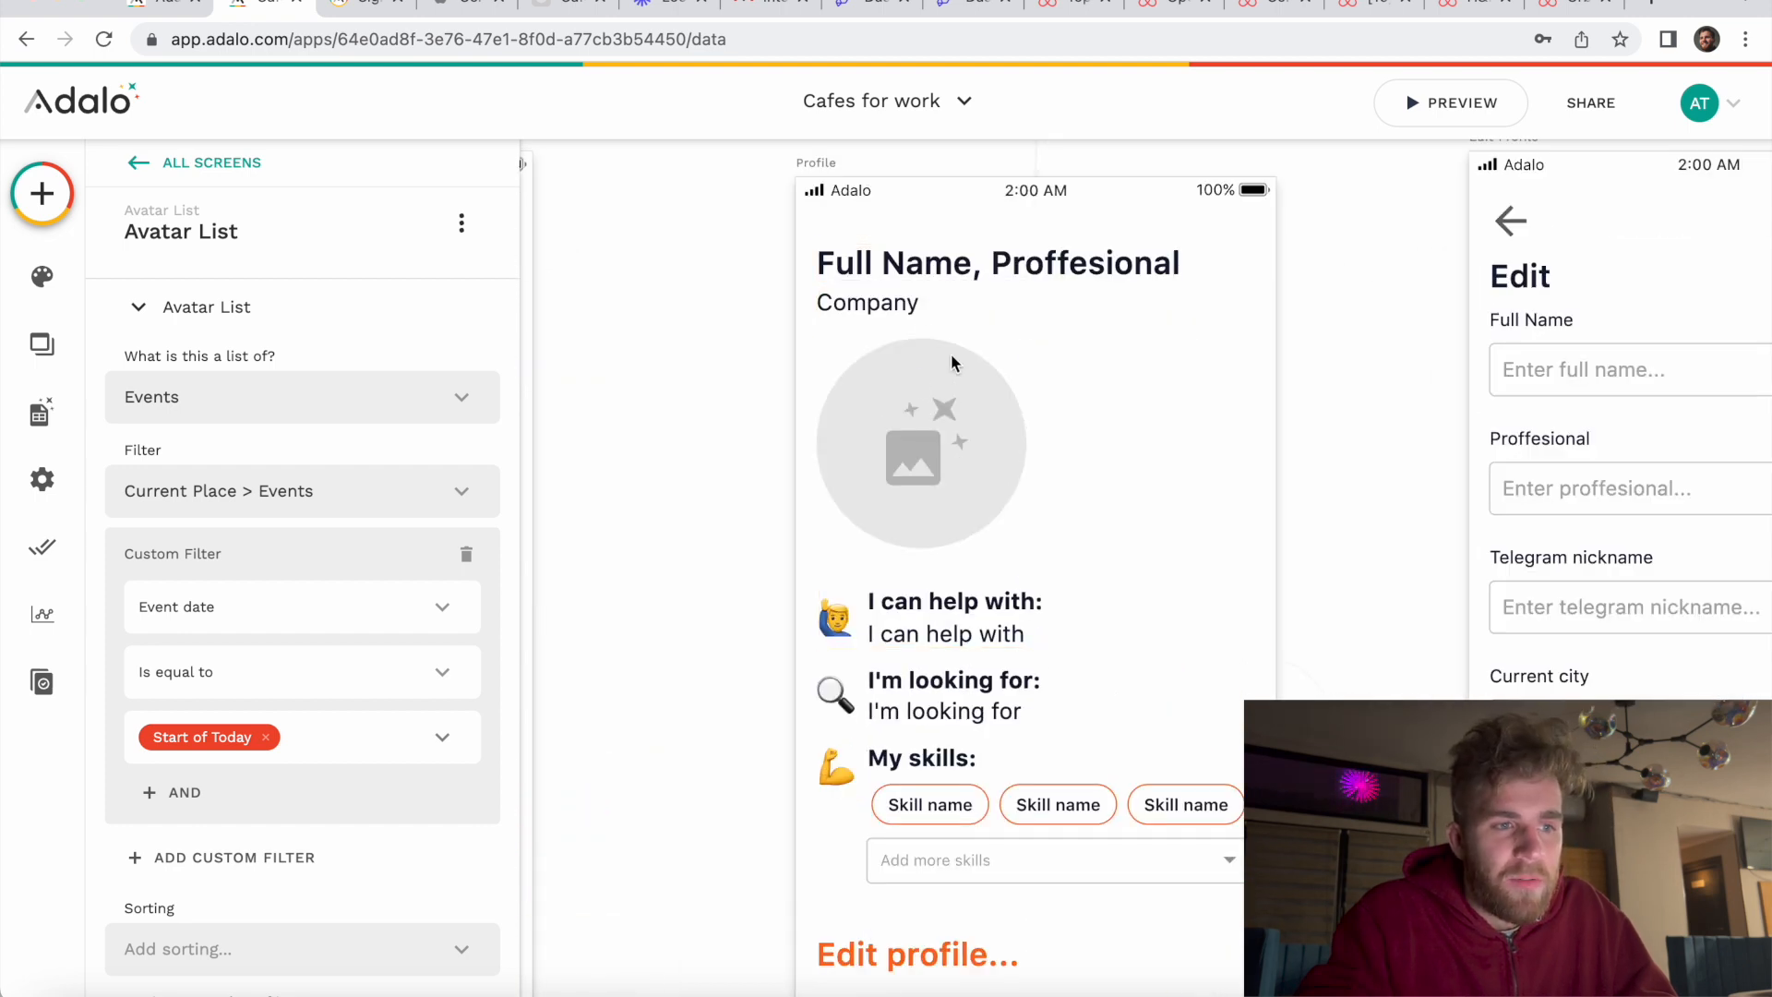
{"action": "scroll", "coordinate": [943, 407], "scroll_direction": "down", "scroll_amount": 2}
{"action": "scroll", "coordinate": [928, 456], "scroll_direction": "down", "scroll_amount": 3}
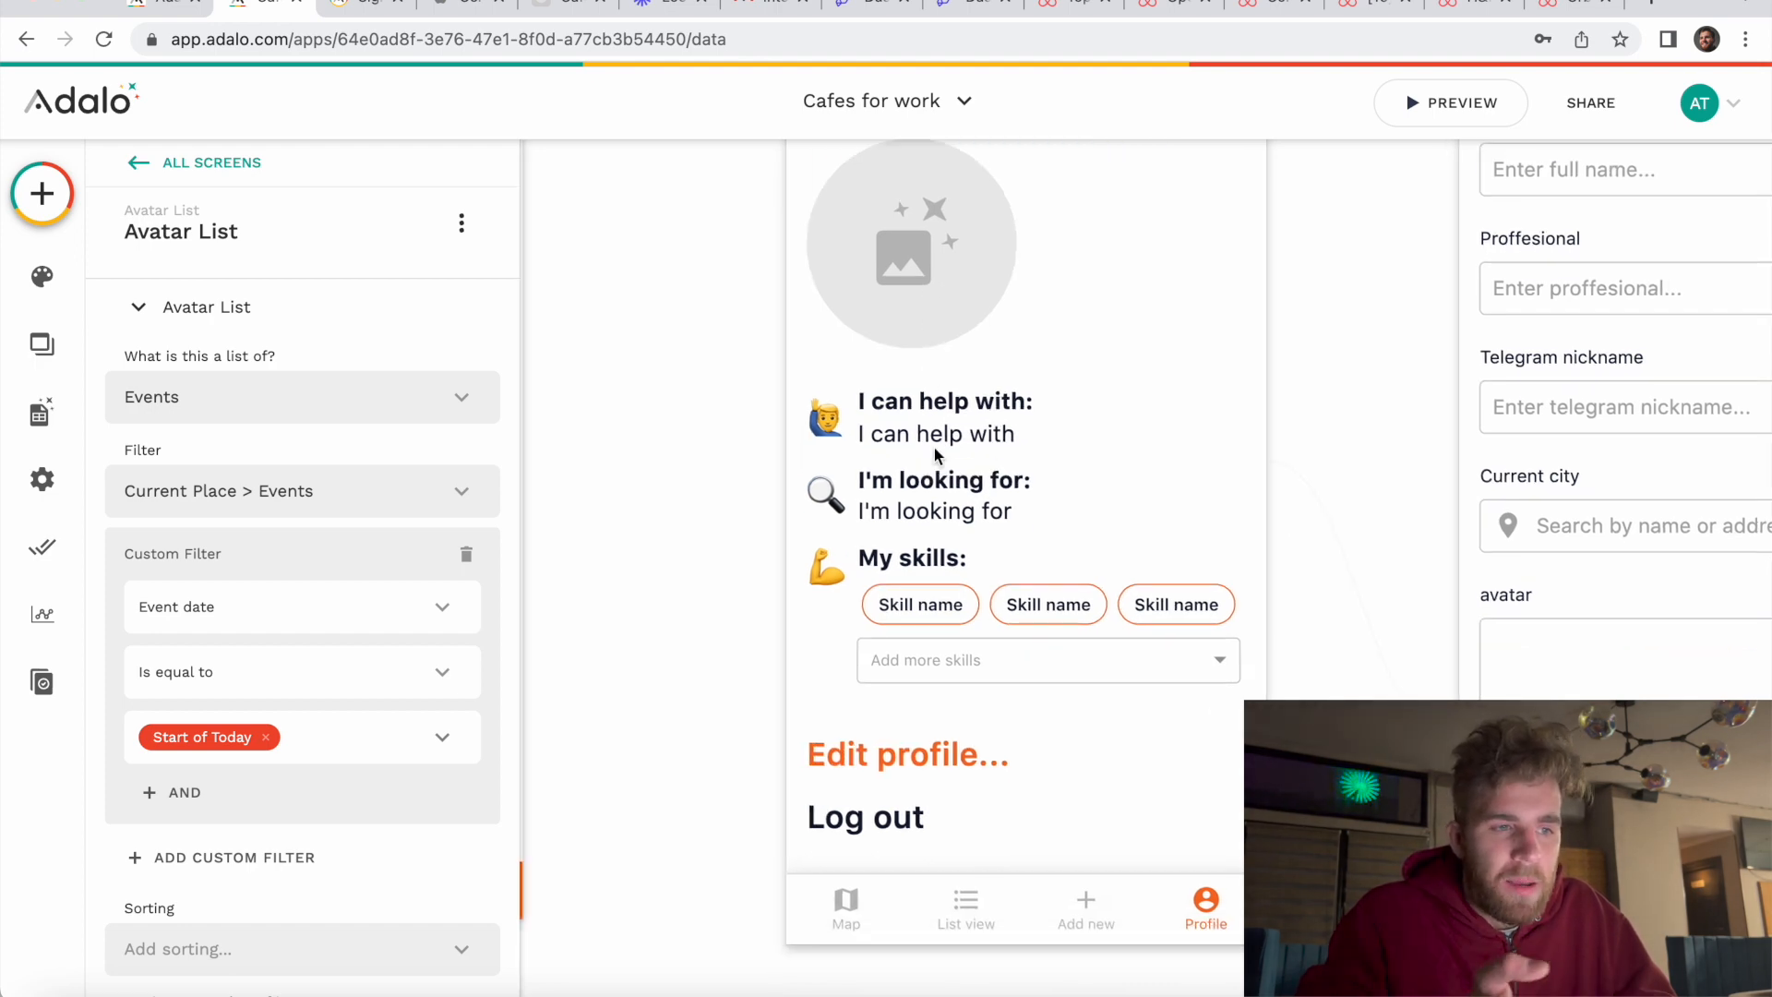
{"action": "scroll", "coordinate": [989, 623], "scroll_direction": "down", "scroll_amount": 3}
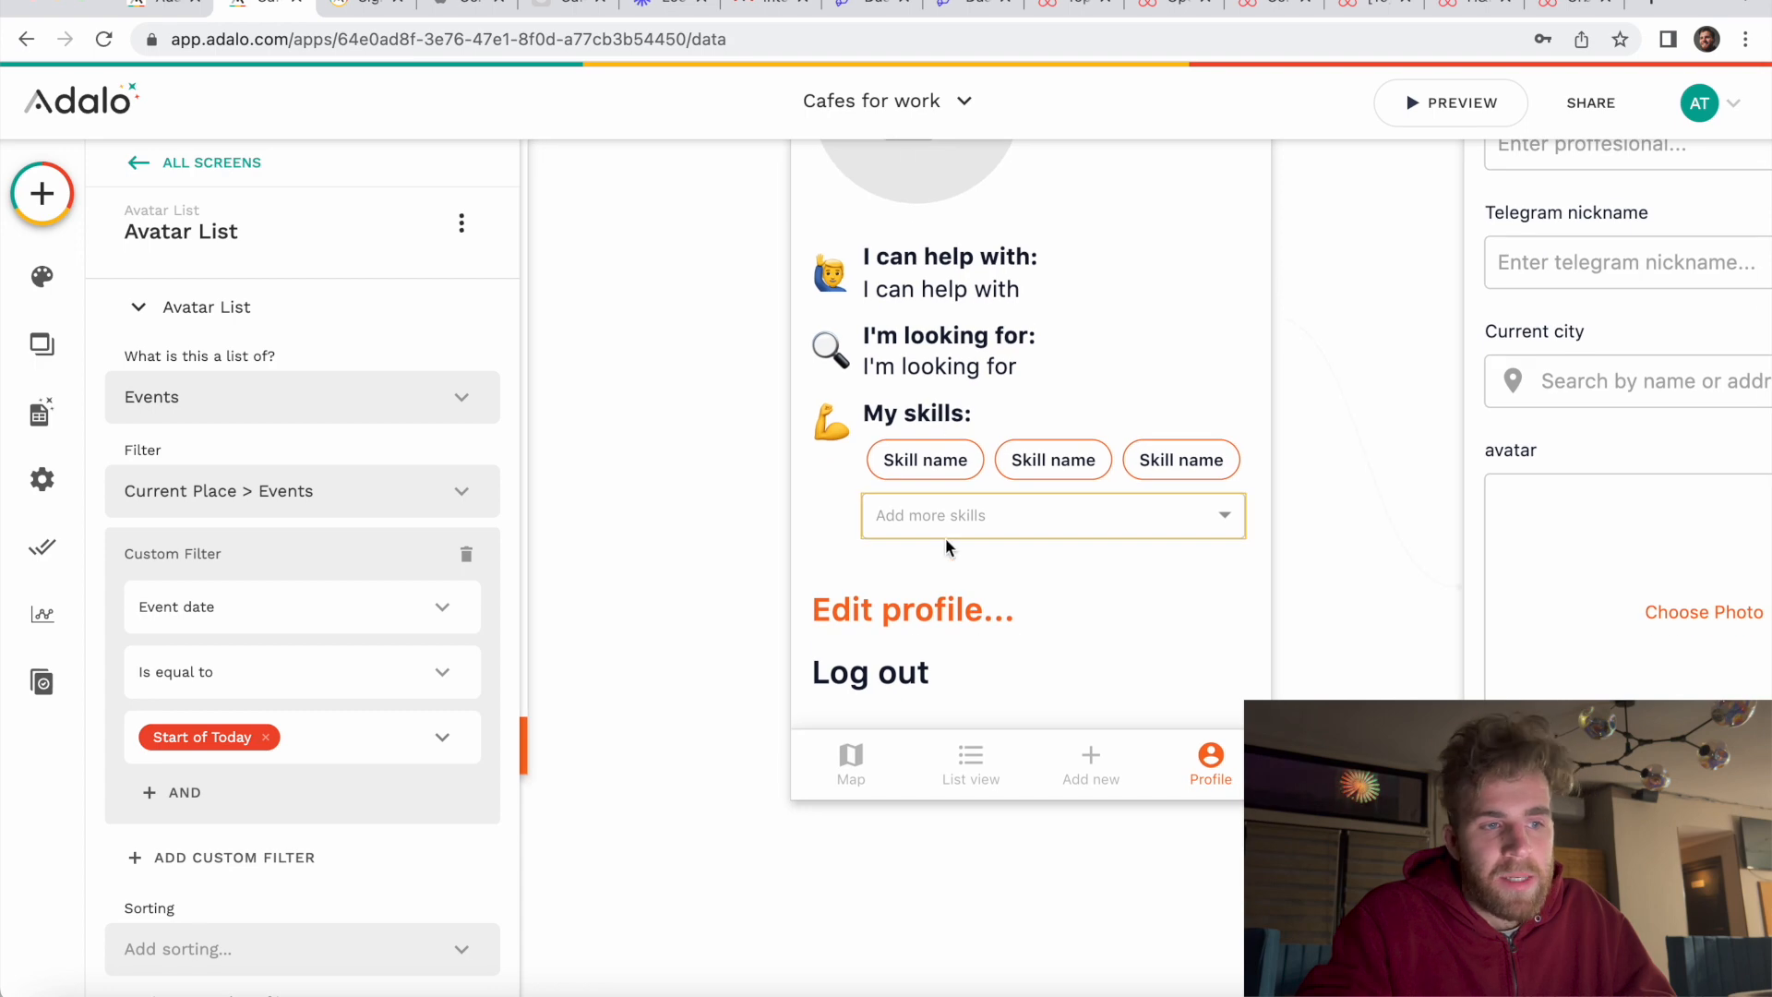
Step: Examine the User profile screen's personal details, skills and Write in Telegram link
{"action": "scroll", "coordinate": [988, 646], "scroll_direction": "left", "scroll_amount": 1}
{"action": "scroll", "coordinate": [993, 583], "scroll_direction": "left", "scroll_amount": 10}
{"action": "scroll", "coordinate": [993, 583], "scroll_direction": "up", "scroll_amount": 8}
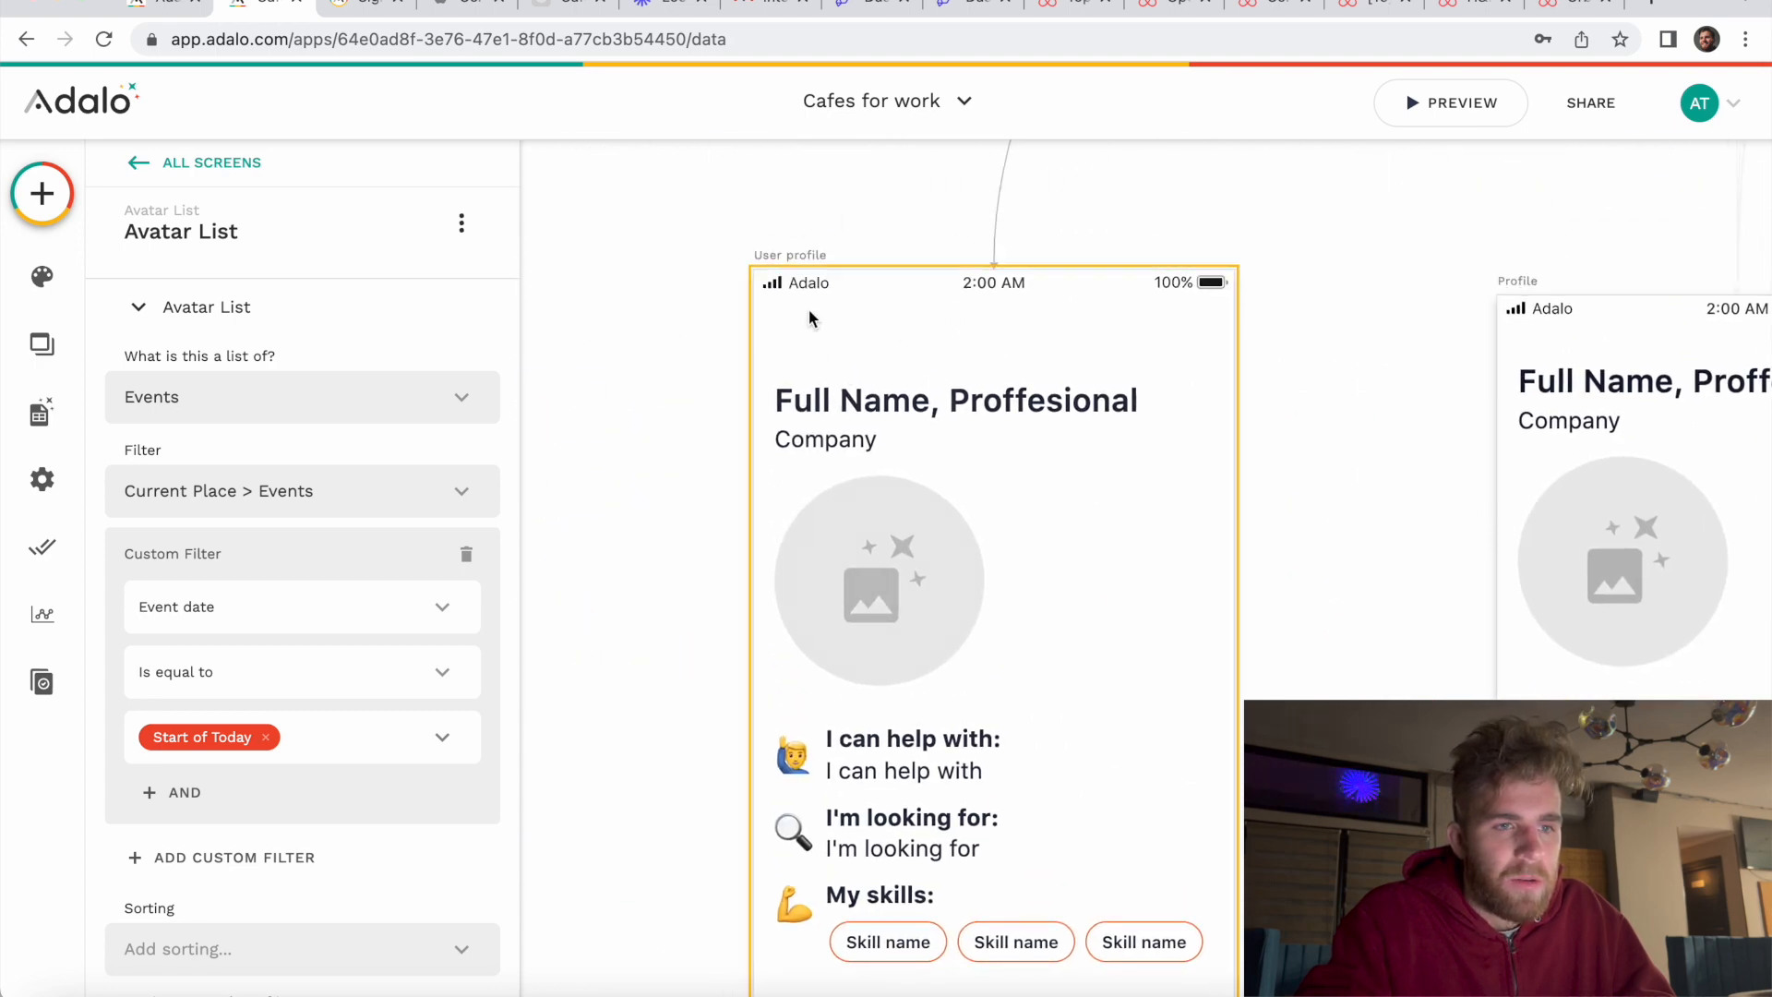
{"action": "scroll", "coordinate": [869, 395], "scroll_direction": "down", "scroll_amount": 9}
{"action": "scroll", "coordinate": [869, 397], "scroll_direction": "up", "scroll_amount": 5}
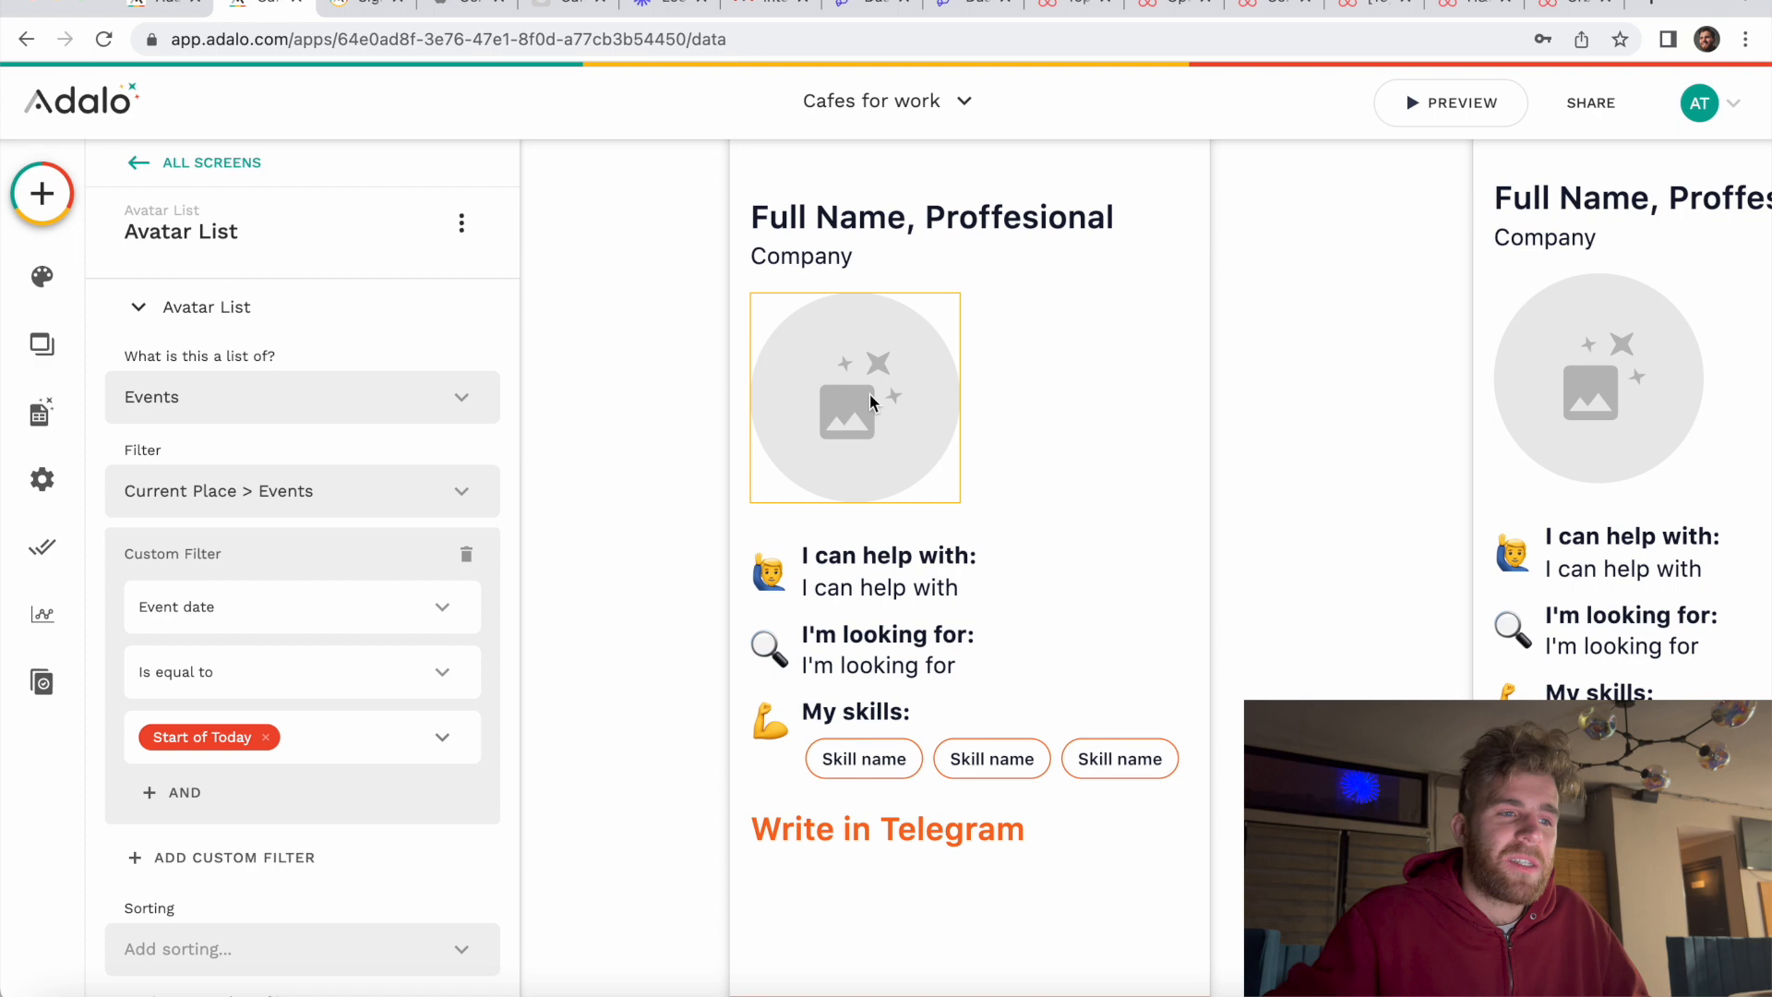
{"action": "scroll", "coordinate": [1002, 483], "scroll_direction": "down", "scroll_amount": 3}
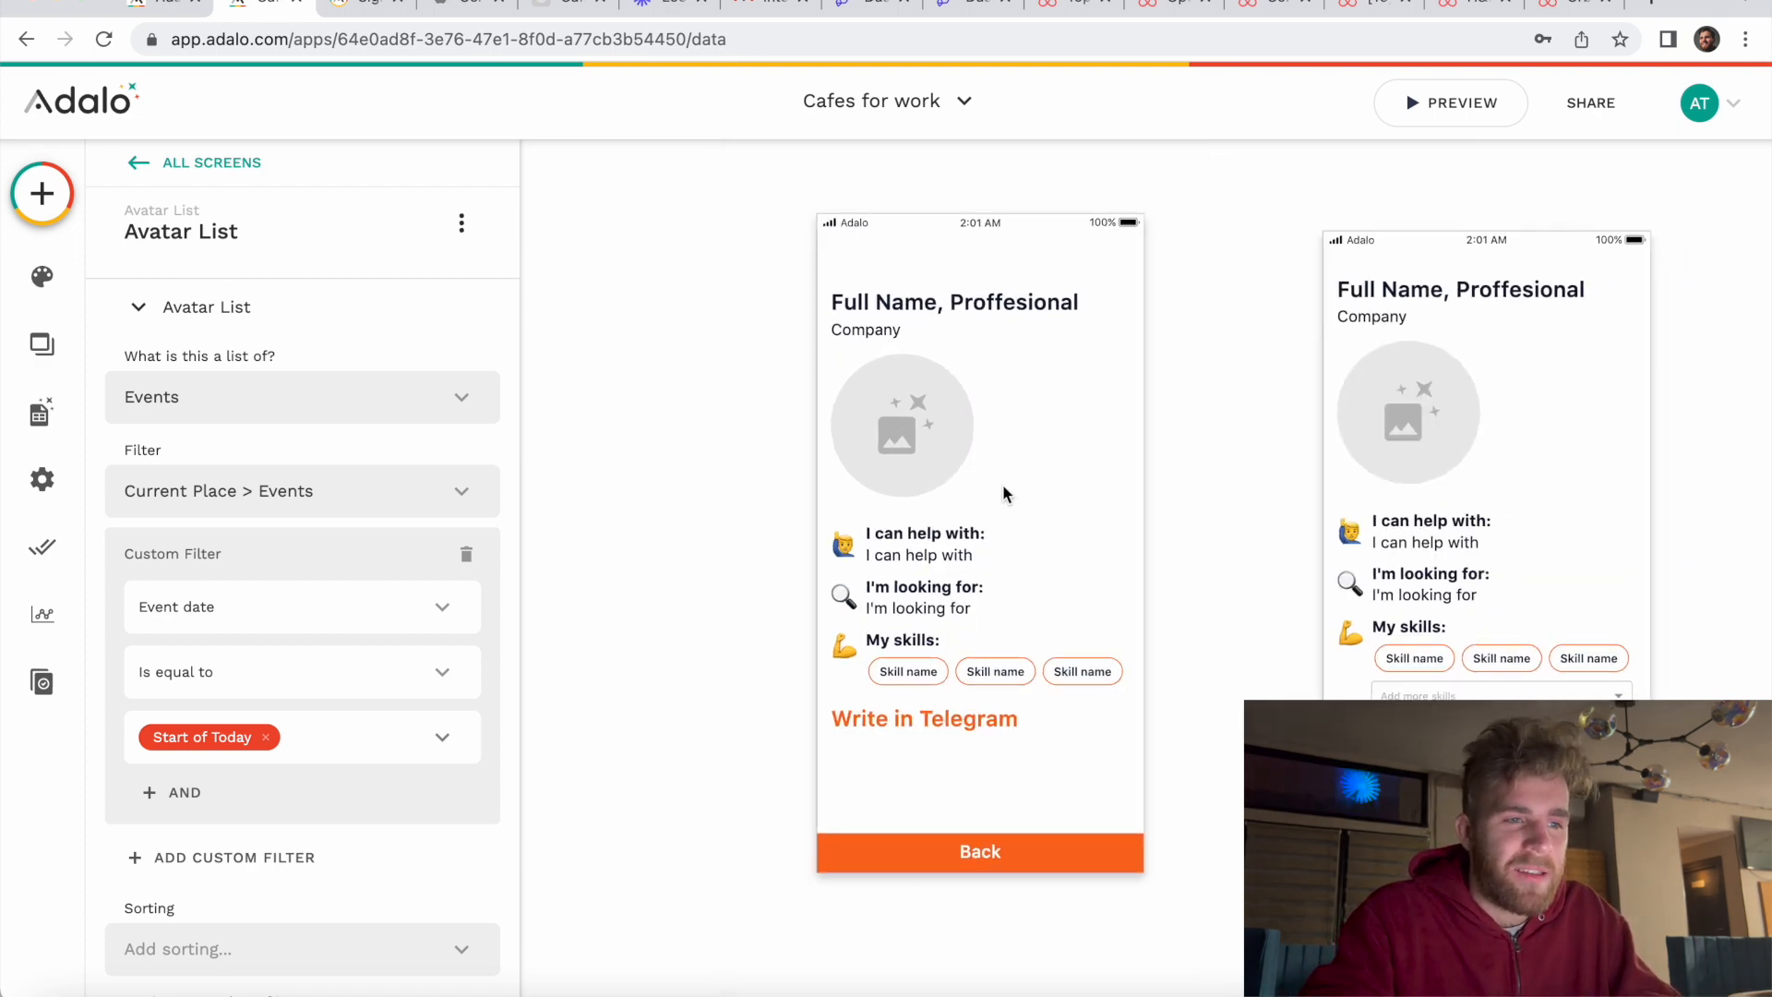
{"action": "scroll", "coordinate": [1003, 487], "scroll_direction": "down", "scroll_amount": 5}
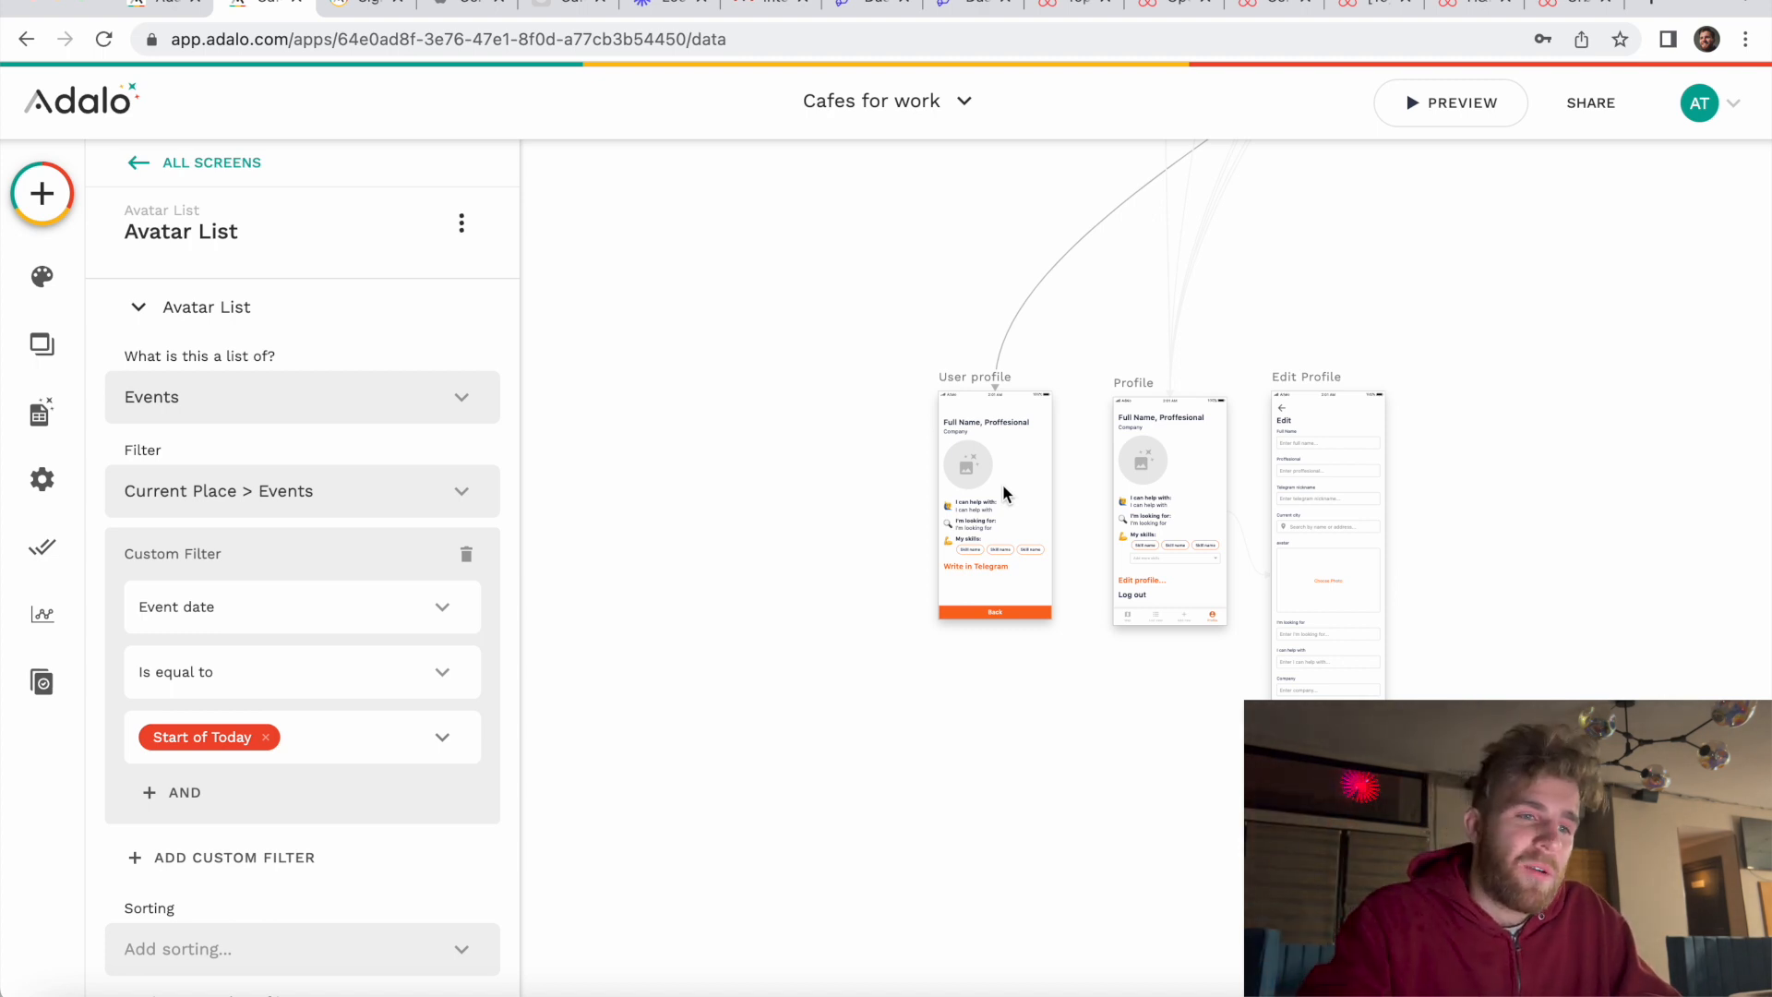
Step: Return to the Cafe screen and look over its visitors section and its header with the place name
{"action": "scroll", "coordinate": [1002, 484], "scroll_direction": "up", "scroll_amount": 5}
{"action": "scroll", "coordinate": [1002, 484], "scroll_direction": "right", "scroll_amount": 4}
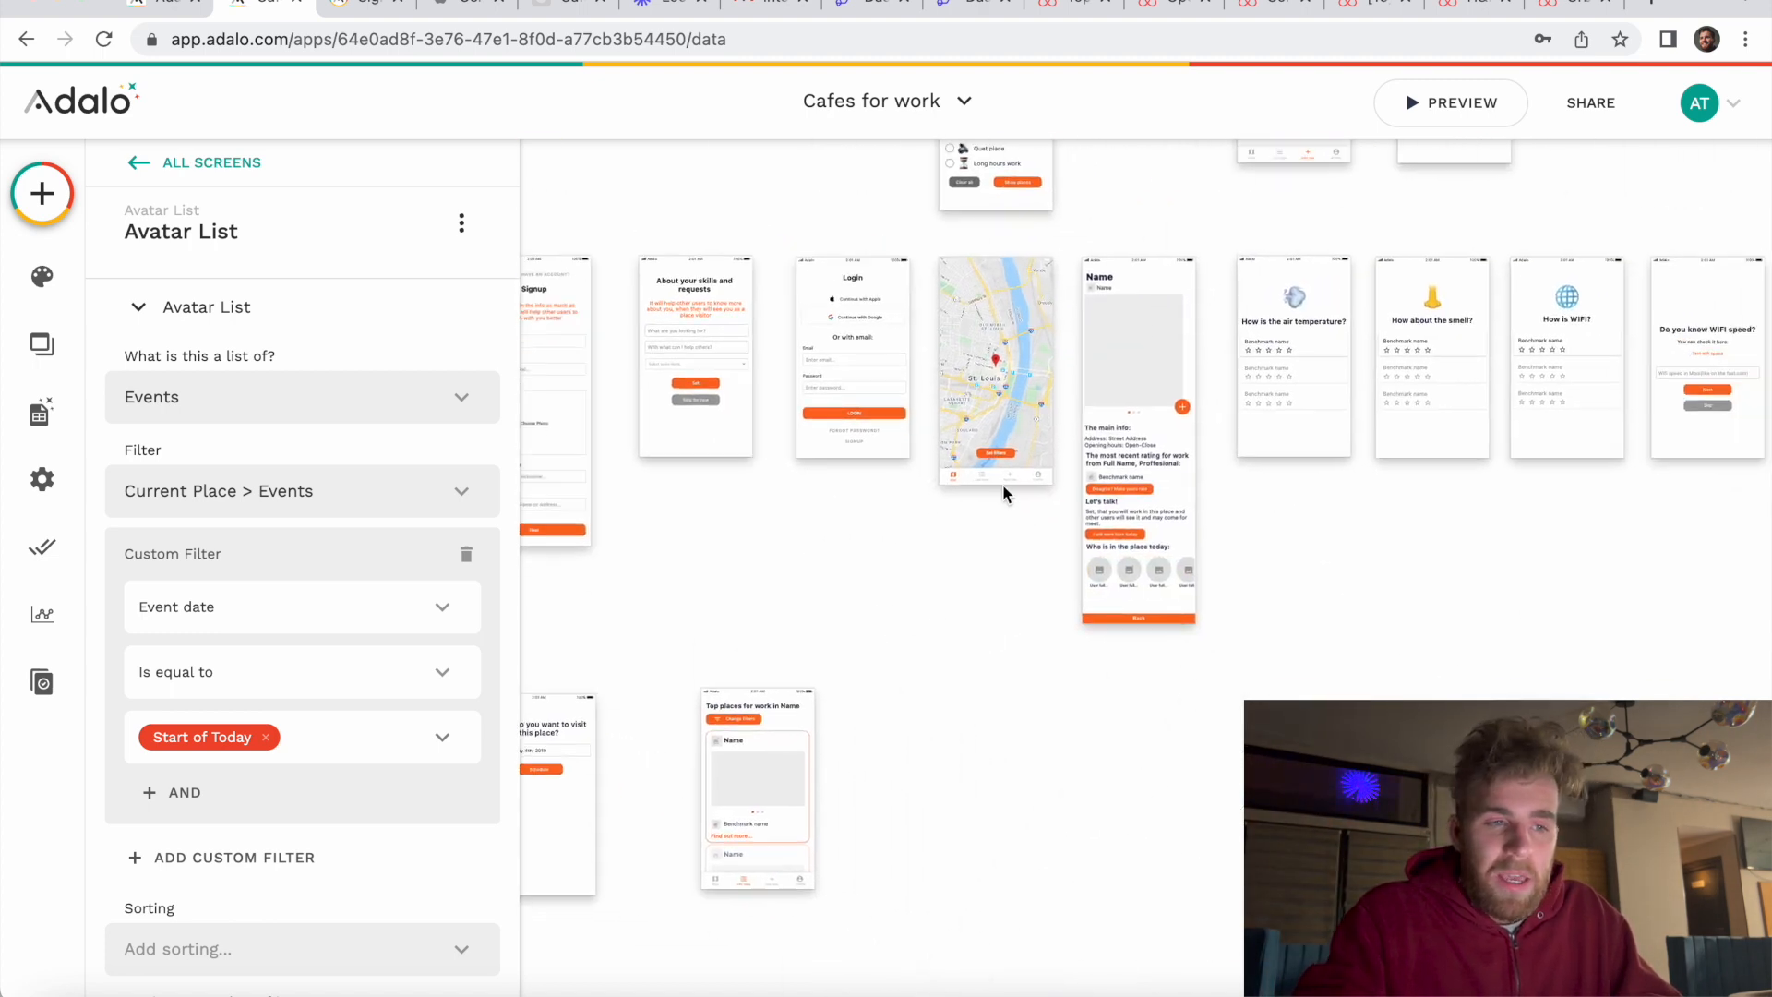
{"action": "scroll", "coordinate": [1157, 544], "scroll_direction": "up", "scroll_amount": 3}
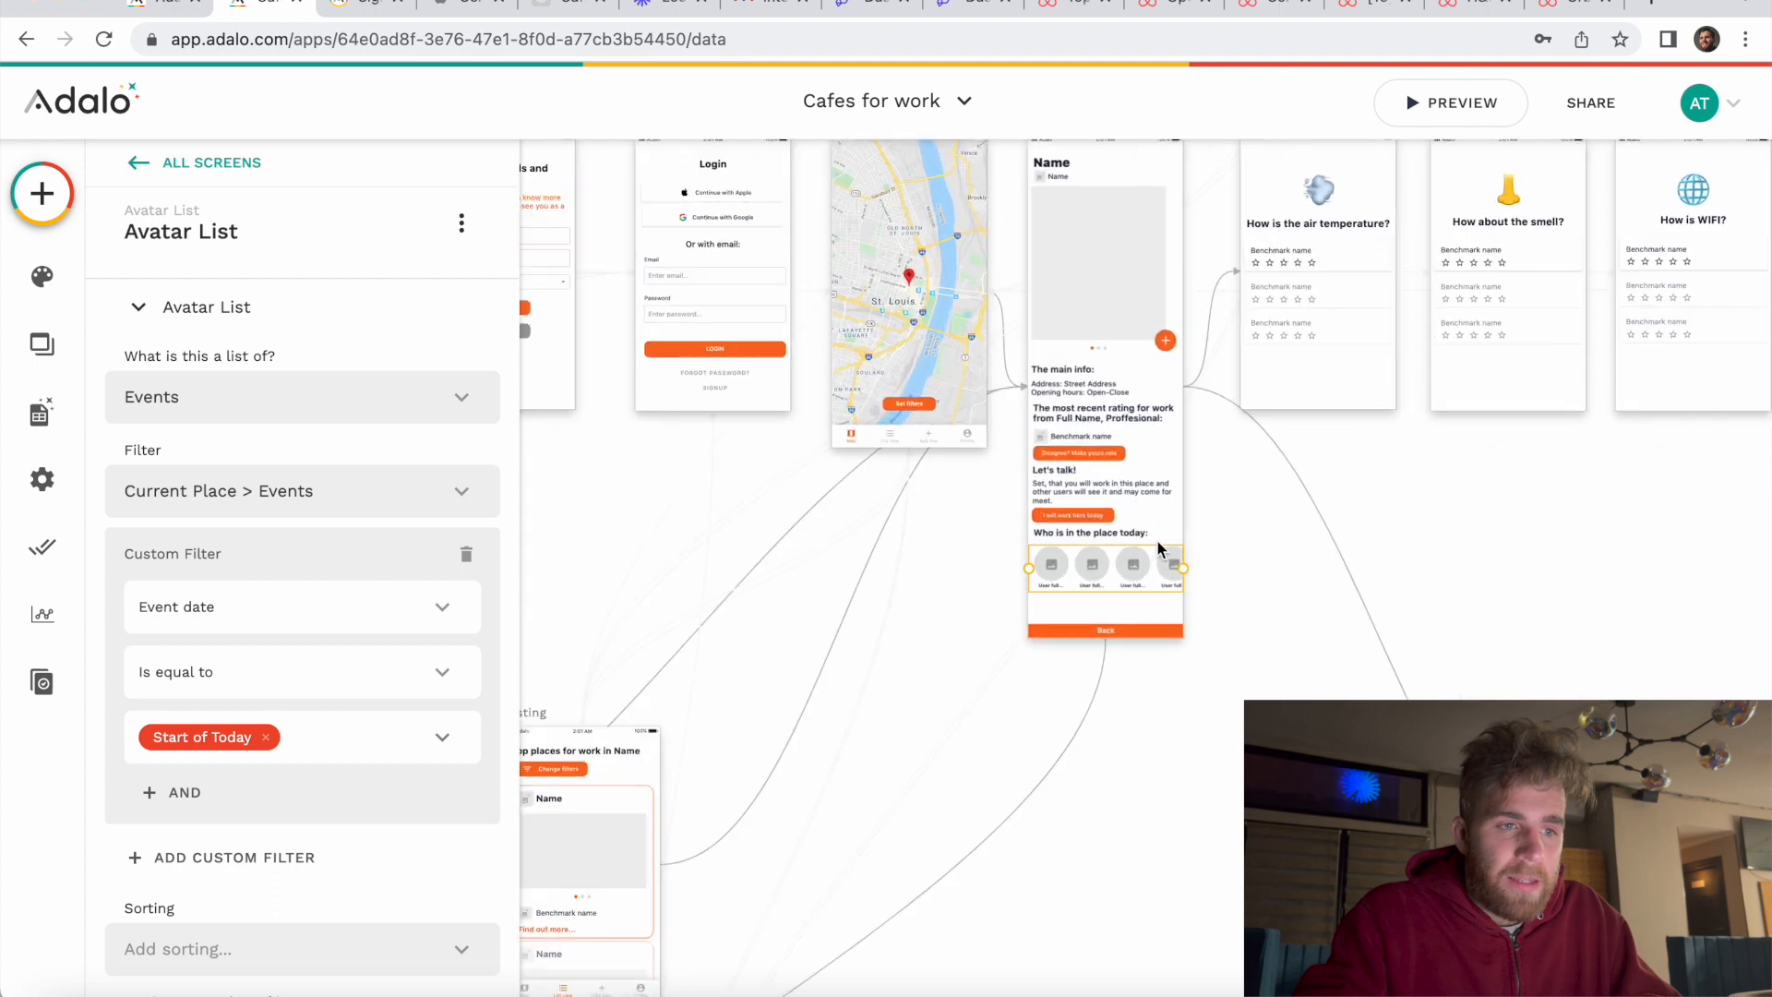
{"action": "scroll", "coordinate": [1105, 600], "scroll_direction": "up", "scroll_amount": 6}
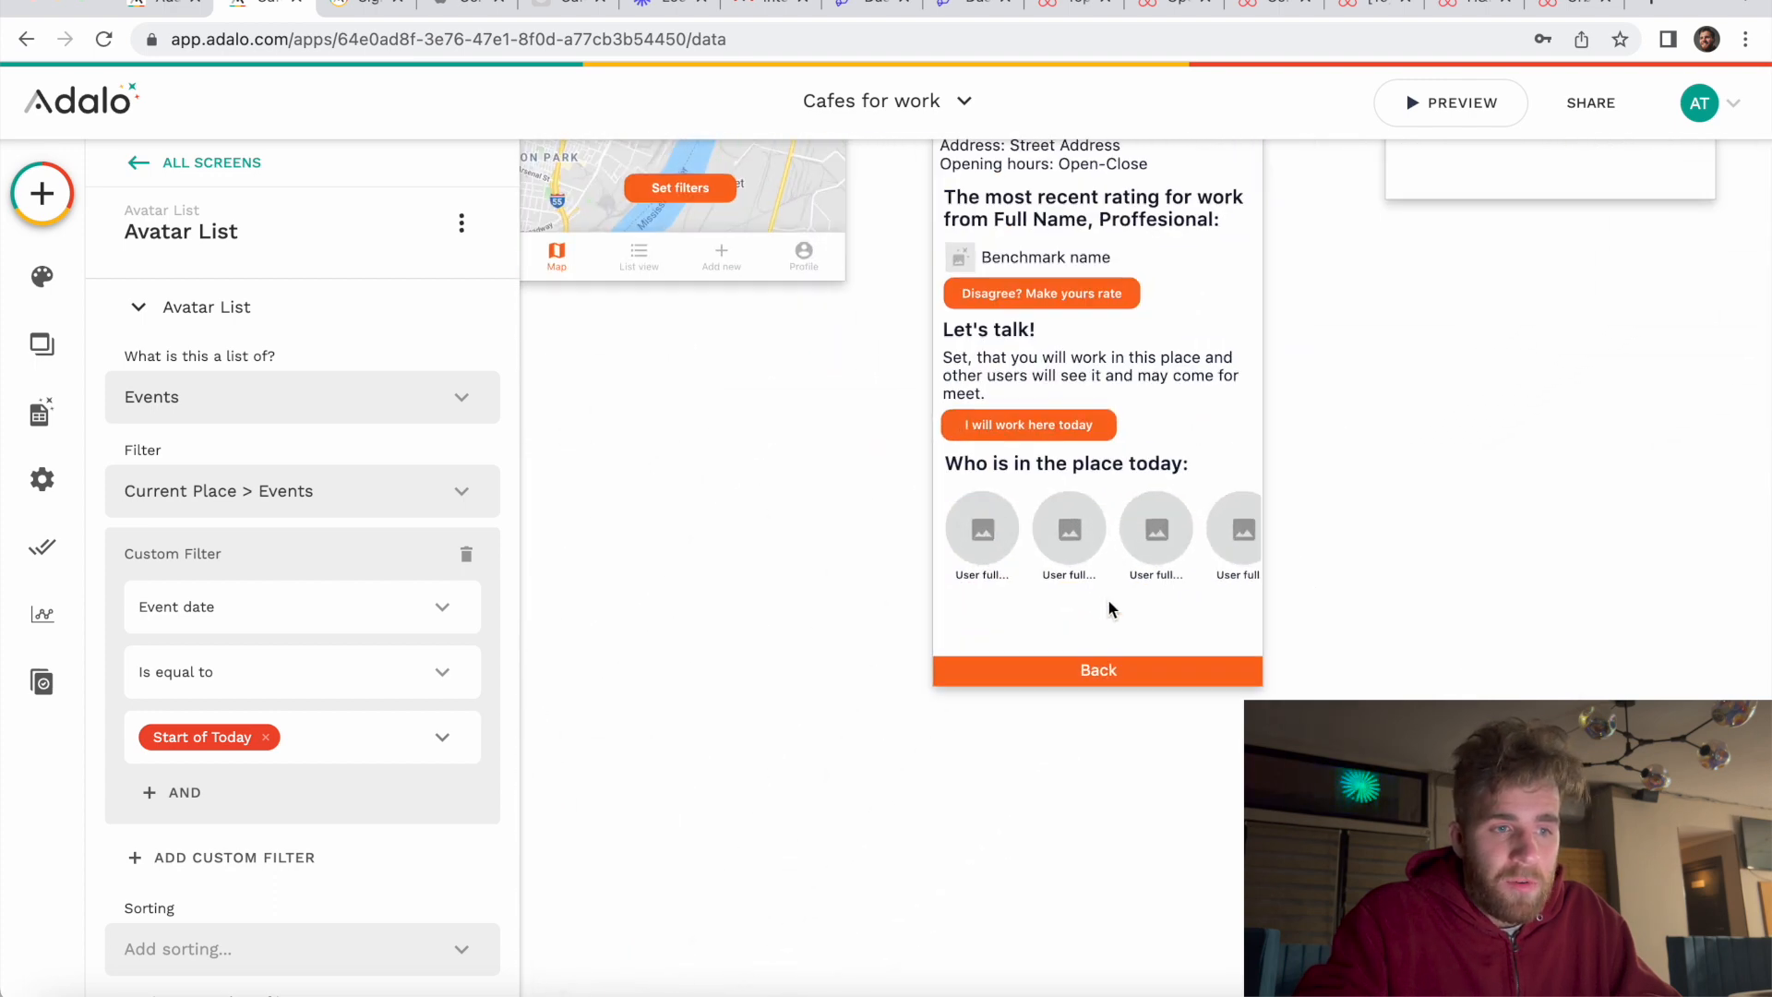
{"action": "scroll", "coordinate": [1109, 601], "scroll_direction": "down", "scroll_amount": 6}
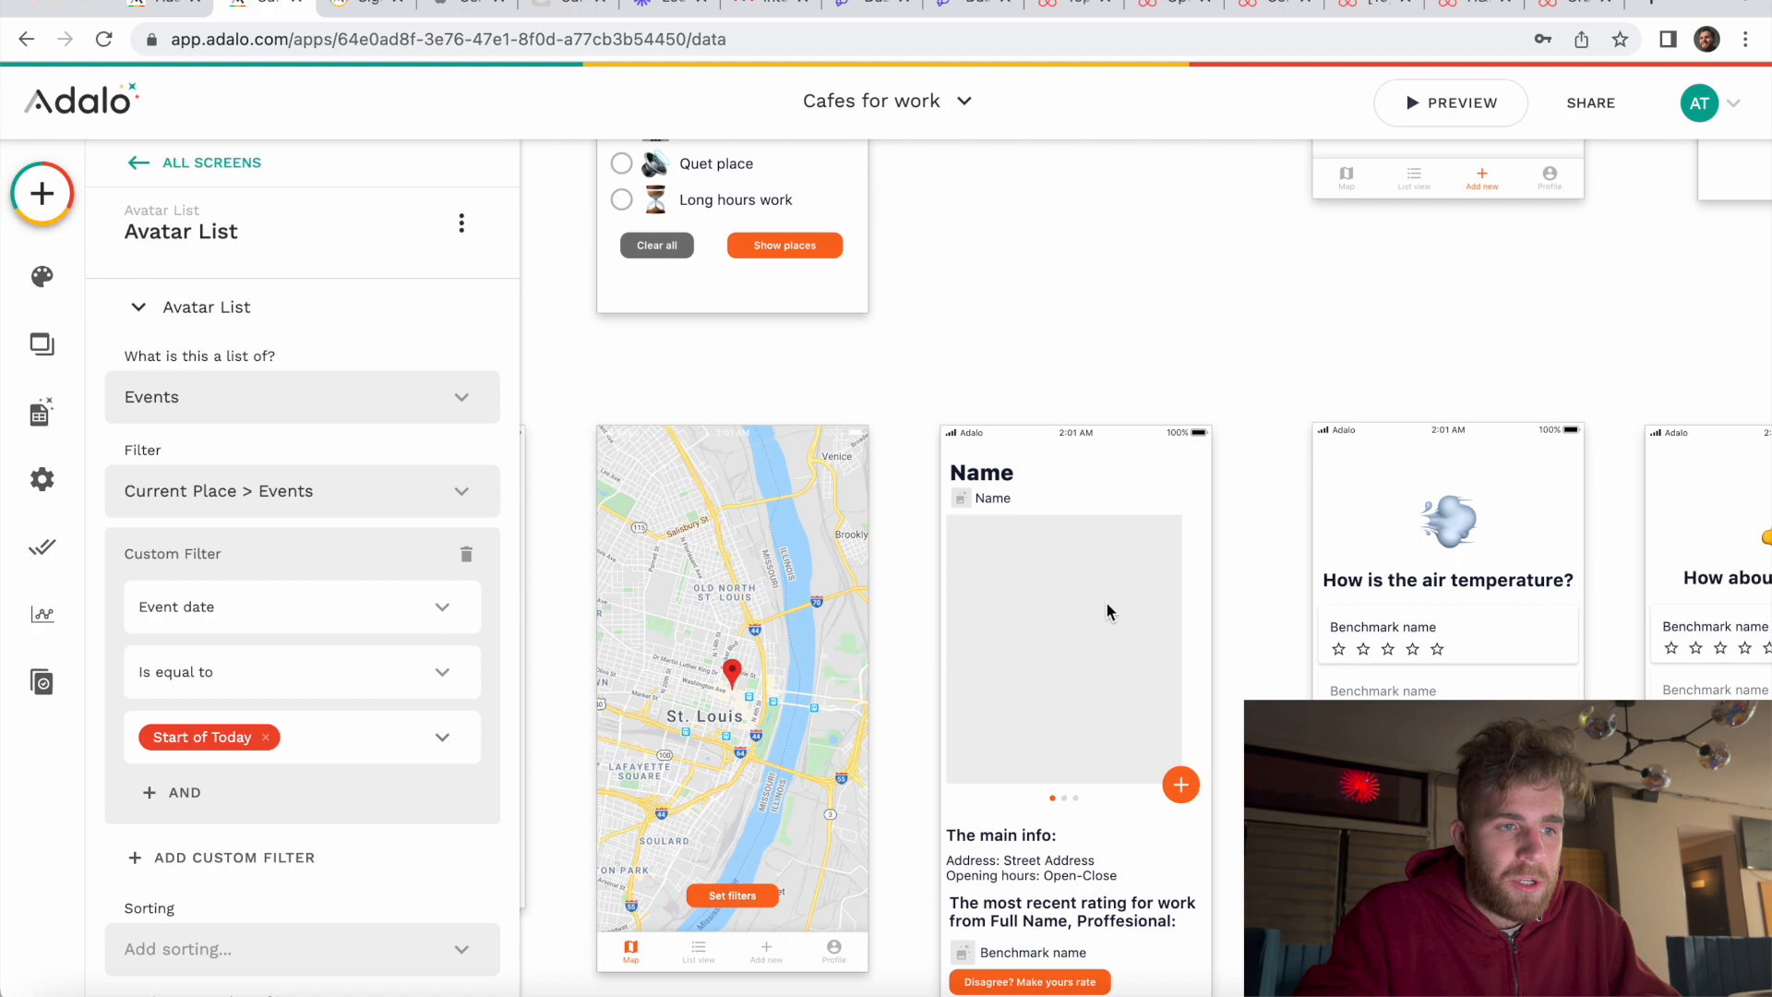
{"action": "scroll", "coordinate": [1021, 524], "scroll_direction": "up", "scroll_amount": 6}
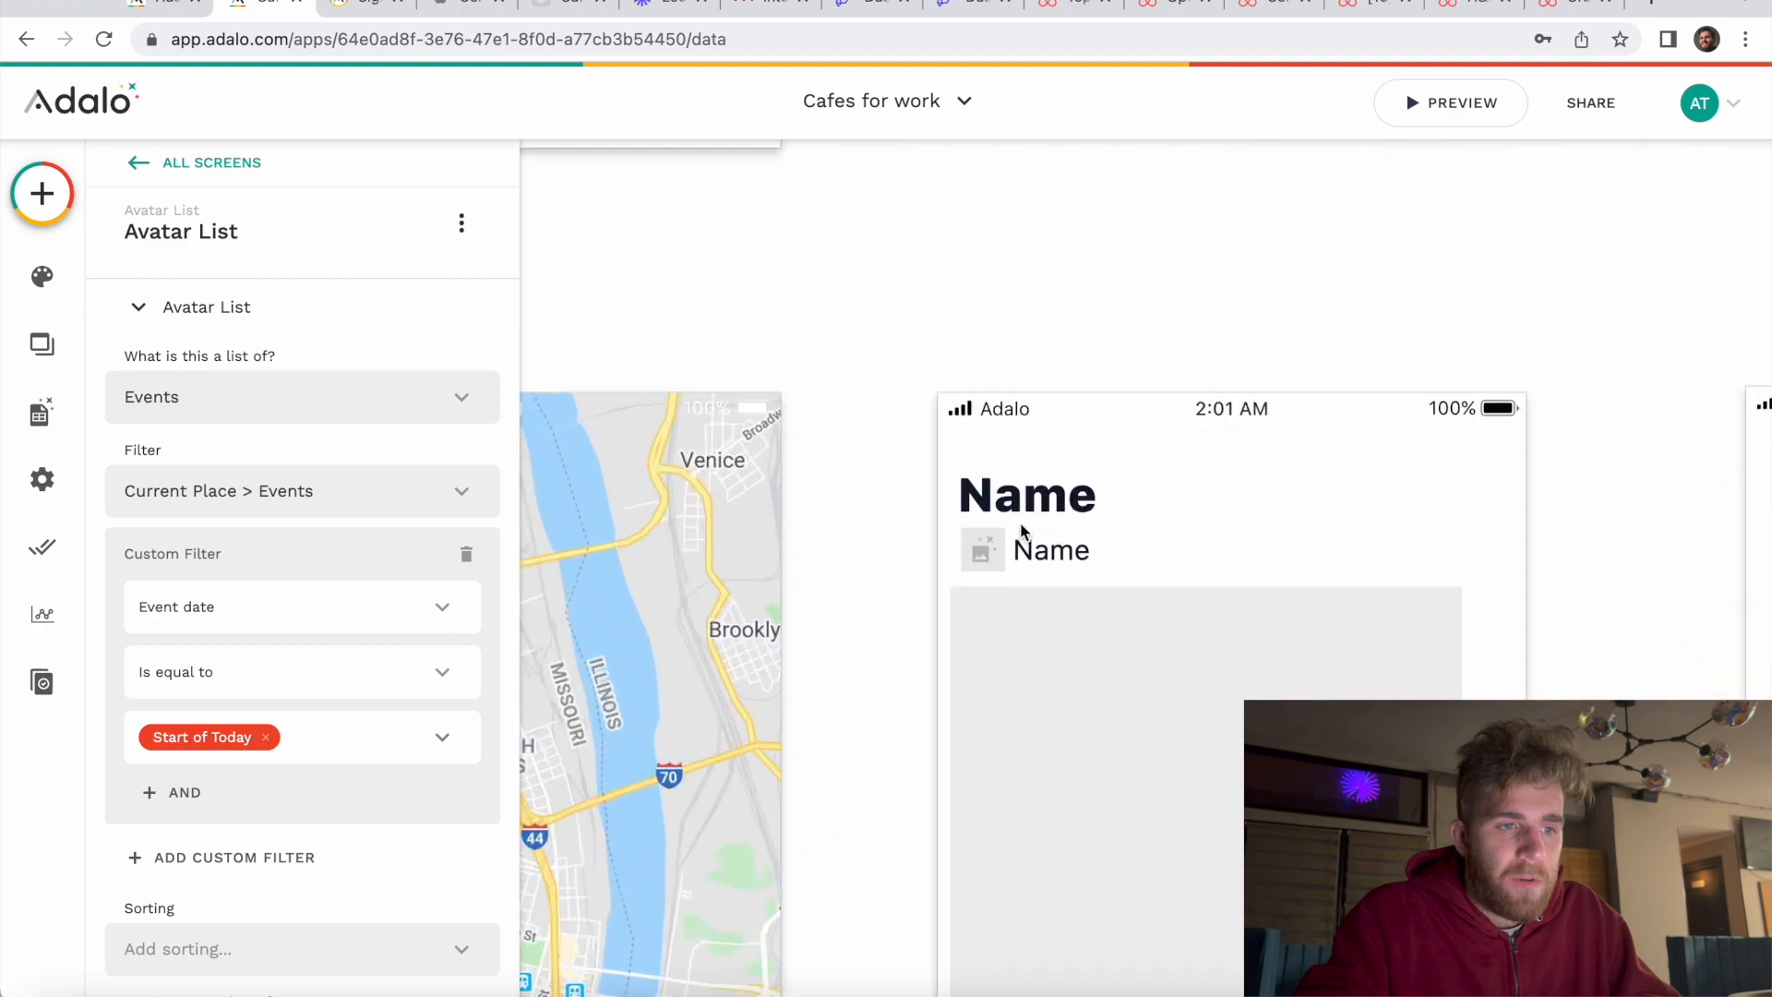
{"action": "scroll", "coordinate": [988, 555], "scroll_direction": "down", "scroll_amount": 6}
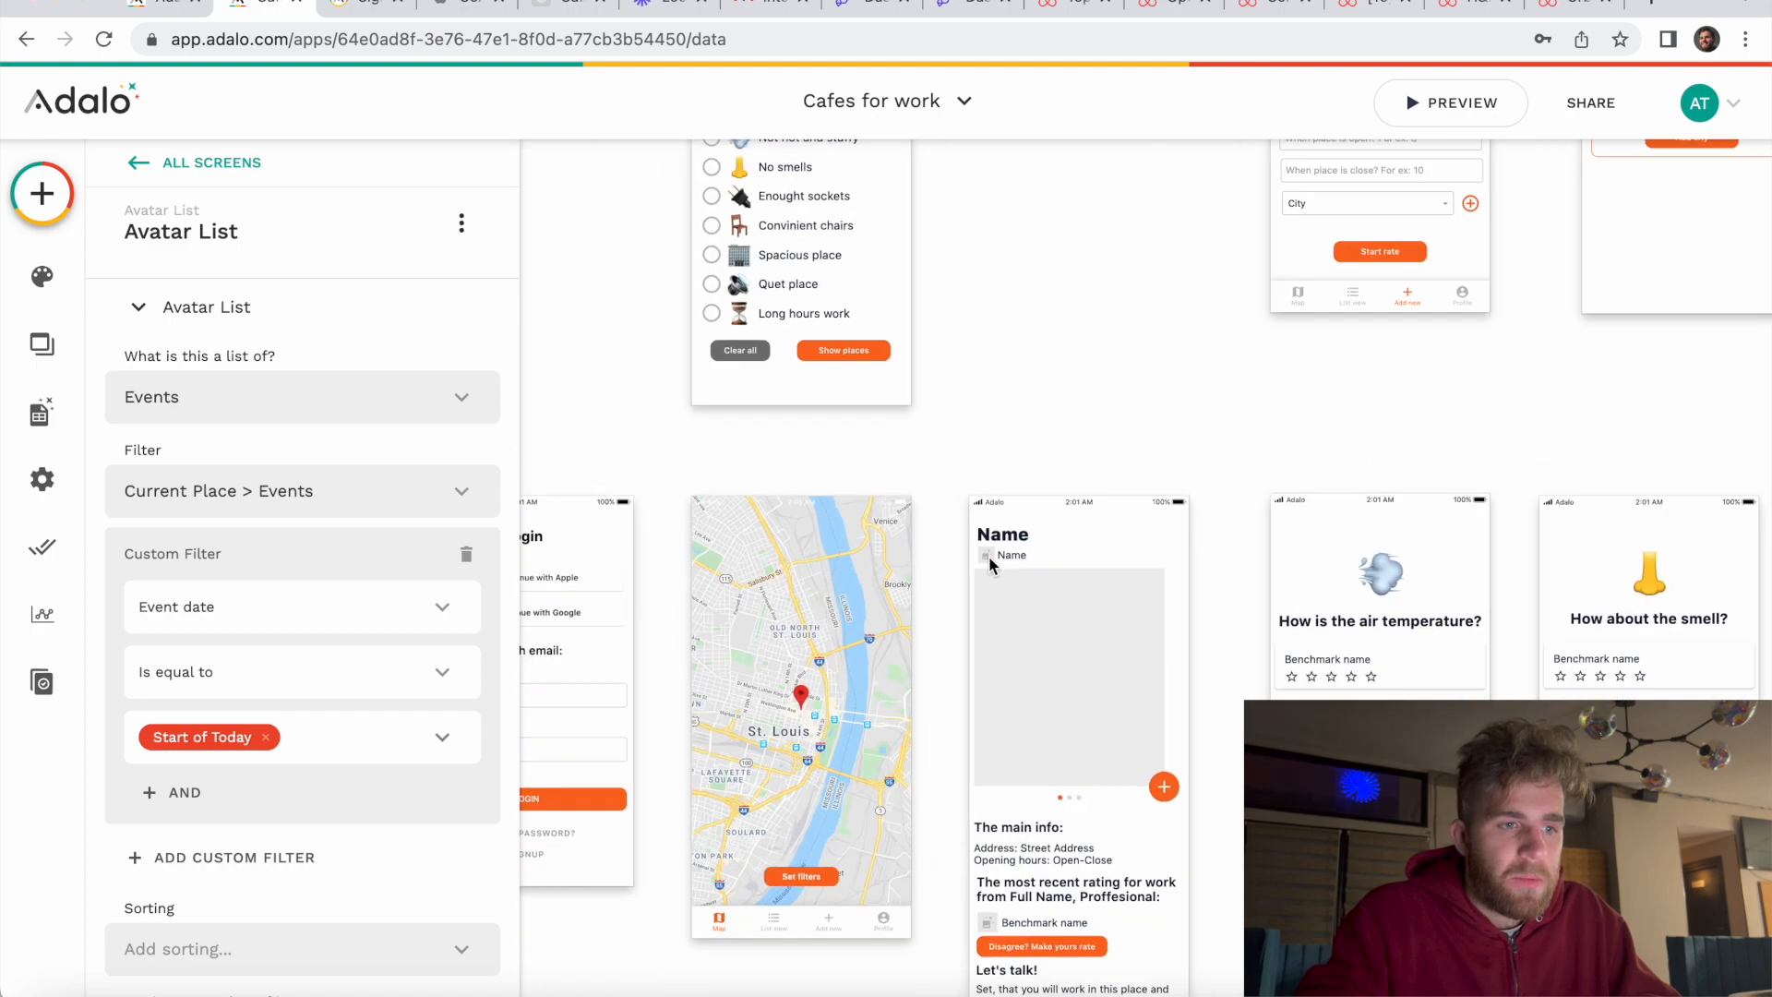
Step: Look over the Filters, Place creation, Cafe and Air Rate screens on the canvas
{"action": "scroll", "coordinate": [988, 556], "scroll_direction": "up", "scroll_amount": 1}
{"action": "scroll", "coordinate": [989, 564], "scroll_direction": "up", "scroll_amount": 2}
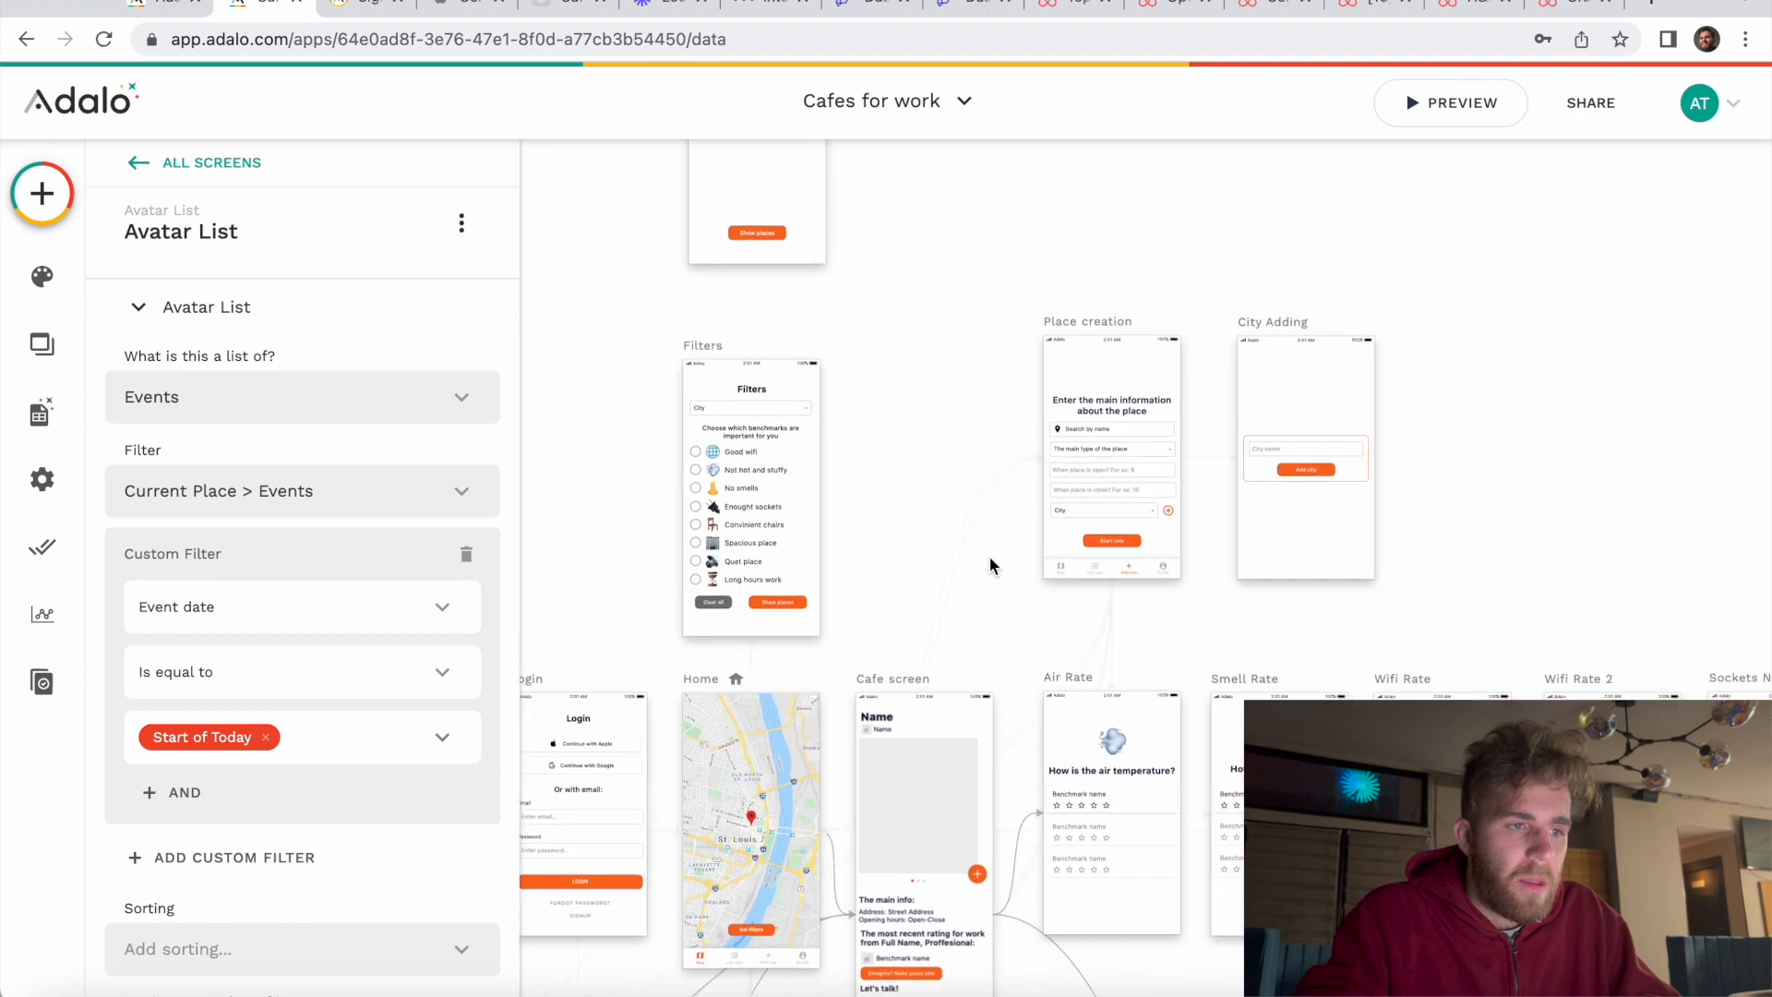
{"action": "scroll", "coordinate": [989, 556], "scroll_direction": "up", "scroll_amount": 2}
{"action": "scroll", "coordinate": [989, 556], "scroll_direction": "right", "scroll_amount": 2}
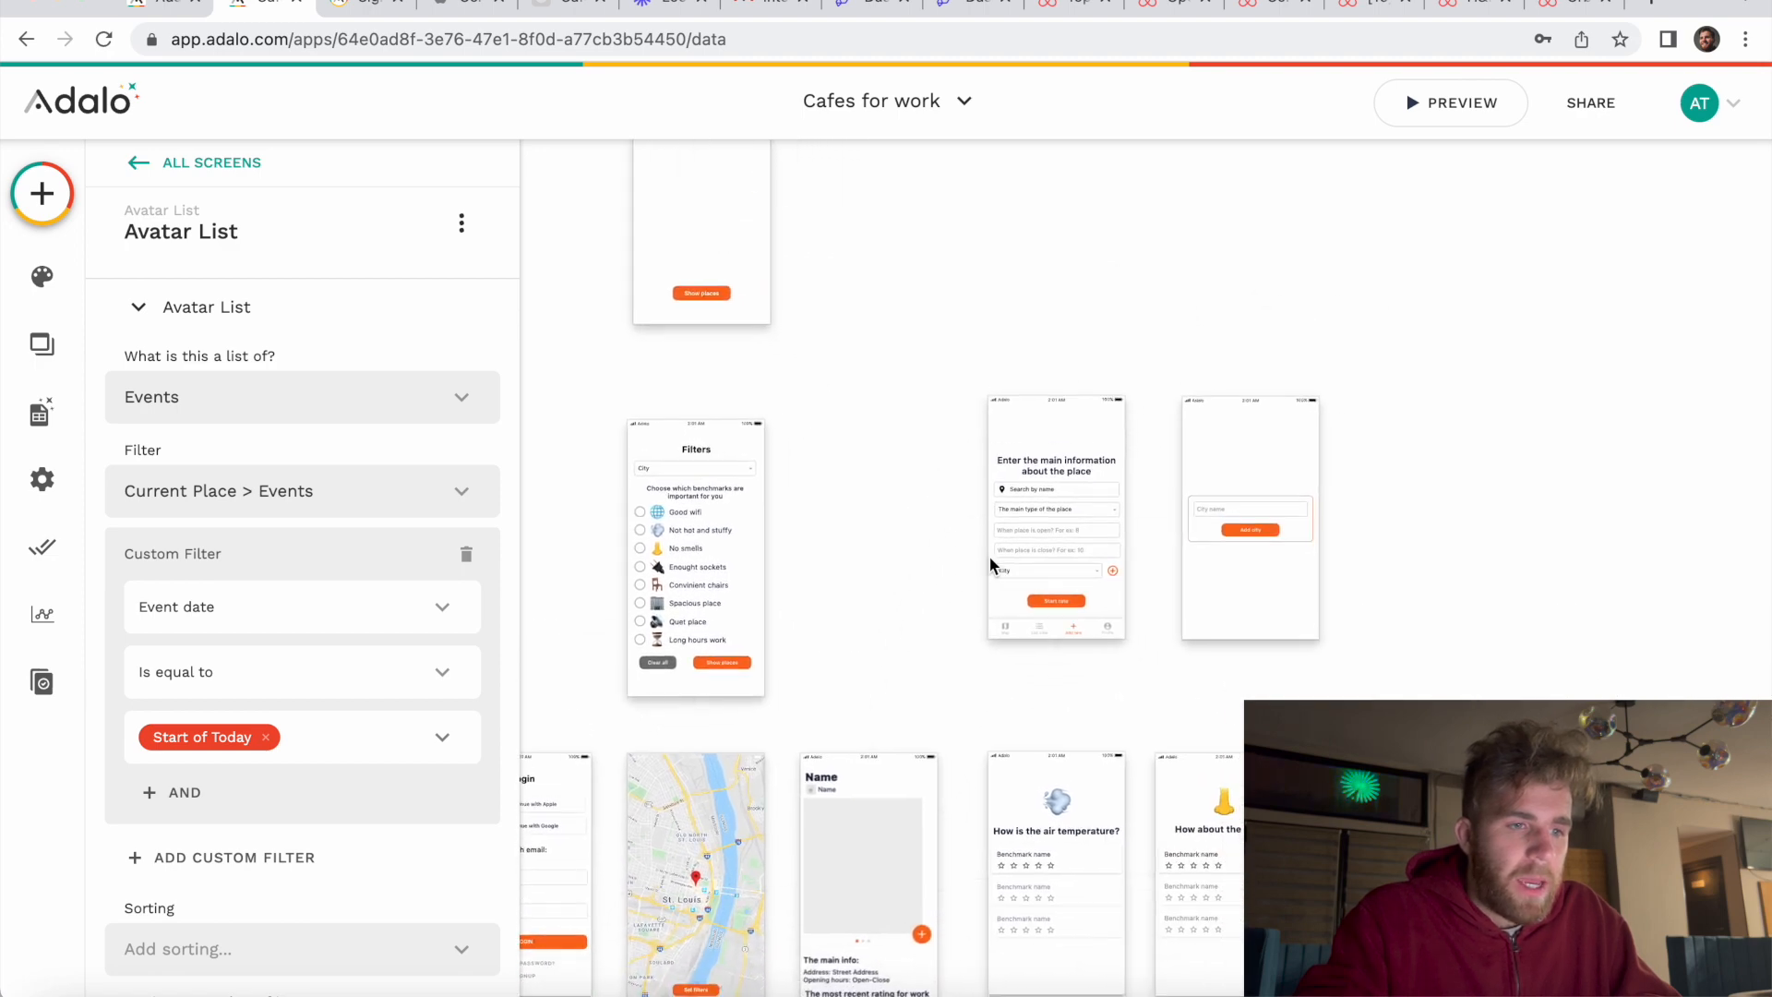
{"action": "scroll", "coordinate": [988, 555], "scroll_direction": "down", "scroll_amount": 10}
{"action": "scroll", "coordinate": [988, 555], "scroll_direction": "right", "scroll_amount": 2}
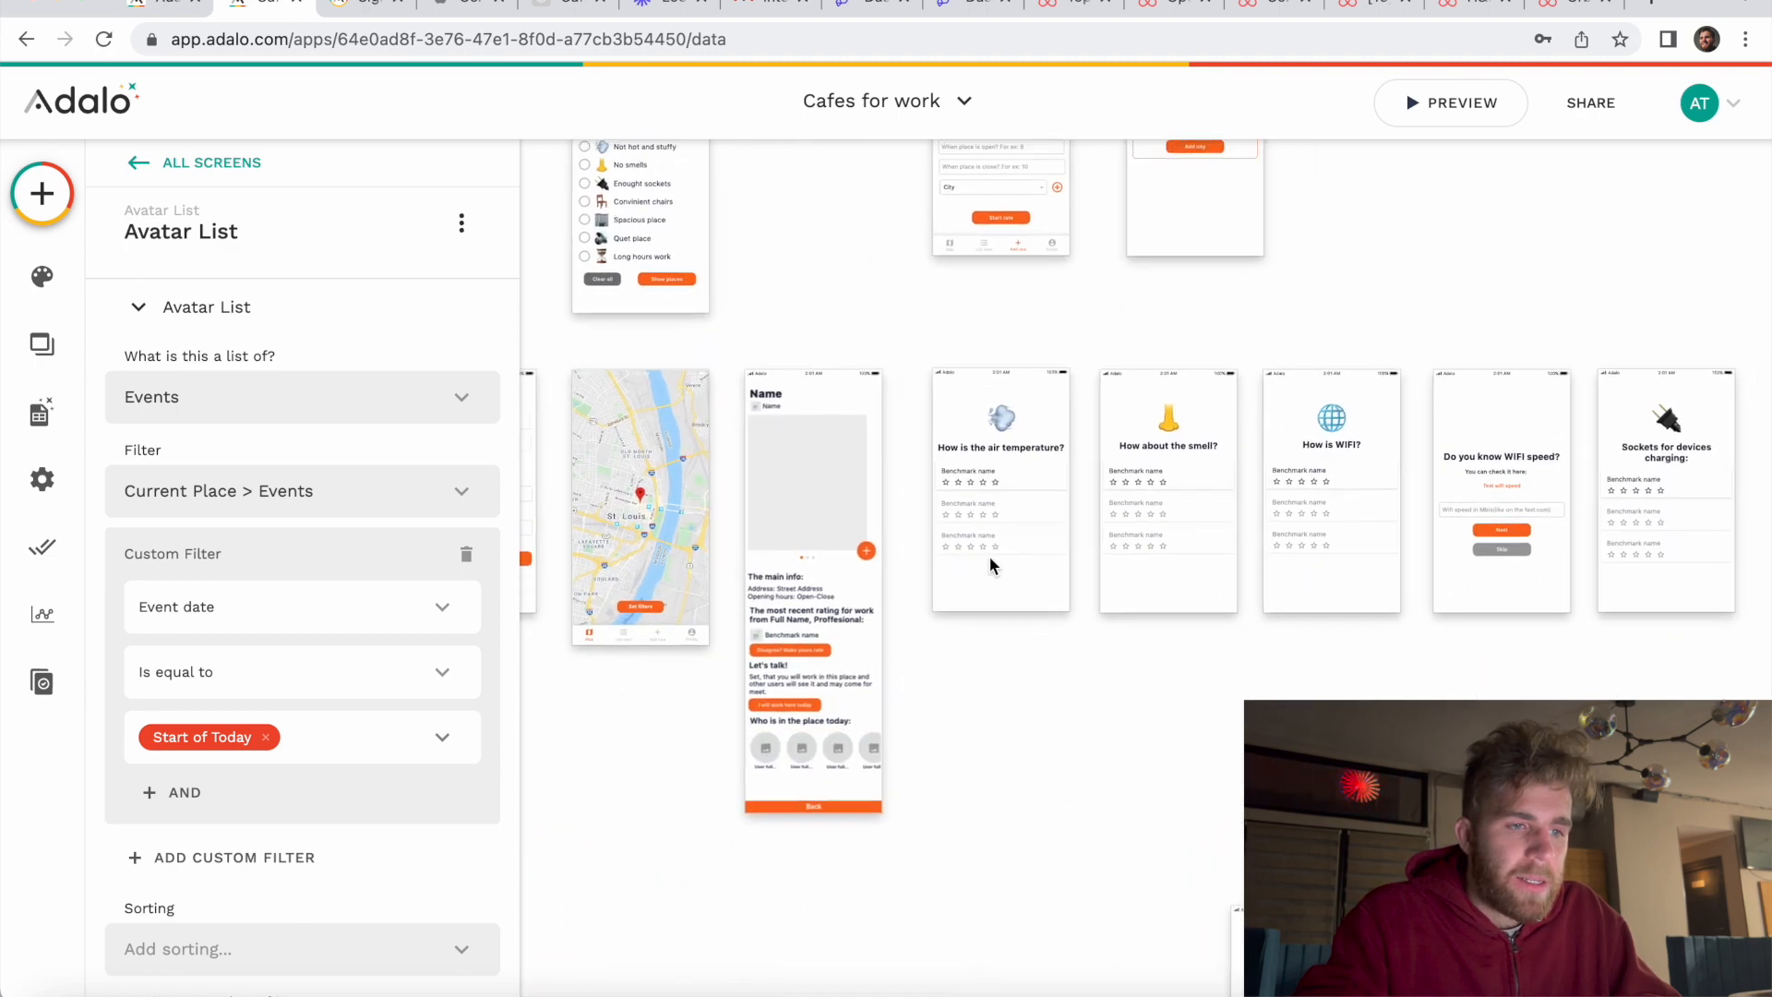
{"action": "scroll", "coordinate": [1004, 493], "scroll_direction": "up", "scroll_amount": 10}
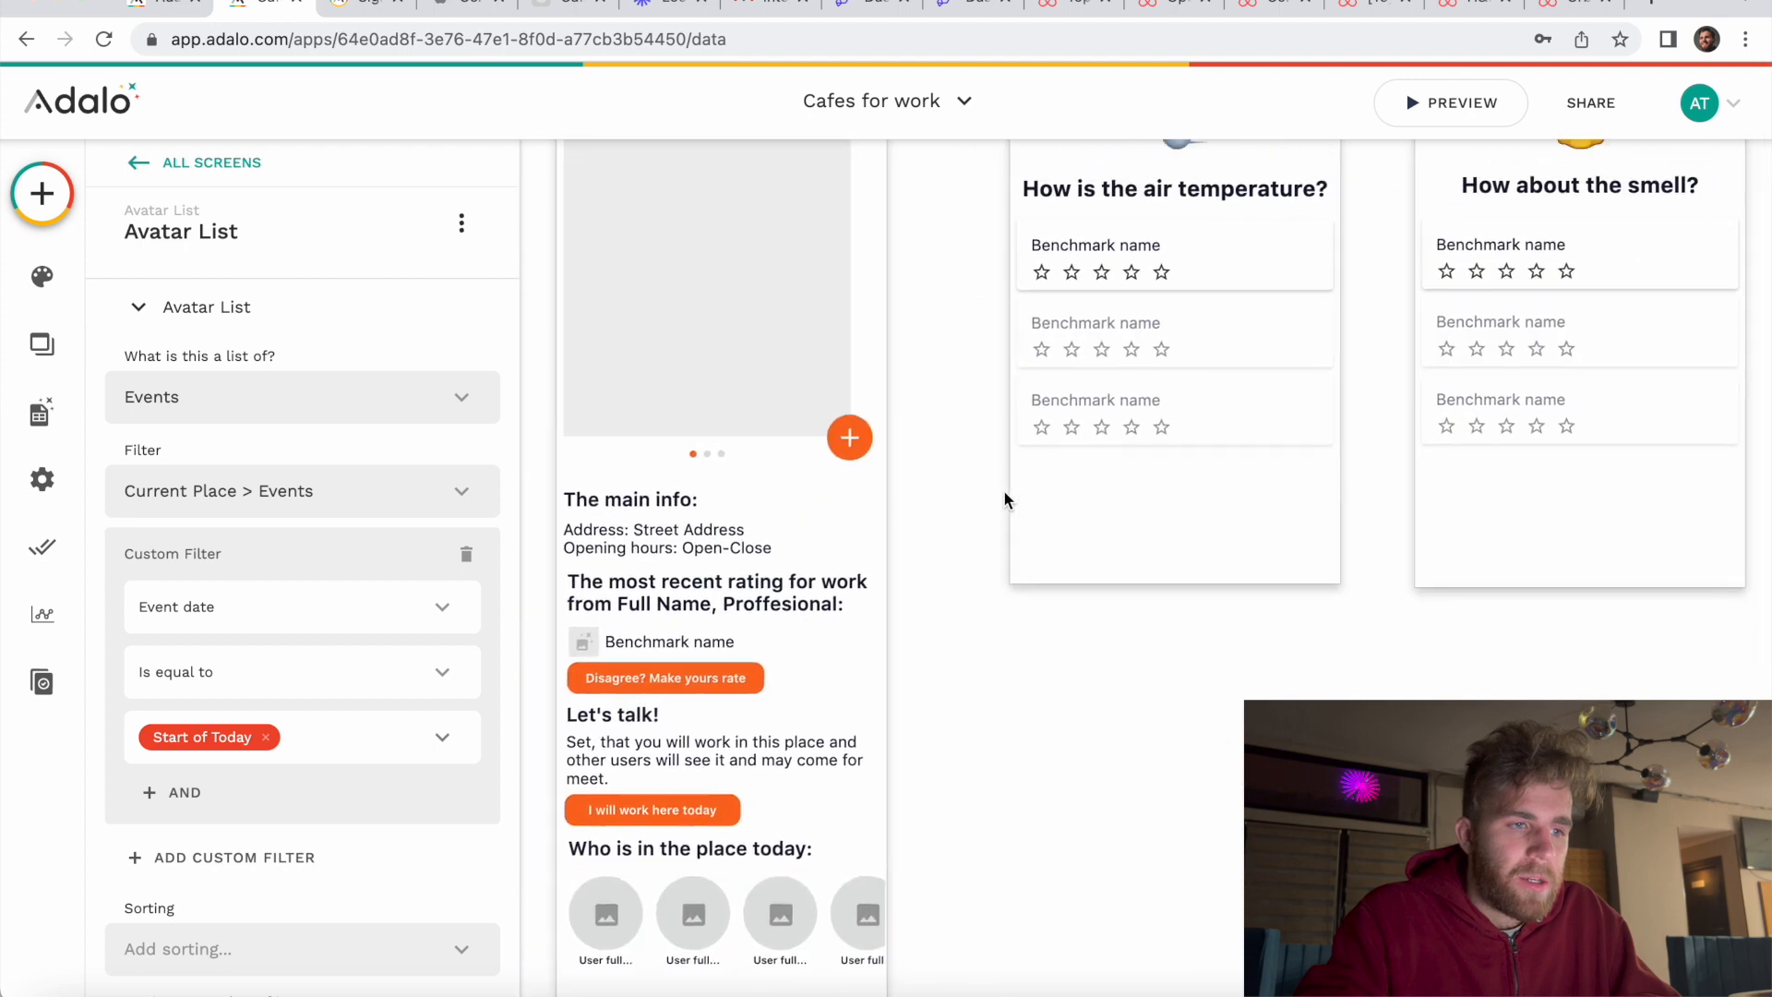
{"action": "scroll", "coordinate": [1003, 489], "scroll_direction": "down", "scroll_amount": 10}
{"action": "scroll", "coordinate": [1004, 489], "scroll_direction": "up", "scroll_amount": 8}
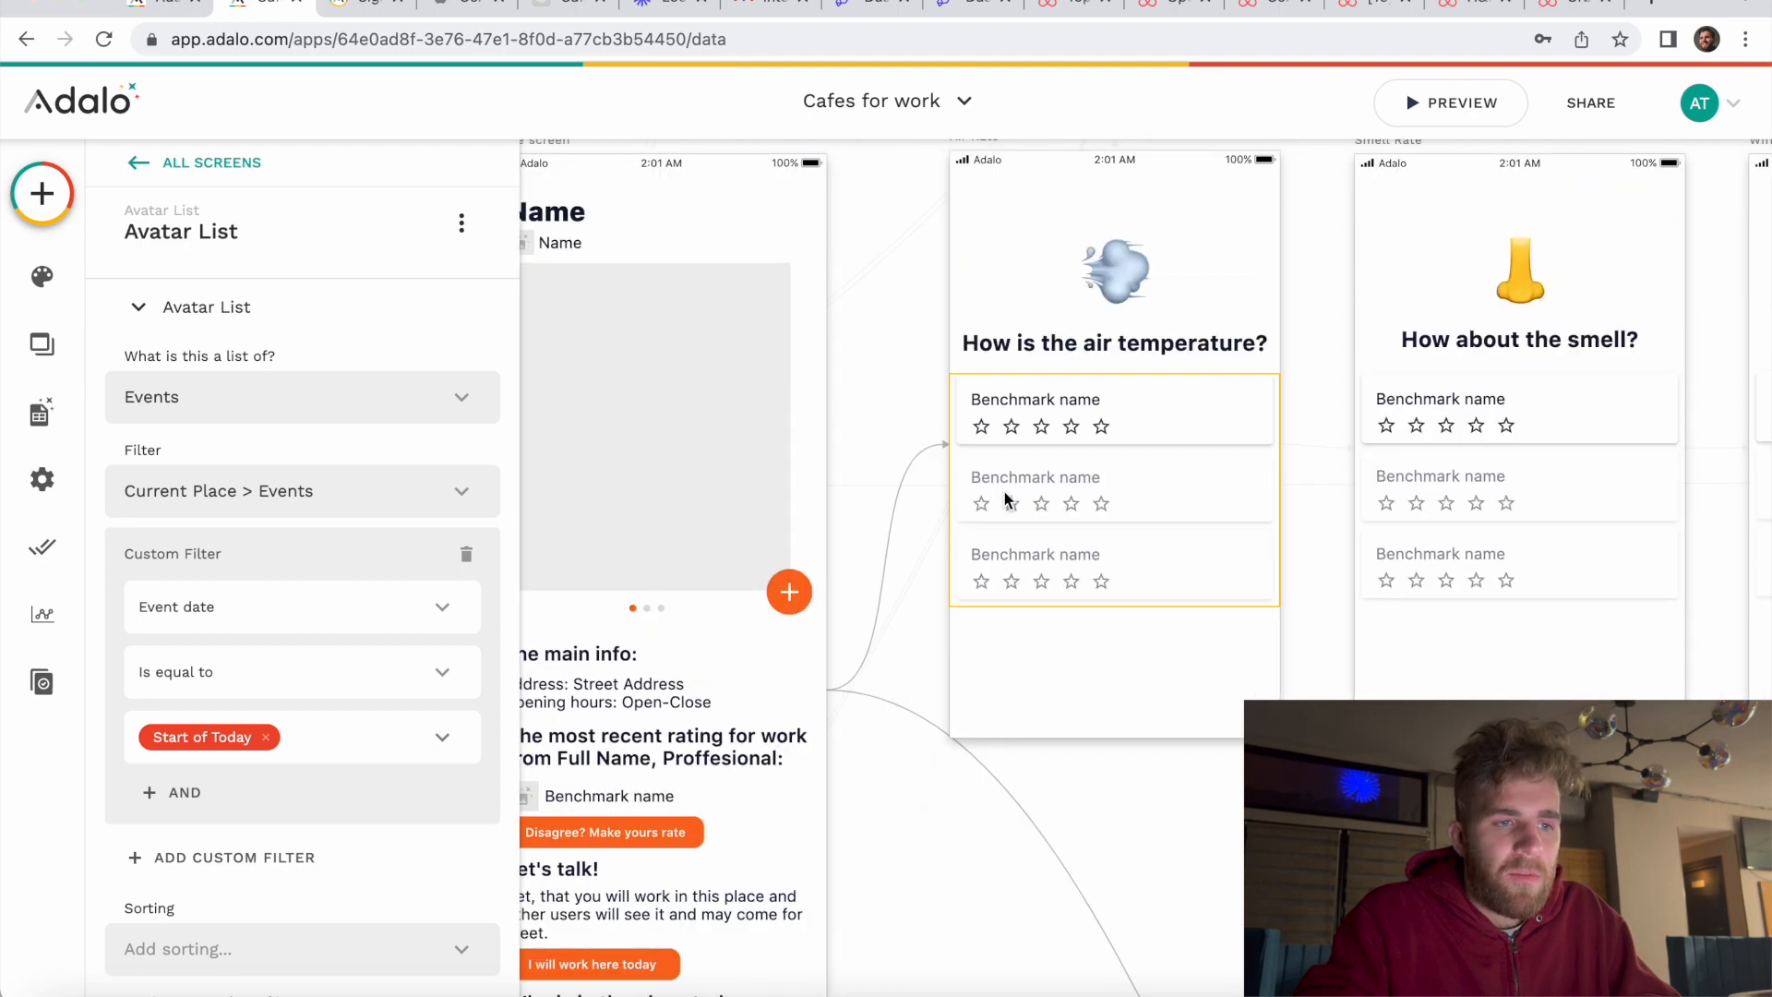
Step: Review the Cafe screen's main info, rating, Let's talk and "Who is in the place today" sections down to the Back button
{"action": "scroll", "coordinate": [1004, 489], "scroll_direction": "down", "scroll_amount": 5}
{"action": "scroll", "coordinate": [877, 751], "scroll_direction": "down", "scroll_amount": 1}
{"action": "scroll", "coordinate": [877, 751], "scroll_direction": "left", "scroll_amount": 1}
{"action": "scroll", "coordinate": [834, 699], "scroll_direction": "up", "scroll_amount": 8}
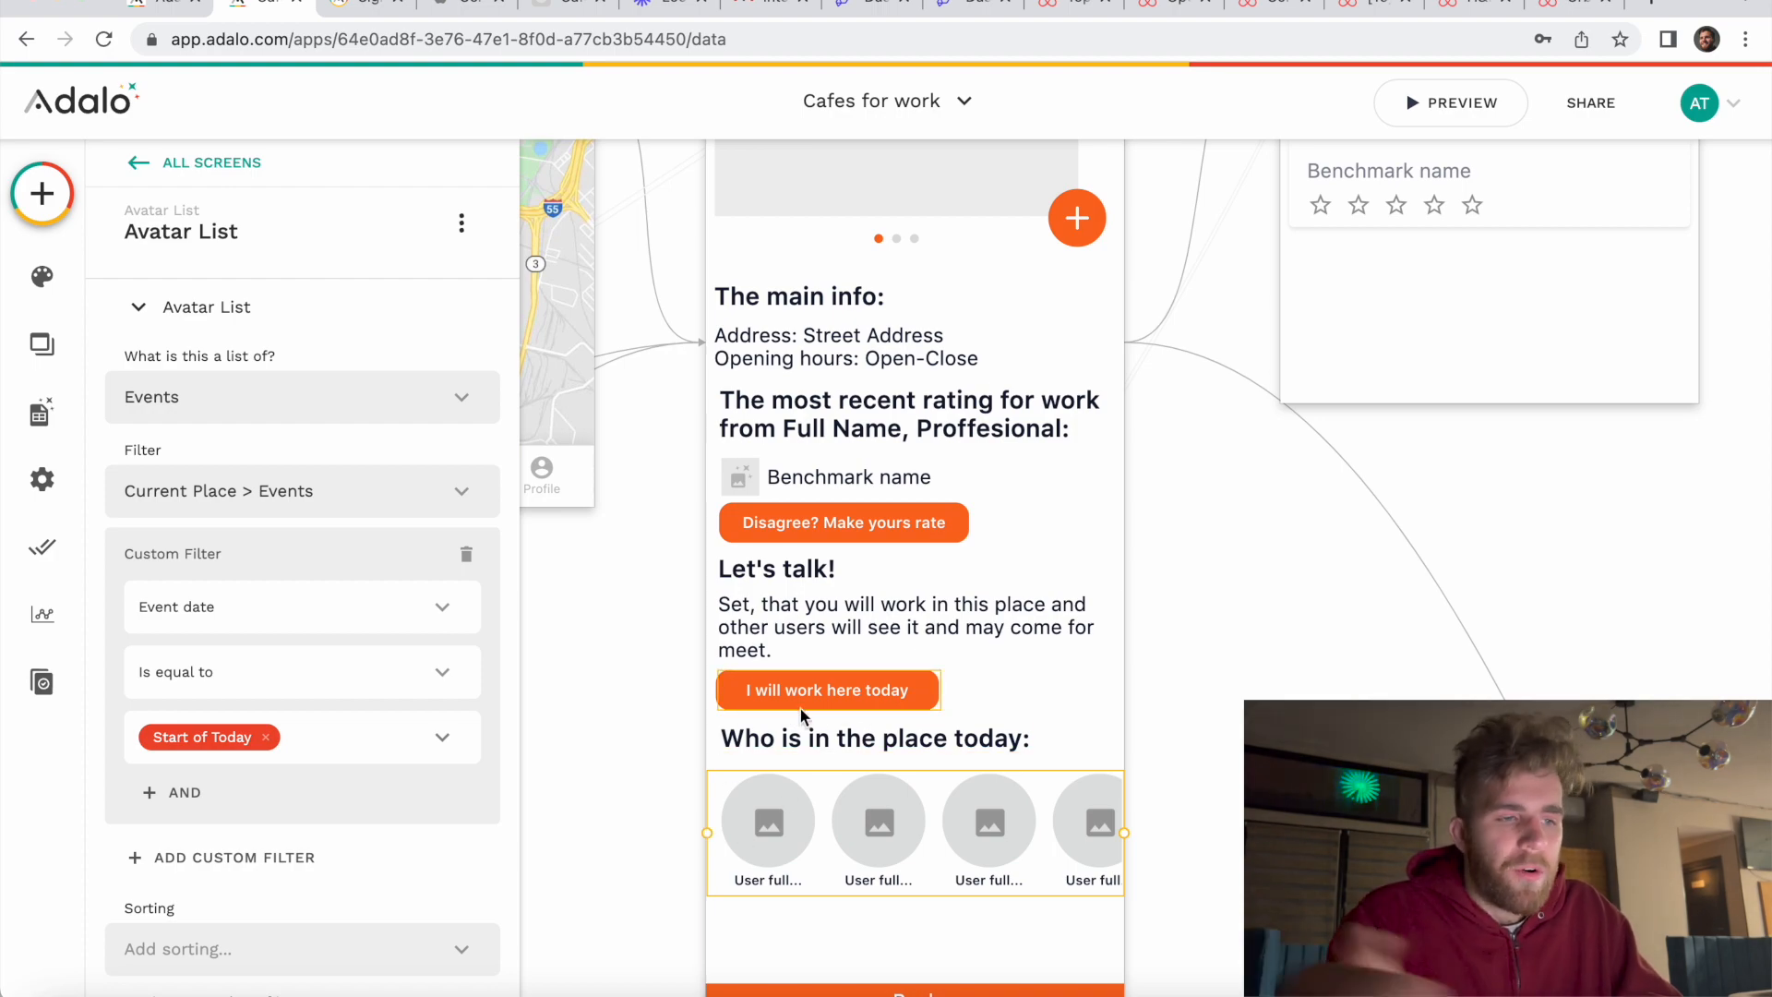
{"action": "scroll", "coordinate": [799, 706], "scroll_direction": "down", "scroll_amount": 5}
{"action": "scroll", "coordinate": [976, 639], "scroll_direction": "up", "scroll_amount": 5}
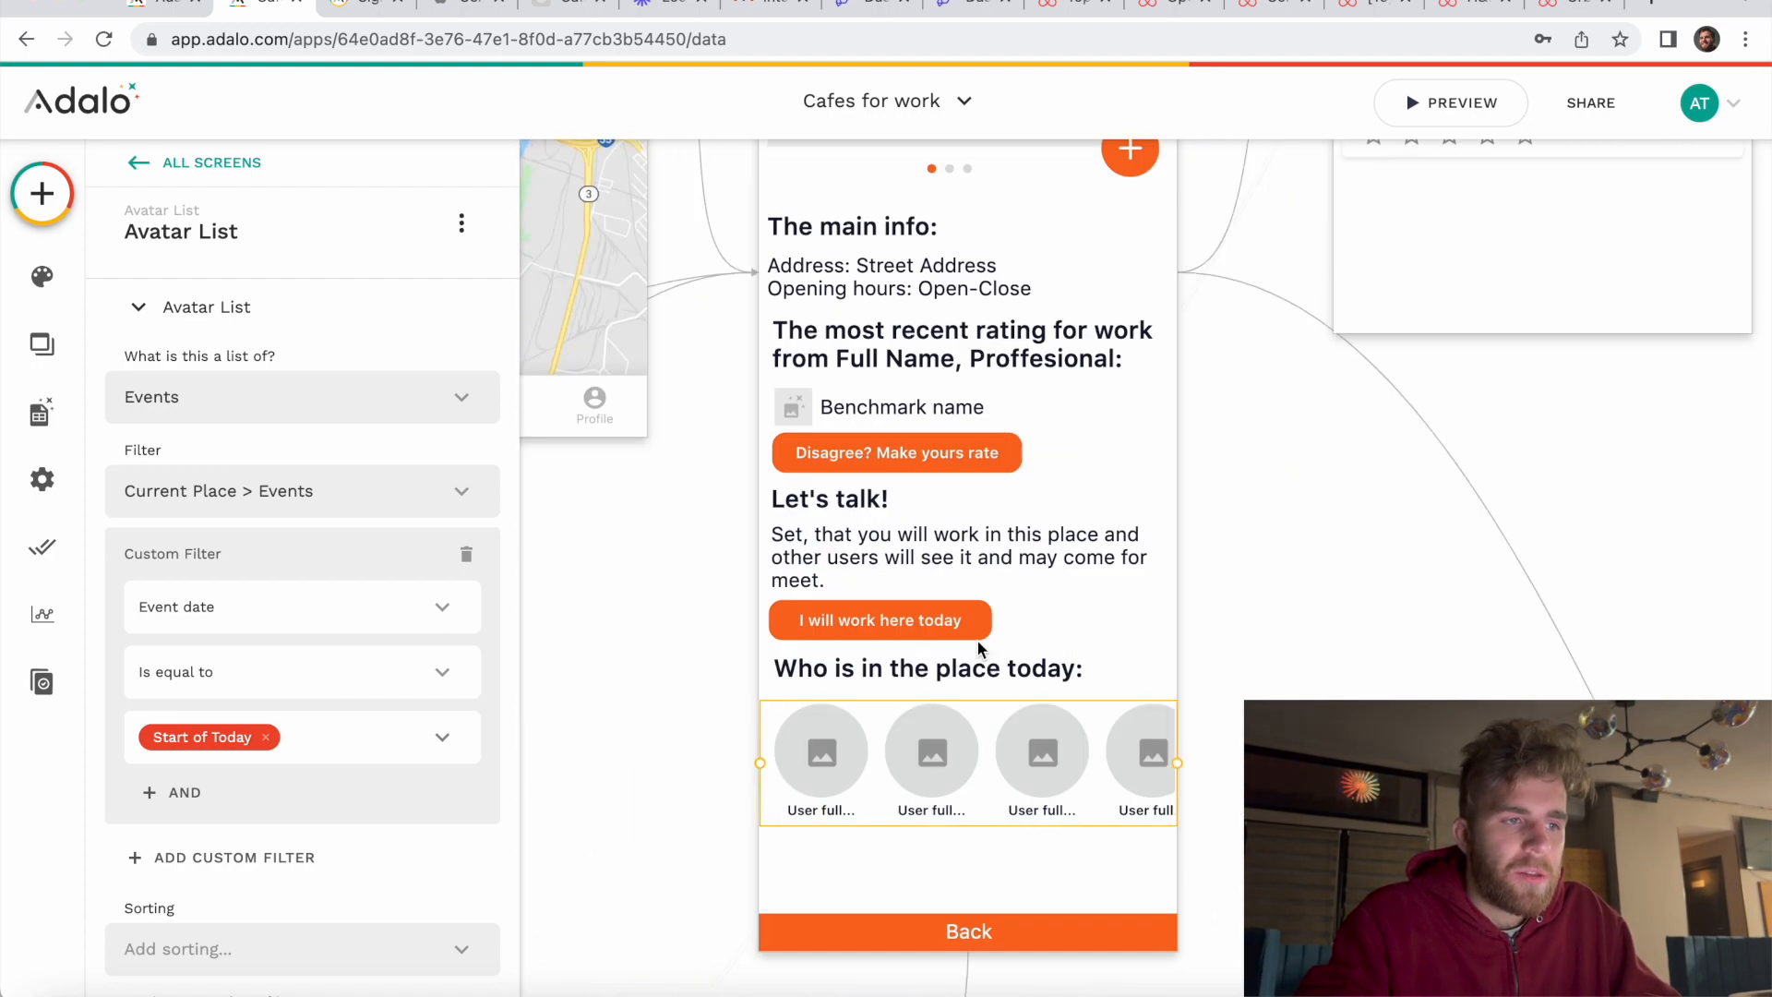
{"action": "scroll", "coordinate": [976, 638], "scroll_direction": "down", "scroll_amount": 5}
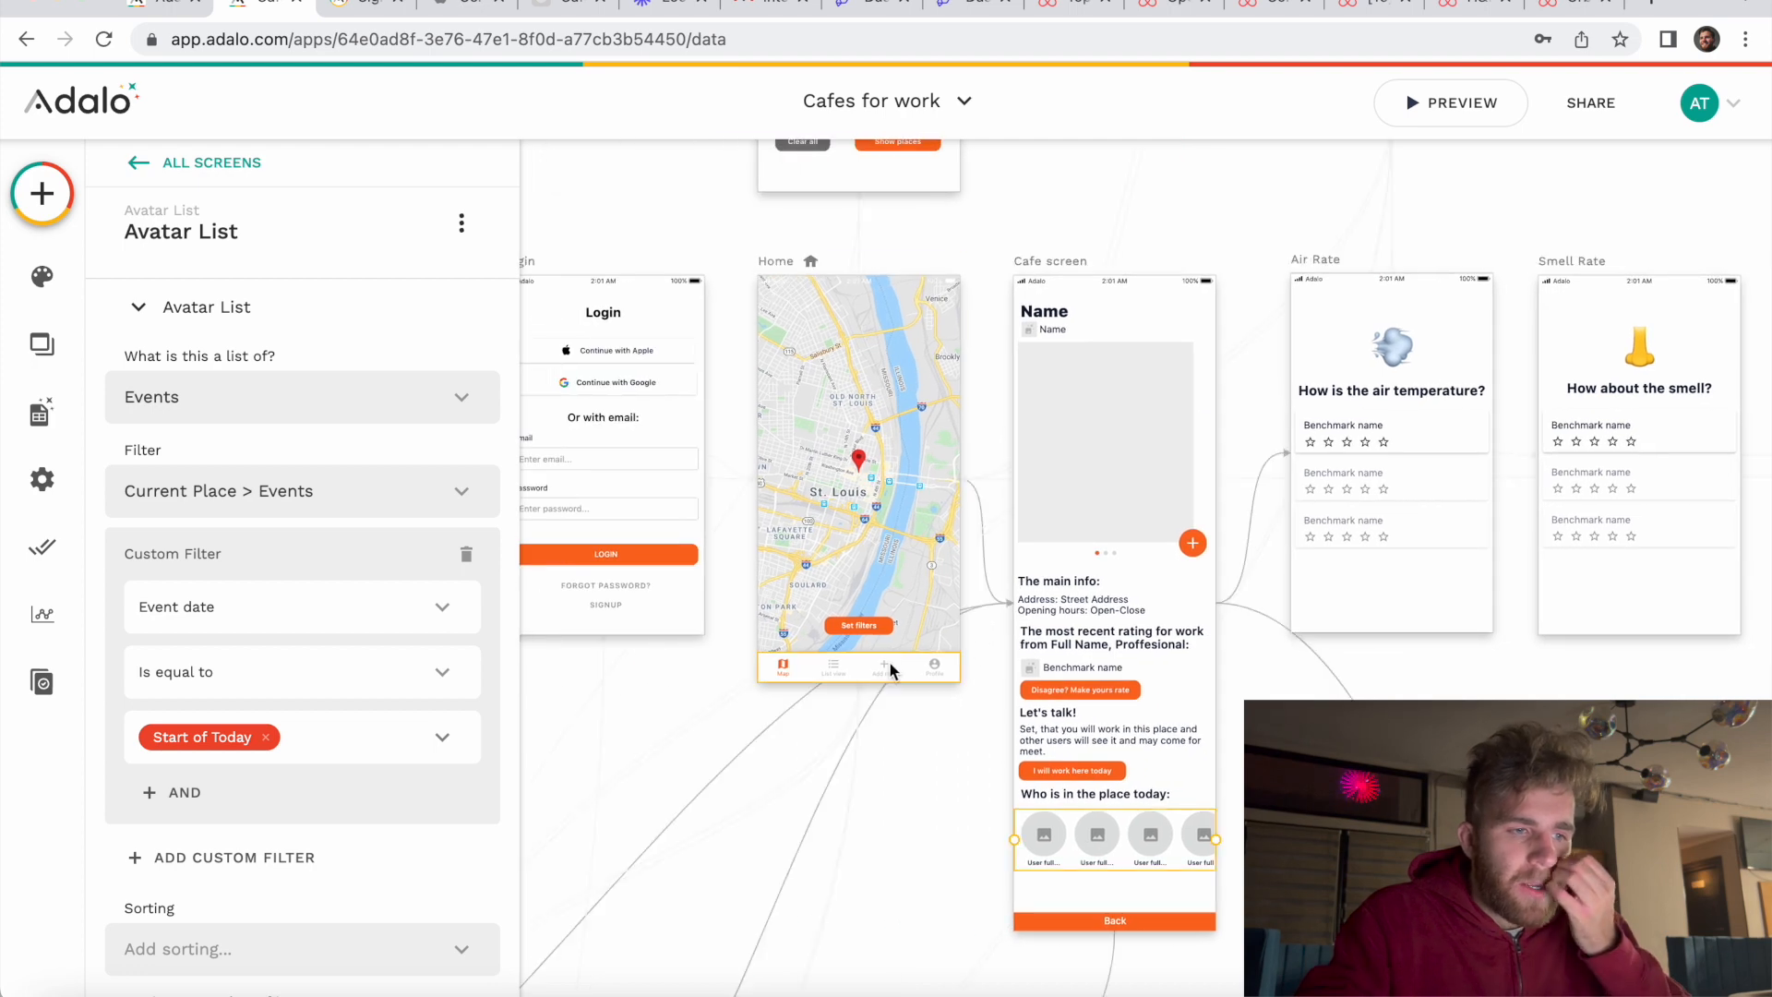
Step: Examine the Home screen's navigation bar with its Add new item and the Place creation screen
{"action": "scroll", "coordinate": [879, 678], "scroll_direction": "up", "scroll_amount": 5}
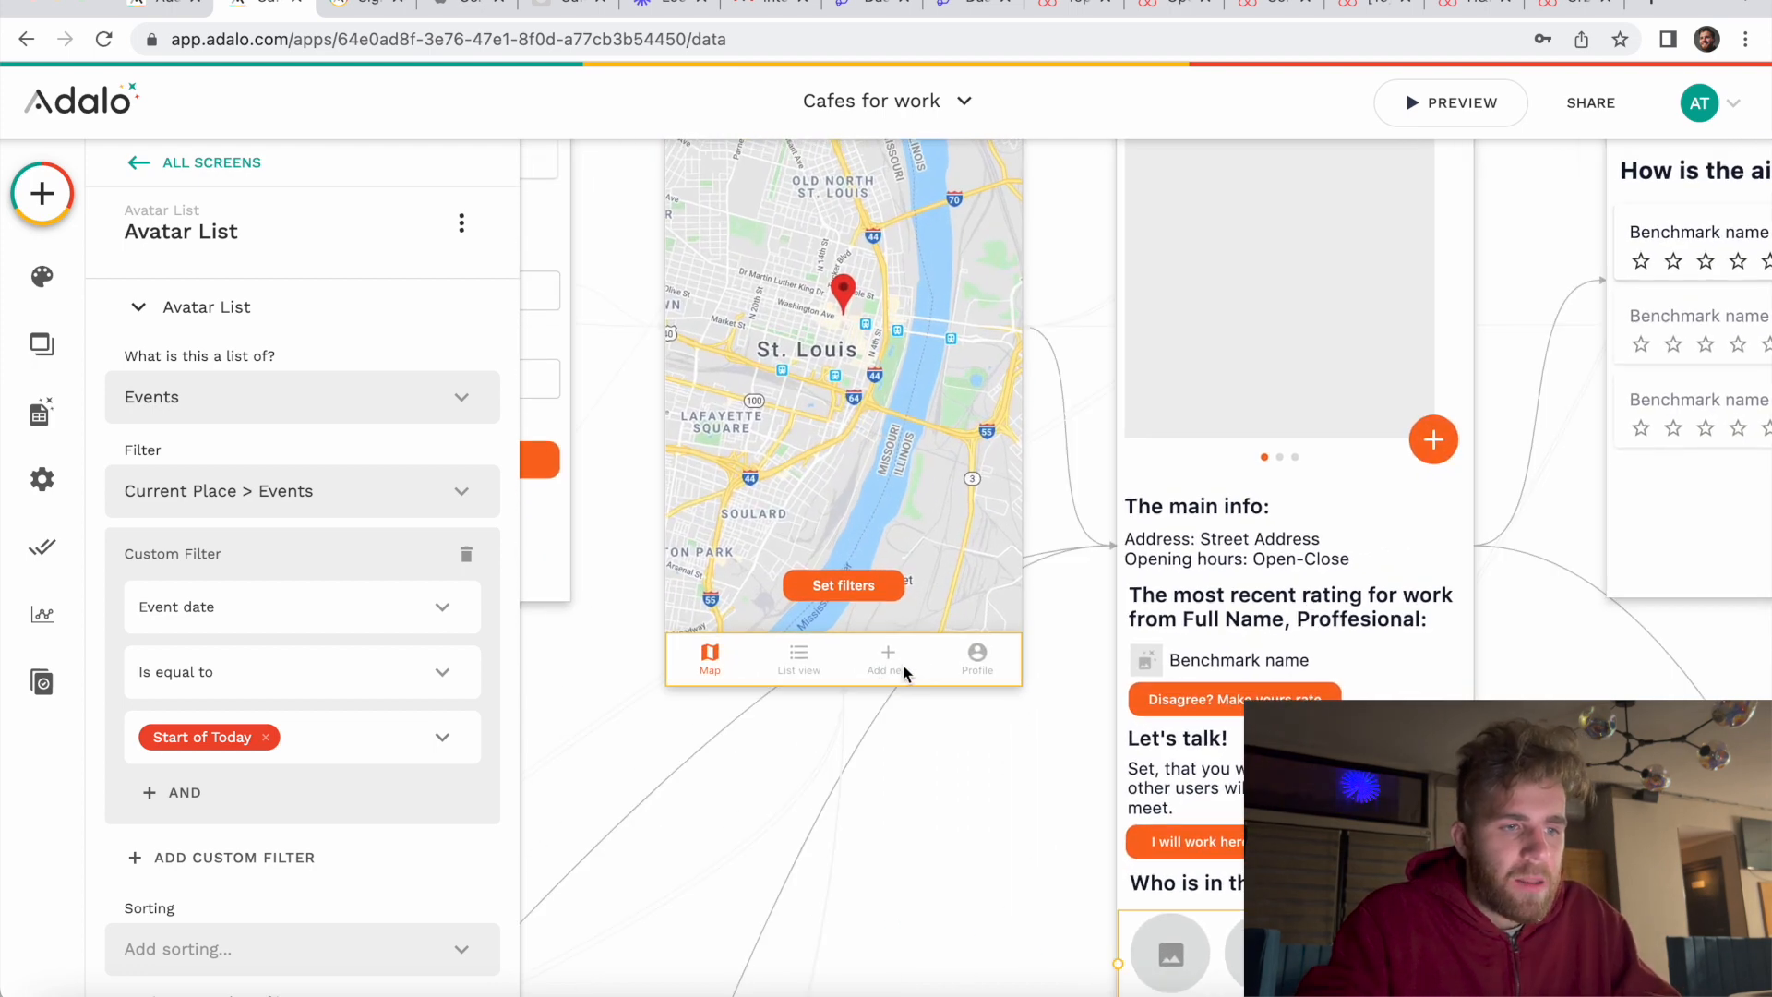
{"action": "scroll", "coordinate": [904, 664], "scroll_direction": "up", "scroll_amount": 1}
{"action": "scroll", "coordinate": [905, 674], "scroll_direction": "up", "scroll_amount": 10}
{"action": "scroll", "coordinate": [904, 674], "scroll_direction": "right", "scroll_amount": 7}
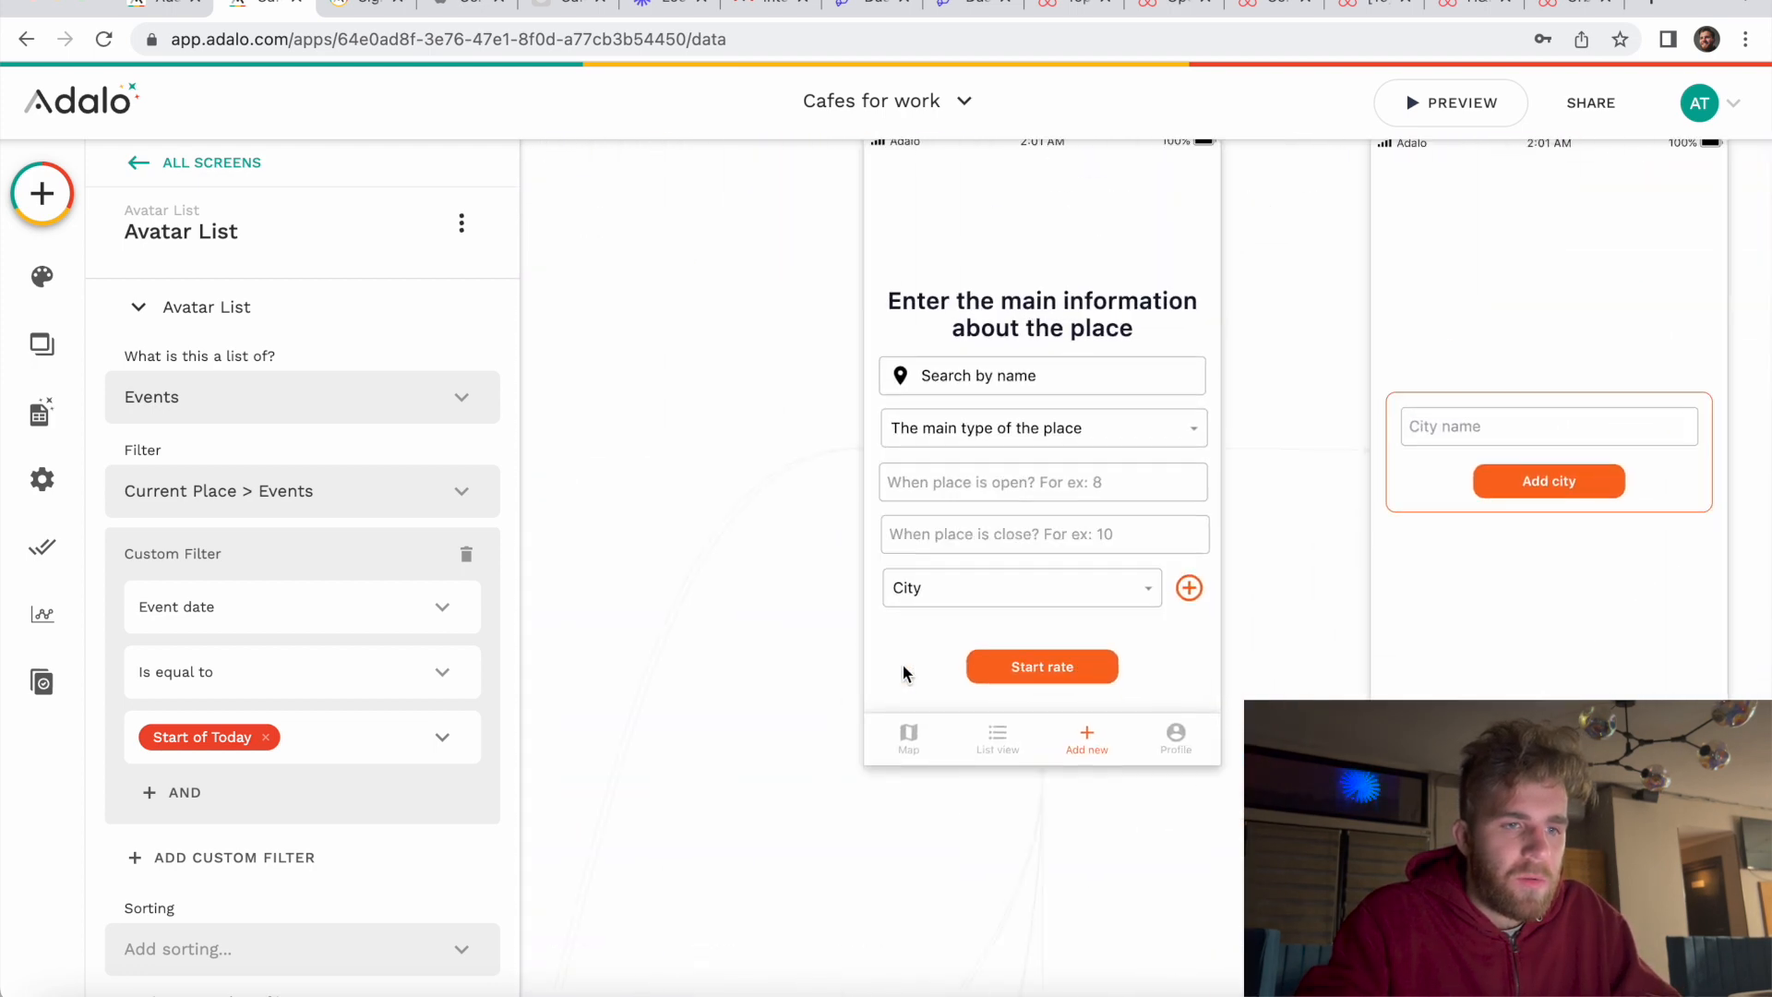
{"action": "scroll", "coordinate": [904, 675], "scroll_direction": "down", "scroll_amount": 5}
{"action": "scroll", "coordinate": [932, 711], "scroll_direction": "down", "scroll_amount": 3}
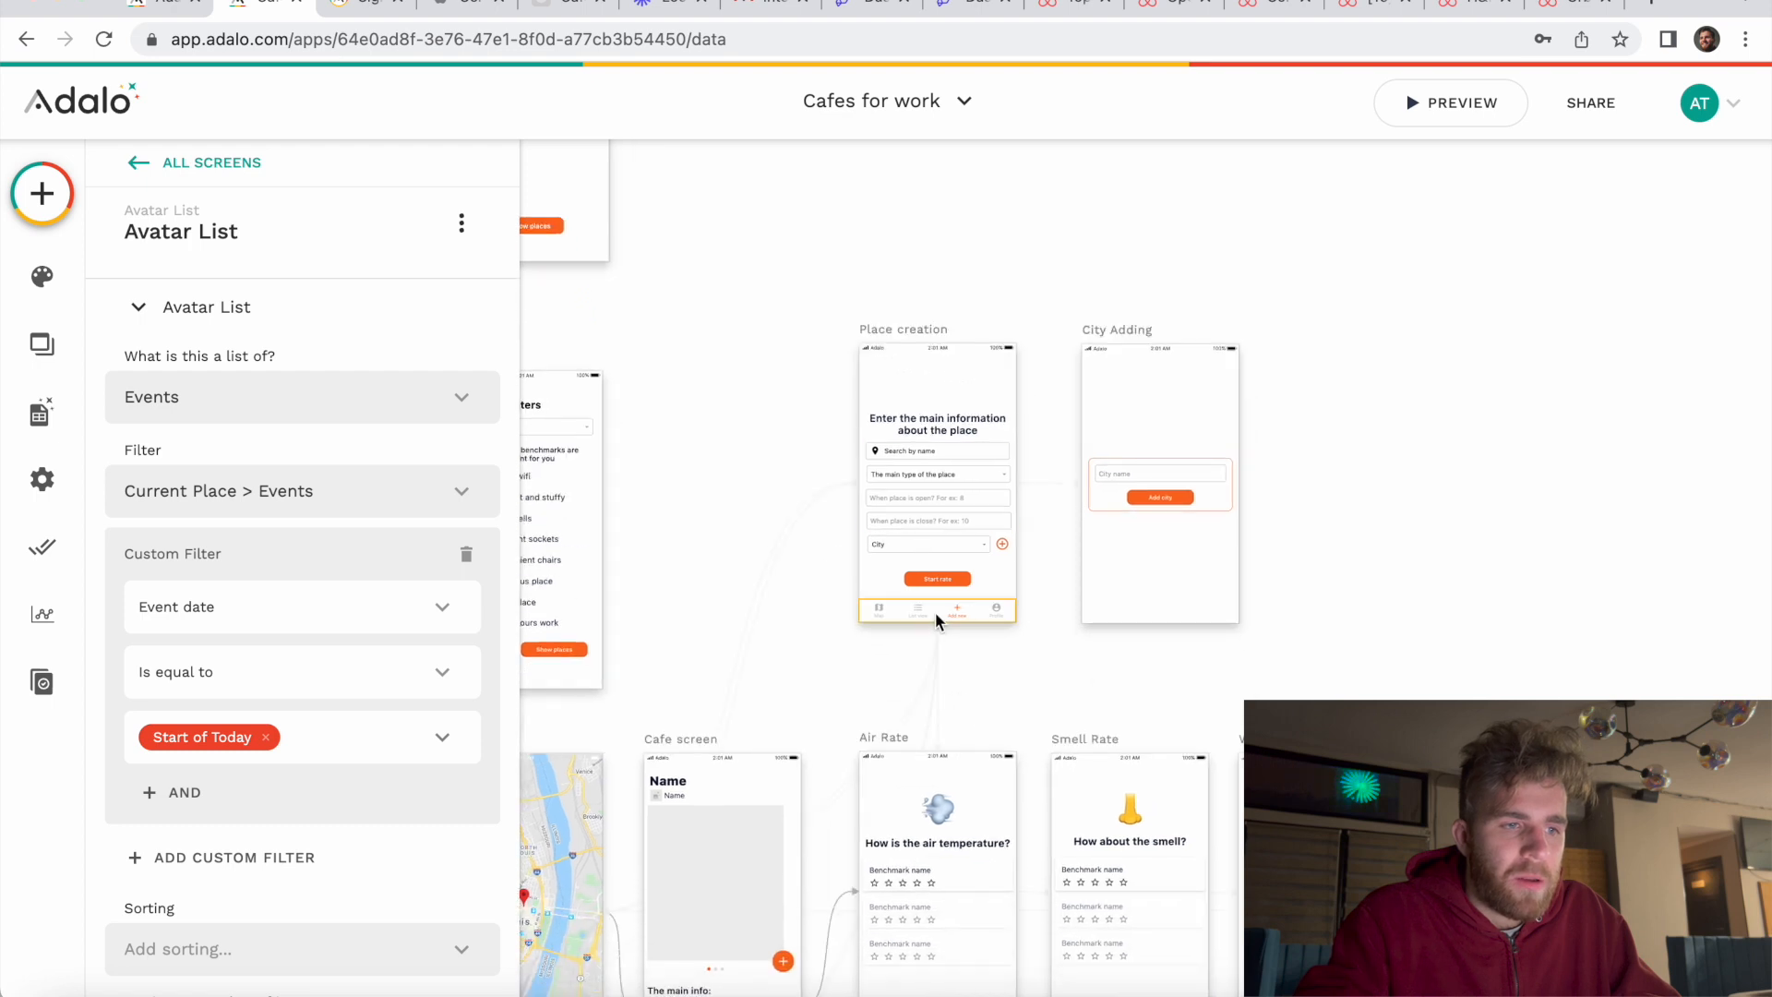
Step: Look over the row of rating screens from Air Rate to Sockets New, then return to the Place creation screen
{"action": "scroll", "coordinate": [934, 611], "scroll_direction": "down", "scroll_amount": 1}
{"action": "scroll", "coordinate": [904, 475], "scroll_direction": "down", "scroll_amount": 3}
{"action": "scroll", "coordinate": [904, 474], "scroll_direction": "right", "scroll_amount": 1}
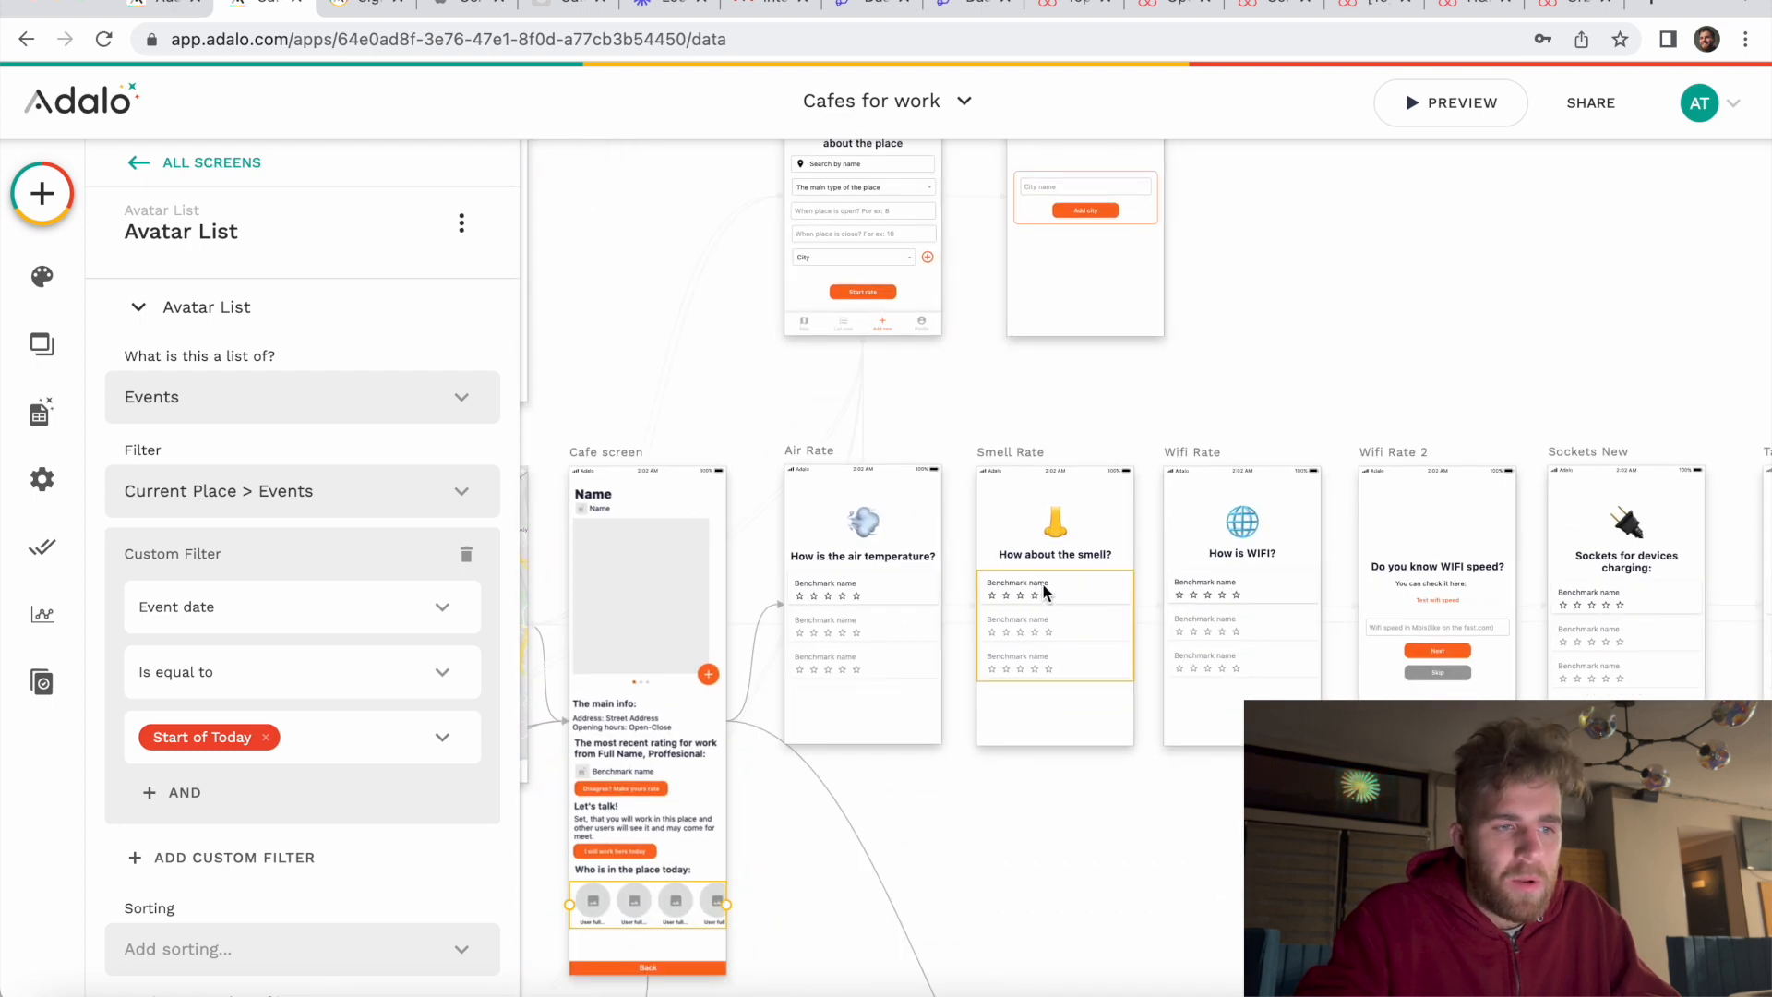
{"action": "scroll", "coordinate": [1122, 645], "scroll_direction": "right", "scroll_amount": 15}
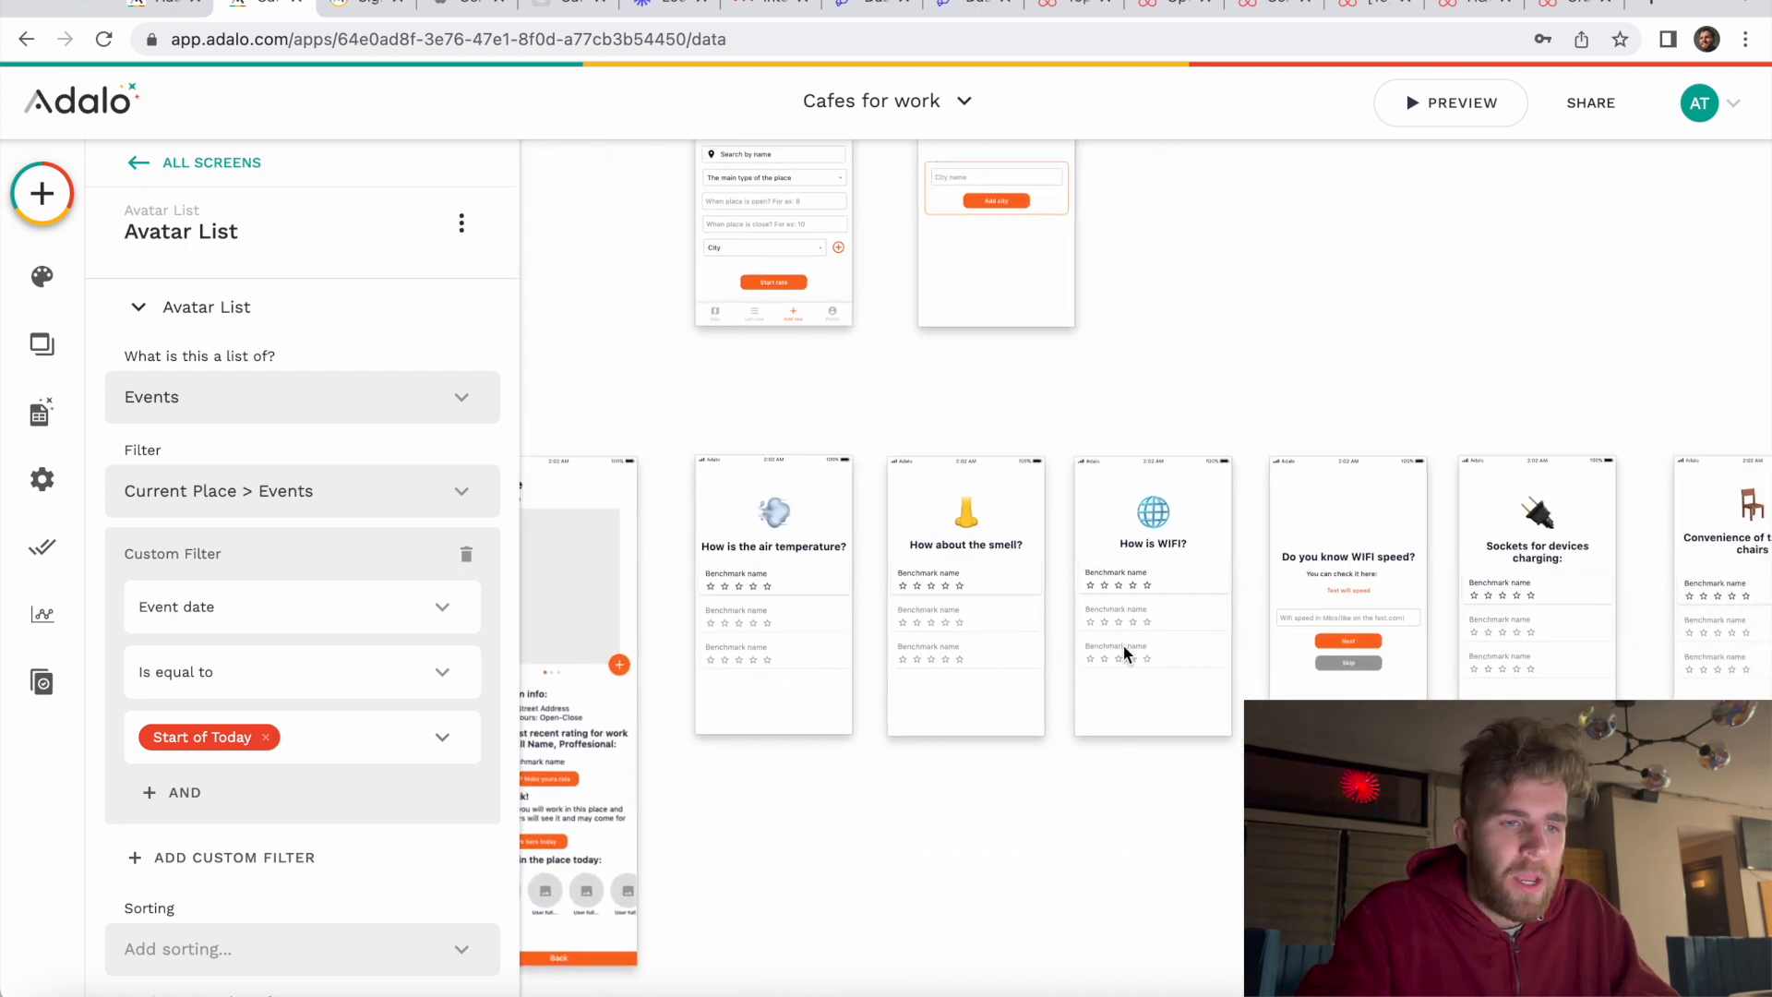
{"action": "scroll", "coordinate": [1122, 644], "scroll_direction": "left", "scroll_amount": 10}
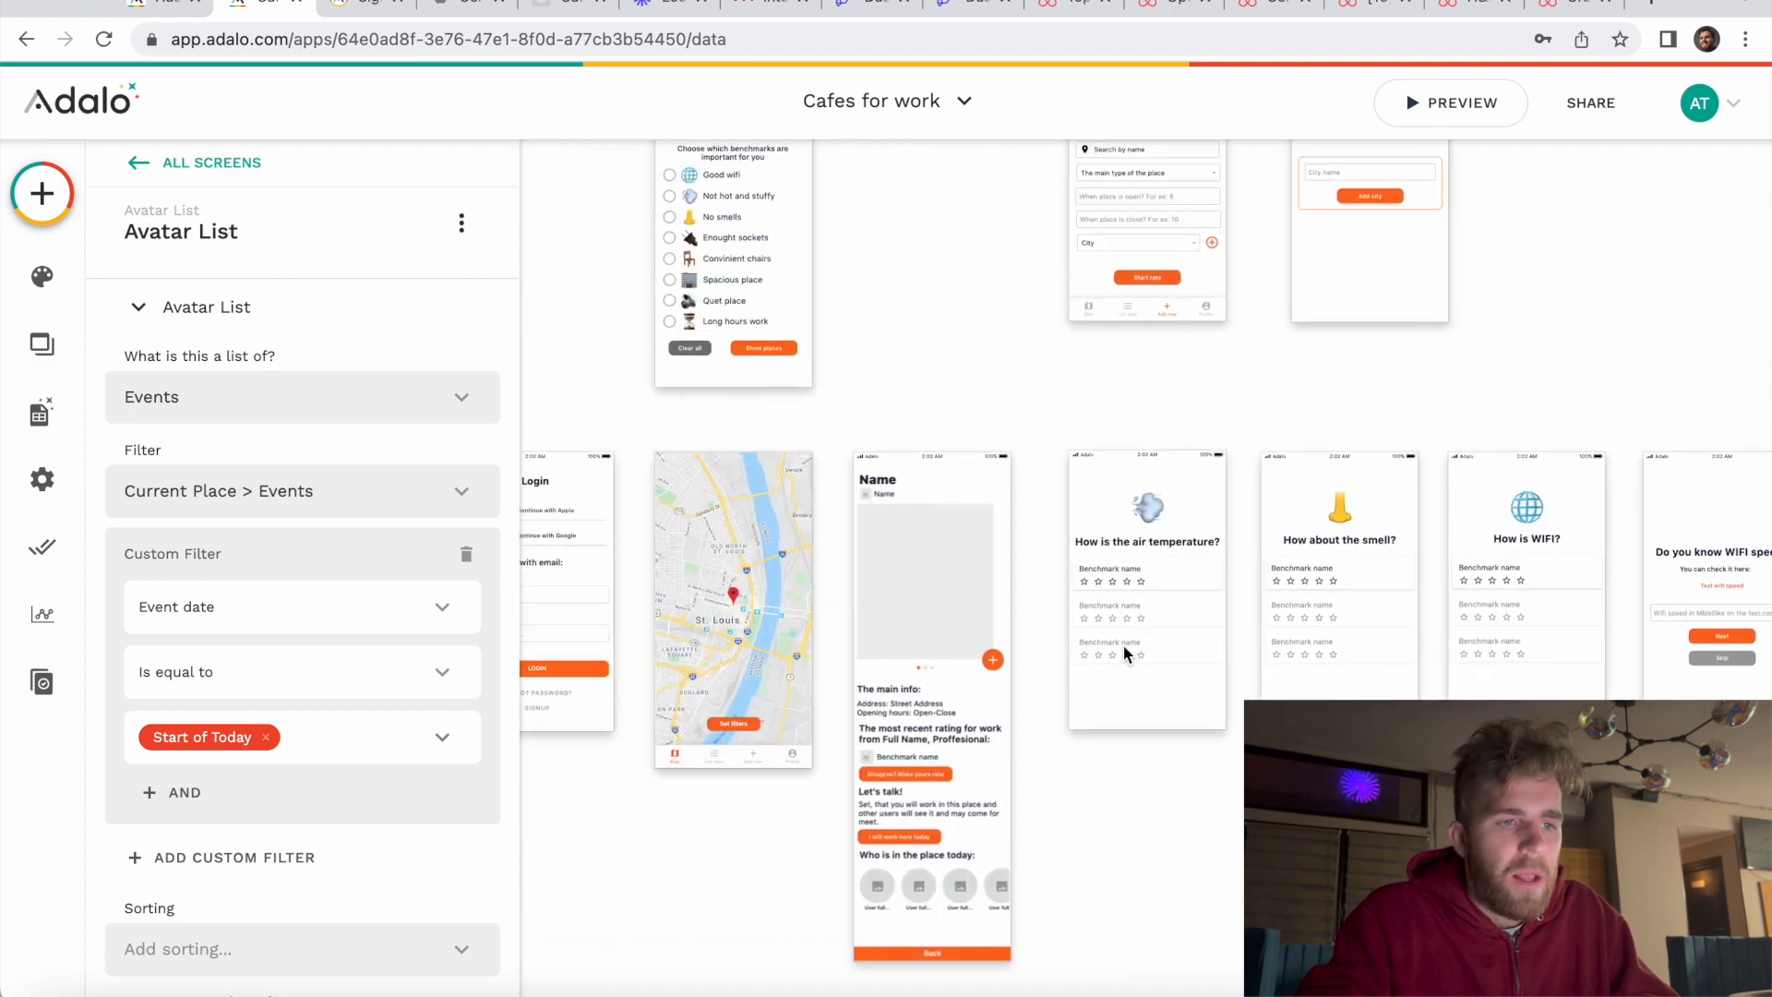
{"action": "scroll", "coordinate": [1122, 644], "scroll_direction": "up", "scroll_amount": 5}
{"action": "scroll", "coordinate": [1128, 479], "scroll_direction": "up", "scroll_amount": 3}
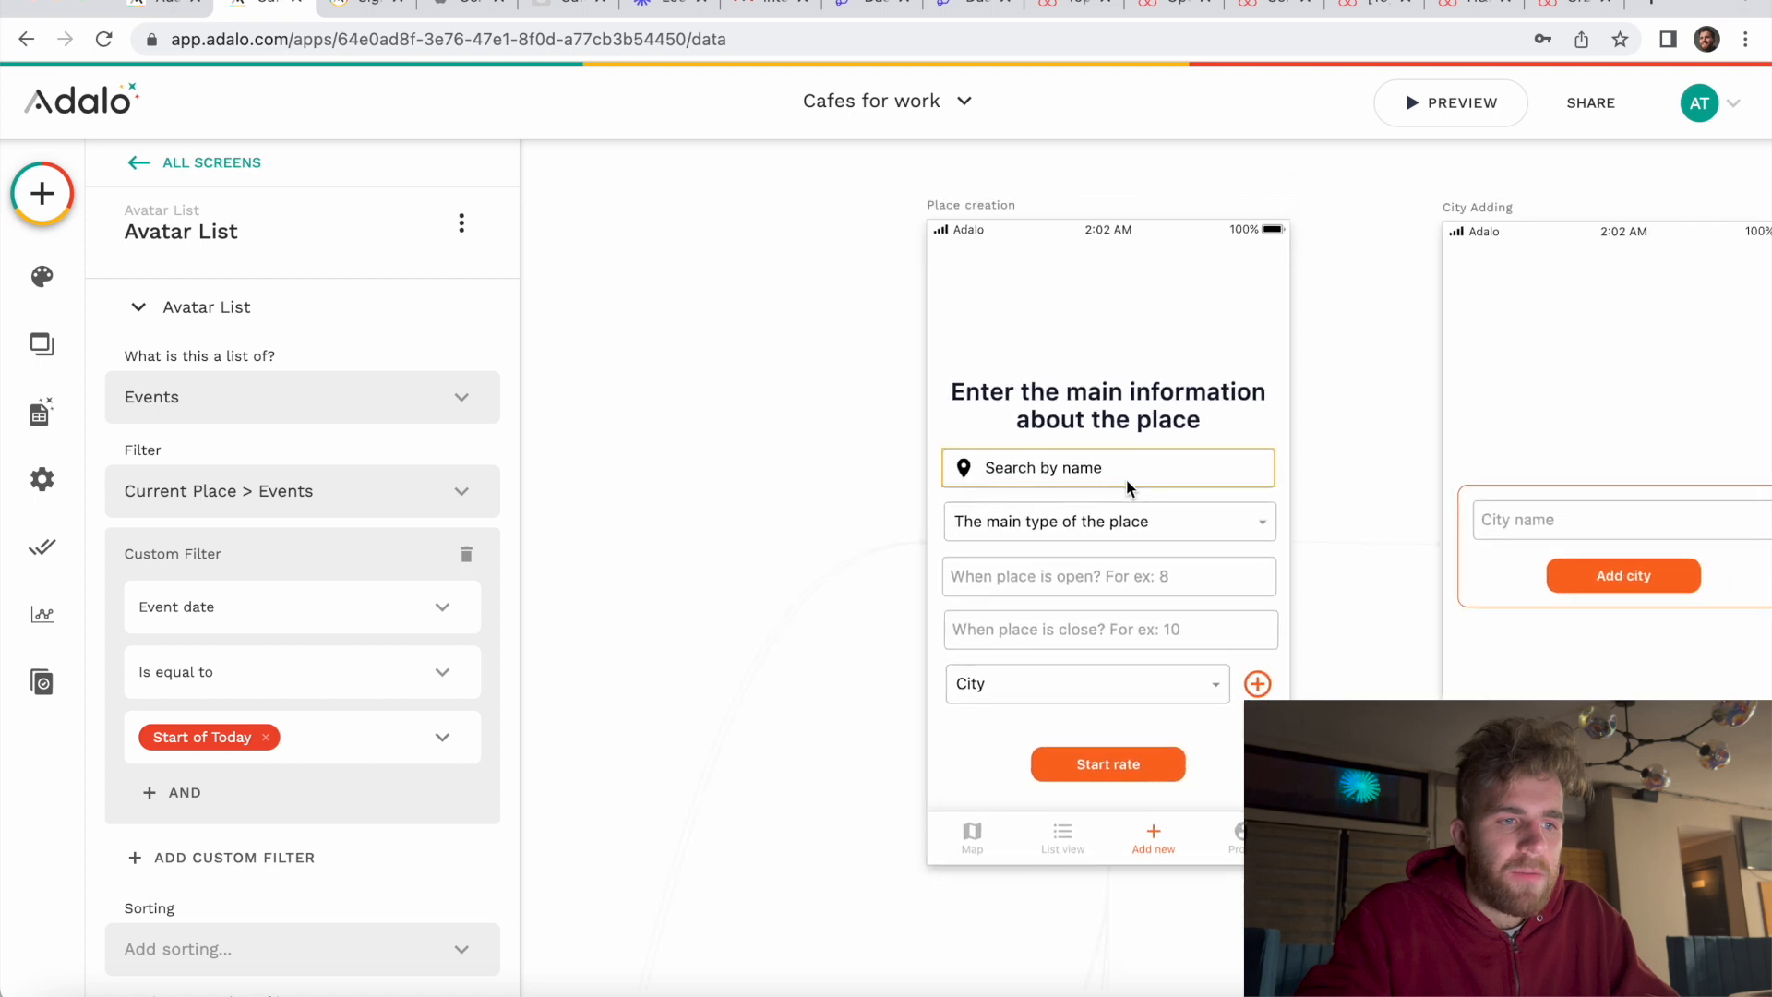
Step: Inspect the Place creation screen's location input, place type dropdown, opening and closing hour fields, and City dropdown
{"action": "left_click", "coordinate": [1098, 473]}
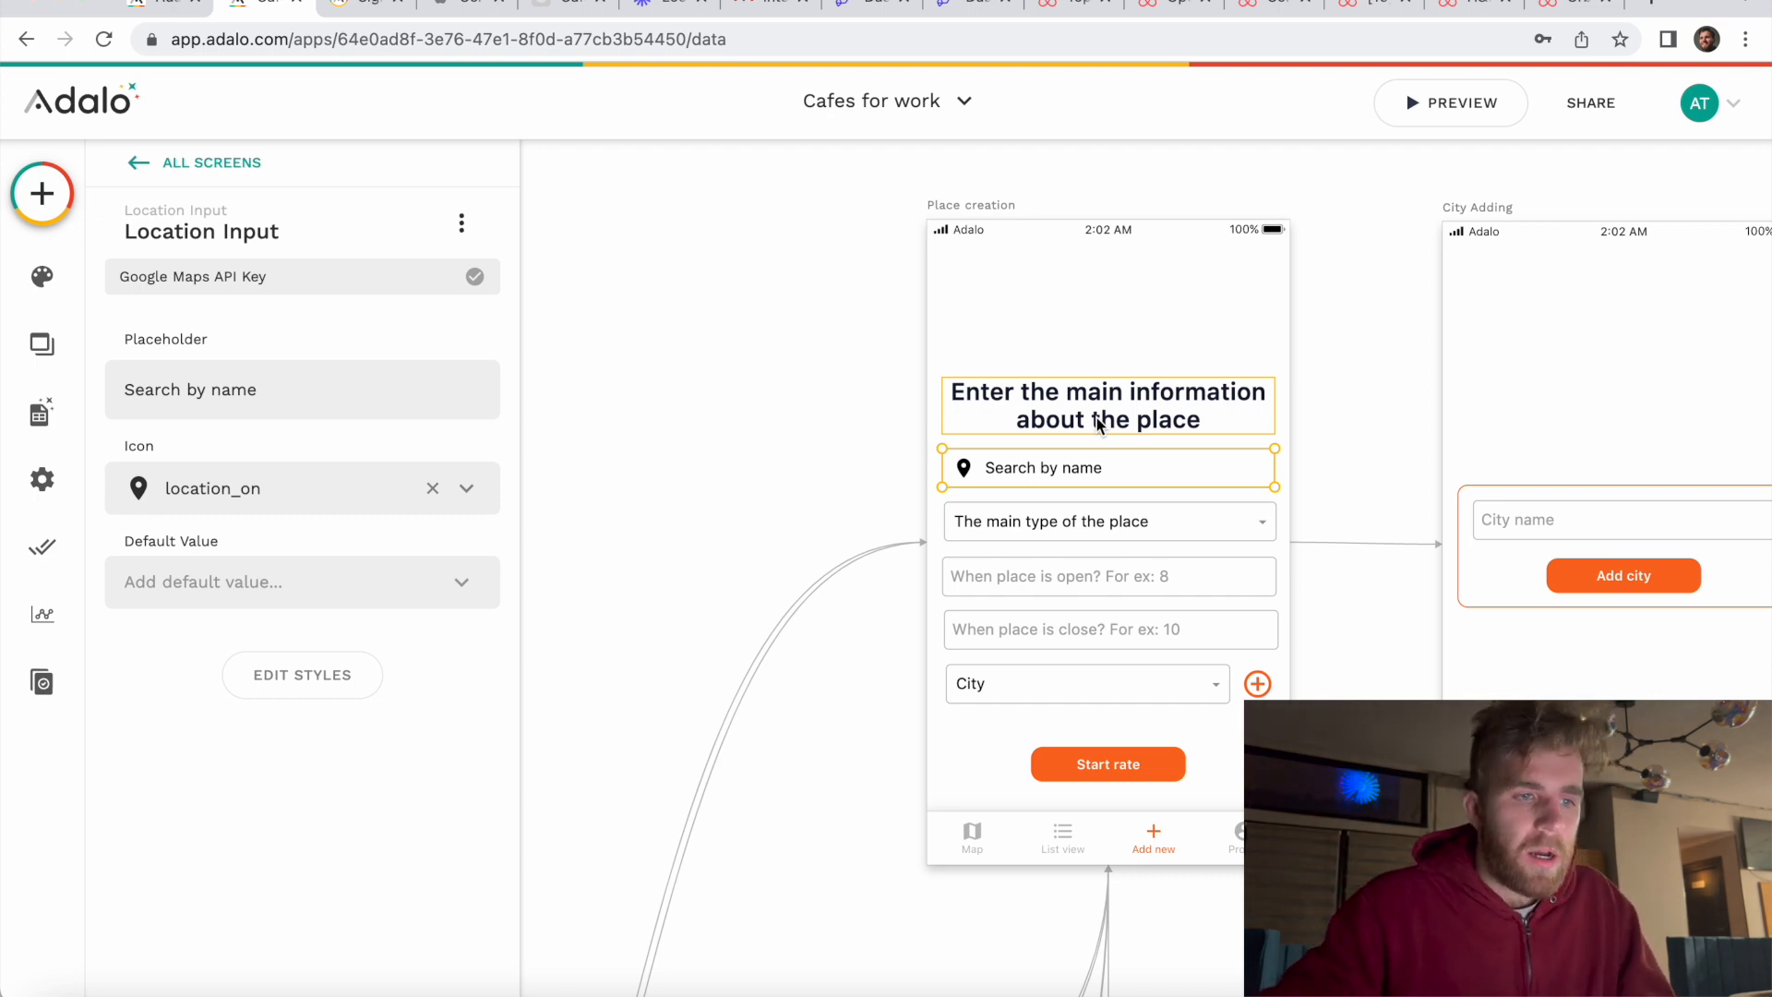
{"action": "left_click", "coordinate": [1112, 528]}
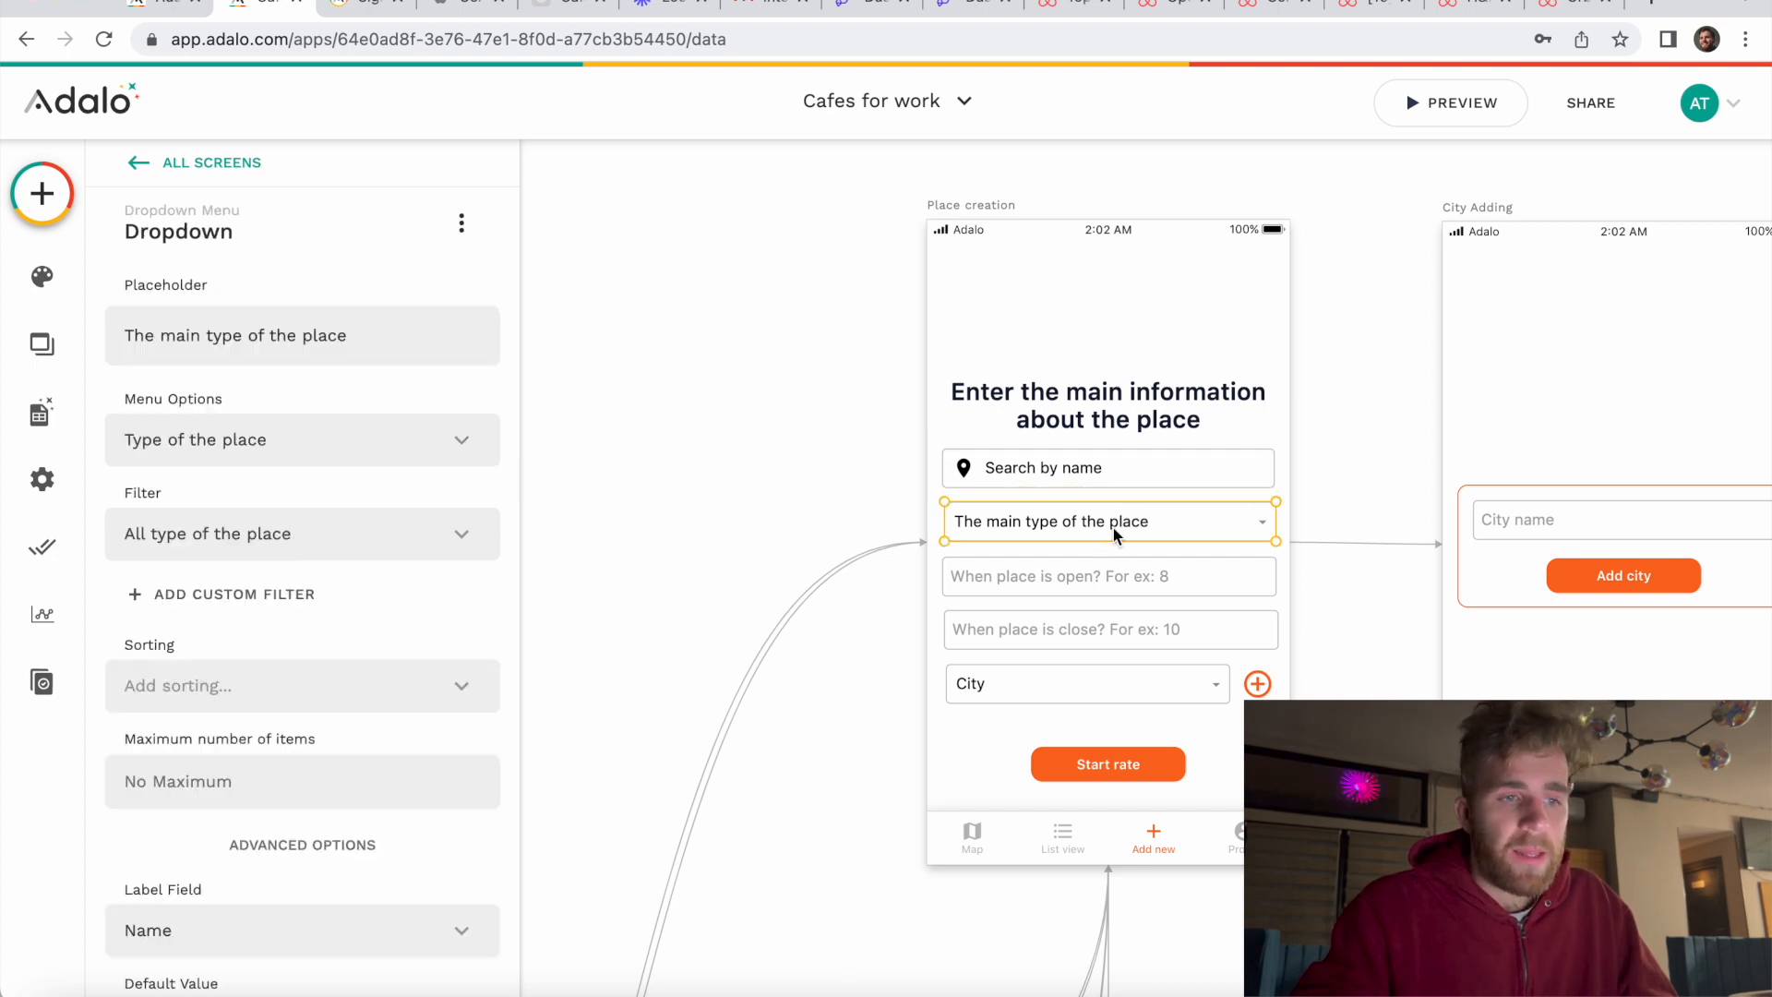
{"action": "left_click", "coordinate": [1105, 577]}
{"action": "scroll", "coordinate": [1107, 609], "scroll_direction": "down", "scroll_amount": 1}
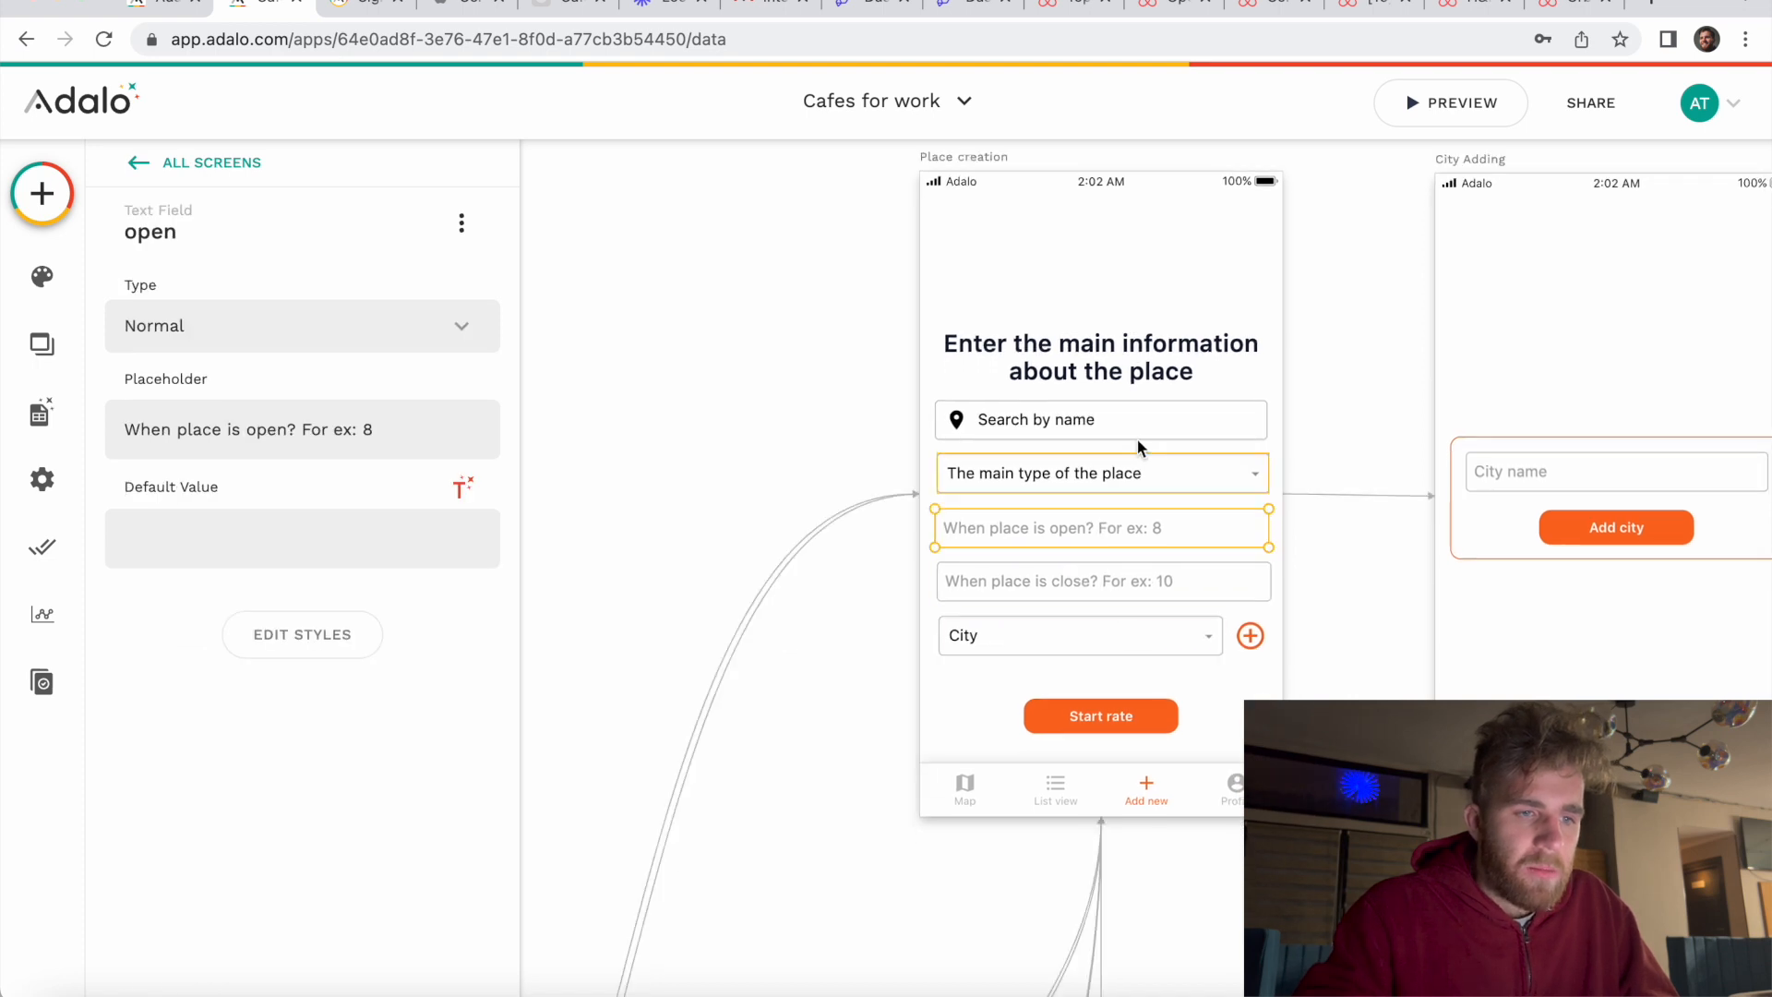
{"action": "scroll", "coordinate": [1083, 591], "scroll_direction": "down", "scroll_amount": 1}
{"action": "left_click", "coordinate": [1090, 558]}
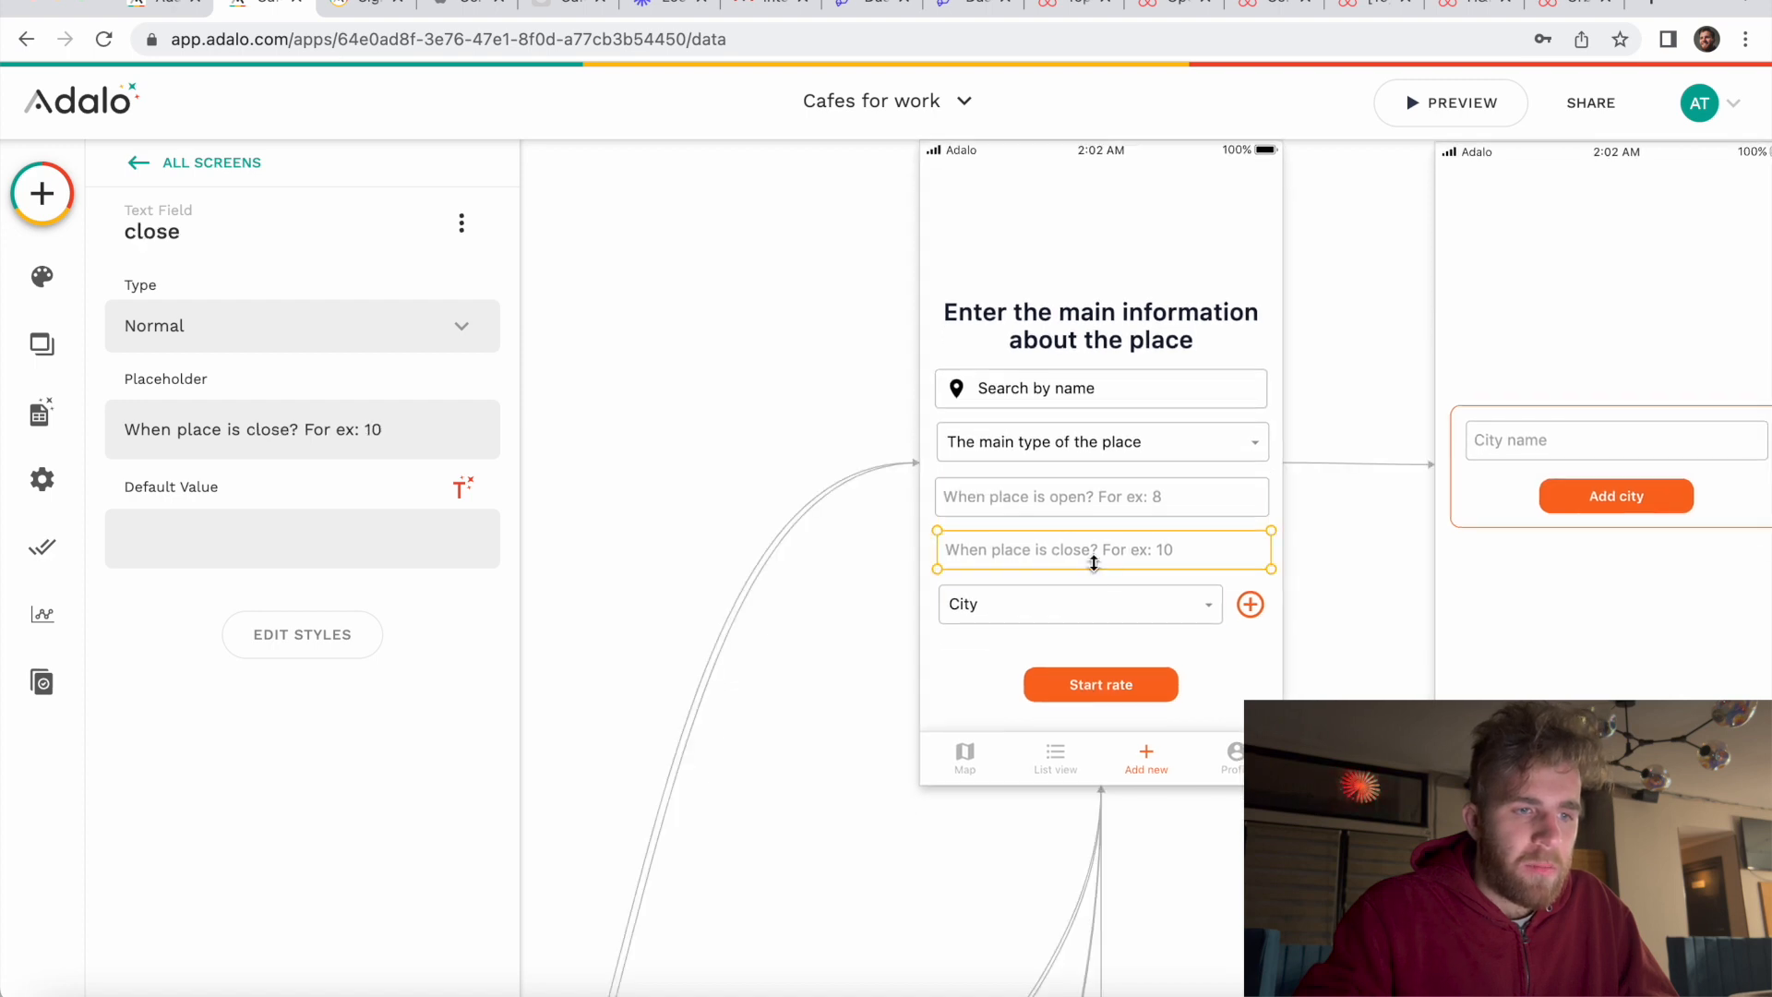
{"action": "left_click", "coordinate": [1124, 604]}
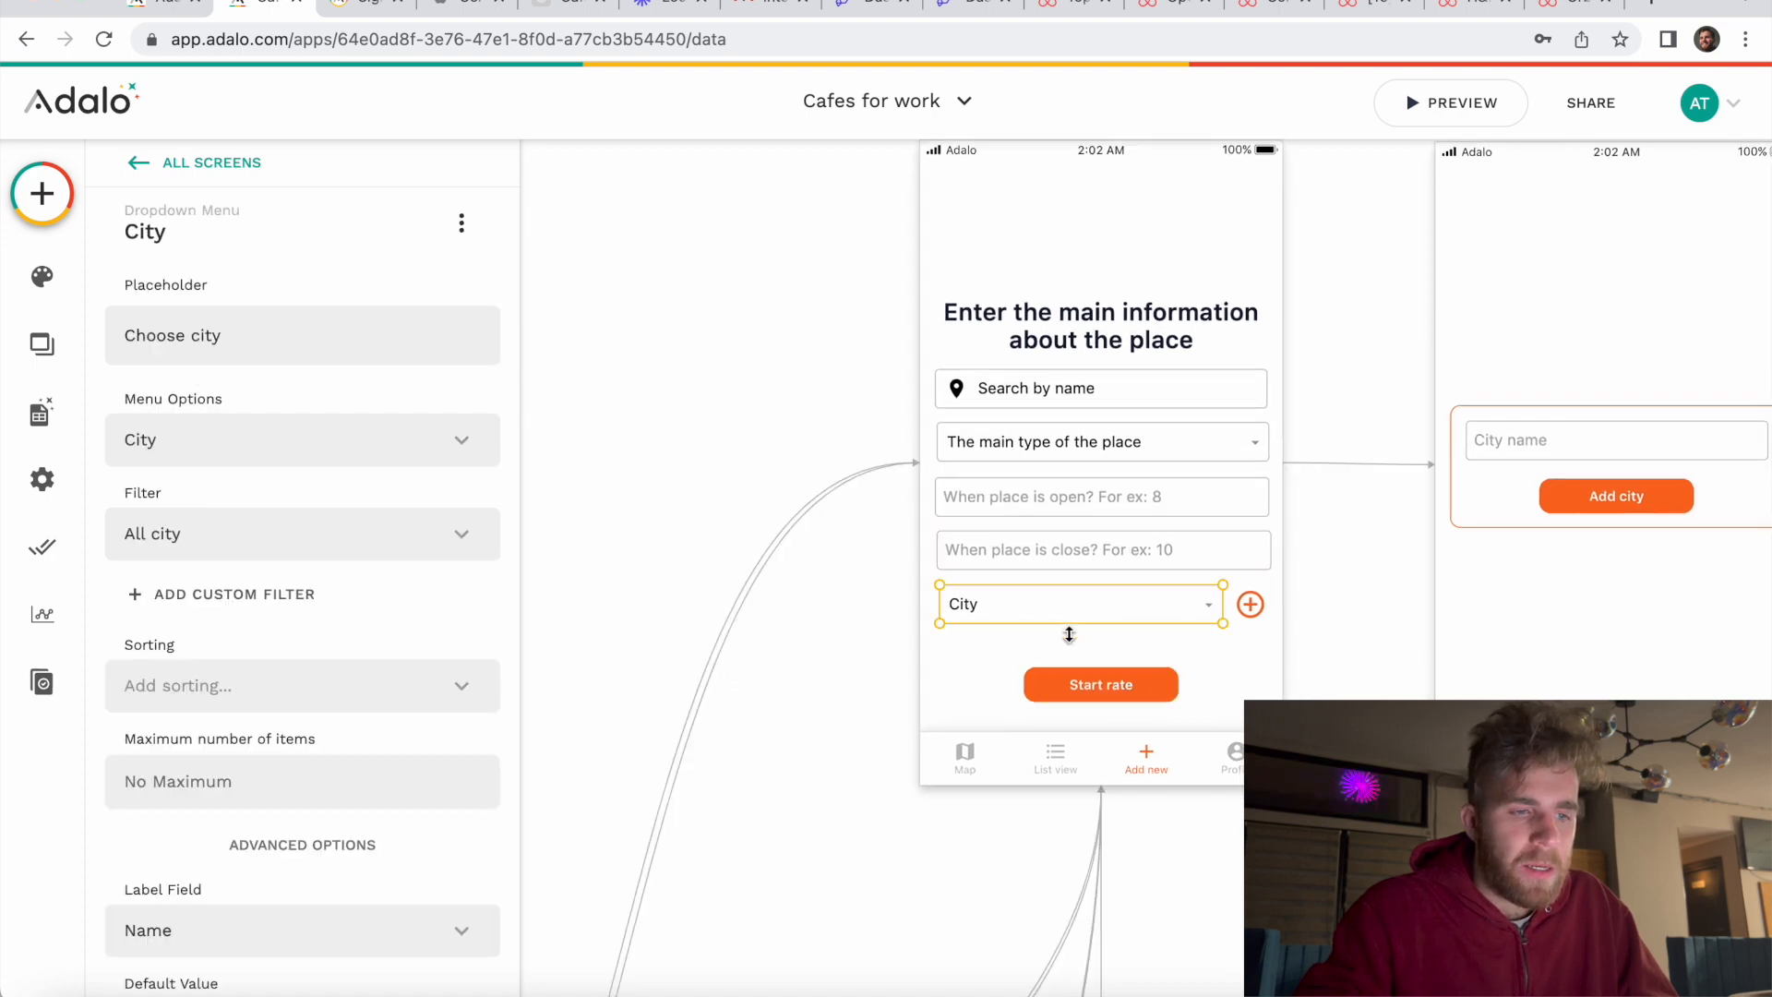
Step: Inspect the link on the plus icon beside City and the Create City action of the City Adding screen's Add city button
{"action": "left_click", "coordinate": [1247, 609]}
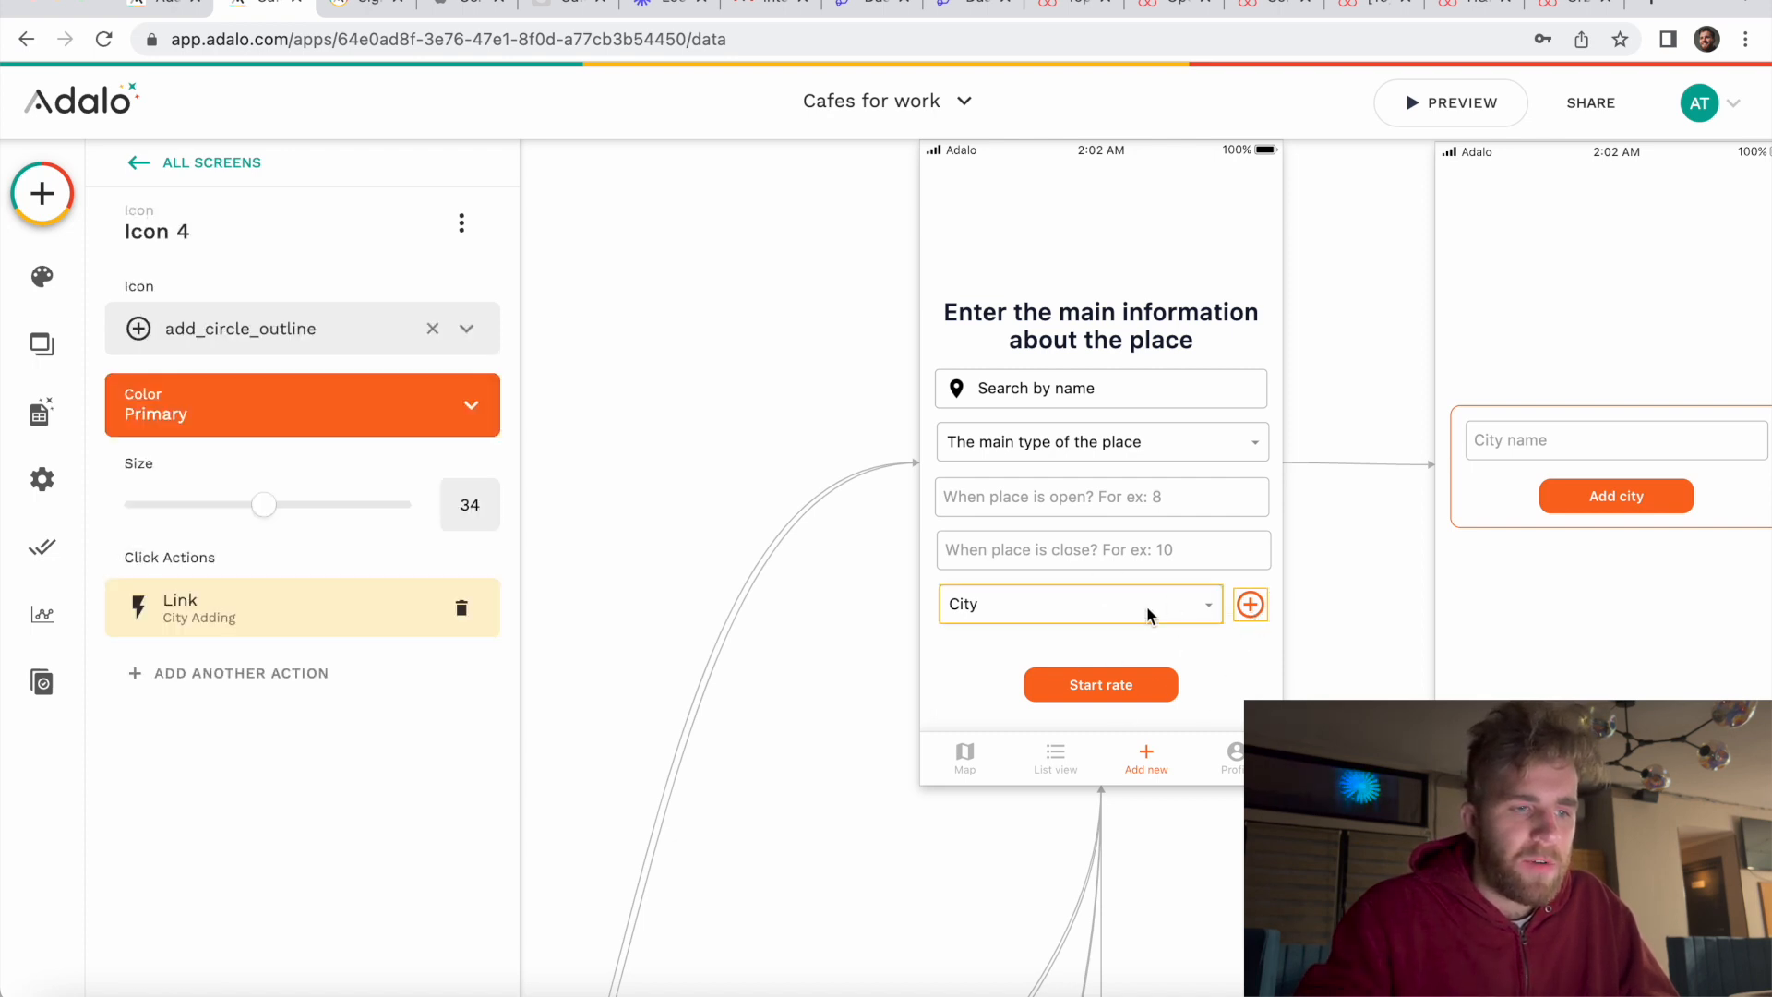
{"action": "scroll", "coordinate": [1146, 605], "scroll_direction": "right", "scroll_amount": 5}
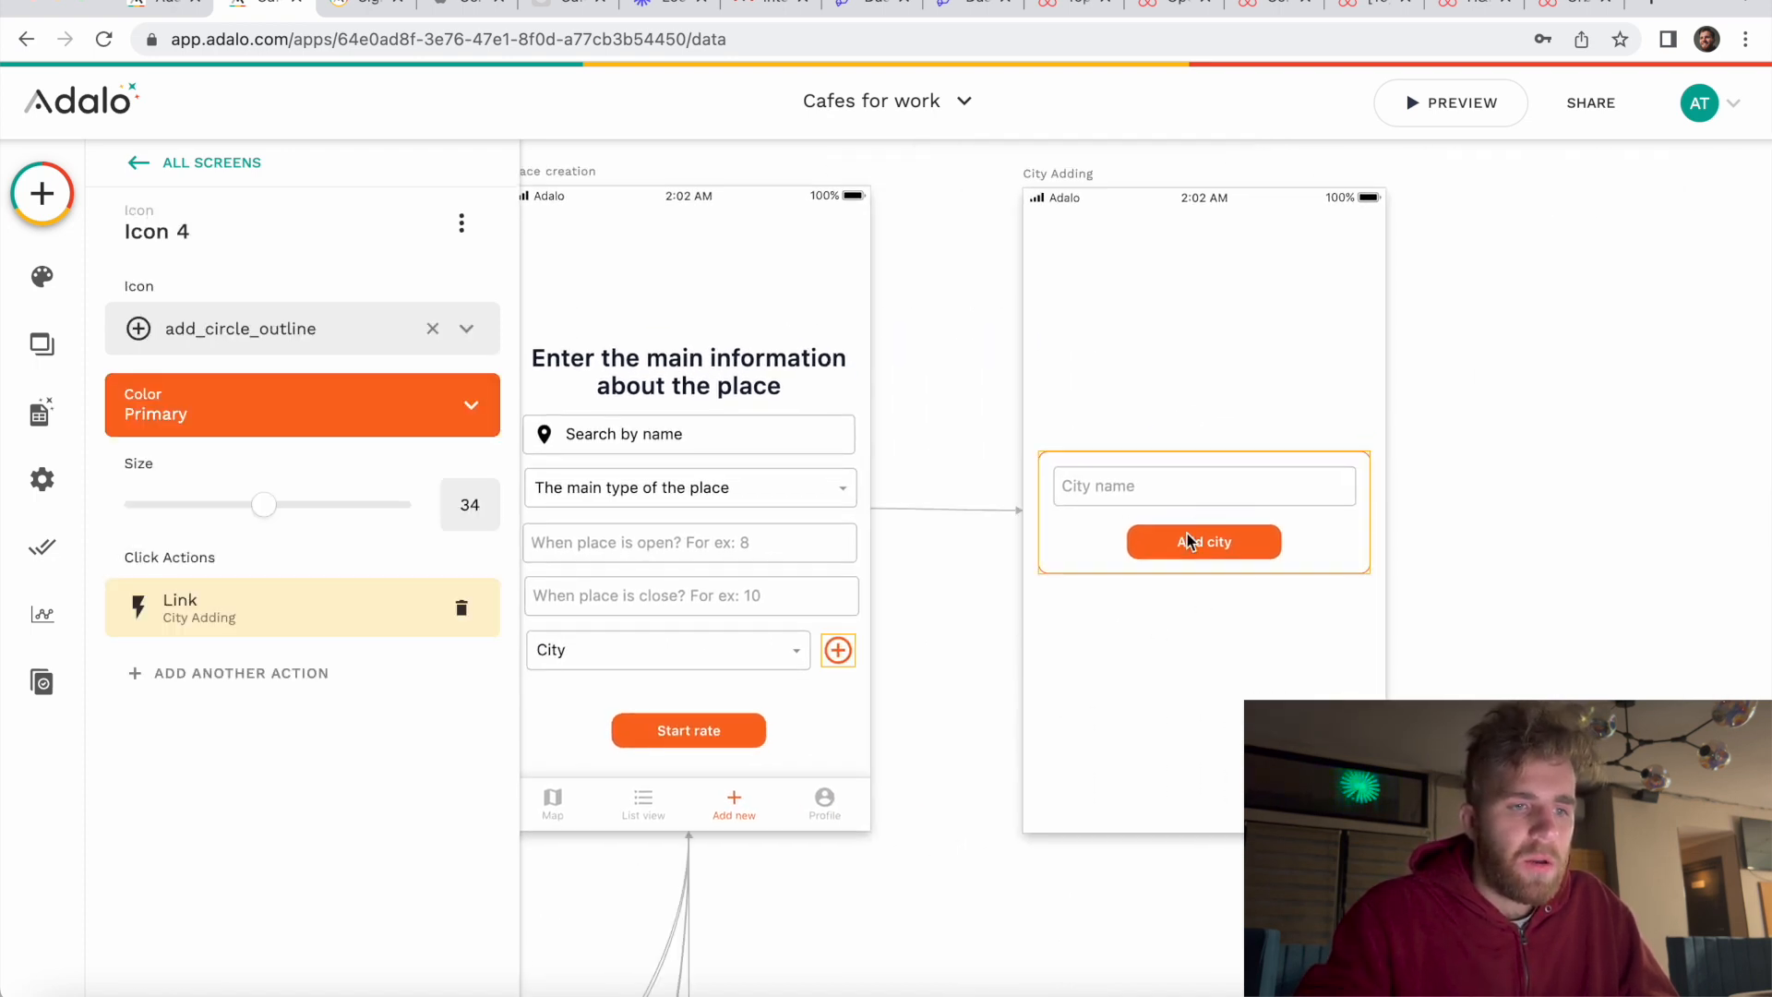
{"action": "left_click", "coordinate": [1228, 542]}
{"action": "scroll", "coordinate": [1149, 600], "scroll_direction": "left", "scroll_amount": 1}
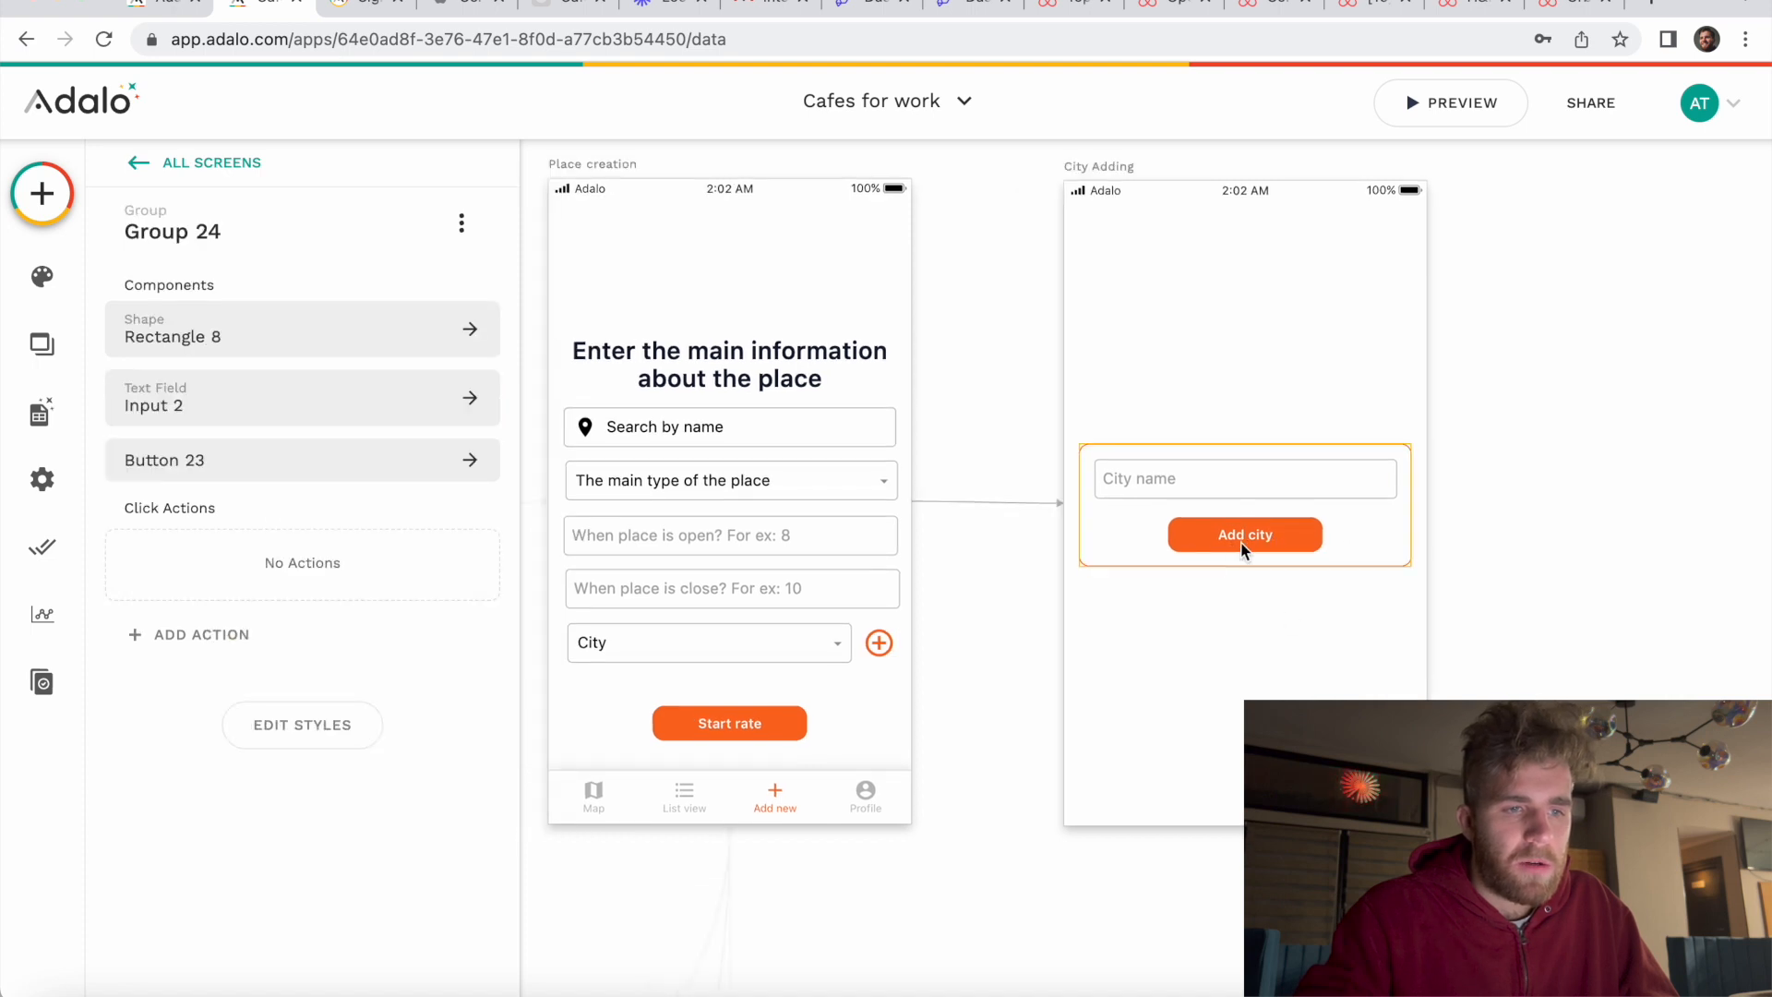
{"action": "left_click", "coordinate": [1241, 544]}
{"action": "scroll", "coordinate": [383, 795], "scroll_direction": "down", "scroll_amount": 3}
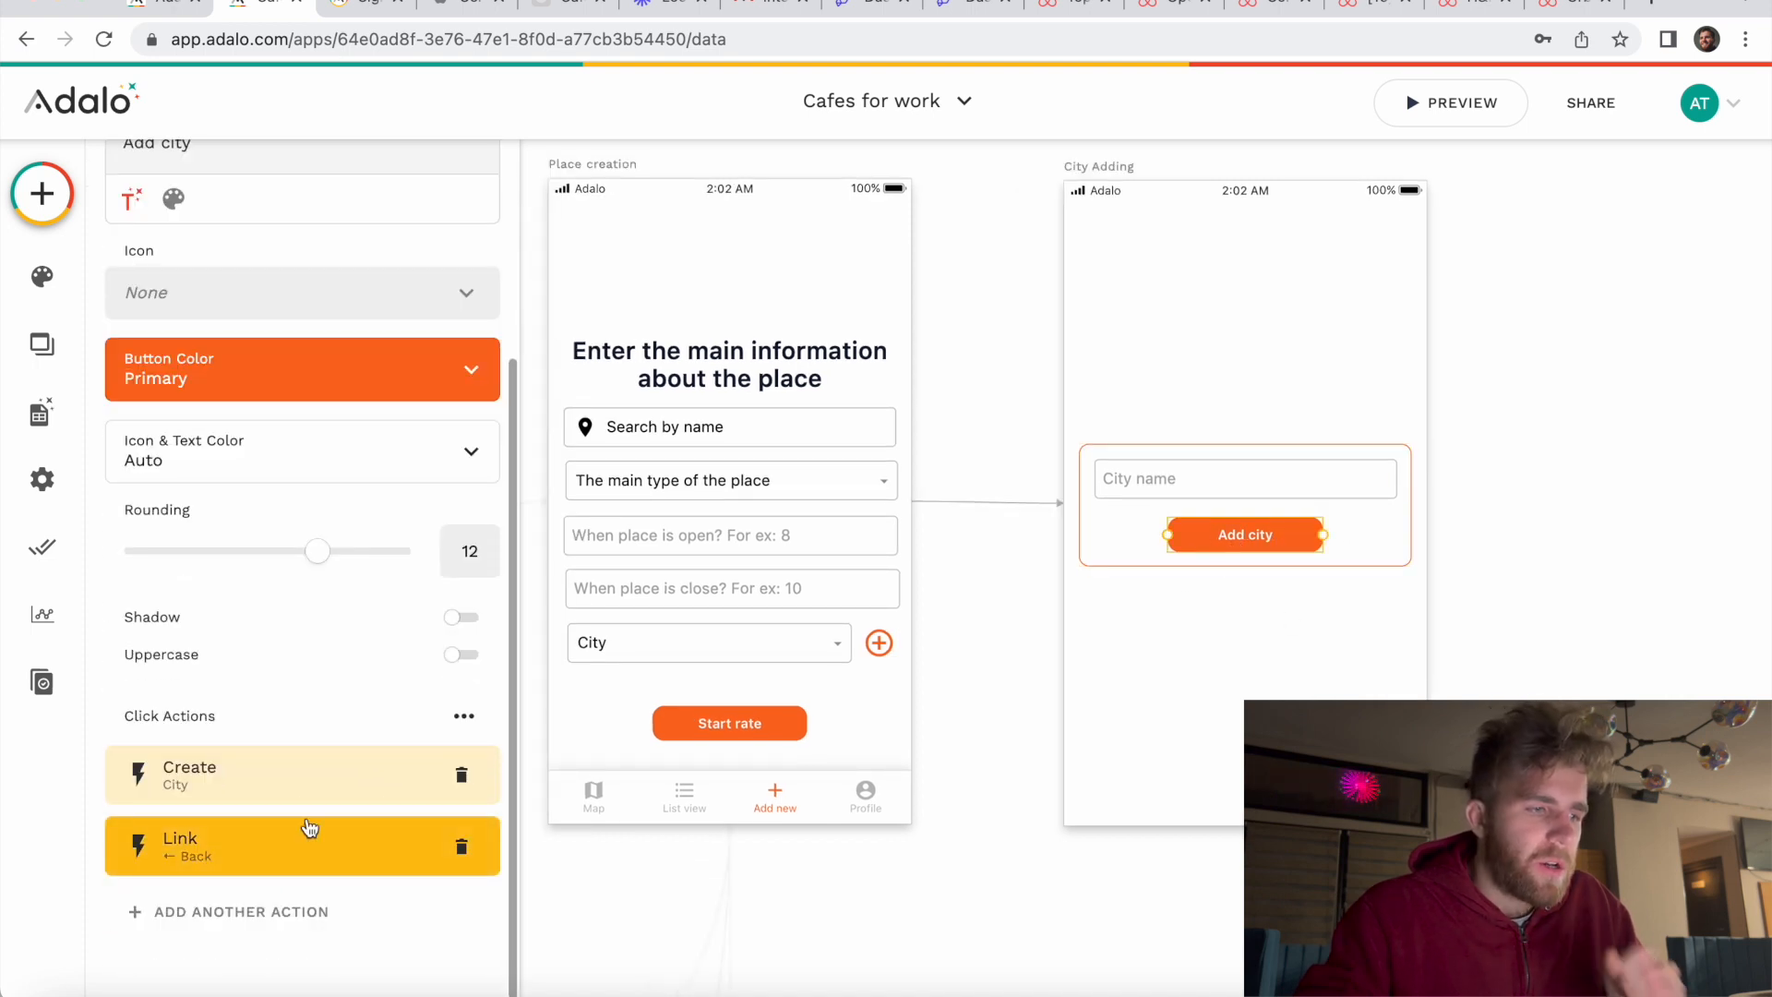
{"action": "left_click", "coordinate": [291, 784]}
{"action": "scroll", "coordinate": [318, 724], "scroll_direction": "down", "scroll_amount": 5}
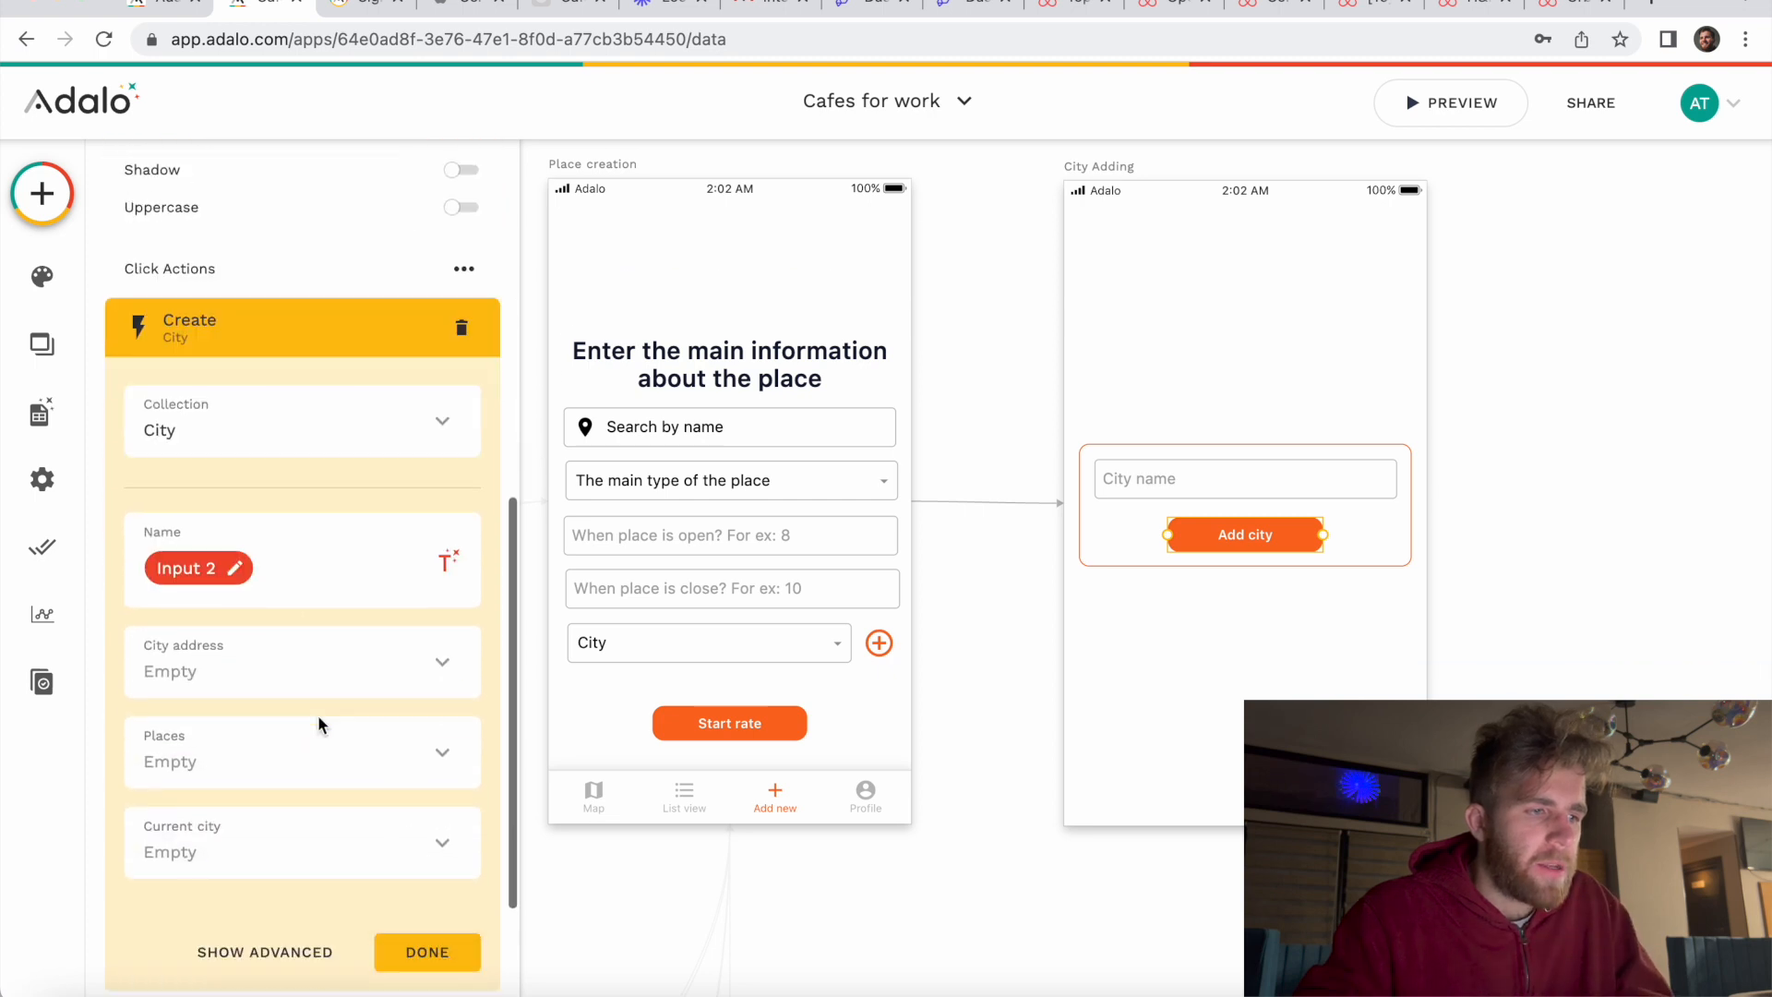
{"action": "scroll", "coordinate": [316, 346], "scroll_direction": "up", "scroll_amount": 1}
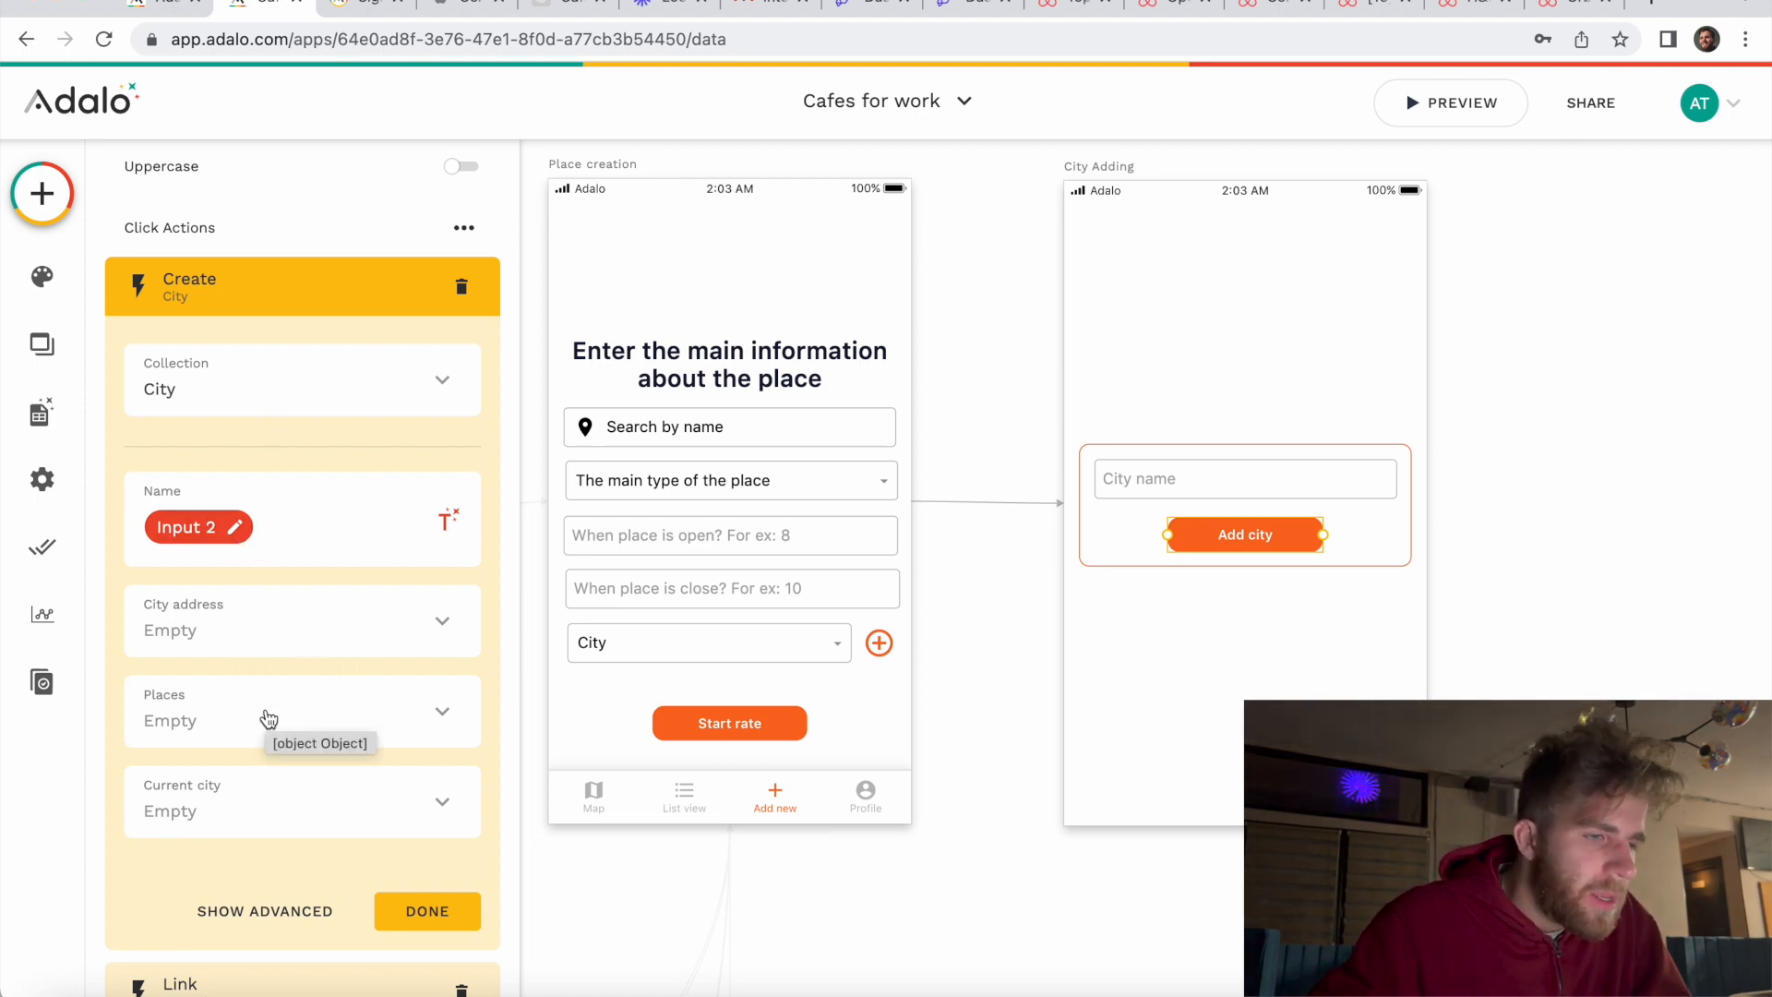
Step: Recheck the City dropdown and examine how the Start rate button's Create Place action fills the fields of the Places collection
{"action": "left_click", "coordinate": [731, 891]}
{"action": "left_click", "coordinate": [819, 641]}
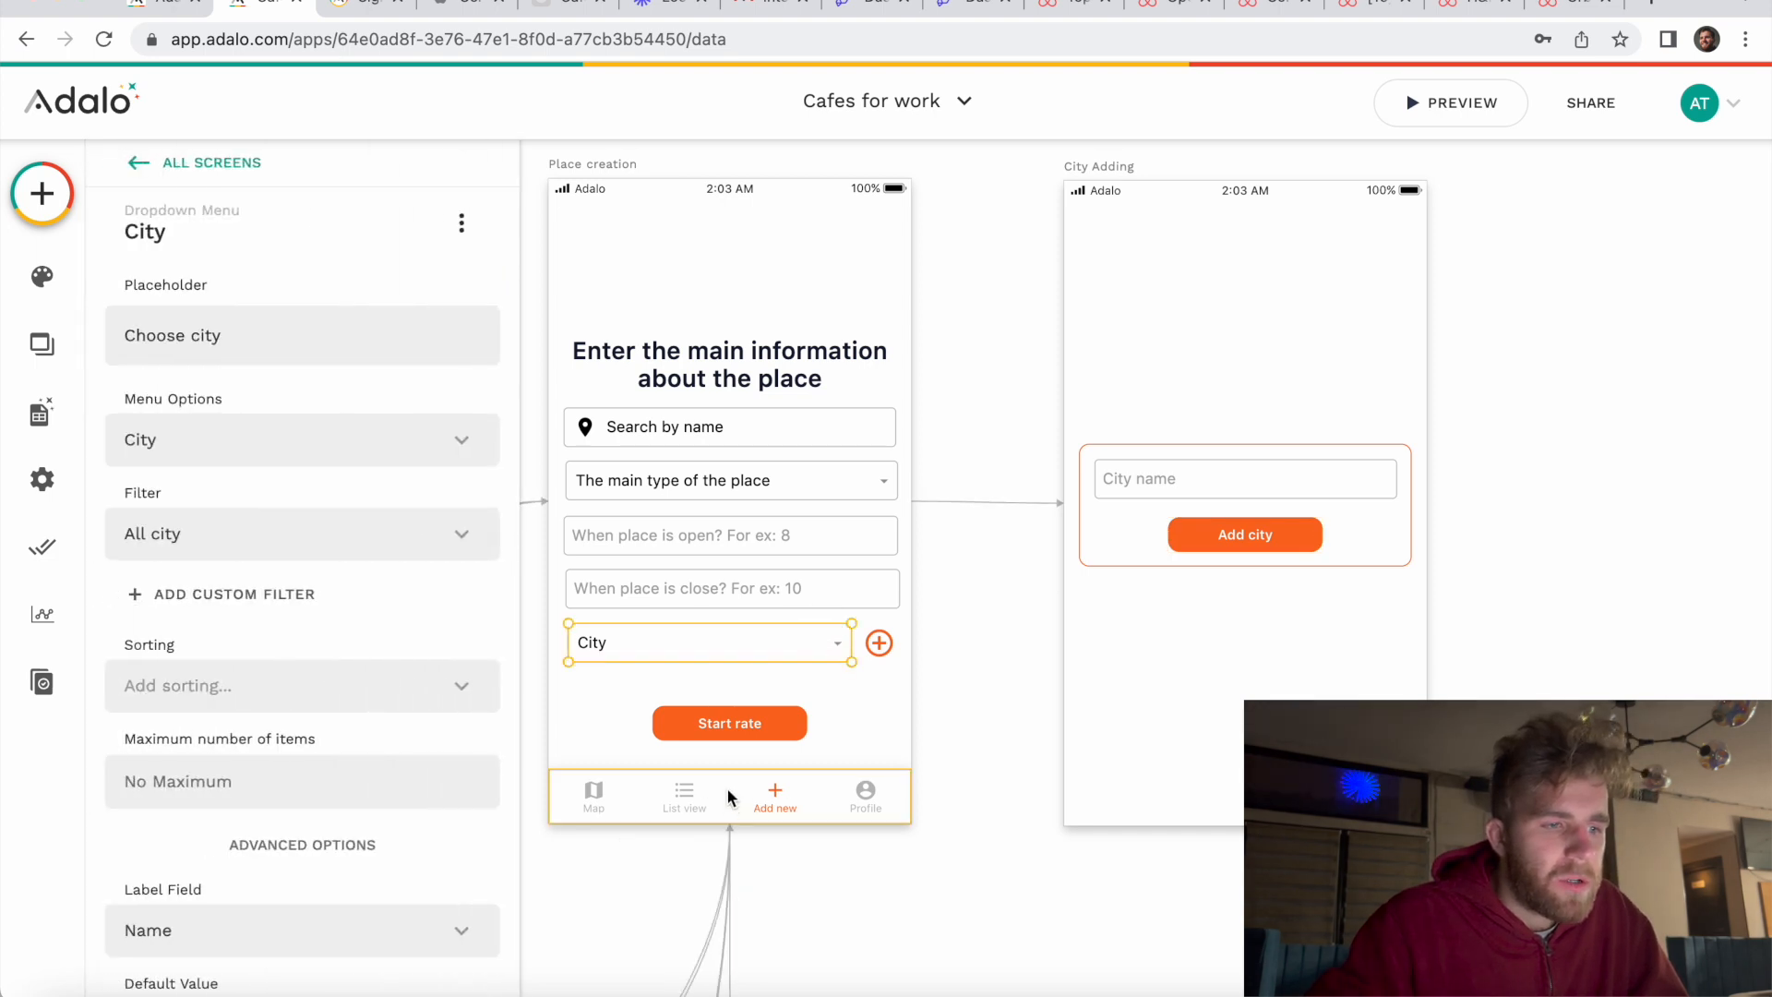
{"action": "left_click", "coordinate": [729, 723]}
{"action": "scroll", "coordinate": [337, 752], "scroll_direction": "down", "scroll_amount": 3}
{"action": "left_click", "coordinate": [337, 757]}
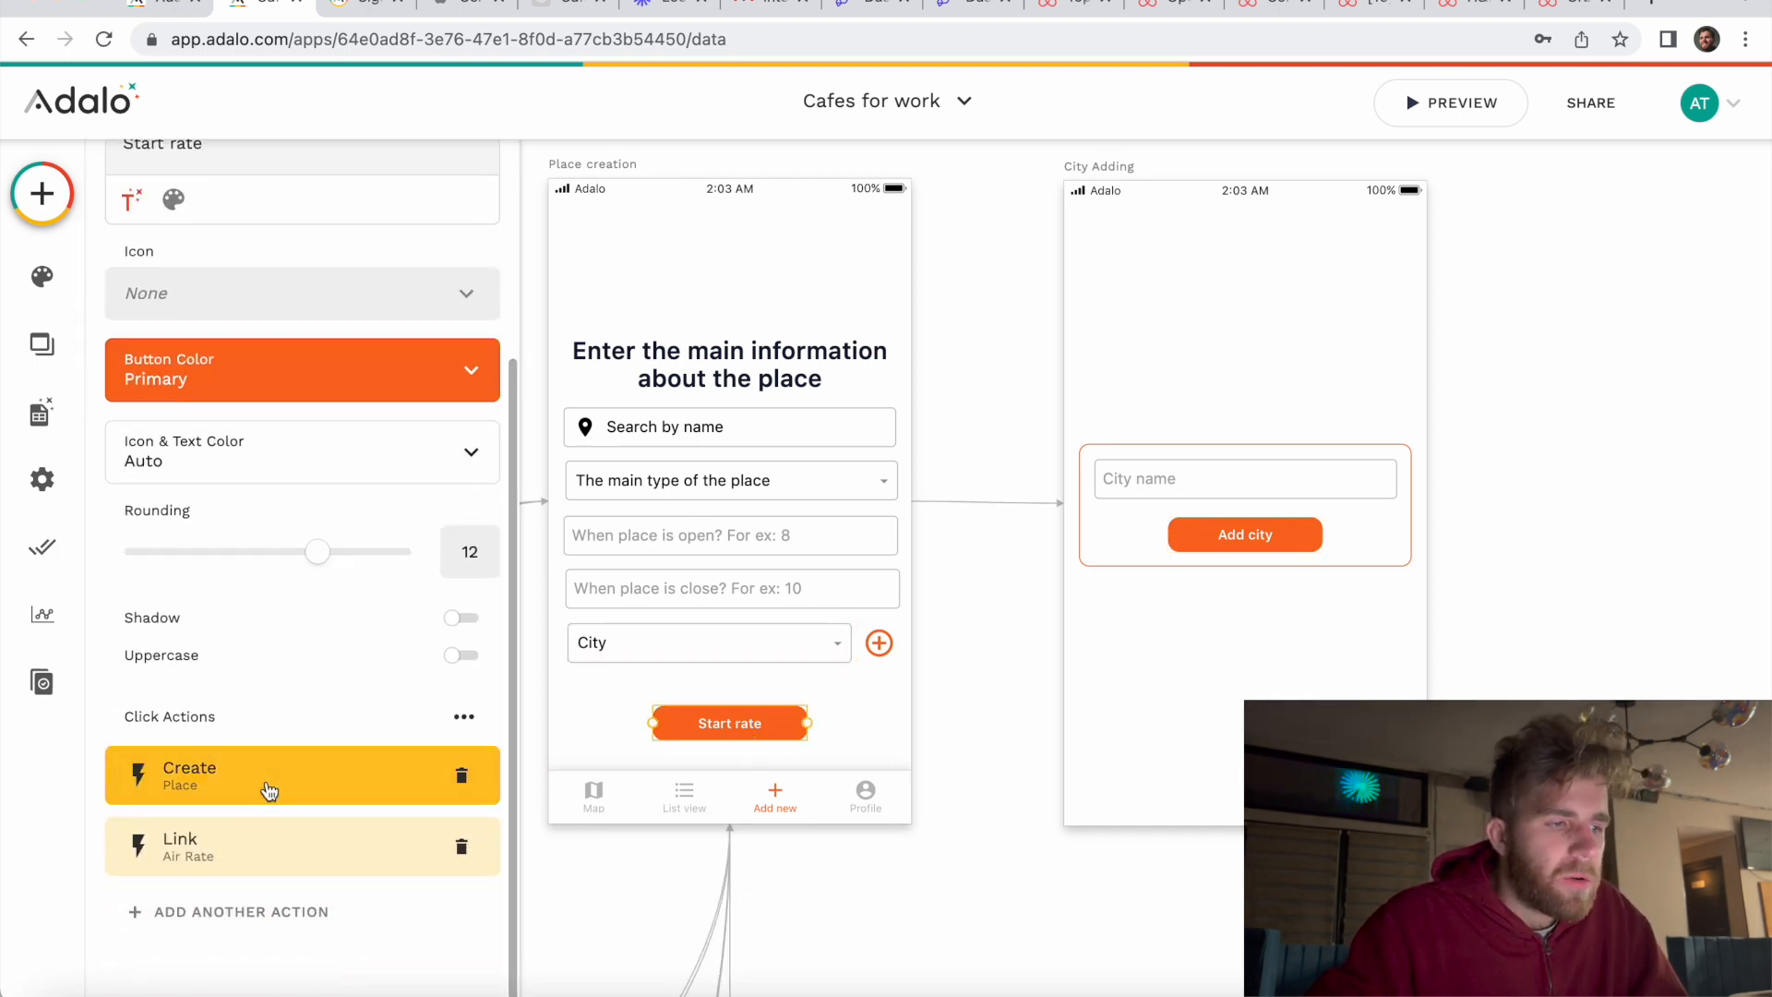
{"action": "scroll", "coordinate": [271, 860], "scroll_direction": "up", "scroll_amount": 3}
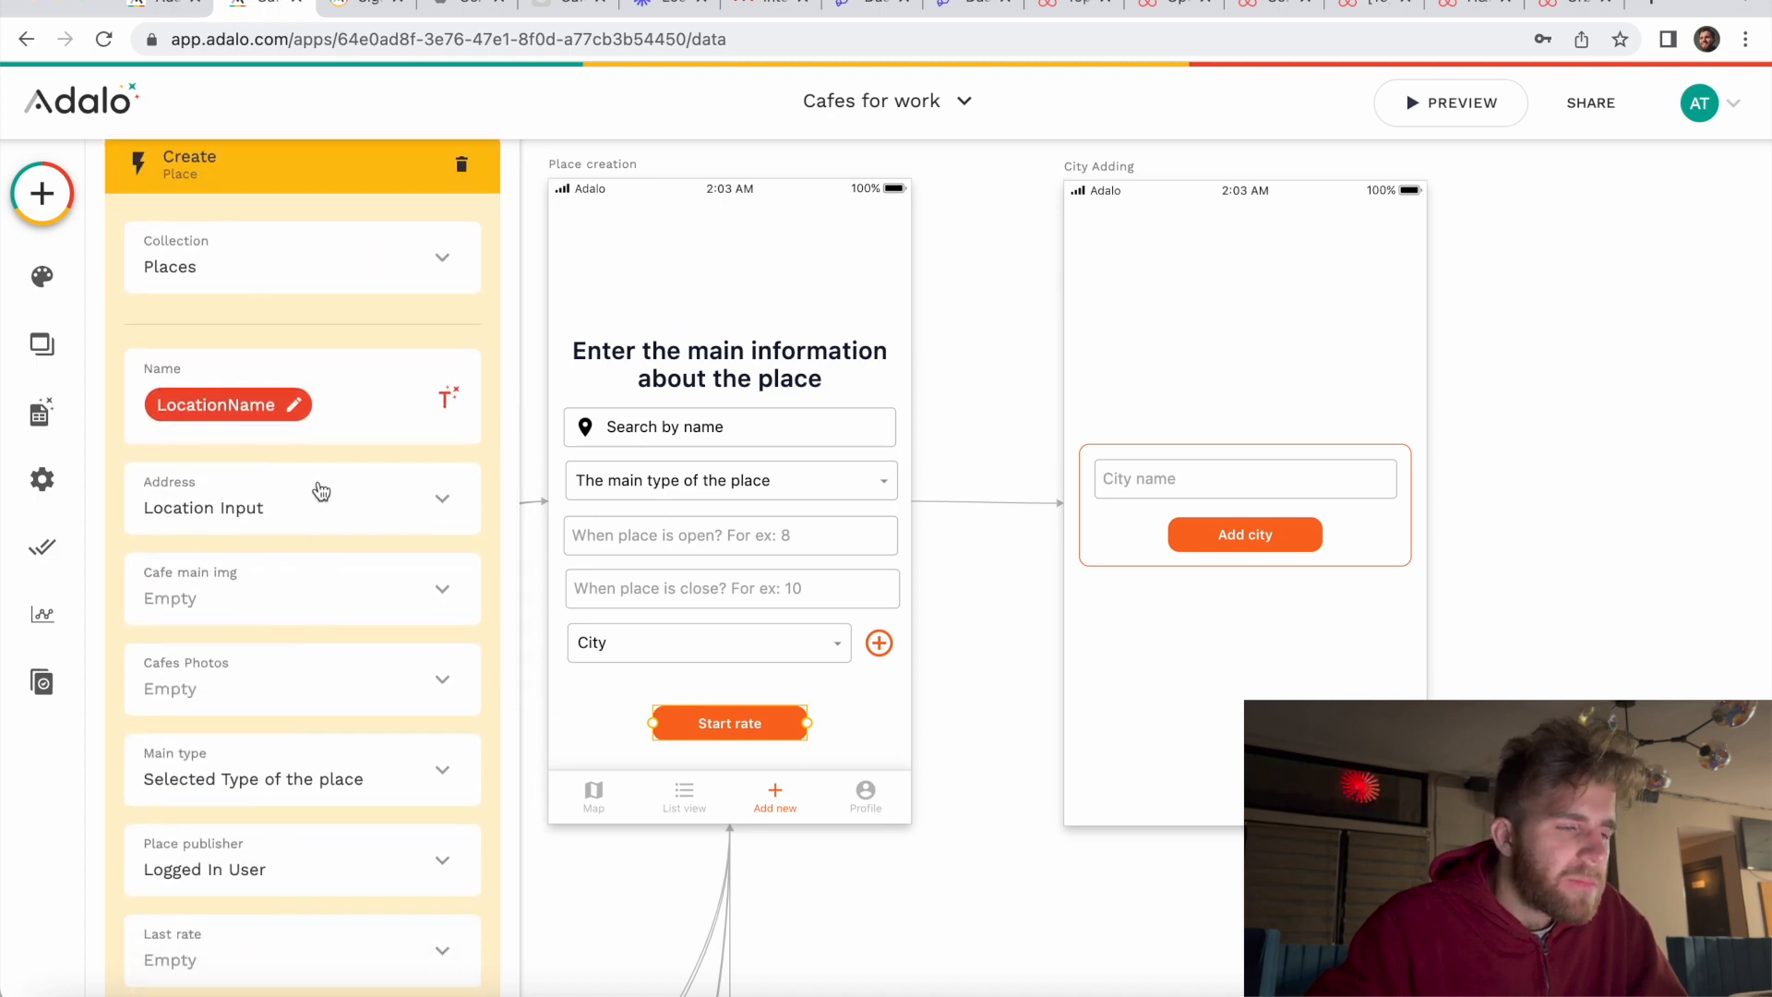
{"action": "scroll", "coordinate": [320, 490], "scroll_direction": "down", "scroll_amount": 3}
{"action": "scroll", "coordinate": [285, 399], "scroll_direction": "down", "scroll_amount": 3}
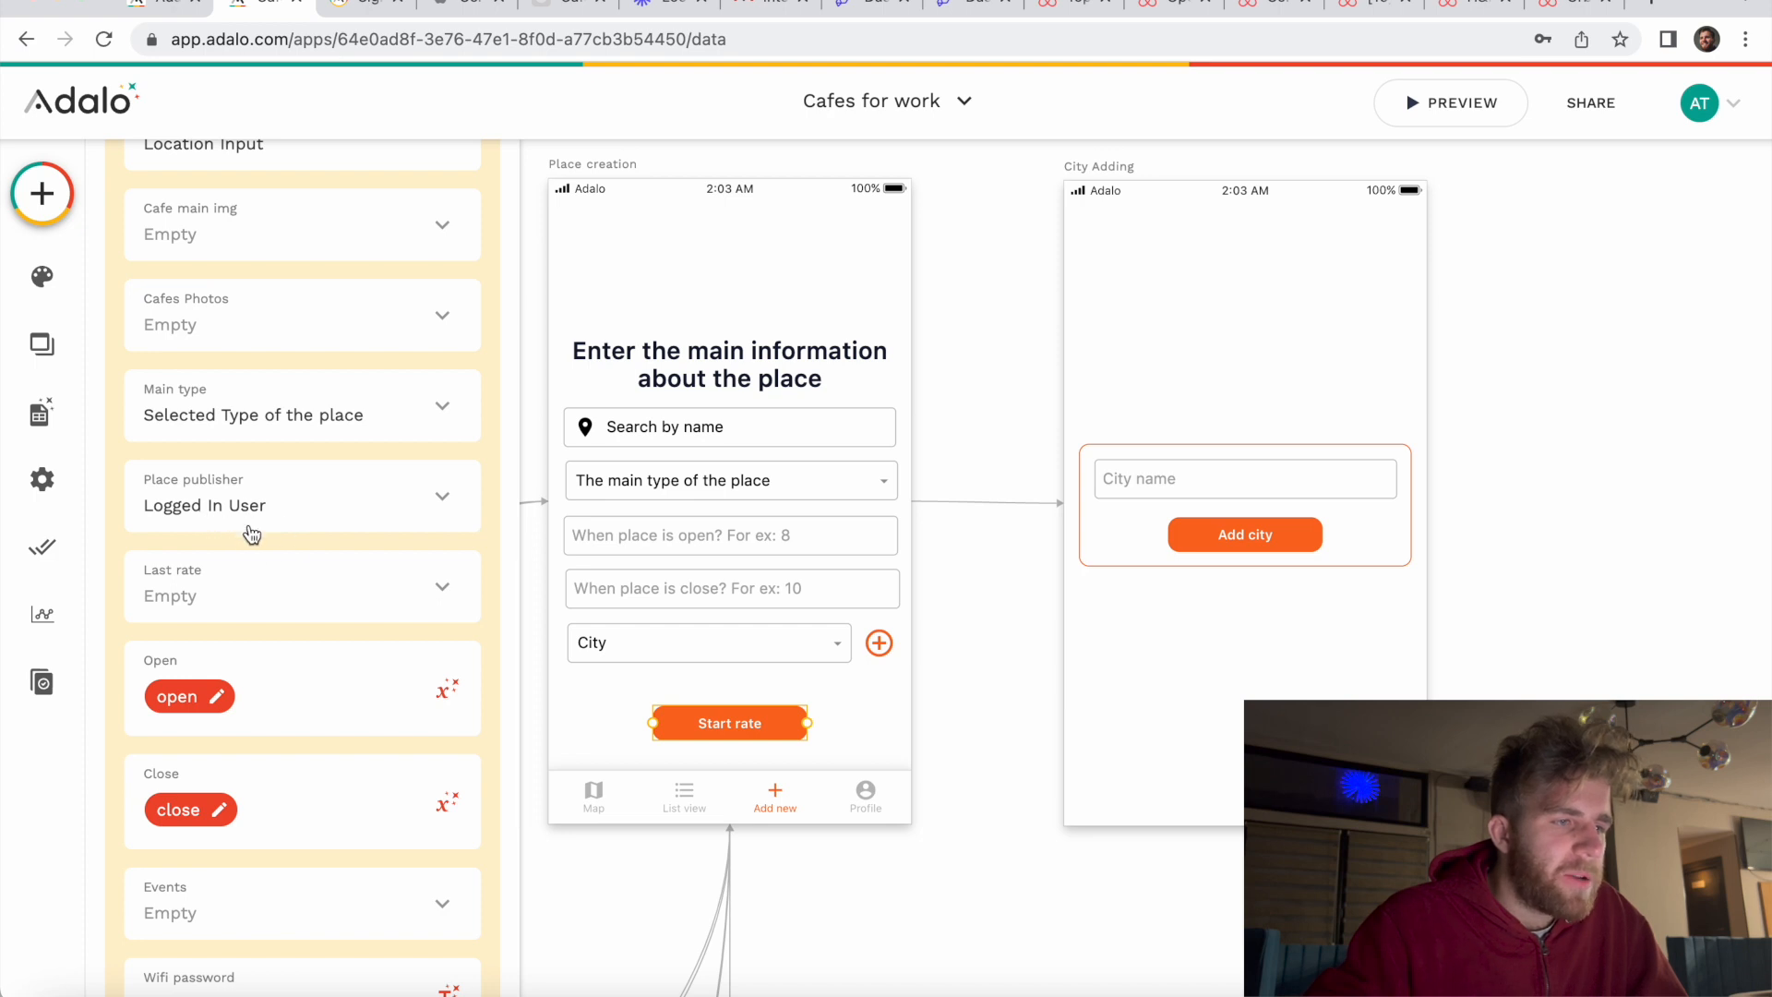
{"action": "scroll", "coordinate": [271, 538], "scroll_direction": "down", "scroll_amount": 2}
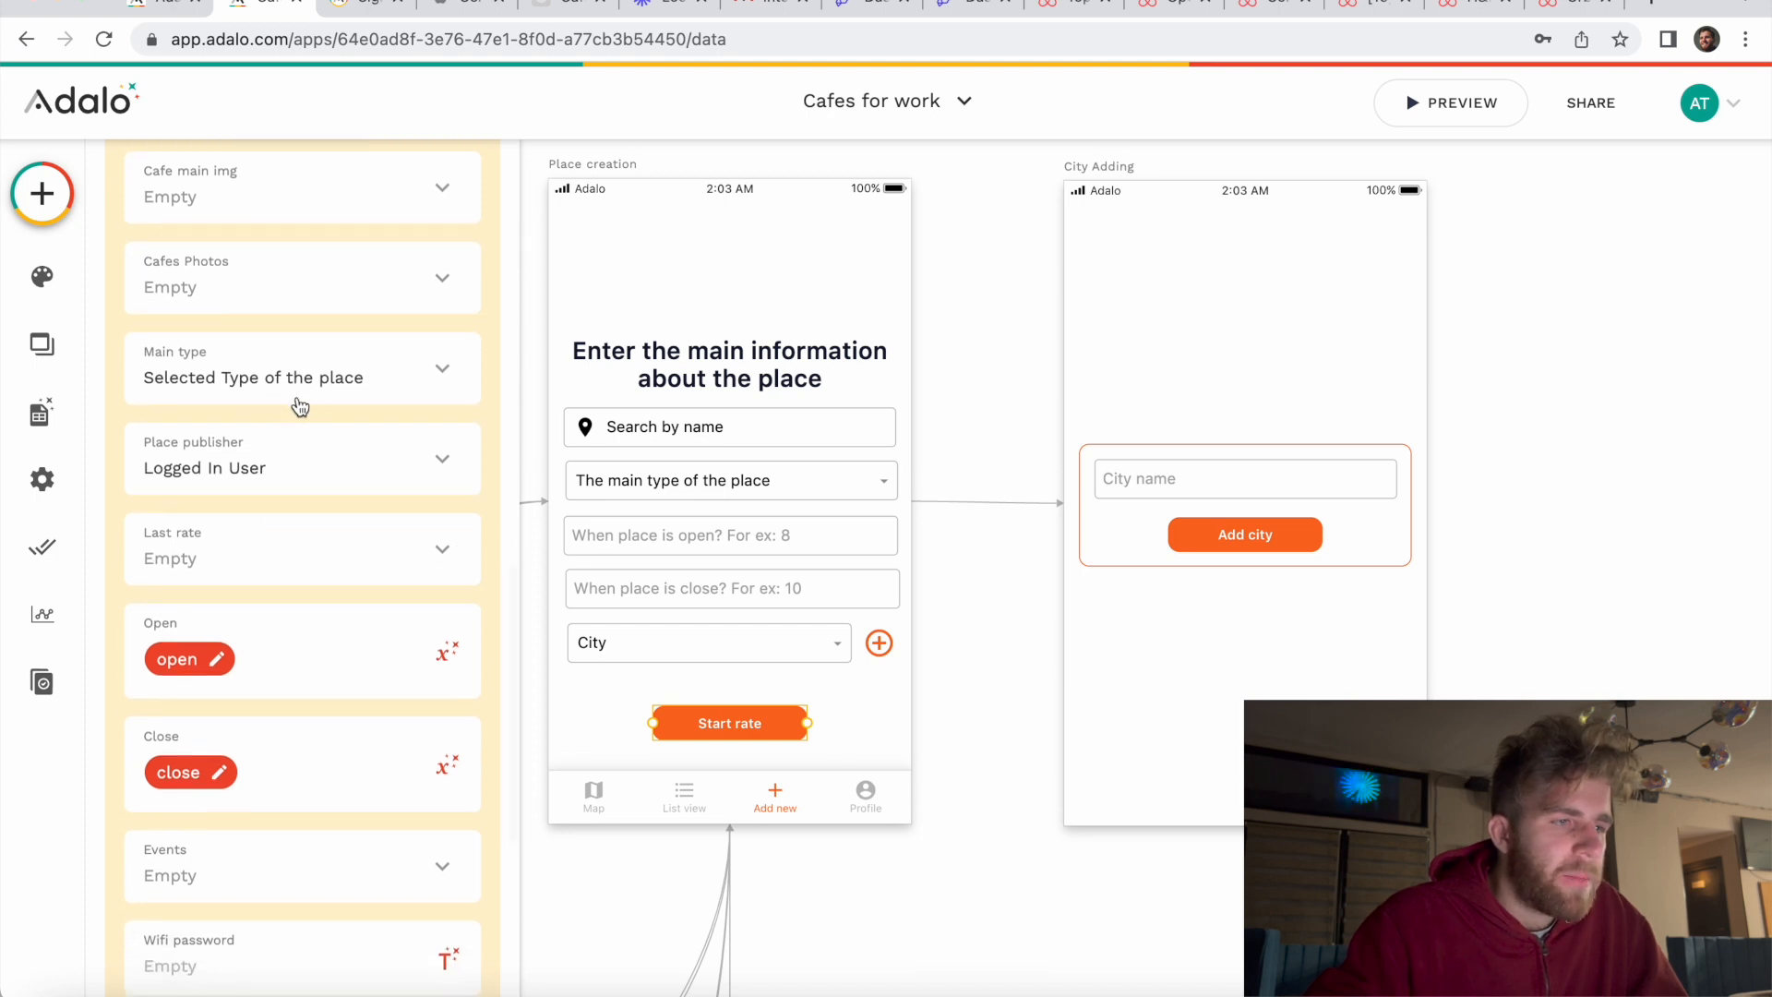
{"action": "scroll", "coordinate": [299, 406], "scroll_direction": "down", "scroll_amount": 8}
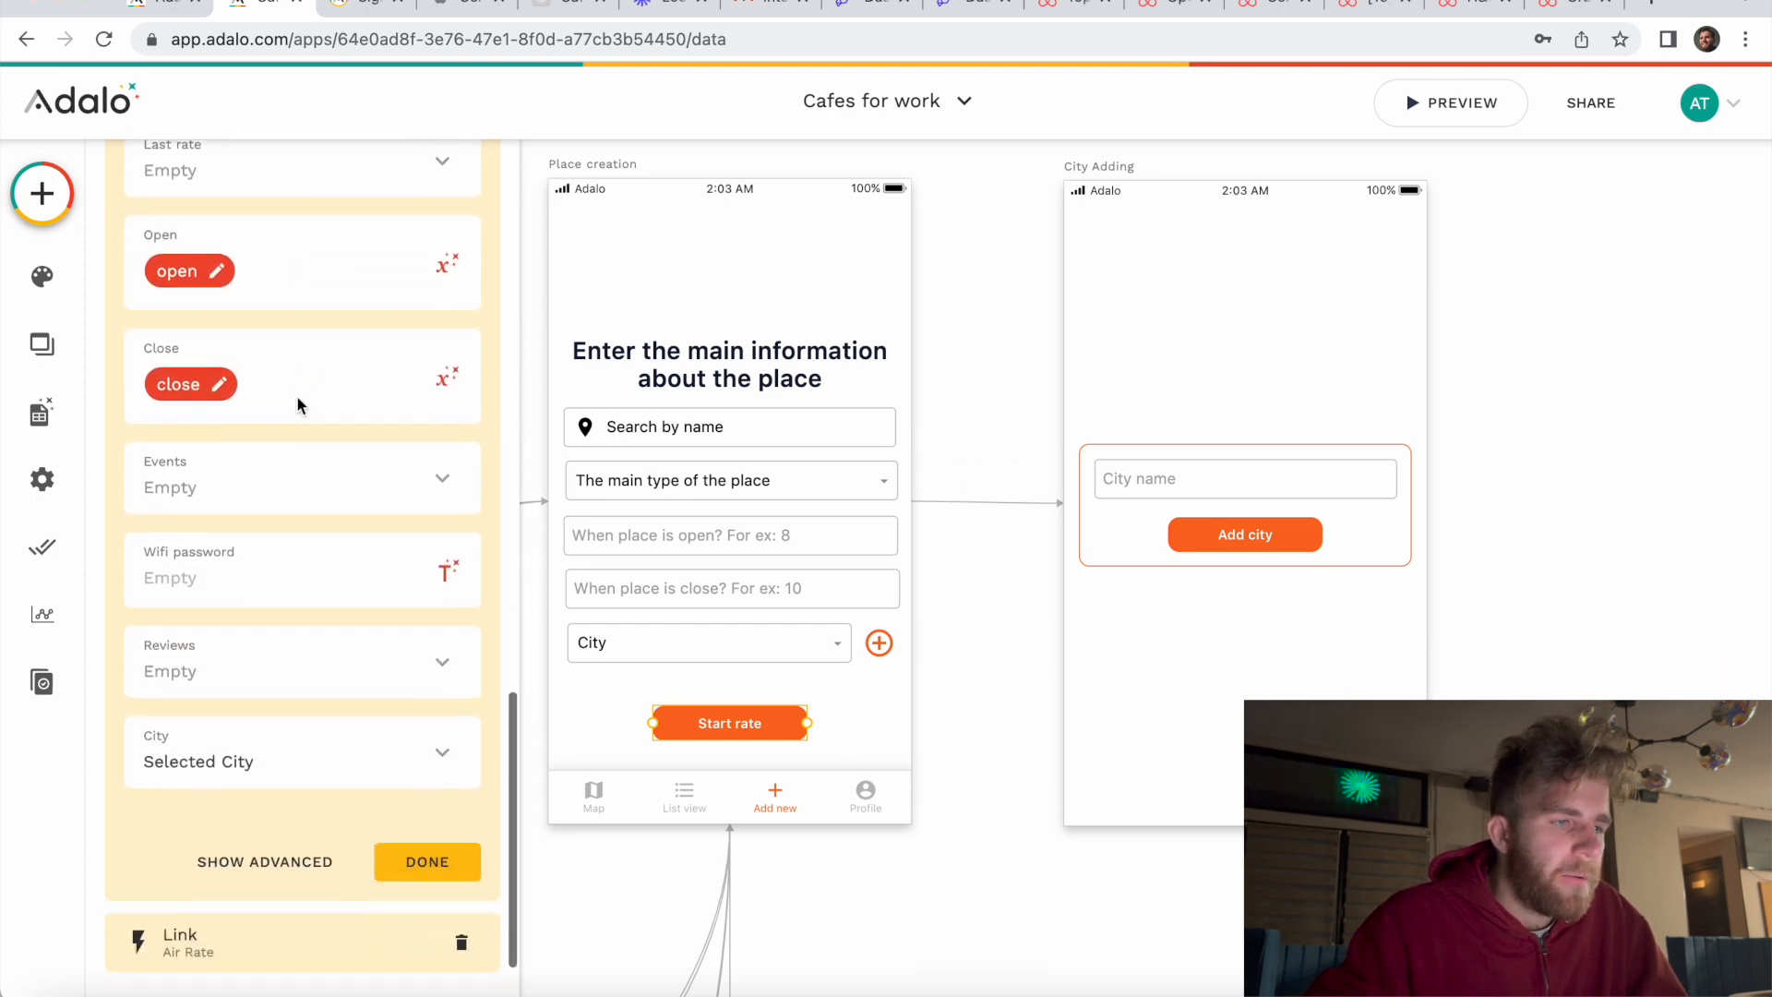
{"action": "scroll", "coordinate": [362, 646], "scroll_direction": "up", "scroll_amount": 14}
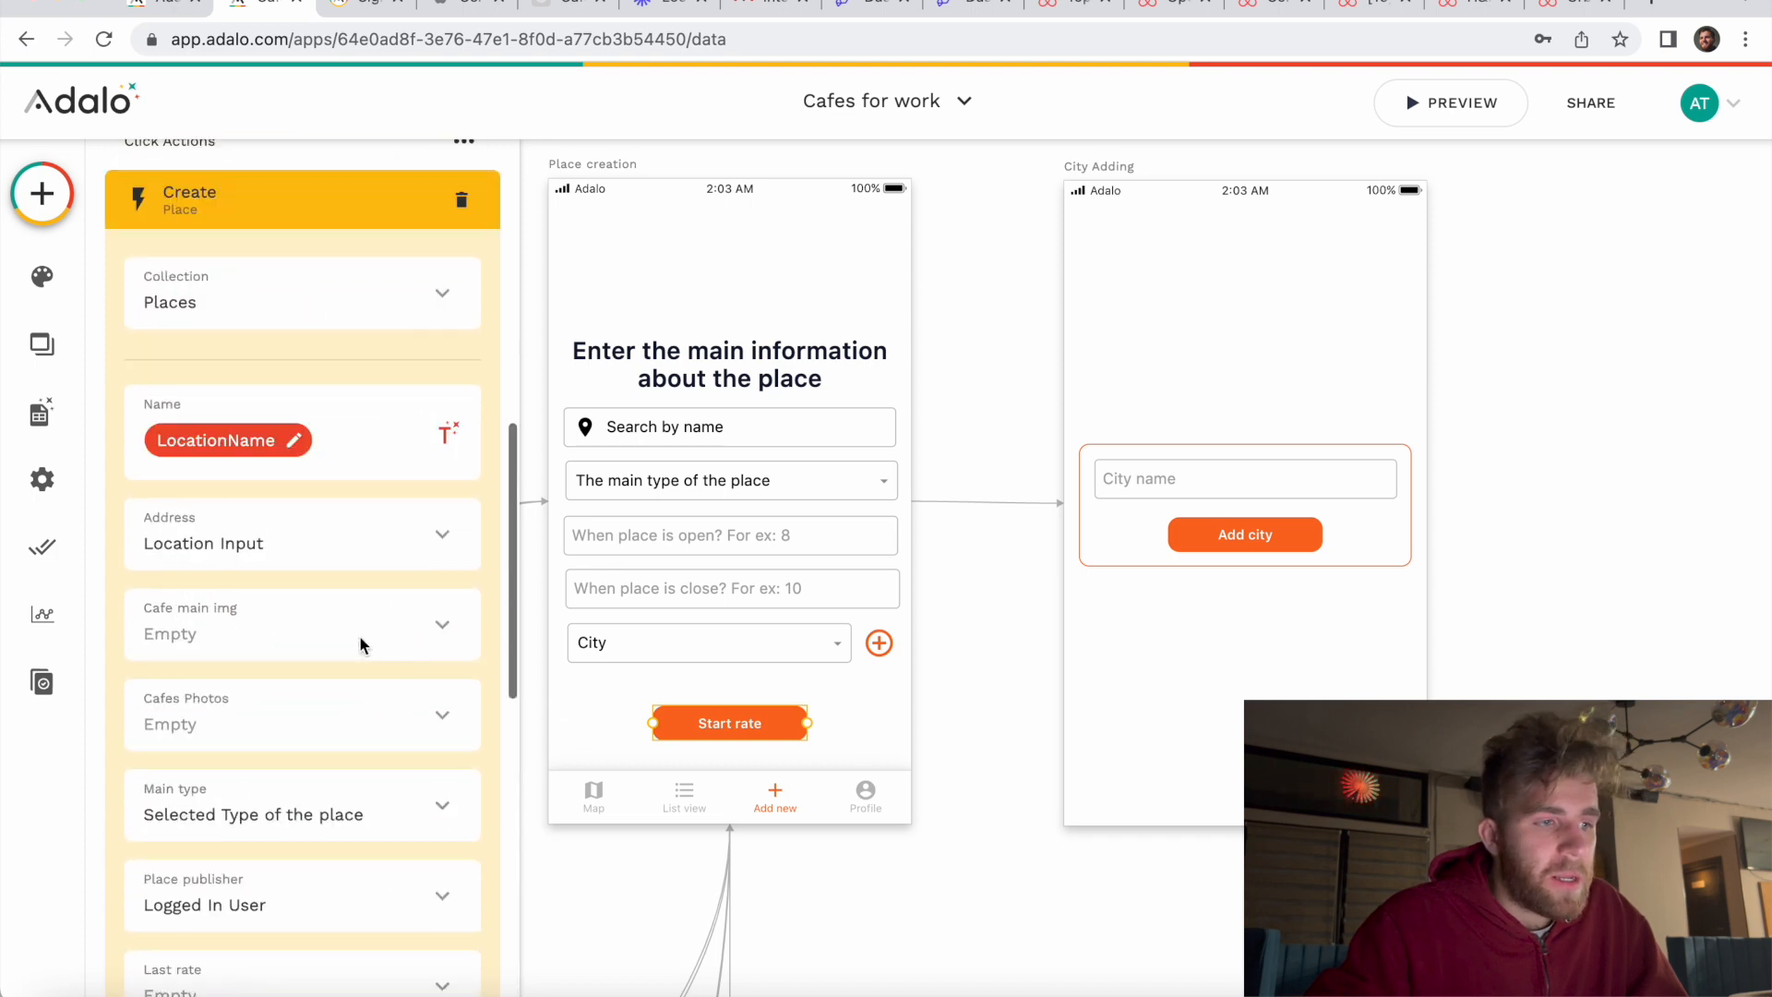
{"action": "scroll", "coordinate": [369, 664], "scroll_direction": "down", "scroll_amount": 14}
{"action": "left_click", "coordinate": [432, 766]}
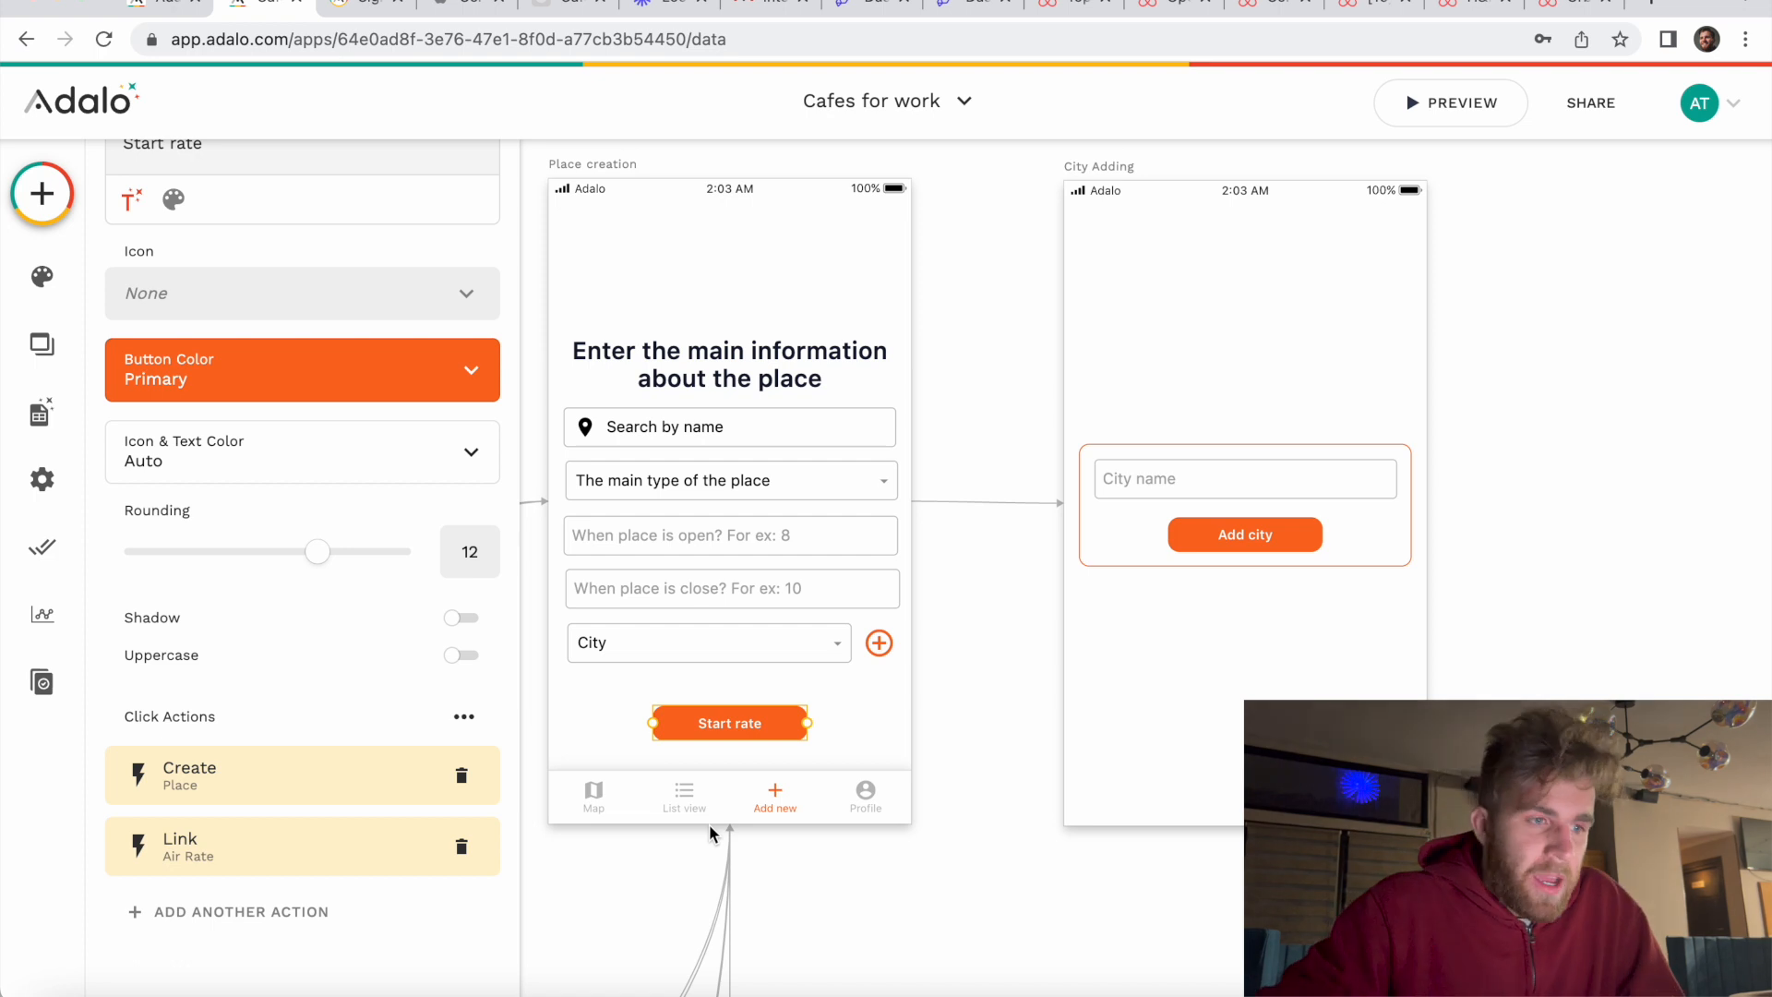
{"action": "scroll", "coordinate": [709, 823], "scroll_direction": "down", "scroll_amount": 10}
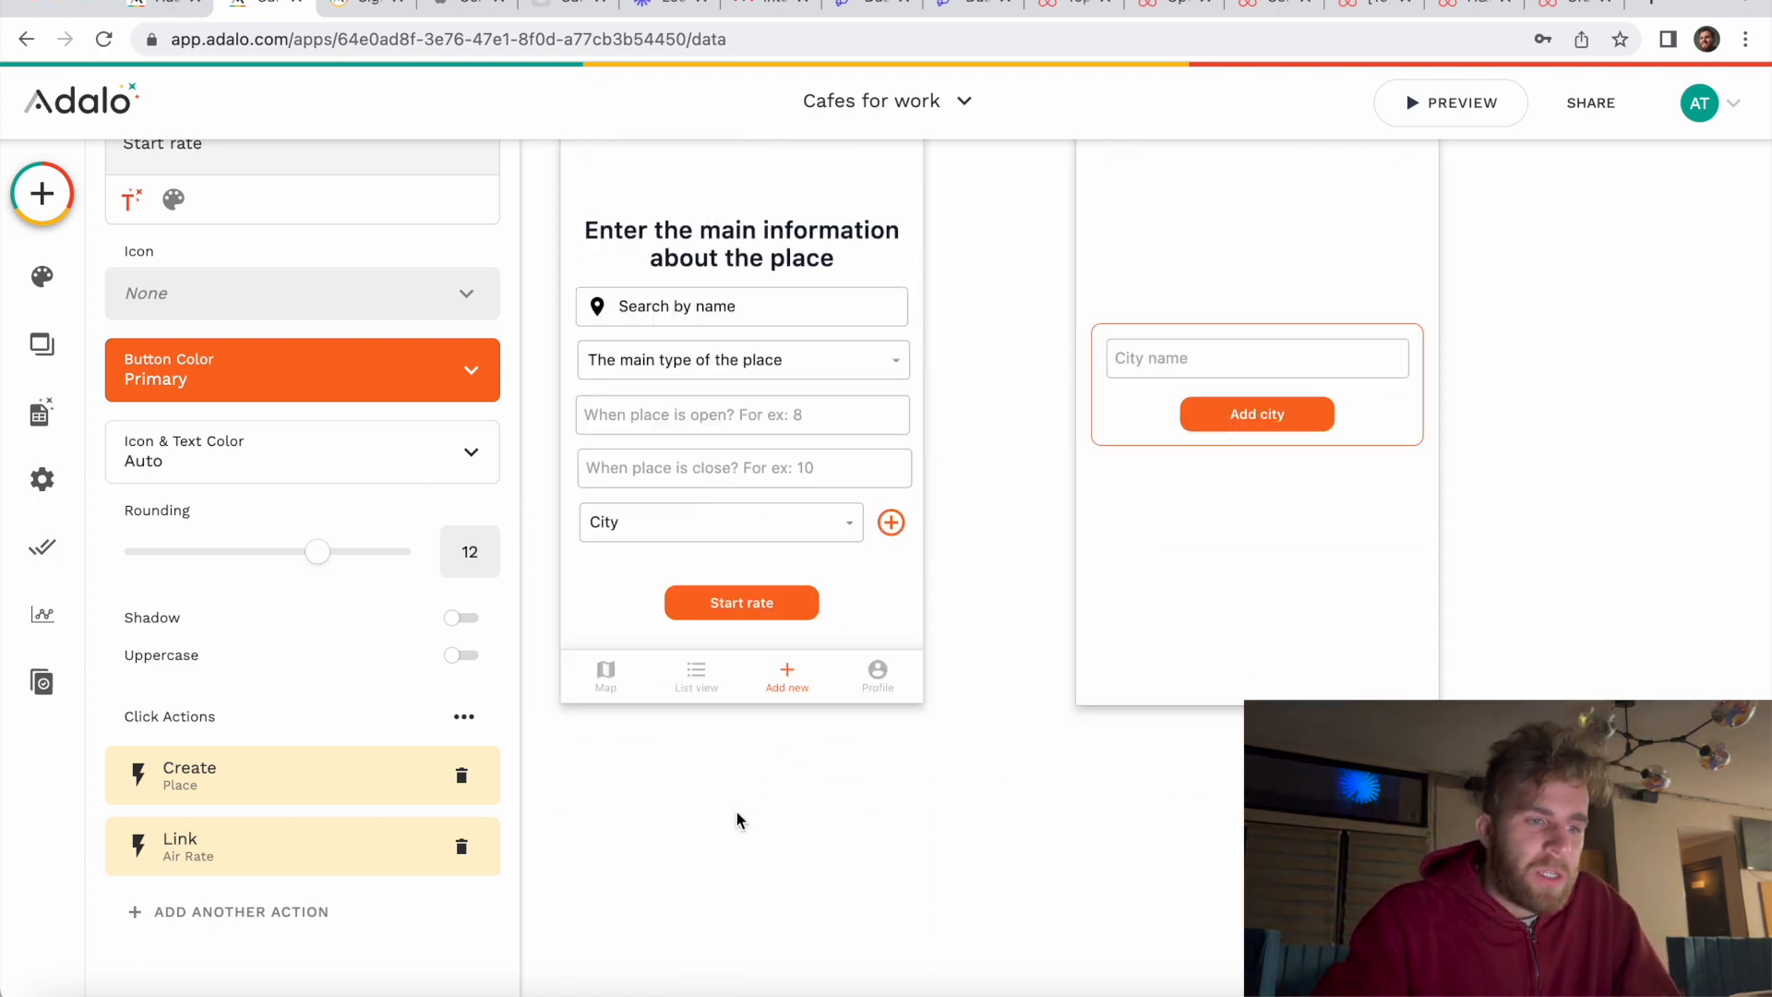
Step: Look over the row of rating screens from Air Rate to Sockets New and return to the Air Rate screen
{"action": "scroll", "coordinate": [737, 814], "scroll_direction": "left", "scroll_amount": 3}
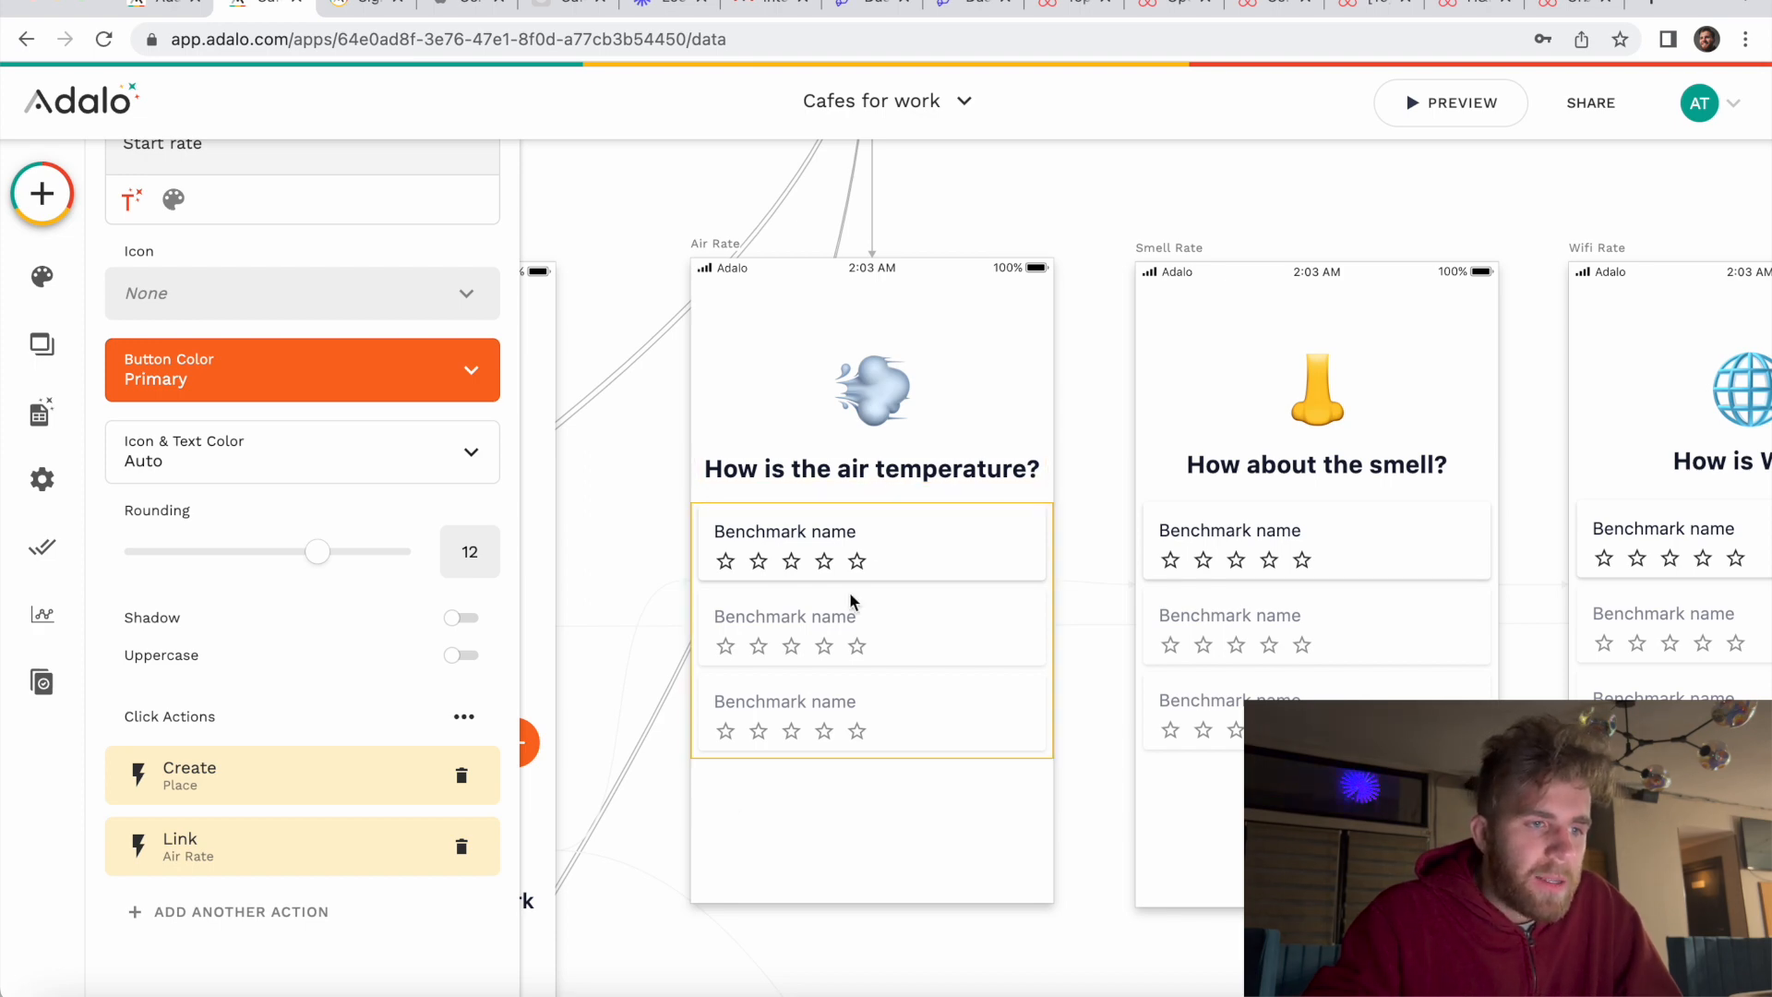
{"action": "scroll", "coordinate": [849, 590], "scroll_direction": "right", "scroll_amount": 5}
{"action": "scroll", "coordinate": [849, 598], "scroll_direction": "right", "scroll_amount": 13}
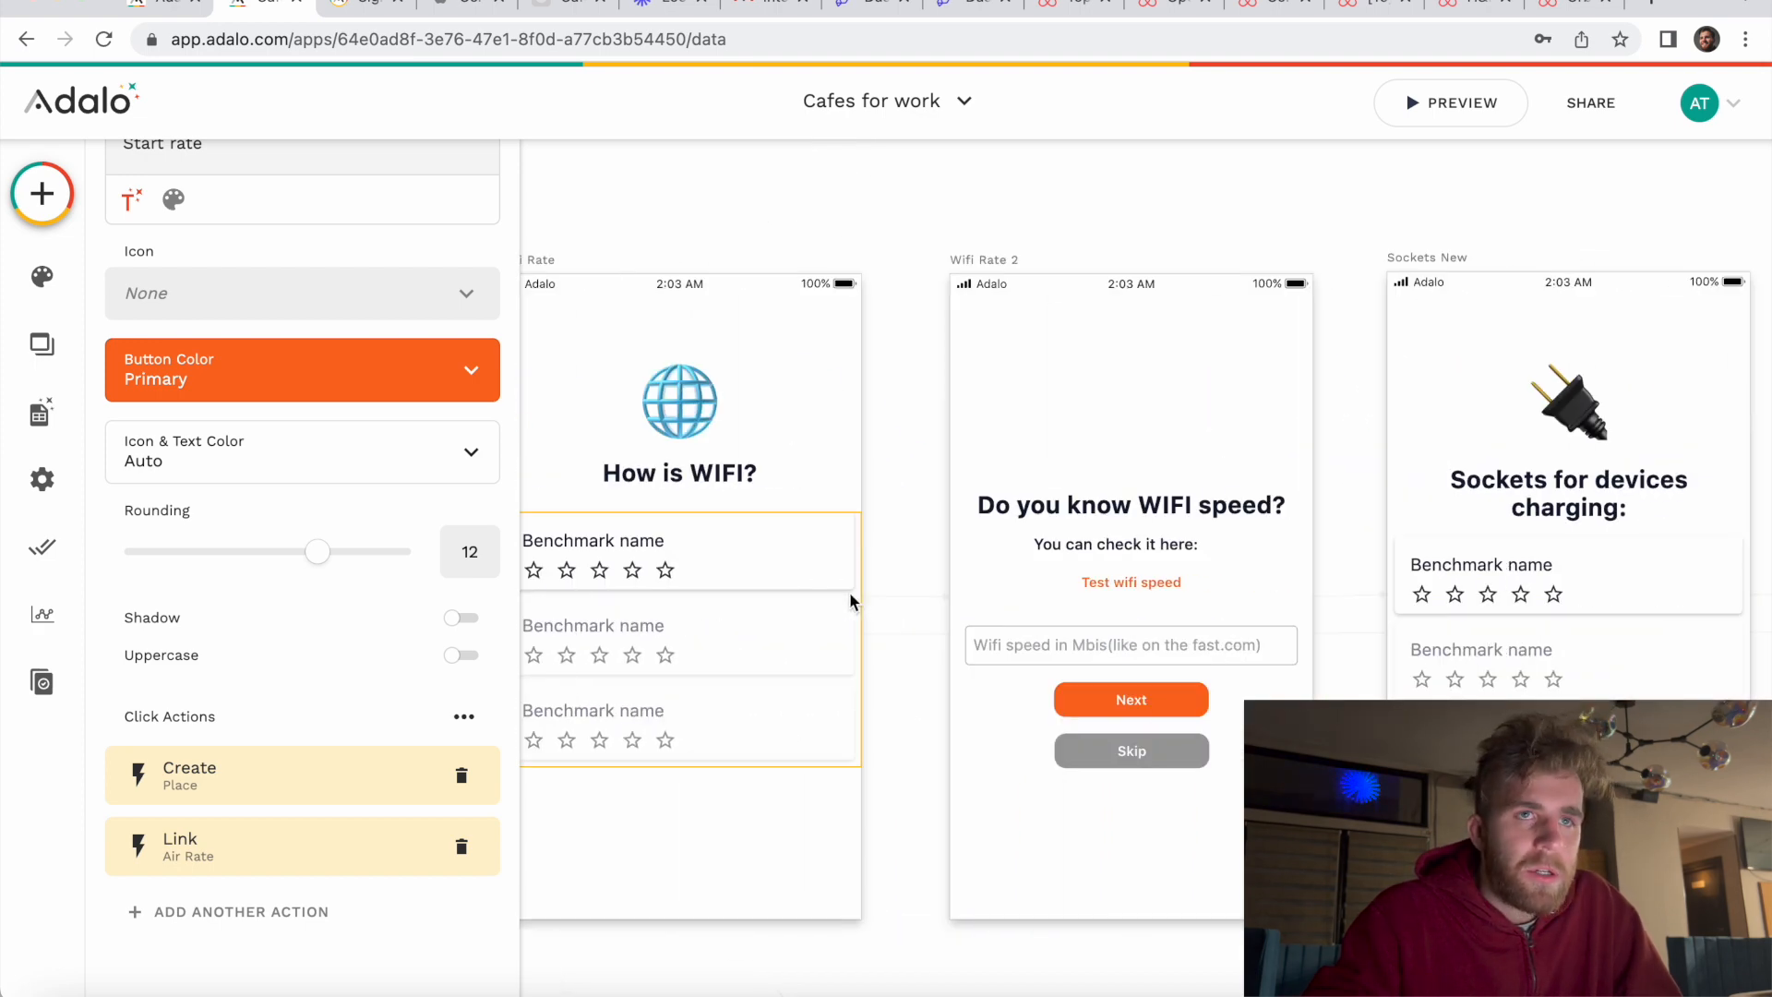
{"action": "scroll", "coordinate": [850, 601], "scroll_direction": "left", "scroll_amount": 13}
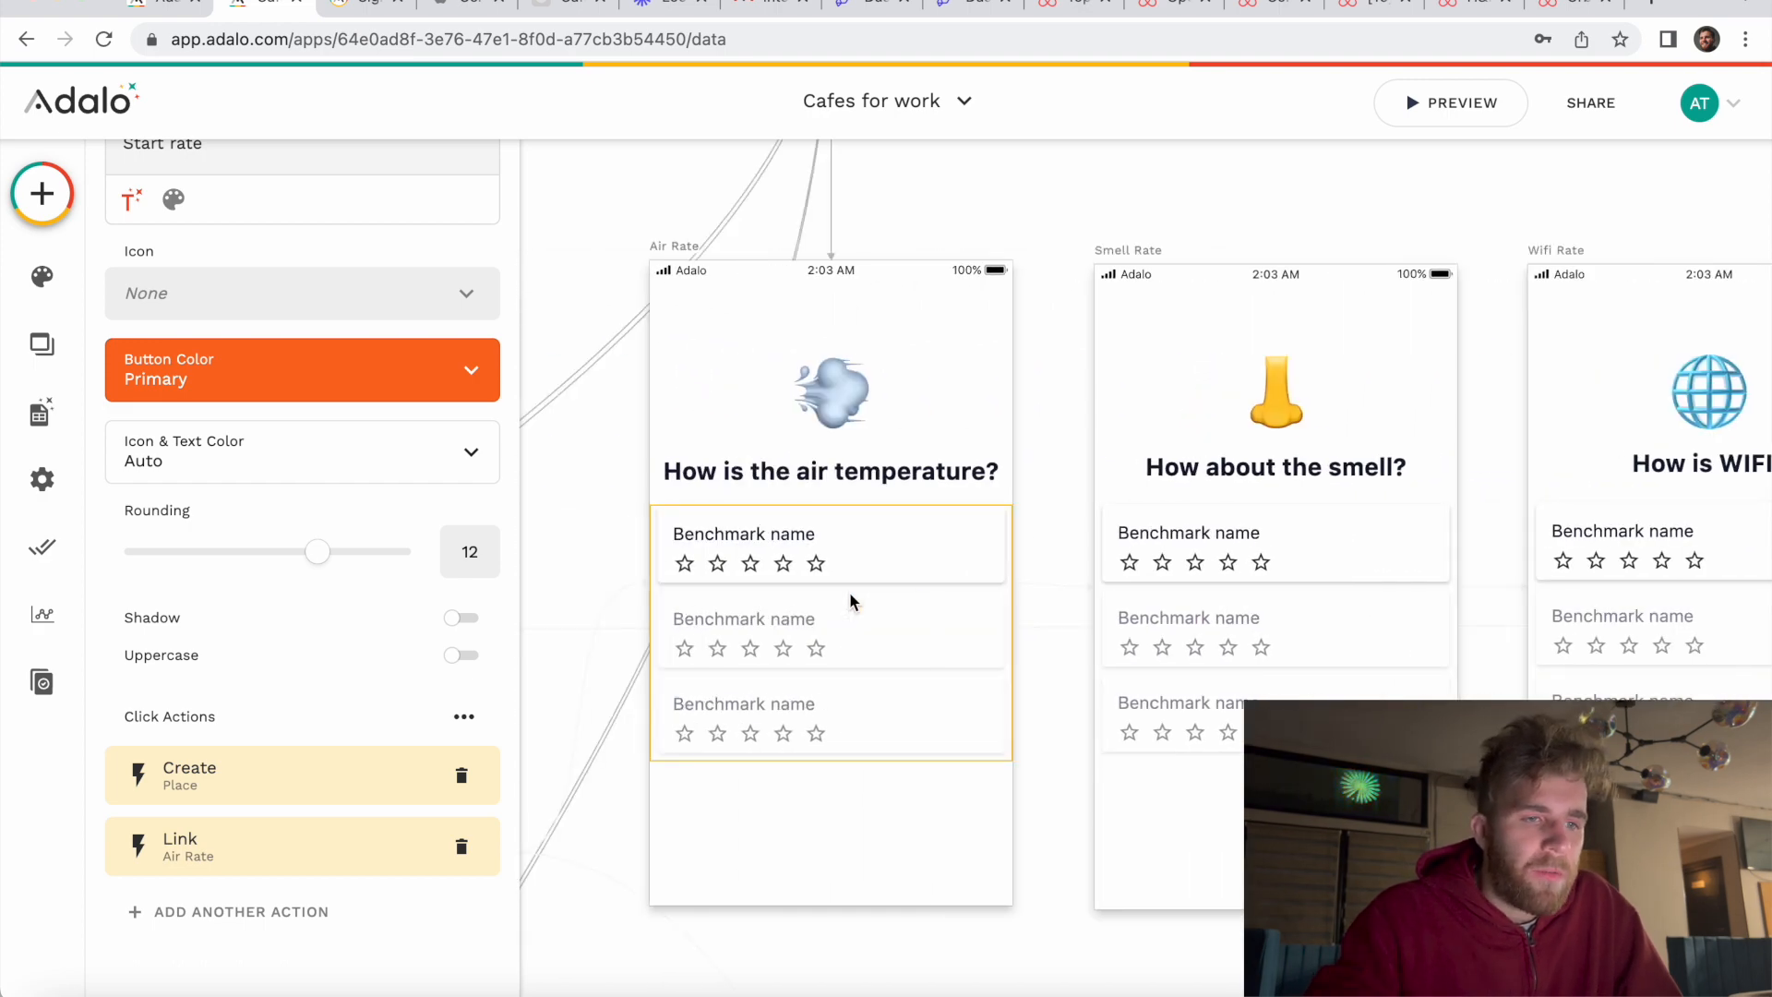
{"action": "scroll", "coordinate": [849, 598], "scroll_direction": "right", "scroll_amount": 9}
{"action": "scroll", "coordinate": [850, 598], "scroll_direction": "right", "scroll_amount": 6}
{"action": "scroll", "coordinate": [850, 598], "scroll_direction": "left", "scroll_amount": 19}
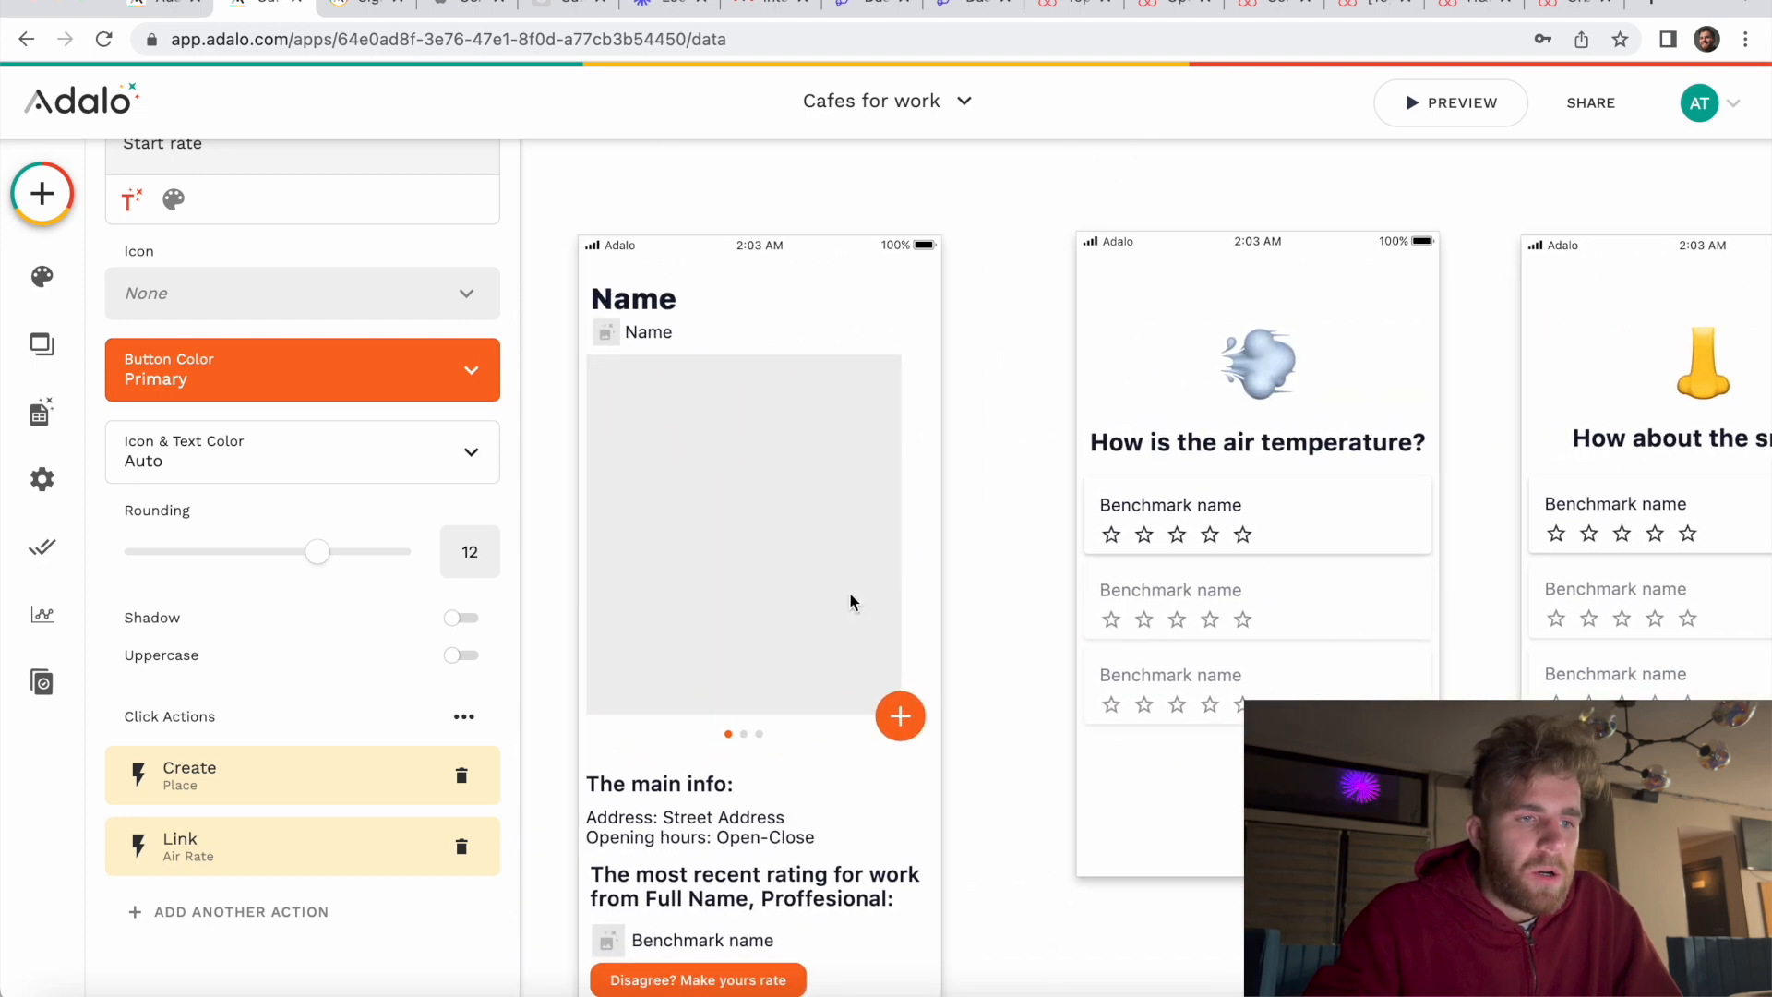
{"action": "scroll", "coordinate": [849, 600], "scroll_direction": "right", "scroll_amount": 4}
Step: Inspect the click actions of the Air Rate screen's benchmark list and the fields its Create Rate action fills
{"action": "left_click", "coordinate": [851, 590]}
{"action": "scroll", "coordinate": [365, 747], "scroll_direction": "down", "scroll_amount": 10}
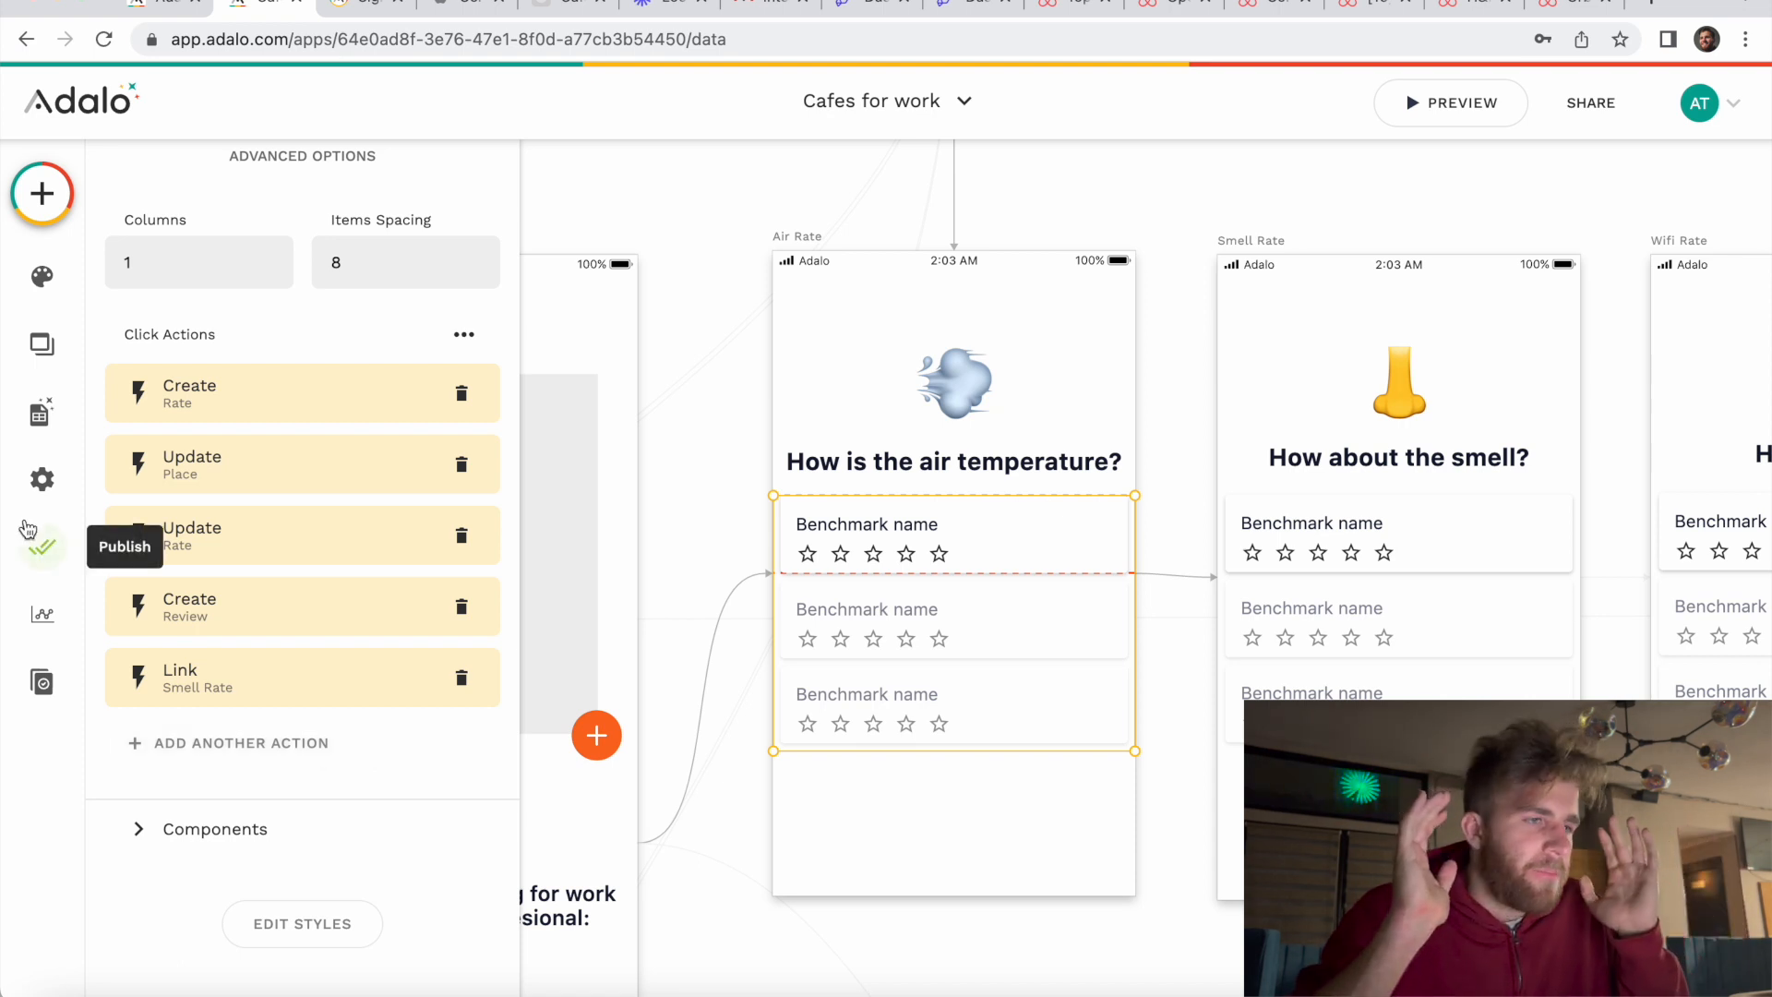
{"action": "left_click", "coordinate": [185, 387]}
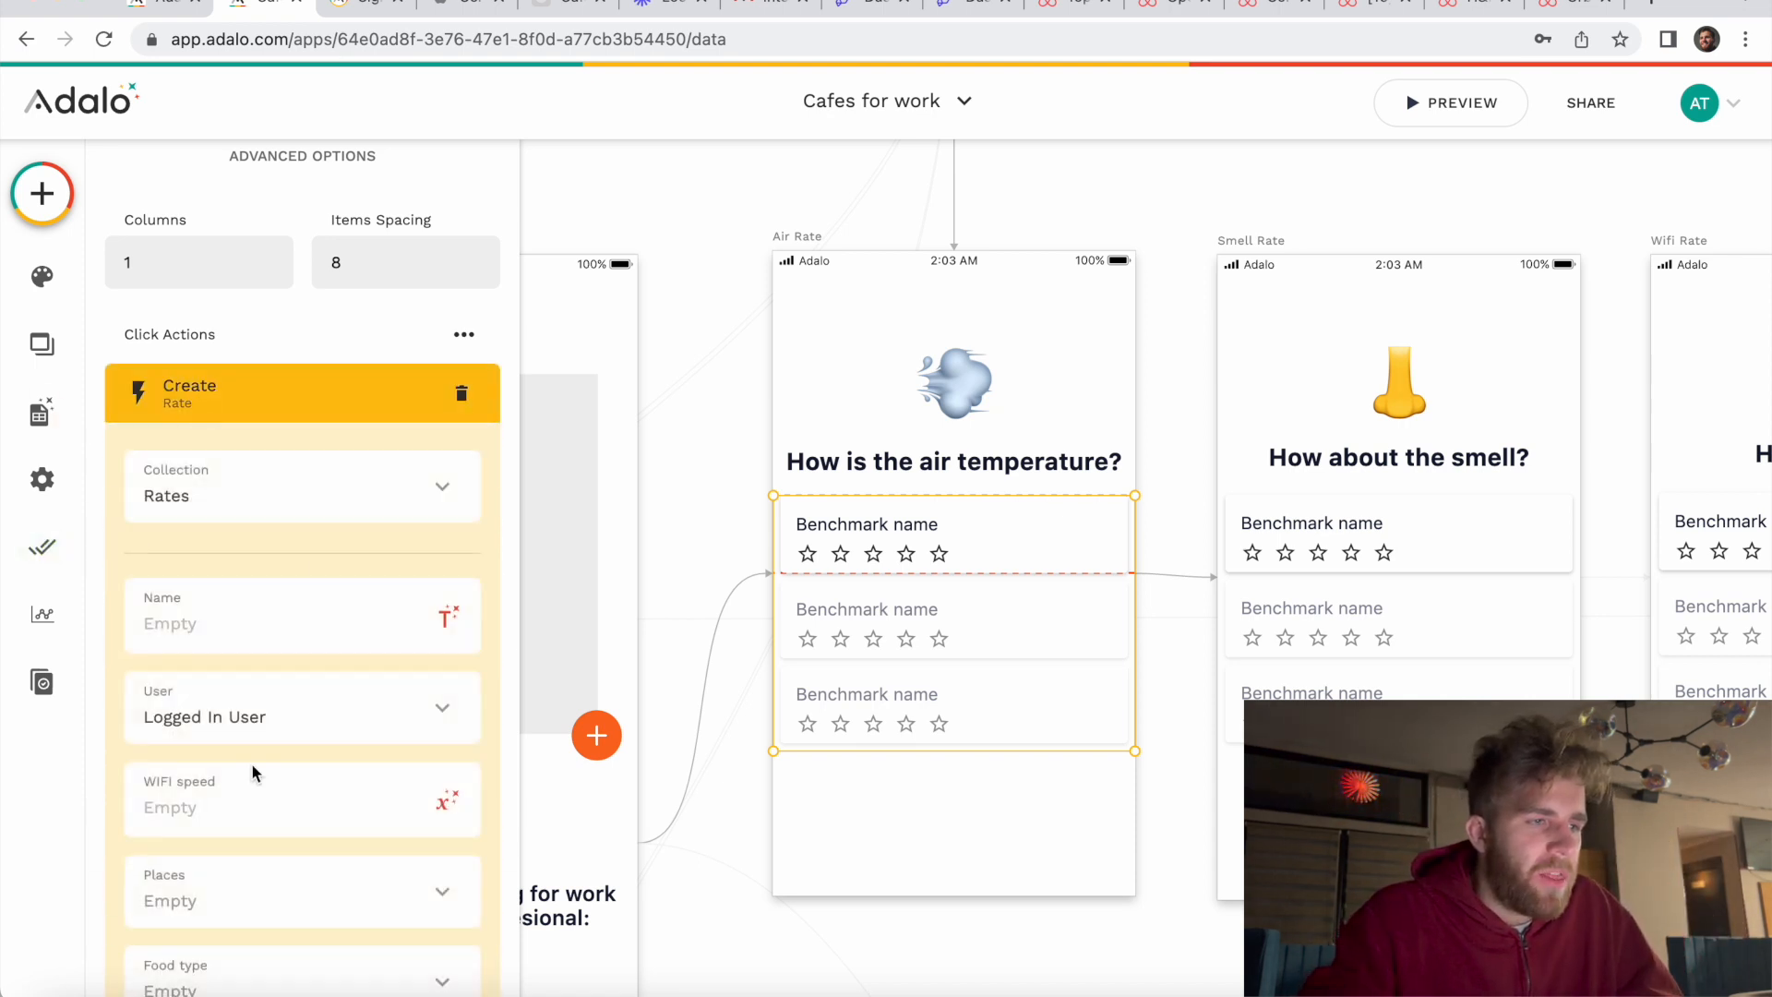
{"action": "scroll", "coordinate": [257, 763], "scroll_direction": "down", "scroll_amount": 5}
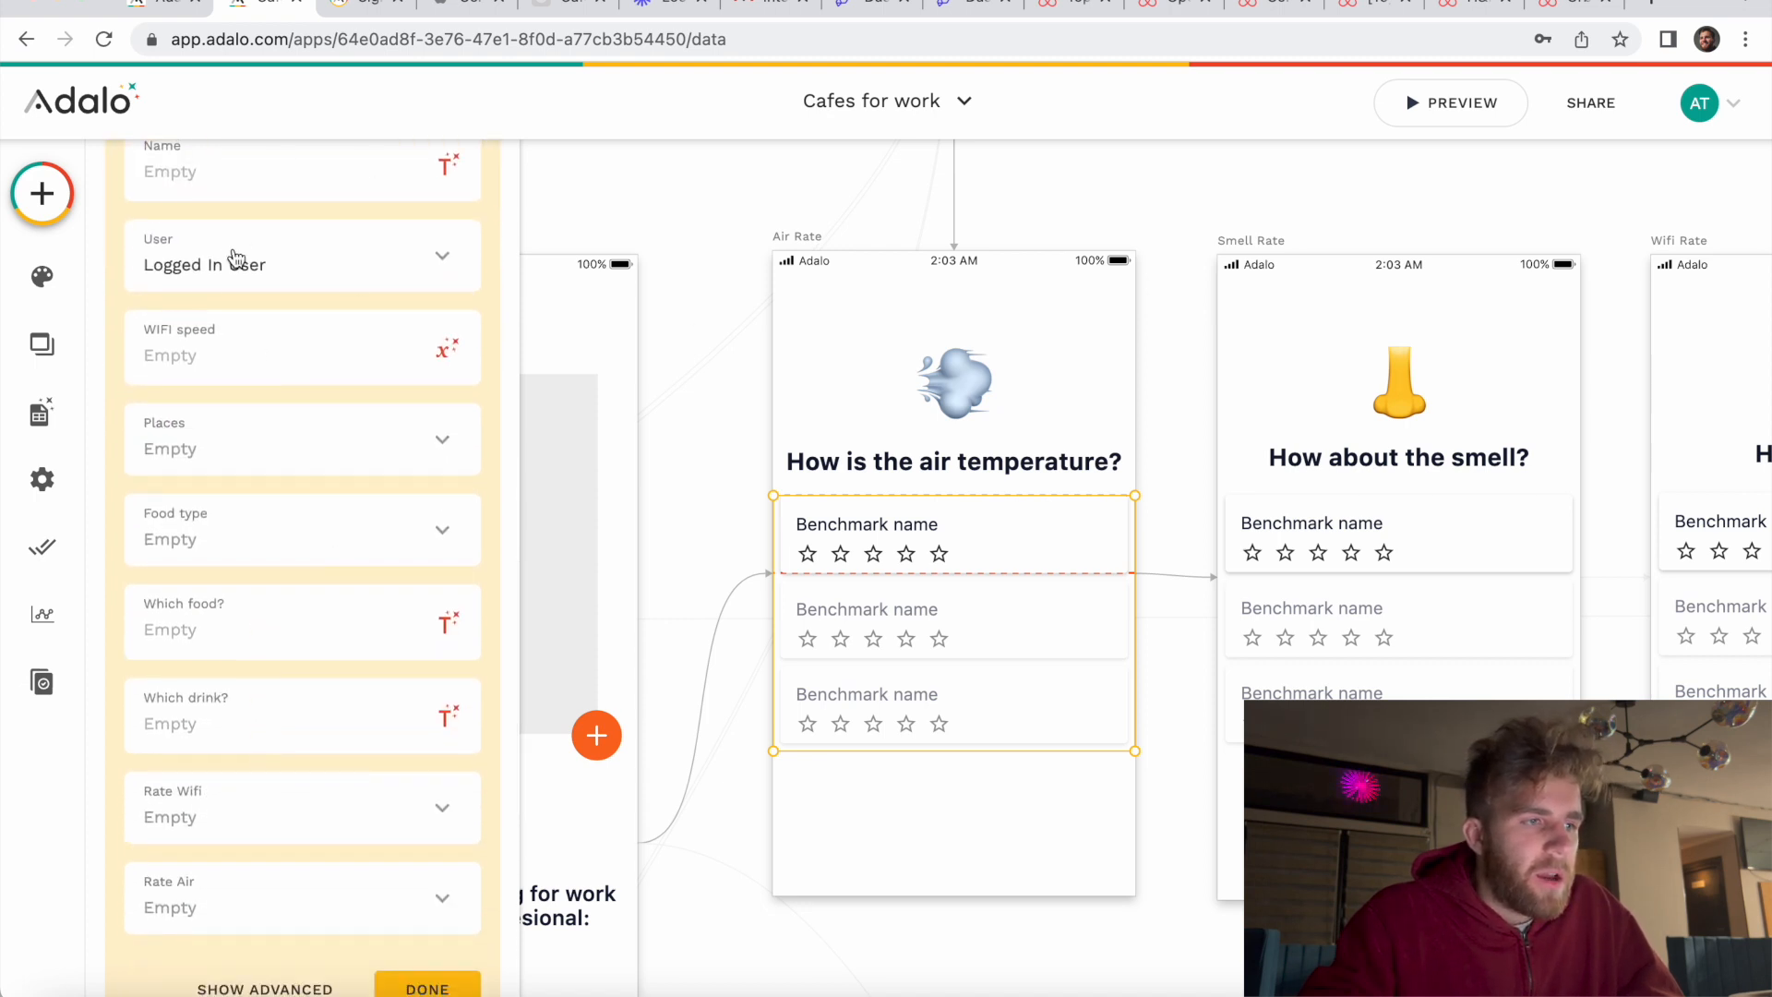
{"action": "scroll", "coordinate": [233, 268], "scroll_direction": "down", "scroll_amount": 2}
{"action": "scroll", "coordinate": [308, 277], "scroll_direction": "down", "scroll_amount": 4}
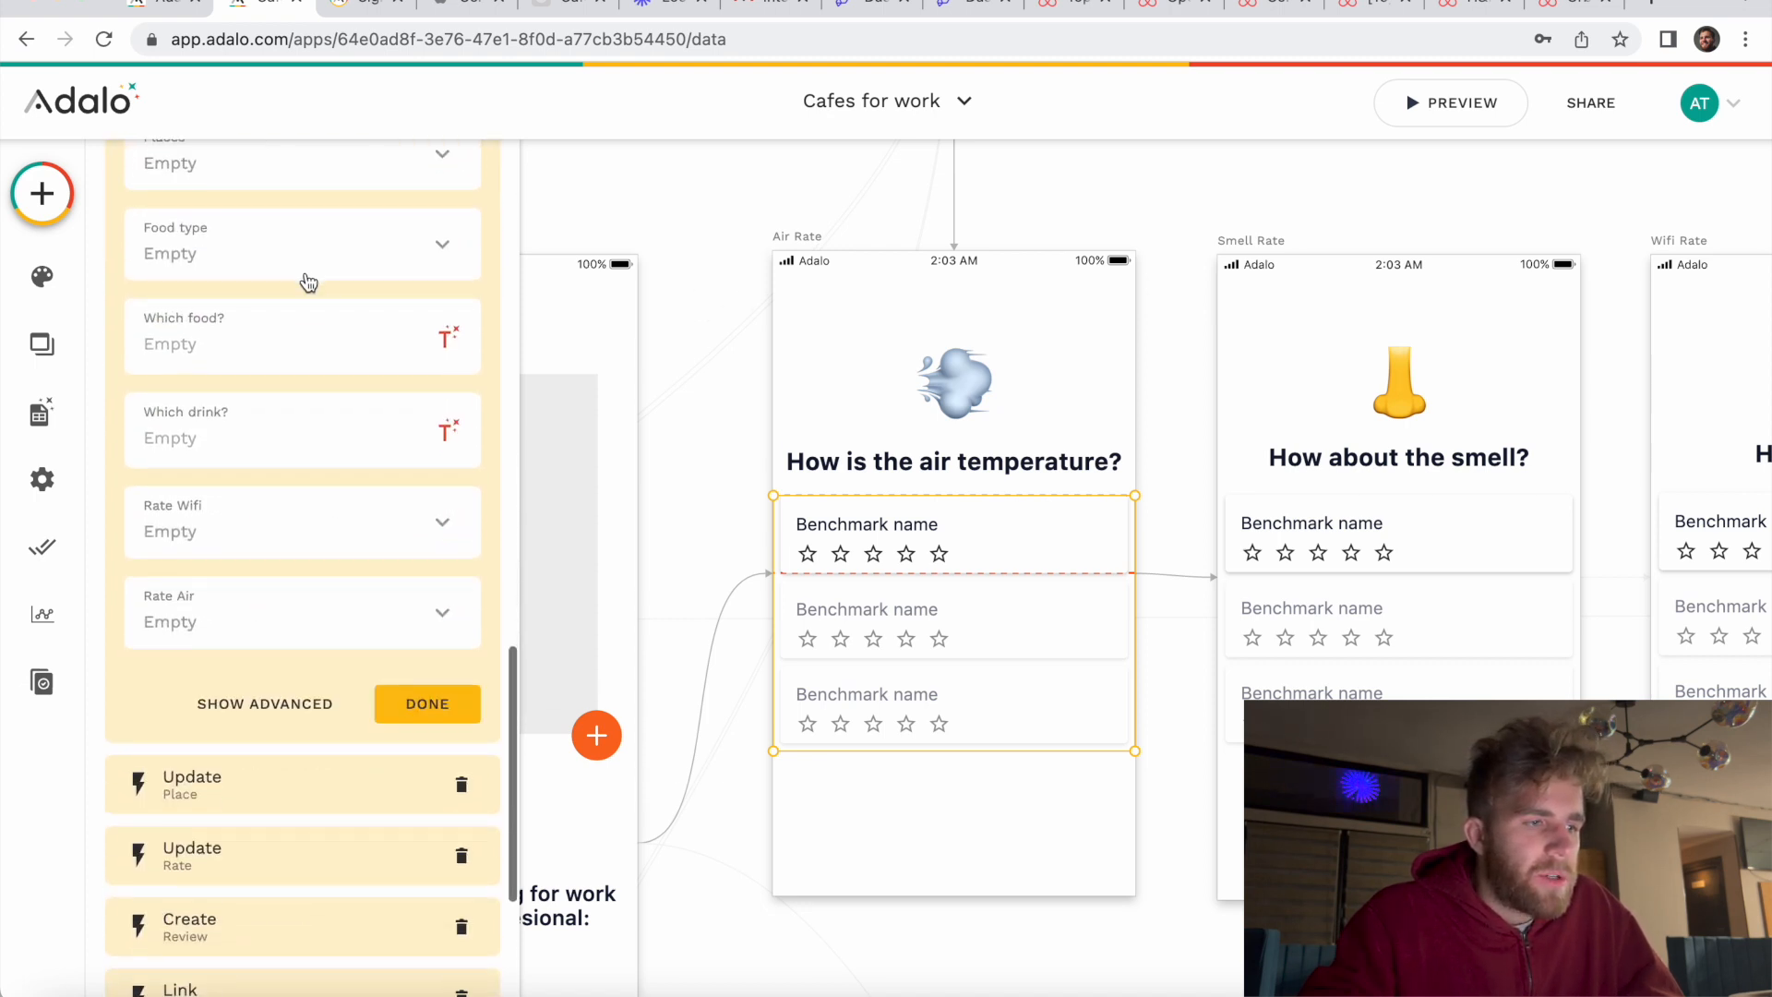
{"action": "left_click", "coordinate": [435, 722]}
Step: Examine how the Air Rate list's Update Place action sets the Benchmarks, Last rate and All airs fields
{"action": "left_click", "coordinate": [270, 482]}
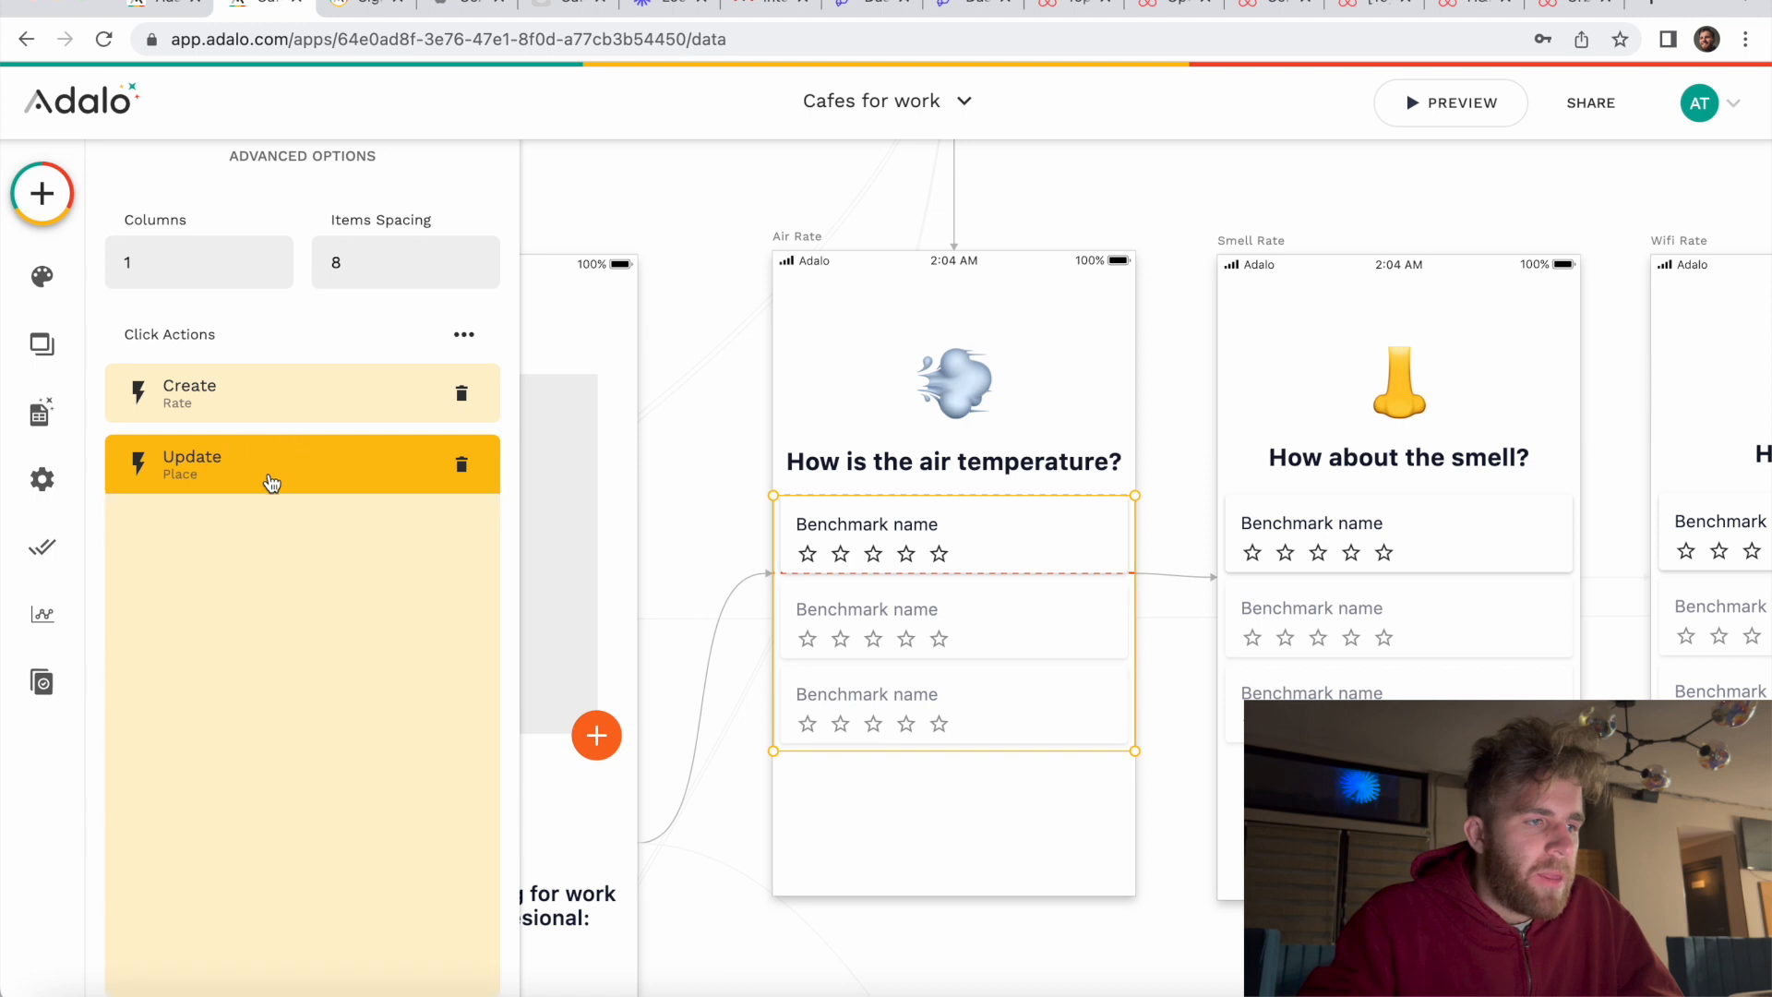
{"action": "scroll", "coordinate": [268, 731], "scroll_direction": "down", "scroll_amount": 8}
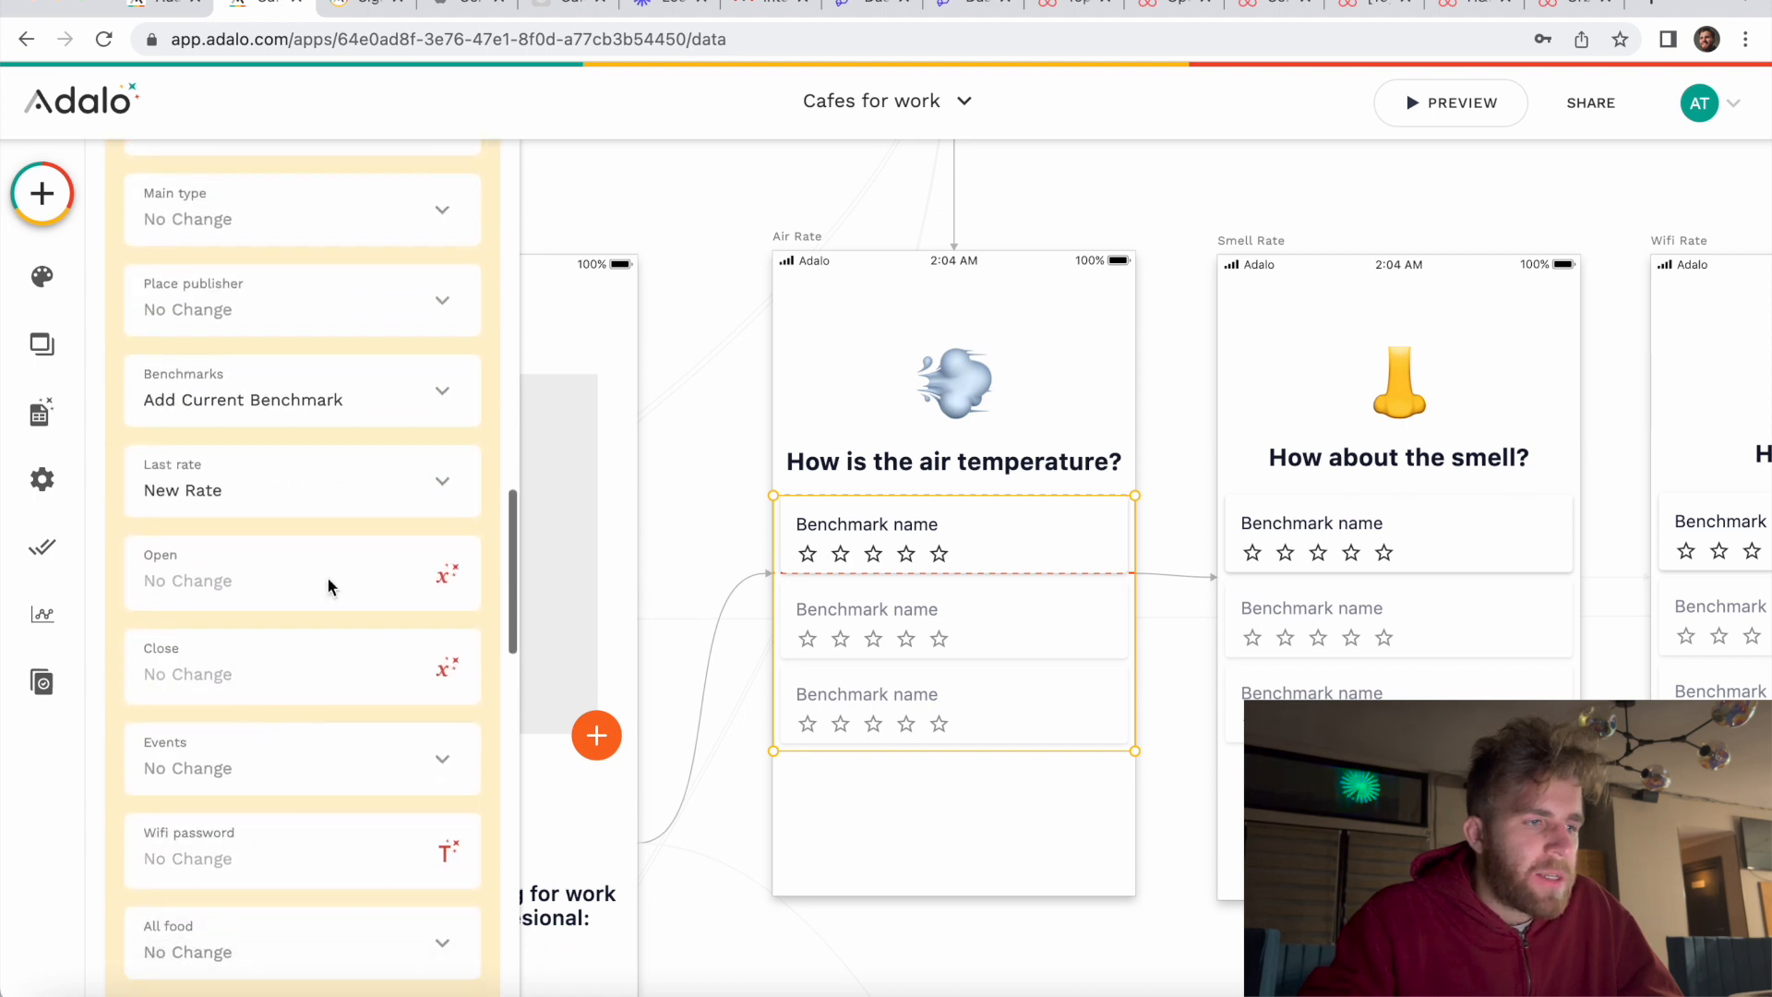
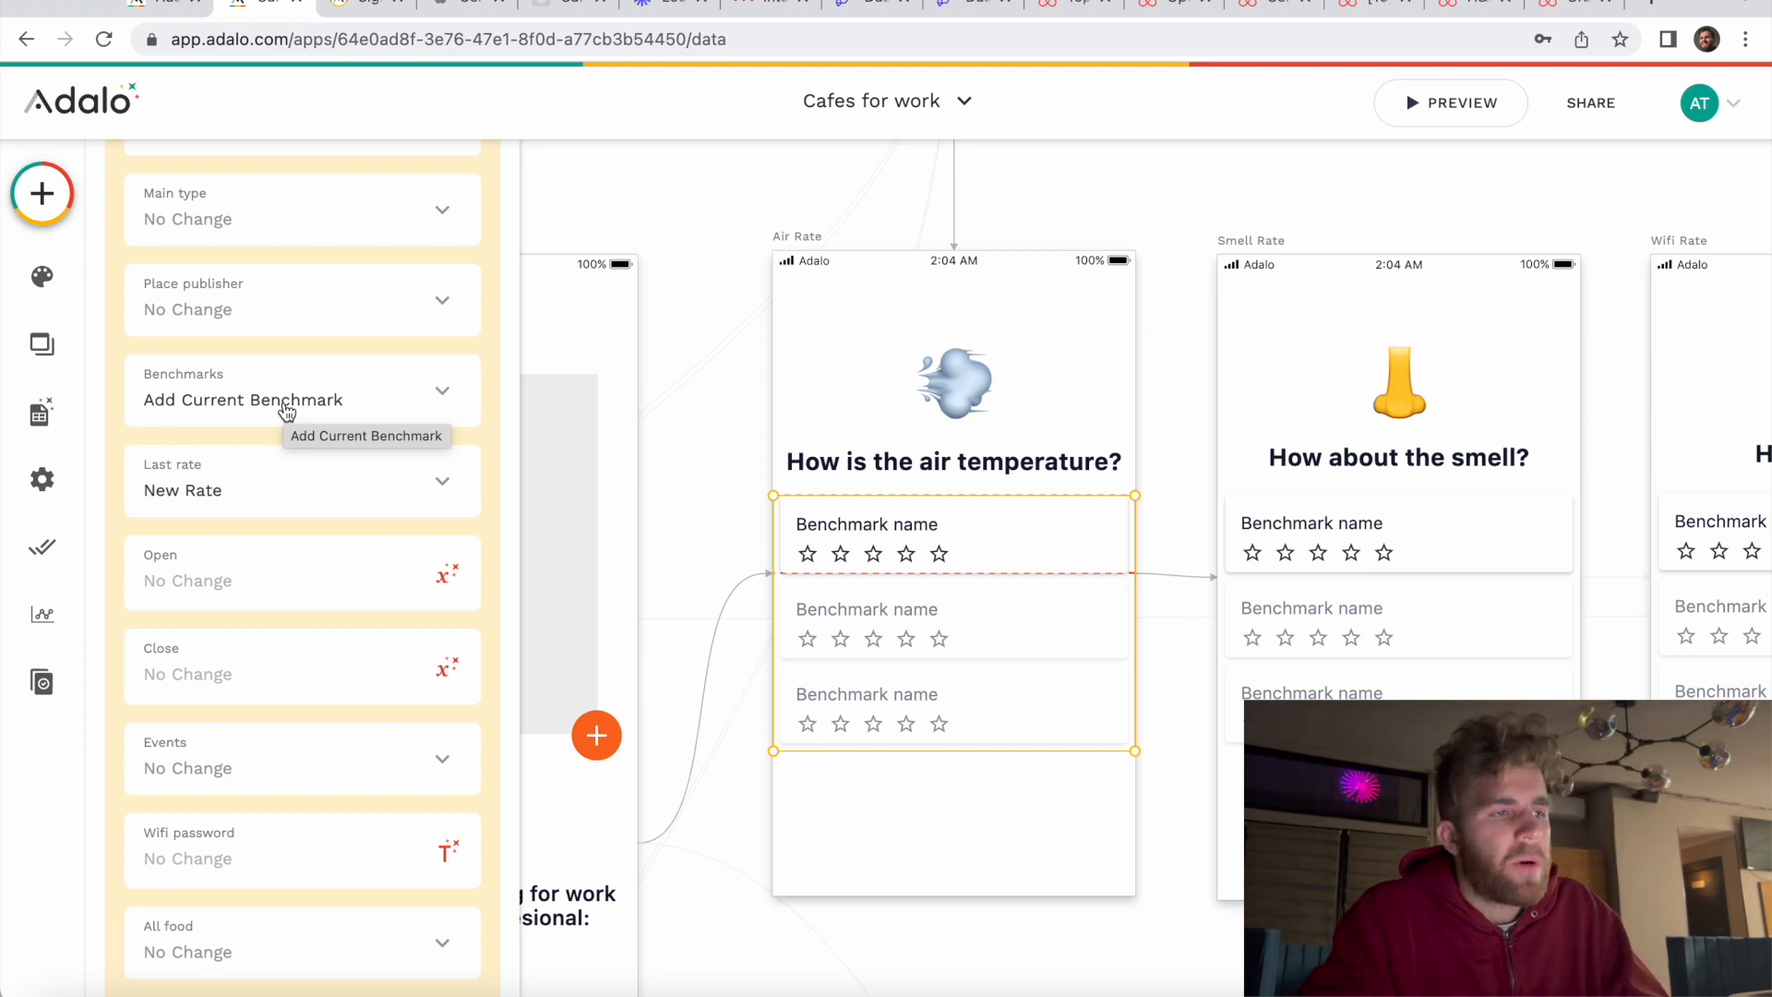
{"action": "scroll", "coordinate": [389, 461], "scroll_direction": "down", "scroll_amount": 1}
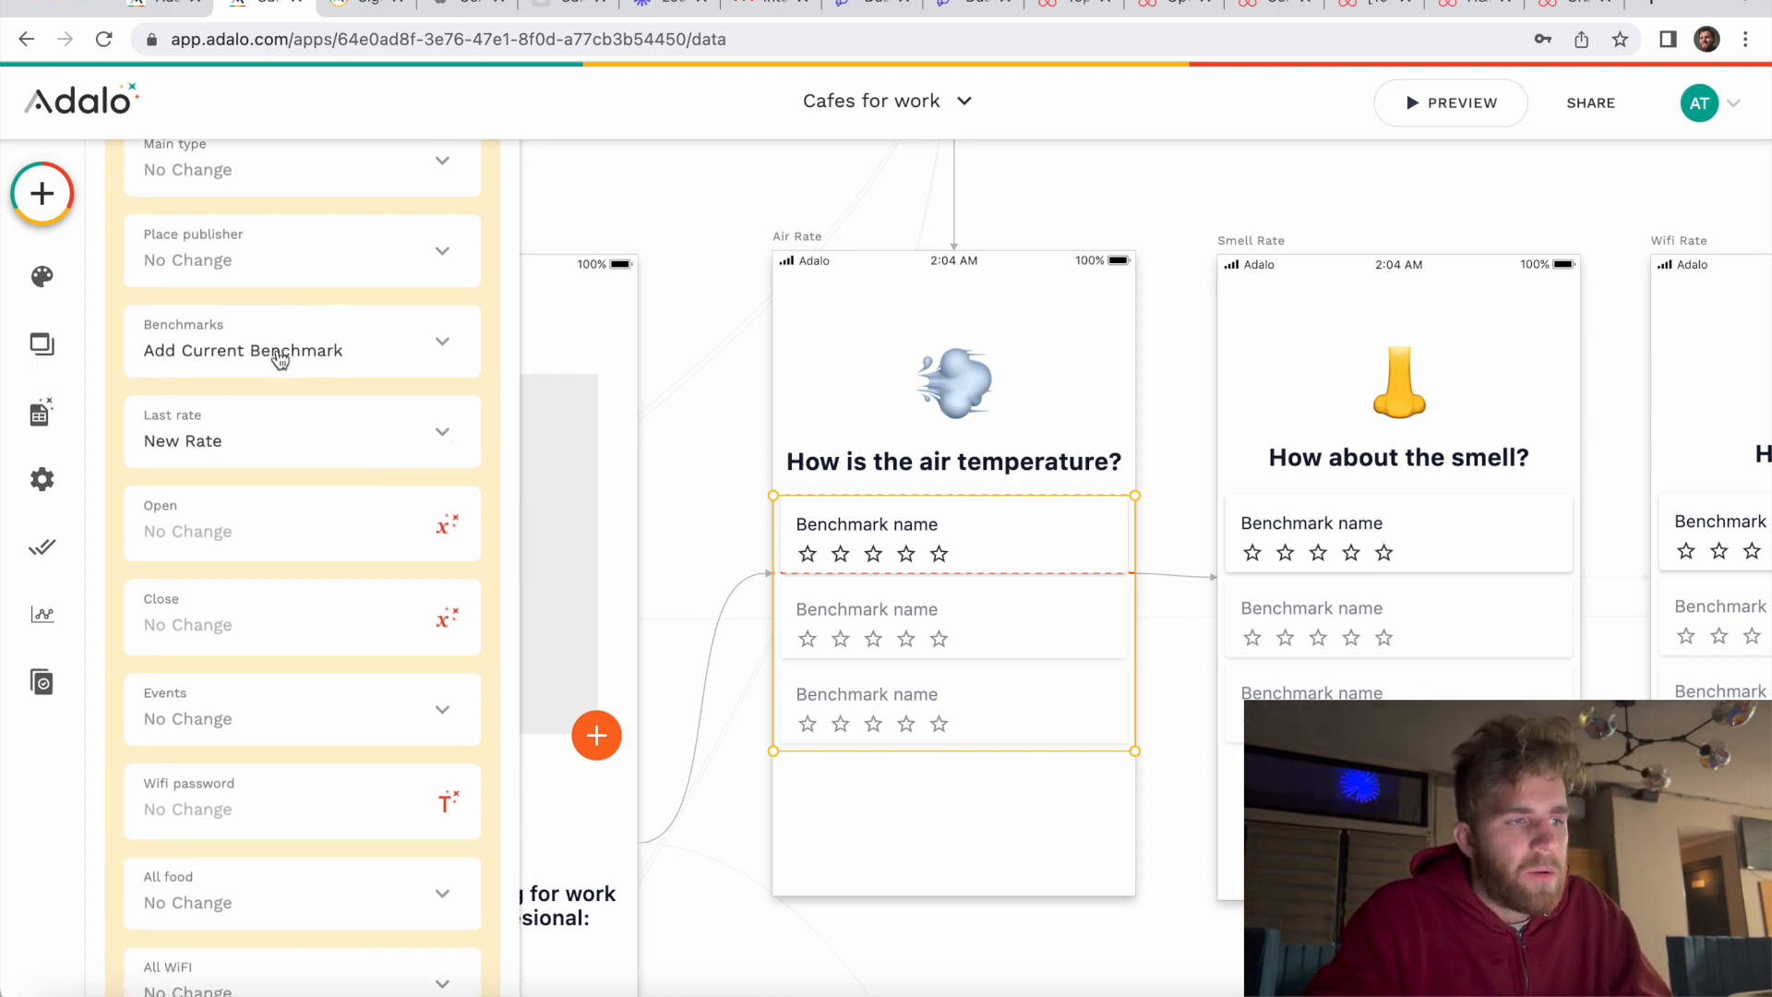
{"action": "scroll", "coordinate": [244, 356], "scroll_direction": "down", "scroll_amount": 5}
{"action": "scroll", "coordinate": [203, 286], "scroll_direction": "up", "scroll_amount": 1}
{"action": "scroll", "coordinate": [176, 244], "scroll_direction": "down", "scroll_amount": 8}
{"action": "scroll", "coordinate": [178, 255], "scroll_direction": "down", "scroll_amount": 2}
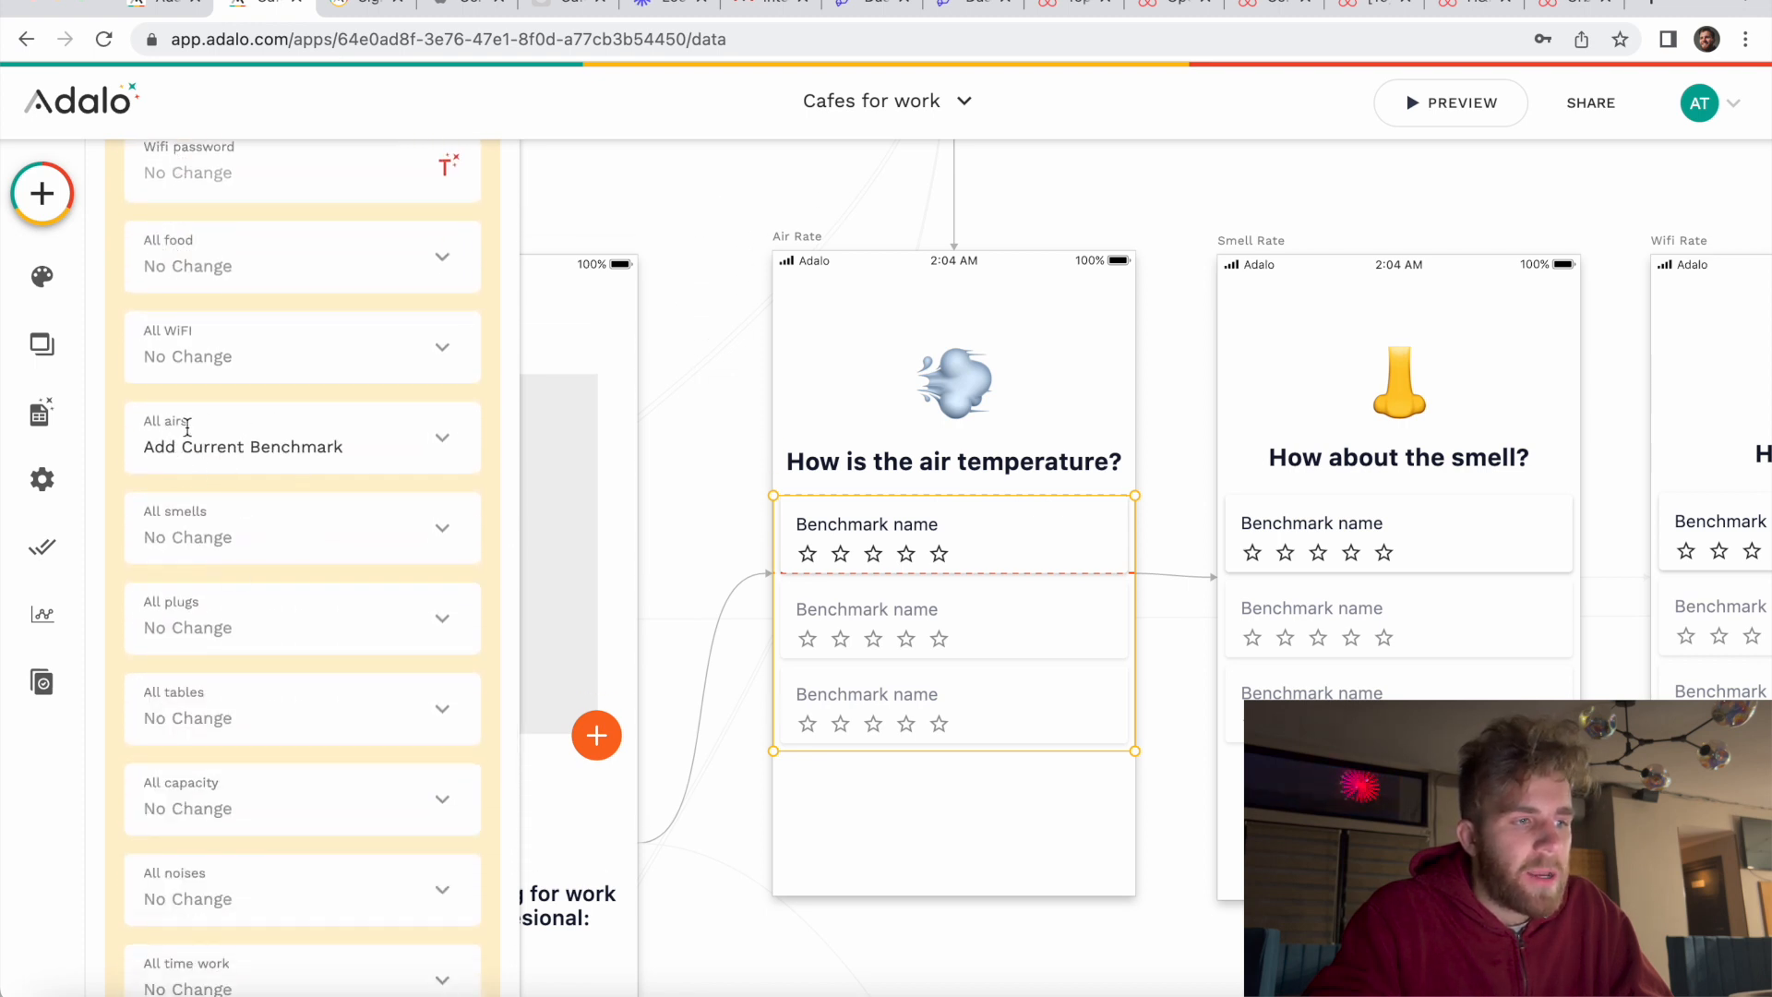
Step: Compare the Update Place action's Benchmarks and All airs fields, check its All rates field, and close the action
{"action": "scroll", "coordinate": [187, 428], "scroll_direction": "up", "scroll_amount": 8}
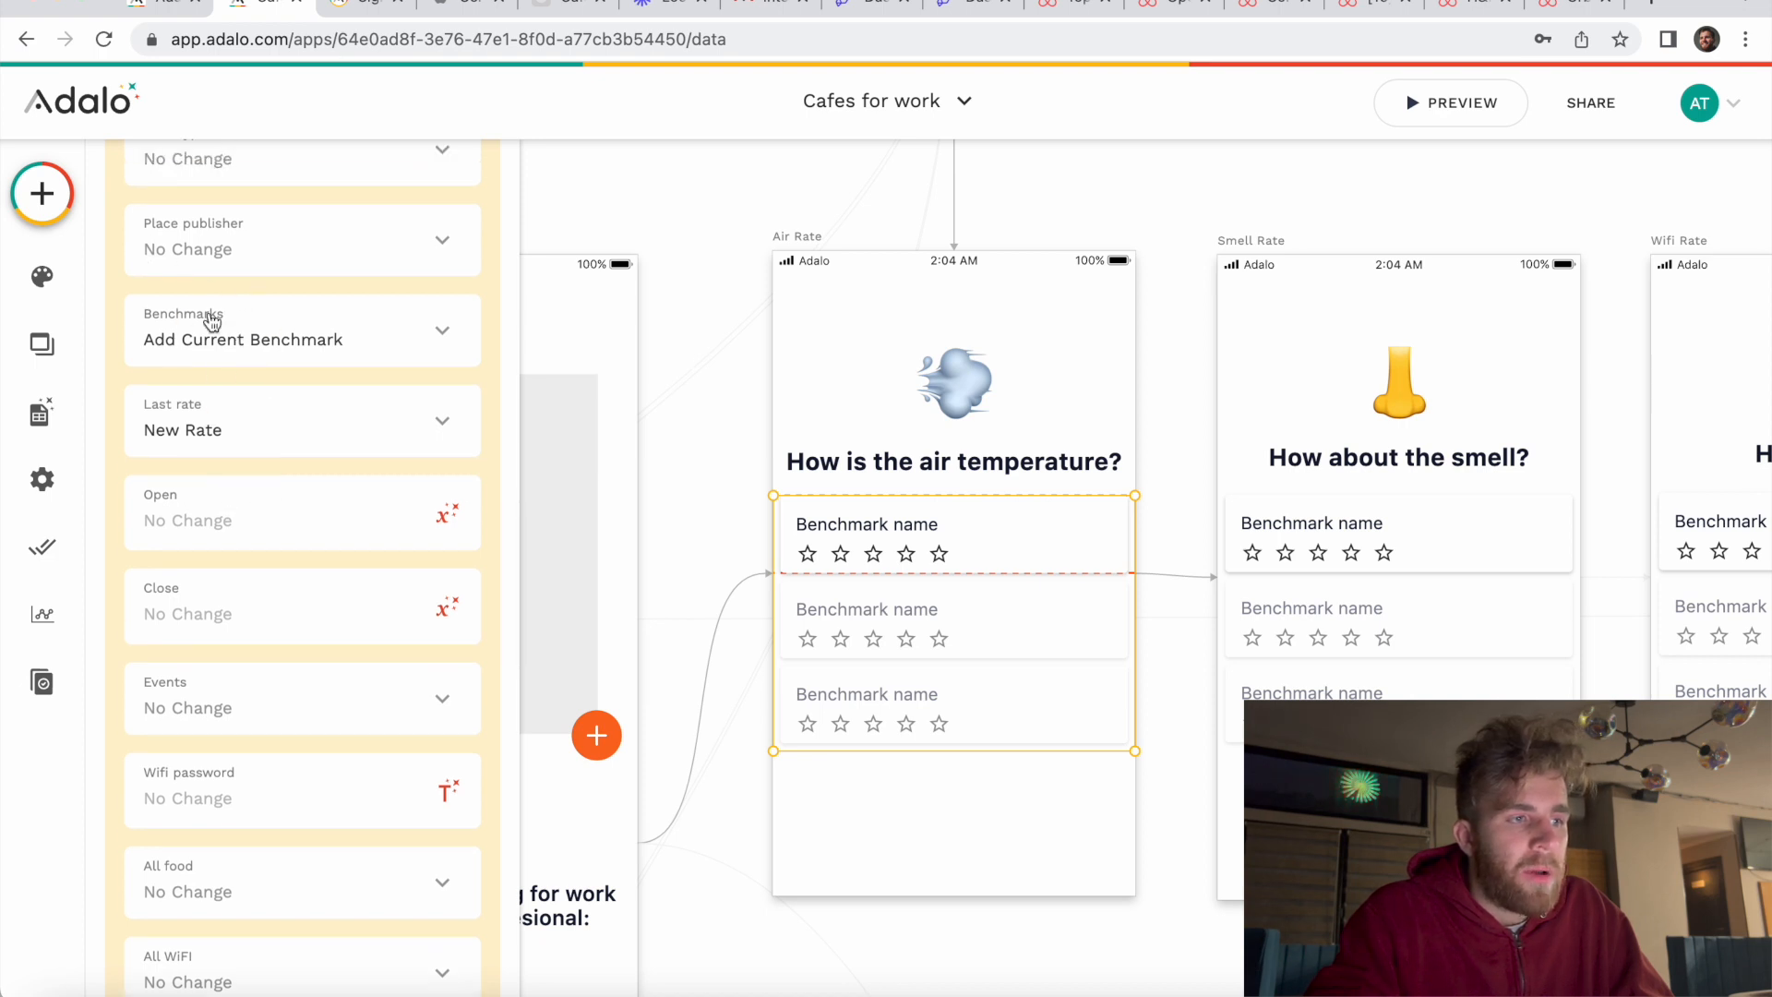
{"action": "scroll", "coordinate": [274, 352], "scroll_direction": "down", "scroll_amount": 1}
{"action": "scroll", "coordinate": [272, 348], "scroll_direction": "down", "scroll_amount": 5}
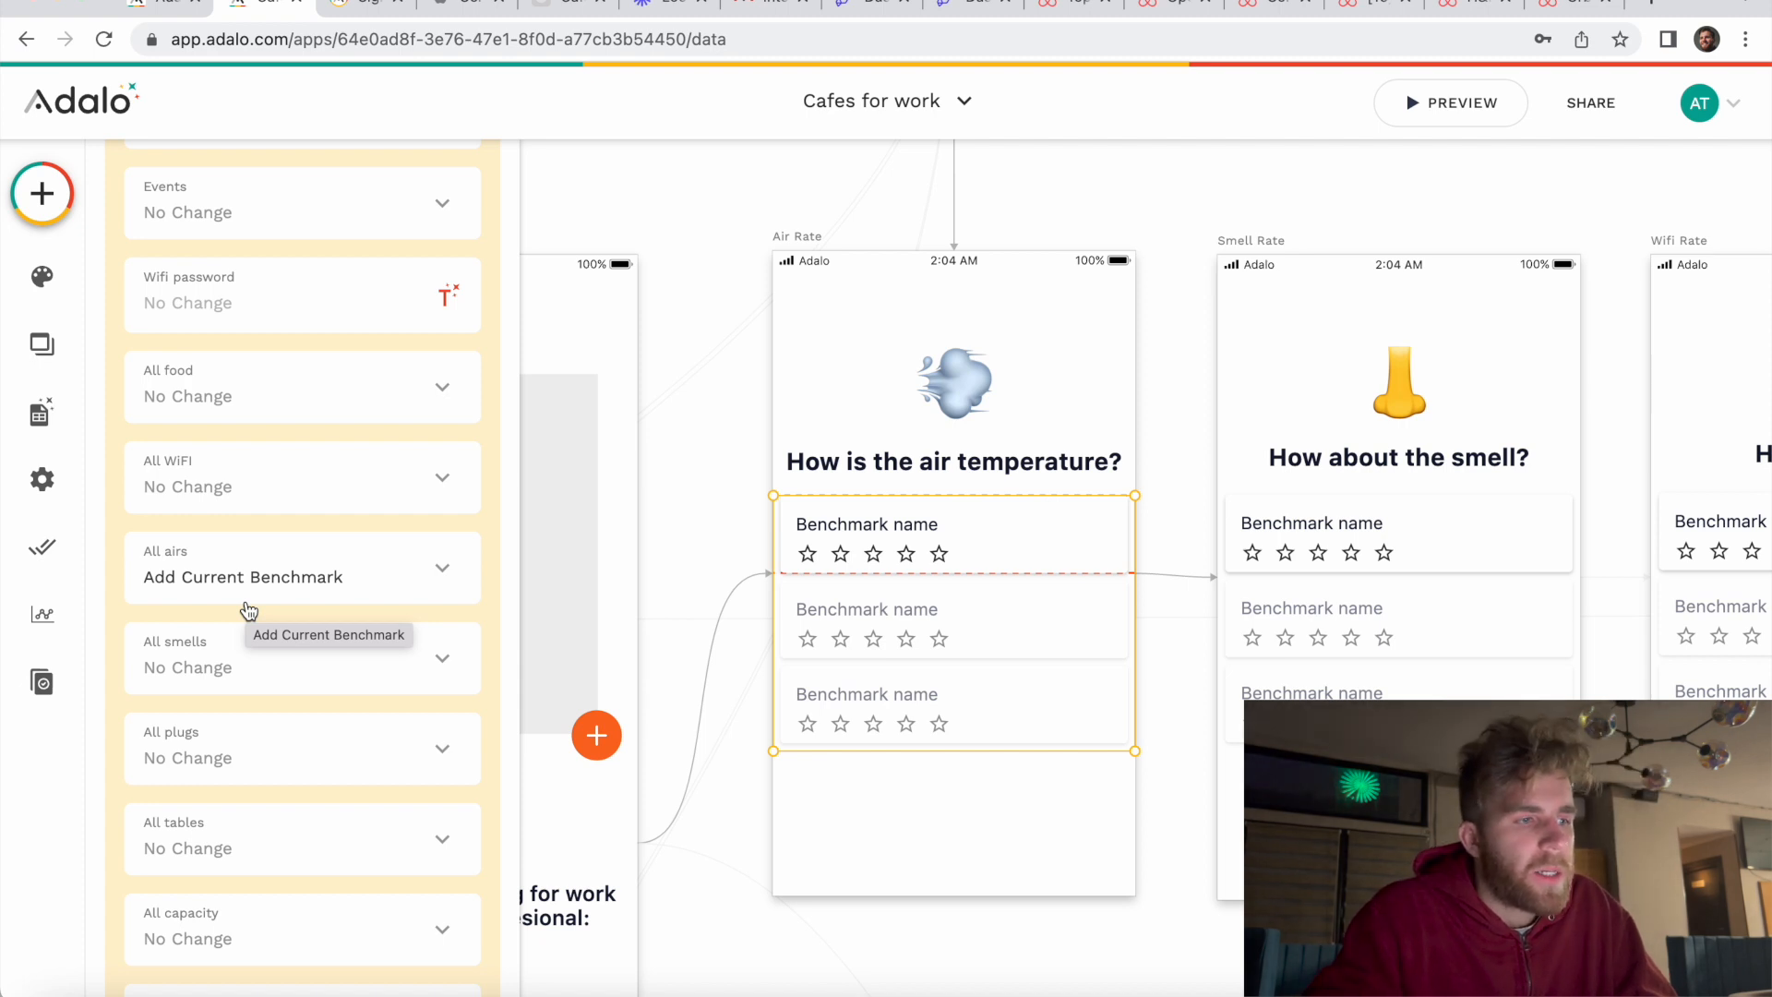
{"action": "scroll", "coordinate": [248, 610], "scroll_direction": "down", "scroll_amount": 1}
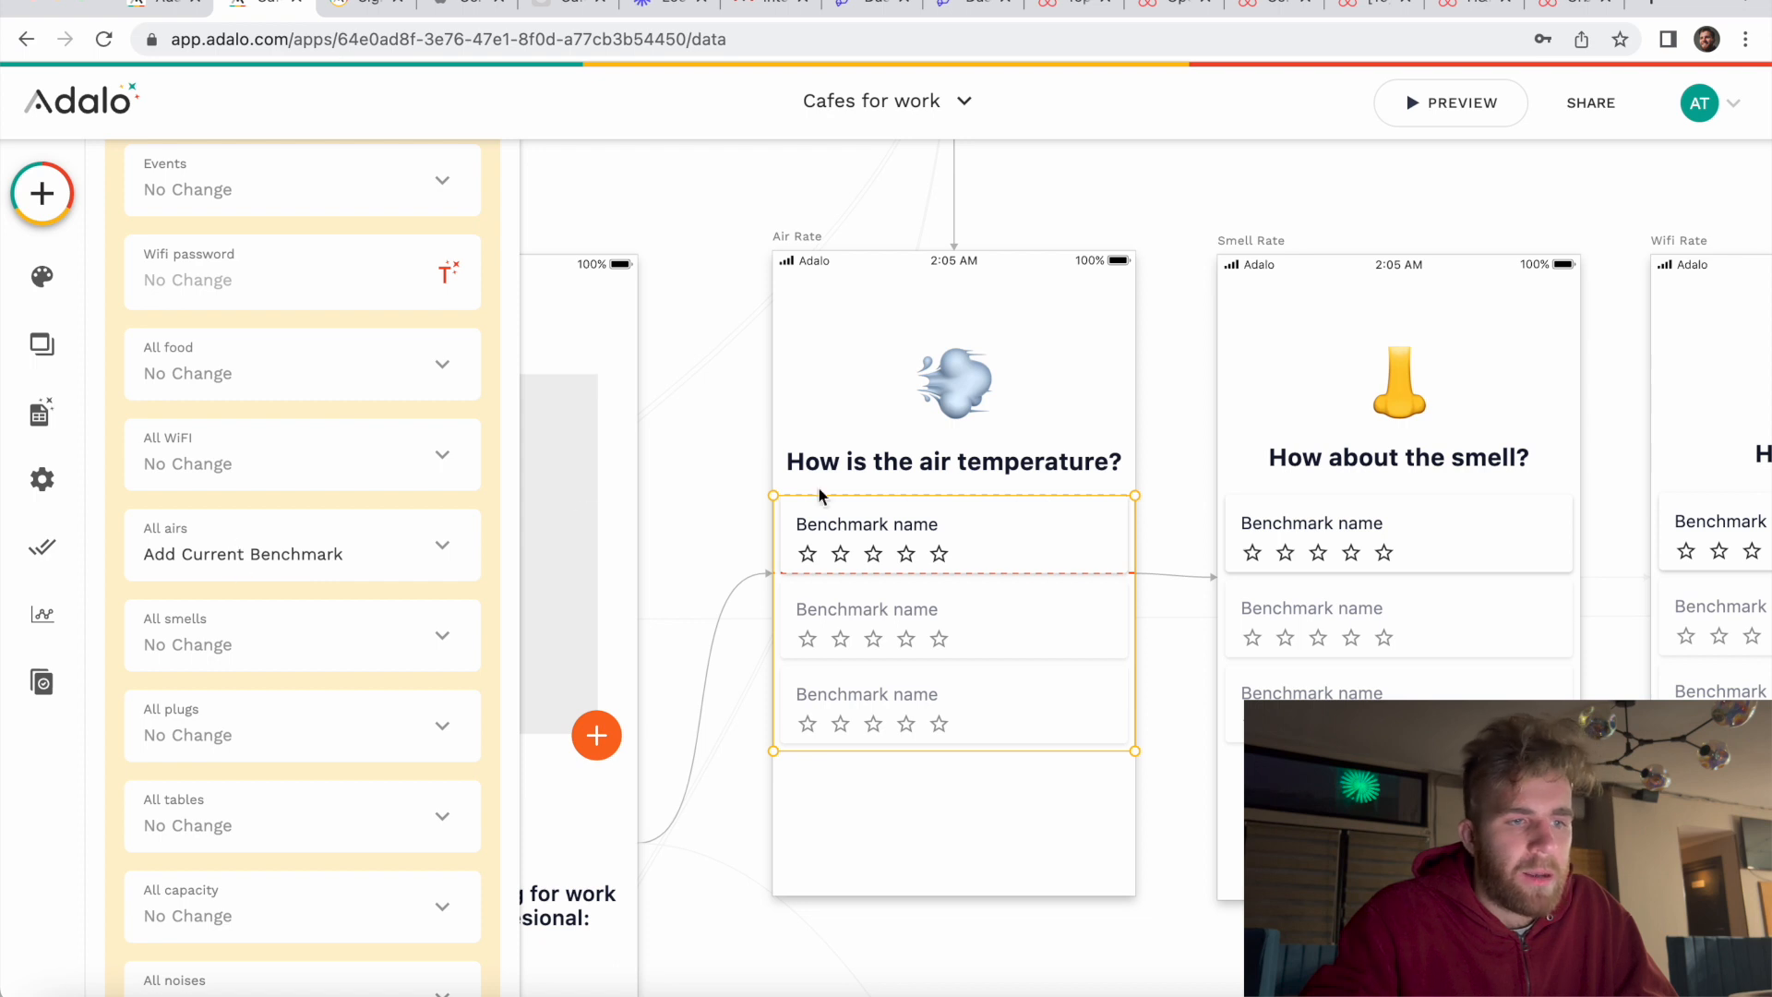
{"action": "scroll", "coordinate": [347, 637], "scroll_direction": "down", "scroll_amount": 10}
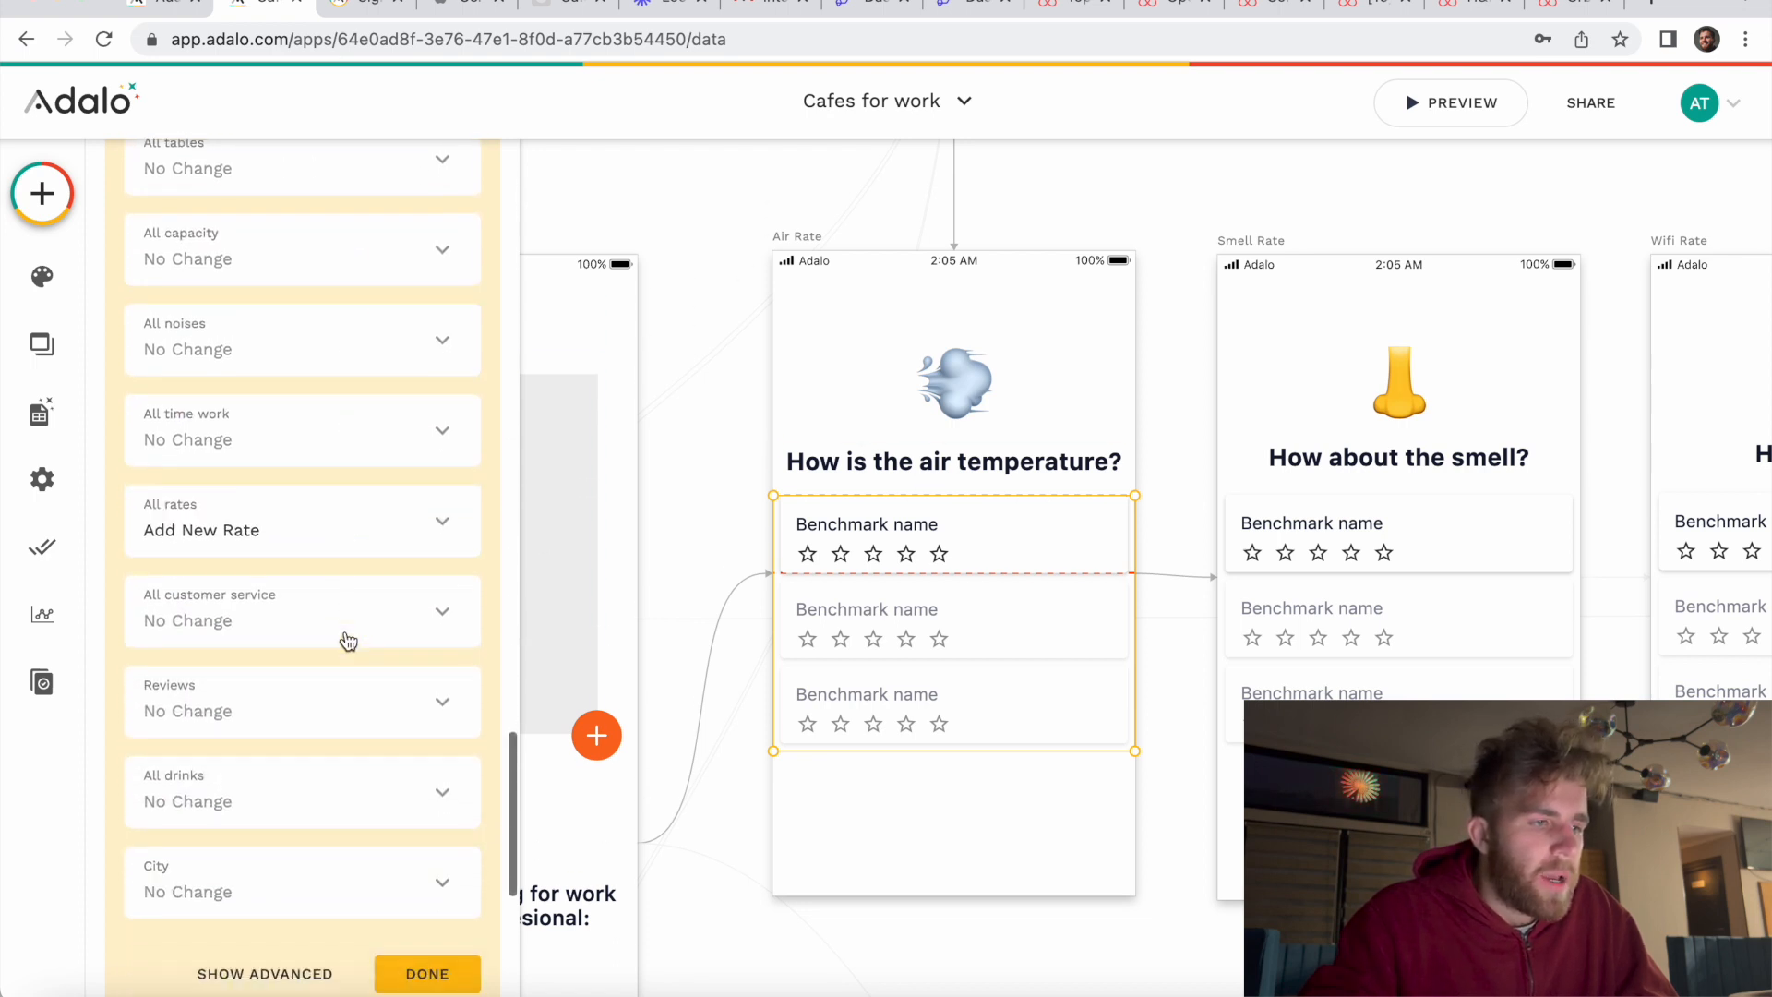
{"action": "scroll", "coordinate": [347, 640], "scroll_direction": "down", "scroll_amount": 1}
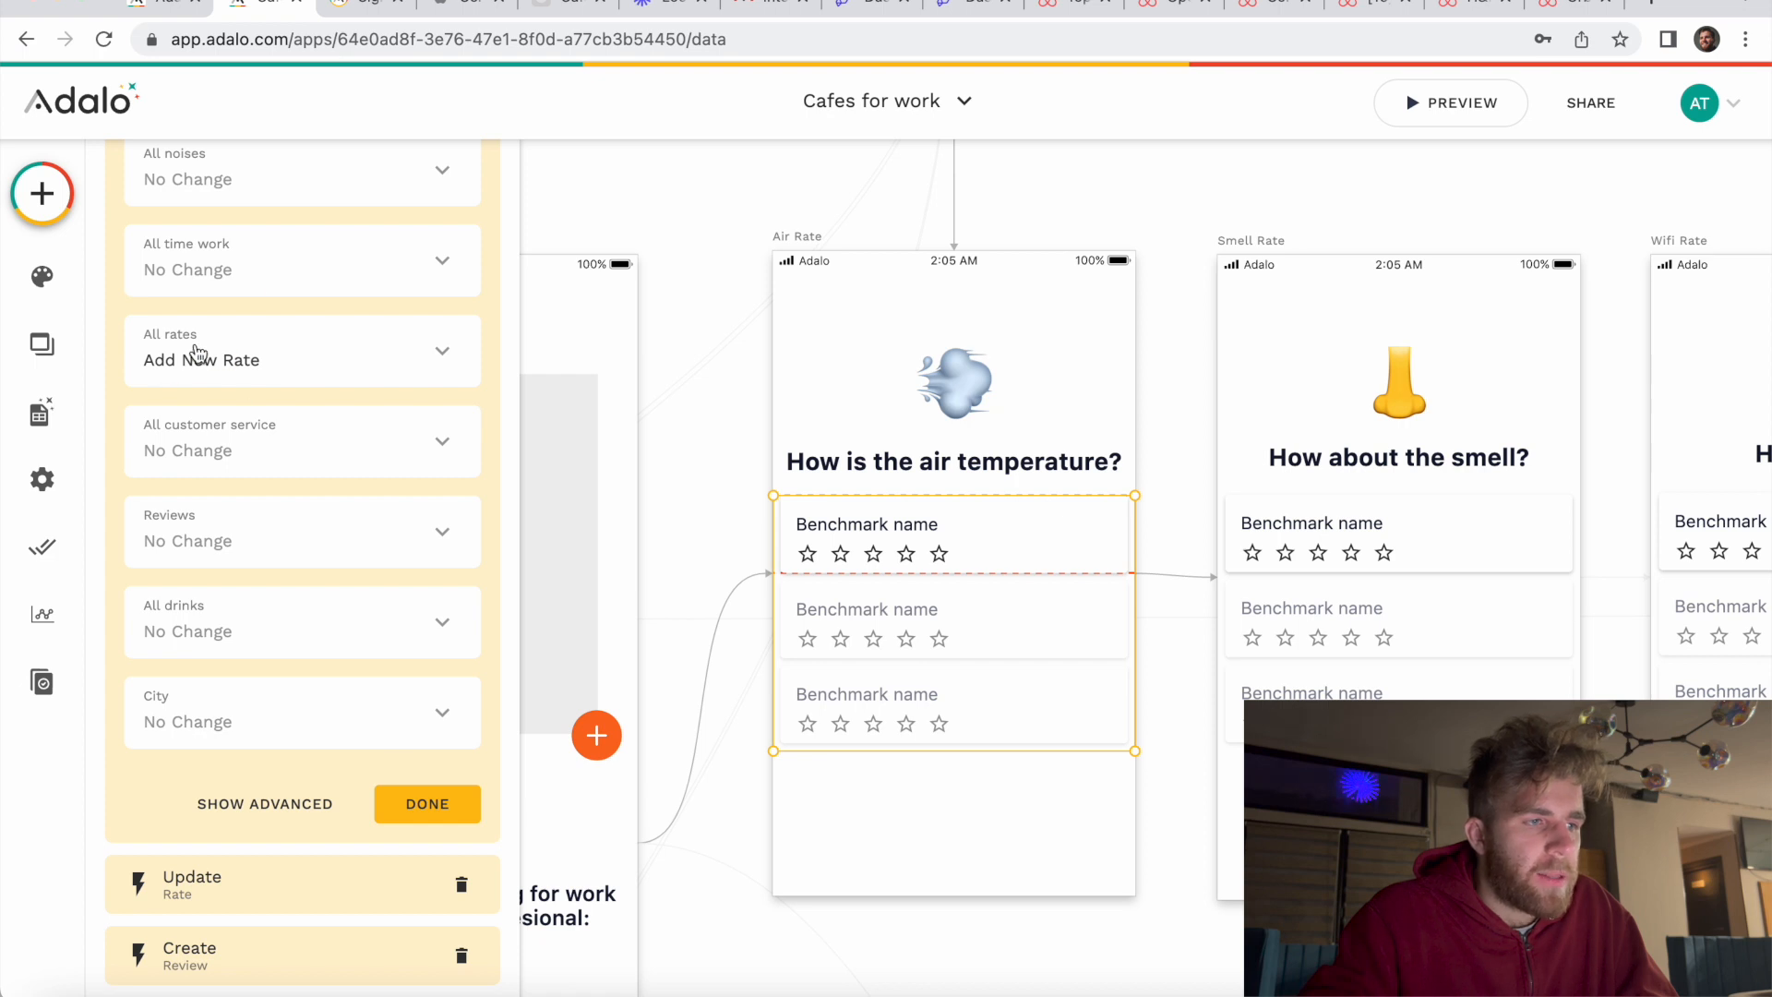
{"action": "left_click", "coordinate": [409, 805]}
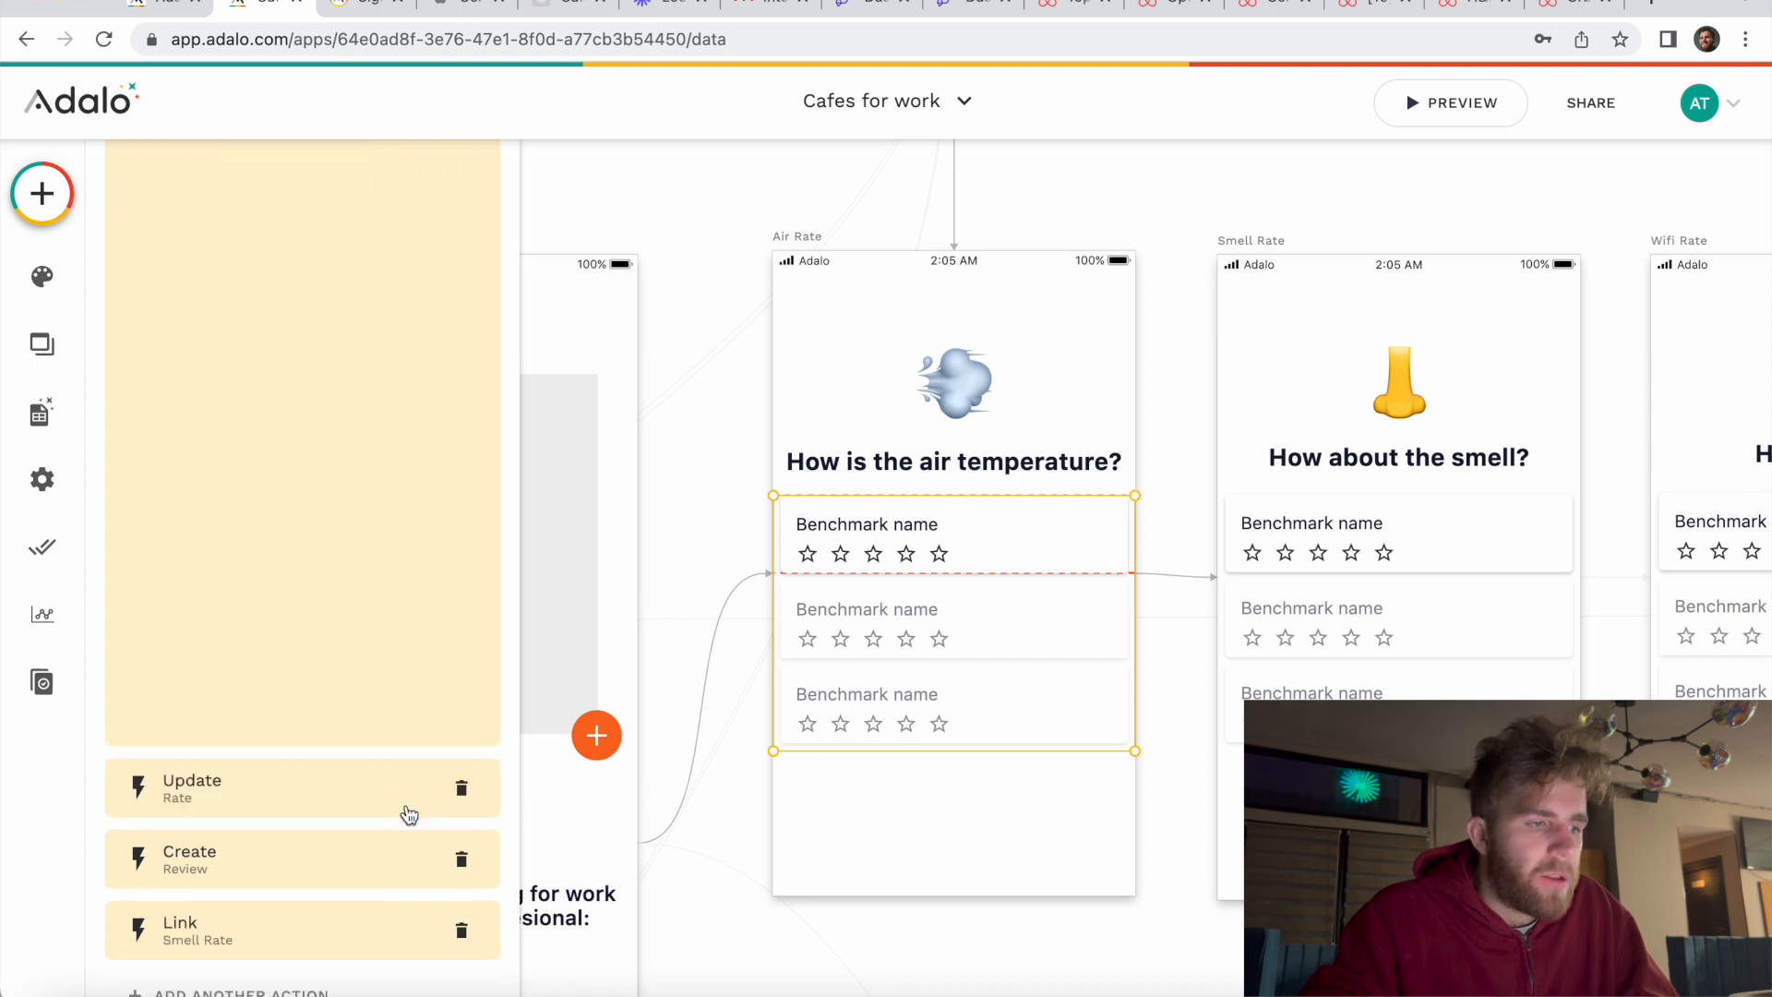
Step: Inspect the Benchmarks field and the remaining fields of the Air Rate list's Update Rate action, then close it
{"action": "left_click", "coordinate": [245, 551]}
{"action": "scroll", "coordinate": [255, 720], "scroll_direction": "down", "scroll_amount": 8}
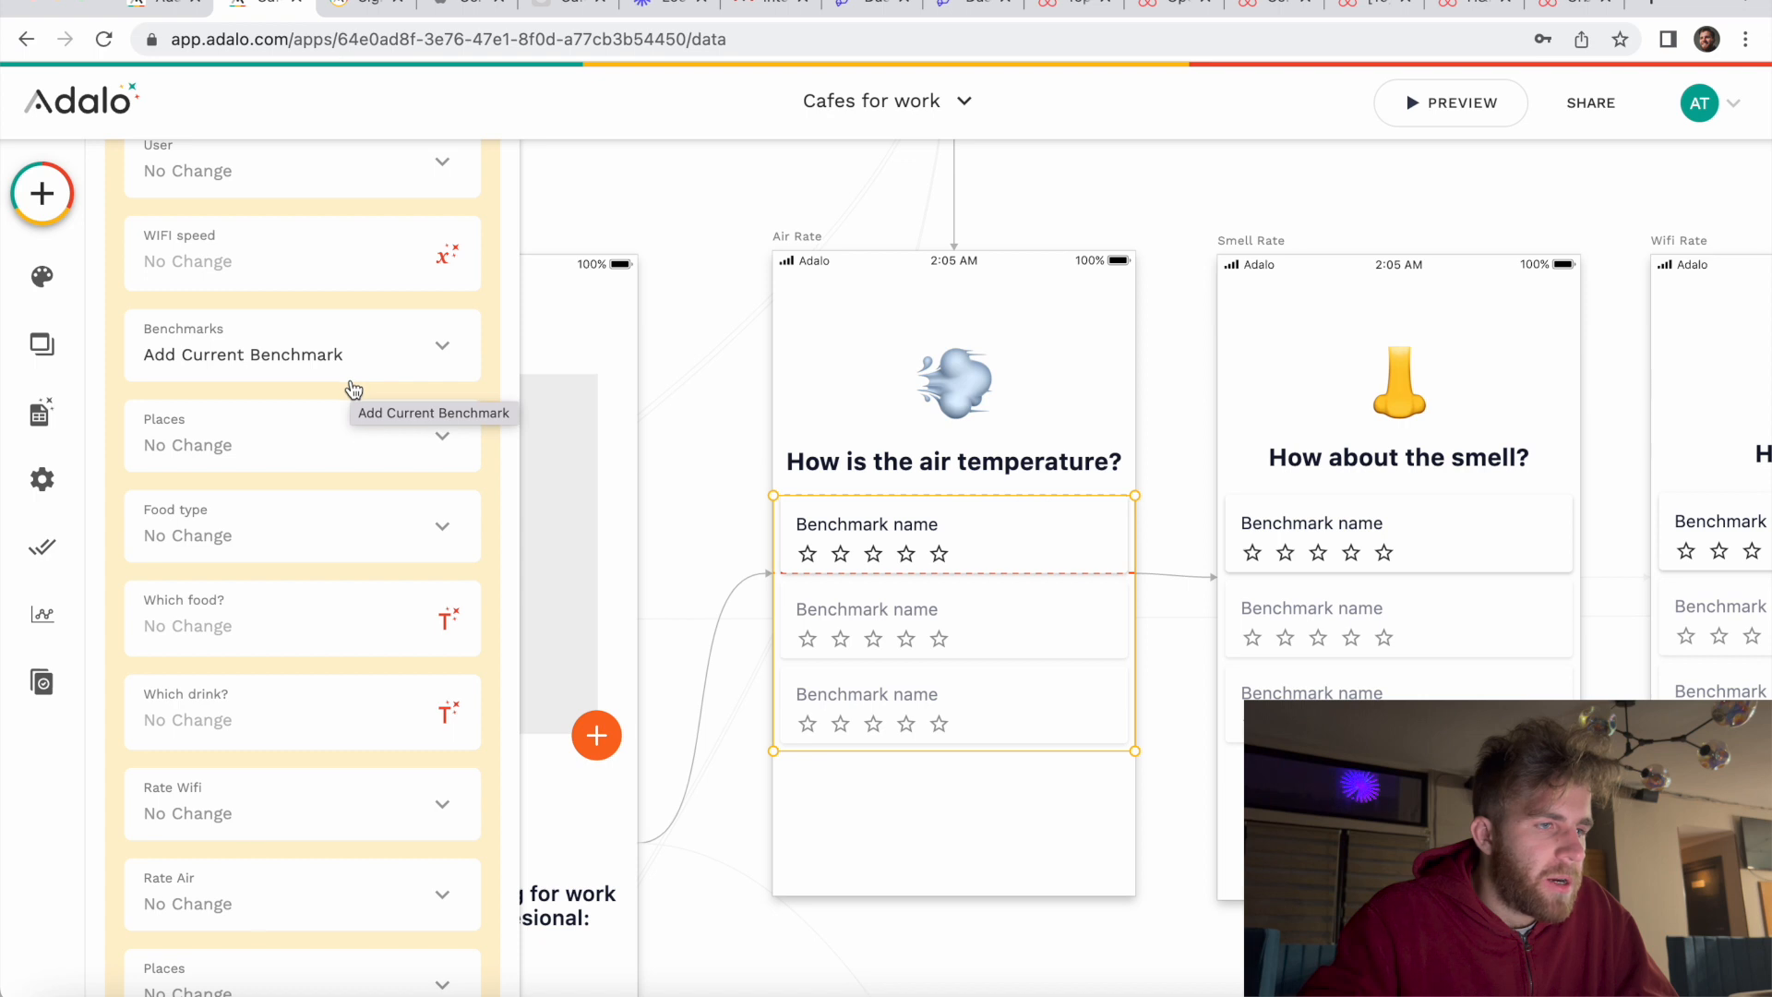
{"action": "scroll", "coordinate": [374, 484], "scroll_direction": "down", "scroll_amount": 3}
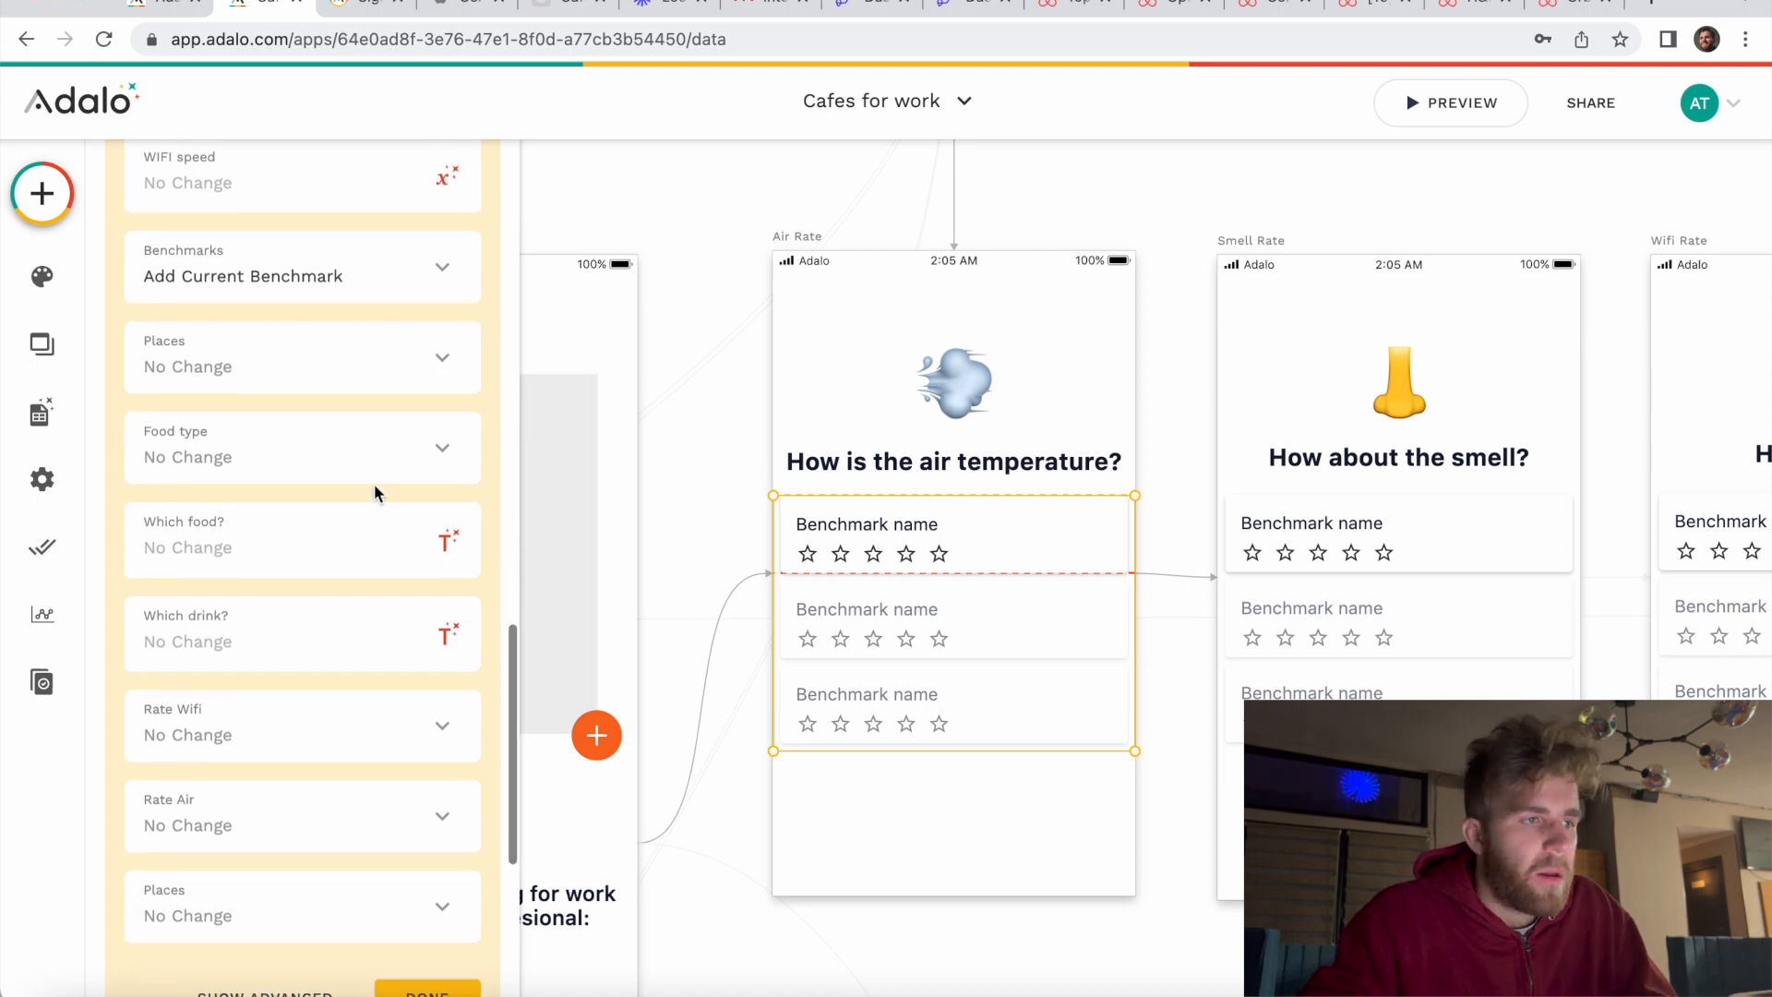
{"action": "scroll", "coordinate": [374, 483], "scroll_direction": "up", "scroll_amount": 1}
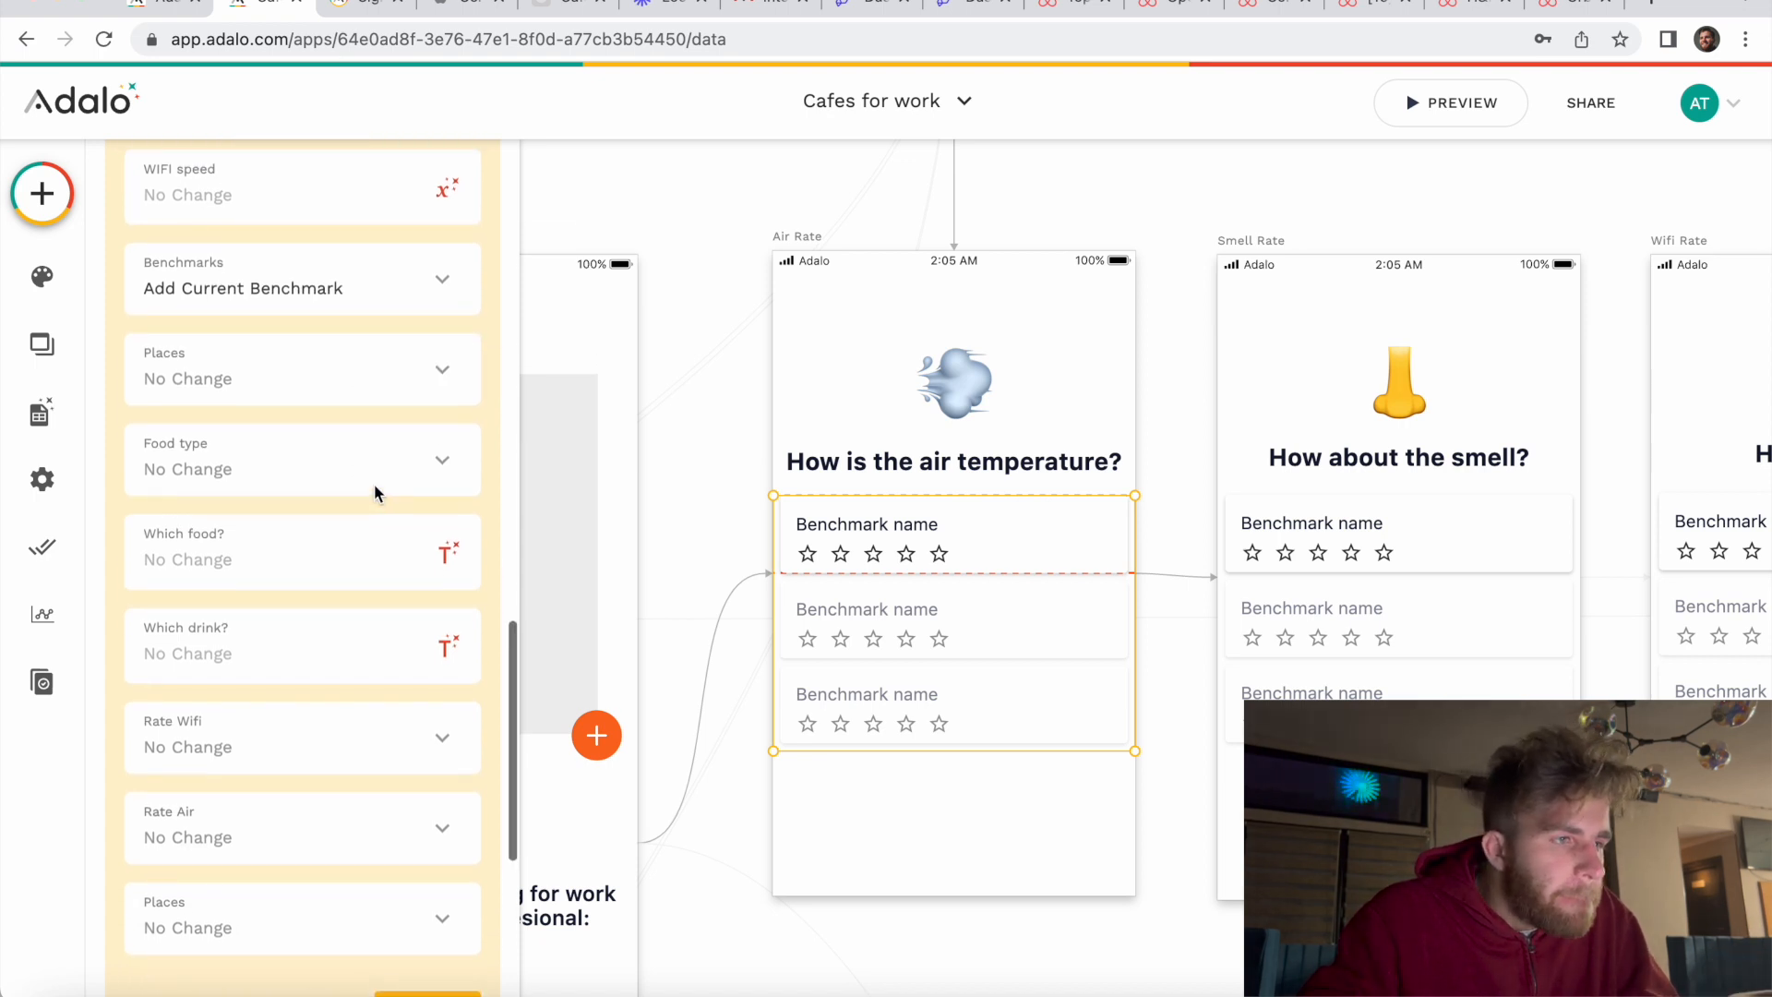
{"action": "scroll", "coordinate": [373, 483], "scroll_direction": "down", "scroll_amount": 2}
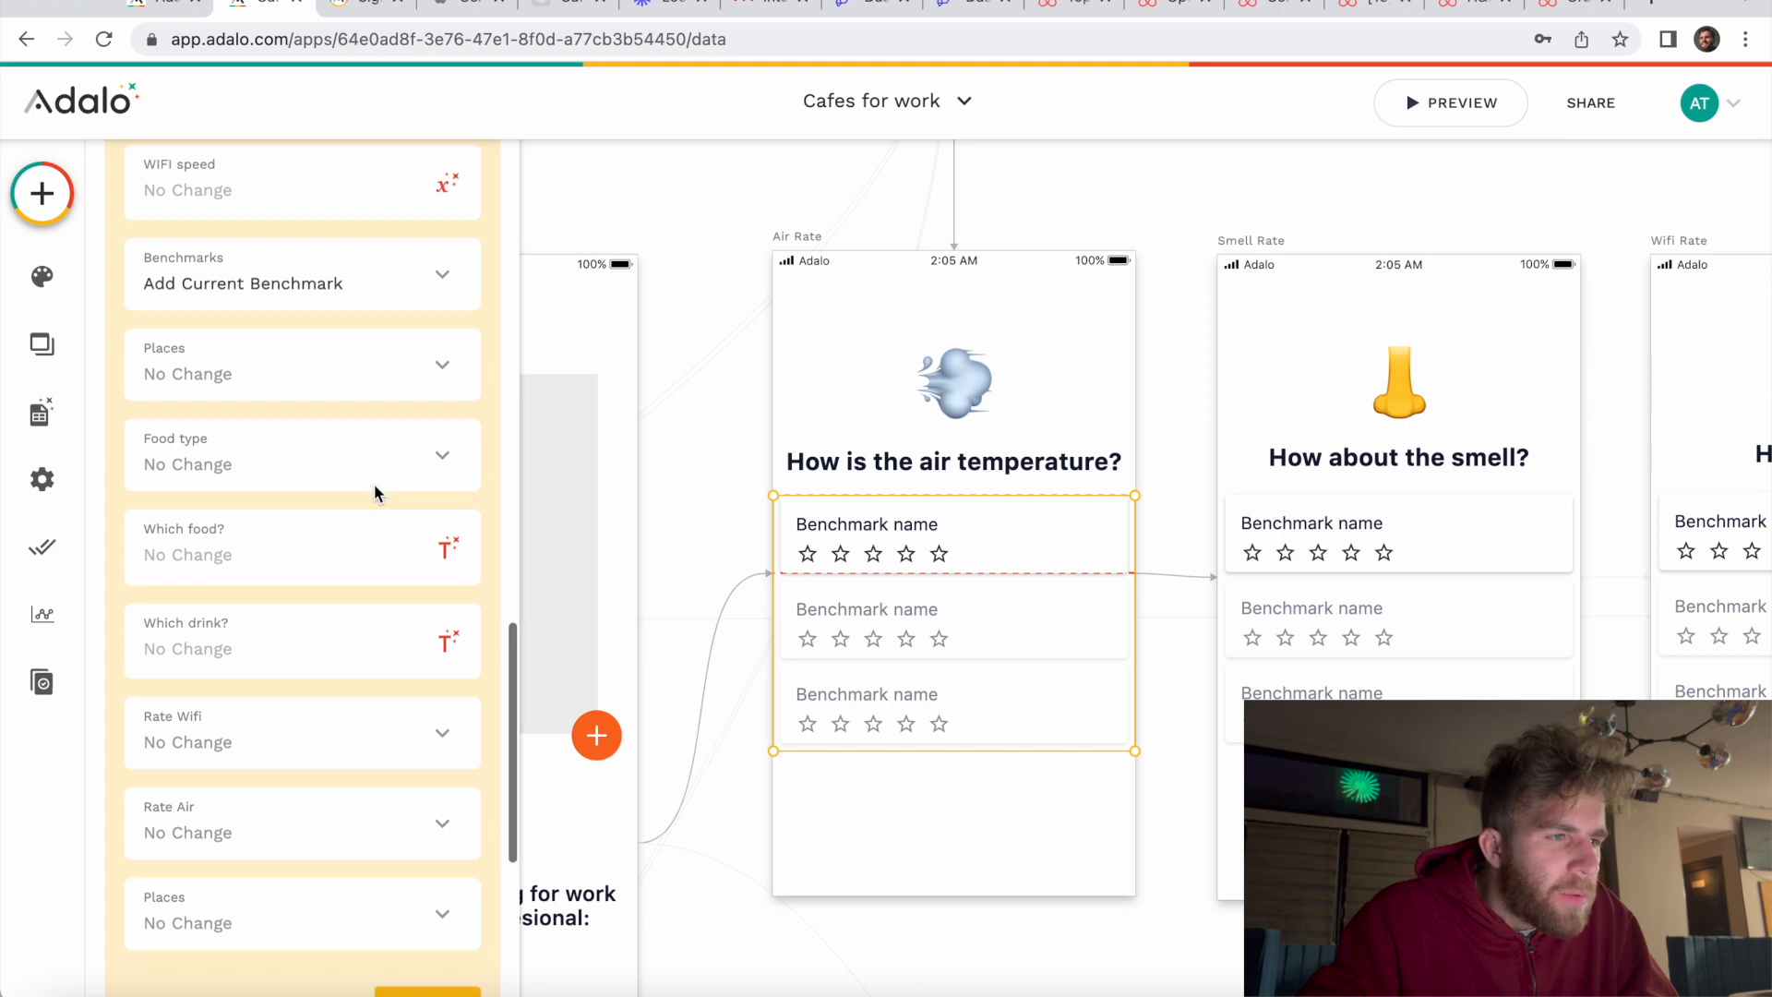
{"action": "scroll", "coordinate": [373, 489], "scroll_direction": "down", "scroll_amount": 4}
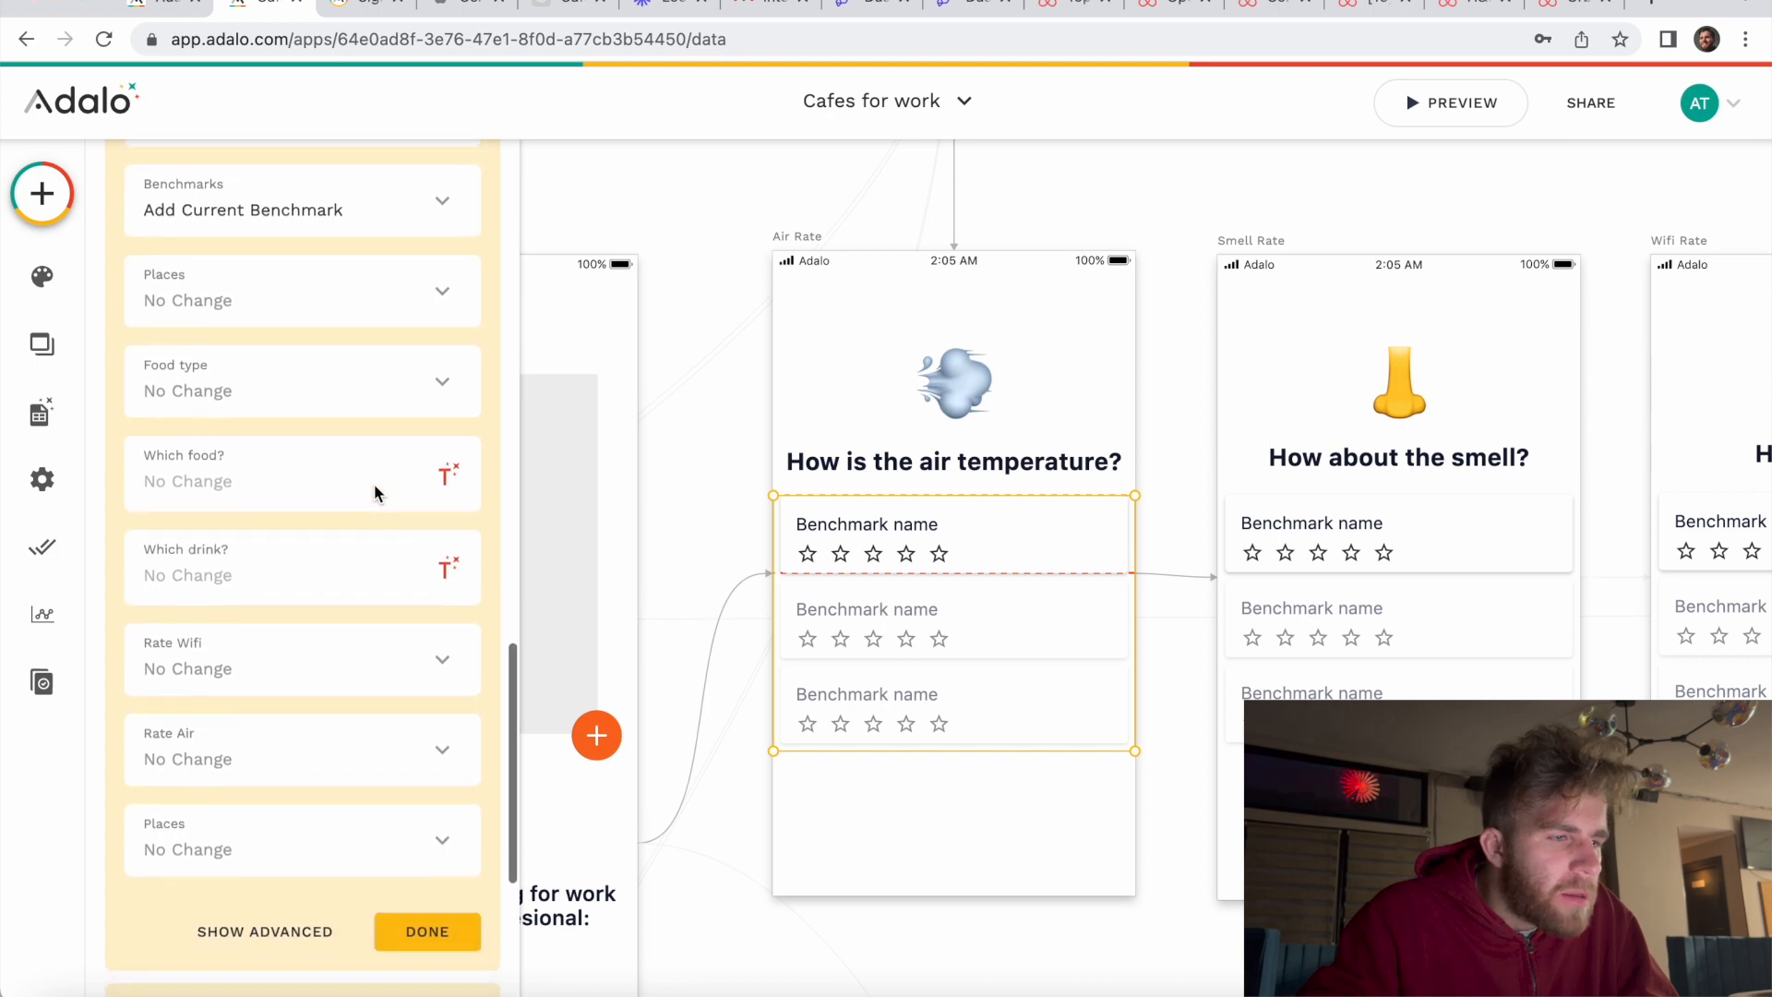
{"action": "left_click", "coordinate": [427, 873]}
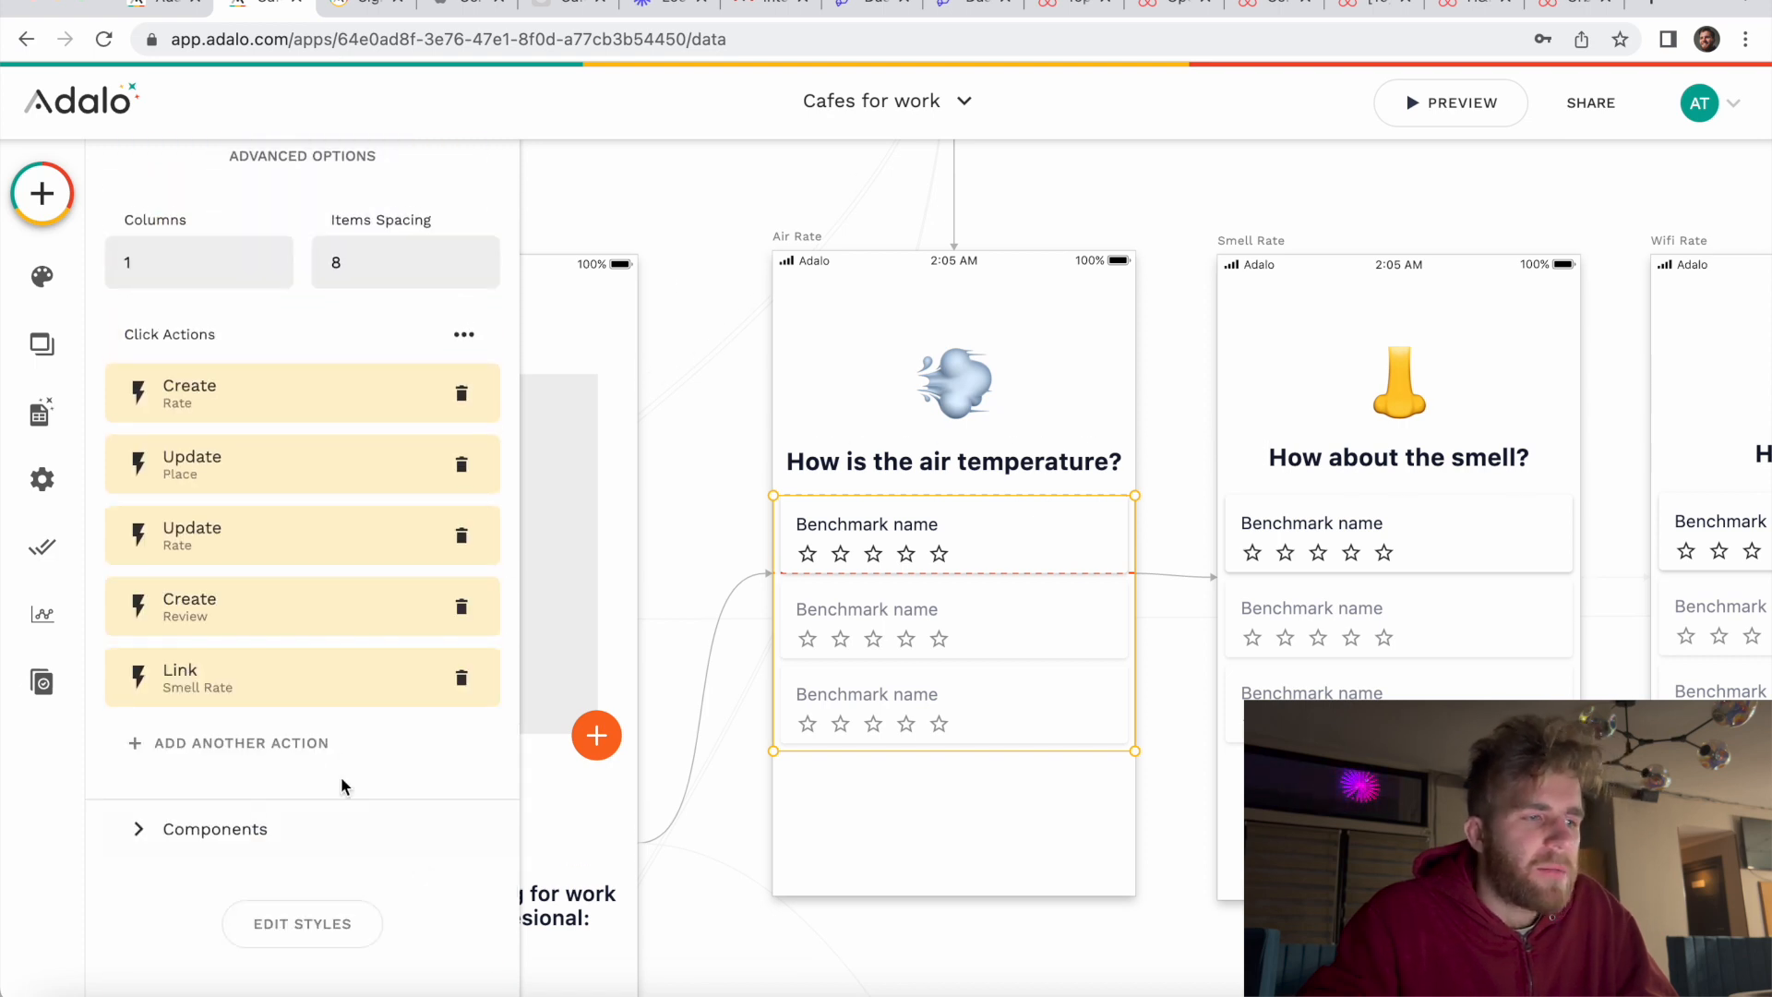
Step: View the Place and User fields in the Air Rate list's Create Review action
{"action": "left_click", "coordinate": [285, 607]}
{"action": "scroll", "coordinate": [285, 606], "scroll_direction": "down", "scroll_amount": 6}
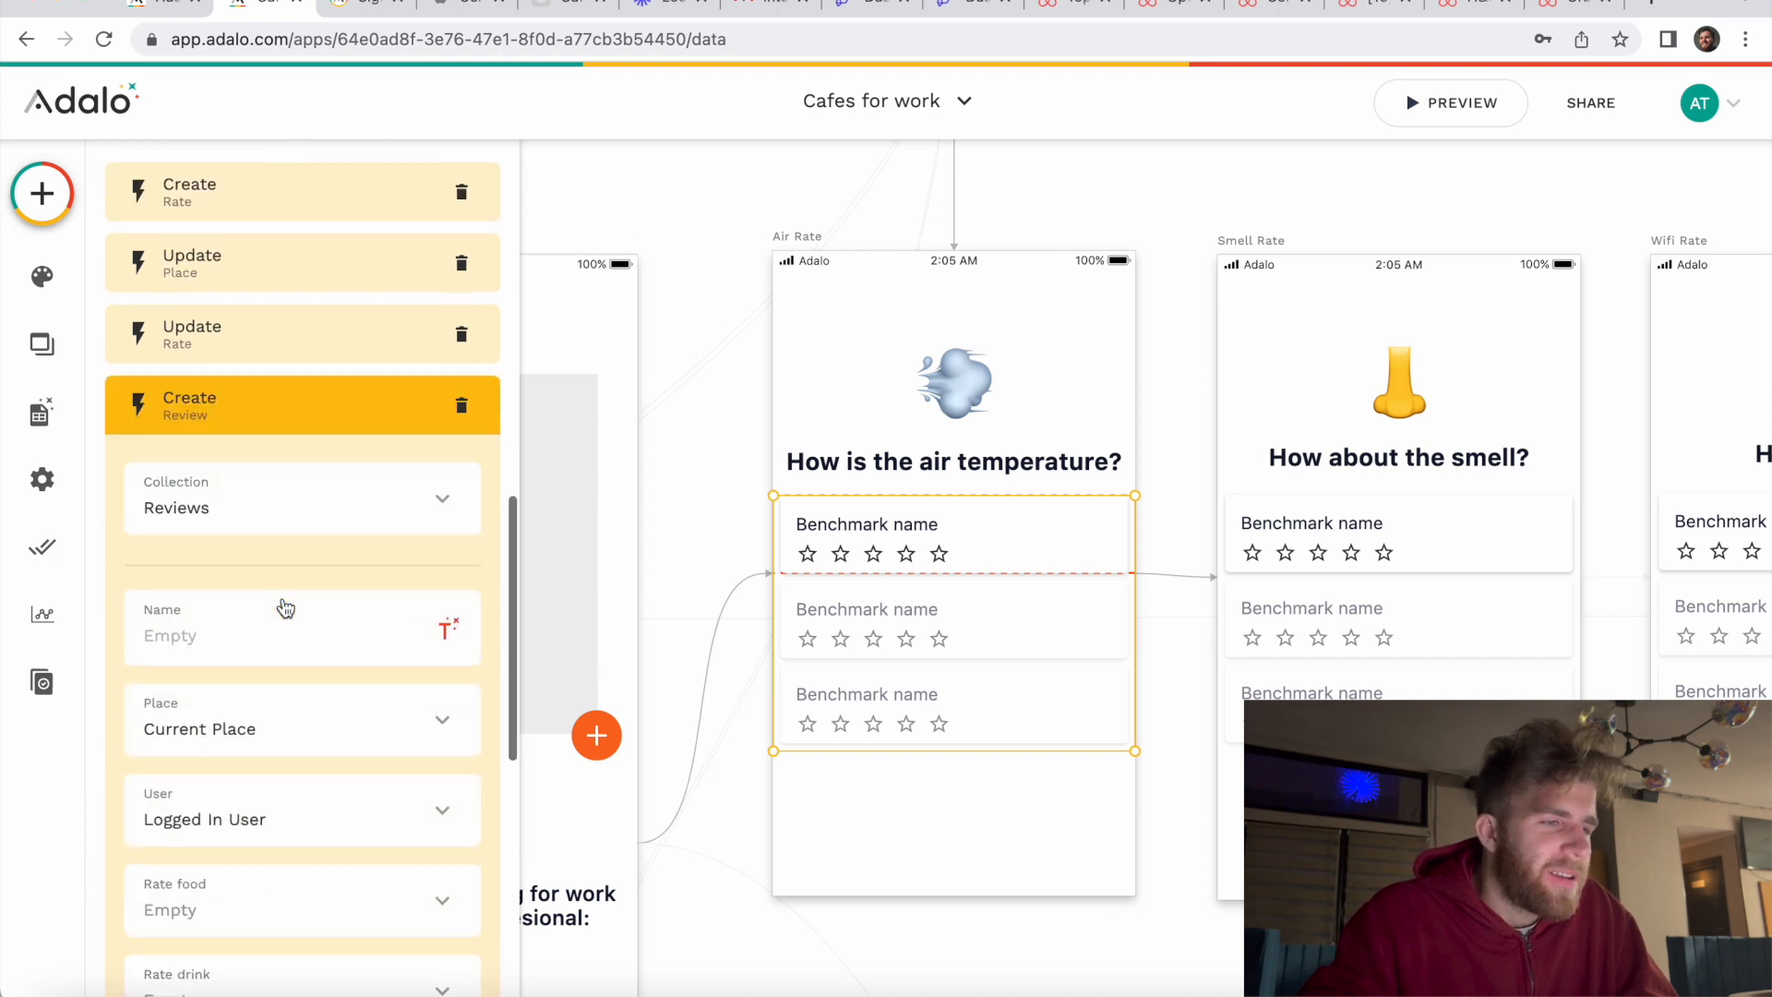
{"action": "scroll", "coordinate": [285, 606], "scroll_direction": "up", "scroll_amount": 3}
{"action": "scroll", "coordinate": [286, 606], "scroll_direction": "down", "scroll_amount": 3}
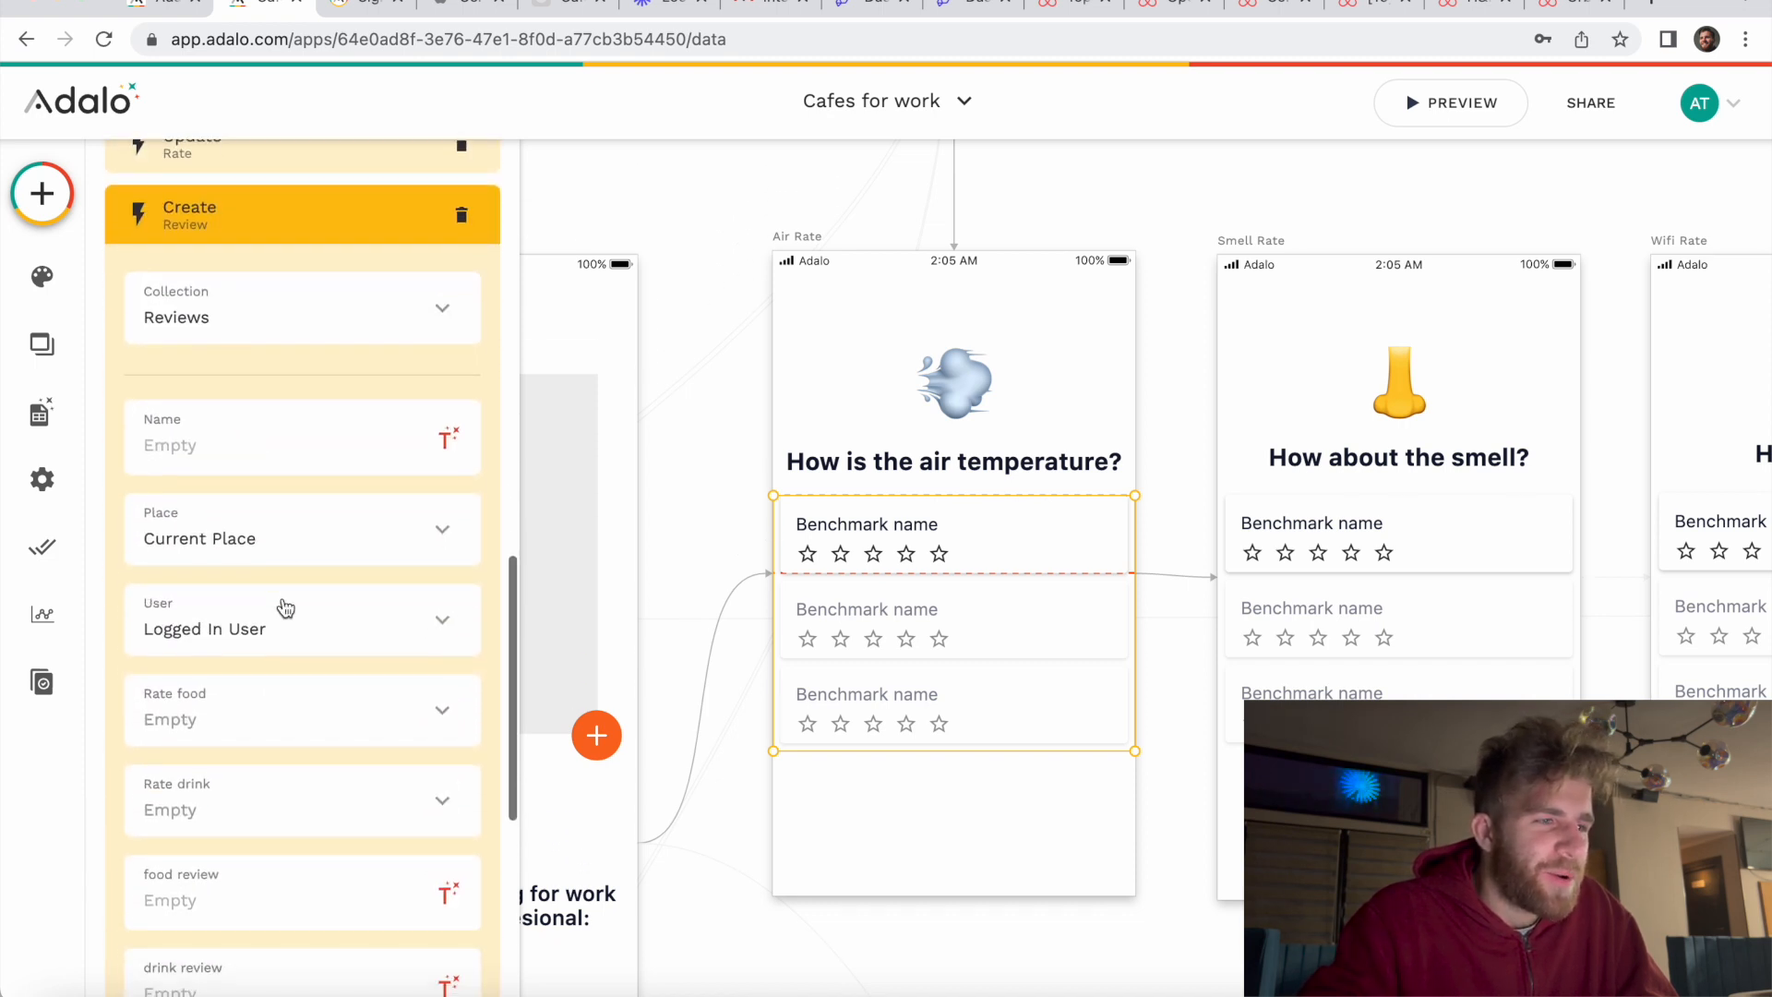
Step: Recheck how the Update Rate action adds the current benchmark to the rate, then close the action without changes
{"action": "scroll", "coordinate": [285, 606], "scroll_direction": "up", "scroll_amount": 3}
{"action": "left_click", "coordinate": [266, 185]}
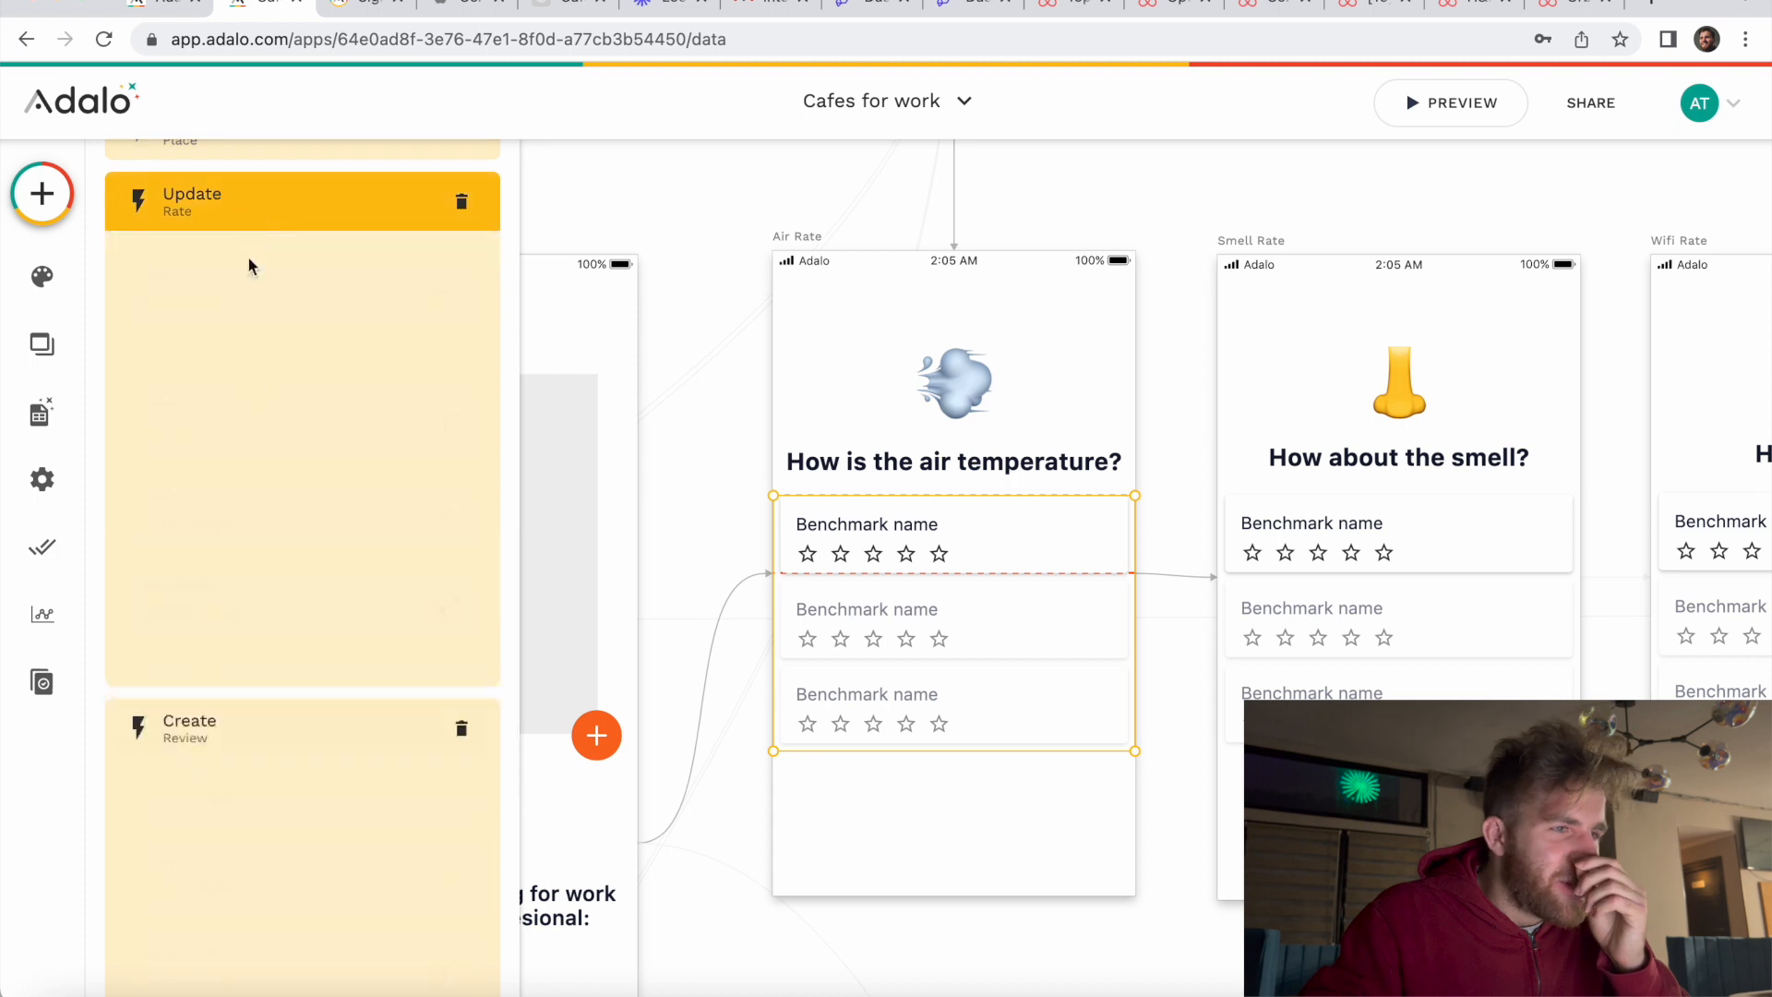
{"action": "scroll", "coordinate": [250, 384], "scroll_direction": "down", "scroll_amount": 3}
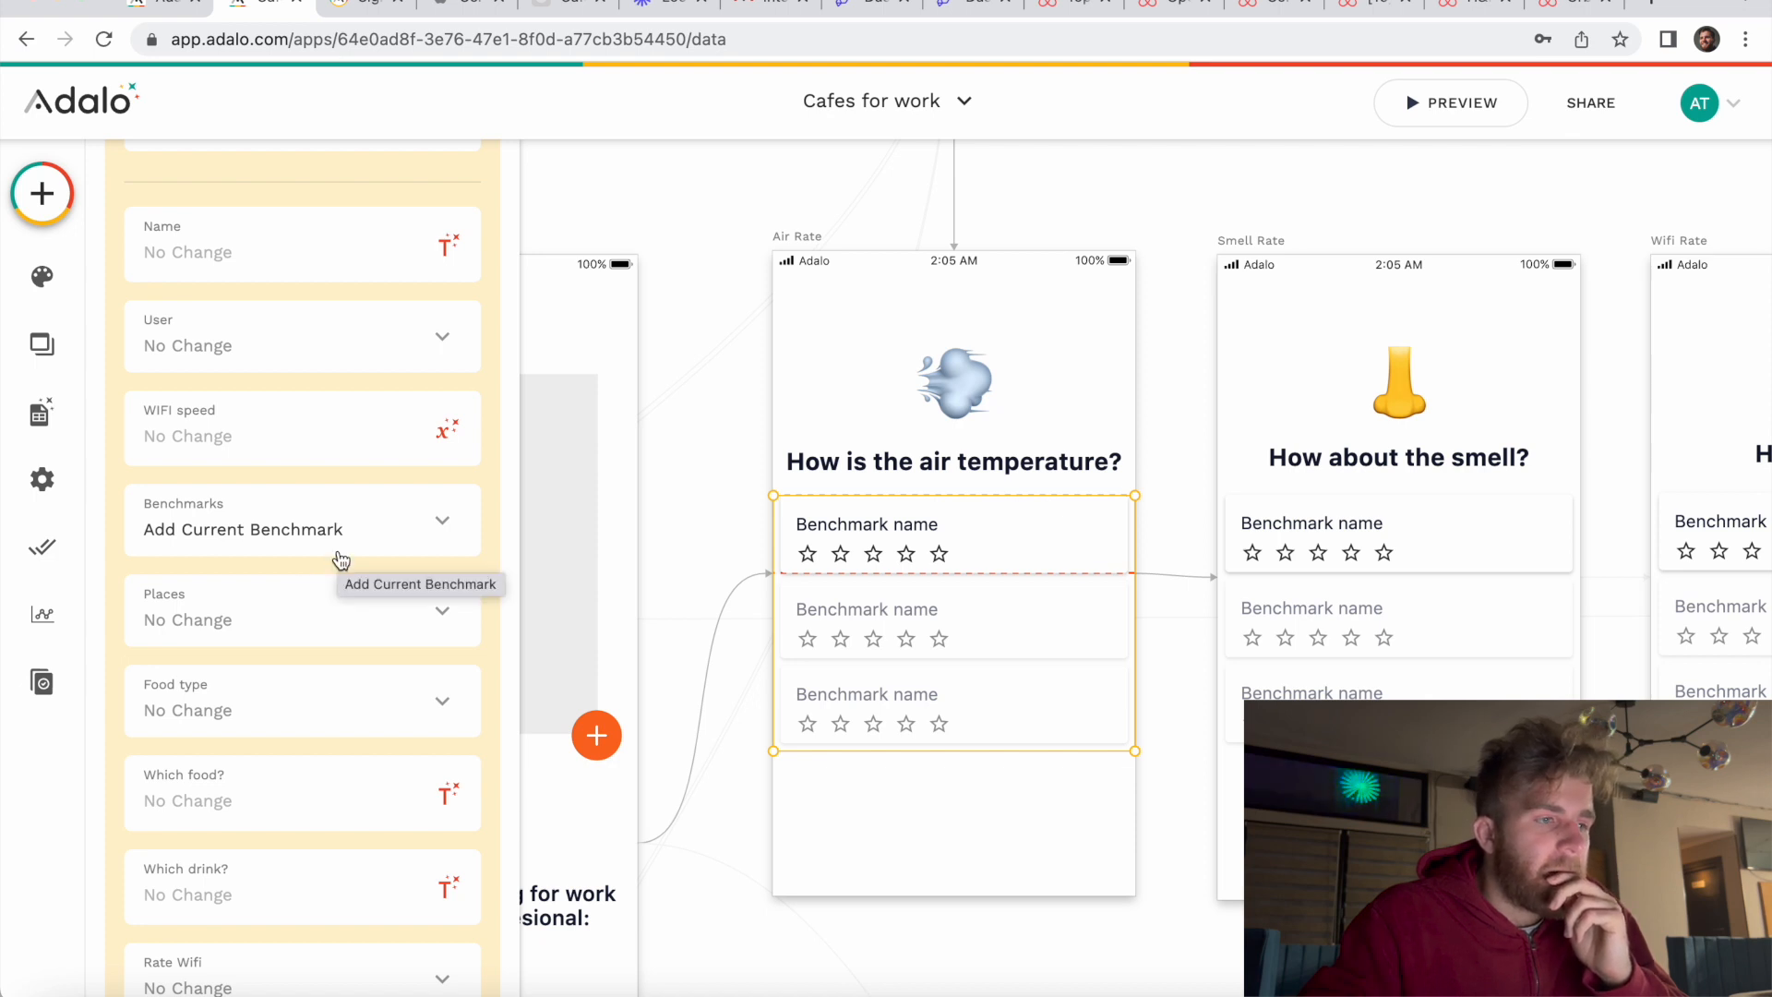
{"action": "scroll", "coordinate": [338, 560], "scroll_direction": "down", "scroll_amount": 1}
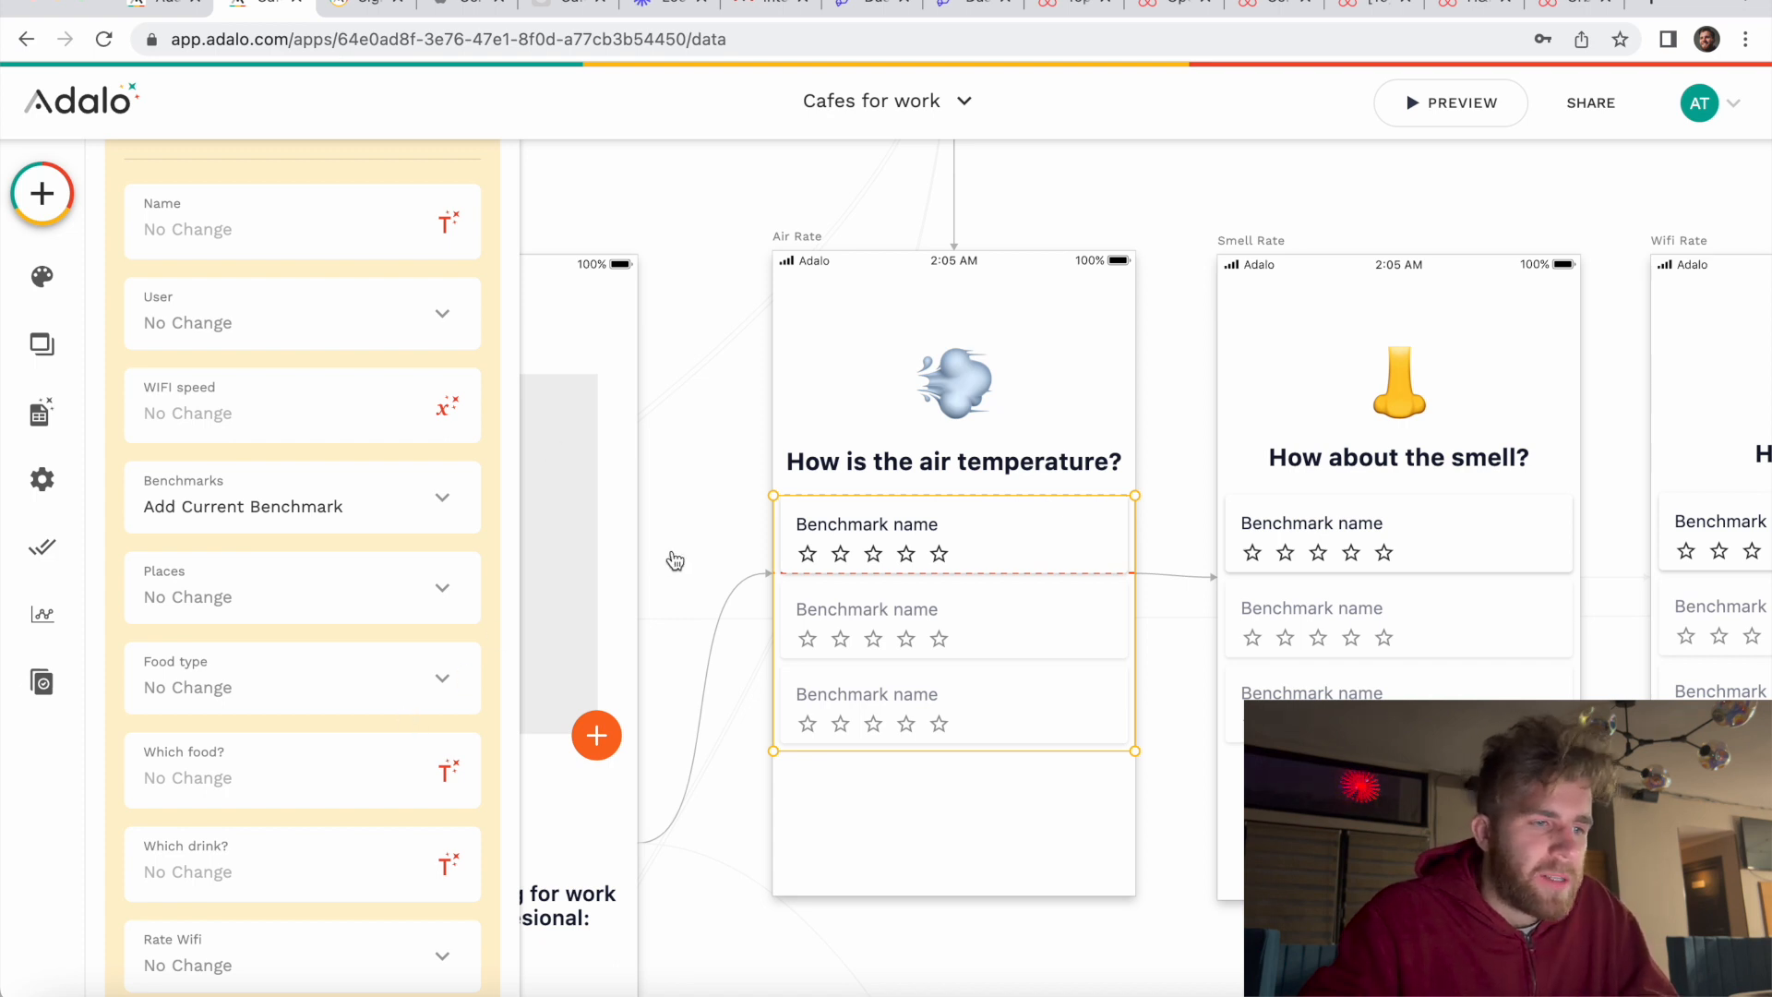
{"action": "scroll", "coordinate": [415, 785], "scroll_direction": "down", "scroll_amount": 5}
{"action": "left_click", "coordinate": [413, 780]}
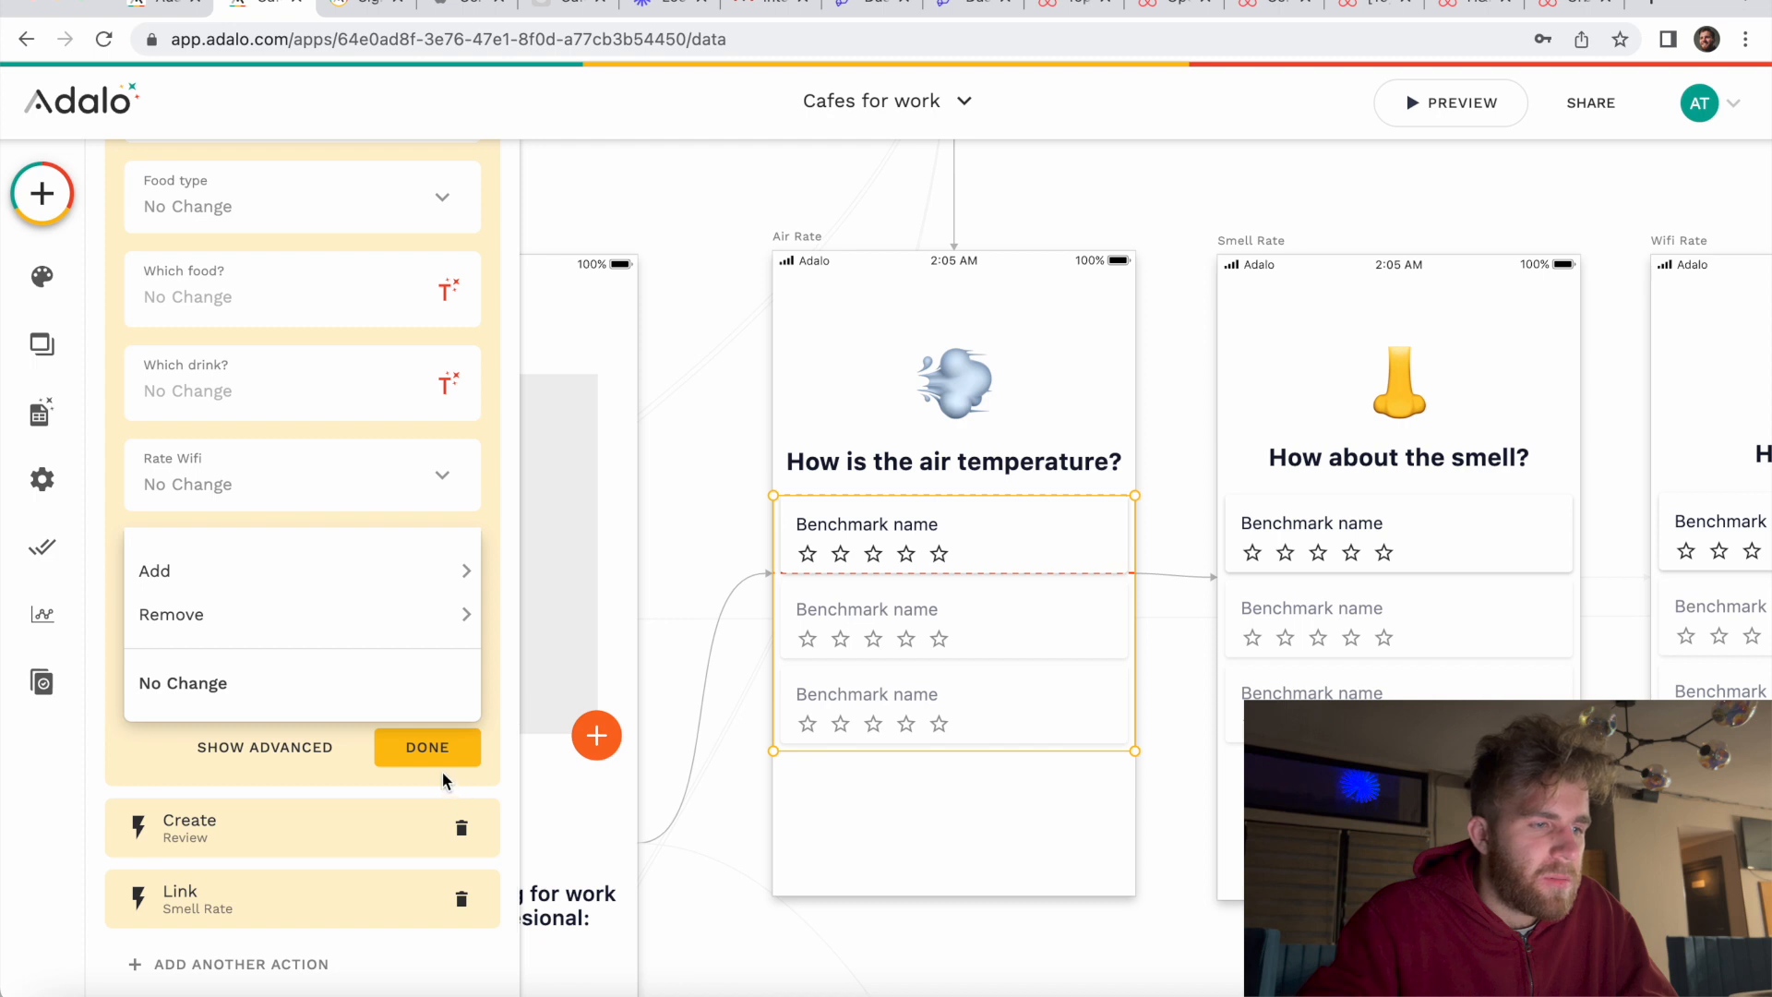
{"action": "left_click", "coordinate": [440, 770]}
{"action": "left_click", "coordinate": [441, 770]}
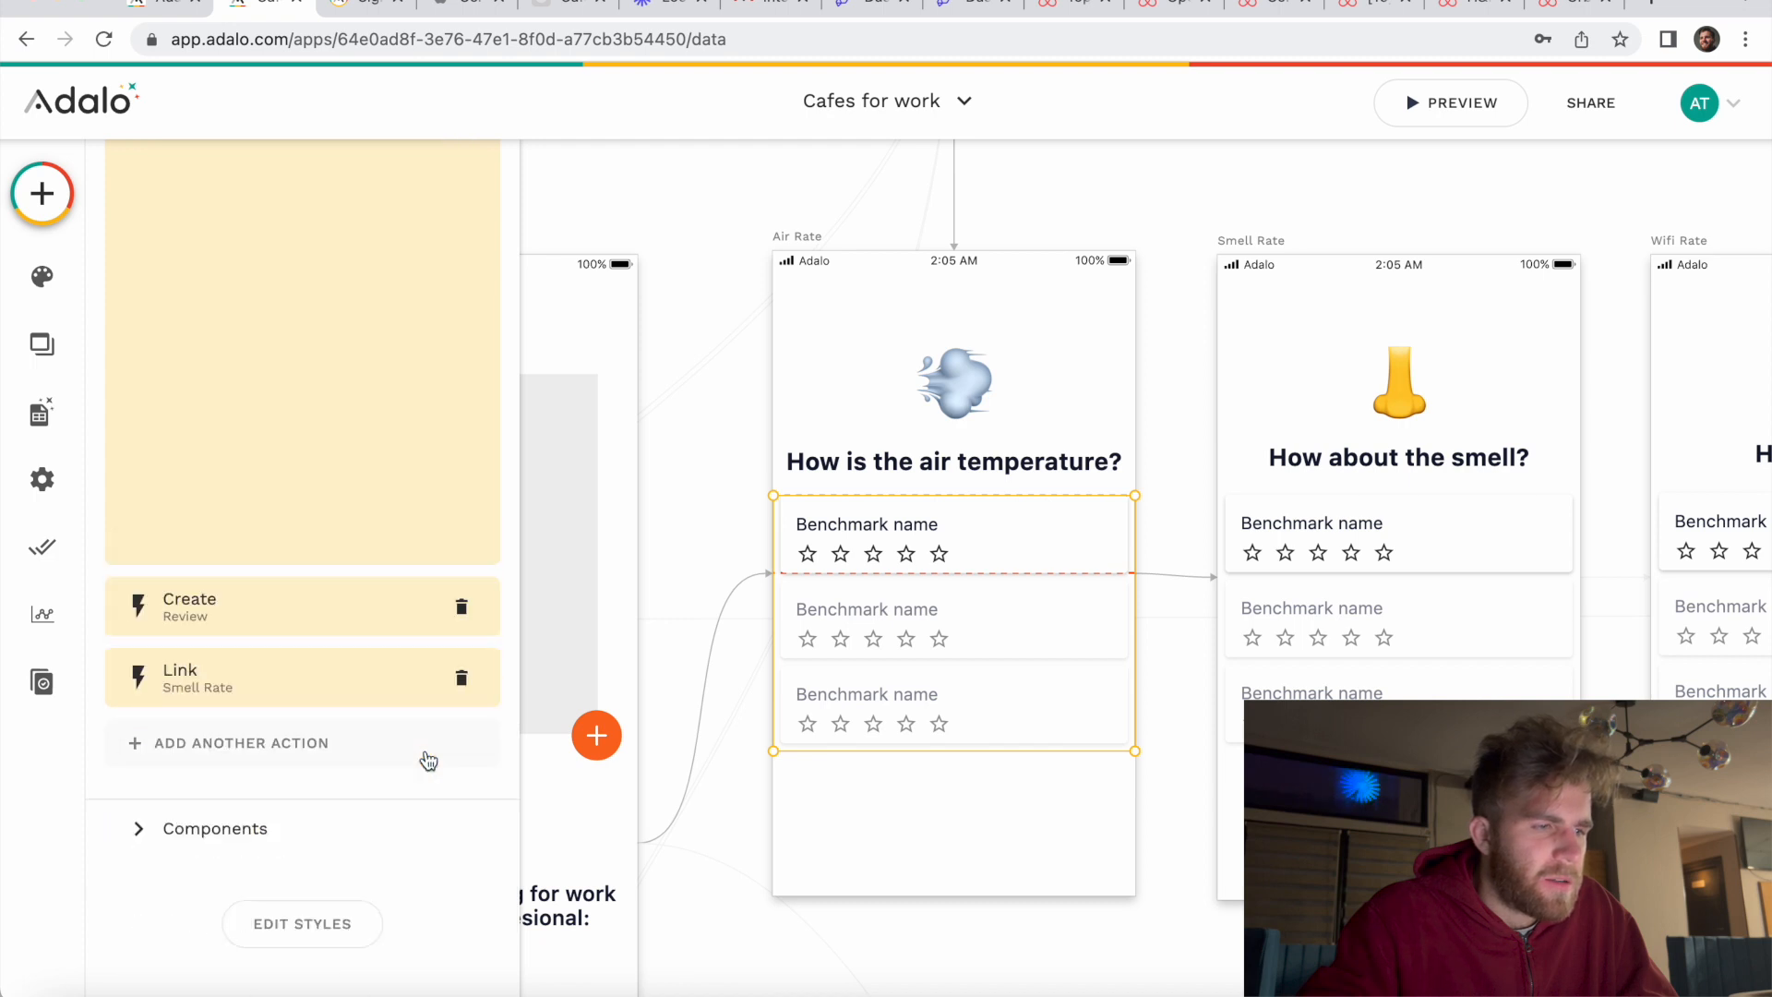
Step: Go through the Create Review action's fields from Place and User down to the general review, then close it
{"action": "left_click", "coordinate": [296, 631]}
{"action": "scroll", "coordinate": [293, 769], "scroll_direction": "down", "scroll_amount": 4}
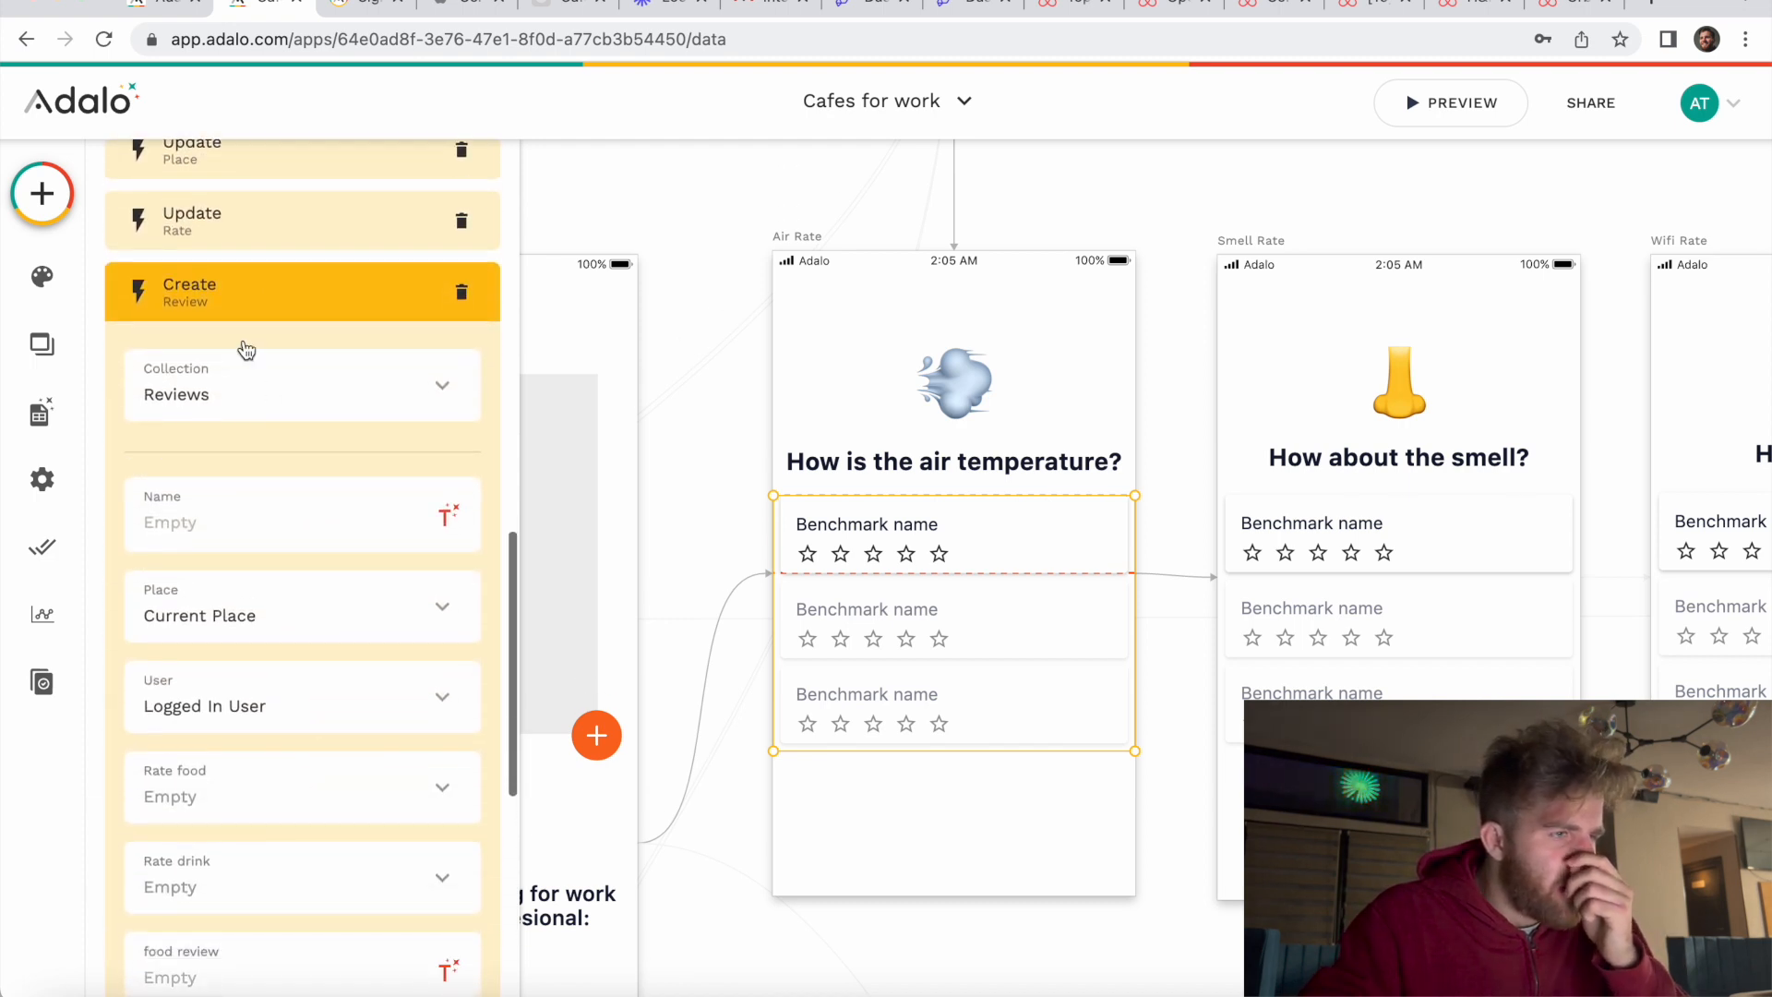
{"action": "scroll", "coordinate": [276, 674], "scroll_direction": "down", "scroll_amount": 6}
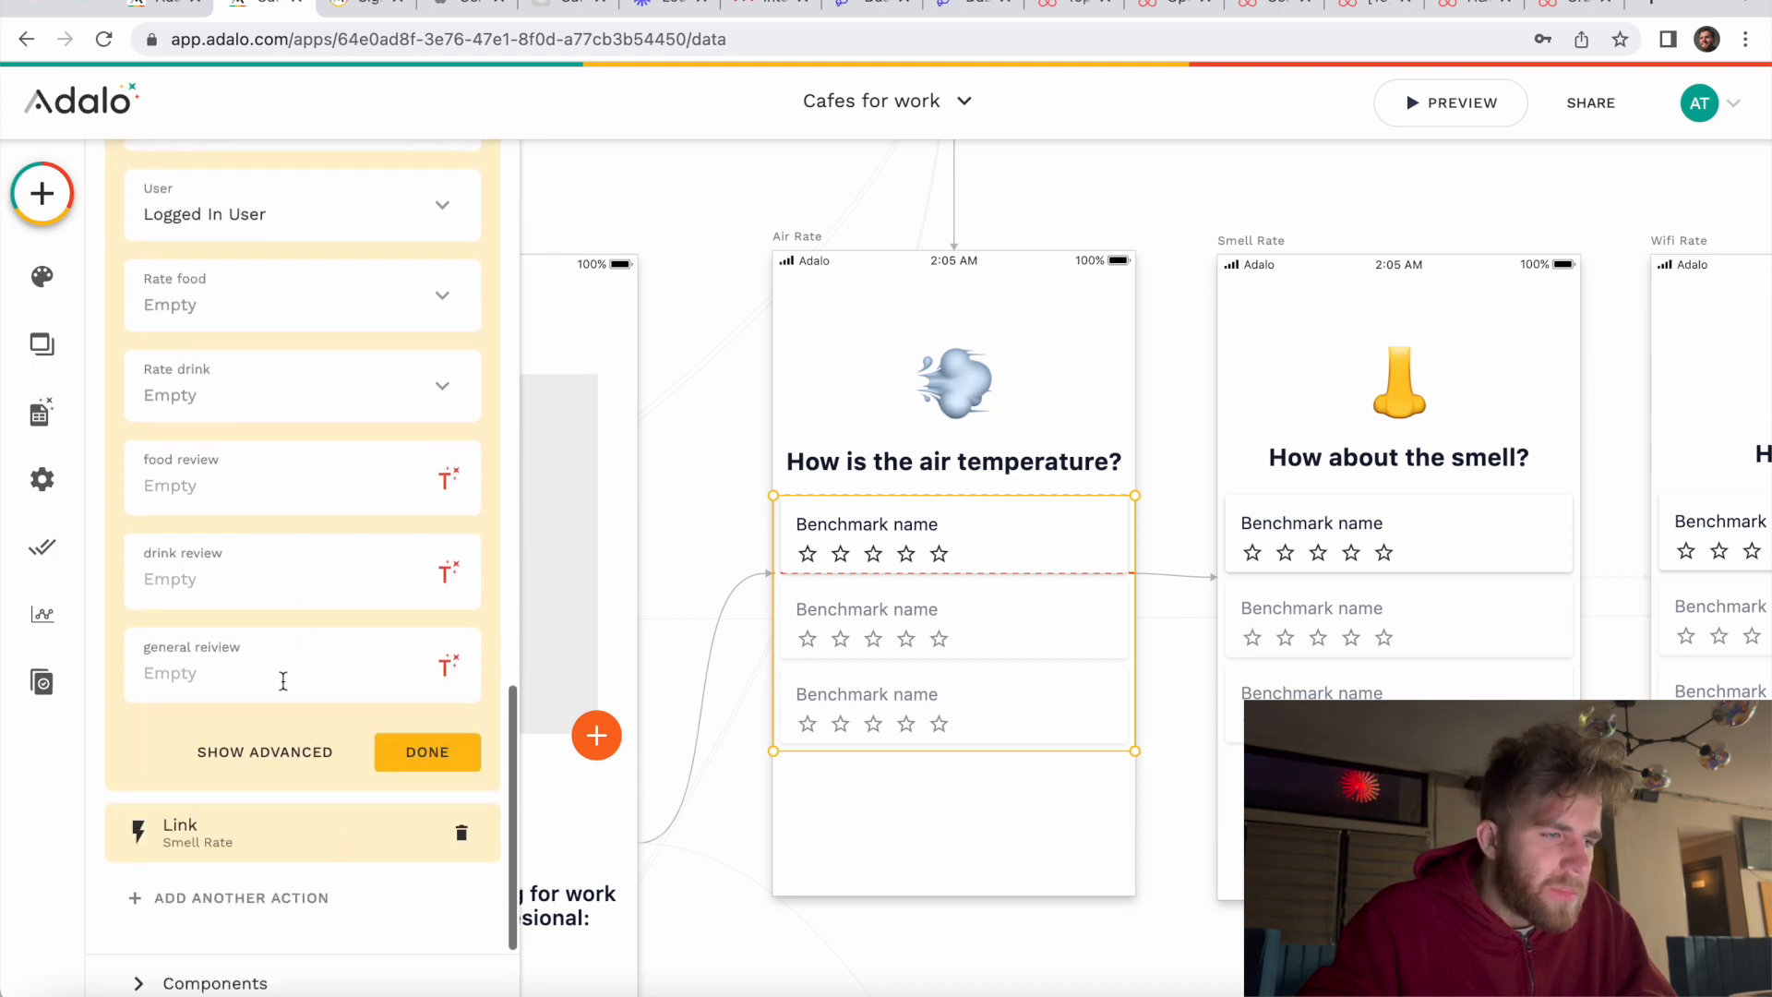
{"action": "scroll", "coordinate": [278, 672], "scroll_direction": "up", "scroll_amount": 10}
{"action": "scroll", "coordinate": [282, 687], "scroll_direction": "down", "scroll_amount": 8}
{"action": "left_click", "coordinate": [407, 847]}
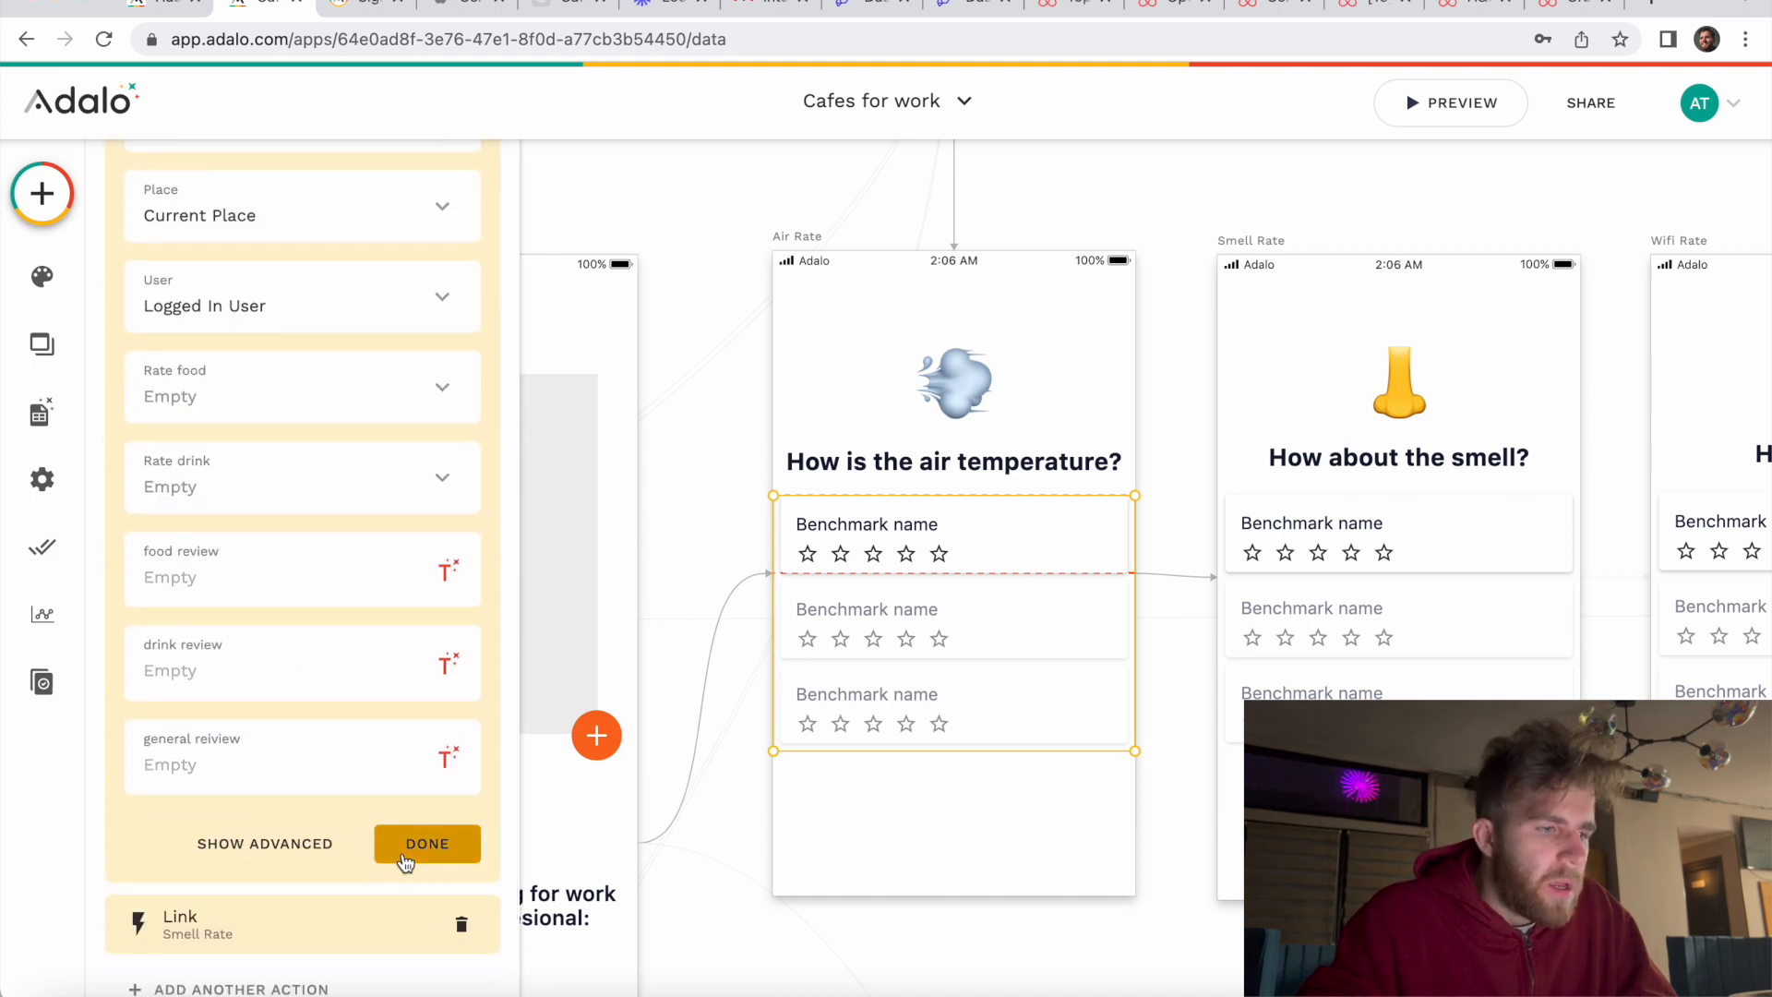
Step: Inspect the Smell Rate list's Update Rate action, from its record through the Benchmarks field to the remaining fields
{"action": "scroll", "coordinate": [886, 609], "scroll_direction": "right", "scroll_amount": 5}
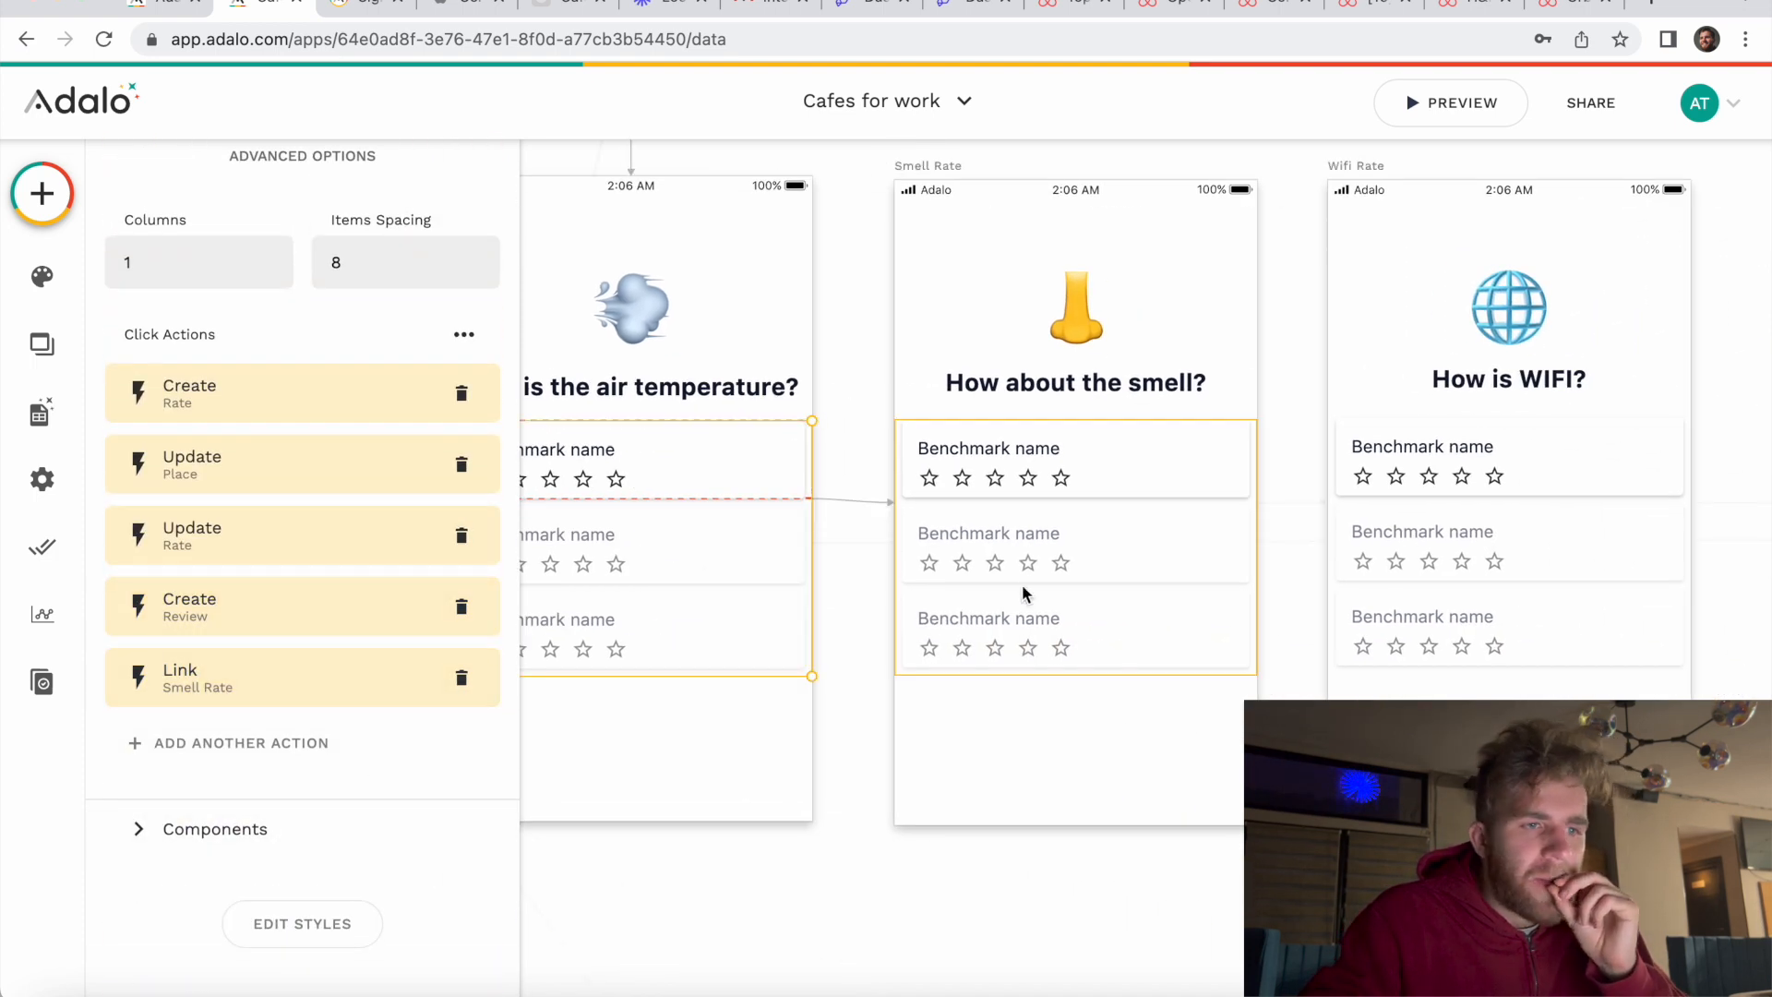
{"action": "left_click", "coordinate": [1022, 583]}
{"action": "scroll", "coordinate": [1028, 578], "scroll_direction": "right", "scroll_amount": 5}
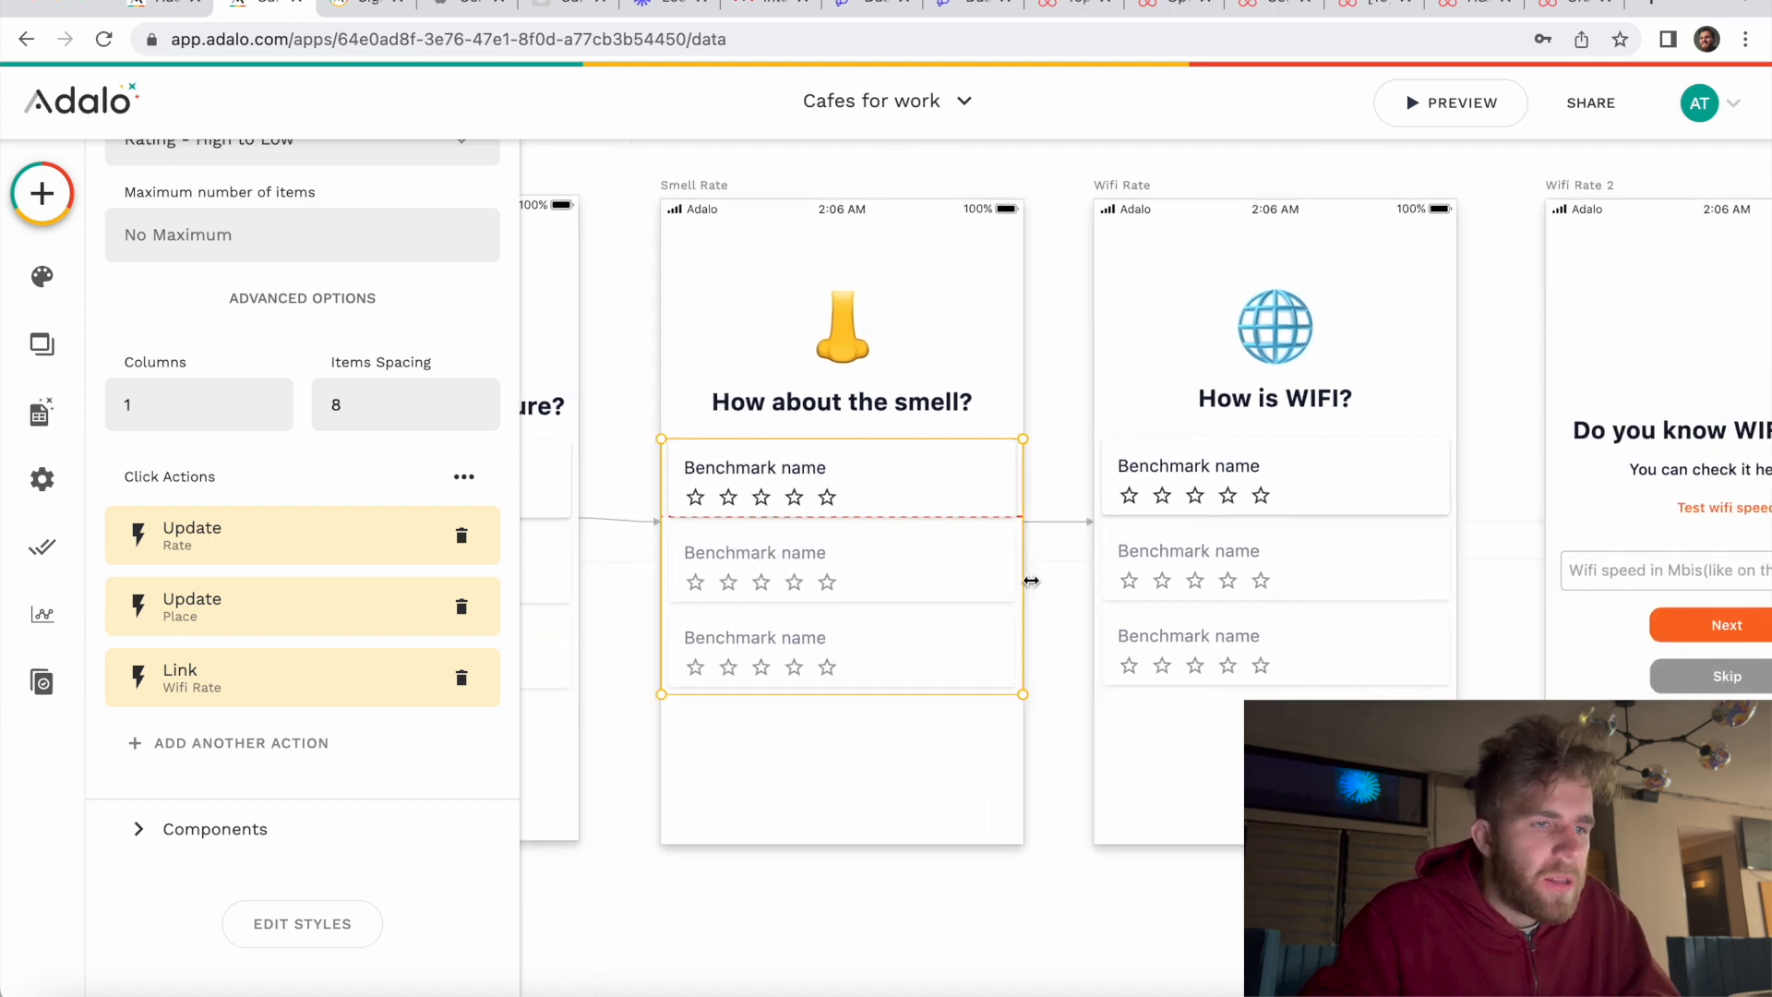
{"action": "left_click", "coordinate": [269, 551]}
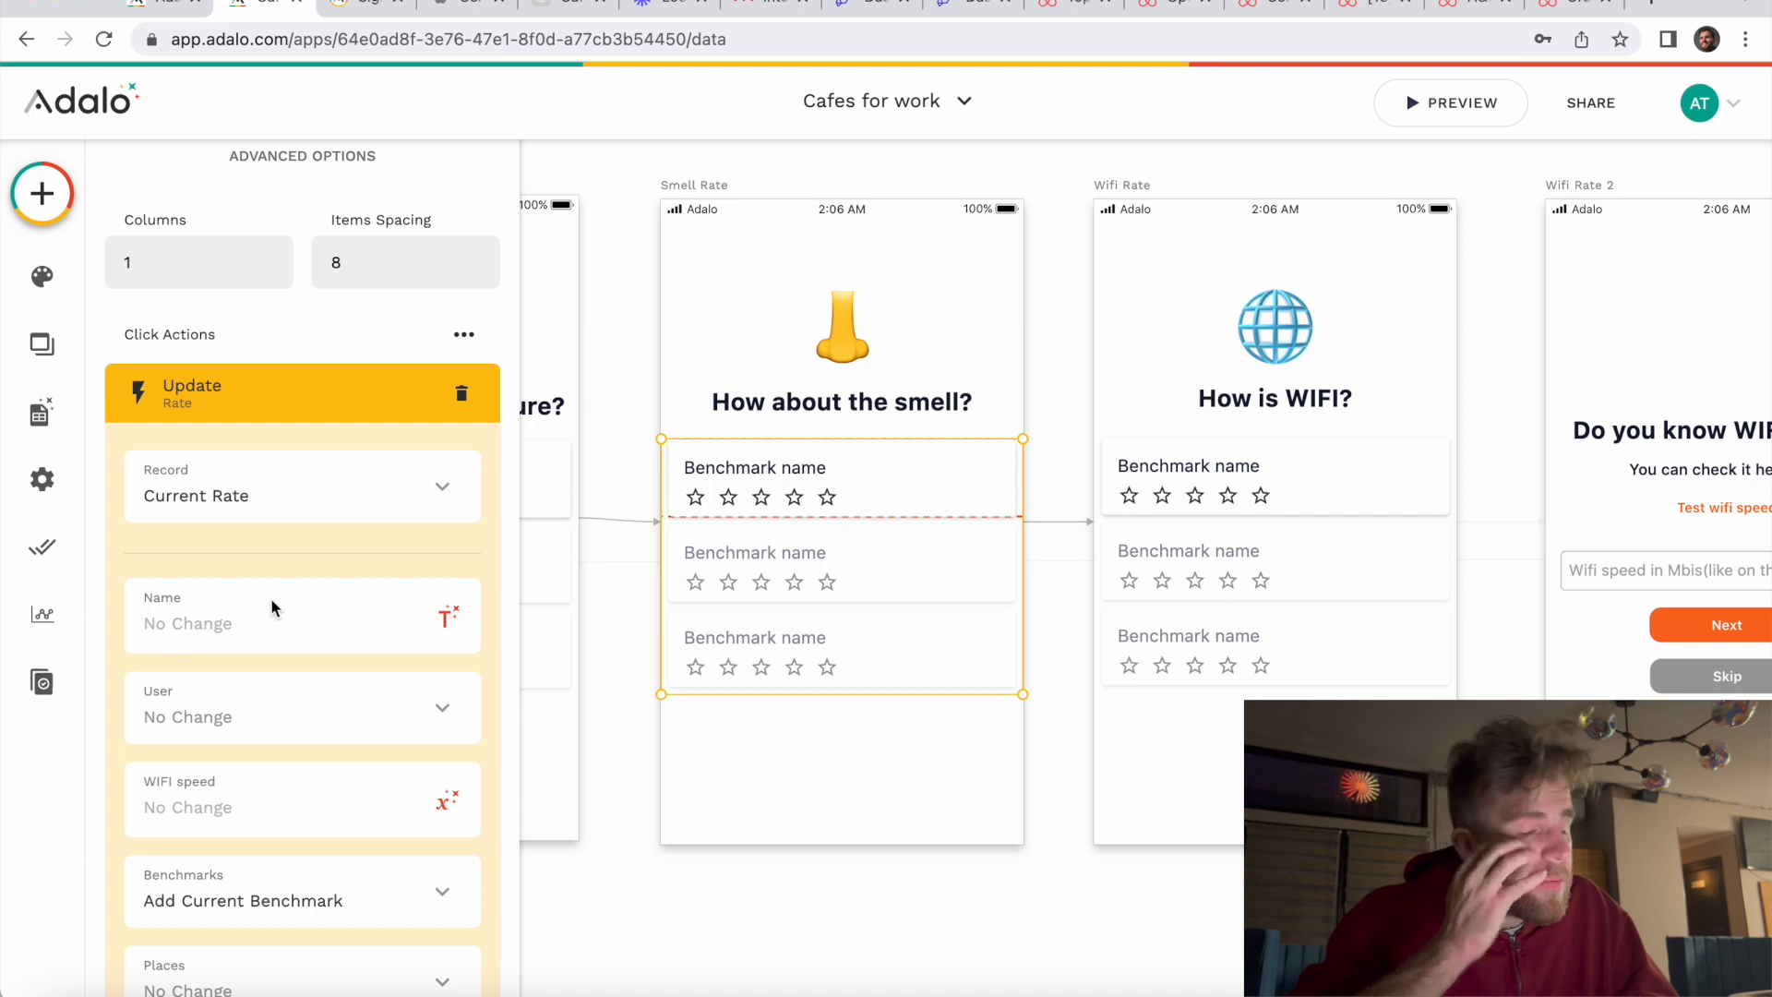
{"action": "scroll", "coordinate": [272, 606], "scroll_direction": "down", "scroll_amount": 1}
{"action": "scroll", "coordinate": [271, 605], "scroll_direction": "down", "scroll_amount": 5}
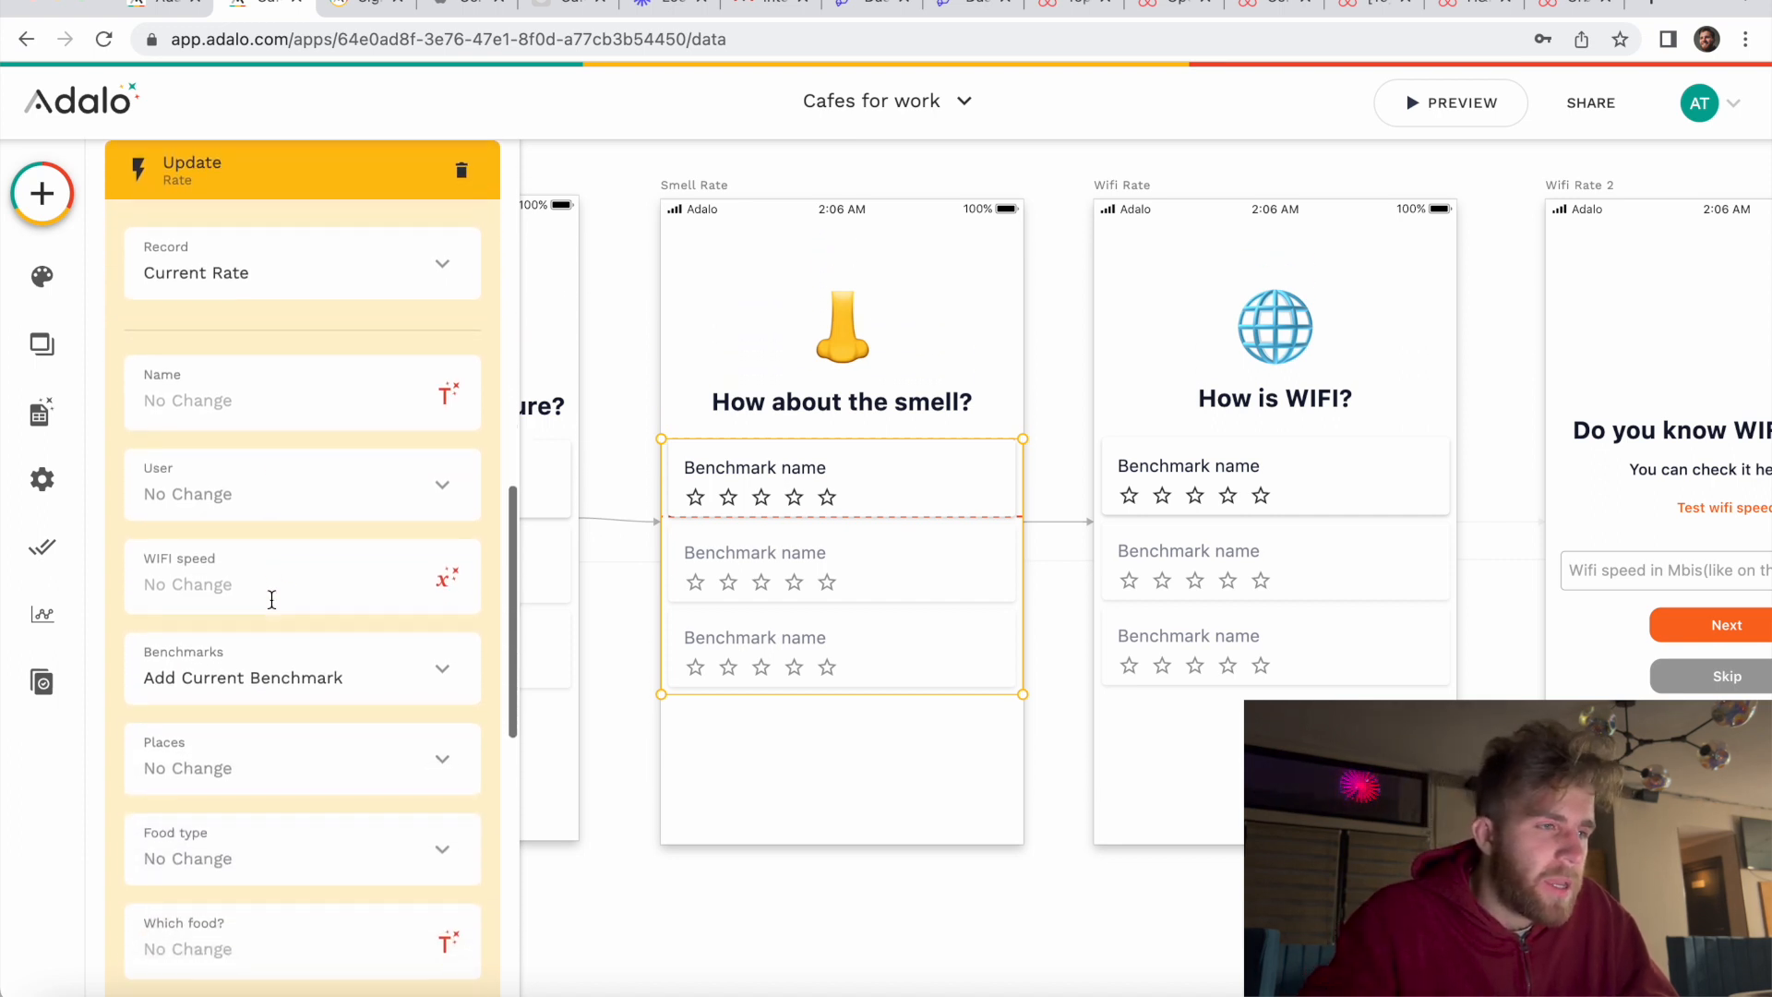
{"action": "scroll", "coordinate": [272, 600], "scroll_direction": "down", "scroll_amount": 2}
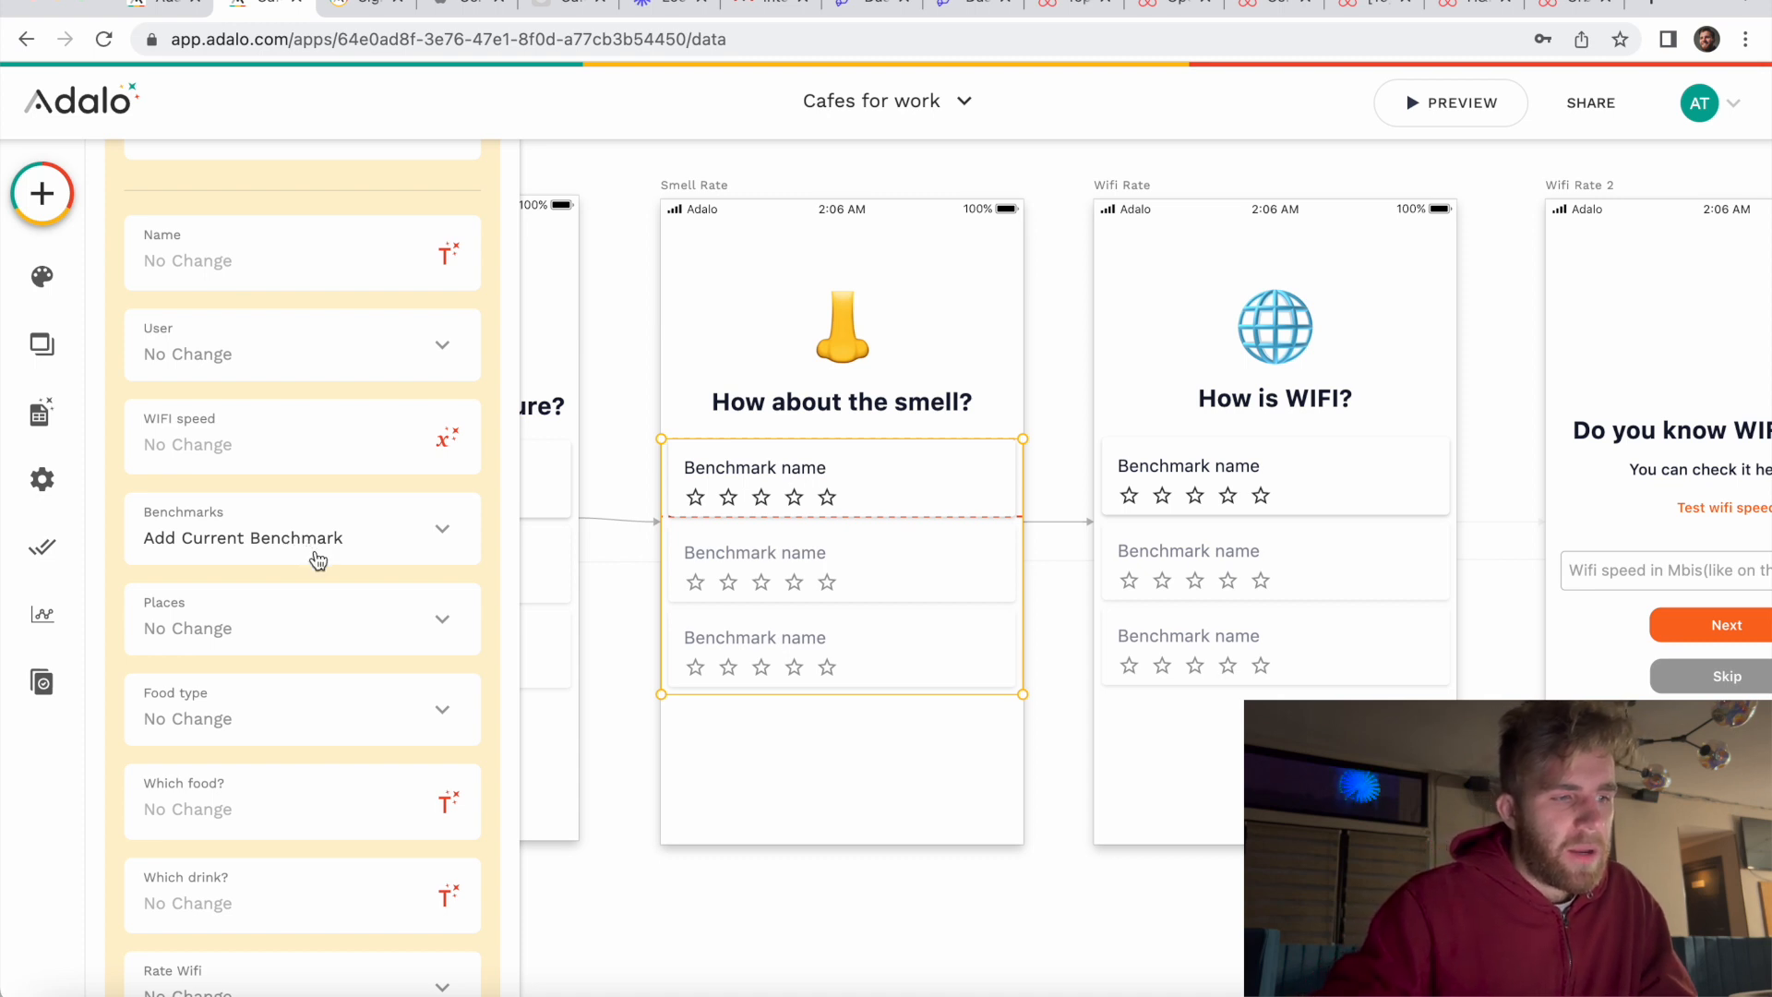
{"action": "scroll", "coordinate": [324, 575], "scroll_direction": "down", "scroll_amount": 5}
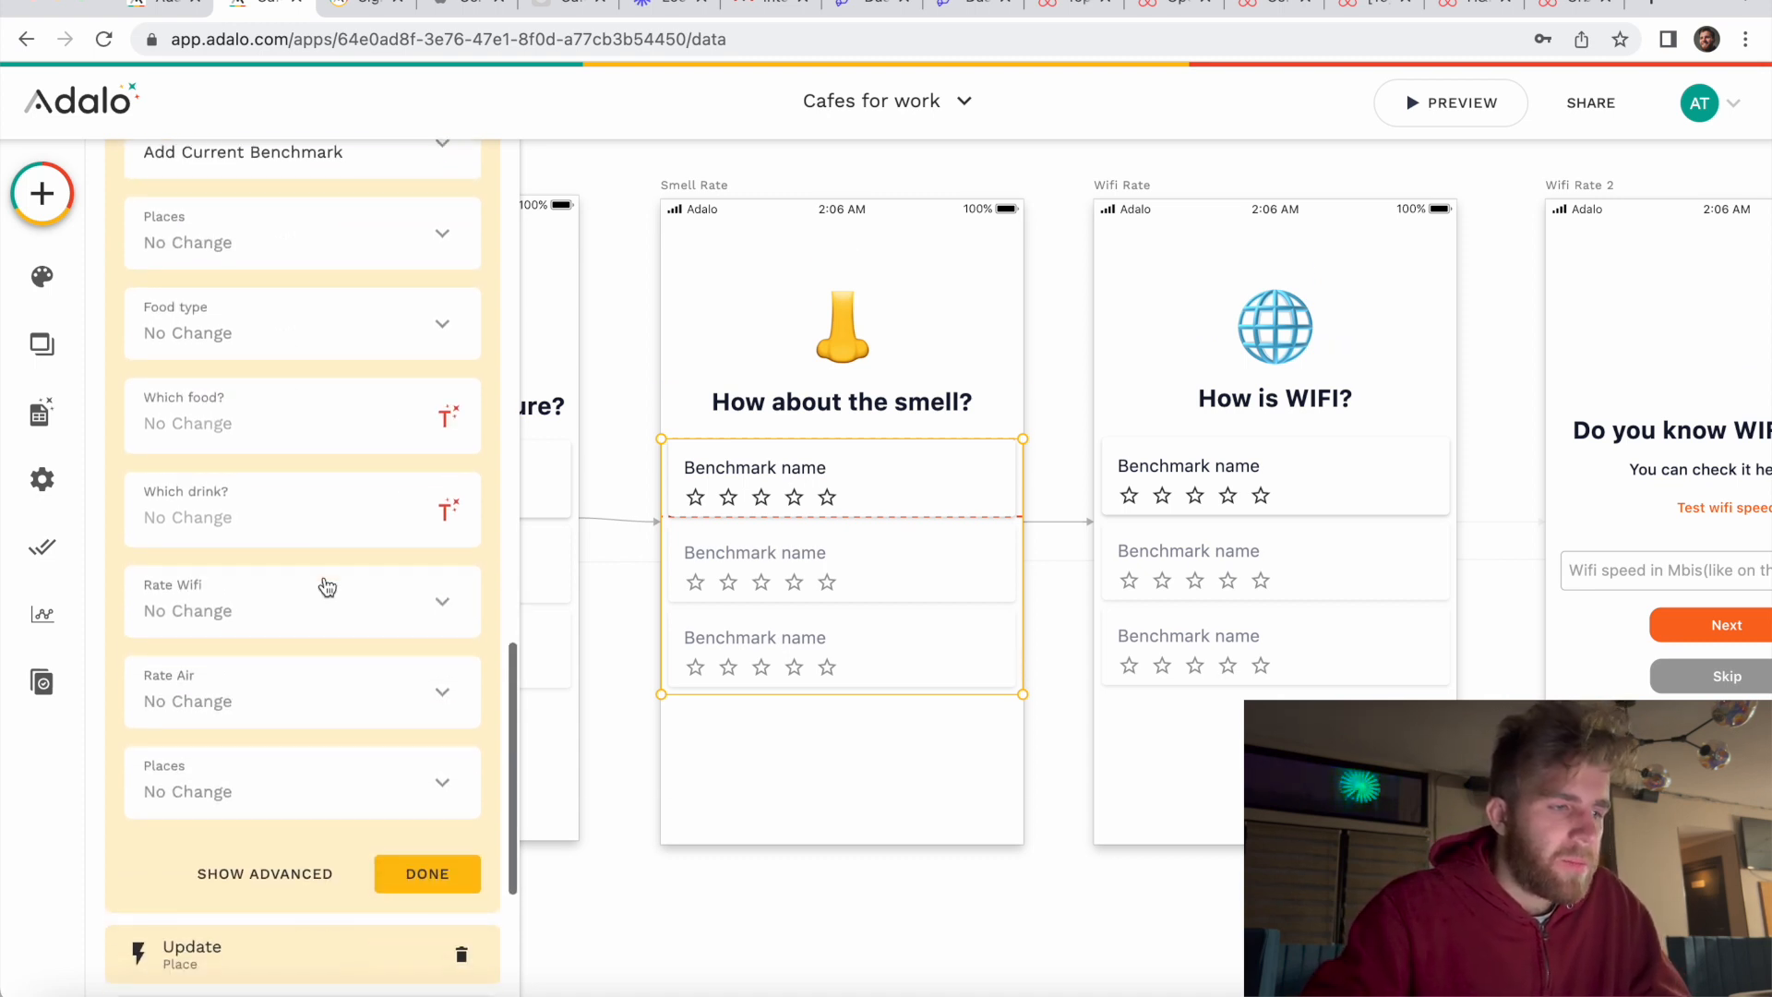
Step: Go through the Smell Rate list's Update Place action, including the Benchmarks and All smells fields, then close it
{"action": "left_click", "coordinate": [270, 860]}
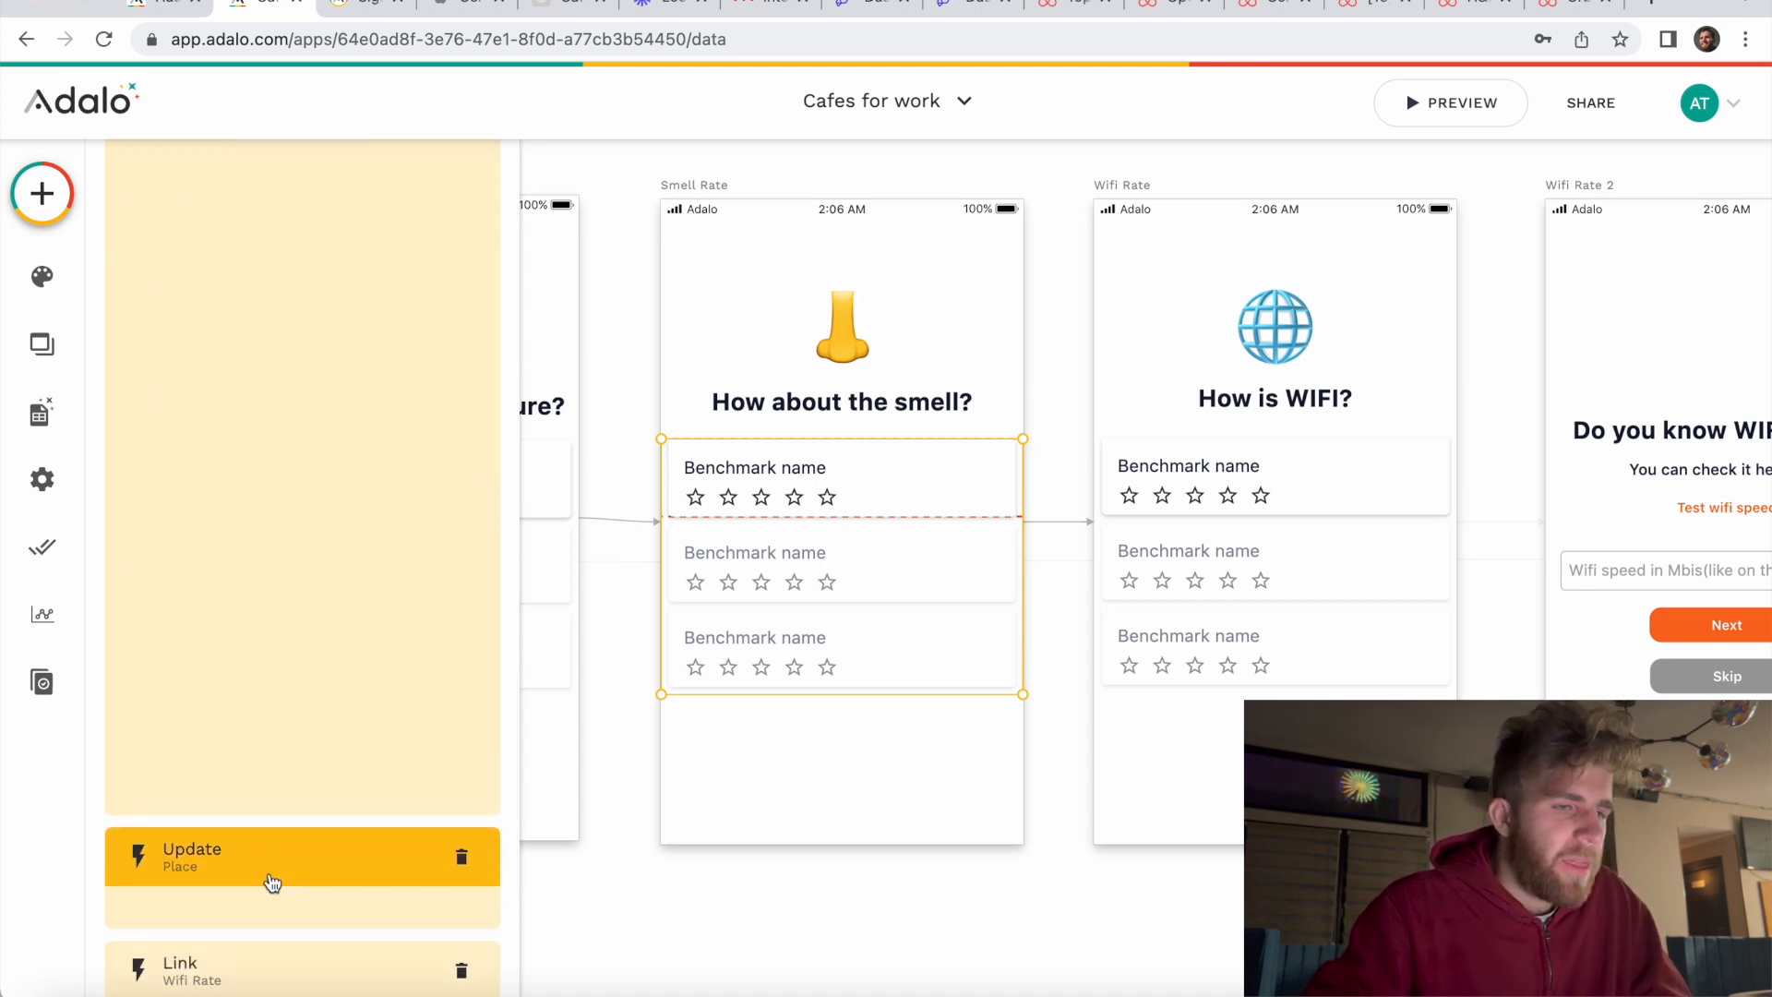
{"action": "scroll", "coordinate": [318, 706], "scroll_direction": "down", "scroll_amount": 1}
{"action": "scroll", "coordinate": [323, 671], "scroll_direction": "down", "scroll_amount": 5}
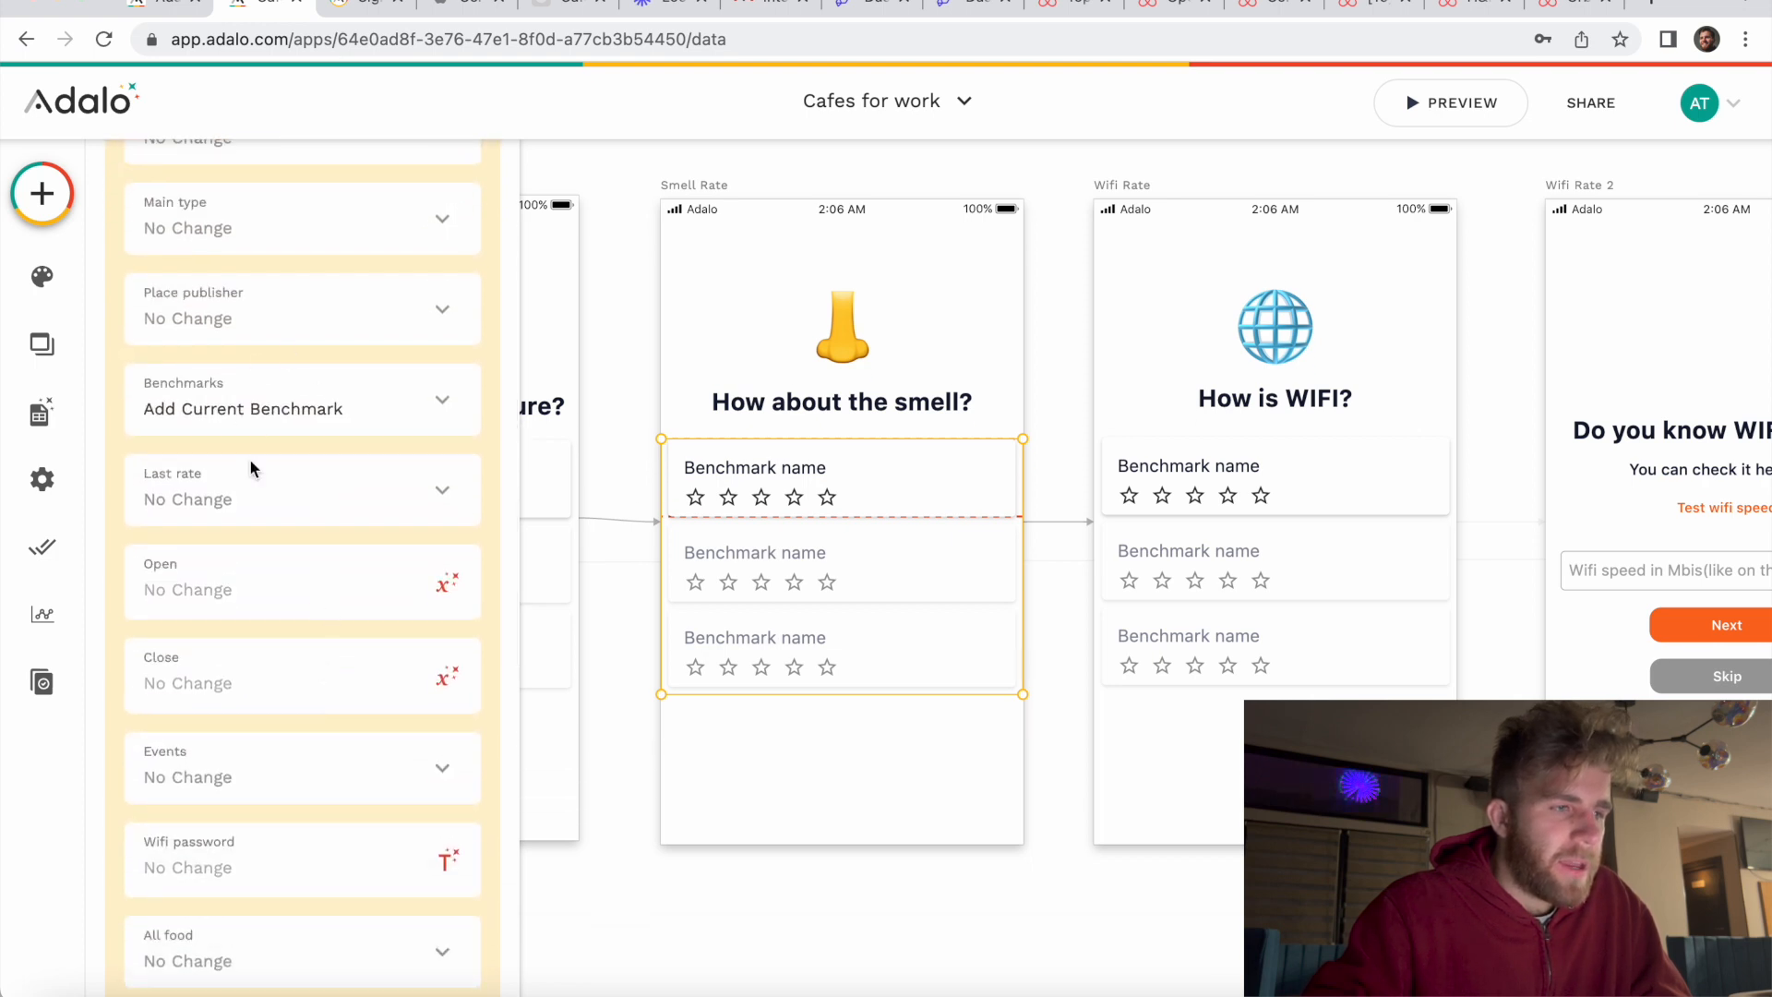
{"action": "scroll", "coordinate": [309, 463], "scroll_direction": "down", "scroll_amount": 6}
{"action": "scroll", "coordinate": [305, 684], "scroll_direction": "down", "scroll_amount": 1}
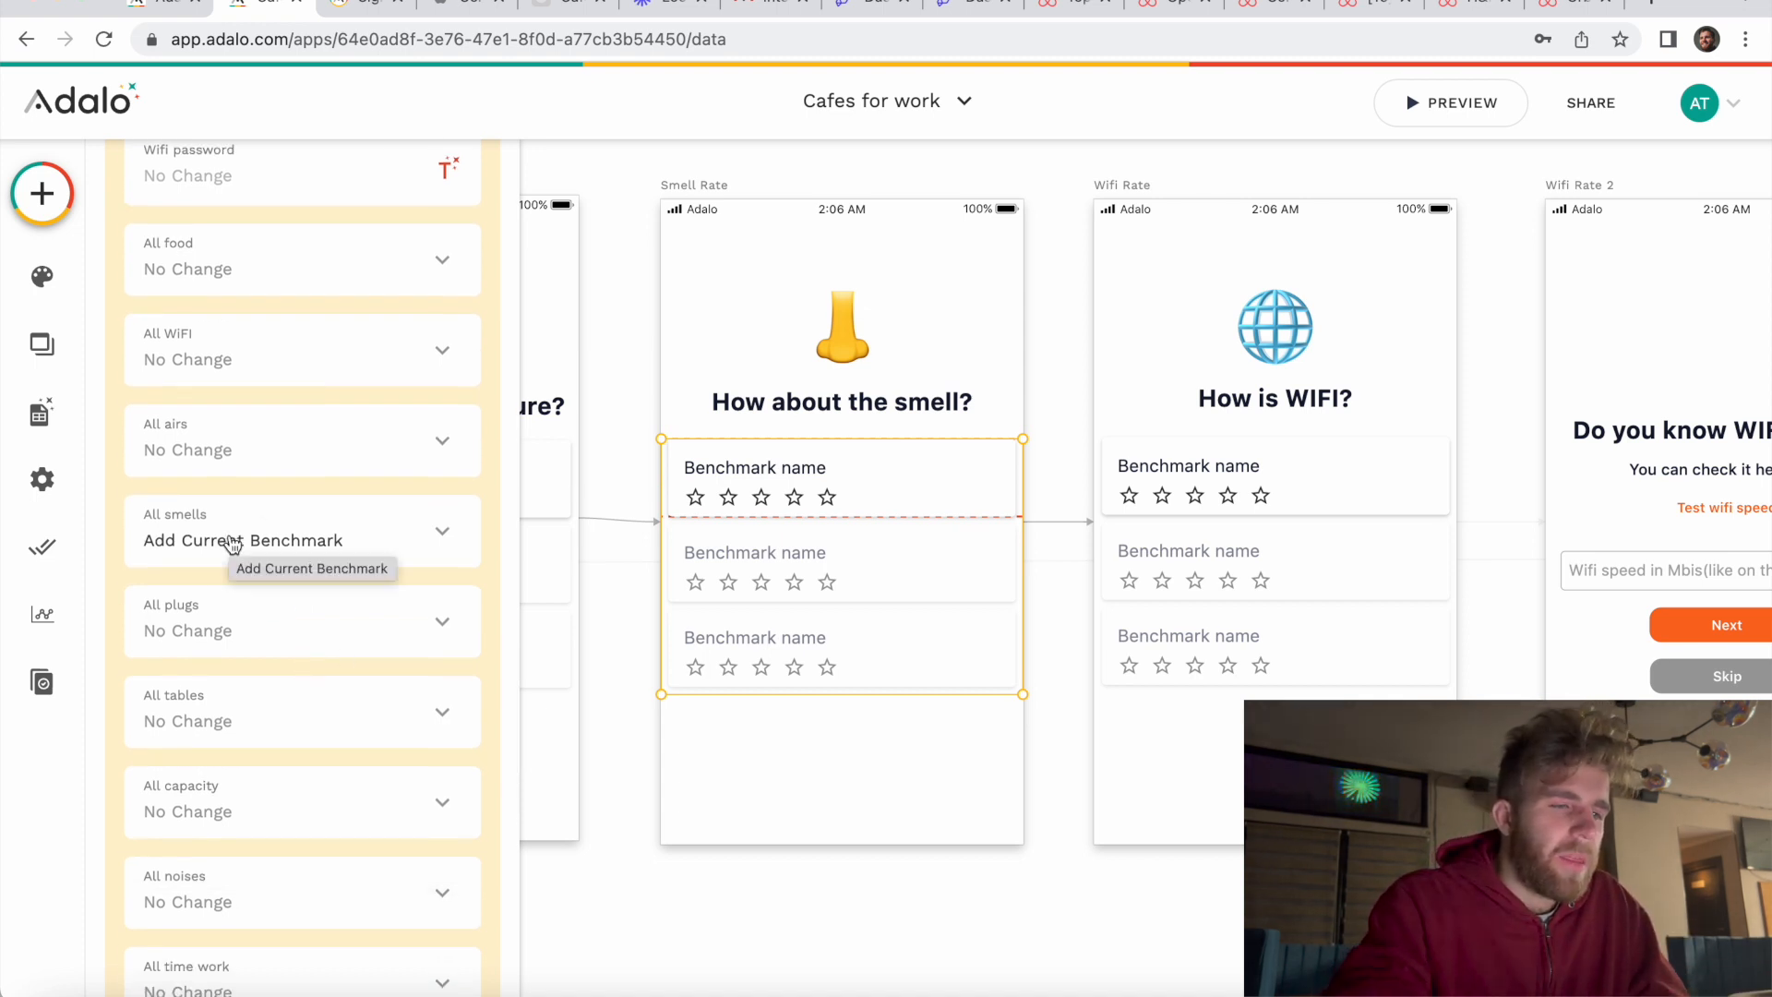
{"action": "scroll", "coordinate": [685, 439], "scroll_direction": "left", "scroll_amount": 2}
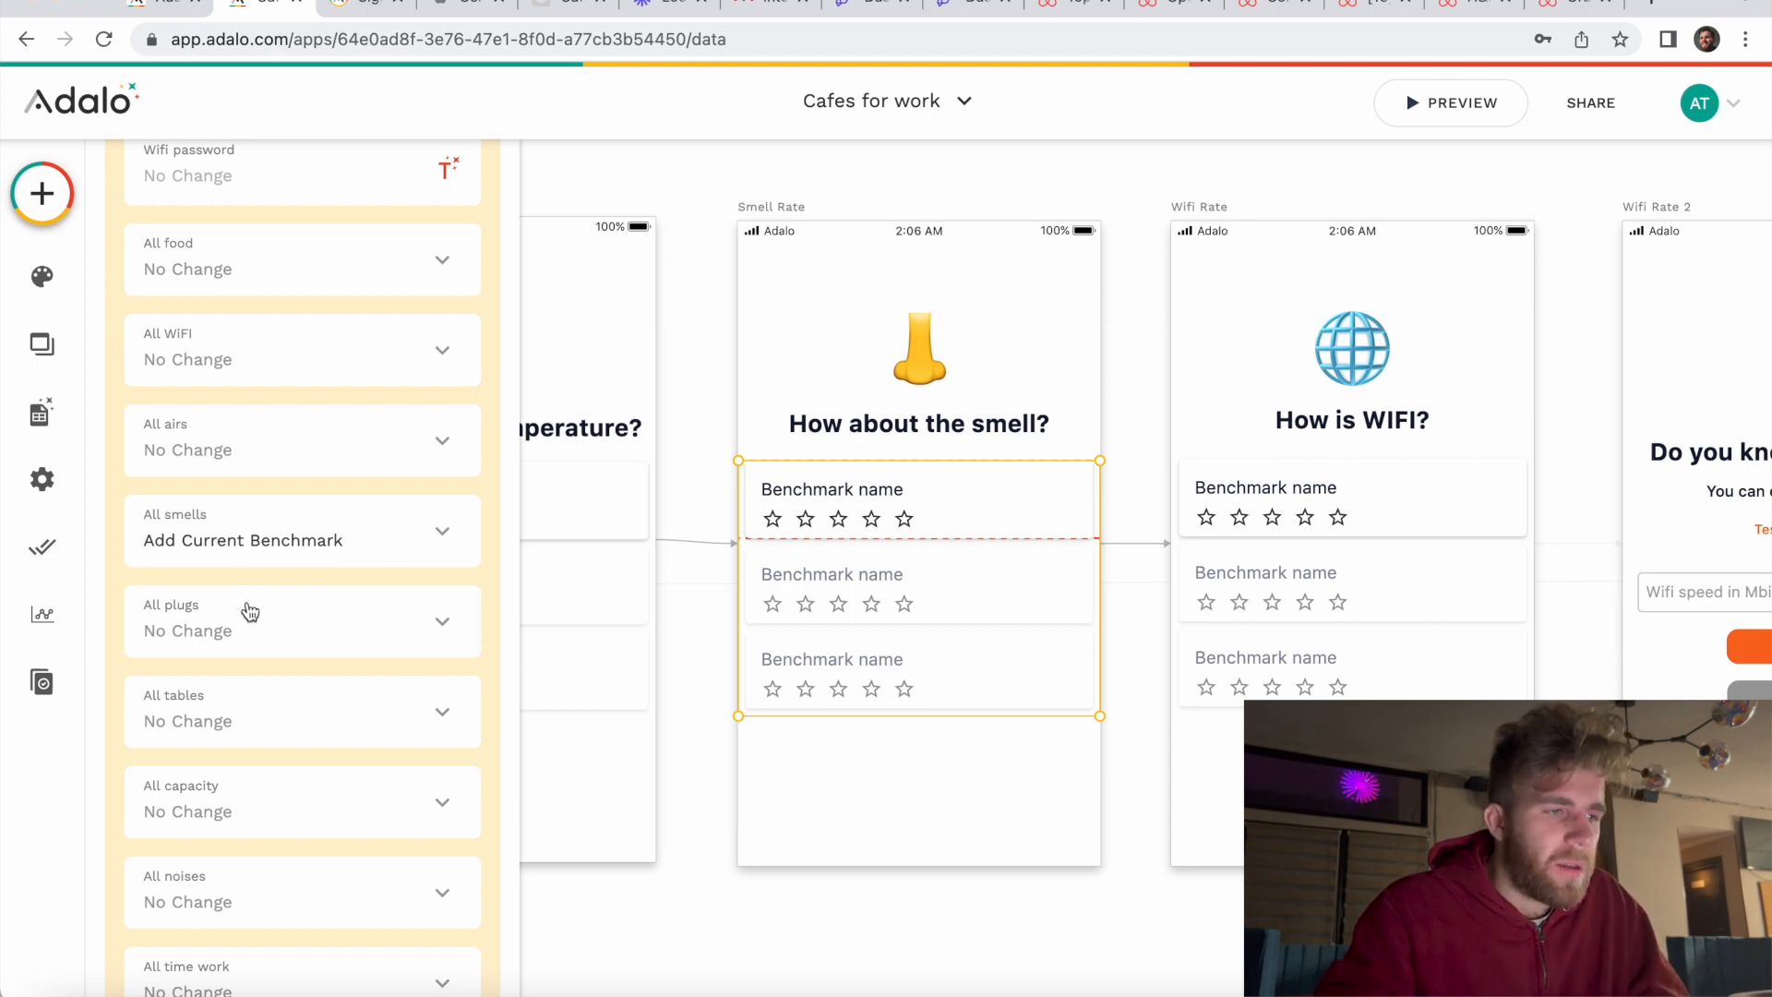
{"action": "scroll", "coordinate": [249, 605], "scroll_direction": "down", "scroll_amount": 3}
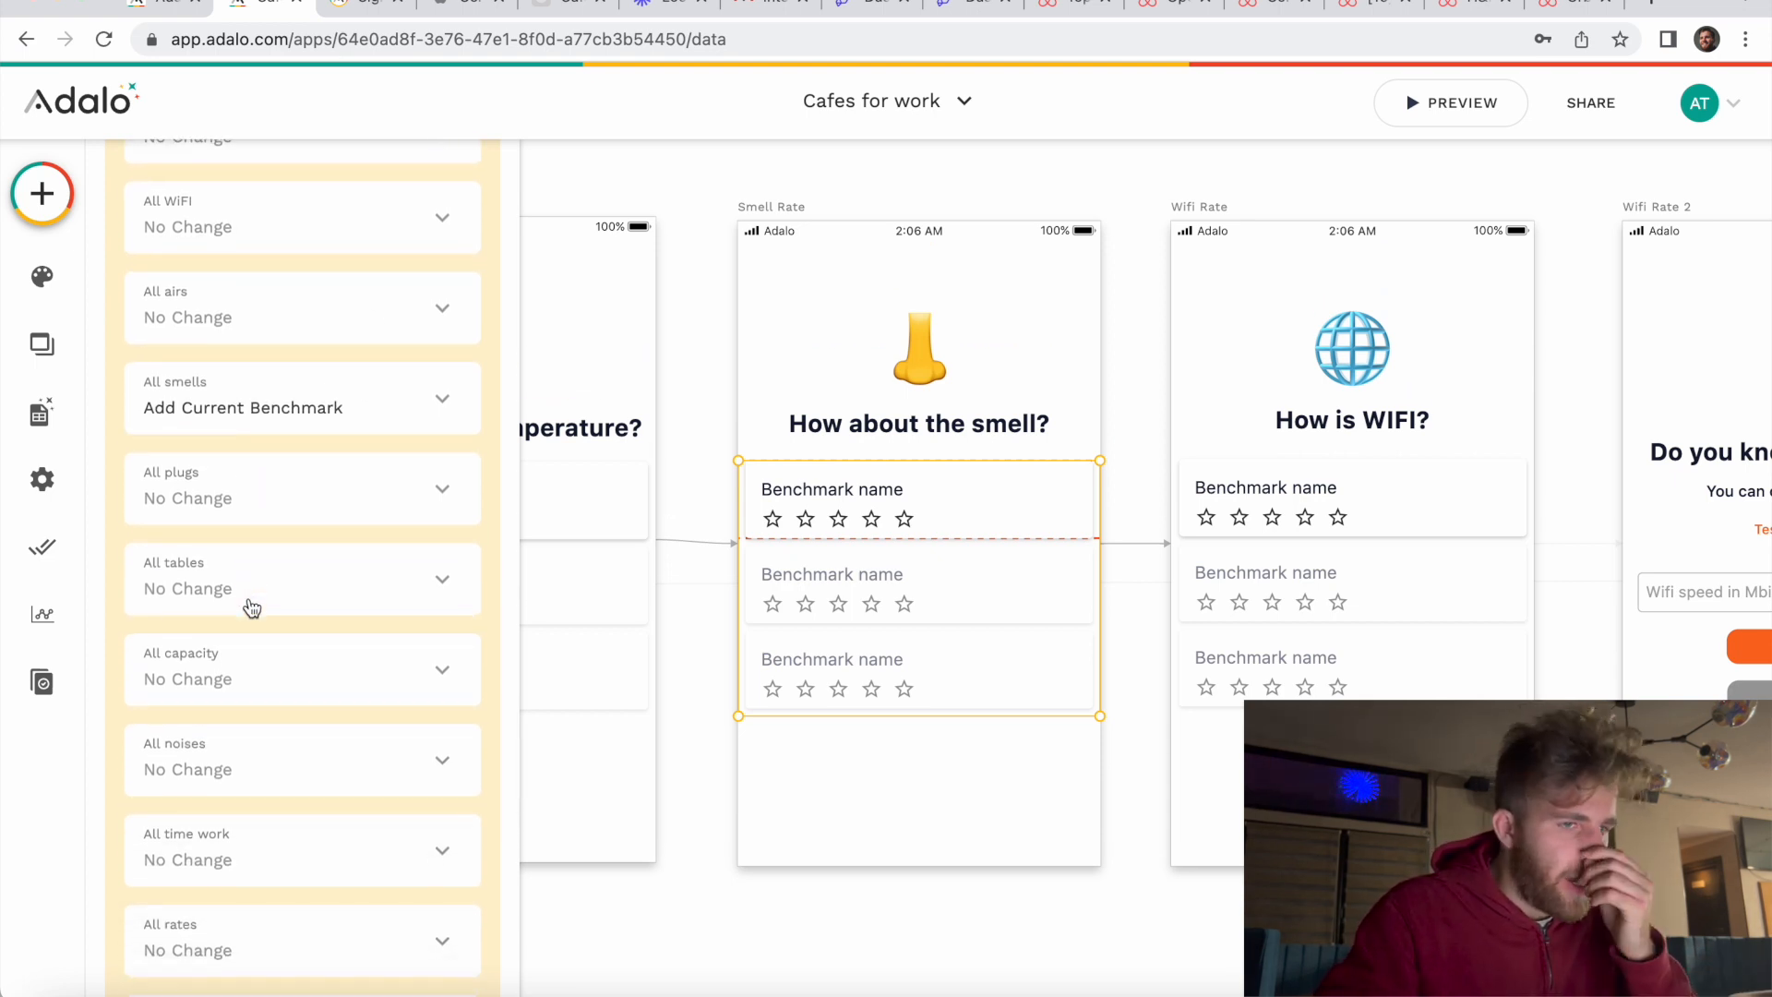
{"action": "scroll", "coordinate": [316, 743], "scroll_direction": "down", "scroll_amount": 5}
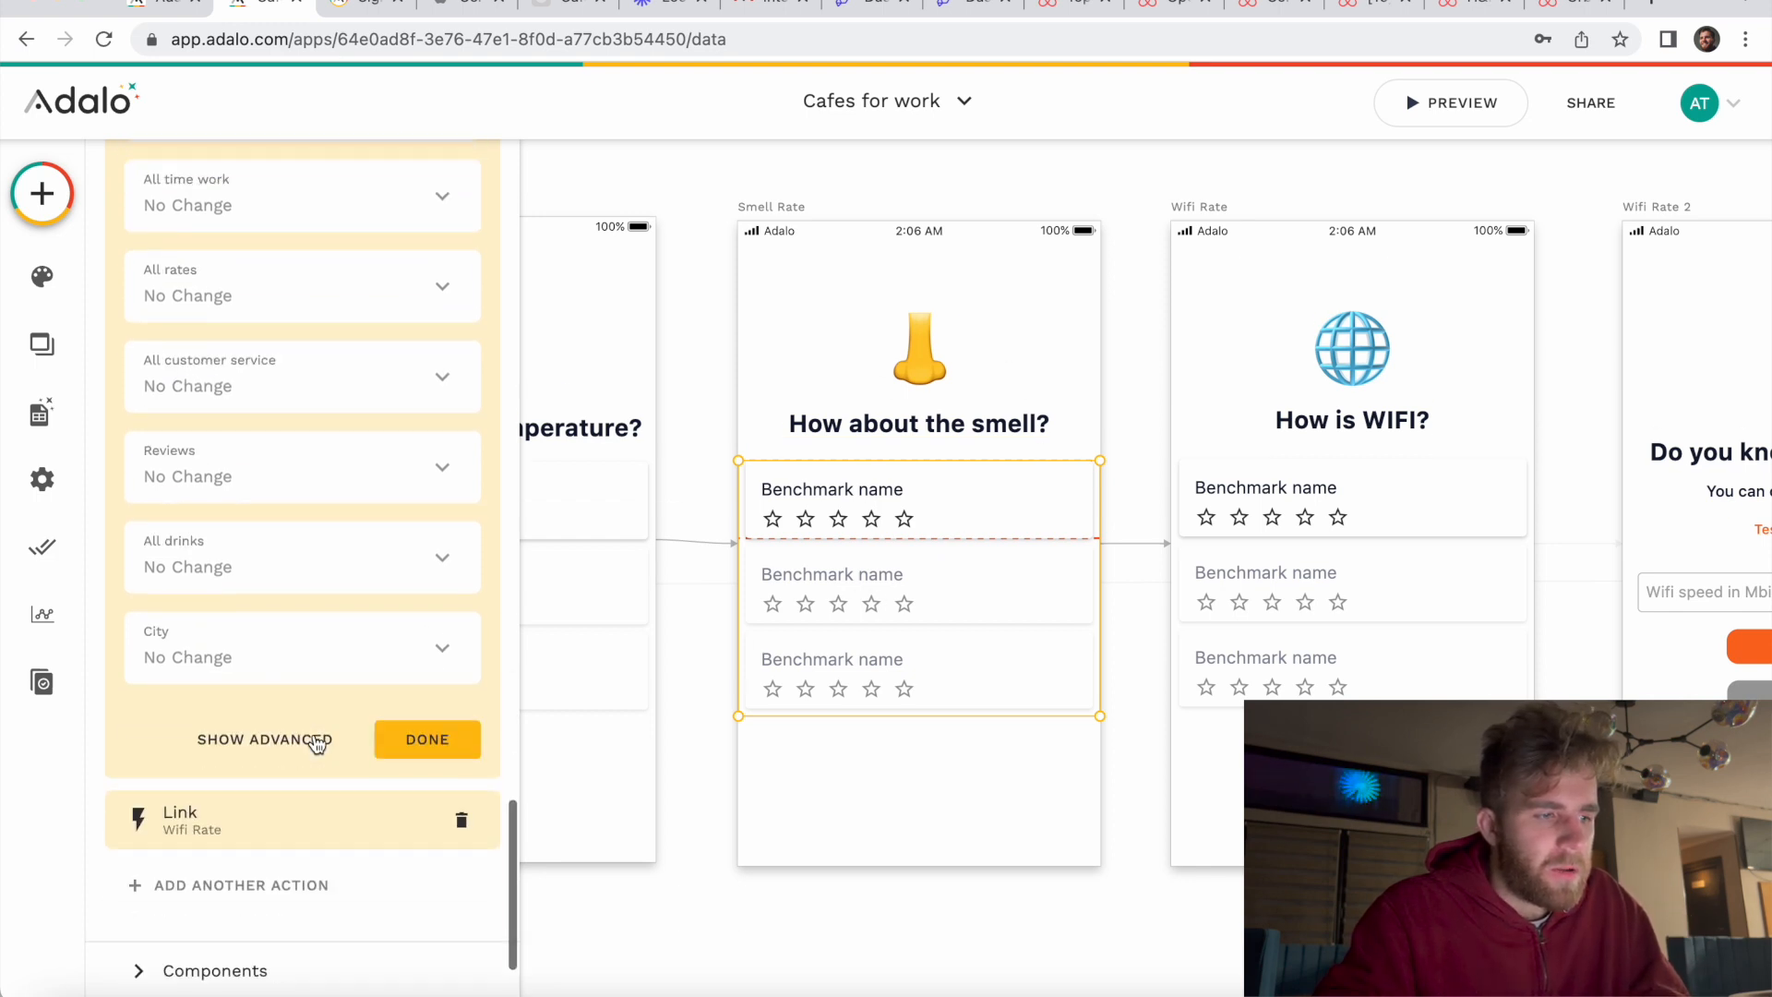
{"action": "left_click", "coordinate": [425, 594]}
Step: View the click actions of the benchmark list on the Wifi Rate screen
{"action": "left_click", "coordinate": [1050, 616]}
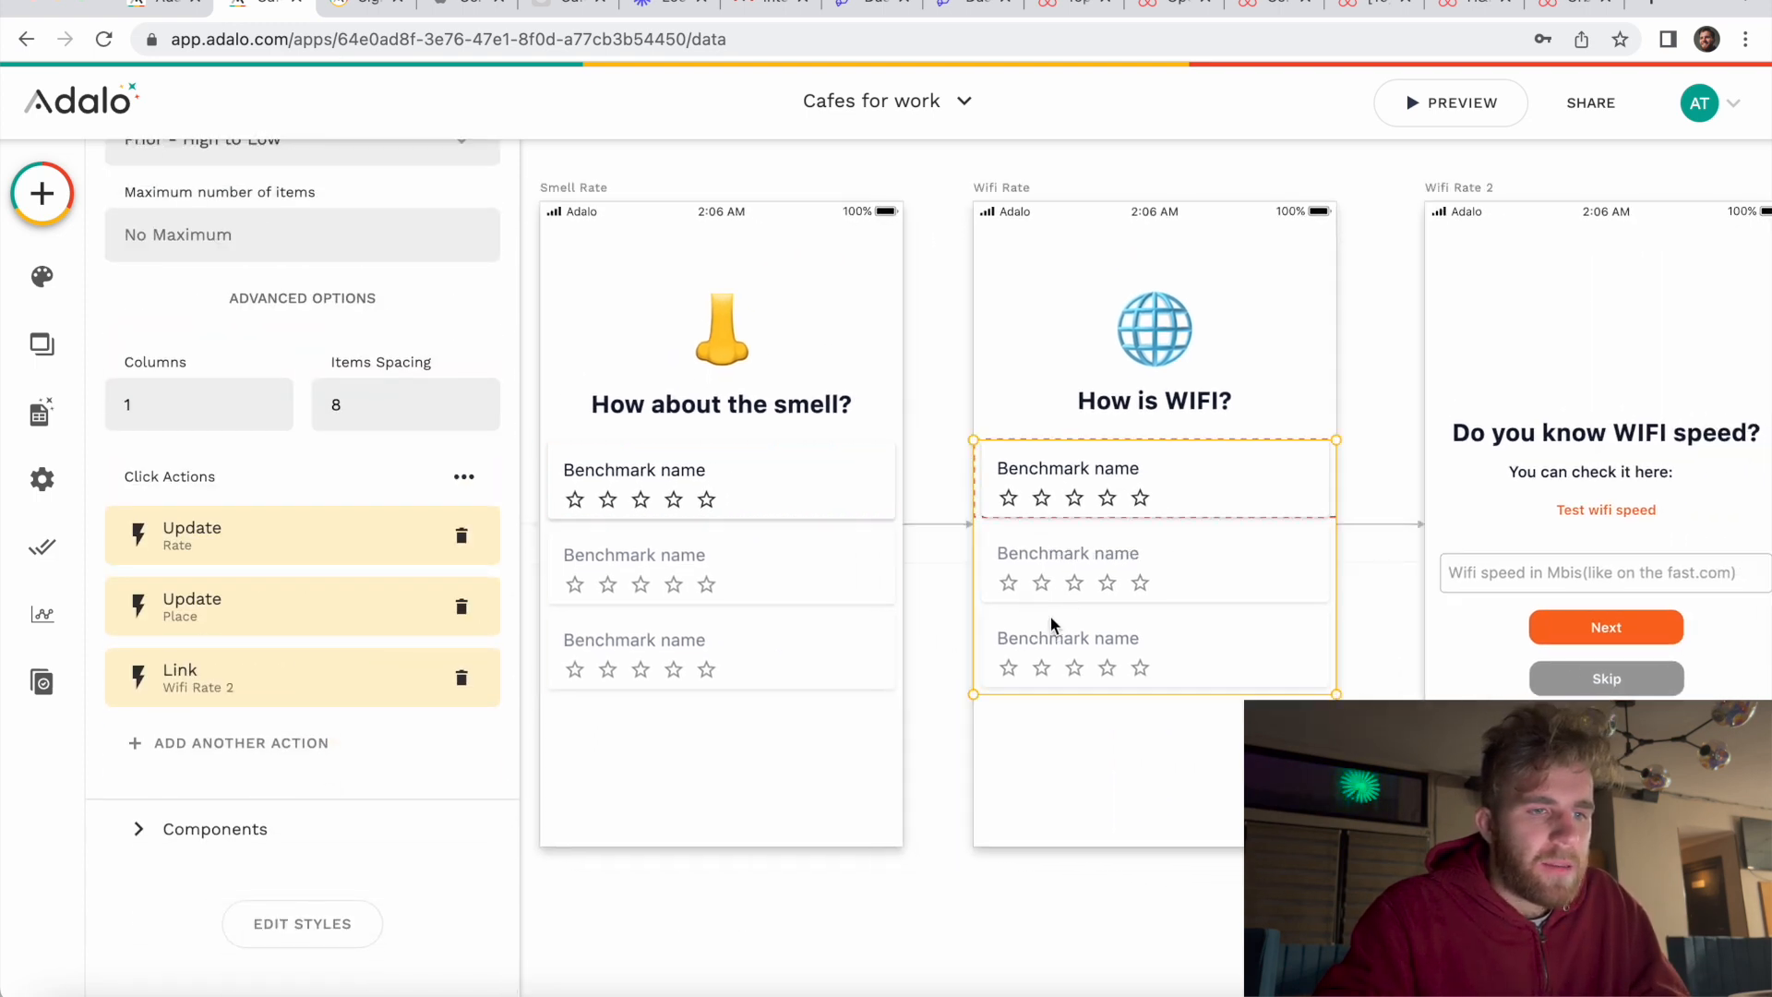
{"action": "scroll", "coordinate": [1050, 616], "scroll_direction": "right", "scroll_amount": 4}
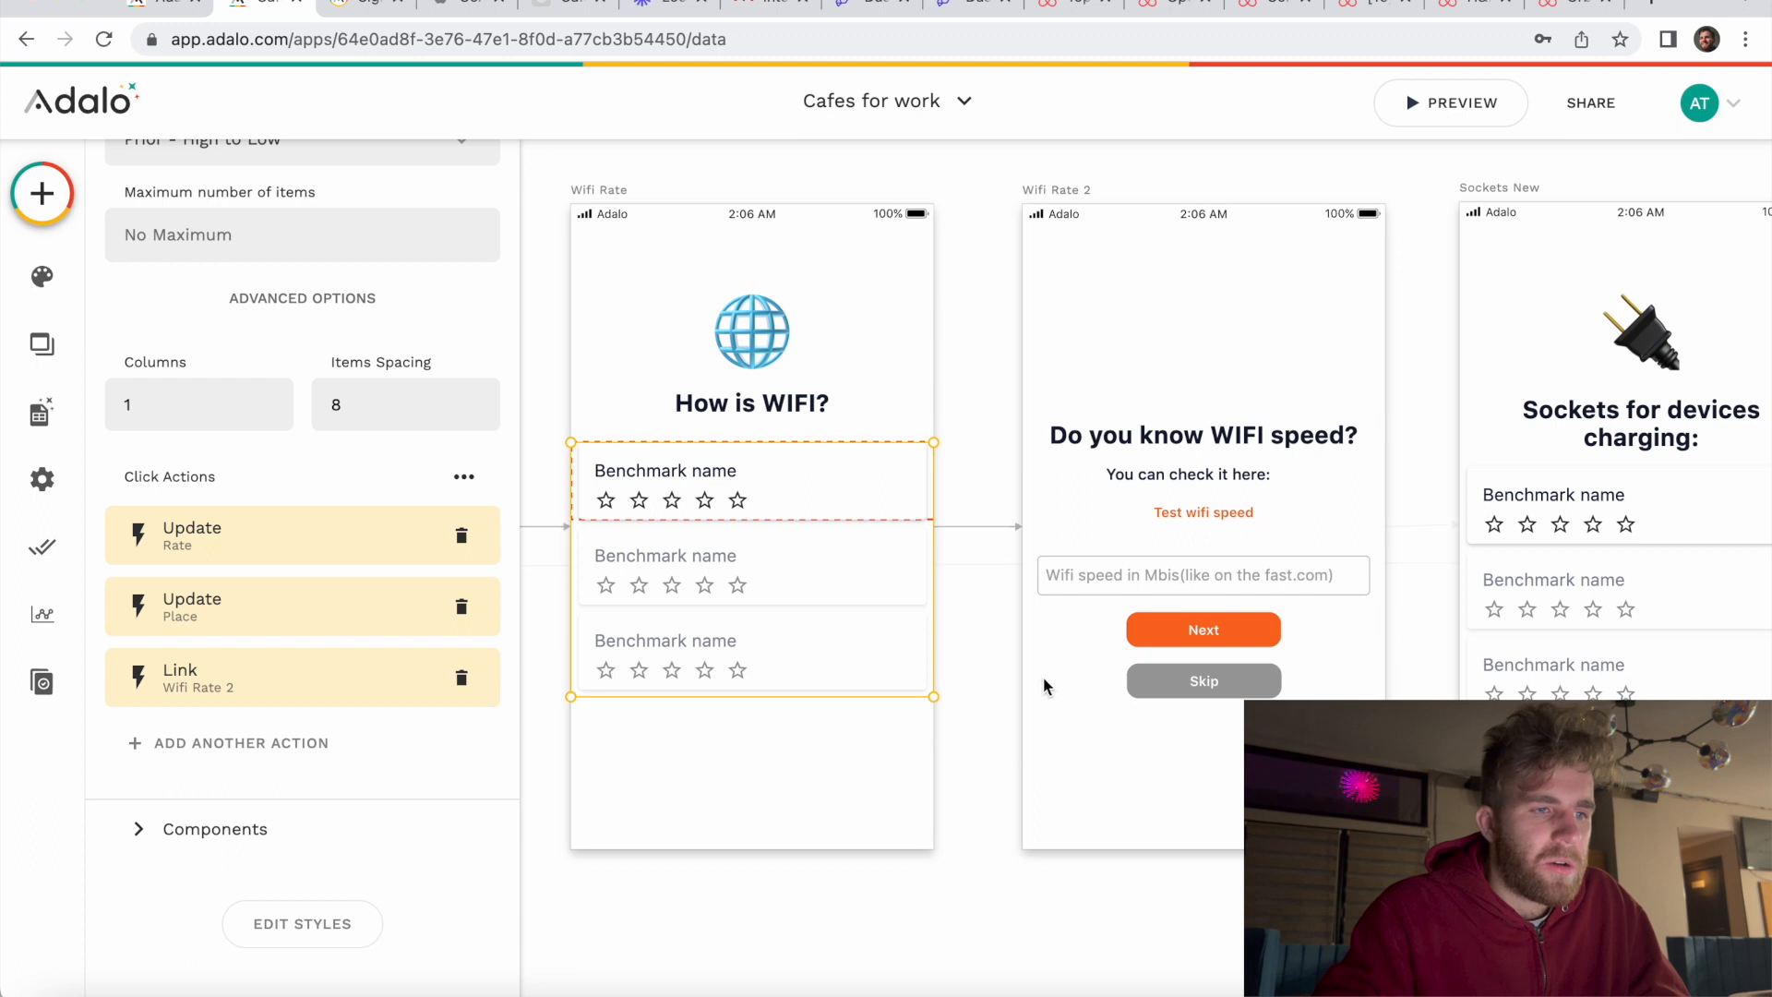
{"action": "scroll", "coordinate": [970, 646], "scroll_direction": "right", "scroll_amount": 4}
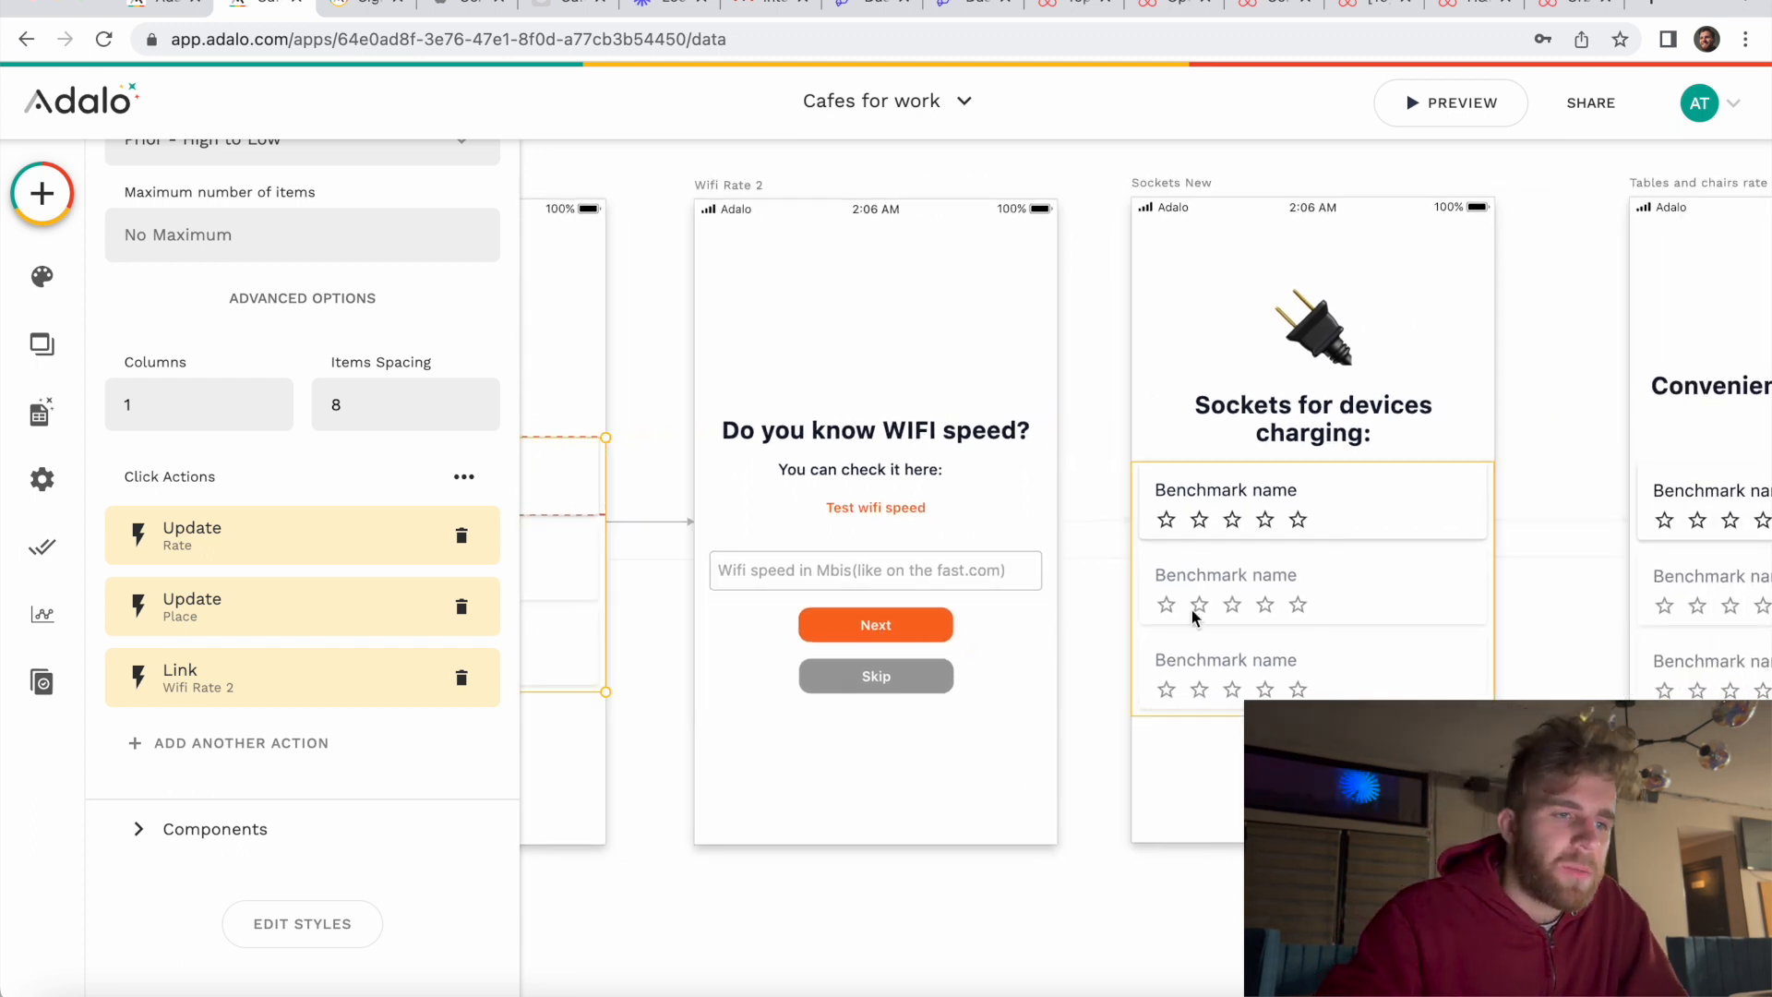
Step: Inspect the settings of the wifi speed input and the Test wifi speed button on the Wifi Rate 2 screen
{"action": "left_click", "coordinate": [901, 561]}
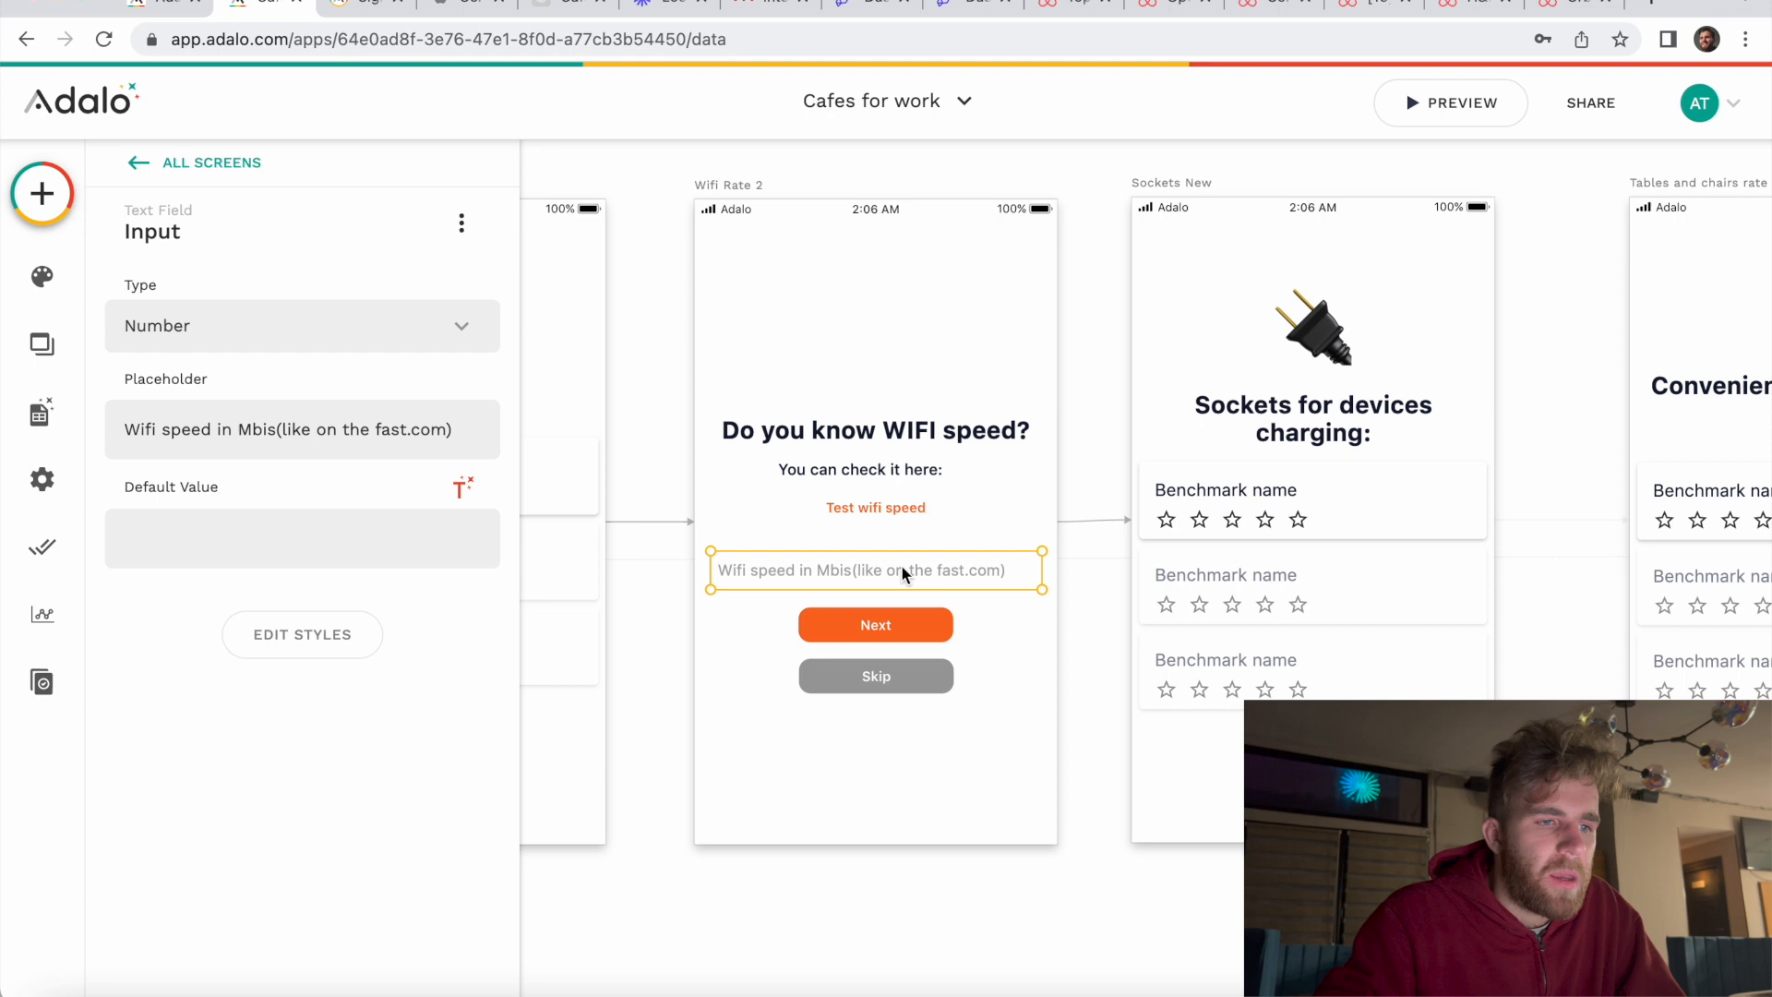
{"action": "left_click", "coordinate": [889, 510]}
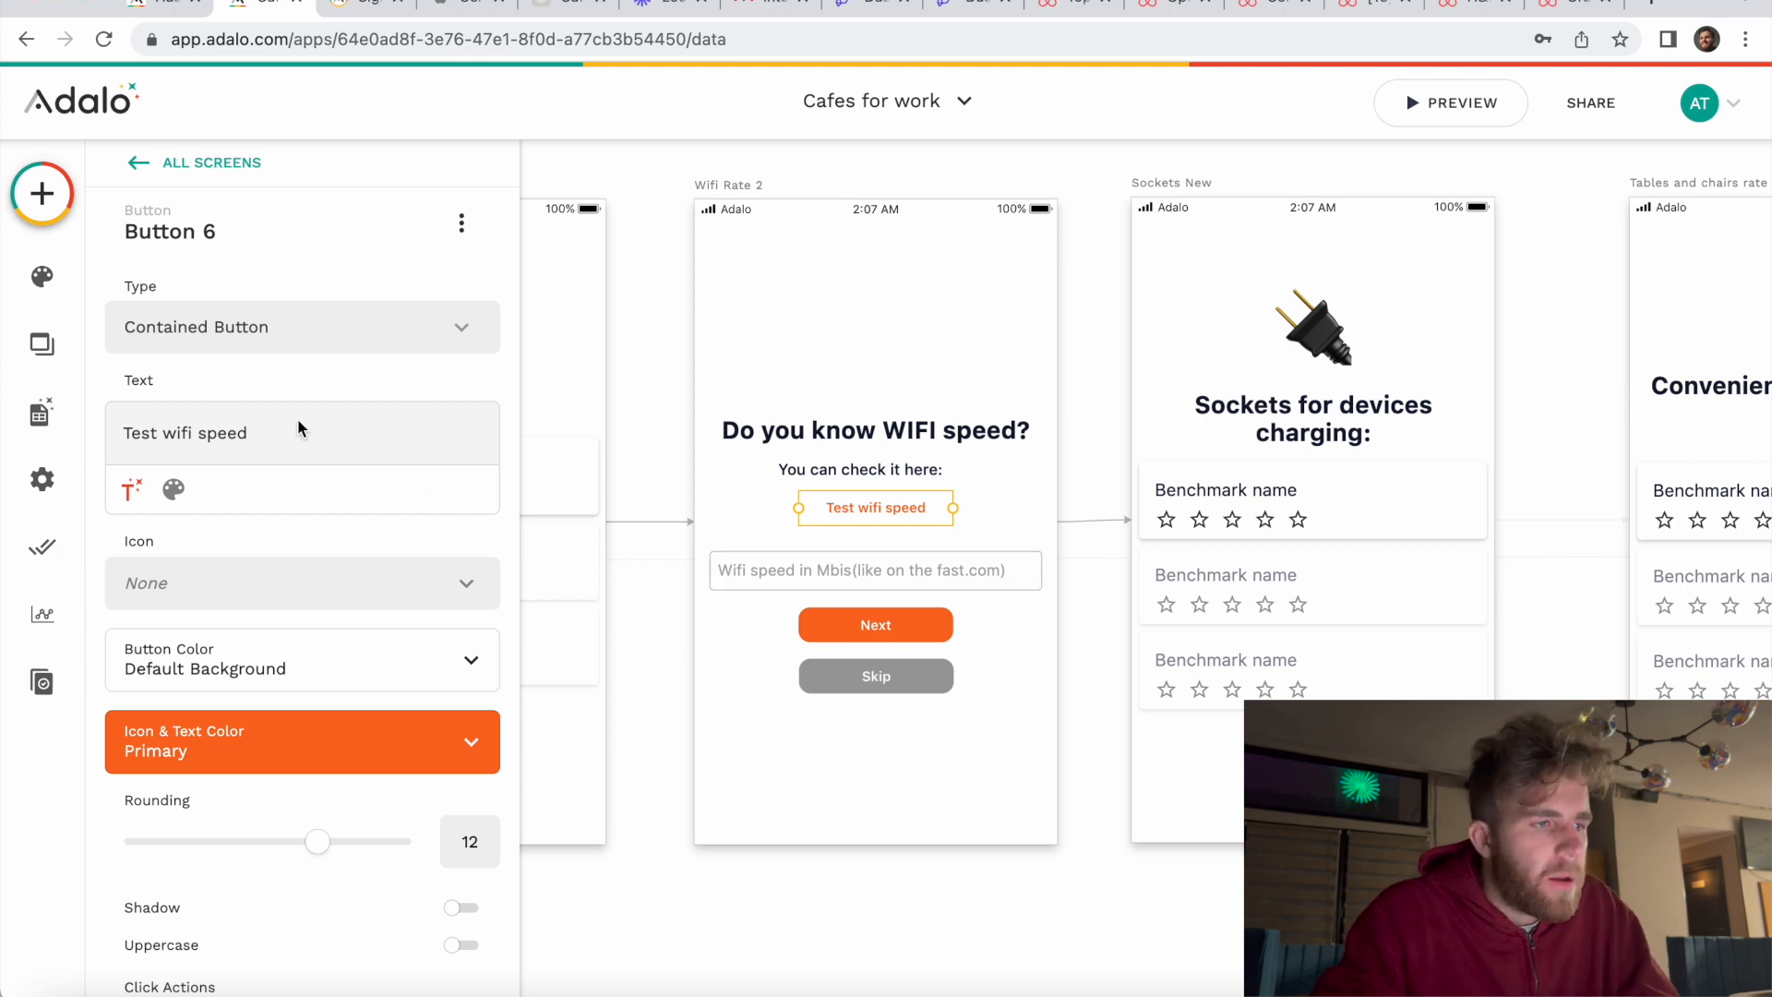
{"action": "scroll", "coordinate": [314, 551], "scroll_direction": "down", "scroll_amount": 3}
{"action": "scroll", "coordinate": [314, 544], "scroll_direction": "up", "scroll_amount": 3}
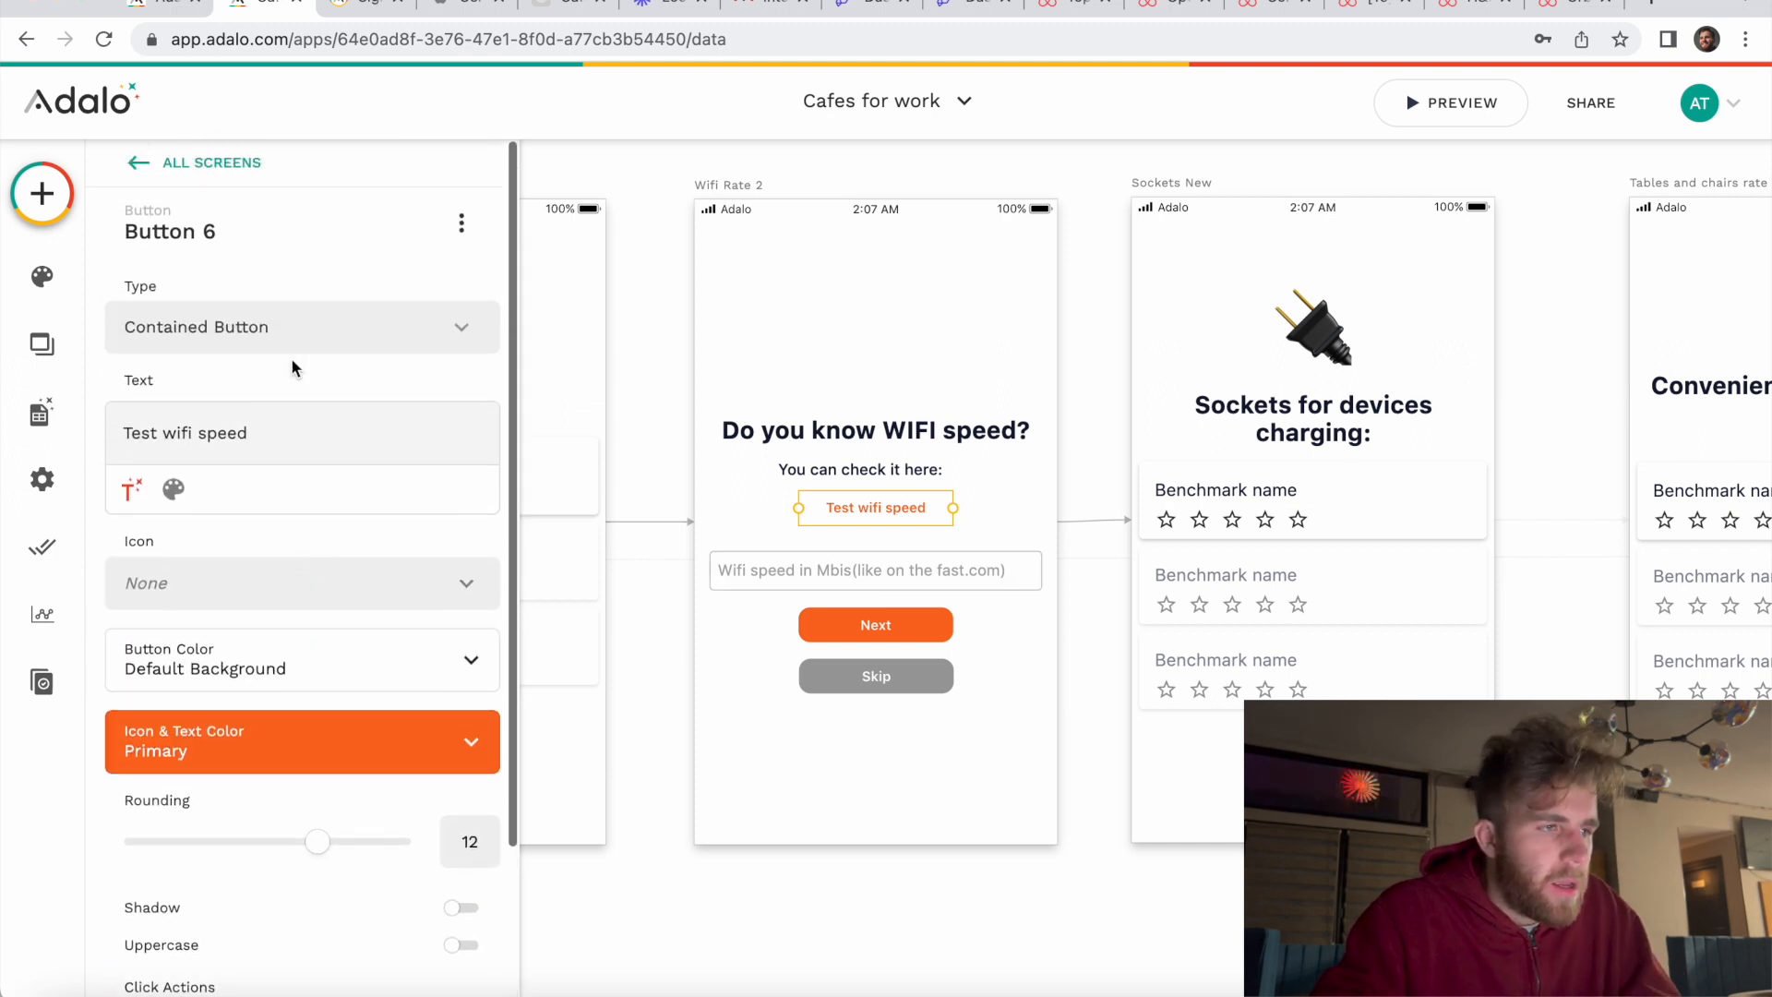
{"action": "left_click", "coordinate": [925, 581]}
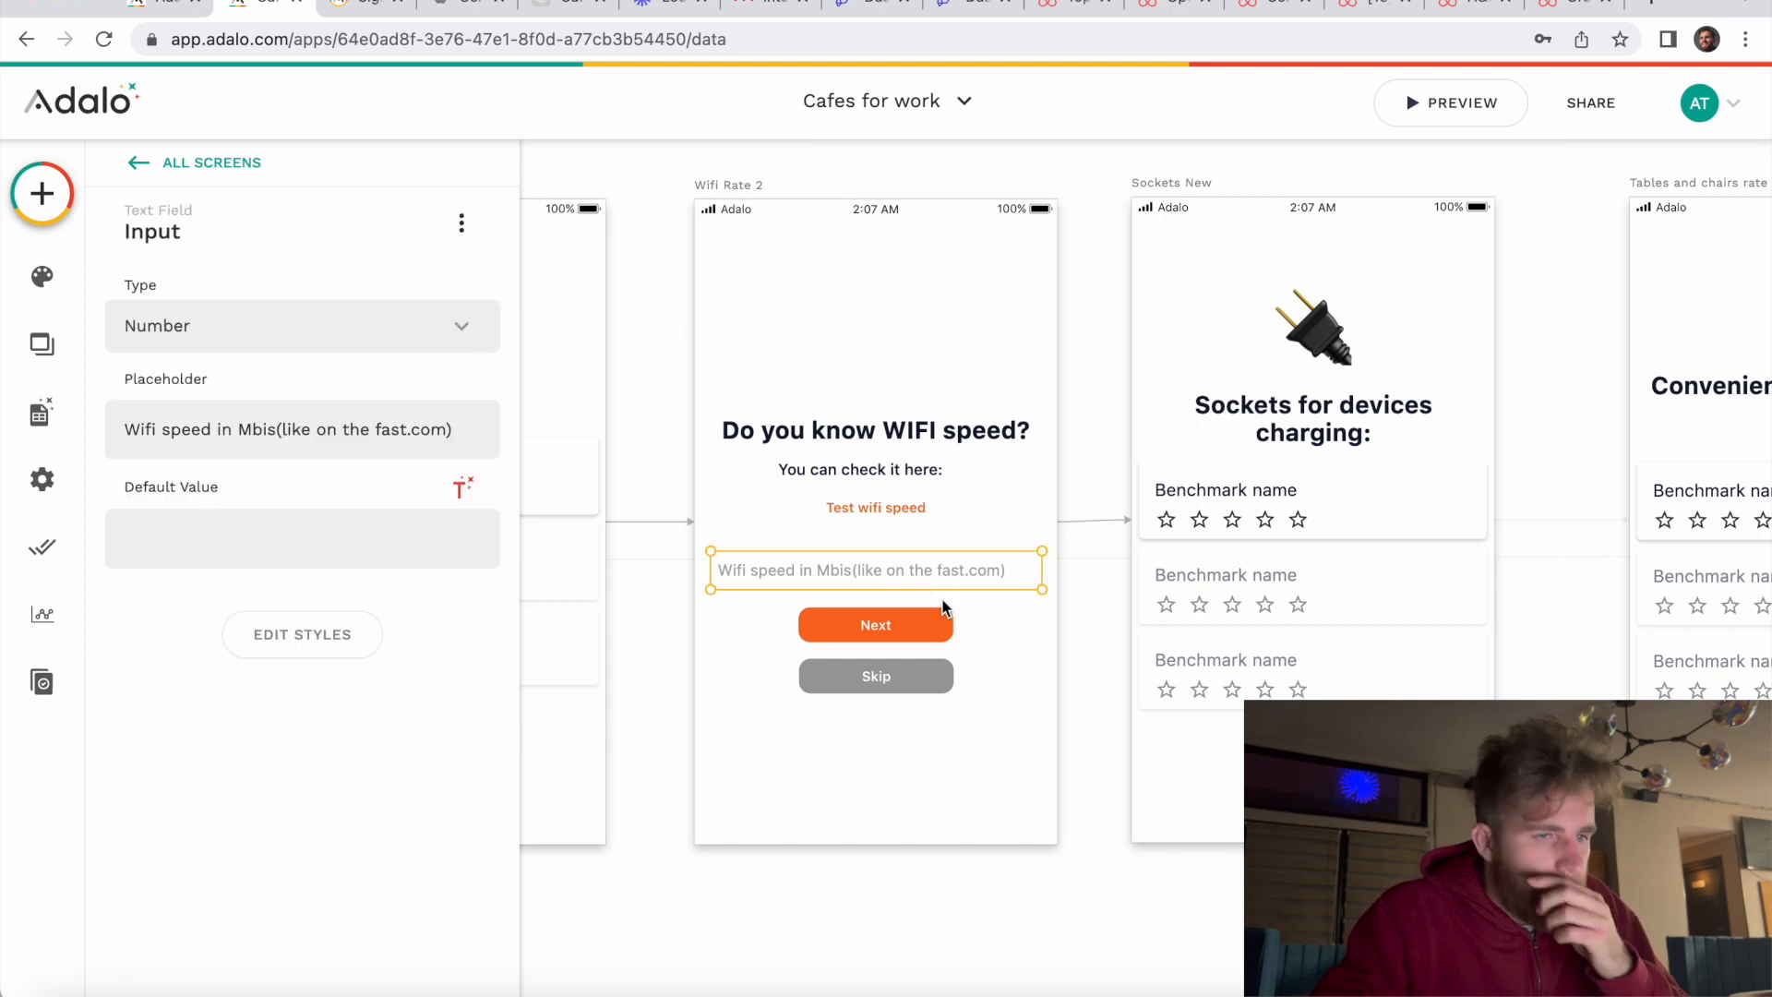
Step: View the Next button's click actions on the Wifi Rate 2 screen, glancing at the Sockets New list it leads to
{"action": "left_click", "coordinate": [917, 626]}
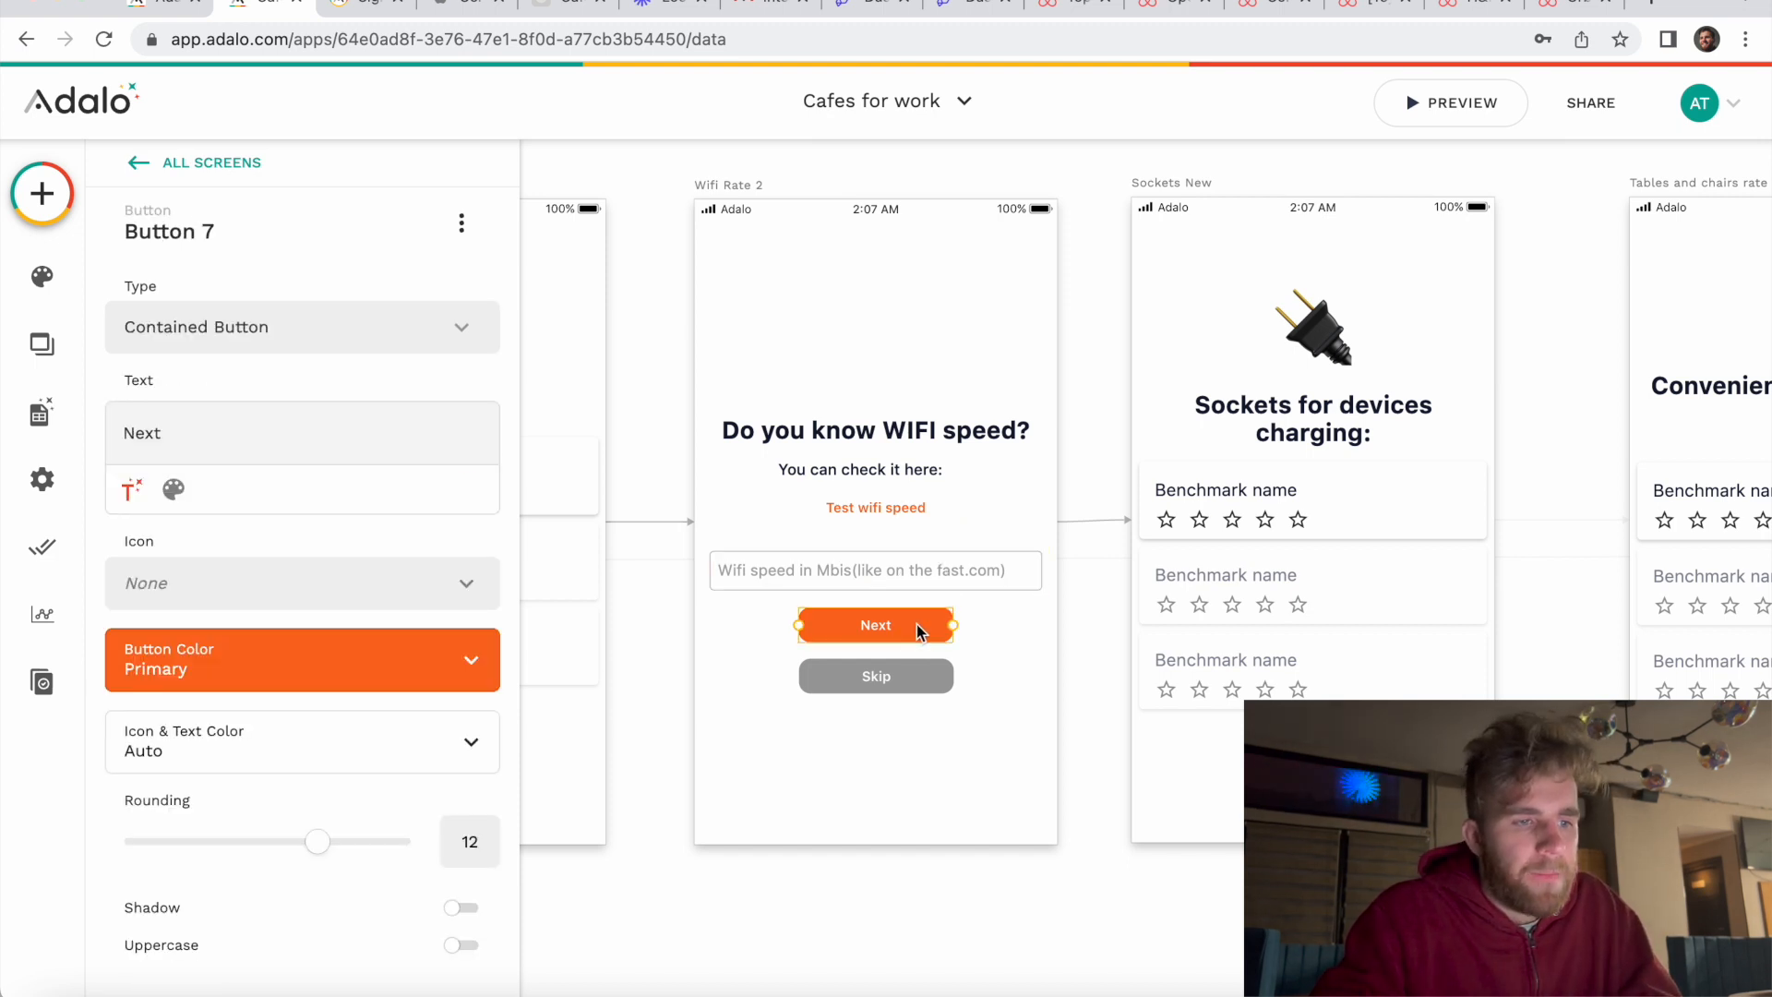
{"action": "scroll", "coordinate": [993, 662], "scroll_direction": "right", "scroll_amount": 5}
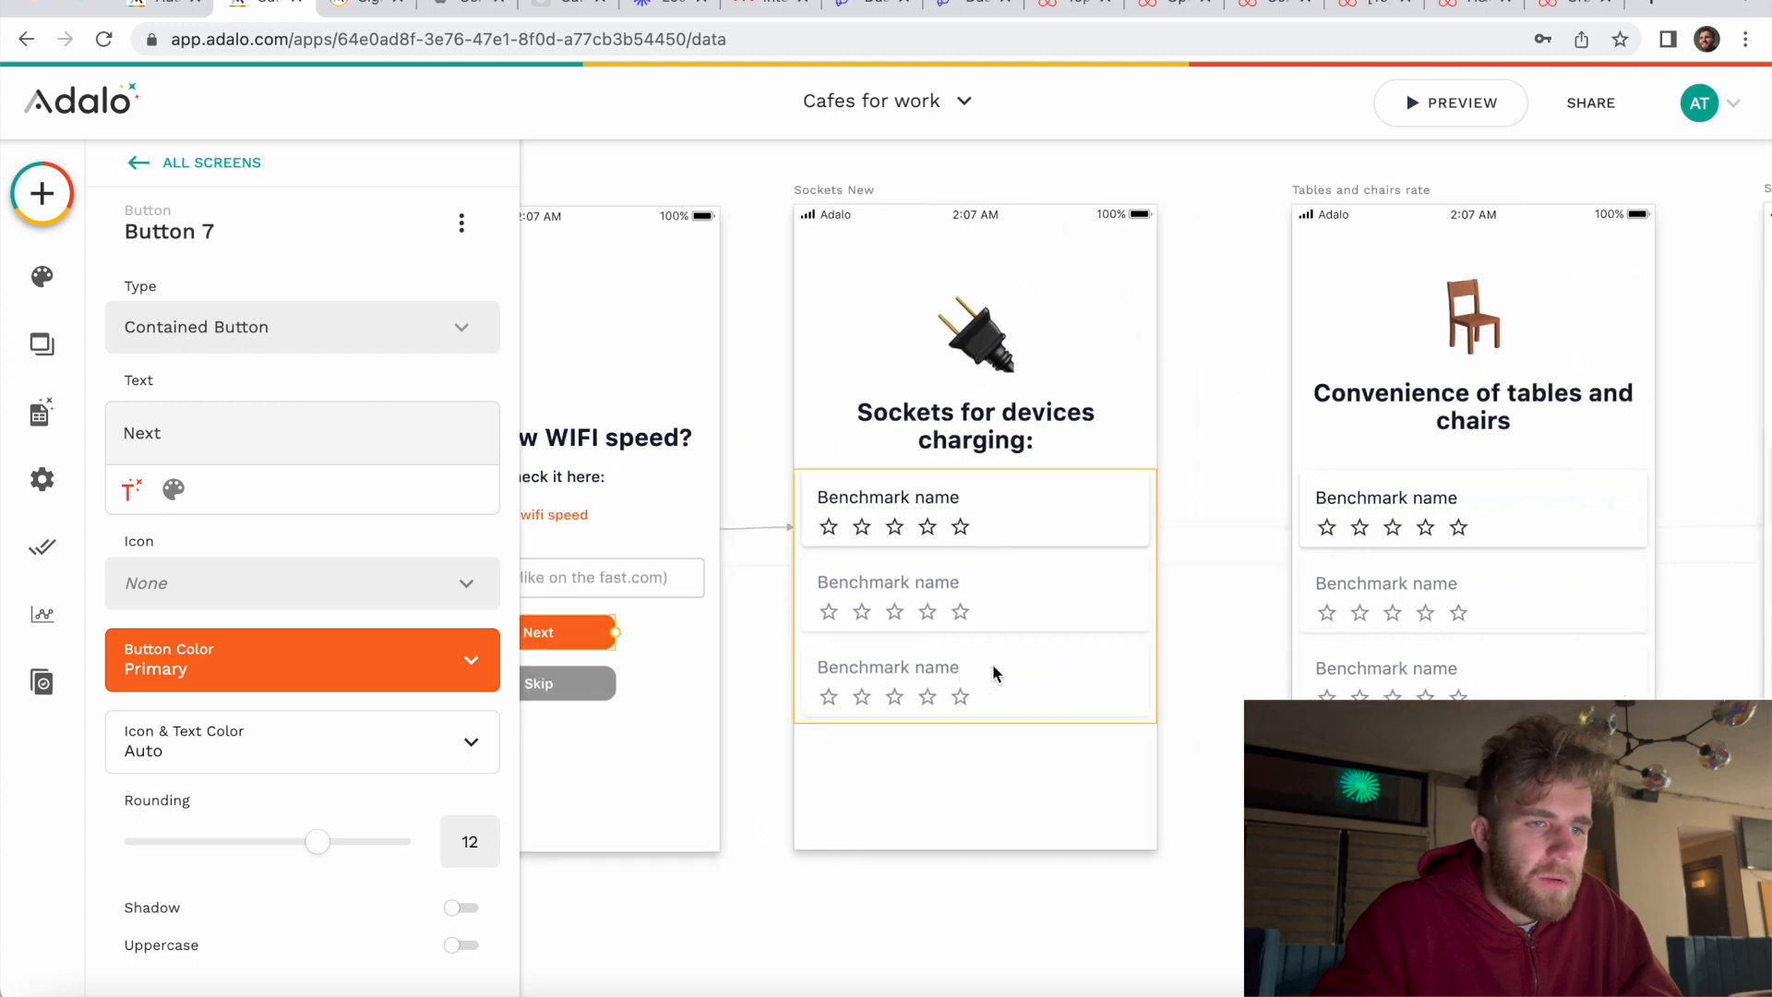
{"action": "left_click", "coordinate": [980, 662]}
{"action": "scroll", "coordinate": [1060, 680], "scroll_direction": "left", "scroll_amount": 5}
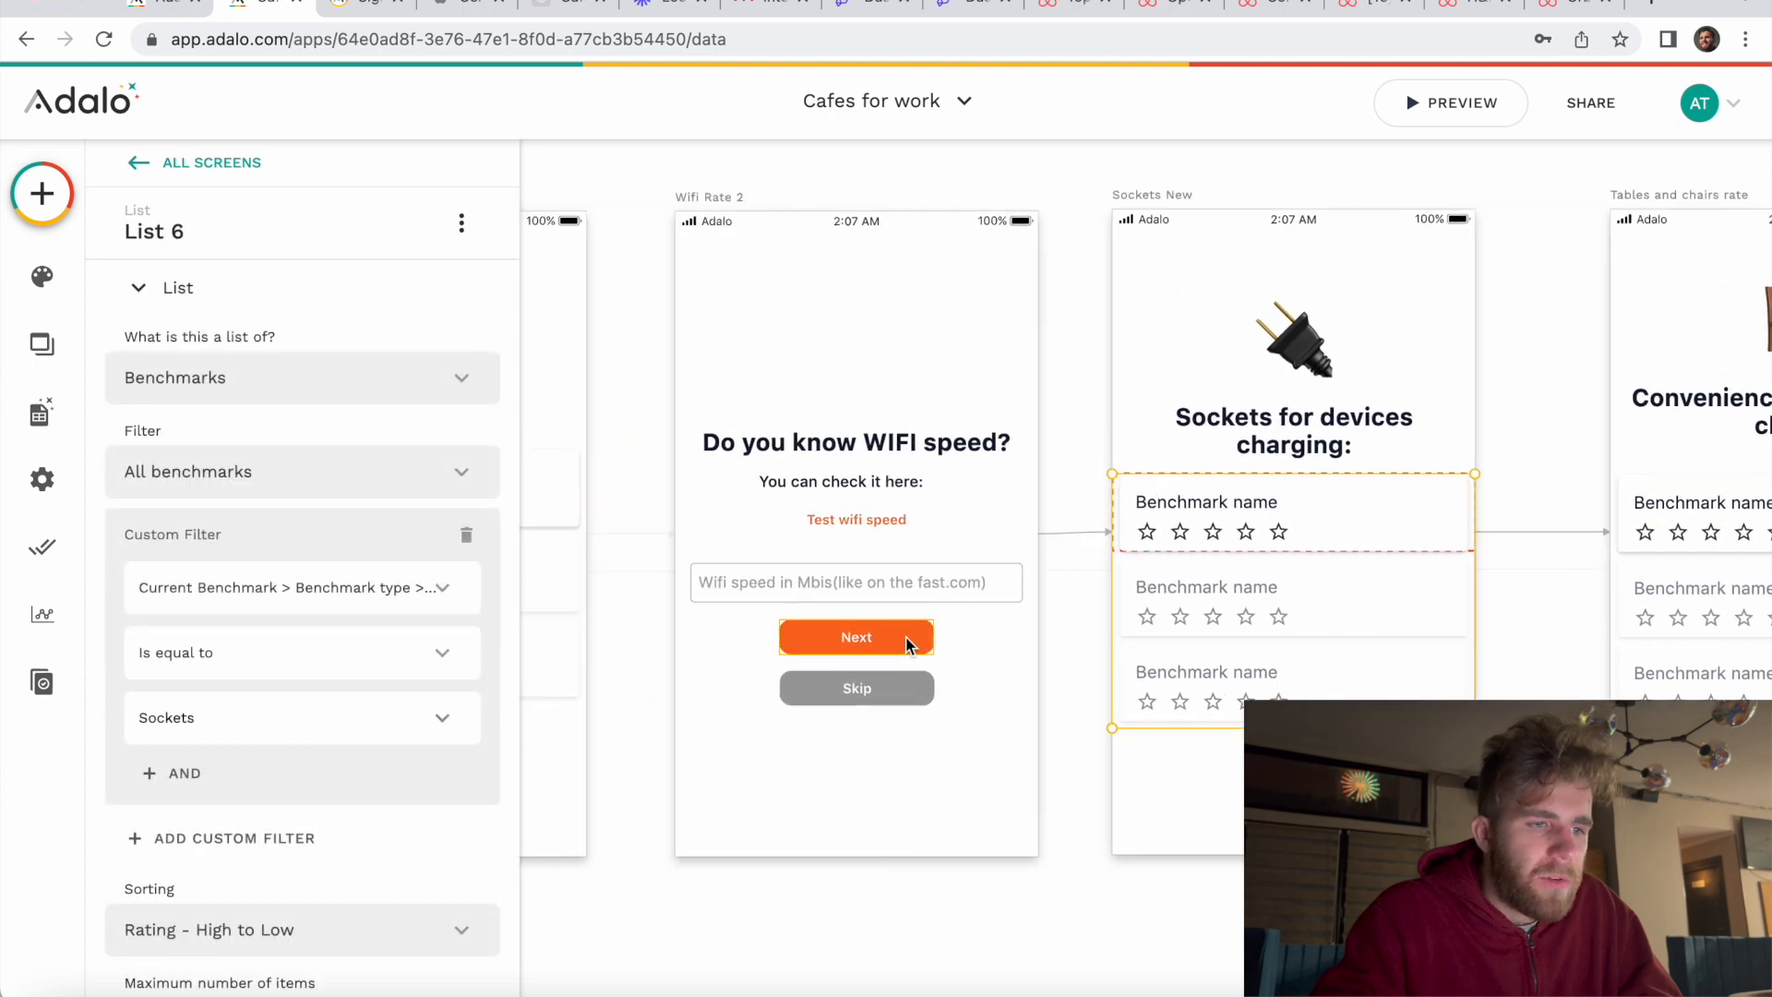
{"action": "left_click", "coordinate": [909, 638]}
{"action": "scroll", "coordinate": [334, 744], "scroll_direction": "down", "scroll_amount": 3}
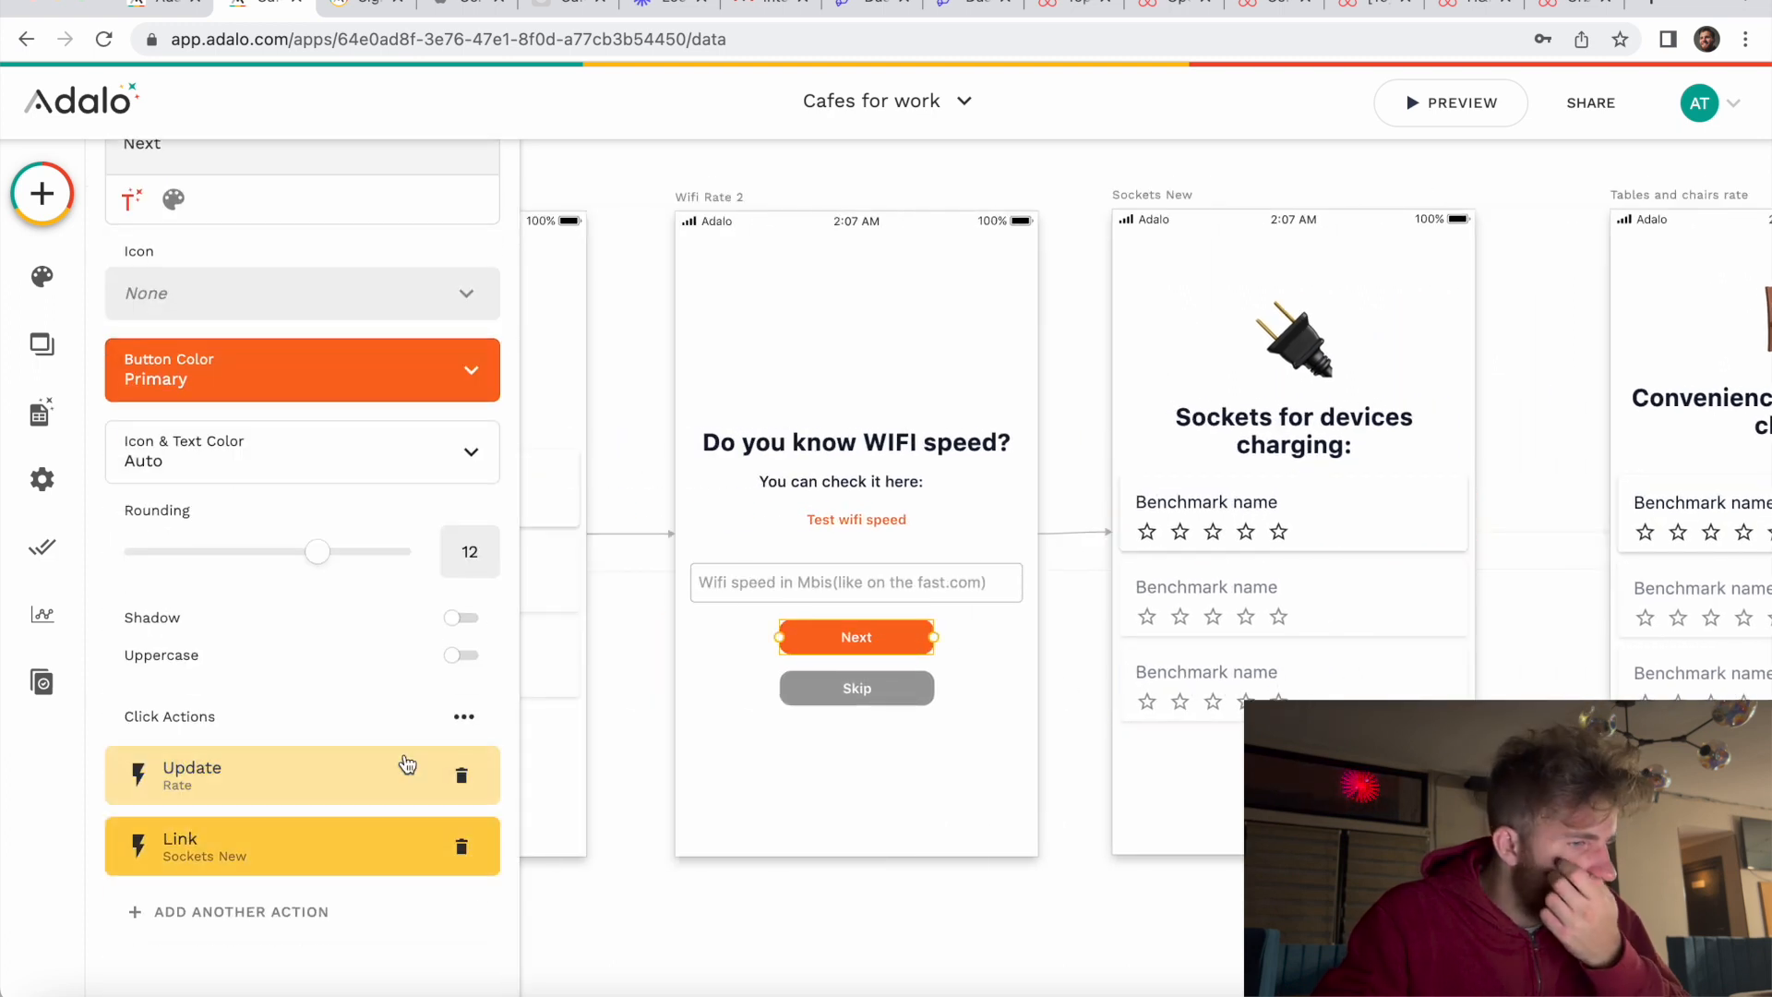
Step: Check how the Next button's Update Rate action fills the WIFI speed field, then deselect the button
{"action": "left_click", "coordinate": [294, 793]}
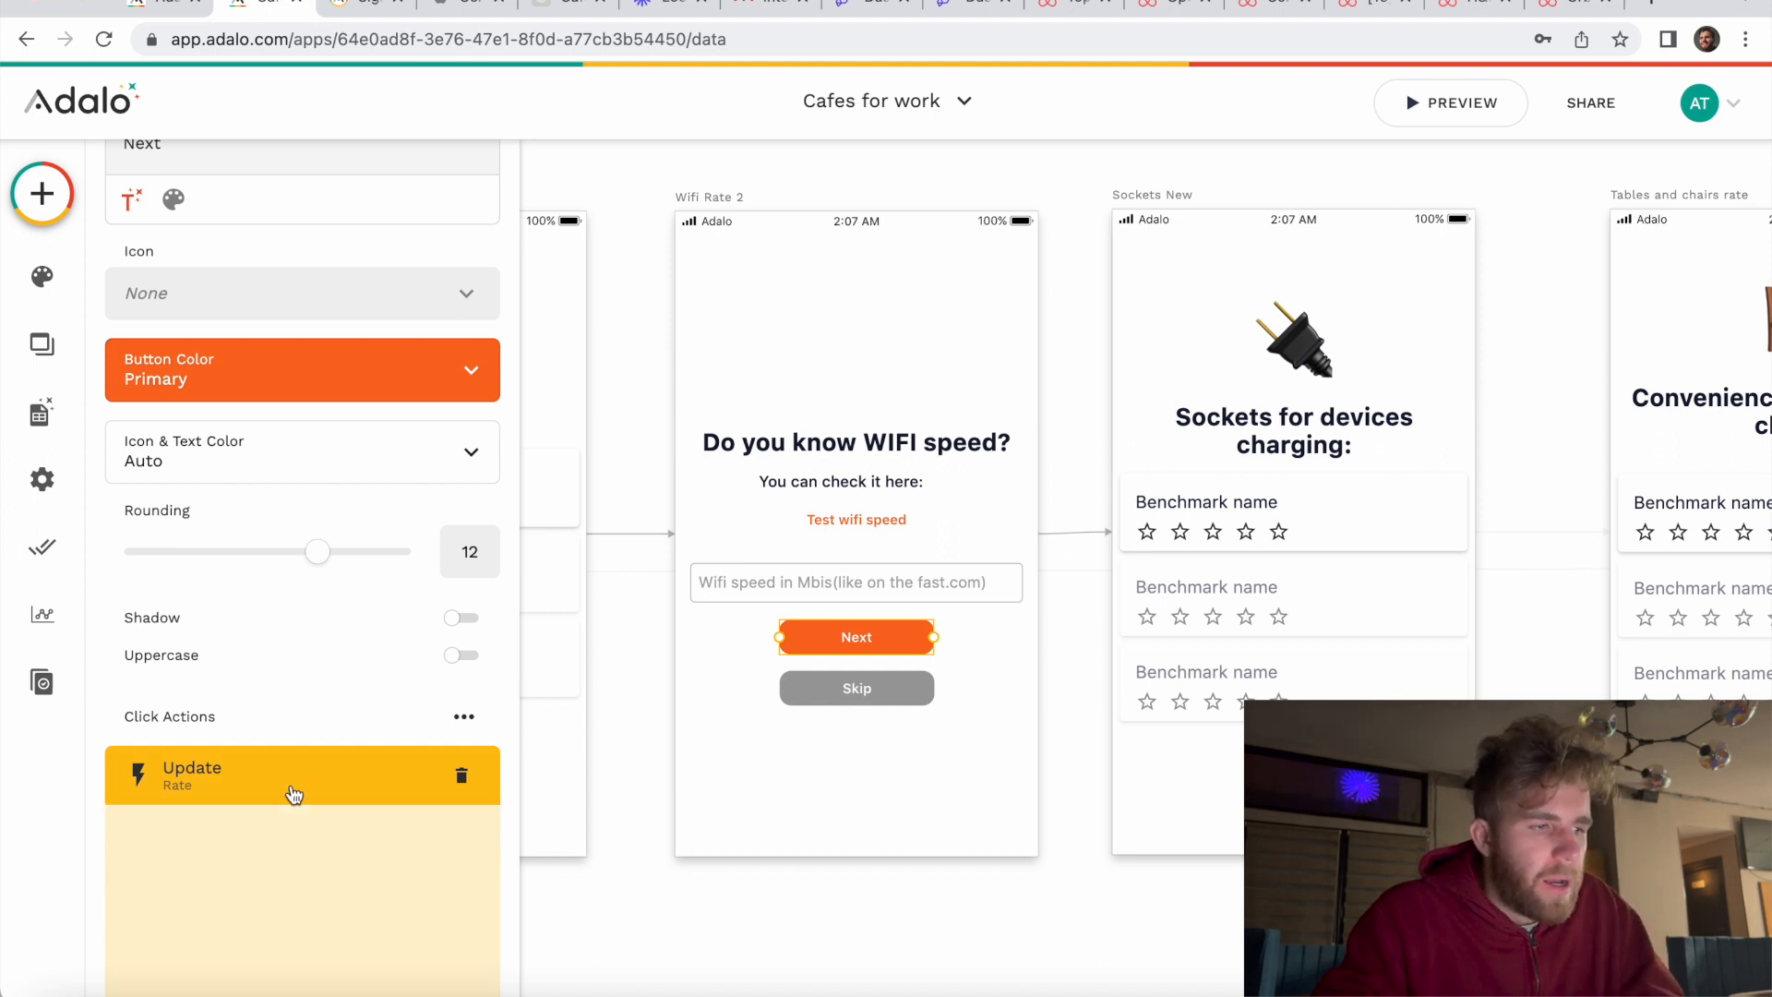
{"action": "scroll", "coordinate": [290, 827], "scroll_direction": "down", "scroll_amount": 10}
{"action": "scroll", "coordinate": [197, 482], "scroll_direction": "up", "scroll_amount": 2}
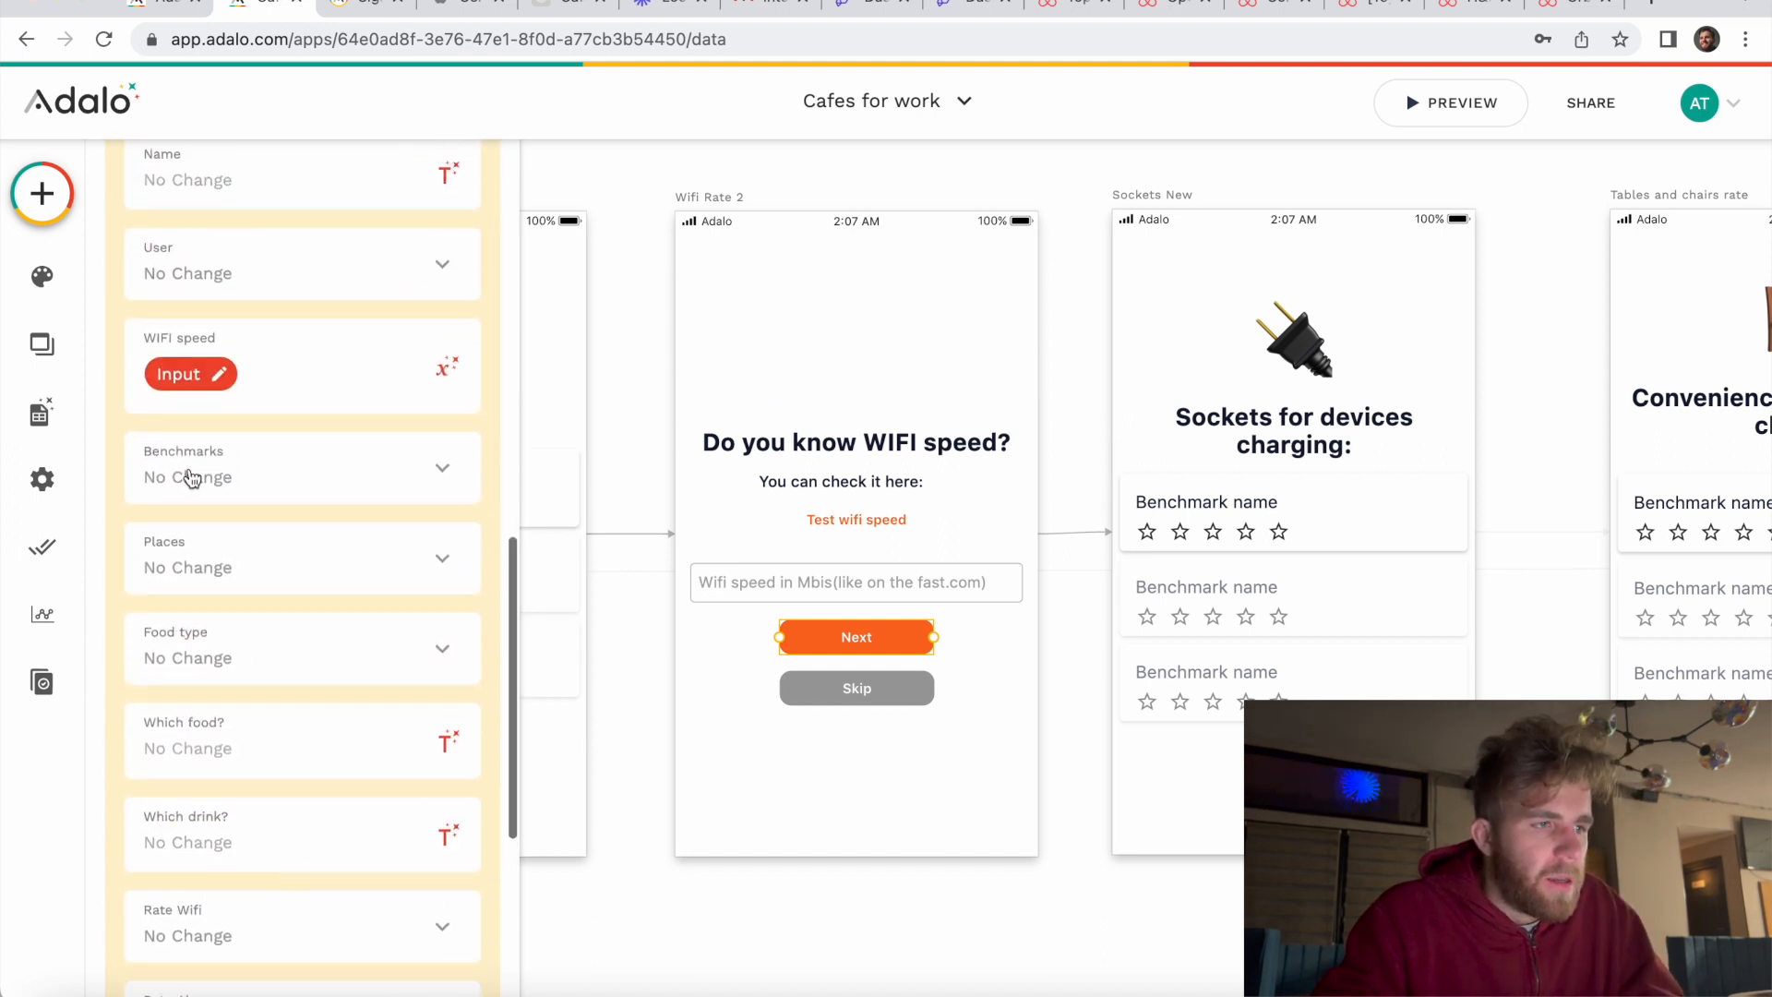
{"action": "scroll", "coordinate": [194, 479], "scroll_direction": "down", "scroll_amount": 2}
{"action": "scroll", "coordinate": [192, 478], "scroll_direction": "down", "scroll_amount": 4}
{"action": "scroll", "coordinate": [192, 478], "scroll_direction": "up", "scroll_amount": 6}
{"action": "left_click", "coordinate": [633, 423]}
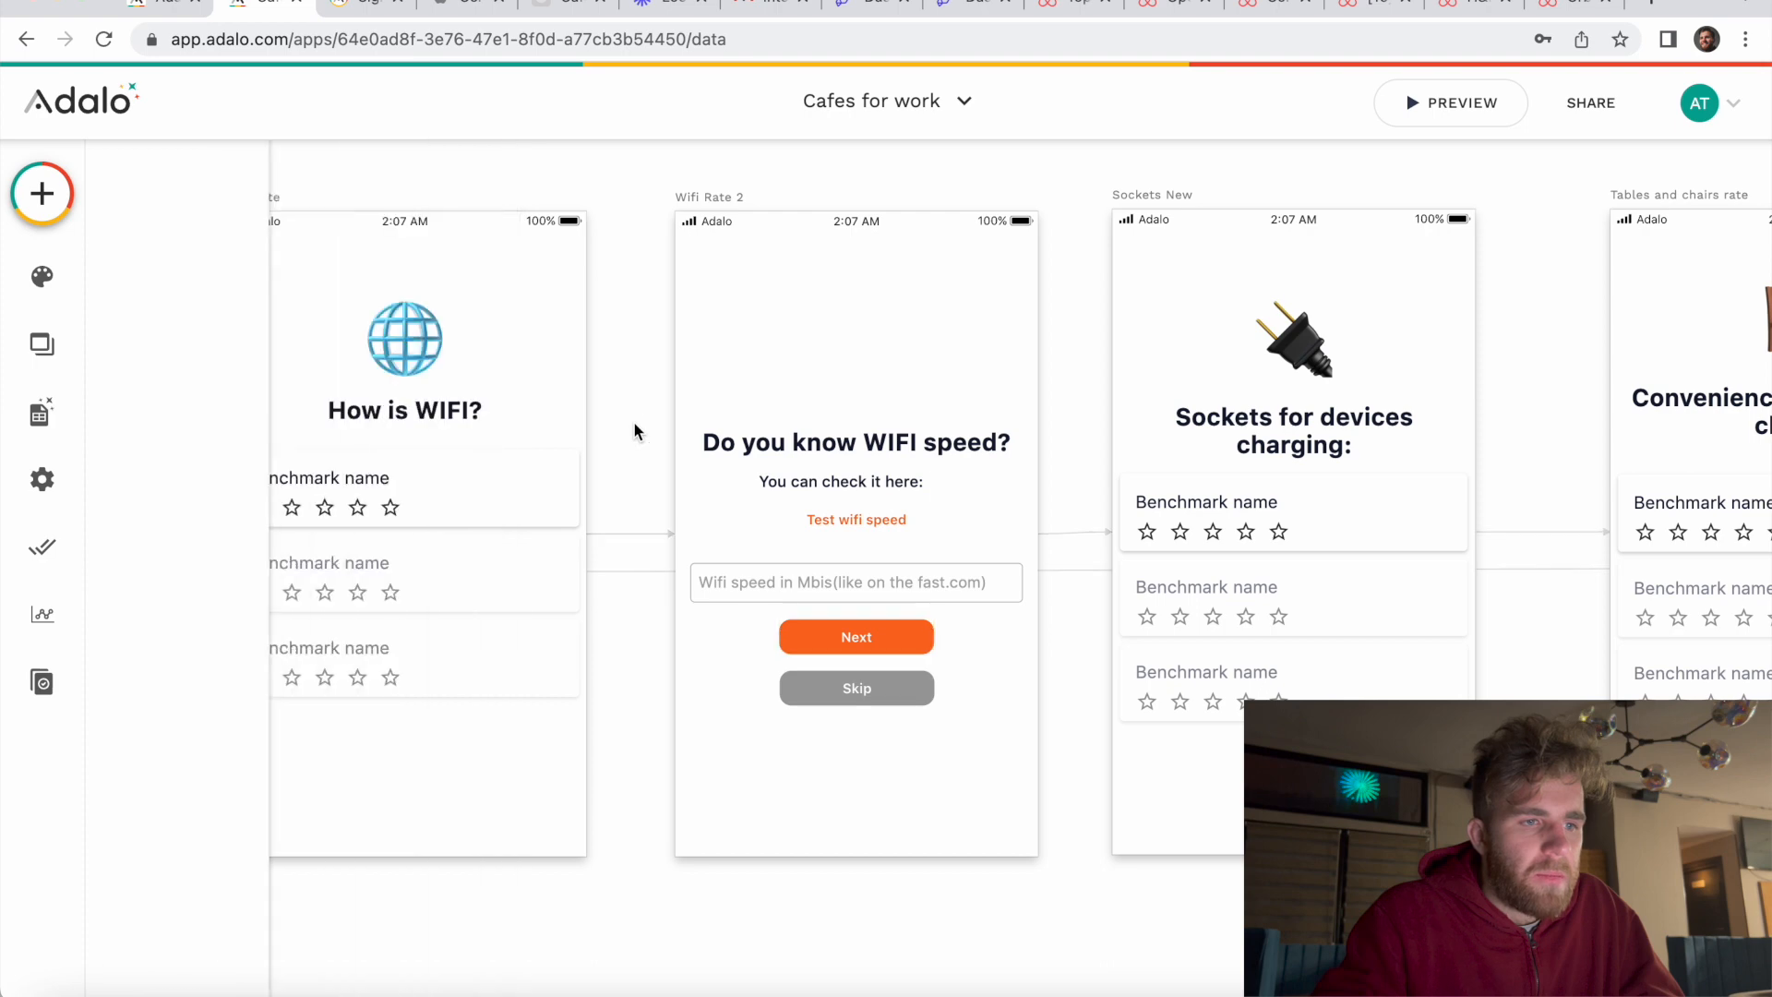
Step: Inspect the benchmark type filter and sorting of the list on the Sockets New screen
{"action": "scroll", "coordinate": [1048, 531], "scroll_direction": "right", "scroll_amount": 1}
{"action": "scroll", "coordinate": [1048, 535], "scroll_direction": "right", "scroll_amount": 5}
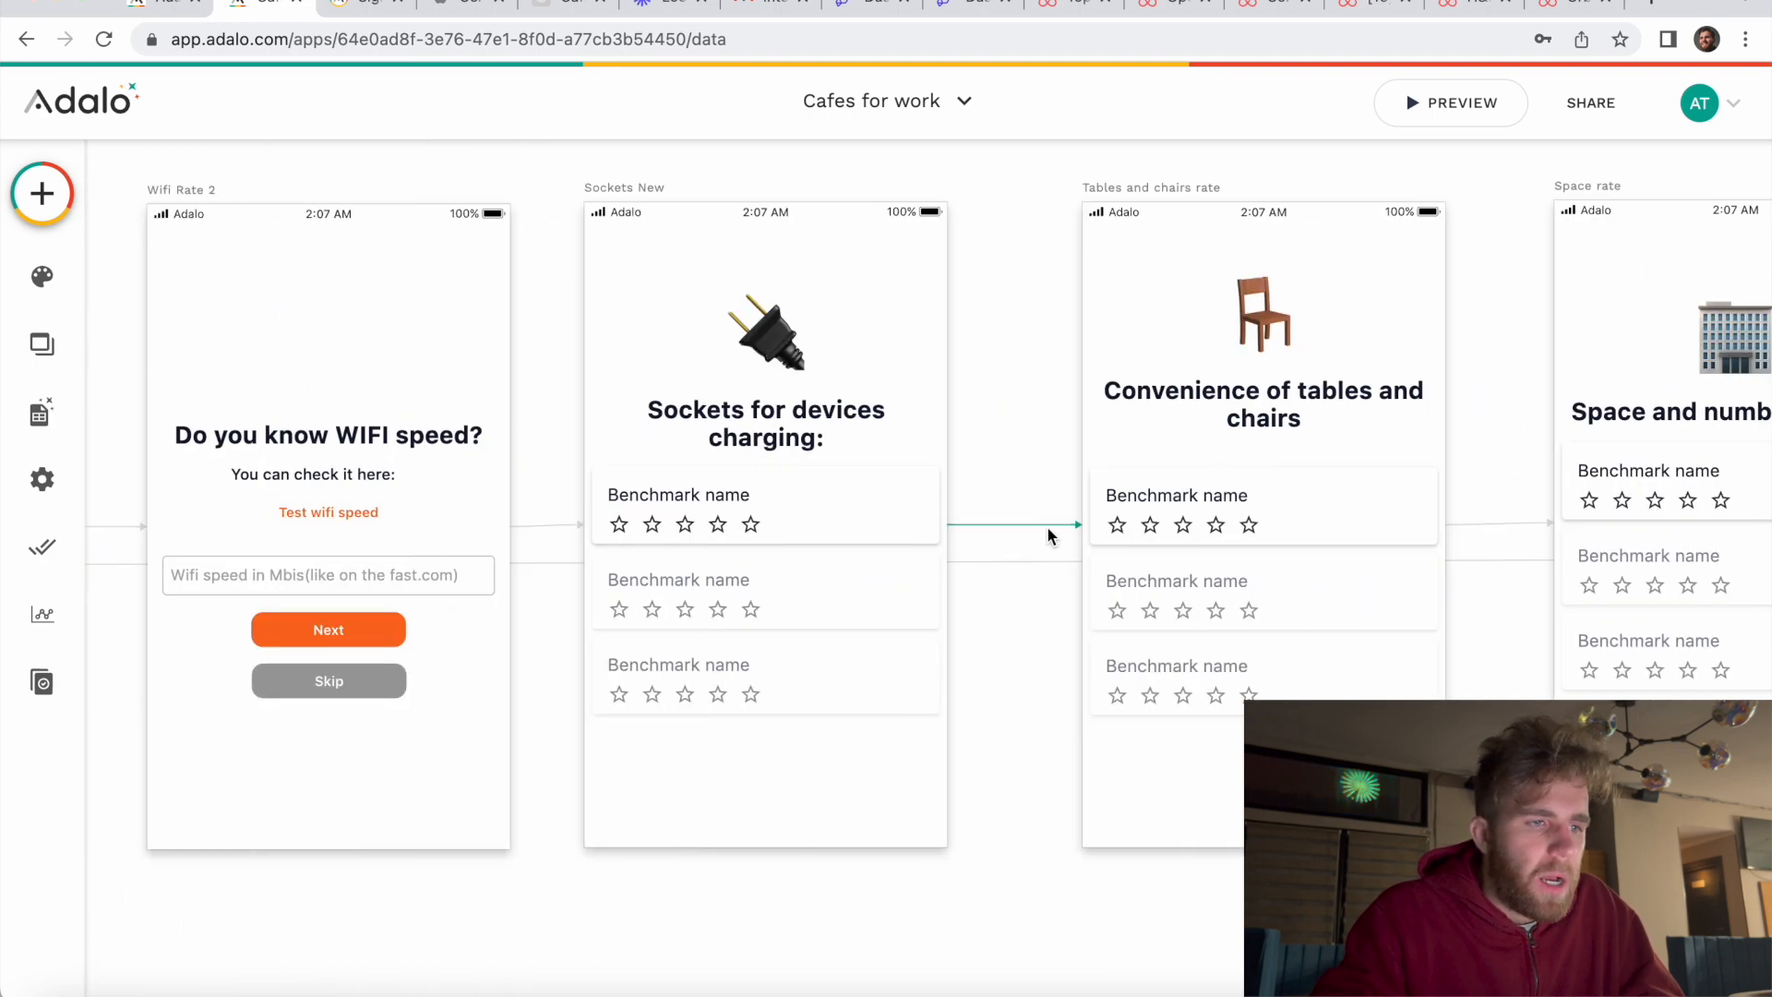
{"action": "scroll", "coordinate": [1048, 531], "scroll_direction": "right", "scroll_amount": 2}
{"action": "left_click", "coordinate": [656, 592]}
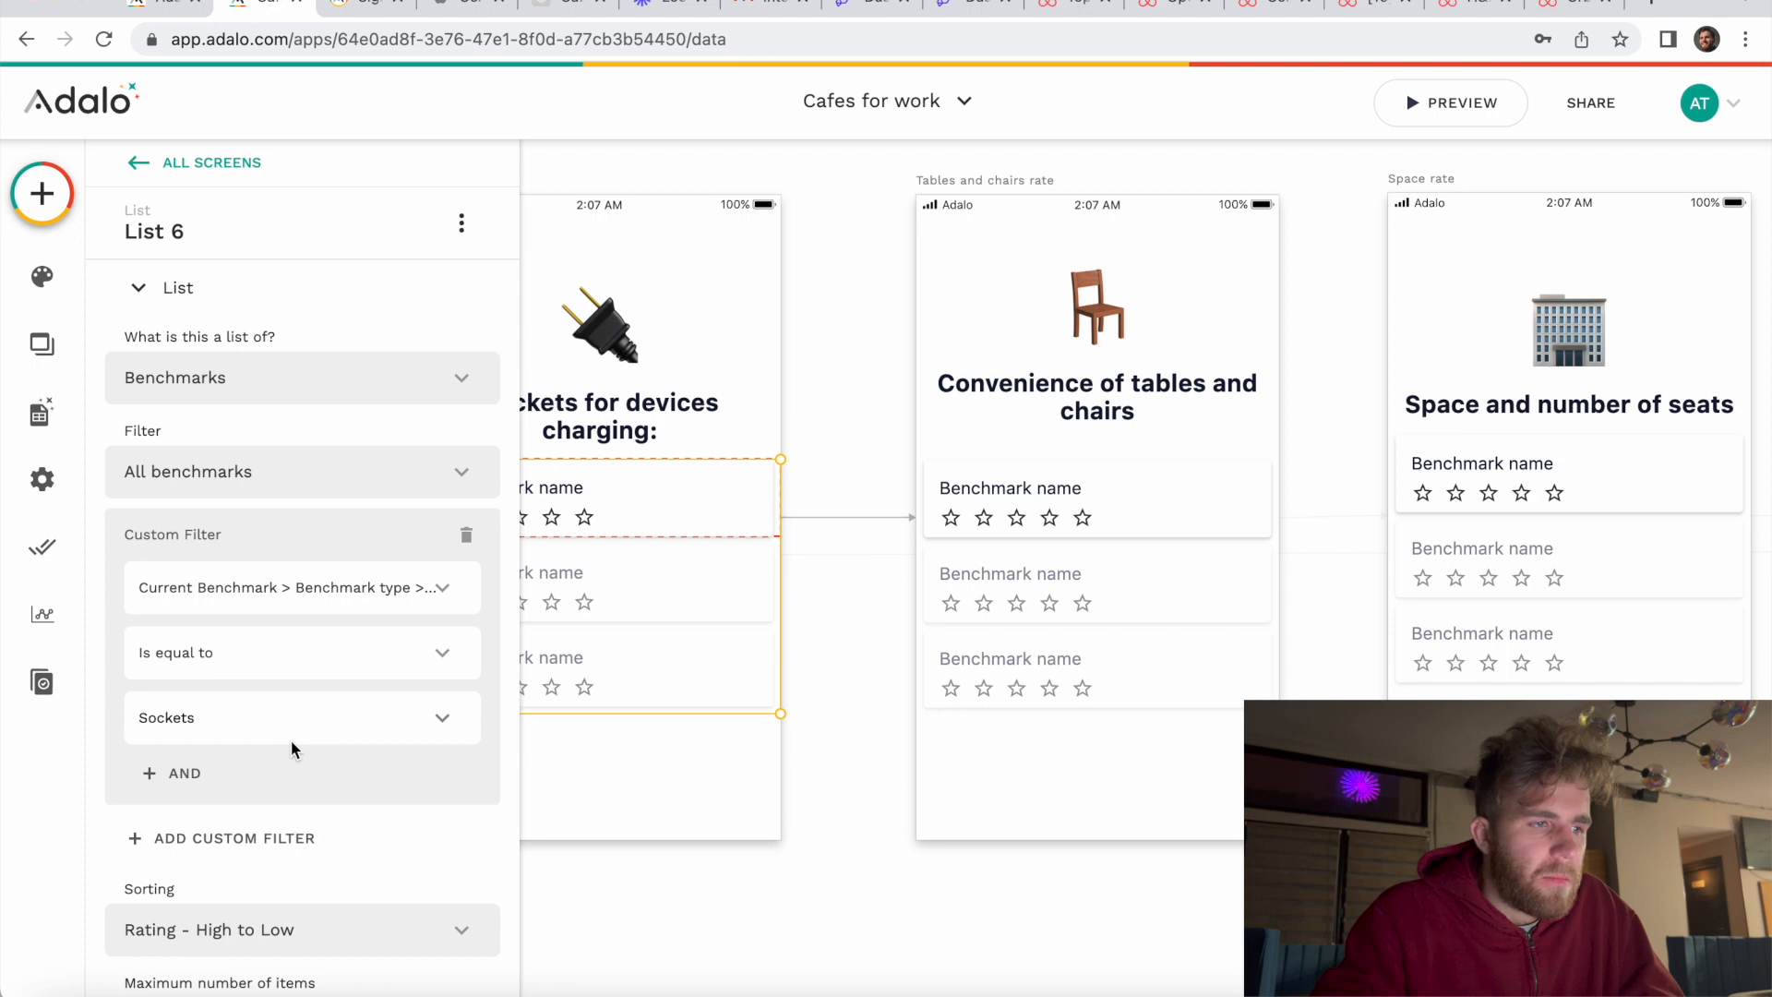
{"action": "scroll", "coordinate": [830, 649], "scroll_direction": "left", "scroll_amount": 8}
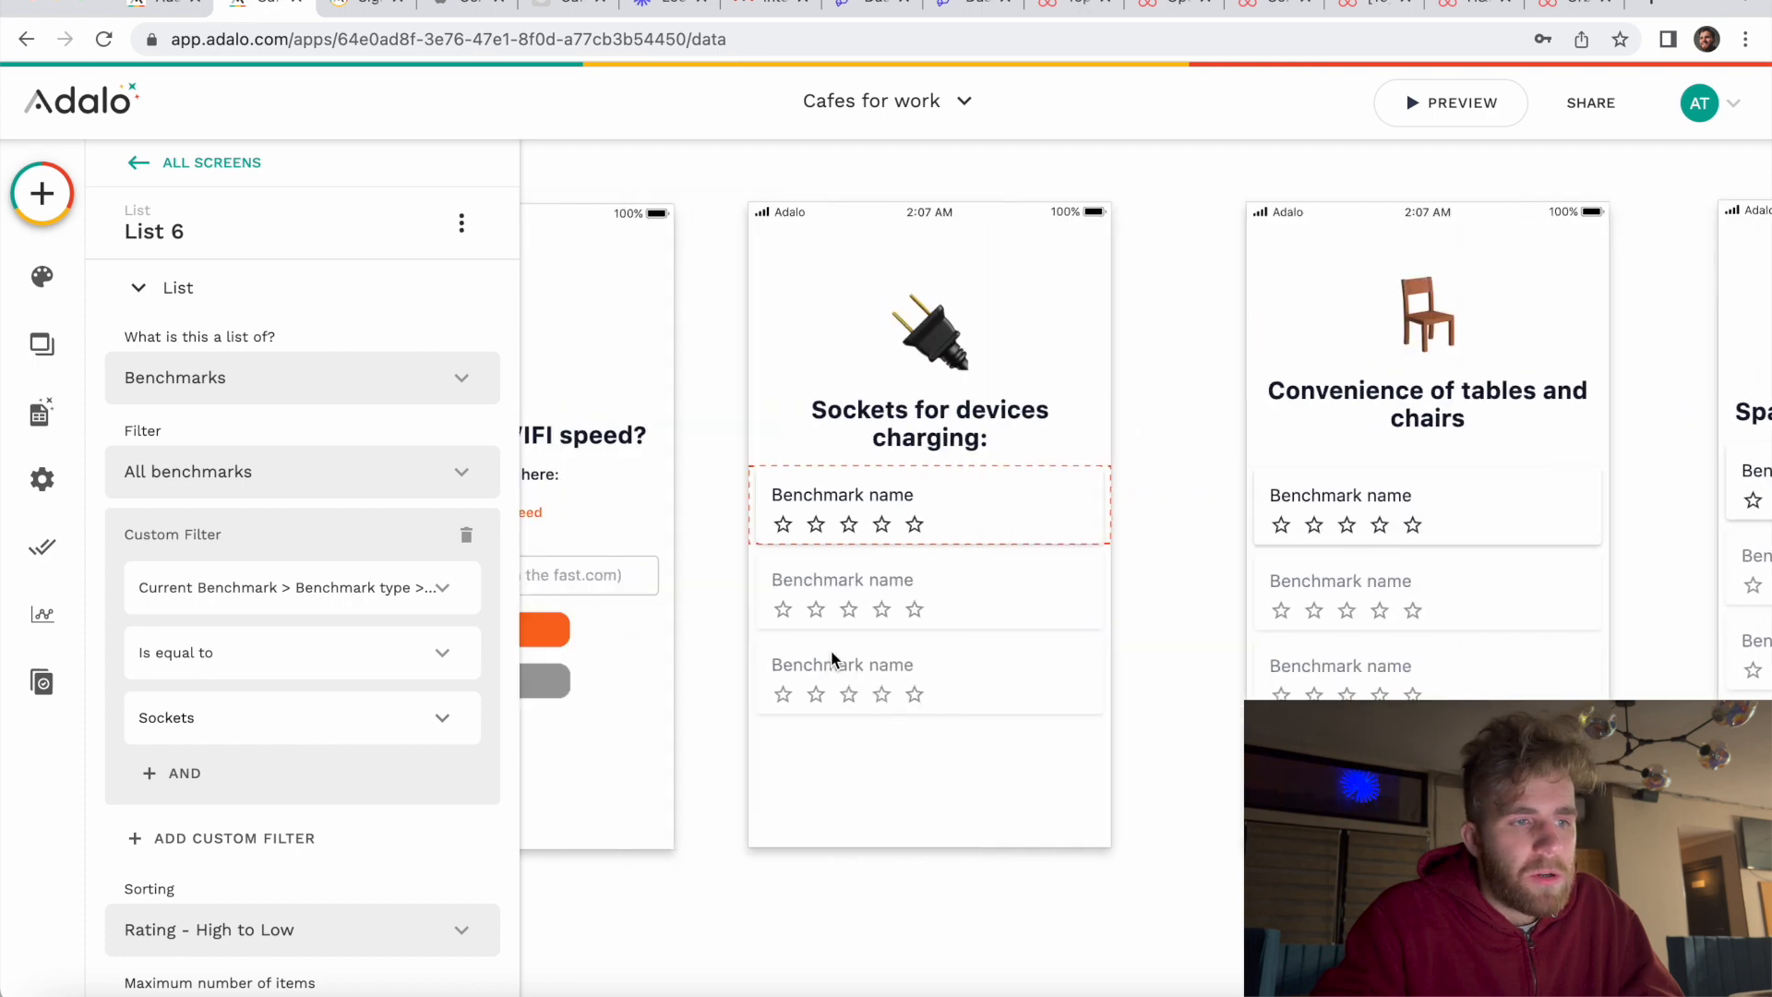
{"action": "scroll", "coordinate": [830, 649], "scroll_direction": "right", "scroll_amount": 5}
{"action": "scroll", "coordinate": [830, 658], "scroll_direction": "right", "scroll_amount": 2}
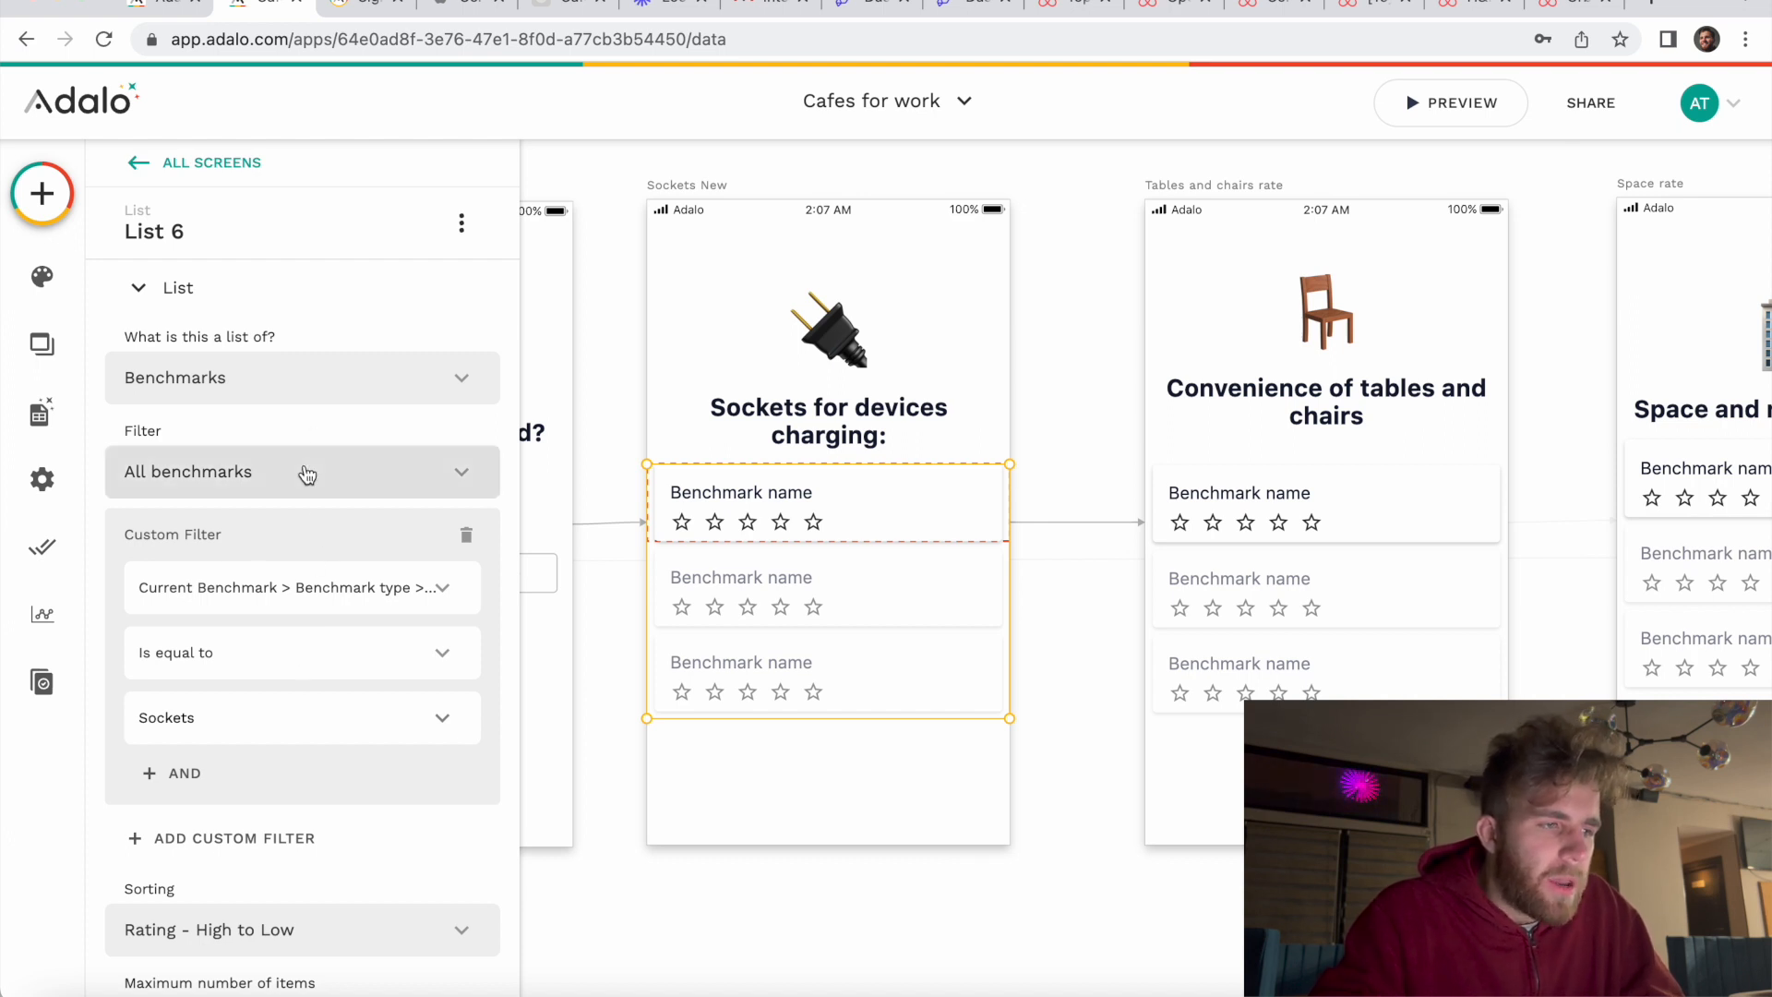
{"action": "scroll", "coordinate": [285, 752], "scroll_direction": "down", "scroll_amount": 2}
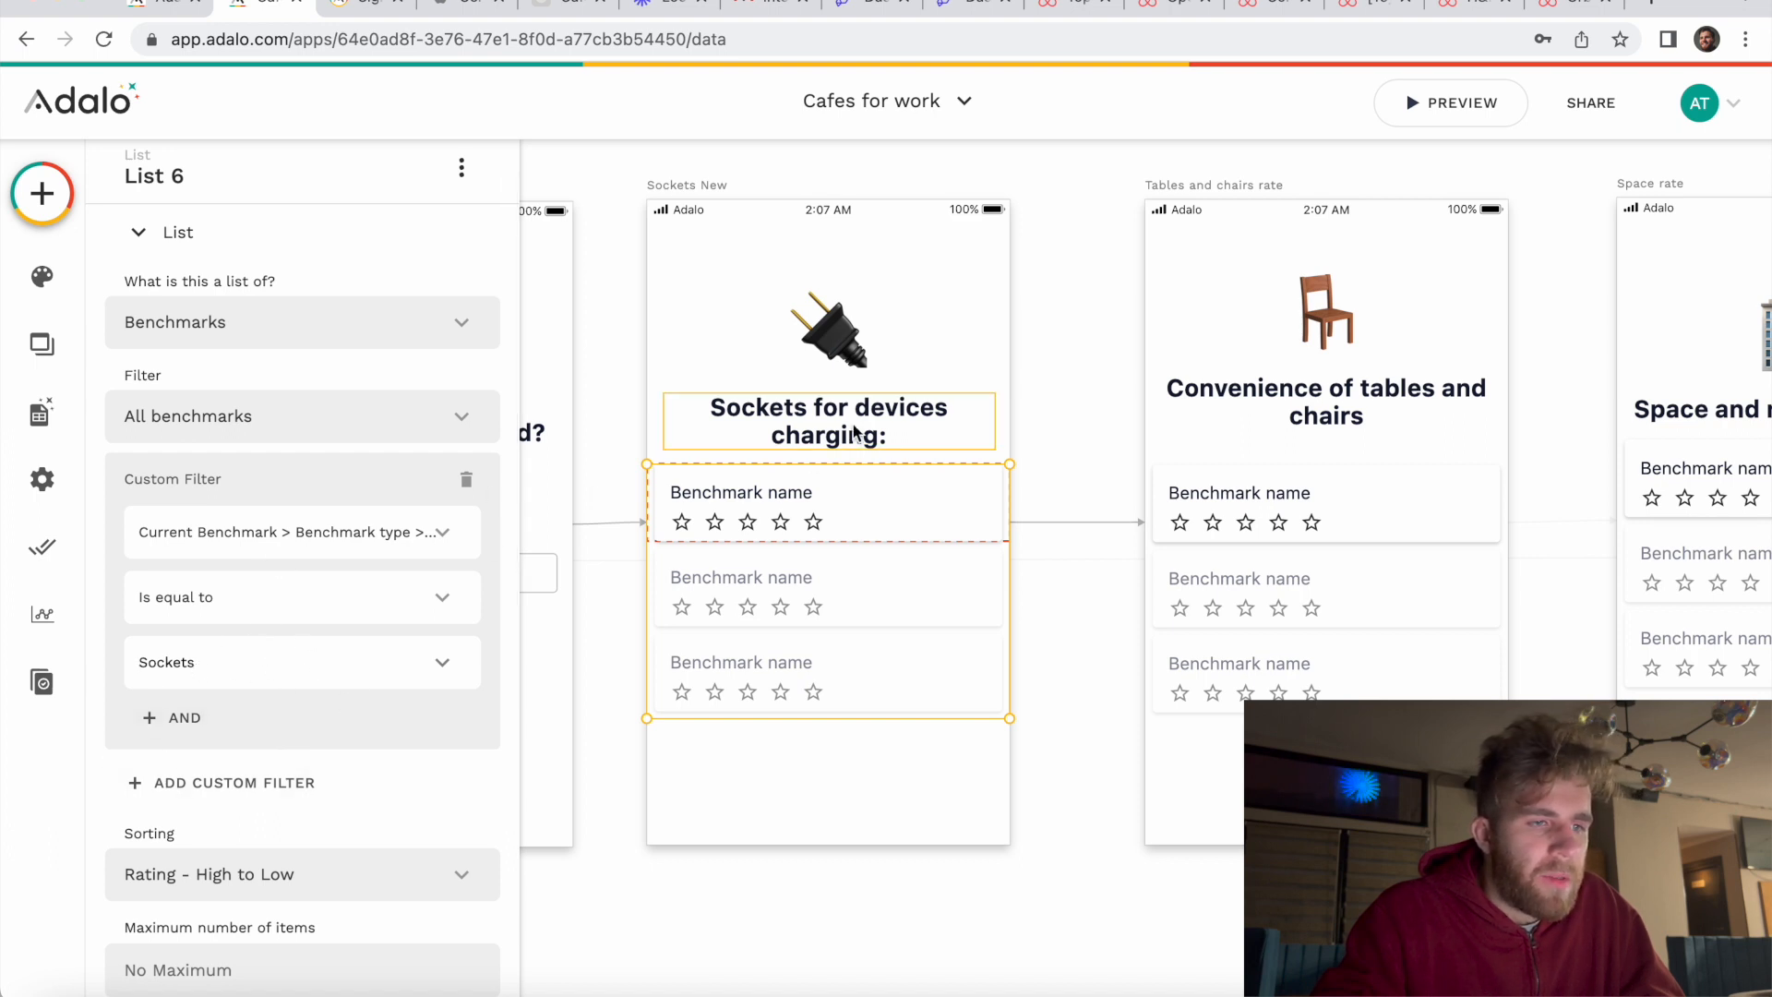
Step: Review the filter and click actions of the benchmark list on the Tables and chairs rate screen
{"action": "left_click", "coordinate": [1155, 591]}
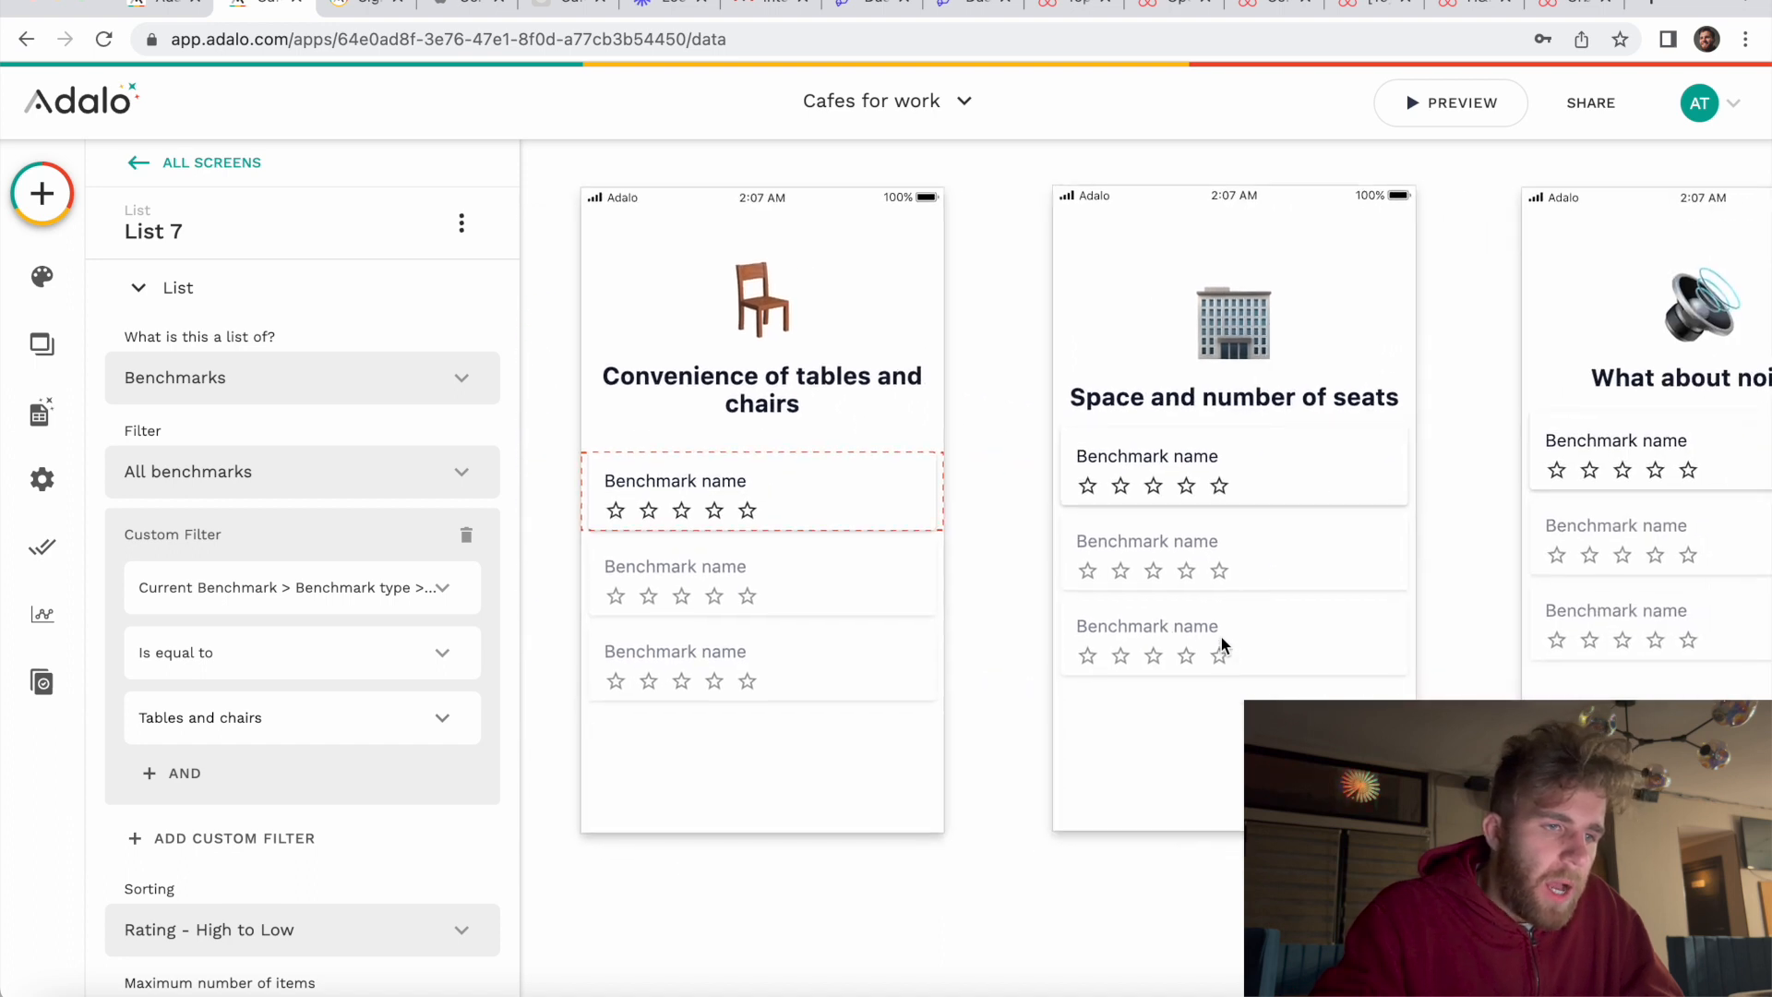
{"action": "scroll", "coordinate": [181, 702], "scroll_direction": "down", "scroll_amount": 4}
{"action": "scroll", "coordinate": [182, 701], "scroll_direction": "down", "scroll_amount": 10}
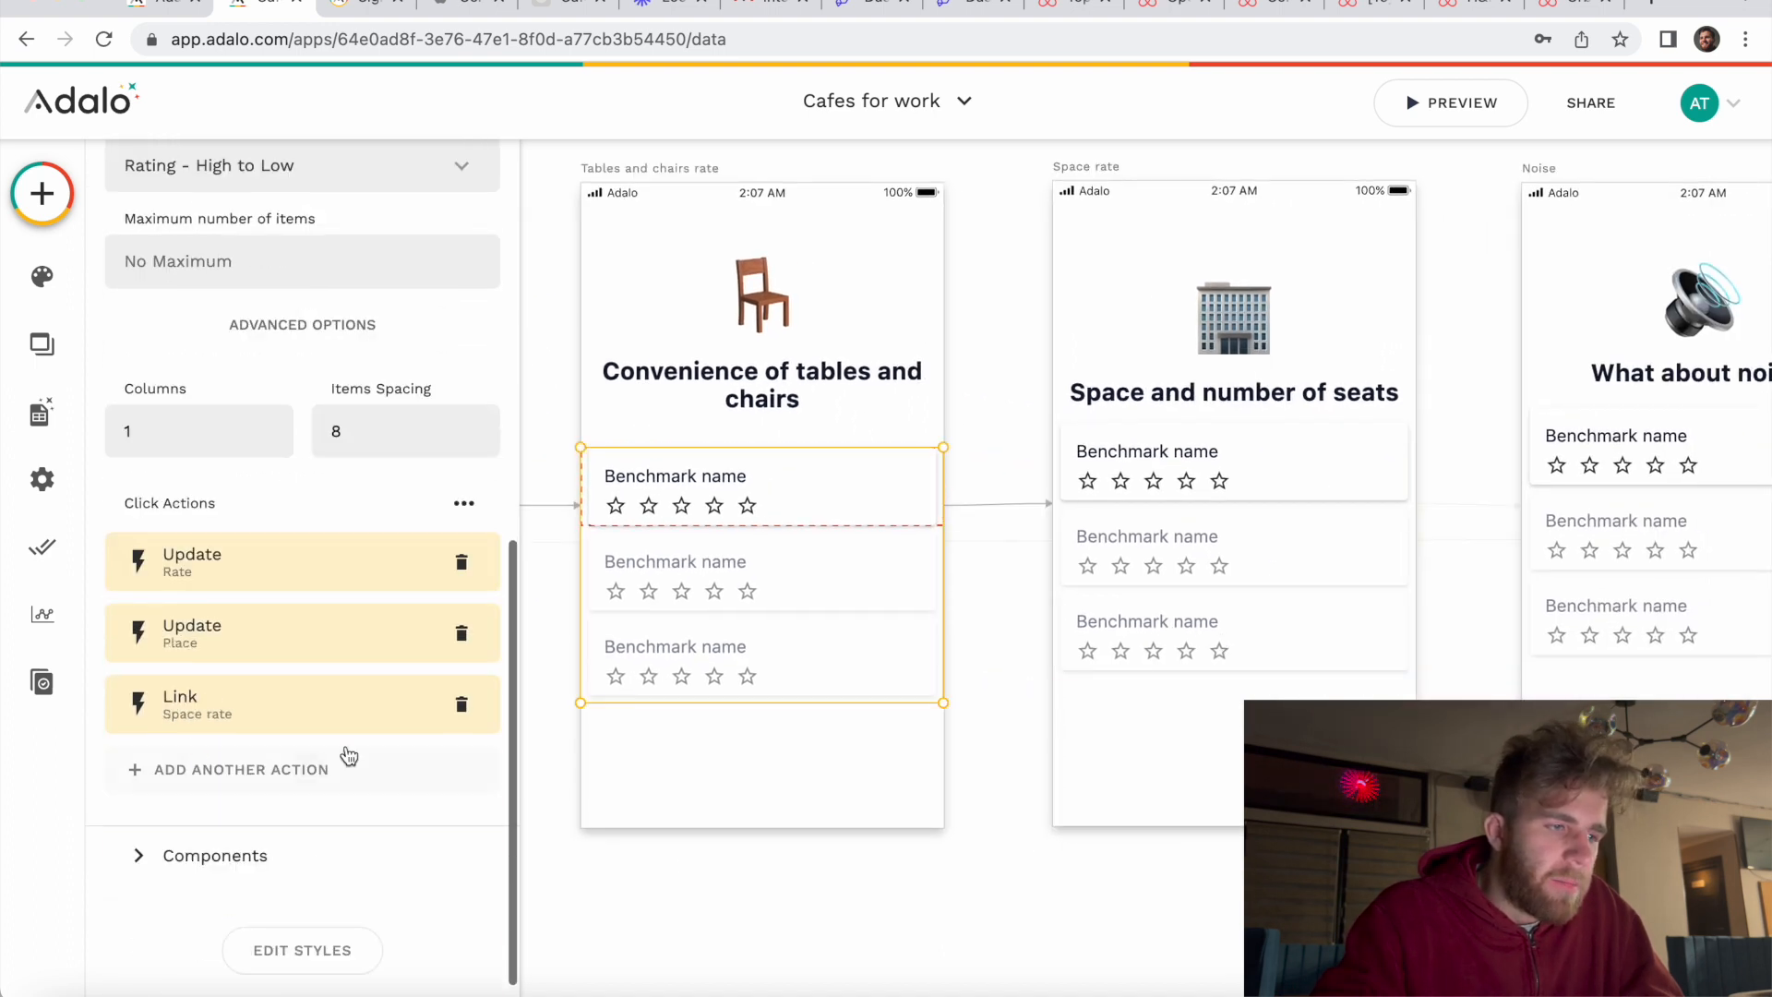
Step: View the click actions of the benchmark list on the Noise screen
{"action": "scroll", "coordinate": [969, 548], "scroll_direction": "right", "scroll_amount": 5}
{"action": "left_click", "coordinate": [1214, 563]}
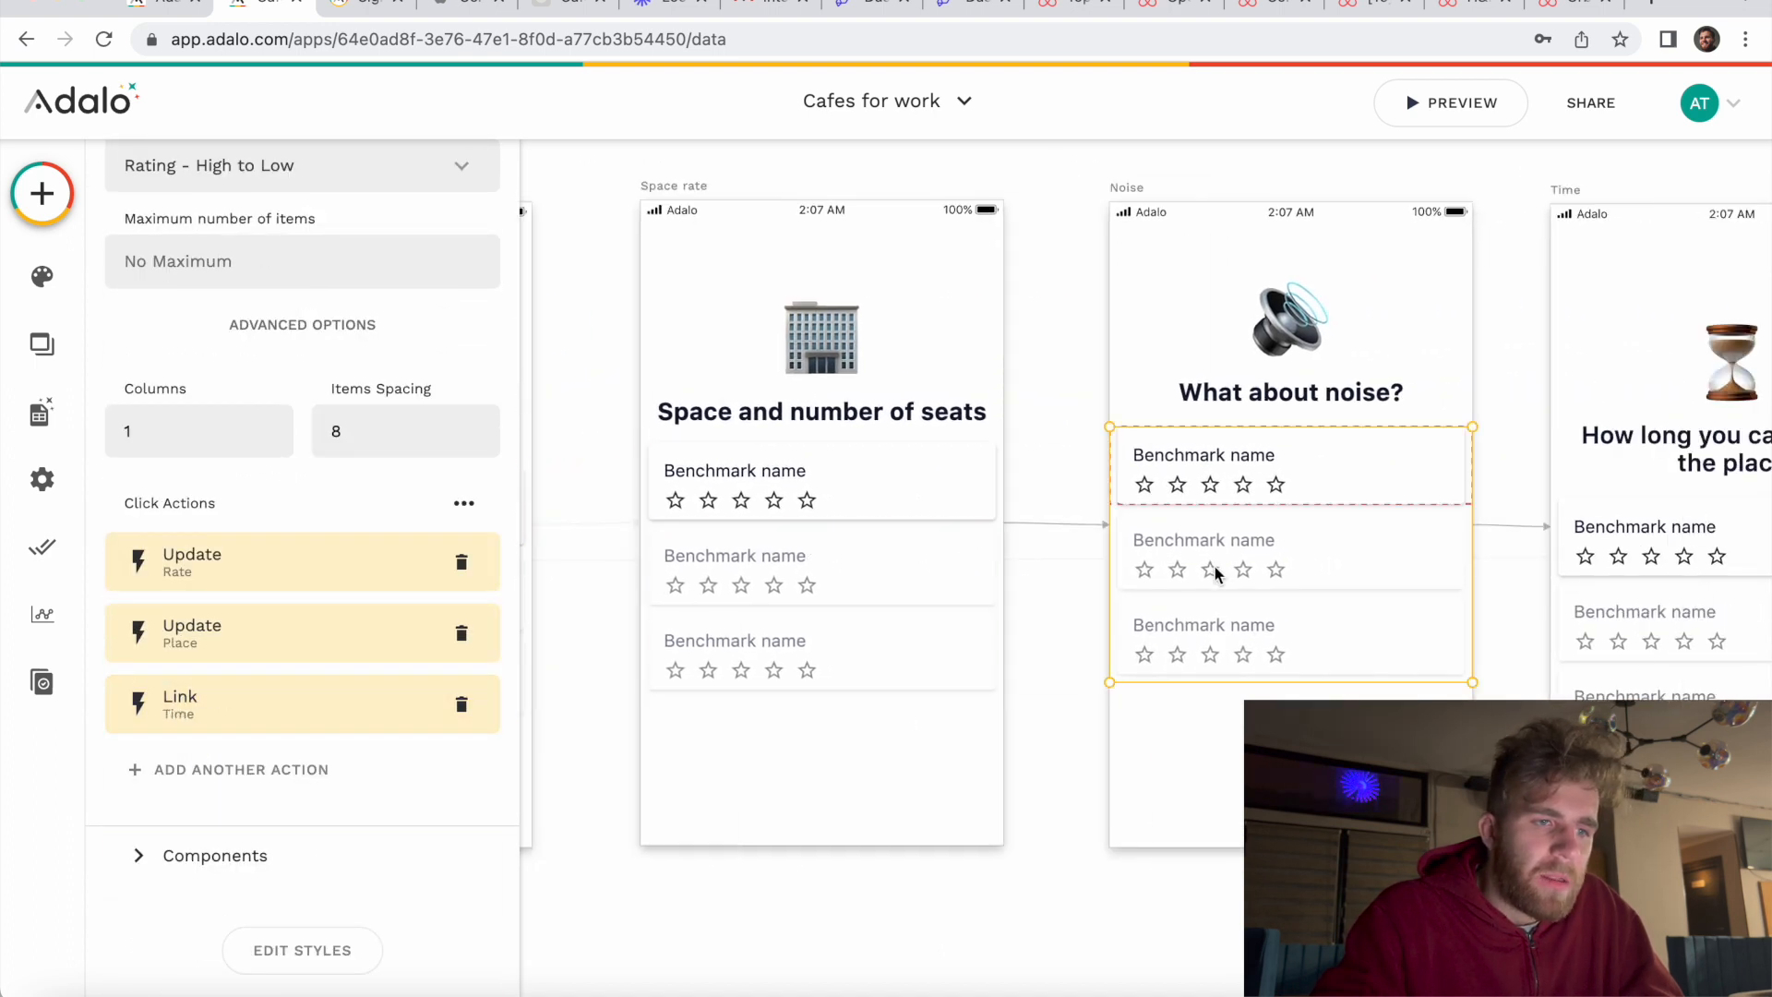
{"action": "scroll", "coordinate": [1065, 562], "scroll_direction": "right", "scroll_amount": 2}
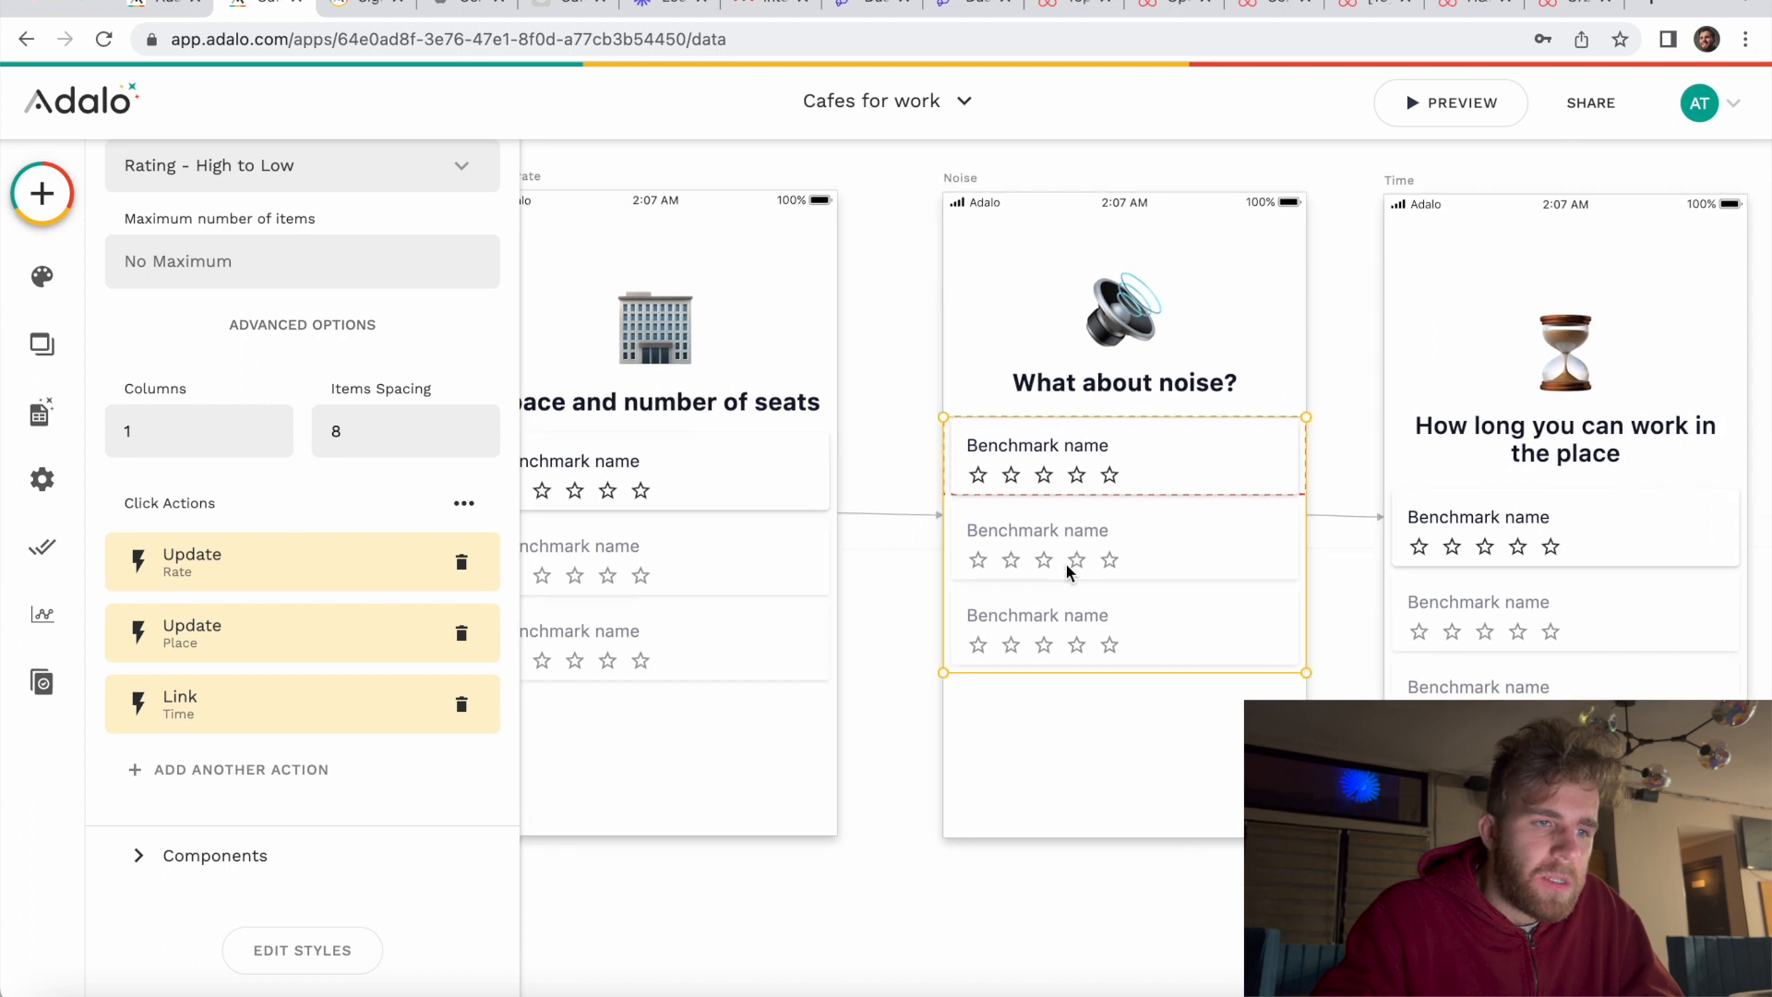
Step: View the click actions of the benchmark list on the Time screen
{"action": "scroll", "coordinate": [1278, 587], "scroll_direction": "right", "scroll_amount": 2}
{"action": "left_click", "coordinate": [1278, 587]}
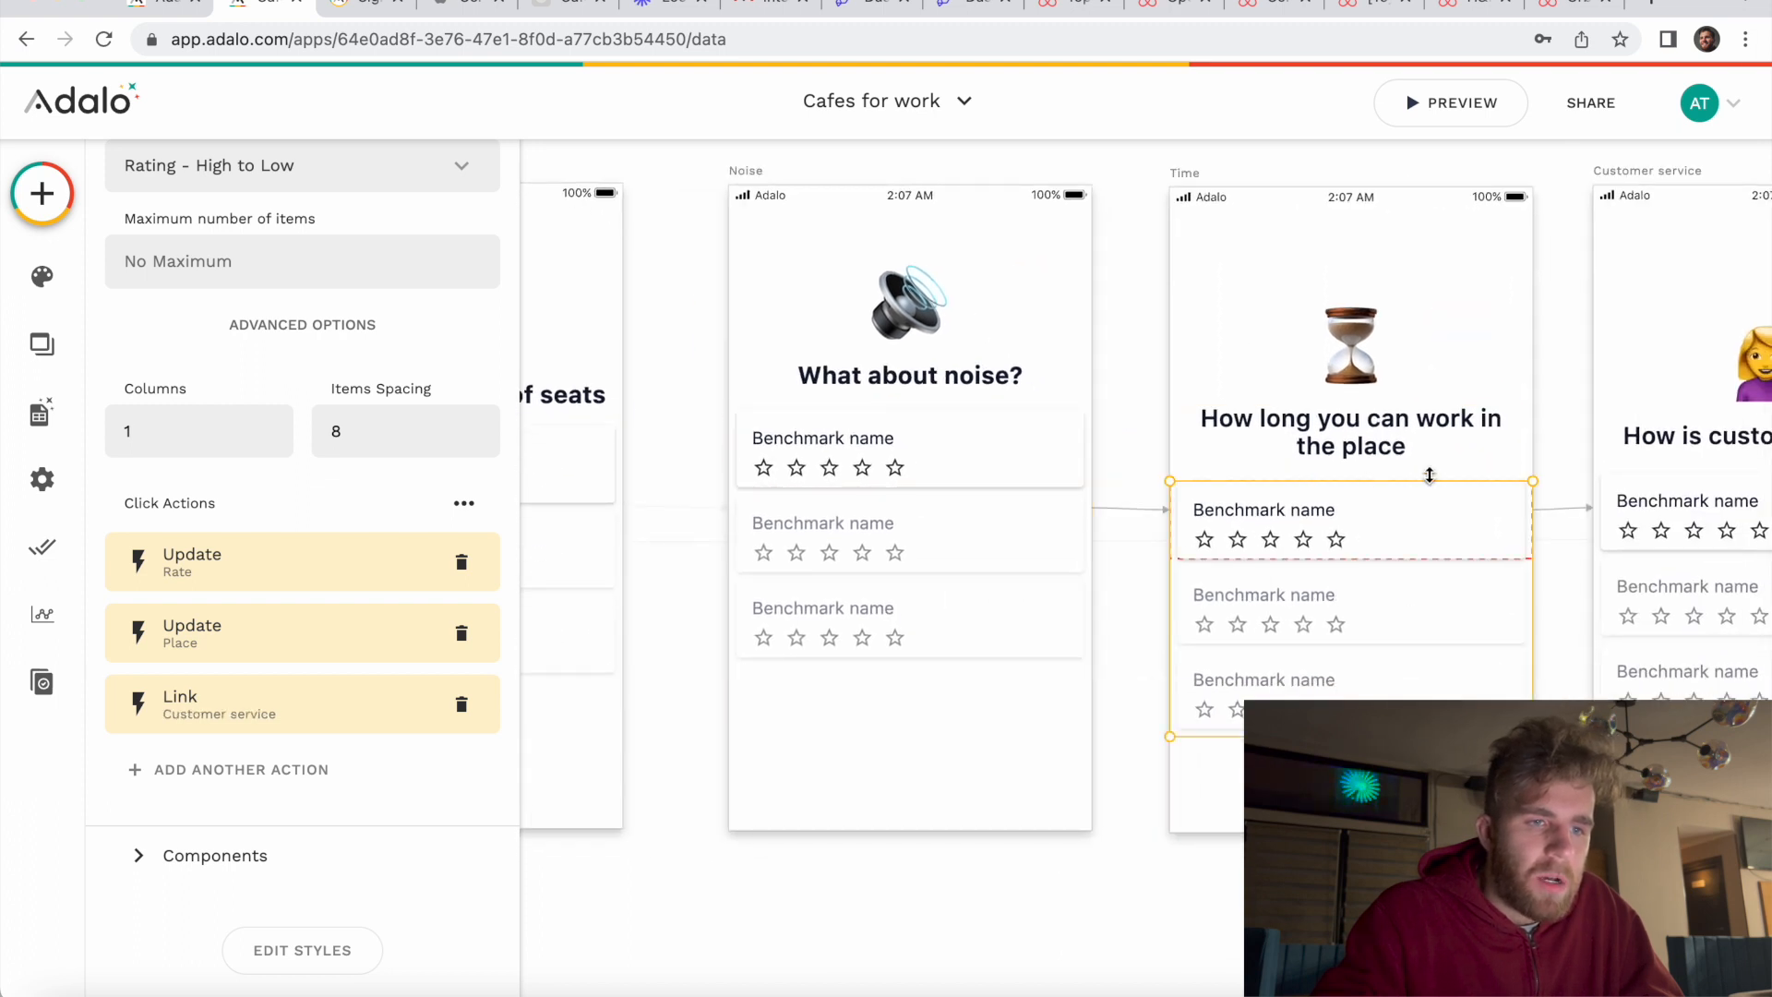
{"action": "scroll", "coordinate": [1402, 478], "scroll_direction": "right", "scroll_amount": 4}
{"action": "scroll", "coordinate": [1127, 456], "scroll_direction": "left", "scroll_amount": 15}
{"action": "scroll", "coordinate": [1127, 456], "scroll_direction": "right", "scroll_amount": 20}
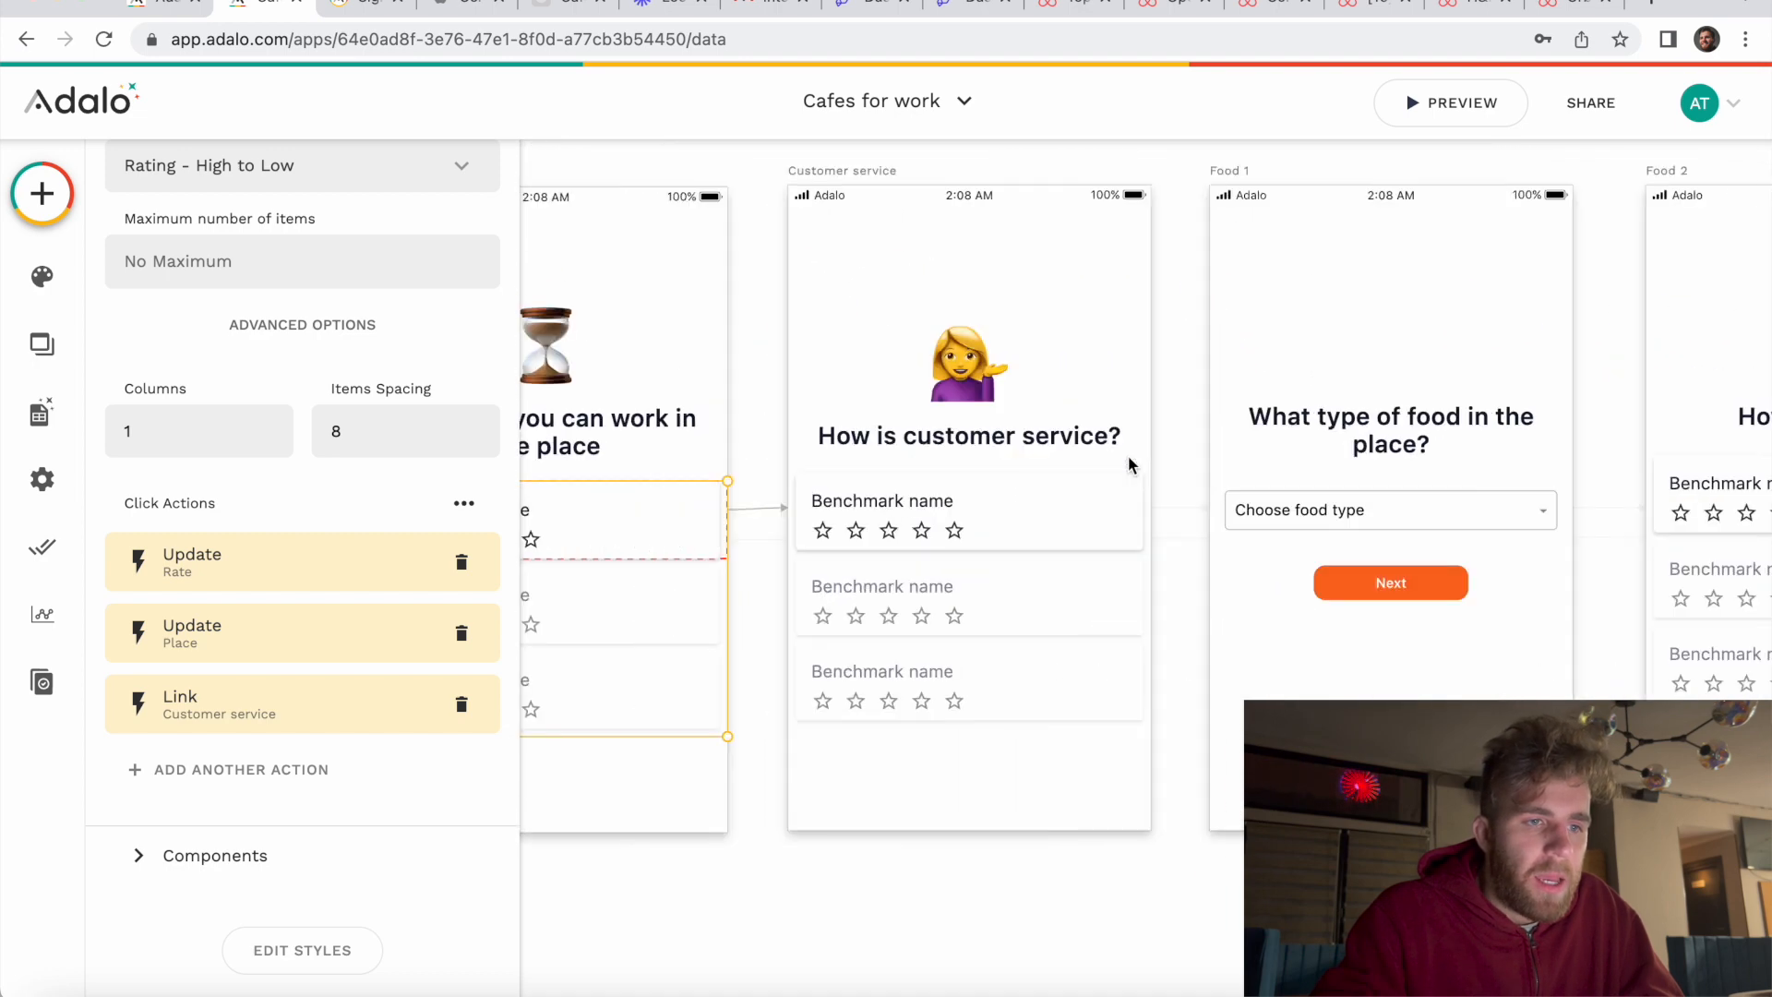
Step: View the click actions of the benchmark list on the Customer service screen
{"action": "scroll", "coordinate": [1061, 480], "scroll_direction": "left", "scroll_amount": 1}
{"action": "left_click", "coordinate": [1002, 501]}
{"action": "scroll", "coordinate": [1067, 530], "scroll_direction": "right", "scroll_amount": 3}
{"action": "scroll", "coordinate": [1067, 529], "scroll_direction": "left", "scroll_amount": 3}
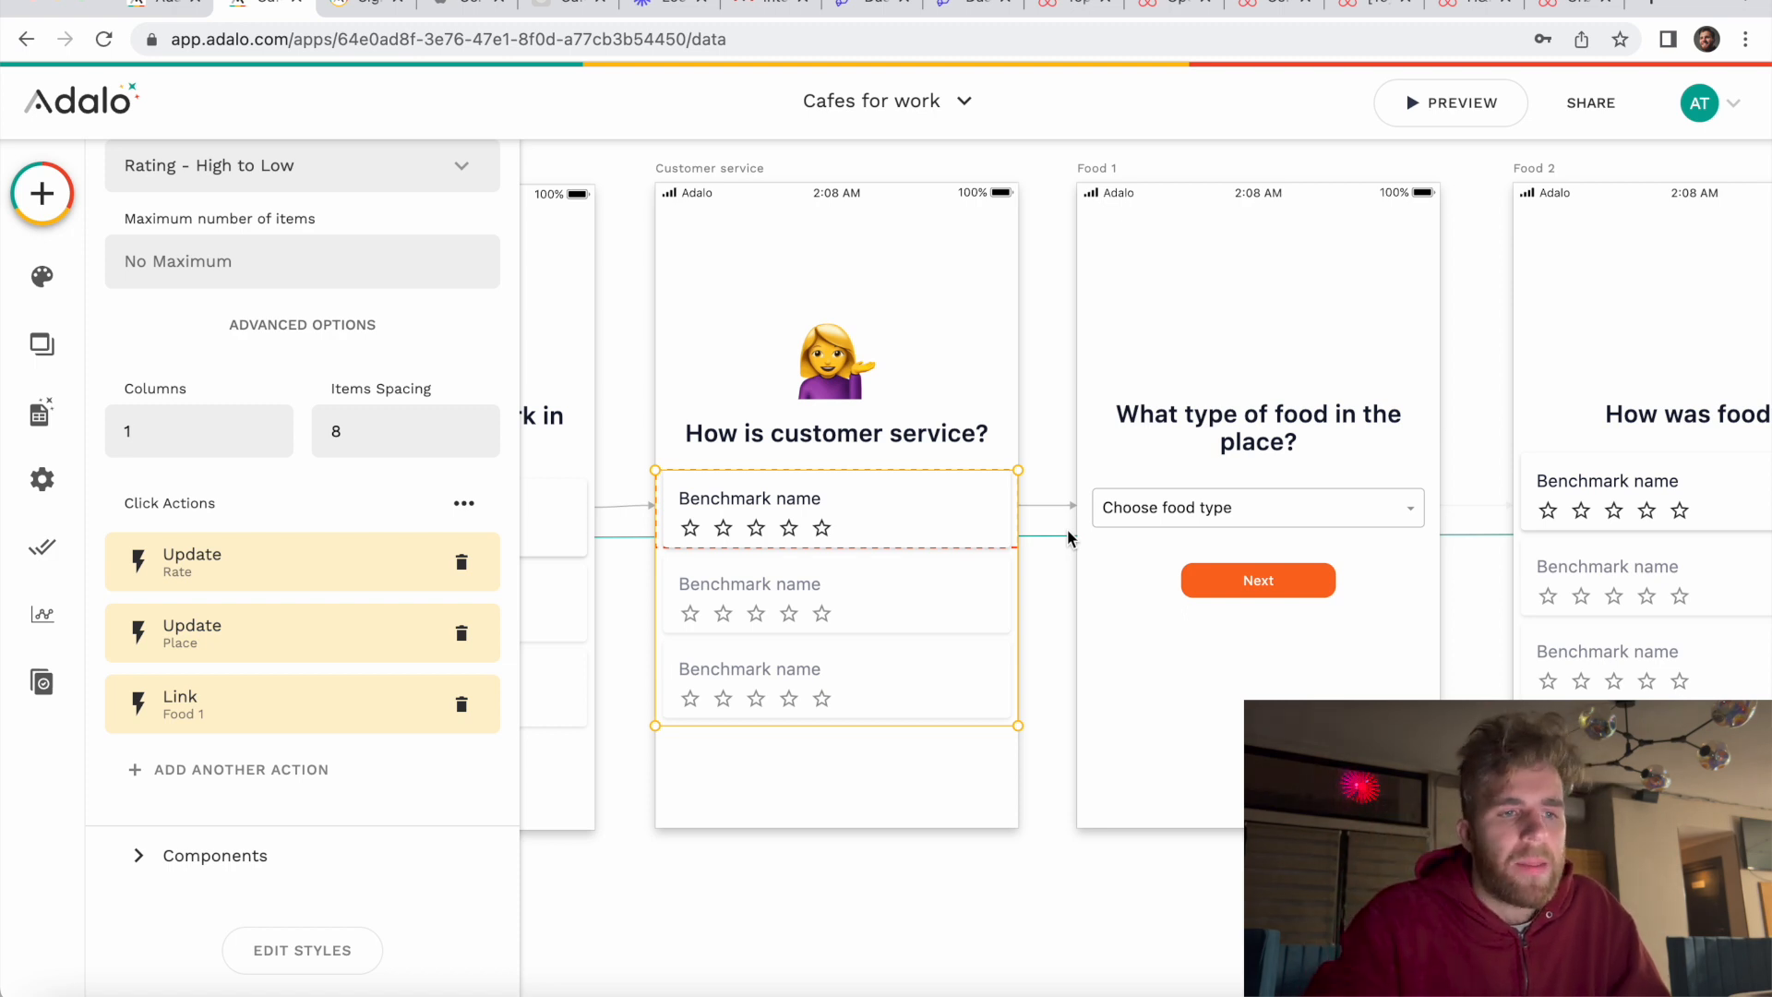
Step: Inspect the food type dropdown's settings and the Next button's click actions on the Food 1 screen, then deselect the button
{"action": "scroll", "coordinate": [1330, 563], "scroll_direction": "right", "scroll_amount": 4}
{"action": "scroll", "coordinate": [1330, 562], "scroll_direction": "right", "scroll_amount": 3}
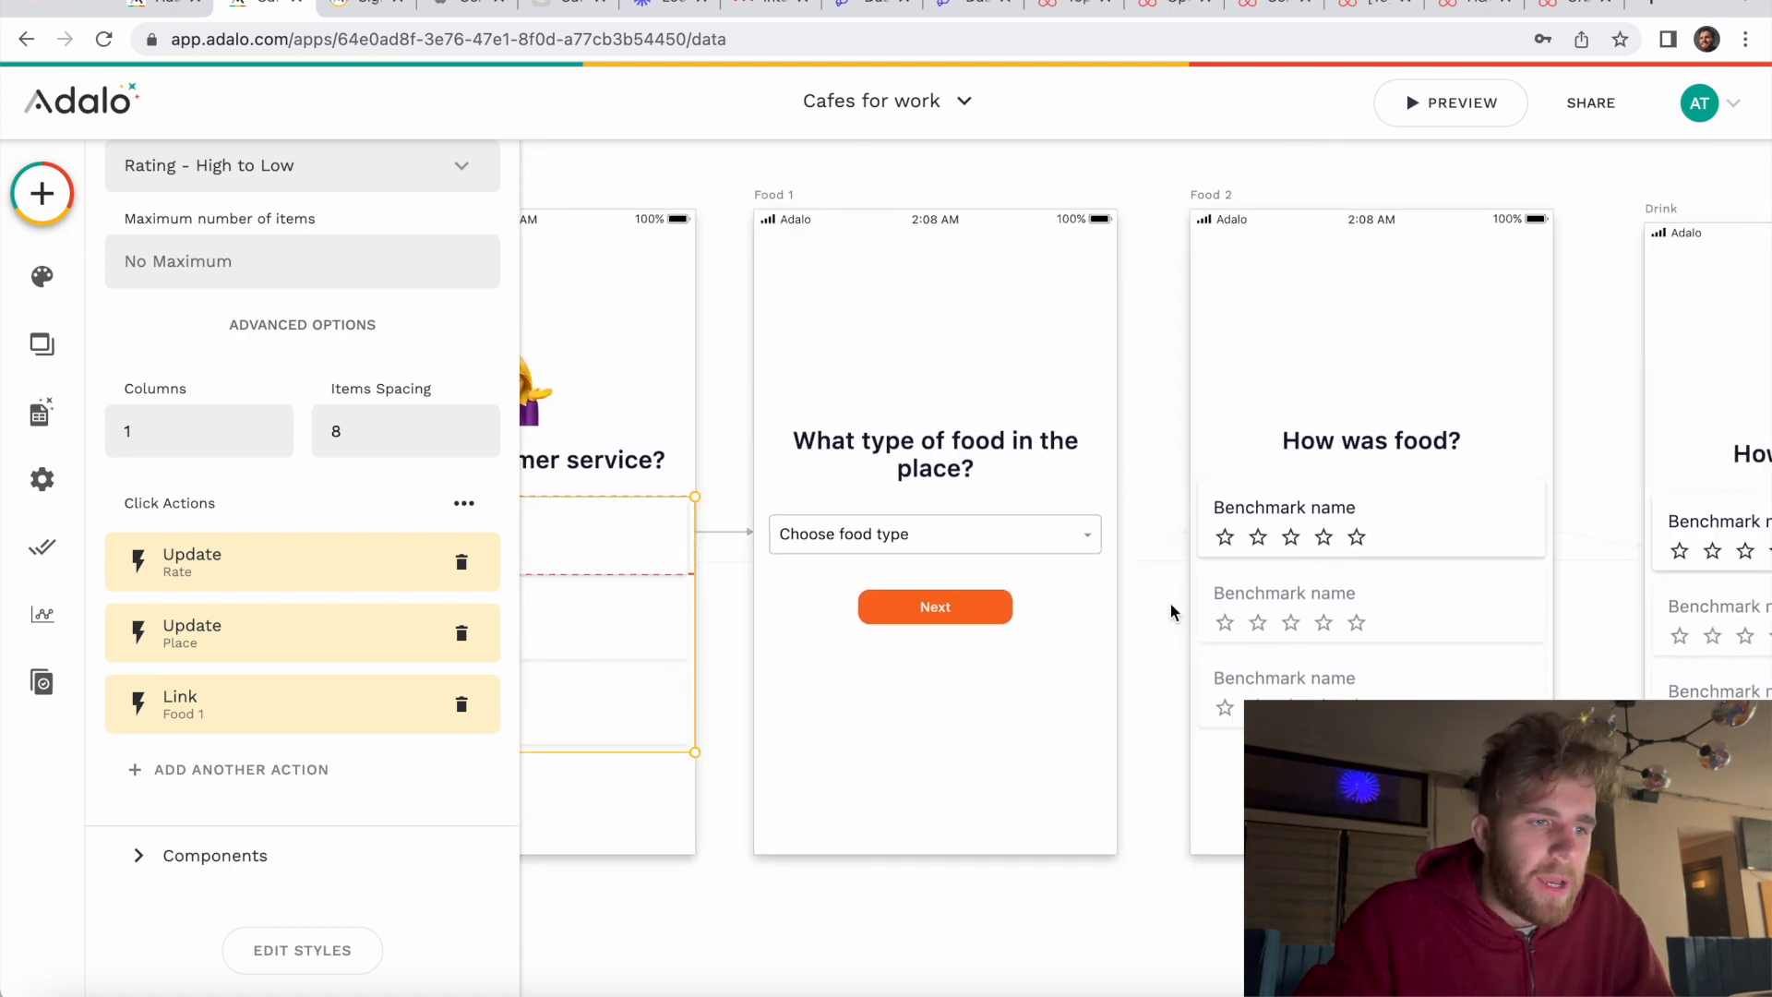
{"action": "scroll", "coordinate": [1061, 581], "scroll_direction": "right", "scroll_amount": 2}
{"action": "left_click", "coordinate": [917, 515]}
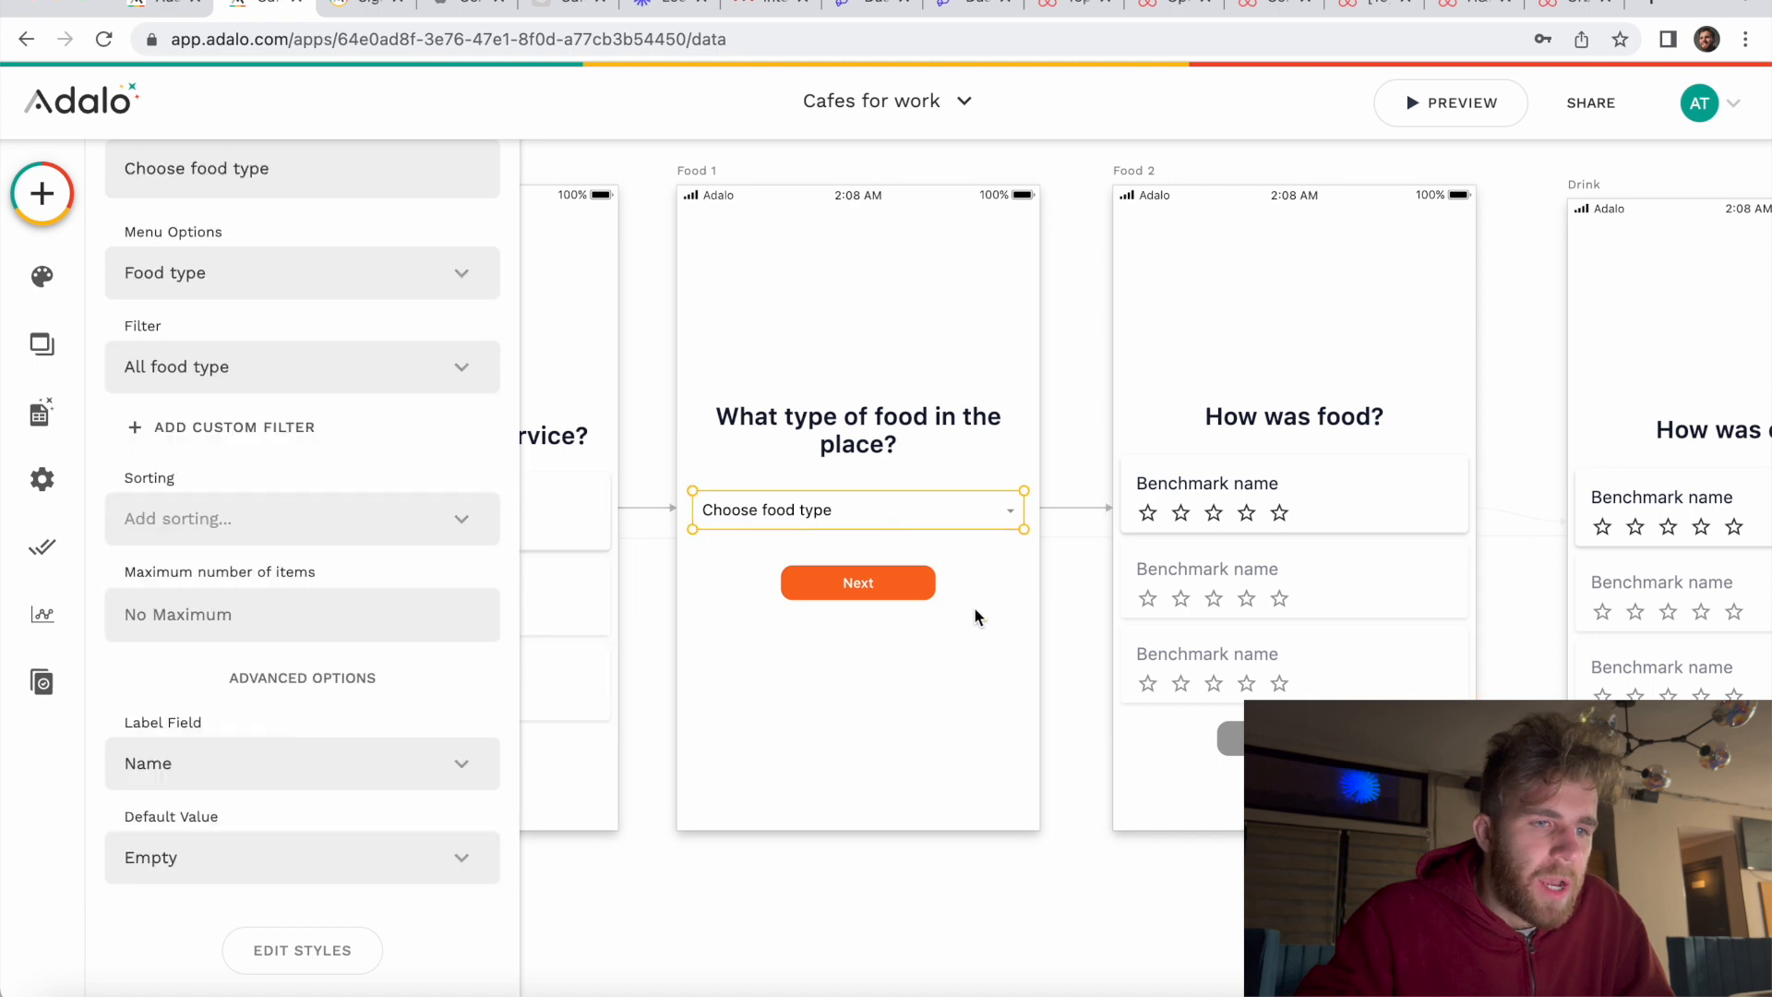
{"action": "scroll", "coordinate": [972, 606], "scroll_direction": "right", "scroll_amount": 4}
{"action": "left_click", "coordinate": [648, 595]}
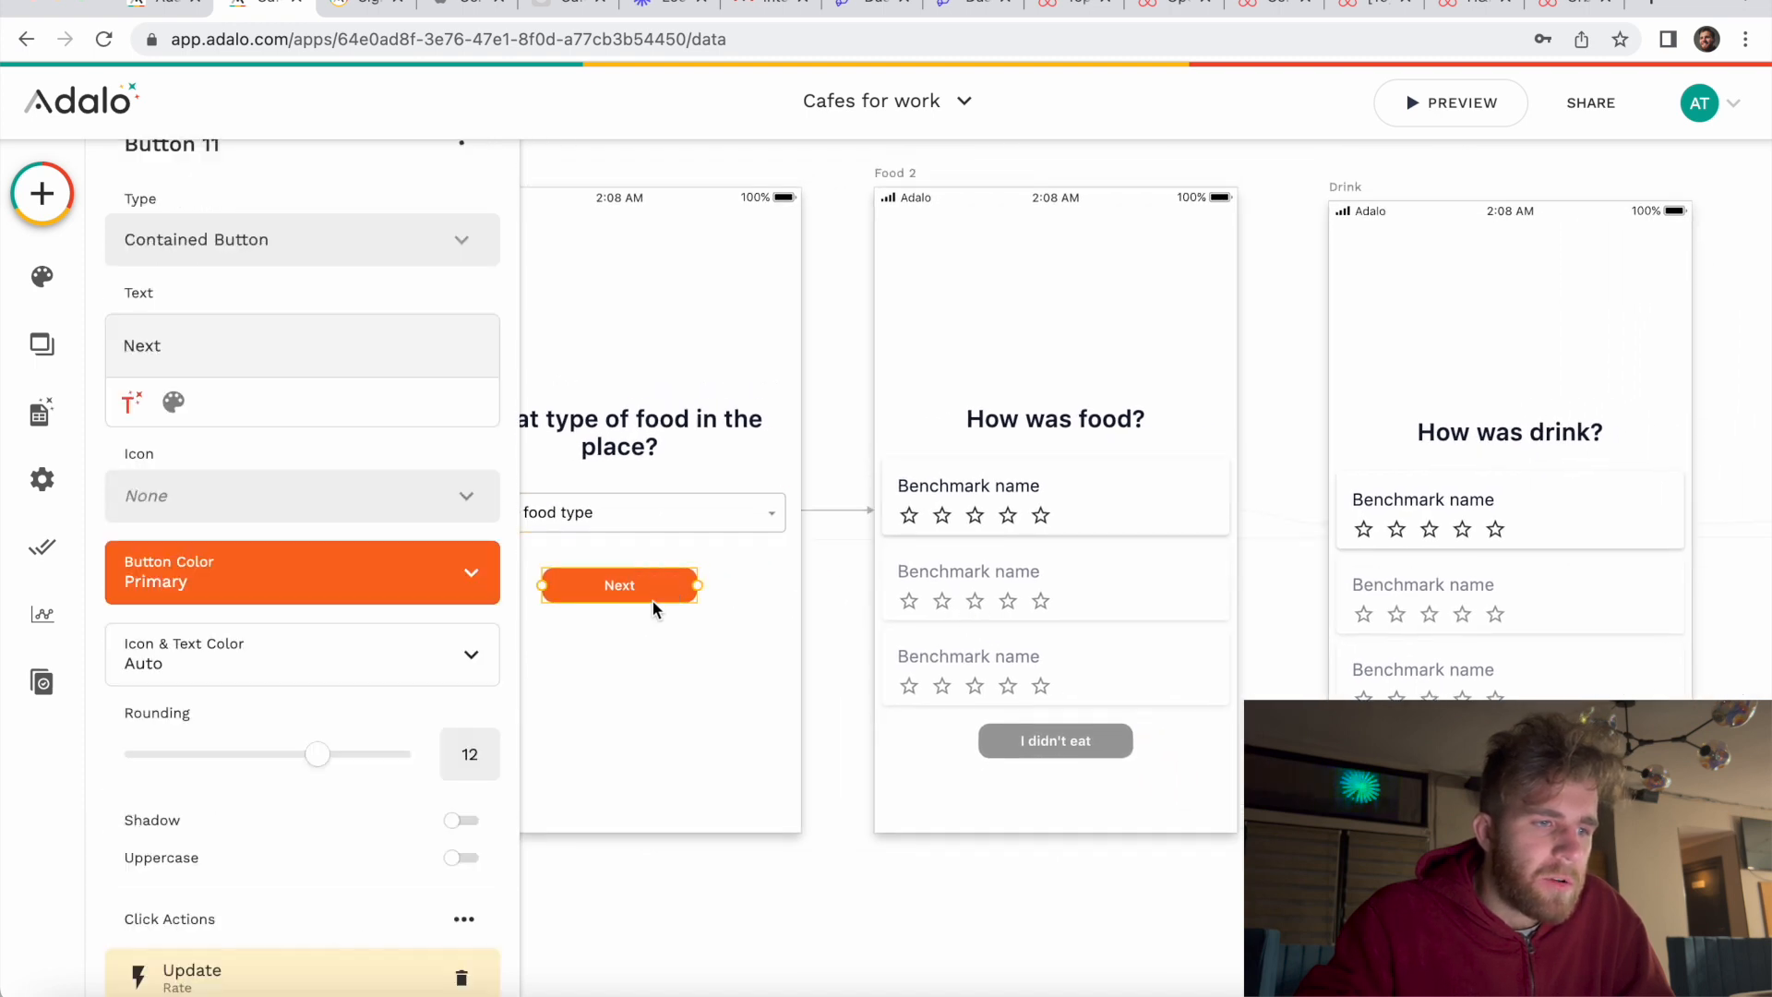
{"action": "scroll", "coordinate": [392, 831], "scroll_direction": "down", "scroll_amount": 3}
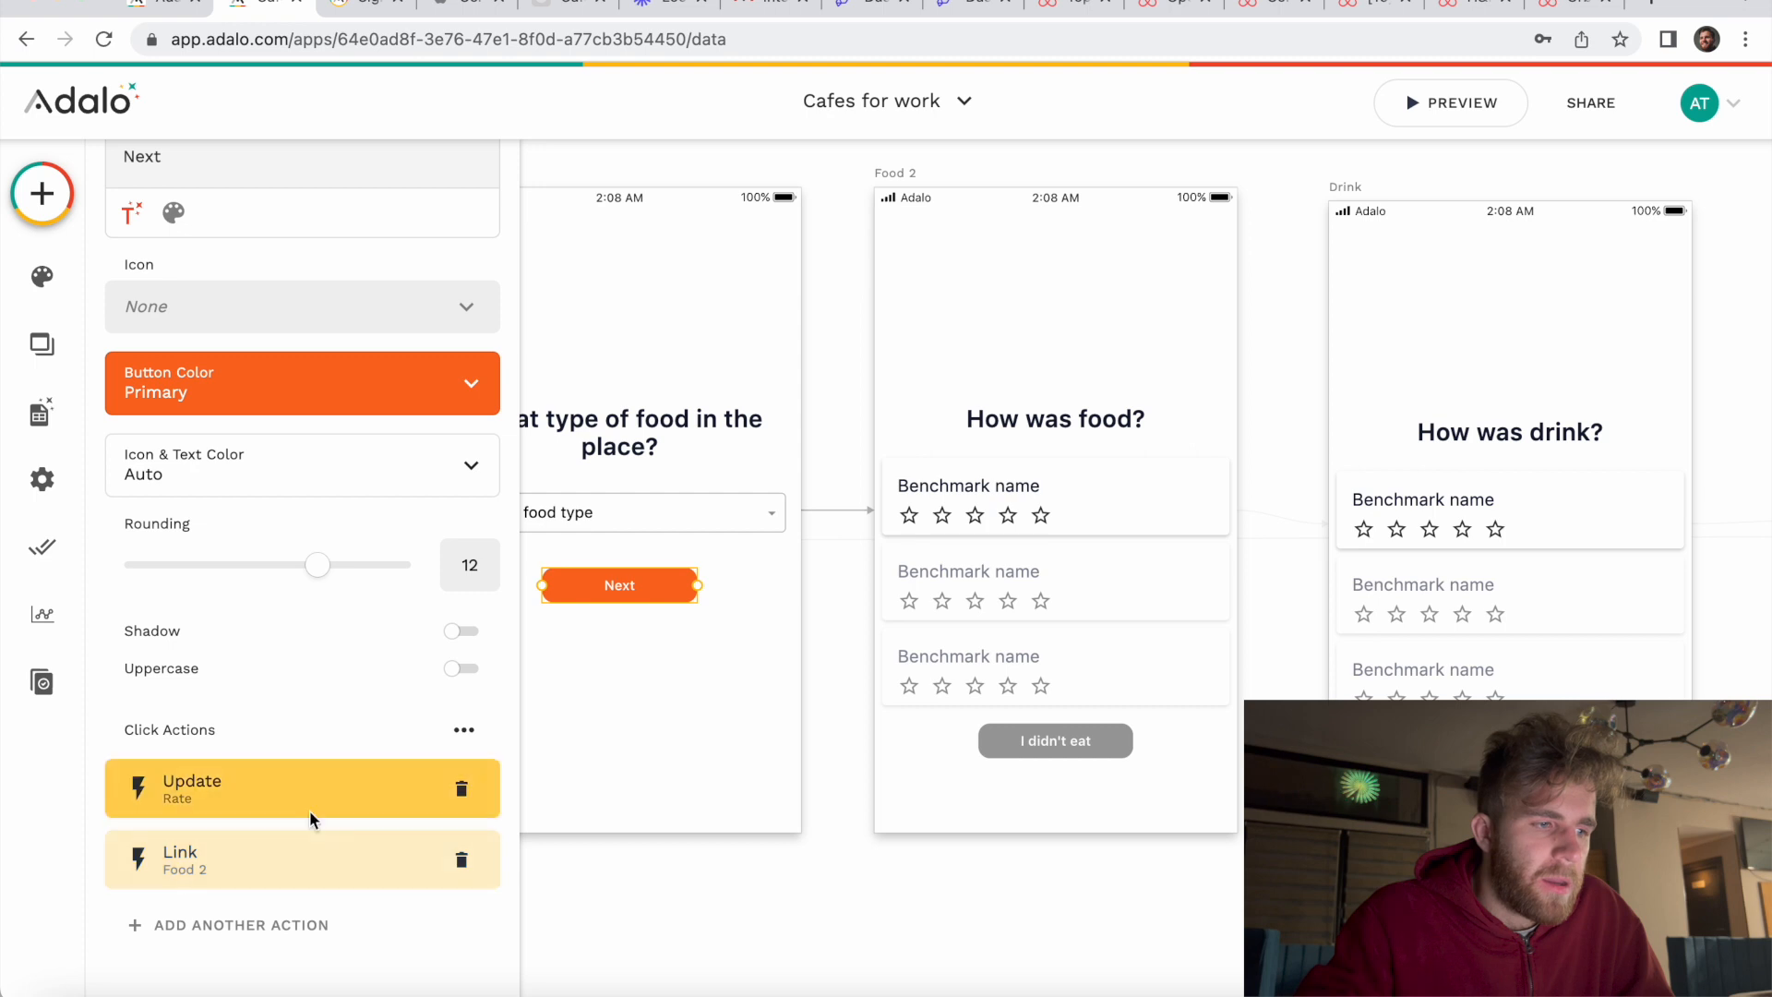
{"action": "left_click", "coordinate": [909, 833]}
Step: Review the click actions of the benchmark list on the Drink screen
{"action": "scroll", "coordinate": [1043, 799], "scroll_direction": "right", "scroll_amount": 4}
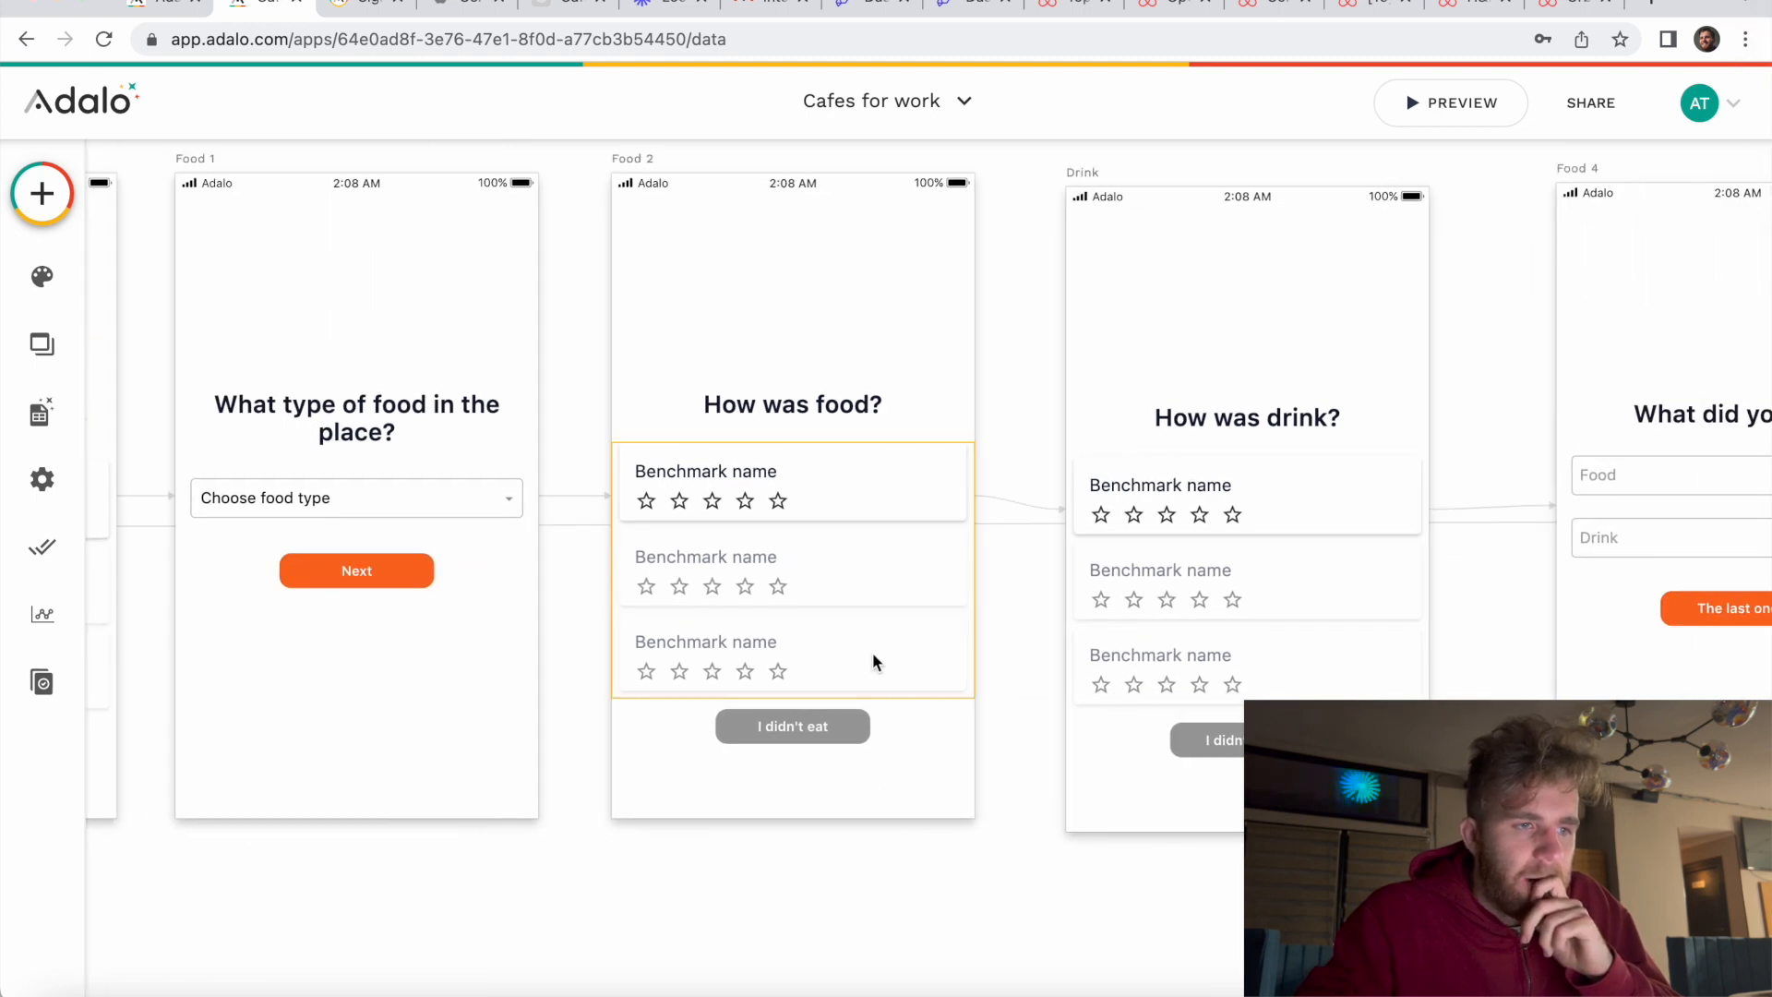
{"action": "scroll", "coordinate": [932, 623], "scroll_direction": "right", "scroll_amount": 5}
{"action": "scroll", "coordinate": [1002, 614], "scroll_direction": "right", "scroll_amount": 3}
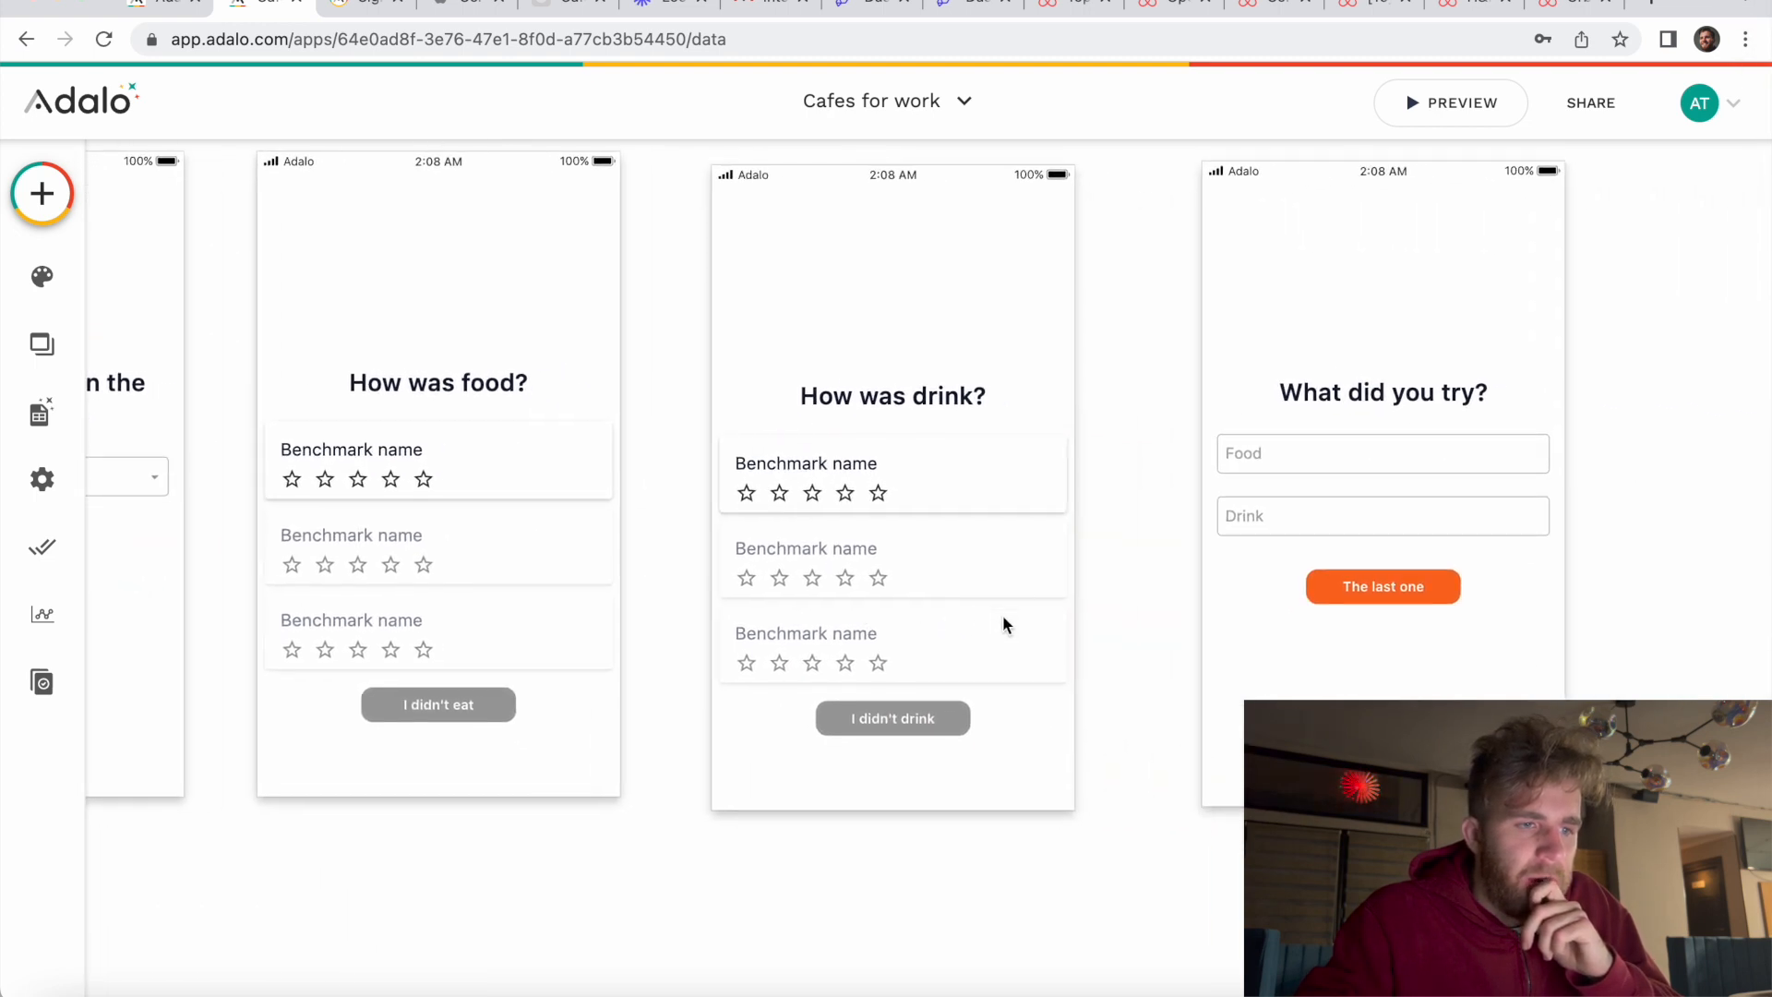
{"action": "left_click", "coordinate": [1004, 622]}
{"action": "scroll", "coordinate": [341, 723], "scroll_direction": "down", "scroll_amount": 9}
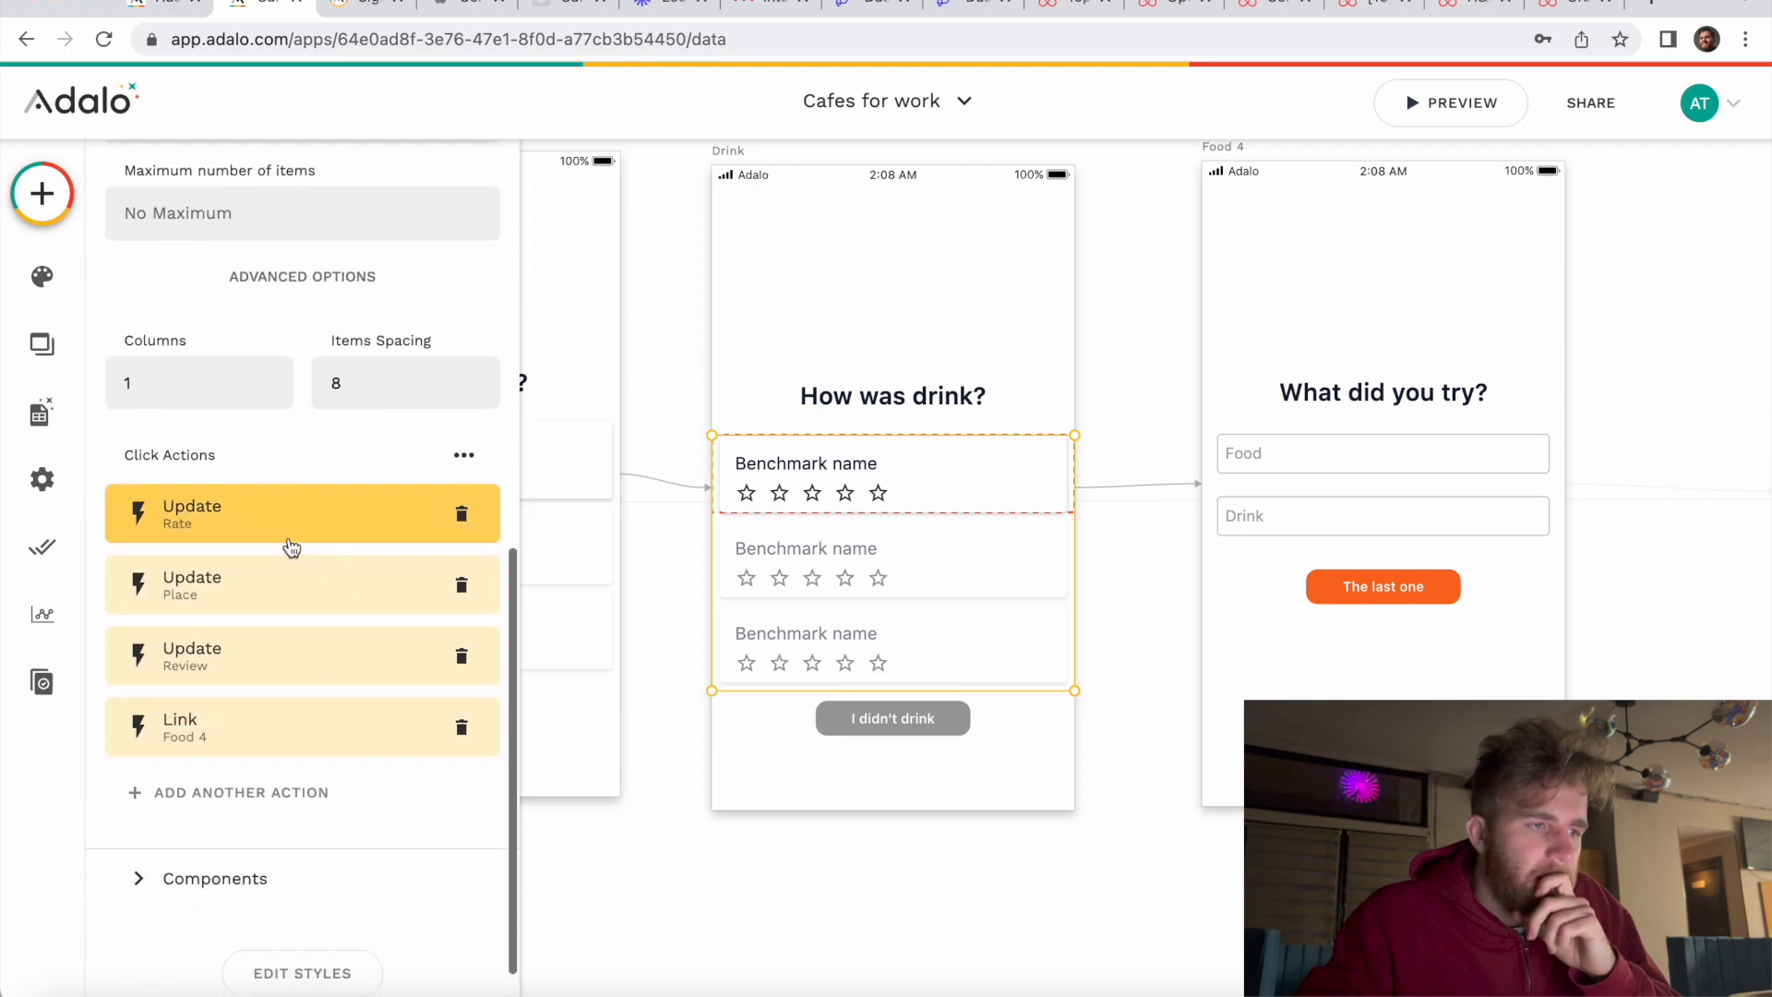
Step: Check how the Drink list's Update Review action fills the review fields, then close the action
{"action": "left_click", "coordinate": [290, 540]}
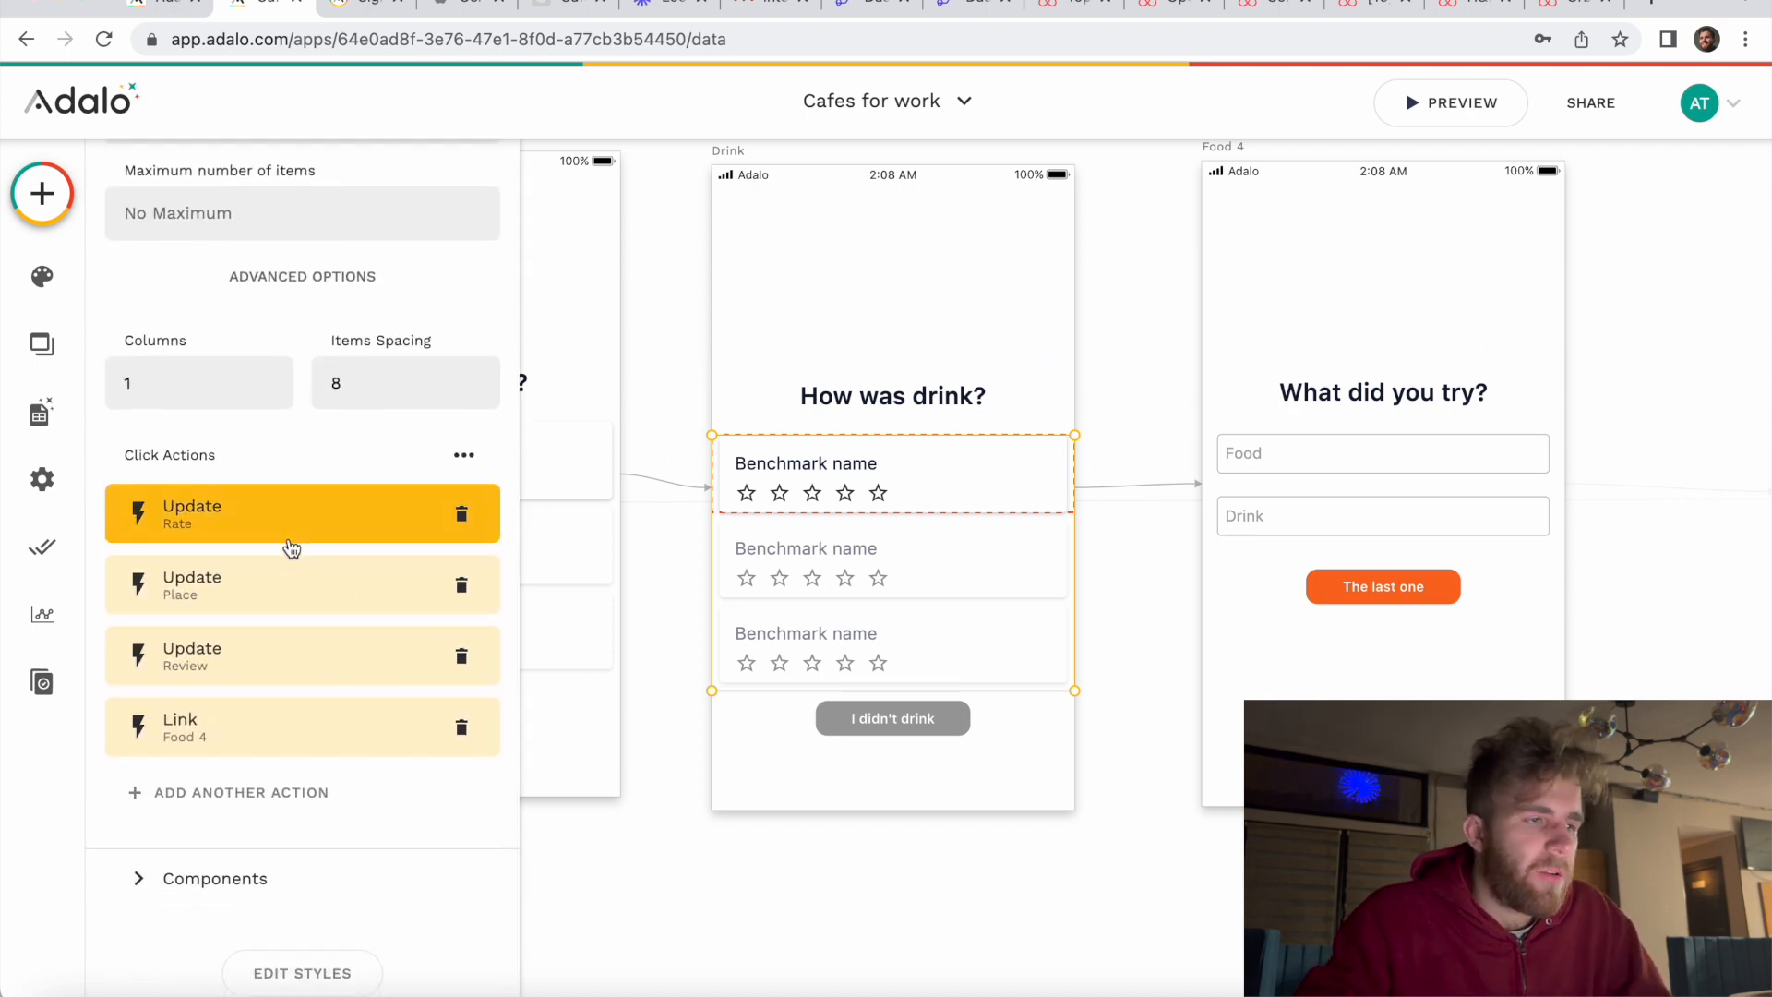
{"action": "left_click", "coordinate": [242, 660]}
{"action": "scroll", "coordinate": [273, 814], "scroll_direction": "down", "scroll_amount": 1}
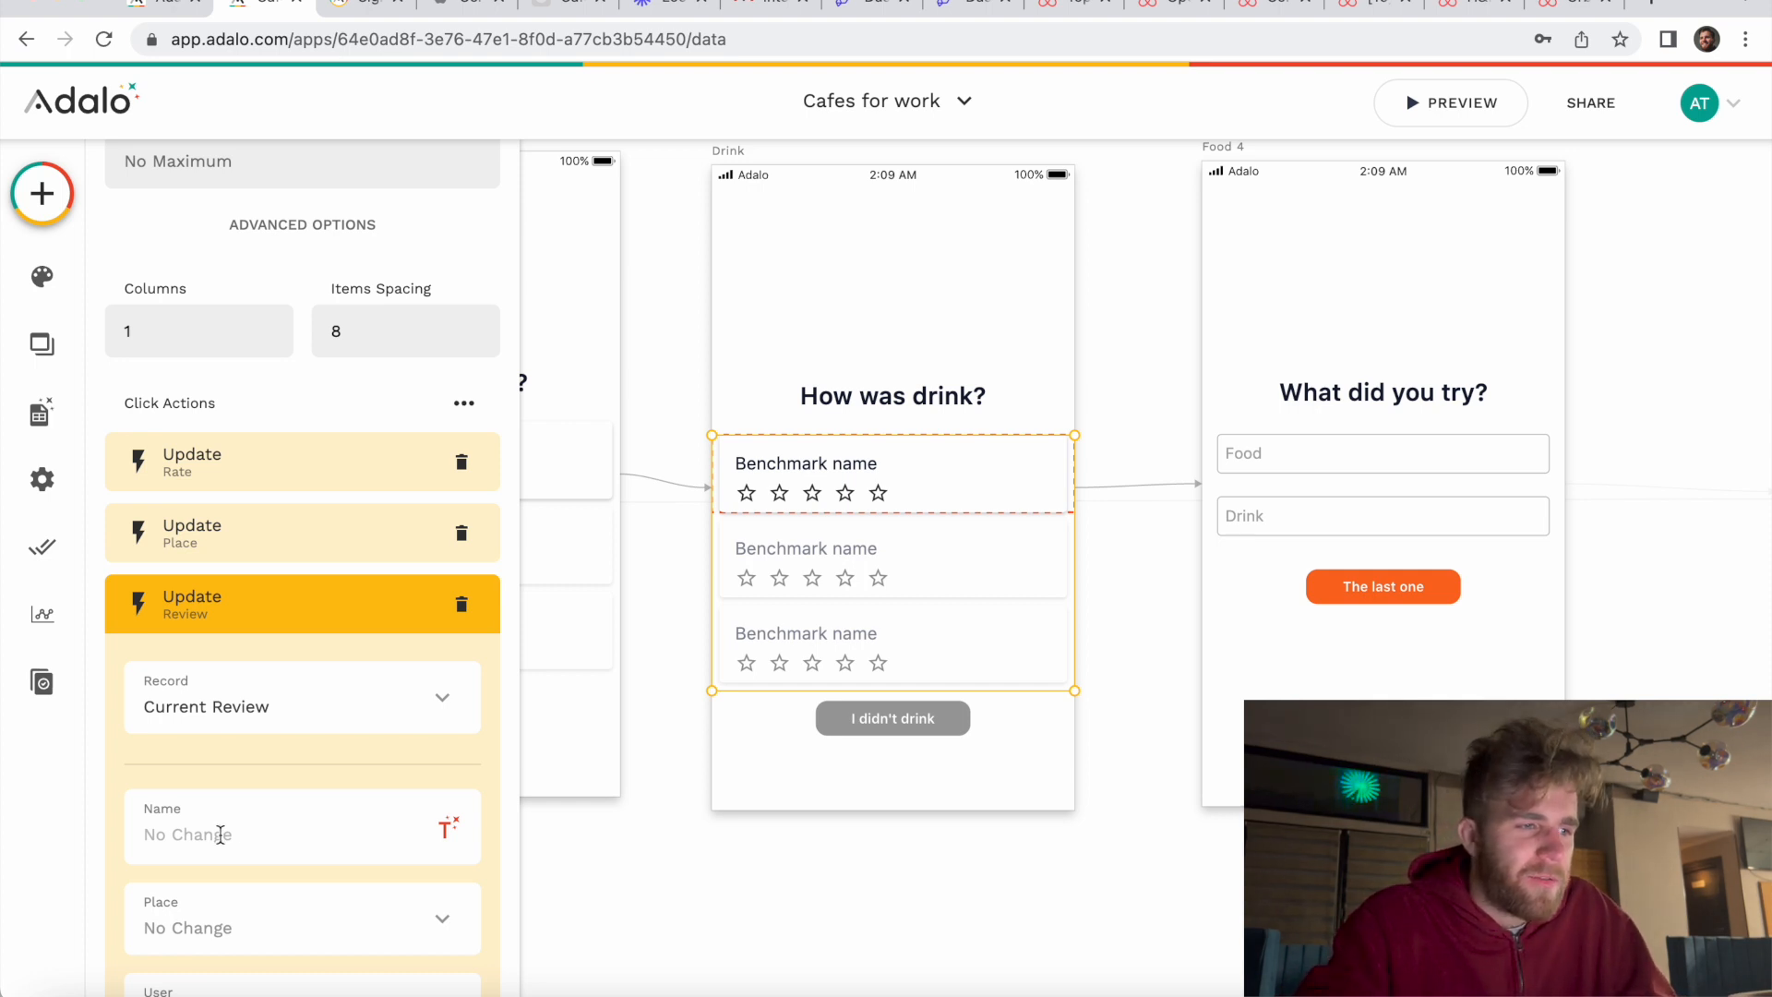
{"action": "scroll", "coordinate": [217, 836], "scroll_direction": "down", "scroll_amount": 4}
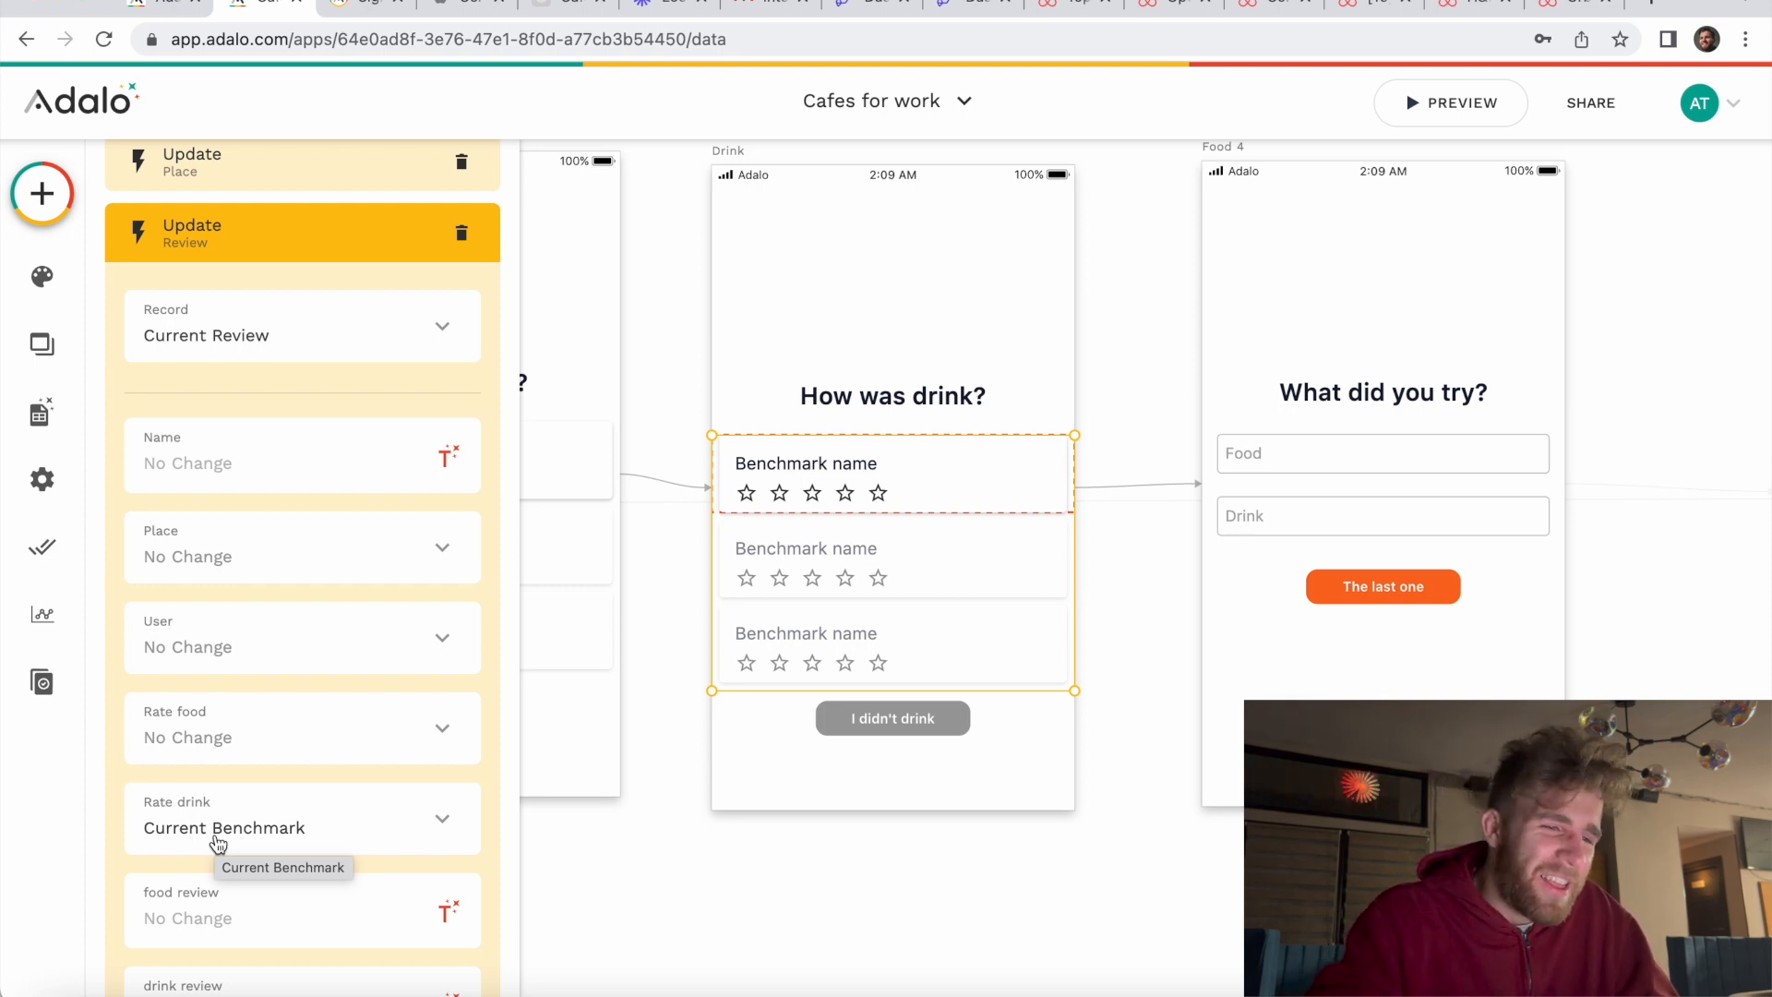
{"action": "scroll", "coordinate": [259, 833], "scroll_direction": "down", "scroll_amount": 1}
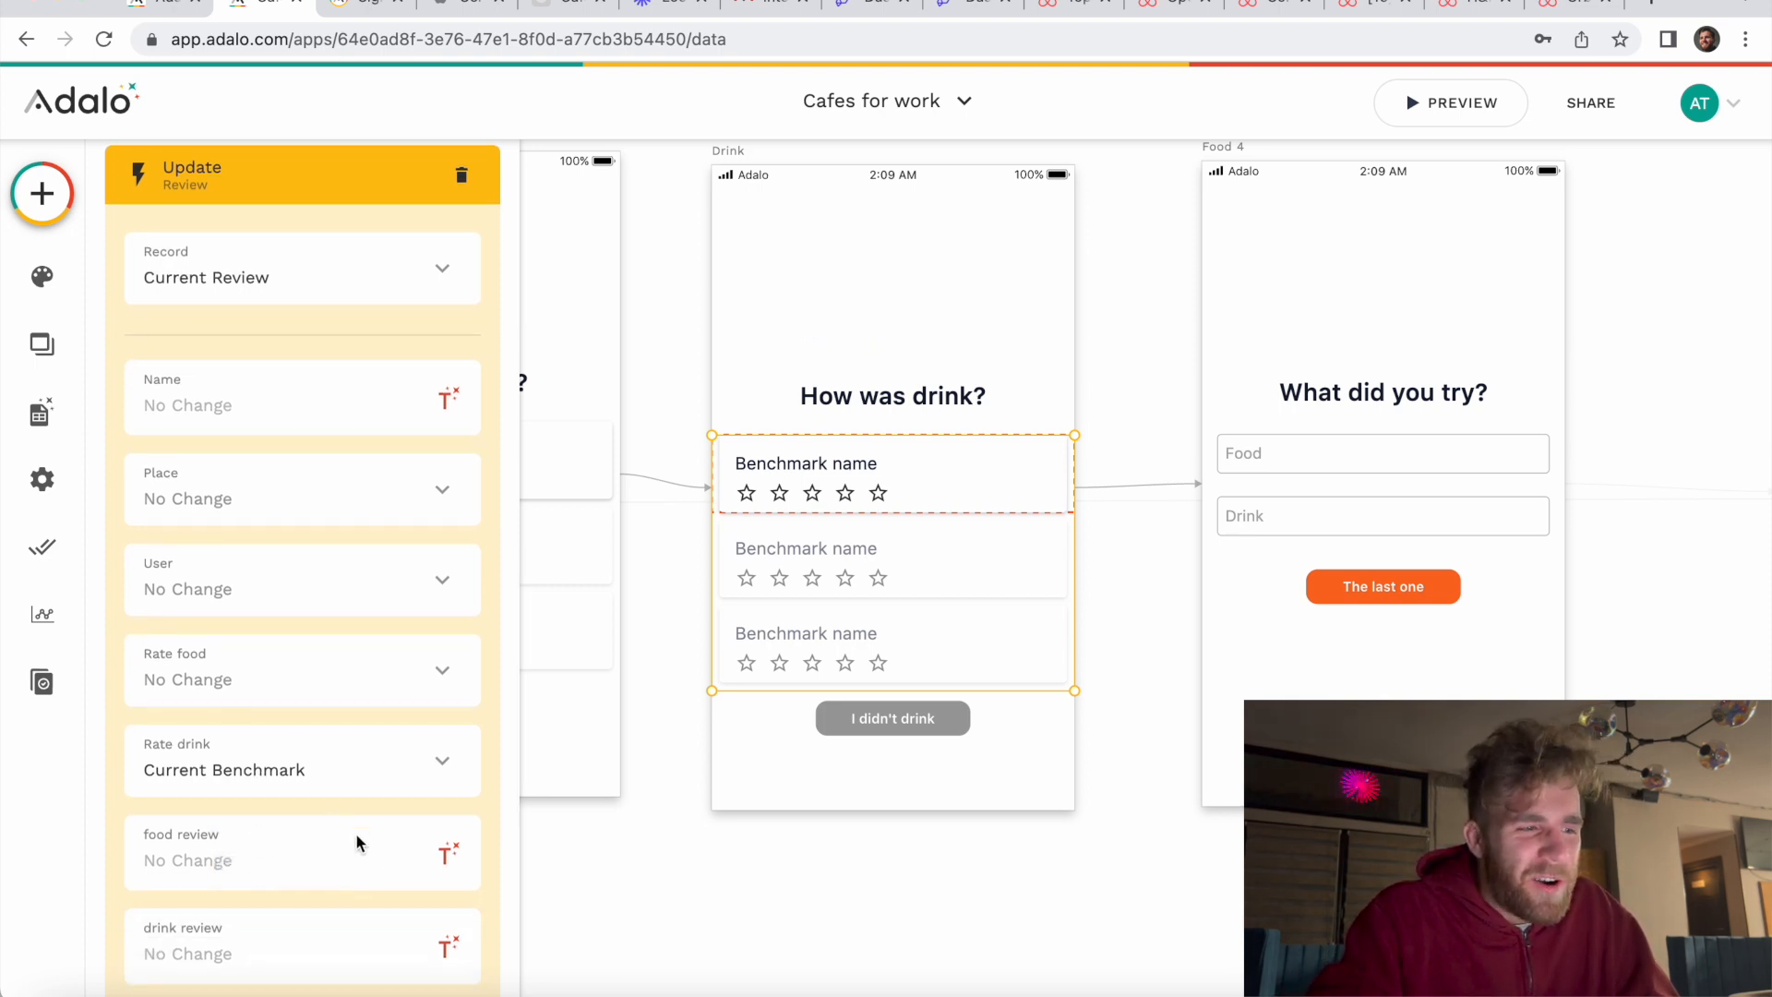
{"action": "scroll", "coordinate": [358, 841], "scroll_direction": "down", "scroll_amount": 6}
{"action": "scroll", "coordinate": [356, 842], "scroll_direction": "up", "scroll_amount": 1}
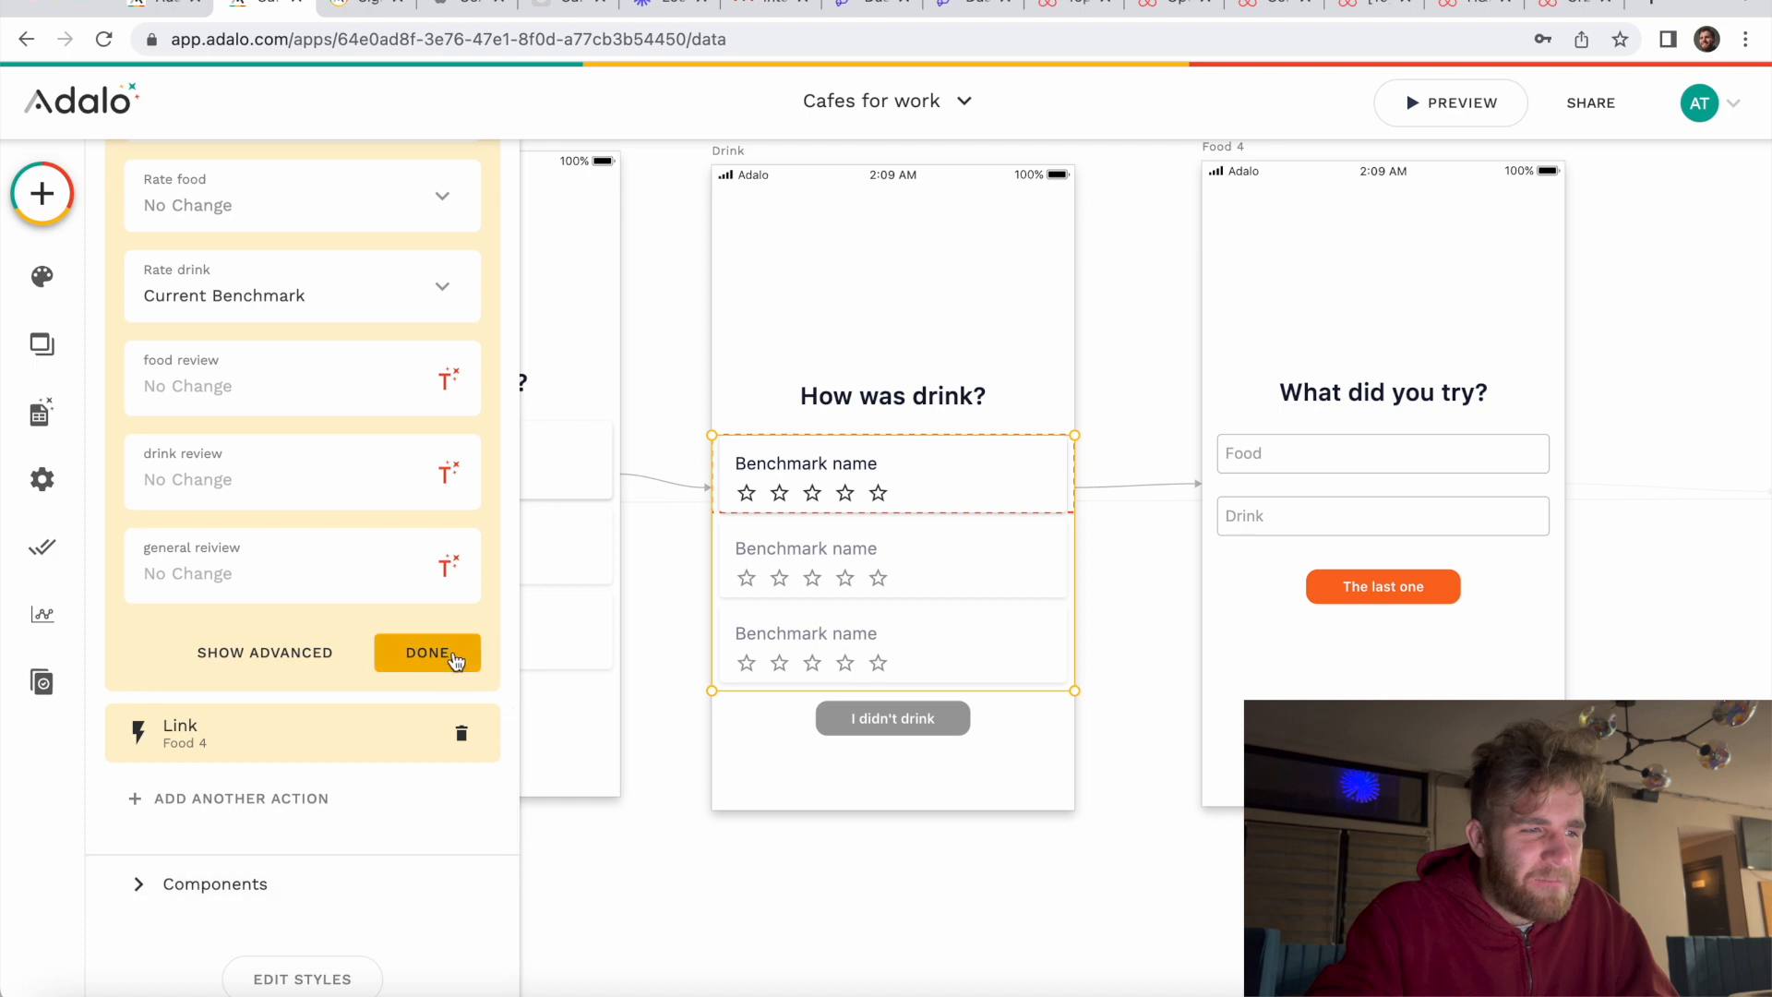
{"action": "scroll", "coordinate": [455, 660], "scroll_direction": "up", "scroll_amount": 1}
{"action": "scroll", "coordinate": [447, 701], "scroll_direction": "up", "scroll_amount": 3}
{"action": "scroll", "coordinate": [356, 704], "scroll_direction": "up", "scroll_amount": 2}
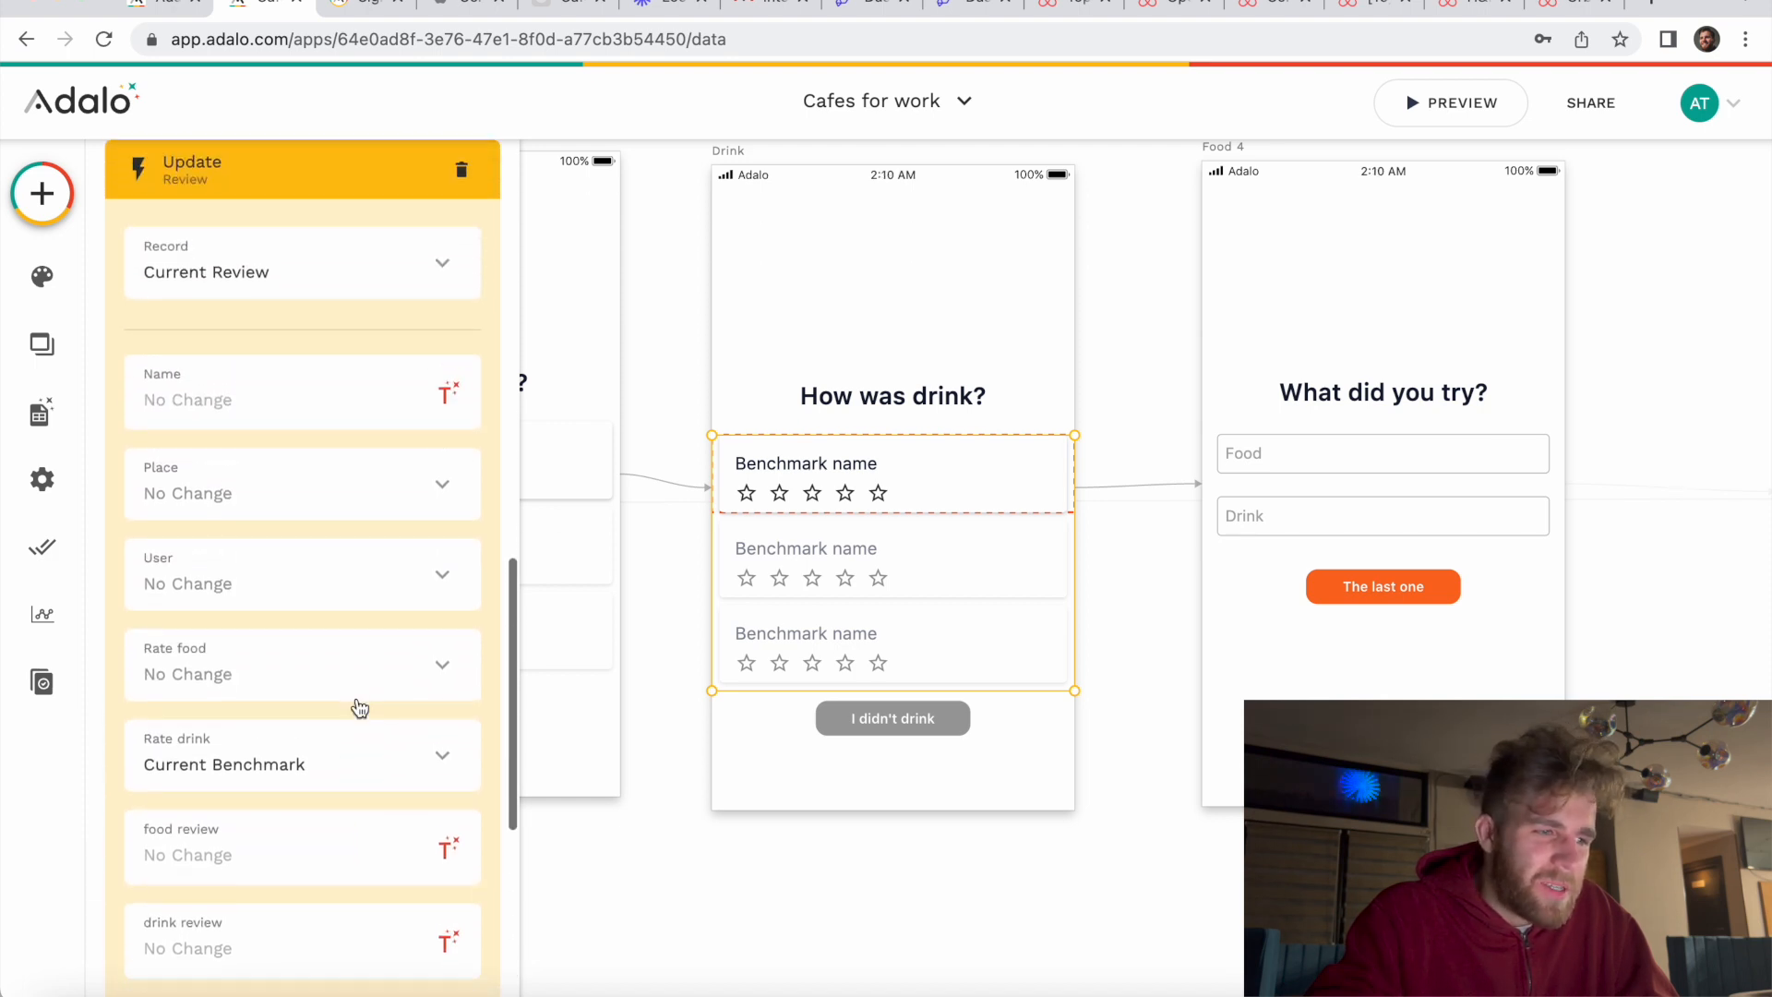
{"action": "scroll", "coordinate": [360, 706], "scroll_direction": "down", "scroll_amount": 3}
{"action": "left_click", "coordinate": [406, 938]}
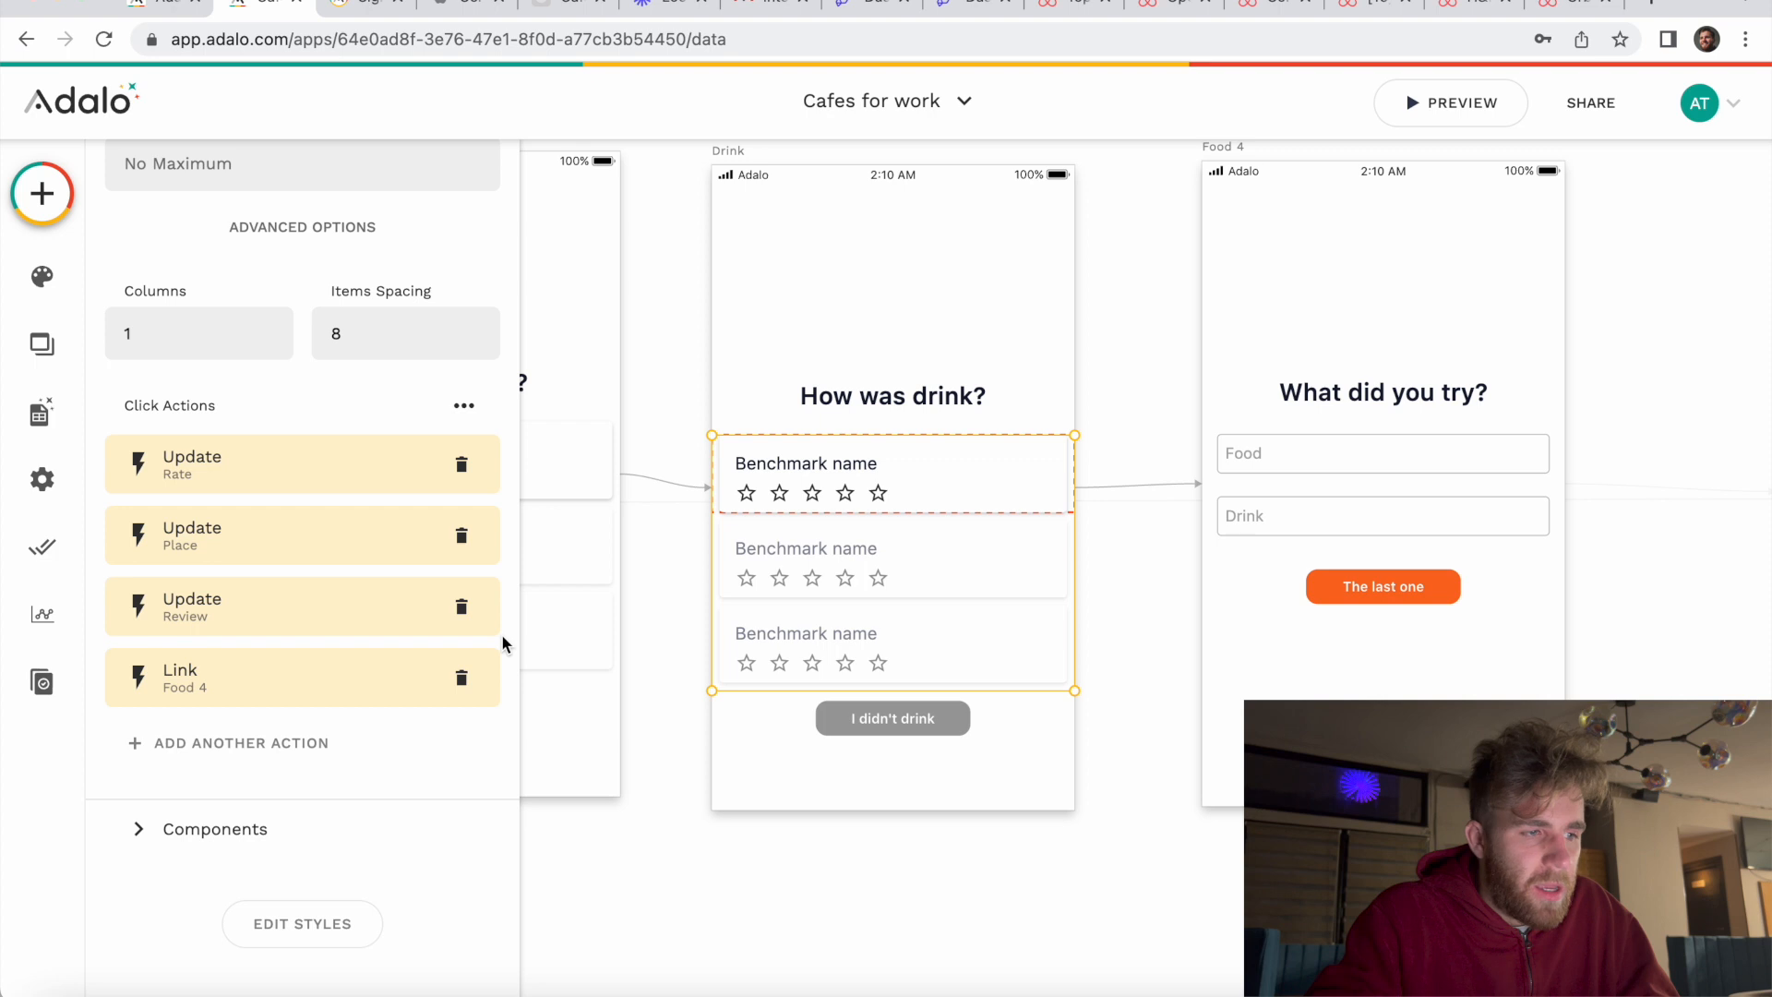
Step: Inspect the settings of the Food and Drink text fields on the Food 4 screen
{"action": "scroll", "coordinate": [830, 590], "scroll_direction": "right", "scroll_amount": 5}
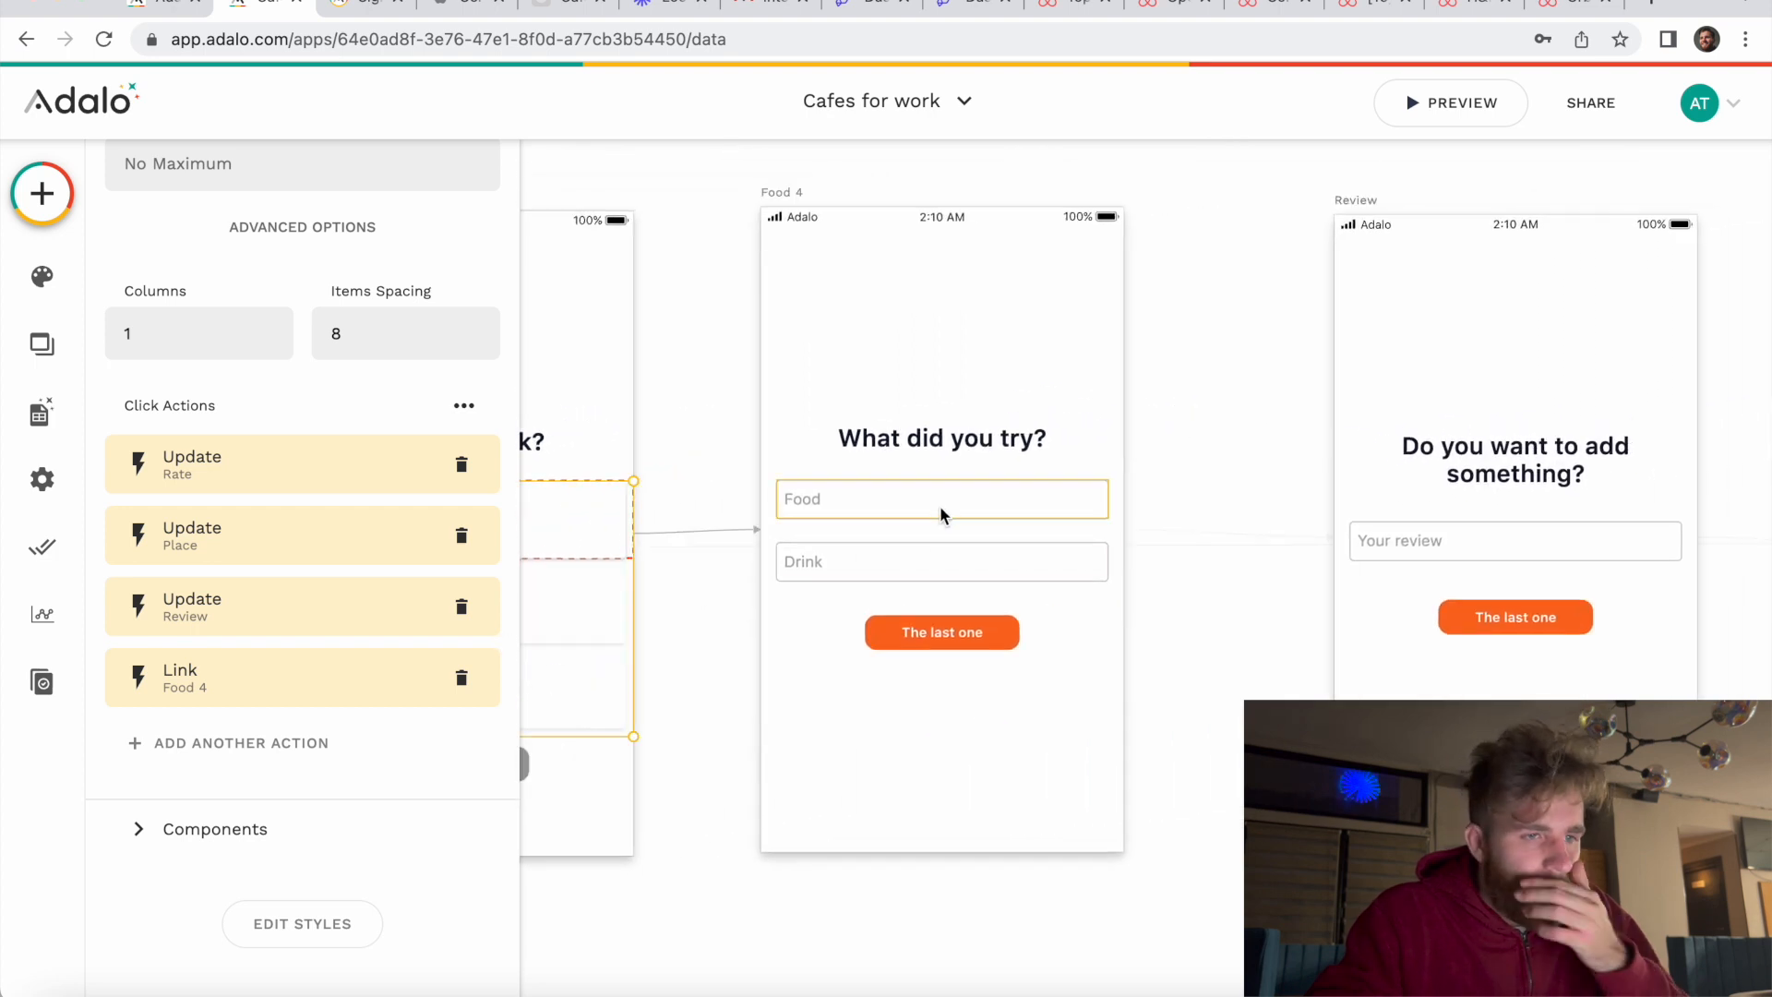
{"action": "left_click", "coordinate": [939, 513]}
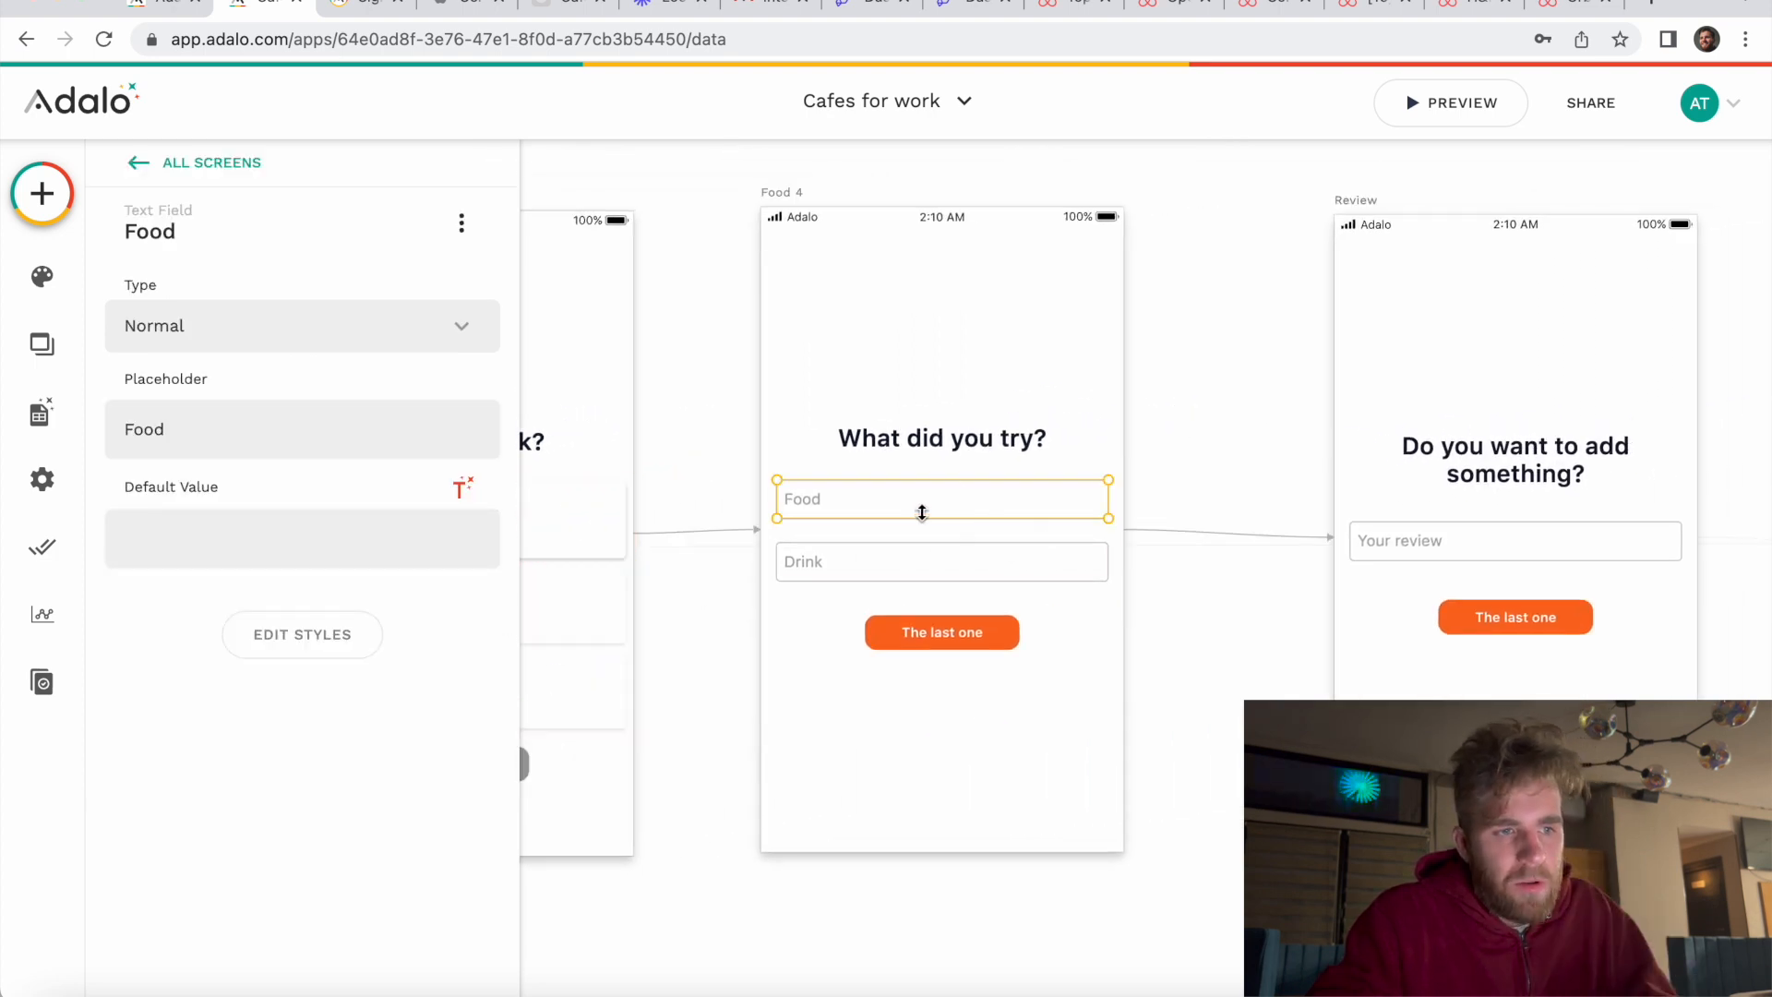
{"action": "scroll", "coordinate": [921, 512], "scroll_direction": "right", "scroll_amount": 2}
{"action": "left_click", "coordinate": [851, 584]}
{"action": "left_click", "coordinate": [836, 505]}
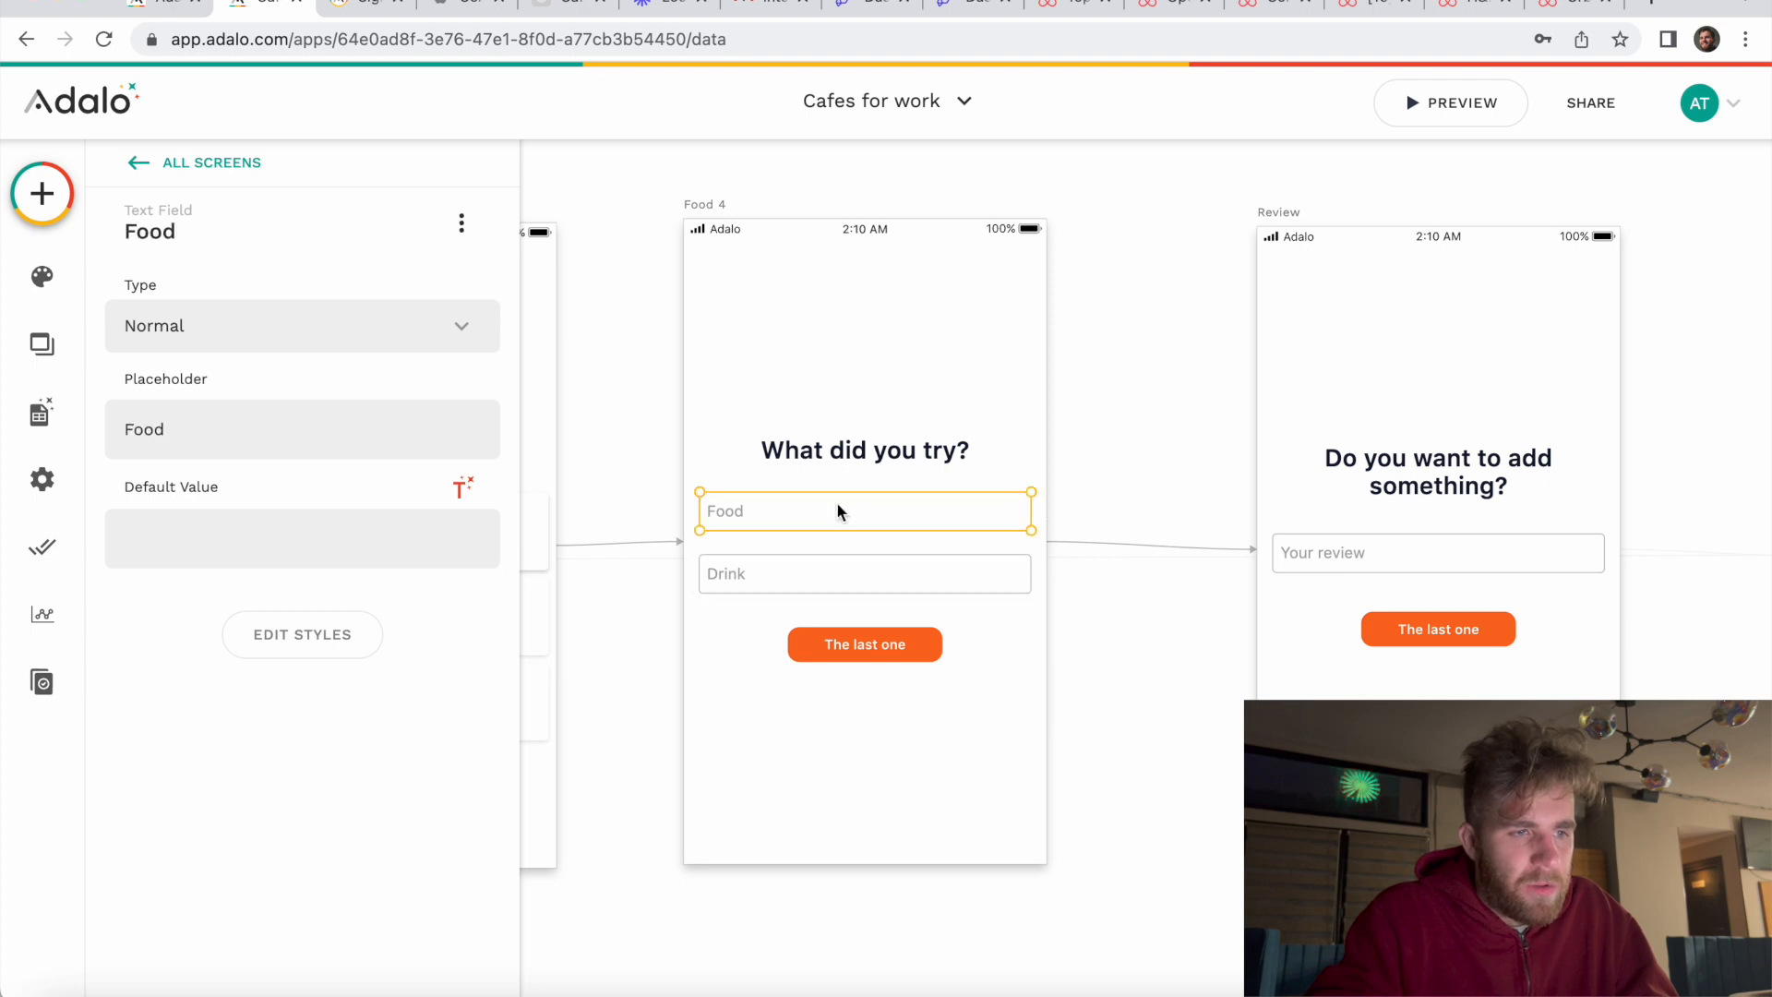
{"action": "left_click", "coordinate": [834, 578]}
{"action": "scroll", "coordinate": [933, 633], "scroll_direction": "right", "scroll_amount": 5}
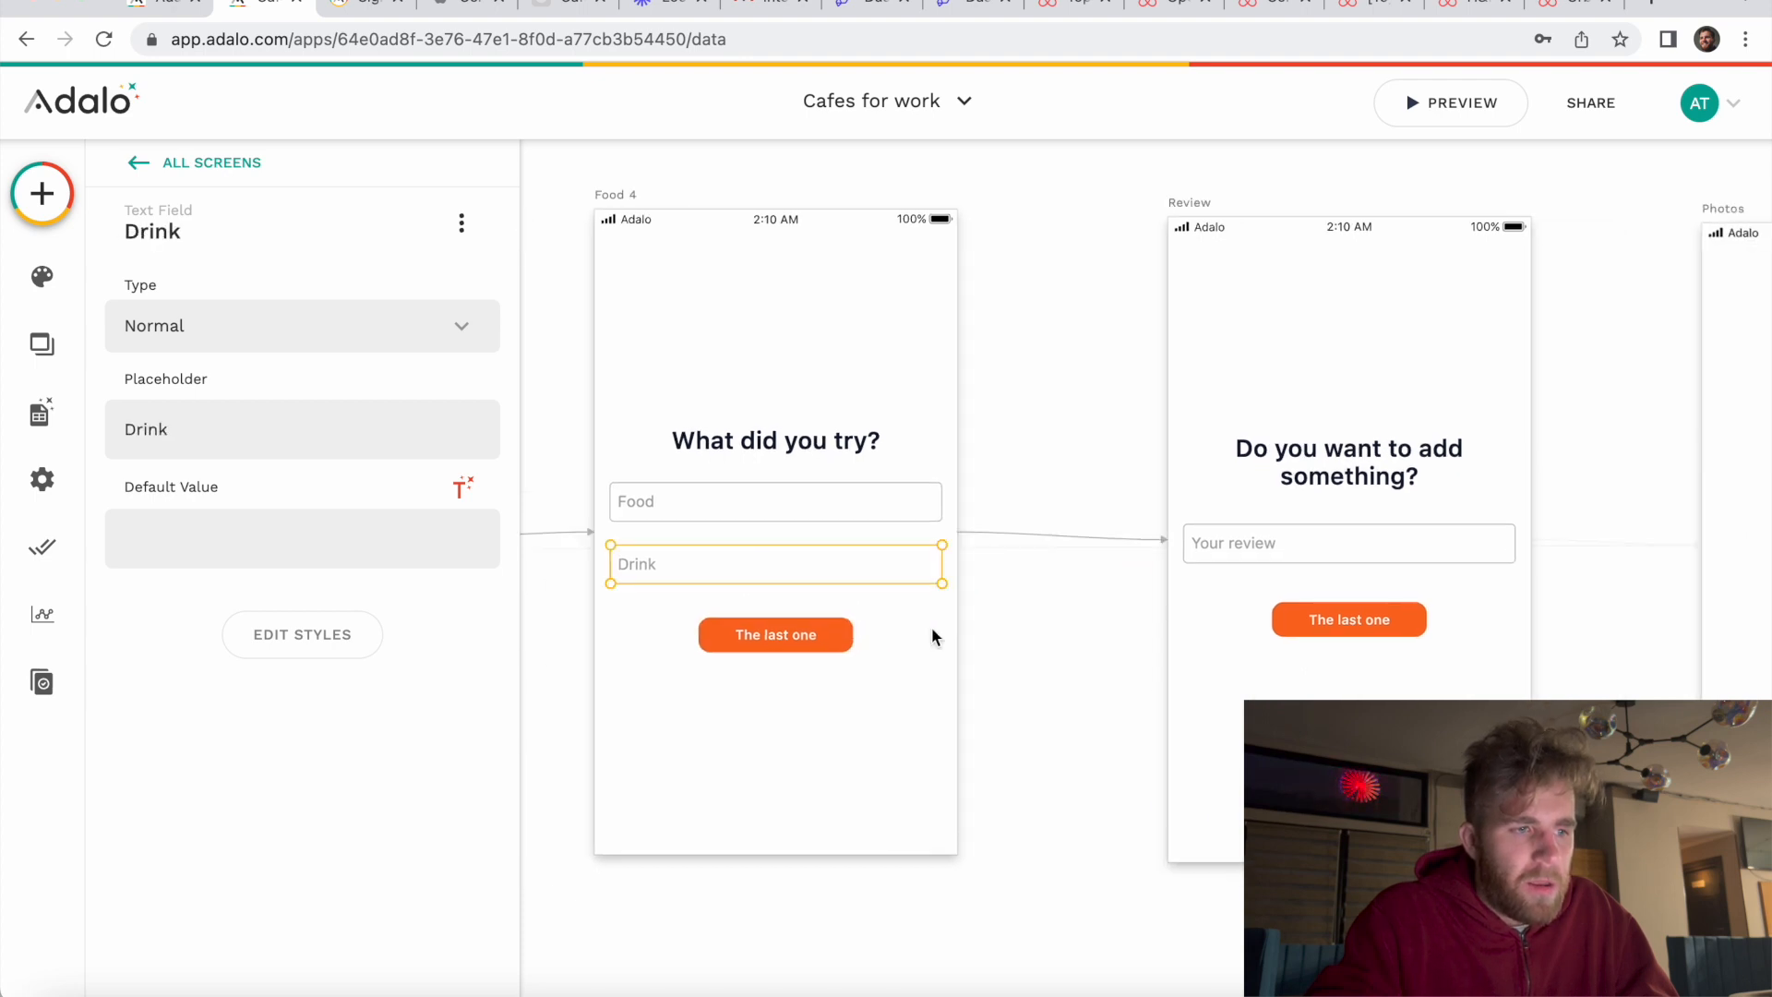
Step: On the Photos screen, examine which fields the Next button's Create Cafes photo action fills
{"action": "scroll", "coordinate": [932, 634], "scroll_direction": "right", "scroll_amount": 3}
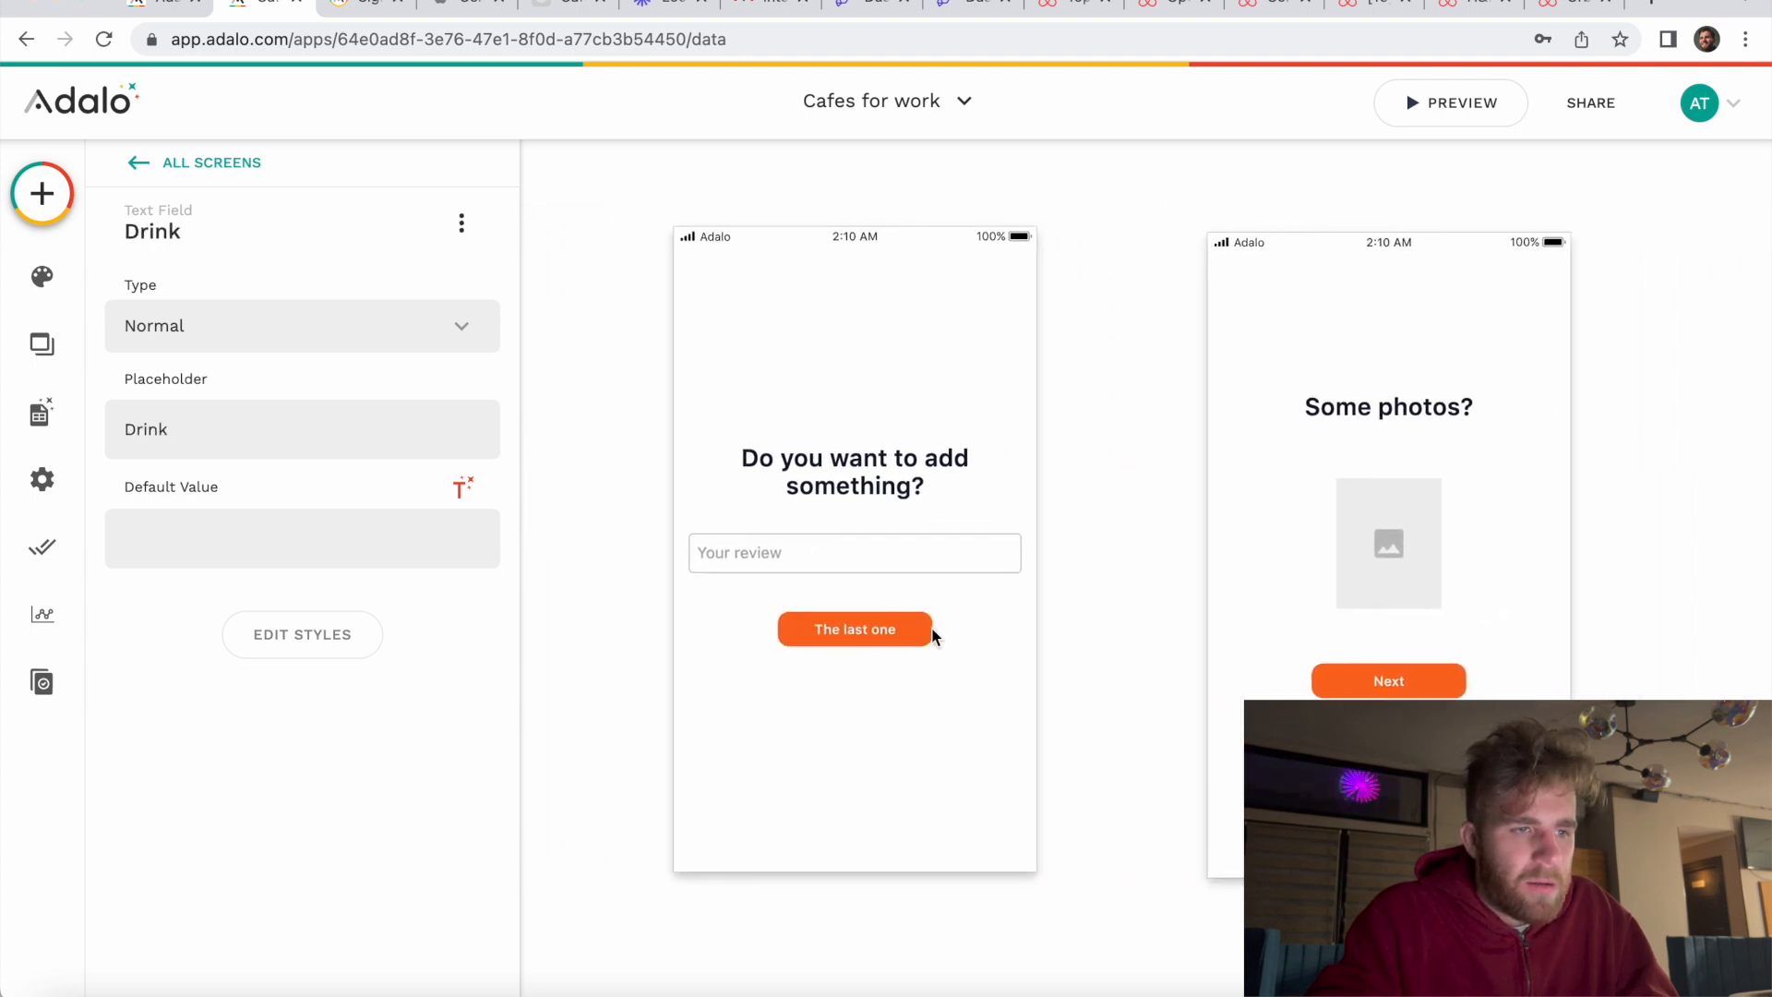
{"action": "scroll", "coordinate": [923, 620], "scroll_direction": "right", "scroll_amount": 3}
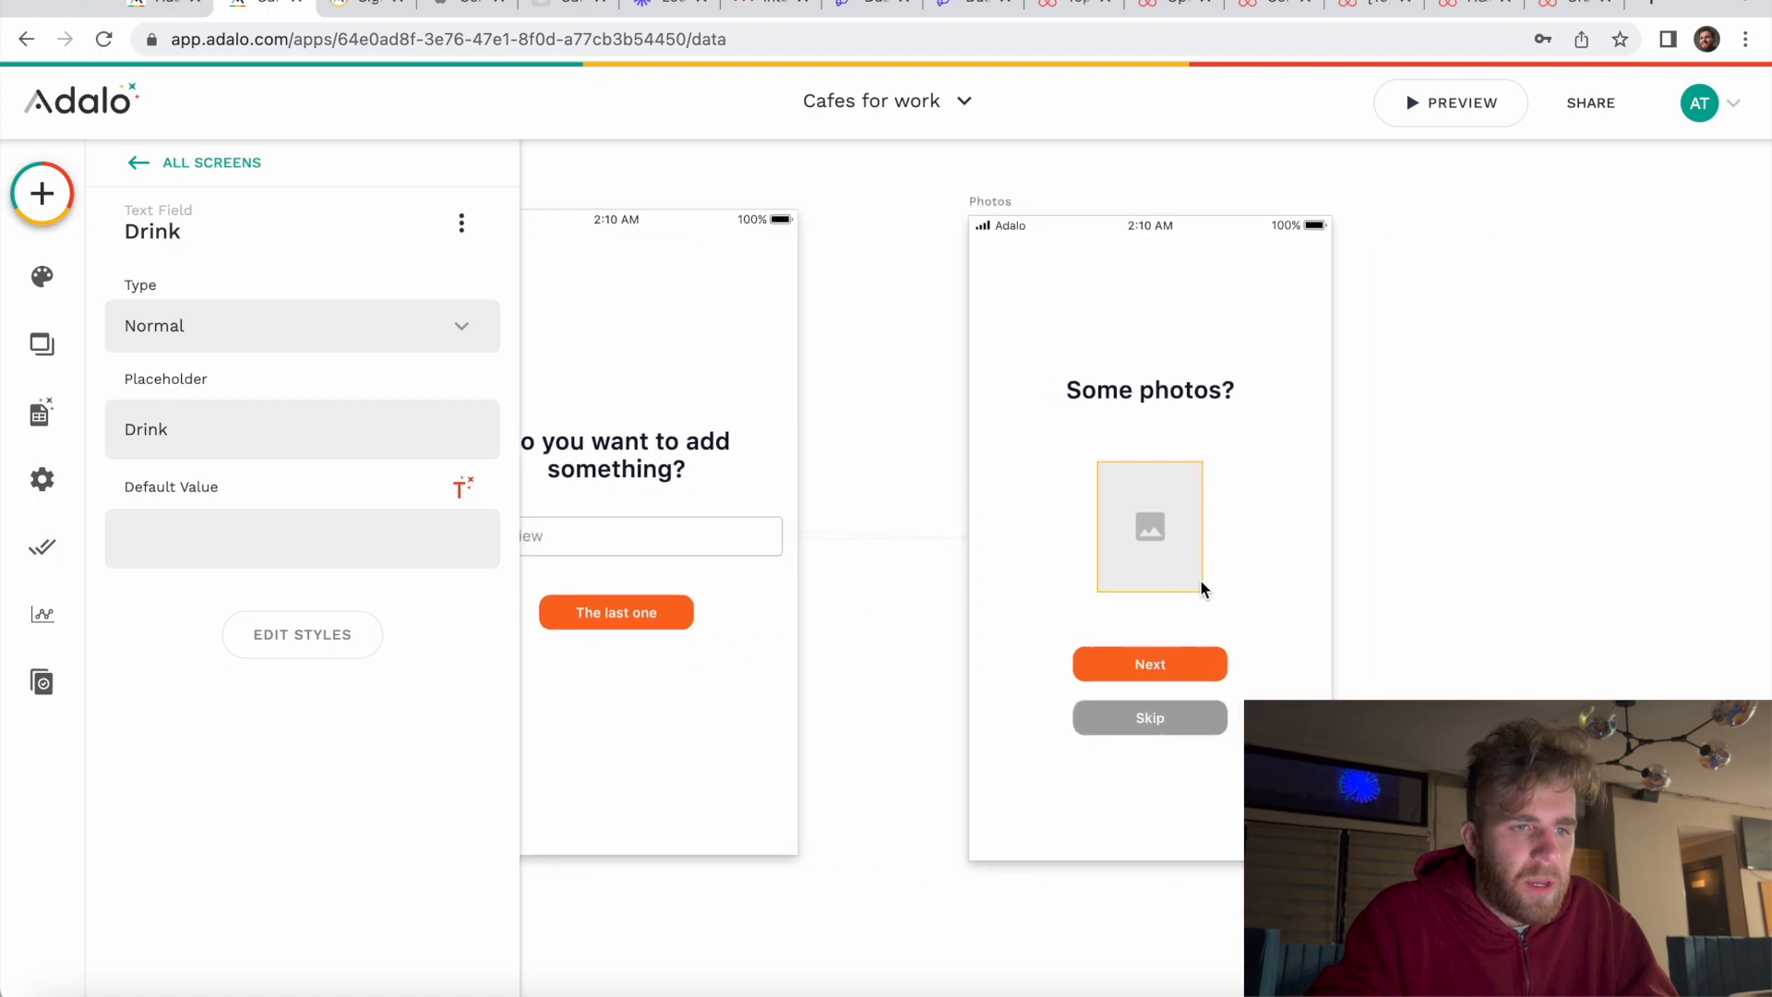
{"action": "scroll", "coordinate": [1108, 553], "scroll_direction": "right", "scroll_amount": 2}
{"action": "left_click", "coordinate": [1067, 519]}
{"action": "left_click", "coordinate": [1056, 667]}
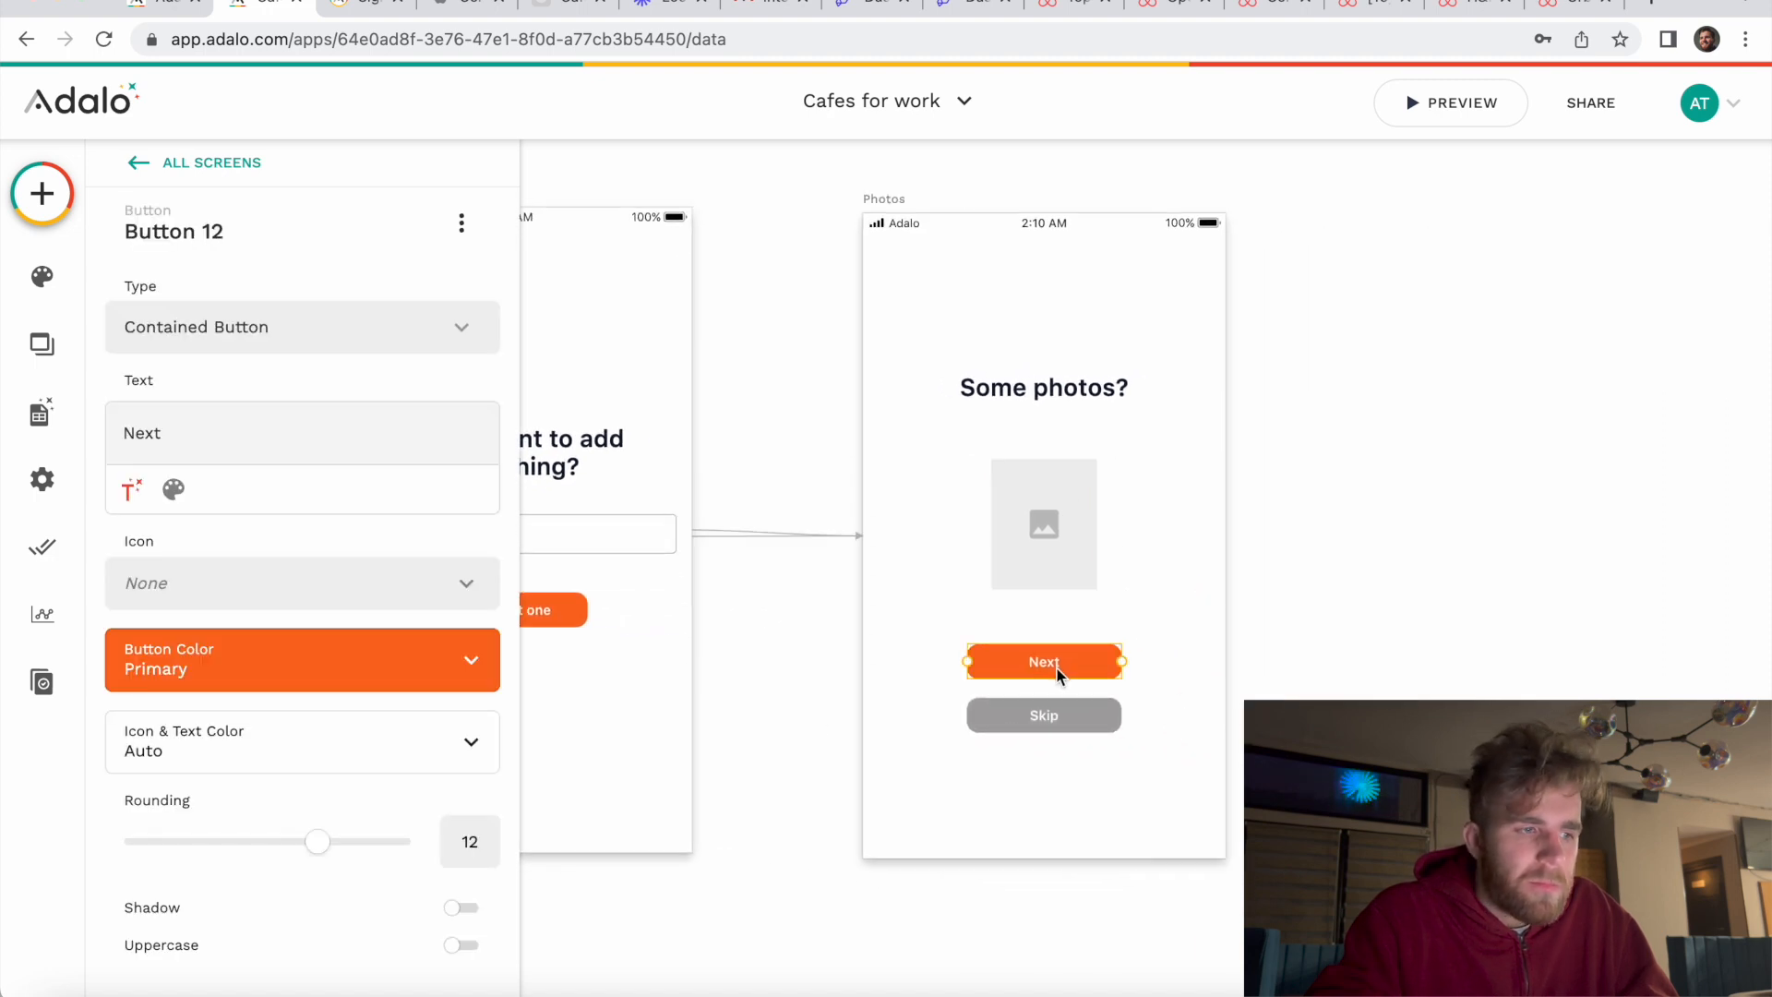
{"action": "scroll", "coordinate": [388, 791], "scroll_direction": "down", "scroll_amount": 4}
{"action": "left_click", "coordinate": [333, 784]}
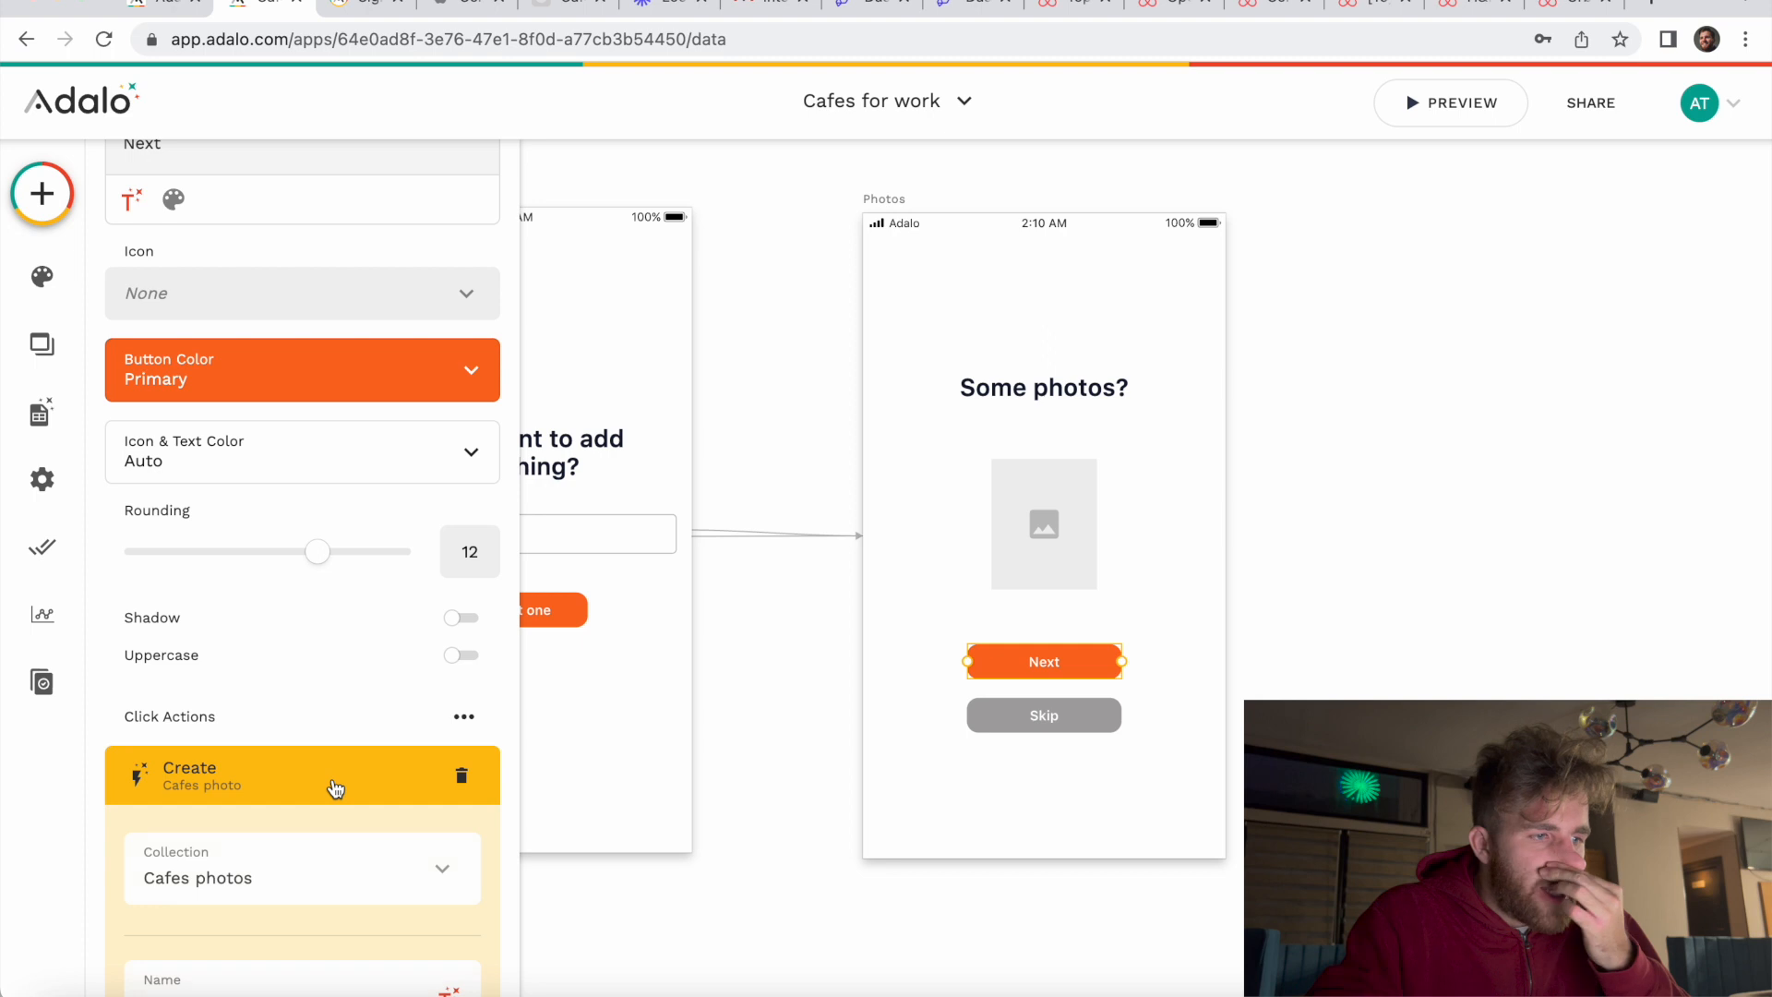
{"action": "scroll", "coordinate": [334, 787], "scroll_direction": "down", "scroll_amount": 3}
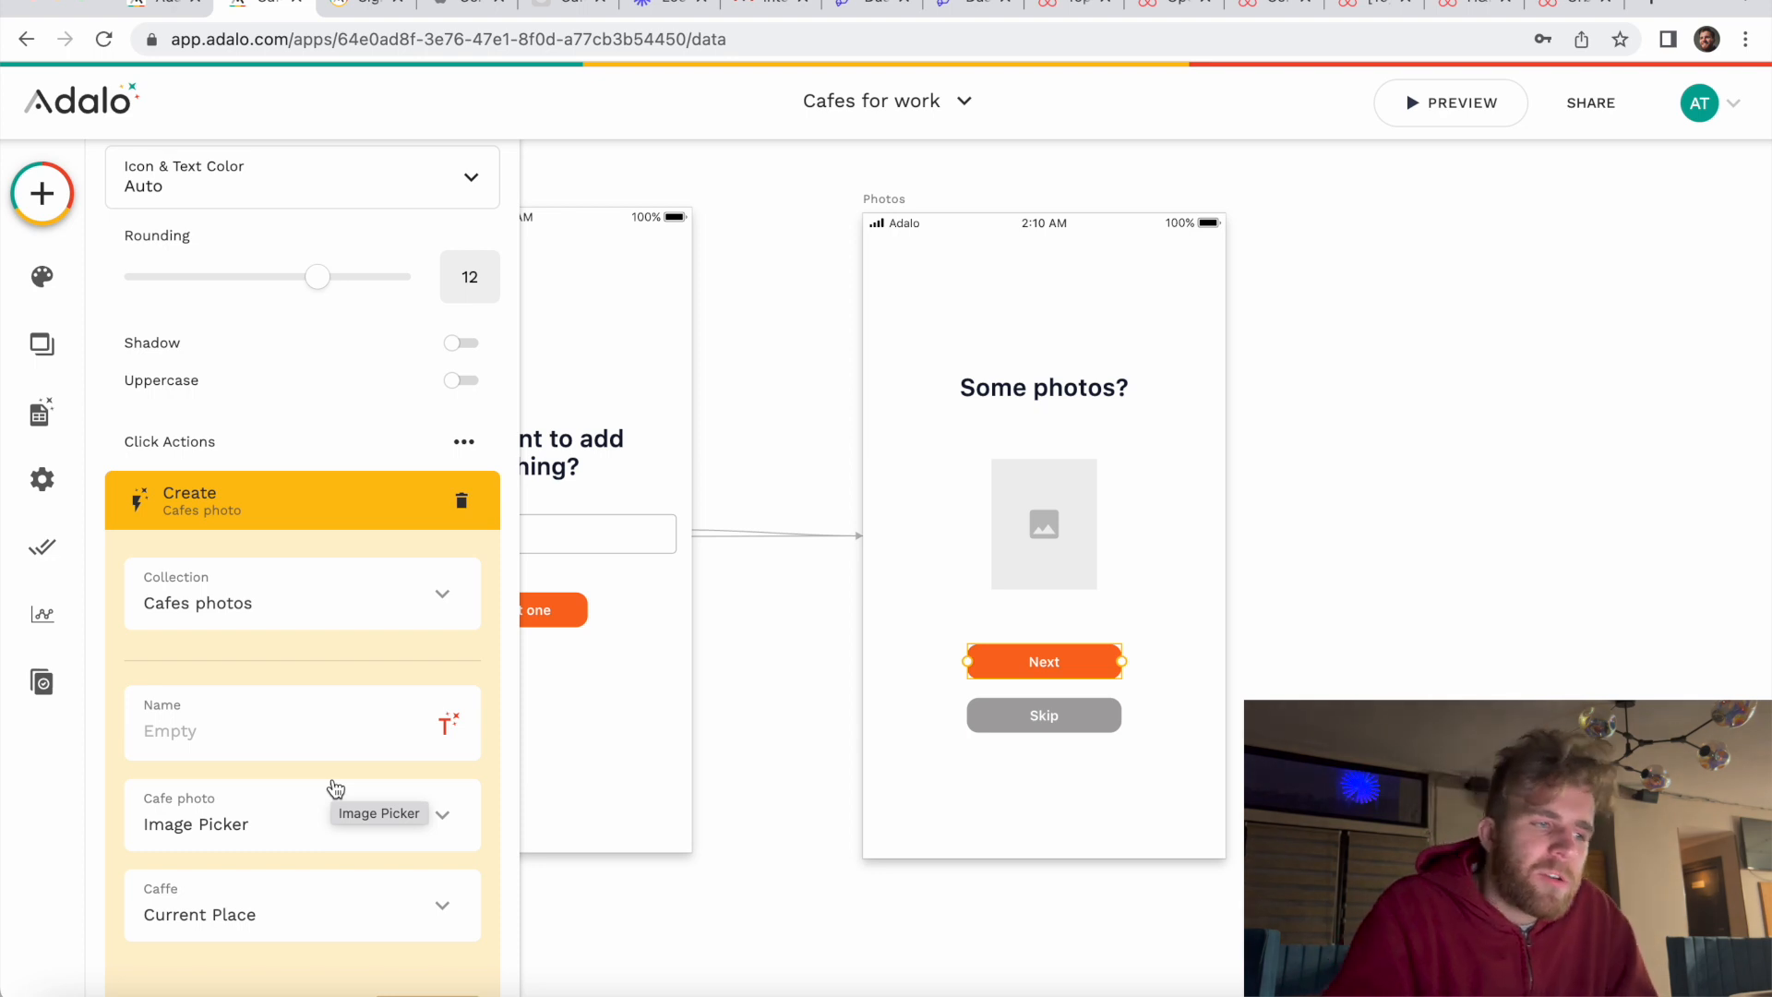
Step: Show the advanced settings of the Create Cafes photo action and check the condition under which it runs
{"action": "scroll", "coordinate": [334, 786], "scroll_direction": "down", "scroll_amount": 3}
{"action": "left_click", "coordinate": [267, 784]}
{"action": "scroll", "coordinate": [289, 830], "scroll_direction": "down", "scroll_amount": 4}
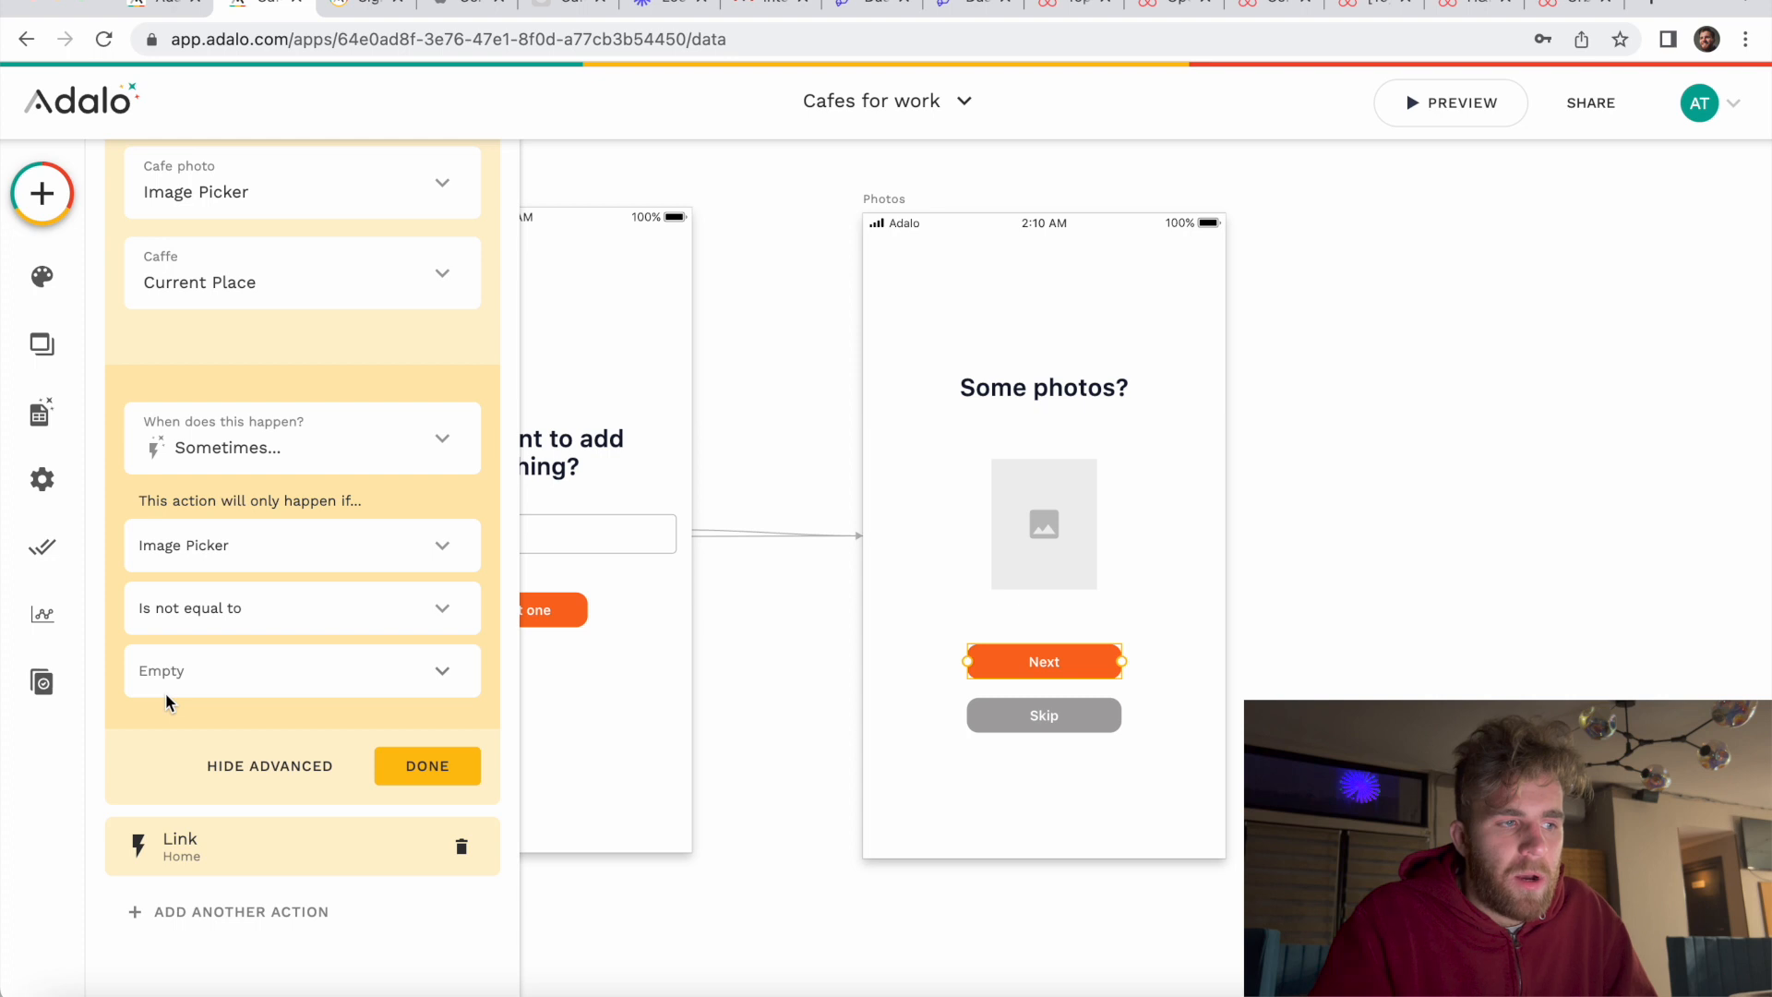
{"action": "scroll", "coordinate": [166, 702], "scroll_direction": "up", "scroll_amount": 2}
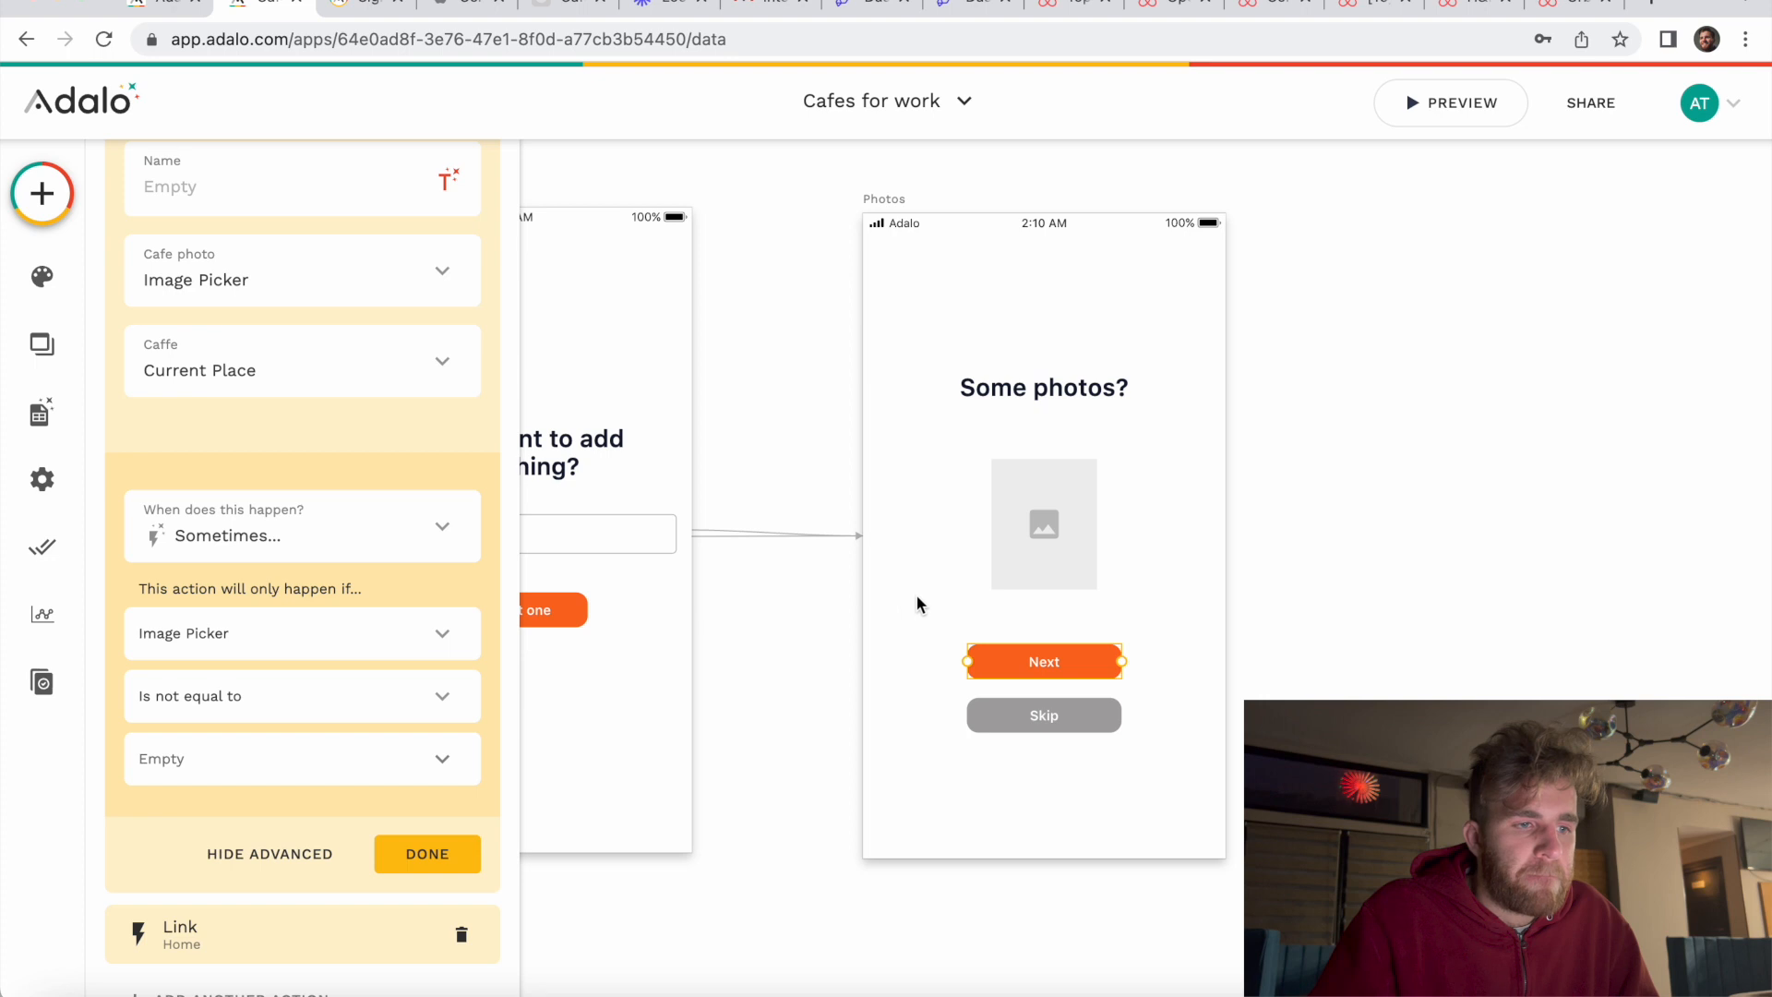
Step: Look at the Photos screen's image picker, then recheck the Next button's Create Cafes photo action against it
{"action": "left_click", "coordinate": [818, 611]}
{"action": "left_click", "coordinate": [1030, 524]}
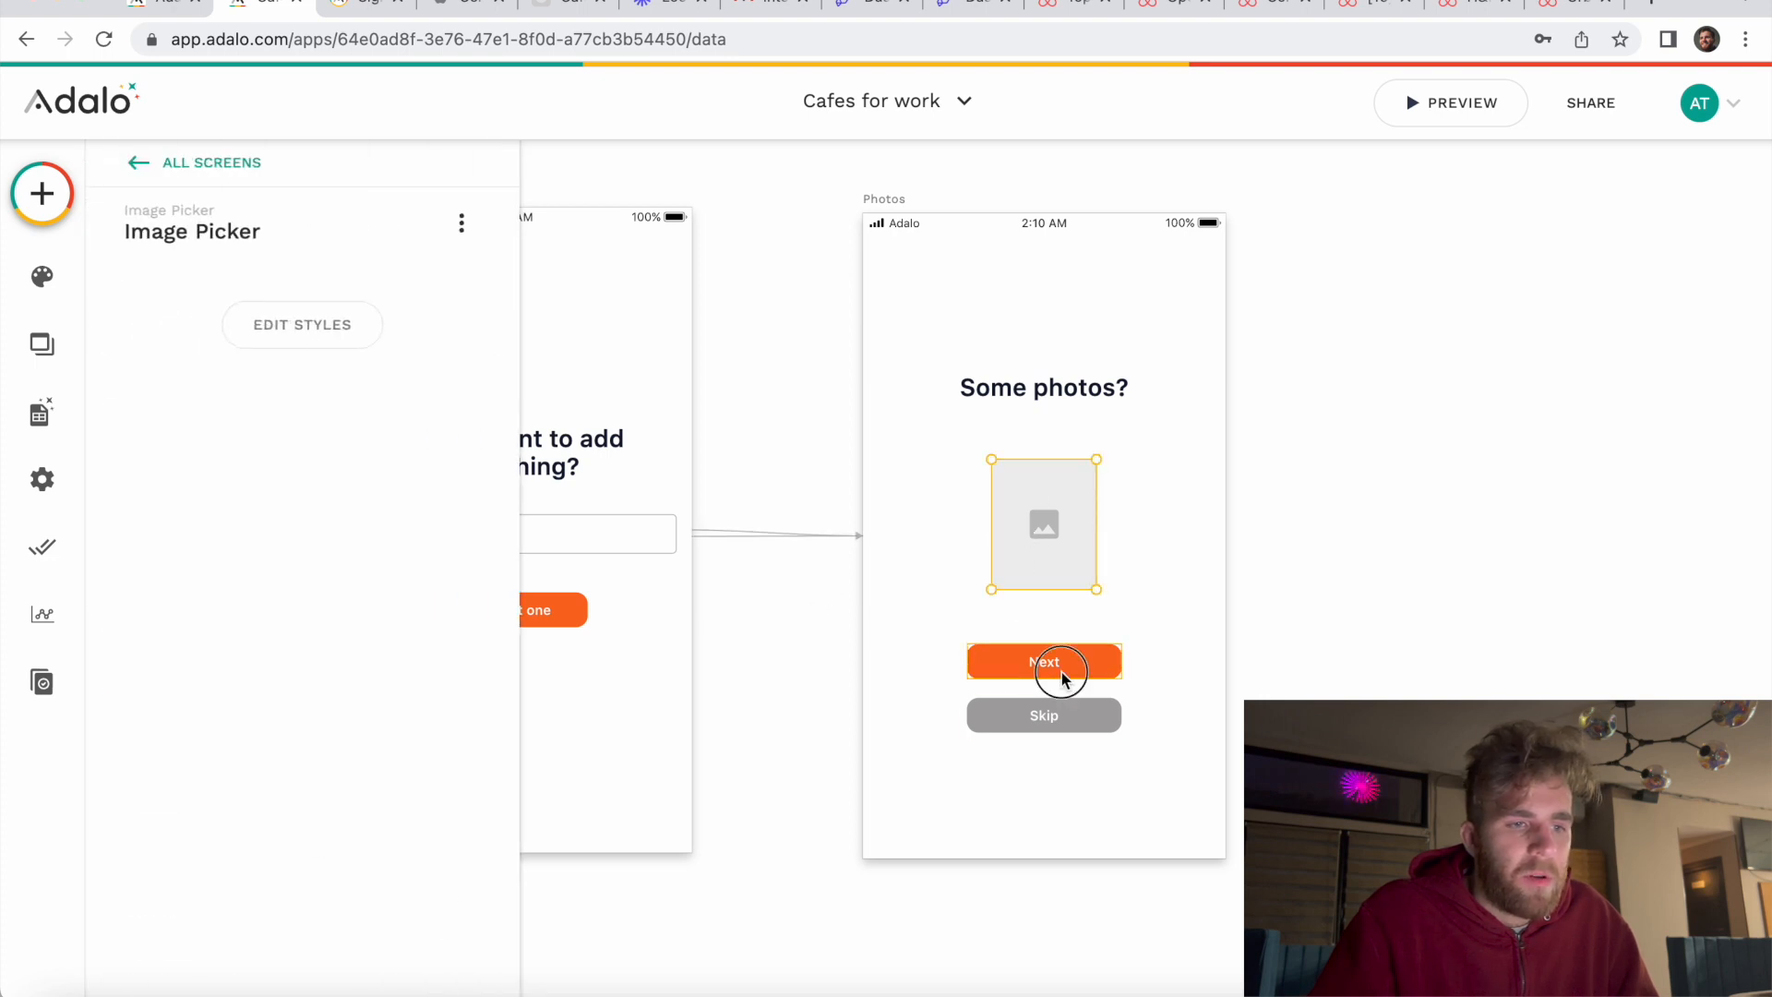
{"action": "left_click", "coordinate": [1060, 673]}
{"action": "scroll", "coordinate": [379, 867], "scroll_direction": "down", "scroll_amount": 10}
{"action": "scroll", "coordinate": [295, 369], "scroll_direction": "up", "scroll_amount": 2}
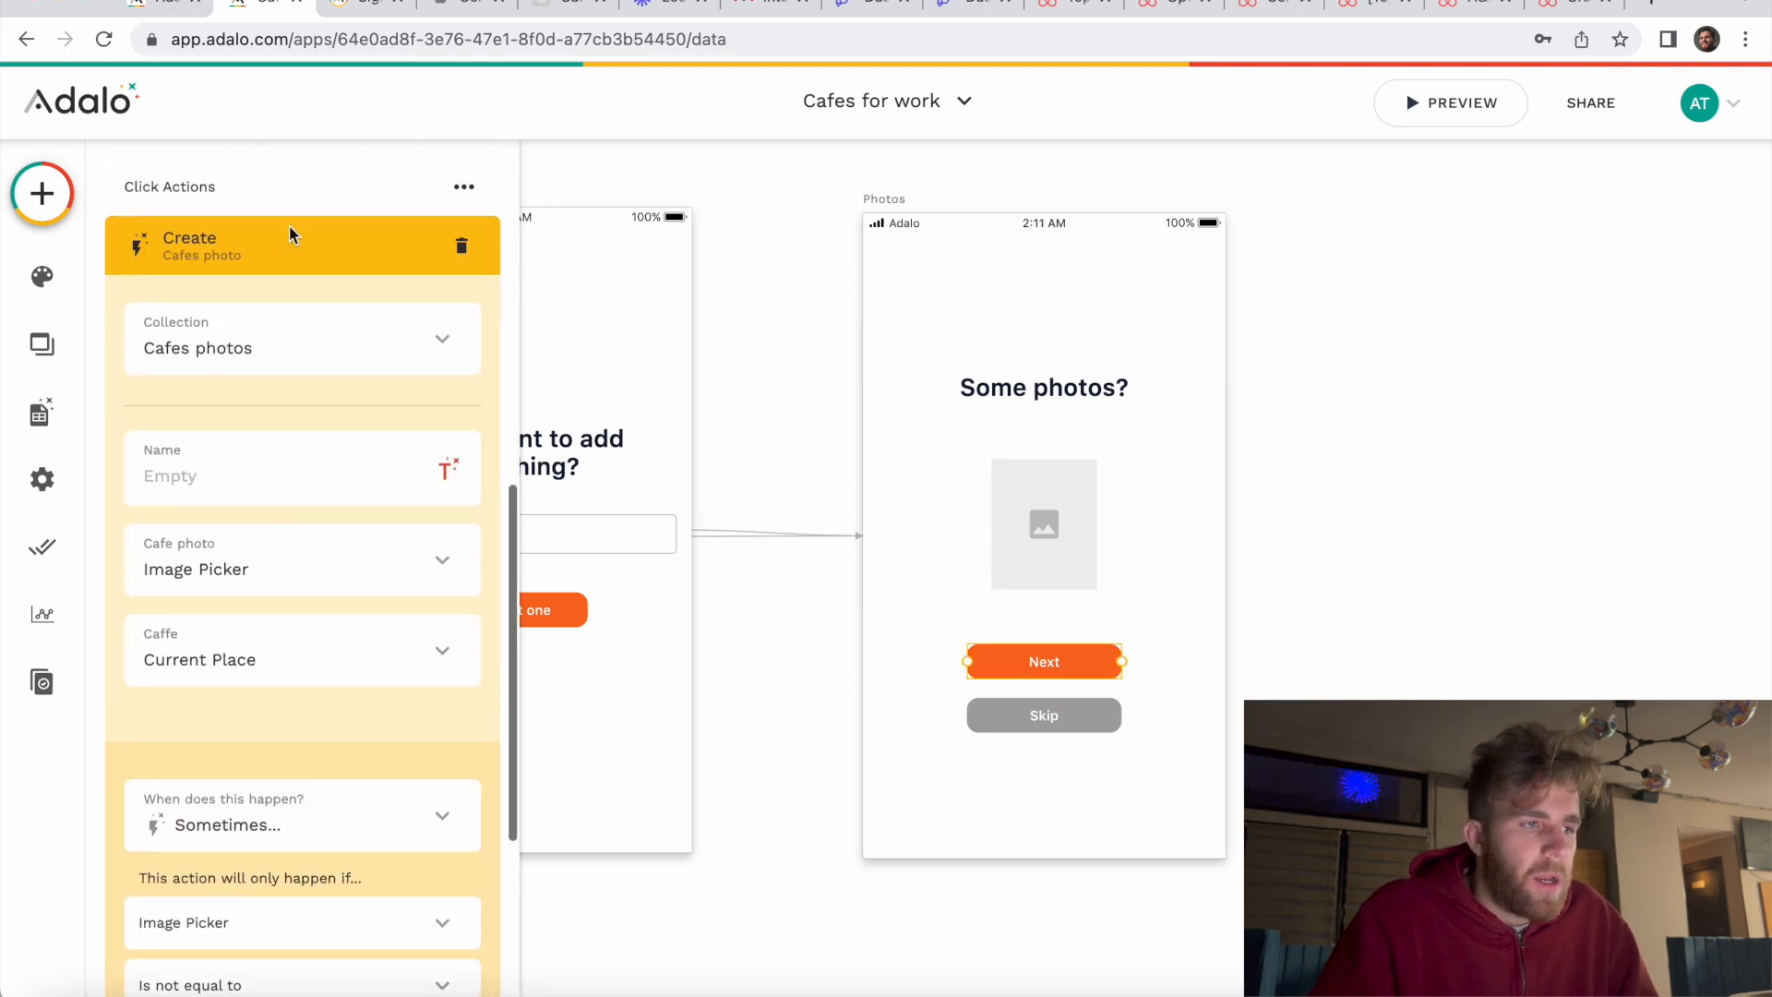
{"action": "scroll", "coordinate": [236, 628], "scroll_direction": "down", "scroll_amount": 1}
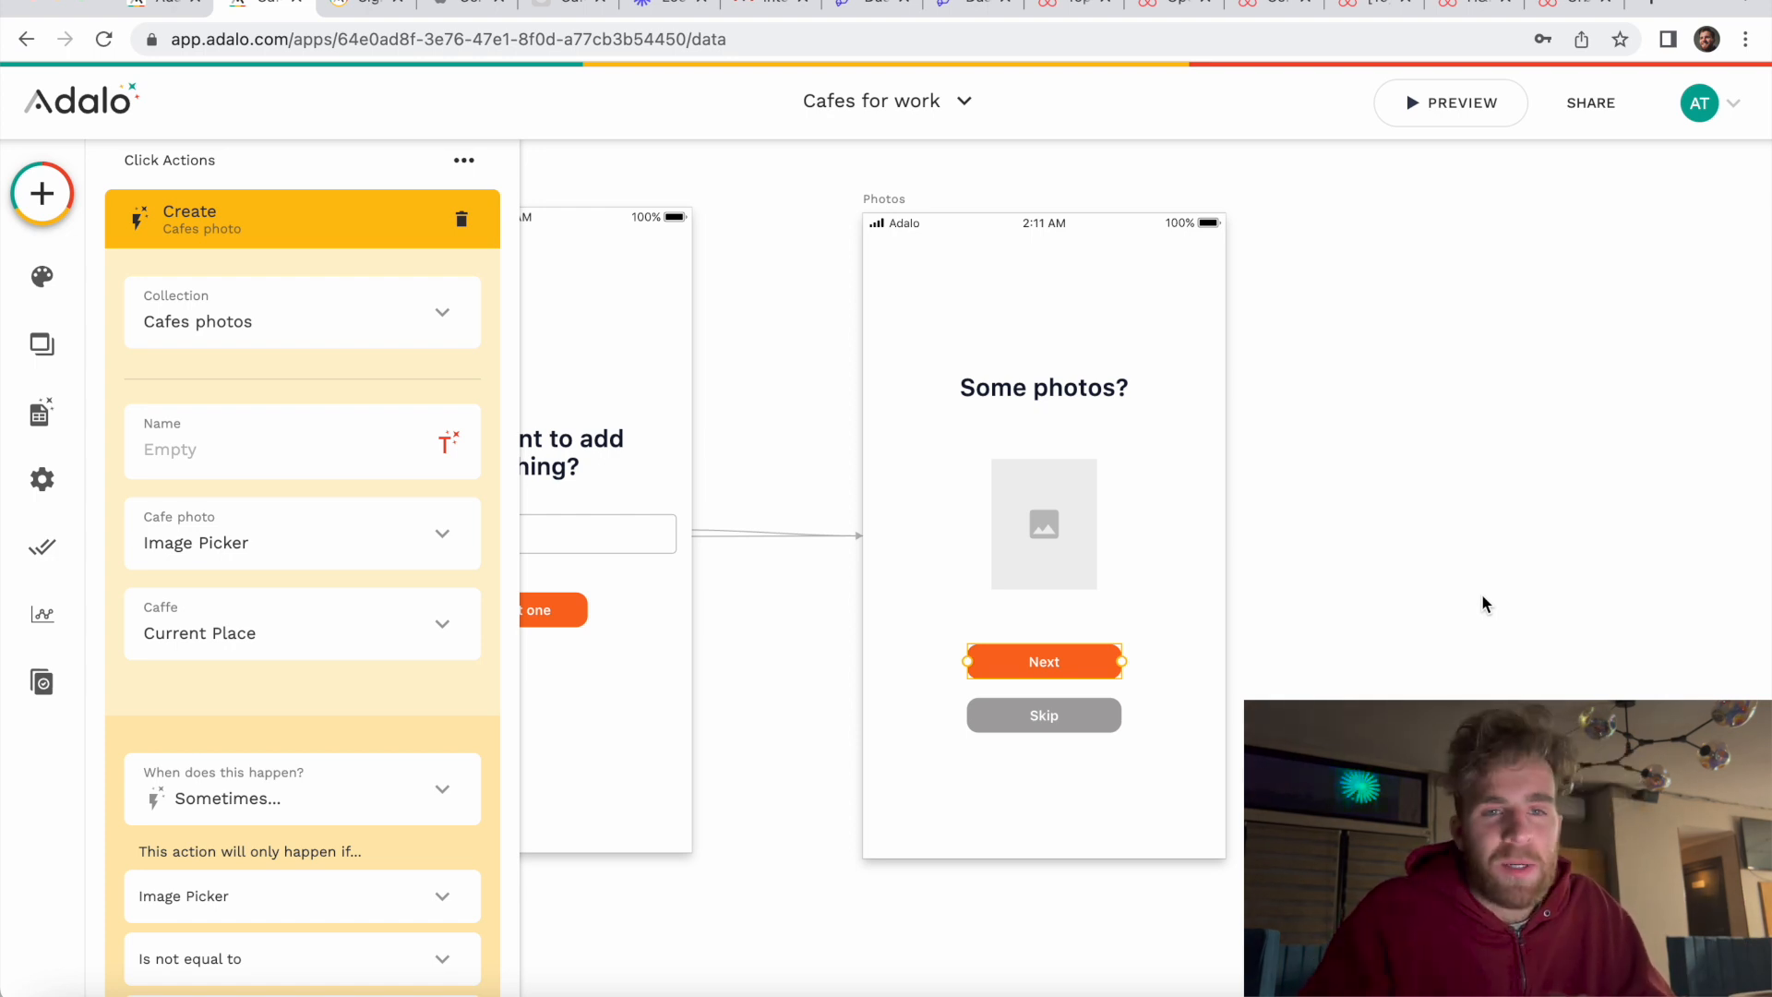
Step: Look over the app's screen flow from the Photos screen back through the Home and Cafe screens to the Listing screen
{"action": "left_click", "coordinate": [1495, 621]}
{"action": "scroll", "coordinate": [1141, 657], "scroll_direction": "down", "scroll_amount": 10}
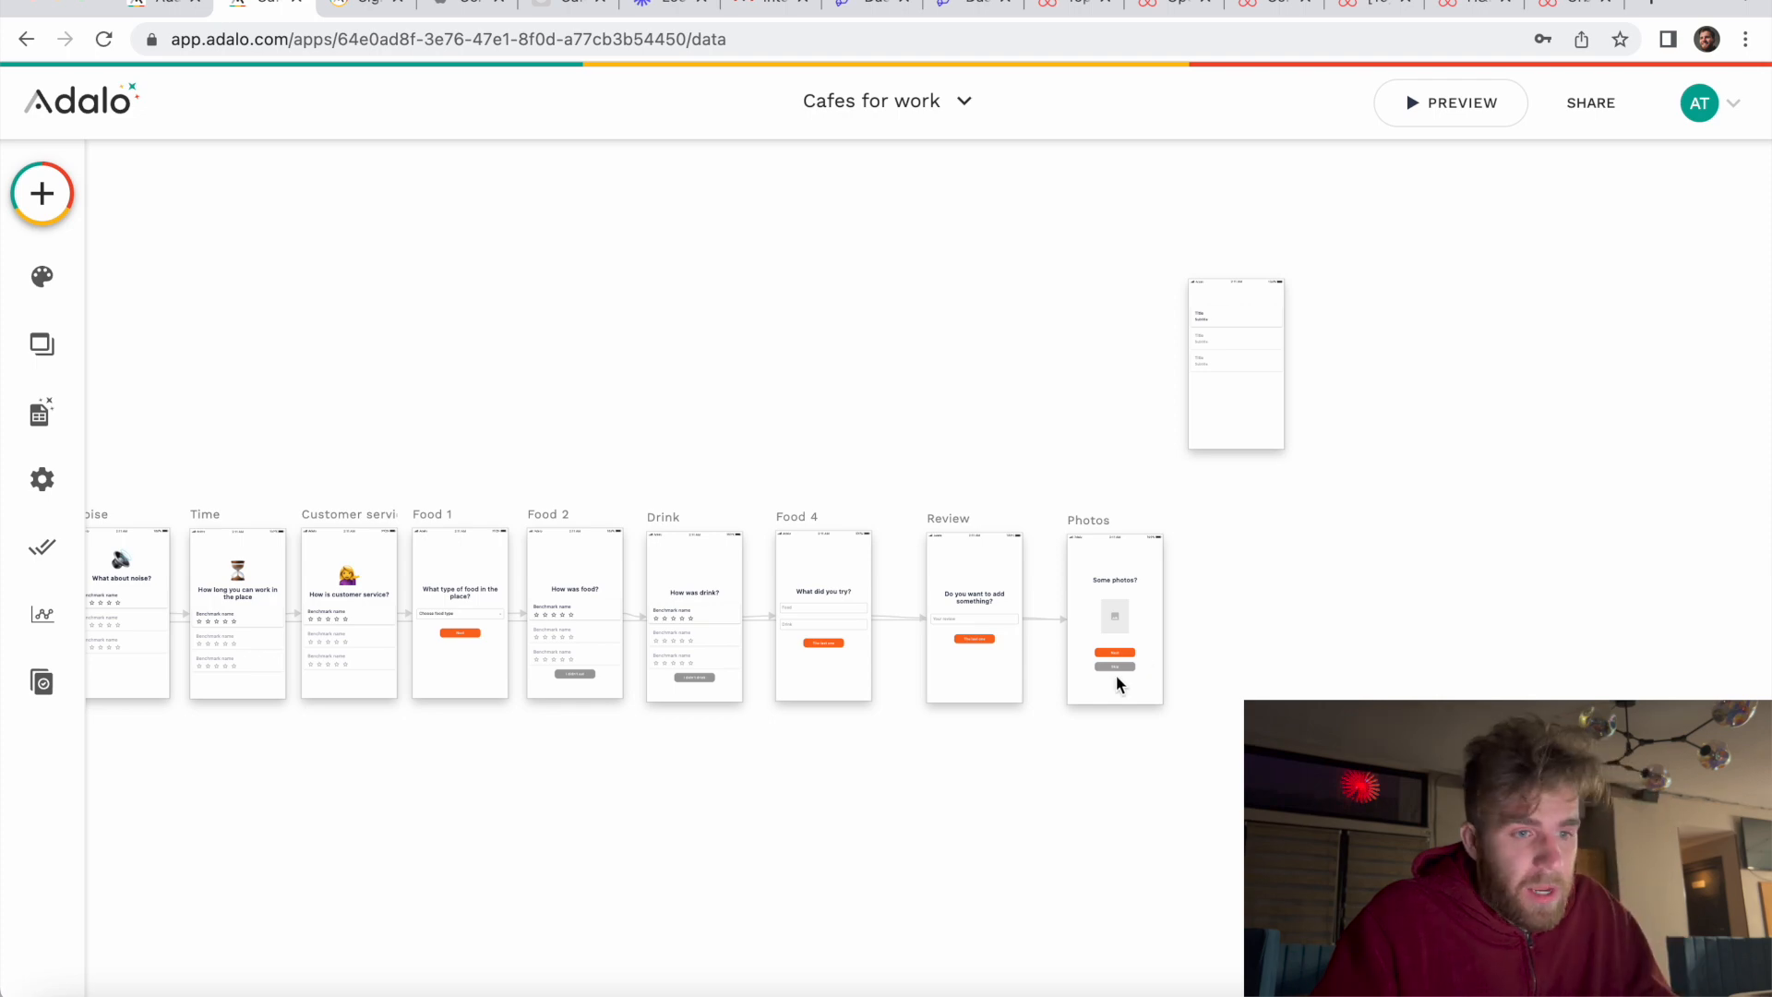
{"action": "scroll", "coordinate": [1116, 673], "scroll_direction": "down", "scroll_amount": 5}
{"action": "scroll", "coordinate": [968, 669], "scroll_direction": "down", "scroll_amount": 3}
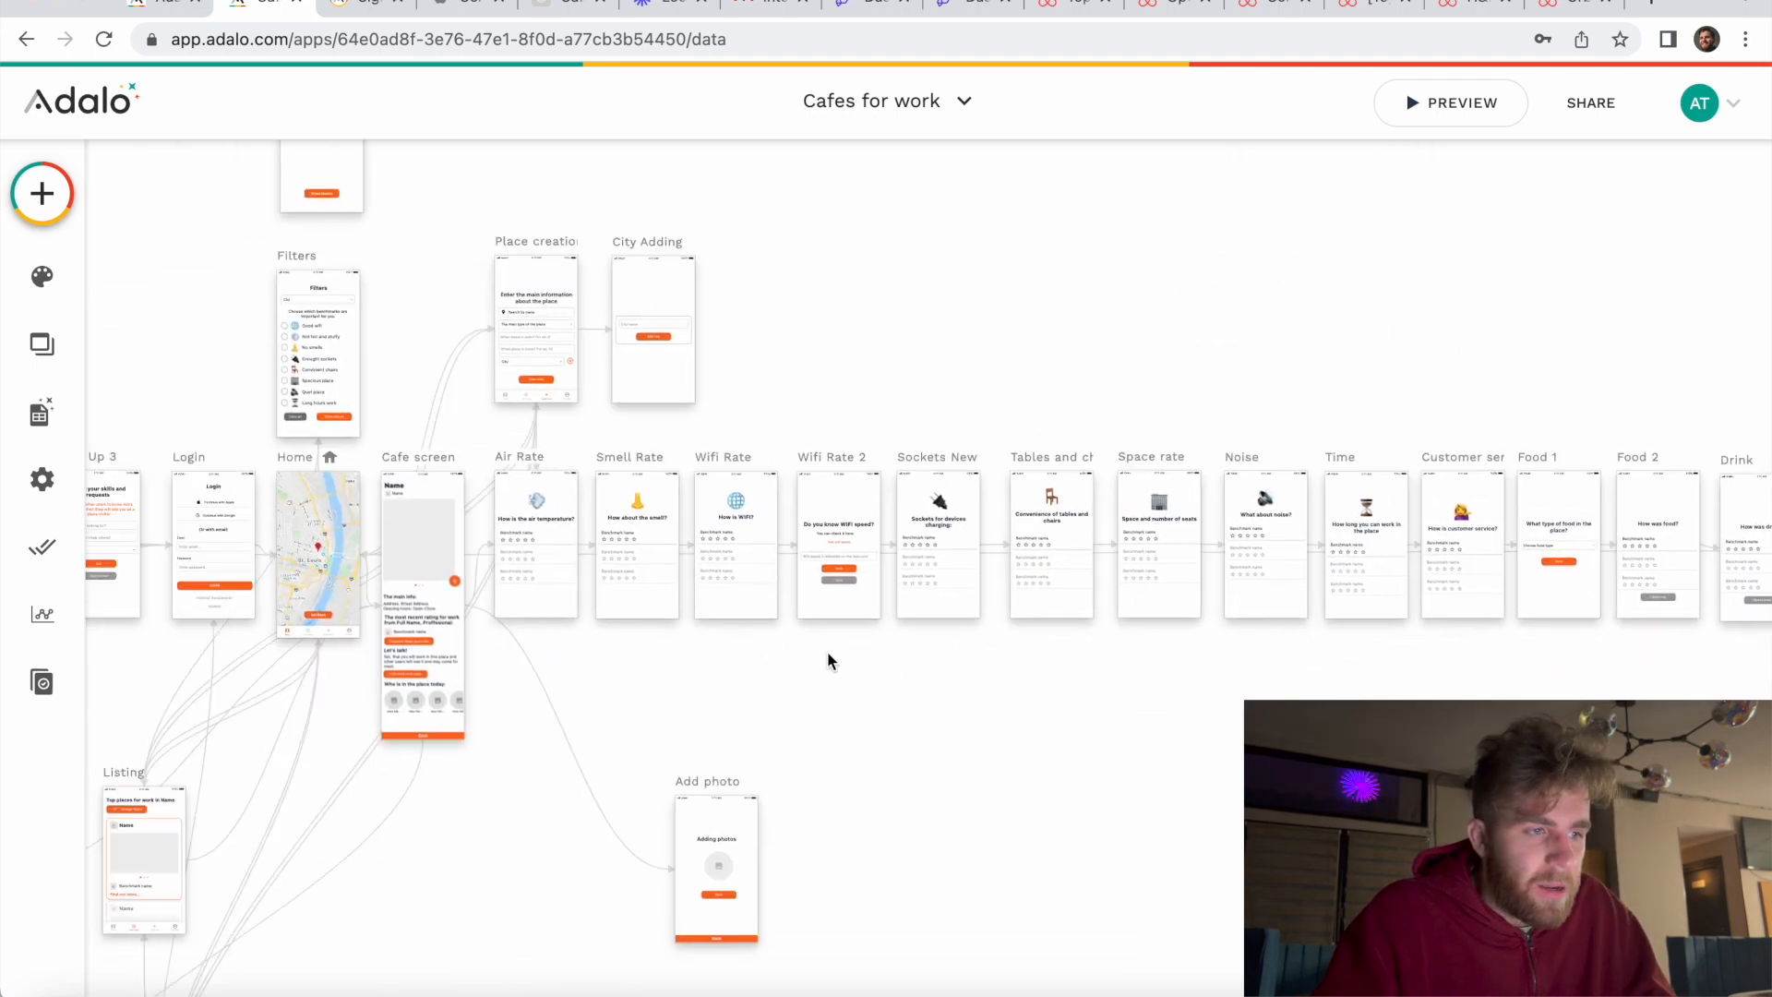
{"action": "scroll", "coordinate": [490, 553], "scroll_direction": "up", "scroll_amount": 3}
{"action": "scroll", "coordinate": [473, 558], "scroll_direction": "up", "scroll_amount": 5}
{"action": "scroll", "coordinate": [473, 558], "scroll_direction": "up", "scroll_amount": 1}
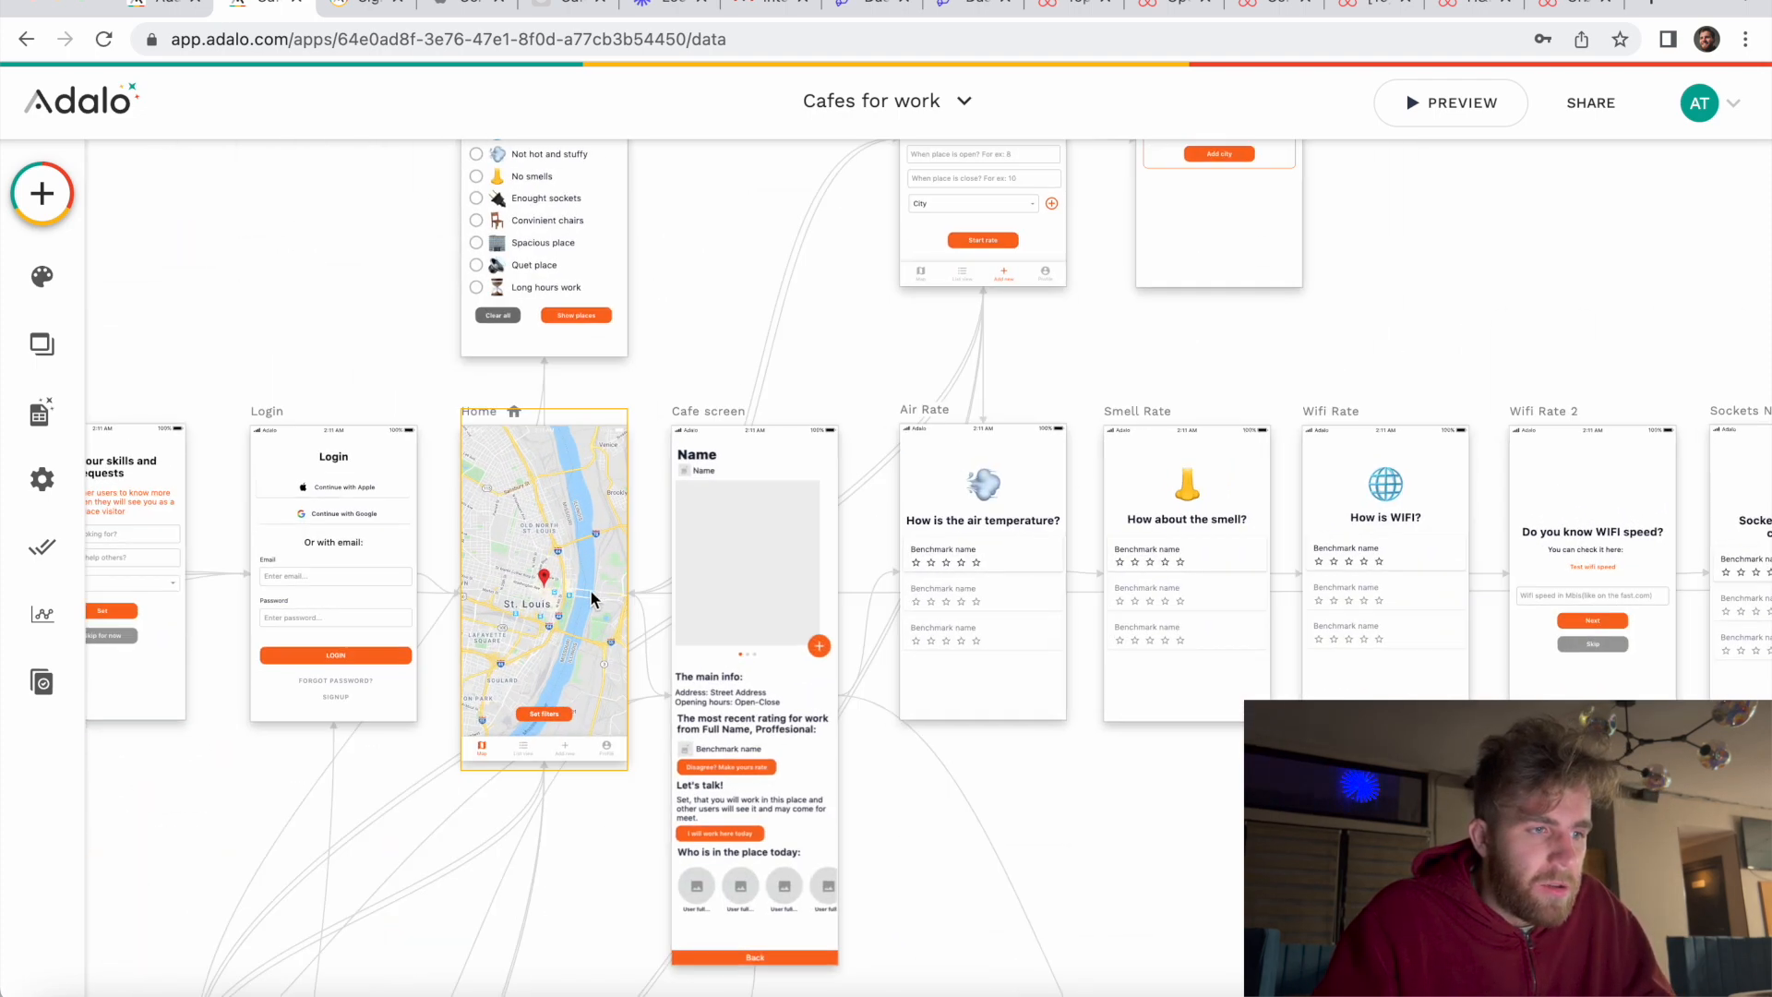
{"action": "scroll", "coordinate": [591, 596], "scroll_direction": "down", "scroll_amount": 6}
{"action": "scroll", "coordinate": [591, 598], "scroll_direction": "up", "scroll_amount": 5}
{"action": "scroll", "coordinate": [591, 598], "scroll_direction": "down", "scroll_amount": 5}
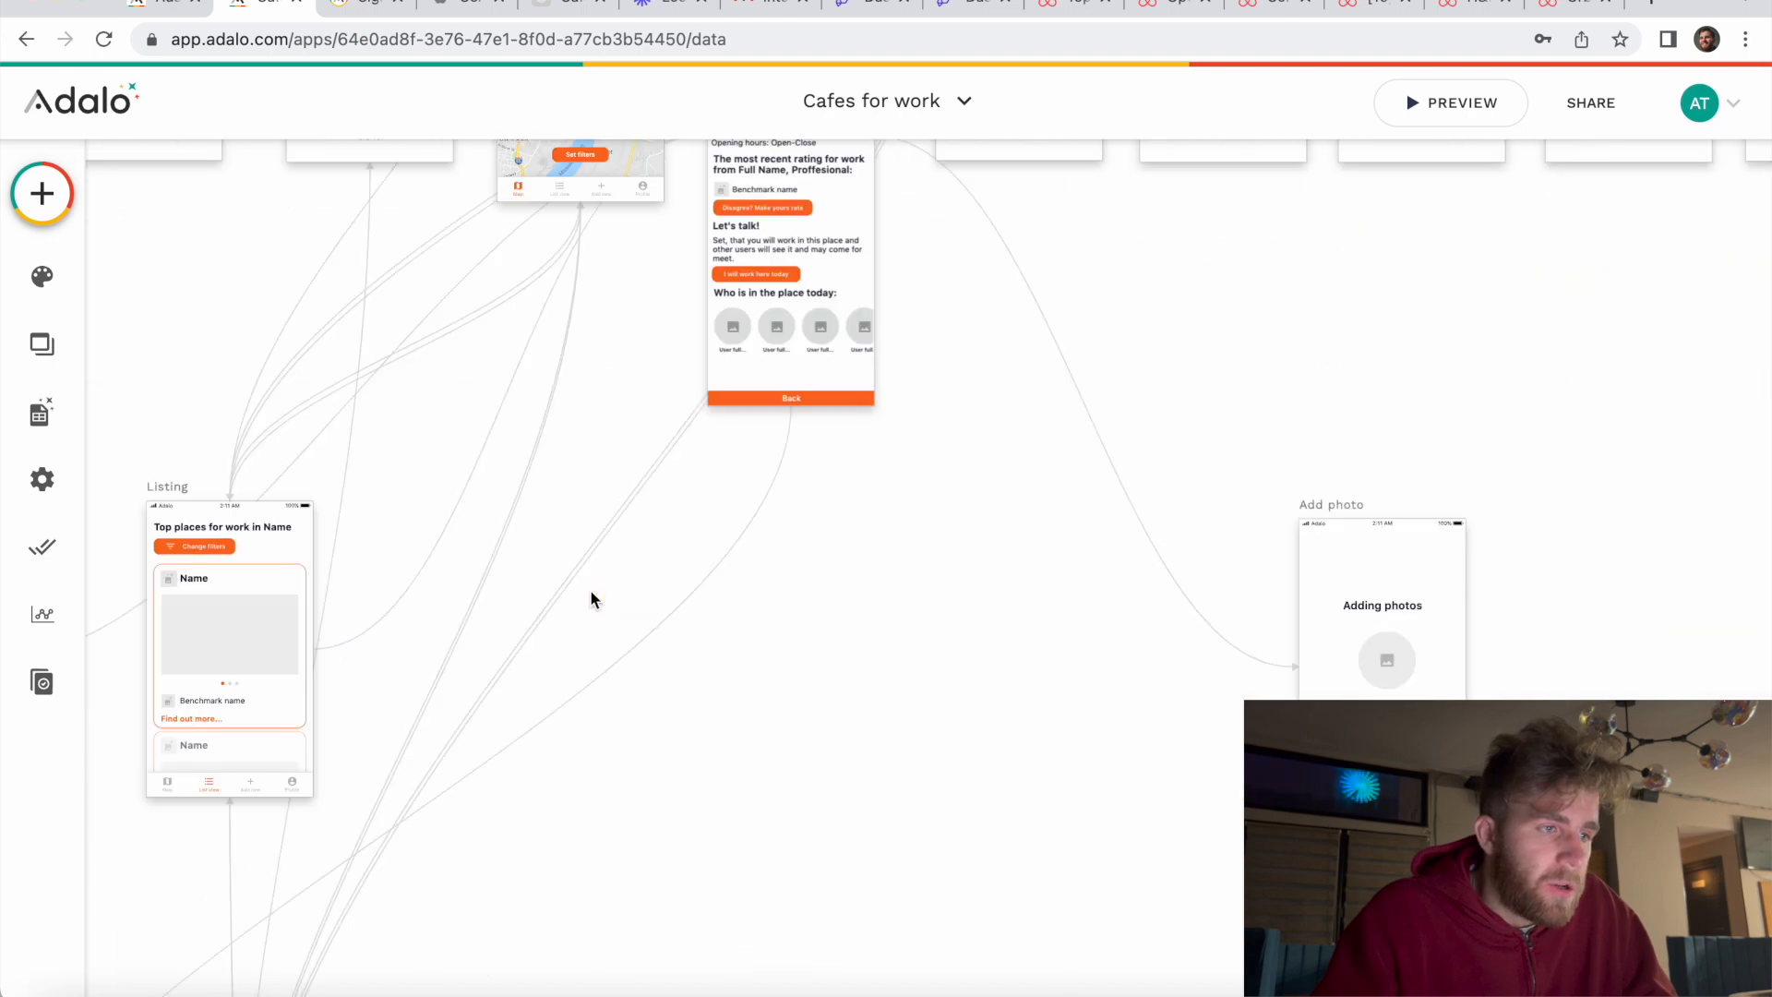
{"action": "scroll", "coordinate": [591, 598], "scroll_direction": "left", "scroll_amount": 5}
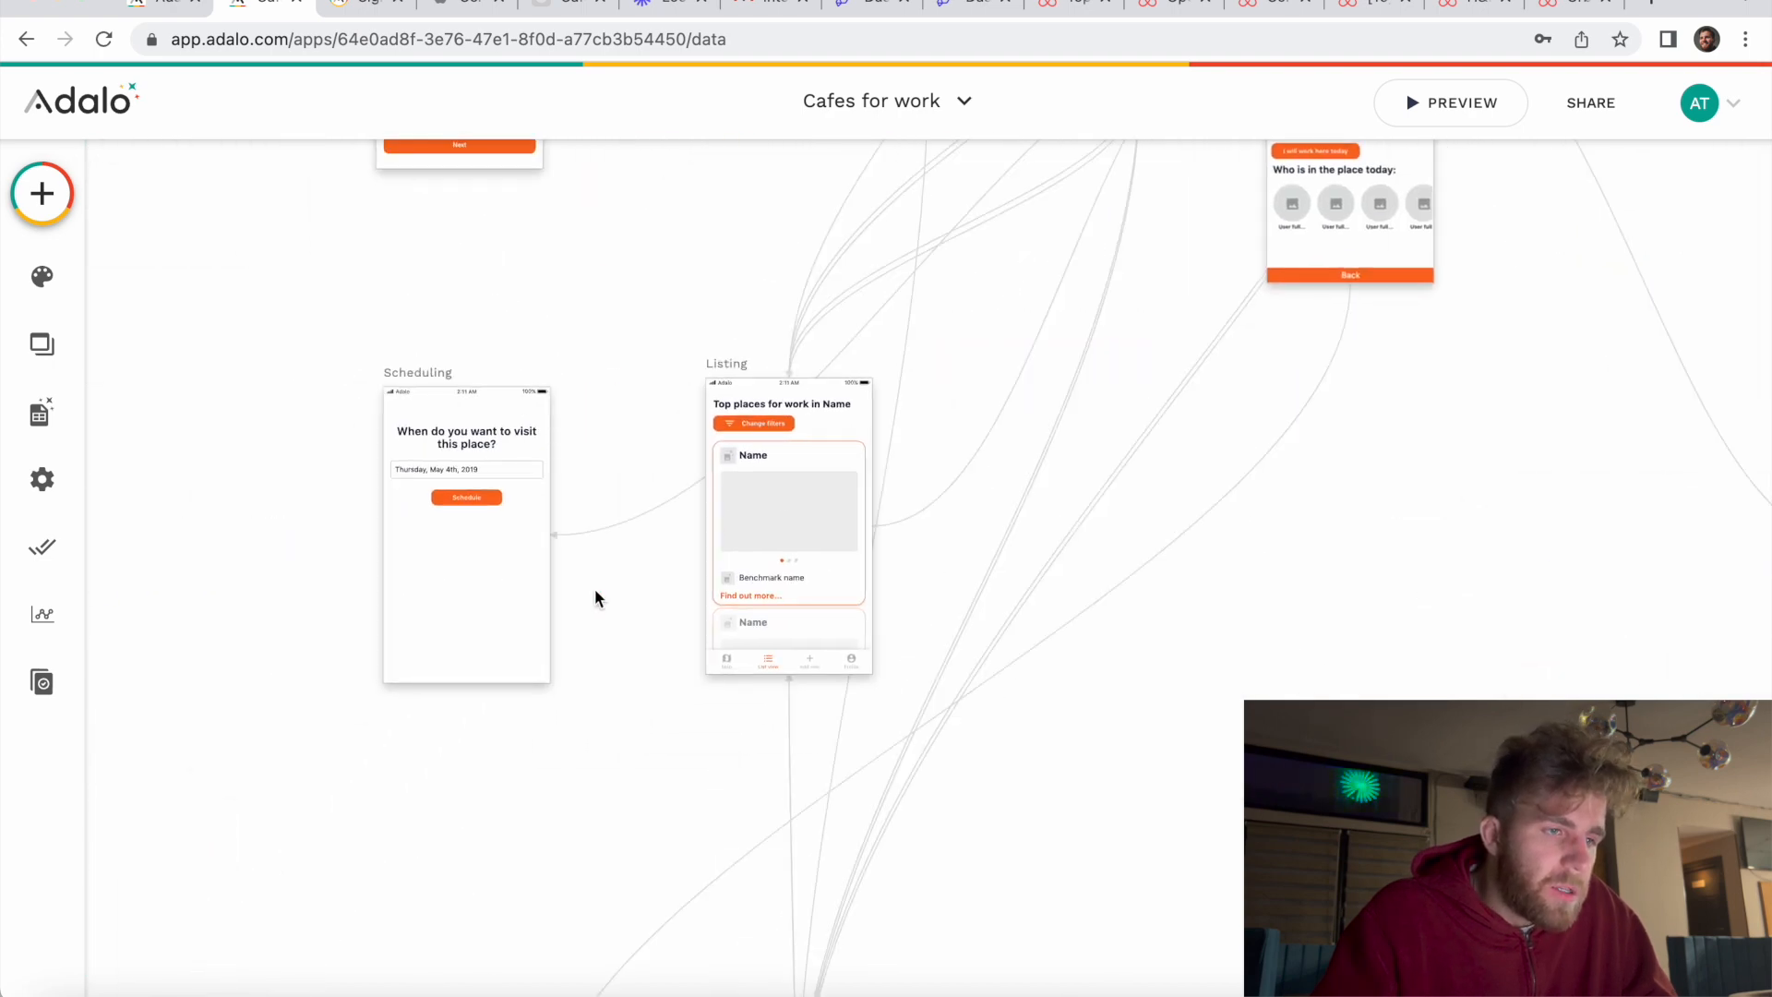
{"action": "scroll", "coordinate": [713, 550], "scroll_direction": "up", "scroll_amount": 2}
{"action": "scroll", "coordinate": [712, 550], "scroll_direction": "up", "scroll_amount": 5}
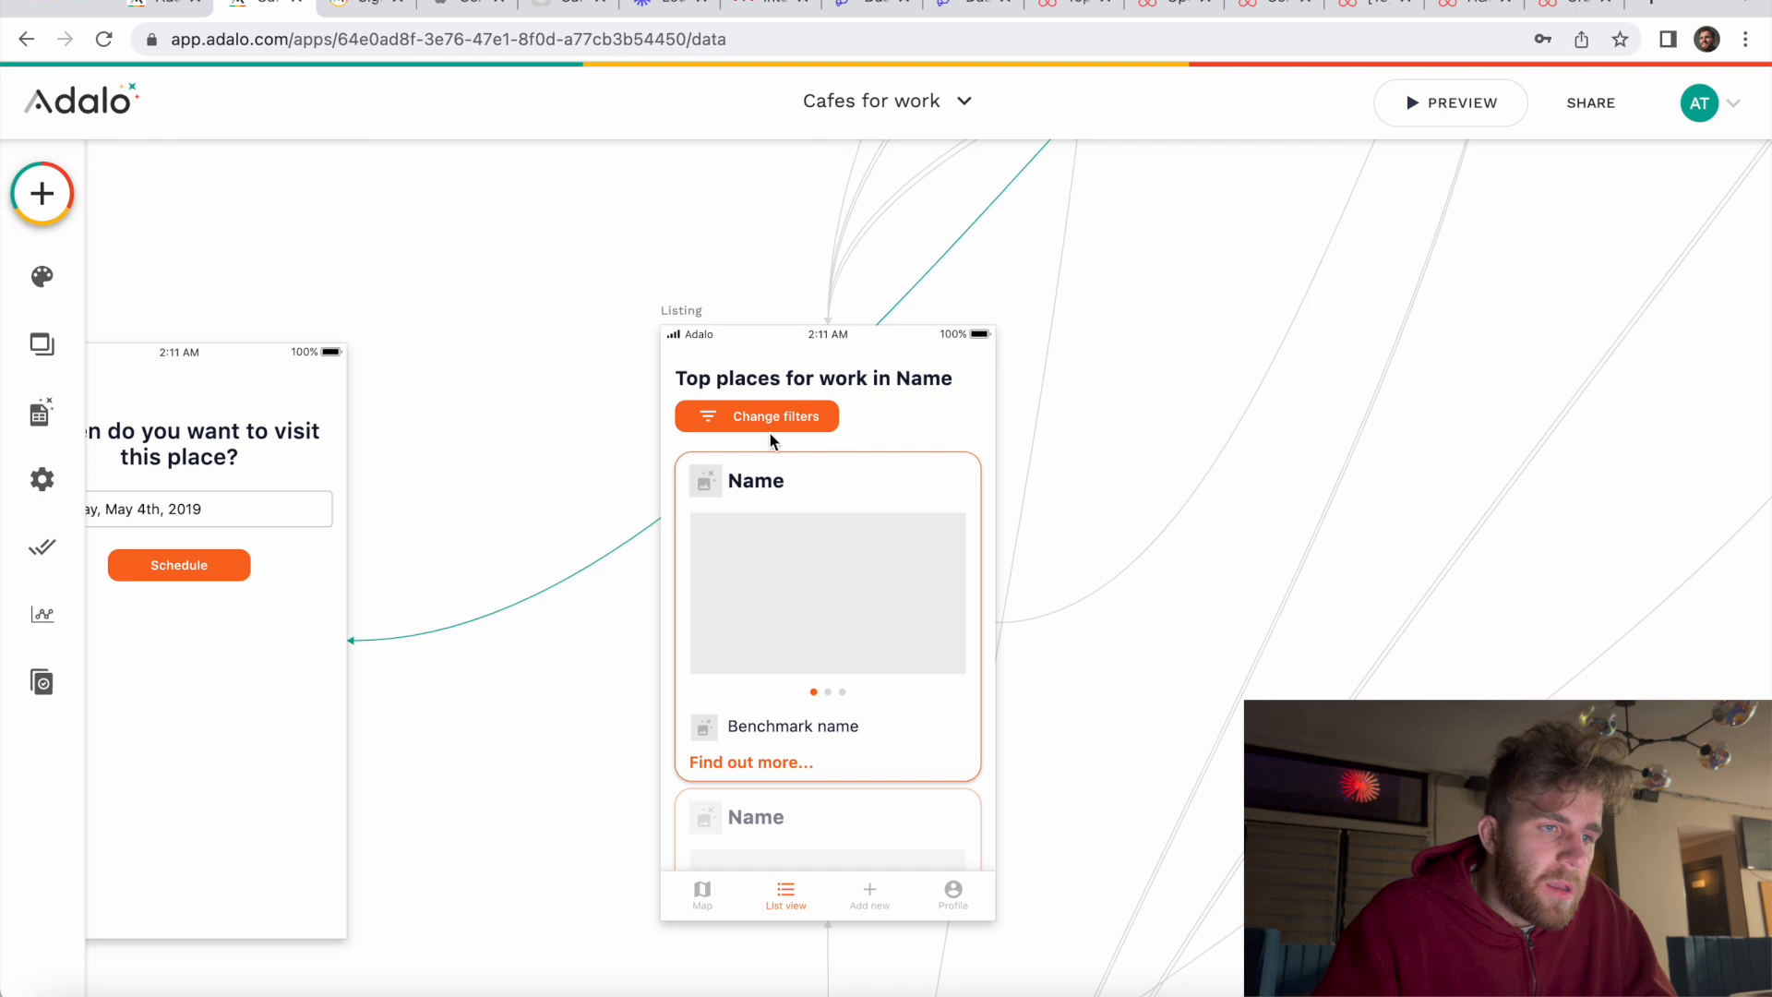
Step: Inspect the settings of the Listing screen's Change filters button and the custom filters of its places list
{"action": "left_click", "coordinate": [780, 420]}
{"action": "scroll", "coordinate": [845, 568], "scroll_direction": "down", "scroll_amount": 1}
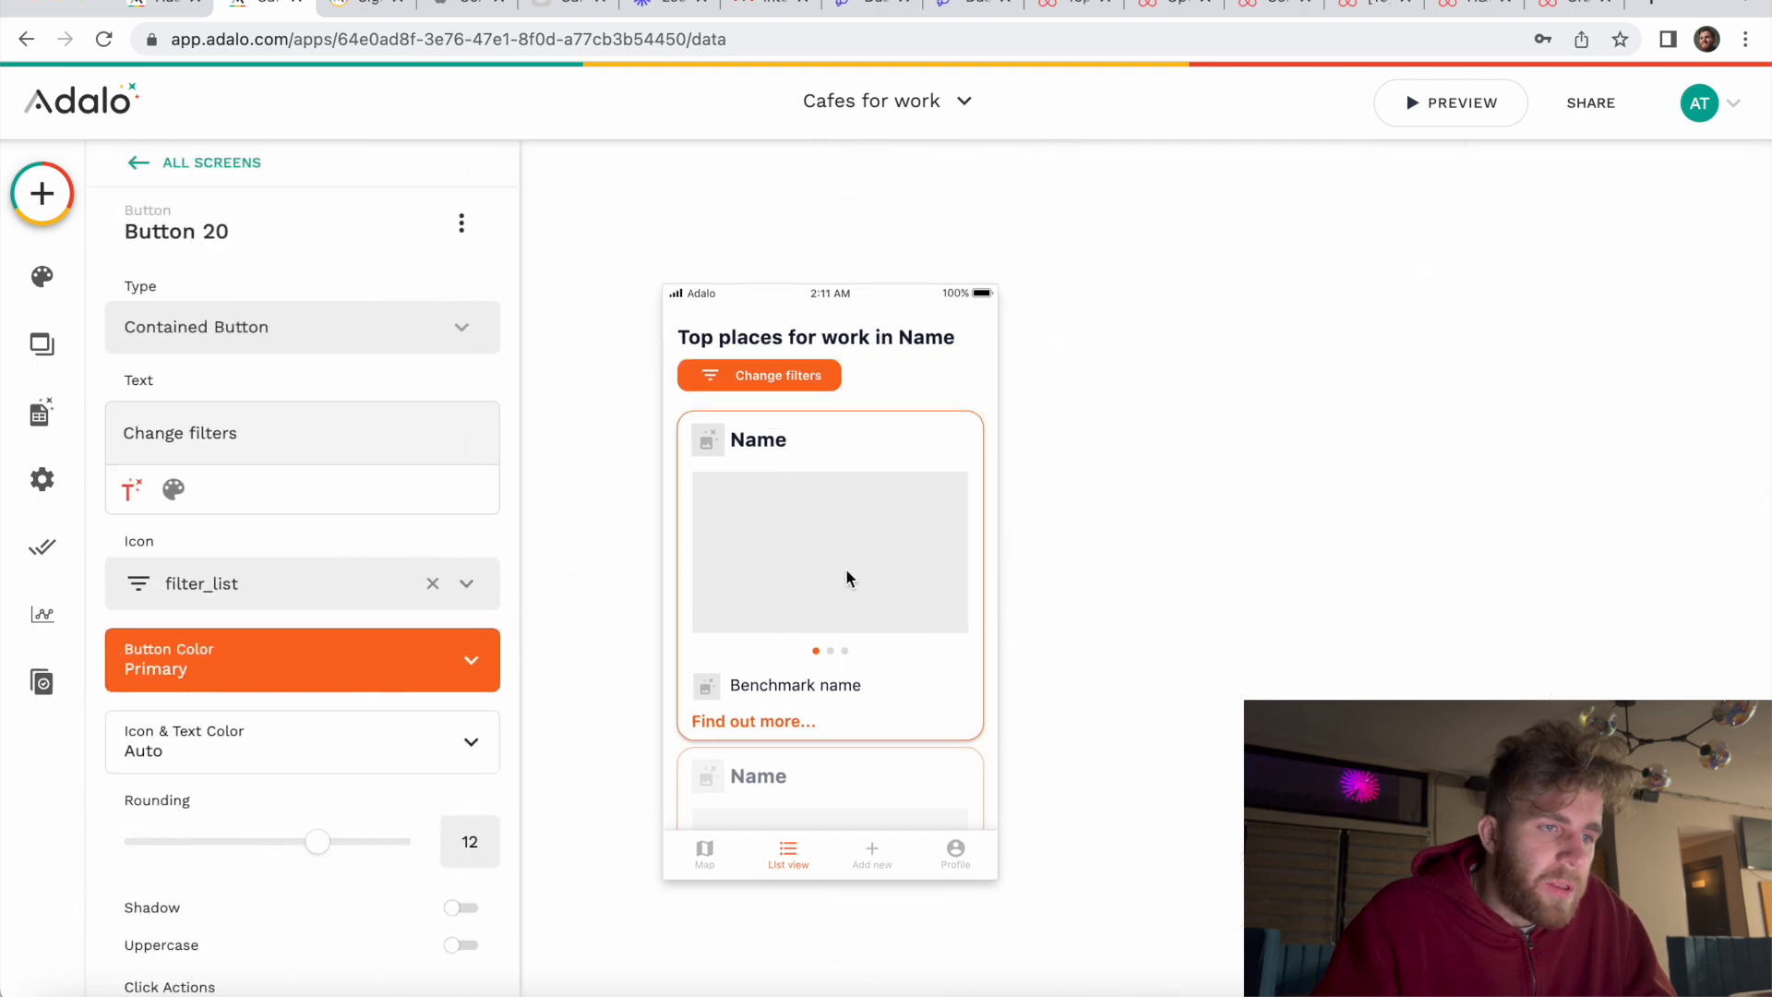
{"action": "left_click", "coordinate": [845, 568]}
{"action": "scroll", "coordinate": [346, 777], "scroll_direction": "down", "scroll_amount": 2}
{"action": "scroll", "coordinate": [345, 779], "scroll_direction": "down", "scroll_amount": 10}
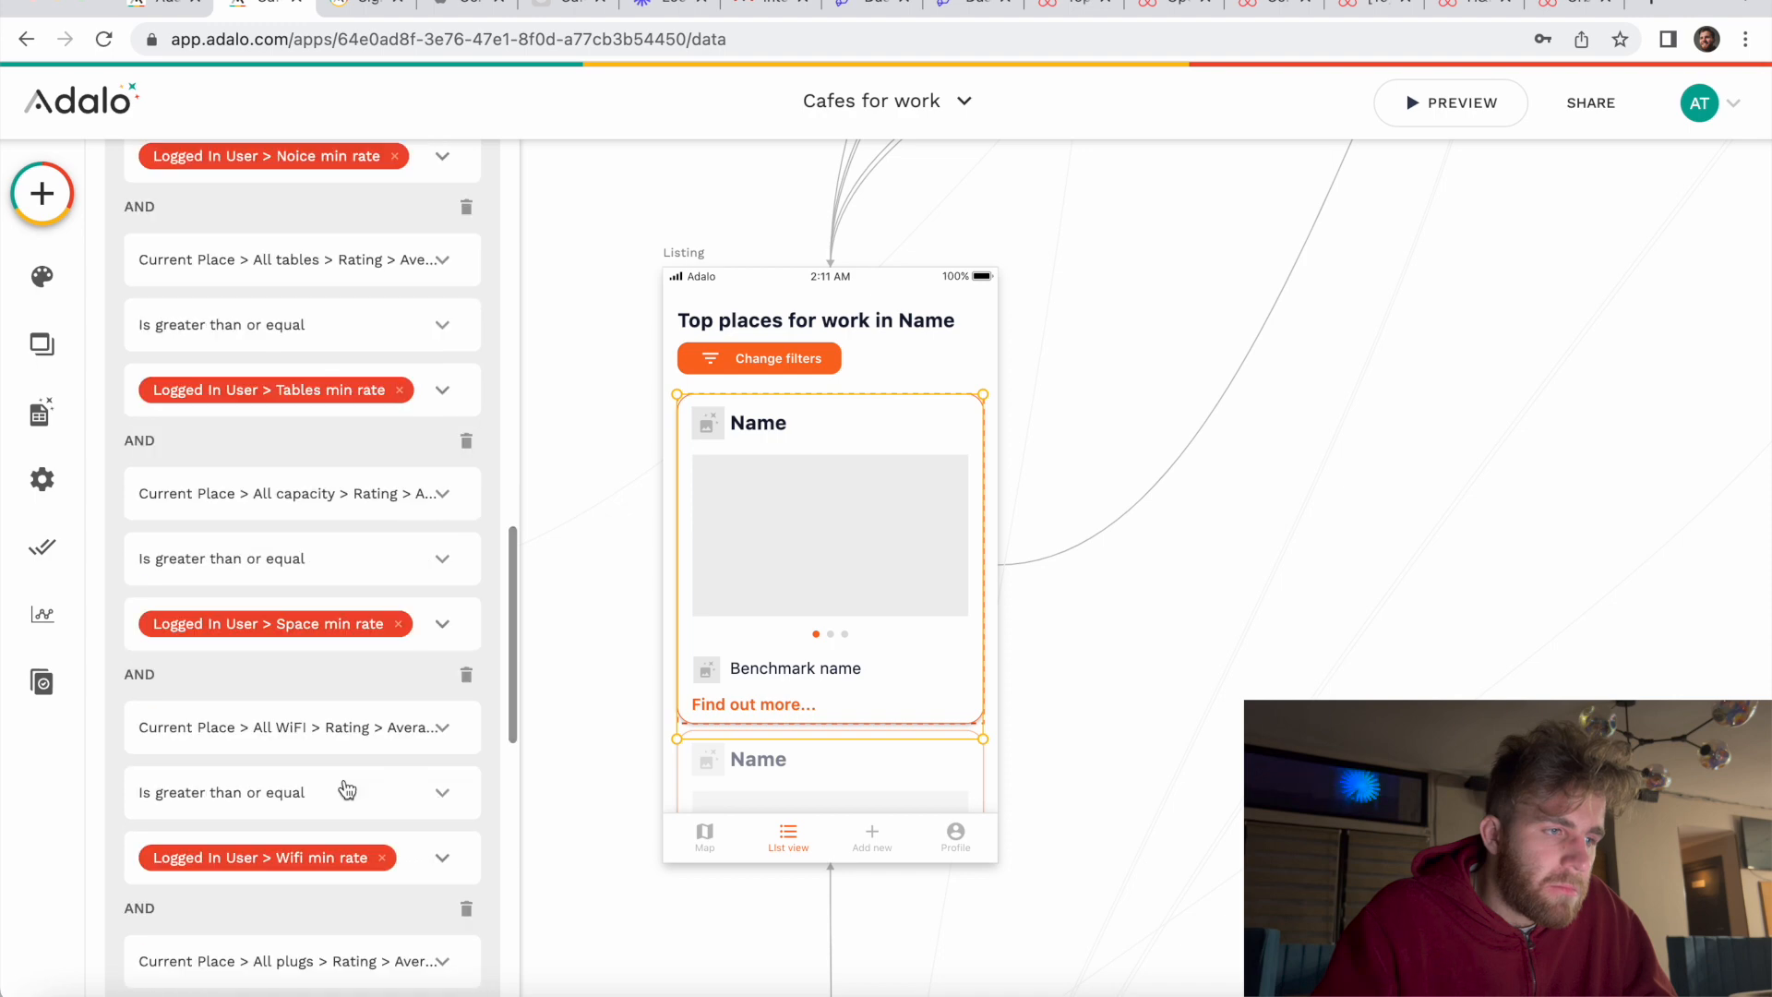
{"action": "scroll", "coordinate": [346, 790], "scroll_direction": "down", "scroll_amount": 1}
{"action": "scroll", "coordinate": [799, 685], "scroll_direction": "up", "scroll_amount": 10}
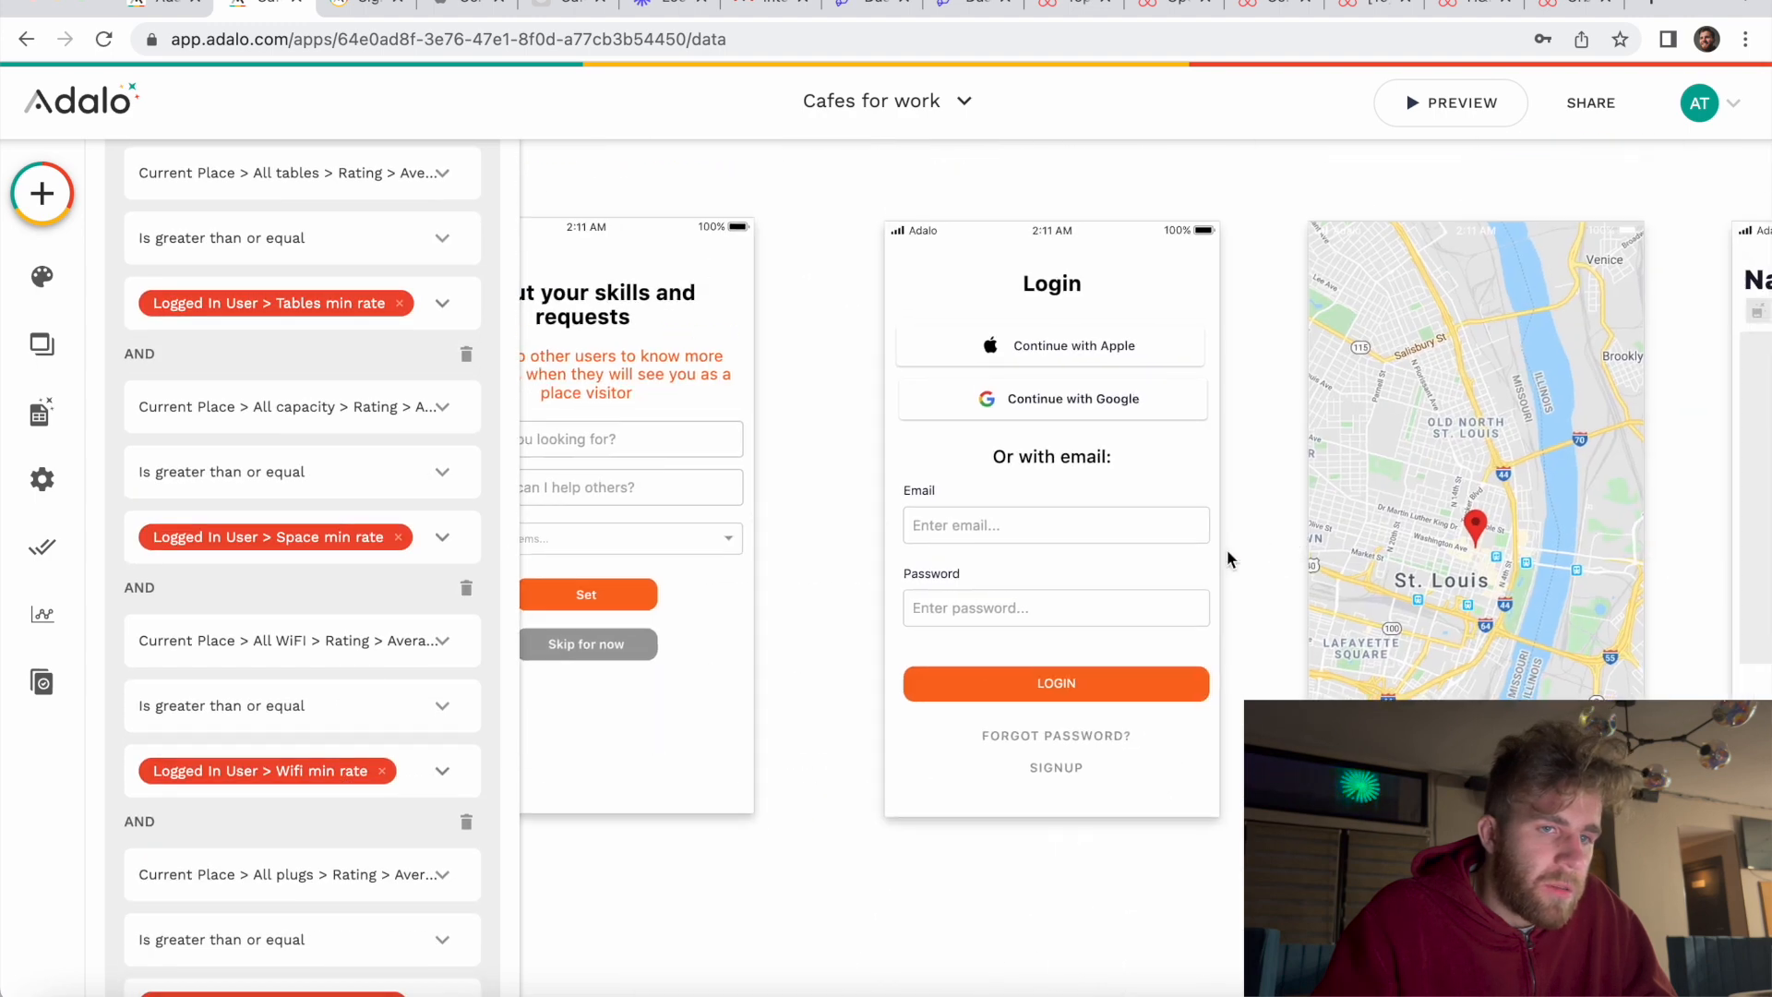
Step: Review the custom filters of the benchmark list inside the Listing screen's place card
{"action": "scroll", "coordinate": [1226, 550], "scroll_direction": "right", "scroll_amount": 3}
{"action": "scroll", "coordinate": [1055, 751], "scroll_direction": "down", "scroll_amount": 10}
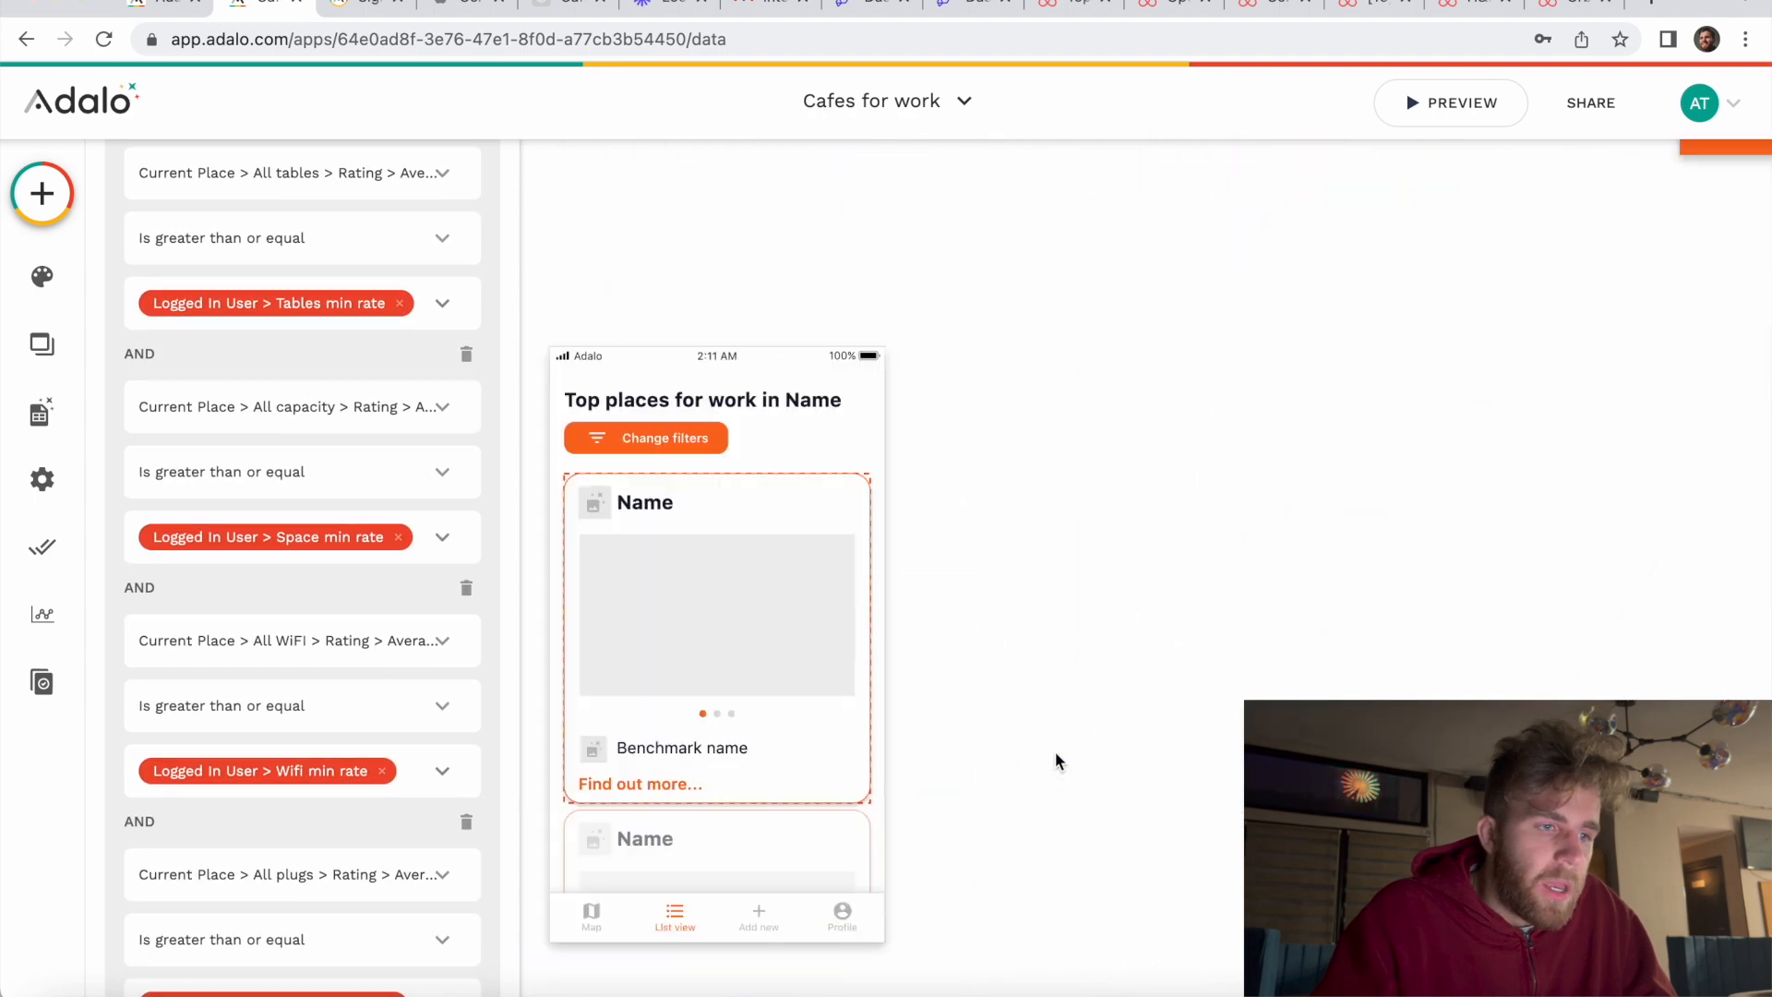
{"action": "scroll", "coordinate": [1055, 751], "scroll_direction": "down", "scroll_amount": 2}
{"action": "scroll", "coordinate": [1054, 751], "scroll_direction": "left", "scroll_amount": 2}
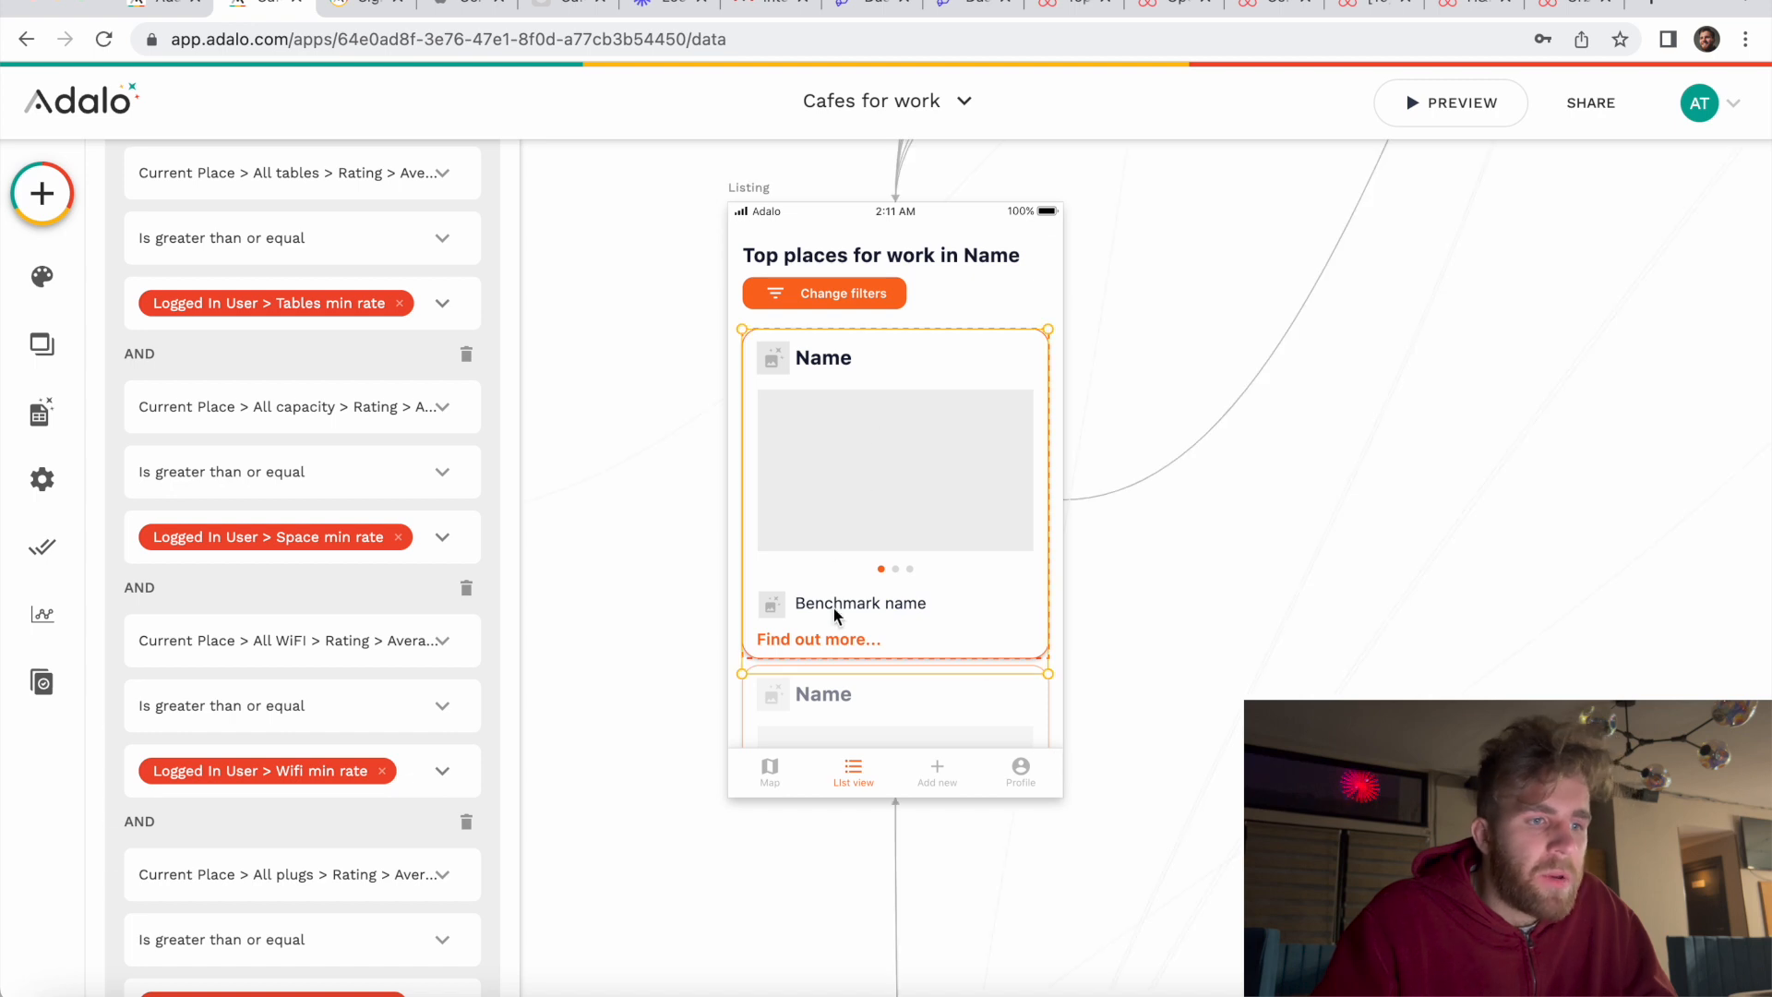
{"action": "left_click", "coordinate": [835, 615]}
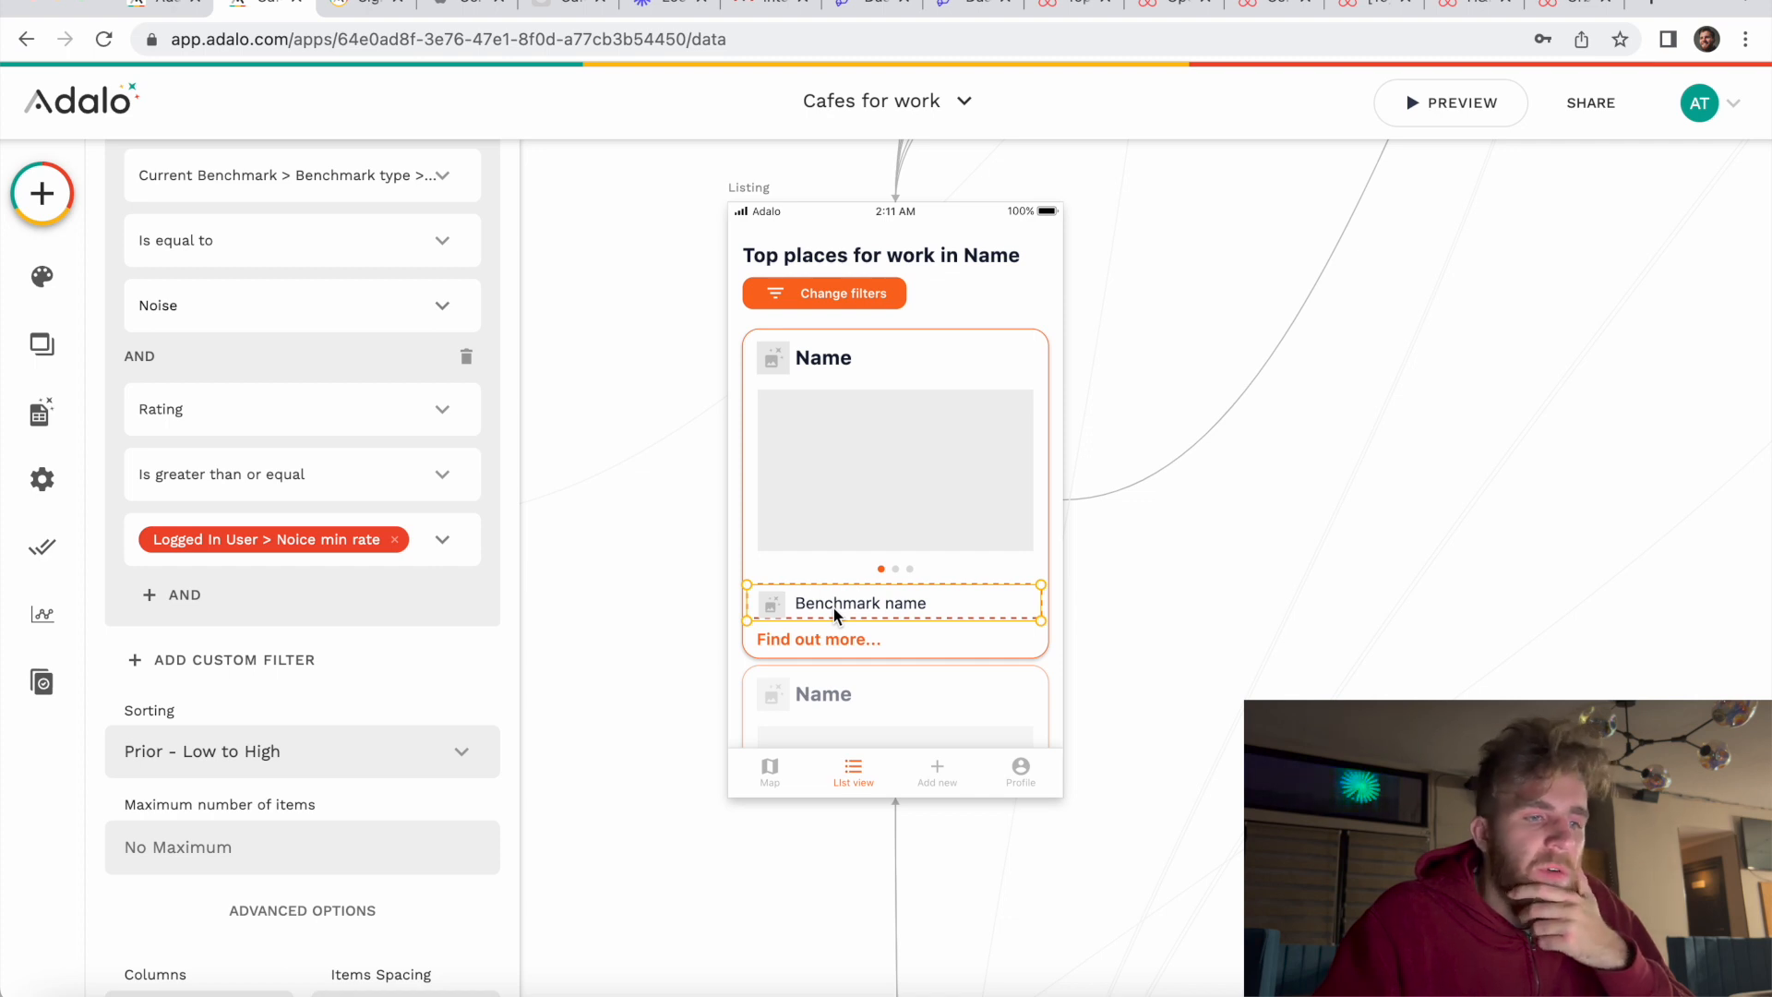
{"action": "scroll", "coordinate": [308, 500], "scroll_direction": "up", "scroll_amount": 15}
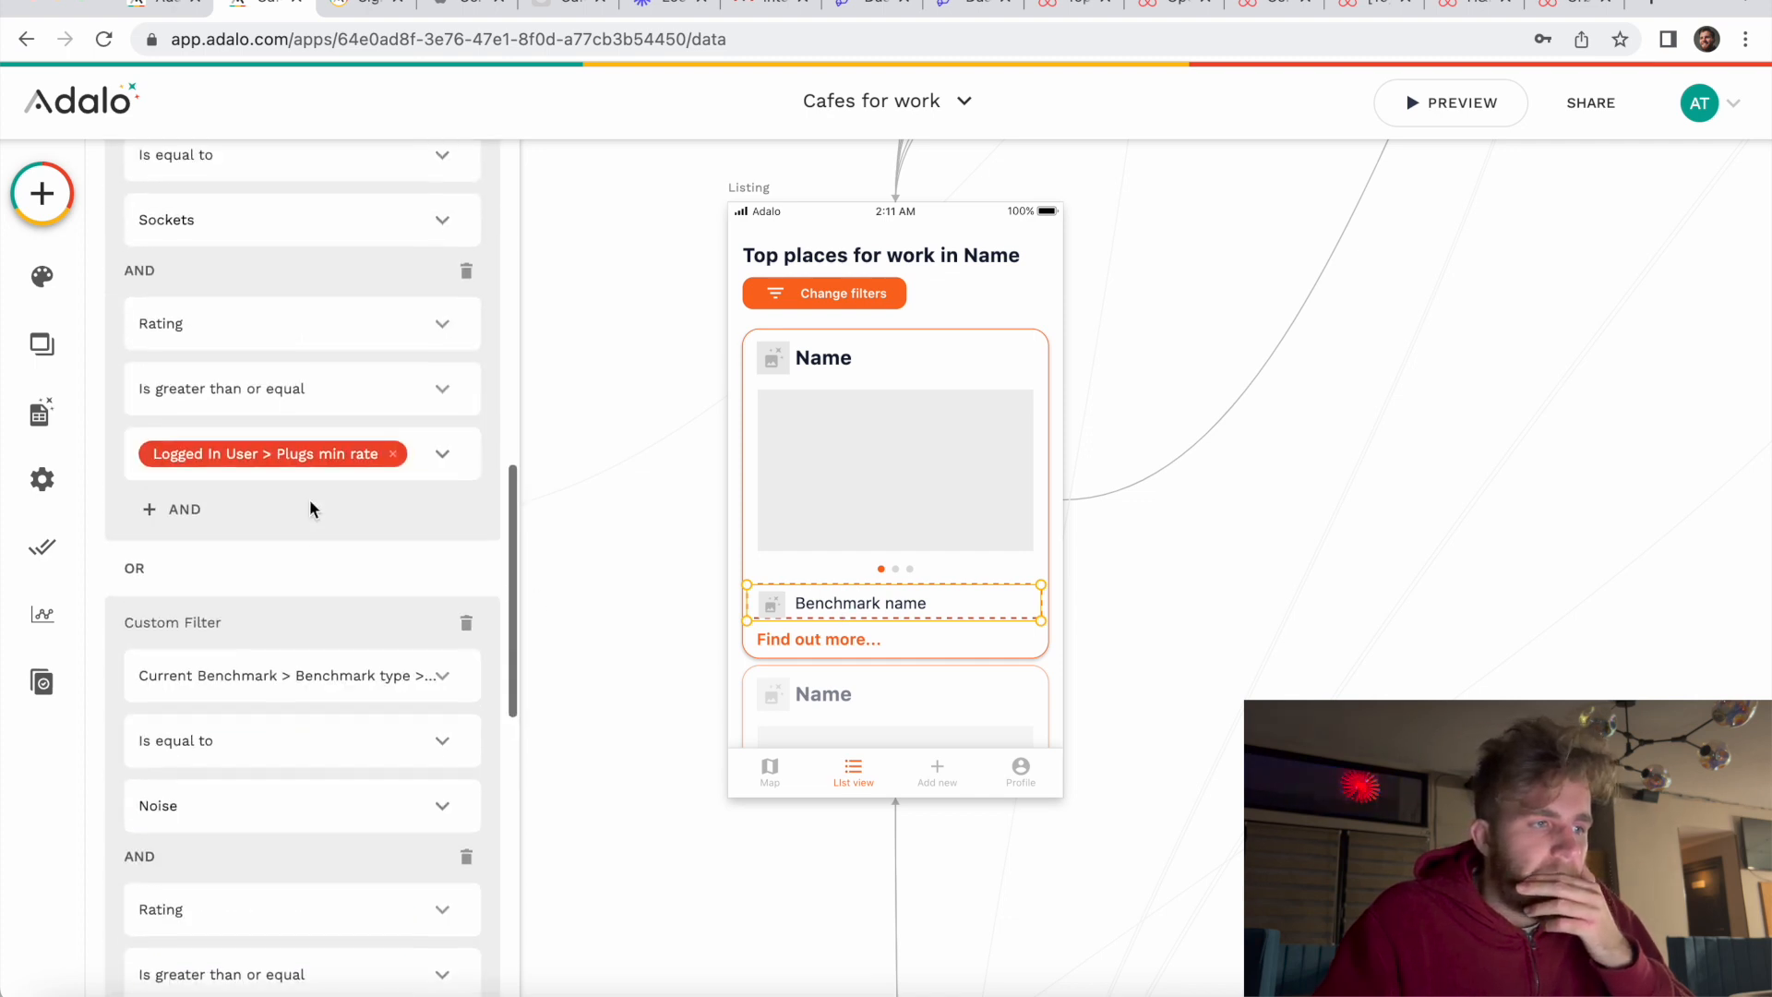
{"action": "scroll", "coordinate": [308, 500], "scroll_direction": "down", "scroll_amount": 5}
{"action": "scroll", "coordinate": [308, 500], "scroll_direction": "down", "scroll_amount": 8}
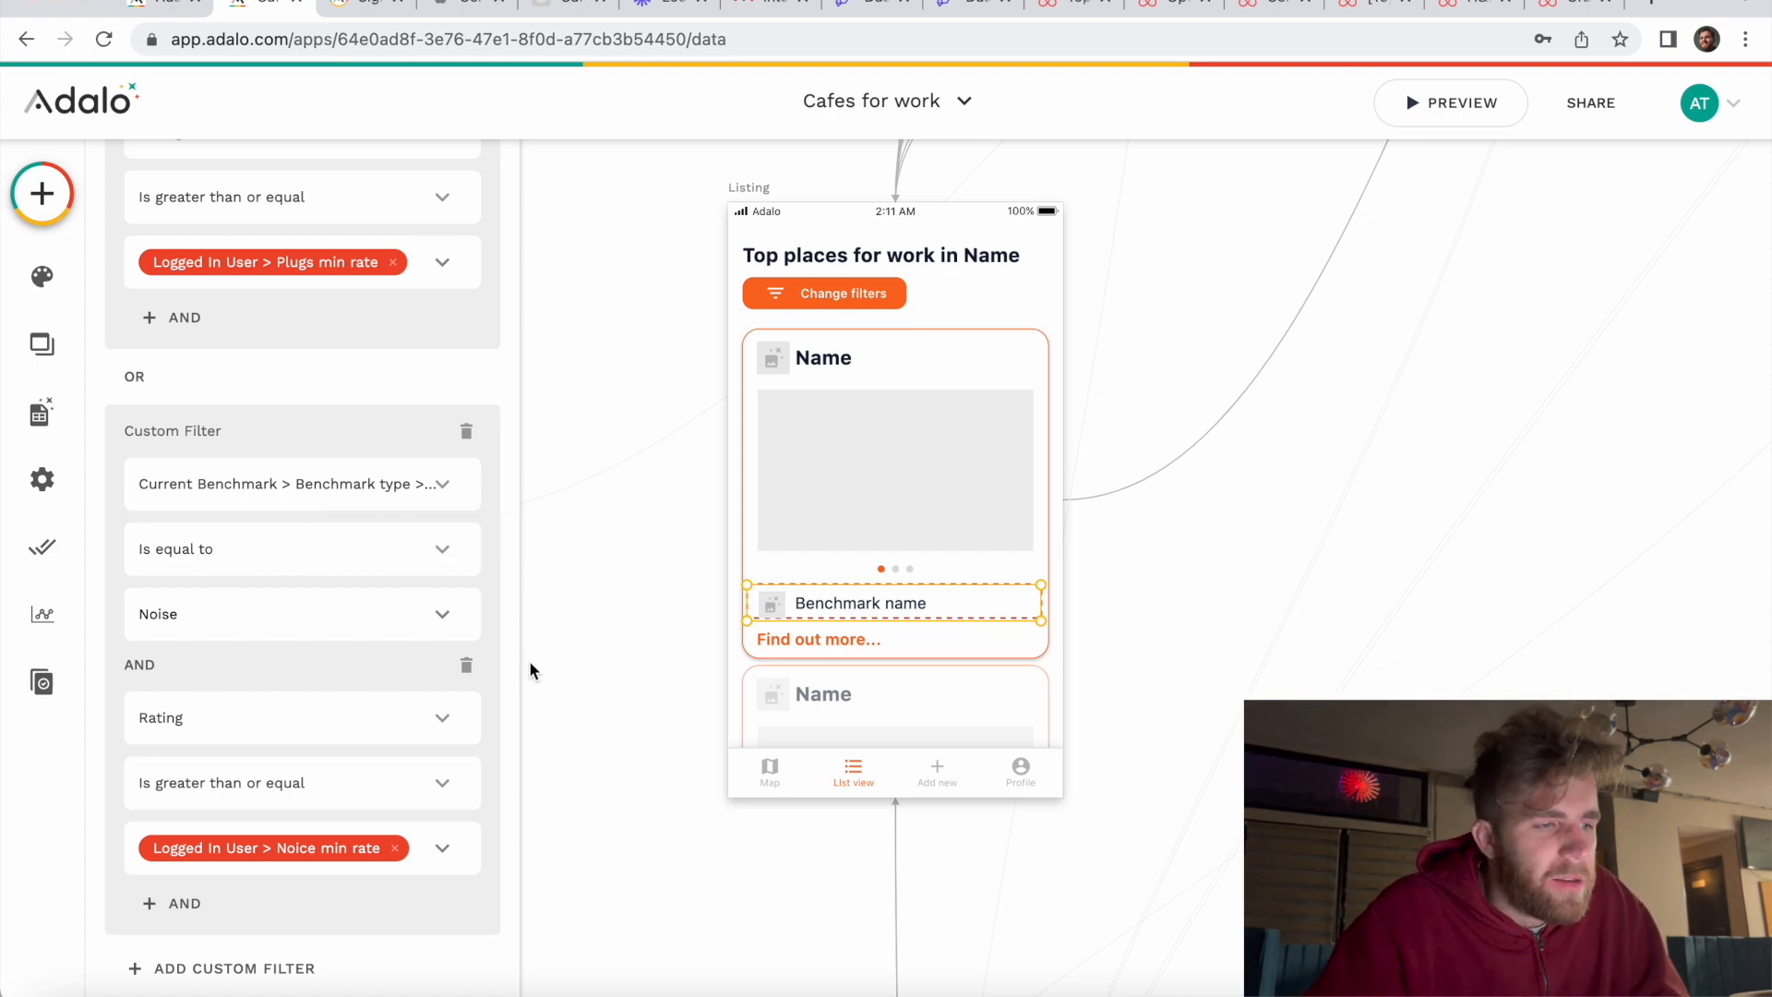
{"action": "left_click", "coordinate": [610, 672]}
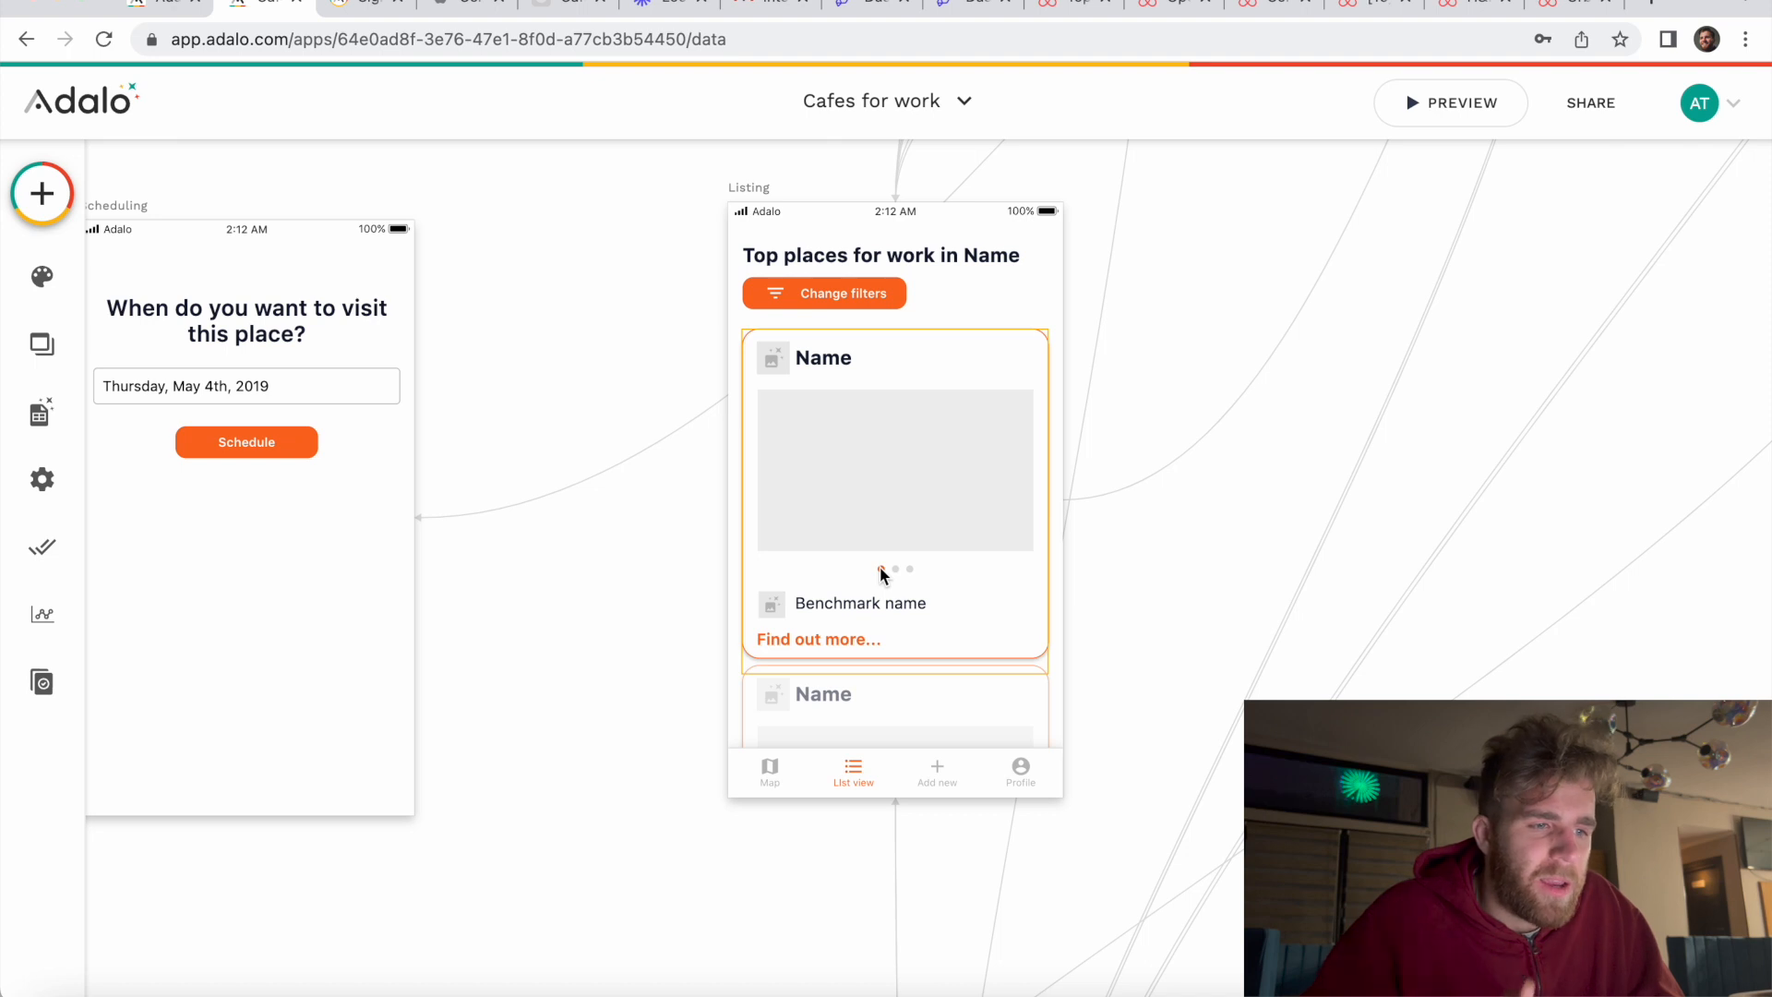
Step: Survey the screen map around the Scheduling, Listing, Filters and Add photo screens
{"action": "scroll", "coordinate": [882, 605], "scroll_direction": "left", "scroll_amount": 1}
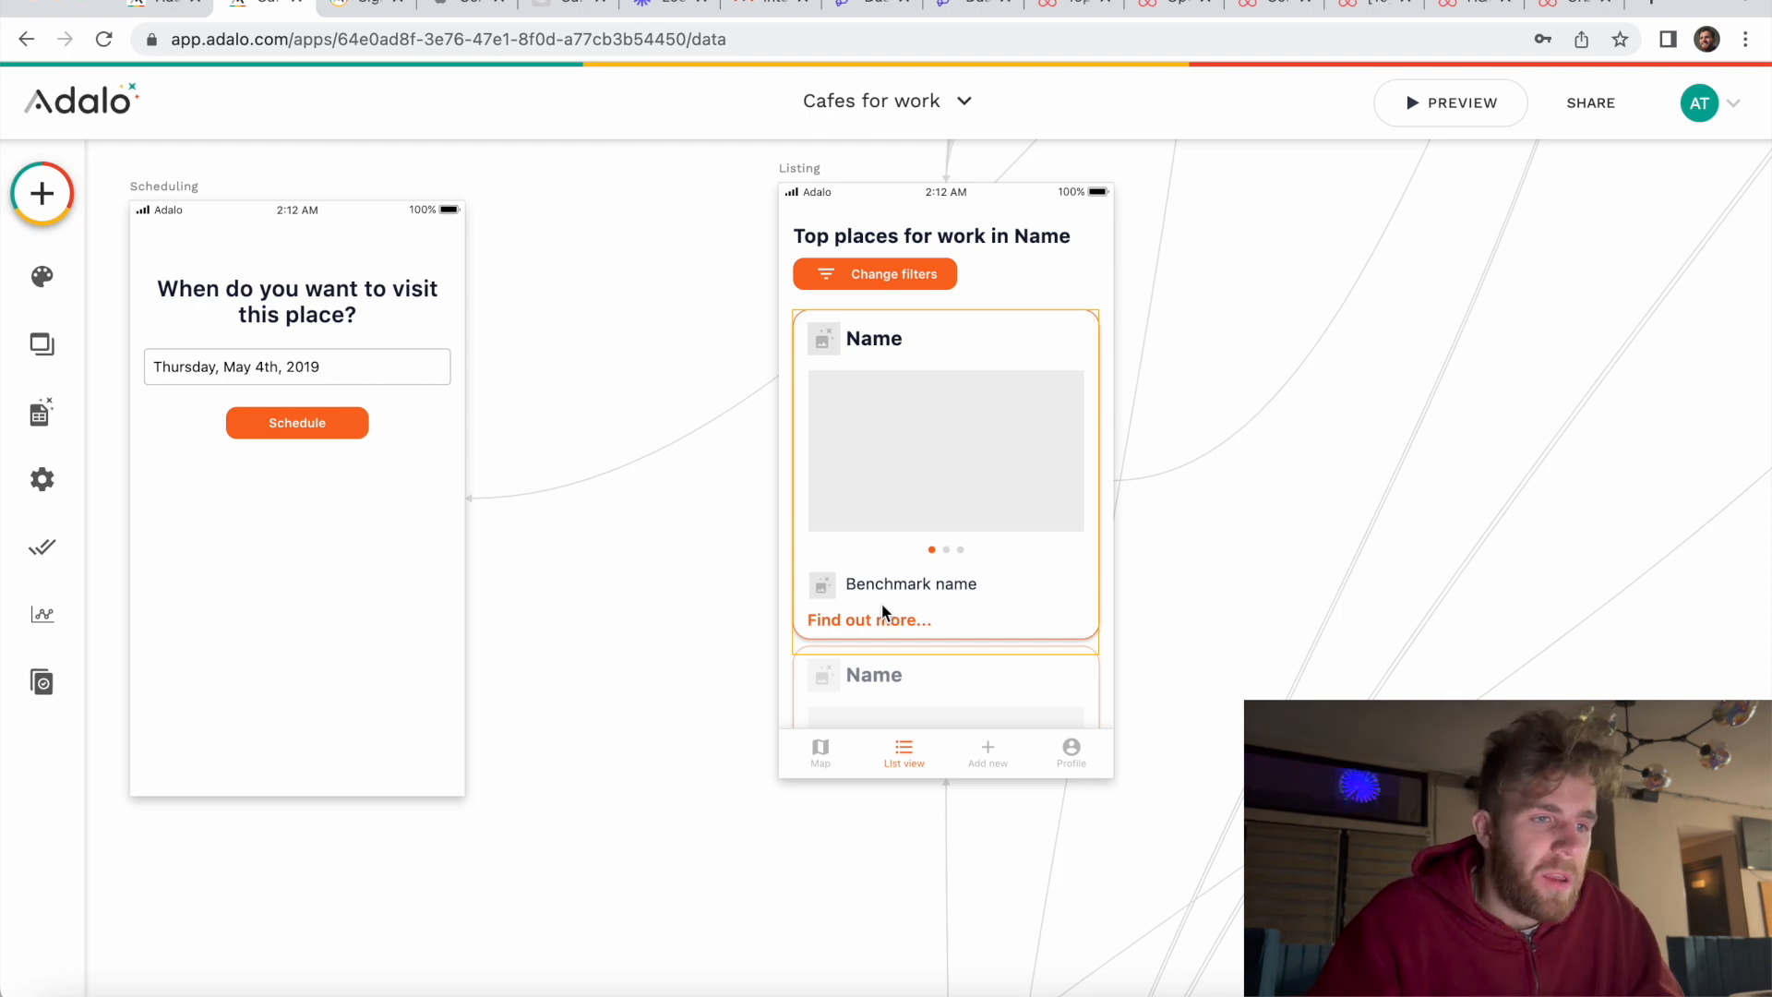
{"action": "scroll", "coordinate": [883, 611], "scroll_direction": "down", "scroll_amount": 6}
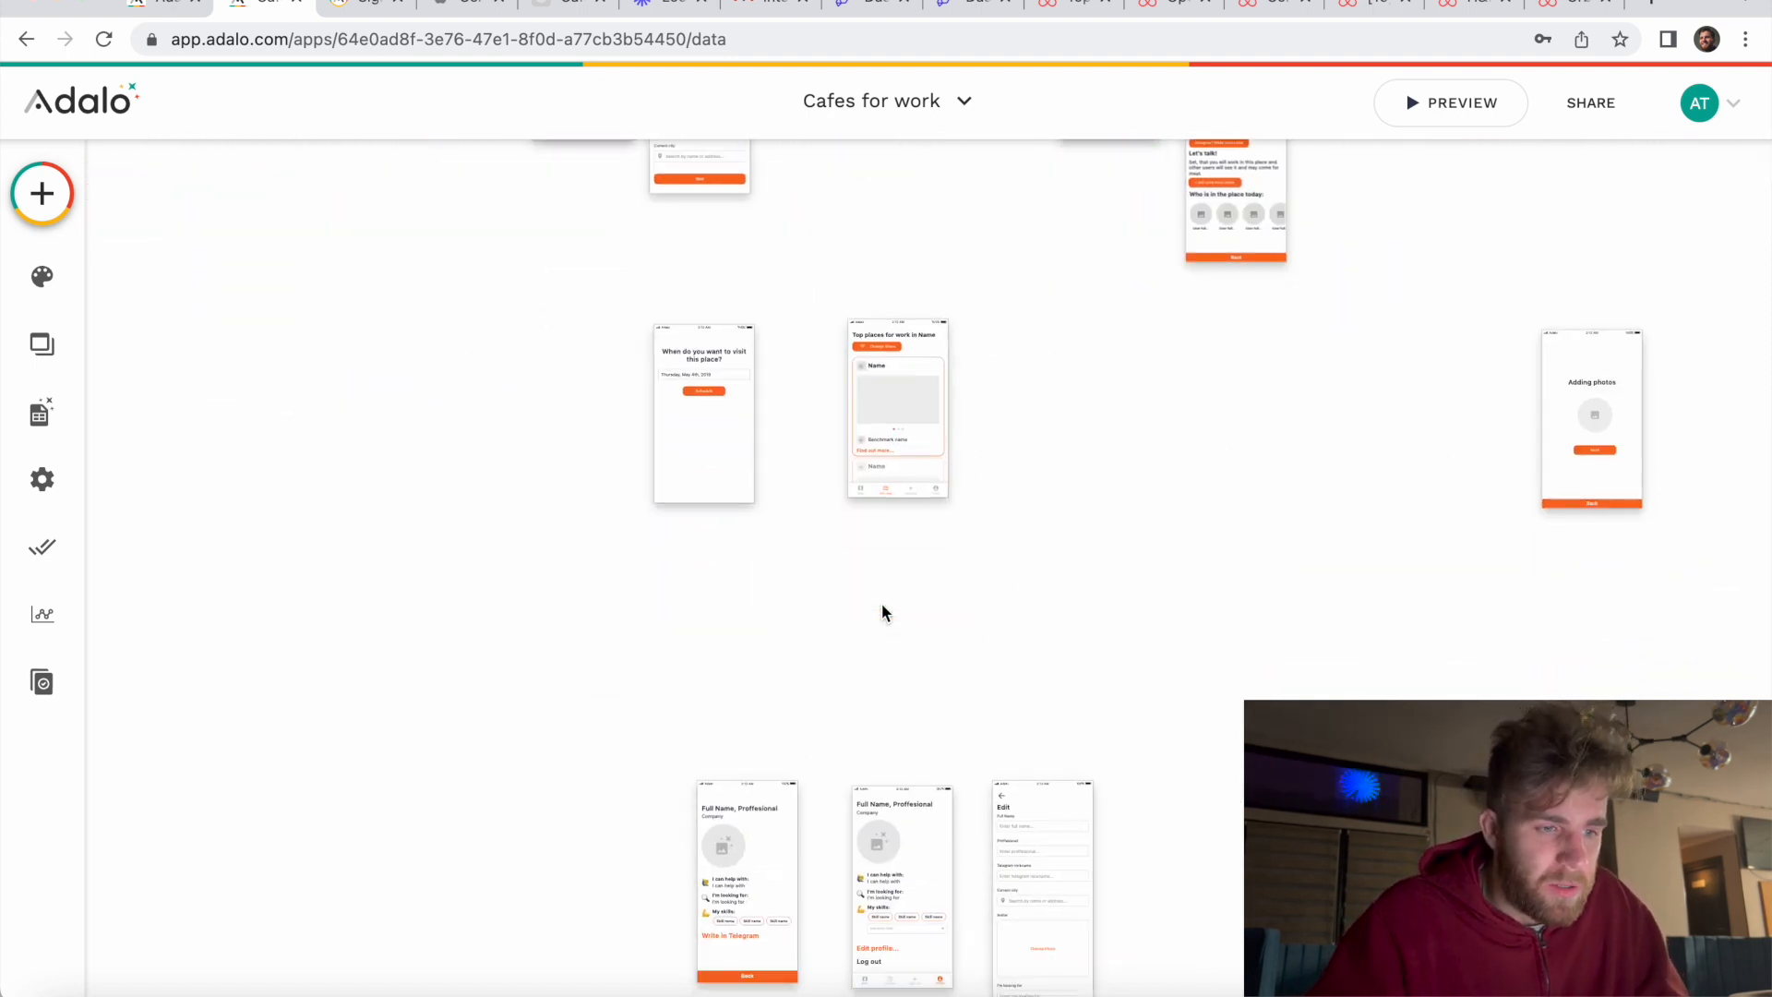
{"action": "scroll", "coordinate": [882, 605], "scroll_direction": "up", "scroll_amount": 4}
{"action": "scroll", "coordinate": [900, 600], "scroll_direction": "up", "scroll_amount": 10}
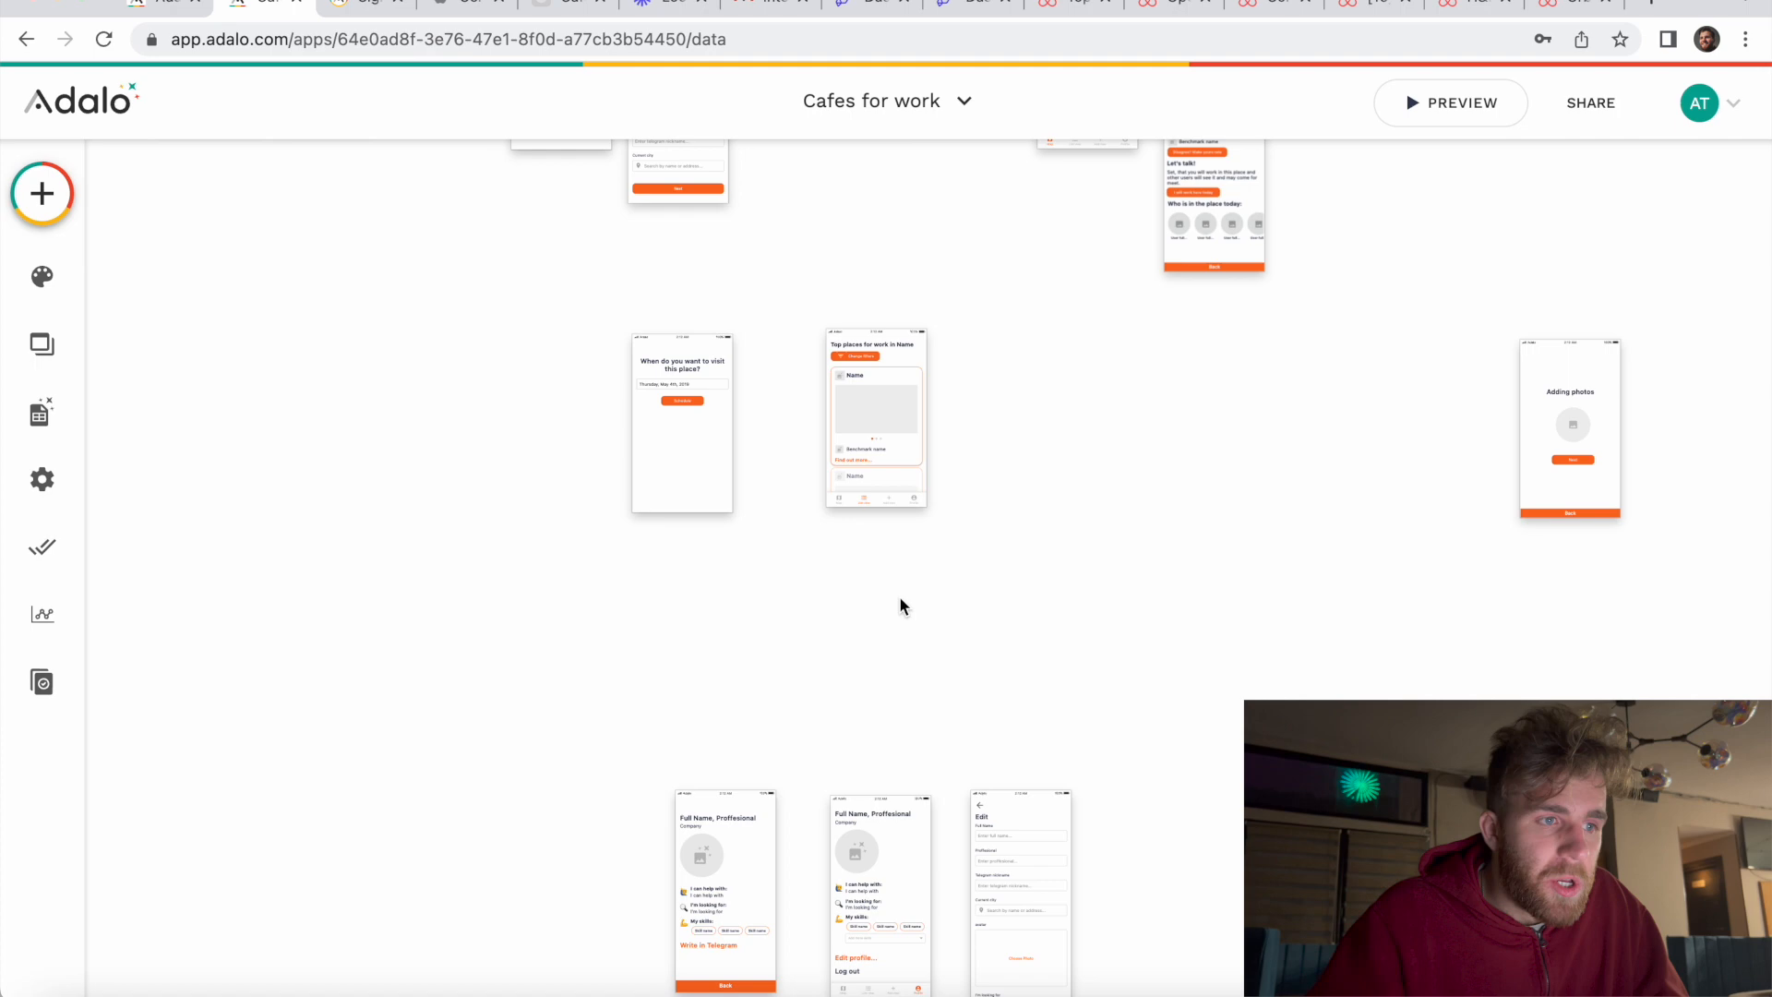
{"action": "scroll", "coordinate": [903, 605], "scroll_direction": "right", "scroll_amount": 2}
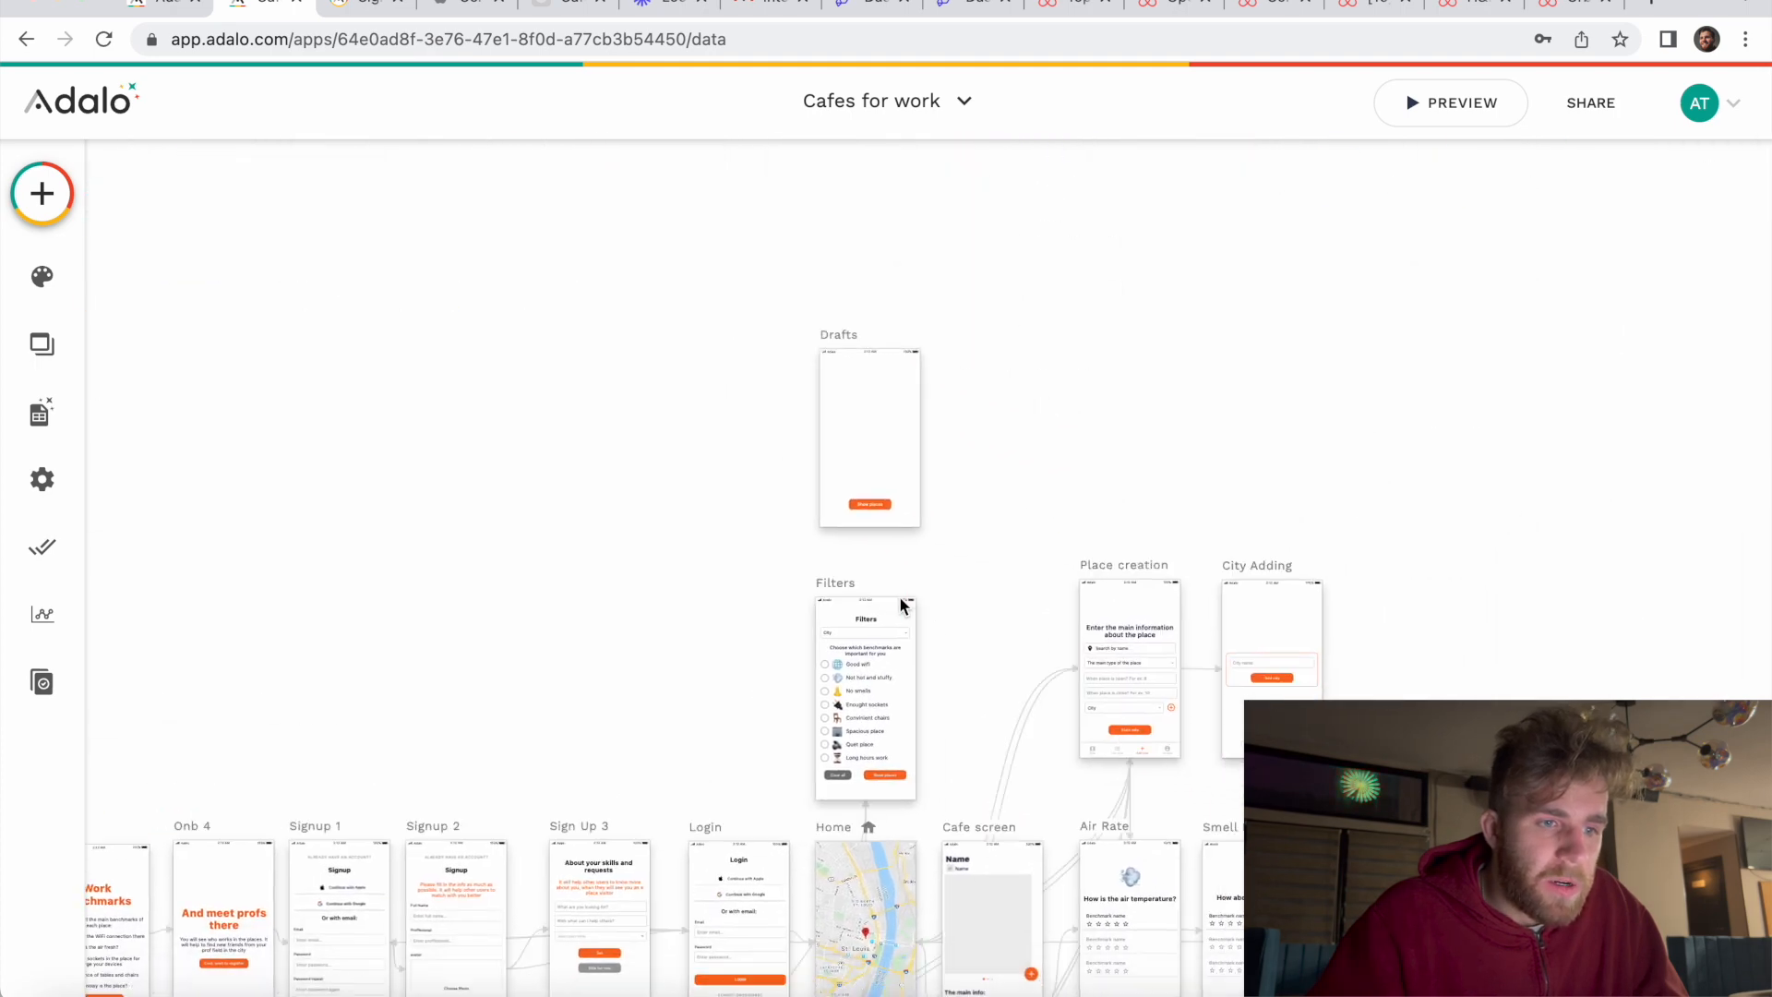
{"action": "scroll", "coordinate": [903, 605], "scroll_direction": "down", "scroll_amount": 6}
{"action": "scroll", "coordinate": [903, 605], "scroll_direction": "down", "scroll_amount": 4}
{"action": "scroll", "coordinate": [899, 595], "scroll_direction": "down", "scroll_amount": 10}
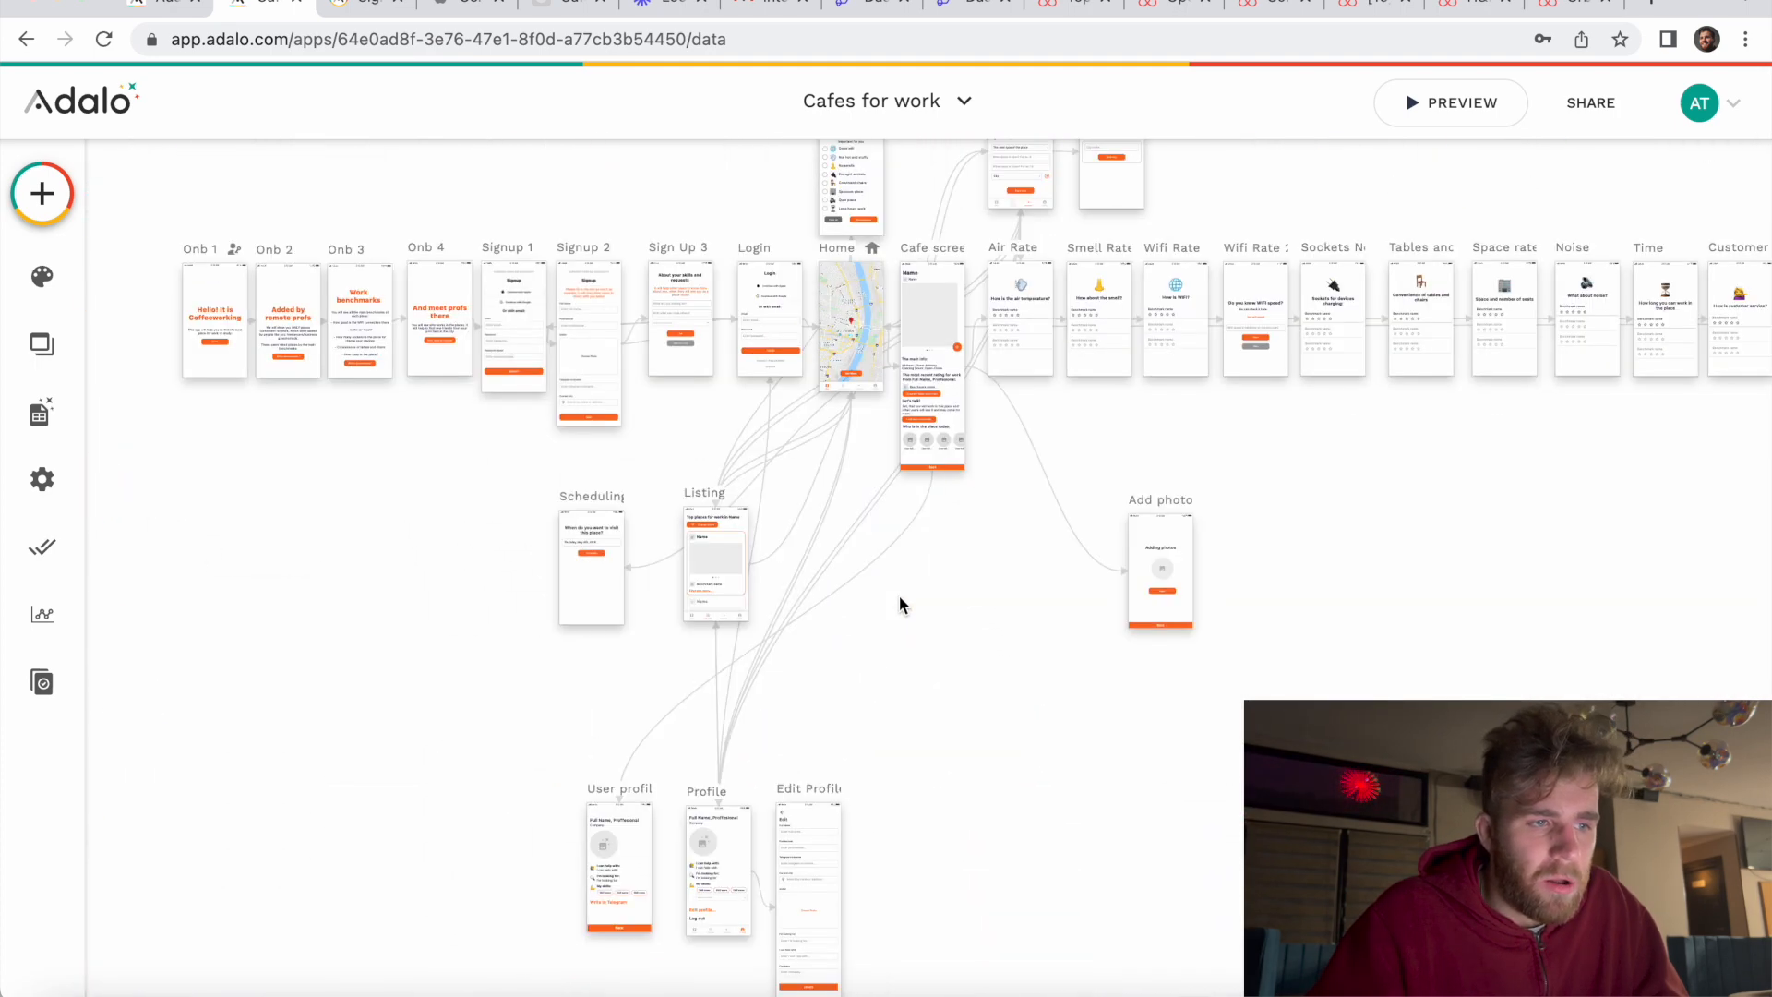
Step: Examine the layouts of the User profile, Profile and Edit Profile screens
{"action": "scroll", "coordinate": [833, 679], "scroll_direction": "up", "scroll_amount": 4}
{"action": "scroll", "coordinate": [850, 479], "scroll_direction": "up", "scroll_amount": 5}
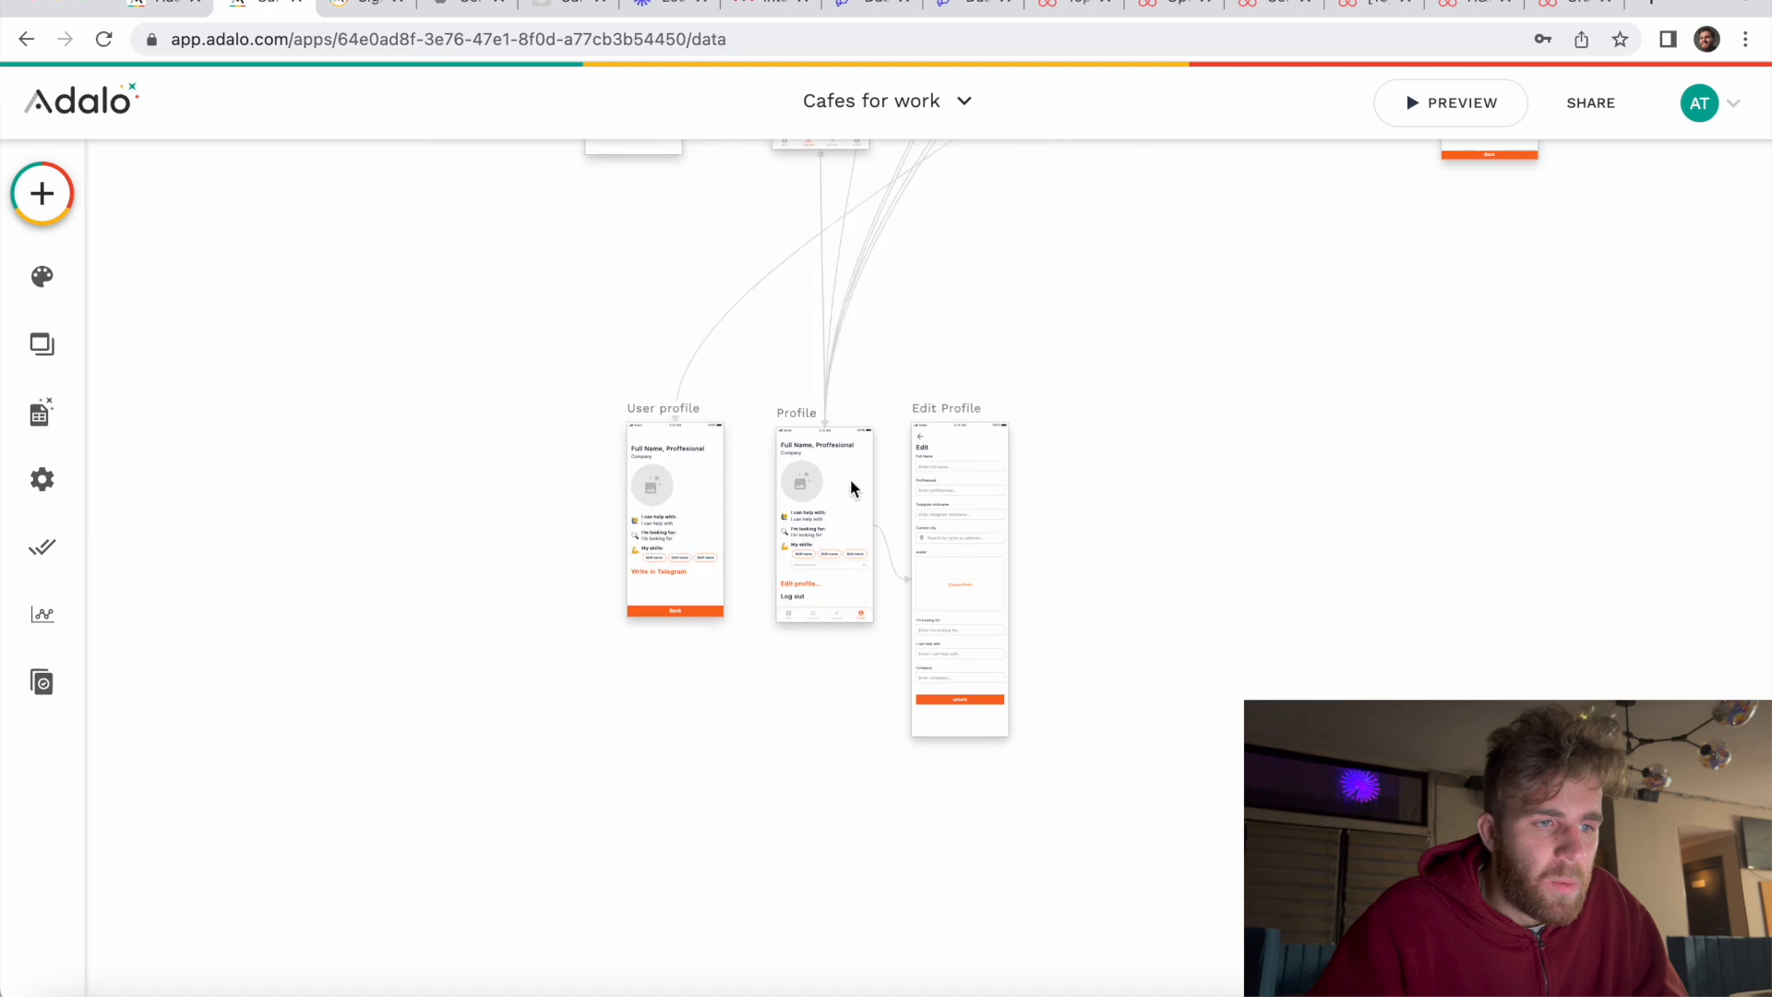
{"action": "scroll", "coordinate": [850, 478], "scroll_direction": "left", "scroll_amount": 2}
{"action": "scroll", "coordinate": [595, 480], "scroll_direction": "up", "scroll_amount": 3}
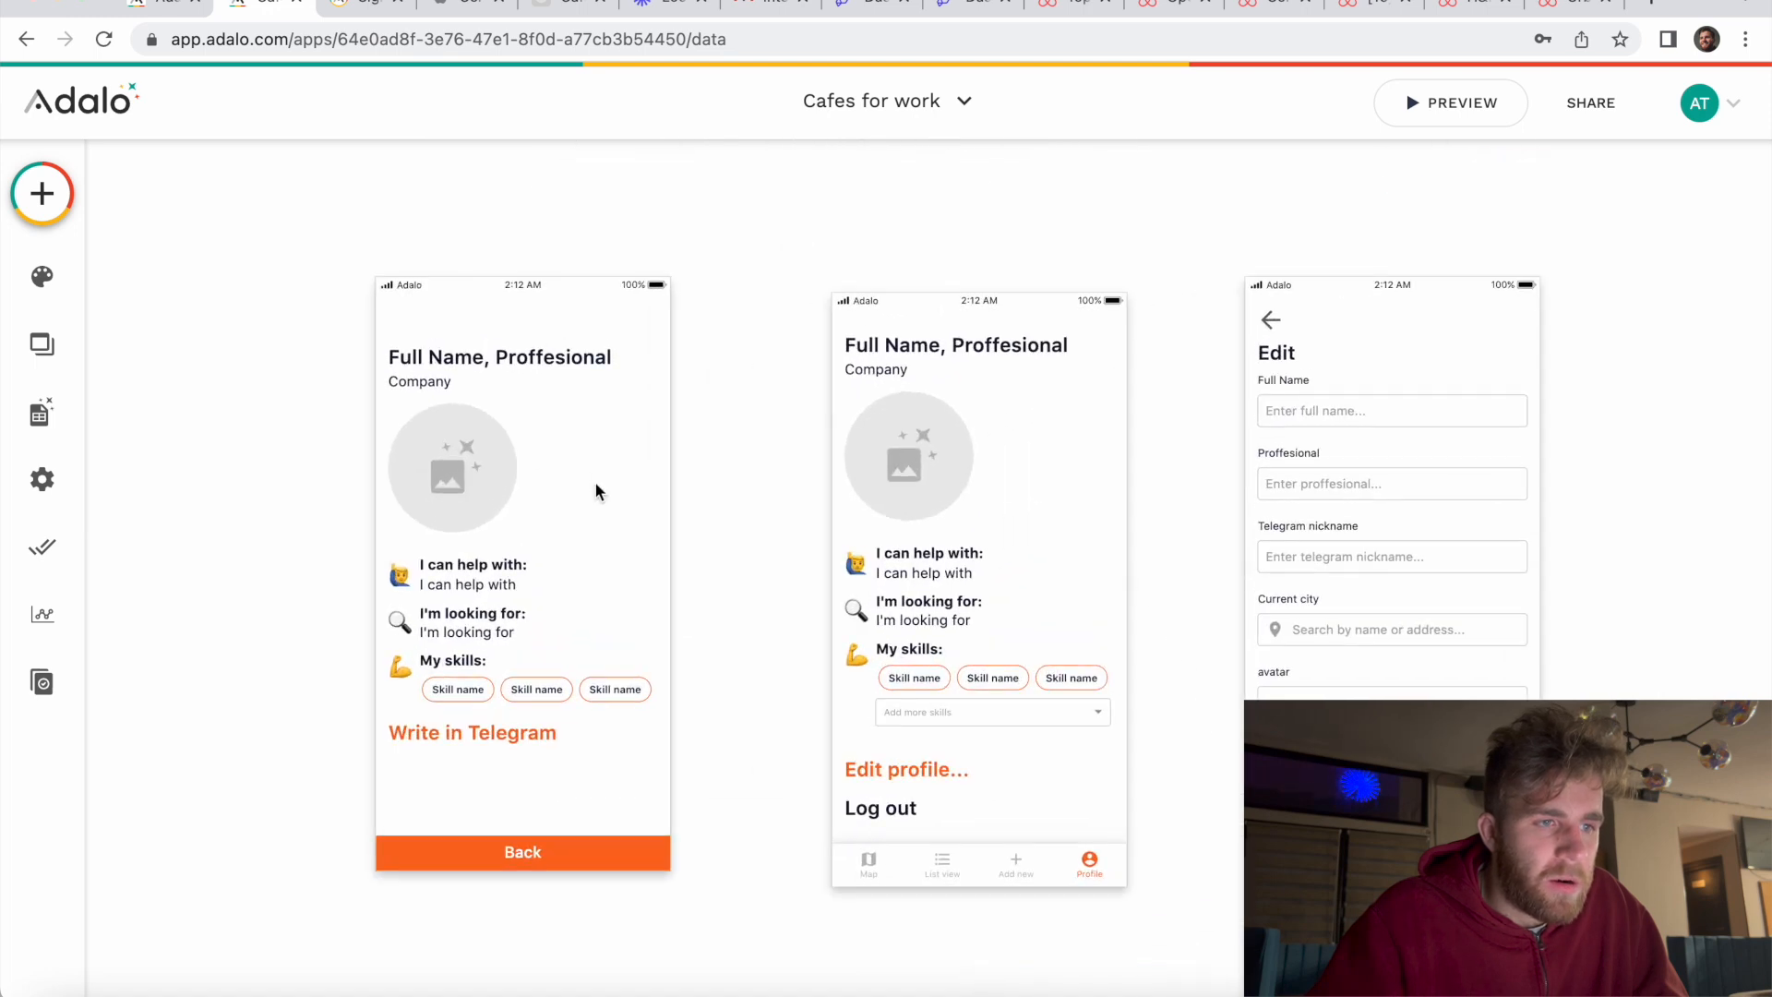
{"action": "scroll", "coordinate": [766, 567], "scroll_direction": "right", "scroll_amount": 3}
{"action": "scroll", "coordinate": [572, 461], "scroll_direction": "left", "scroll_amount": 3}
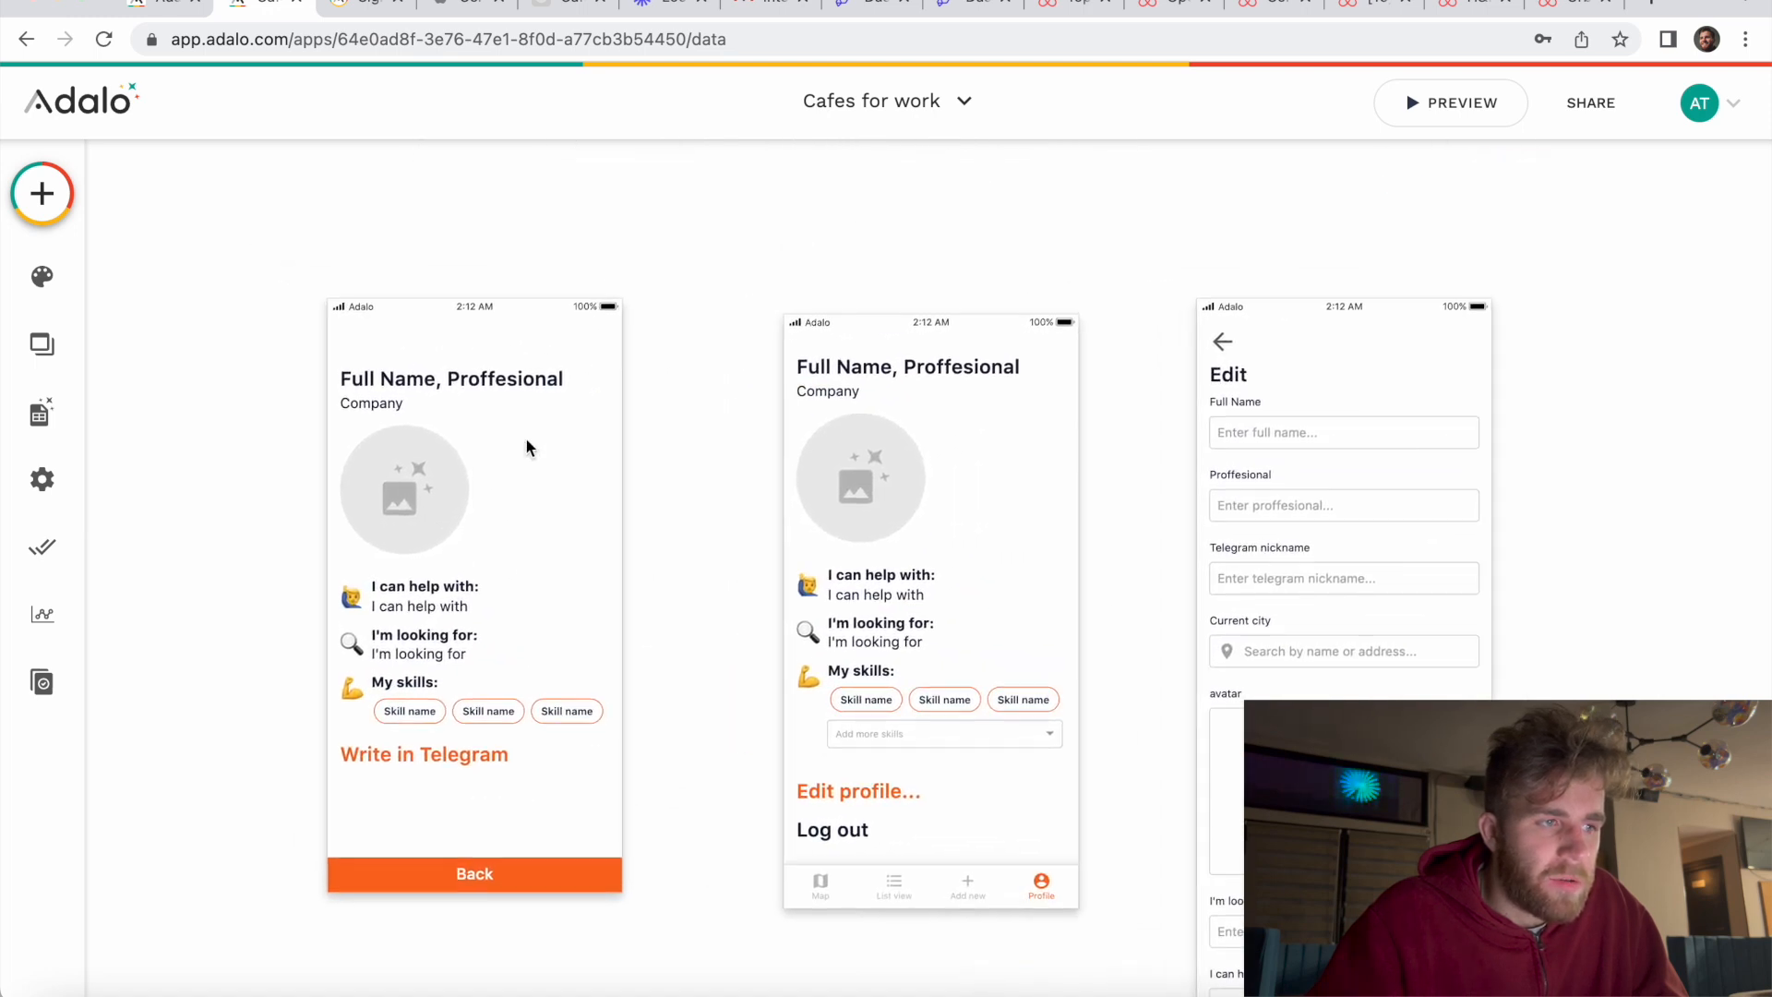
{"action": "scroll", "coordinate": [526, 600], "scroll_direction": "up", "scroll_amount": 2}
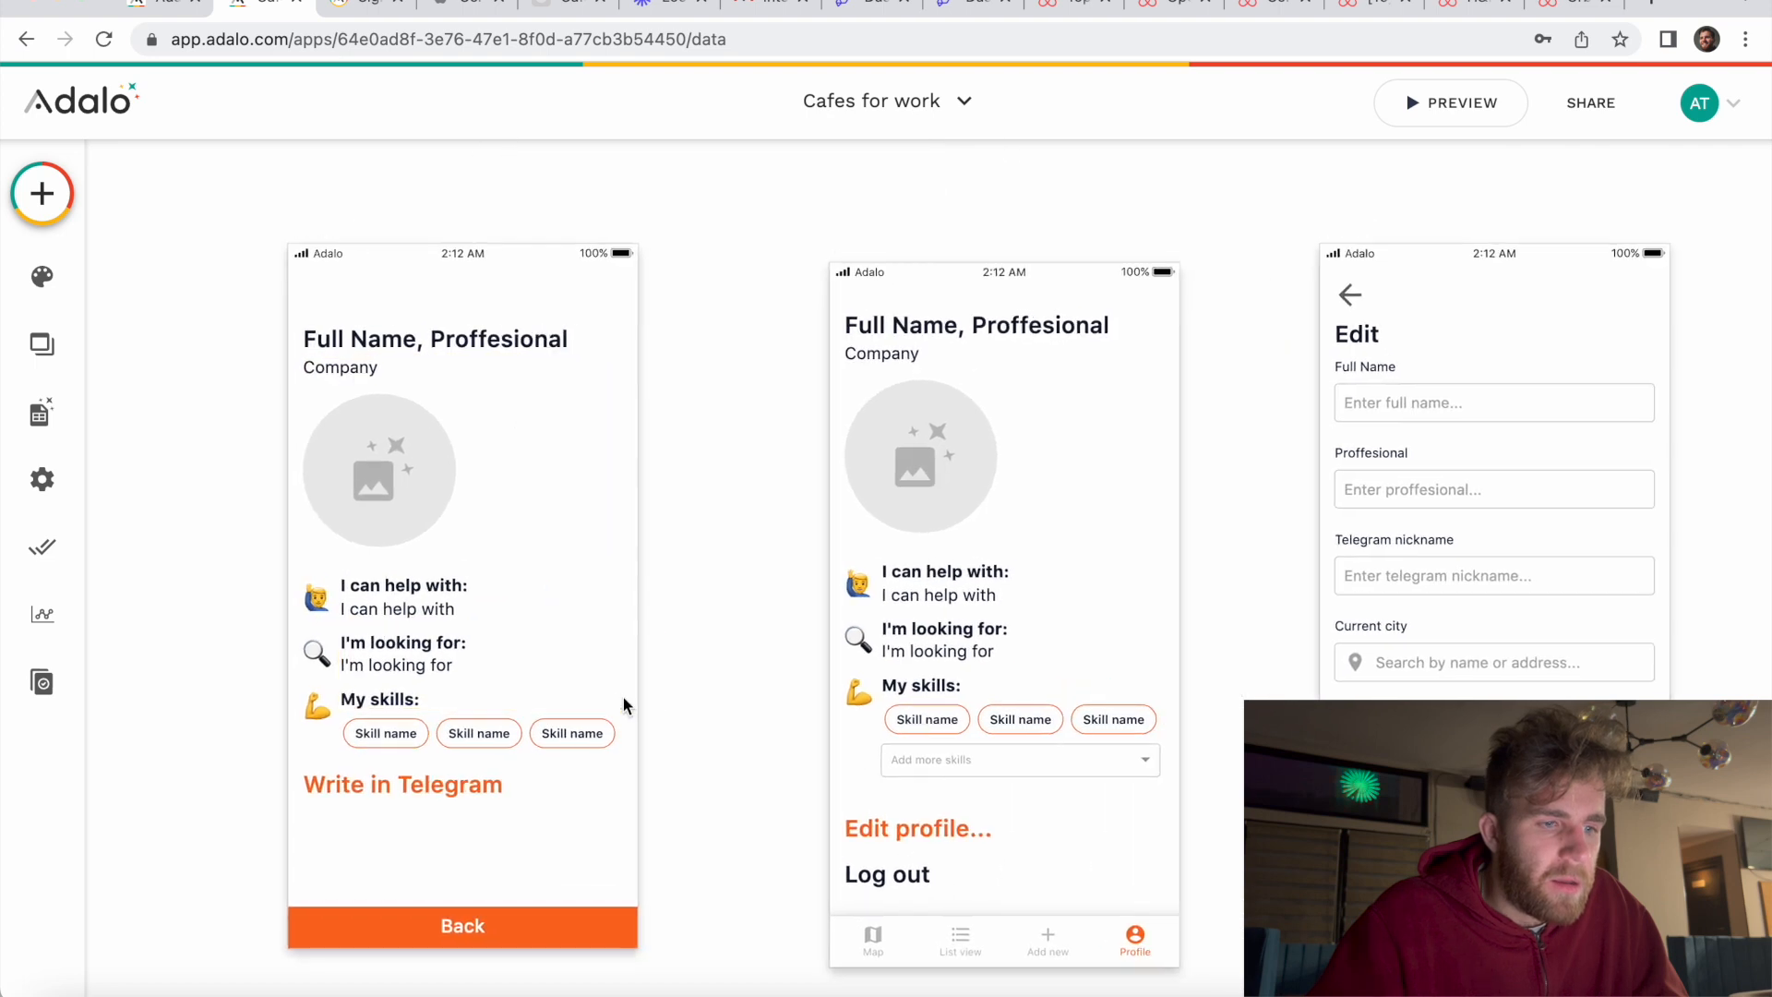
{"action": "scroll", "coordinate": [623, 696], "scroll_direction": "right", "scroll_amount": 4}
Step: Inspect the click action of the Edit profile text and the data settings and fields of the Edit Profile form
{"action": "left_click", "coordinate": [562, 815]}
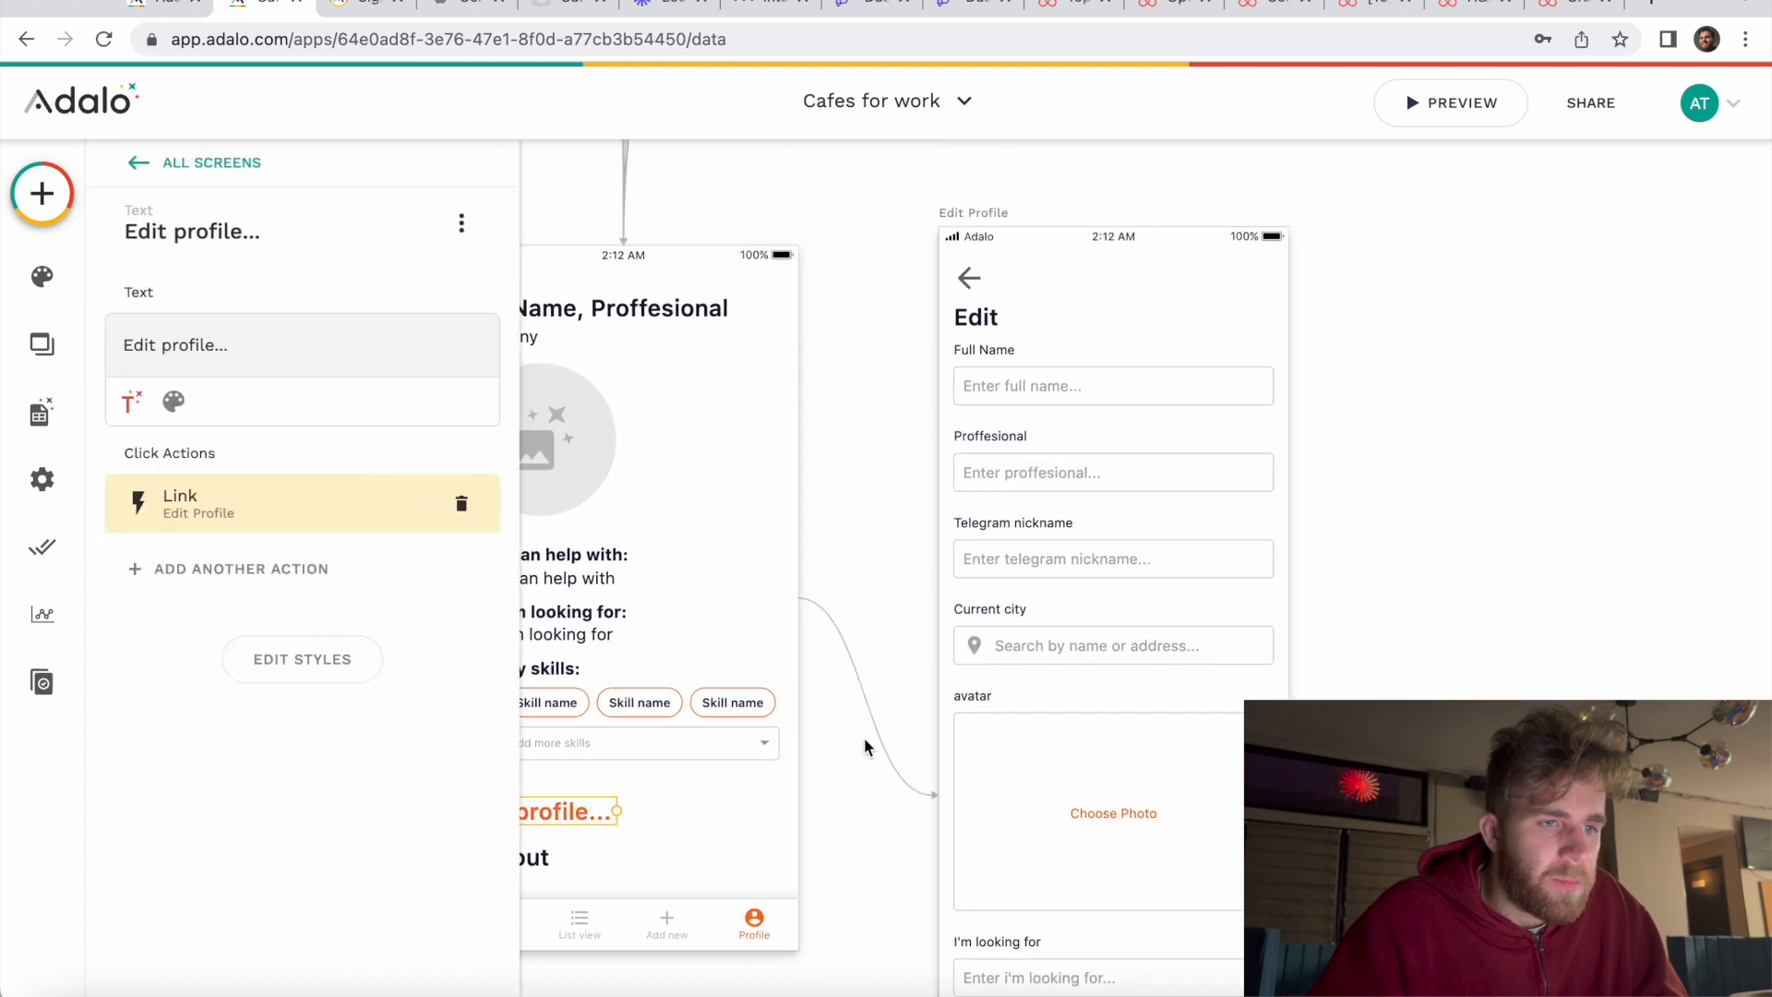
{"action": "scroll", "coordinate": [864, 738], "scroll_direction": "right", "scroll_amount": 2}
{"action": "left_click", "coordinate": [1222, 279]}
{"action": "left_click", "coordinate": [932, 531]}
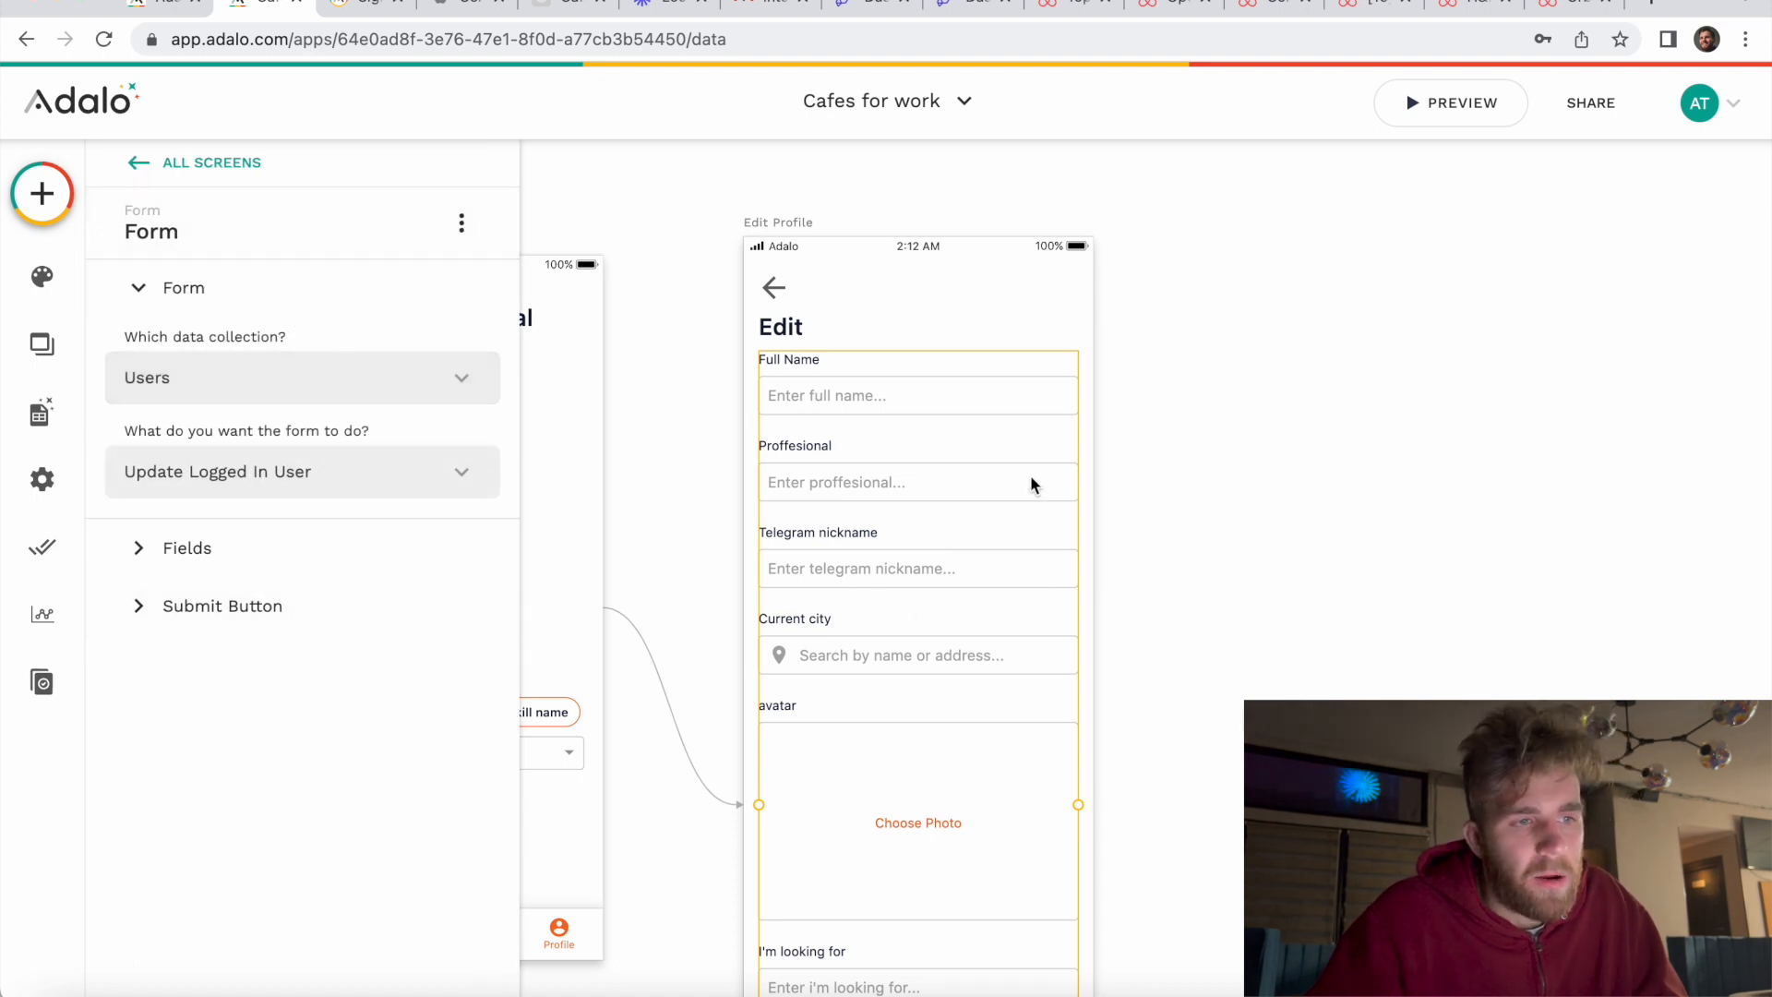
{"action": "scroll", "coordinate": [1044, 683], "scroll_direction": "down", "scroll_amount": 3}
{"action": "scroll", "coordinate": [1045, 683], "scroll_direction": "up", "scroll_amount": 2}
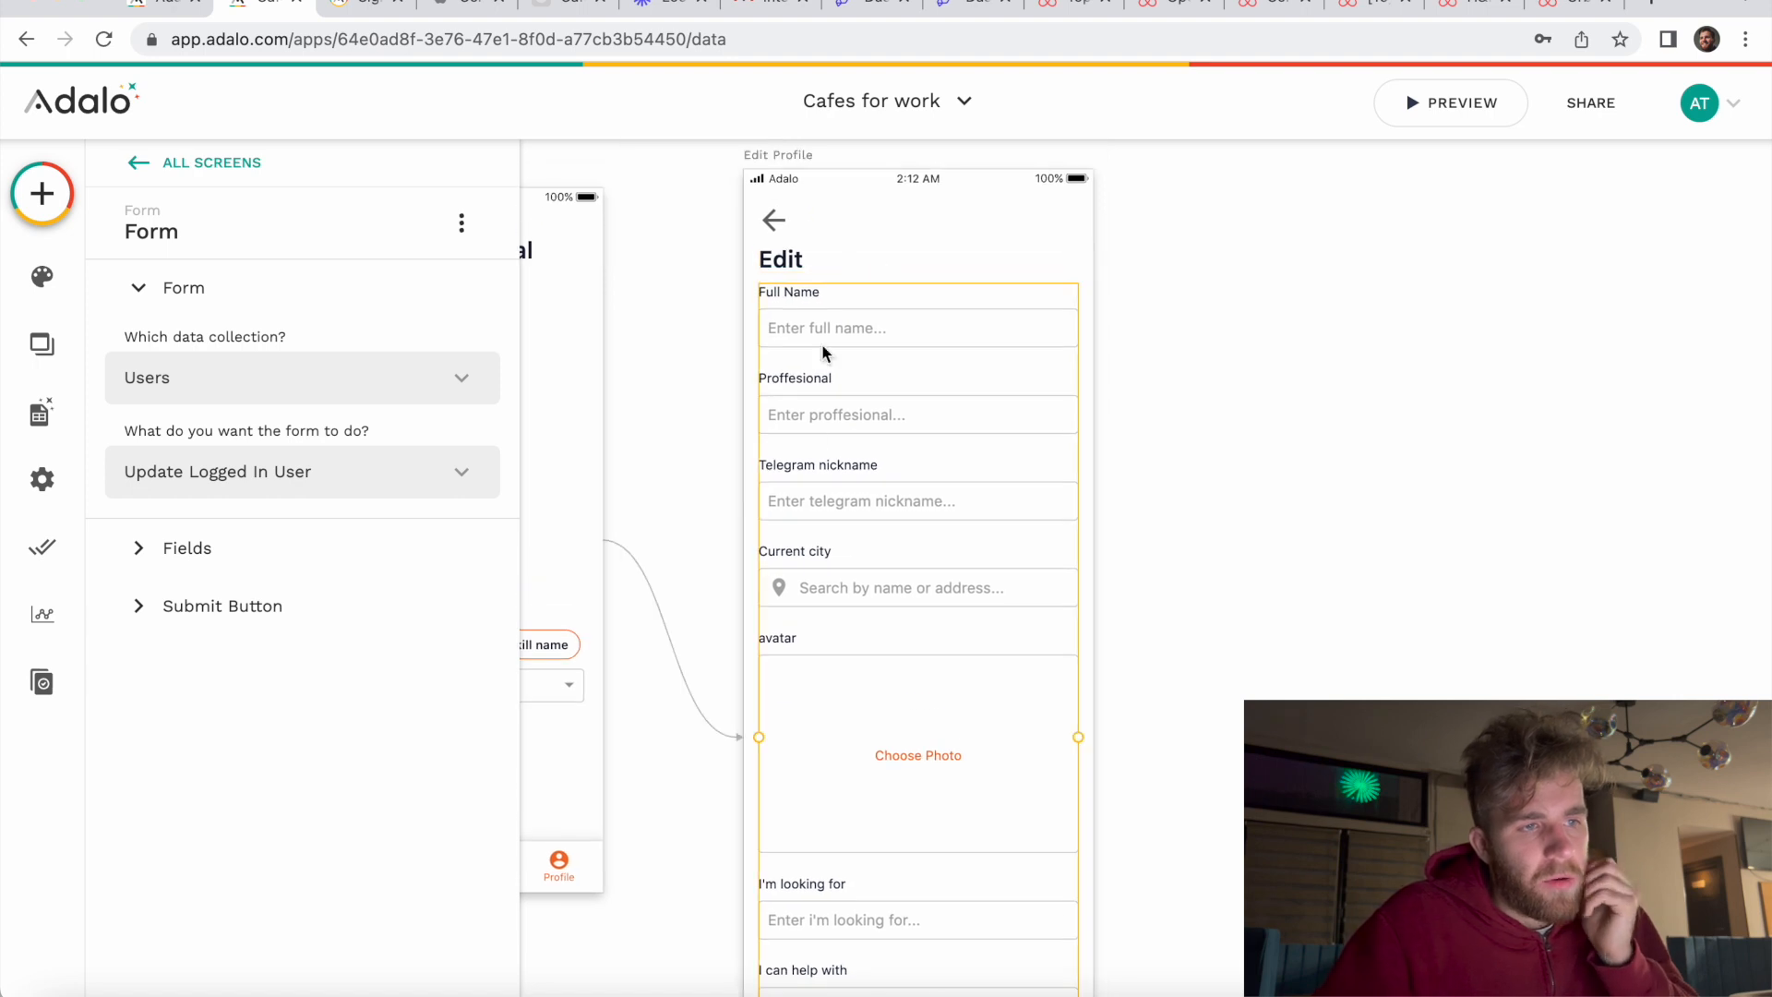
{"action": "scroll", "coordinate": [817, 397], "scroll_direction": "down", "scroll_amount": 3}
{"action": "scroll", "coordinate": [819, 382], "scroll_direction": "up", "scroll_amount": 2}
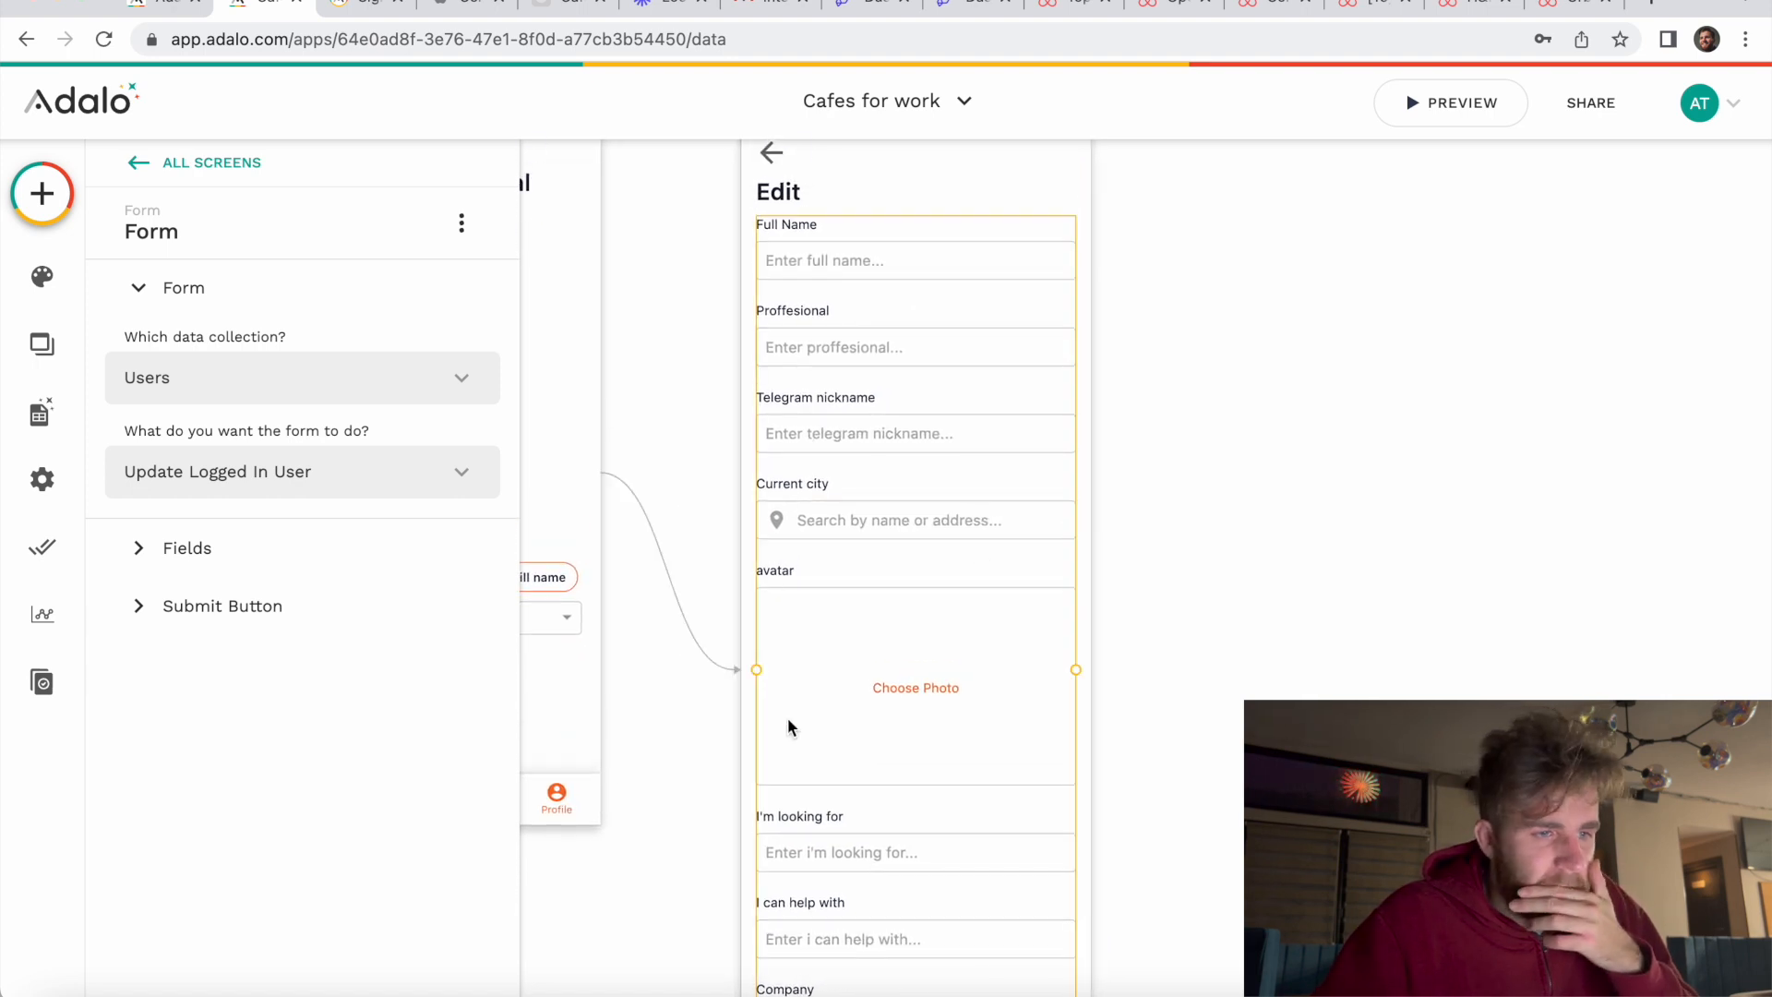
{"action": "scroll", "coordinate": [912, 650], "scroll_direction": "down", "scroll_amount": 4}
{"action": "scroll", "coordinate": [912, 659], "scroll_direction": "down", "scroll_amount": 3}
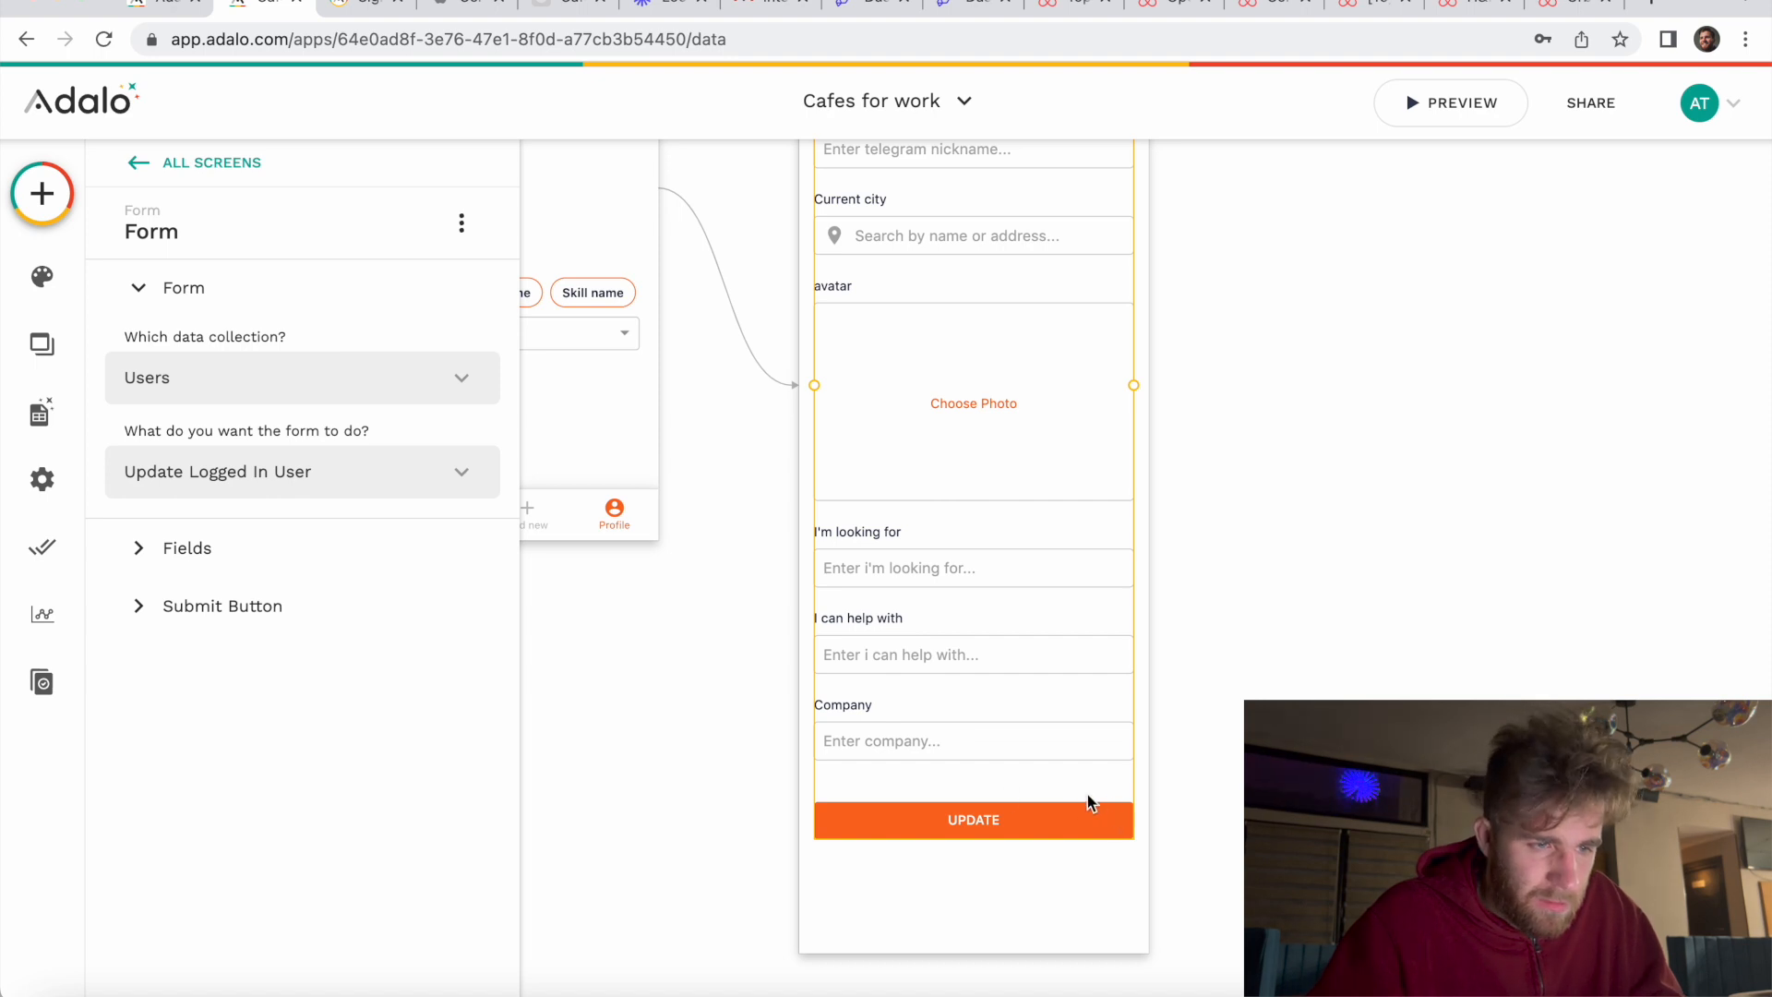
Step: Inspect the Log out text and the bottom navigation on the Profile screen
{"action": "scroll", "coordinate": [1087, 793], "scroll_direction": "left", "scroll_amount": 10}
{"action": "scroll", "coordinate": [1087, 793], "scroll_direction": "up", "scroll_amount": 4}
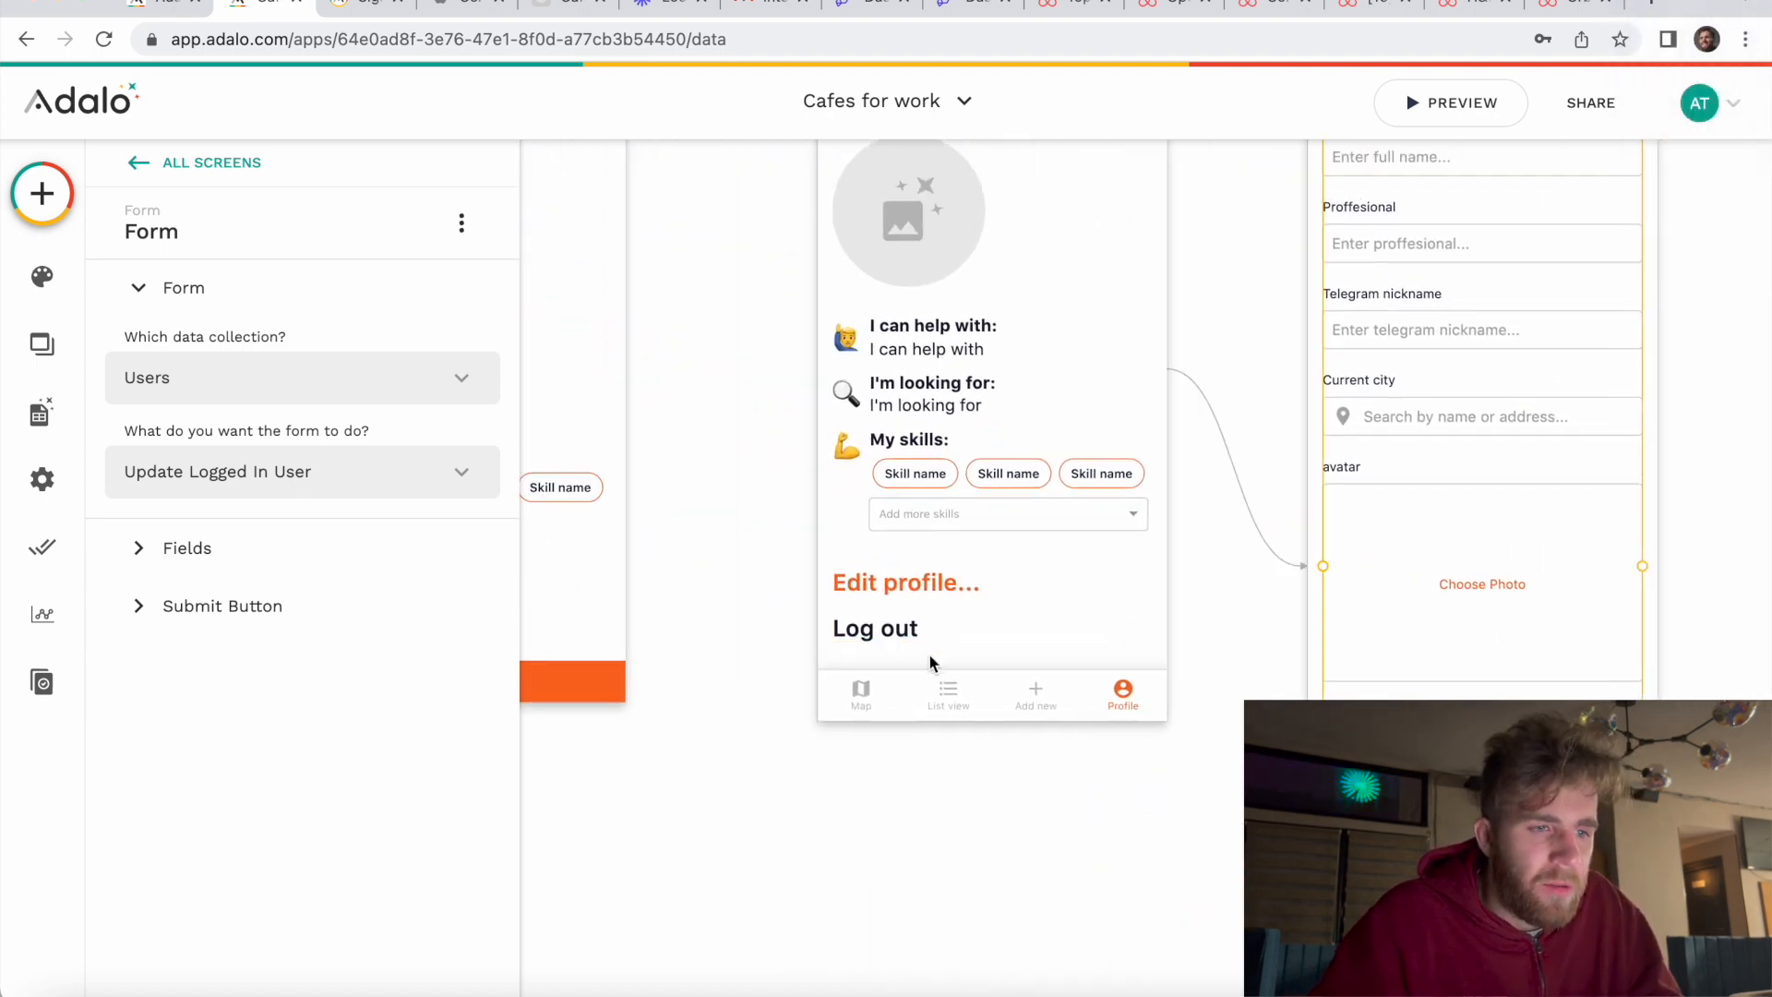
{"action": "scroll", "coordinate": [978, 641], "scroll_direction": "up", "scroll_amount": 1}
{"action": "scroll", "coordinate": [978, 640], "scroll_direction": "right", "scroll_amount": 1}
{"action": "left_click", "coordinate": [858, 652]}
{"action": "left_click", "coordinate": [1235, 712]}
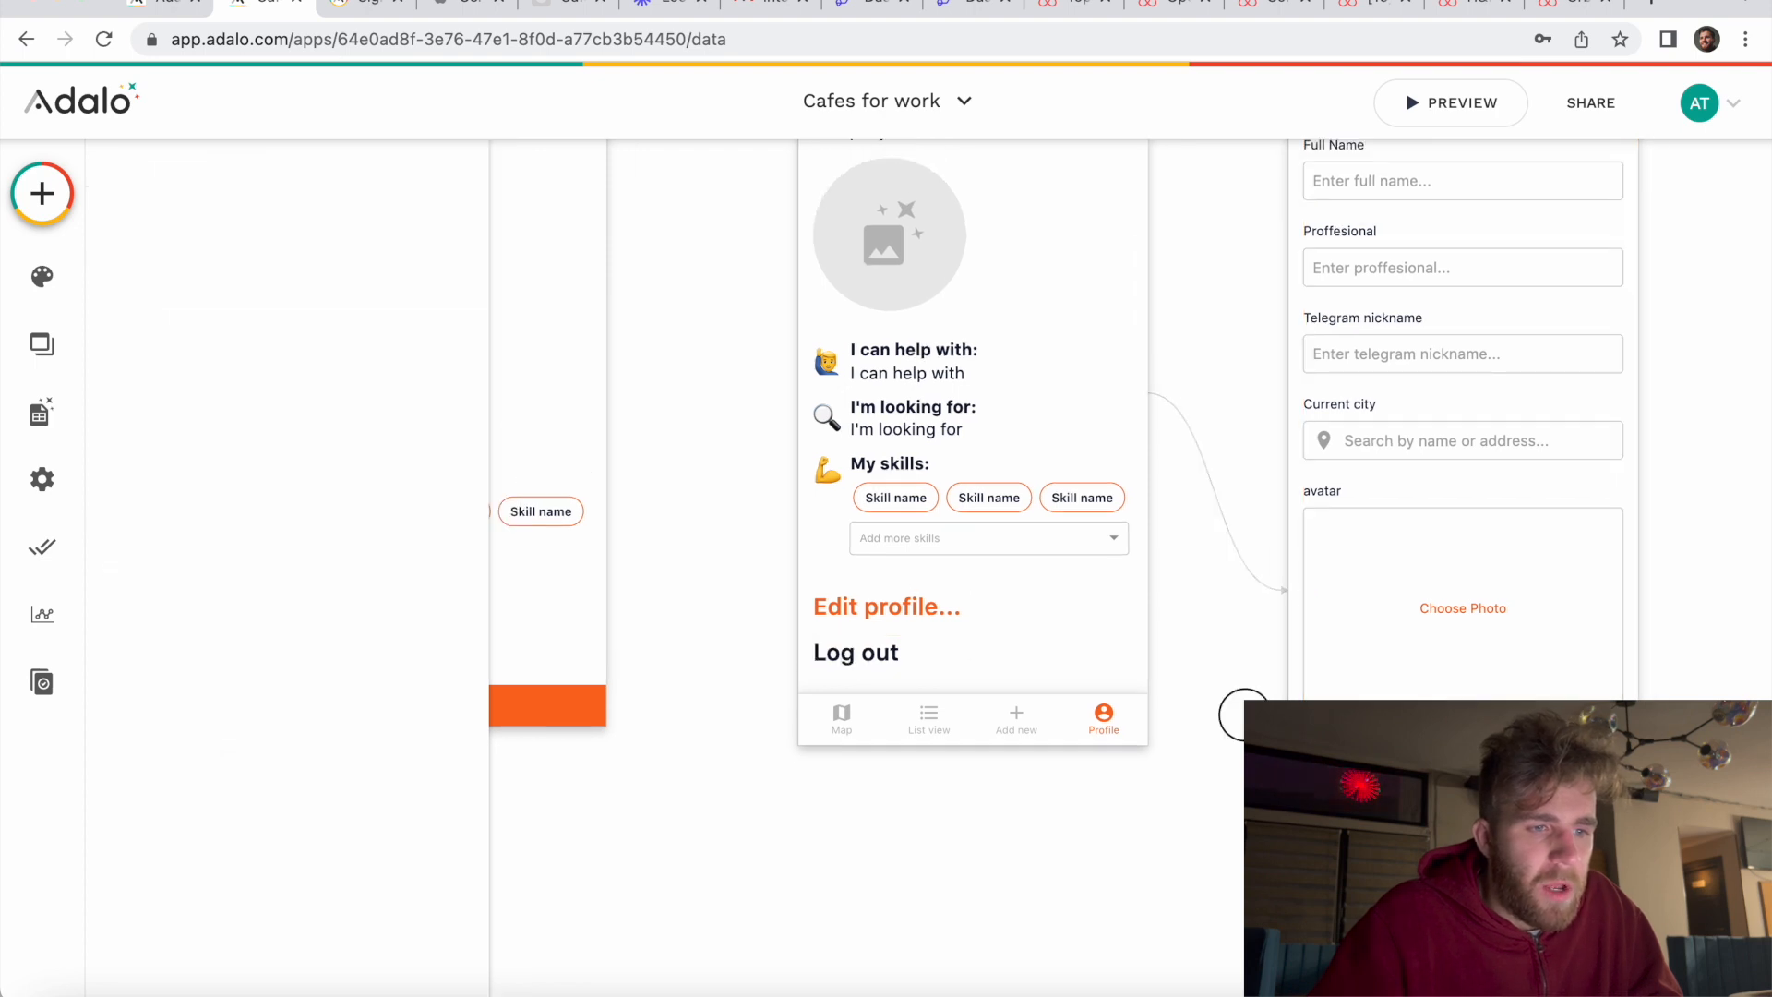
{"action": "left_click", "coordinate": [1103, 726]}
{"action": "left_click", "coordinate": [980, 842]}
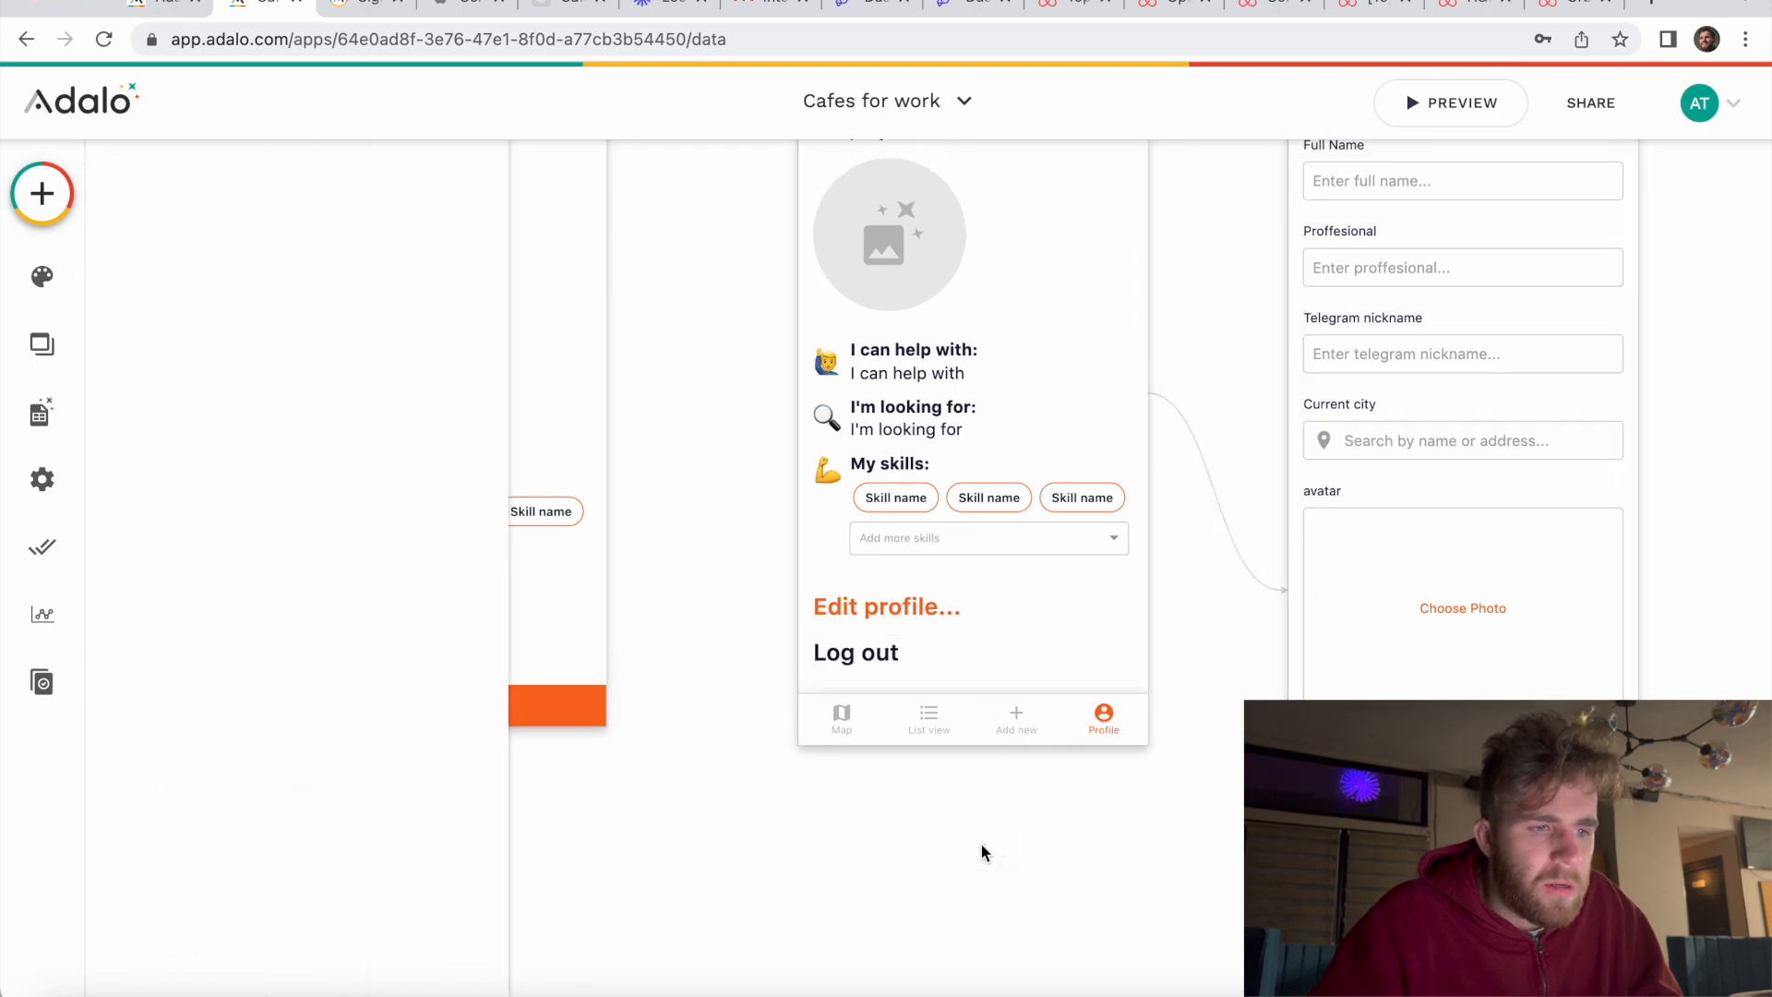
Step: Look over the onboarding, signup, login, home and rating screens in the app's main row
{"action": "scroll", "coordinate": [981, 844], "scroll_direction": "down", "scroll_amount": 5}
{"action": "scroll", "coordinate": [981, 844], "scroll_direction": "up", "scroll_amount": 5}
{"action": "scroll", "coordinate": [980, 841], "scroll_direction": "up", "scroll_amount": 3}
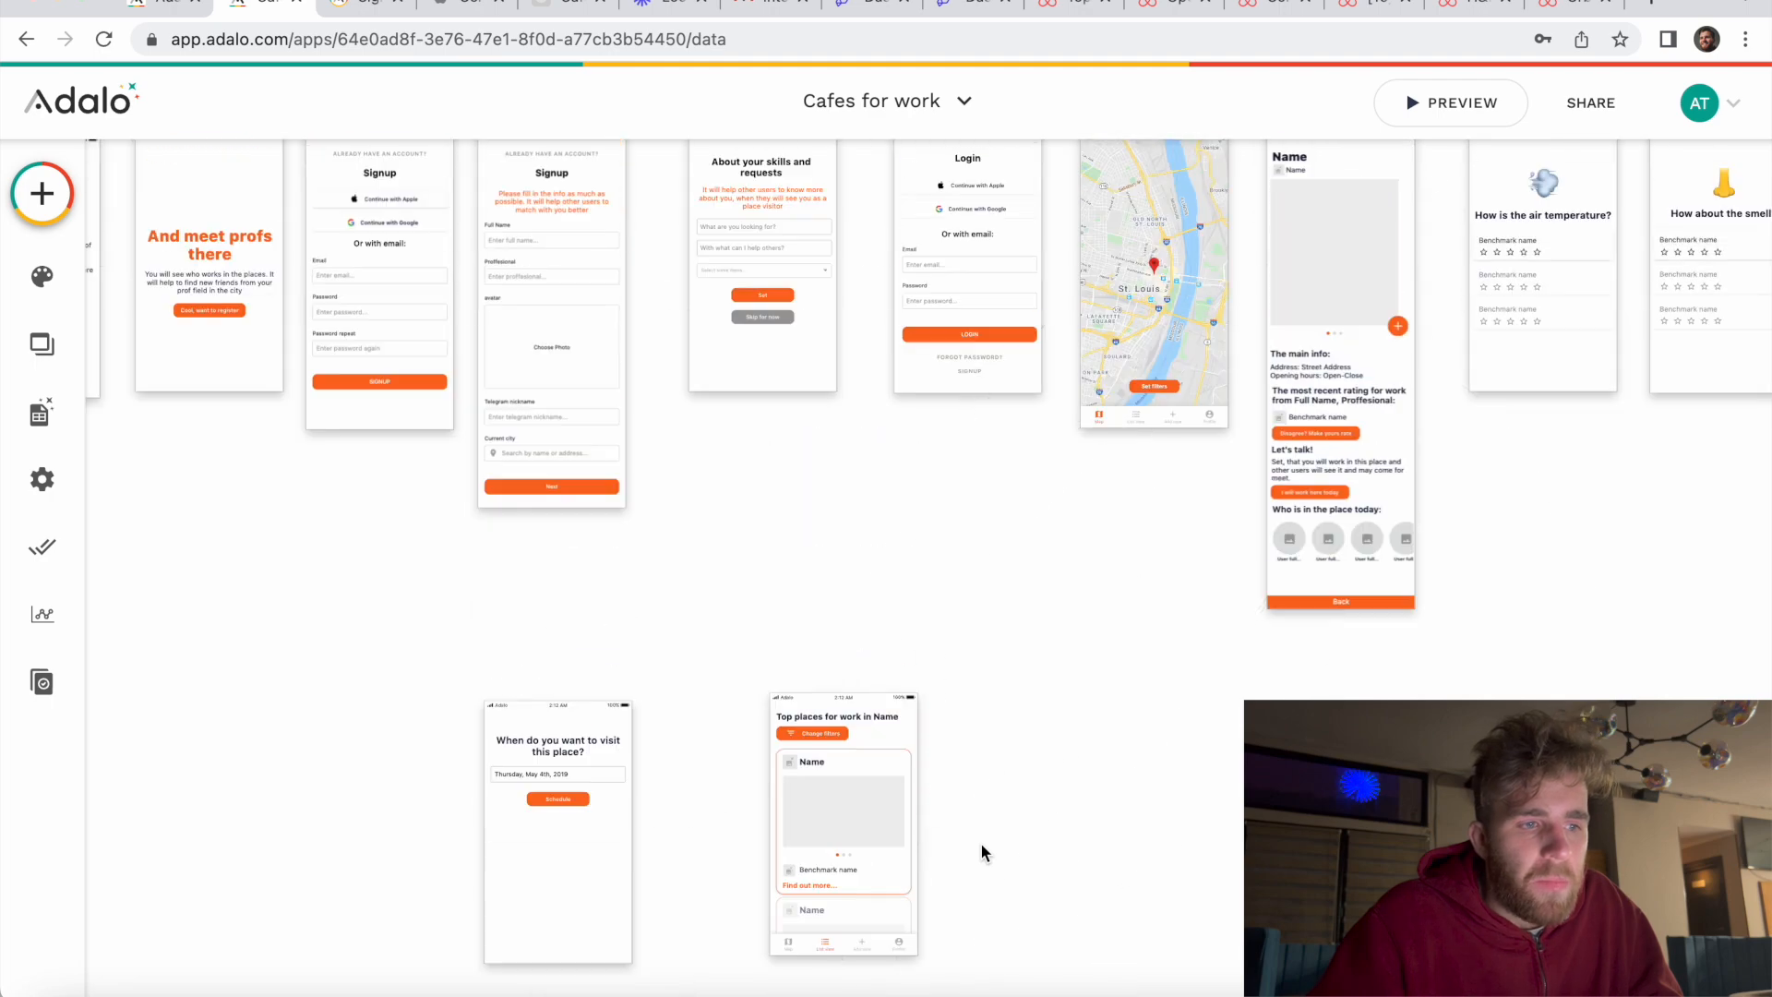
{"action": "scroll", "coordinate": [980, 841], "scroll_direction": "up", "scroll_amount": 3}
{"action": "scroll", "coordinate": [985, 853], "scroll_direction": "left", "scroll_amount": 5}
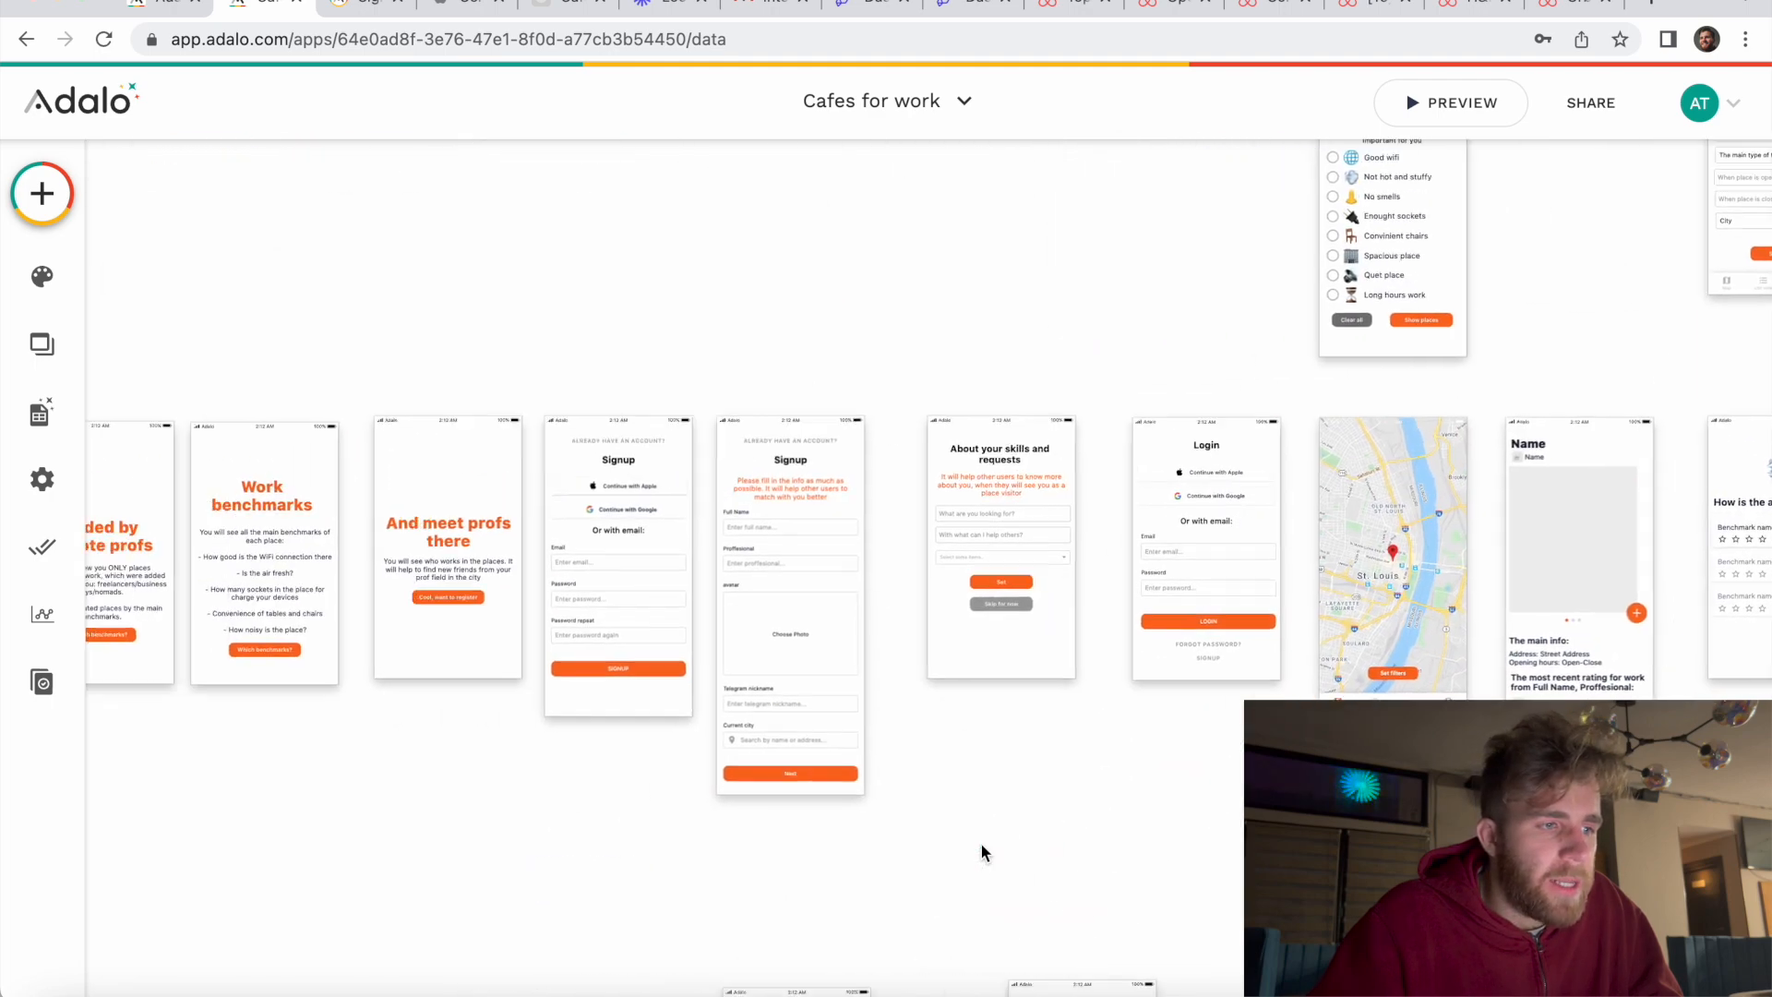
{"action": "scroll", "coordinate": [985, 853], "scroll_direction": "right", "scroll_amount": 13}
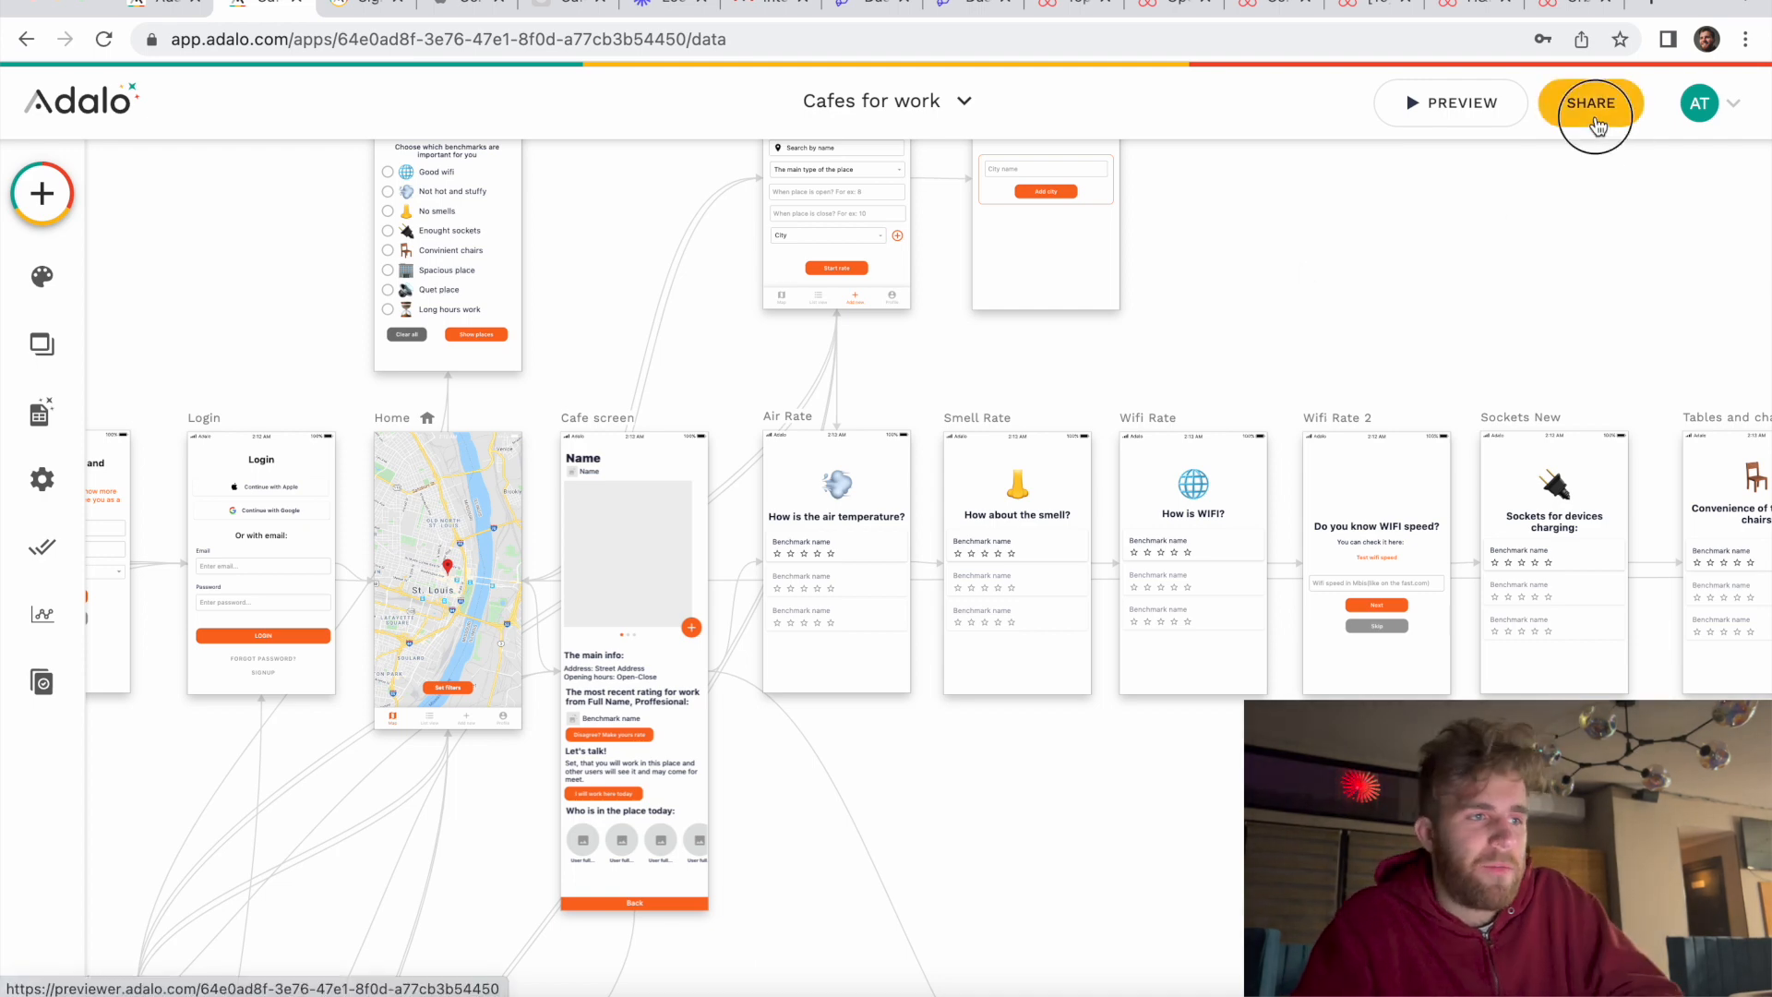
Step: Launch the app's preview and look through the records of the Users database collection
{"action": "left_click", "coordinate": [1598, 125]}
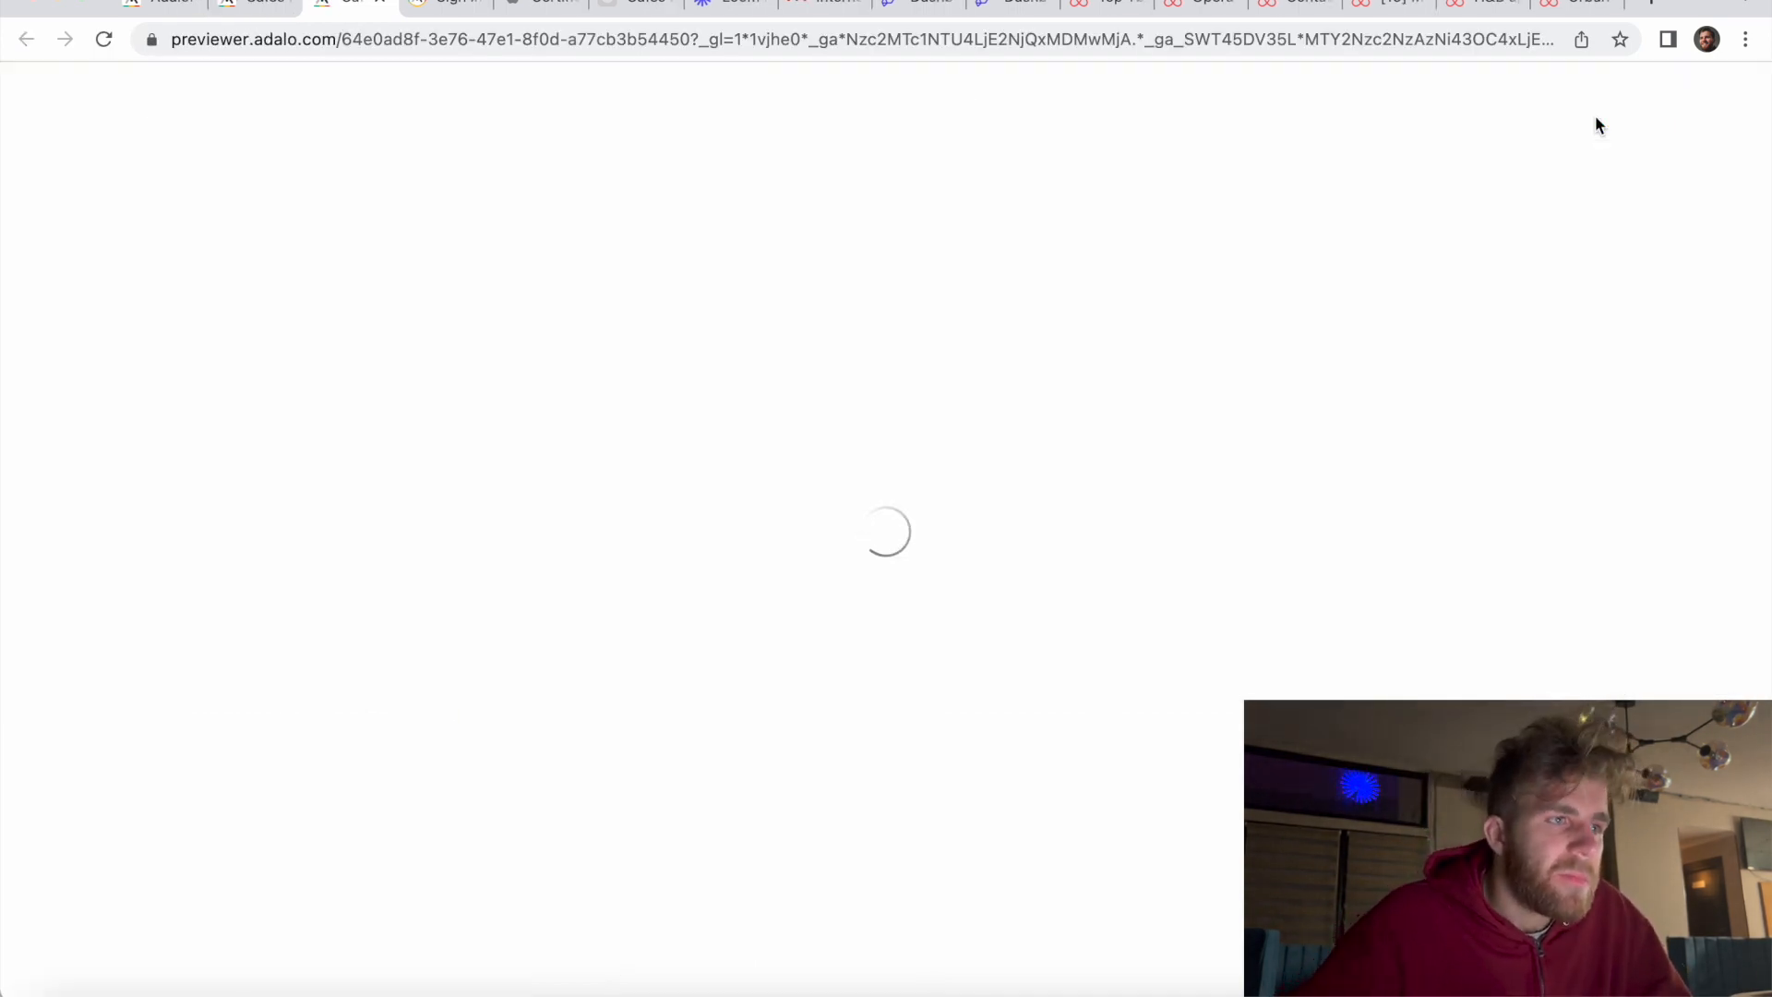
{"action": "left_click", "coordinate": [257, 11]}
{"action": "left_click", "coordinate": [41, 412]}
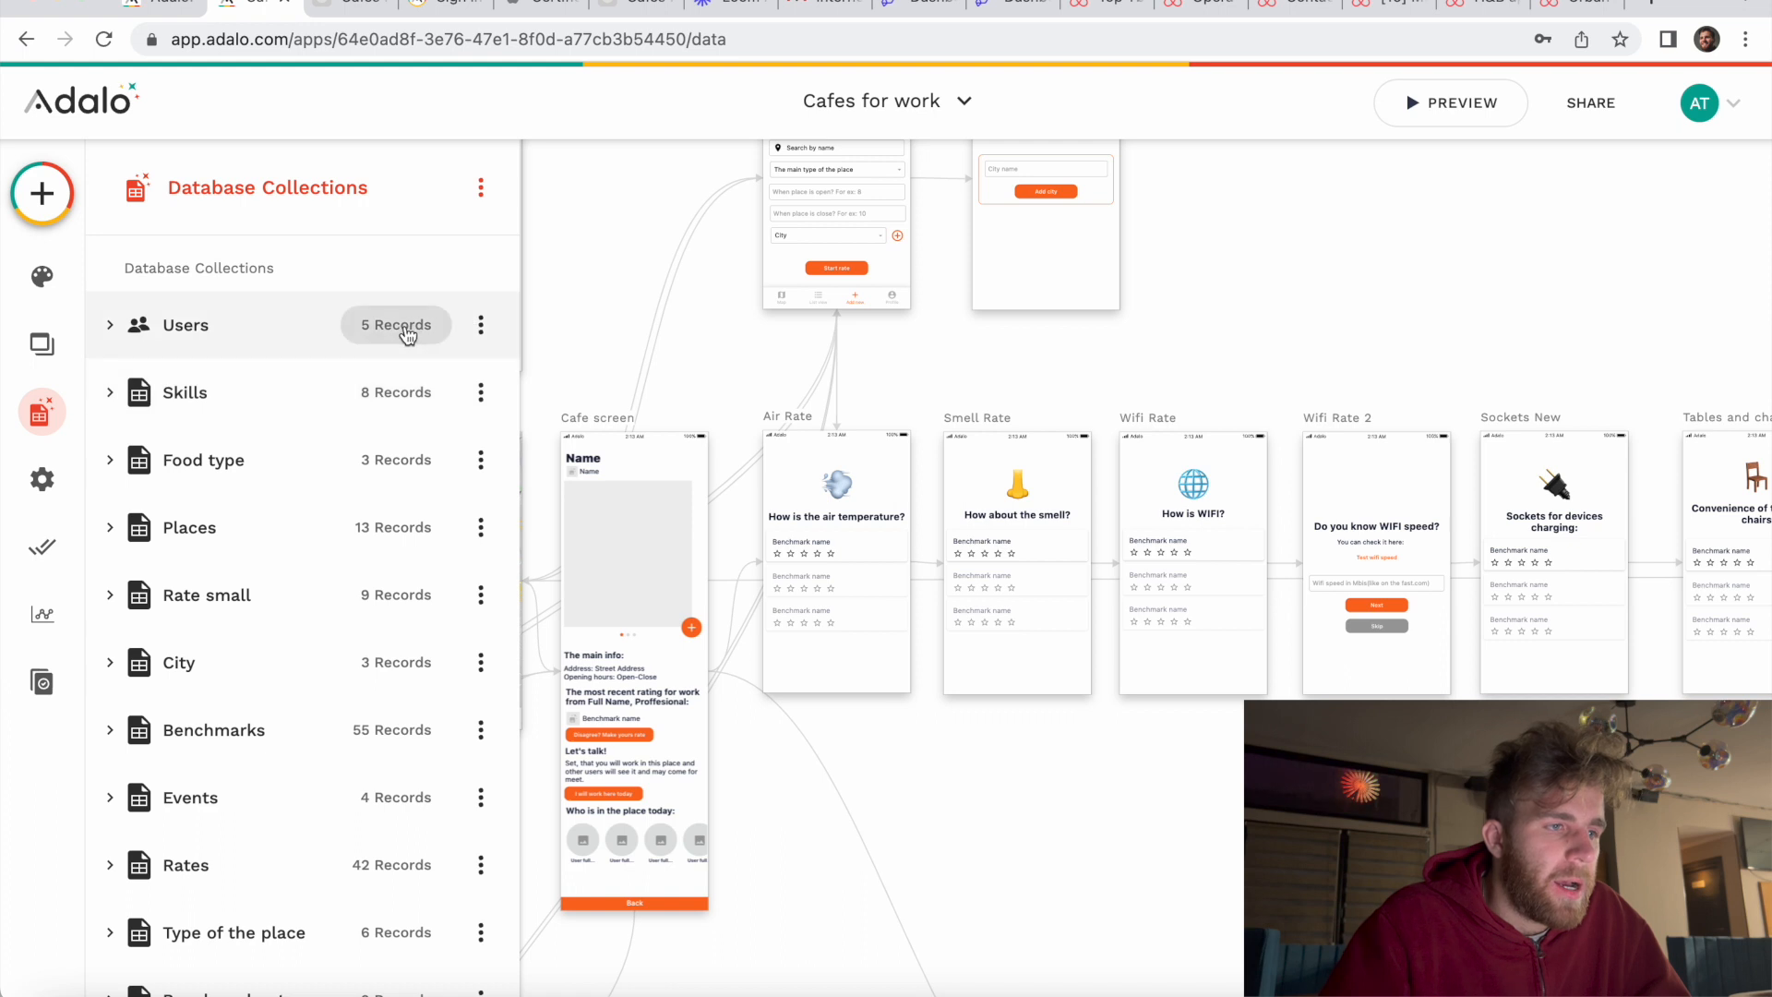
{"action": "left_click", "coordinate": [406, 327]}
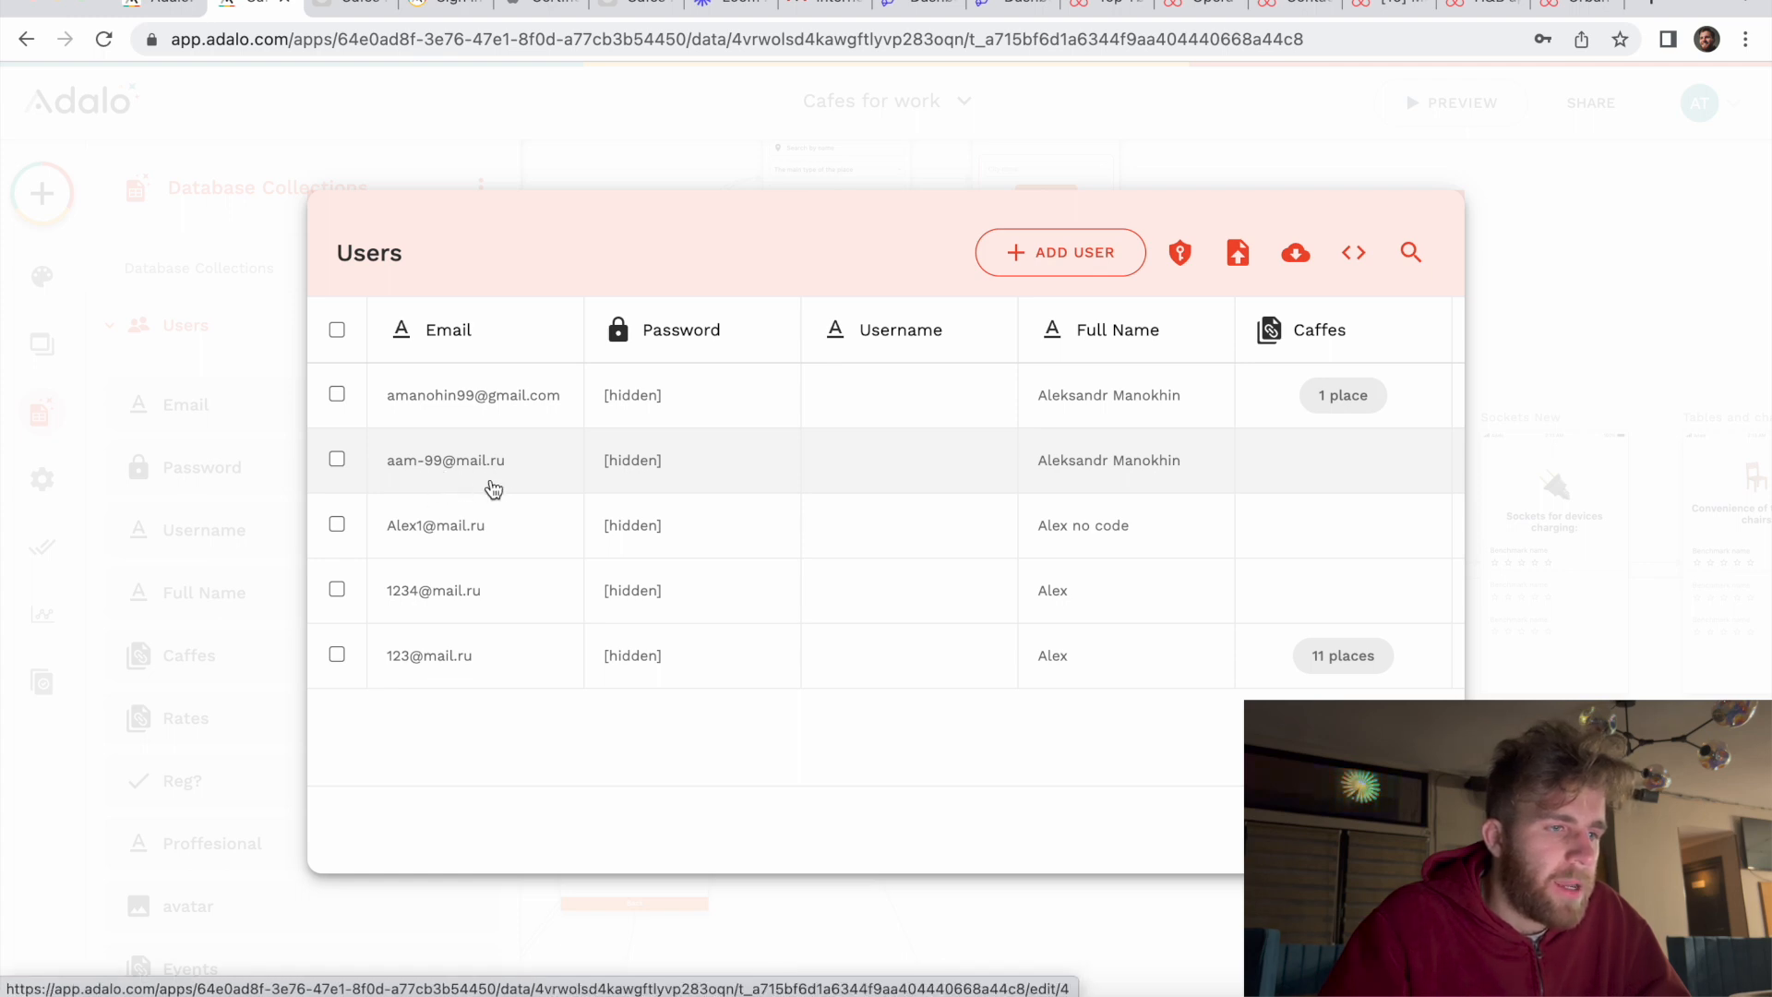
{"action": "left_click", "coordinate": [443, 119]}
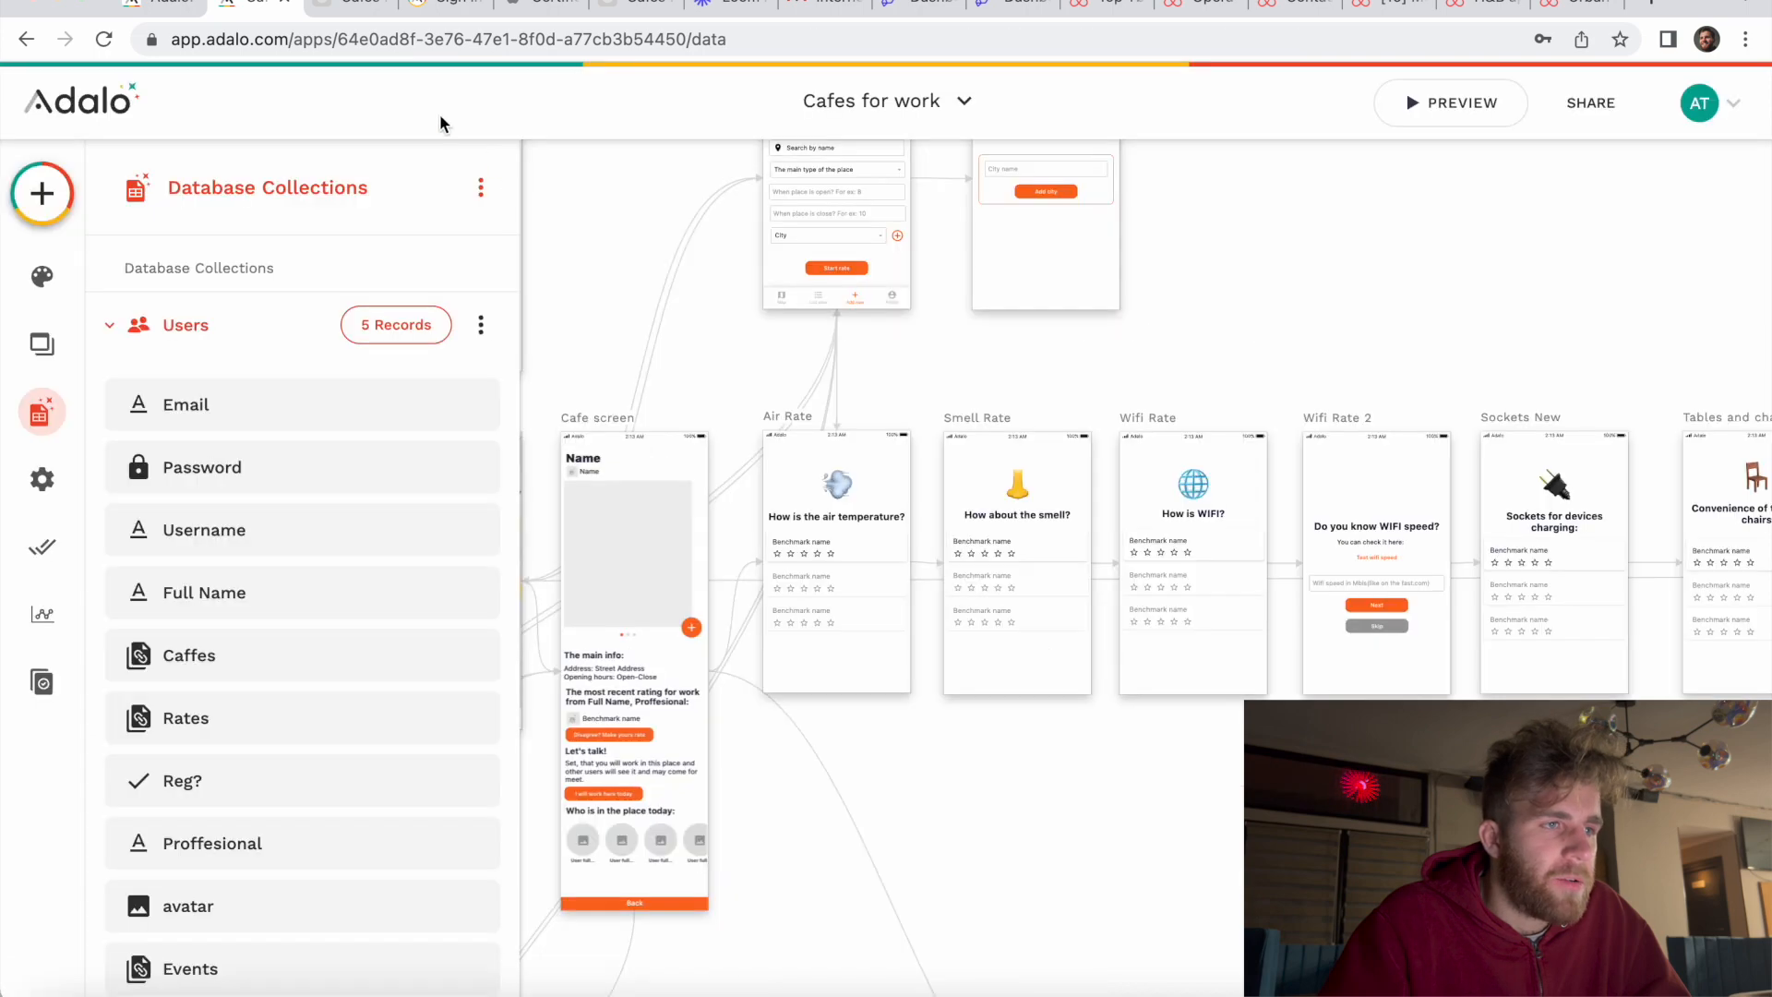
Step: Return to the app preview and examine the cafe markers on its Map screen
{"action": "left_click", "coordinate": [347, 2]}
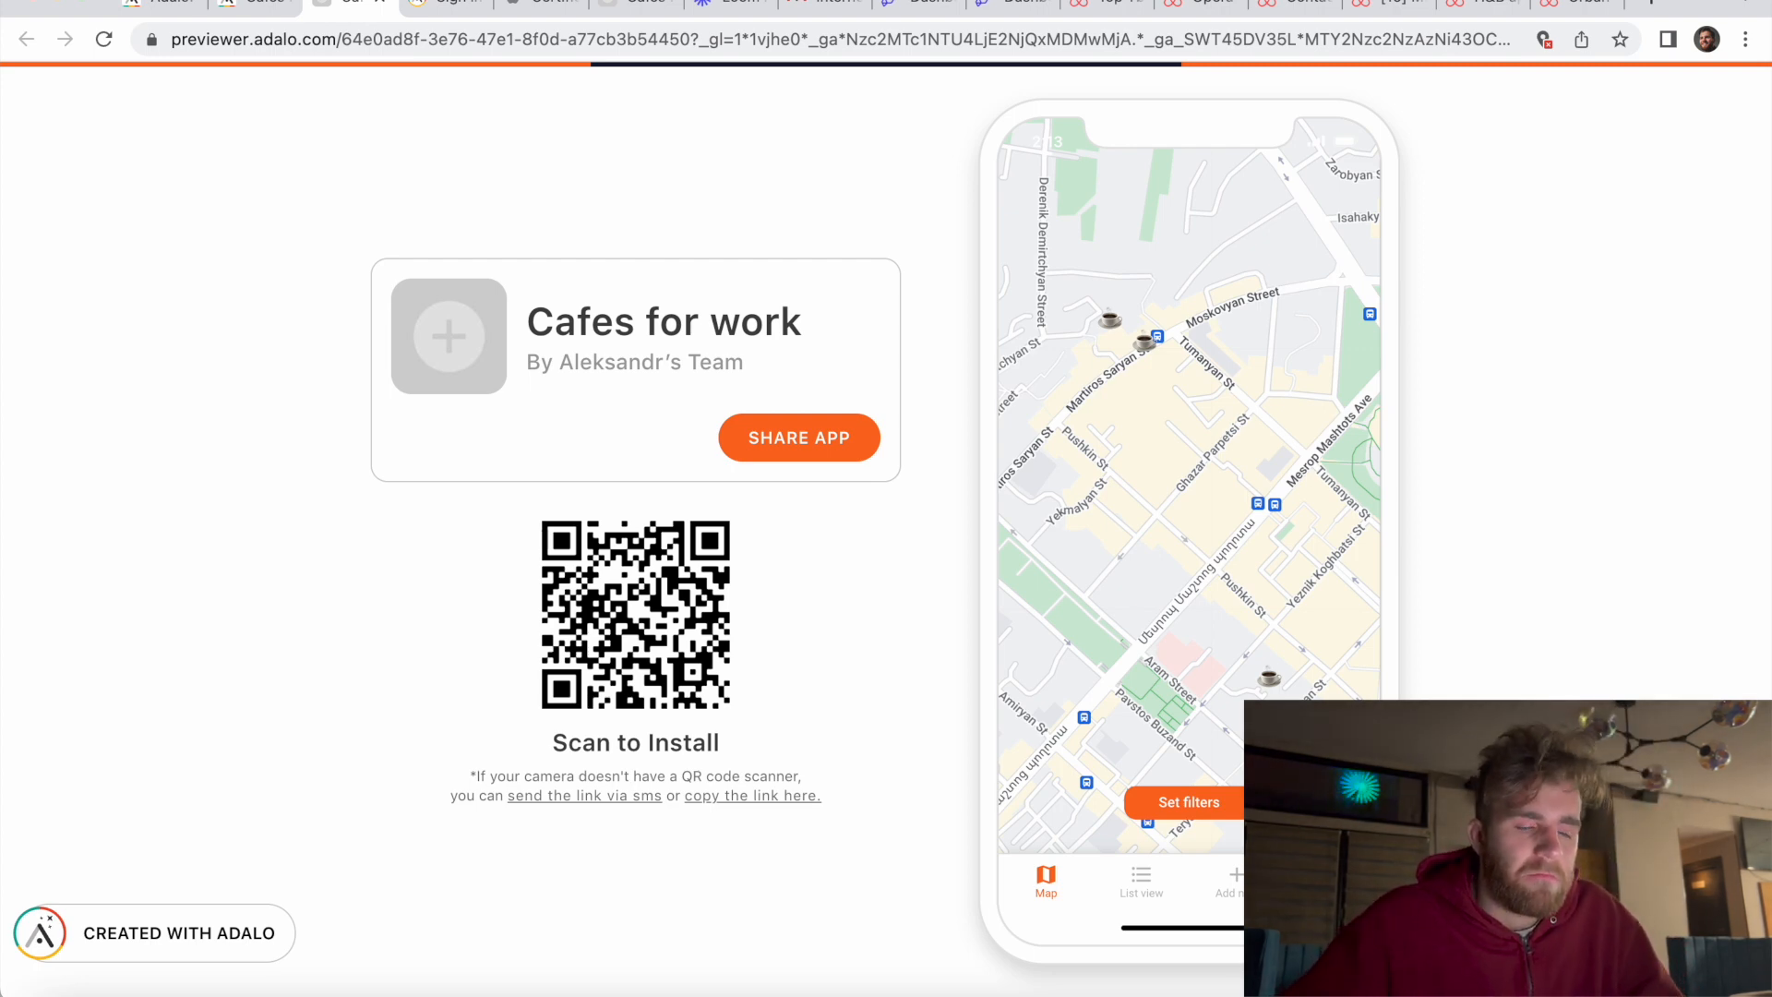
{"action": "scroll", "coordinate": [1245, 613], "scroll_direction": "down", "scroll_amount": 5}
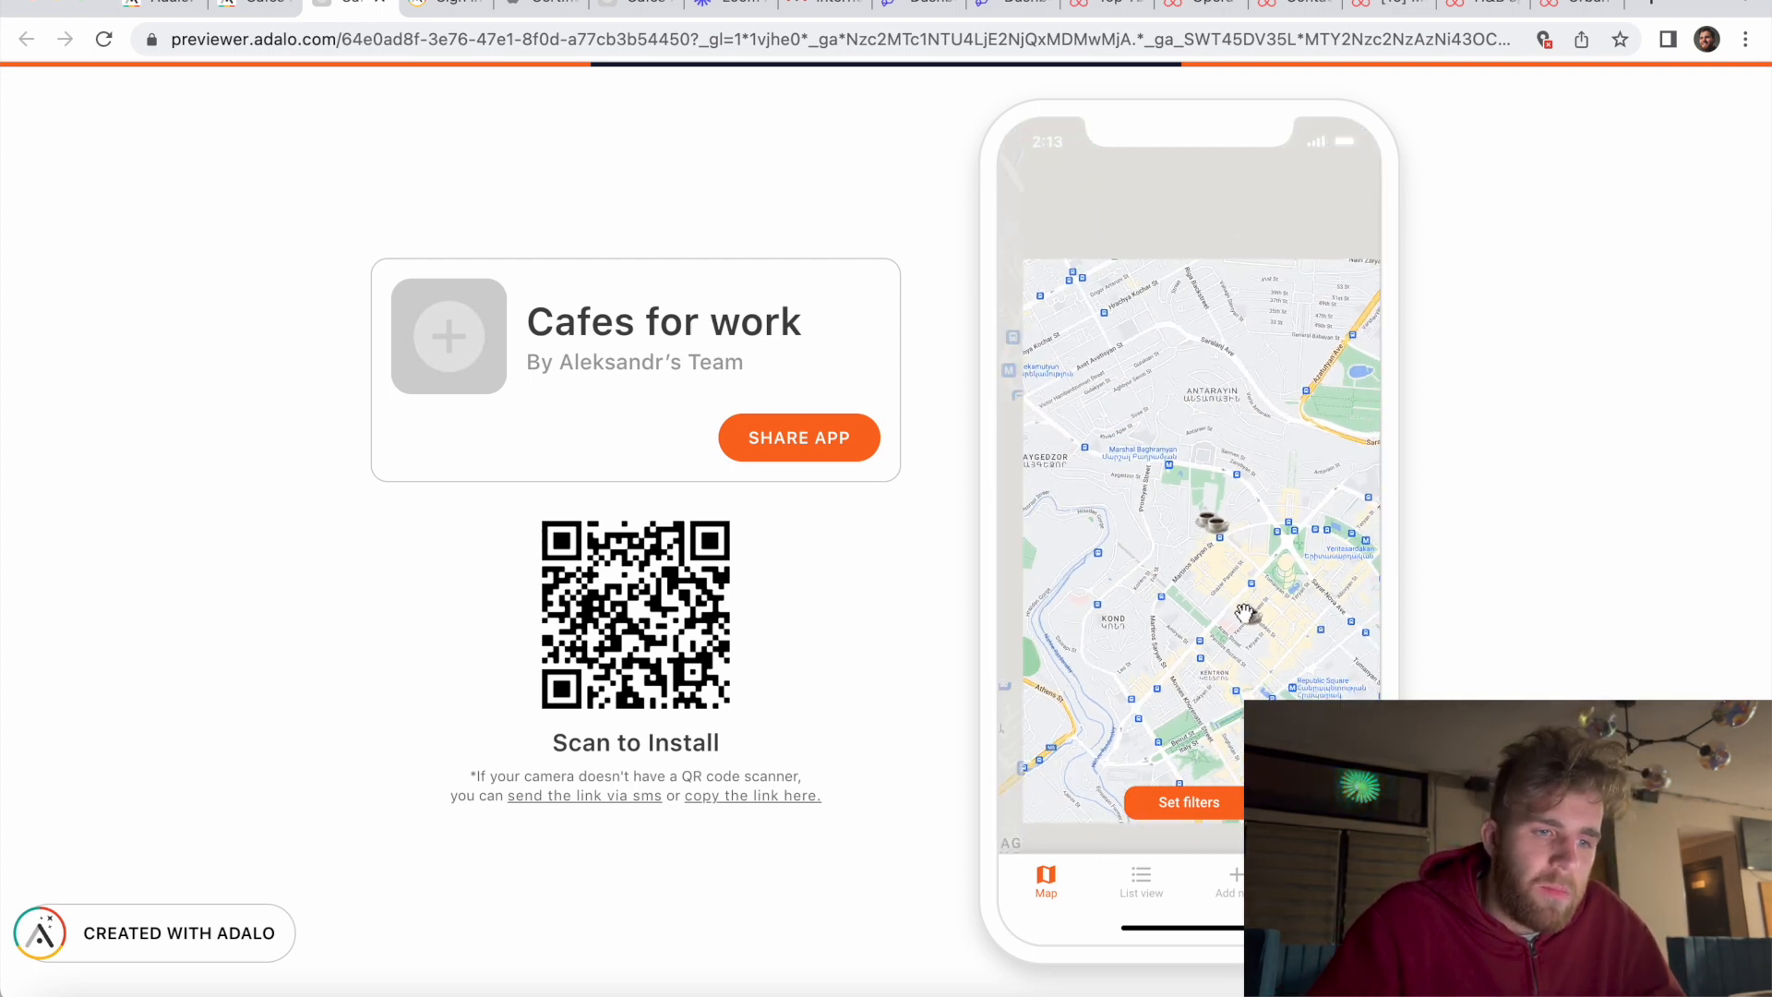
{"action": "scroll", "coordinate": [1239, 616], "scroll_direction": "up", "scroll_amount": 5}
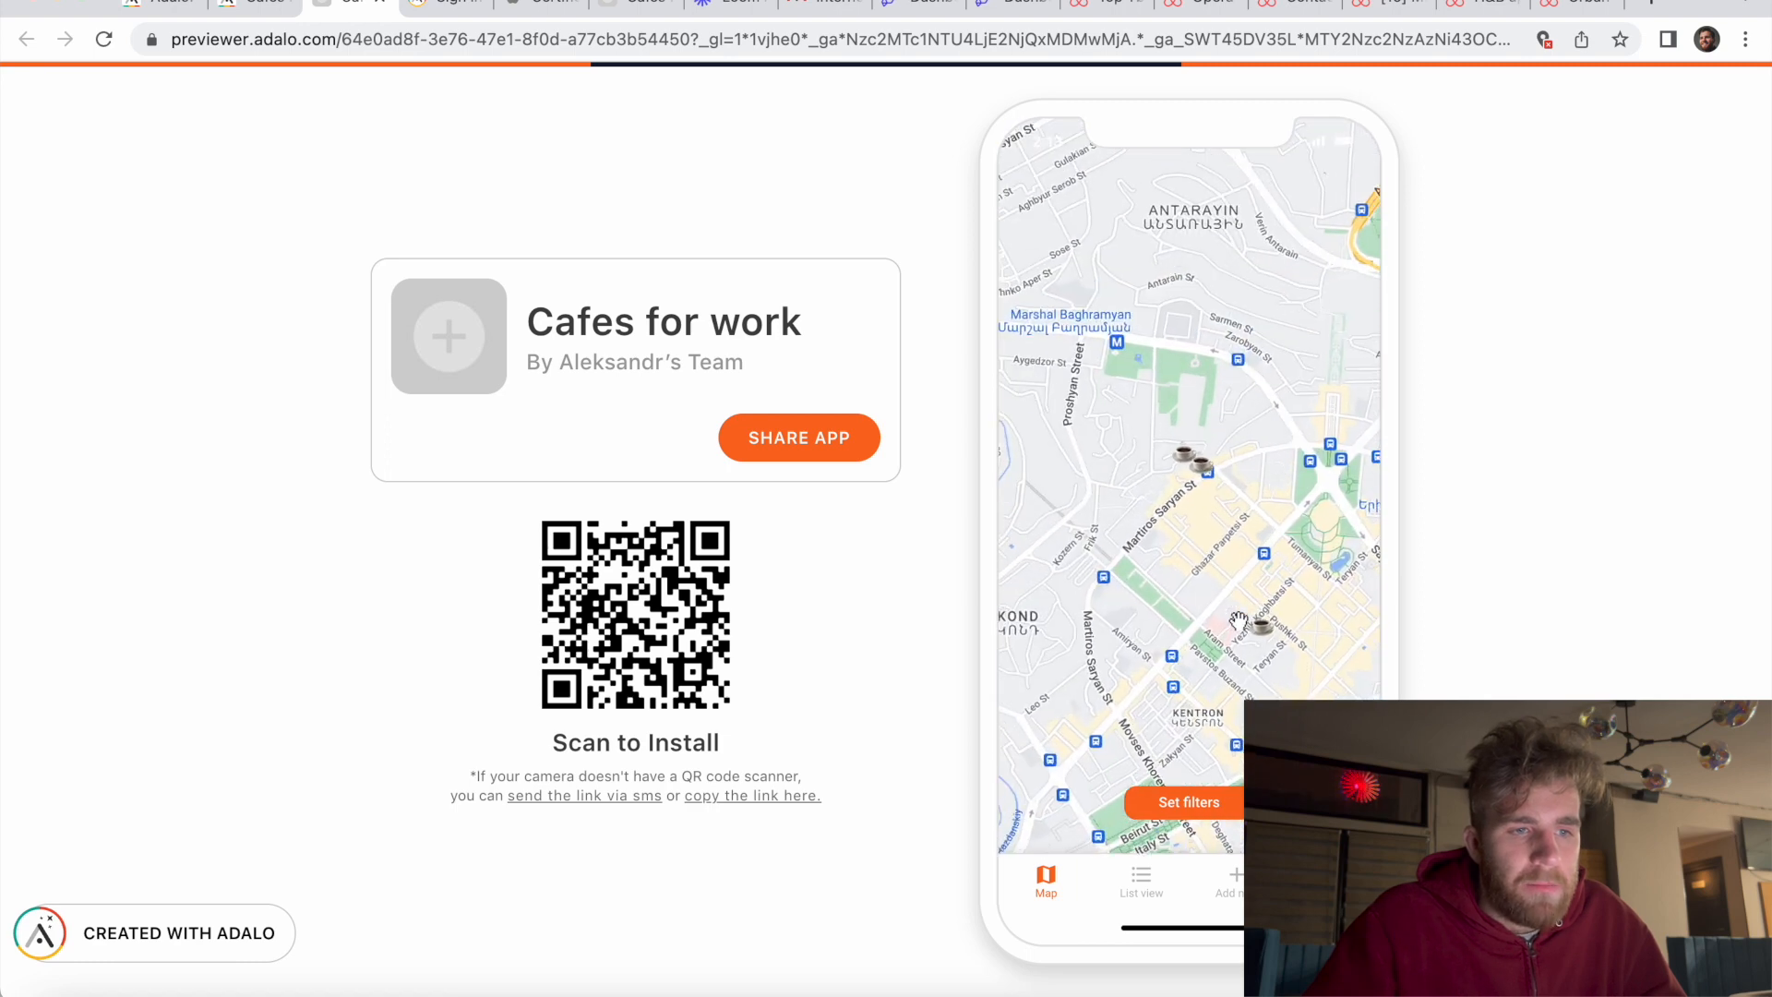
{"action": "scroll", "coordinate": [1227, 554], "scroll_direction": "up", "scroll_amount": 3}
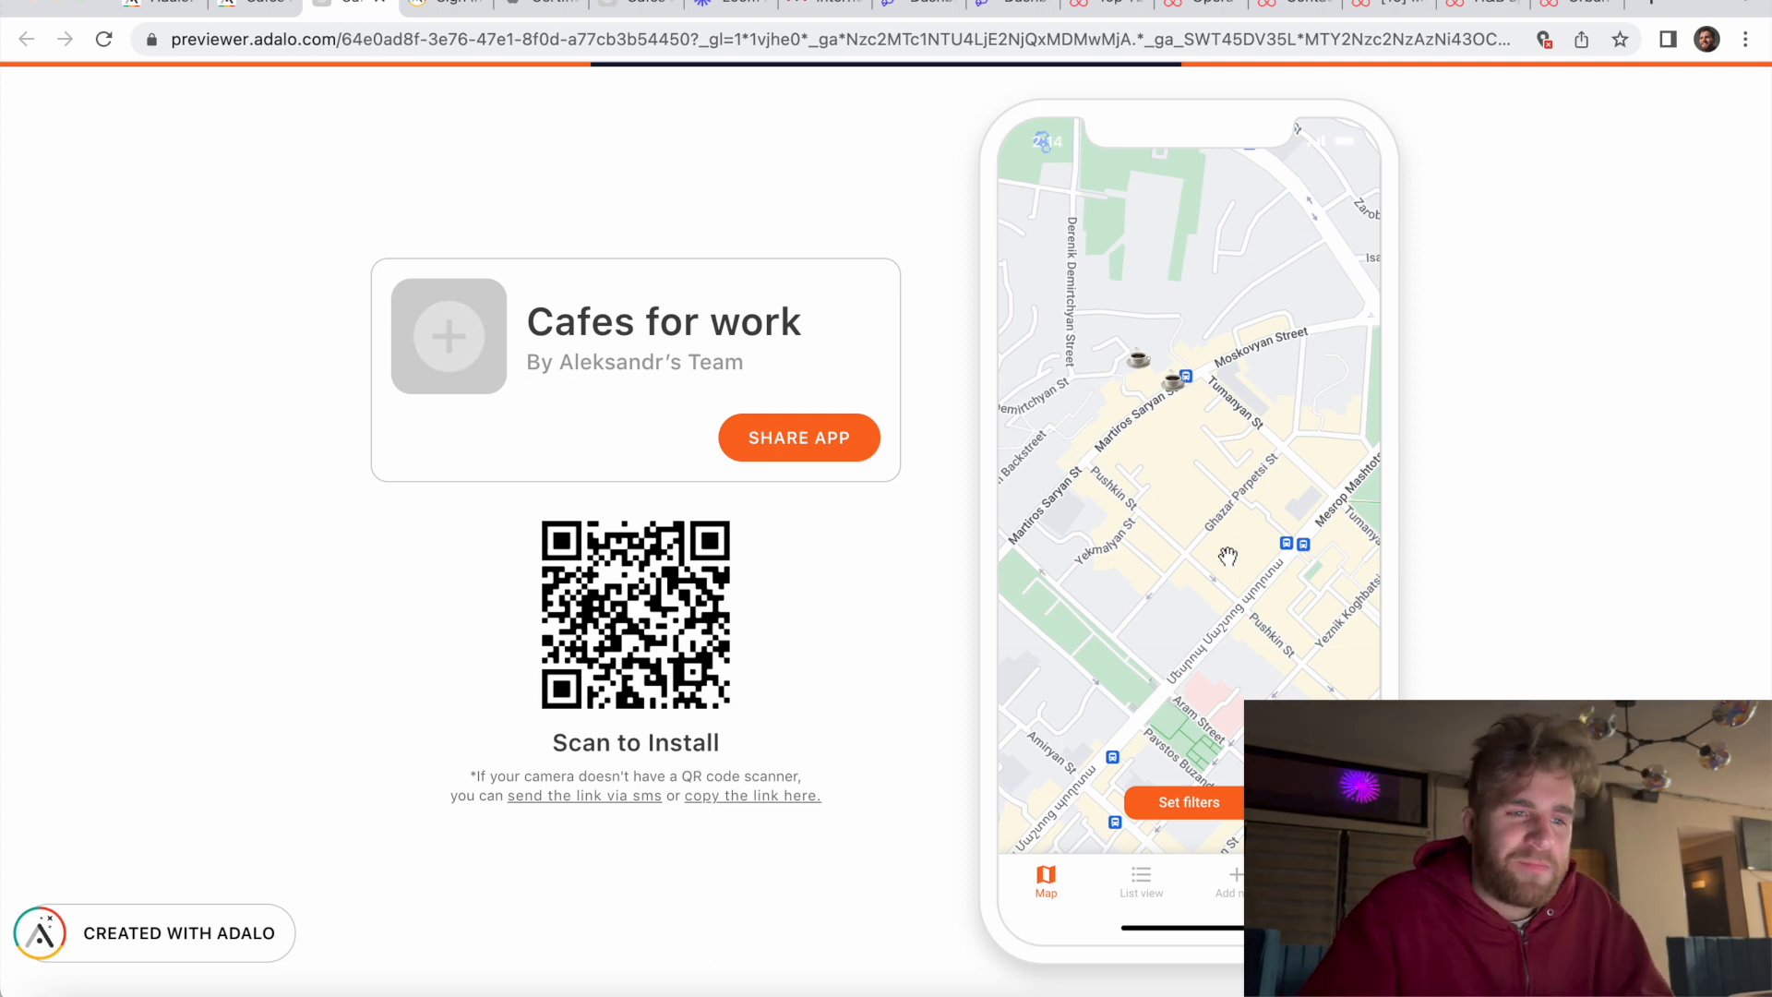
{"action": "left_click_drag", "start_coordinate": [1233, 587], "coordinate": [1219, 574]}
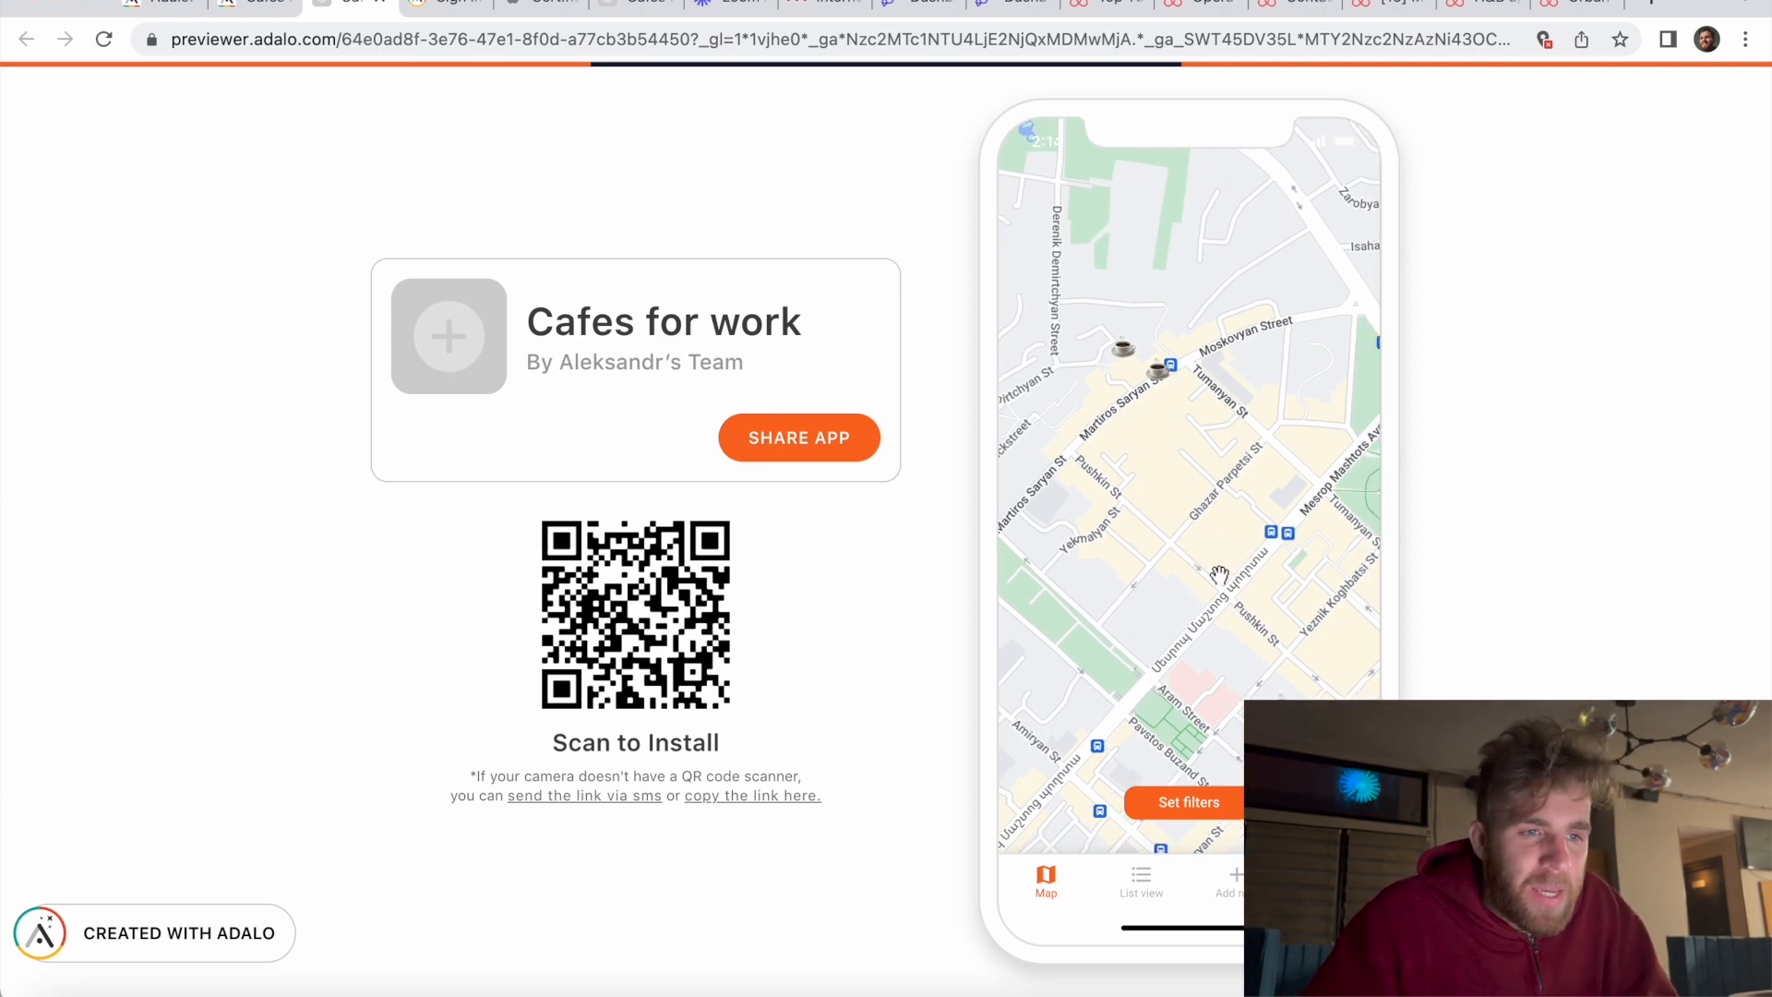
{"action": "scroll", "coordinate": [1253, 630], "scroll_direction": "down", "scroll_amount": 5}
{"action": "scroll", "coordinate": [1253, 630], "scroll_direction": "up", "scroll_amount": 5}
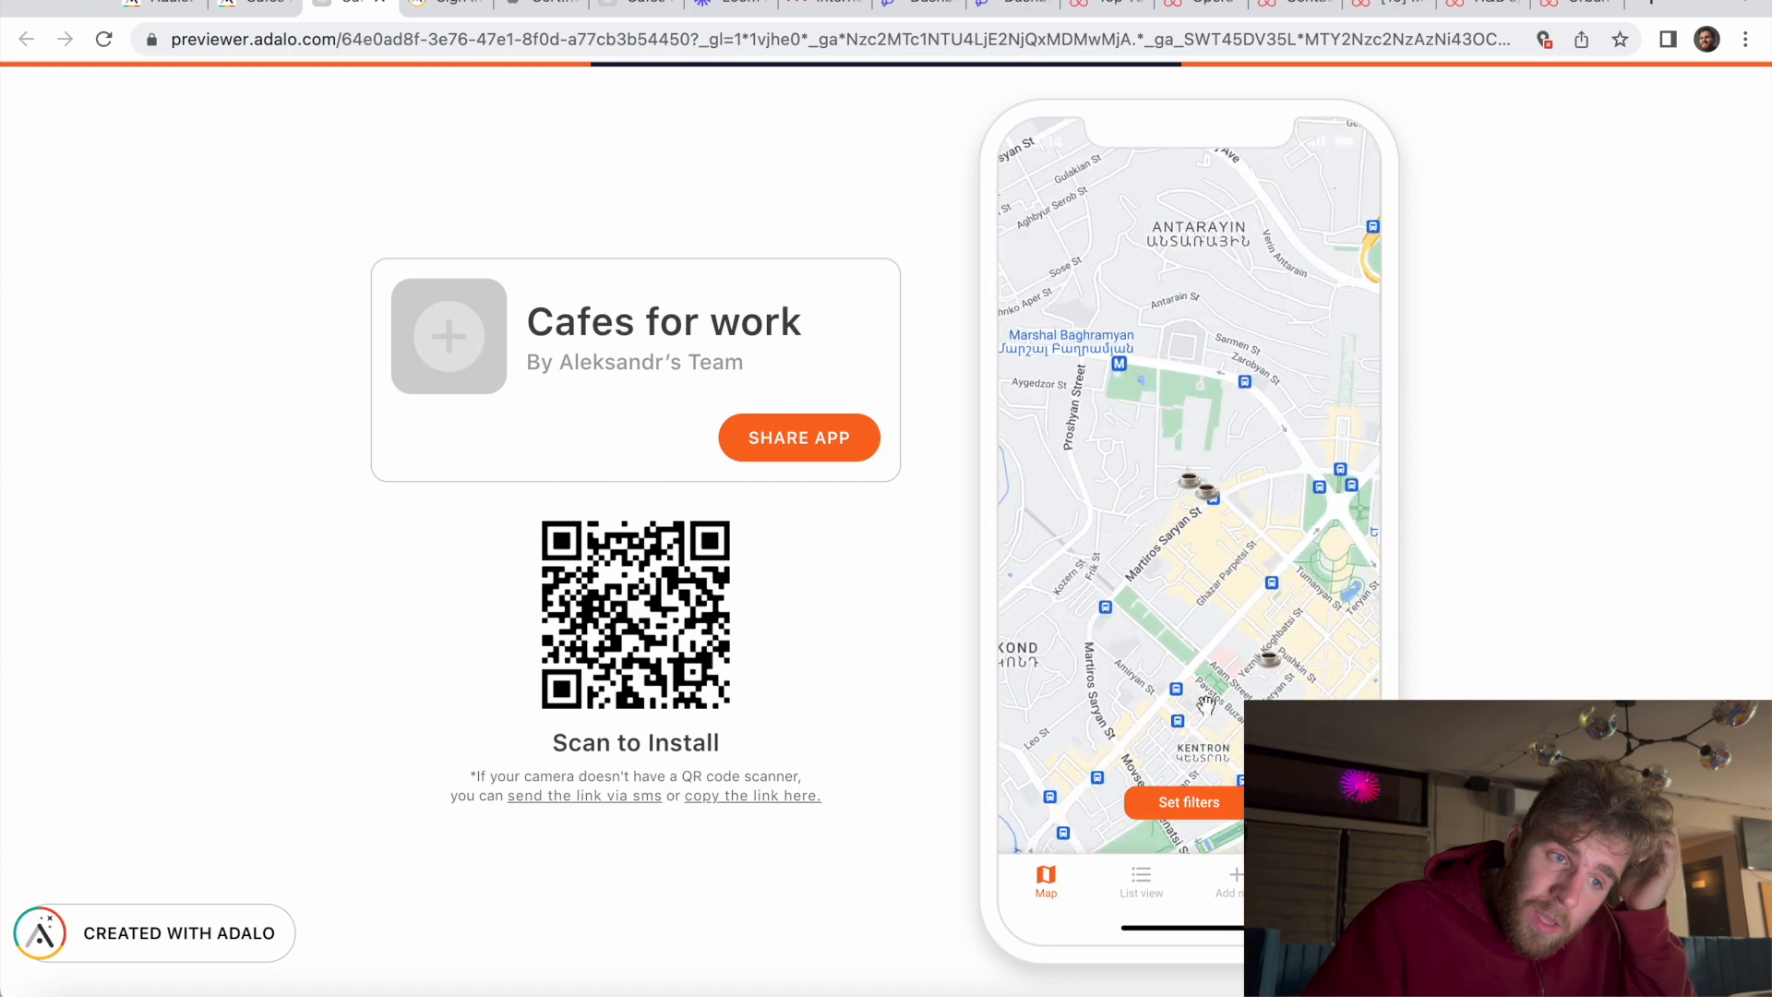
Step: Set the city filter to Tbilisi in the previewed app and show the matching places on the map
{"action": "left_click", "coordinate": [1179, 804]}
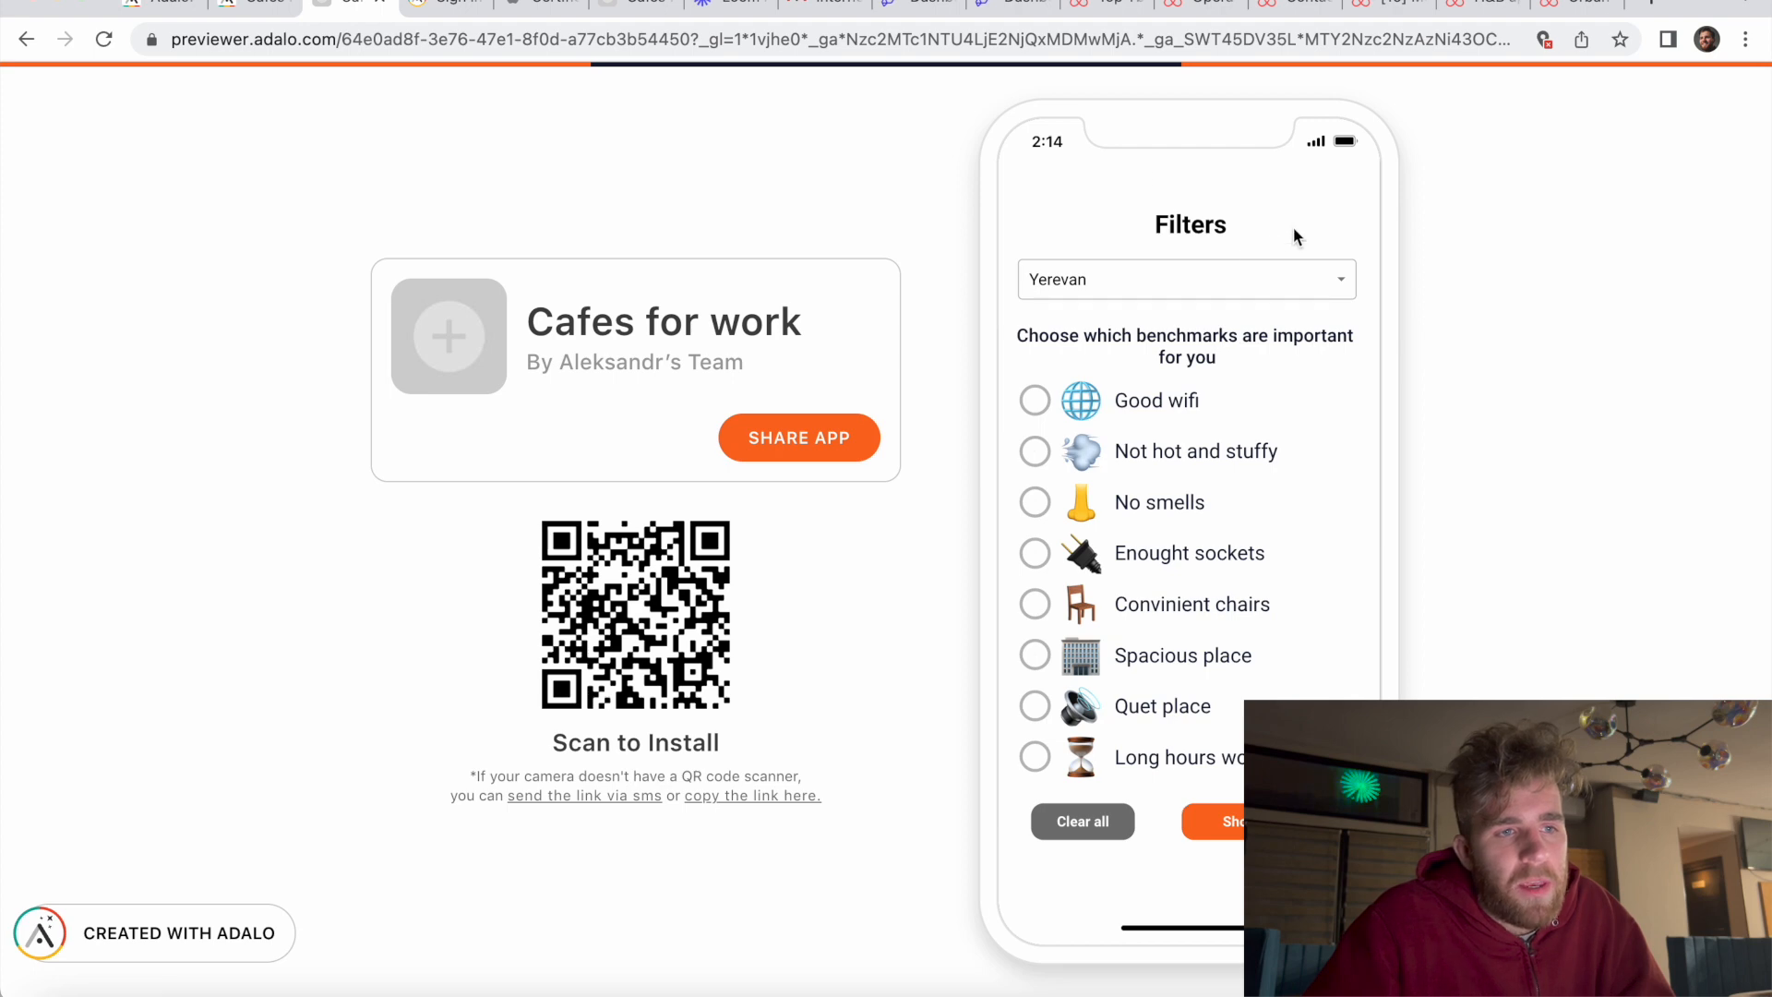
{"action": "left_click", "coordinate": [1319, 287]}
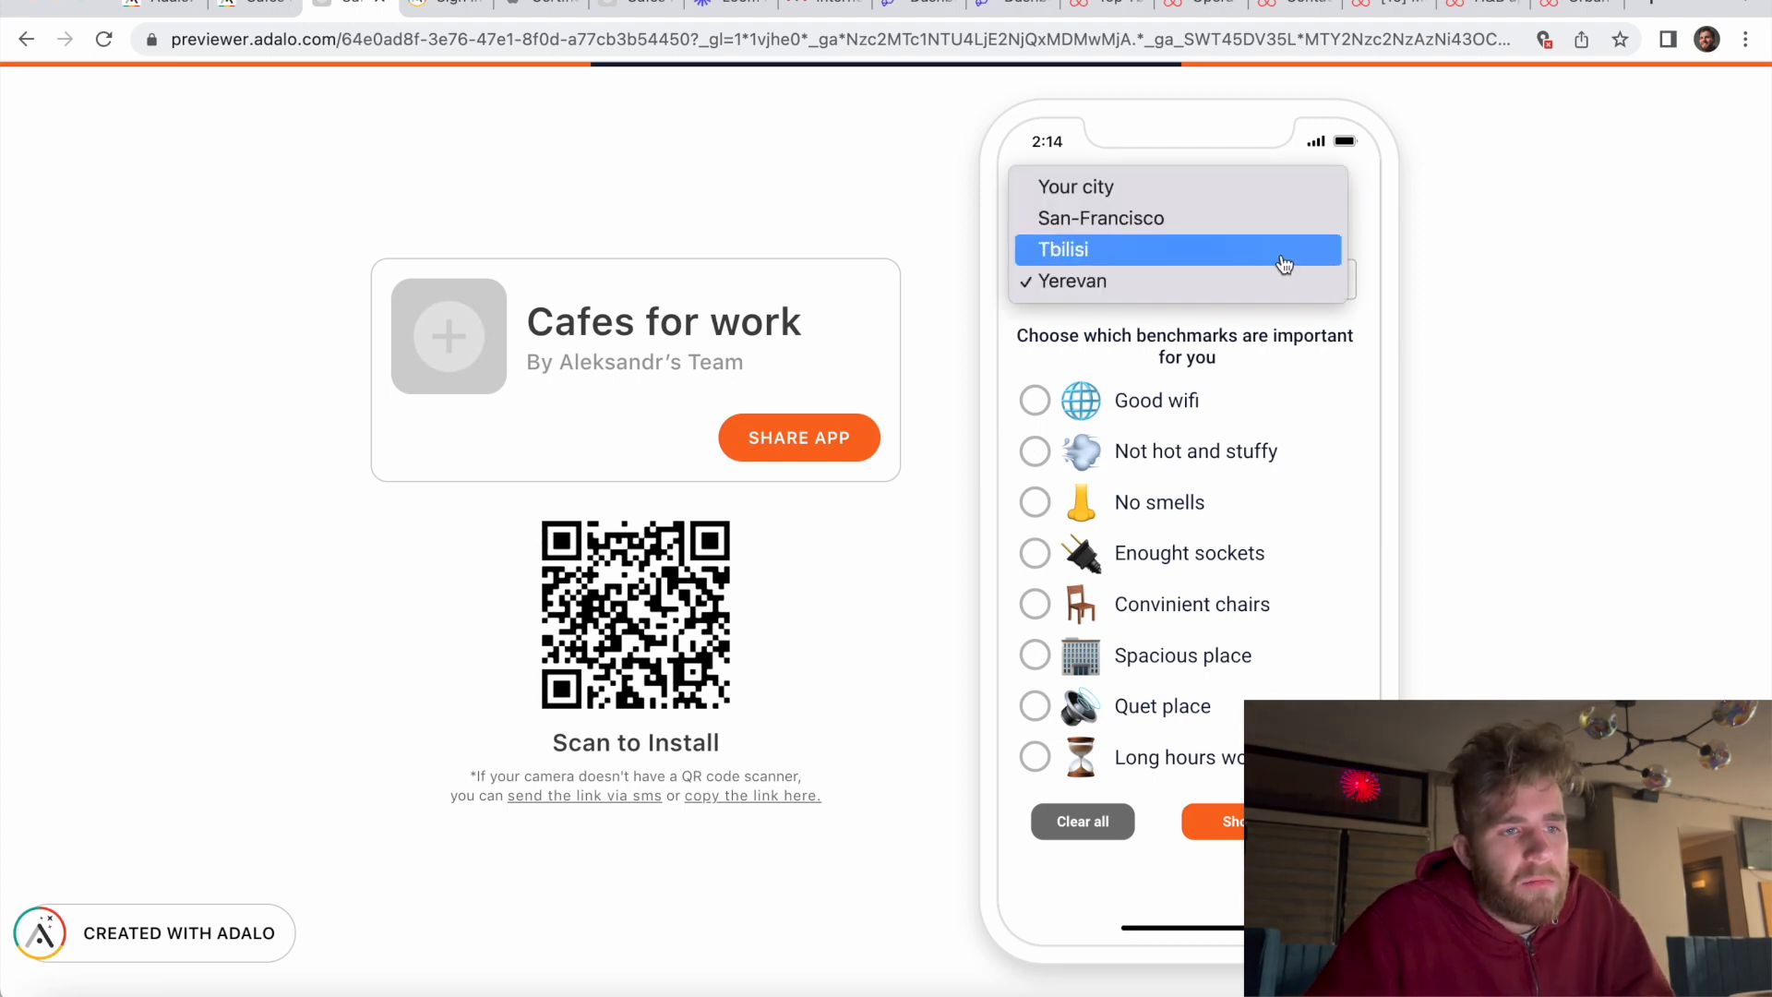
{"action": "left_click", "coordinate": [1283, 263]}
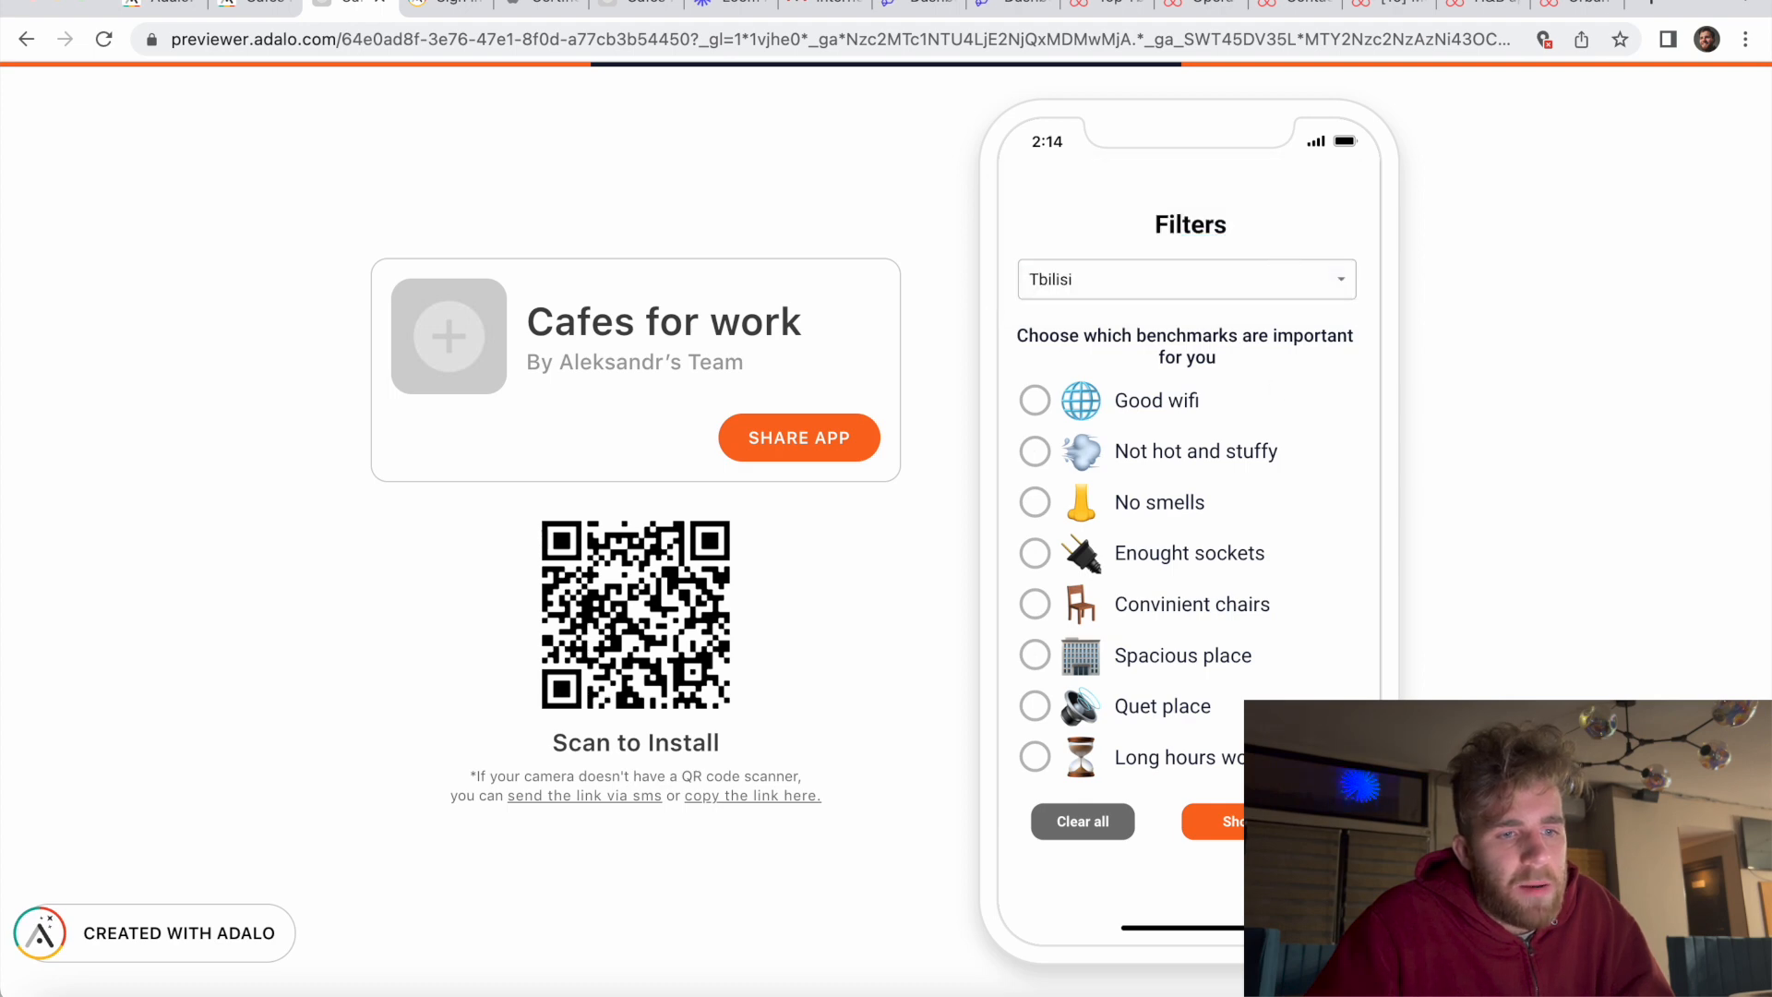
{"action": "left_click", "coordinate": [1264, 821]}
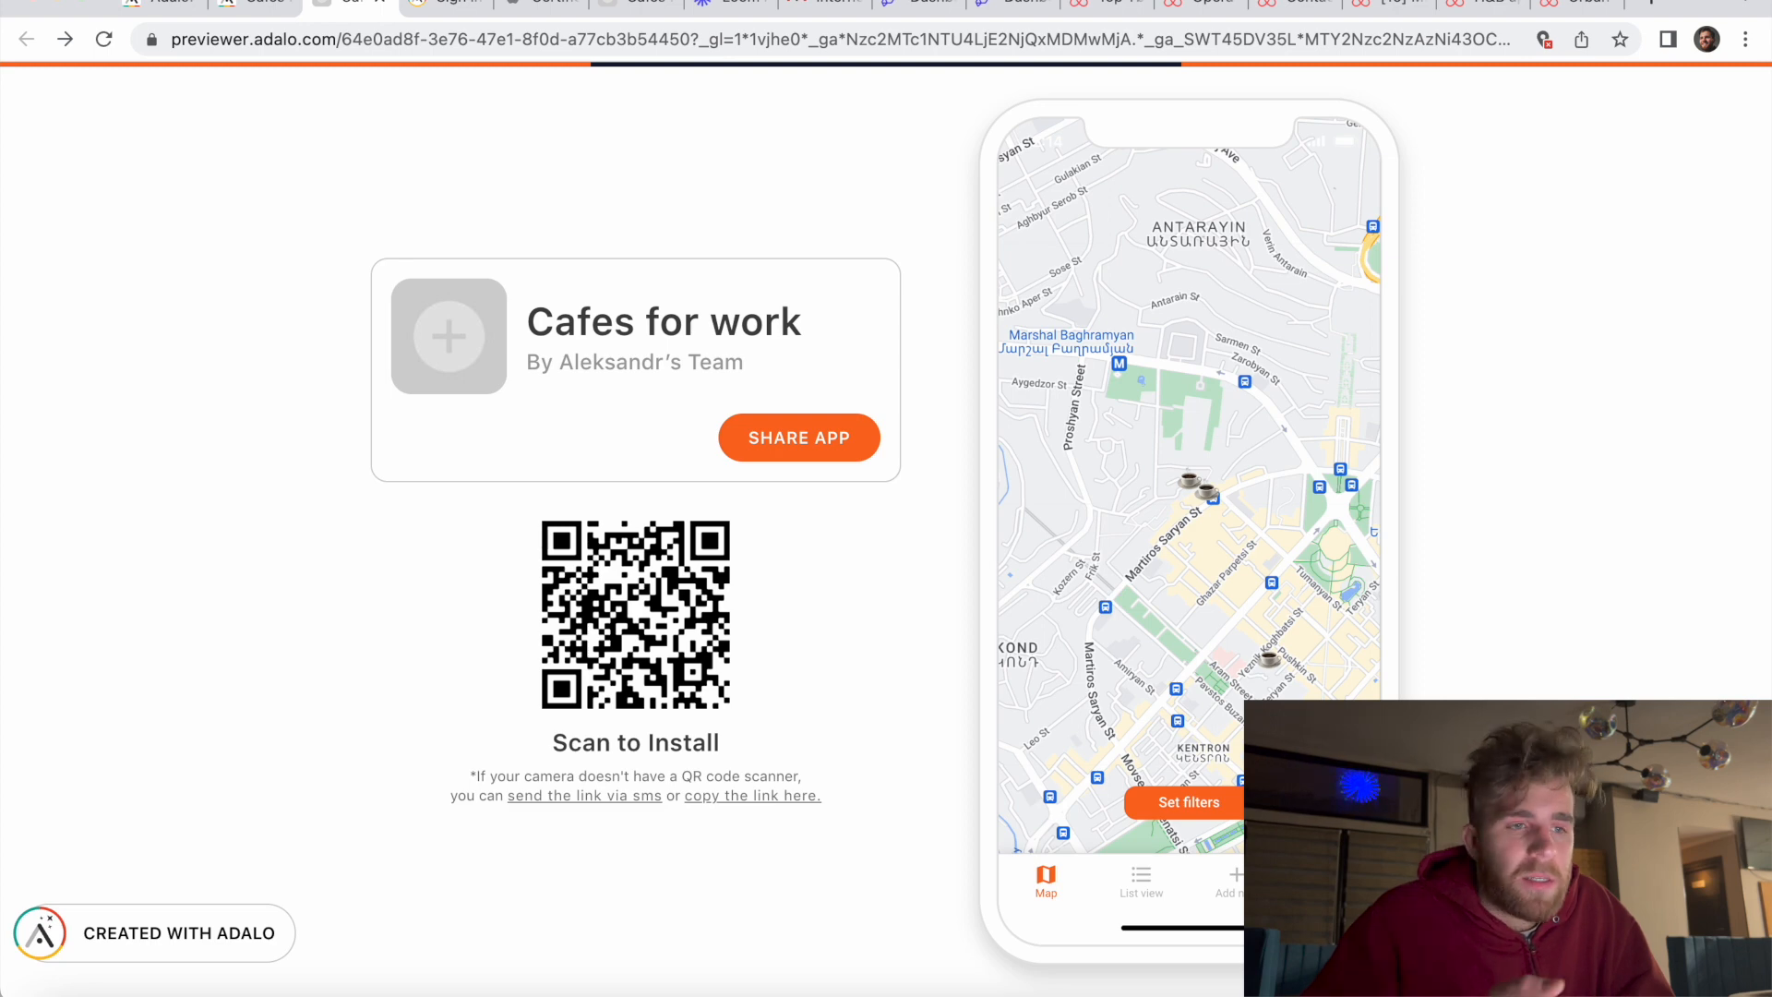
{"action": "left_click", "coordinate": [1154, 882]}
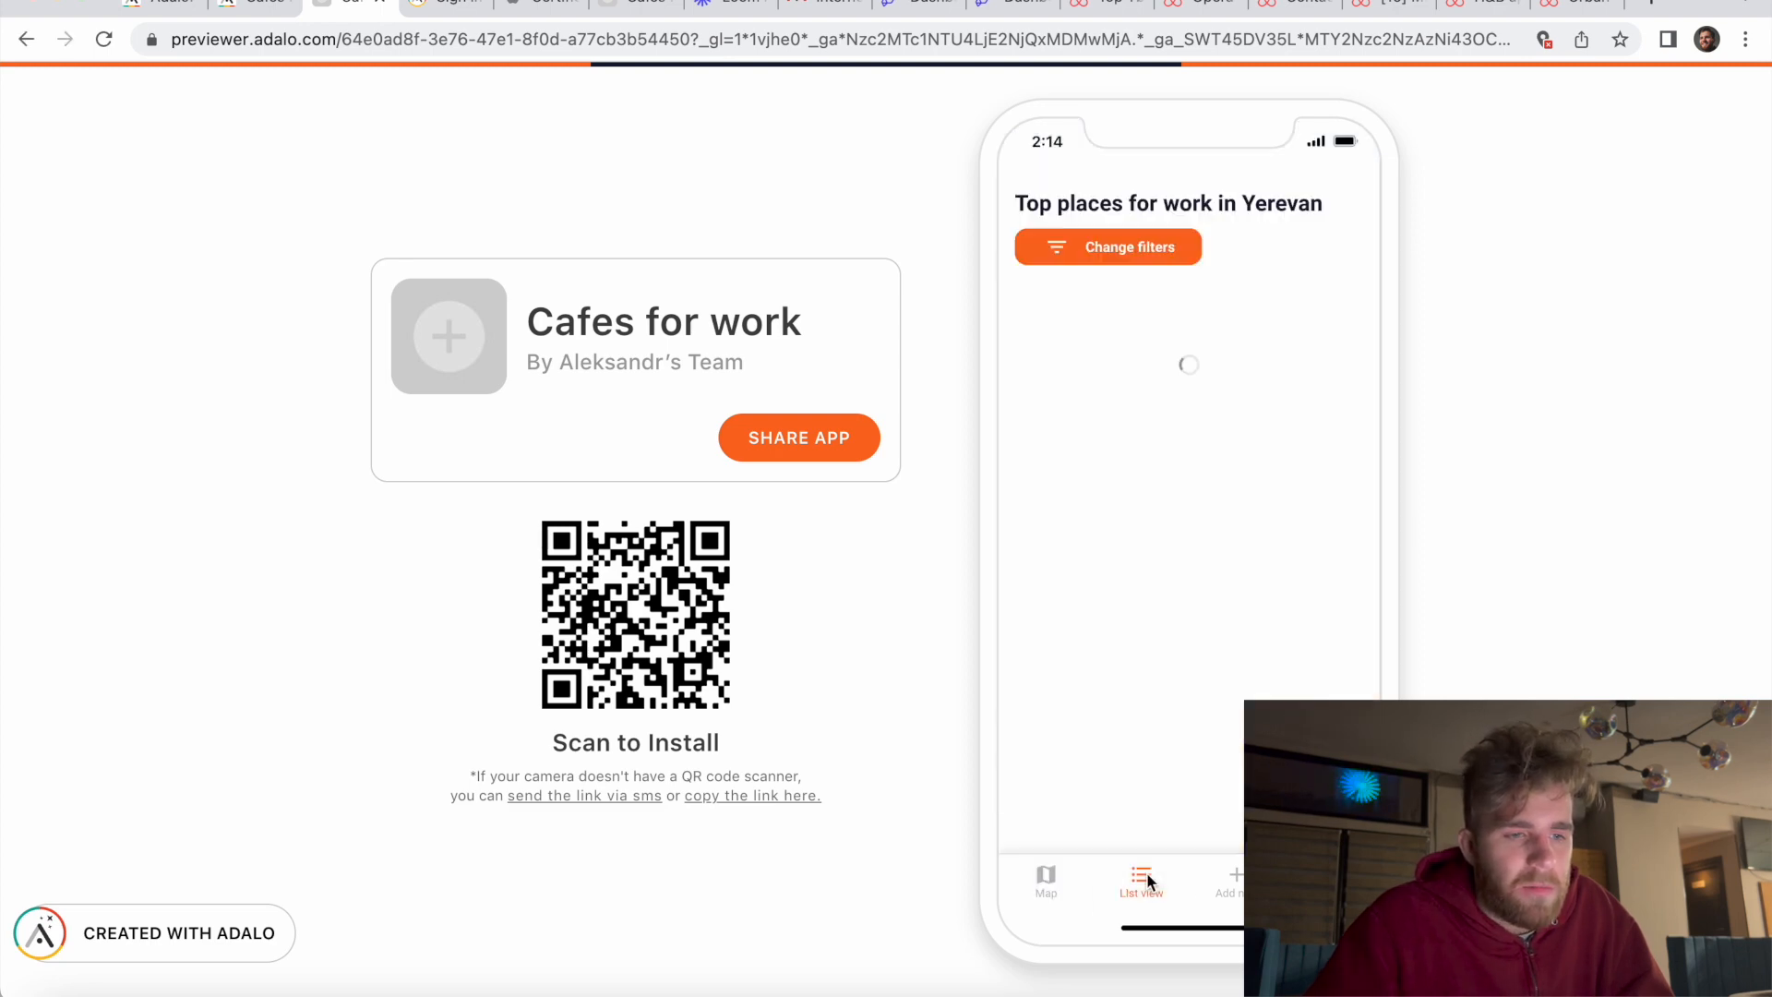
{"action": "left_click", "coordinate": [1055, 879]}
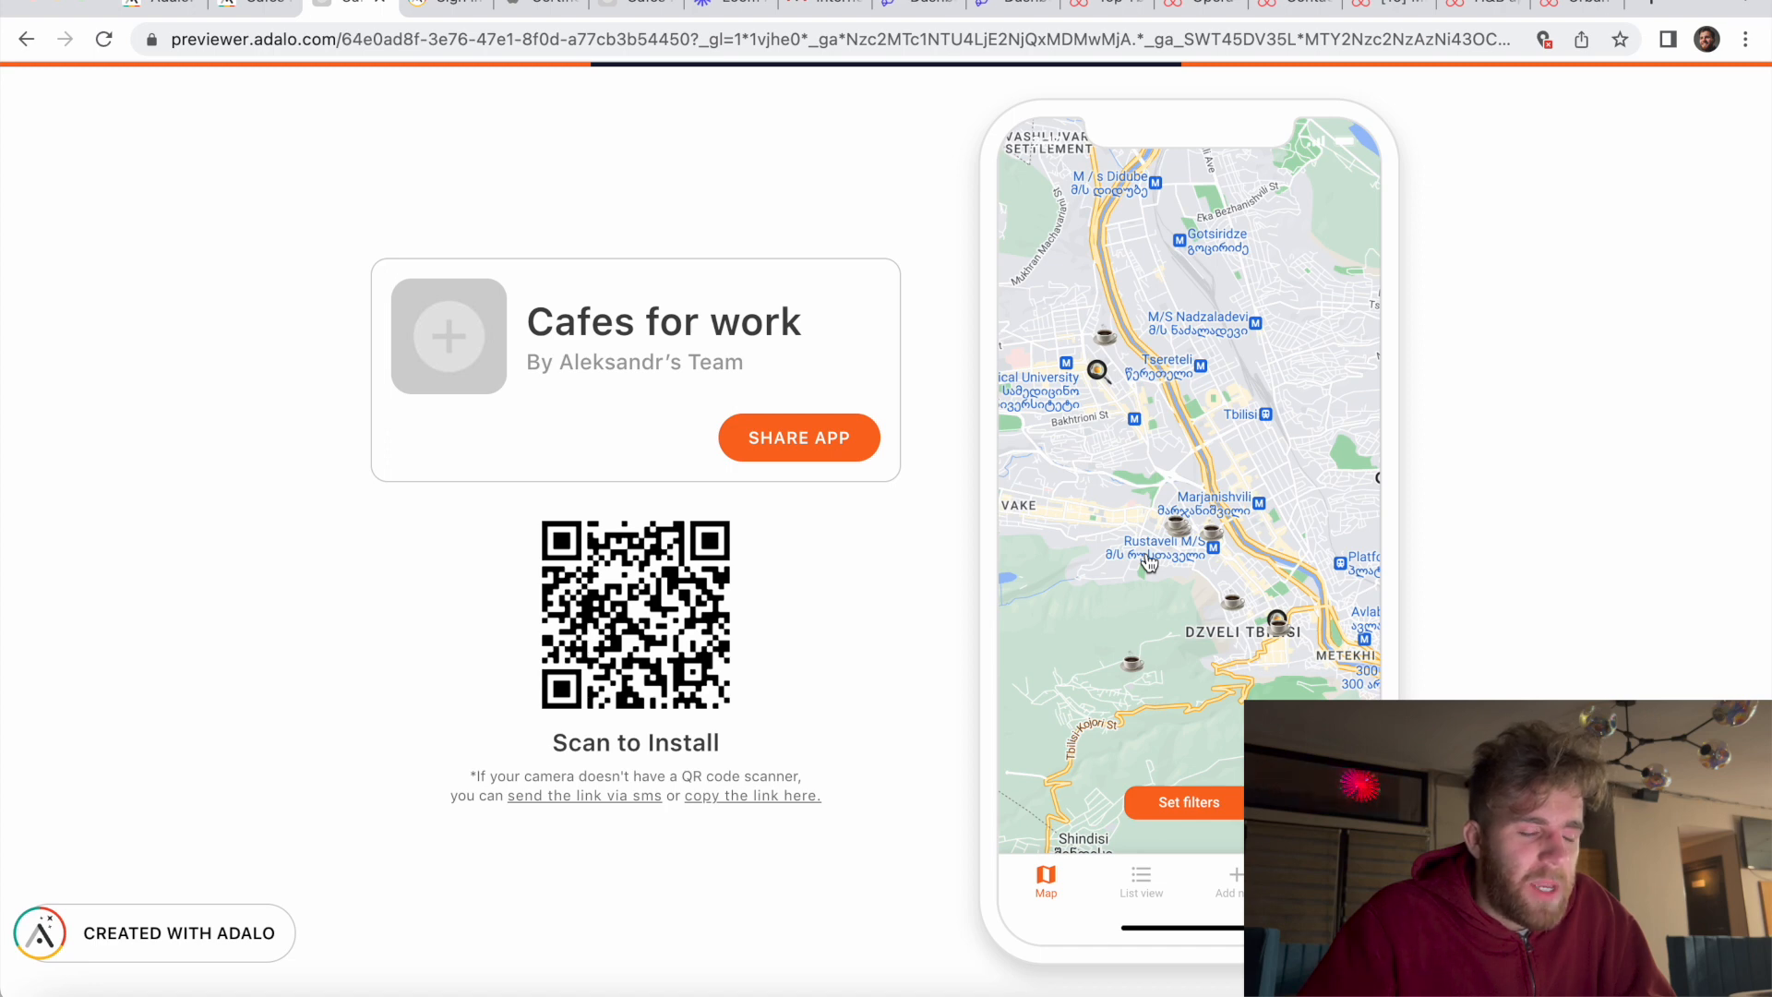
Step: Open the Red Man Cafe Tbilisi page from its coffee cup marker near Mikheil Zandukeli St on the map
{"action": "left_click_drag", "start_coordinate": [1173, 594], "coordinate": [1184, 614]}
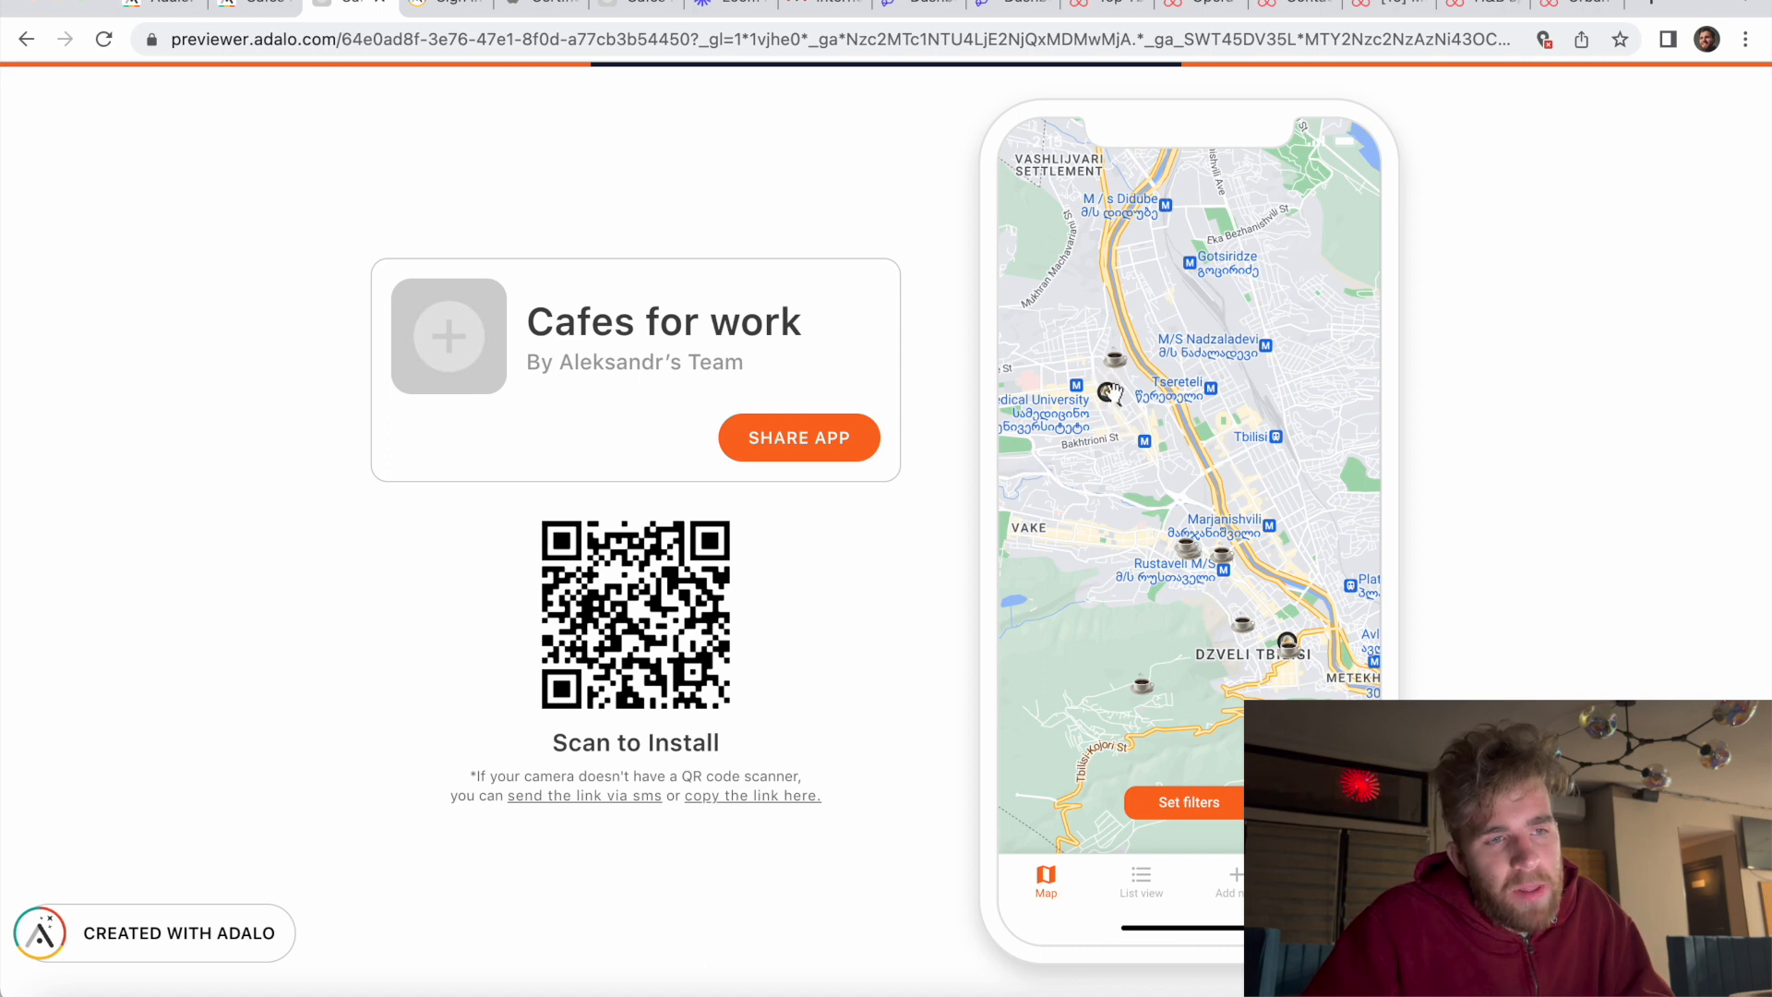
{"action": "left_click_drag", "start_coordinate": [1127, 479], "coordinate": [1089, 443]}
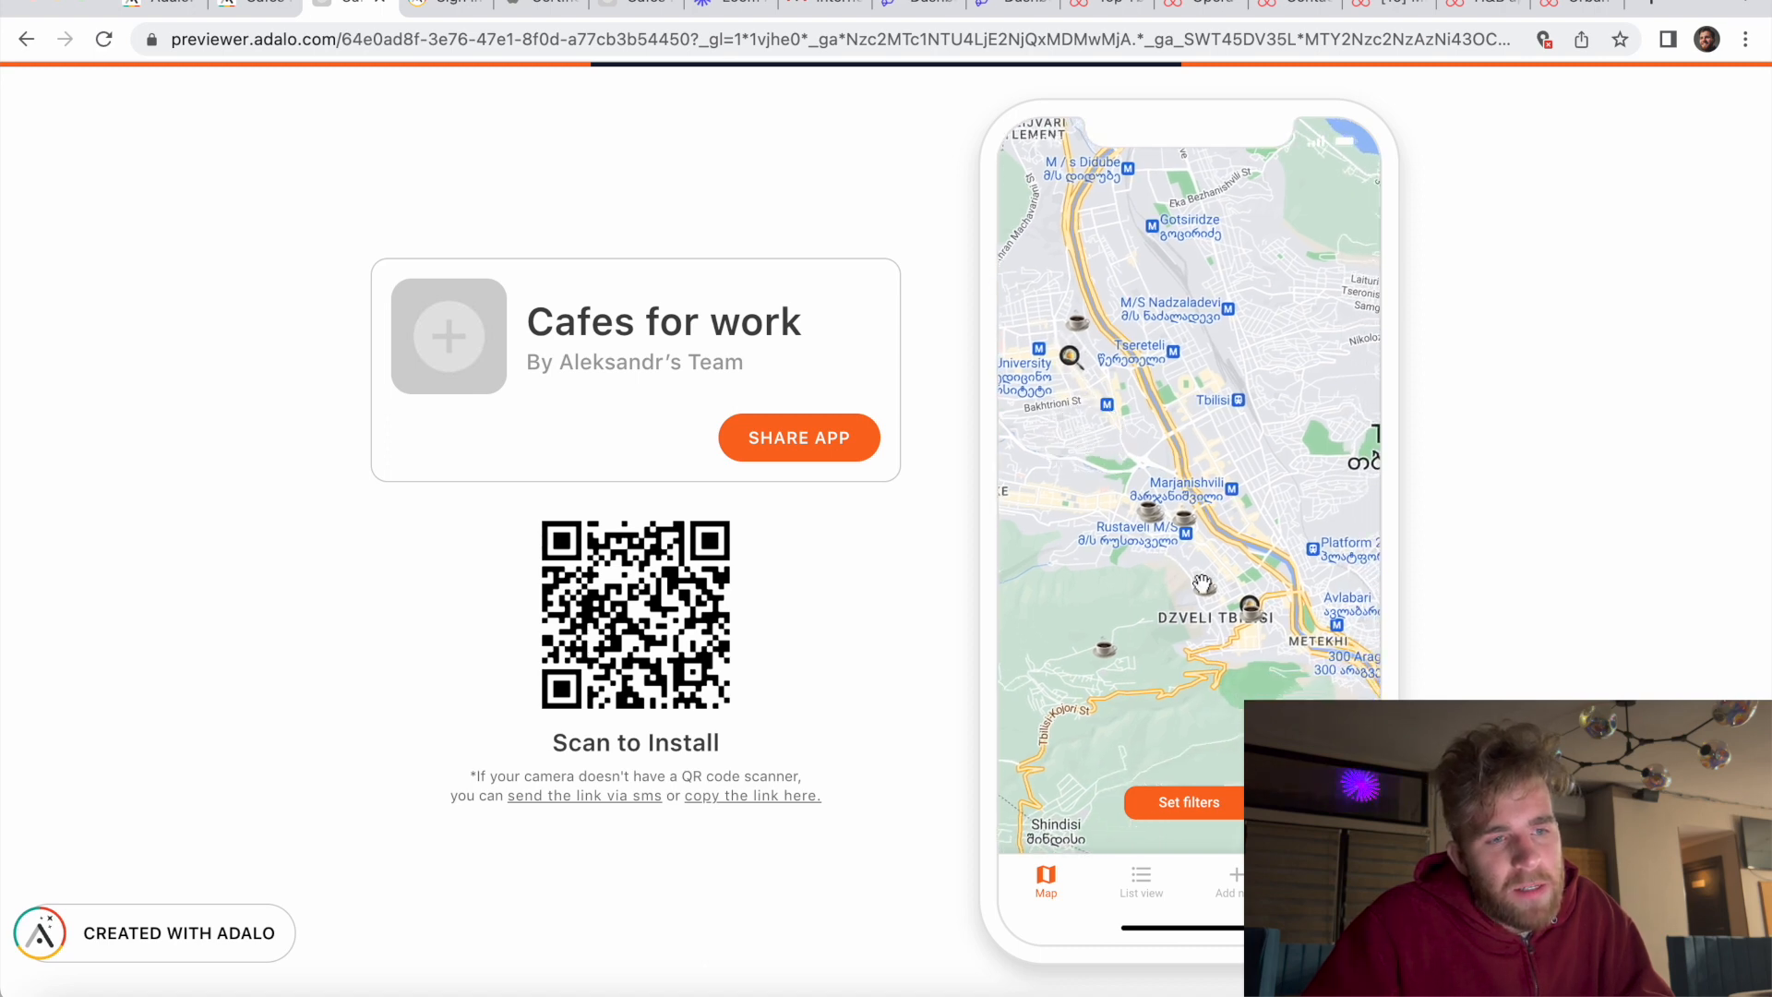
{"action": "double_click", "coordinate": [1239, 573]}
{"action": "left_click_drag", "start_coordinate": [1232, 591], "coordinate": [1309, 595]}
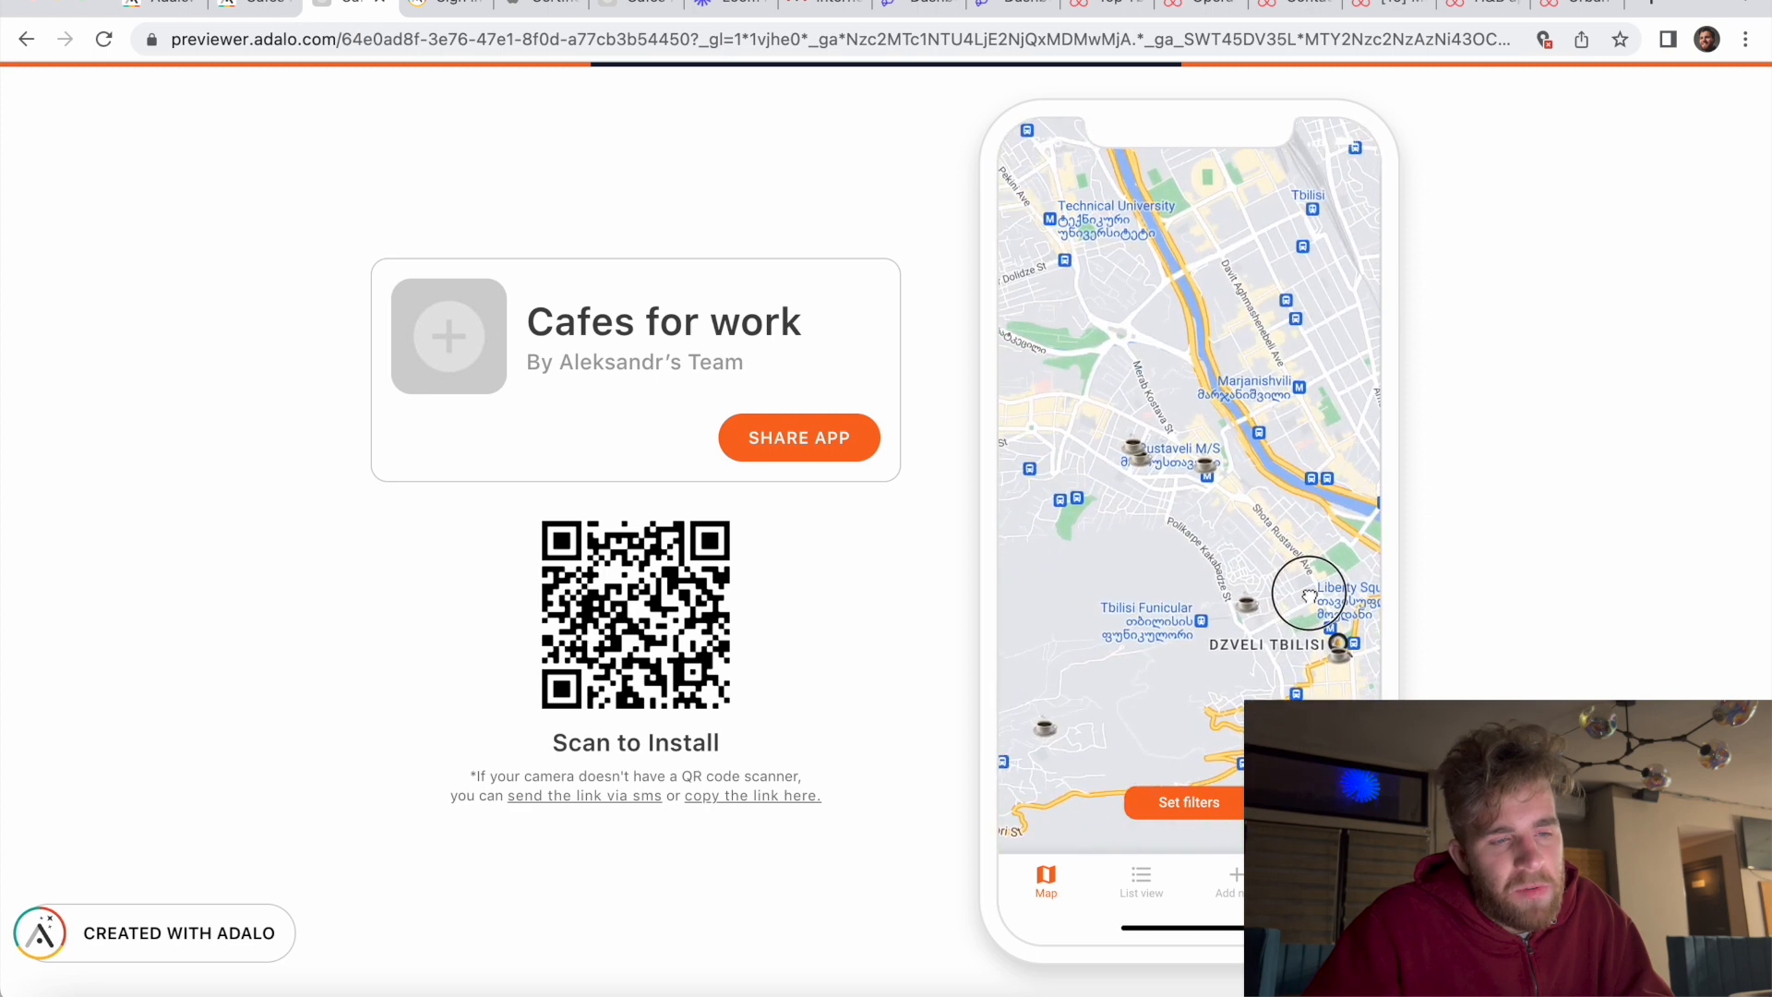
{"action": "double_click", "coordinate": [1143, 499]}
{"action": "left_click_drag", "start_coordinate": [1127, 466], "coordinate": [1147, 546]}
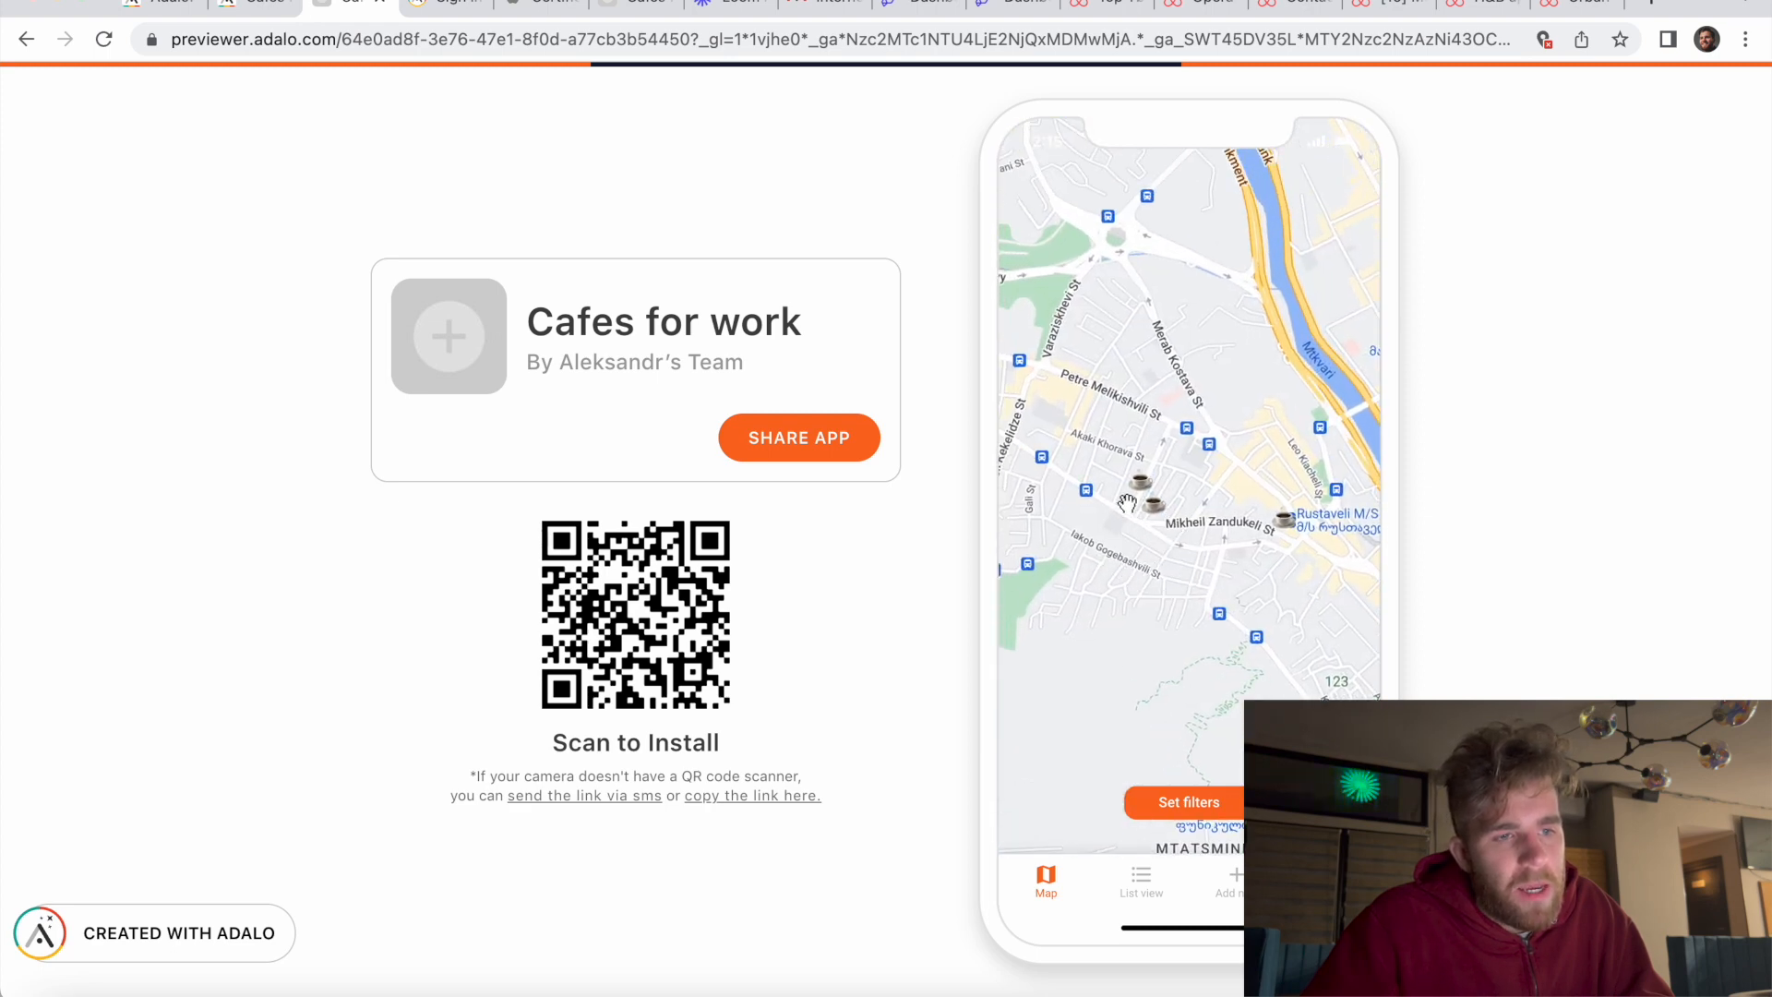
{"action": "left_click", "coordinate": [1141, 479]}
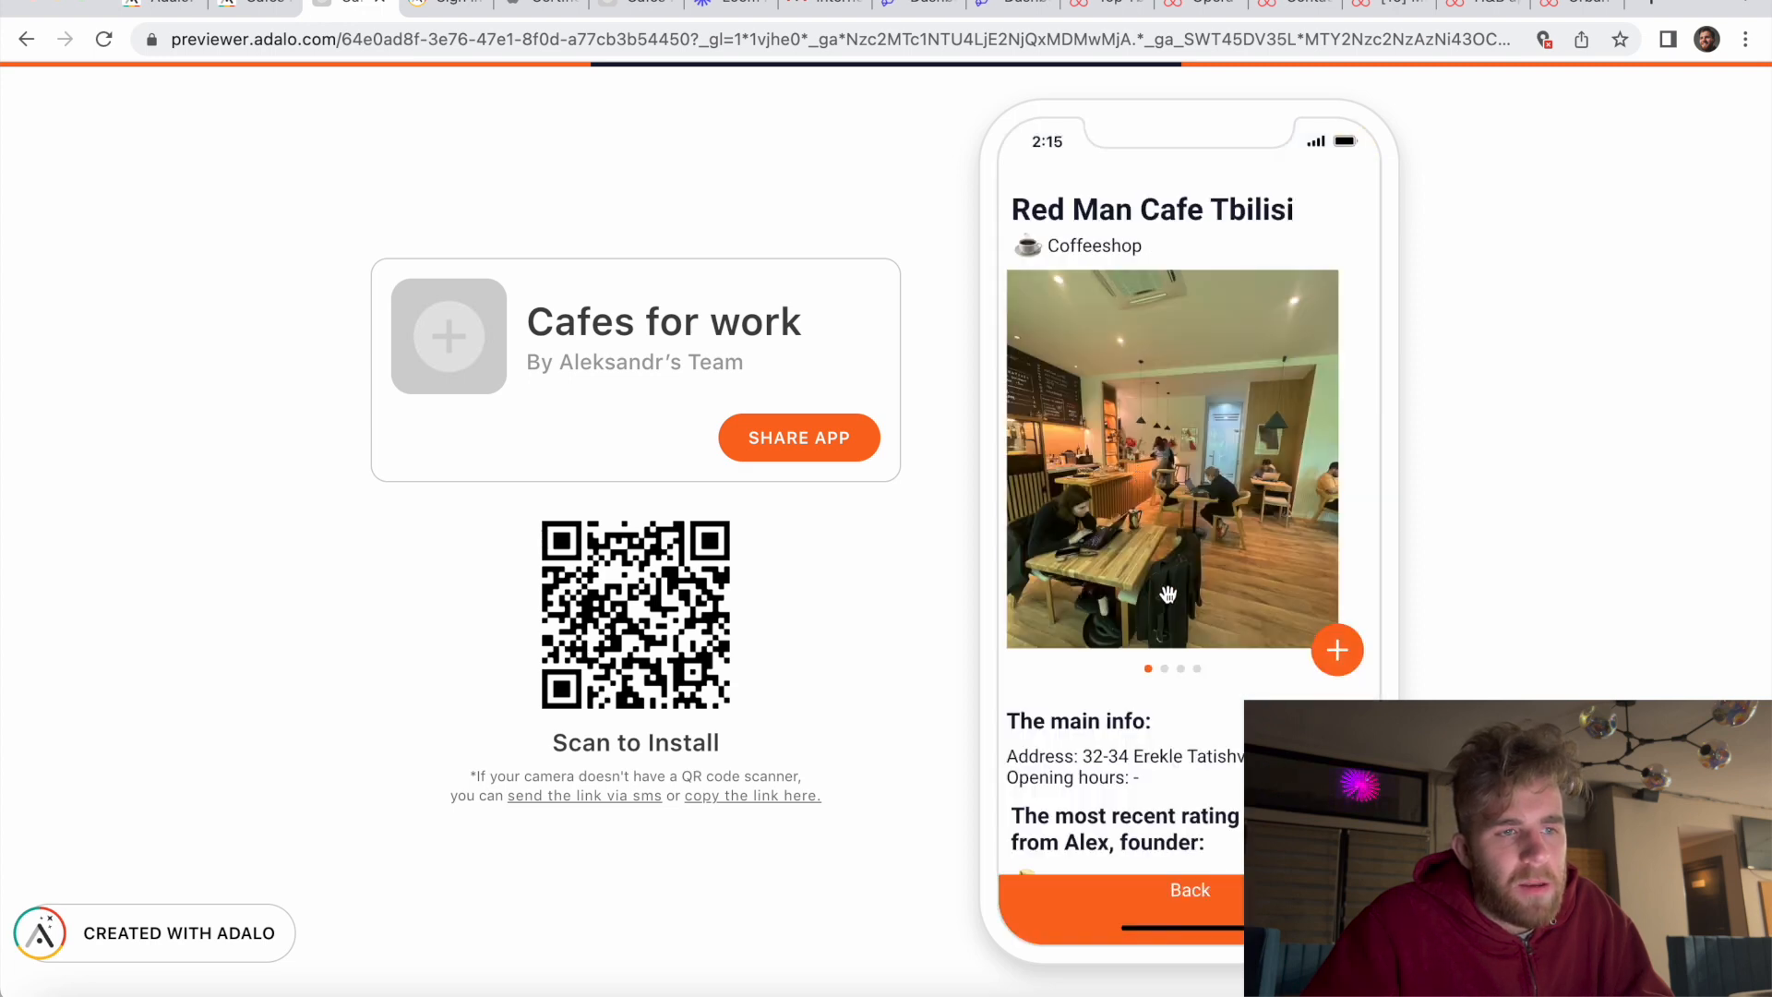
Step: Examine the cafe page's name, place type, photo gallery and main info with address and opening hours
{"action": "scroll", "coordinate": [1185, 707], "scroll_direction": "down", "scroll_amount": 1}
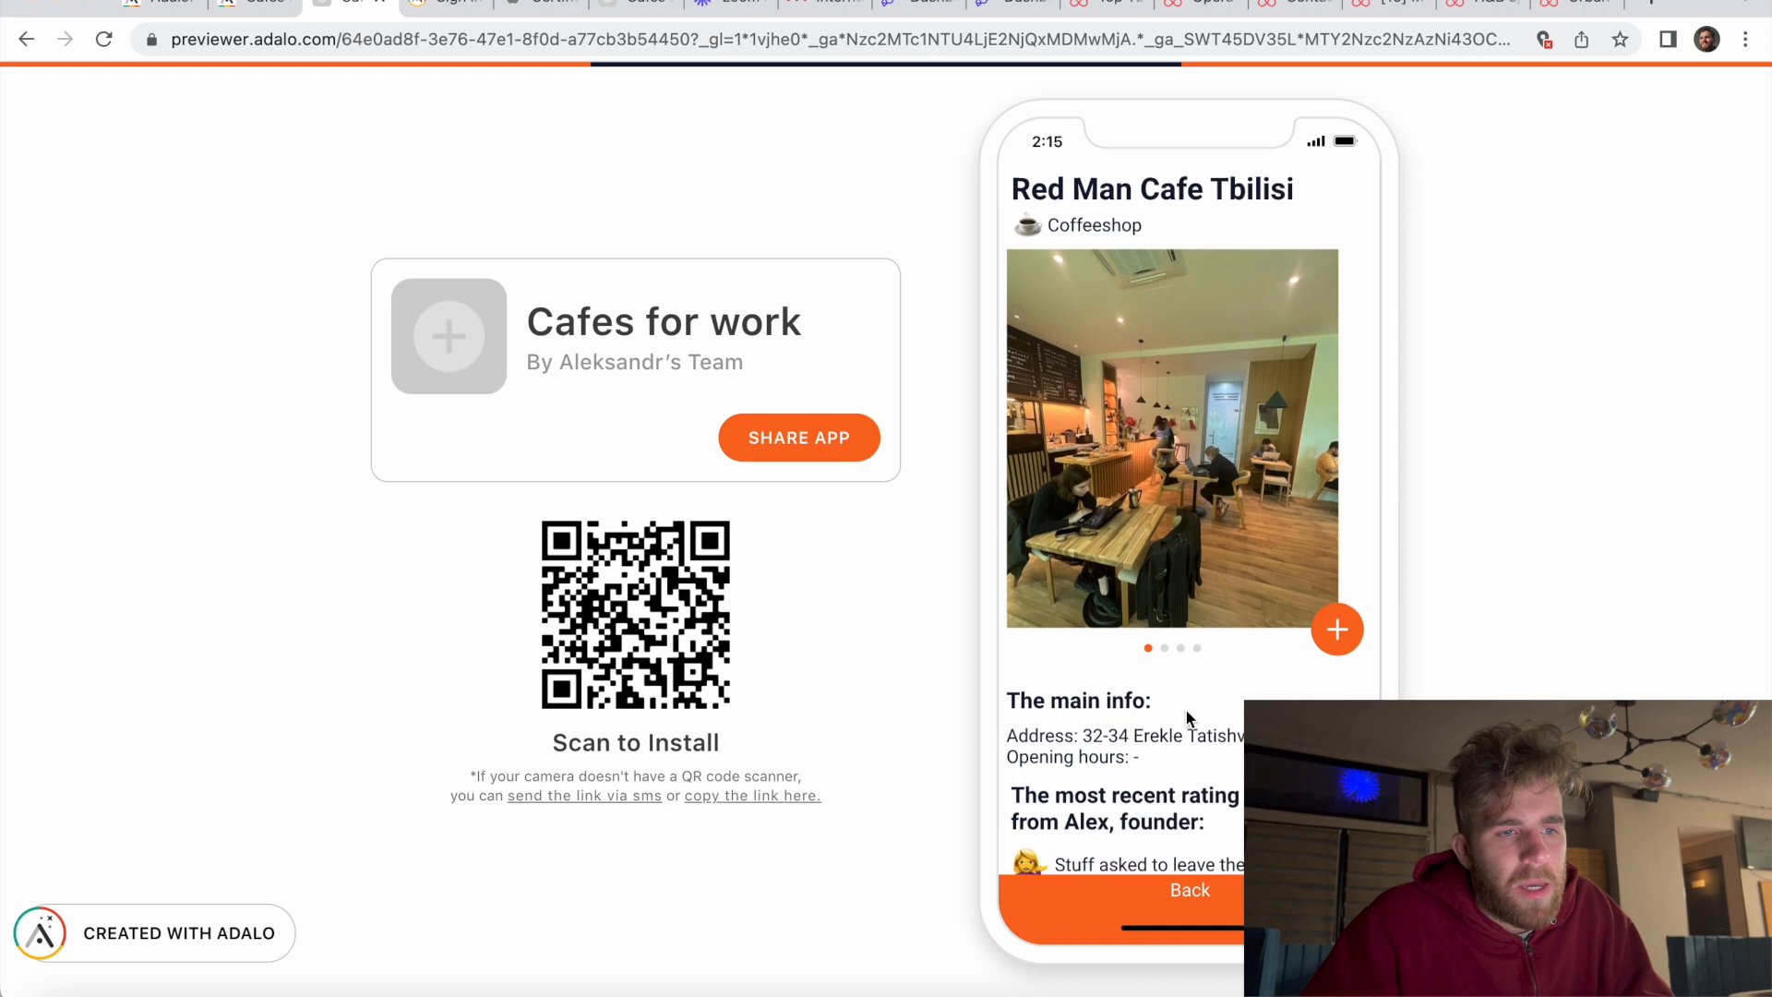
{"action": "scroll", "coordinate": [1187, 717], "scroll_direction": "up", "scroll_amount": 1}
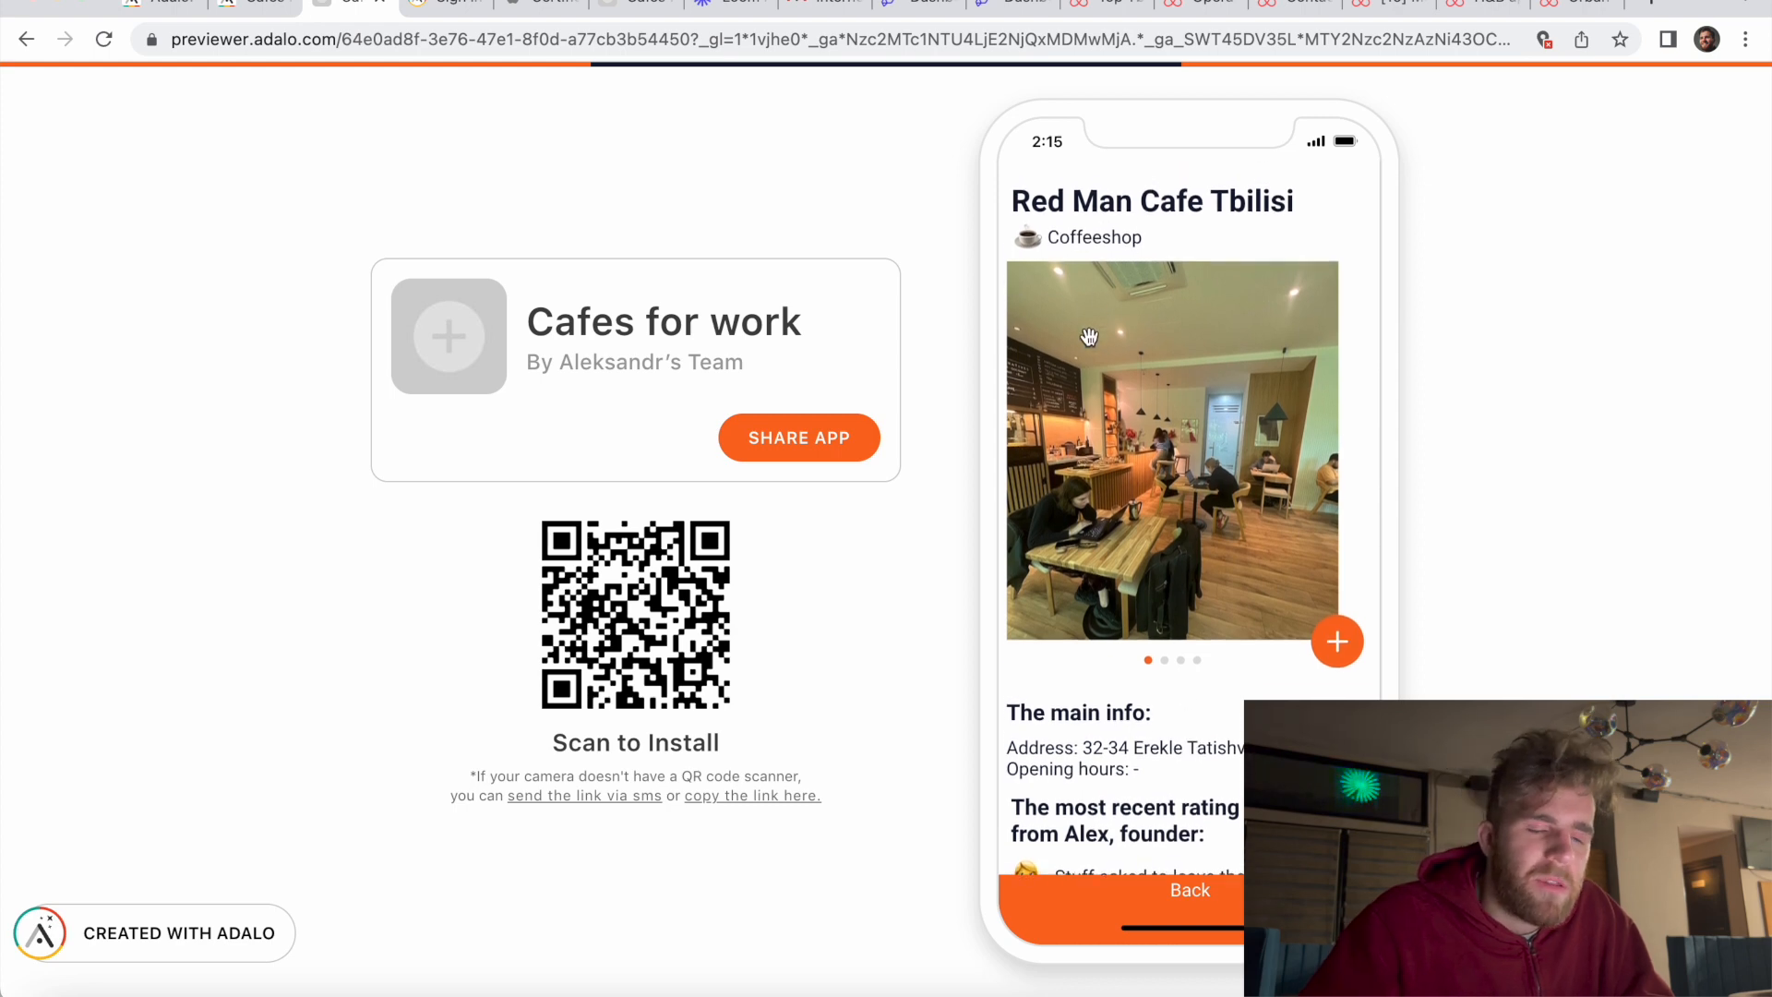
{"action": "scroll", "coordinate": [1107, 433], "scroll_direction": "down", "scroll_amount": 10}
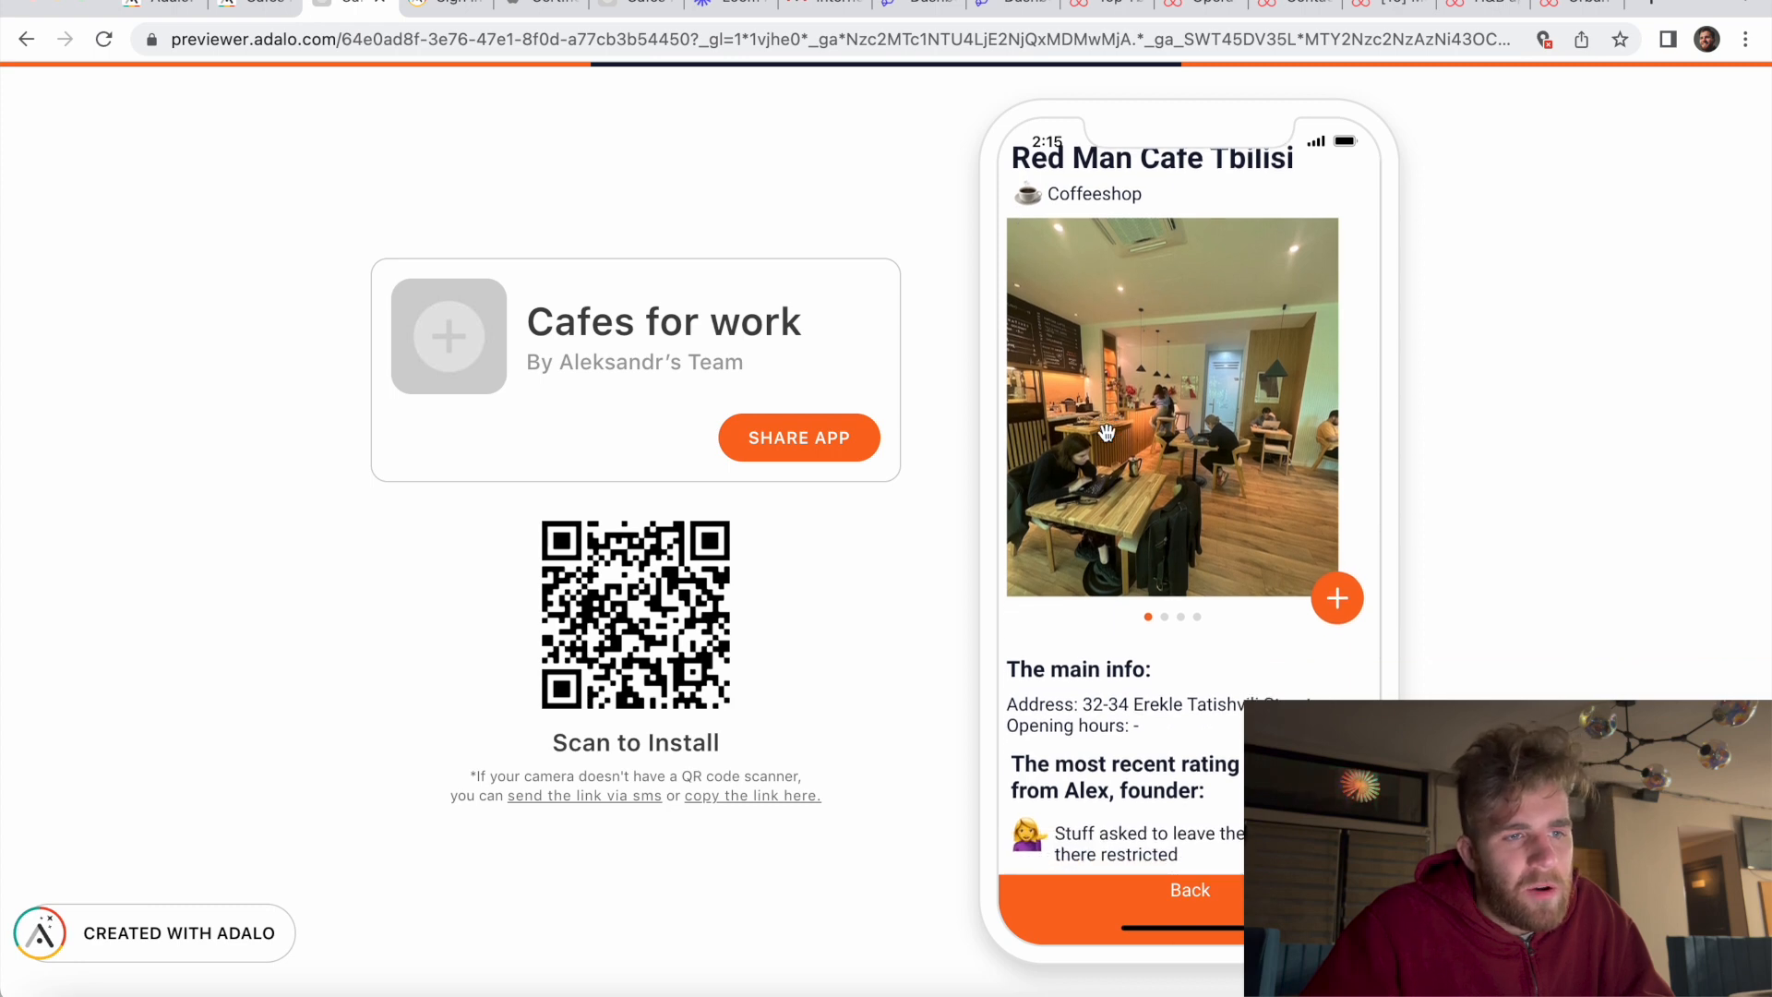
{"action": "scroll", "coordinate": [1107, 433], "scroll_direction": "down", "scroll_amount": 1}
{"action": "scroll", "coordinate": [1105, 432], "scroll_direction": "up", "scroll_amount": 4}
{"action": "scroll", "coordinate": [1105, 431], "scroll_direction": "down", "scroll_amount": 5}
{"action": "scroll", "coordinate": [1105, 432], "scroll_direction": "down", "scroll_amount": 1}
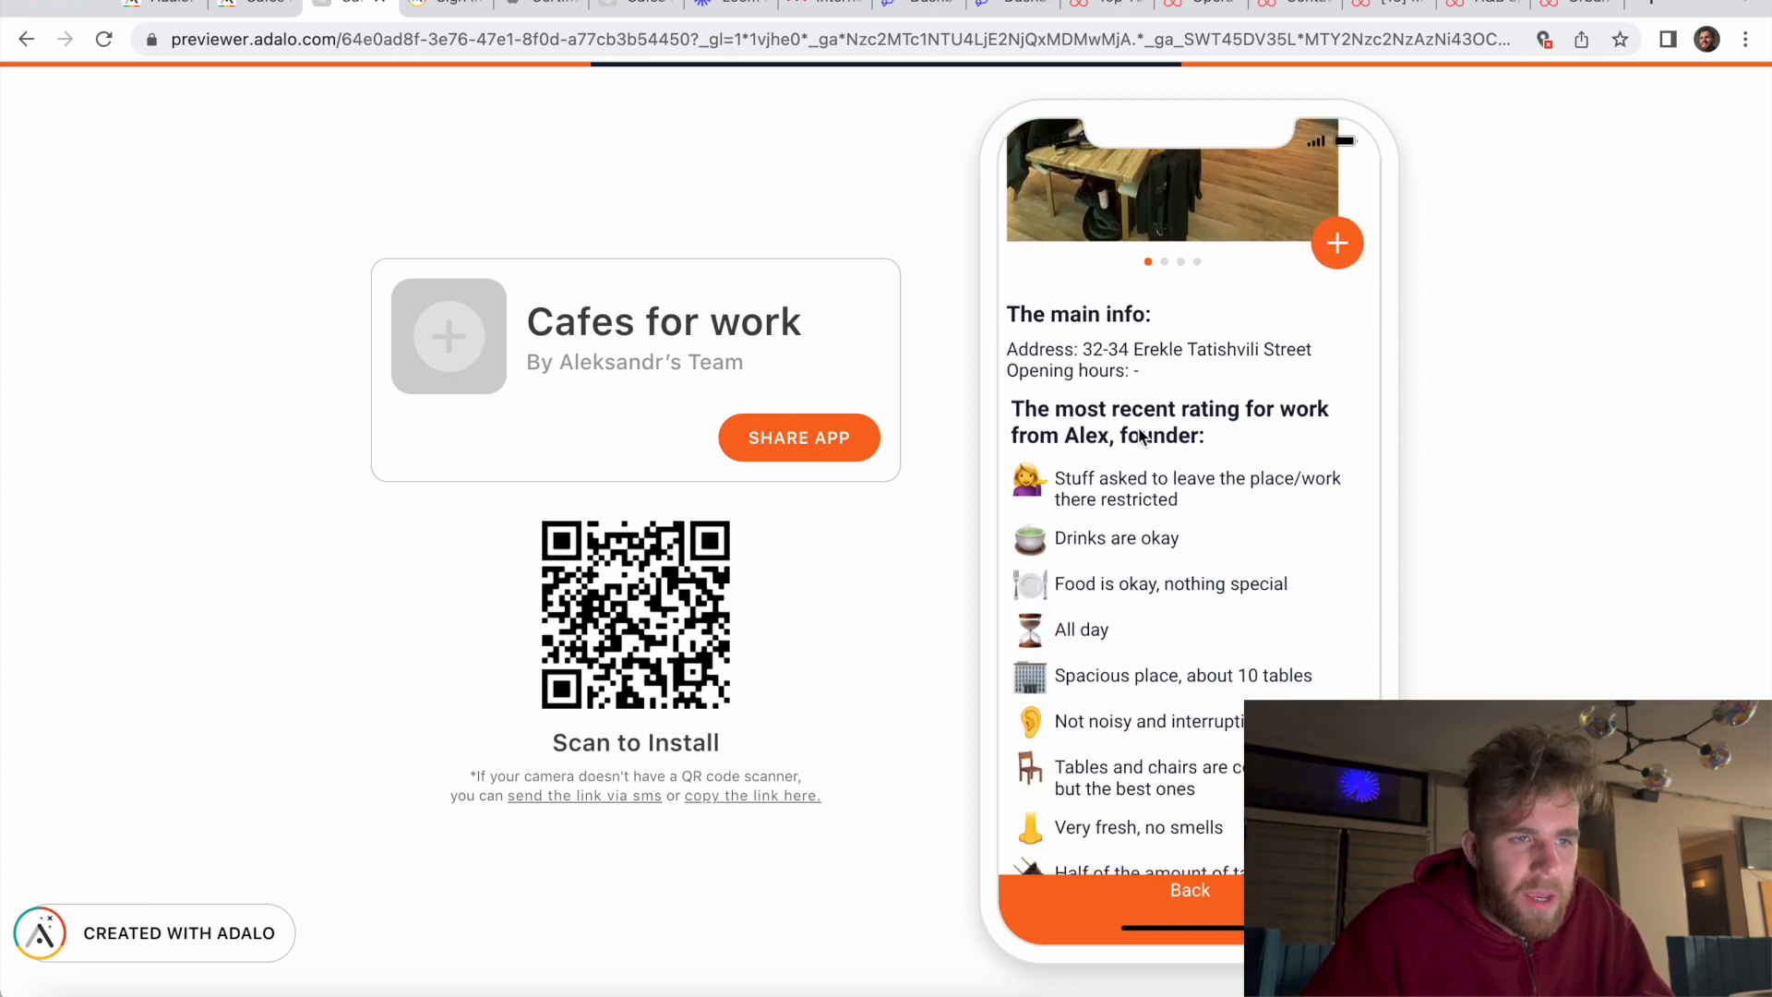
{"action": "scroll", "coordinate": [1110, 373], "scroll_direction": "down", "scroll_amount": 1}
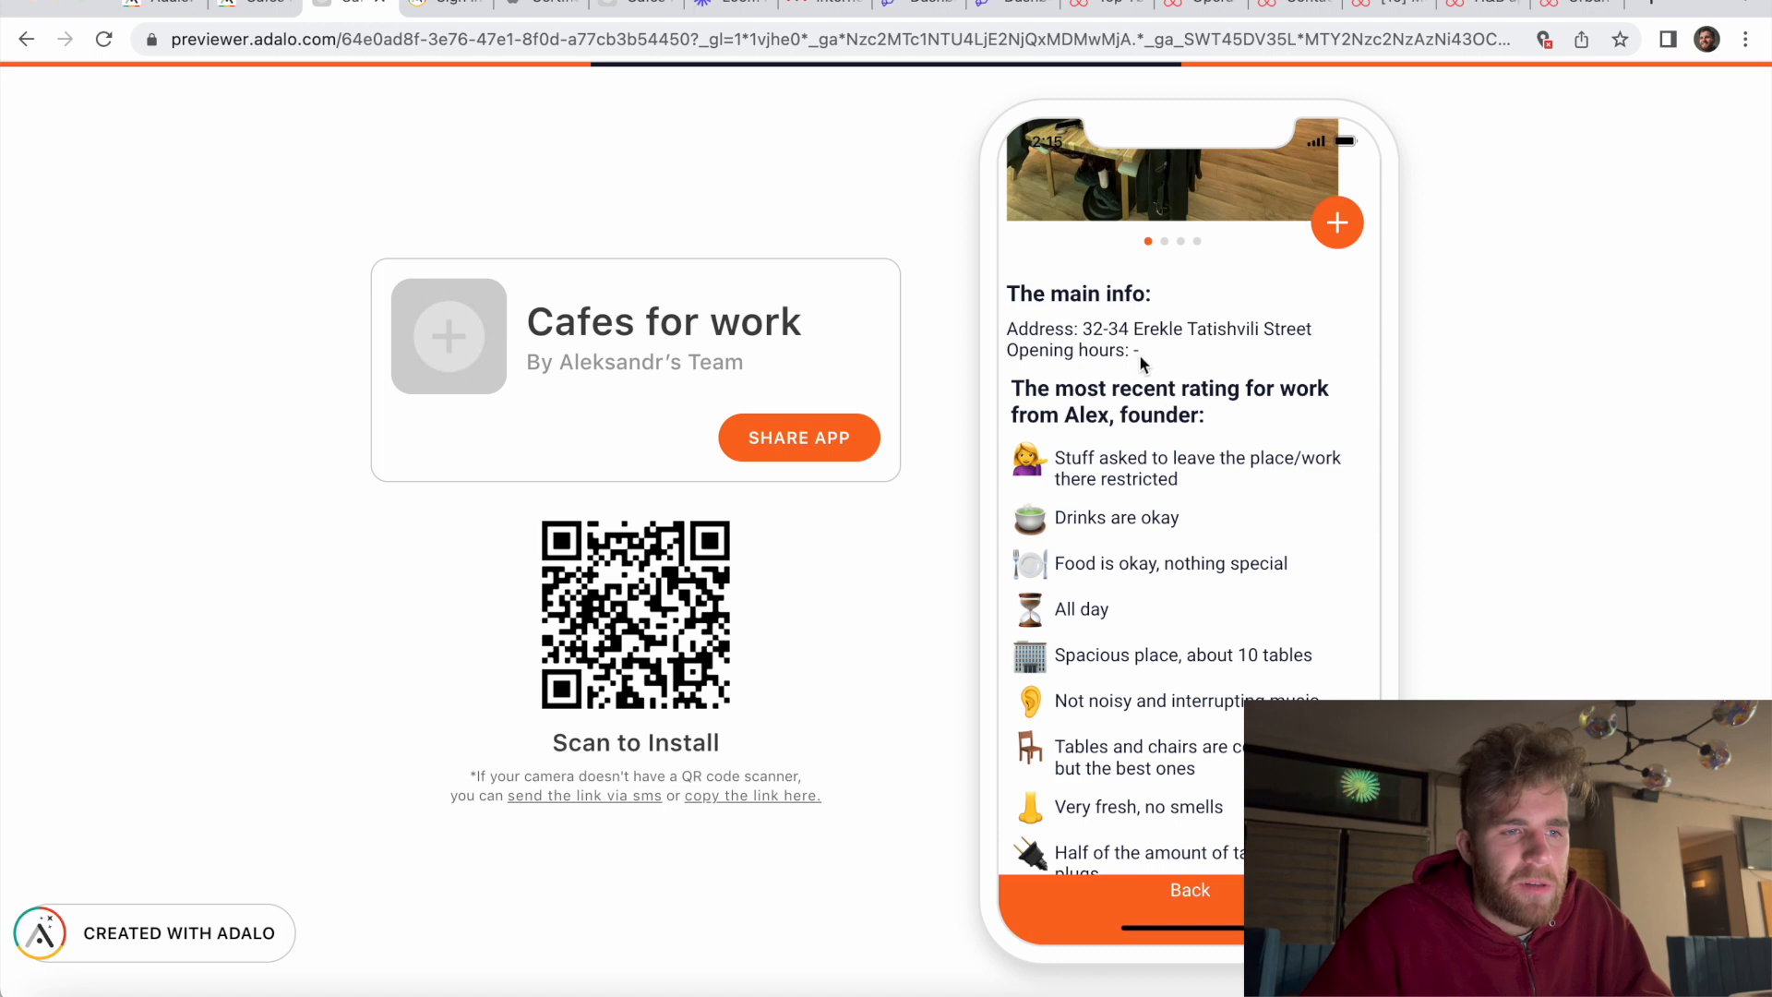
{"action": "scroll", "coordinate": [1135, 356], "scroll_direction": "down", "scroll_amount": 1}
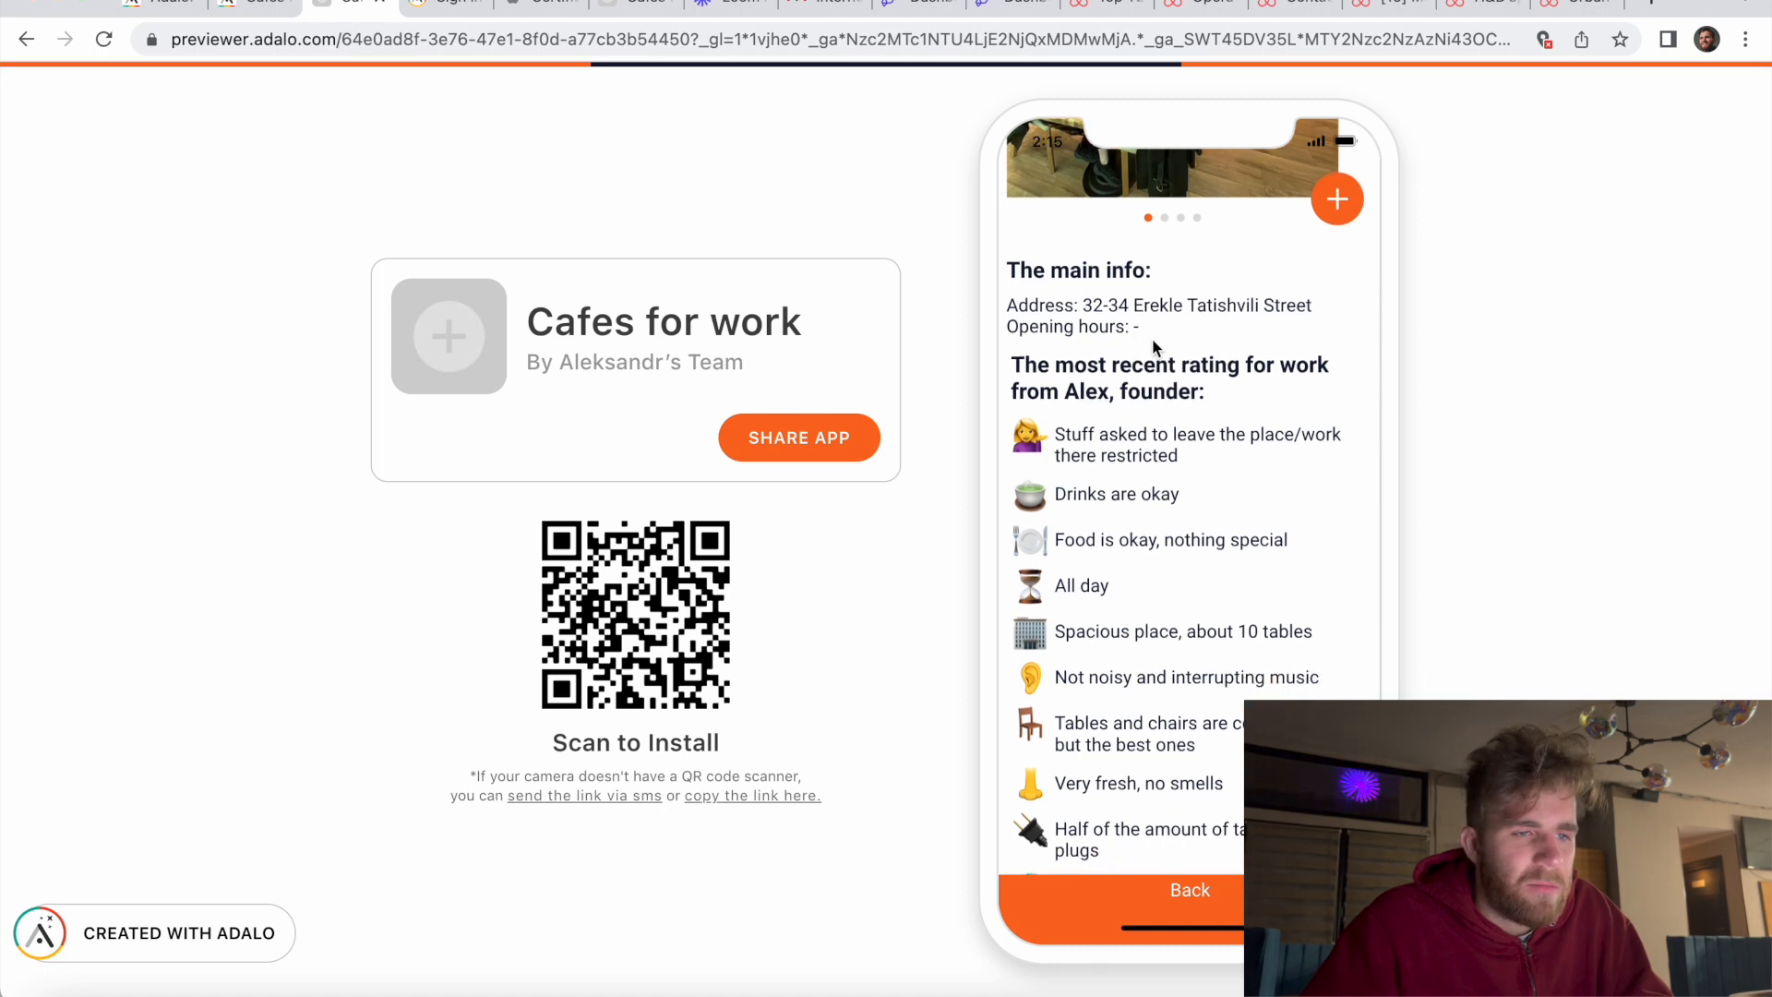
Step: Read the cafe's most recent work rating down to the own-rating option and the Let's talk section
{"action": "scroll", "coordinate": [1141, 359], "scroll_direction": "down", "scroll_amount": 3}
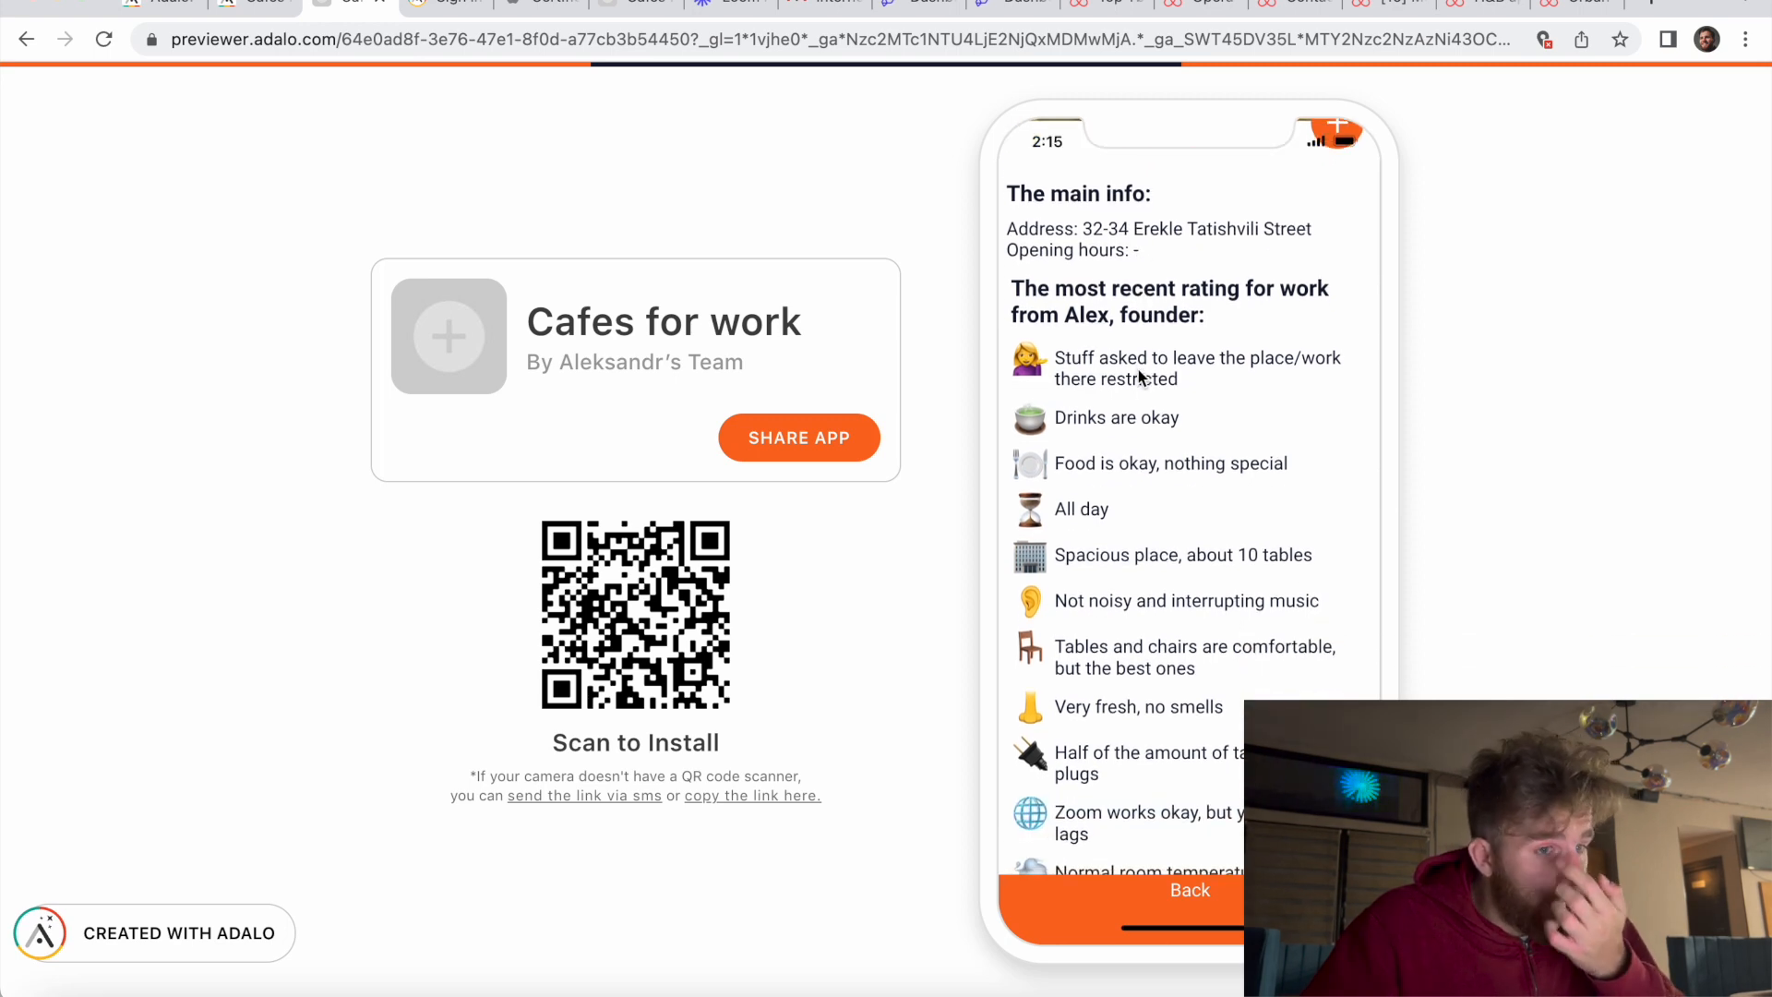
{"action": "scroll", "coordinate": [1137, 369], "scroll_direction": "down", "scroll_amount": 1}
{"action": "scroll", "coordinate": [1137, 369], "scroll_direction": "down", "scroll_amount": 1}
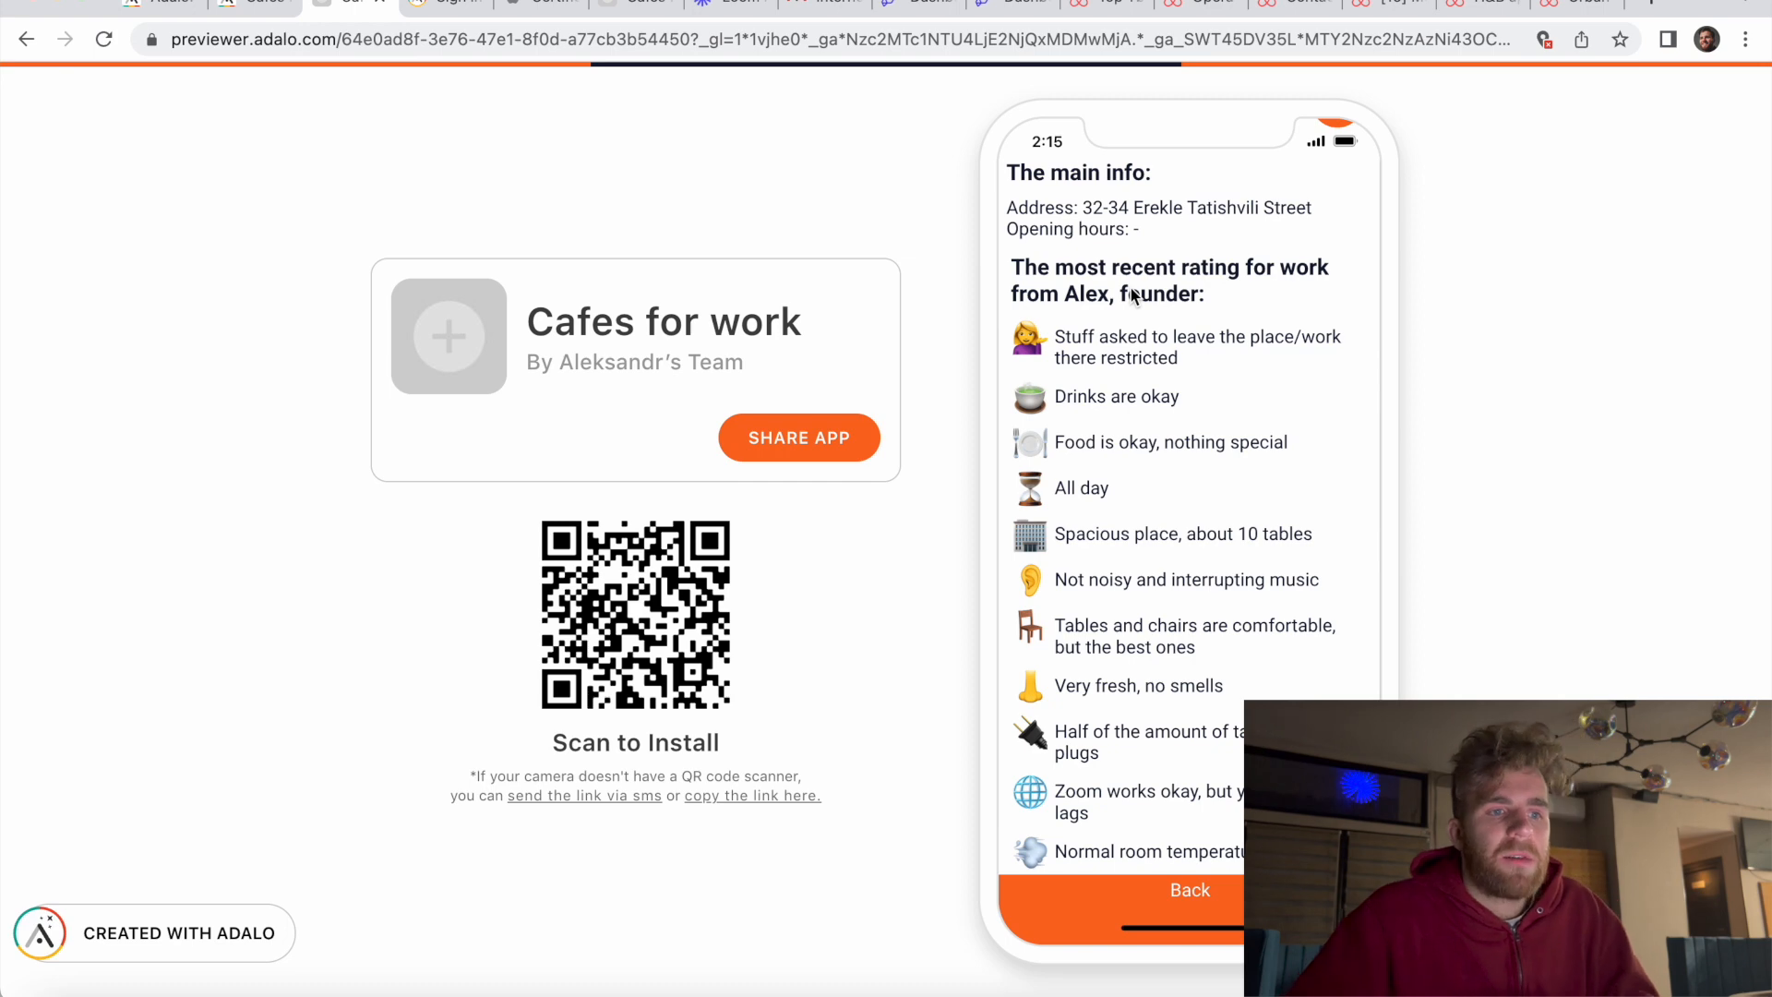
{"action": "scroll", "coordinate": [1127, 447], "scroll_direction": "down", "scroll_amount": 2}
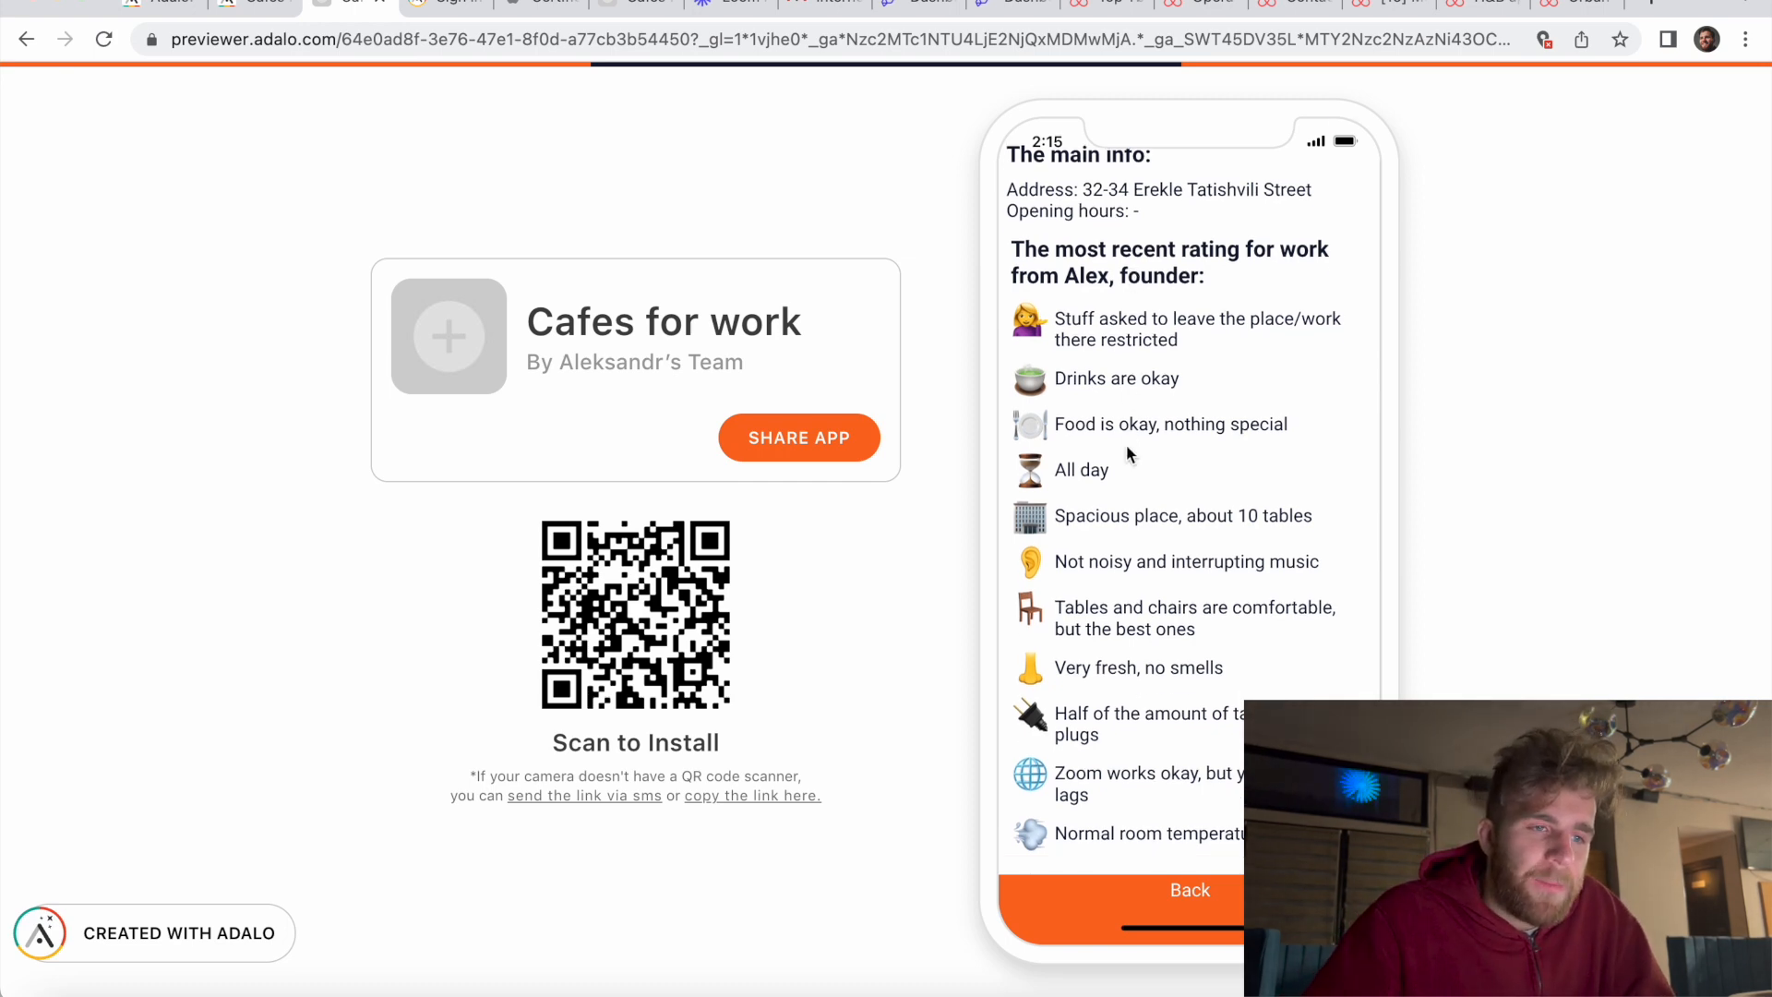
{"action": "scroll", "coordinate": [1125, 444], "scroll_direction": "down", "scroll_amount": 3}
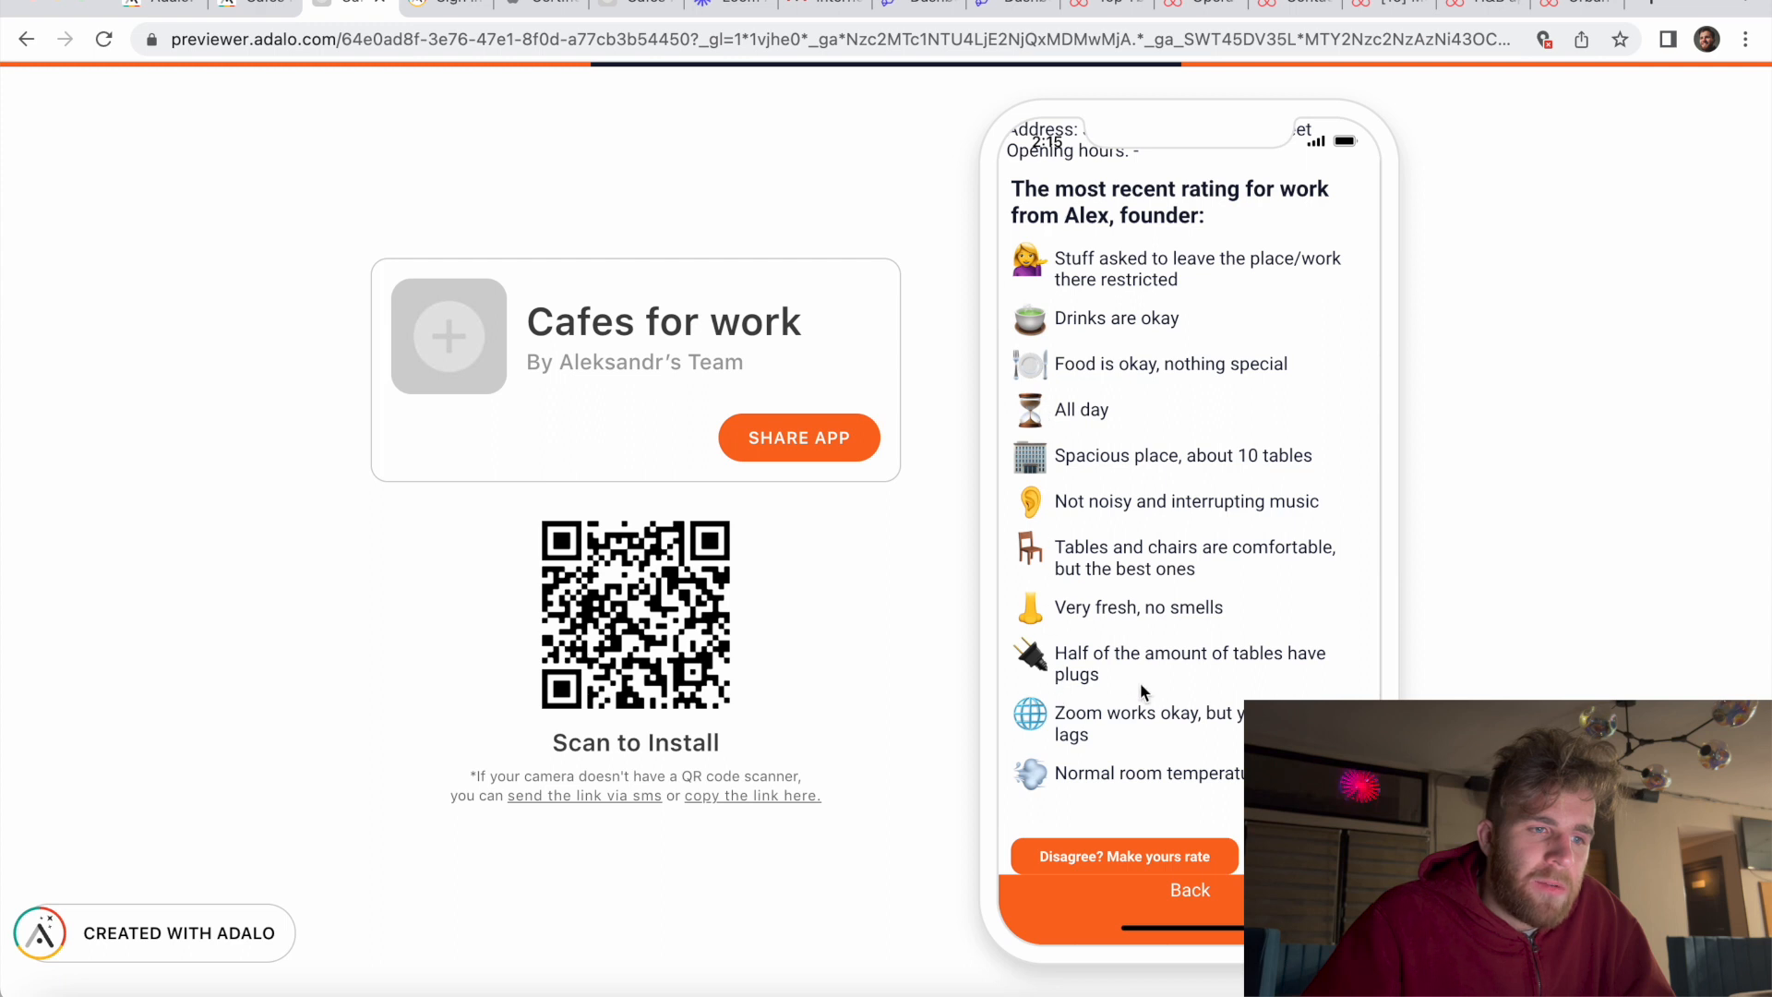
{"action": "scroll", "coordinate": [1176, 317], "scroll_direction": "down", "scroll_amount": 1}
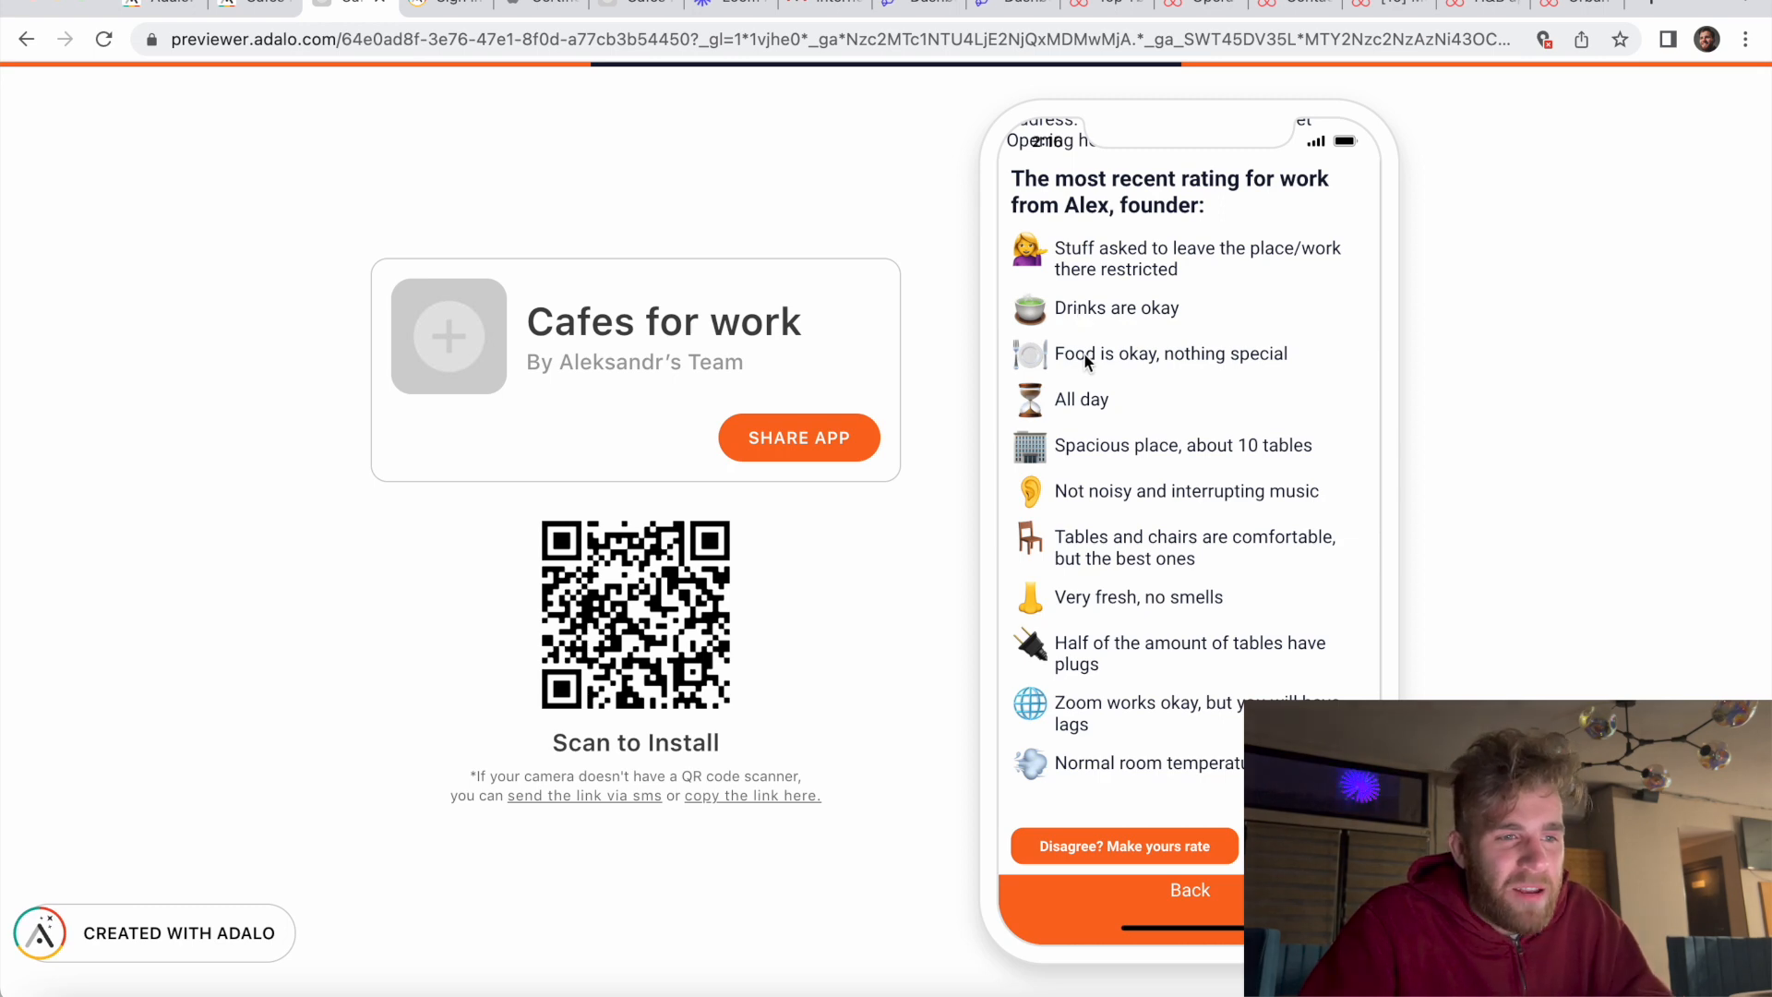
{"action": "scroll", "coordinate": [1080, 342], "scroll_direction": "down", "scroll_amount": 2}
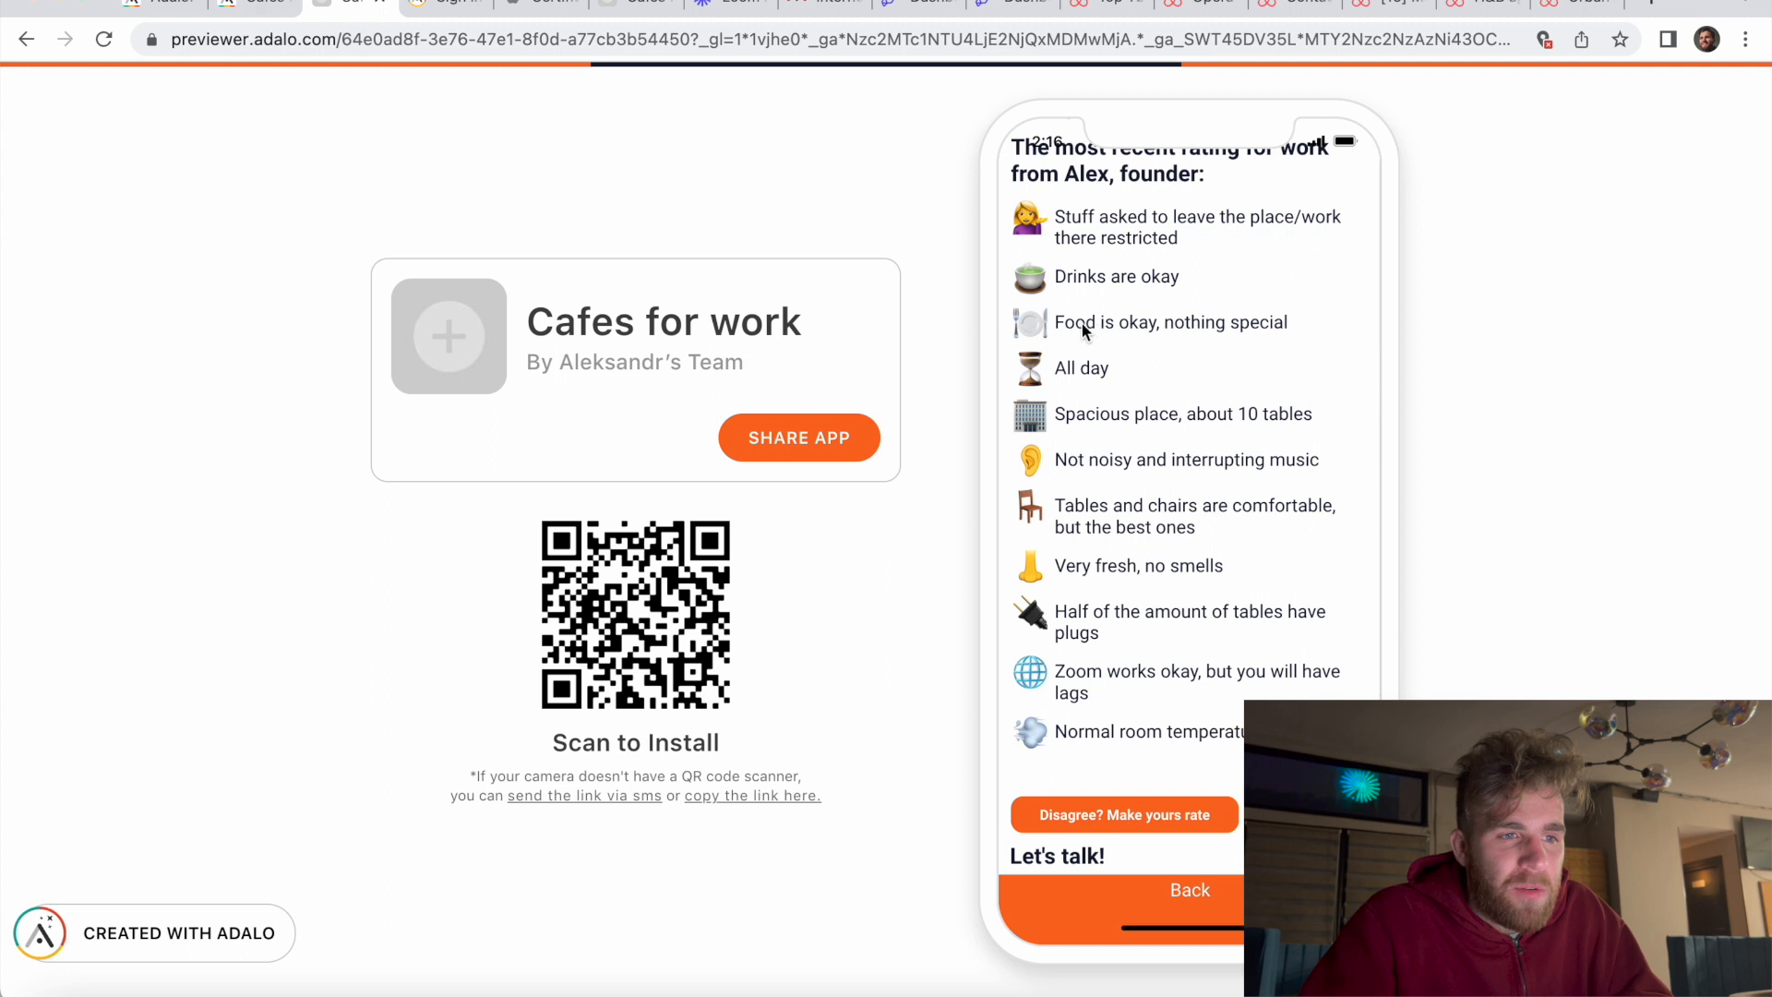
{"action": "scroll", "coordinate": [1107, 351], "scroll_direction": "down", "scroll_amount": 3}
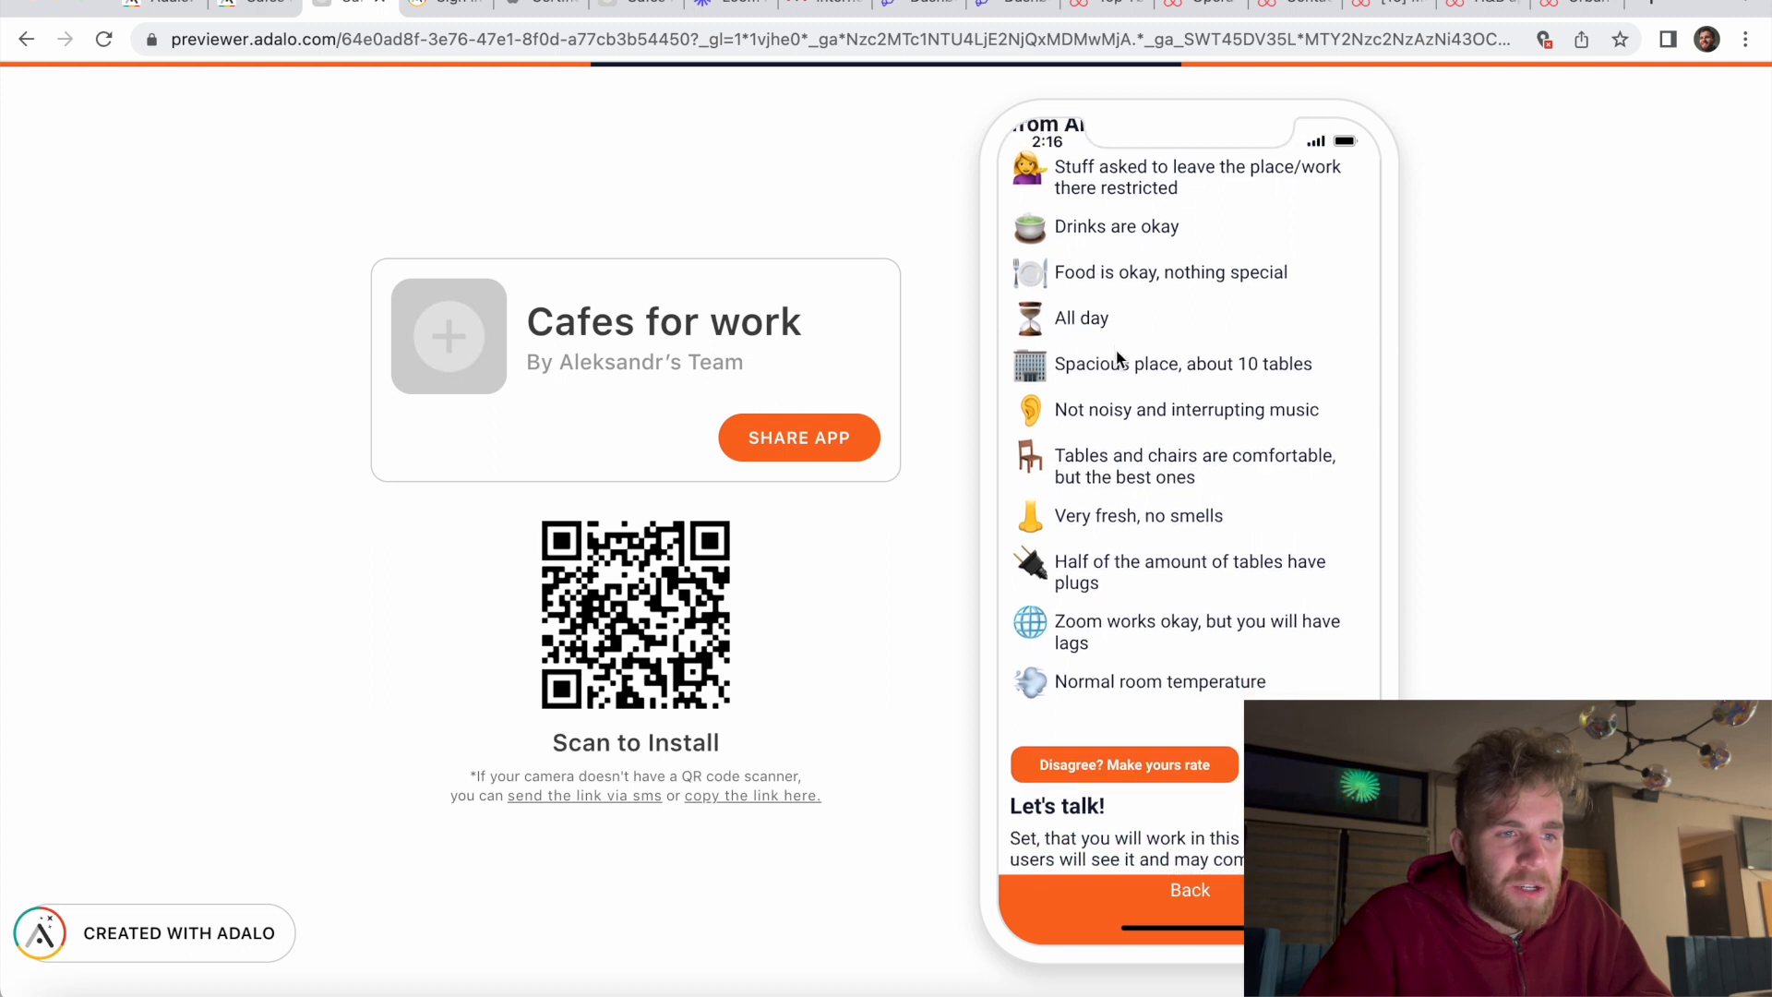
{"action": "scroll", "coordinate": [1100, 330], "scroll_direction": "down", "scroll_amount": 2}
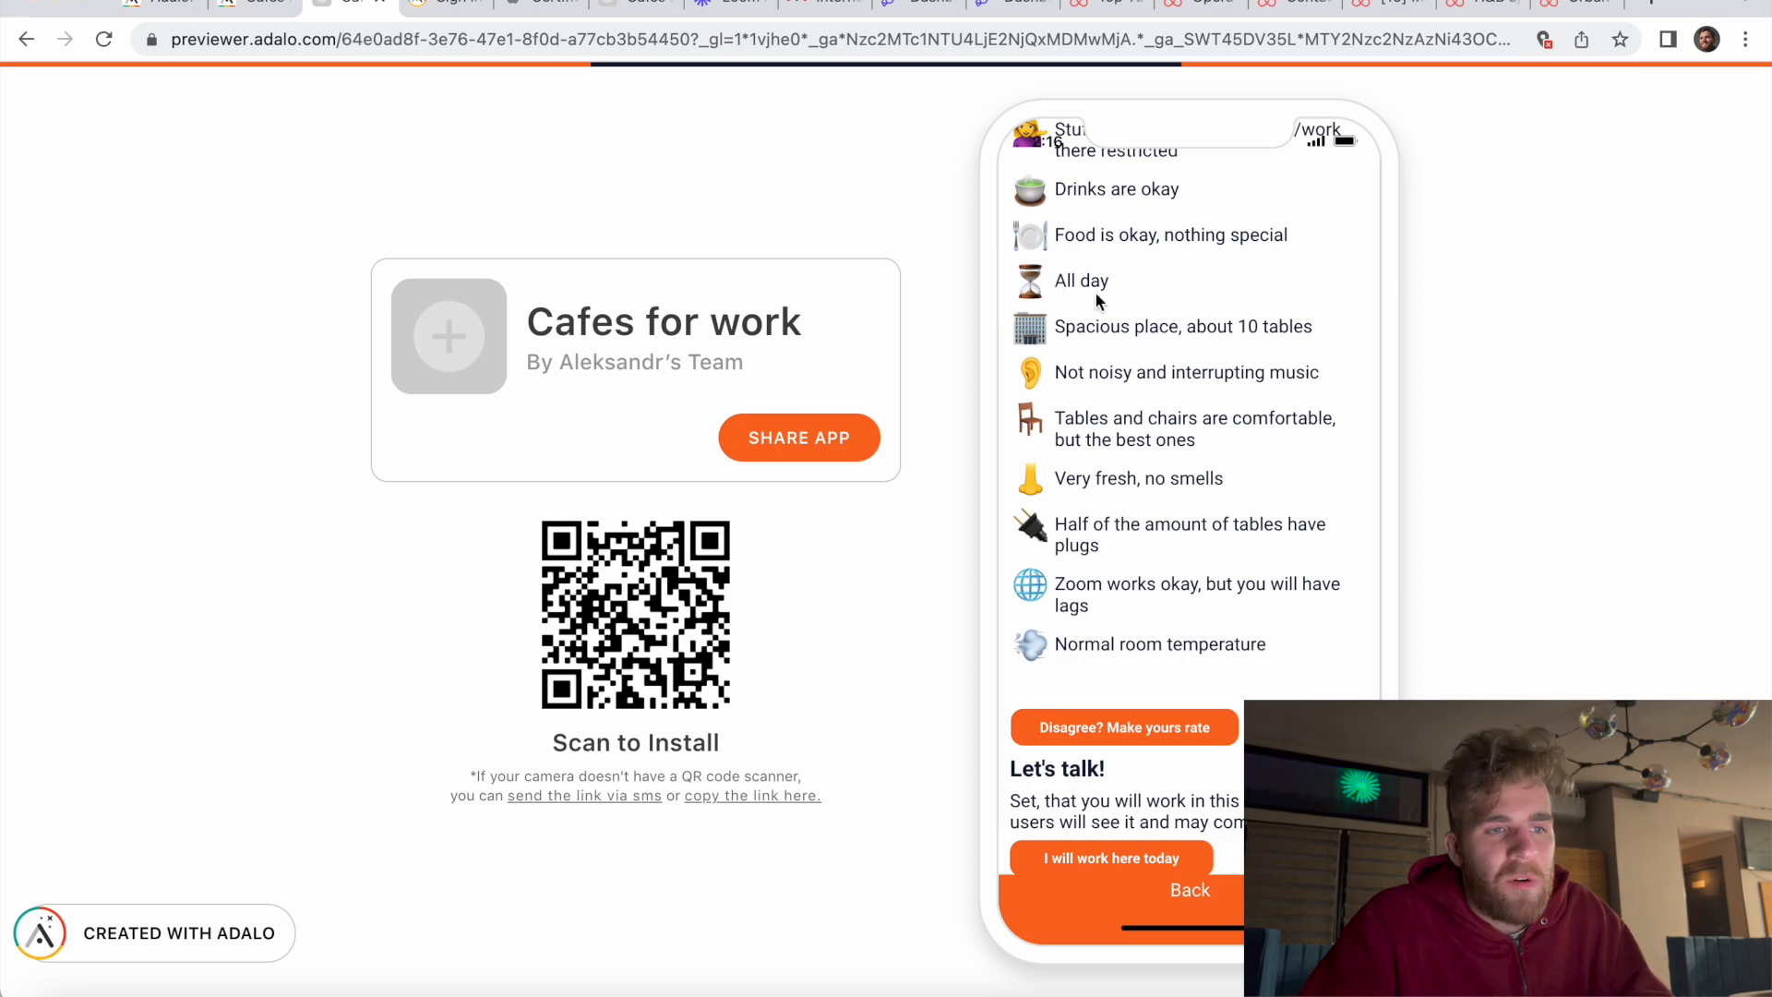
Step: Examine the cafe rating's entries for working time, space, noise, seating and smell
{"action": "scroll", "coordinate": [1116, 332], "scroll_direction": "down", "scroll_amount": 1}
{"action": "scroll", "coordinate": [1117, 339], "scroll_direction": "down", "scroll_amount": 1}
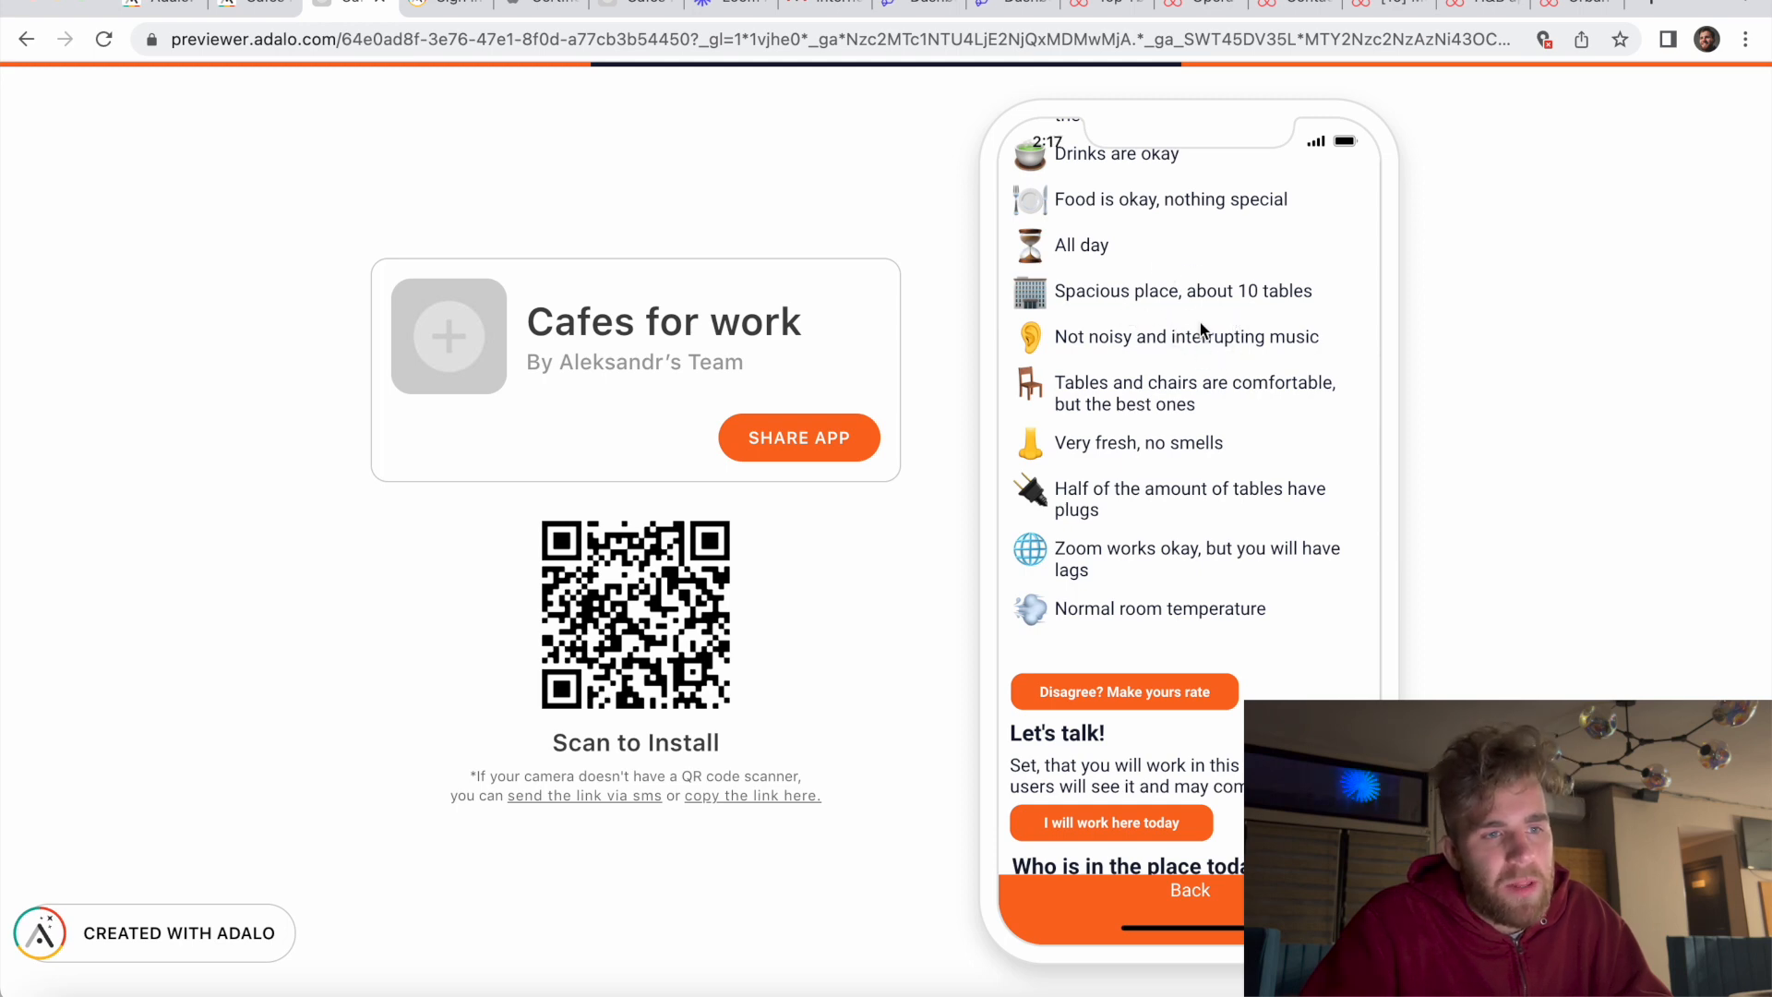
{"action": "scroll", "coordinate": [1201, 330], "scroll_direction": "down", "scroll_amount": 1}
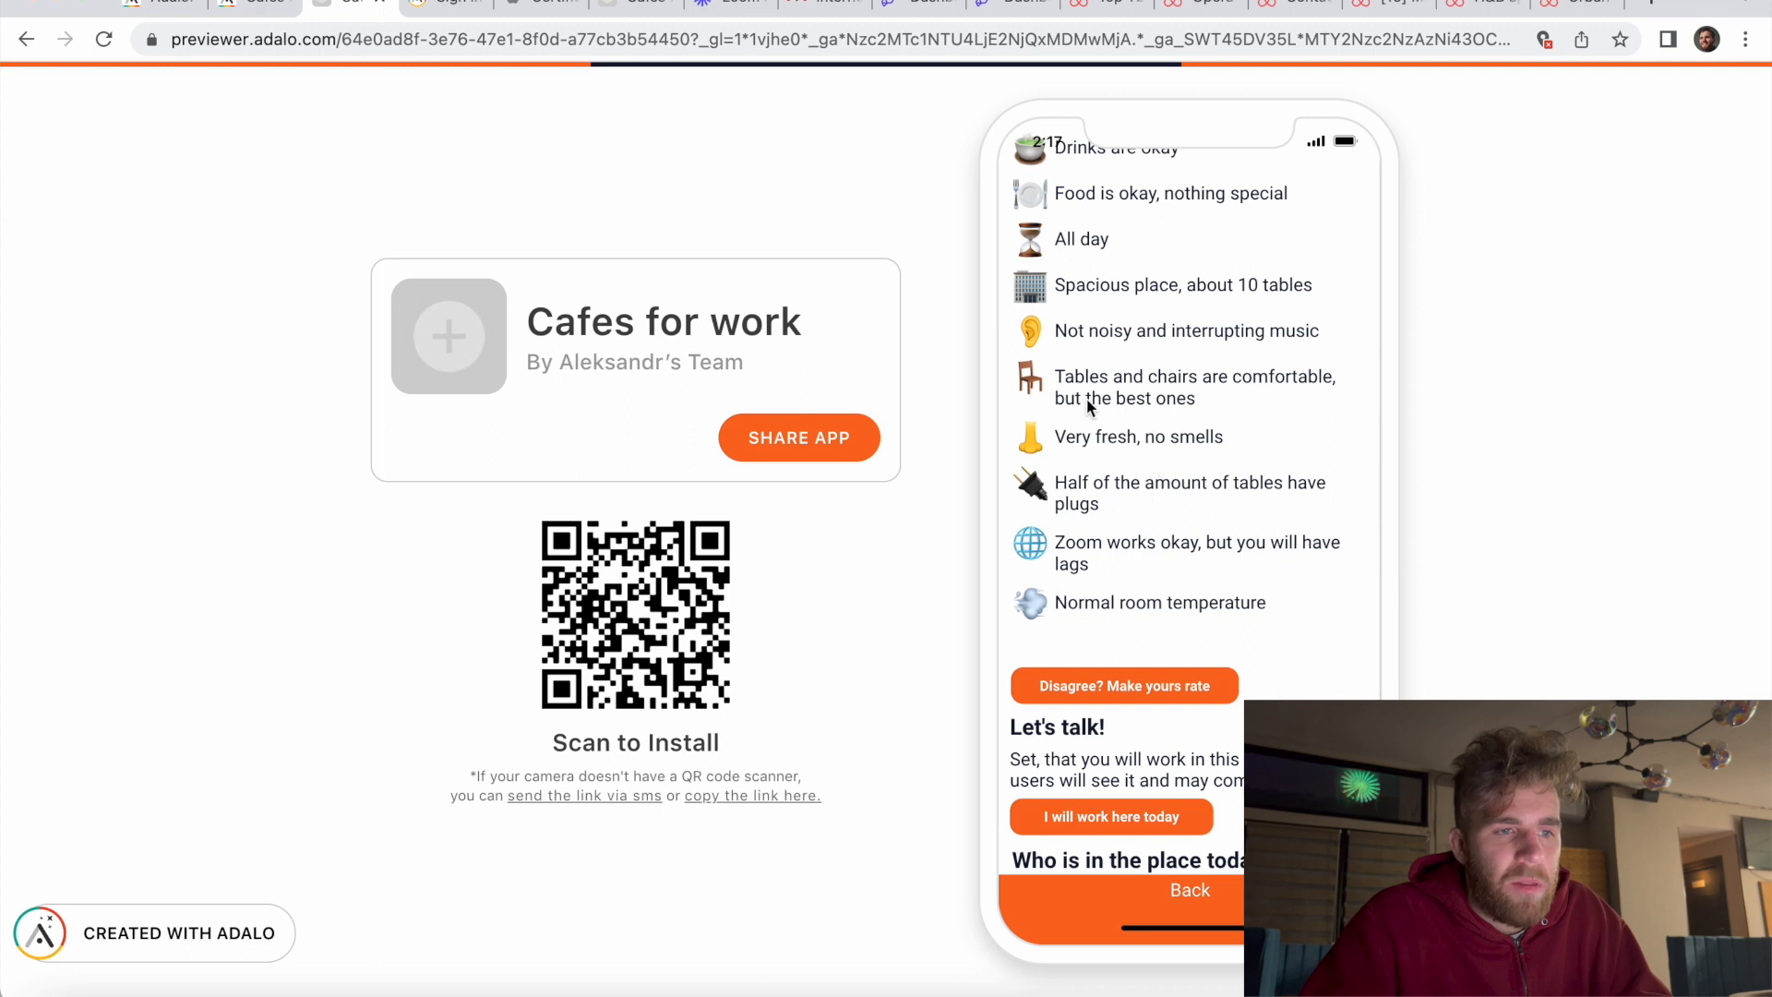
{"action": "scroll", "coordinate": [1127, 427], "scroll_direction": "up", "scroll_amount": 1}
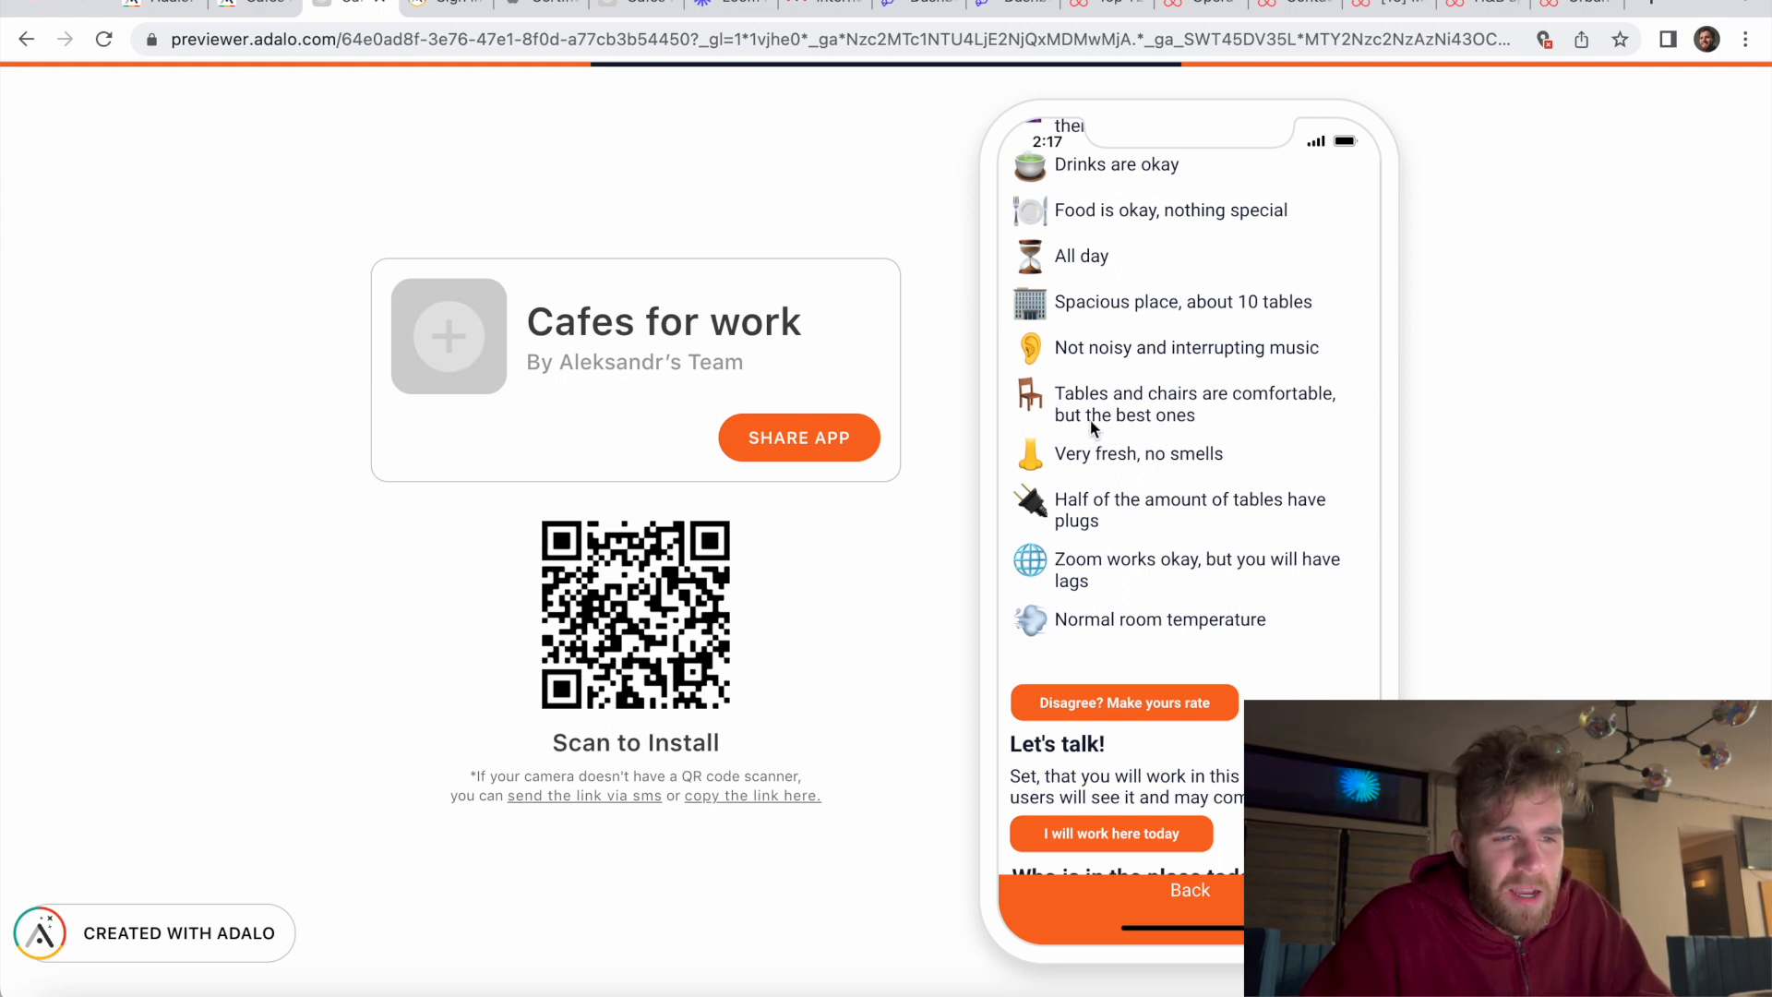
{"action": "scroll", "coordinate": [1091, 456], "scroll_direction": "down", "scroll_amount": 1}
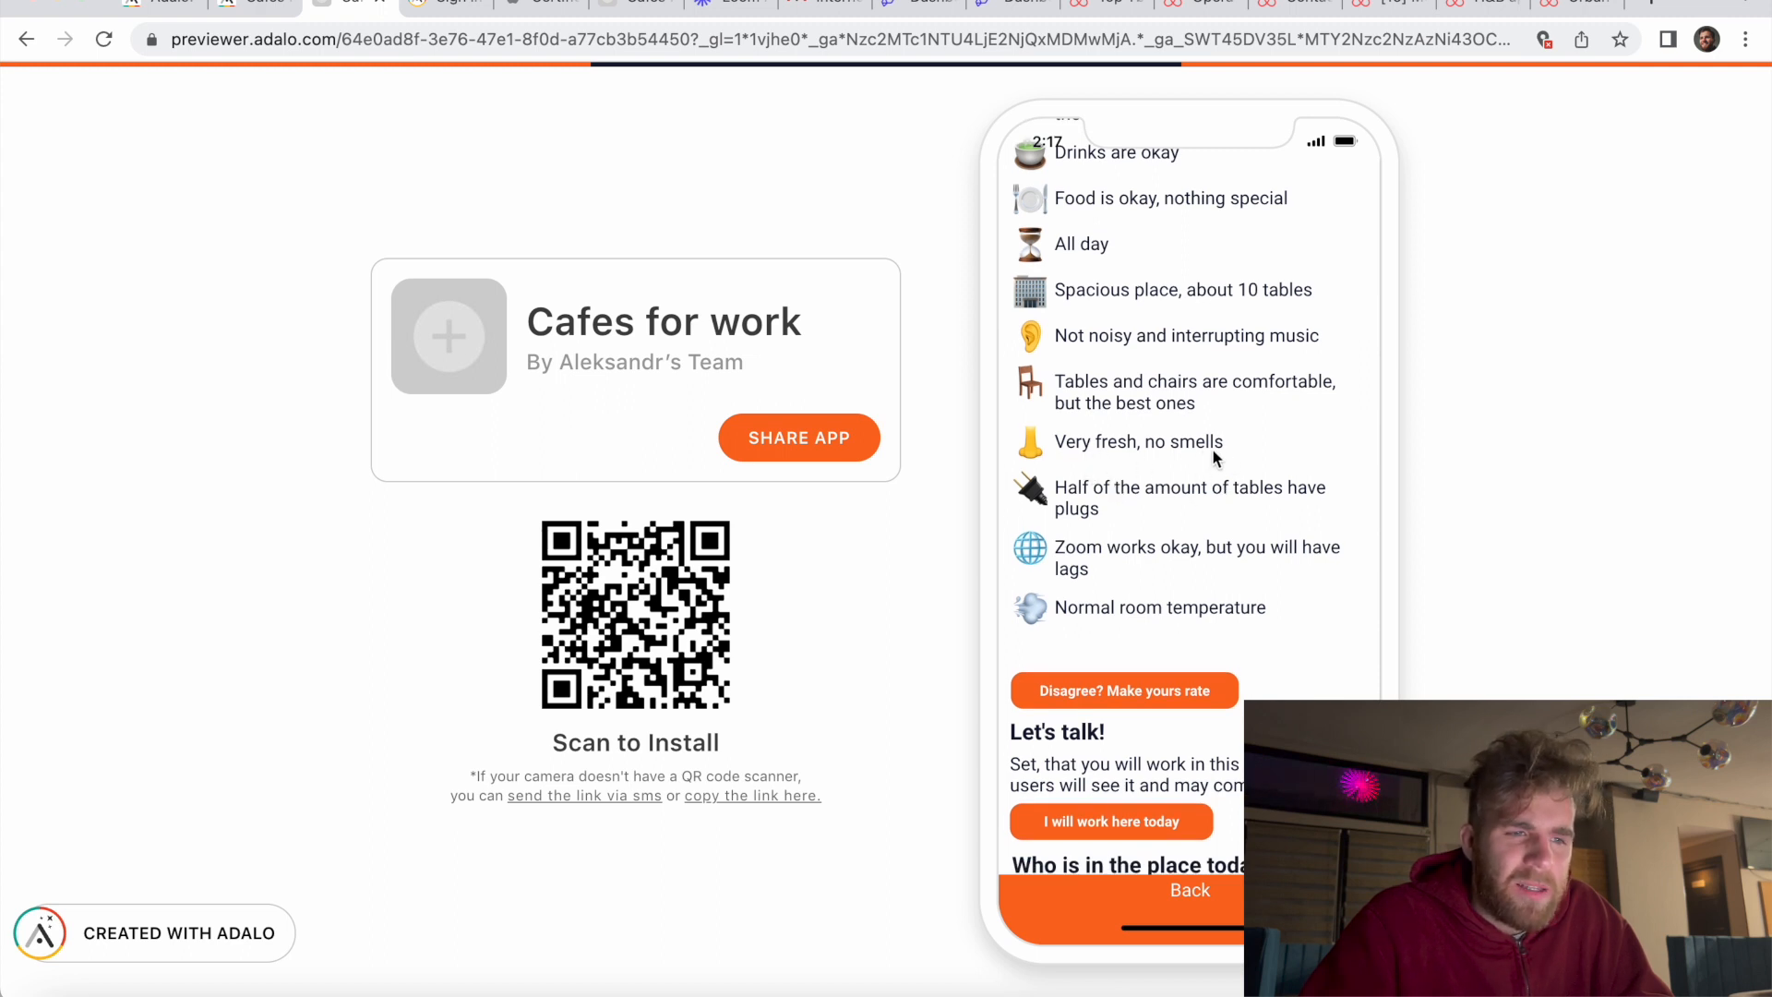
{"action": "scroll", "coordinate": [1109, 523], "scroll_direction": "down", "scroll_amount": 1}
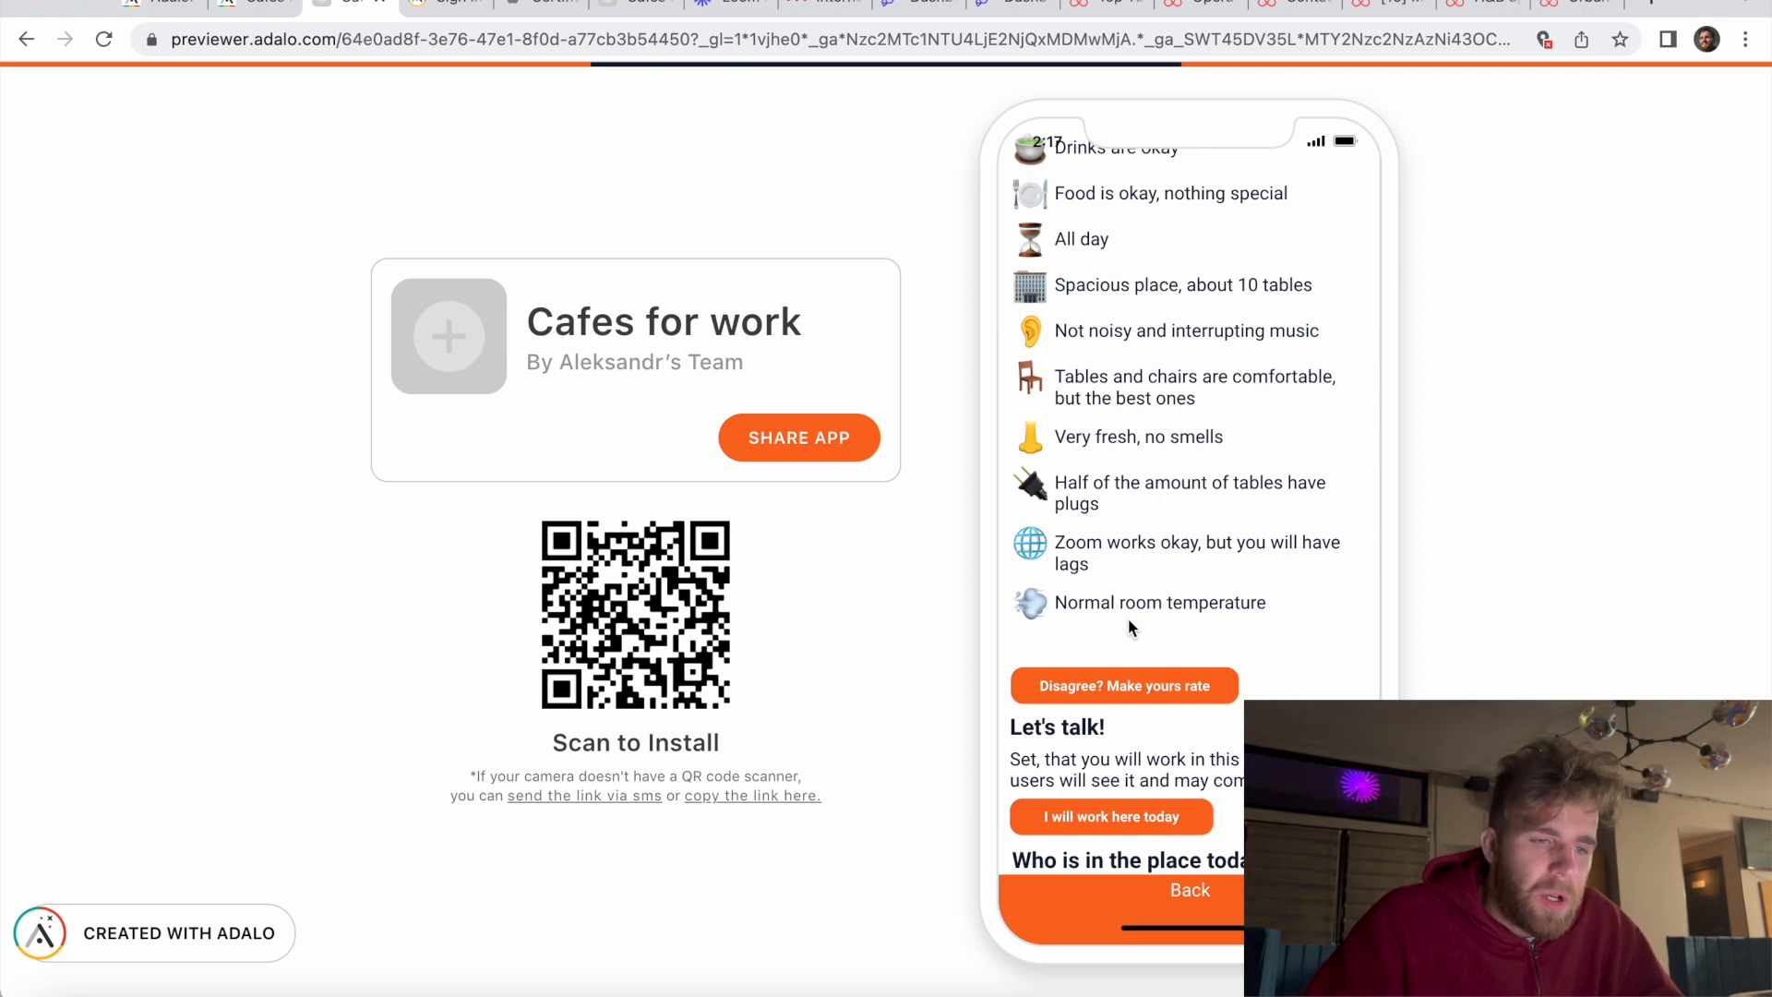
Step: Review the main info and the rating's plugs, Zoom and room temperature entries, down to the option for making an own rating
{"action": "scroll", "coordinate": [1139, 711], "scroll_direction": "up", "scroll_amount": 3}
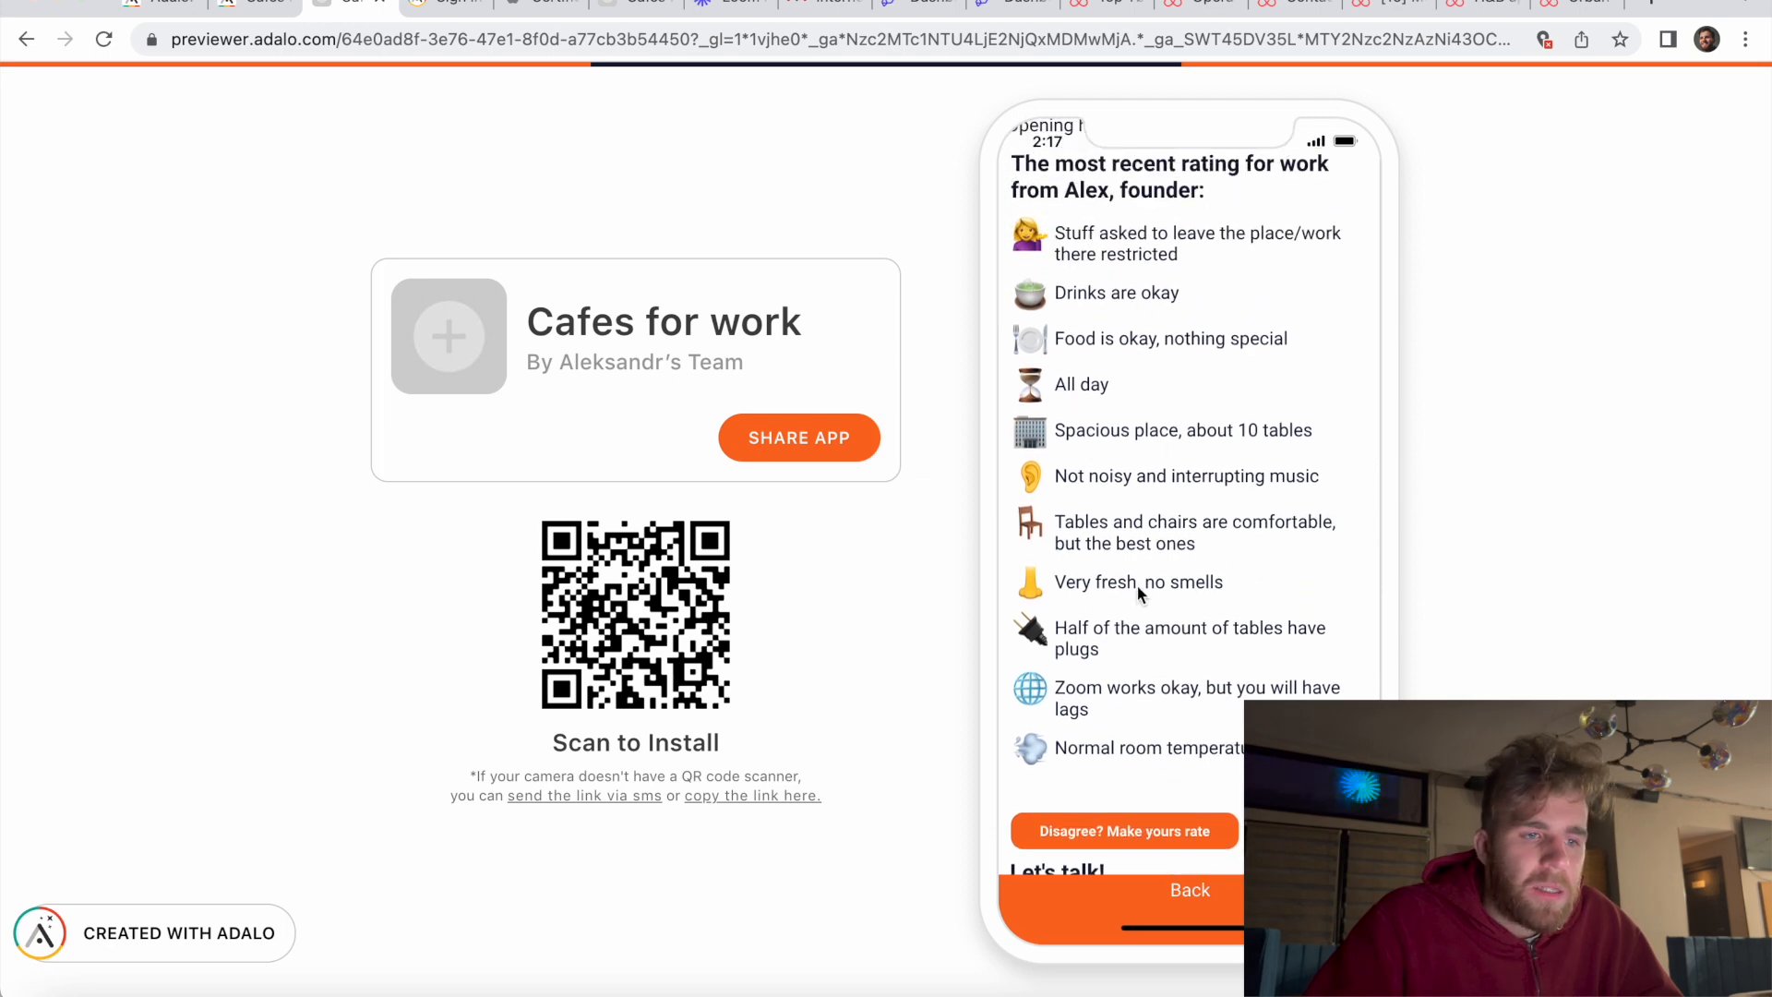
{"action": "scroll", "coordinate": [1137, 590], "scroll_direction": "down", "scroll_amount": 1}
{"action": "scroll", "coordinate": [1137, 596], "scroll_direction": "down", "scroll_amount": 2}
{"action": "scroll", "coordinate": [1137, 595], "scroll_direction": "up", "scroll_amount": 10}
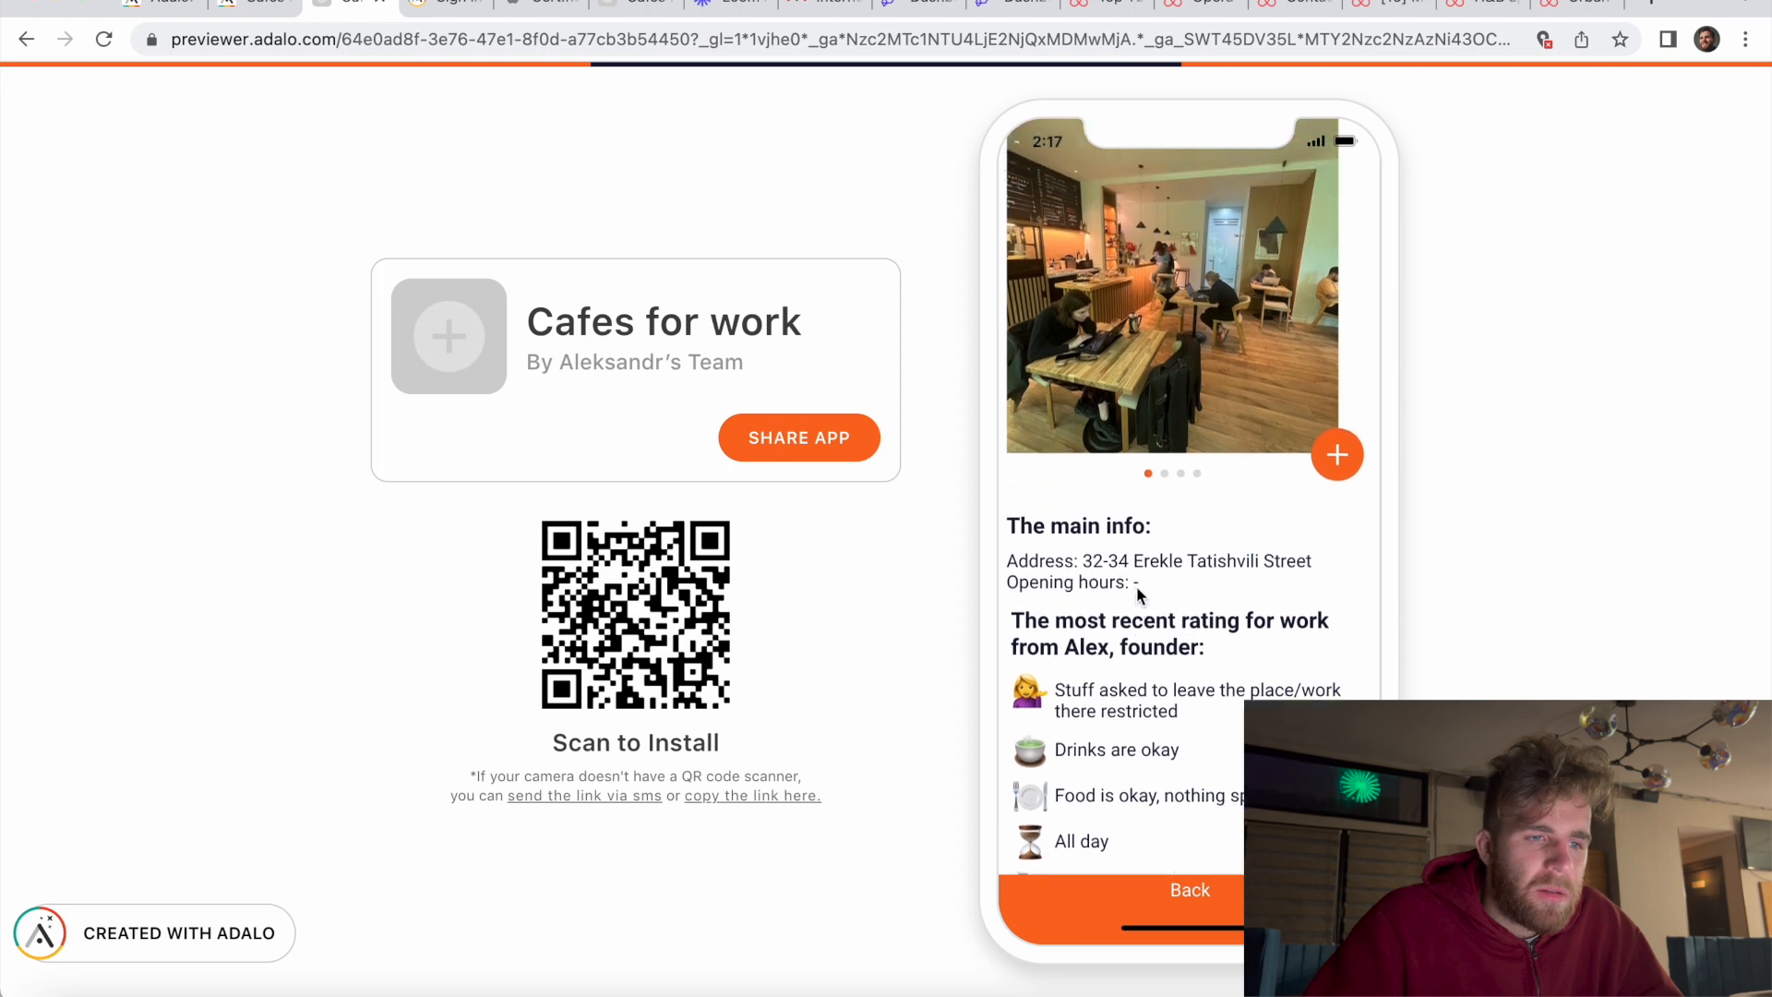
{"action": "scroll", "coordinate": [1137, 590], "scroll_direction": "down", "scroll_amount": 5}
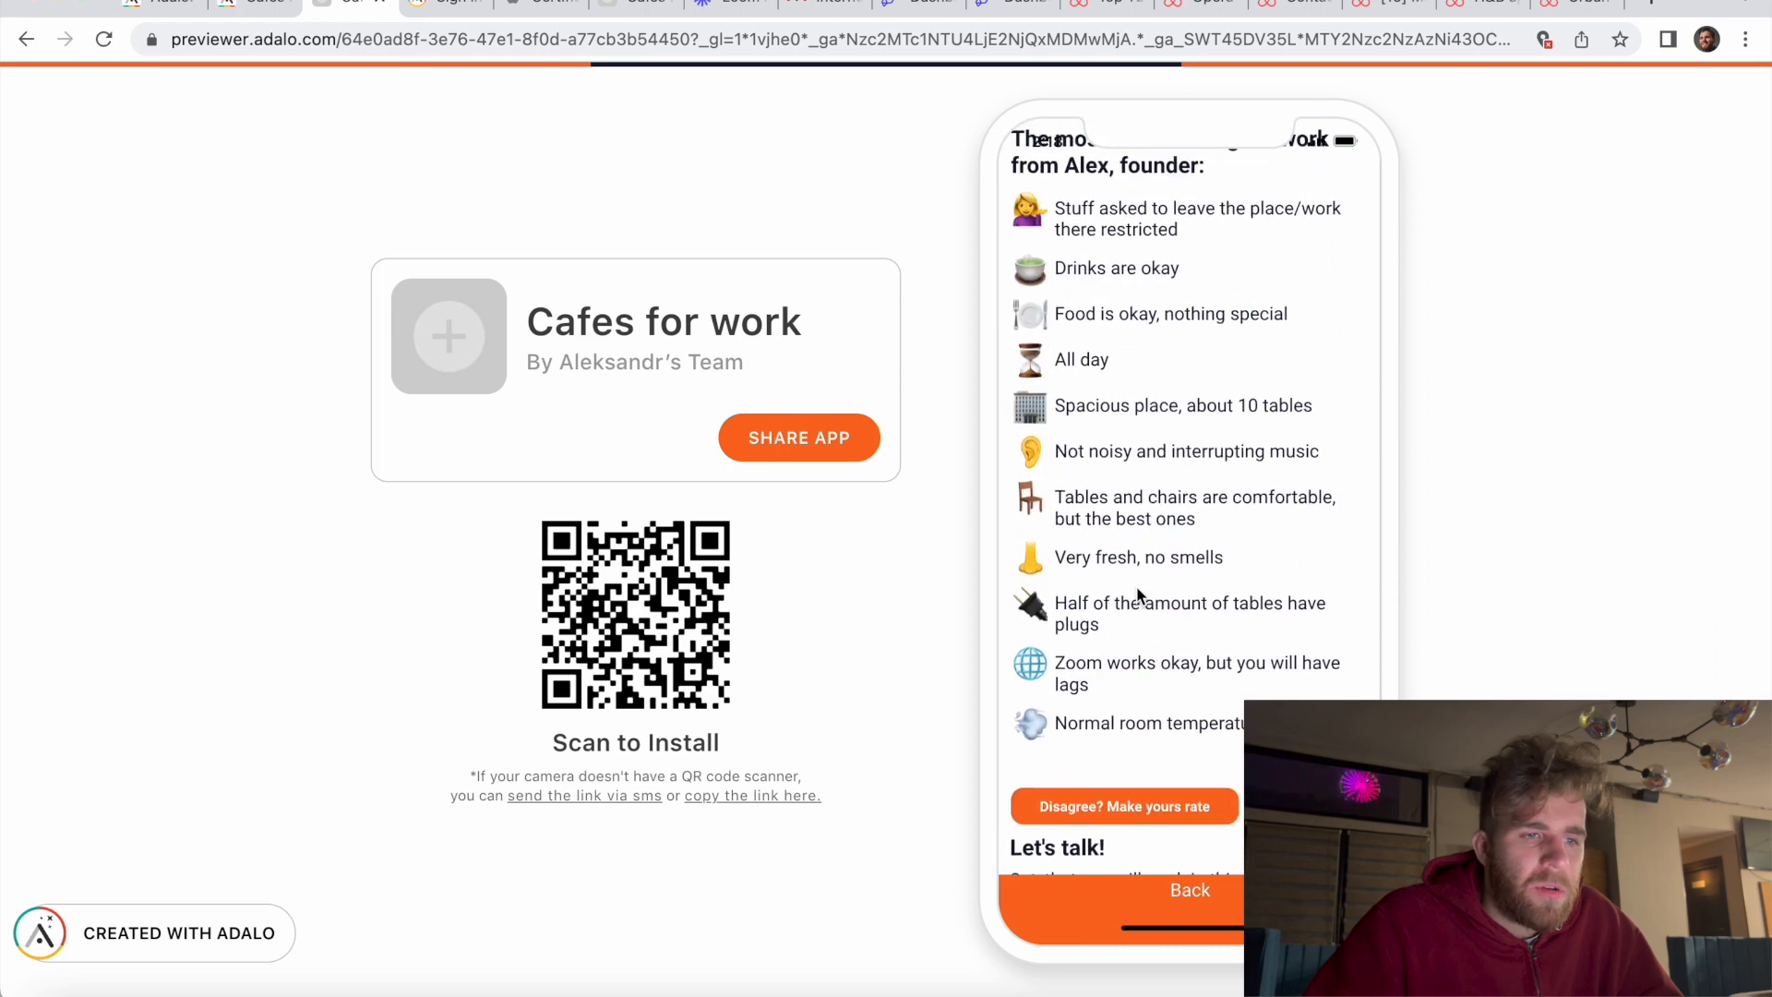
{"action": "scroll", "coordinate": [1072, 648], "scroll_direction": "up", "scroll_amount": 1}
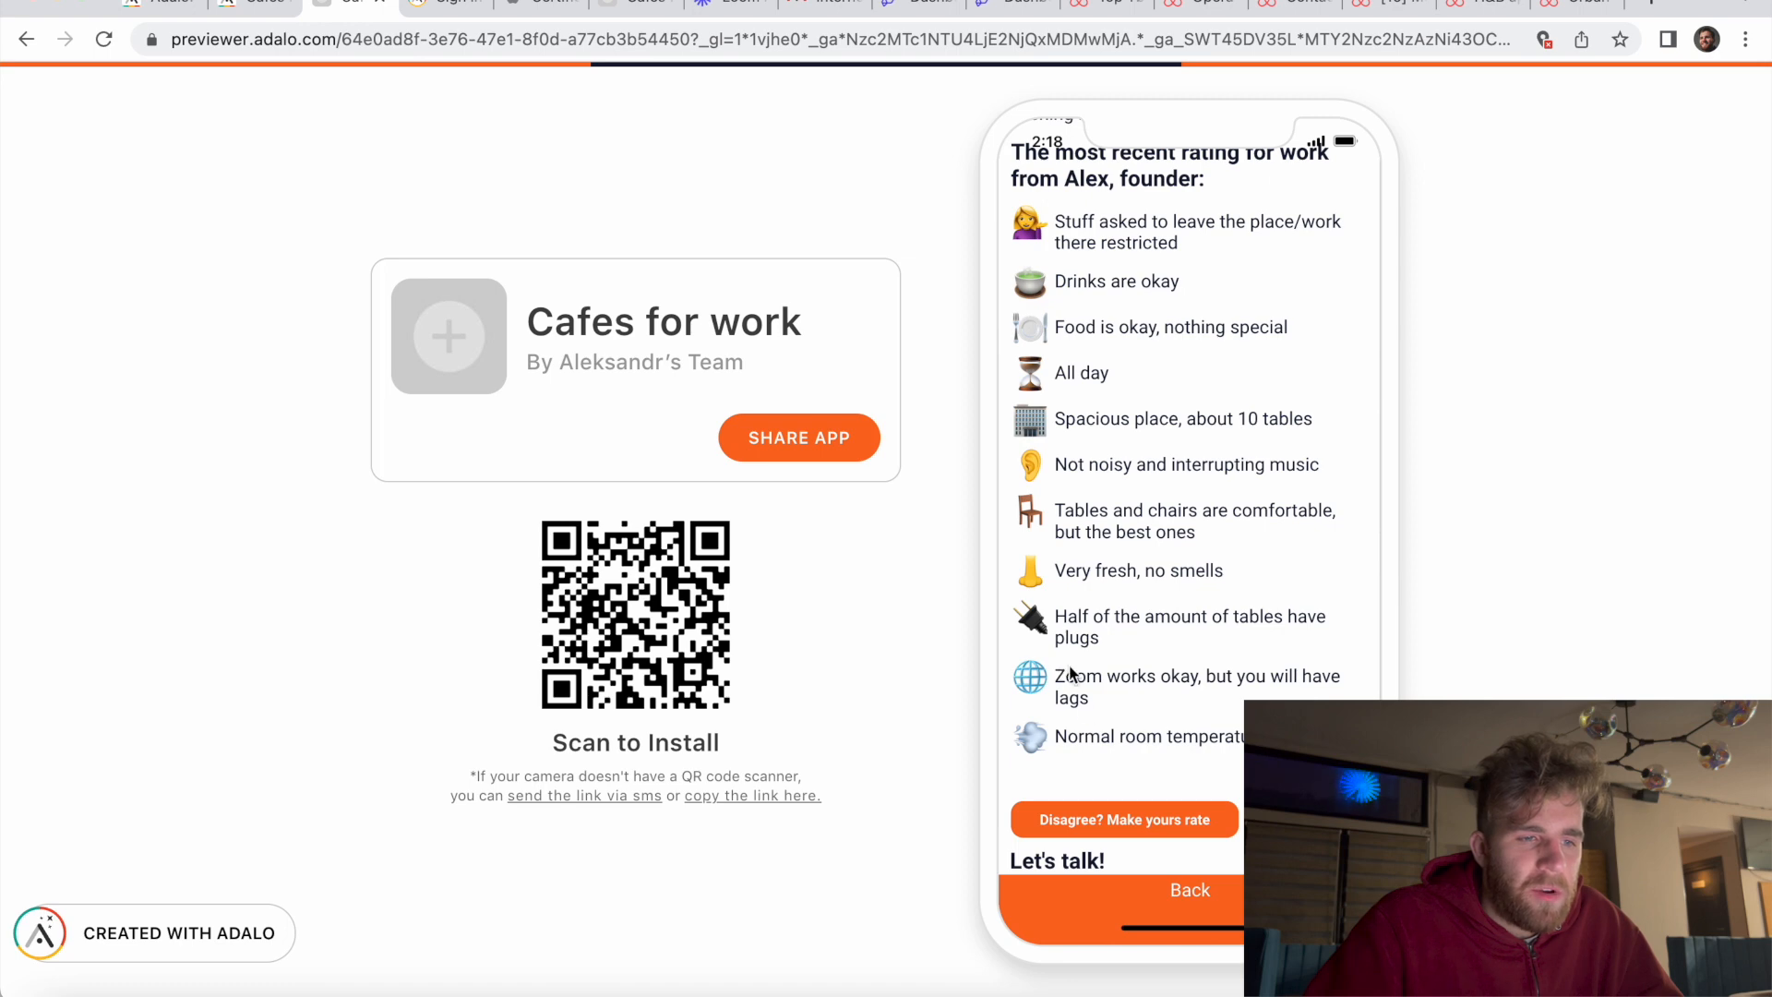
{"action": "scroll", "coordinate": [1073, 674], "scroll_direction": "up", "scroll_amount": 1}
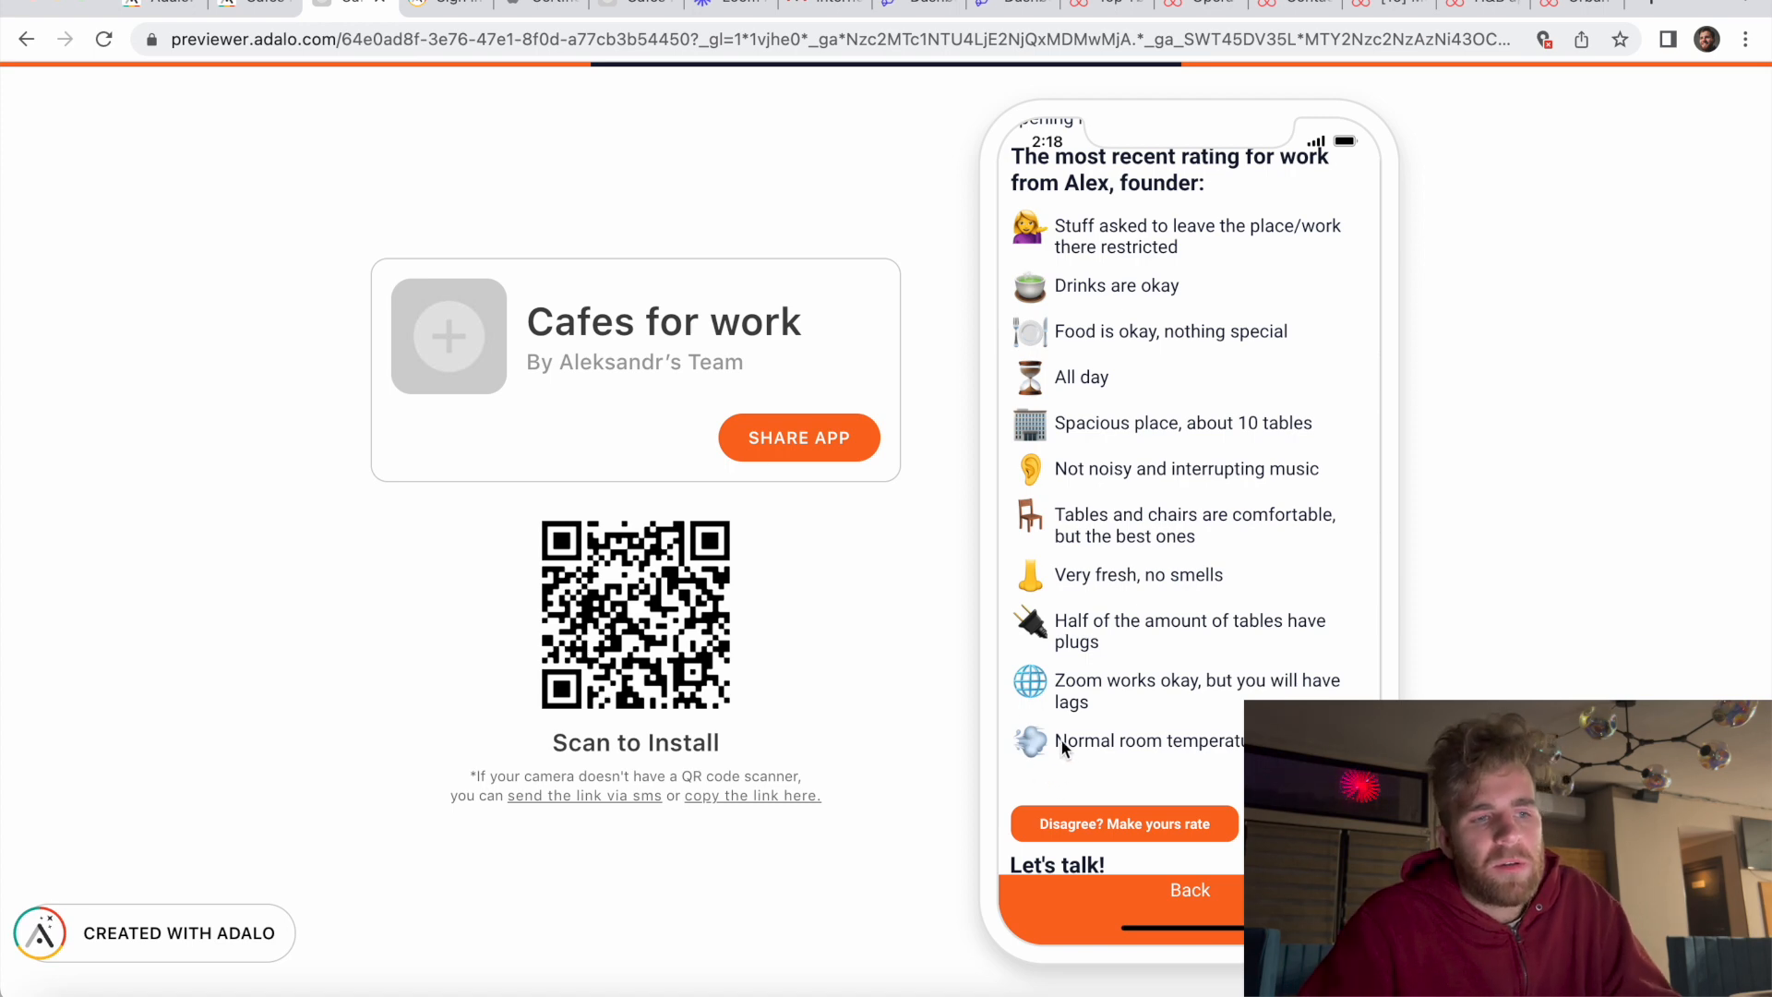
{"action": "scroll", "coordinate": [1061, 740], "scroll_direction": "down", "scroll_amount": 2}
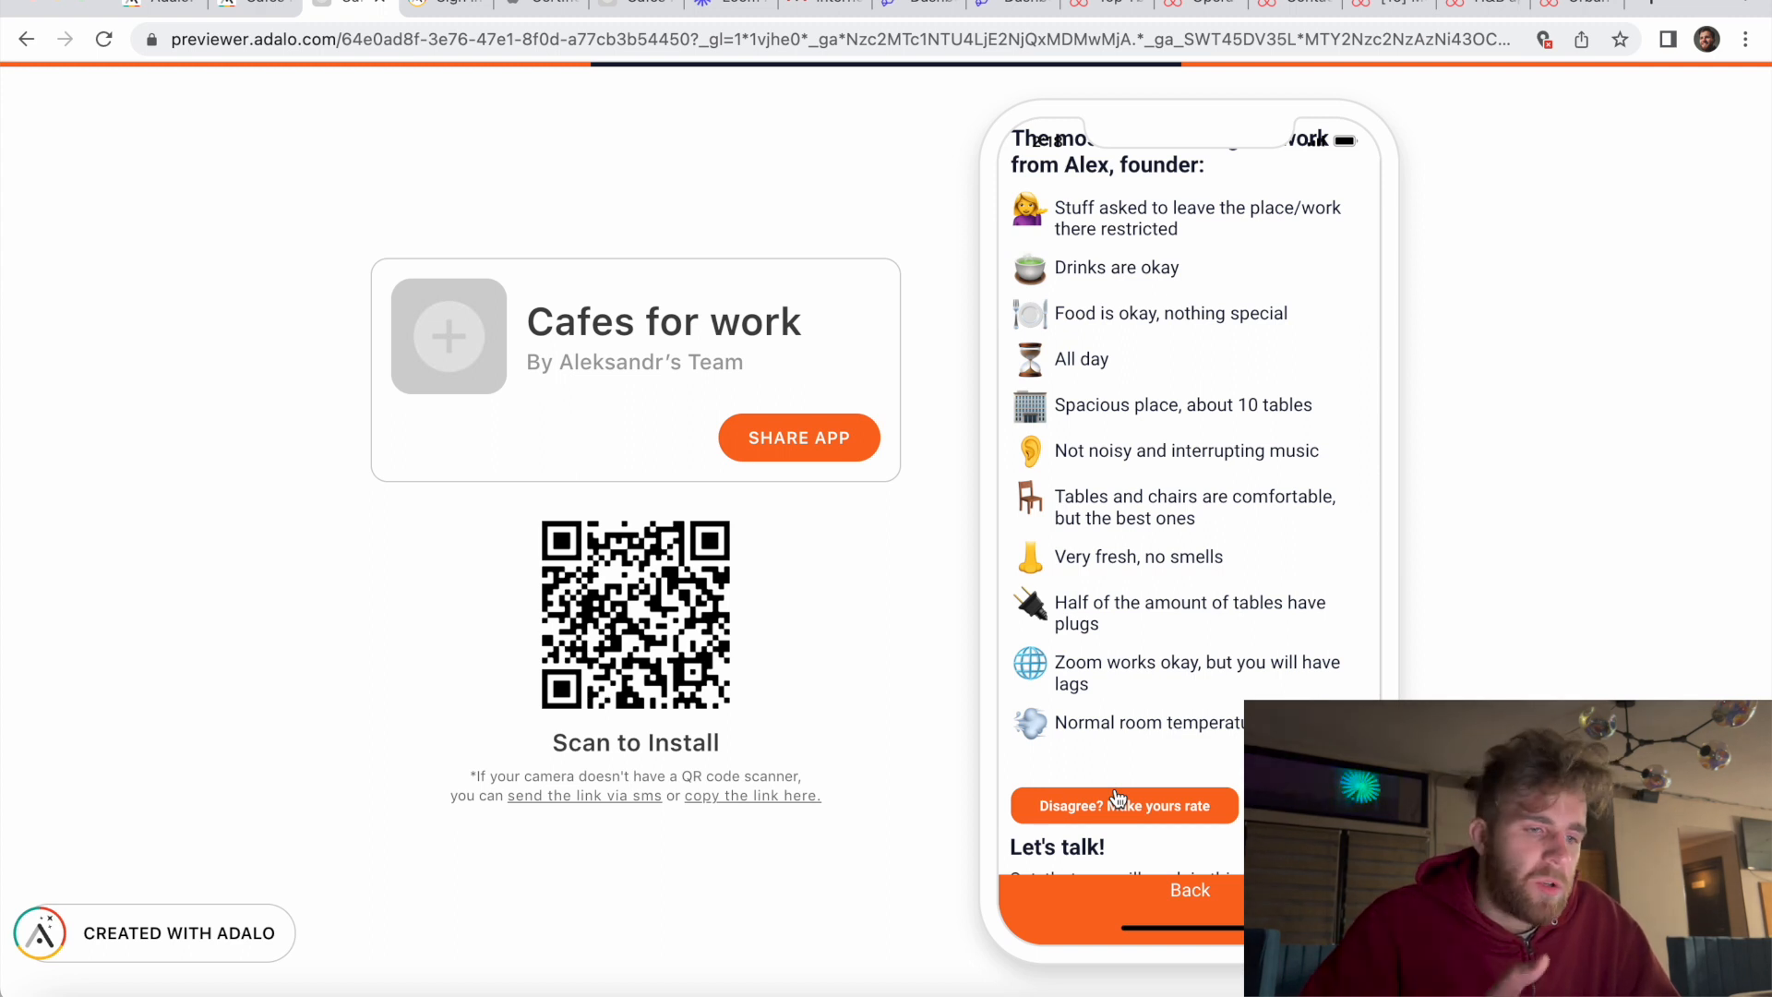
{"action": "scroll", "coordinate": [1116, 798], "scroll_direction": "down", "scroll_amount": 3}
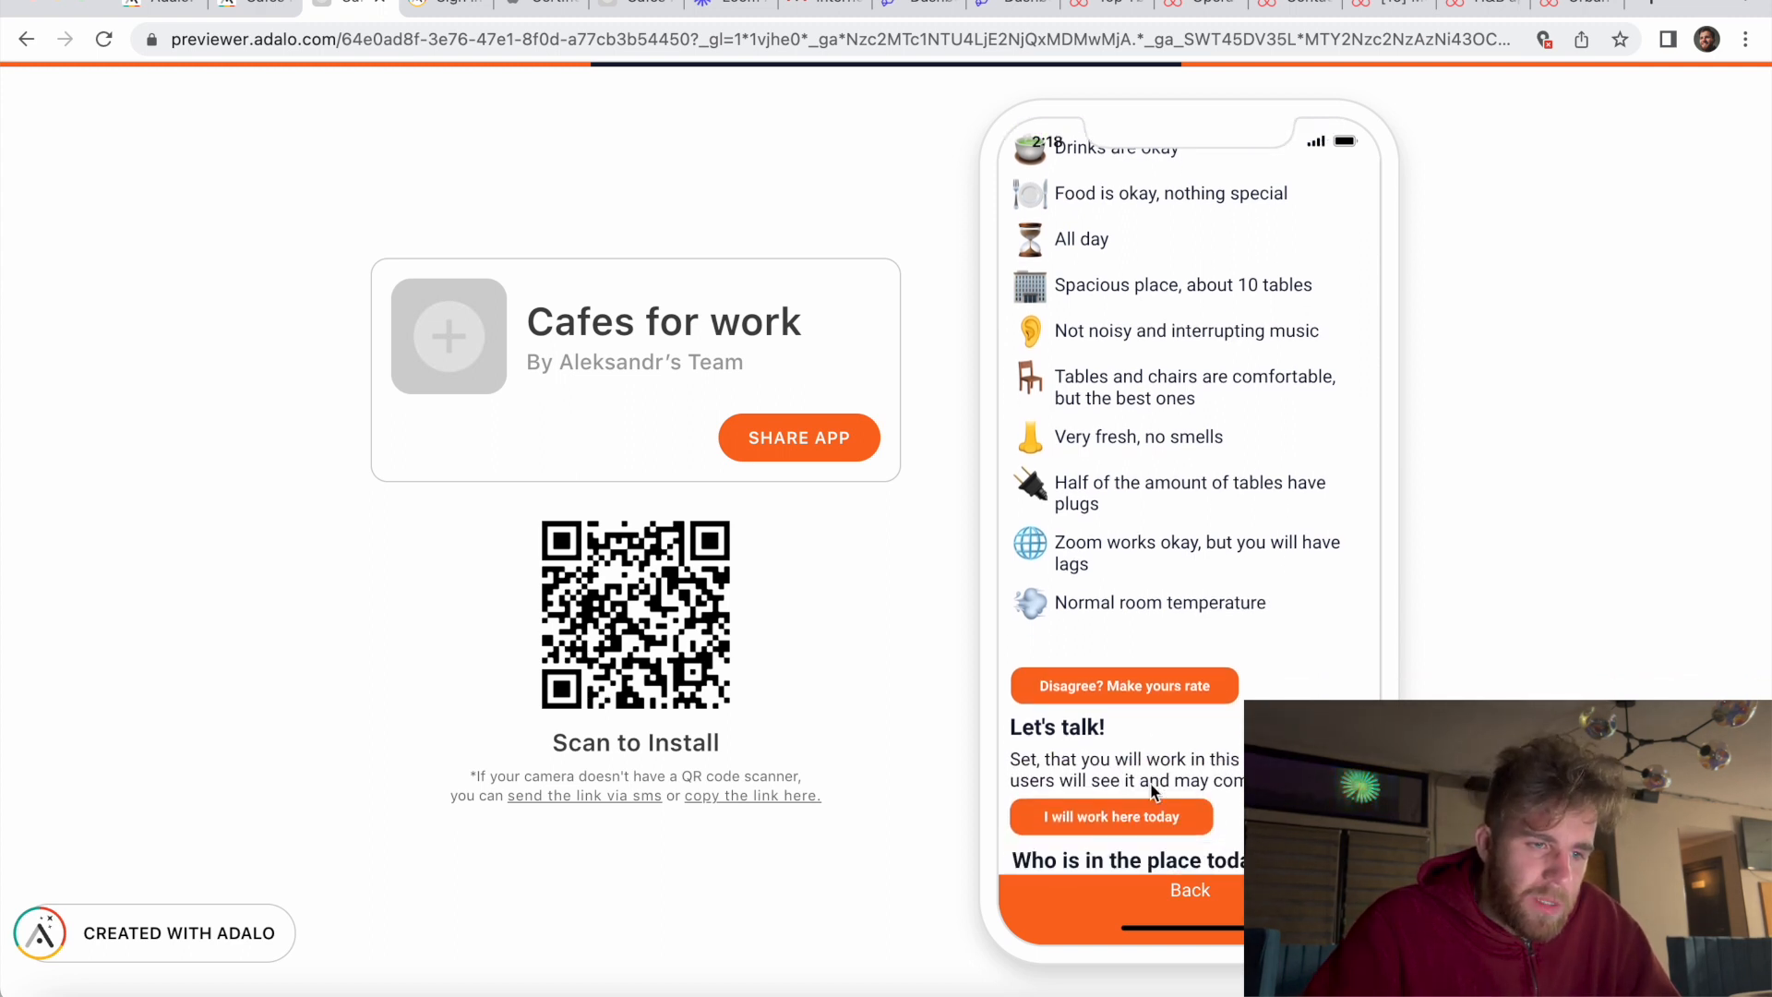
{"action": "scroll", "coordinate": [1154, 793], "scroll_direction": "up", "scroll_amount": 1}
{"action": "scroll", "coordinate": [1154, 793], "scroll_direction": "down", "scroll_amount": 1}
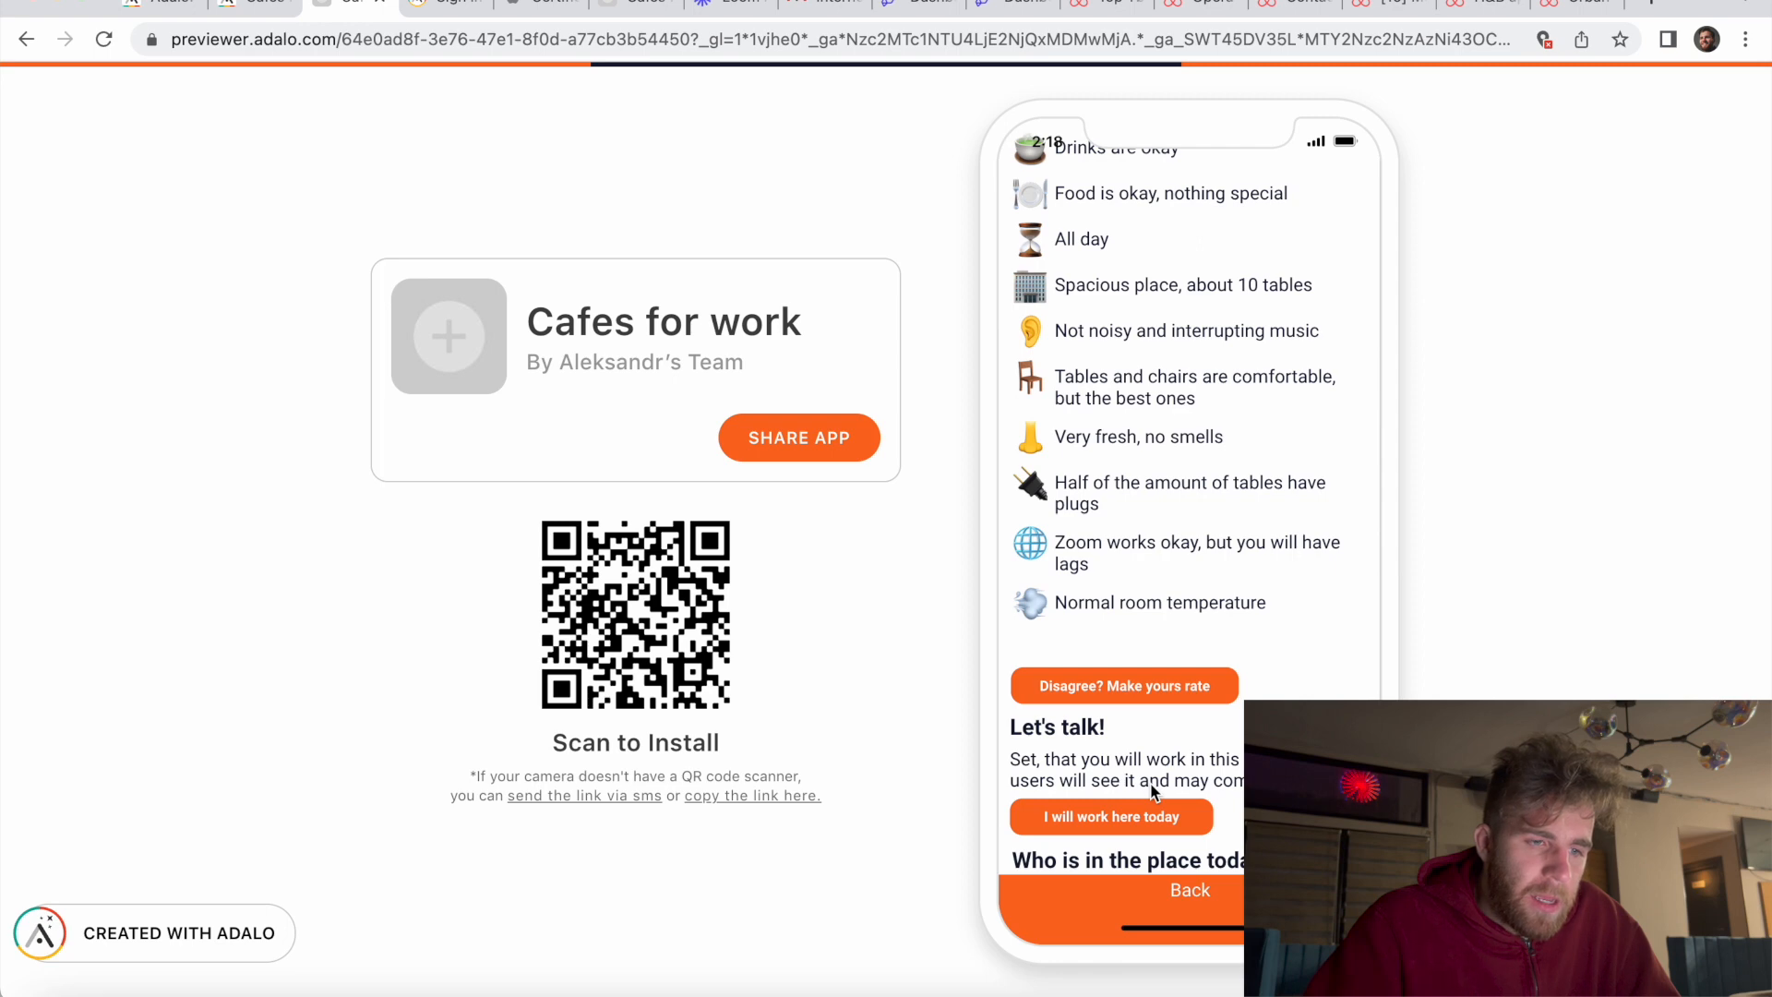
{"action": "scroll", "coordinate": [1149, 783], "scroll_direction": "up", "scroll_amount": 15}
{"action": "scroll", "coordinate": [1150, 782], "scroll_direction": "down", "scroll_amount": 15}
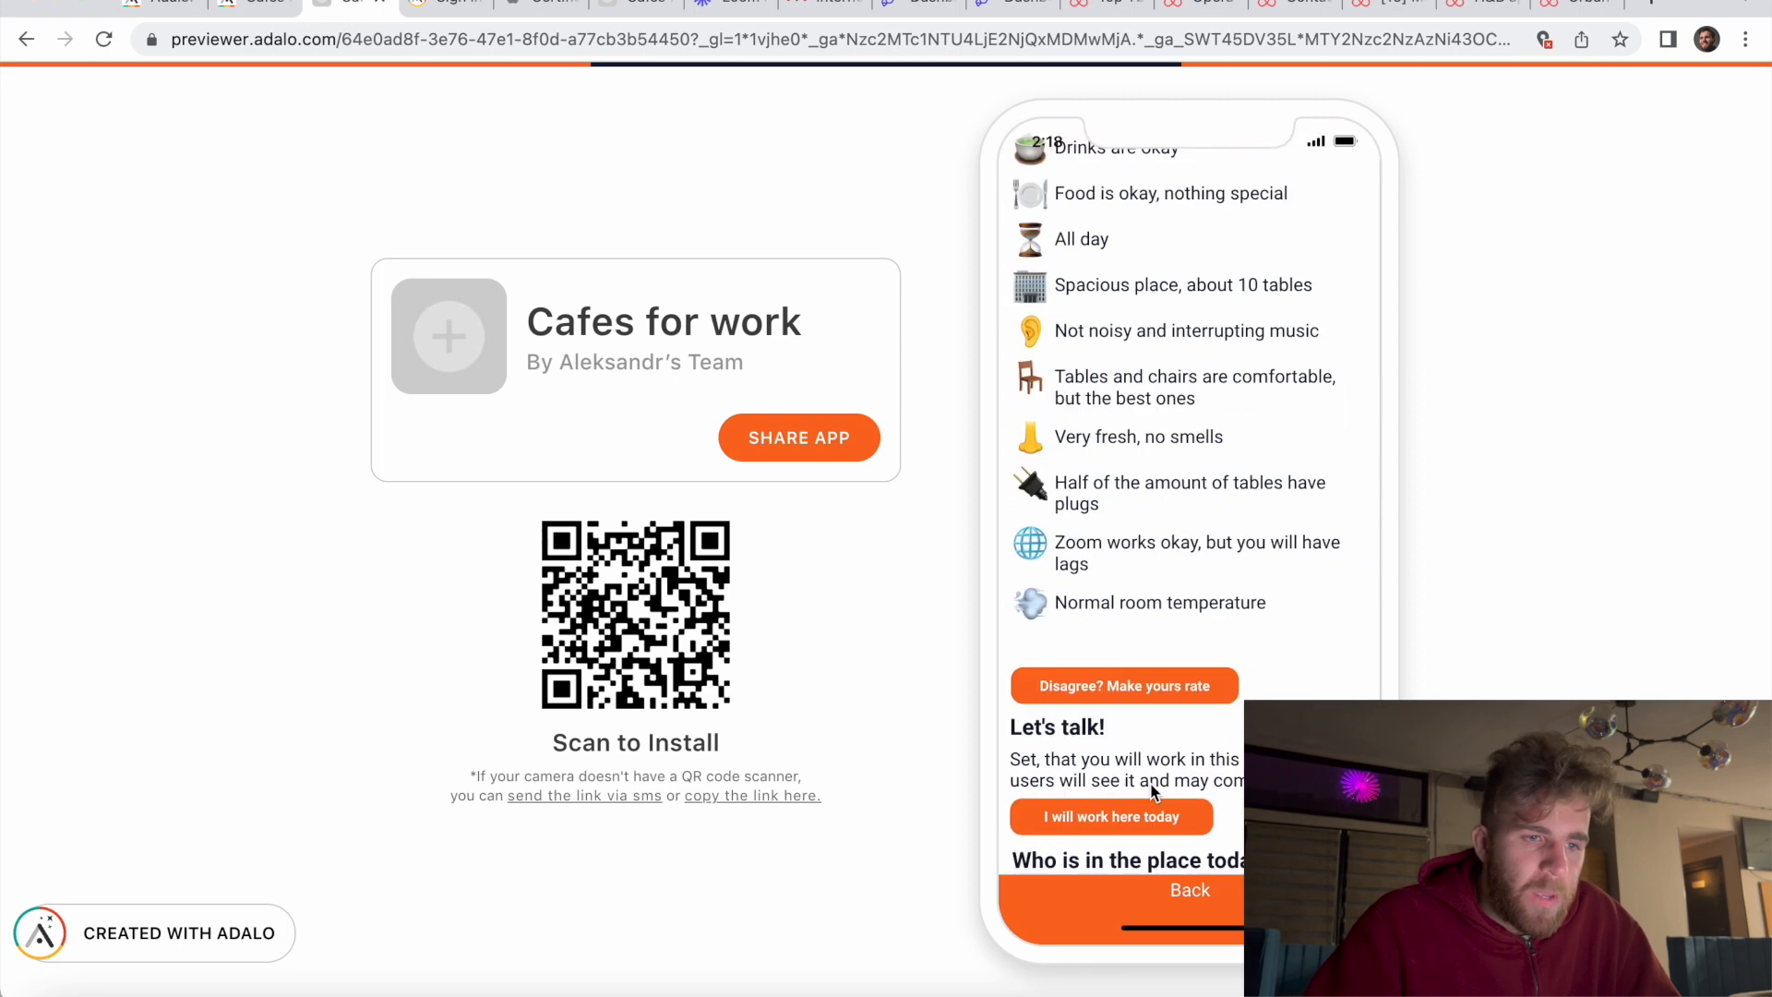
Step: Start an own rating of the cafe, answering Very fresh for air temperature and "Very fresh, no smells" for smell
{"action": "left_click", "coordinate": [1154, 697]}
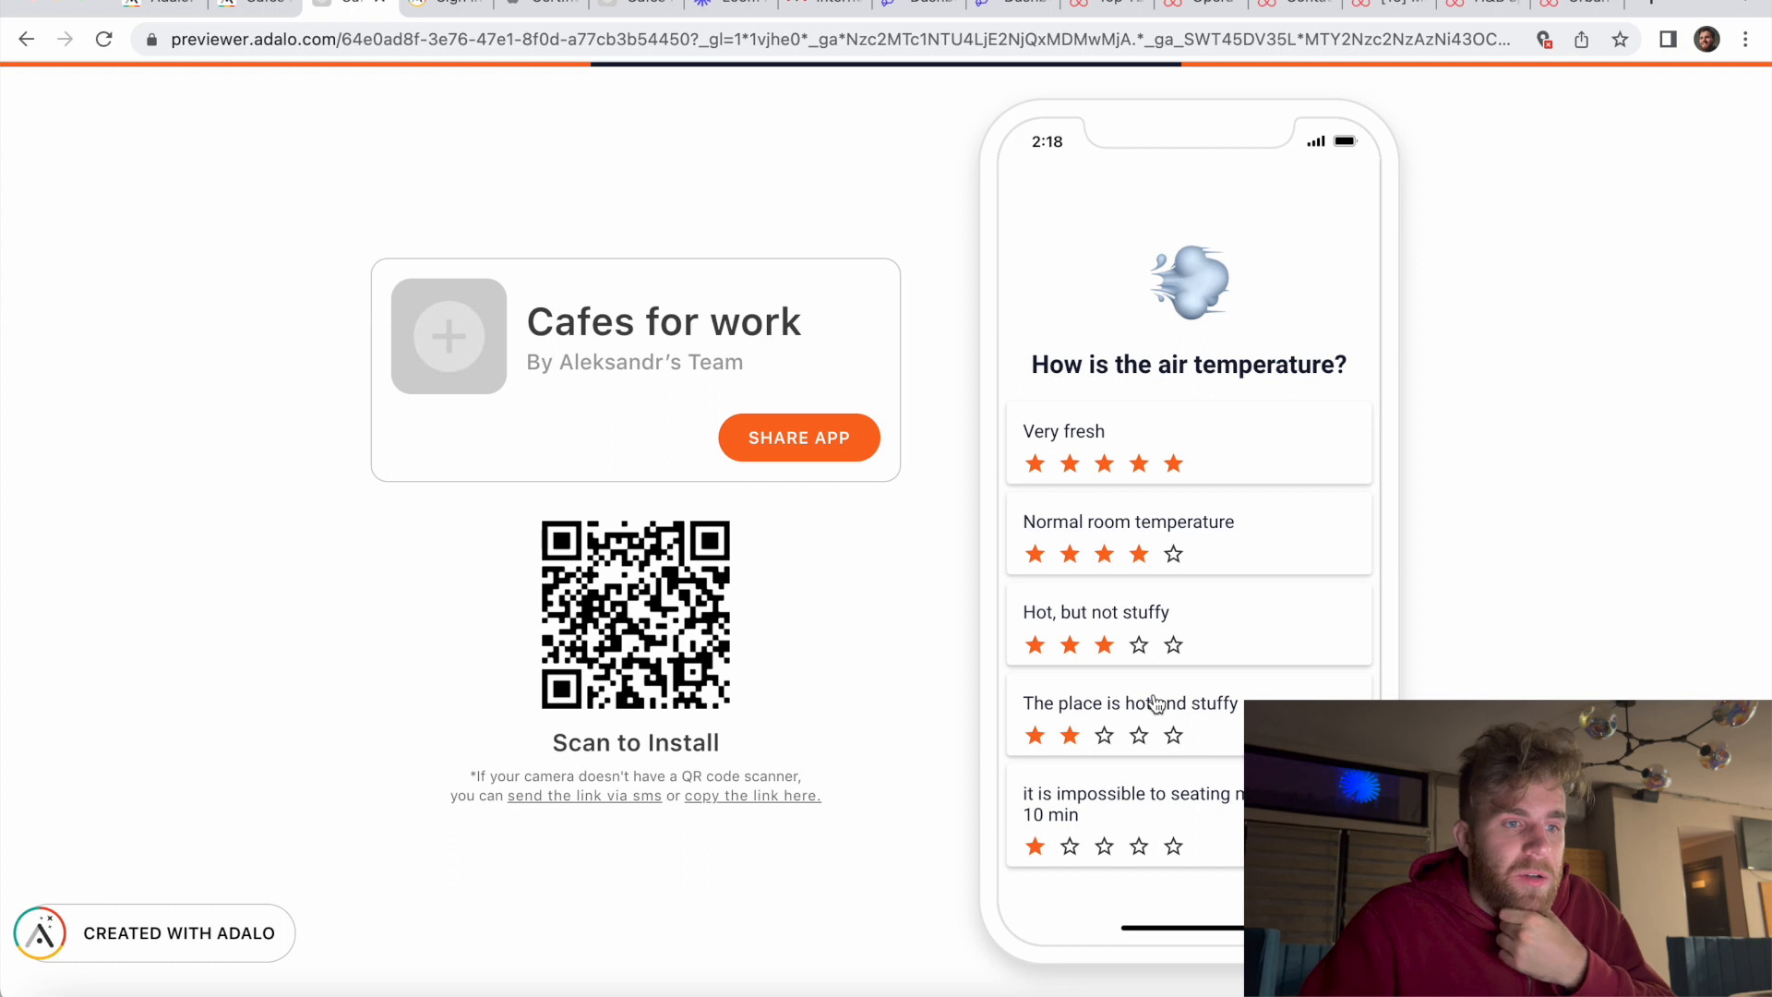
{"action": "left_click", "coordinate": [1164, 469]}
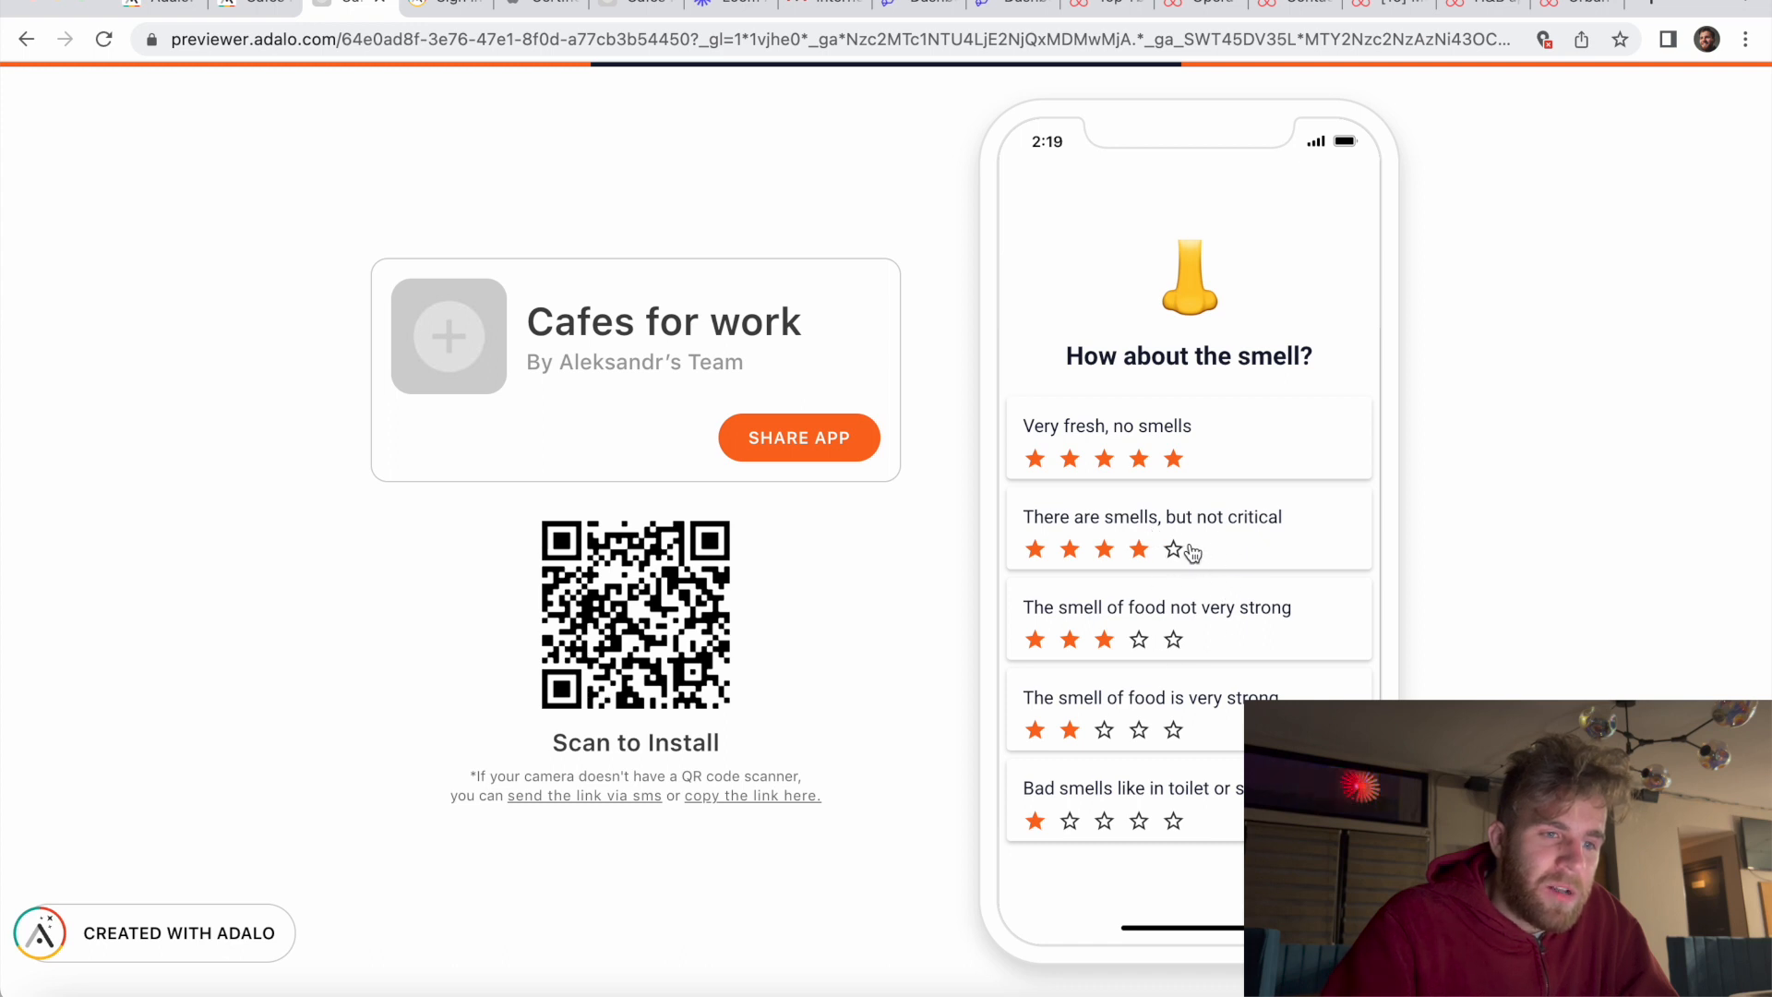
{"action": "left_click", "coordinate": [1177, 462]}
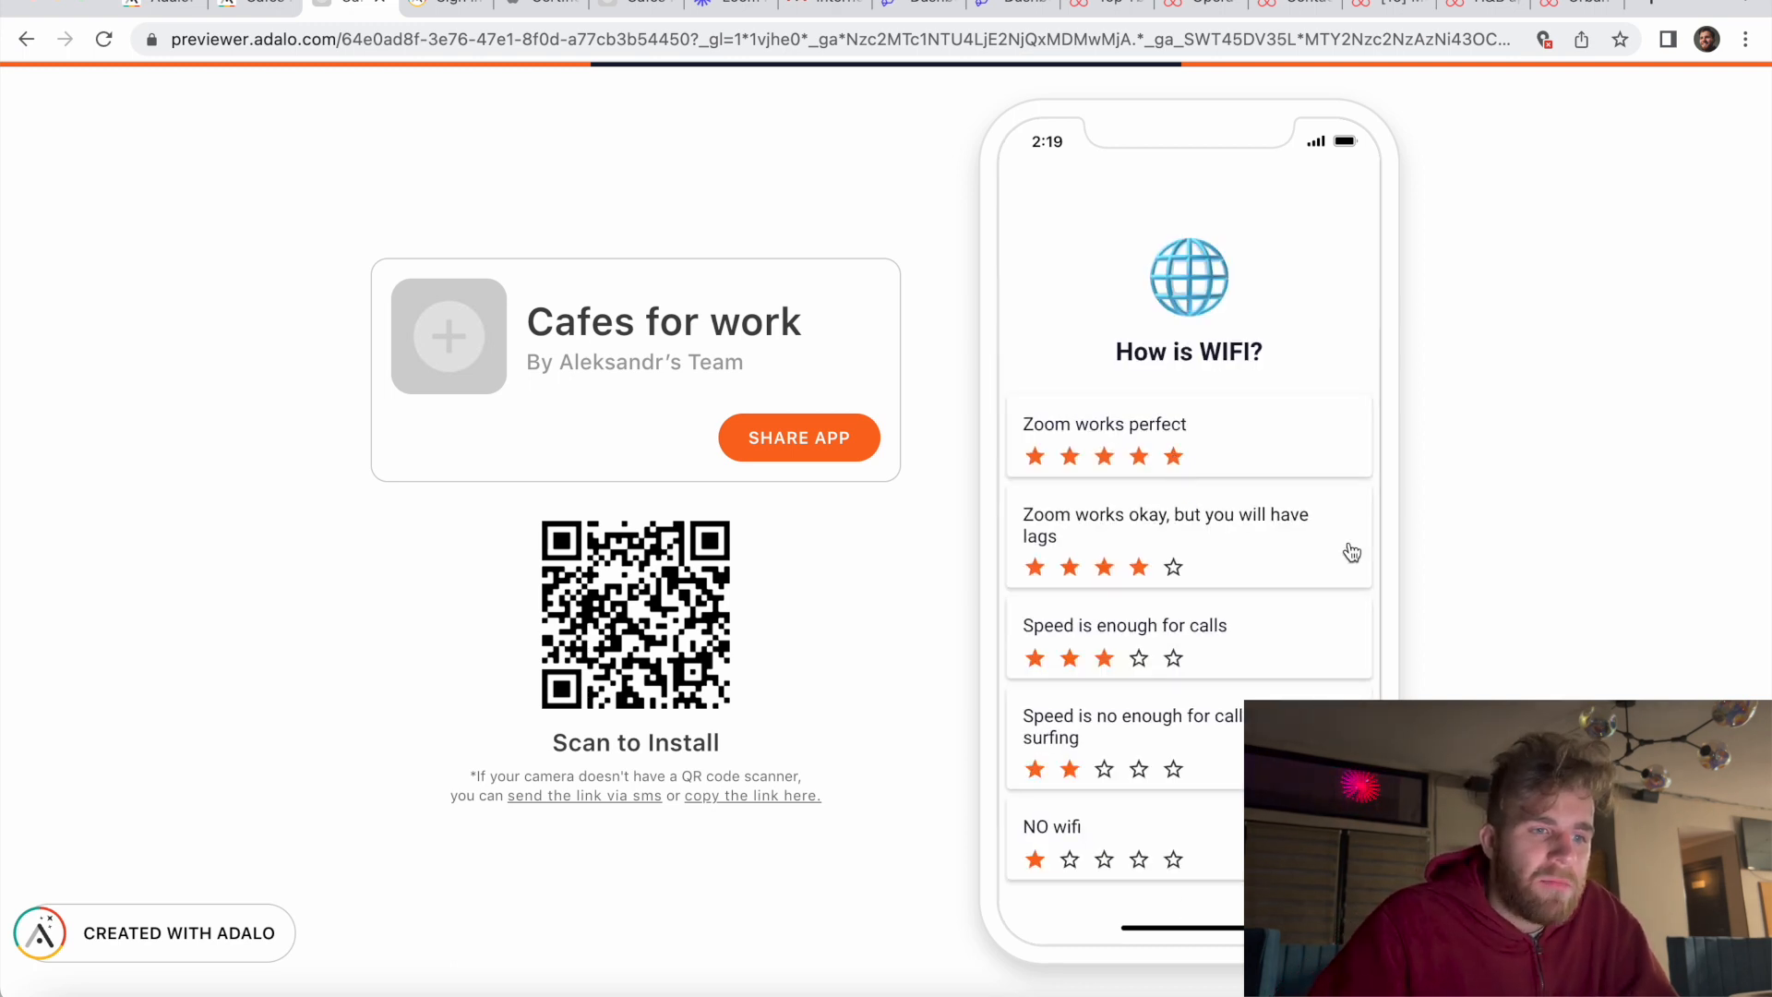
Step: Rate the WIFI as "Zoom works perfect" and submit a WIFI speed of 5
{"action": "left_click", "coordinate": [1134, 456]}
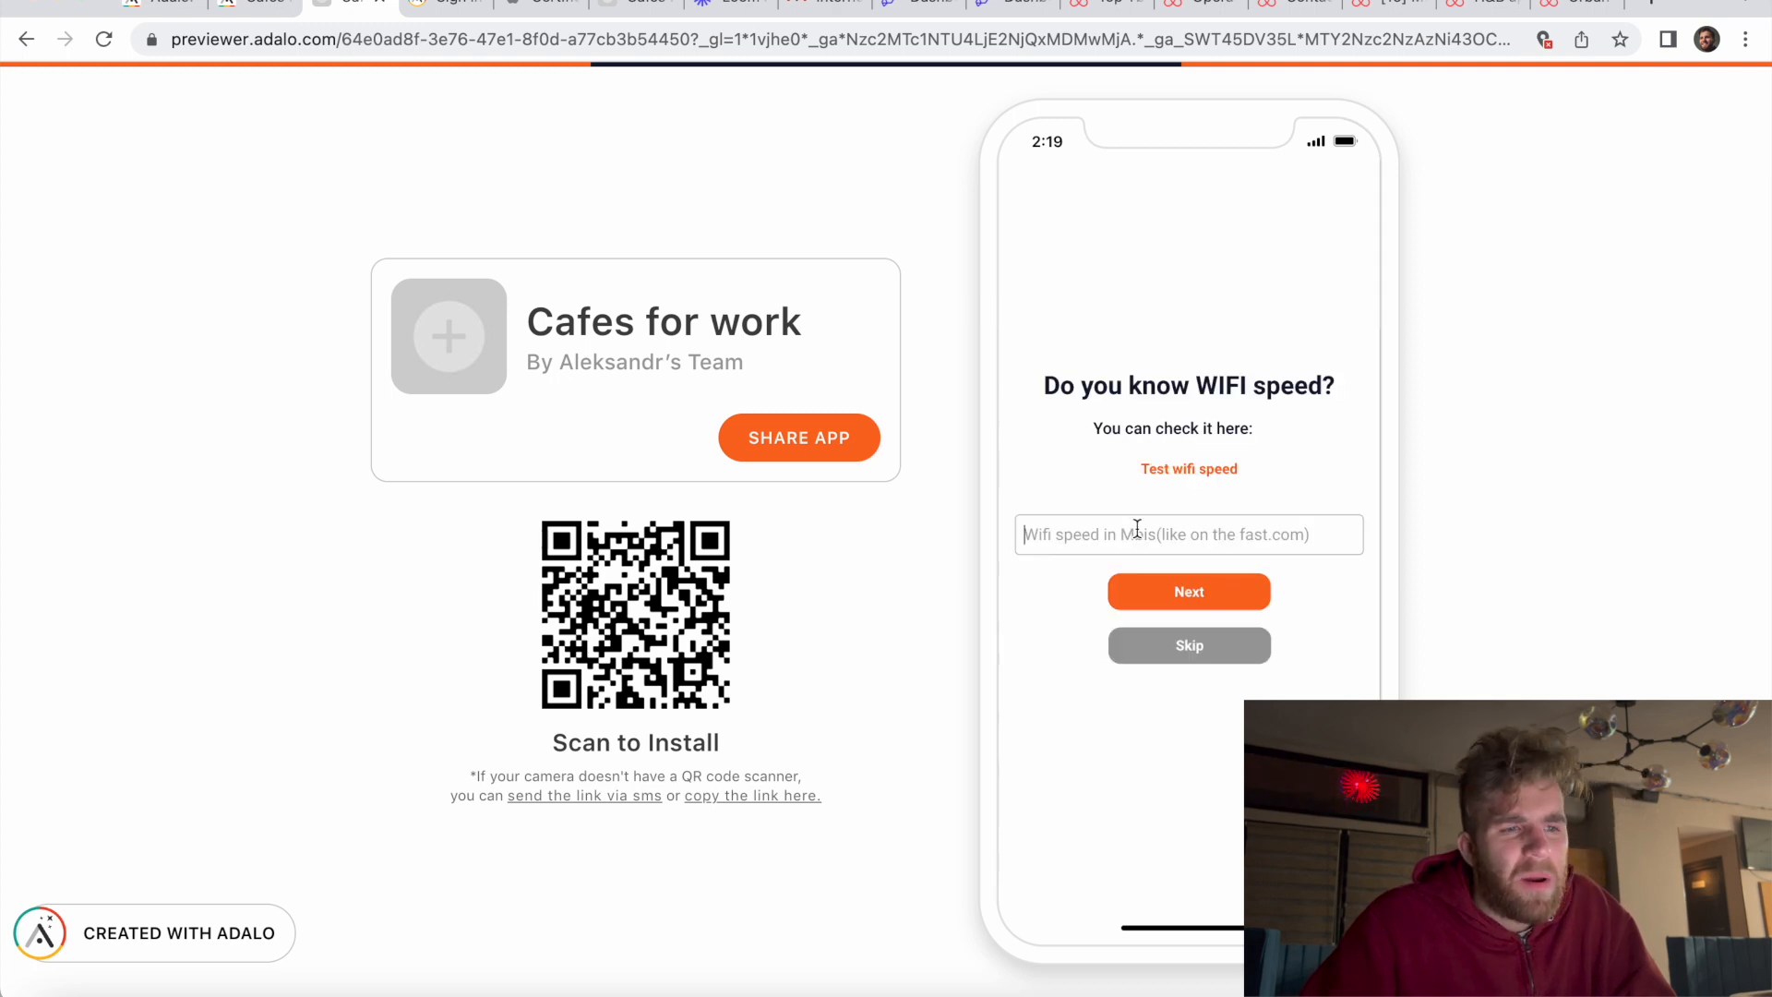
{"action": "type", "text": "5"}
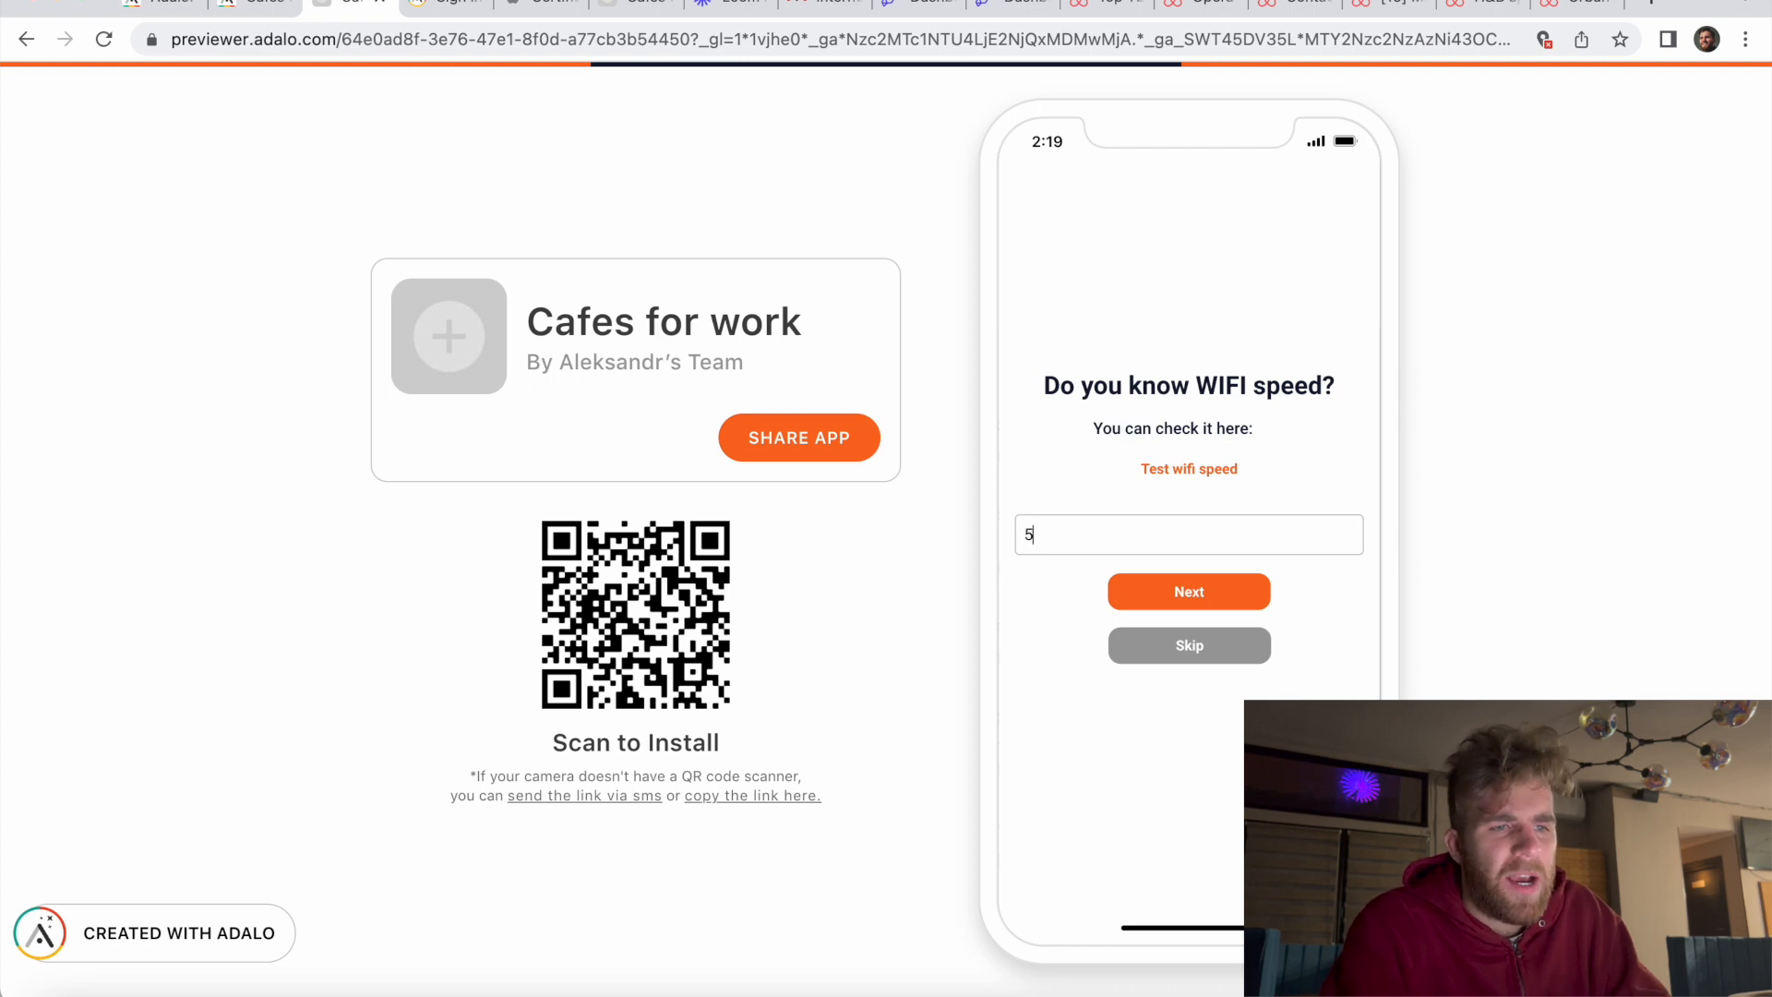
{"action": "left_click", "coordinate": [1174, 581]}
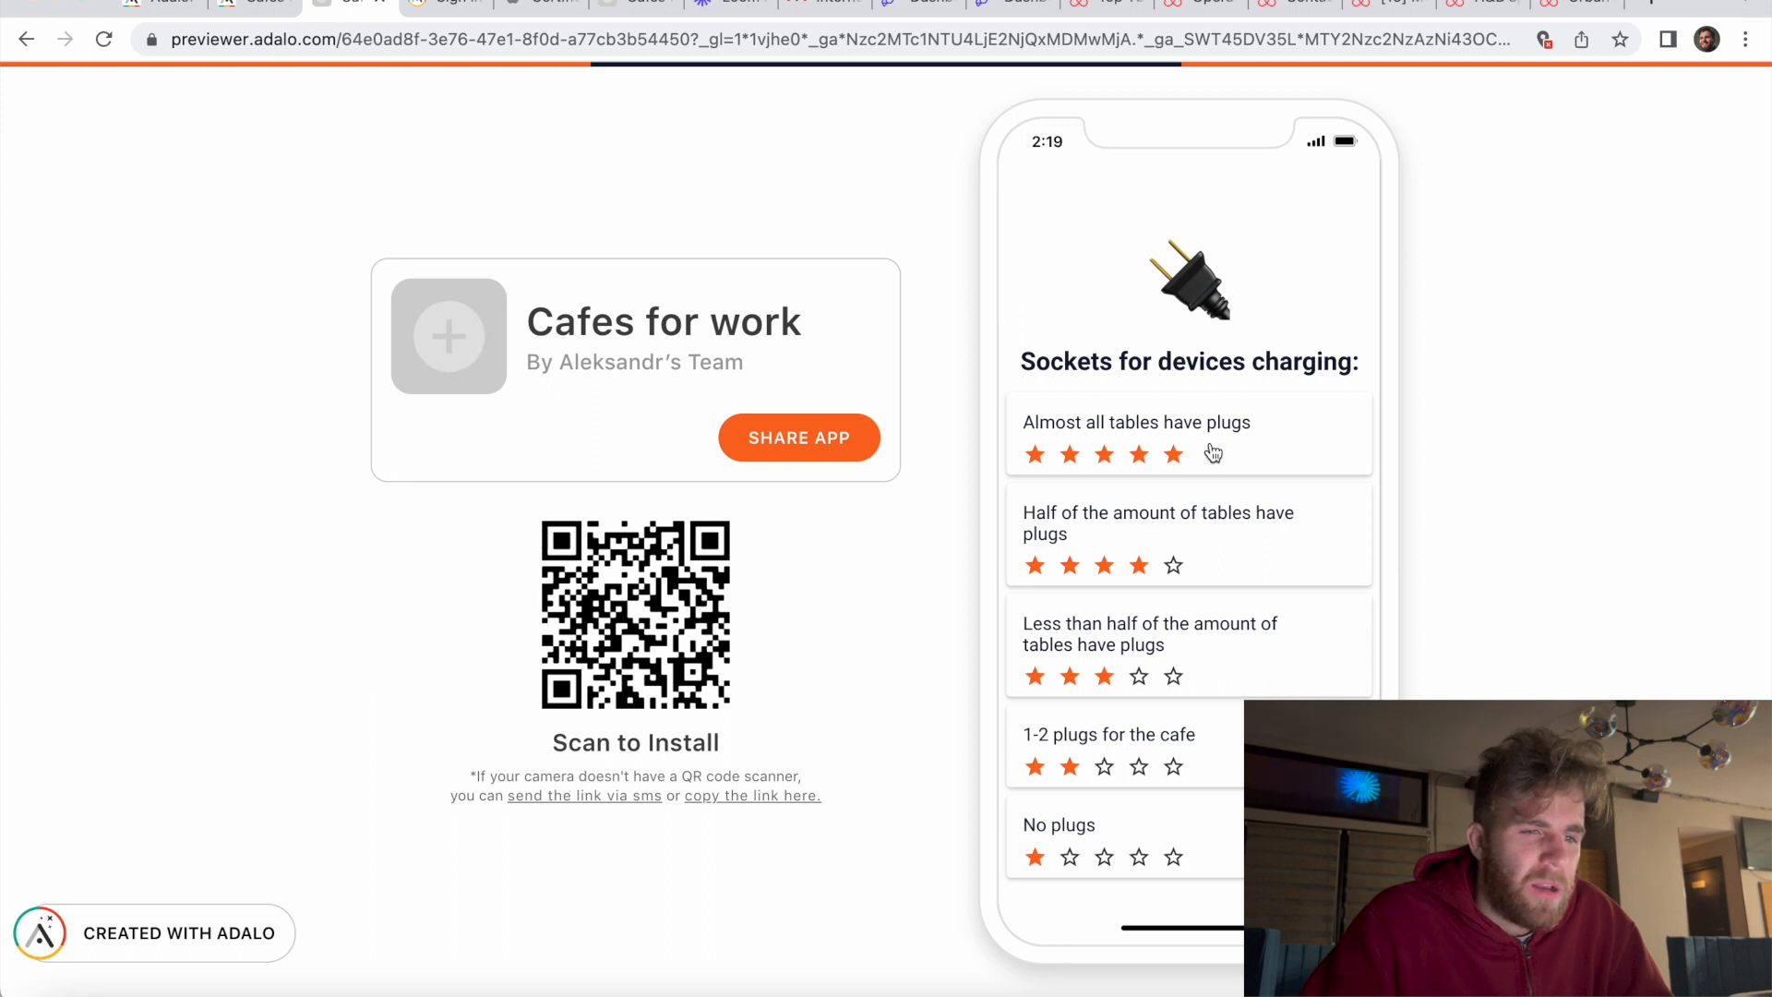
Step: Rate sockets as "Half of the amount of tables have plugs", seating as "Very comfortable chair and tables" and space as "Spacious place, about 10 tables"
{"action": "left_click", "coordinate": [1207, 523]}
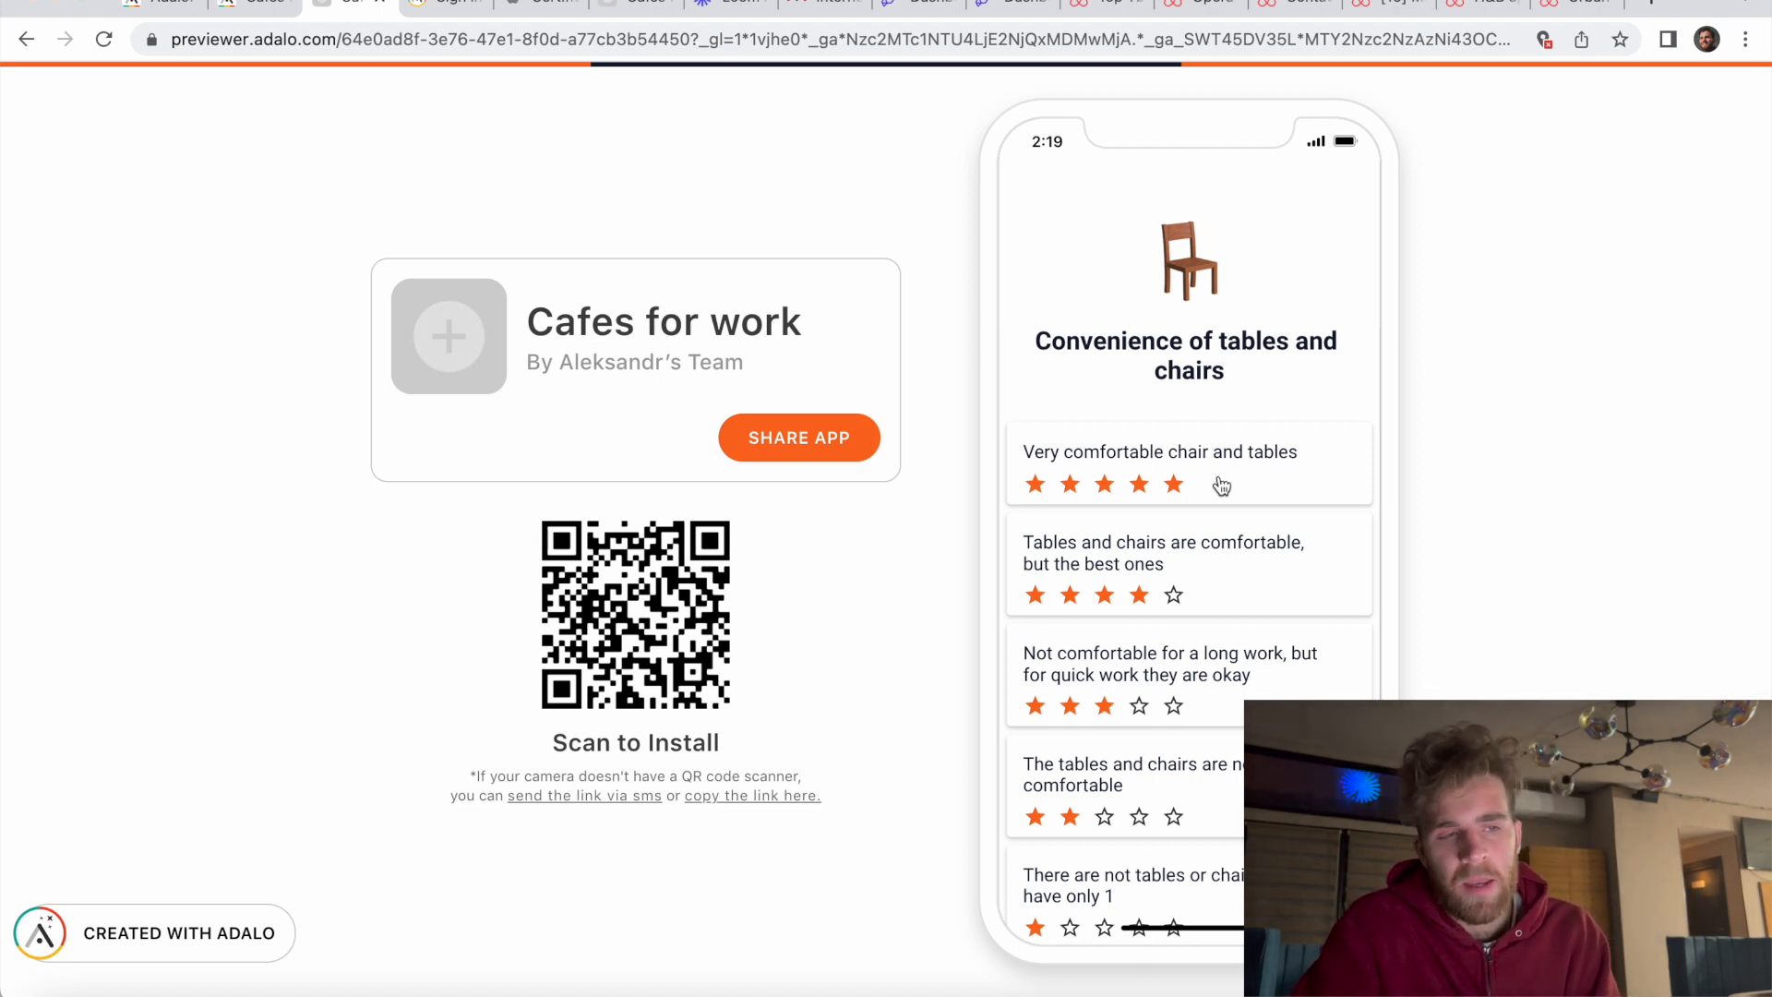
{"action": "left_click", "coordinate": [1221, 485]}
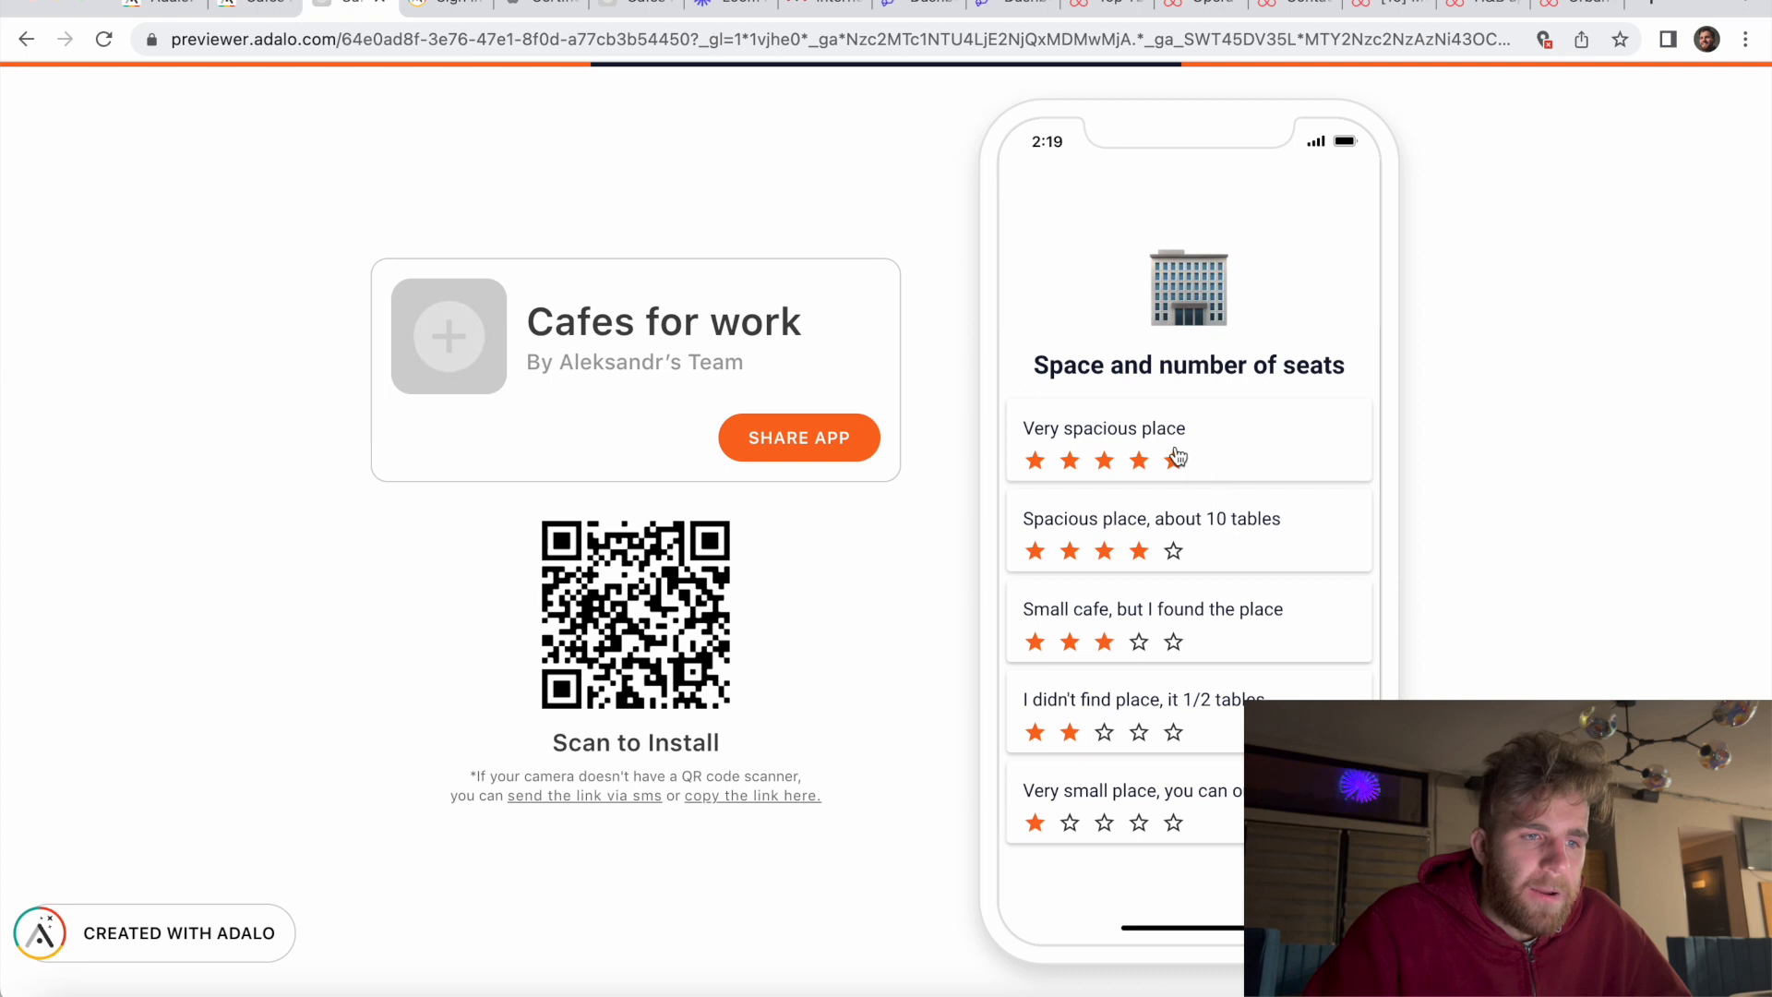
{"action": "left_click", "coordinate": [1176, 552]}
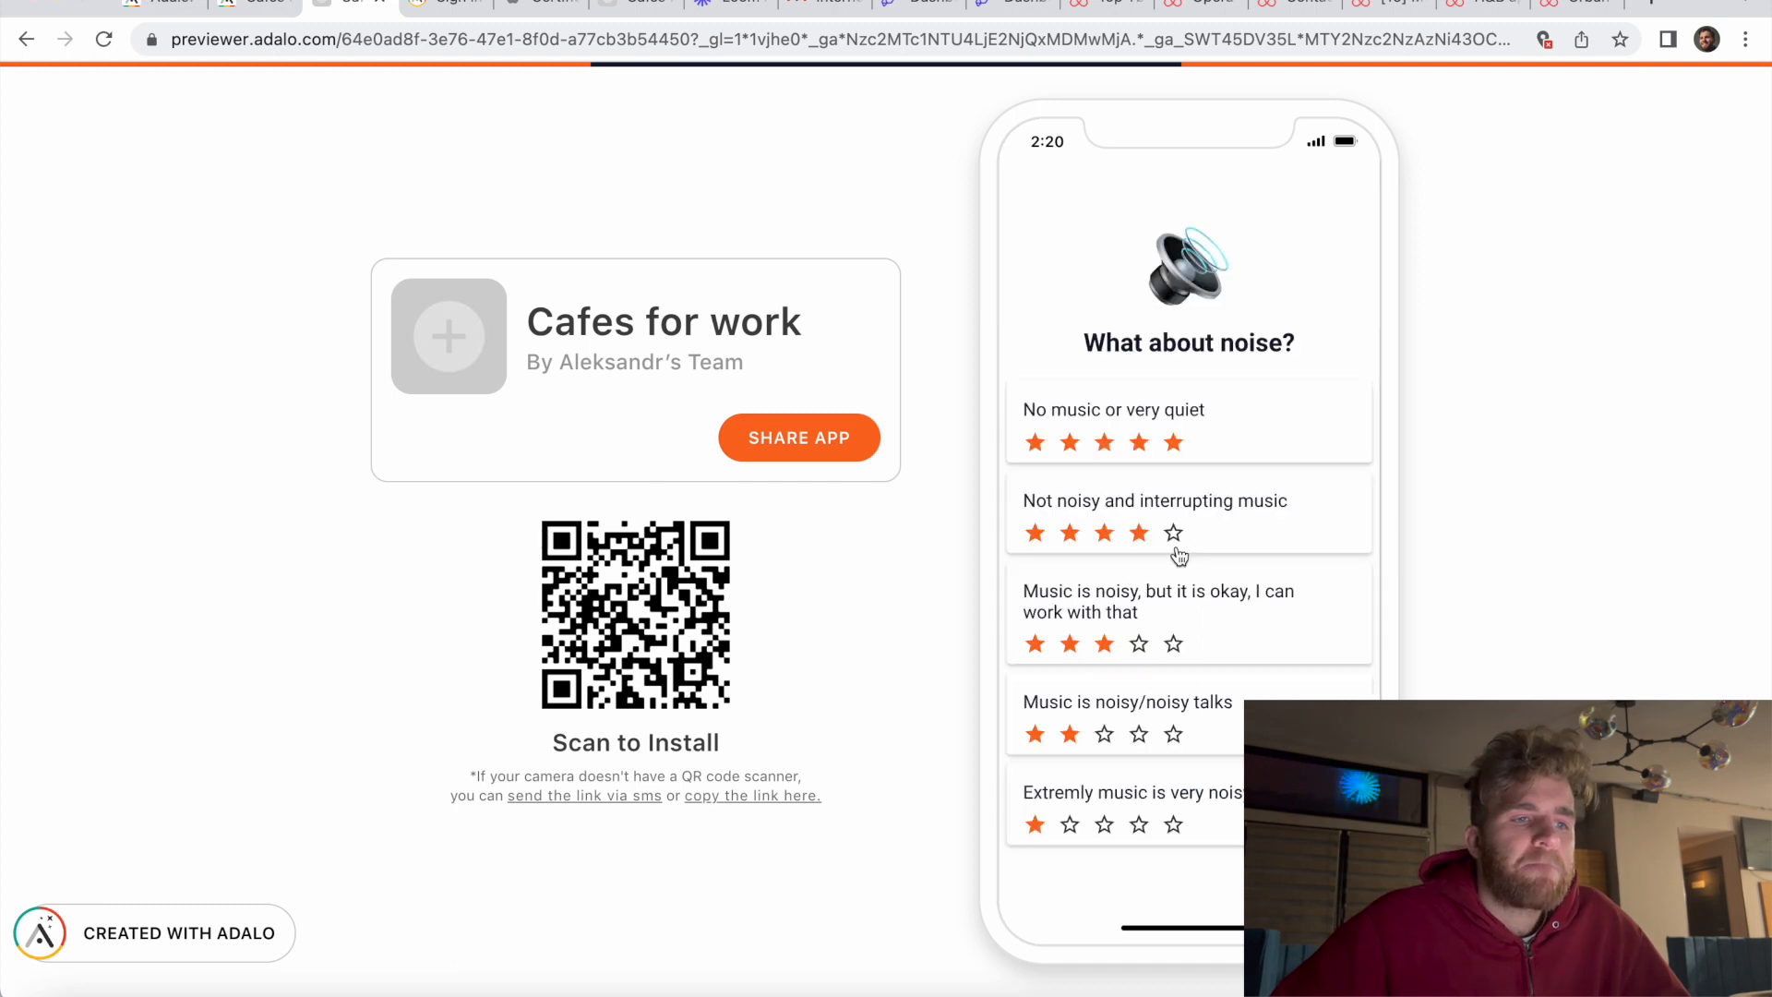
Step: Rate noise as "Not noisy and interrupting music", working time as "All day" and customer service with the two-star answer
{"action": "left_click", "coordinate": [1210, 542]}
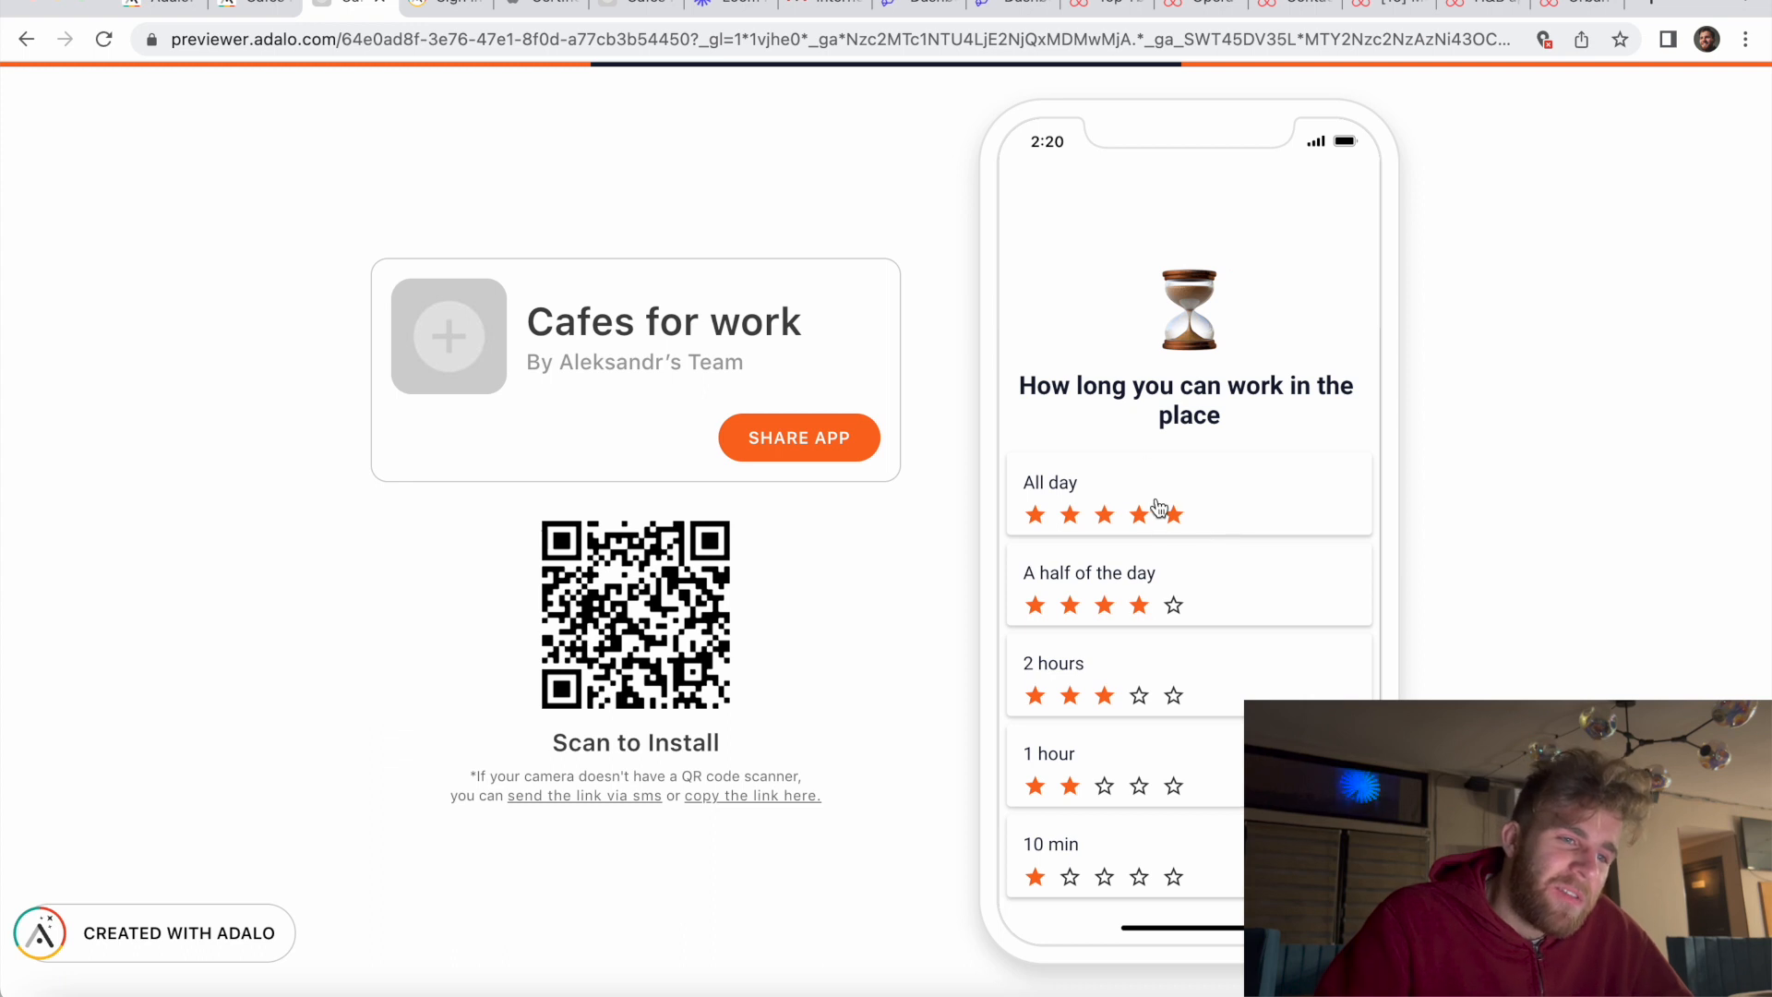
{"action": "left_click", "coordinate": [1107, 499]}
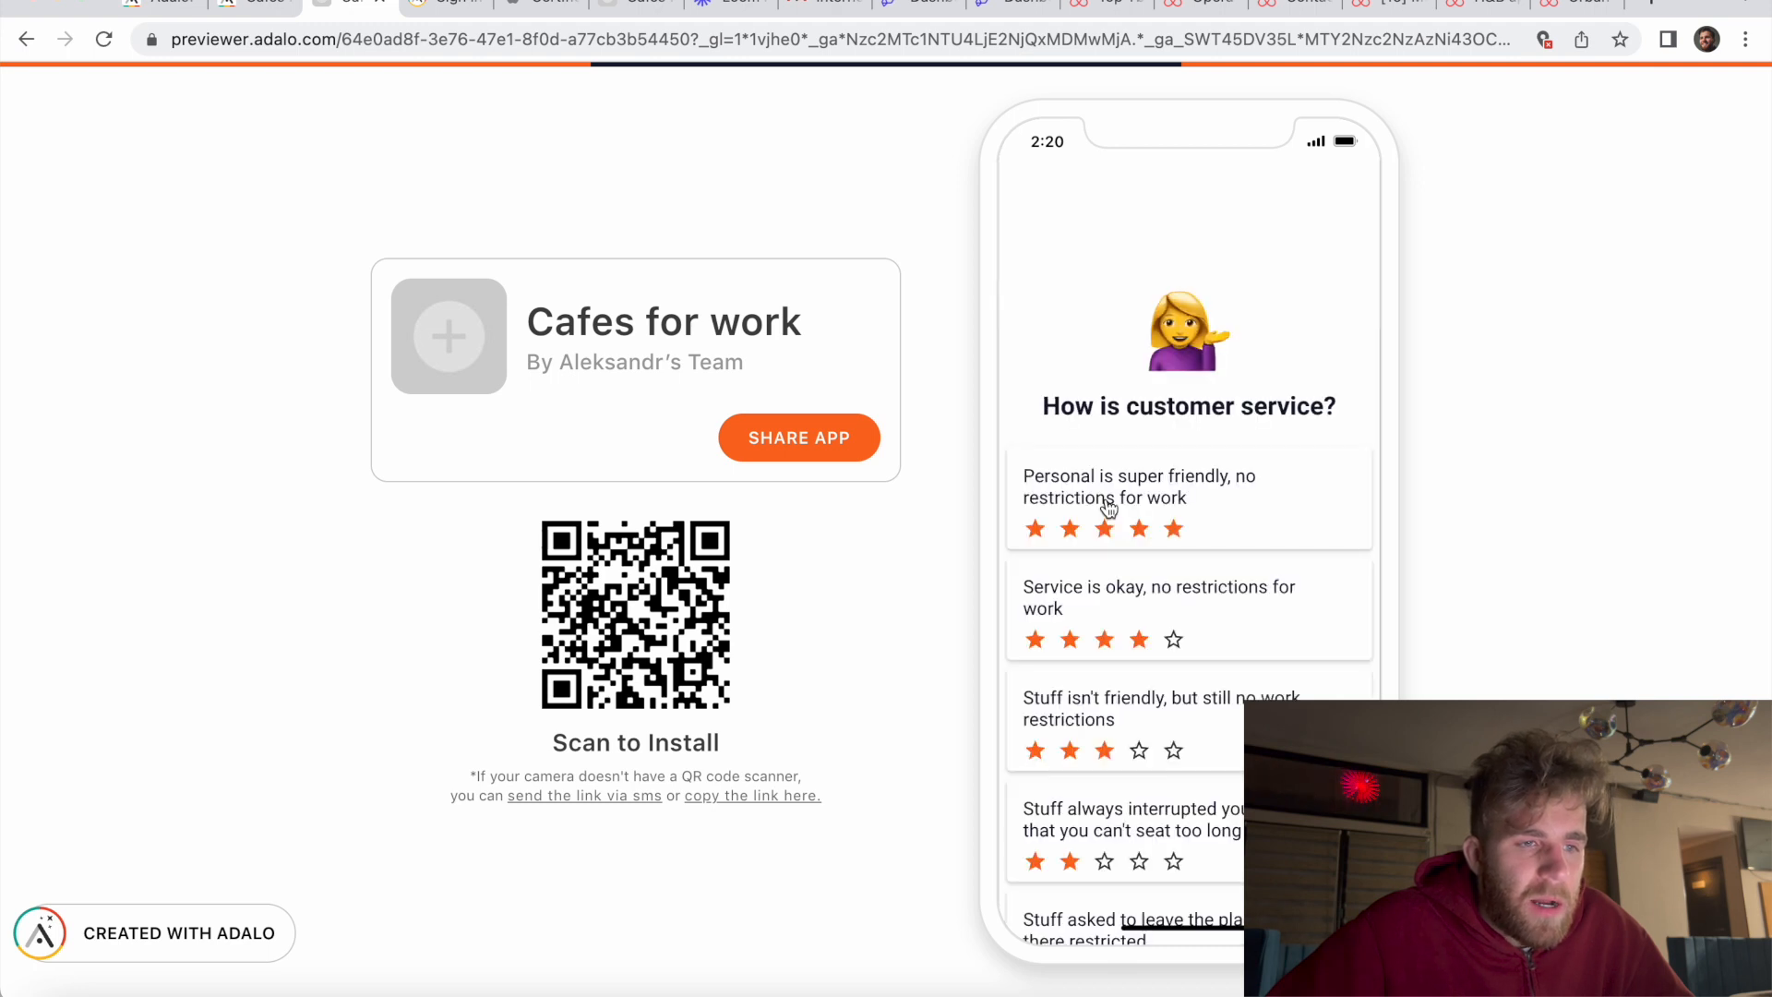
{"action": "scroll", "coordinate": [1186, 879], "scroll_direction": "down", "scroll_amount": 2}
{"action": "scroll", "coordinate": [1188, 881], "scroll_direction": "down", "scroll_amount": 1}
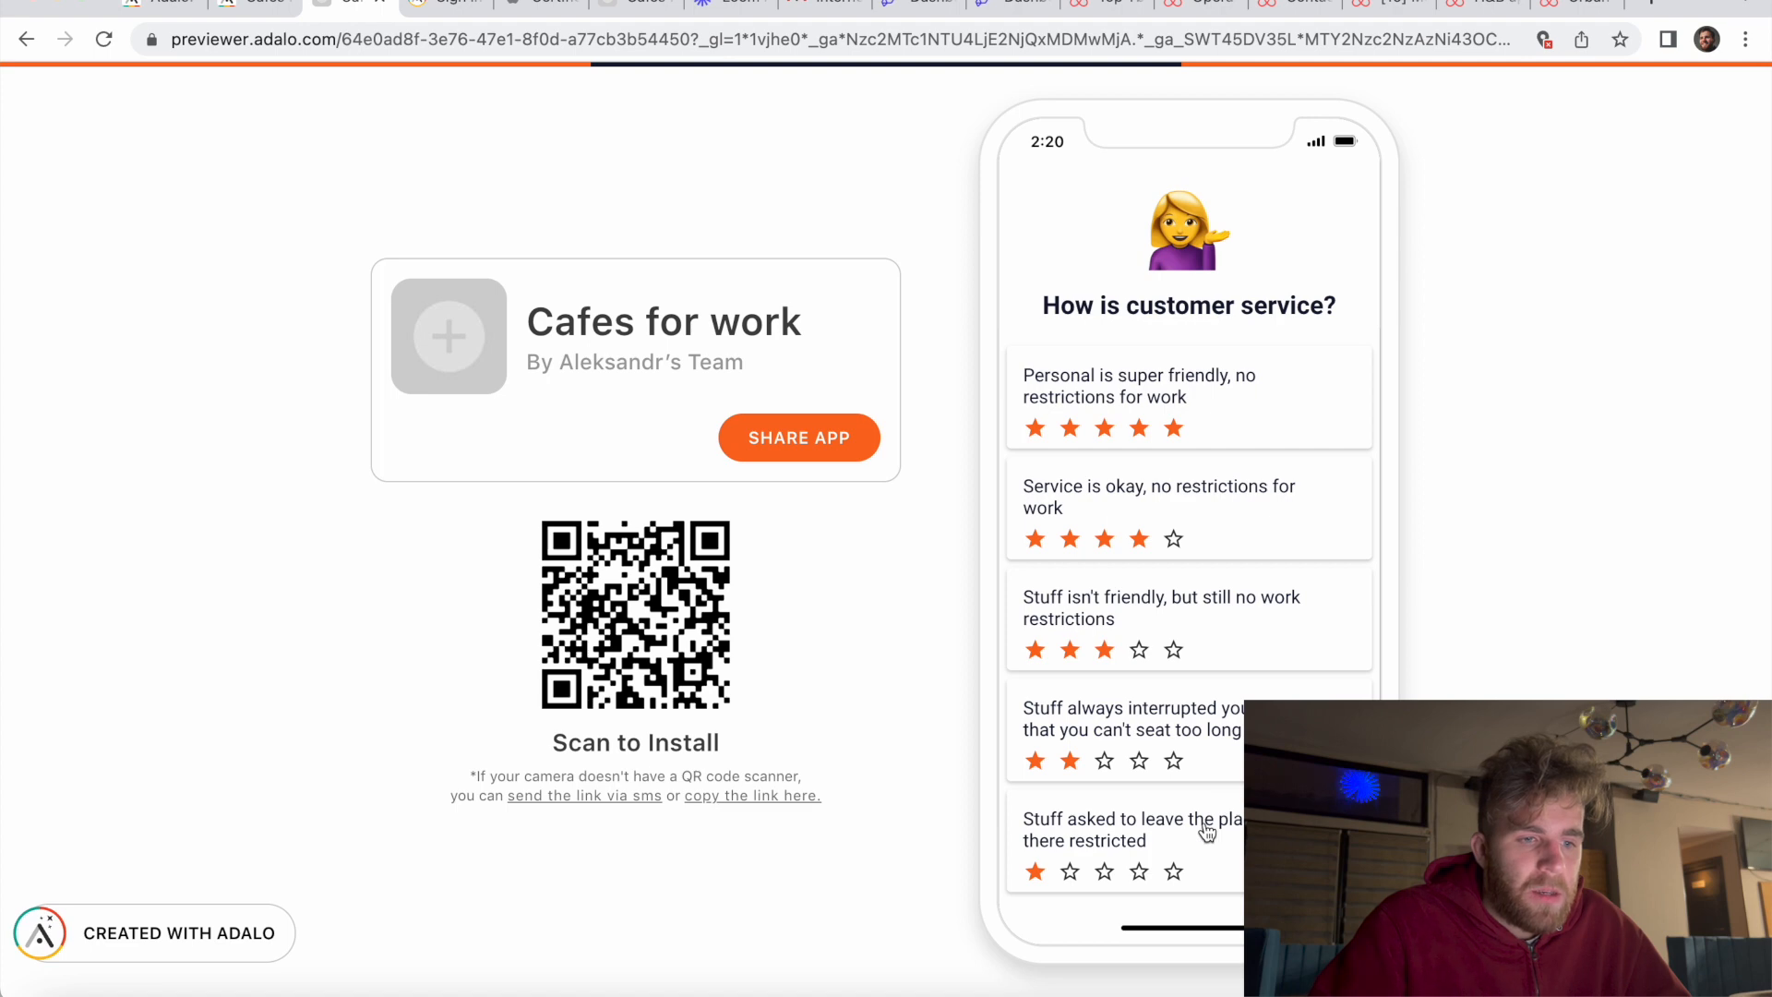
{"action": "left_click", "coordinate": [1180, 744]}
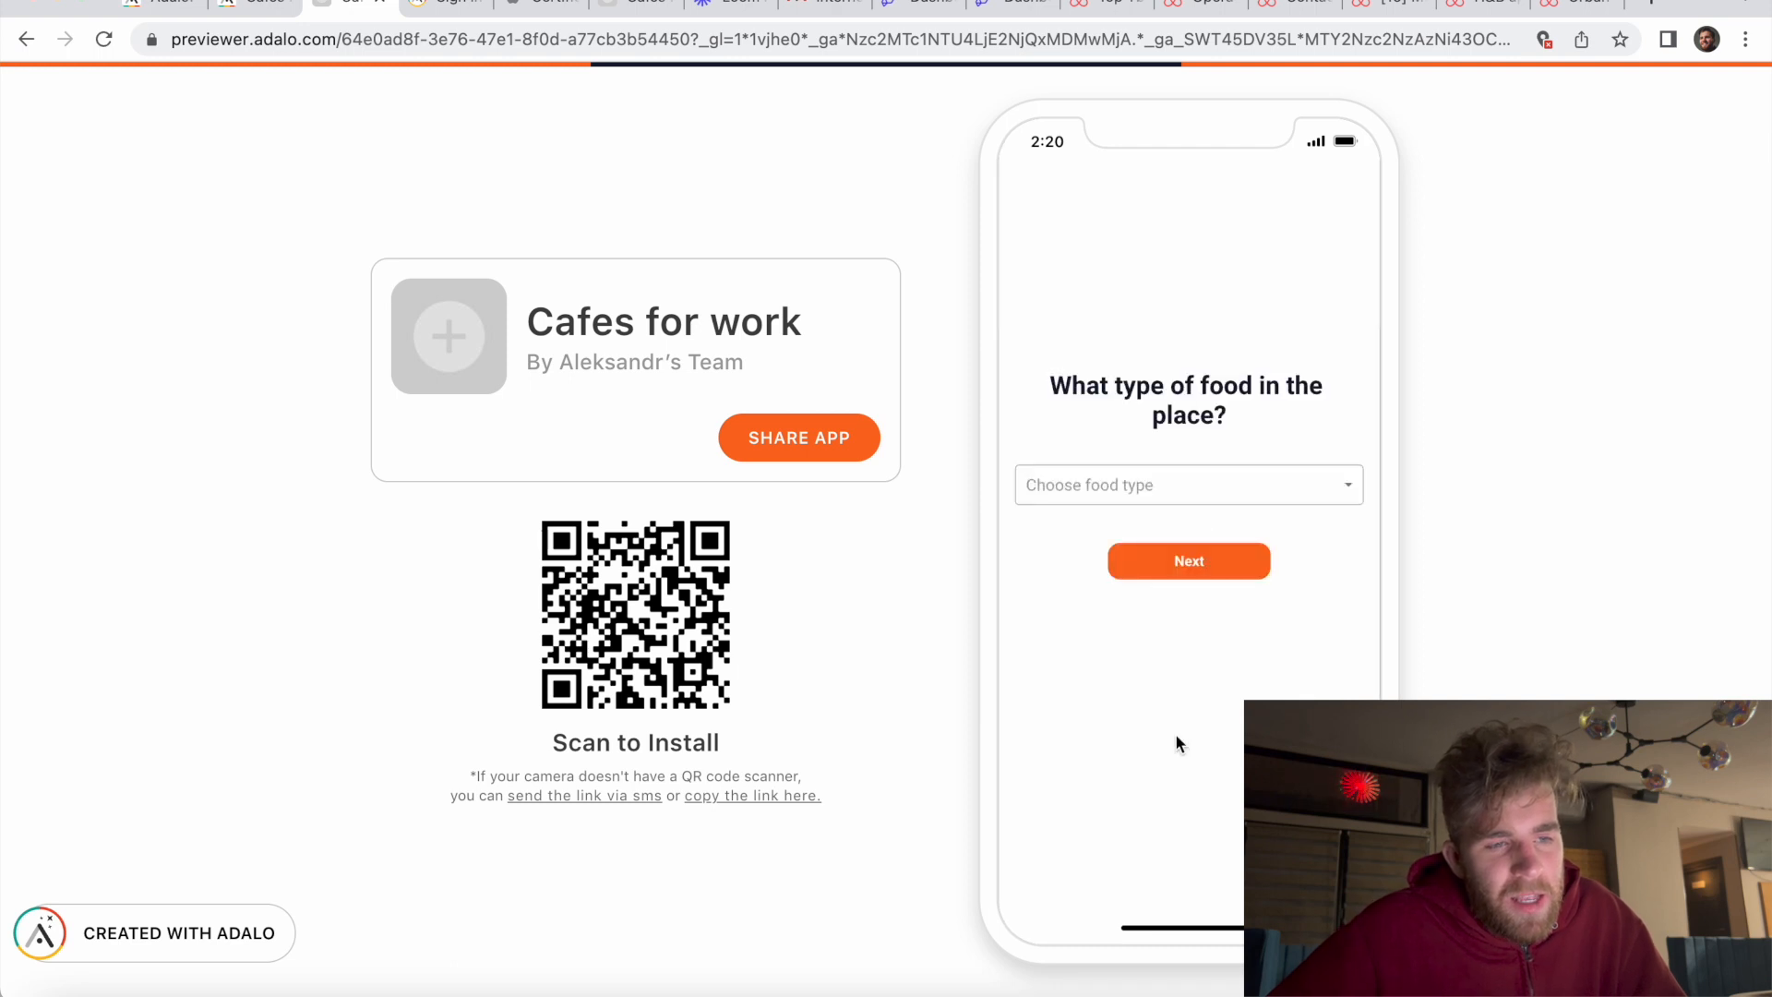
Step: Set the food type to "Only sweet things", then rate food as "Food is okay, nothing special" and drinks as "Very taste drinks"
{"action": "left_click", "coordinate": [1199, 487]}
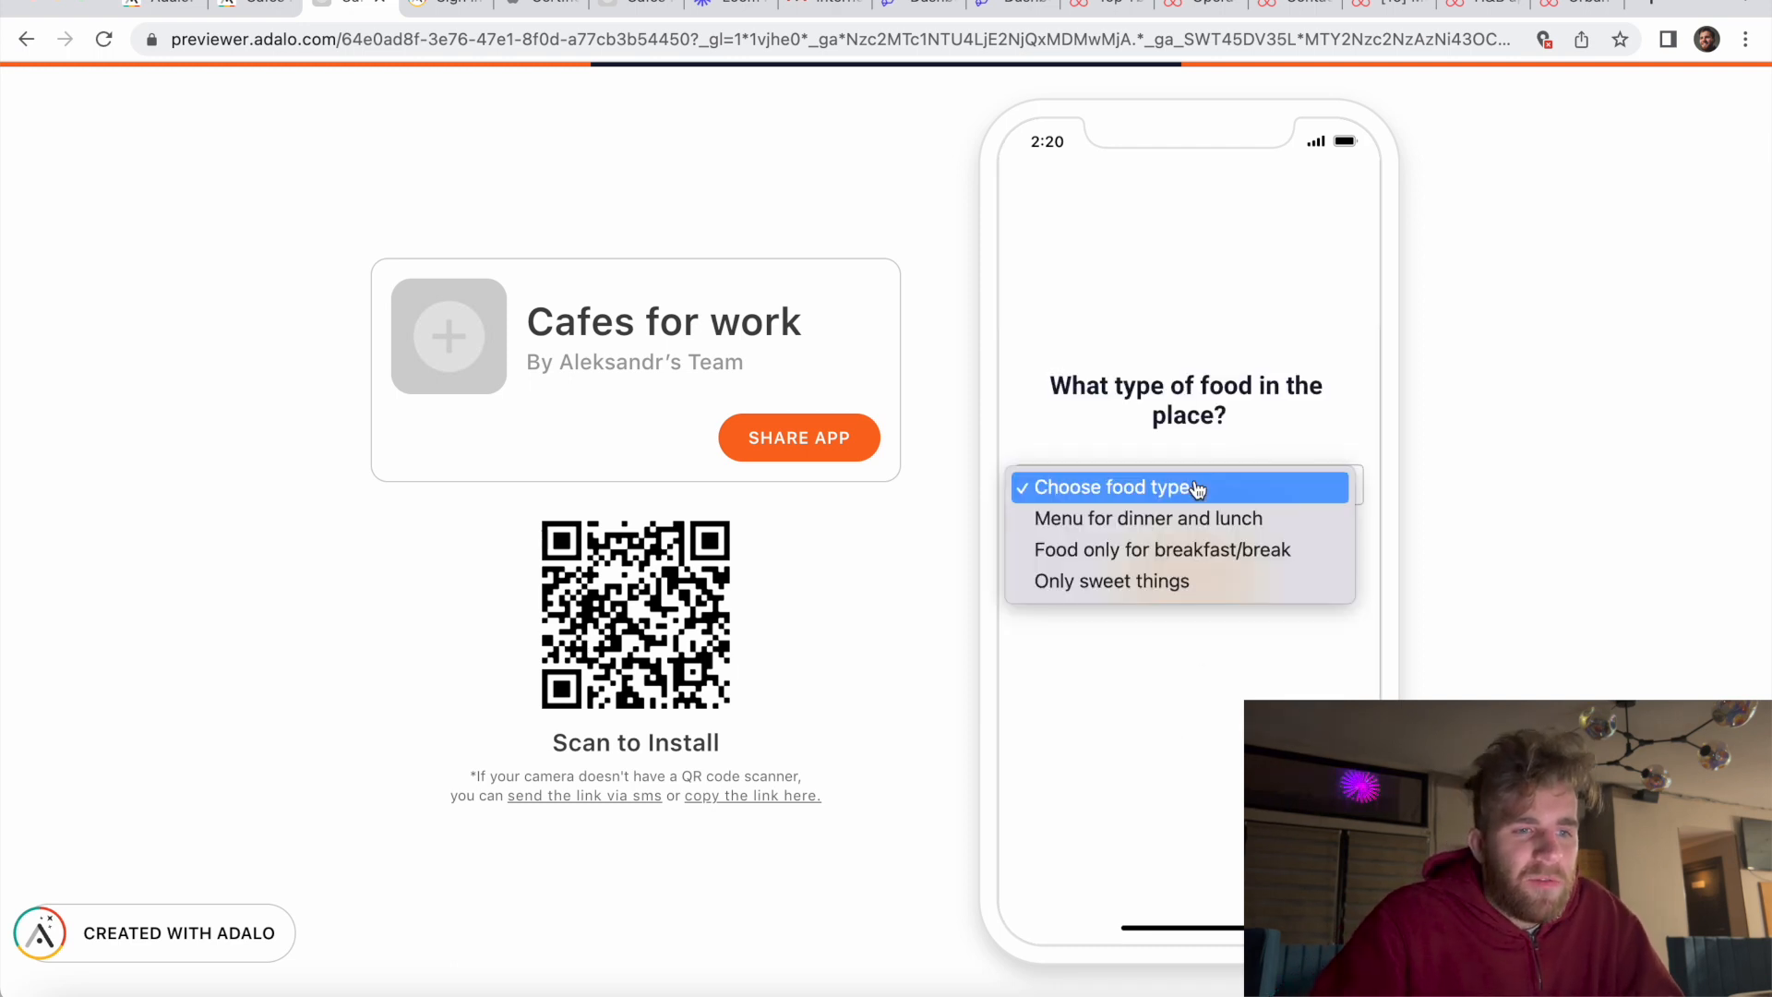
{"action": "left_click", "coordinate": [1195, 598]}
{"action": "left_click", "coordinate": [1221, 560]}
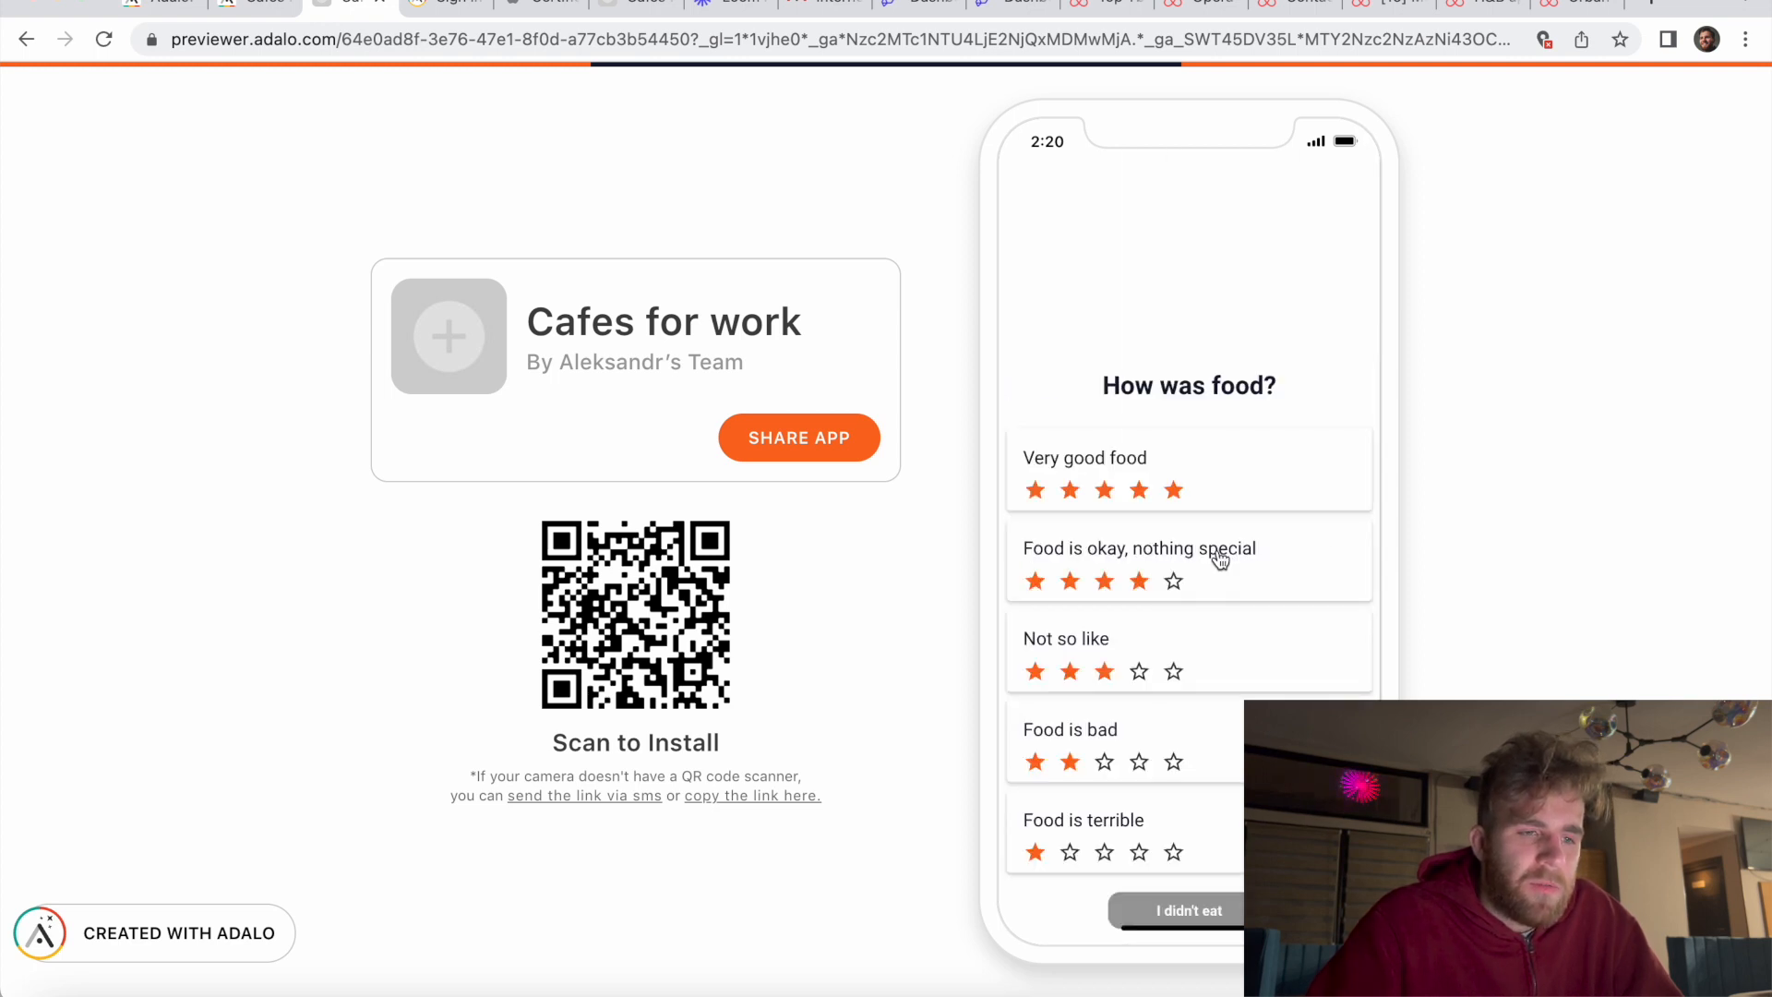
{"action": "left_click", "coordinate": [1167, 561]}
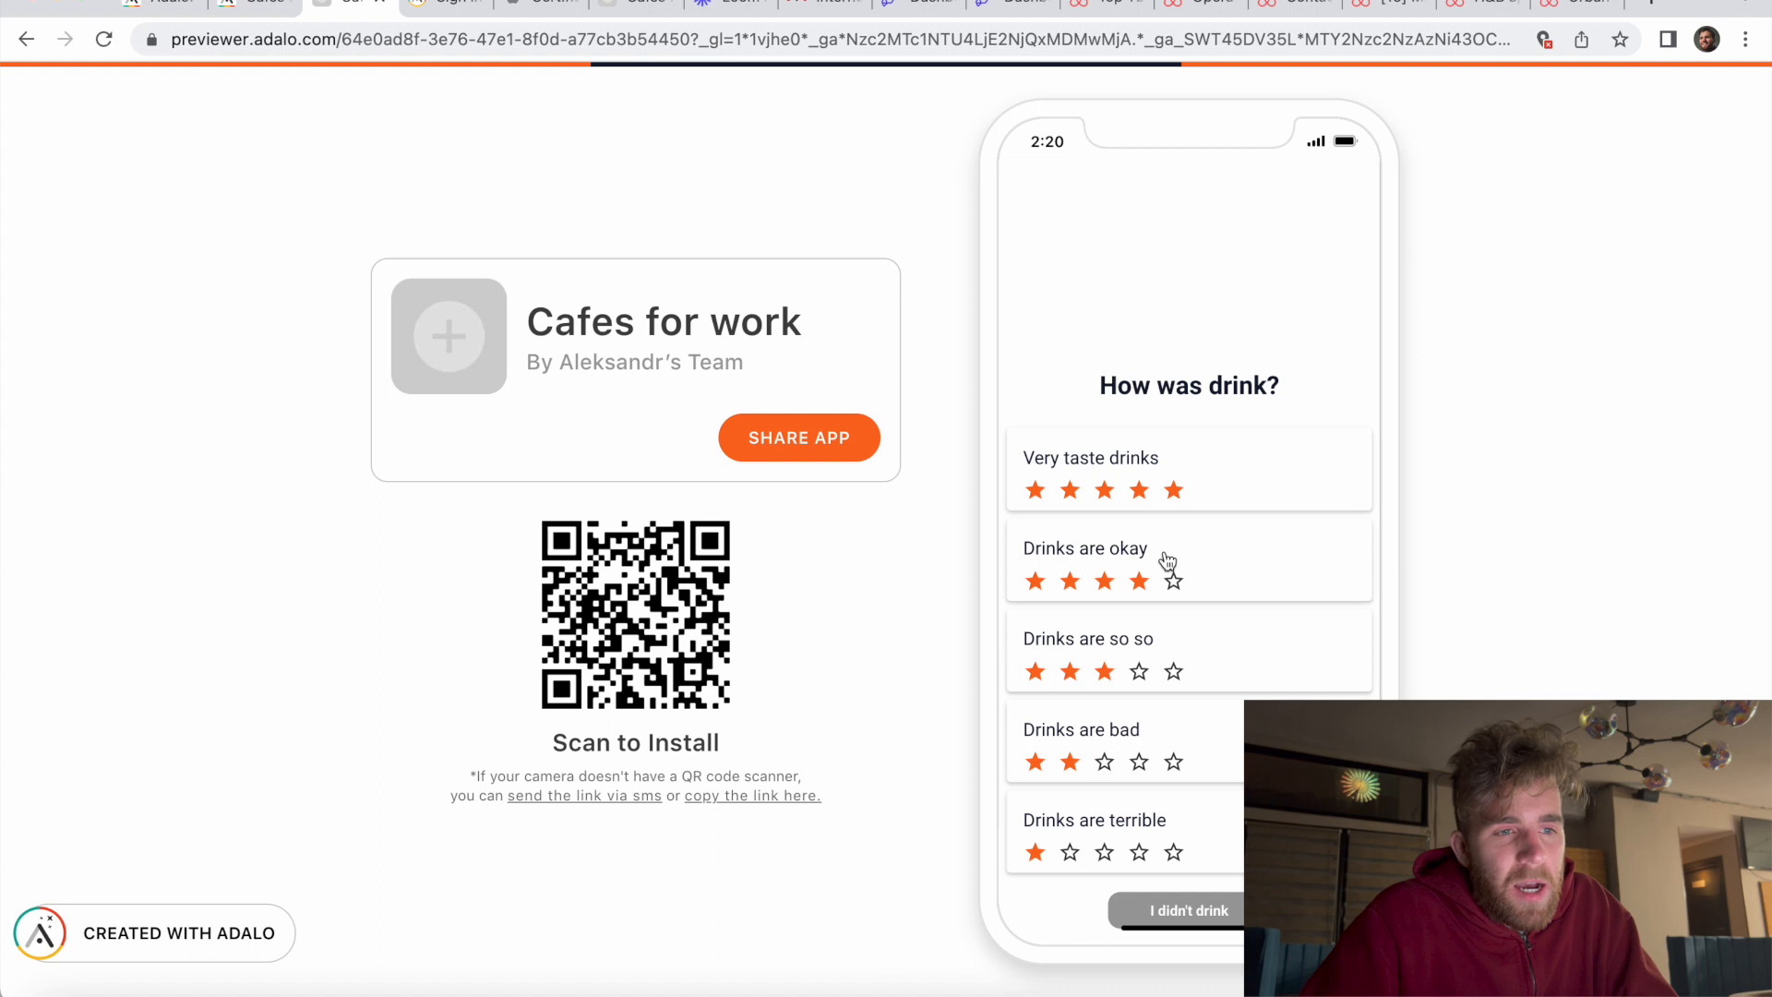
{"action": "left_click", "coordinate": [1162, 476]}
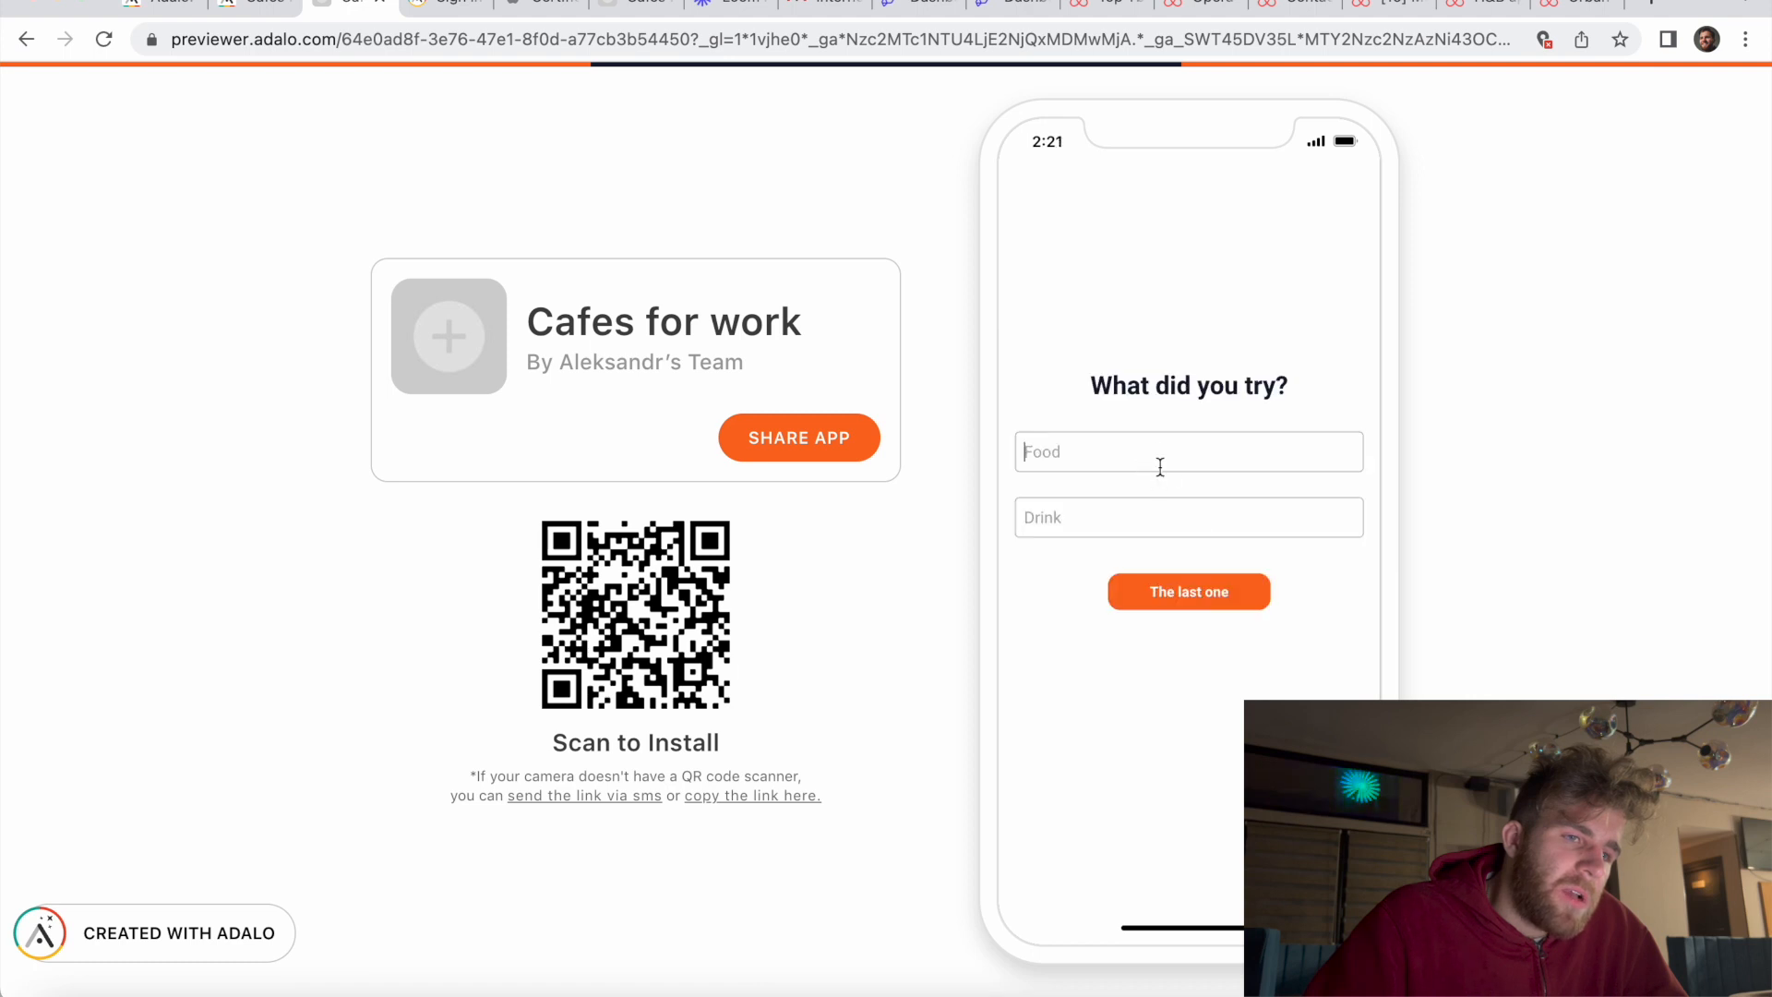
Step: Fill in what was tried with Carrot pie as the food and Banana latte as the drink
{"action": "left_click", "coordinate": [1137, 509]}
{"action": "type", "text": "Banana latte"}
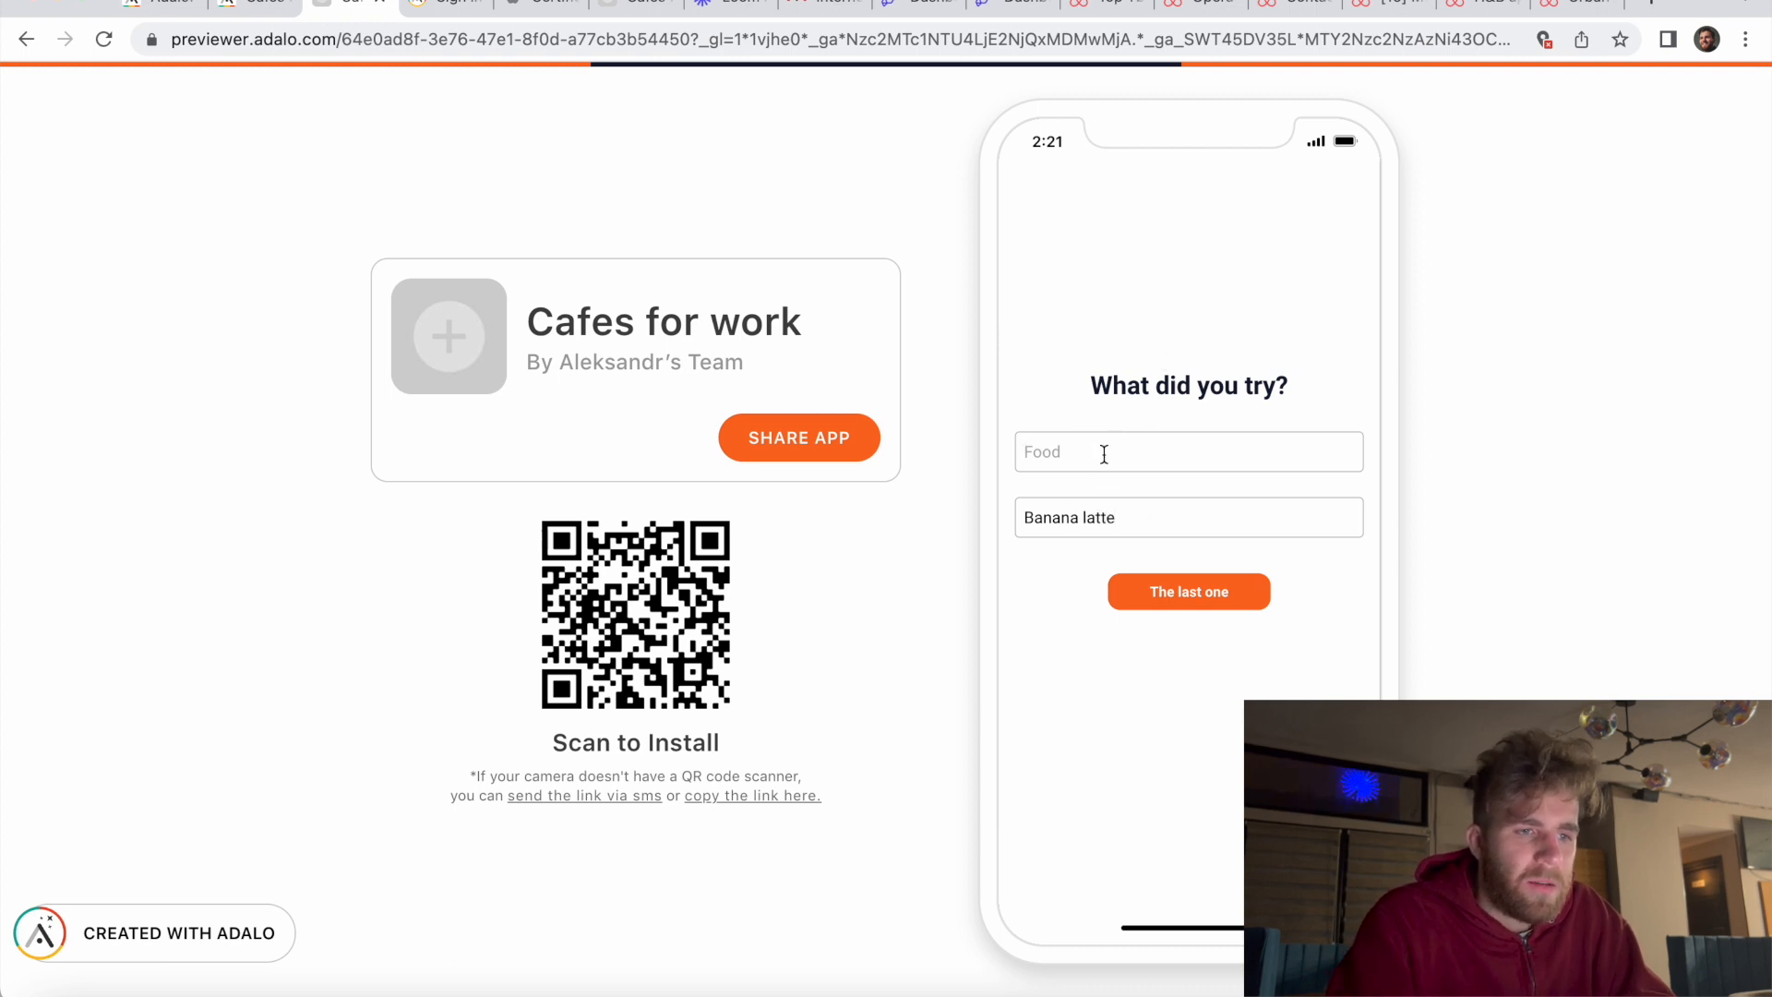
{"action": "type", "text": "Carrot piy"}
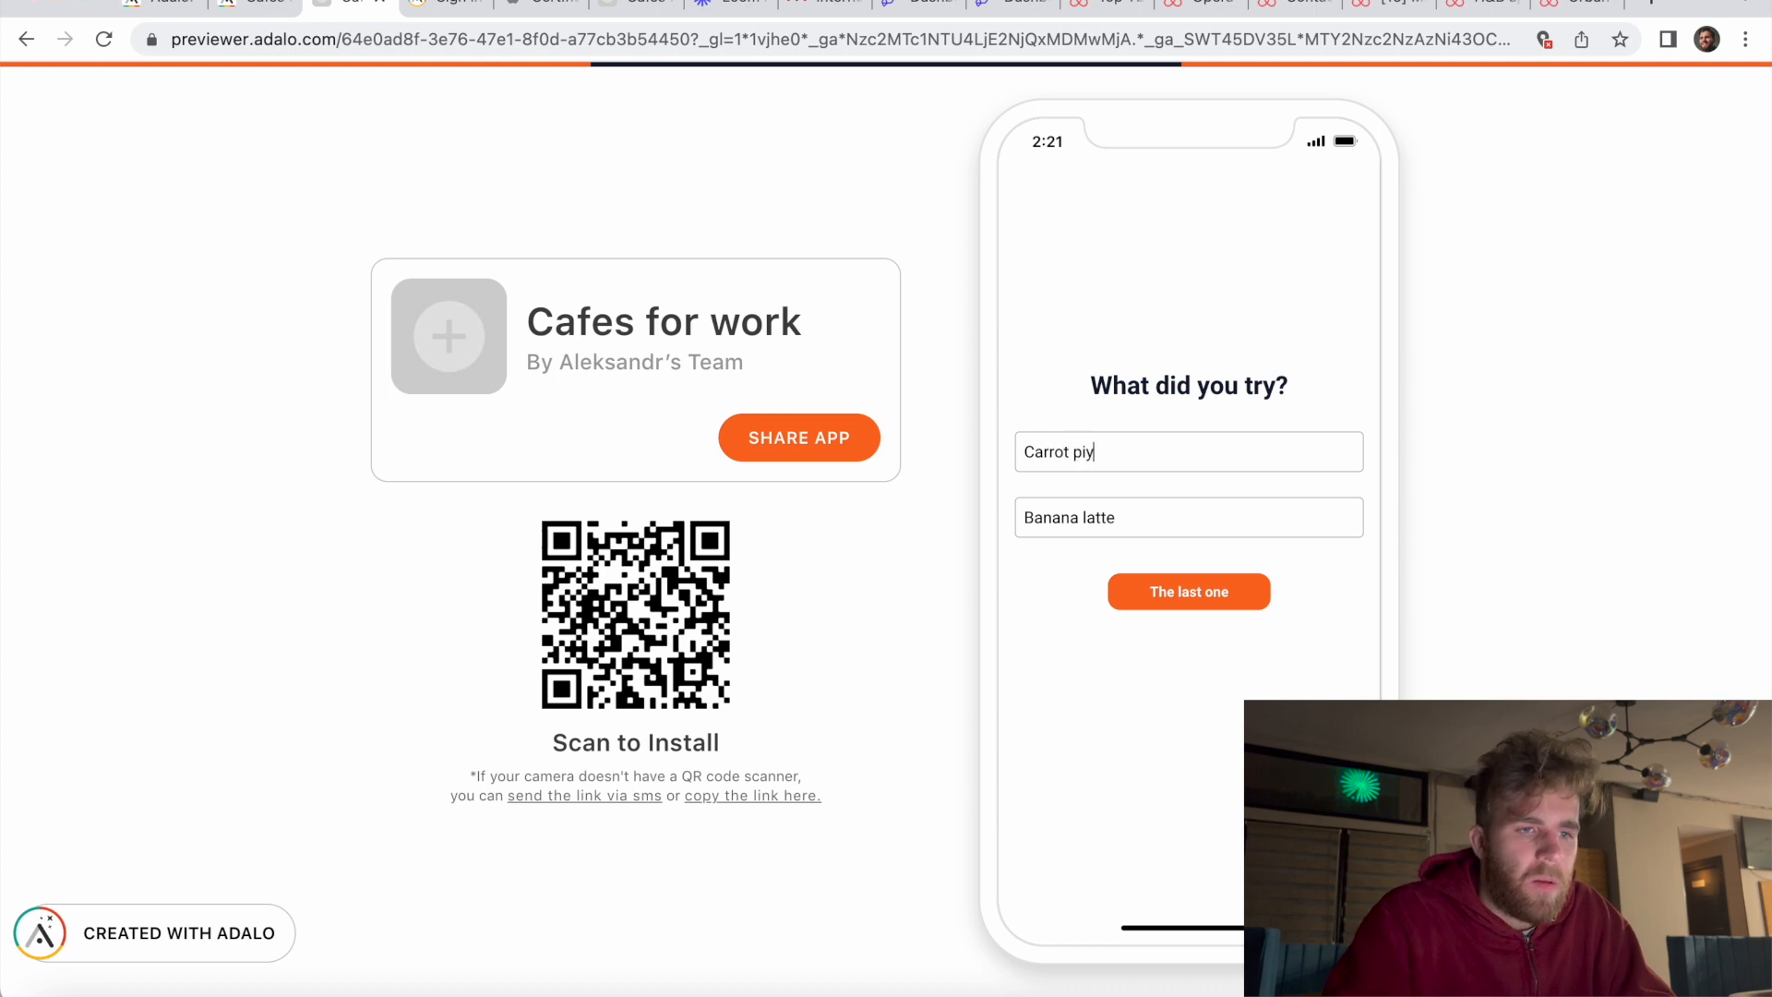
{"action": "key", "text": "BackSpace"}
{"action": "type", "text": "ye"}
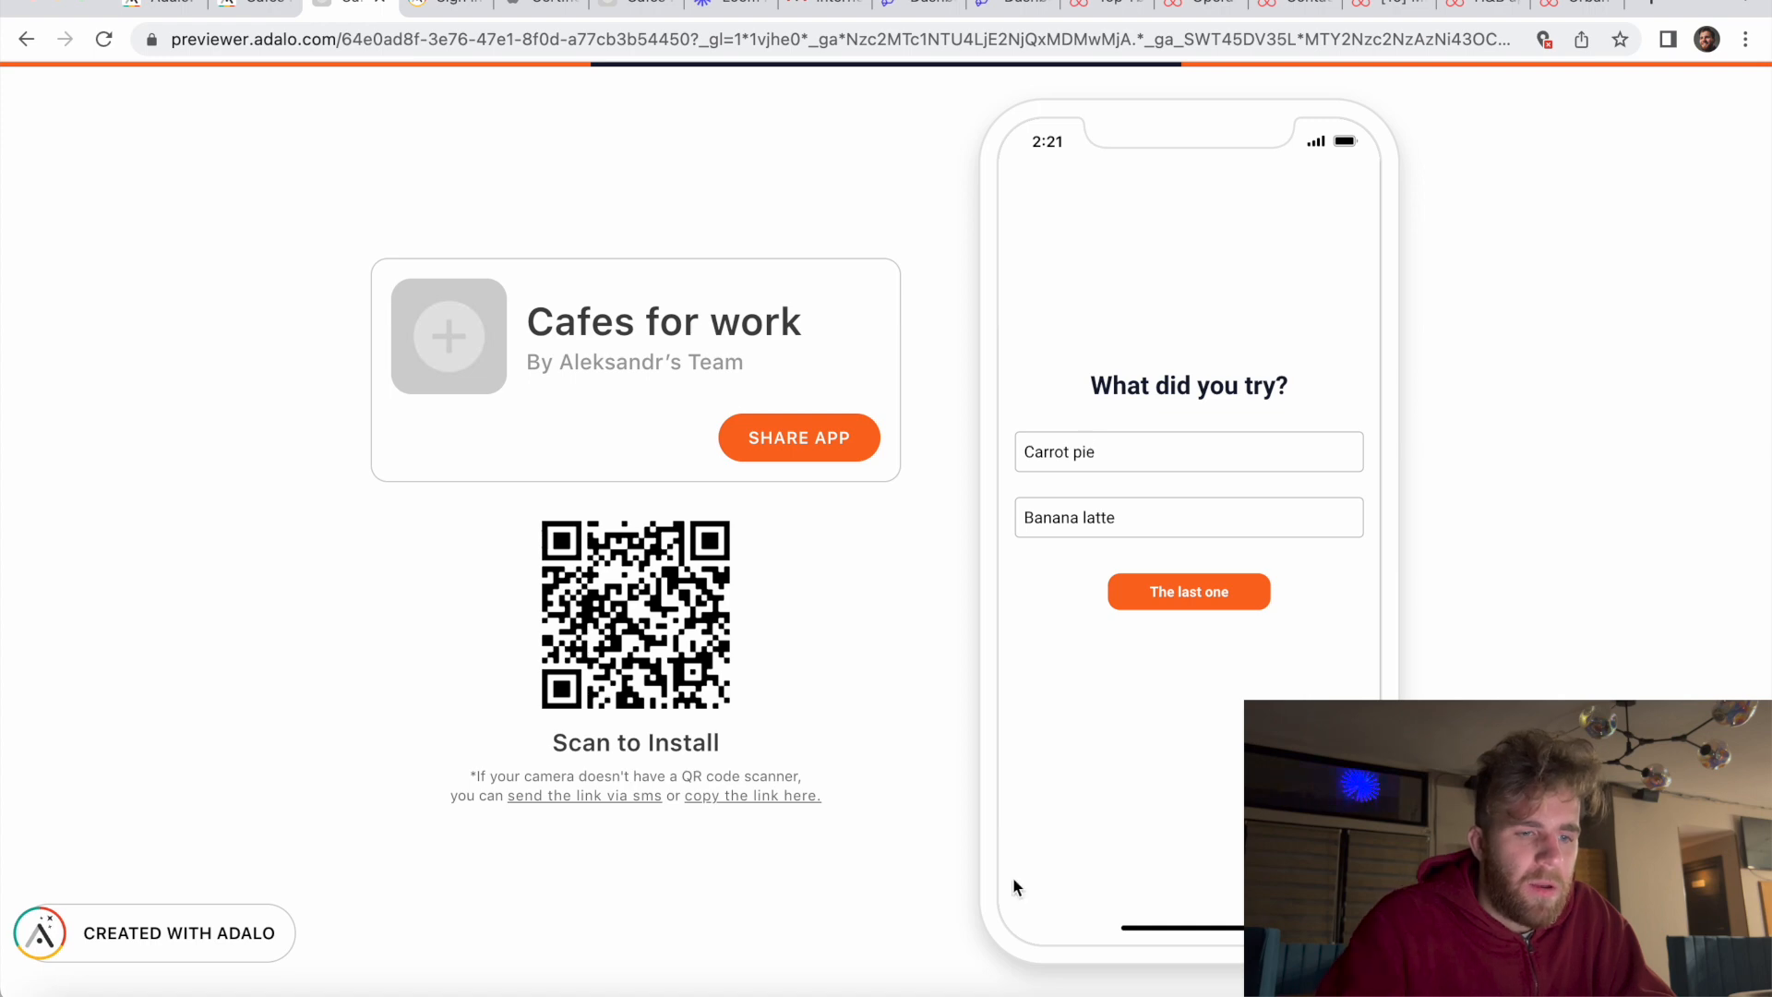
Step: Look up the English translation of "пирог" in Reverso and return to the app preview
{"action": "mouse_move", "coordinate": [1172, 988]}
{"action": "left_click", "coordinate": [1196, 980]}
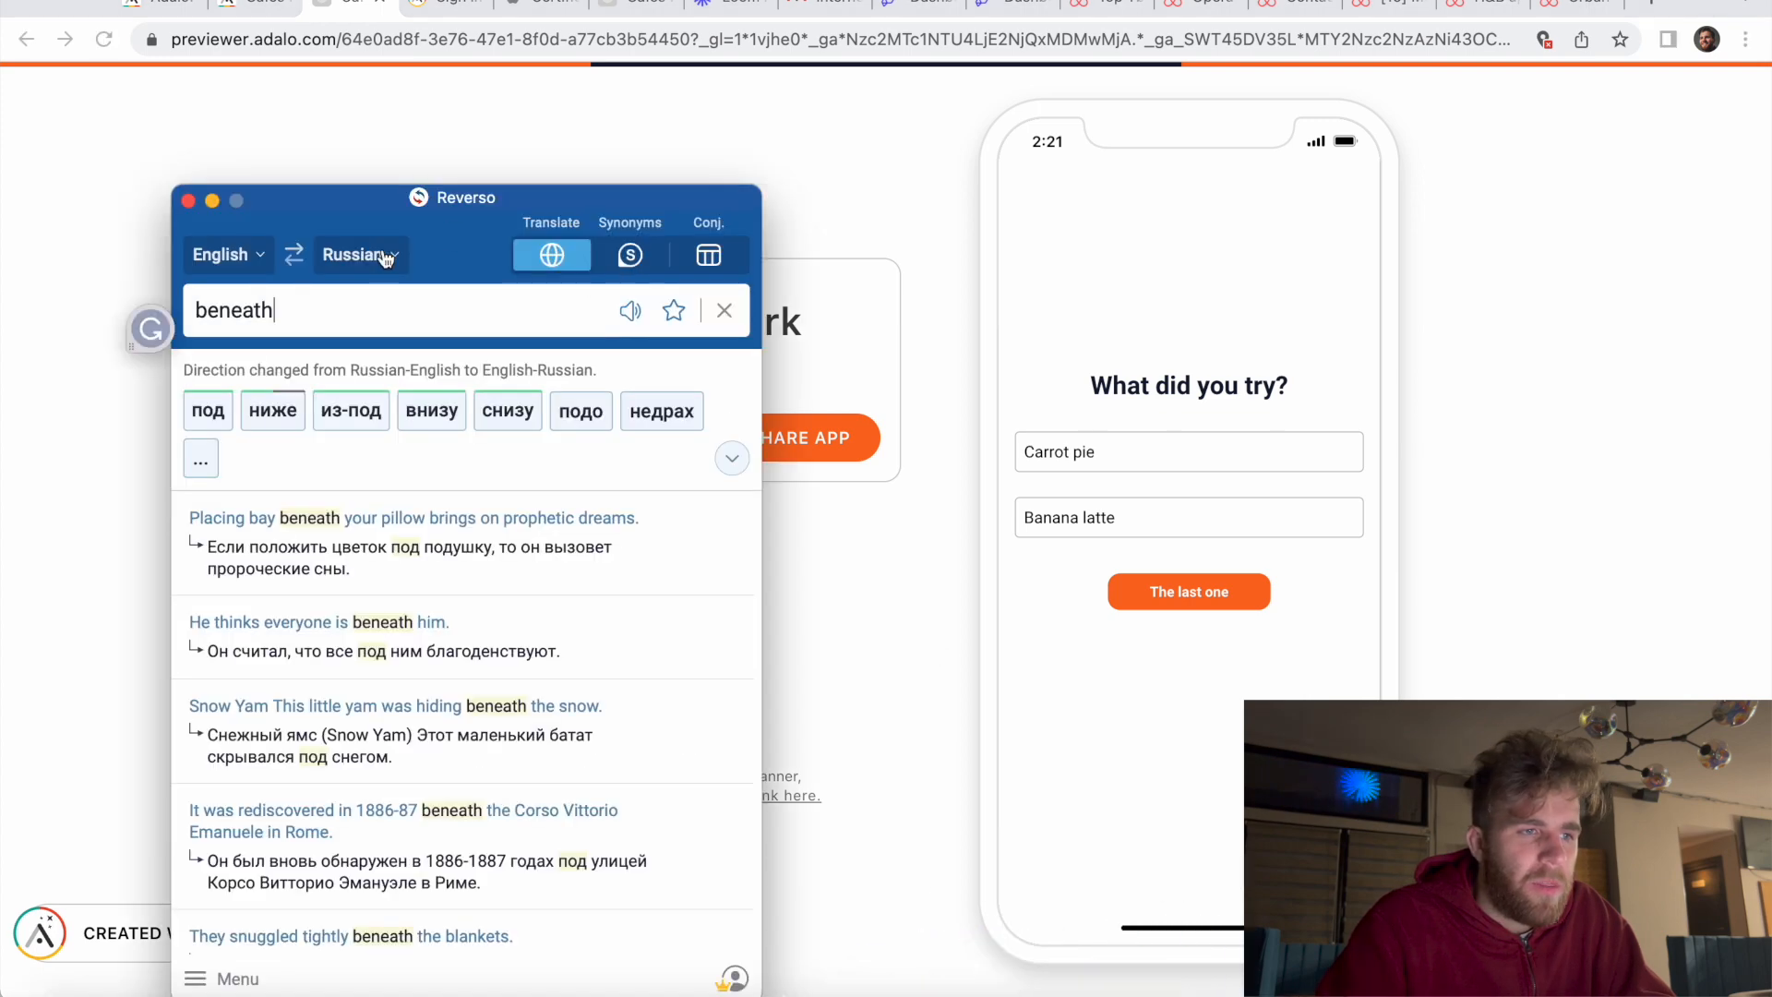
{"action": "double_click", "coordinate": [412, 294]}
{"action": "type", "text": "gbhj"}
{"action": "key", "text": "BackSpace"}
{"action": "key", "text": "BackSpace"}
{"action": "key", "text": "BackSpace"}
{"action": "key", "text": "BackSpace"}
{"action": "type", "text": "пирог"}
{"action": "key", "text": "Return"}
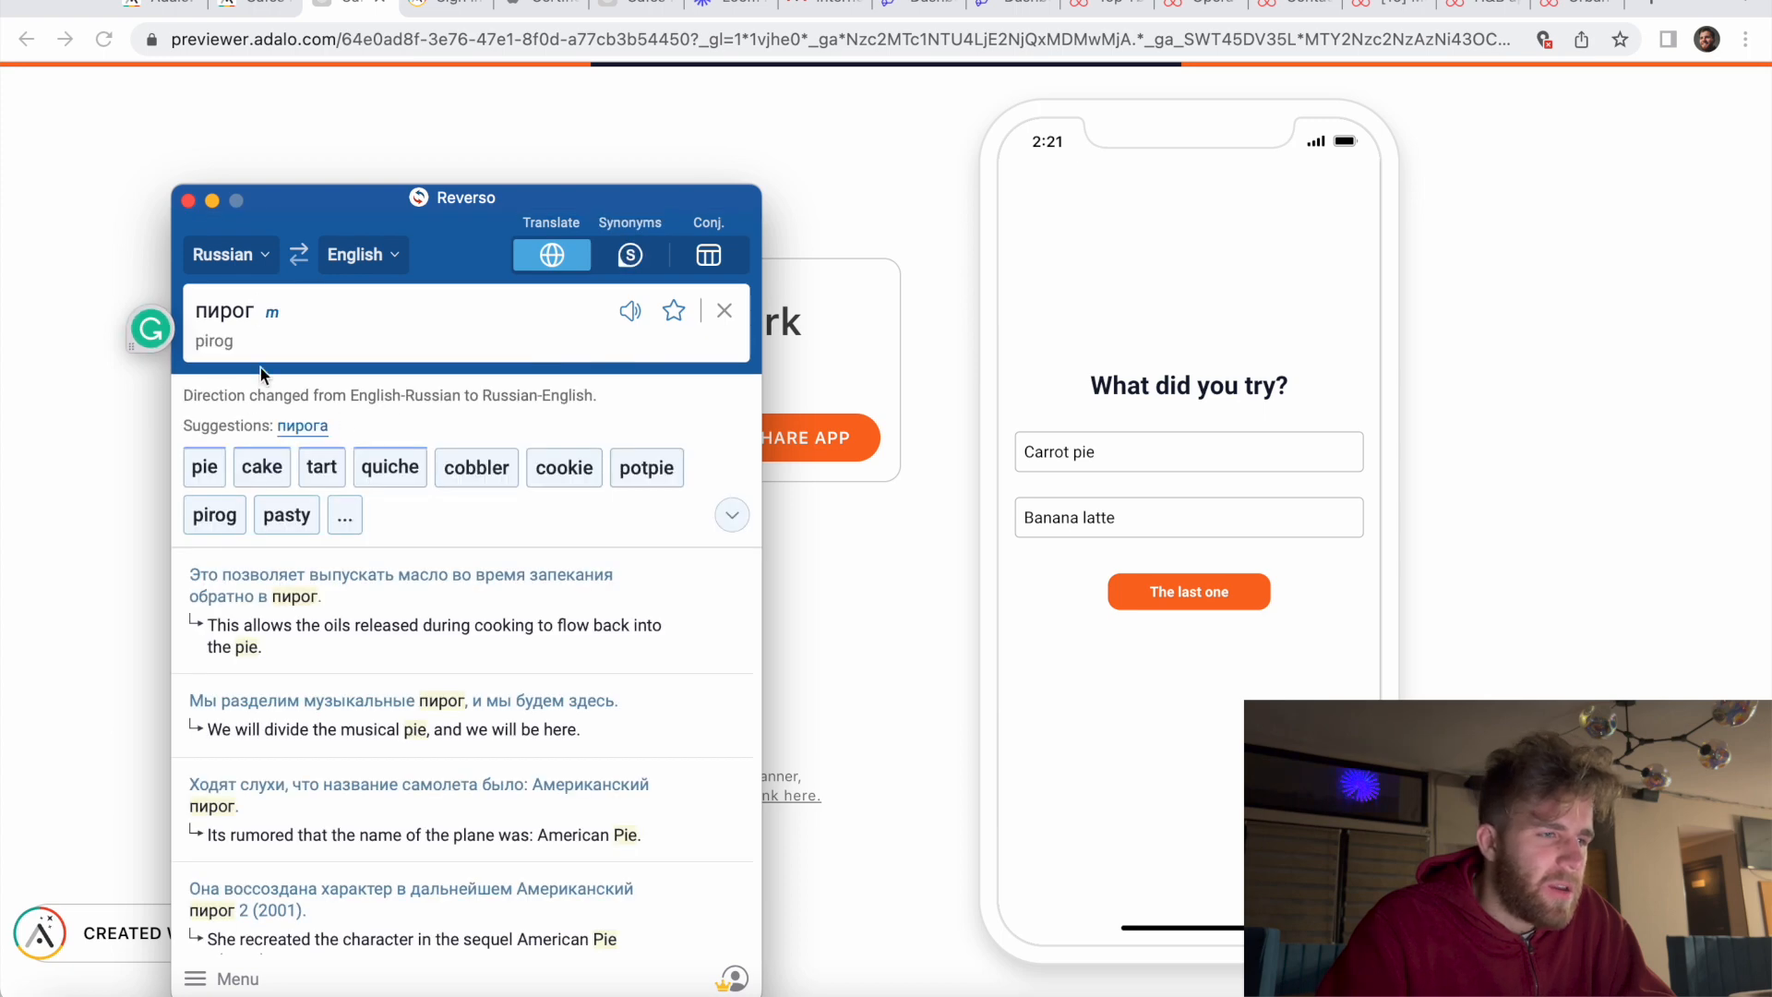
{"action": "left_click", "coordinate": [1126, 461]}
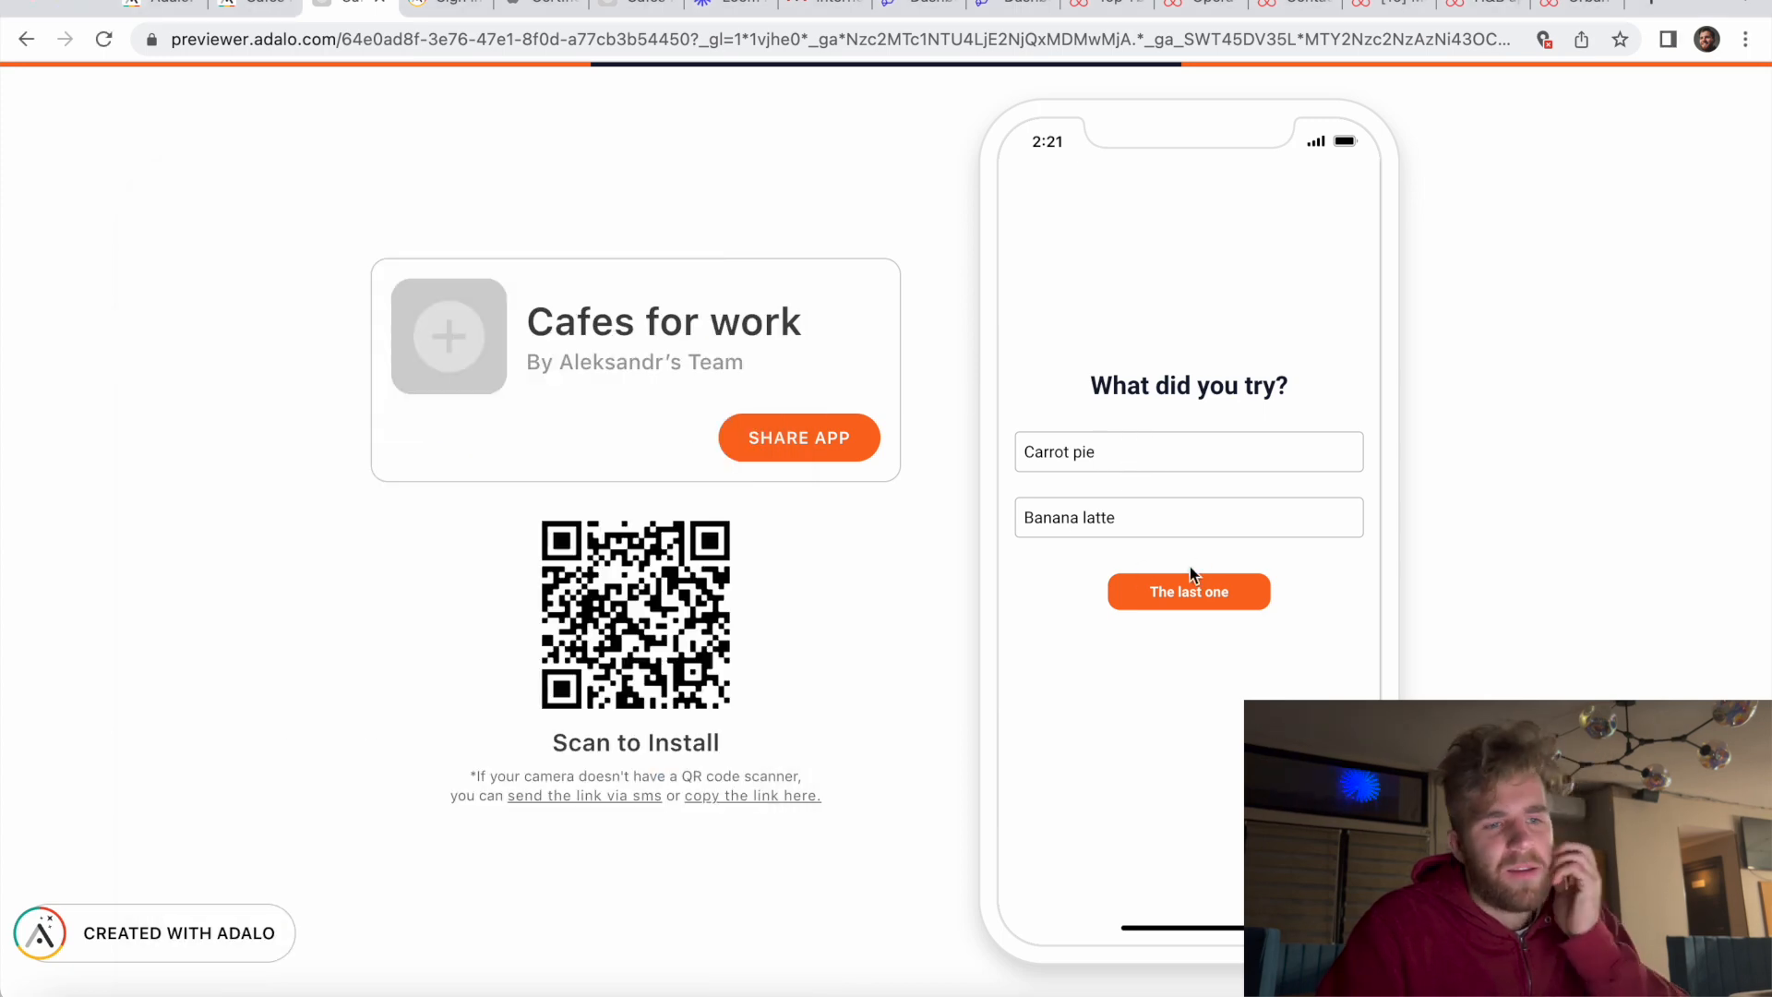
Step: Submit the tried items, add the review "It was good" and skip the photo upload to finish the rating
{"action": "left_click", "coordinate": [1192, 595]}
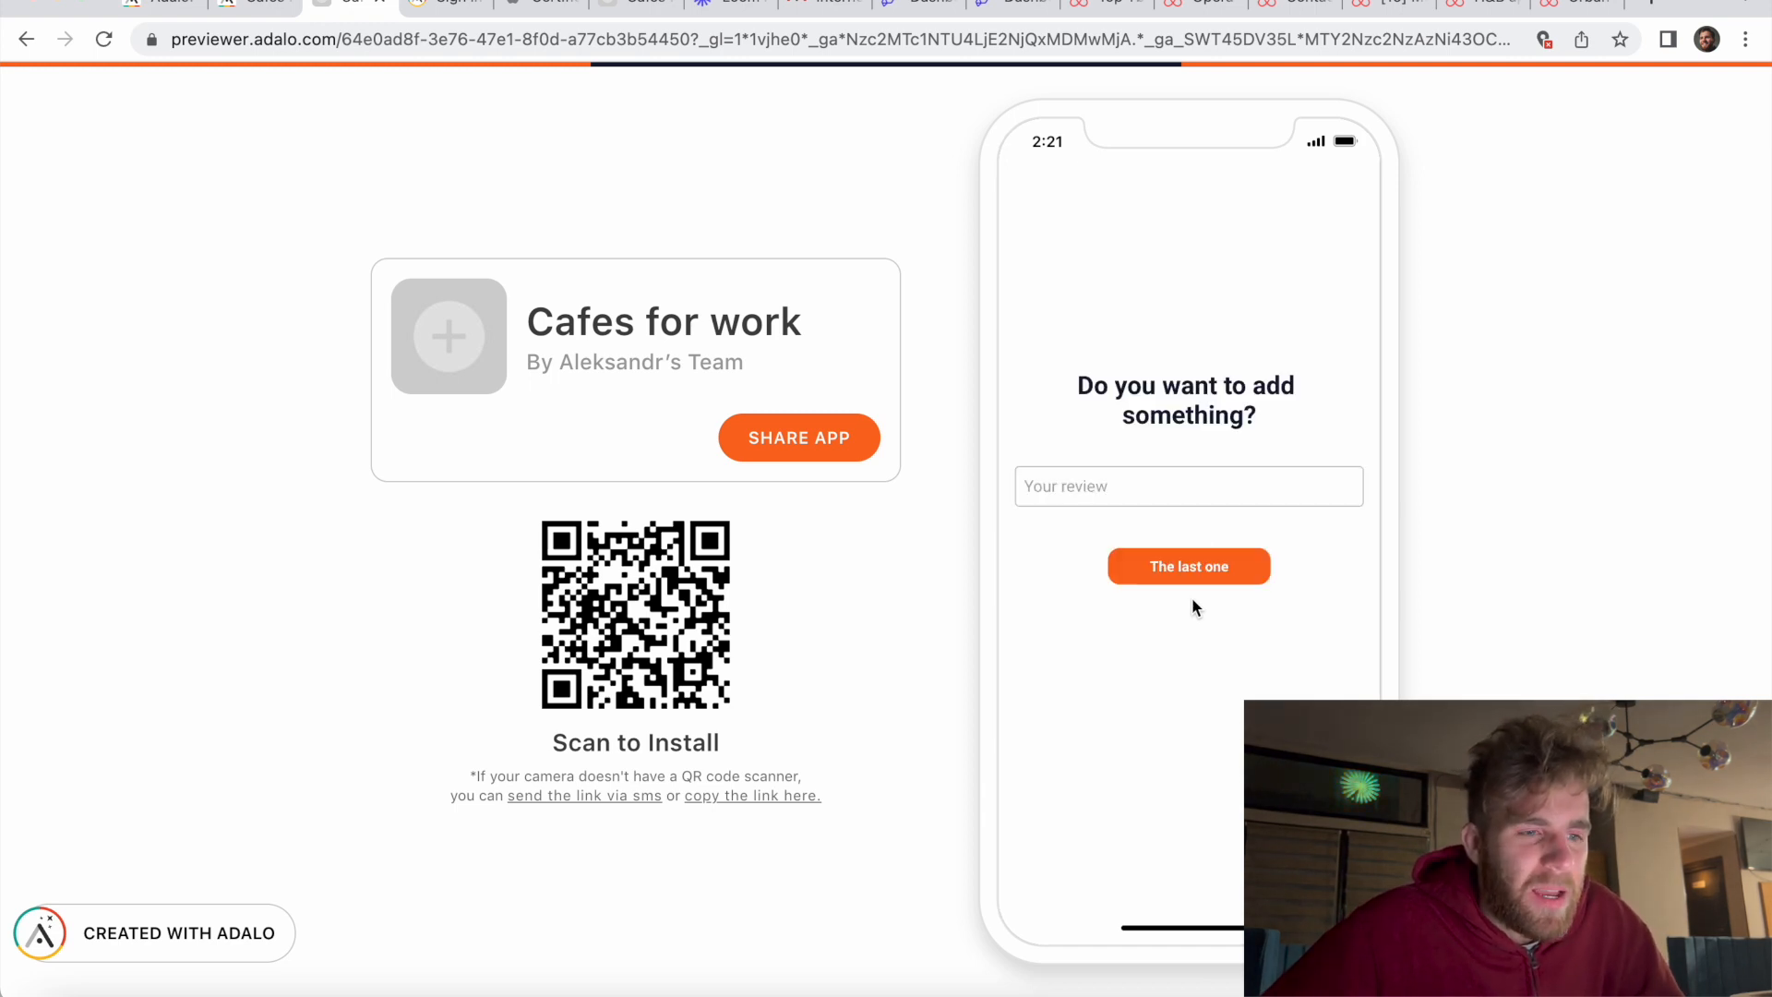
{"action": "left_click", "coordinate": [1145, 491]}
{"action": "type", "text": "It wa"}
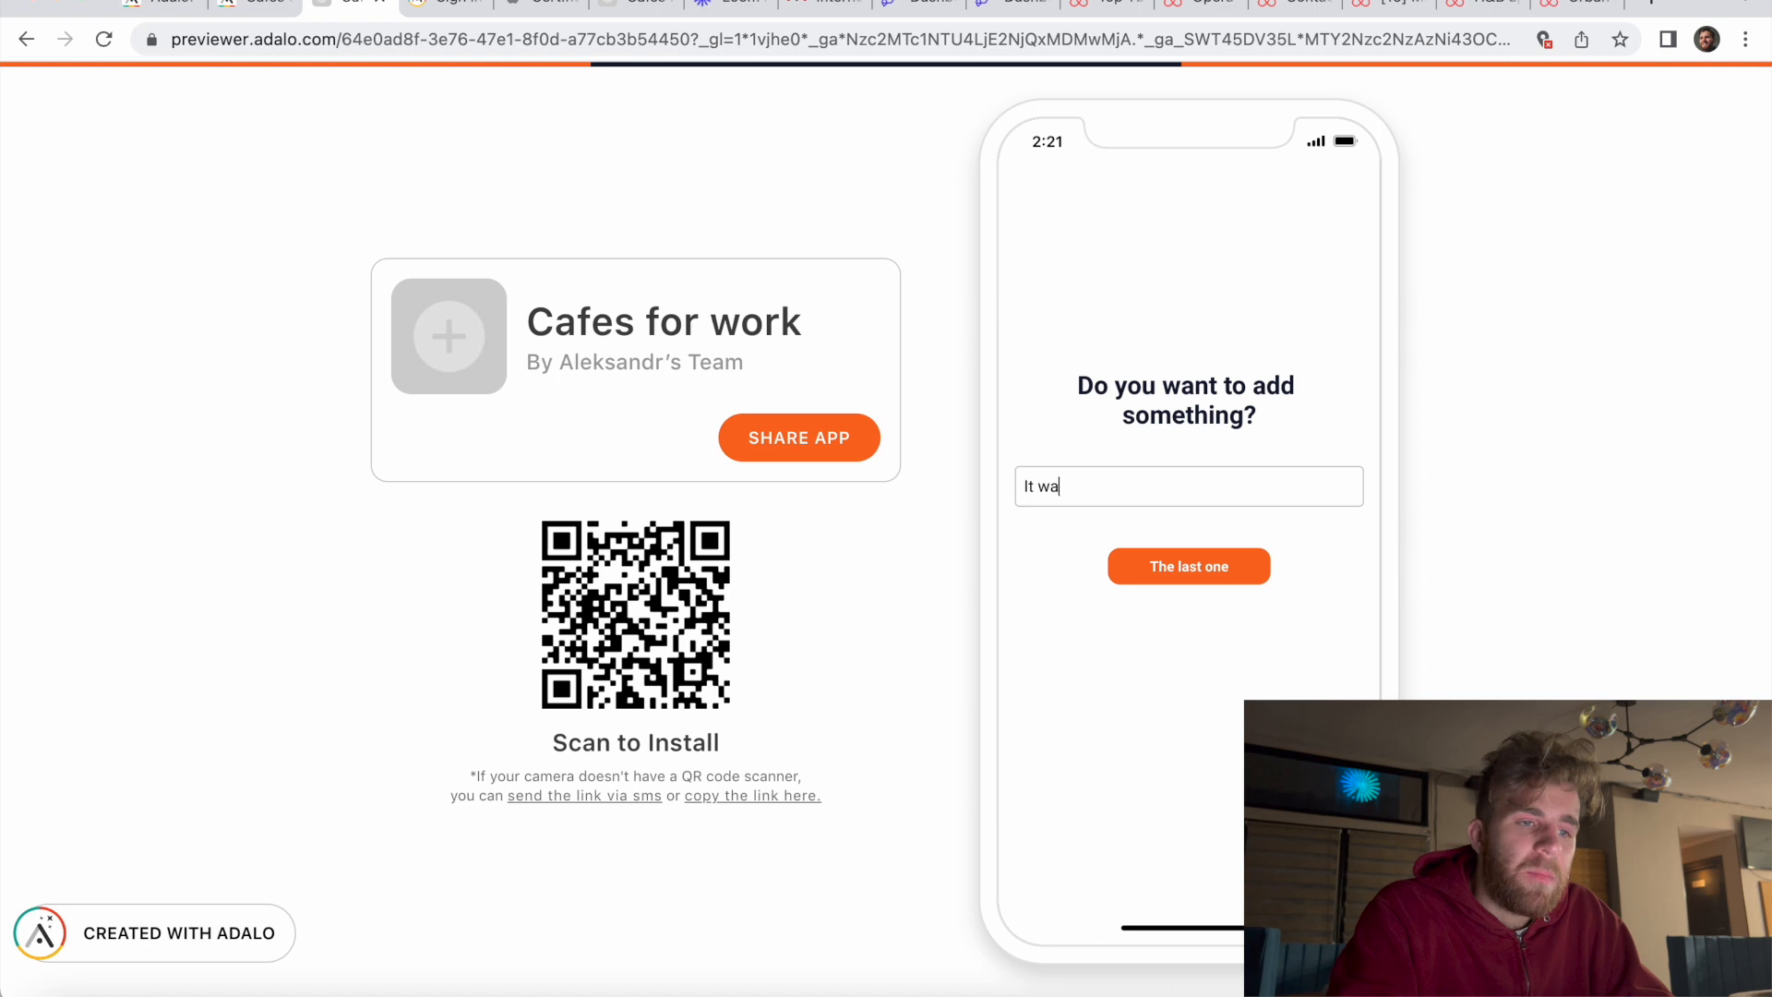
{"action": "type", "text": "s"}
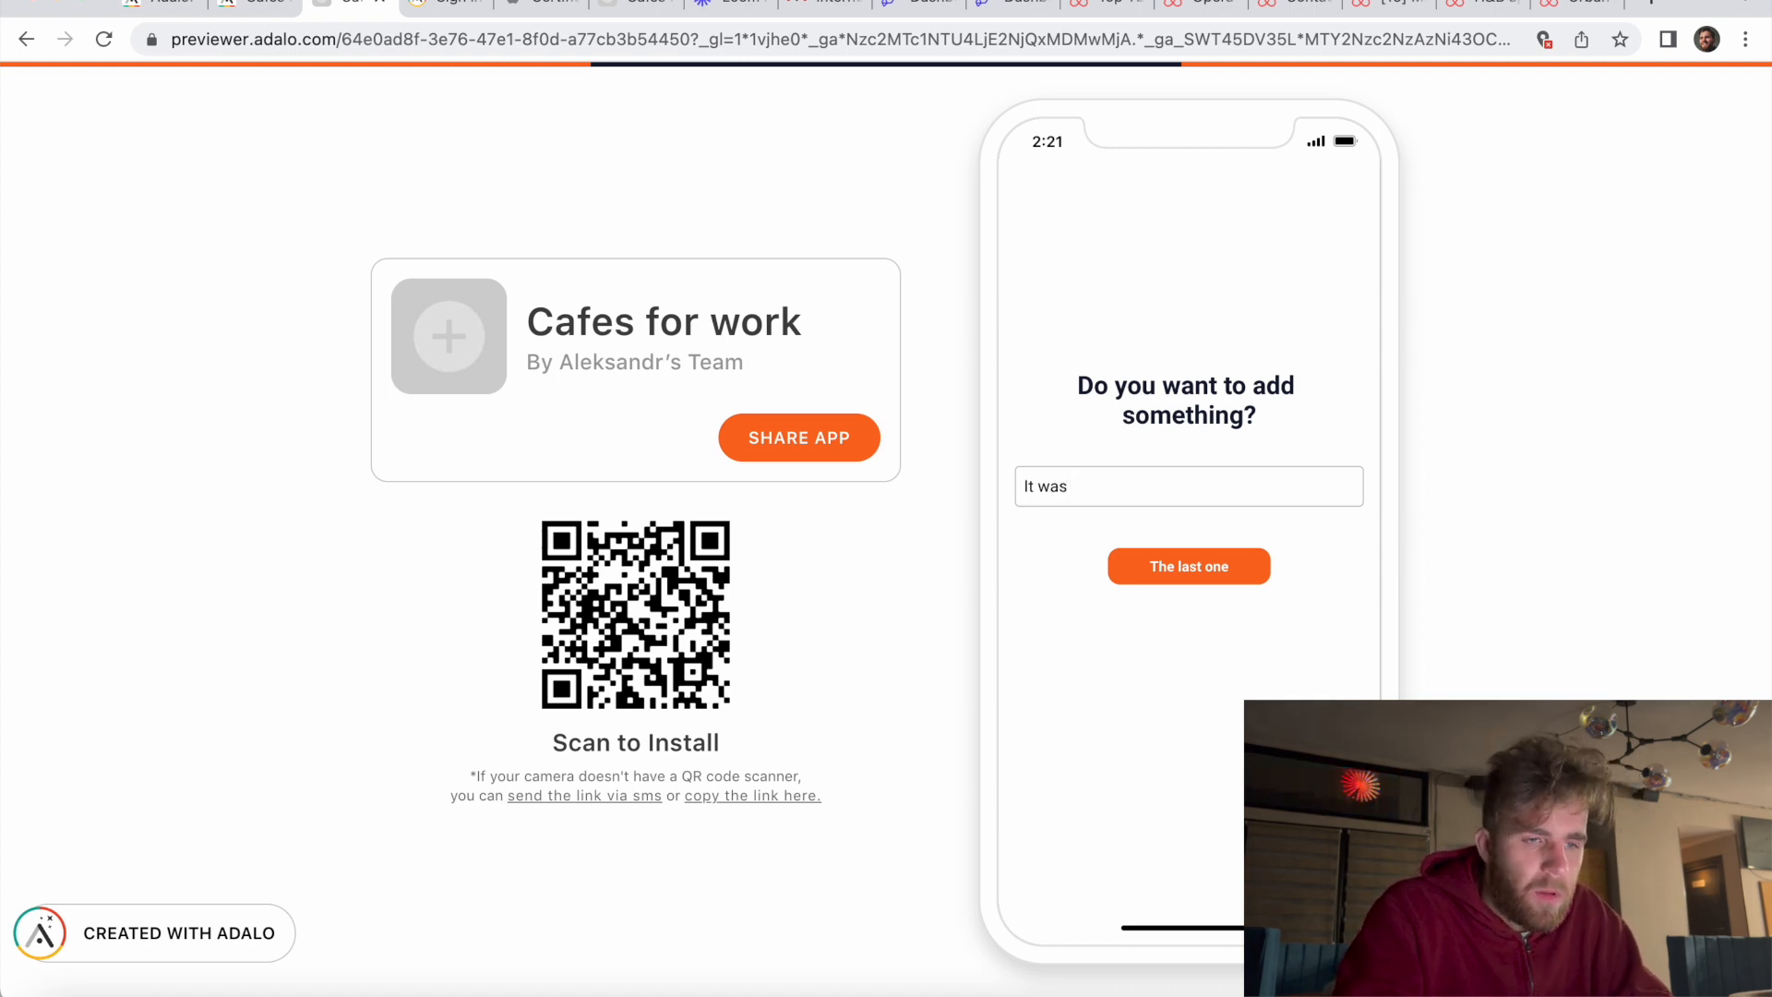
{"action": "type", "text": " good"}
{"action": "left_click", "coordinate": [1220, 570]}
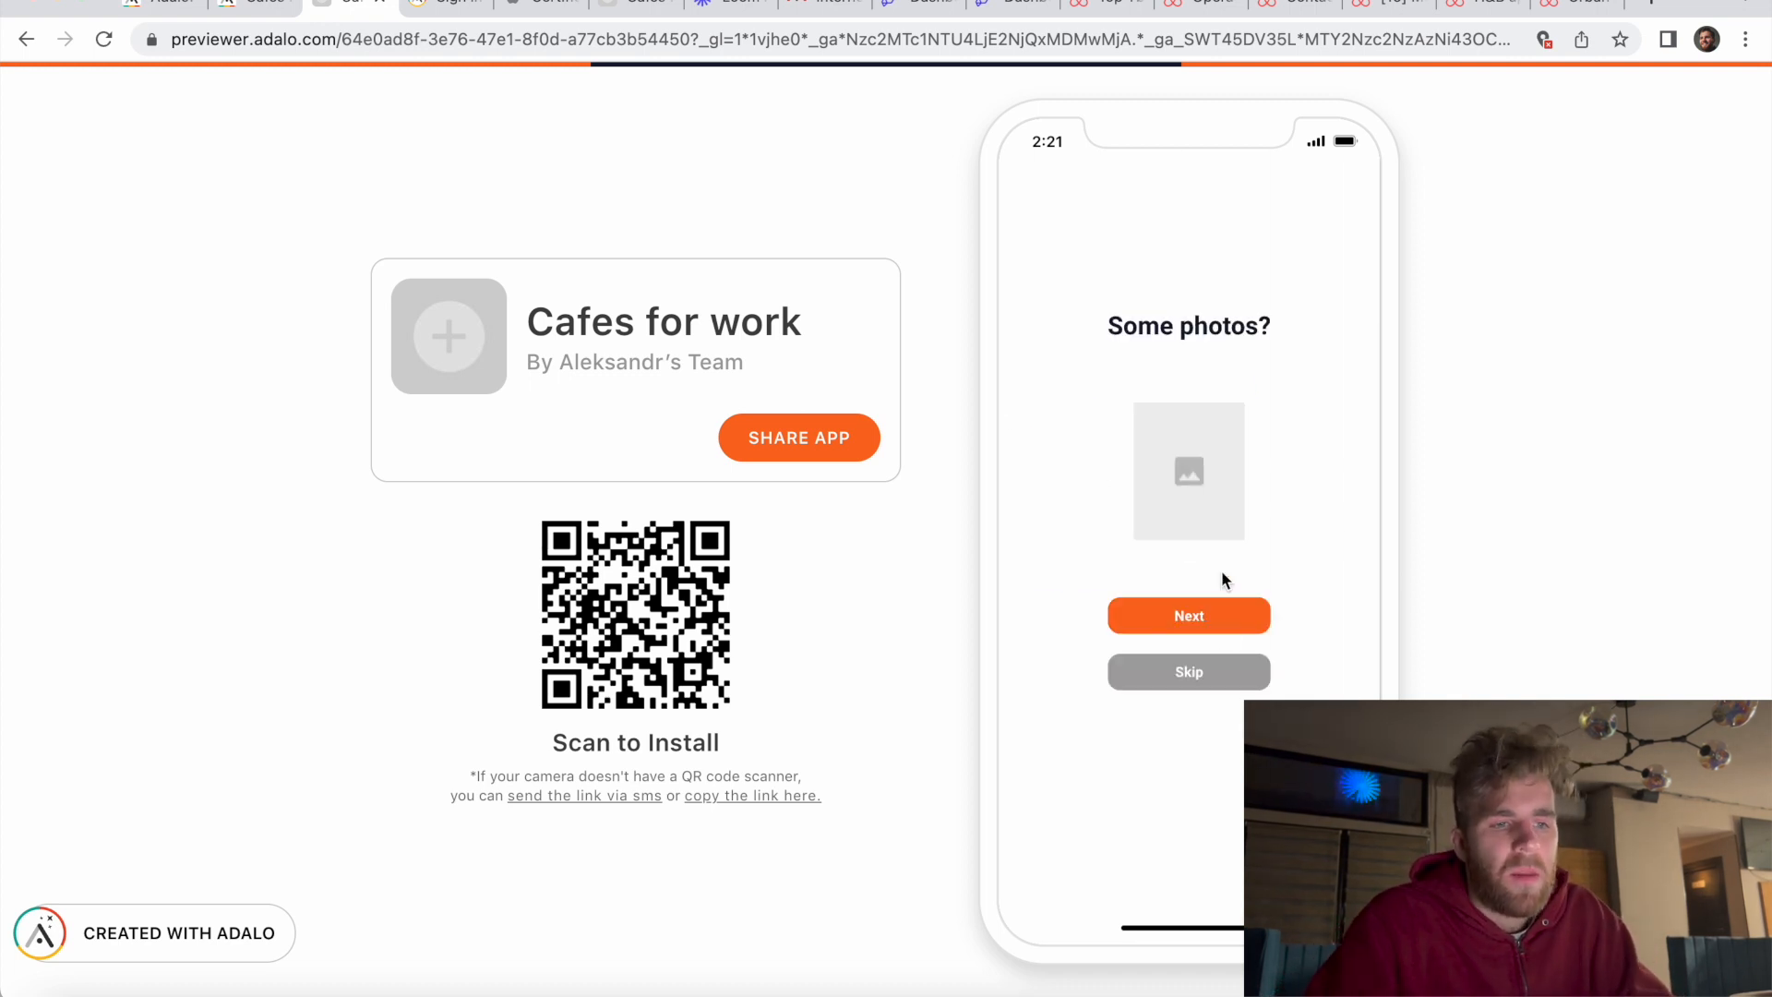
{"action": "left_click", "coordinate": [1227, 692]}
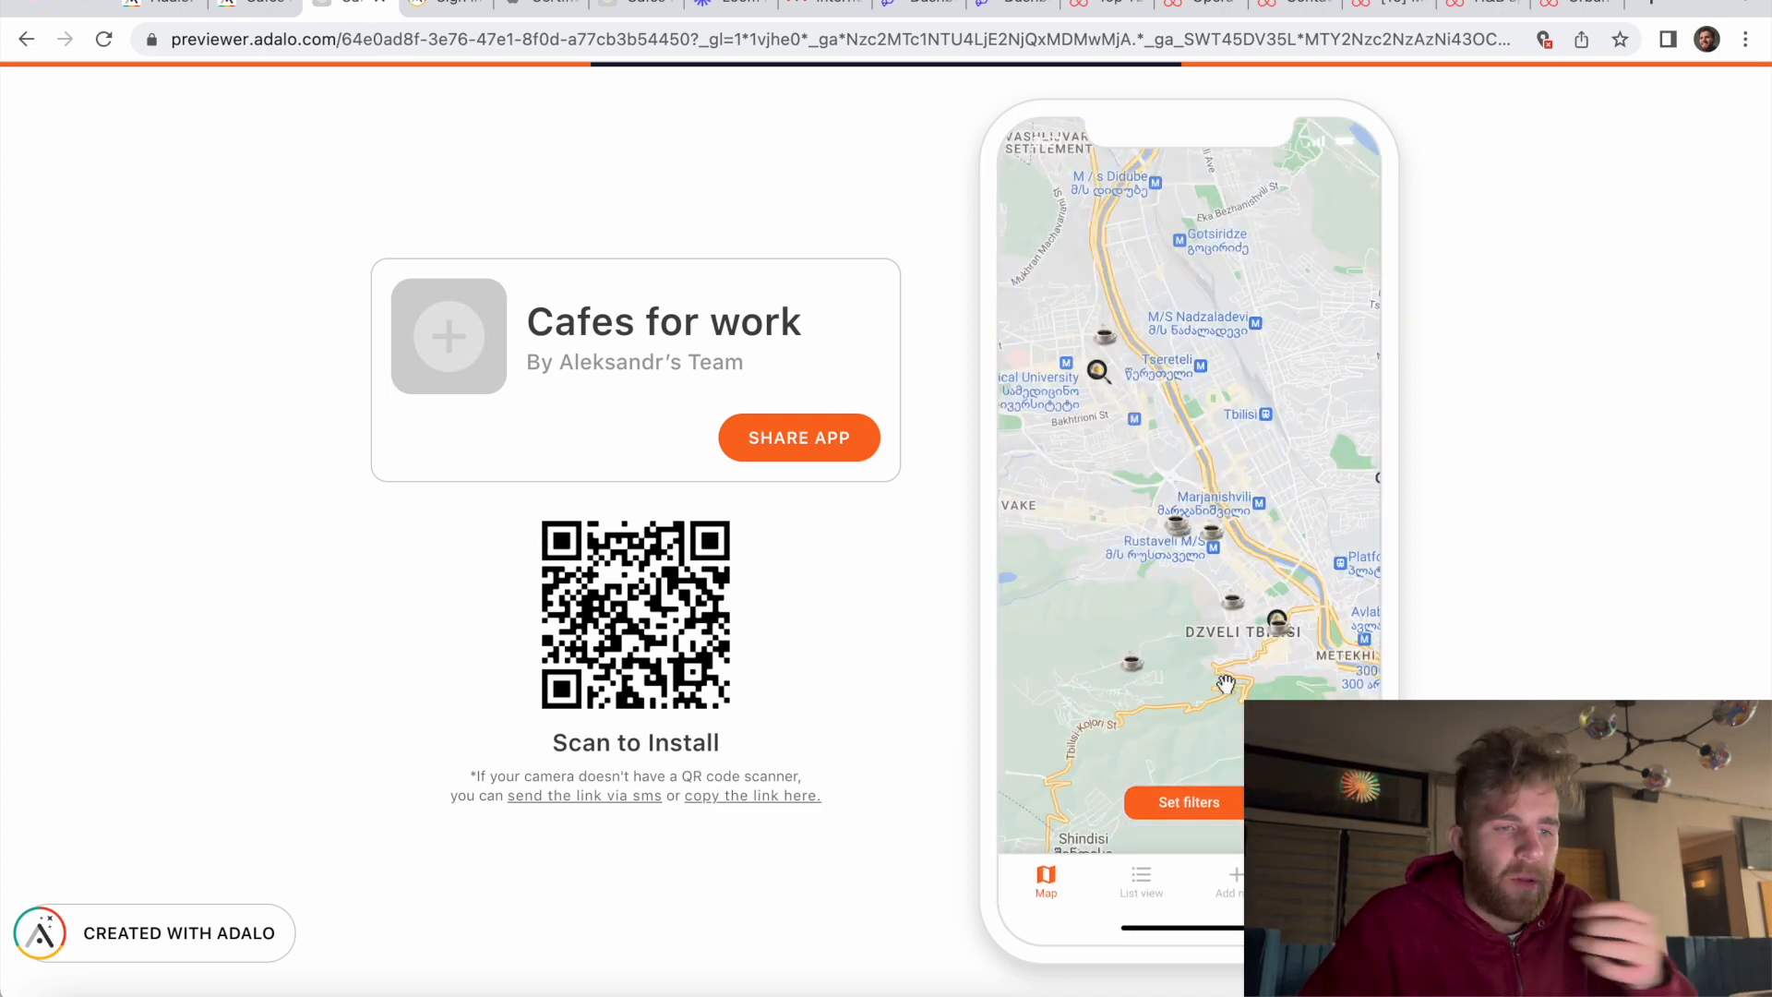
Step: Open the Red Man Cafe Tbilisi page from the map and examine its most recent rating for work
{"action": "double_click", "coordinate": [1184, 572]}
{"action": "double_click", "coordinate": [1166, 538]}
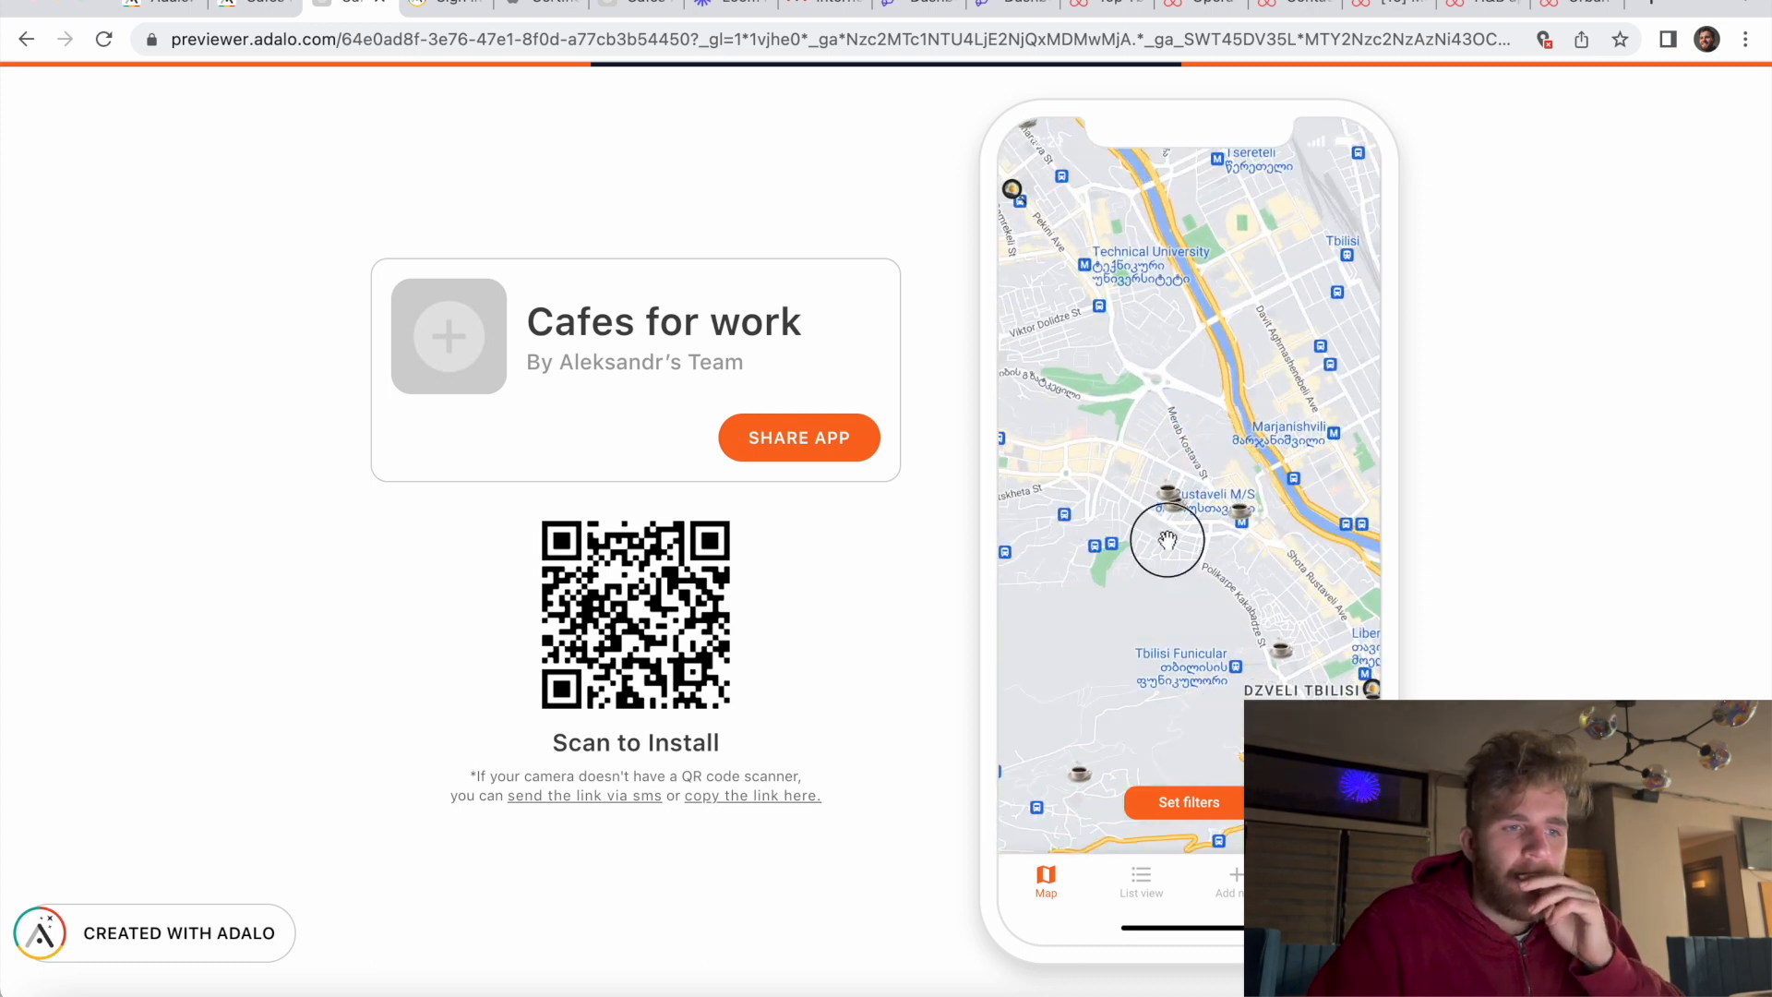
{"action": "left_click", "coordinate": [1168, 463]}
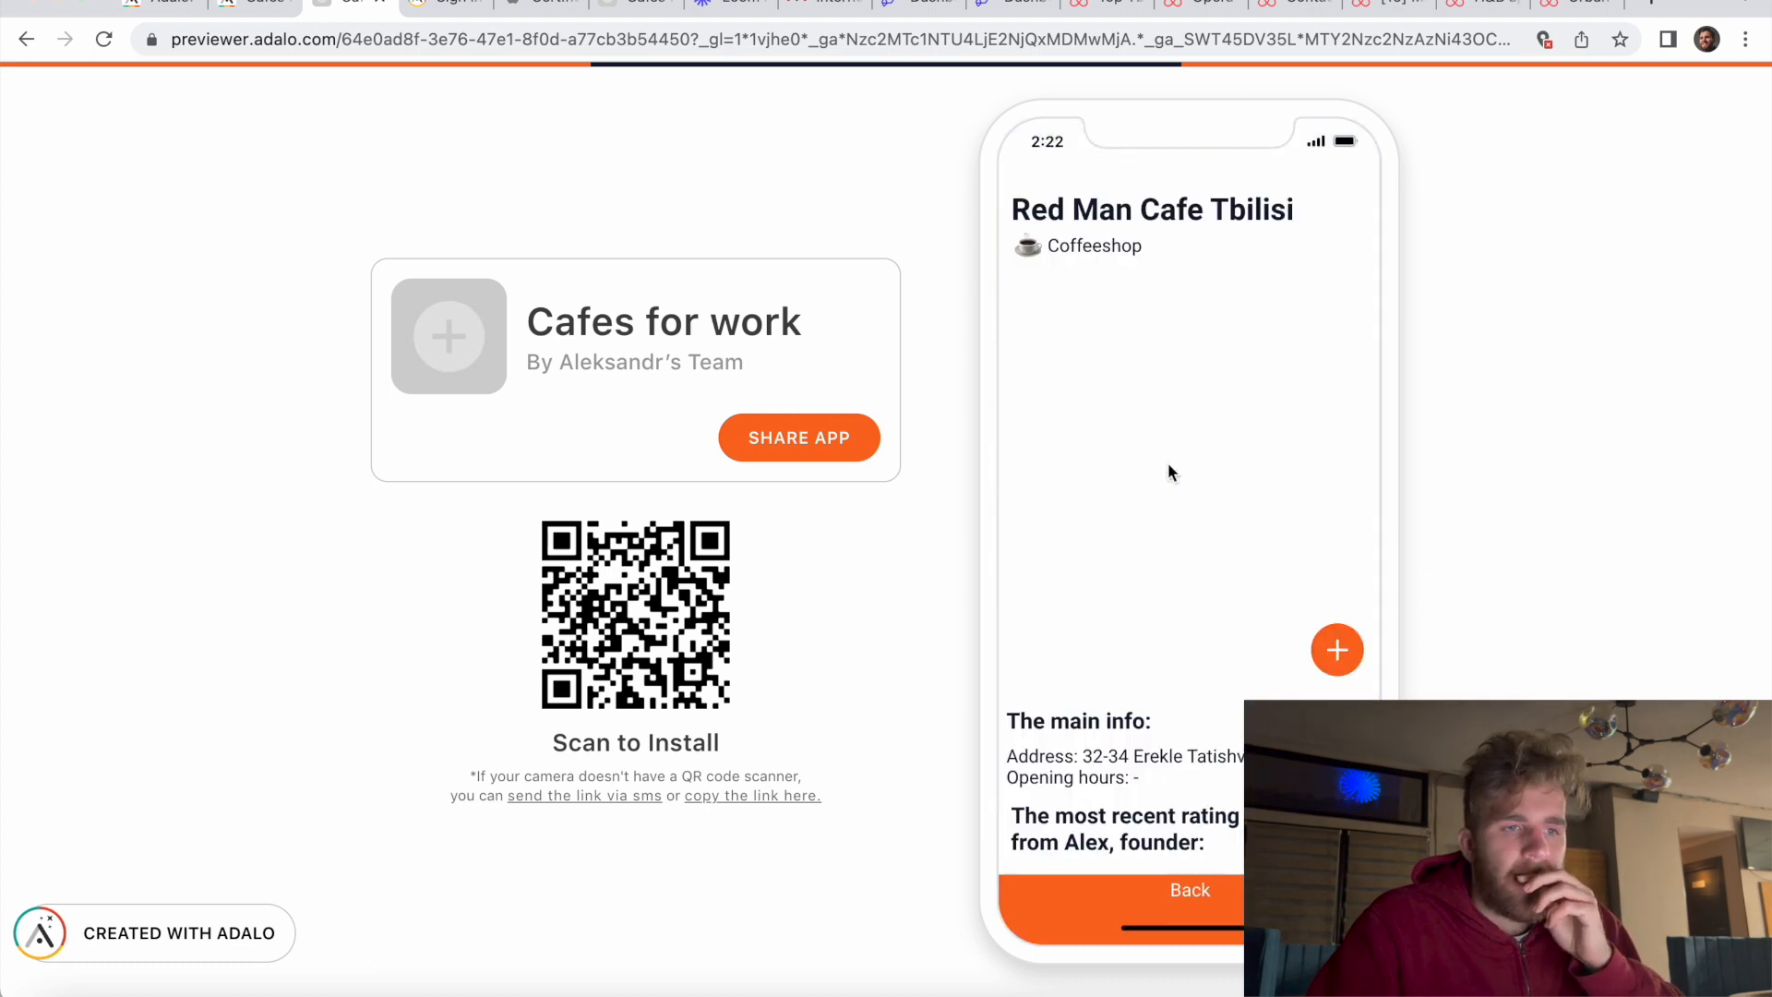
{"action": "scroll", "coordinate": [1170, 648], "scroll_direction": "down", "scroll_amount": 1}
{"action": "scroll", "coordinate": [1211, 705], "scroll_direction": "down", "scroll_amount": 3}
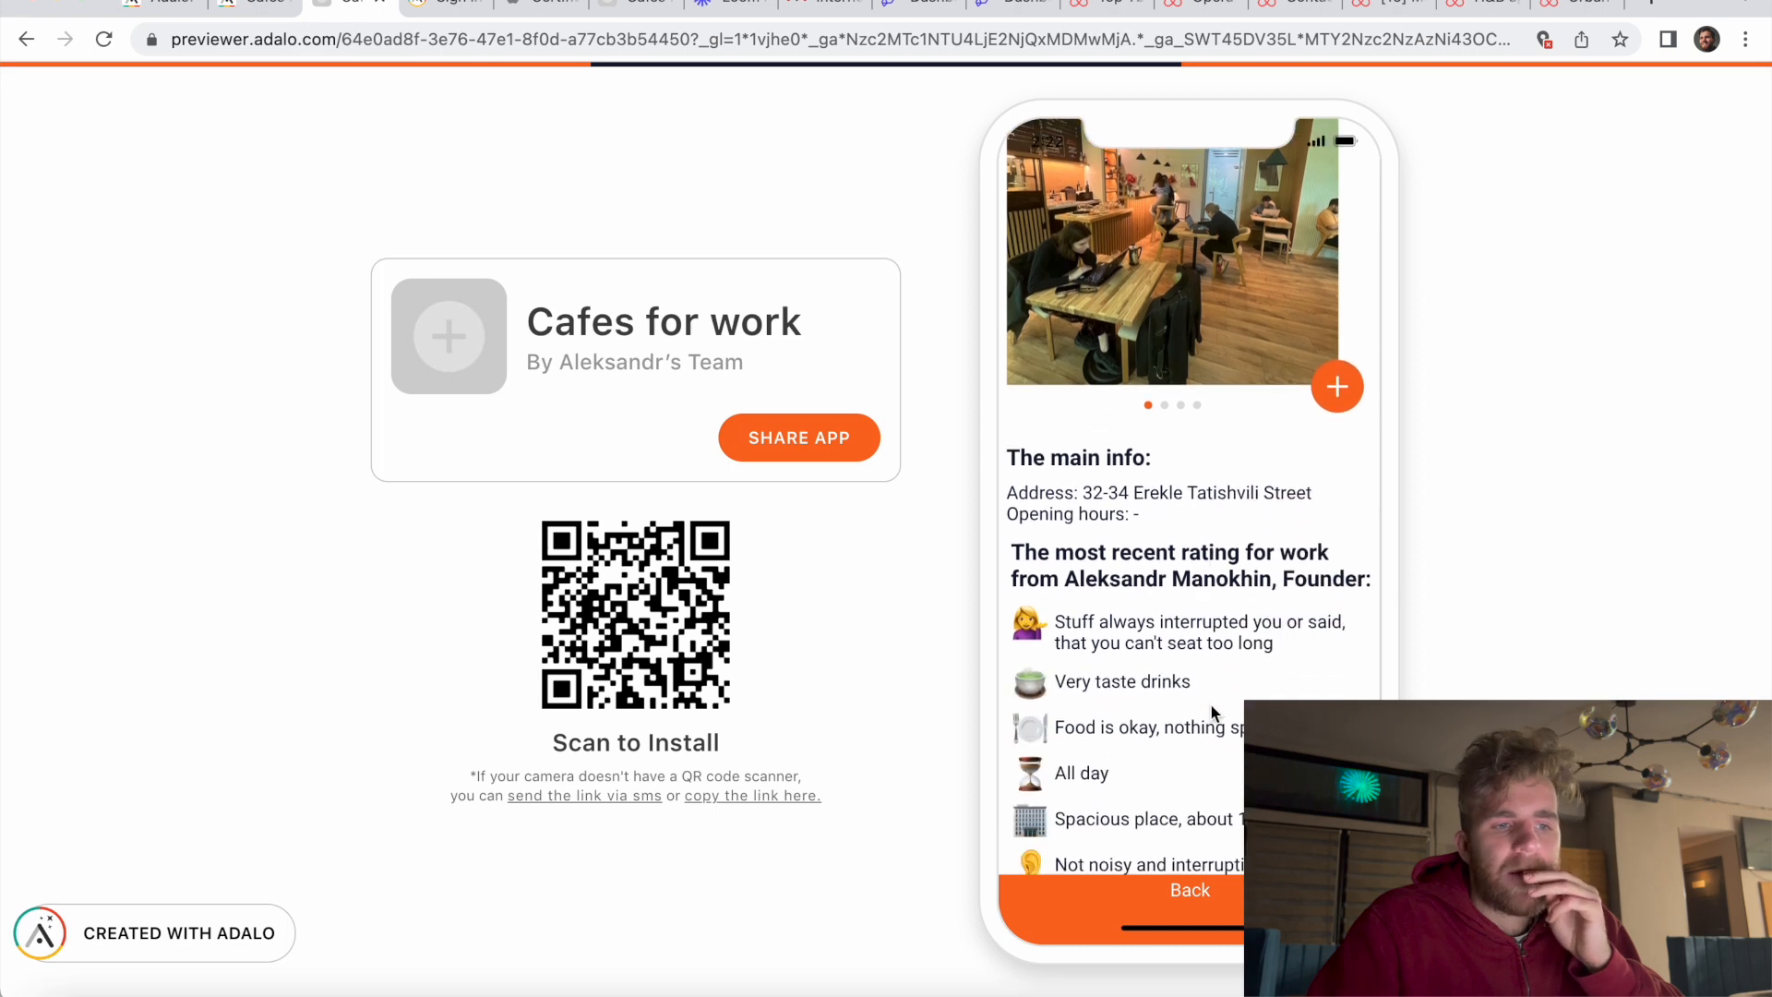
{"action": "scroll", "coordinate": [1210, 705], "scroll_direction": "down", "scroll_amount": 1}
{"action": "scroll", "coordinate": [1210, 705], "scroll_direction": "down", "scroll_amount": 5}
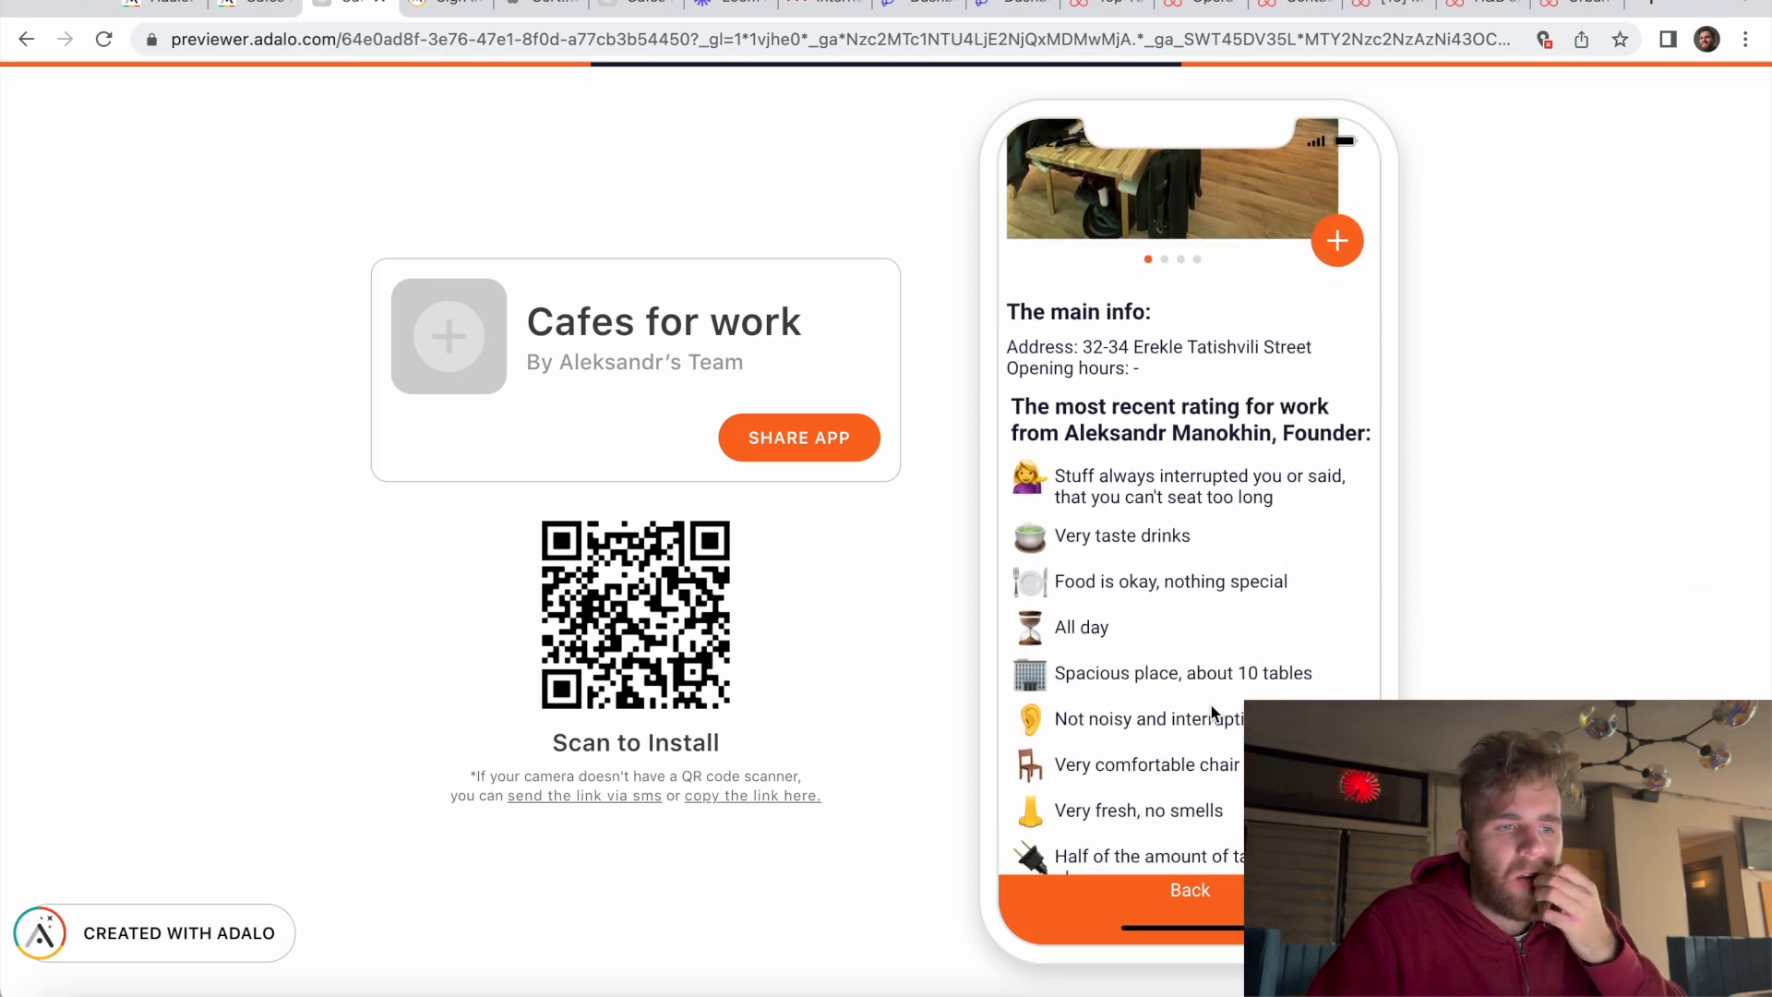
{"action": "scroll", "coordinate": [1211, 705], "scroll_direction": "down", "scroll_amount": 2}
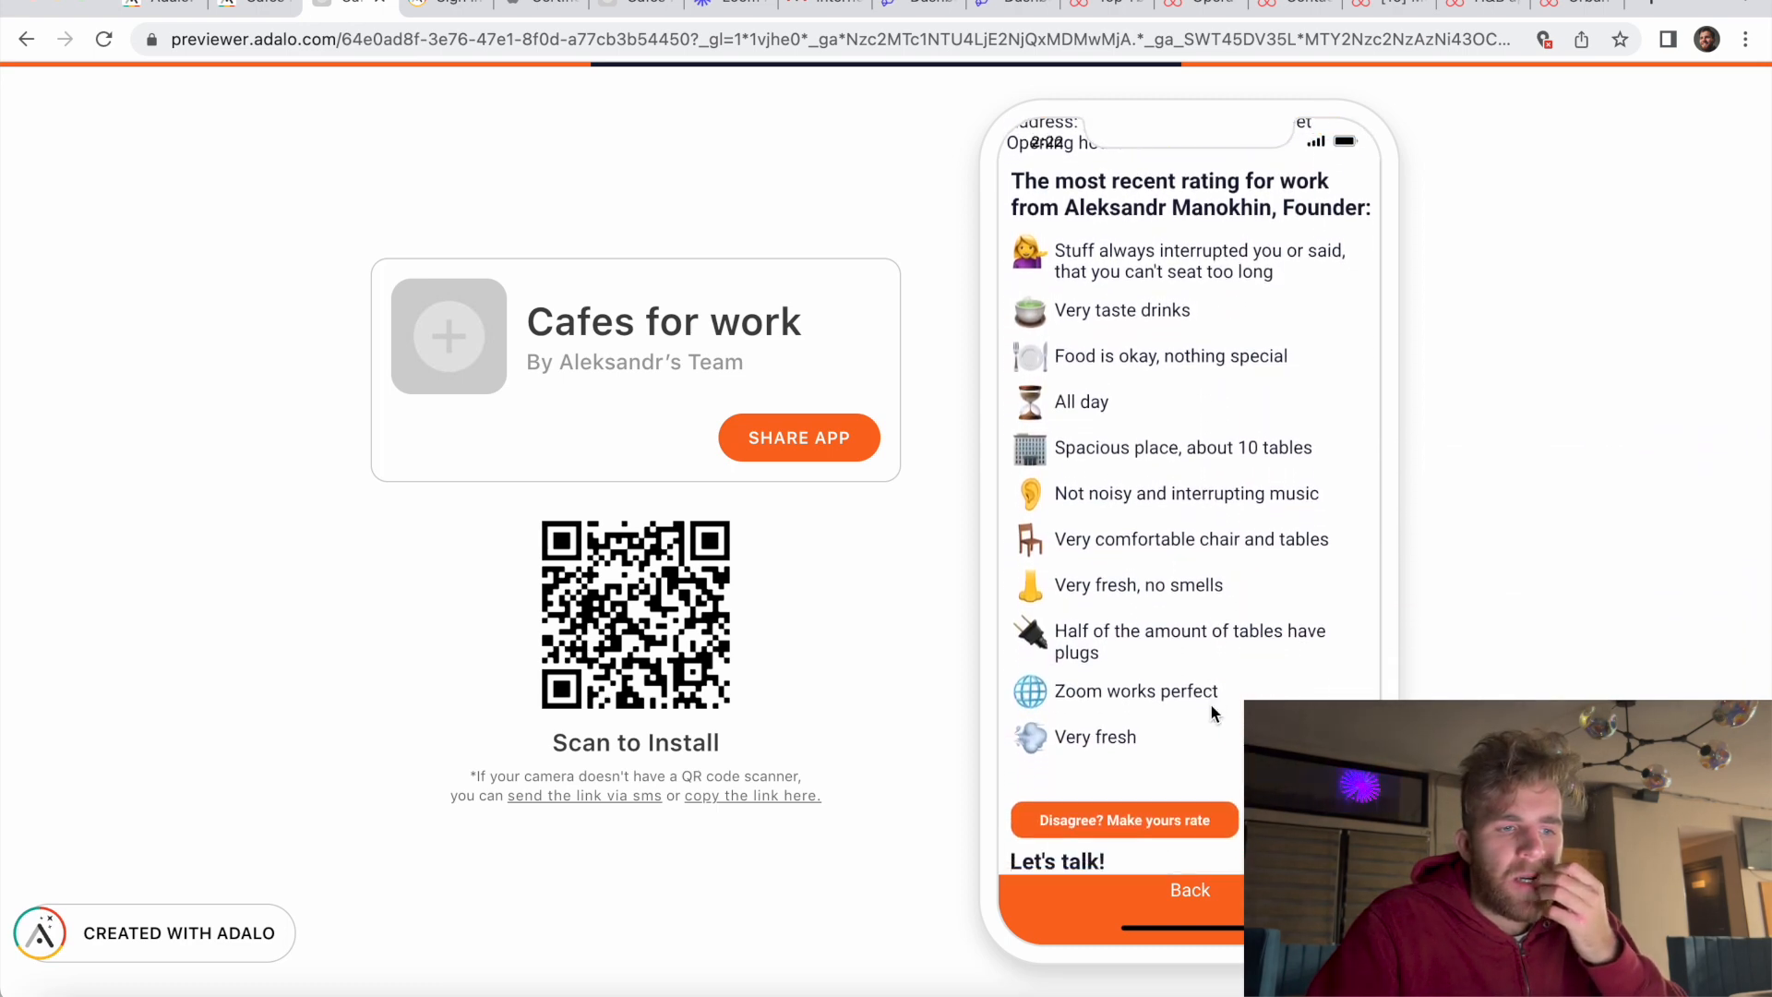
{"action": "scroll", "coordinate": [1210, 705], "scroll_direction": "up", "scroll_amount": 2}
{"action": "scroll", "coordinate": [1151, 637], "scroll_direction": "down", "scroll_amount": 2}
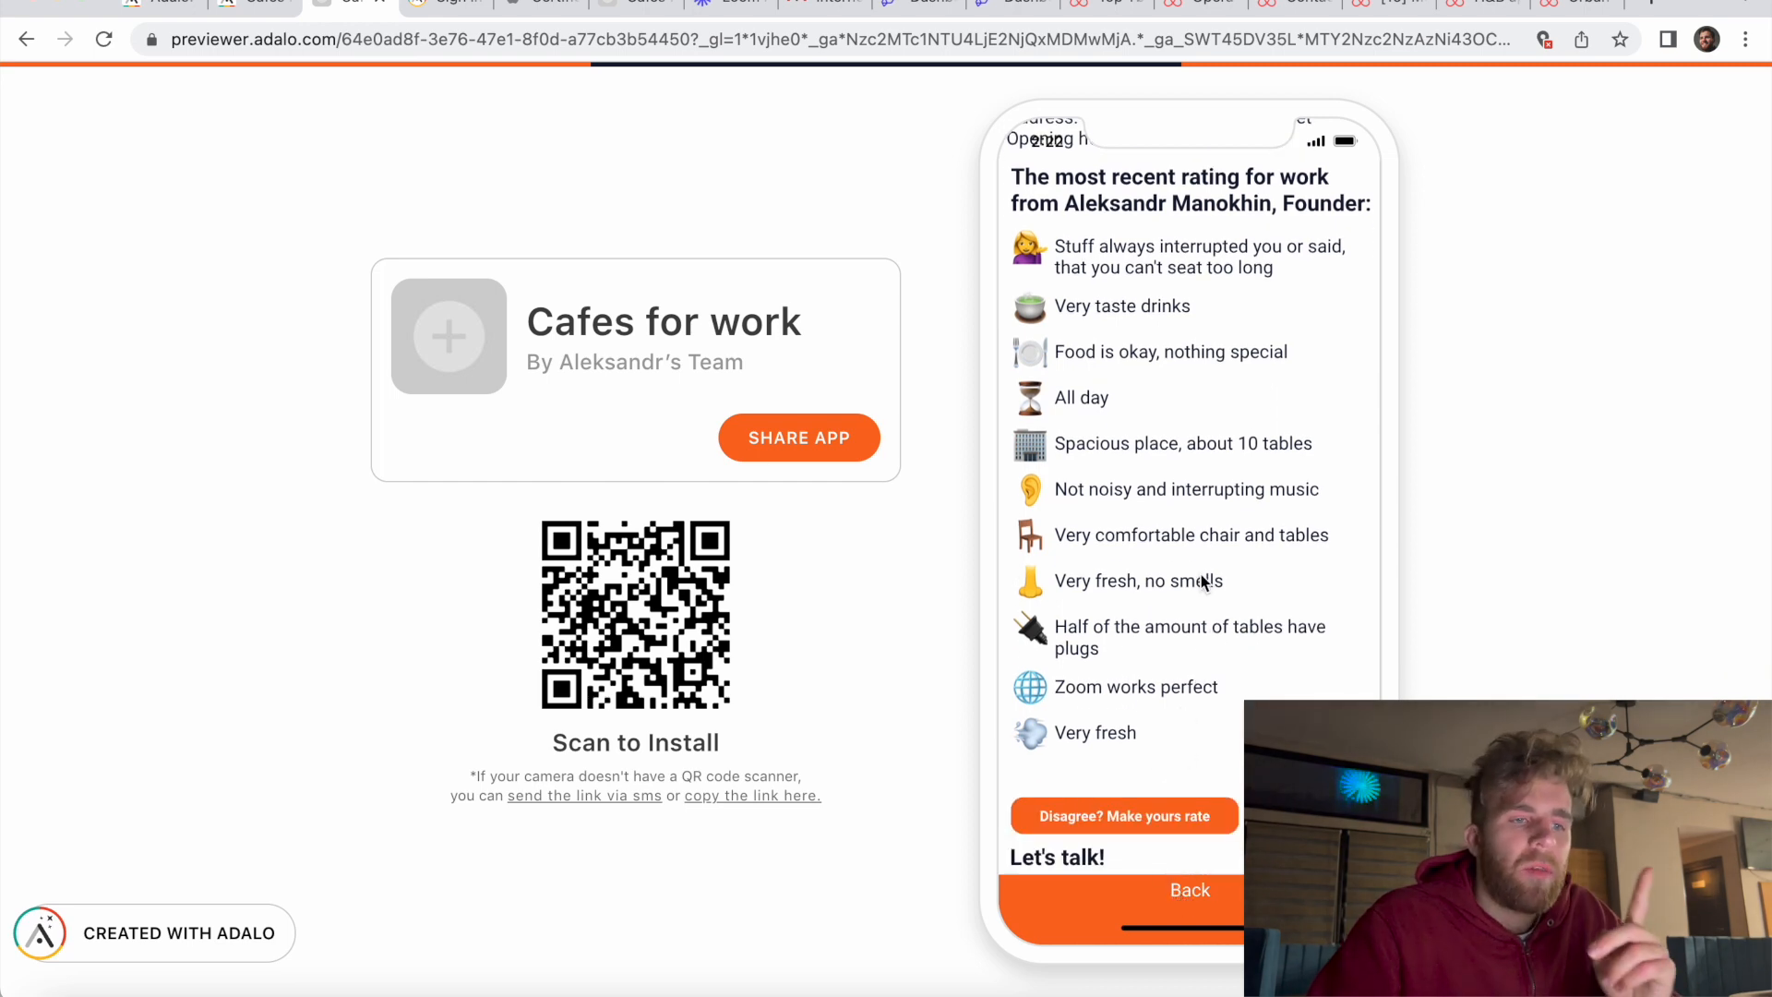
{"action": "left_click", "coordinate": [1170, 889]}
Step: Open the Red man record from the Places collection in the Adalo editor
{"action": "left_click", "coordinate": [247, 4]}
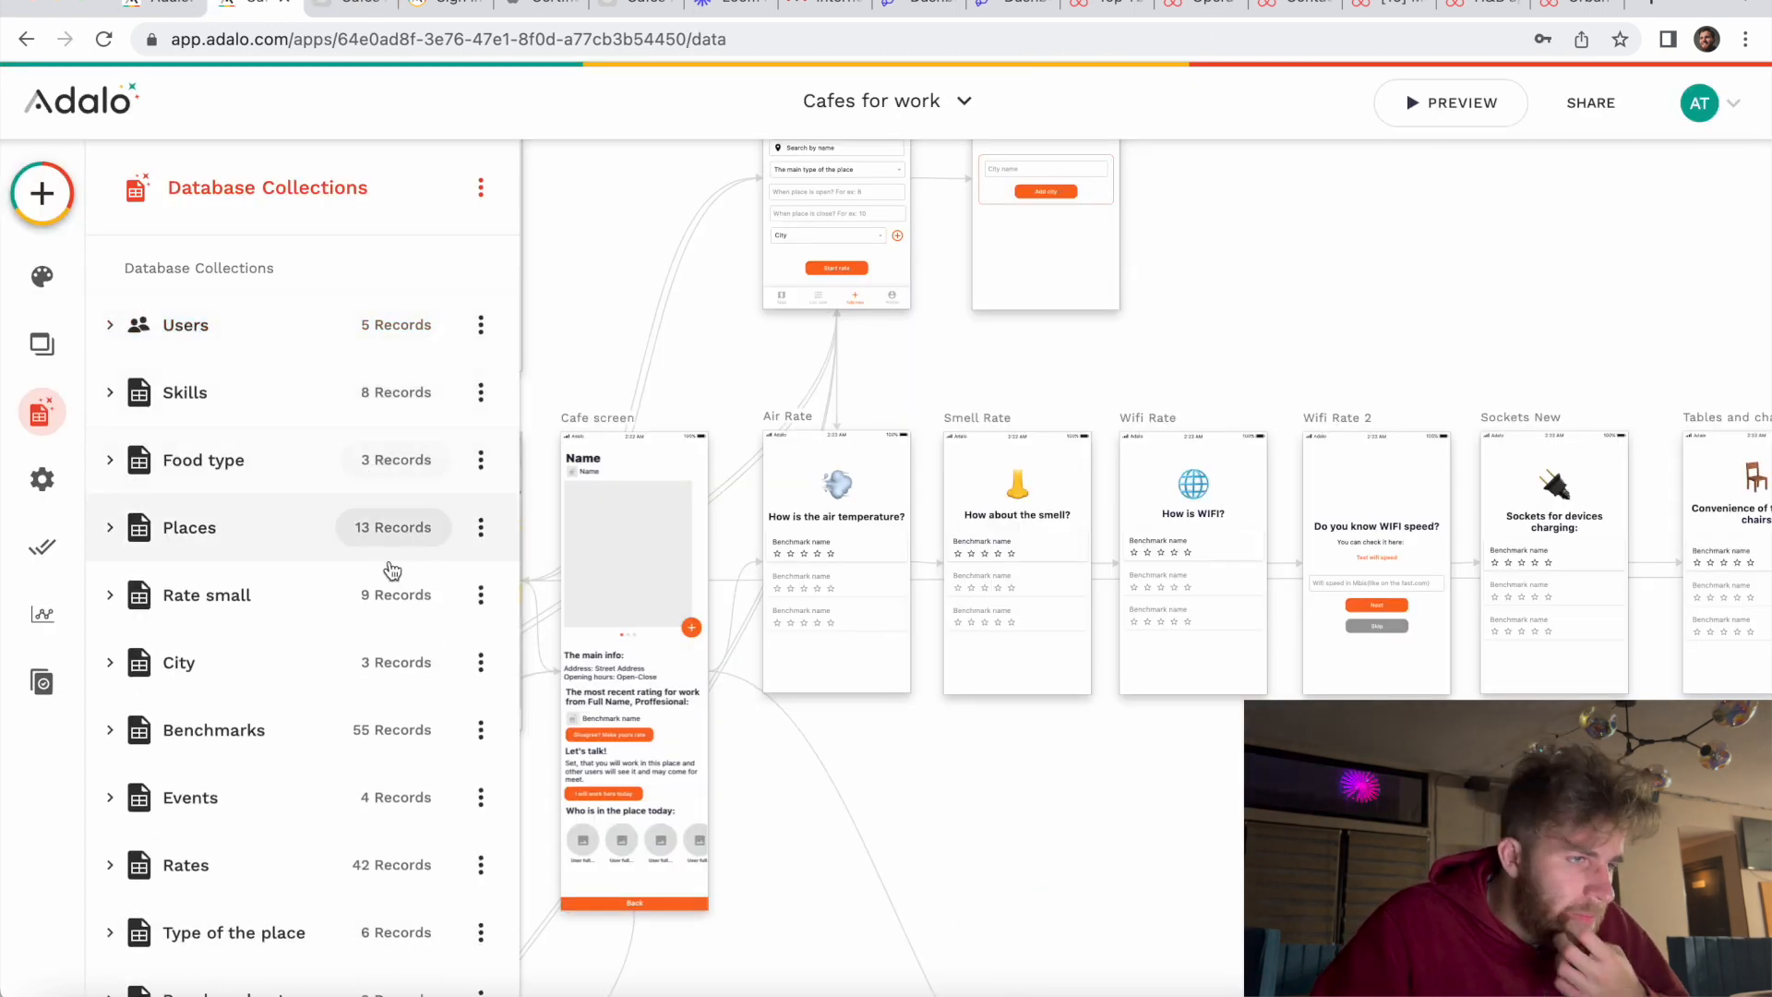
{"action": "left_click", "coordinate": [373, 534]}
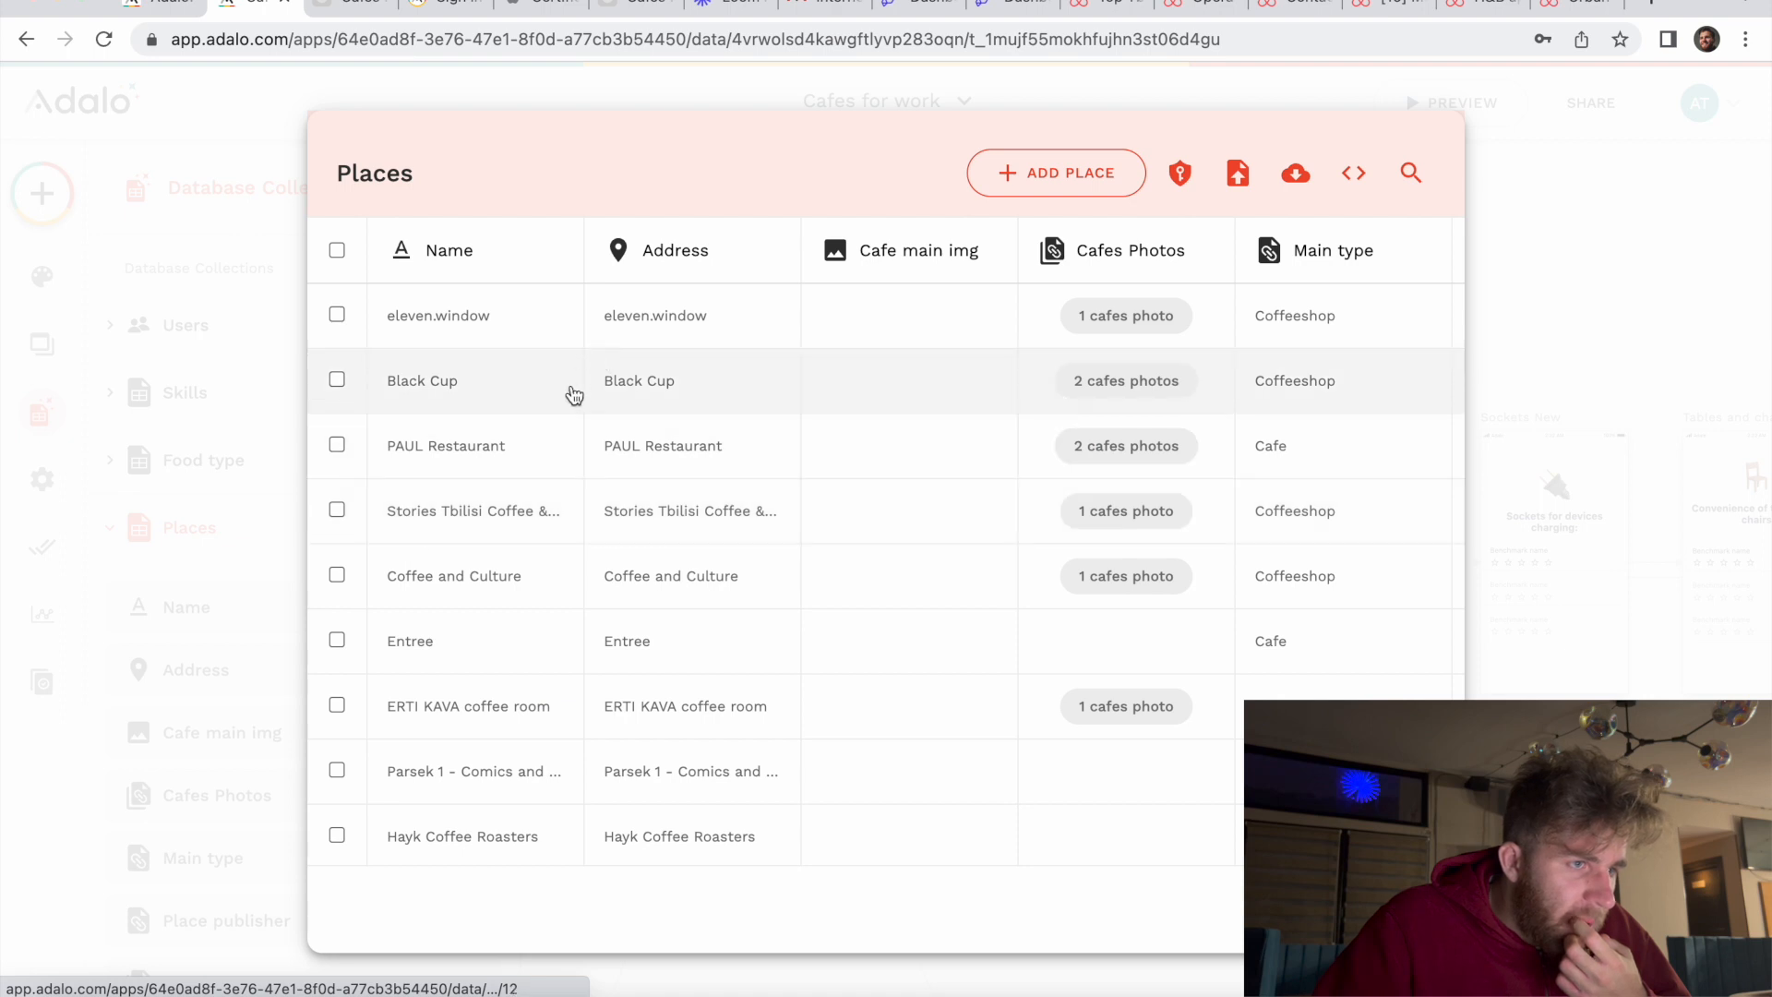
{"action": "scroll", "coordinate": [549, 627], "scroll_direction": "down", "scroll_amount": 5}
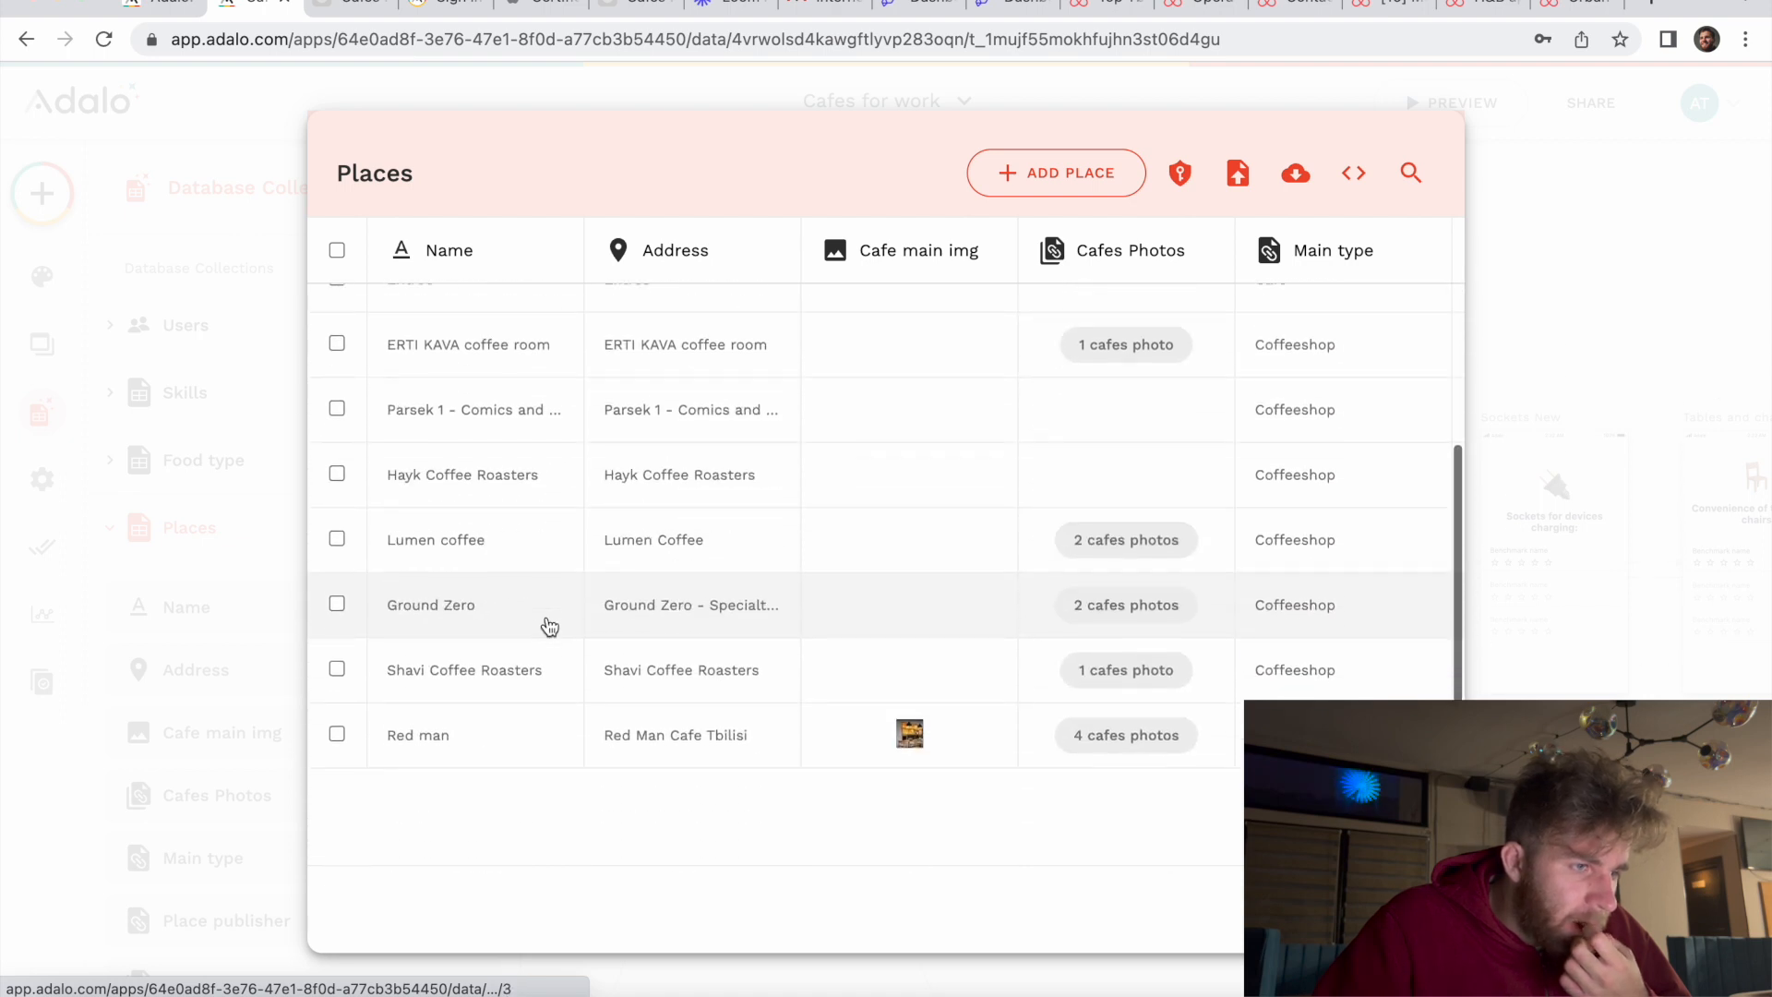
{"action": "left_click", "coordinate": [496, 760]}
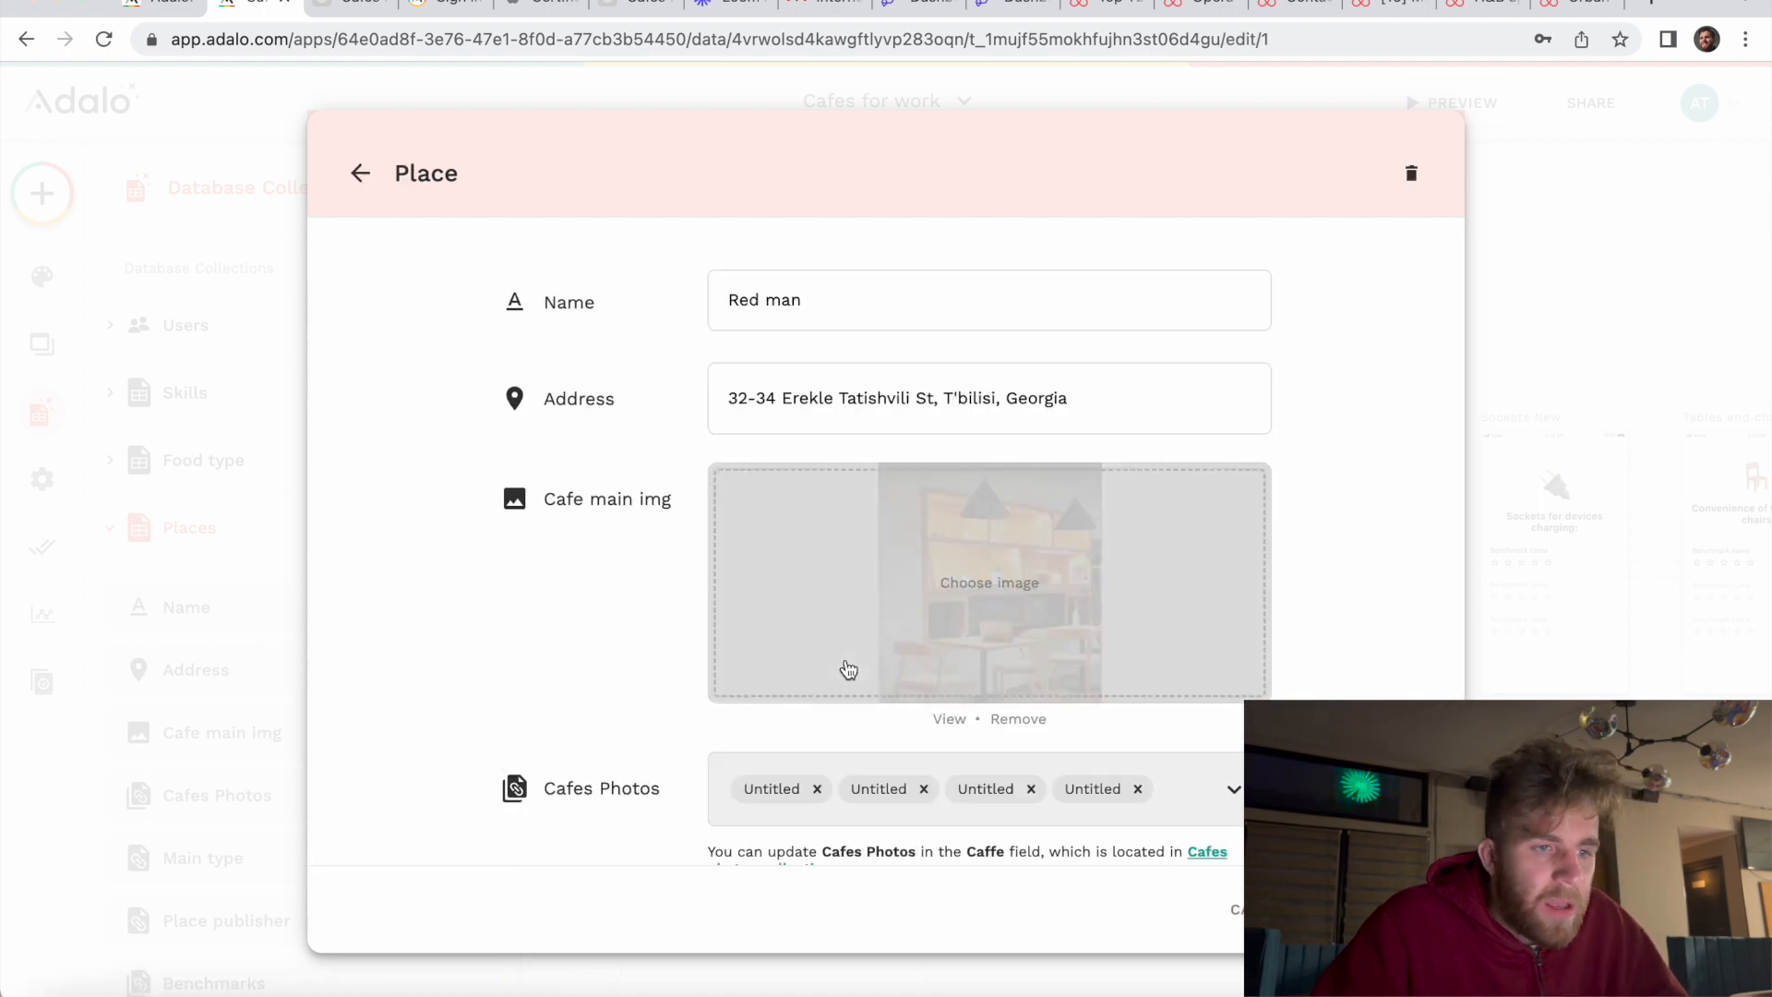
Step: Inspect the benchmark options offered for the All smells field of the Red man record
{"action": "scroll", "coordinate": [844, 669], "scroll_direction": "down", "scroll_amount": 10}
{"action": "scroll", "coordinate": [847, 669], "scroll_direction": "down", "scroll_amount": 15}
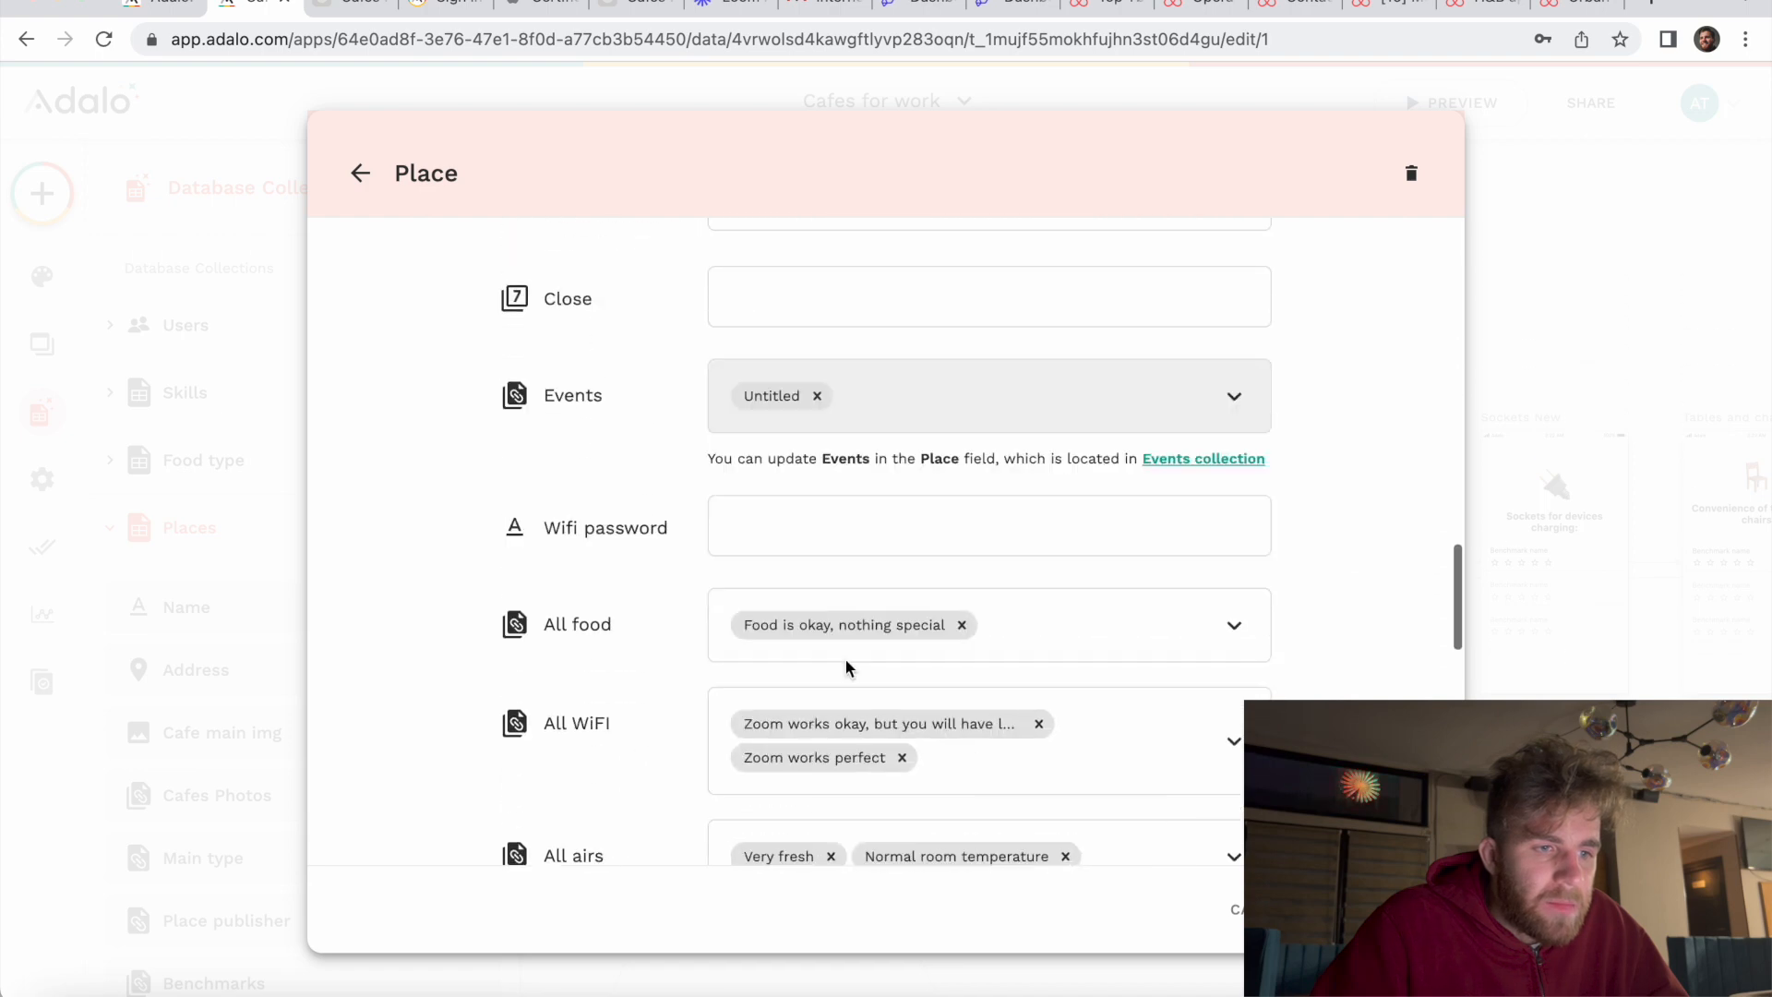
{"action": "scroll", "coordinate": [847, 668], "scroll_direction": "down", "scroll_amount": 1}
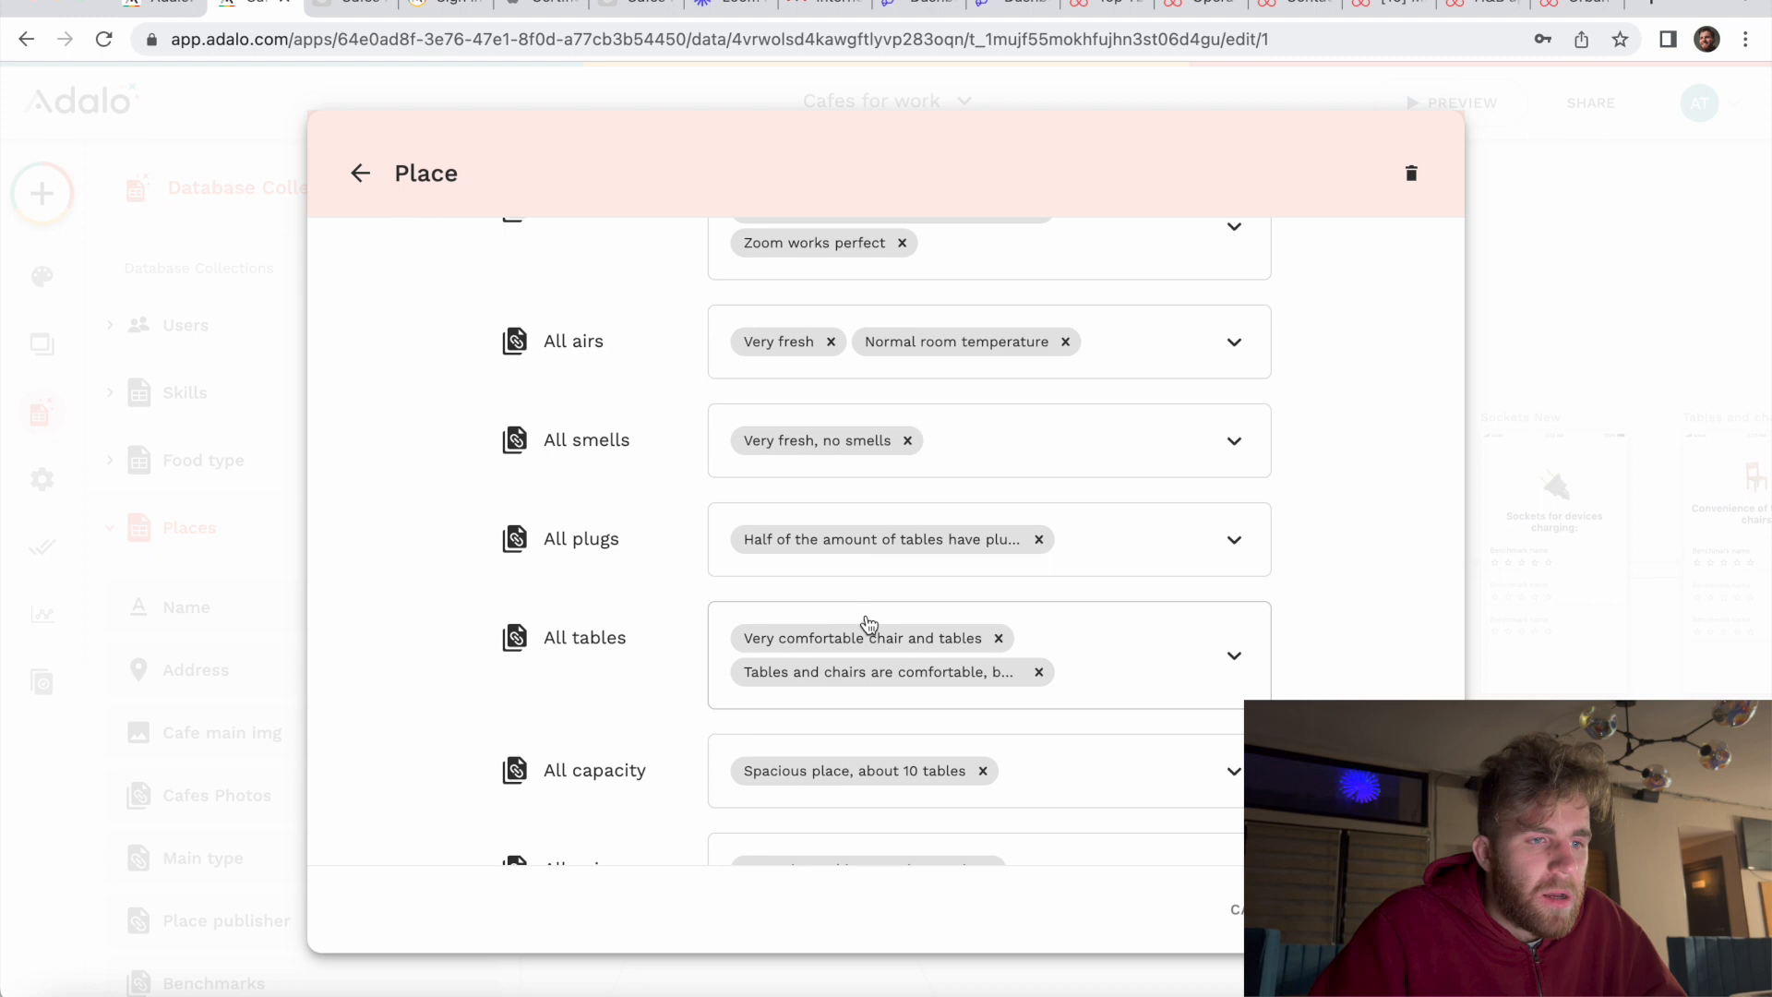
{"action": "left_click", "coordinate": [1234, 440]}
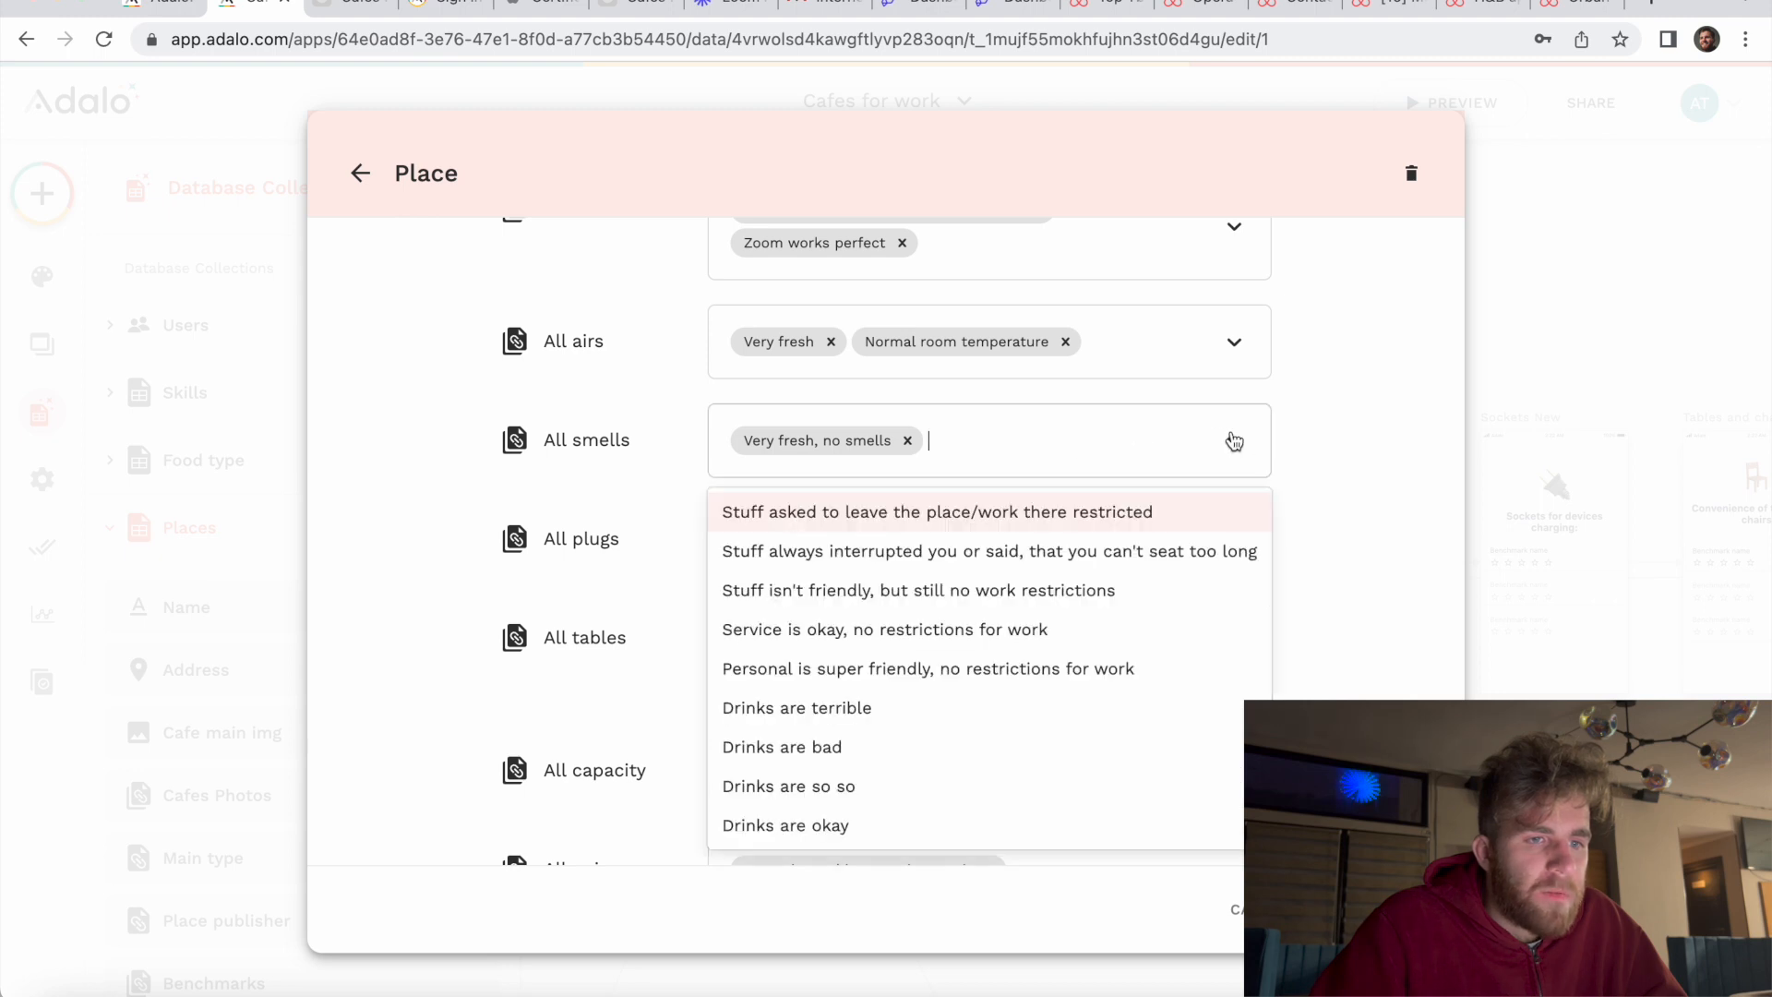
{"action": "left_click", "coordinate": [1234, 440]}
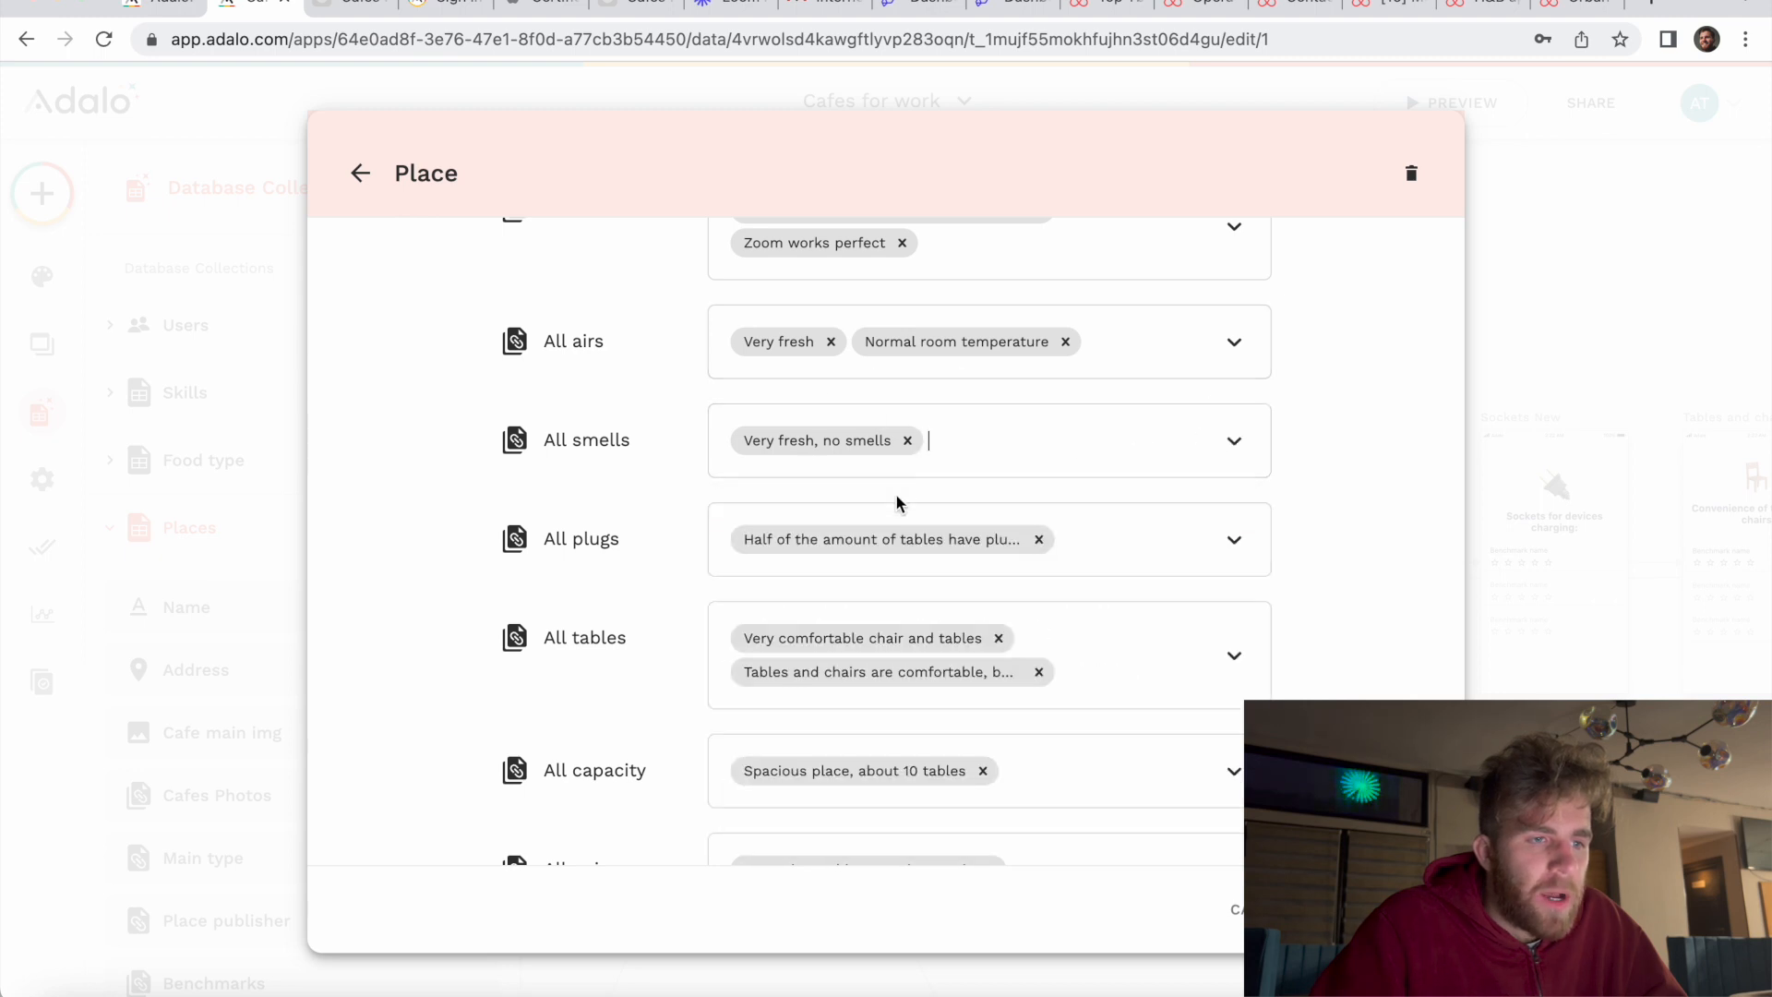
Step: Examine the Red man record's linked rating fields, from All food through City, and close the Places collection without saving
{"action": "scroll", "coordinate": [895, 498], "scroll_direction": "down", "scroll_amount": 4}
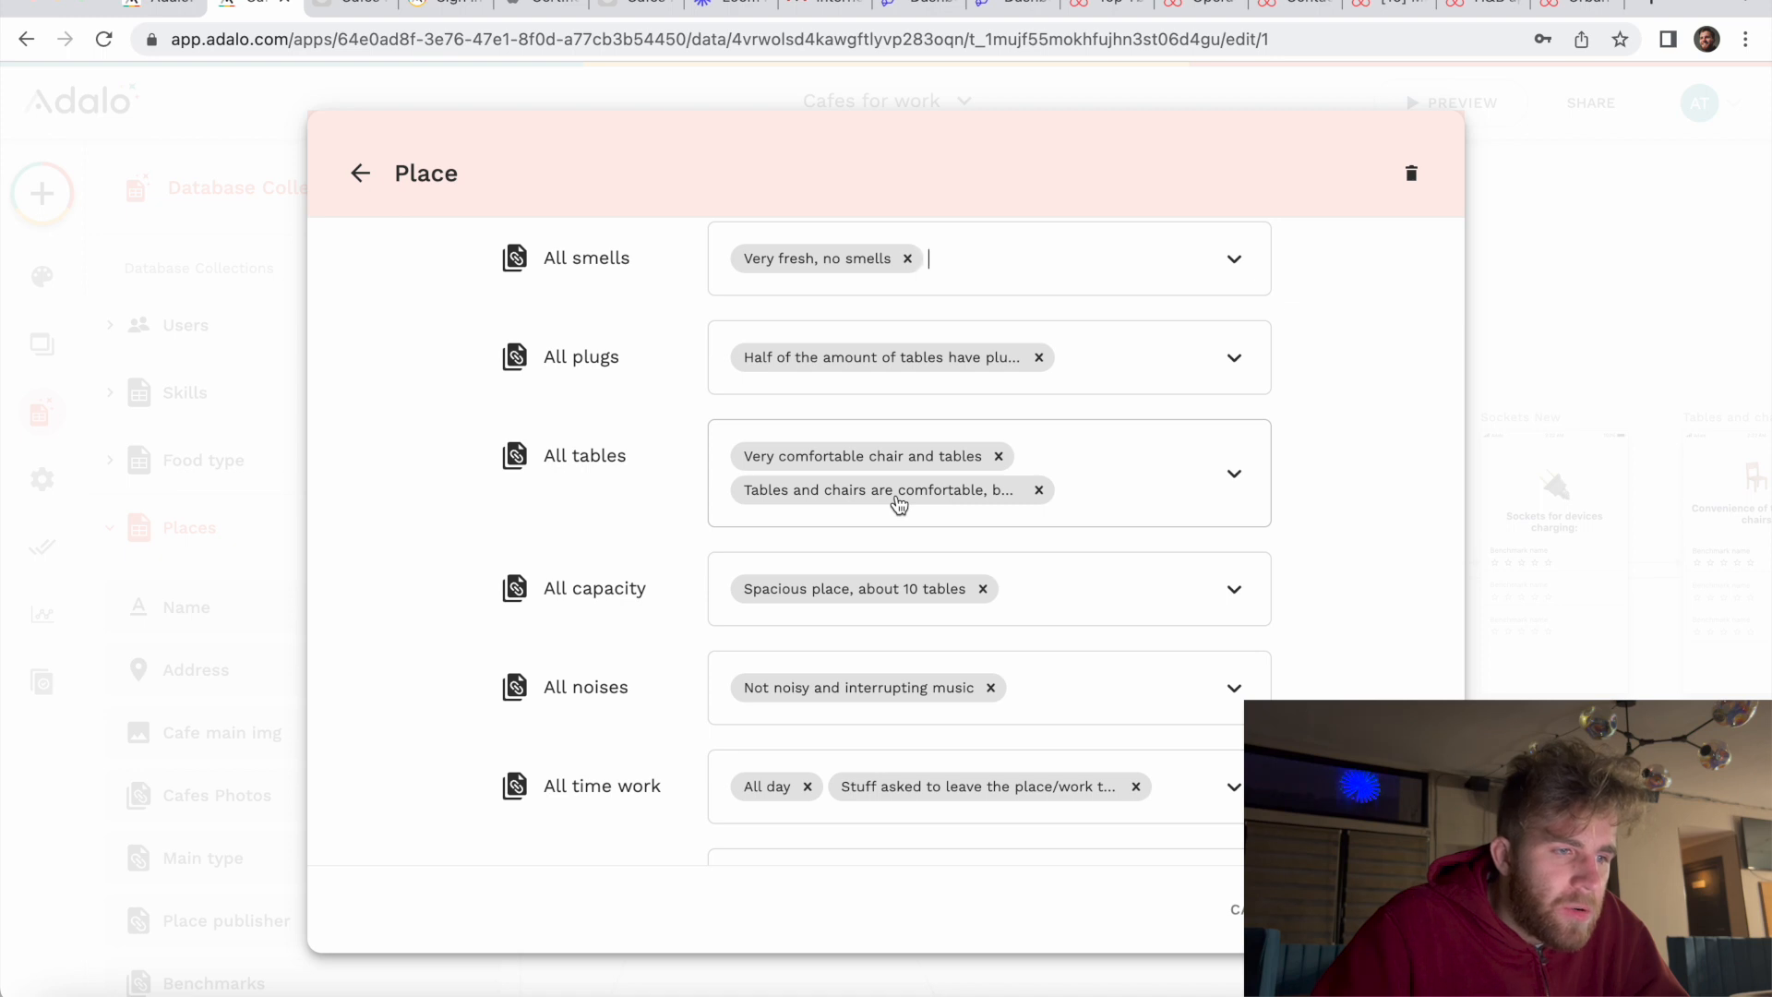
{"action": "scroll", "coordinate": [902, 625], "scroll_direction": "down", "scroll_amount": 6}
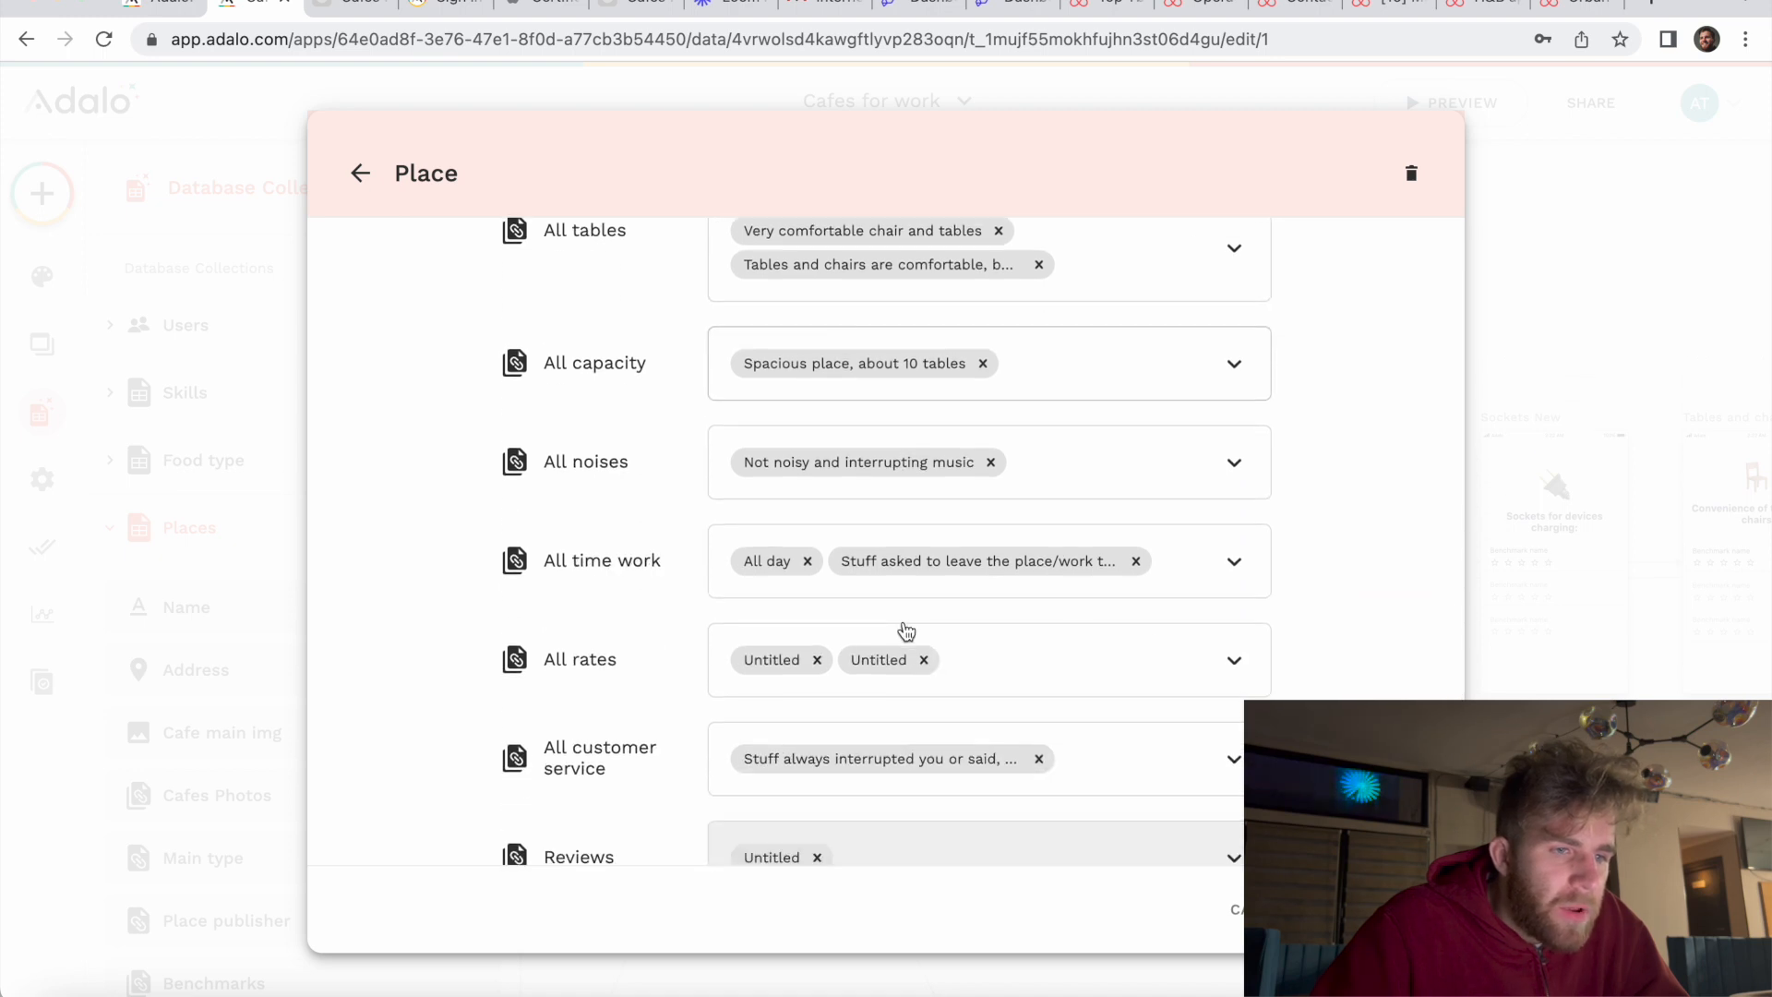
{"action": "scroll", "coordinate": [904, 631], "scroll_direction": "up", "scroll_amount": 2}
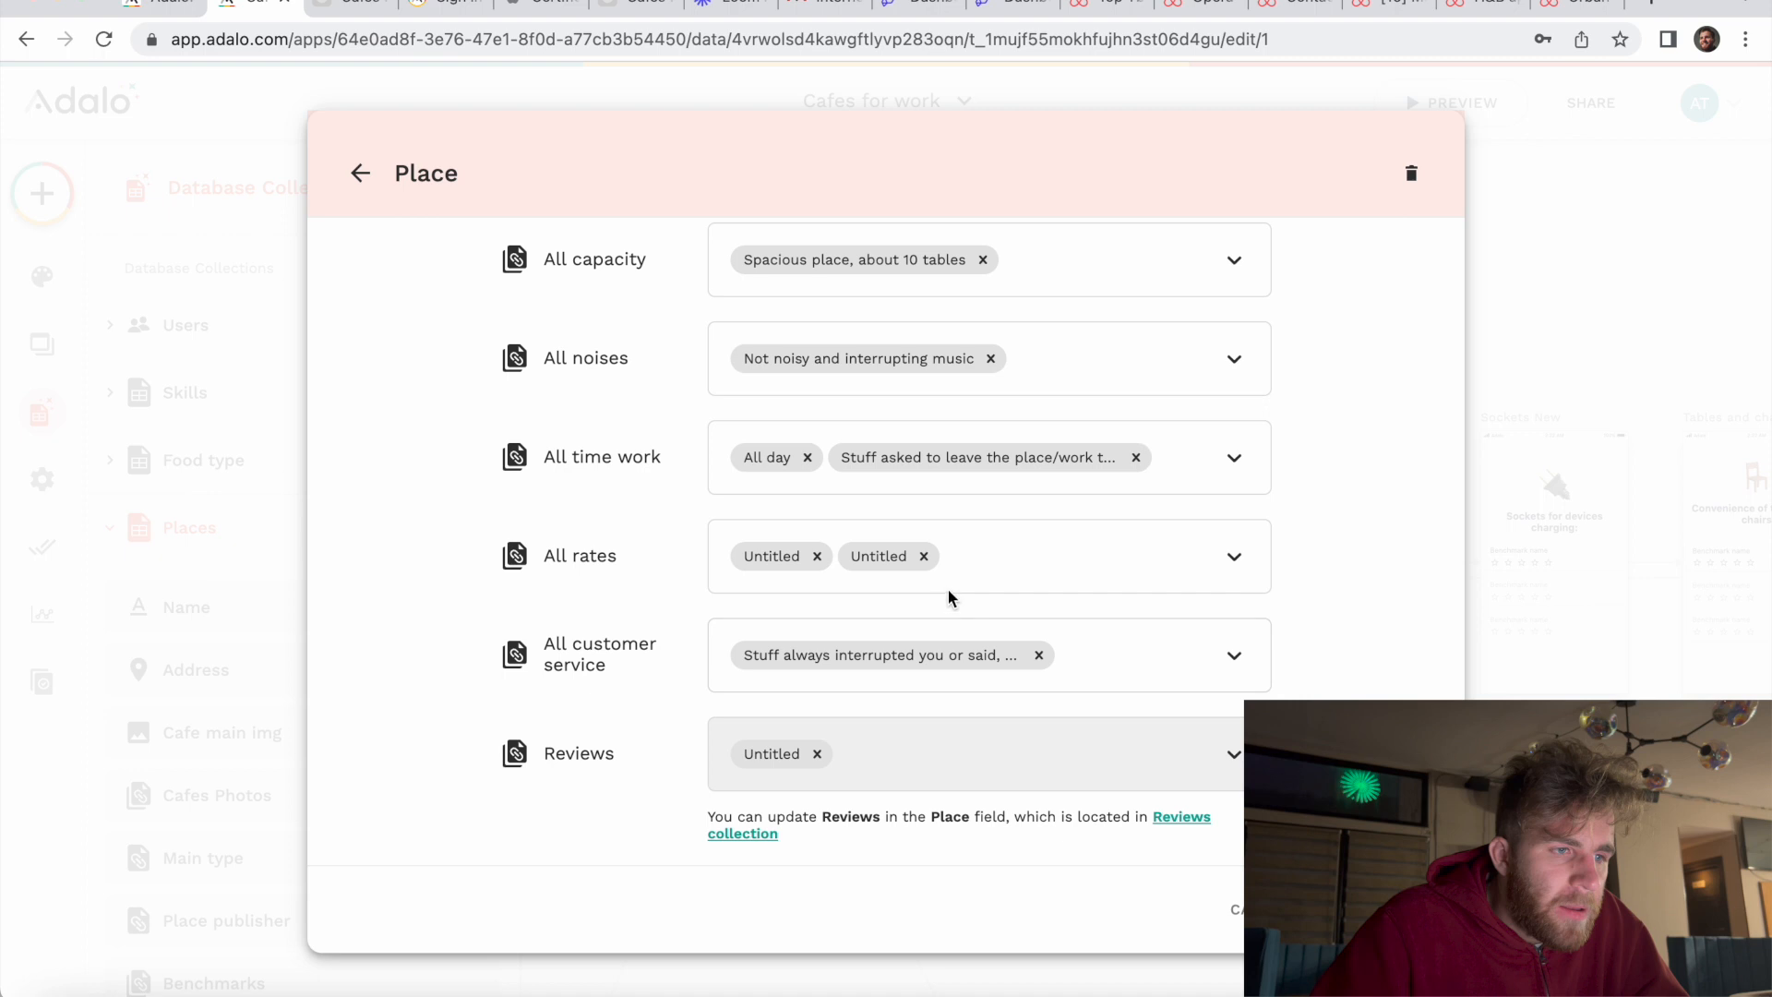
{"action": "scroll", "coordinate": [951, 540], "scroll_direction": "up", "scroll_amount": 3}
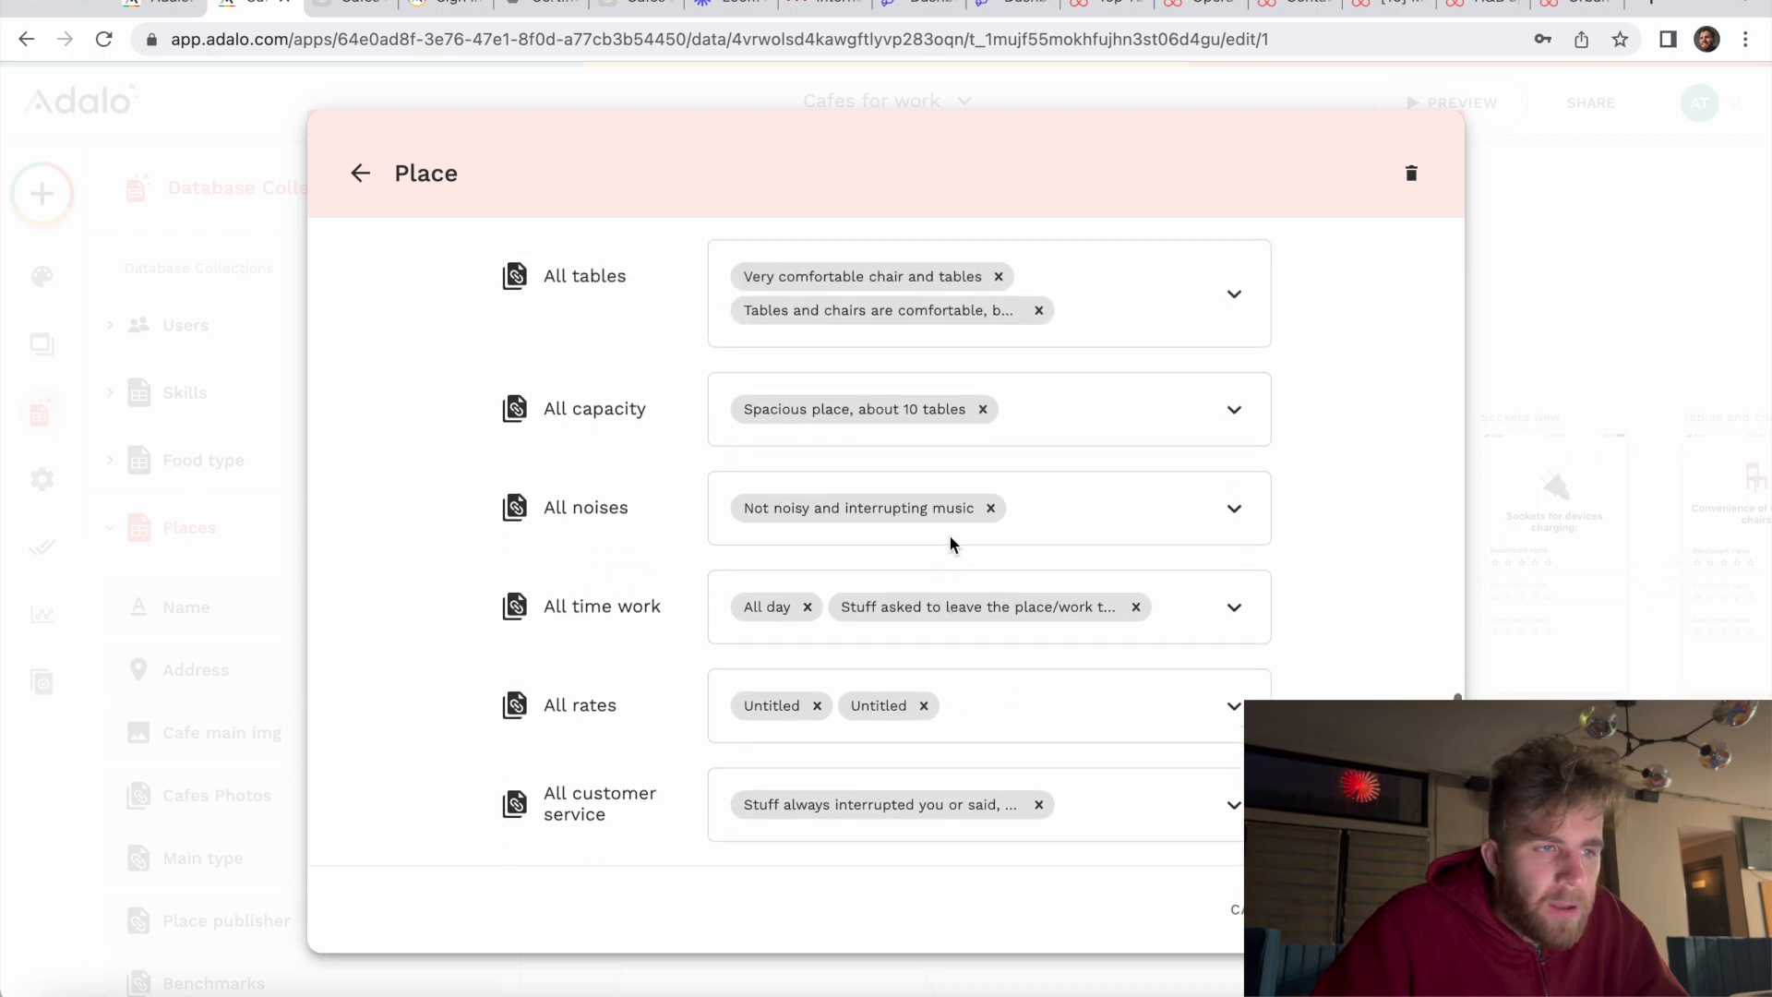
{"action": "scroll", "coordinate": [964, 378], "scroll_direction": "up", "scroll_amount": 2}
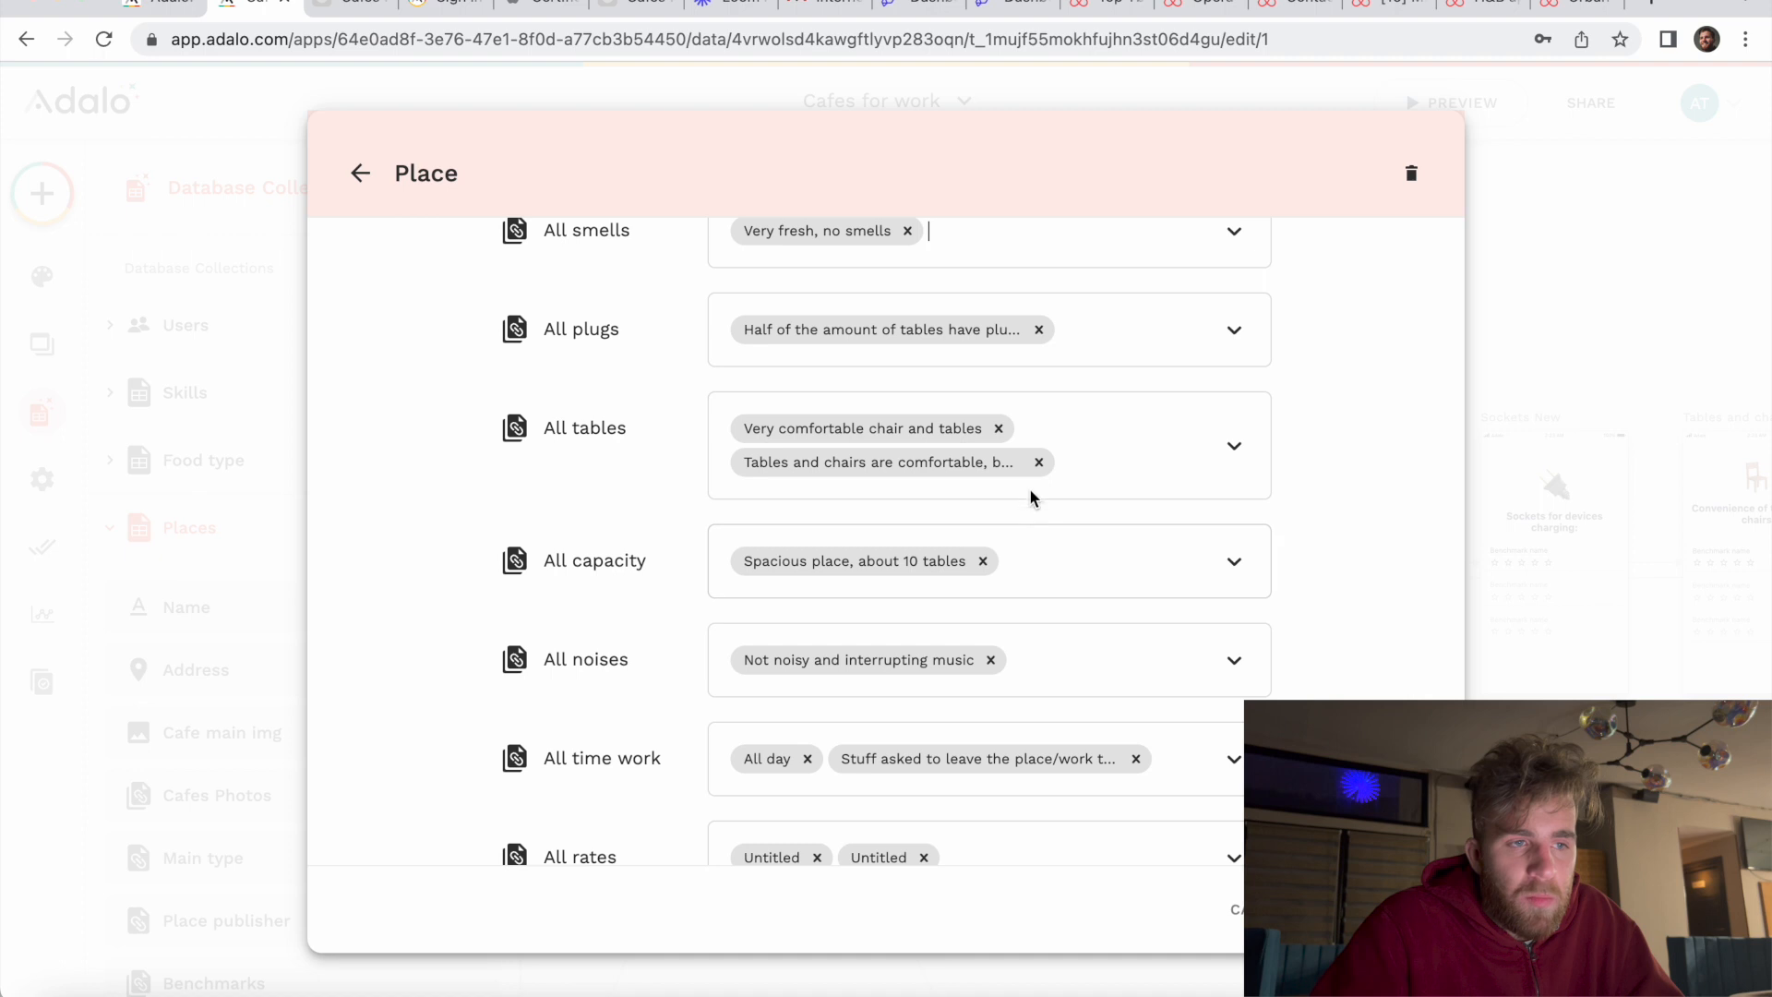
{"action": "scroll", "coordinate": [1027, 503], "scroll_direction": "up", "scroll_amount": 3}
{"action": "scroll", "coordinate": [1029, 495], "scroll_direction": "up", "scroll_amount": 5}
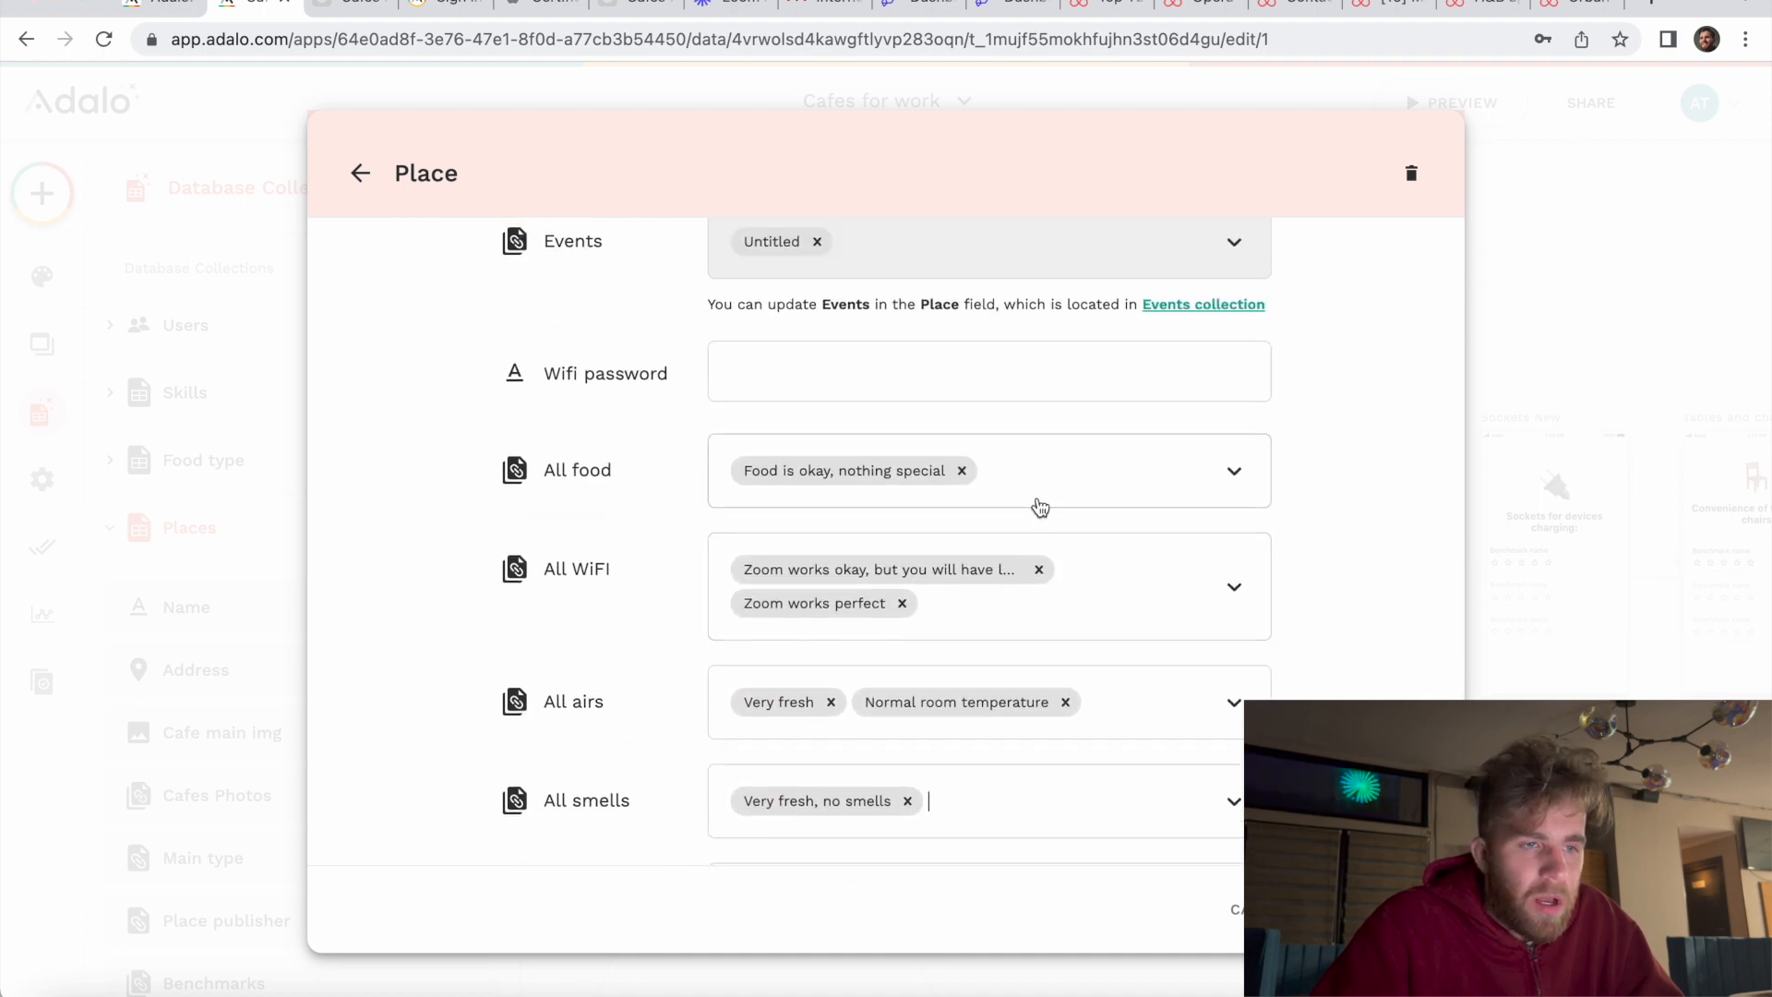
{"action": "scroll", "coordinate": [1012, 640], "scroll_direction": "down", "scroll_amount": 4}
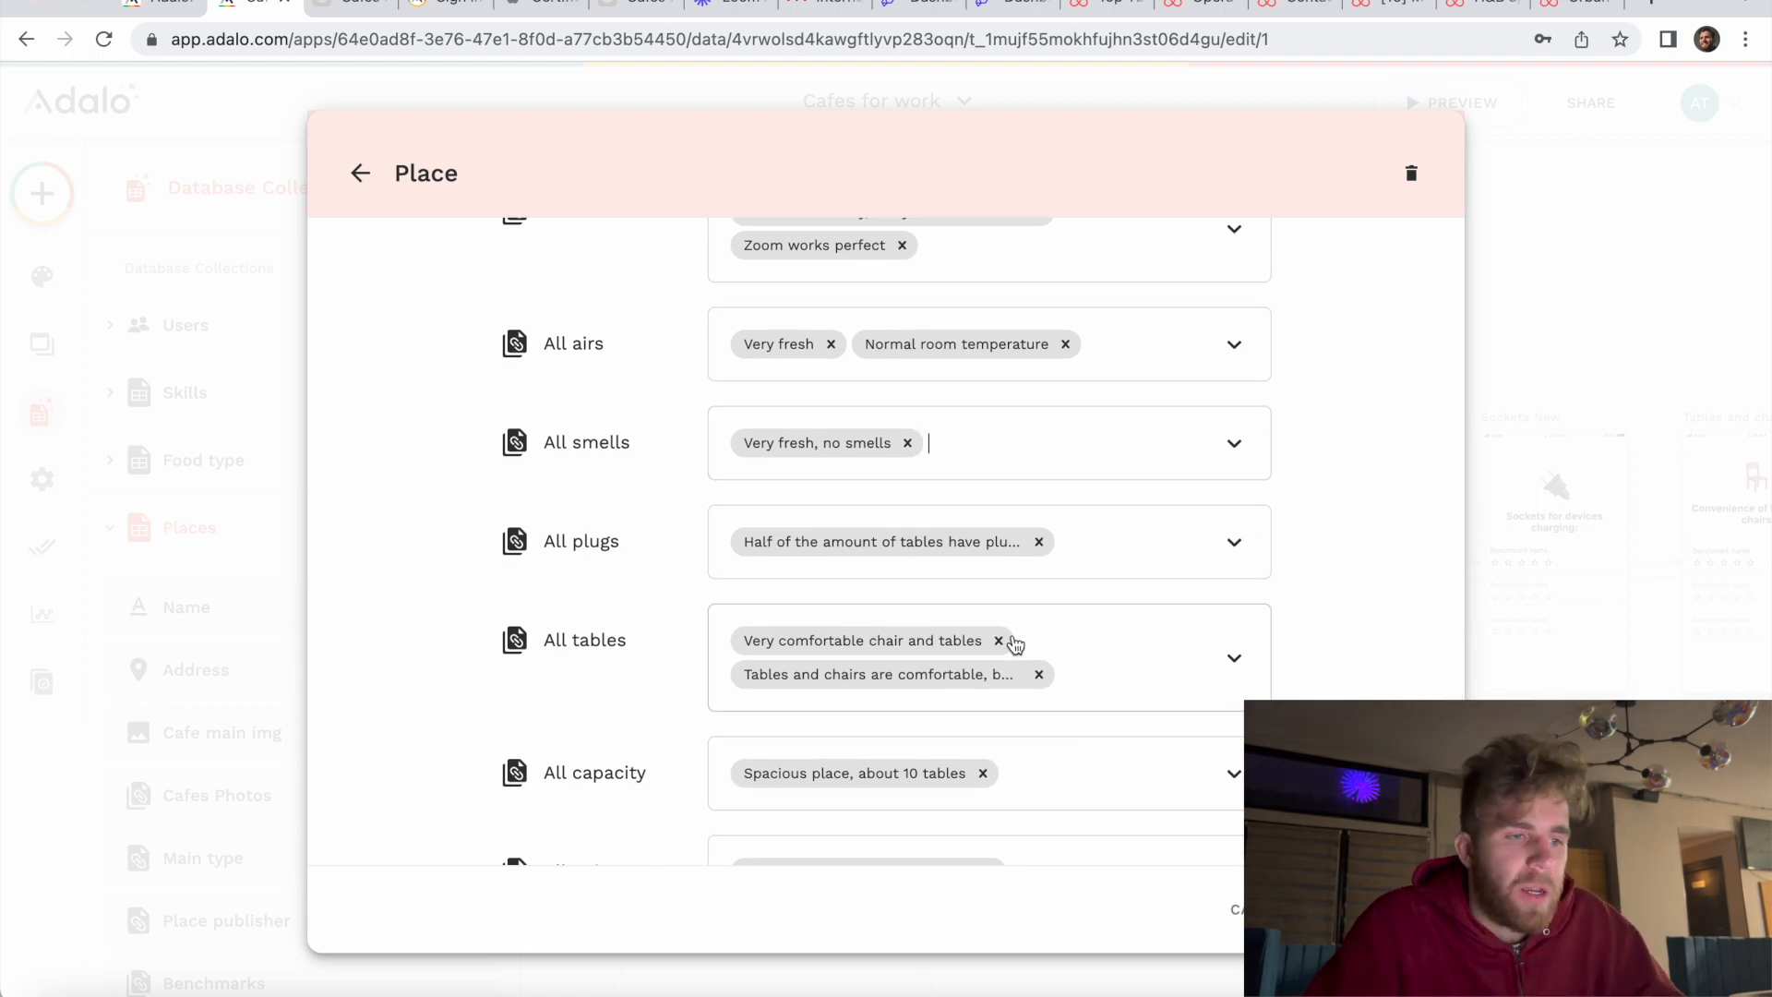
{"action": "scroll", "coordinate": [1012, 642], "scroll_direction": "down", "scroll_amount": 1}
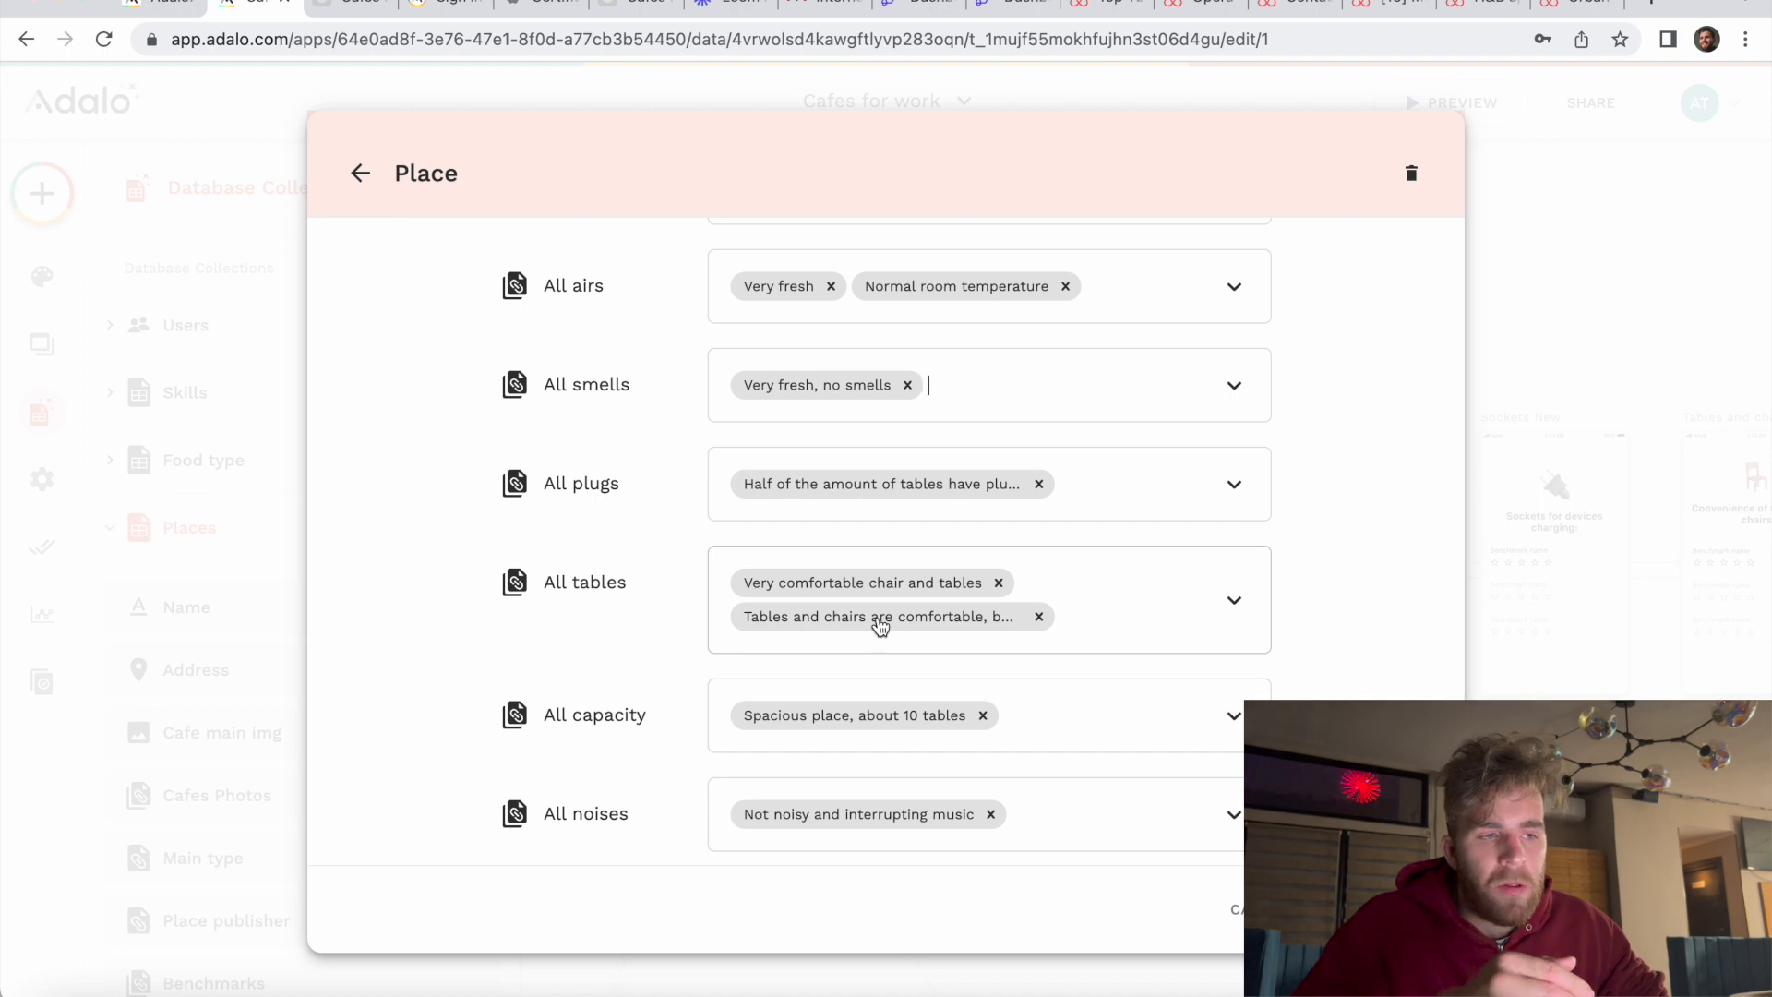
{"action": "scroll", "coordinate": [881, 637], "scroll_direction": "down", "scroll_amount": 4}
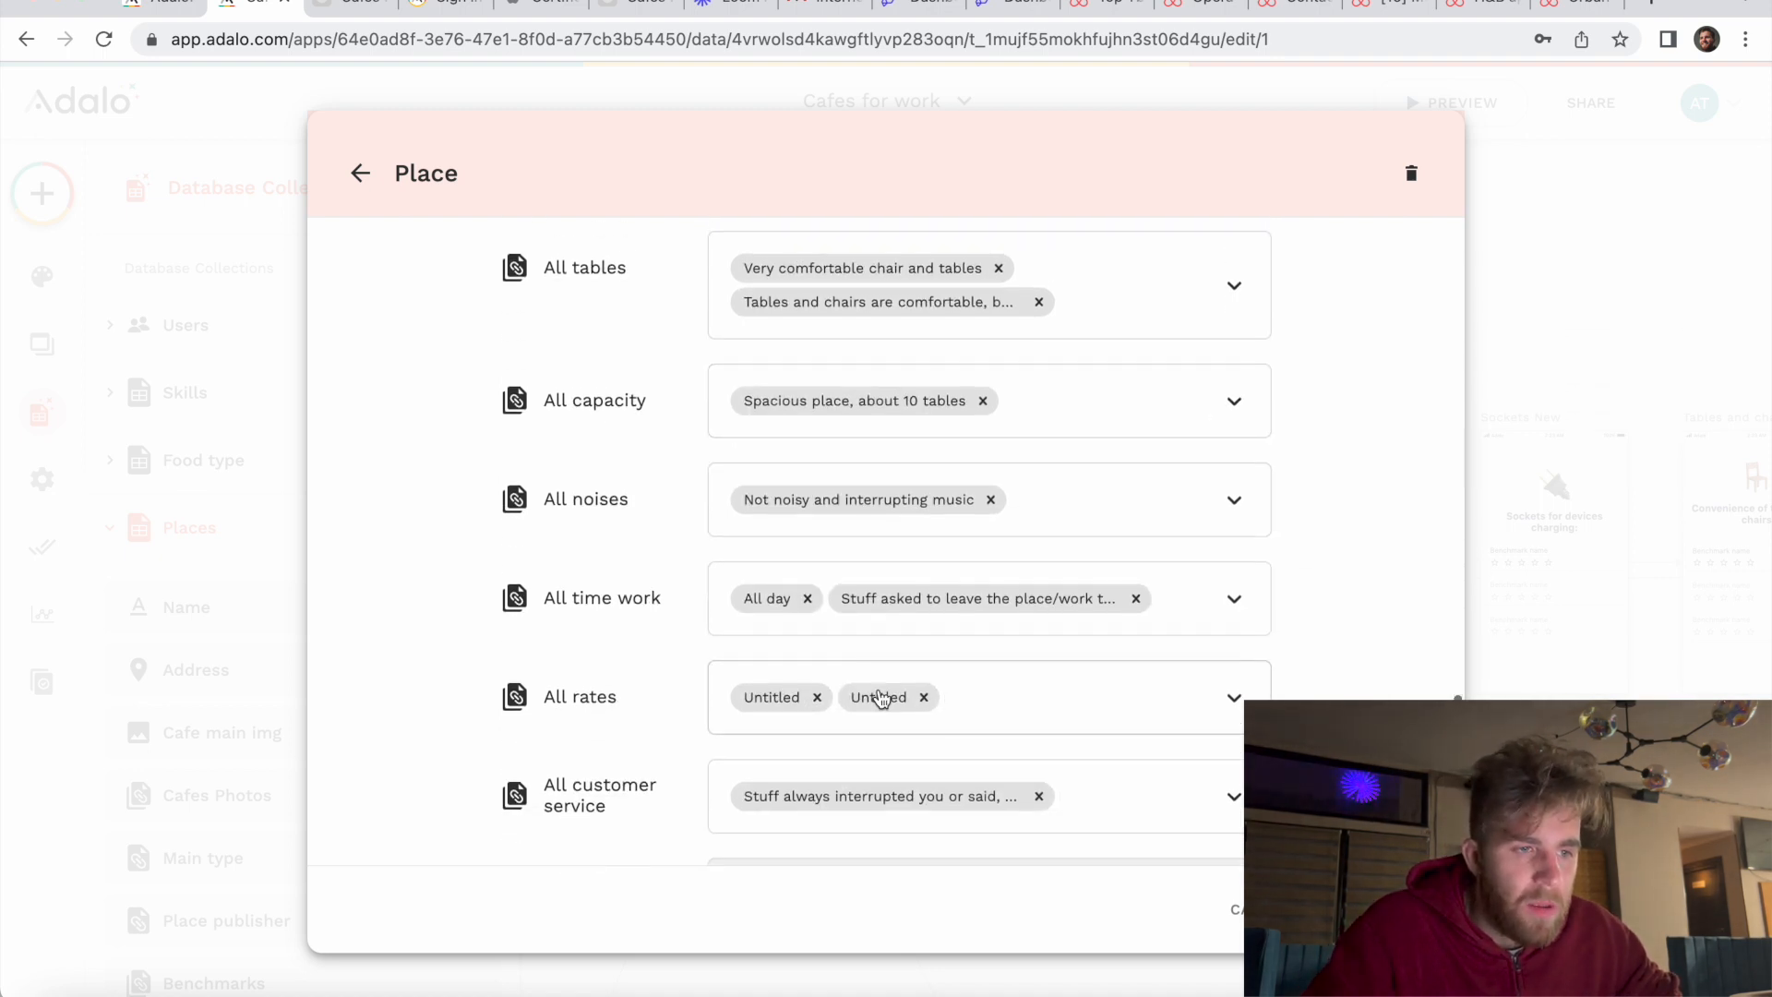
{"action": "scroll", "coordinate": [883, 699], "scroll_direction": "down", "scroll_amount": 1}
{"action": "scroll", "coordinate": [882, 699], "scroll_direction": "up", "scroll_amount": 1}
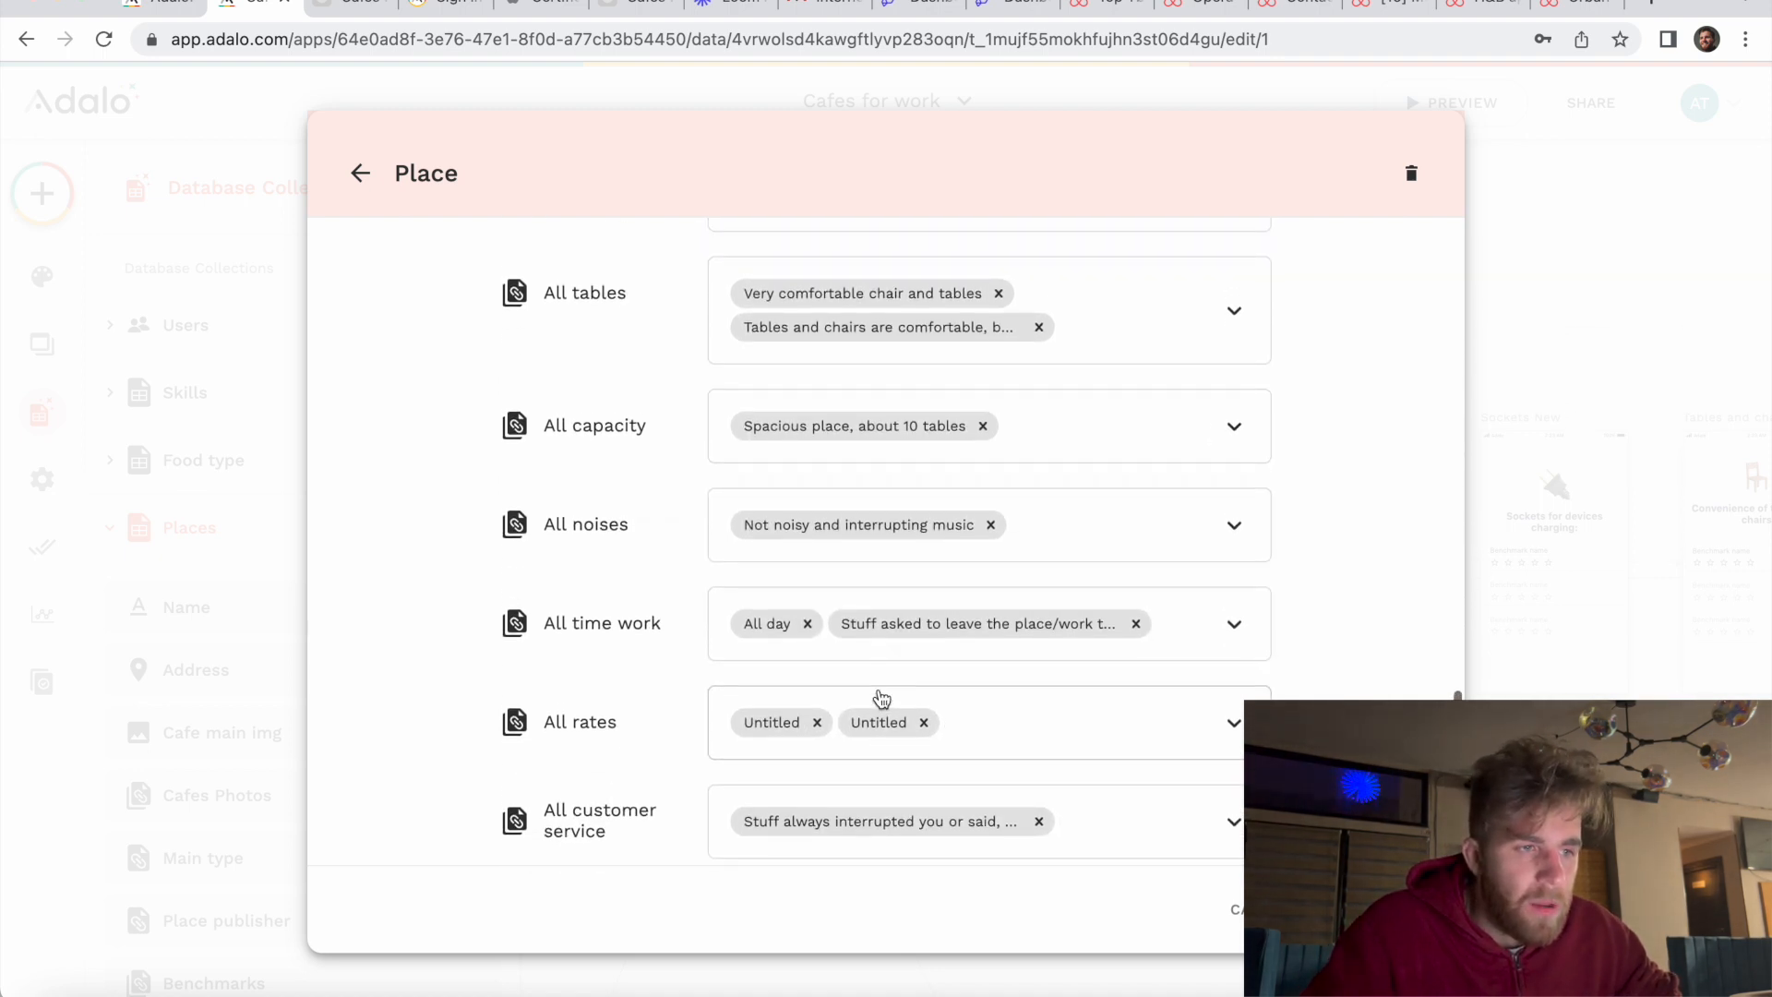
{"action": "scroll", "coordinate": [881, 698], "scroll_direction": "down", "scroll_amount": 5}
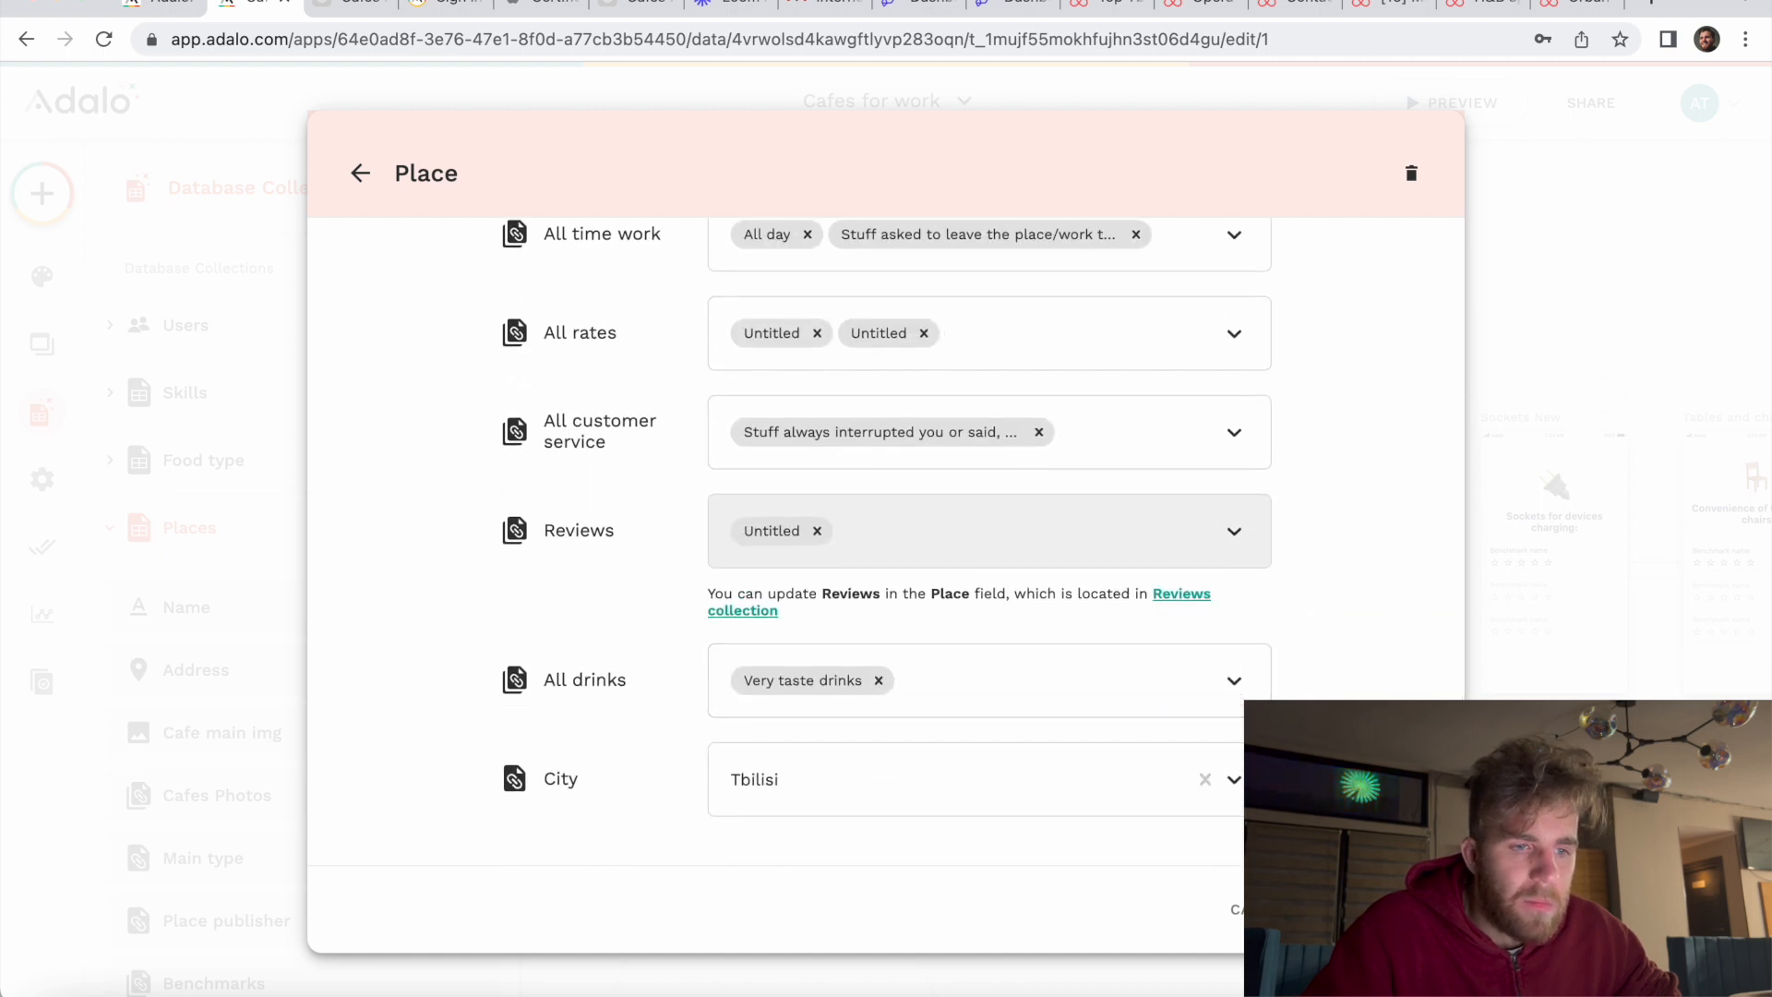
{"action": "left_click", "coordinate": [1263, 909]}
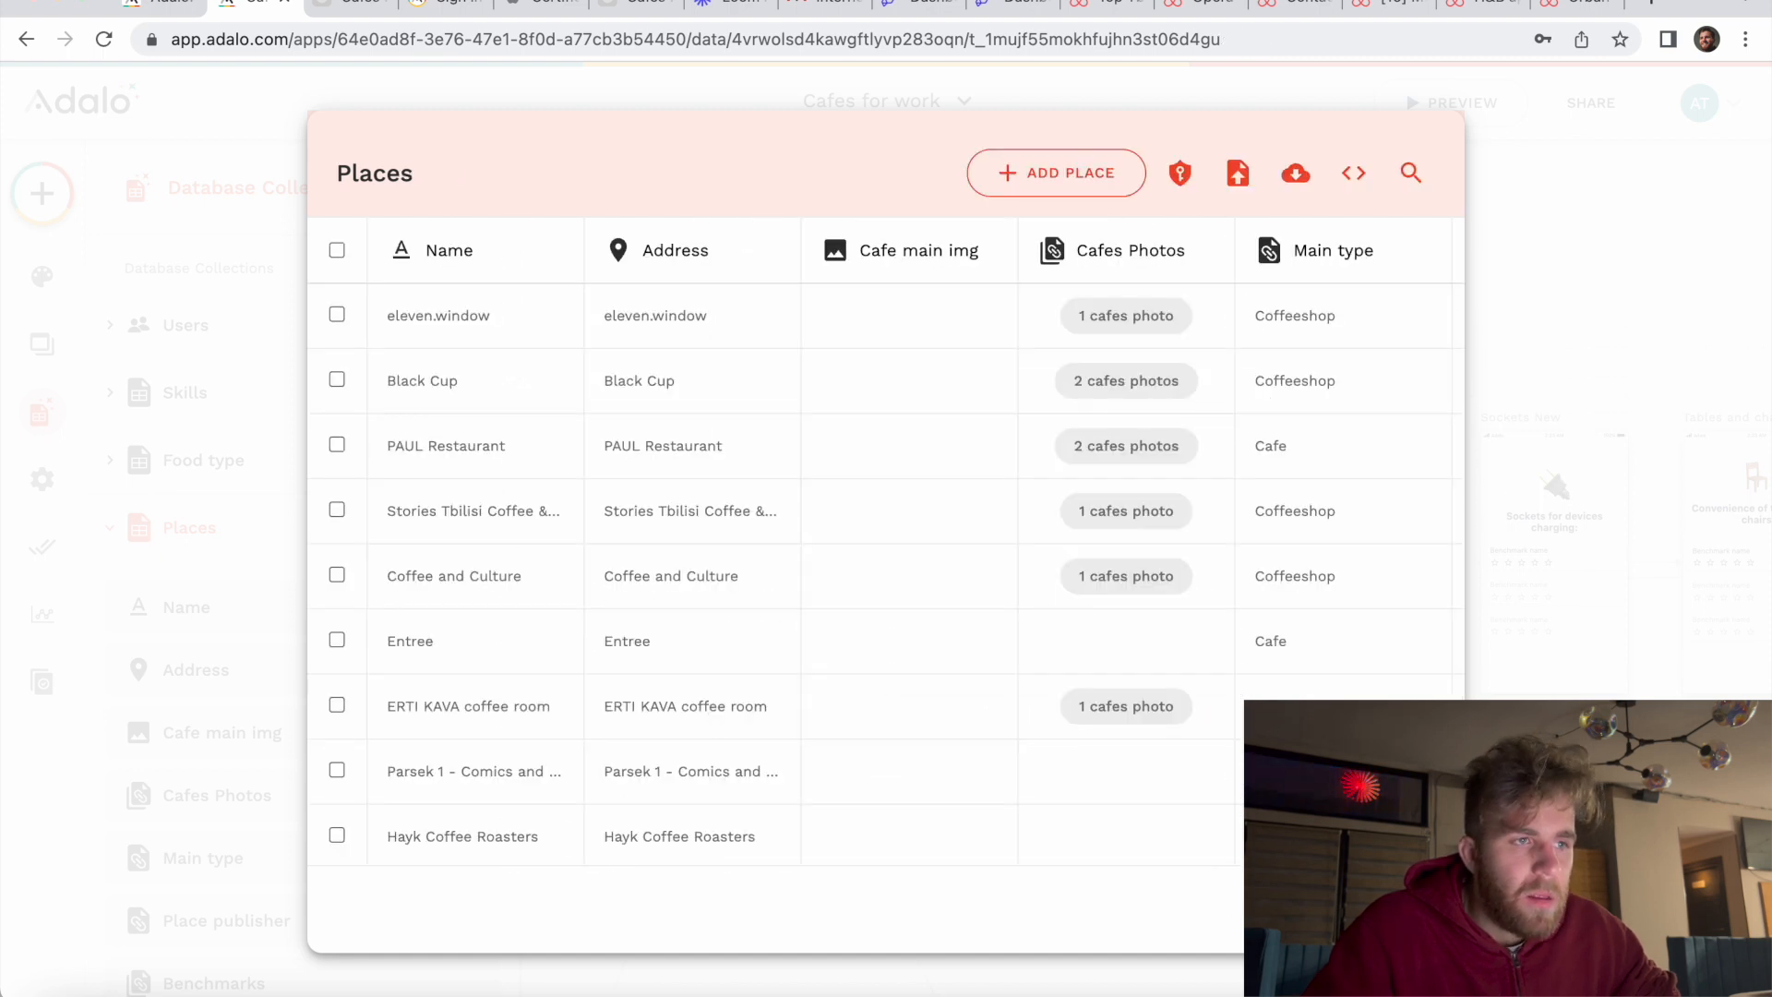
{"action": "left_click", "coordinate": [1513, 785]}
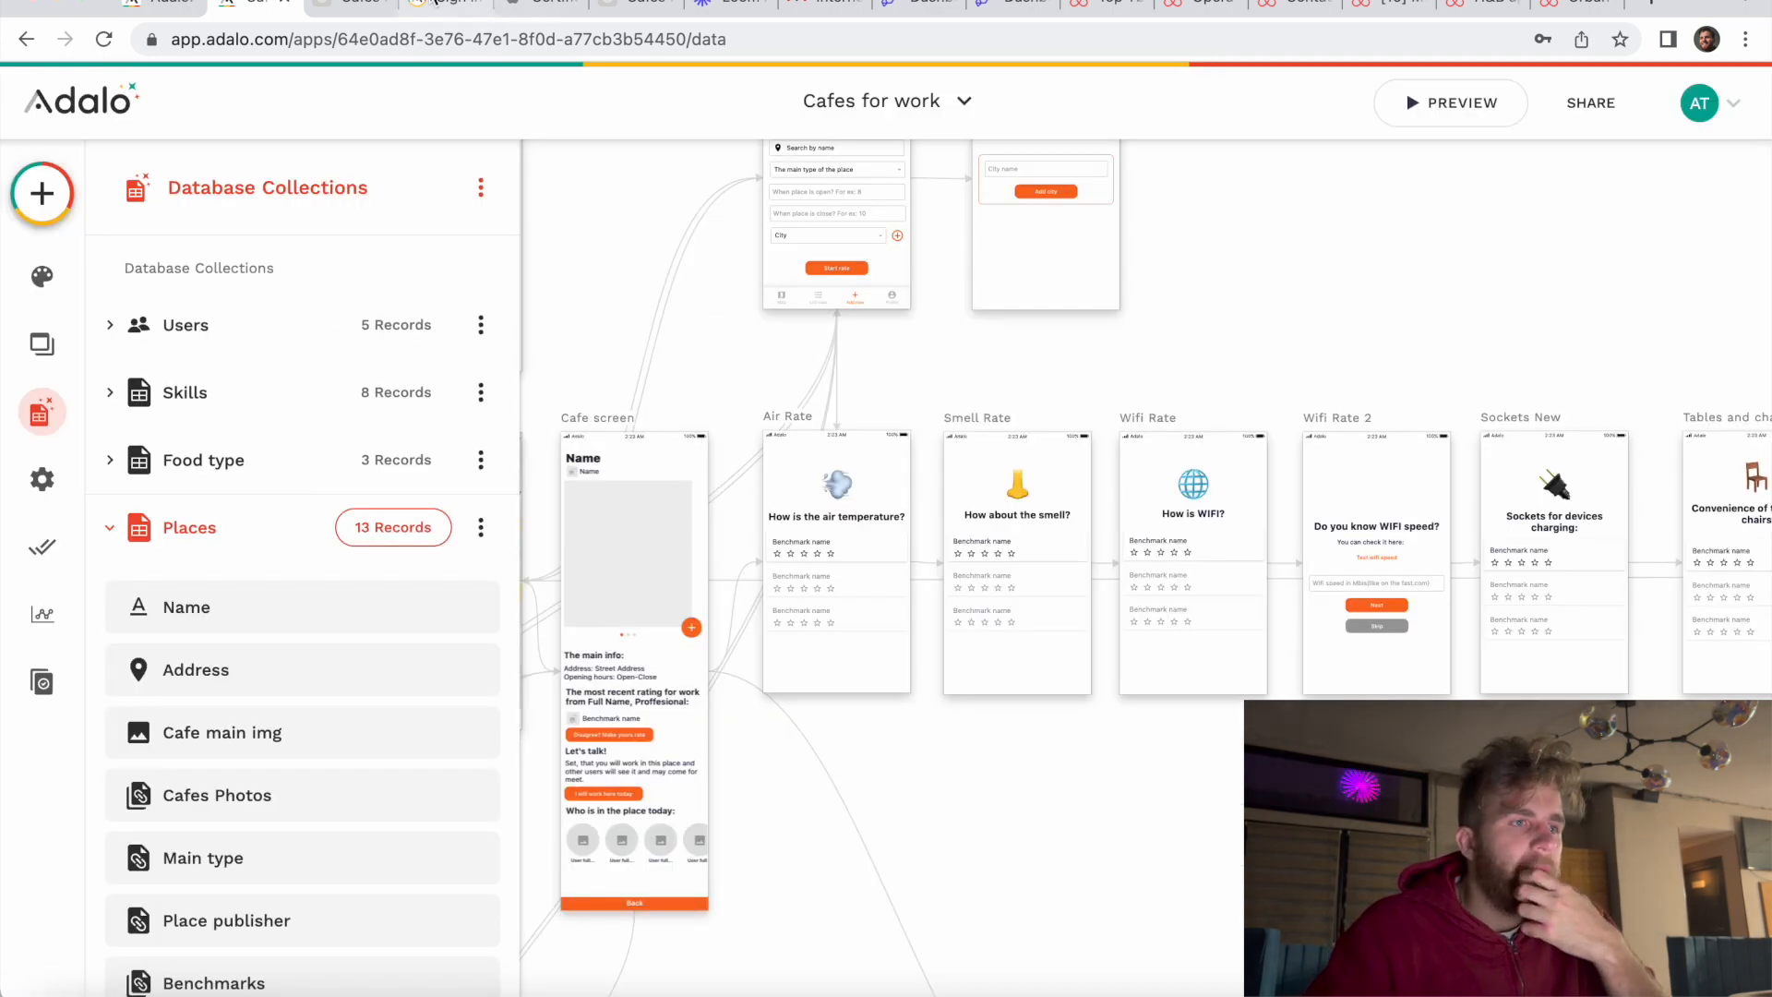
Step: Switch to the app preview and filter the Tbilisi map to places with the Good wifi benchmark
{"action": "left_click", "coordinate": [448, 2]}
{"action": "left_click", "coordinate": [338, 4]}
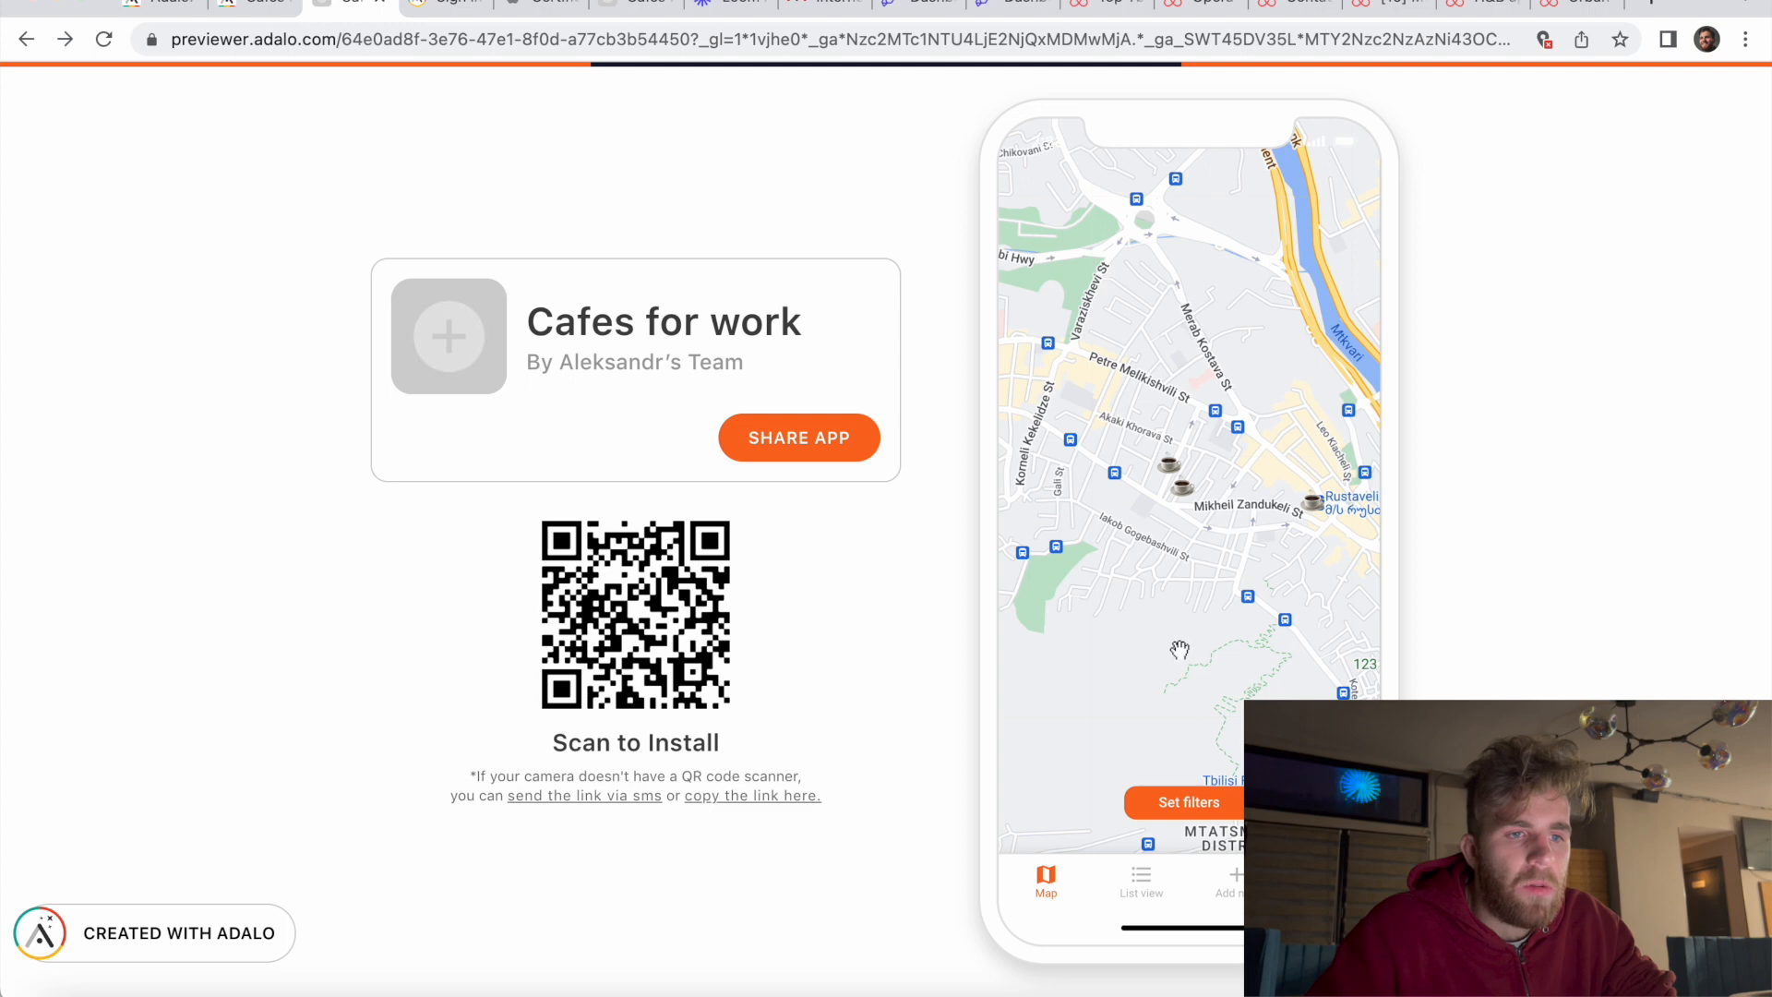
{"action": "scroll", "coordinate": [1179, 650], "scroll_direction": "down", "scroll_amount": 2}
{"action": "scroll", "coordinate": [1188, 676], "scroll_direction": "down", "scroll_amount": 2}
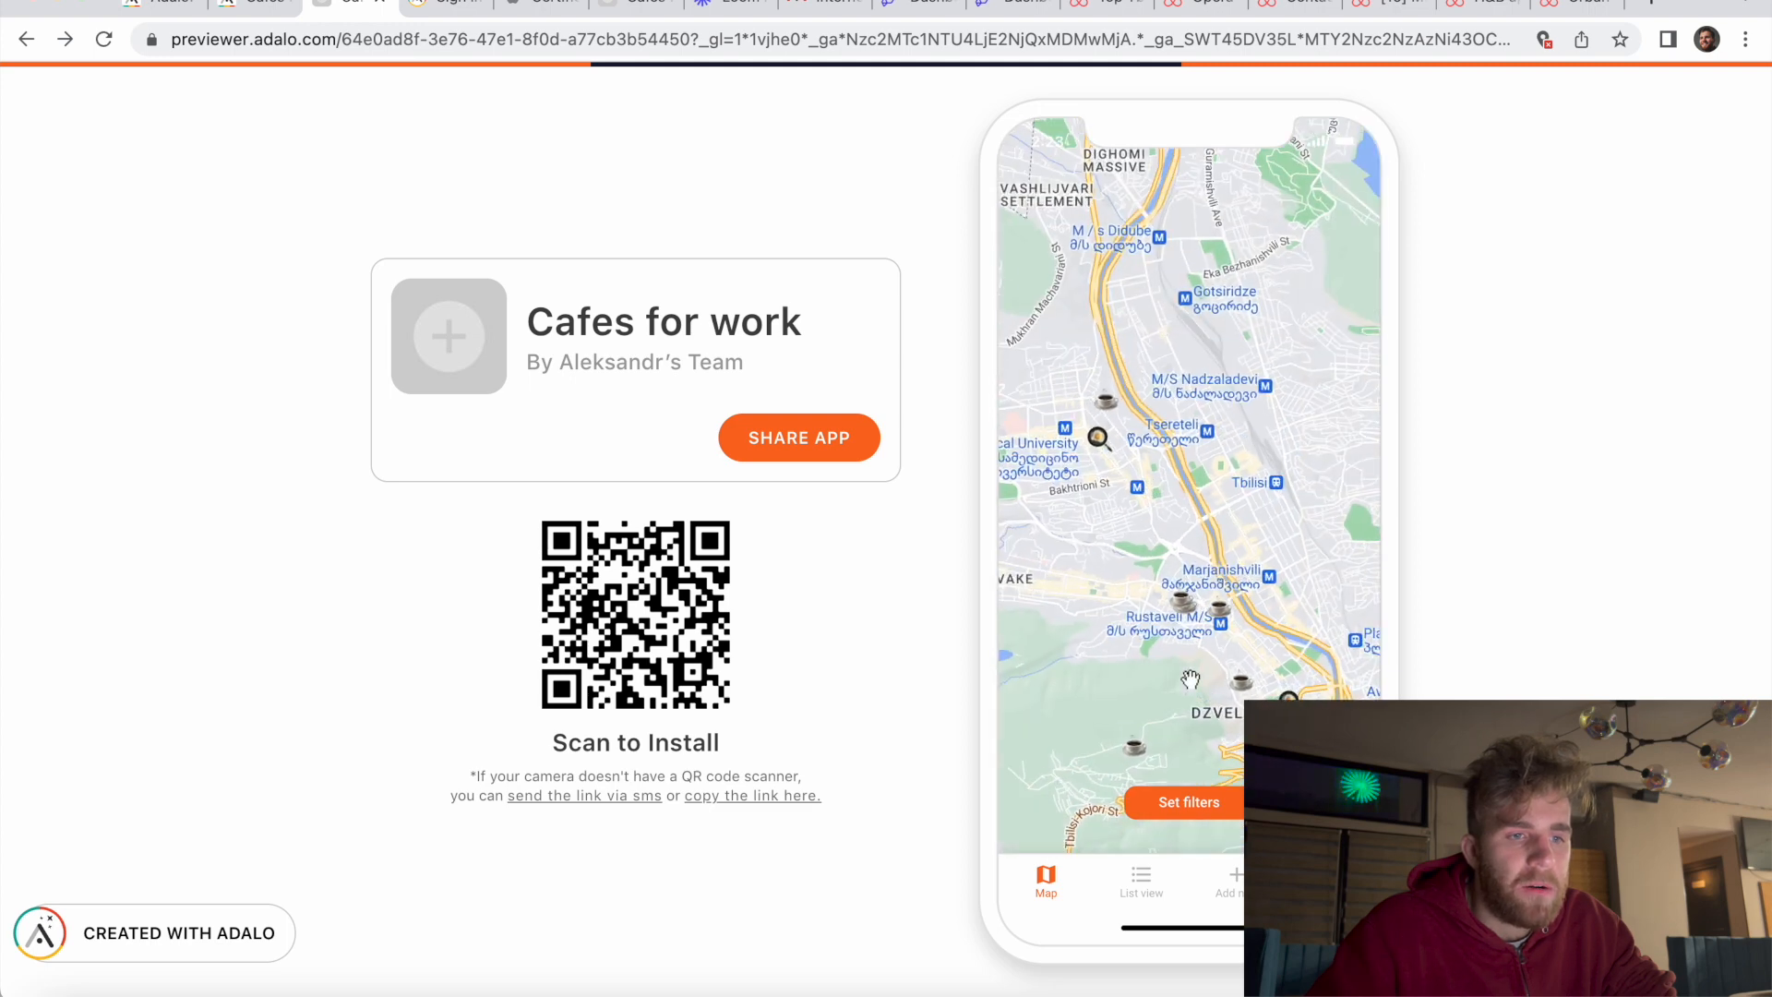
{"action": "left_click", "coordinate": [1174, 806]}
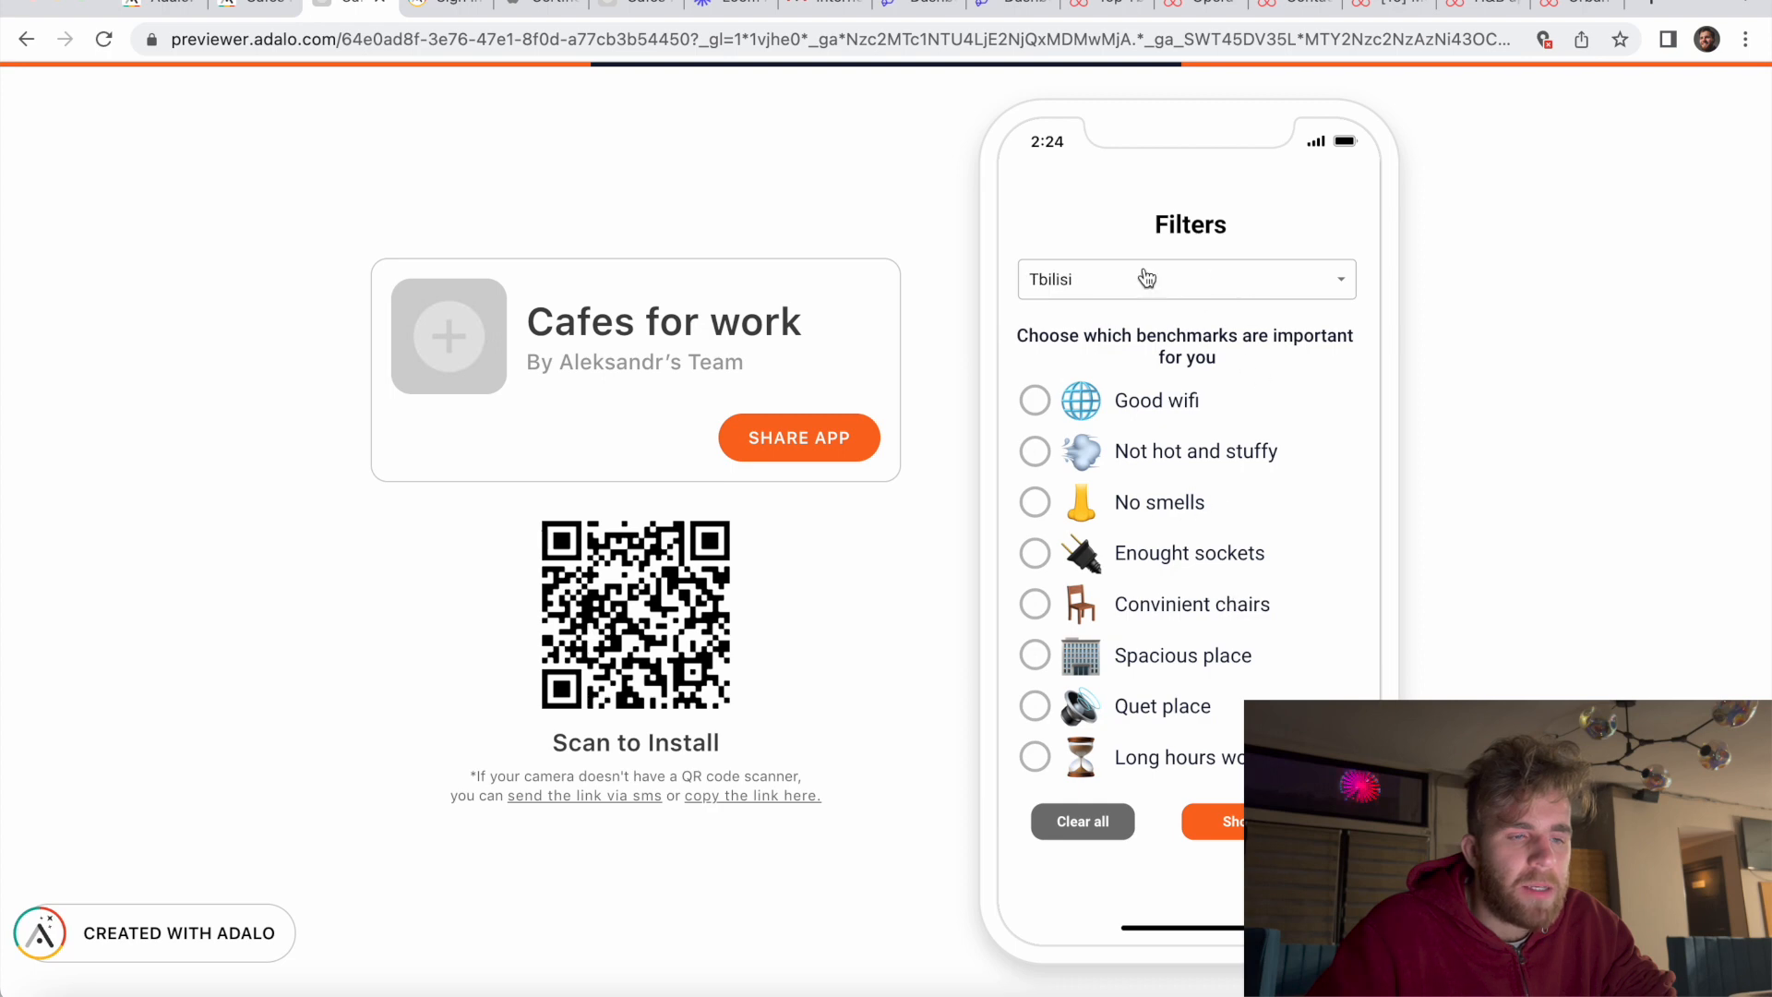
{"action": "left_click", "coordinate": [1035, 399]}
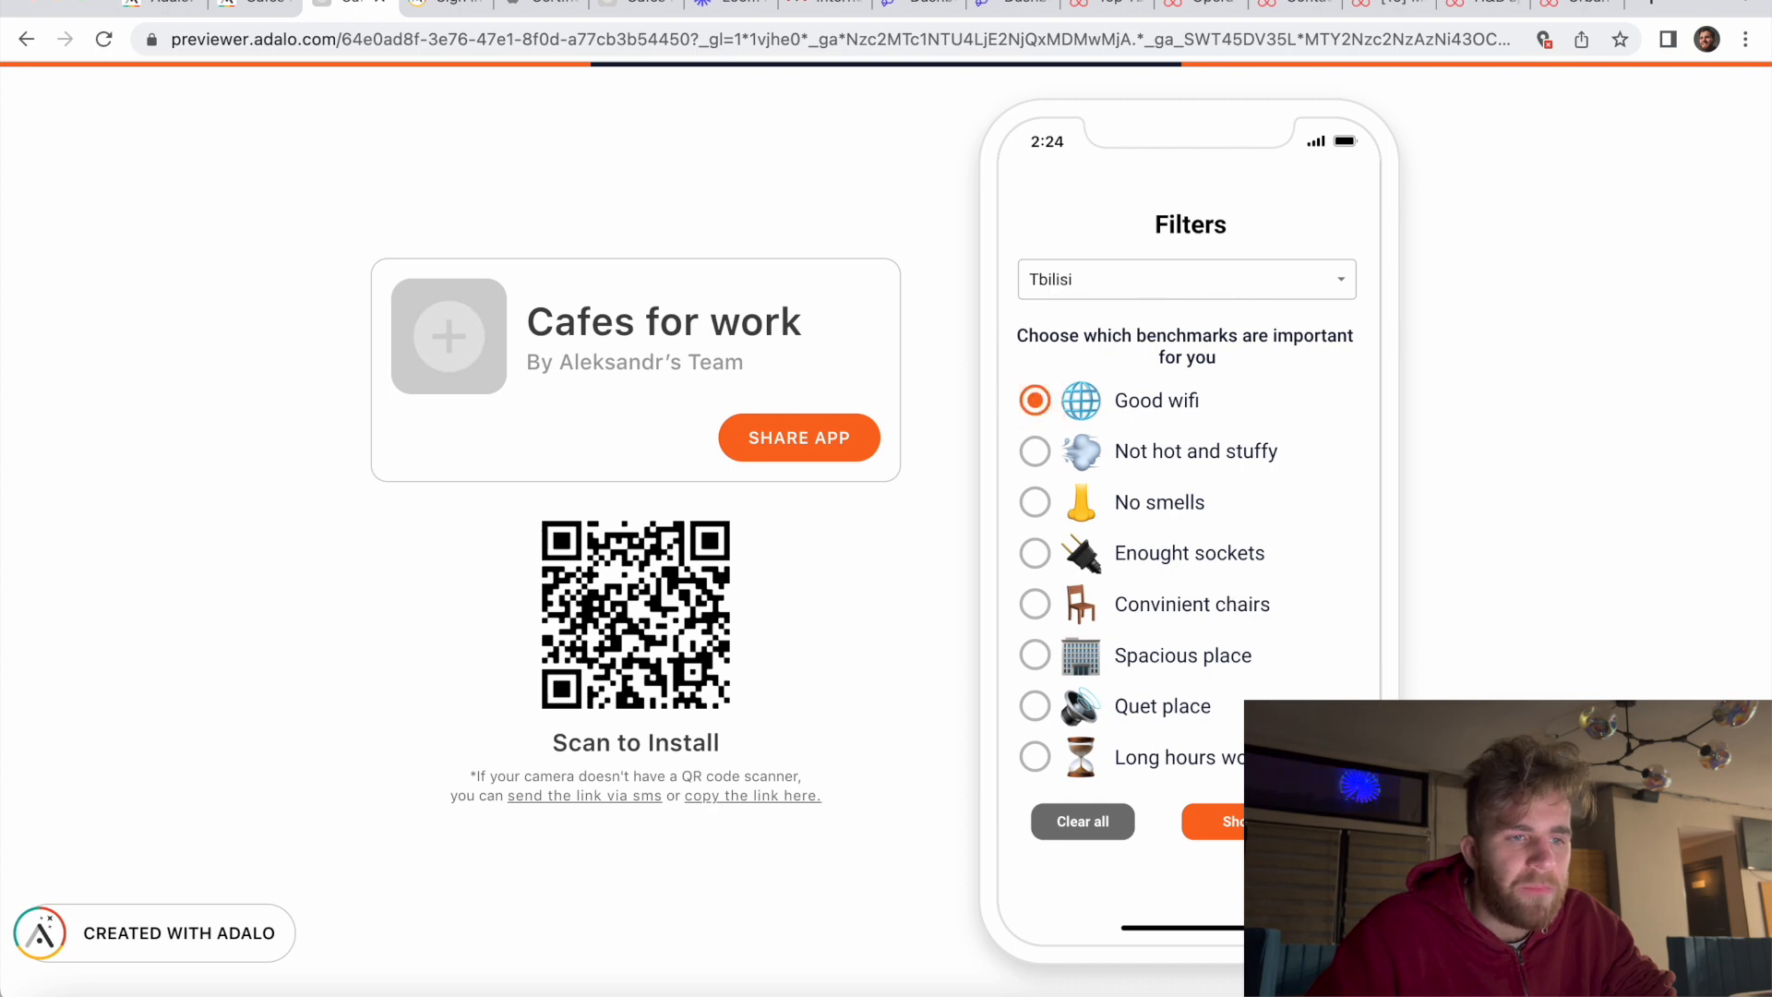
{"action": "left_click", "coordinate": [1234, 822]}
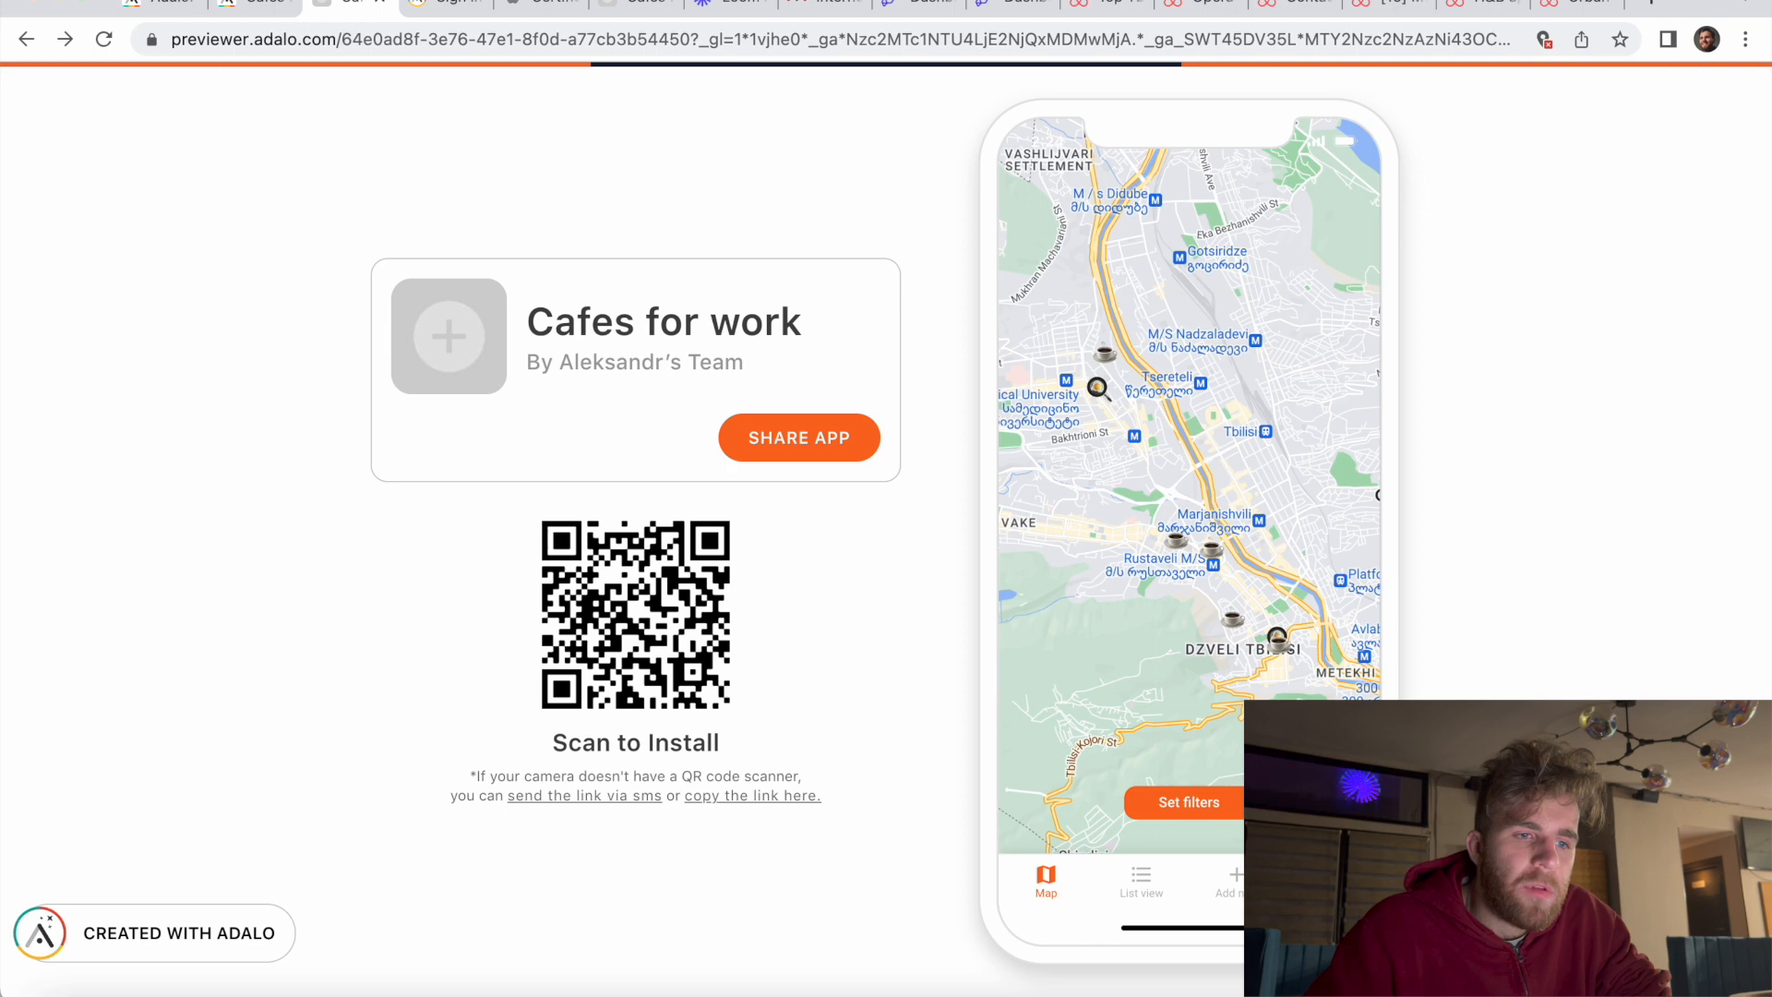
Step: Add the Not hot and stuffy and Enought sockets benchmarks to the filters and show the matching places on the map
{"action": "left_click", "coordinate": [1200, 804]}
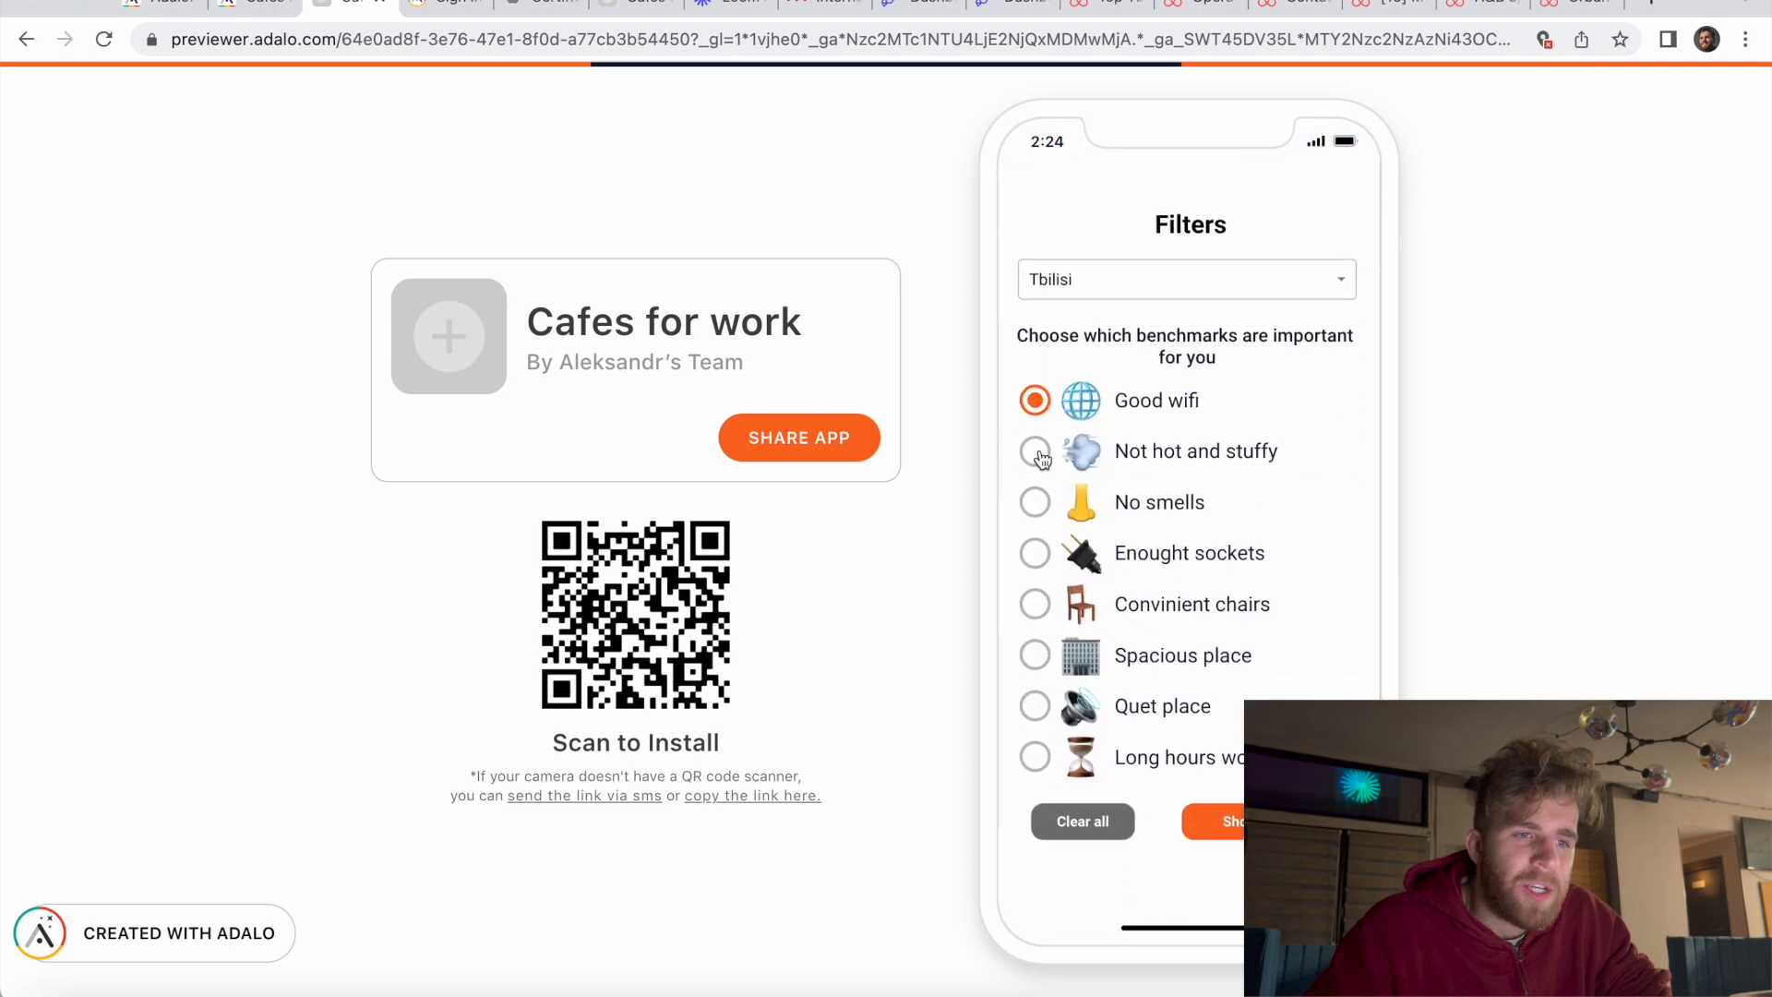
{"action": "left_click", "coordinate": [1035, 452]}
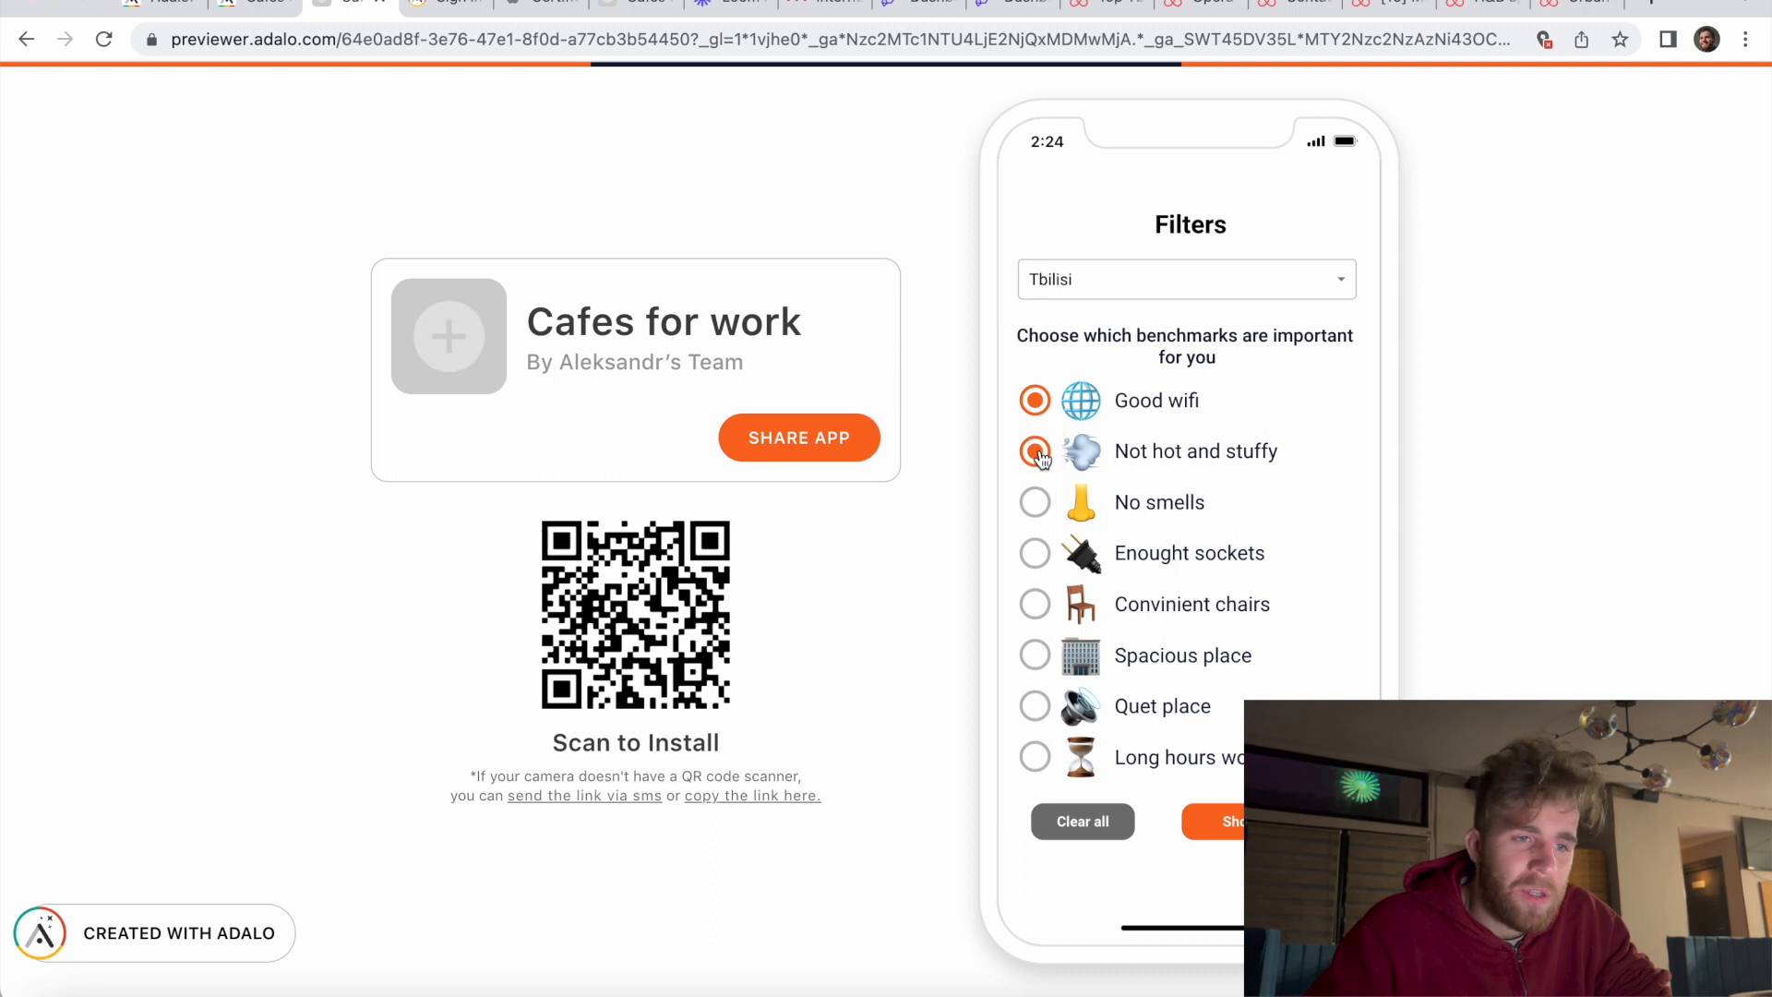
{"action": "left_click", "coordinate": [1035, 555]}
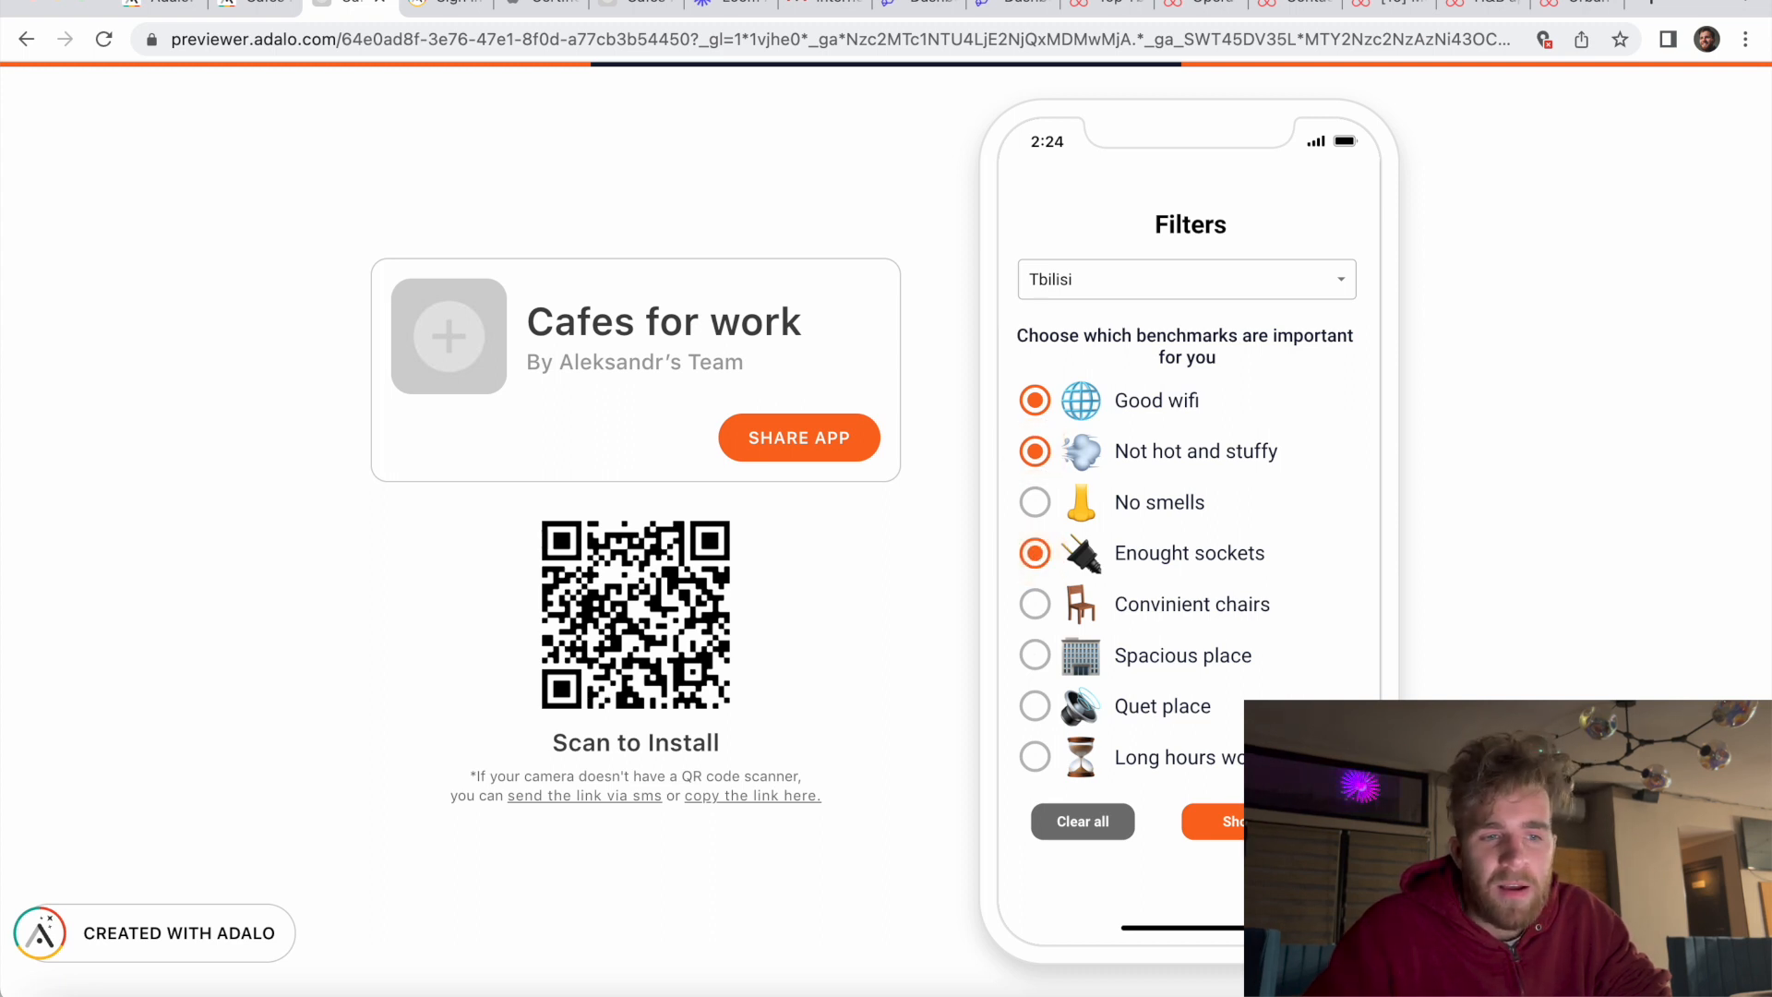
{"action": "left_click", "coordinate": [1266, 821]}
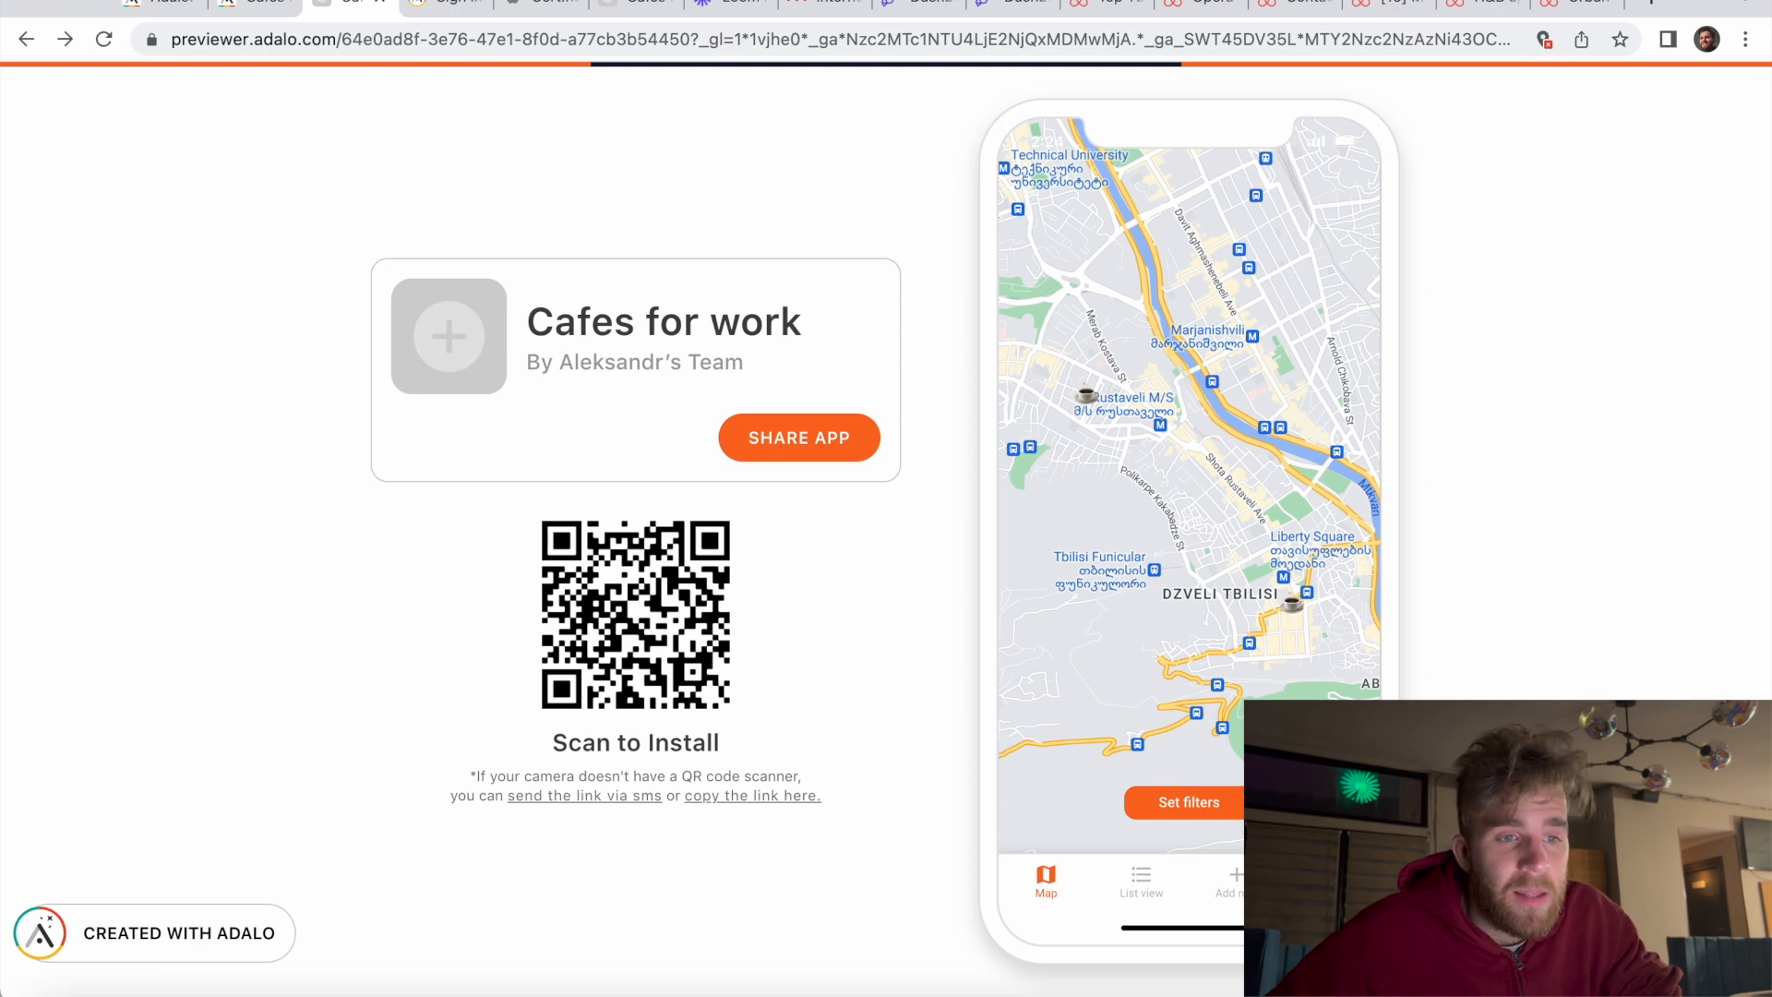
{"action": "left_click_drag", "start_coordinate": [1193, 591], "coordinate": [1152, 595]}
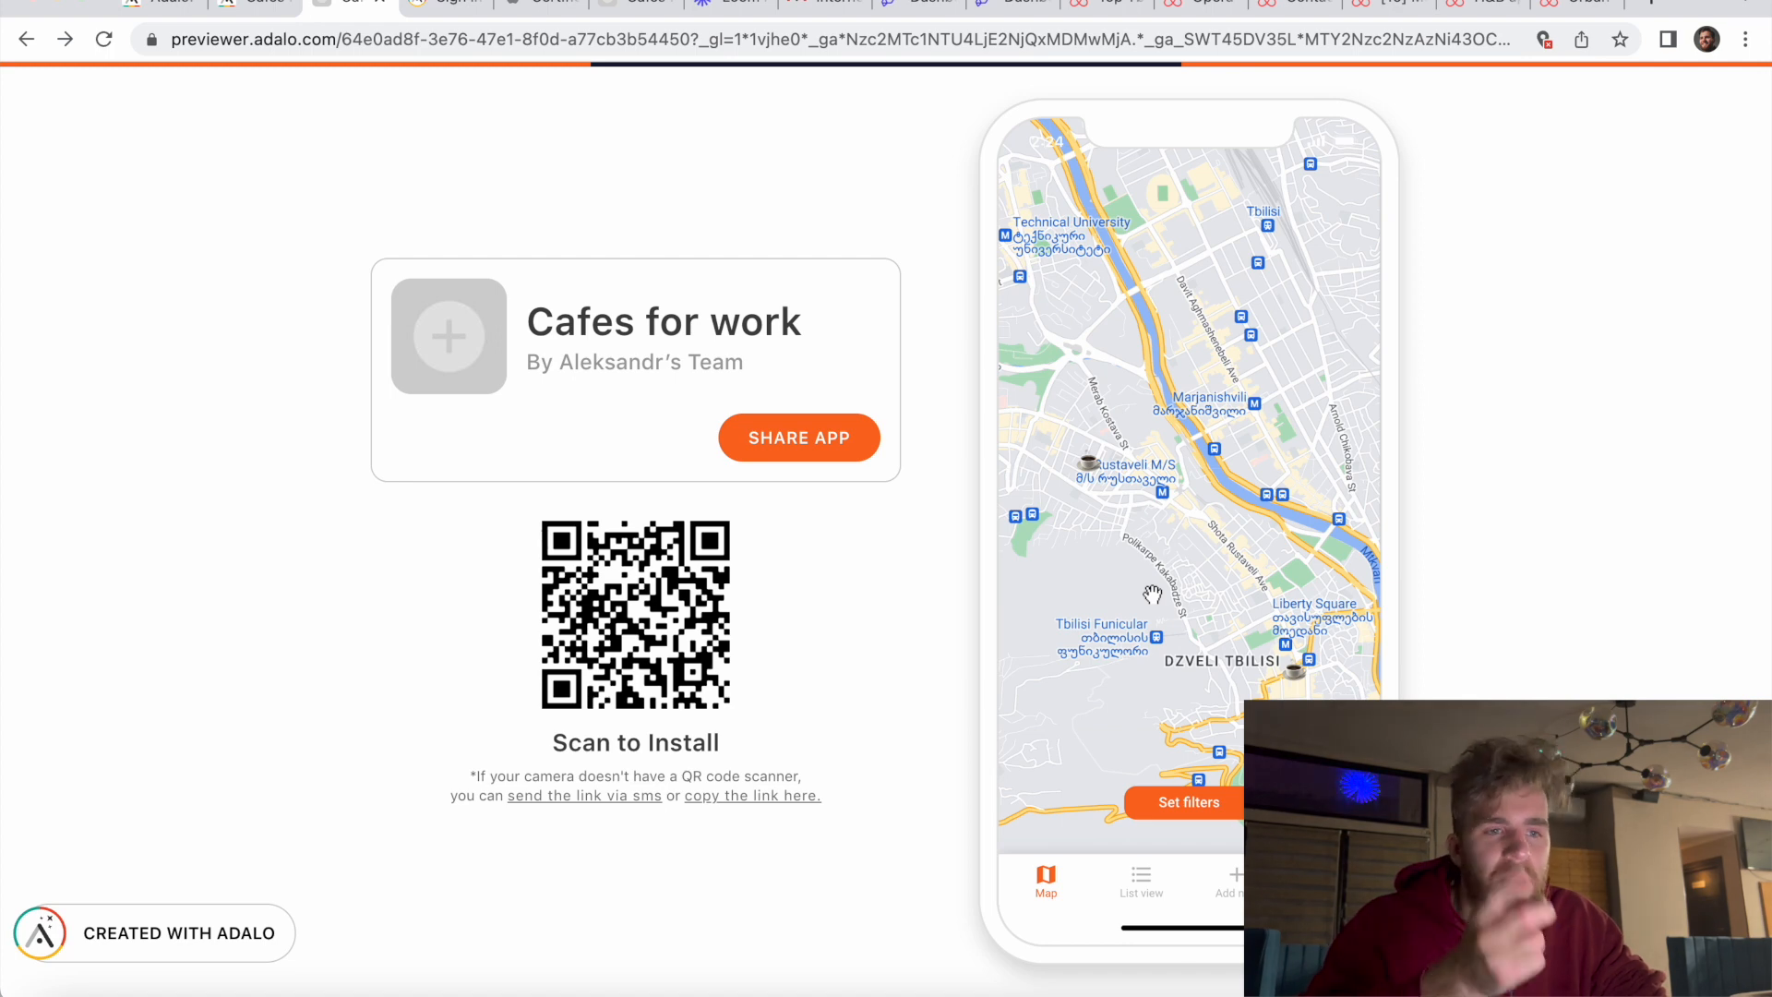
Step: Open the Stories Tbilisi Coffee & Tea page from the filtered map, review its details, and return to the map
{"action": "left_click", "coordinate": [1294, 671]}
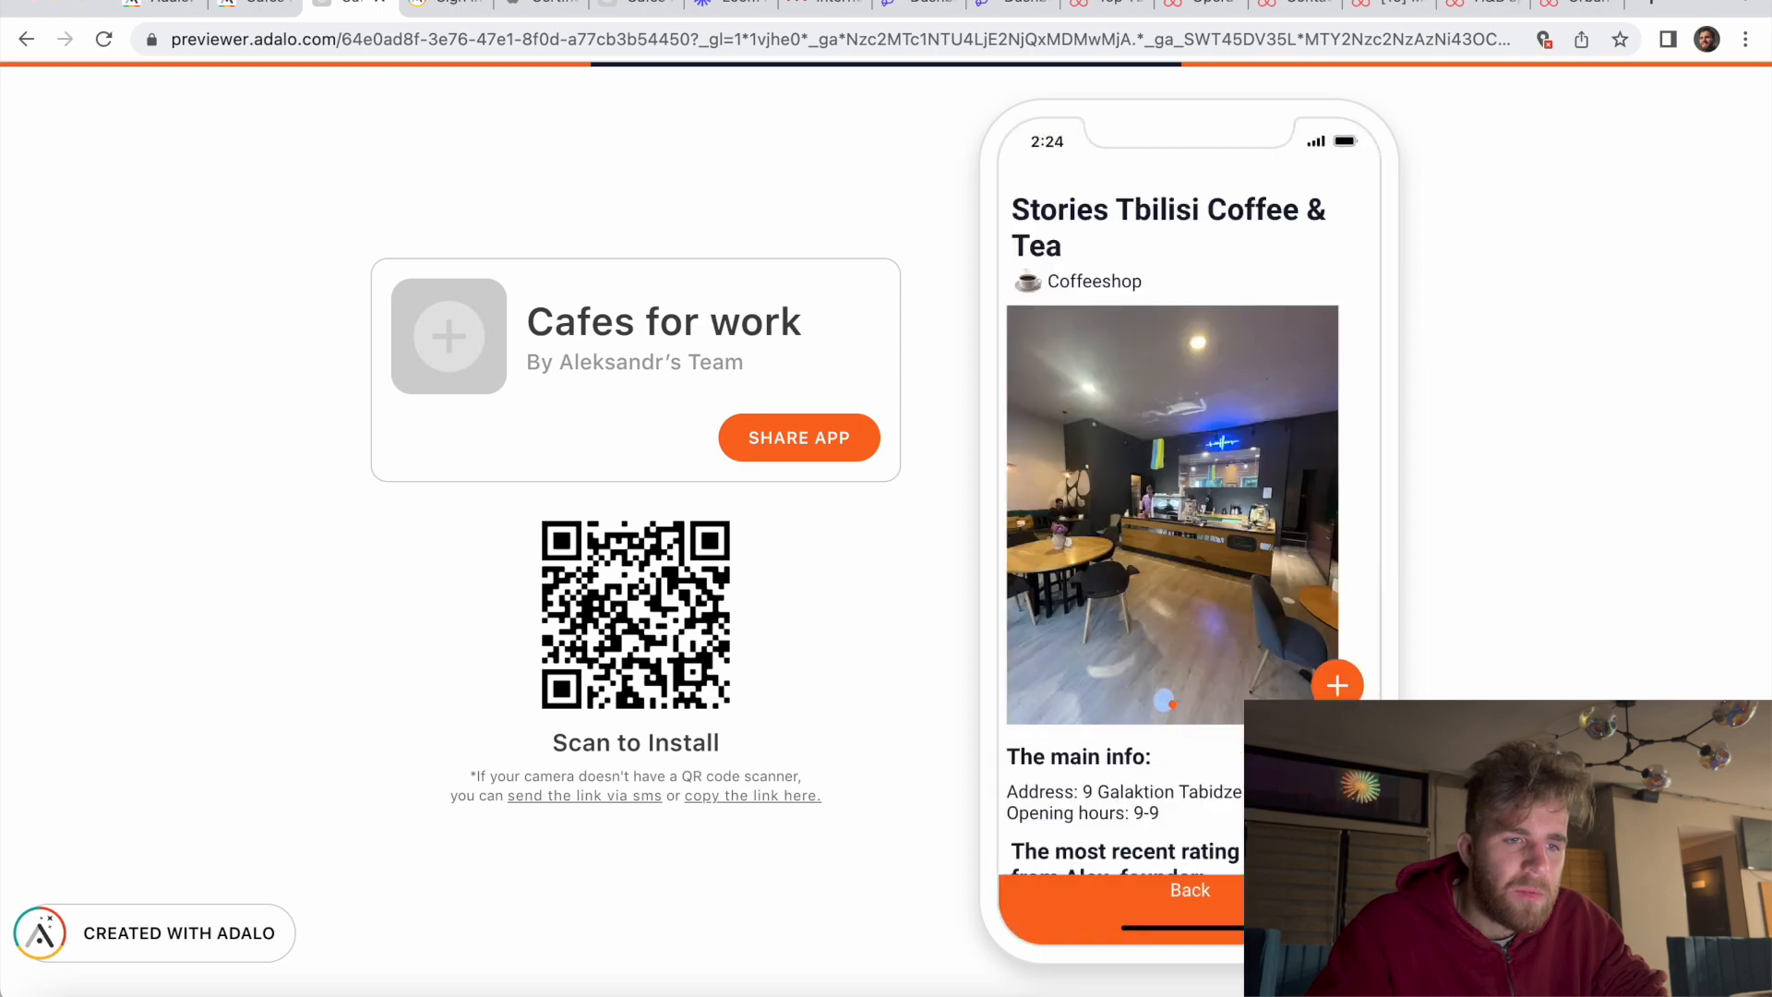
{"action": "scroll", "coordinate": [1218, 836], "scroll_direction": "down", "scroll_amount": 7}
{"action": "scroll", "coordinate": [1220, 840], "scroll_direction": "down", "scroll_amount": 2}
{"action": "scroll", "coordinate": [1218, 838], "scroll_direction": "up", "scroll_amount": 10}
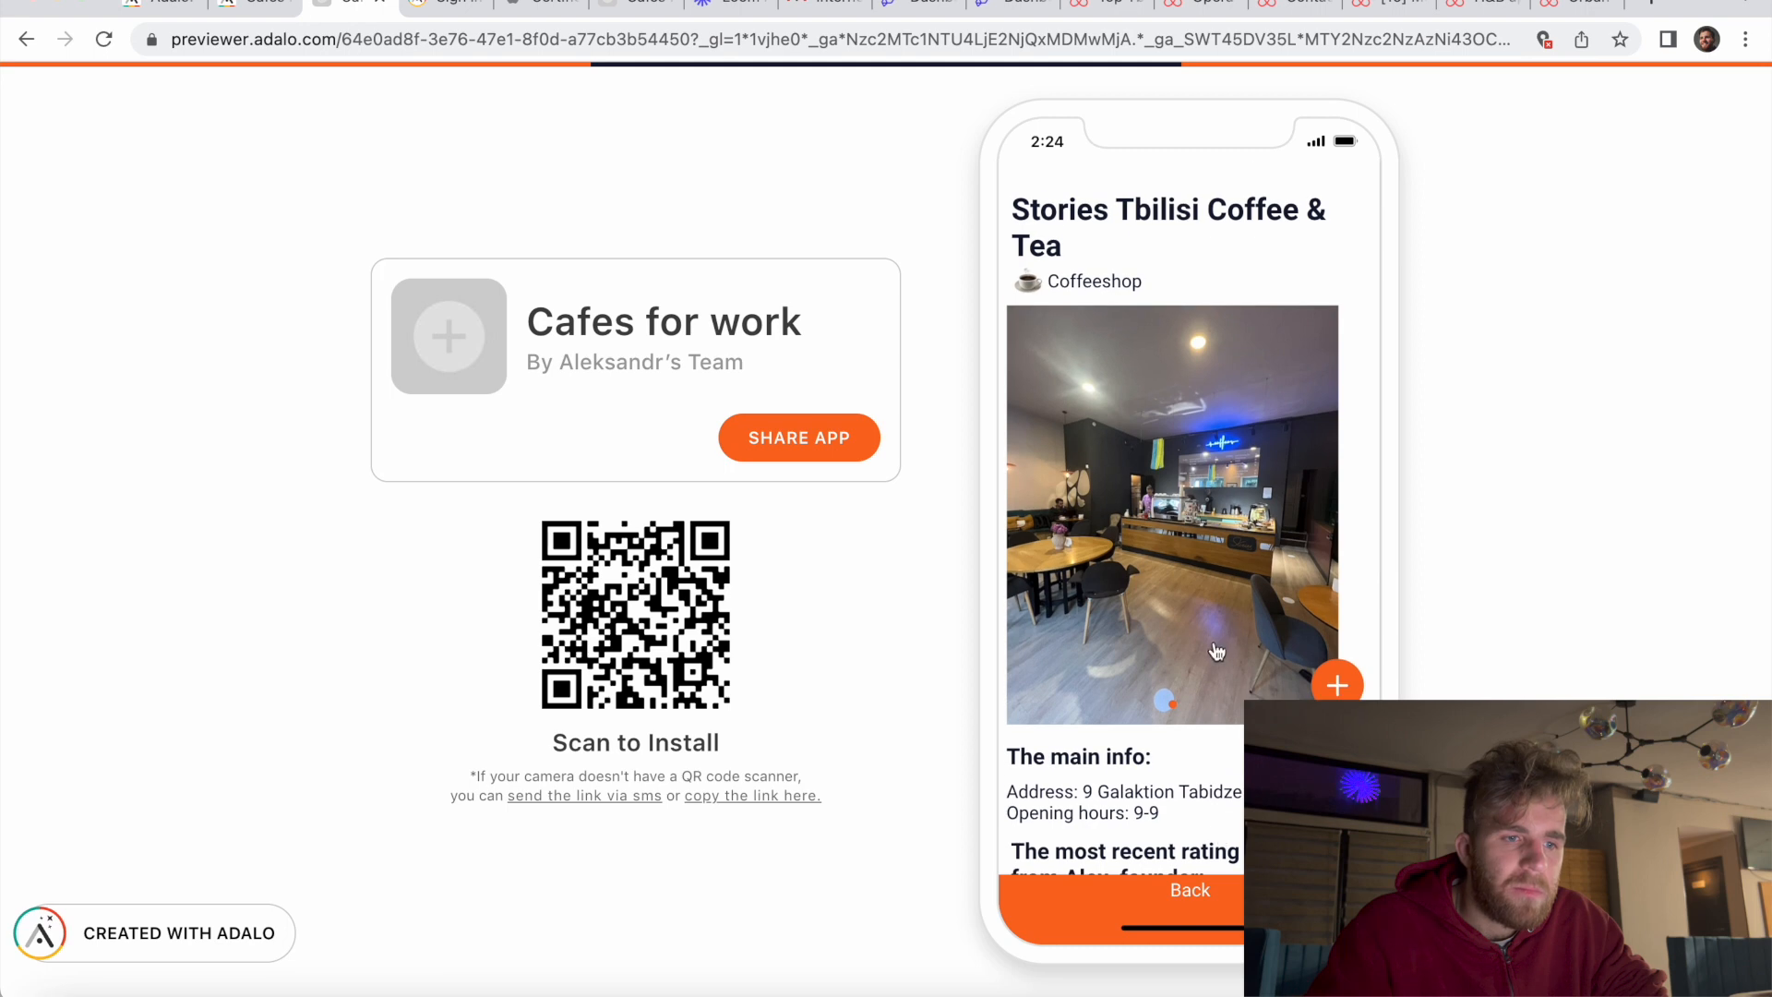
{"action": "left_click", "coordinate": [1209, 933]}
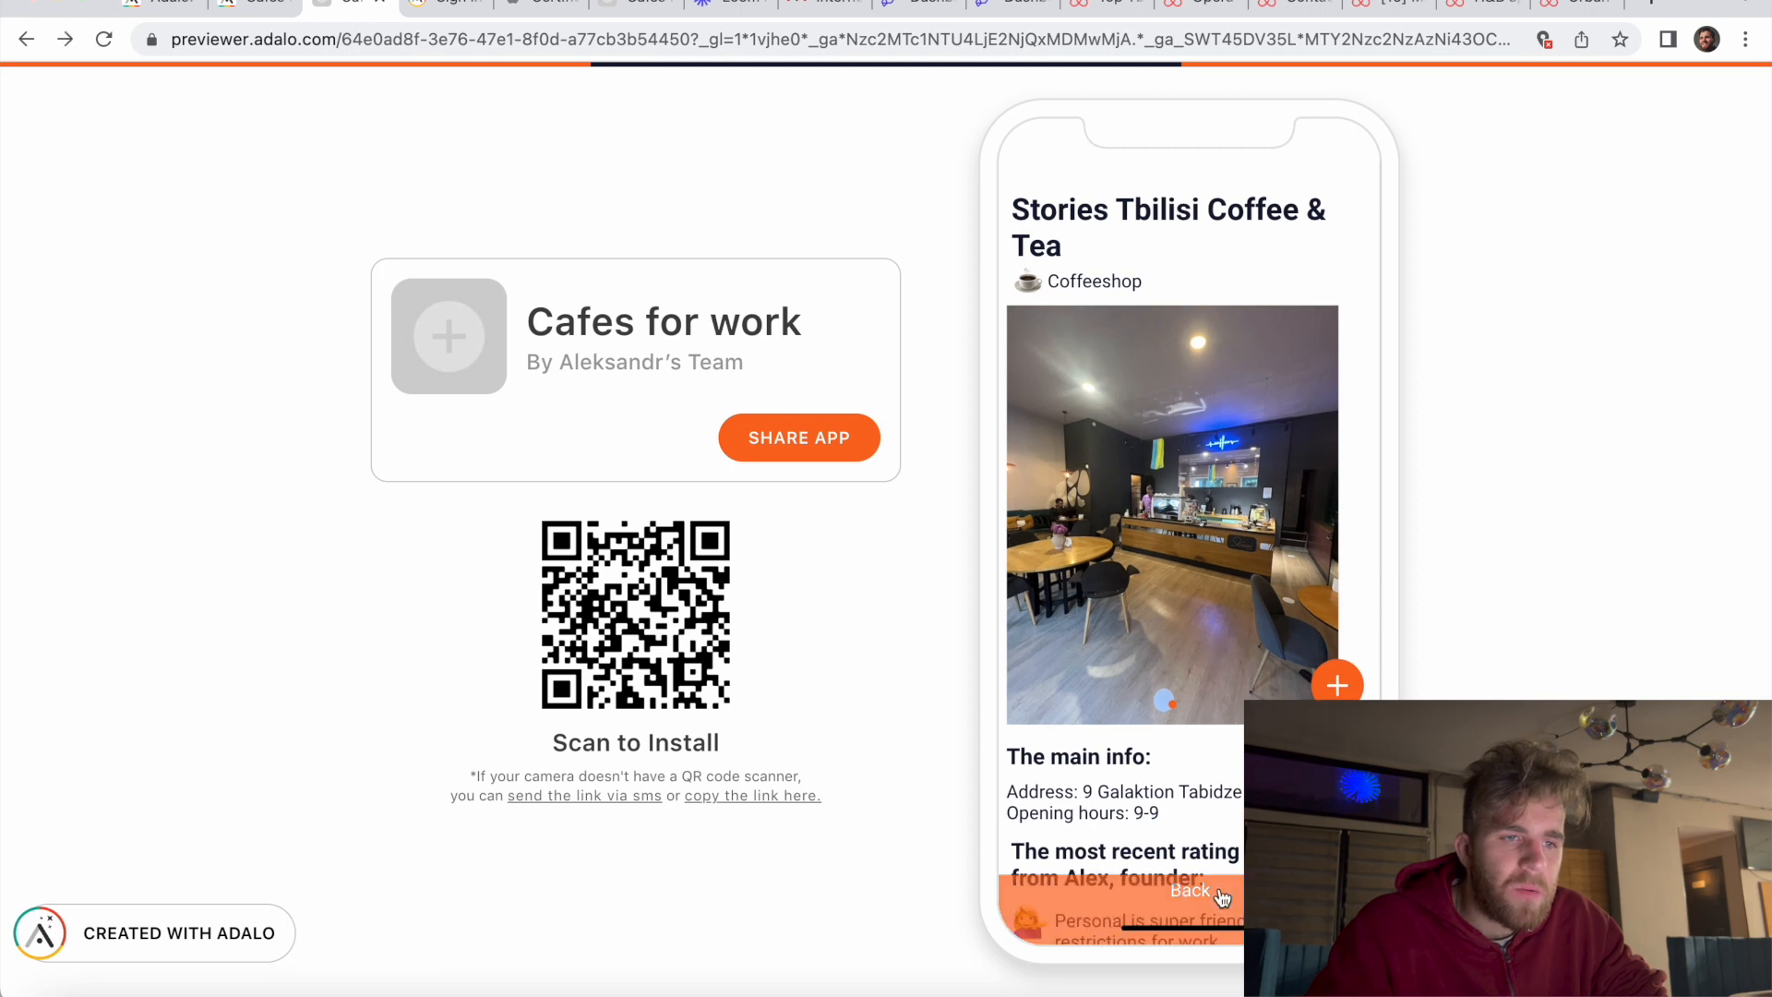
Step: Open the Red Man Cafe Tbilisi page from the filtered map, review its details, and return to the map
{"action": "scroll", "coordinate": [1149, 503], "scroll_direction": "down", "scroll_amount": 2}
{"action": "left_click", "coordinate": [1090, 467]}
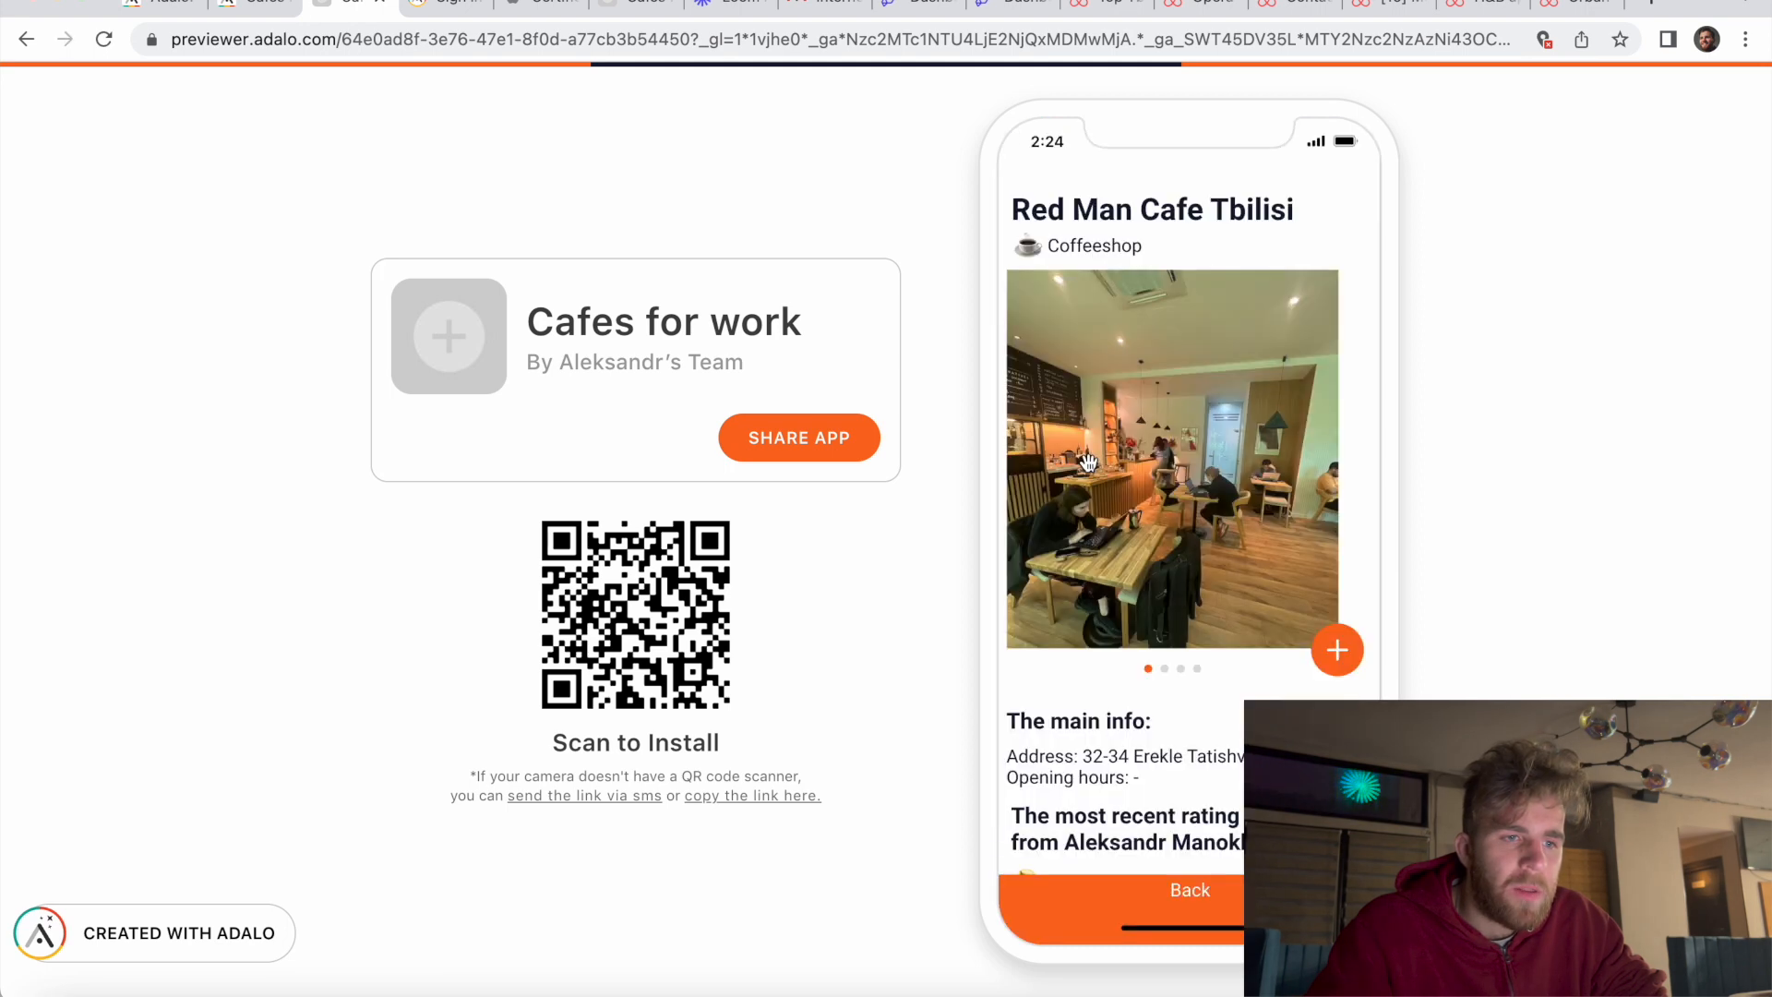
{"action": "scroll", "coordinate": [1163, 628], "scroll_direction": "down", "scroll_amount": 5}
{"action": "scroll", "coordinate": [1161, 623], "scroll_direction": "down", "scroll_amount": 3}
{"action": "scroll", "coordinate": [1164, 664], "scroll_direction": "up", "scroll_amount": 15}
{"action": "left_click", "coordinate": [1185, 902]}
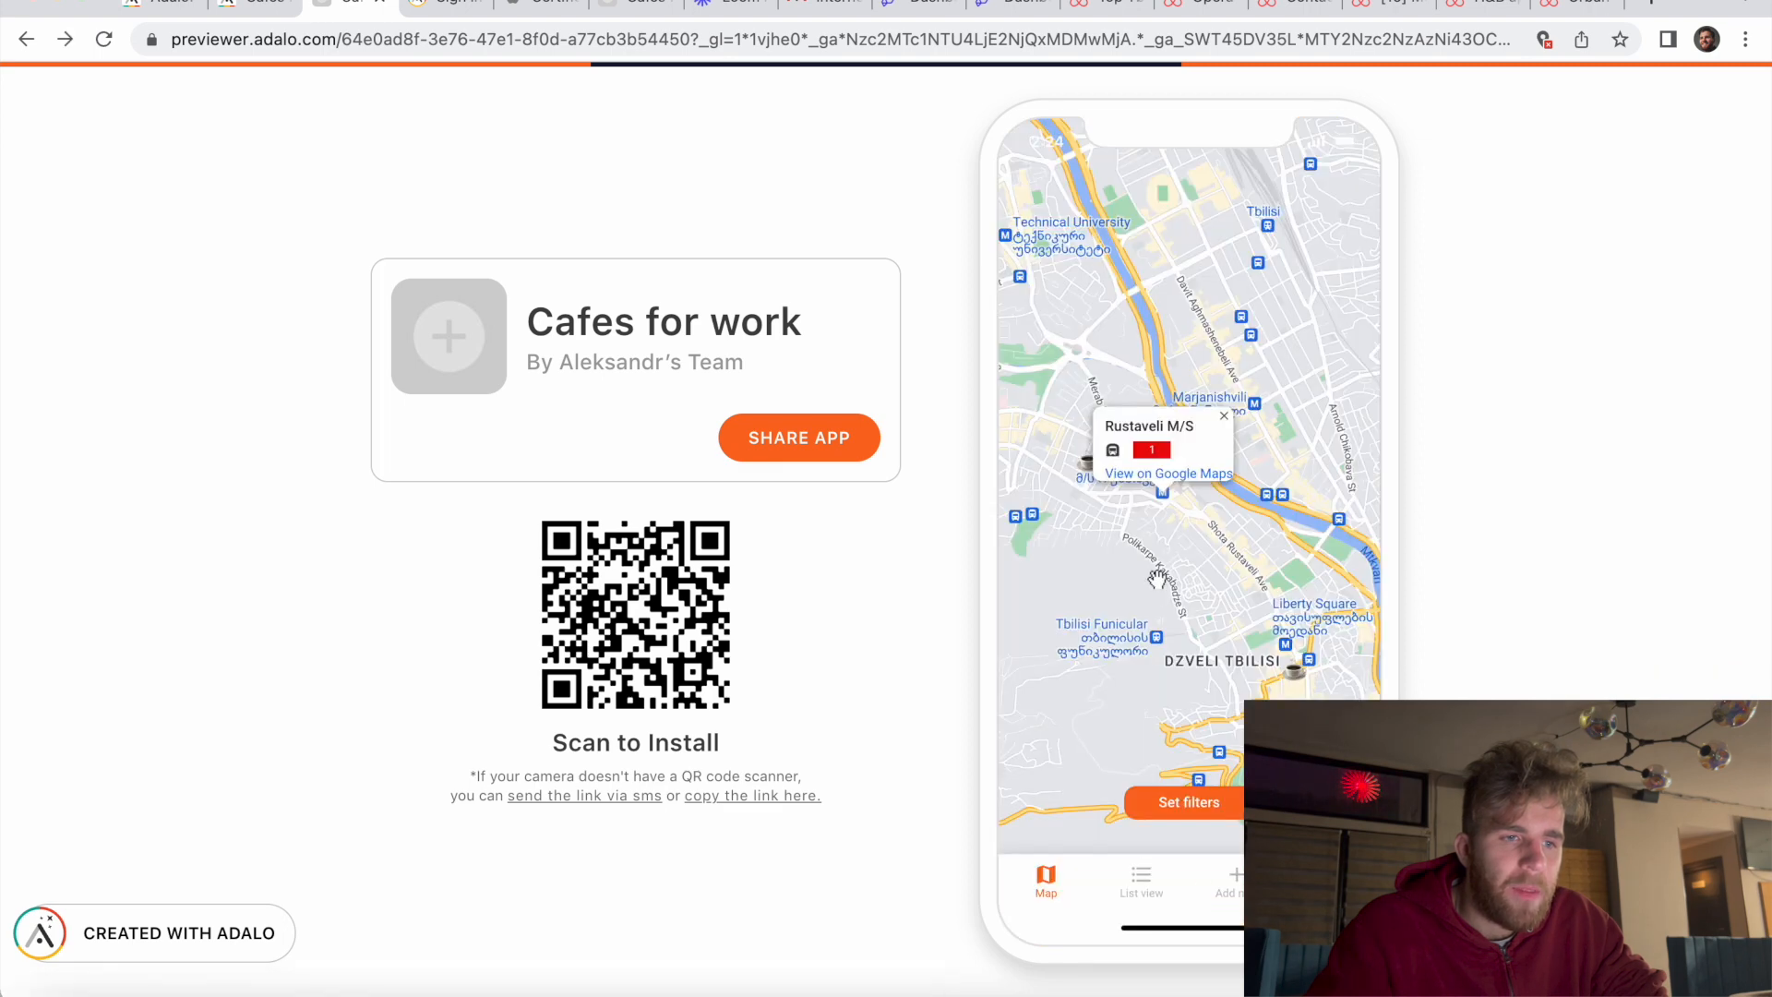
Step: Schedule a work visit to Red Man Cafe Tbilisi for Sunday, November 06, 2022
{"action": "left_click", "coordinate": [1086, 466]}
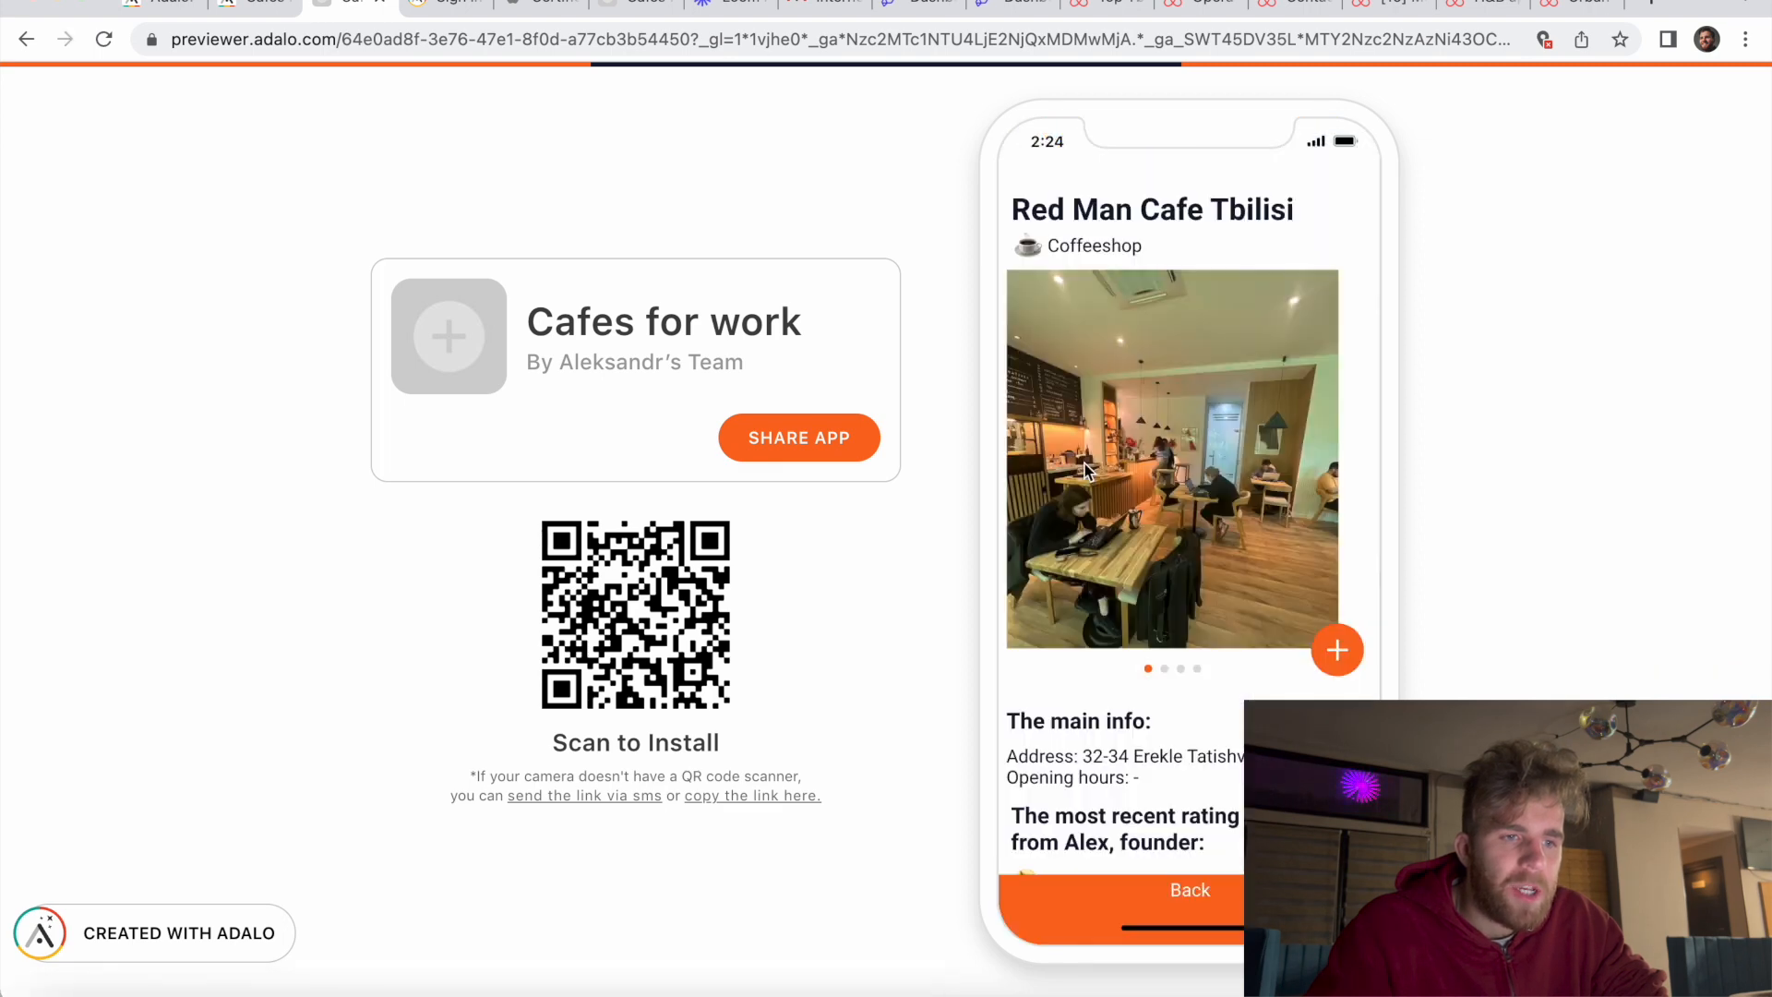
{"action": "scroll", "coordinate": [1147, 692], "scroll_direction": "down", "scroll_amount": 5}
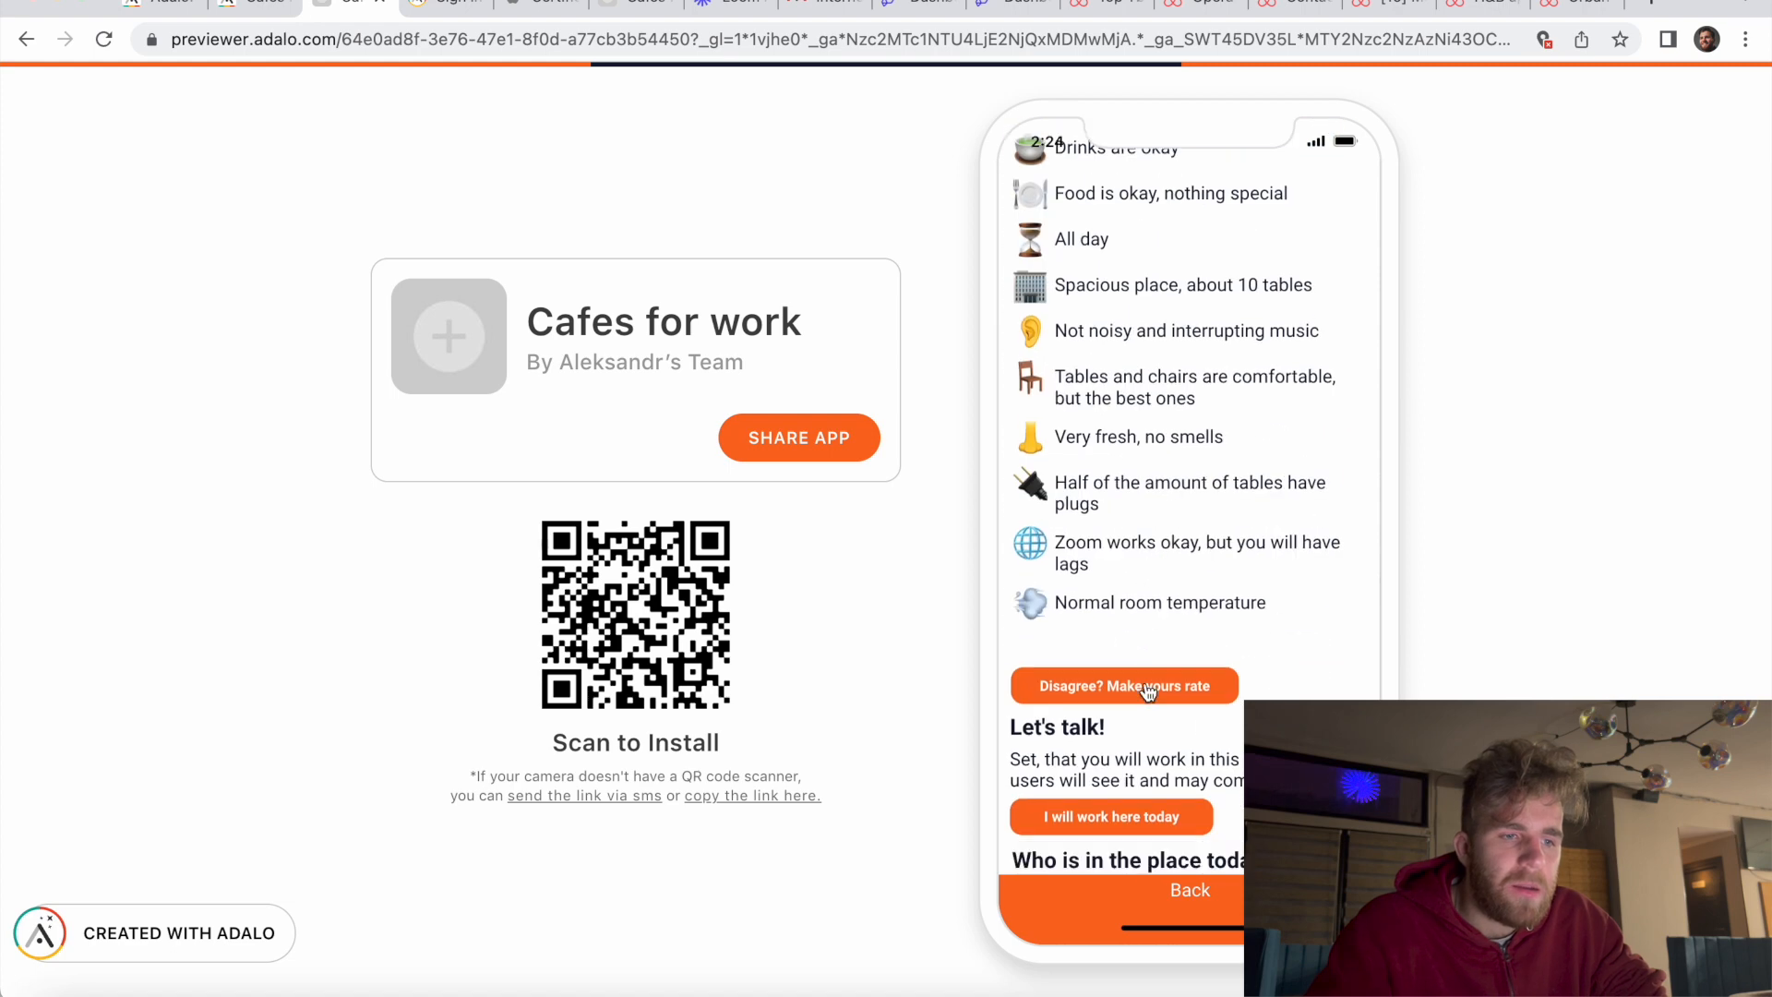
{"action": "left_click", "coordinate": [1141, 815]}
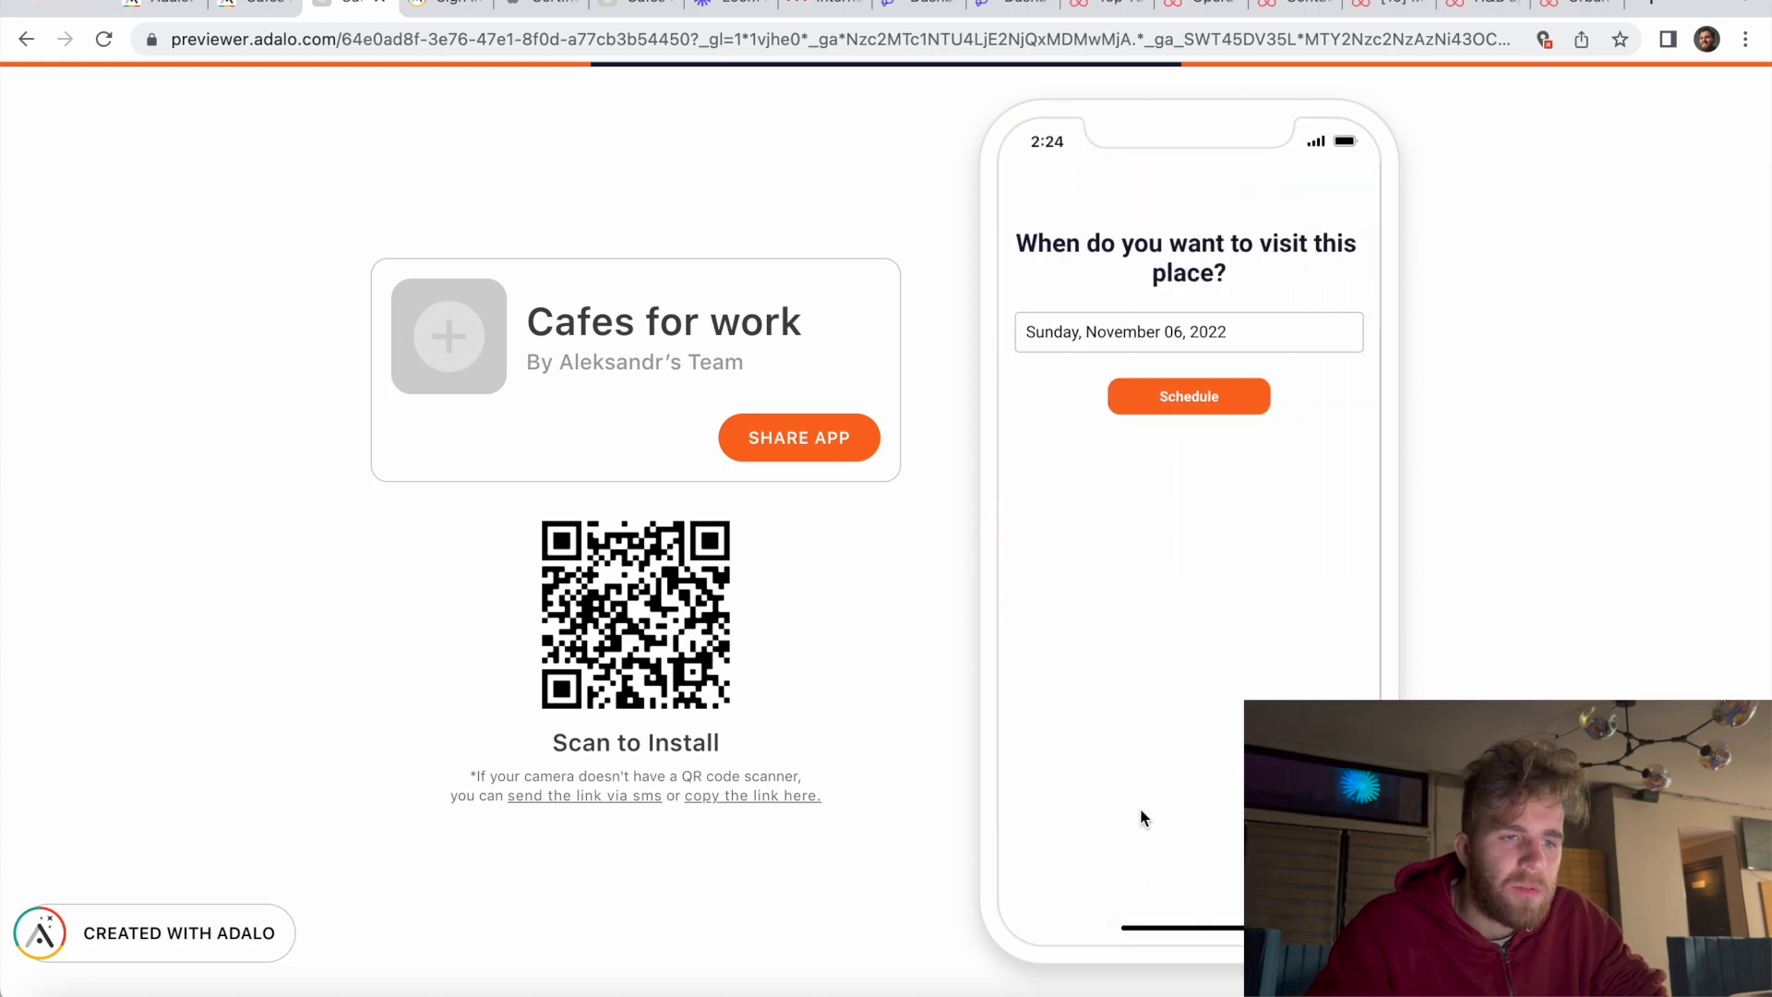
{"action": "left_click", "coordinate": [1165, 334]}
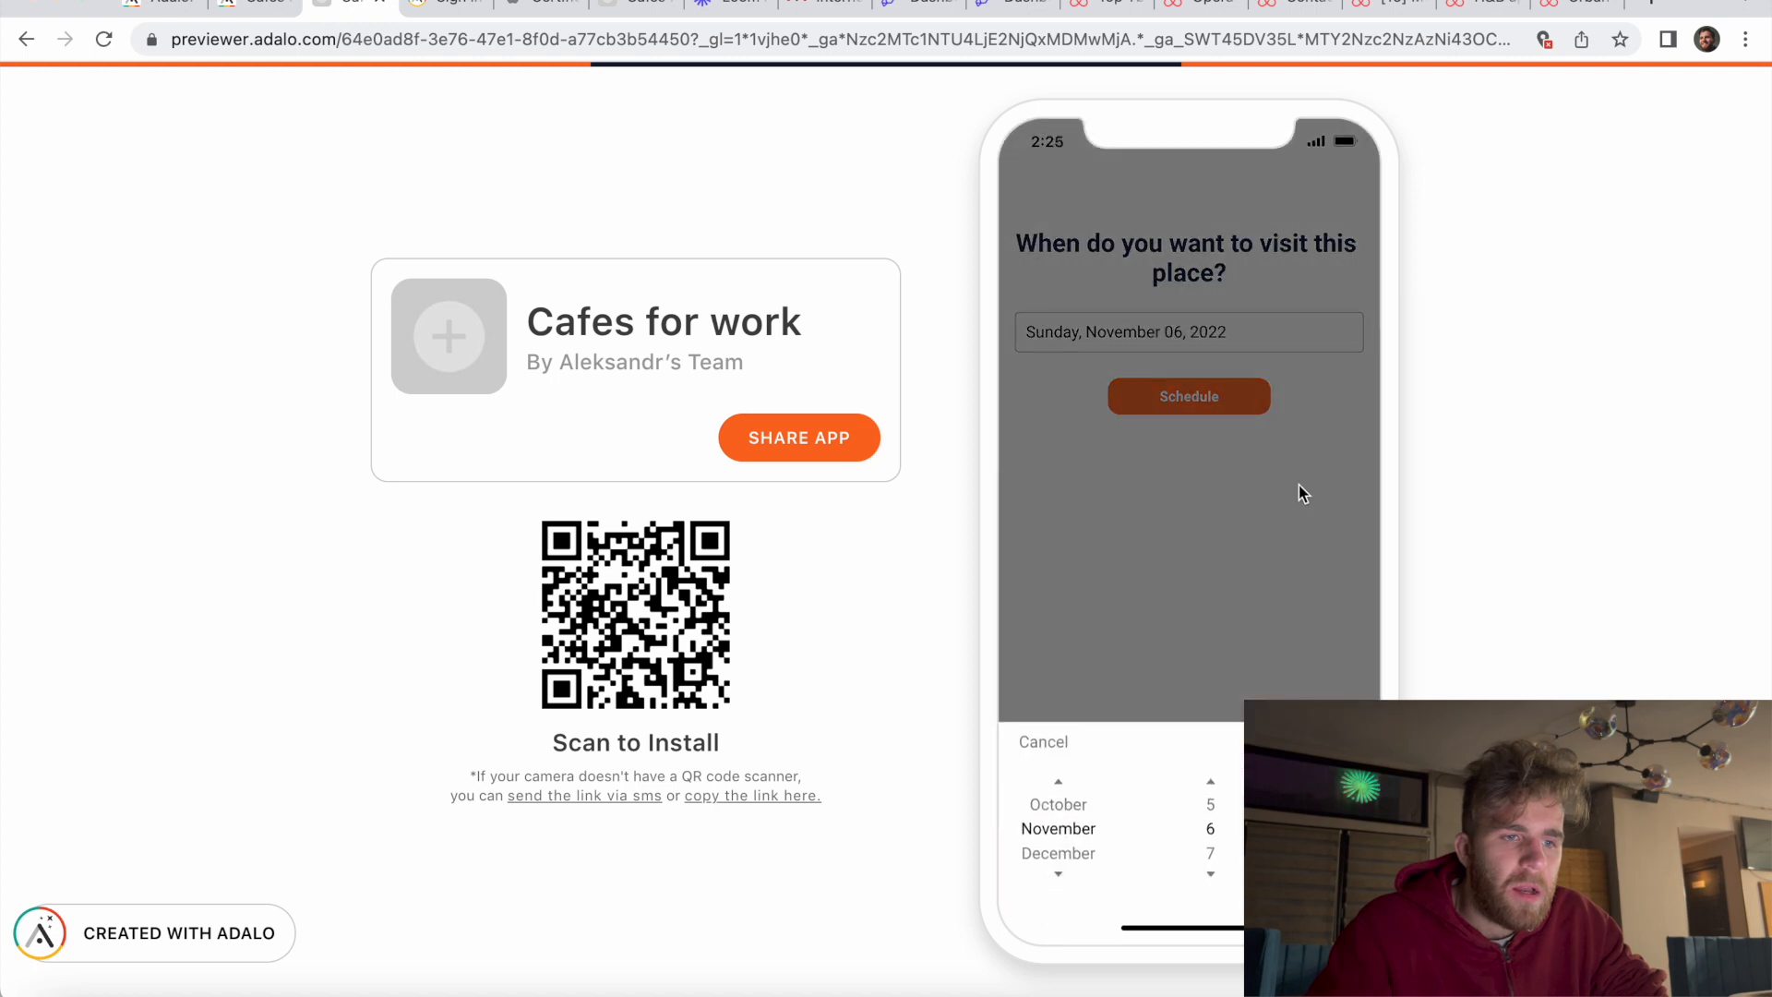
{"action": "left_click", "coordinate": [1120, 669]}
{"action": "left_click", "coordinate": [1203, 407]}
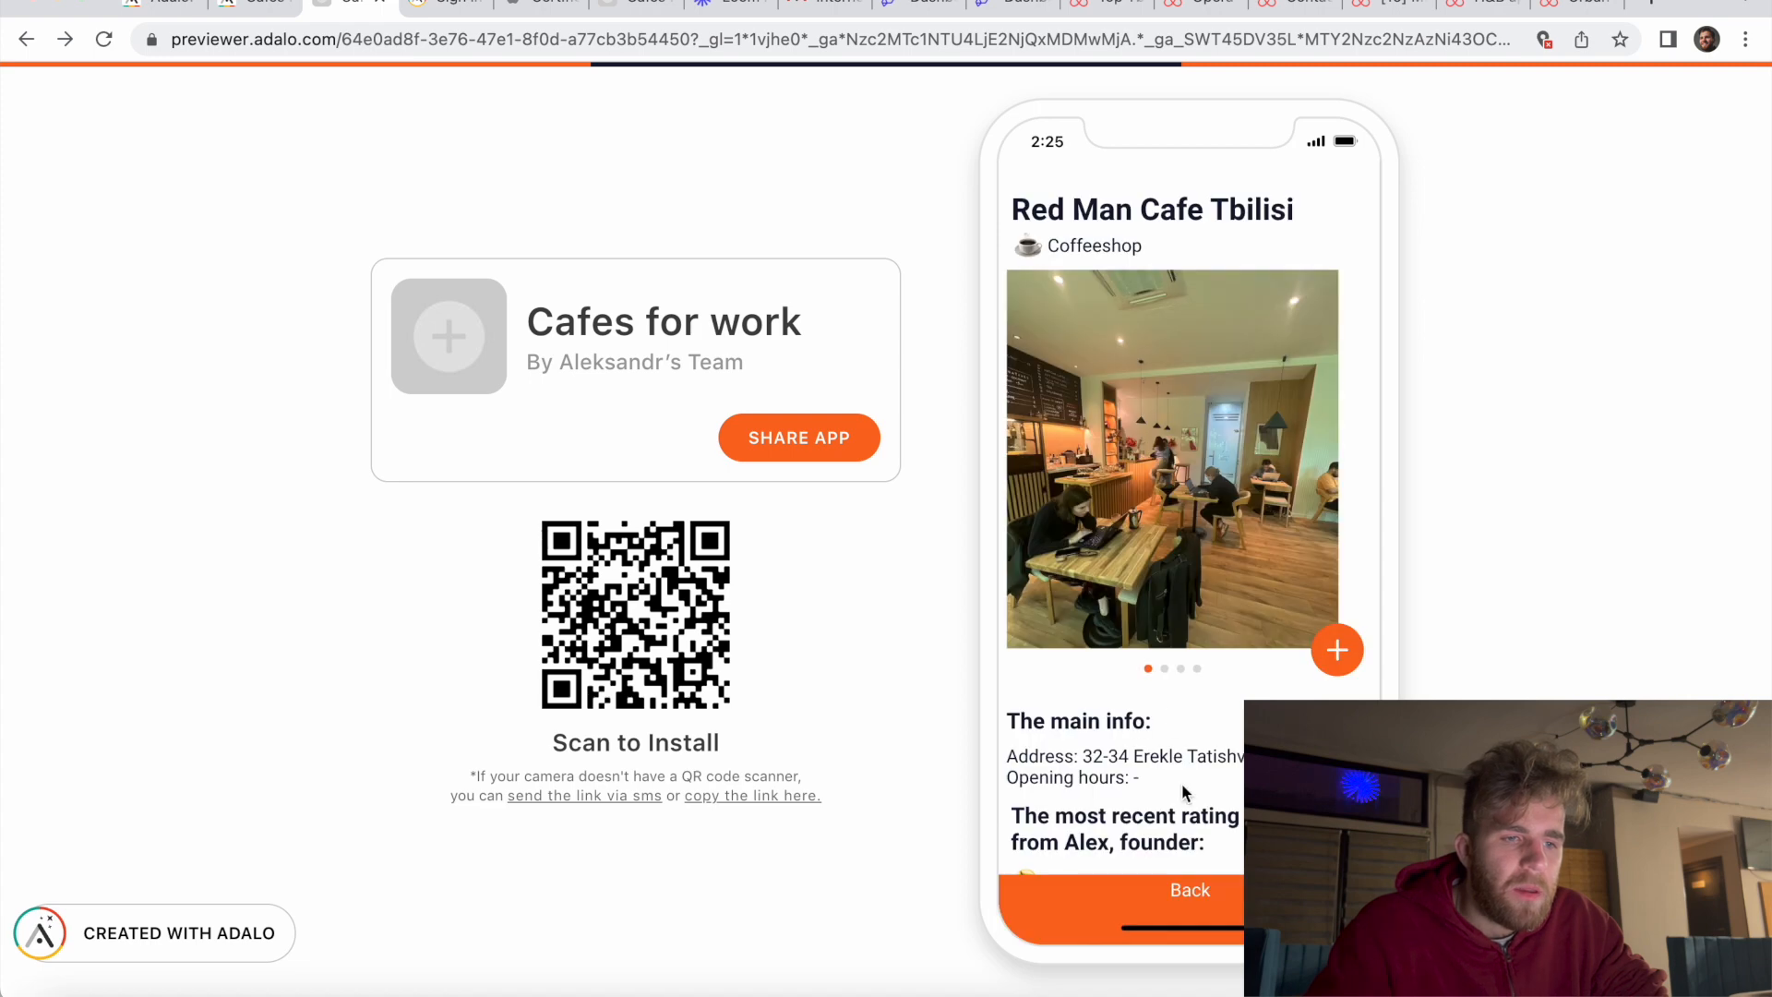
Step: Look through the Red Man Cafe Tbilisi page for the scheduled visit and return to the map
{"action": "scroll", "coordinate": [1183, 816], "scroll_direction": "down", "scroll_amount": 10}
{"action": "scroll", "coordinate": [1186, 826], "scroll_direction": "up", "scroll_amount": 10}
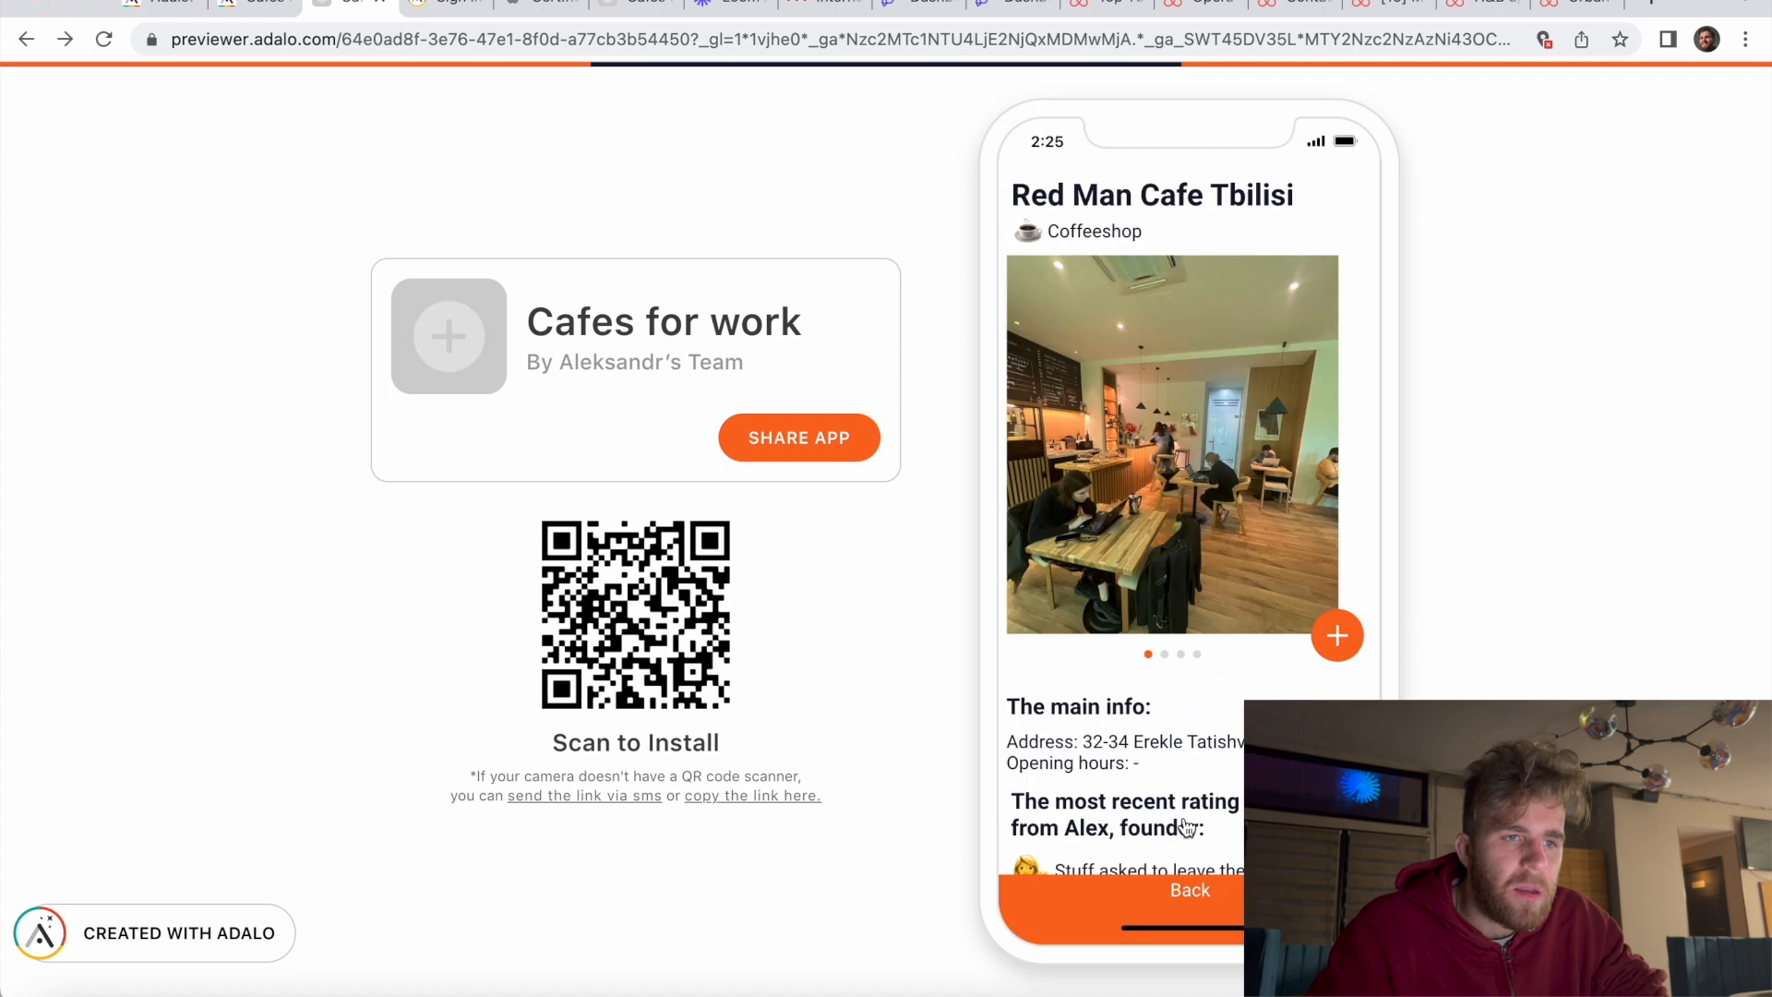
{"action": "scroll", "coordinate": [1186, 826], "scroll_direction": "down", "scroll_amount": 10}
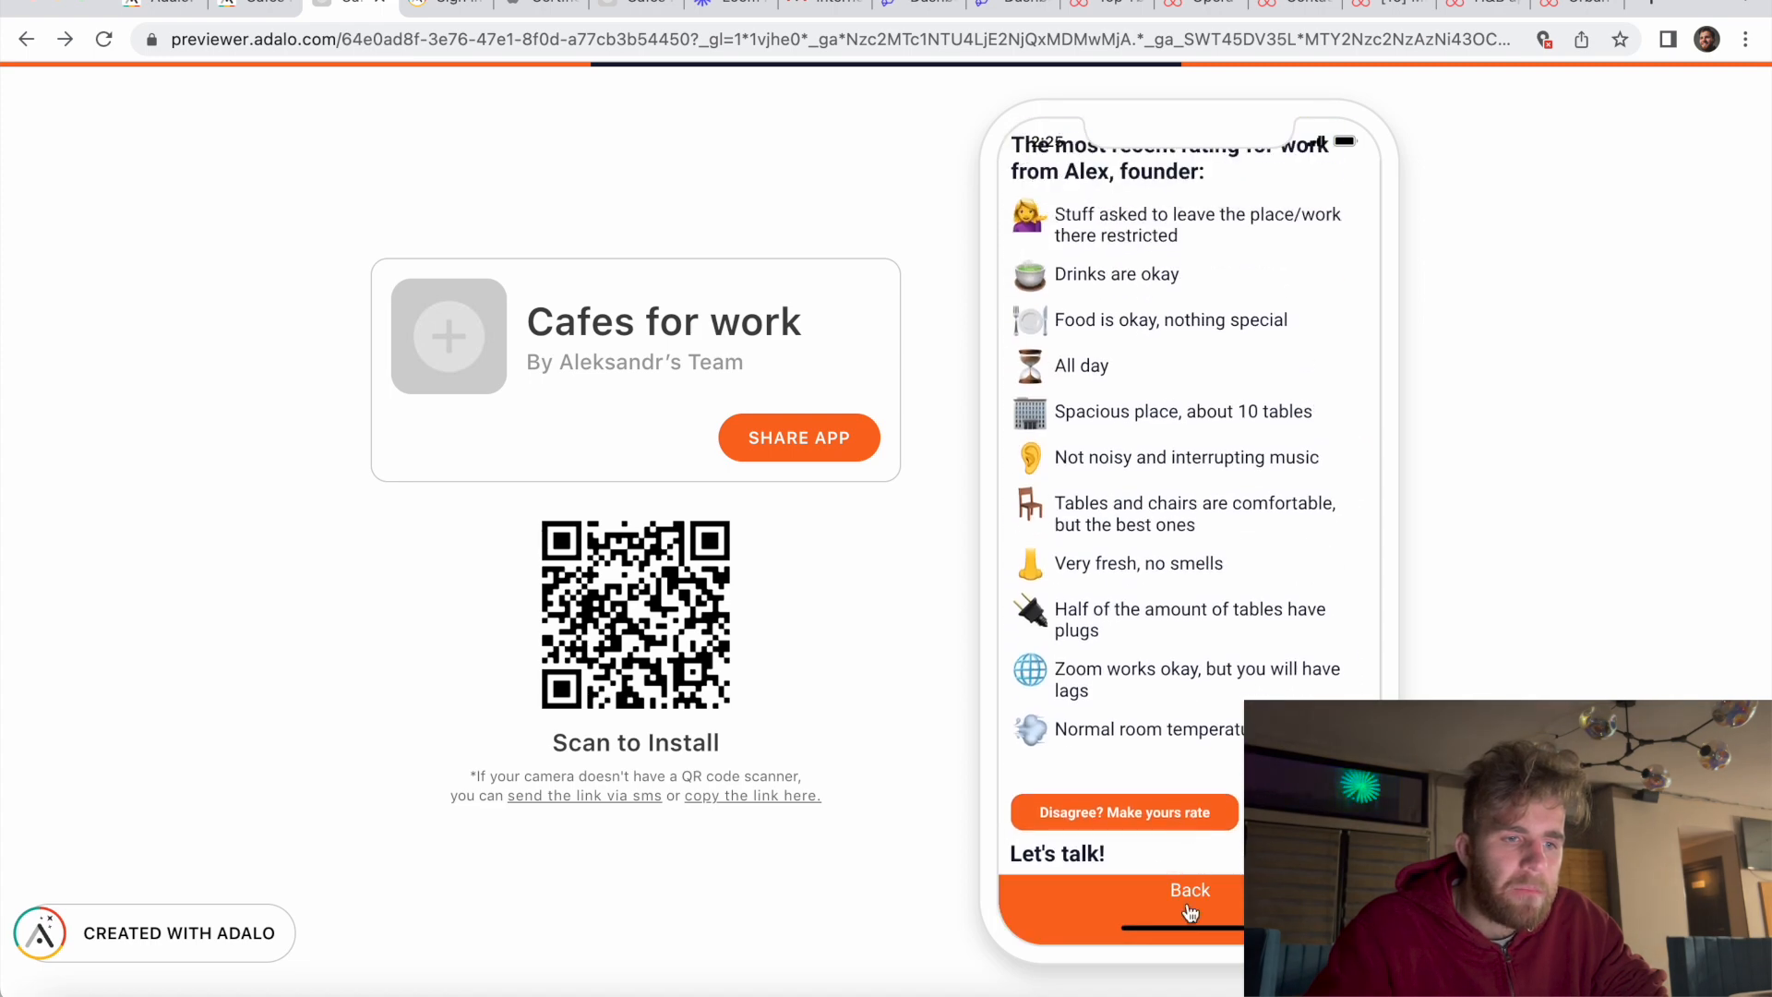
{"action": "left_click", "coordinate": [1189, 889]}
Step: Schedule a visit to Red Man Cafe Tbilisi for Monday, November 07, 2022, and check who is in the place today
{"action": "left_click", "coordinate": [1087, 406]}
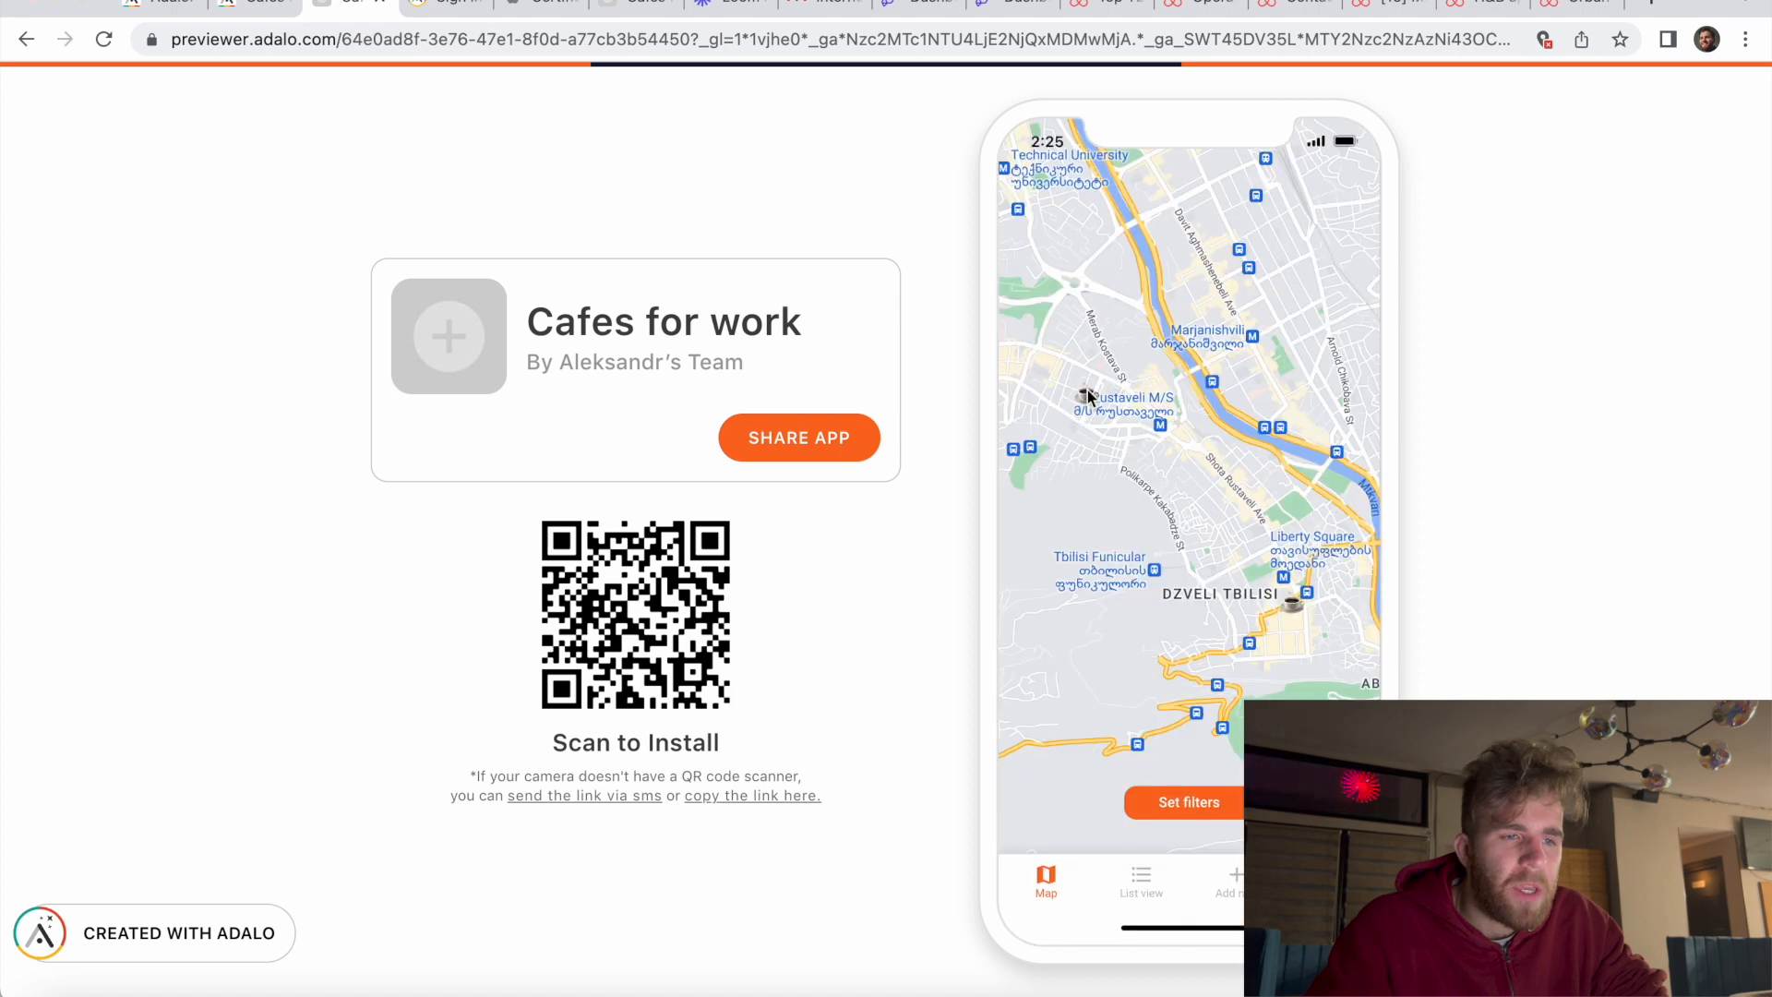
{"action": "scroll", "coordinate": [1116, 733], "scroll_direction": "down", "scroll_amount": 10}
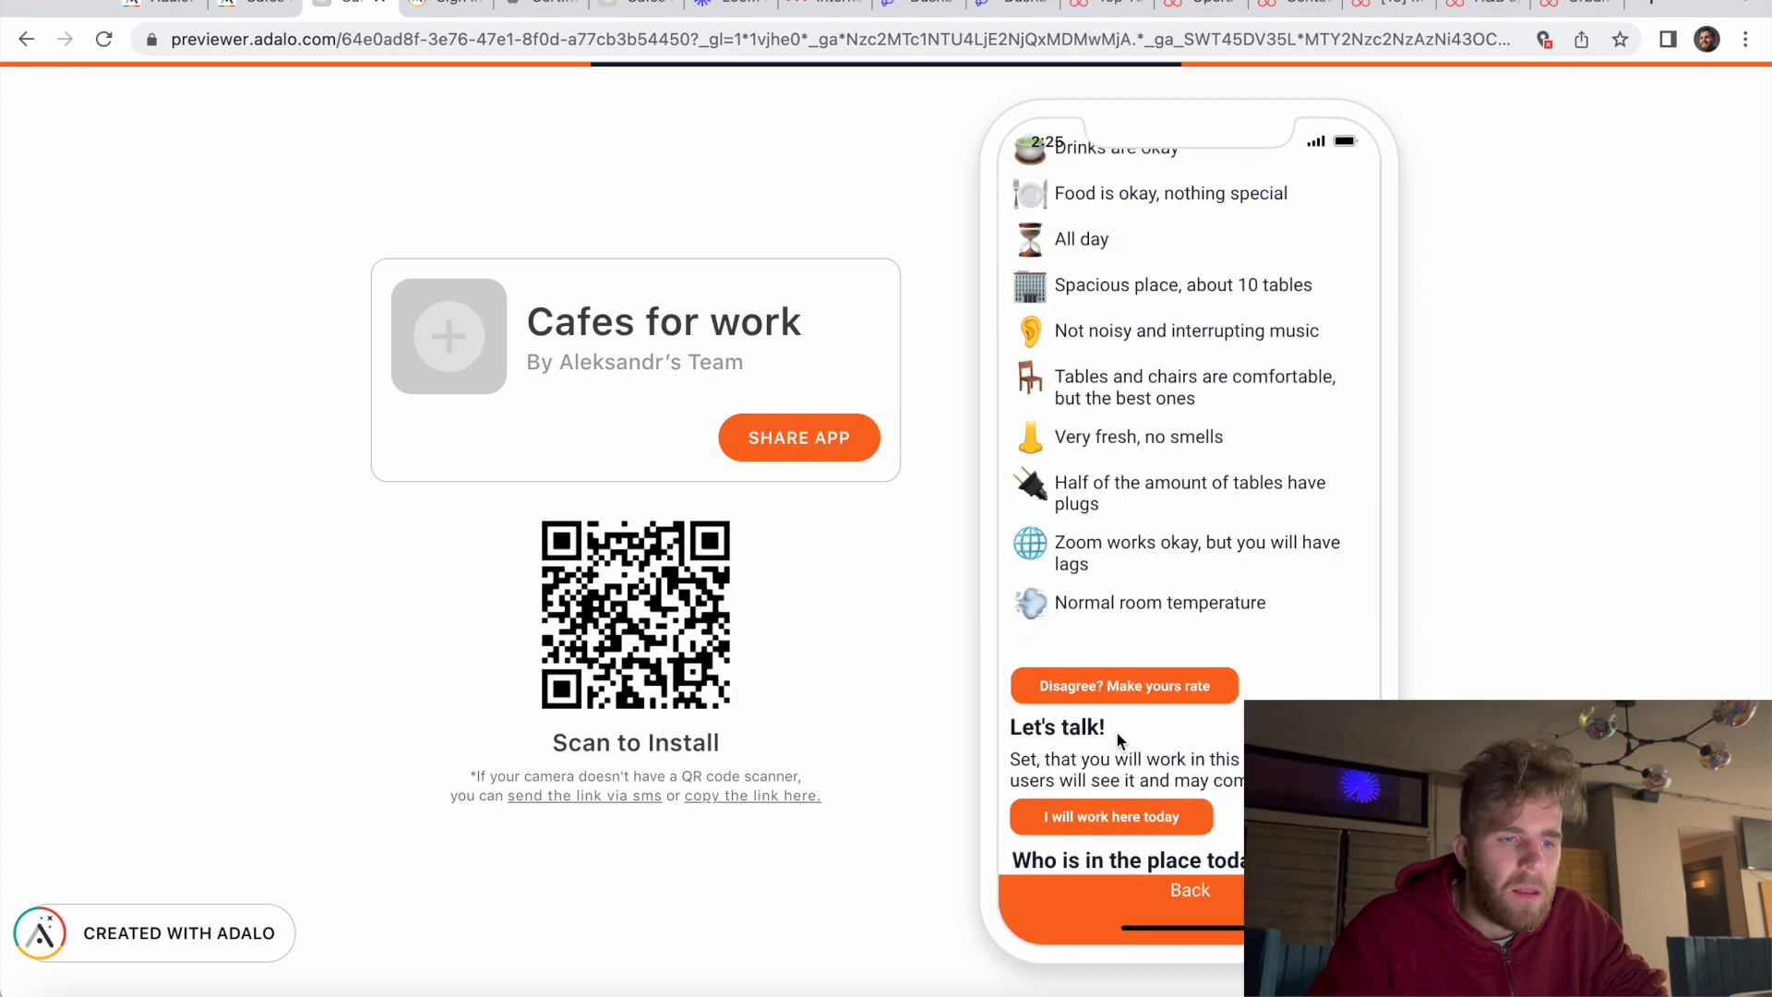
{"action": "left_click", "coordinate": [1103, 814]}
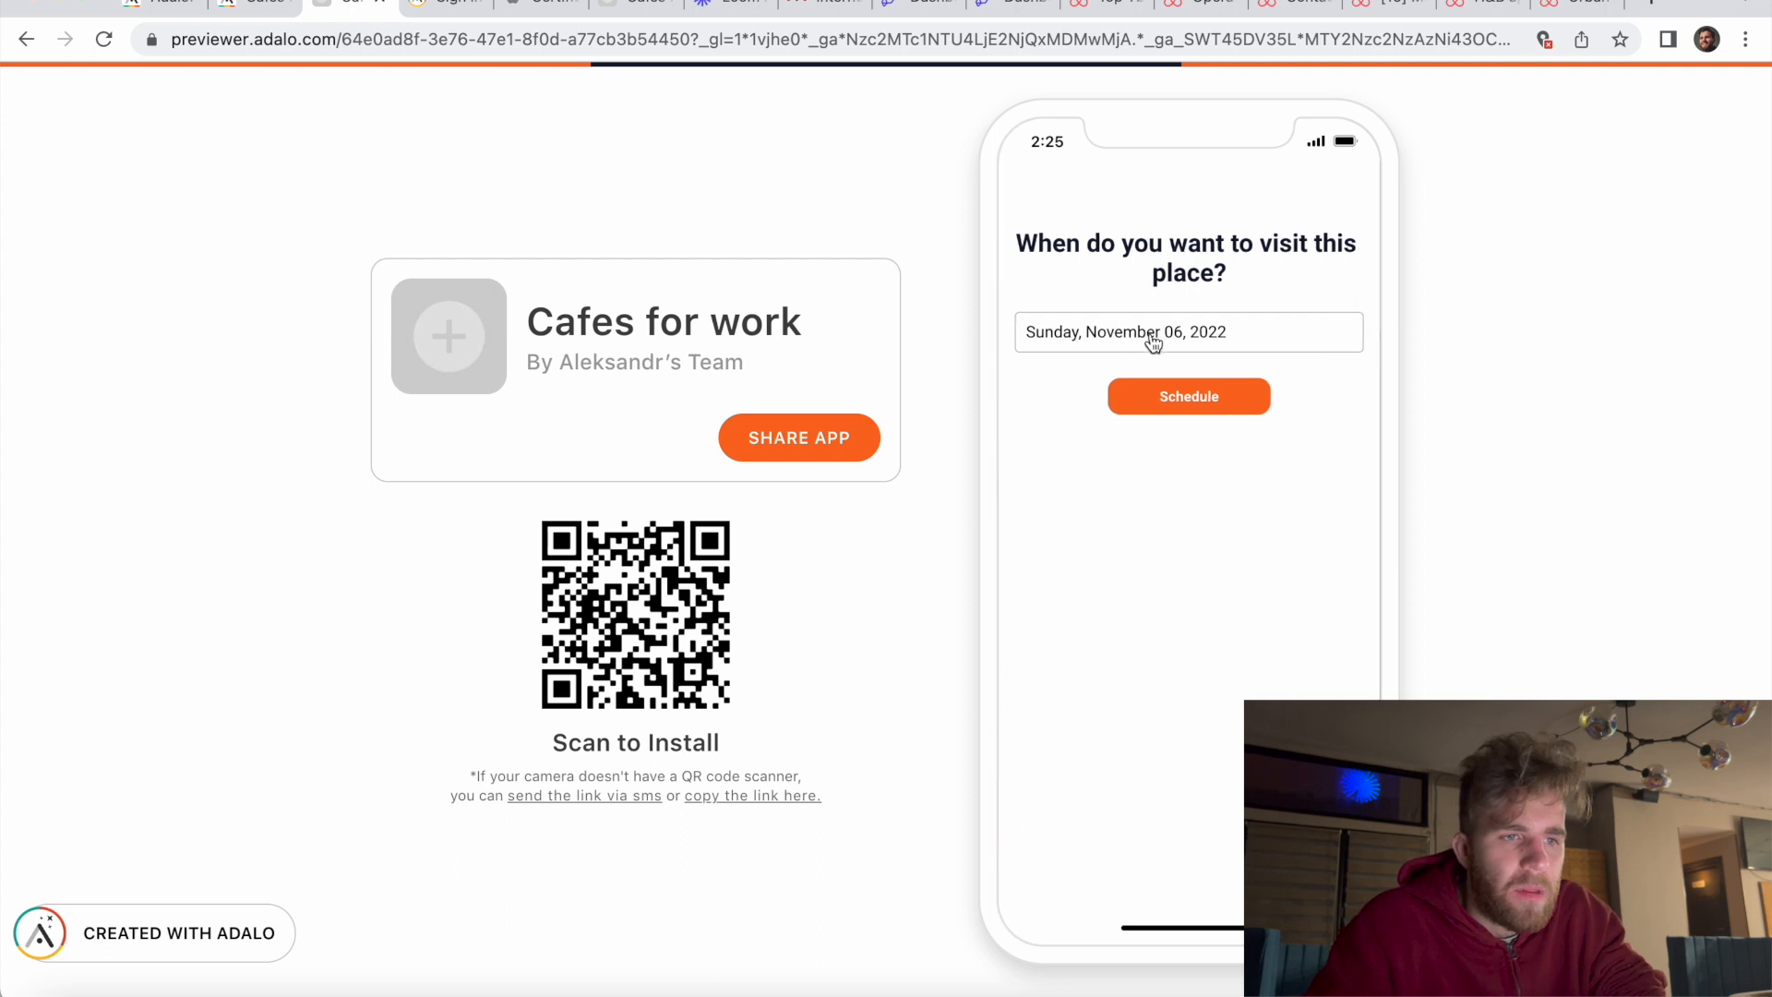
{"action": "left_click", "coordinate": [1149, 343]}
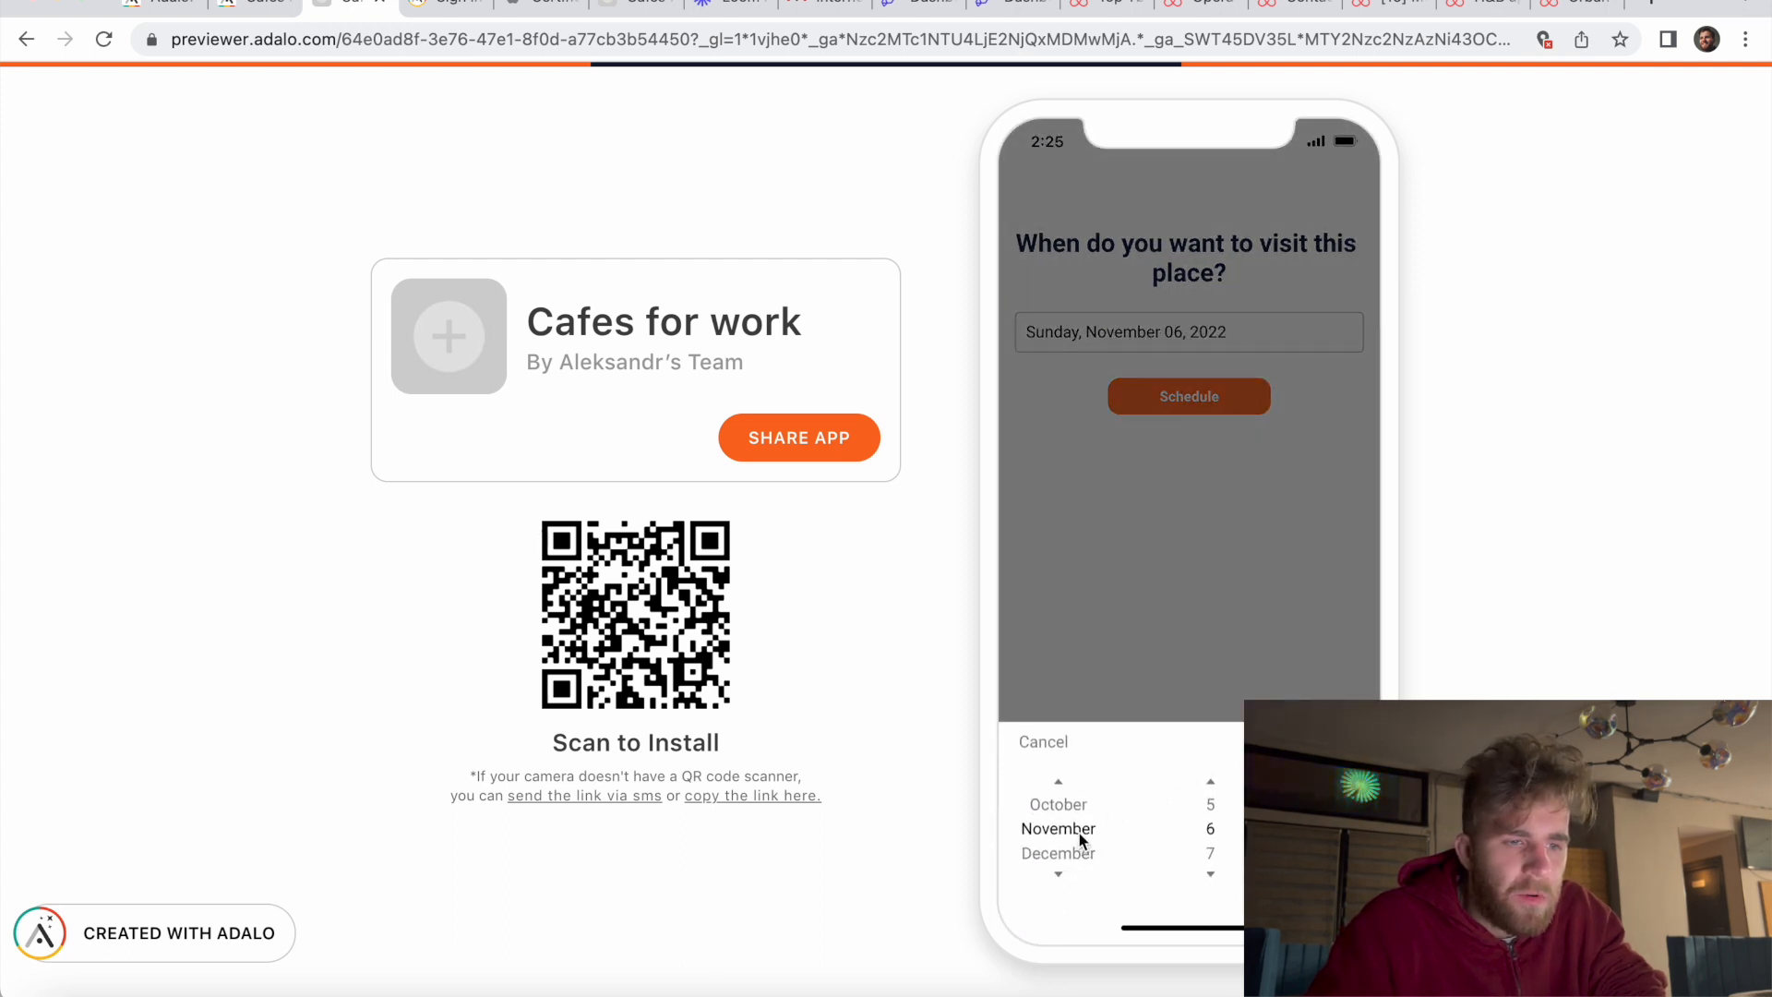
{"action": "left_click", "coordinate": [1208, 853]}
{"action": "left_click", "coordinate": [1343, 742]}
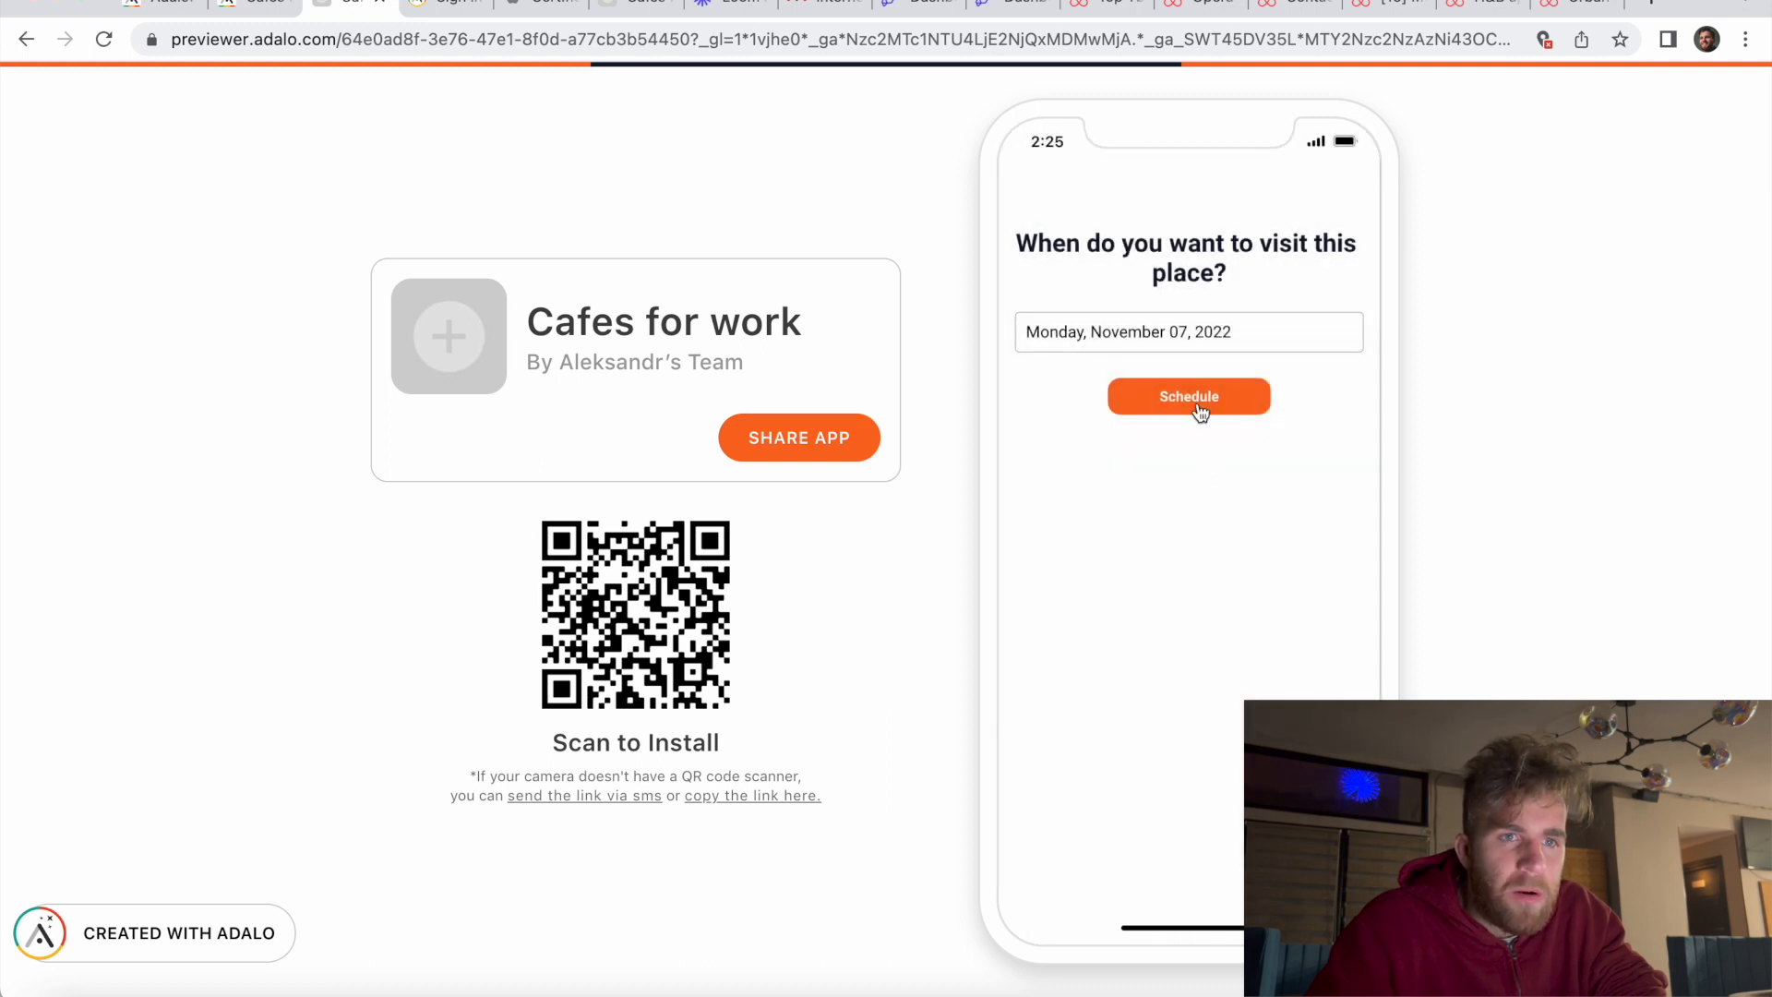
{"action": "left_click", "coordinate": [1734, 1]}
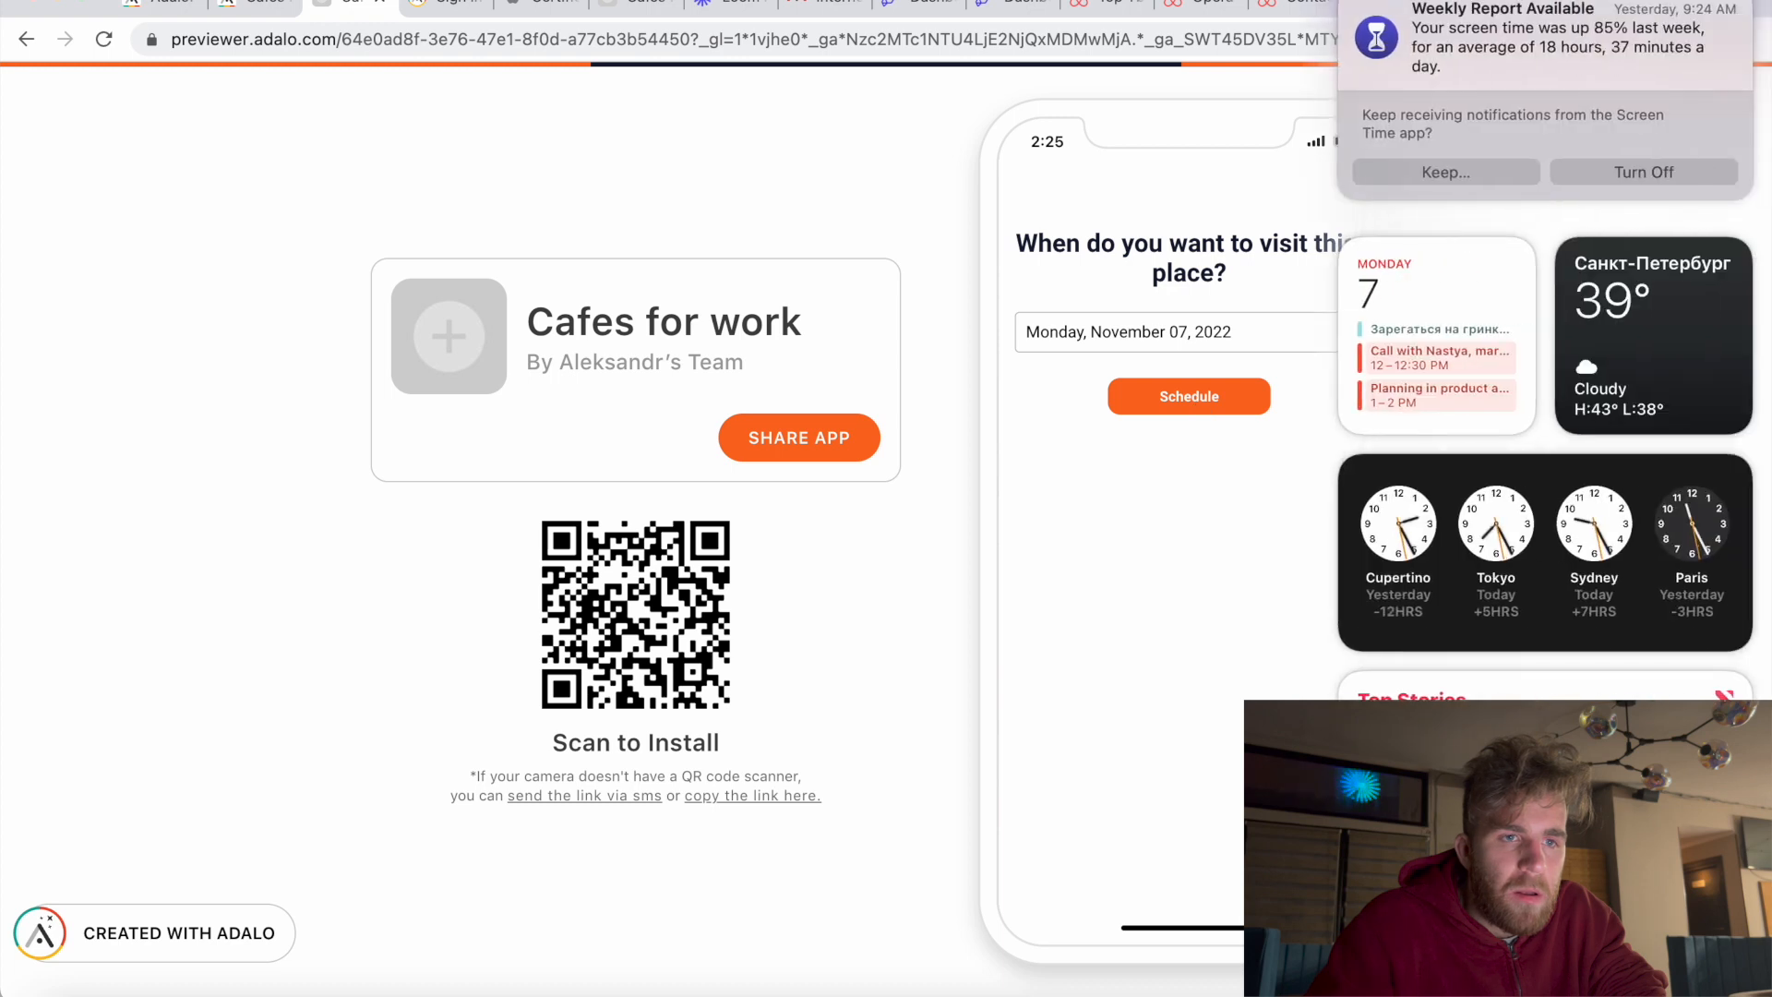
{"action": "left_click", "coordinate": [1735, 1]}
{"action": "left_click", "coordinate": [1190, 399]}
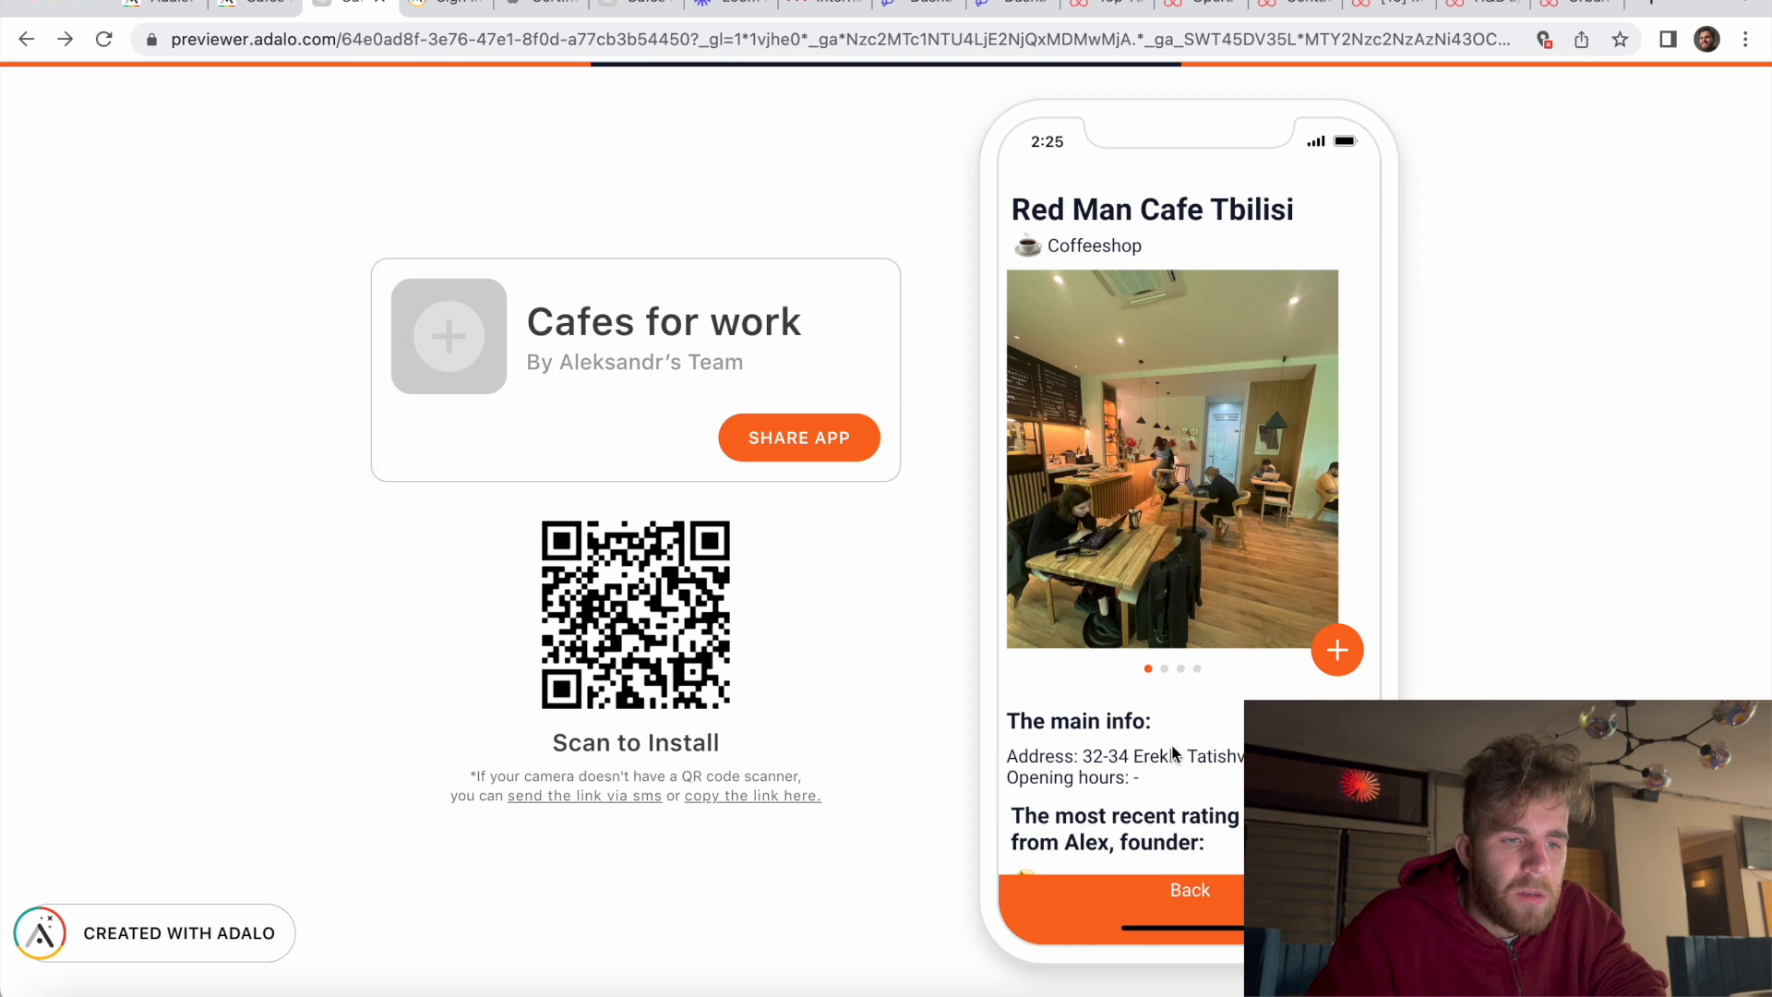
{"action": "scroll", "coordinate": [1173, 752], "scroll_direction": "down", "scroll_amount": 10}
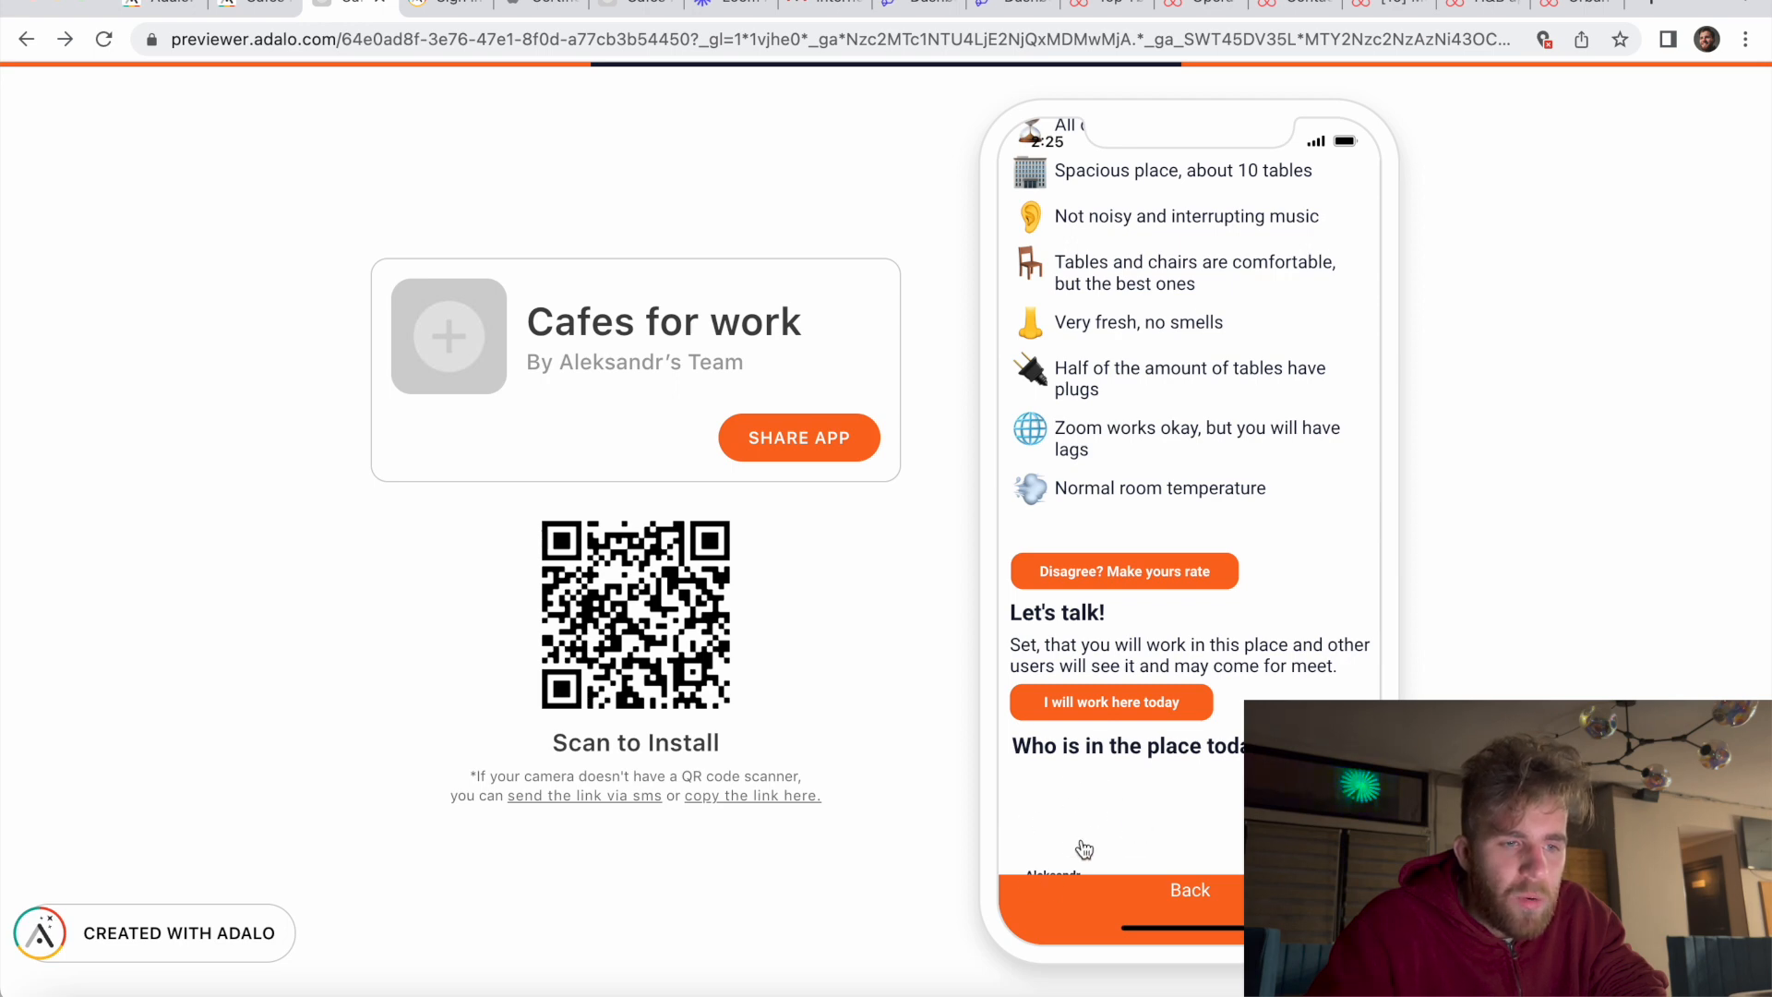
{"action": "left_click", "coordinate": [1176, 914]}
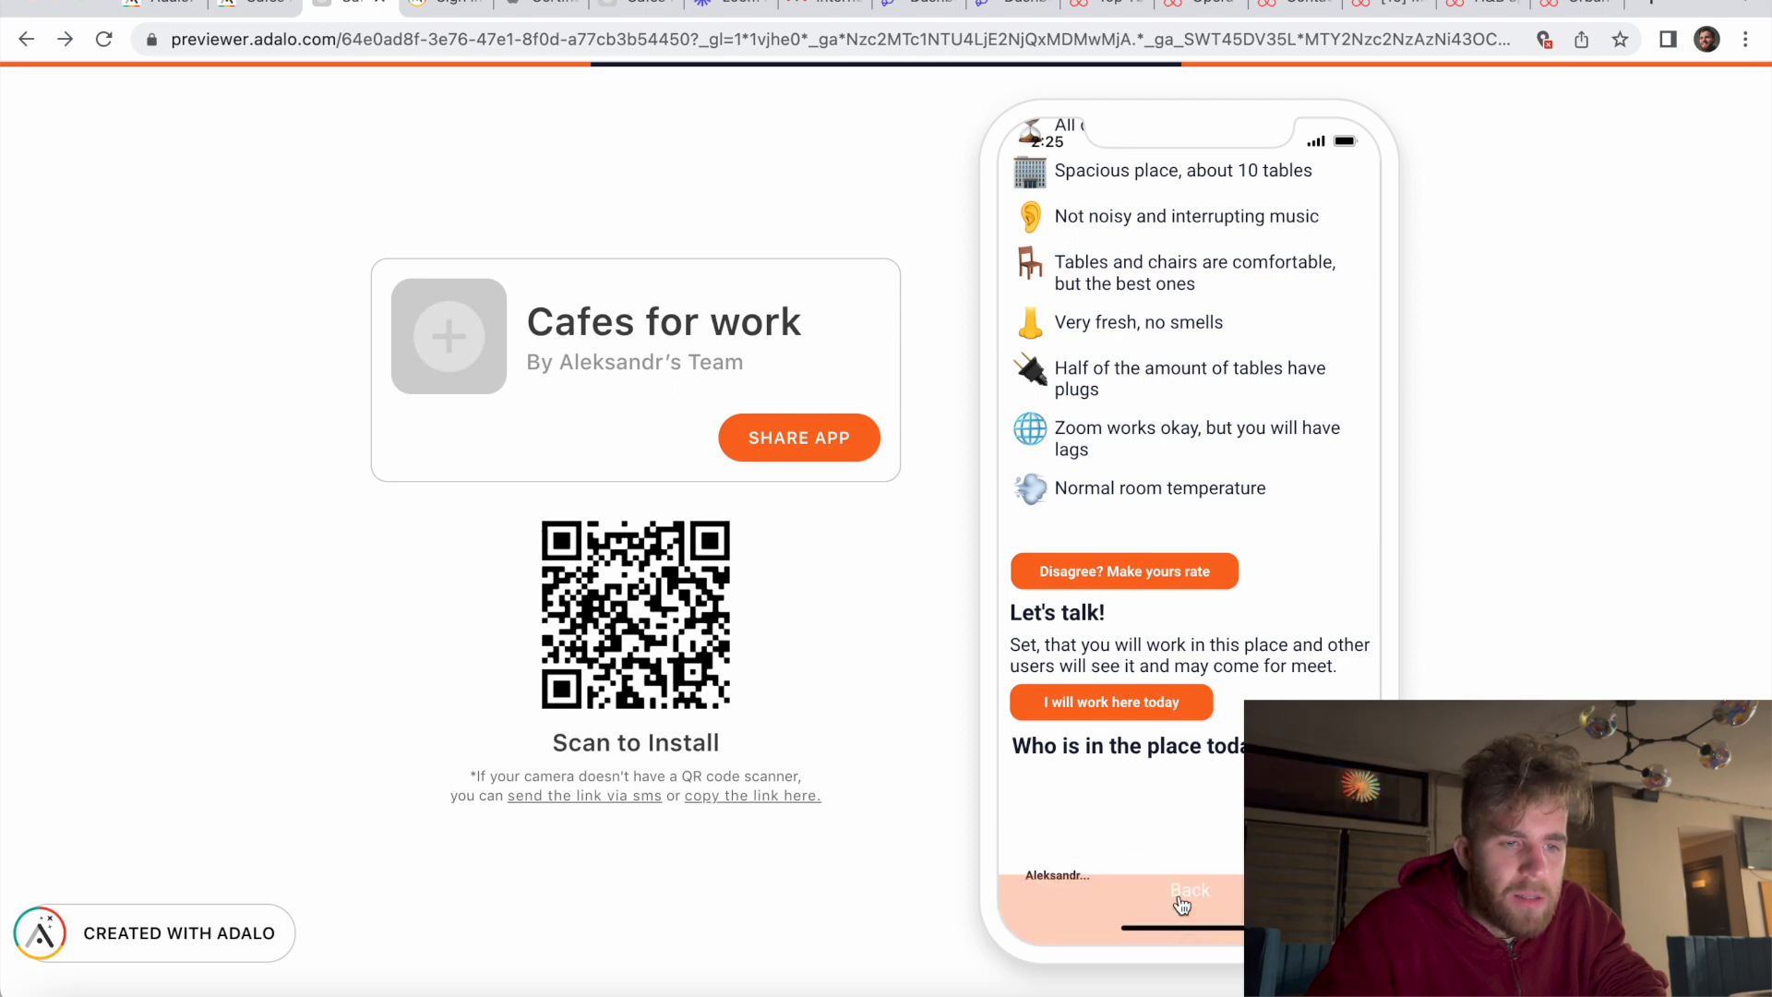
Step: Edit the user profile to use ;askdfa.png from Downloads as the avatar and save the update
{"action": "left_click", "coordinate": [1332, 881]}
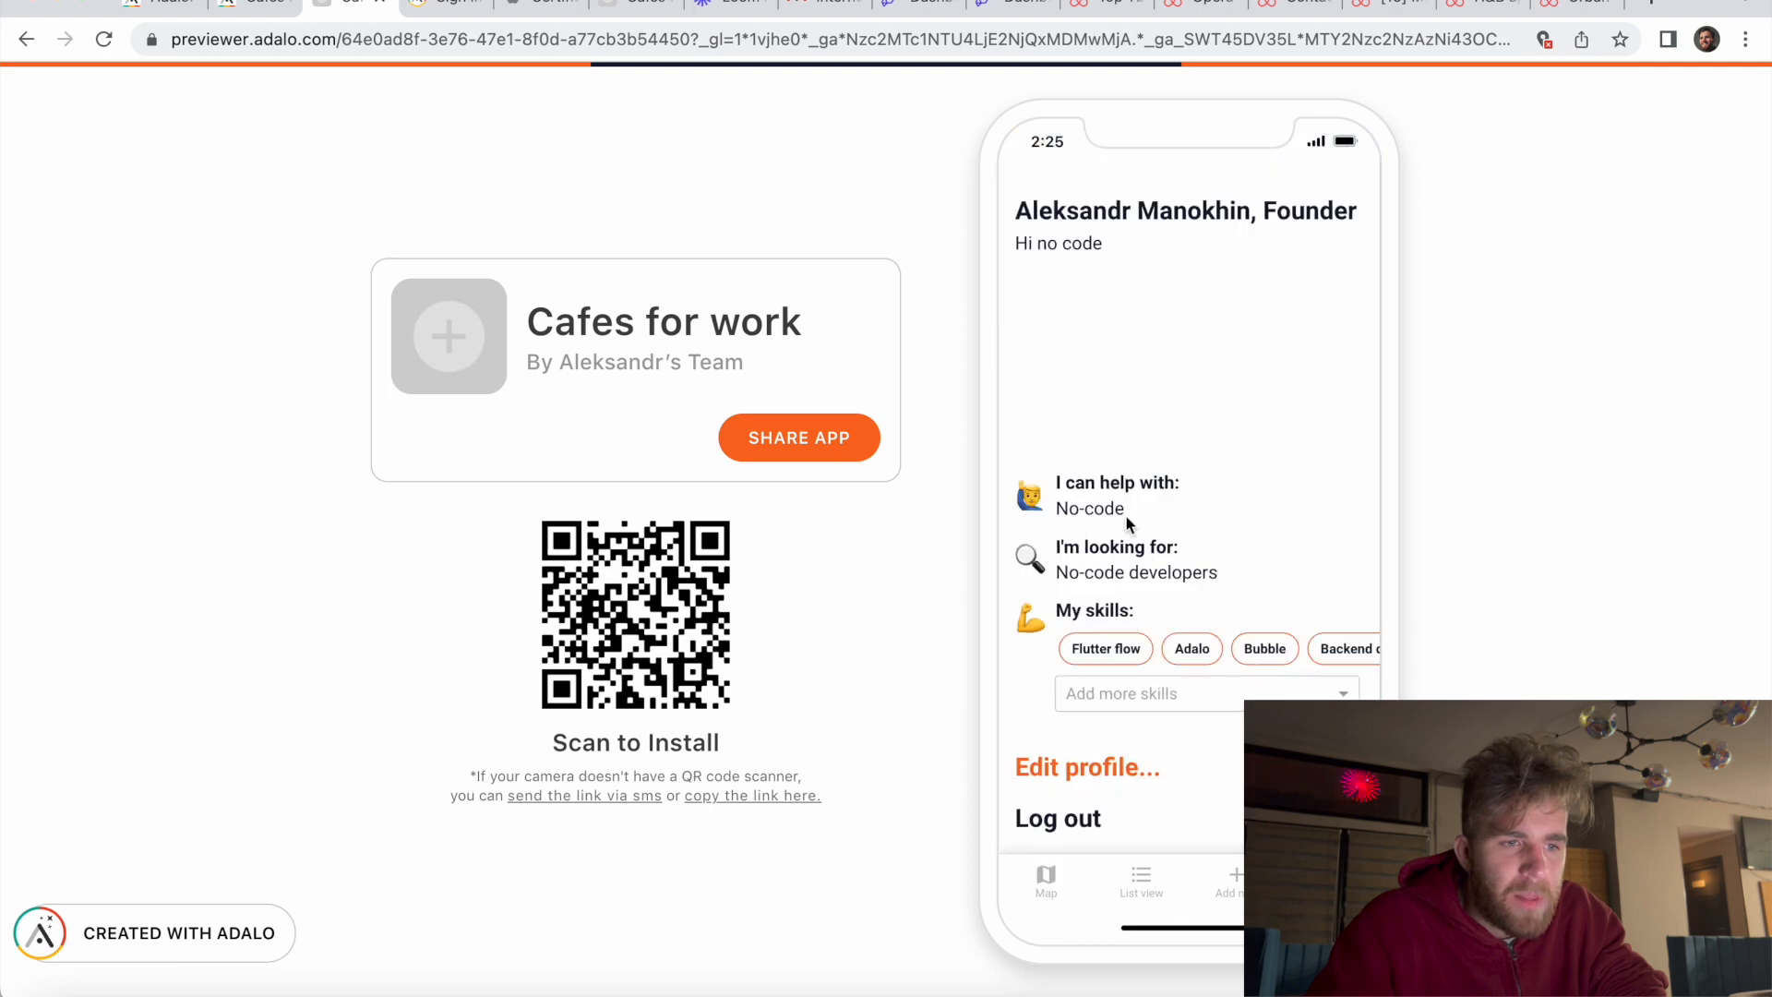
{"action": "left_click", "coordinate": [1115, 769]}
{"action": "left_click", "coordinate": [1196, 657]}
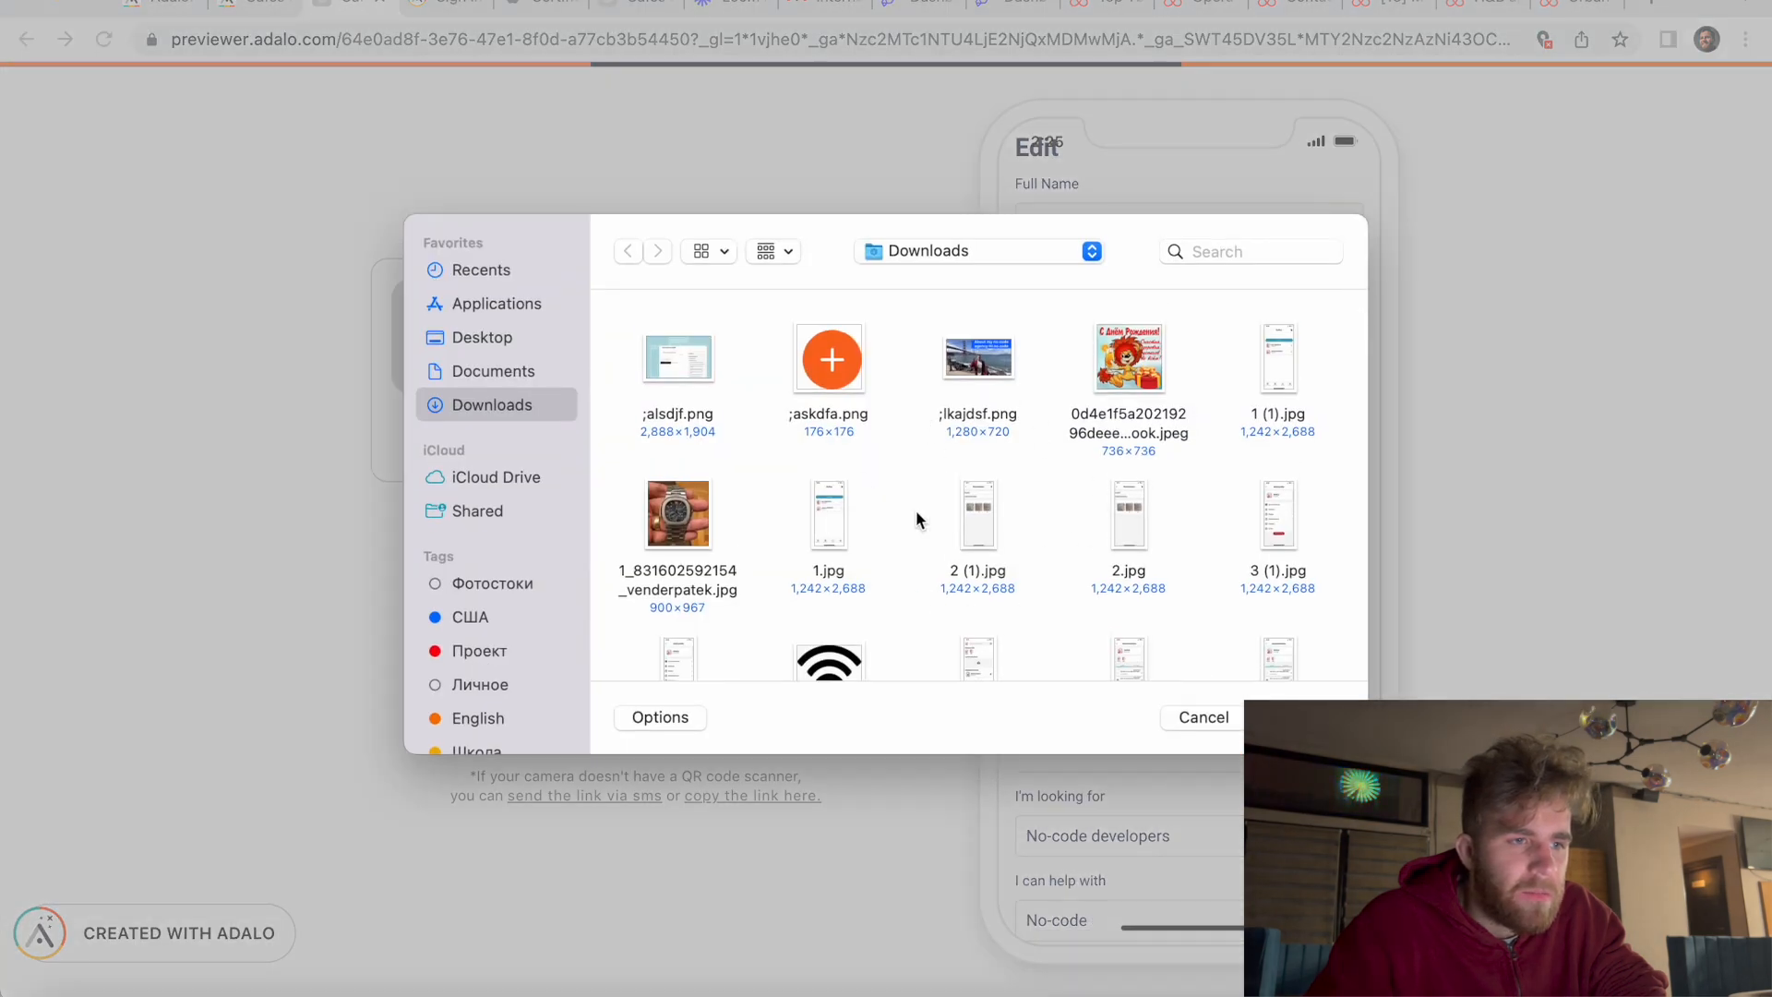
{"action": "double_click", "coordinate": [826, 356]}
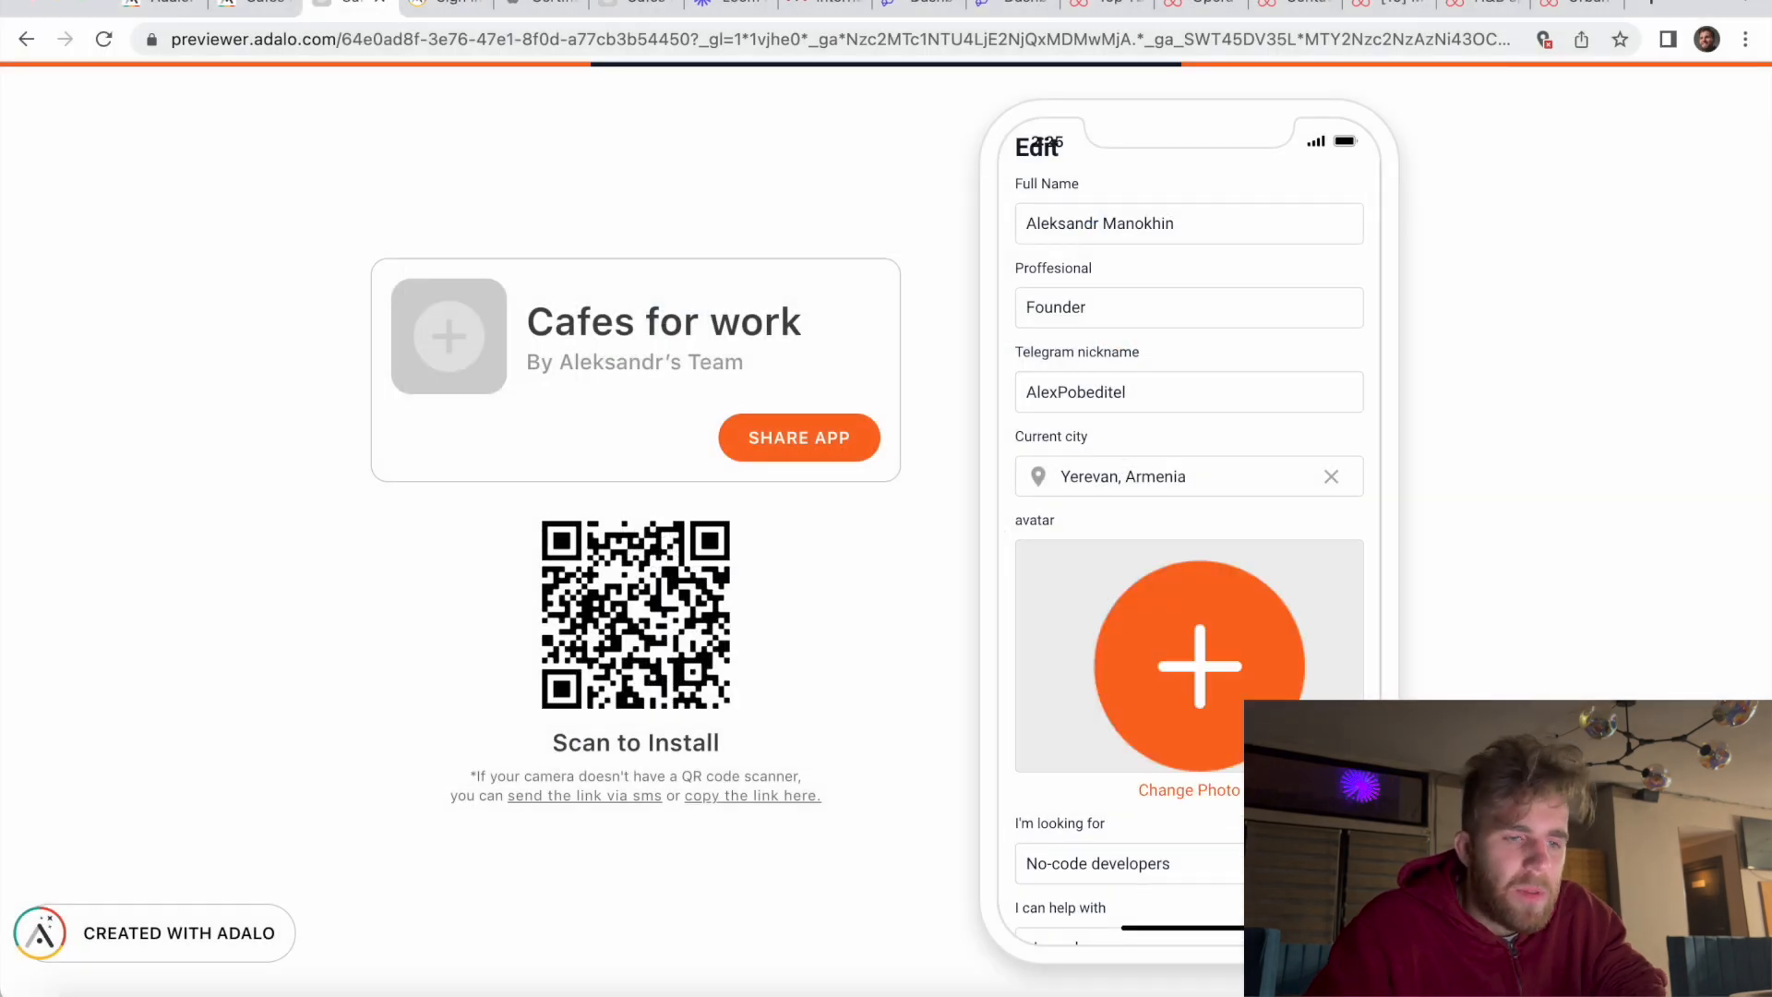
{"action": "scroll", "coordinate": [1189, 535], "scroll_direction": "down", "scroll_amount": 3}
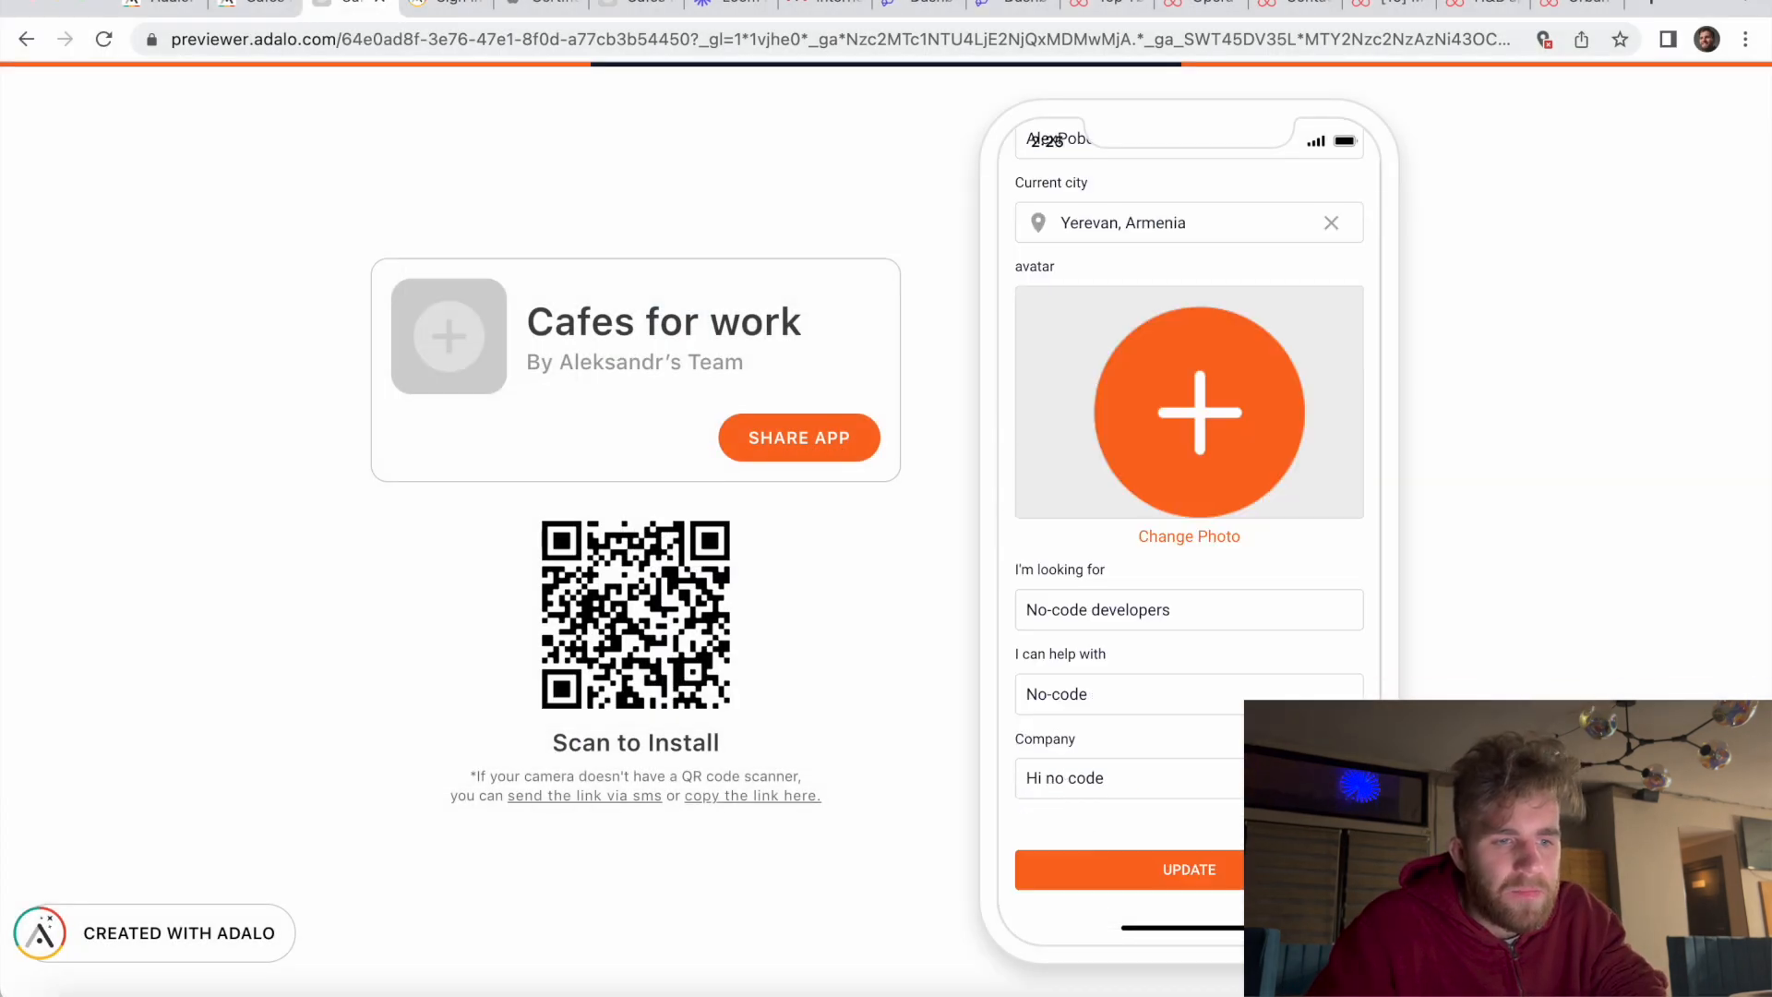
{"action": "left_click", "coordinate": [1236, 871]}
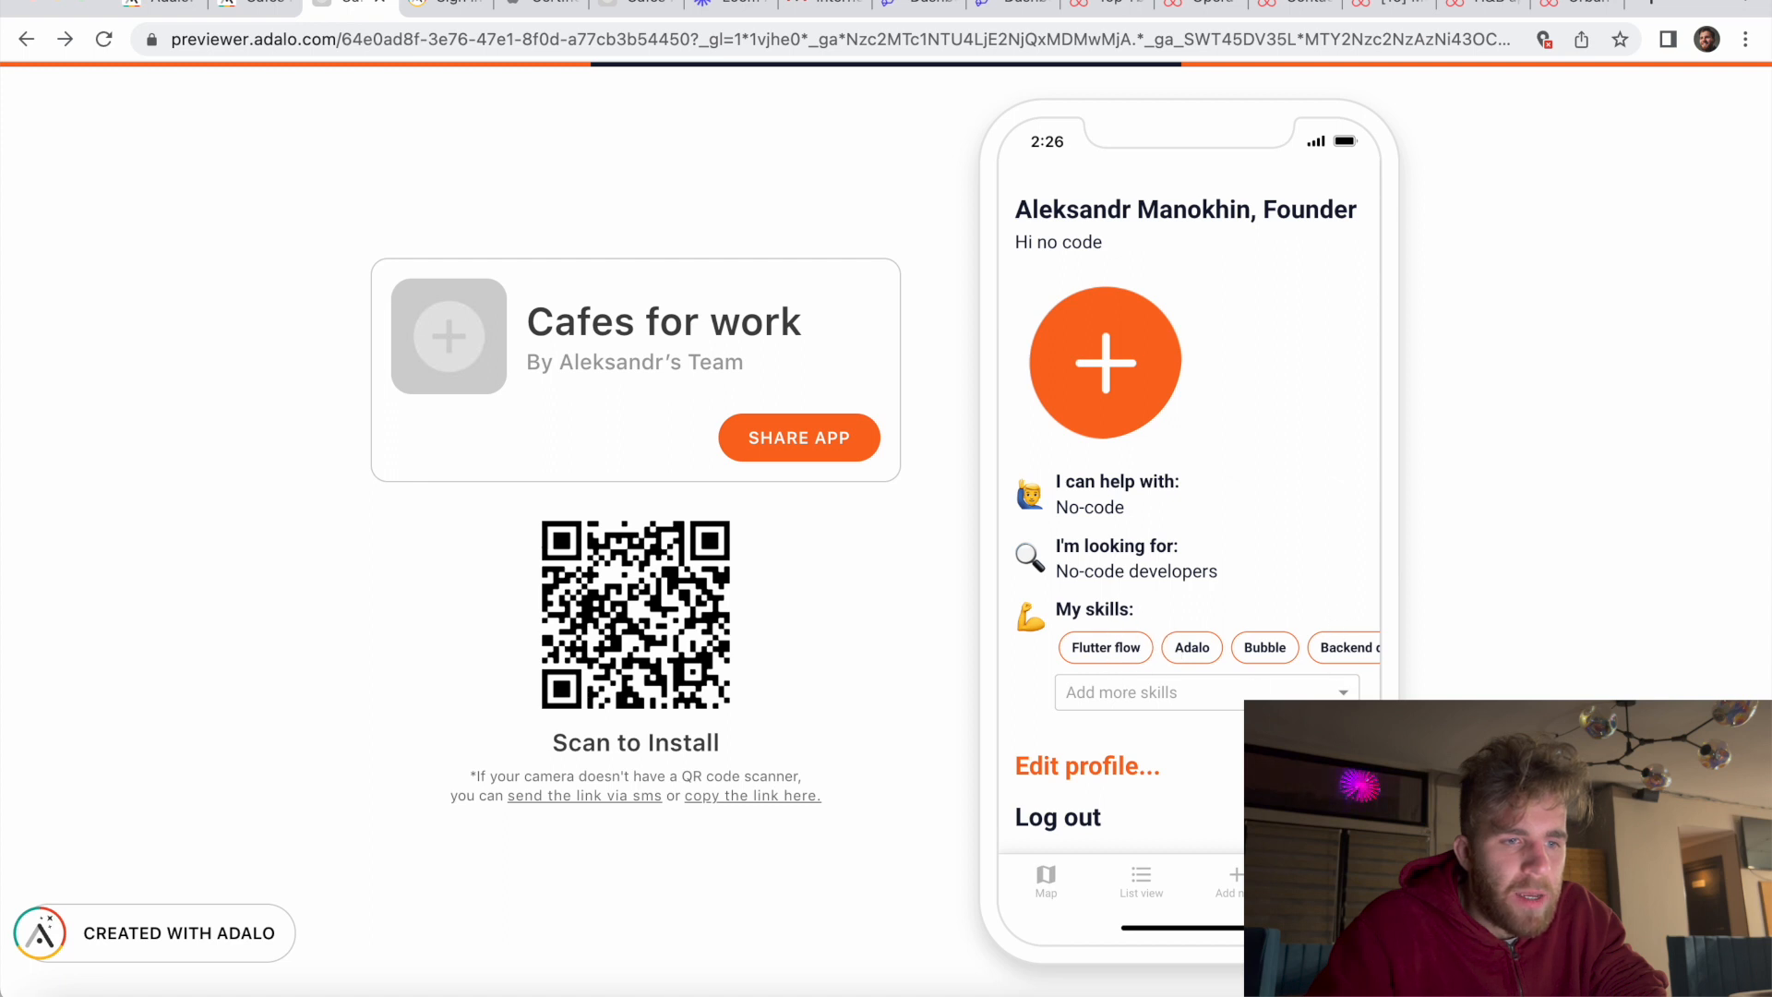
Step: Select Ai in the profile's additional skills and look over the other skill options
{"action": "left_click", "coordinate": [1342, 692]}
{"action": "scroll", "coordinate": [1227, 778], "scroll_direction": "down", "scroll_amount": 5}
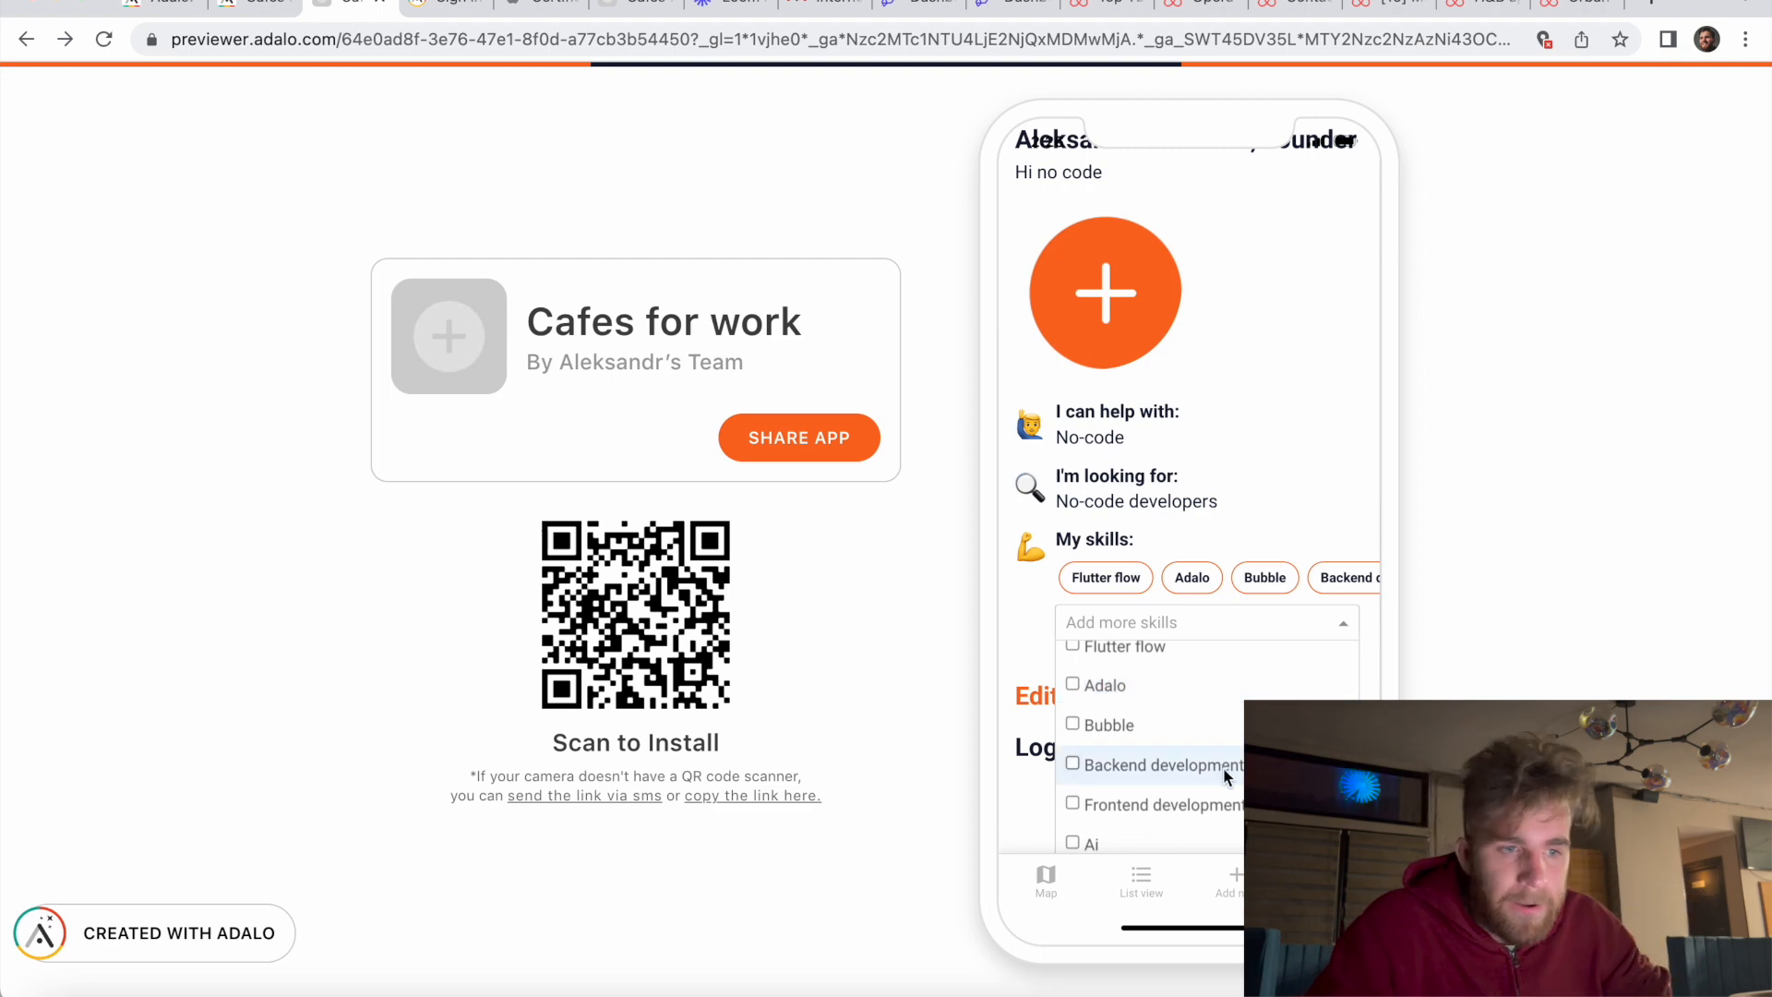
{"action": "left_click", "coordinate": [1073, 843]}
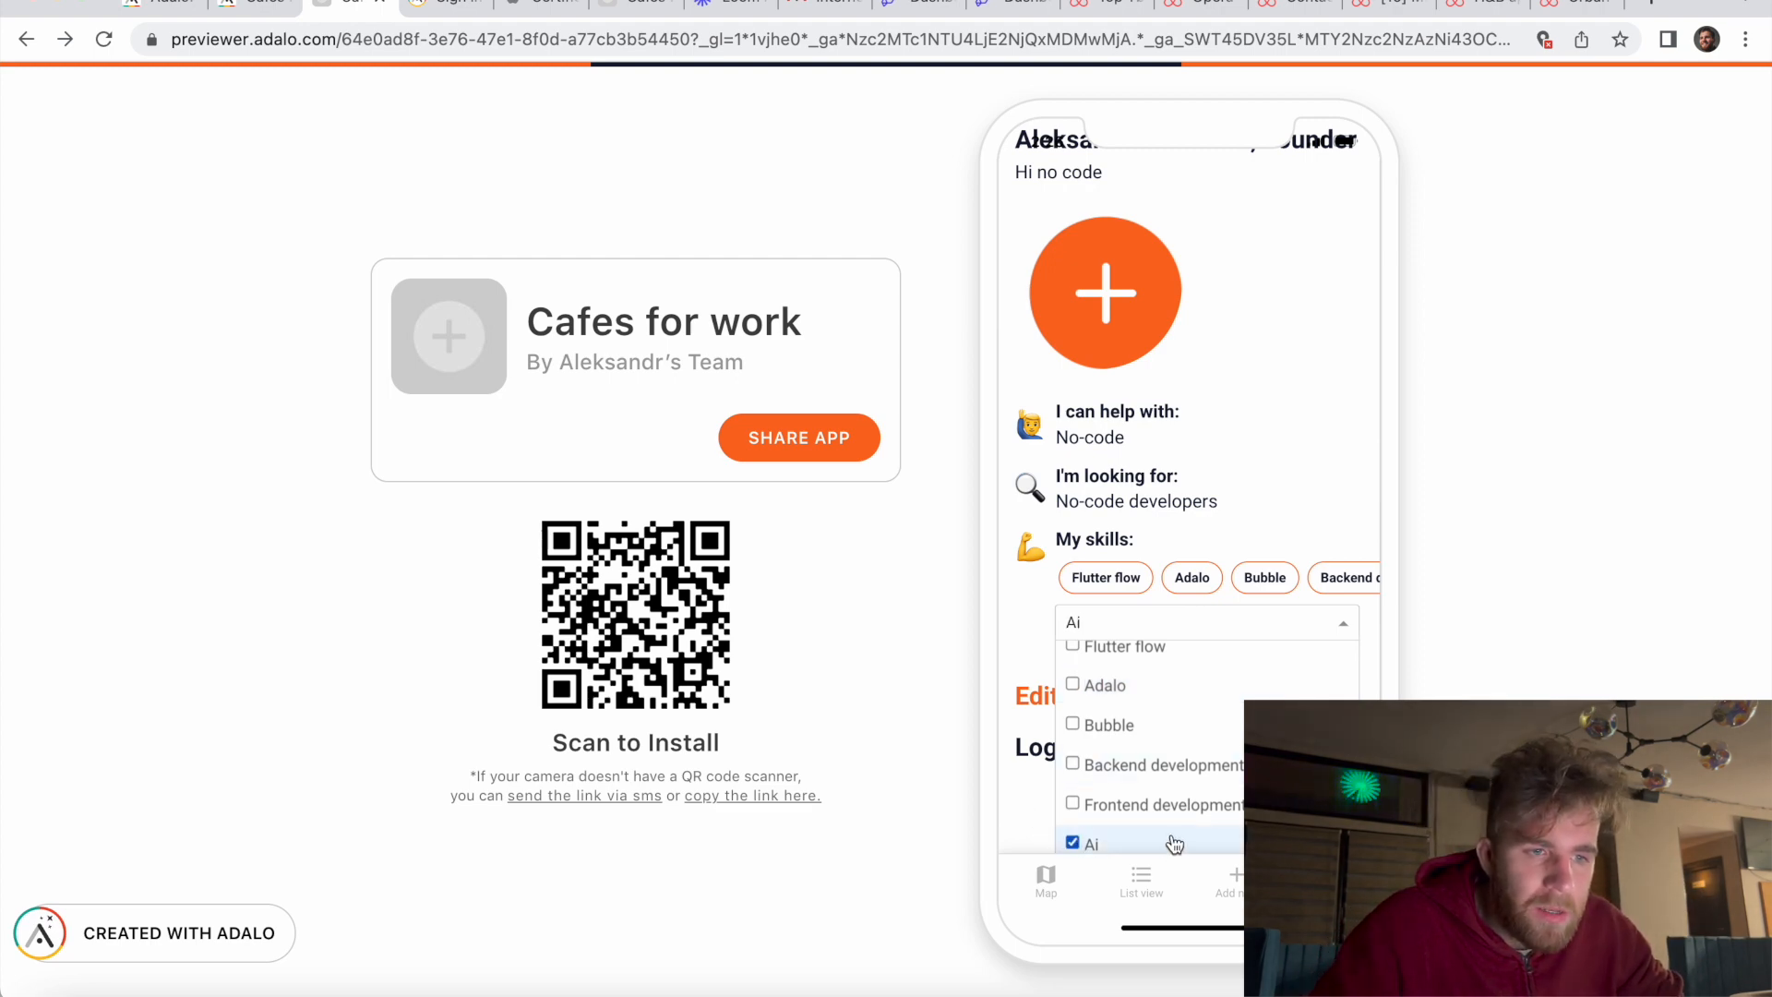
{"action": "left_click", "coordinate": [1199, 616]}
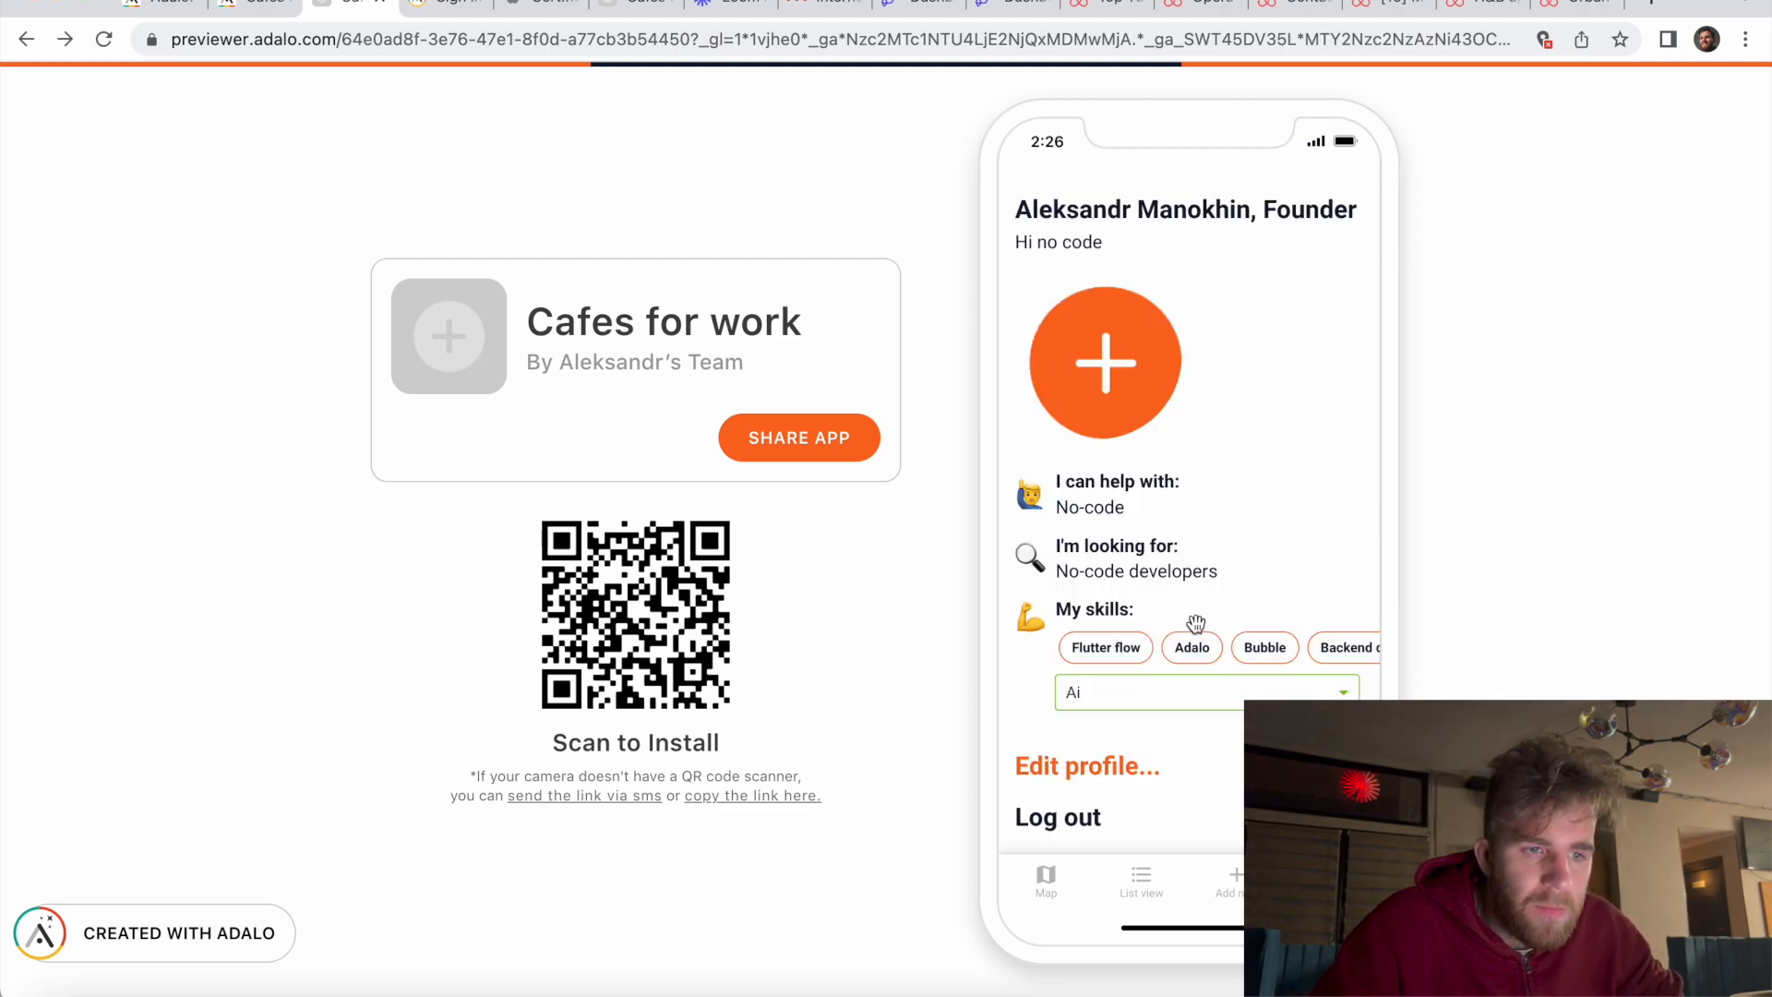
{"action": "left_click", "coordinate": [1257, 692]}
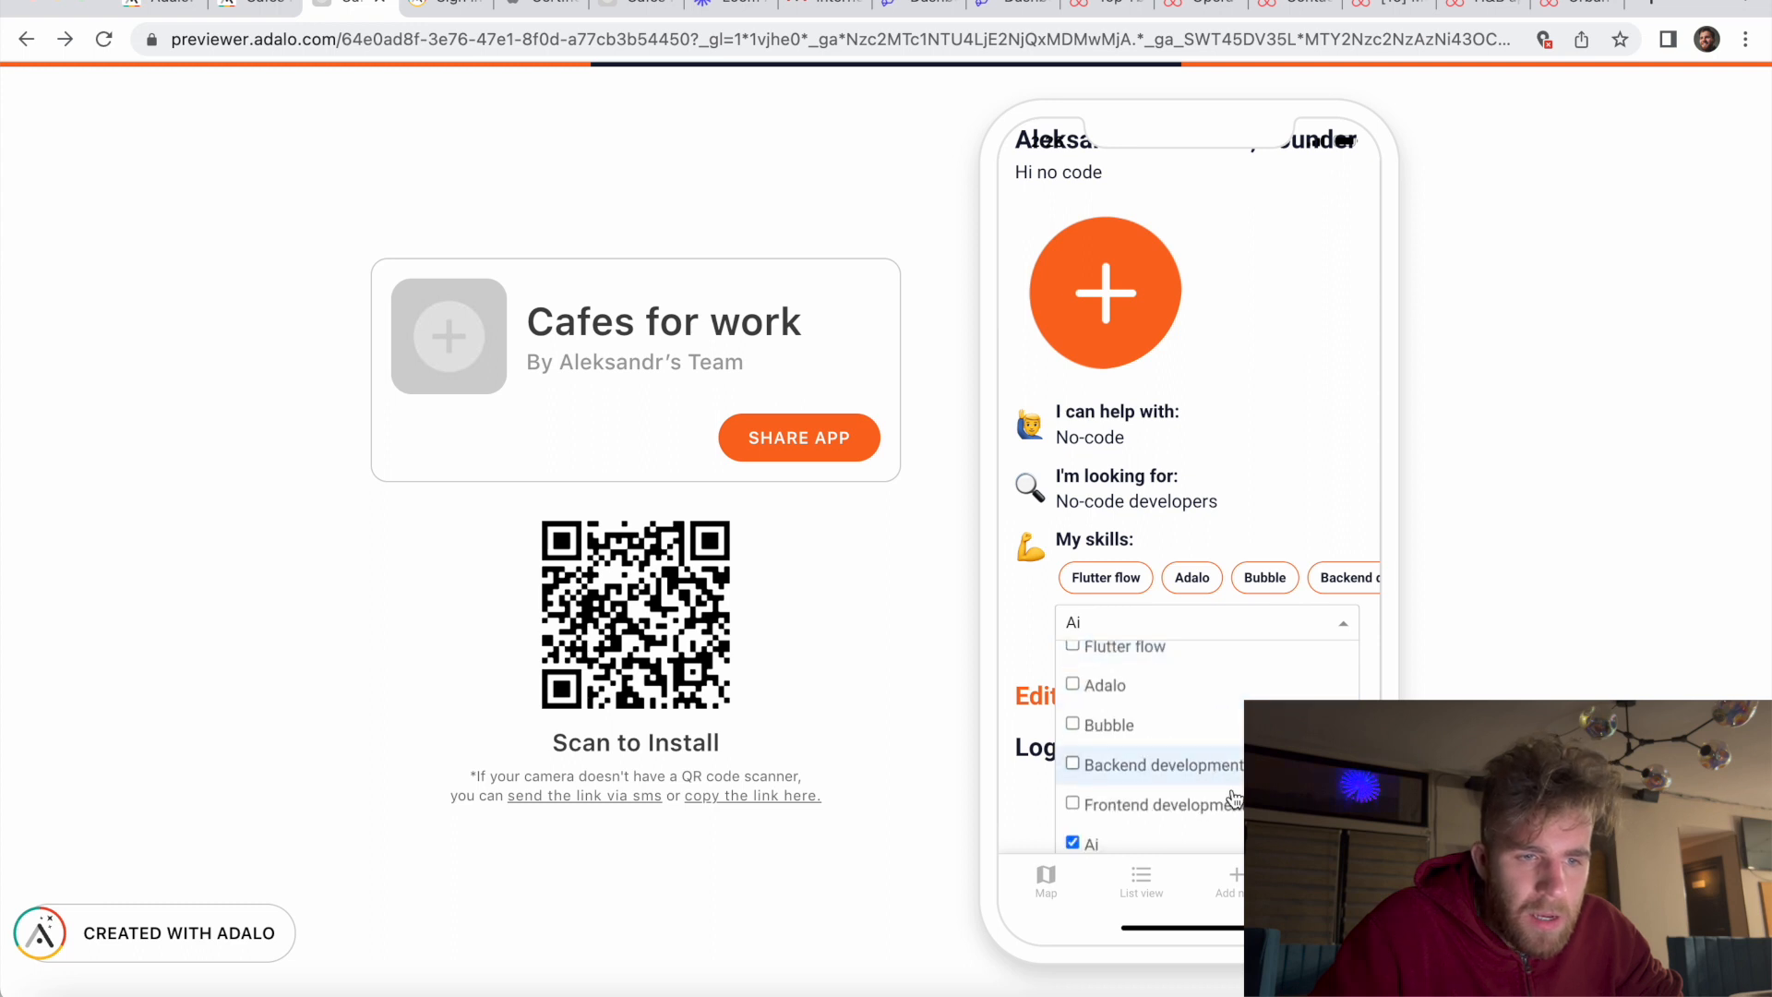
{"action": "scroll", "coordinate": [1237, 808], "scroll_direction": "up", "scroll_amount": 2}
{"action": "scroll", "coordinate": [1237, 808], "scroll_direction": "down", "scroll_amount": 2}
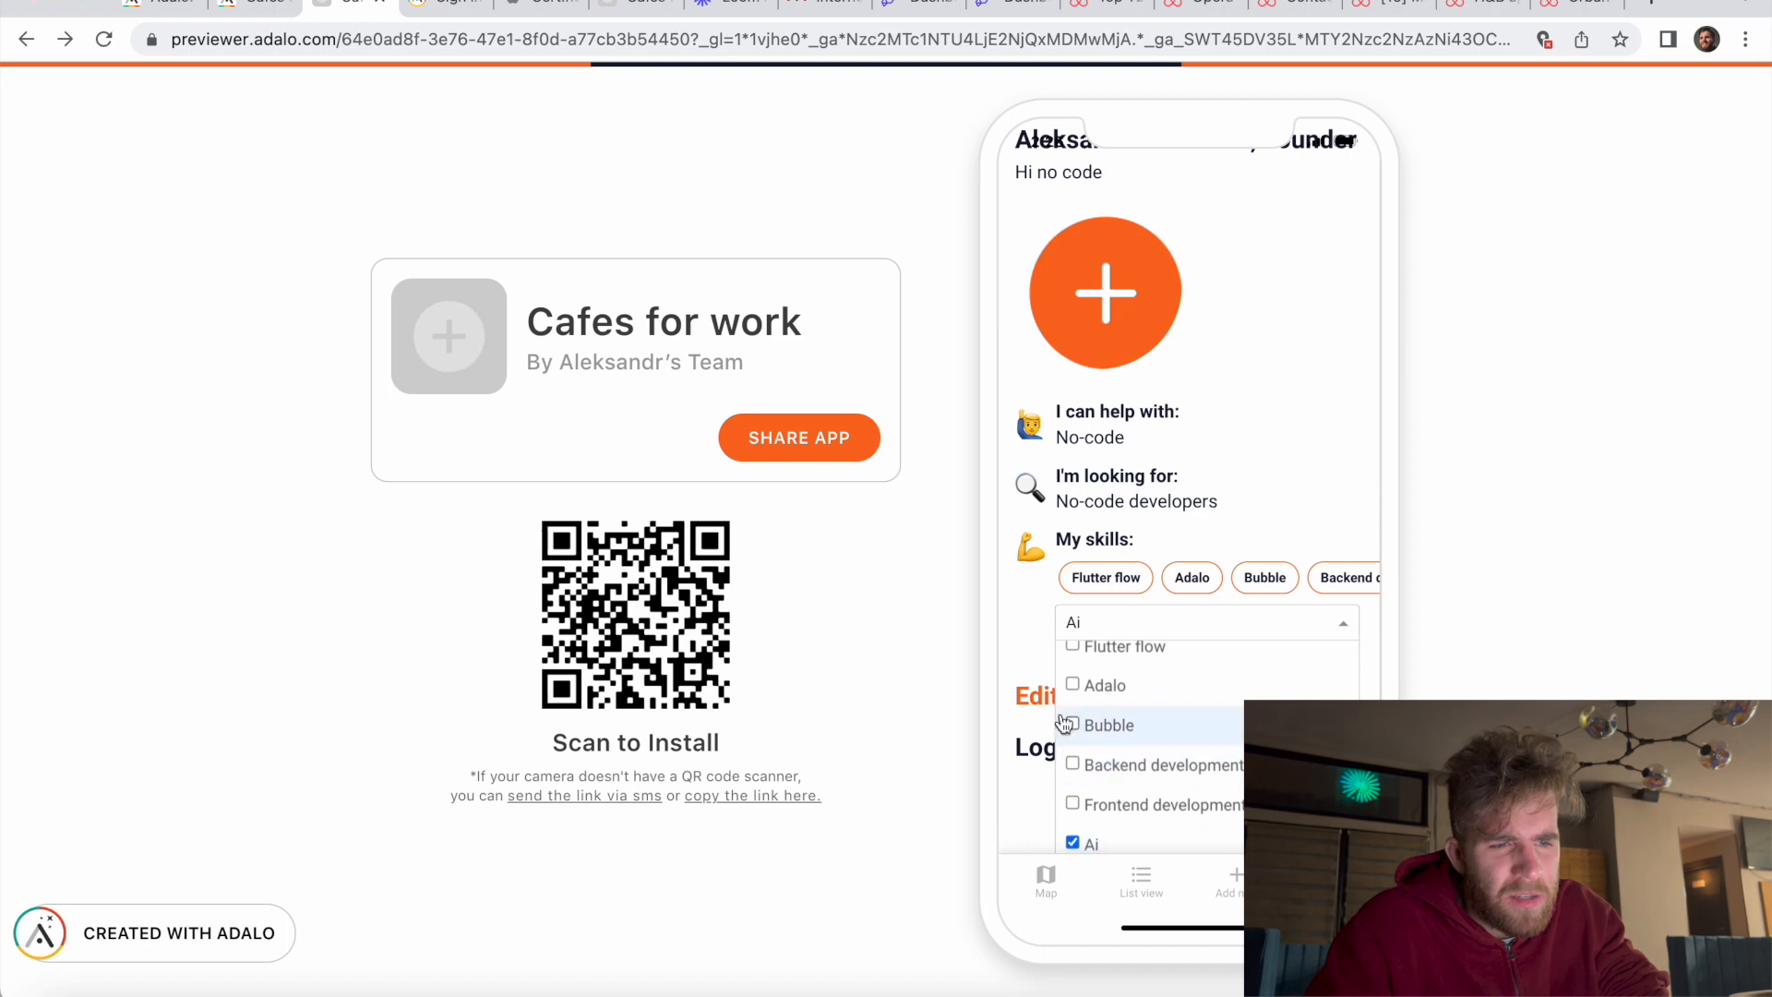
{"action": "left_click", "coordinate": [1025, 639]}
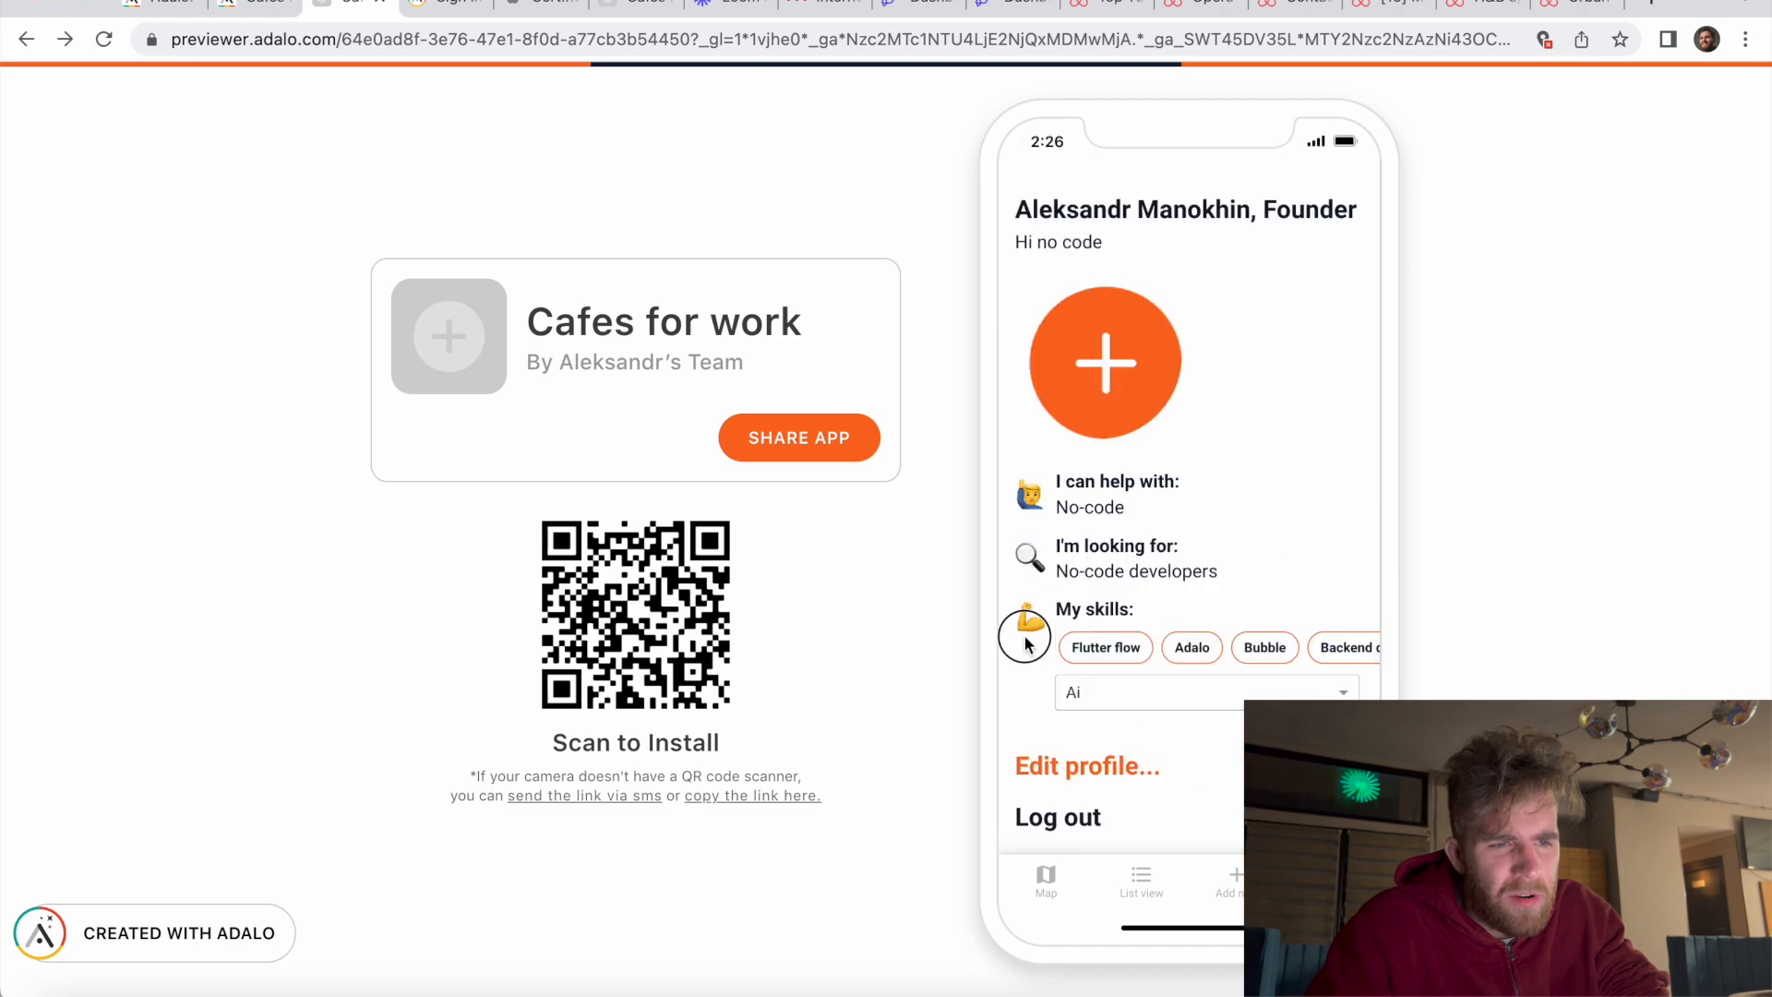
Step: Select all skills in the profile's skill list and deselect them all to empty My skills
{"action": "left_click", "coordinate": [1305, 683]}
{"action": "left_click", "coordinate": [1218, 684]}
{"action": "left_click", "coordinate": [1107, 694]}
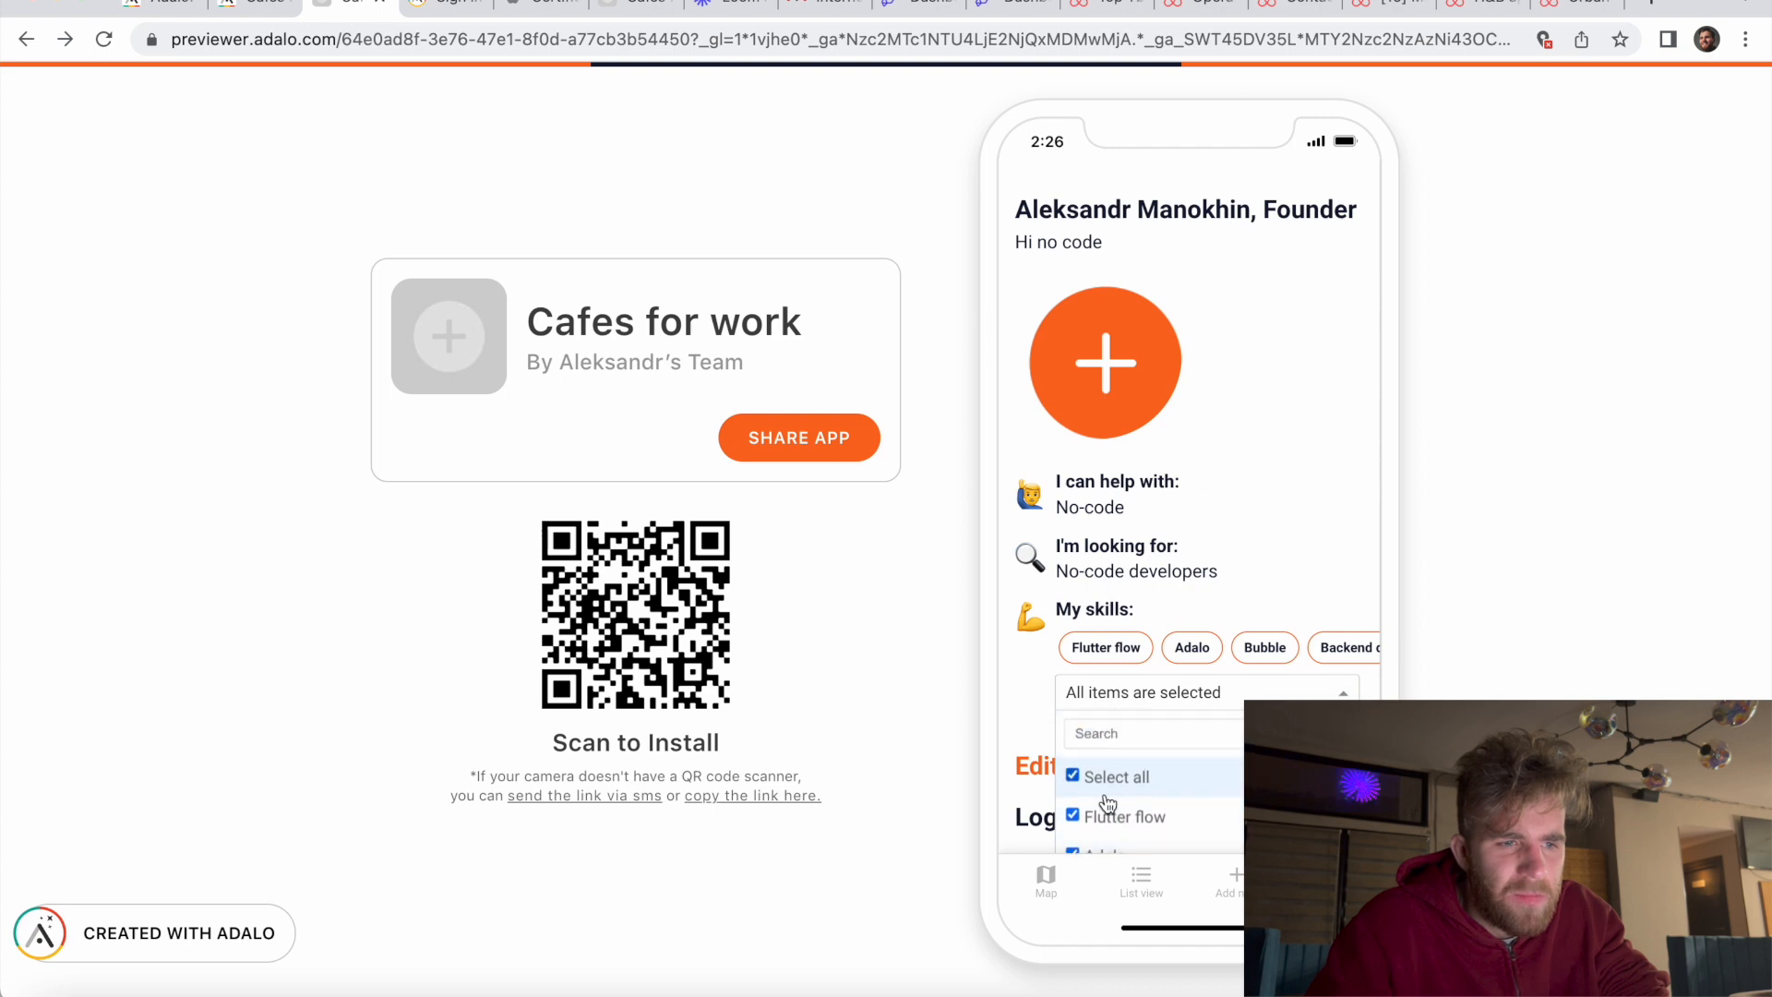
{"action": "left_click", "coordinate": [1073, 777]}
{"action": "scroll", "coordinate": [1078, 785], "scroll_direction": "down", "scroll_amount": 2}
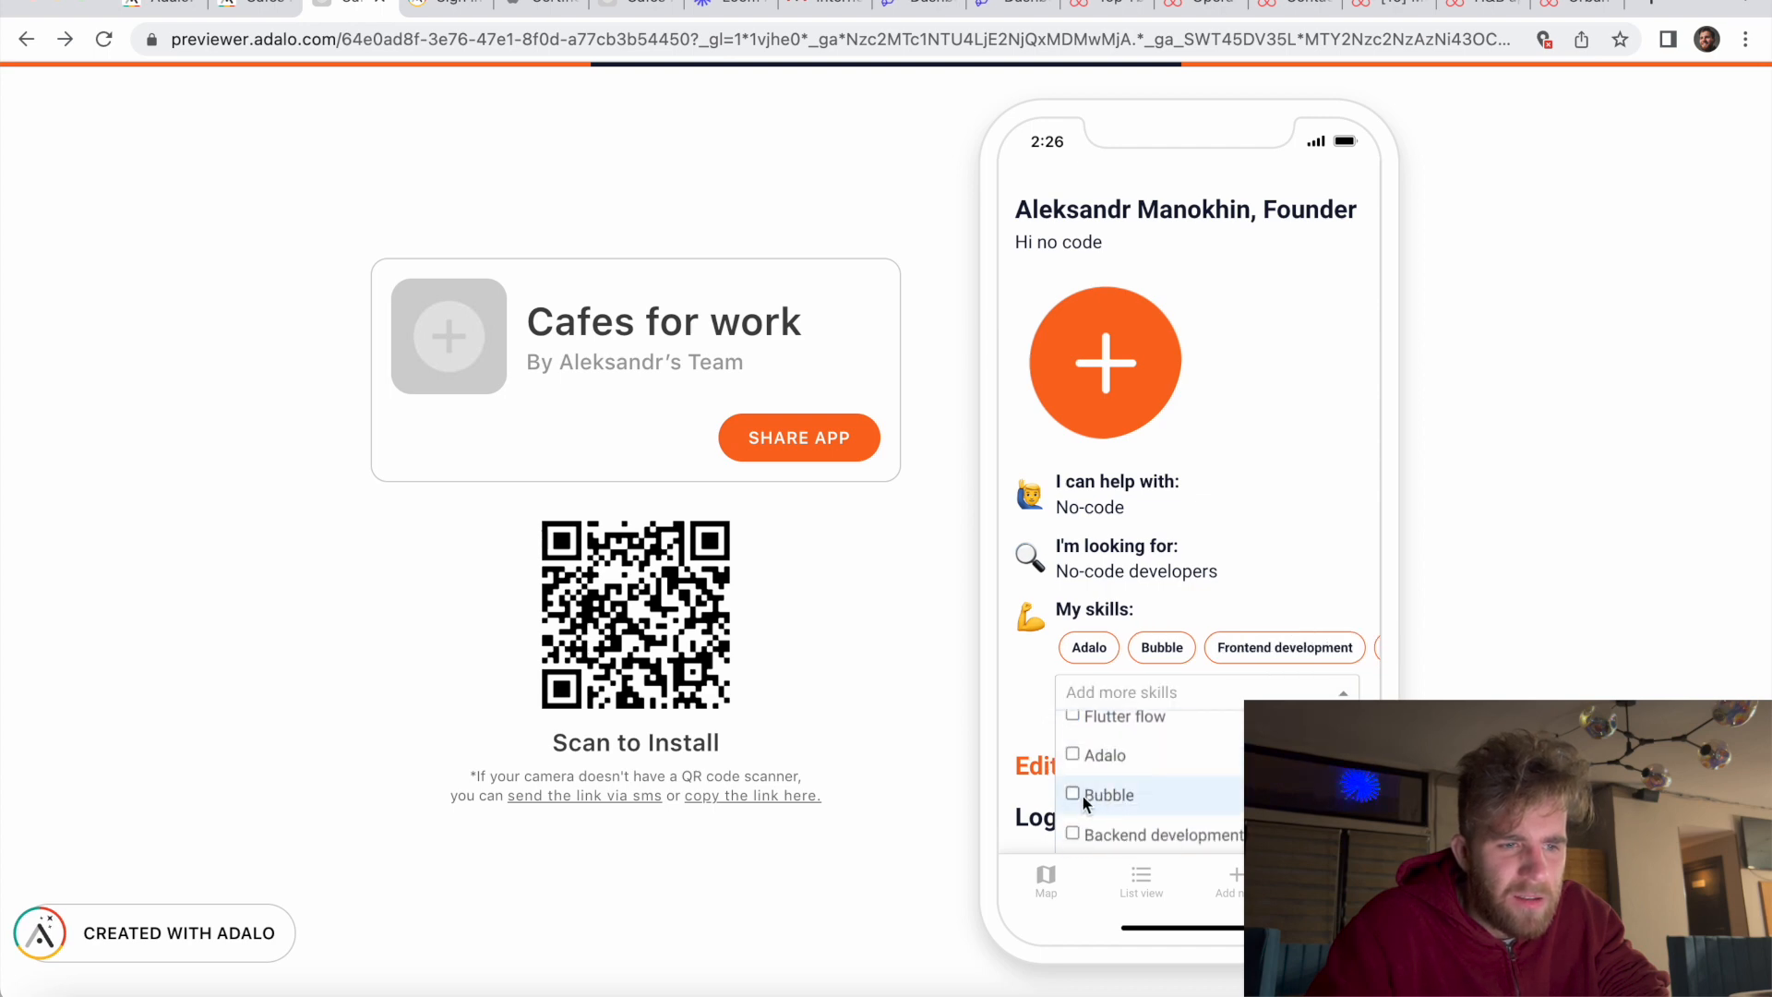
{"action": "left_click", "coordinate": [1282, 572]}
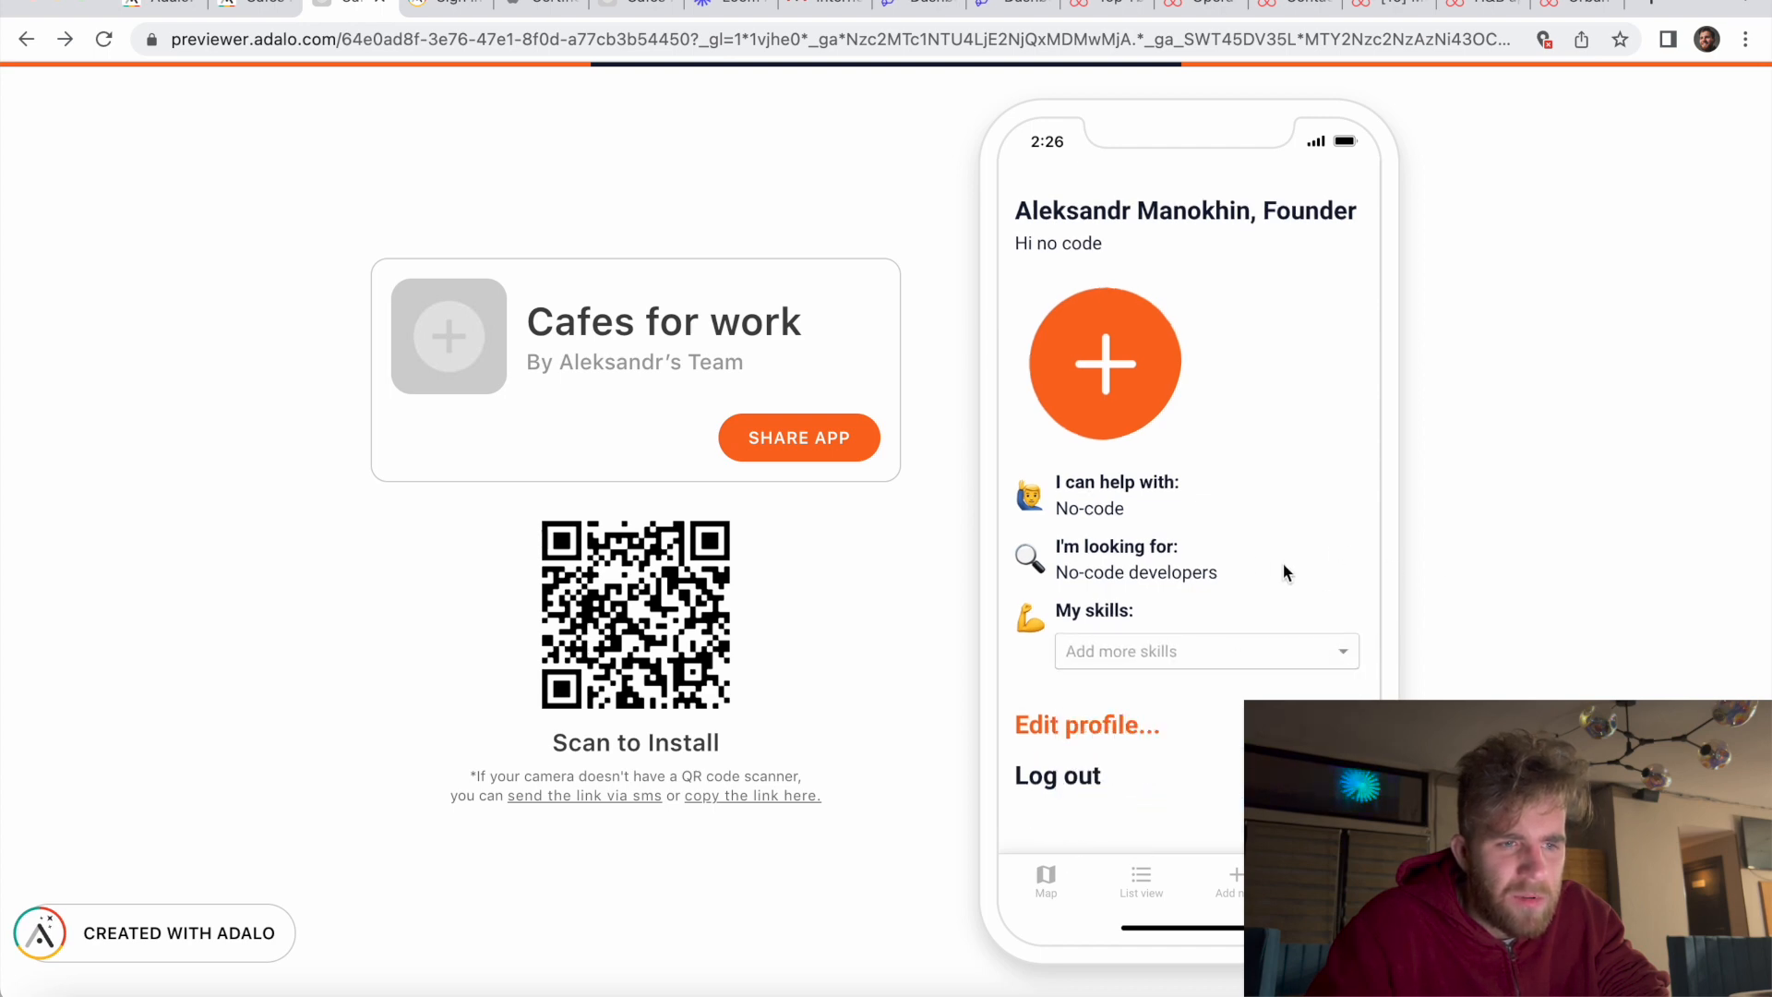
Step: Add Flutter flow, Adalo and Bubble to the profile's skills
{"action": "left_click", "coordinate": [1241, 652]}
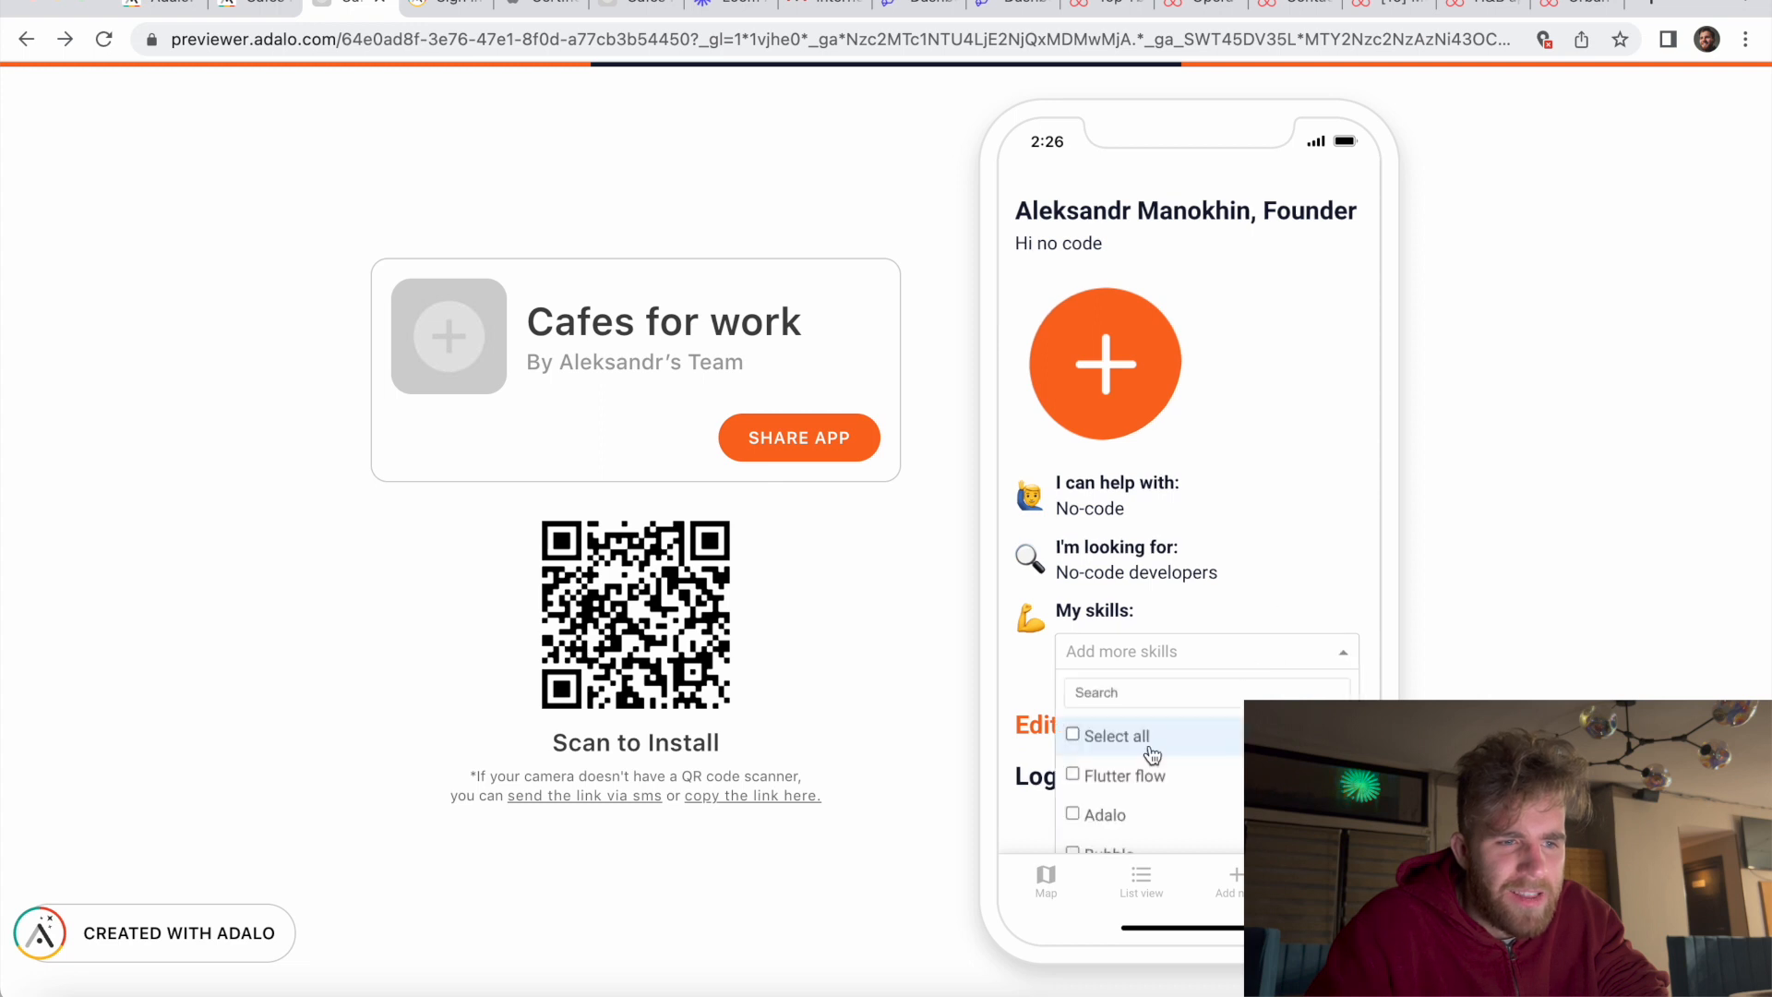
{"action": "left_click", "coordinate": [1072, 775]}
{"action": "left_click", "coordinate": [1072, 817]}
{"action": "scroll", "coordinate": [1089, 822], "scroll_direction": "down", "scroll_amount": 1}
{"action": "left_click", "coordinate": [1073, 823]}
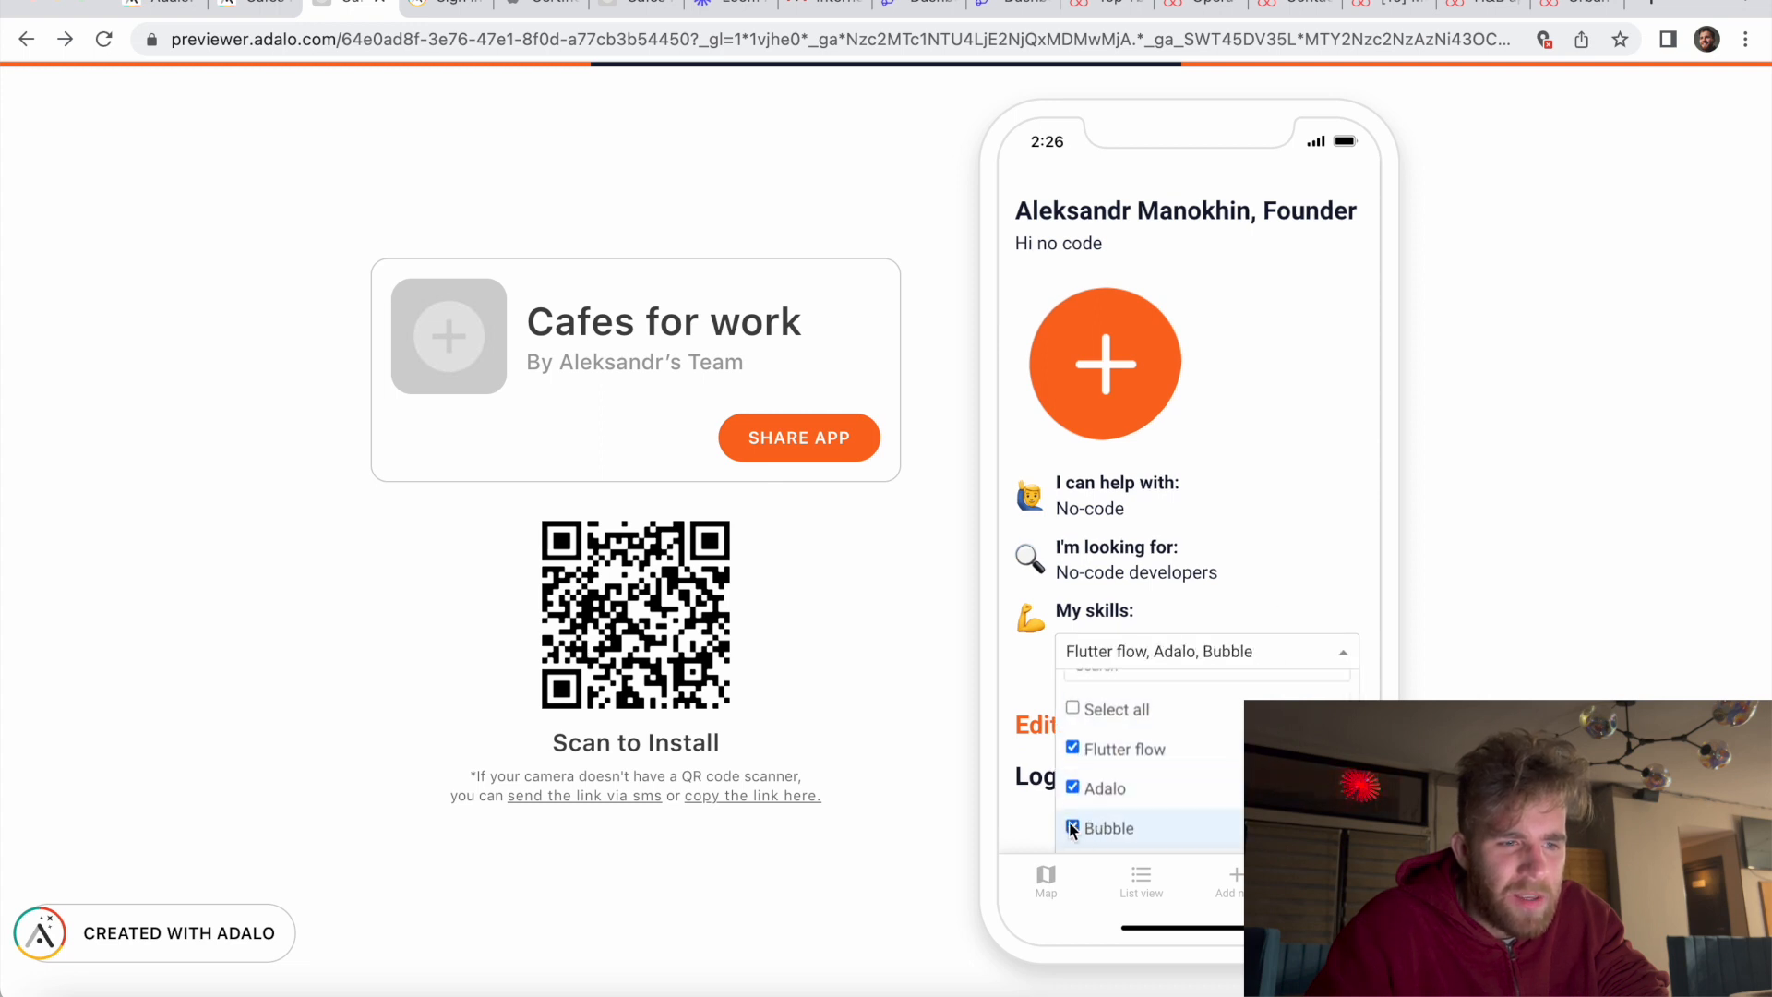
{"action": "left_click", "coordinate": [1027, 661]}
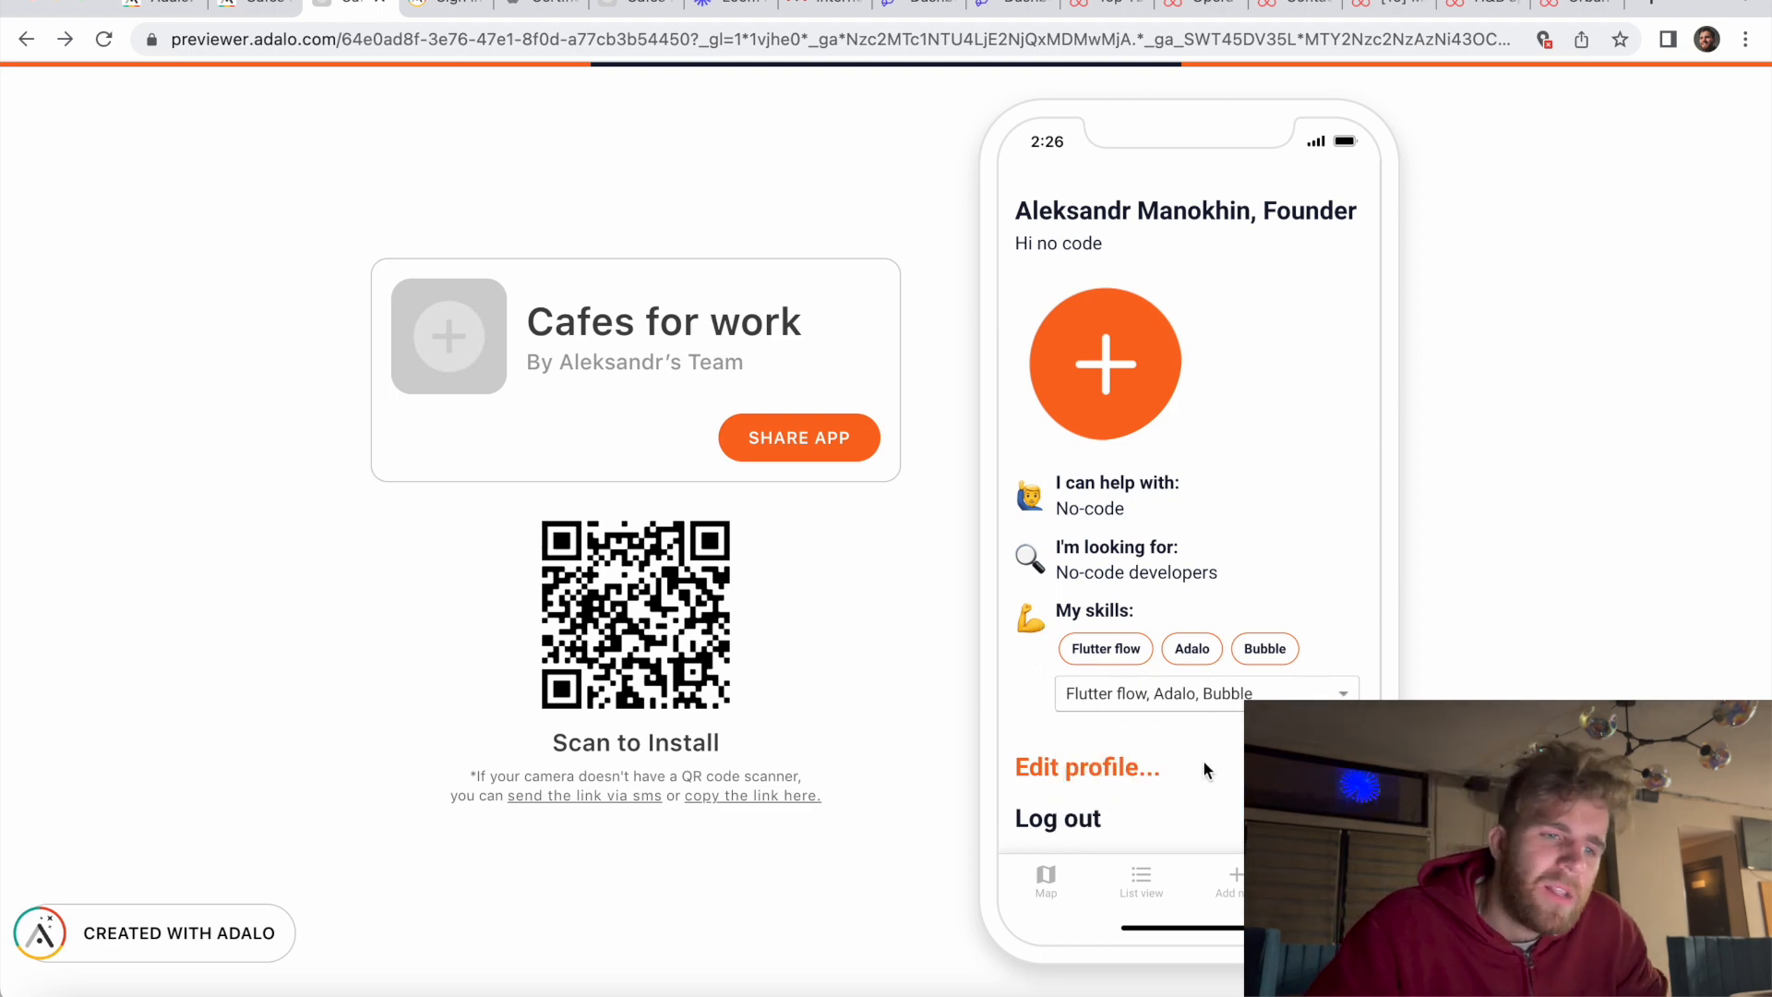
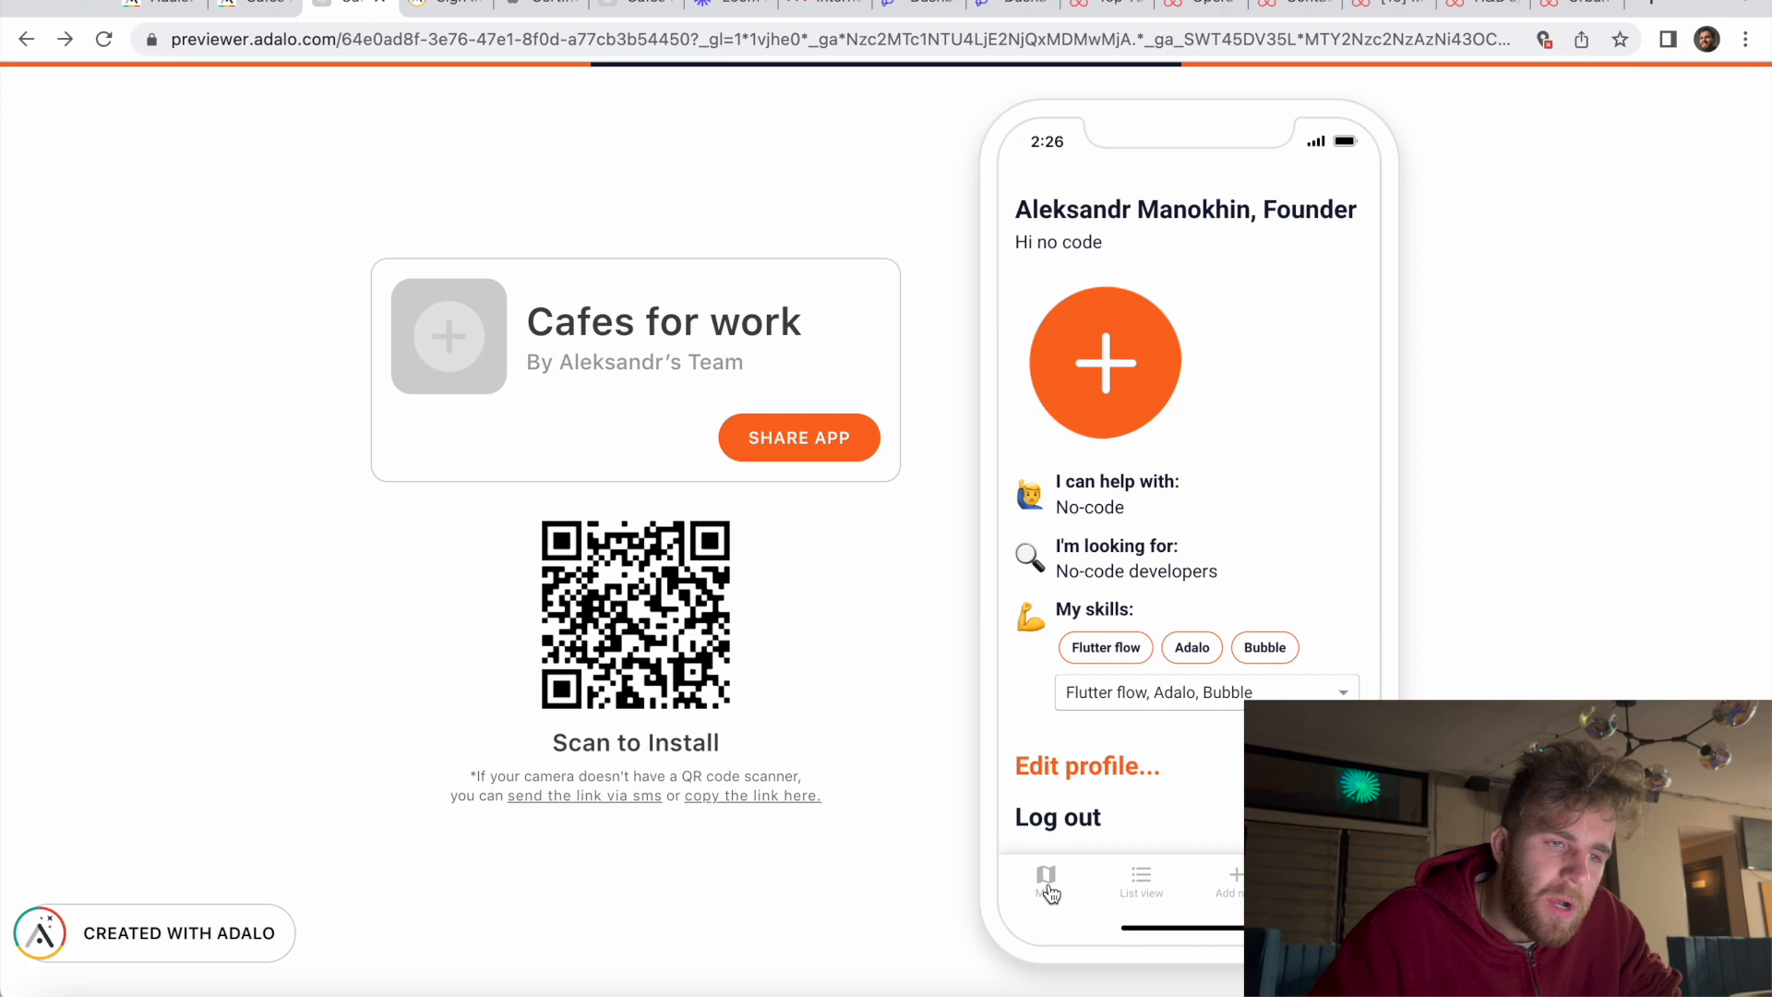
Step: Open Red Man from the list of top places and view the profile of the person working there today
{"action": "left_click", "coordinate": [1140, 884]}
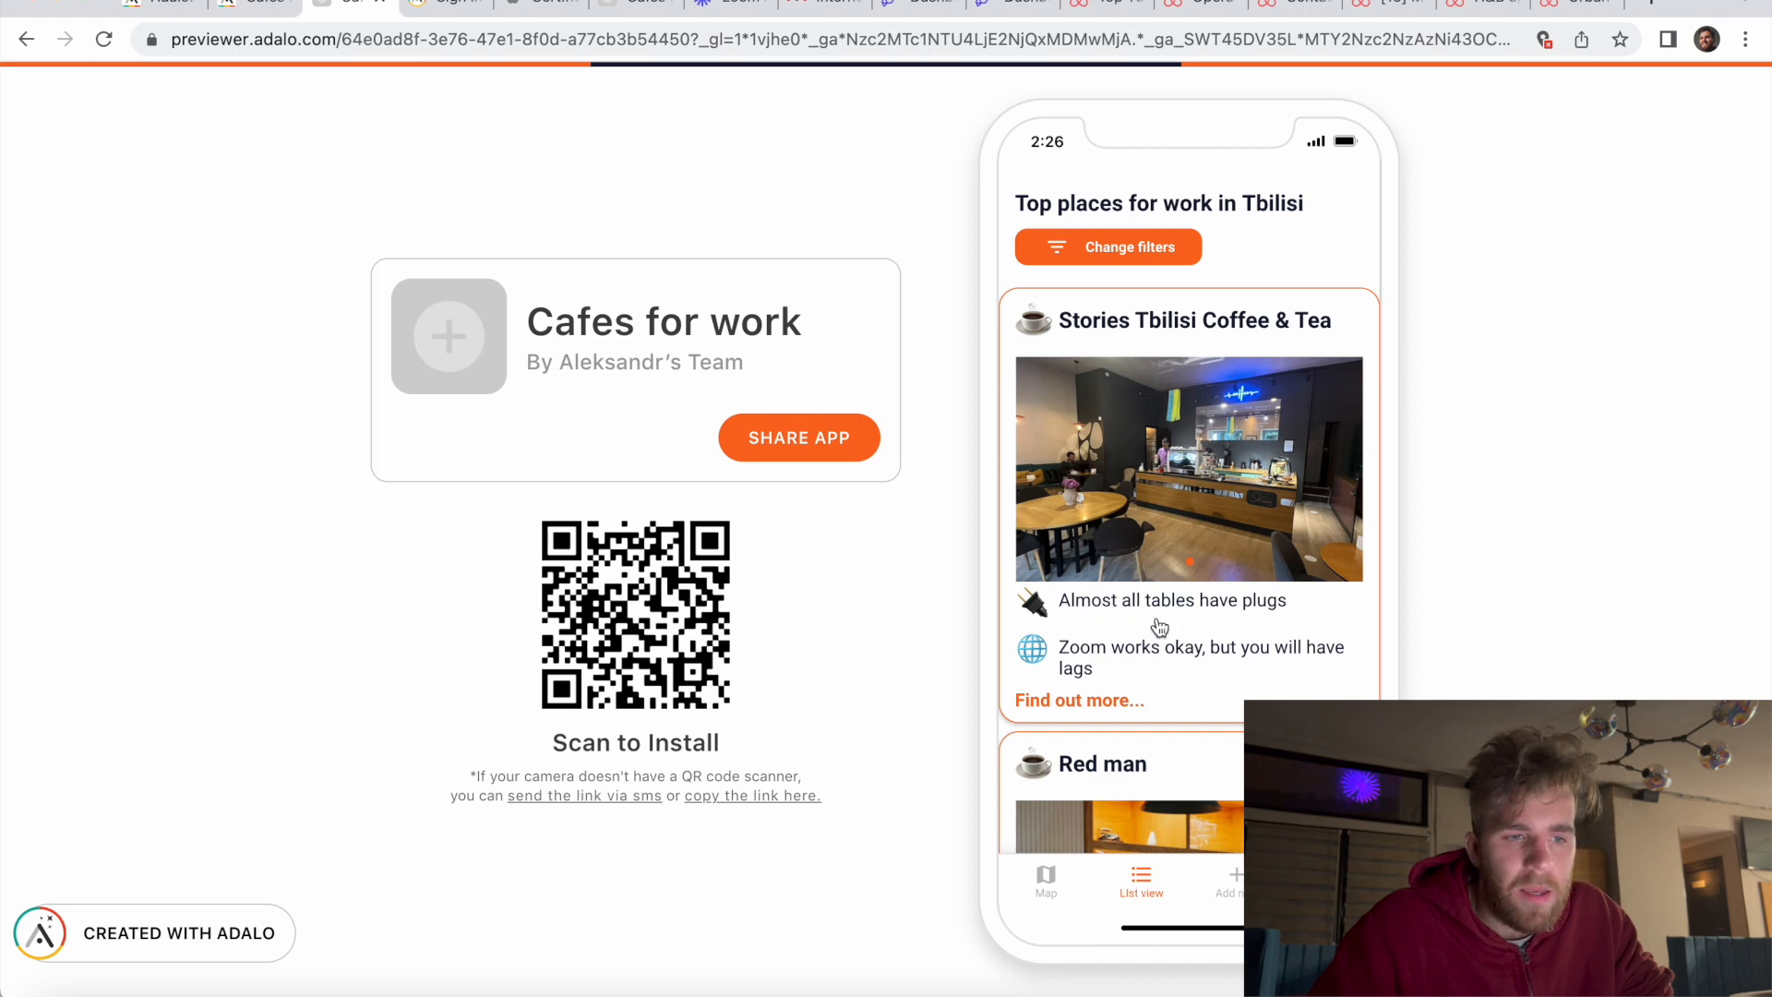
{"action": "scroll", "coordinate": [1159, 626], "scroll_direction": "down", "scroll_amount": 2}
{"action": "left_click", "coordinate": [1163, 686]}
{"action": "scroll", "coordinate": [1165, 685], "scroll_direction": "down", "scroll_amount": 10}
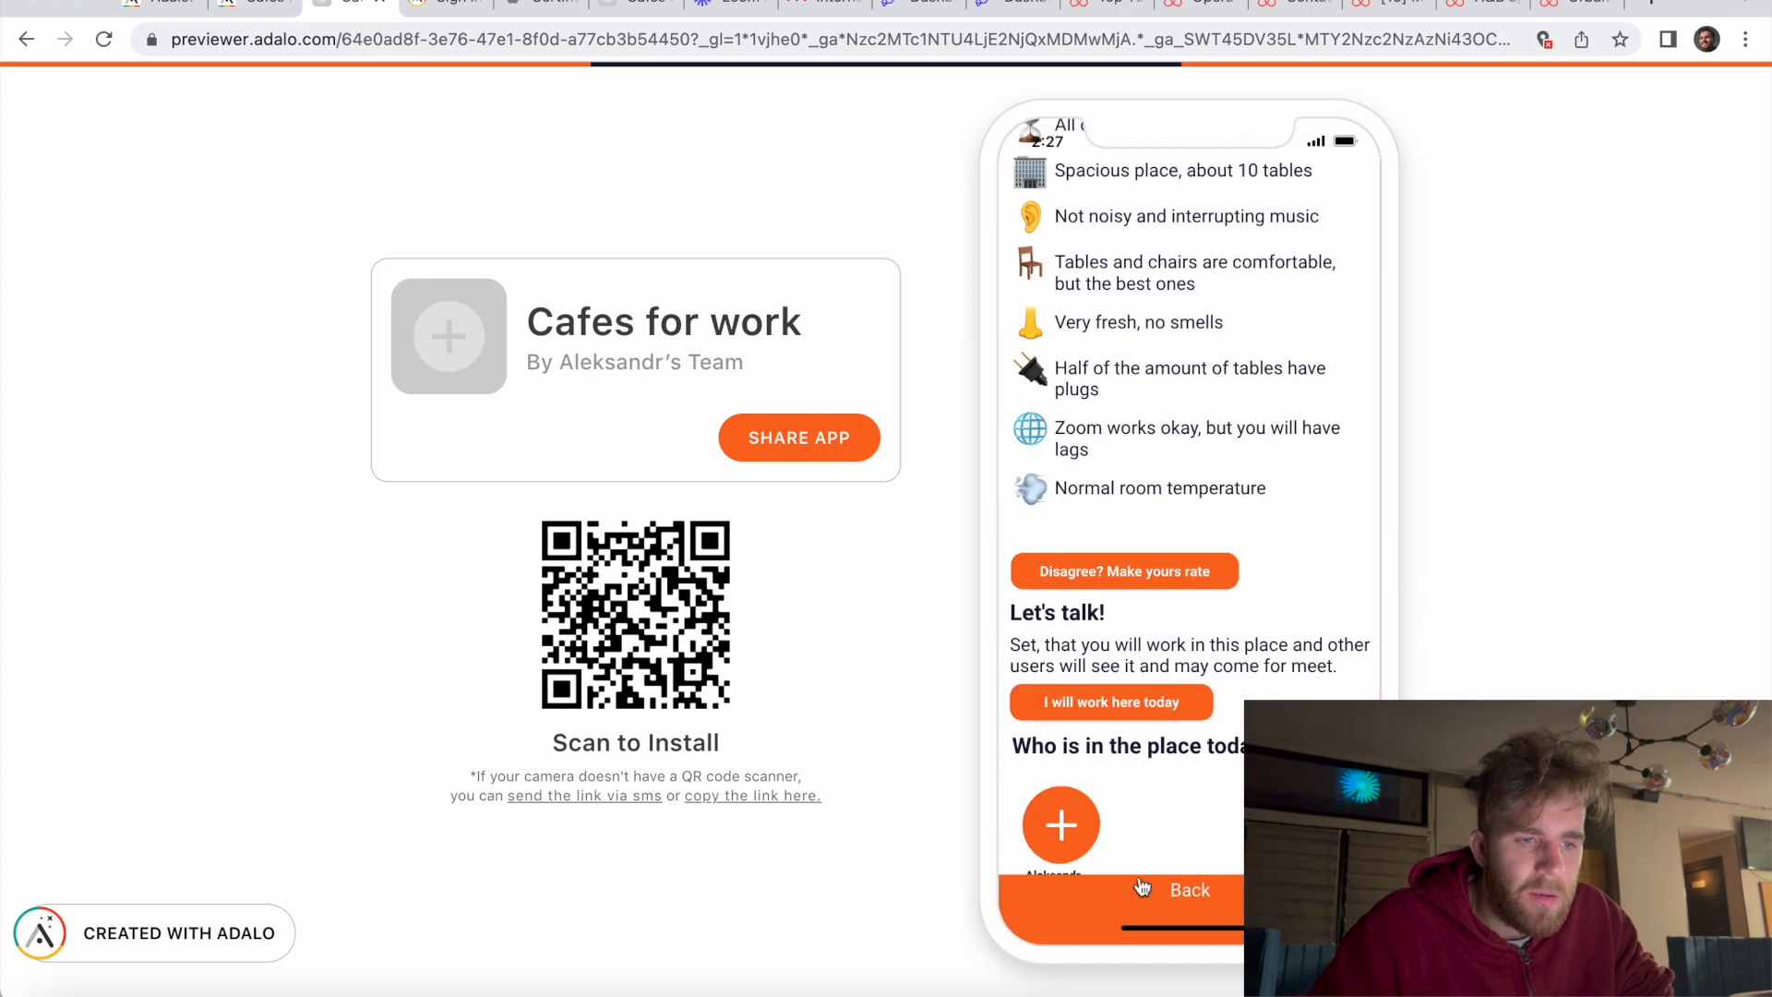
{"action": "left_click", "coordinate": [1075, 844]}
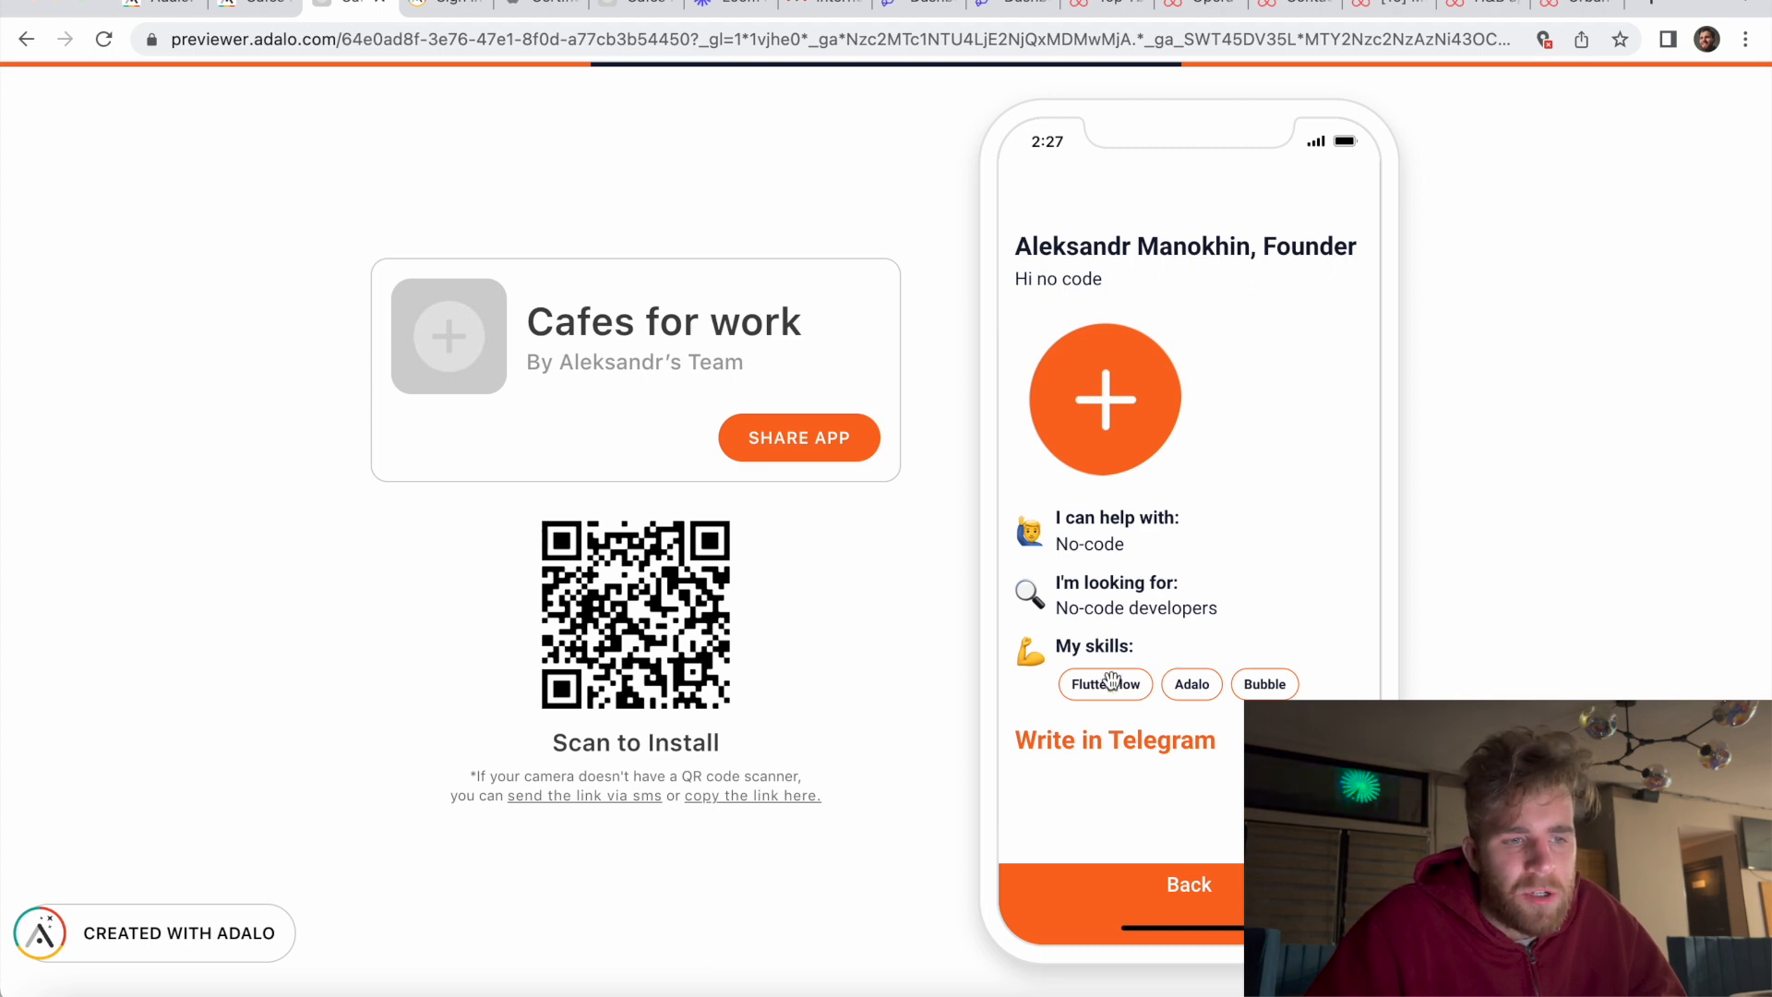
Step: Return from the visitor's profile through the Red Man Cafe Tbilisi page to the list of top places
{"action": "left_click", "coordinate": [1169, 884]}
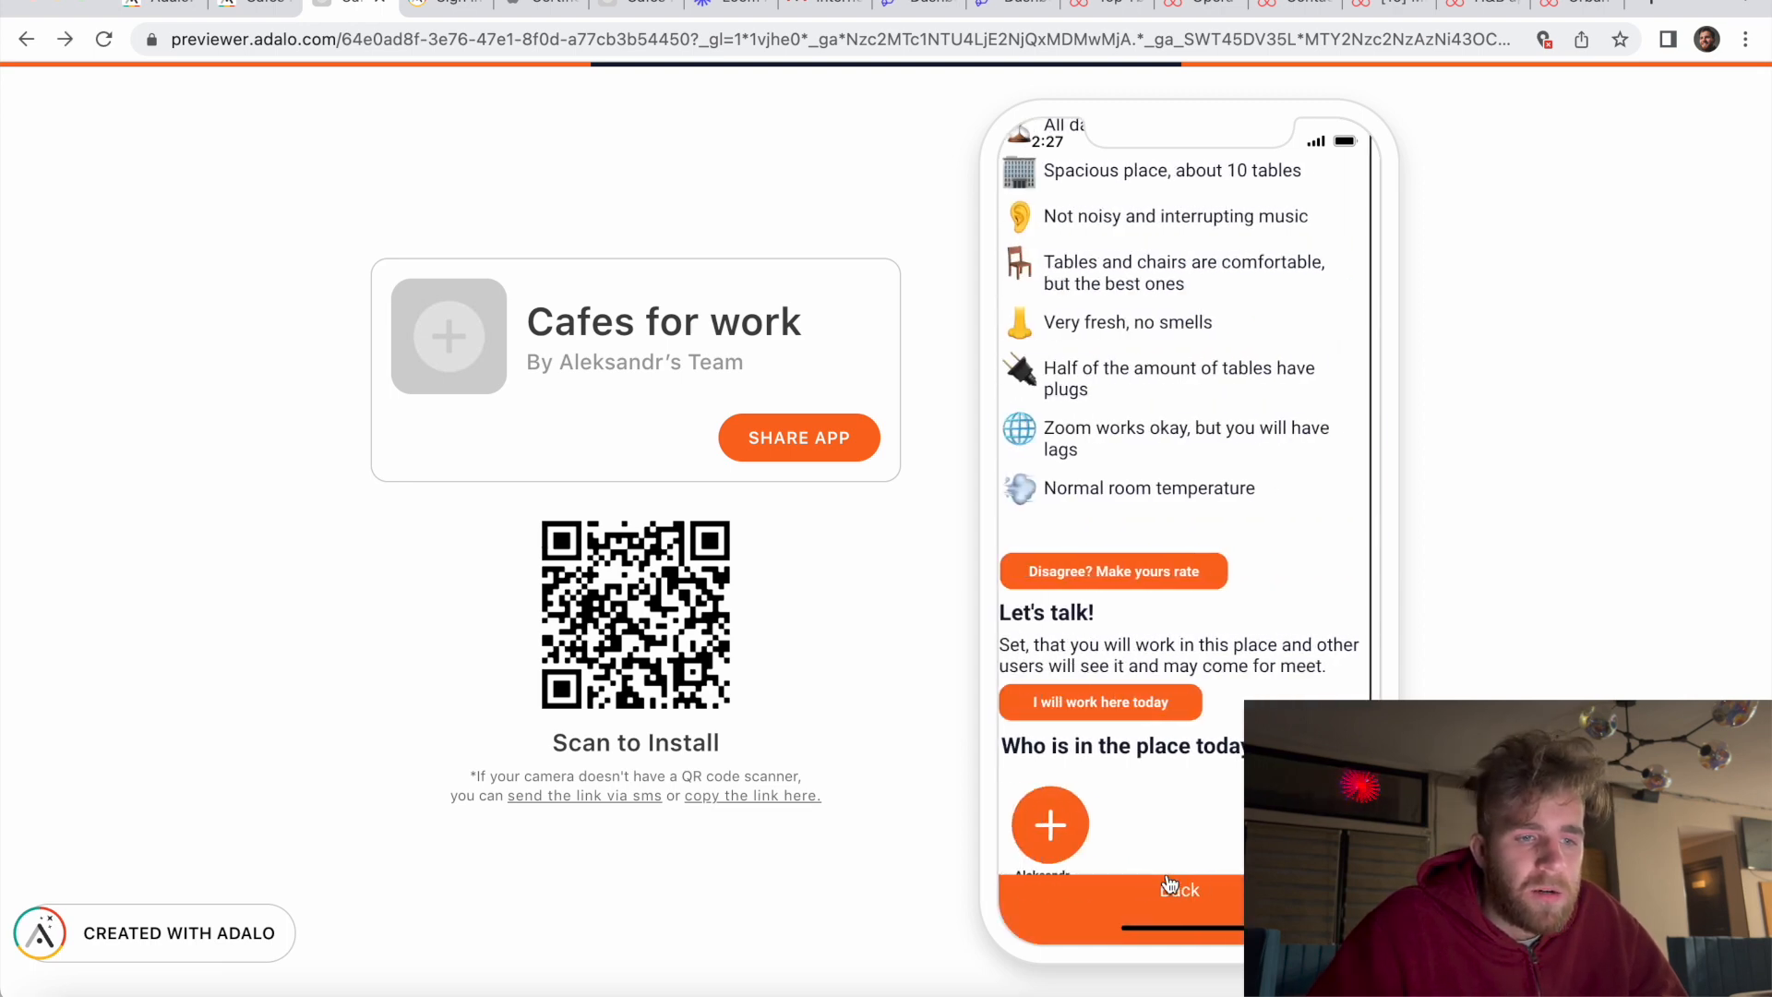
{"action": "scroll", "coordinate": [1198, 633], "scroll_direction": "up", "scroll_amount": 10}
{"action": "left_click", "coordinate": [1186, 872]}
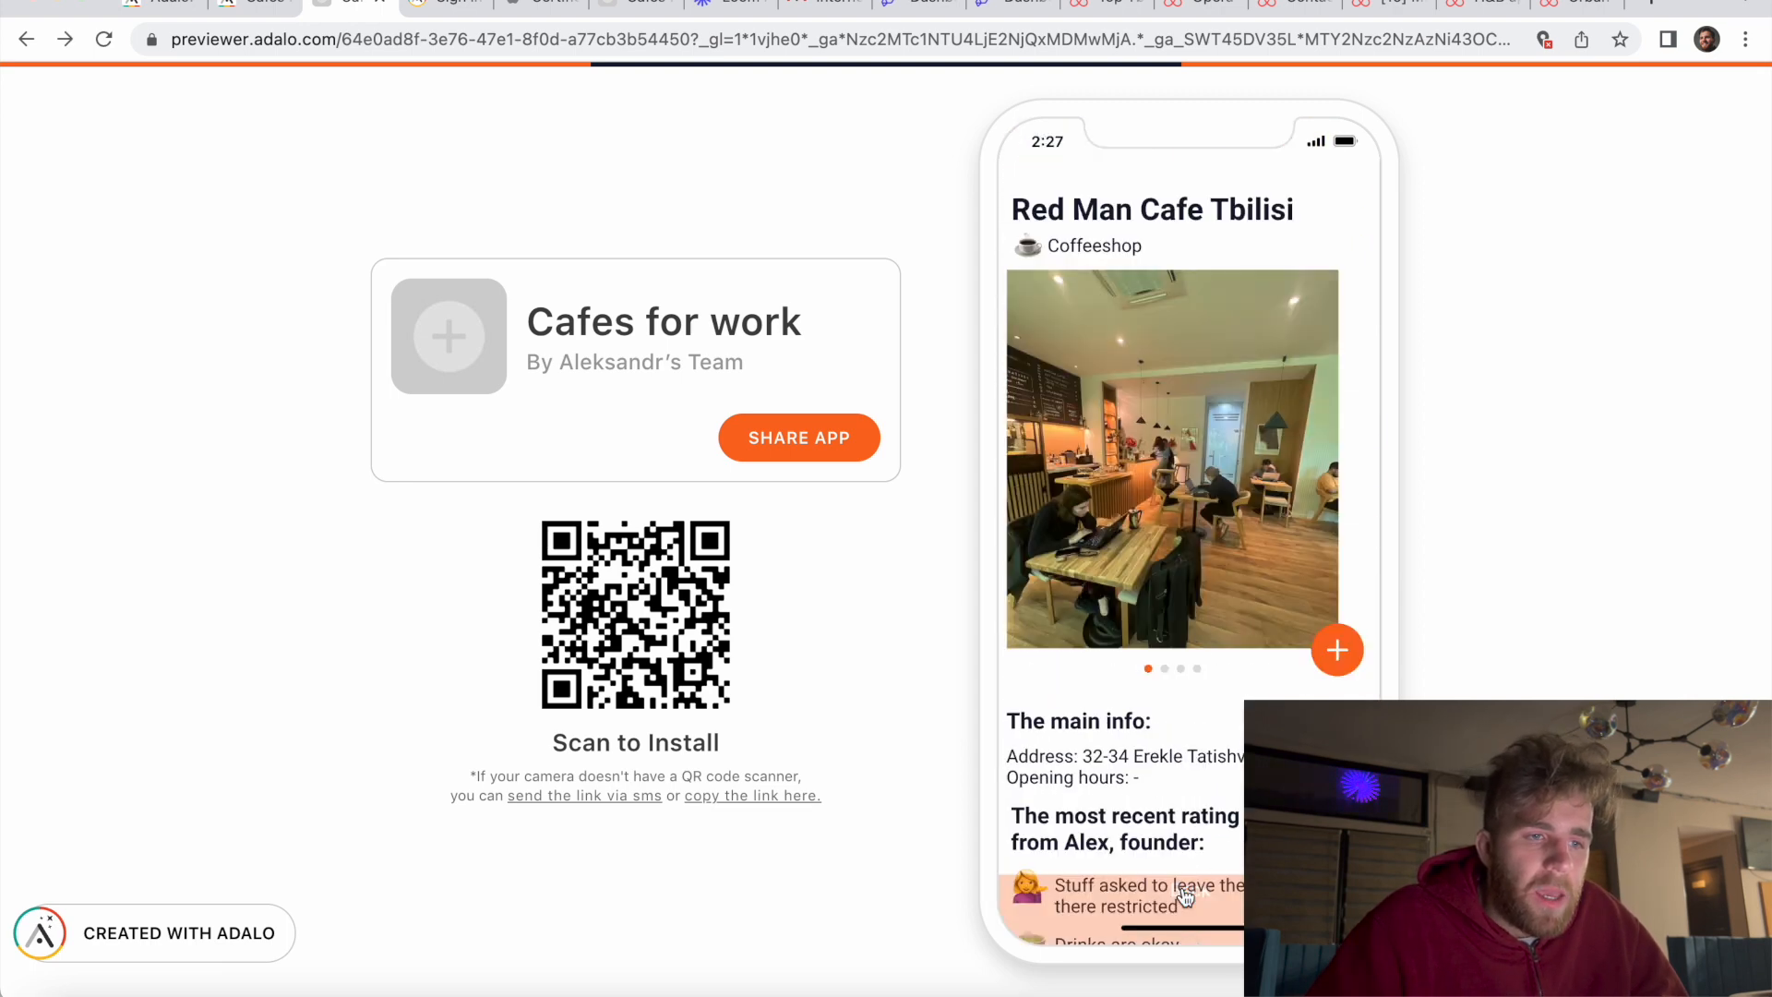
{"action": "scroll", "coordinate": [1182, 692], "scroll_direction": "down", "scroll_amount": 5}
{"action": "scroll", "coordinate": [1182, 692], "scroll_direction": "up", "scroll_amount": 5}
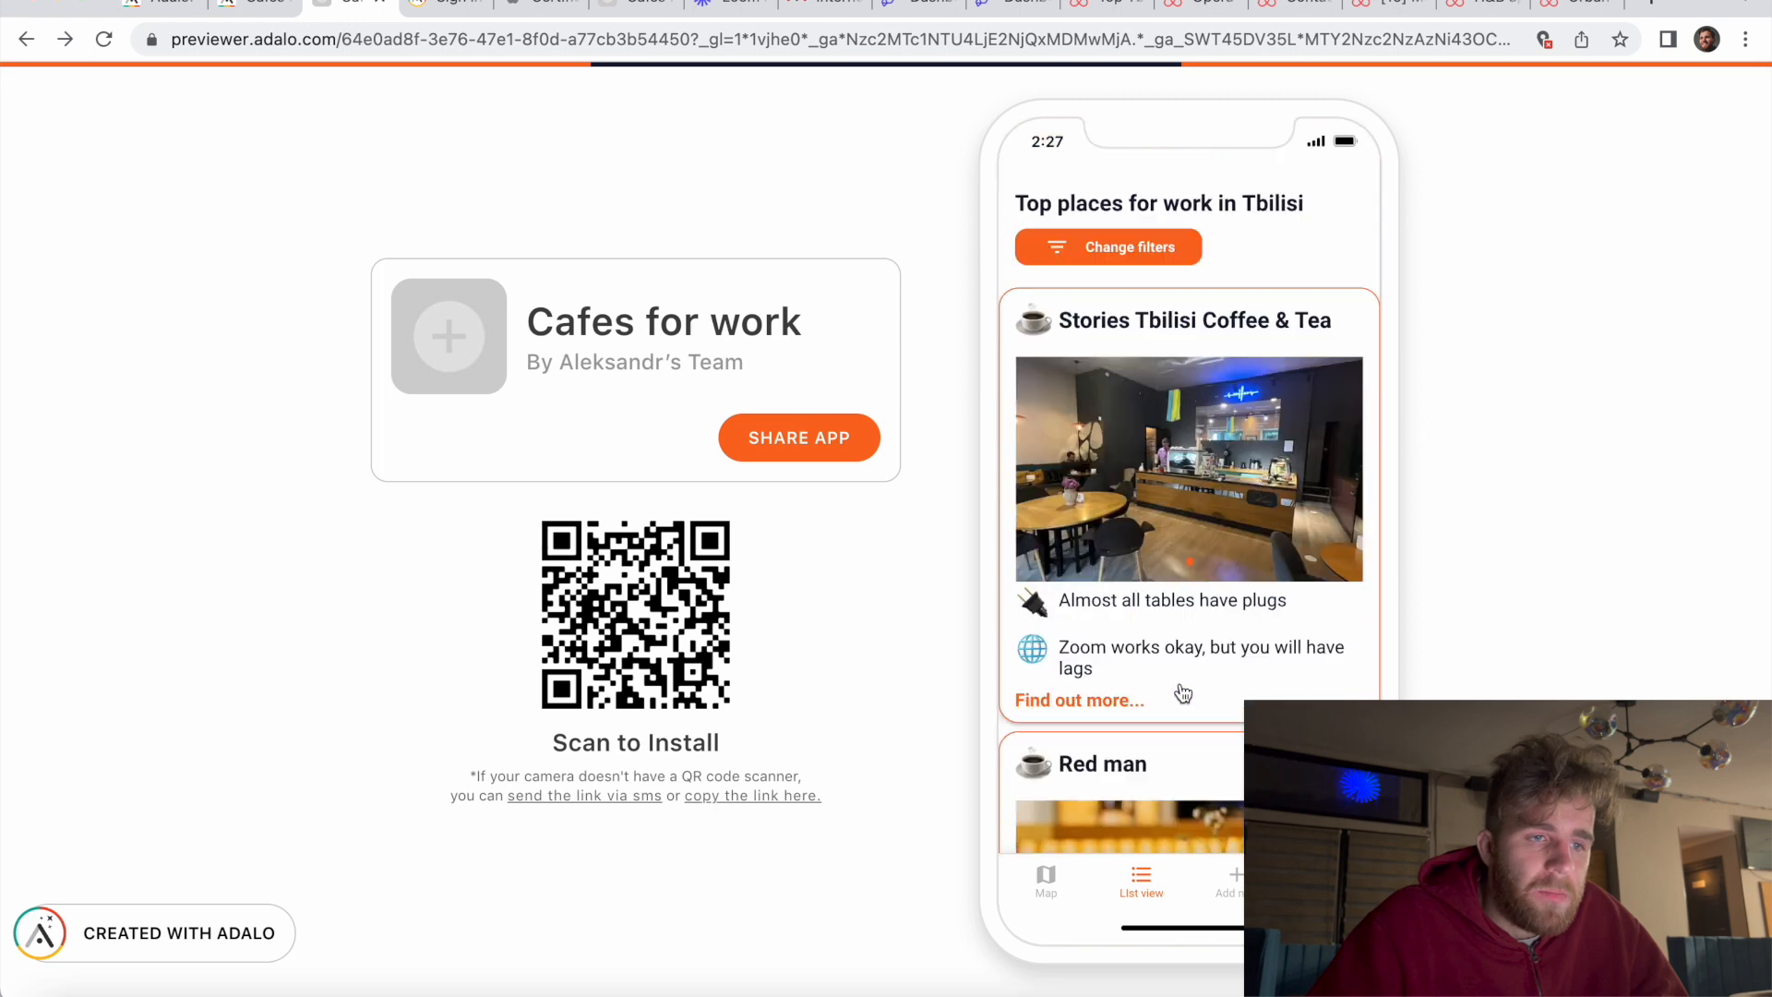
Step: Turn off the Good wifi, Not hot and stuffy and Enought sockets benchmarks in the map's filters
{"action": "left_click", "coordinate": [1049, 883]}
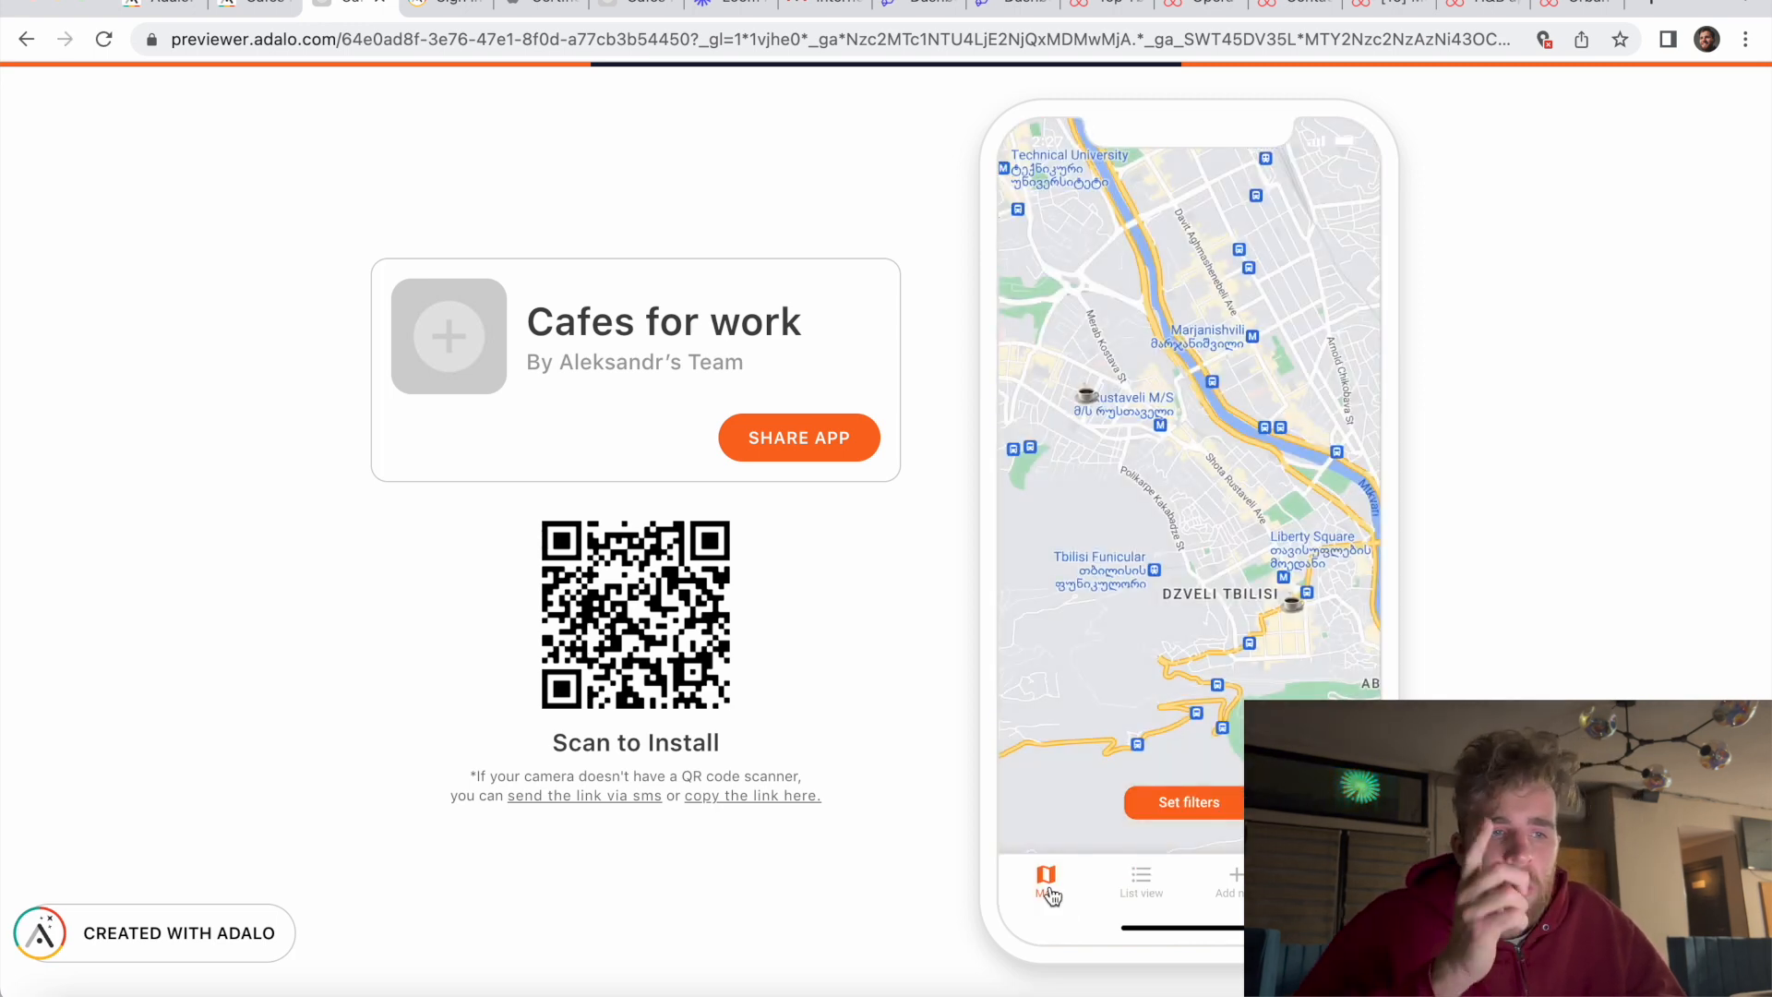
{"action": "left_click", "coordinate": [1200, 812]}
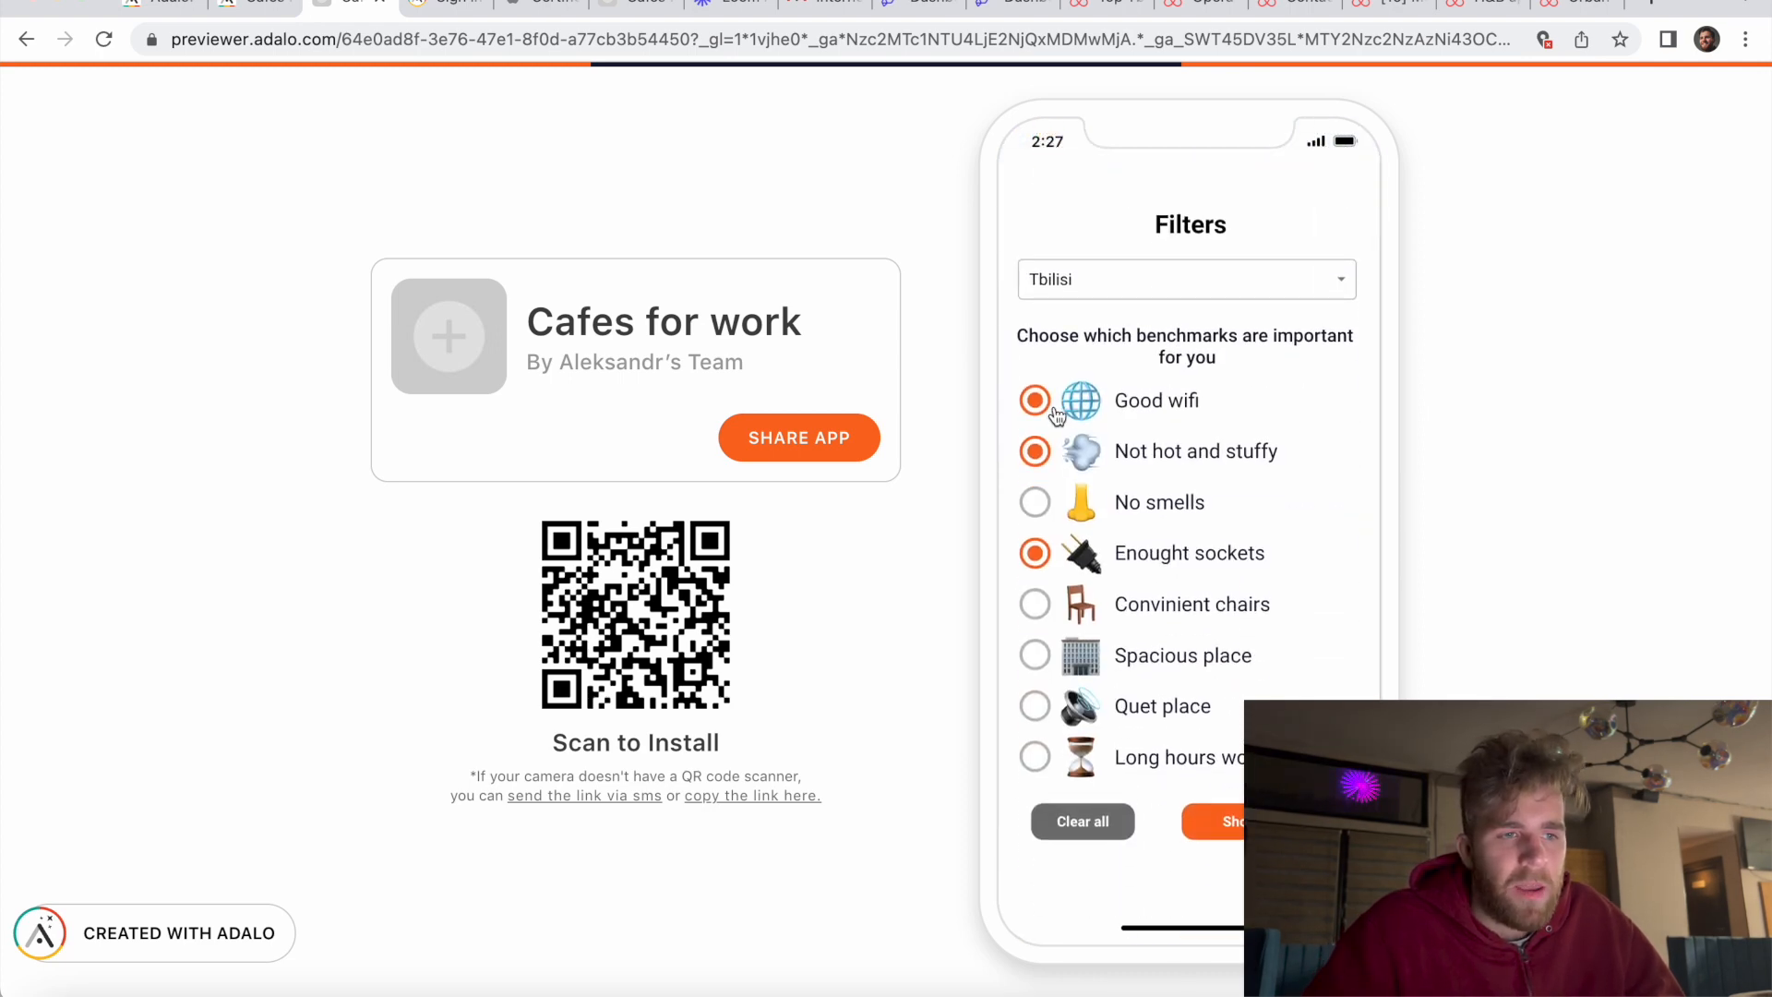
{"action": "left_click", "coordinate": [1039, 404]}
{"action": "left_click", "coordinate": [1038, 450]}
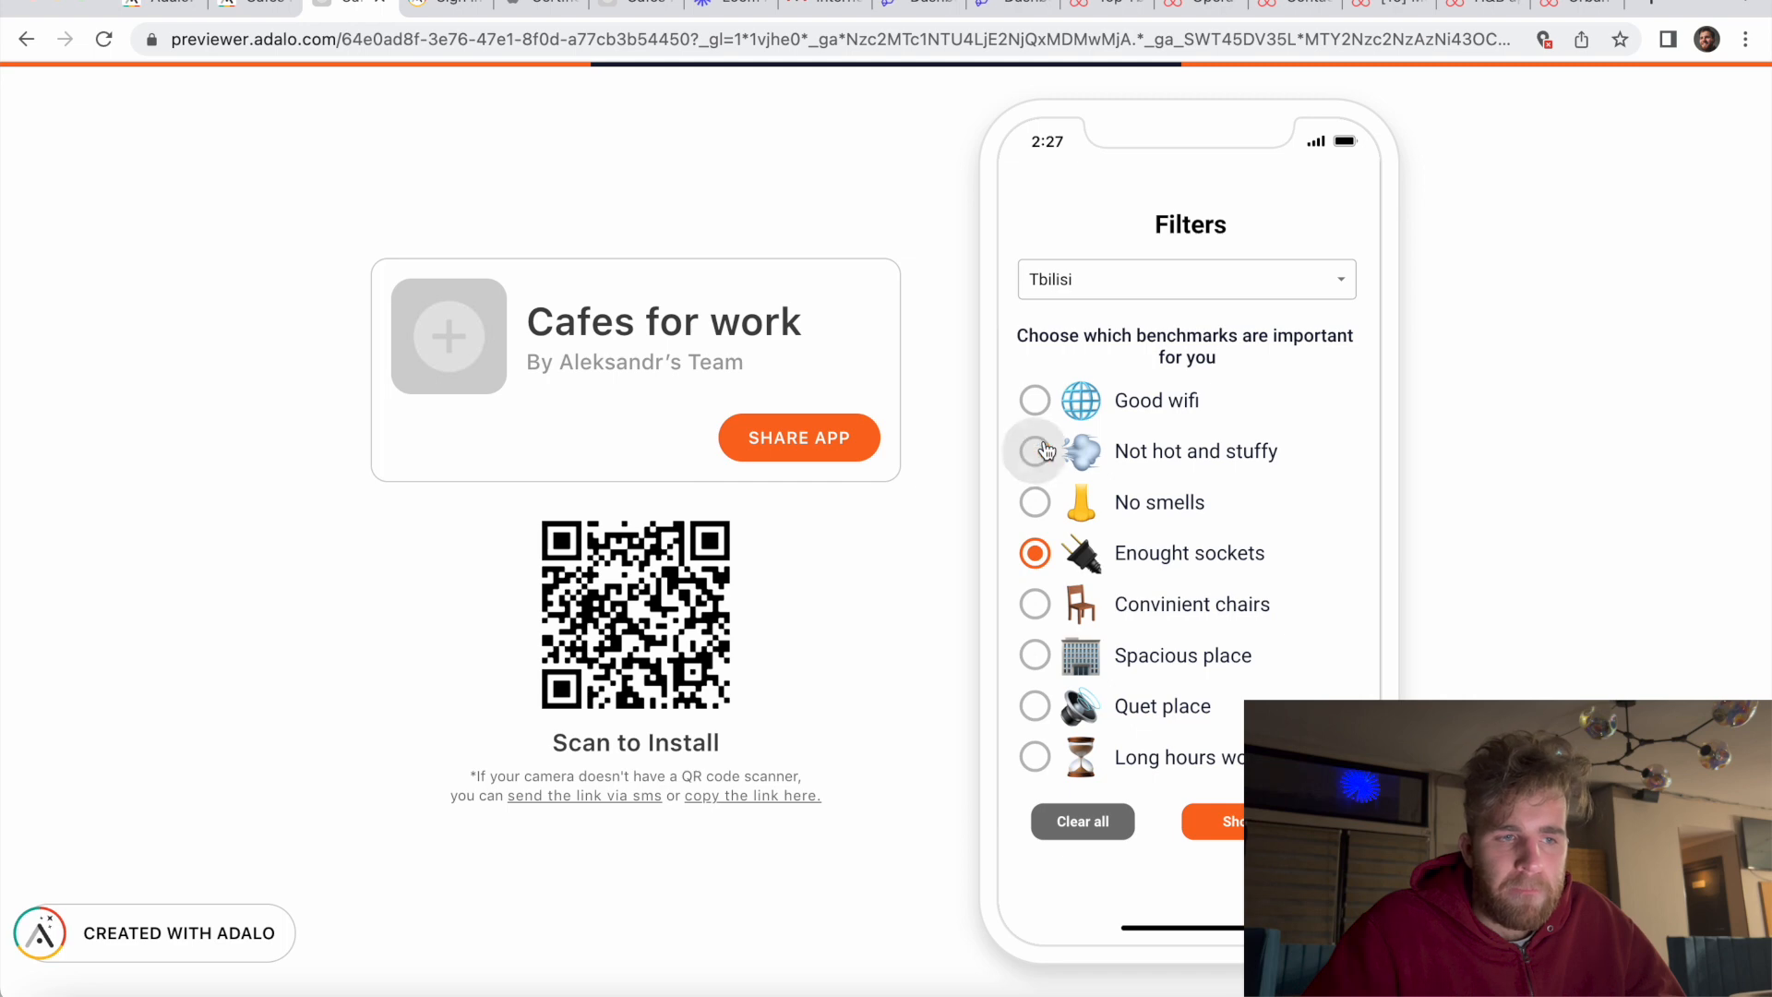
{"action": "left_click", "coordinate": [1036, 554]}
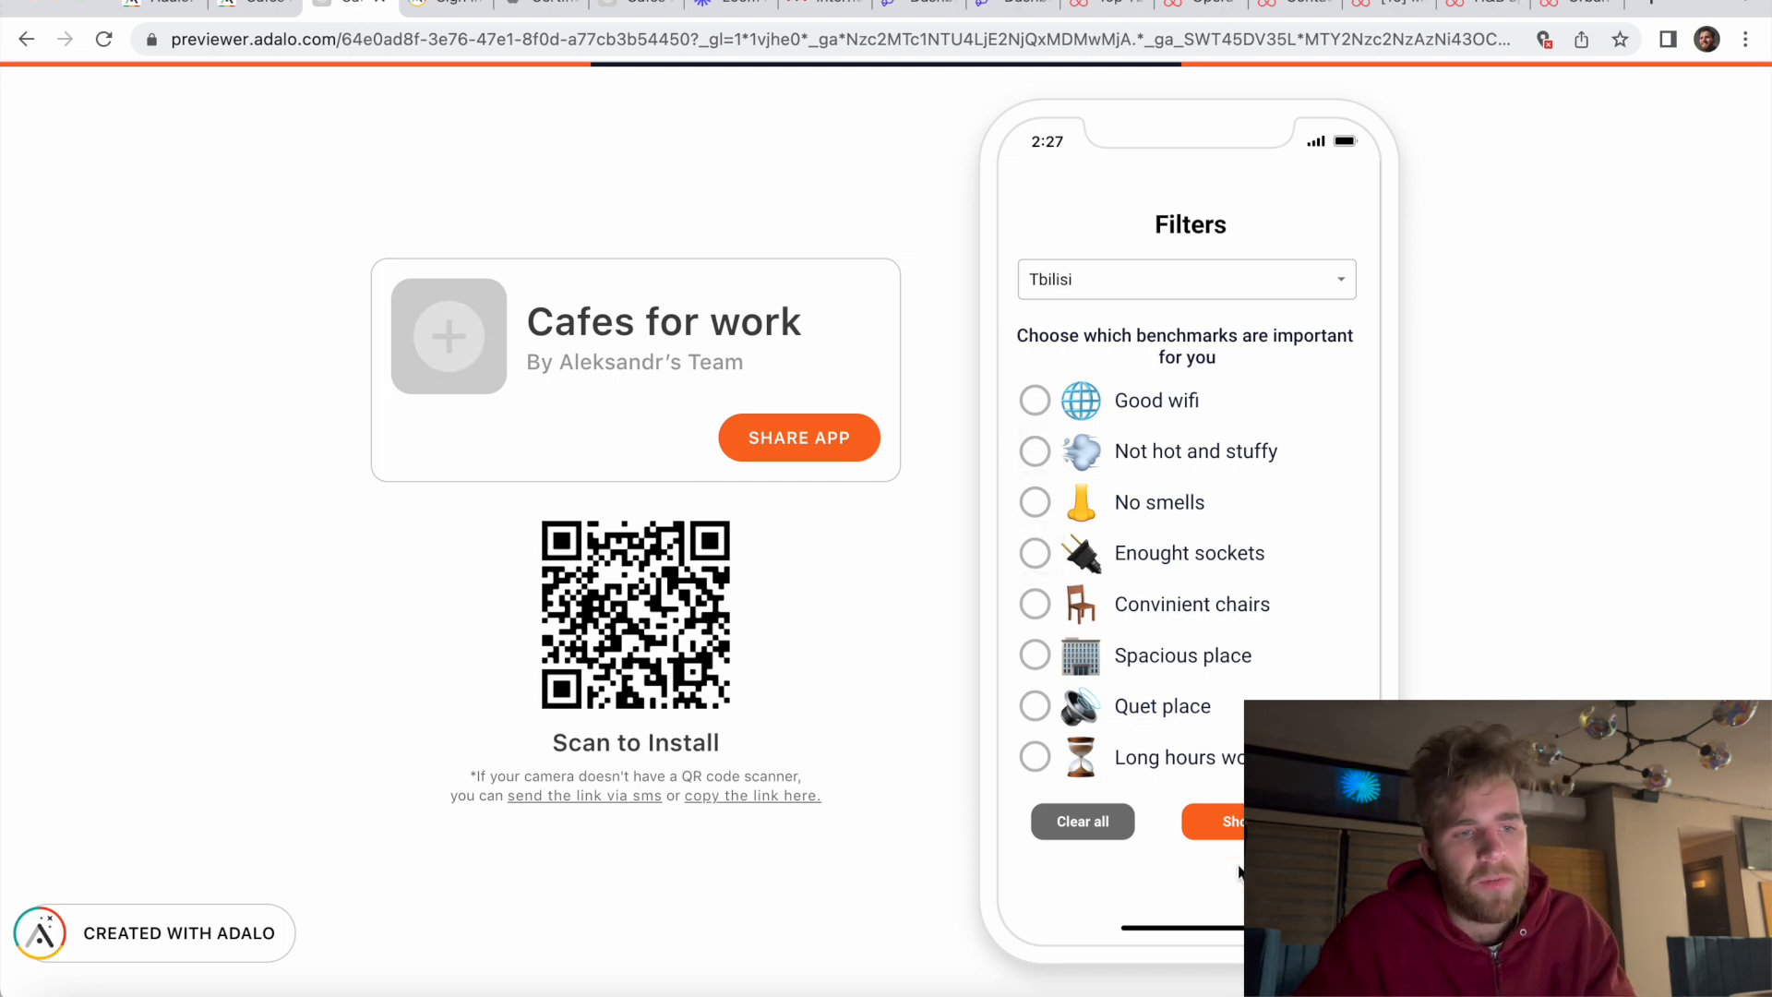
{"action": "left_click", "coordinate": [1080, 820]}
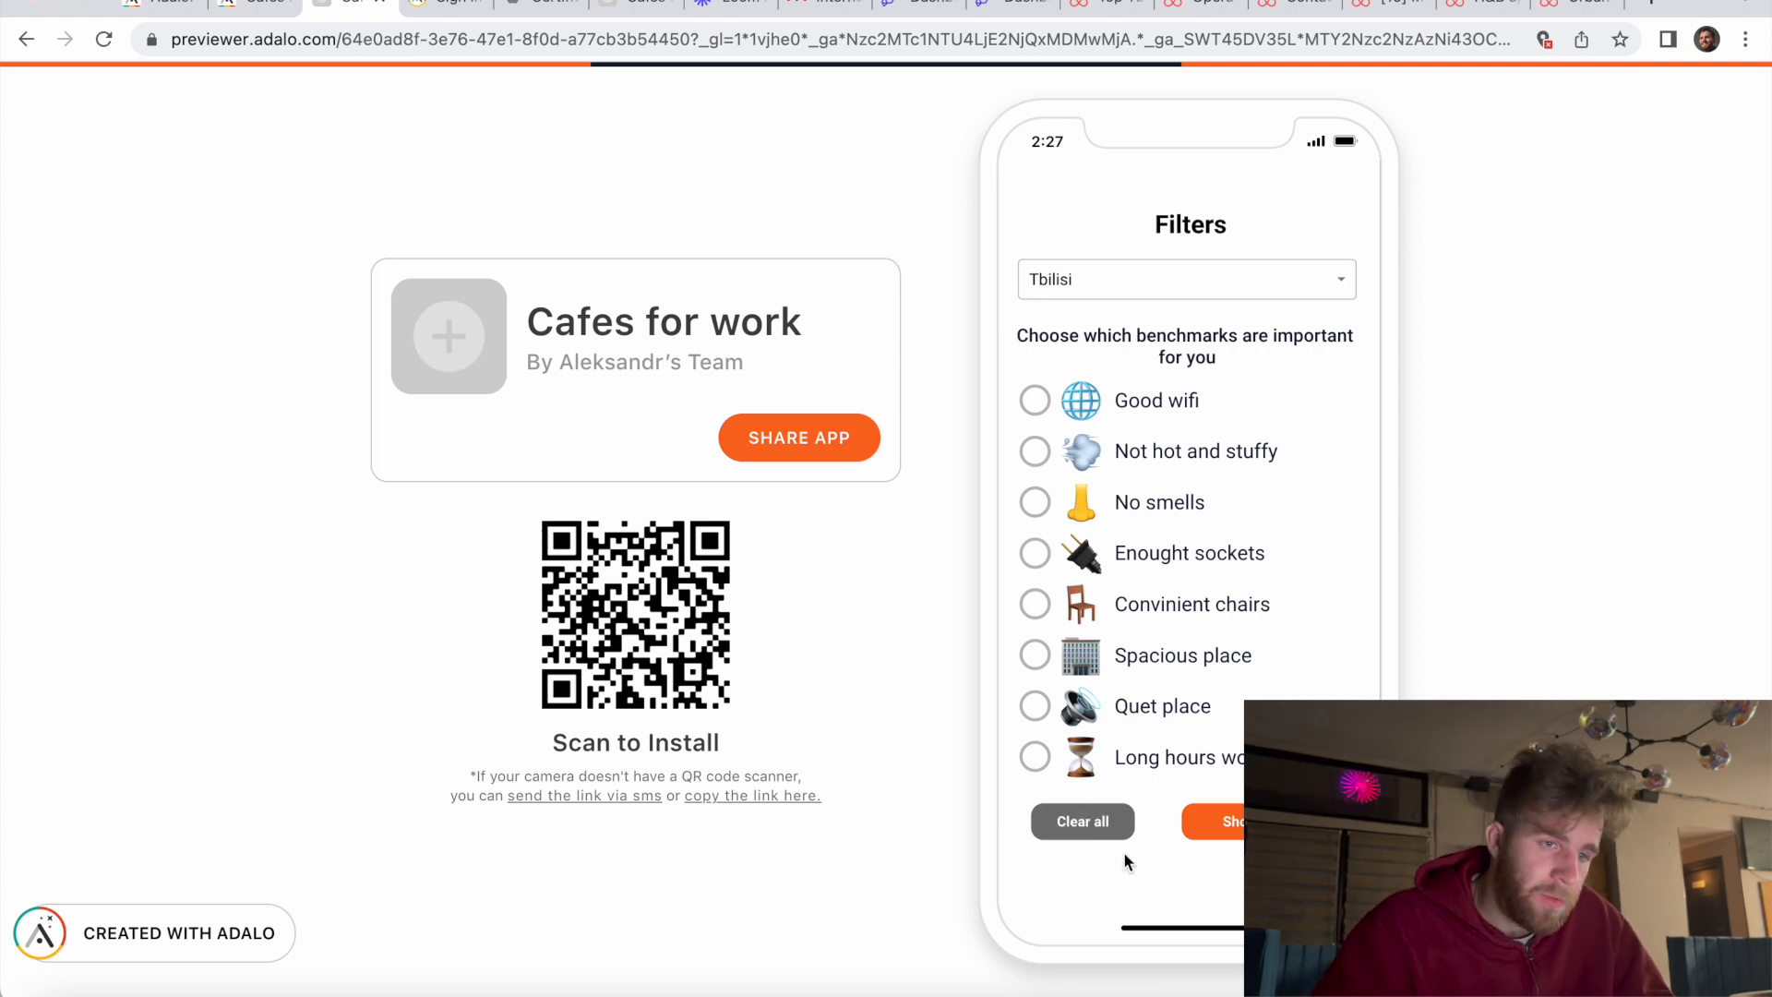
Step: Try selecting every benchmark filter for Tbilisi and clear them all at once
{"action": "left_click", "coordinate": [1035, 762]}
{"action": "left_click", "coordinate": [1035, 707]}
{"action": "left_click", "coordinate": [1034, 655]}
{"action": "left_click", "coordinate": [1038, 603]}
{"action": "left_click", "coordinate": [1035, 553]}
{"action": "left_click", "coordinate": [1035, 502]}
{"action": "left_click", "coordinate": [1035, 451]}
{"action": "left_click", "coordinate": [1037, 399]}
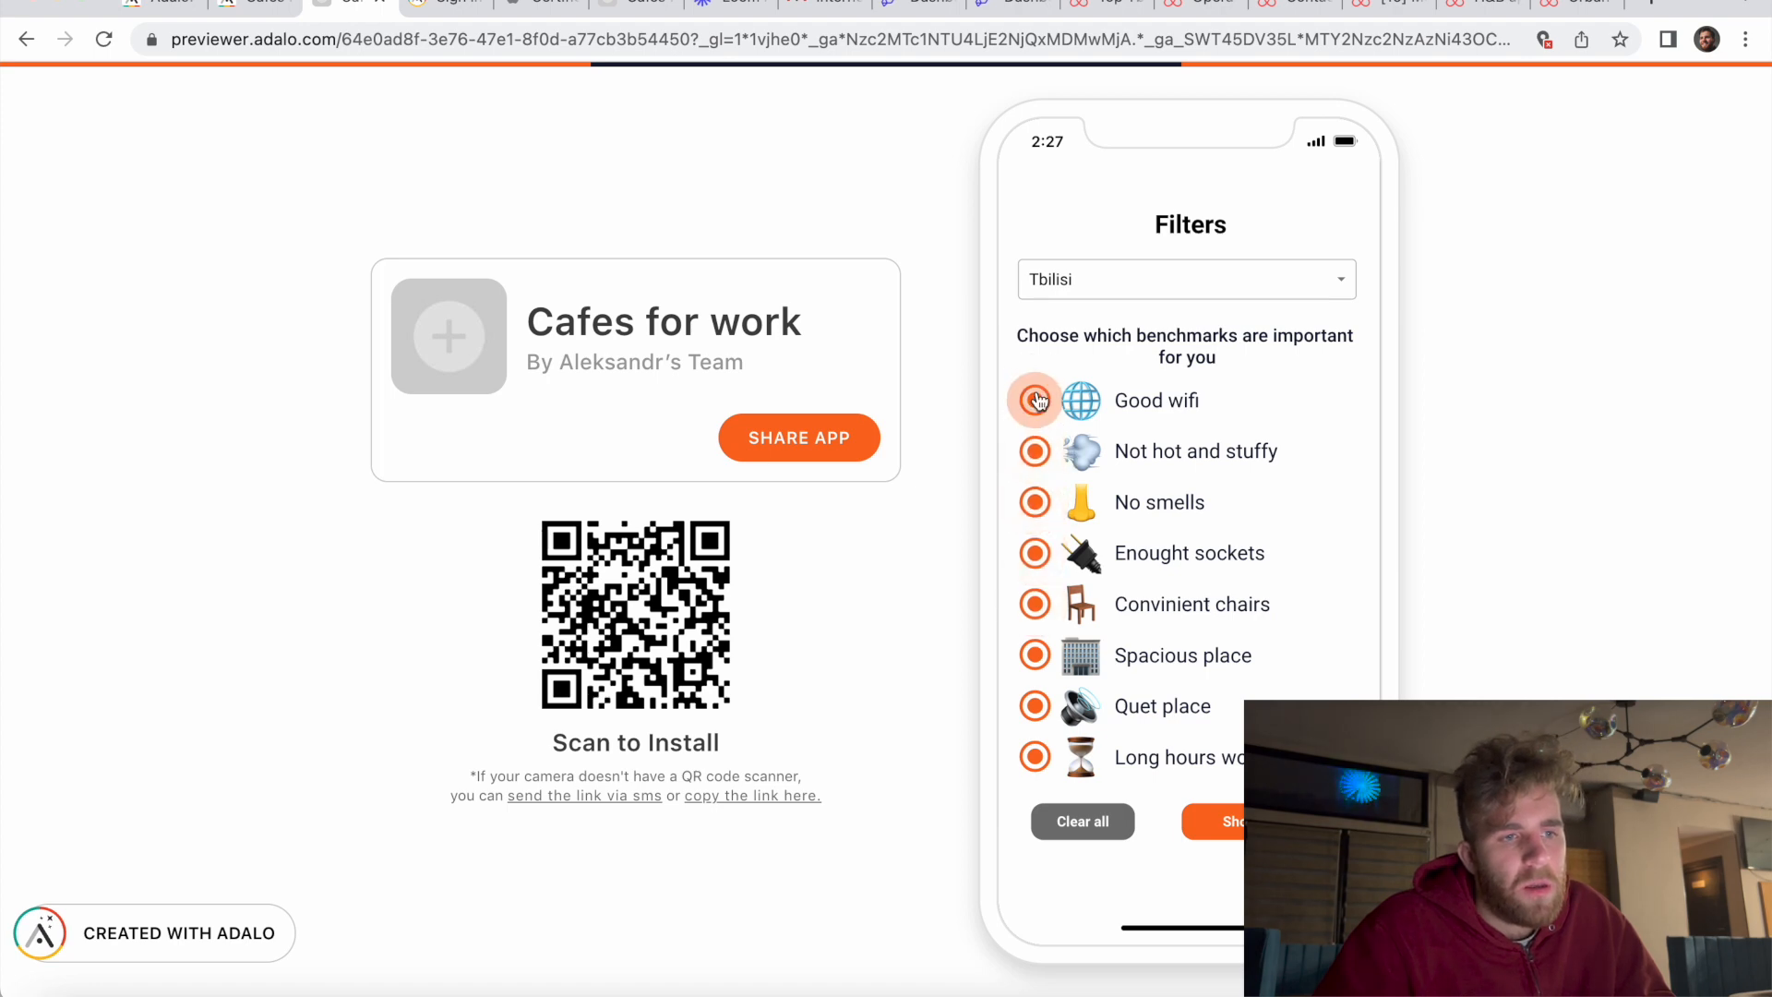
{"action": "left_click", "coordinate": [1077, 821]}
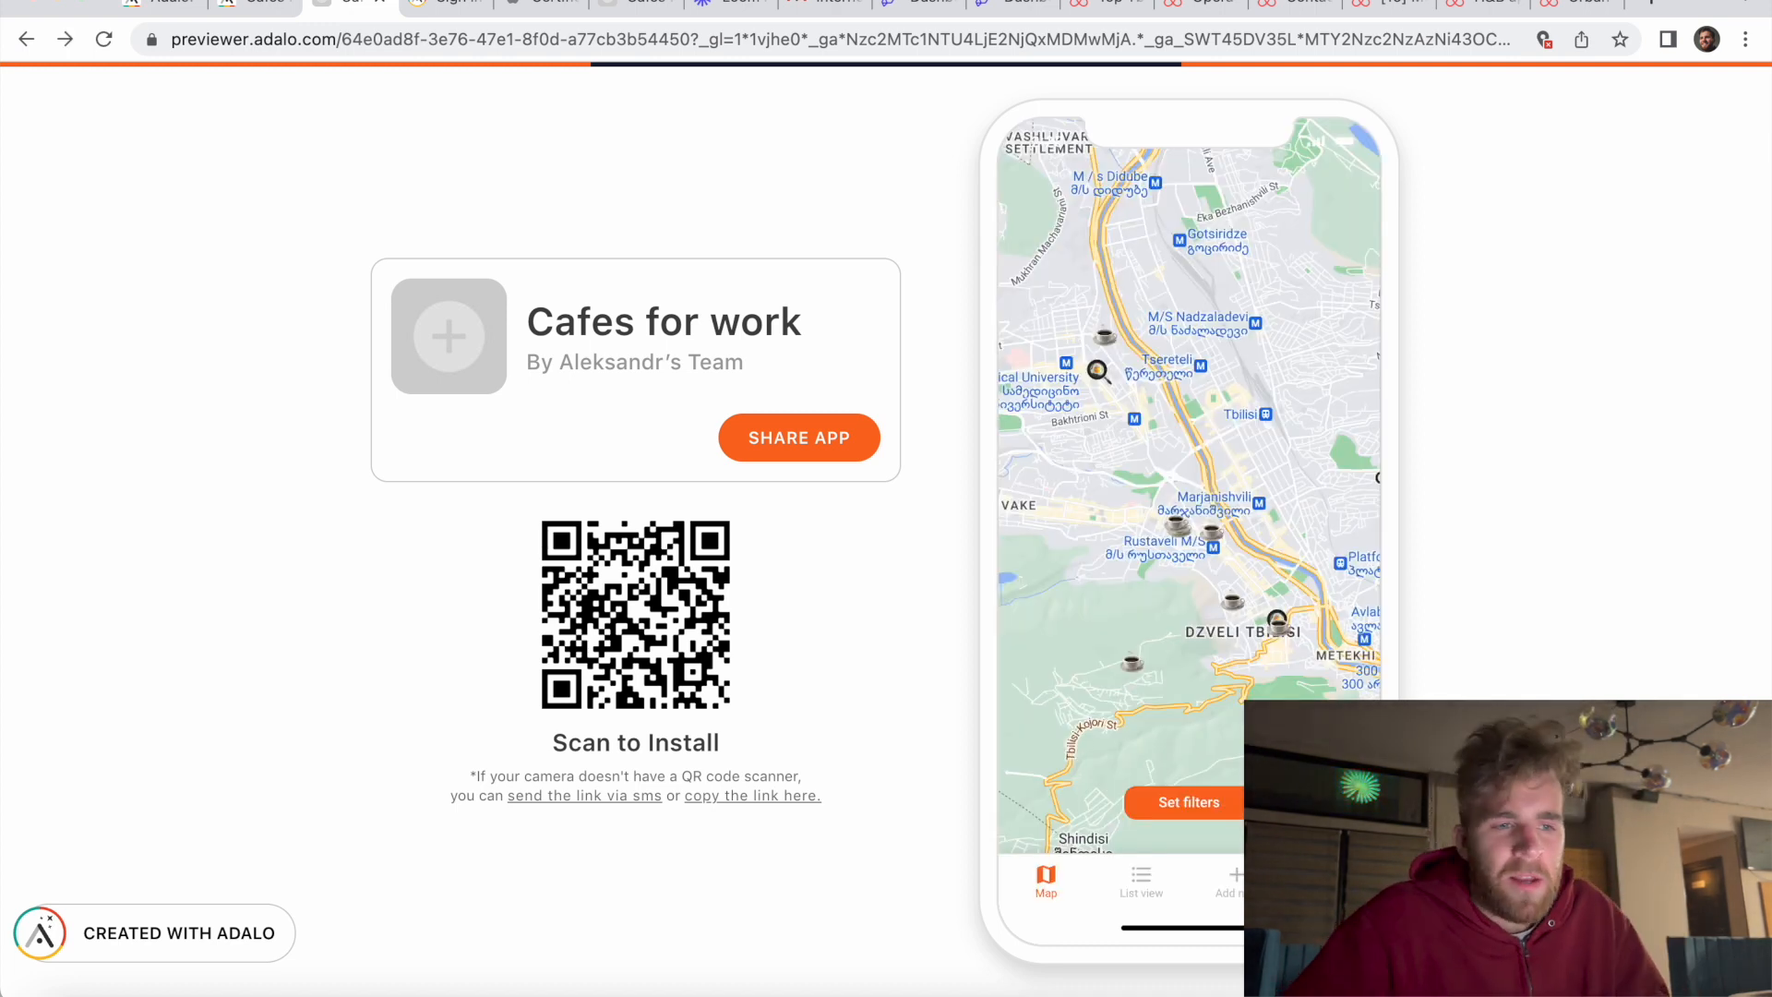
Step: Look through the unfiltered list of top places for work in Tbilisi
{"action": "left_click", "coordinate": [1146, 888]}
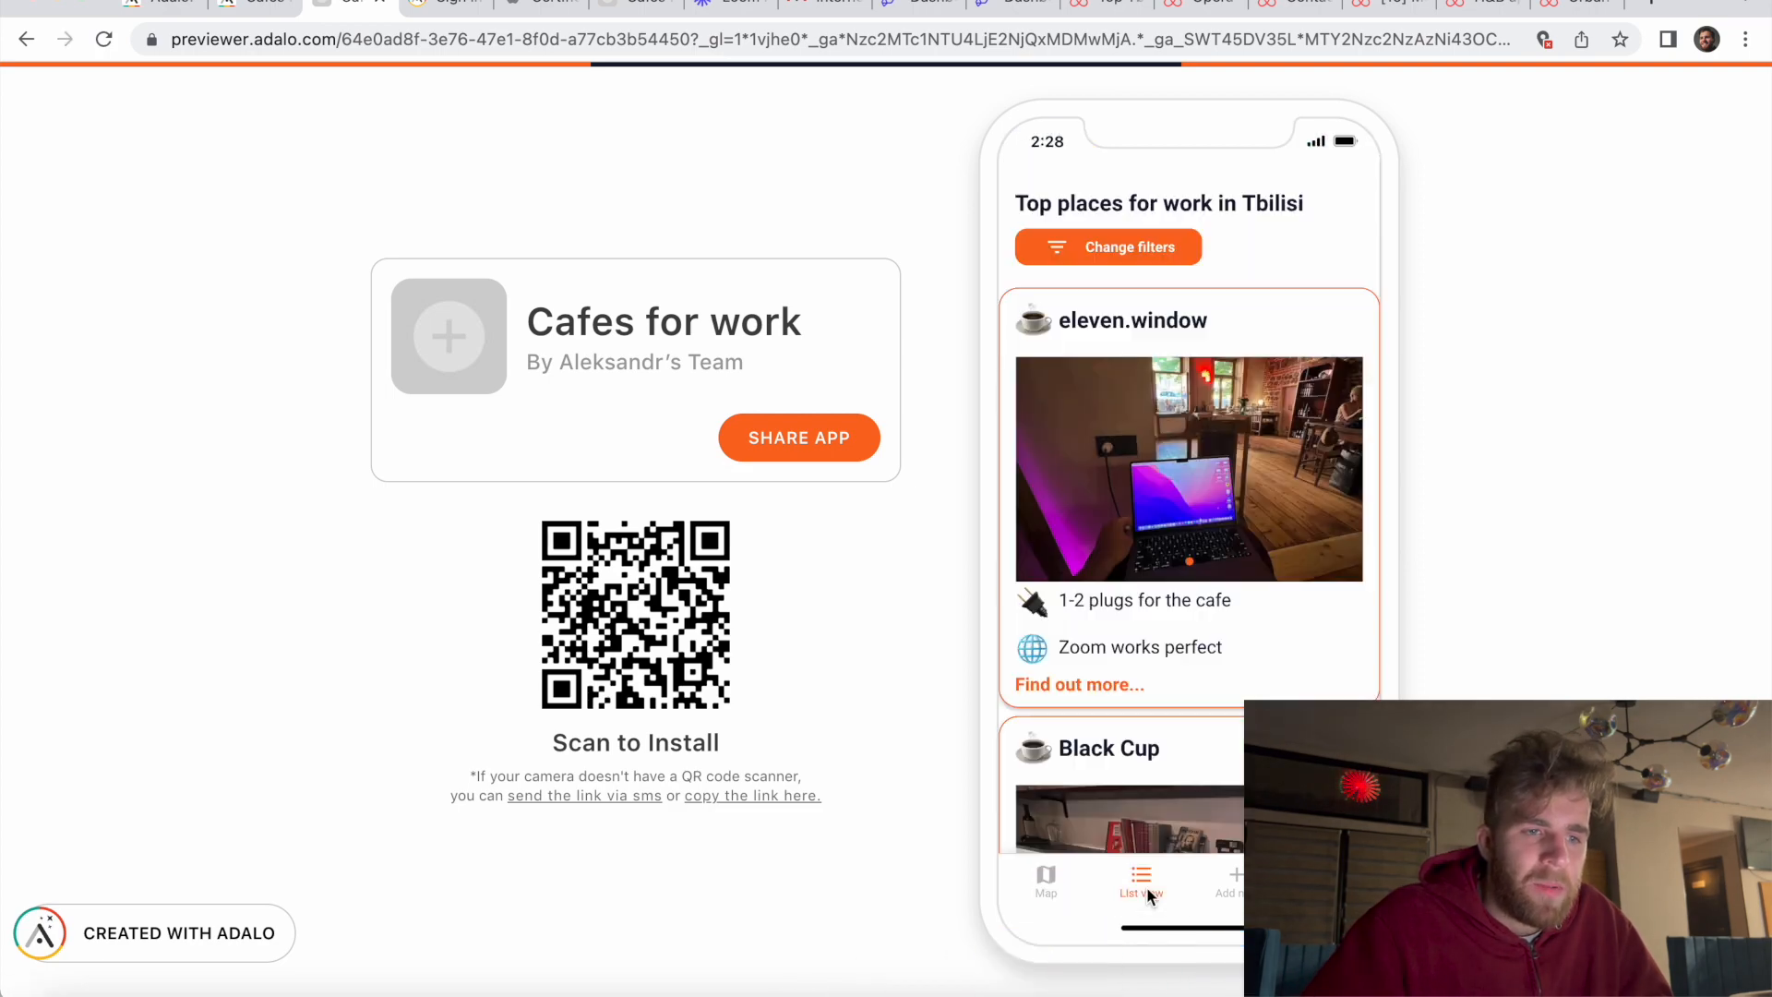
{"action": "scroll", "coordinate": [1241, 673], "scroll_direction": "down", "scroll_amount": 10}
{"action": "scroll", "coordinate": [1241, 673], "scroll_direction": "up", "scroll_amount": 10}
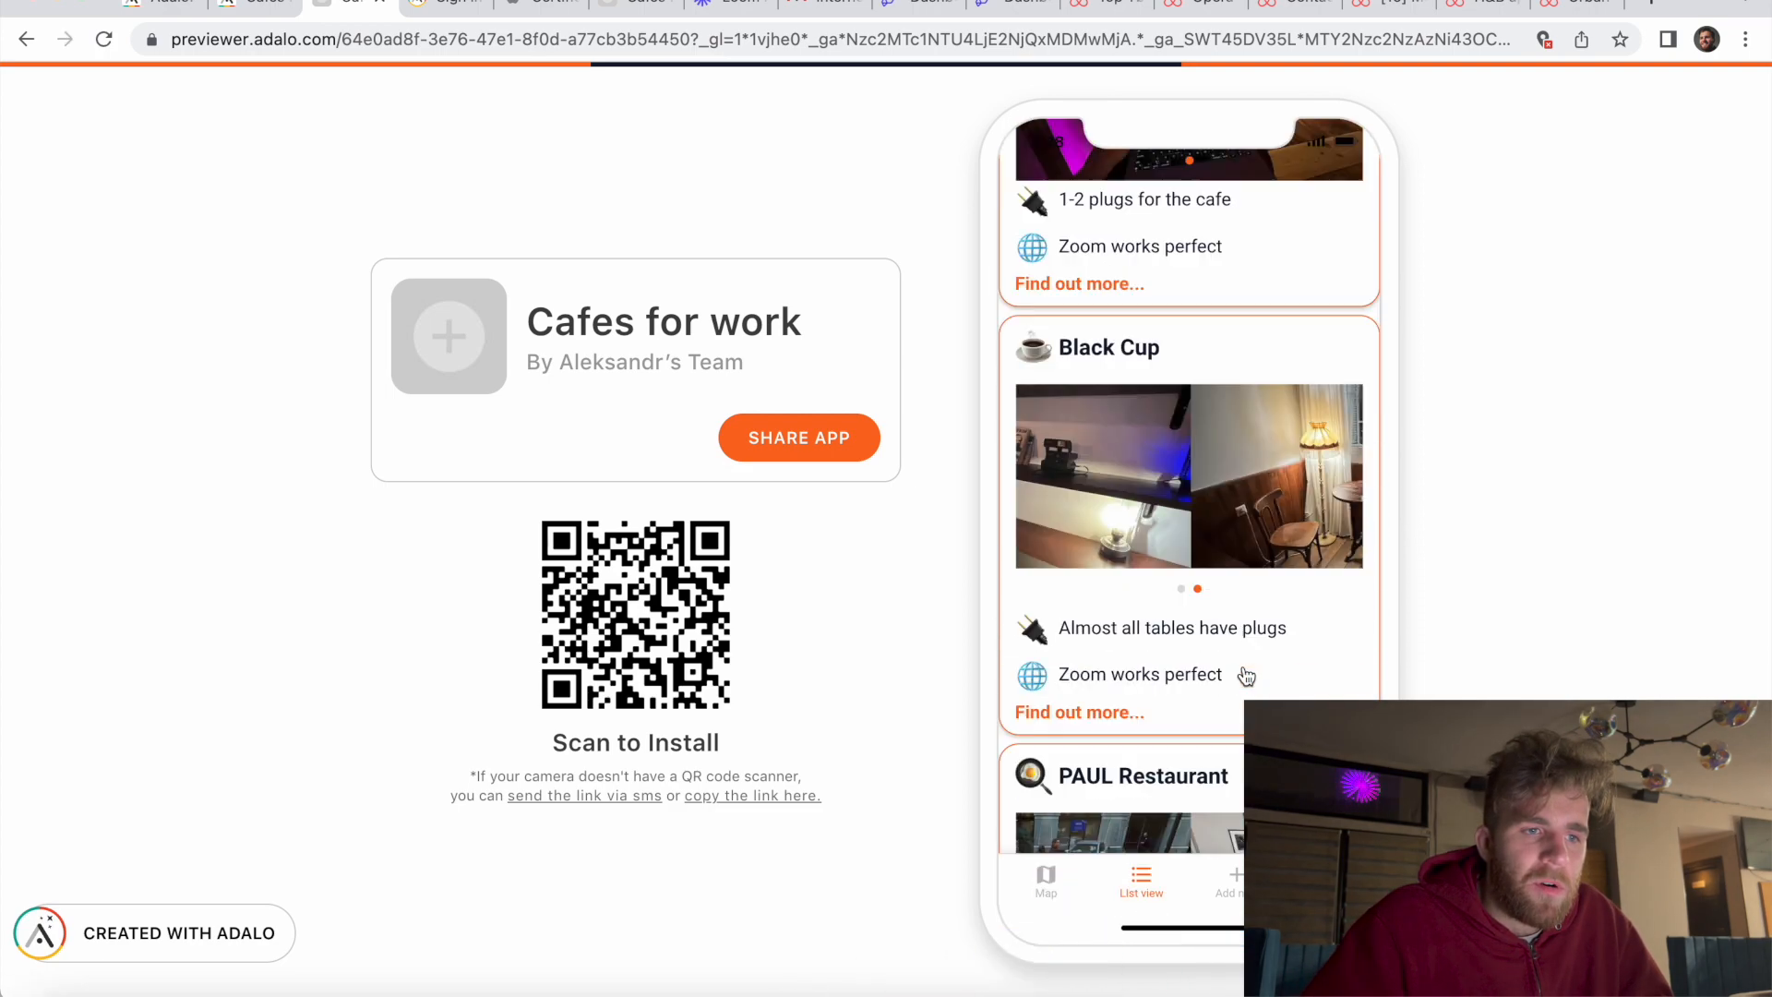
Step: Filter the top places in Tbilisi by the Convinient chairs, Good wifi and Enought sockets benchmarks
{"action": "left_click", "coordinate": [1089, 245]}
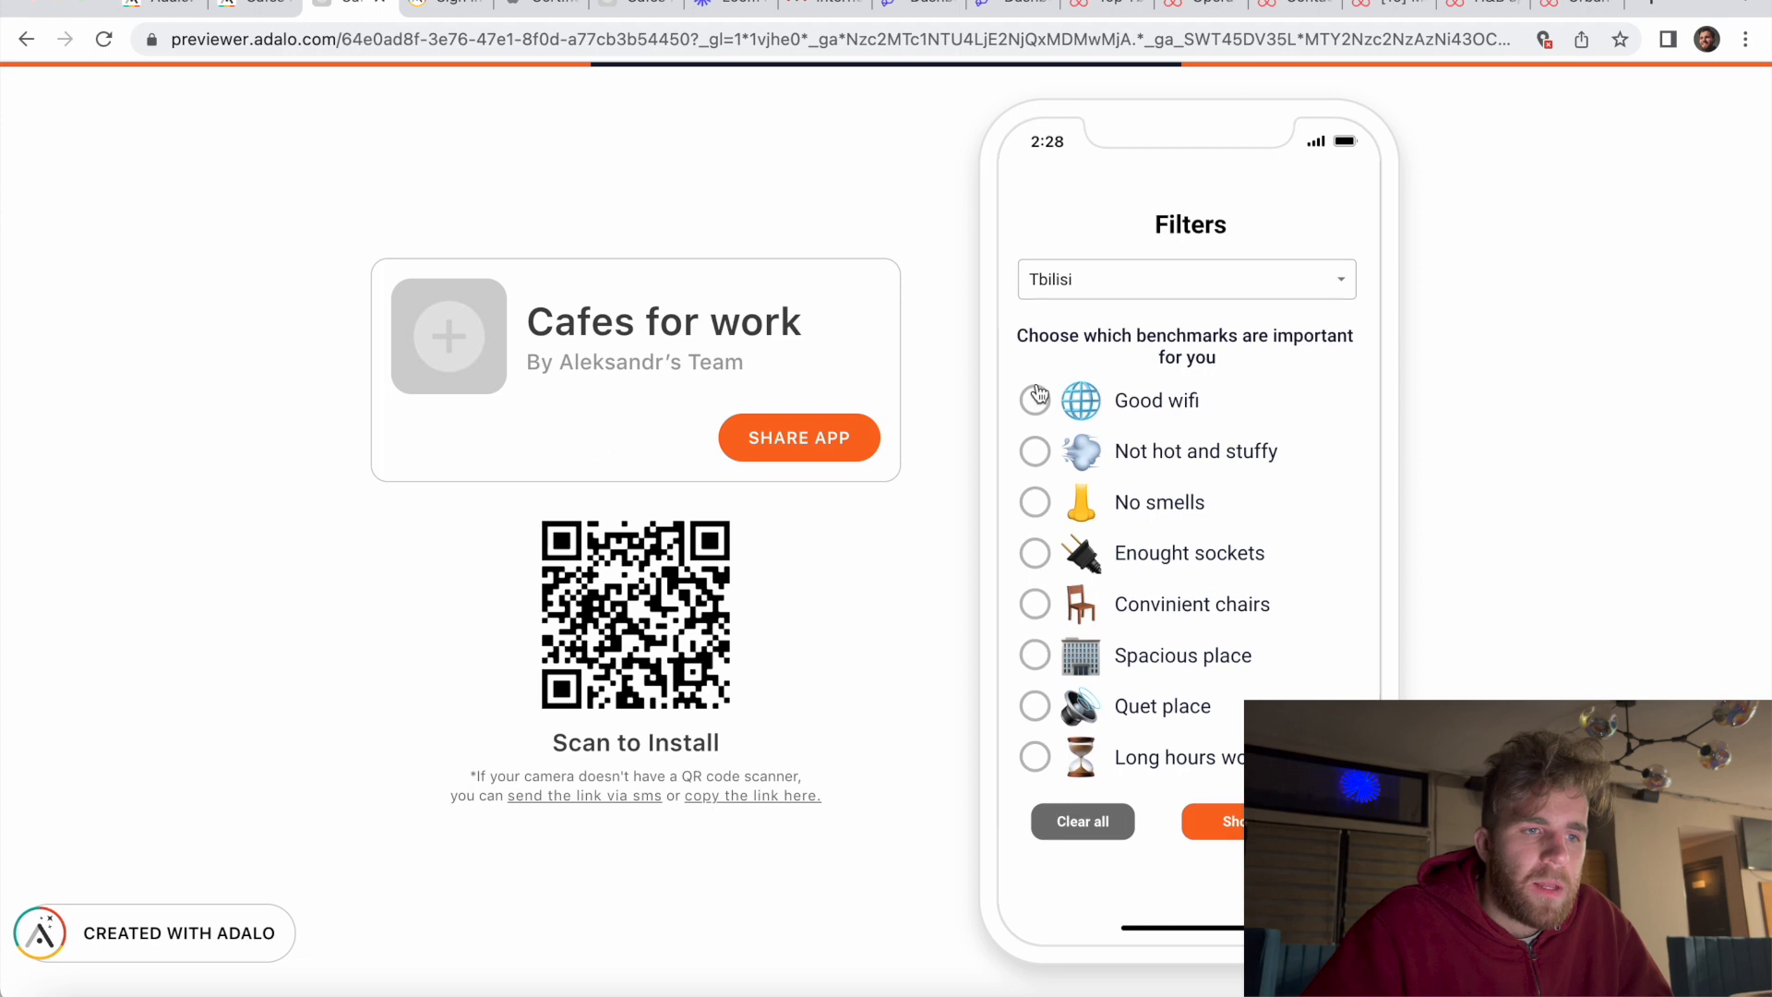
{"action": "left_click", "coordinate": [1034, 604]}
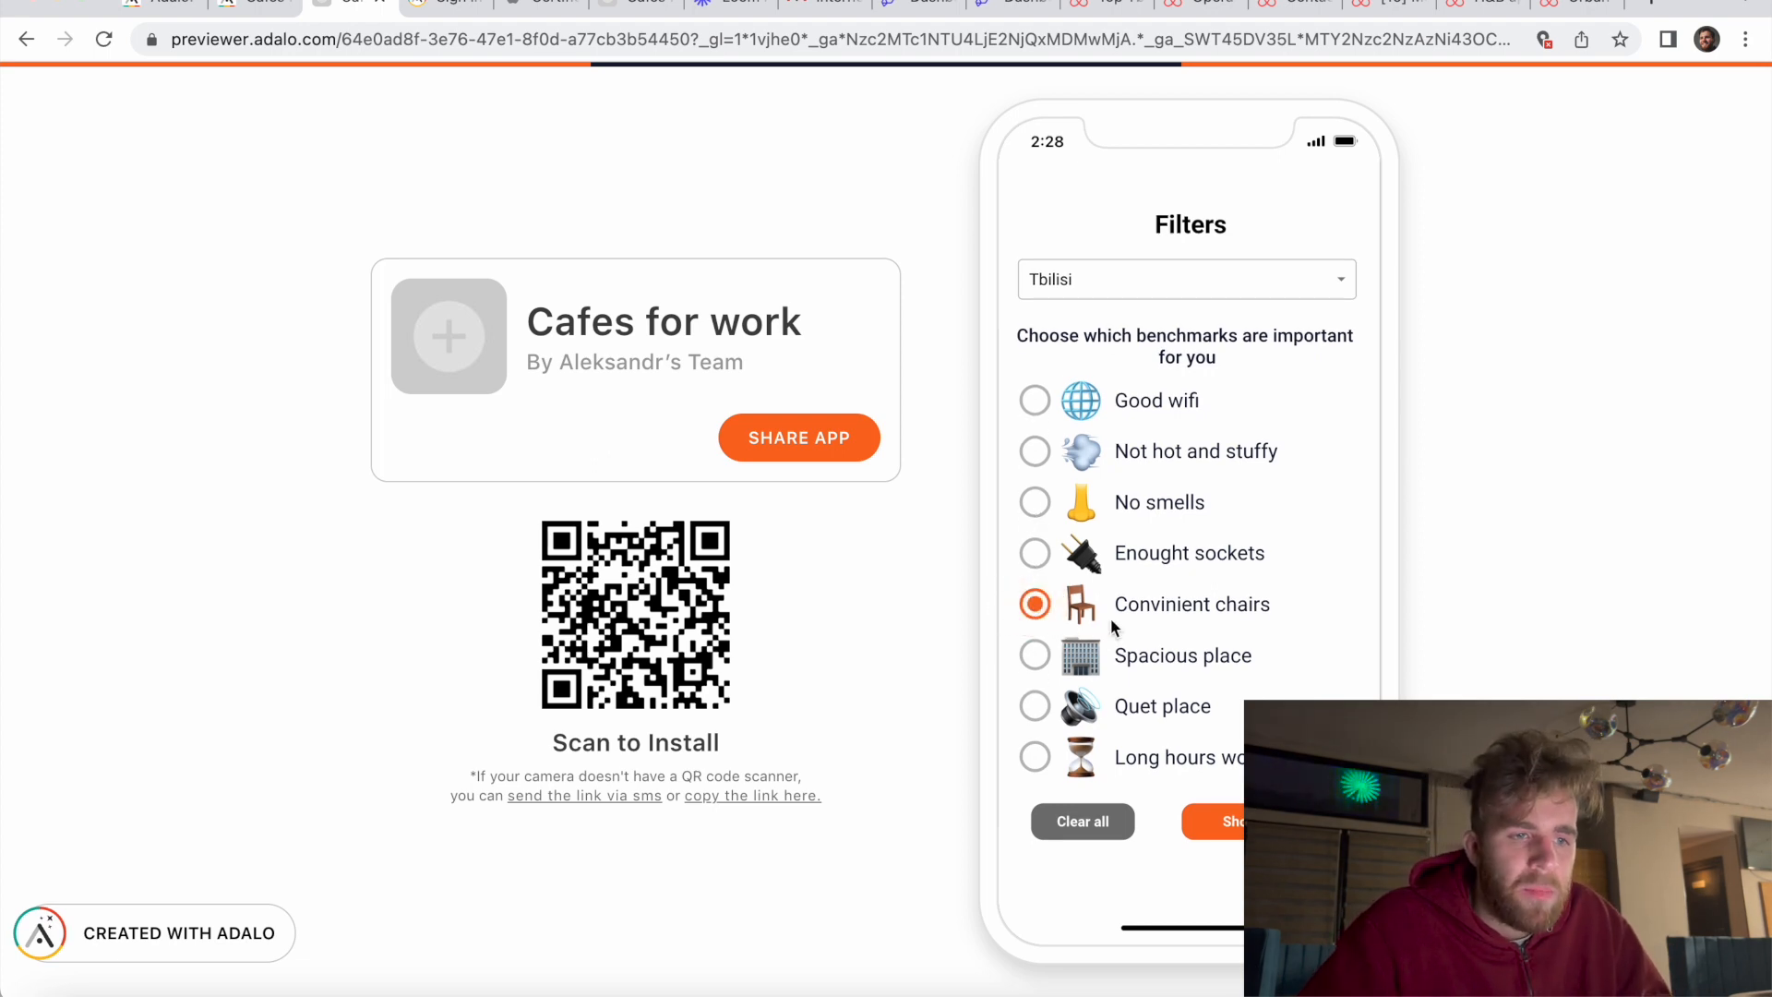
{"action": "left_click", "coordinate": [1034, 399]}
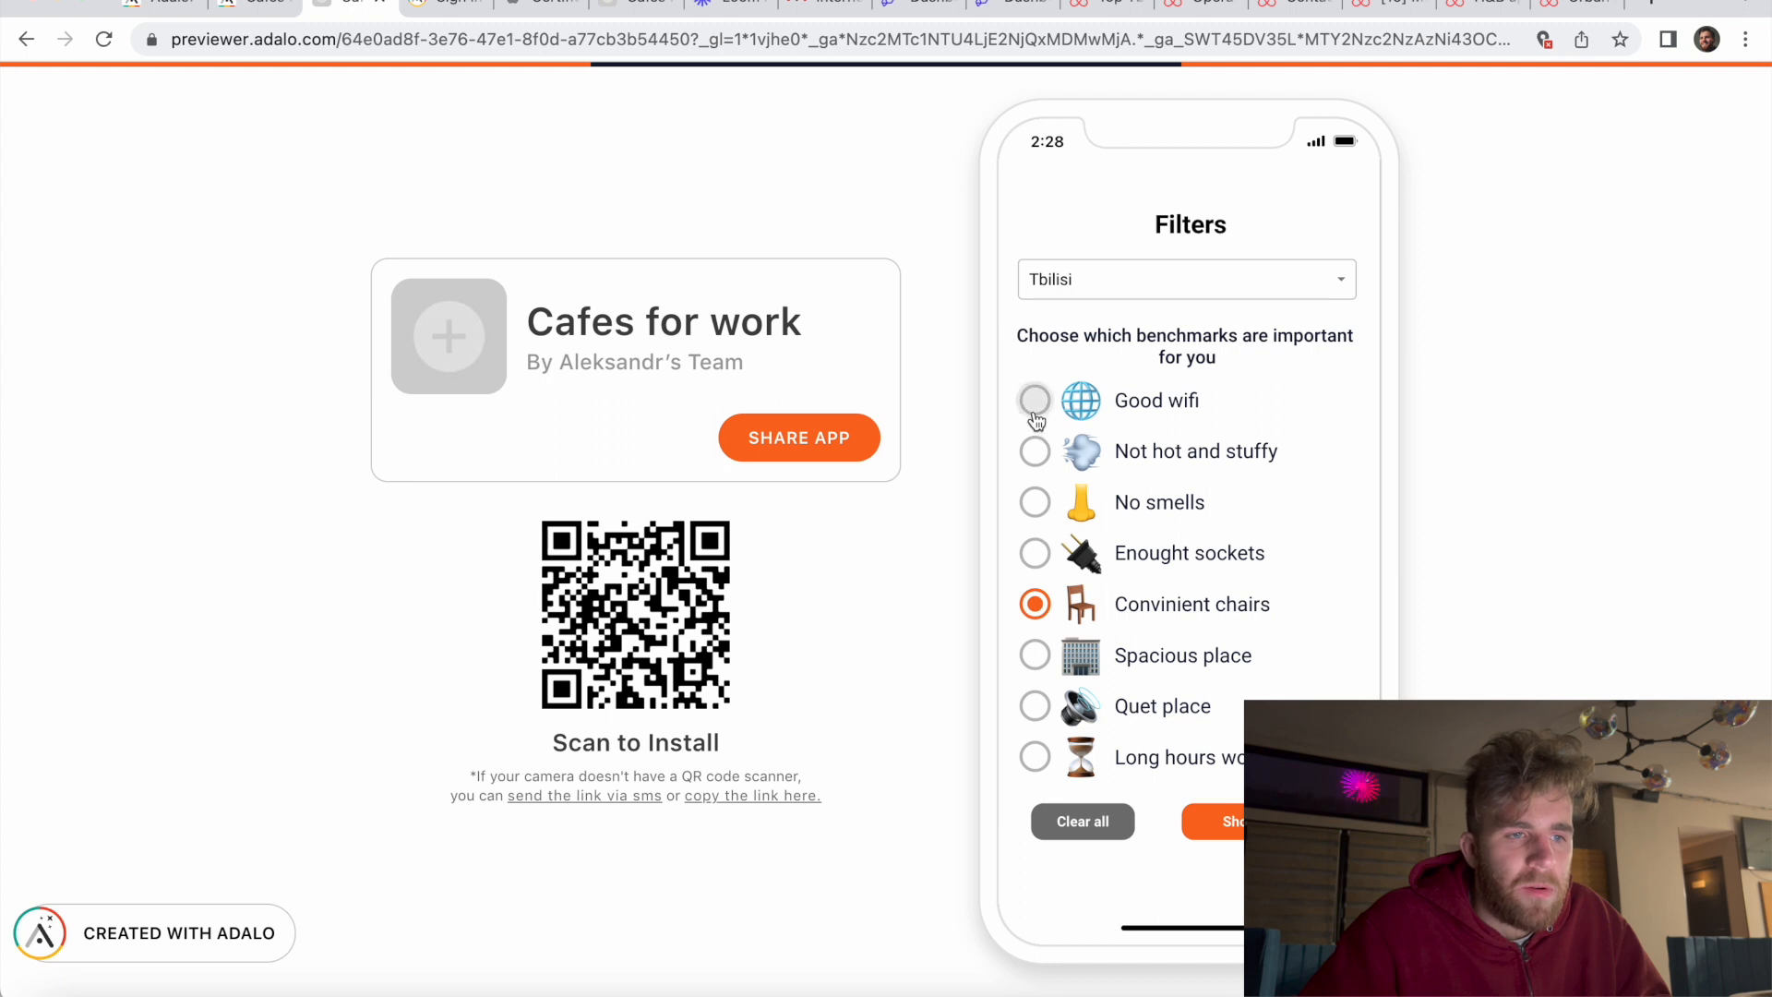
{"action": "left_click", "coordinate": [1037, 553]}
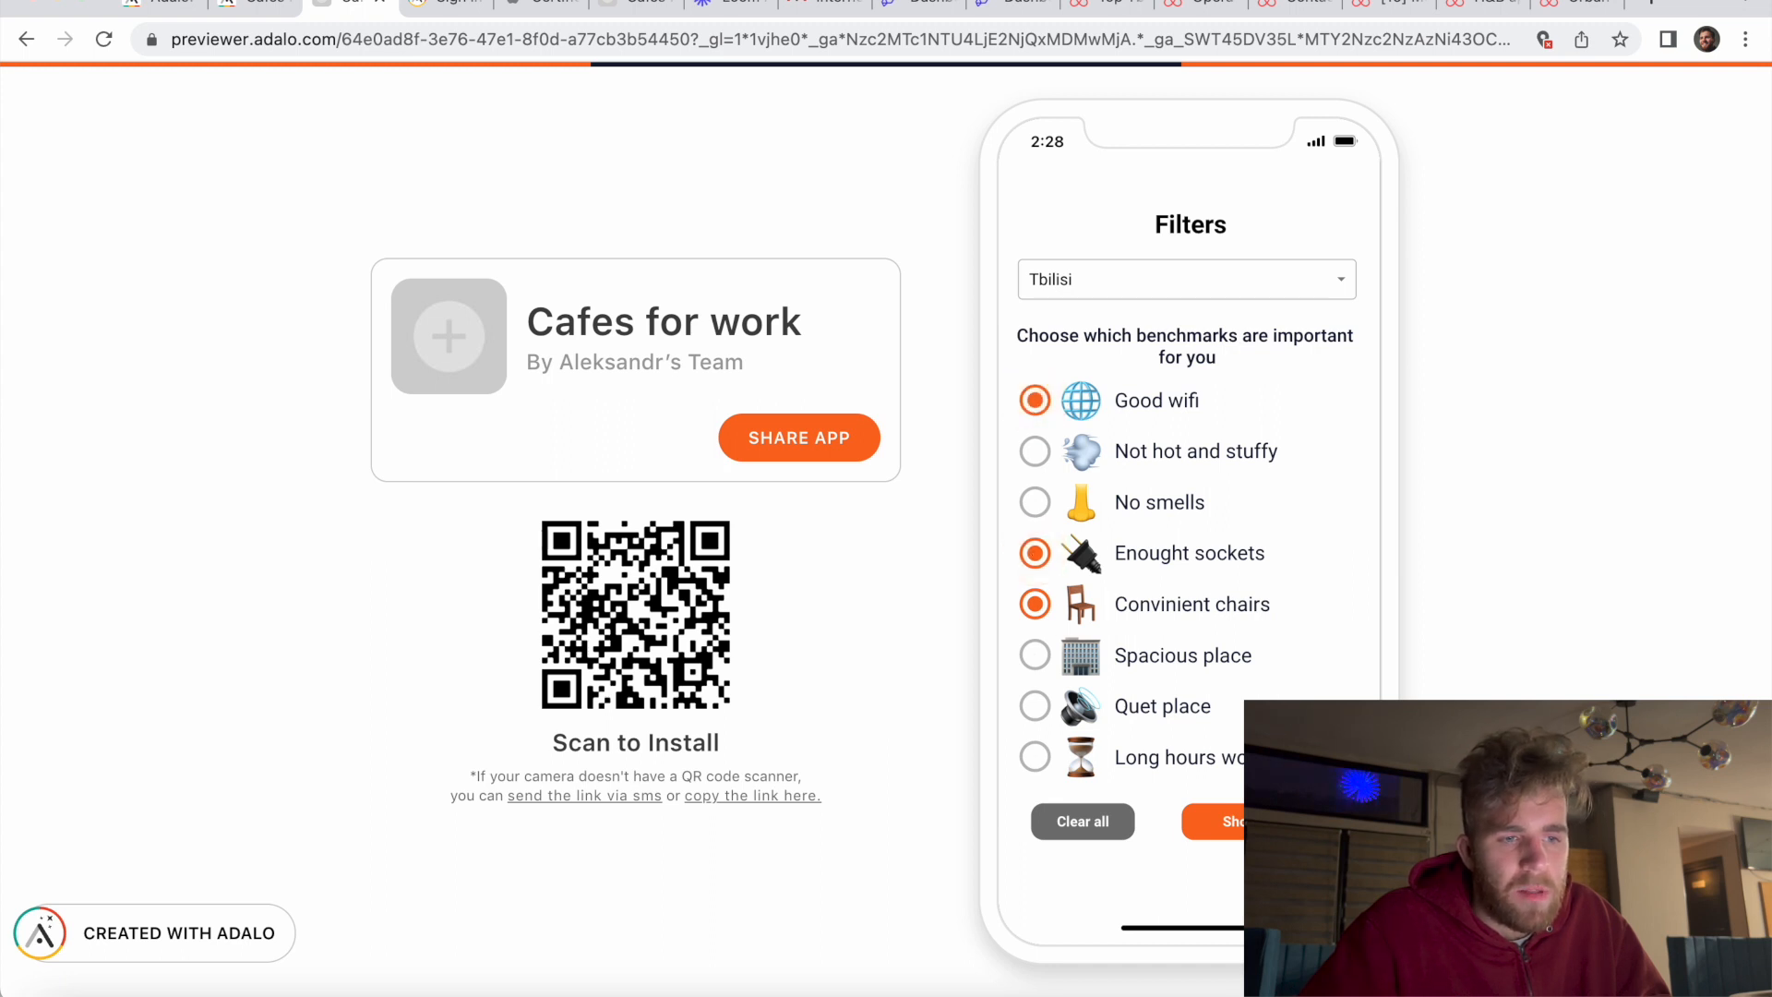
{"action": "left_click", "coordinate": [1239, 825]}
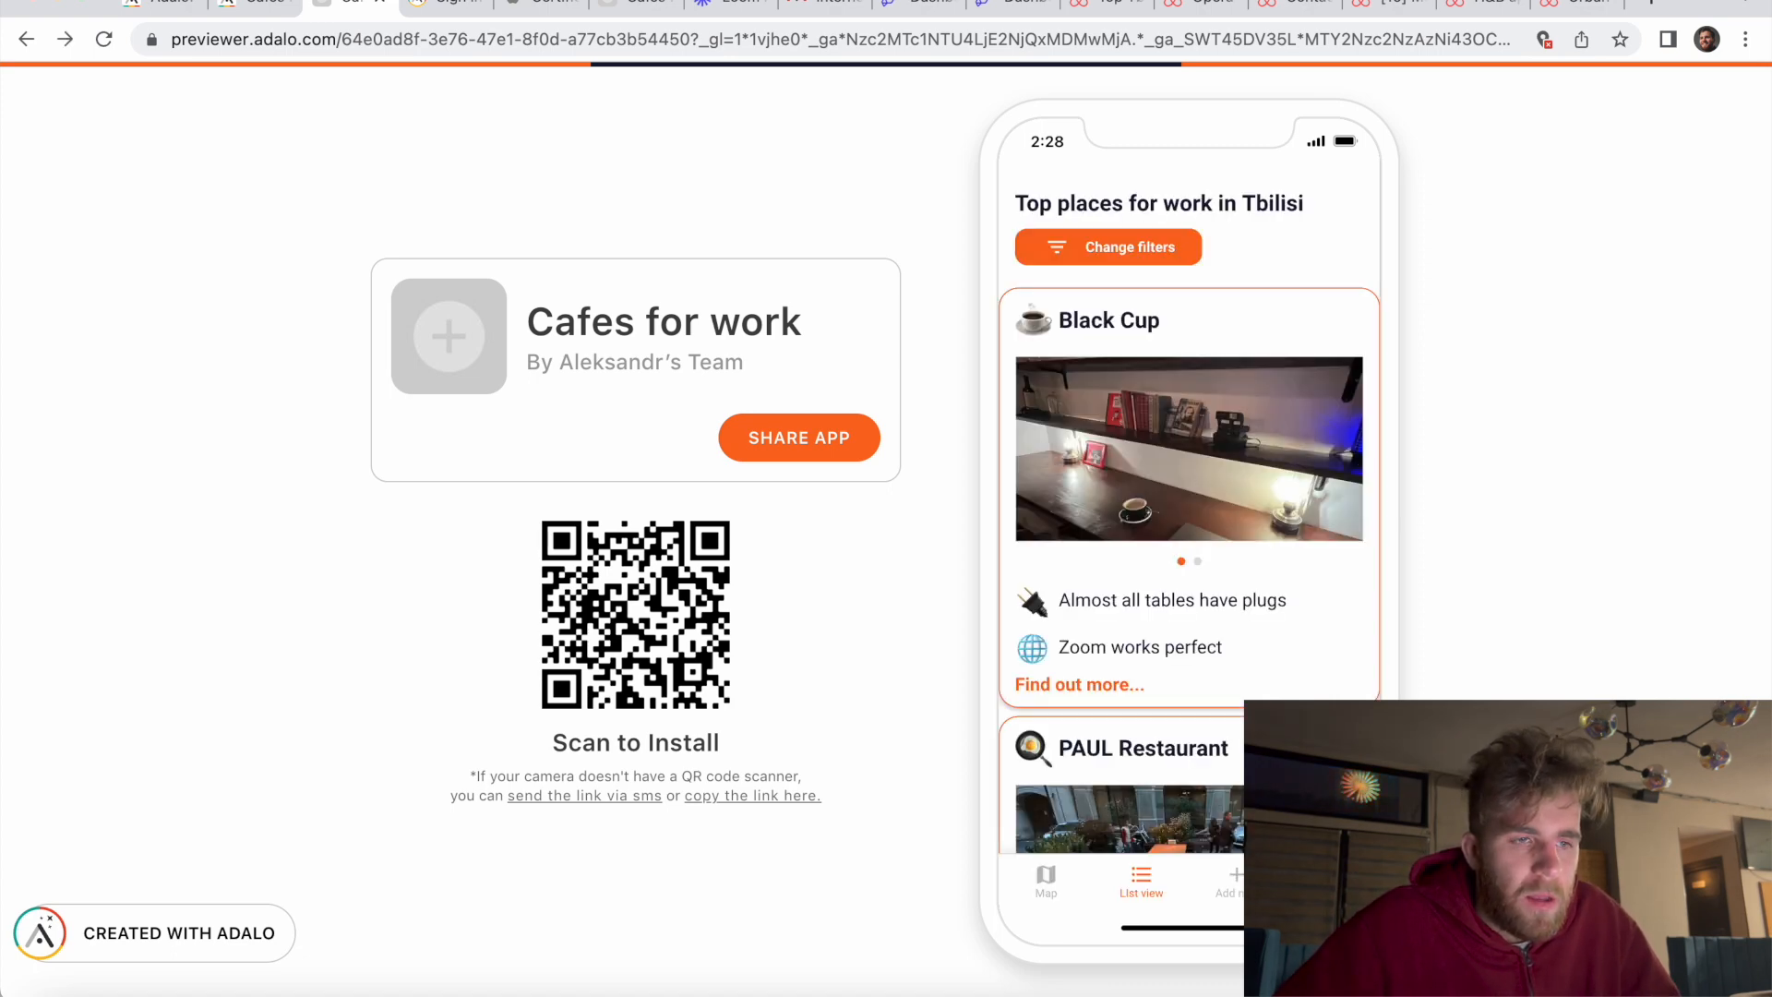
Step: Look through the filtered list of top places and view the matching places on the map
{"action": "scroll", "coordinate": [1217, 694], "scroll_direction": "down", "scroll_amount": 8}
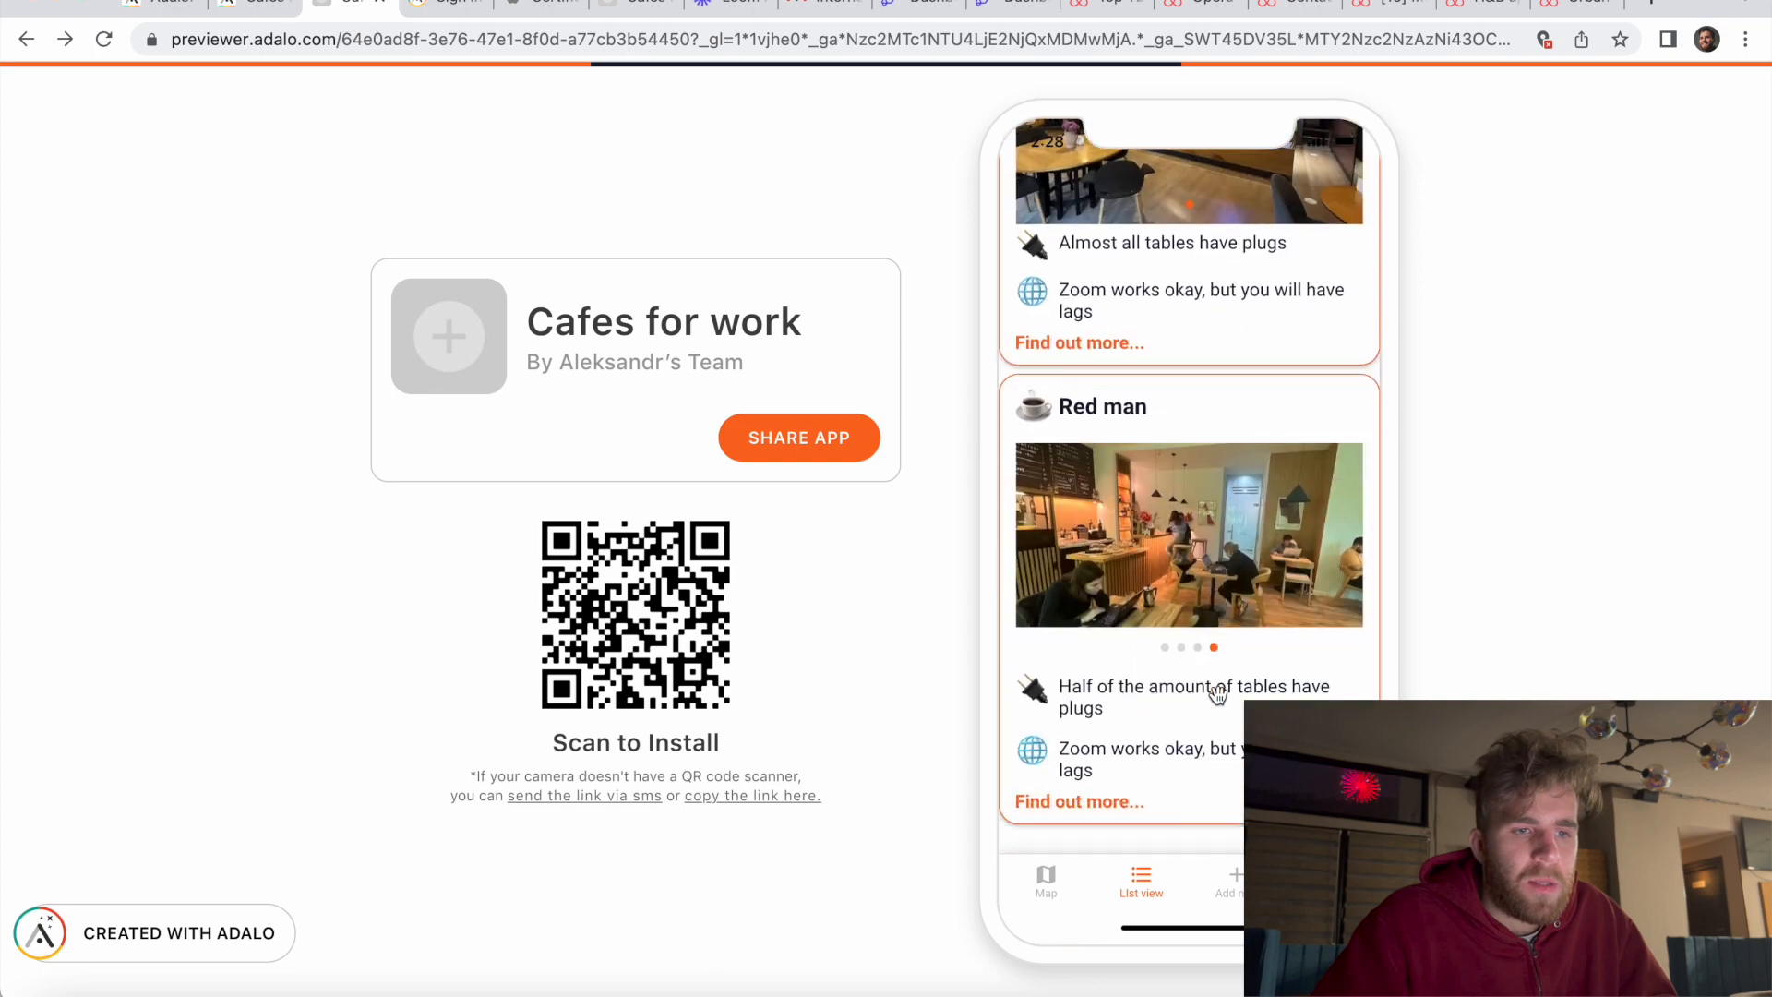
{"action": "scroll", "coordinate": [1218, 697], "scroll_direction": "up", "scroll_amount": 5}
{"action": "scroll", "coordinate": [1218, 704], "scroll_direction": "up", "scroll_amount": 5}
{"action": "scroll", "coordinate": [1218, 704], "scroll_direction": "down", "scroll_amount": 8}
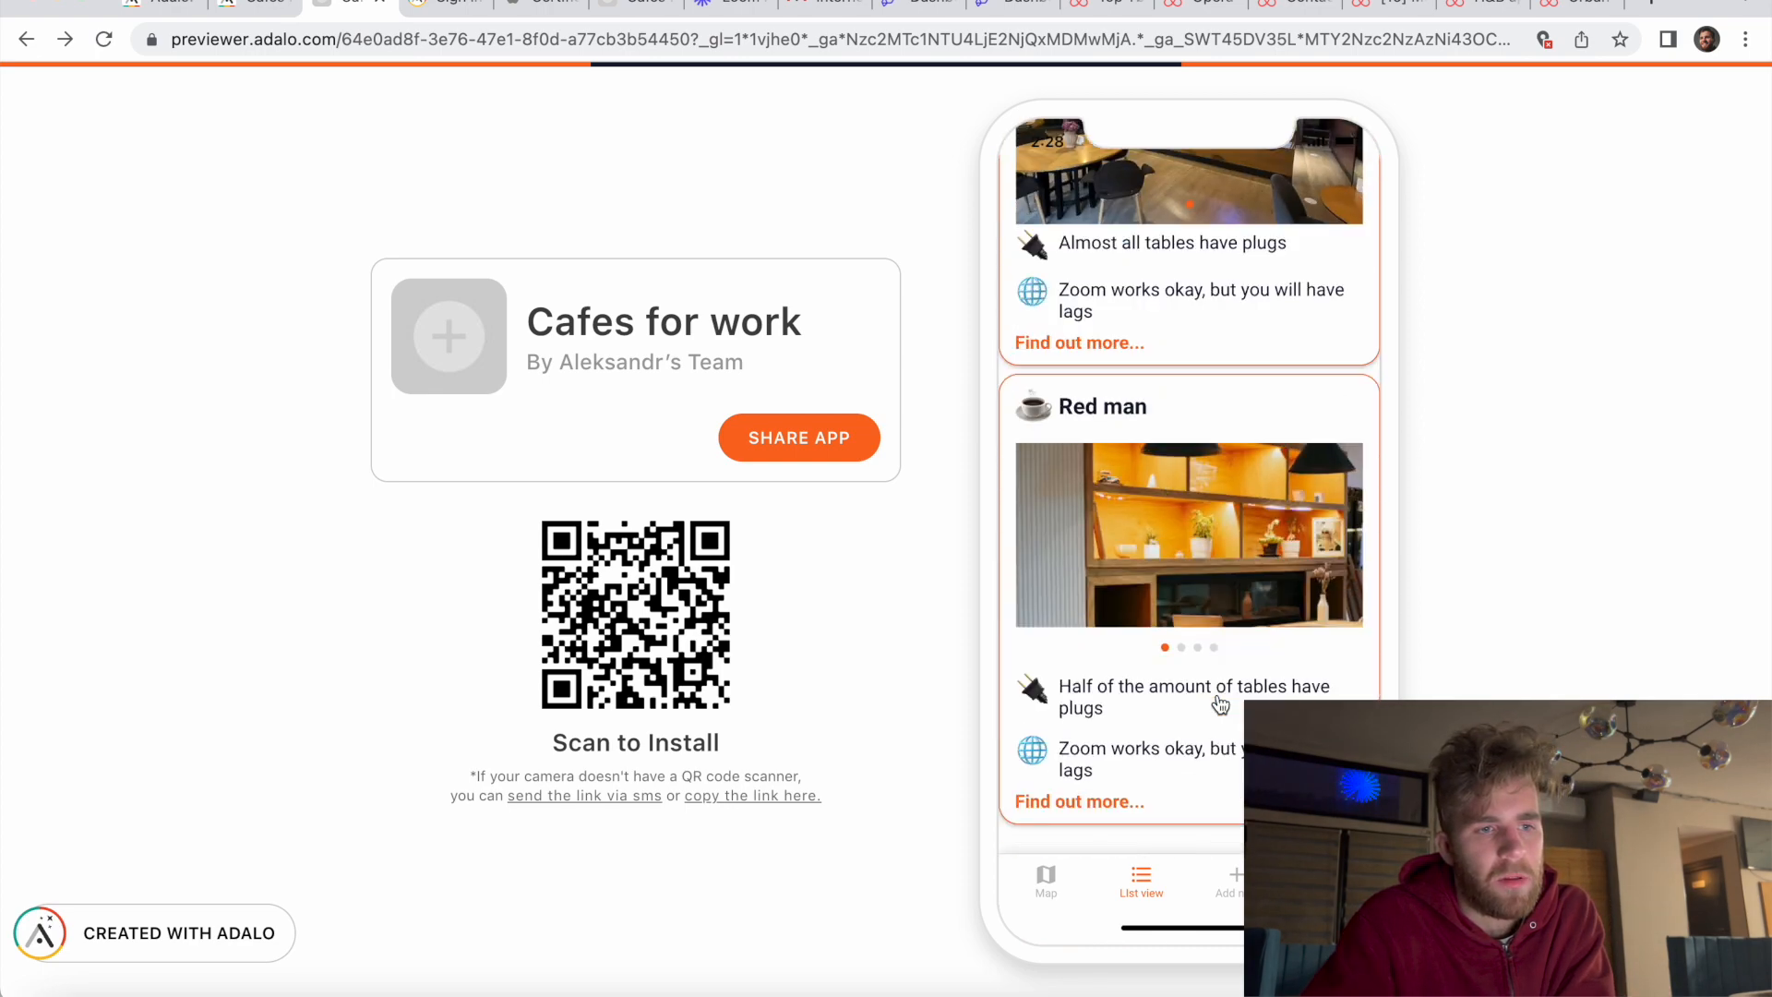
{"action": "scroll", "coordinate": [1220, 704], "scroll_direction": "up", "scroll_amount": 8}
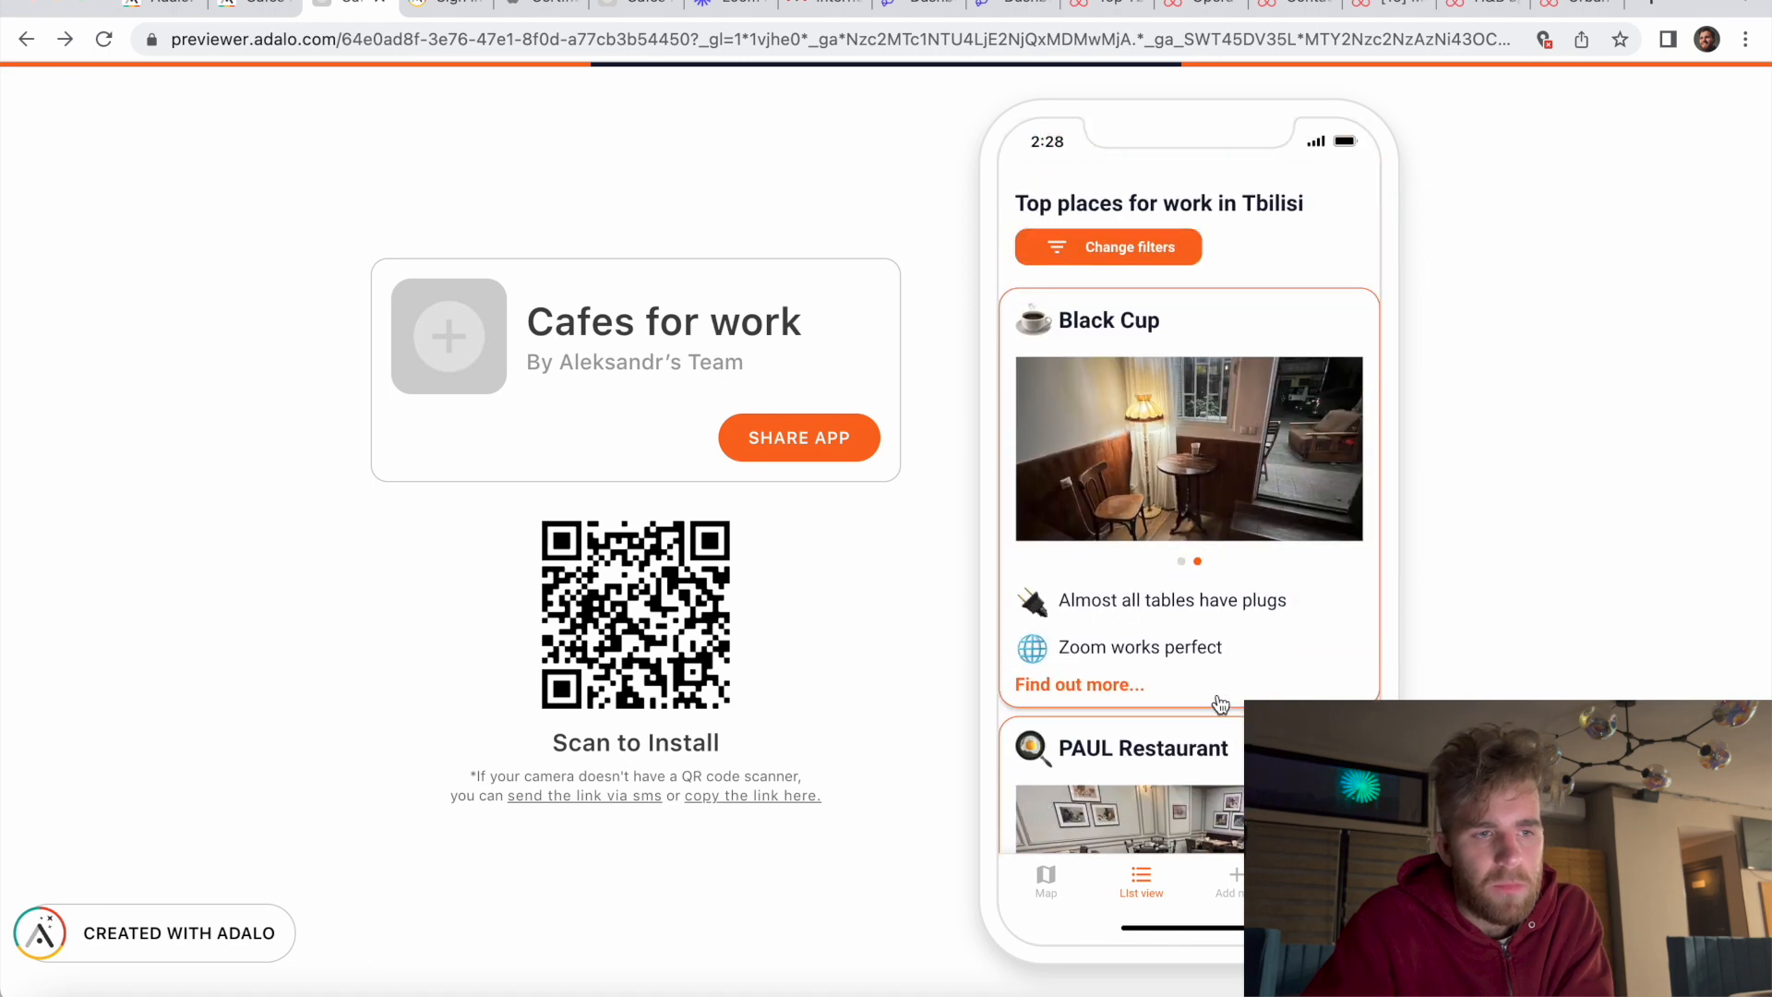
{"action": "left_click", "coordinate": [1052, 887]}
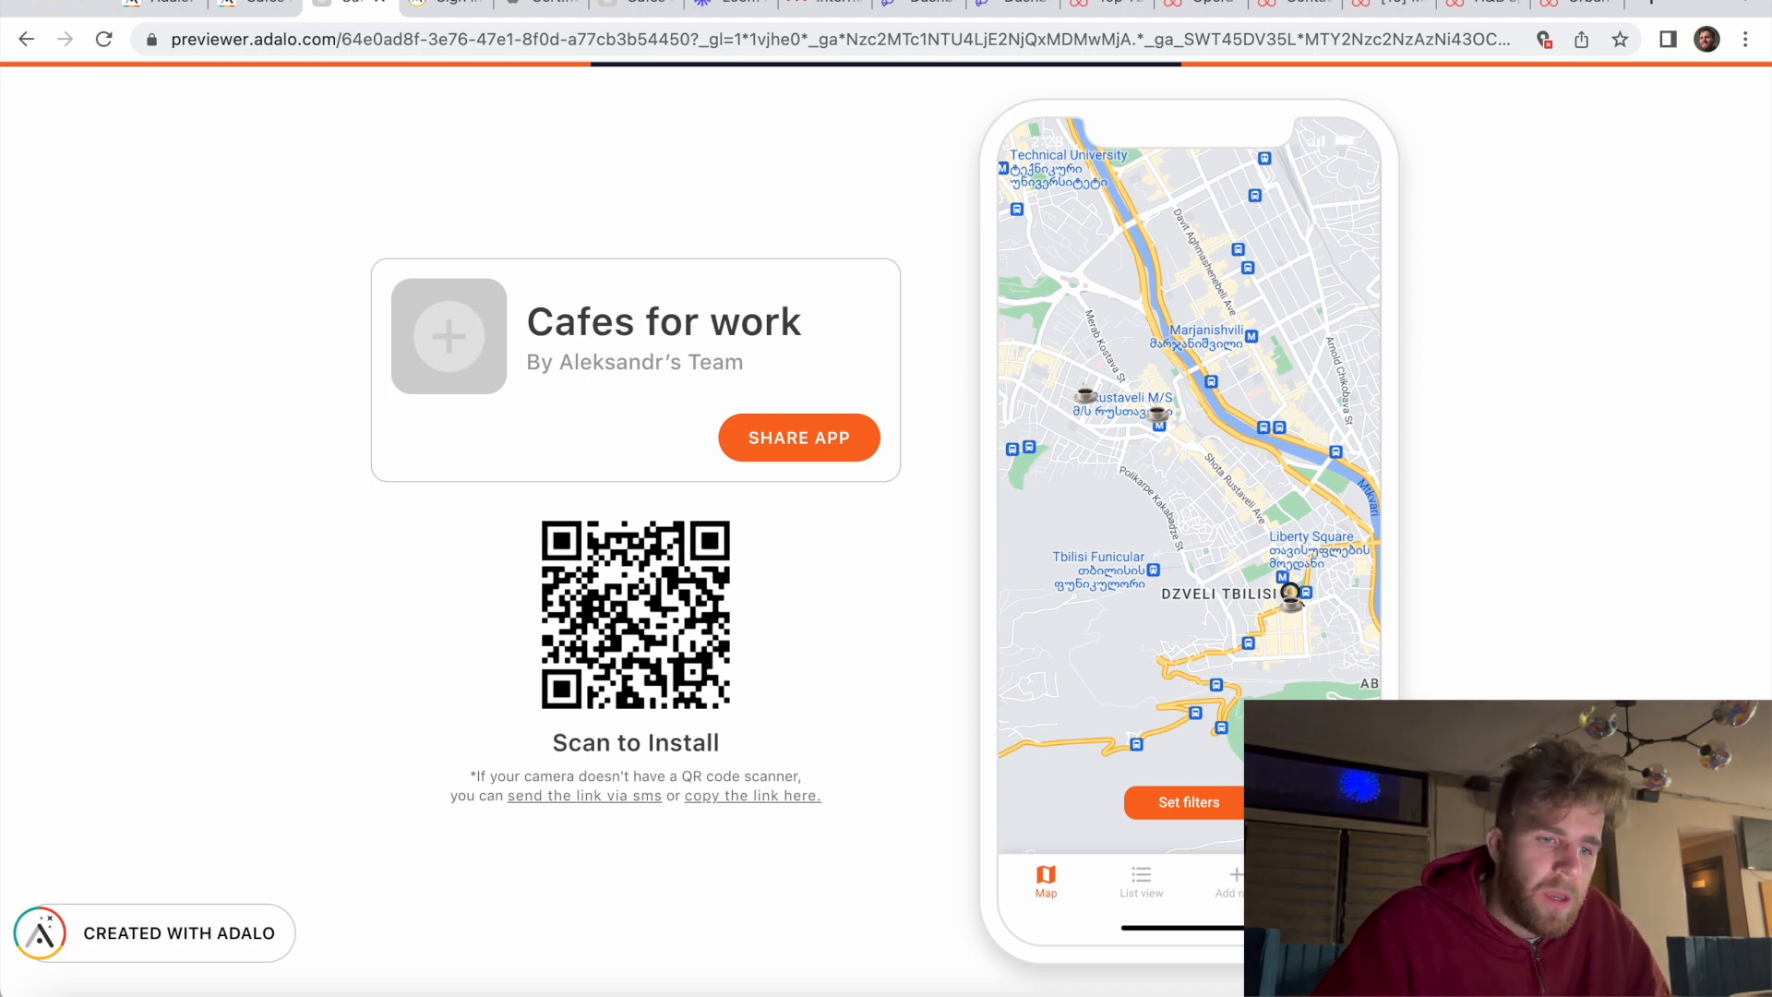
Step: Open the form for adding a new place and look up the cafe name Plantloverstbilisi in Notes for its name search
{"action": "left_click", "coordinate": [1227, 879]}
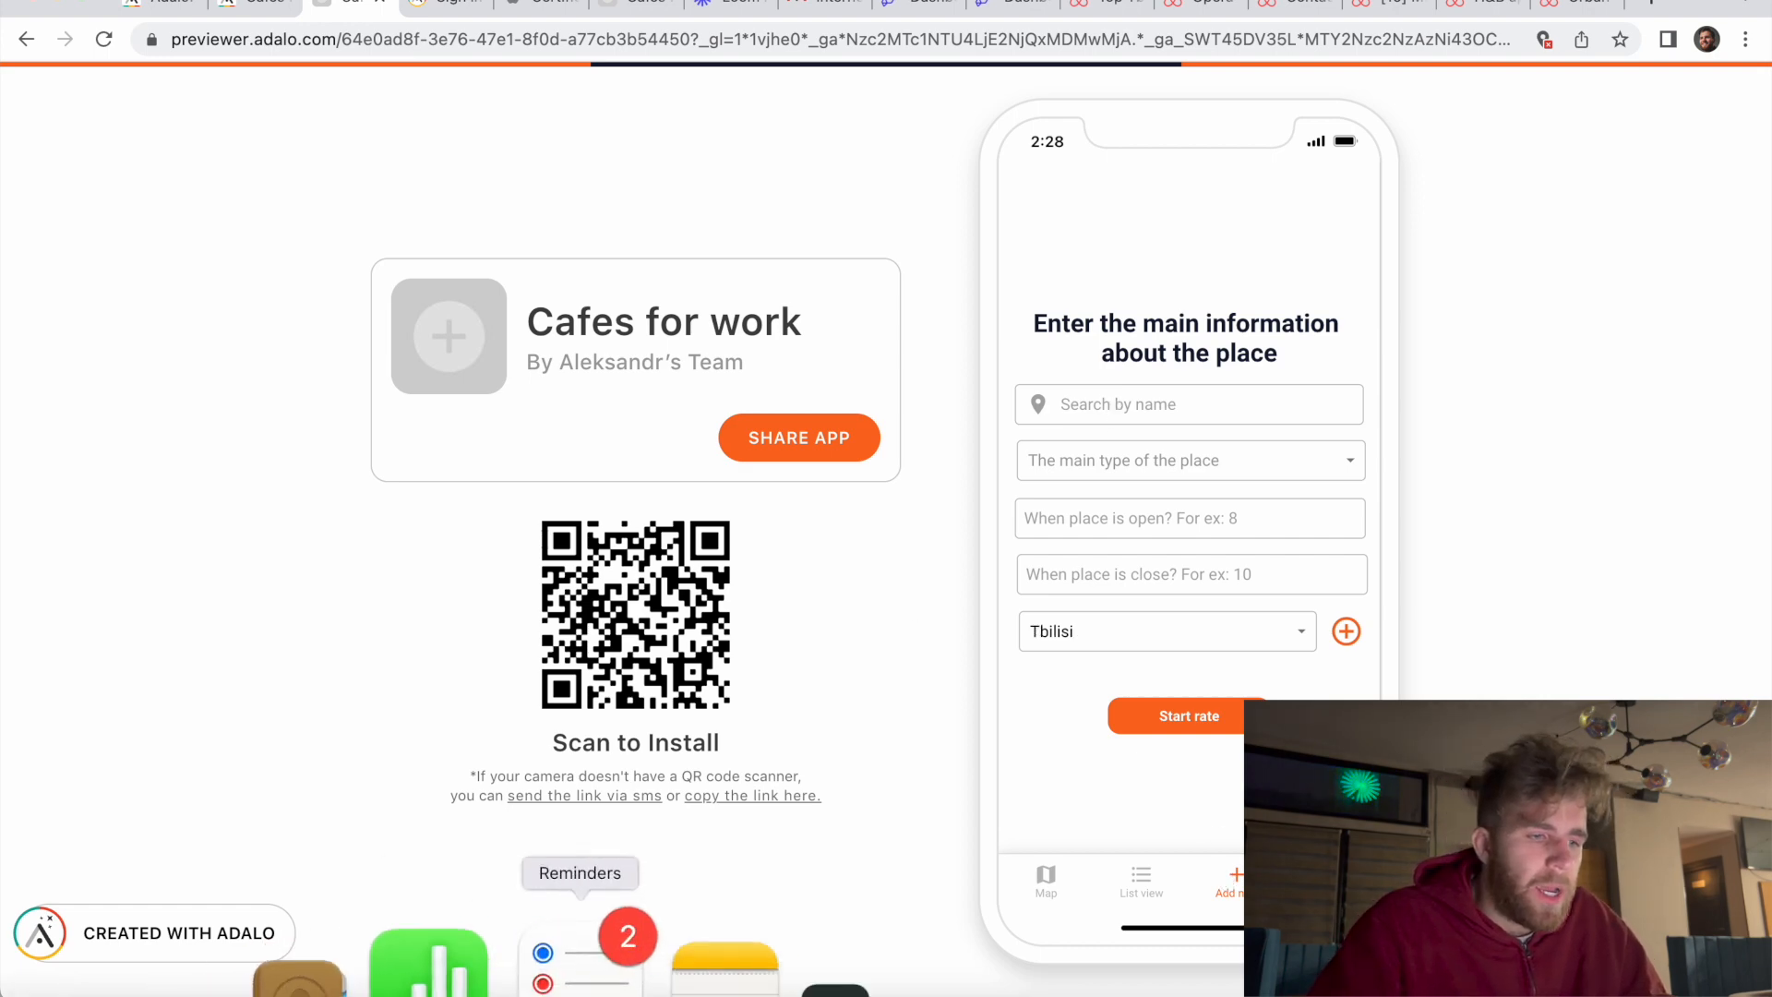
{"action": "left_click", "coordinate": [594, 960]}
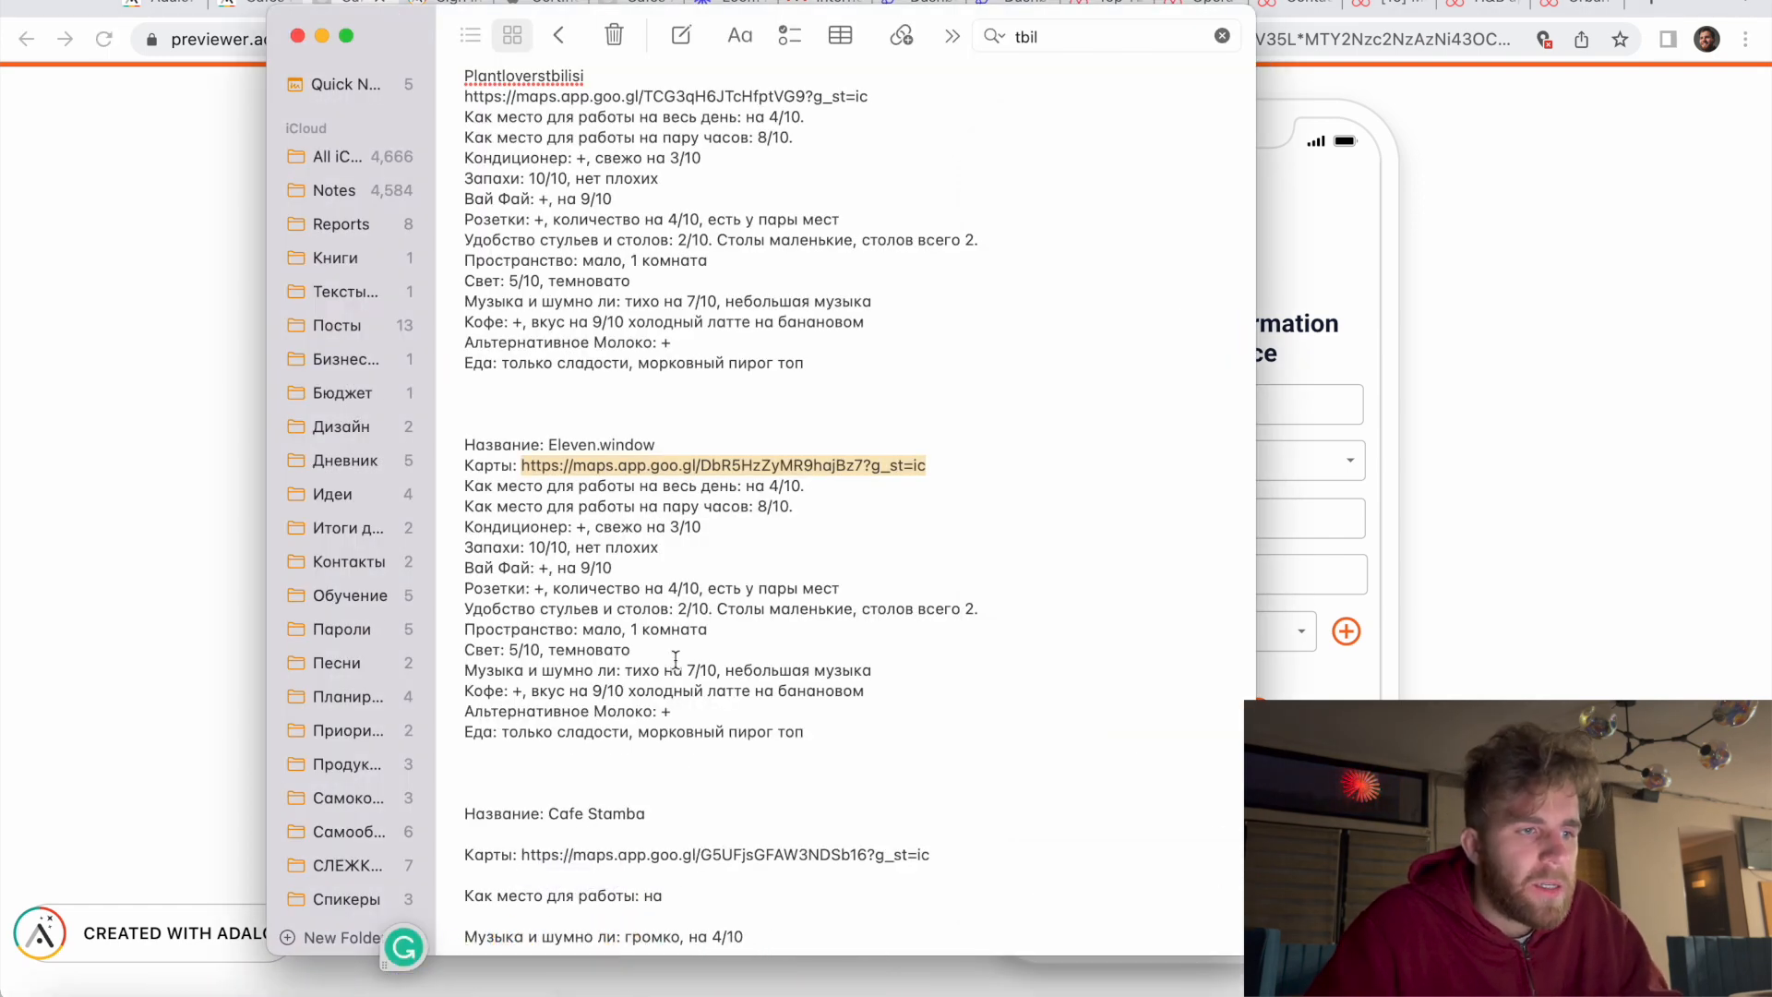
{"action": "scroll", "coordinate": [646, 600], "scroll_direction": "up", "scroll_amount": 5}
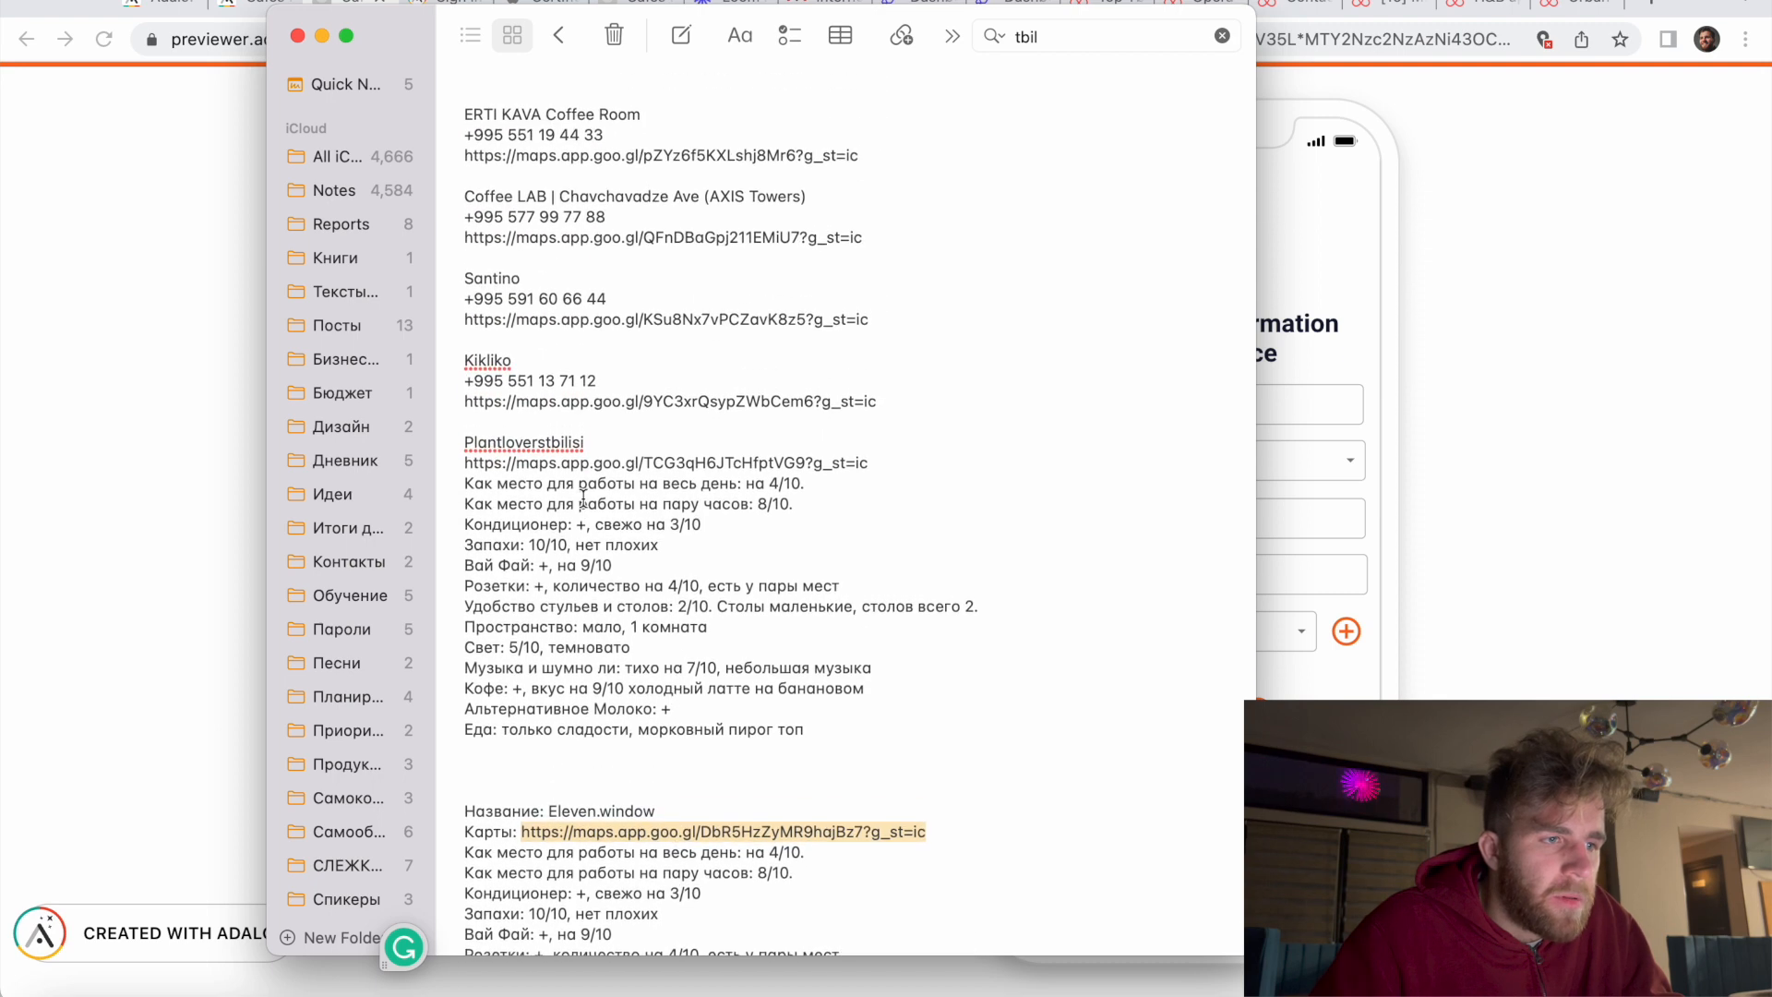
{"action": "double_click", "coordinate": [545, 442]}
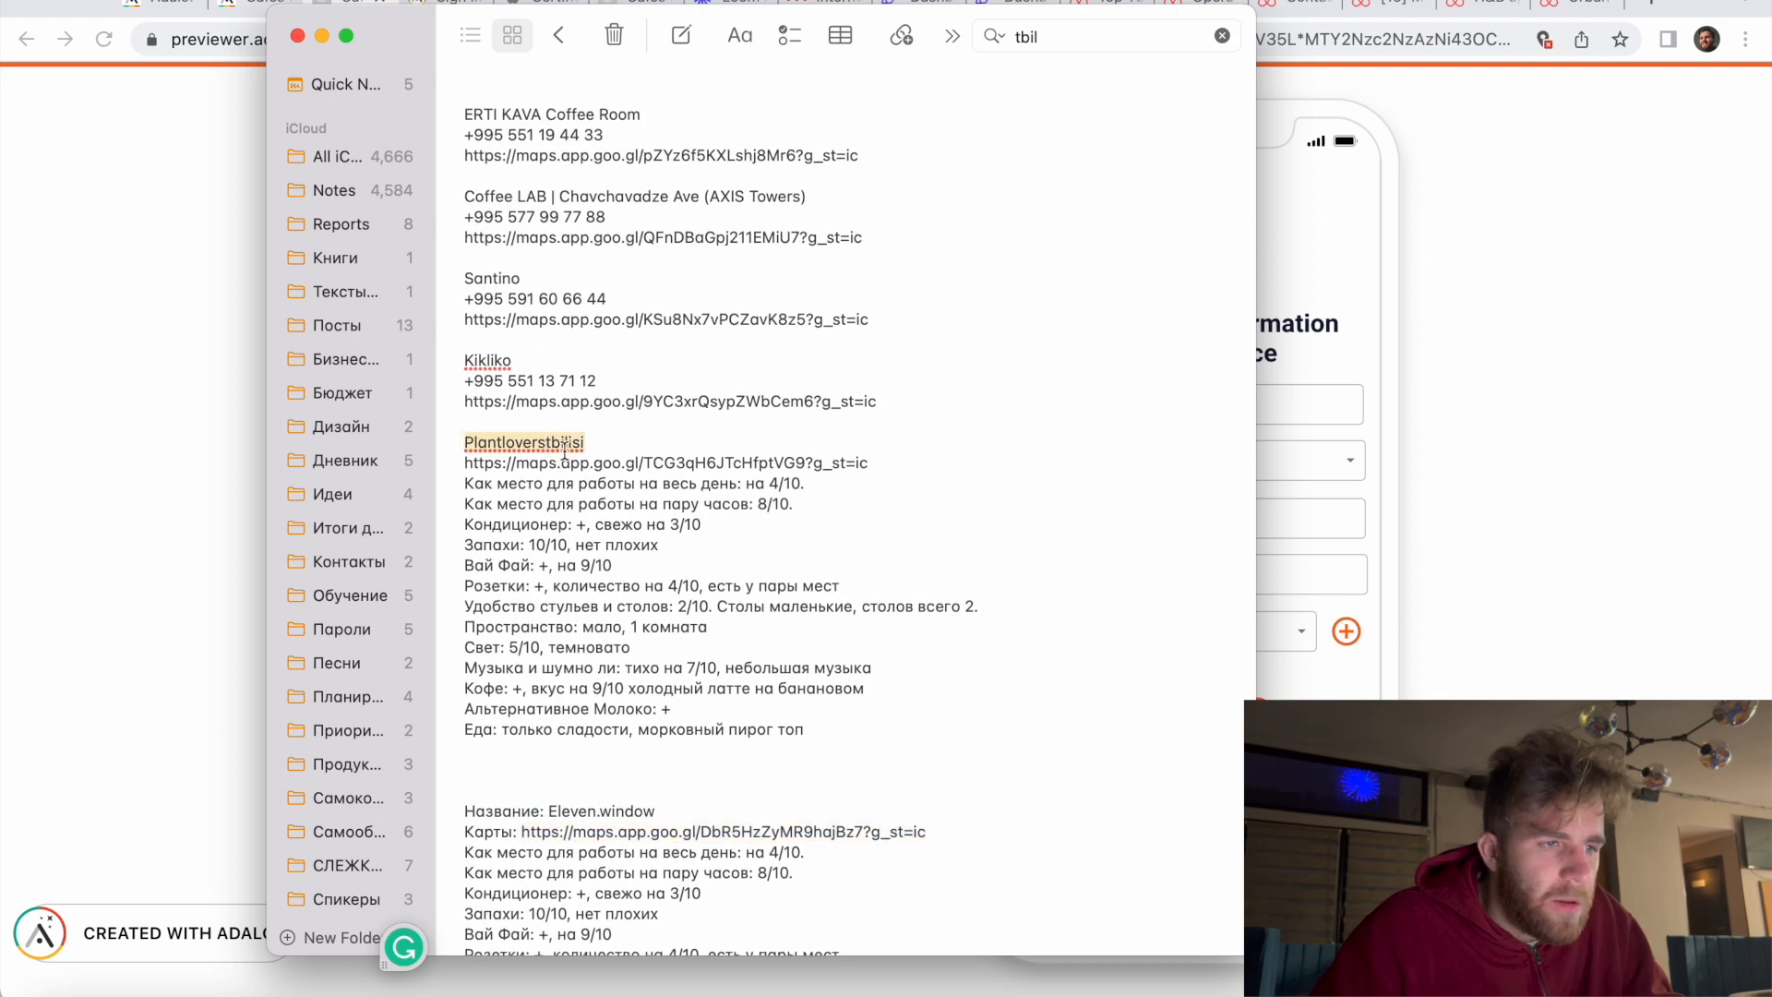
{"action": "left_click", "coordinate": [1304, 384]}
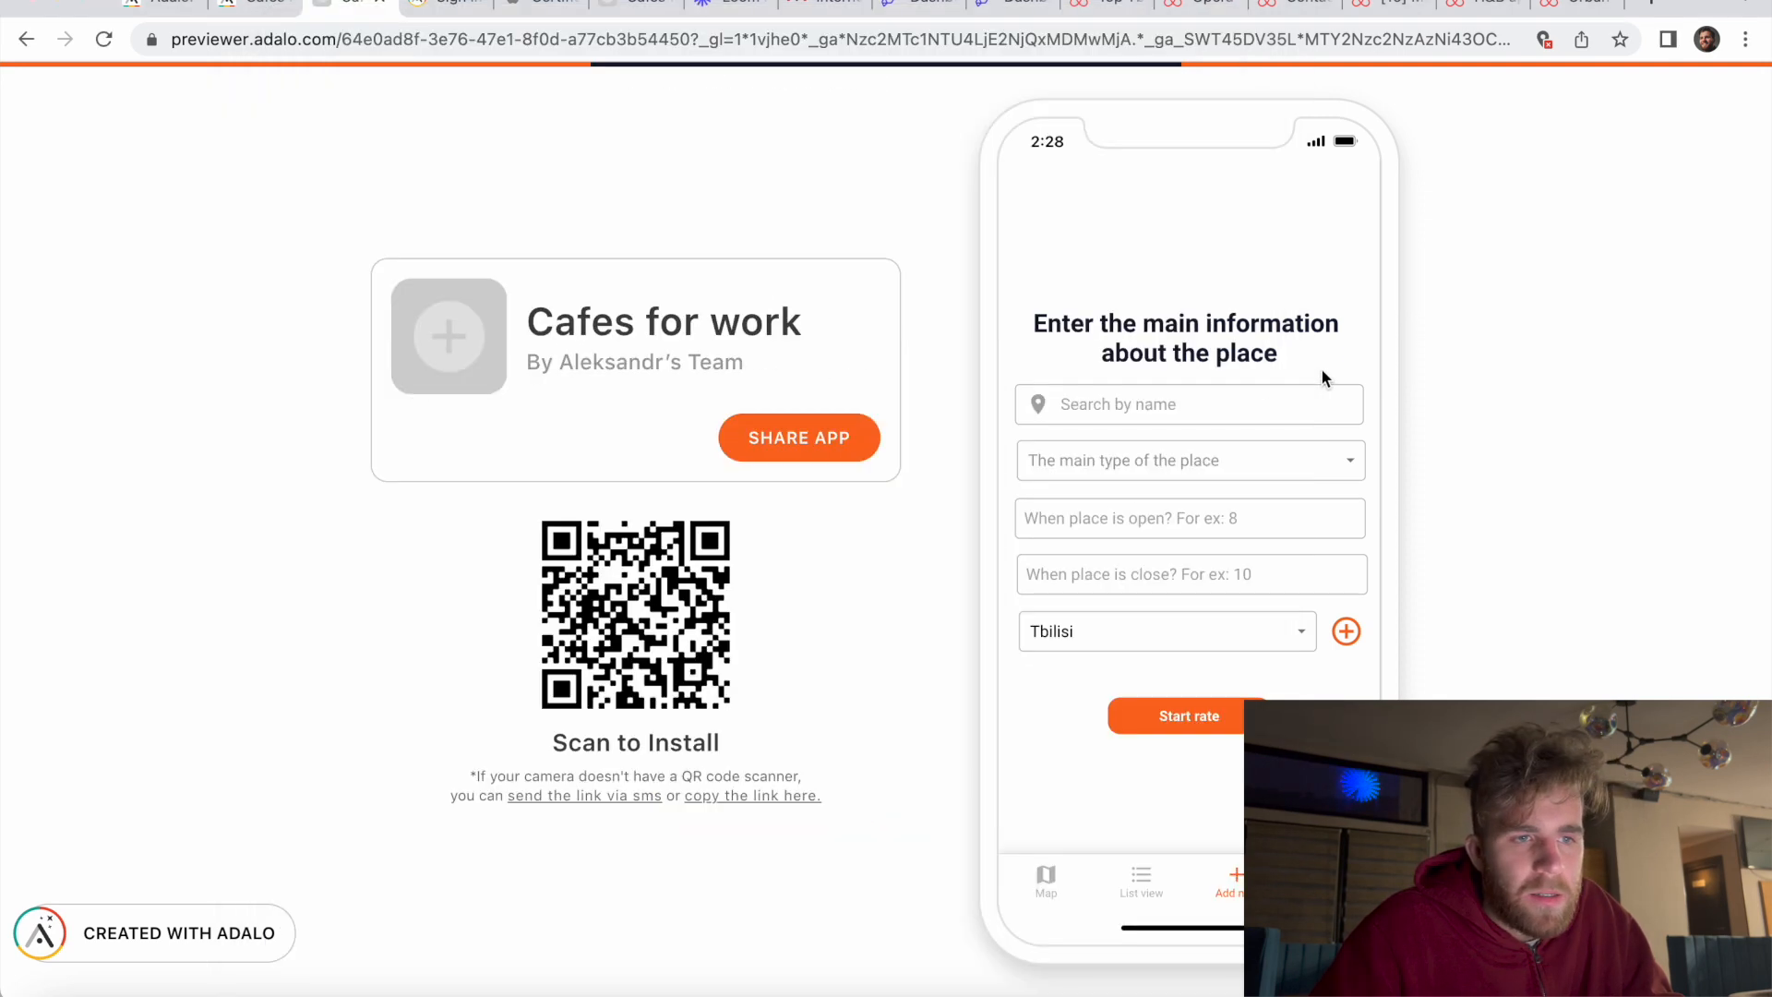
{"action": "left_click", "coordinate": [1202, 395]}
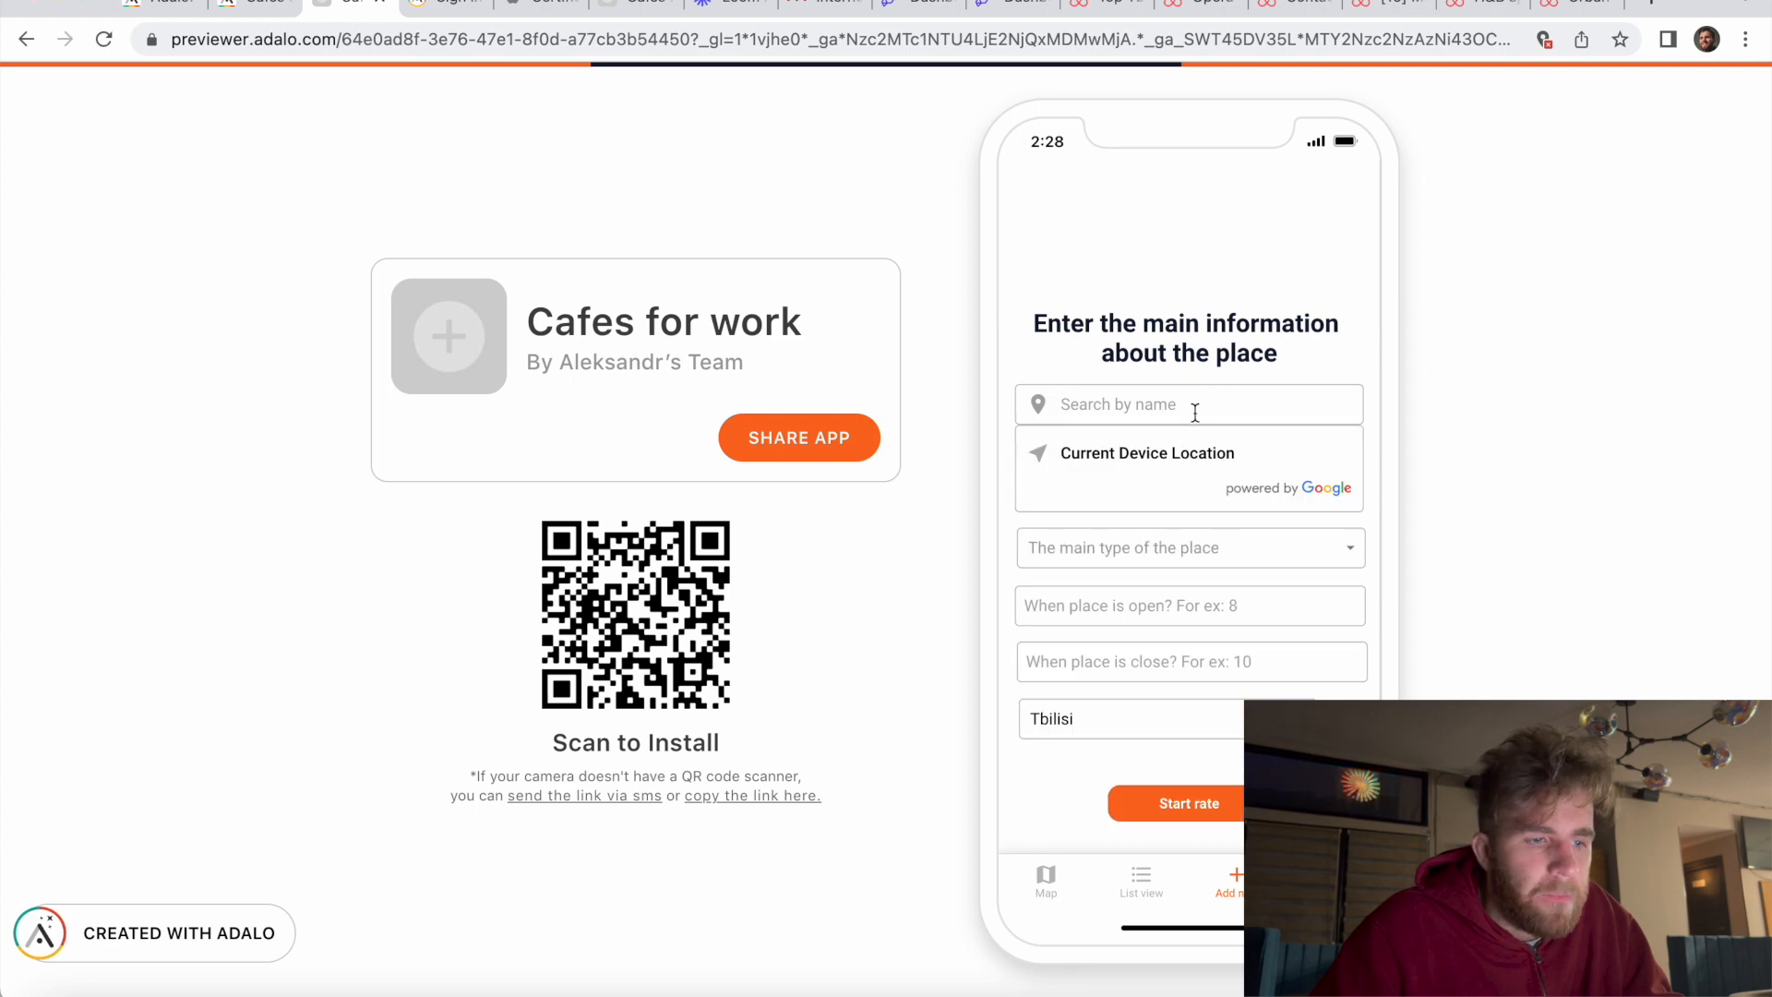
Step: Copy the word Sitbo from the cafe reviews in Notes and search for the new place by it in the previewed app
{"action": "left_click", "coordinate": [590, 959]}
{"action": "scroll", "coordinate": [681, 745], "scroll_direction": "up", "scroll_amount": 15}
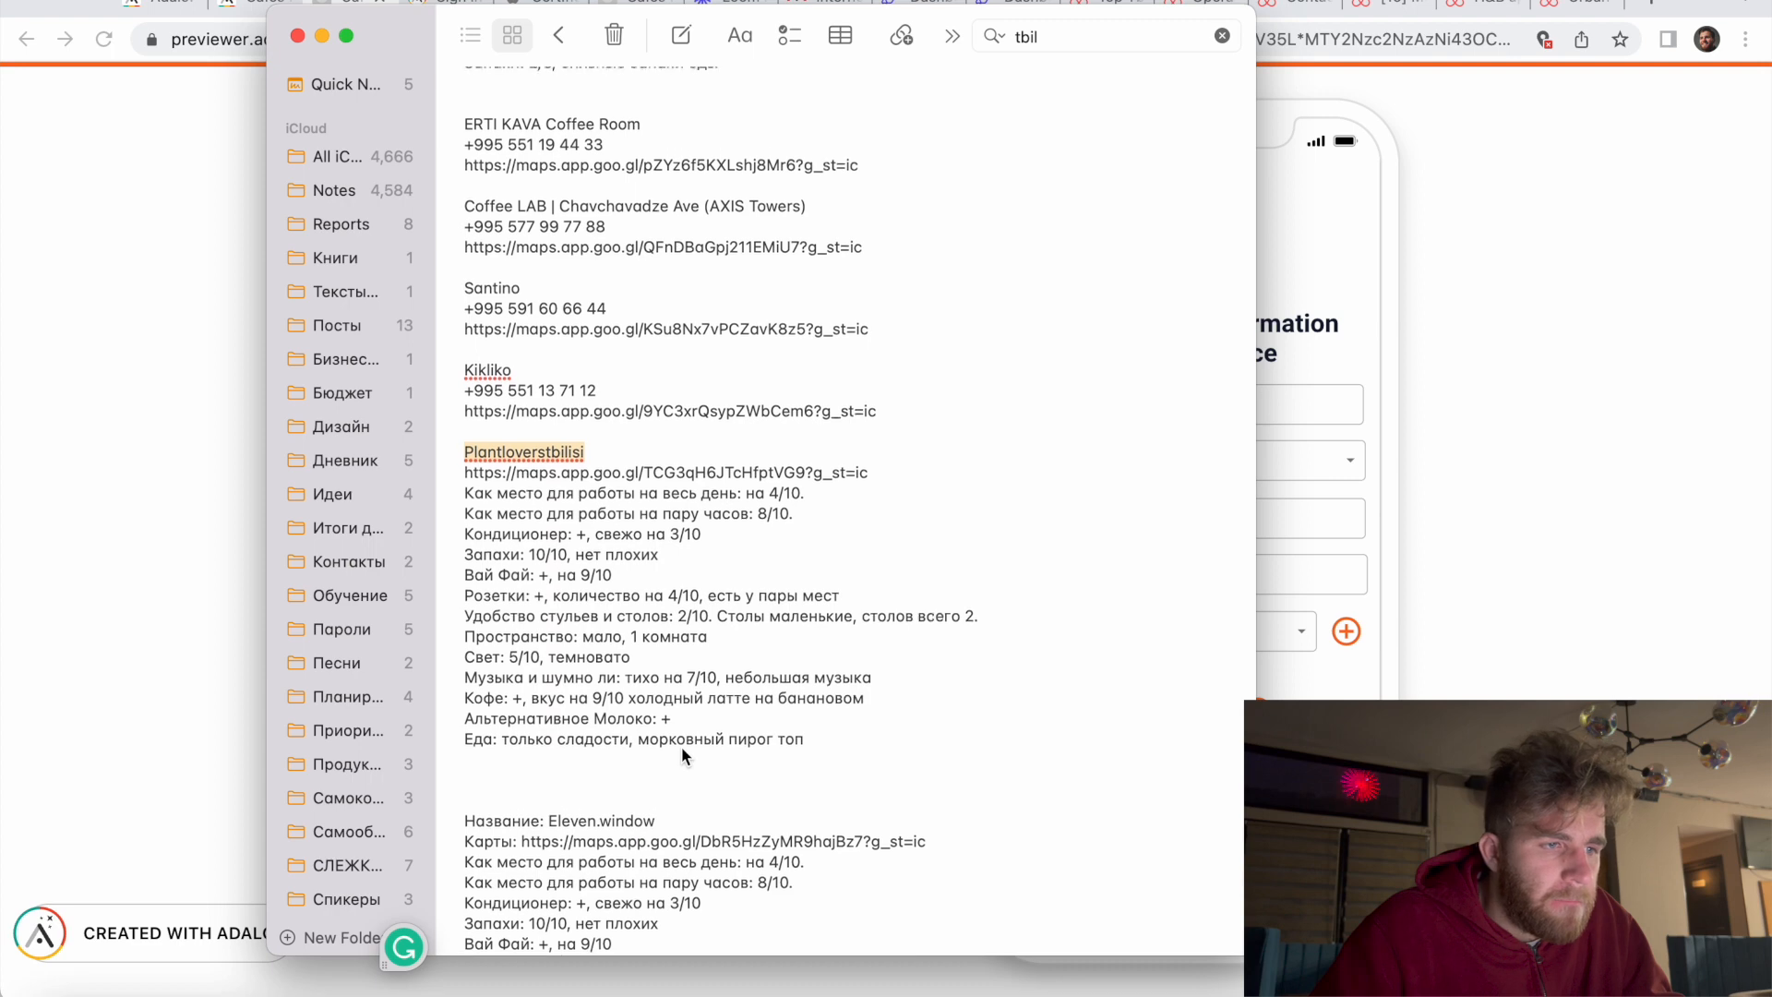
{"action": "scroll", "coordinate": [681, 745], "scroll_direction": "up", "scroll_amount": 1}
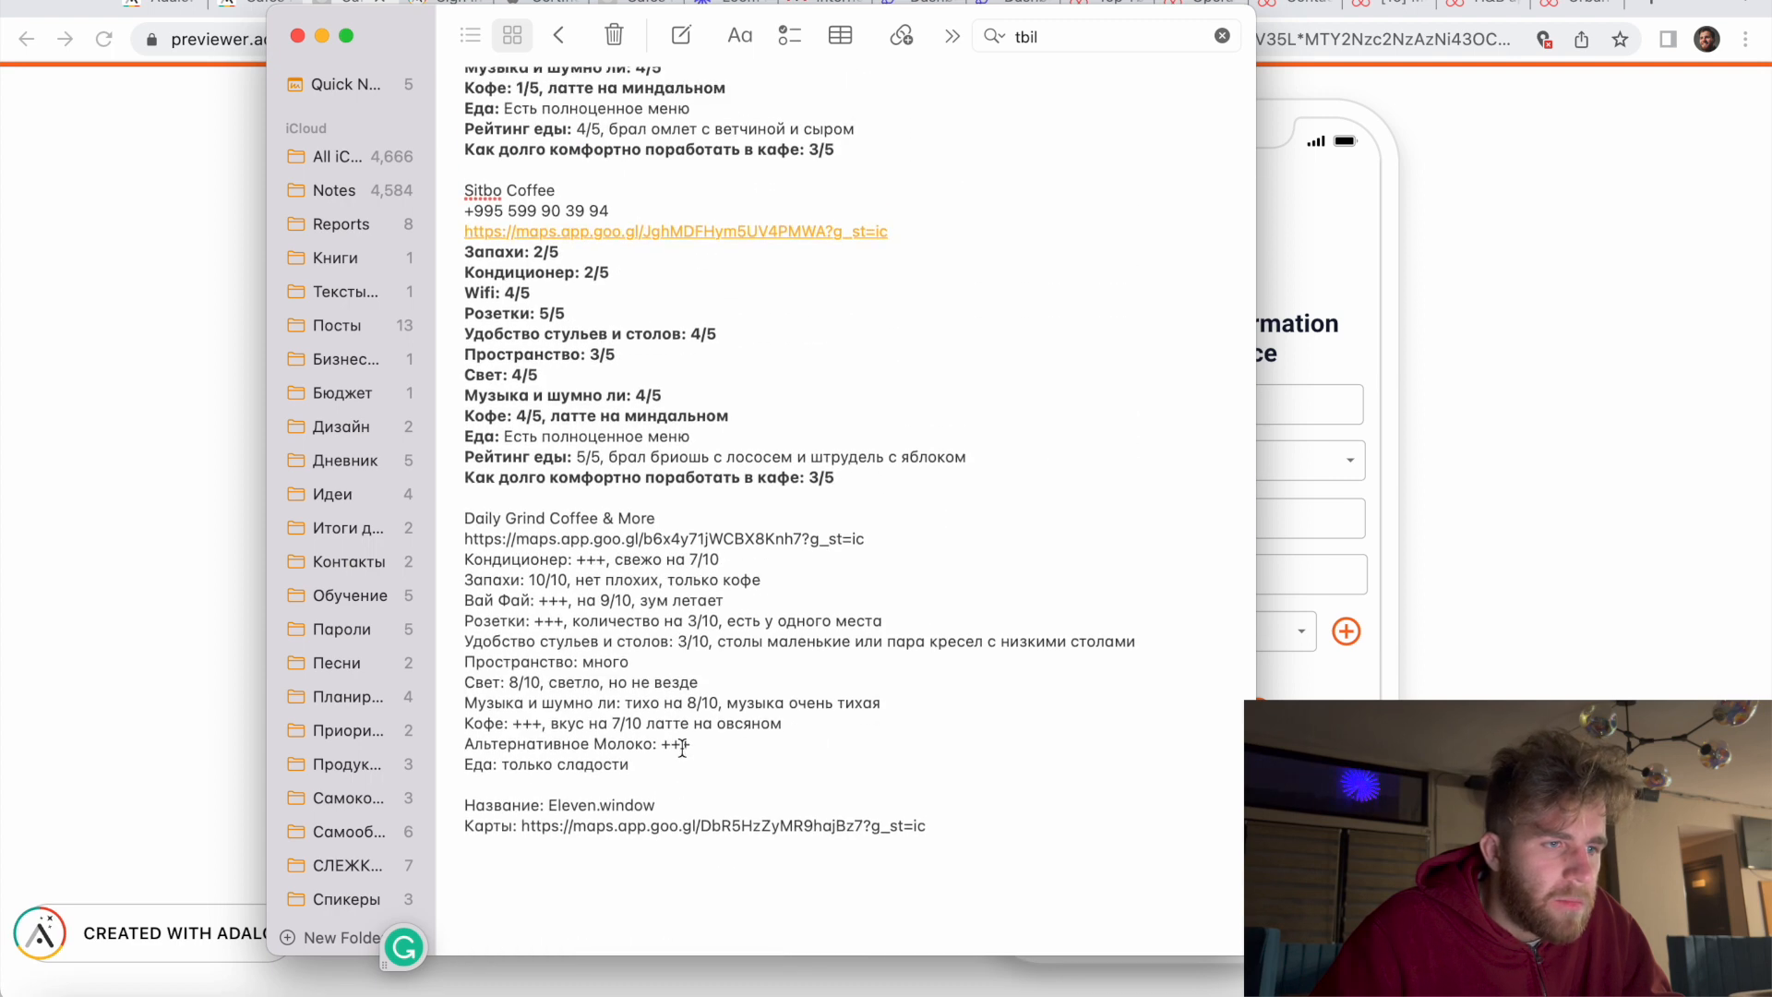
{"action": "scroll", "coordinate": [577, 332], "scroll_direction": "up", "scroll_amount": 4}
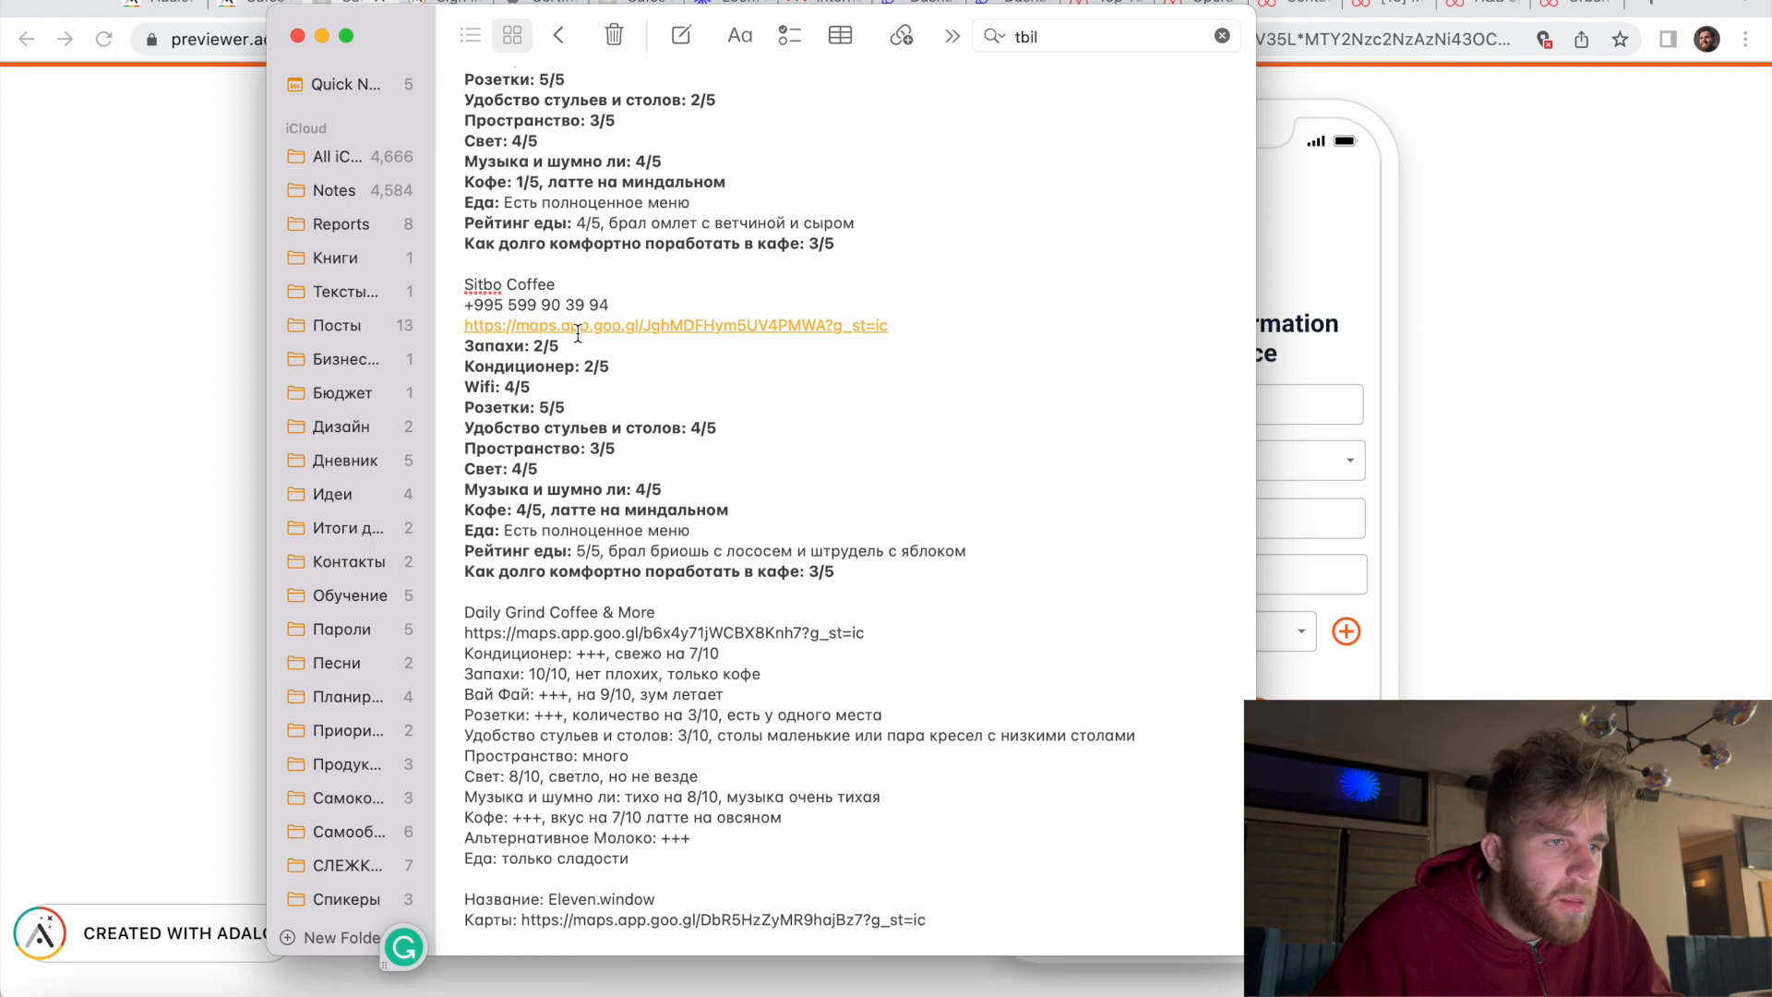
{"action": "double_click", "coordinate": [485, 360]}
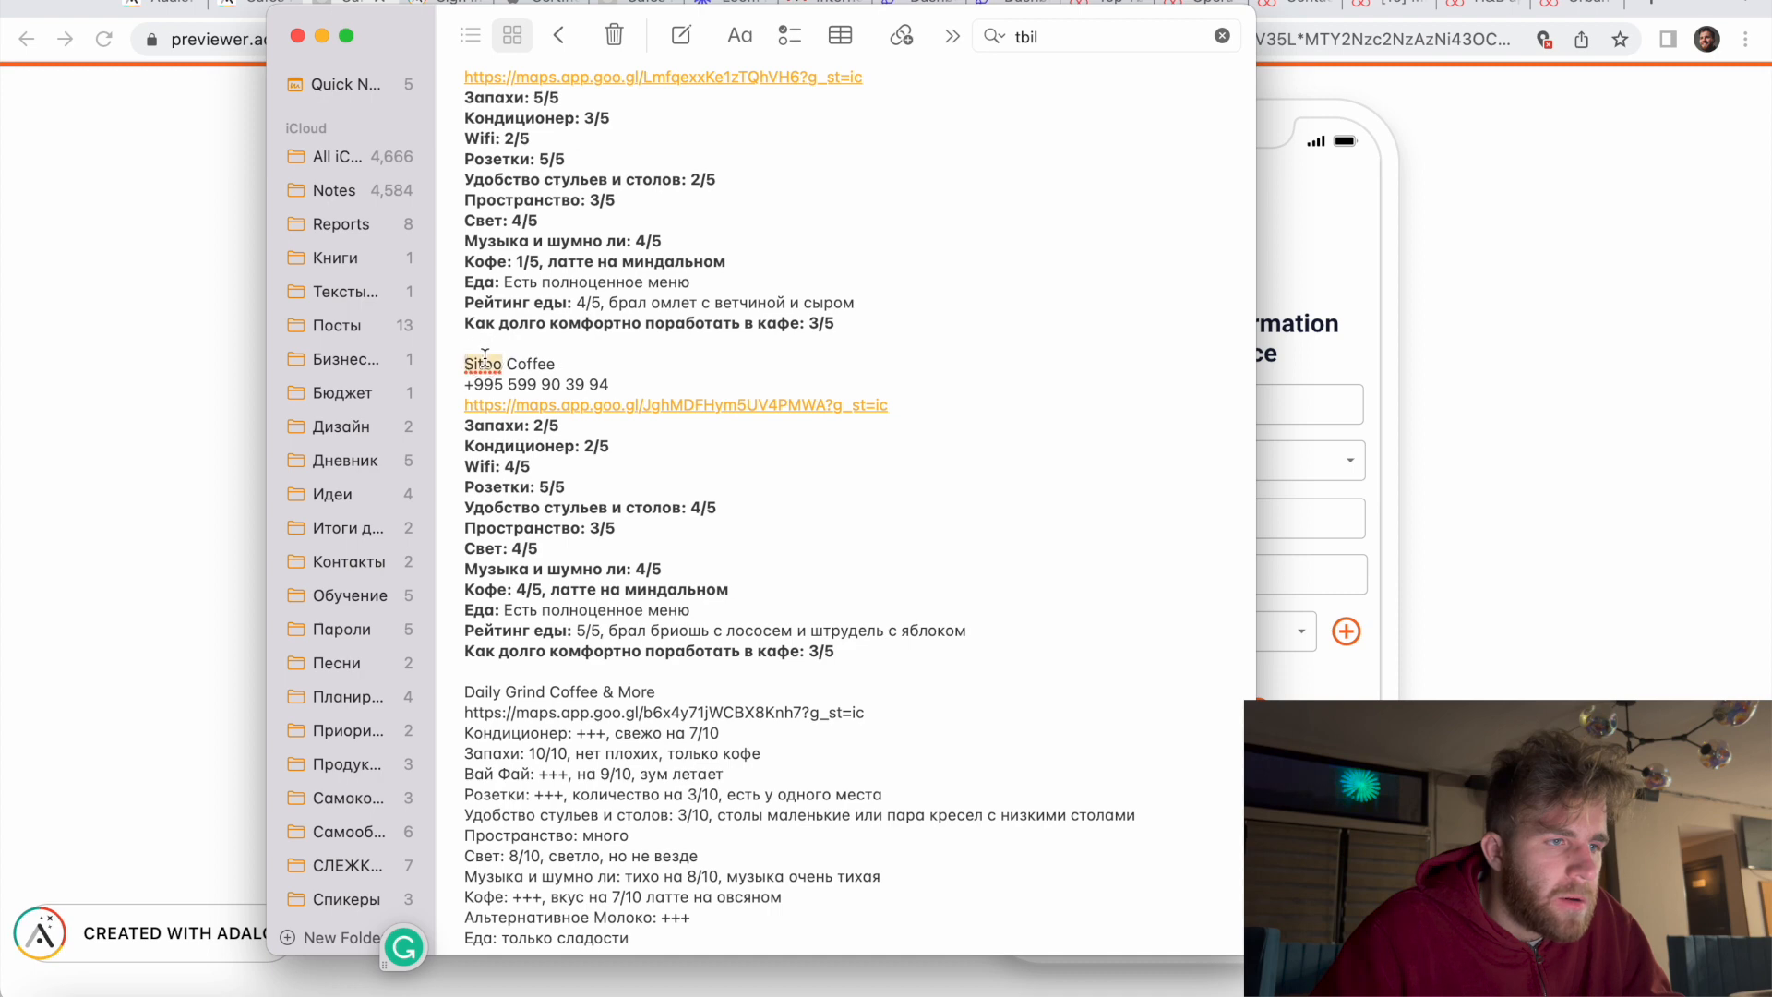
{"action": "key", "text": "super+c"}
{"action": "left_click", "coordinate": [1336, 379]}
{"action": "left_click", "coordinate": [1247, 397]}
{"action": "key", "text": "super+v"}
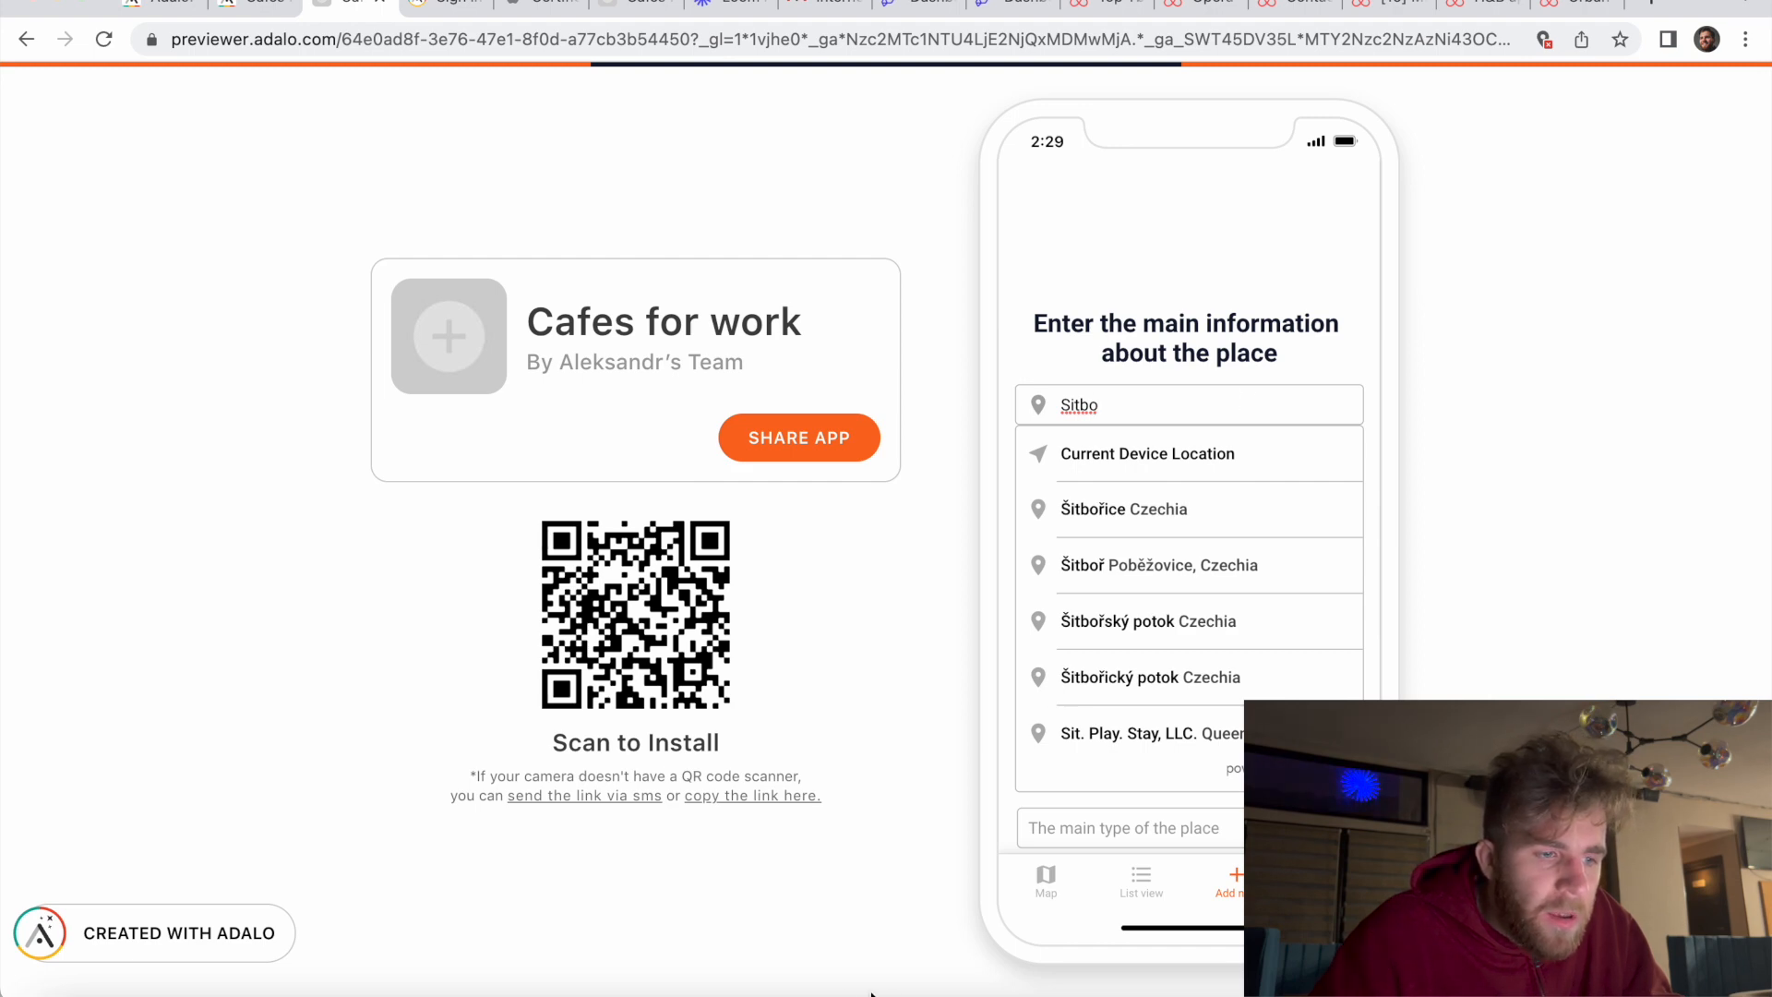
Step: Search for the new place by the full name Sitbo Coffee copied from Notes and pick the Pkhovi Street, Tbilisi match
{"action": "left_click", "coordinate": [602, 950]}
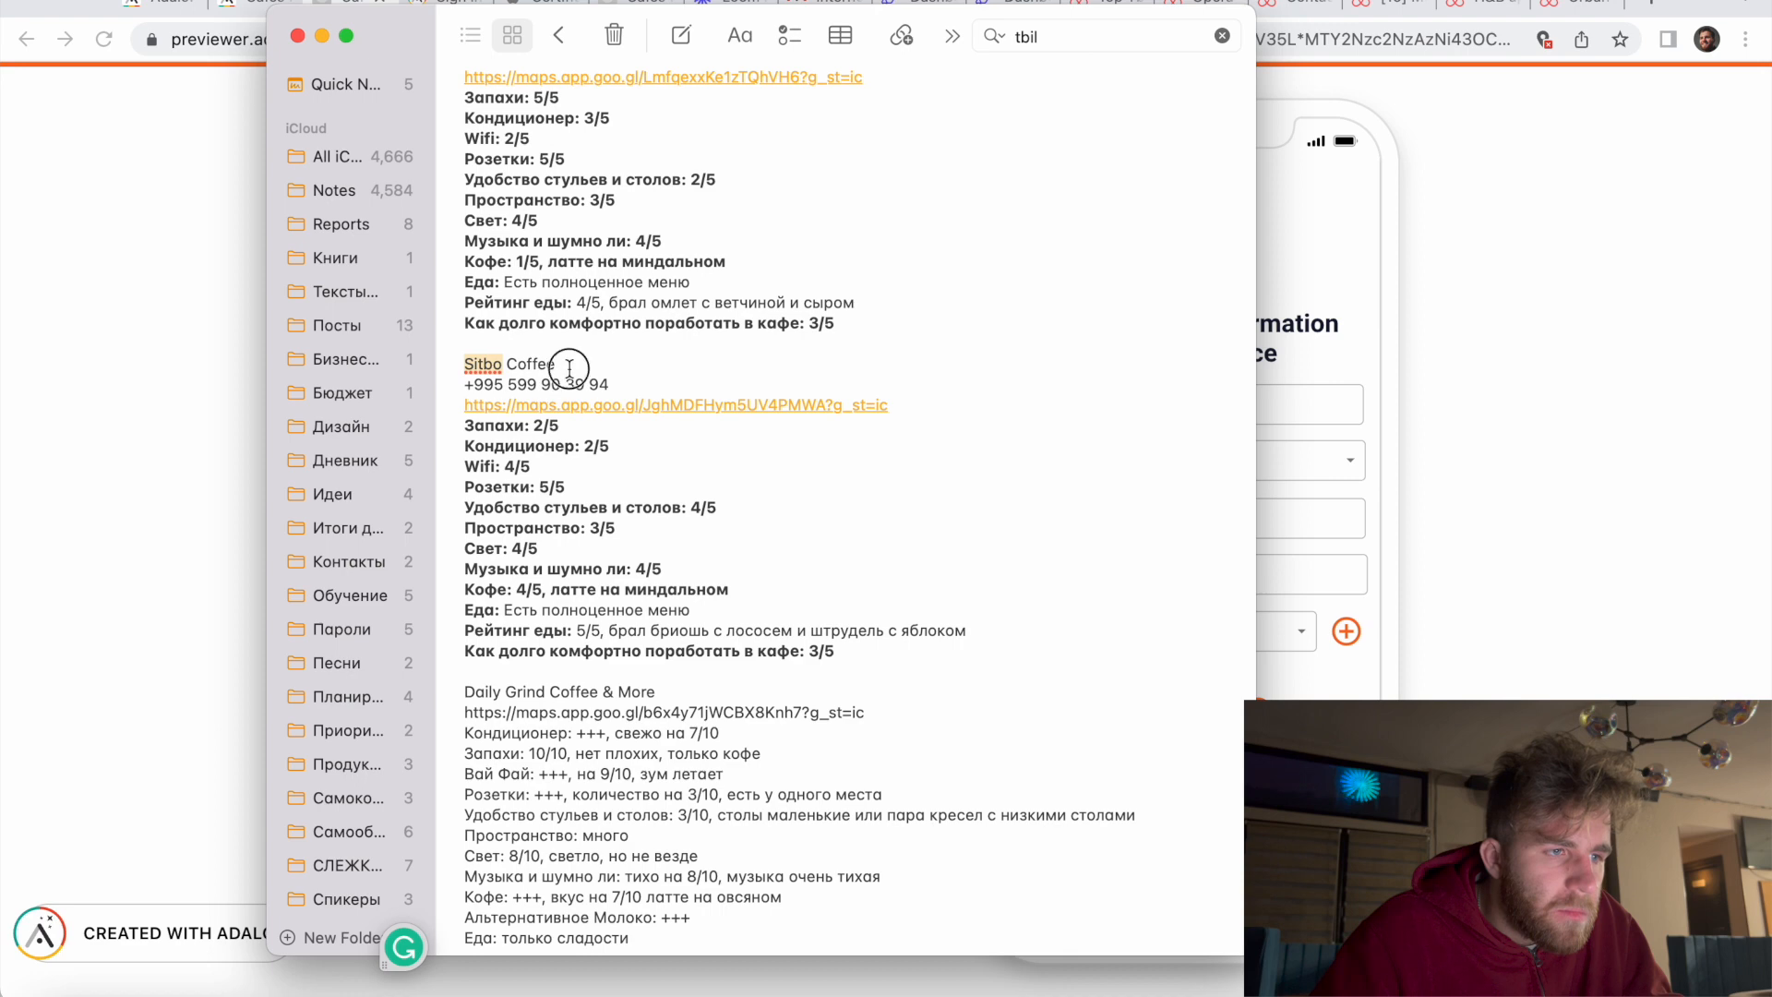
{"action": "left_click_drag", "start_coordinate": [567, 362], "coordinate": [461, 362]}
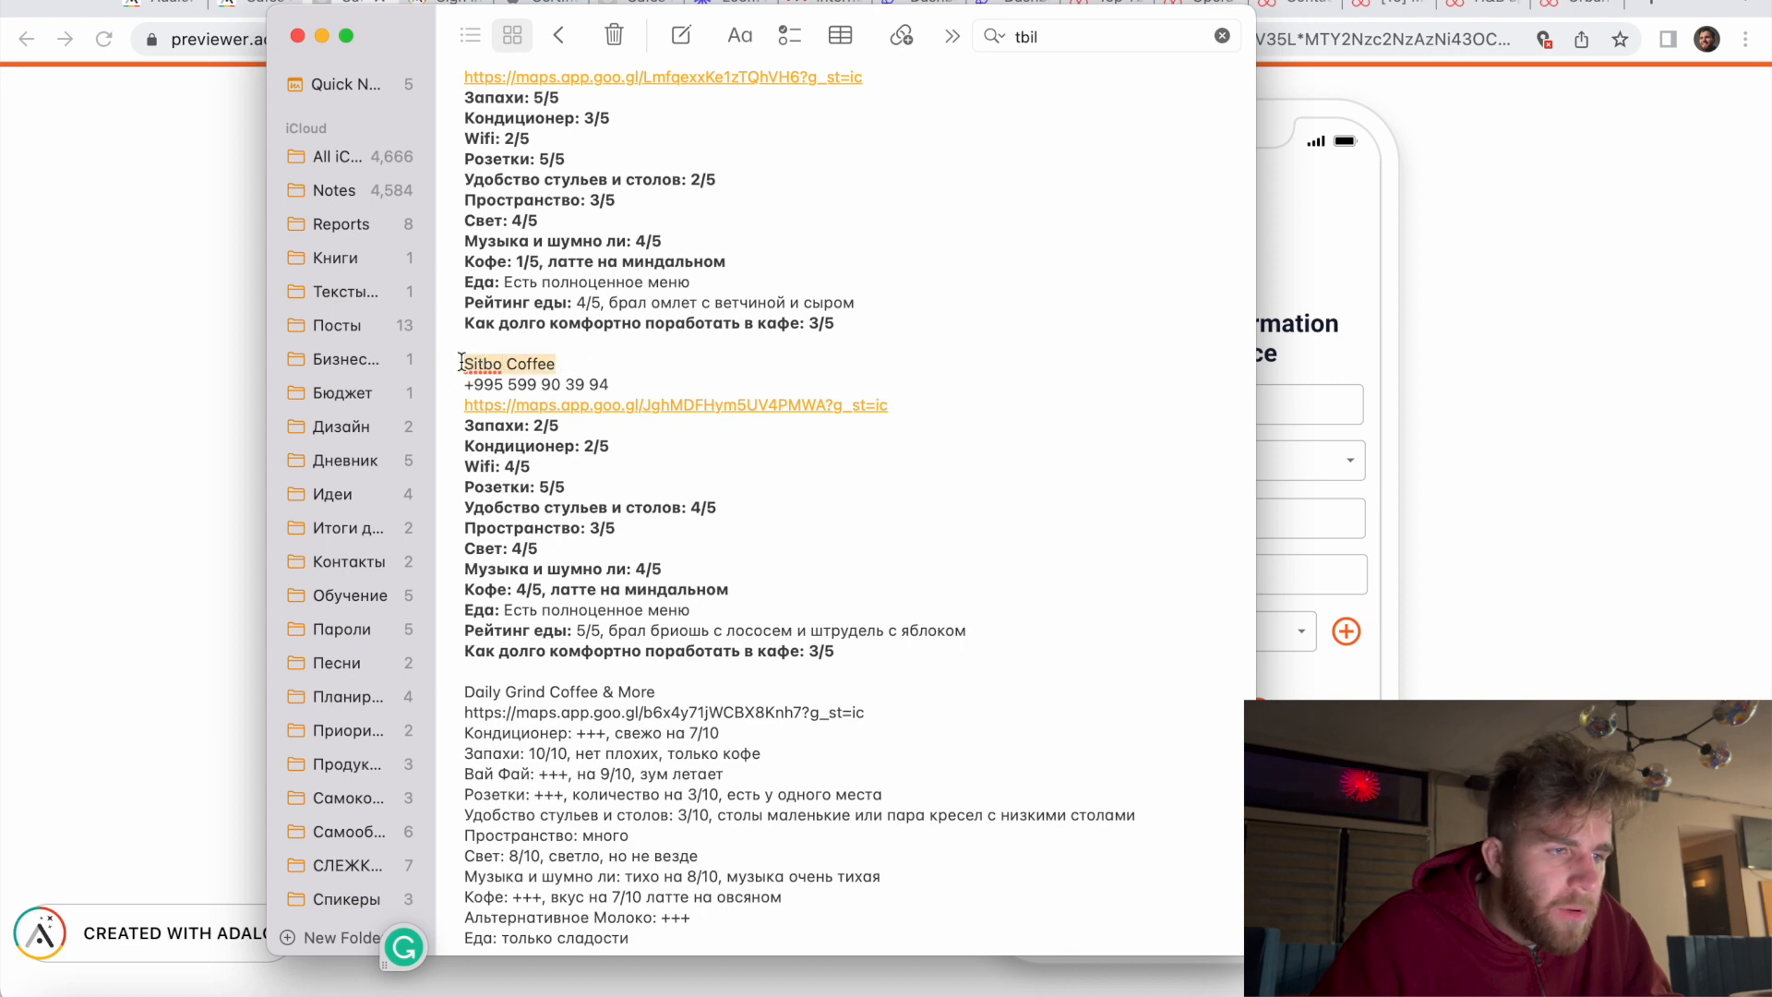
{"action": "left_click", "coordinate": [1330, 419]}
{"action": "key", "text": "super+v"}
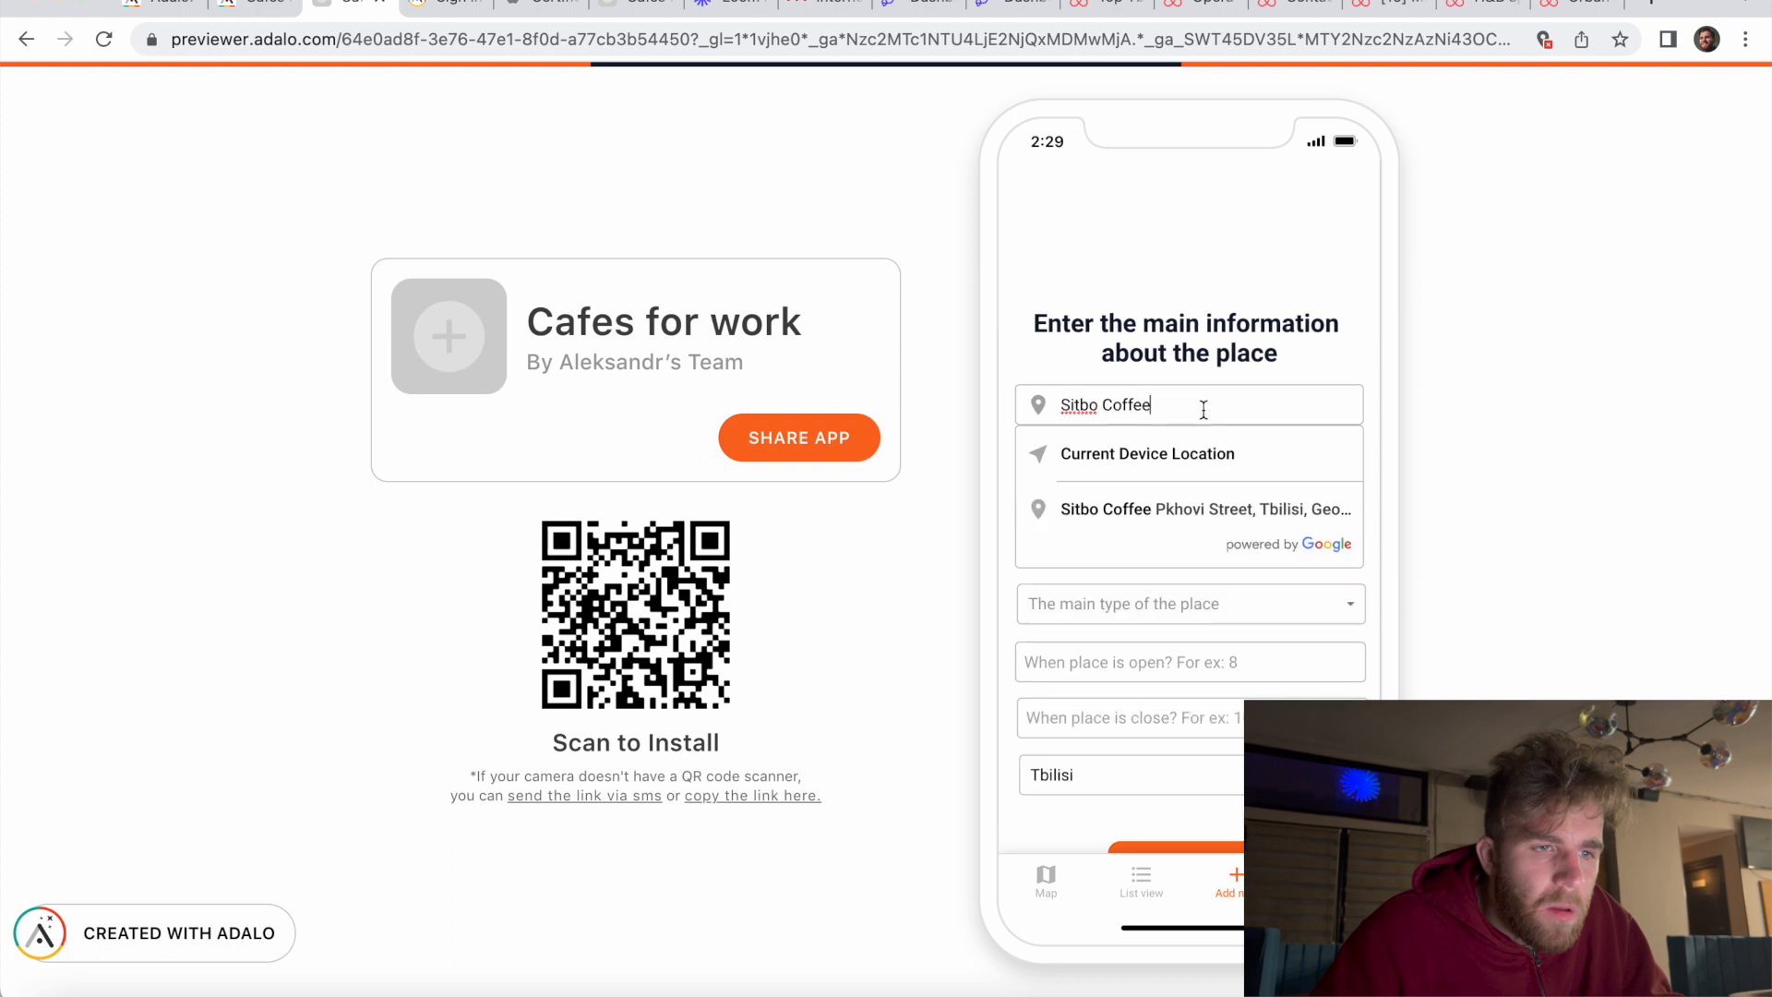
{"action": "left_click", "coordinate": [1180, 508]}
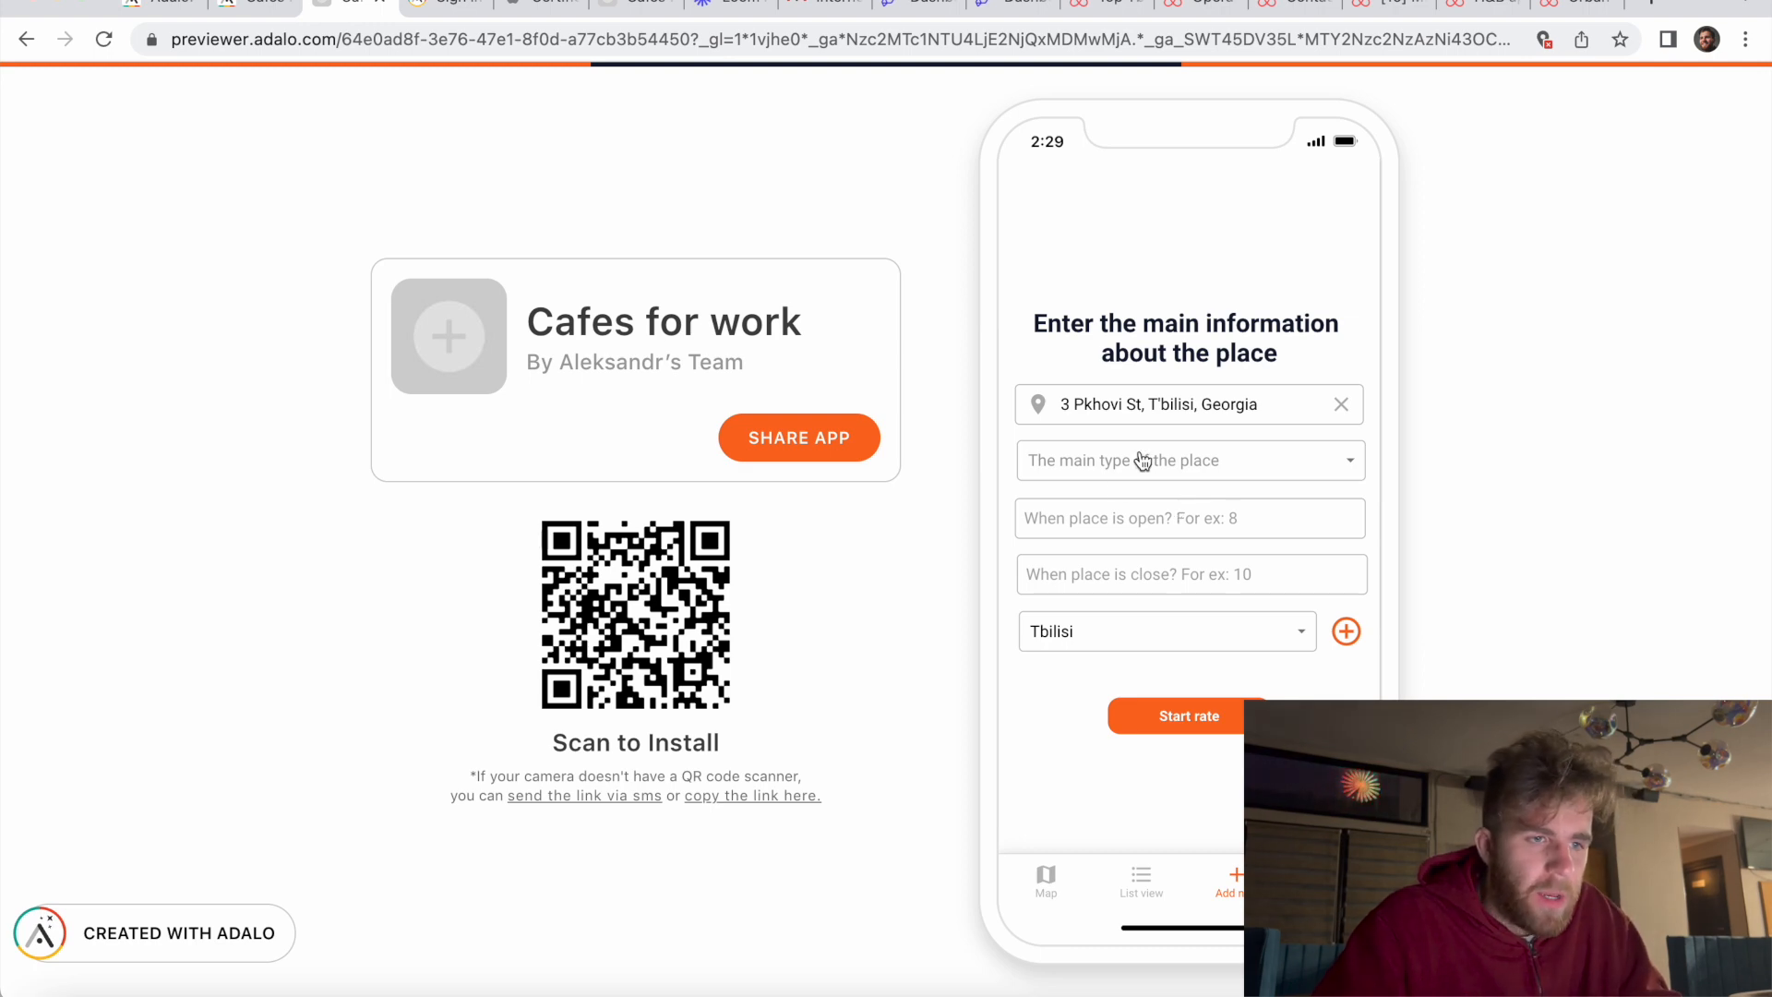
Step: Check the Sitbo Coffee entry in Notes and set the new place's main type to Cafe
{"action": "left_click", "coordinate": [604, 955]}
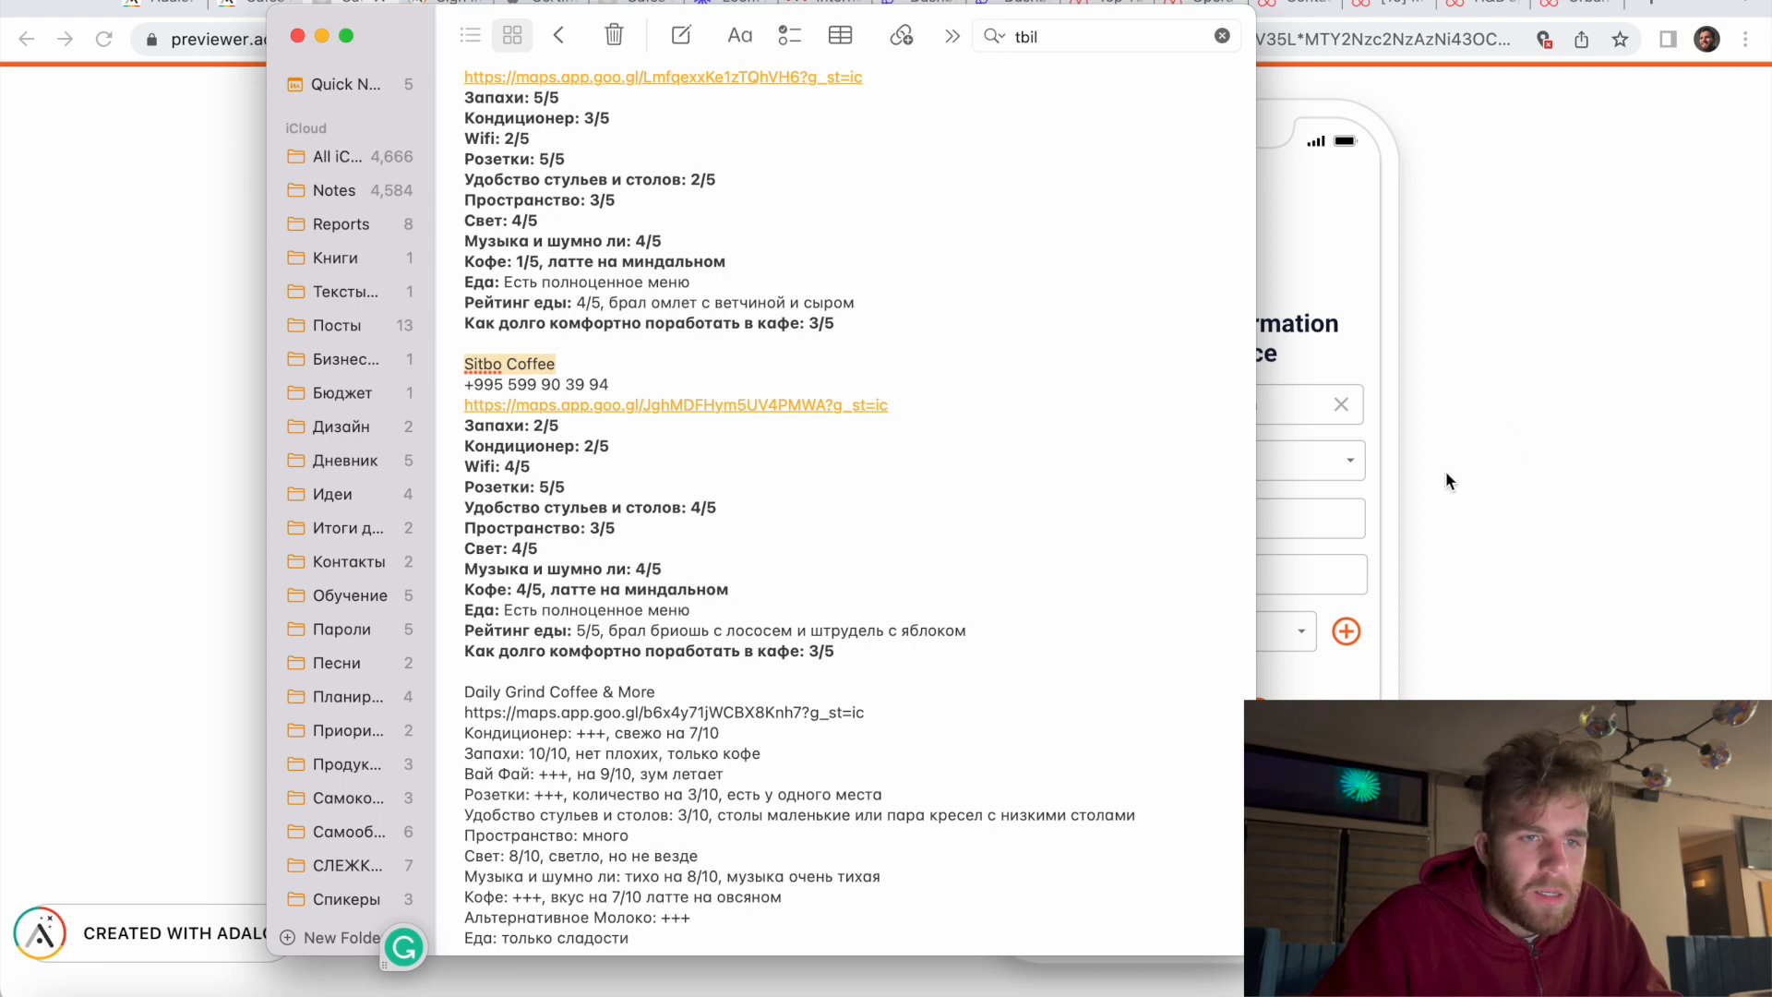
{"action": "left_click", "coordinate": [1380, 489]}
{"action": "left_click", "coordinate": [1170, 469]}
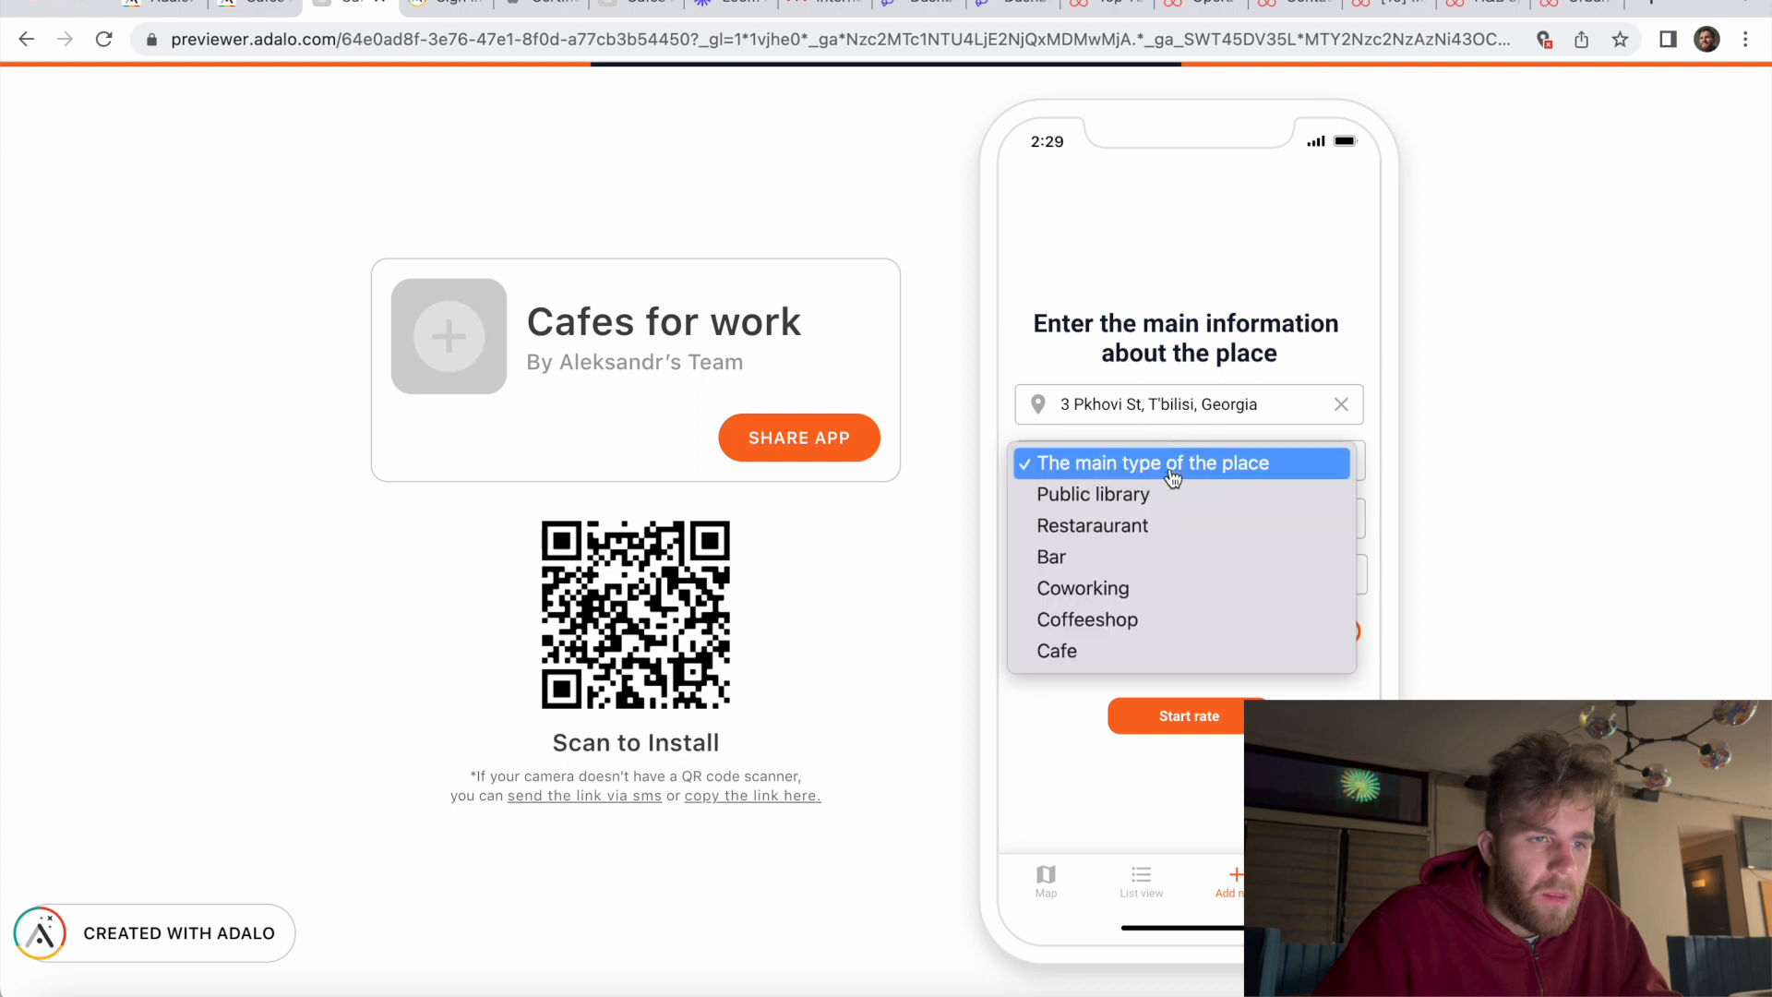
{"action": "left_click", "coordinate": [1098, 657]}
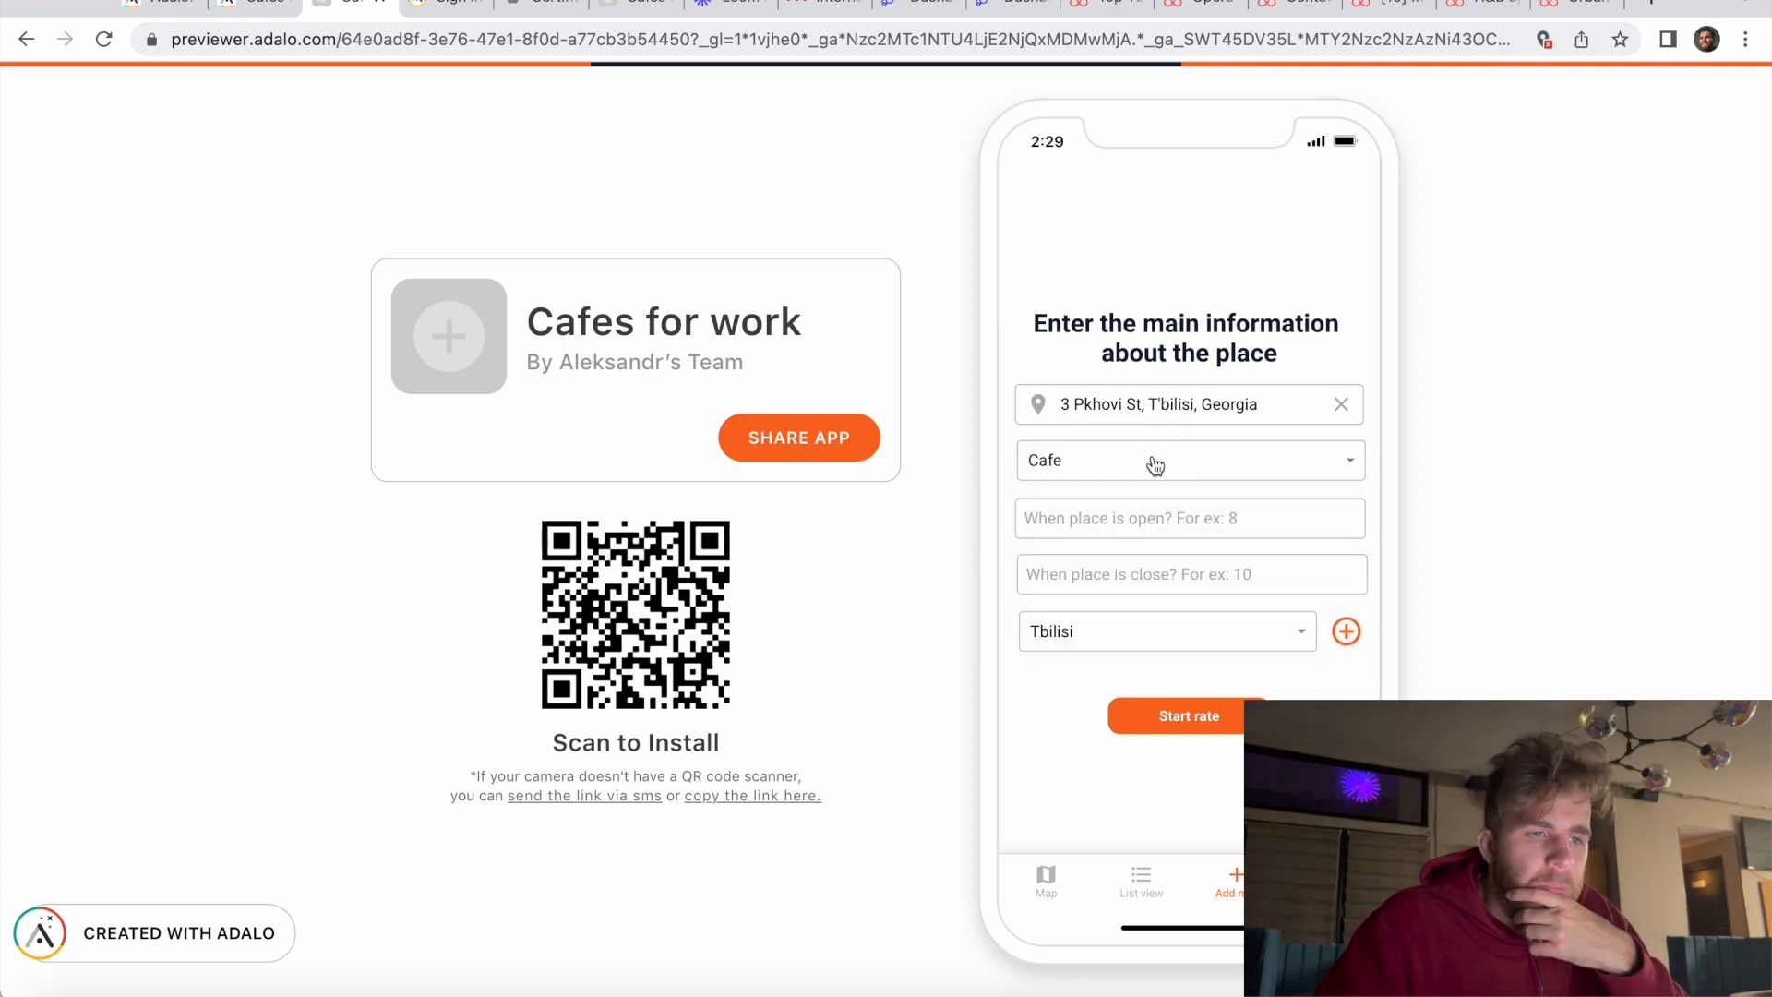
Step: Set the place's opening hour to 8 and closing hour to 10, and start rating it
{"action": "left_click", "coordinate": [1121, 522]}
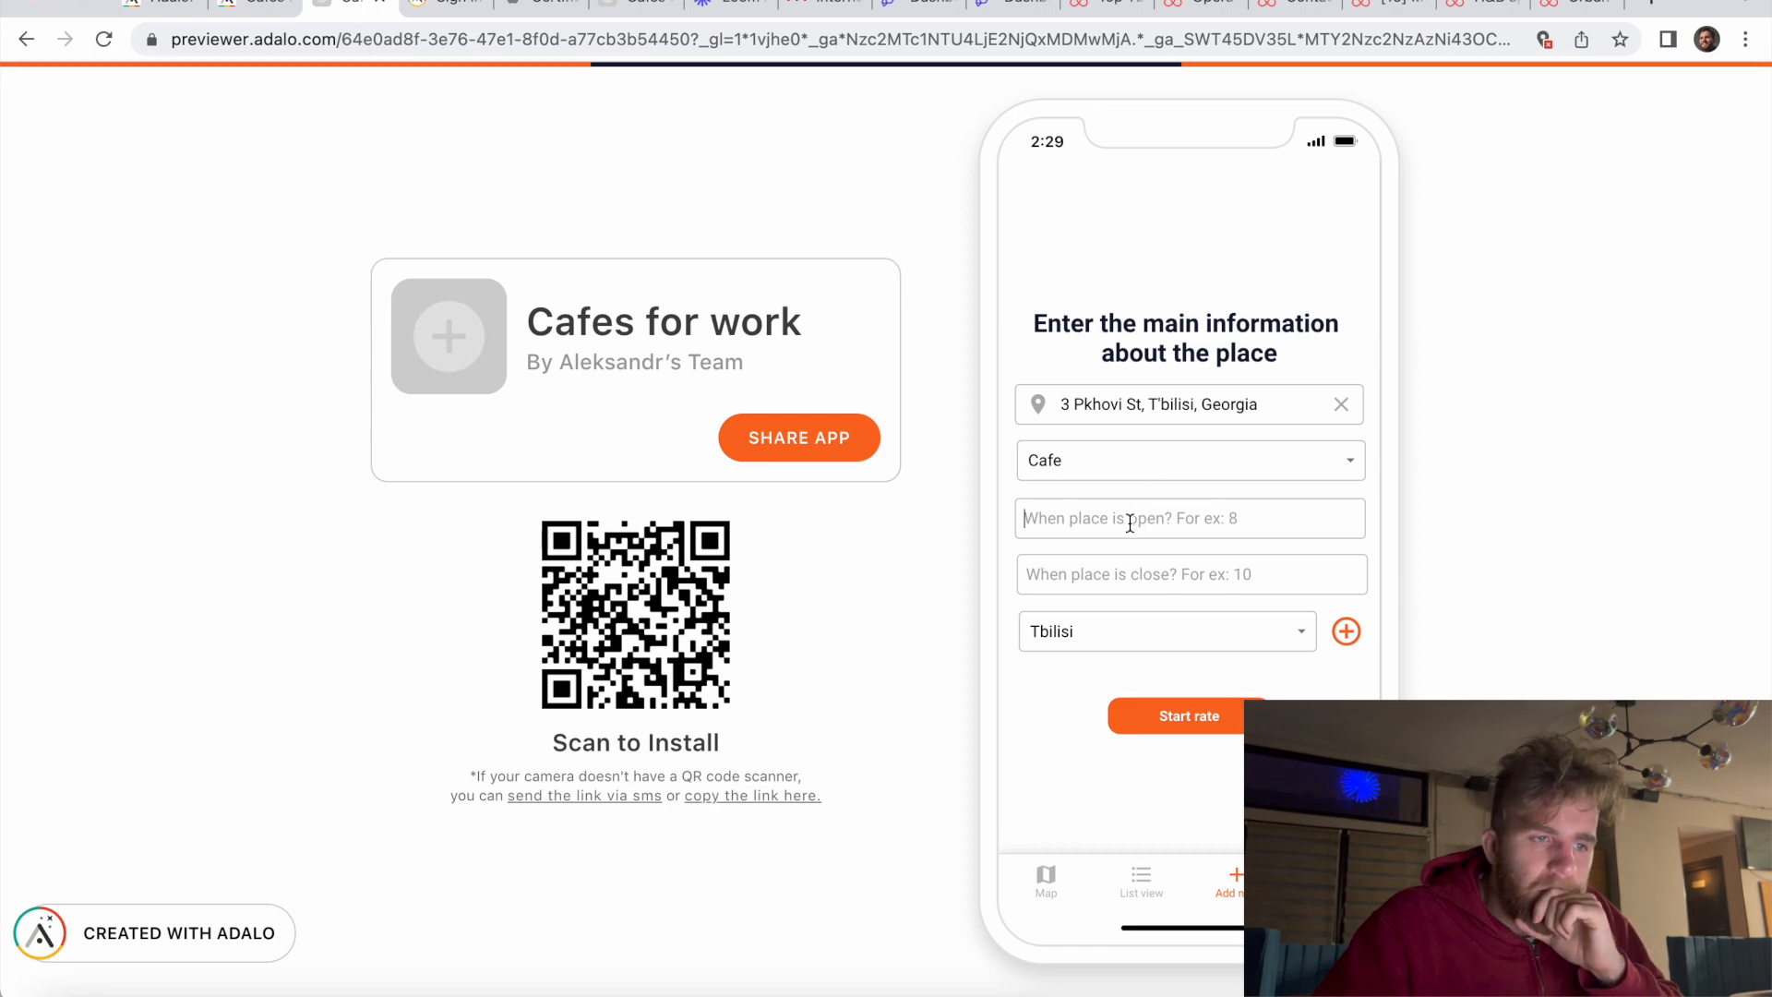
{"action": "left_click", "coordinate": [521, 959]}
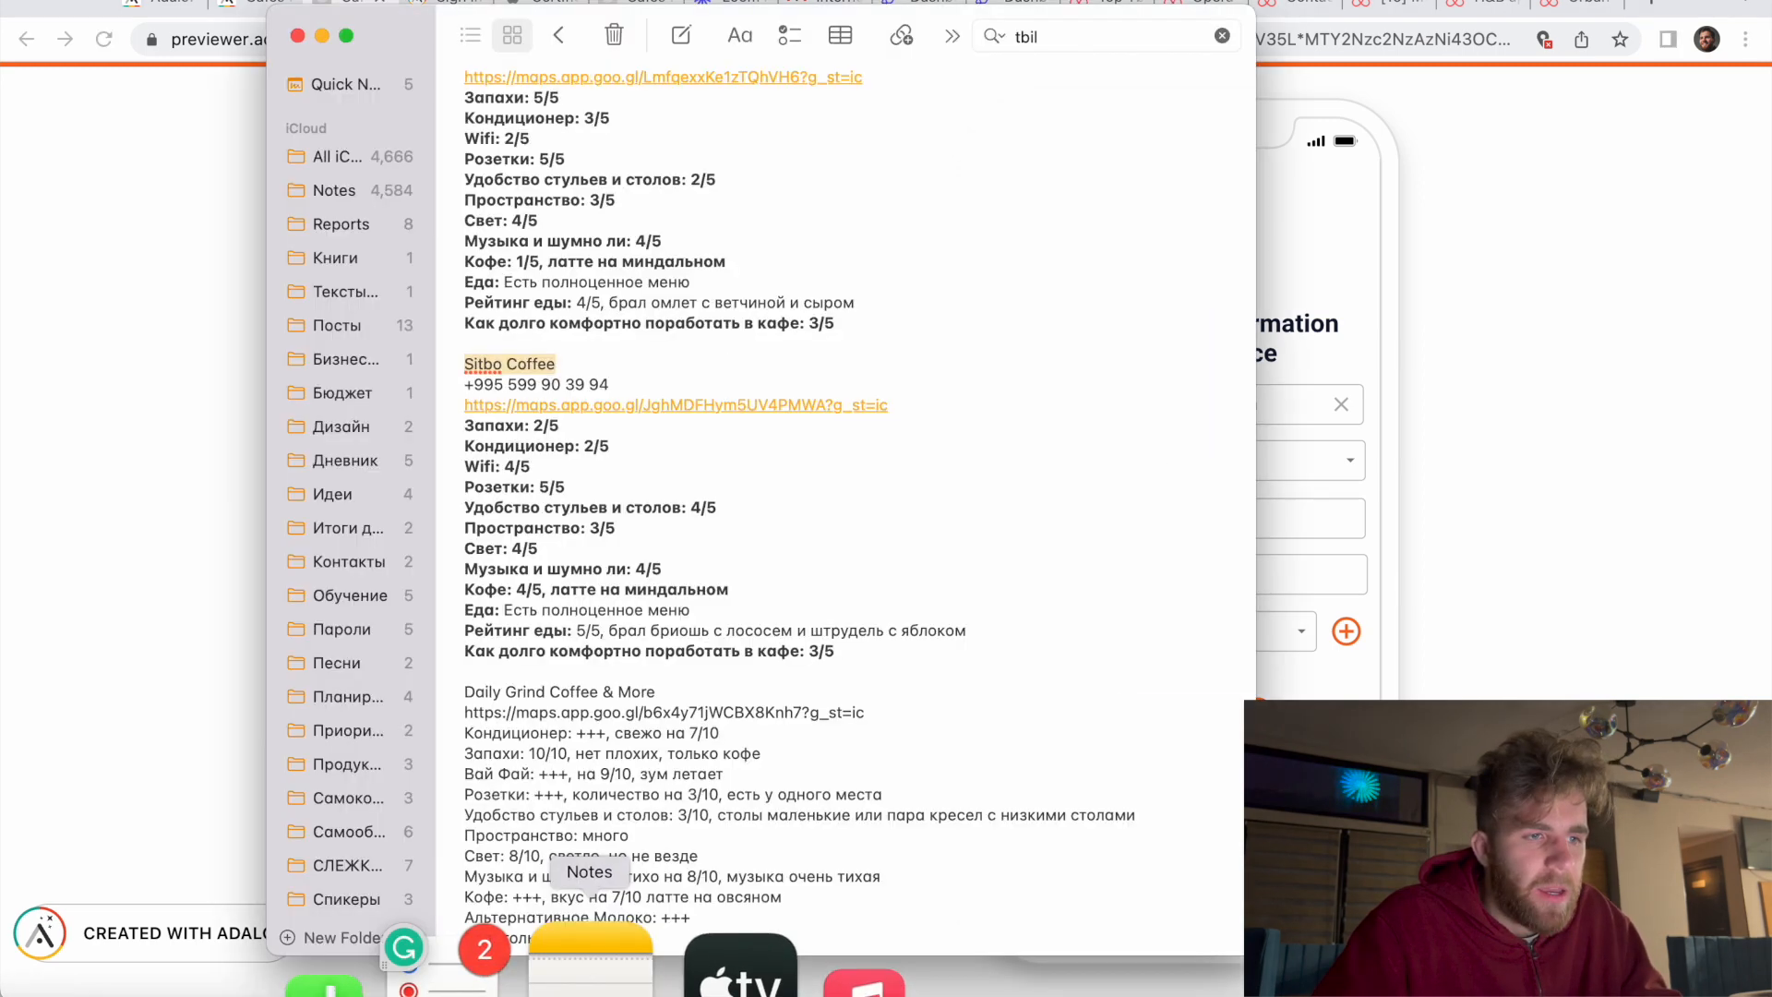
{"action": "key", "text": "super+Tab"}
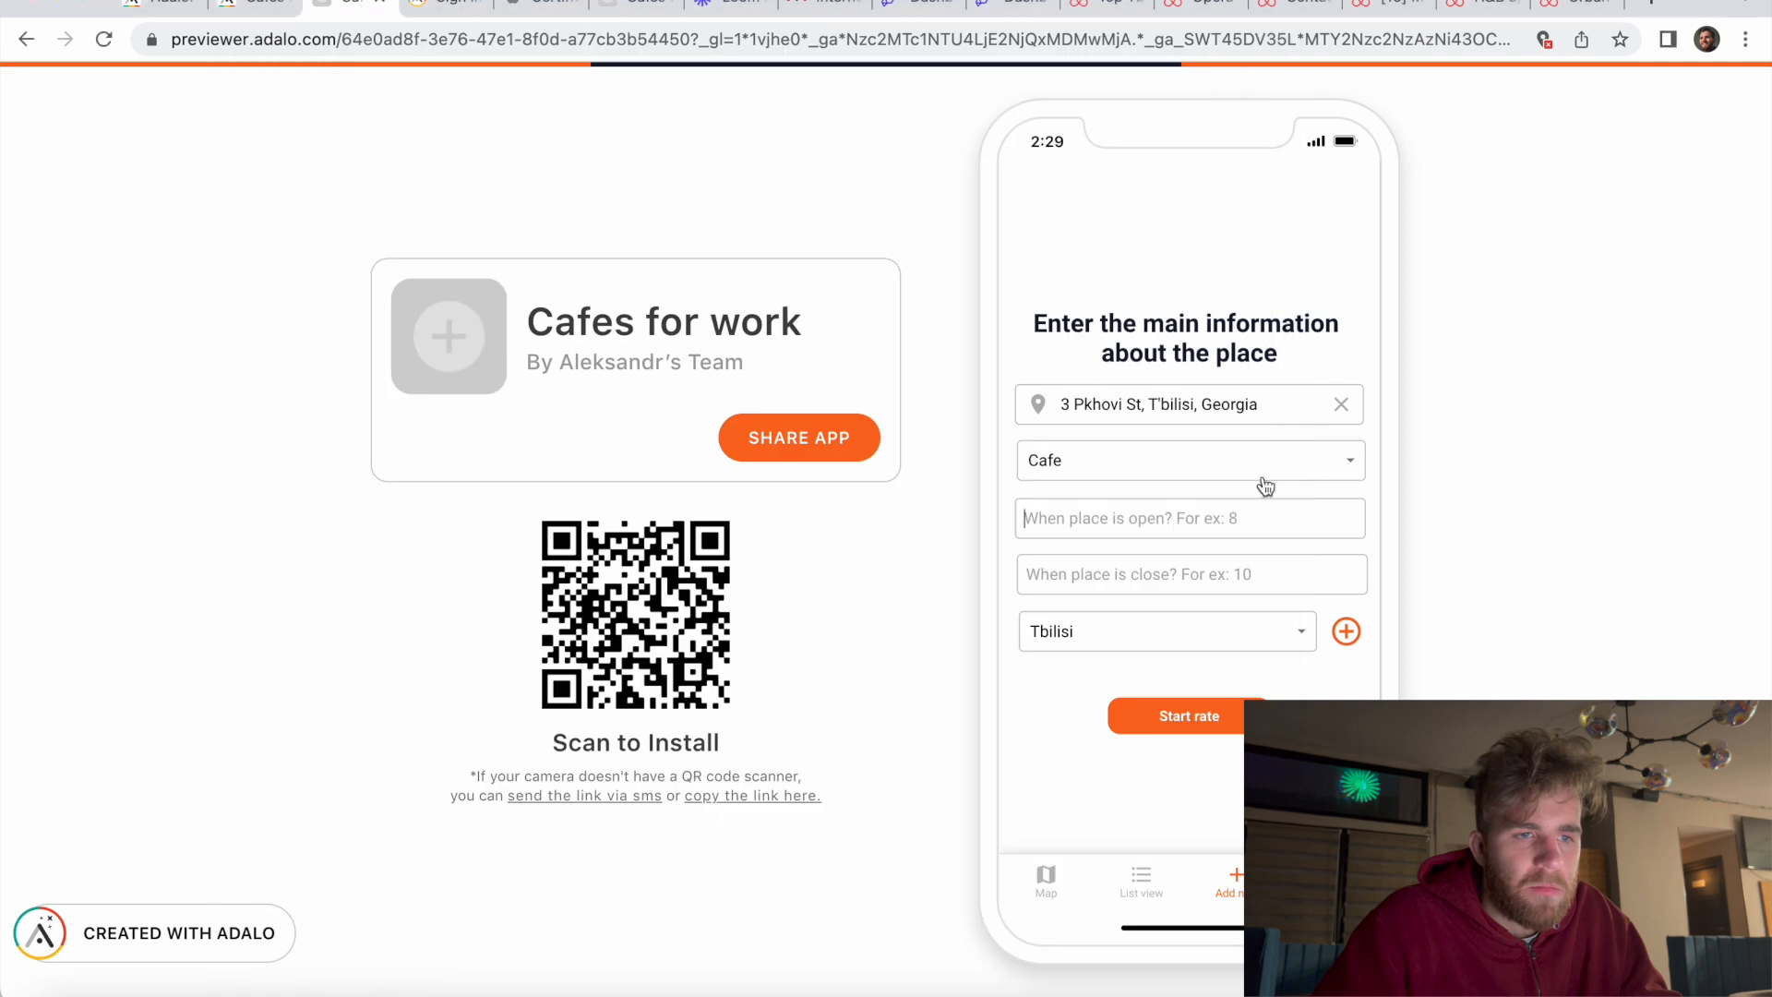
{"action": "type", "text": "8"}
{"action": "left_click", "coordinate": [1184, 572]}
{"action": "type", "text": "10"}
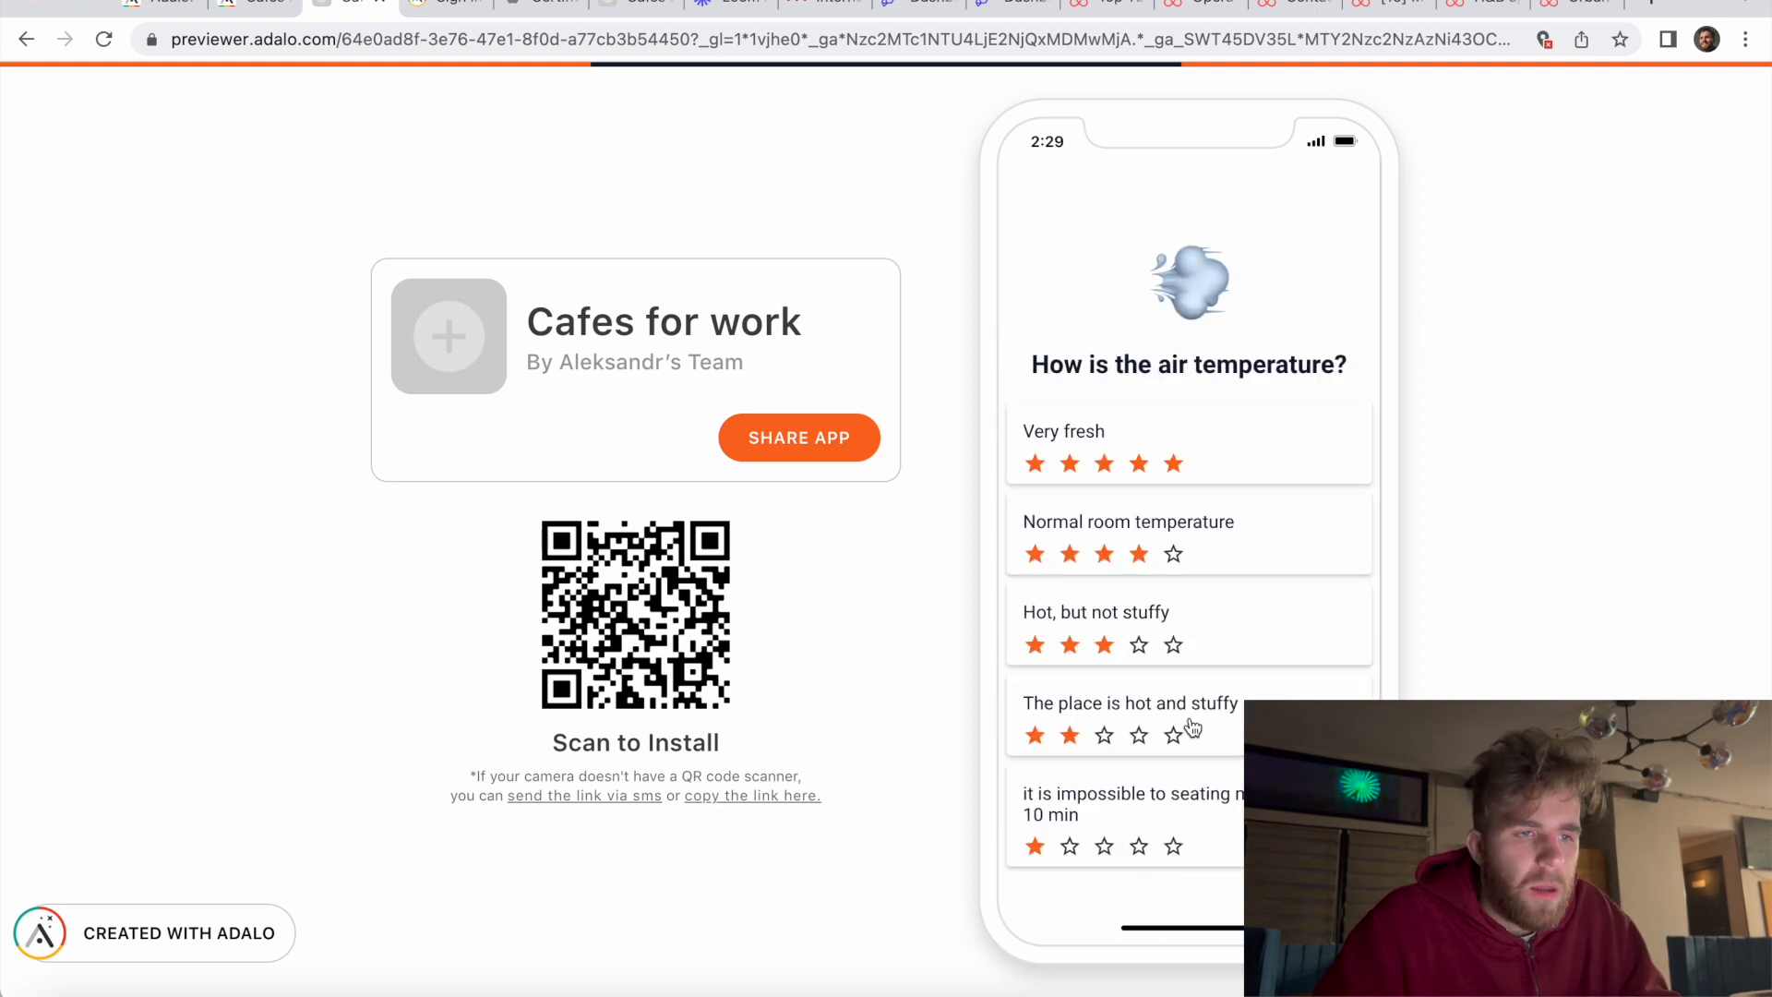
Step: Check Sitbo Coffee's air rating in Notes and rate the air temperature as "The place is hot and stuffy", two stars
{"action": "left_click", "coordinate": [581, 955]}
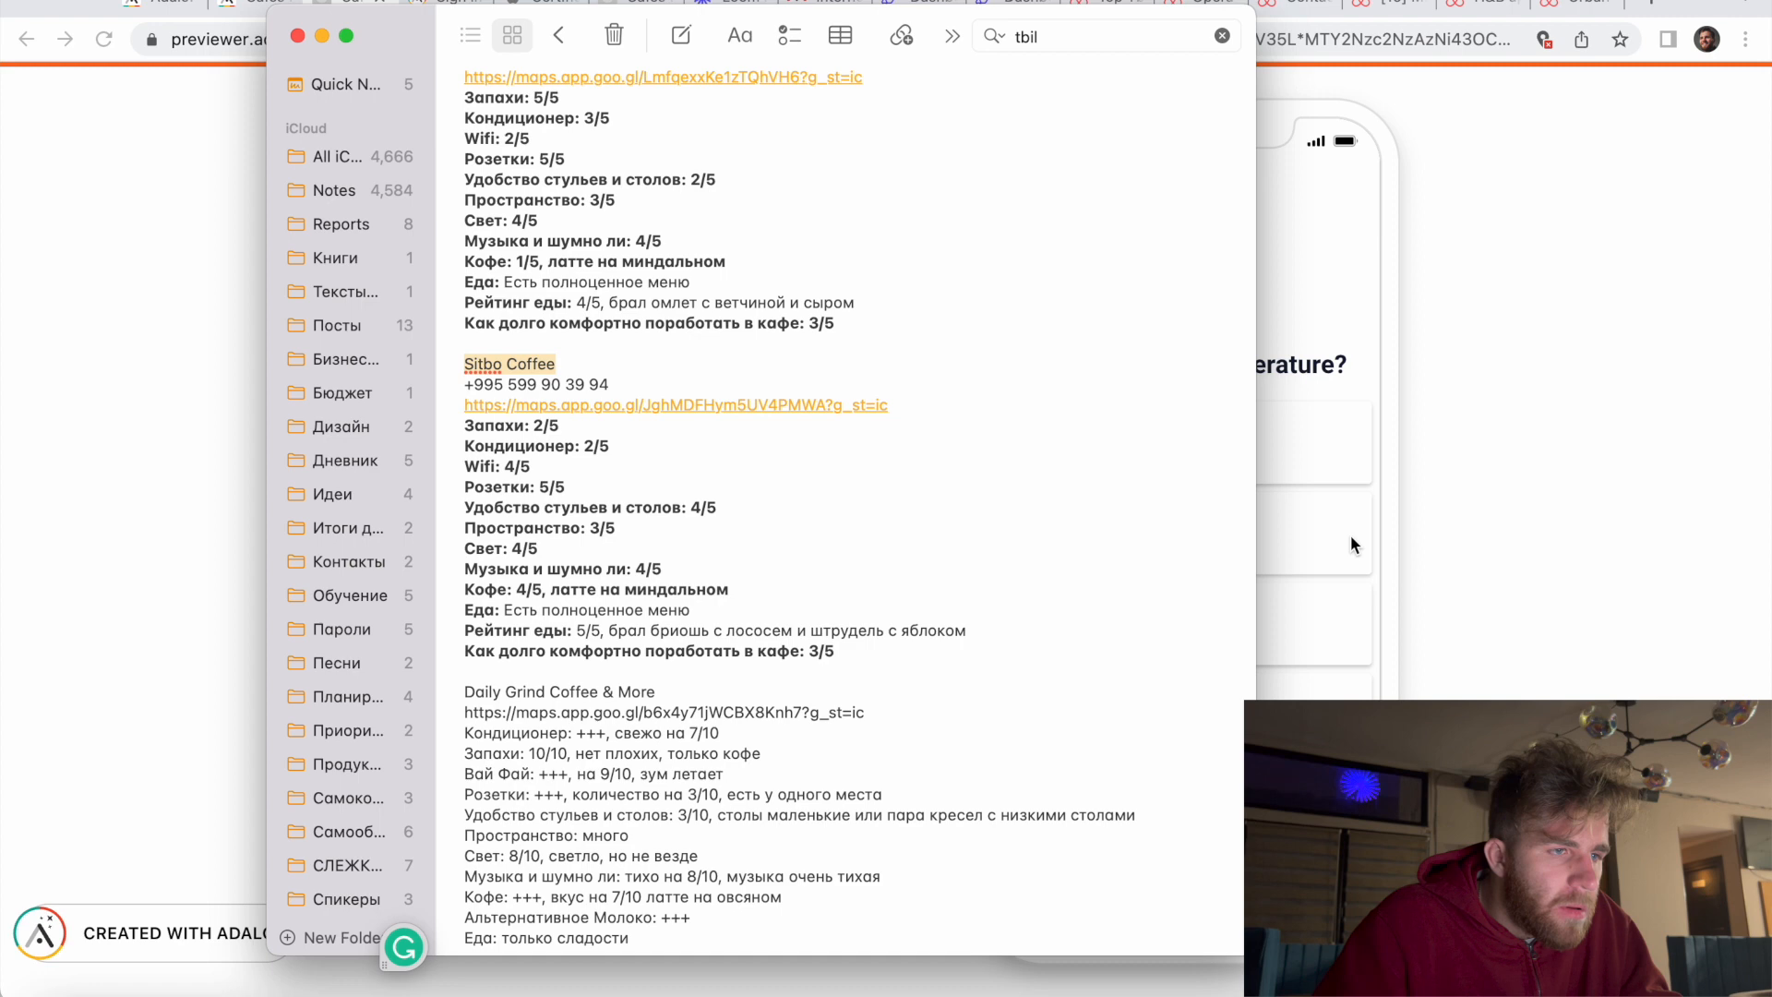
{"action": "left_click", "coordinate": [1369, 397]}
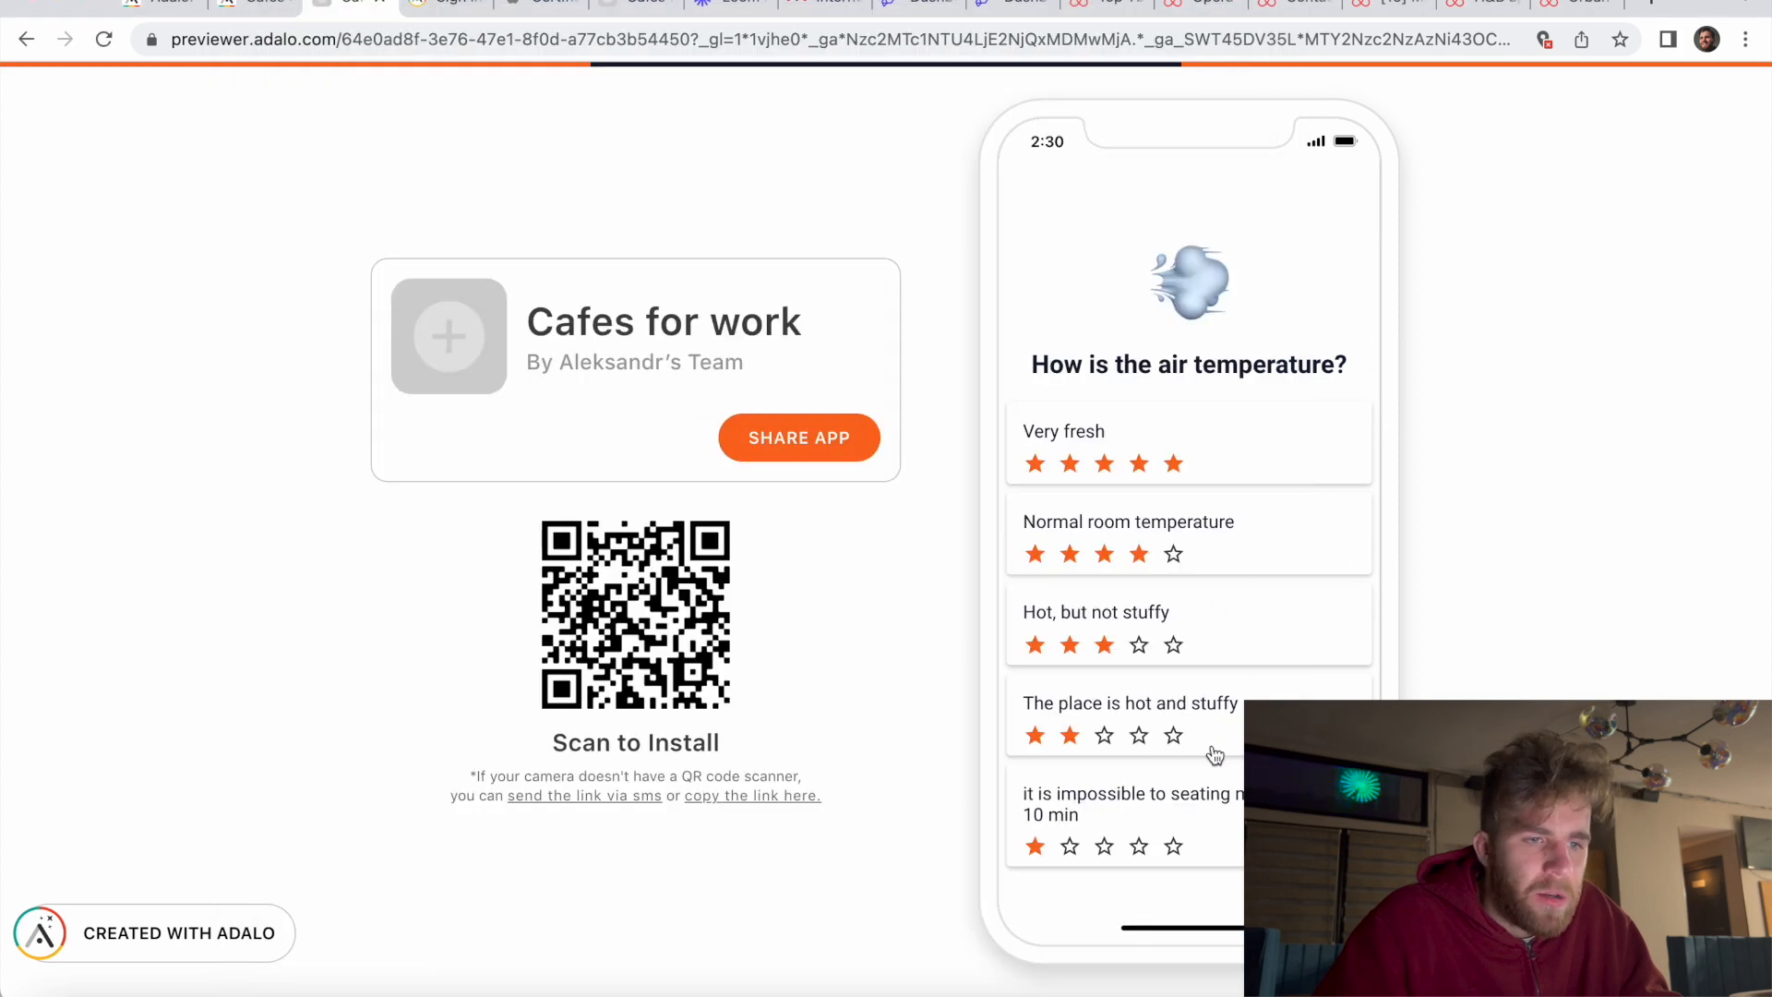
{"action": "left_click", "coordinate": [1156, 744]}
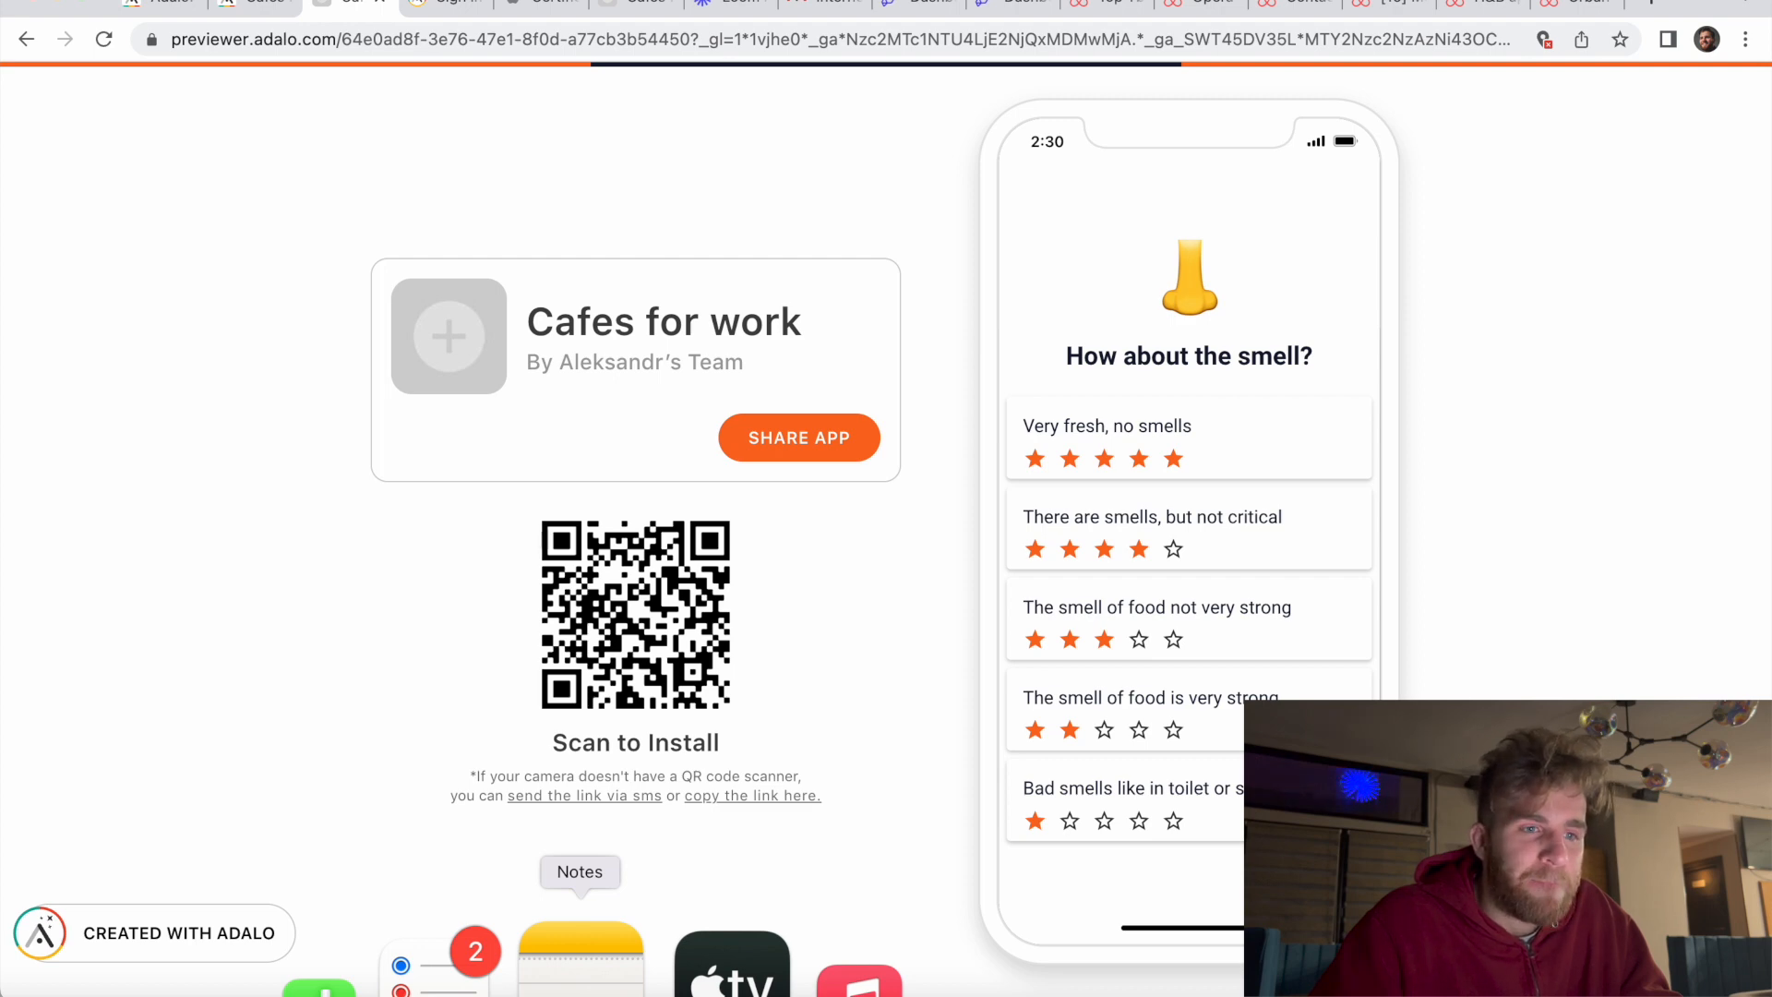
Step: Check Sitbo Coffee's smell rating in Notes and rate the smell as "The smell of food is very strong", two stars
{"action": "left_click", "coordinate": [581, 960]}
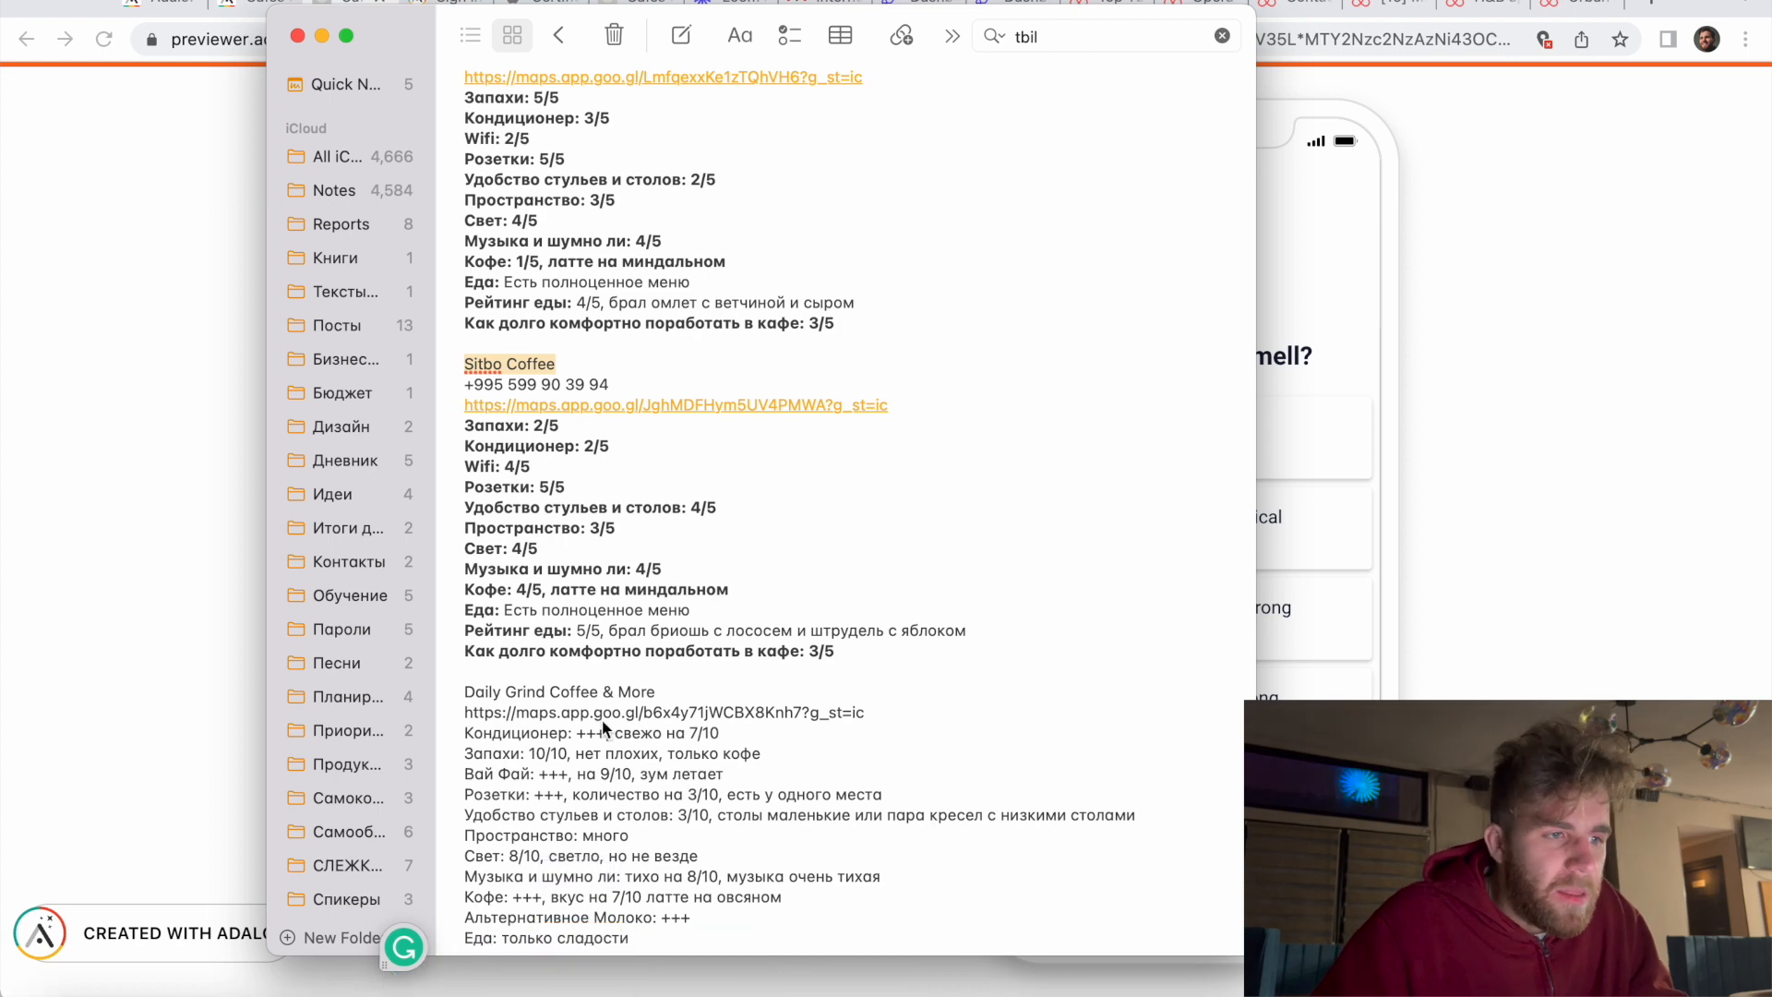
{"action": "left_click", "coordinate": [1353, 338]}
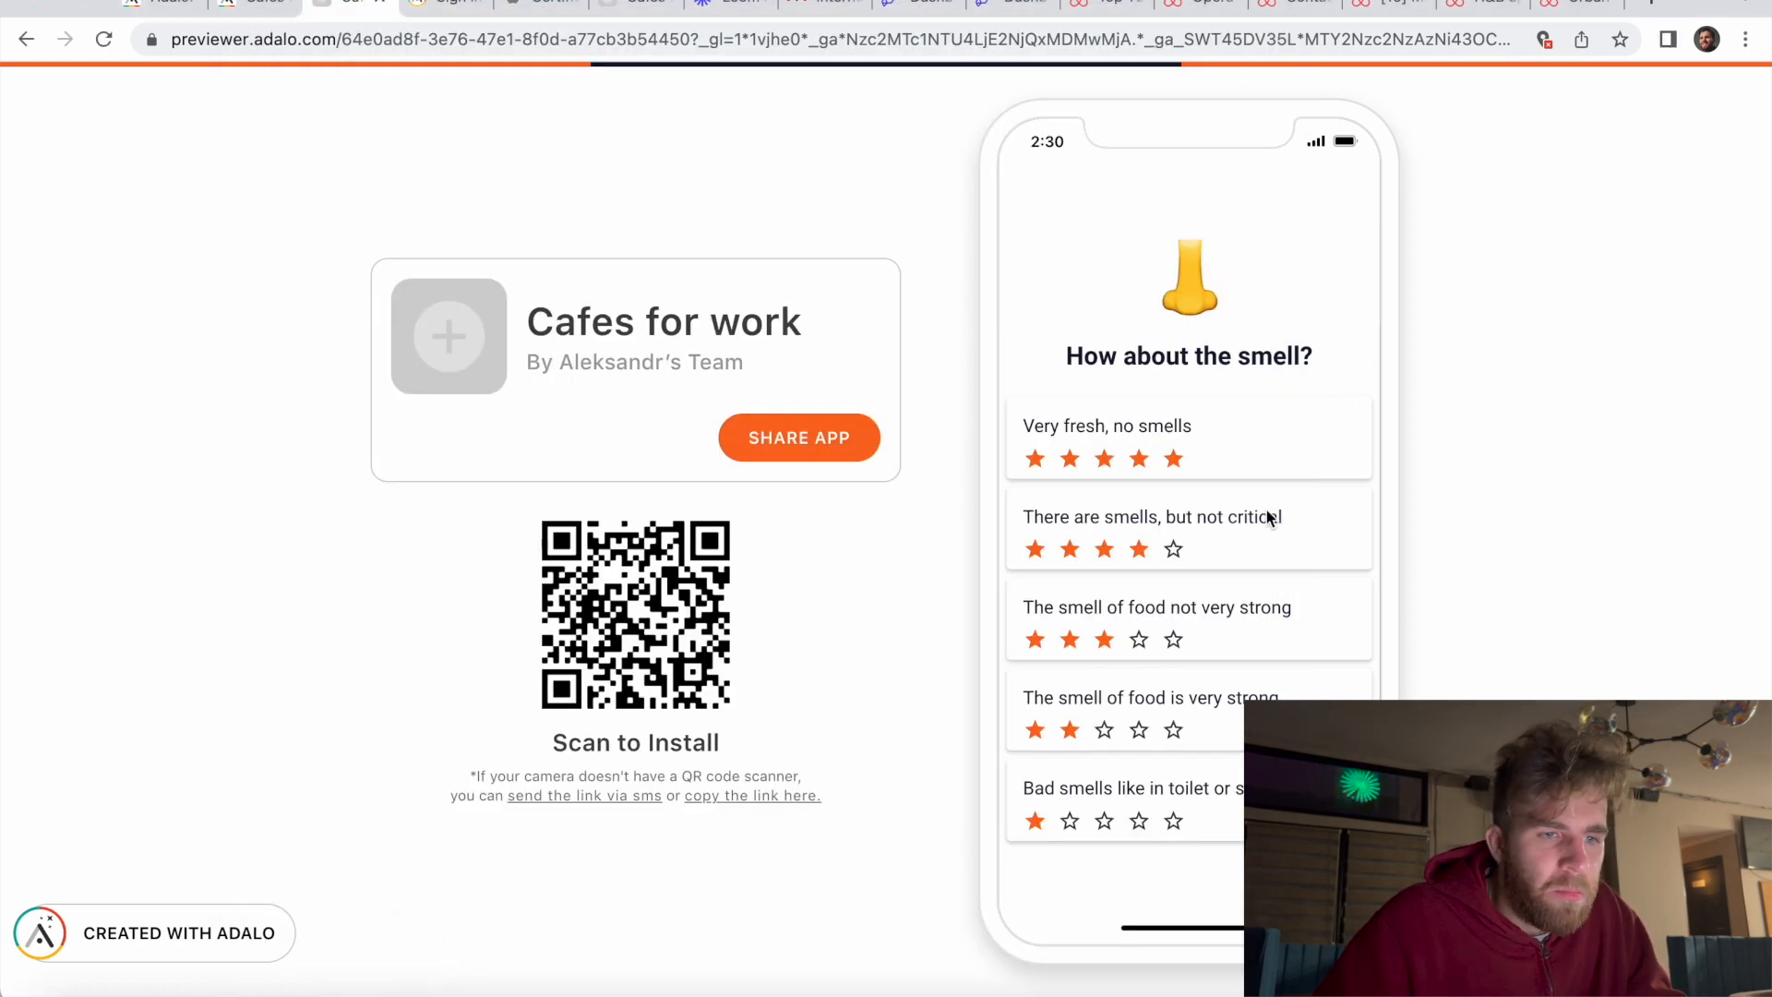
{"action": "left_click", "coordinate": [1222, 718]}
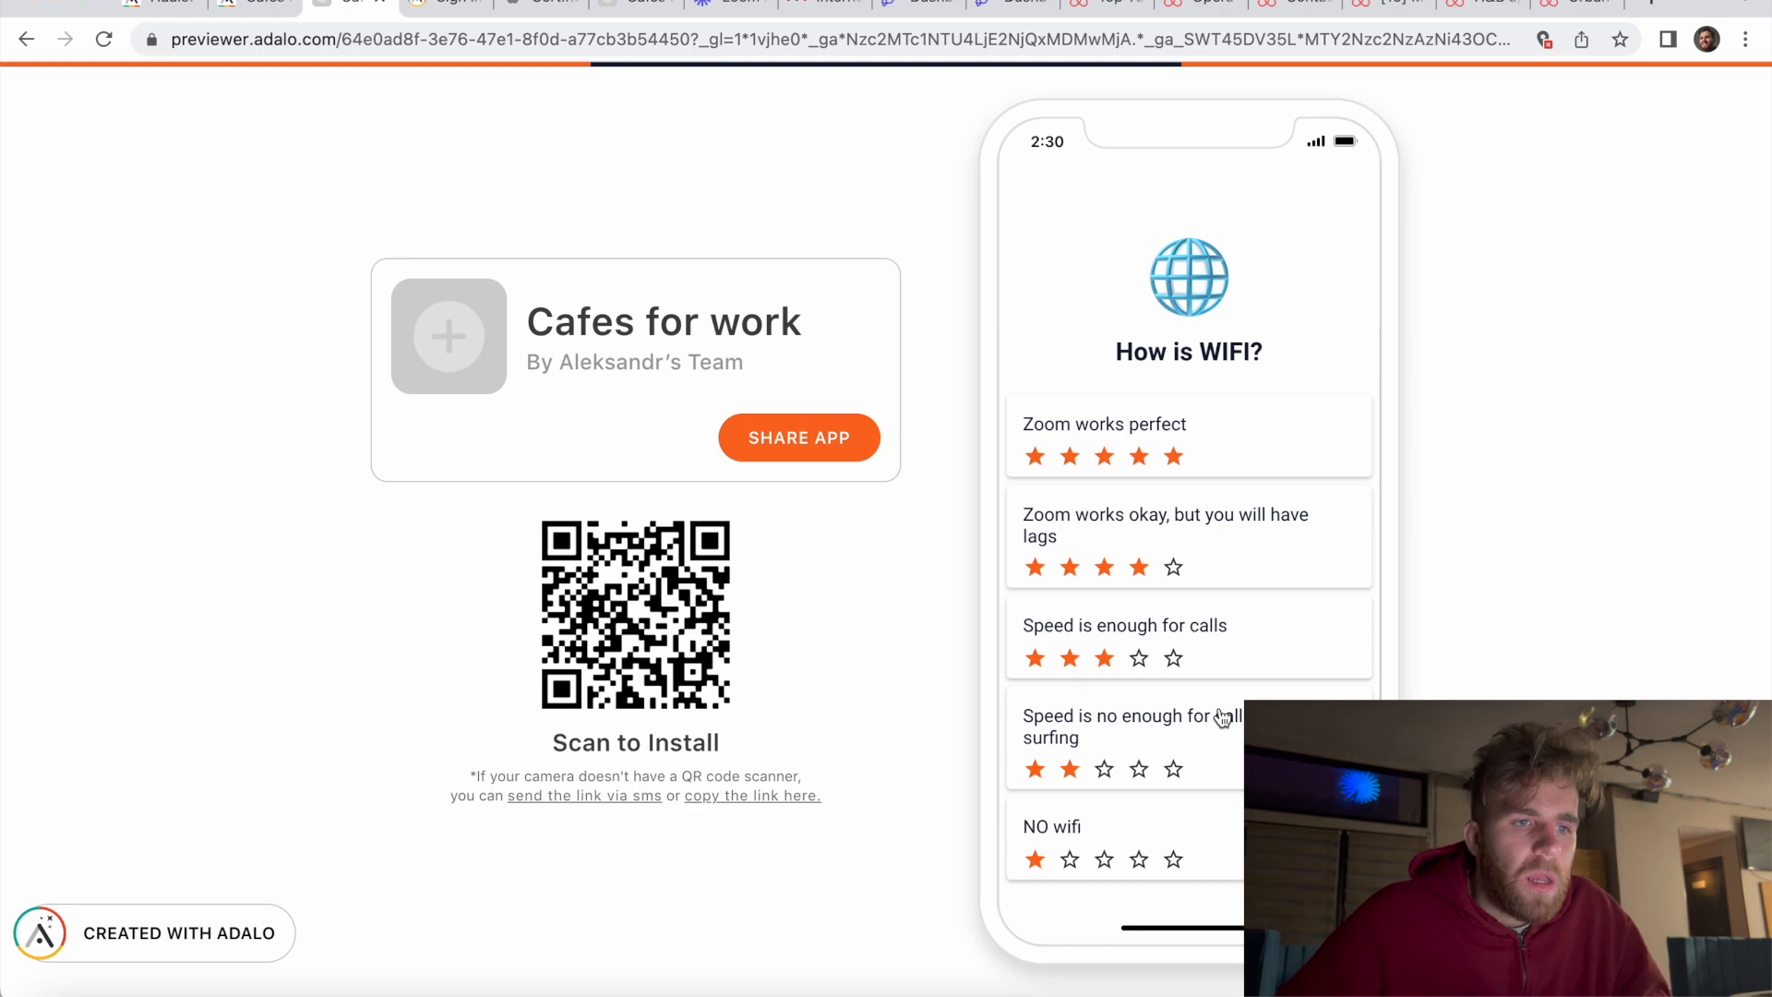
Step: Following Notes, rate the WiFi as "Zoom works okay, but you will have lags", four stars, and skip the WiFi speed question
{"action": "left_click", "coordinate": [609, 964]}
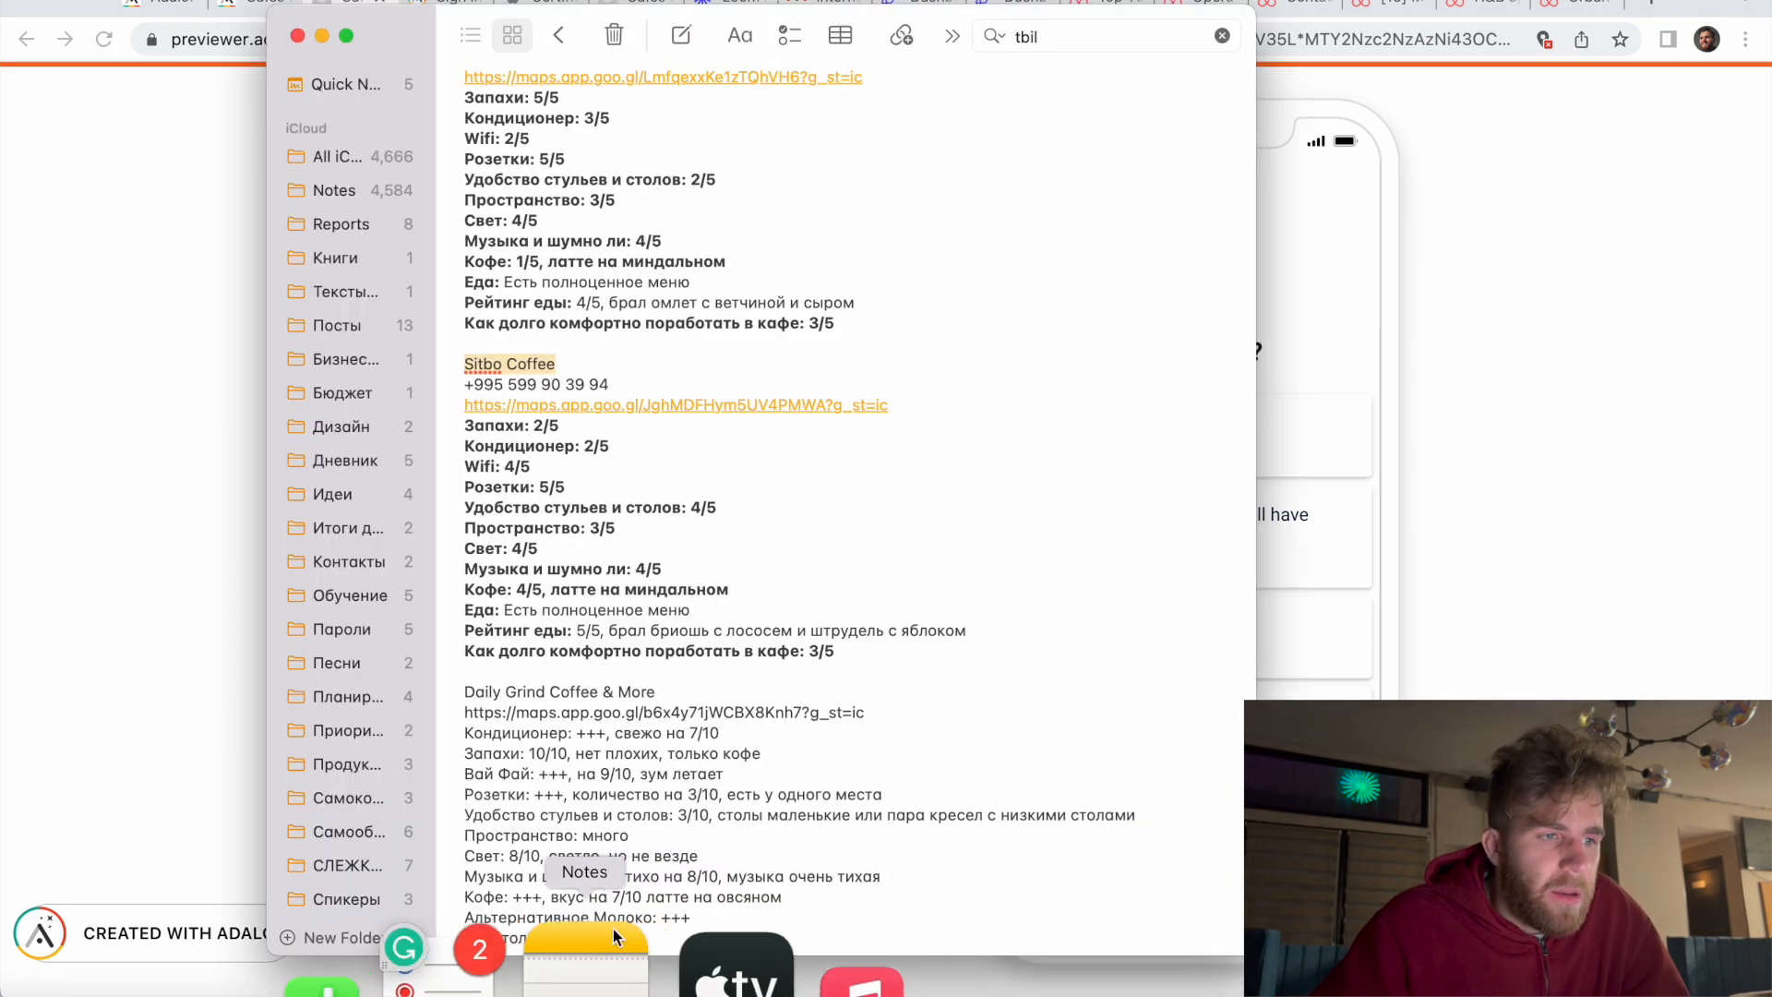
{"action": "left_click", "coordinate": [1368, 366]}
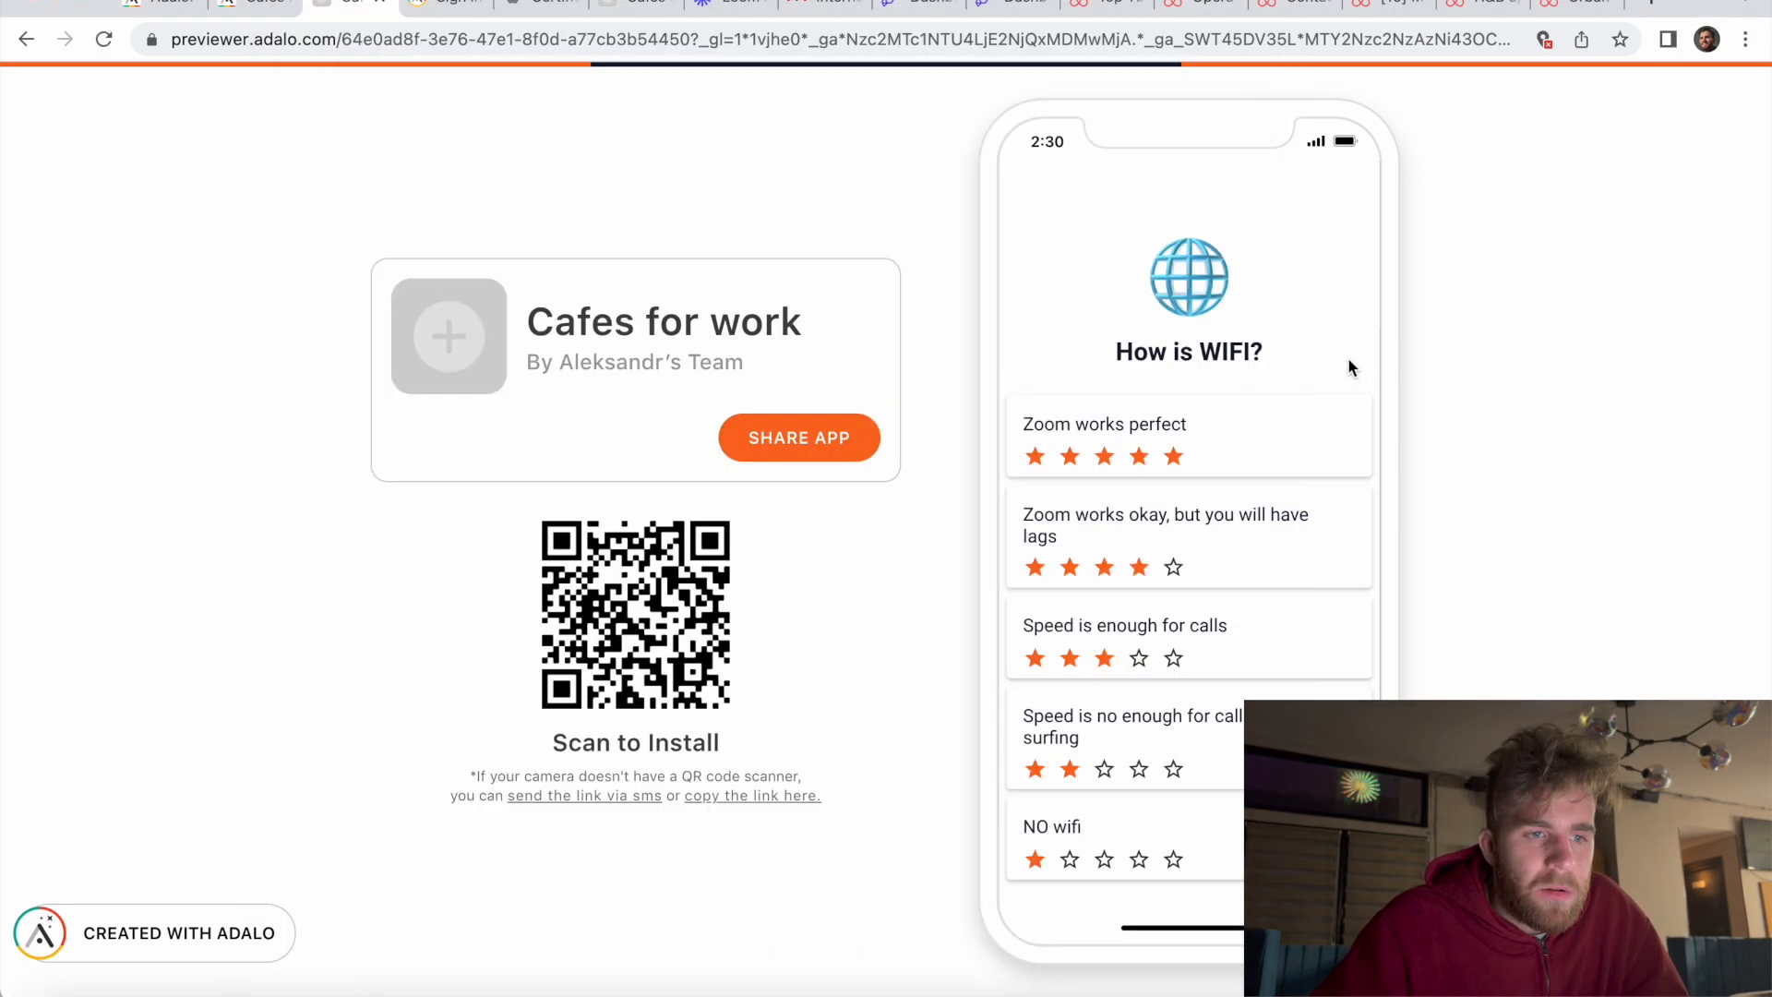
{"action": "left_click", "coordinate": [1162, 557]}
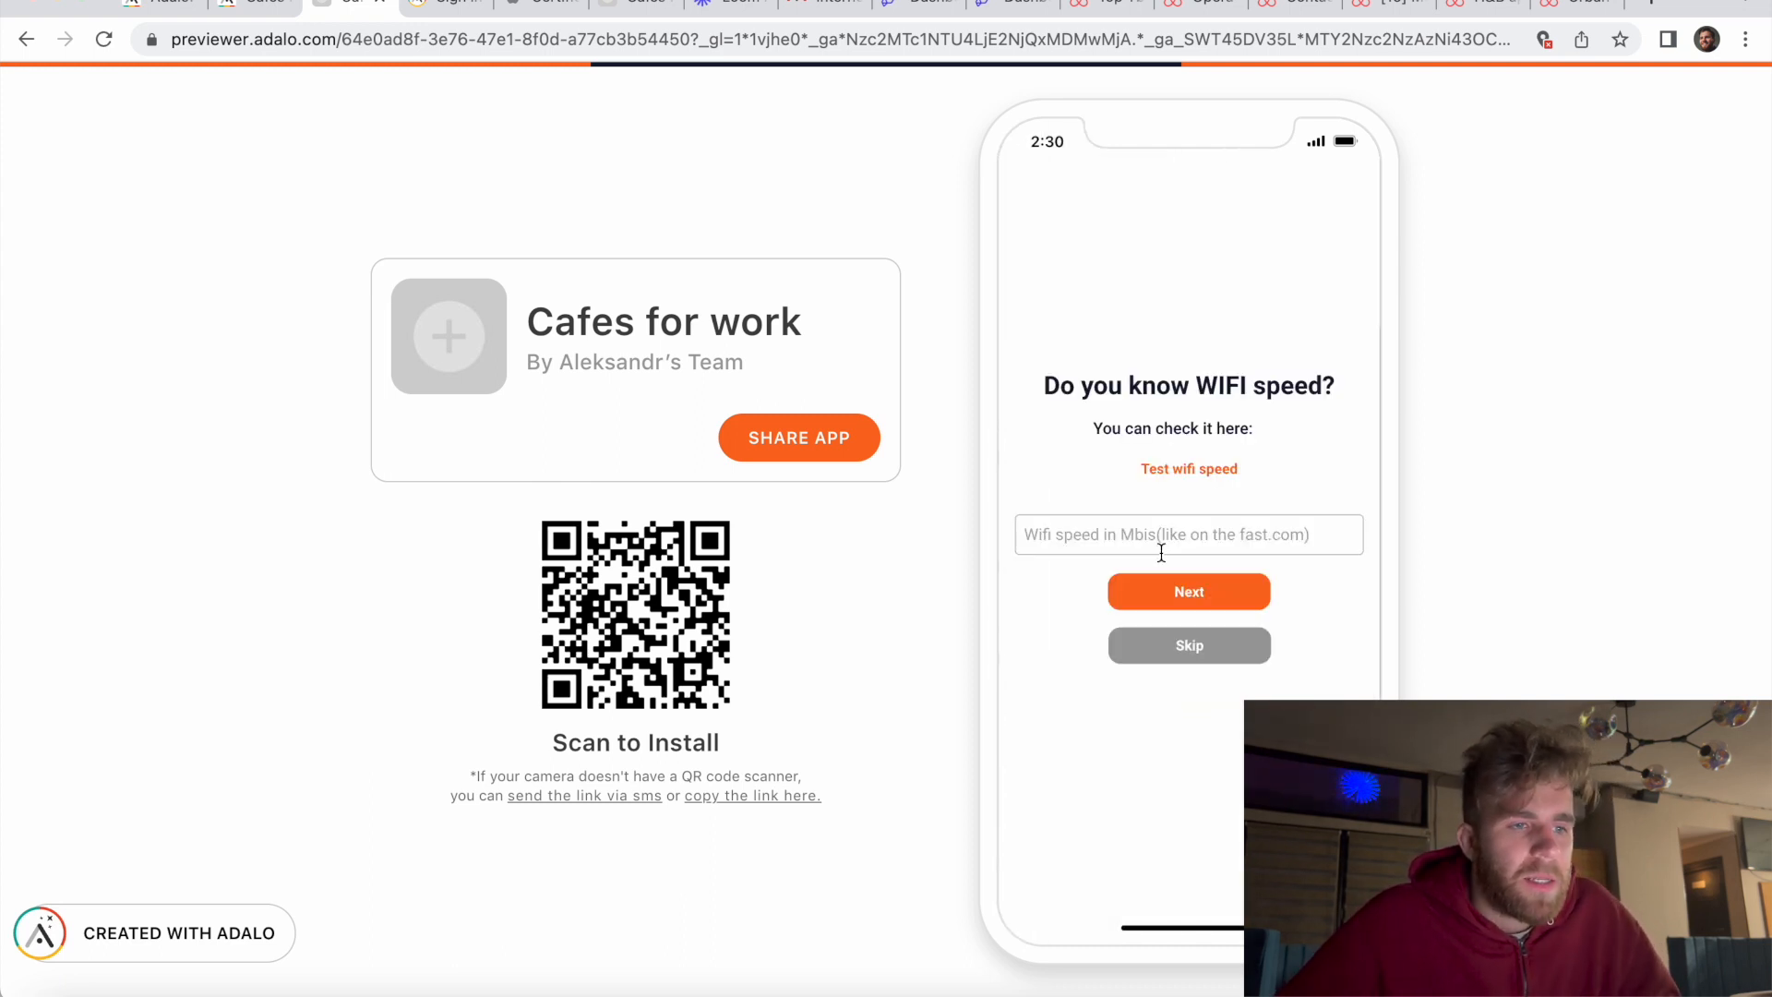
{"action": "left_click", "coordinate": [574, 964]}
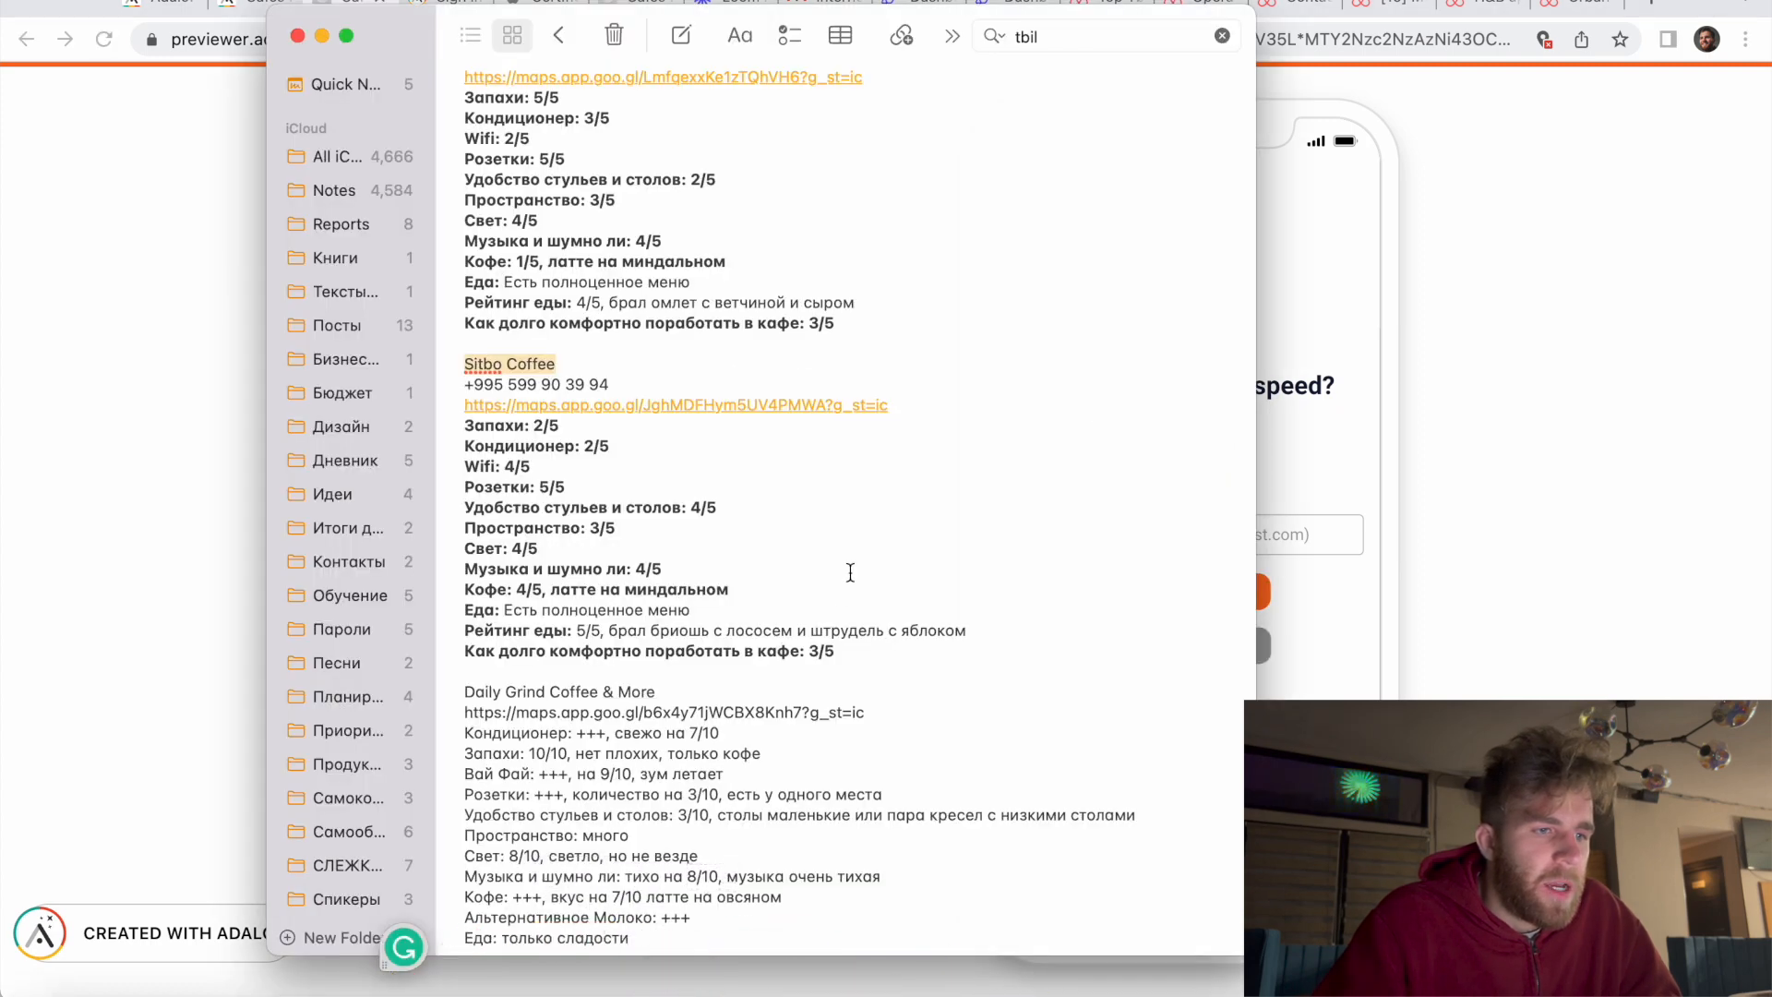
{"action": "left_click", "coordinate": [1332, 295]}
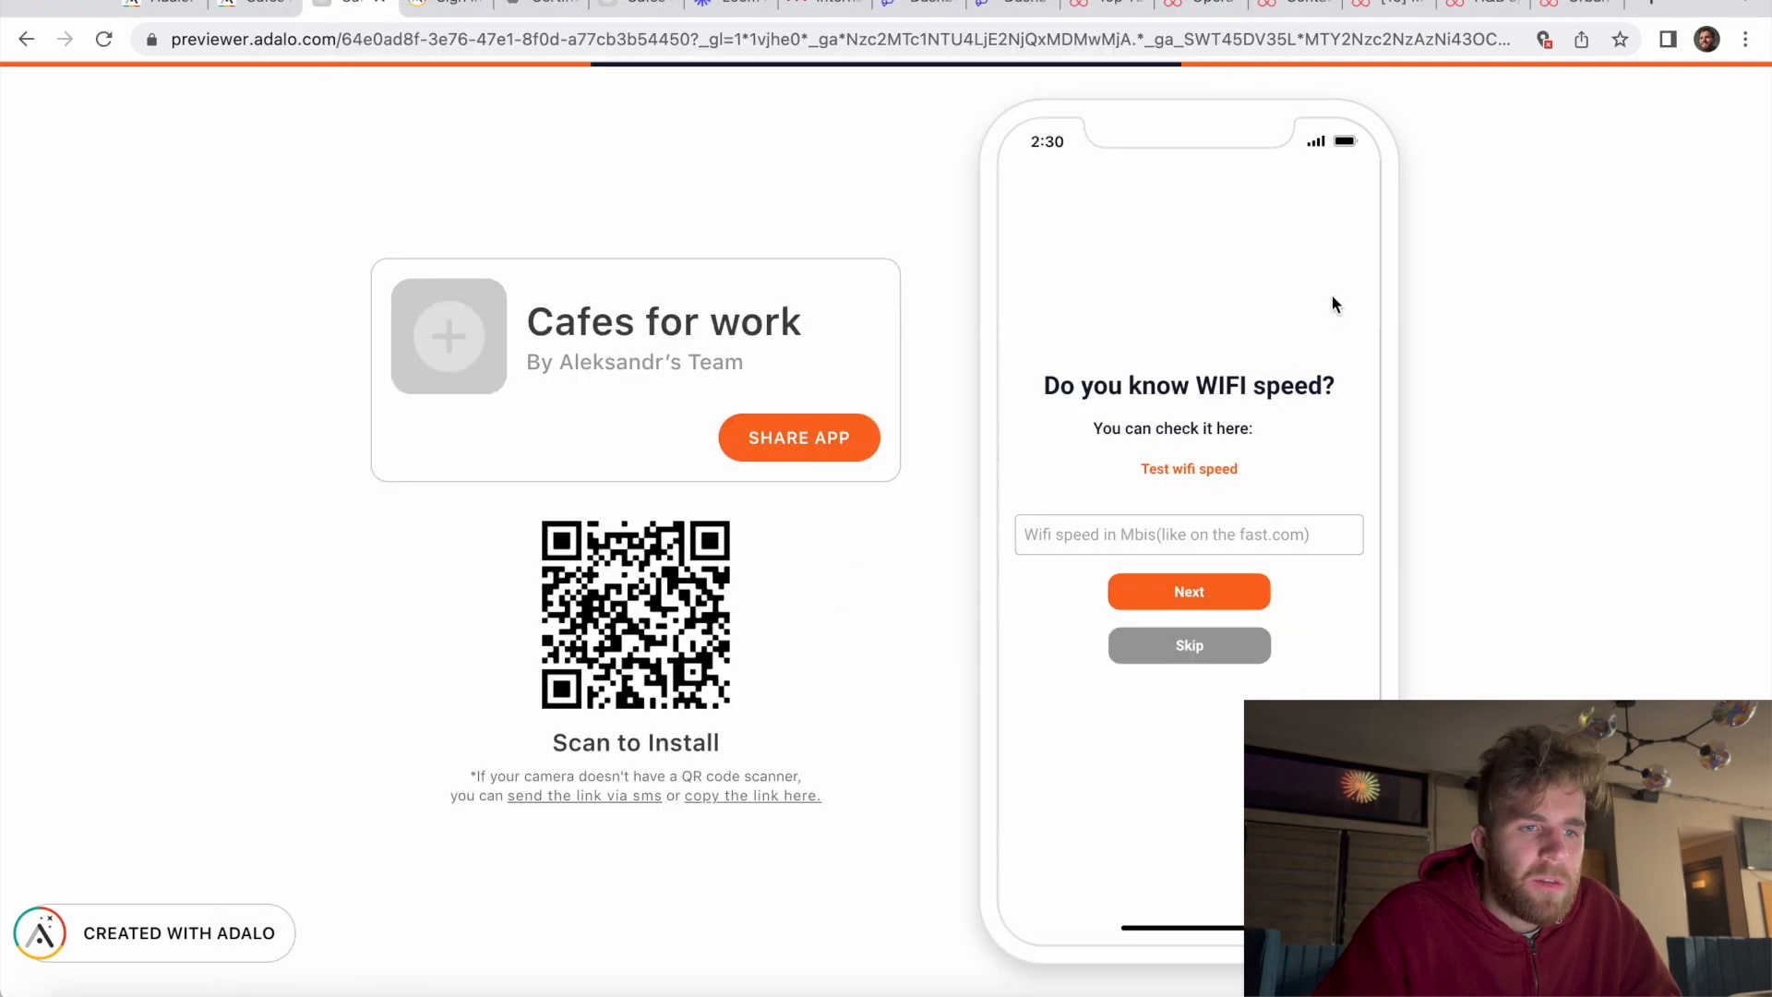
{"action": "left_click", "coordinate": [1184, 660]}
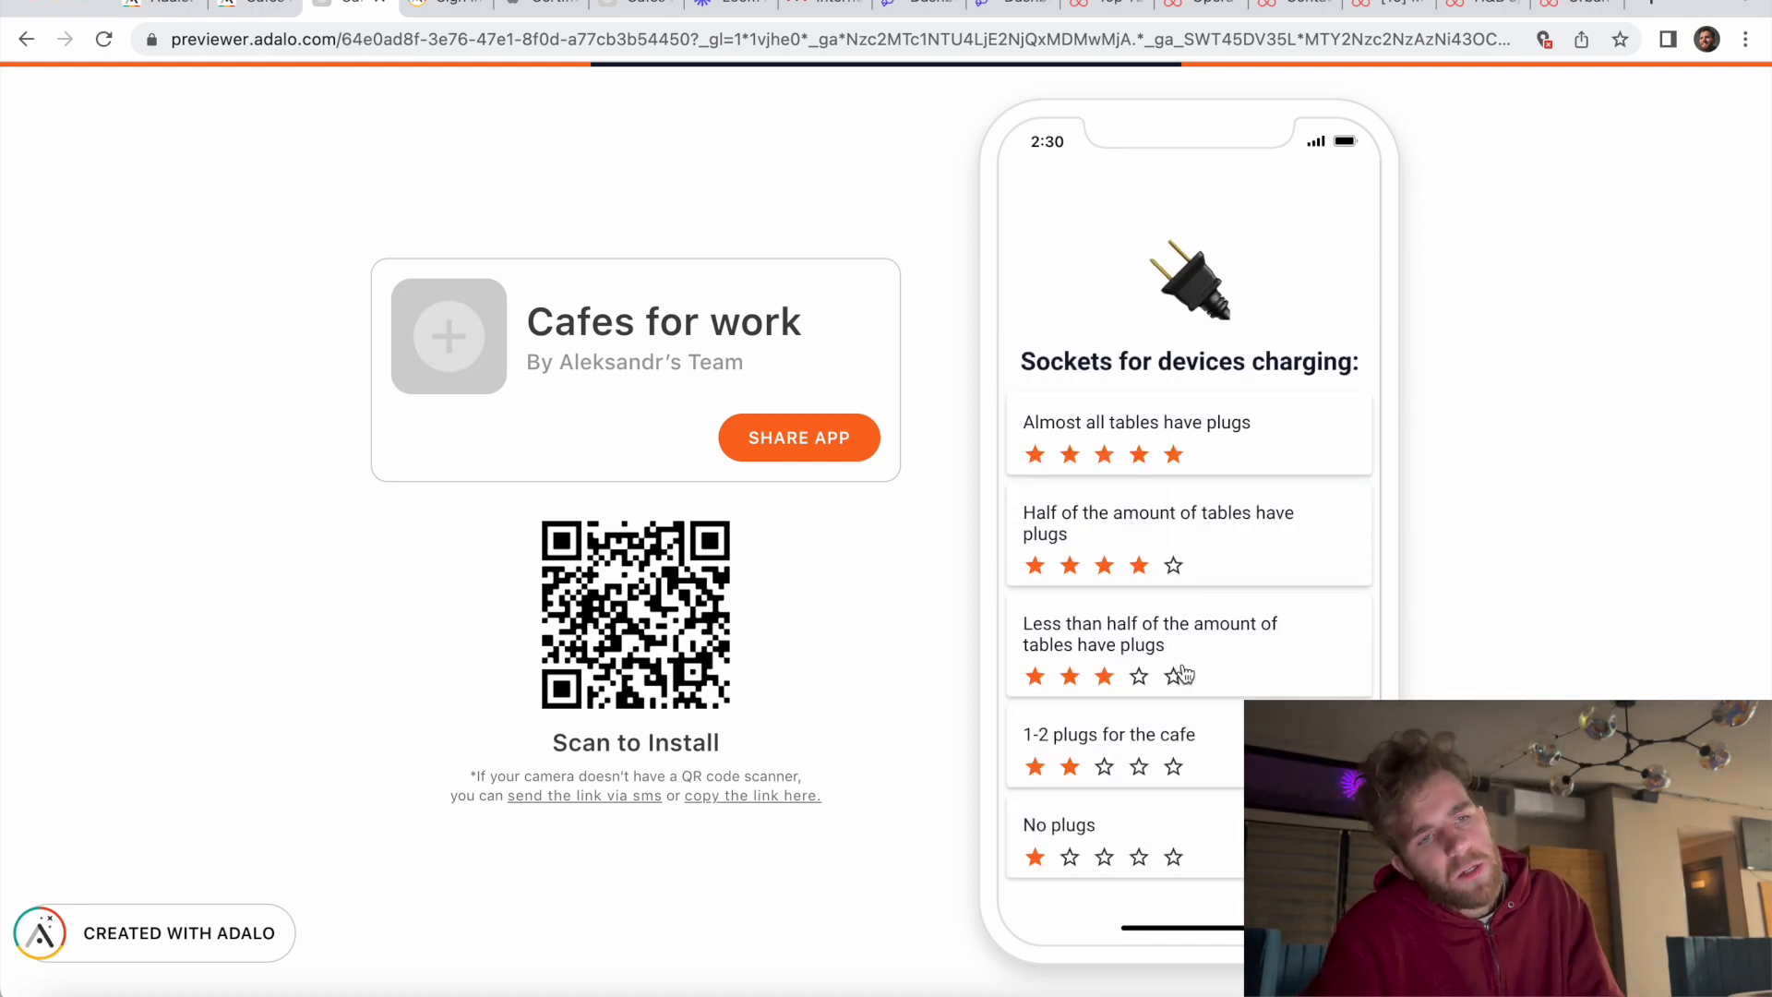
Step: Following Notes, rate the sockets as "Almost all tables have plugs" and the furniture as "Tables and chairs are comfortable, but the best ones"
{"action": "left_click", "coordinate": [621, 965]}
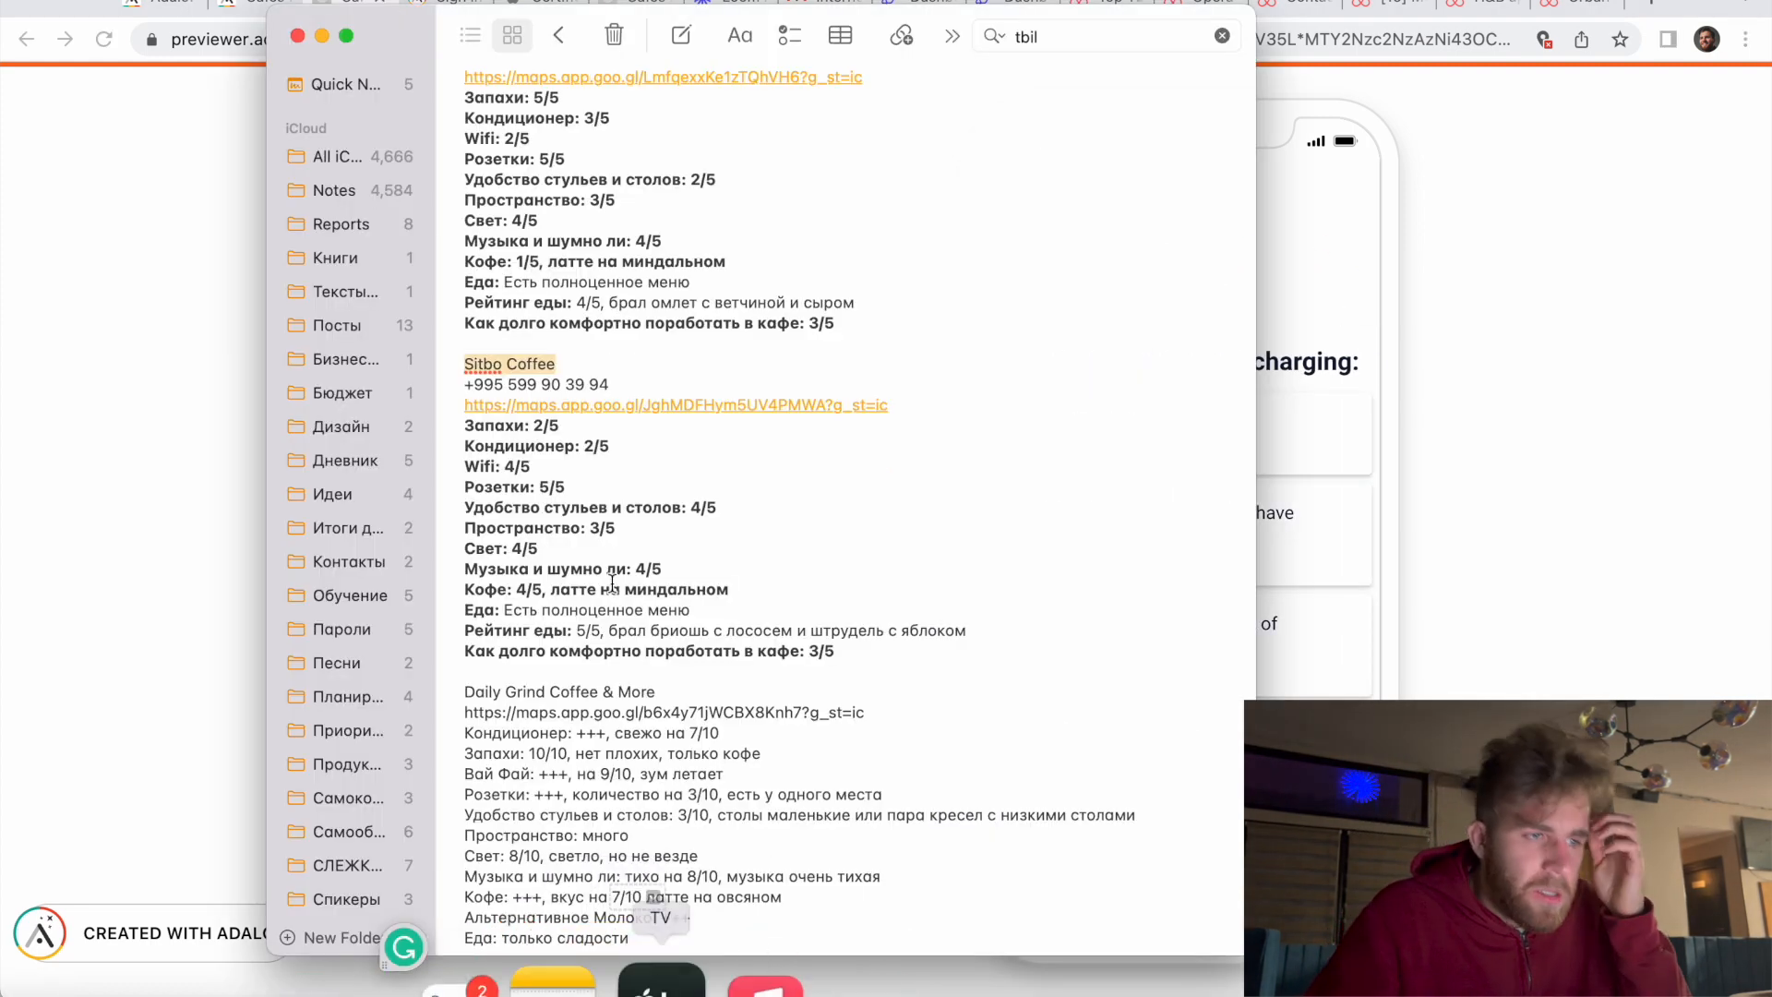
{"action": "left_click", "coordinate": [1347, 269]}
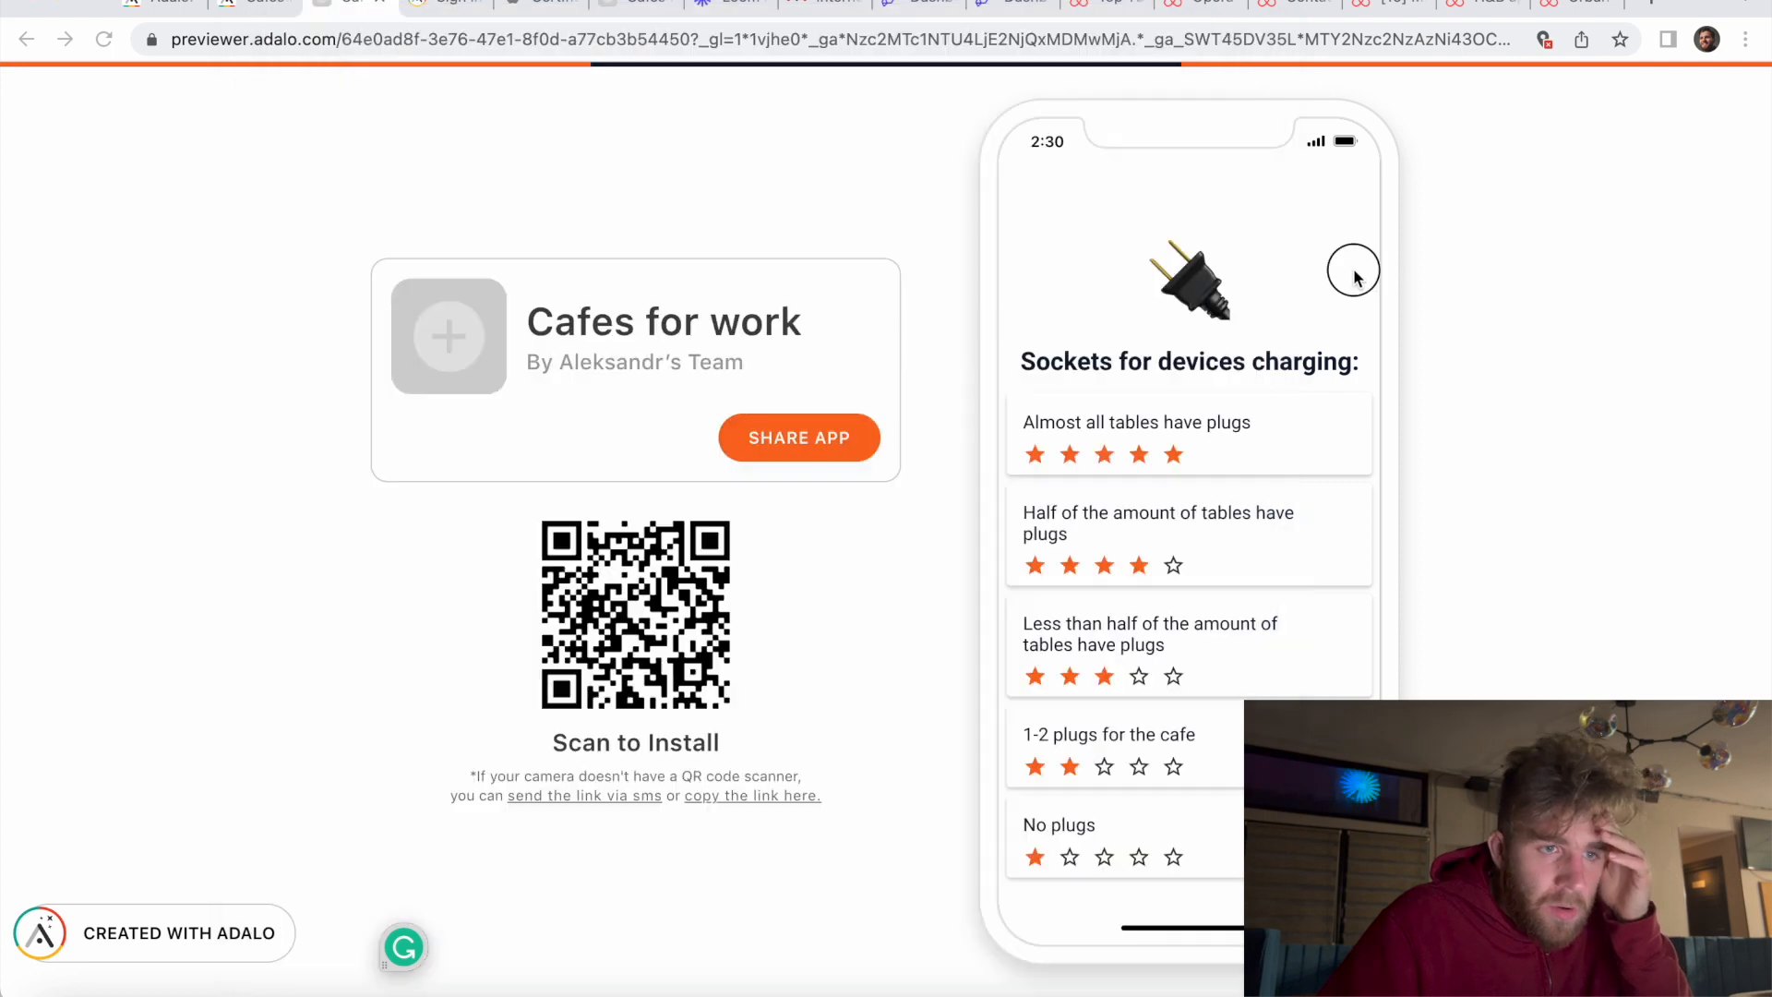
{"action": "left_click", "coordinate": [1214, 449]}
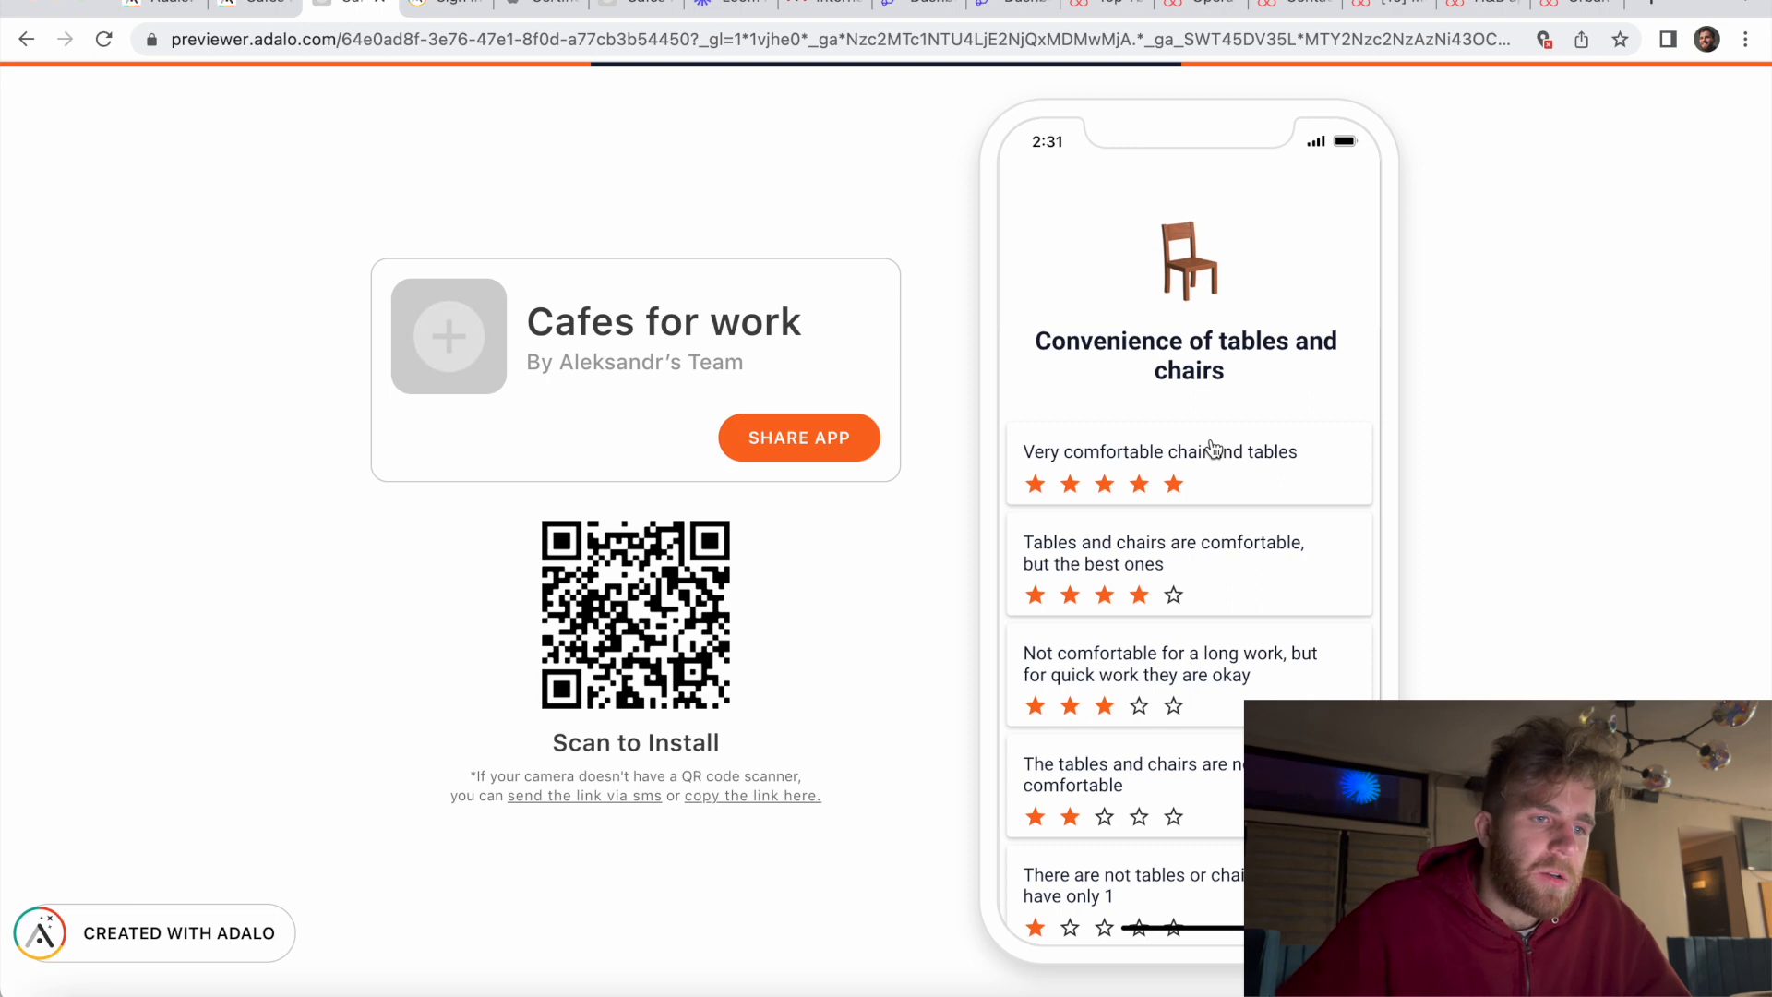
{"action": "left_click", "coordinate": [568, 964]}
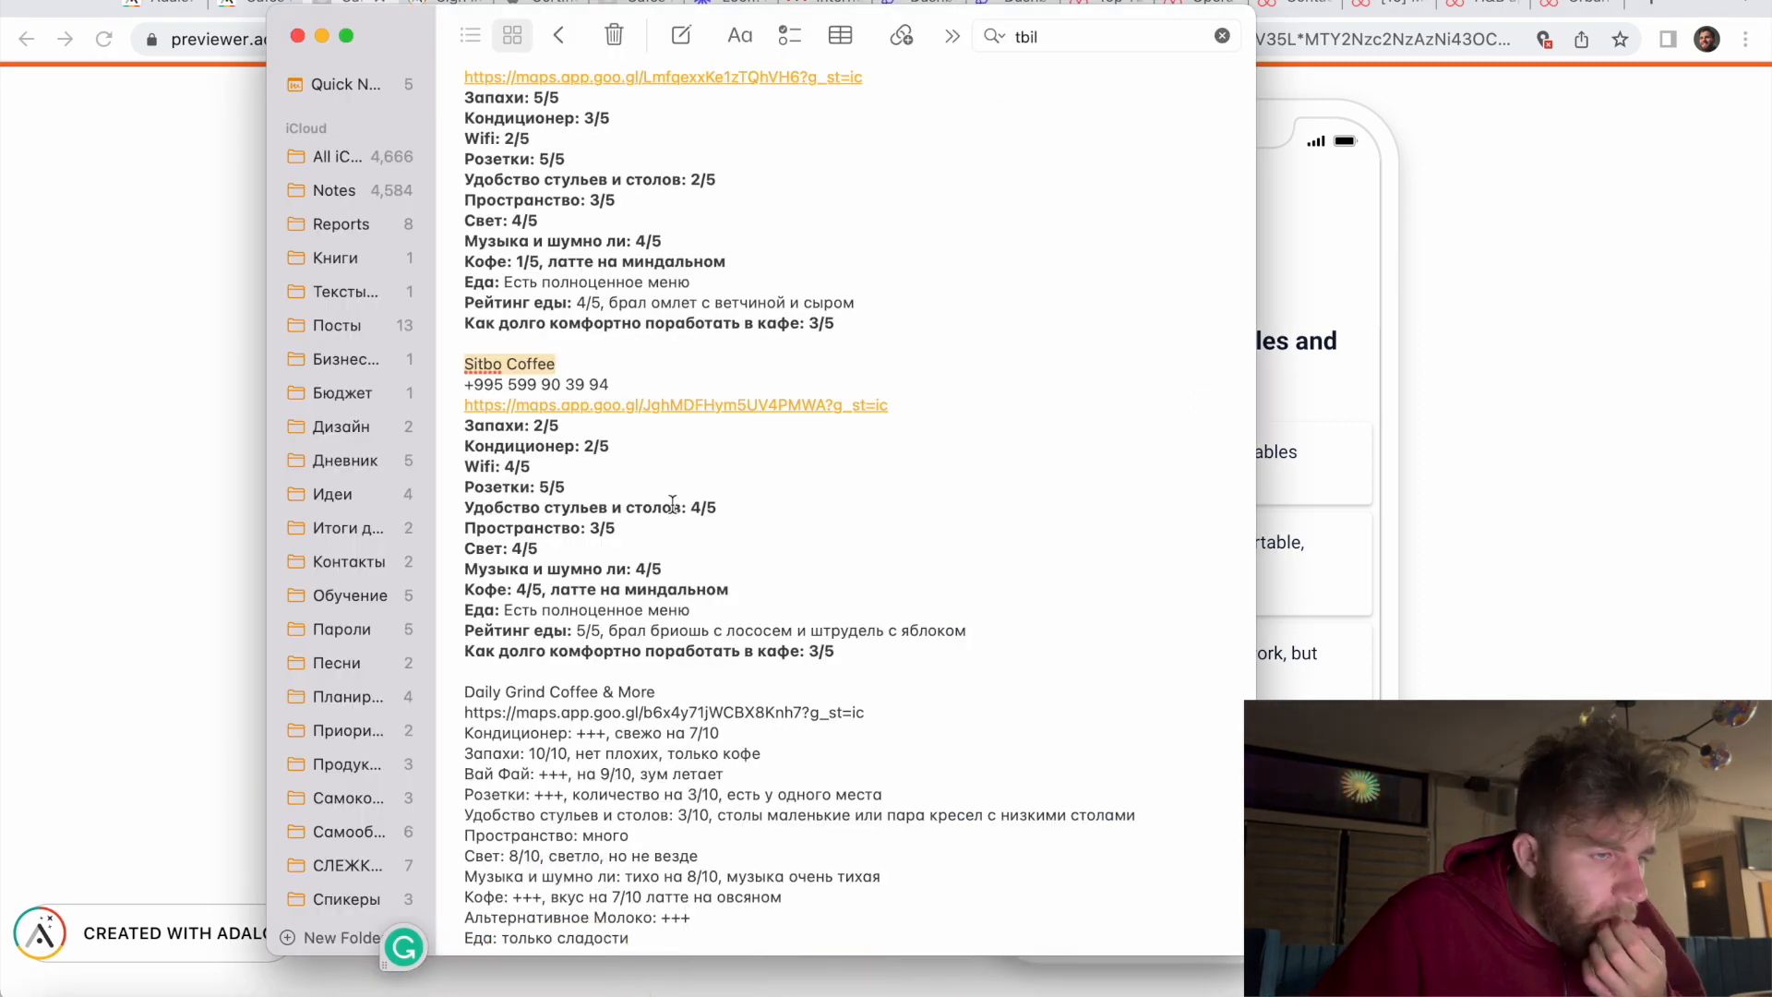
{"action": "left_click", "coordinate": [1305, 383]}
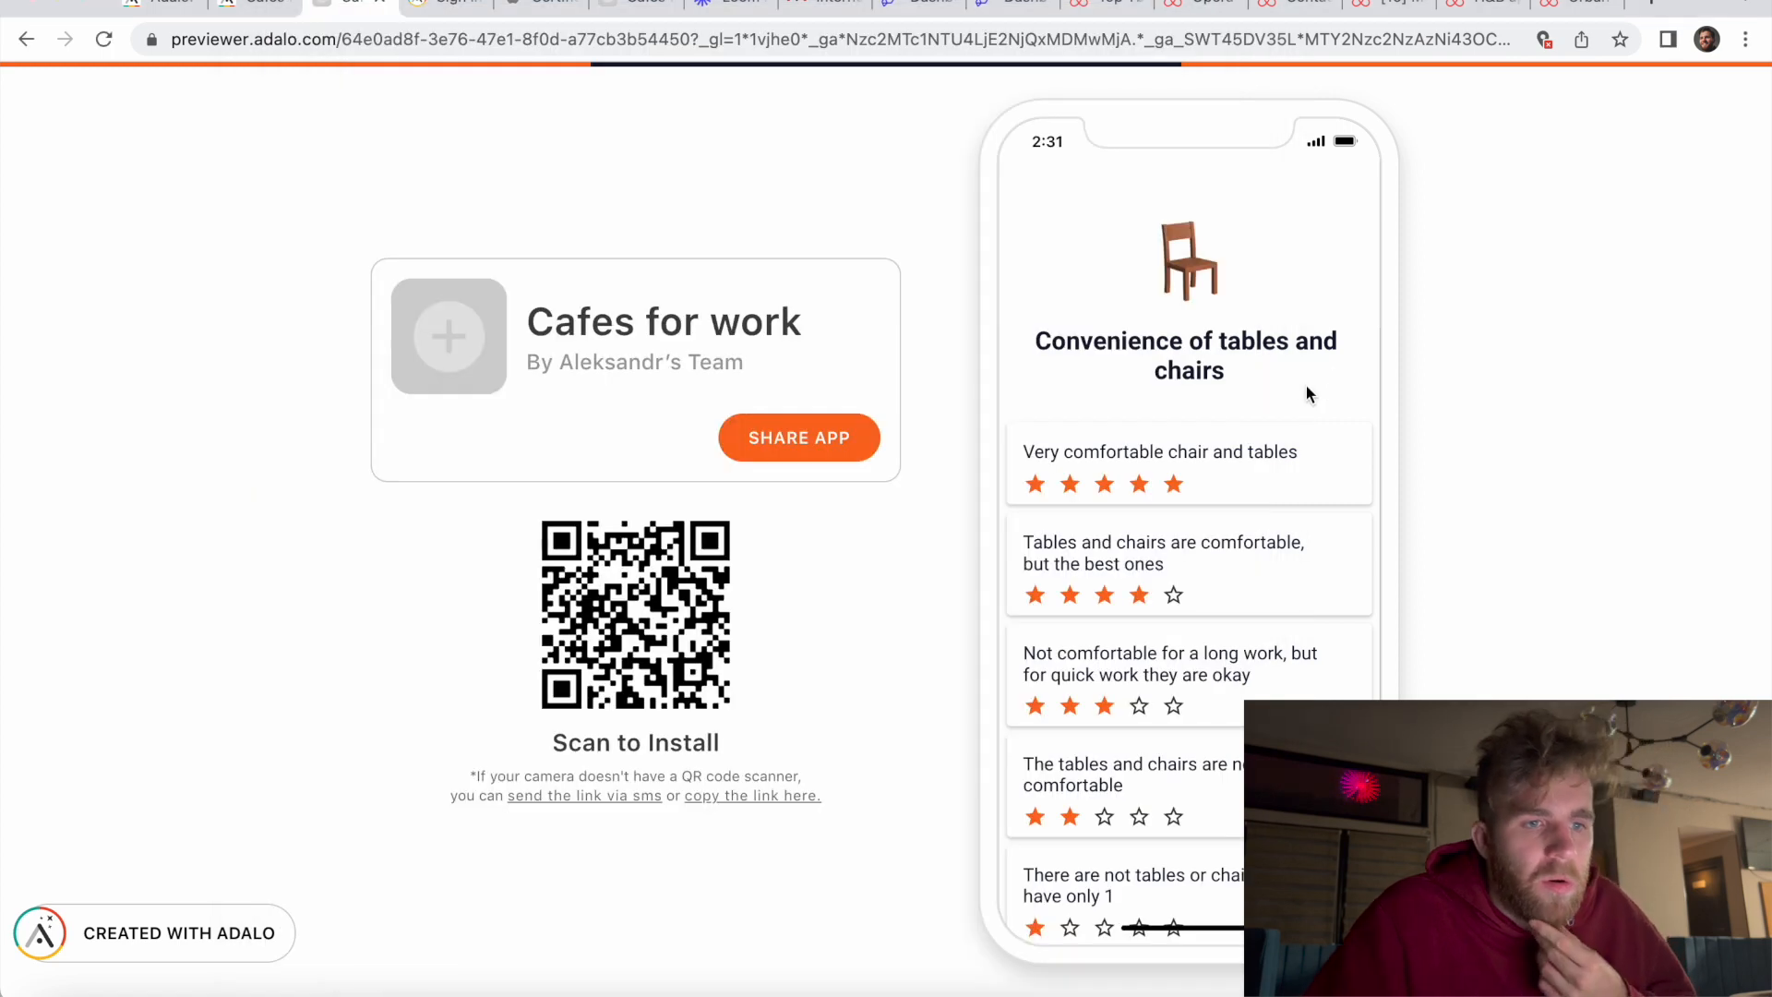
{"action": "left_click", "coordinate": [1226, 564]}
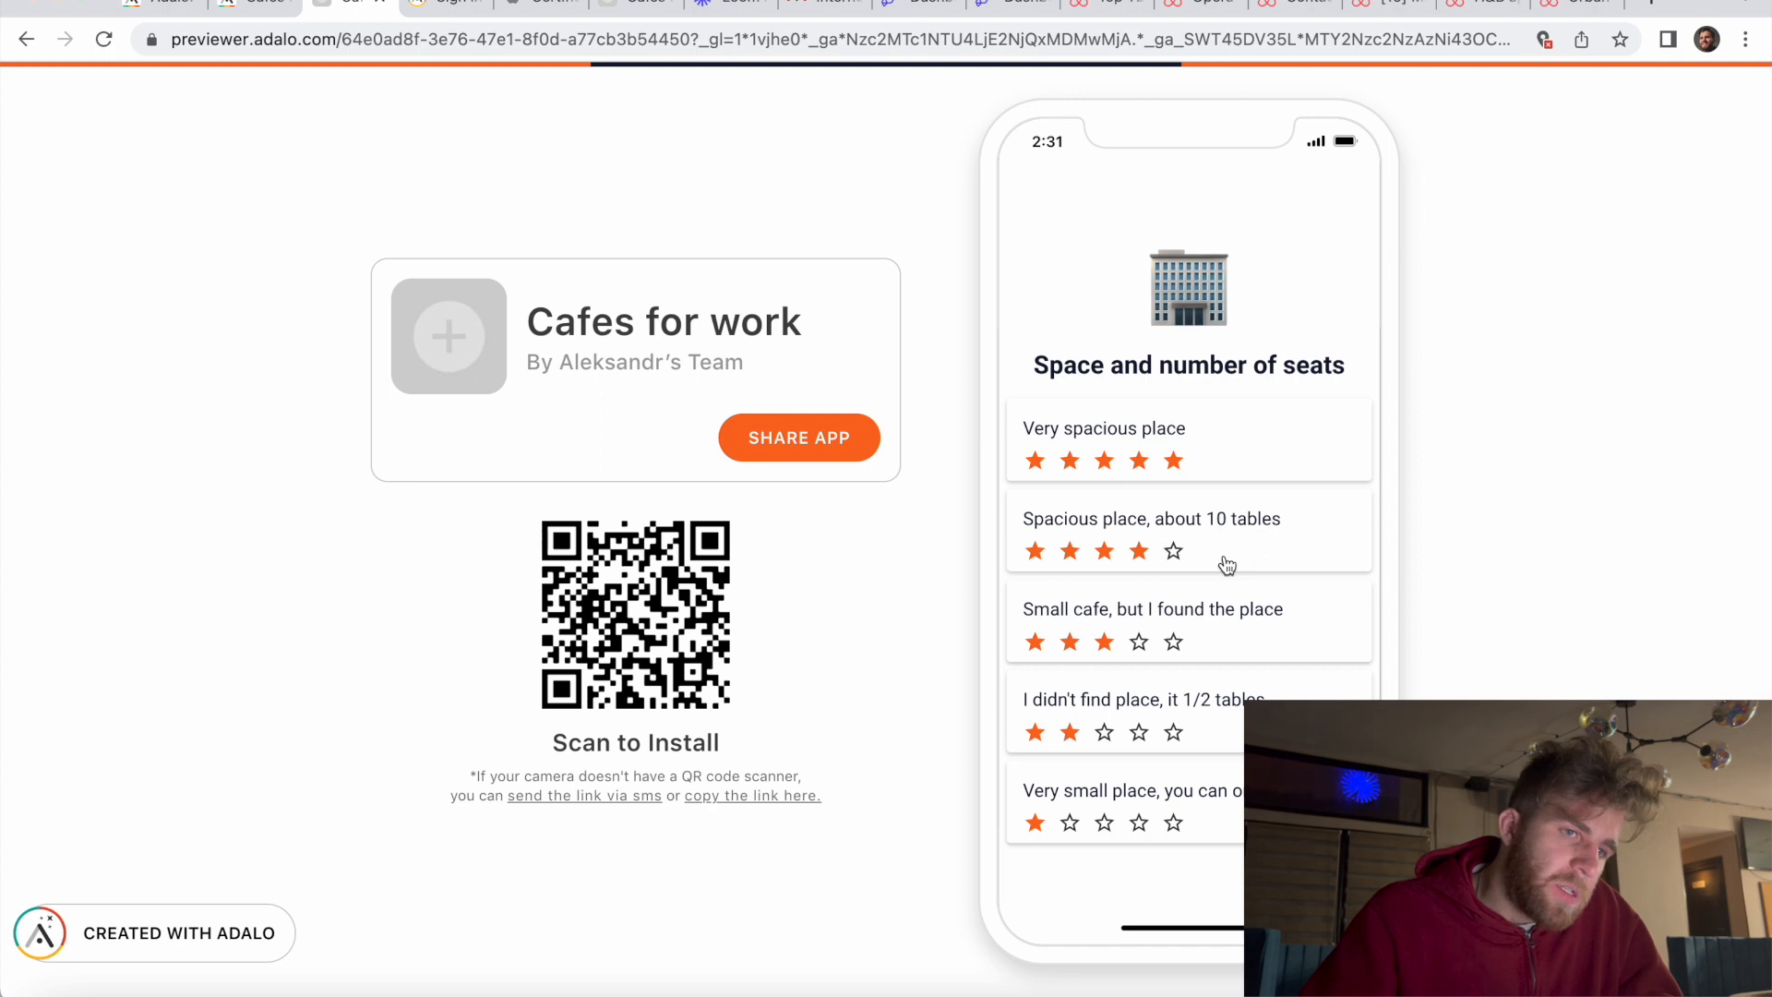
Step: Following Notes, rate the space as "Small cafe, but I found the place" and the noise as "Not noisy and interrupting music"
{"action": "mouse_move", "coordinate": [630, 974]}
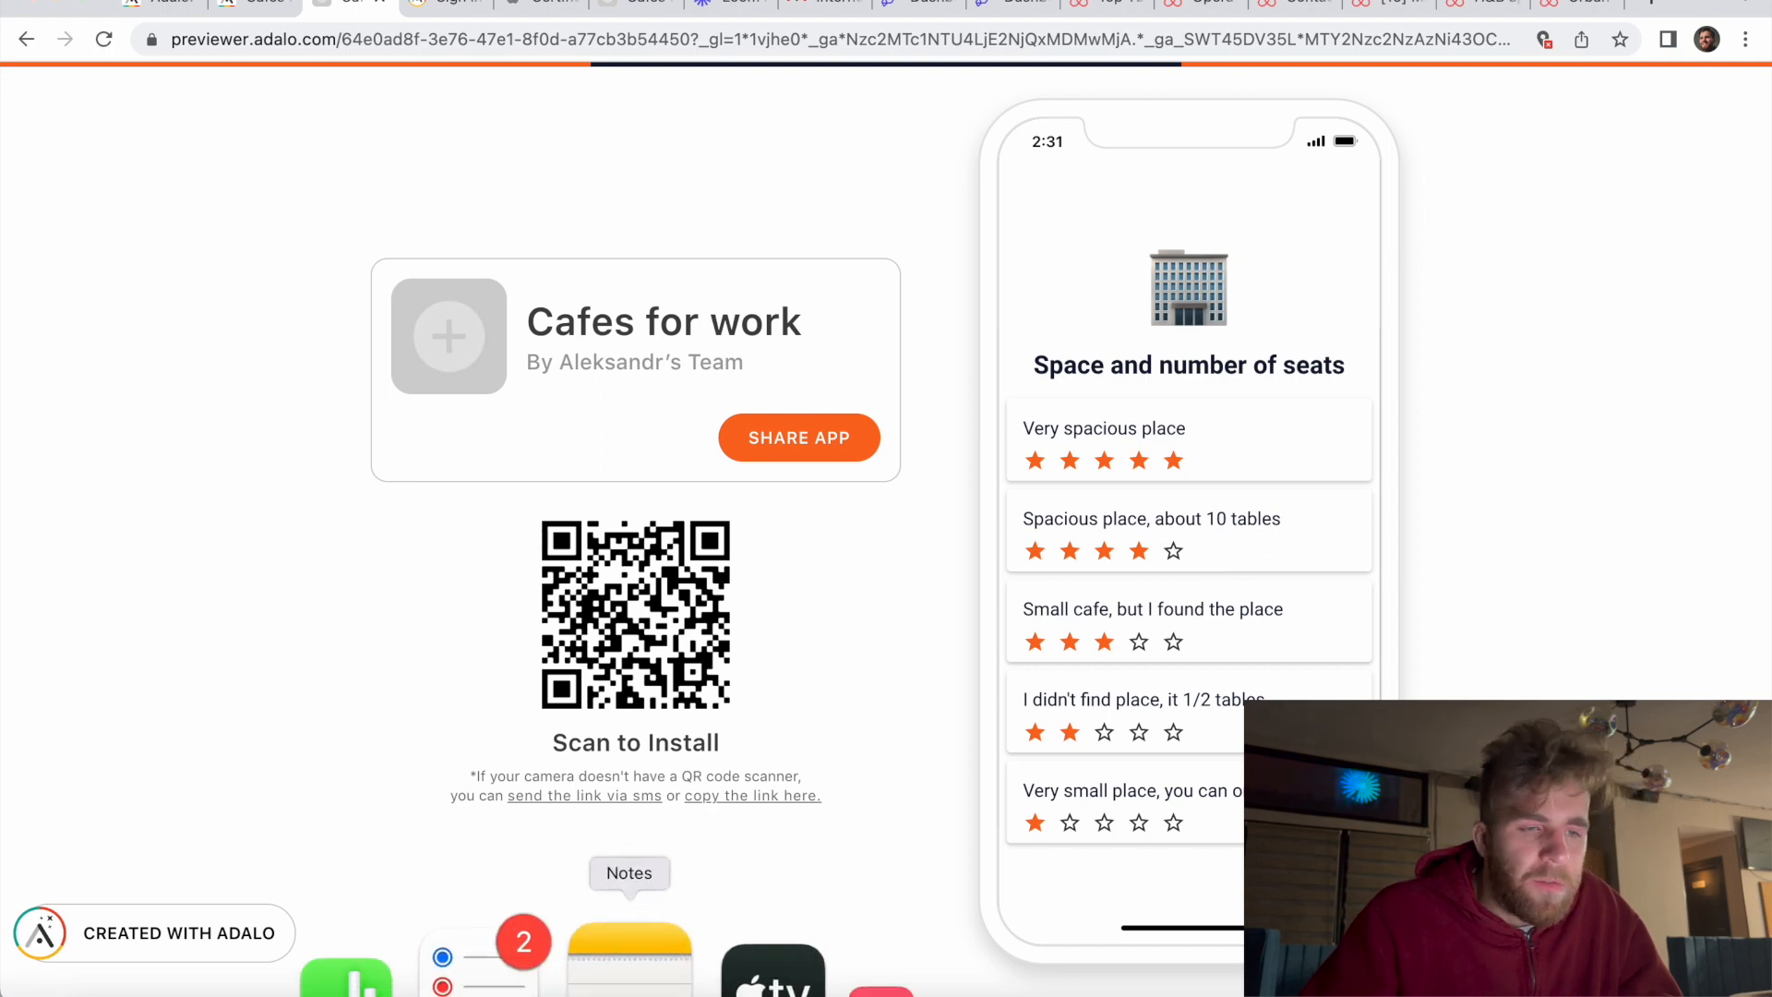
{"action": "left_click", "coordinate": [629, 964]}
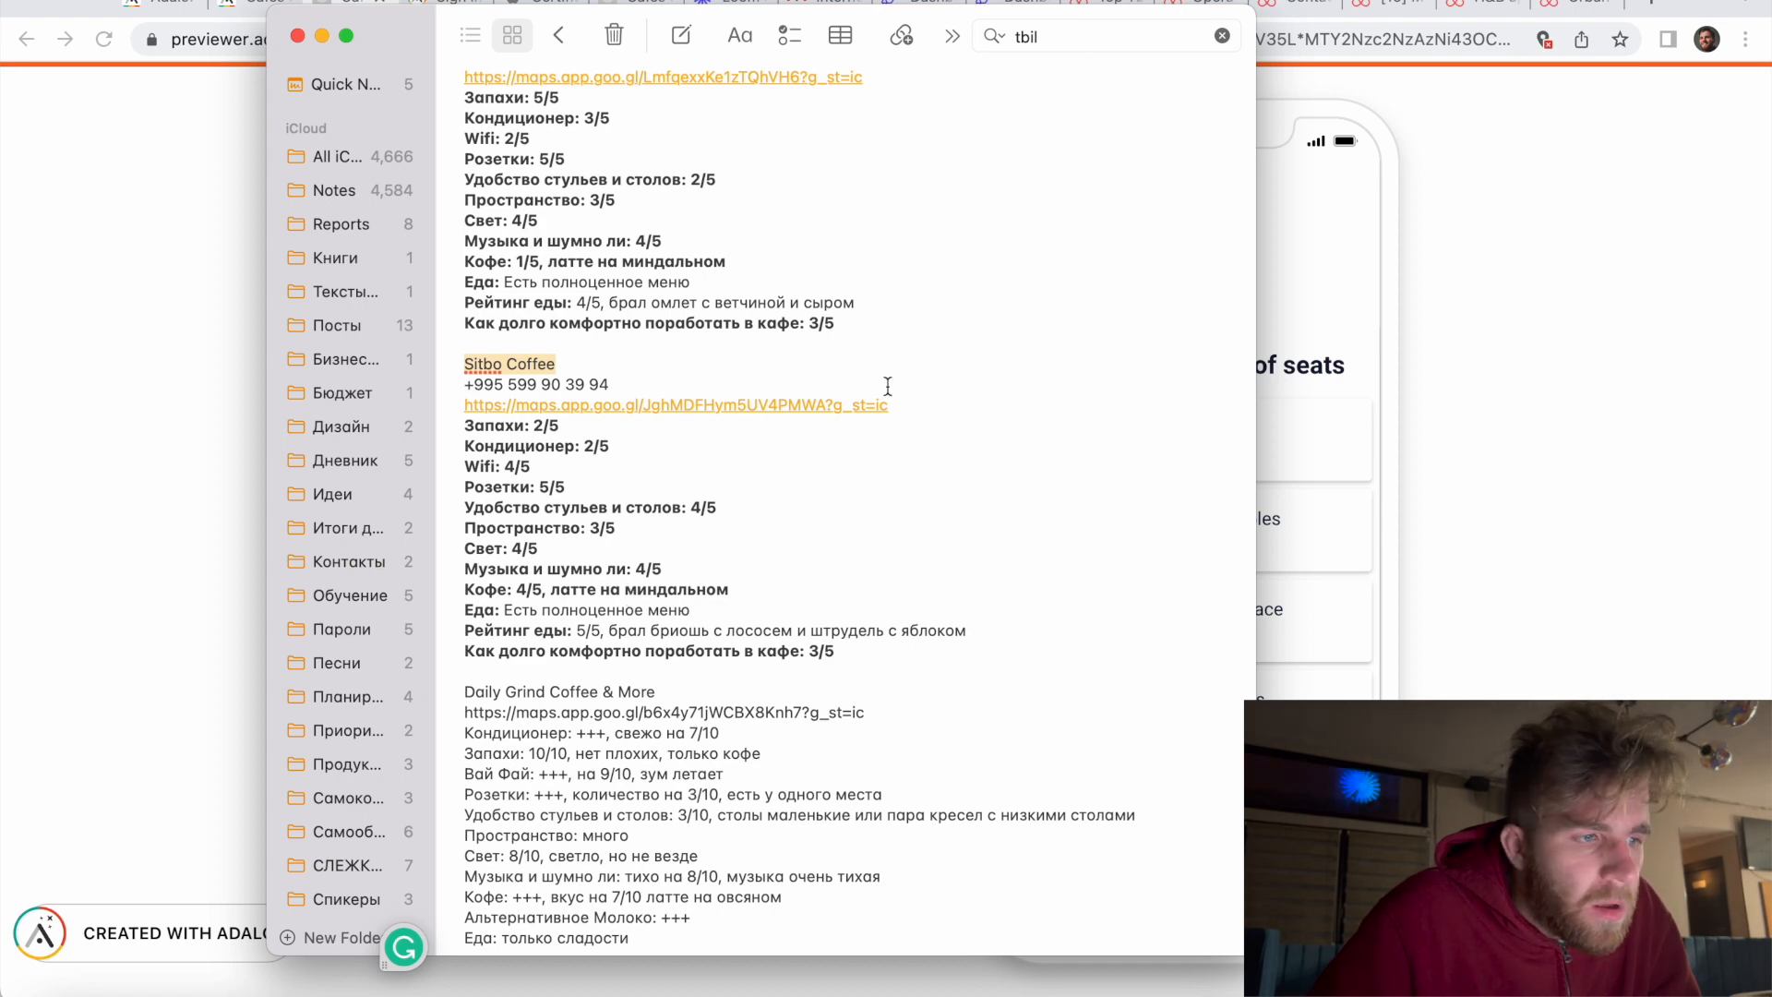
{"action": "left_click", "coordinate": [1290, 308]}
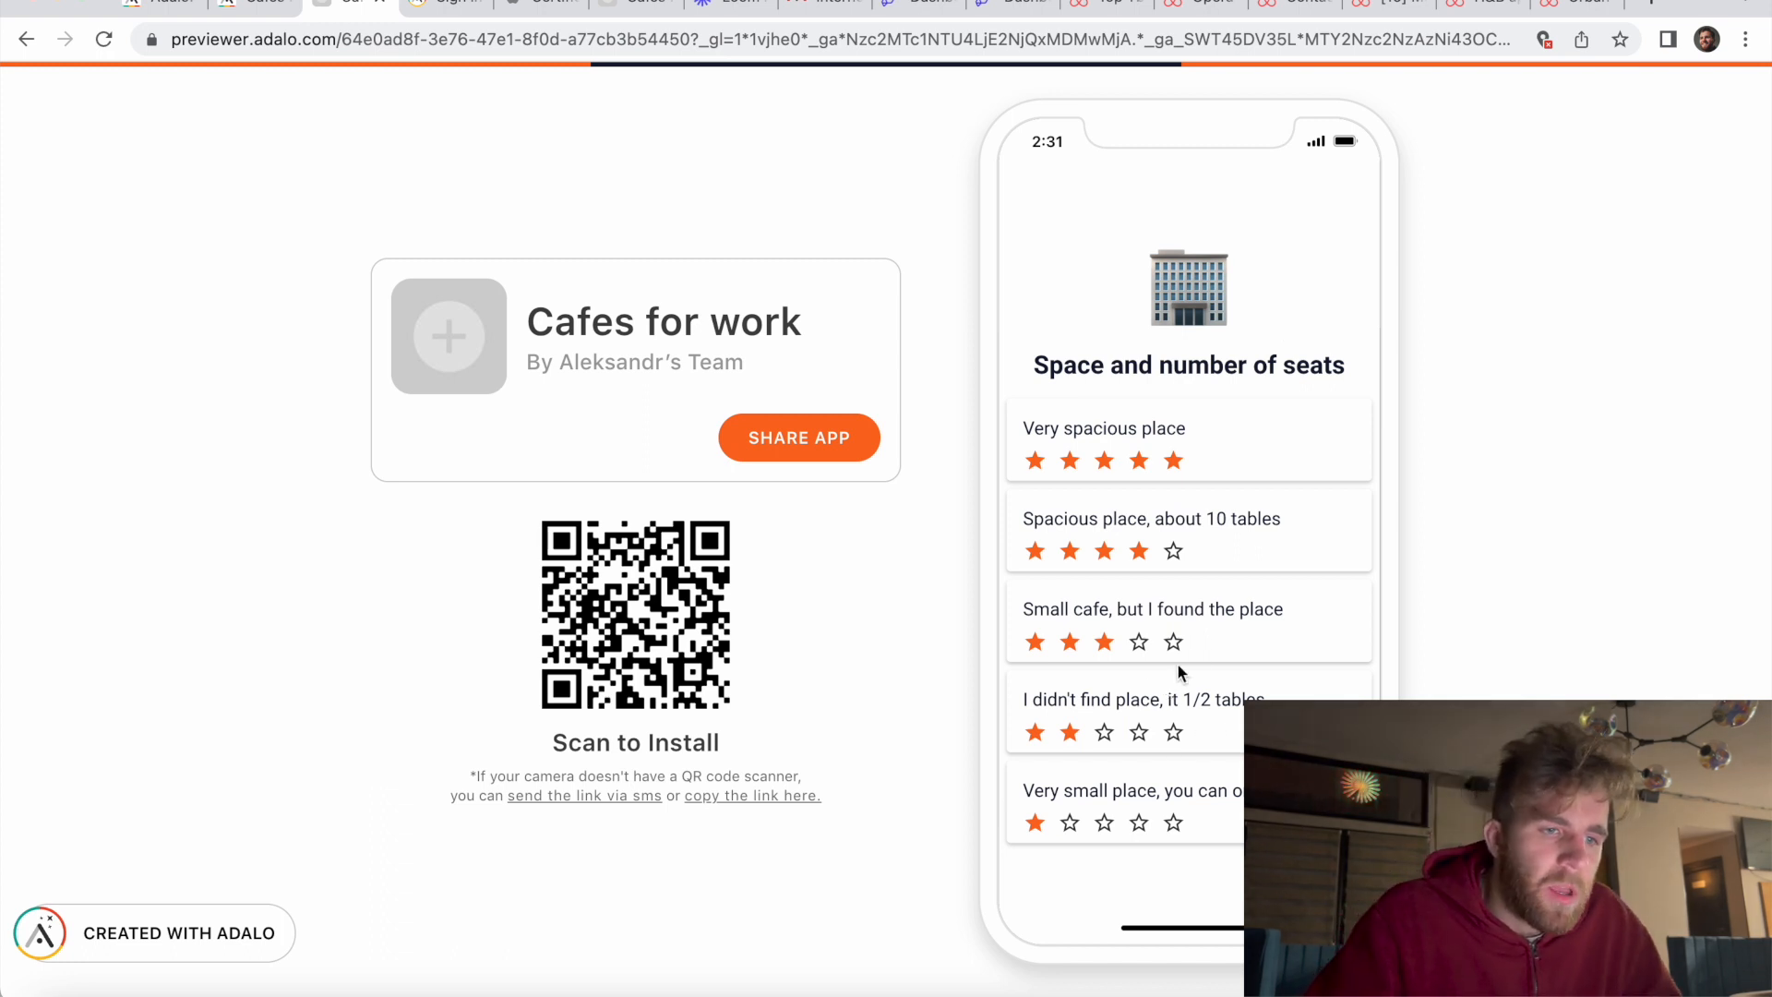
{"action": "left_click", "coordinate": [1212, 644]}
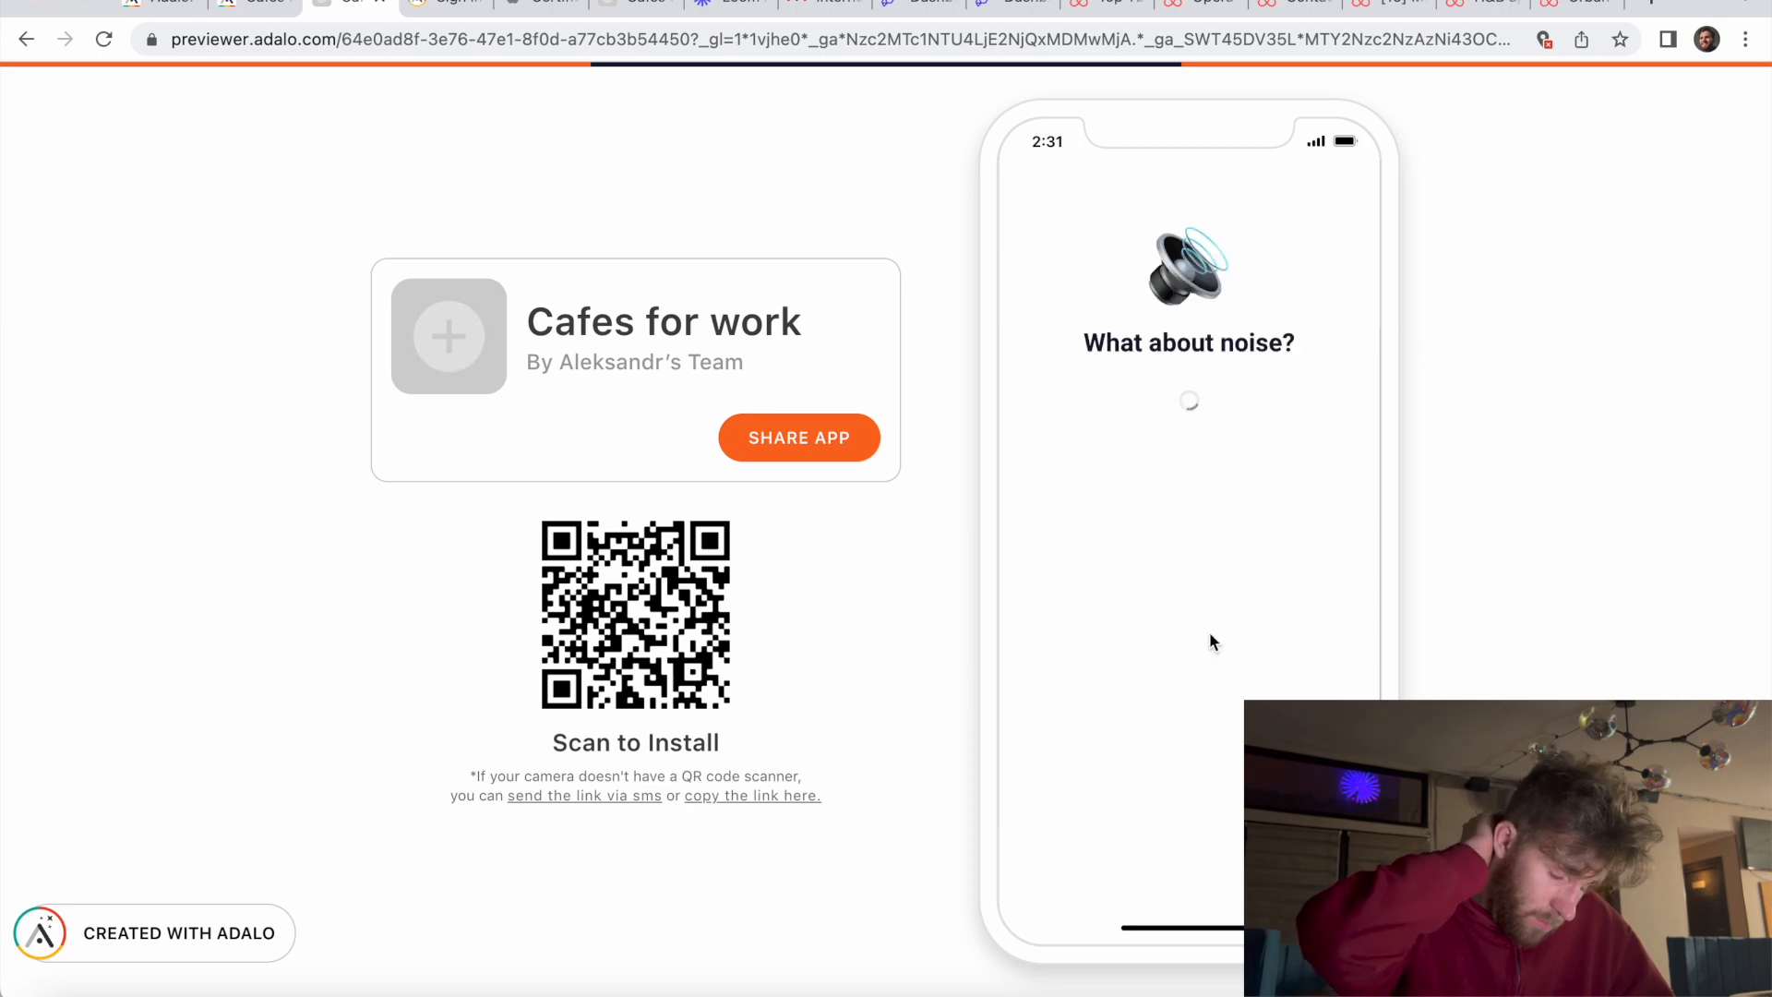
{"action": "left_click", "coordinate": [595, 993]}
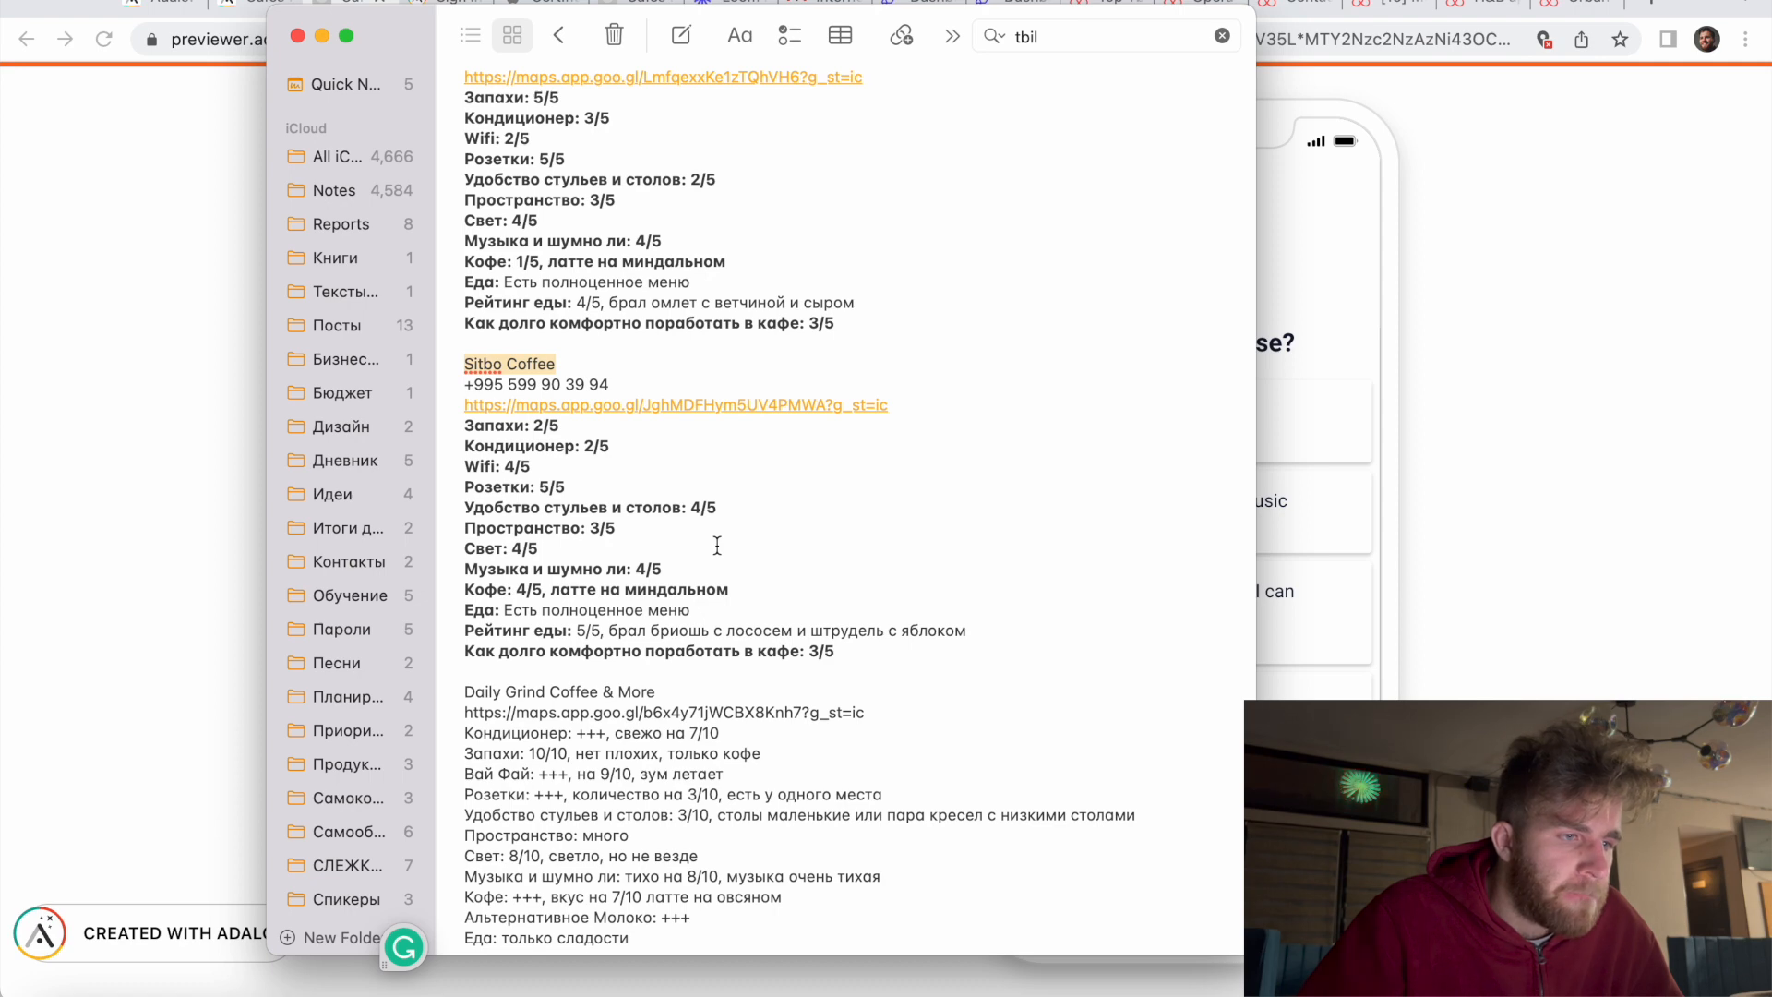
{"action": "left_click", "coordinate": [1292, 261]}
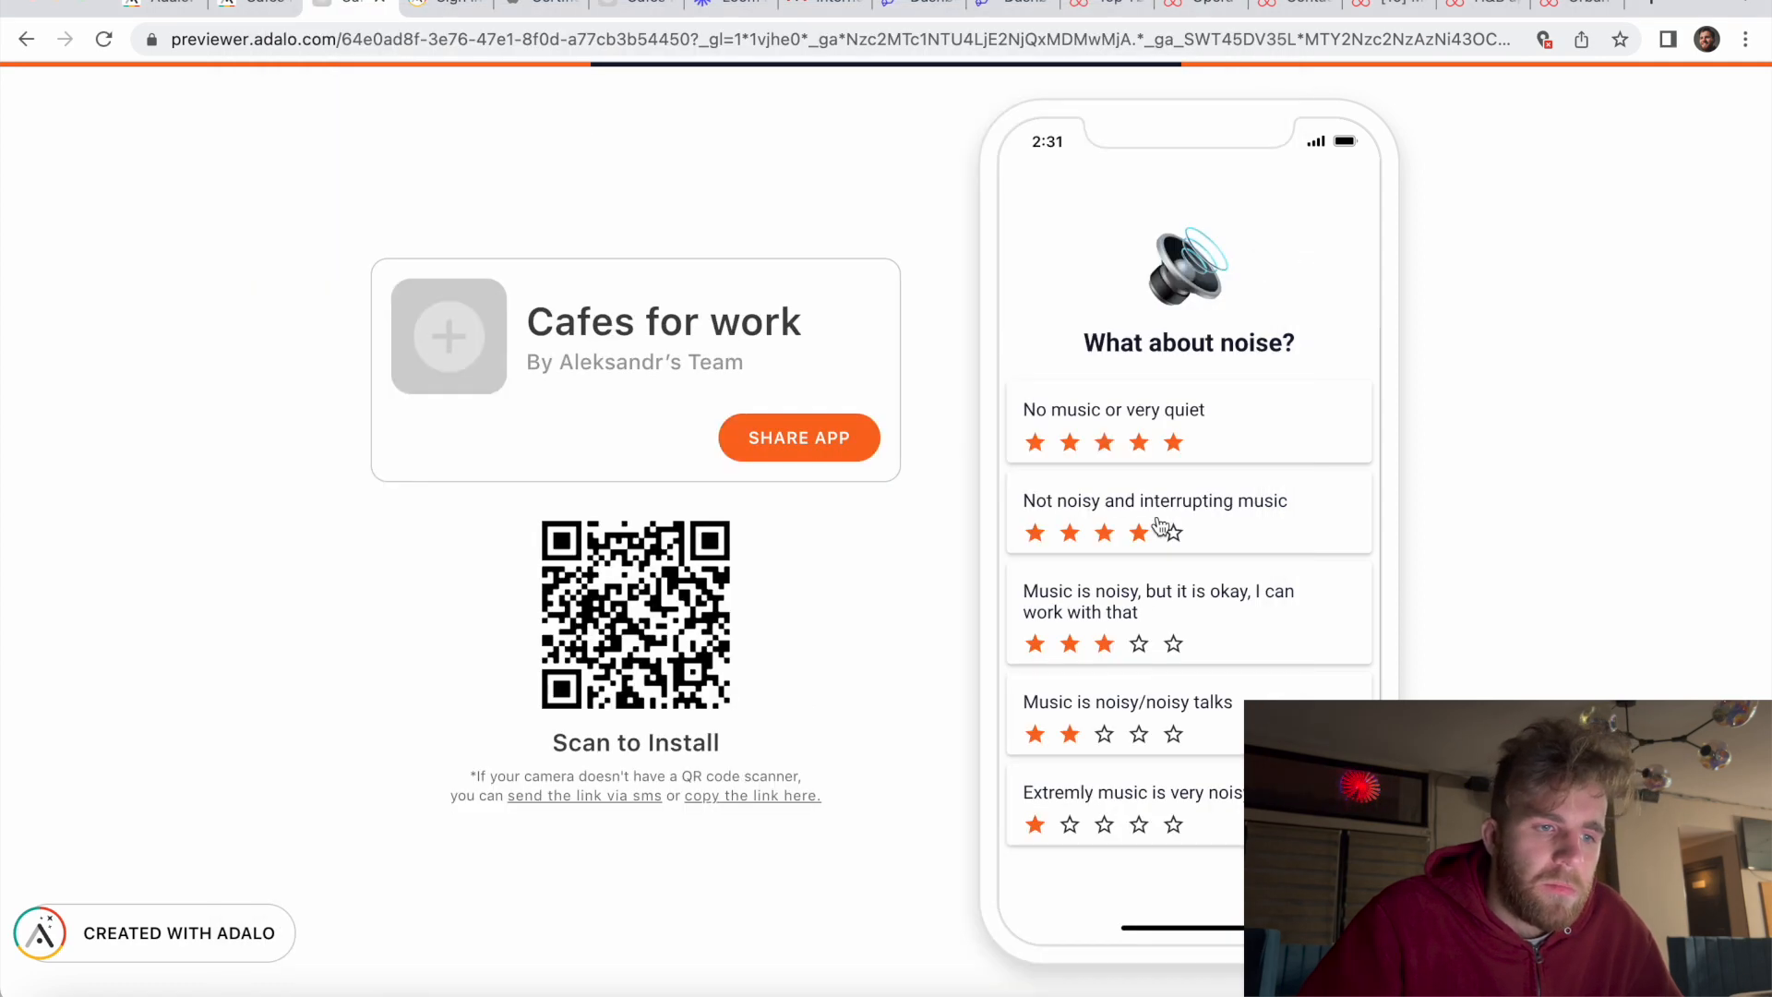
{"action": "left_click", "coordinate": [1207, 533]}
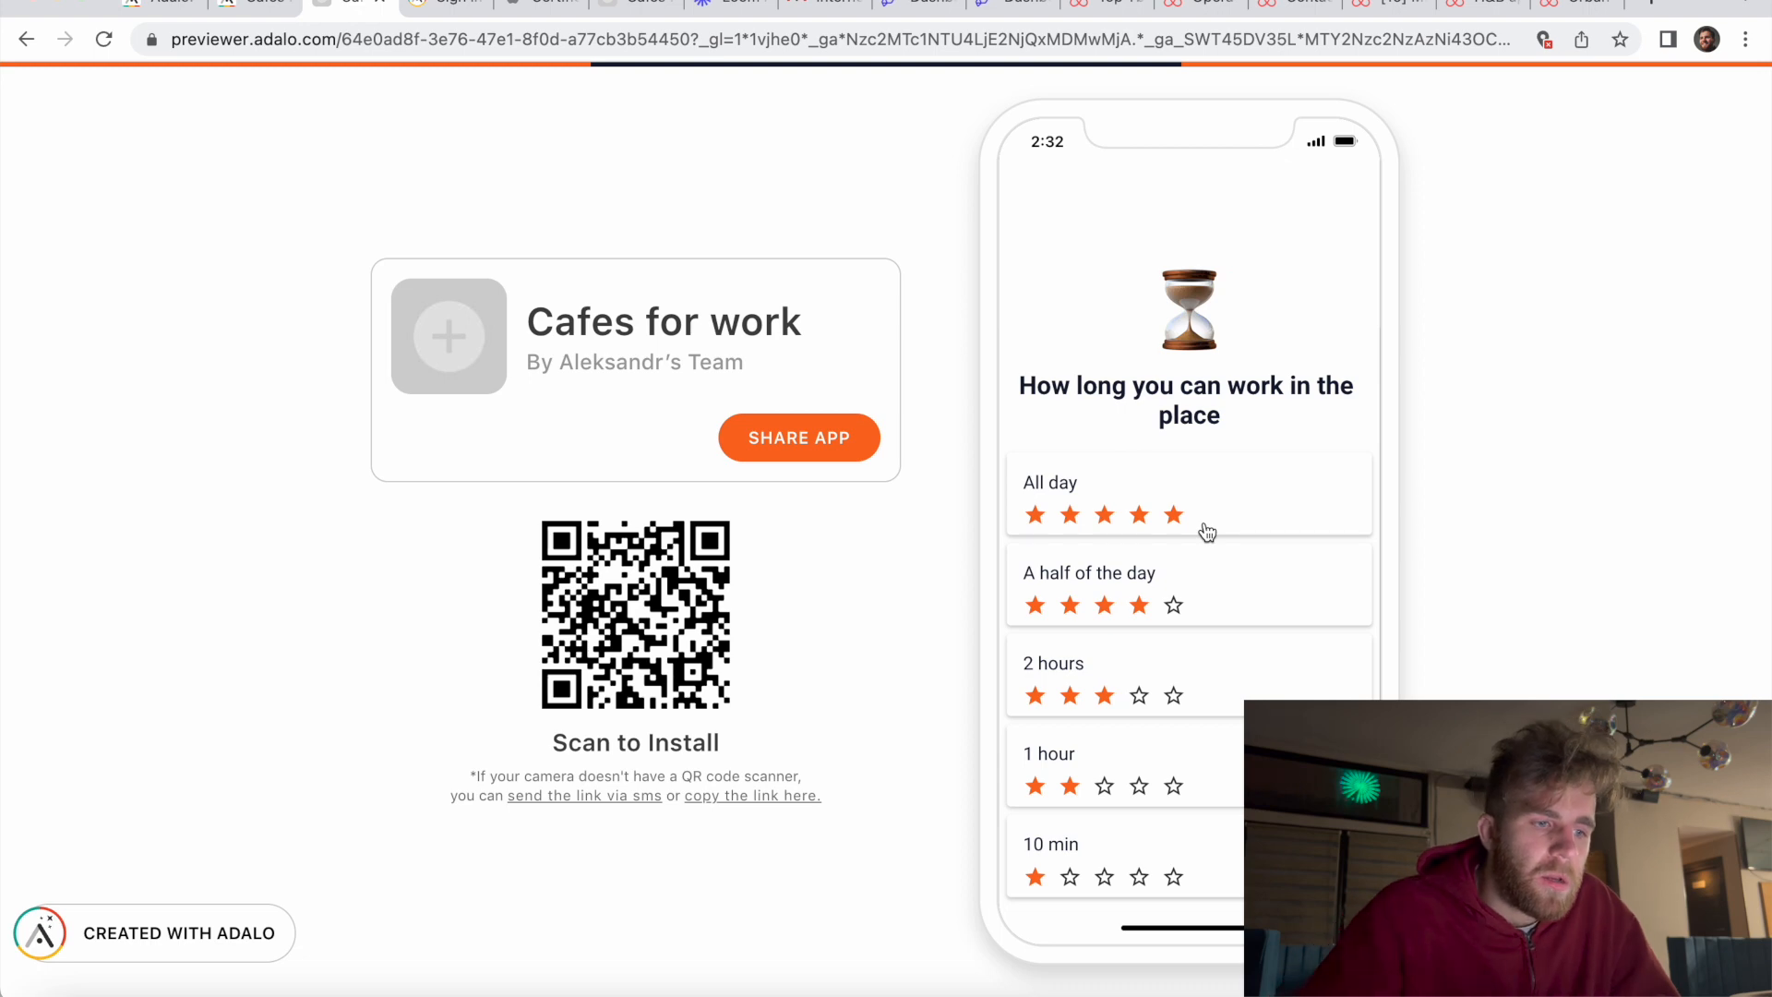
Step: Check Notes, rate the working time as "2 hours", and rate customer service as "Service is okay, no restrictions for work"
{"action": "left_click", "coordinate": [607, 980]}
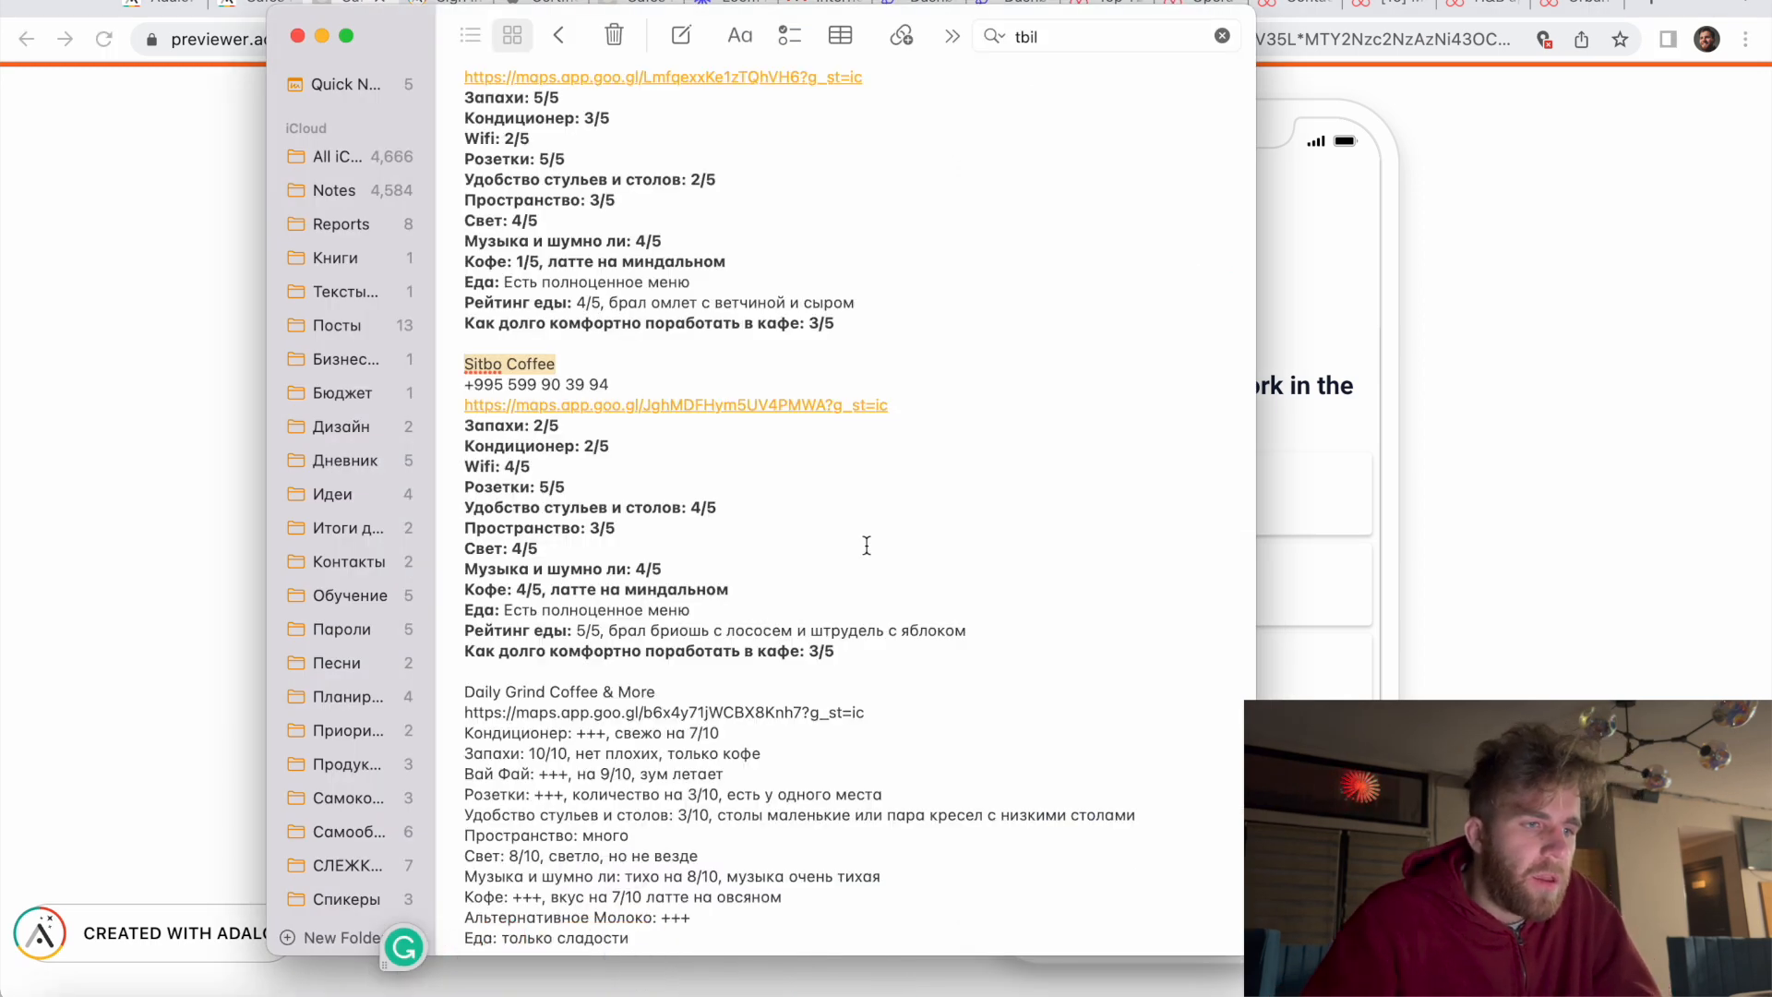
{"action": "left_click", "coordinate": [1309, 260]}
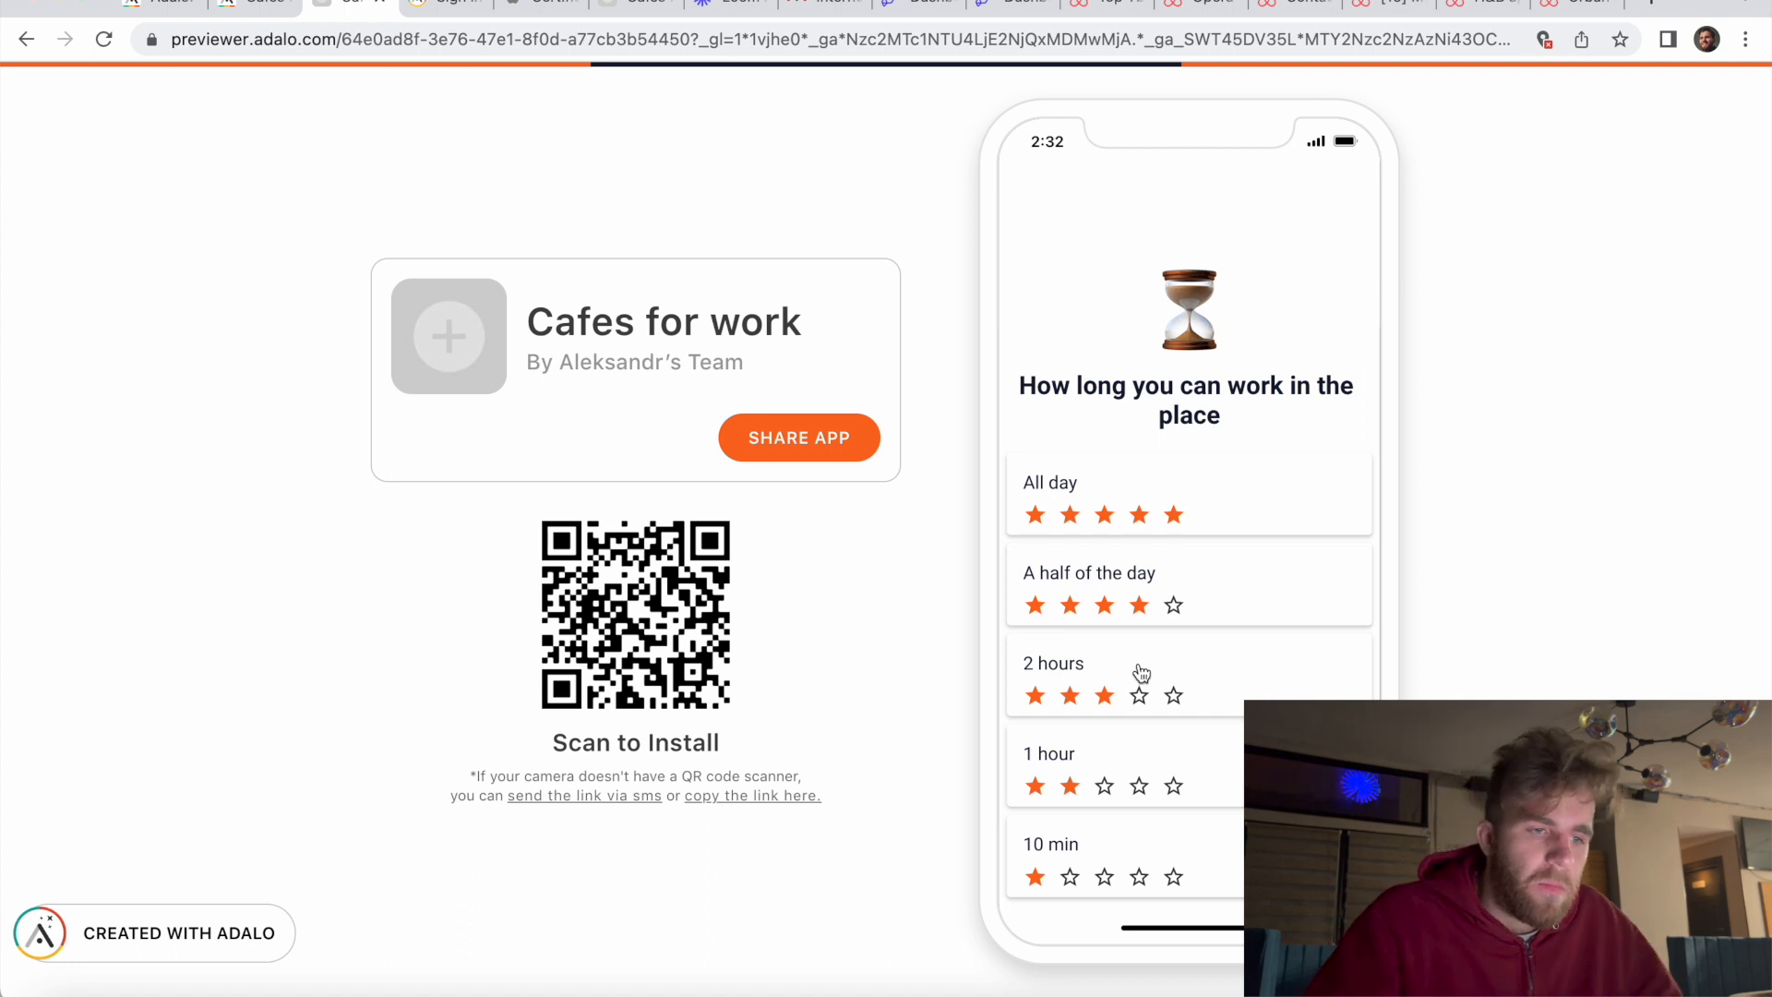
{"action": "left_click", "coordinate": [1176, 684]}
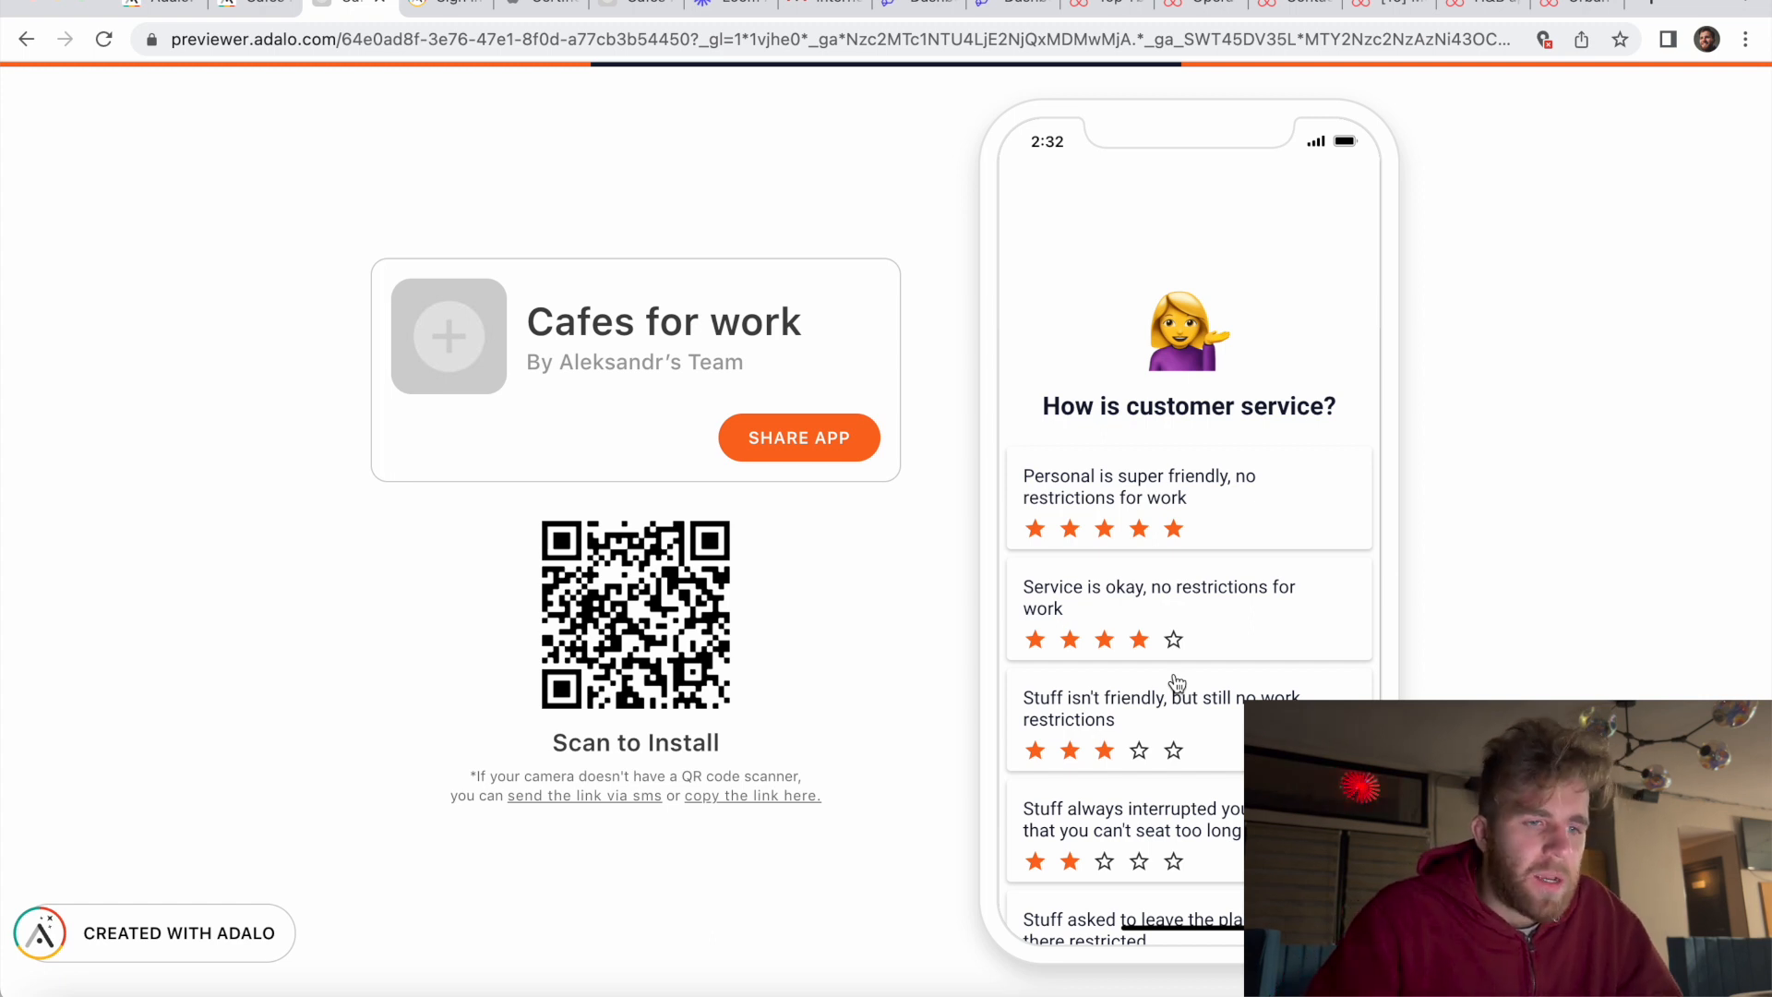
{"action": "left_click", "coordinate": [1221, 618]}
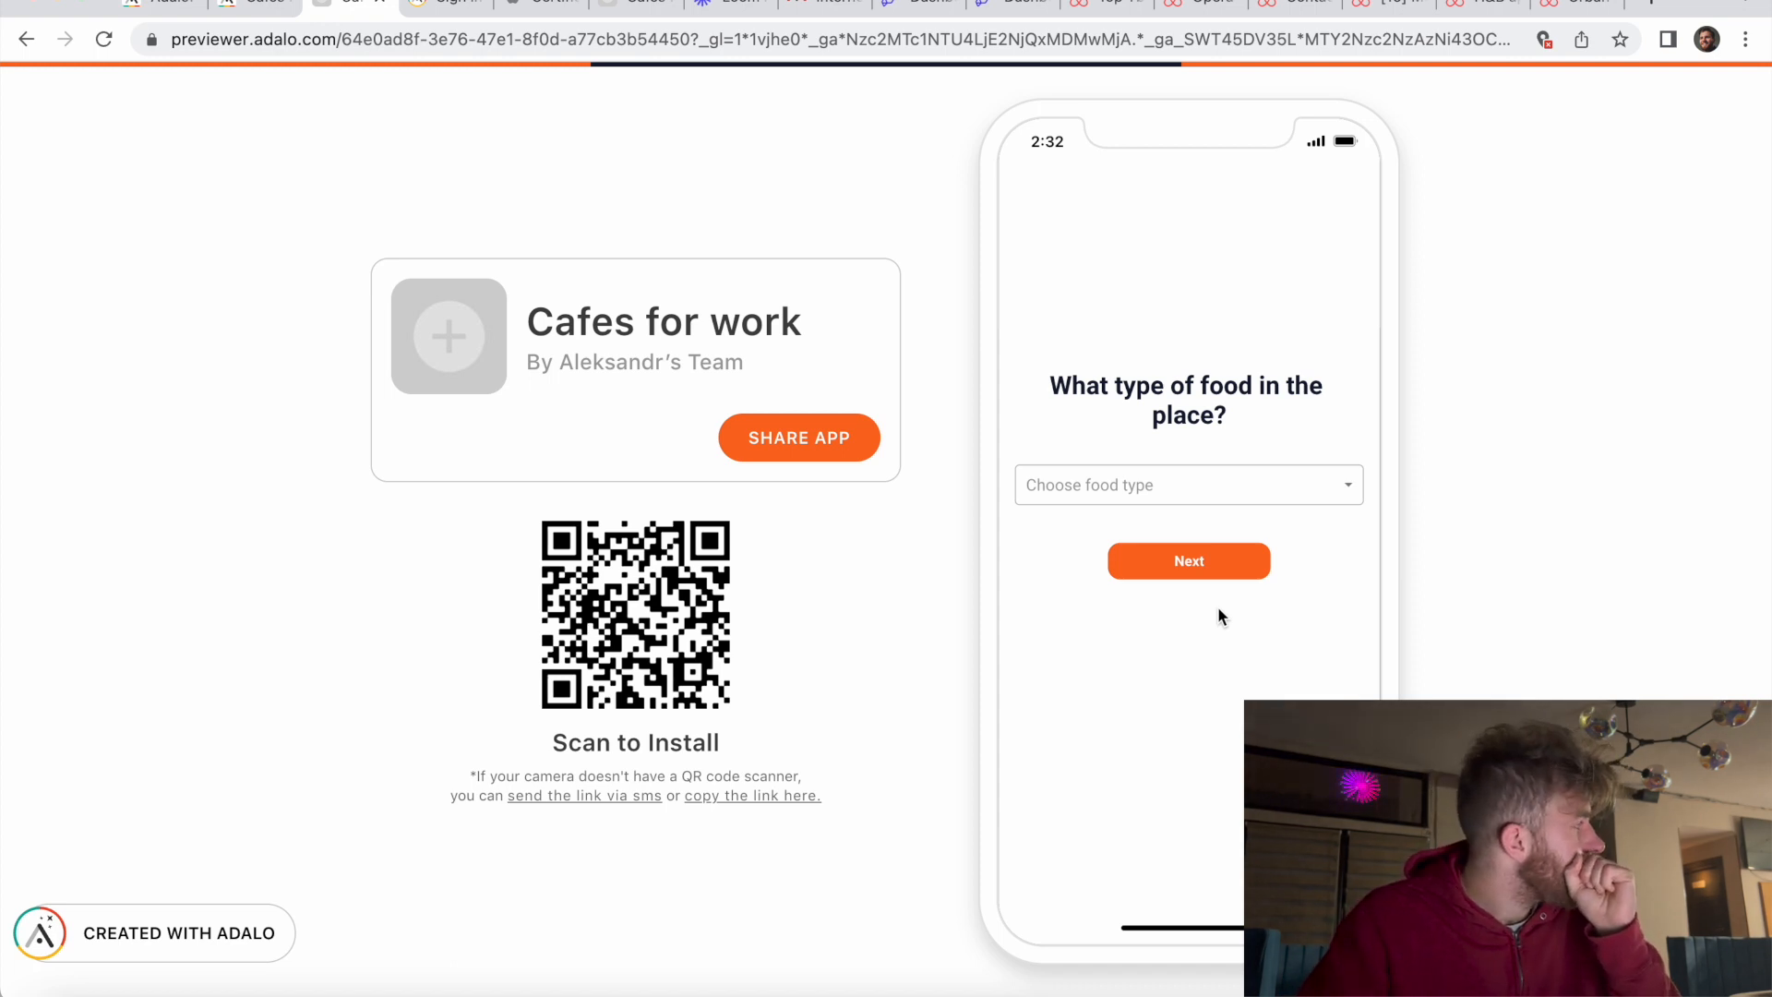
Step: Set the food type to "Menu for dinner and lunch", check Notes, and rate the food as "Very good food", five stars
{"action": "left_click", "coordinate": [1252, 500]}
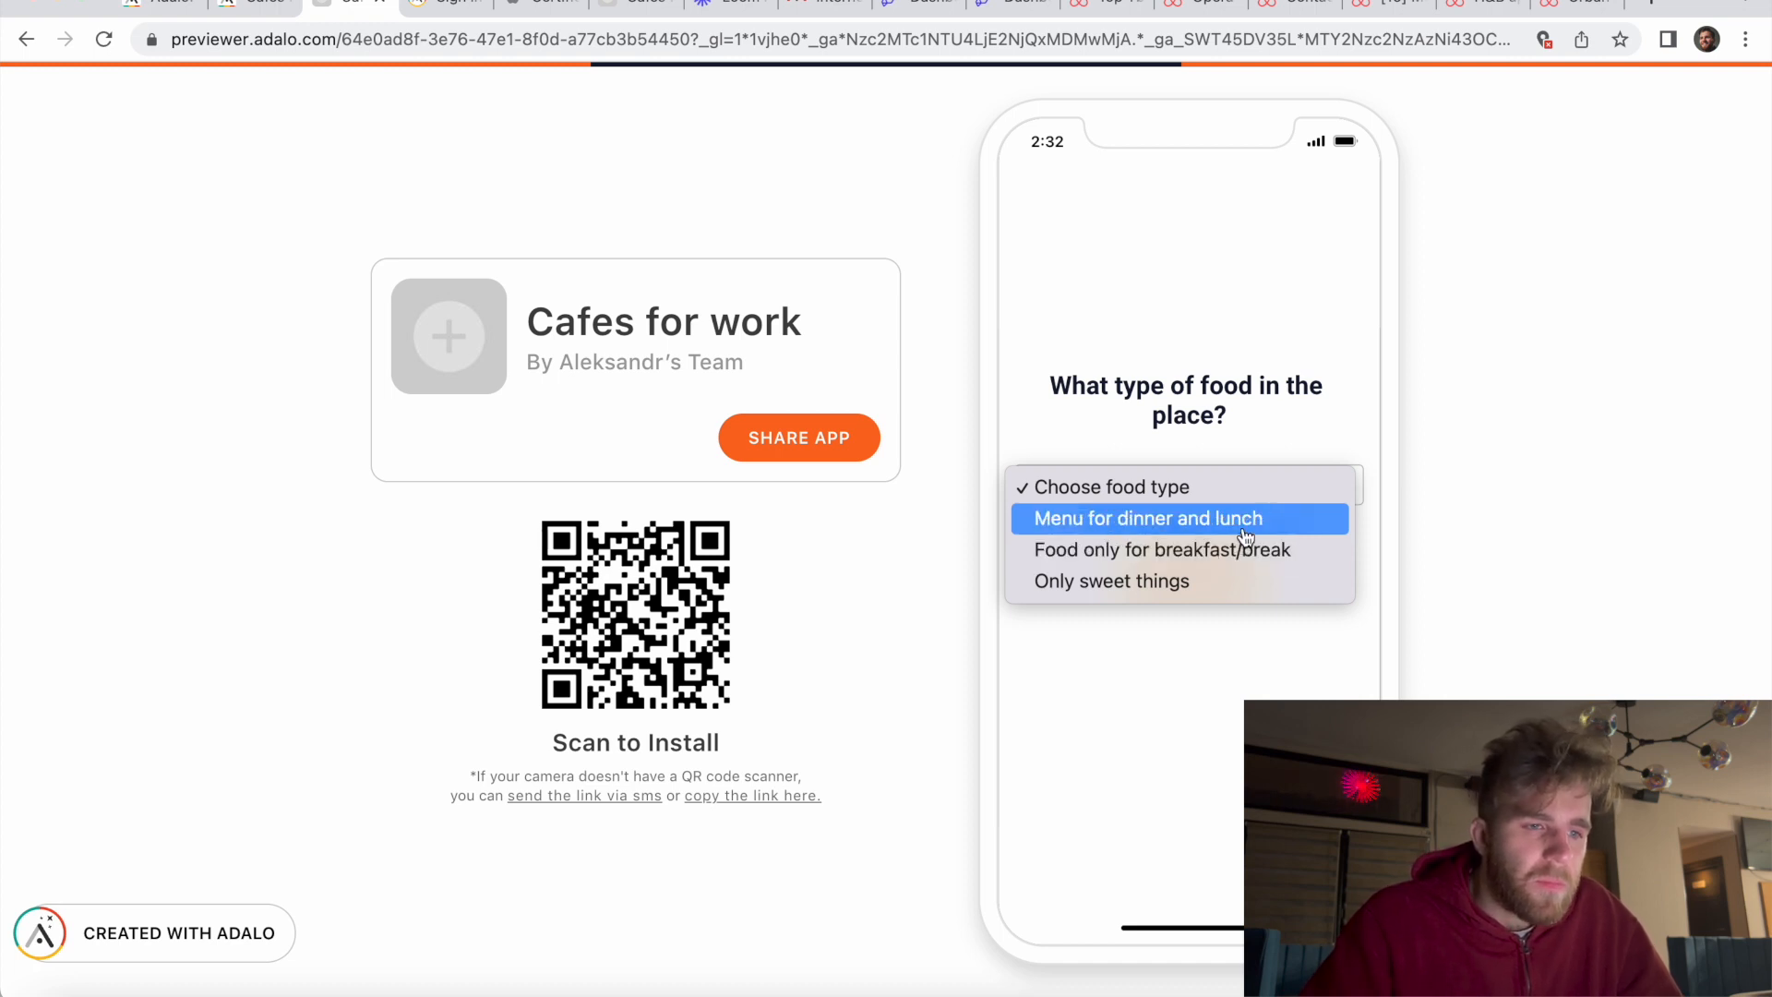
{"action": "left_click", "coordinate": [1243, 530]}
{"action": "left_click", "coordinate": [1179, 574]}
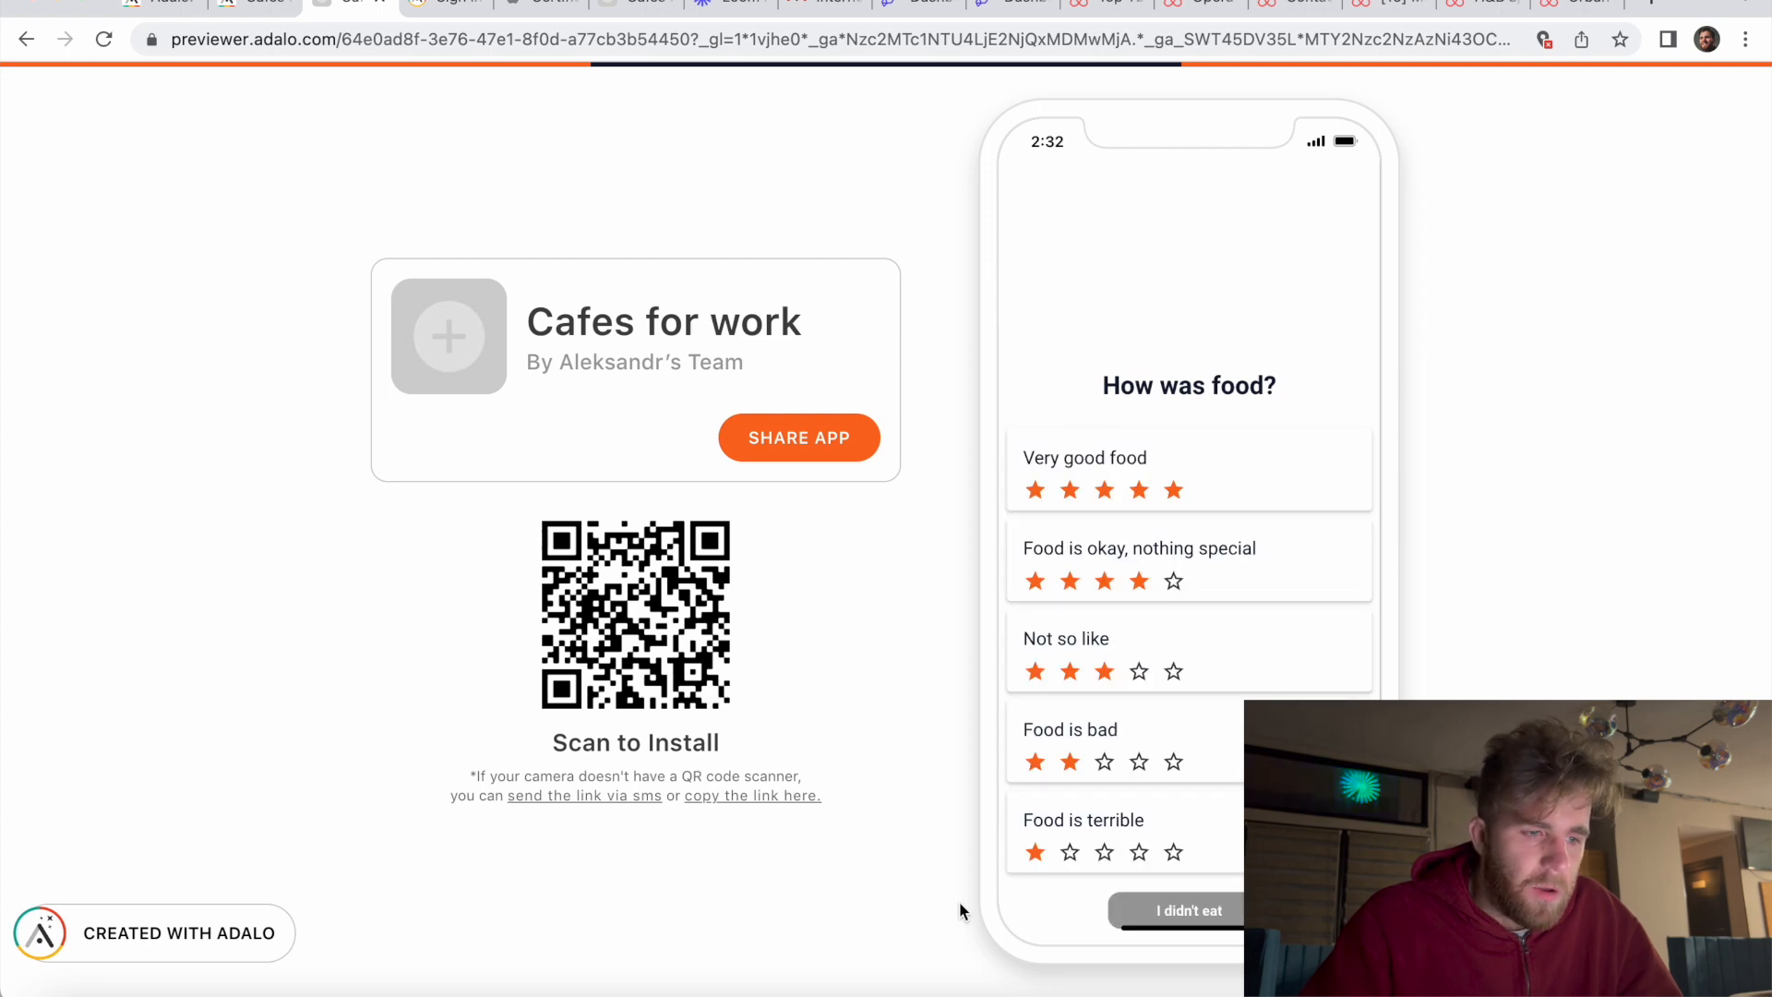
{"action": "left_click", "coordinate": [637, 969]}
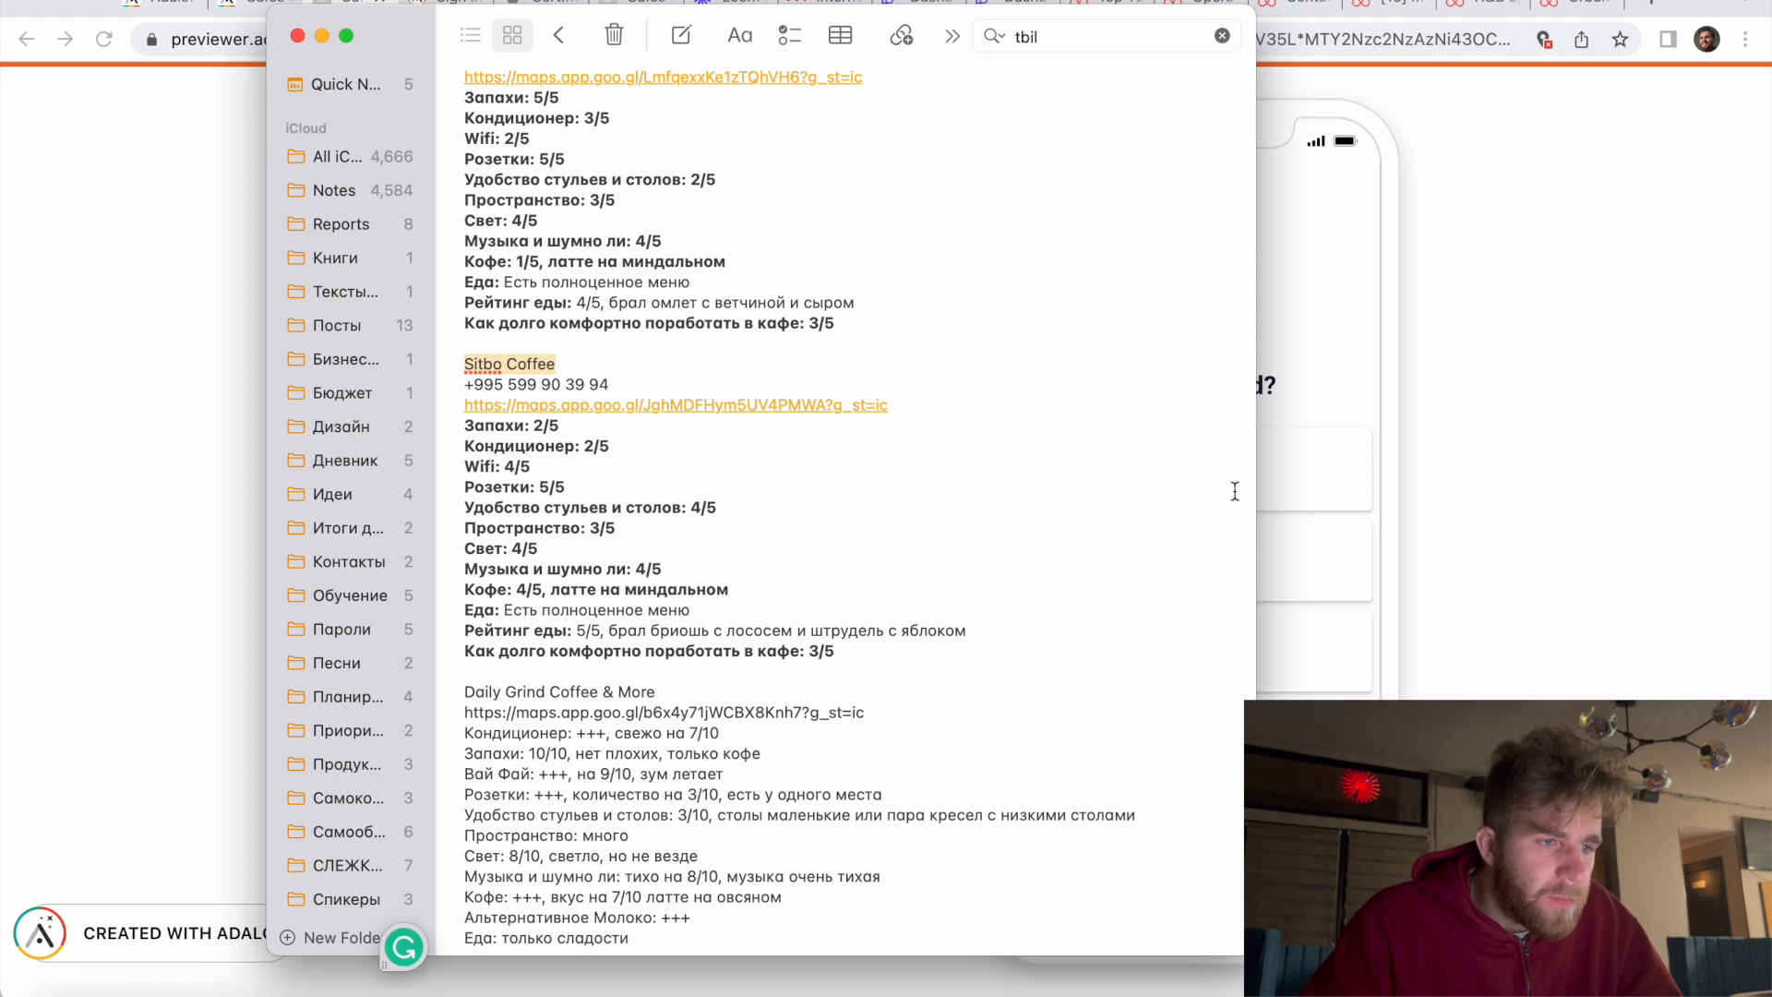
{"action": "left_click", "coordinate": [1352, 367]}
{"action": "left_click", "coordinate": [1135, 499]}
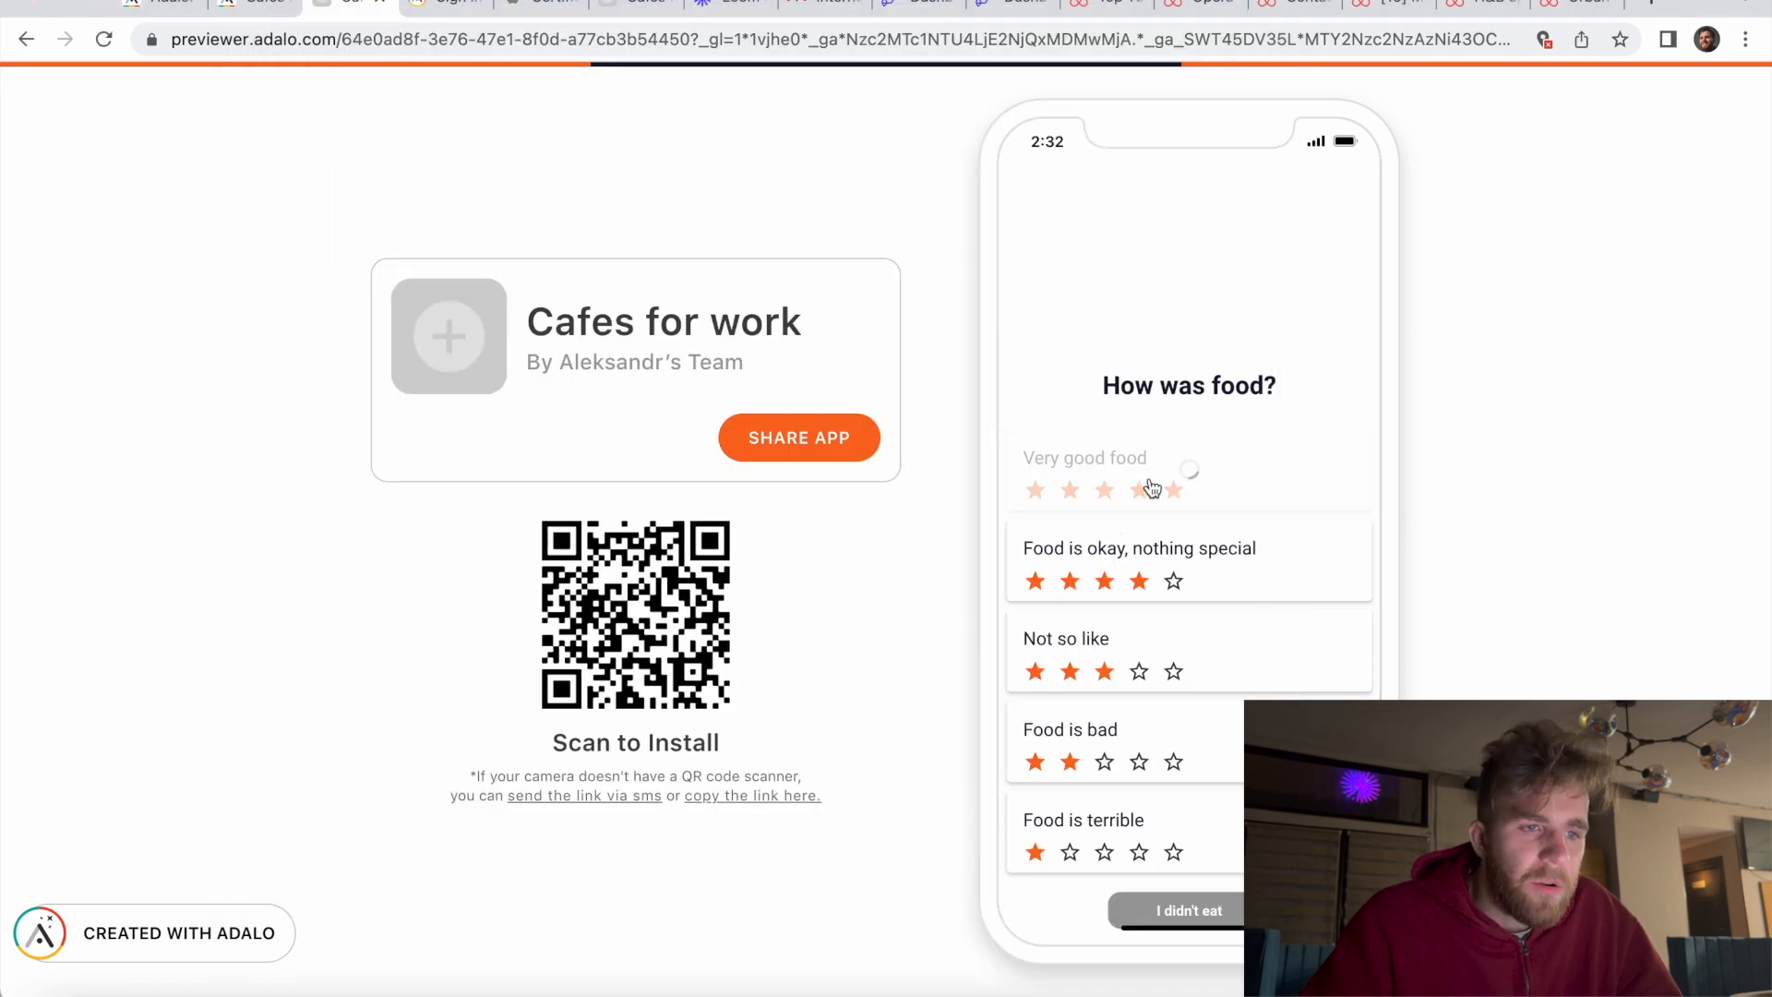
Step: Check Sitbo Coffee's coffee rating in Notes and rate the drink four stars
{"action": "mouse_move", "coordinate": [757, 969]}
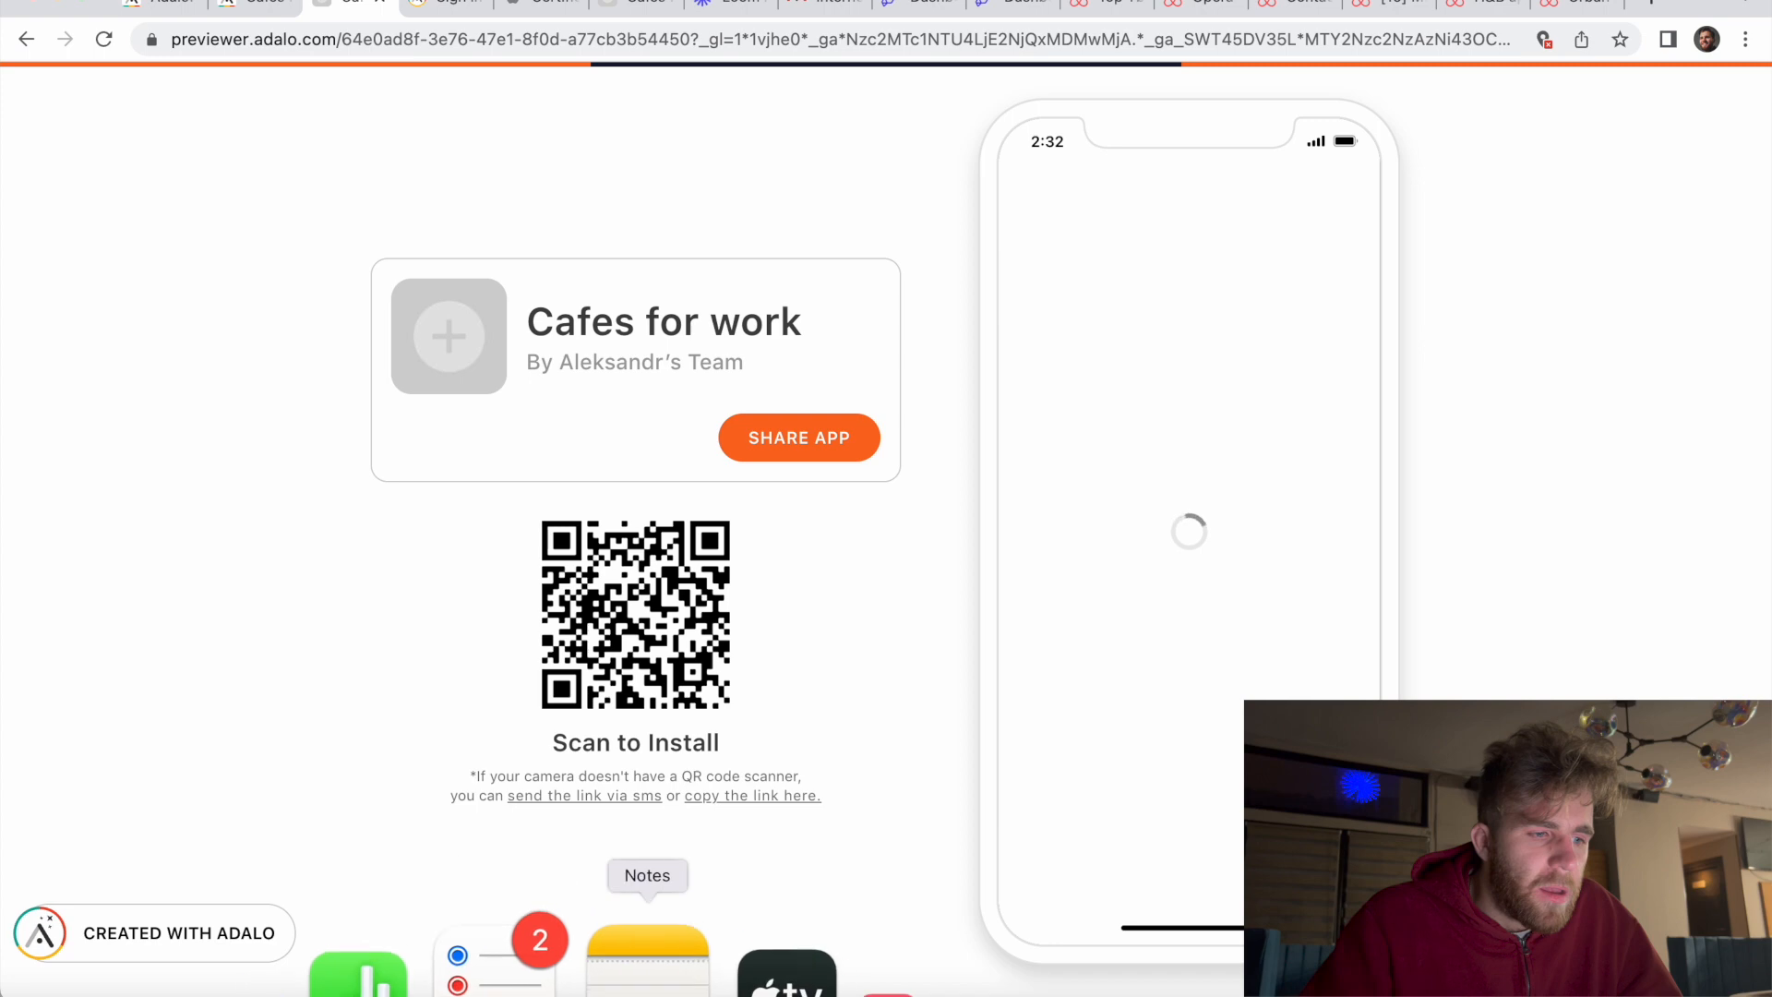
{"action": "left_click", "coordinate": [645, 960]}
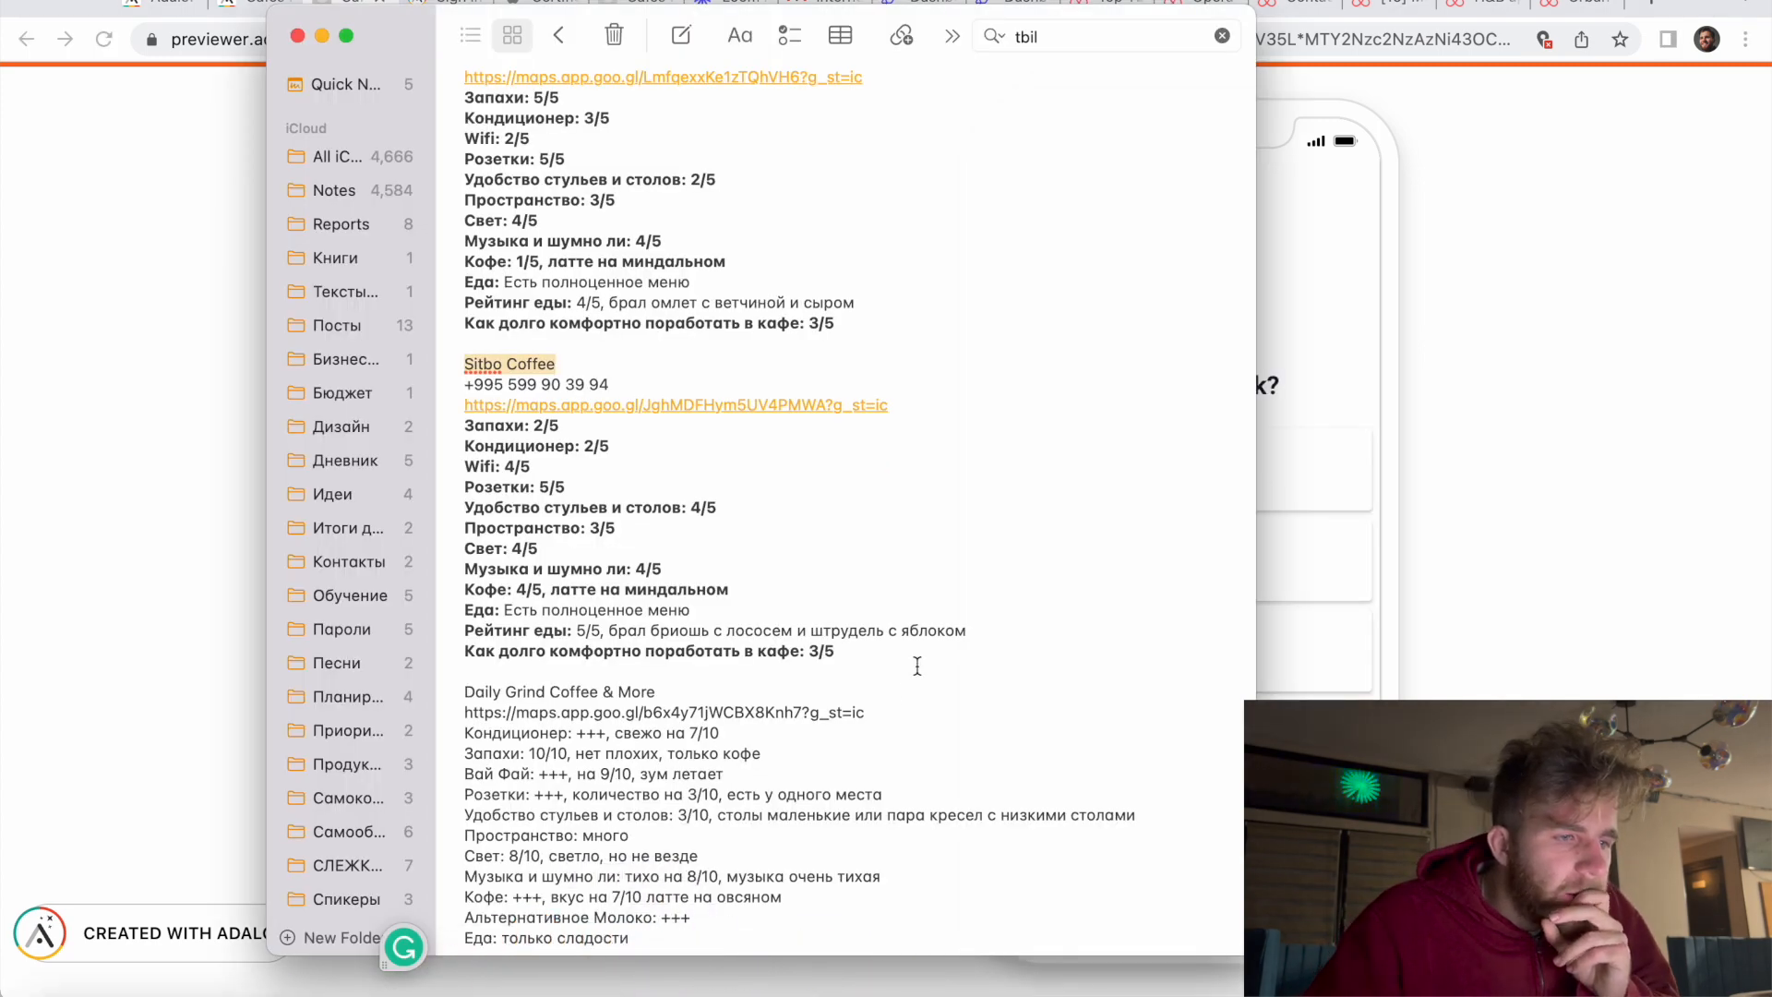
{"action": "left_click", "coordinate": [1365, 358]}
{"action": "left_click", "coordinate": [1168, 584]}
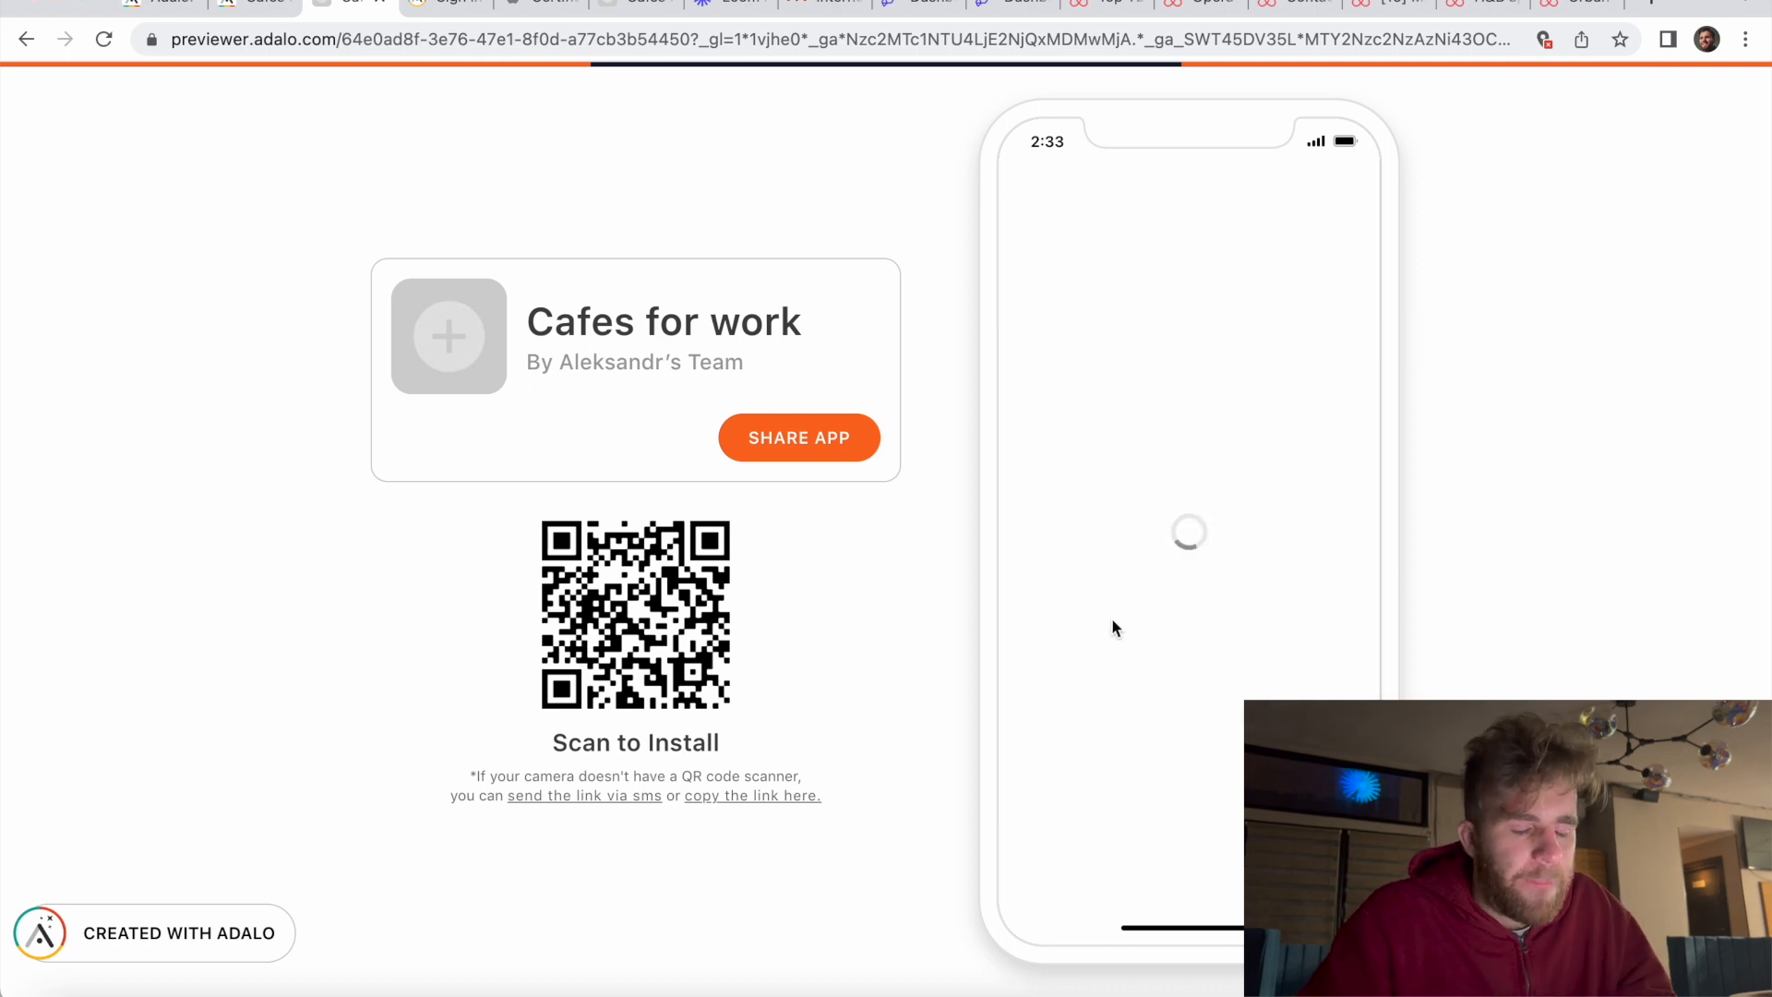
Step: Enter "Latte with almond milk" as the drink and "Salmon benedict" as the food tried, and submit the answers
{"action": "left_click", "coordinate": [1153, 535]}
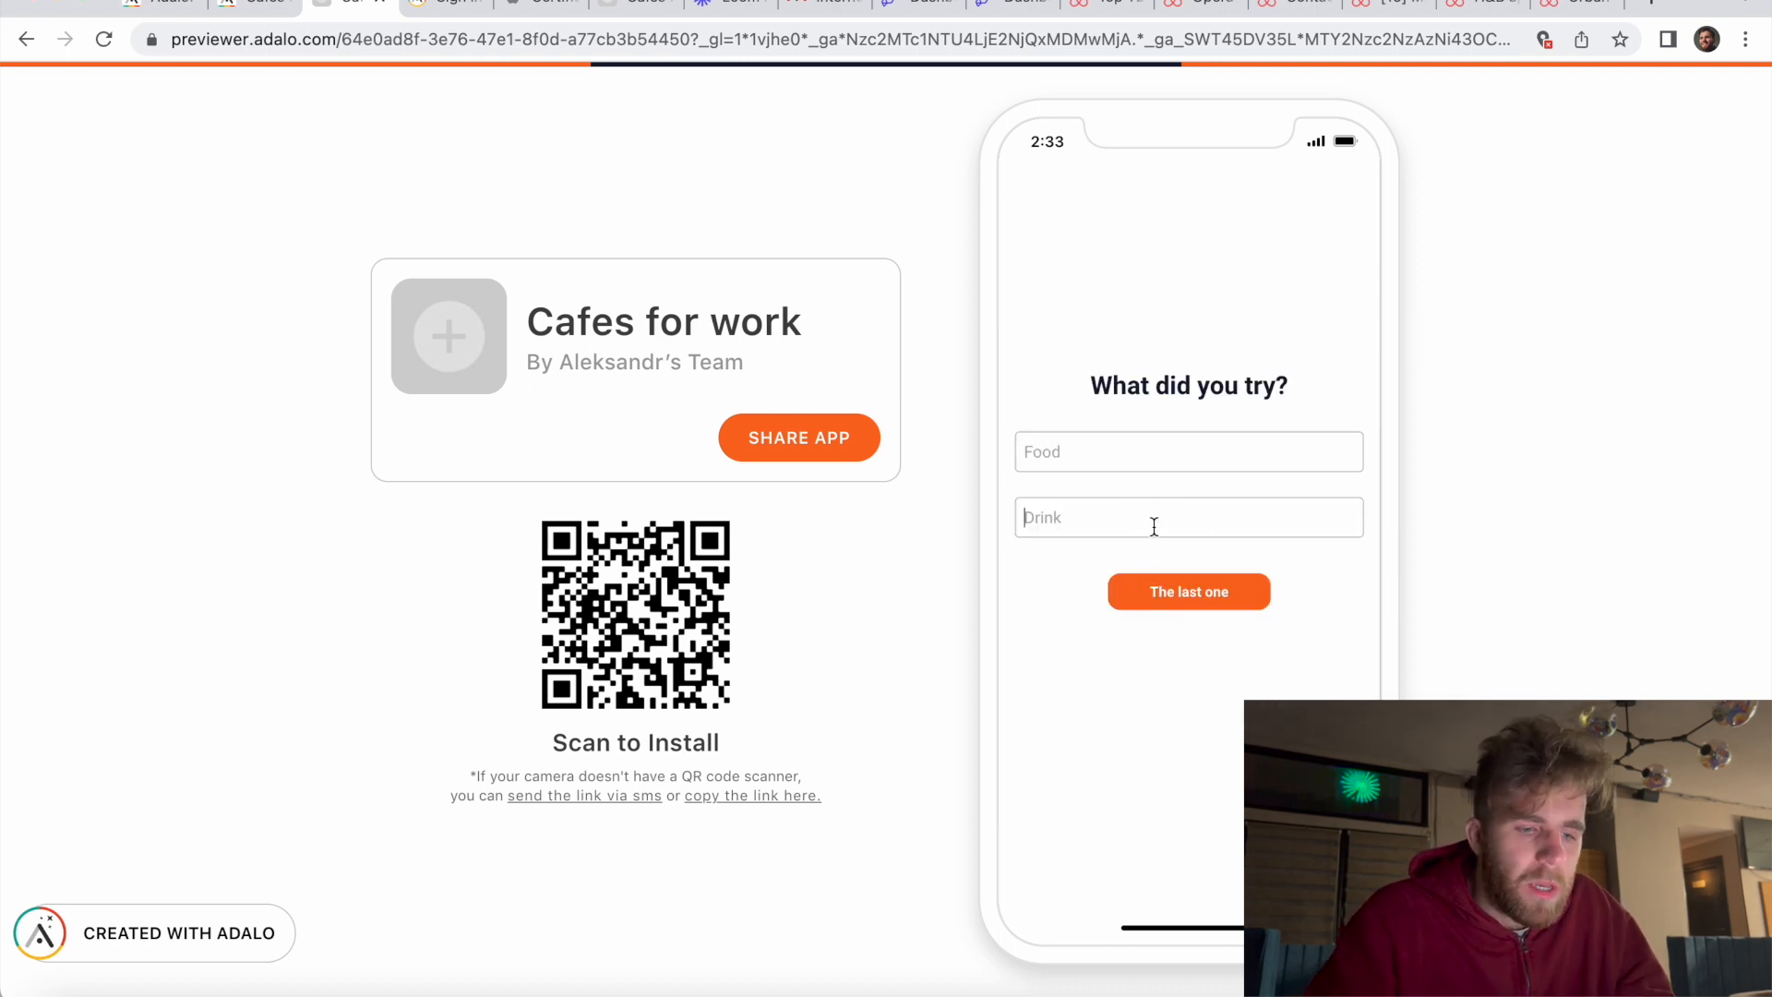
{"action": "type", "text": "Latte with a"}
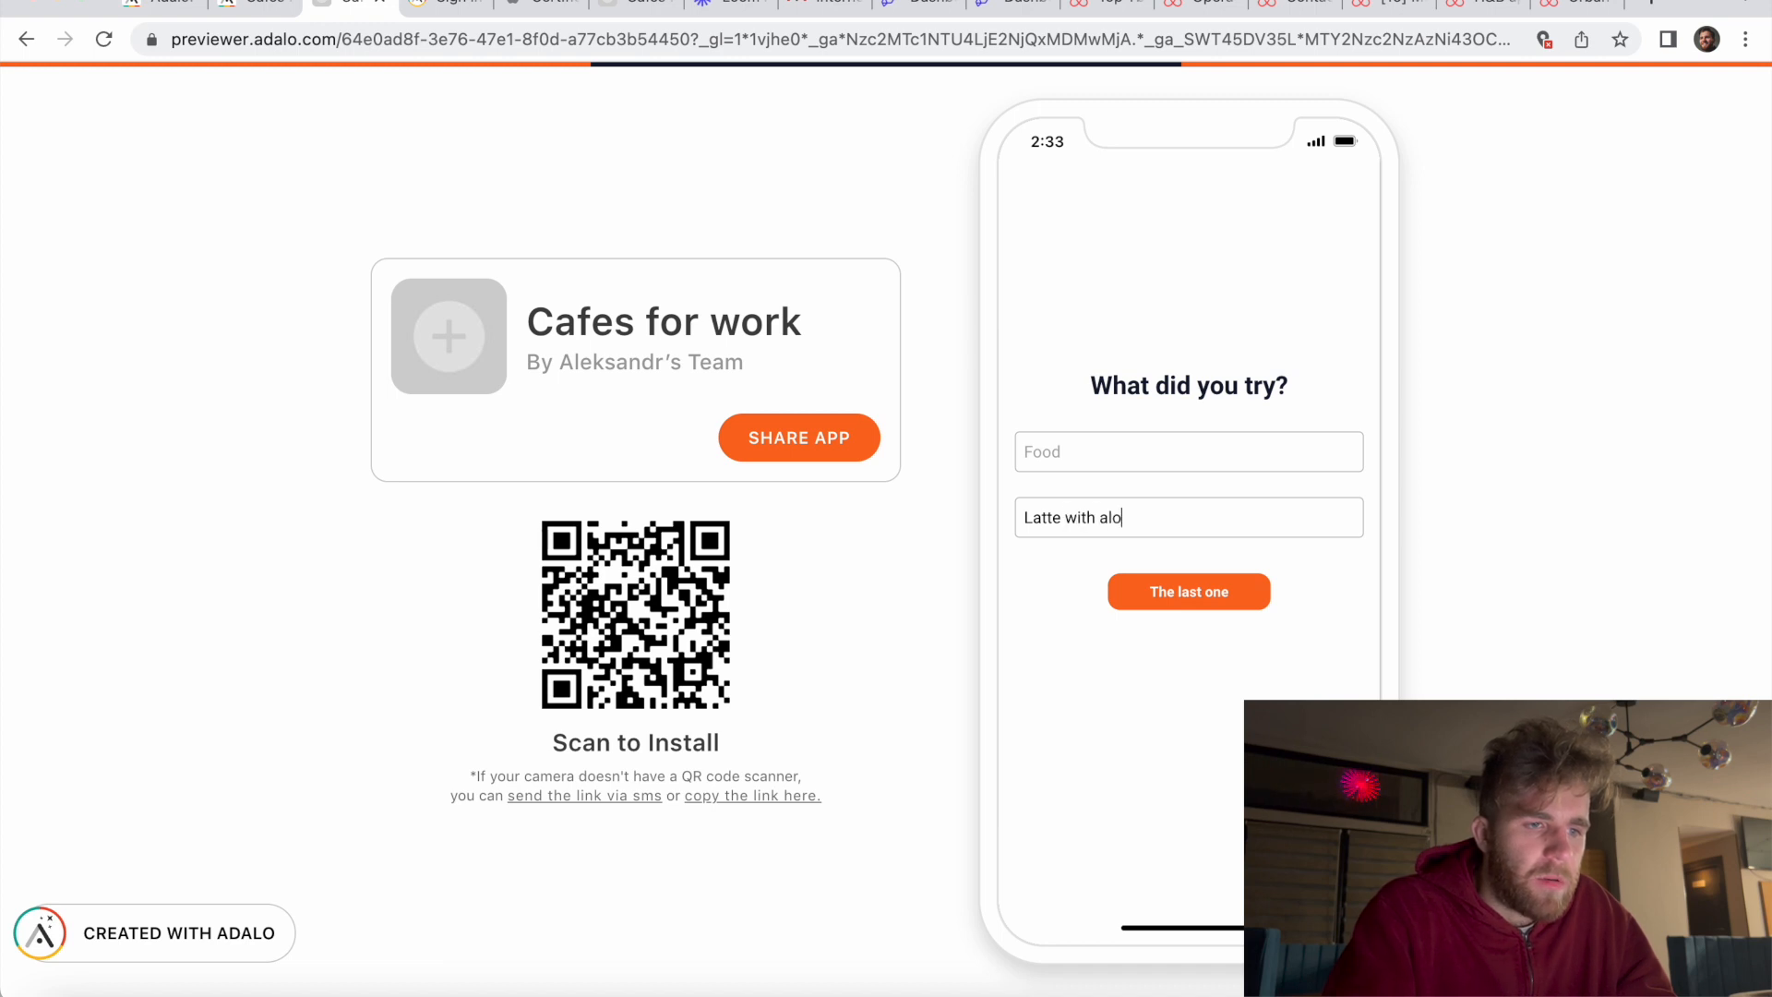
{"action": "type", "text": "lmond"}
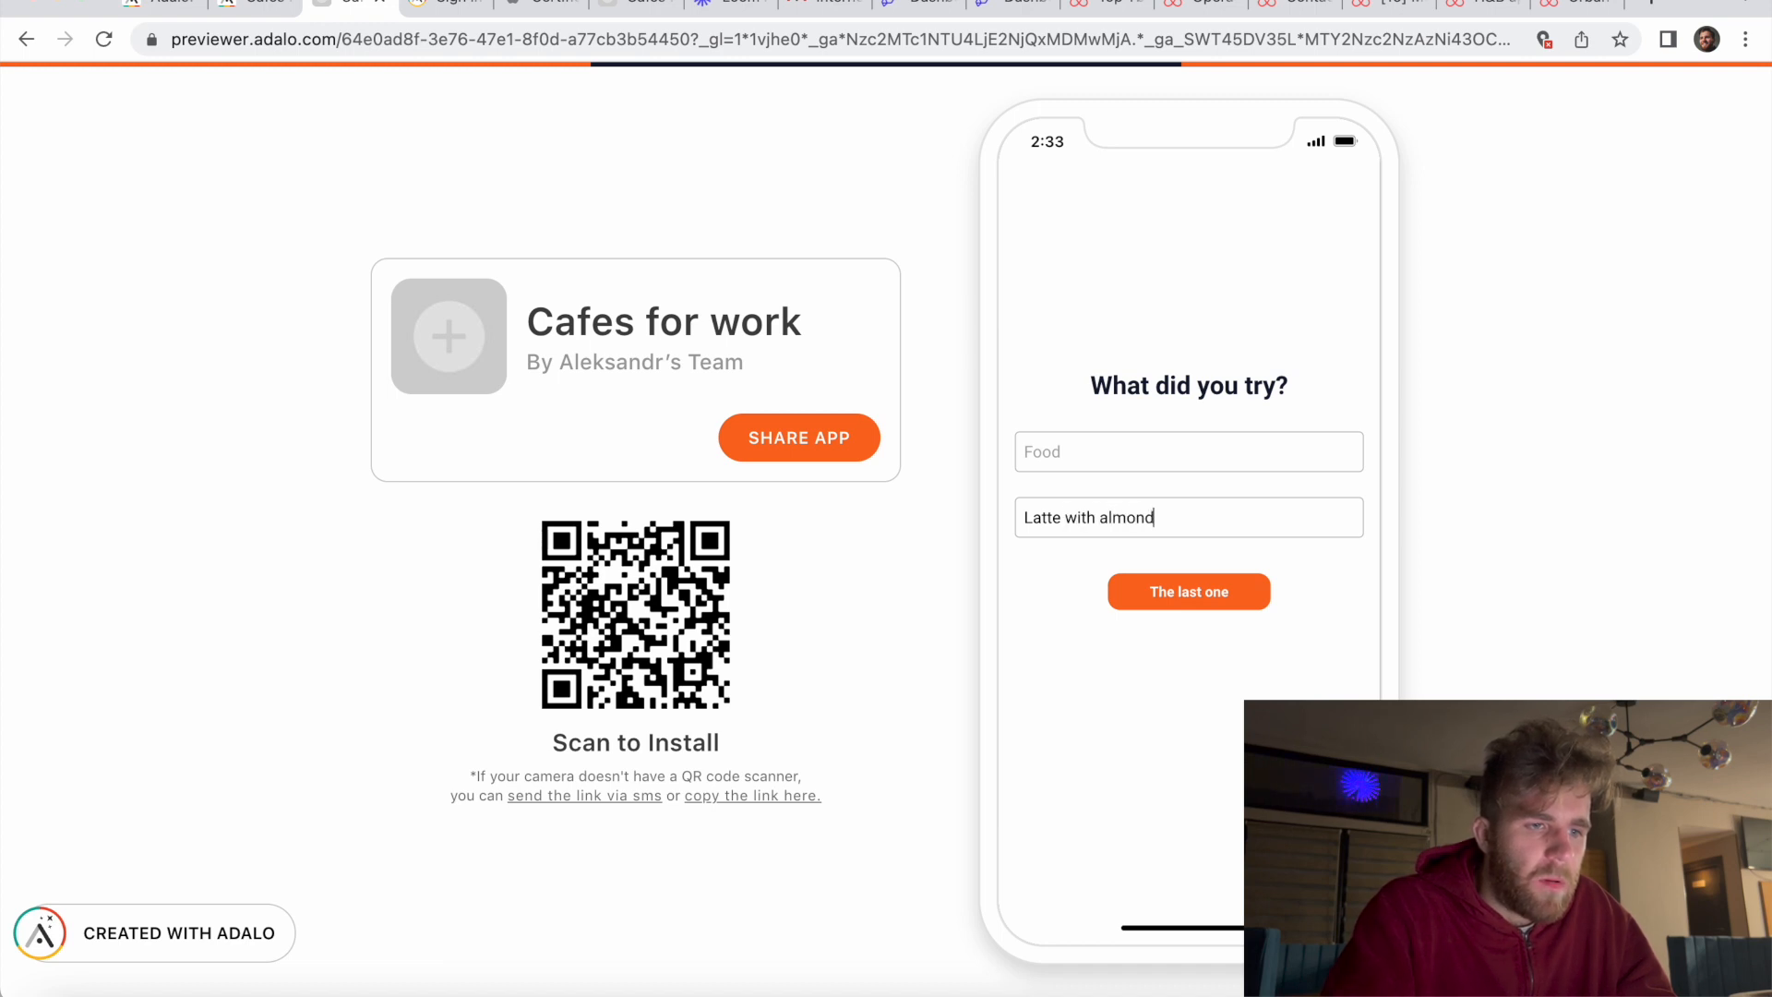
{"action": "type", "text": " milk"}
{"action": "left_click", "coordinate": [1183, 447]}
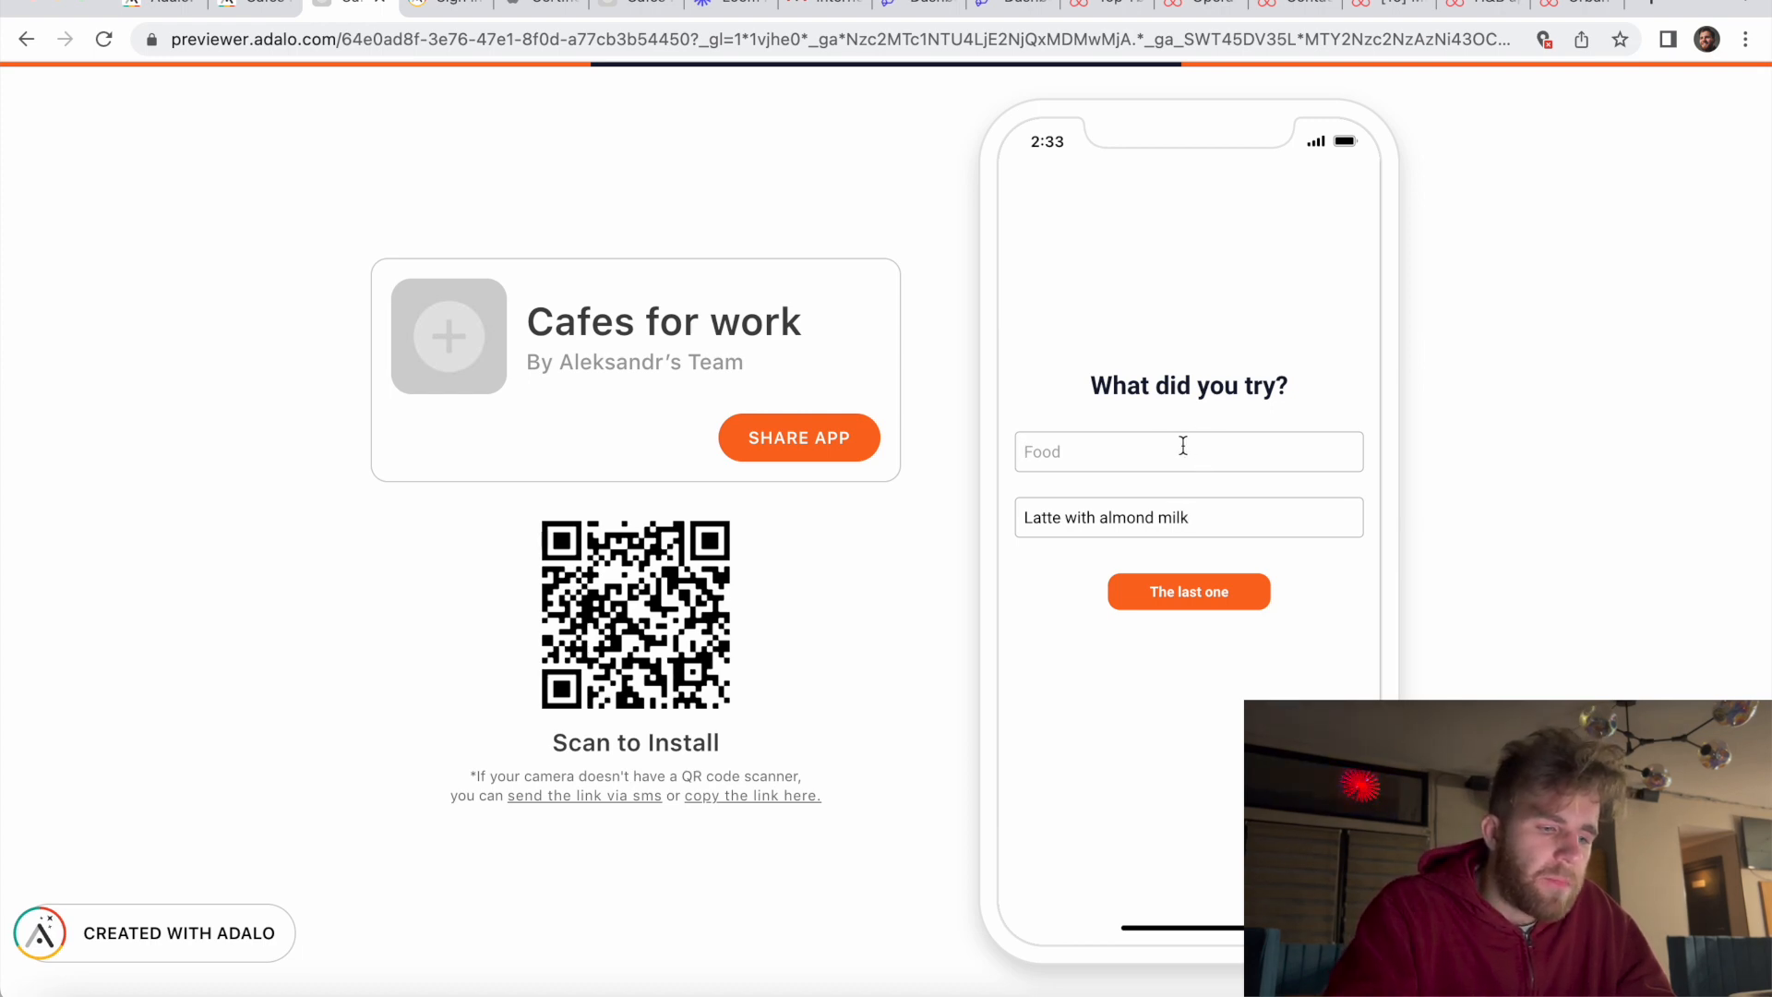
{"action": "type", "text": "Sal"}
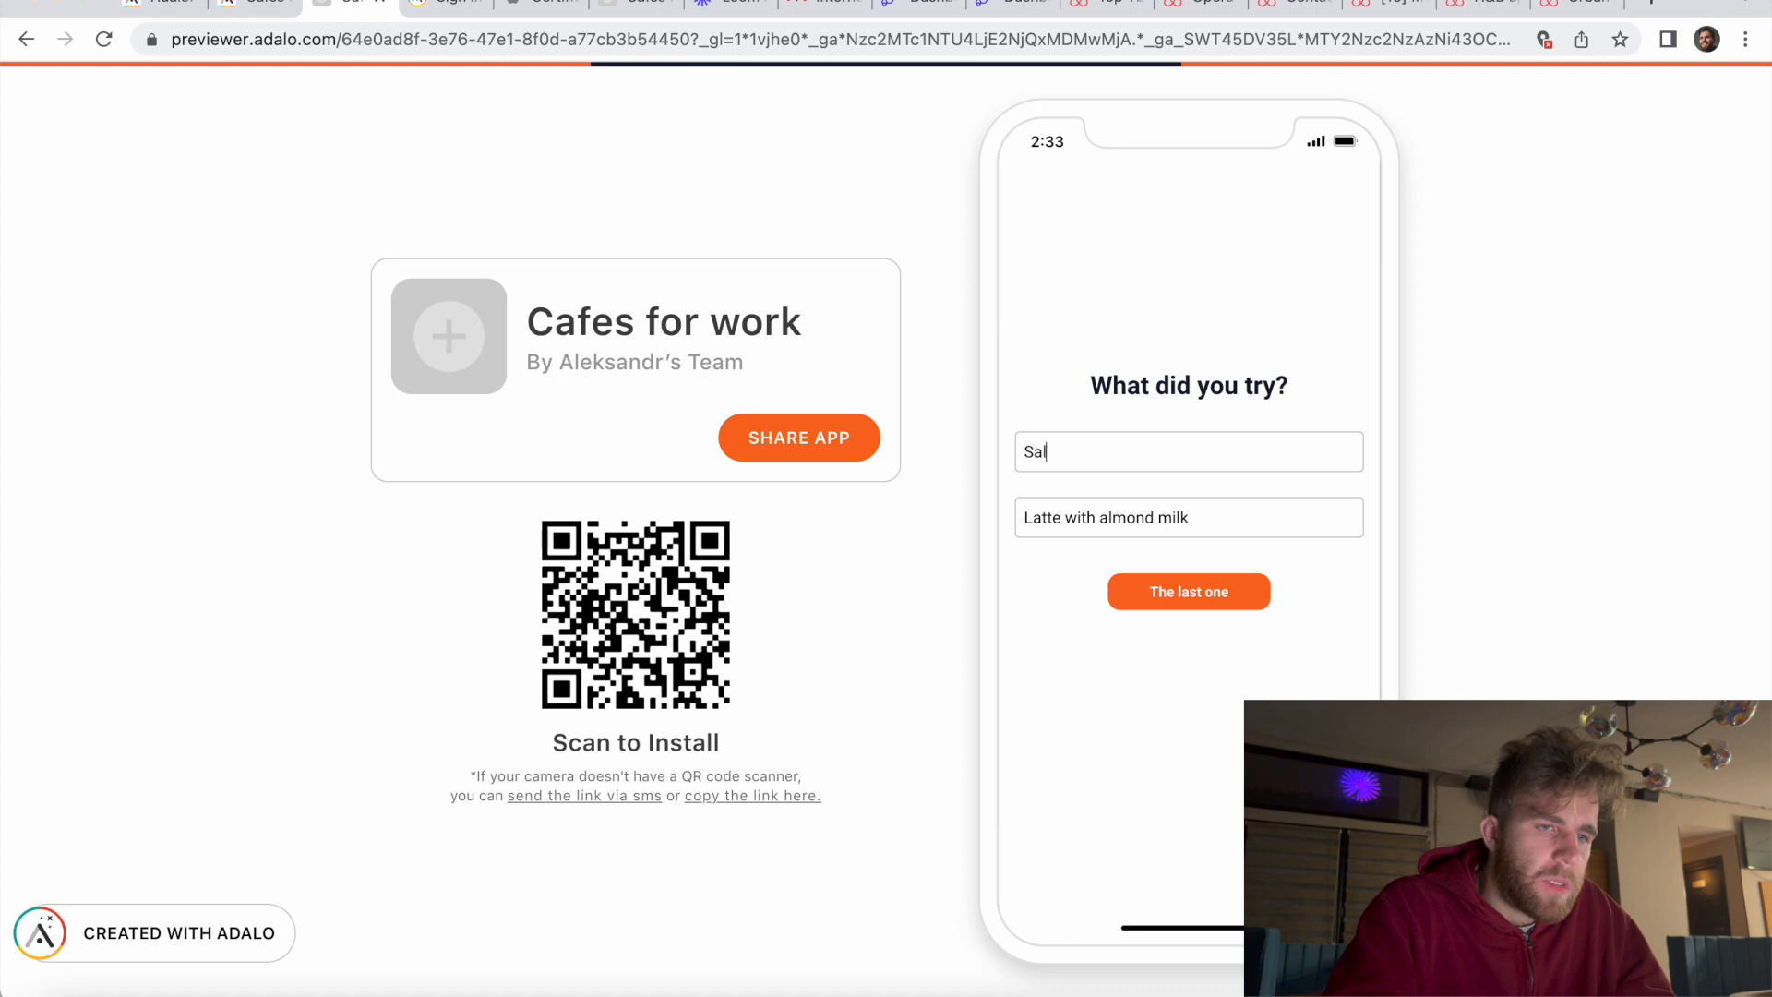
{"action": "type", "text": "mon benedict"}
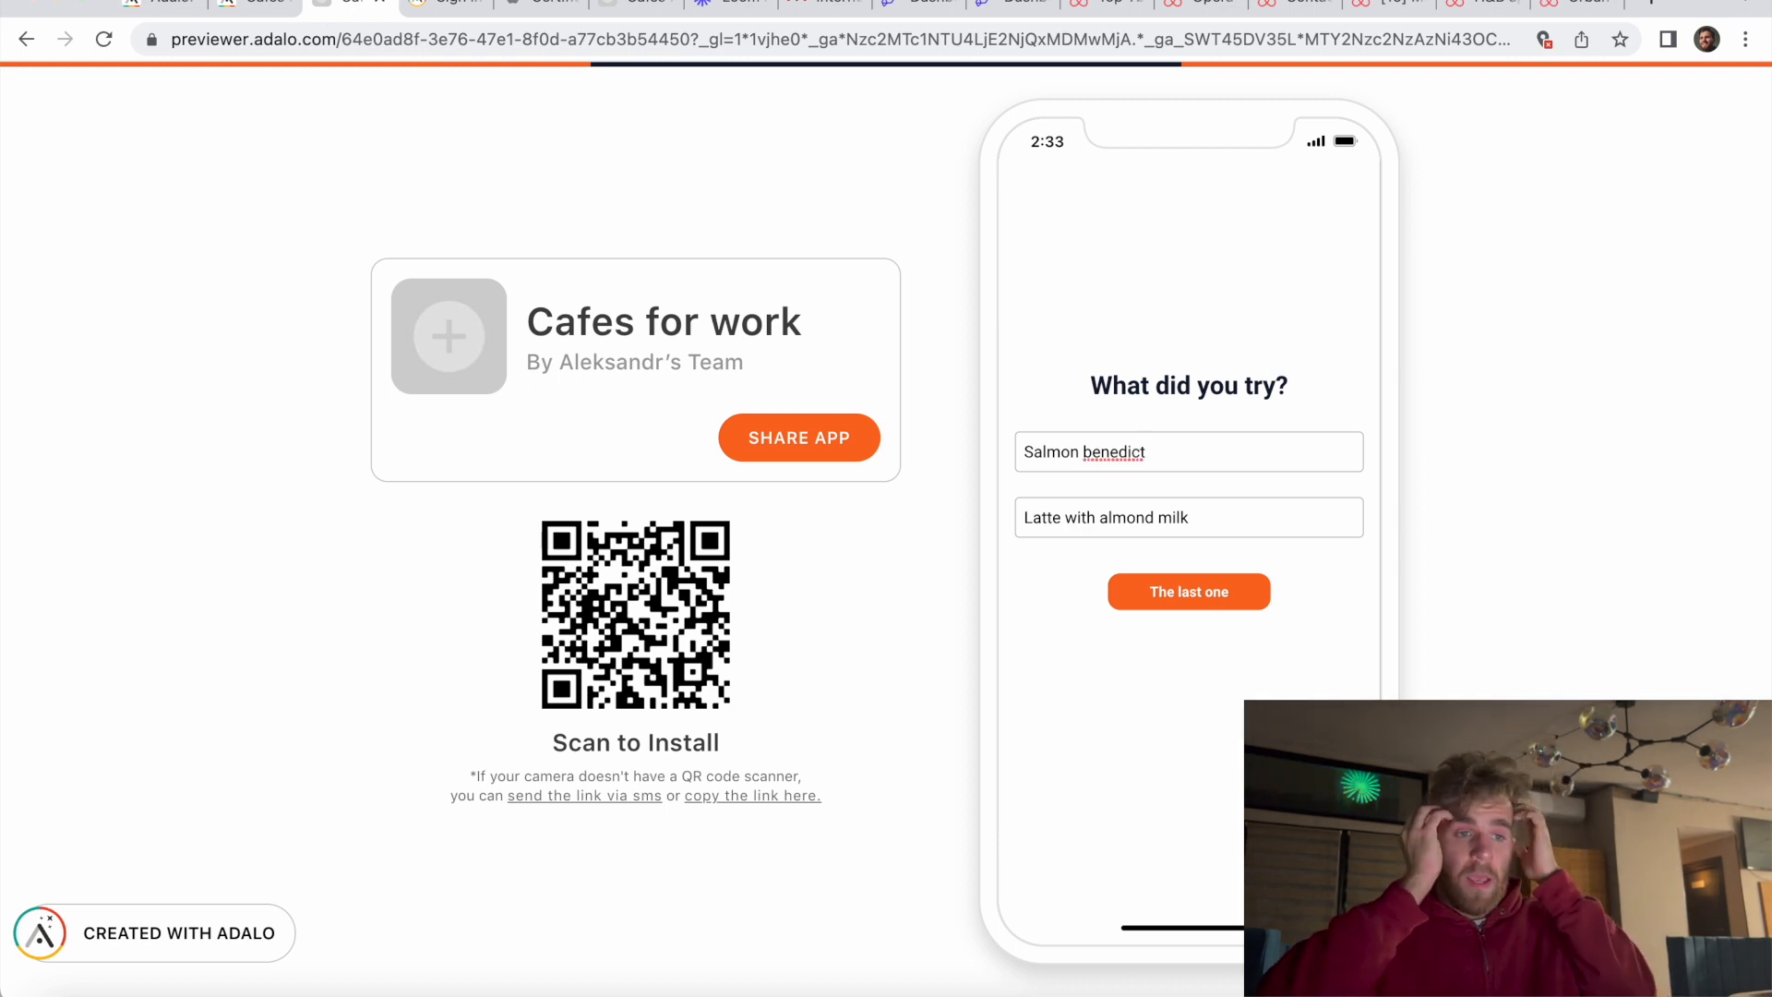
{"action": "double_click", "coordinate": [1128, 456]}
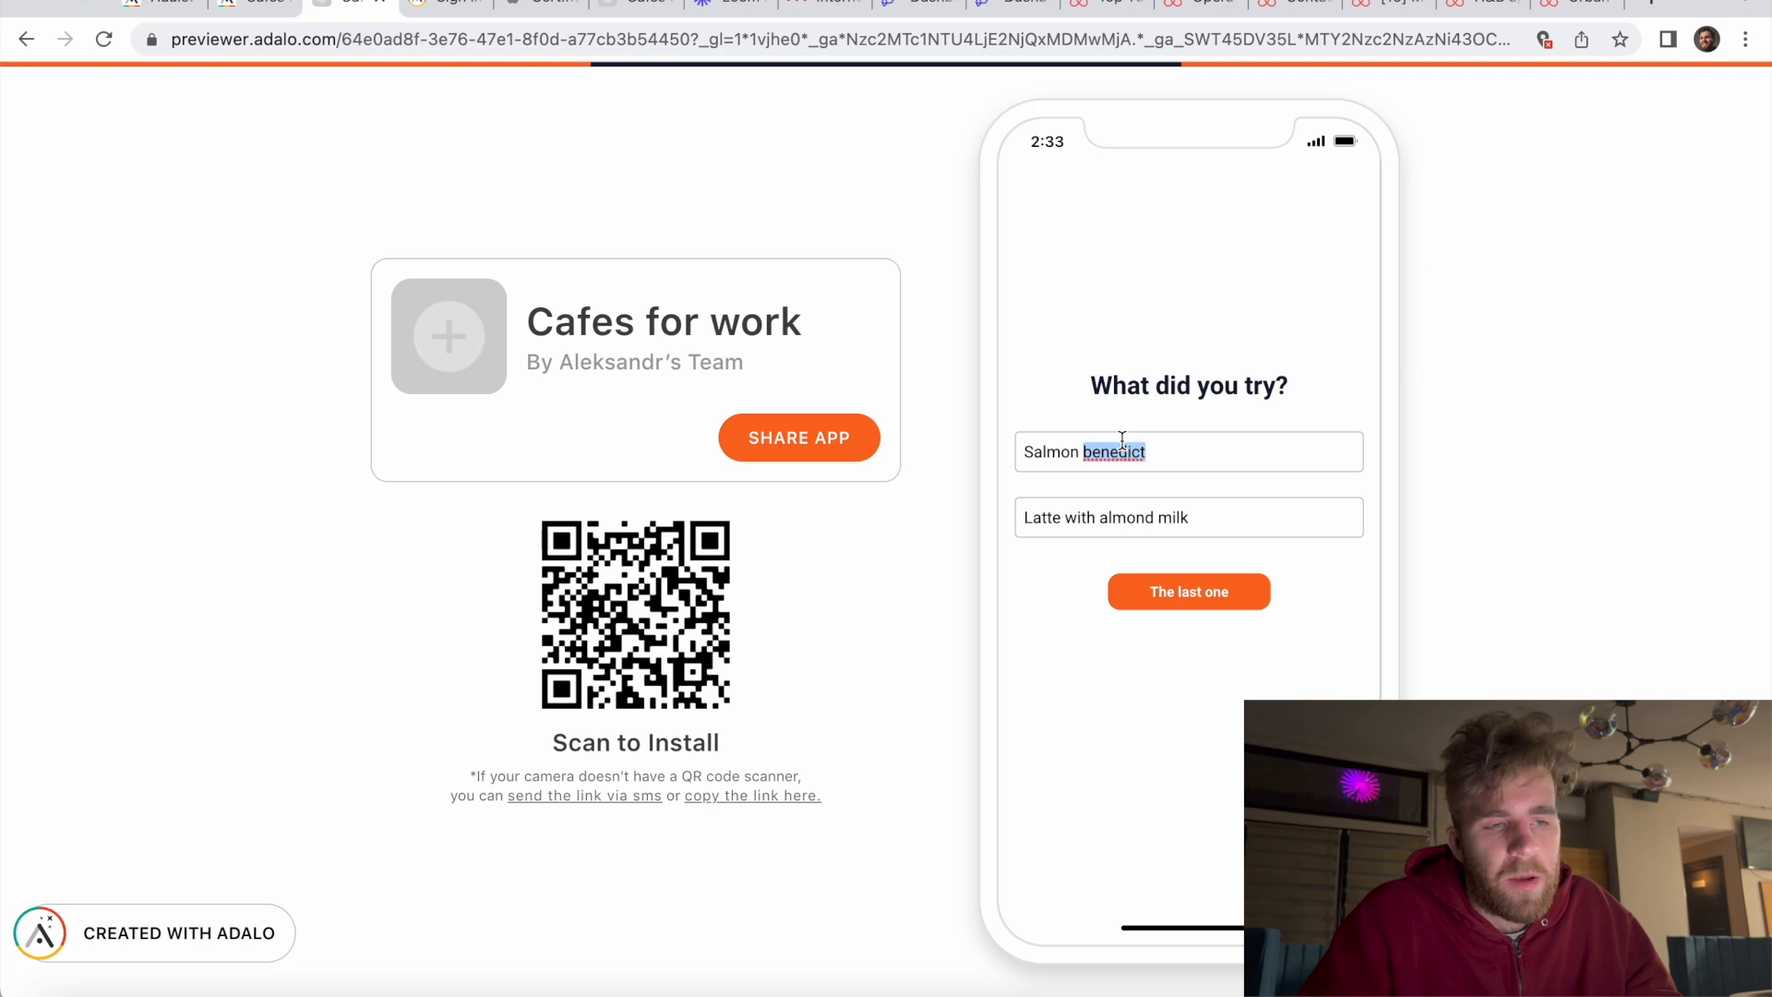
{"action": "left_click", "coordinate": [1157, 441]}
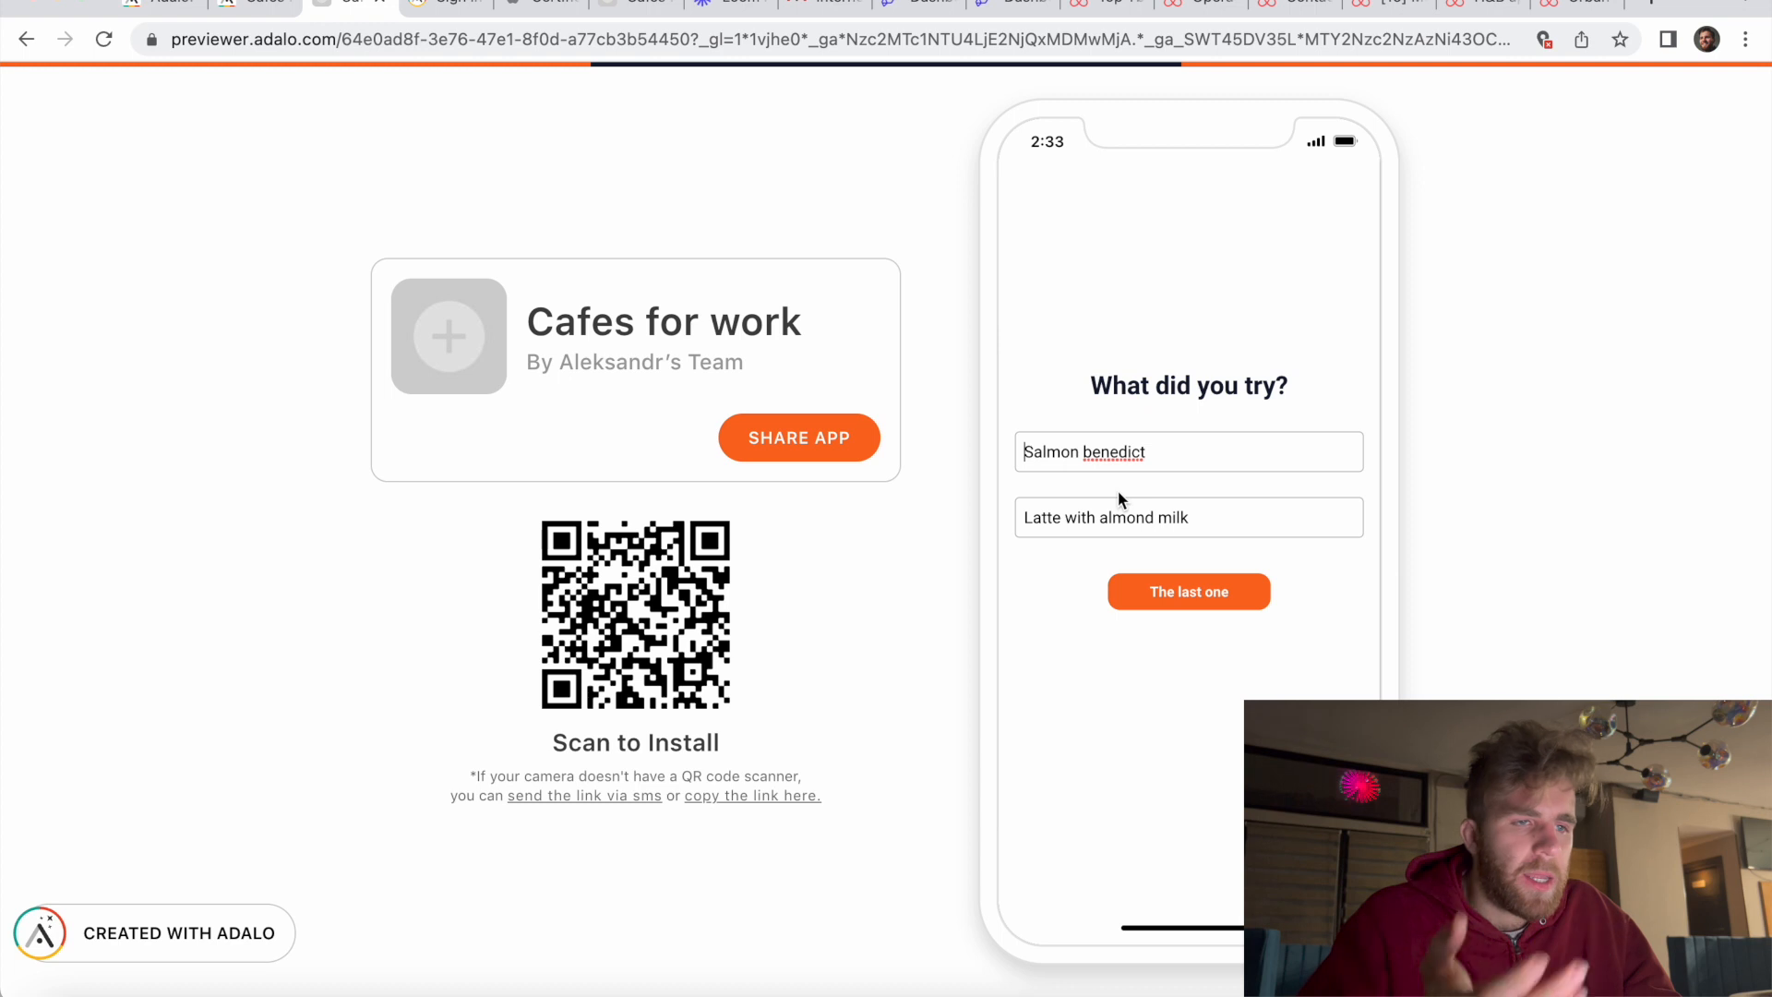
{"action": "left_click", "coordinate": [1155, 595]}
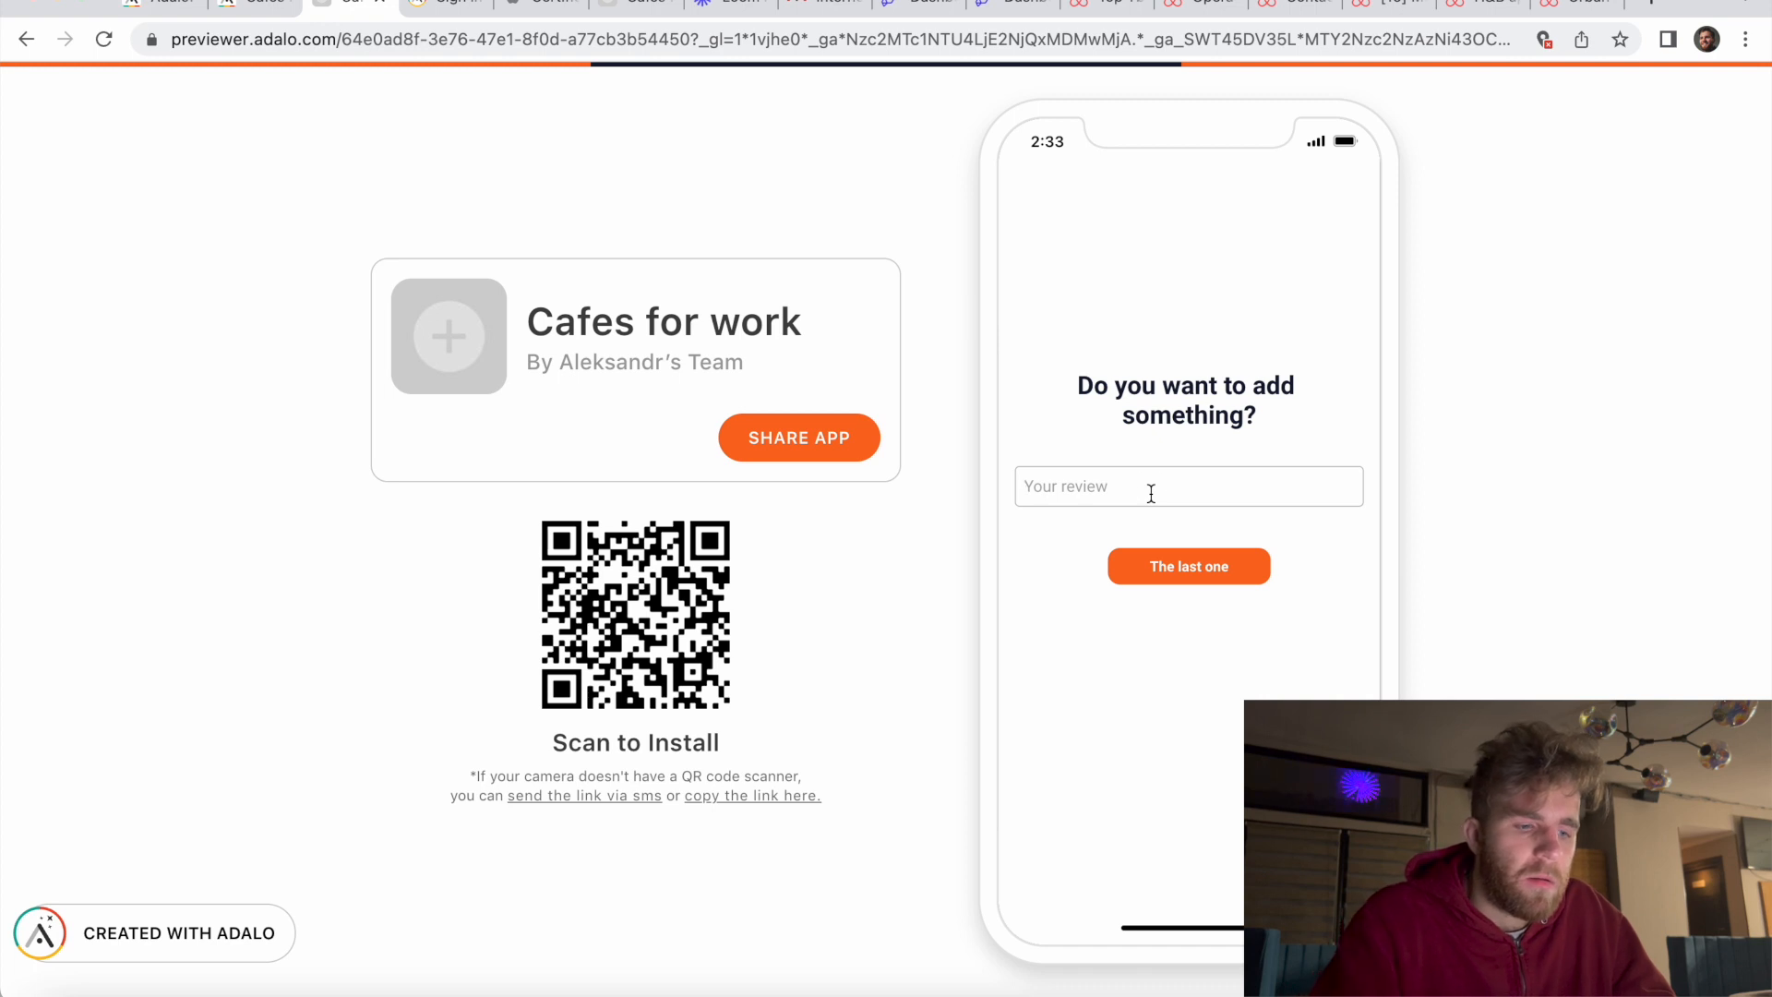
{"action": "left_click", "coordinate": [1191, 568]}
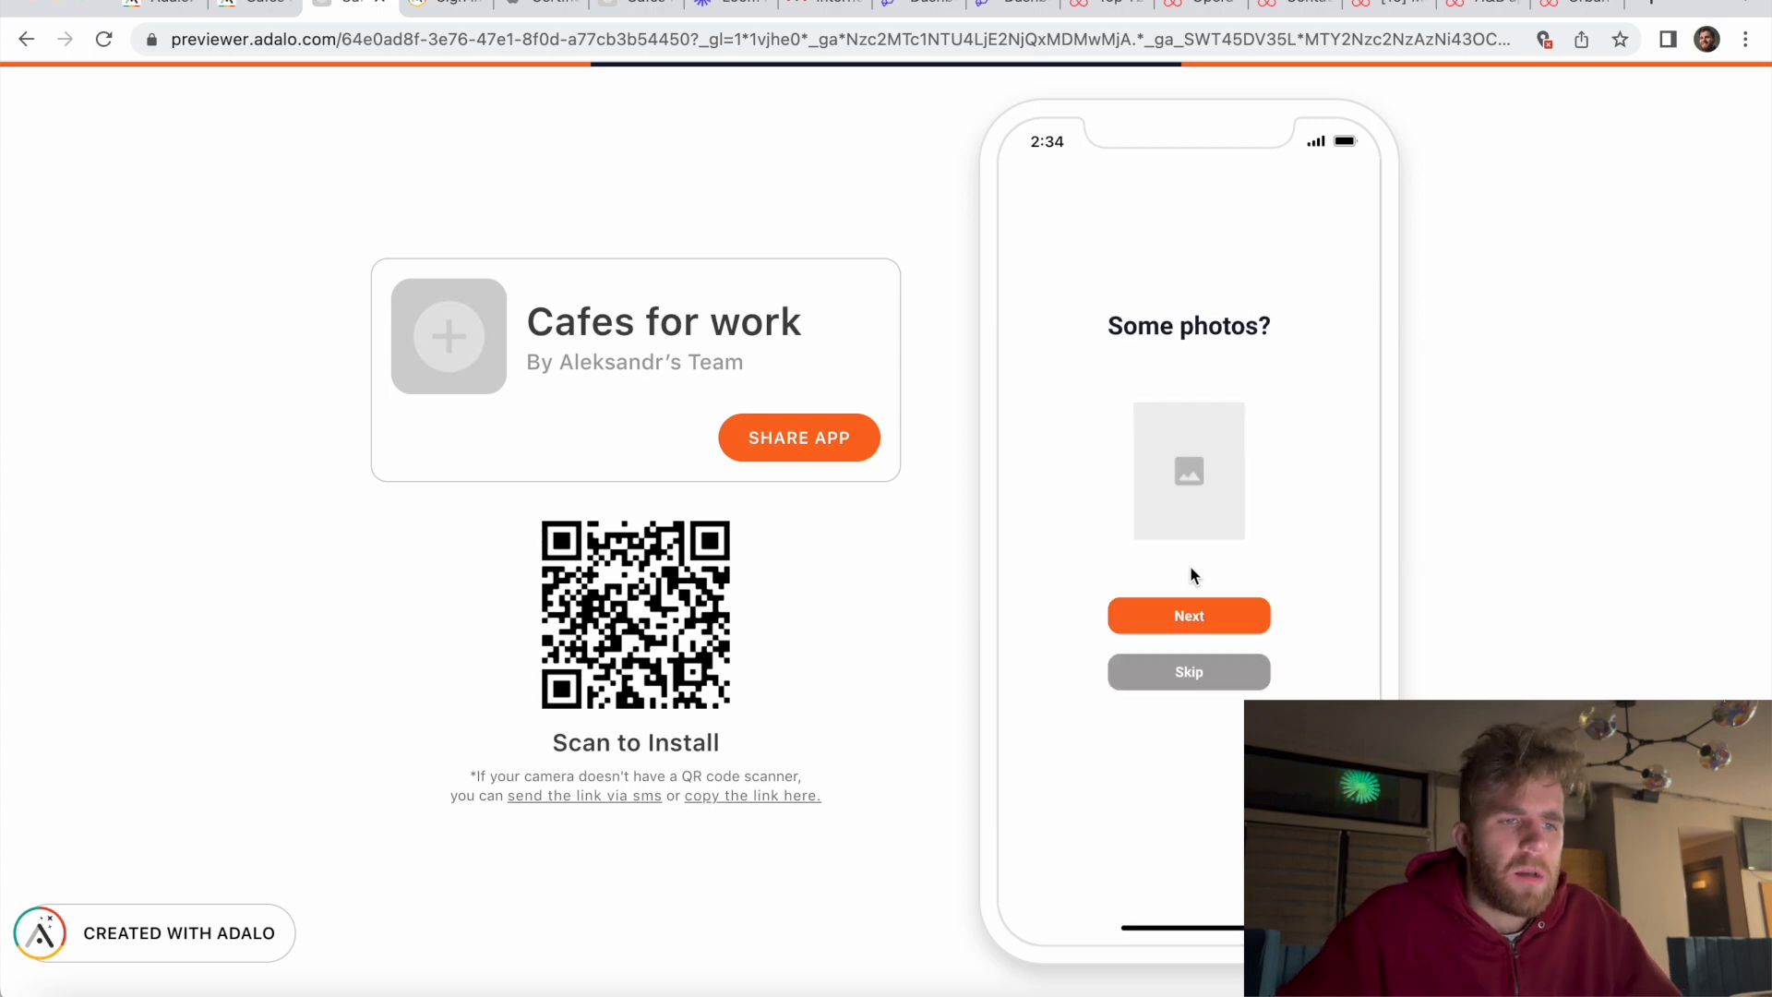
{"action": "left_click", "coordinate": [1201, 496]}
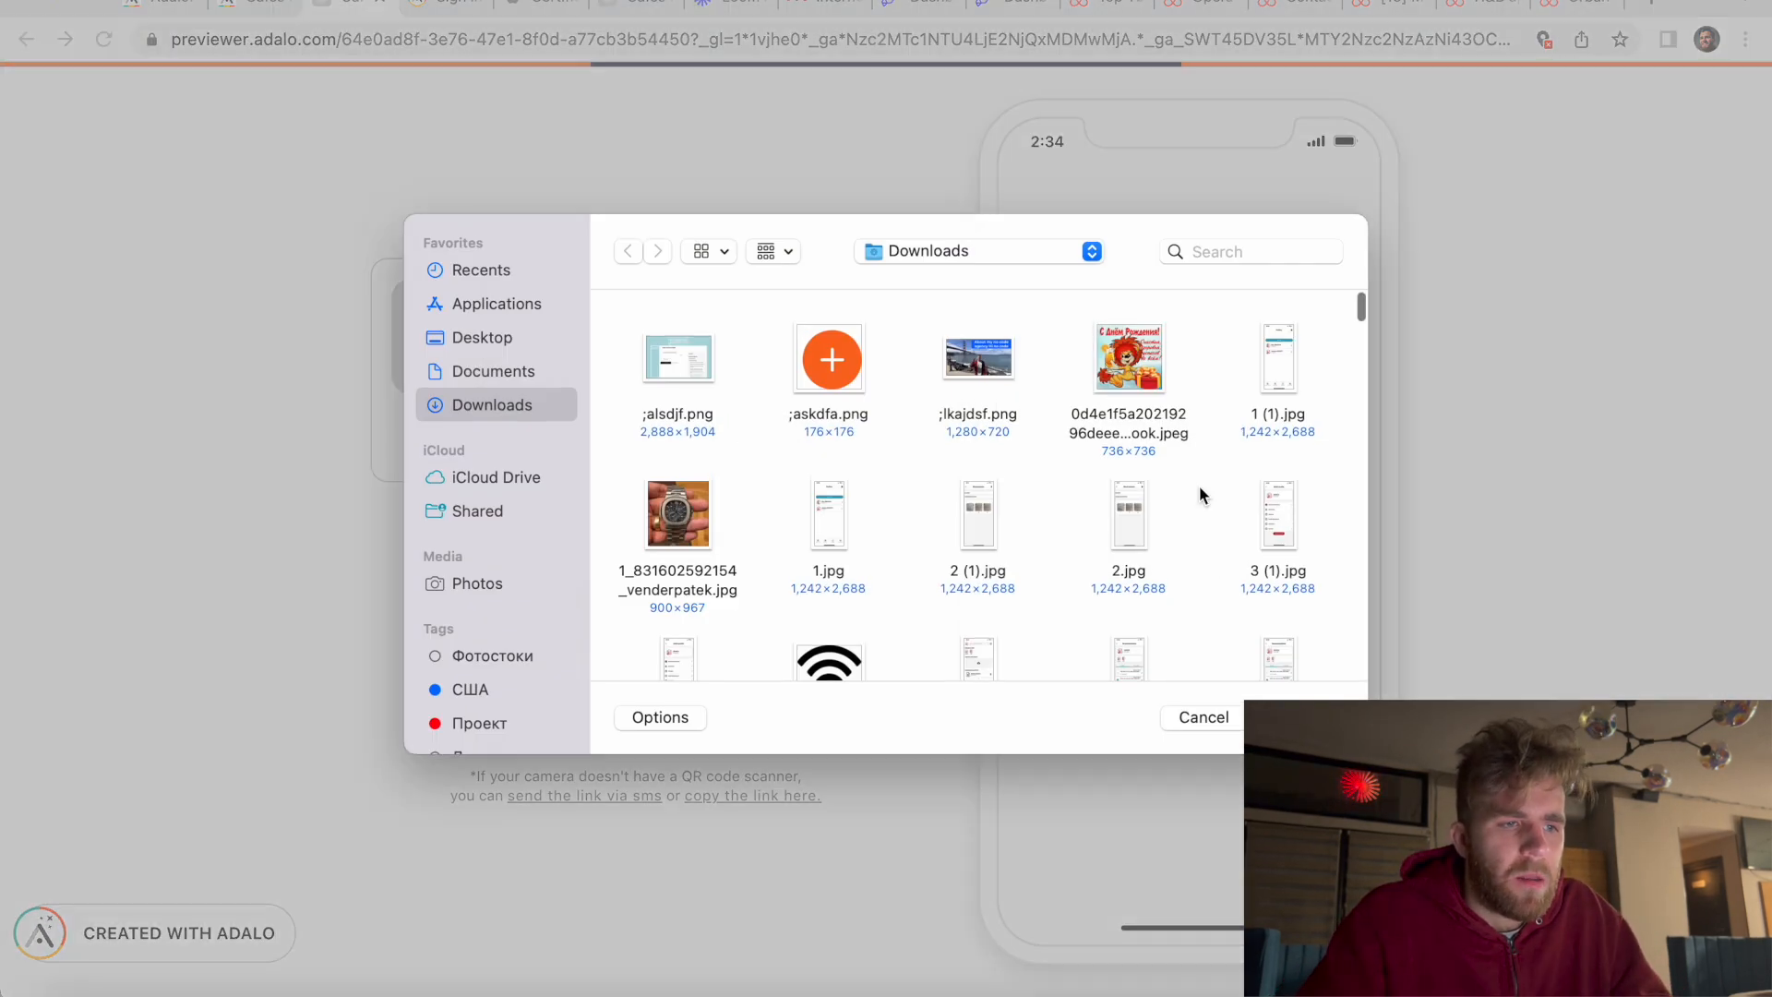
{"action": "double_click", "coordinate": [688, 534]}
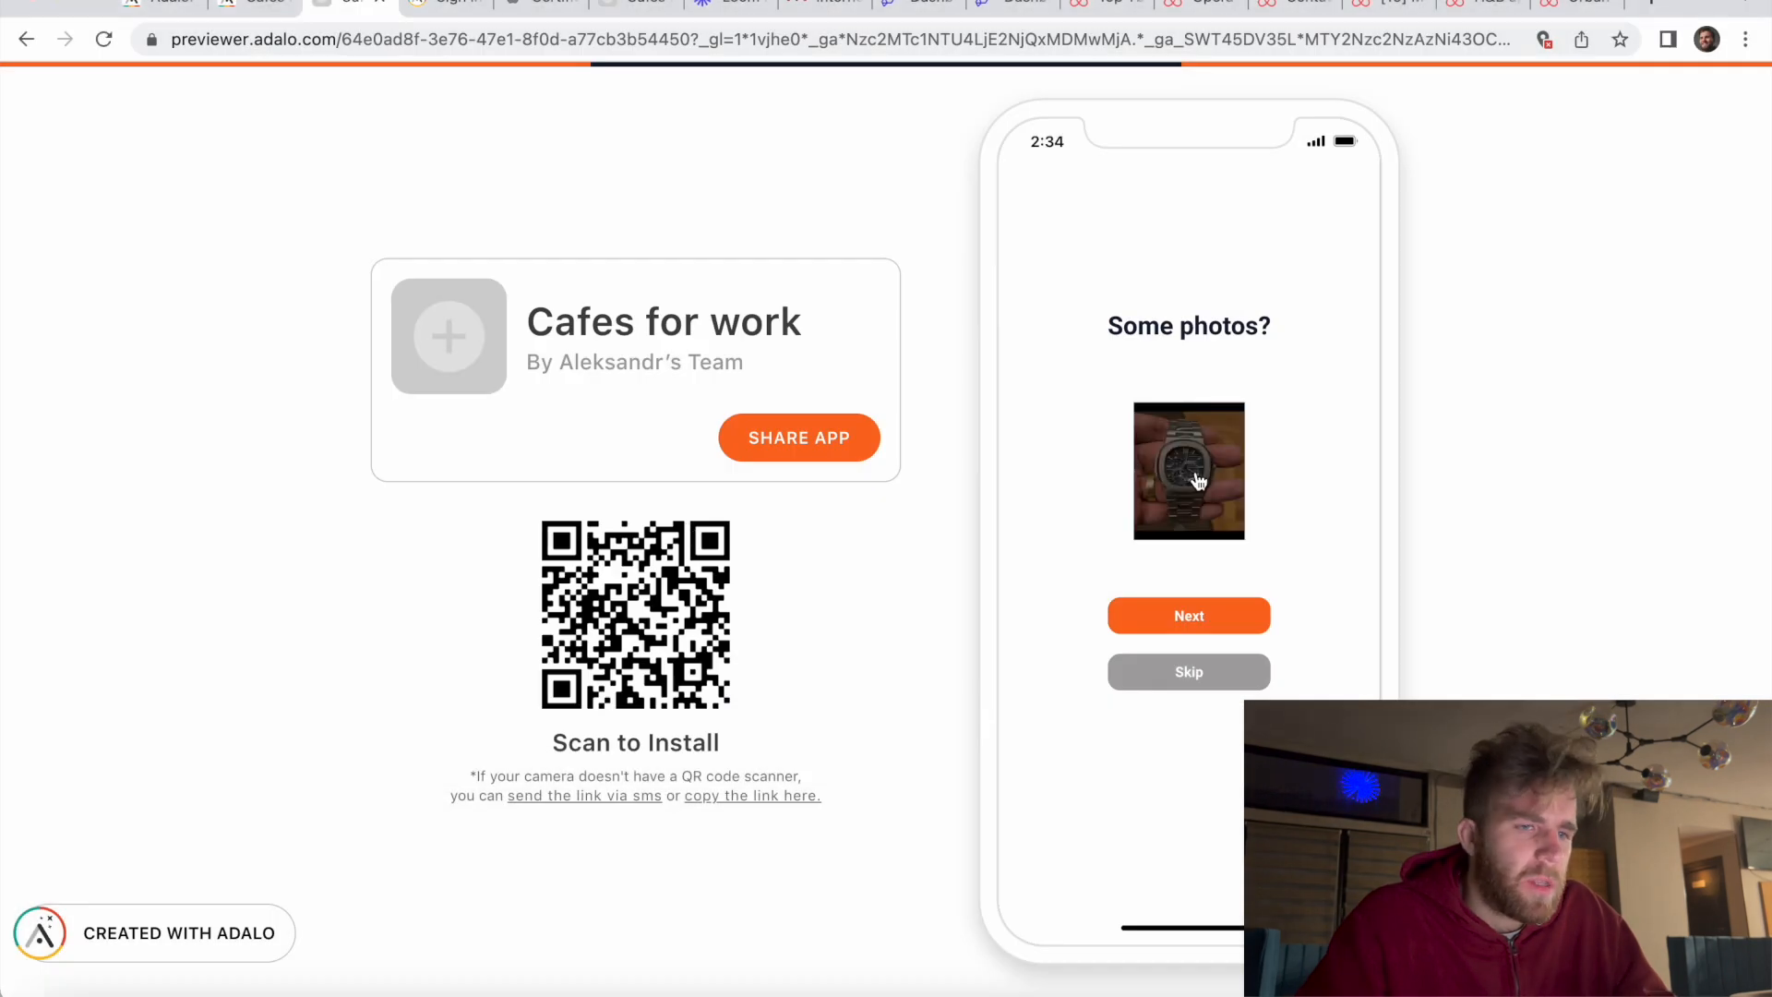
{"action": "left_click", "coordinate": [1220, 618]}
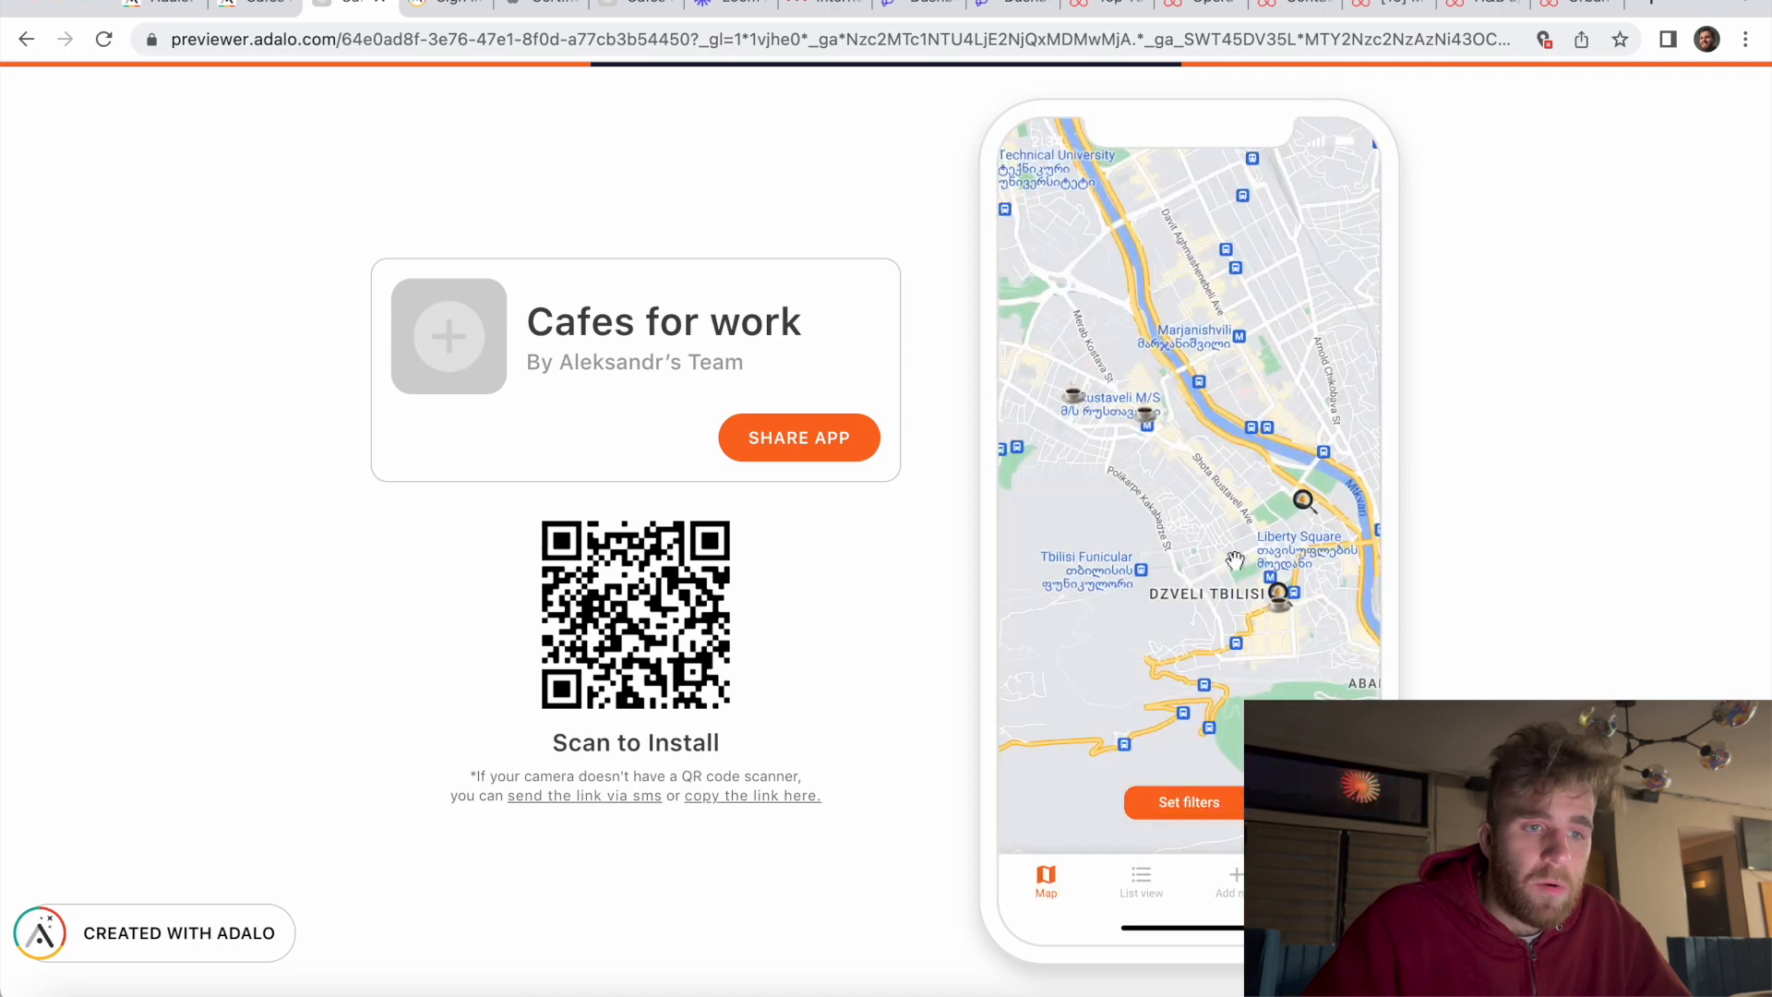
Step: Find the newly added cafe's marker near Atoneli Street on the map and open the Sitbo Coffee page
{"action": "left_click_drag", "start_coordinate": [1239, 521], "coordinate": [1219, 521]}
{"action": "double_click", "coordinate": [1238, 505]}
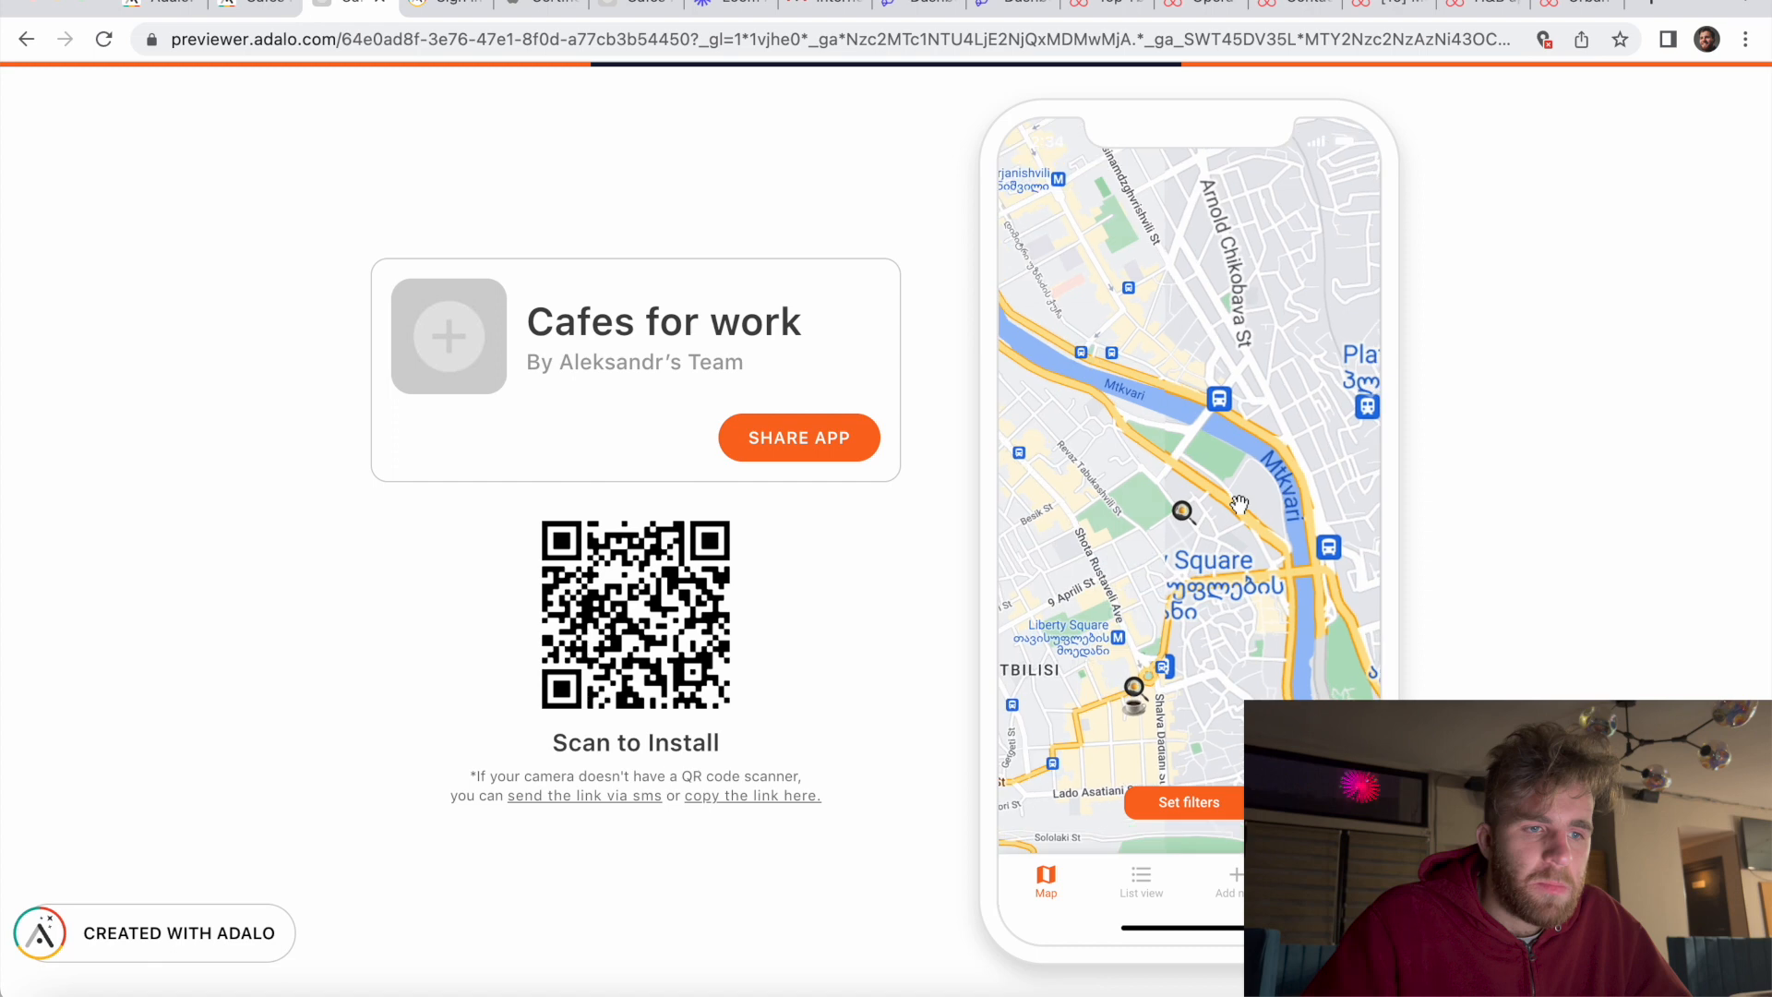
{"action": "double_click", "coordinate": [1209, 517]}
{"action": "left_click_drag", "start_coordinate": [1135, 576], "coordinate": [1146, 577]}
{"action": "left_click", "coordinate": [1159, 533]}
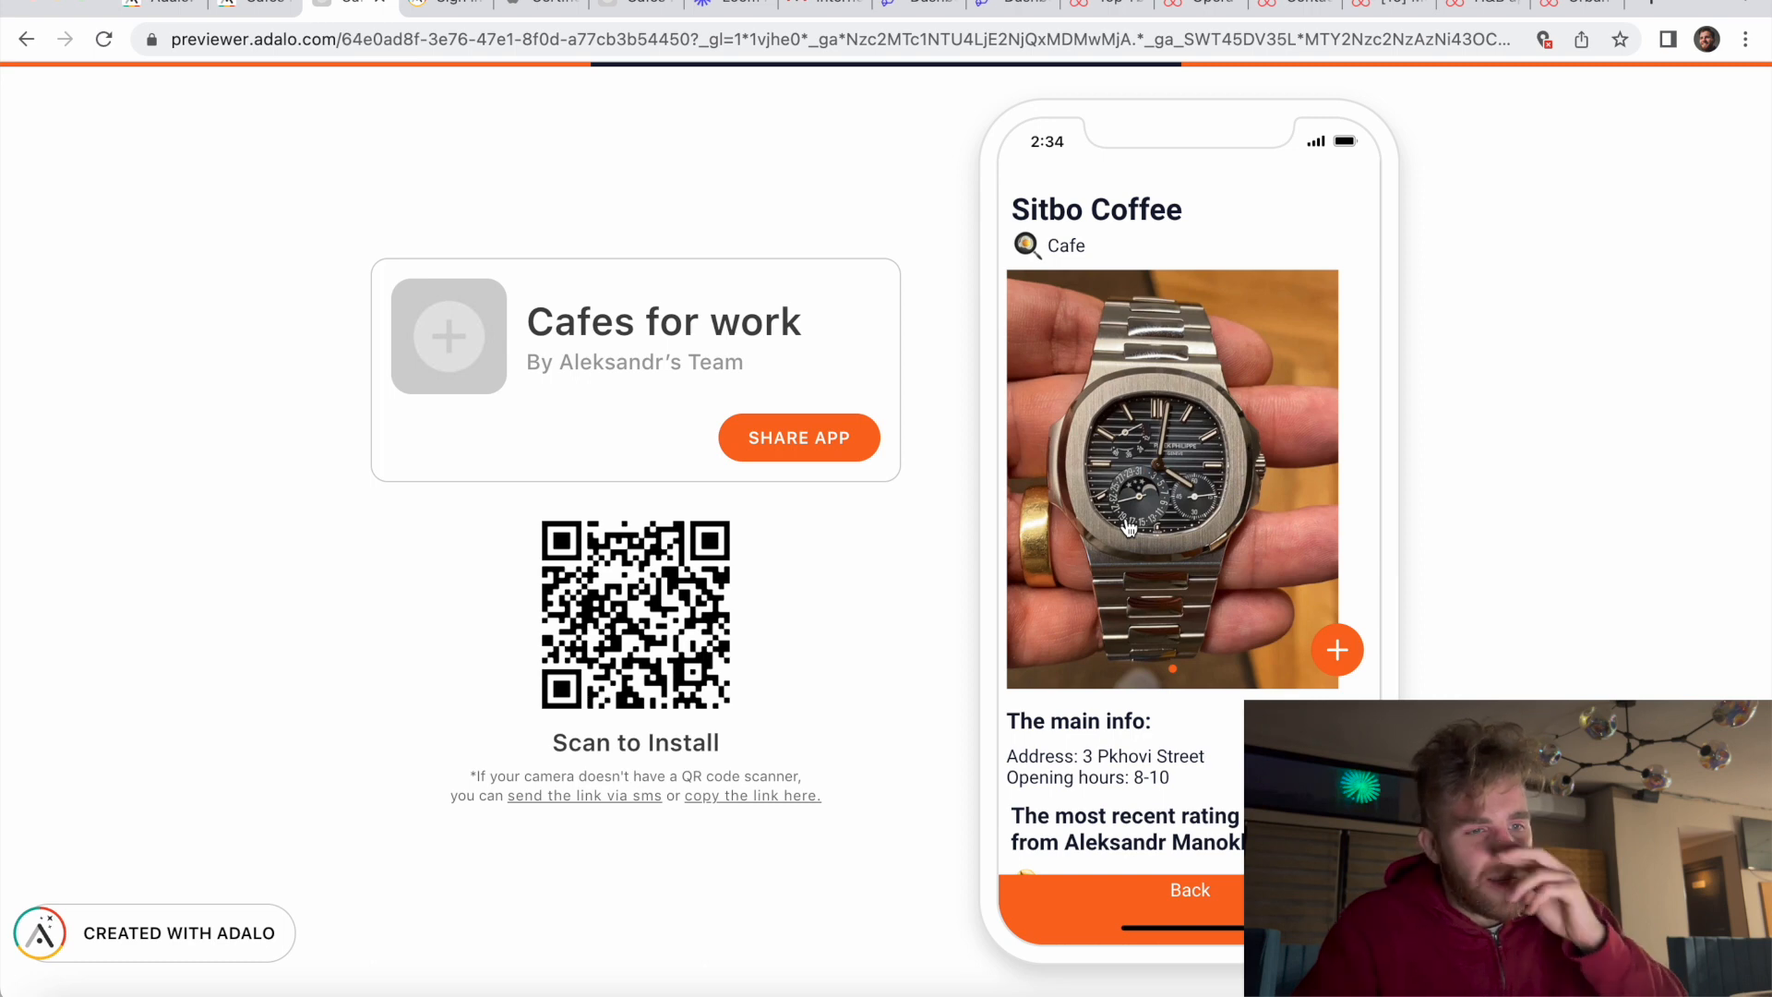
Step: Examine Sitbo Coffee's photo, main info, and most recent work rating, and return to the map
{"action": "scroll", "coordinate": [1166, 625], "scroll_direction": "down", "scroll_amount": 5}
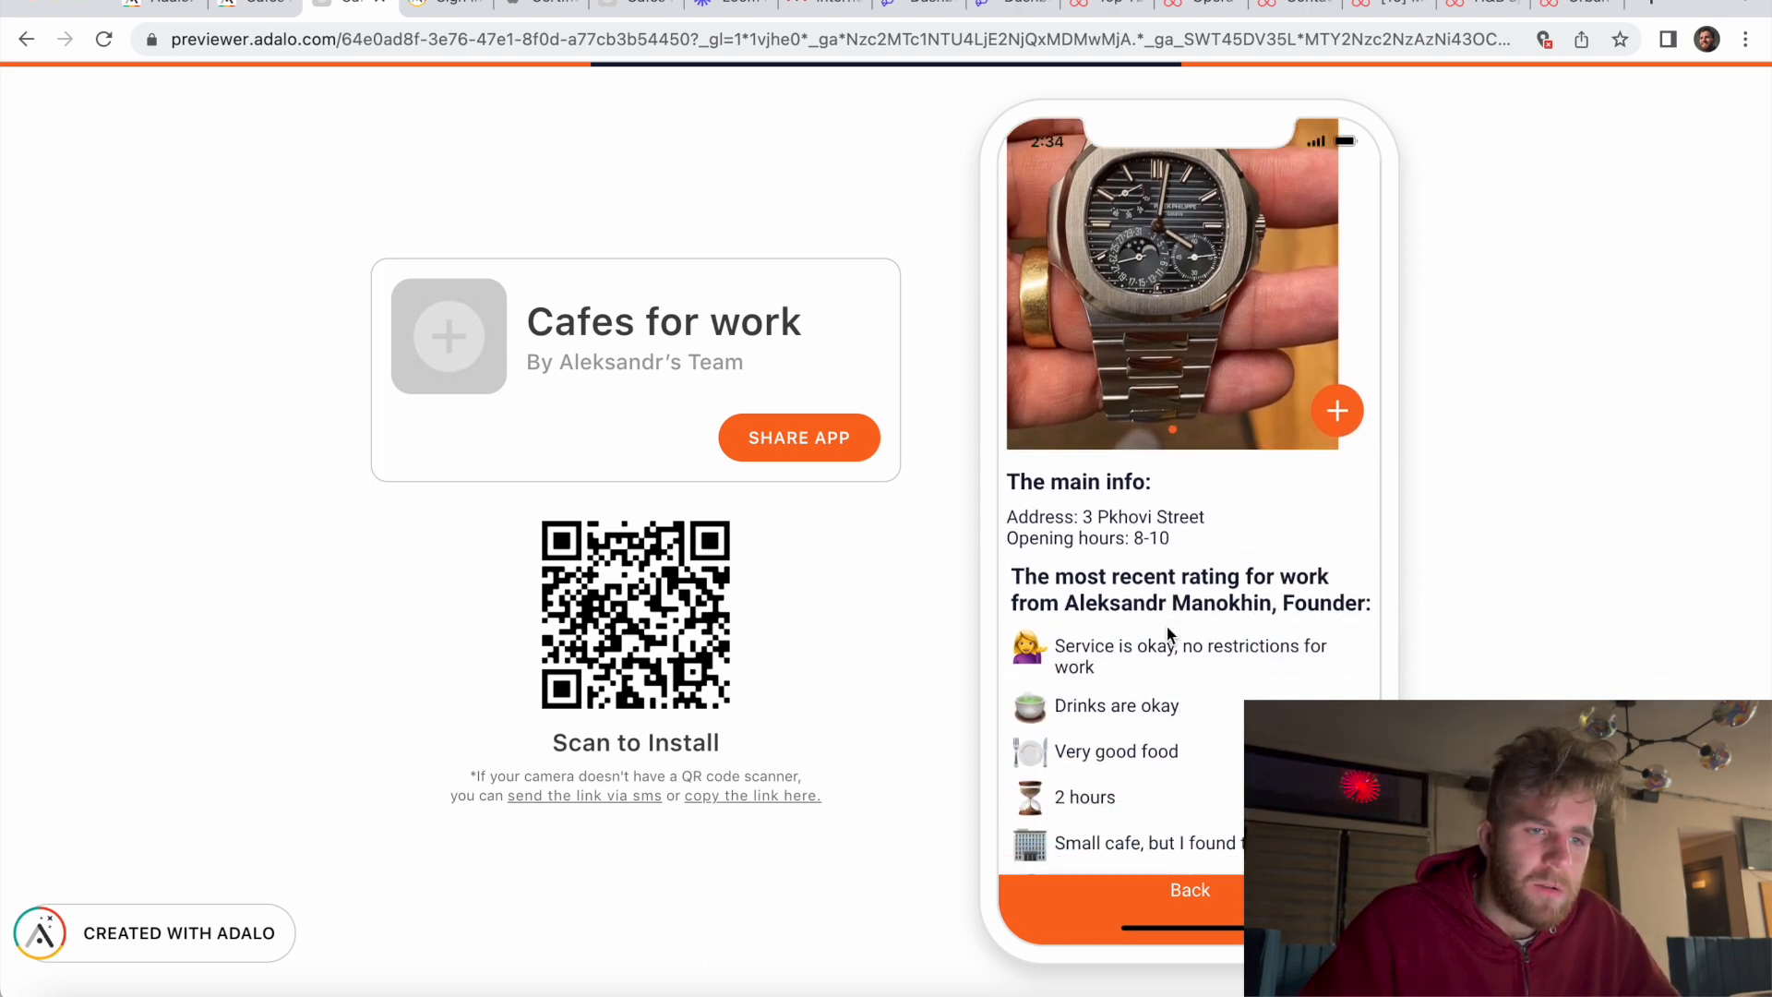
{"action": "scroll", "coordinate": [1167, 625], "scroll_direction": "down", "scroll_amount": 2}
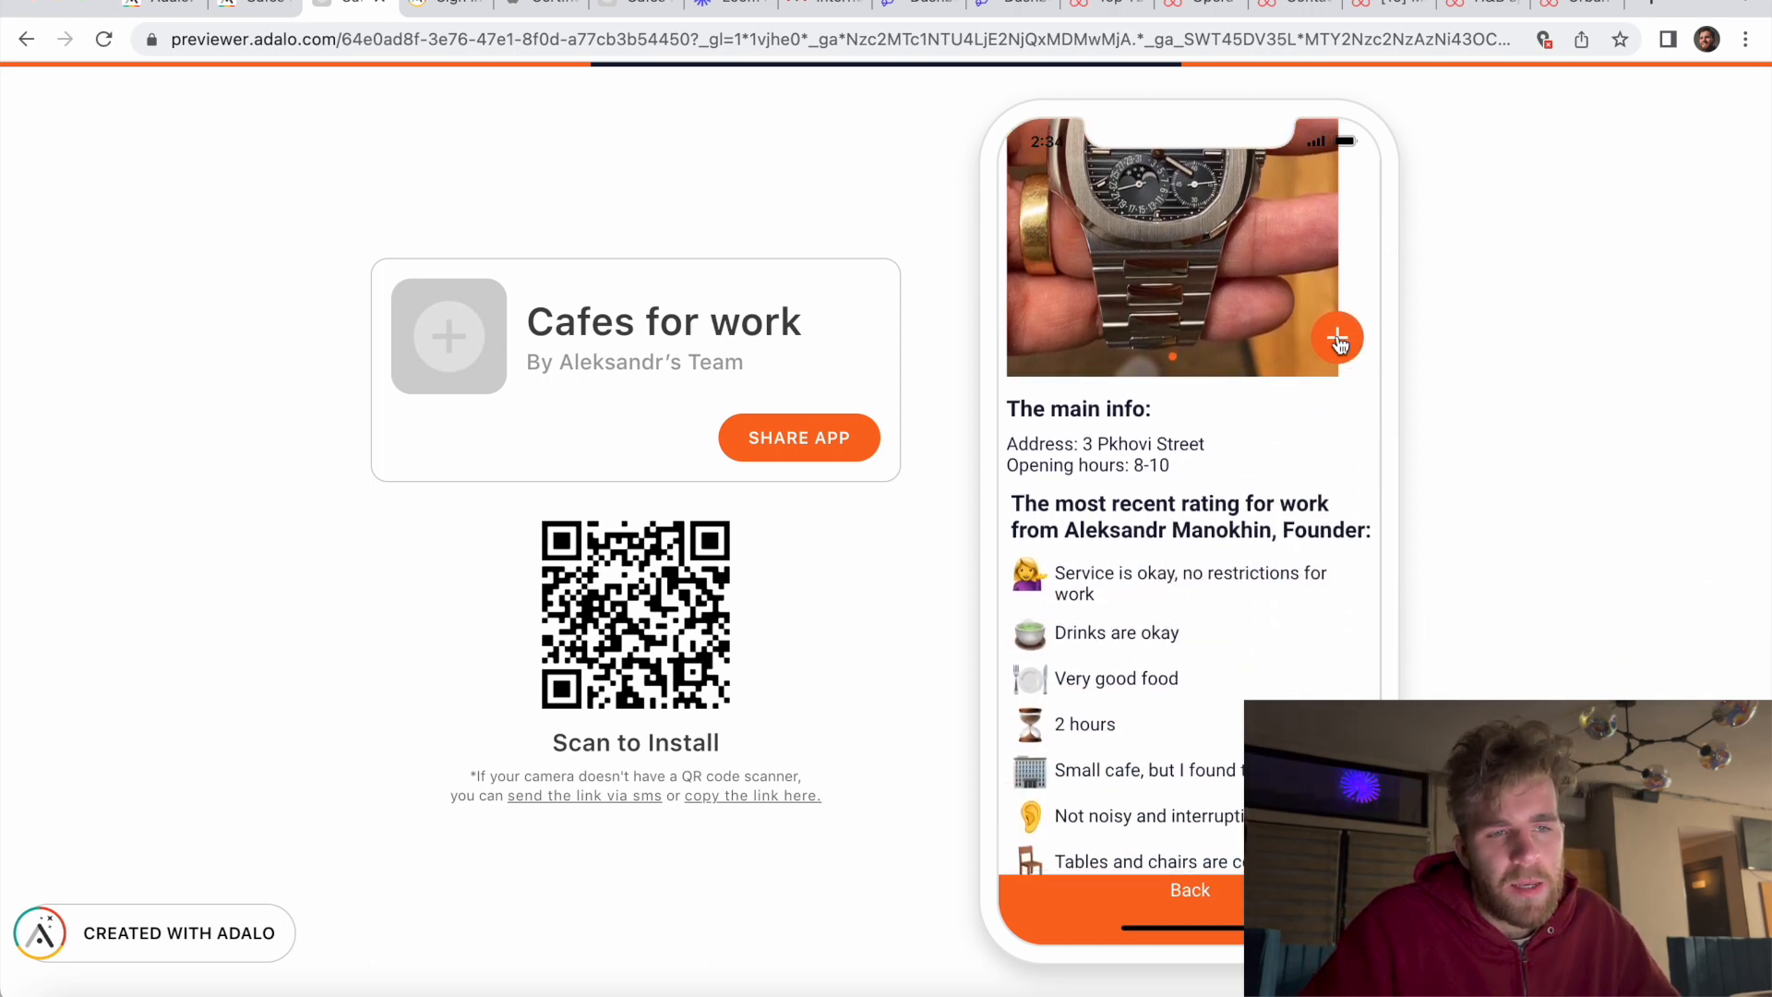
{"action": "scroll", "coordinate": [1290, 428], "scroll_direction": "down", "scroll_amount": 6}
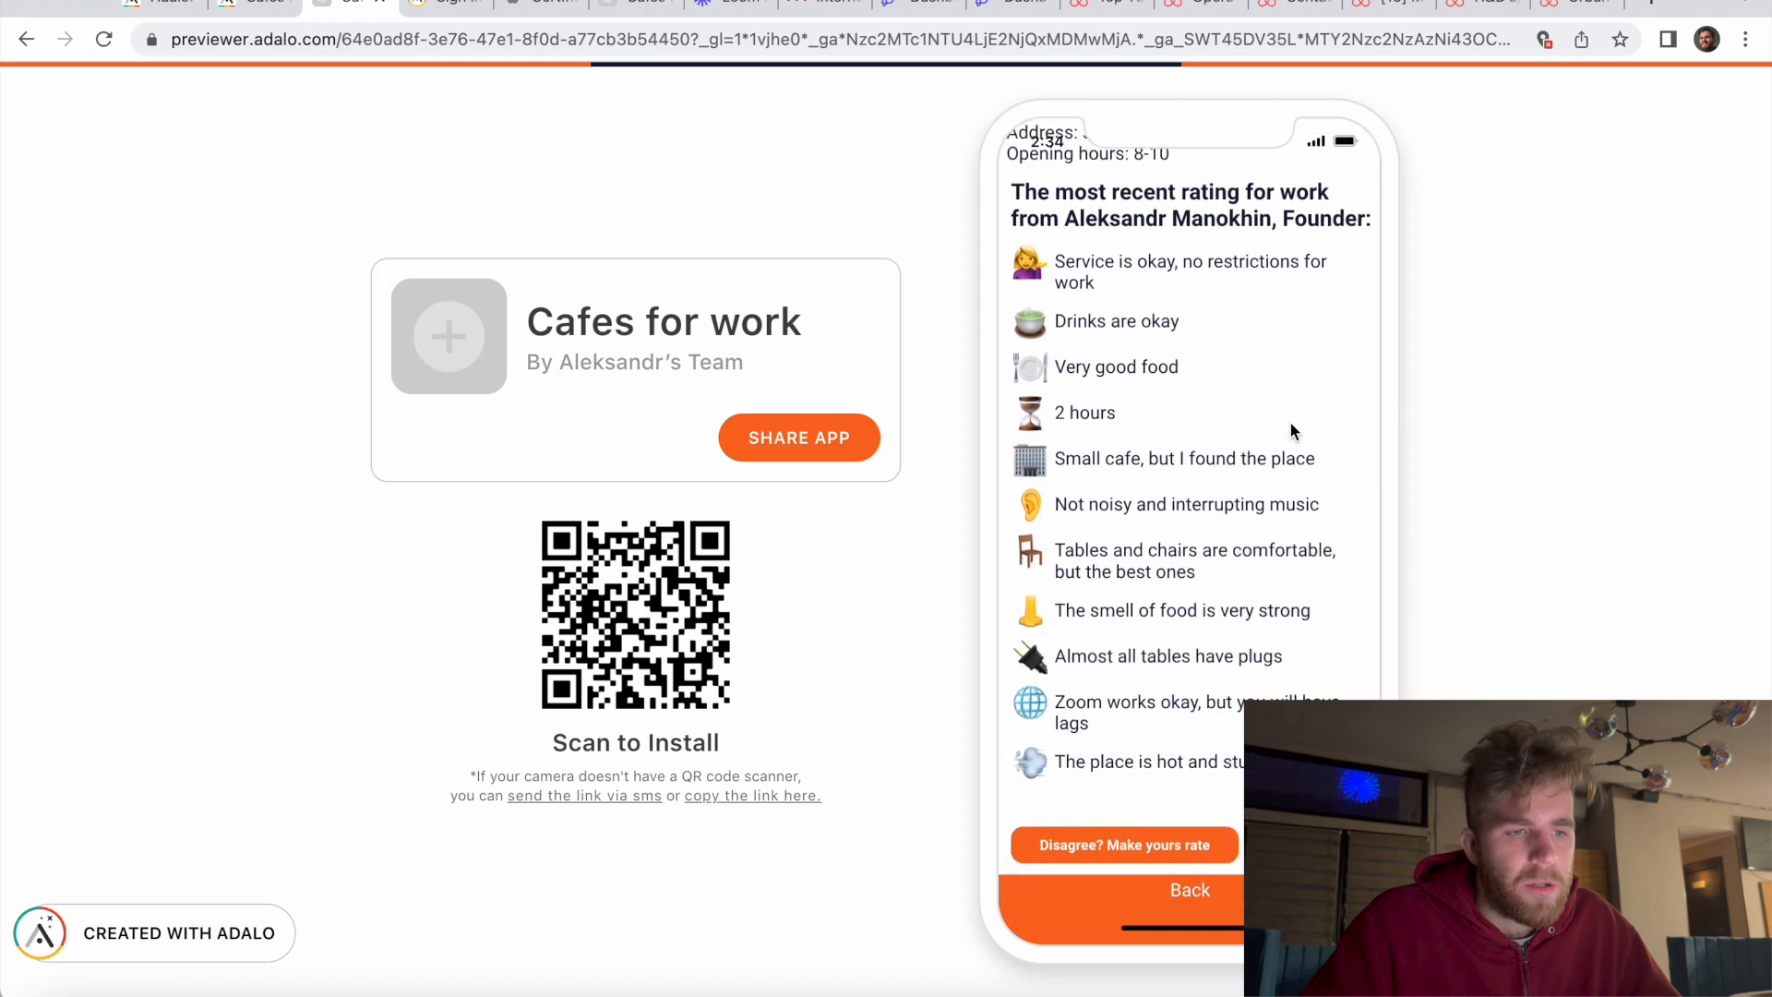
{"action": "scroll", "coordinate": [1289, 430], "scroll_direction": "down", "scroll_amount": 3}
{"action": "scroll", "coordinate": [1290, 430], "scroll_direction": "up", "scroll_amount": 2}
{"action": "scroll", "coordinate": [1289, 429], "scroll_direction": "down", "scroll_amount": 2}
{"action": "scroll", "coordinate": [1289, 430], "scroll_direction": "up", "scroll_amount": 3}
{"action": "scroll", "coordinate": [1290, 430], "scroll_direction": "down", "scroll_amount": 3}
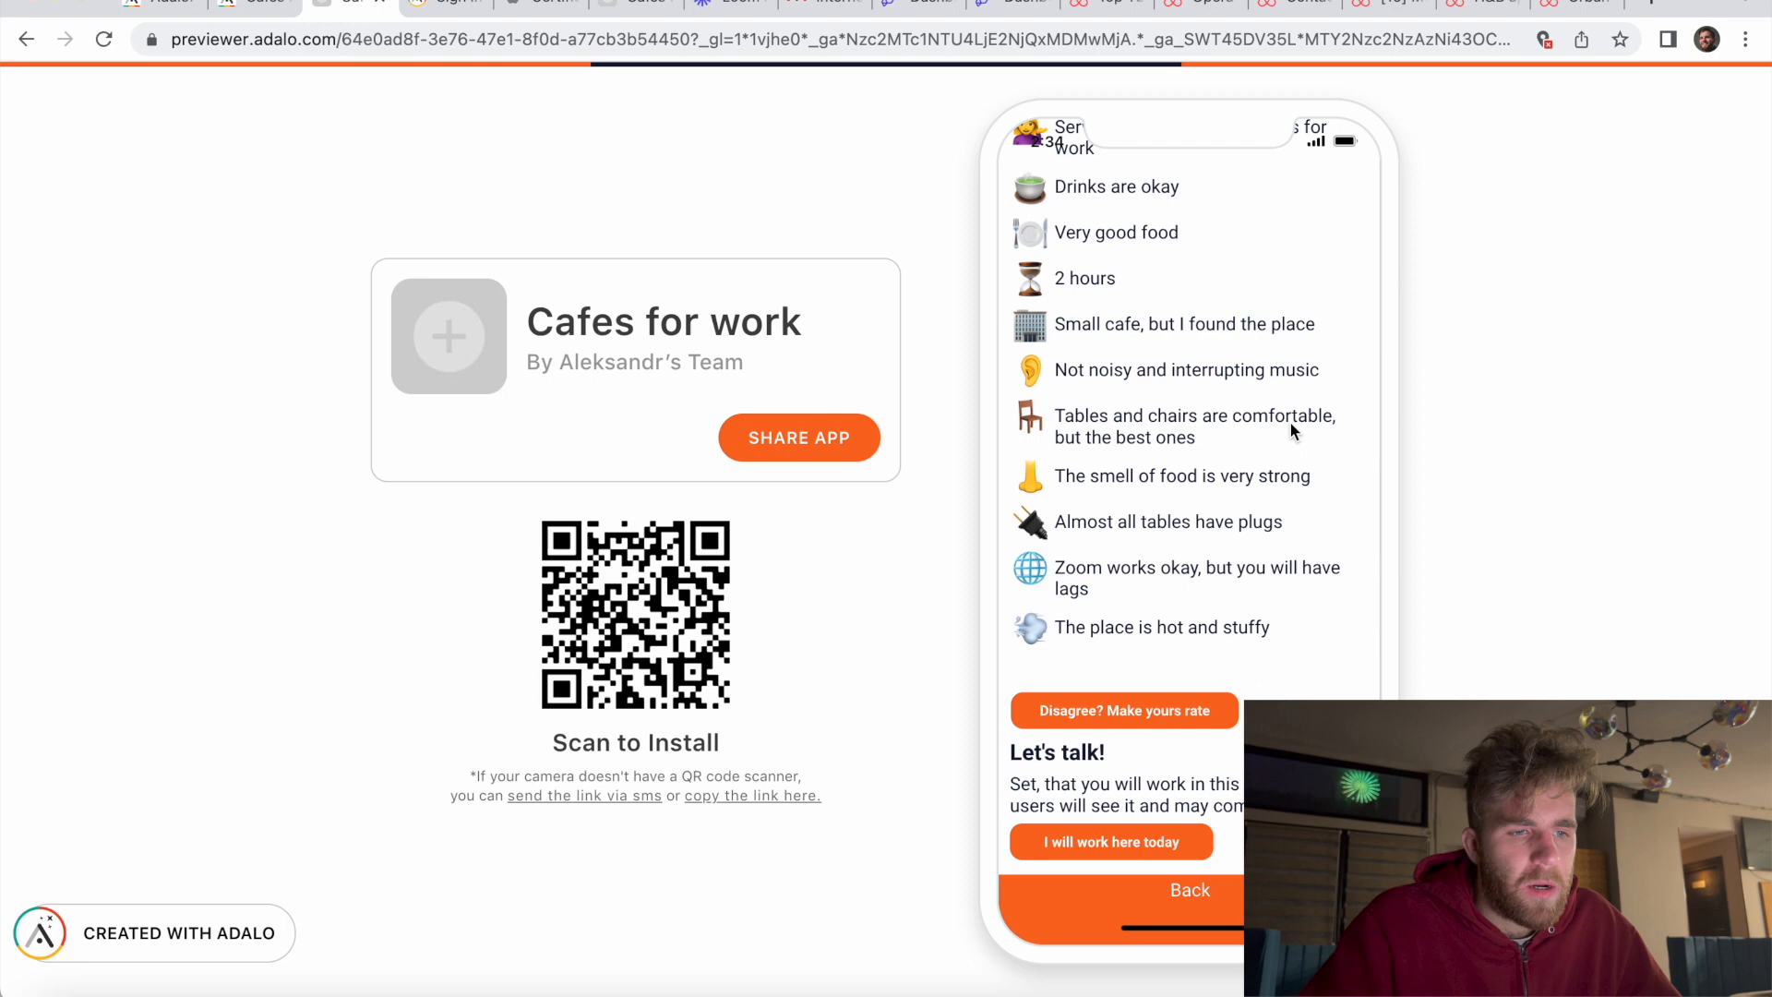
{"action": "scroll", "coordinate": [1233, 648], "scroll_direction": "up", "scroll_amount": 1}
{"action": "scroll", "coordinate": [1233, 647], "scroll_direction": "down", "scroll_amount": 1}
{"action": "scroll", "coordinate": [1233, 648], "scroll_direction": "up", "scroll_amount": 8}
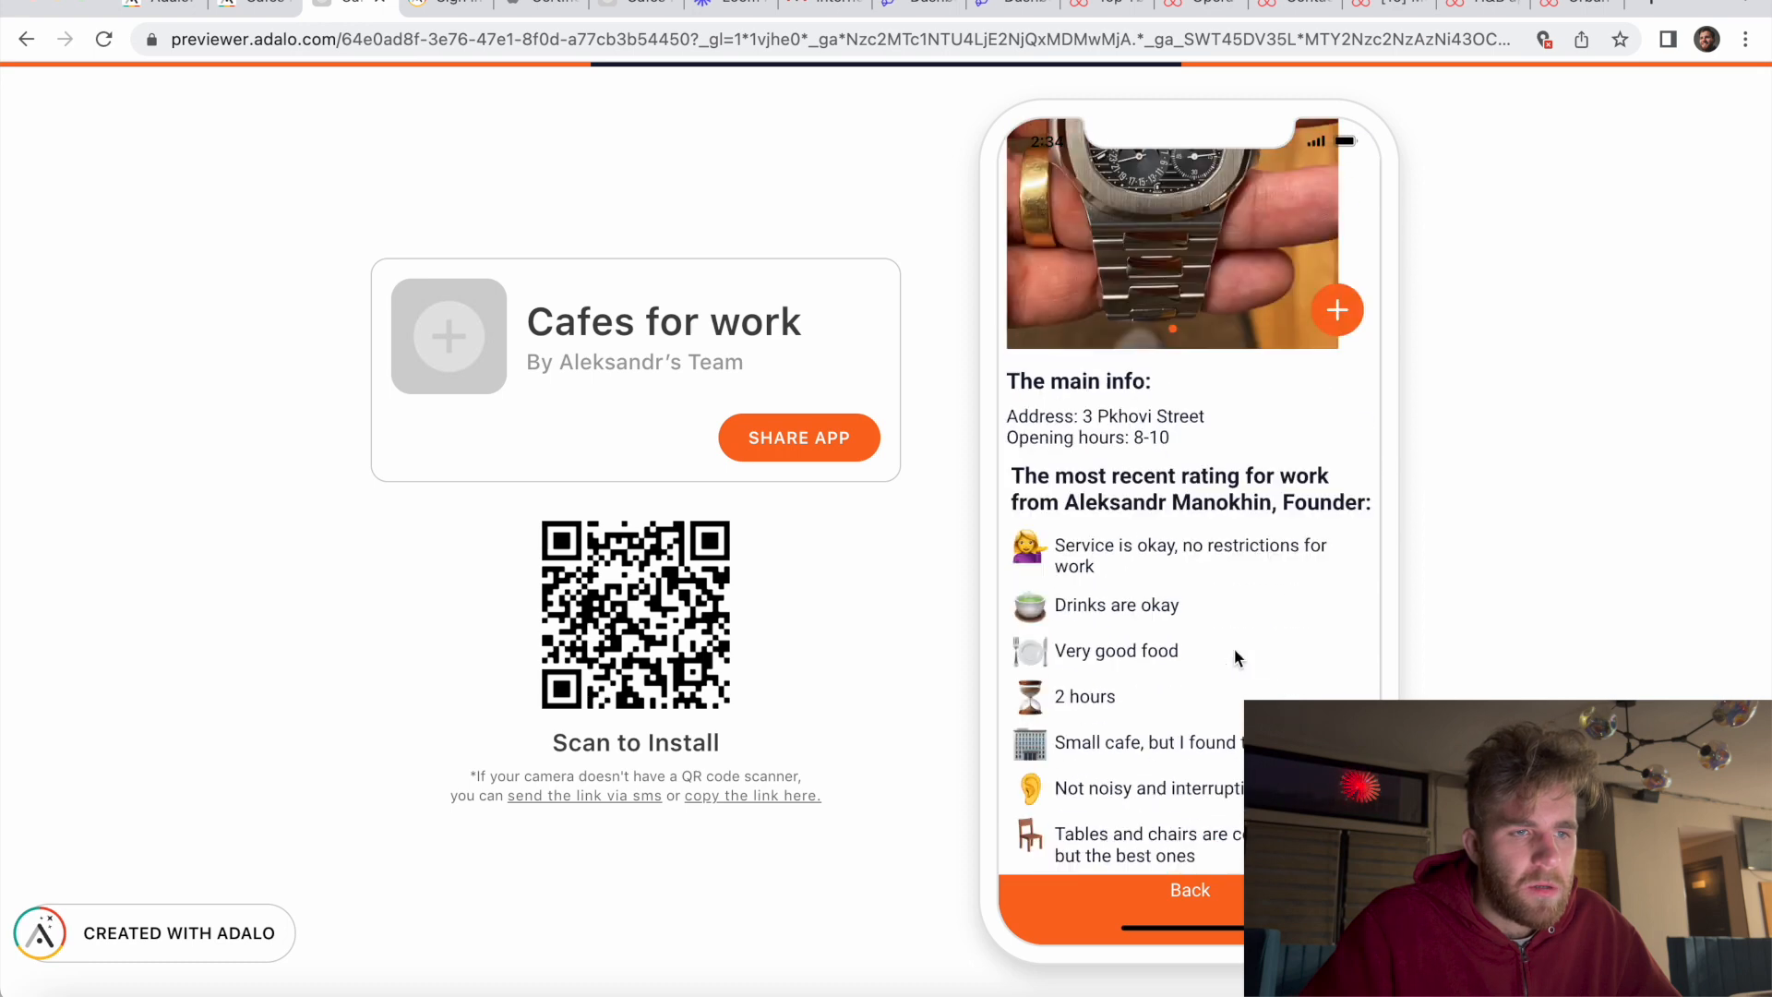
{"action": "scroll", "coordinate": [1233, 652], "scroll_direction": "up", "scroll_amount": 4}
{"action": "left_click", "coordinate": [1192, 886]}
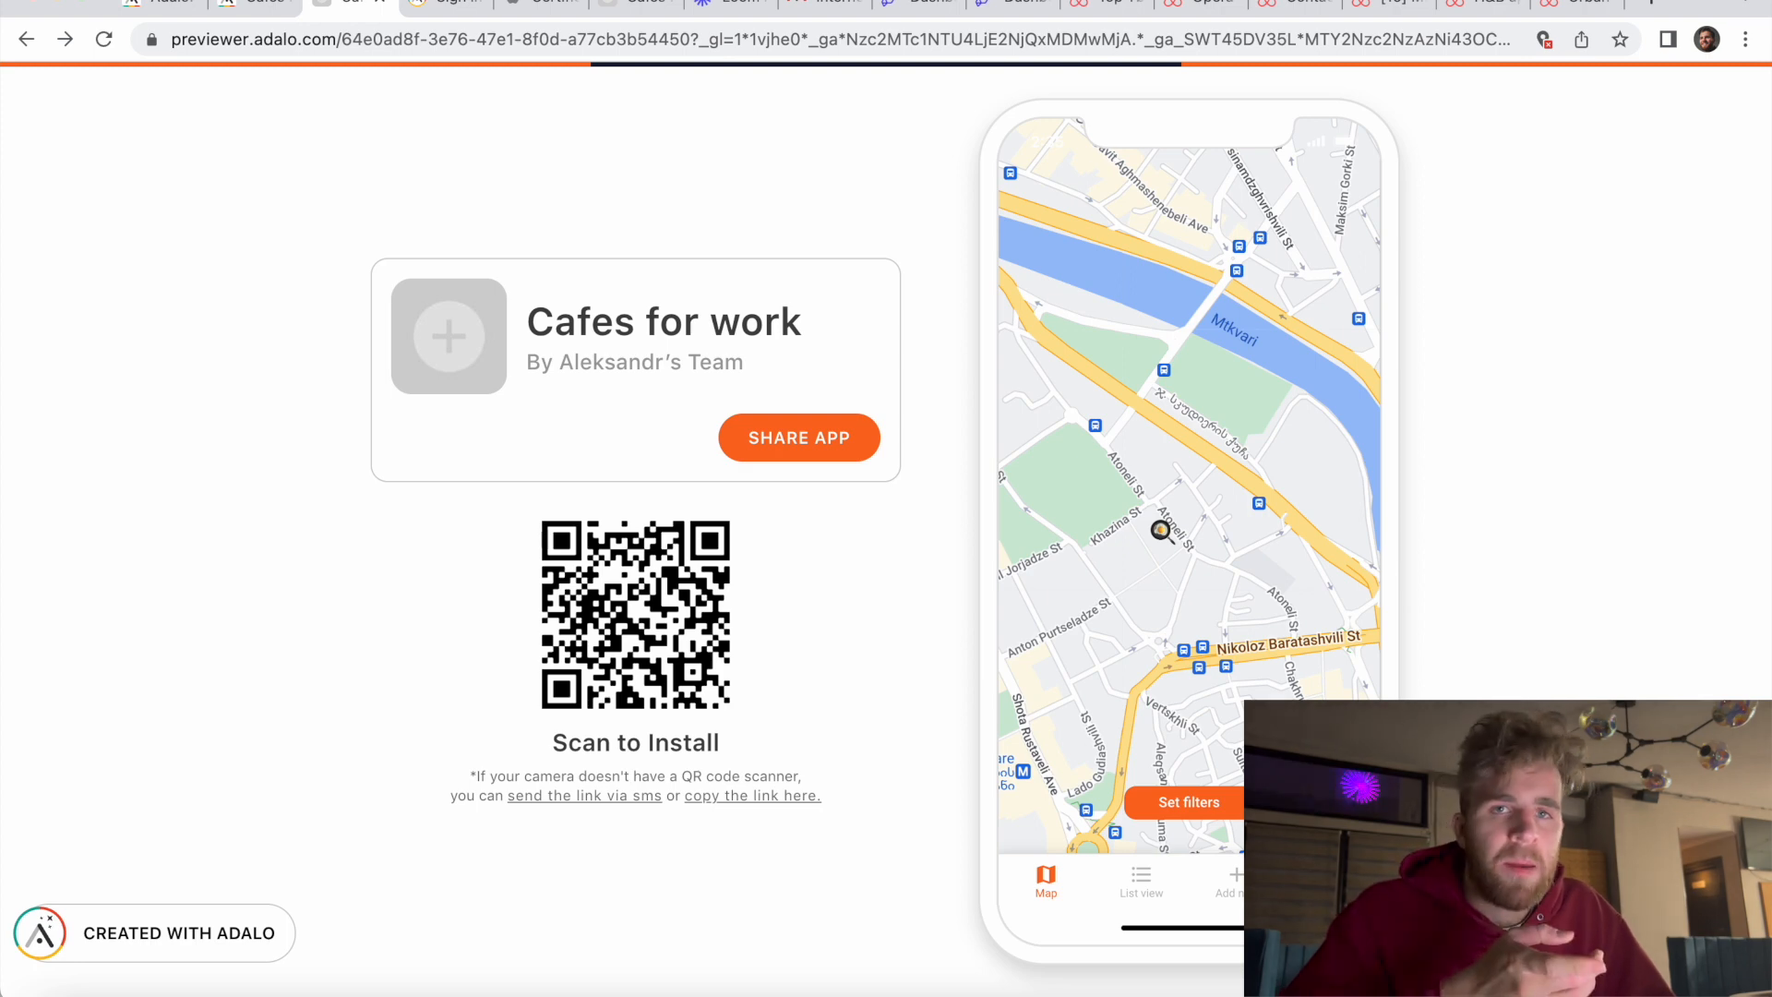
Step: Compare the FlutterFlow tutorial project with the cafe map in the Cafes for work preview
{"action": "left_click", "coordinate": [914, 7]}
{"action": "left_click", "coordinate": [1015, 7]}
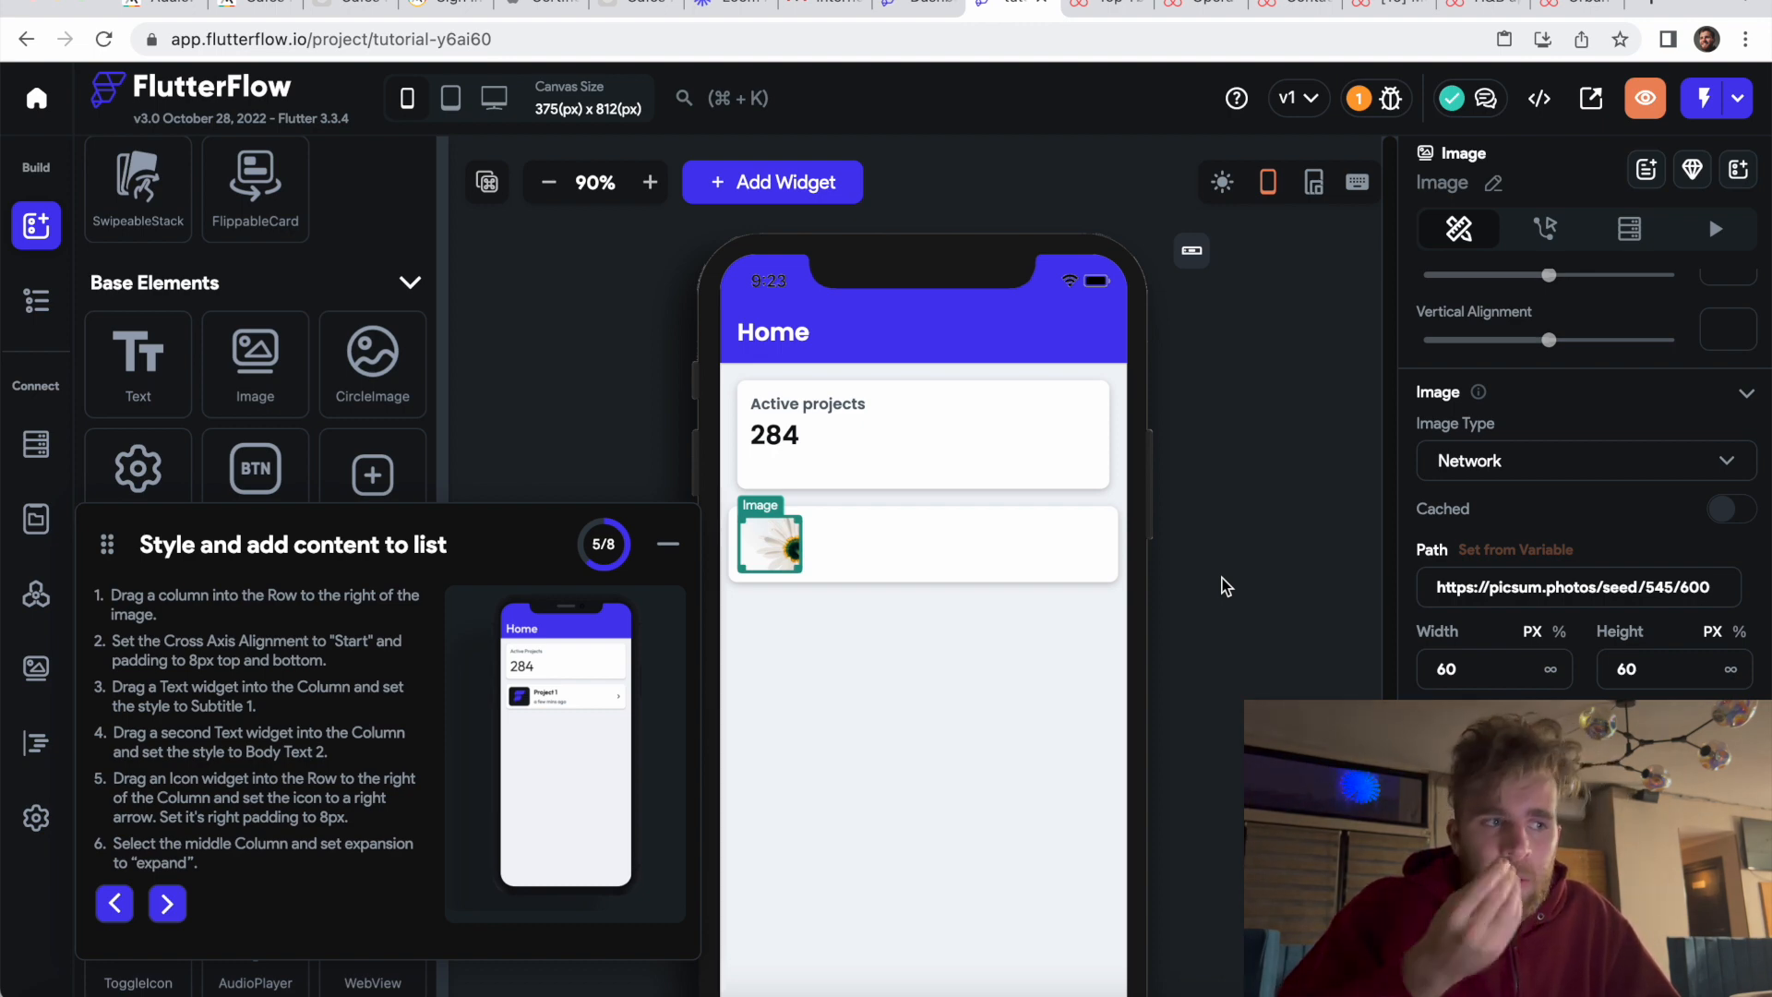
{"action": "left_click", "coordinate": [360, 5]}
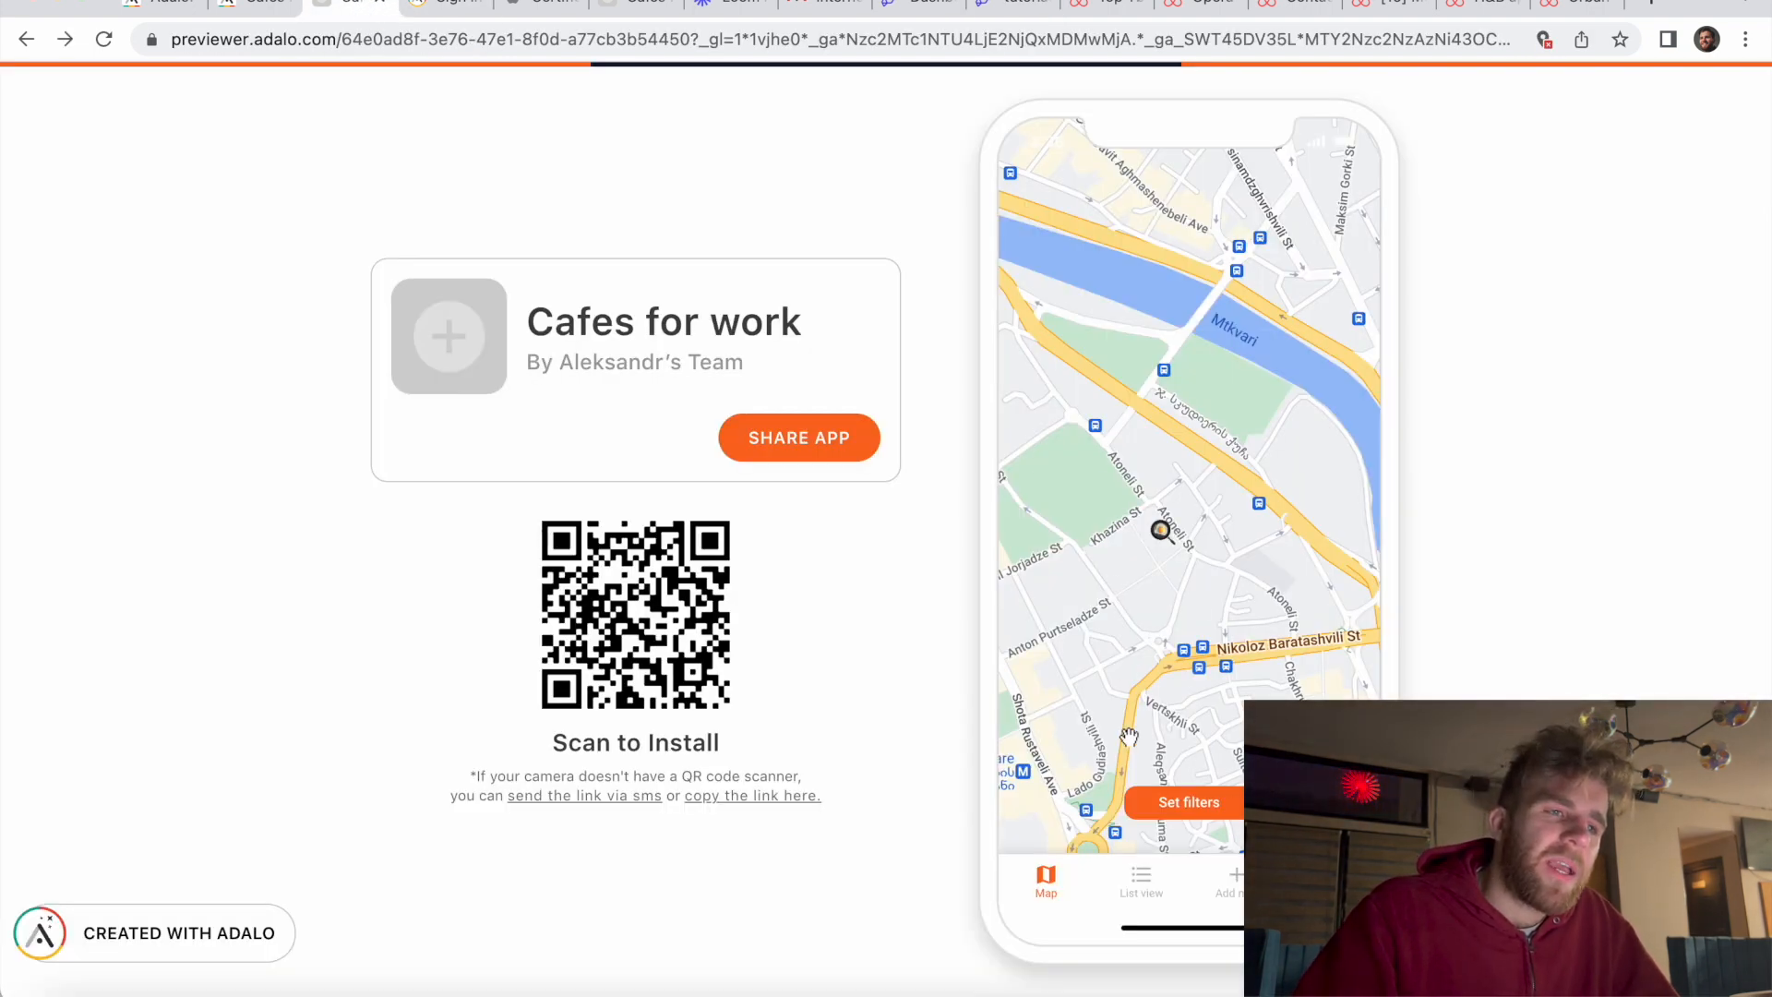
{"action": "left_click", "coordinate": [1009, 4]}
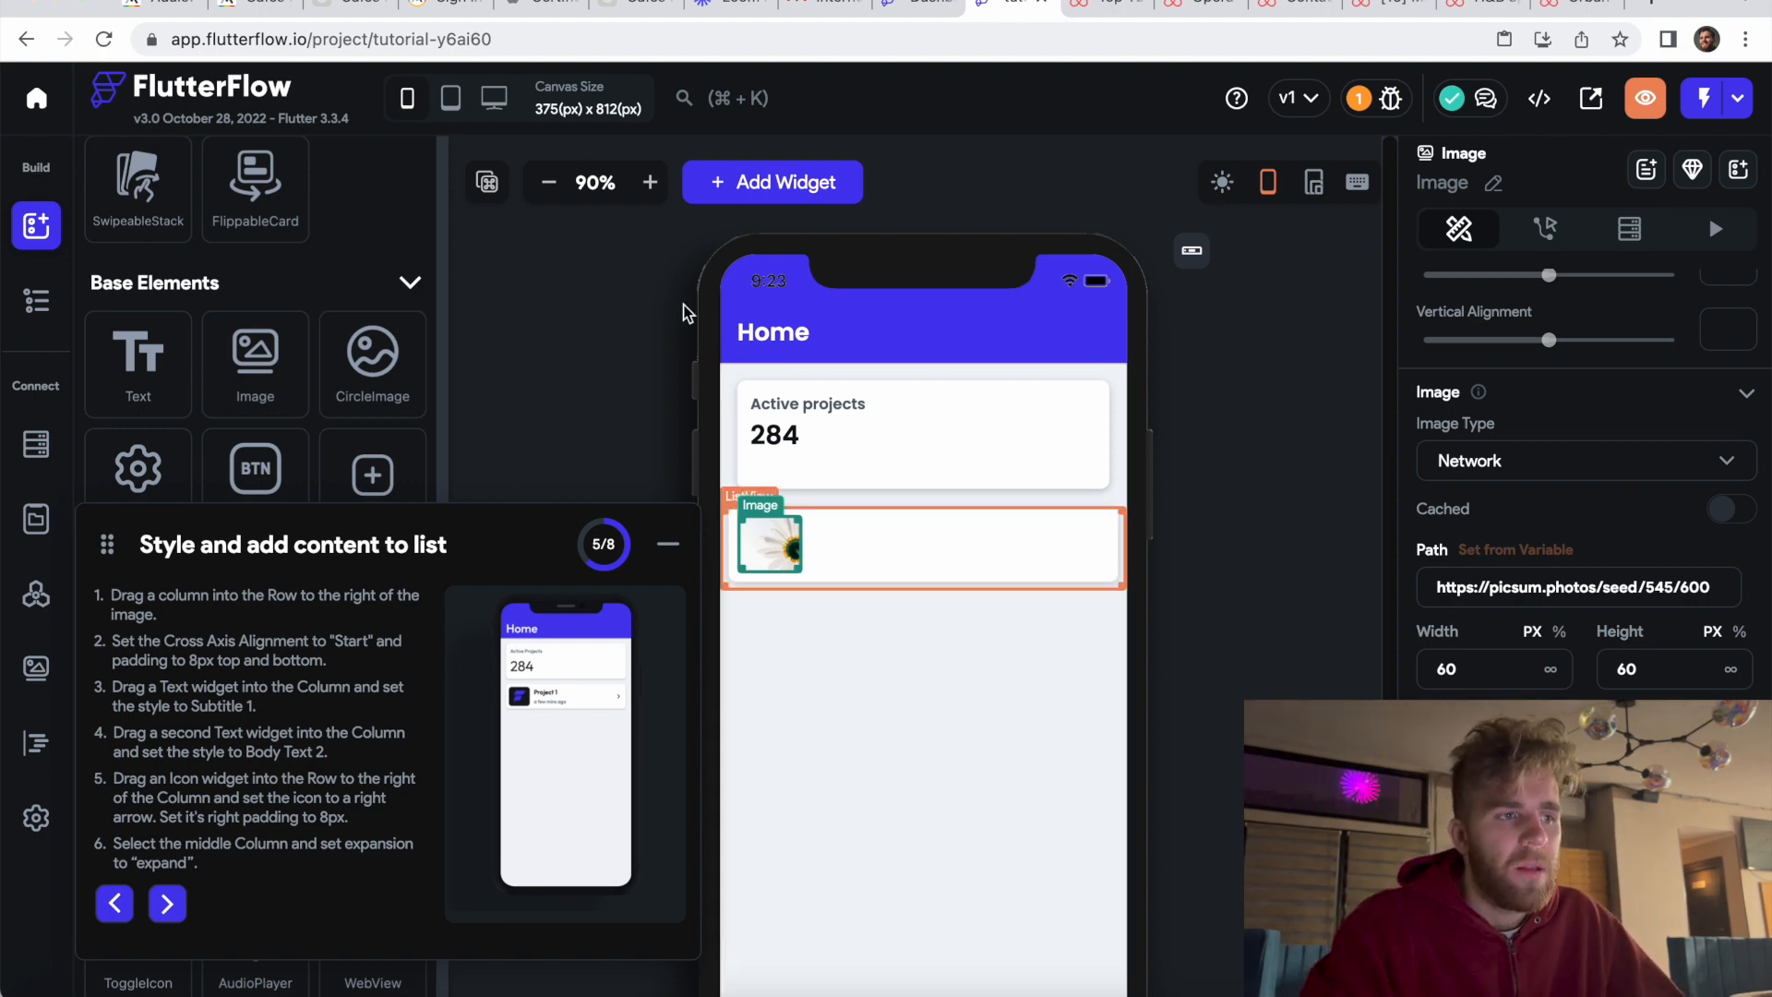
{"action": "left_click", "coordinate": [443, 5]}
{"action": "left_click", "coordinate": [344, 6]}
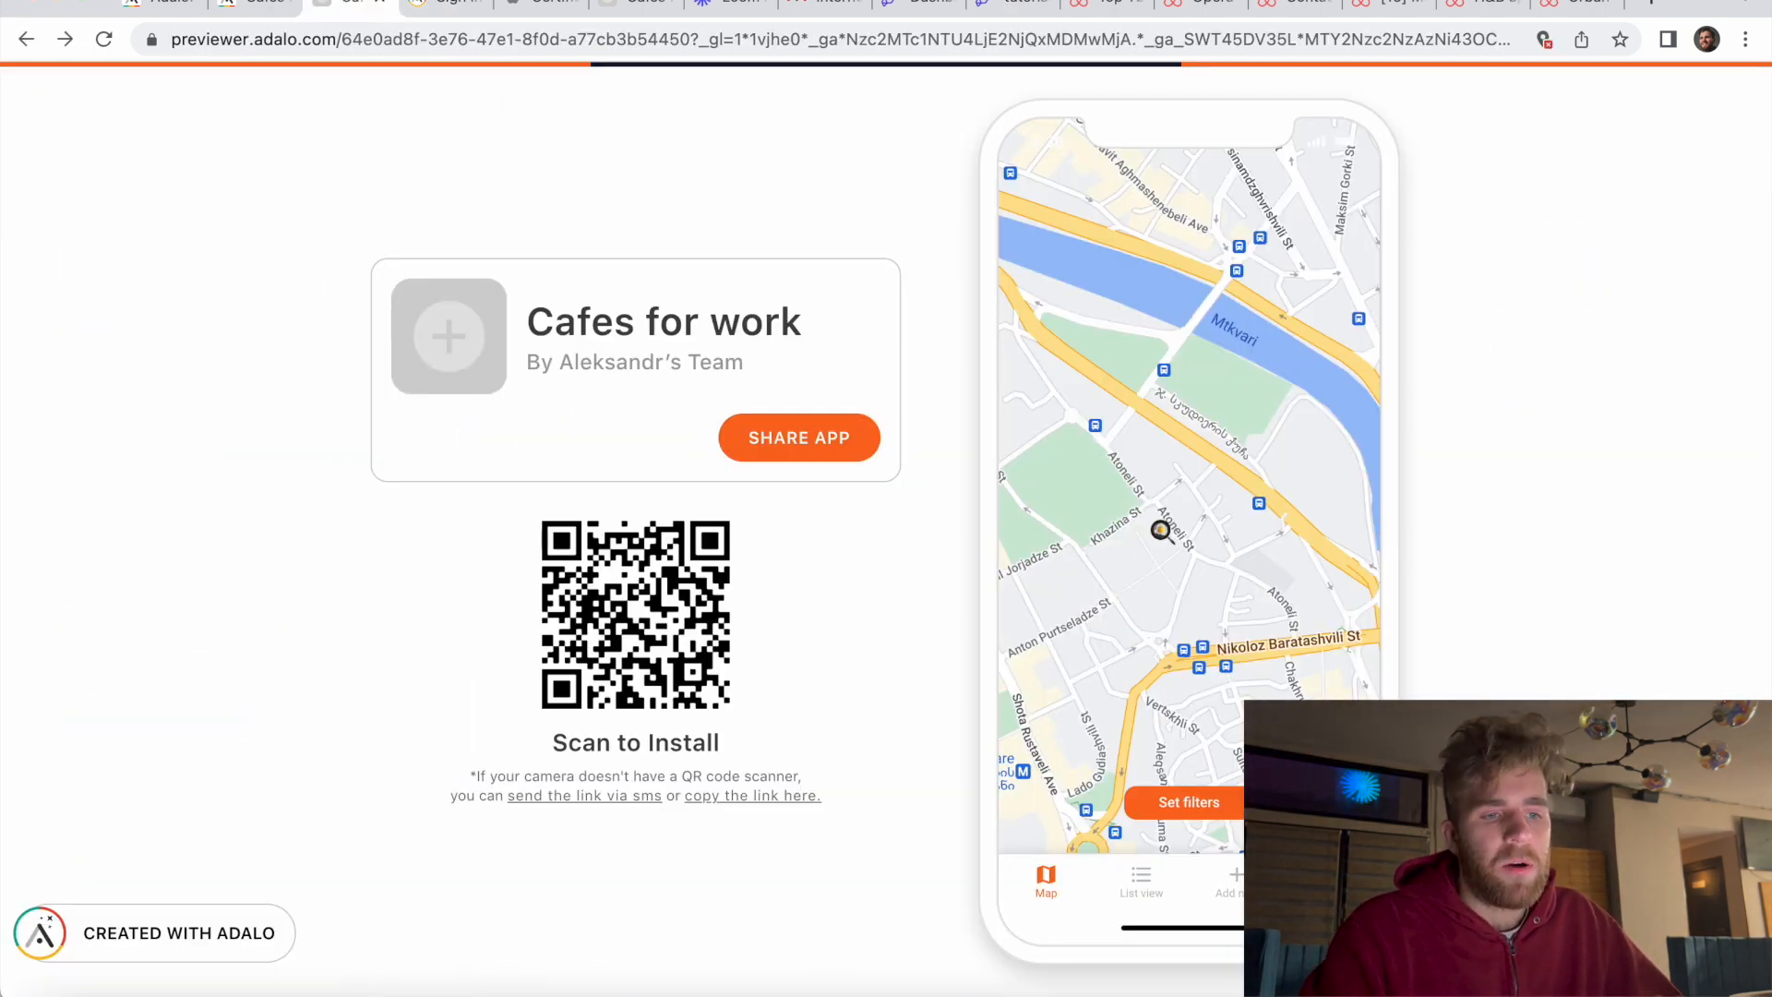
{"action": "scroll", "coordinate": [1289, 673], "scroll_direction": "down", "scroll_amount": 5}
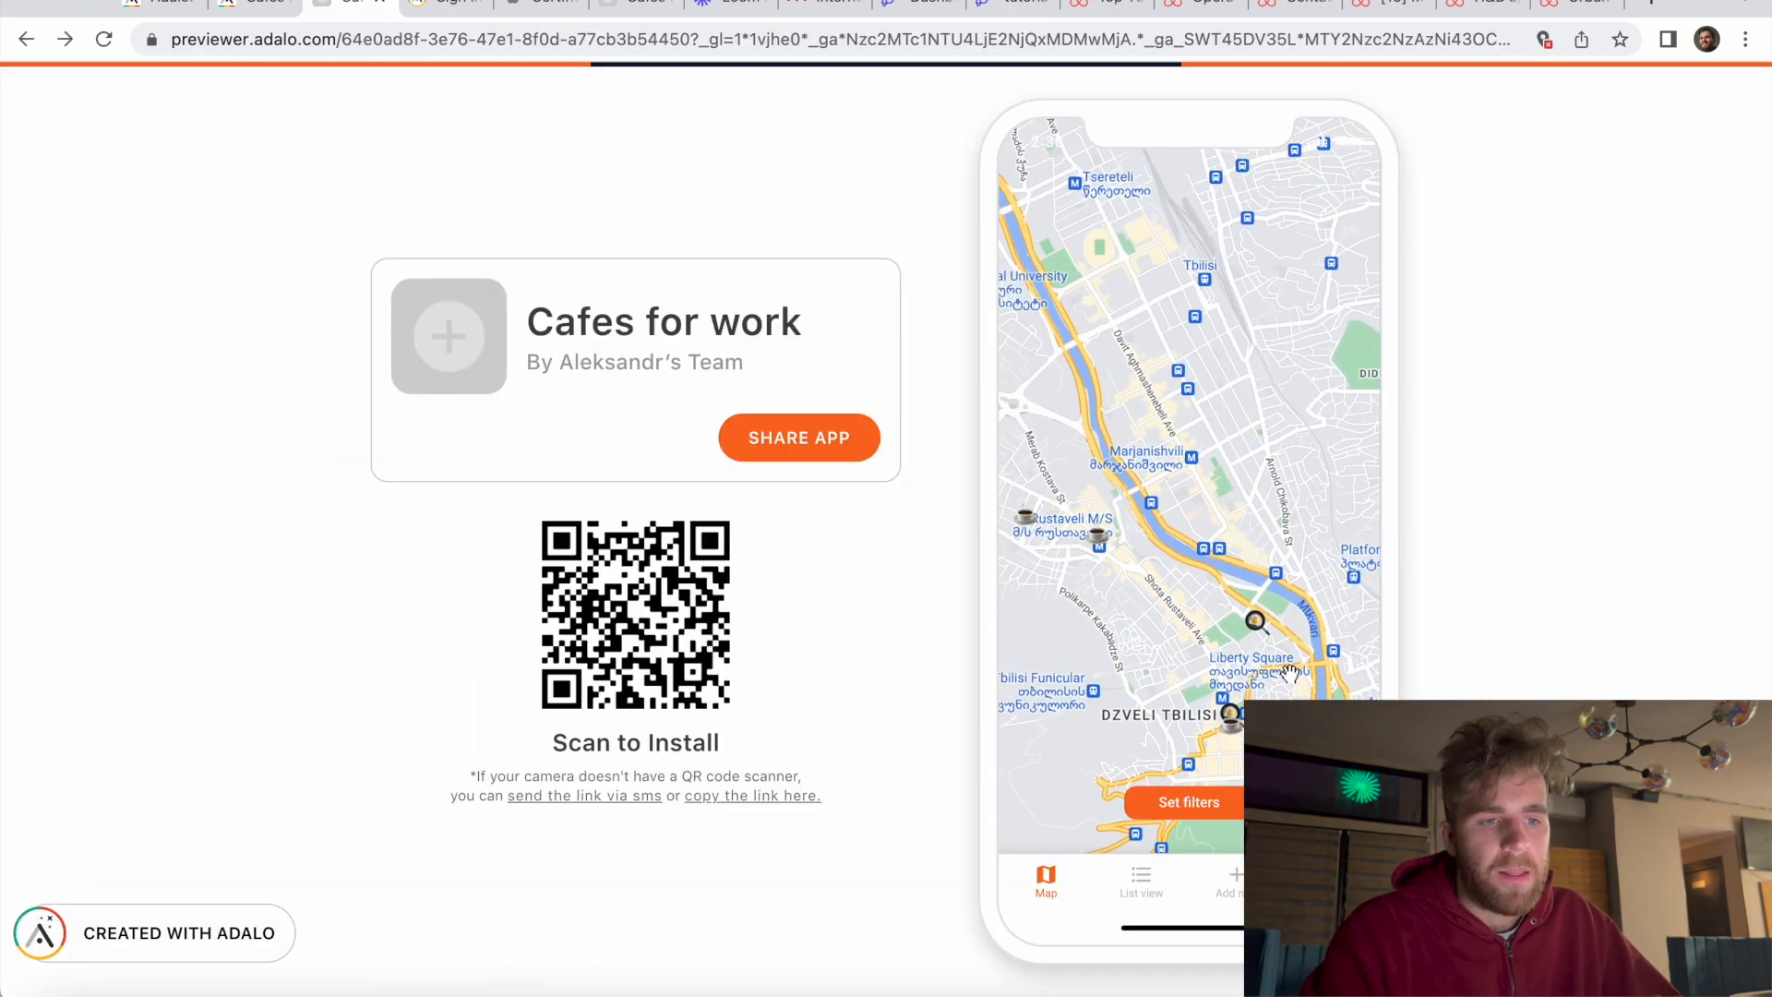
Step: Switch to the FlutterFlow tutorial project and examine the properties of the Image widget in the list
{"action": "left_click", "coordinate": [1010, 13]}
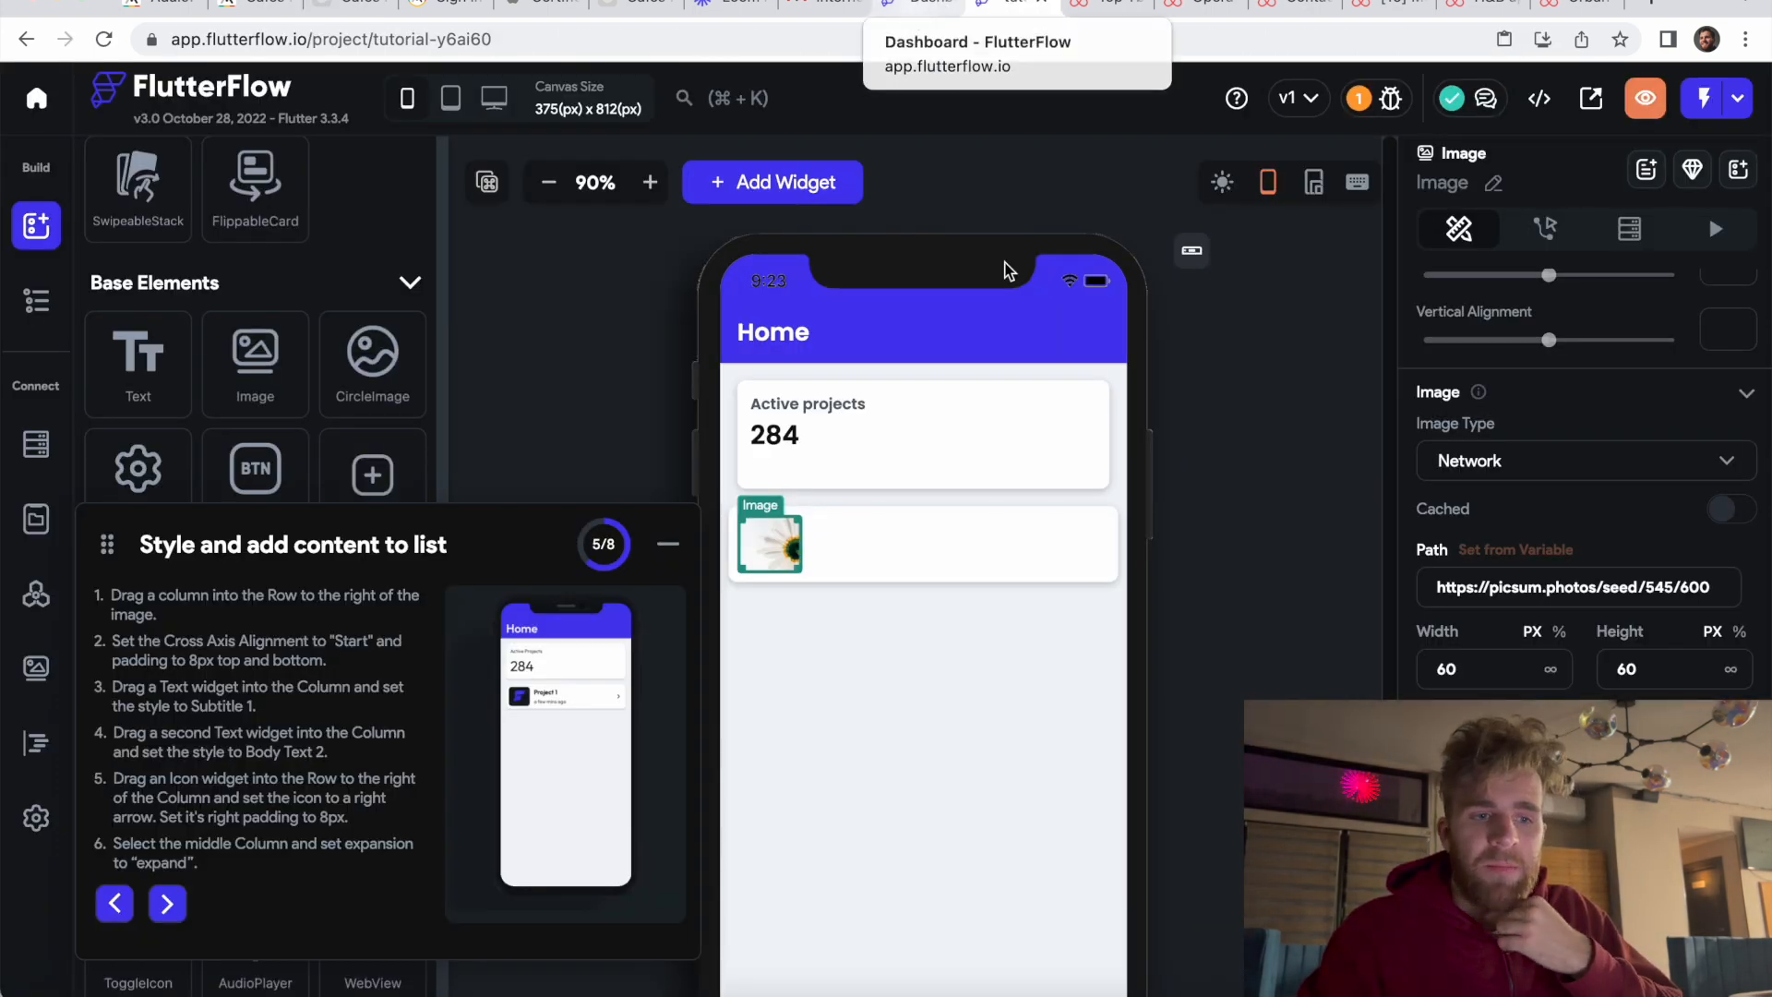
{"action": "scroll", "coordinate": [1584, 489], "scroll_direction": "down", "scroll_amount": 2}
{"action": "scroll", "coordinate": [1585, 489], "scroll_direction": "up", "scroll_amount": 2}
{"action": "scroll", "coordinate": [1584, 489], "scroll_direction": "up", "scroll_amount": 3}
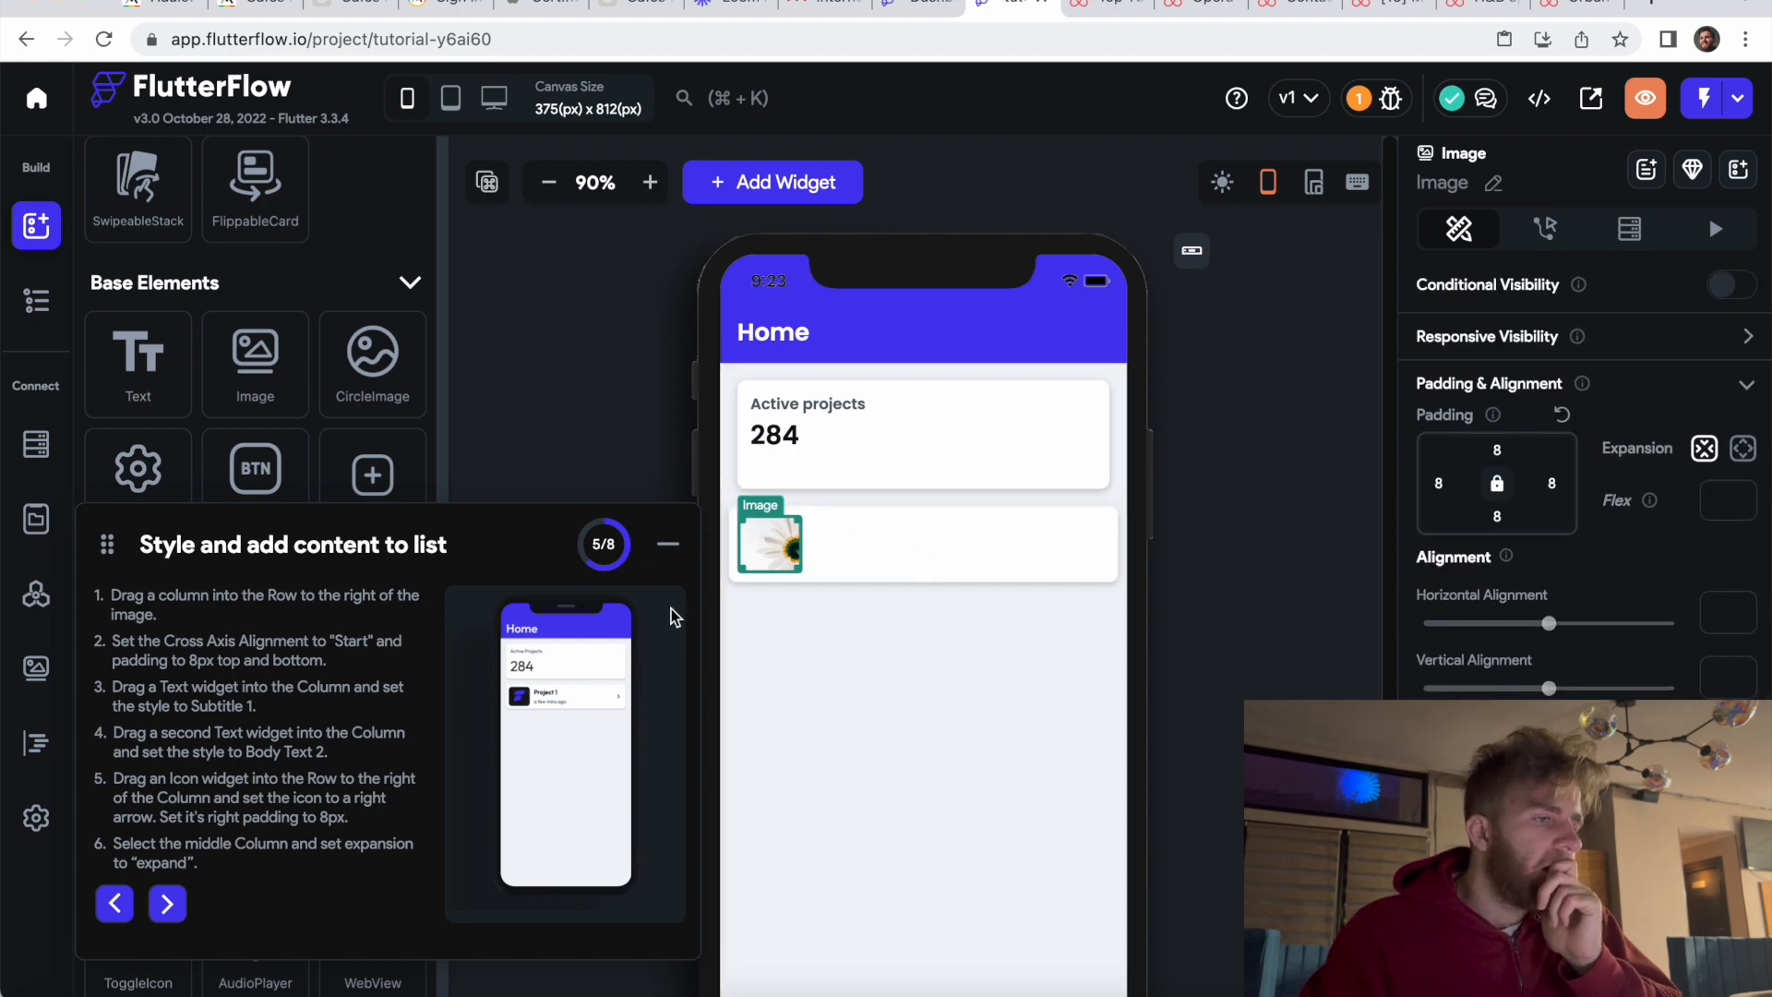
Step: Examine the project's database schema, Local State, API Calls, Project Media, Custom Functions, and App Settings, and return to the Cafes for work preview
{"action": "left_click", "coordinate": [36, 446]}
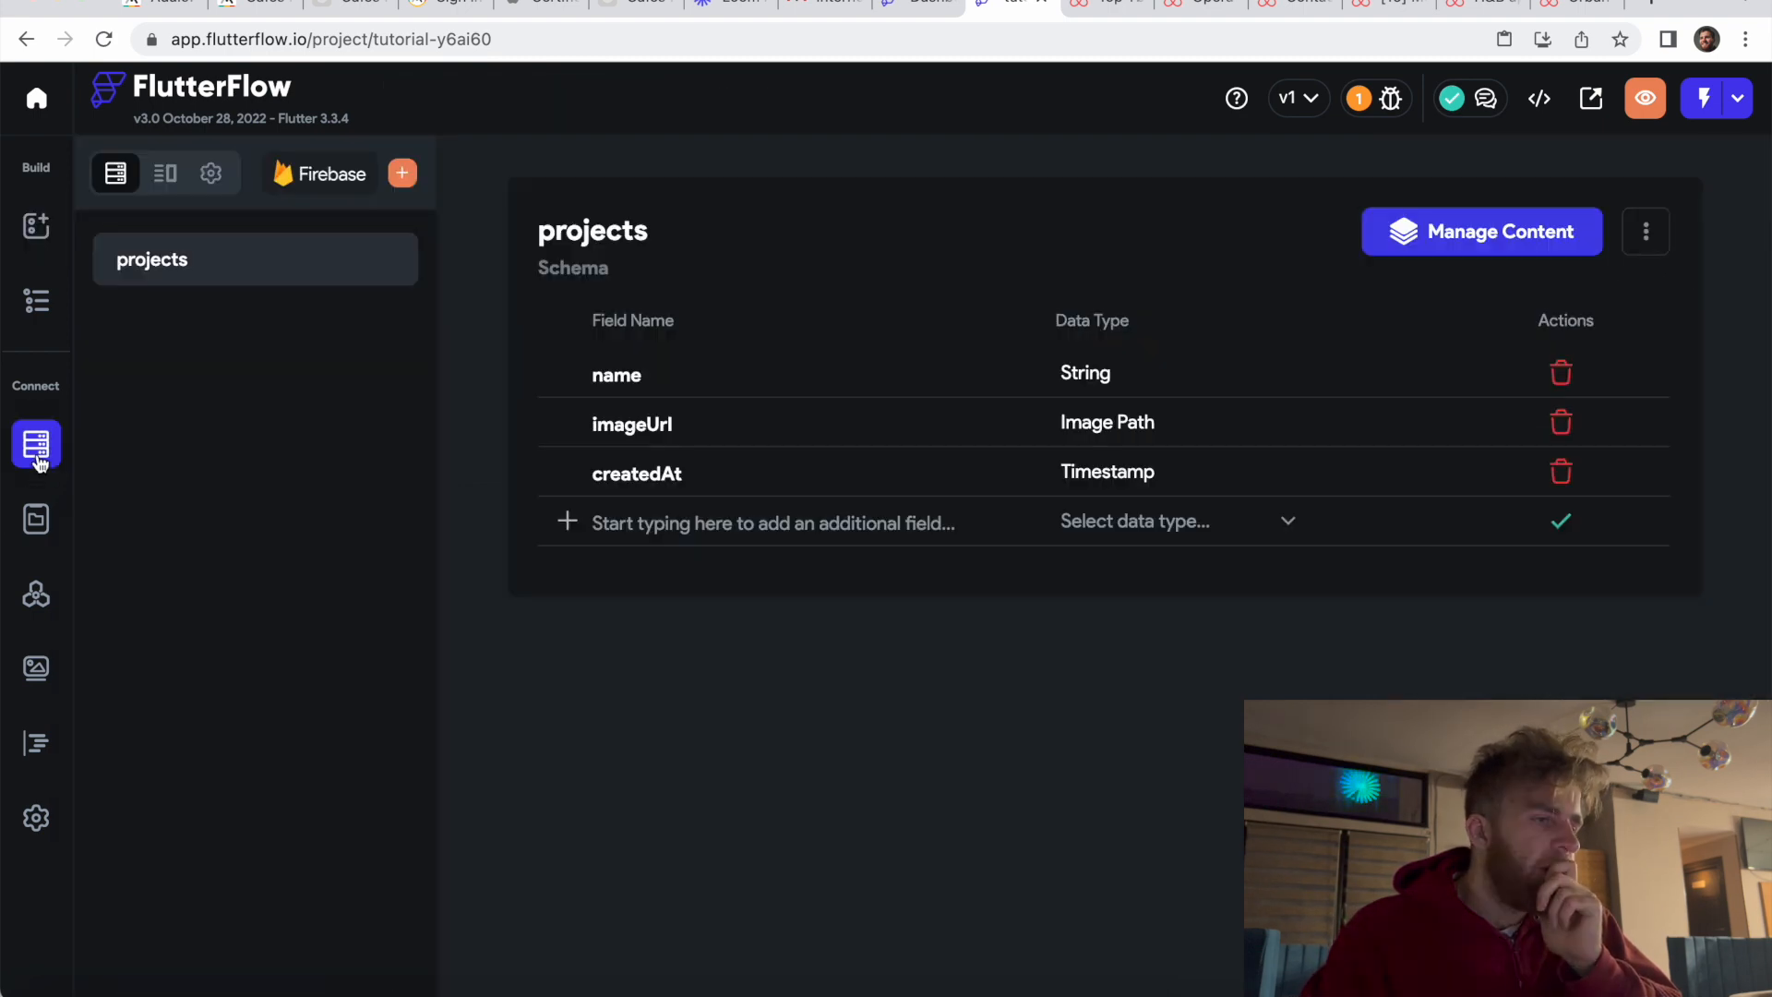
{"action": "left_click", "coordinate": [38, 521]}
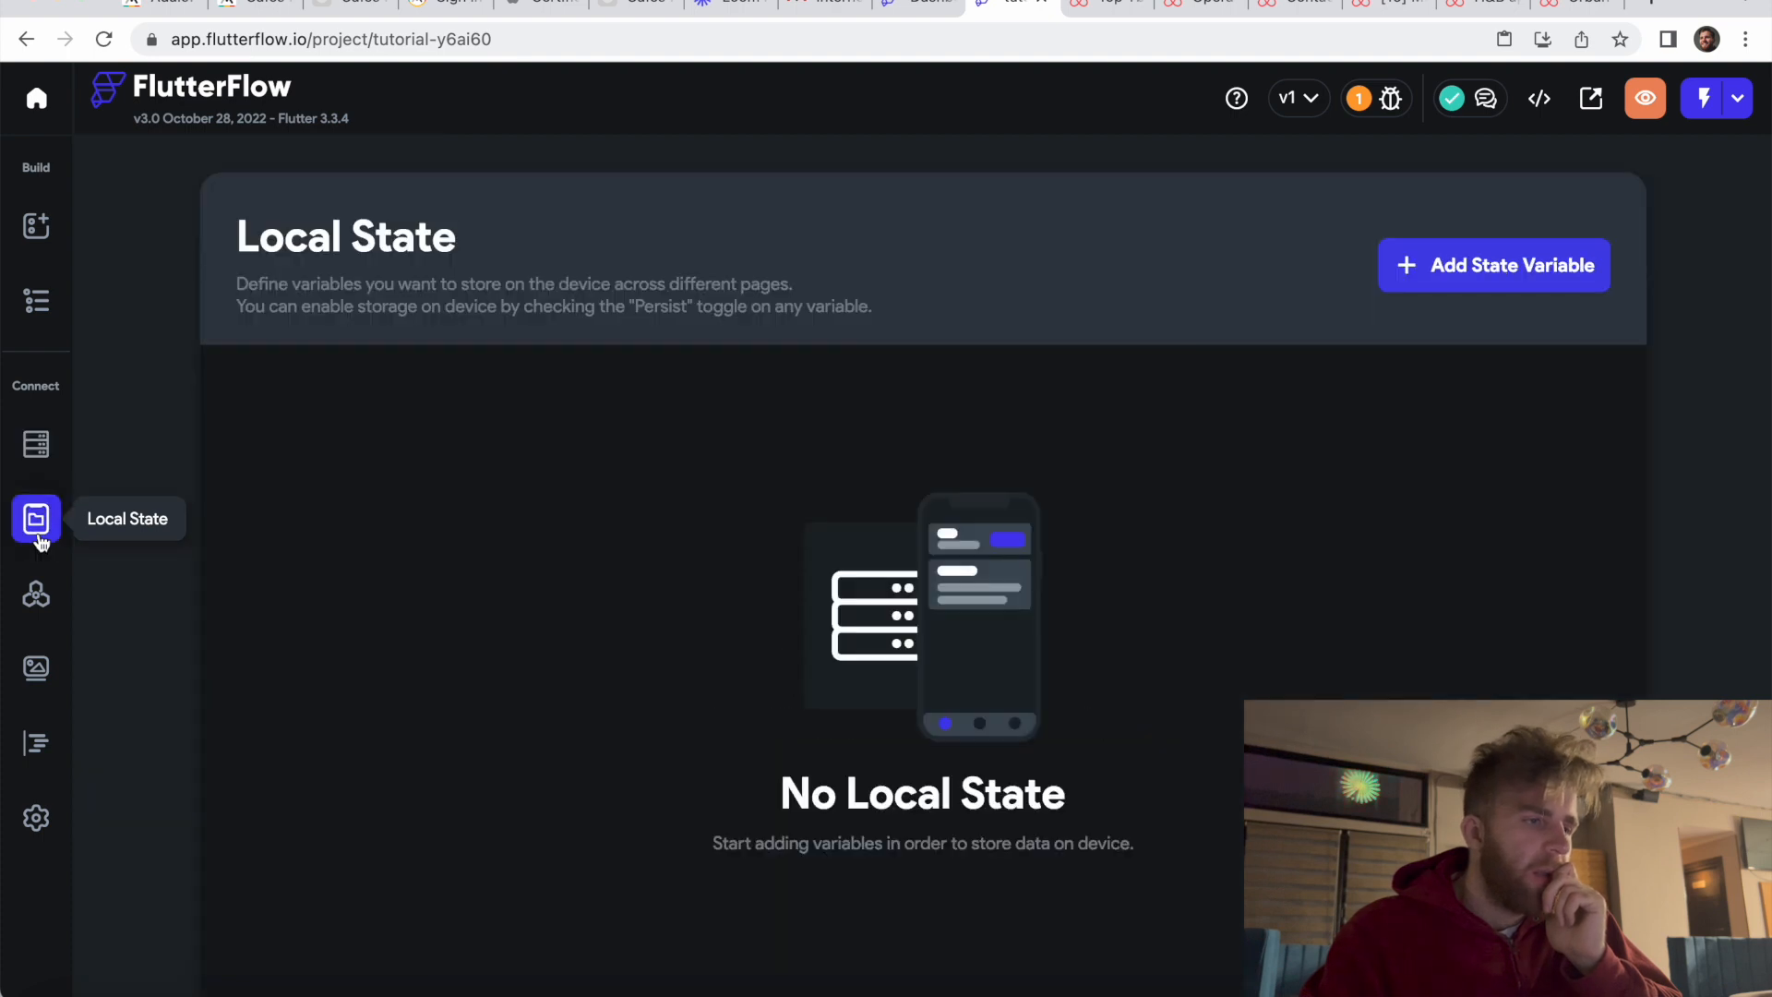
{"action": "left_click", "coordinate": [36, 595]}
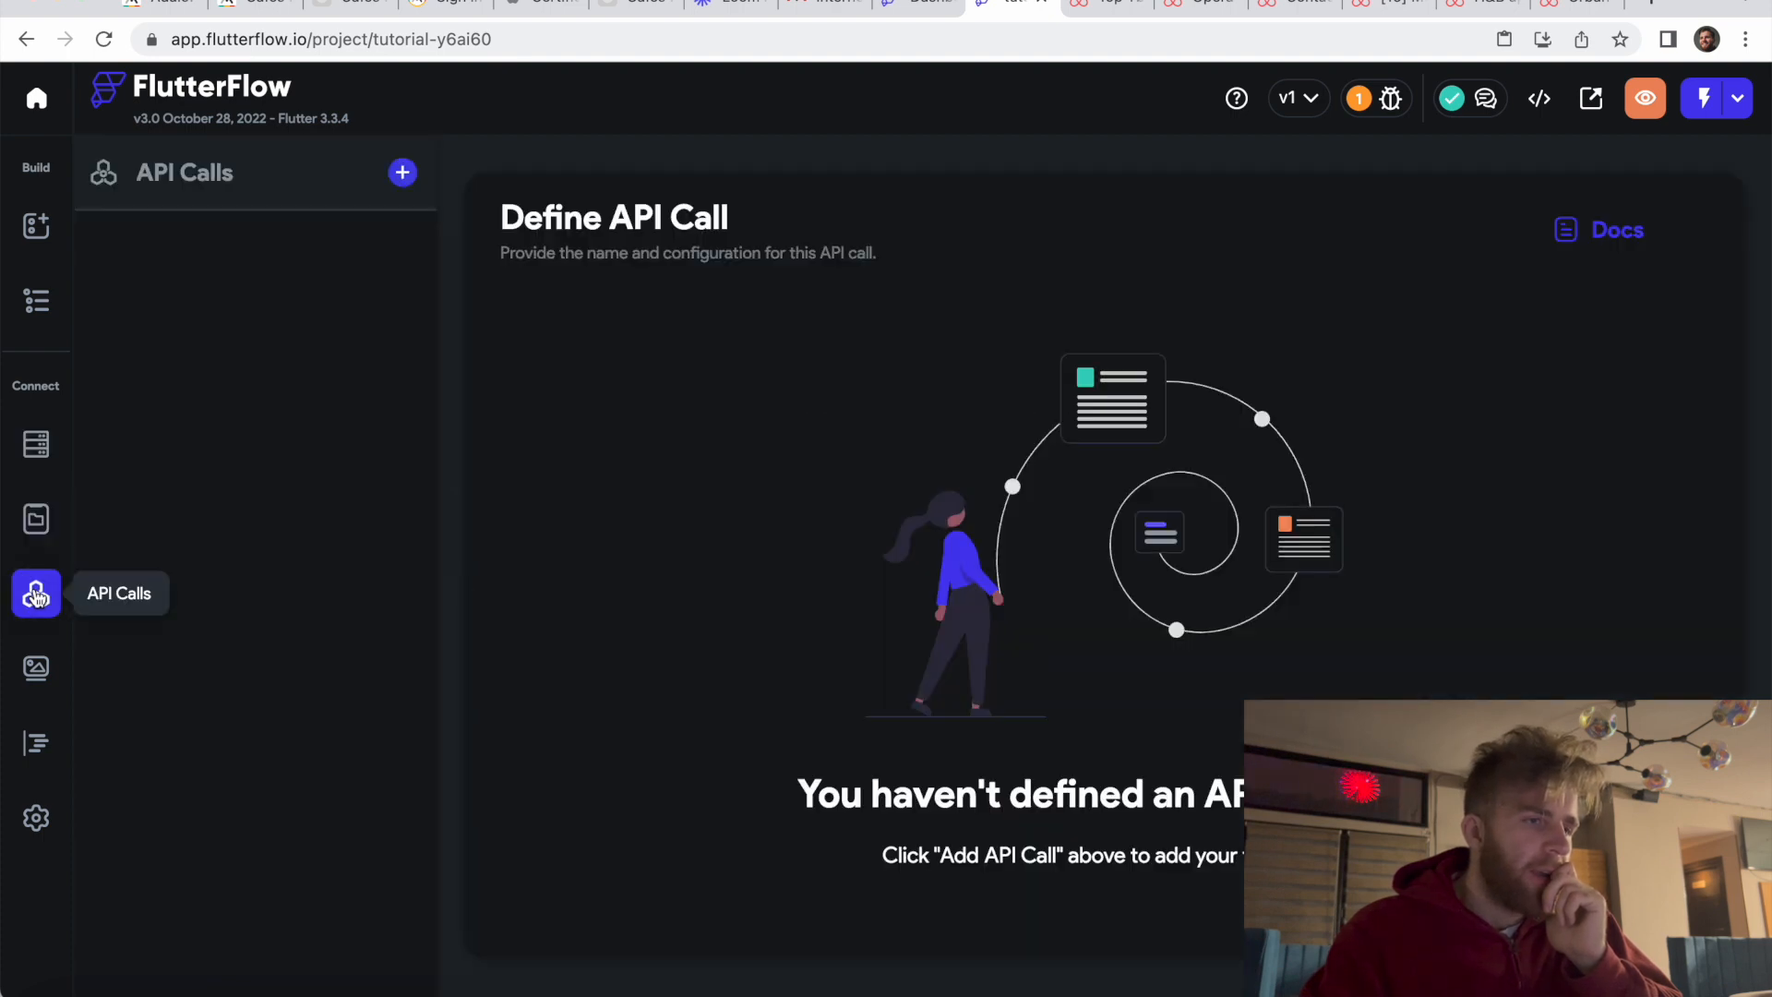
{"action": "left_click", "coordinate": [34, 666]}
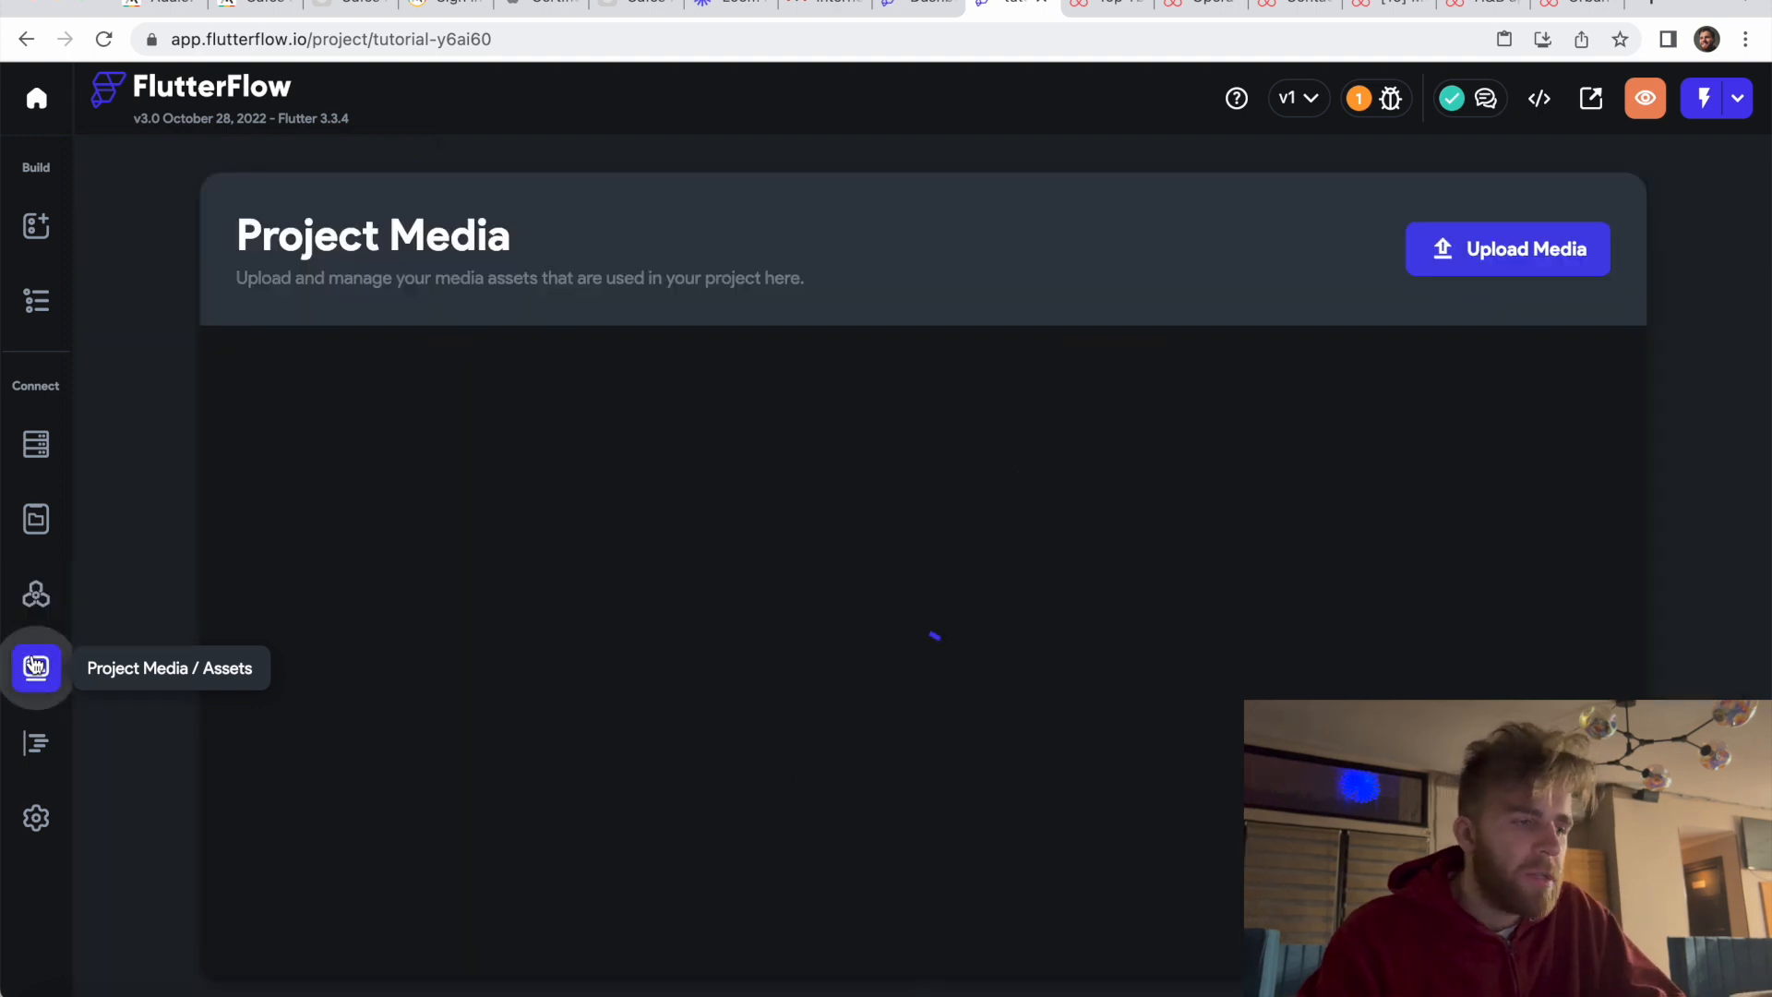
{"action": "left_click", "coordinate": [37, 755]}
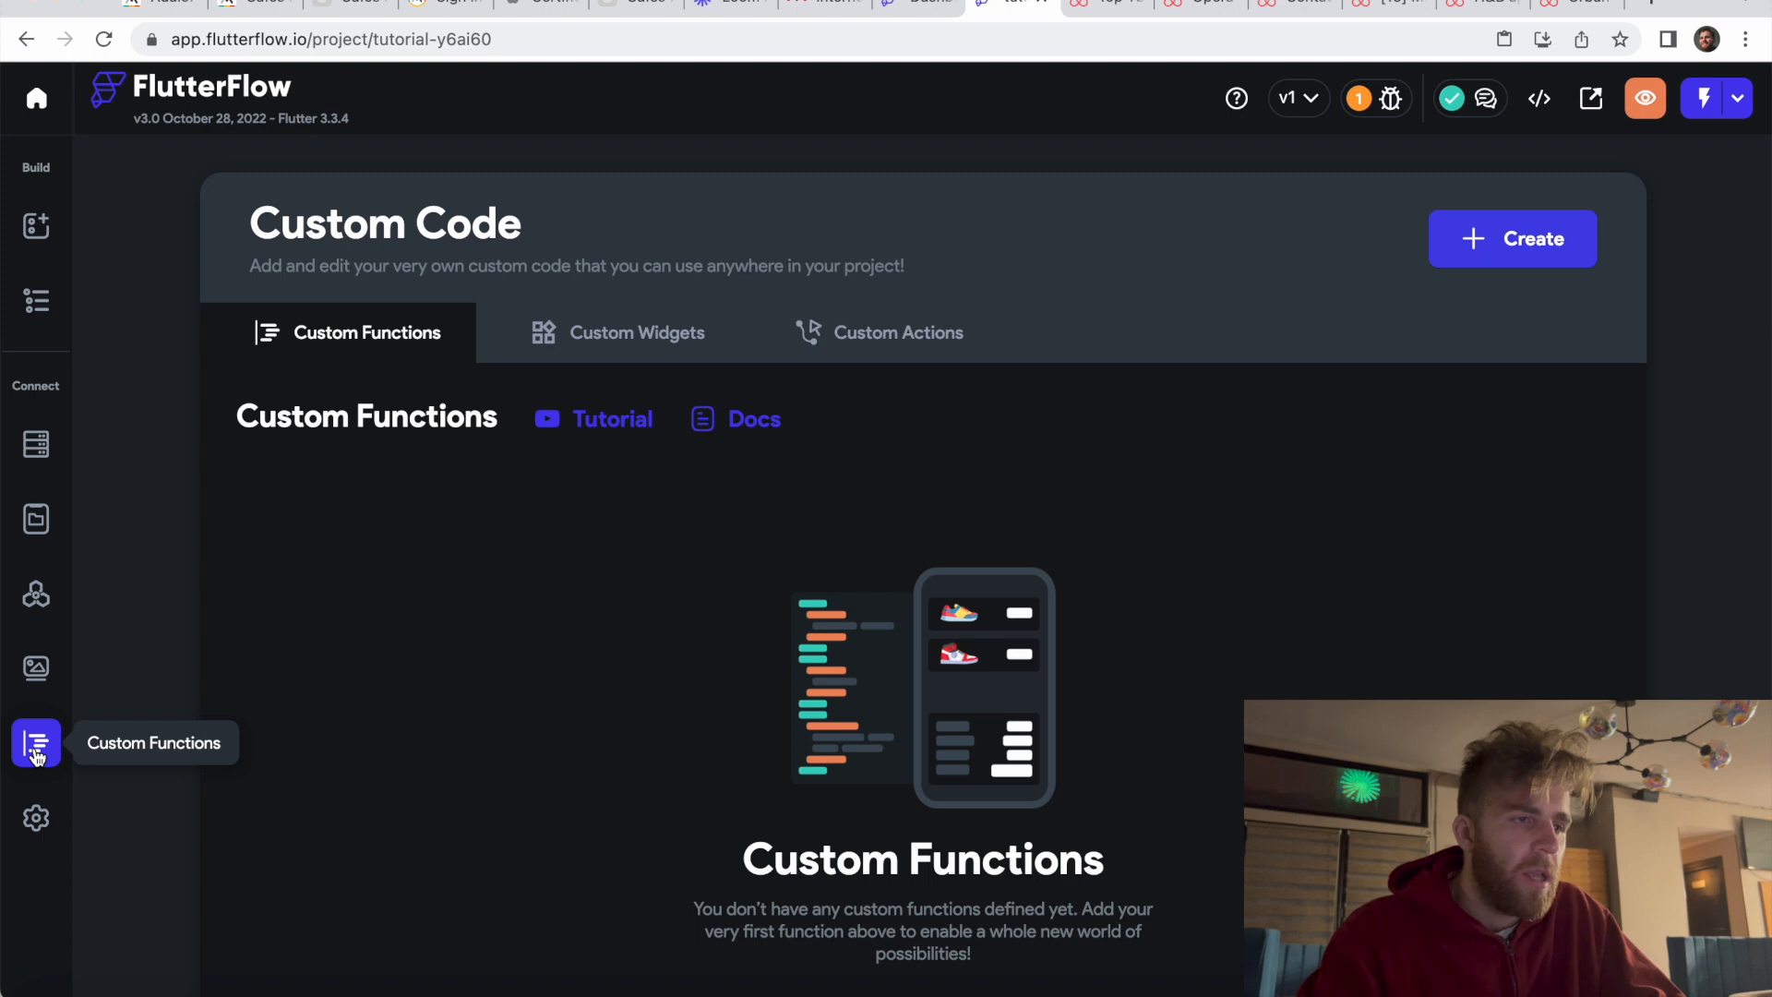
{"action": "left_click", "coordinate": [34, 816]}
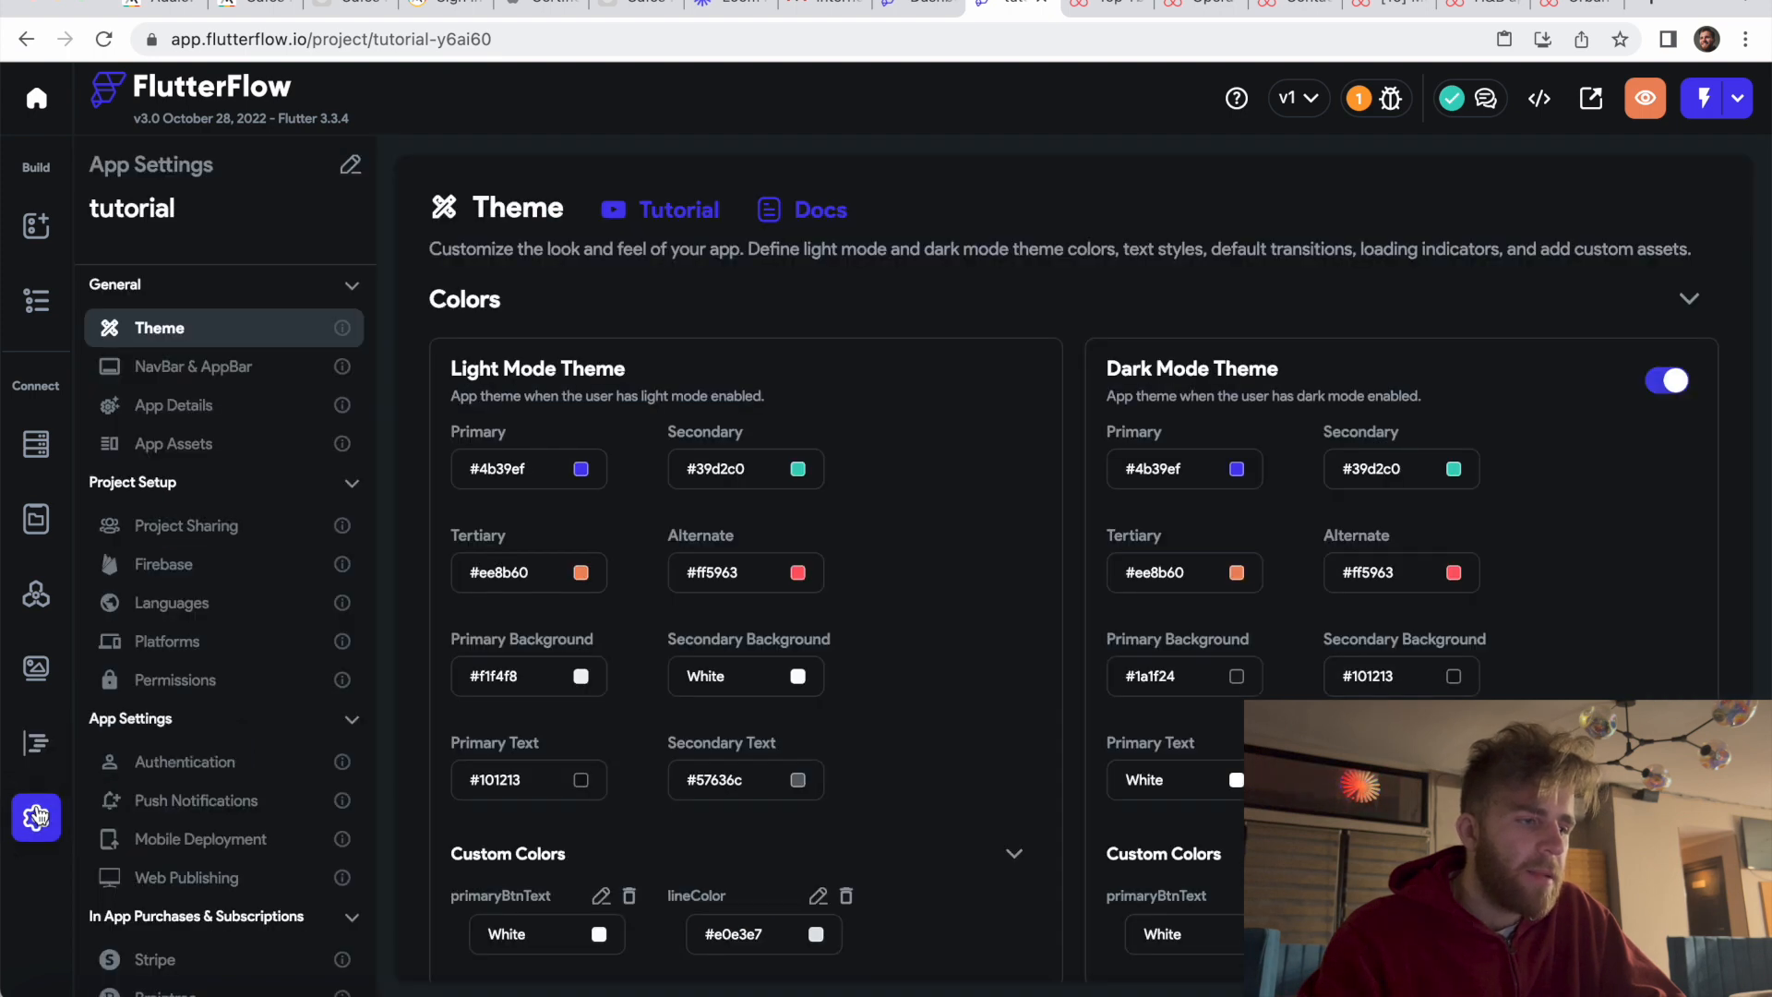
{"action": "left_click", "coordinate": [32, 758]}
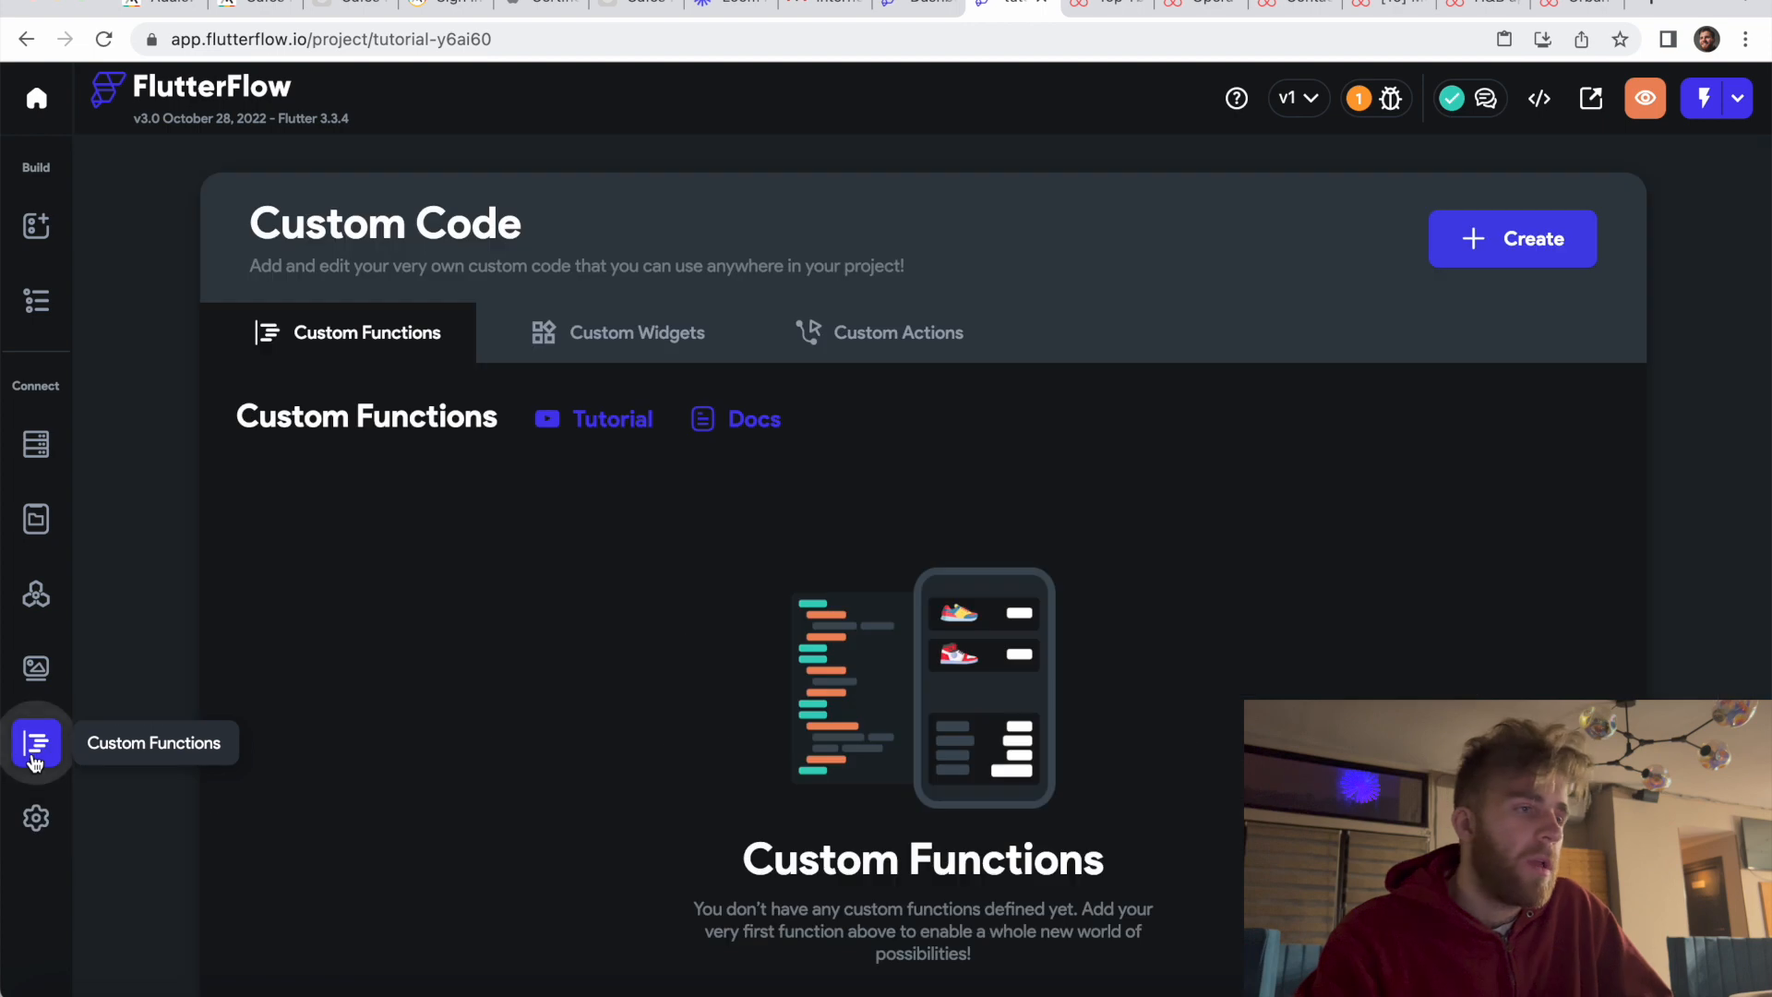
{"action": "left_click", "coordinate": [35, 816]}
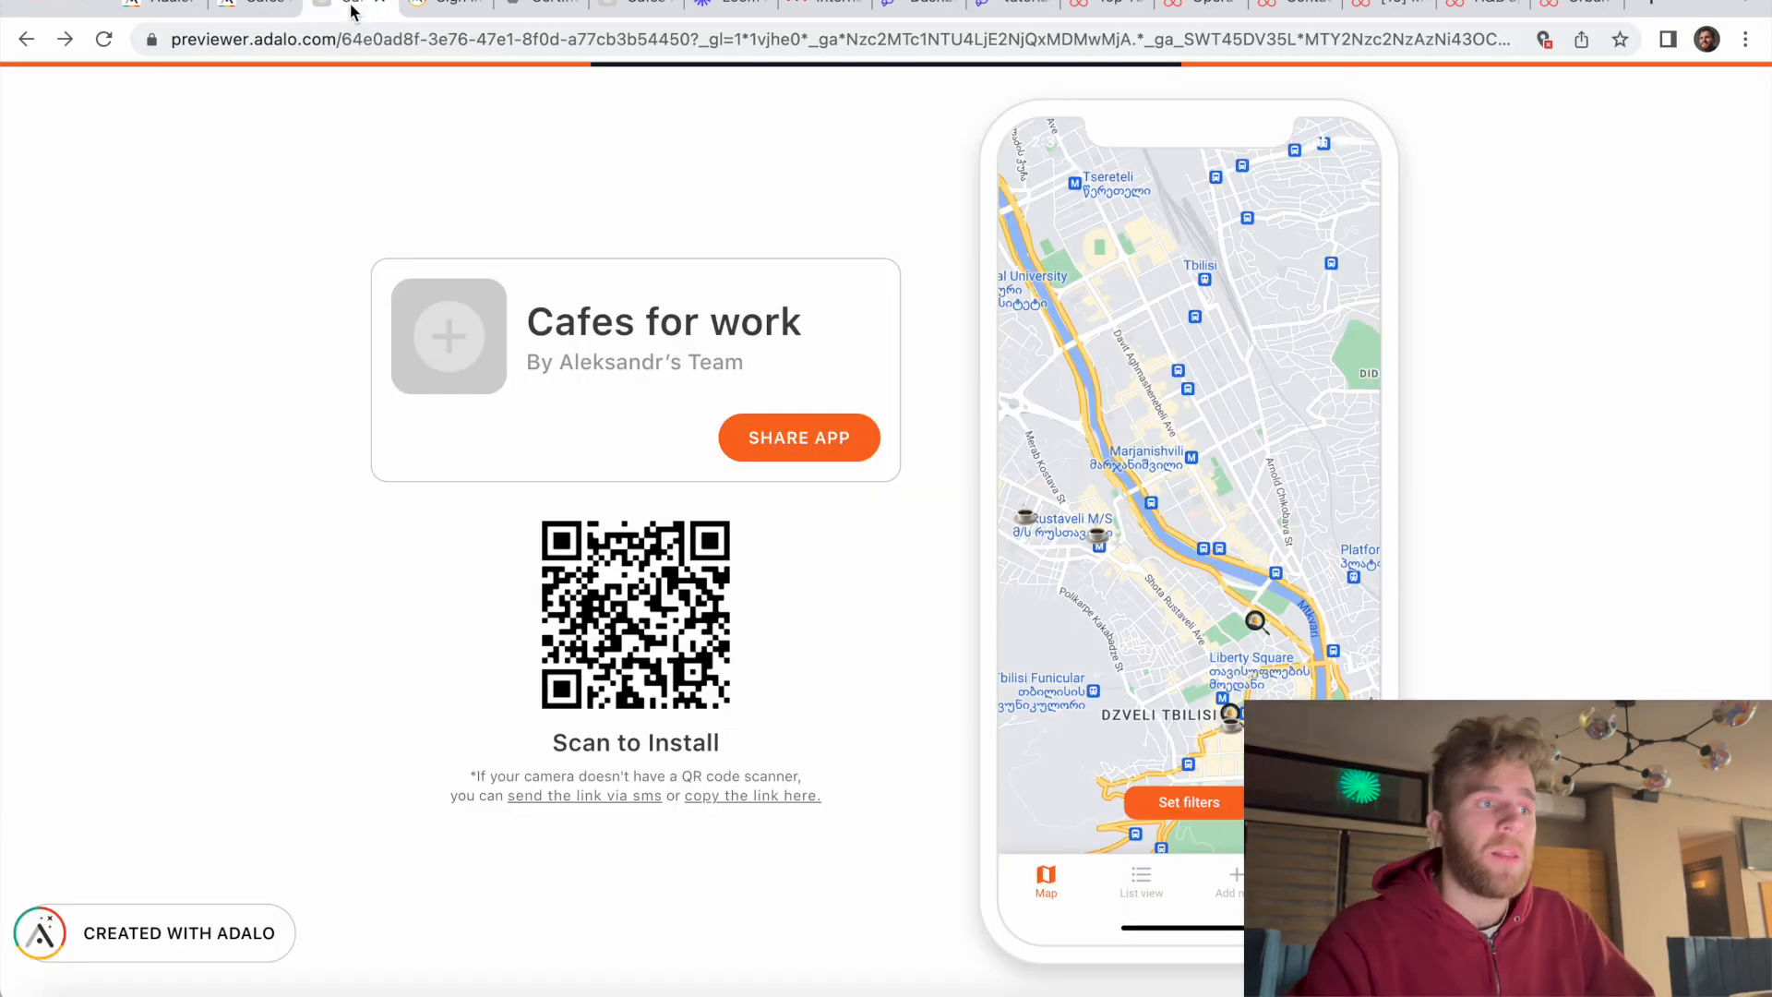
{"action": "left_click", "coordinate": [355, 6]}
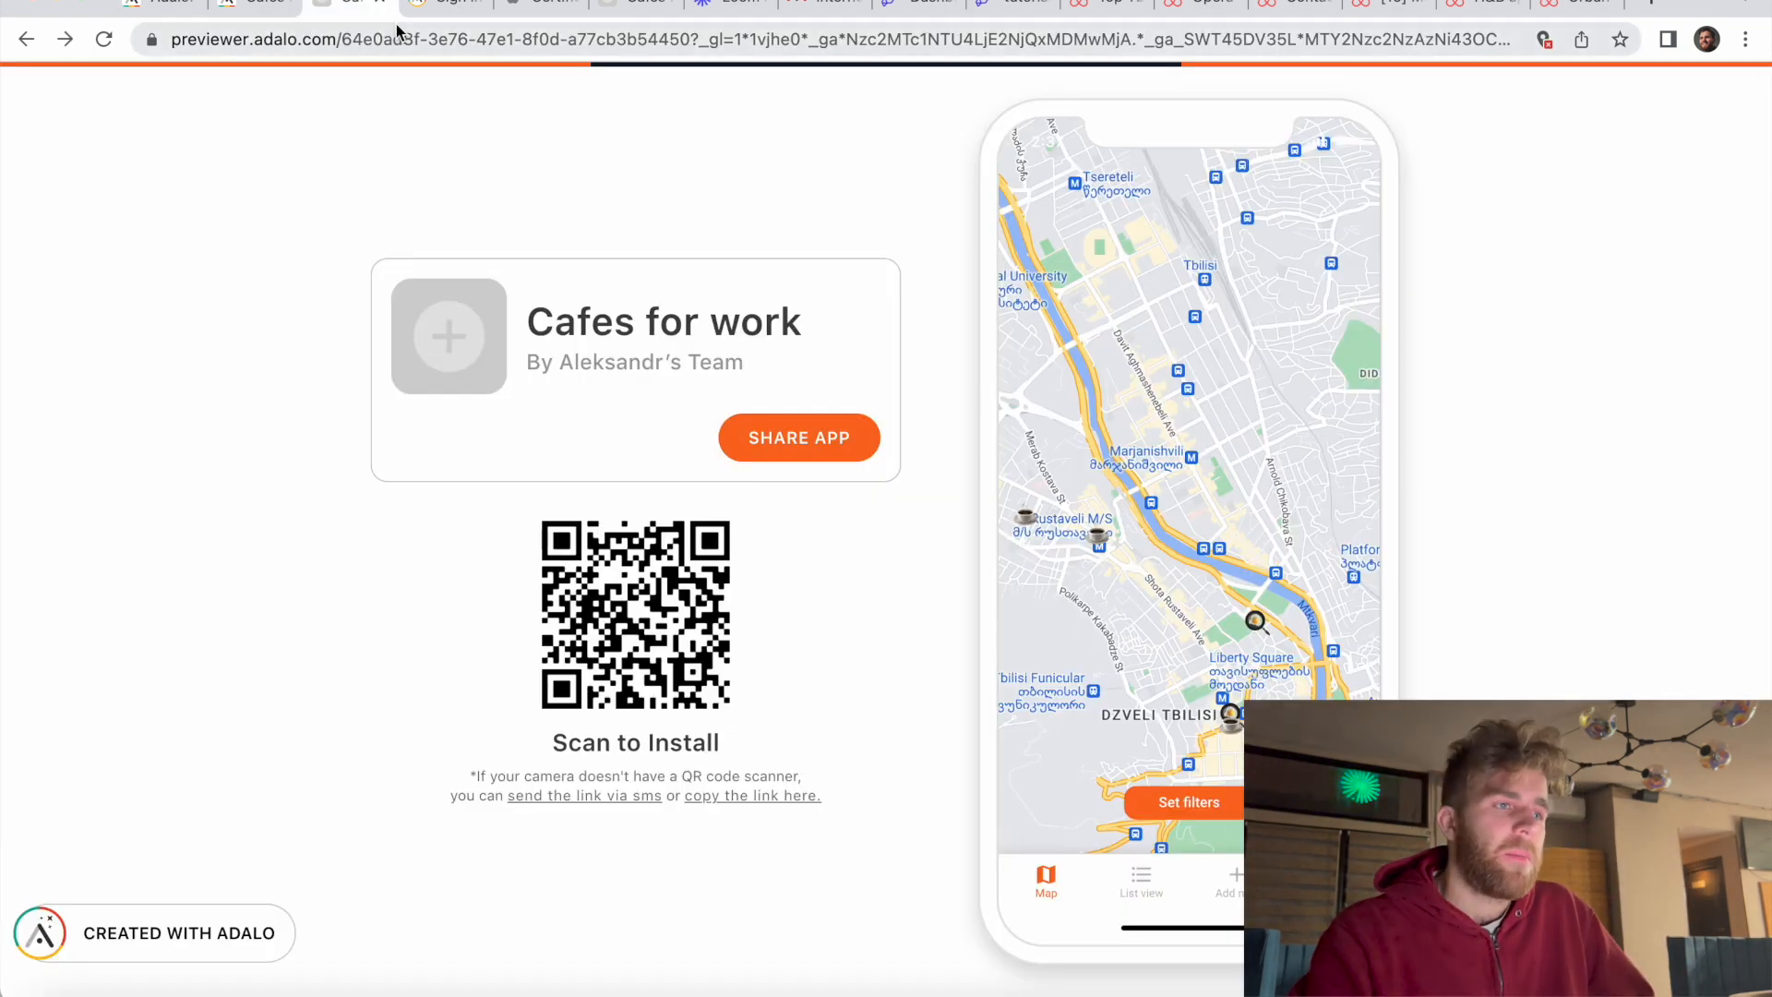